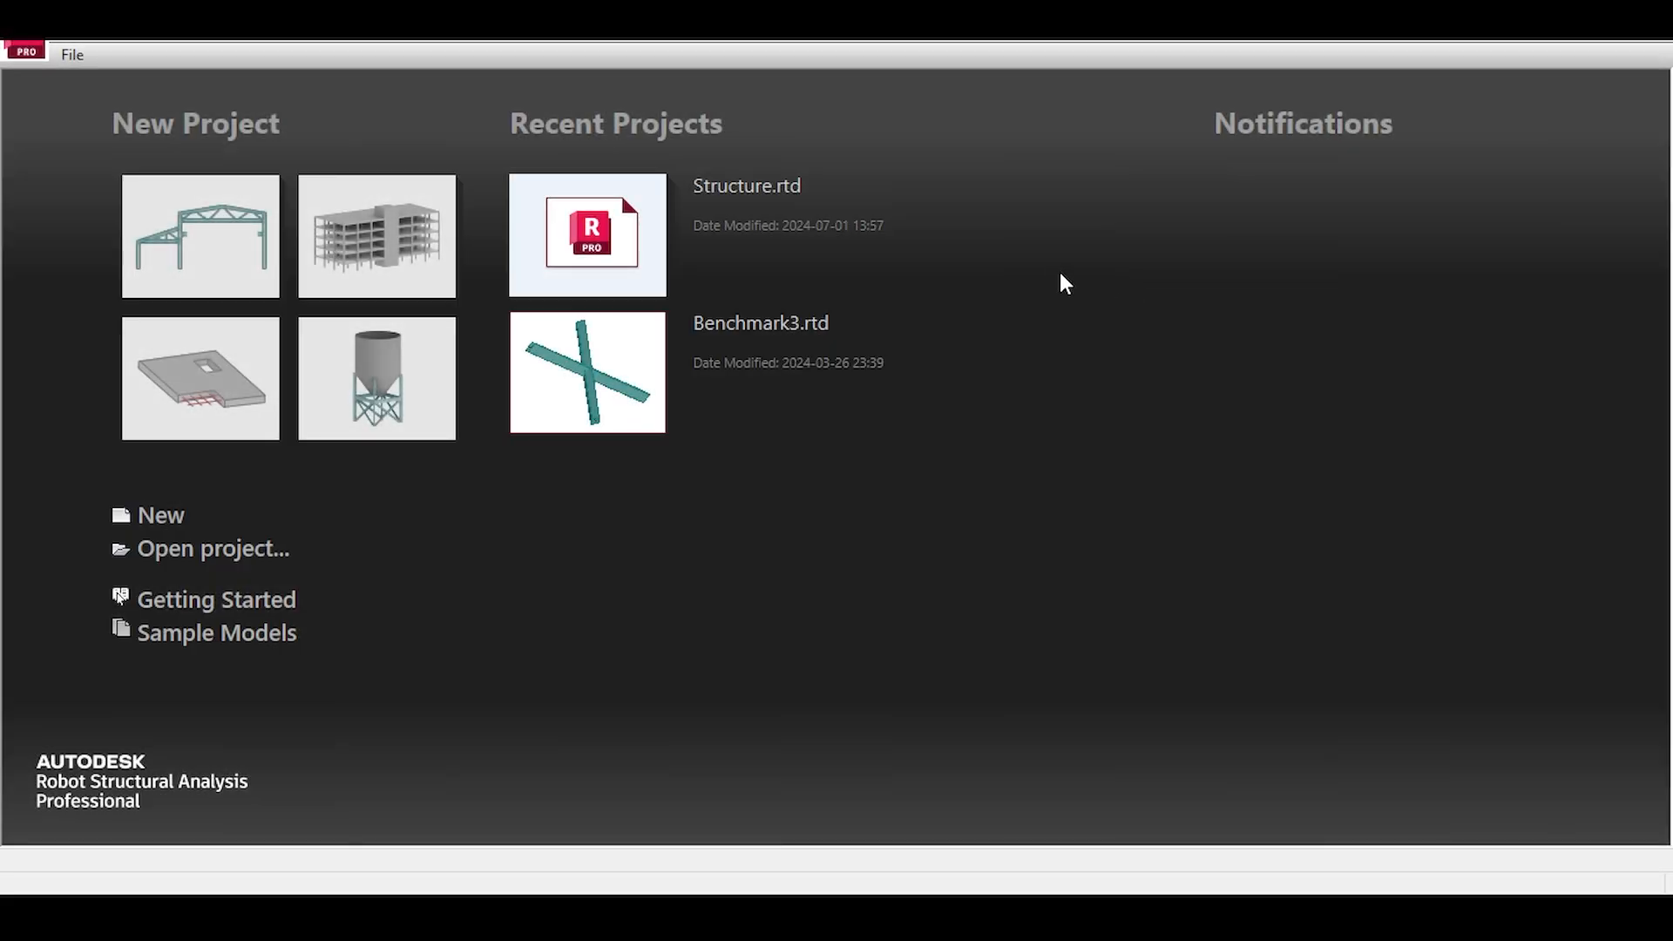
Step: Start a new project from the steel frame template and dismiss the startup tip
click(152, 229)
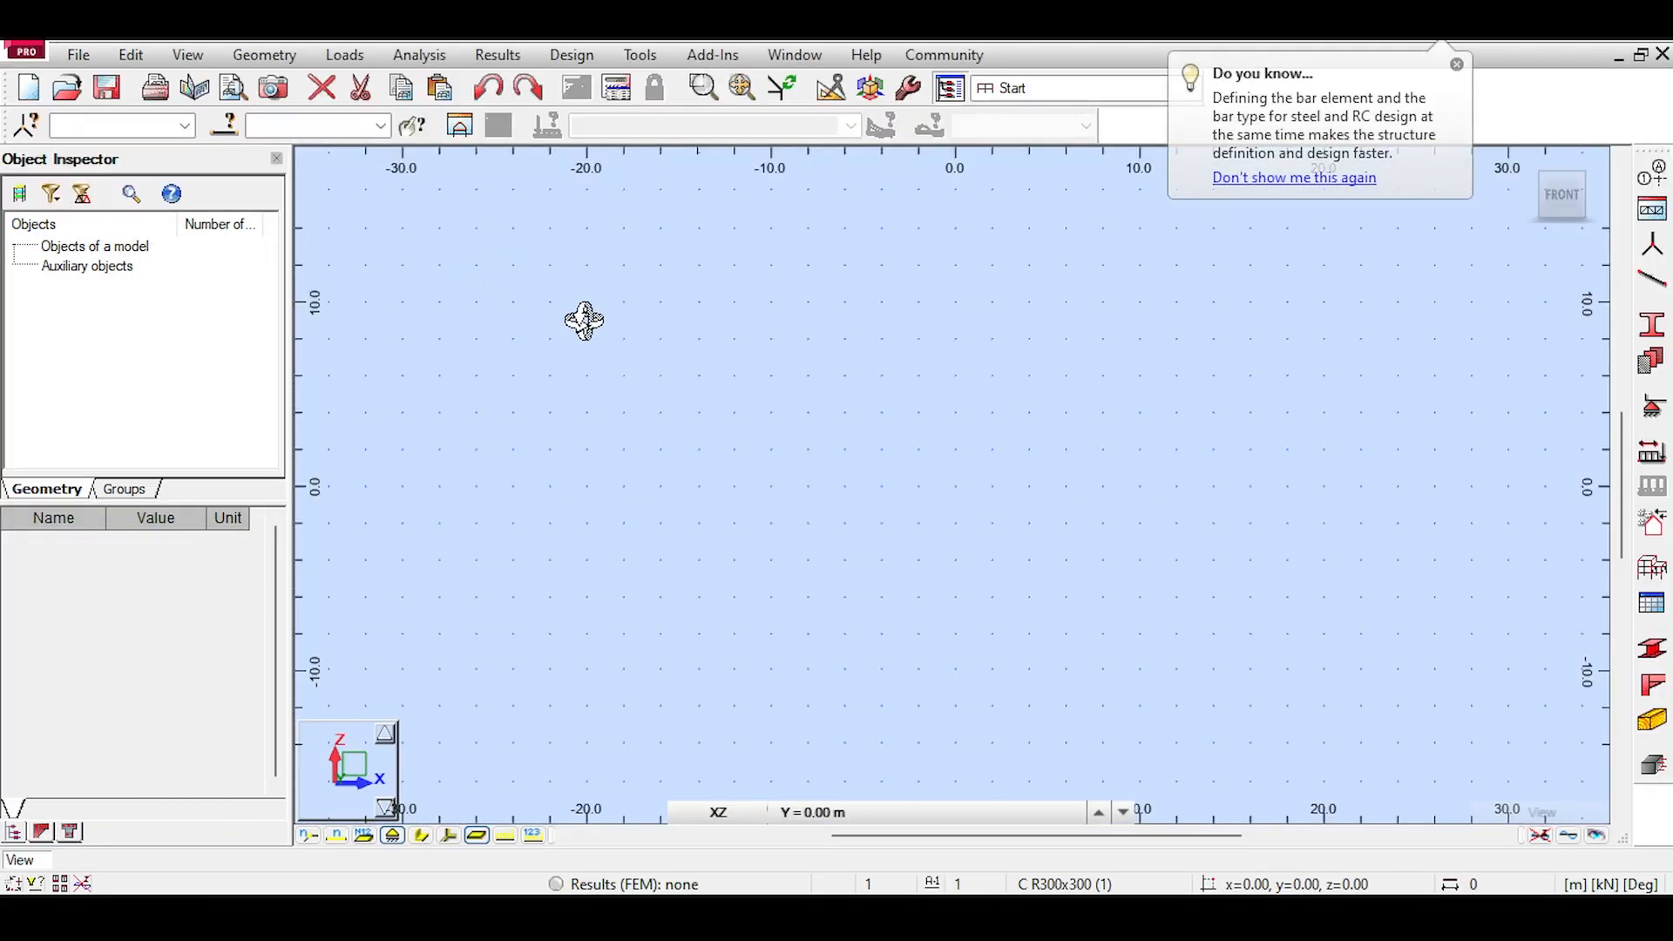
click(1456, 65)
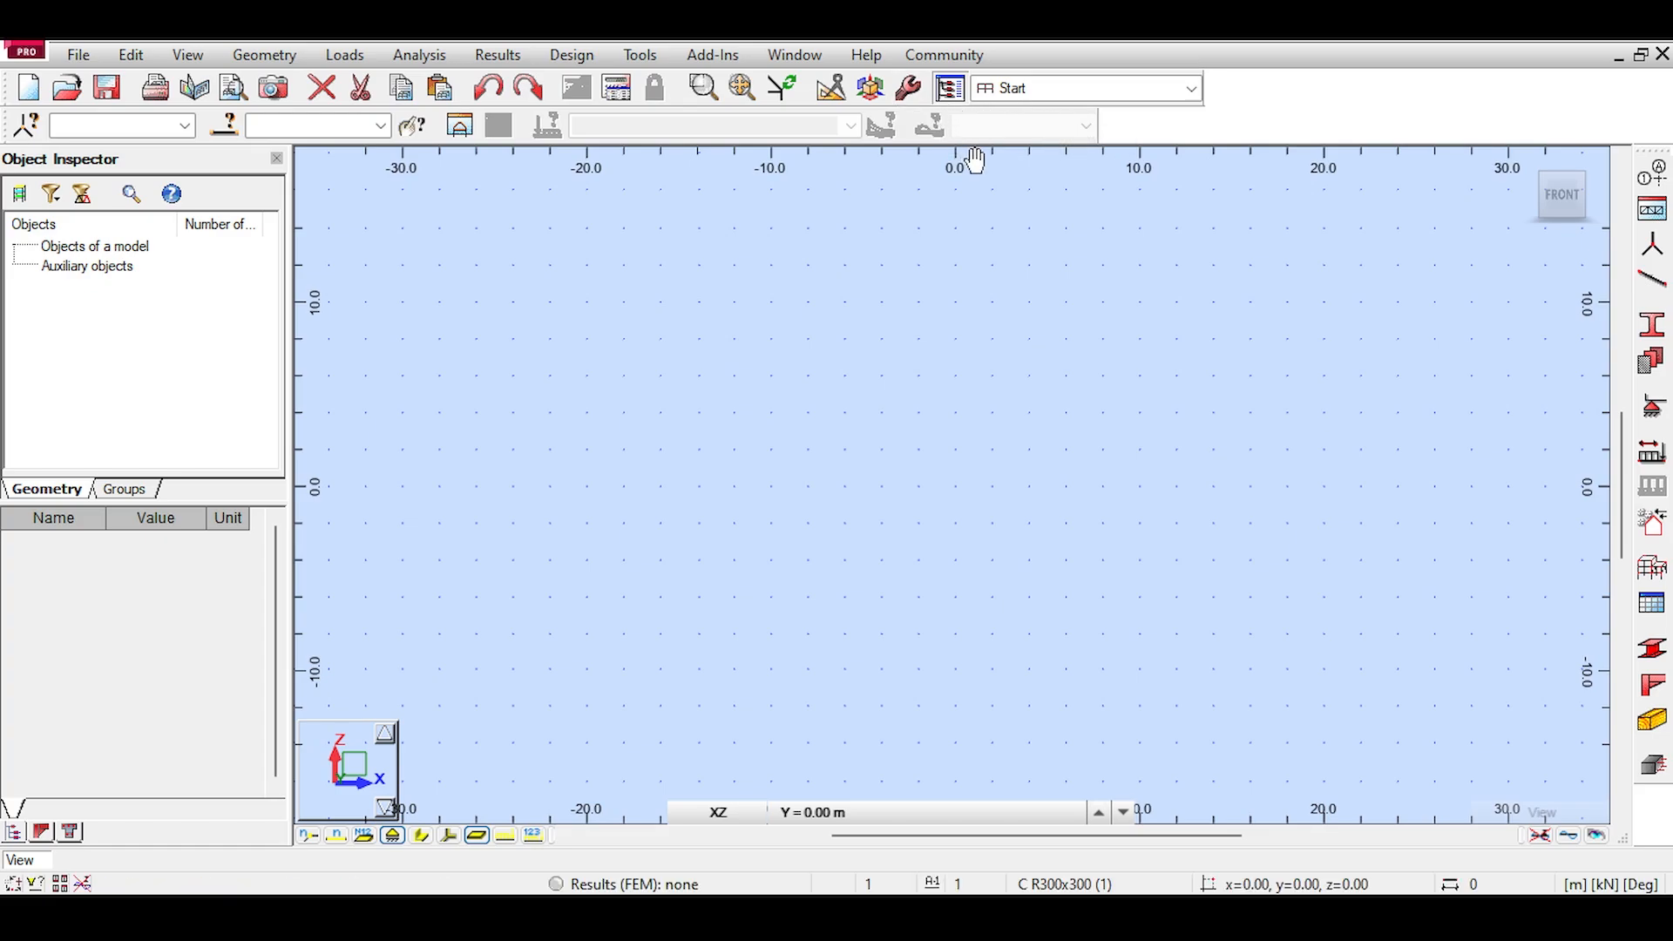
Step: Set the materials standard to Eurocode in the job preferences and bring up the available steel grades
click(913, 90)
click(1034, 140)
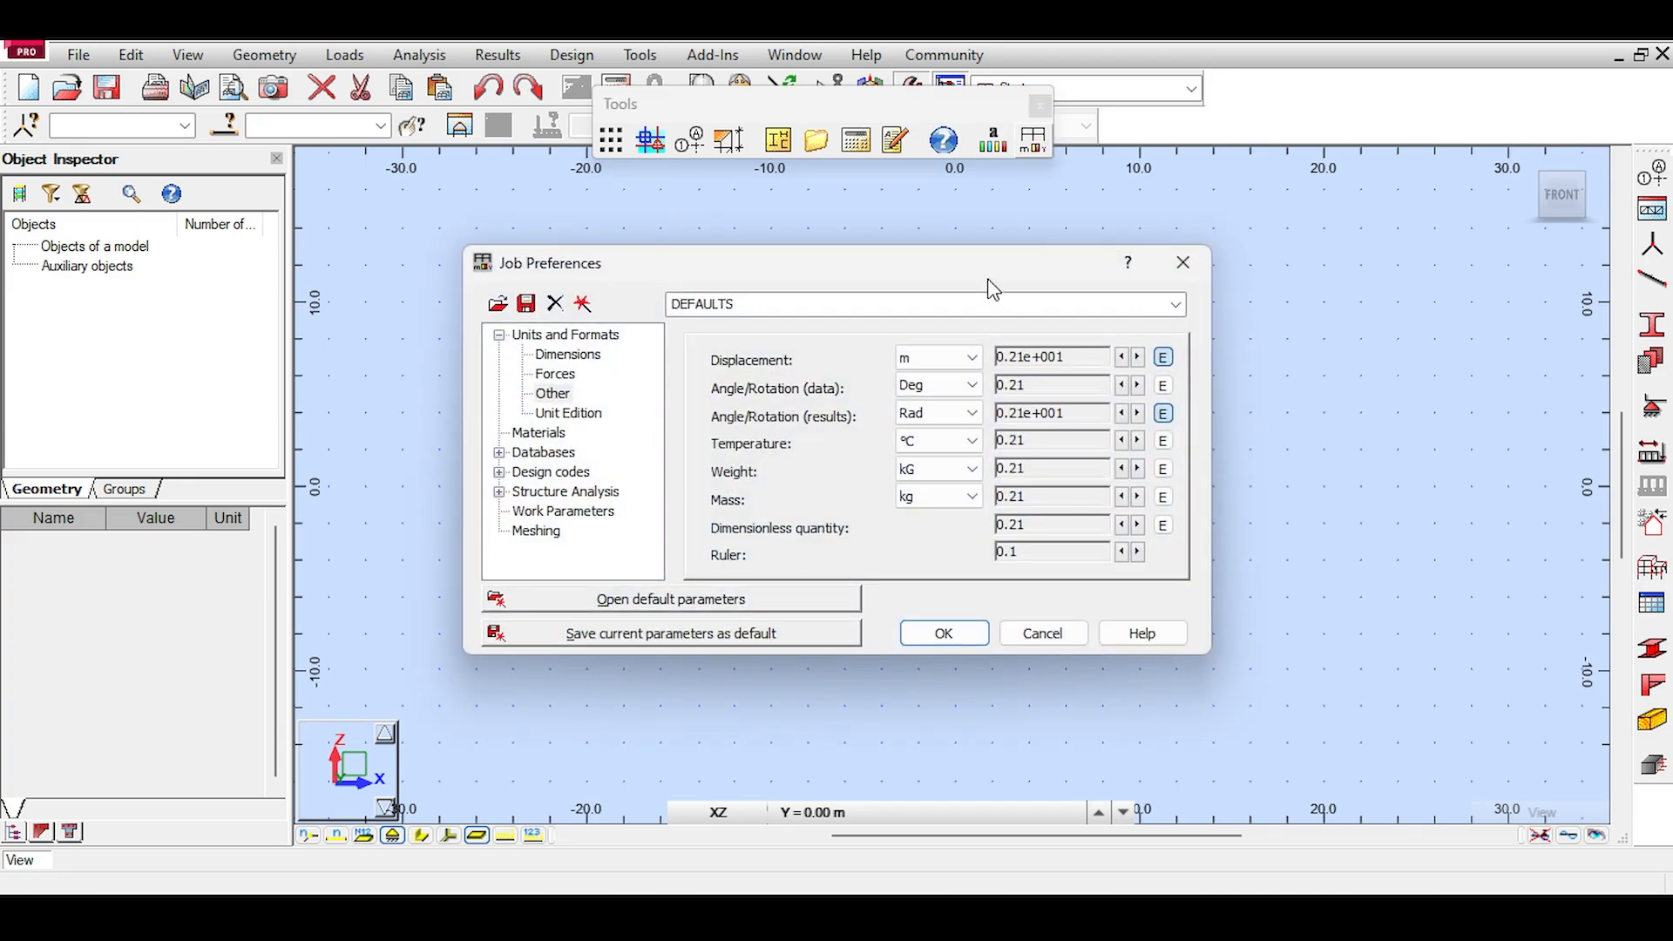
click(593, 337)
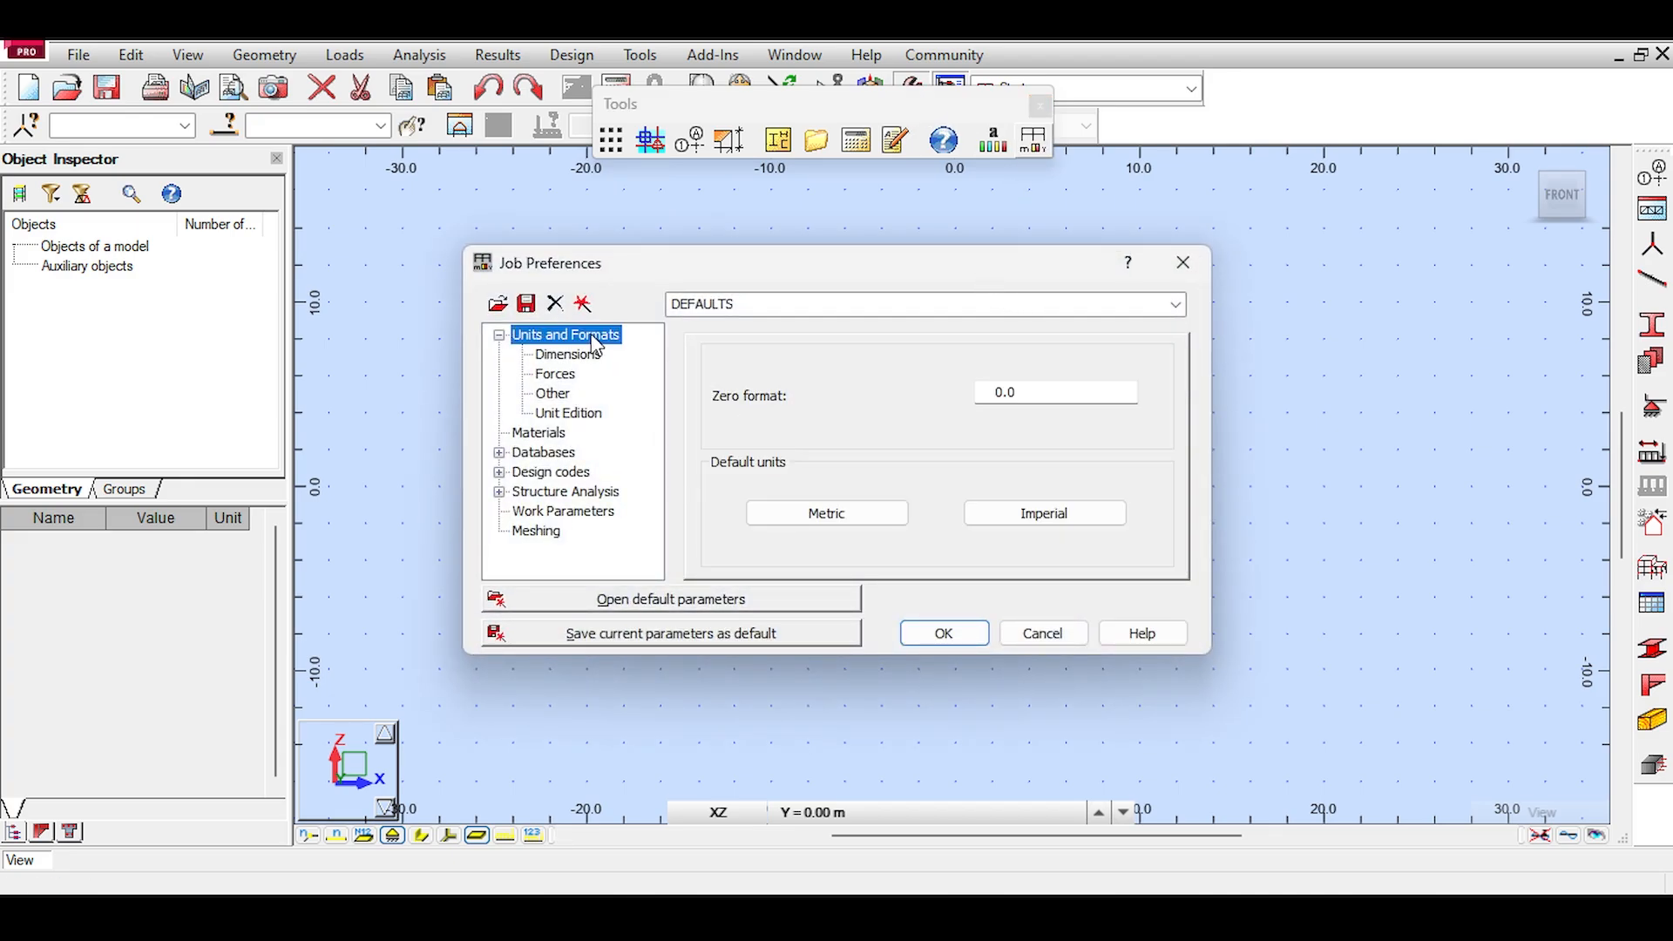
click(534, 433)
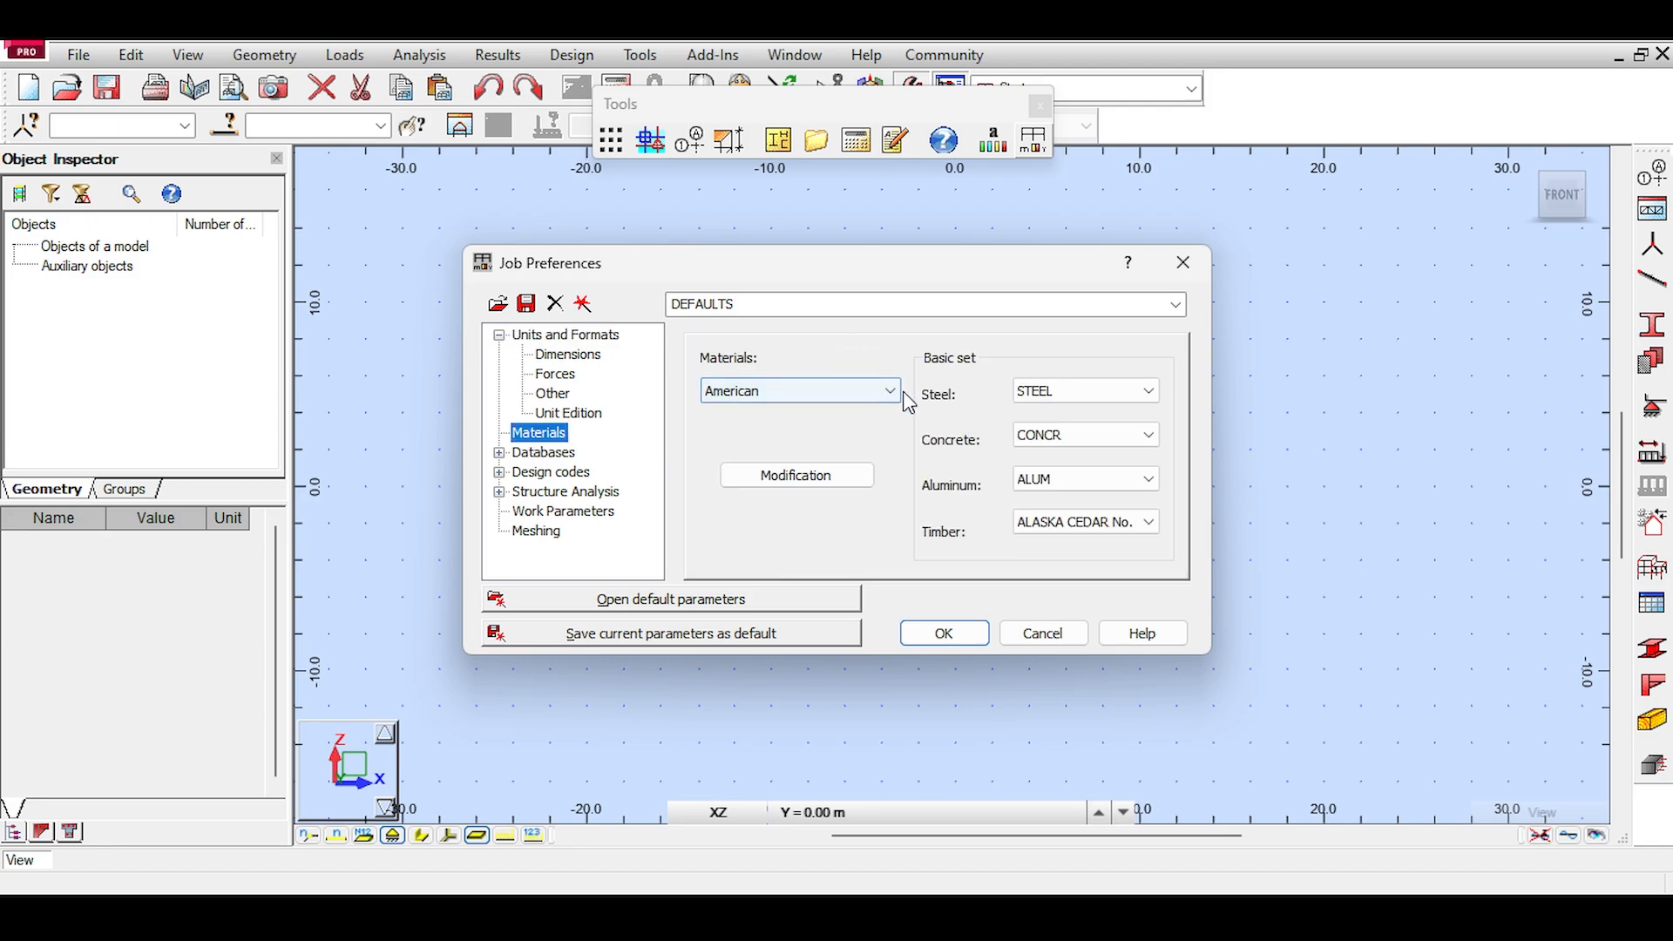
click(877, 388)
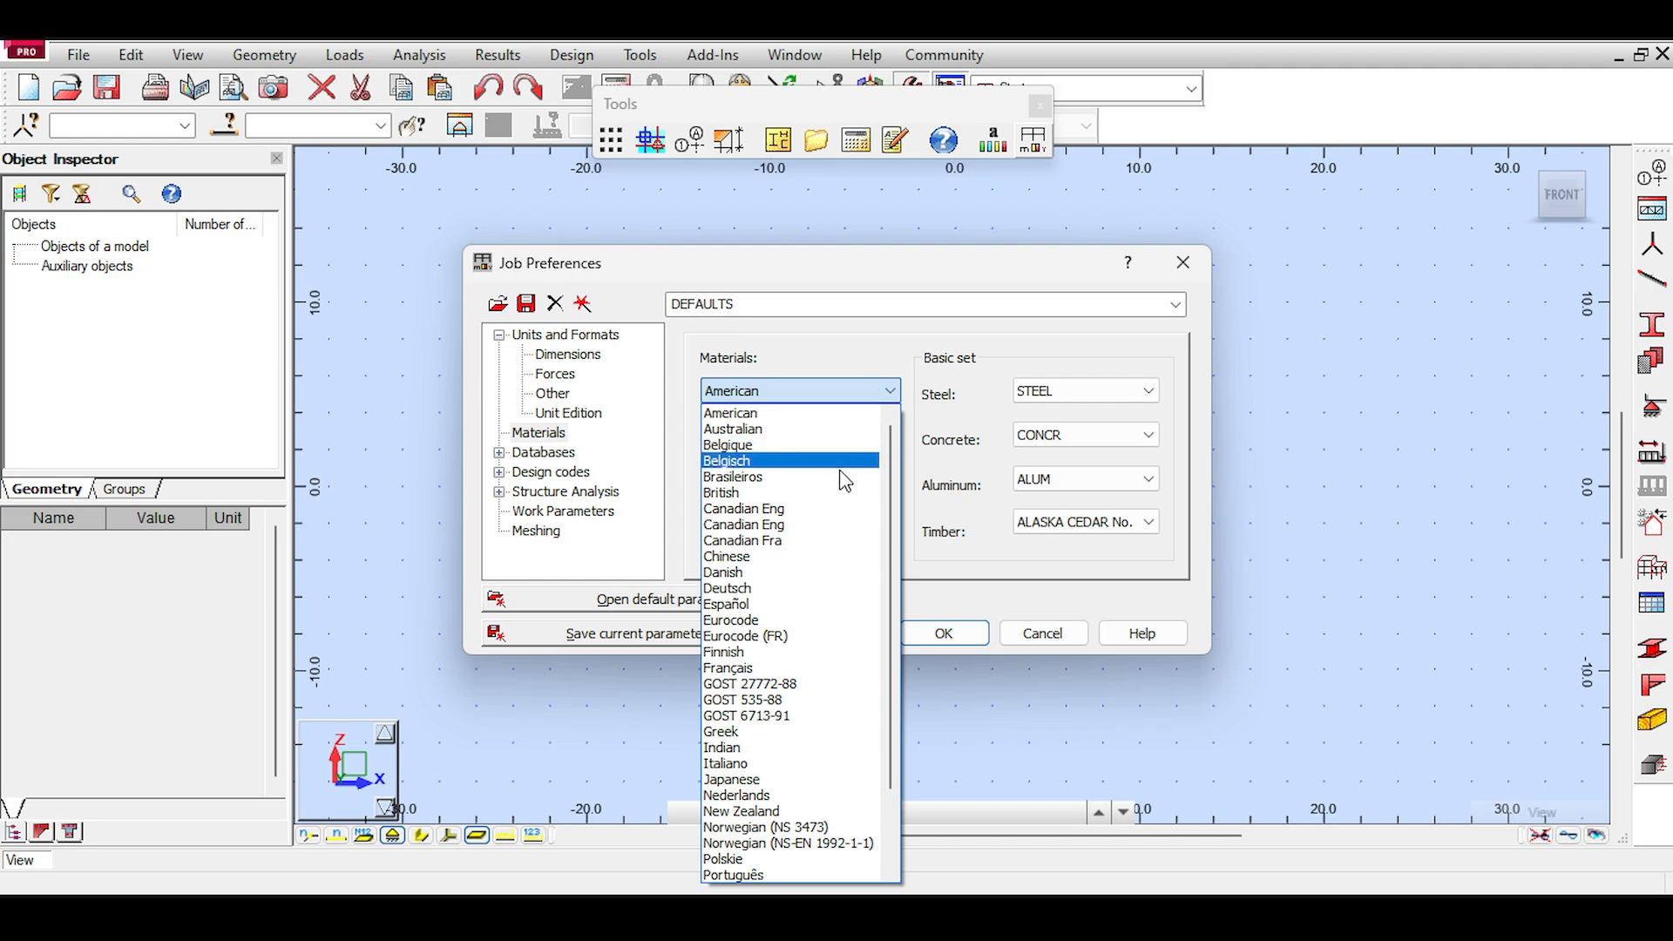
click(775, 620)
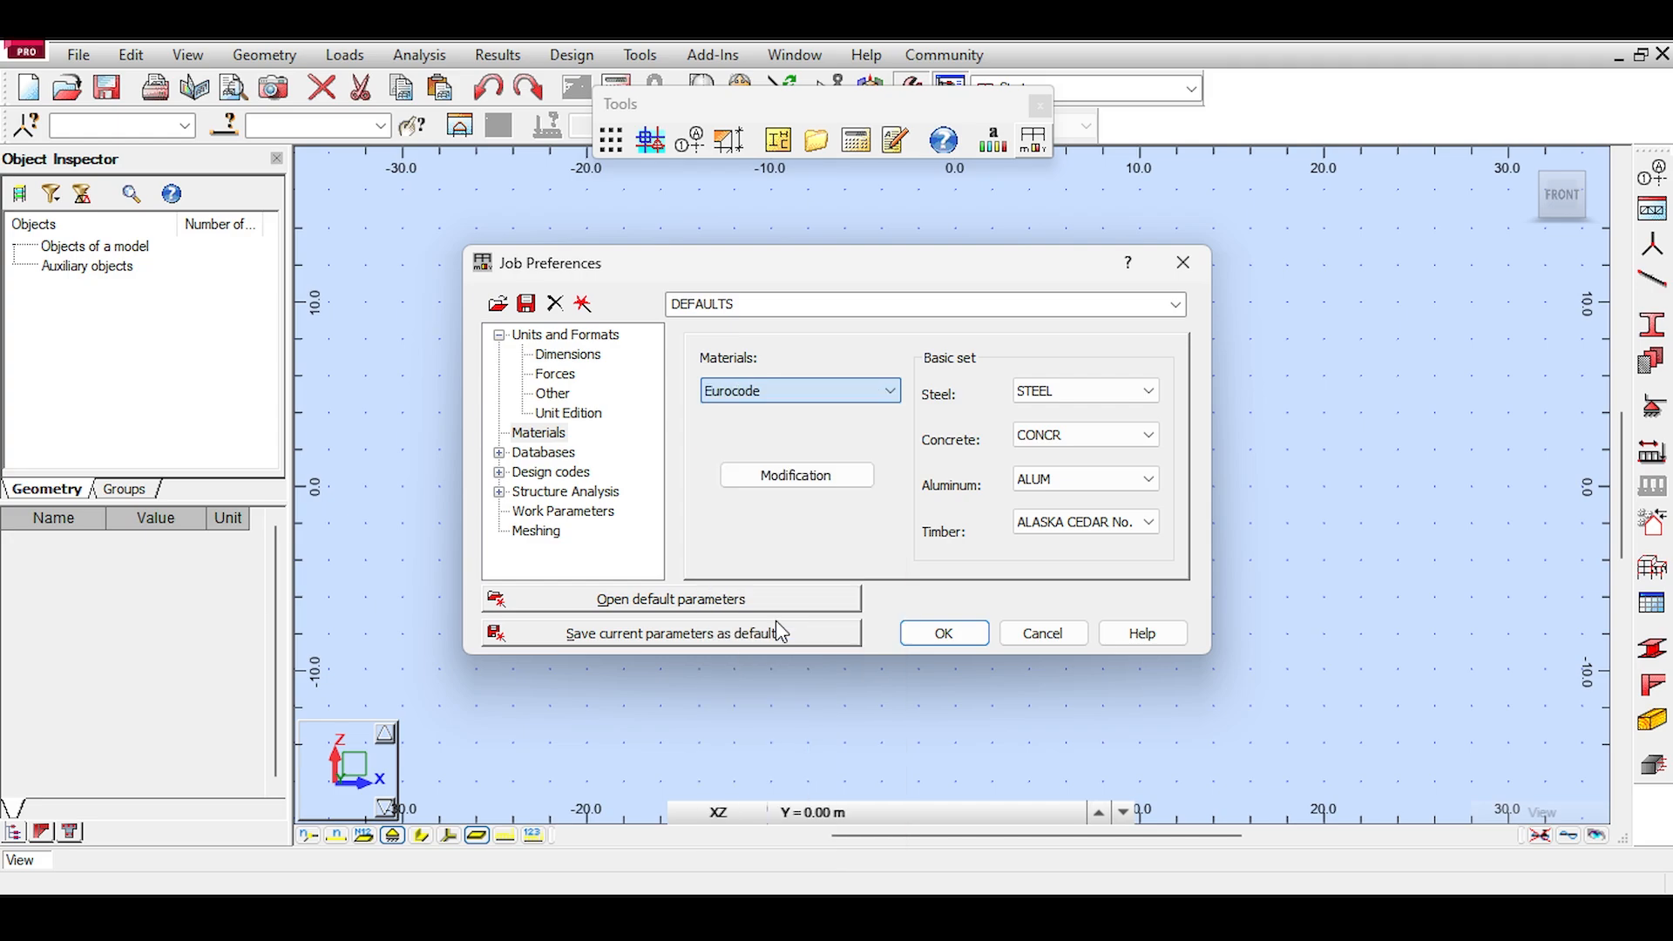
click(1098, 392)
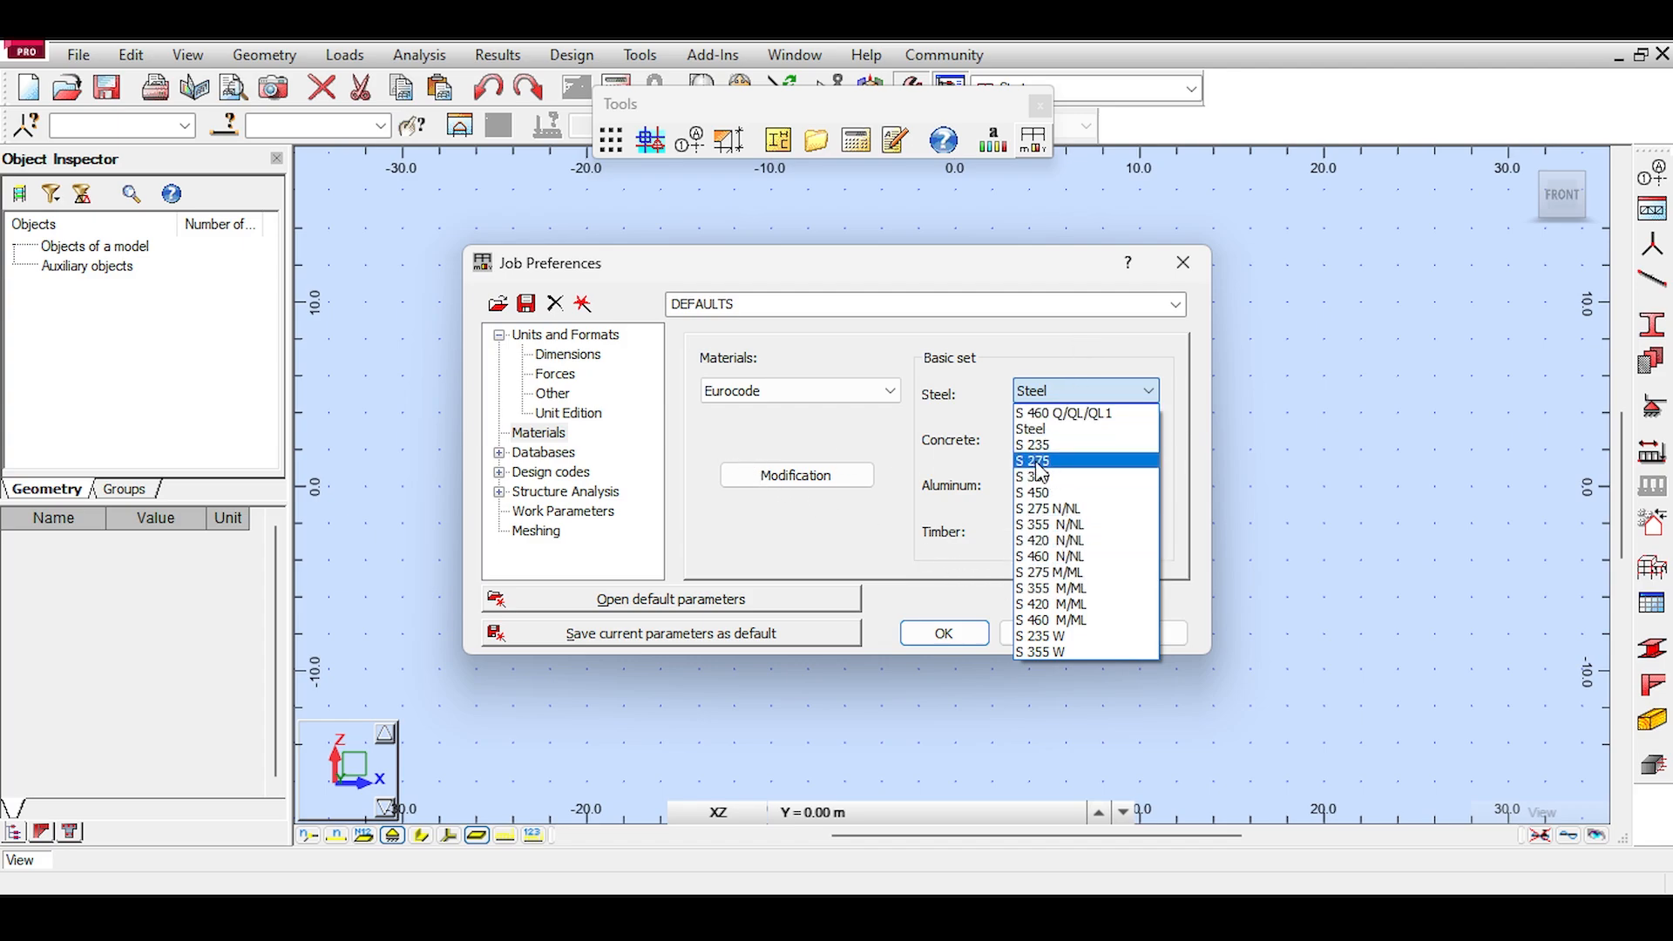
Step: Add the EURO database to the steel and timber section databases and move it to first place in the browse order
click(540, 451)
click(541, 452)
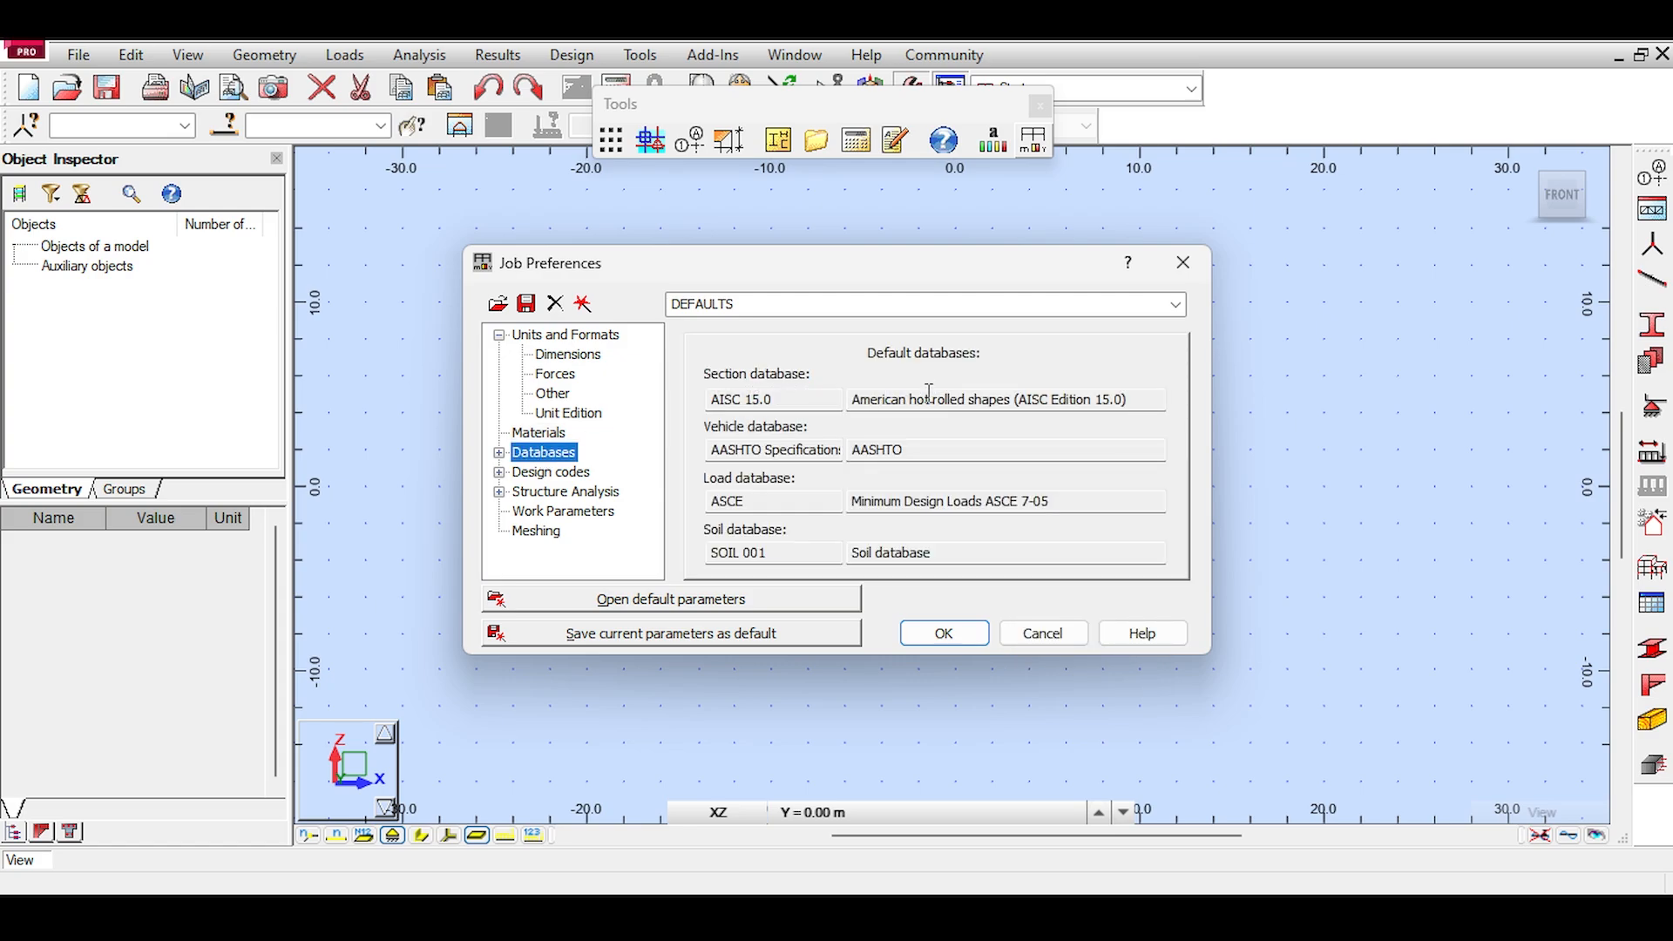
click(499, 452)
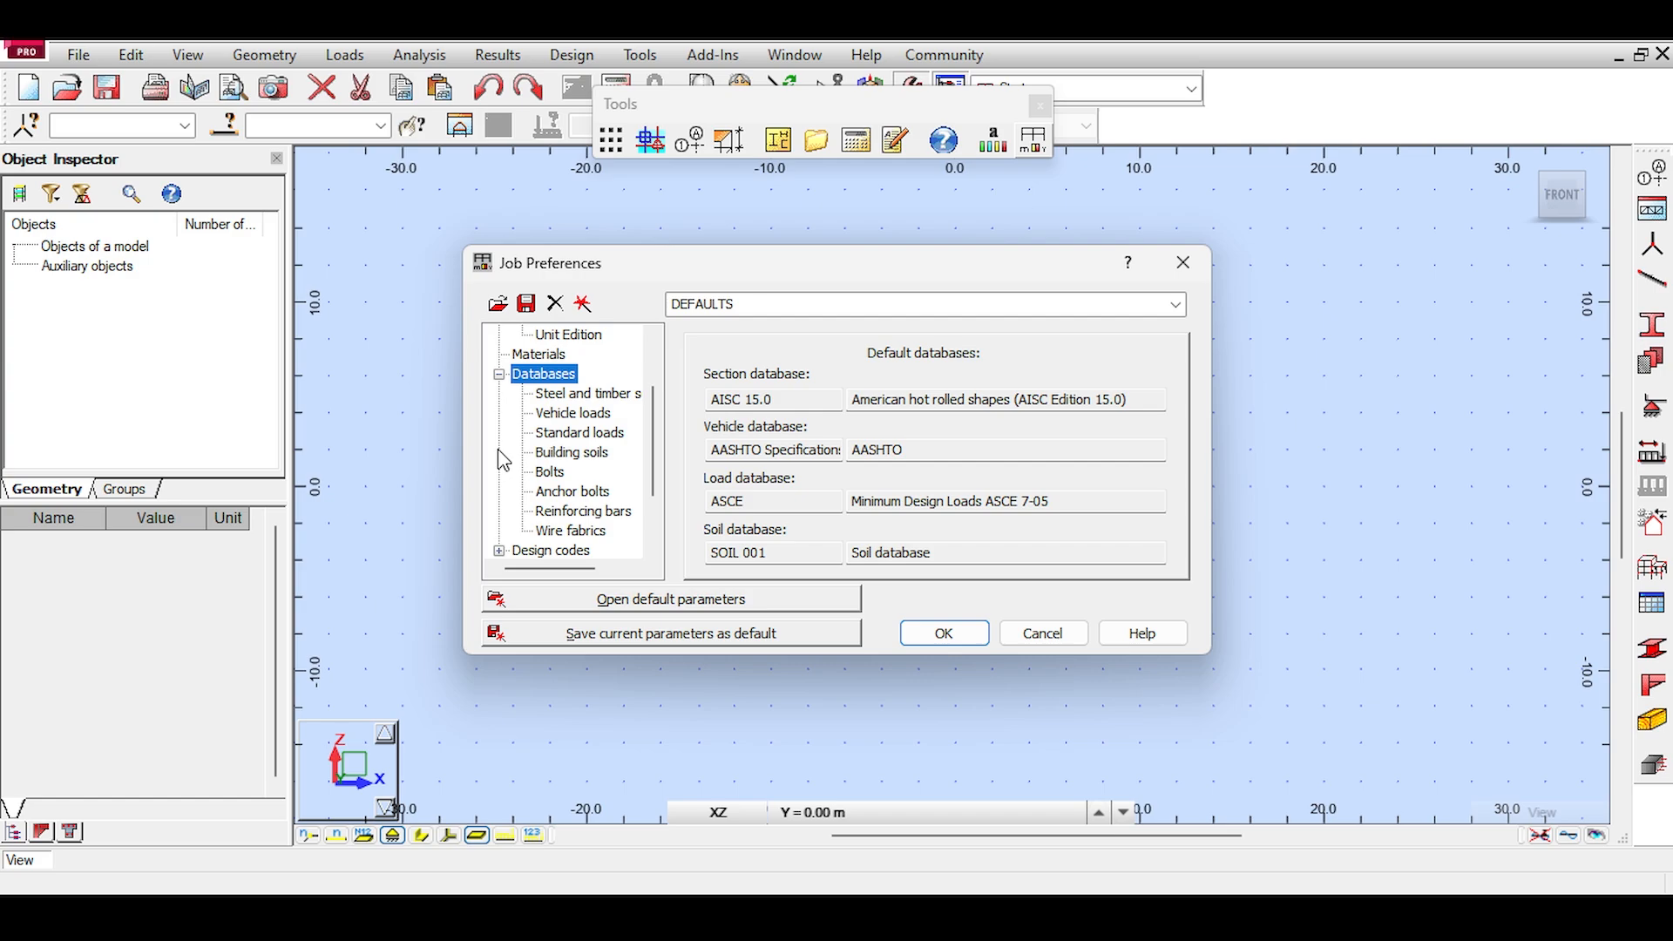
click(582, 395)
click(713, 362)
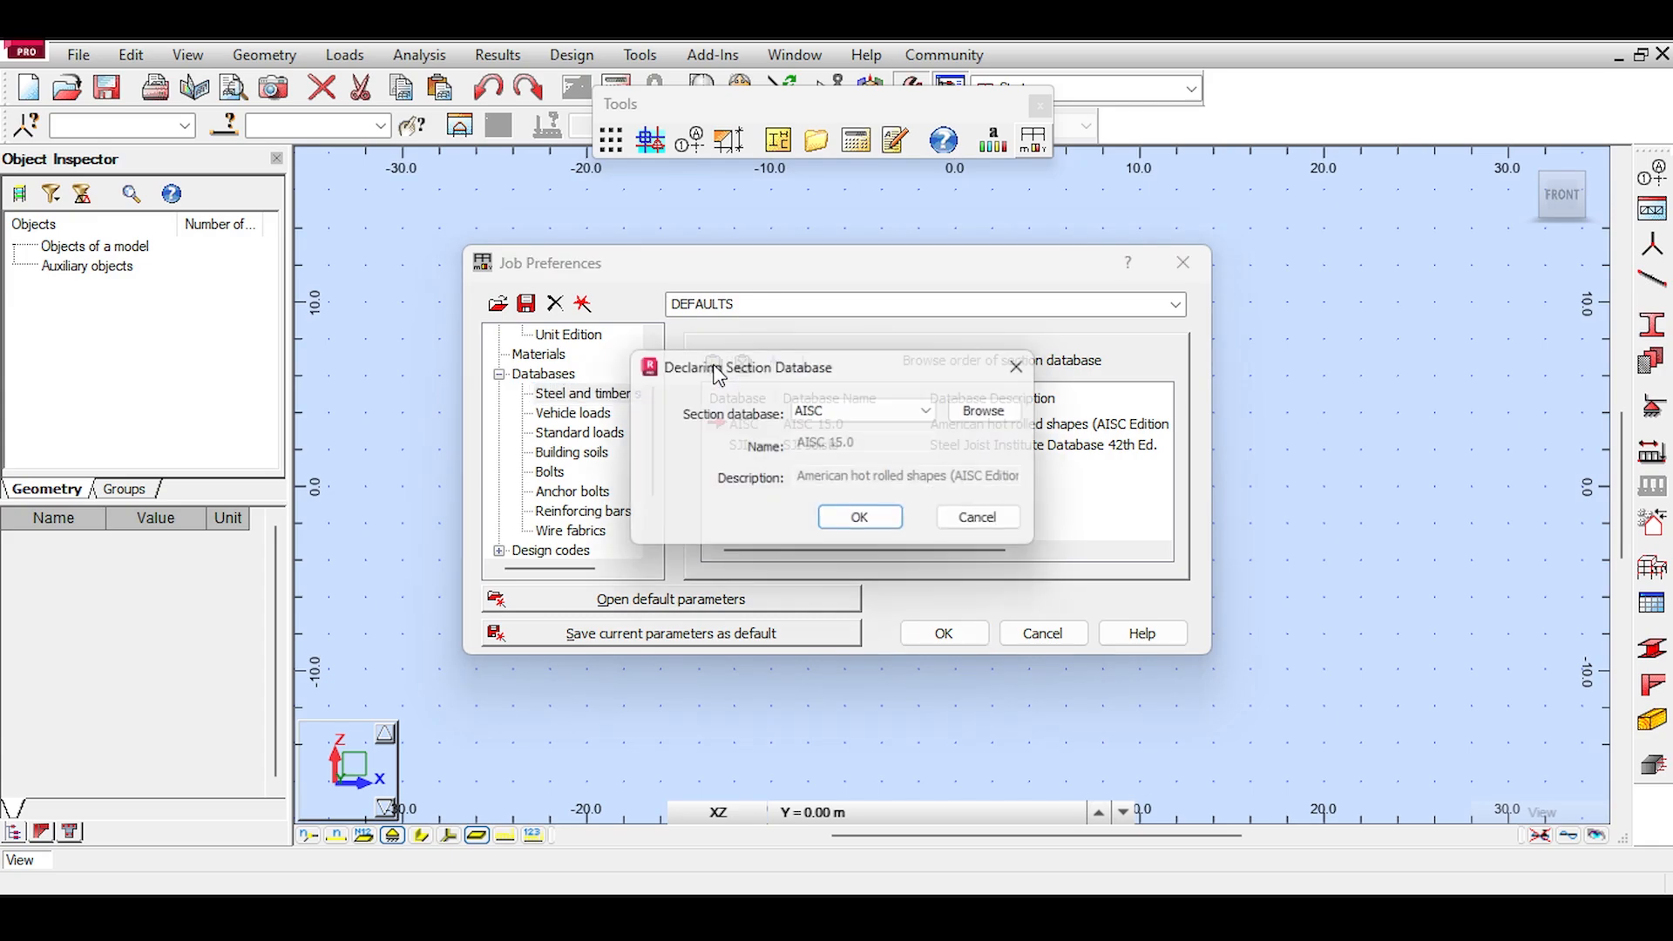
click(840, 410)
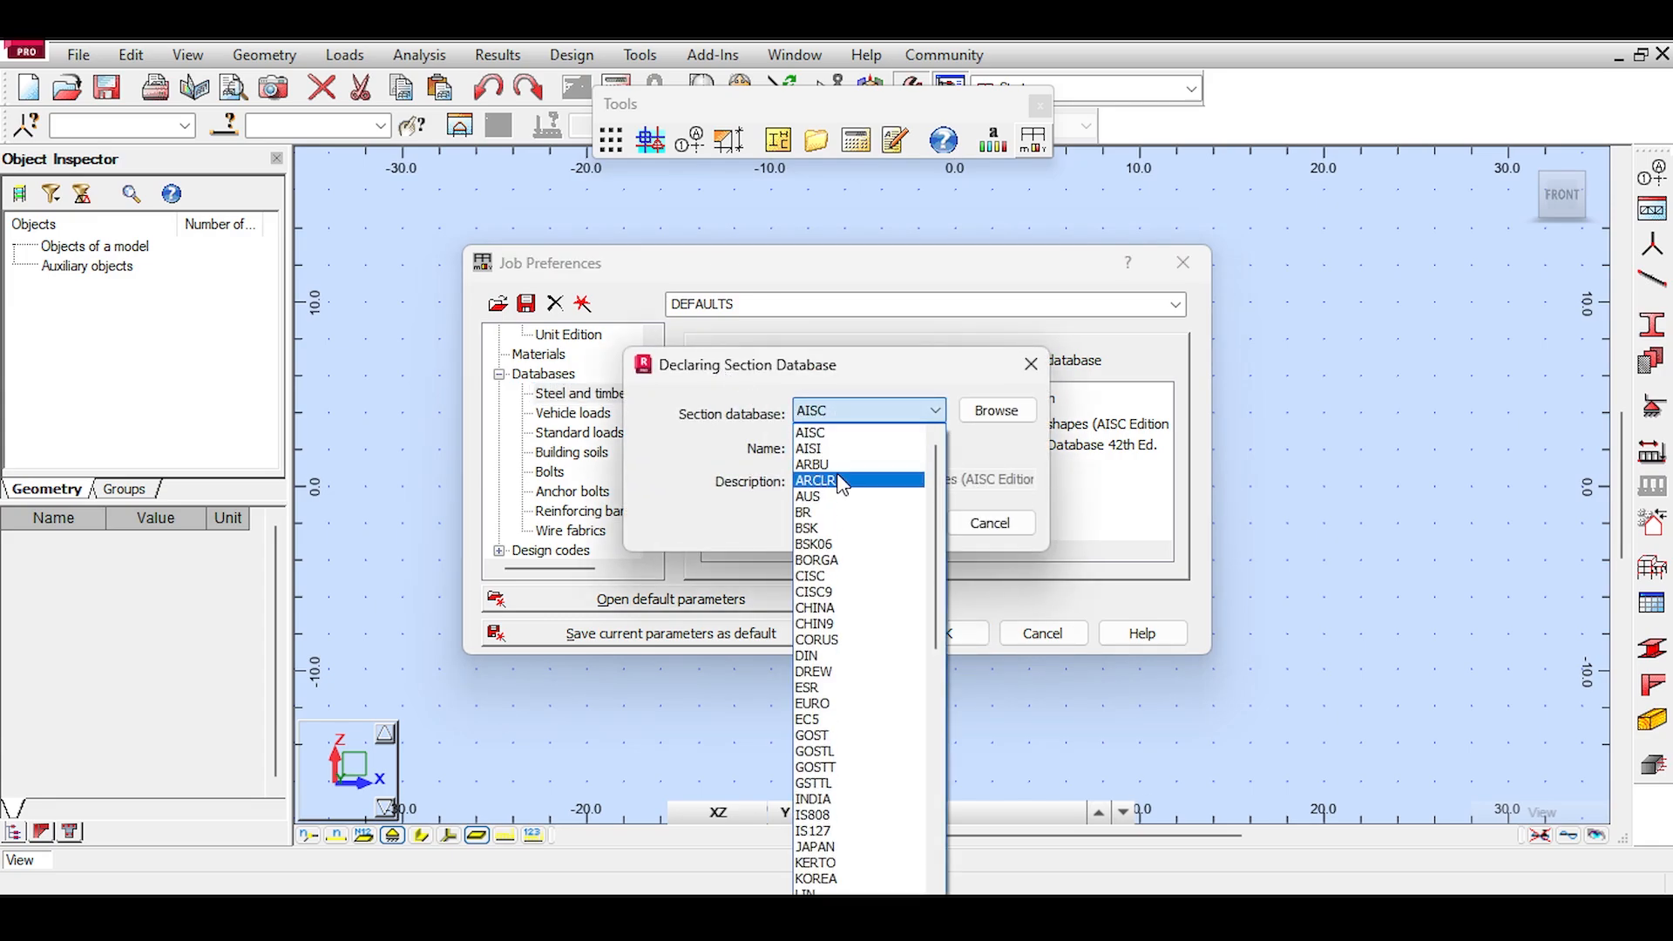
click(808, 704)
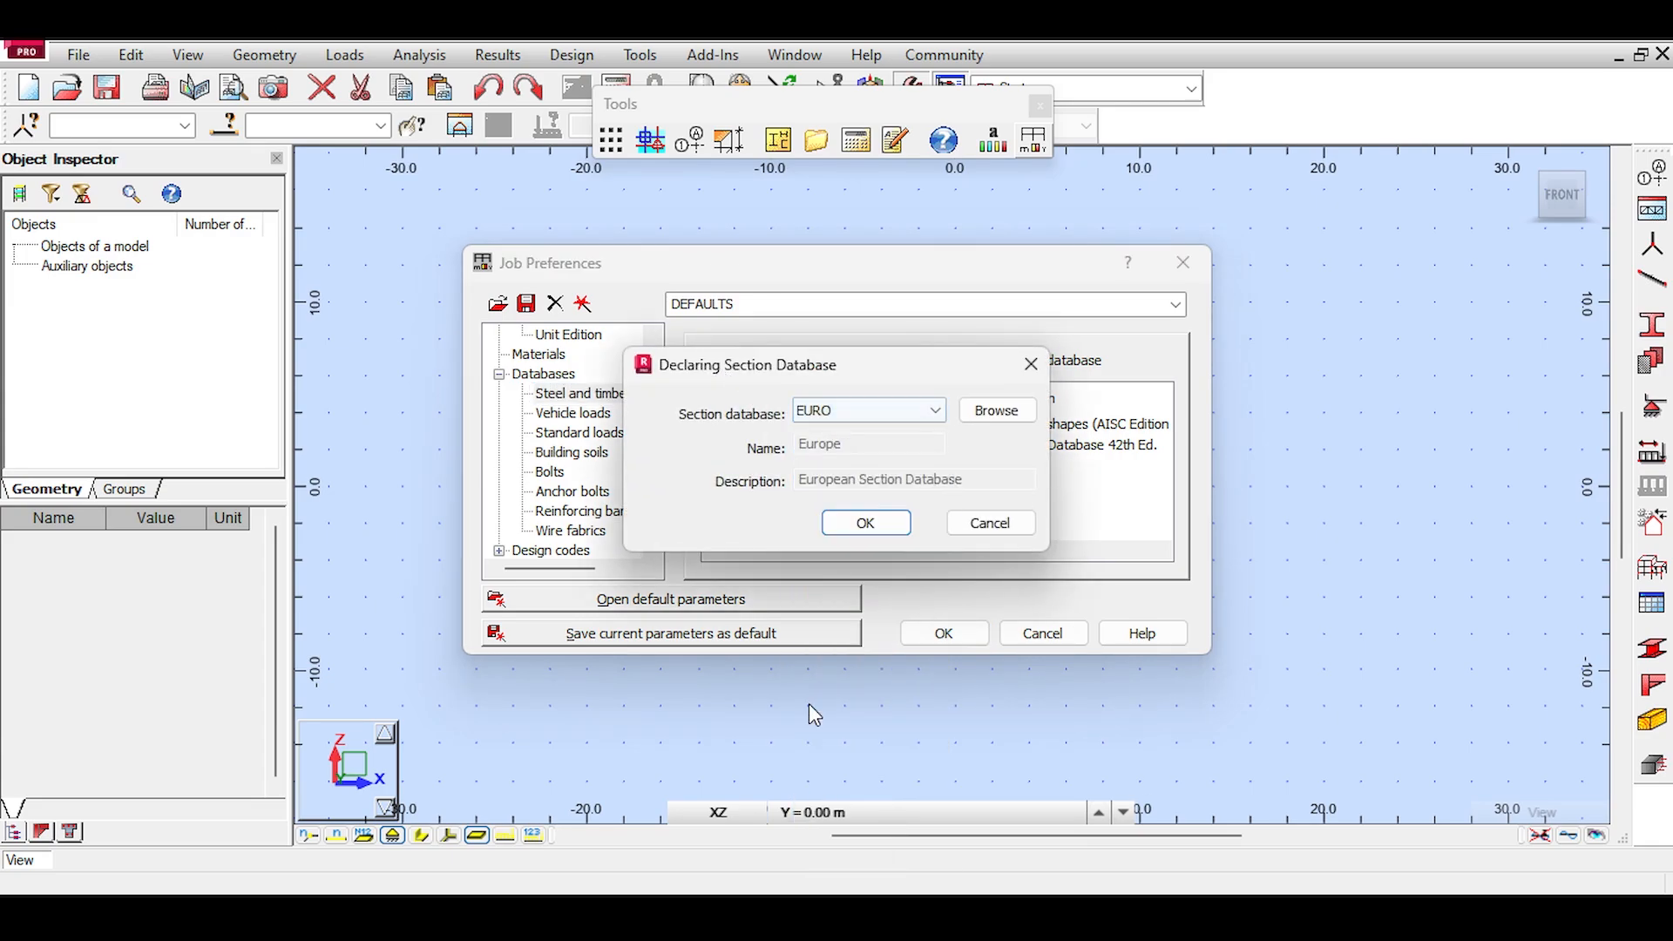
click(855, 525)
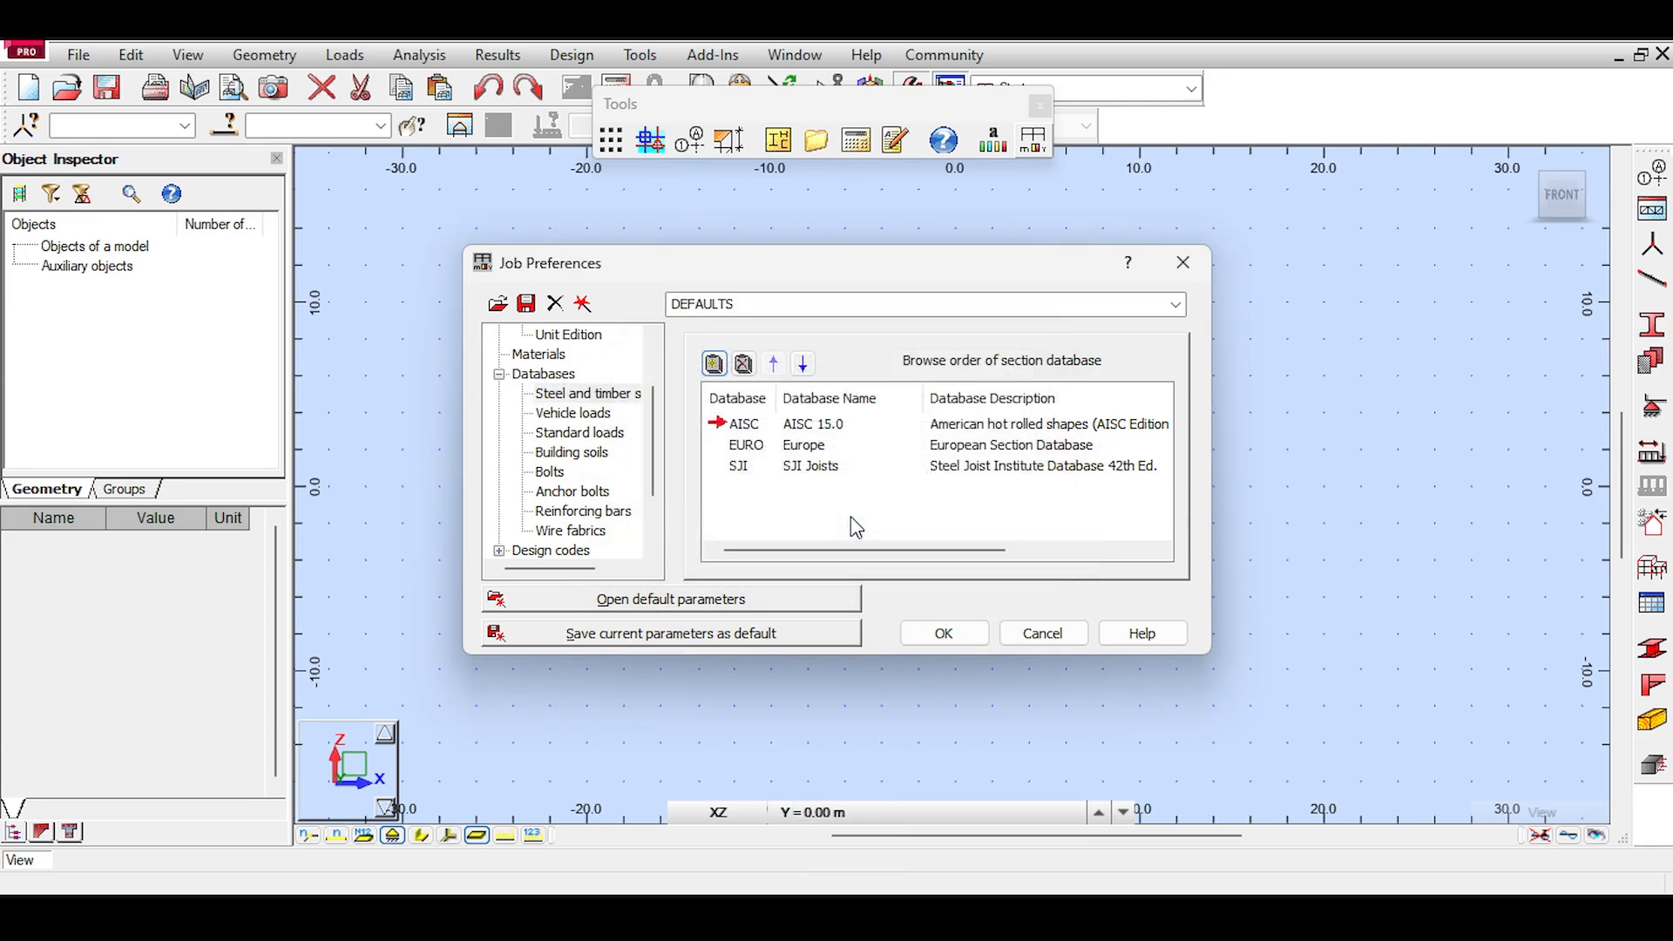
click(748, 446)
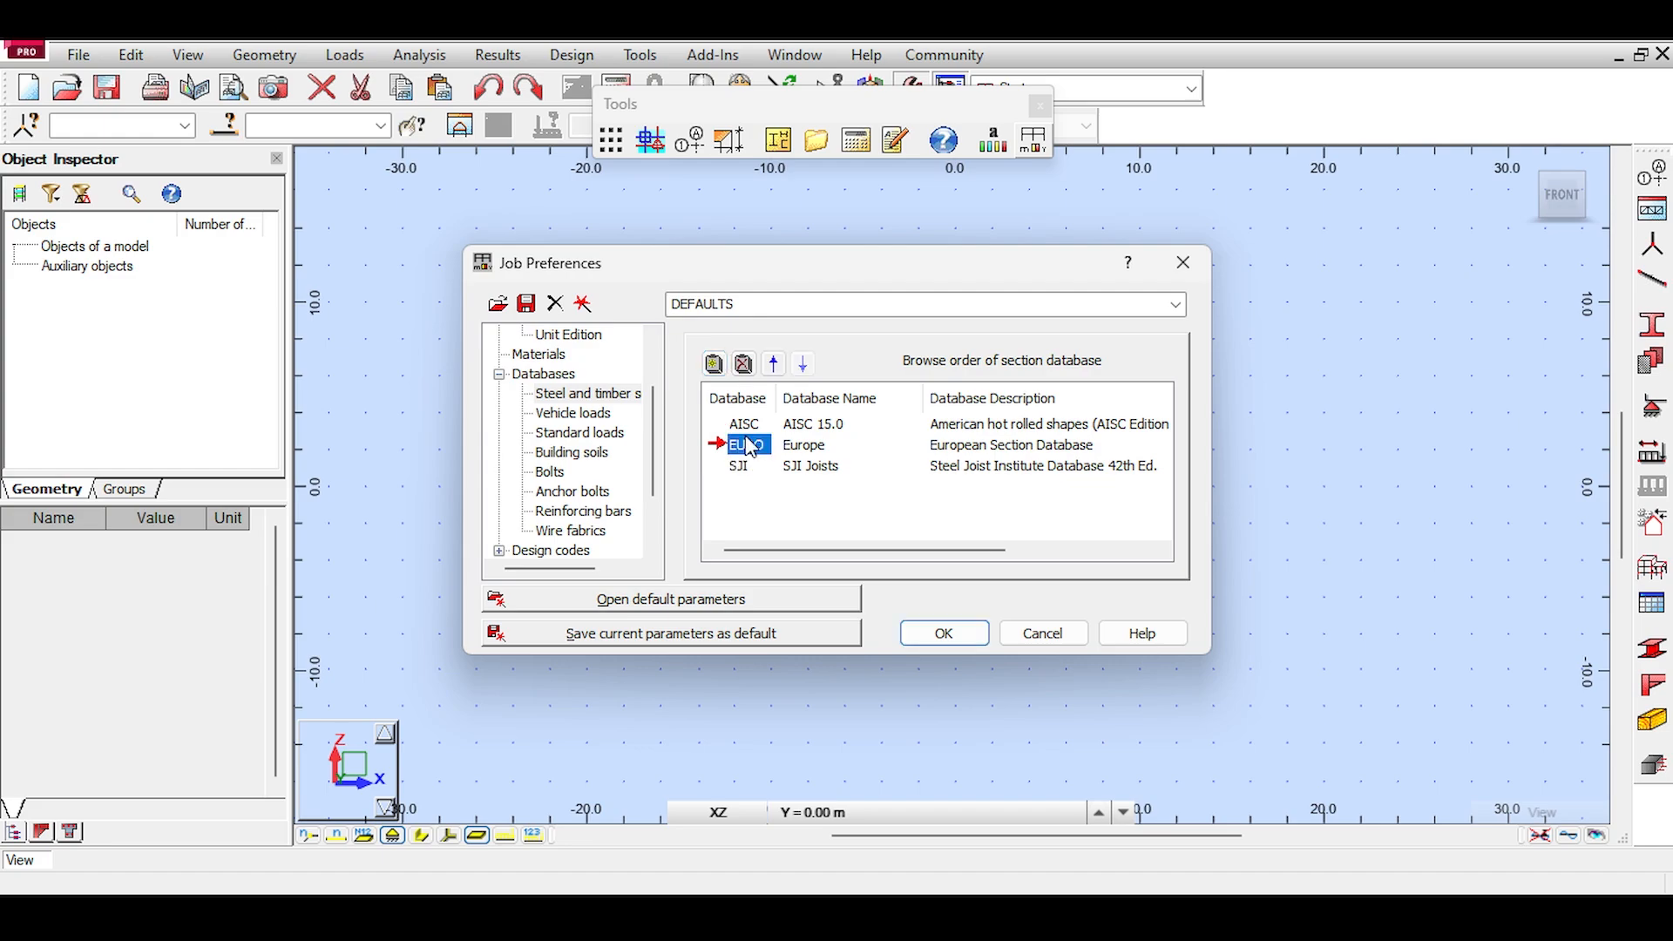
click(776, 372)
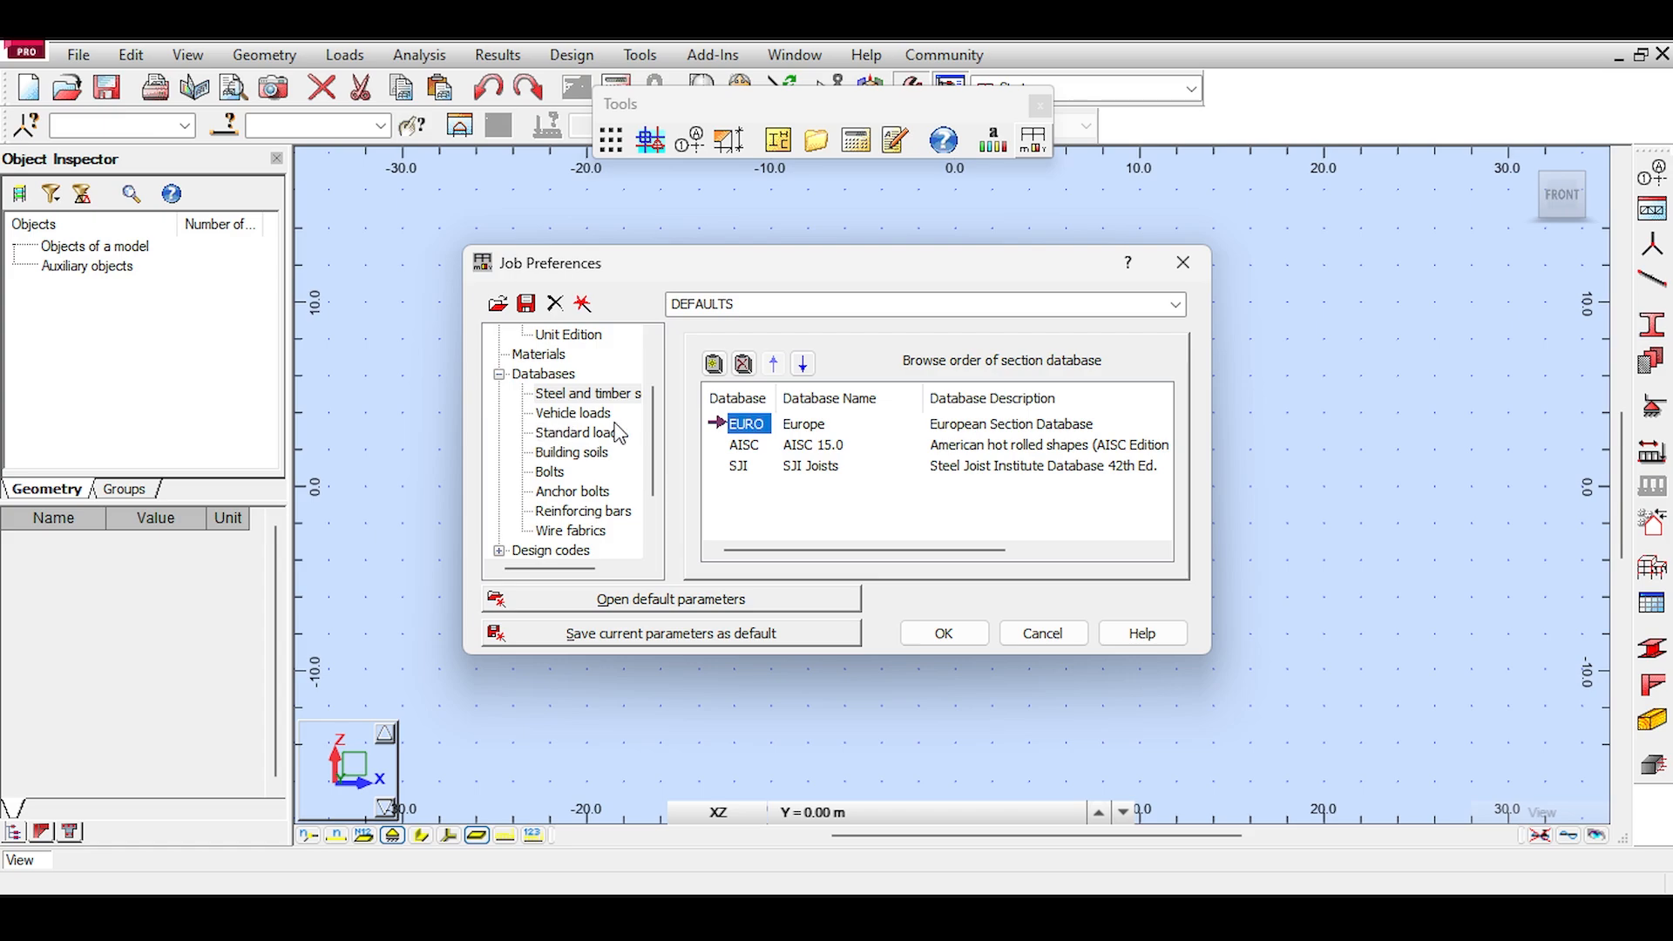
Step: Add the EN_ISO4014 hexagon head bolt database to the bolt databases and select it there
click(561, 439)
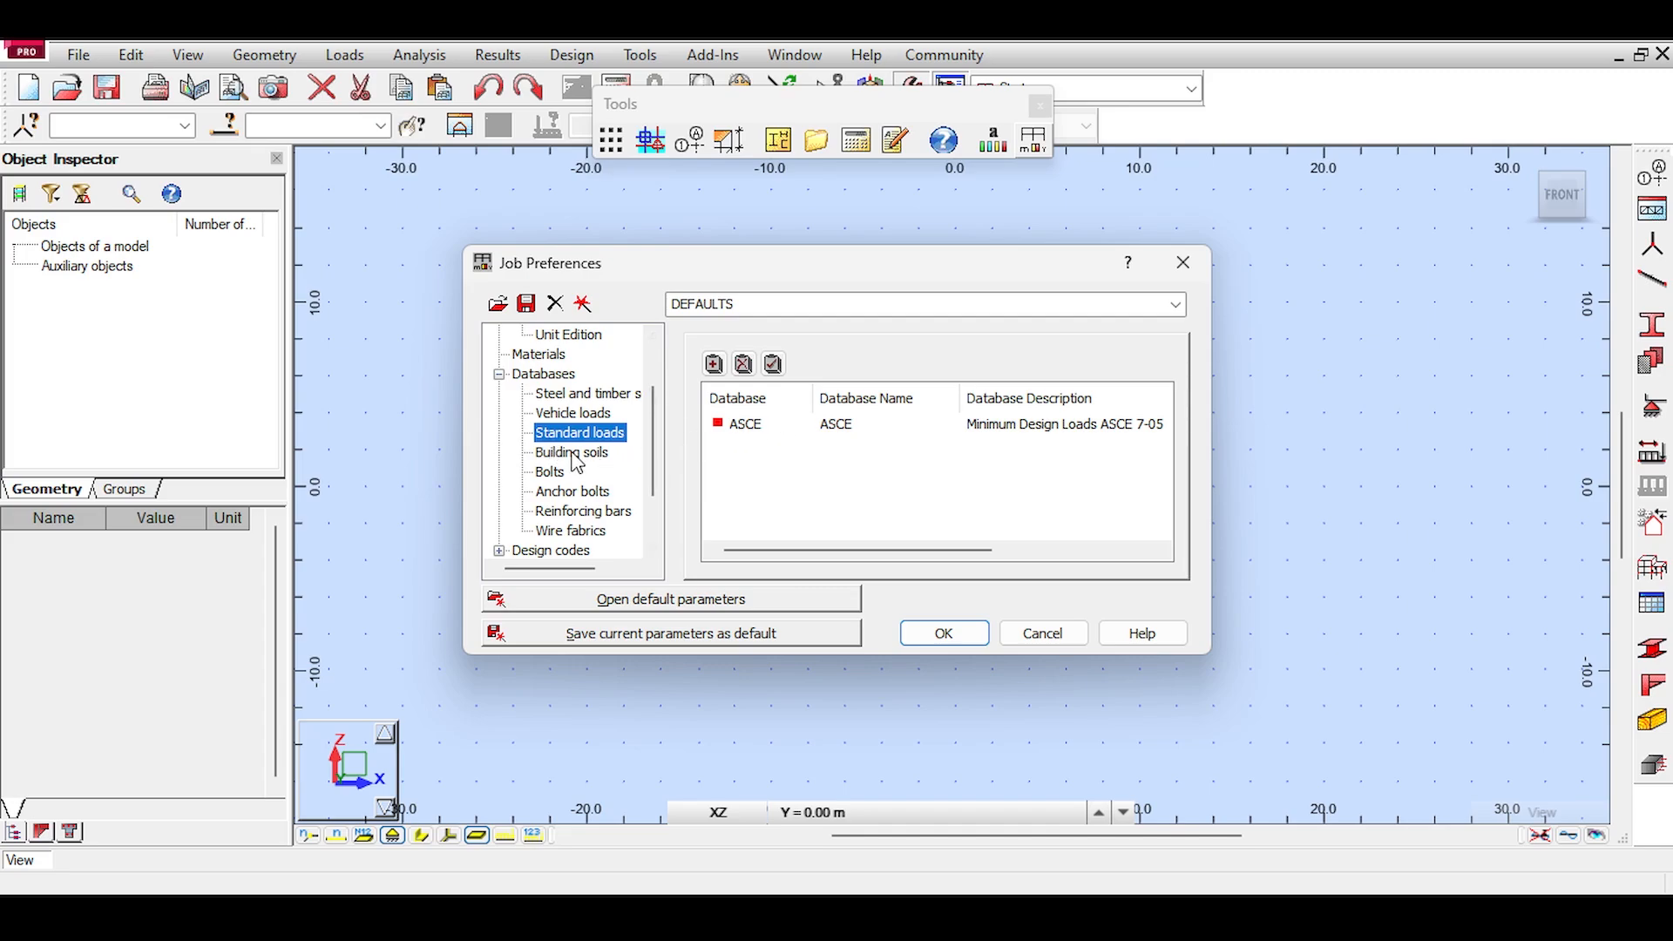
click(575, 455)
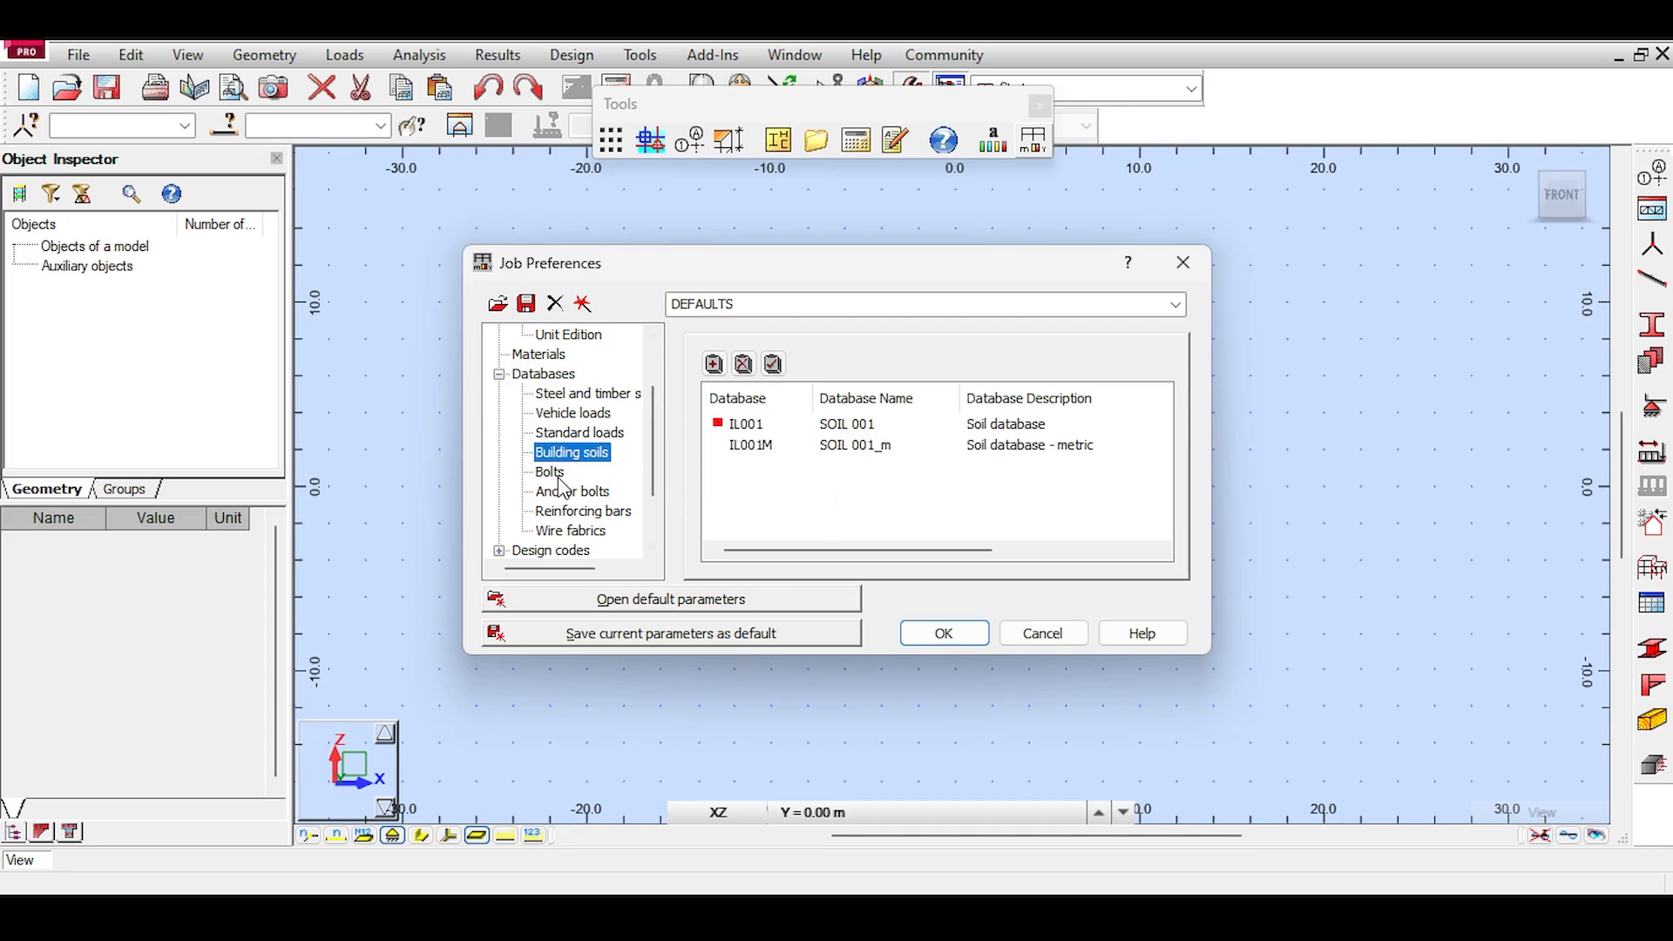
click(560, 474)
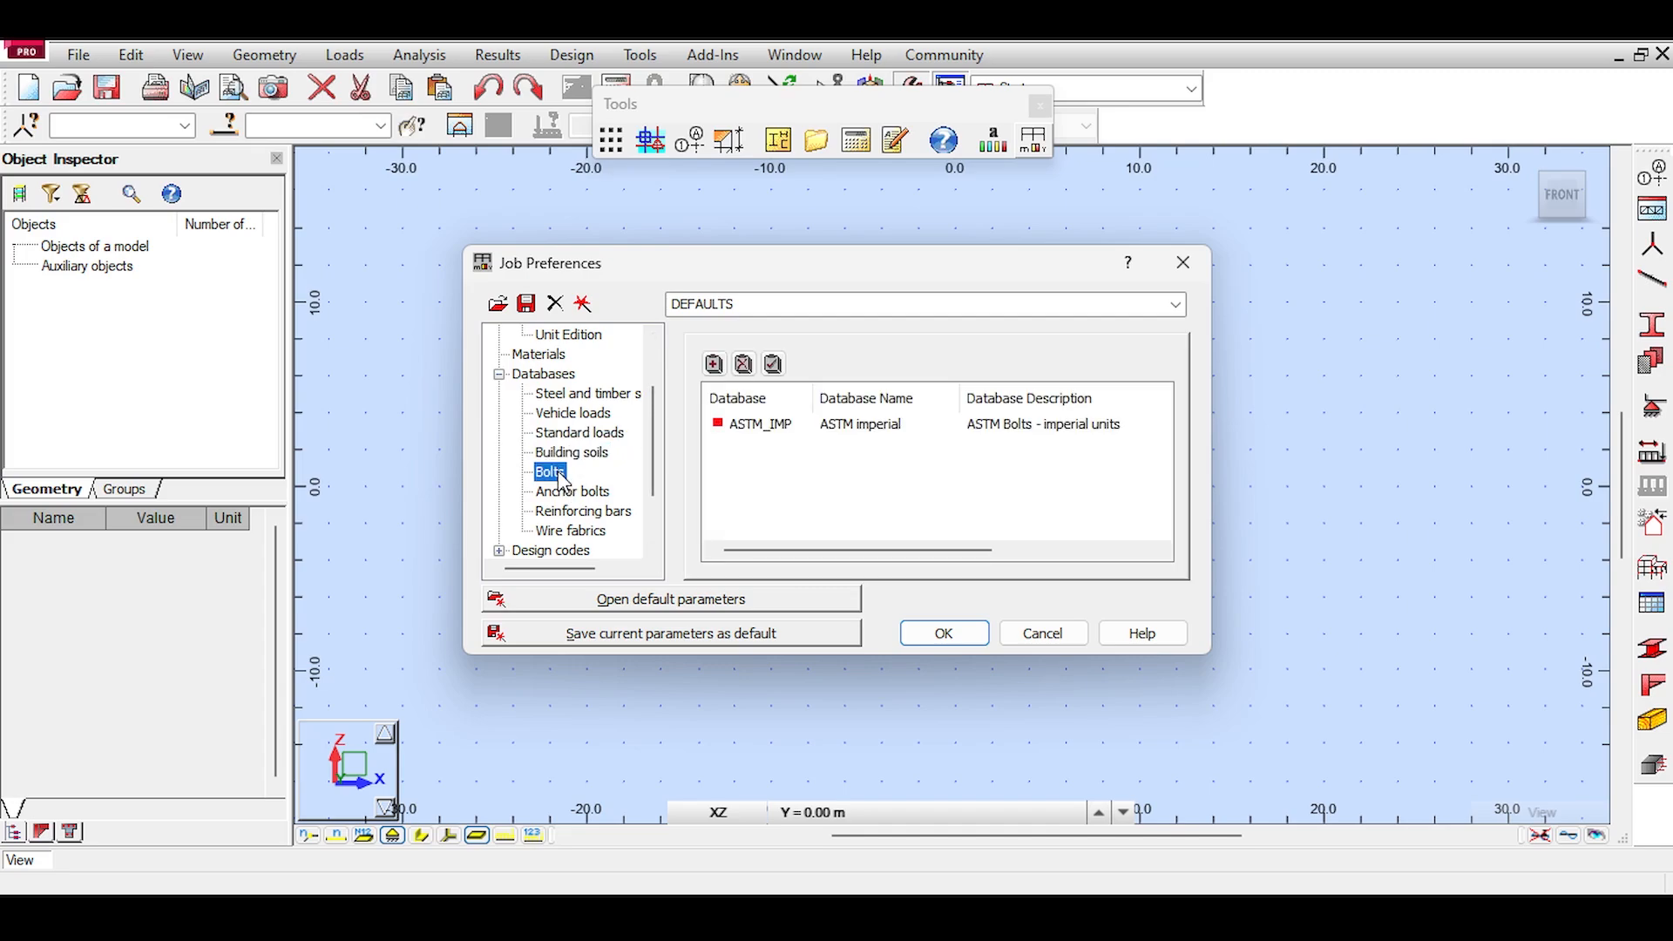
click(713, 363)
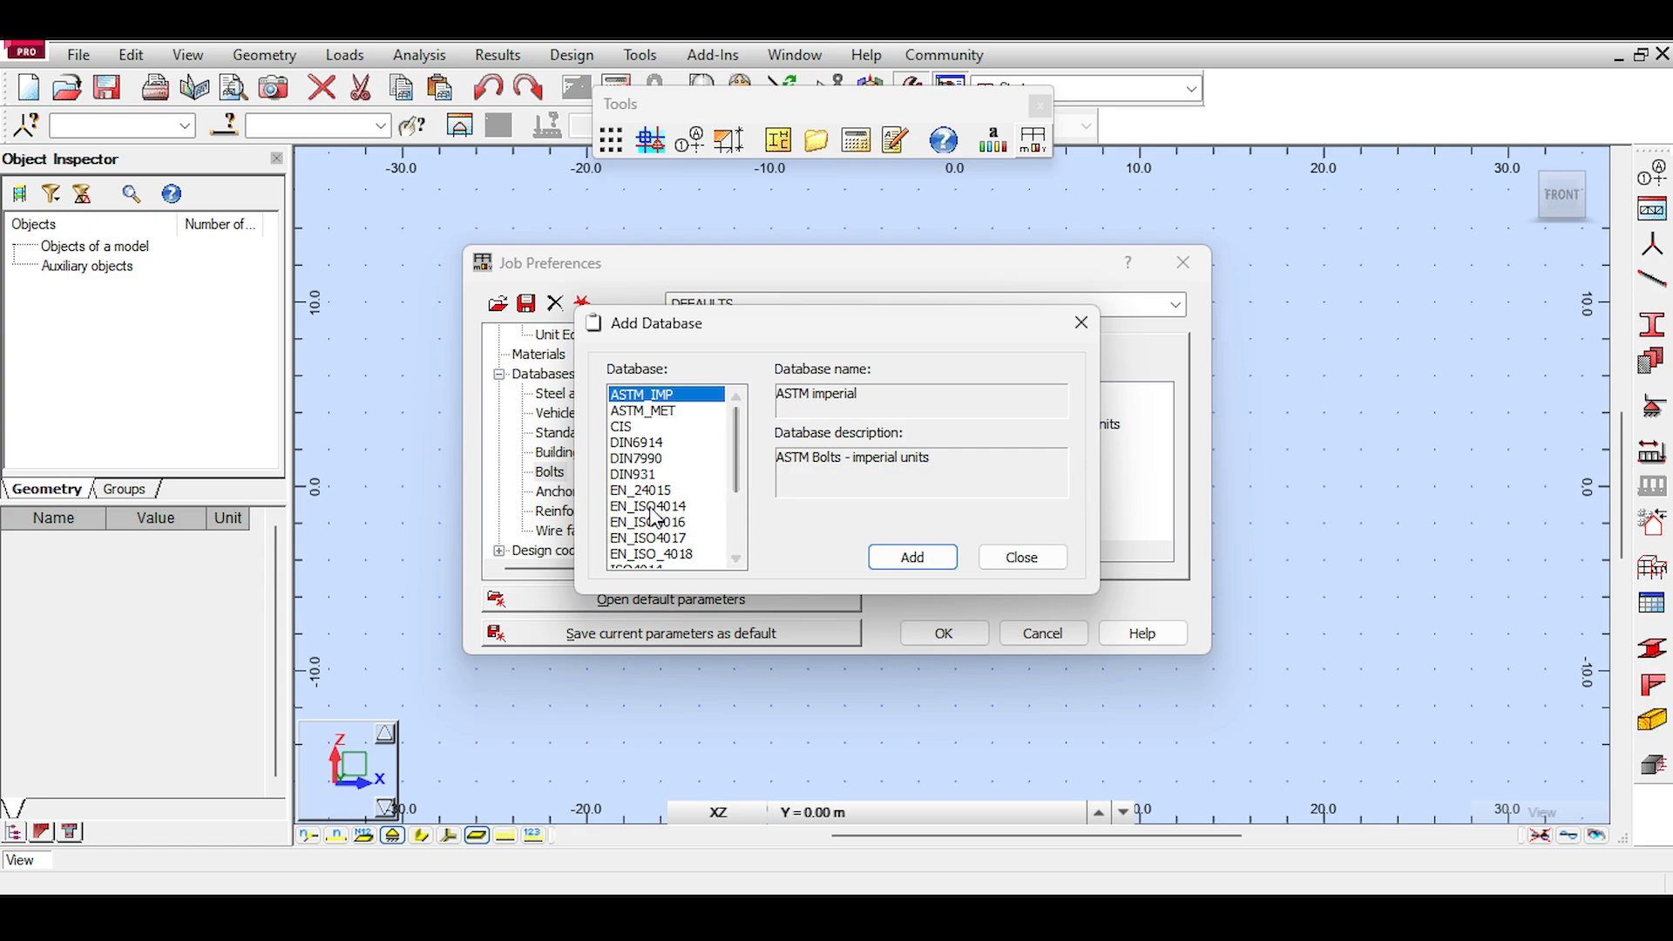
click(649, 507)
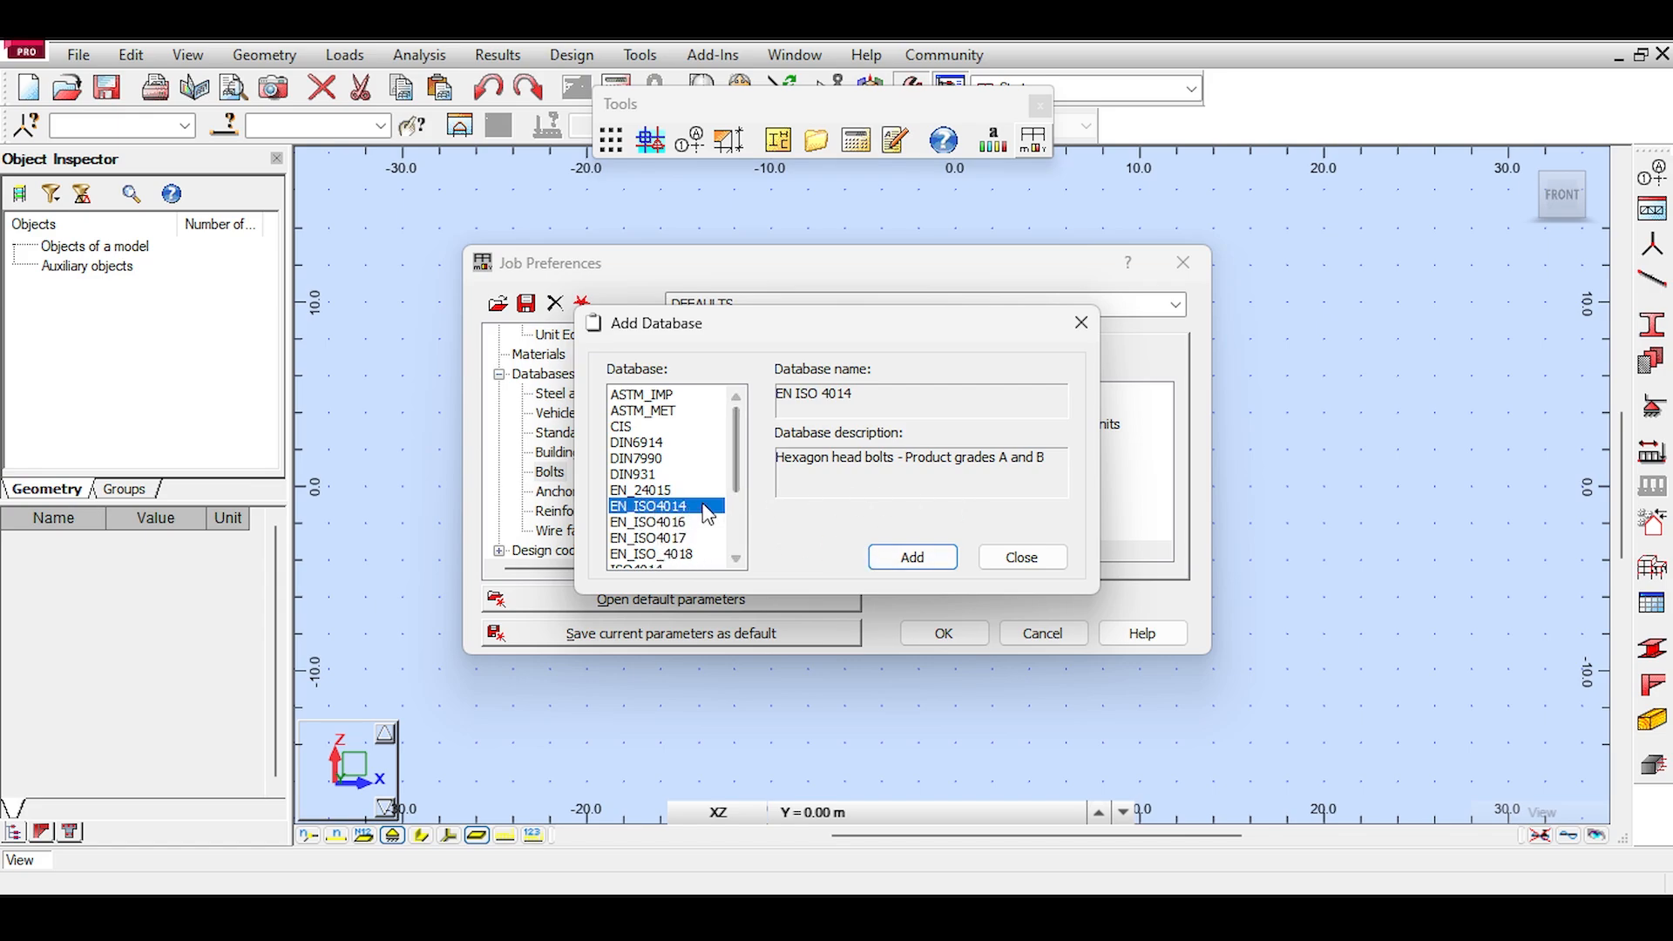
click(915, 555)
click(775, 460)
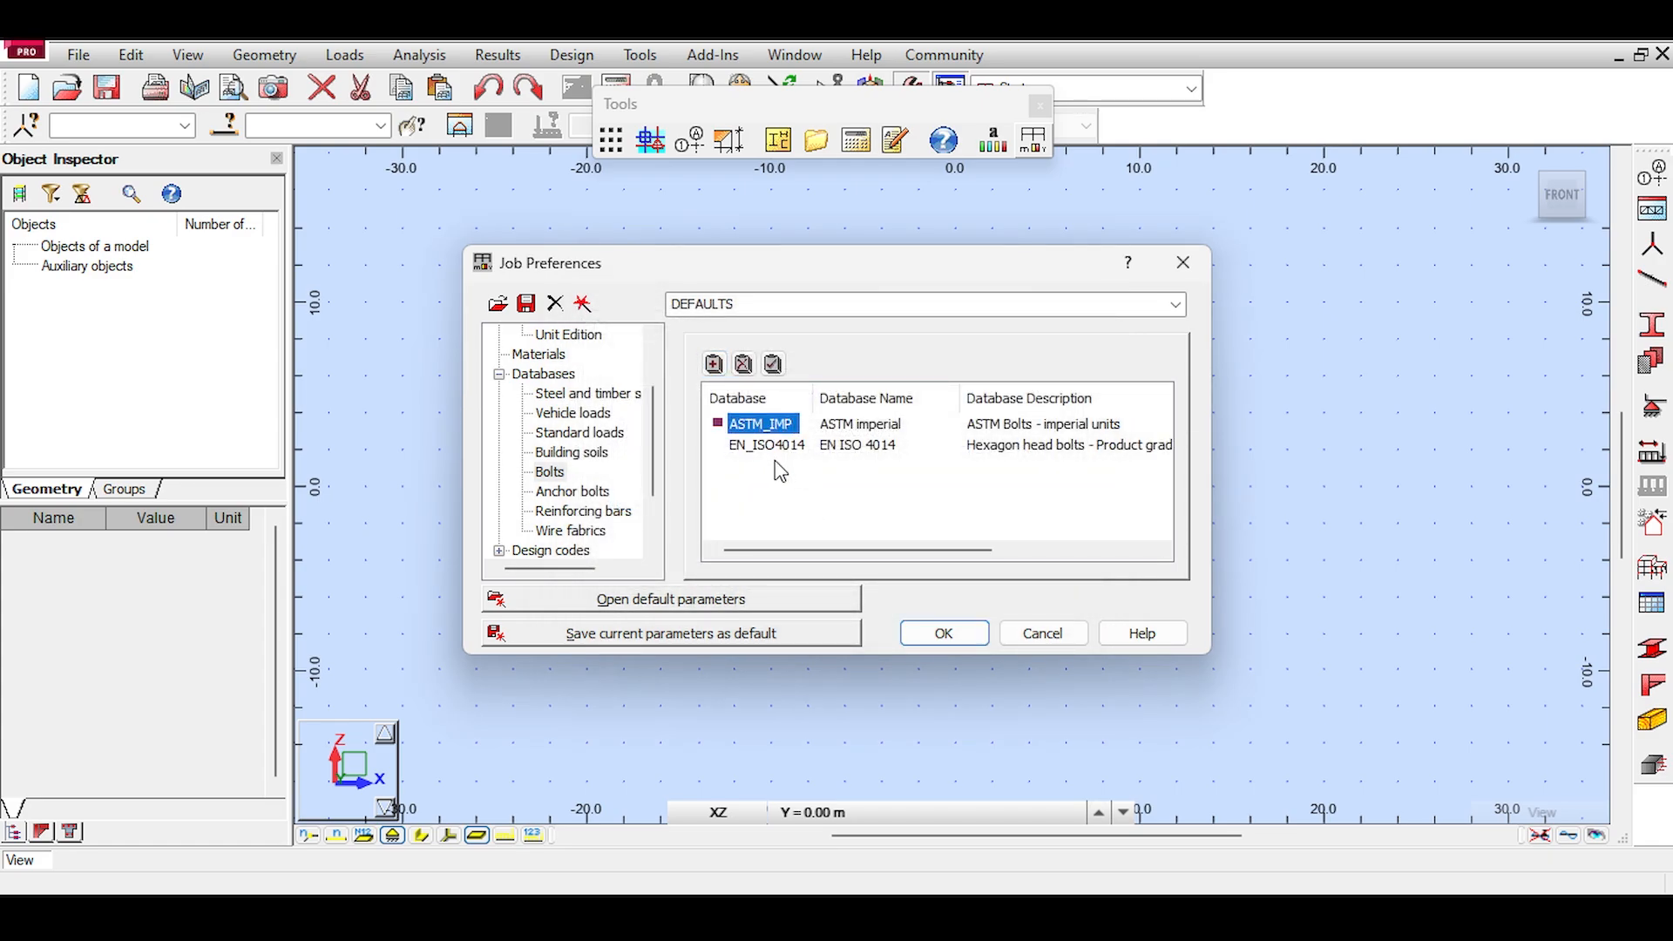
click(755, 446)
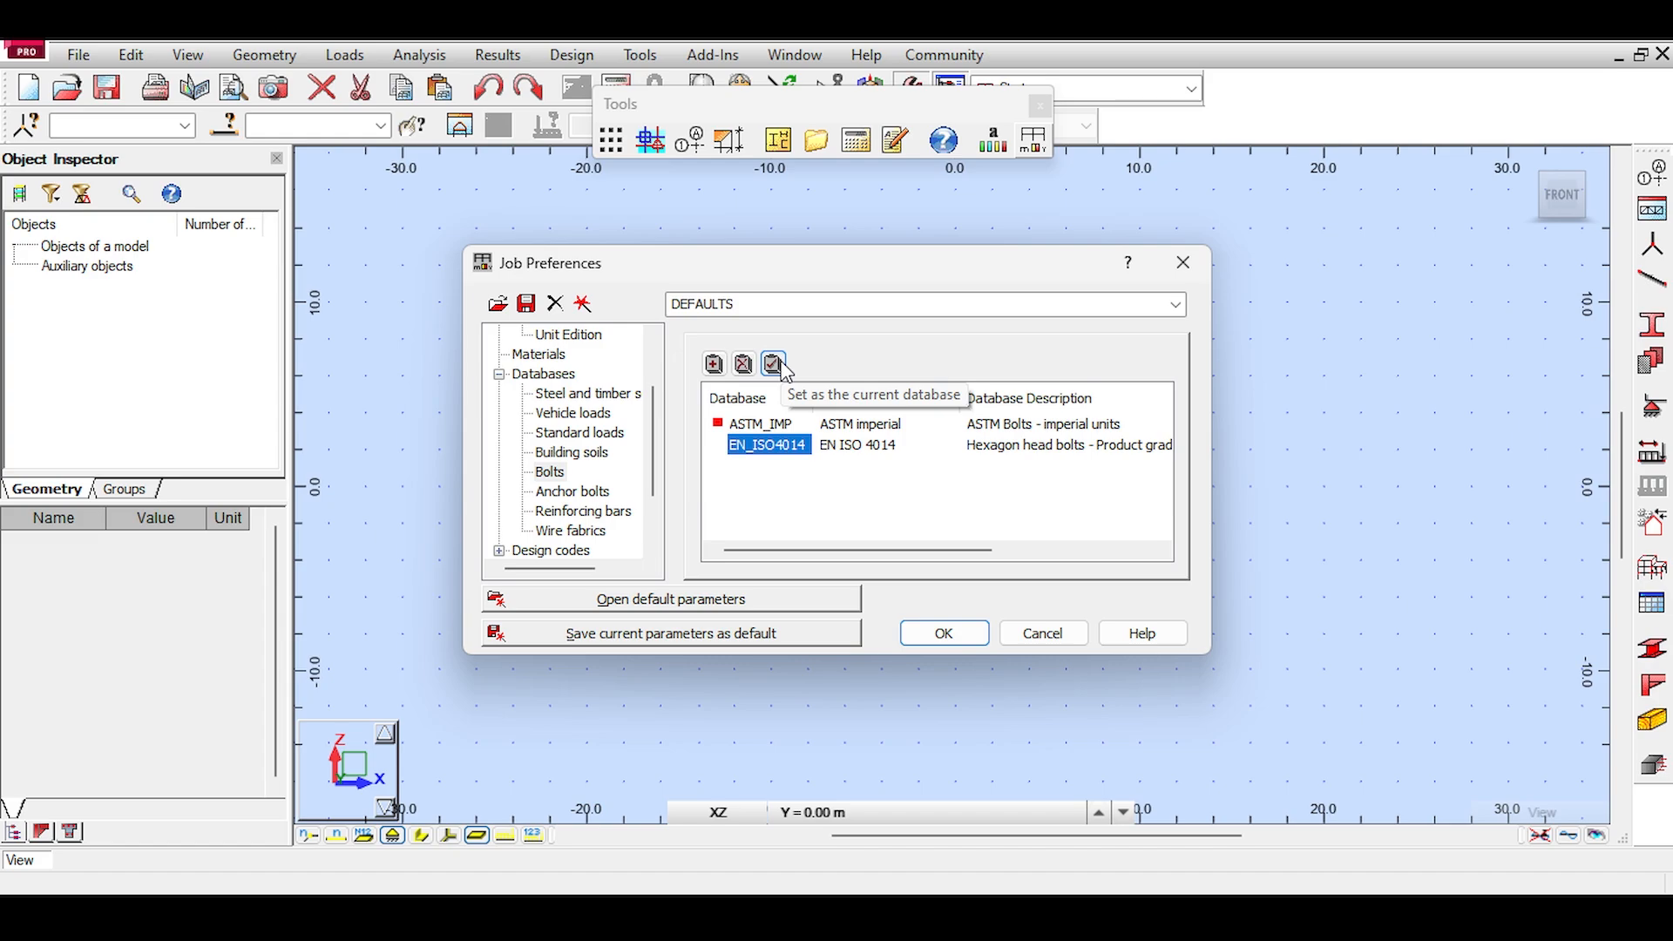
Step: Check which databases can be added for anchor bolts, without adding any
click(568, 491)
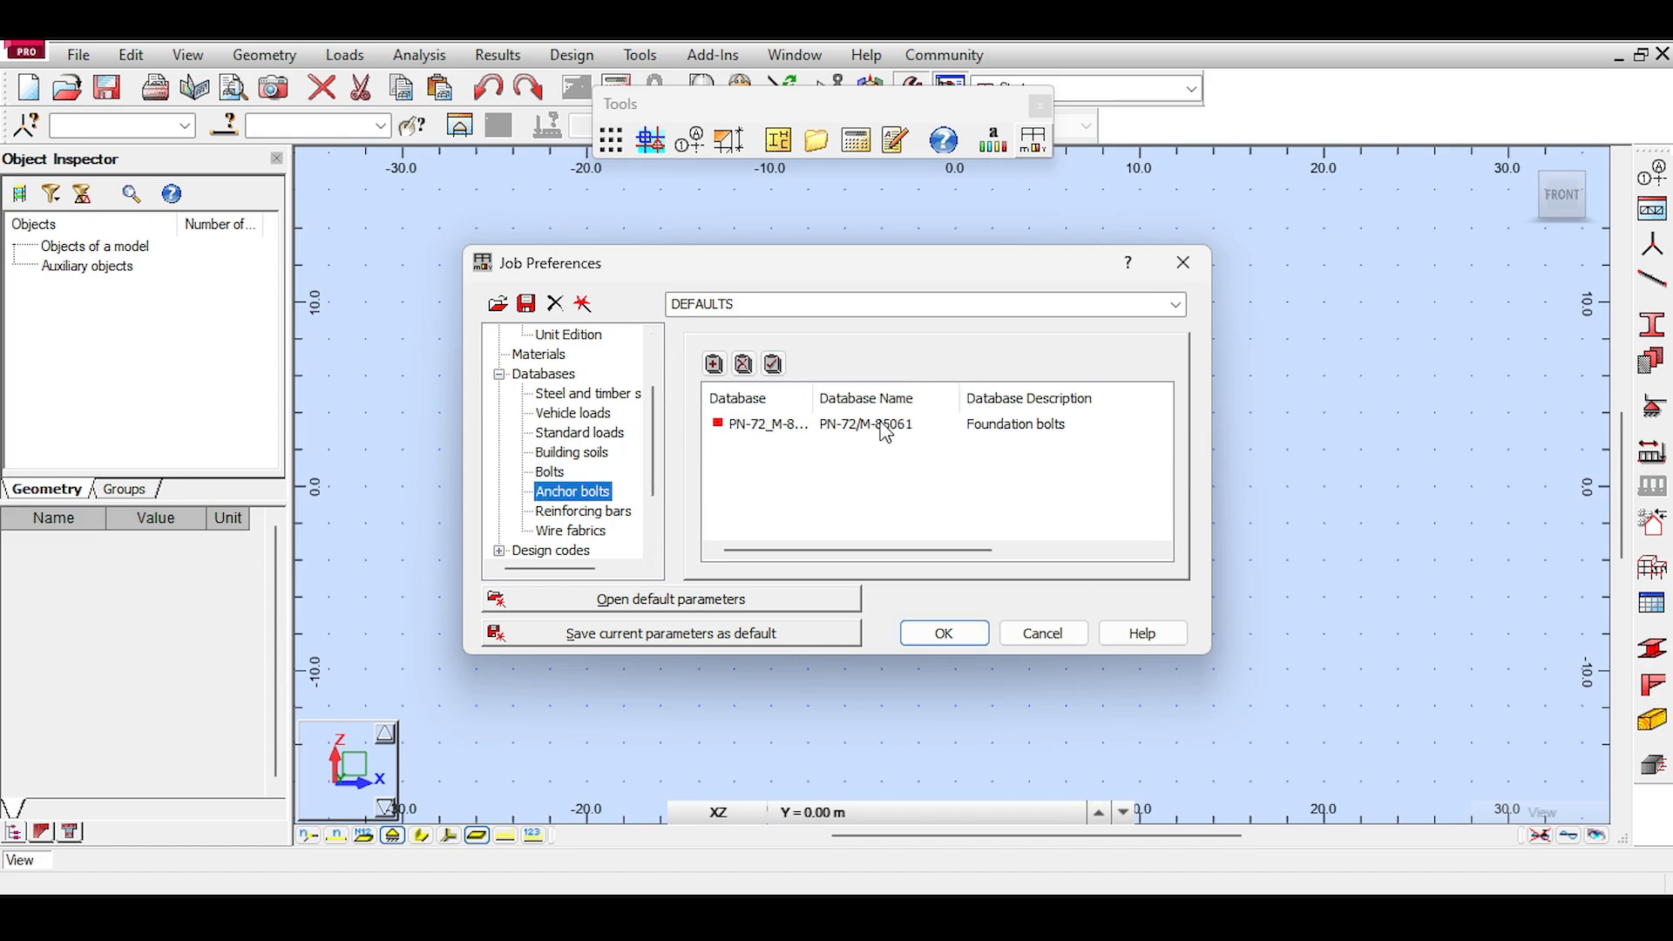
click(713, 364)
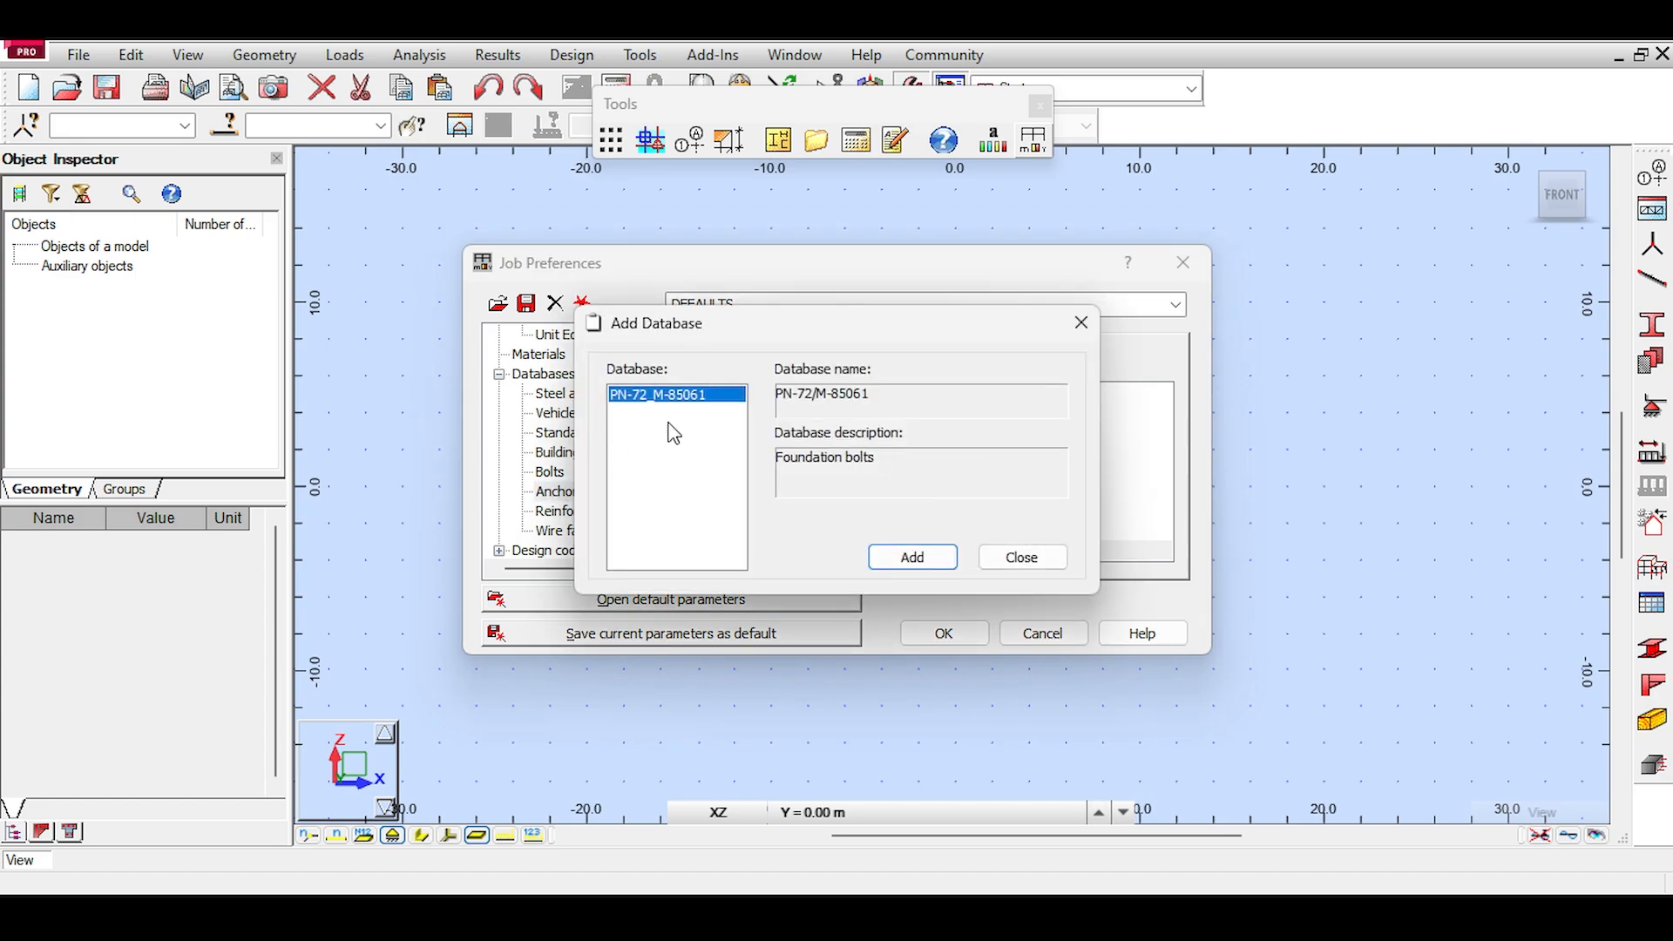
click(1022, 555)
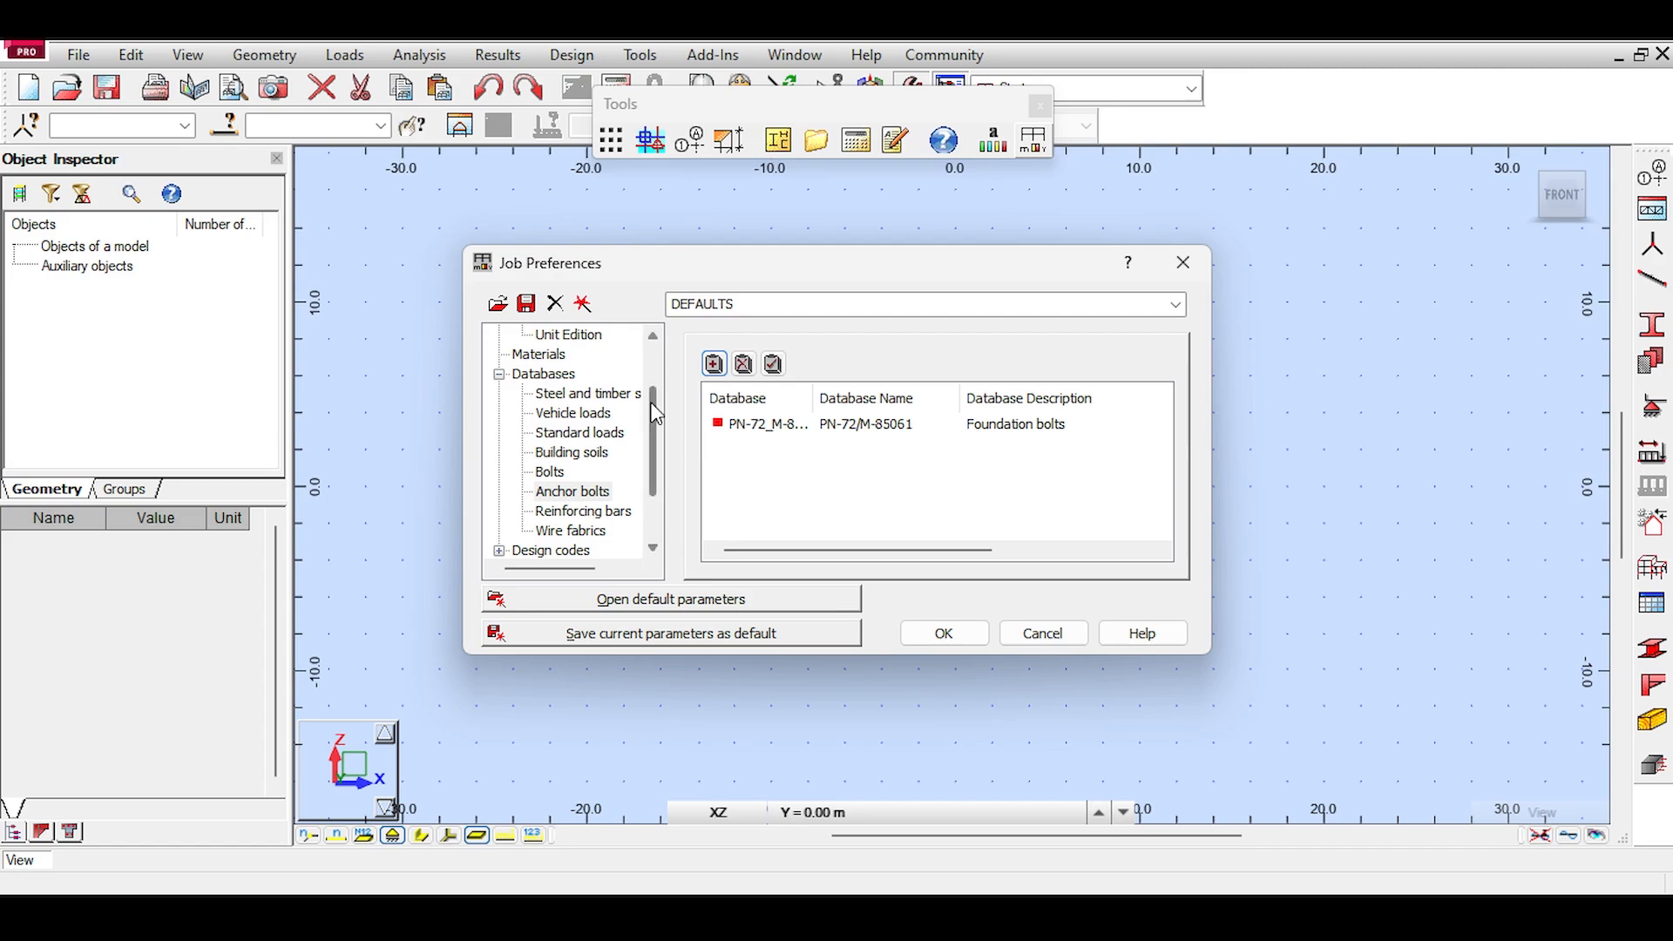
Step: Open the code list configuration for steel/aluminum structures from the design codes preferences
scroll(656, 413, down, 1)
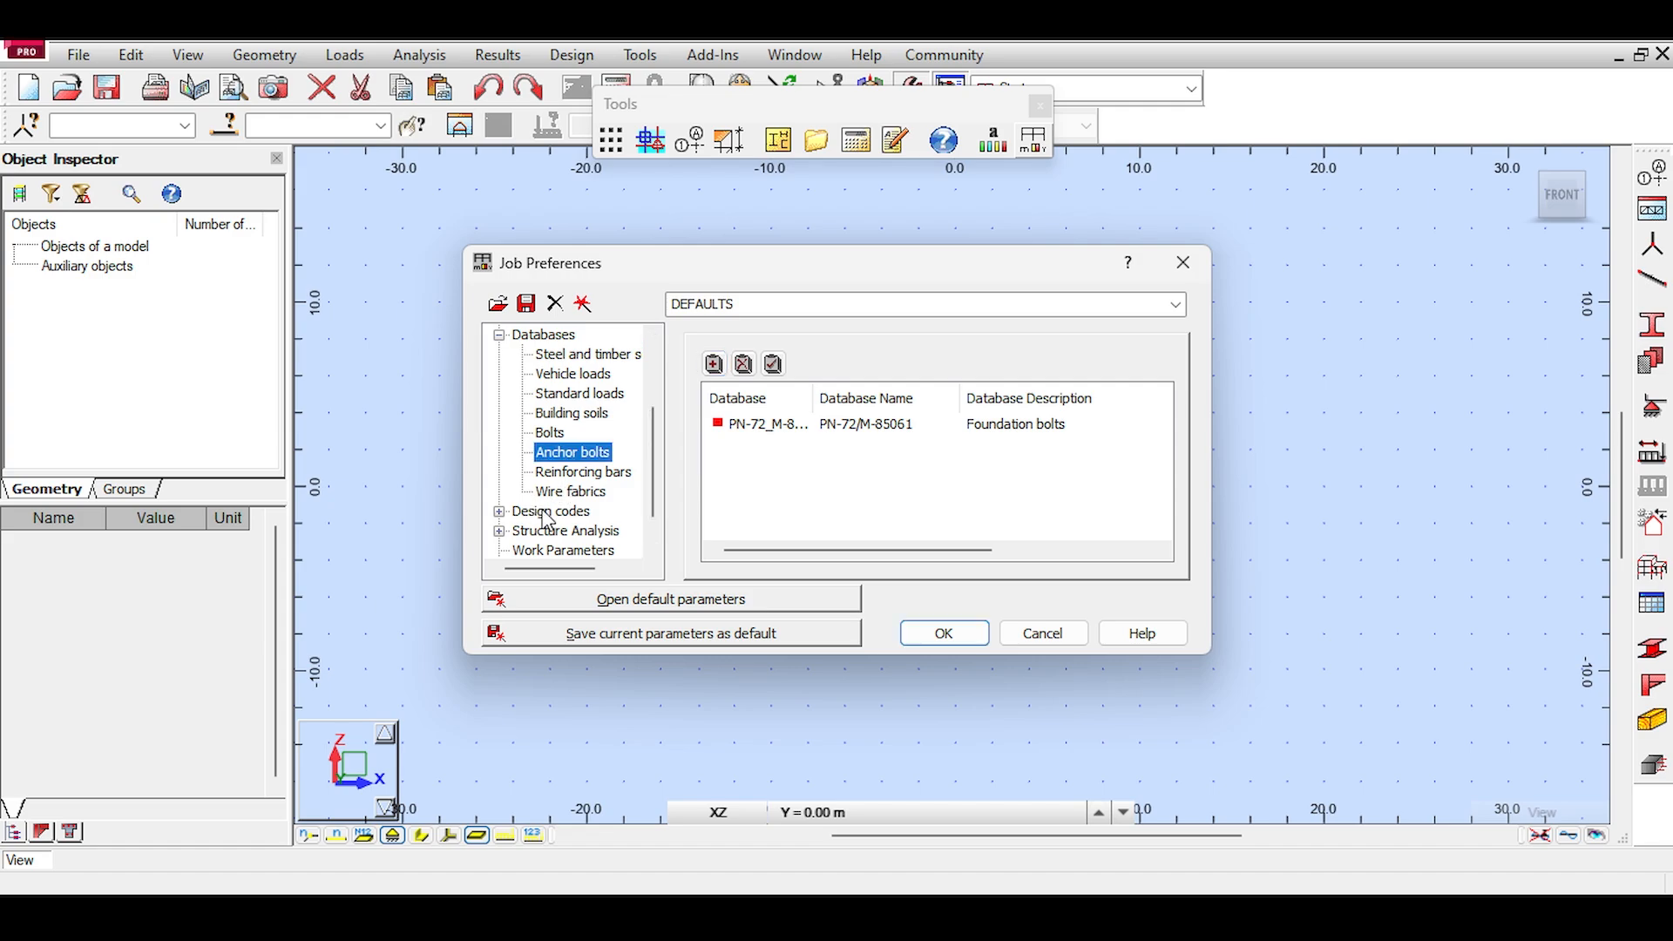
click(549, 514)
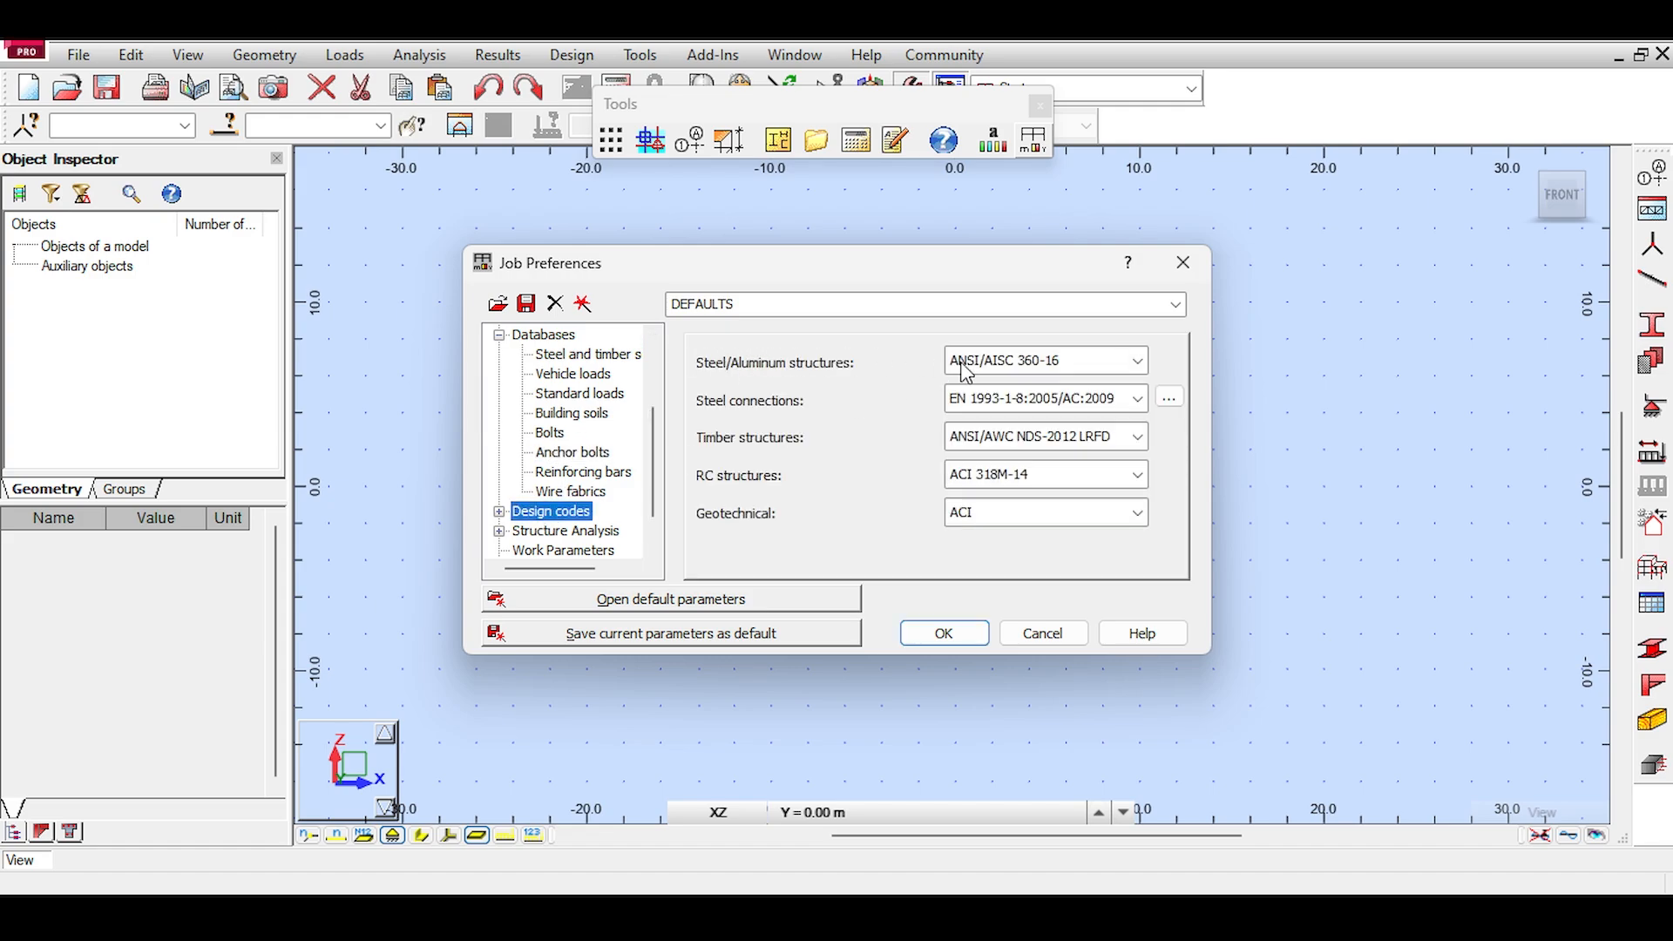
click(1135, 362)
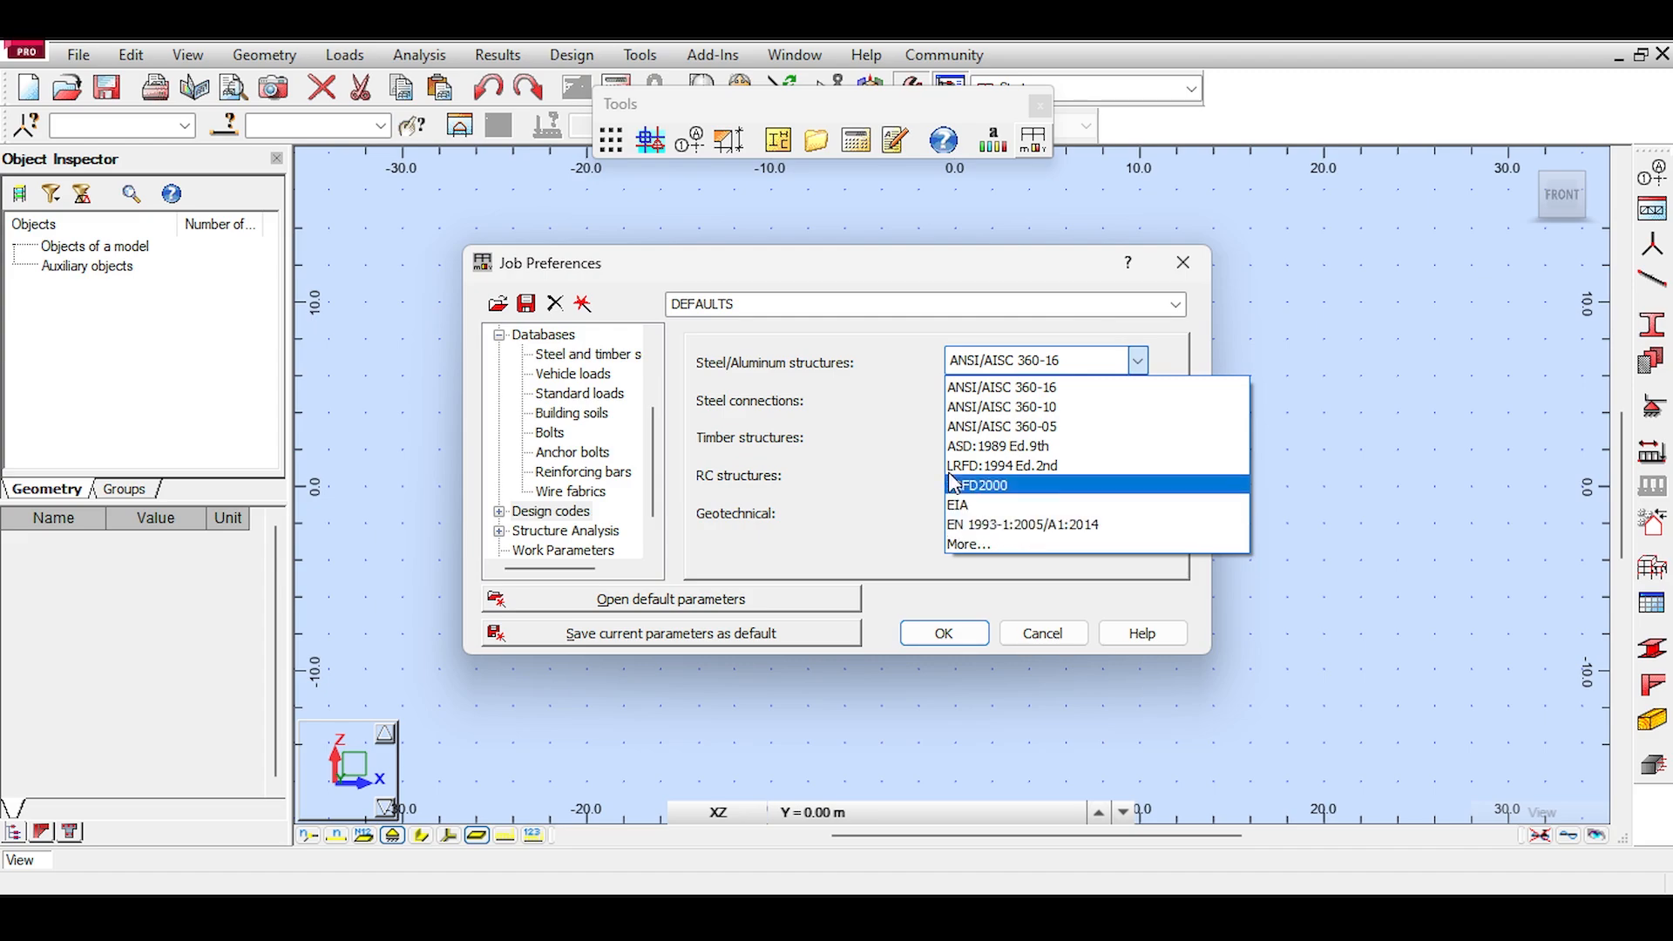
click(866, 370)
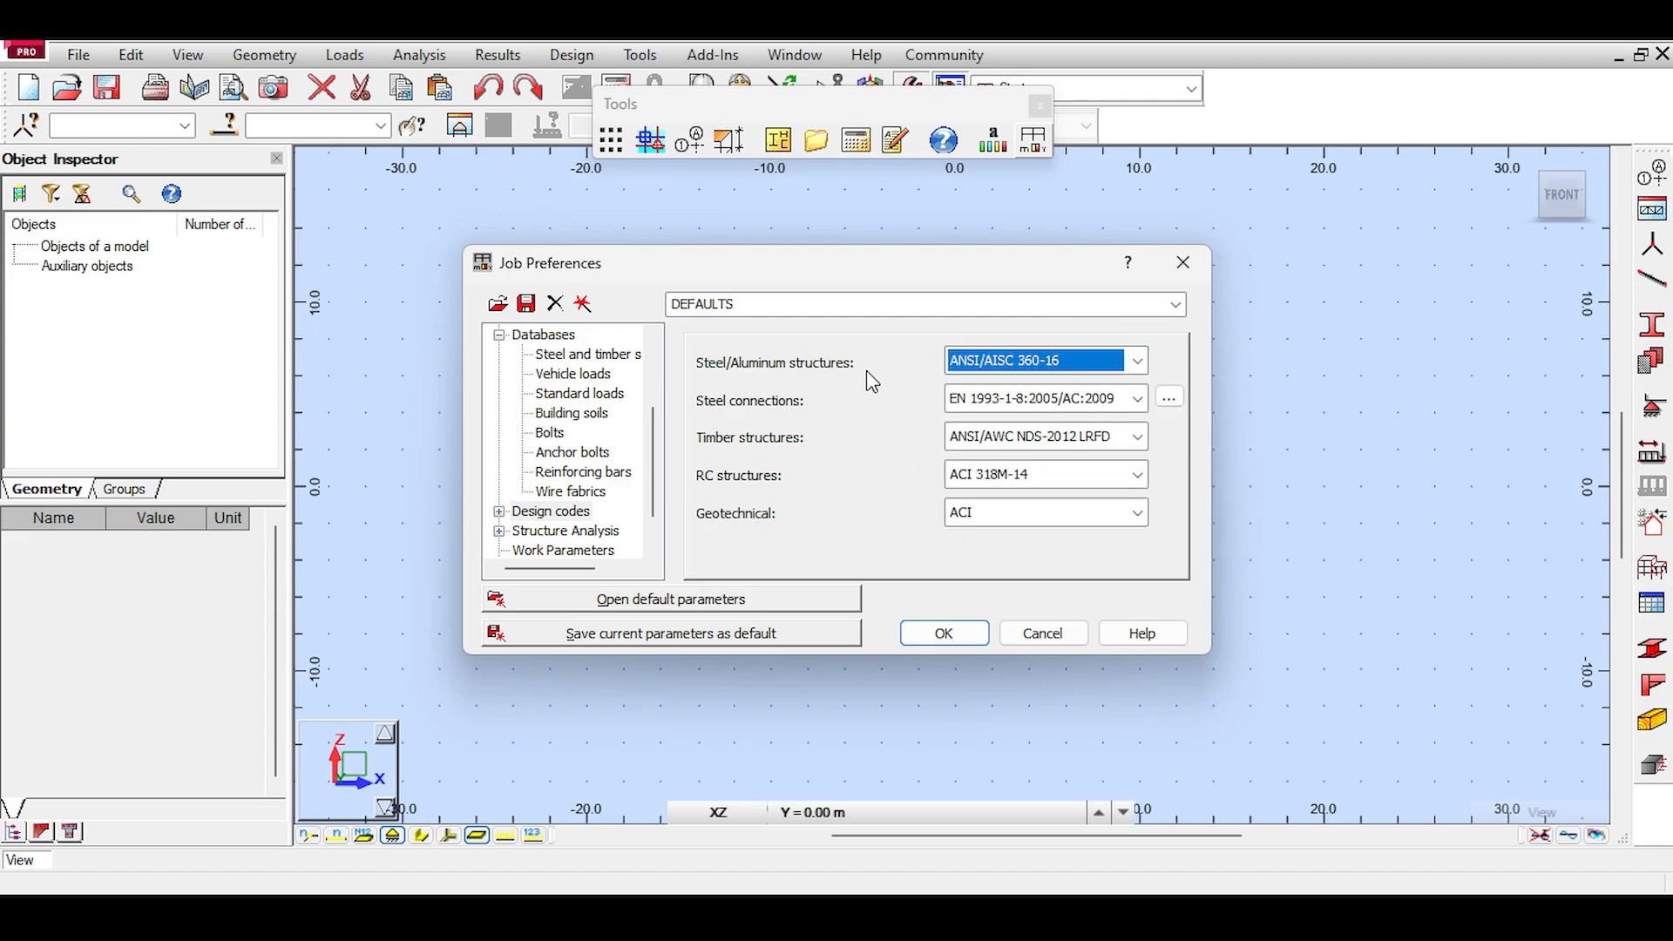
click(980, 366)
click(984, 543)
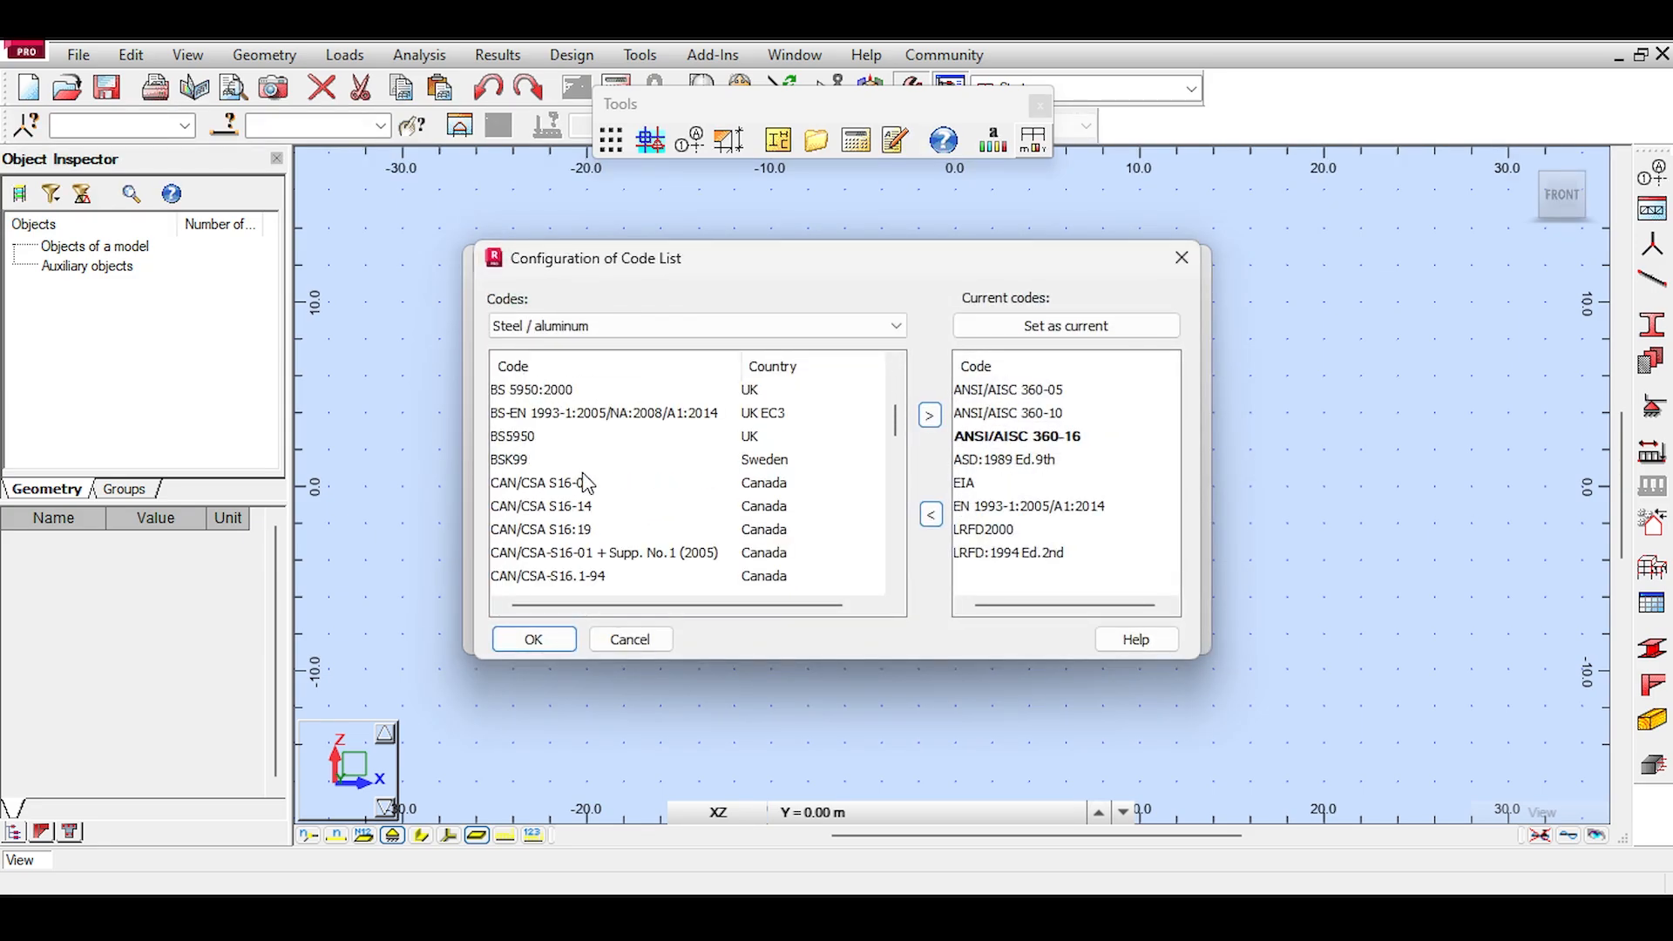
Step: Look through the available steel/aluminum codes for the British and Eurocode 3 entries
scroll(586, 483, up, 1)
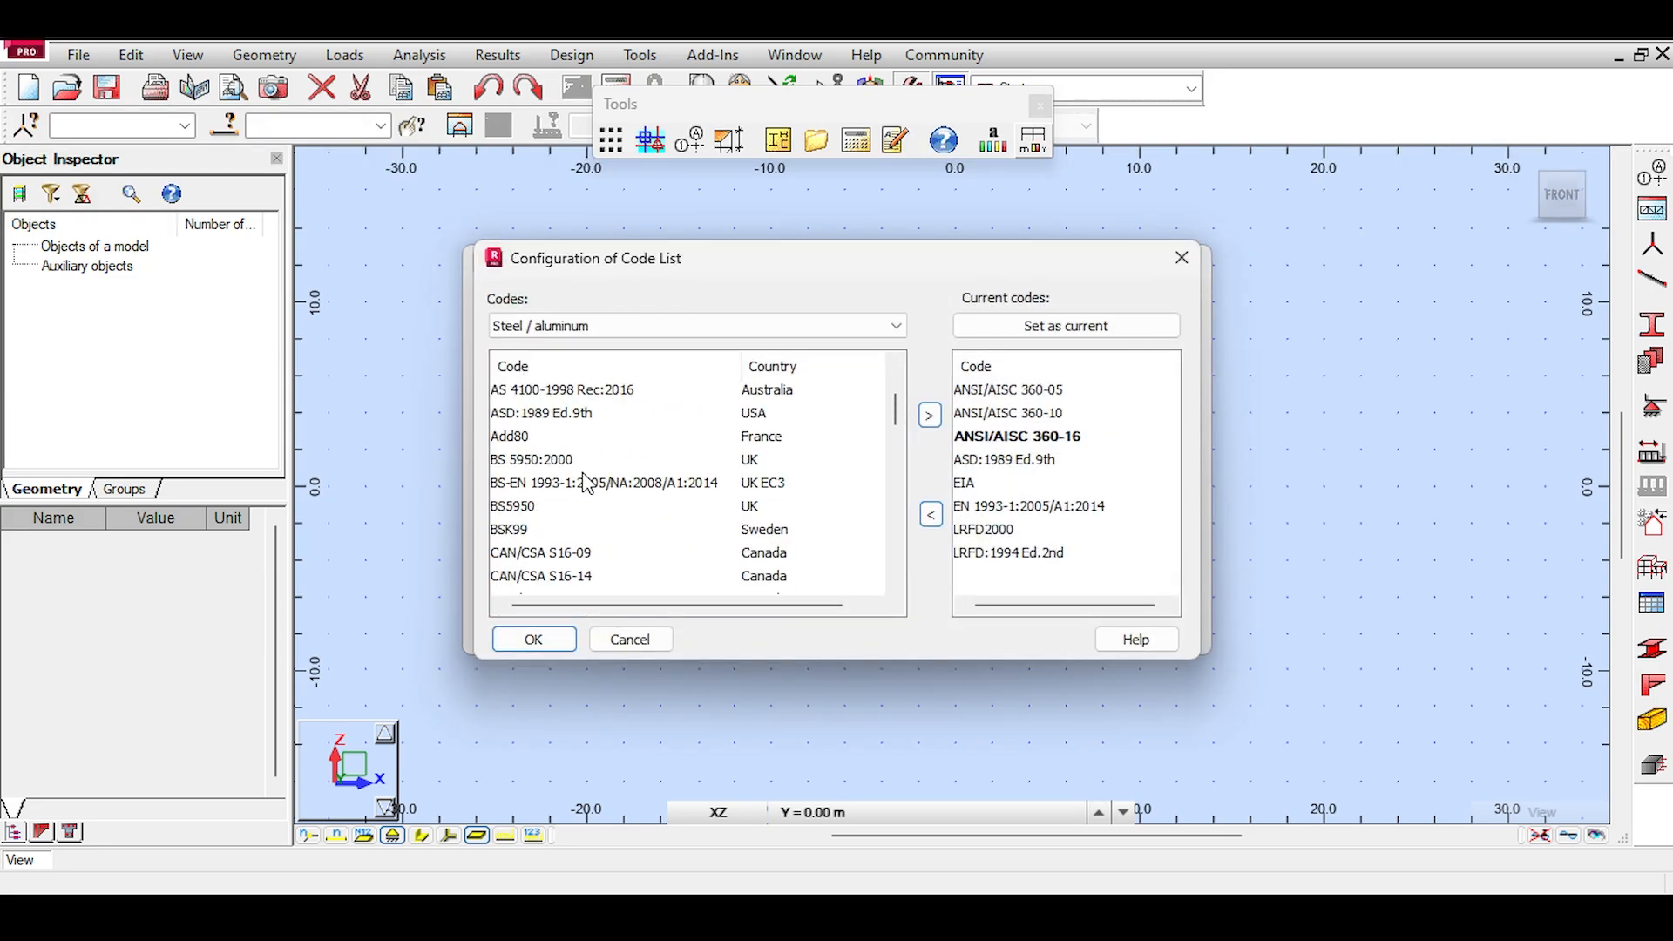
click(530, 459)
scroll(684, 444, down, 4)
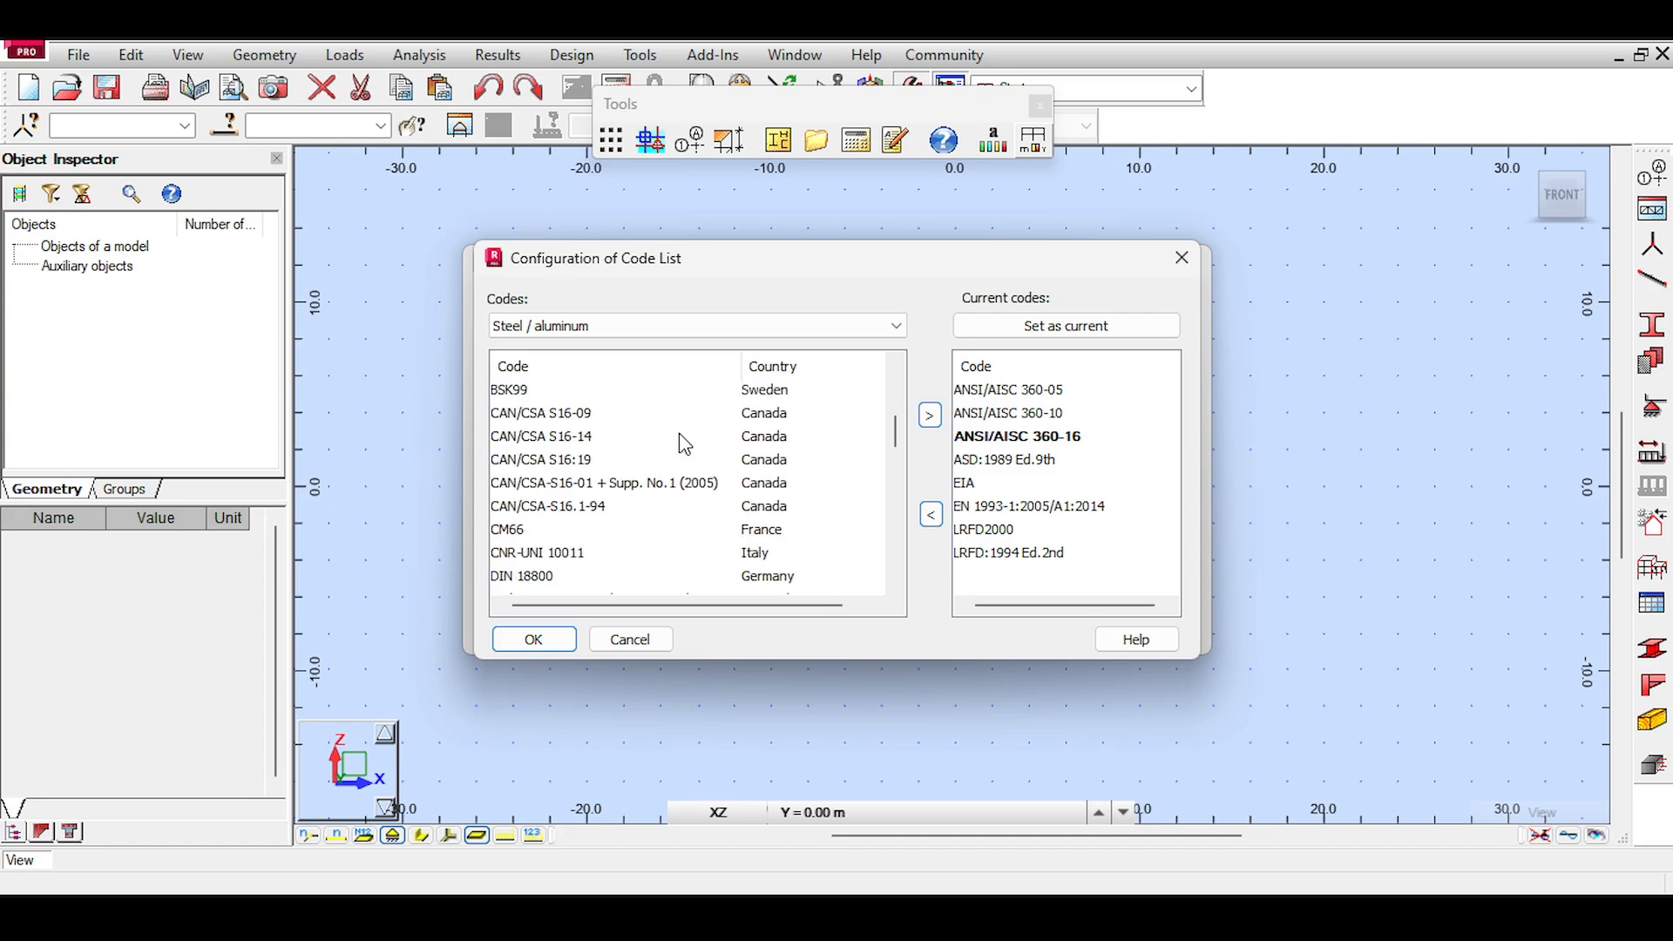
scroll(685, 445, up, 3)
click(554, 415)
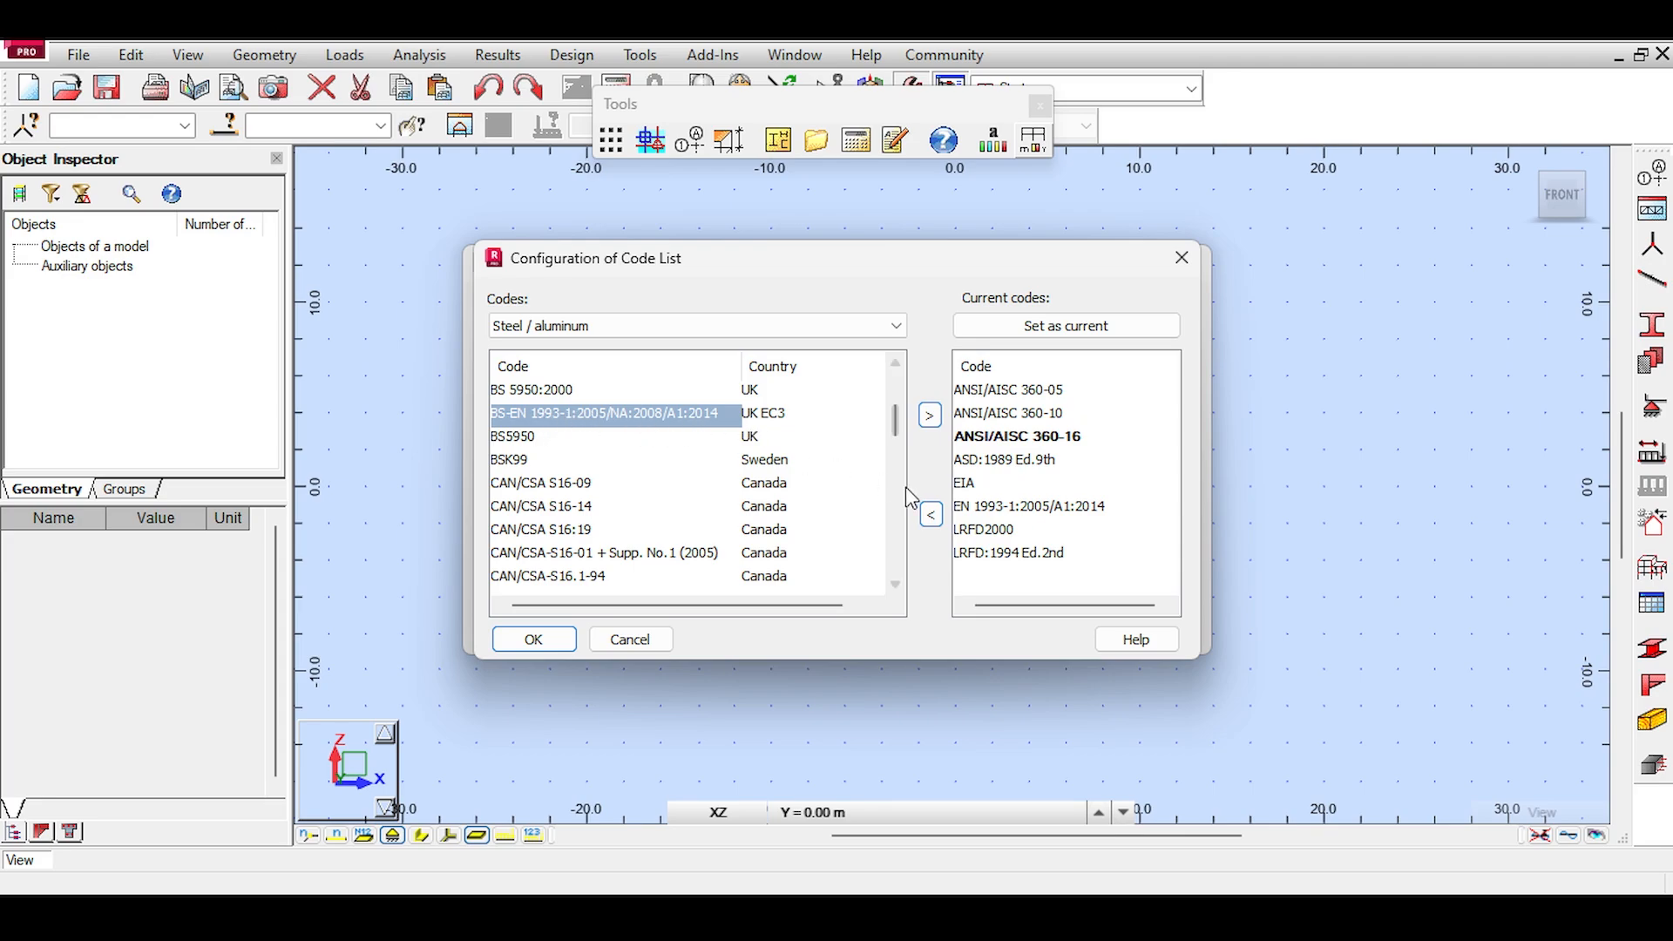
Step: Close the code list and set the steel/aluminum structures code to EN 1993-1:2005/A1:2014
click(991, 512)
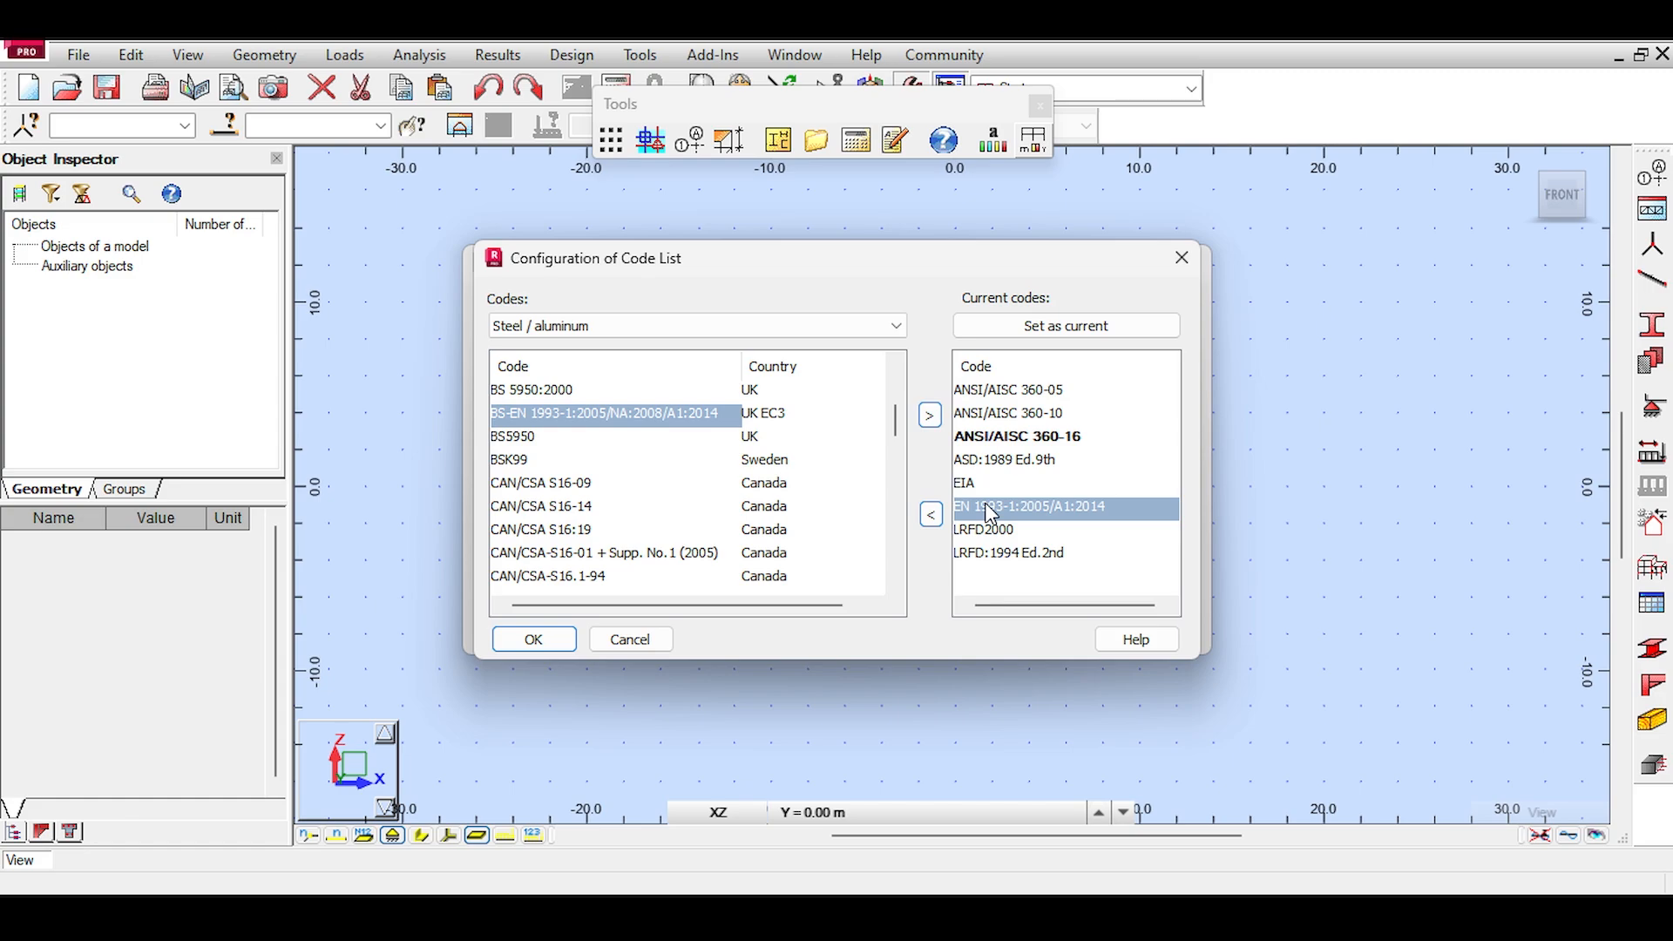
click(1181, 256)
click(1137, 361)
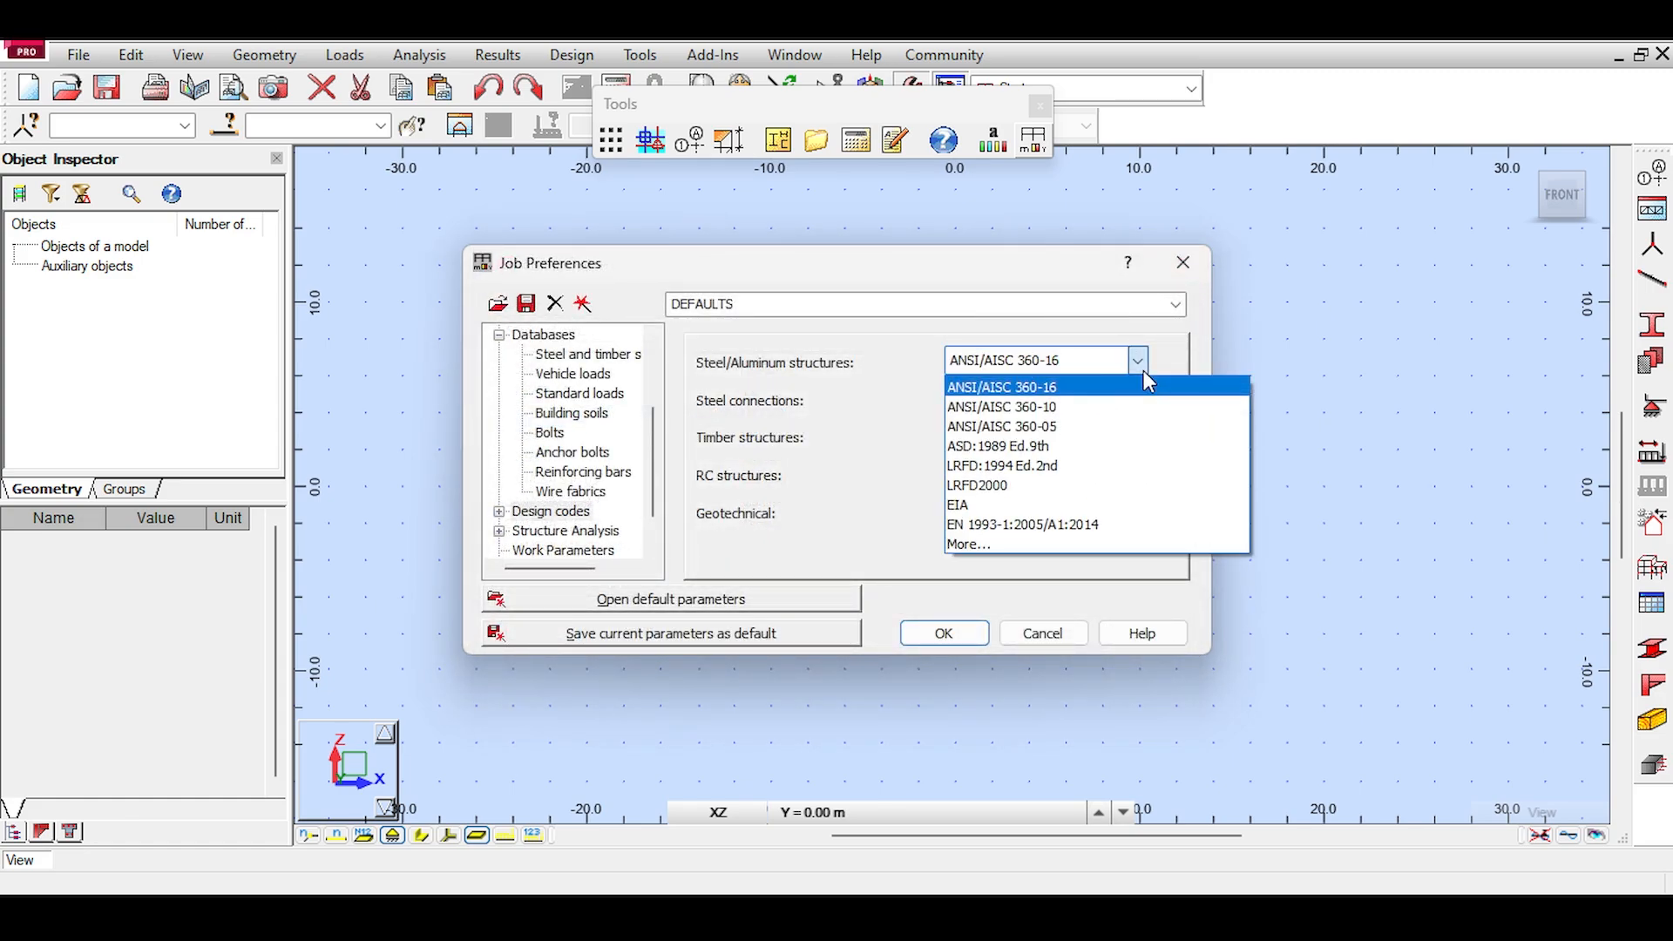
click(1002, 526)
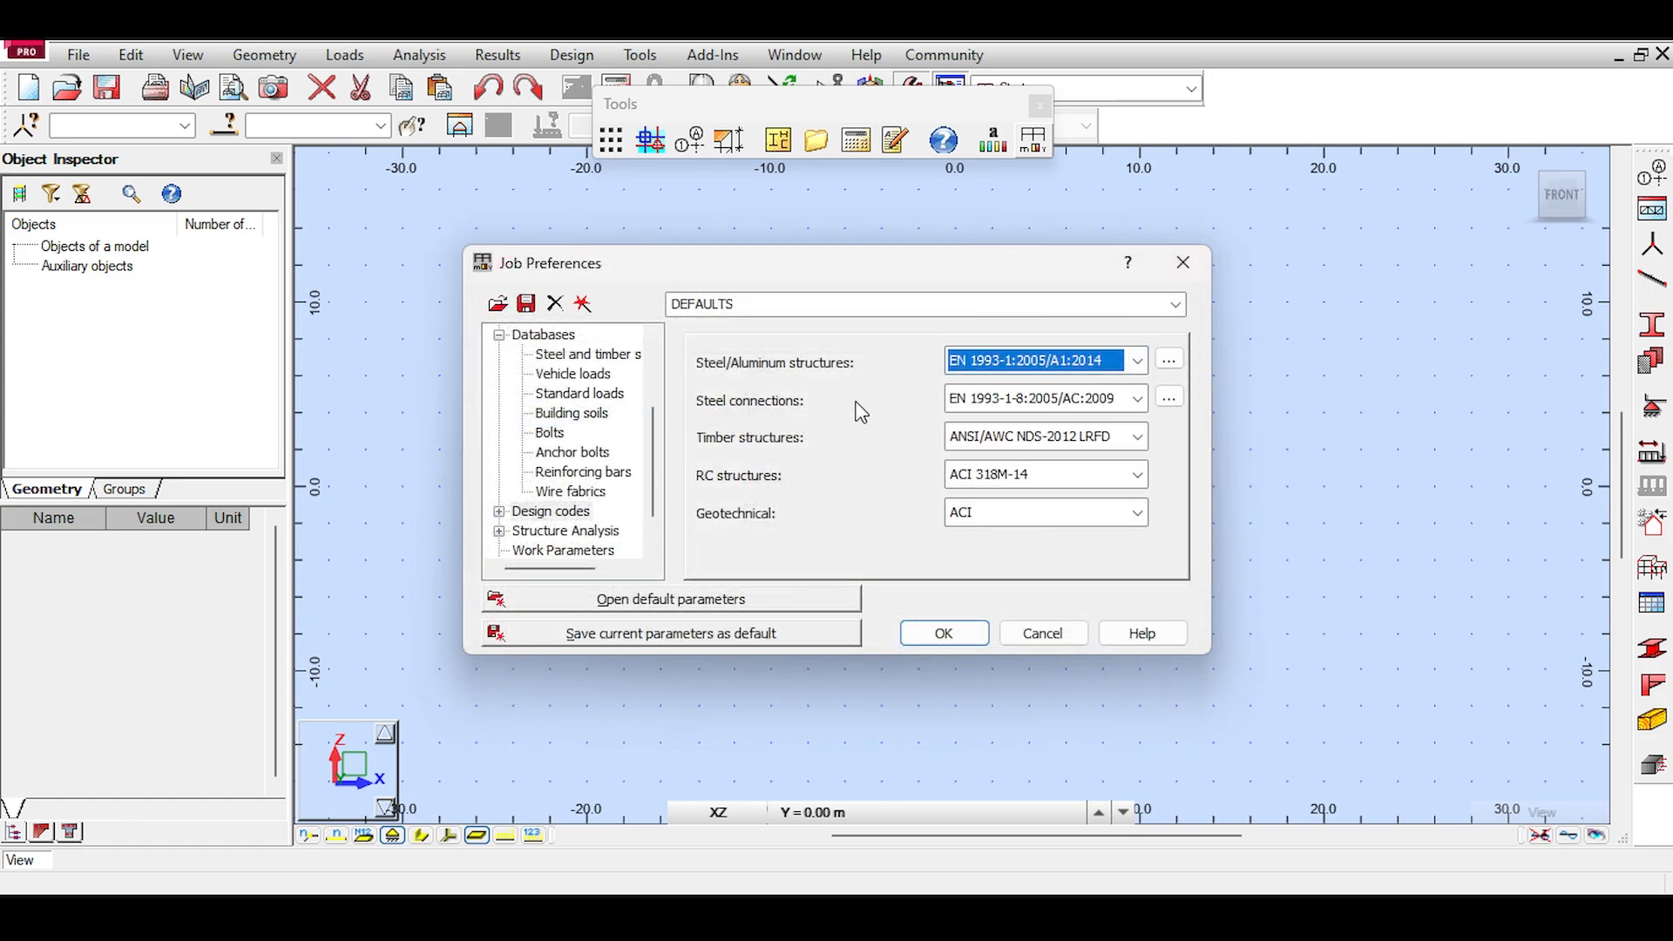
Step: Check the code choices and partial factors for steel connections without changing them
click(1137, 398)
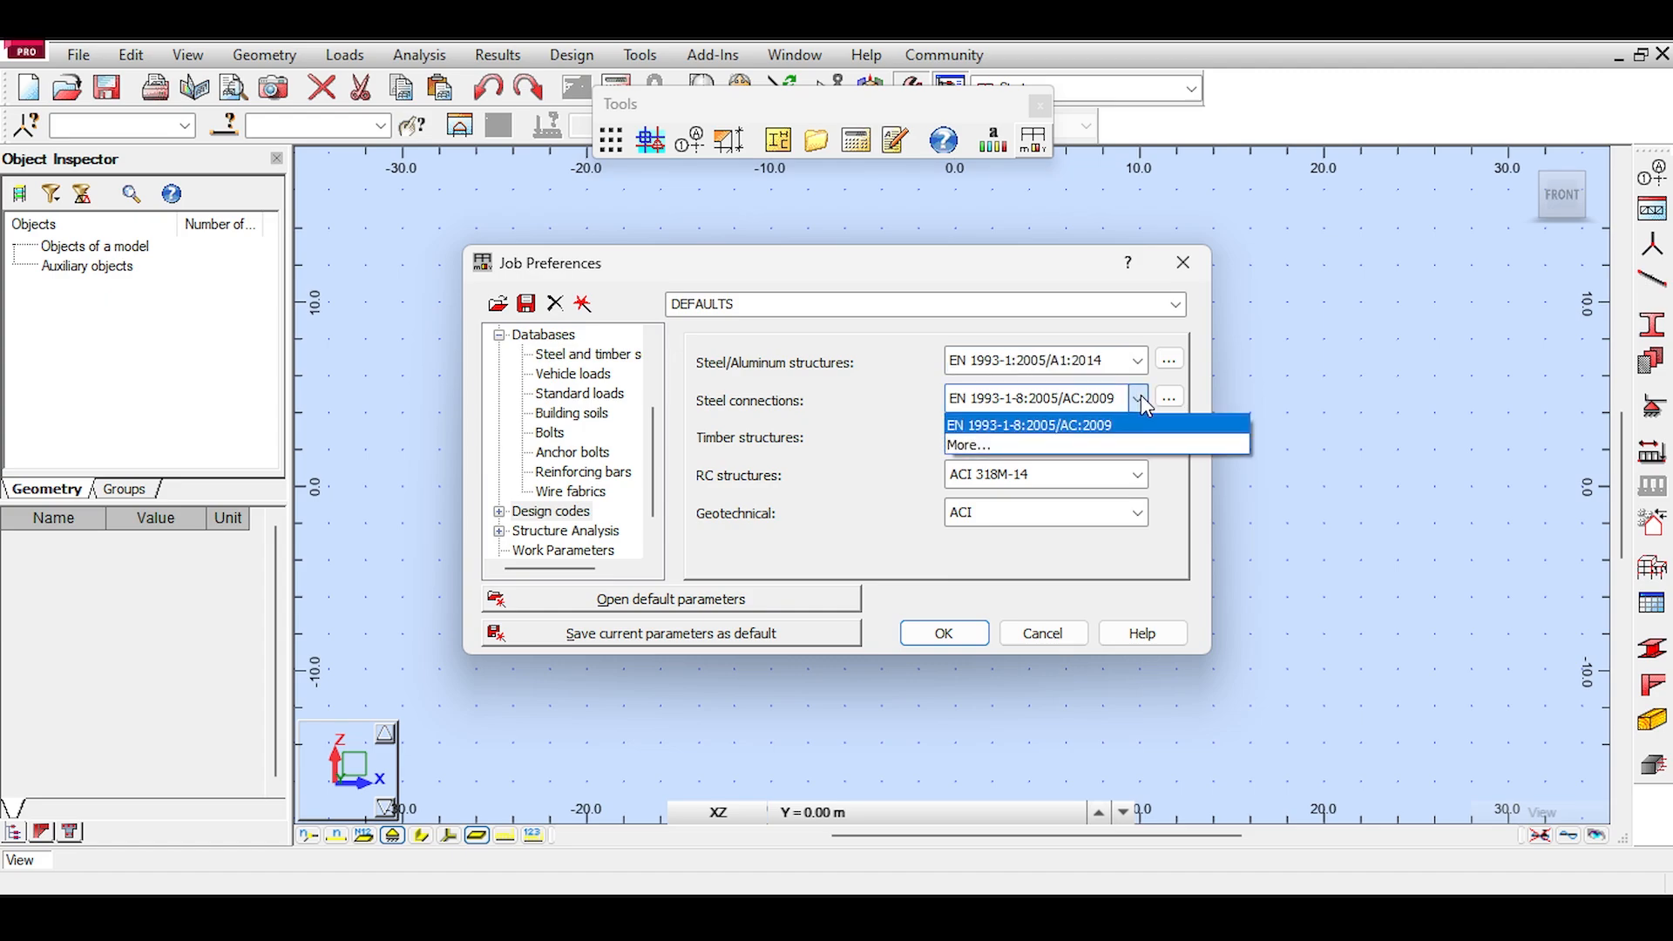
click(1141, 394)
click(1169, 398)
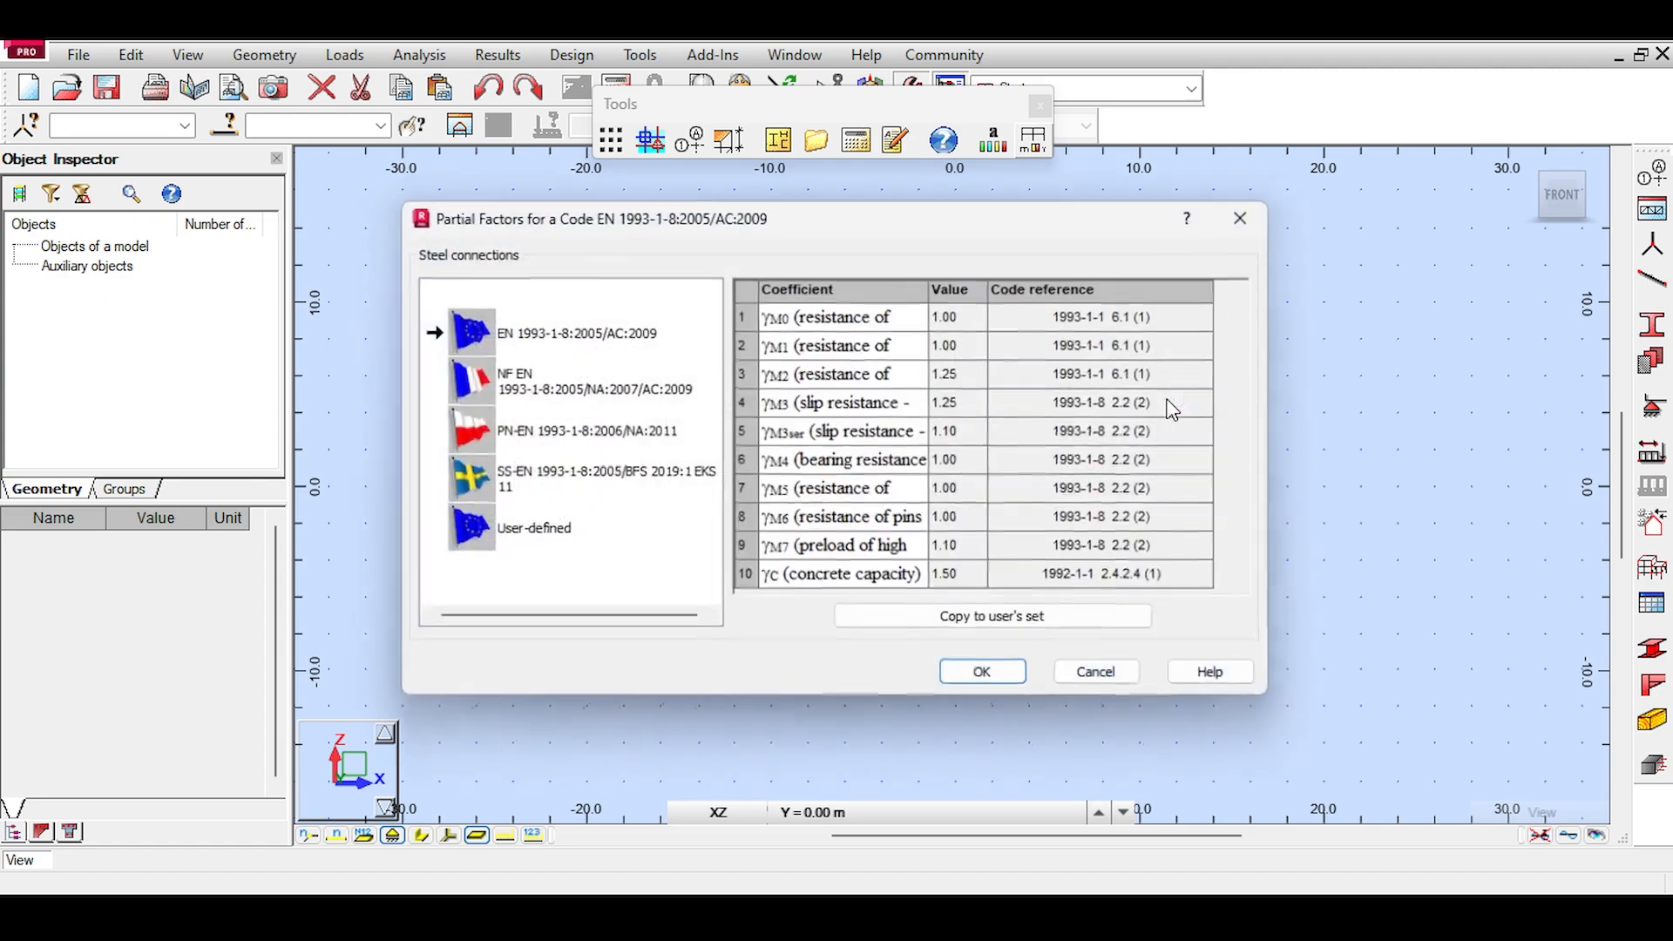
click(1107, 681)
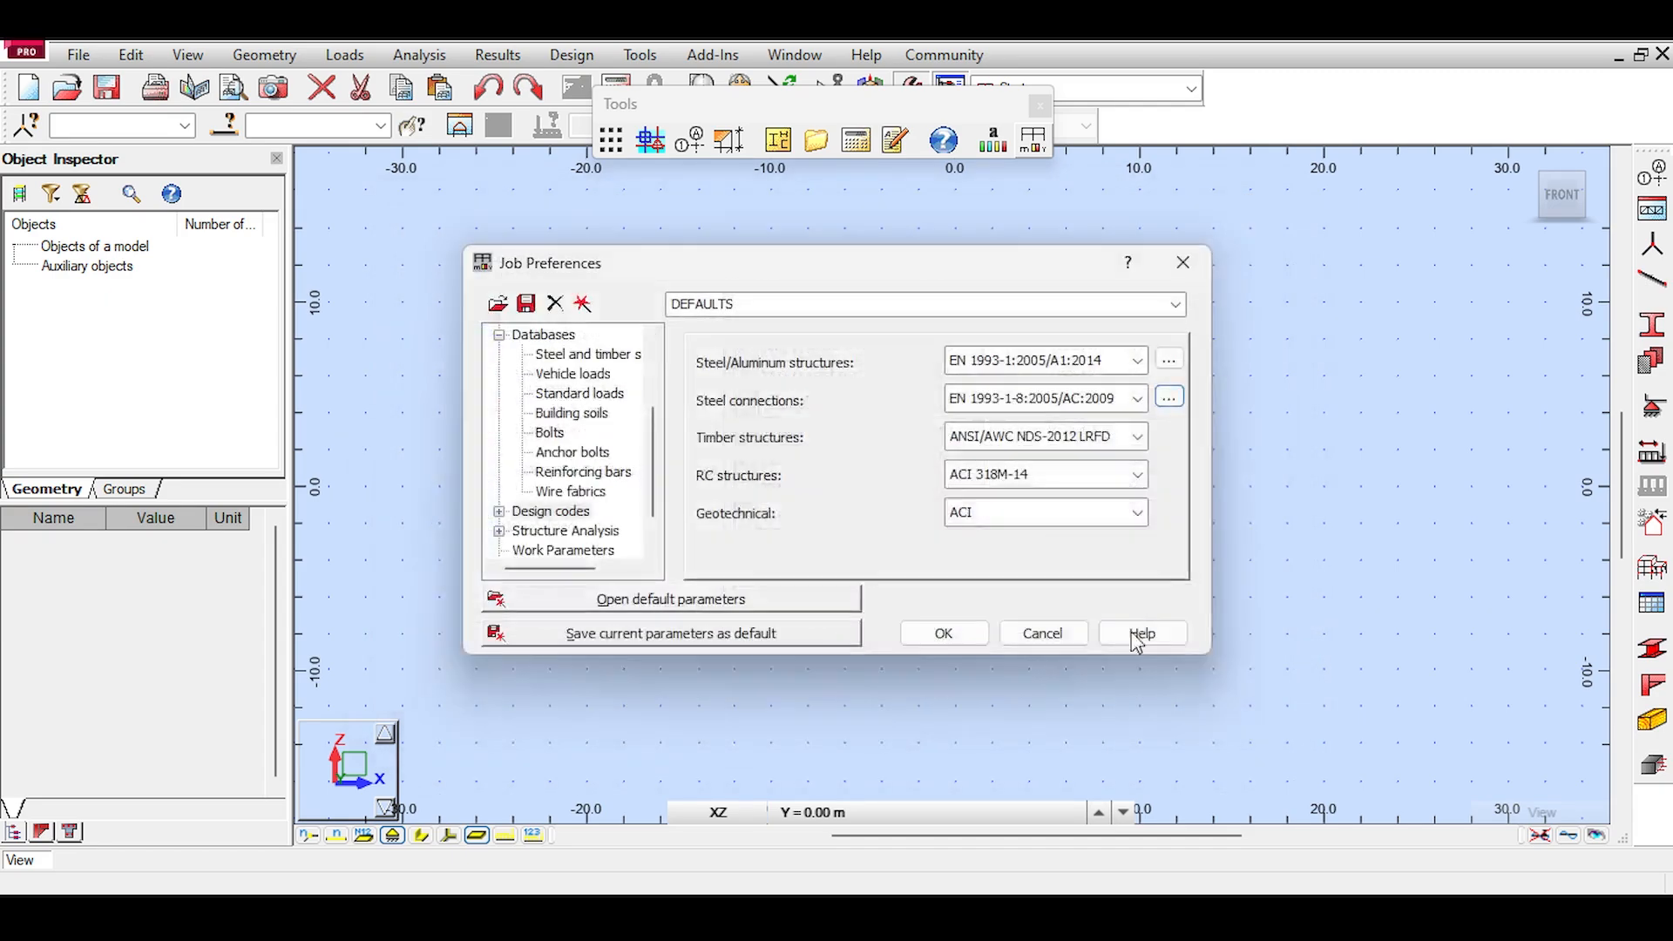
Step: Browse the national partial factor sets for steel connections and apply the EN 1993-1-8:2005/AC:2009 set
click(1137, 399)
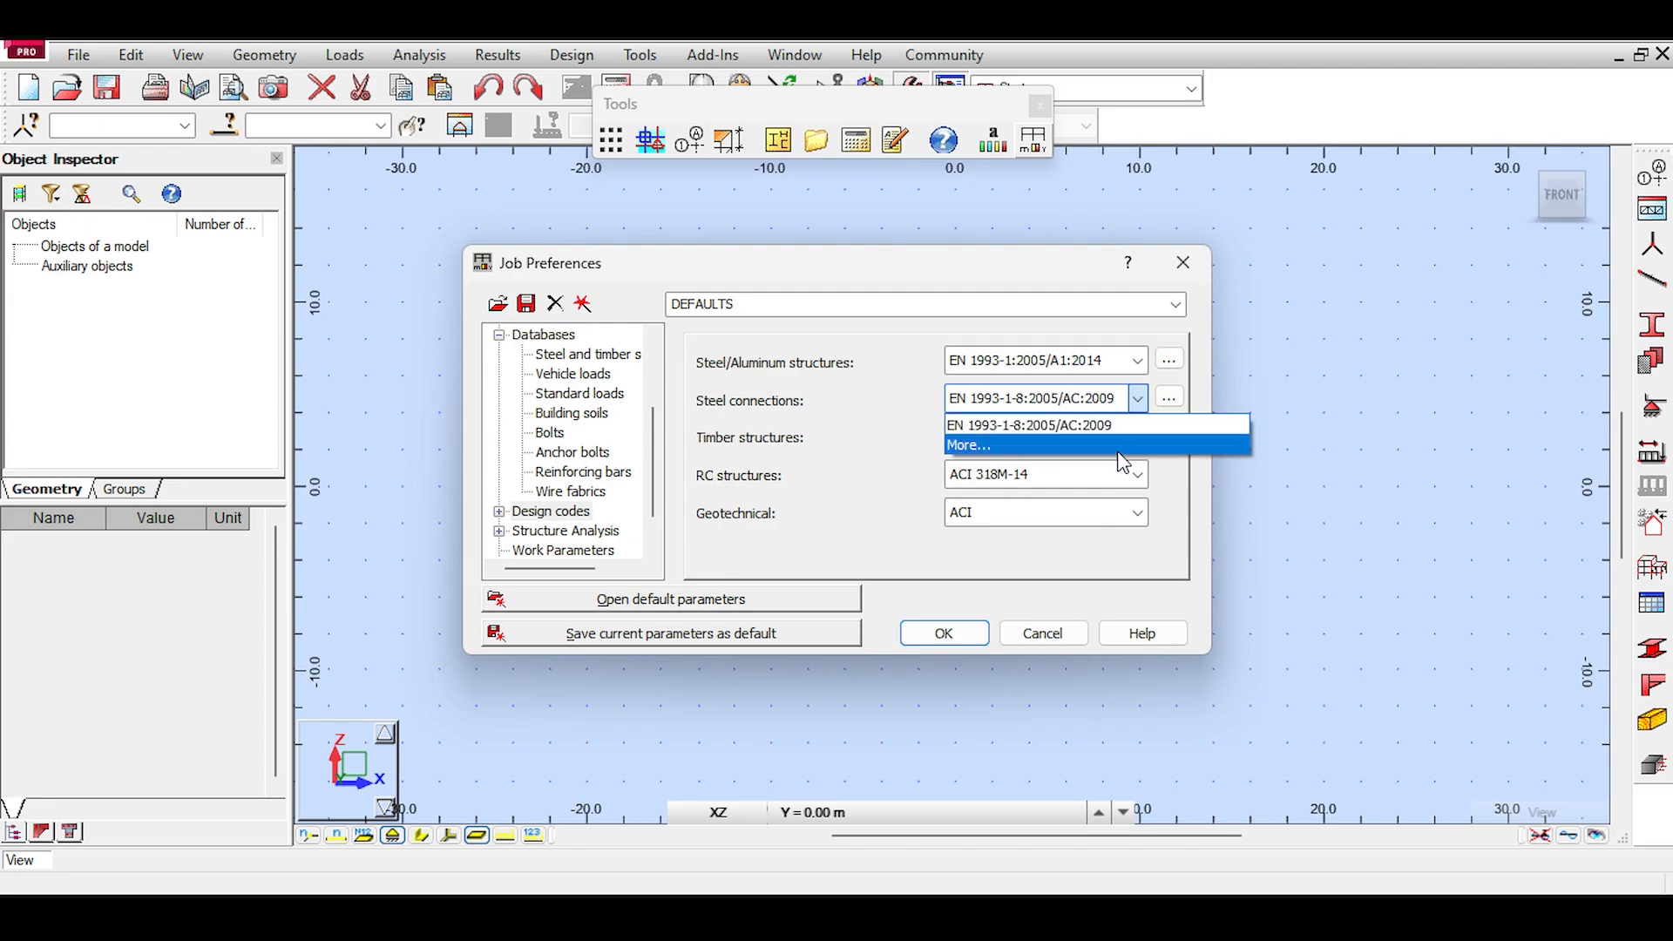
click(1137, 426)
click(1169, 401)
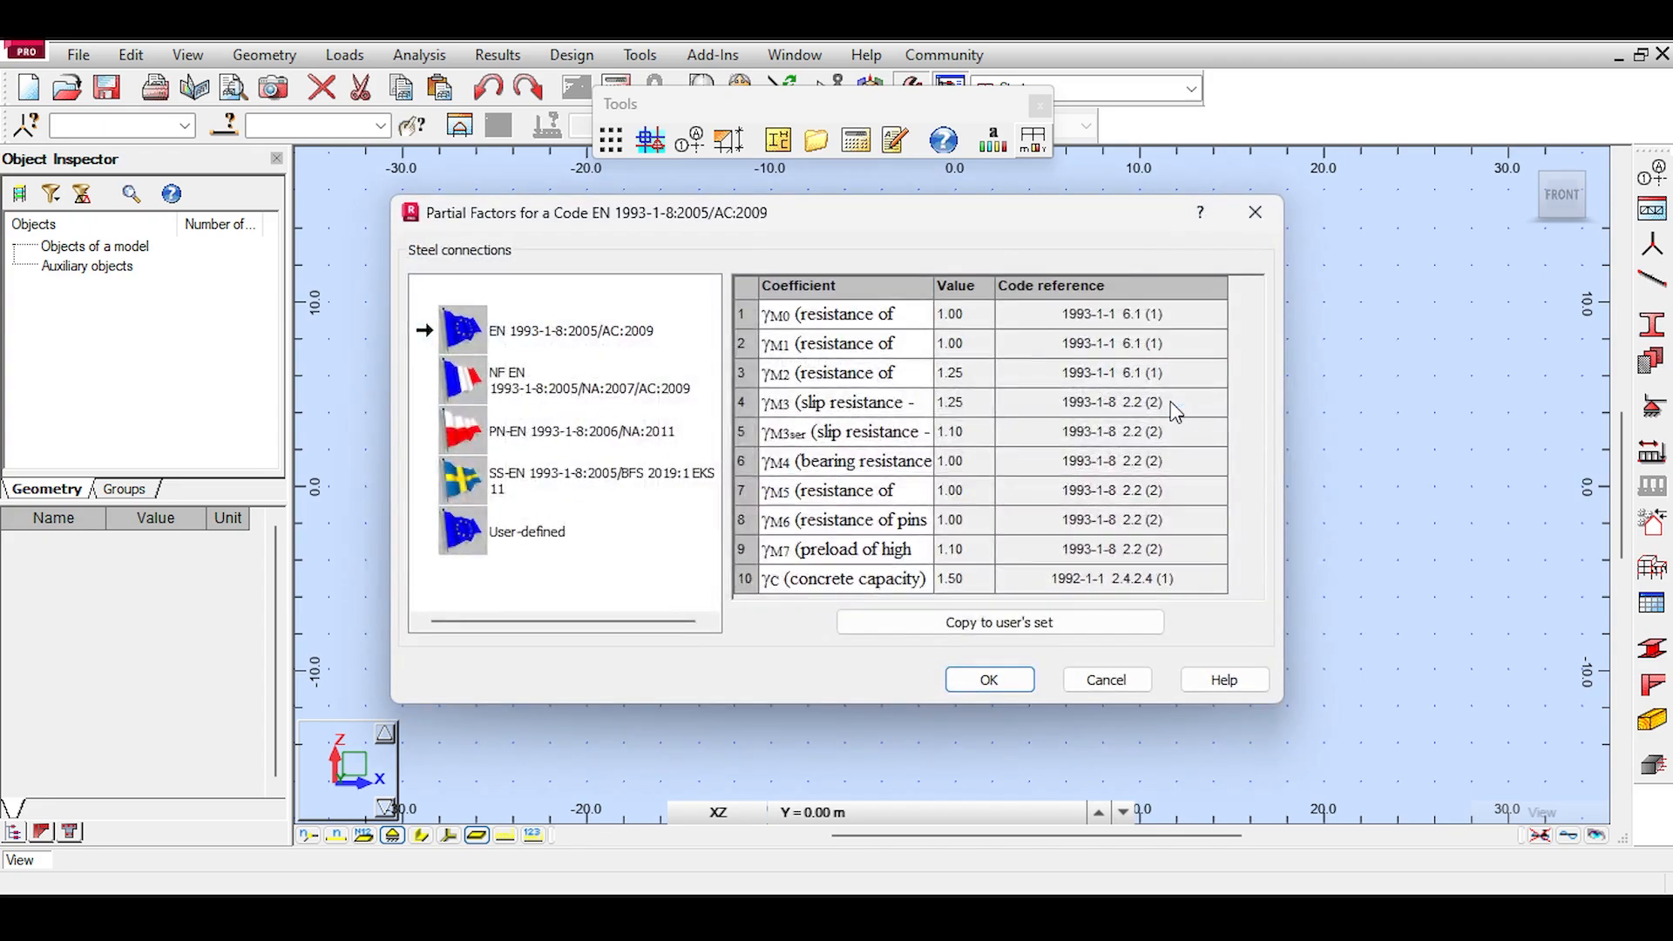
click(493, 385)
click(523, 436)
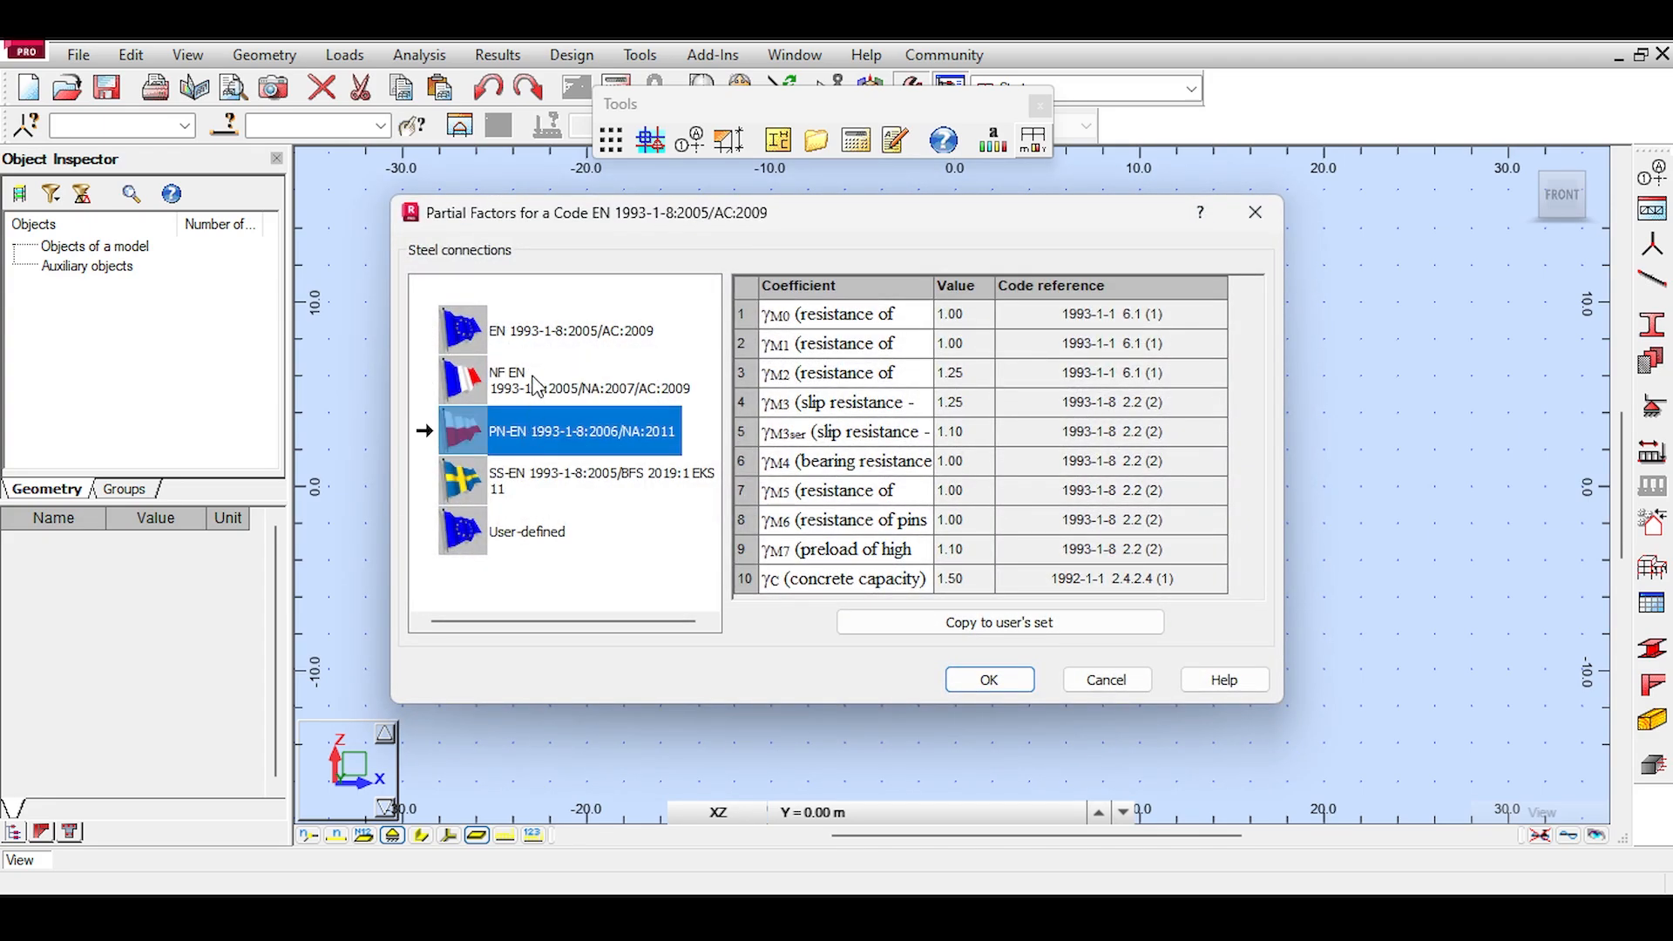
click(523, 336)
click(989, 679)
Step: Choose EN 1993-1-8:2005/AC:2009 for steel connections and EN 1995-1:2004/A2:2014 for timber structures
click(1105, 403)
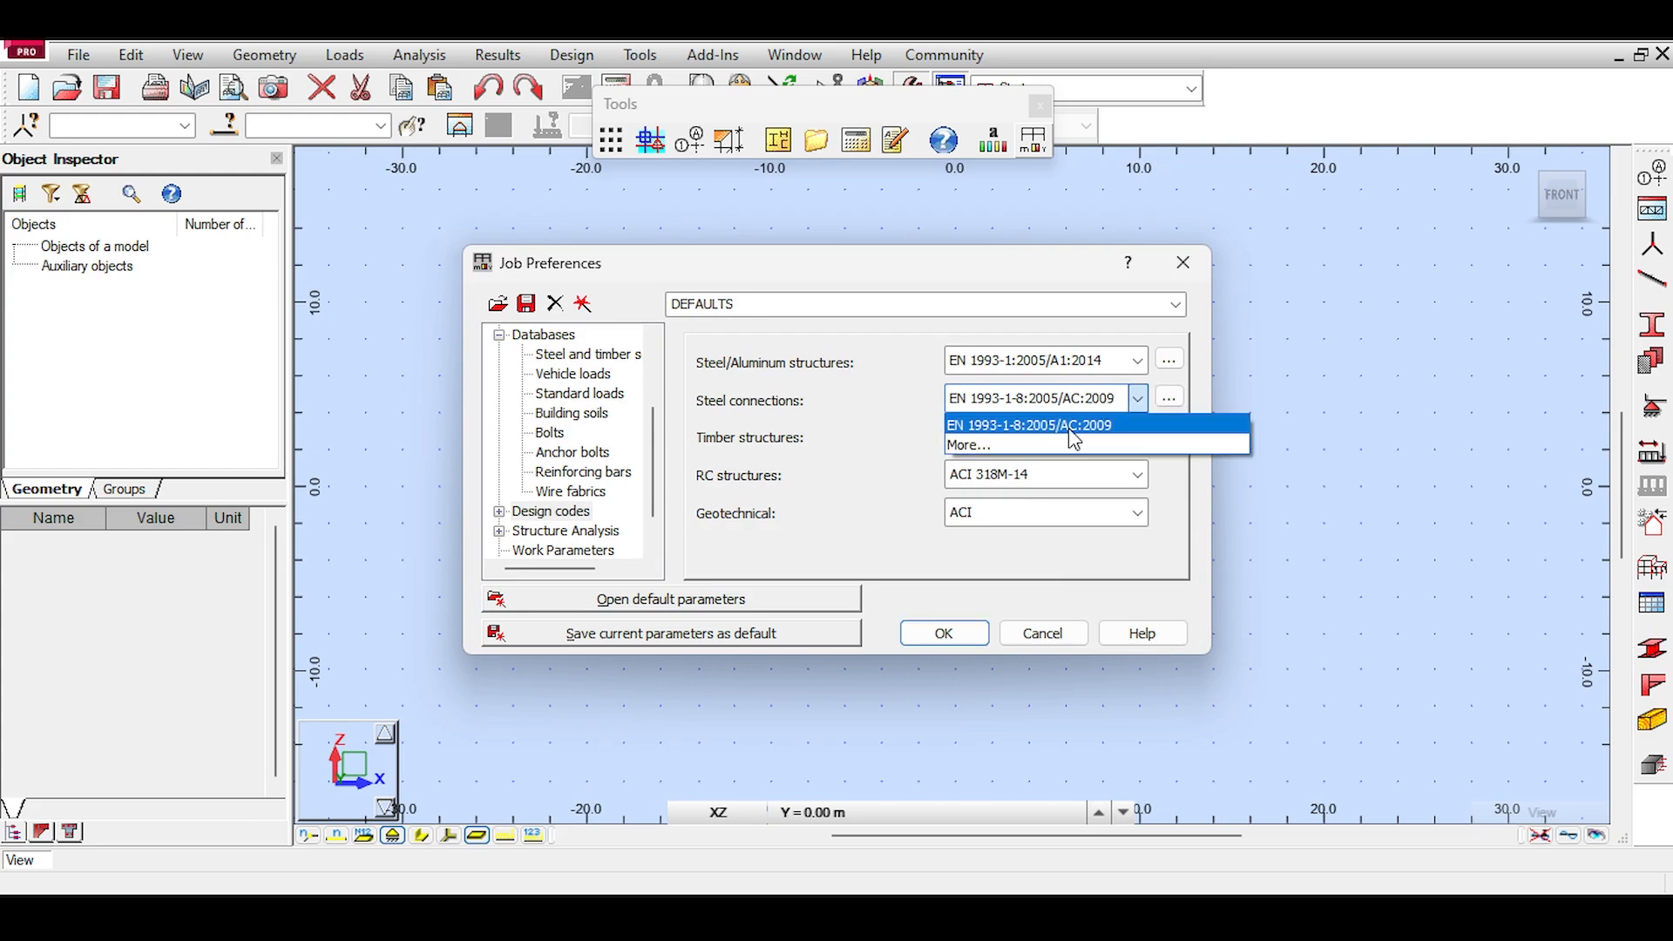
click(1020, 426)
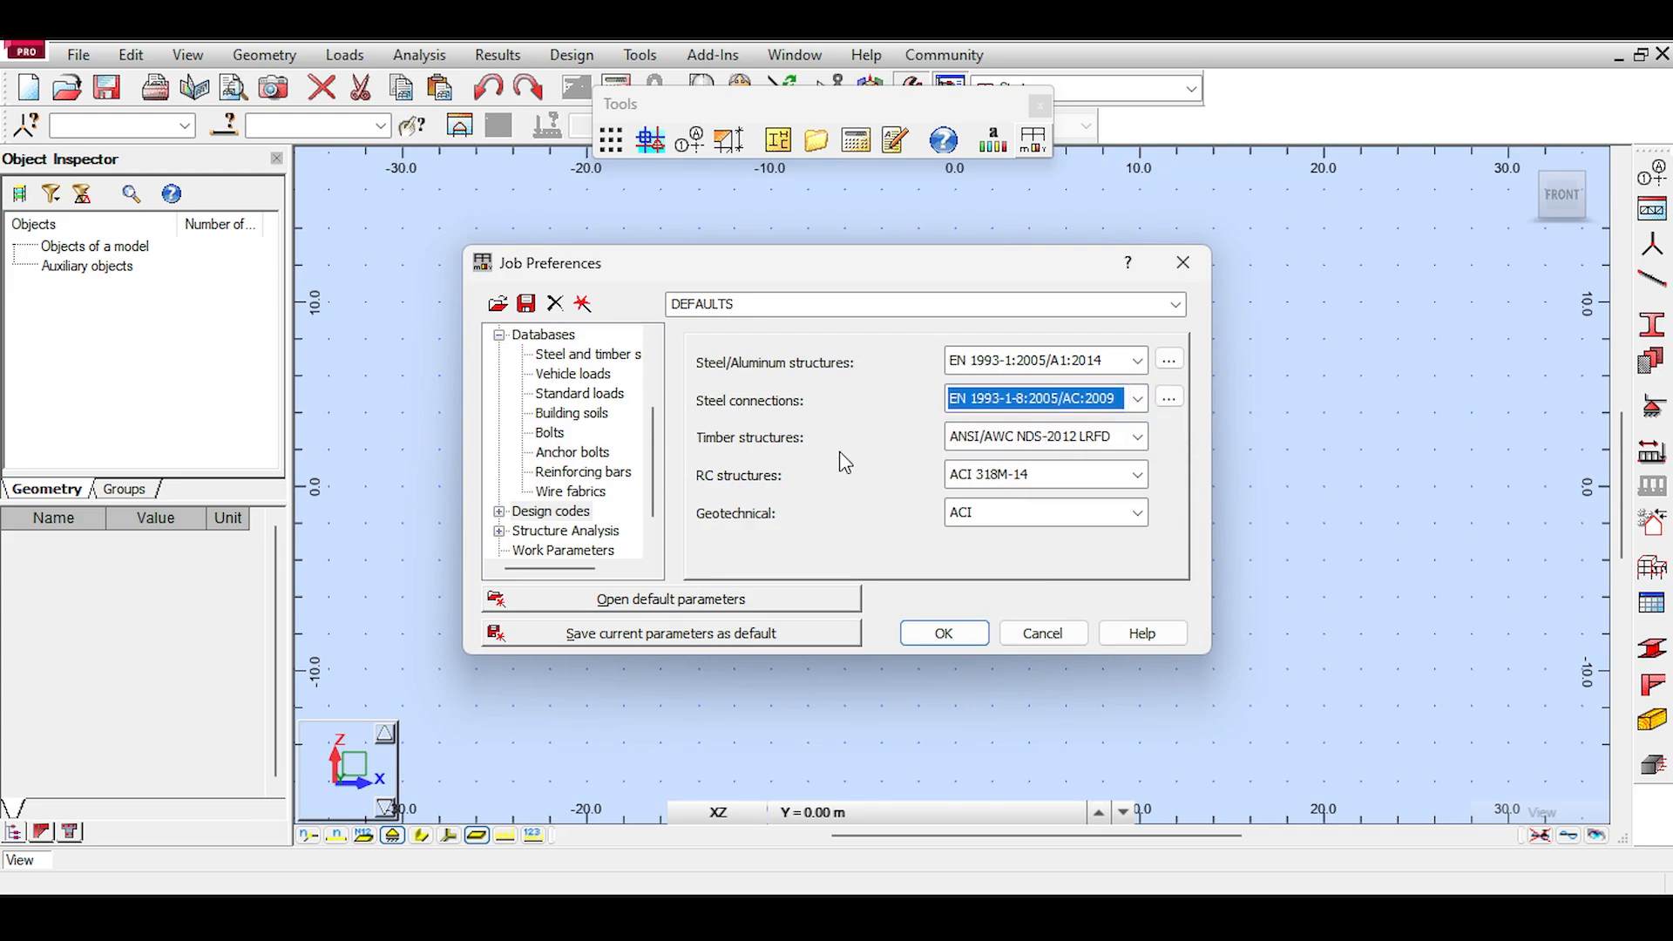
click(1142, 438)
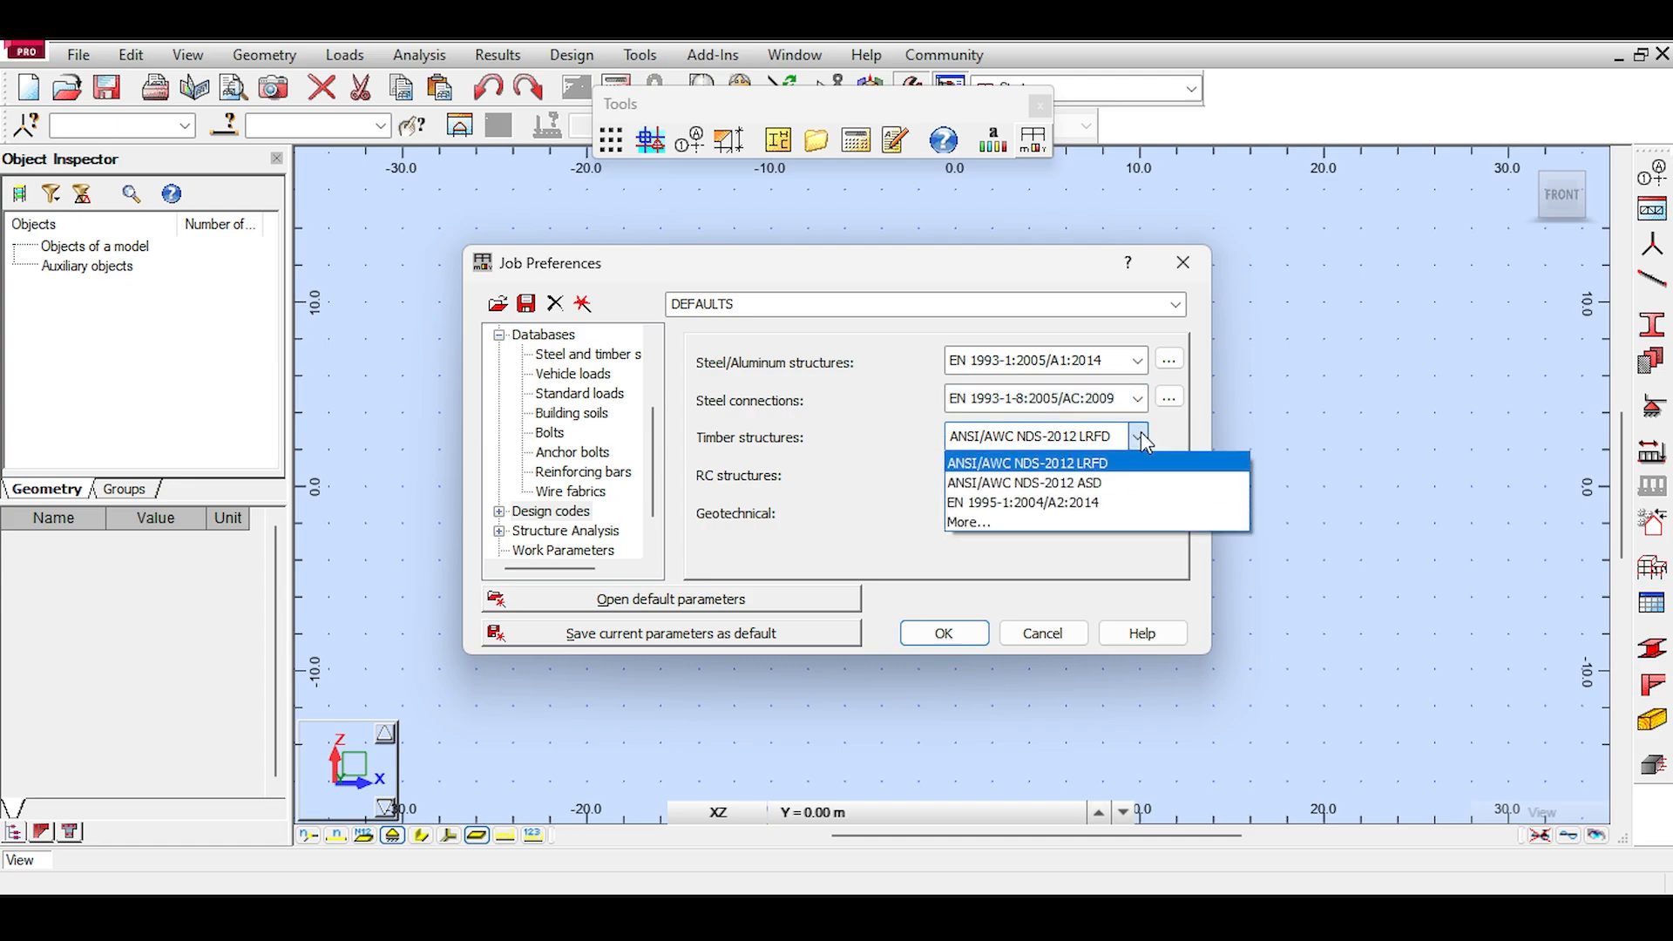
click(1084, 507)
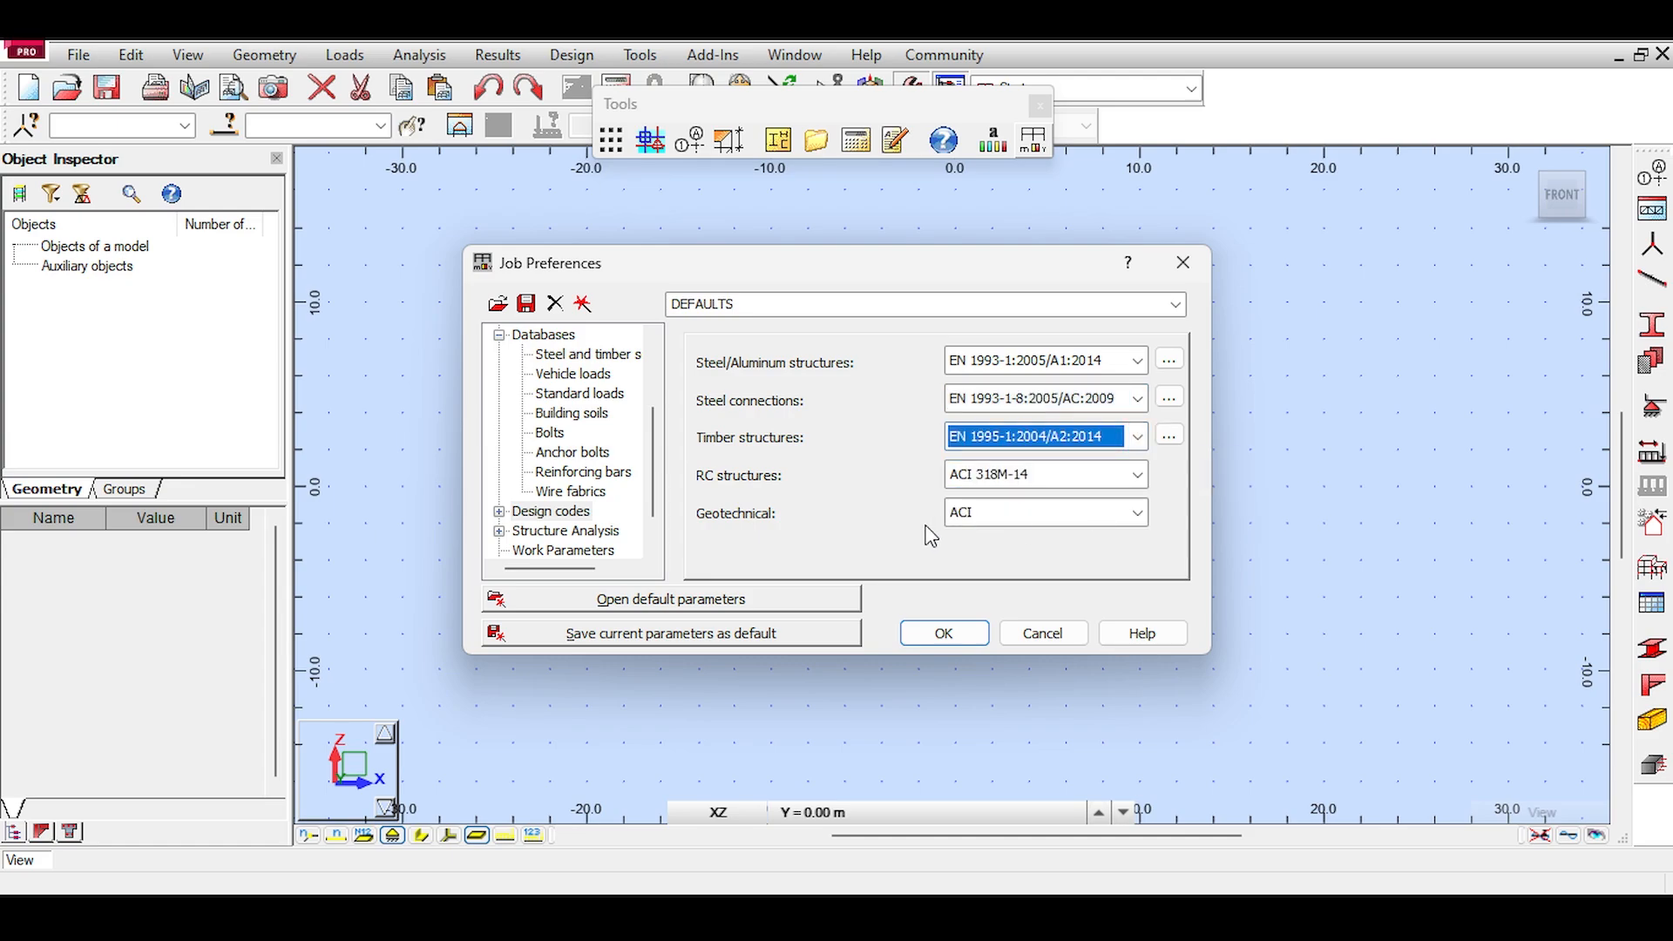
Step: Open the code list configuration for RC structures and examine the available Eurocode 2 and British codes
click(1142, 478)
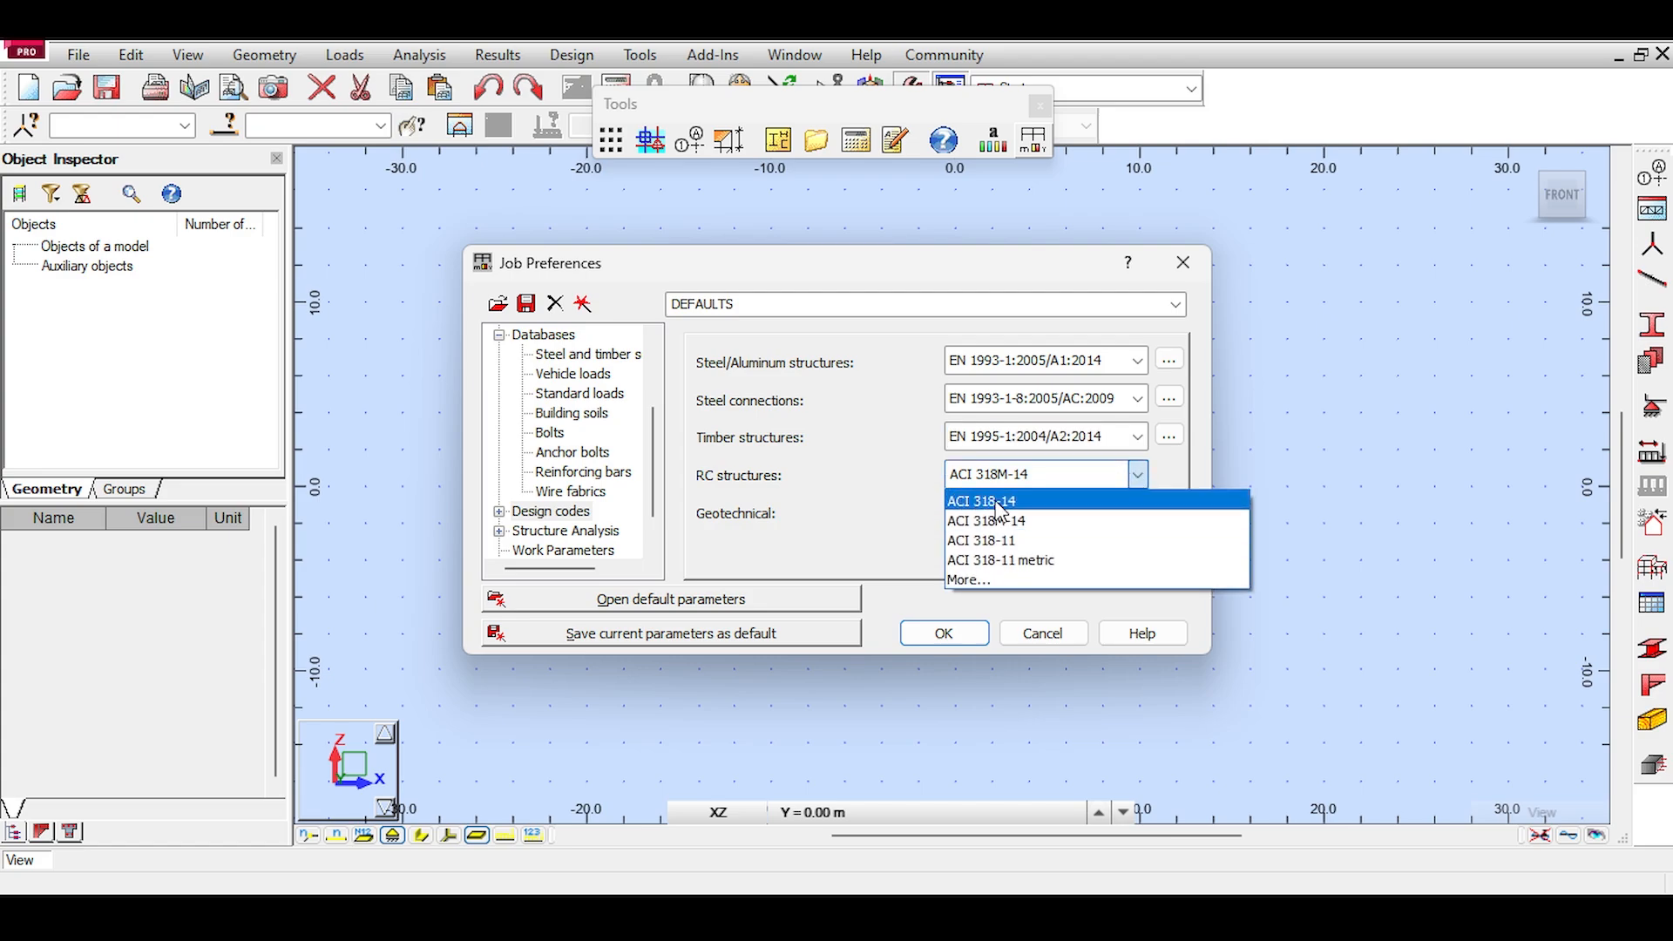
click(967, 579)
scroll(610, 514, down, 3)
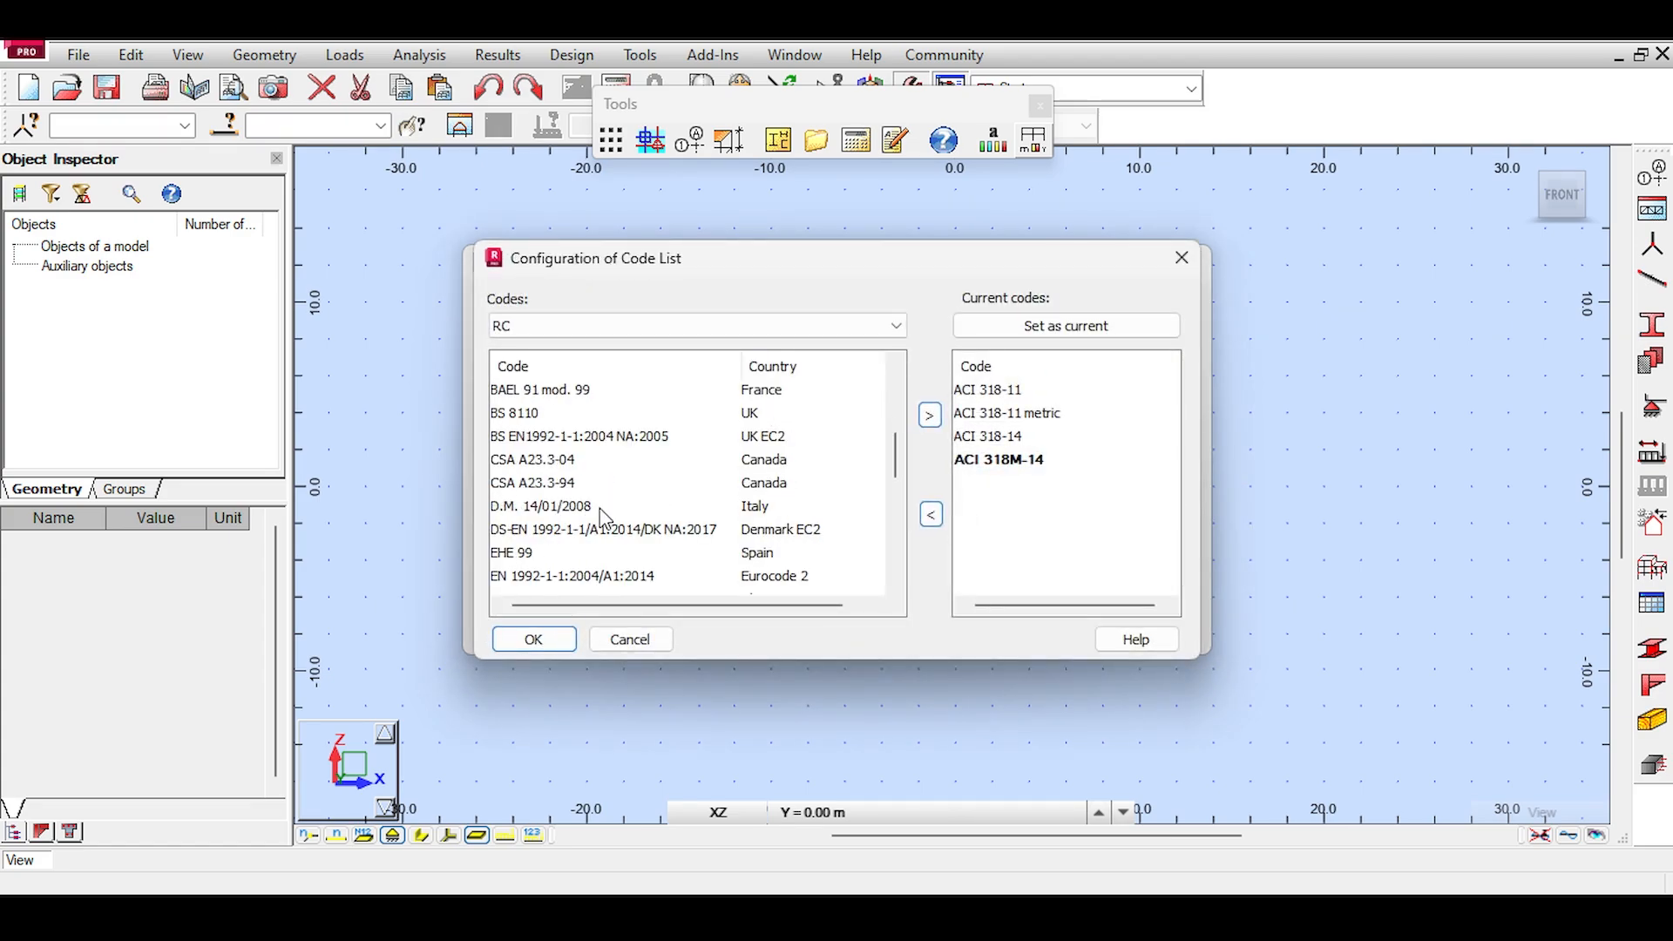
scroll(589, 492, up, 1)
scroll(587, 492, down, 2)
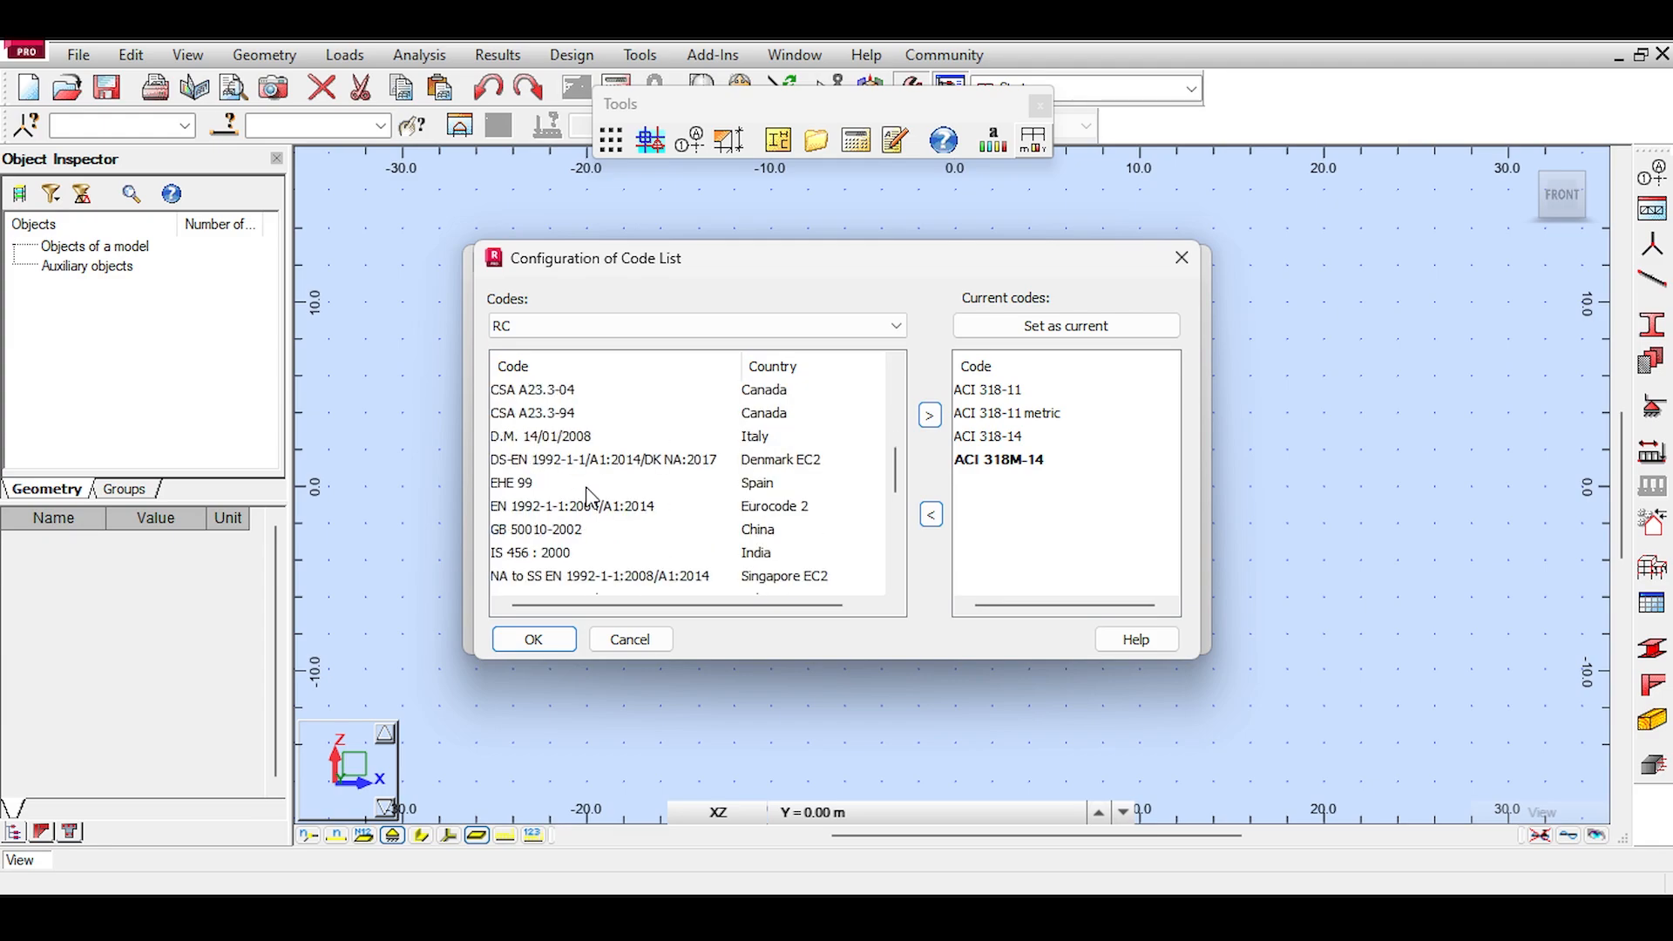
scroll(588, 497, down, 1)
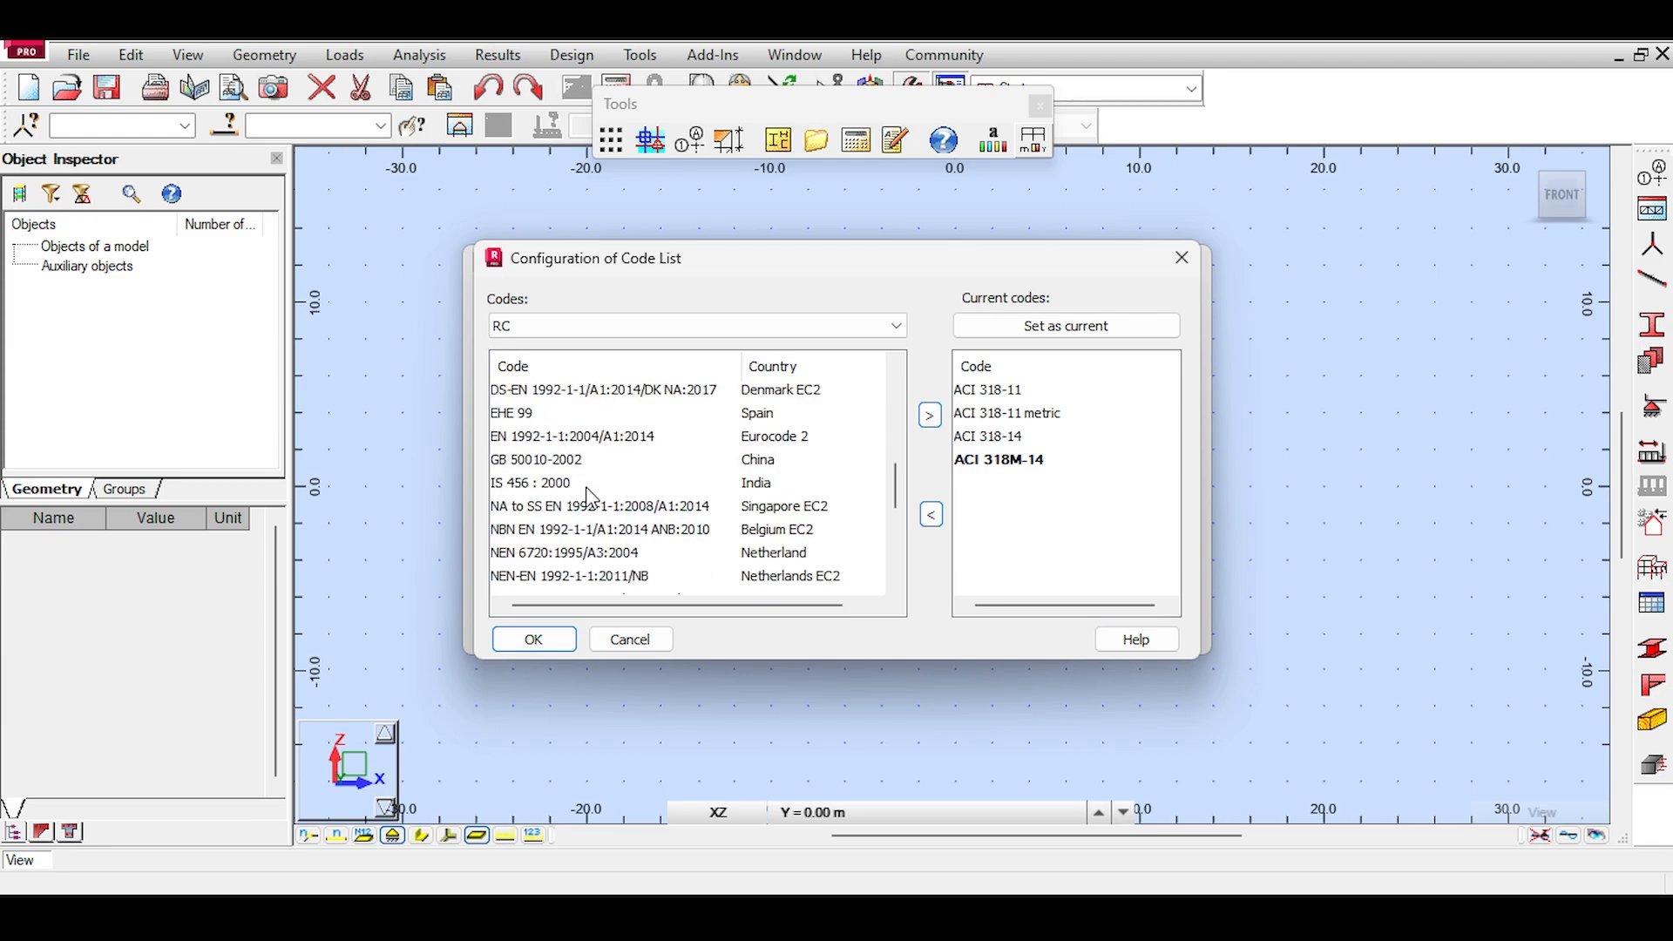
click(535, 437)
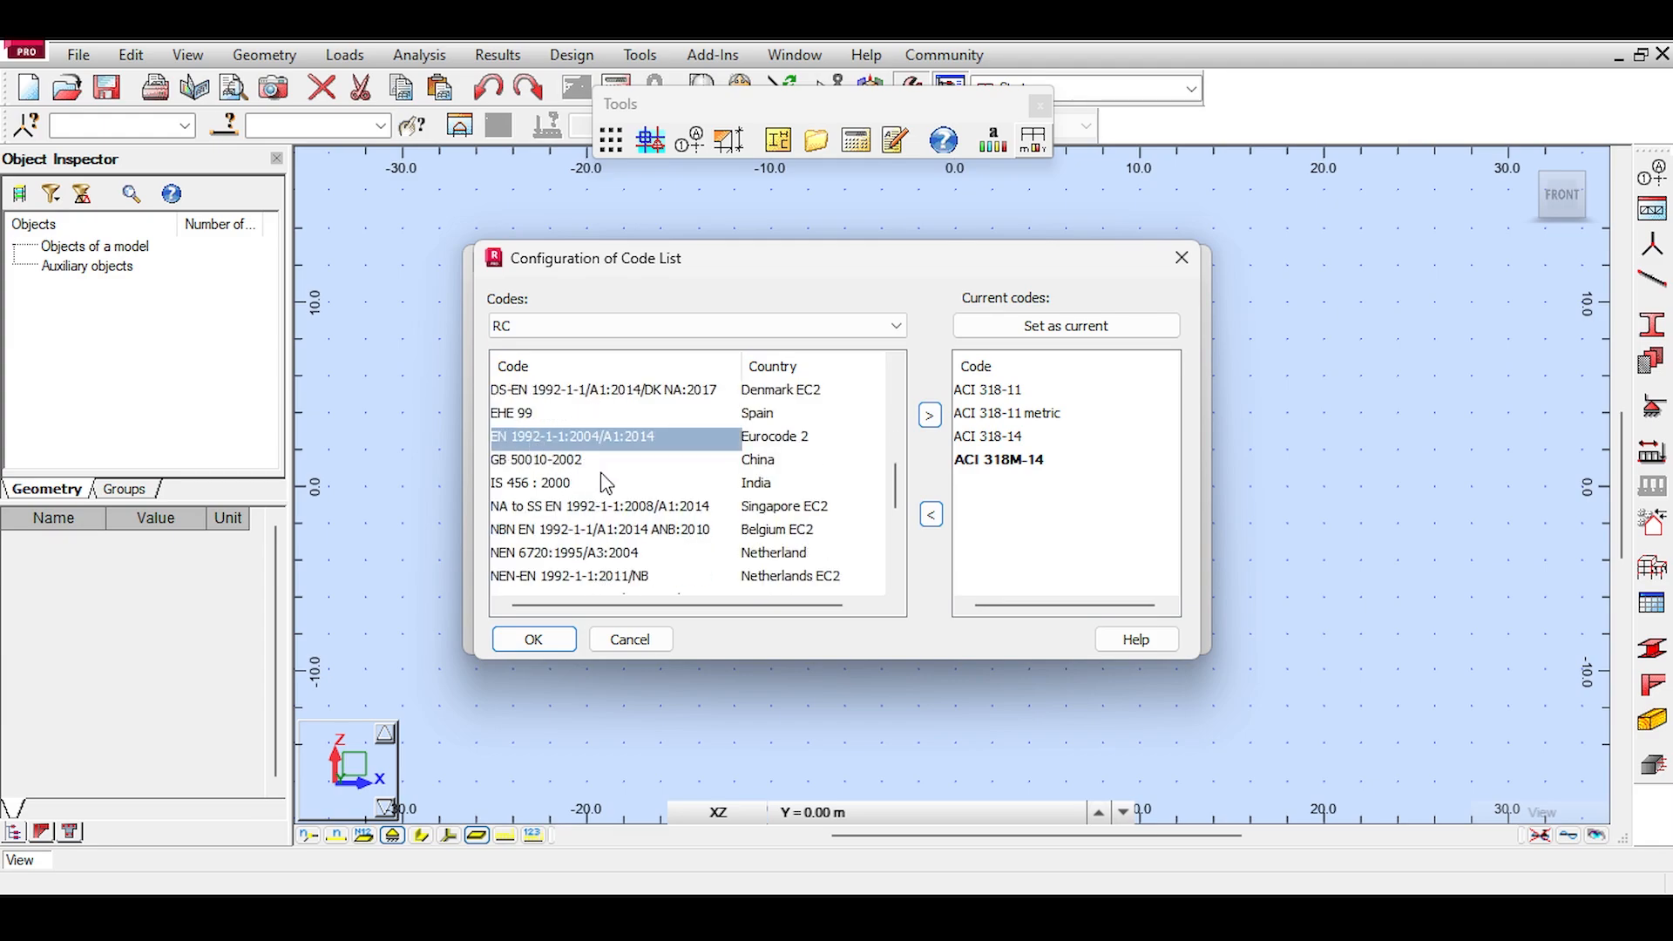
scroll(605, 484, up, 1)
scroll(554, 485, up, 2)
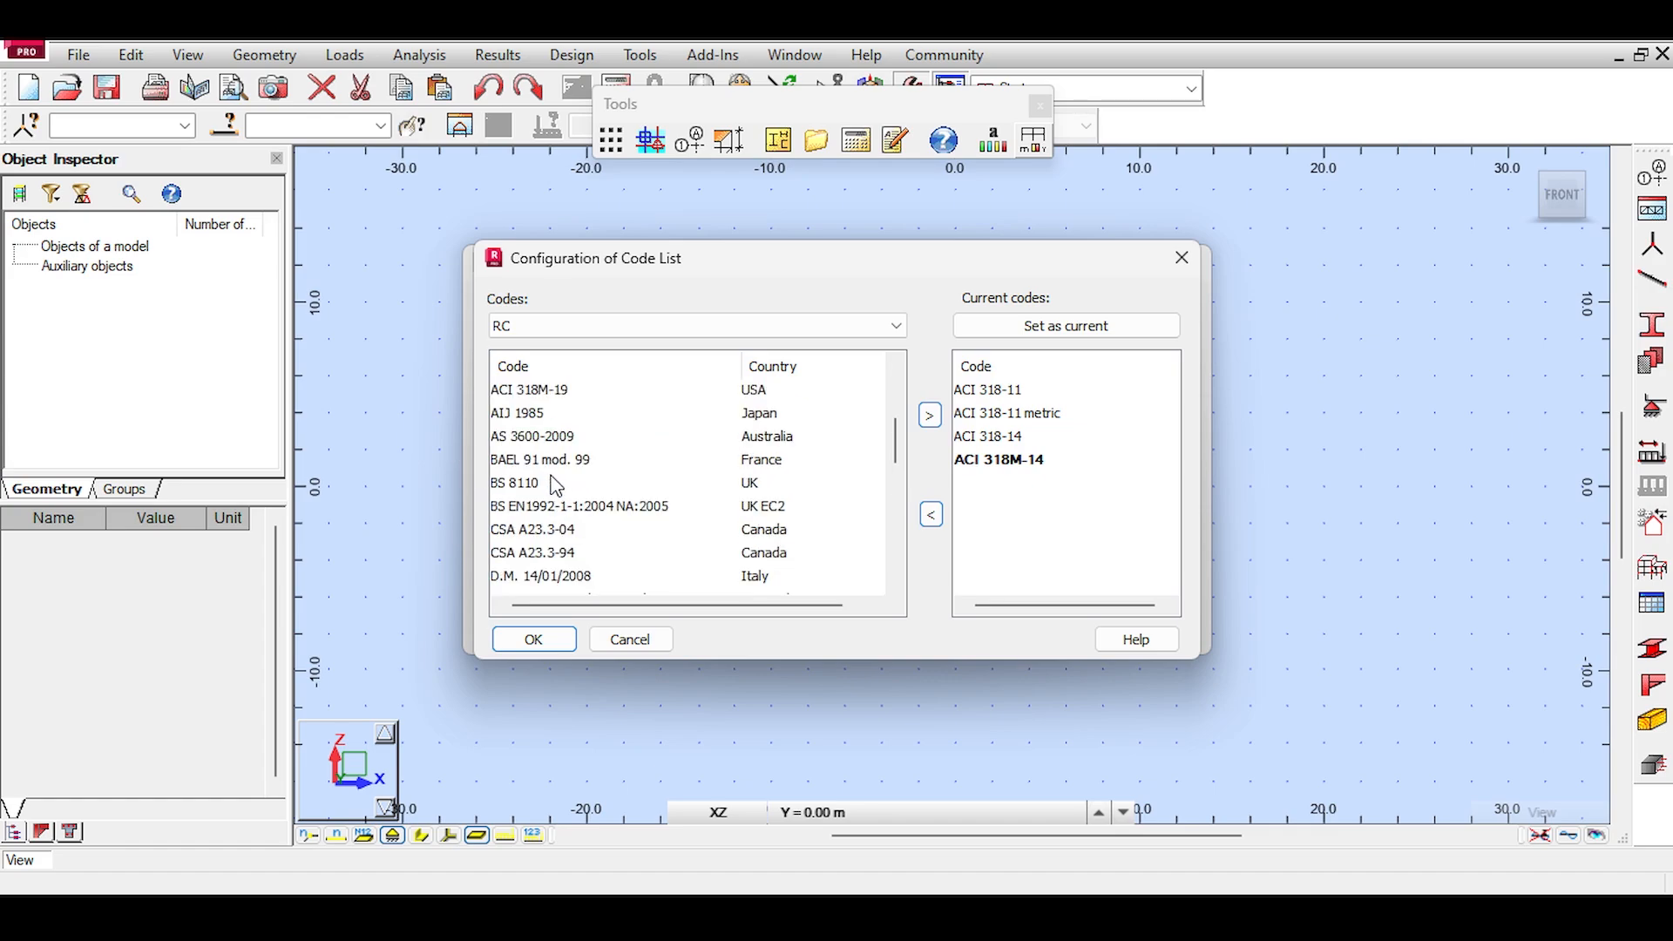
click(559, 508)
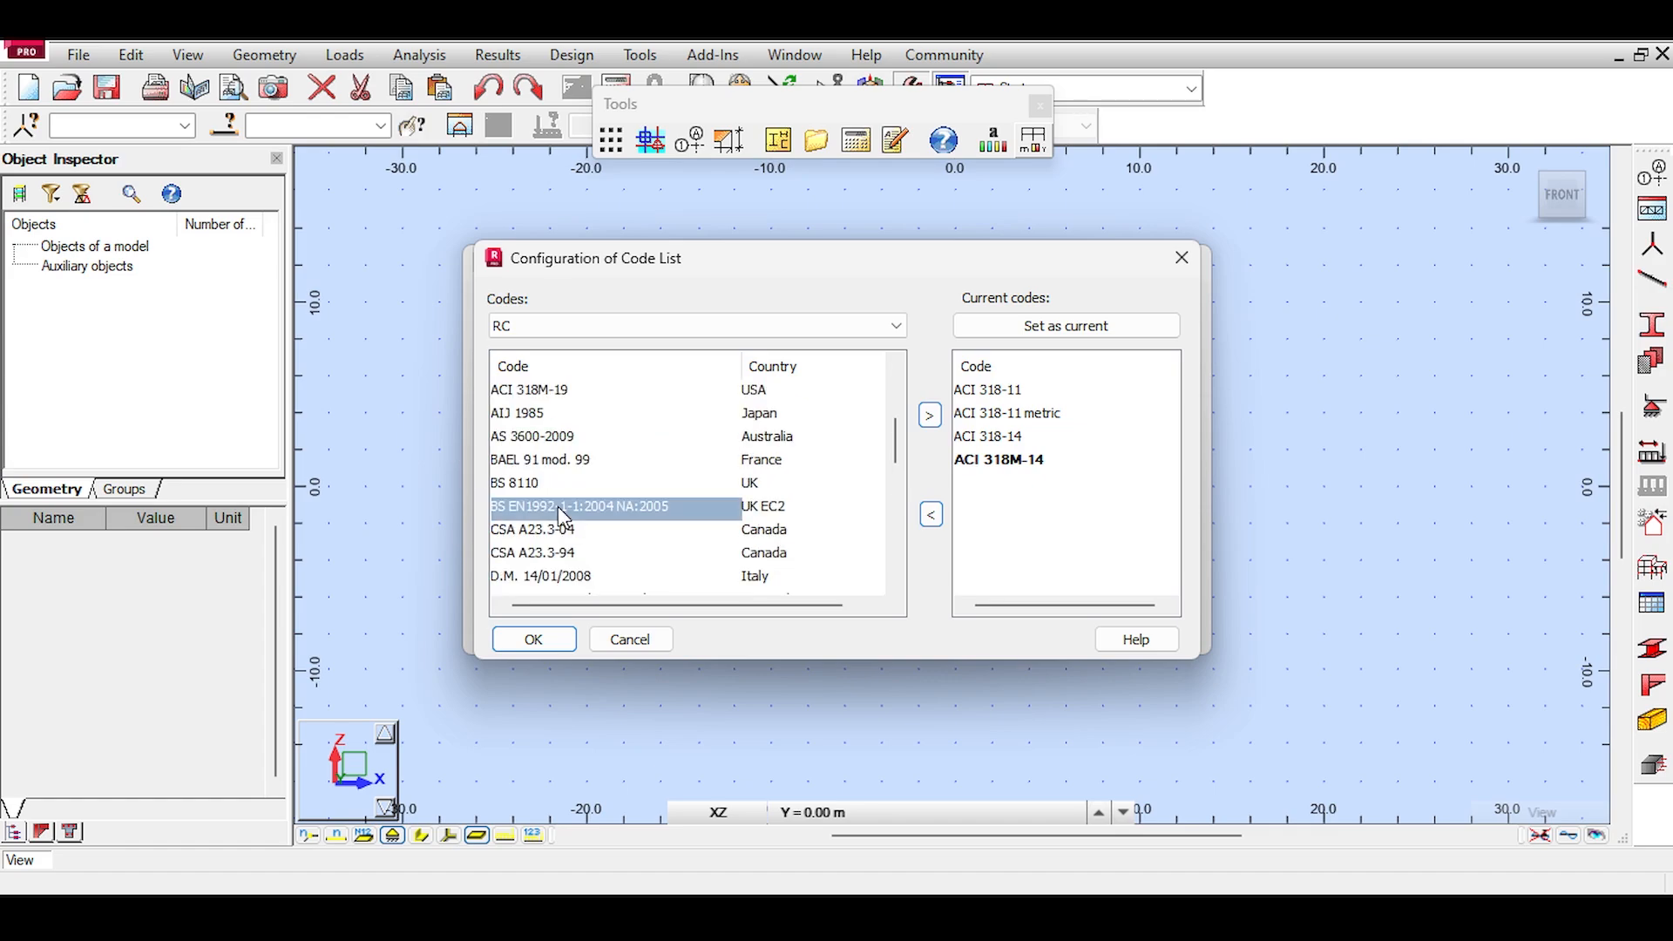
Step: Add EN 1992-1-1:2004/A1:2014 to the current RC codes and make it the current code
scroll(624, 507, down, 3)
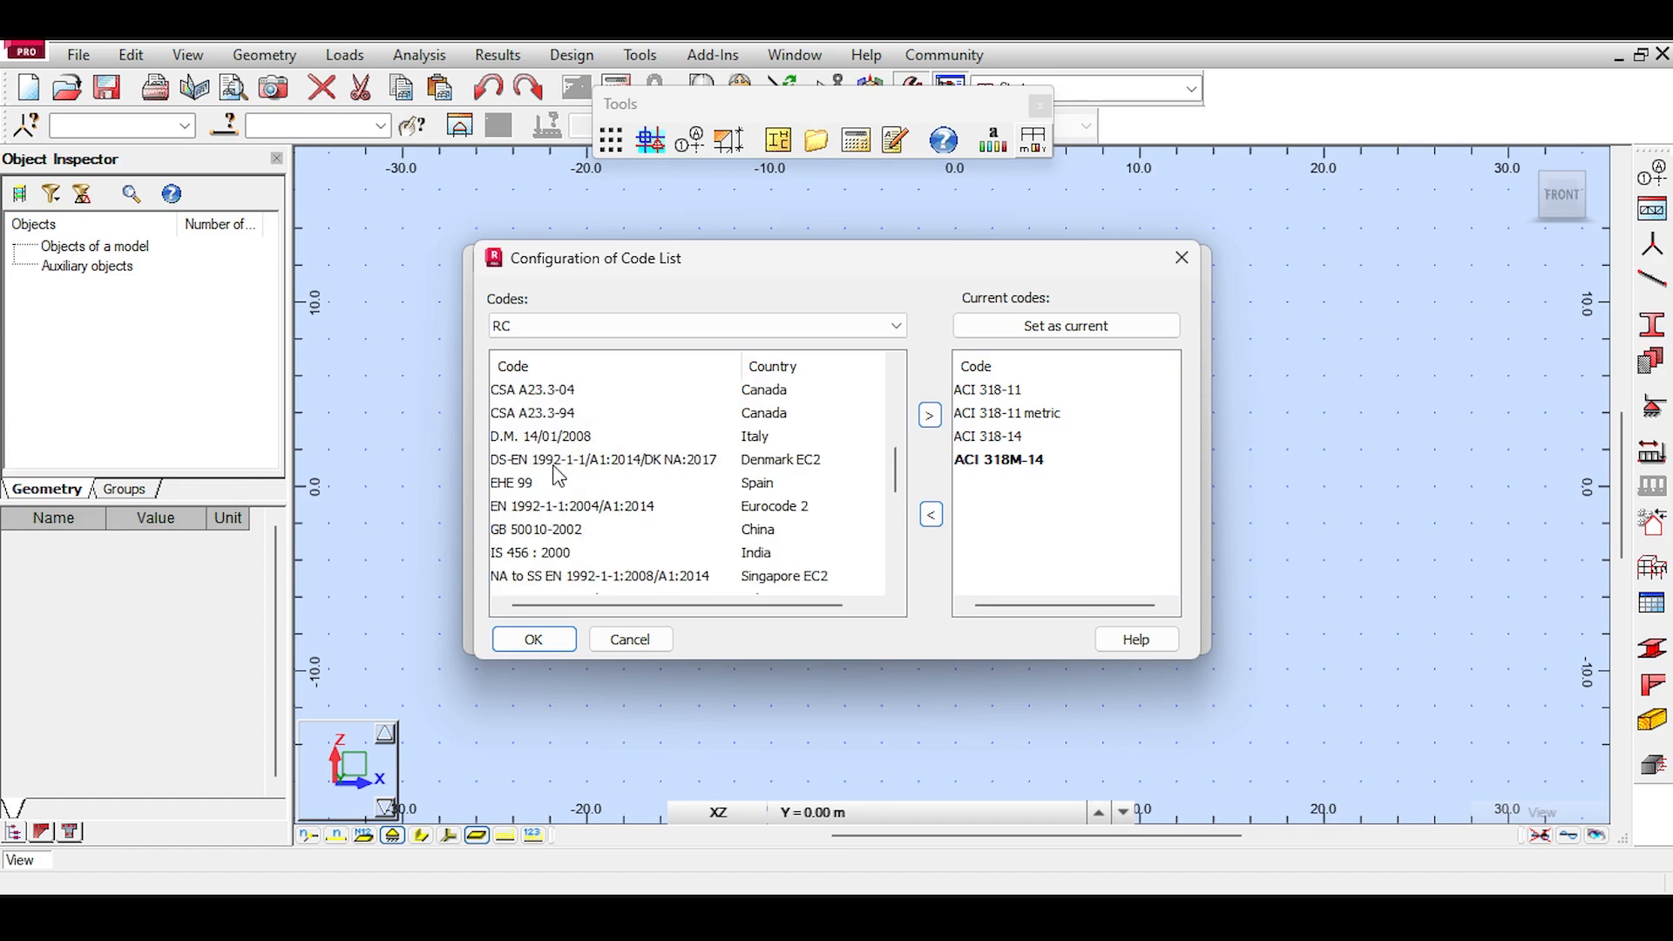
click(564, 438)
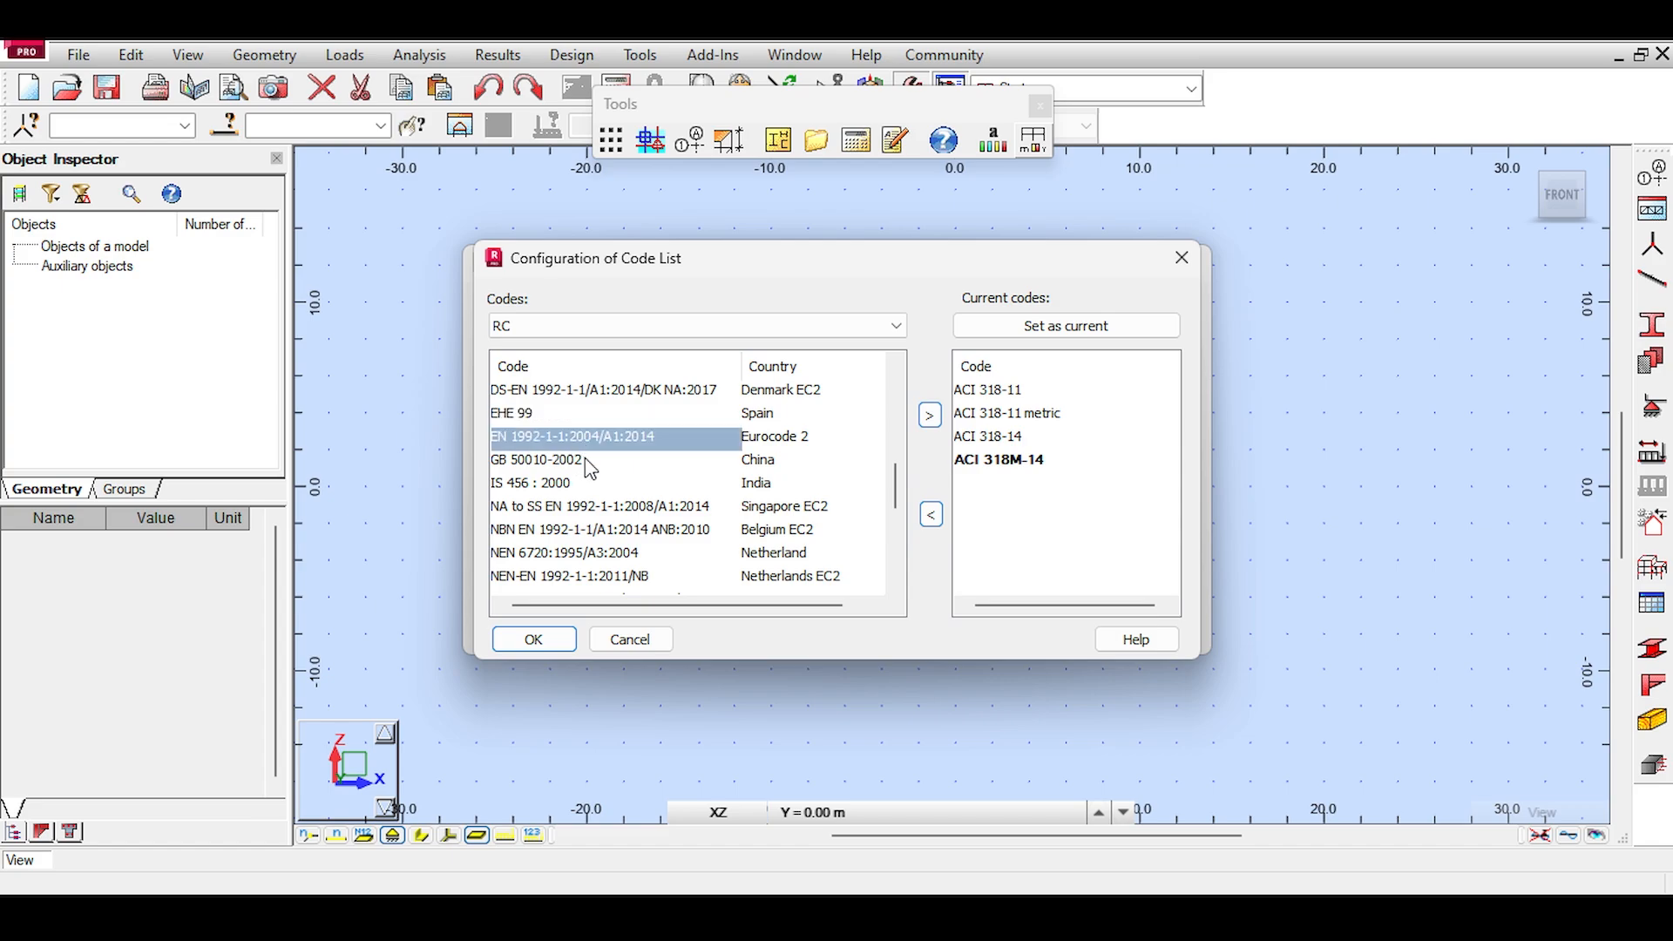
click(930, 416)
click(1103, 327)
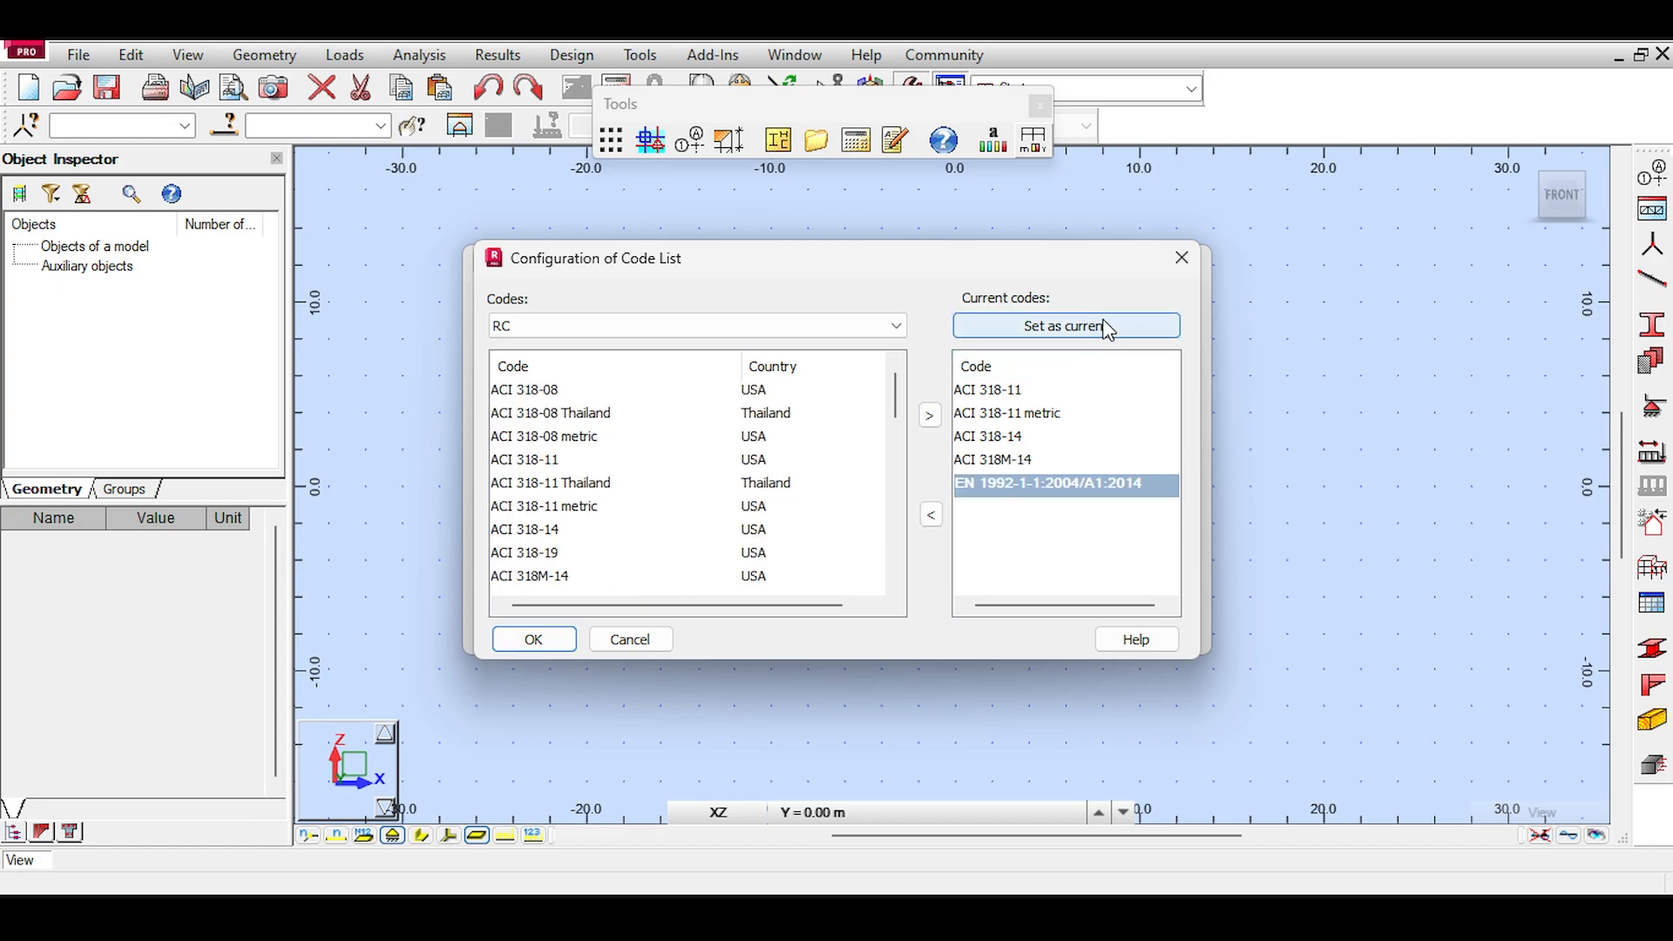
click(549, 641)
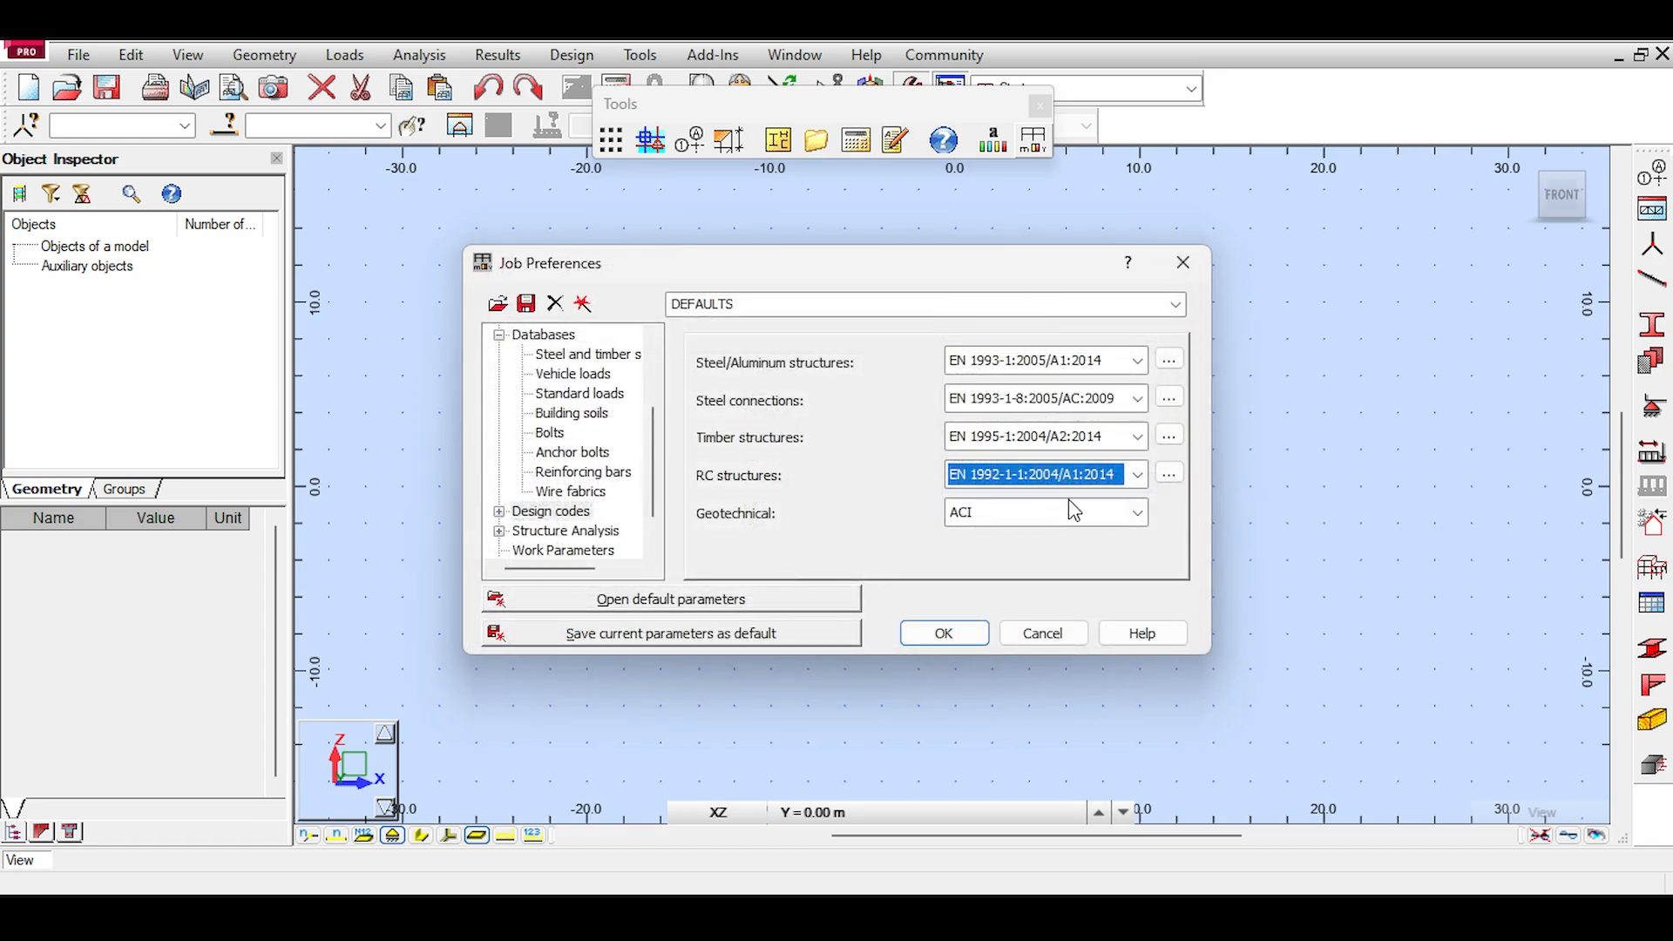
Step: Add EN 1997-1:2004/A1:2013 to the geotechnical codes and make it the current code
click(1117, 513)
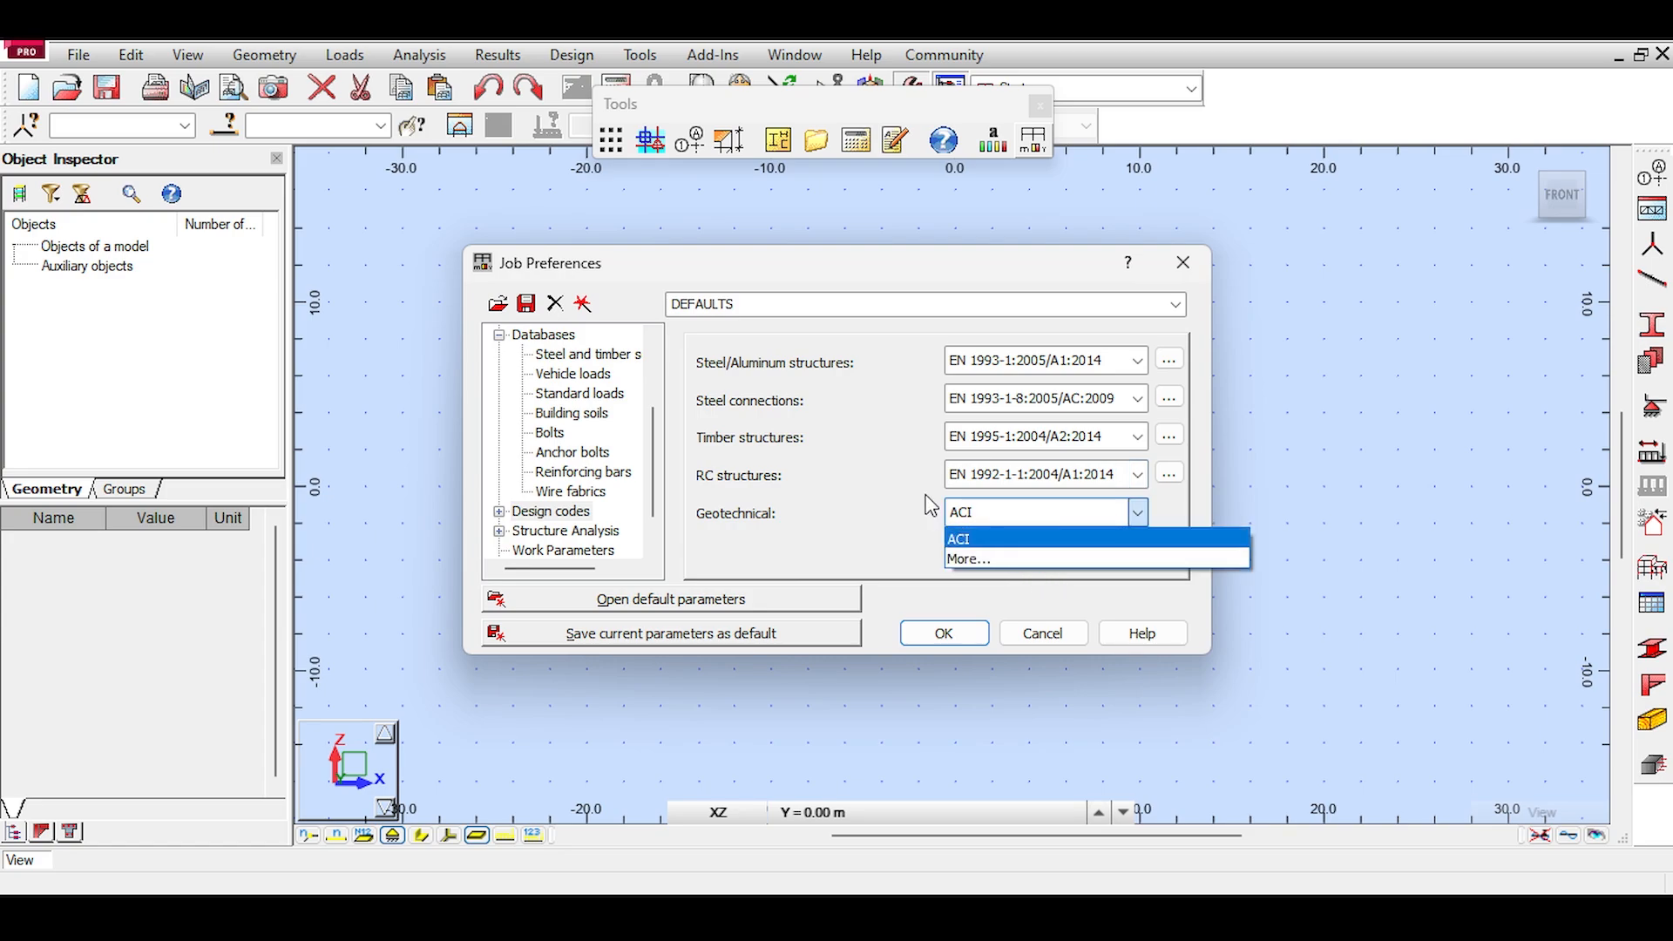
click(1135, 528)
click(1109, 516)
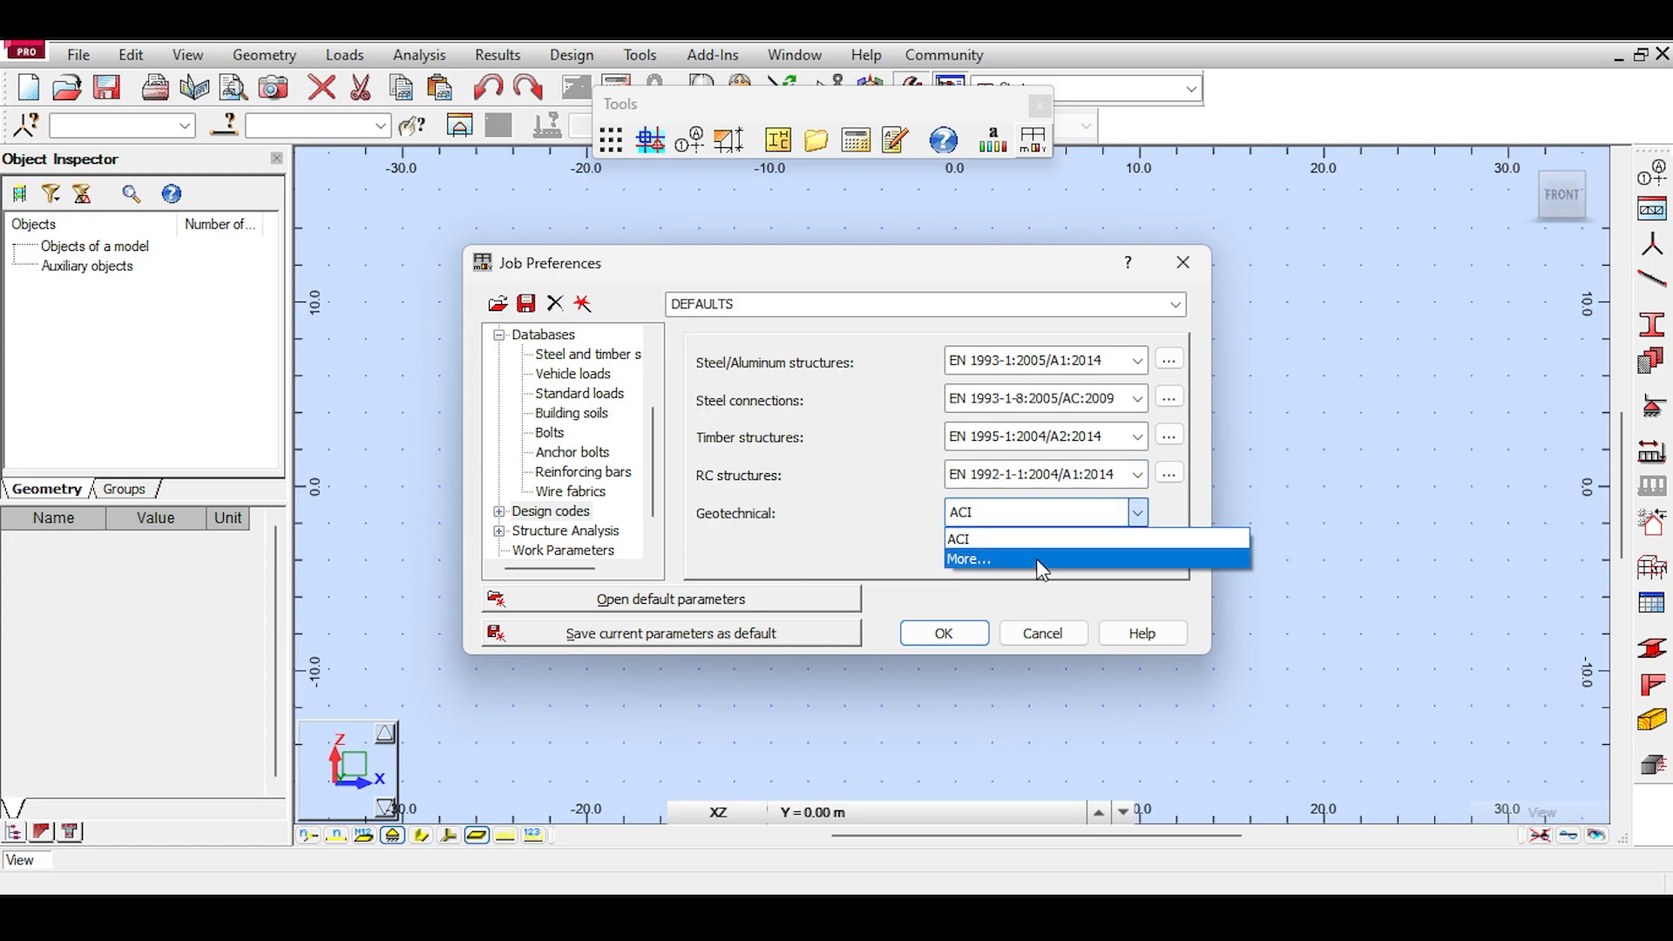
click(1042, 564)
click(583, 483)
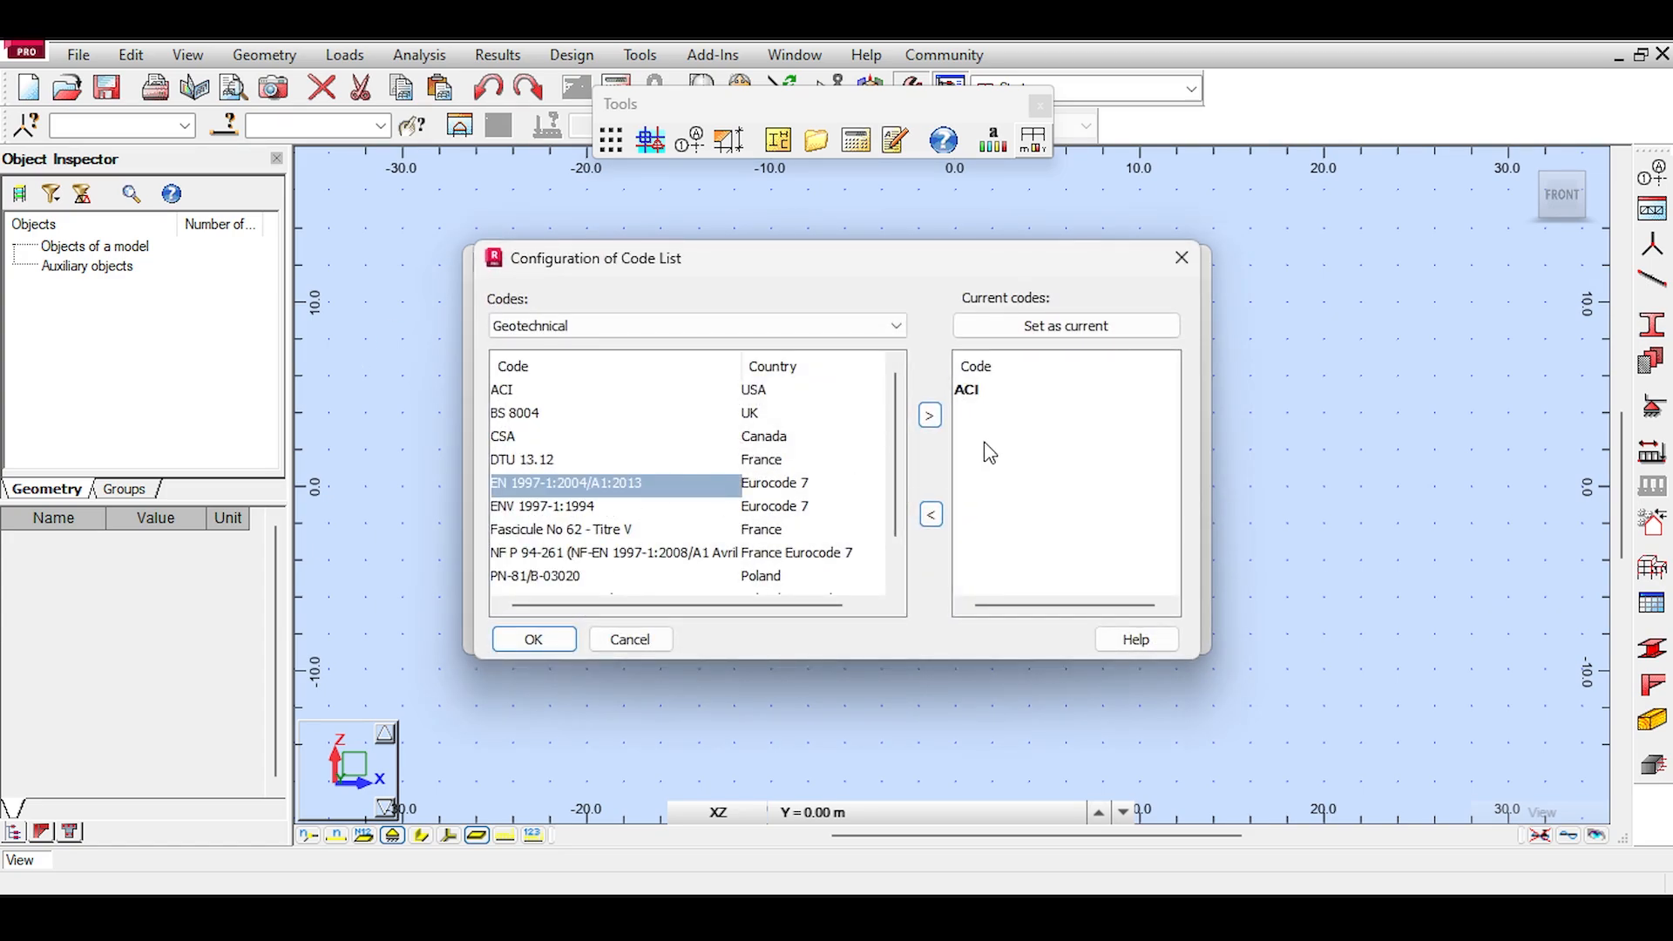
click(930, 417)
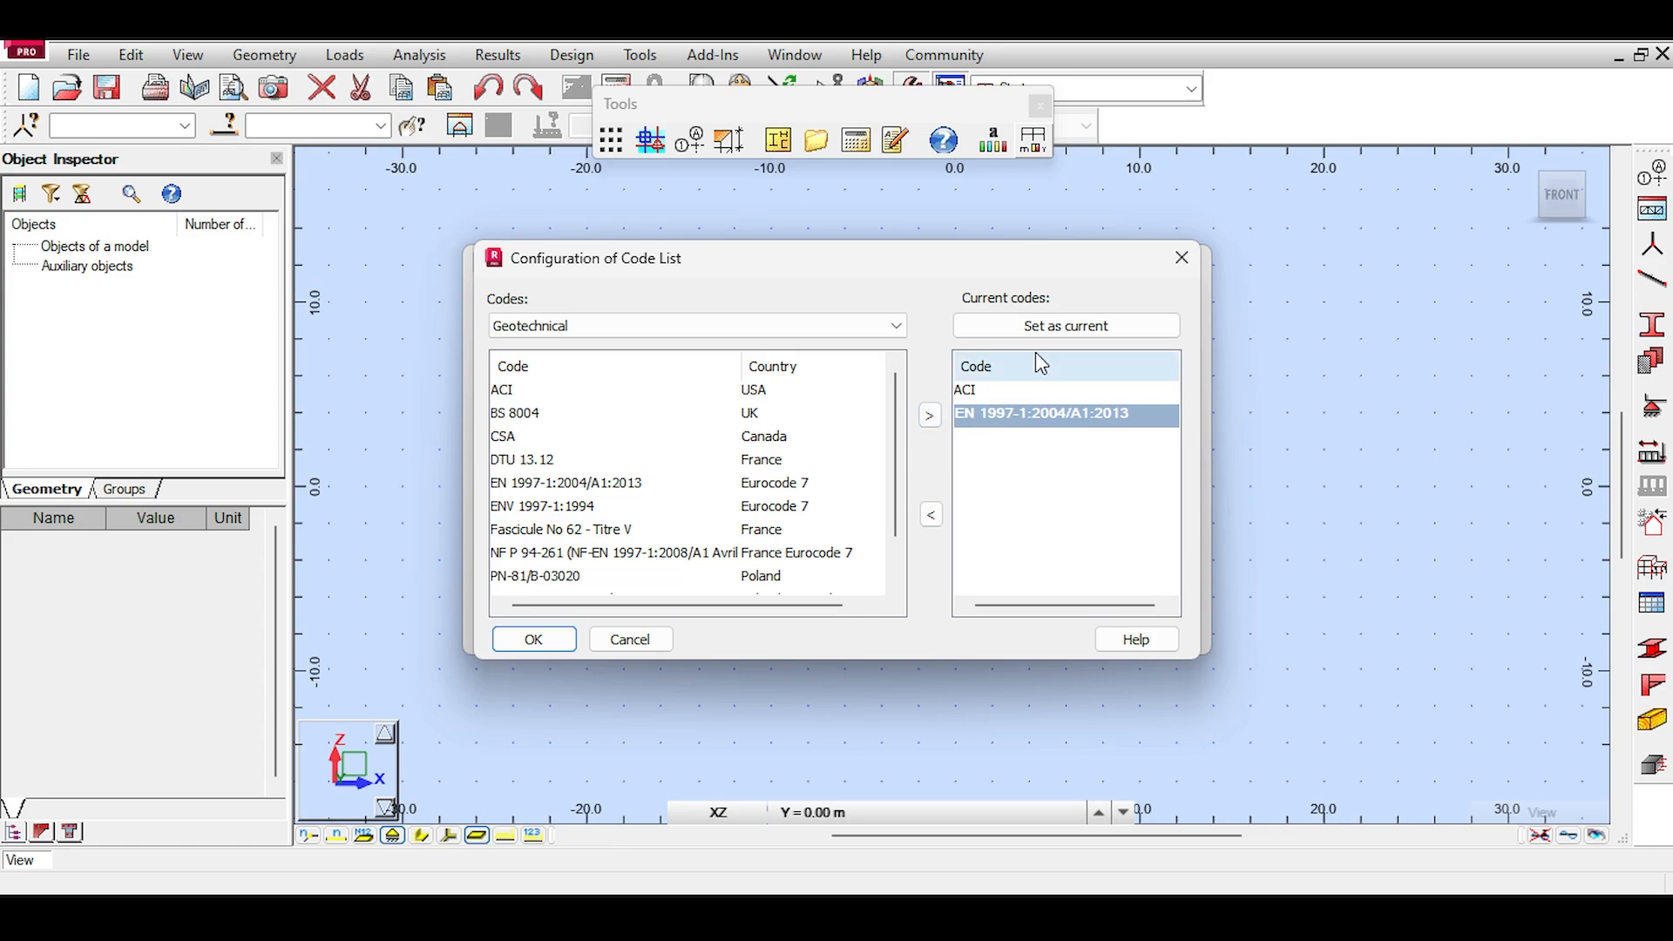
click(1057, 331)
click(515, 642)
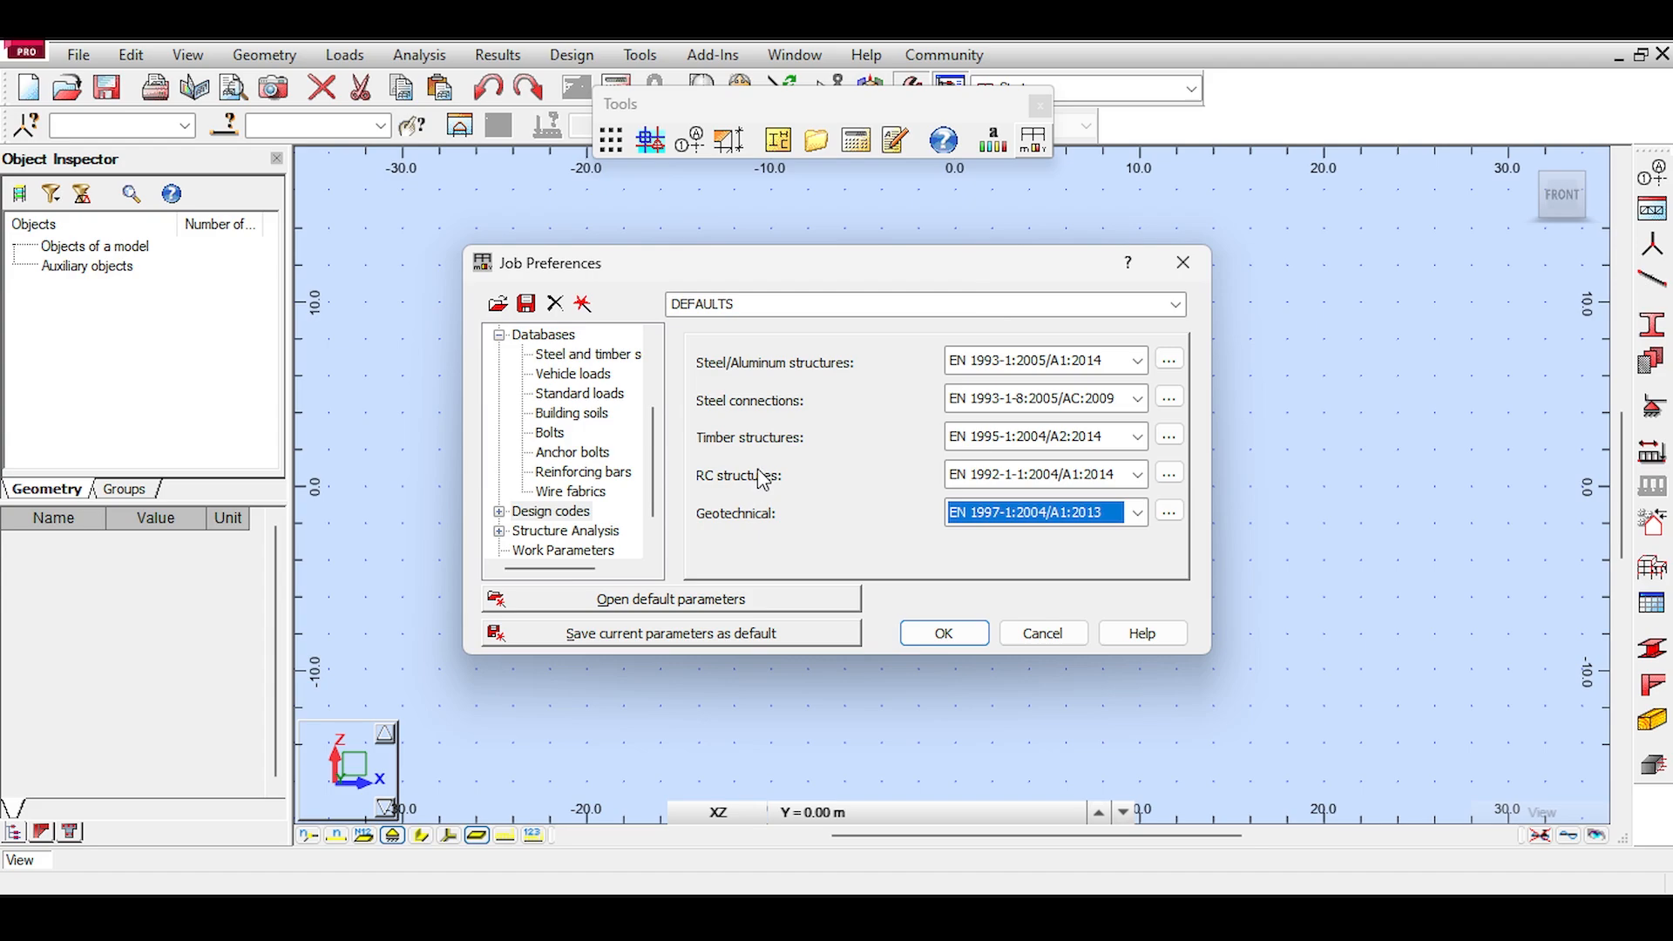
Step: Add EN 1990:2002/AC:2010 (Eq.6.10) to the current load combination codes and make it the current code
click(501, 512)
click(572, 532)
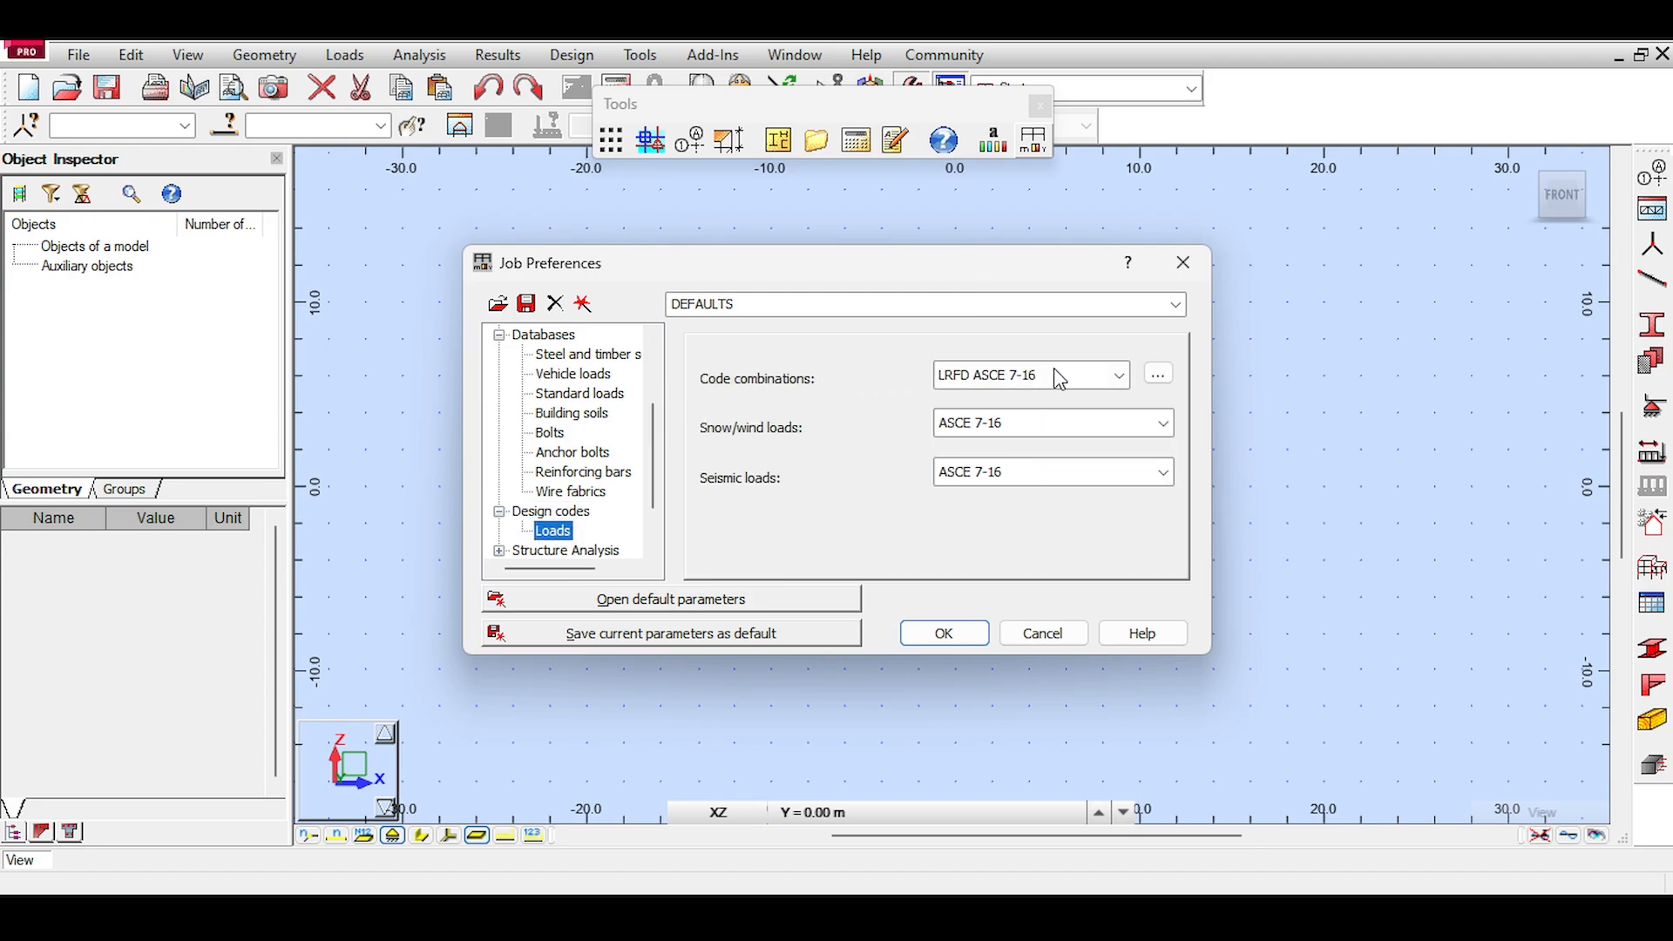
click(1120, 376)
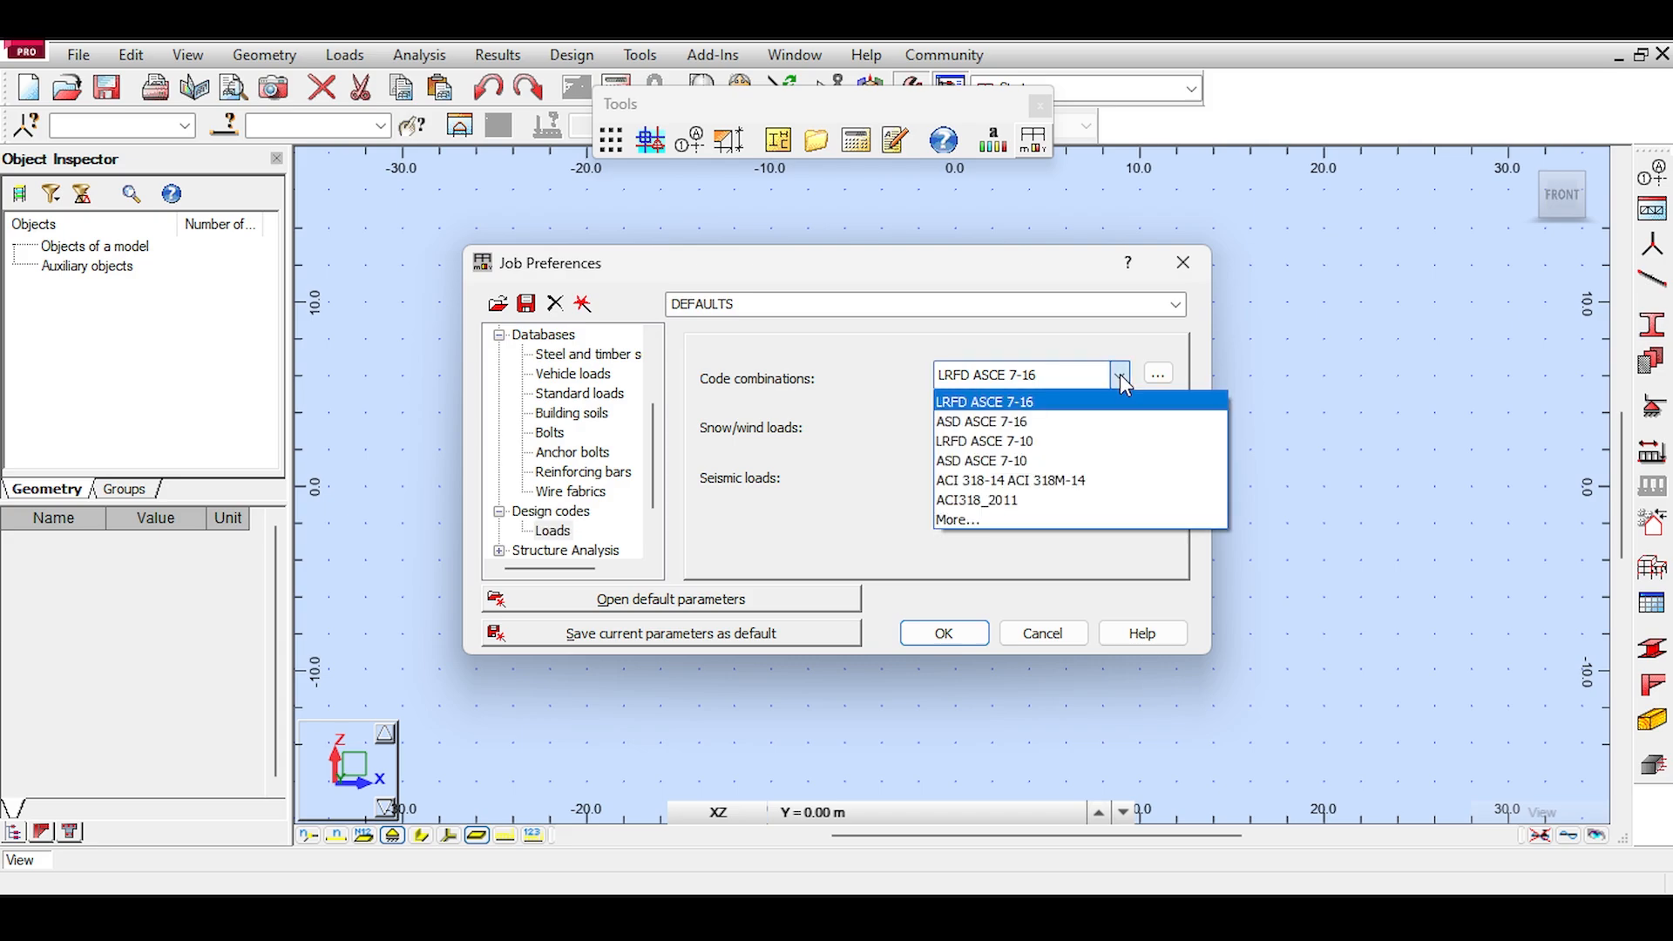
click(976, 520)
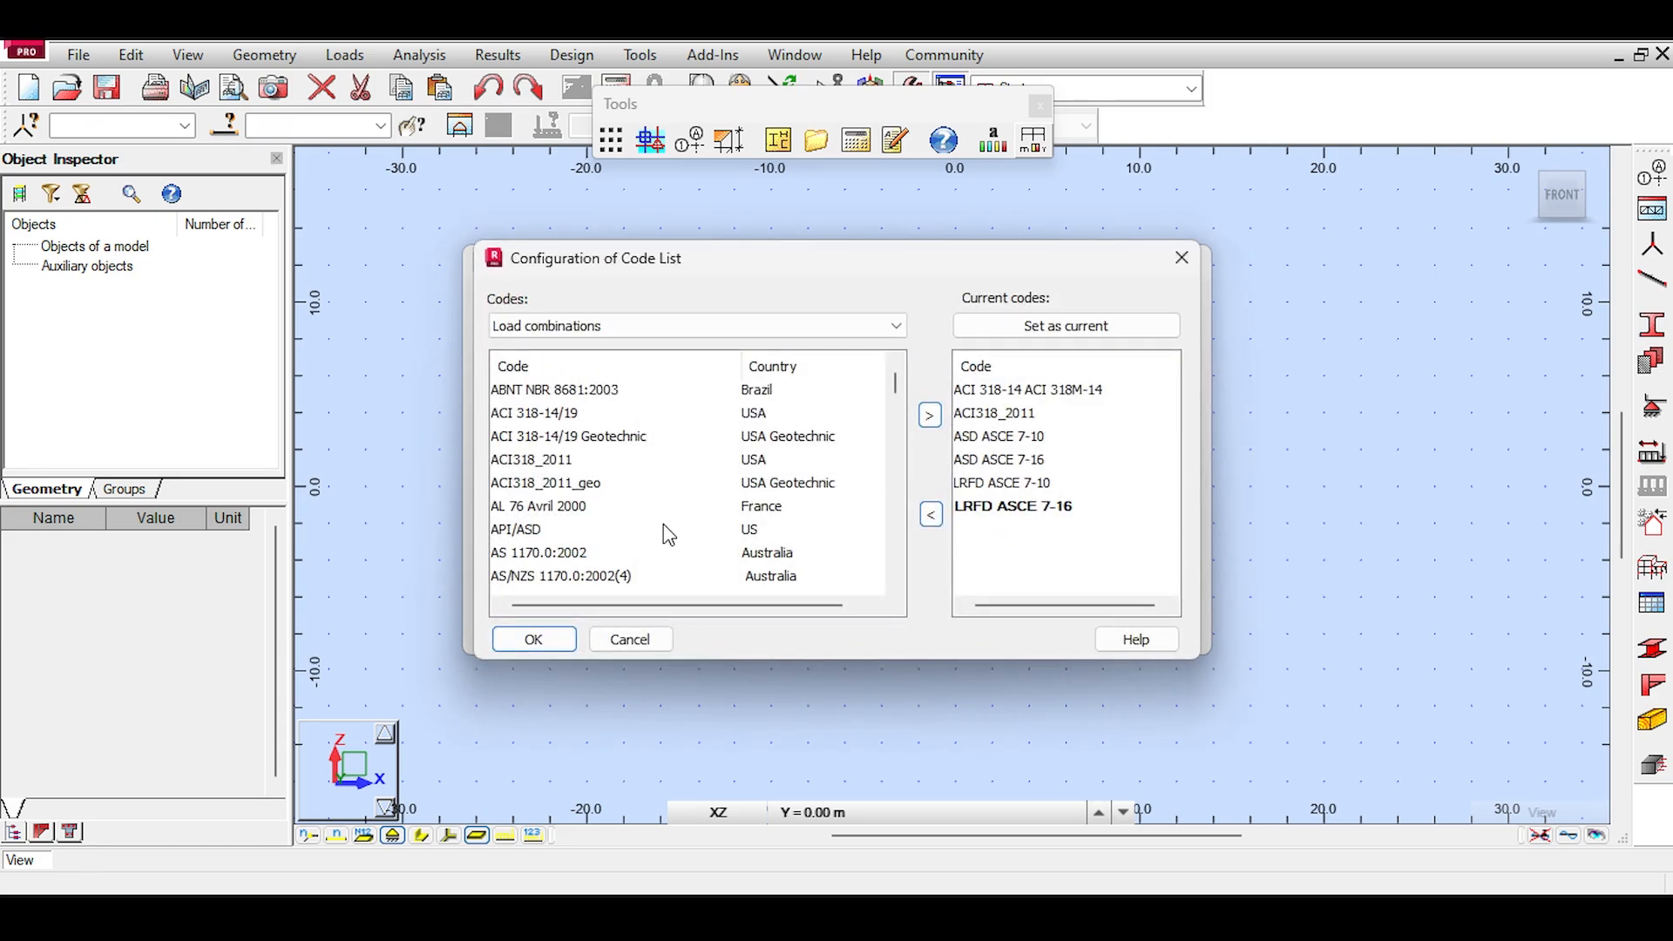
scroll(664, 526, down, 3)
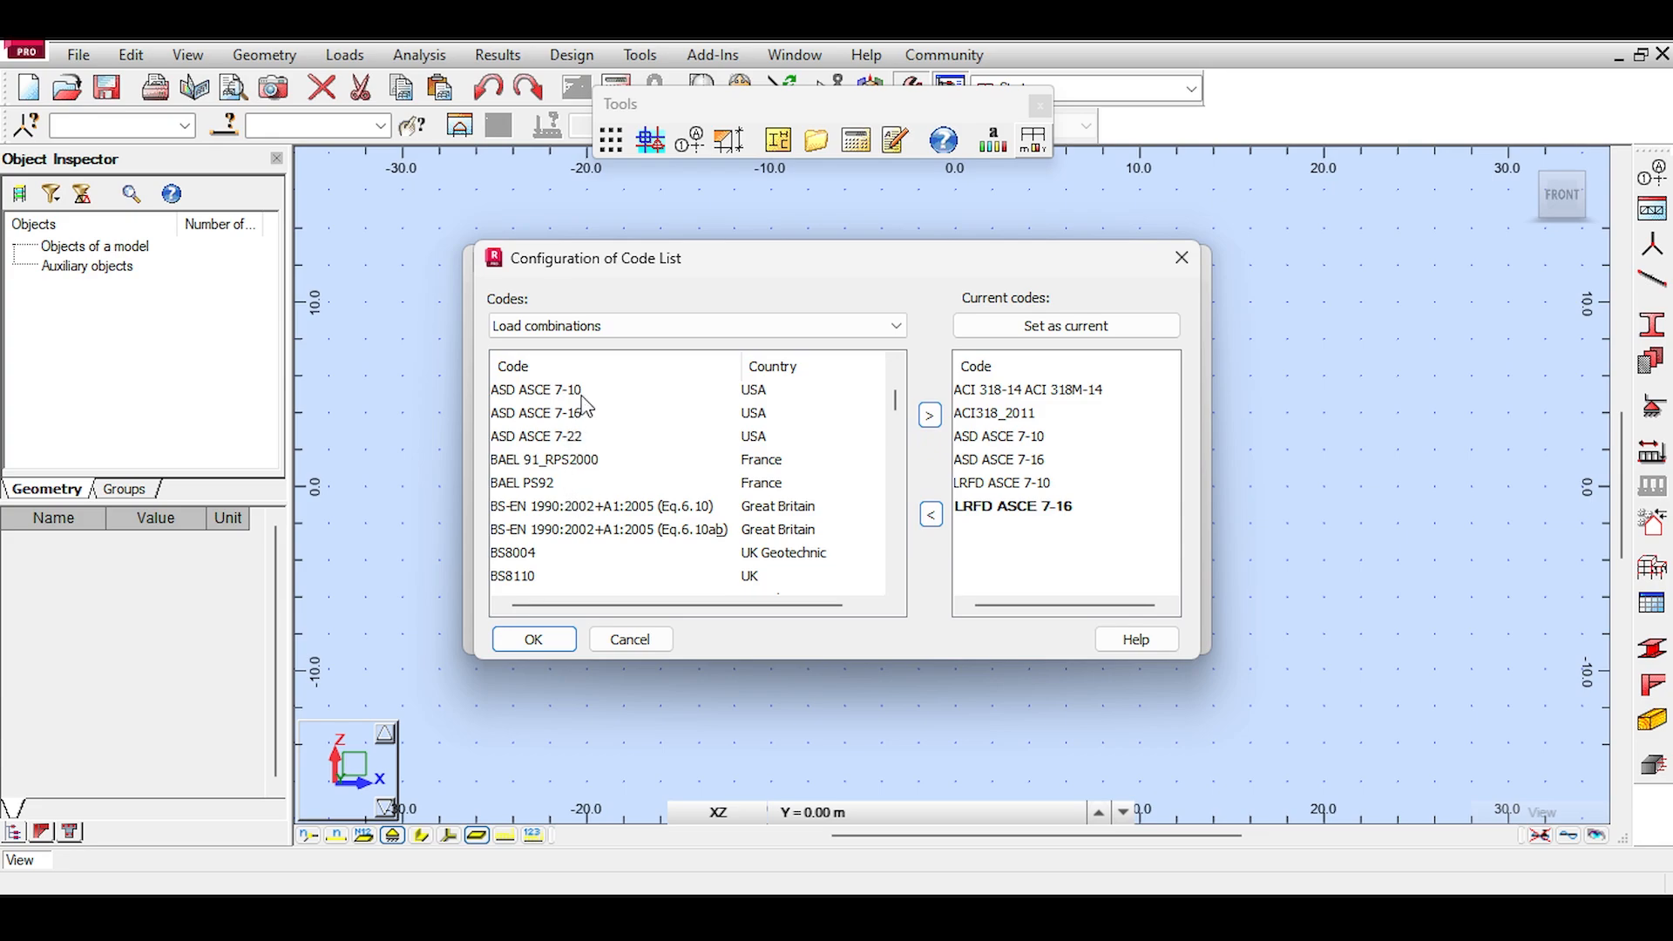
scroll(583, 406, down, 3)
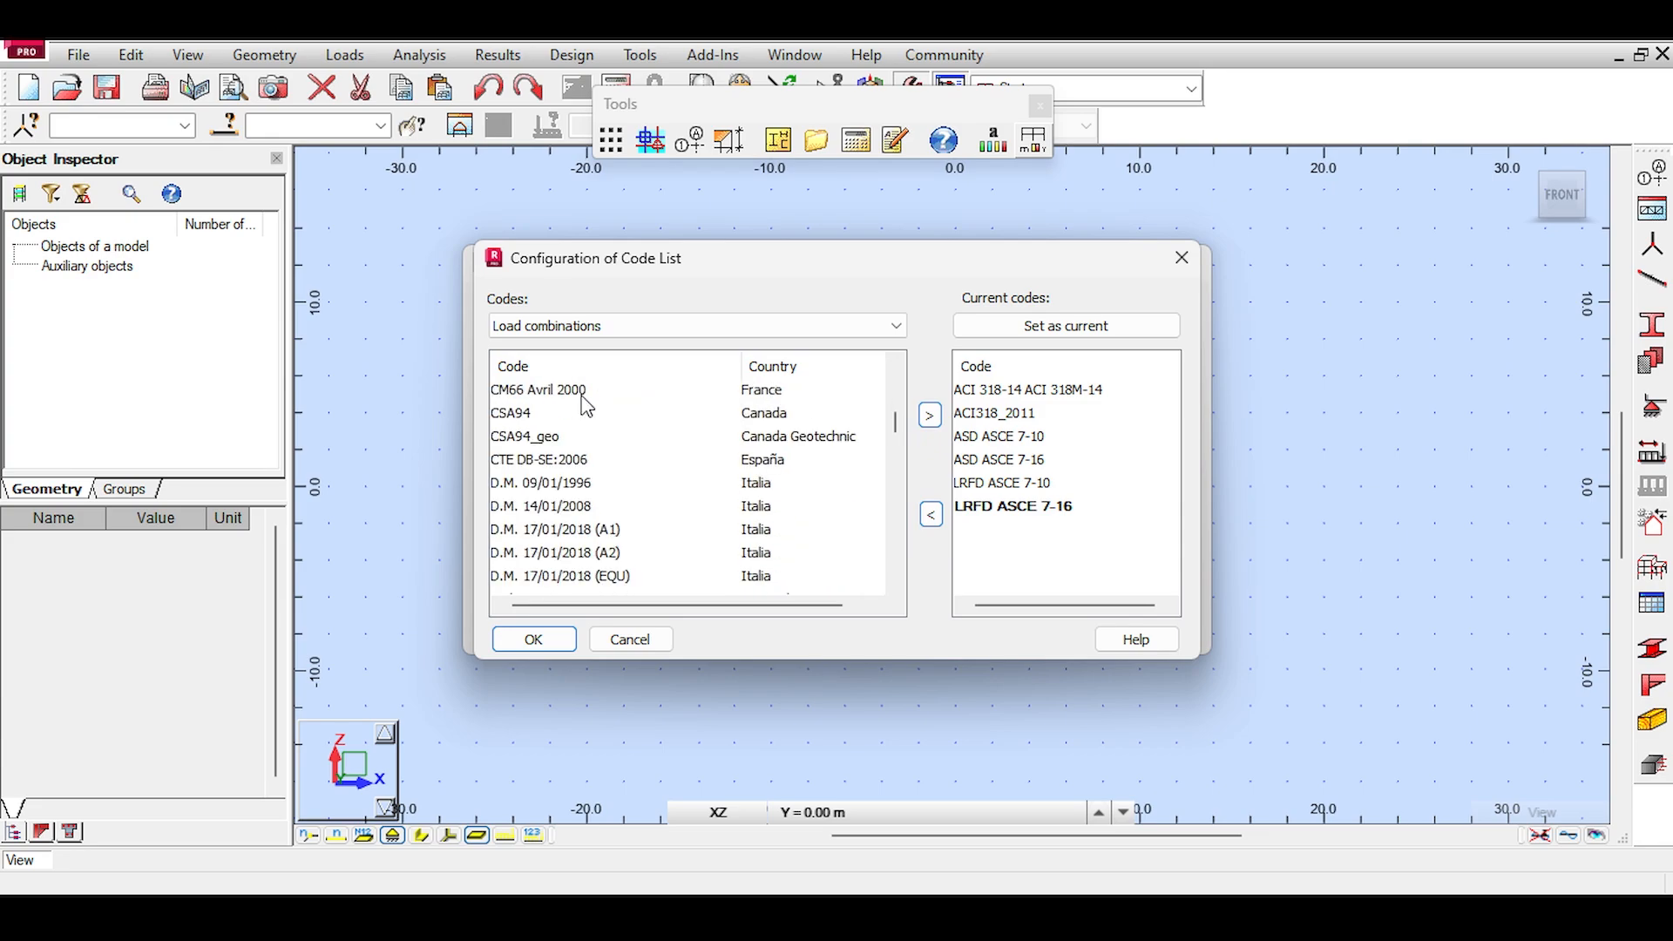
scroll(583, 405, up, 2)
scroll(585, 406, up, 4)
scroll(586, 406, down, 5)
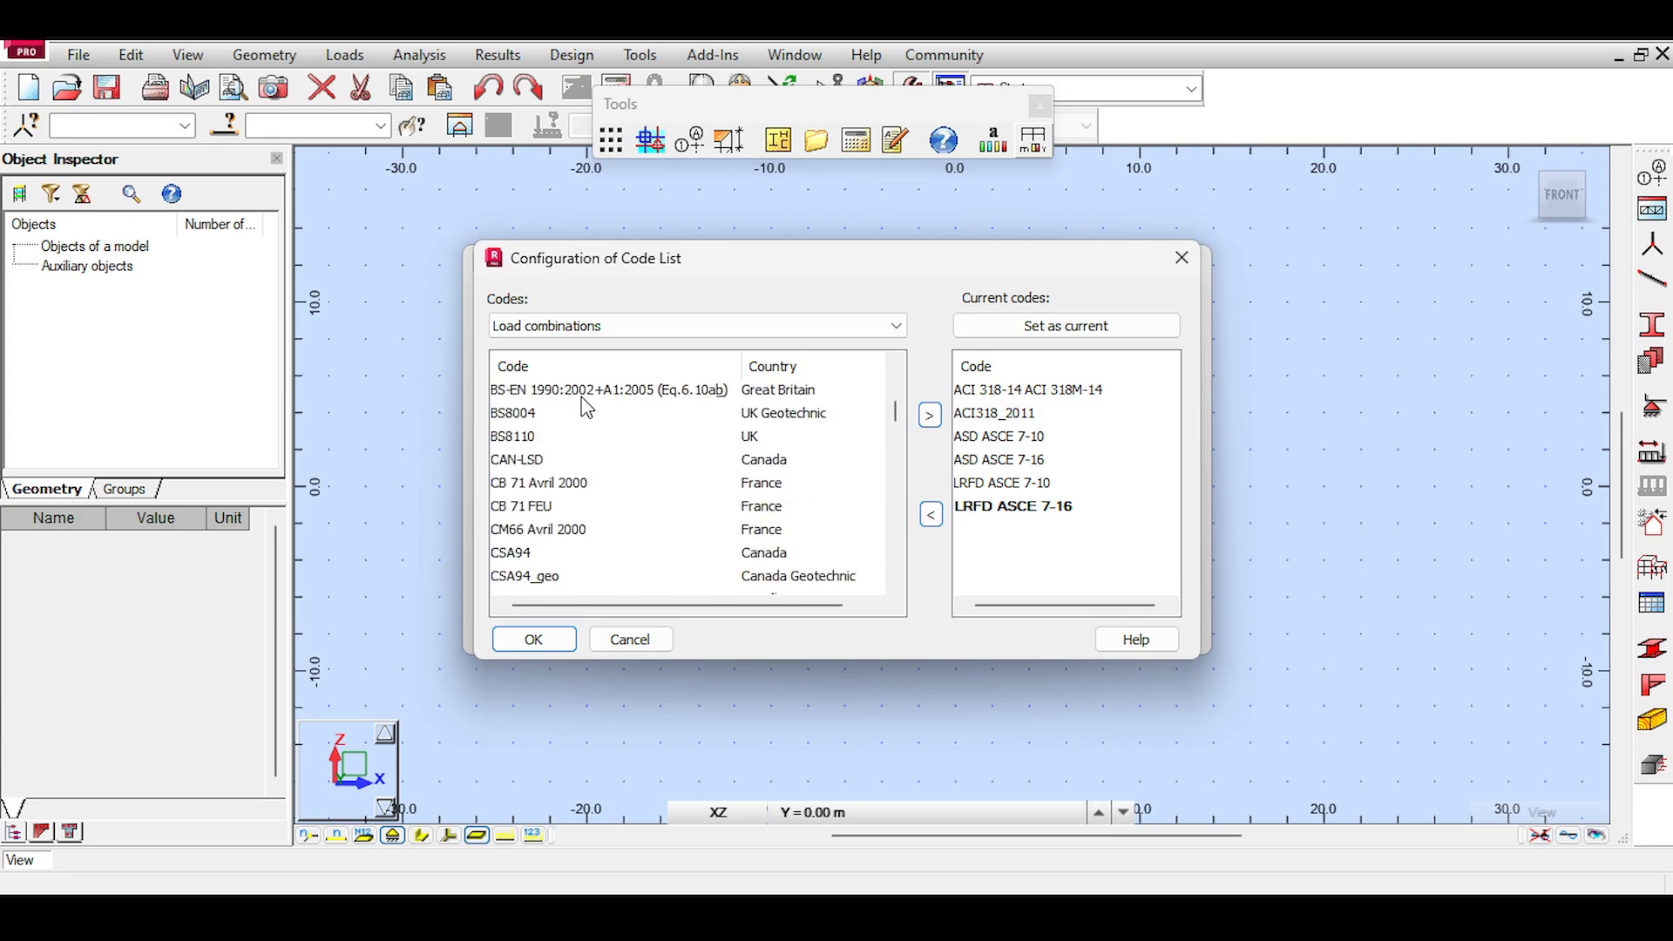
scroll(585, 408, down, 3)
click(592, 573)
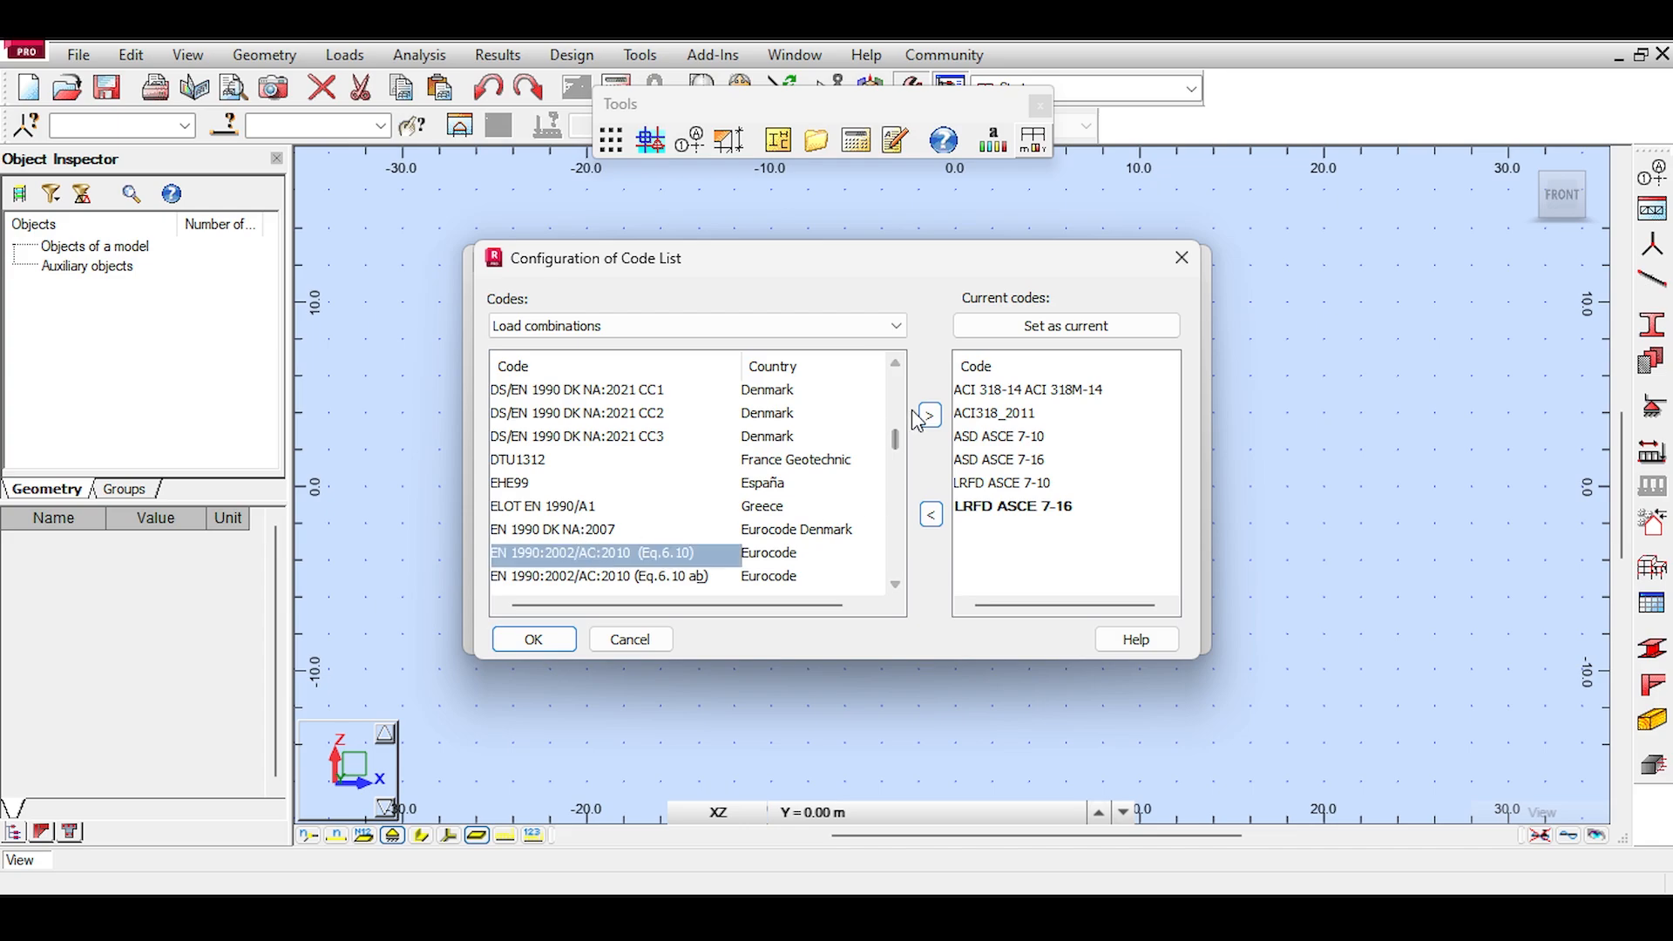
click(929, 415)
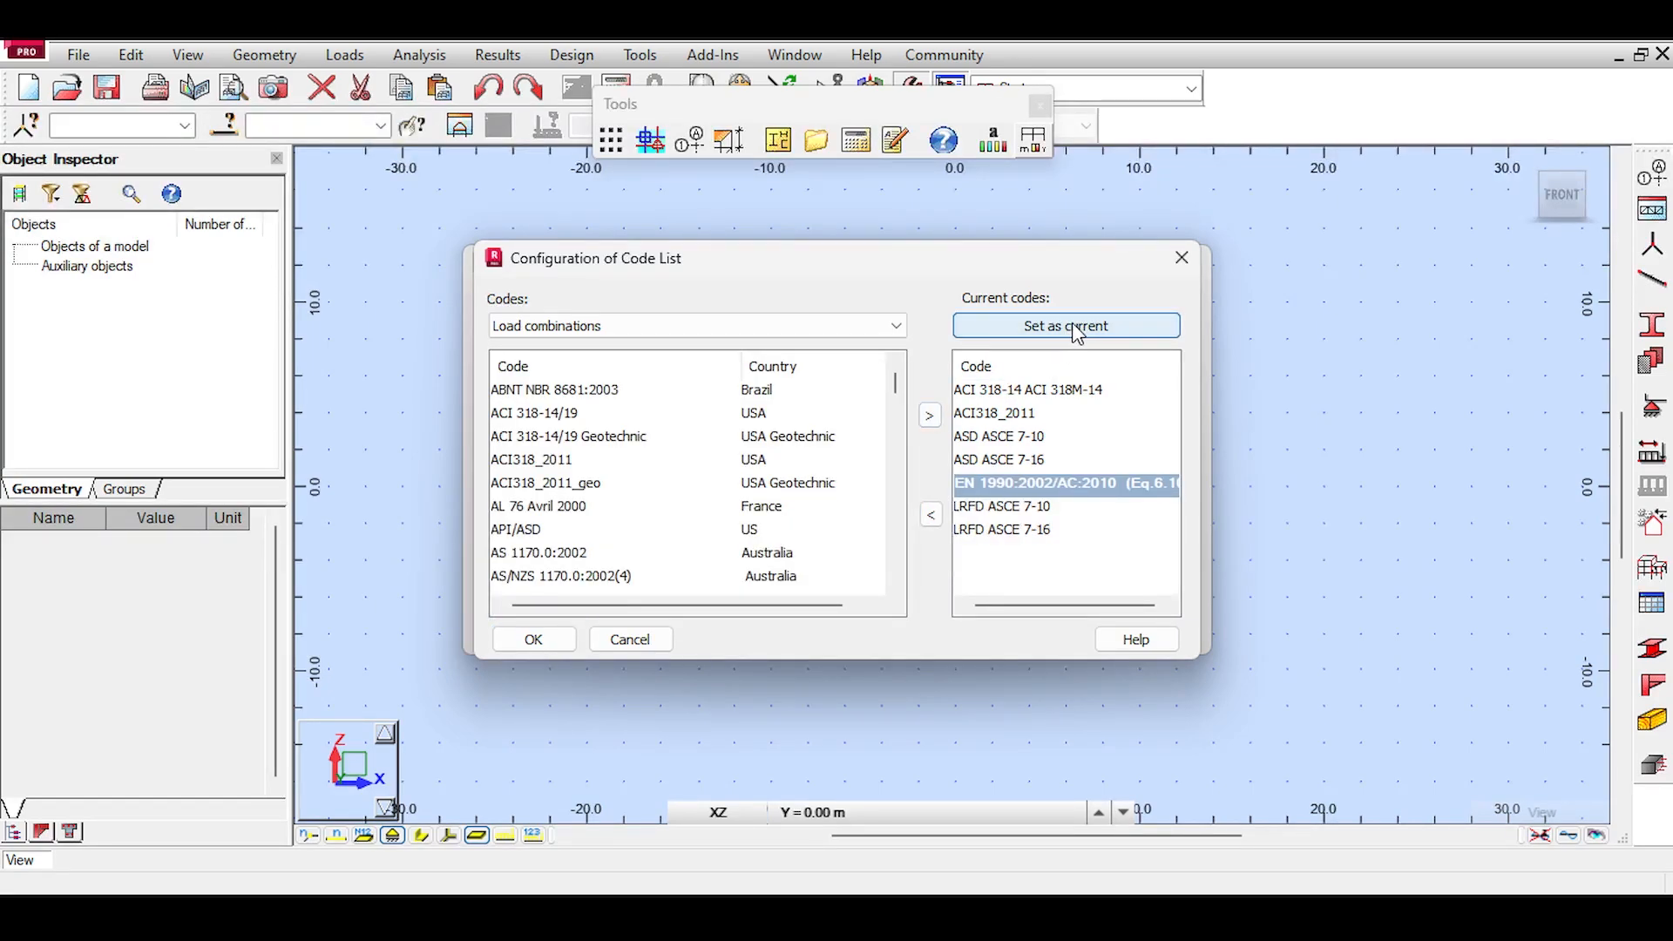
click(526, 642)
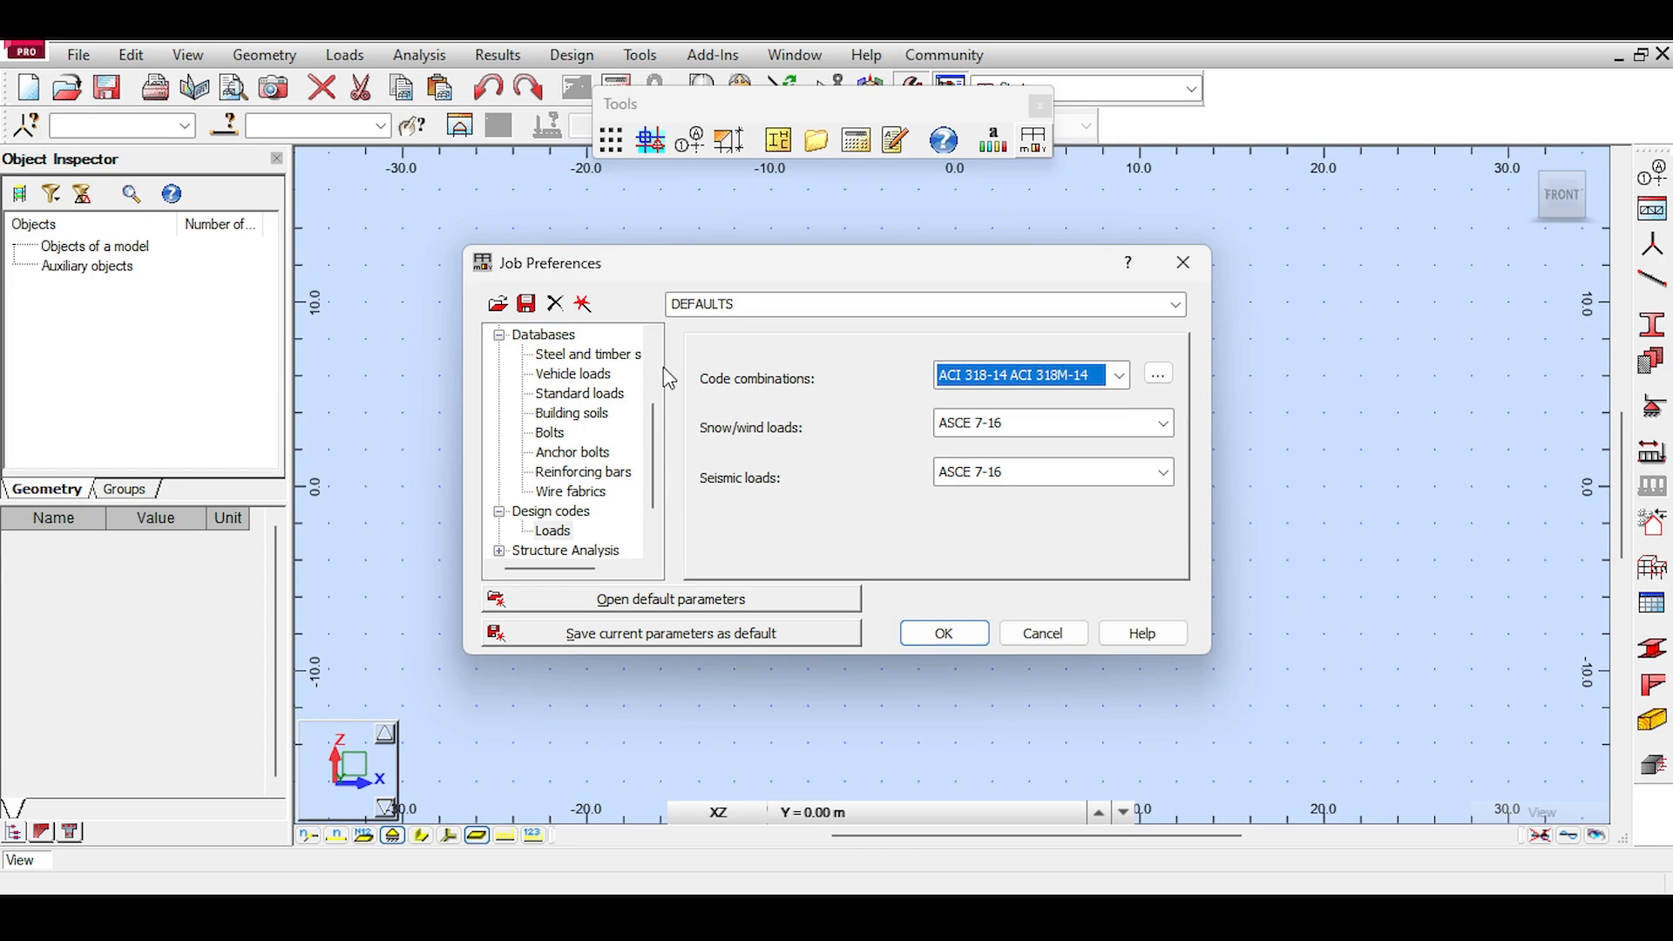
Step: Choose EN 1990:2002/AC:2010 (Eq.6.10) for code combinations and accept the job preferences, converting member parameters to EN 1993-1:2005/A1:2014
click(1081, 383)
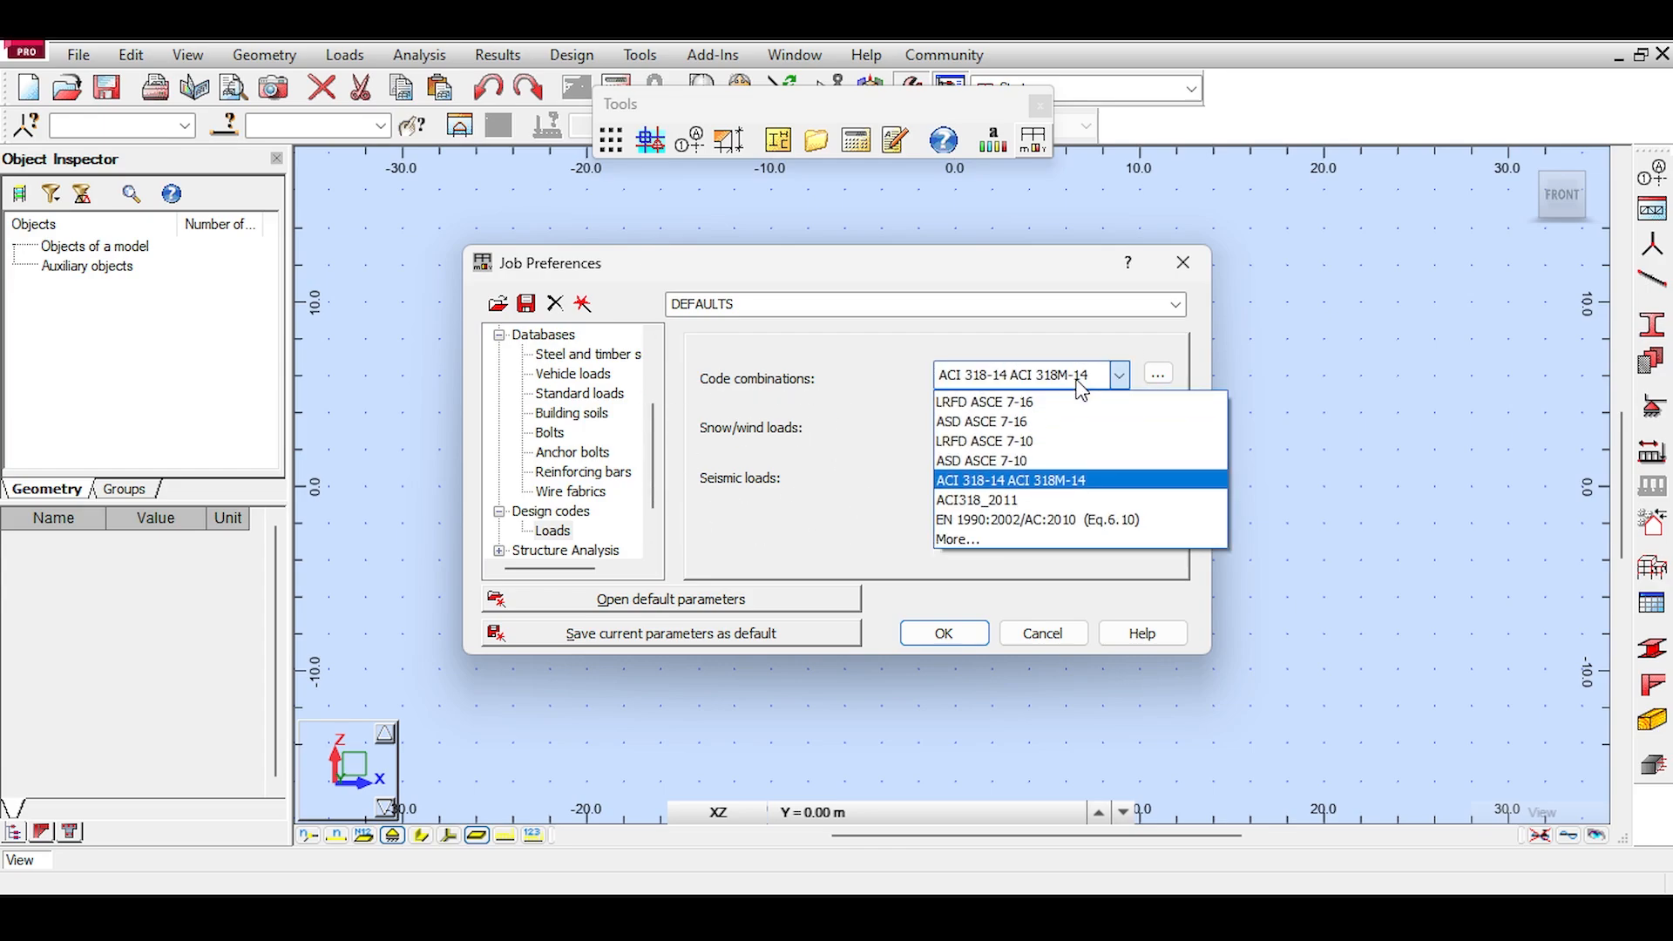
click(1054, 519)
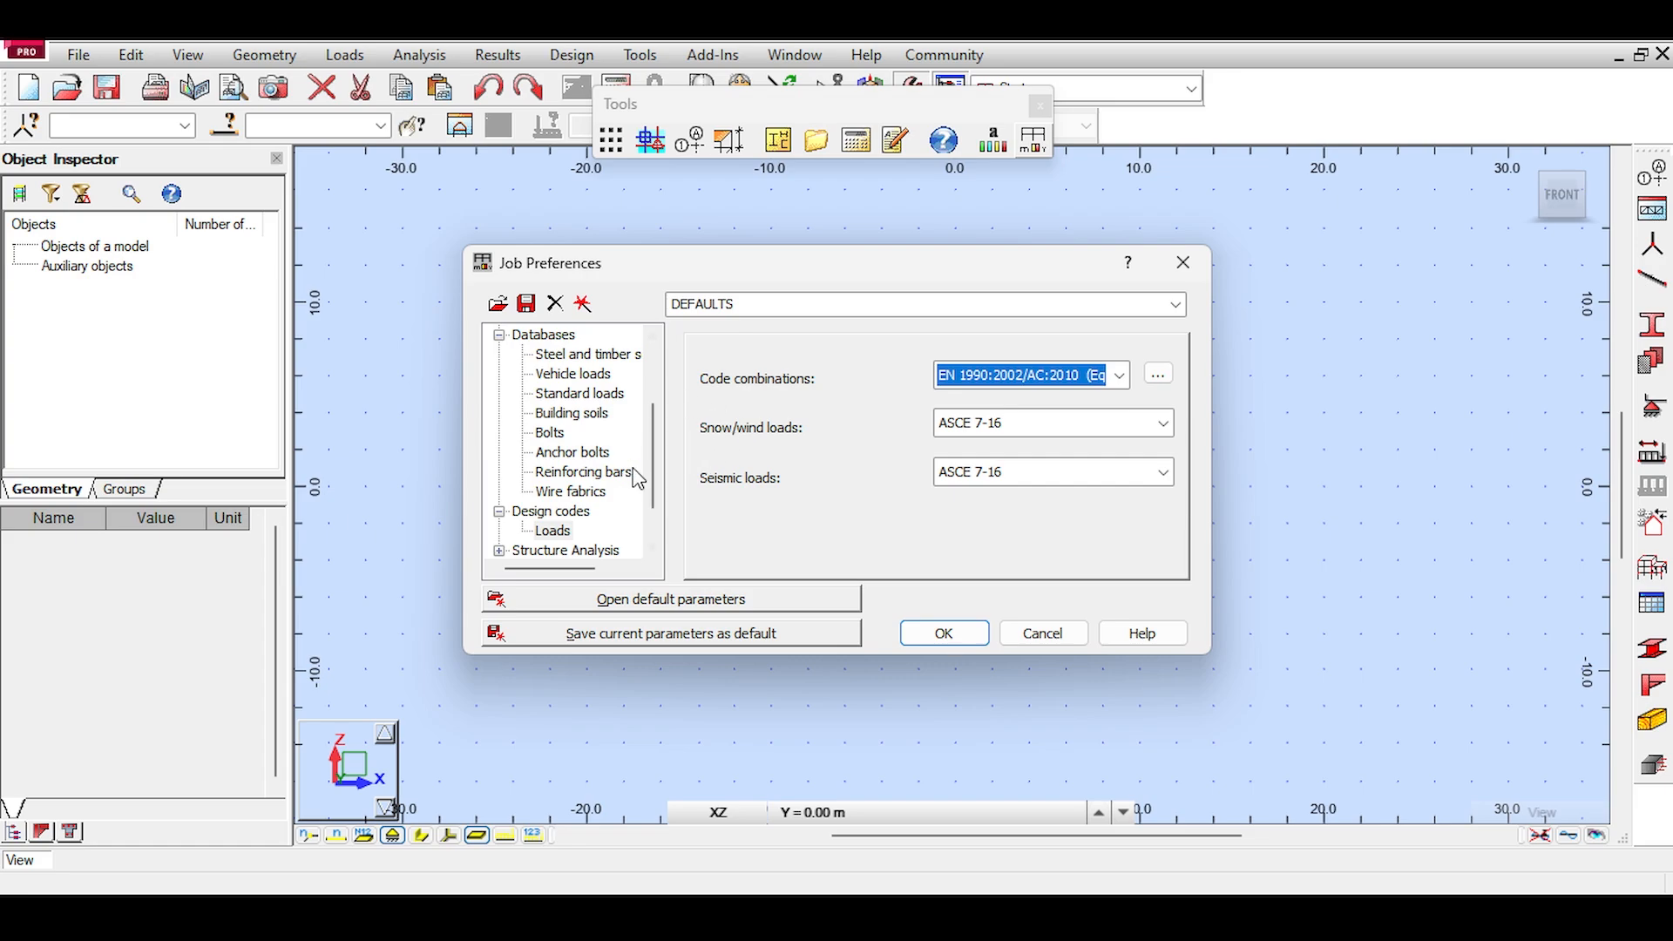
scroll(658, 516, down, 1)
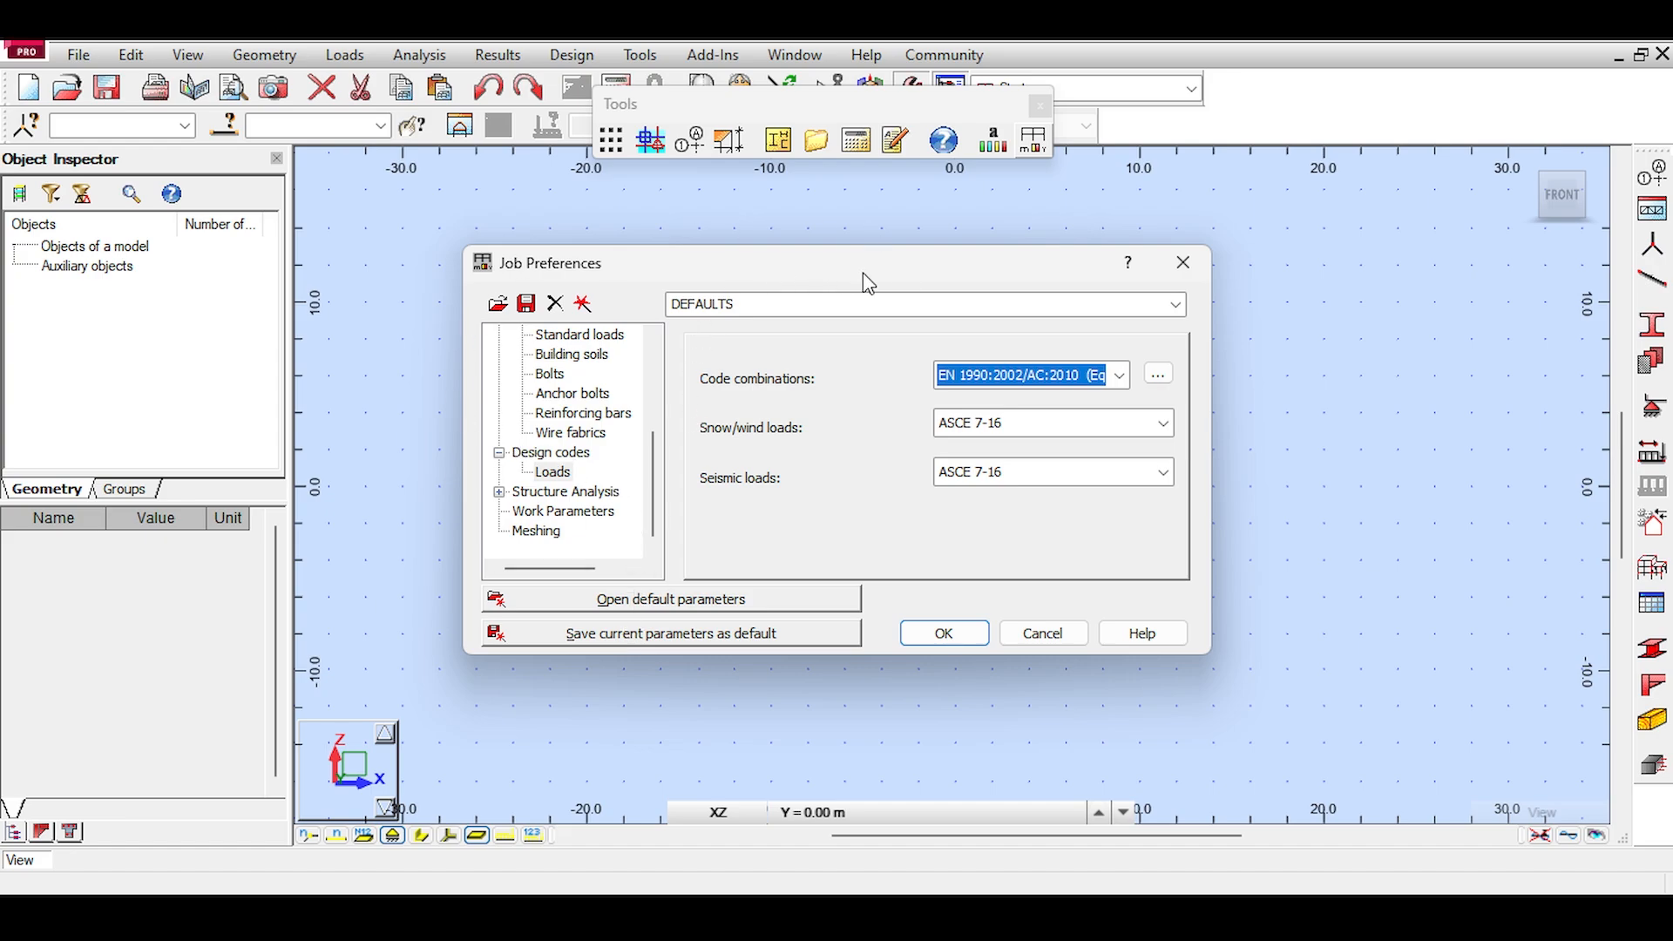
click(956, 629)
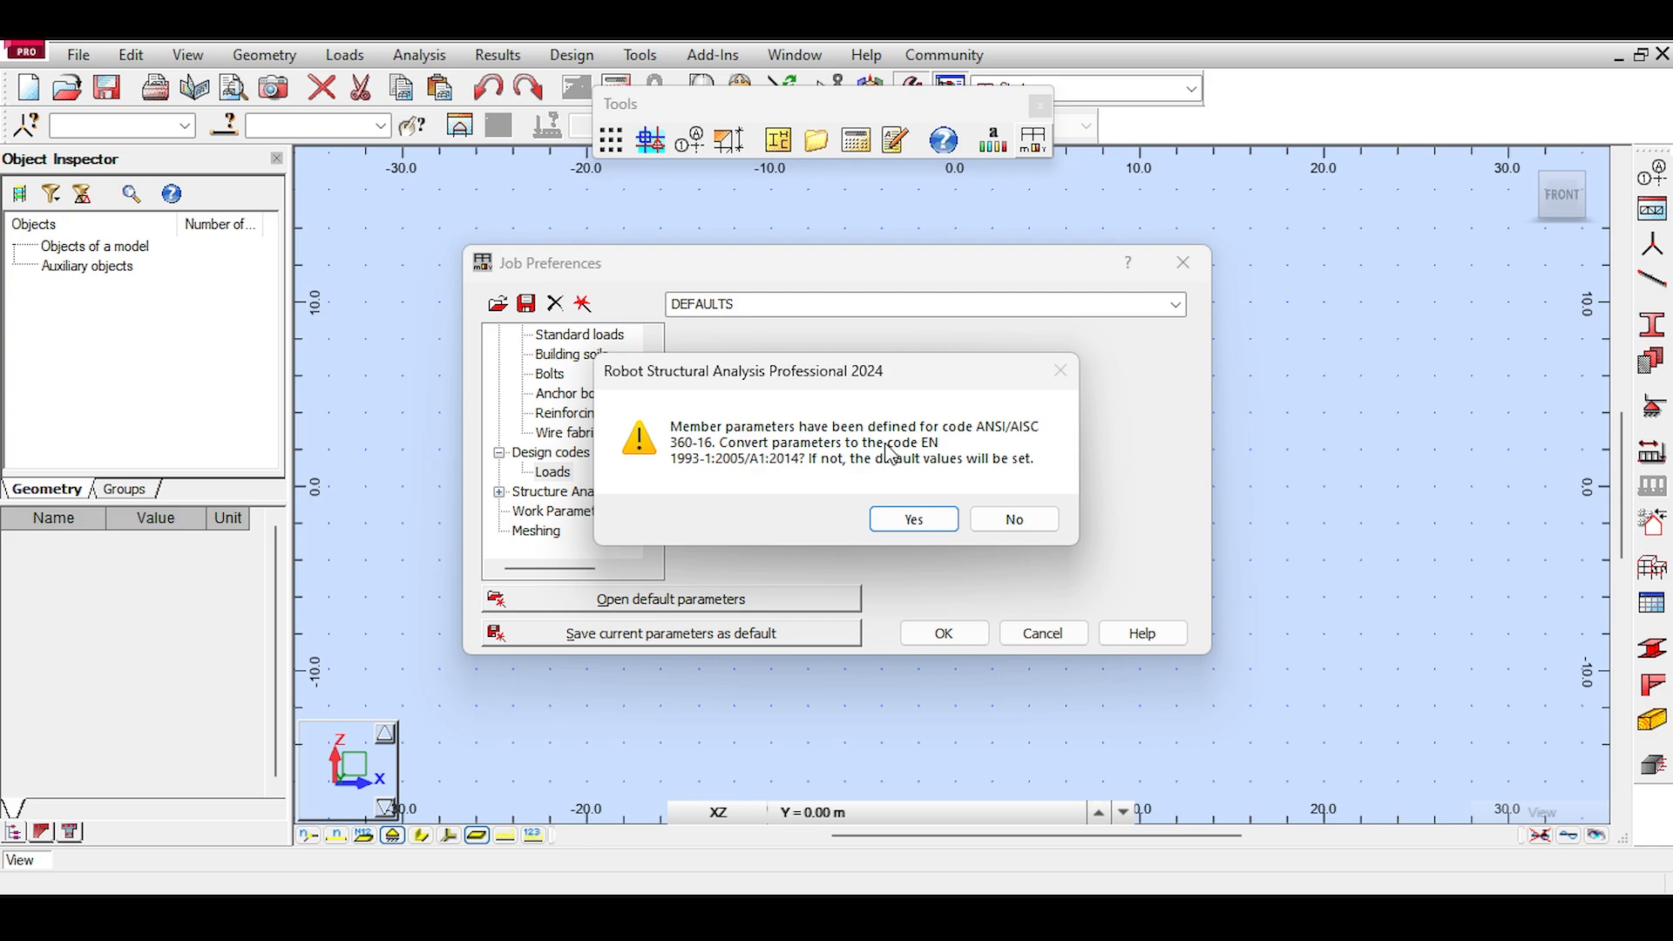
click(914, 519)
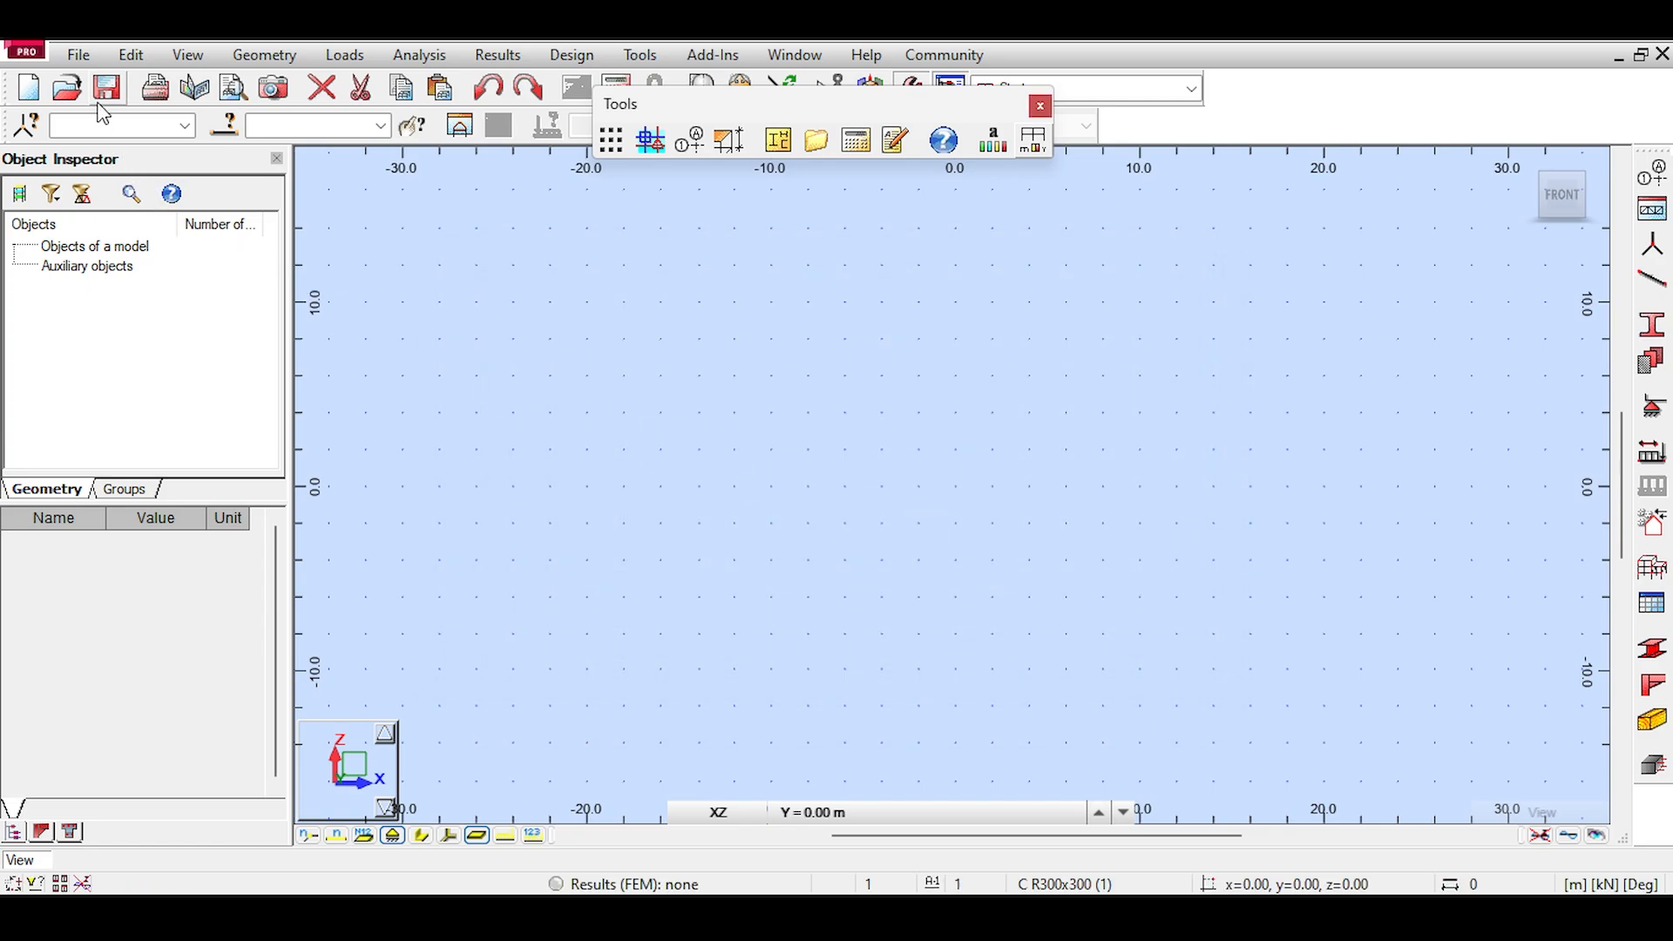
click(1048, 104)
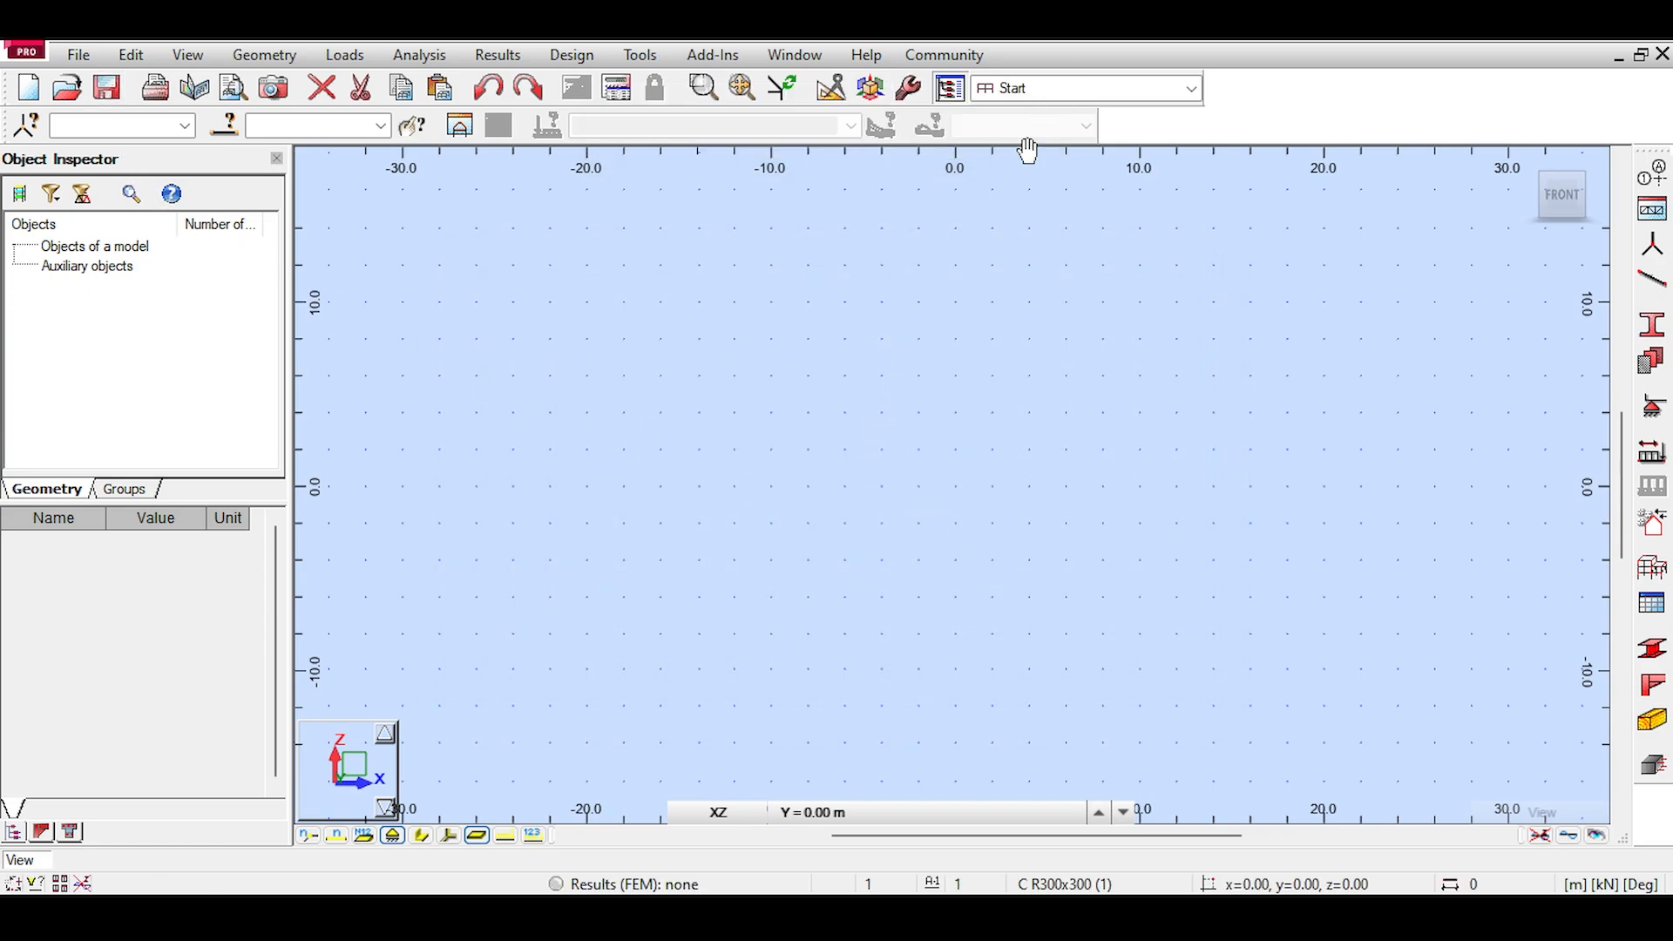
Step: Define Cartesian structural axes at positions 0 and 3 m along both X and Z
click(1651, 174)
text(3)
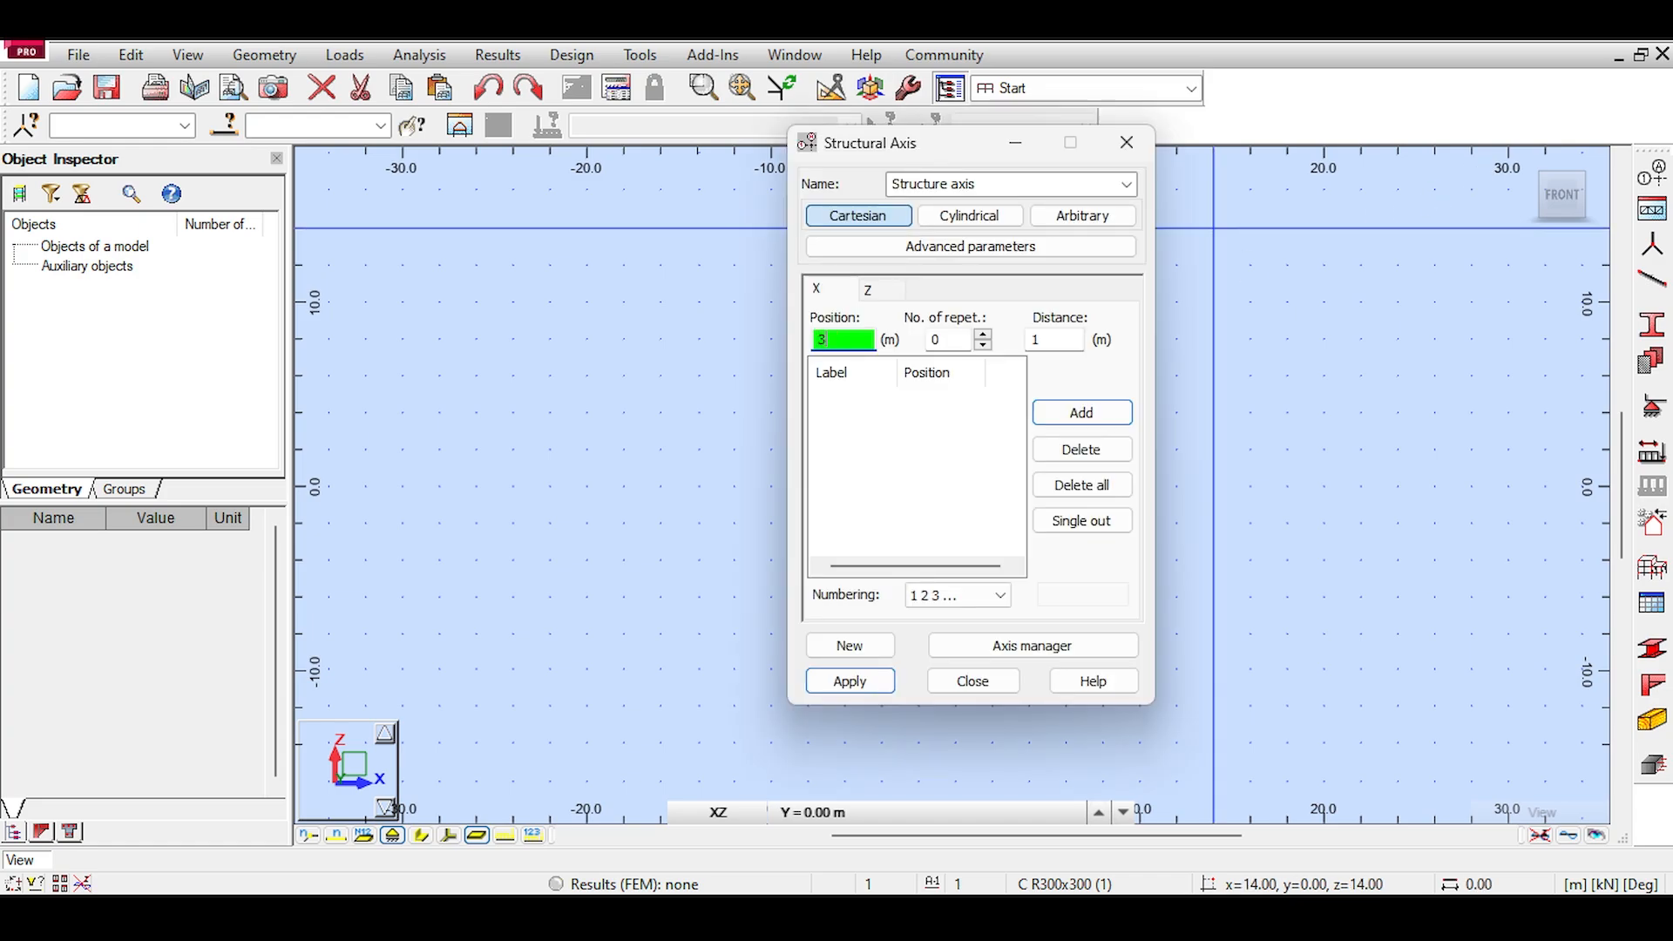
key(Return)
text(3)
key(Return)
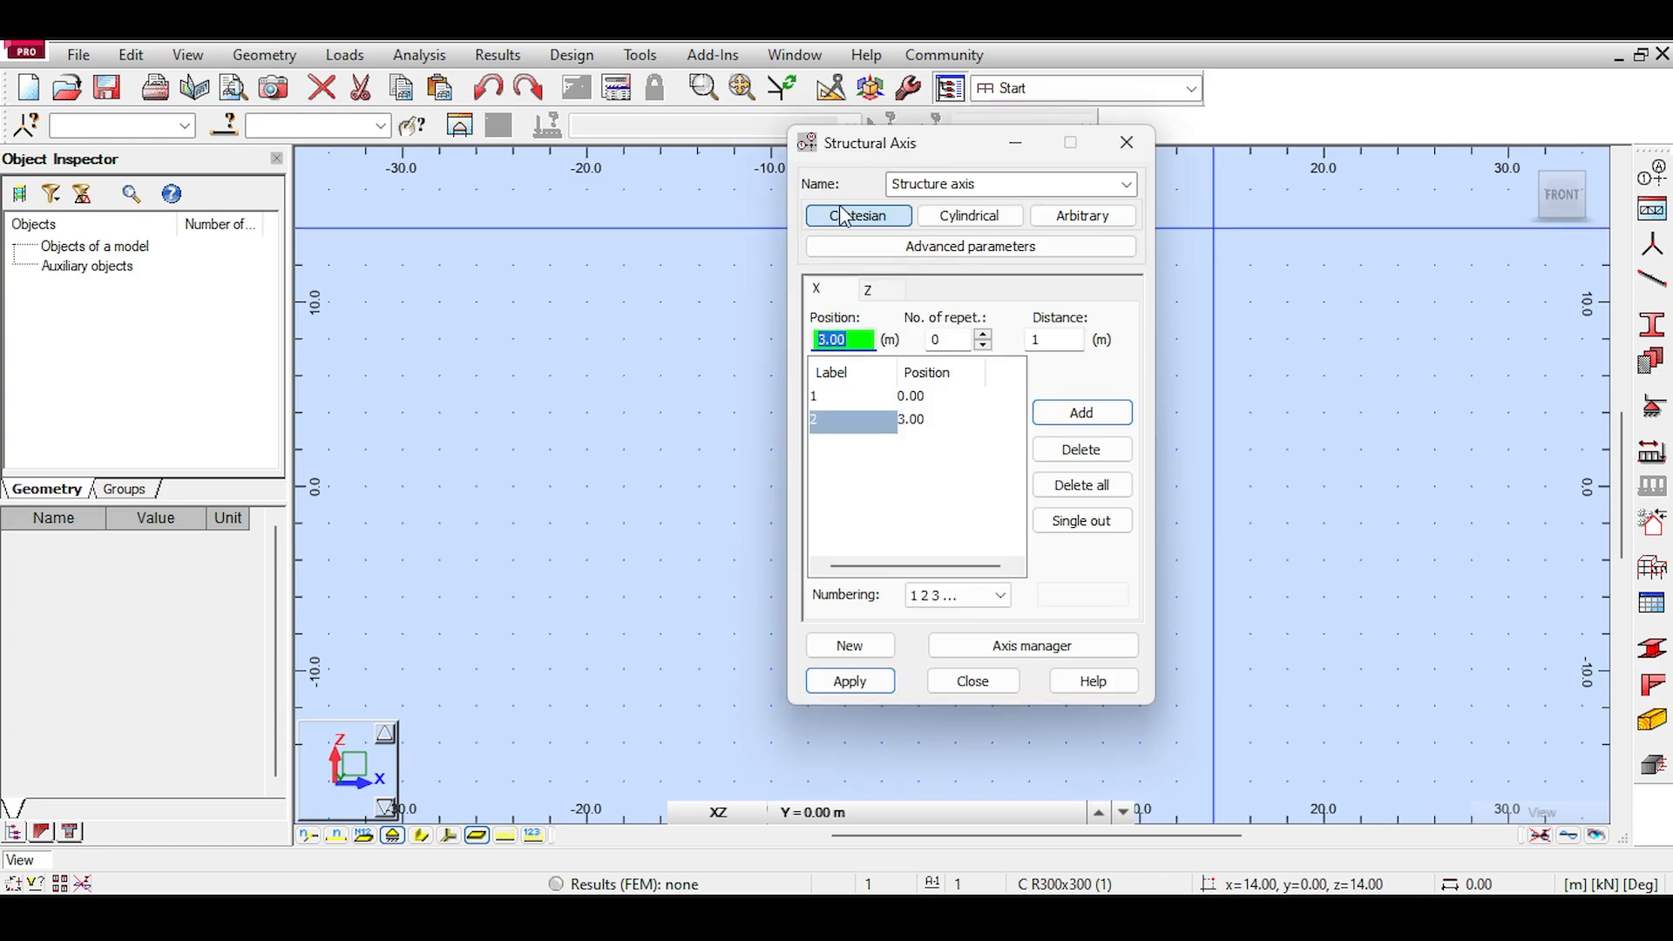
Step: Replace the X axis positions with 0 and 6 m and apply the structural axes
click(1090, 485)
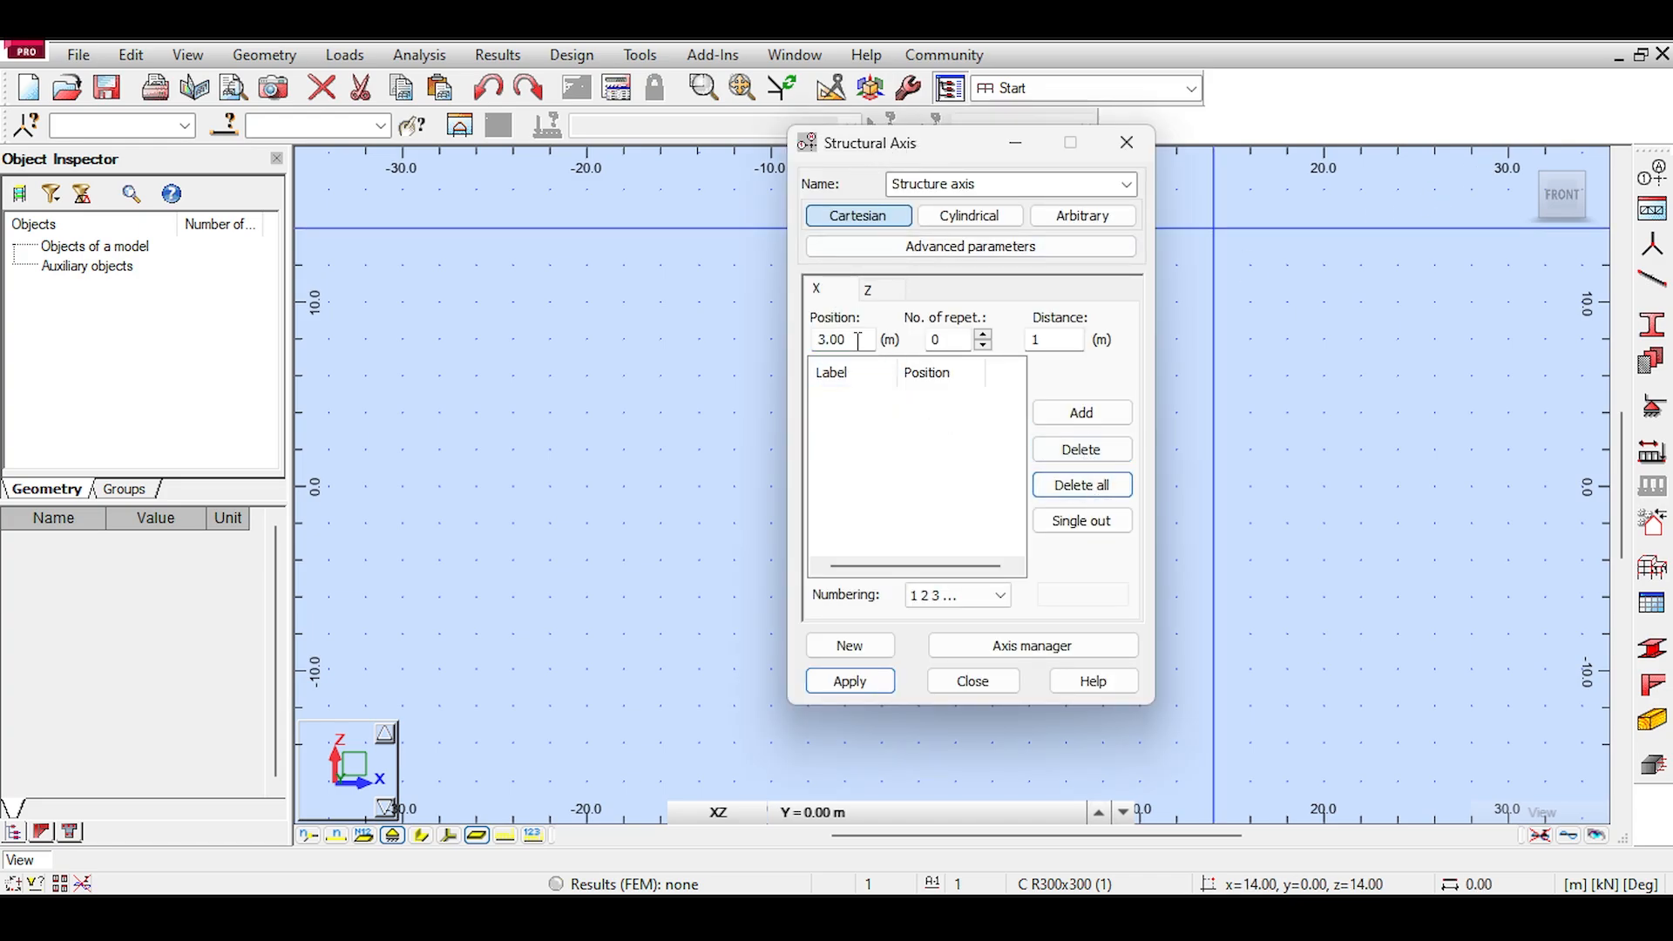
text(6)
key(Return)
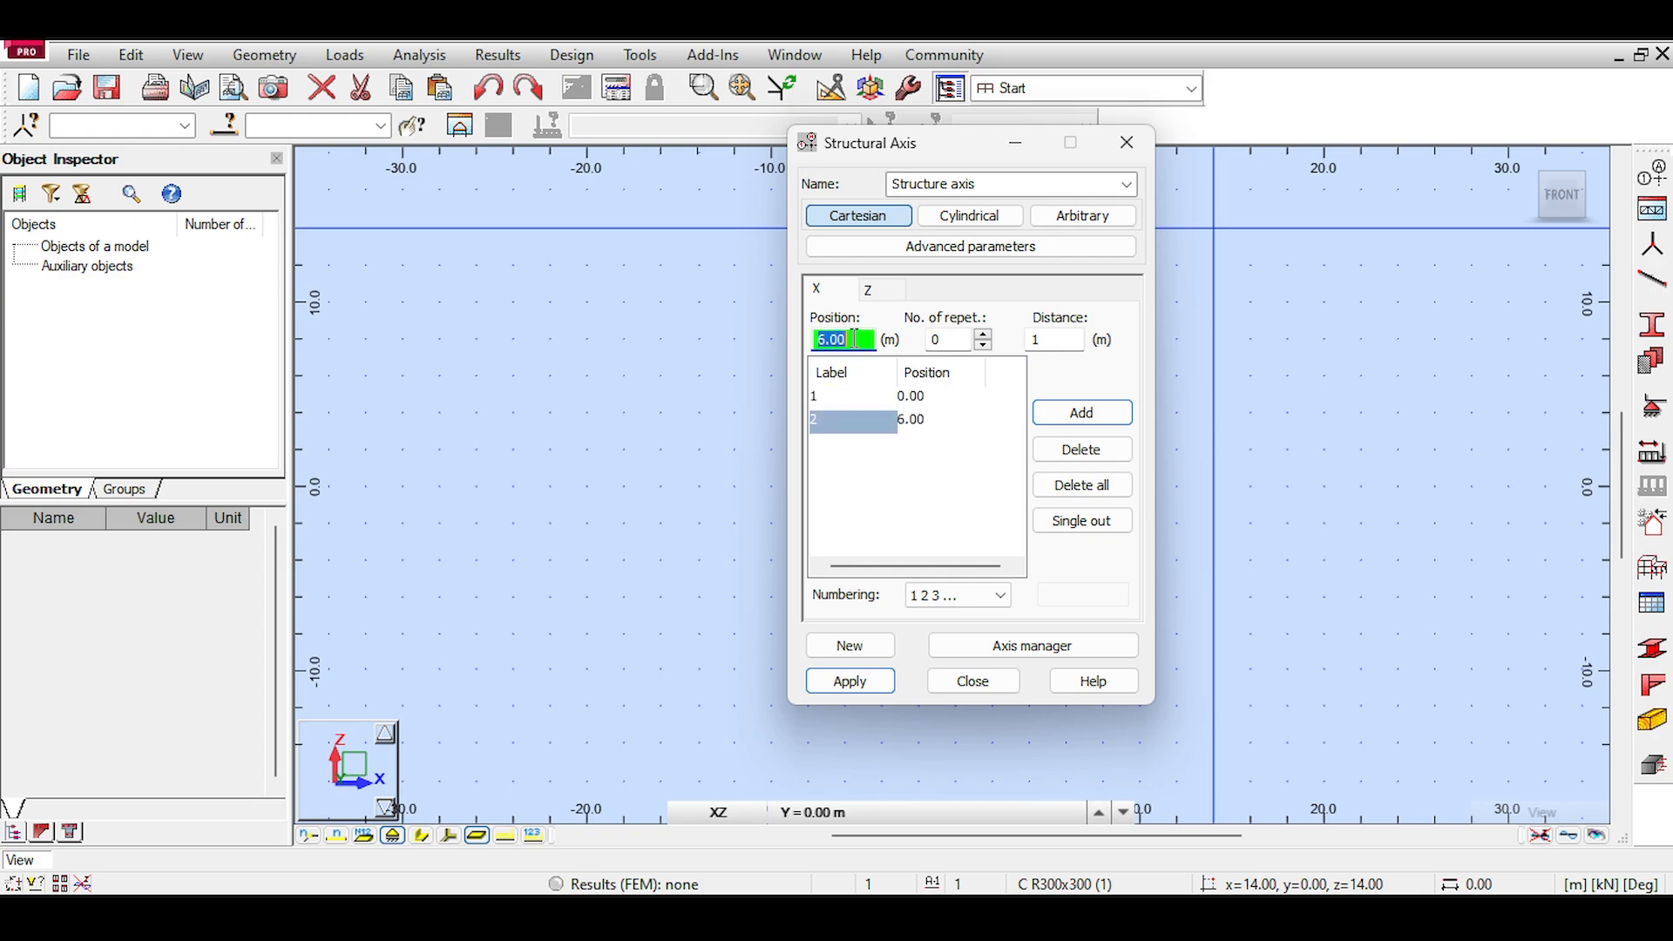
click(869, 289)
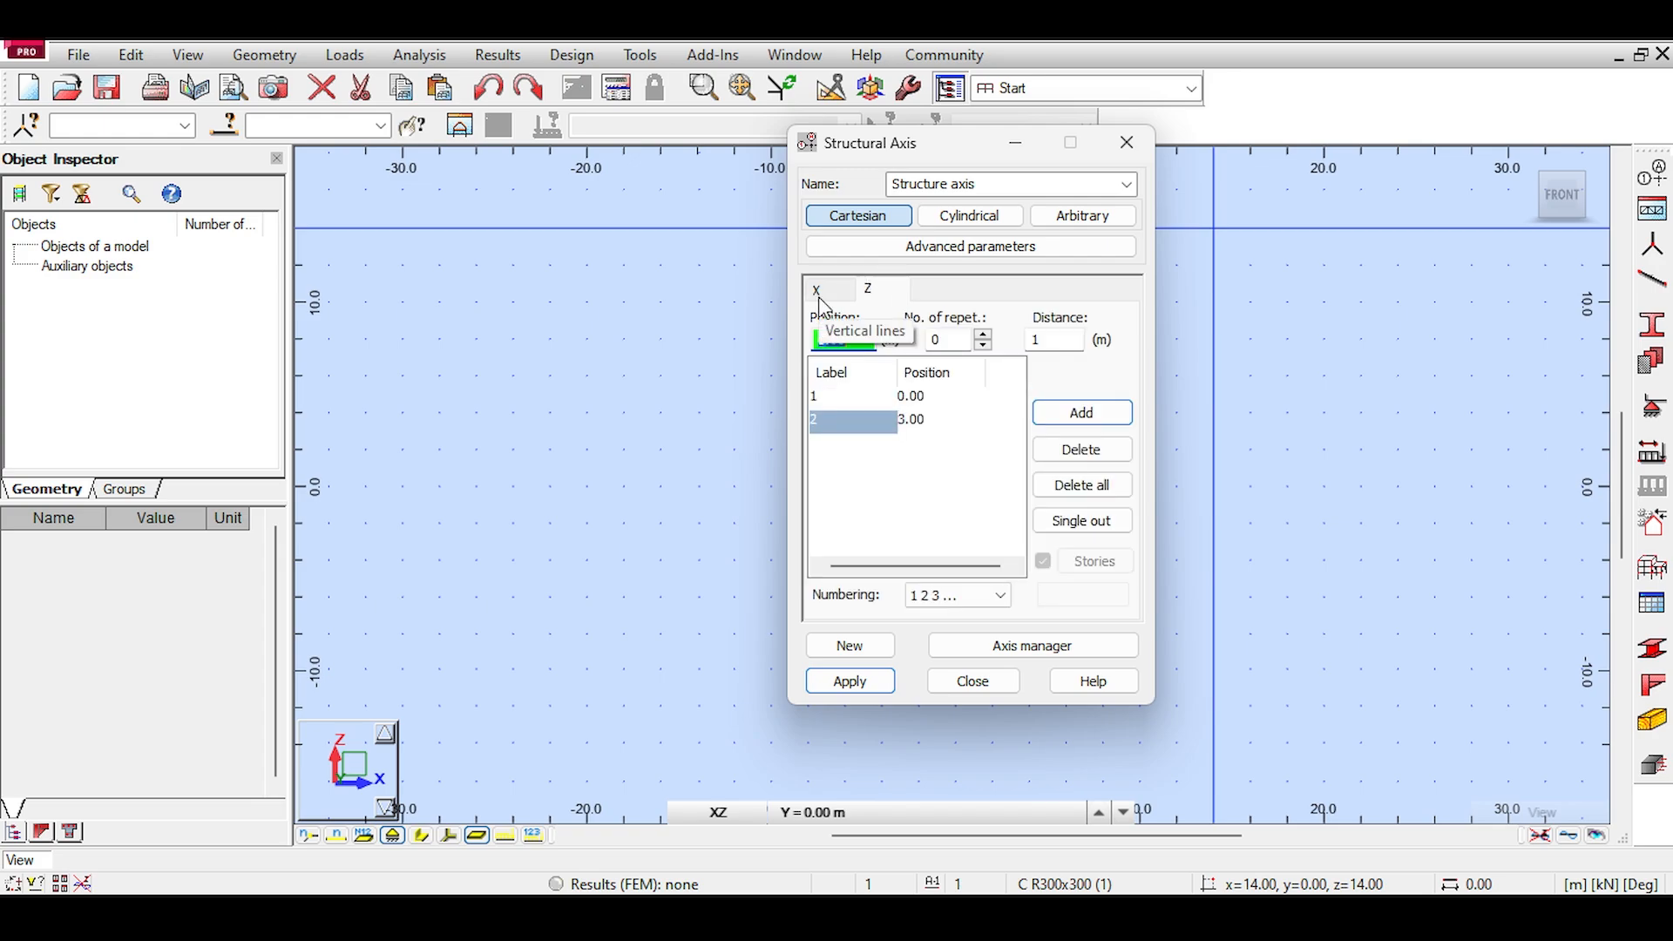
click(849, 681)
click(972, 680)
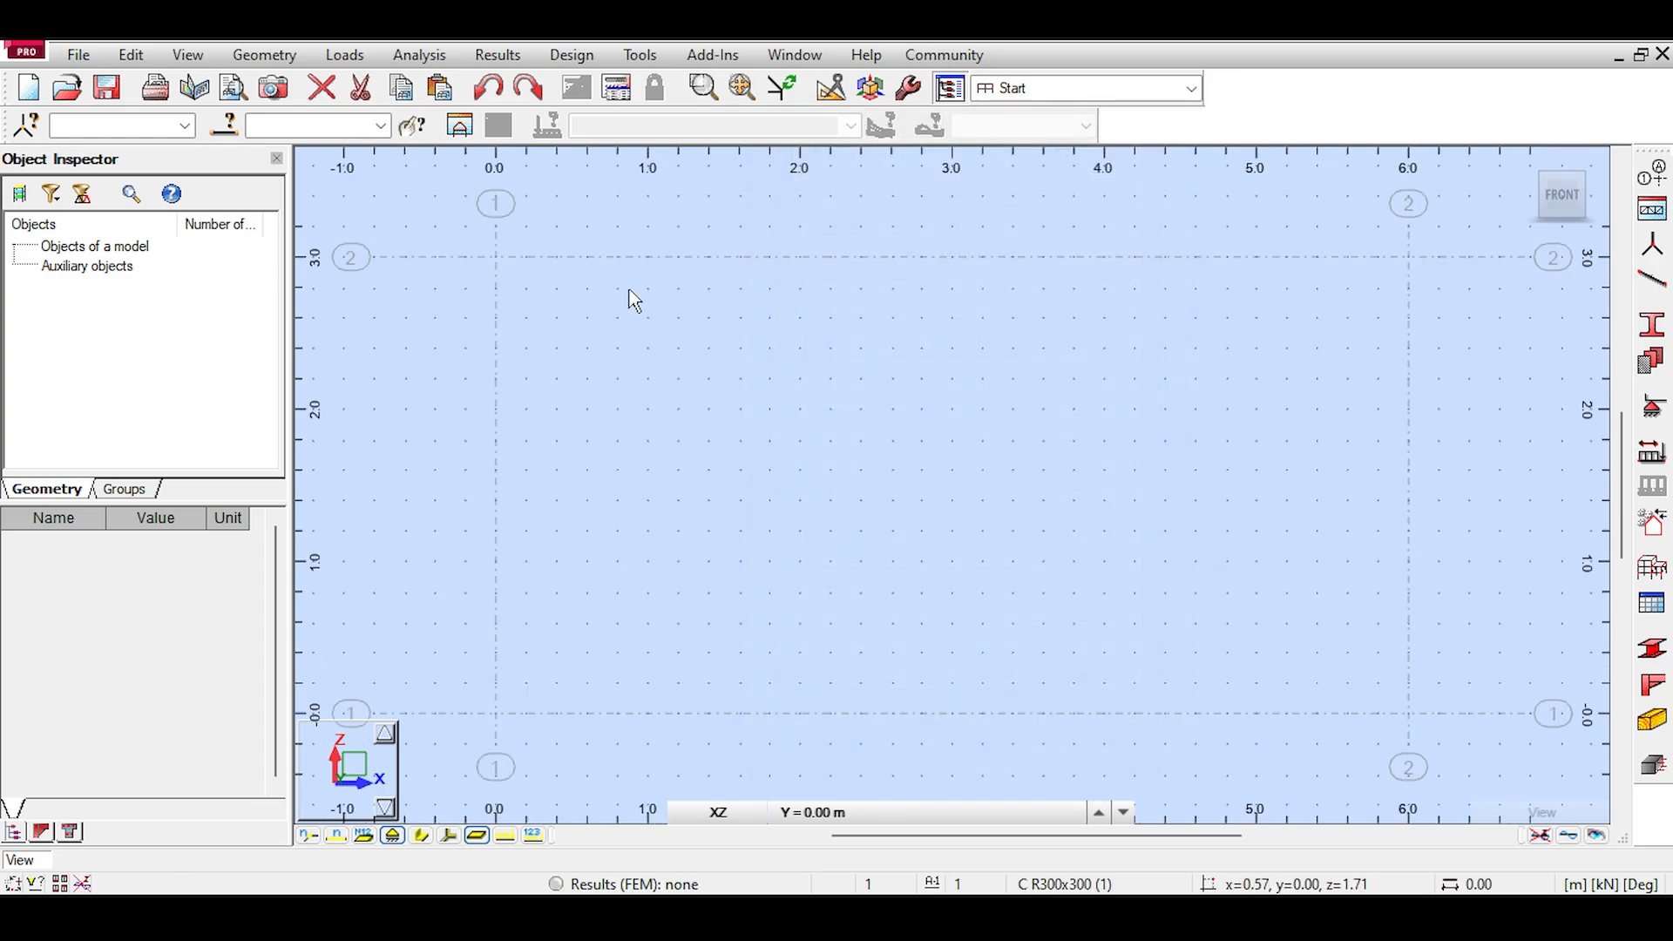
Step: Start defining a new member and set its member type to Beam
click(1659, 291)
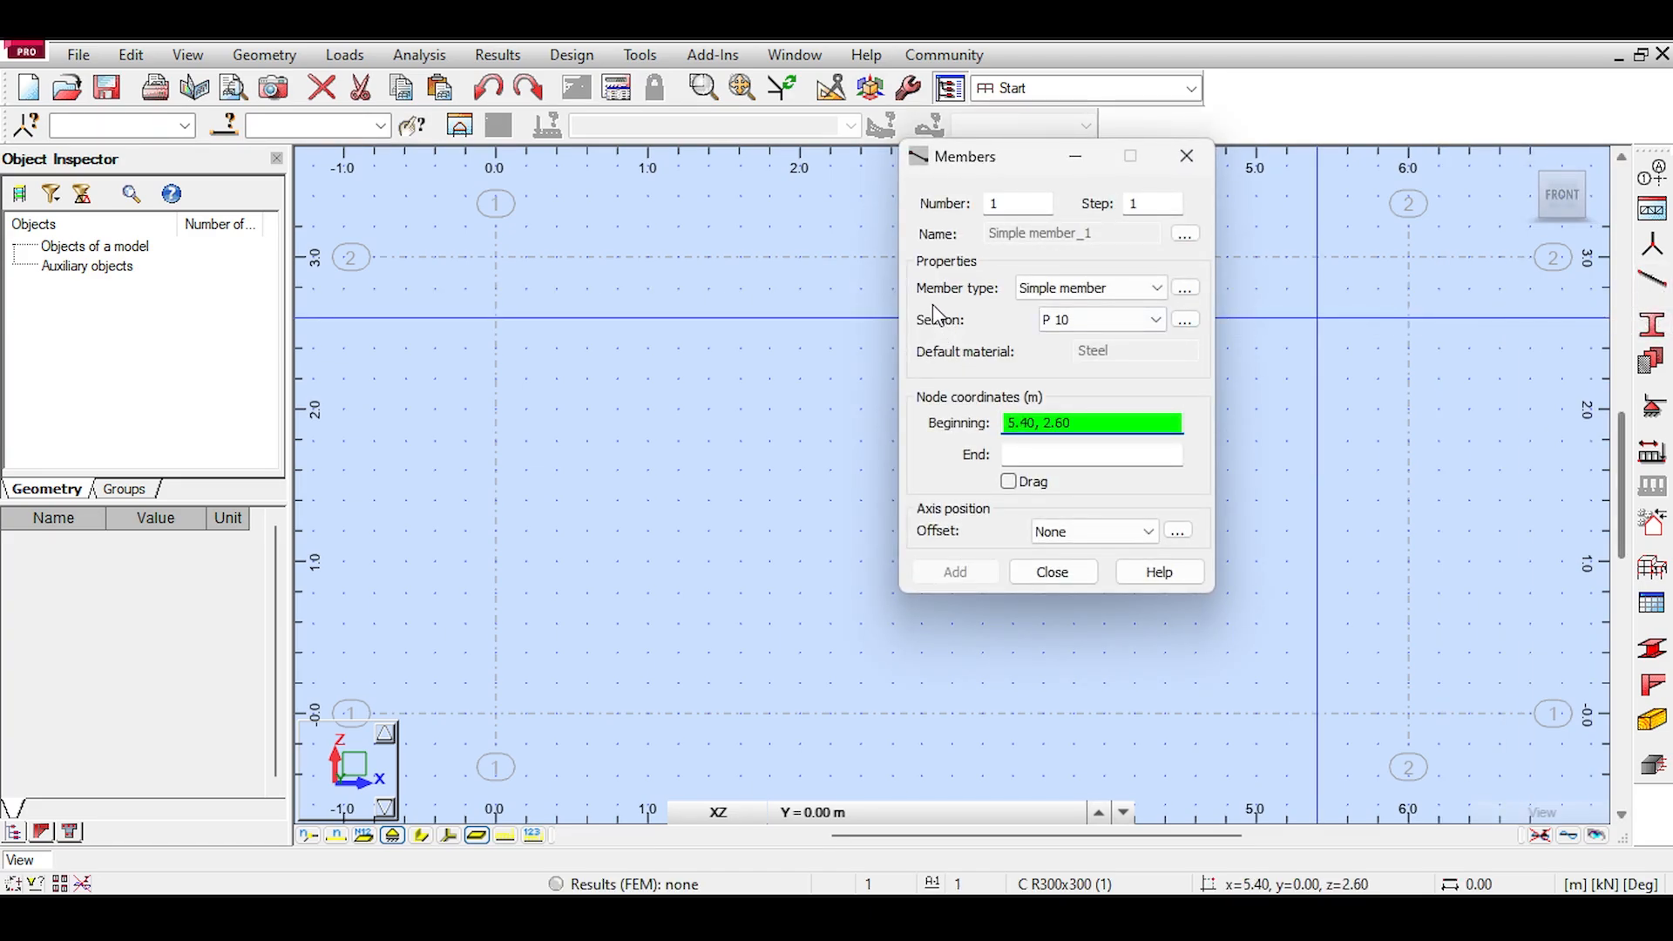
click(1089, 287)
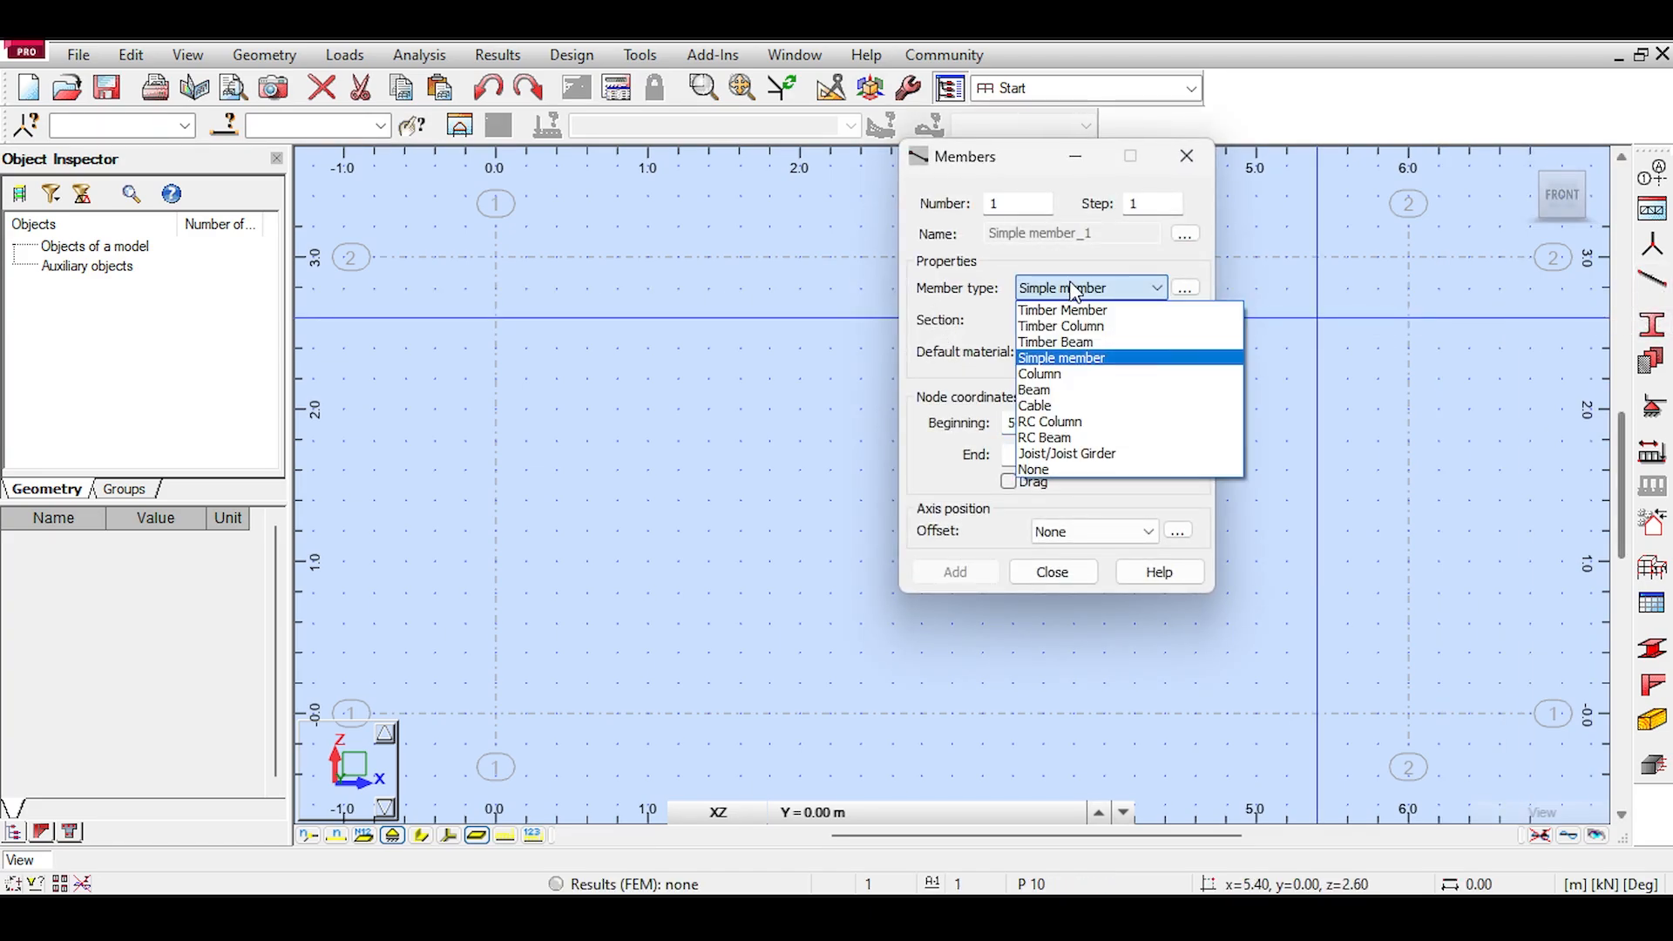
click(1065, 393)
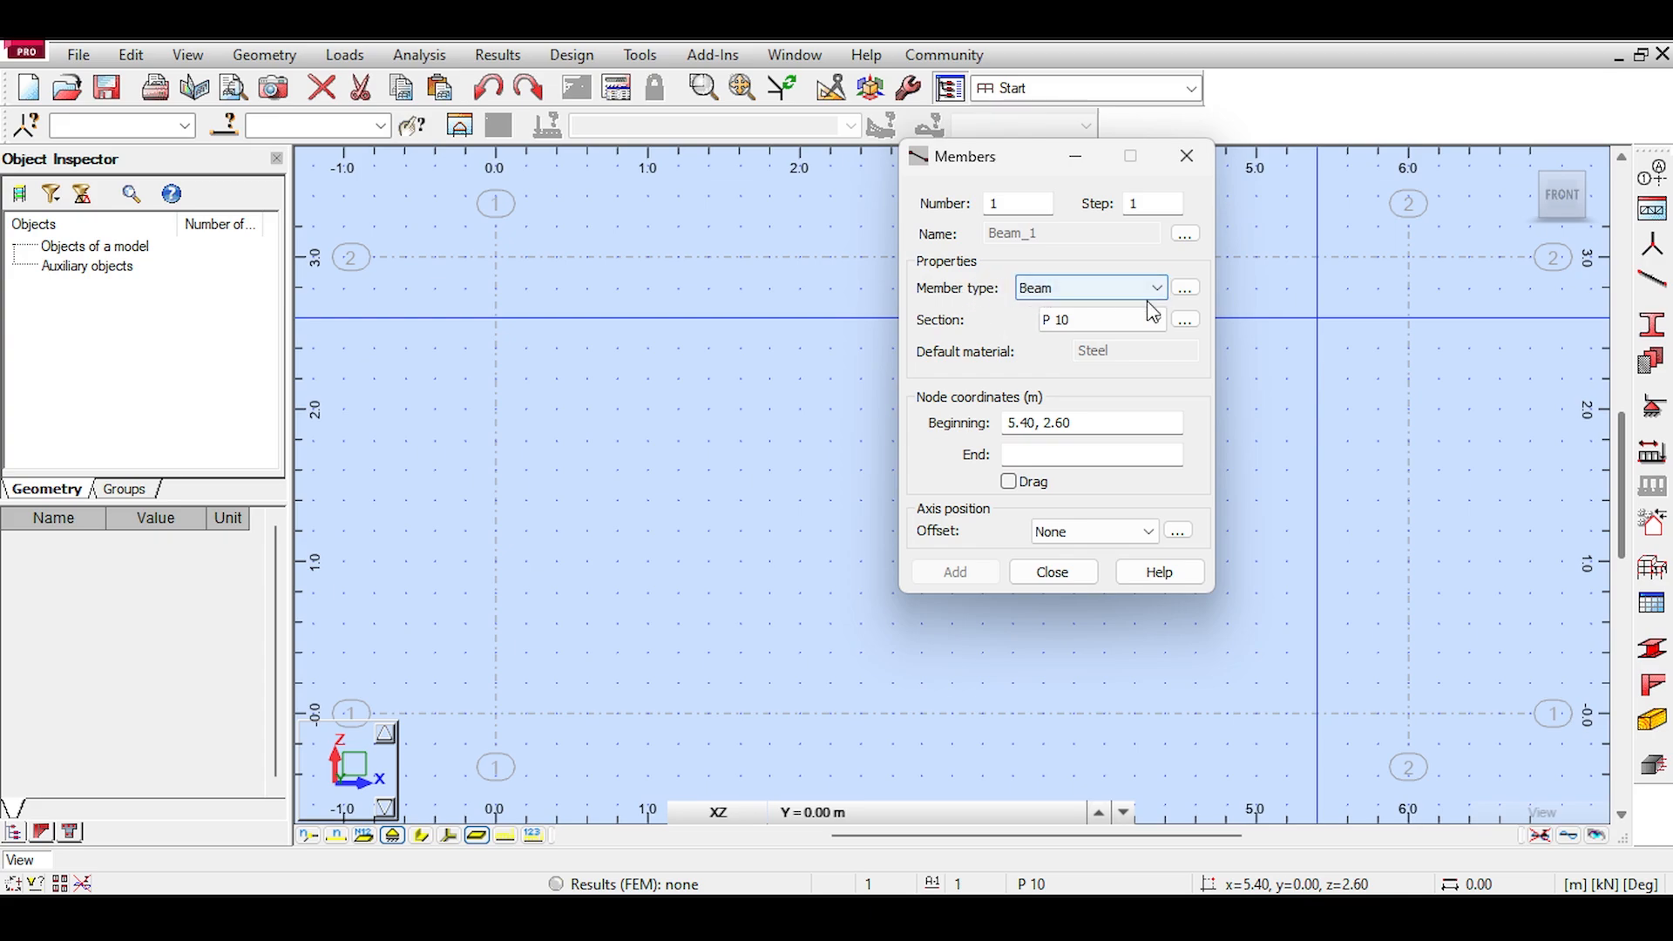
Step: Open the Beam type's member definition parameters and examine the buckling, lateral buckling and deflection settings
click(1186, 289)
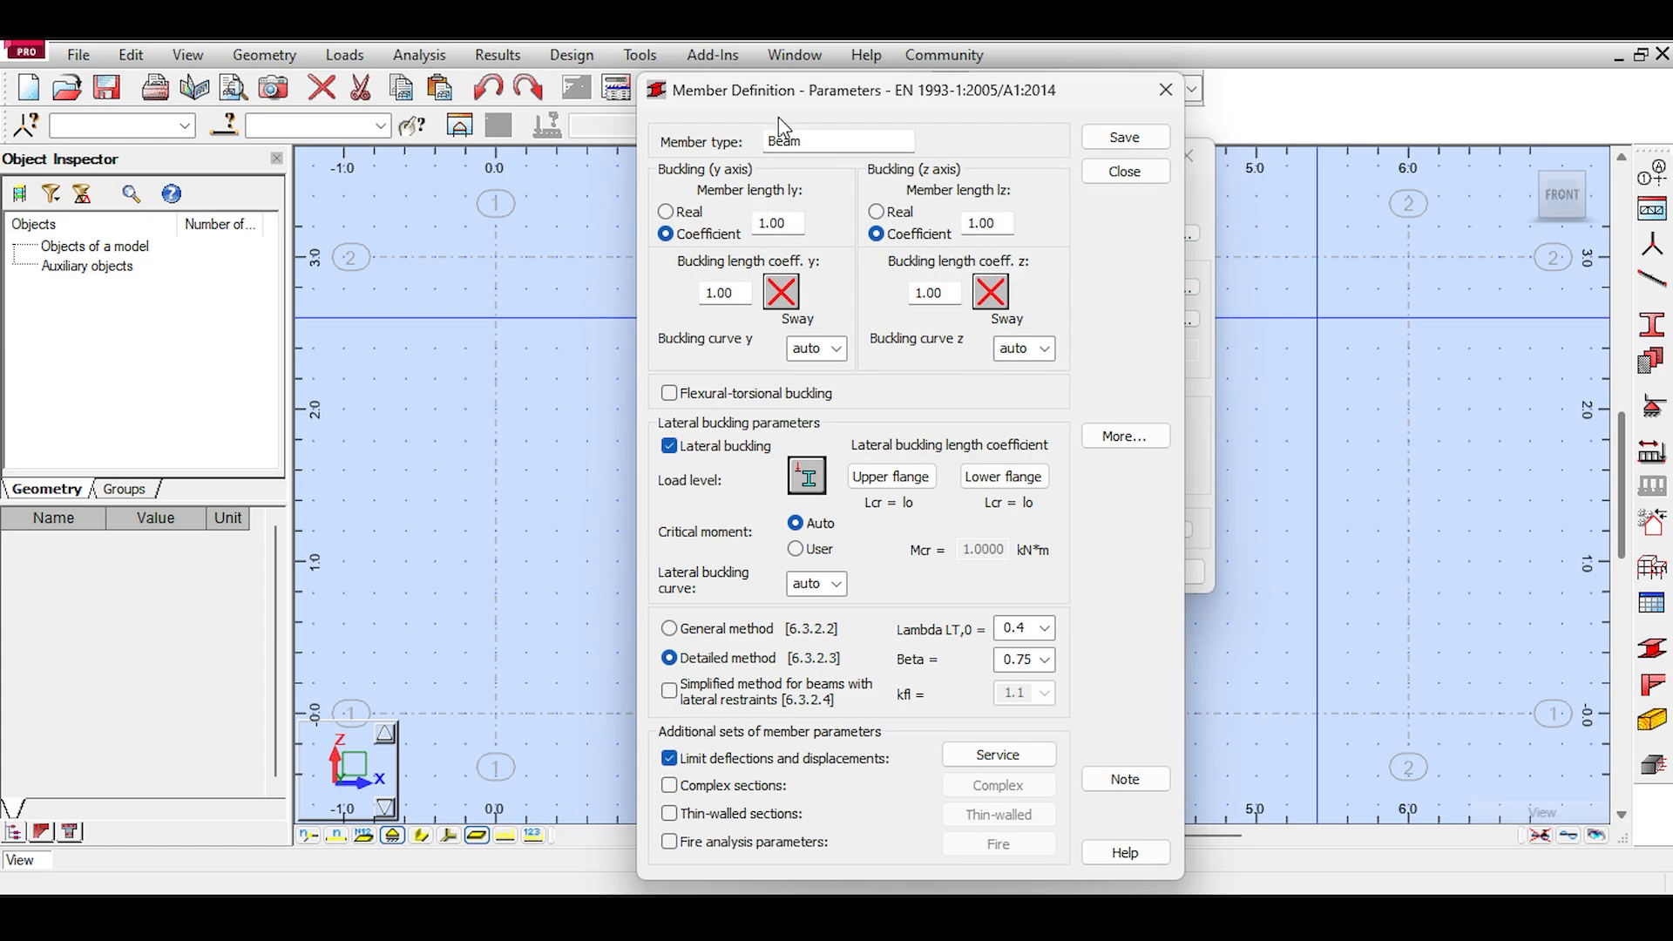
drag(776, 90, 1379, 144)
scroll(739, 282, down, 2)
middle_drag(739, 281, 515, 341)
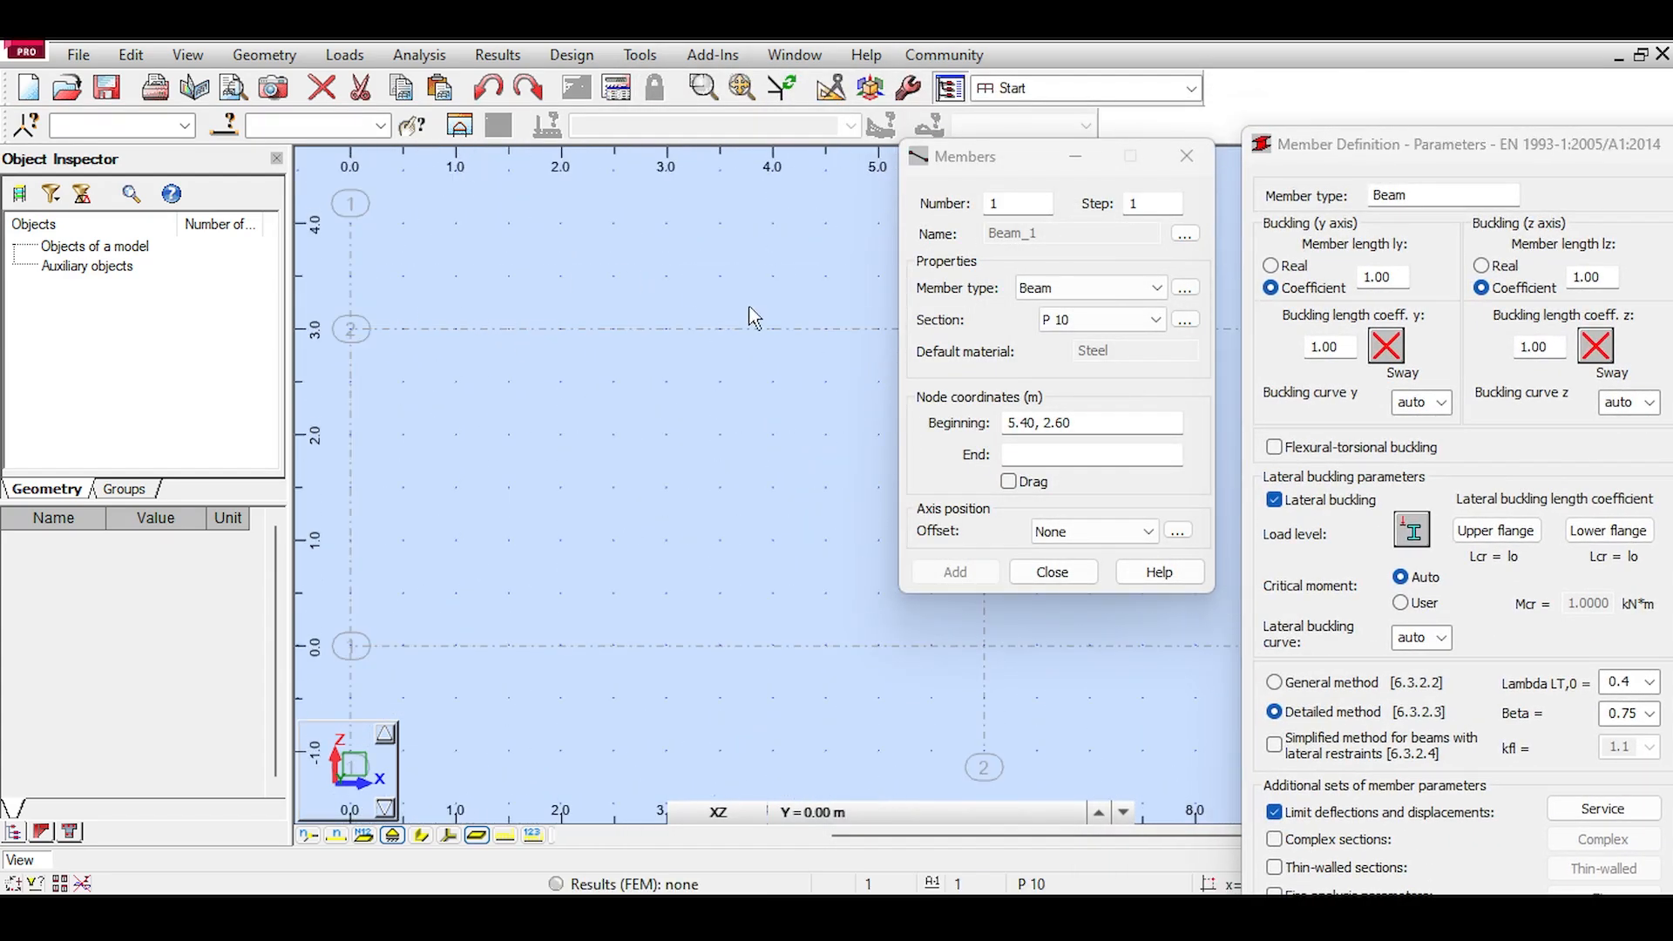
scroll(749, 332, down, 1)
middle_drag(732, 317, 645, 292)
scroll(649, 302, down, 1)
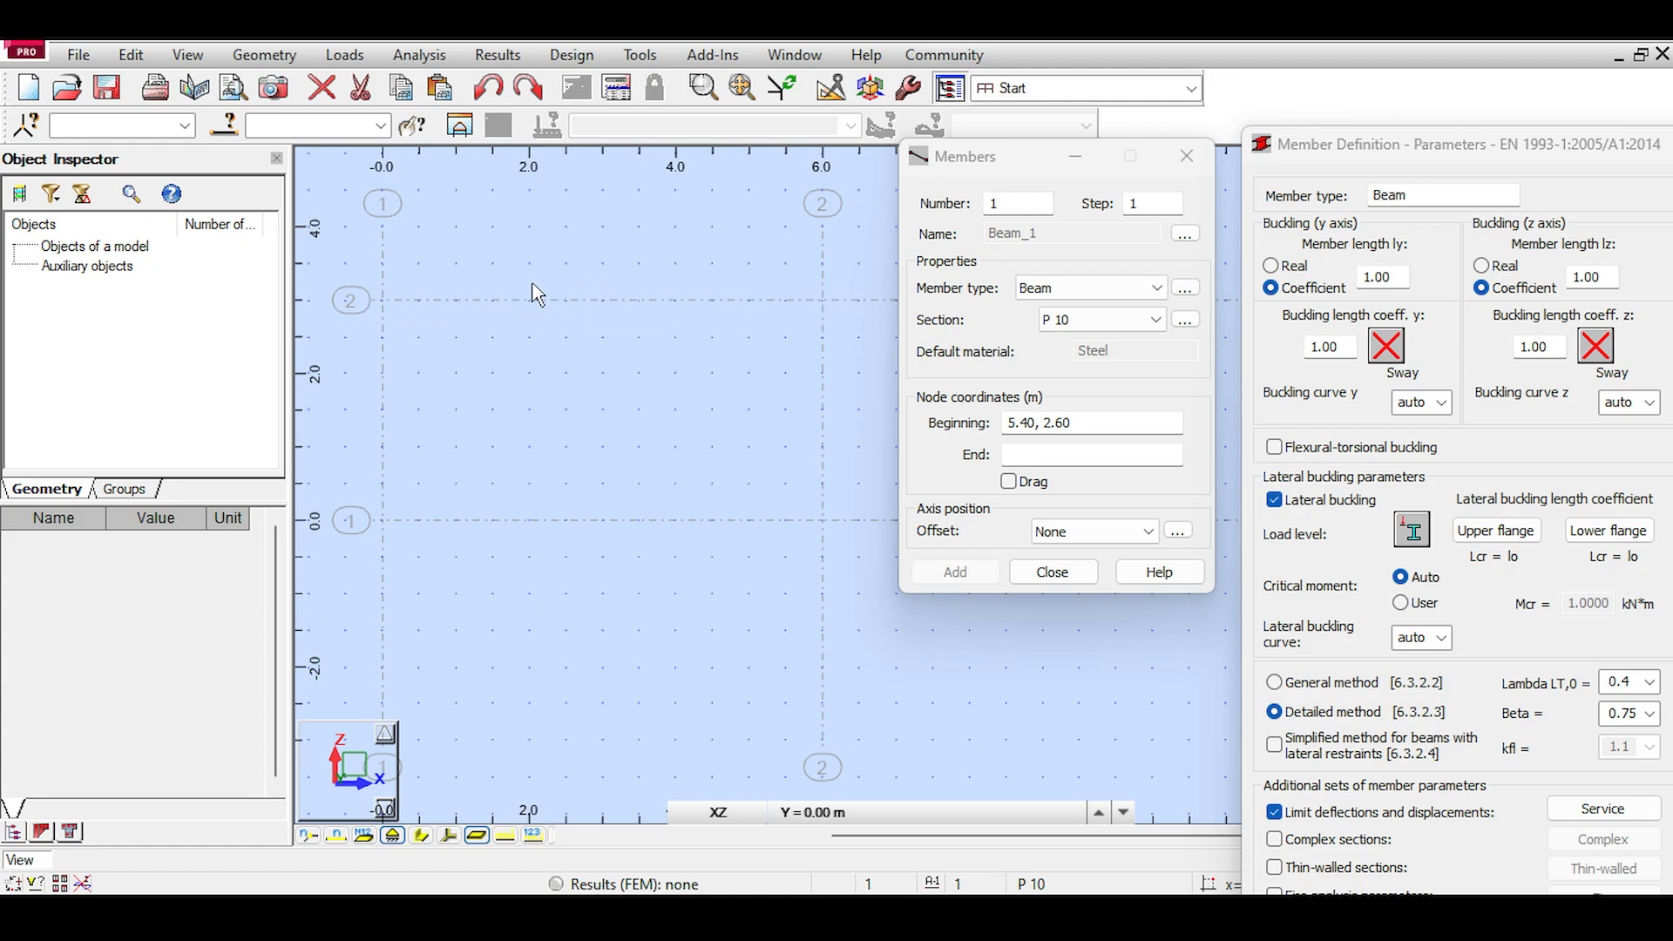
scroll(556, 298, up, 1)
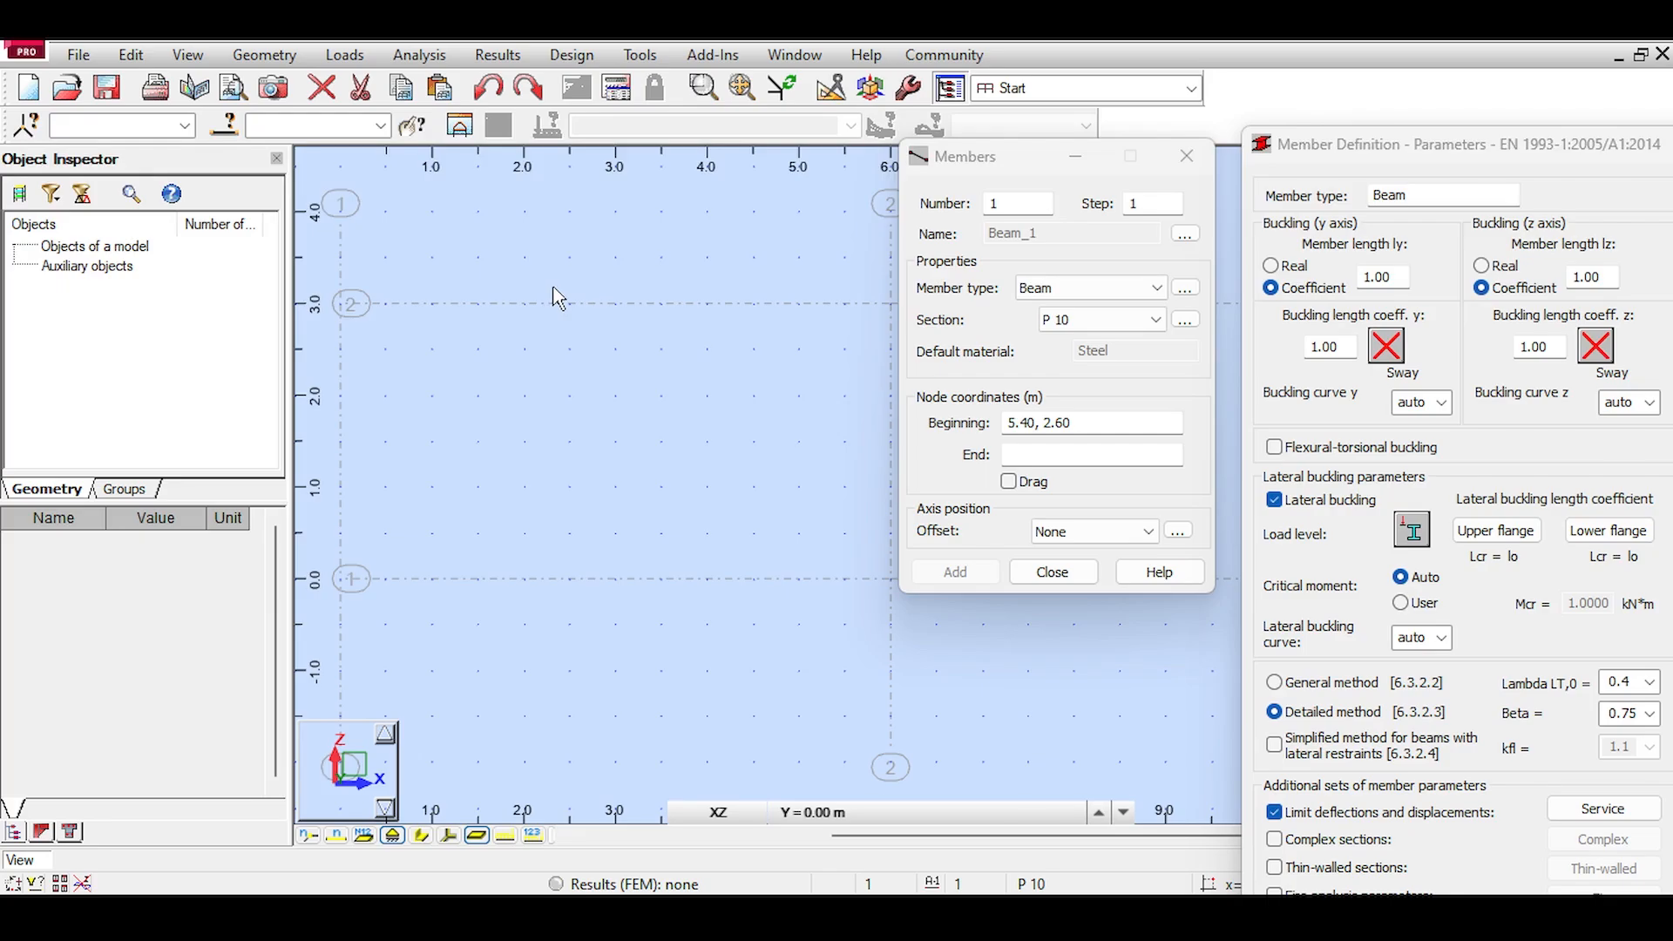
drag(1452, 150, 660, 60)
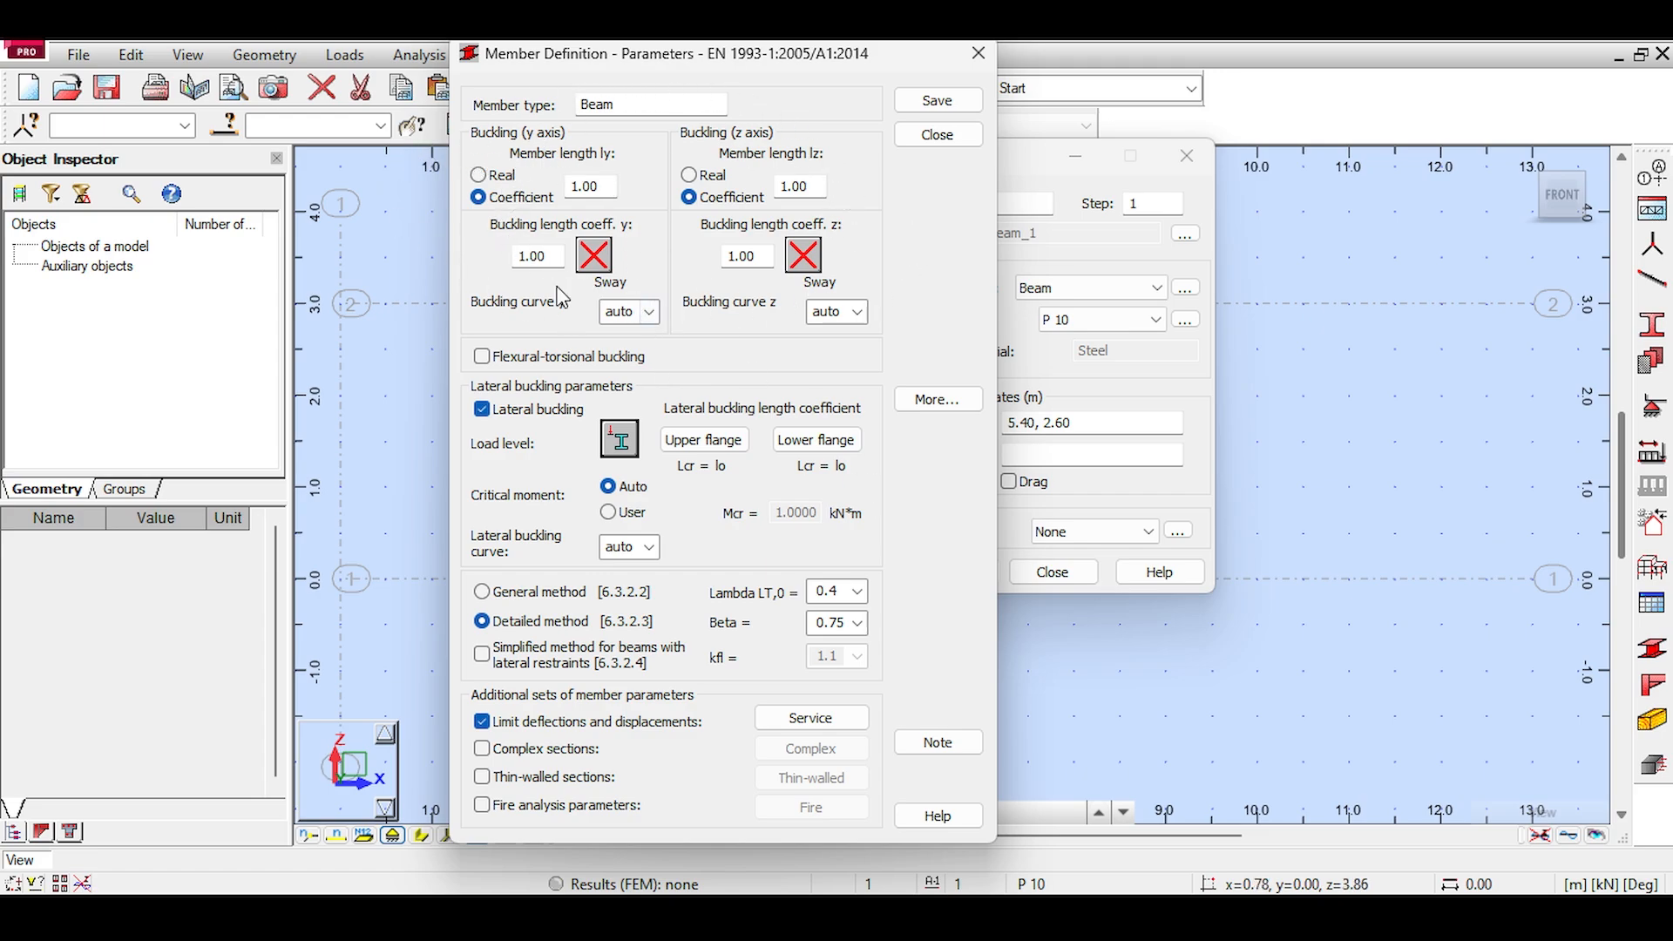
mouse_move(772, 61)
mouse_down()
mouse_move(489, 203)
mouse_move(792, 39)
mouse_up()
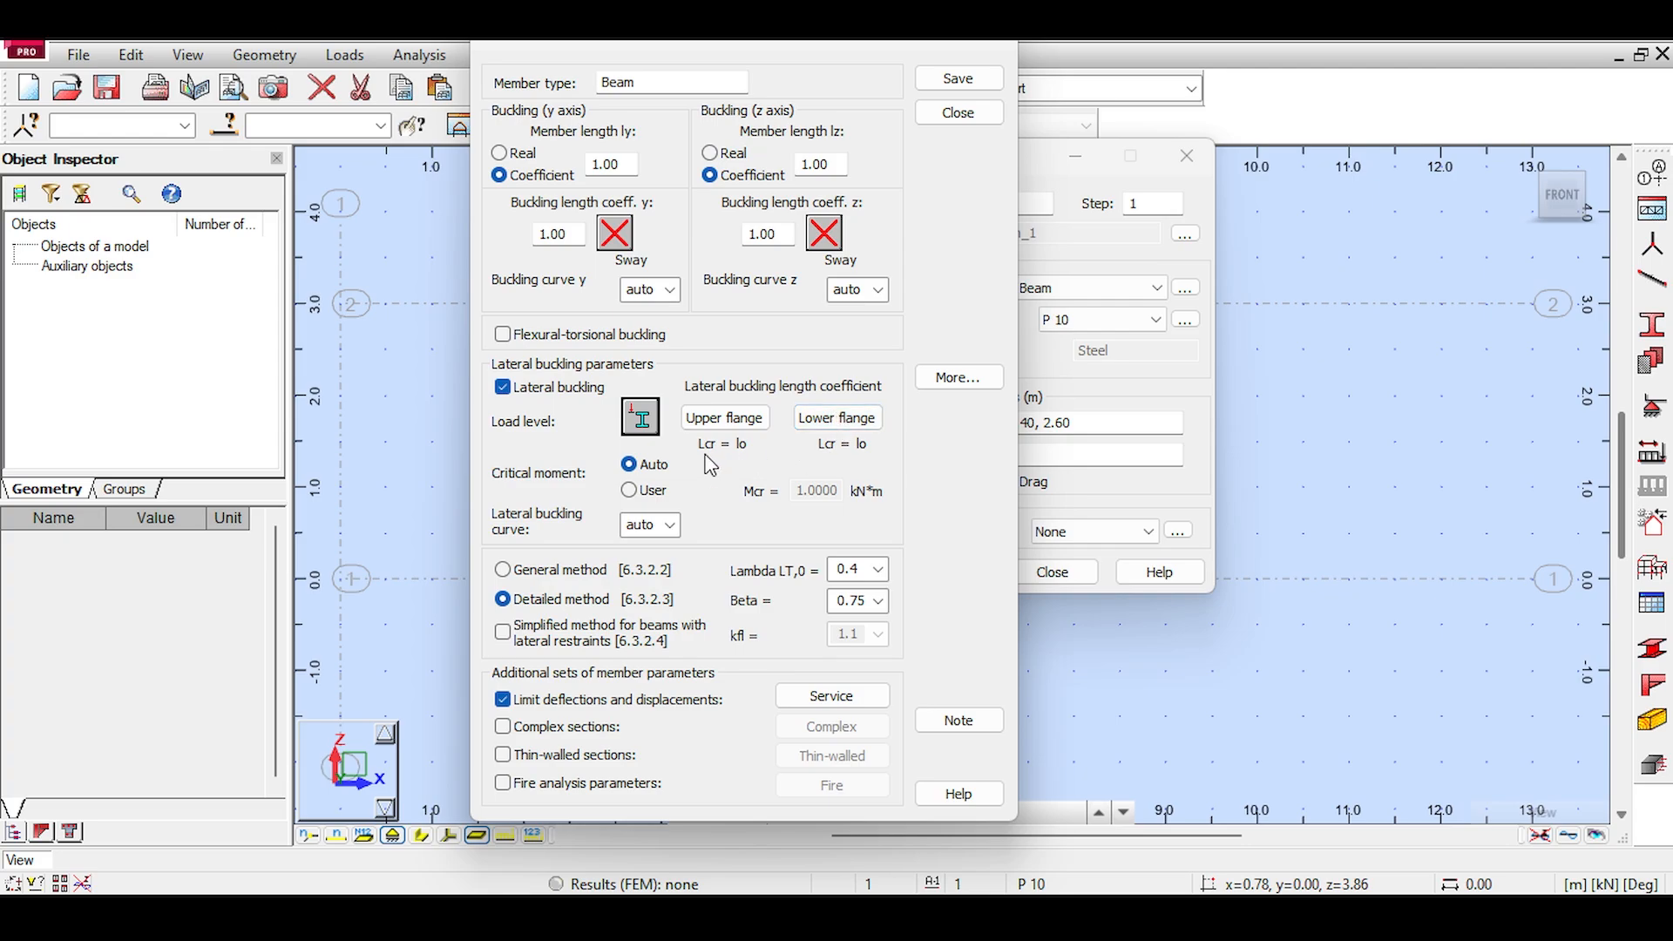
drag(748, 48, 620, 61)
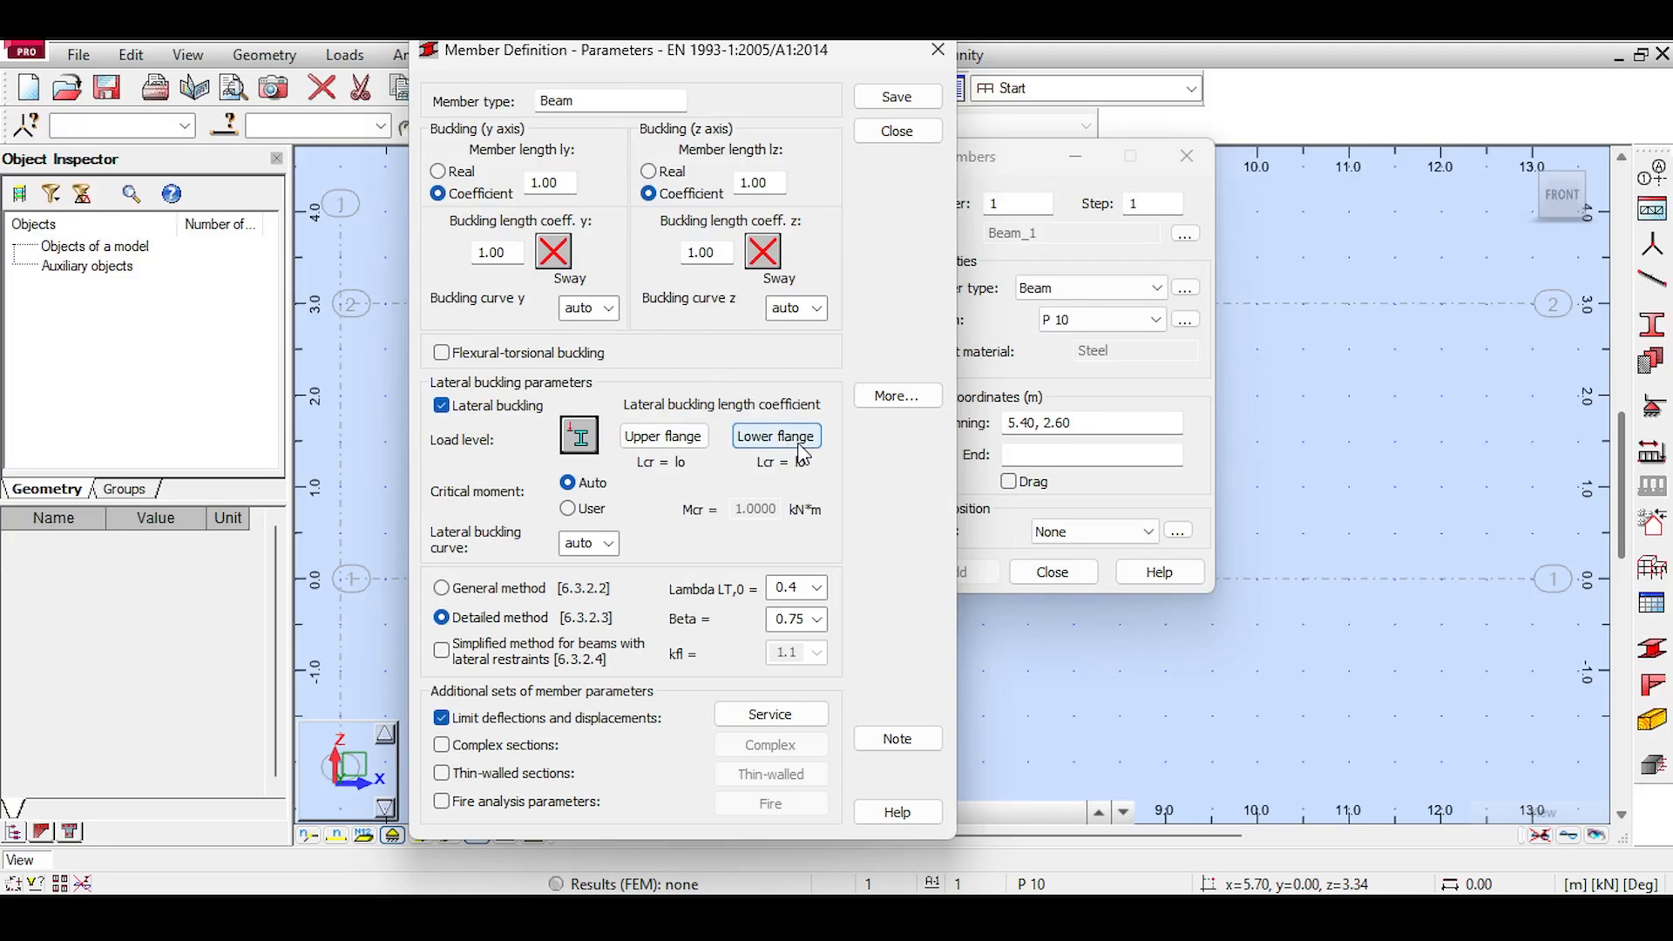
drag(621, 55, 752, 66)
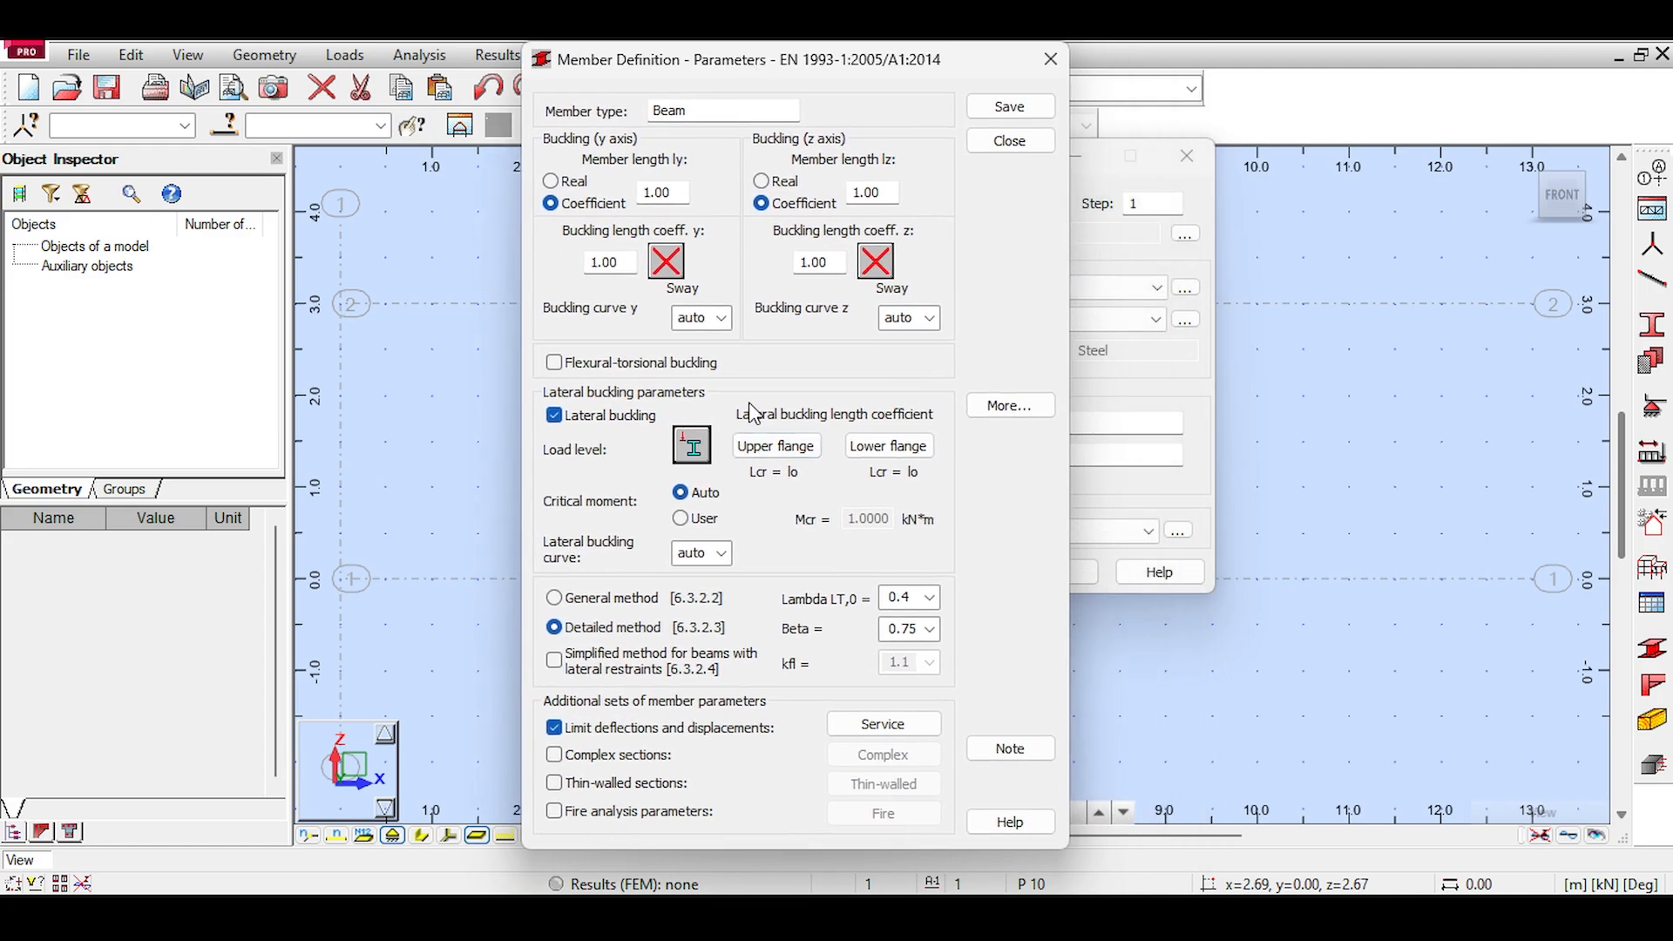
Step: Set the upper flange's lateral buckling length coefficient to a user-defined value of 0.1 lo
click(772, 449)
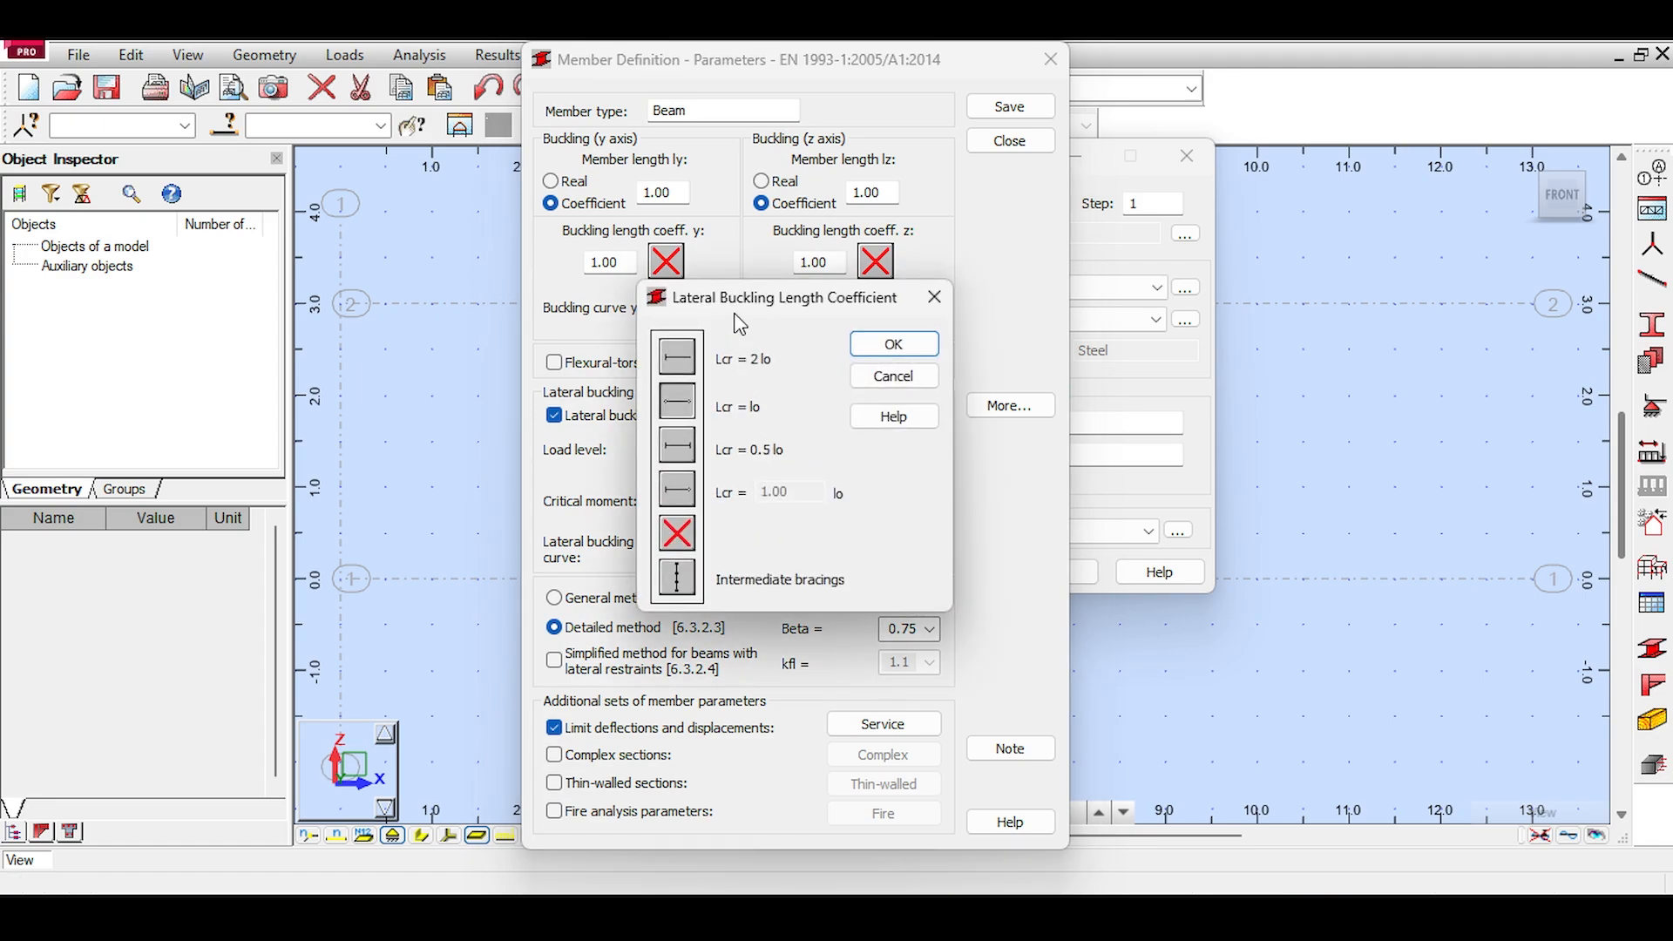
drag(734, 312, 635, 267)
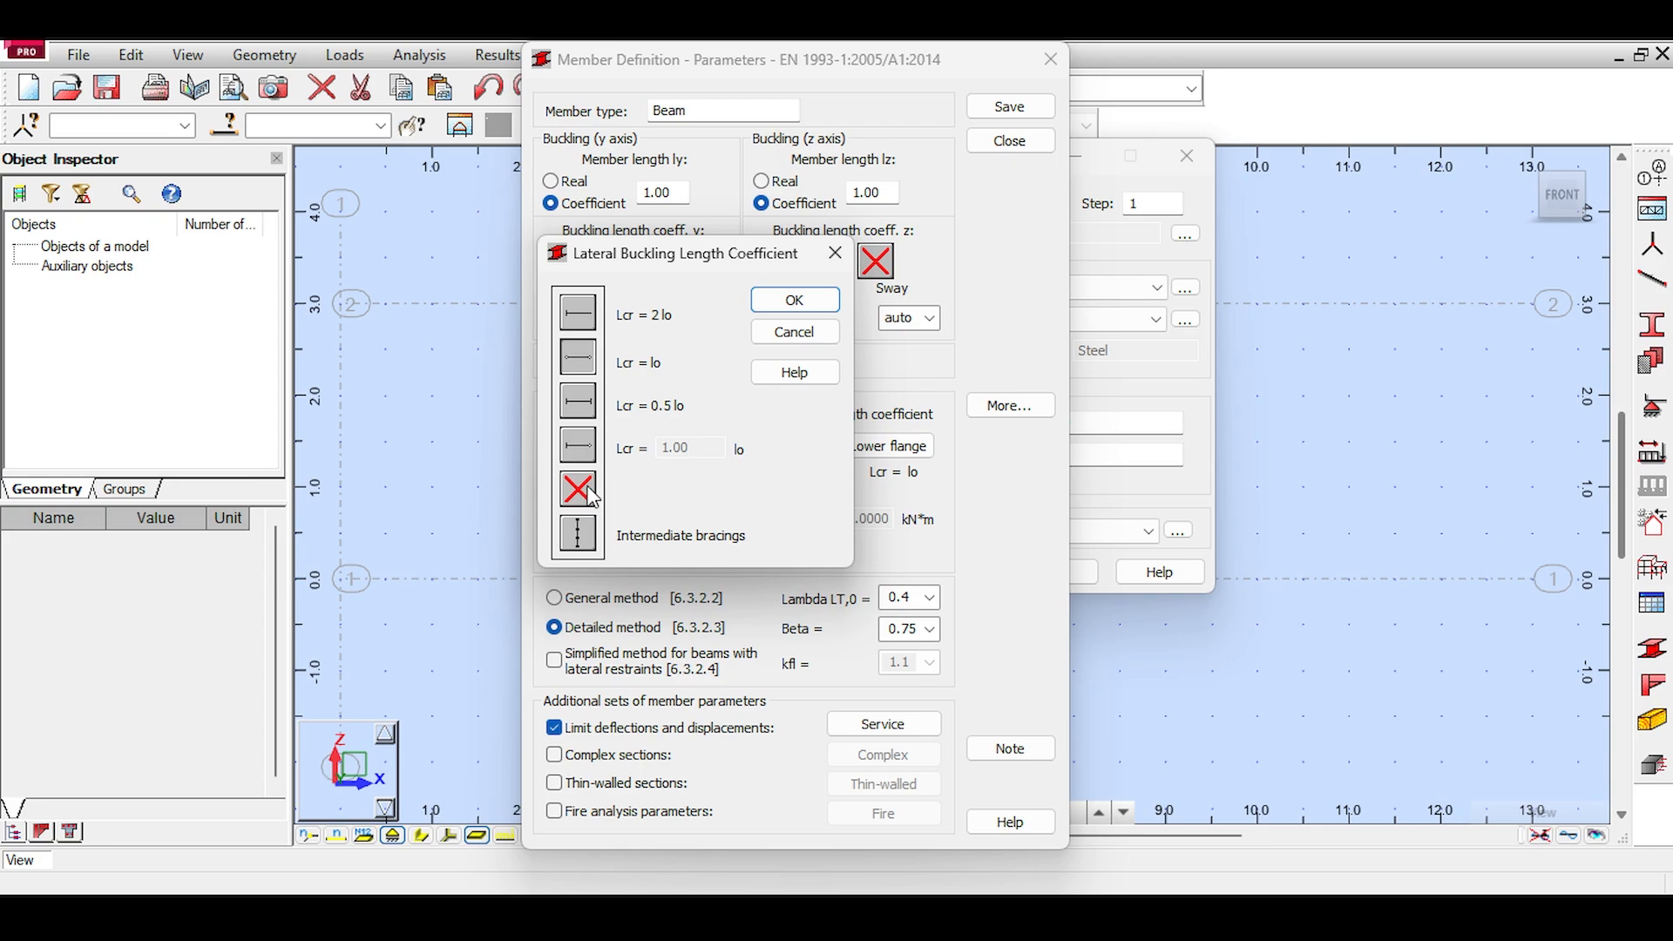
click(578, 455)
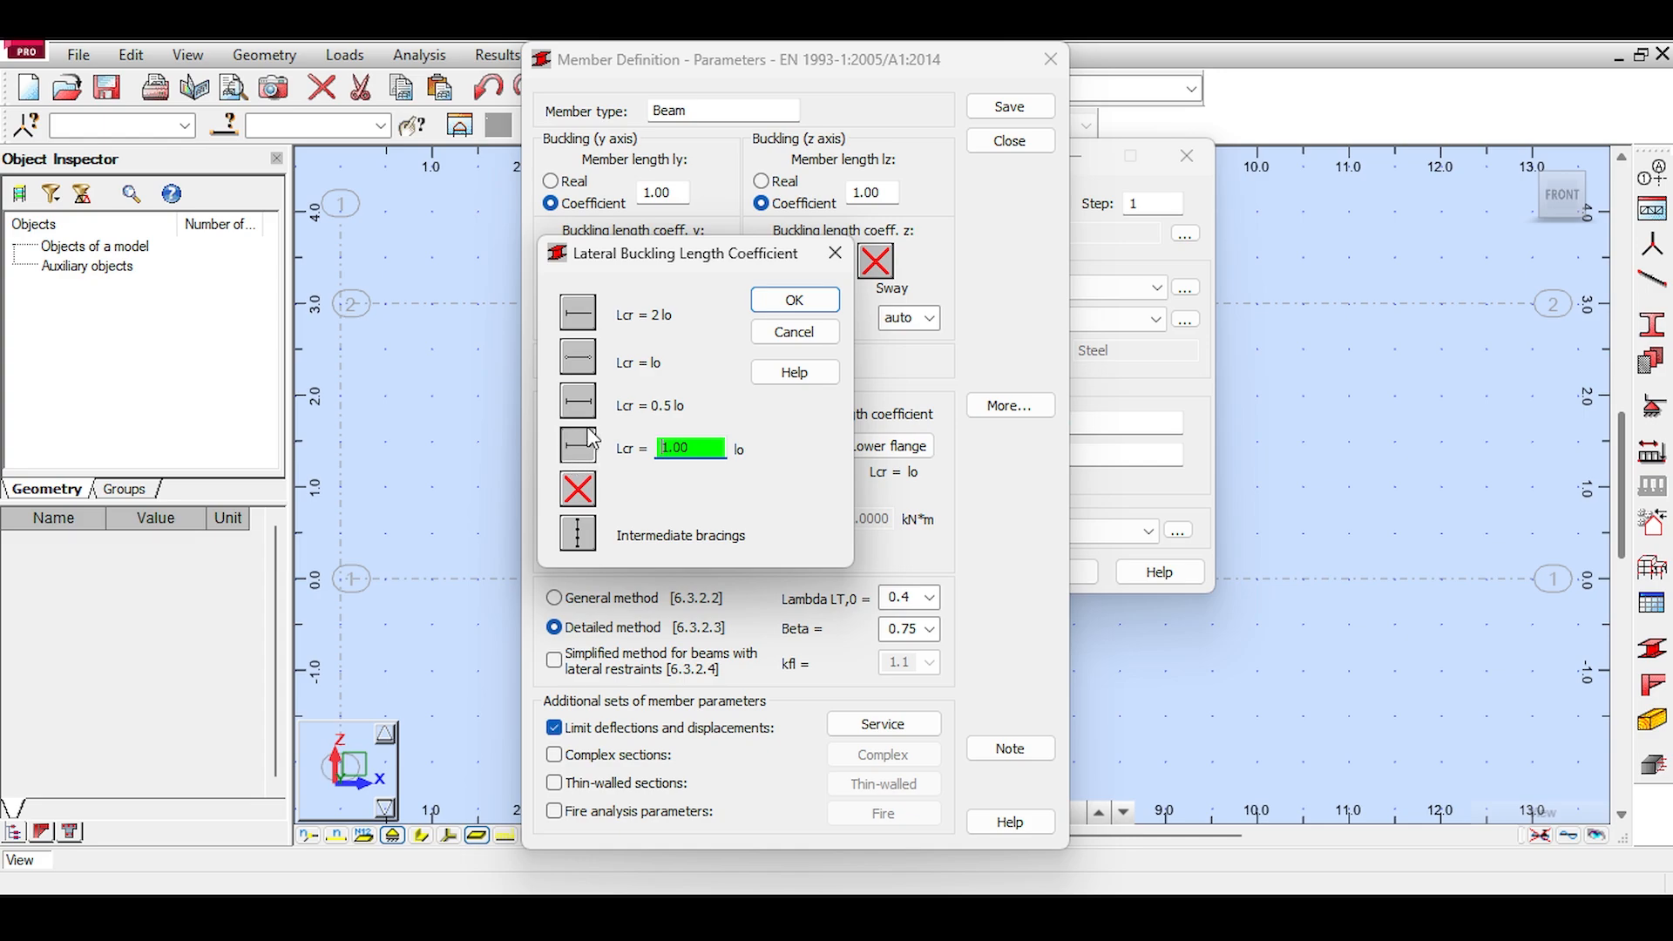
click(578, 404)
click(584, 363)
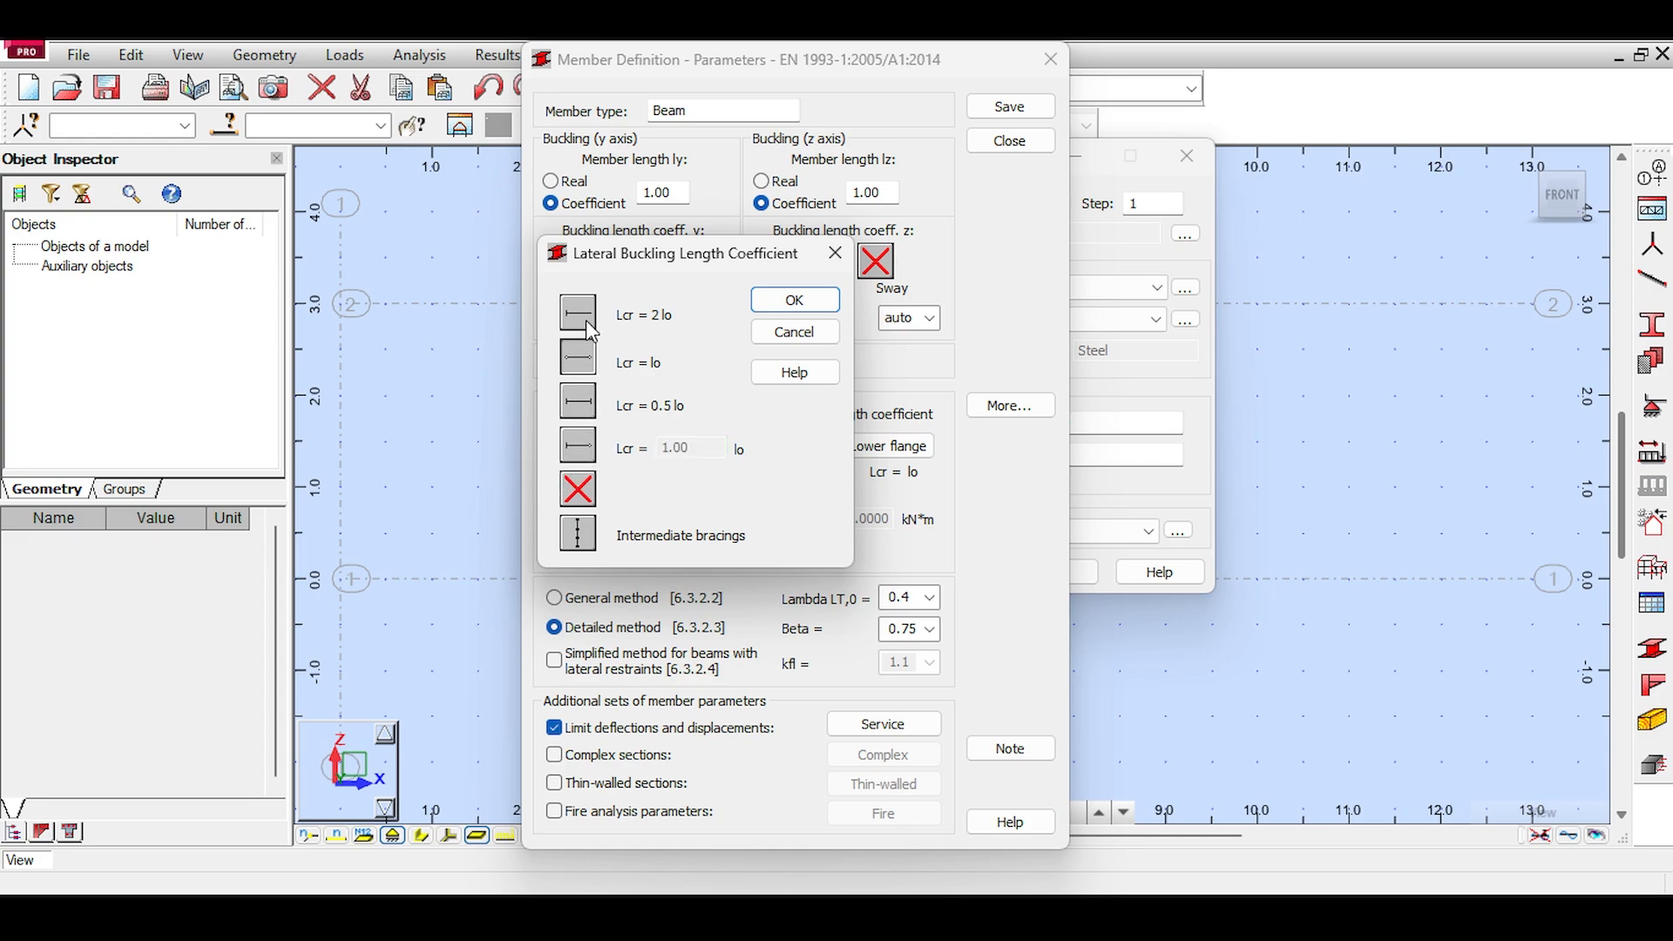
click(586, 321)
click(585, 442)
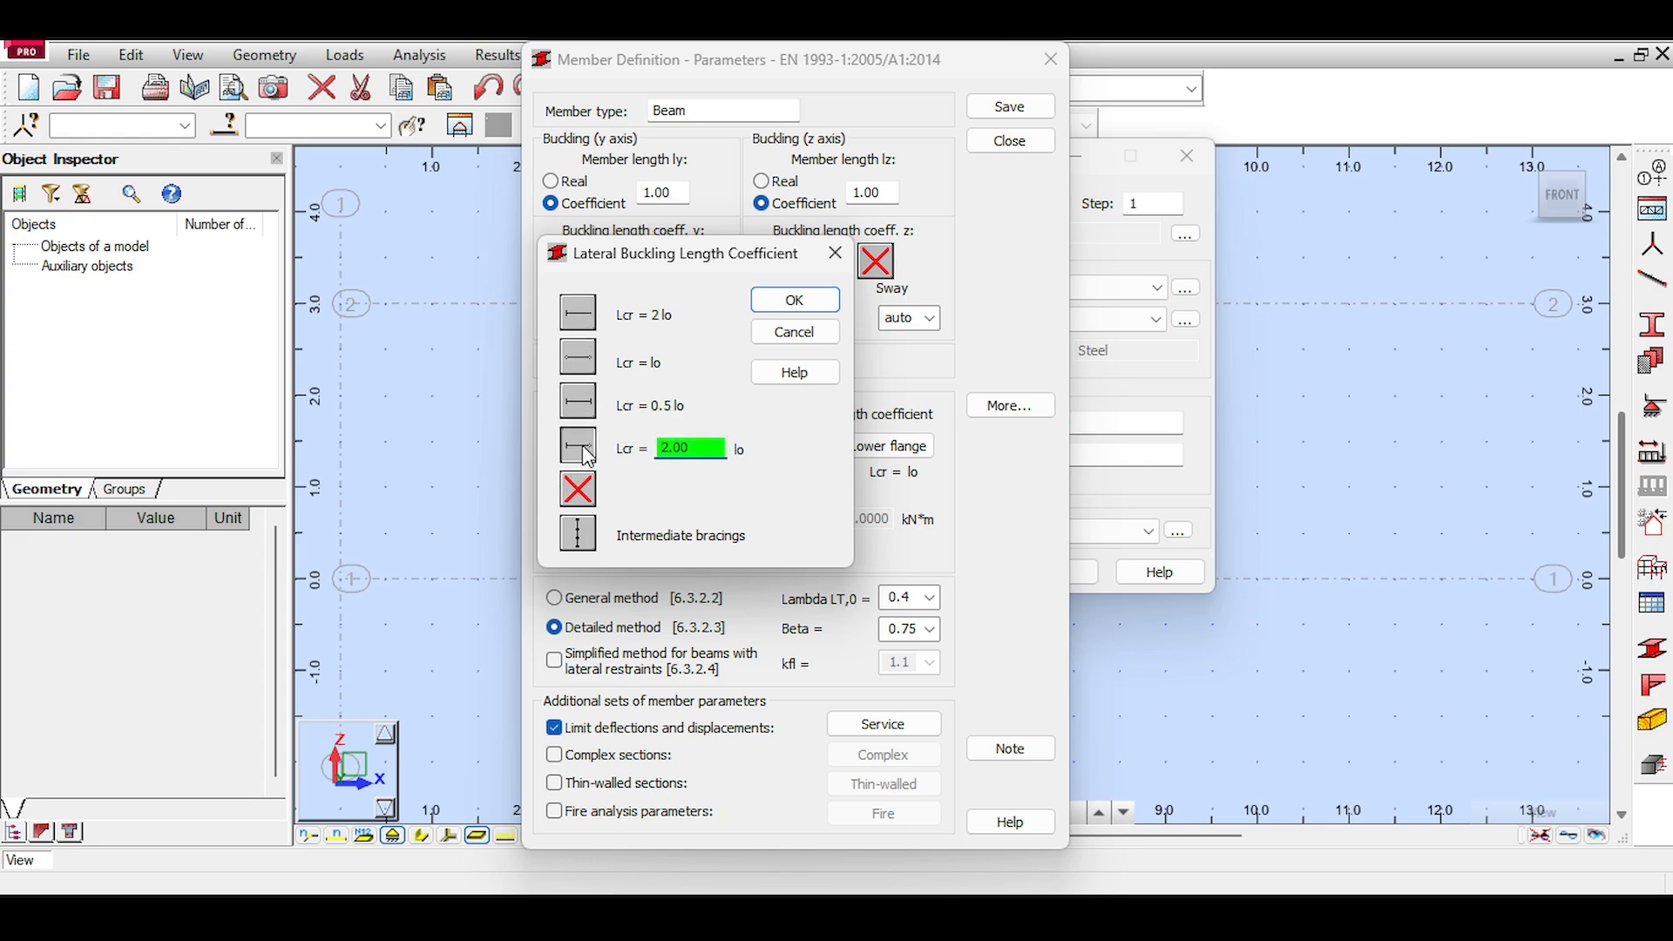
drag(716, 446, 649, 447)
text(0)
drag(693, 253, 1144, 231)
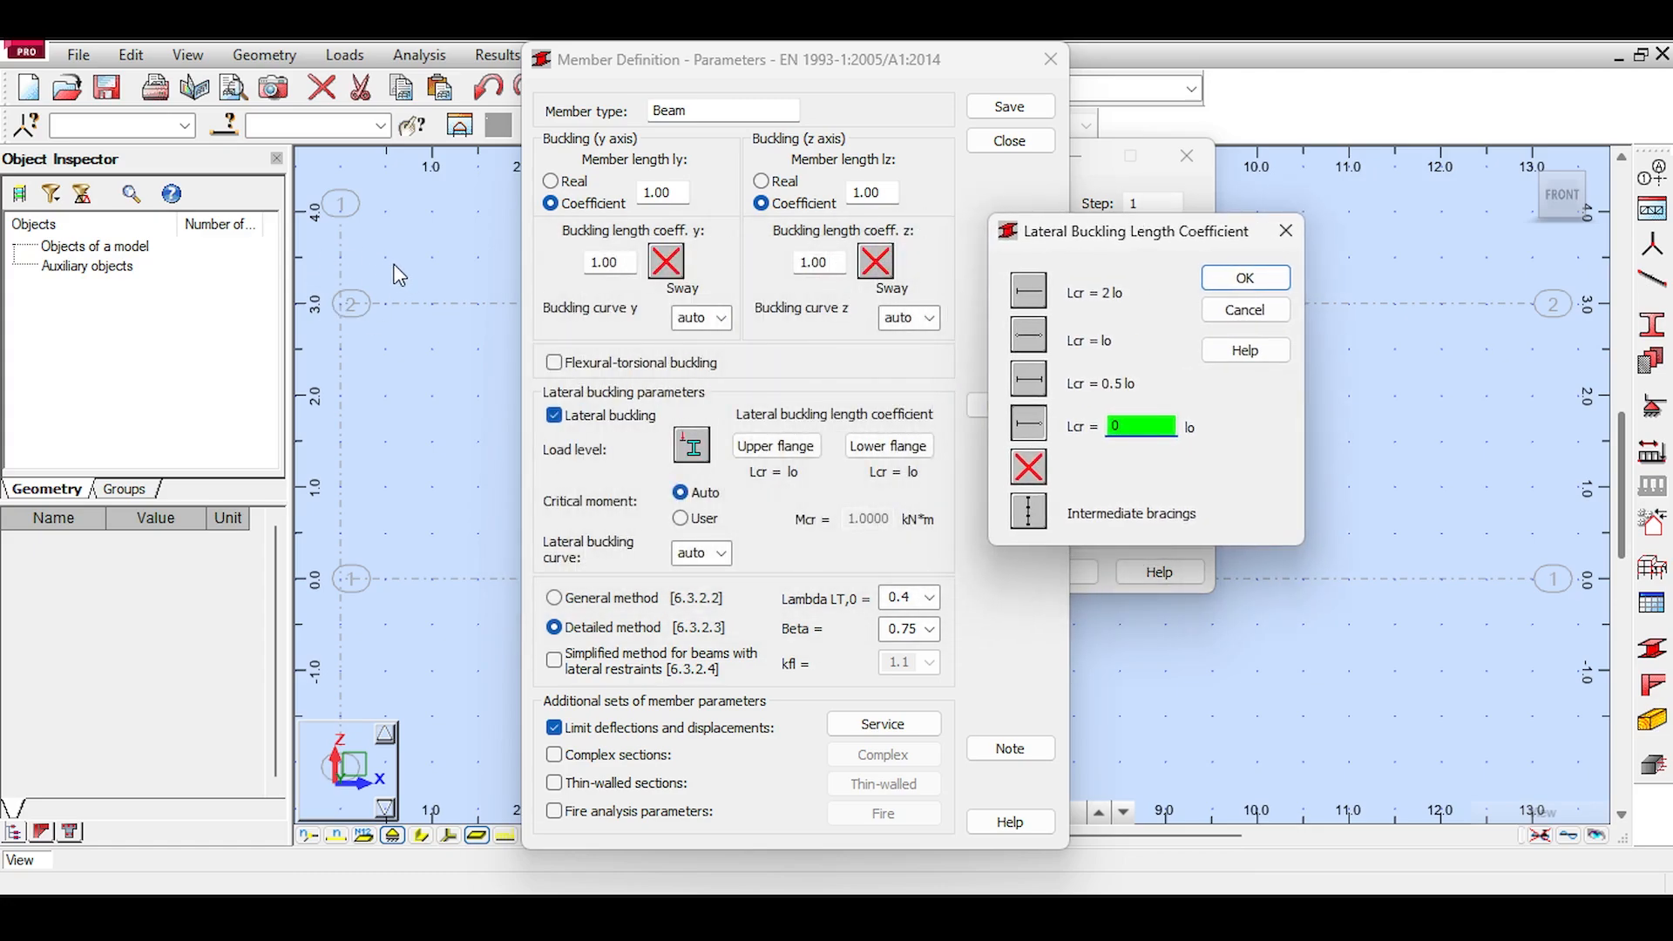
drag(1046, 228, 767, 231)
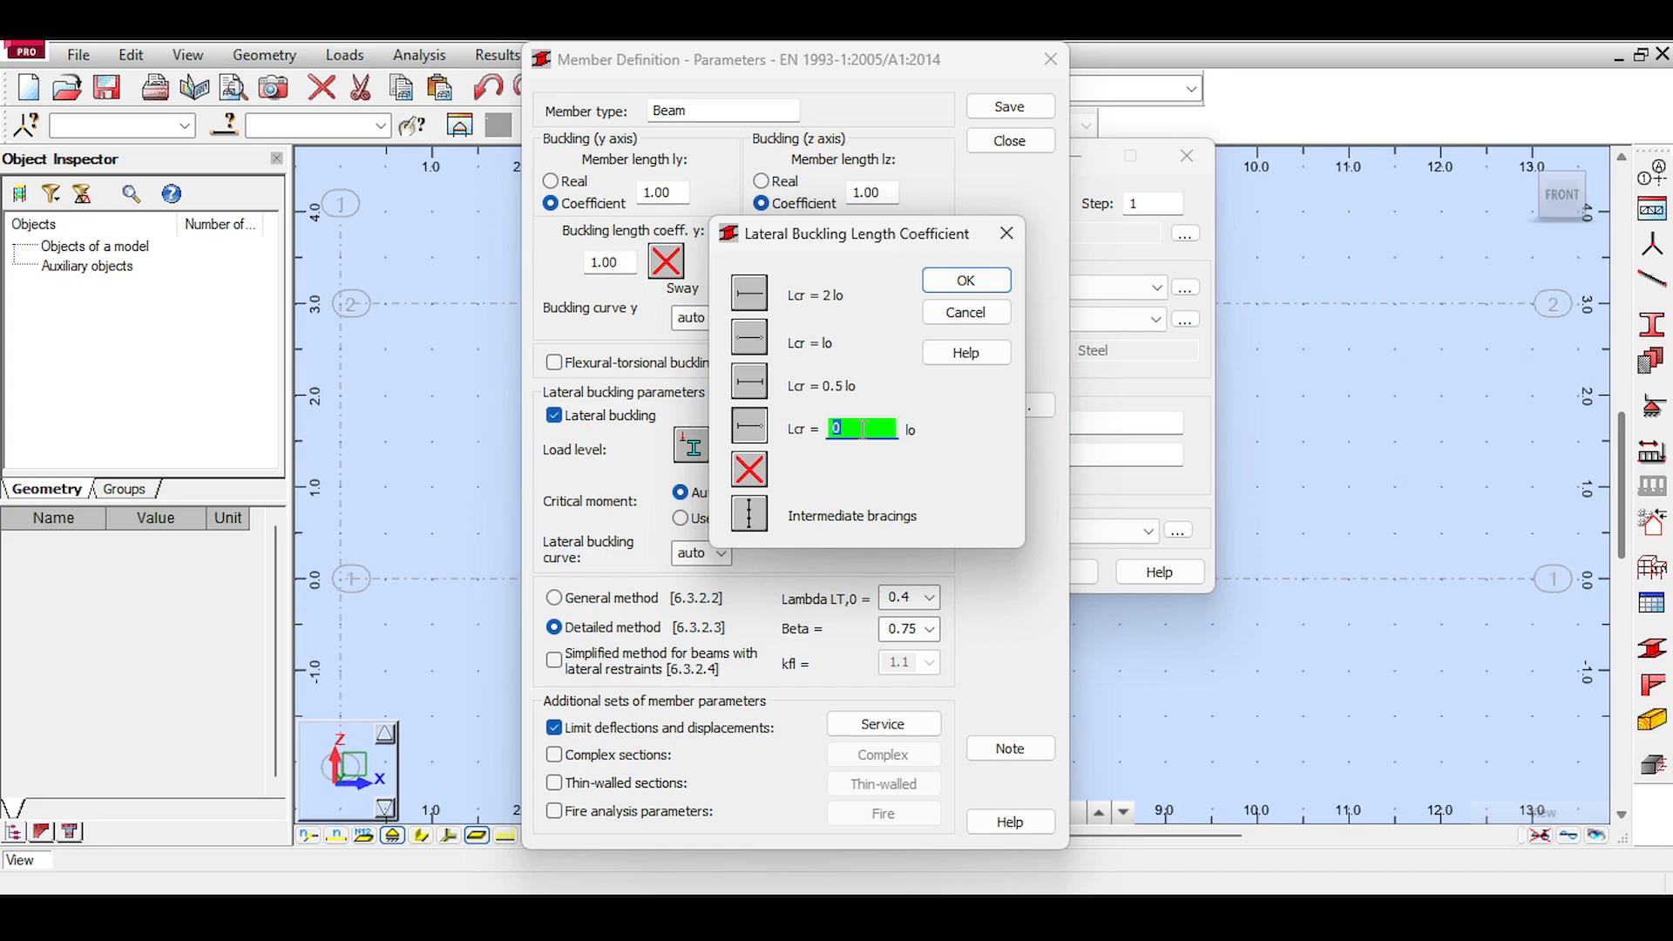
text(0.1)
click(964, 280)
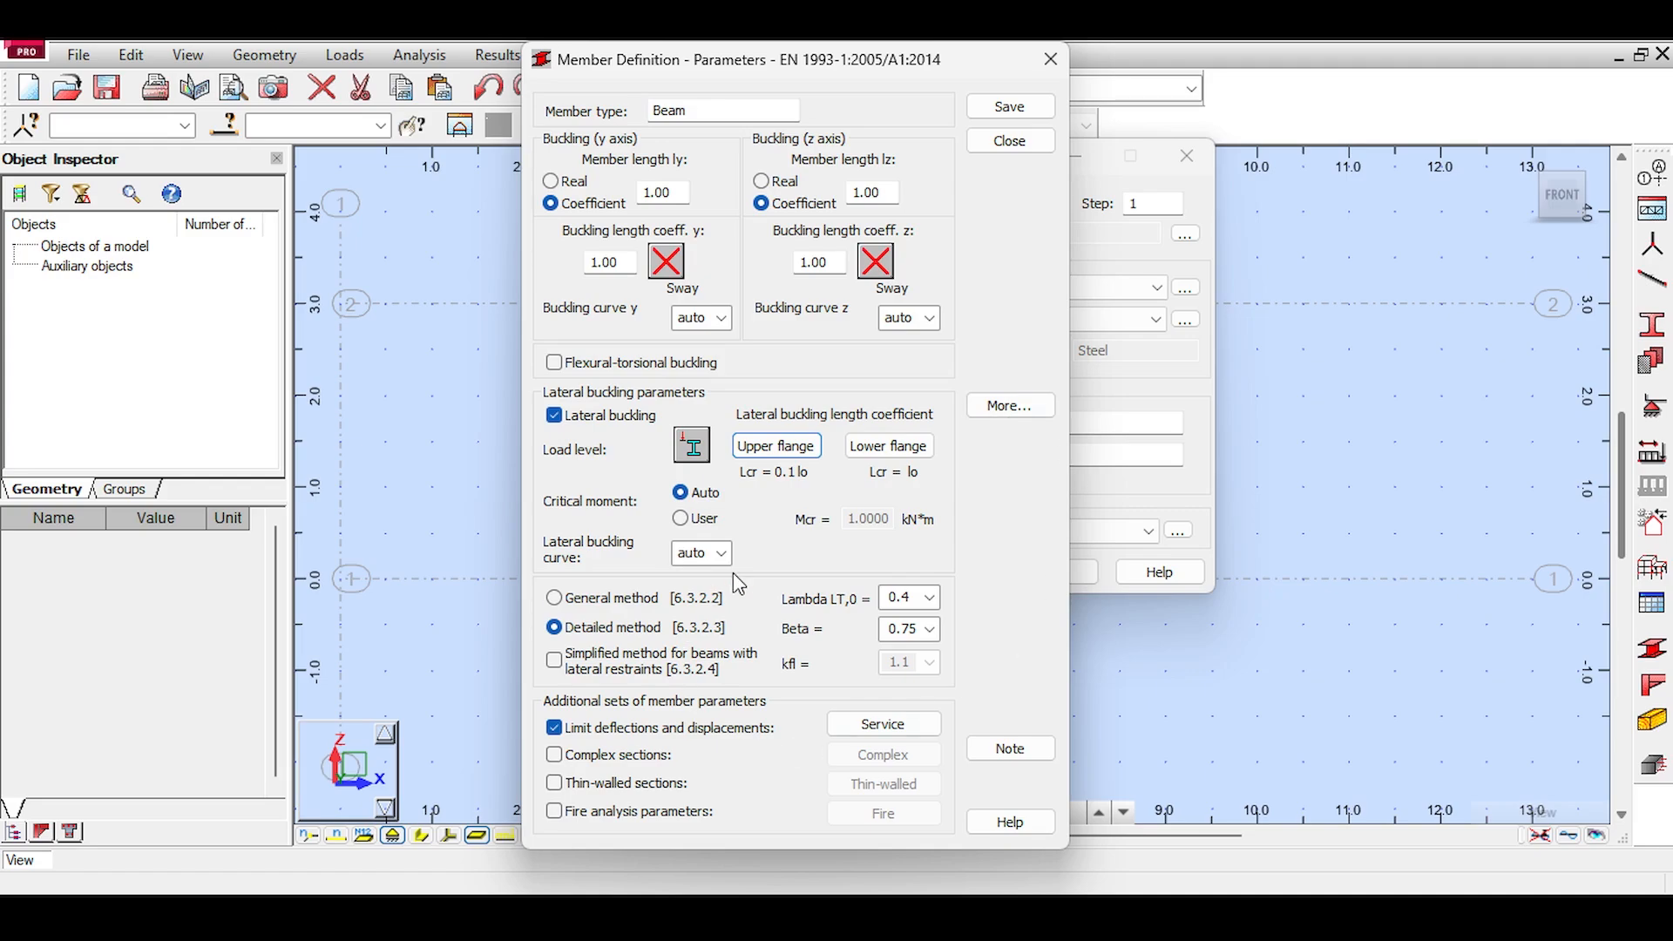
Step: Review the serviceability displacement limits and try to save the parameters under the existing Beam type
click(880, 723)
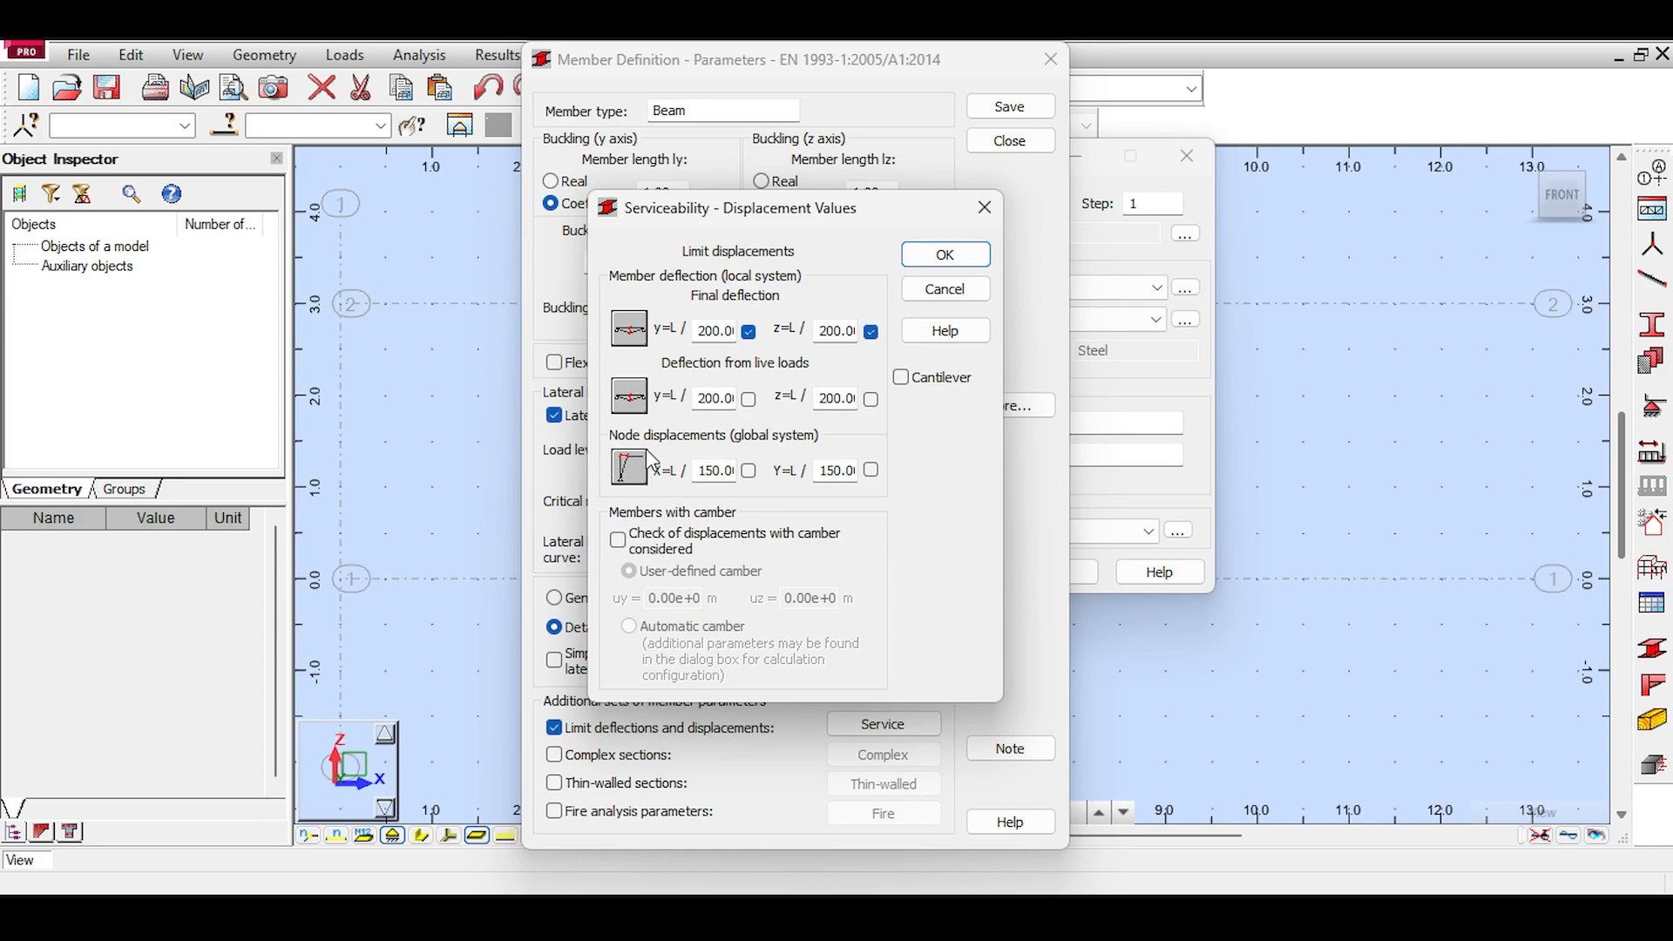
click(941, 257)
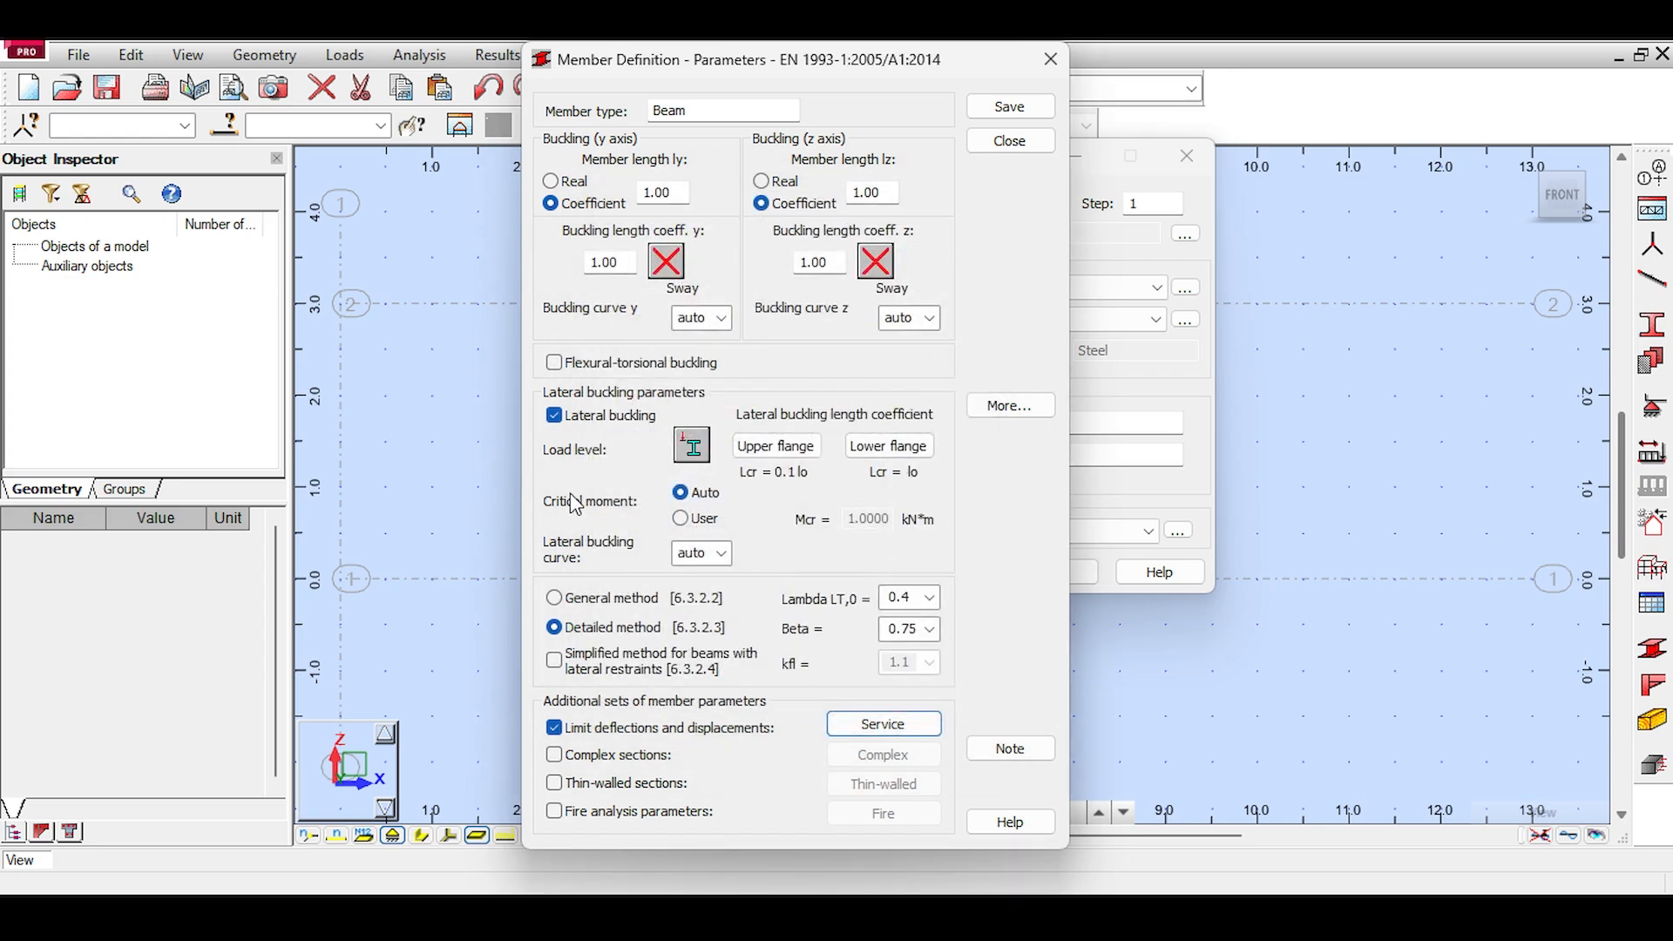
click(1011, 109)
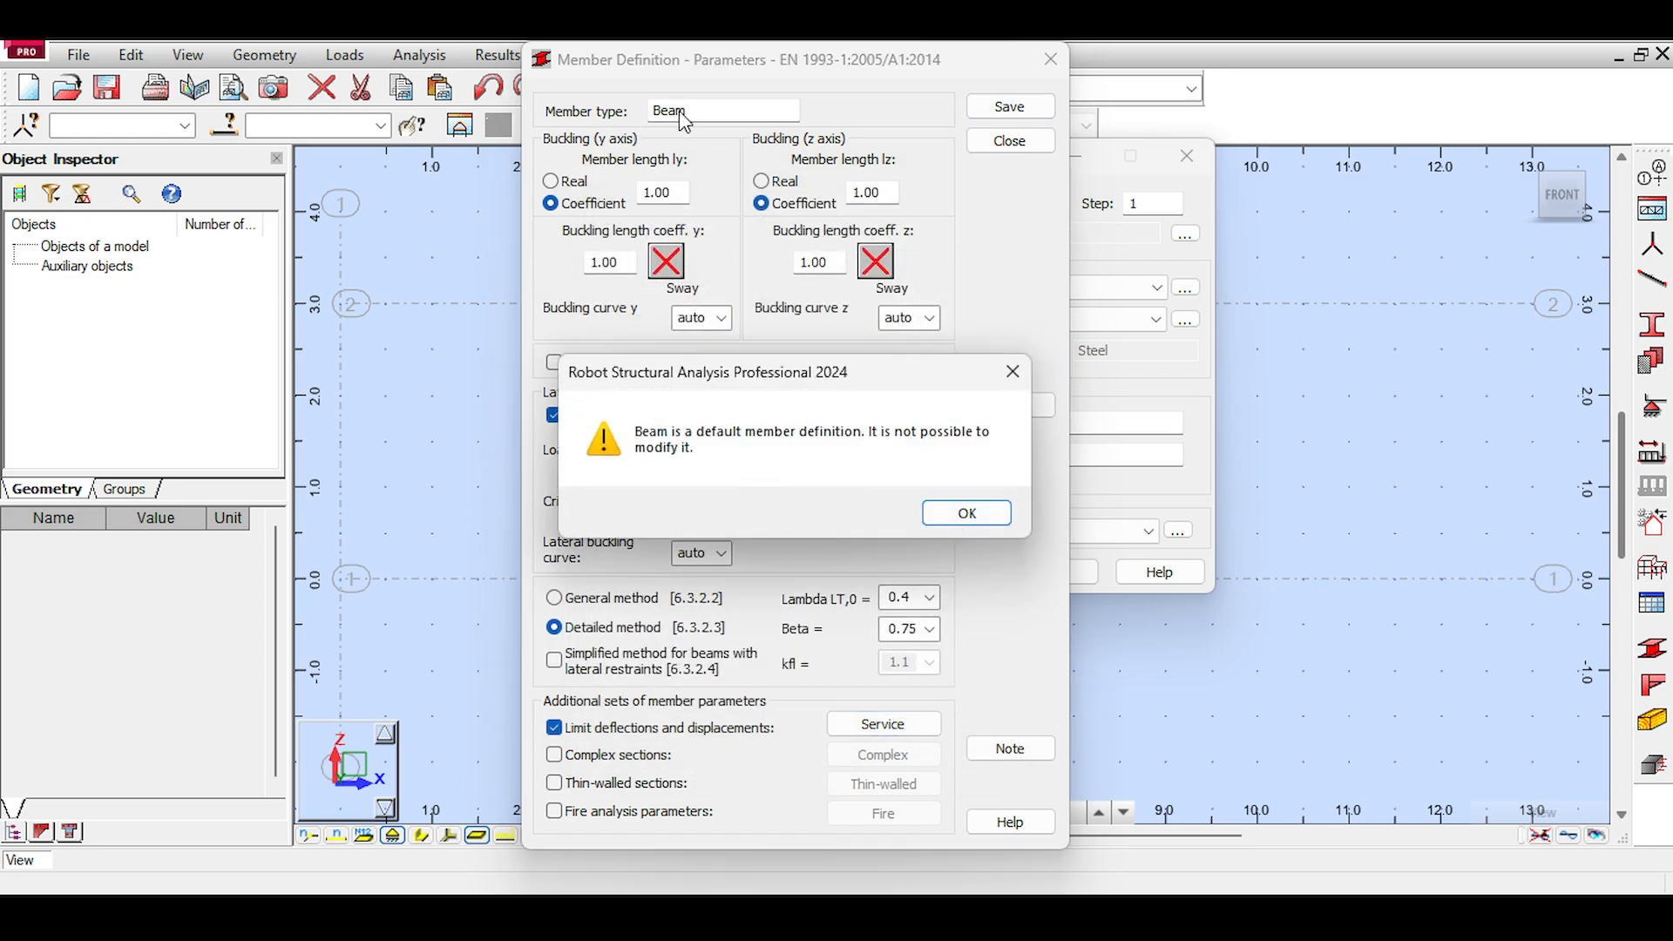
click(1013, 372)
Step: Rename the member type MyBeam, save its definition and check that it is the type selected for the new member
click(655, 109)
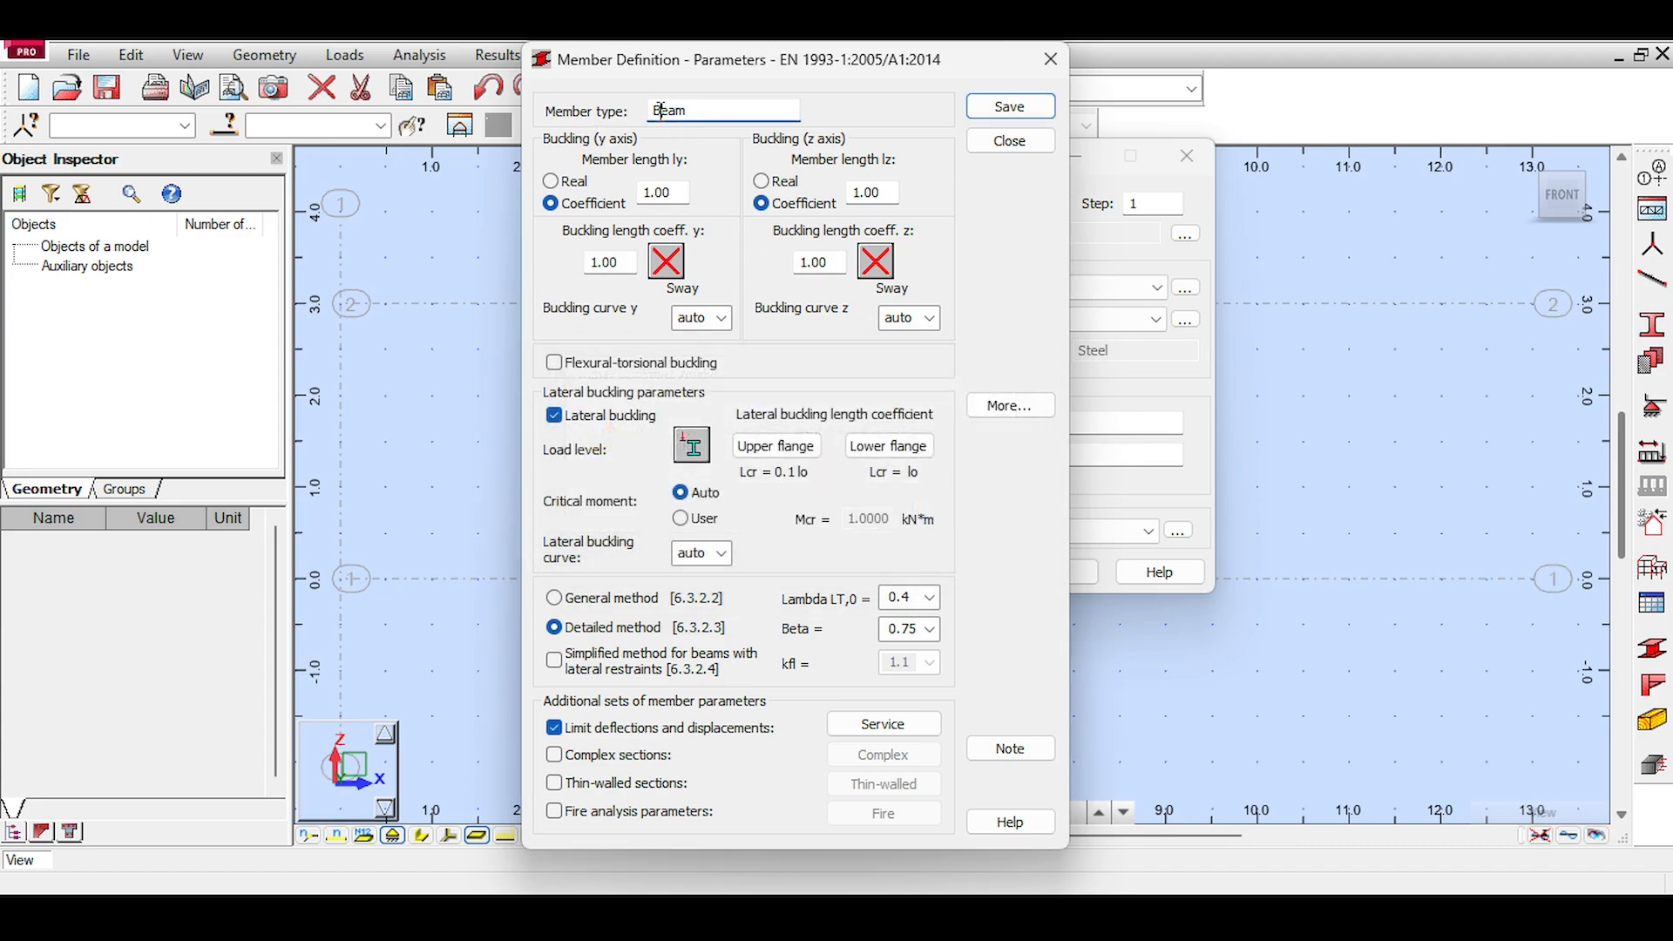
text(My)
click(1009, 141)
click(1087, 288)
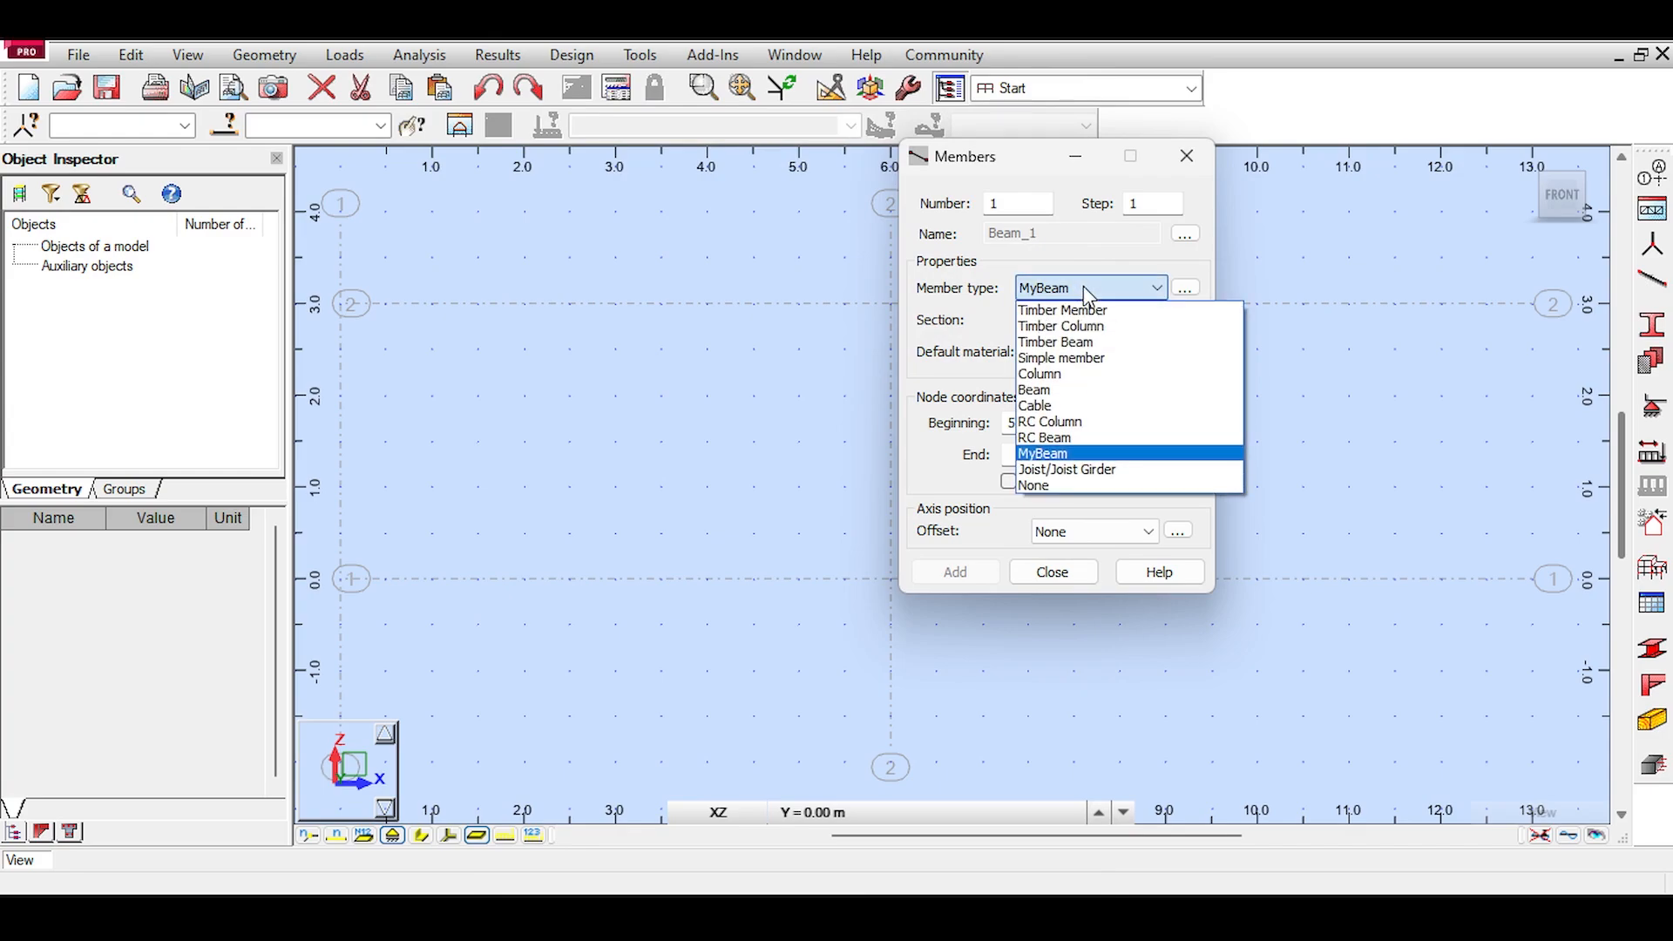
click(1086, 289)
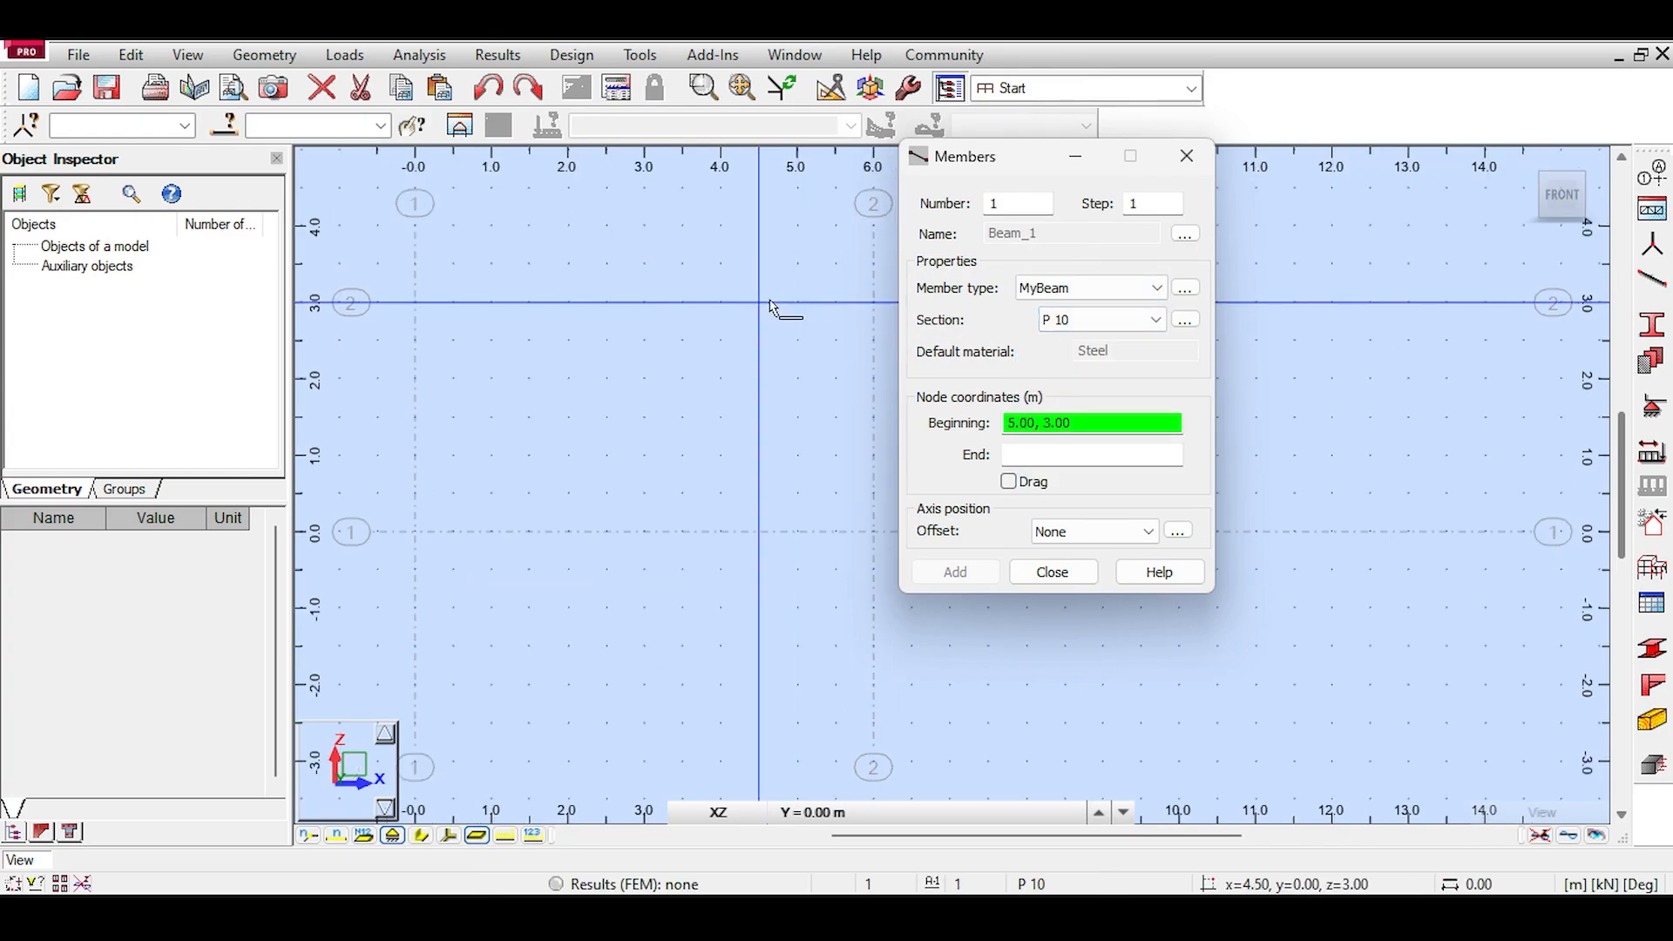
Step: Start defining a new steel section for the member, keeping Europe as the section database
scroll(771, 302, down, 3)
middle_drag(807, 285, 725, 281)
click(1102, 320)
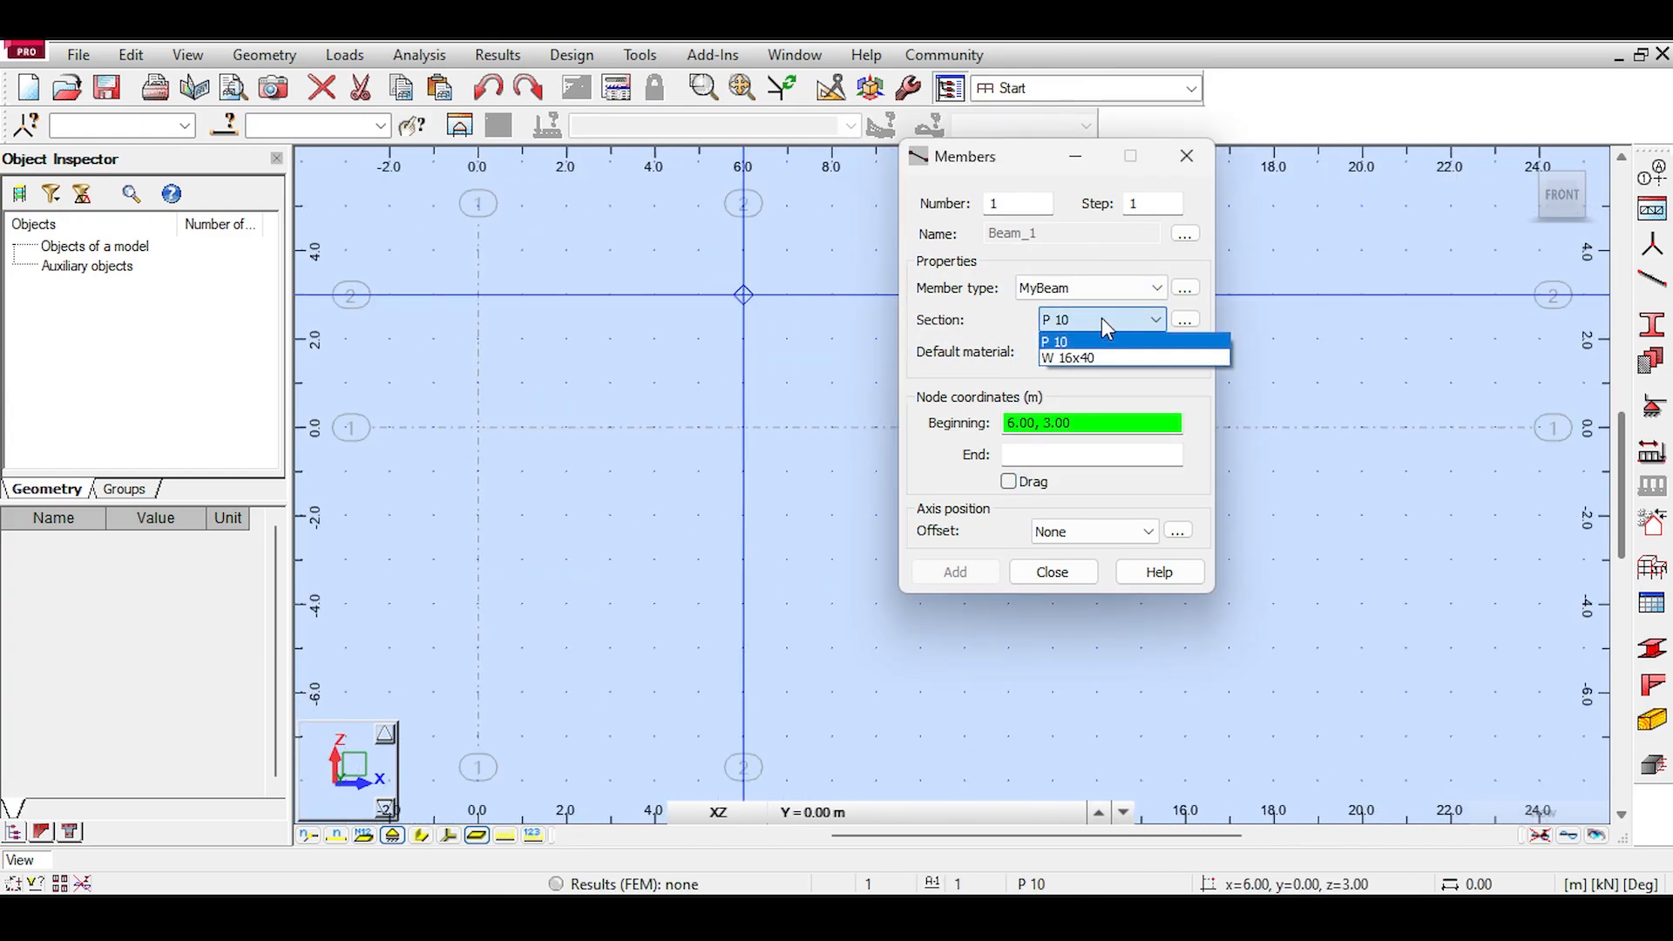
click(1102, 319)
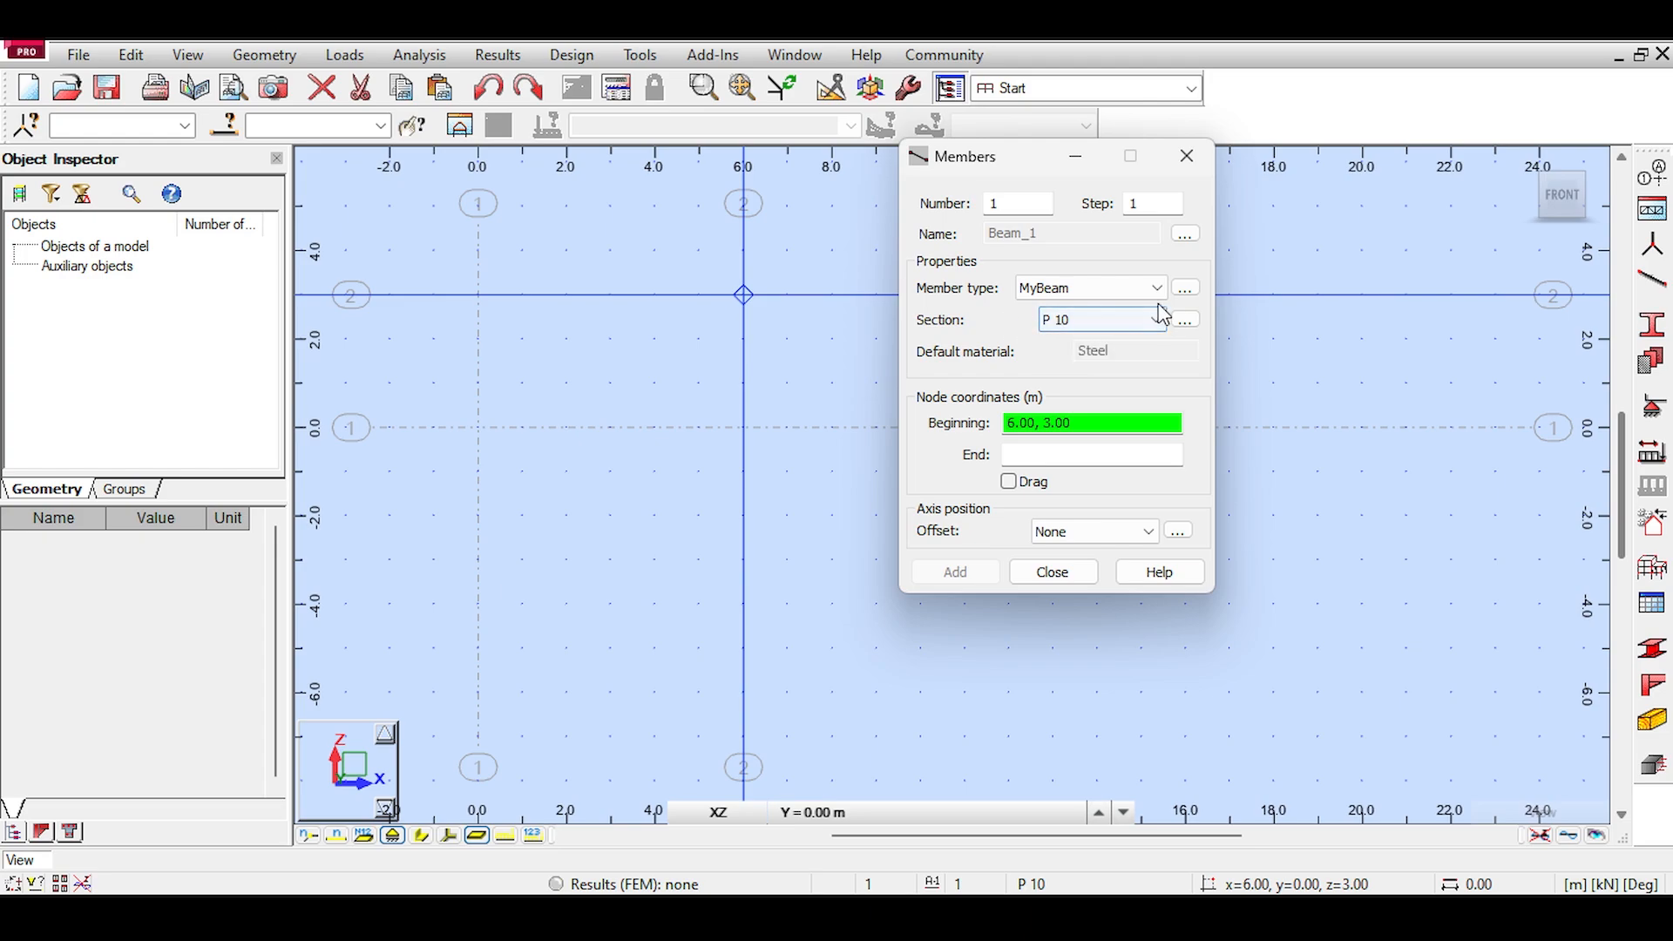
click(1185, 320)
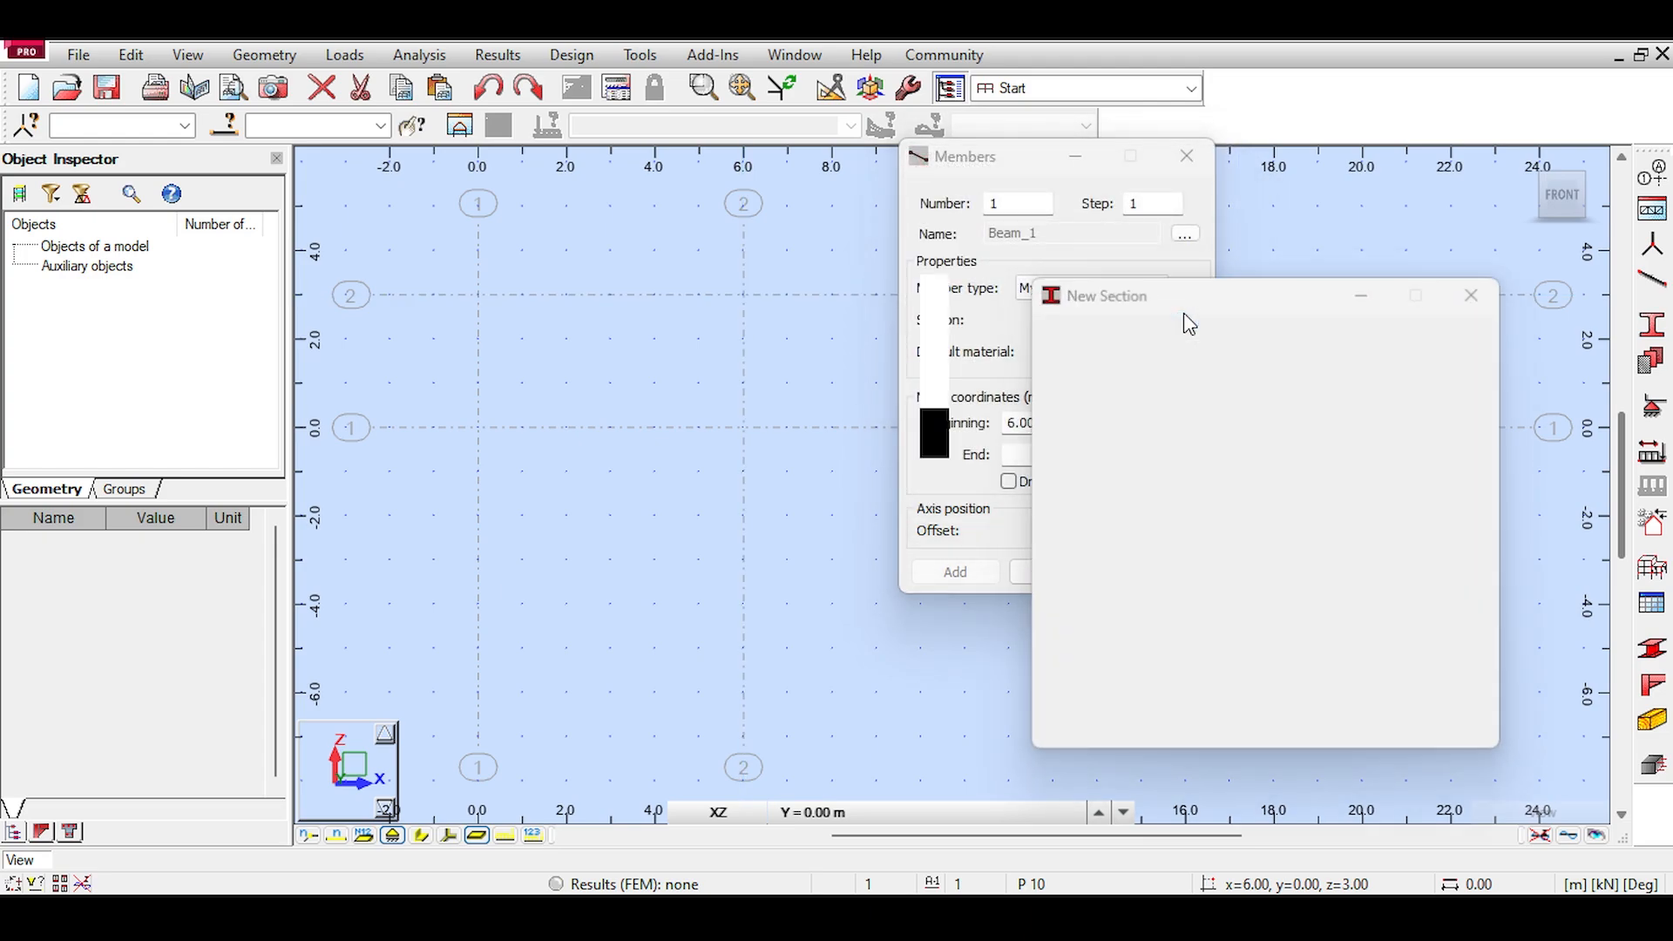
drag(1184, 297, 891, 183)
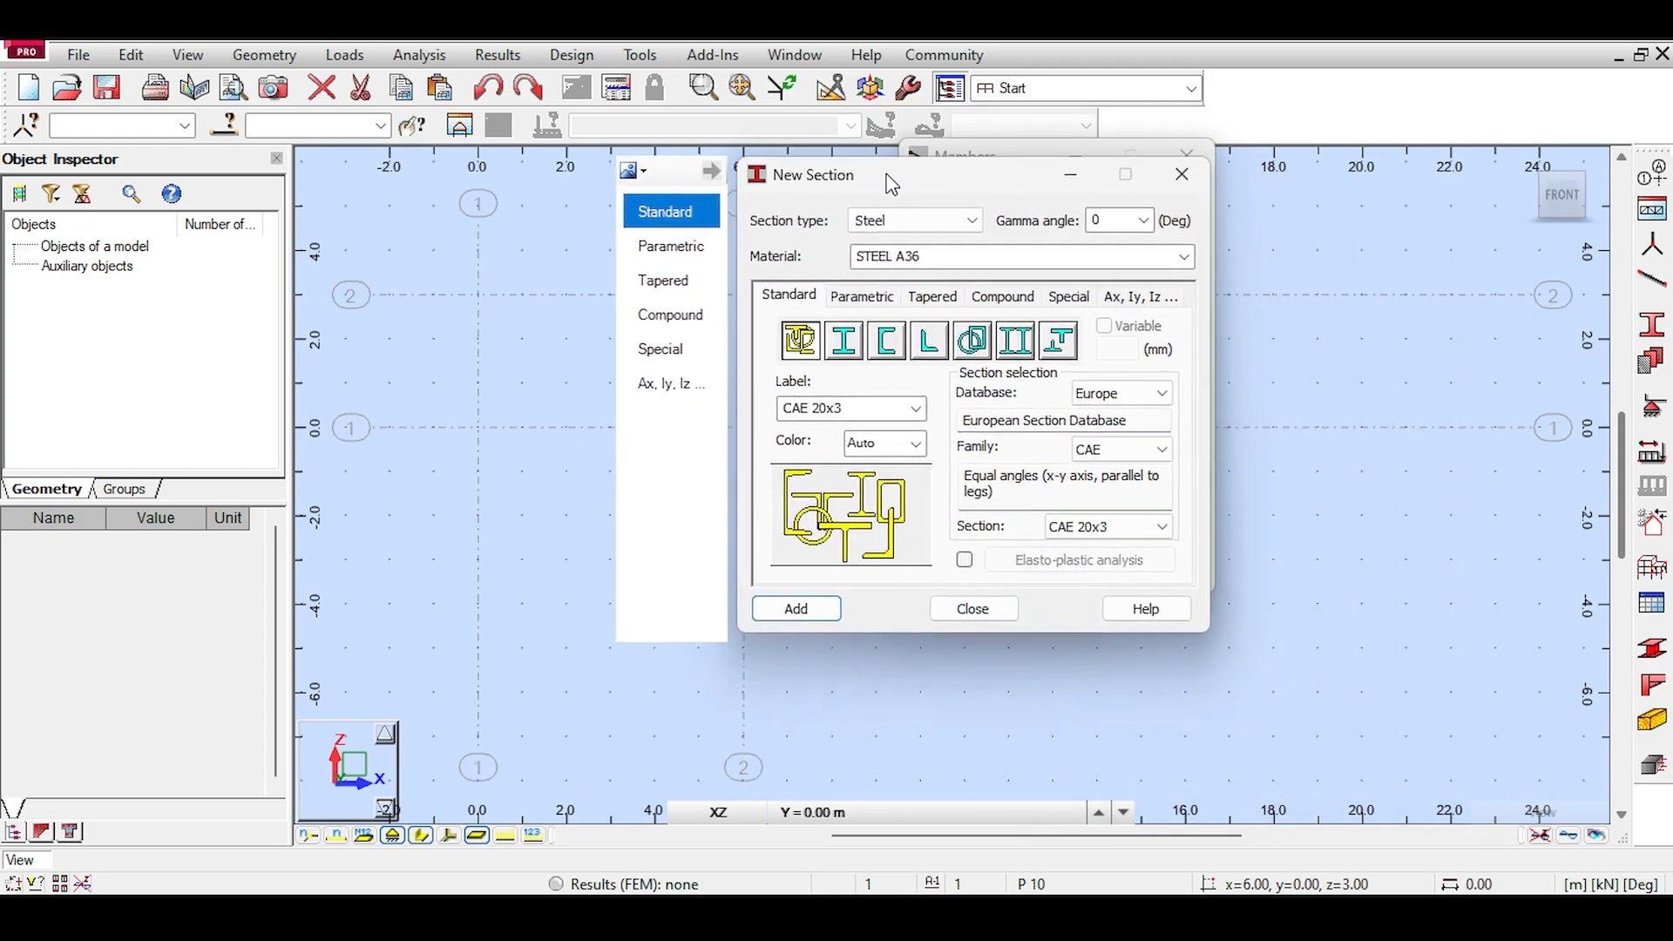
click(1164, 394)
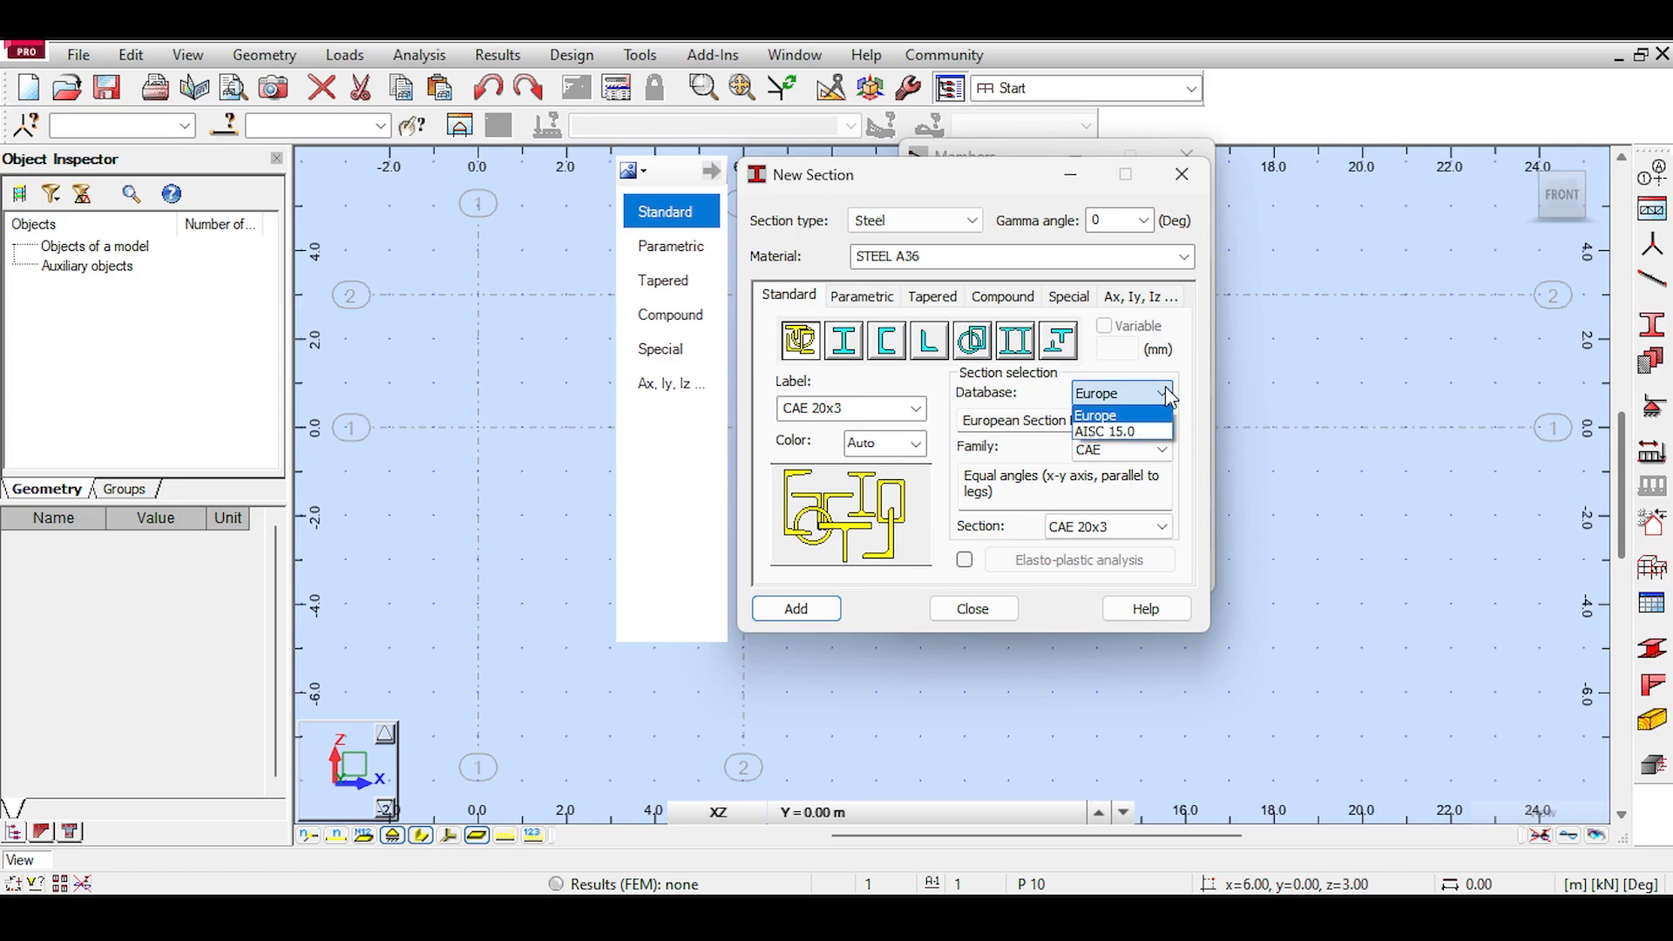
click(1162, 397)
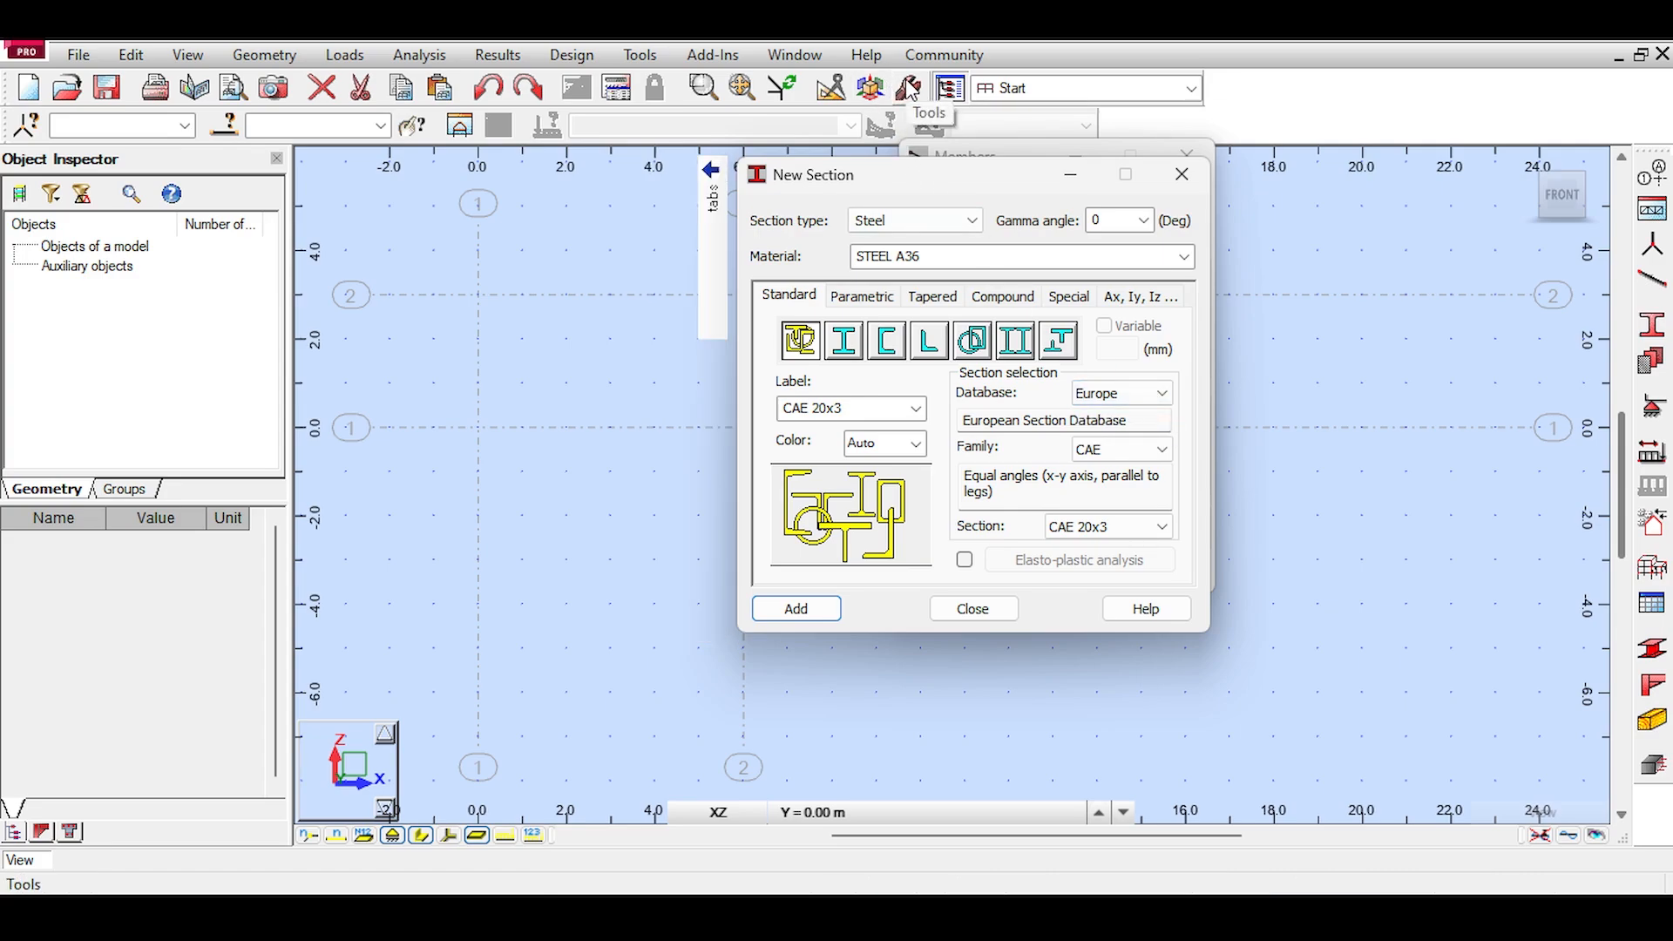
Step: Set the new section's material to S 275
click(1185, 257)
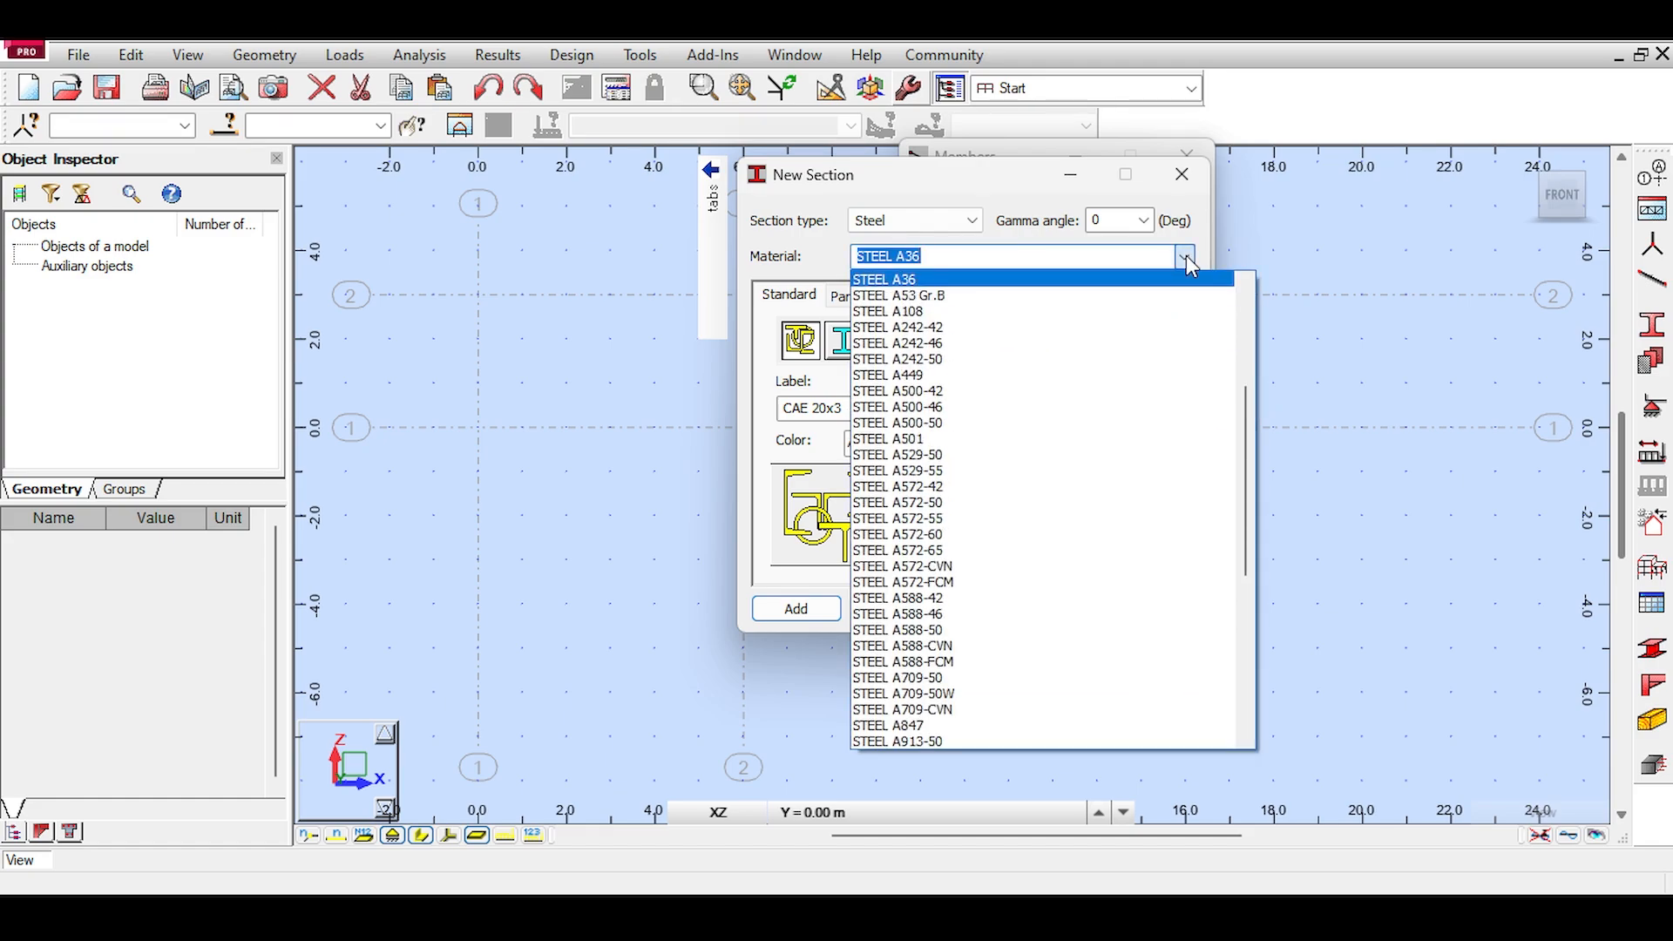
scroll(1094, 388, up, 5)
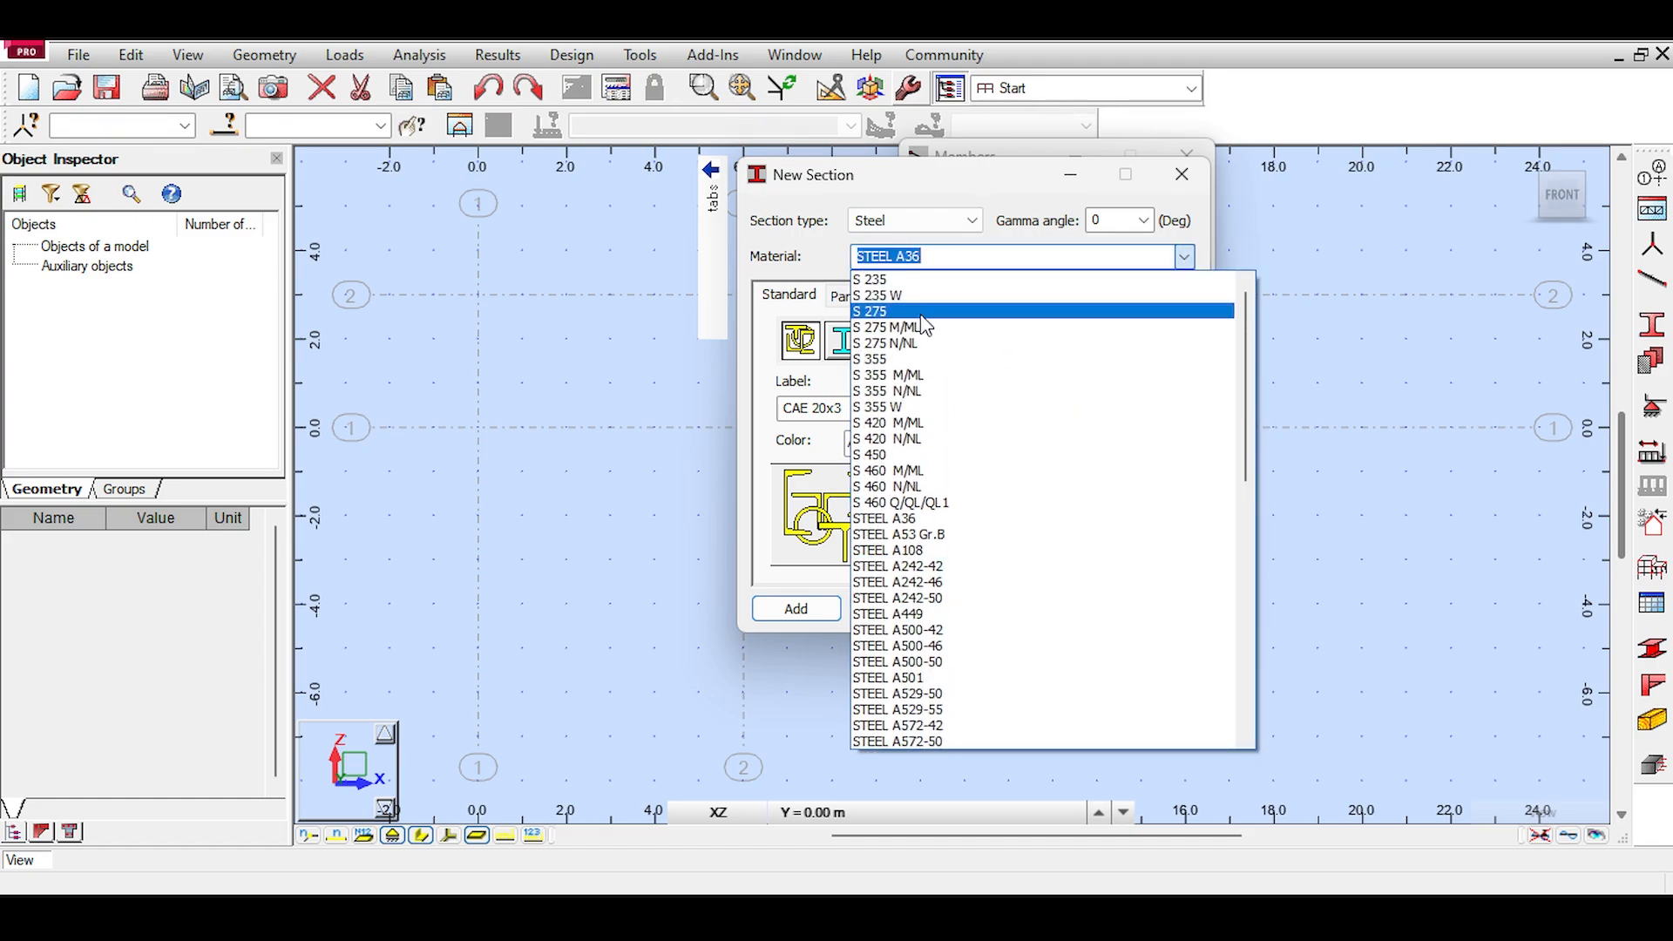
click(927, 312)
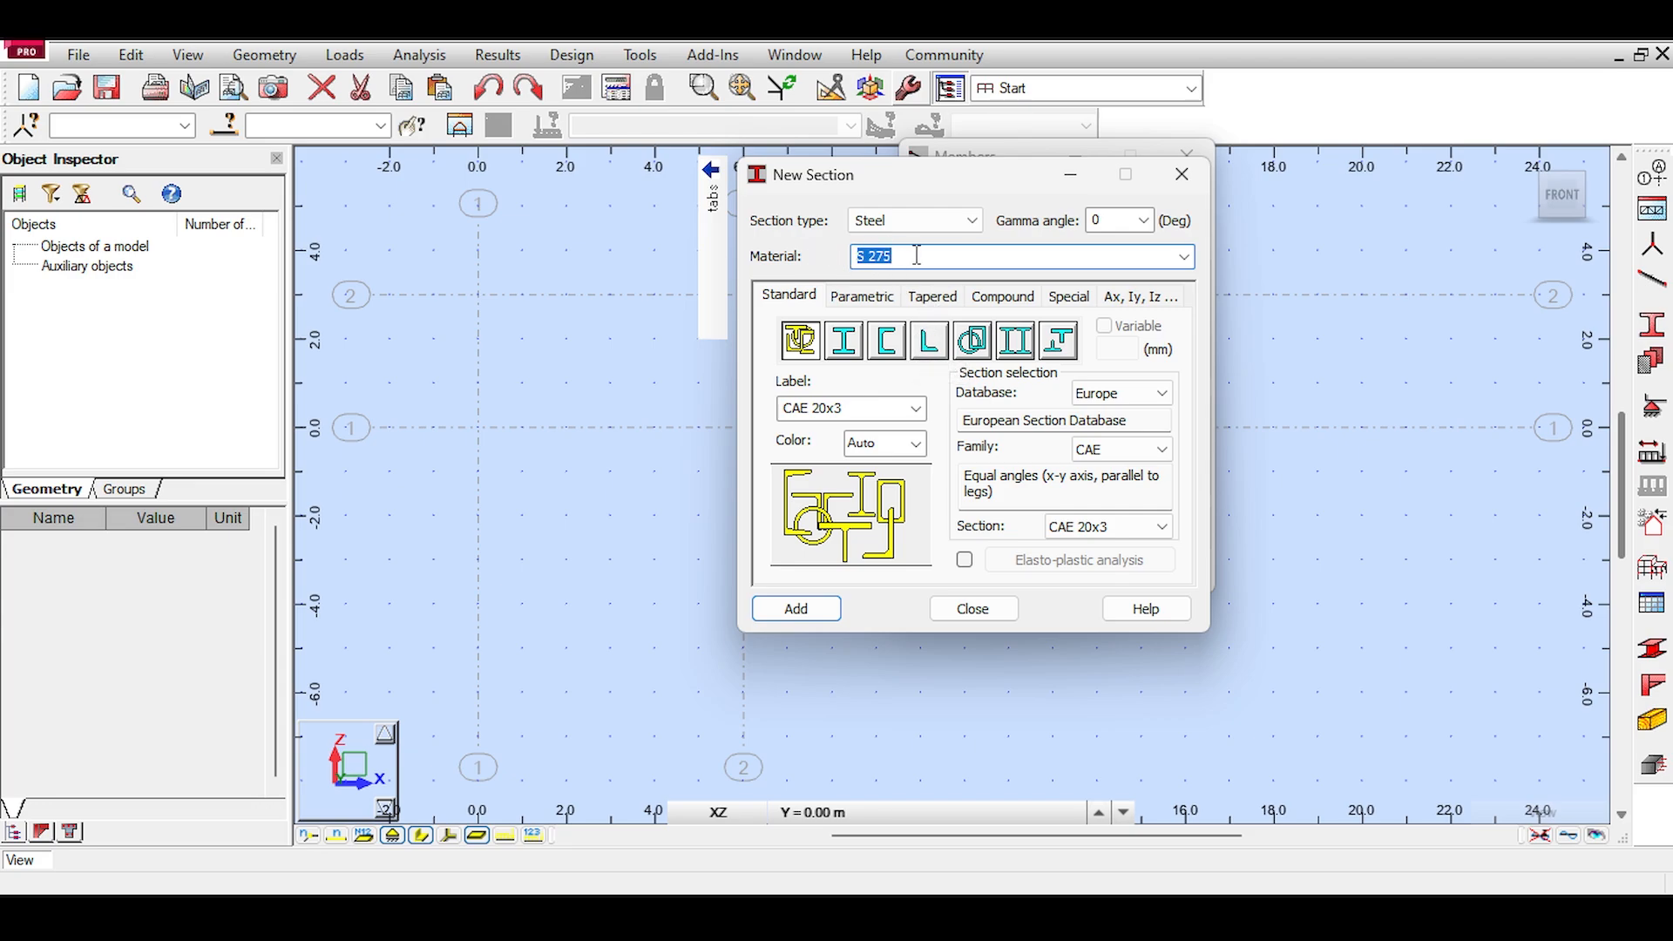
click(1188, 257)
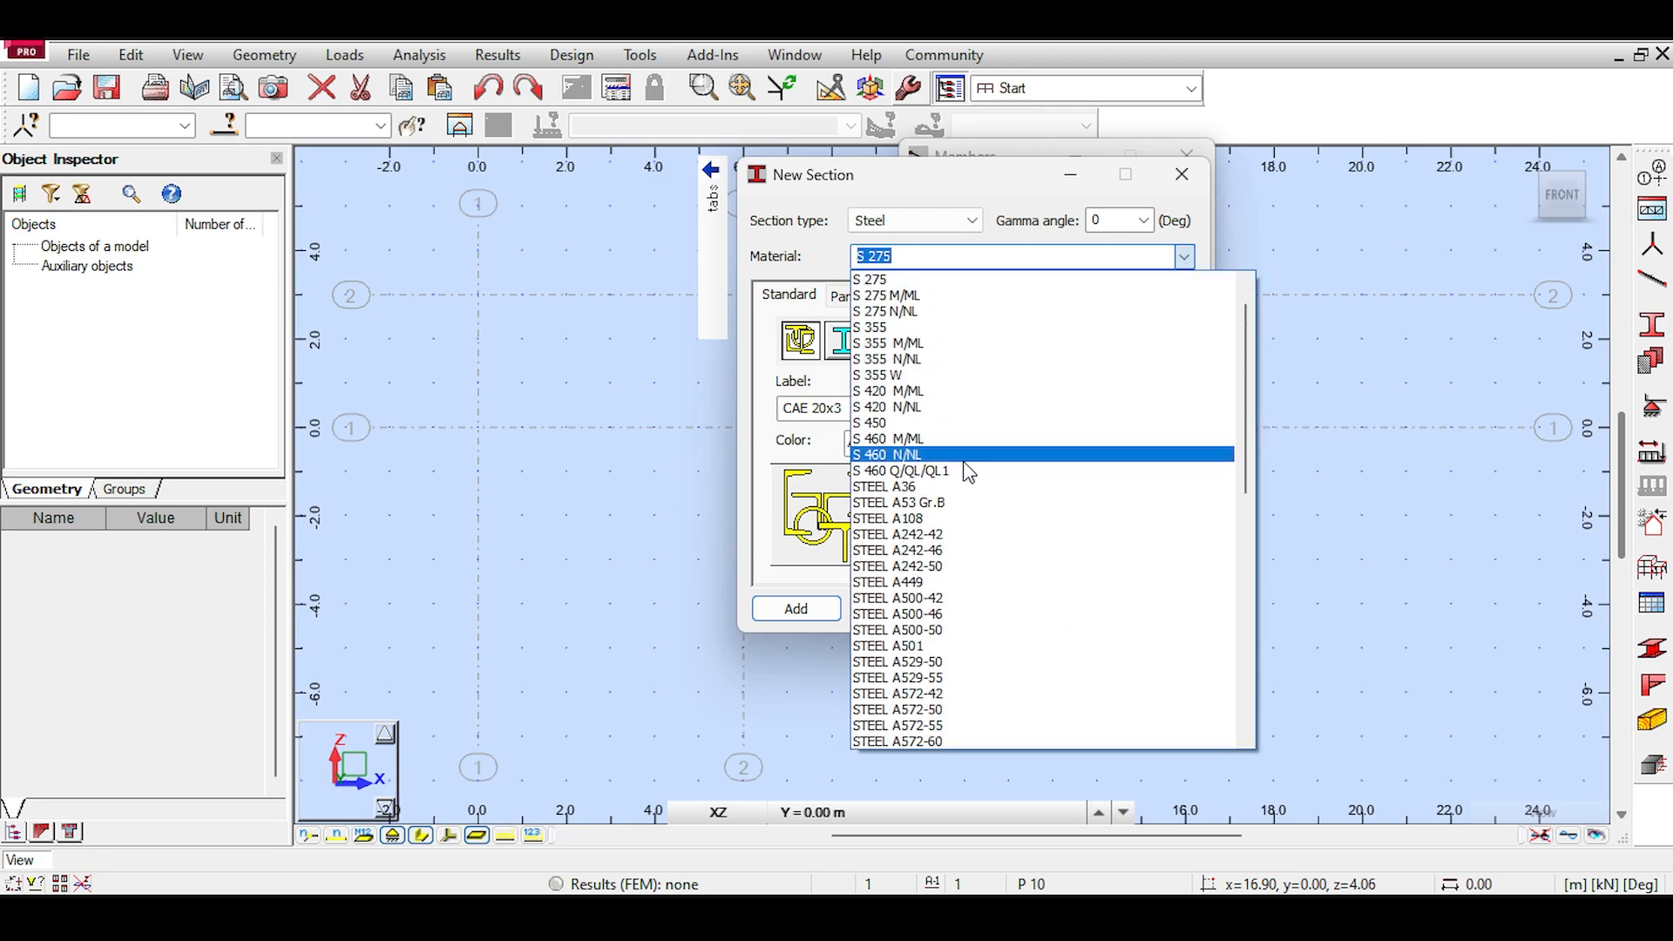
click(1183, 256)
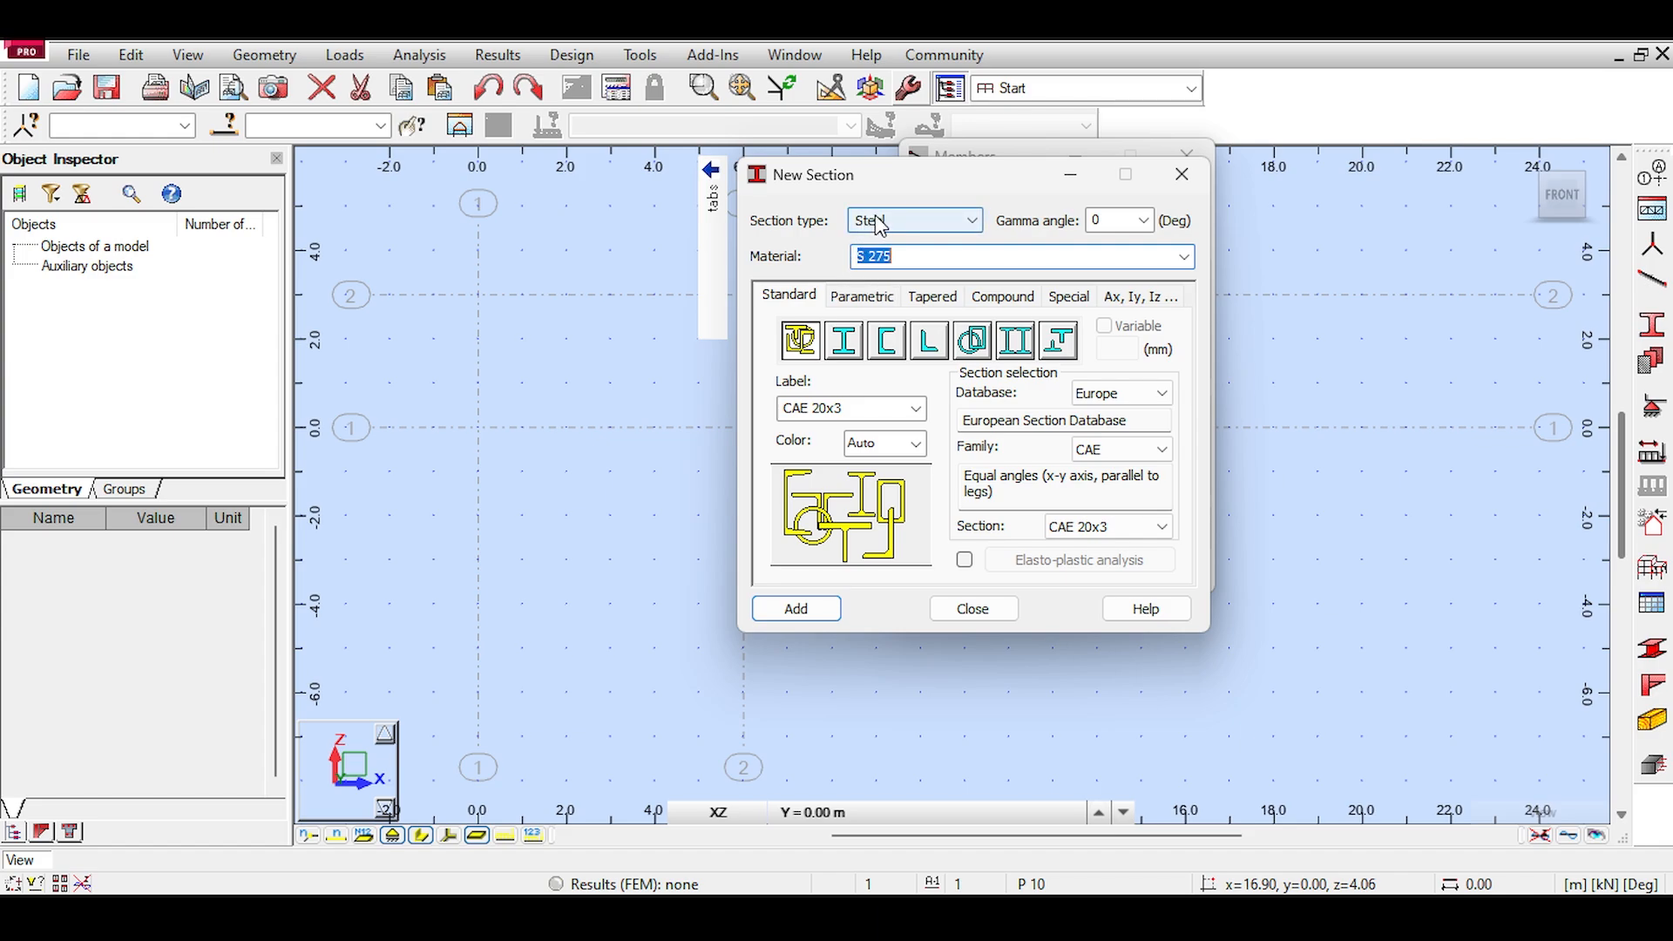
Step: Choose HEB 200 from the HEB family, add it as an available section and close the section definition
click(1144, 460)
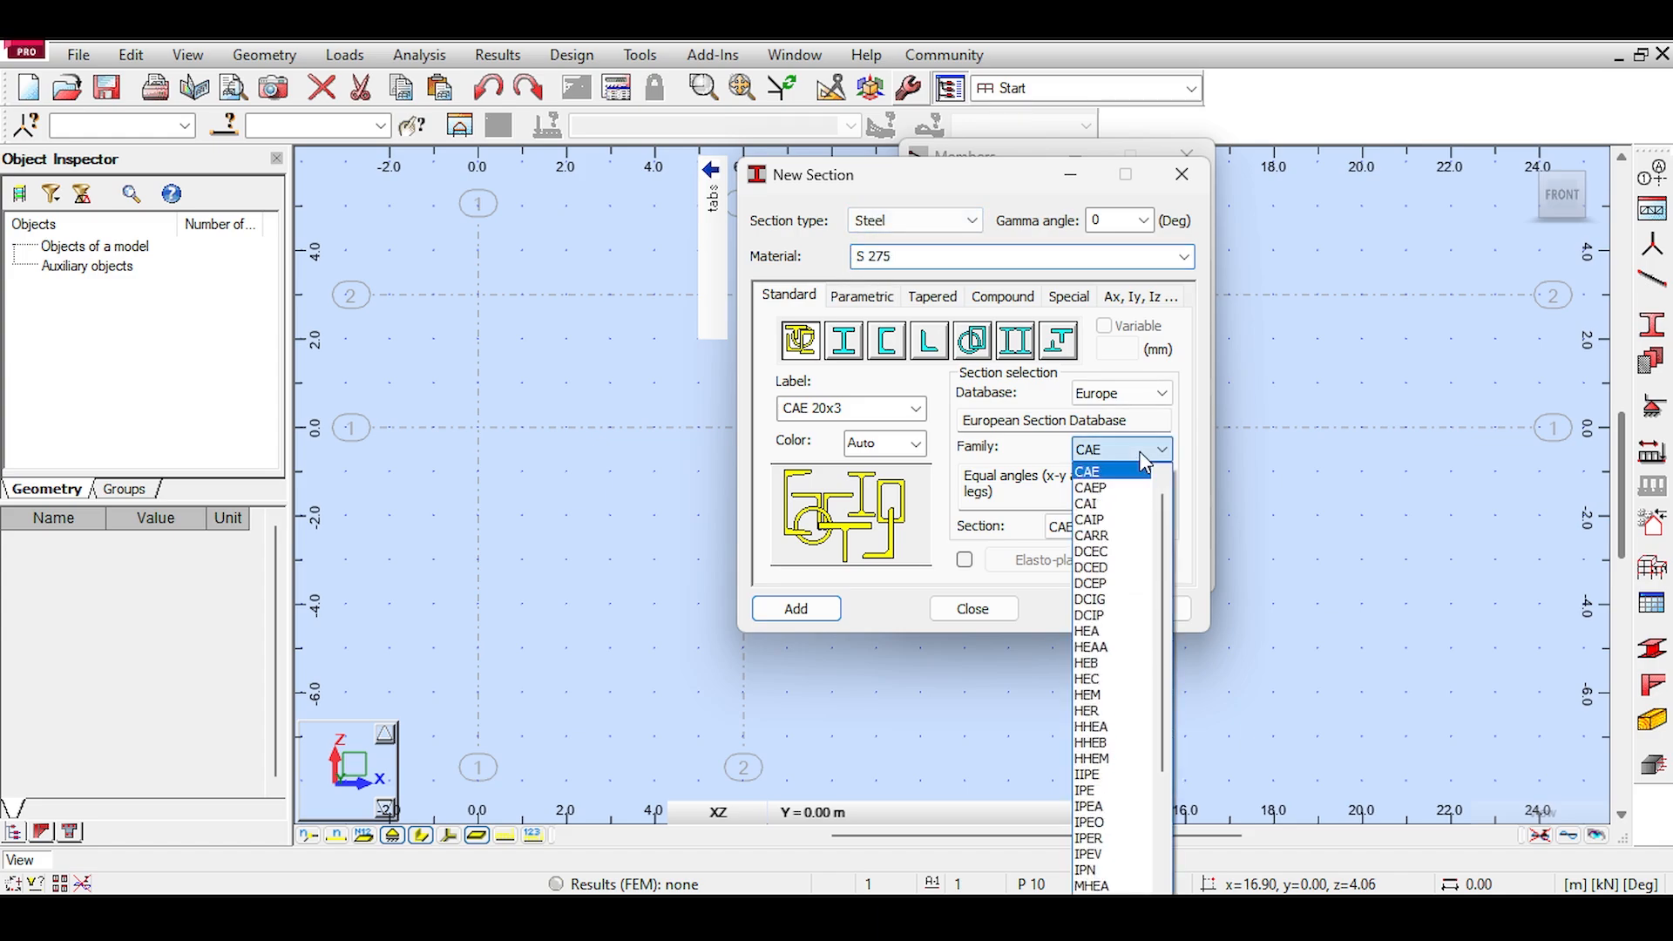
click(1087, 631)
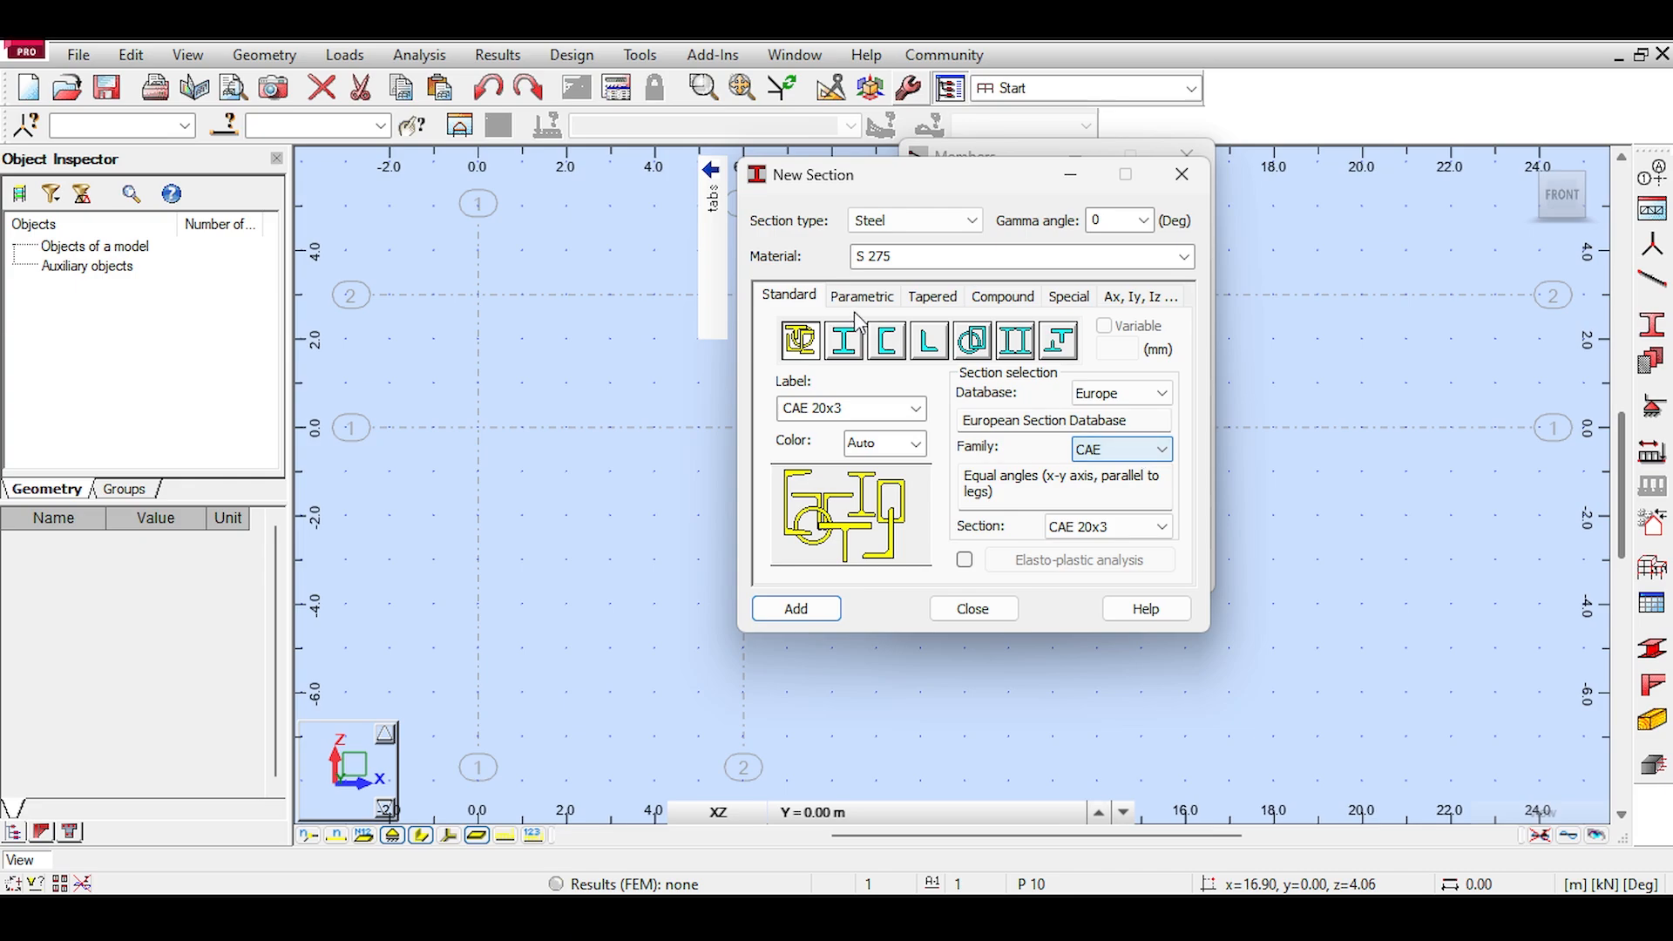
click(1104, 458)
click(1129, 525)
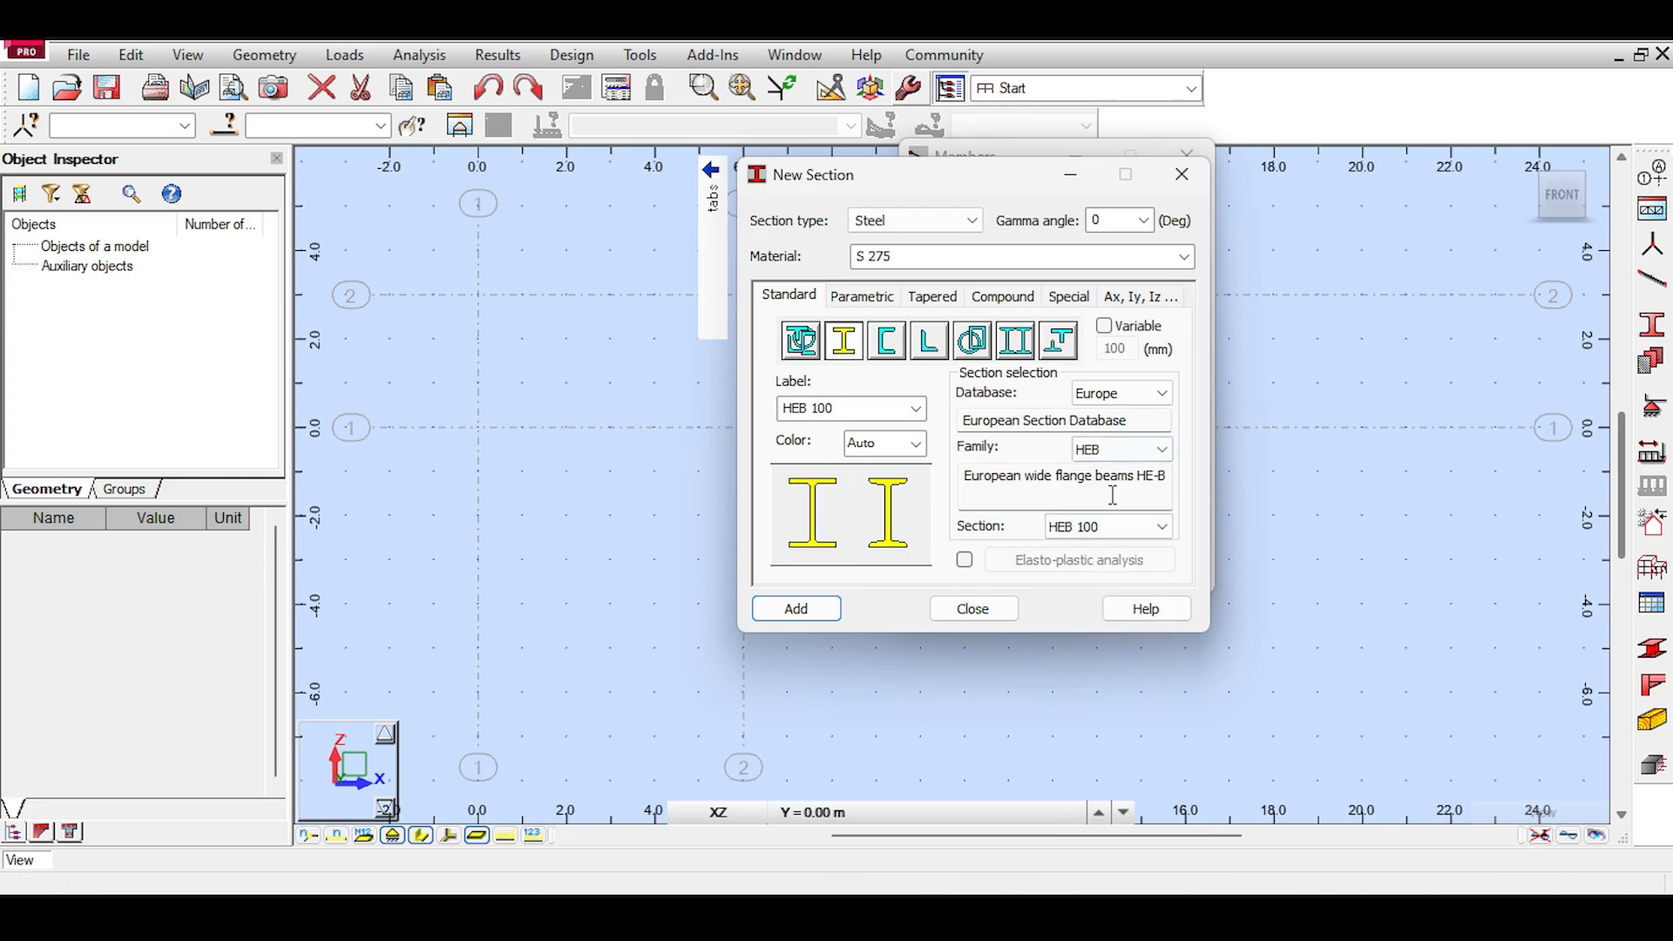
click(1126, 526)
click(1079, 630)
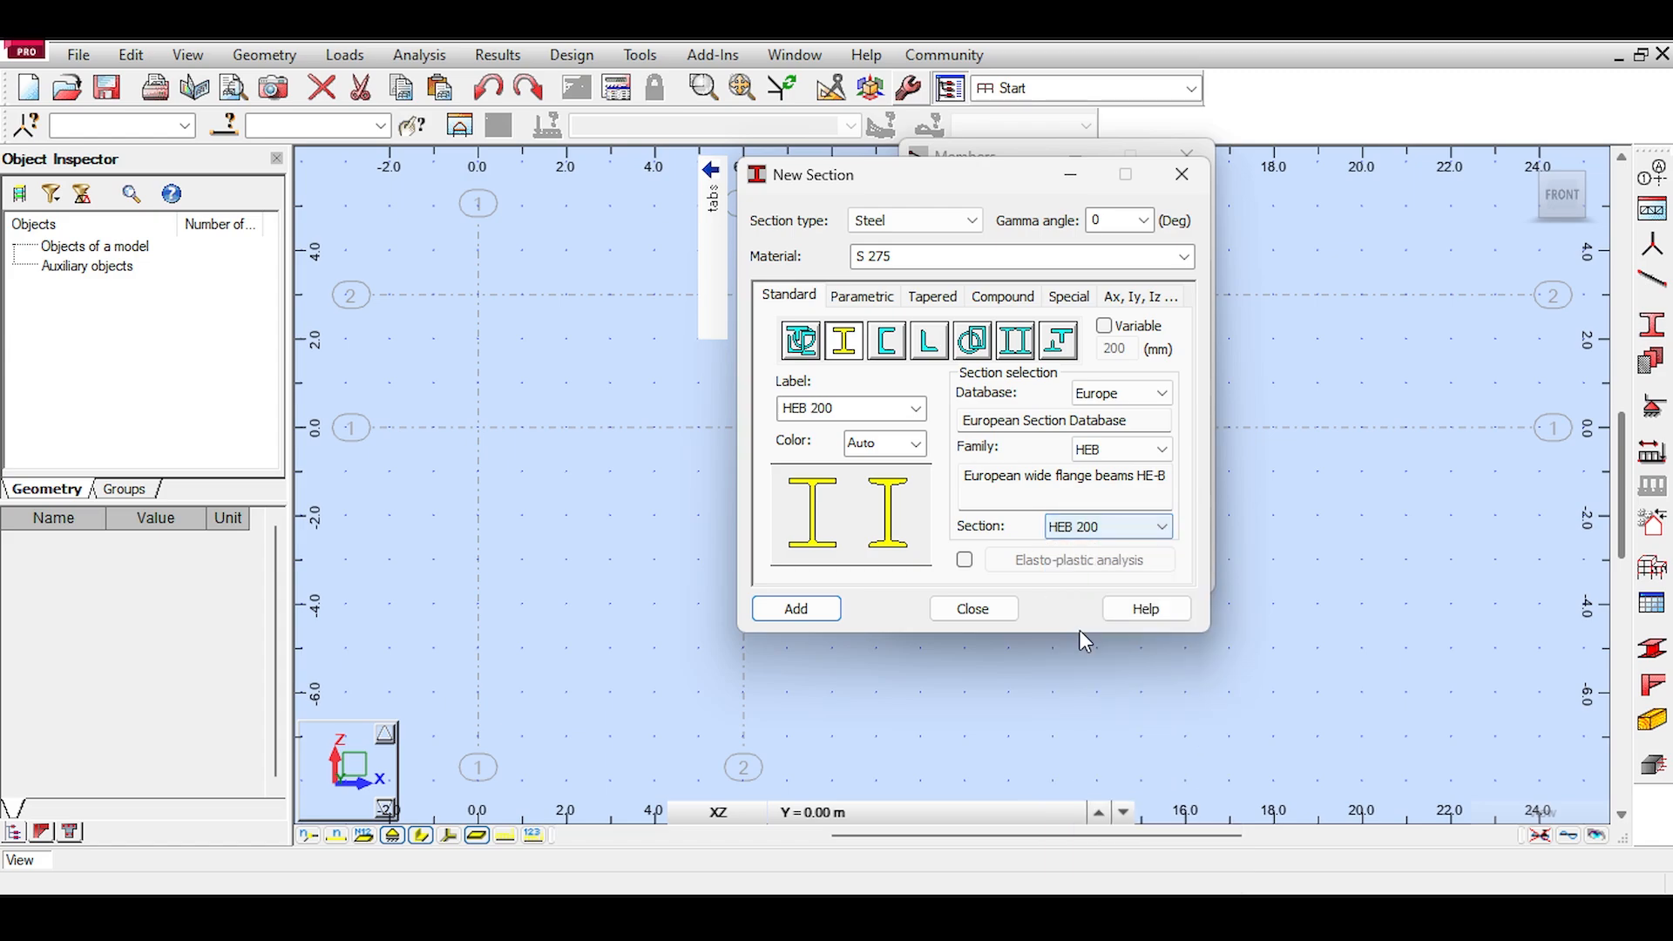
drag(970, 166, 1296, 168)
click(1159, 603)
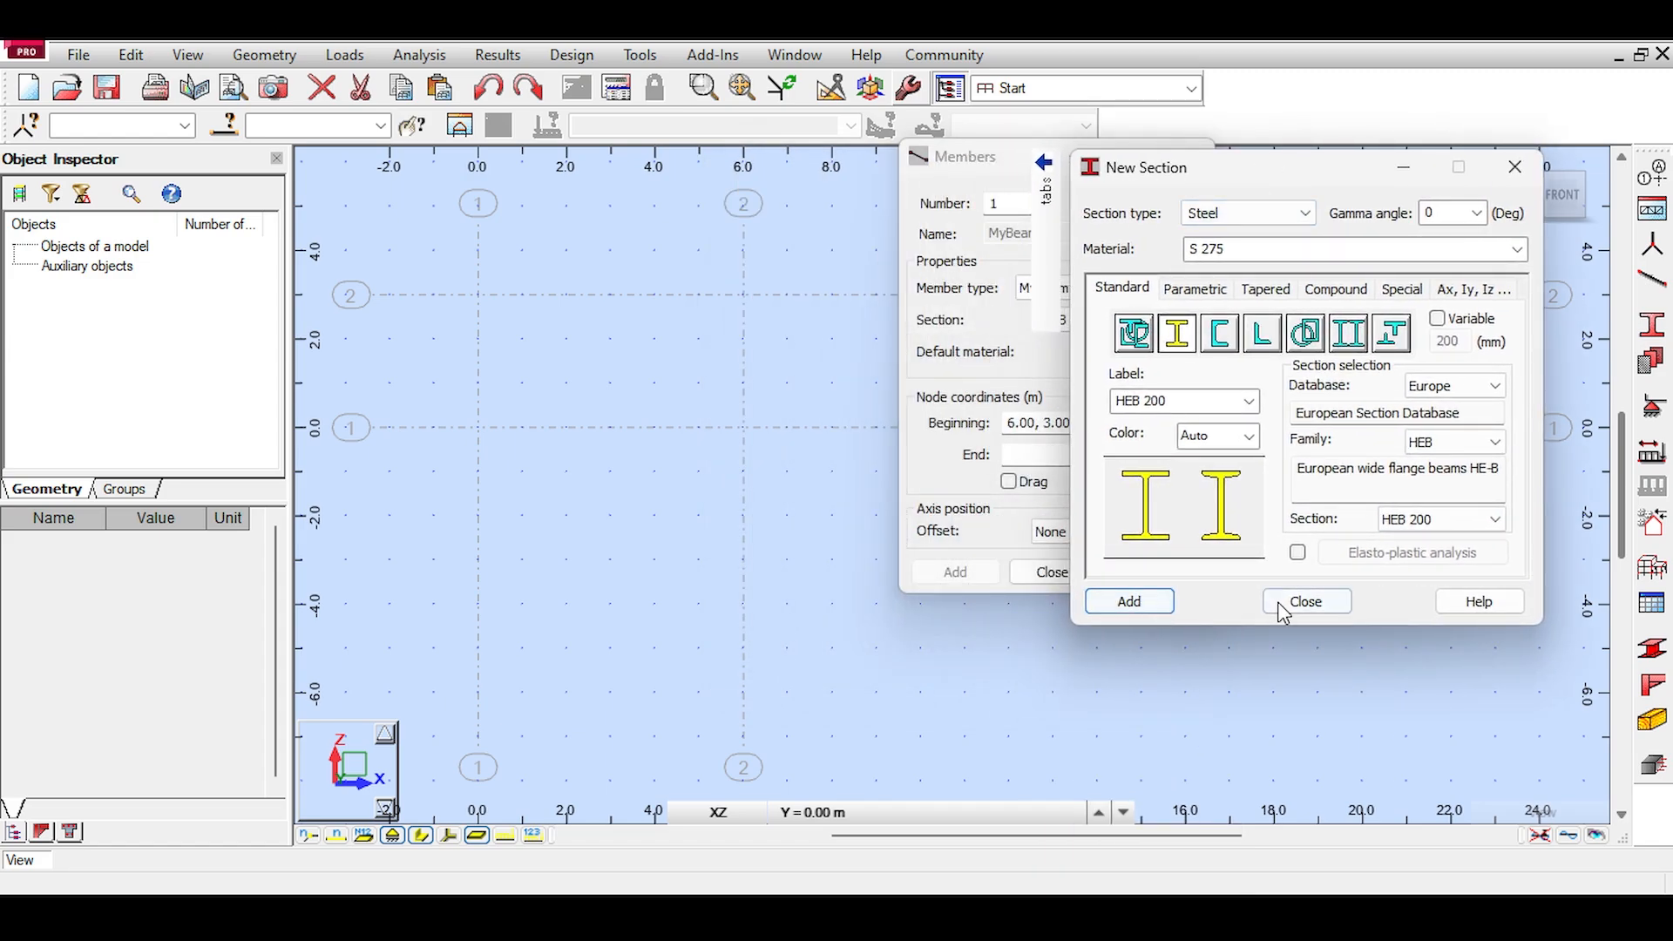
click(1285, 603)
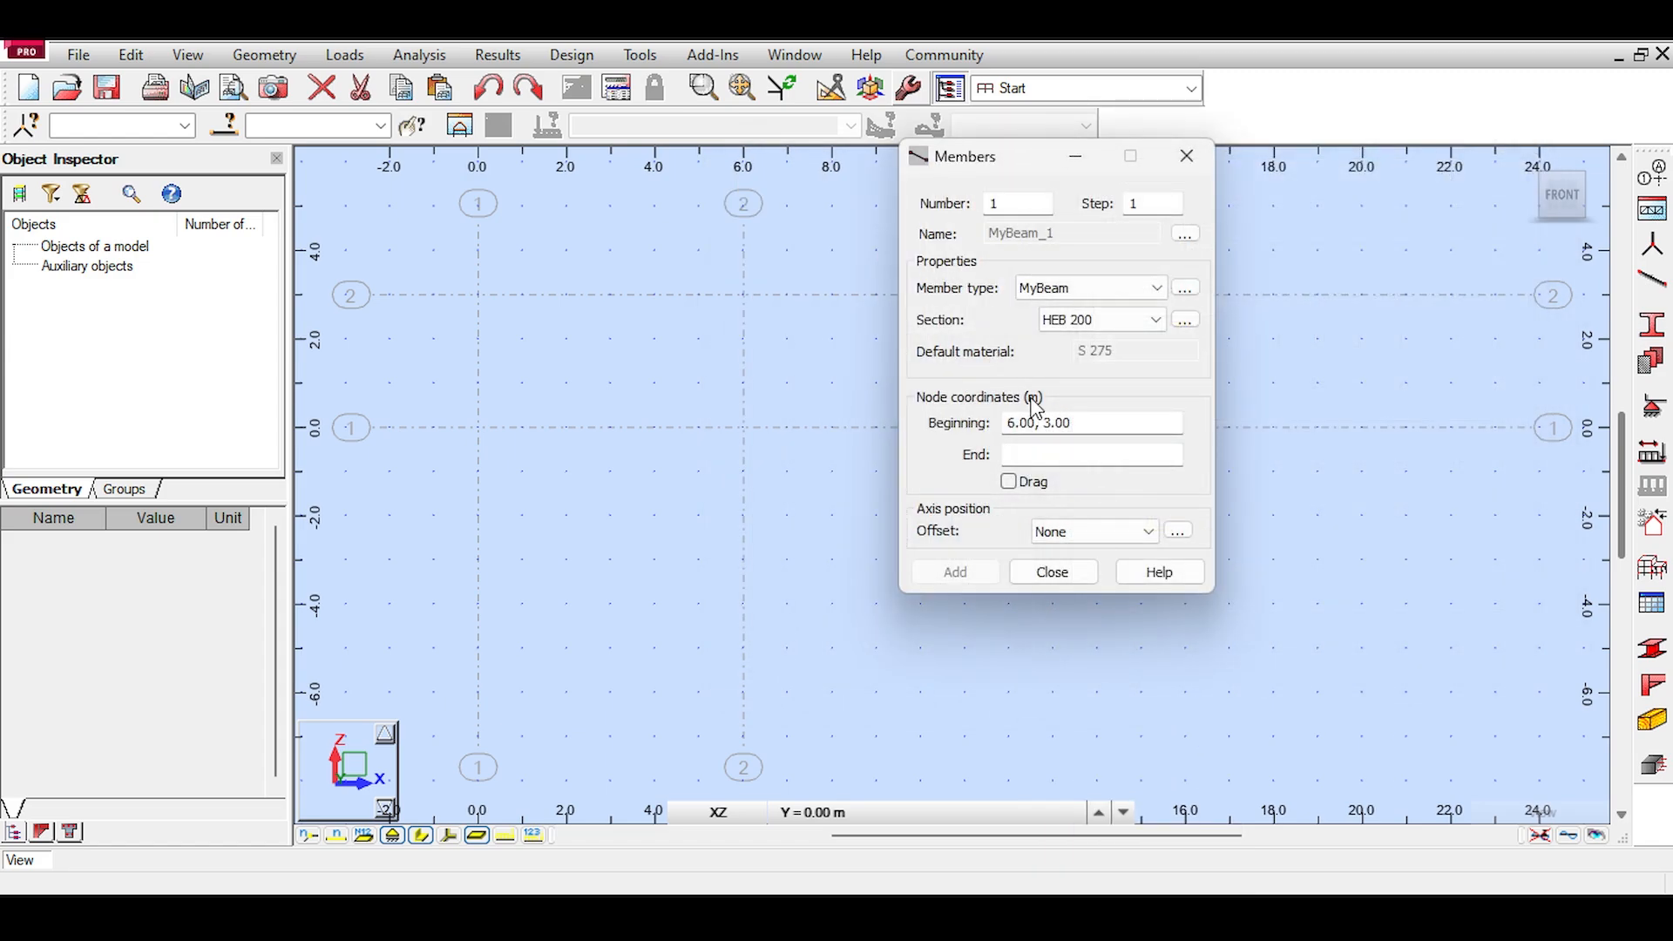
Step: Draw the MyBeam member from (0, 3) to (6, 3) m and display its section shape in the view
click(479, 295)
click(745, 295)
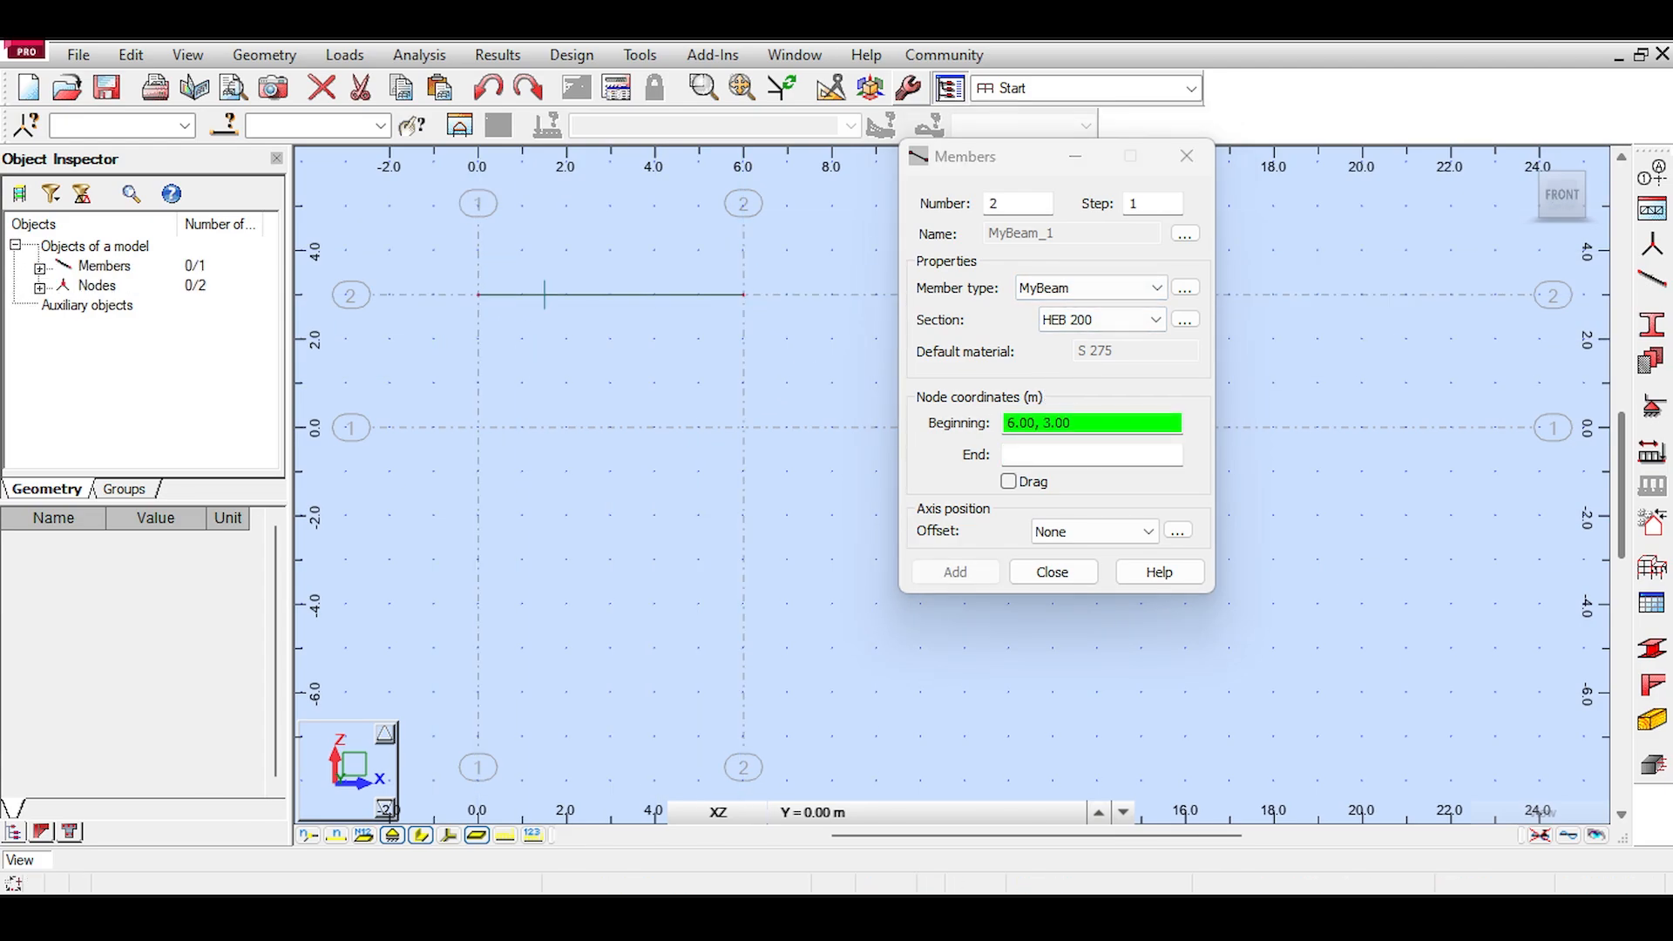
click(449, 834)
scroll(601, 323, up, 3)
scroll(610, 331, down, 3)
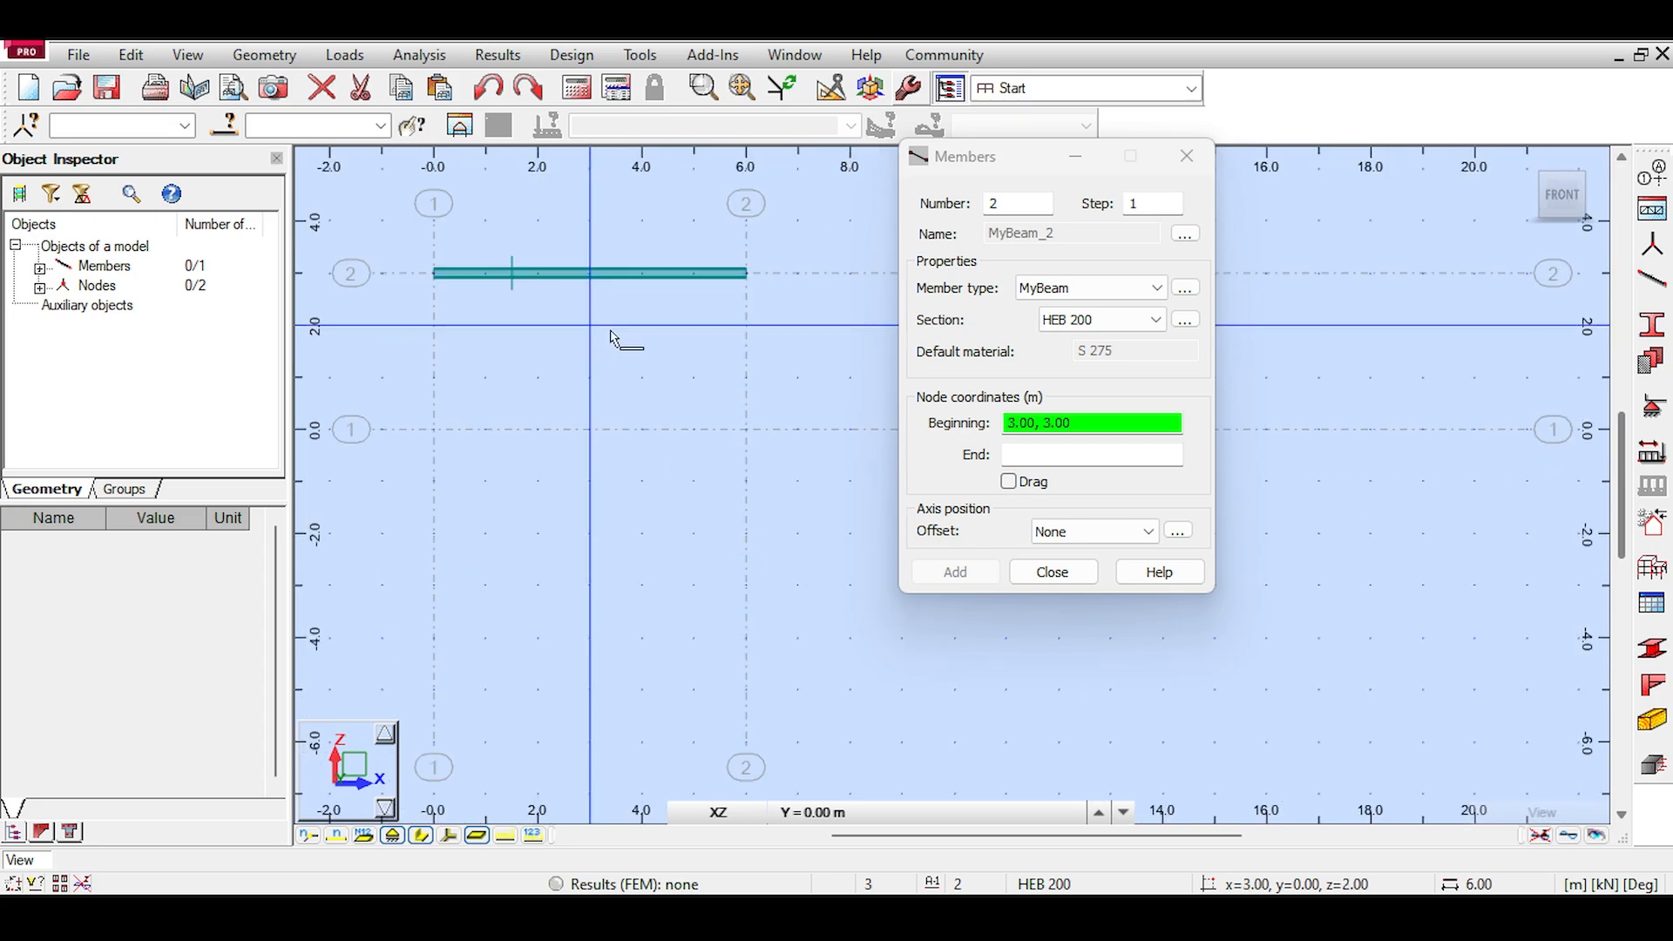
Step: Choose the Column member type, open its parameters and check its serviceability displacement limits without changing them
click(1119, 289)
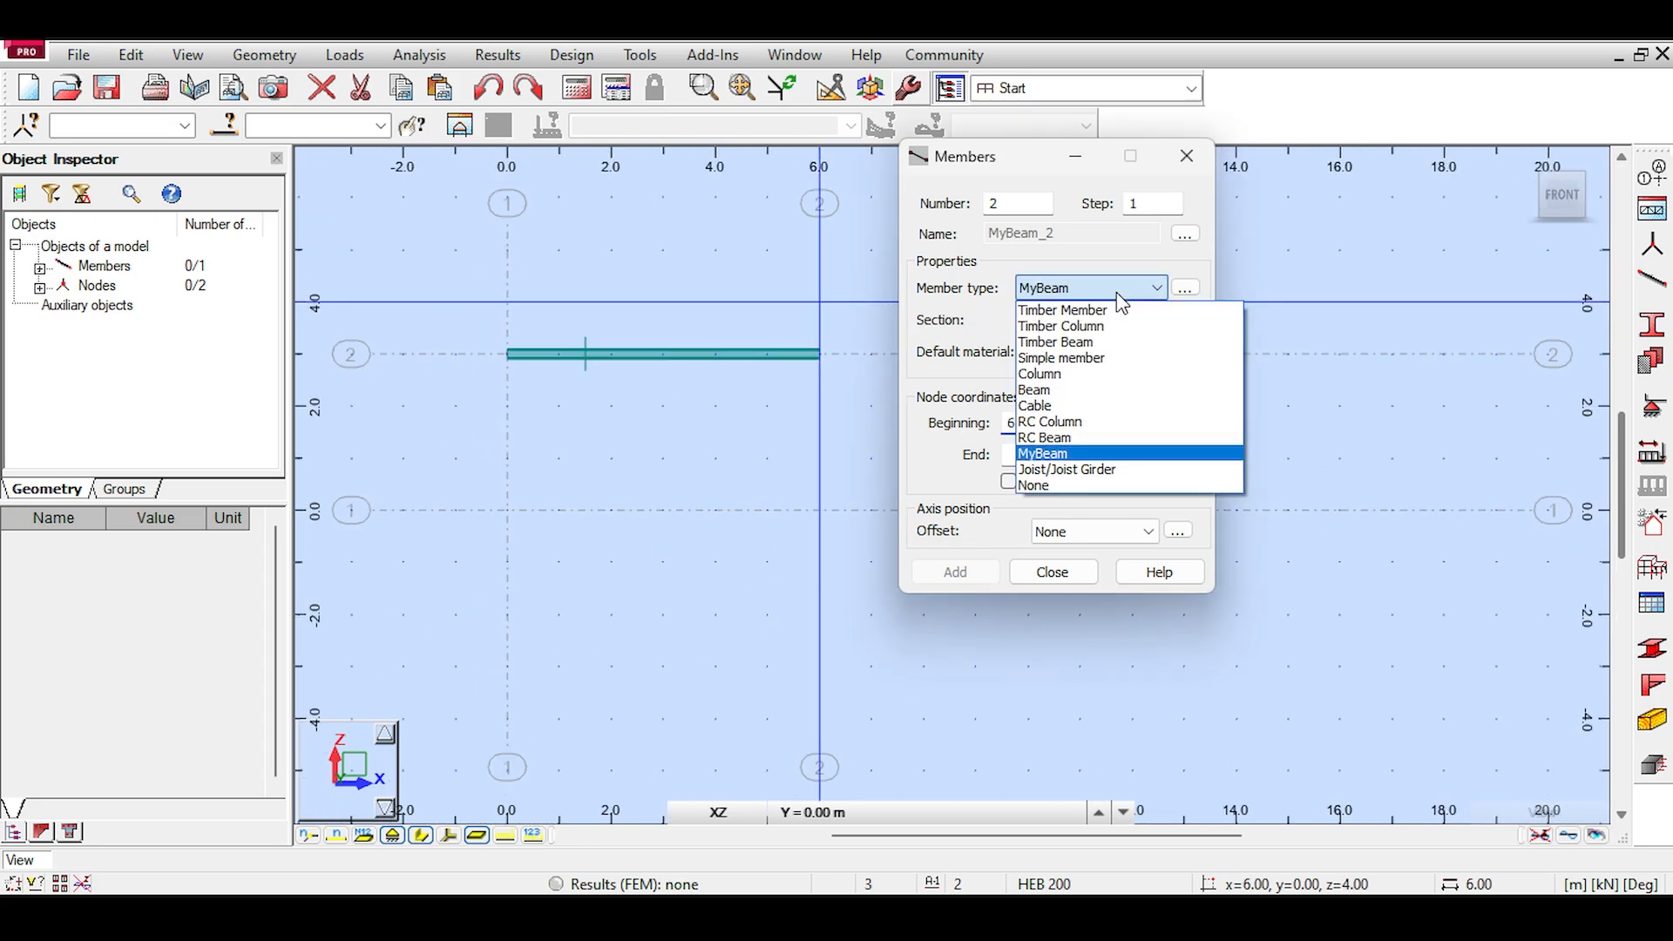
click(1046, 374)
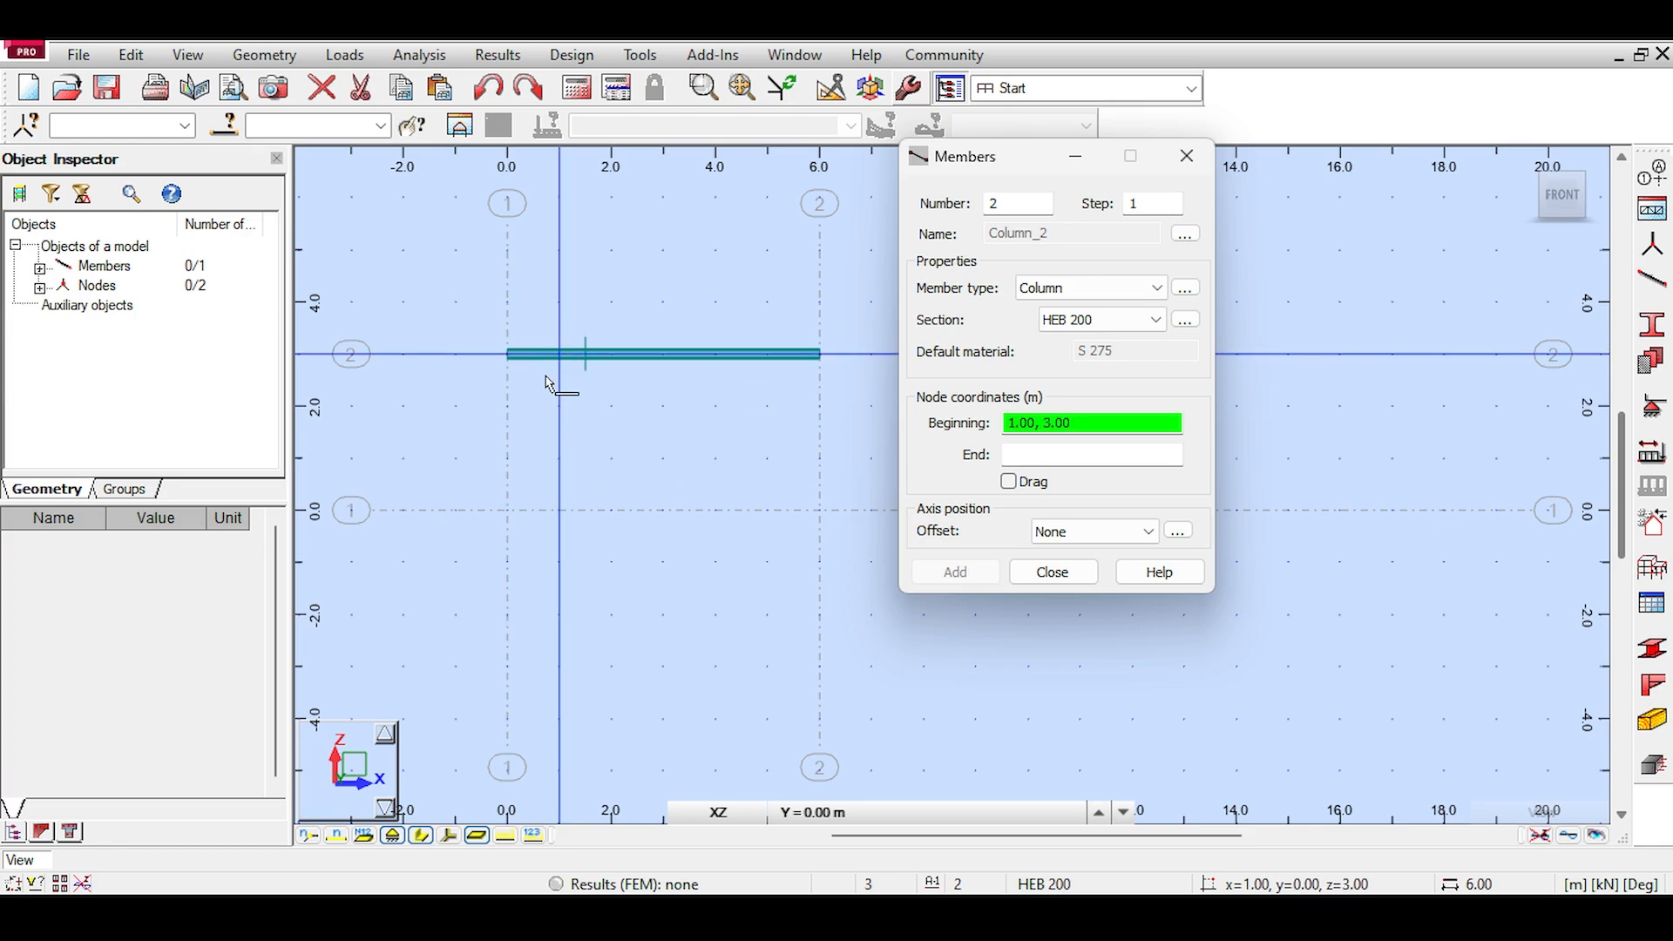
click(1185, 288)
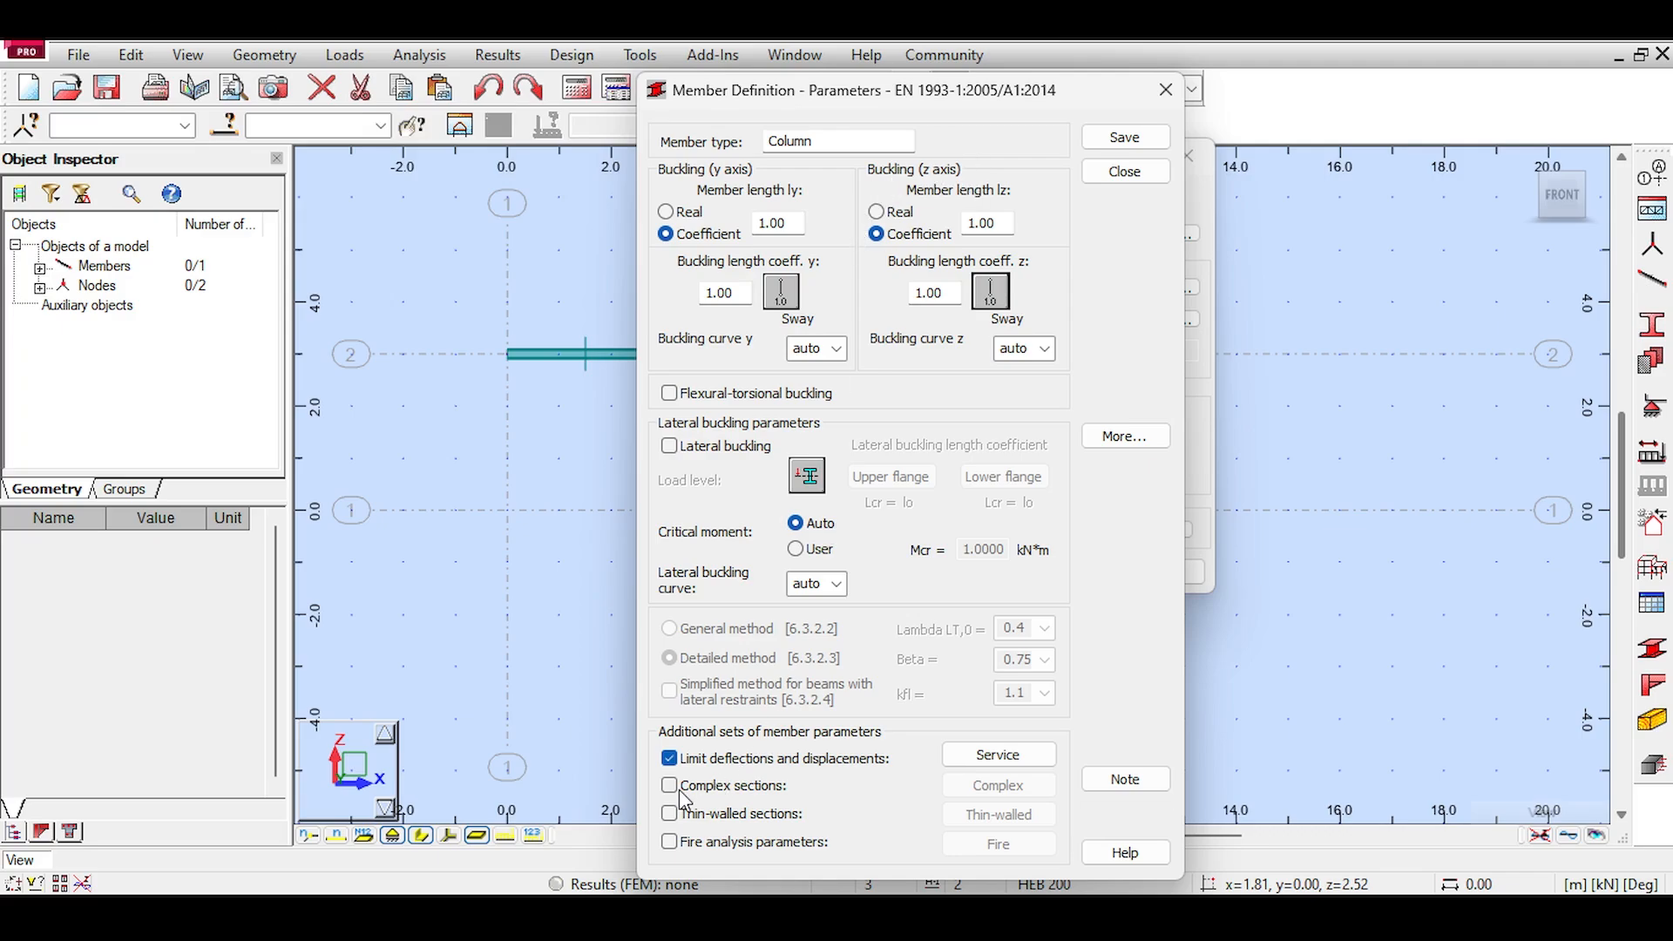
click(976, 765)
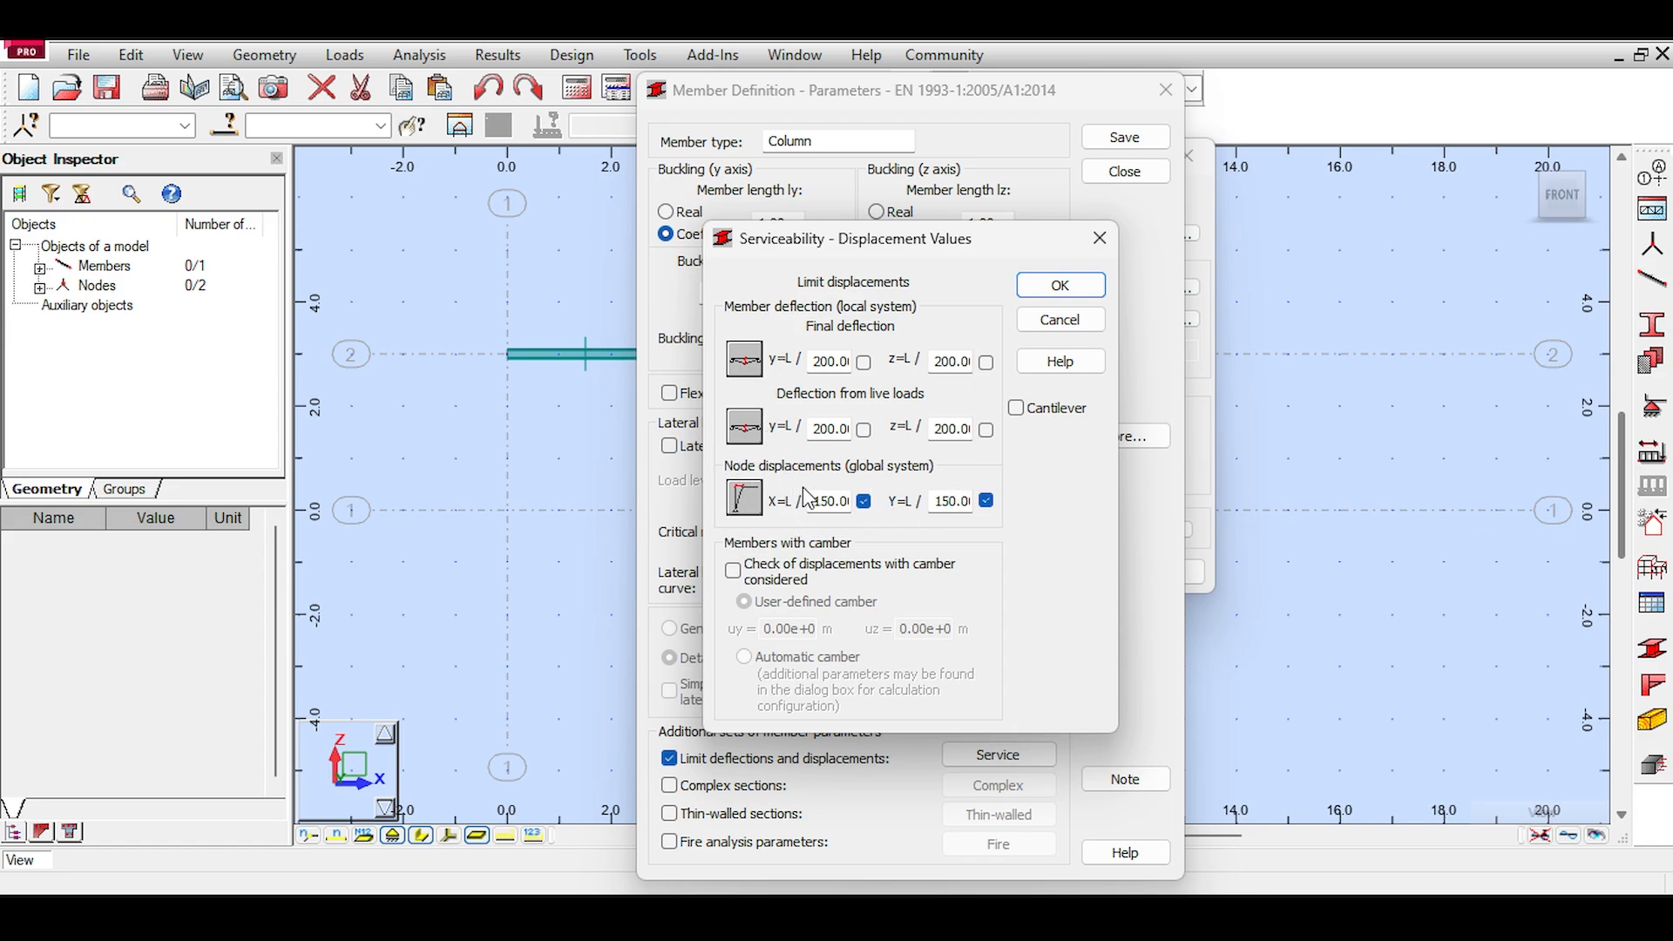
click(1062, 322)
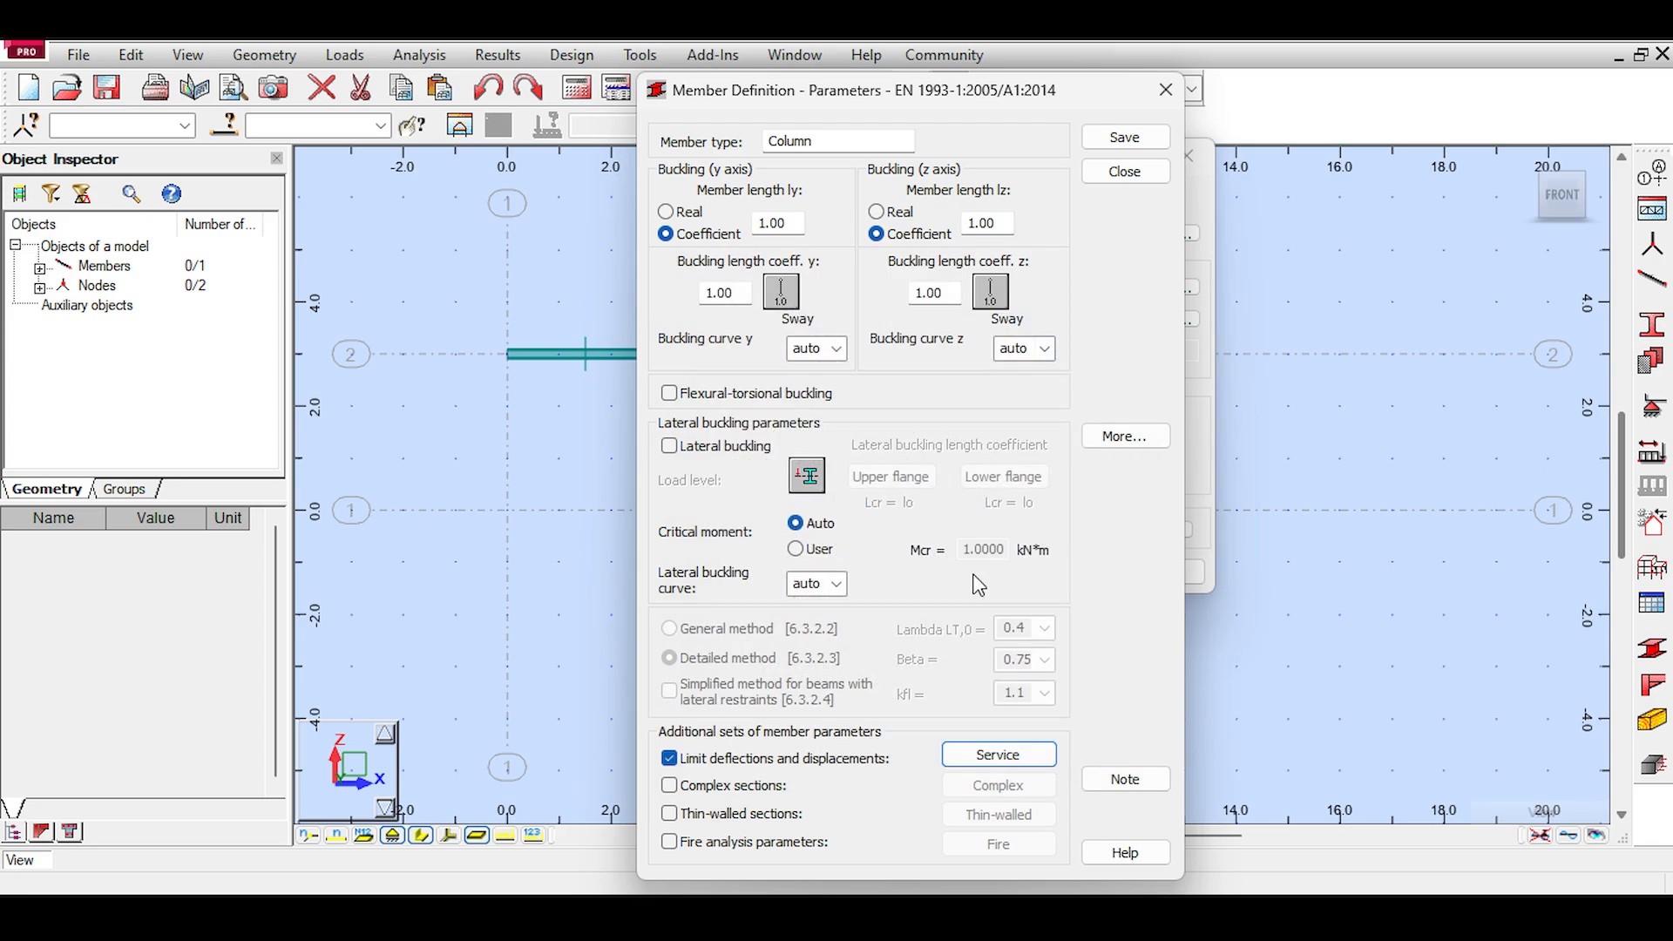
Step: Set the column's y and z buckling length coefficients to Auto with the frame buckling diagram for a sway structure
click(783, 292)
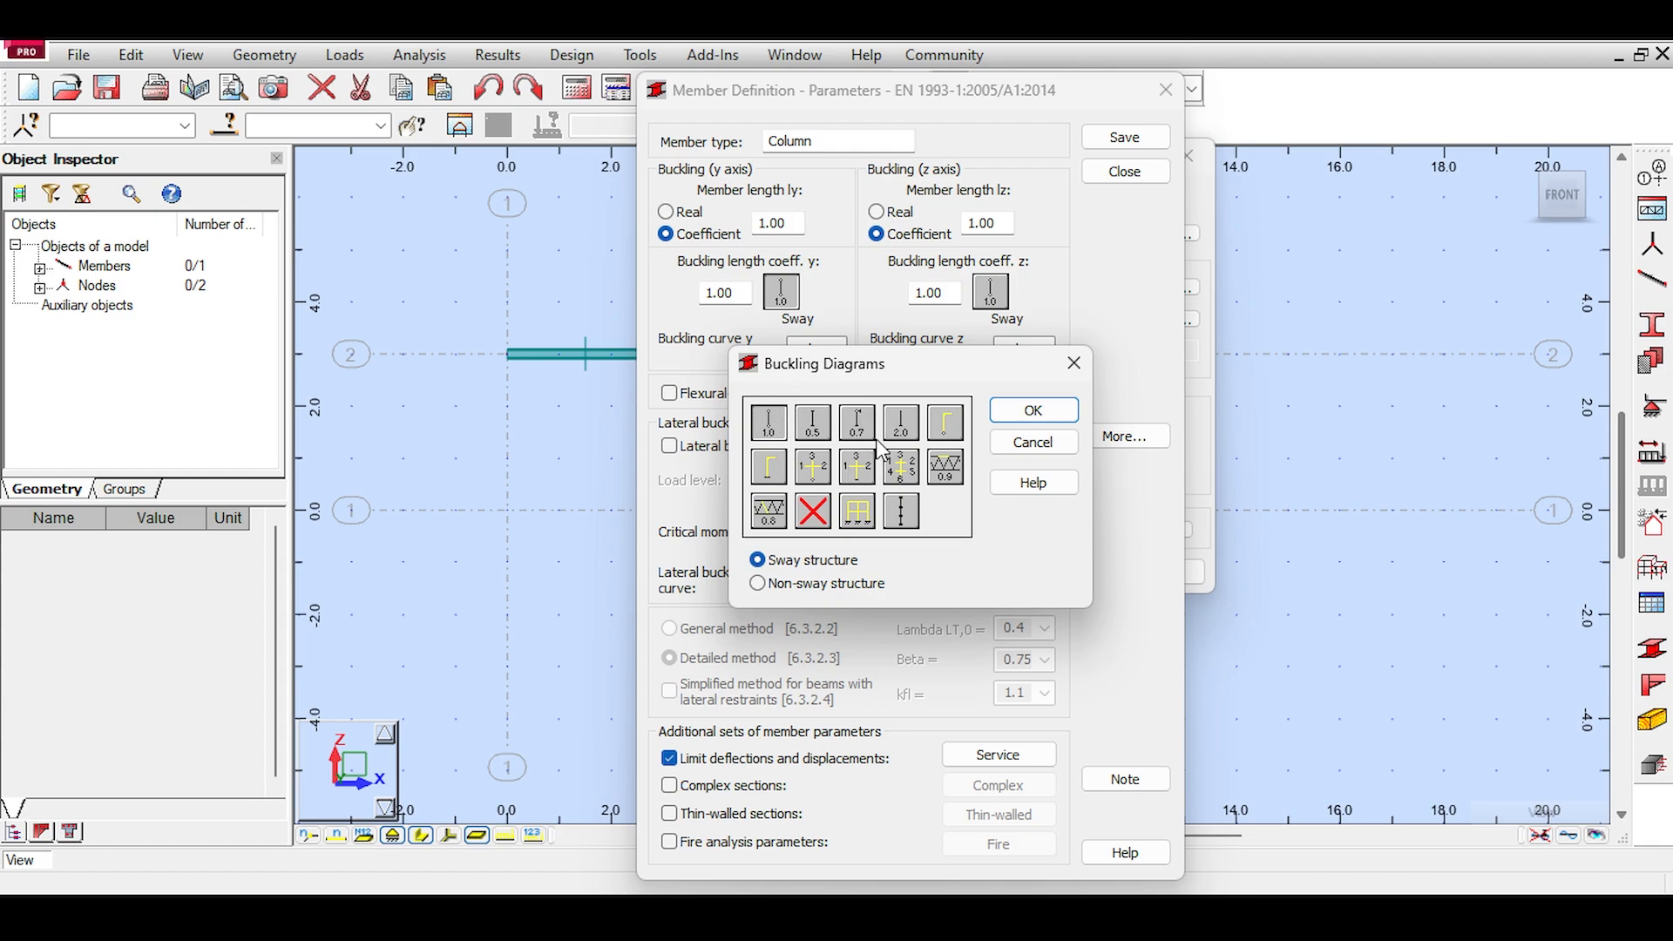
click(864, 517)
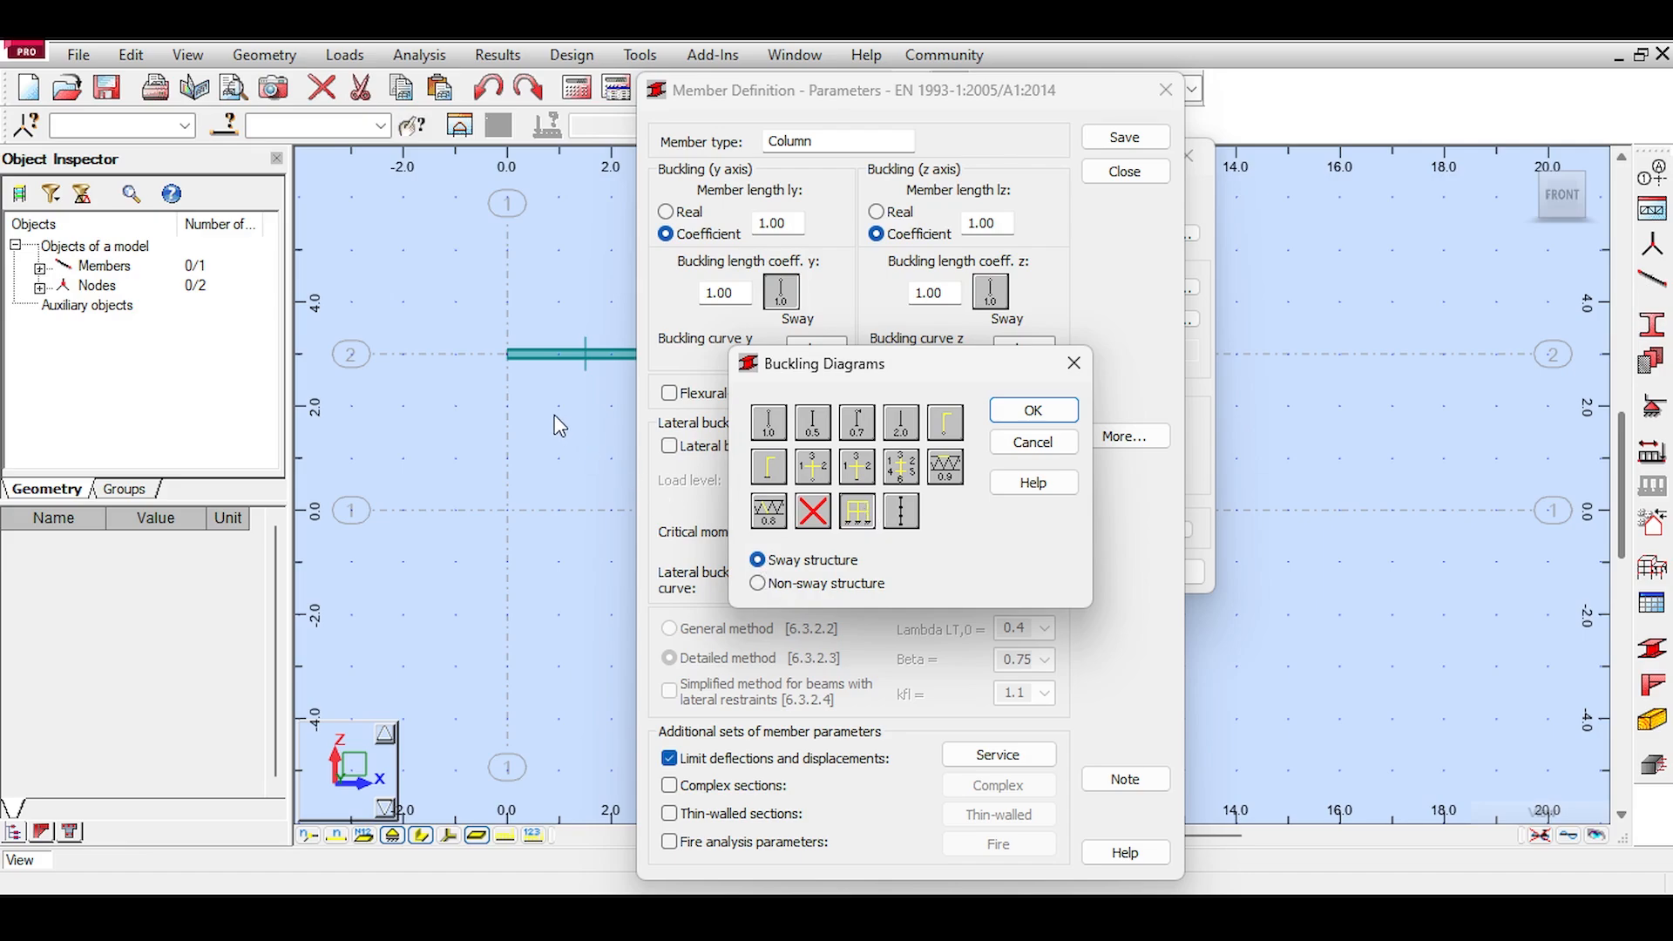
click(1065, 417)
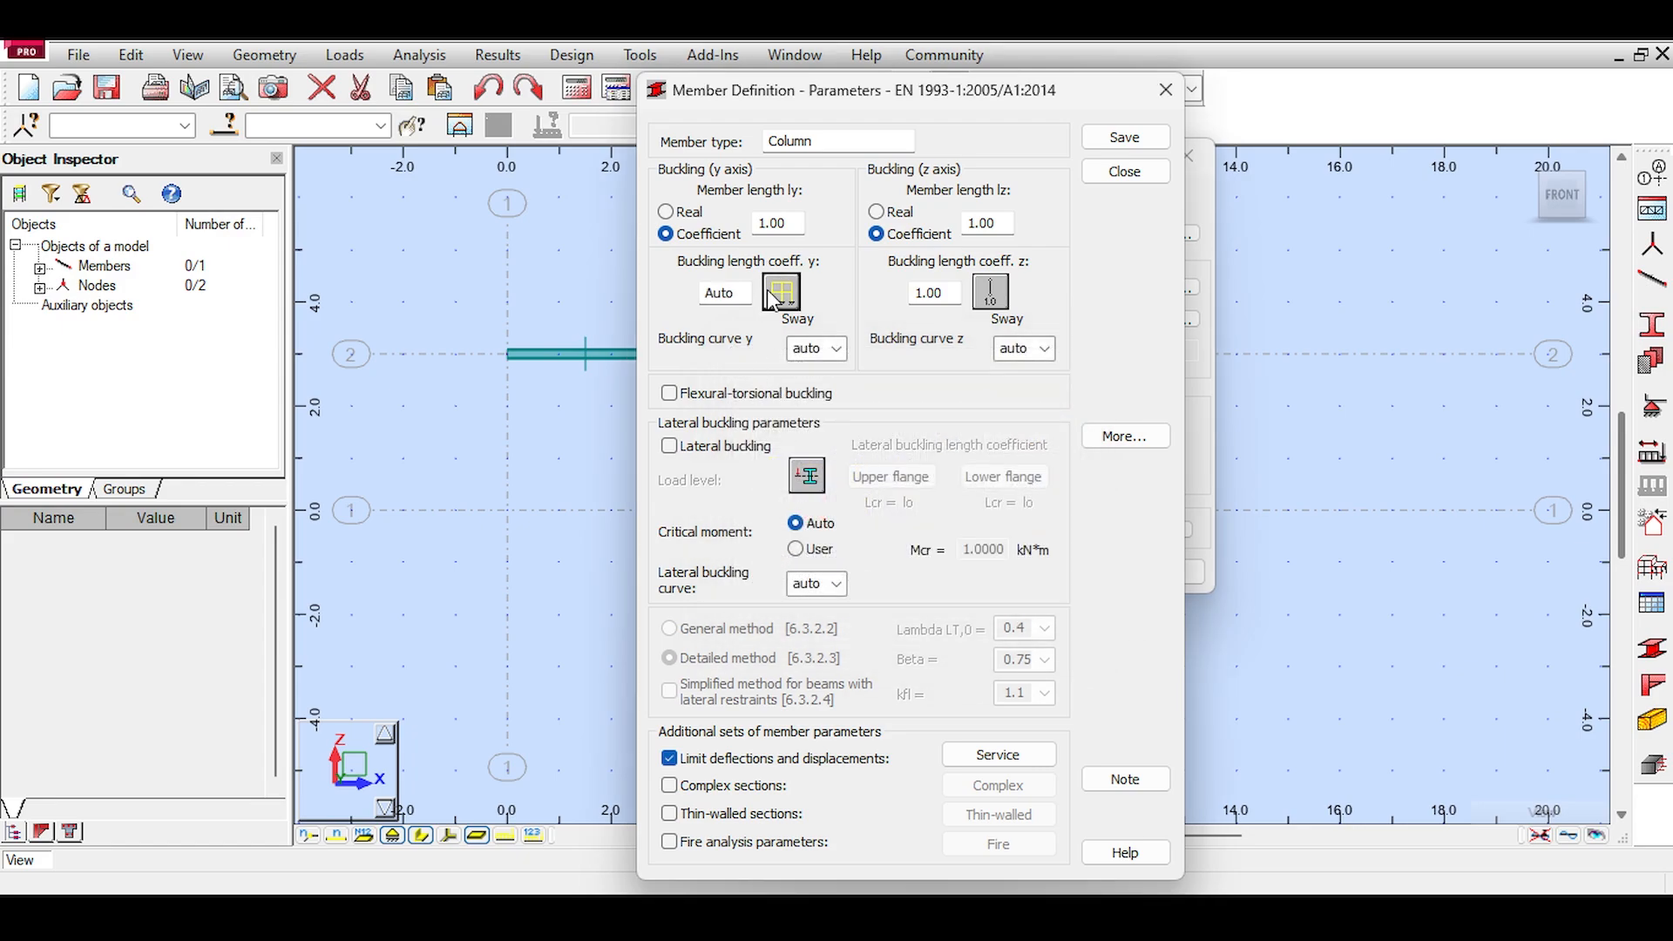
click(1002, 292)
click(858, 516)
click(1027, 419)
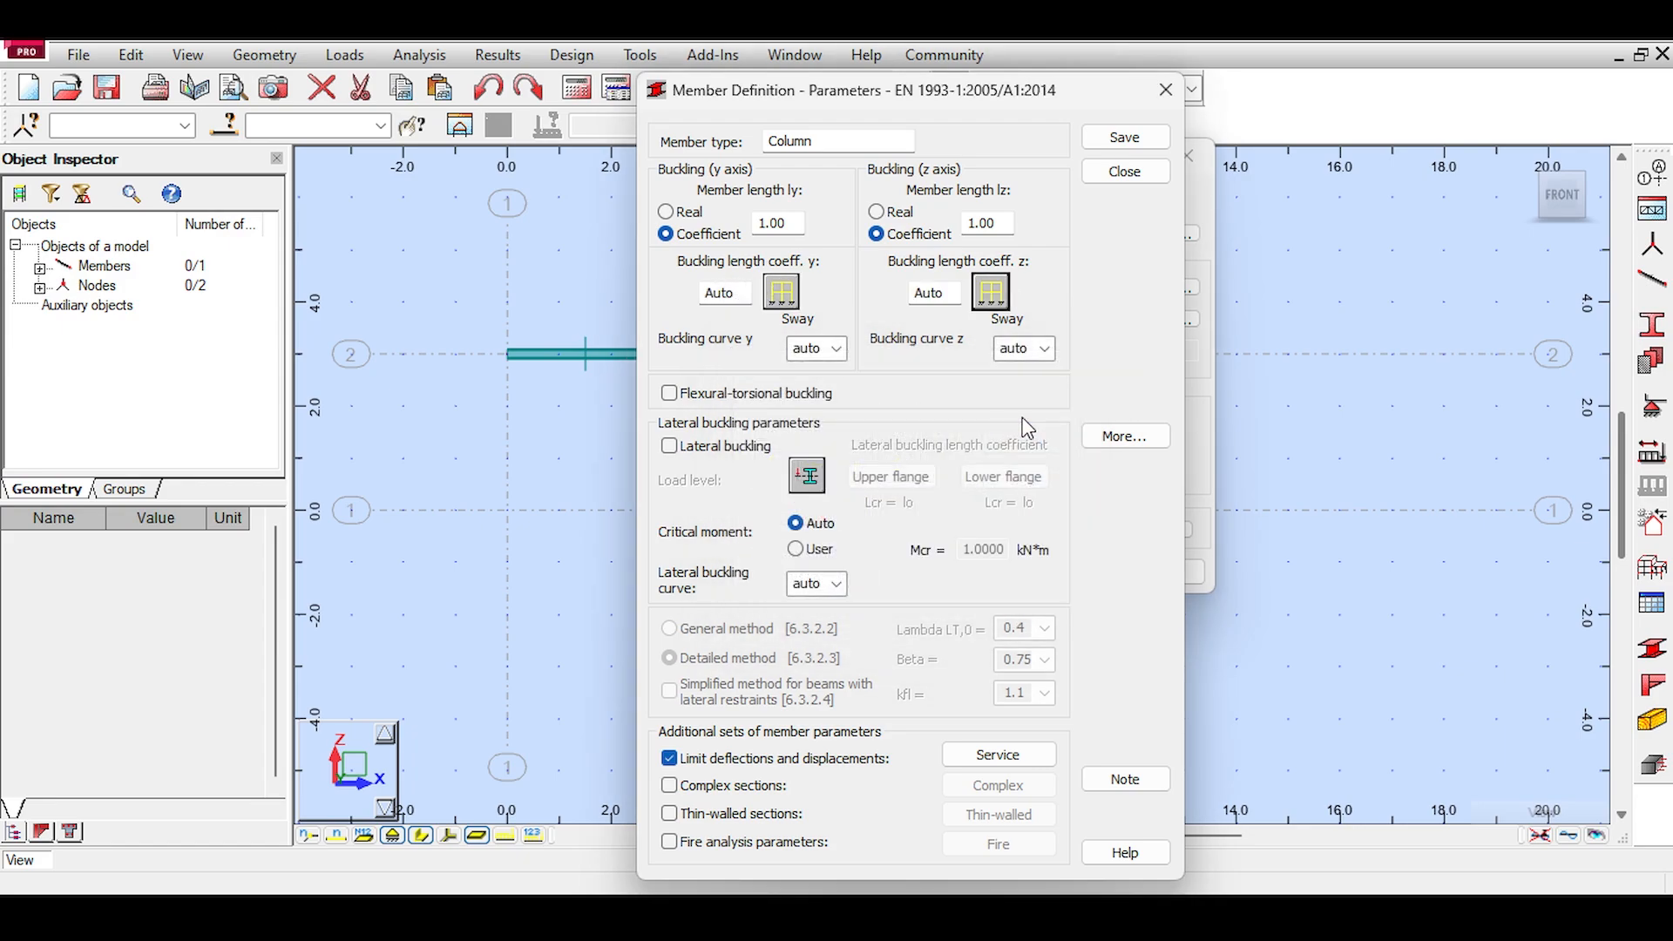
Step: Save the edited column parameters as a separate member type named MyColumn and close the definition
click(1128, 141)
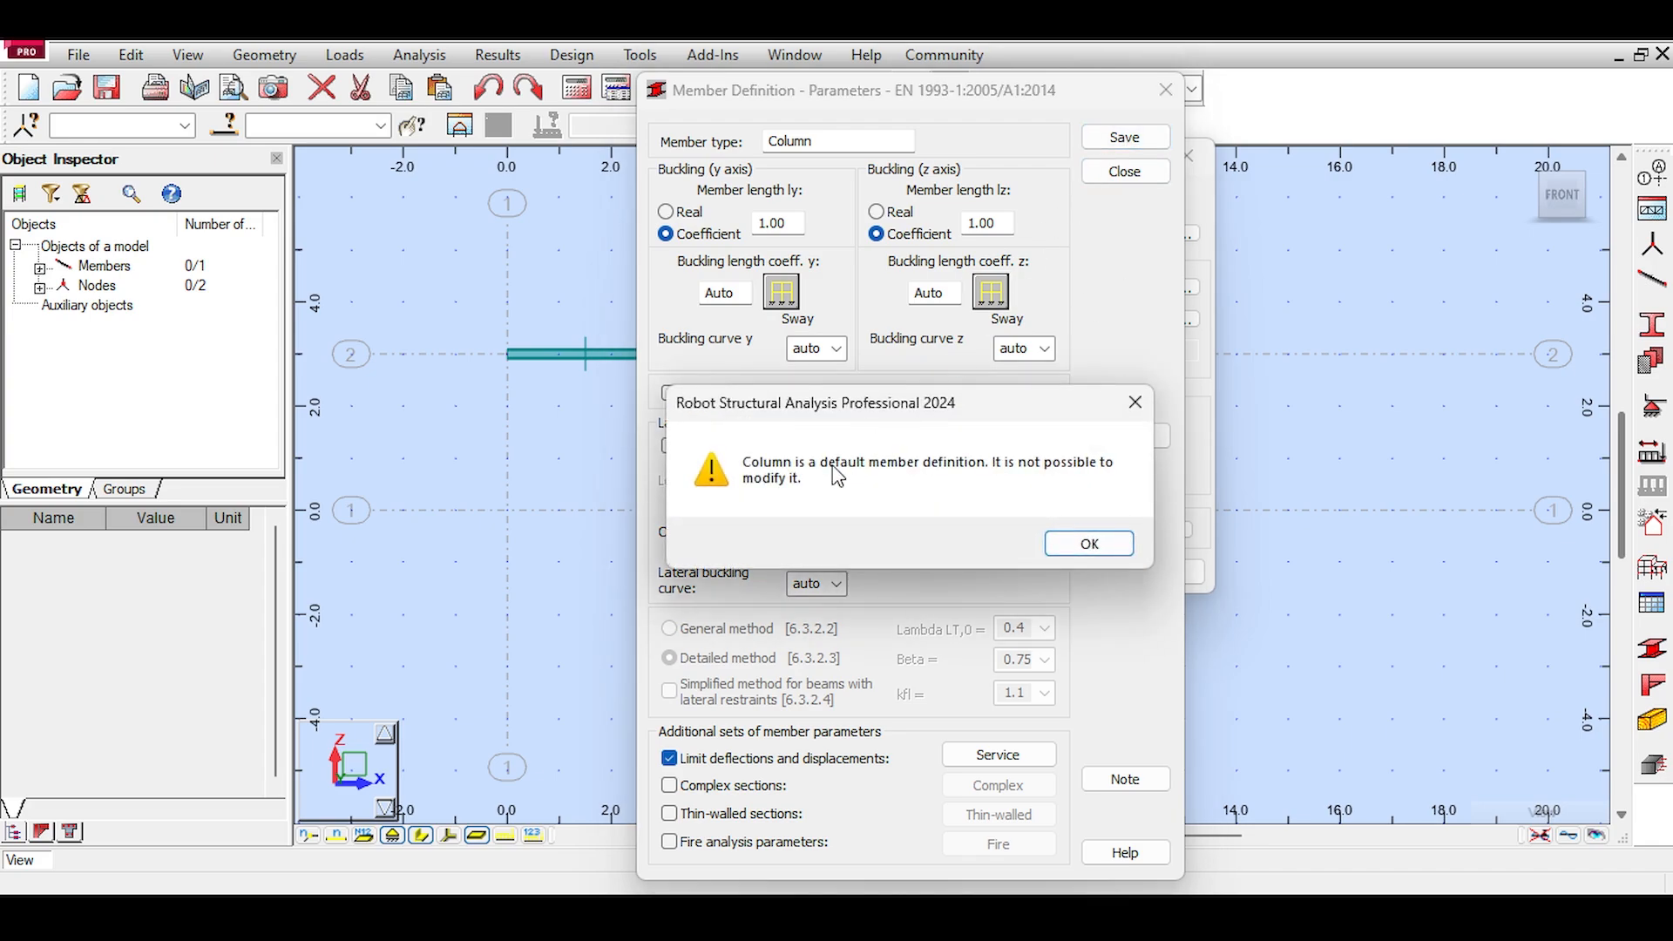
click(1083, 542)
click(771, 141)
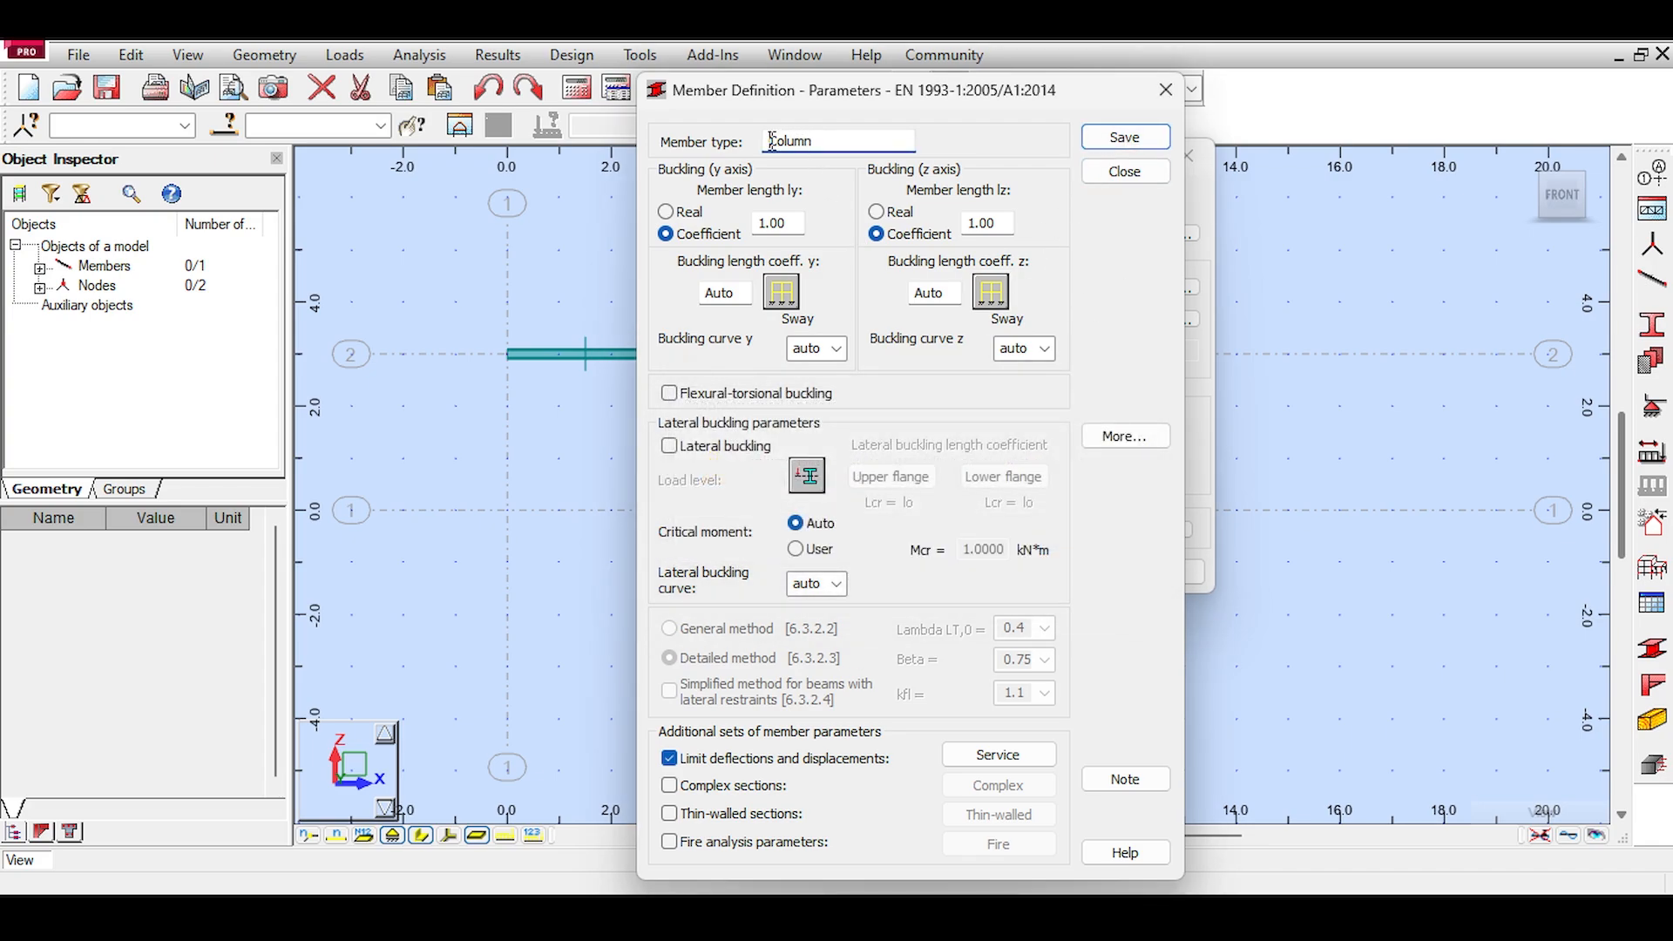
text(My)
click(1124, 136)
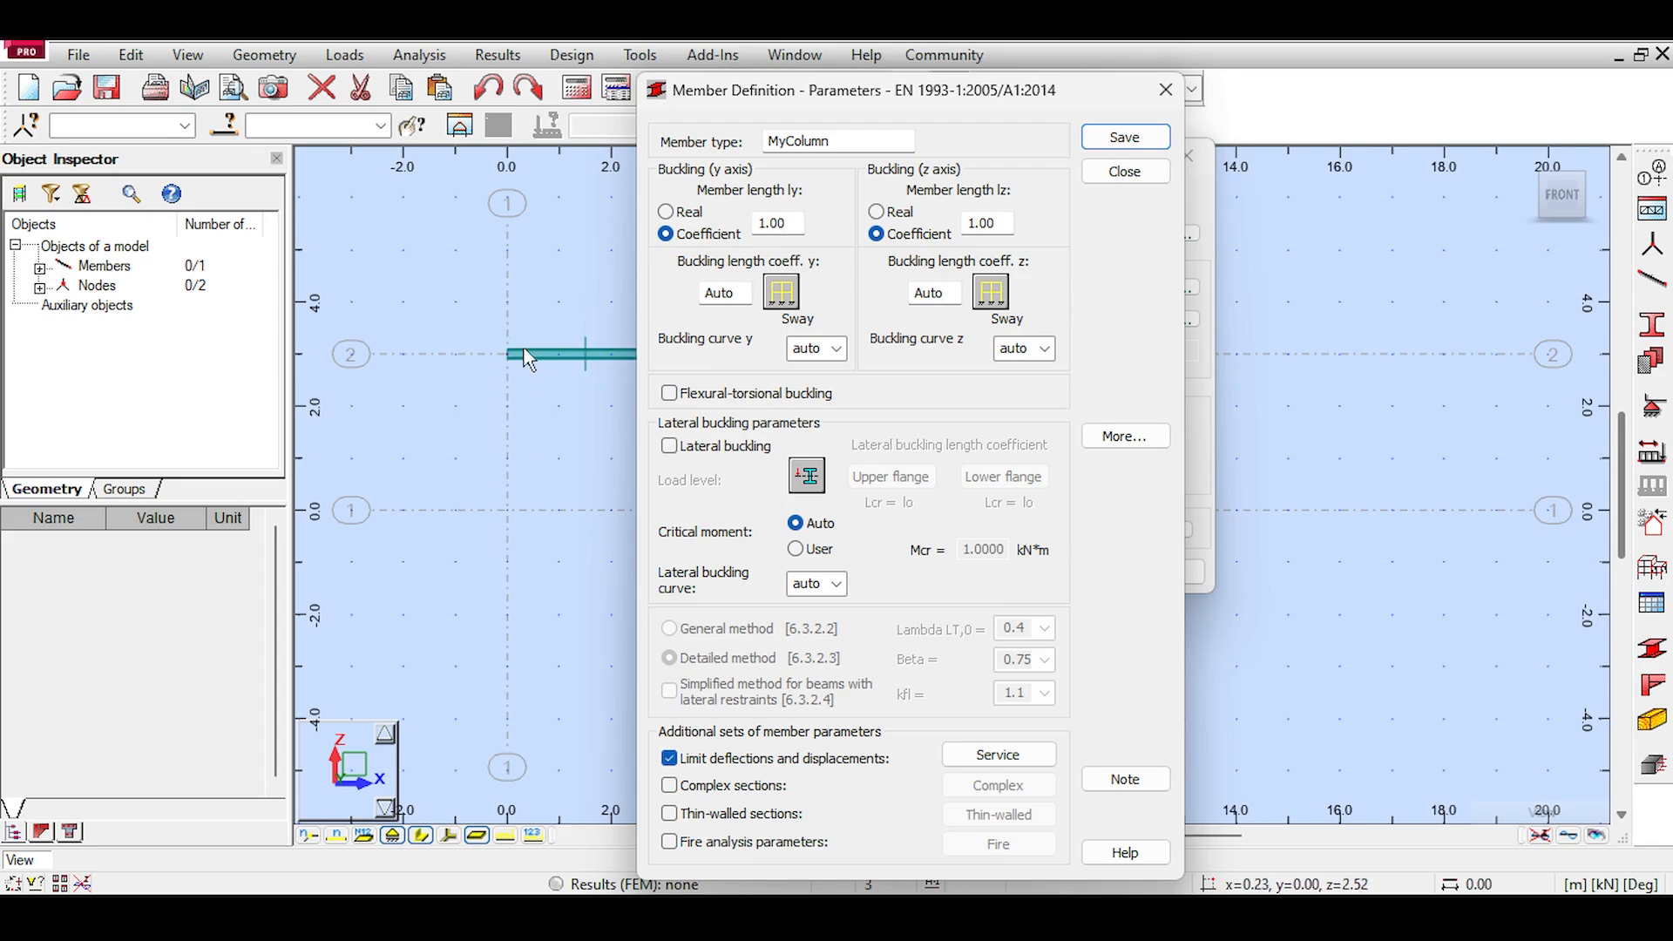
click(1129, 138)
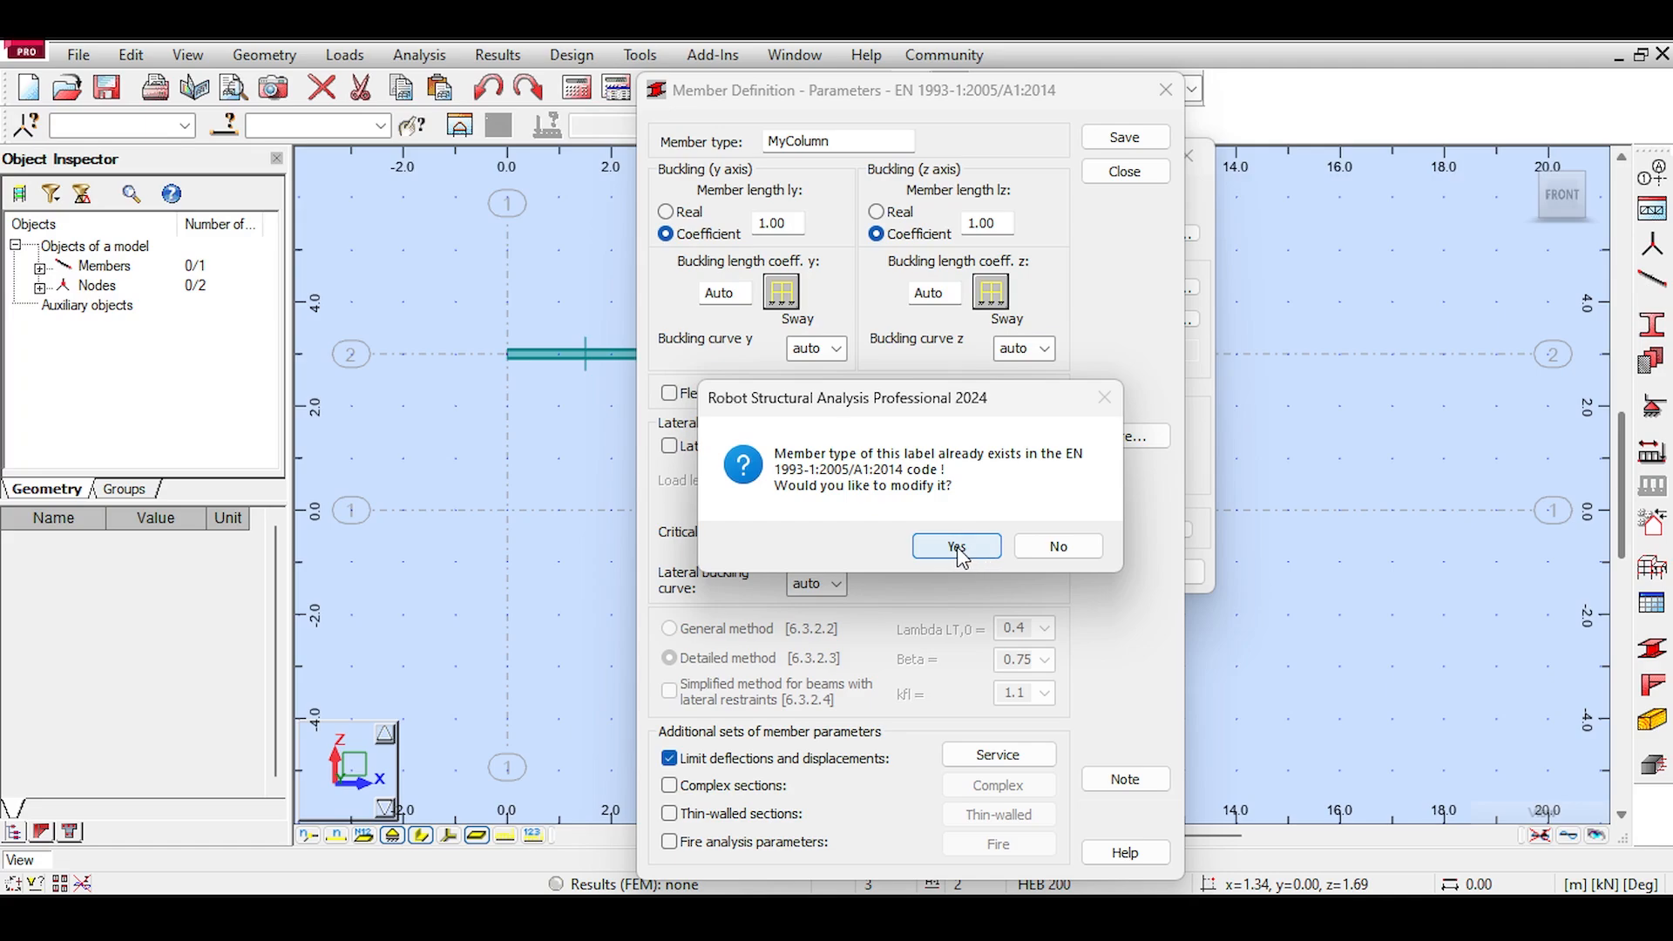
click(957, 547)
click(1125, 171)
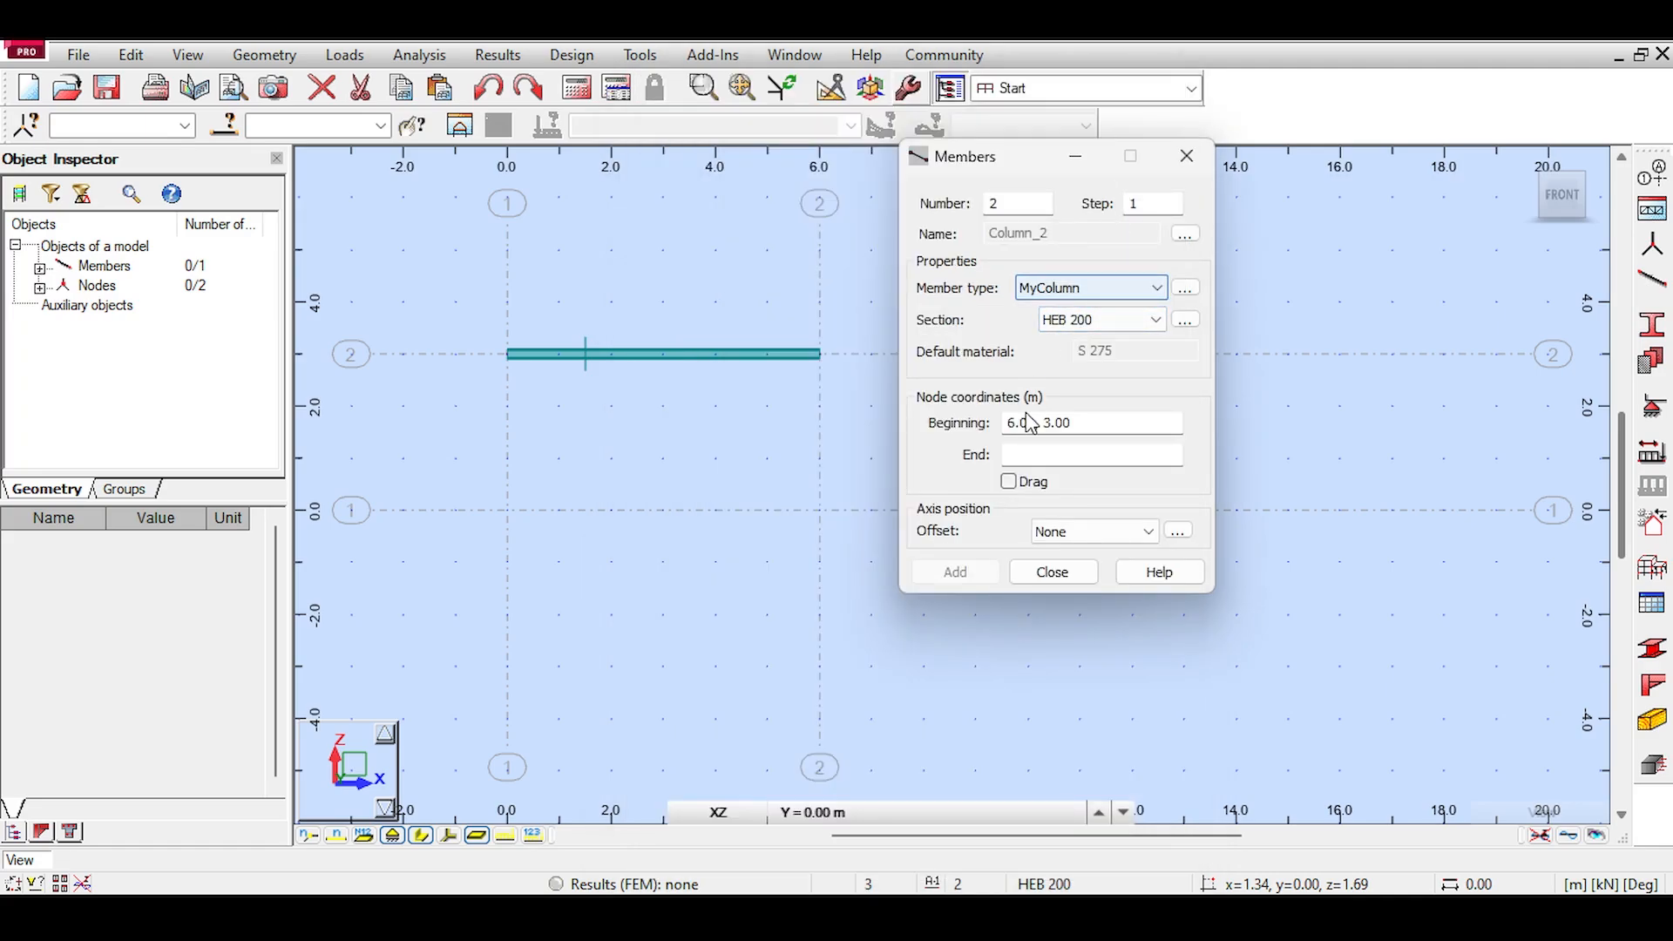
click(1091, 454)
click(508, 510)
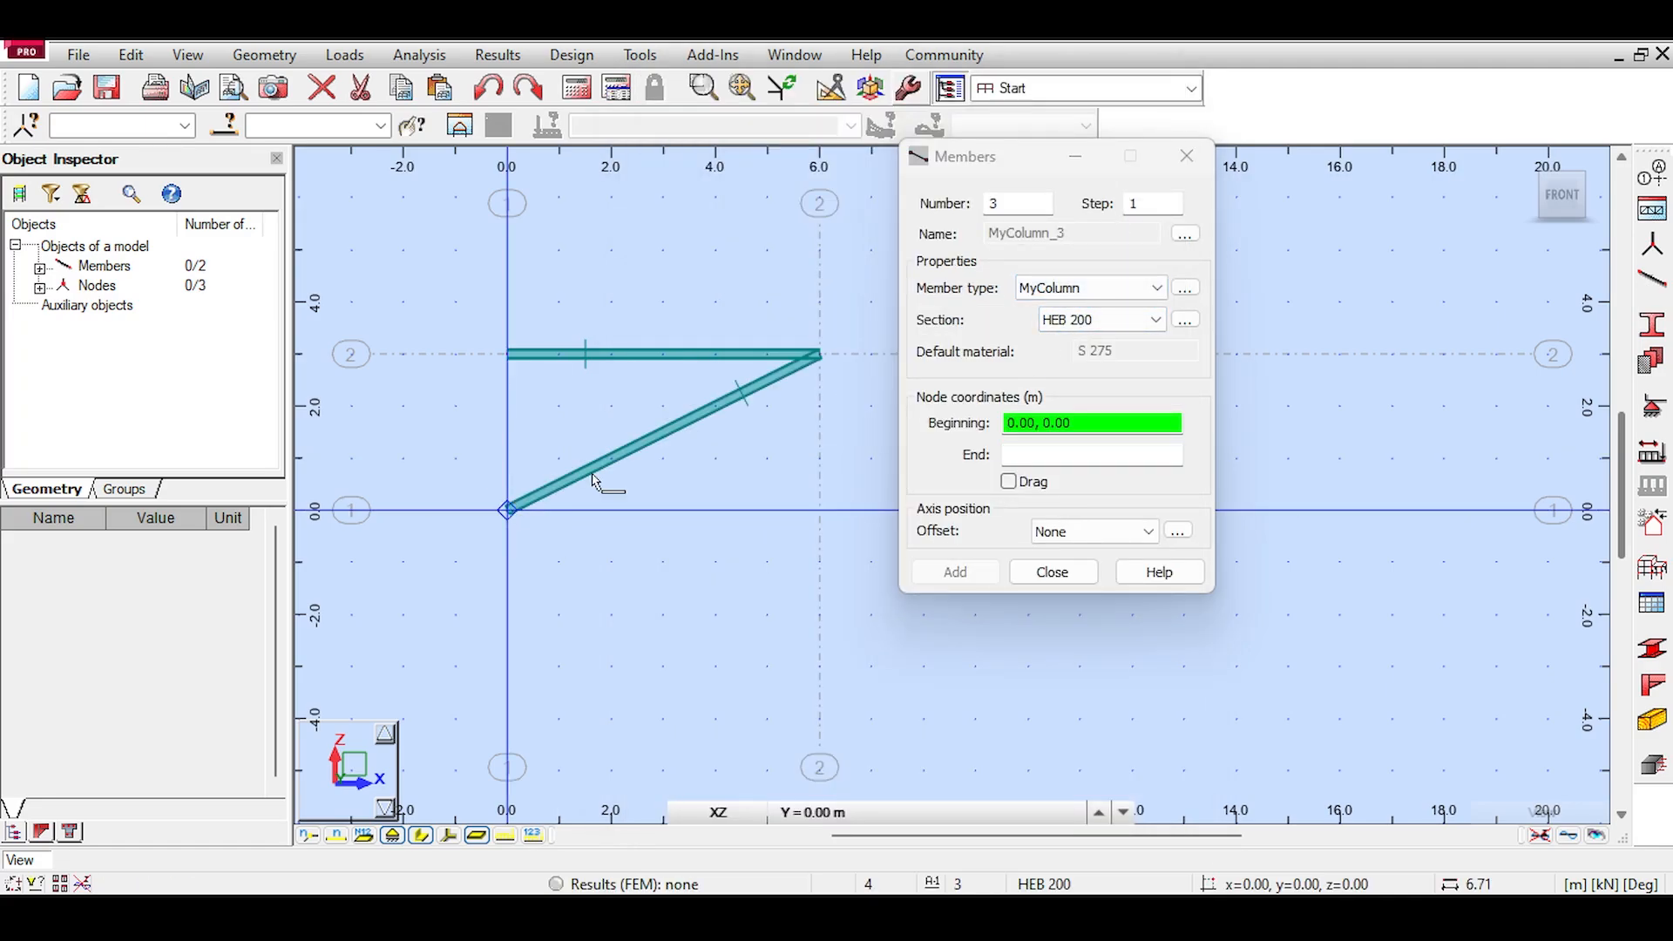
key(ctrl+z)
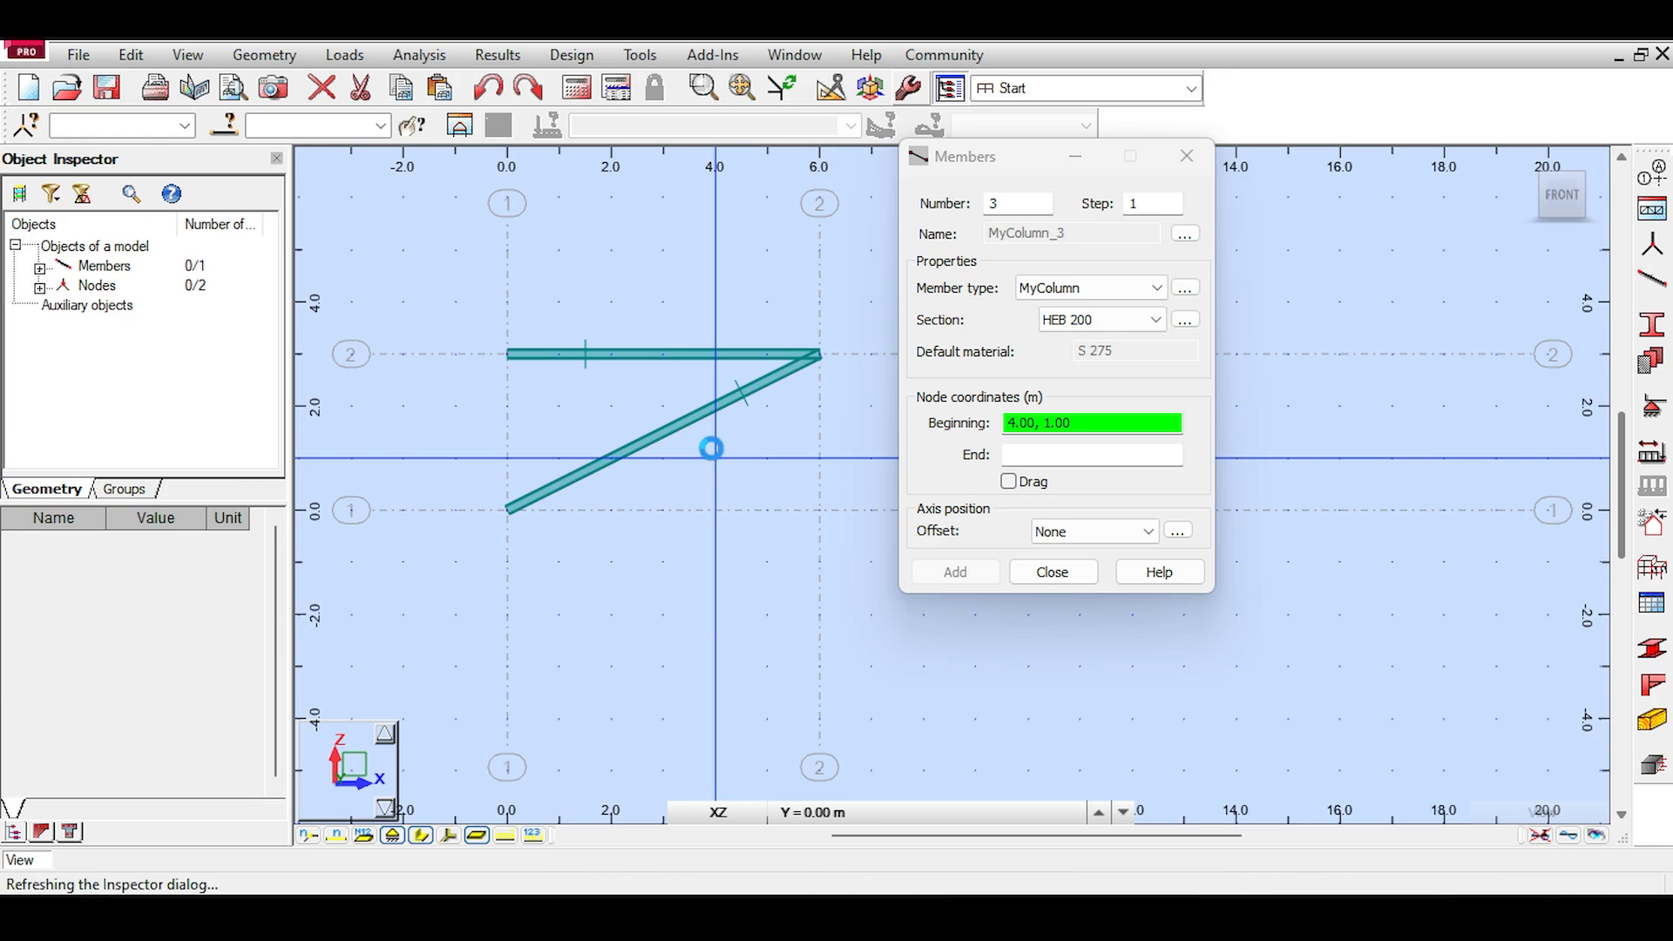
Step: Draw two MyColumn members with HEB 200, from (0, 0) to (0, 3) m and from (6, 0) to (6, 3) m
click(507, 510)
click(507, 353)
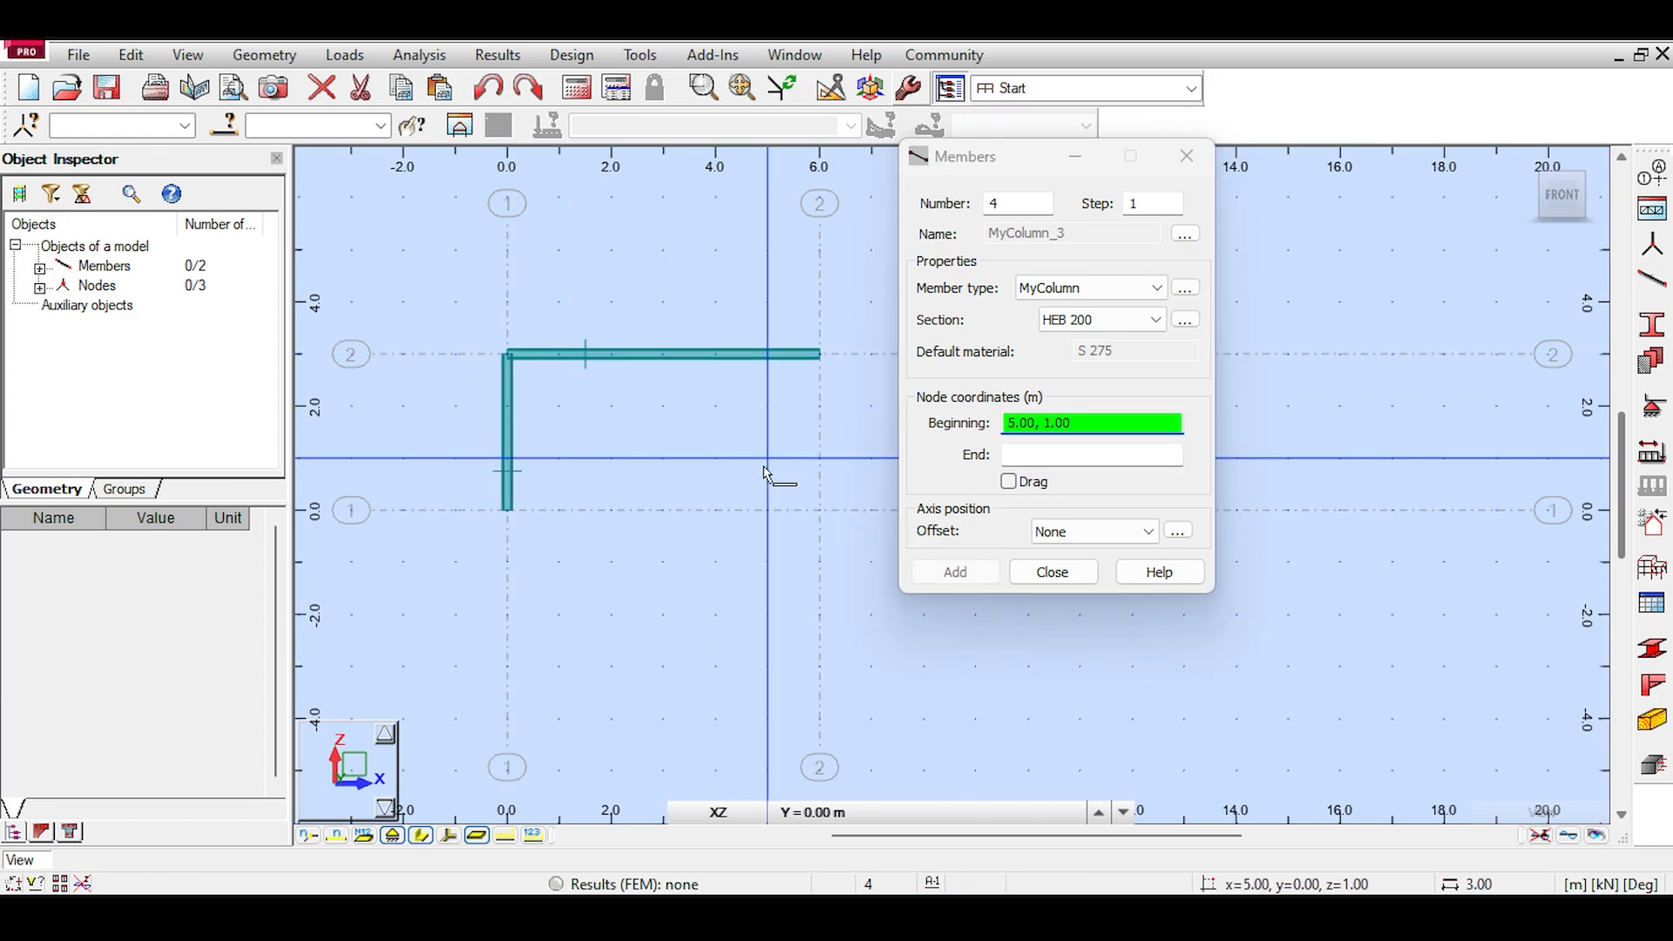
click(819, 510)
click(819, 354)
click(1053, 572)
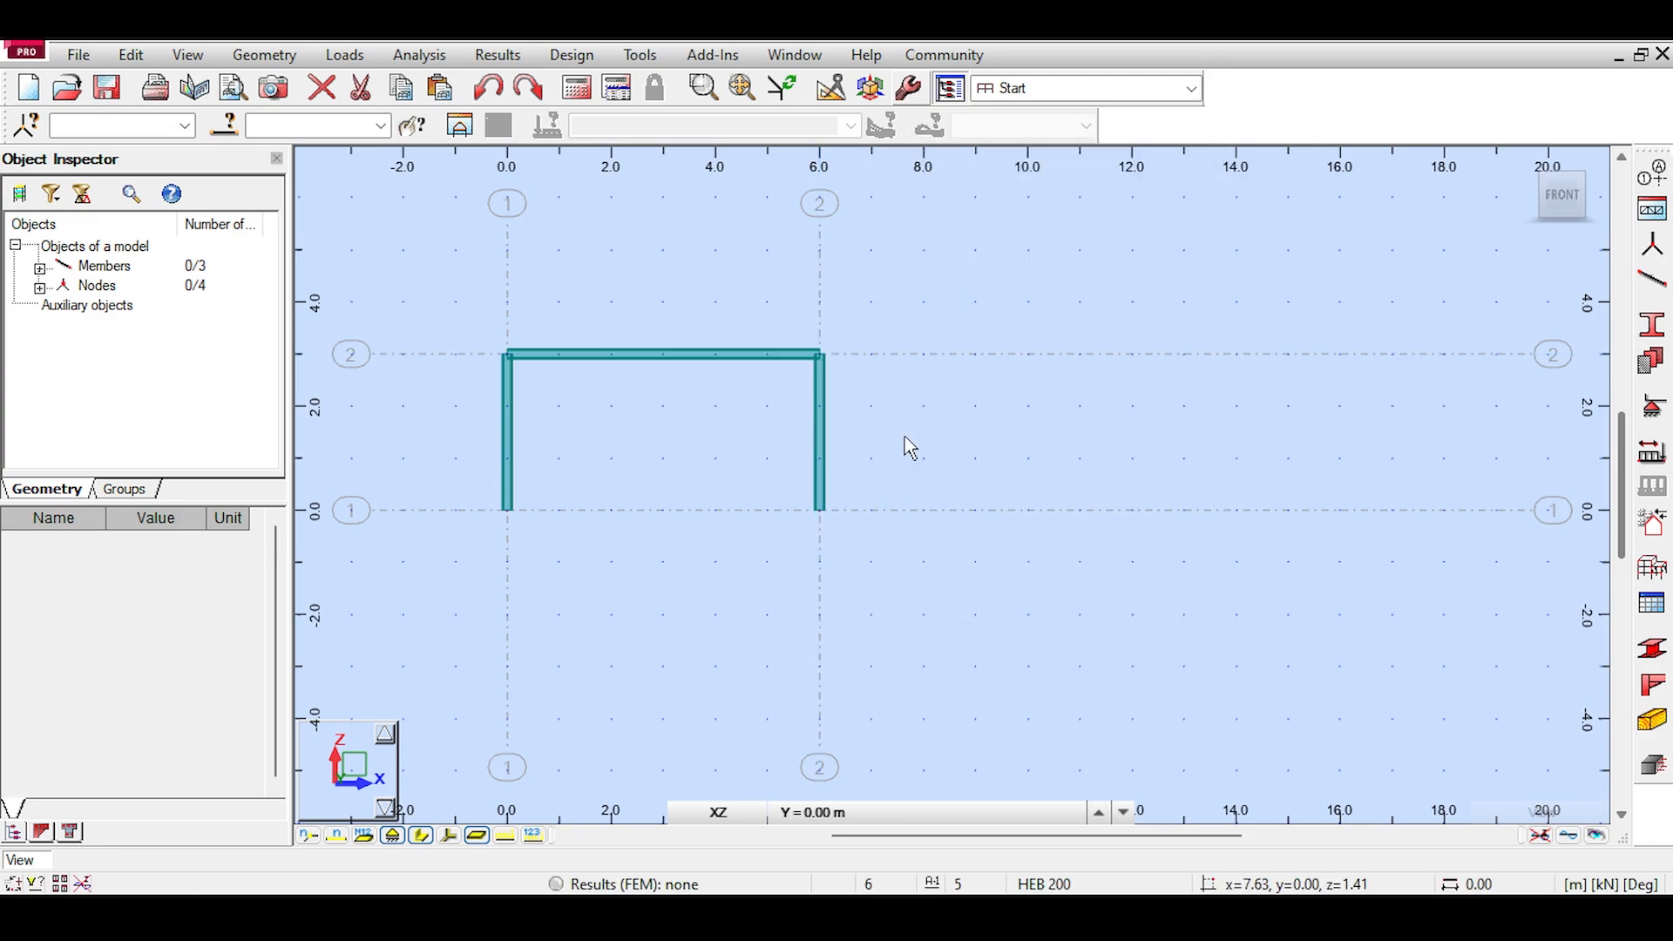
Step: Delete the SemiRigid support type and assign Pinned supports to the base nodes of both columns
click(1653, 406)
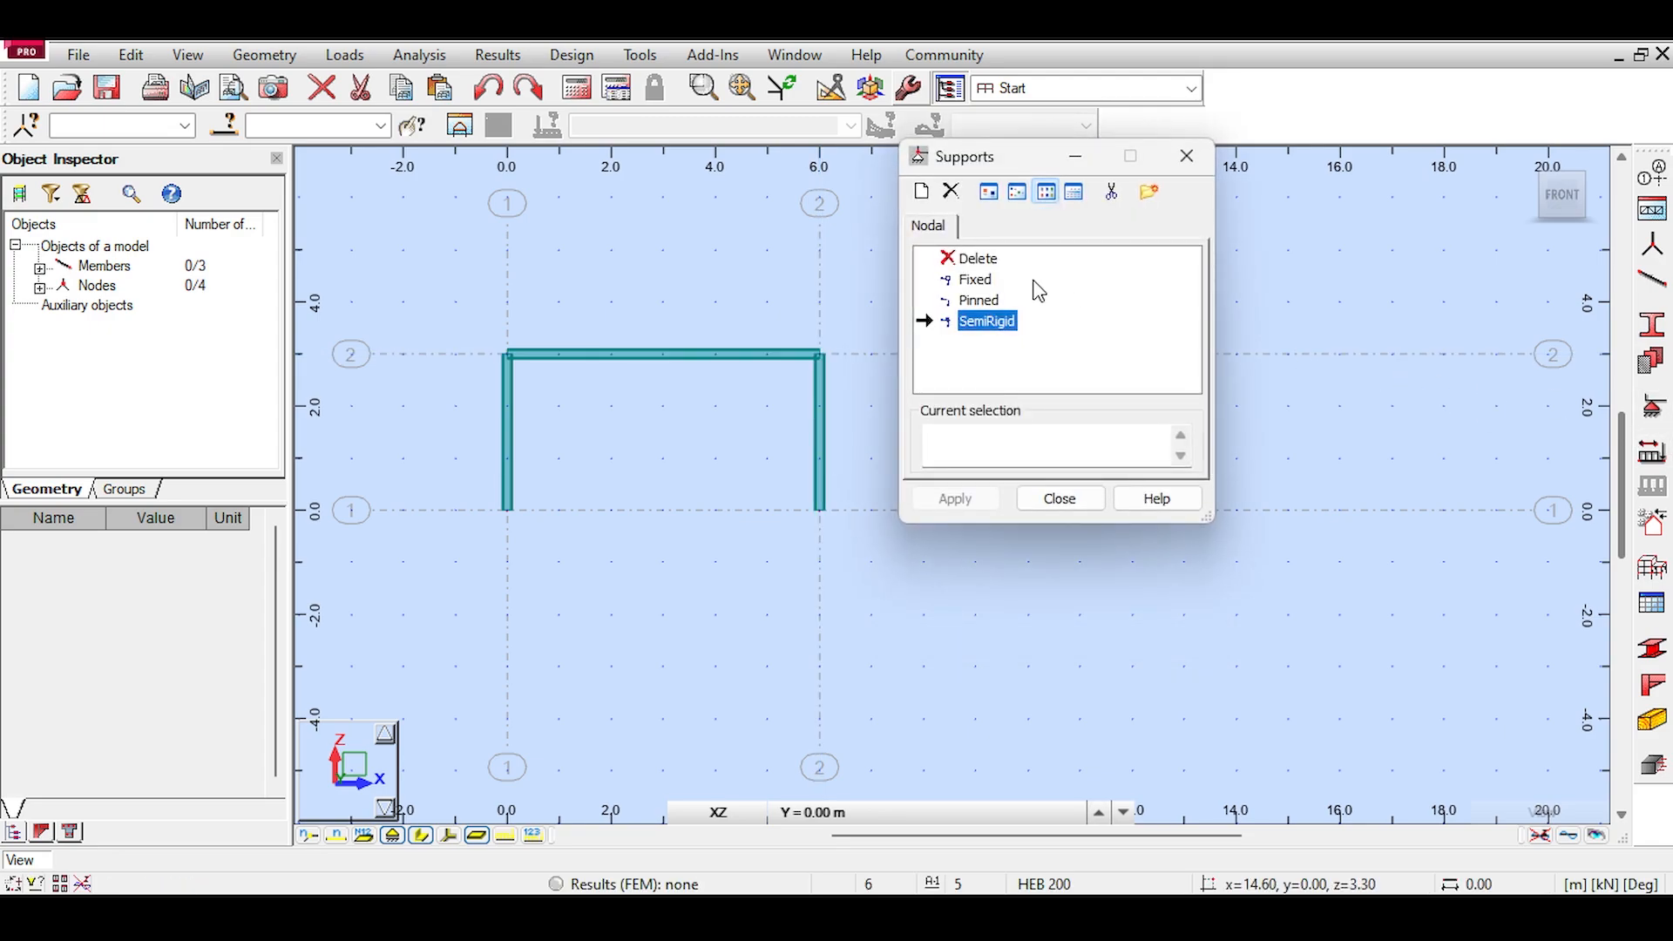
click(951, 190)
click(1105, 403)
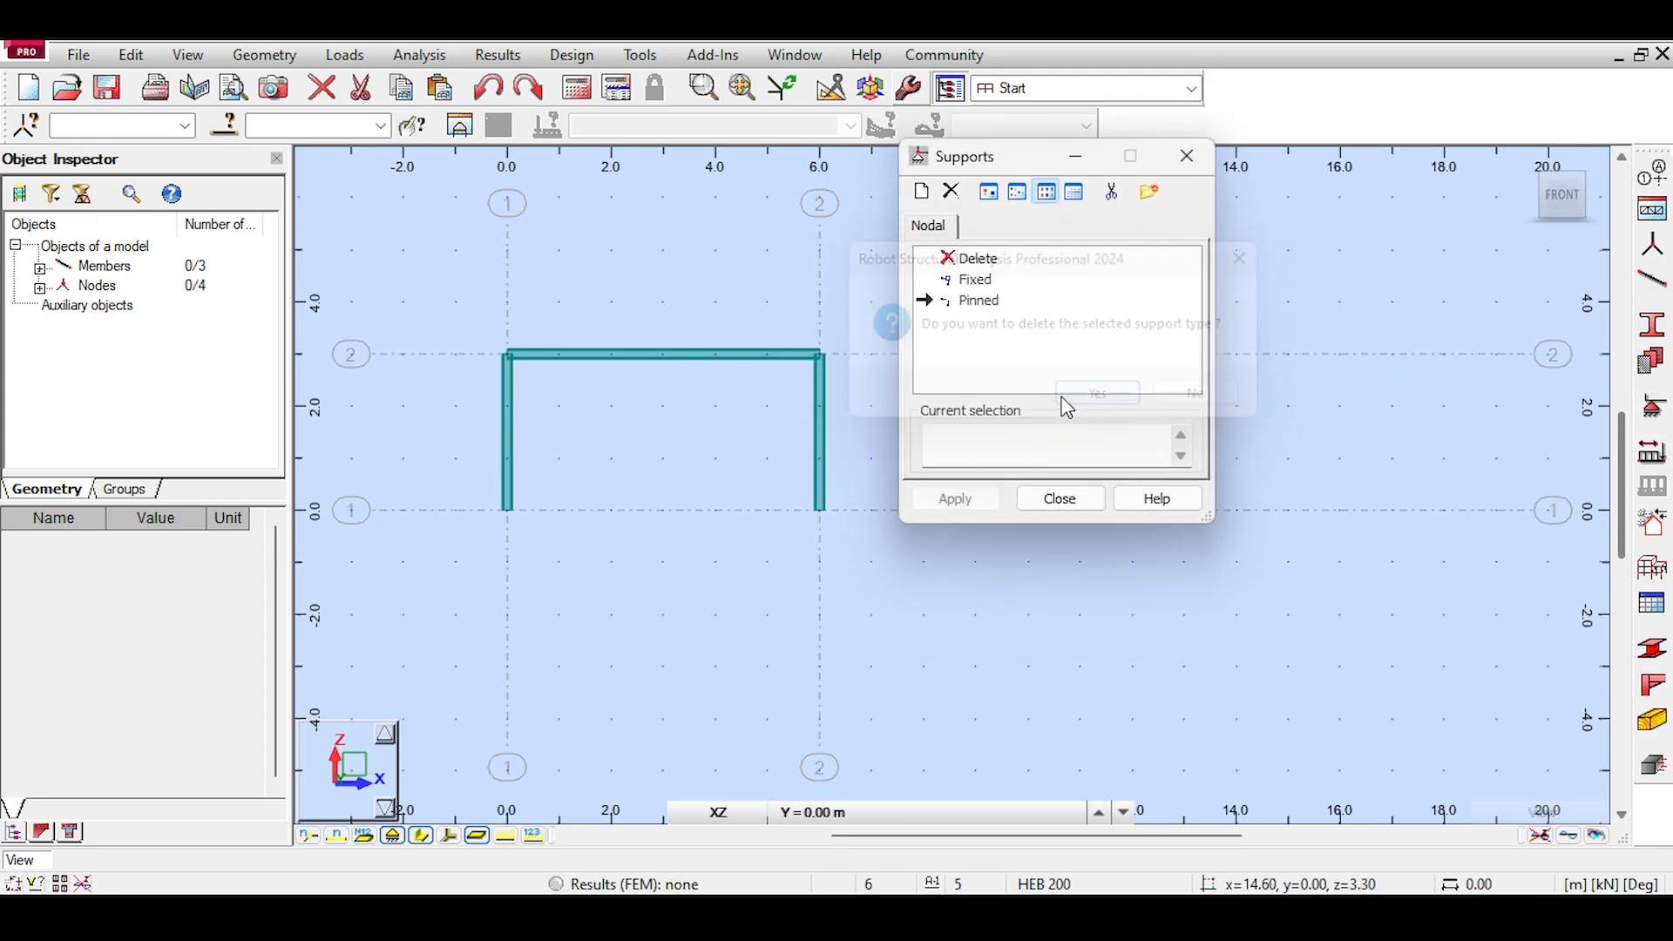
click(985, 305)
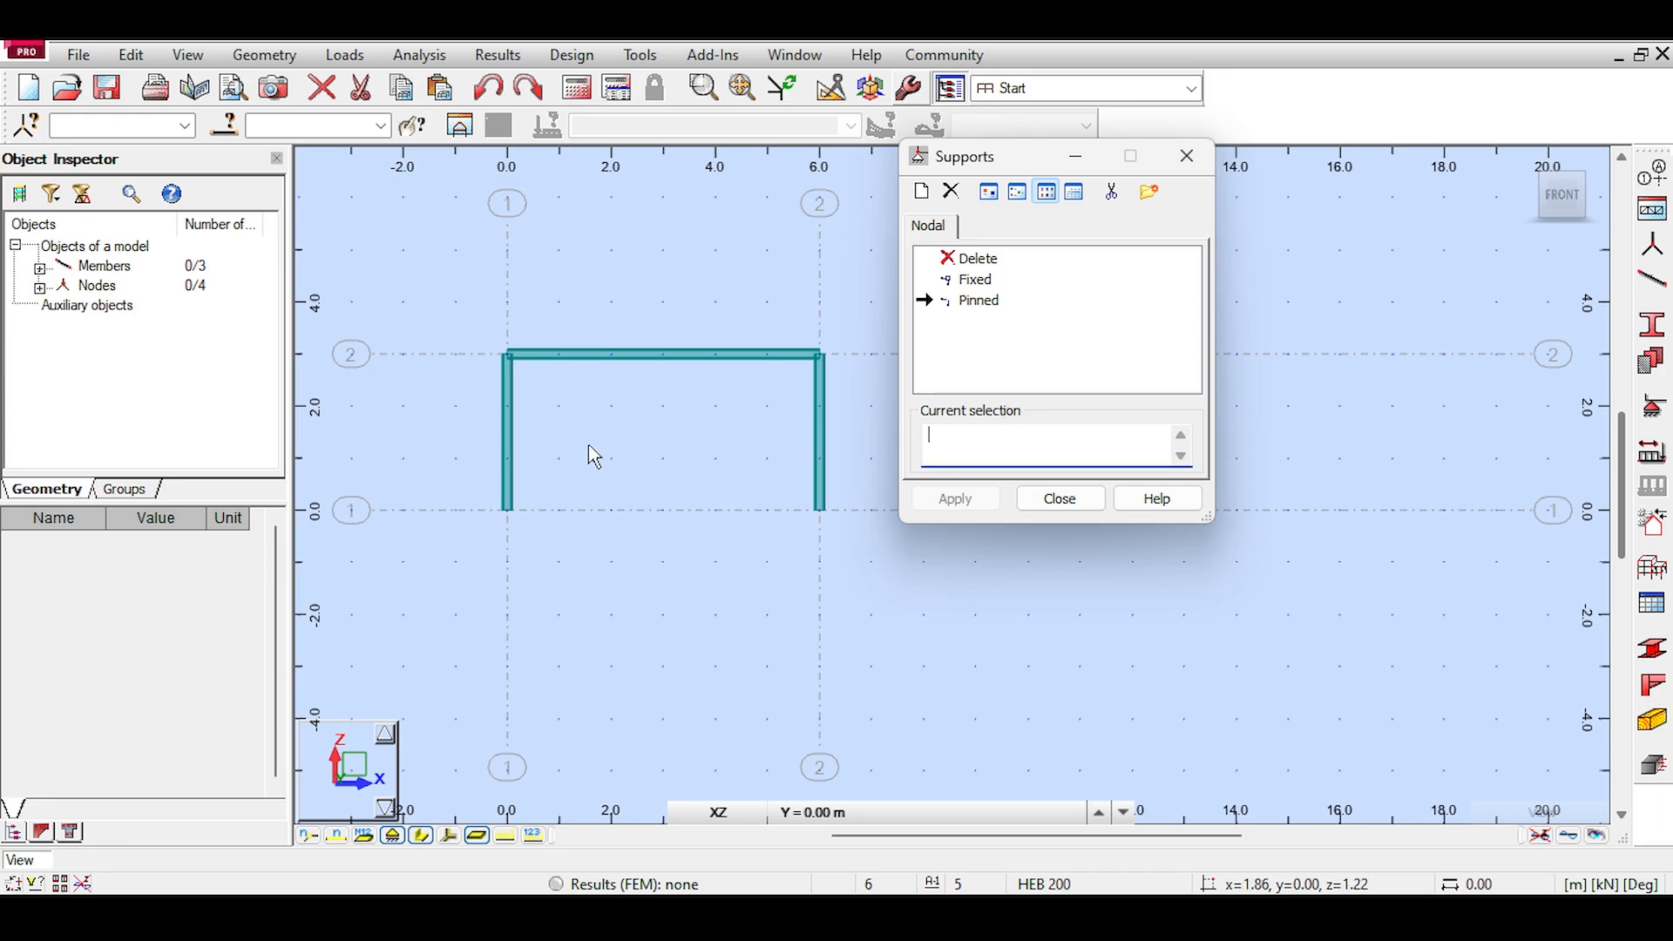
drag(399, 446, 994, 617)
click(956, 498)
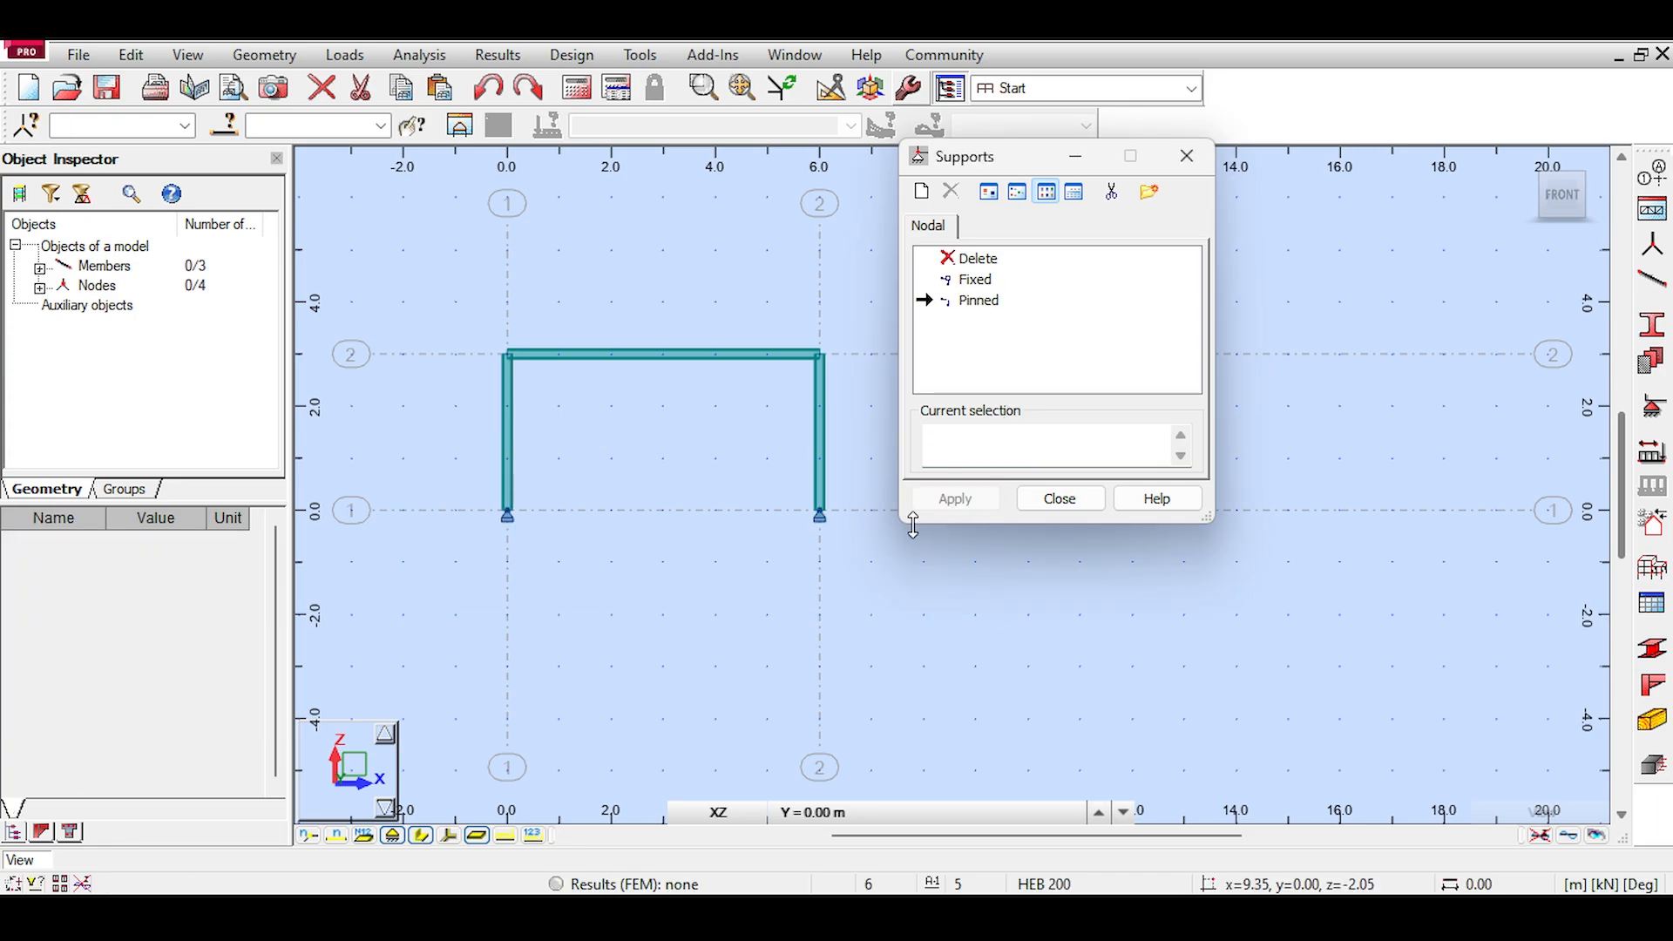
click(1059, 499)
Step: Define three load cases: DL1 as dead structural, LL1 as live Category A, and WIND1 as wind
scroll(1072, 333, down, 1)
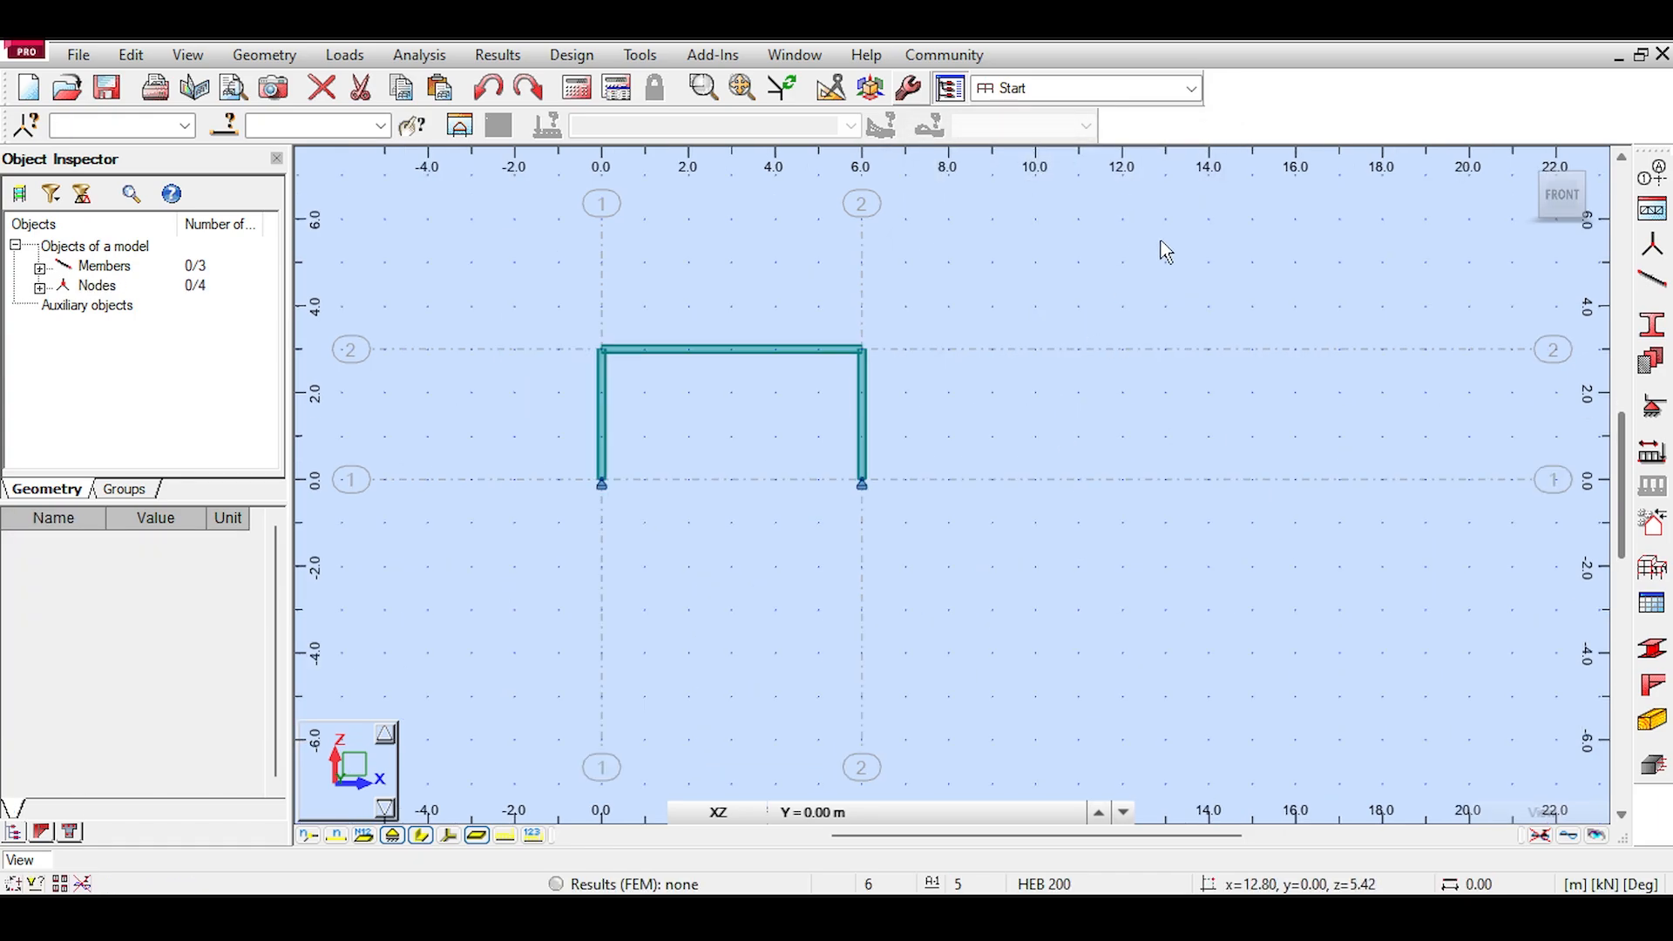
middle_drag(1161, 254, 1106, 245)
click(1652, 452)
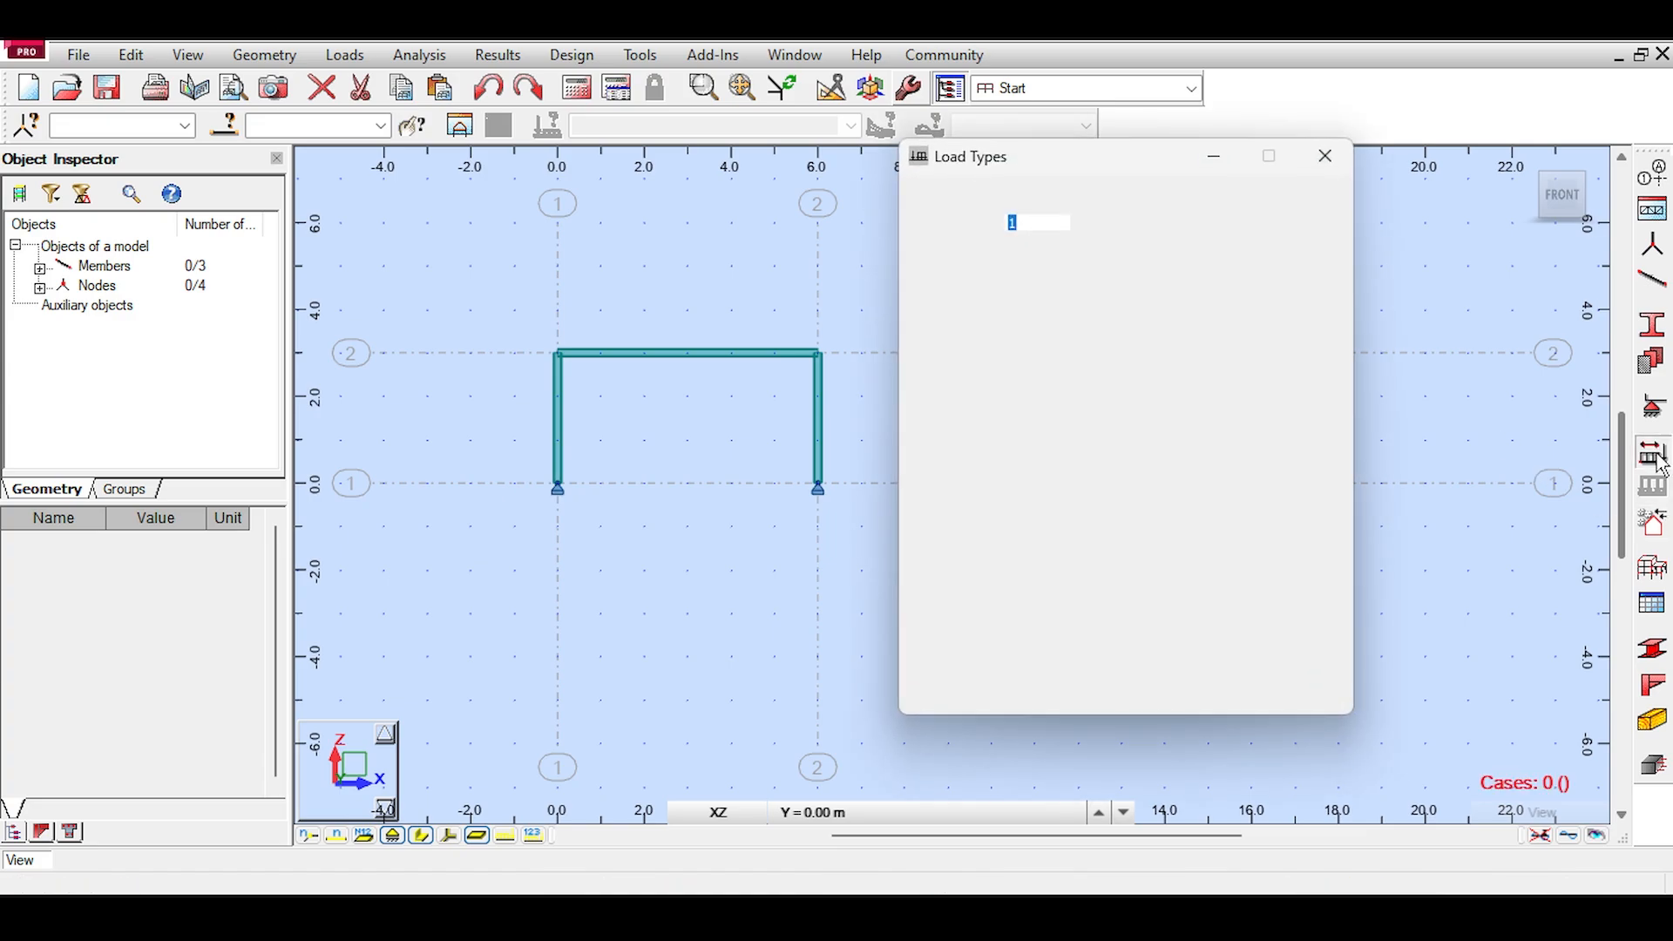
click(1168, 324)
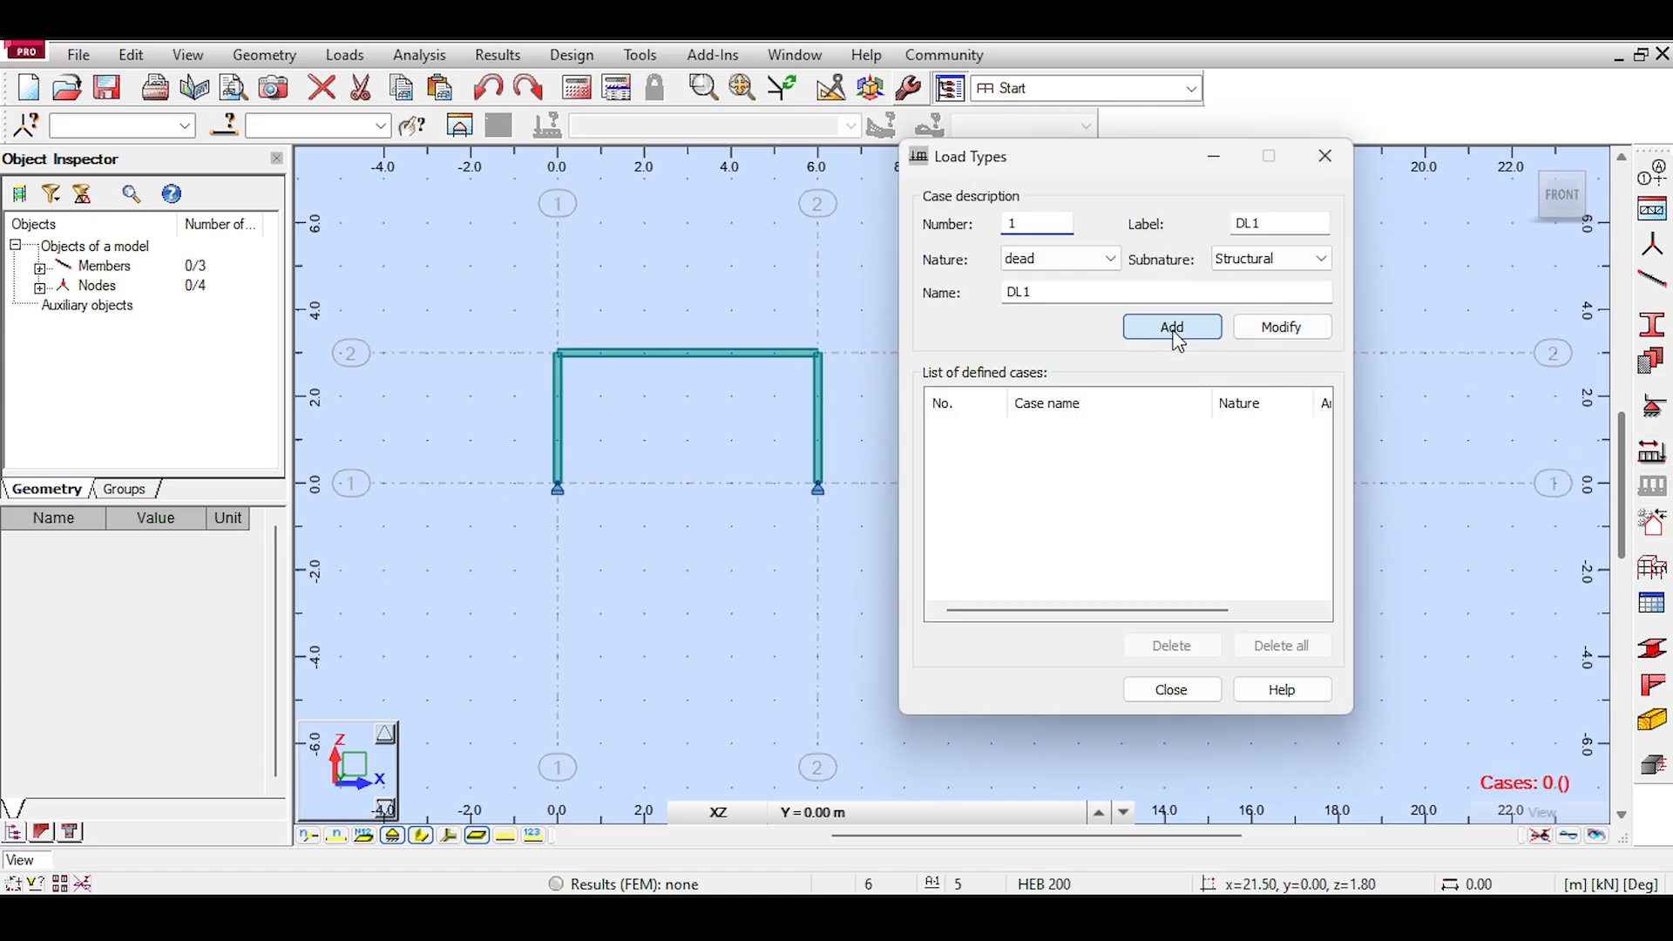
click(1100, 262)
click(1037, 292)
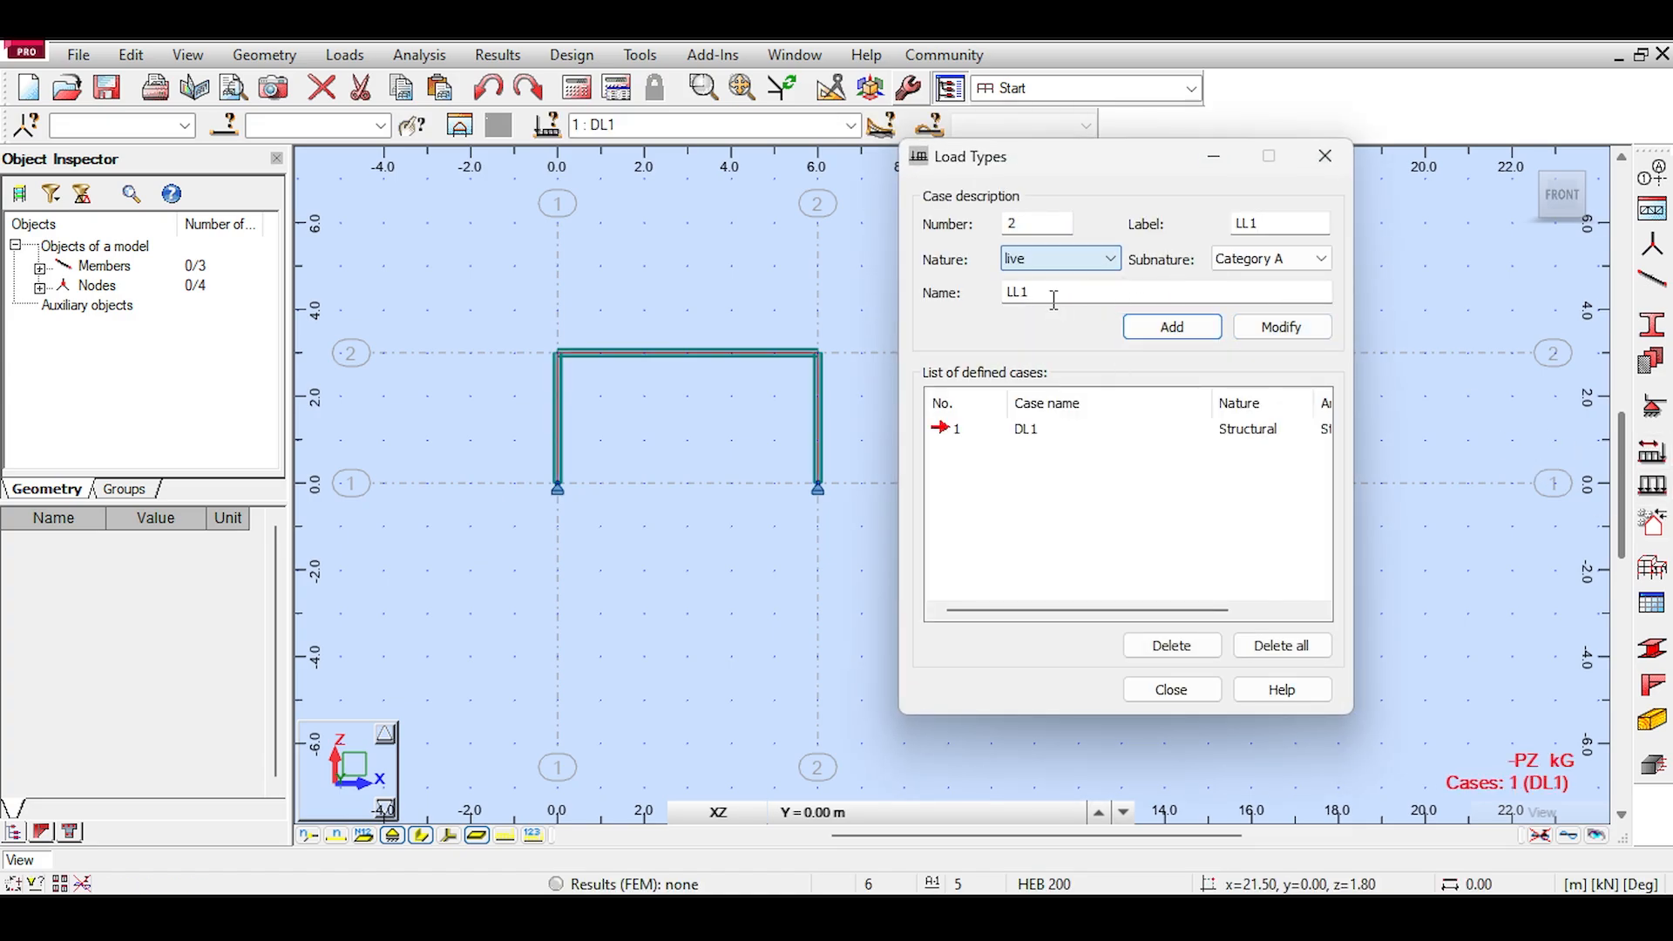
click(1158, 338)
click(1111, 261)
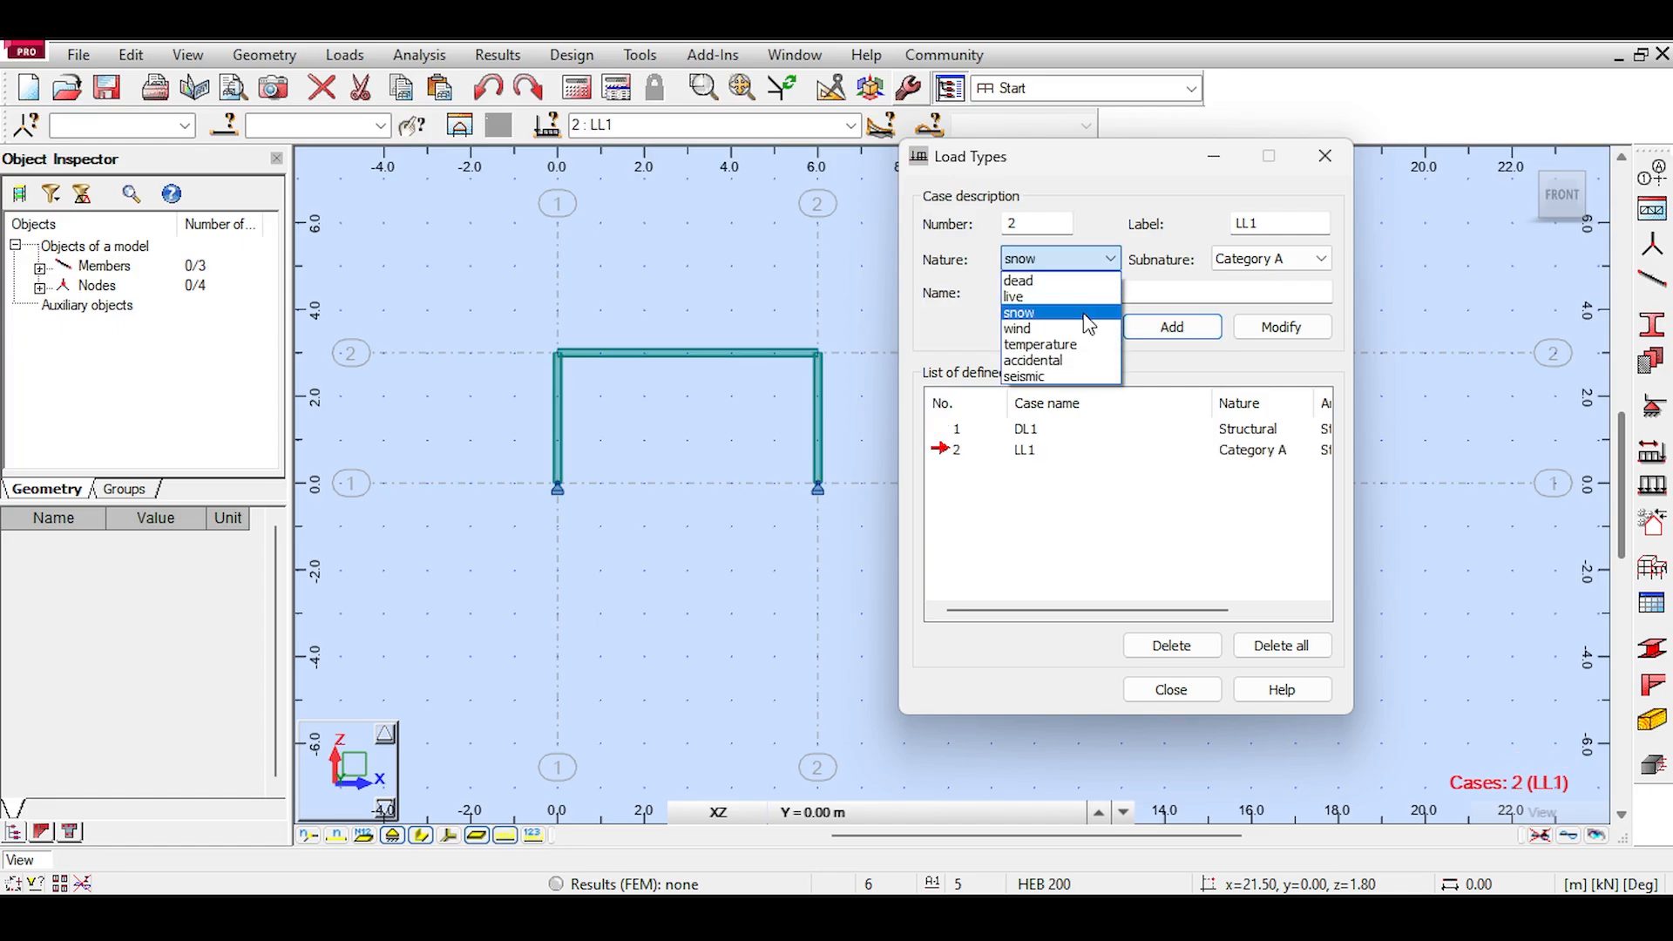
click(1089, 313)
click(1171, 690)
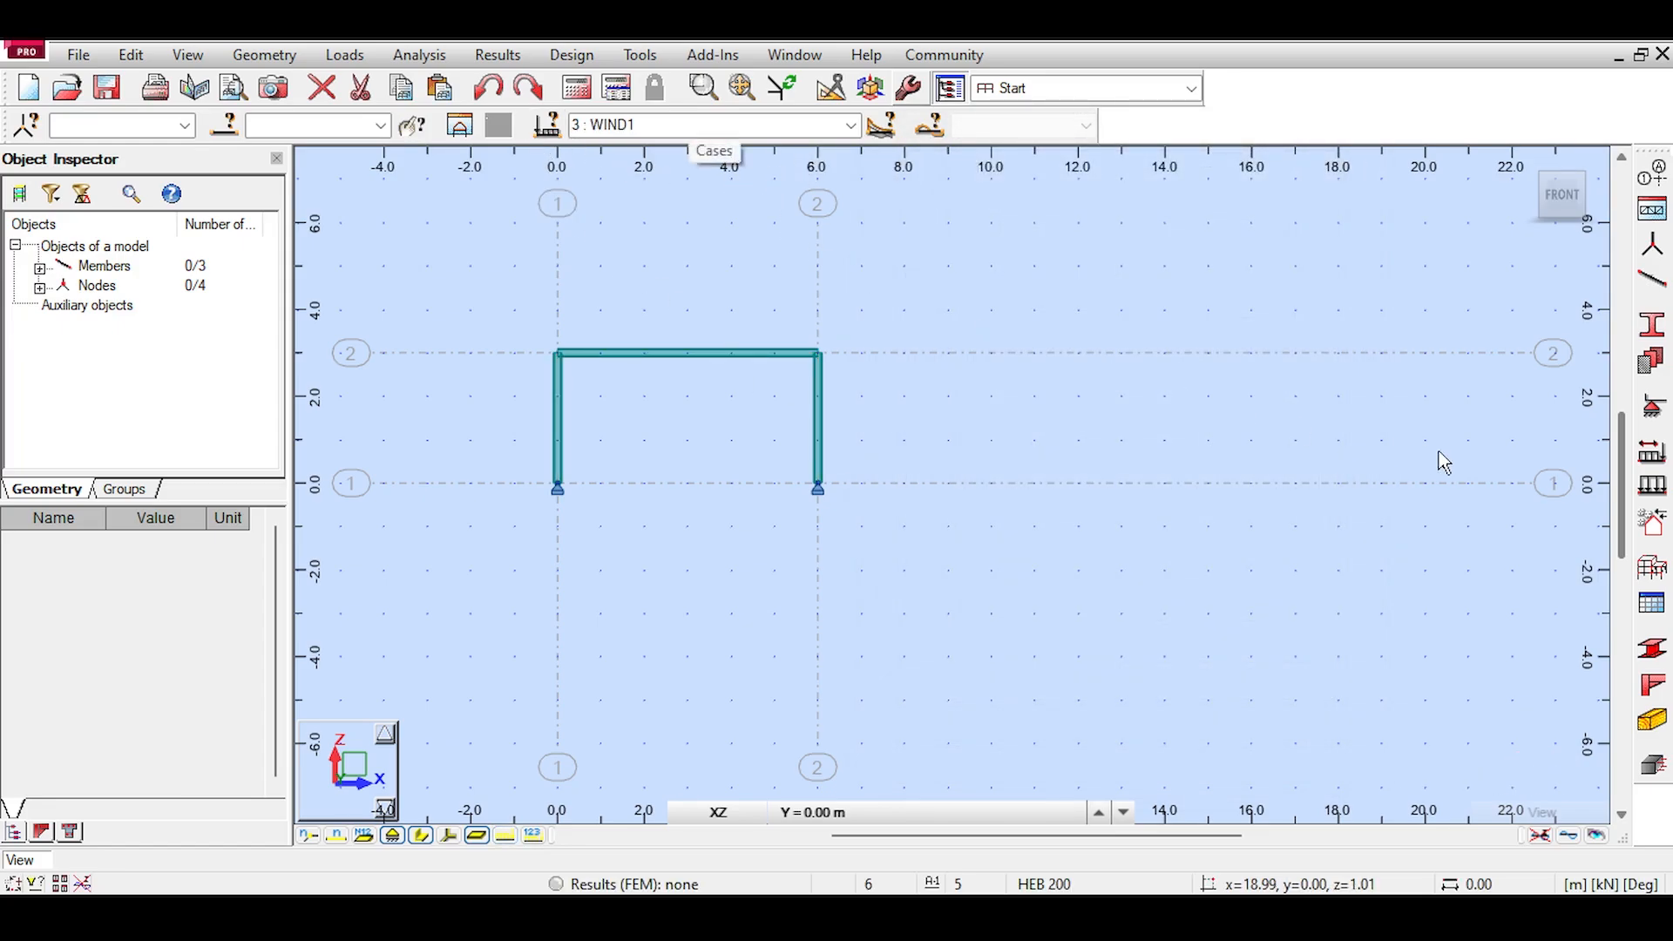
Step: Define a uniform member load of -30 kN/m along global Z and apply it to the beam under load case DL1
click(1640, 490)
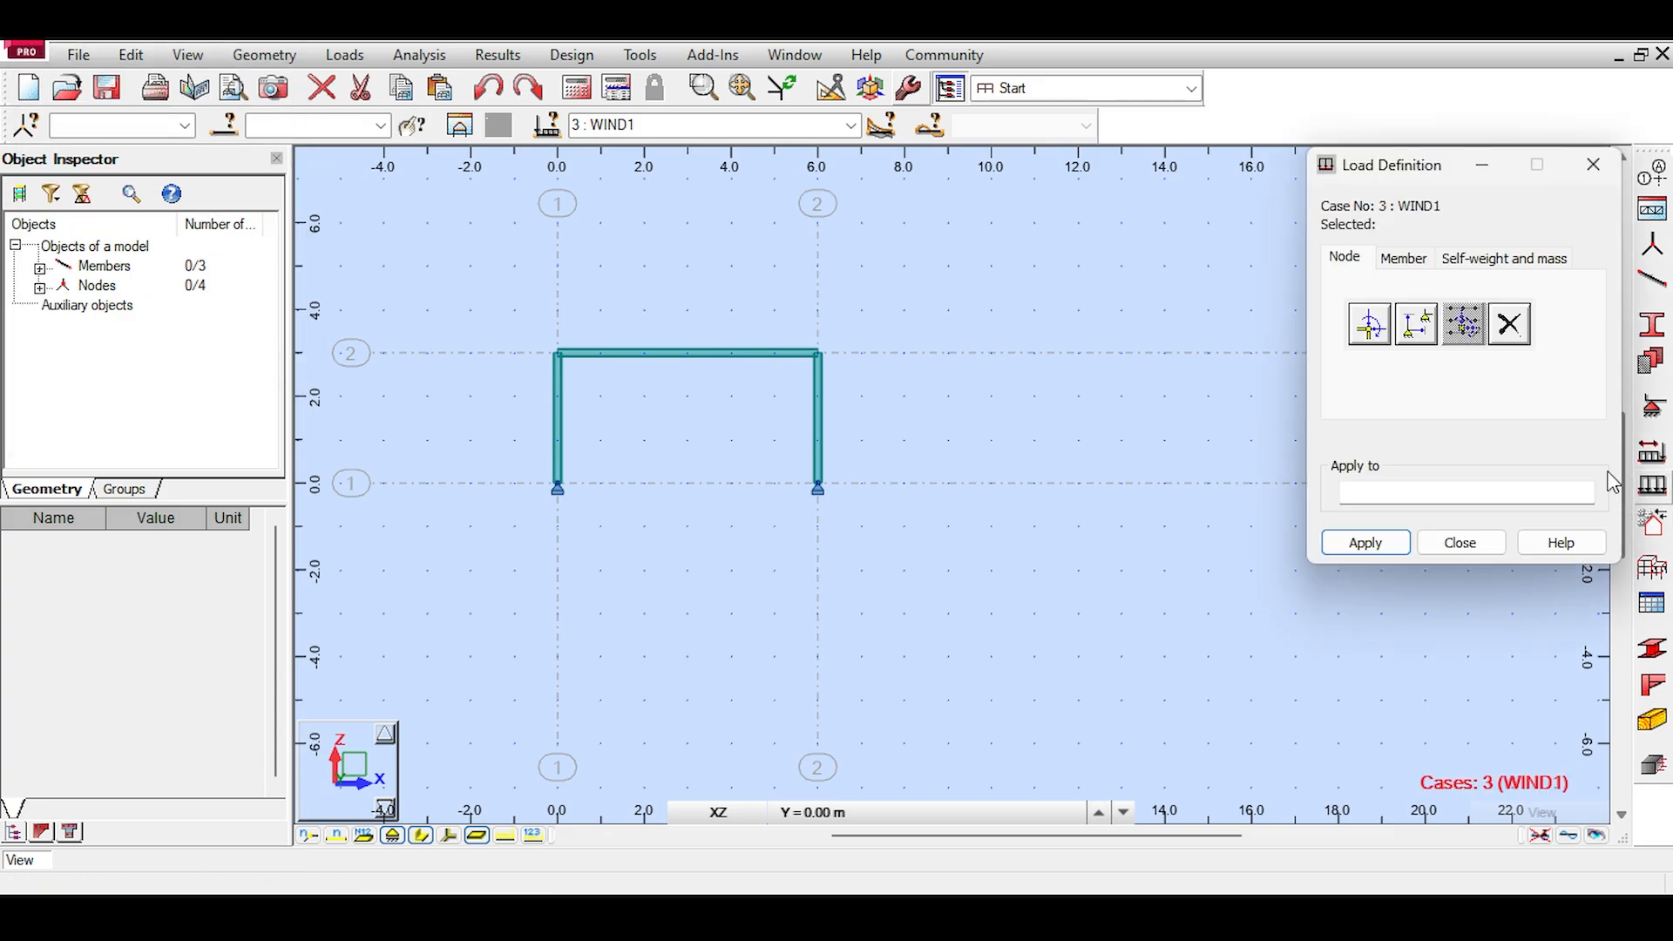
click(1389, 257)
click(1343, 256)
click(1406, 259)
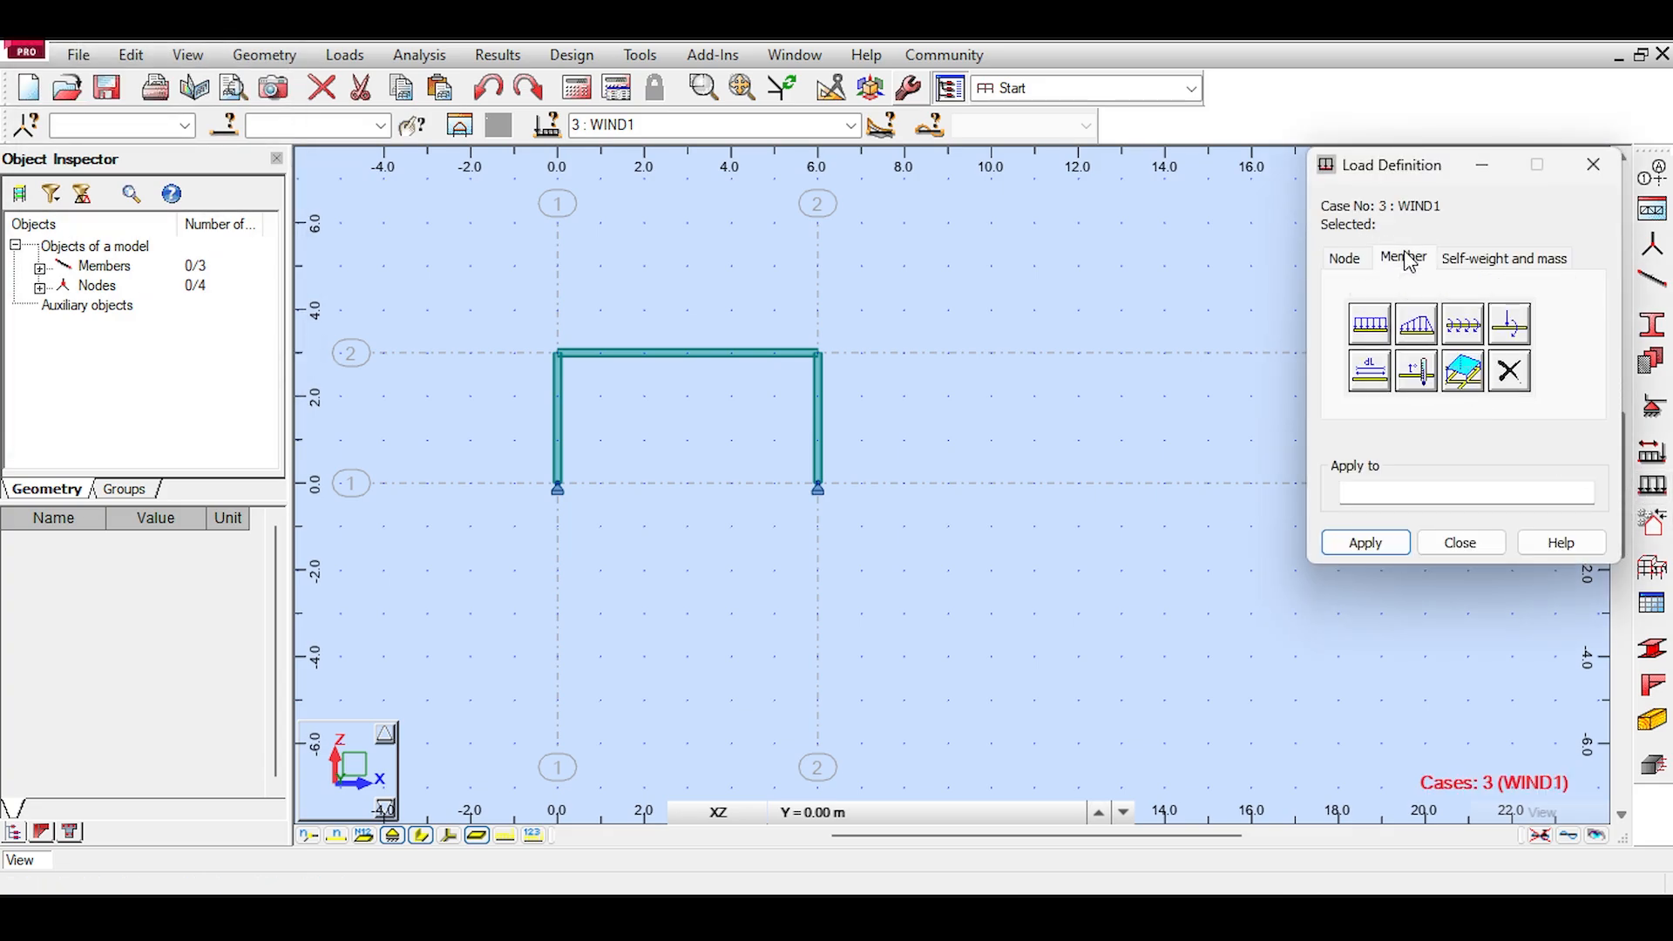
click(1370, 324)
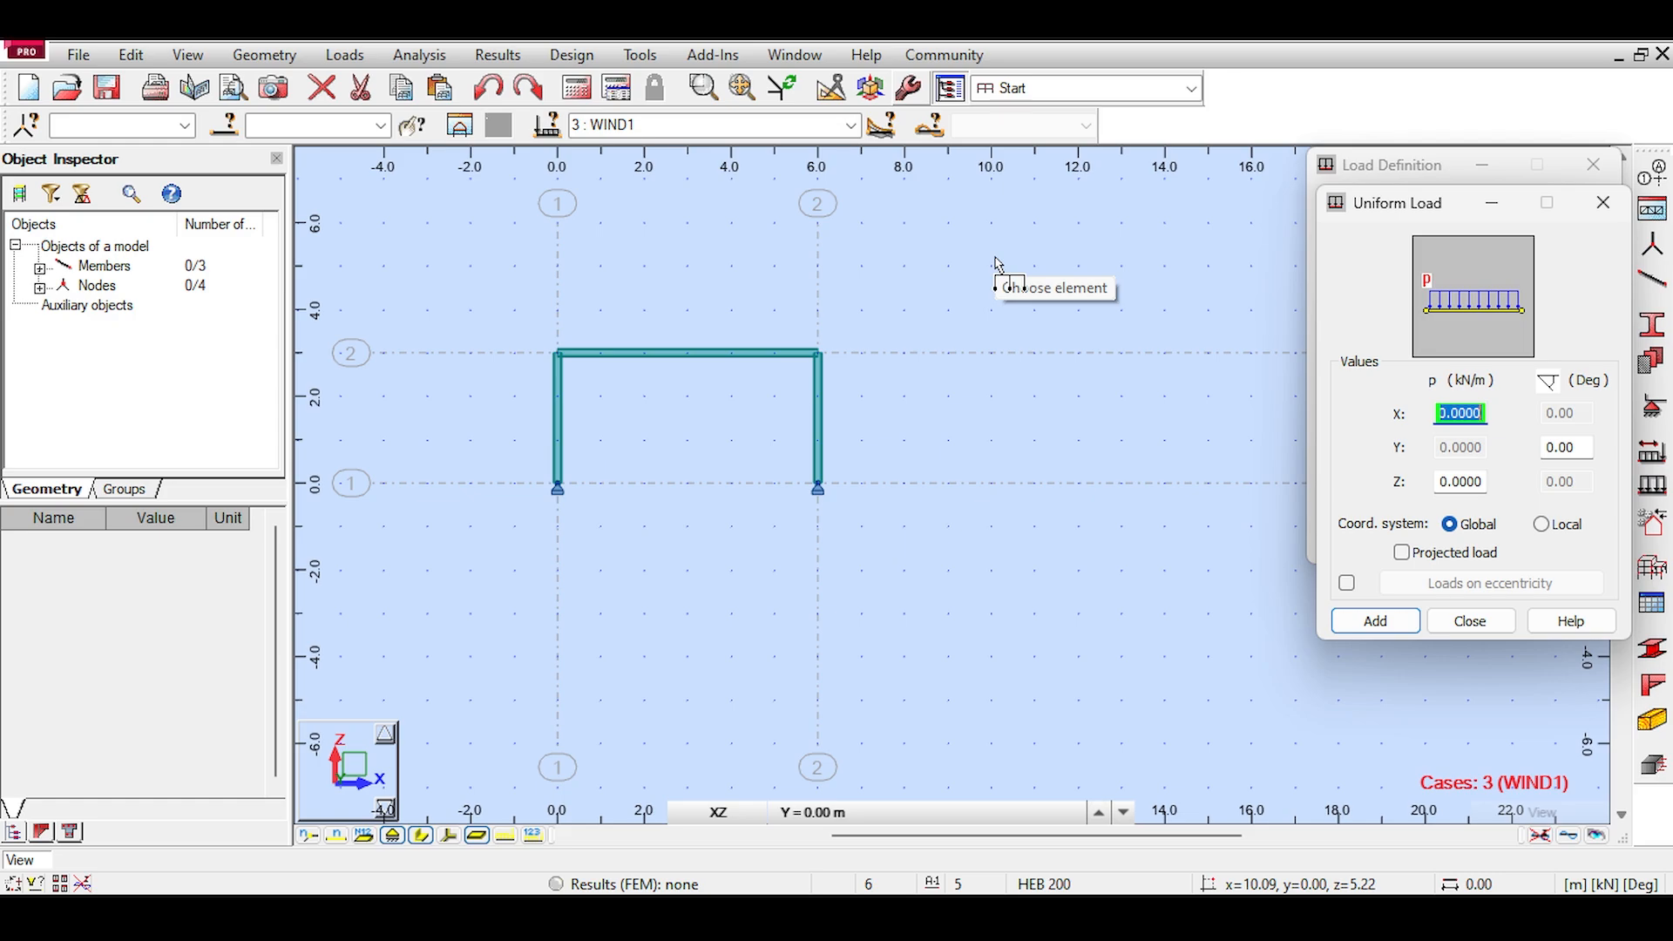
click(1461, 482)
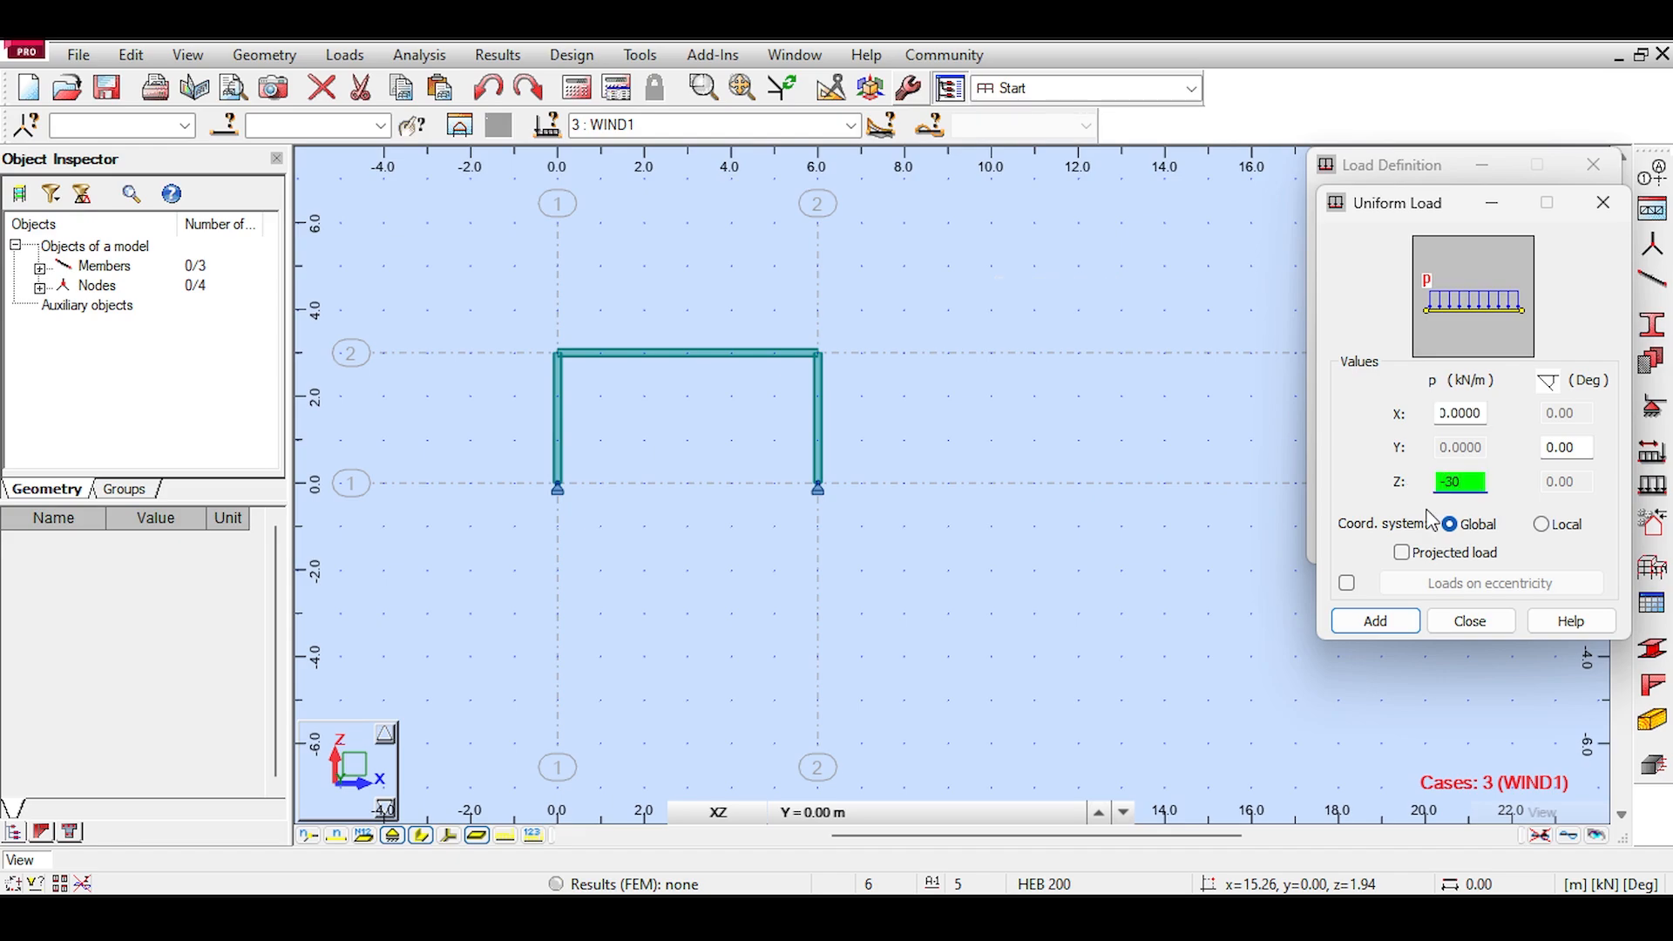
click(1375, 621)
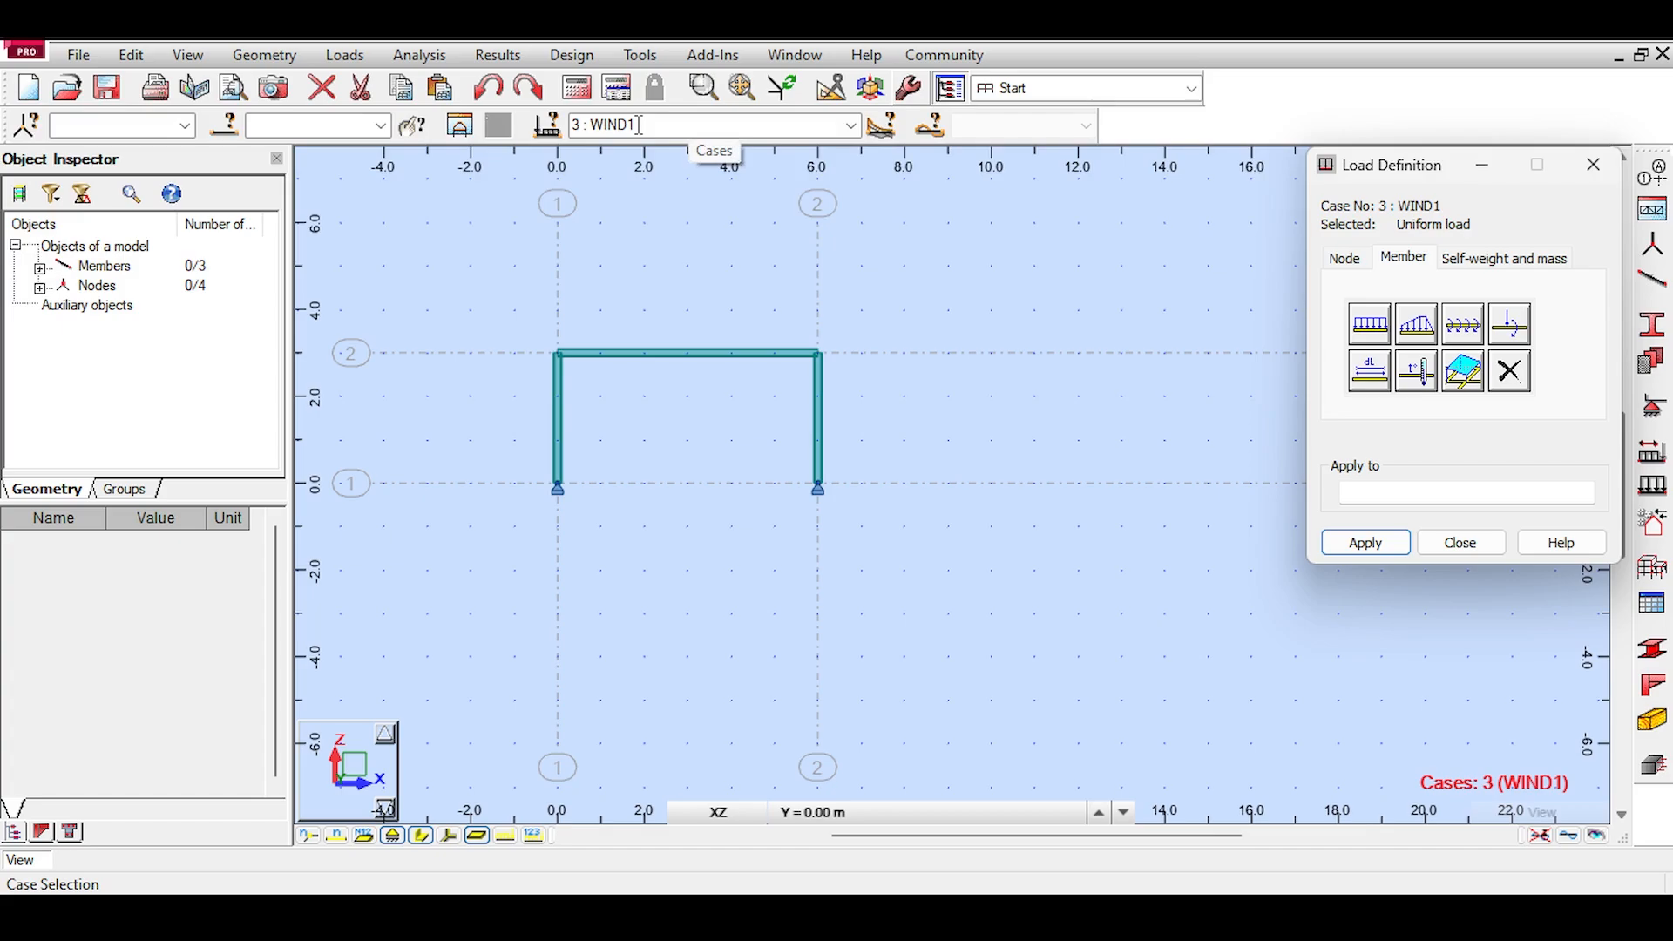
click(852, 127)
click(601, 145)
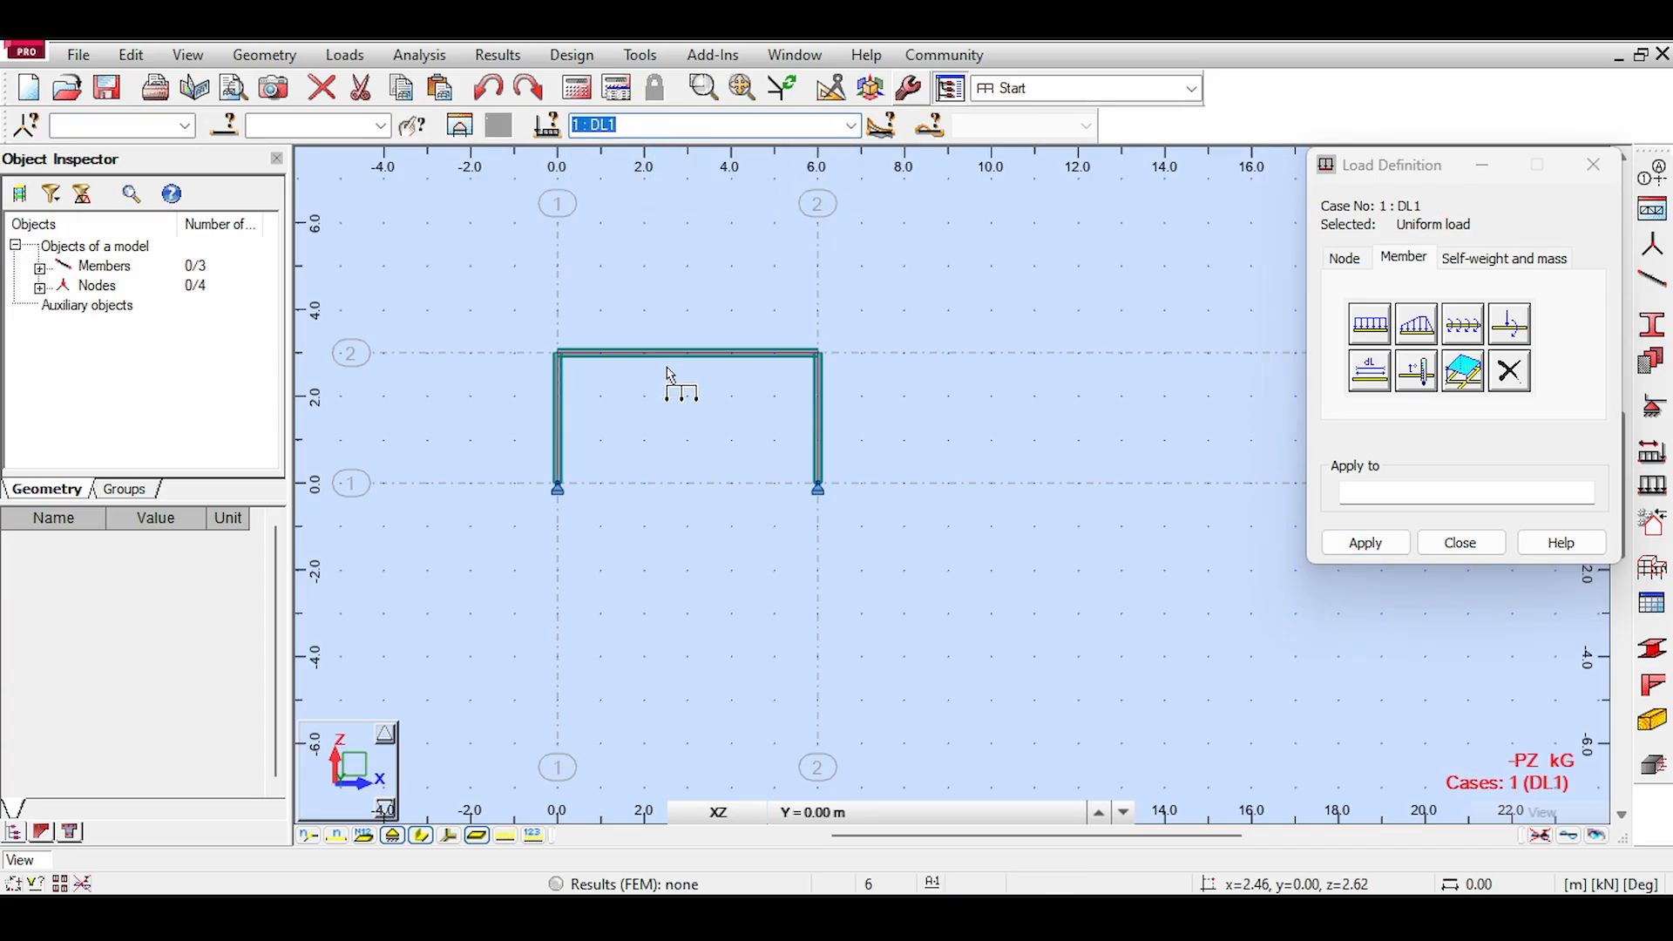
Step: Apply a uniform member load of -12.5 kN/m along global Z to the beam under load case LL1
click(851, 126)
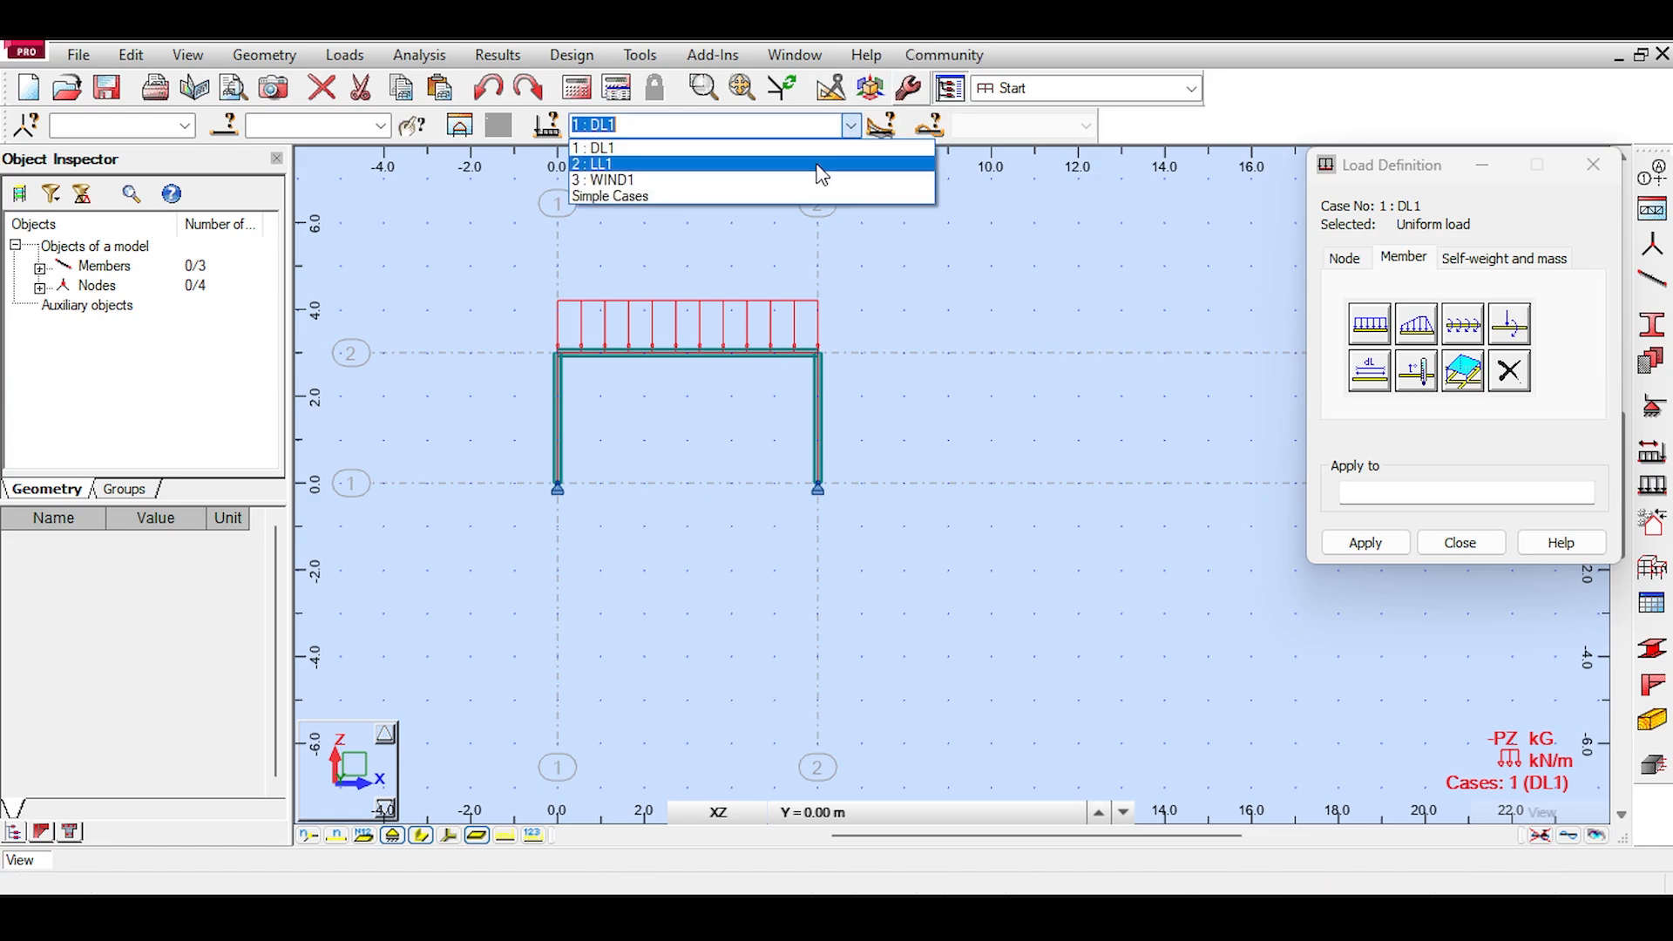
click(821, 164)
click(1372, 333)
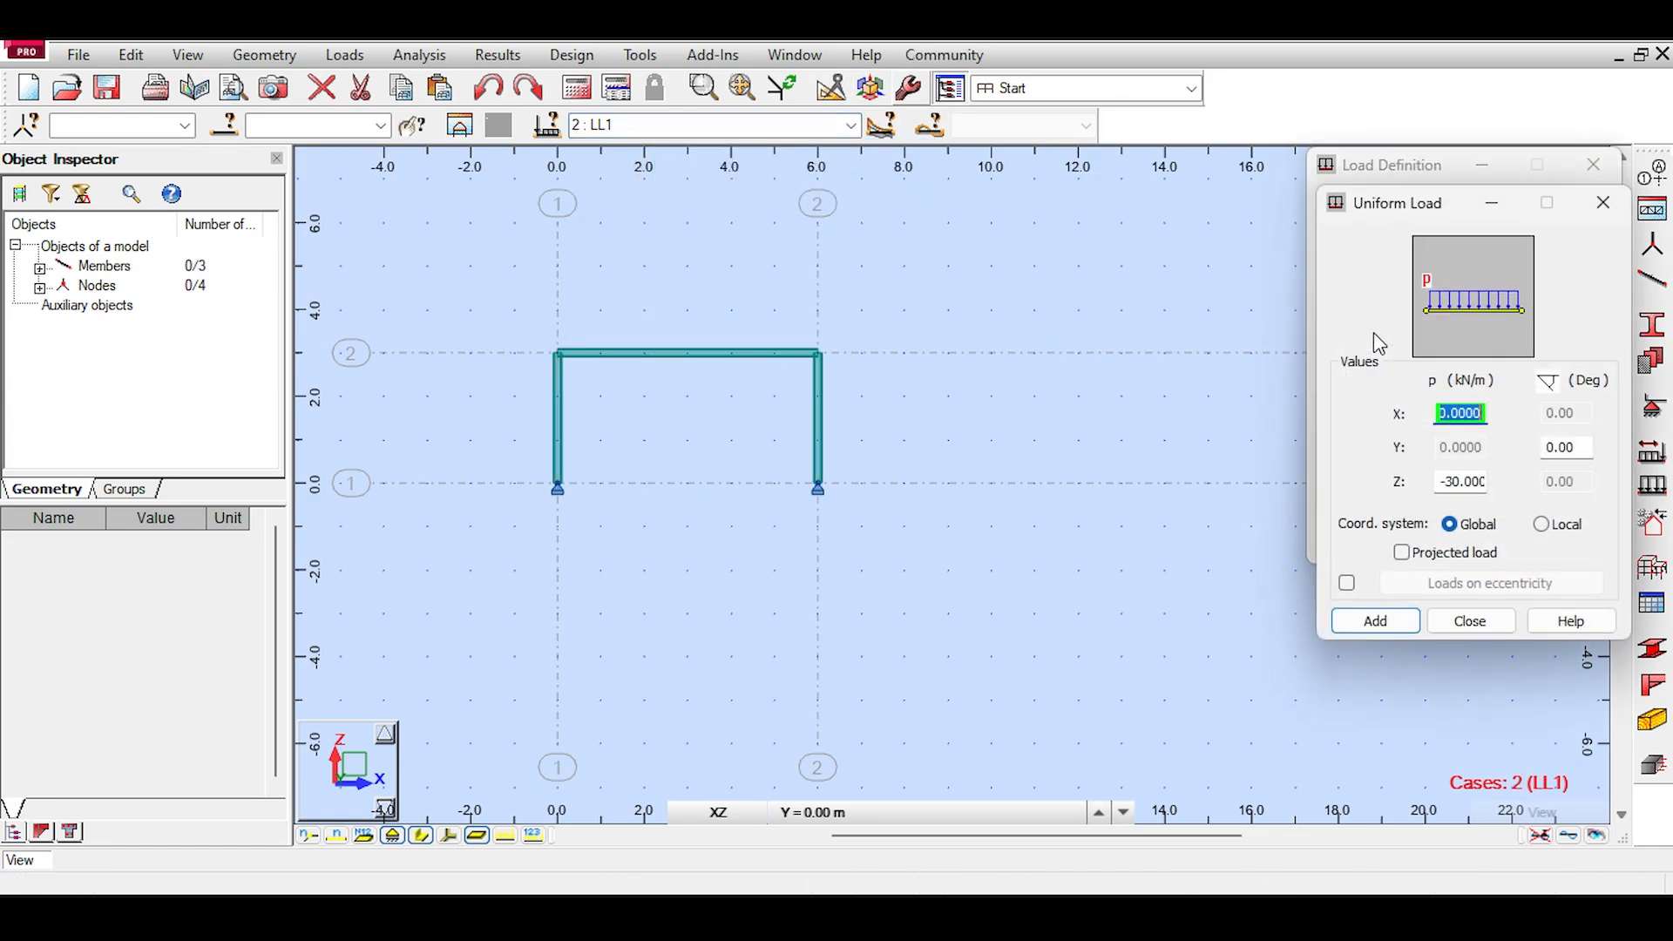
click(1449, 481)
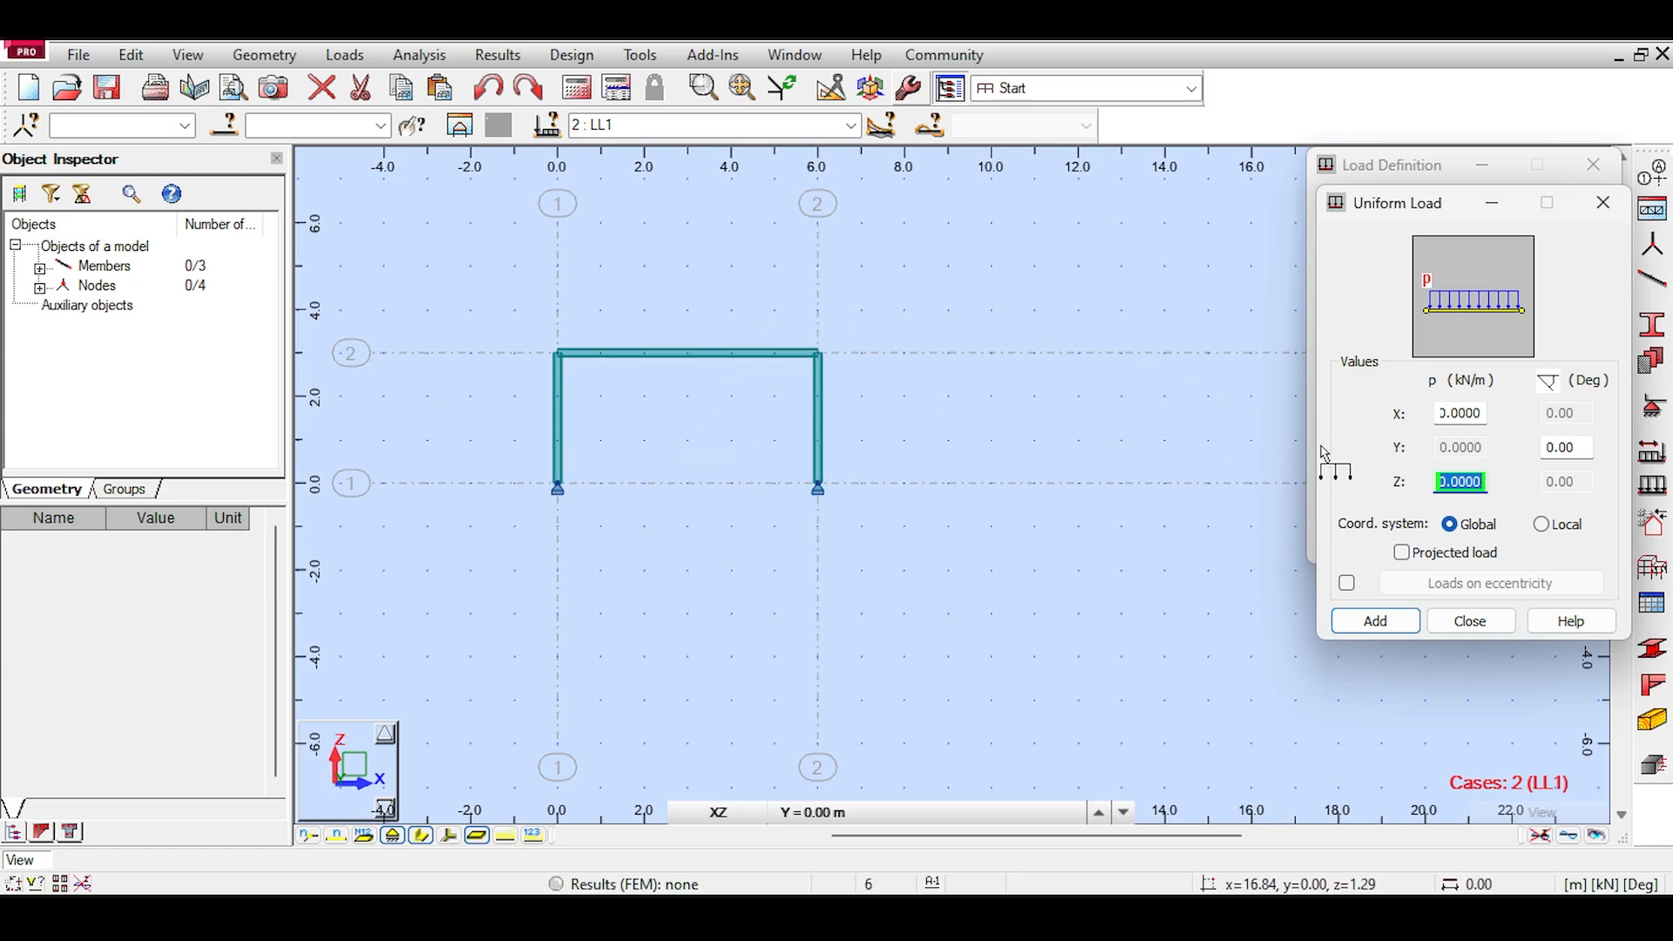
text(12.5)
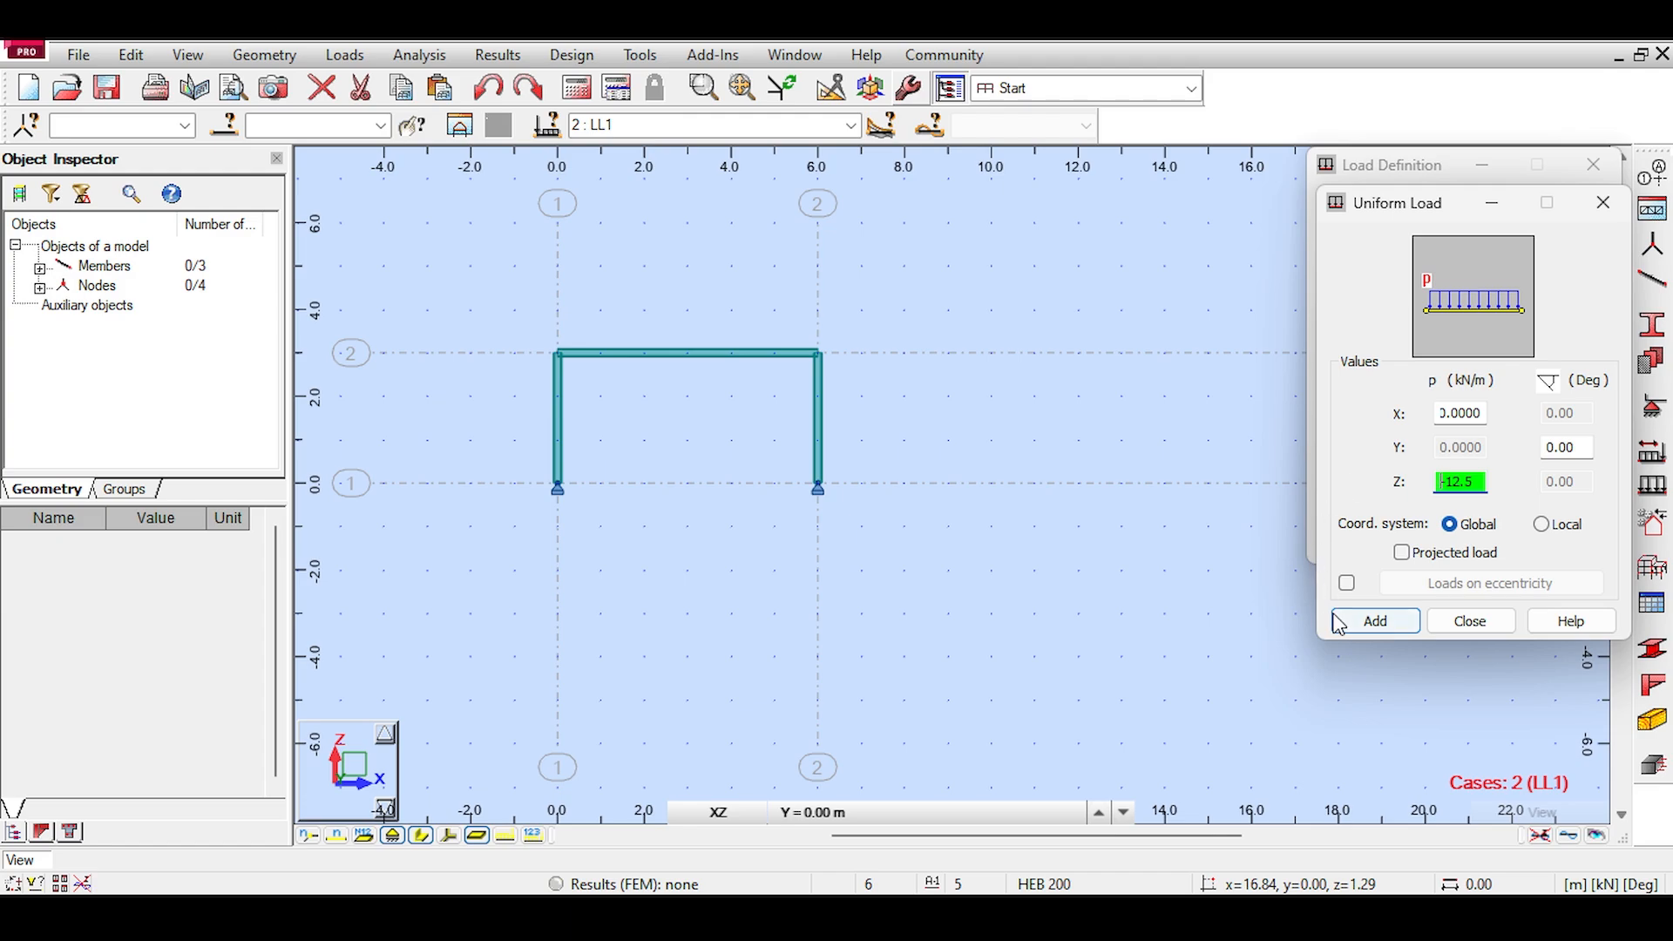
click(1375, 620)
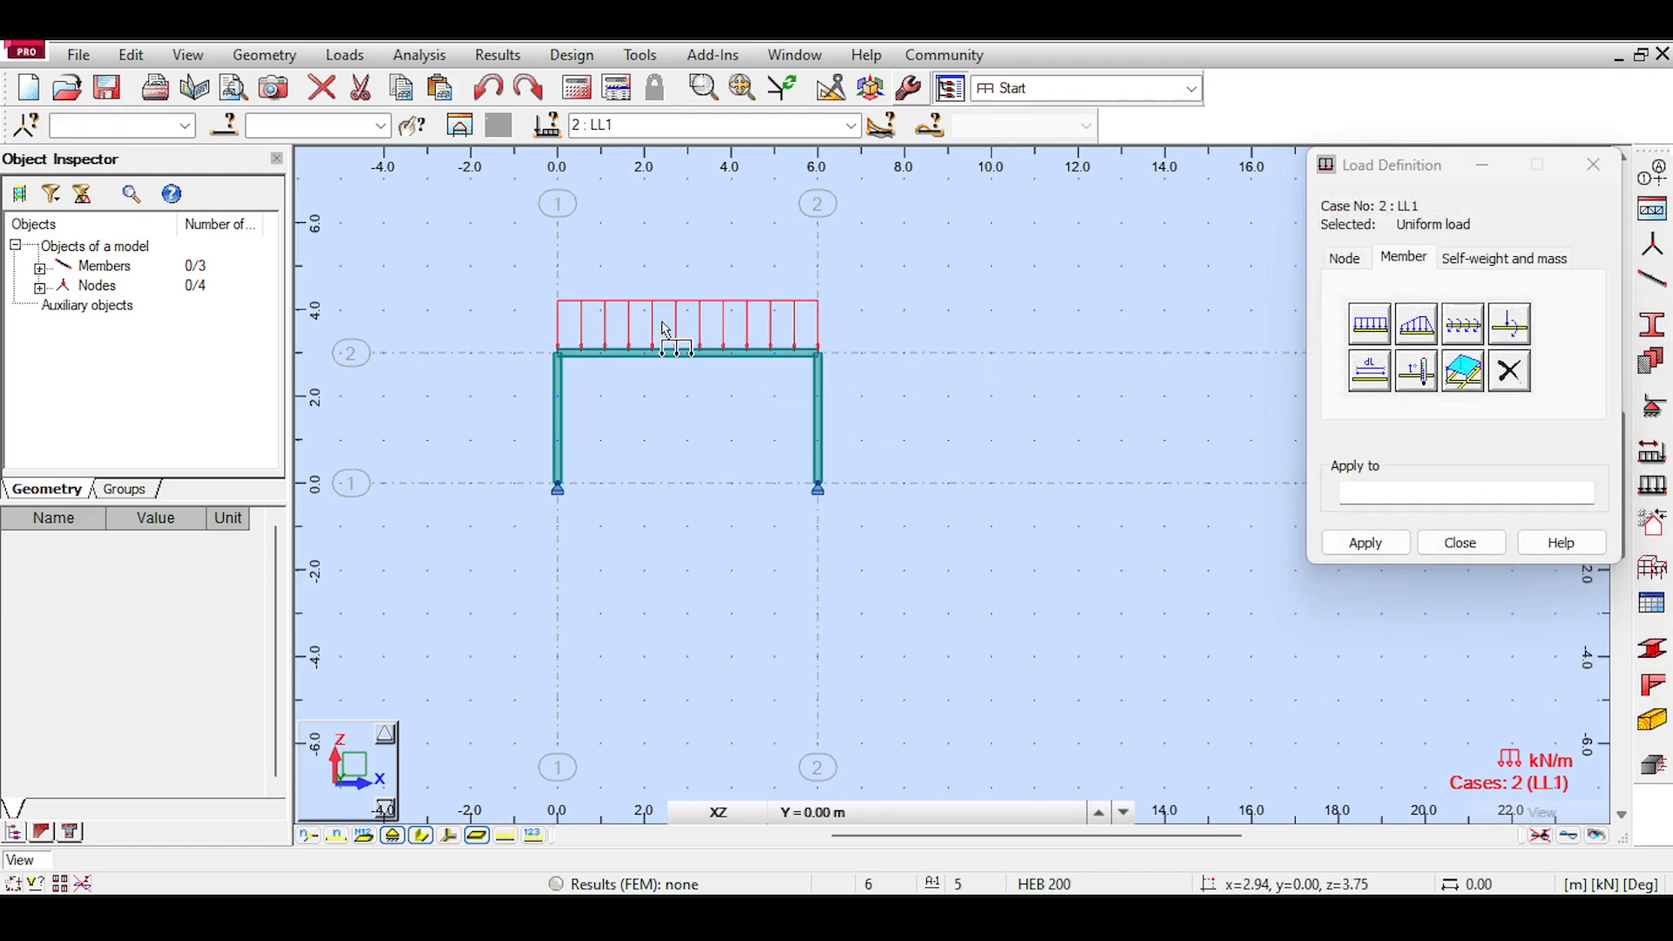
Step: Apply a nodal force of 5 kN along X to the frame's top node at (0, 3) under load case WIND1
click(800, 126)
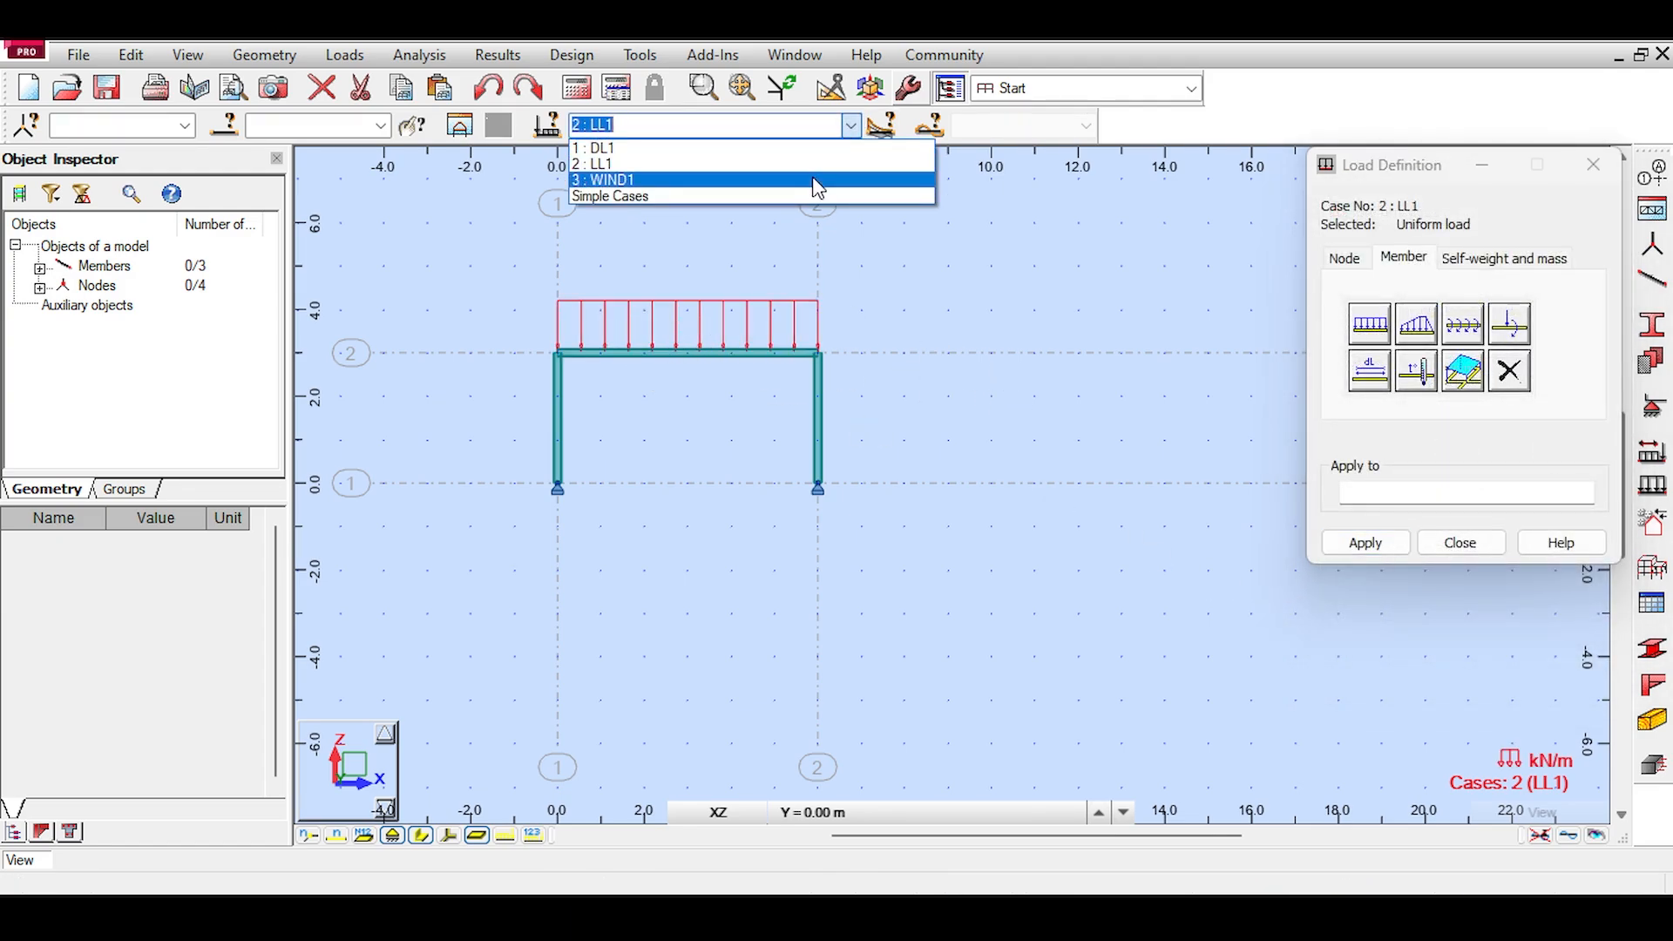
click(802, 181)
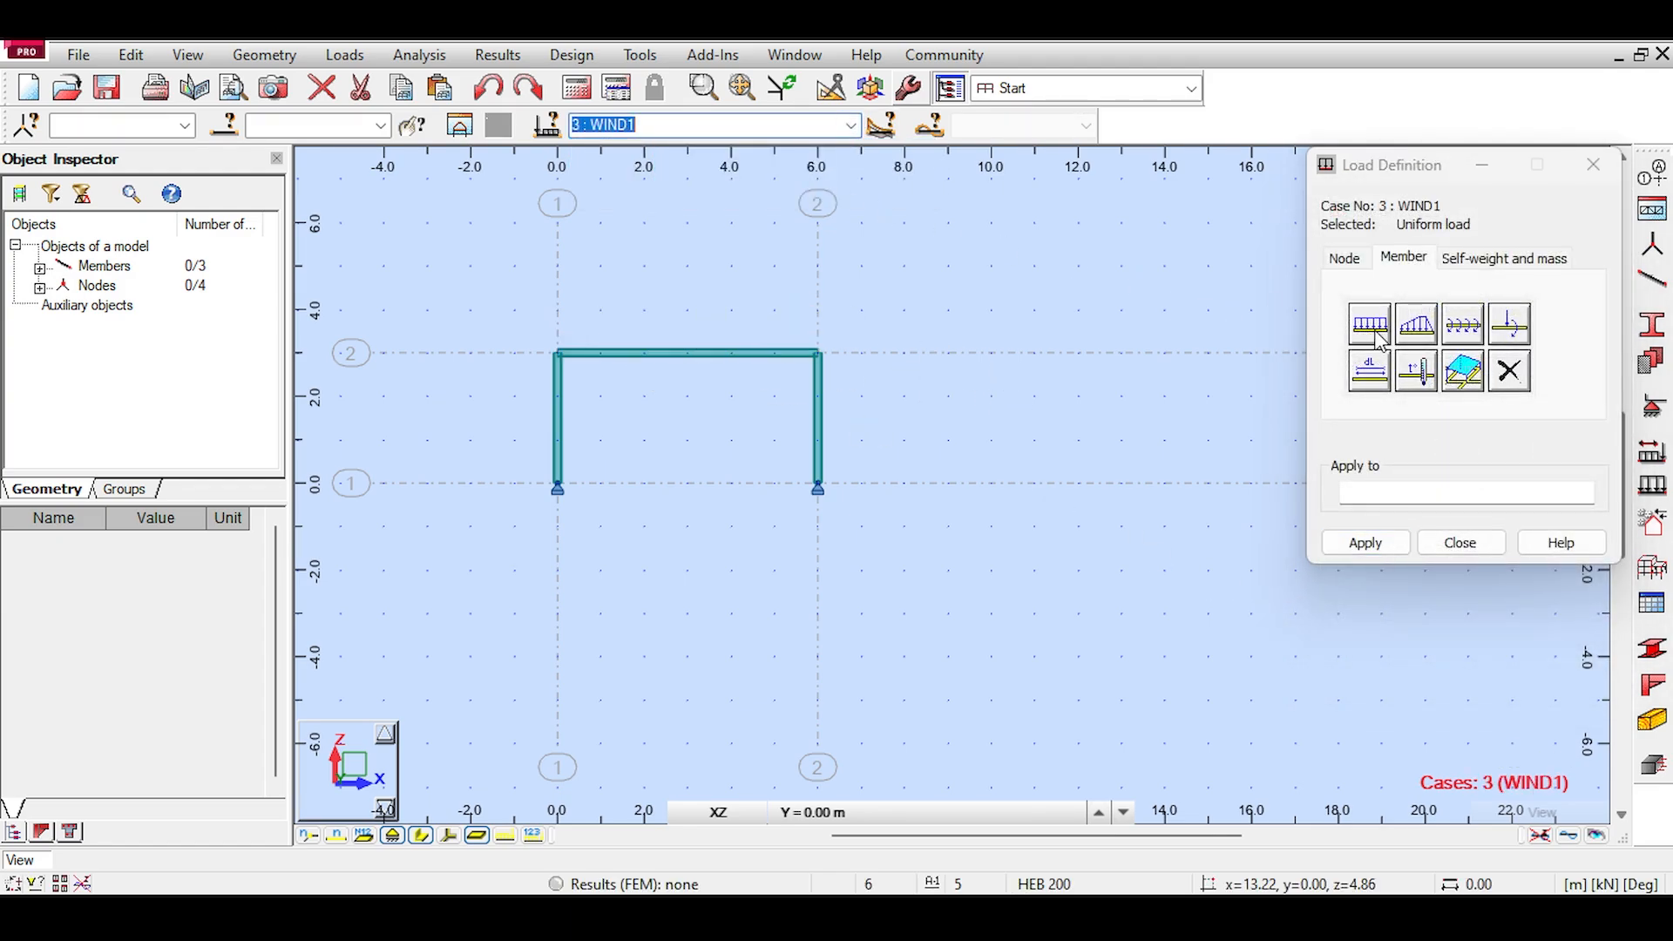
click(1344, 258)
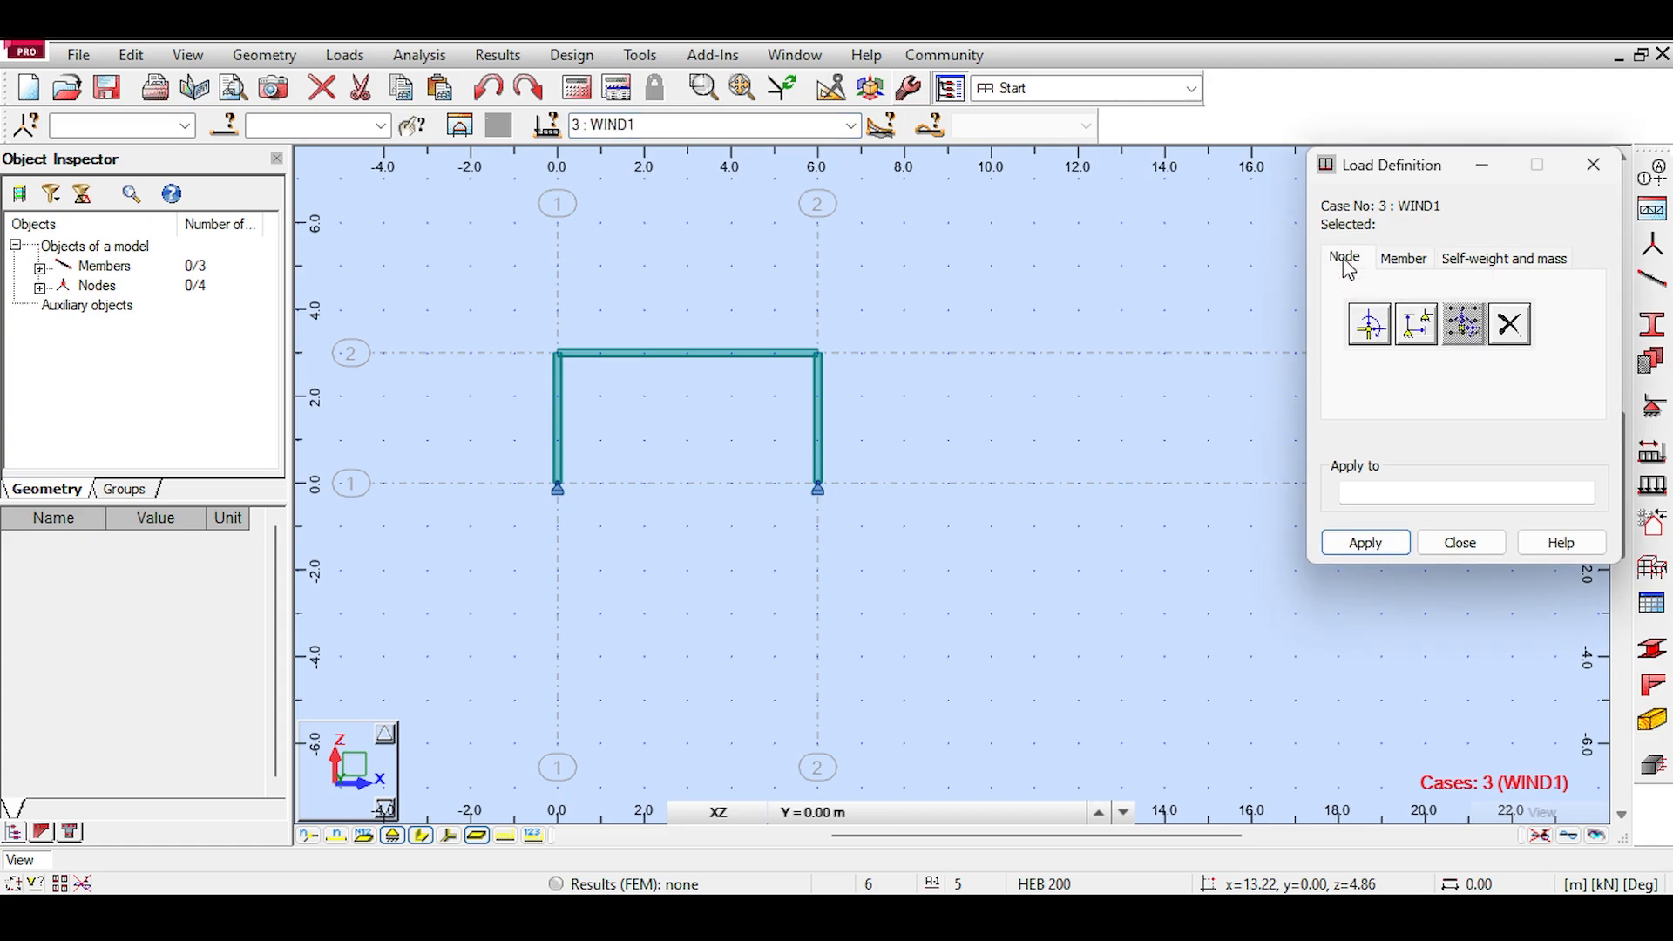
click(1381, 338)
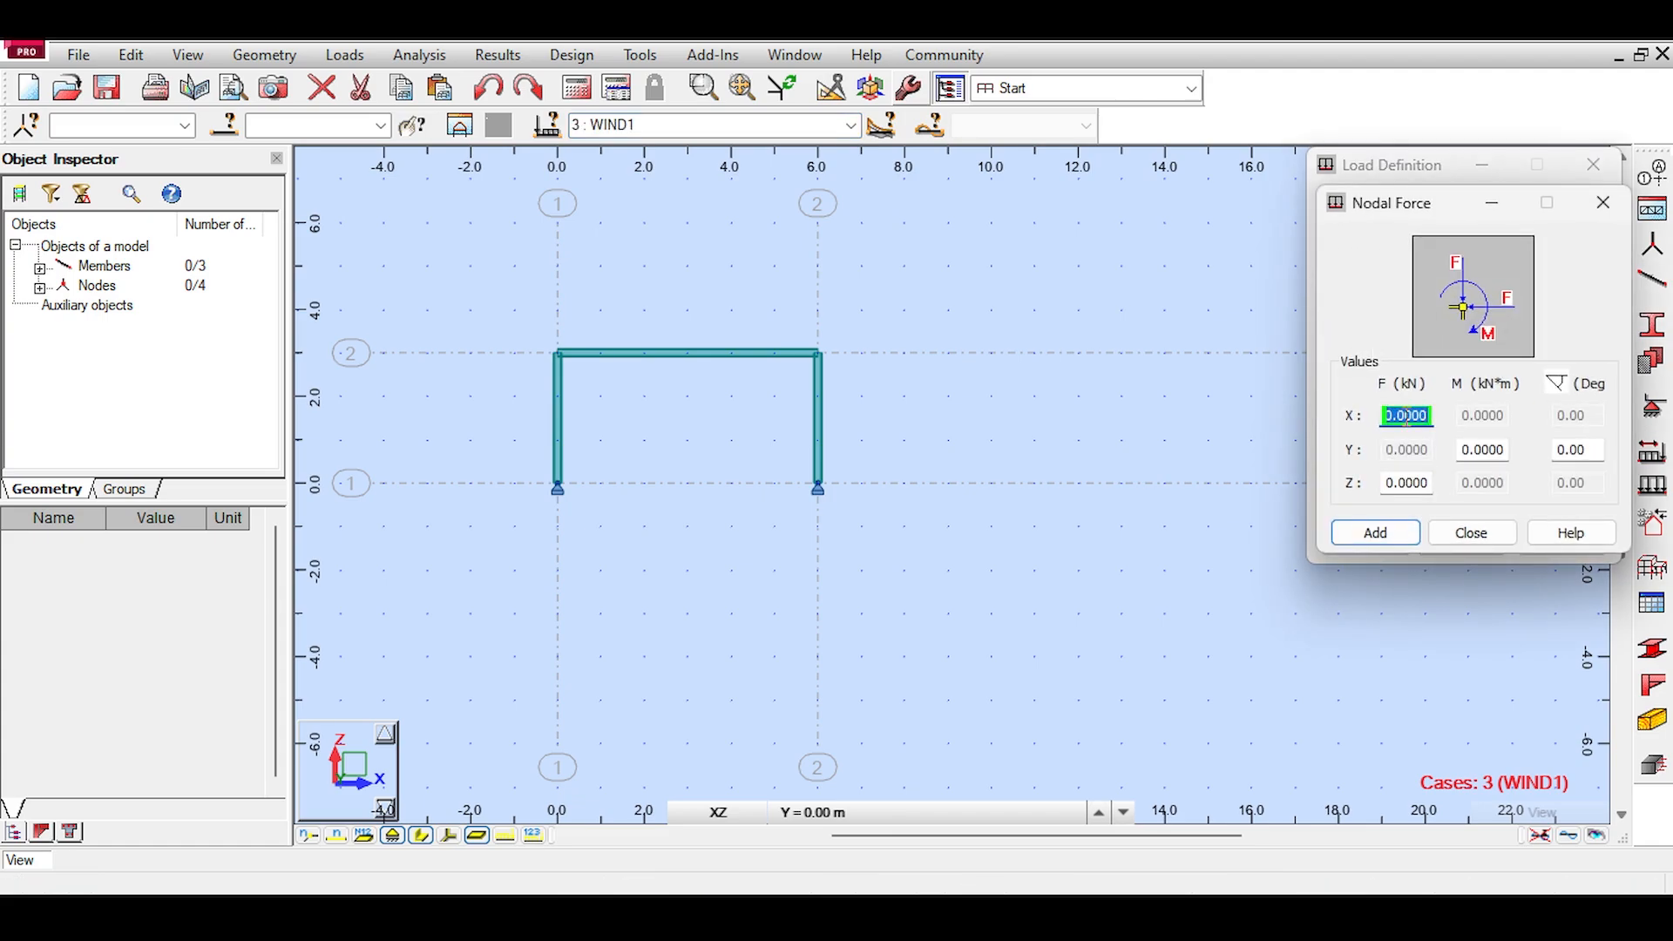
text(5)
click(1375, 532)
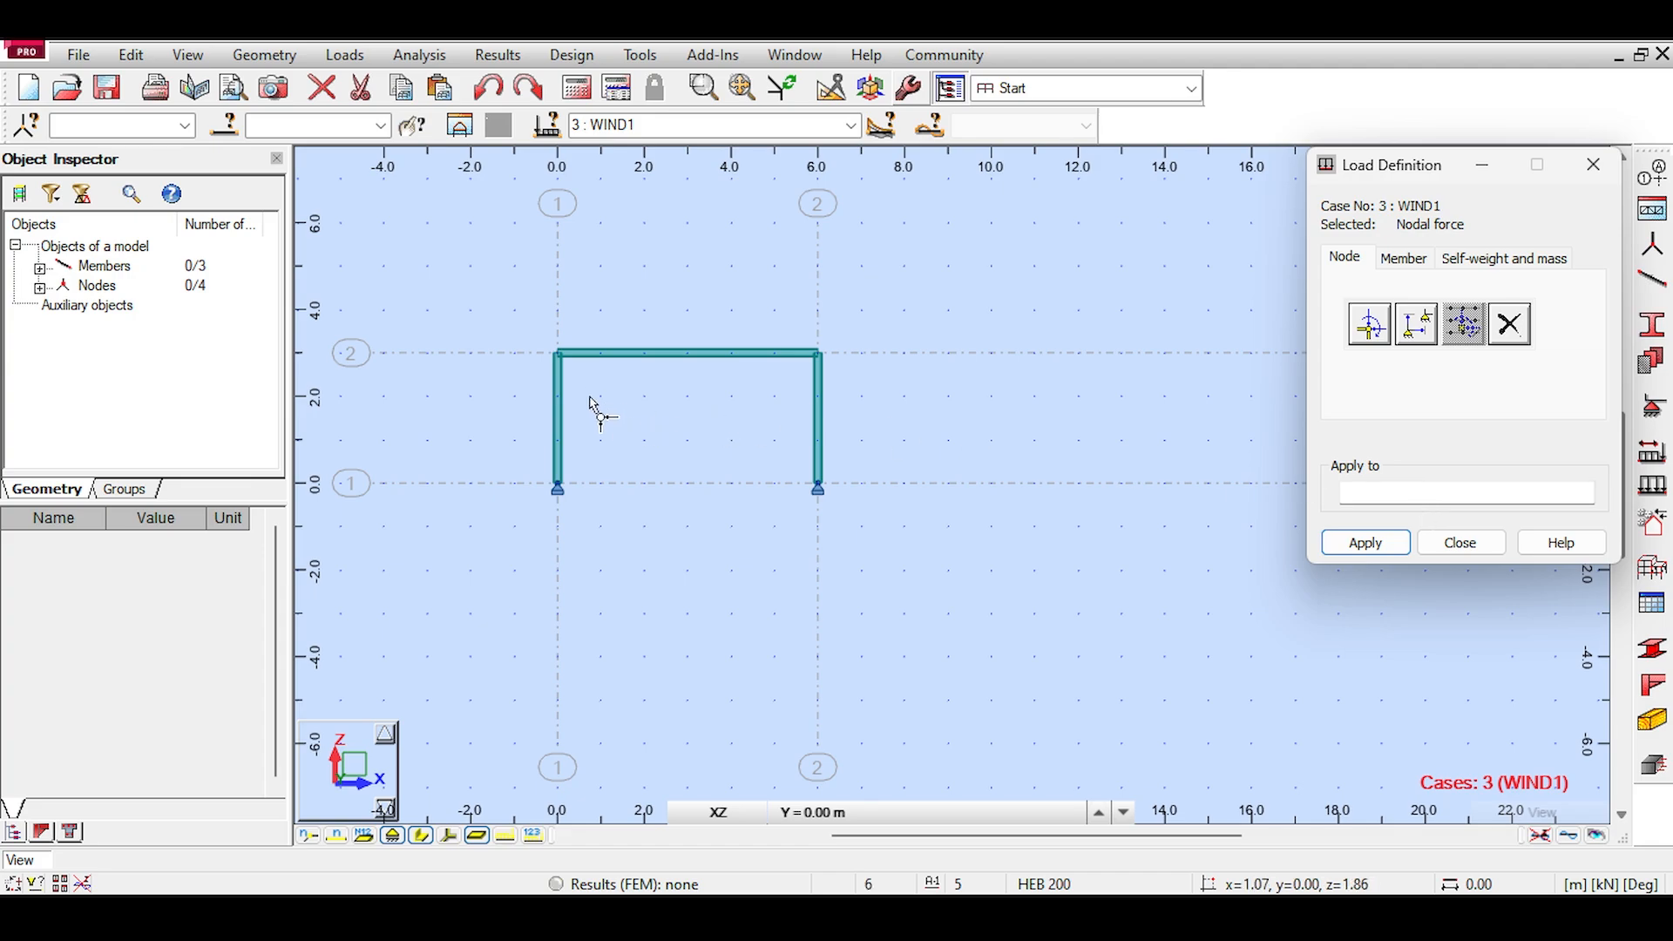
click(558, 352)
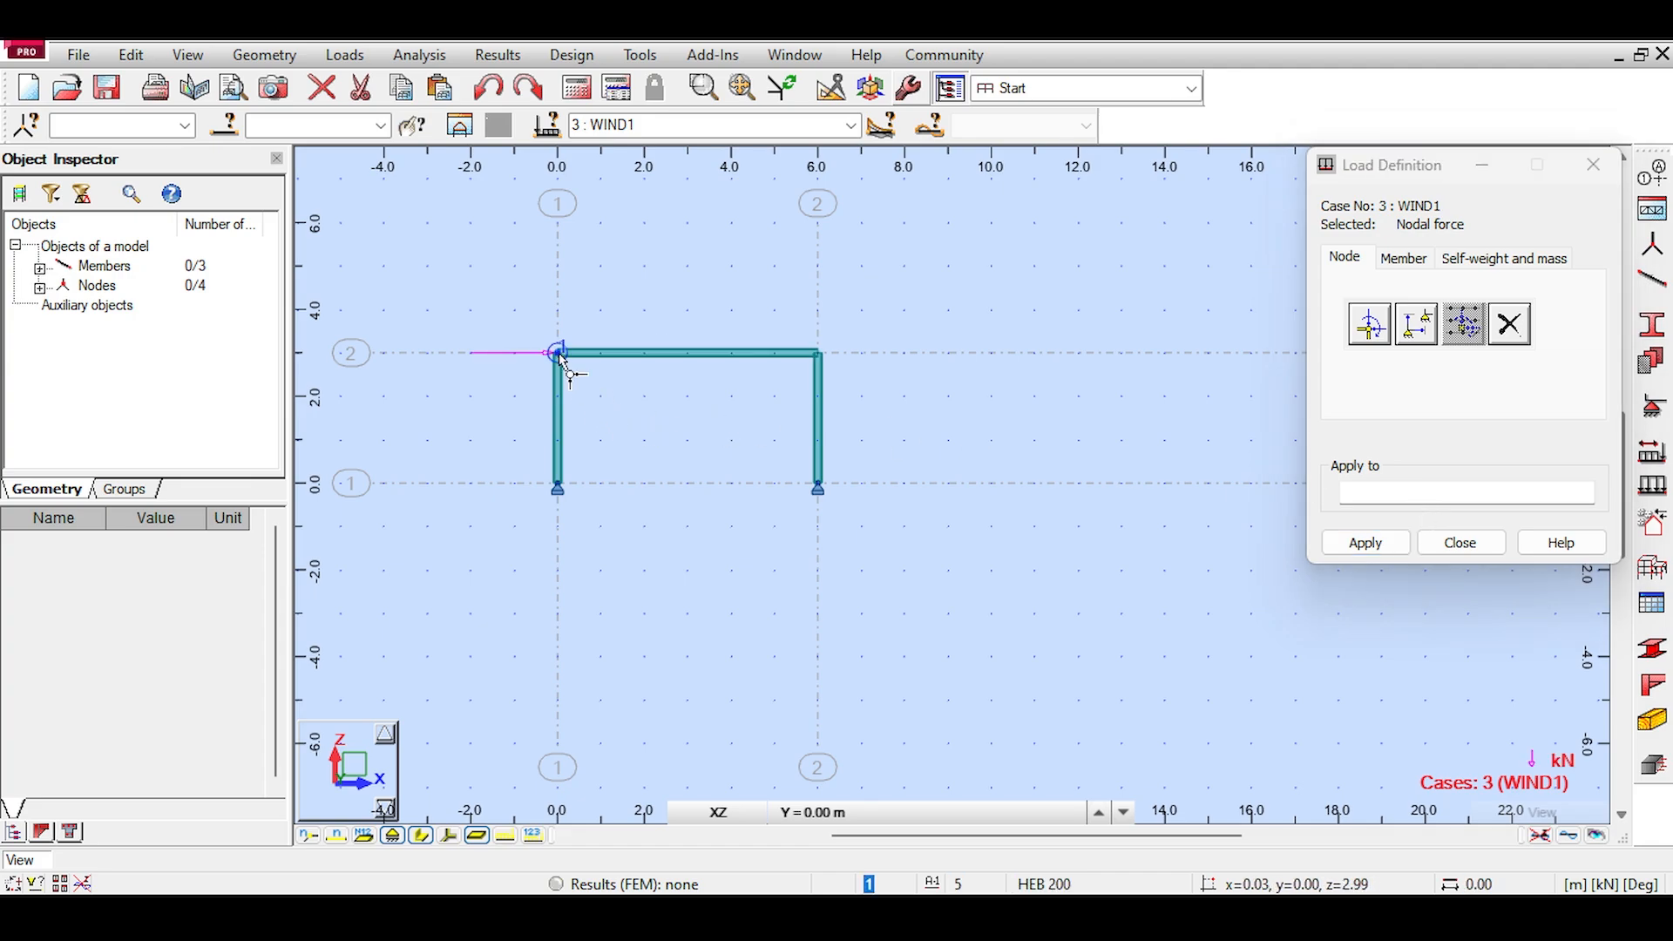
click(1460, 542)
Step: Copy the whole frame twice by translation, with a vector of 9 m along X from the base node at the origin
scroll(1430, 439, down, 1)
scroll(1429, 438, down, 1)
middle_drag(1292, 465, 1136, 497)
middle_drag(929, 274, 871, 280)
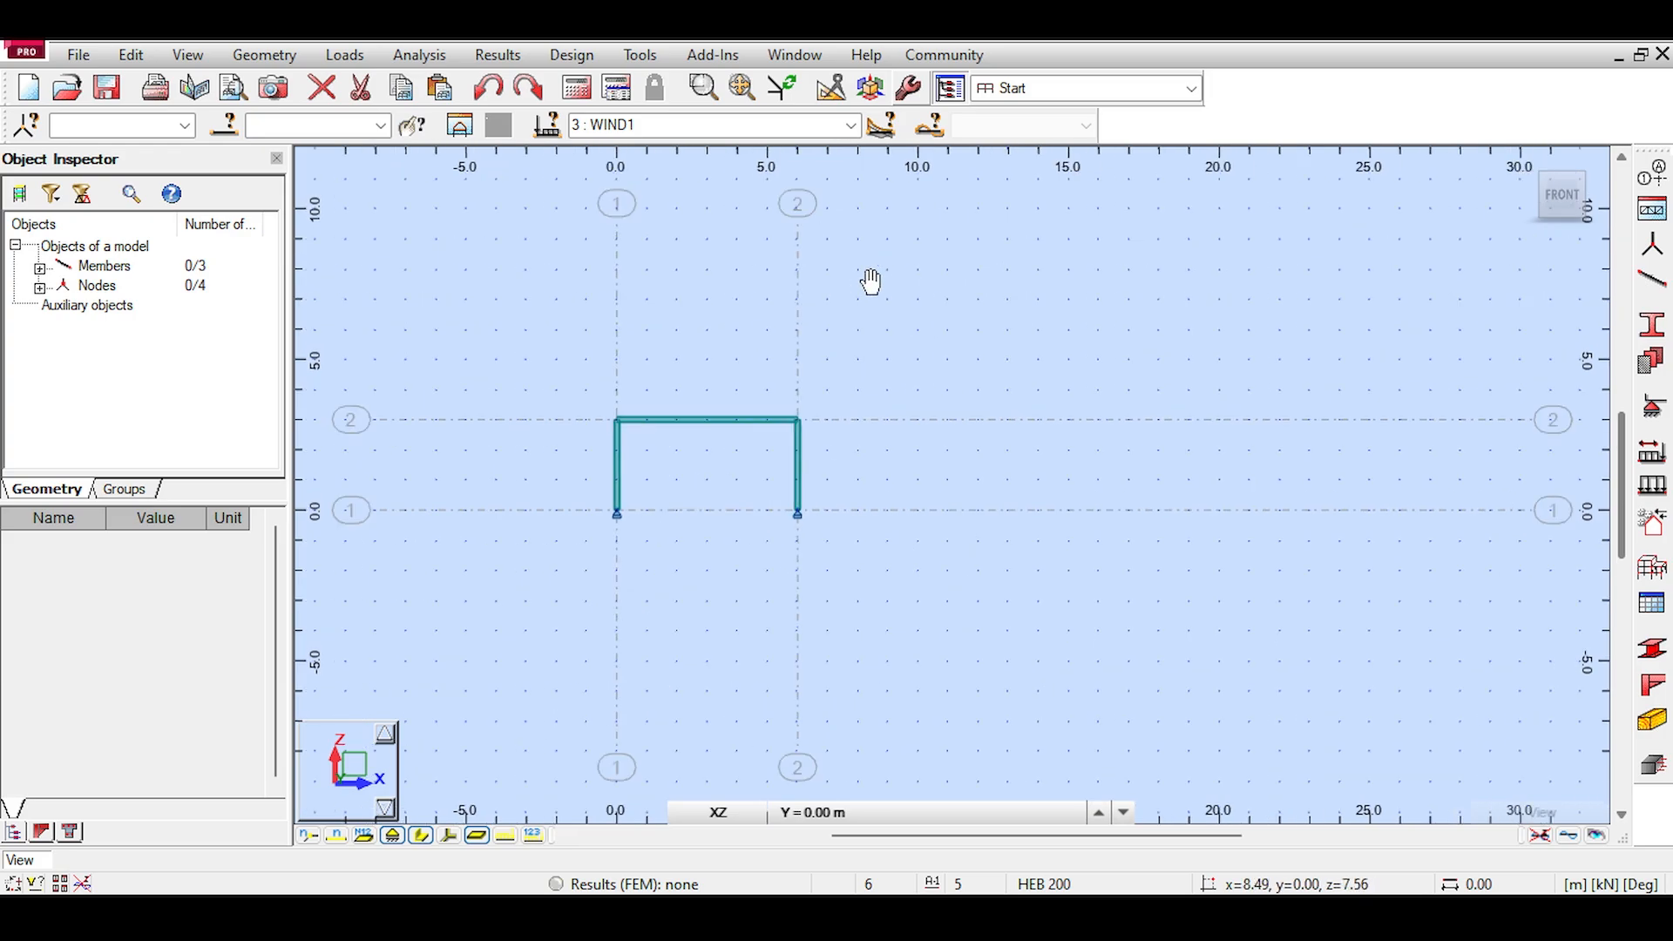
middle_drag(1016, 337, 967, 337)
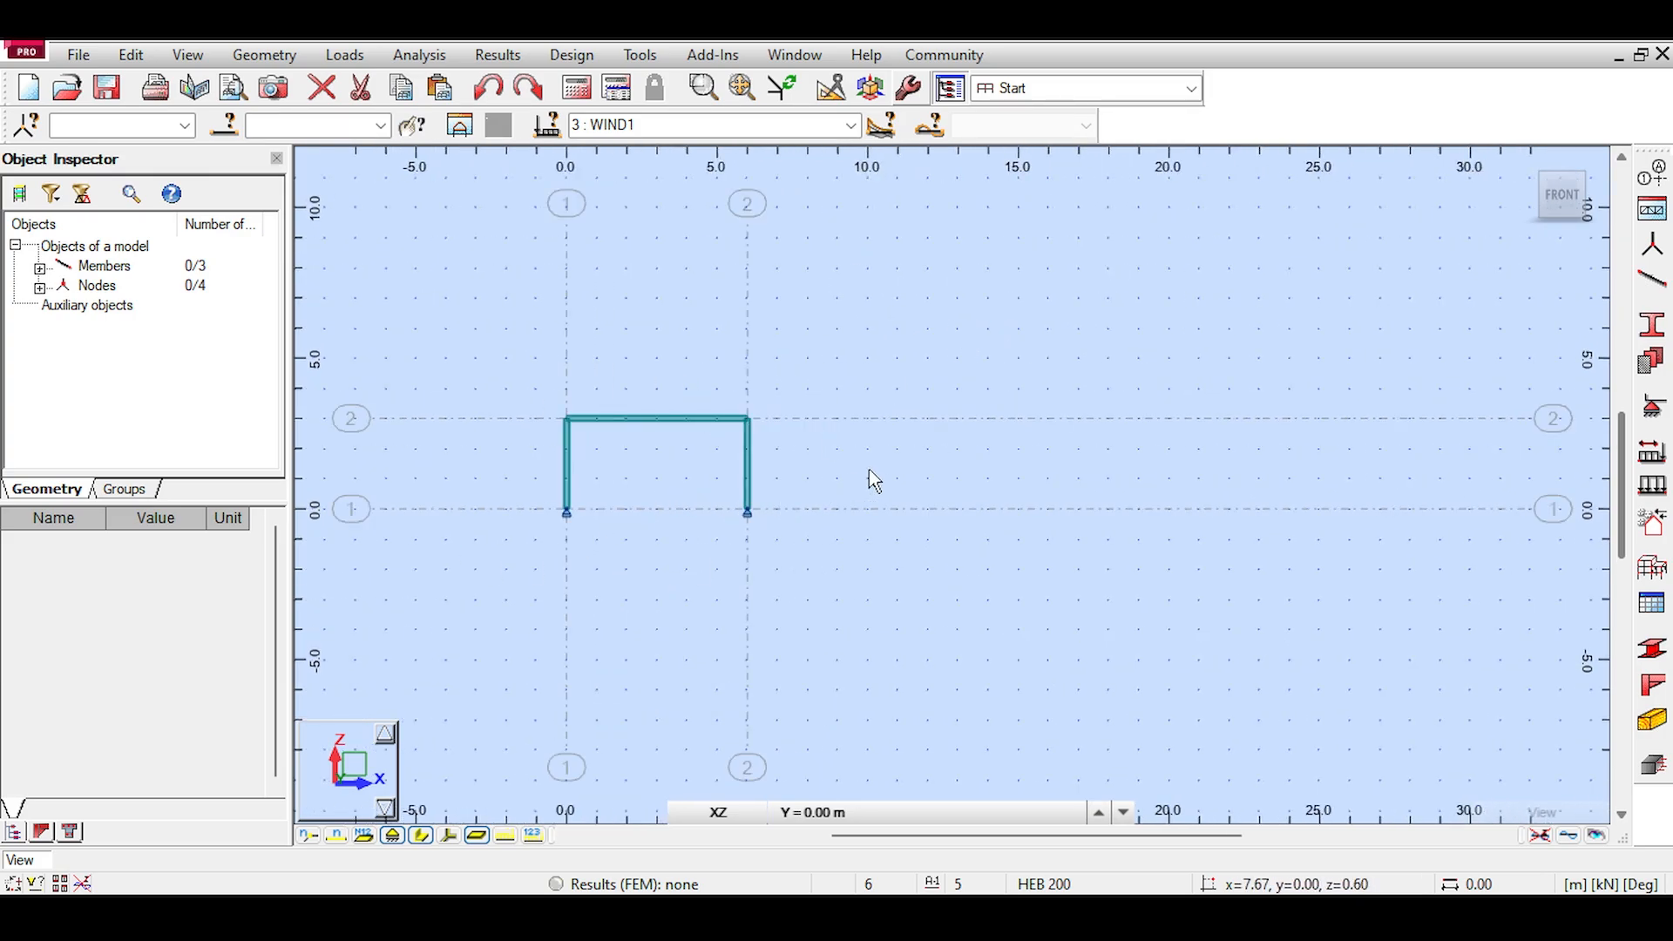
middle_drag(904, 443, 833, 437)
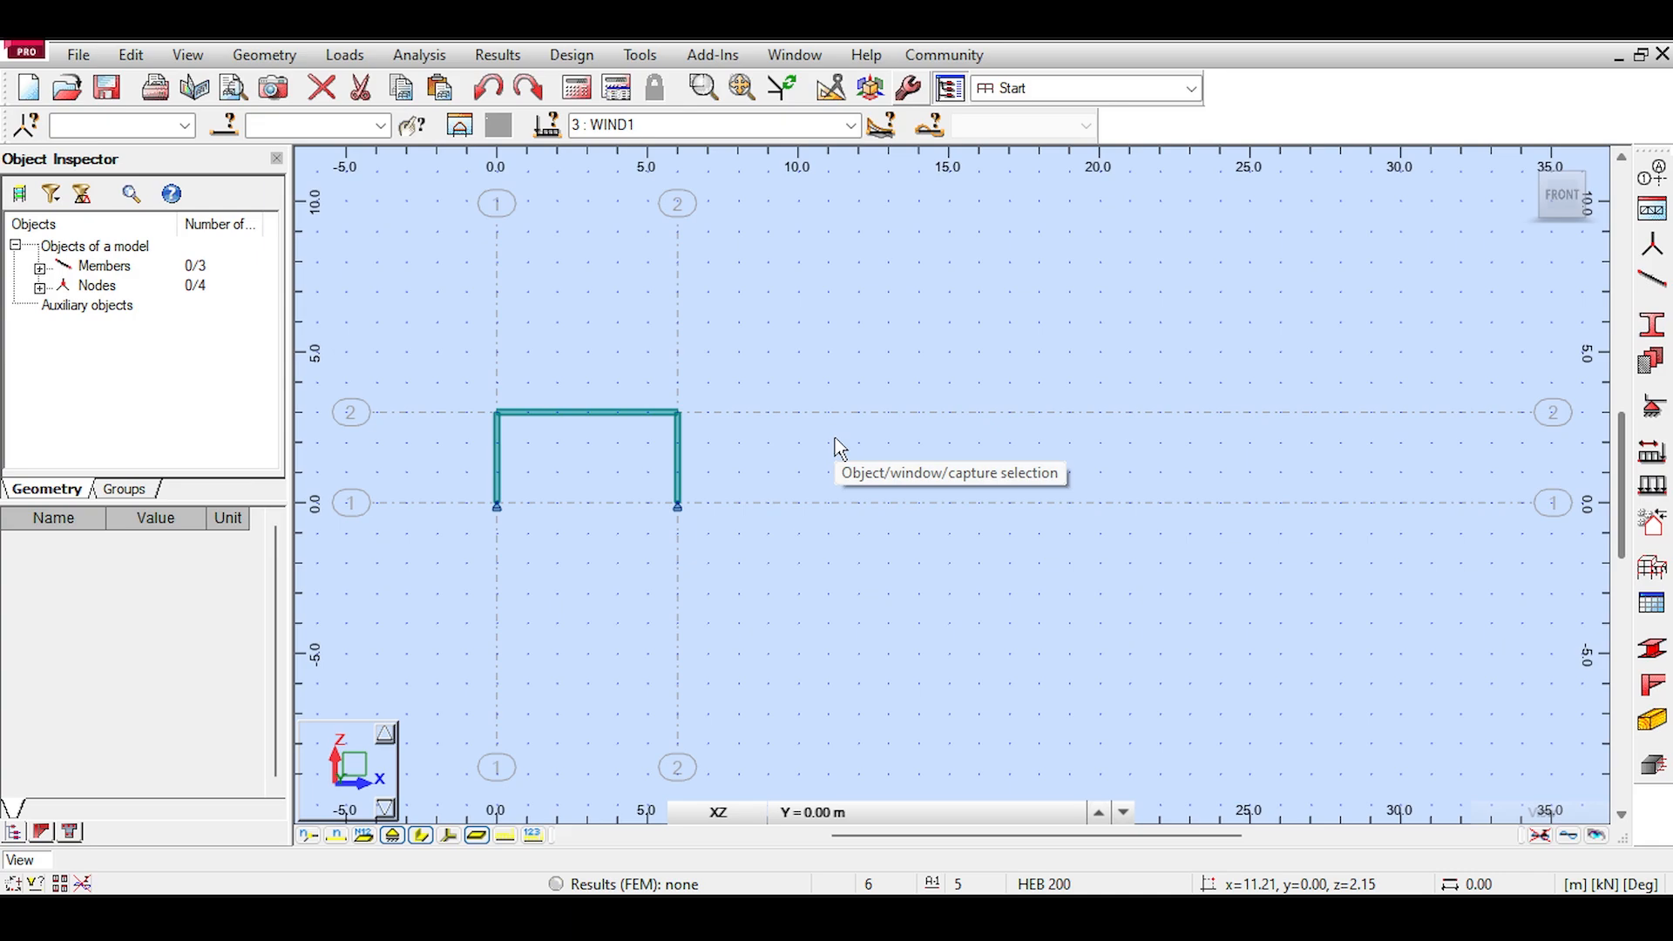
drag(419, 338, 774, 557)
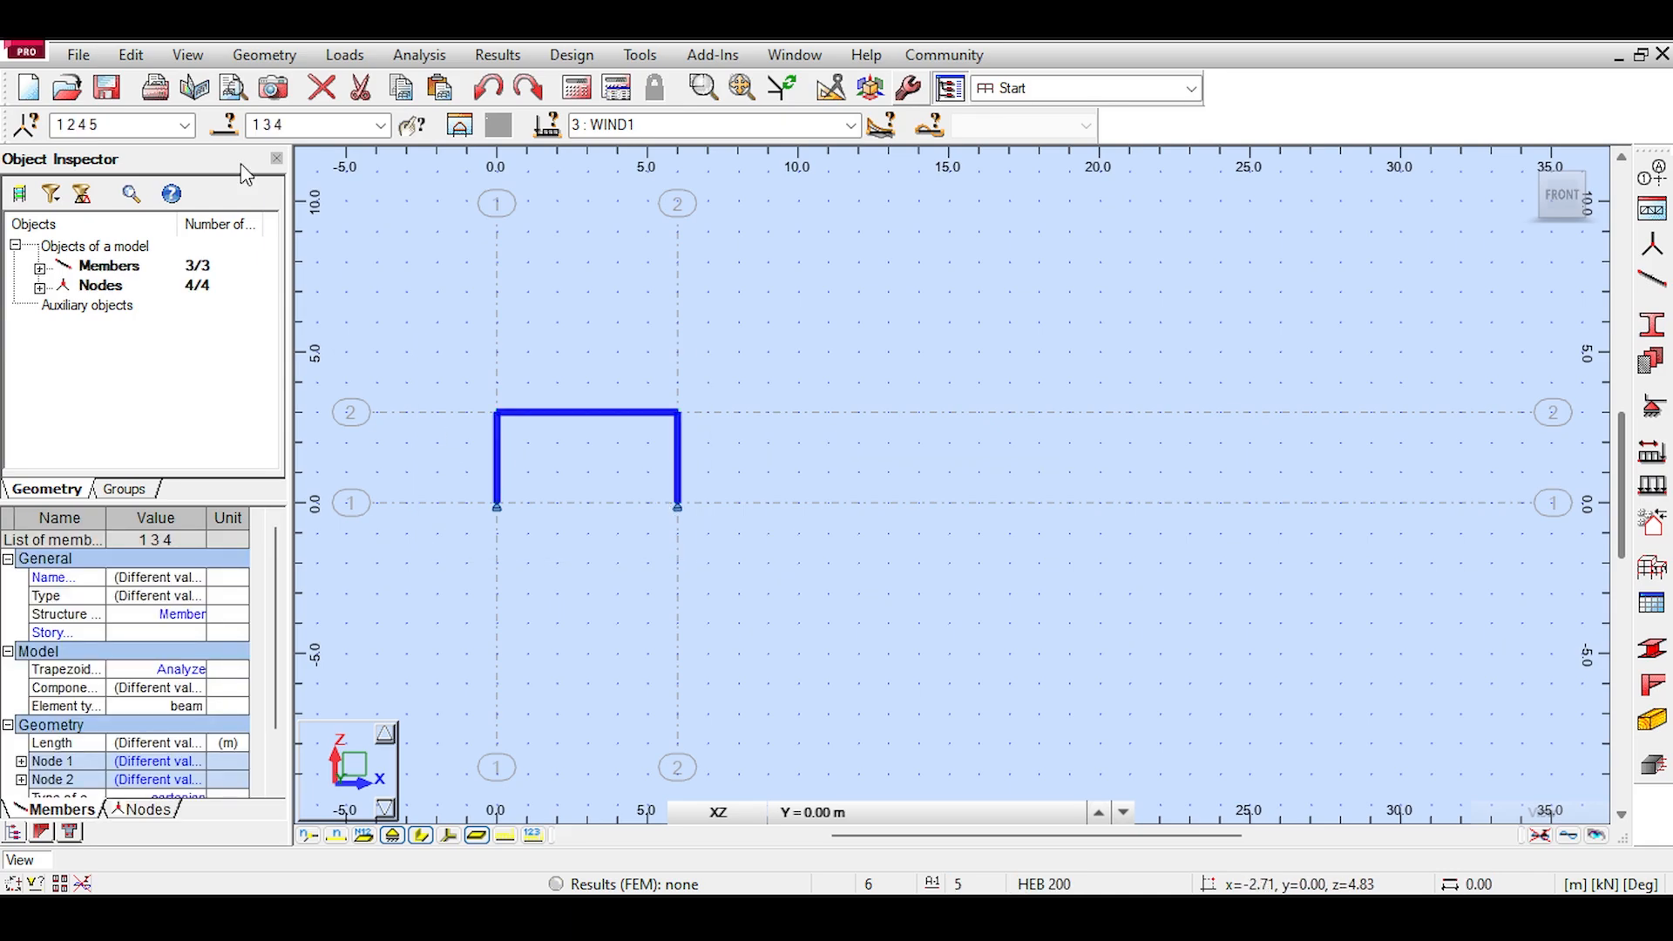
click(131, 54)
mouse_move(213, 352)
click(453, 361)
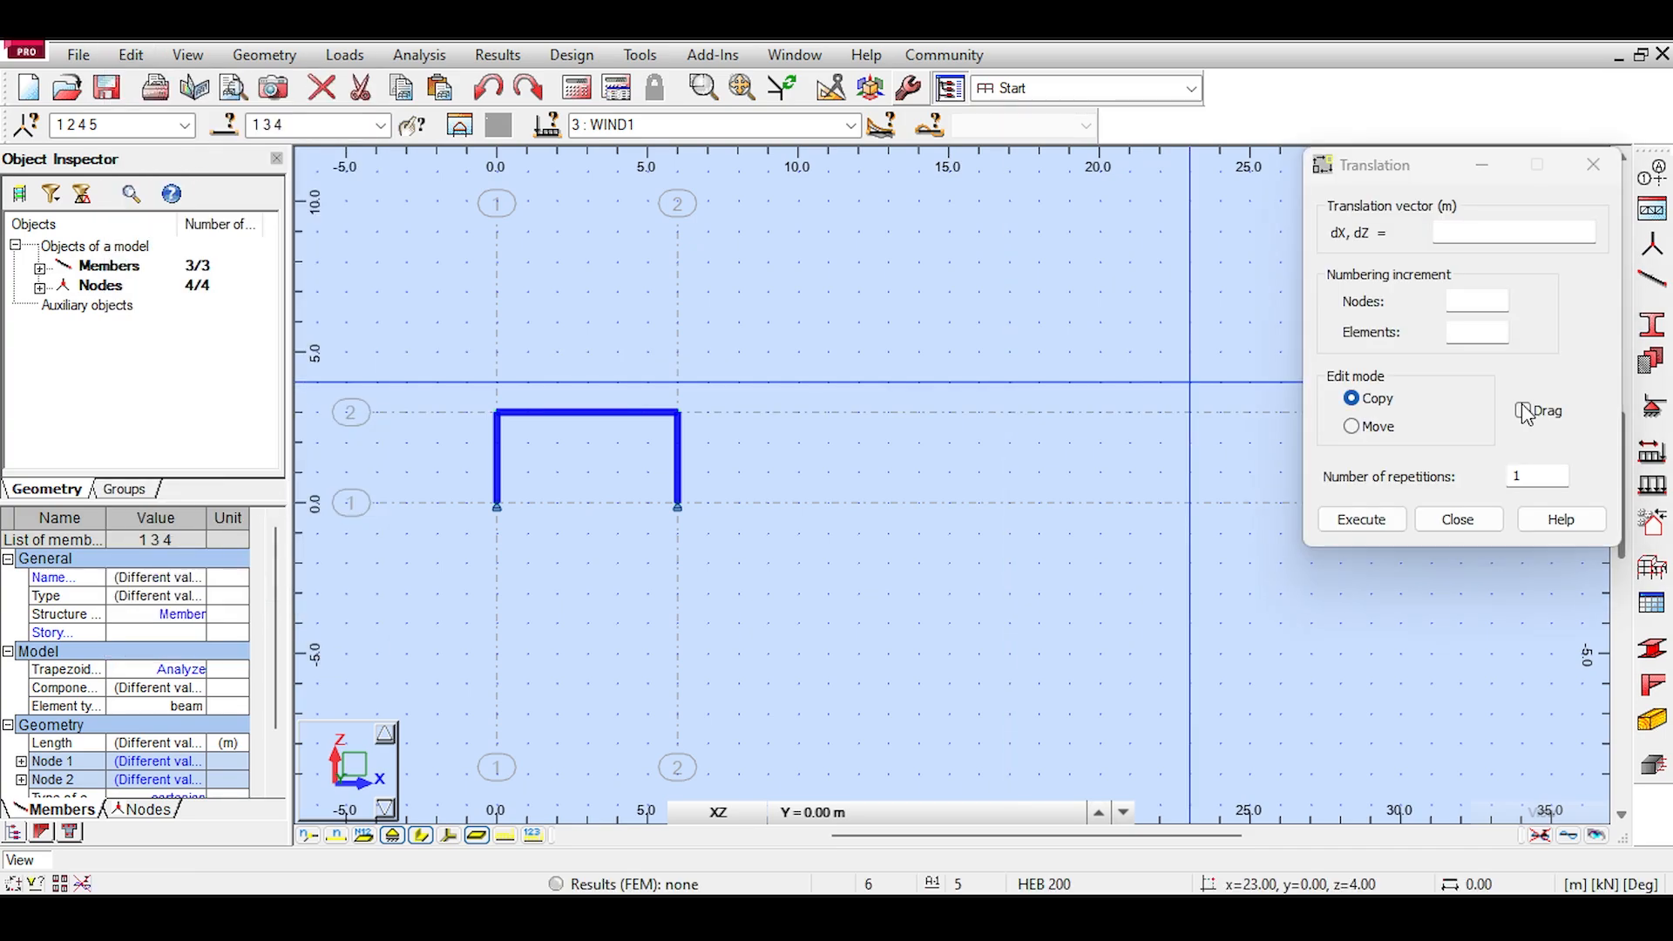
click(1525, 475)
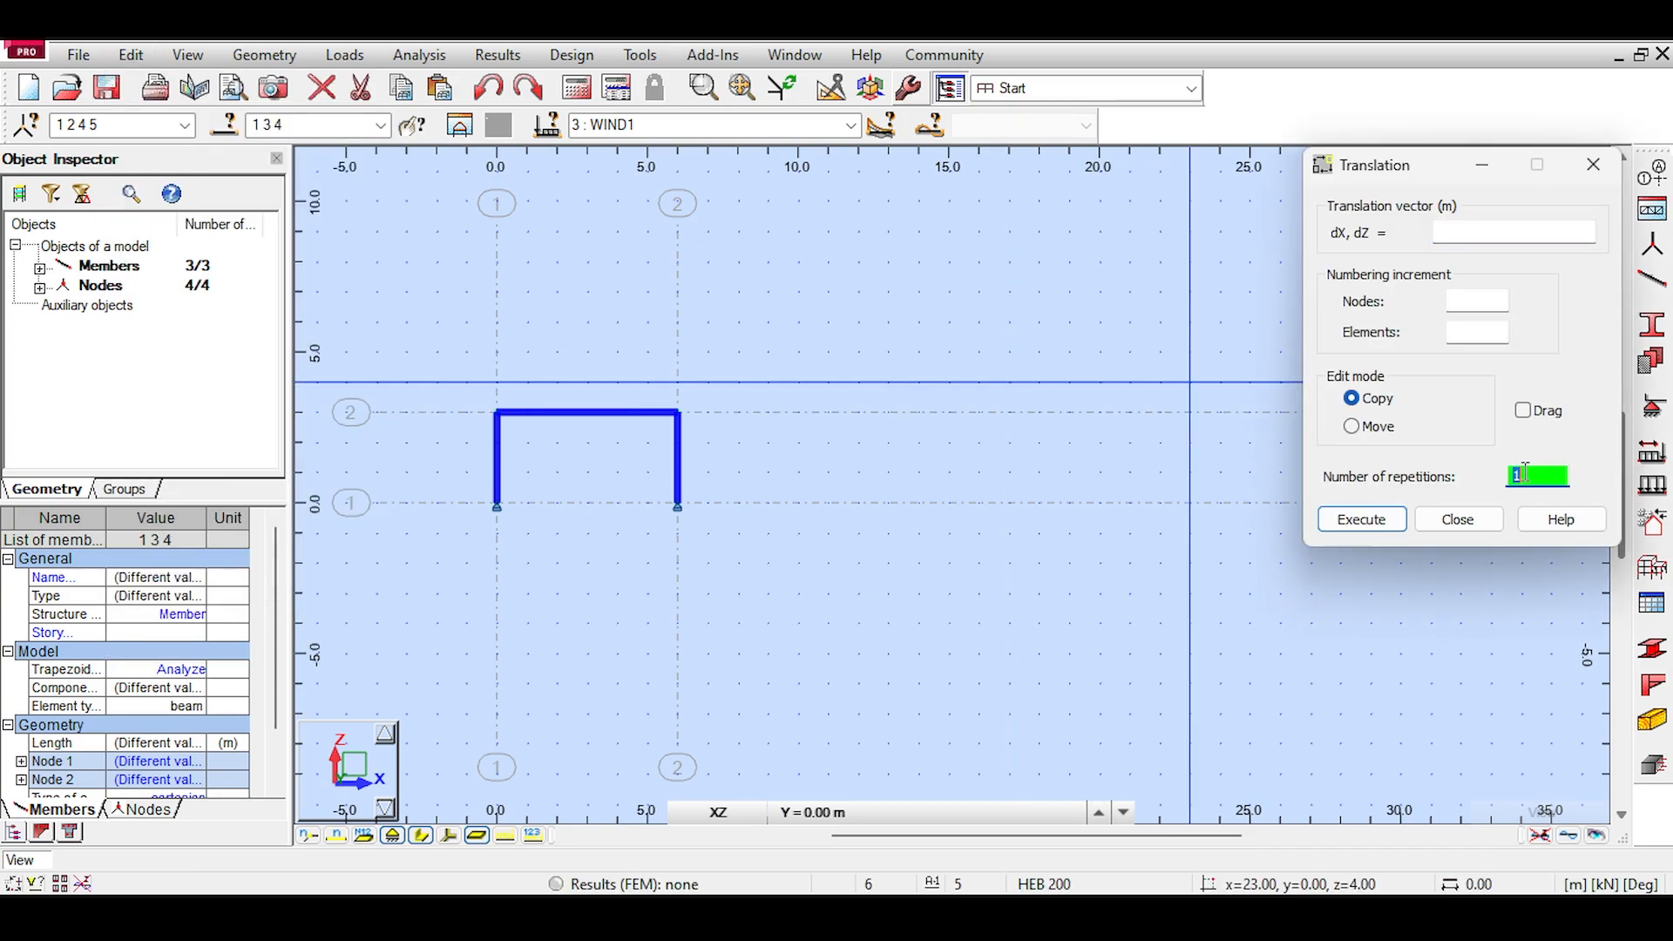
text(2)
click(1452, 229)
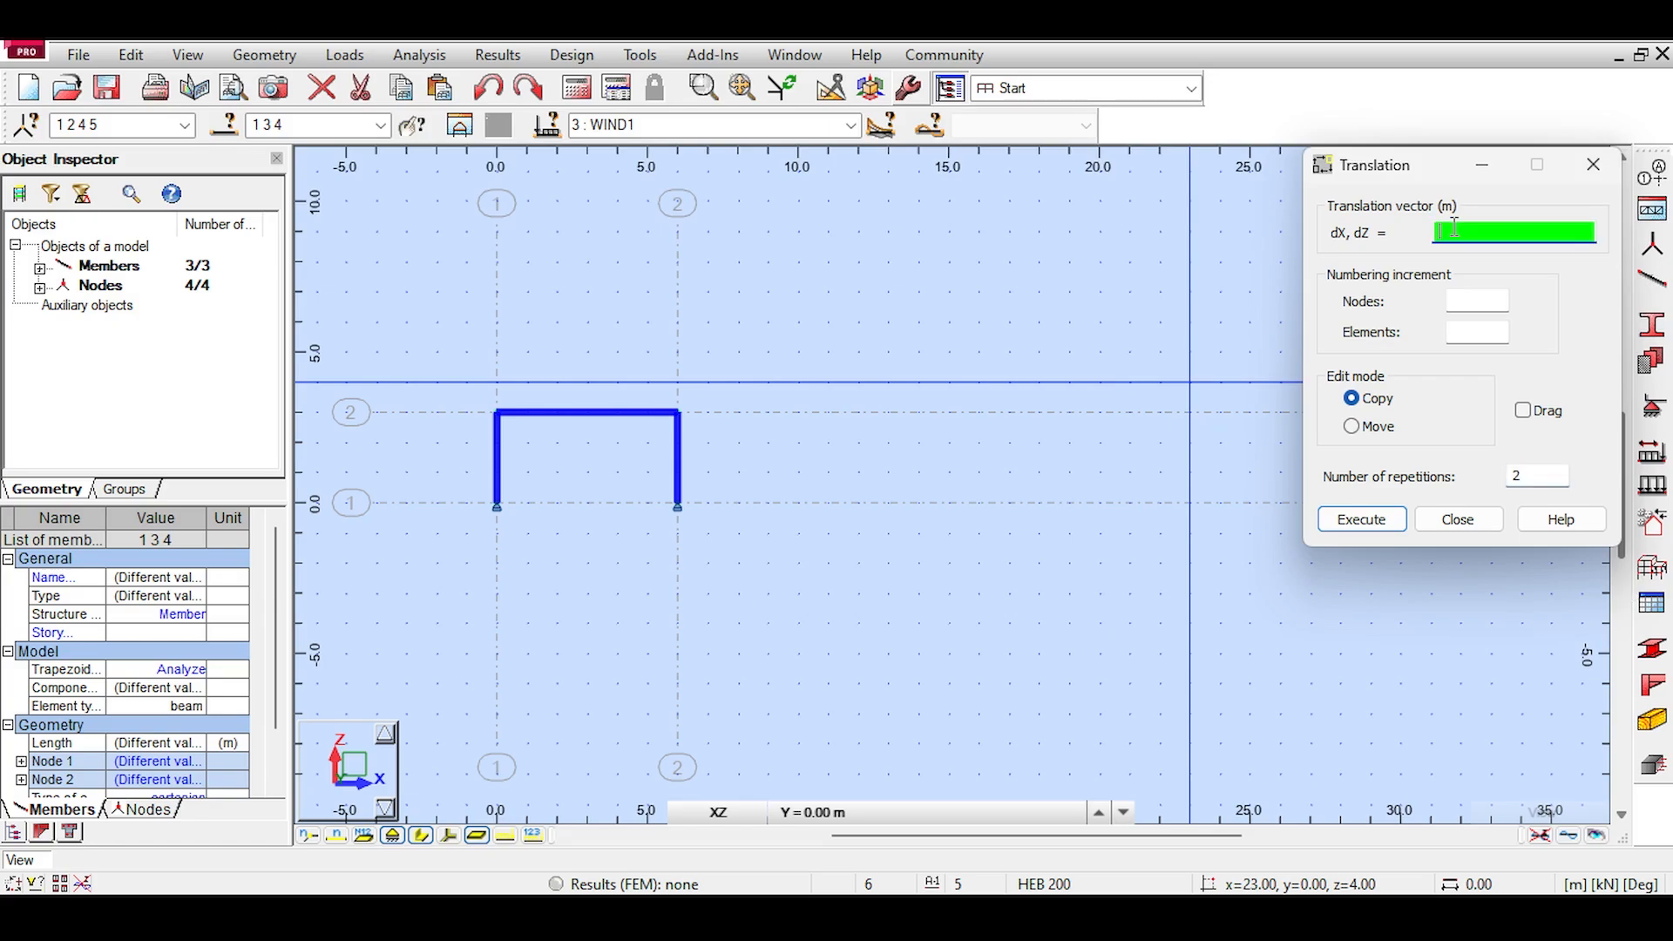
click(497, 505)
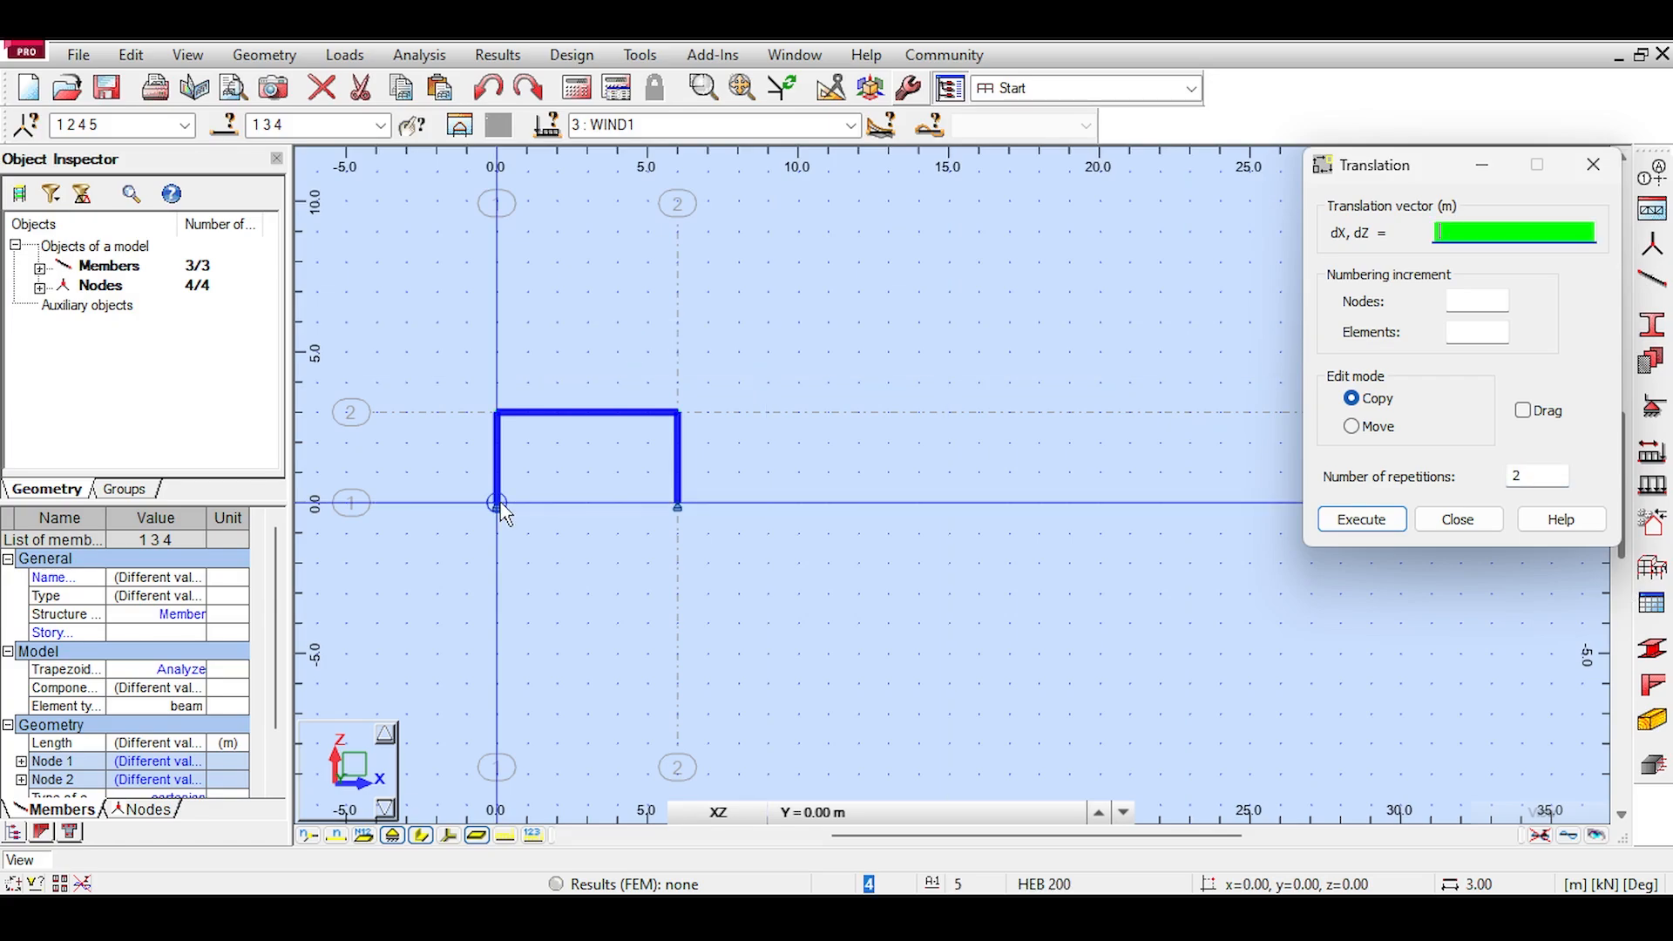
click(768, 503)
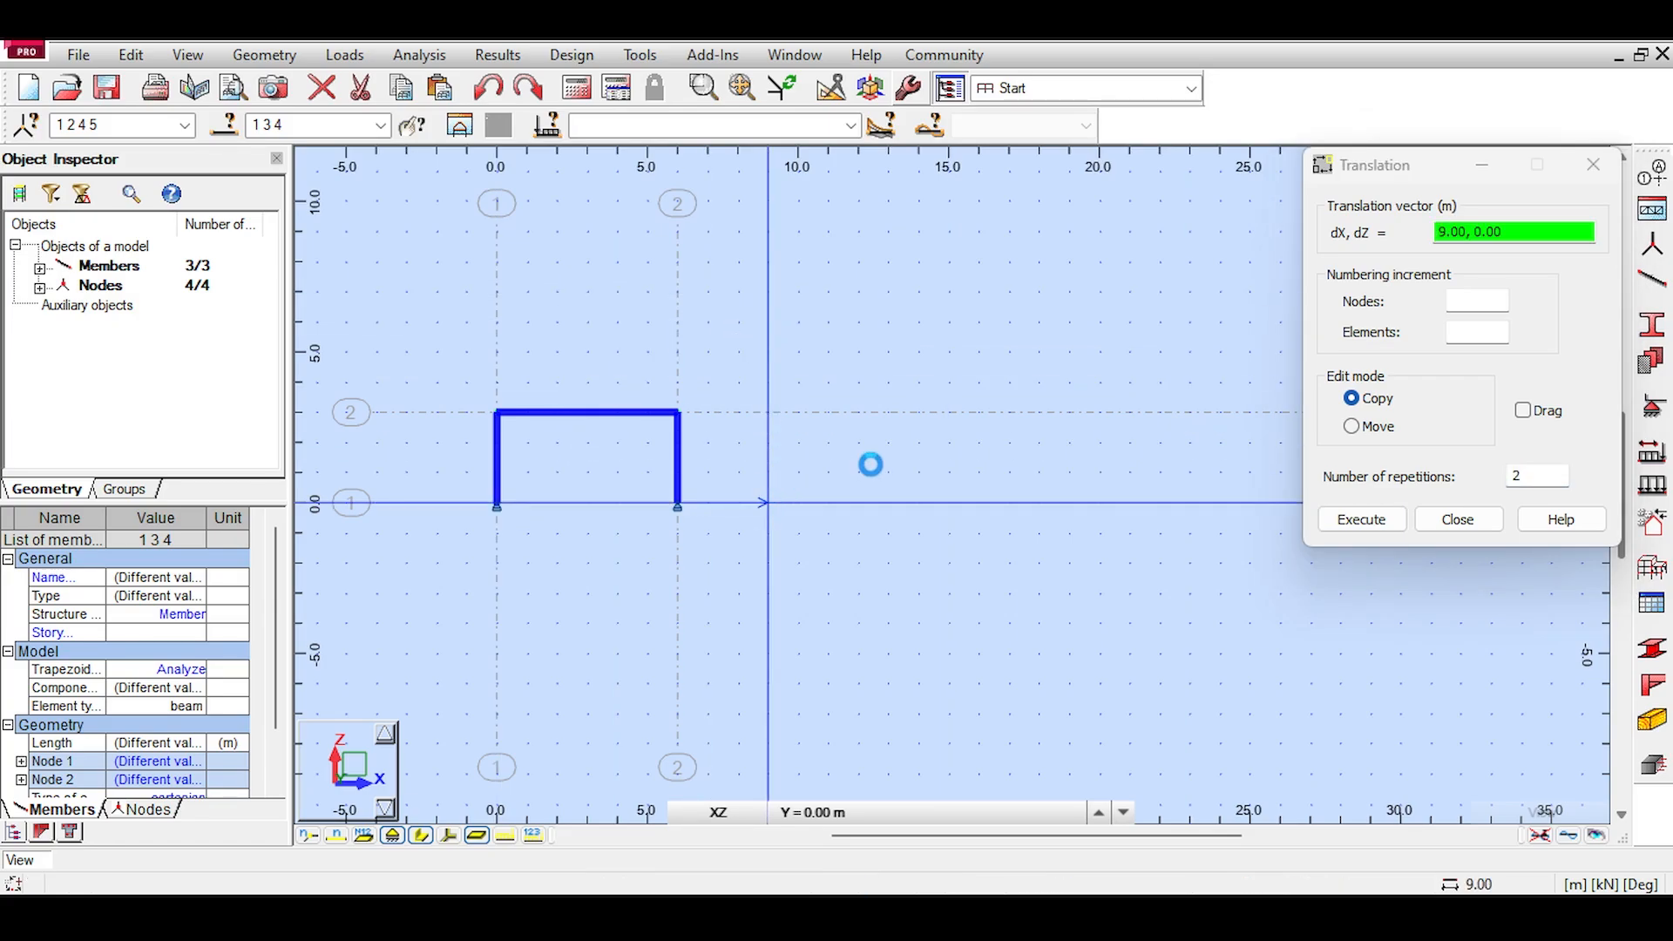
click(1436, 519)
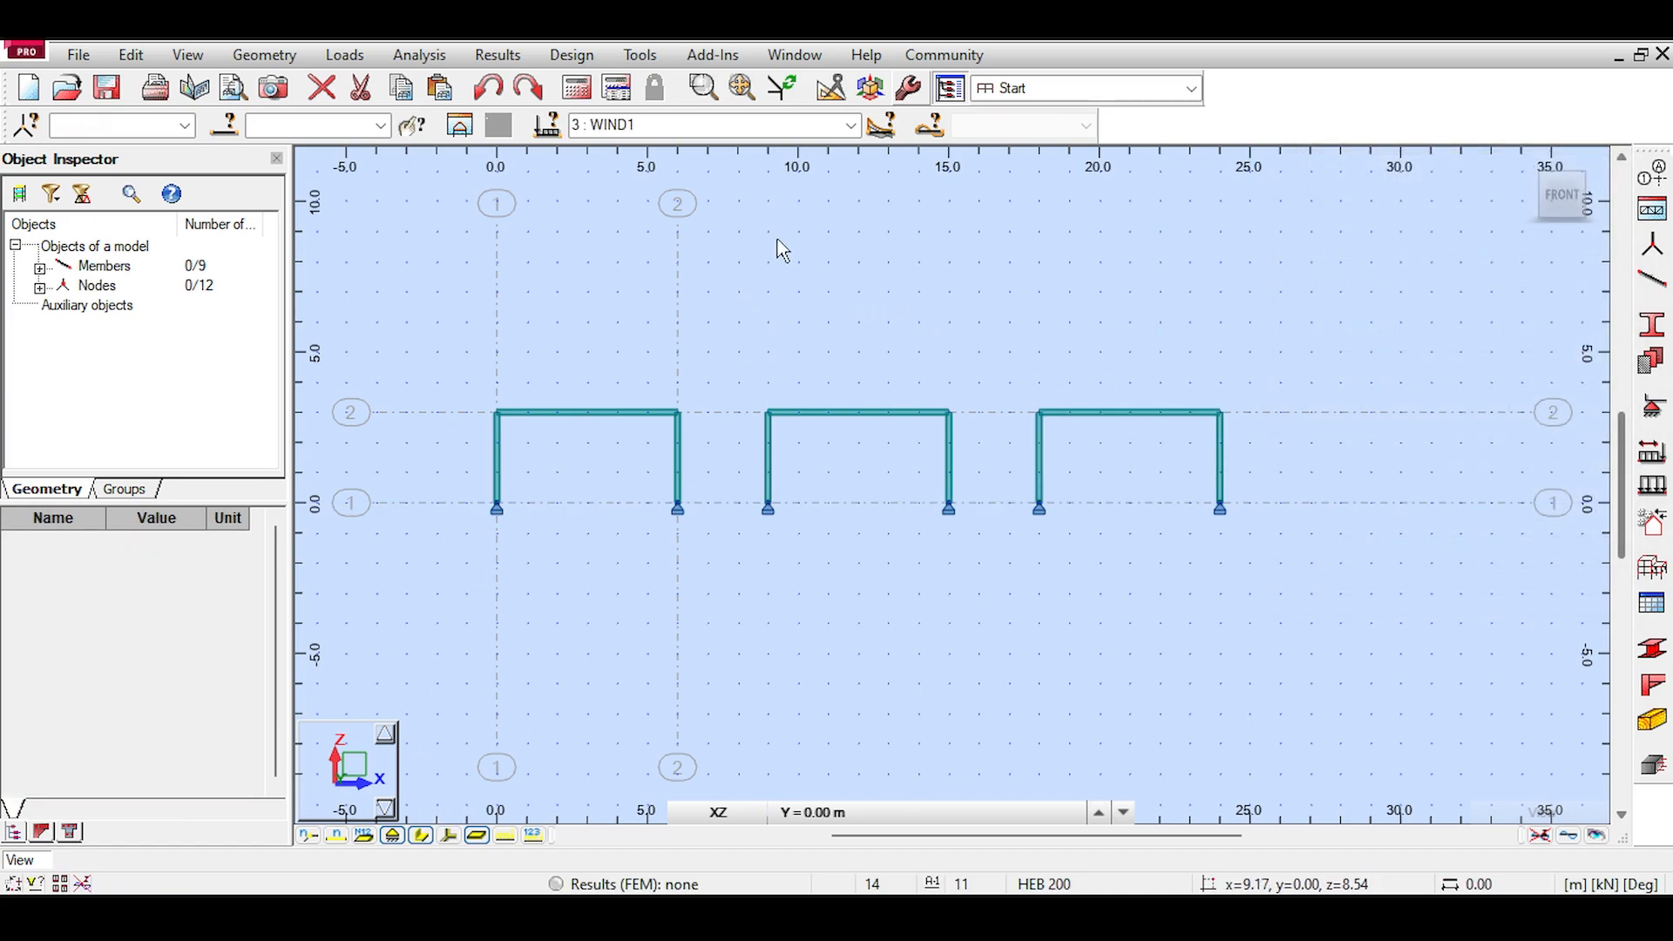
Step: Show the load symbols and check the WIND1 and DL1 loads on the three frames, ending on DL1
click(506, 835)
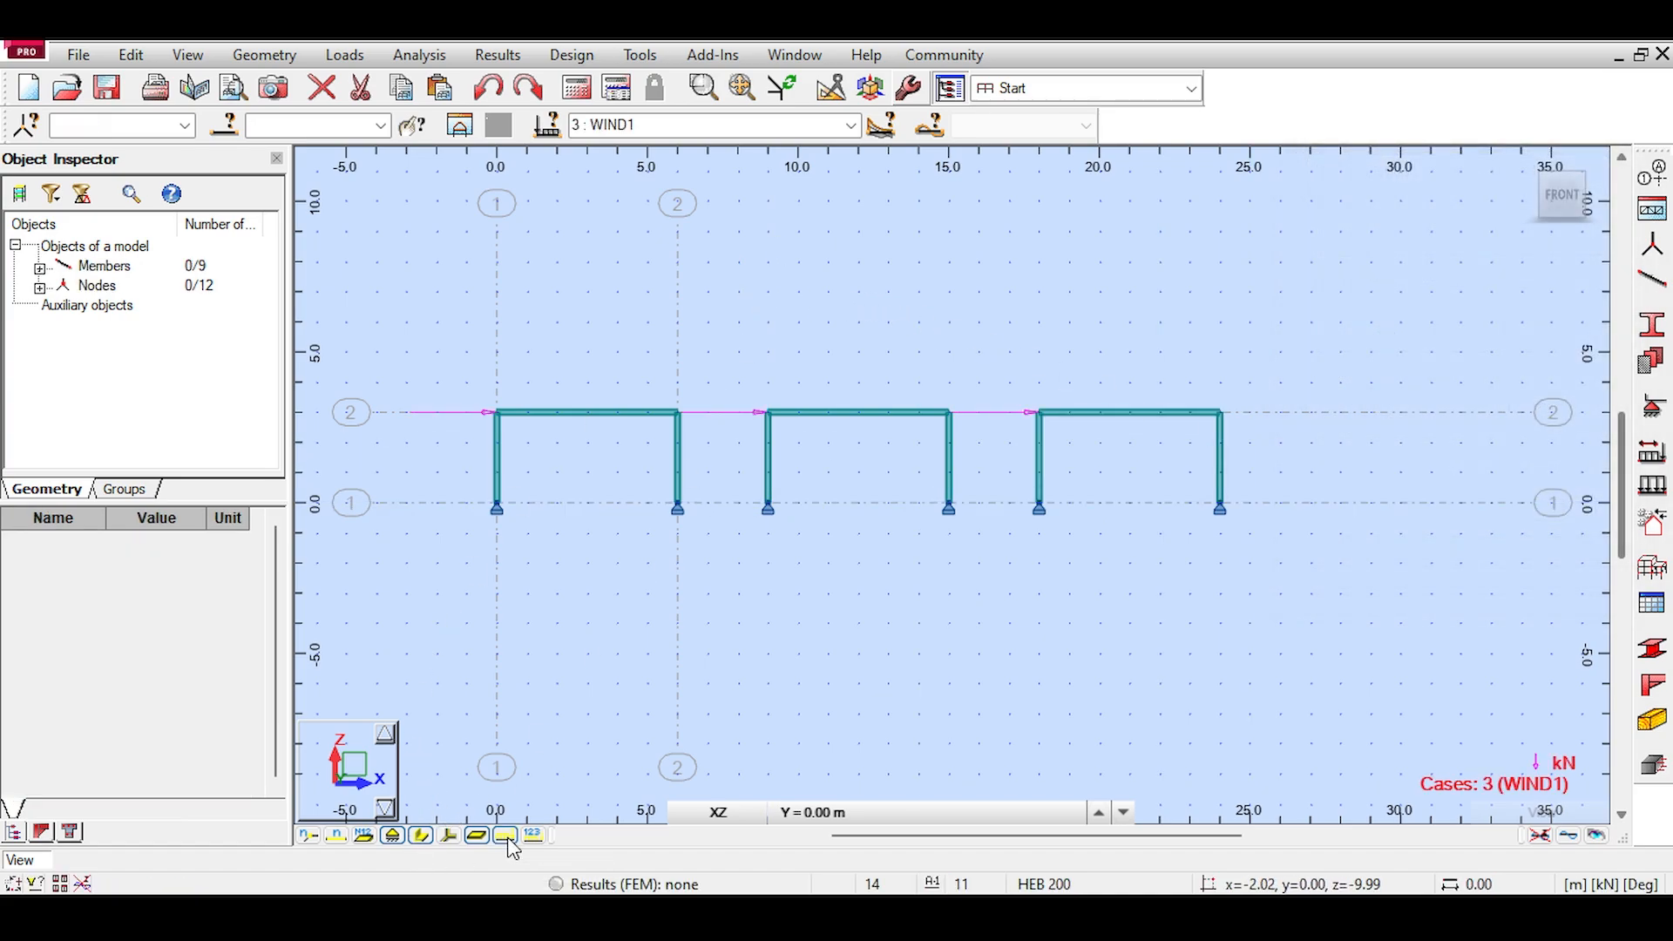
click(850, 125)
click(819, 152)
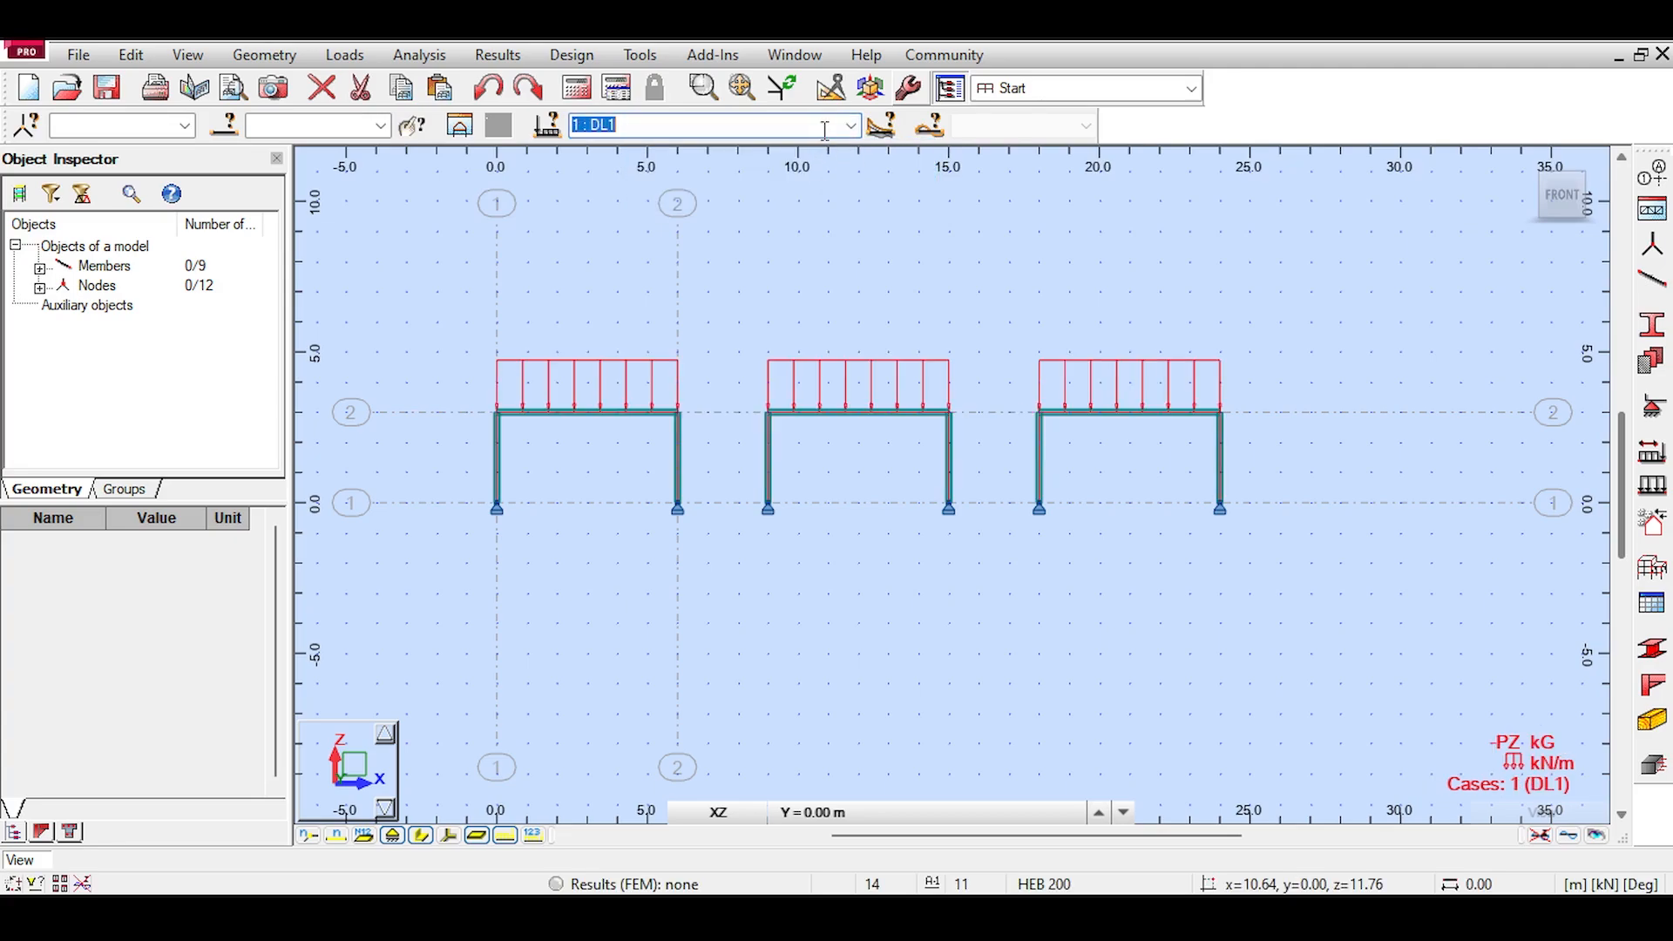
scroll(826, 125, down, 2)
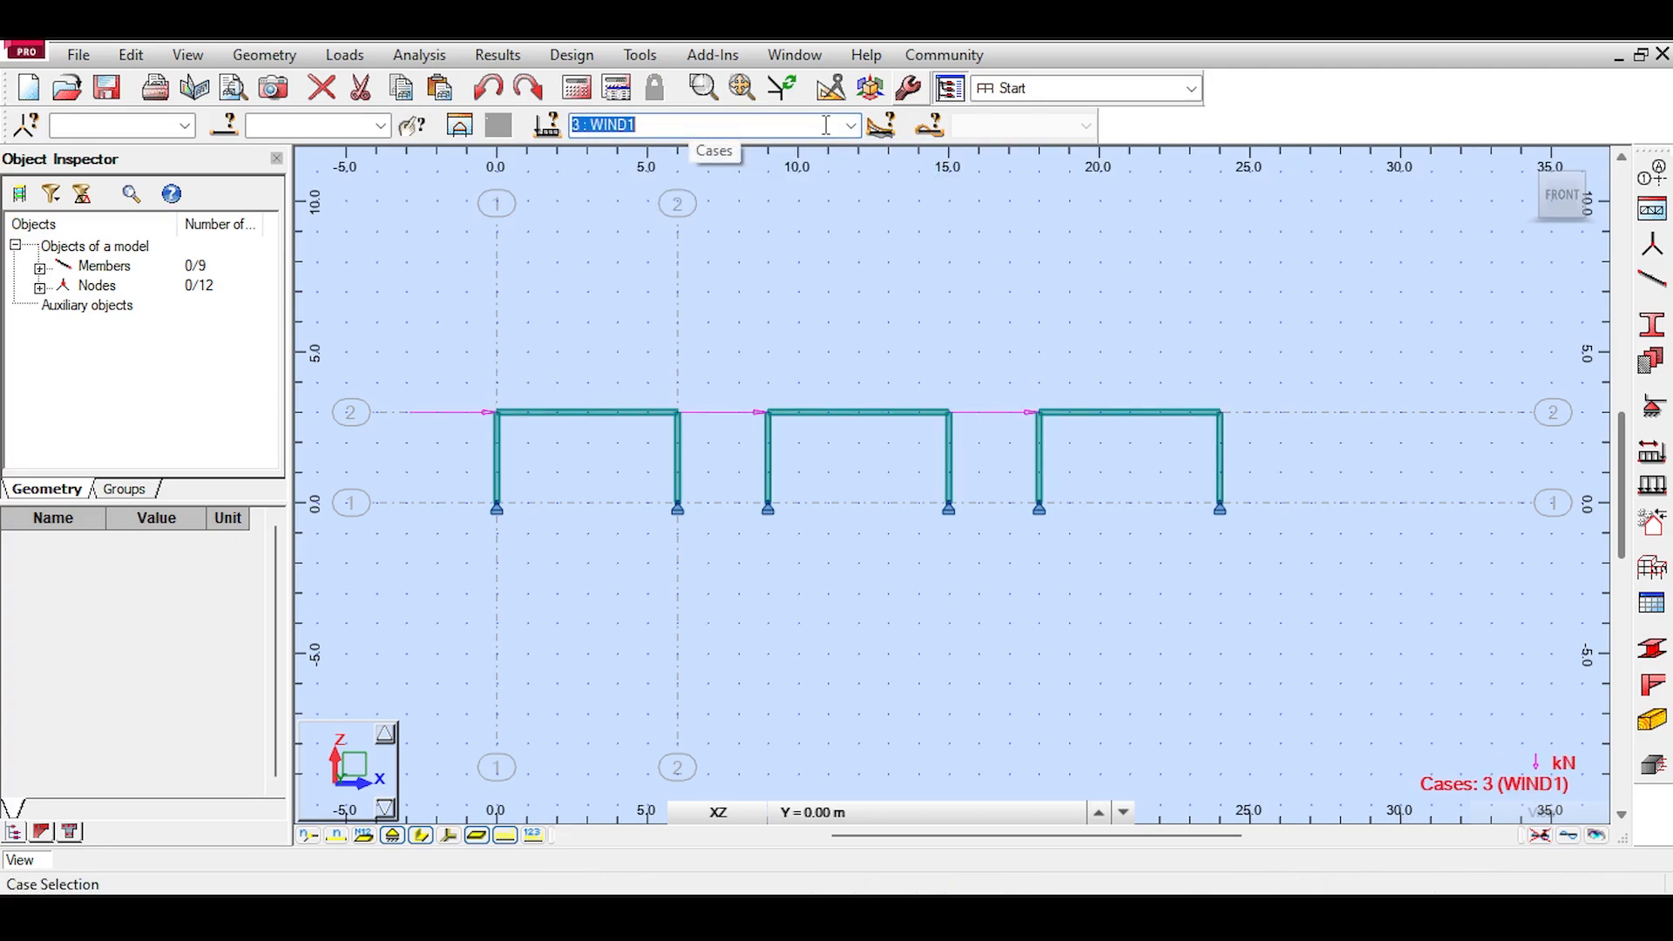
scroll(828, 125, up, 2)
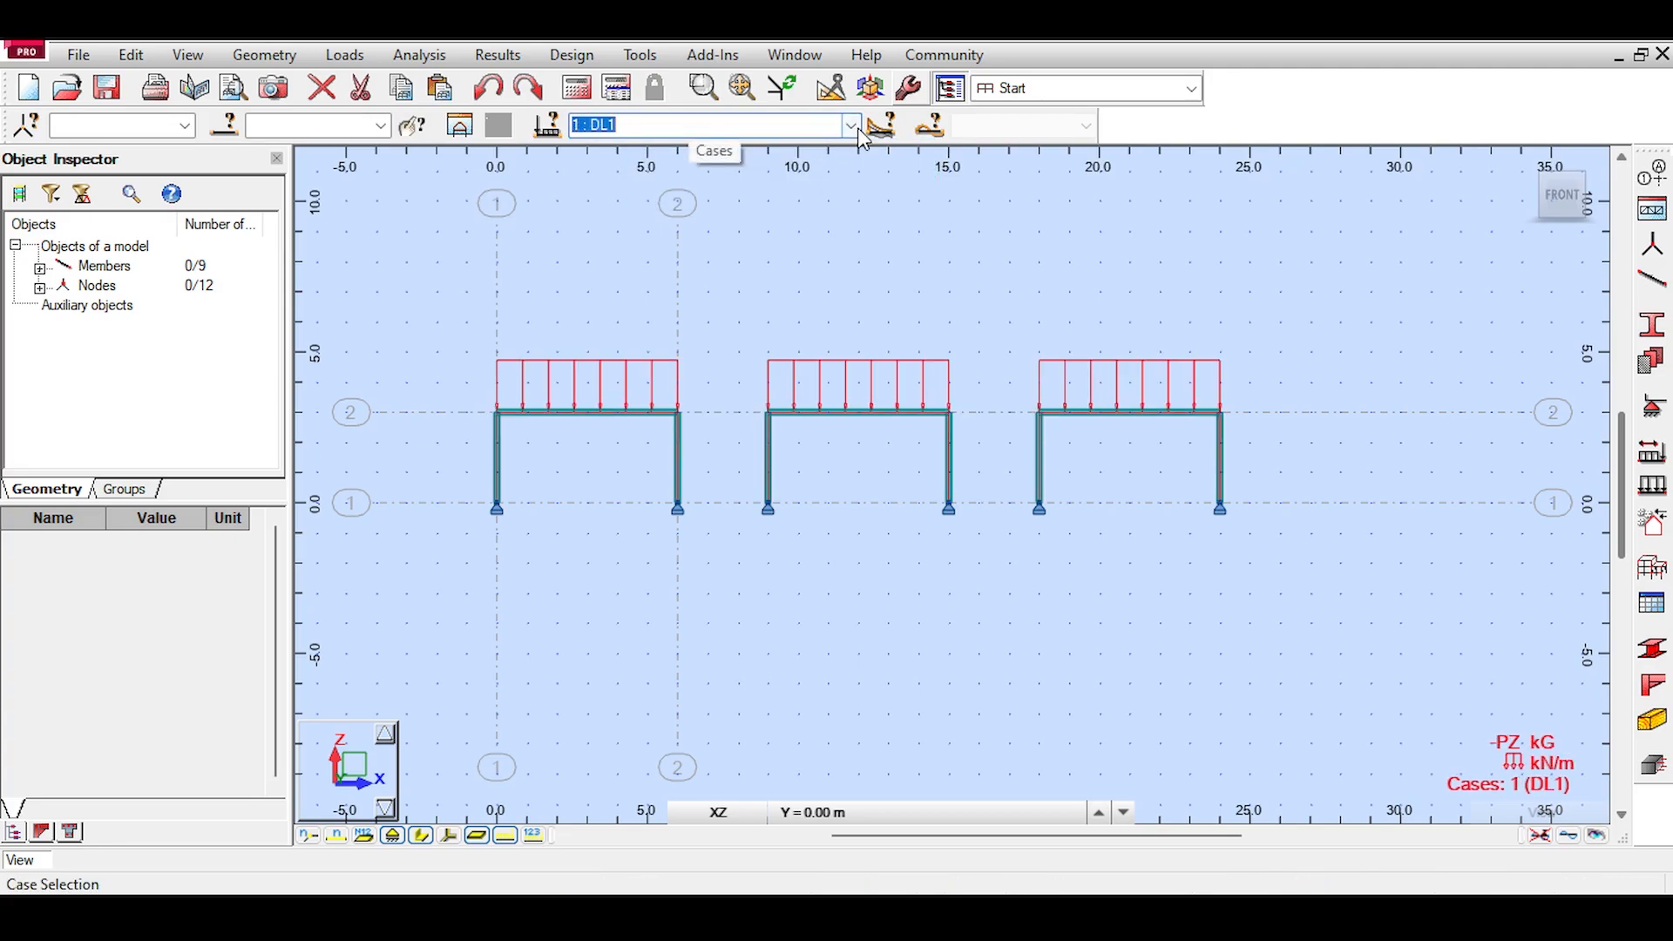
click(851, 124)
click(823, 150)
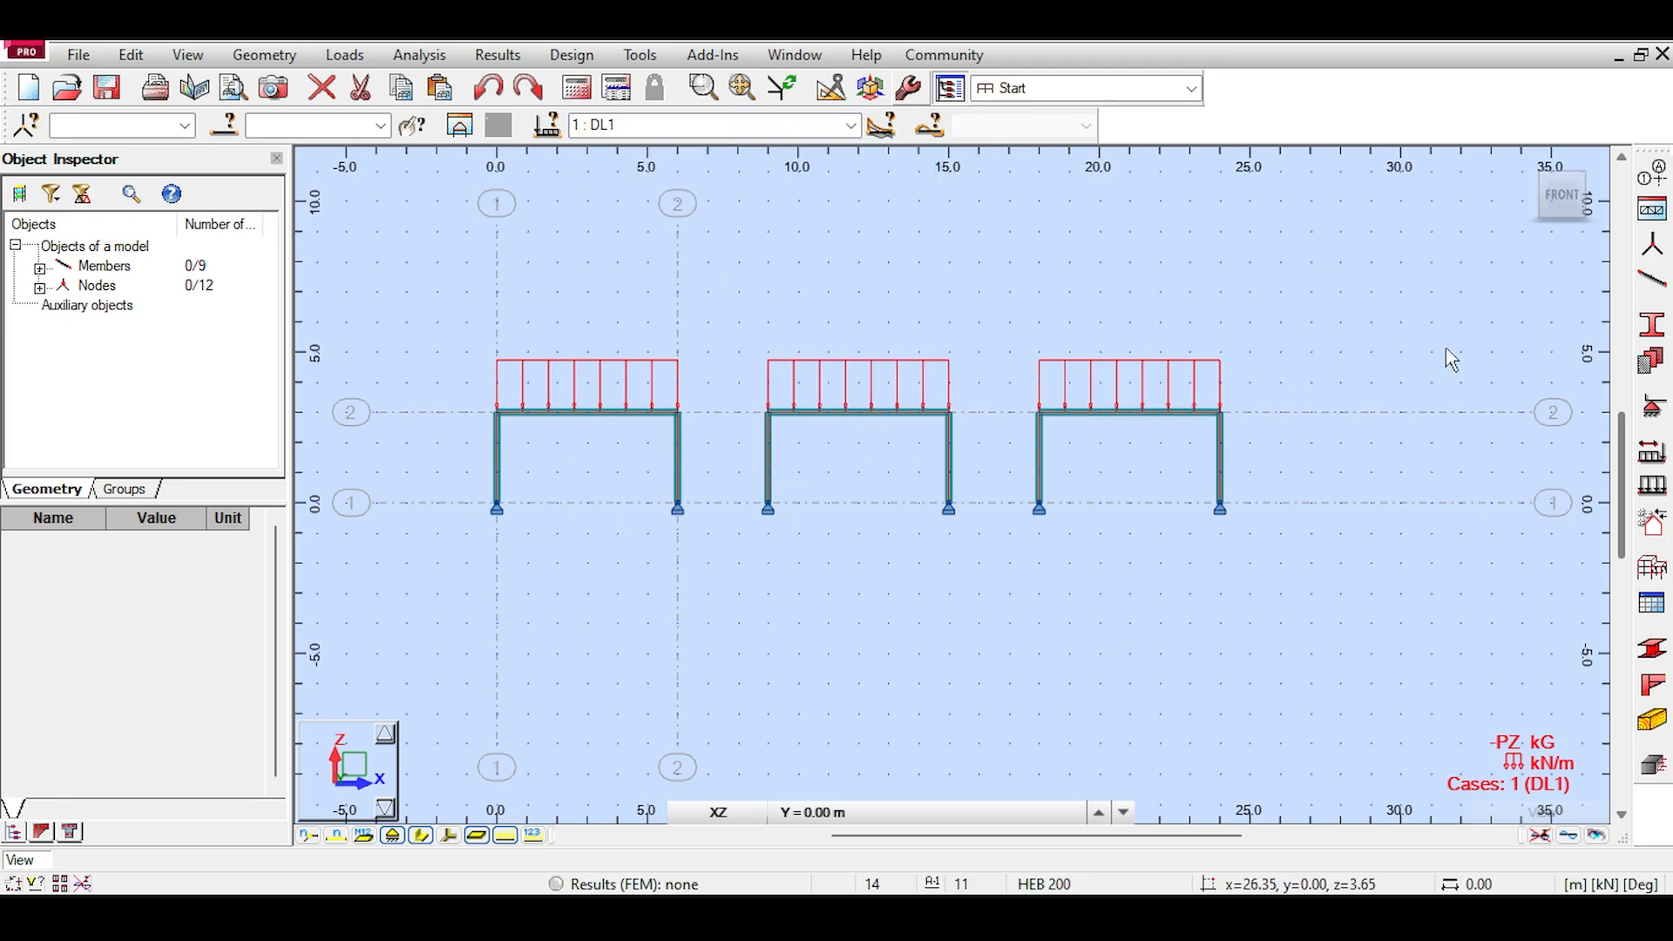
Step: Assign Fixed supports to the third frame's base nodes 12 and 13
click(1653, 405)
click(976, 279)
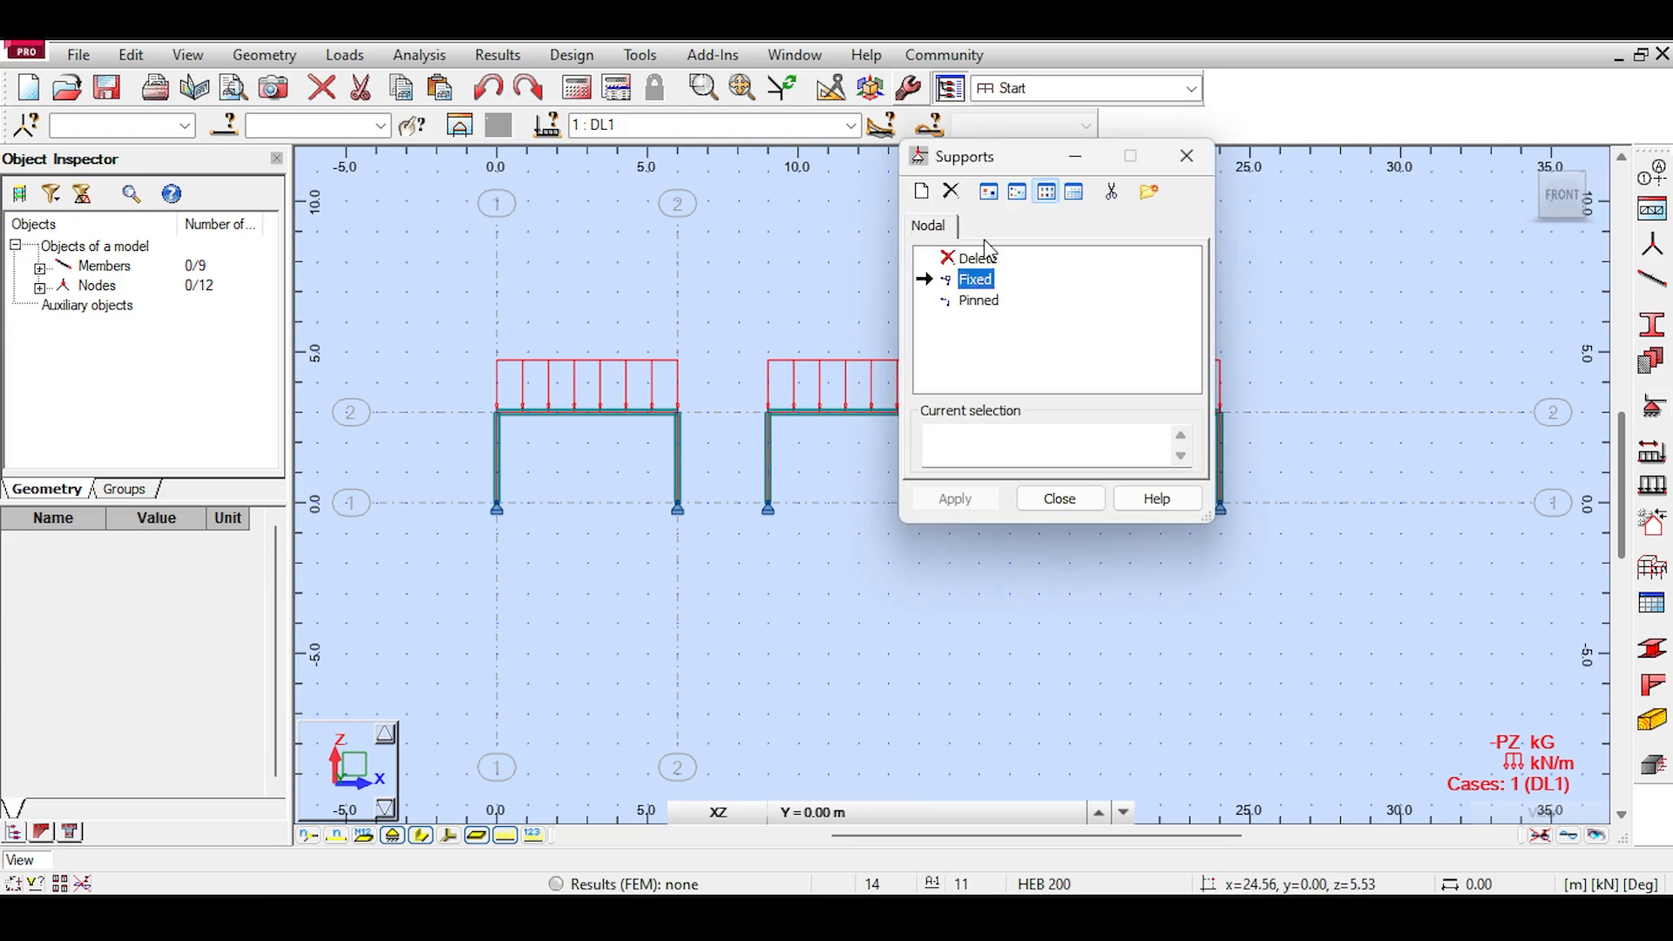
drag(1002, 157, 1322, 156)
text(12 13)
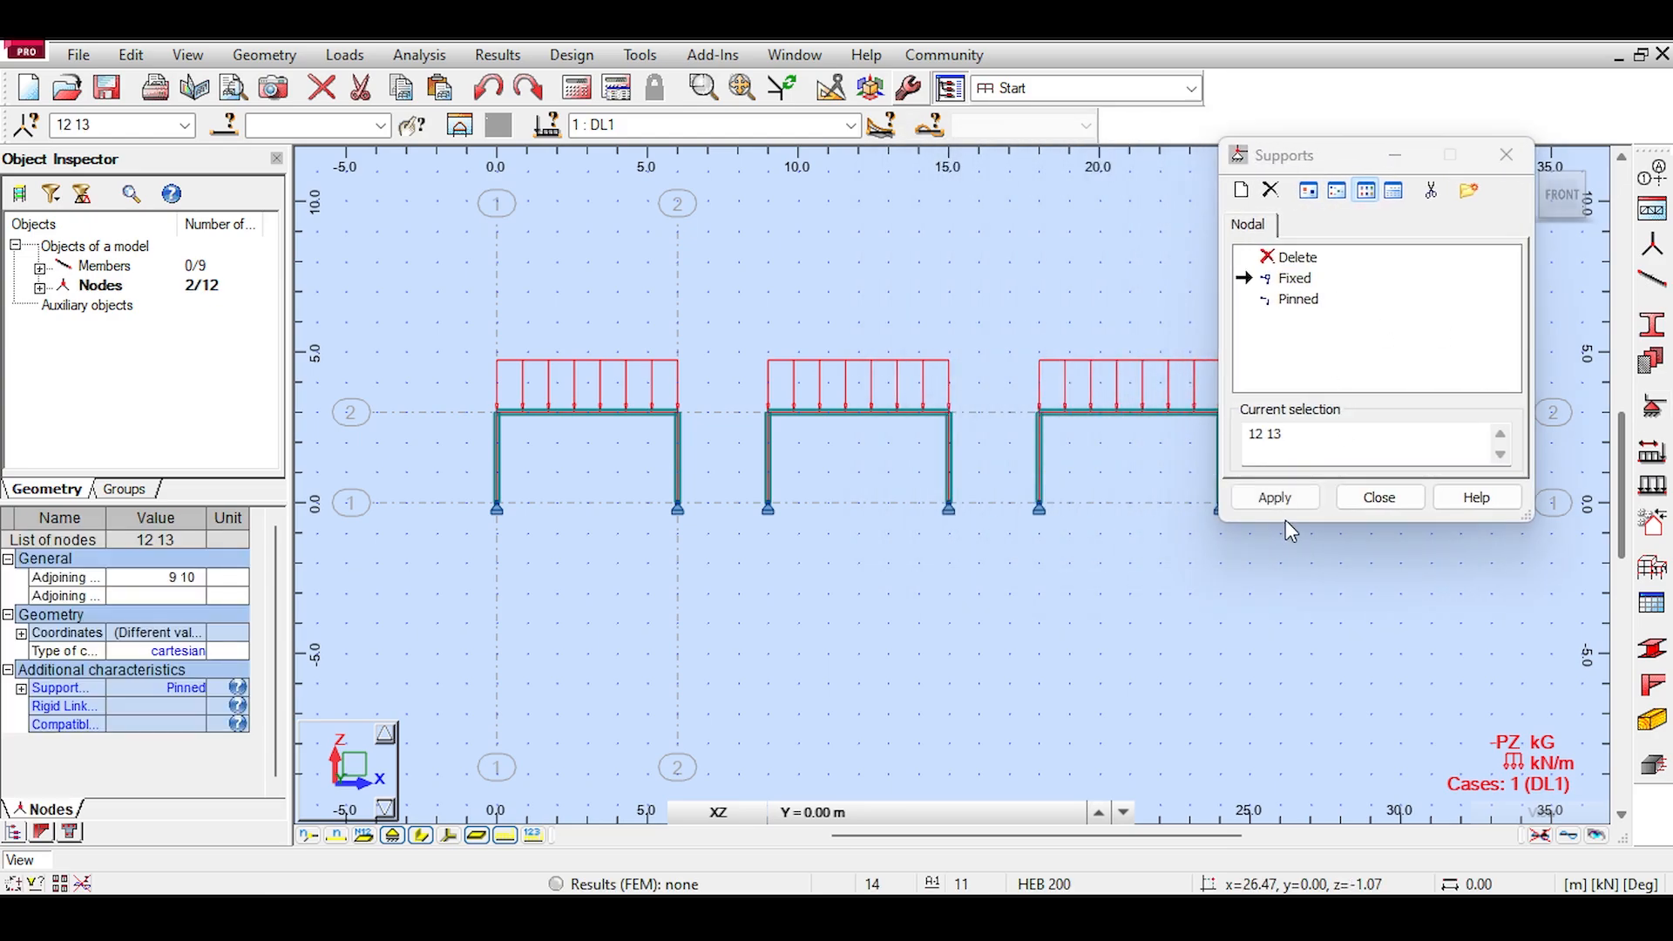
click(1274, 497)
mouse_move(1058, 284)
middle_down()
mouse_move(874, 276)
mouse_move(1053, 316)
middle_up()
click(1403, 506)
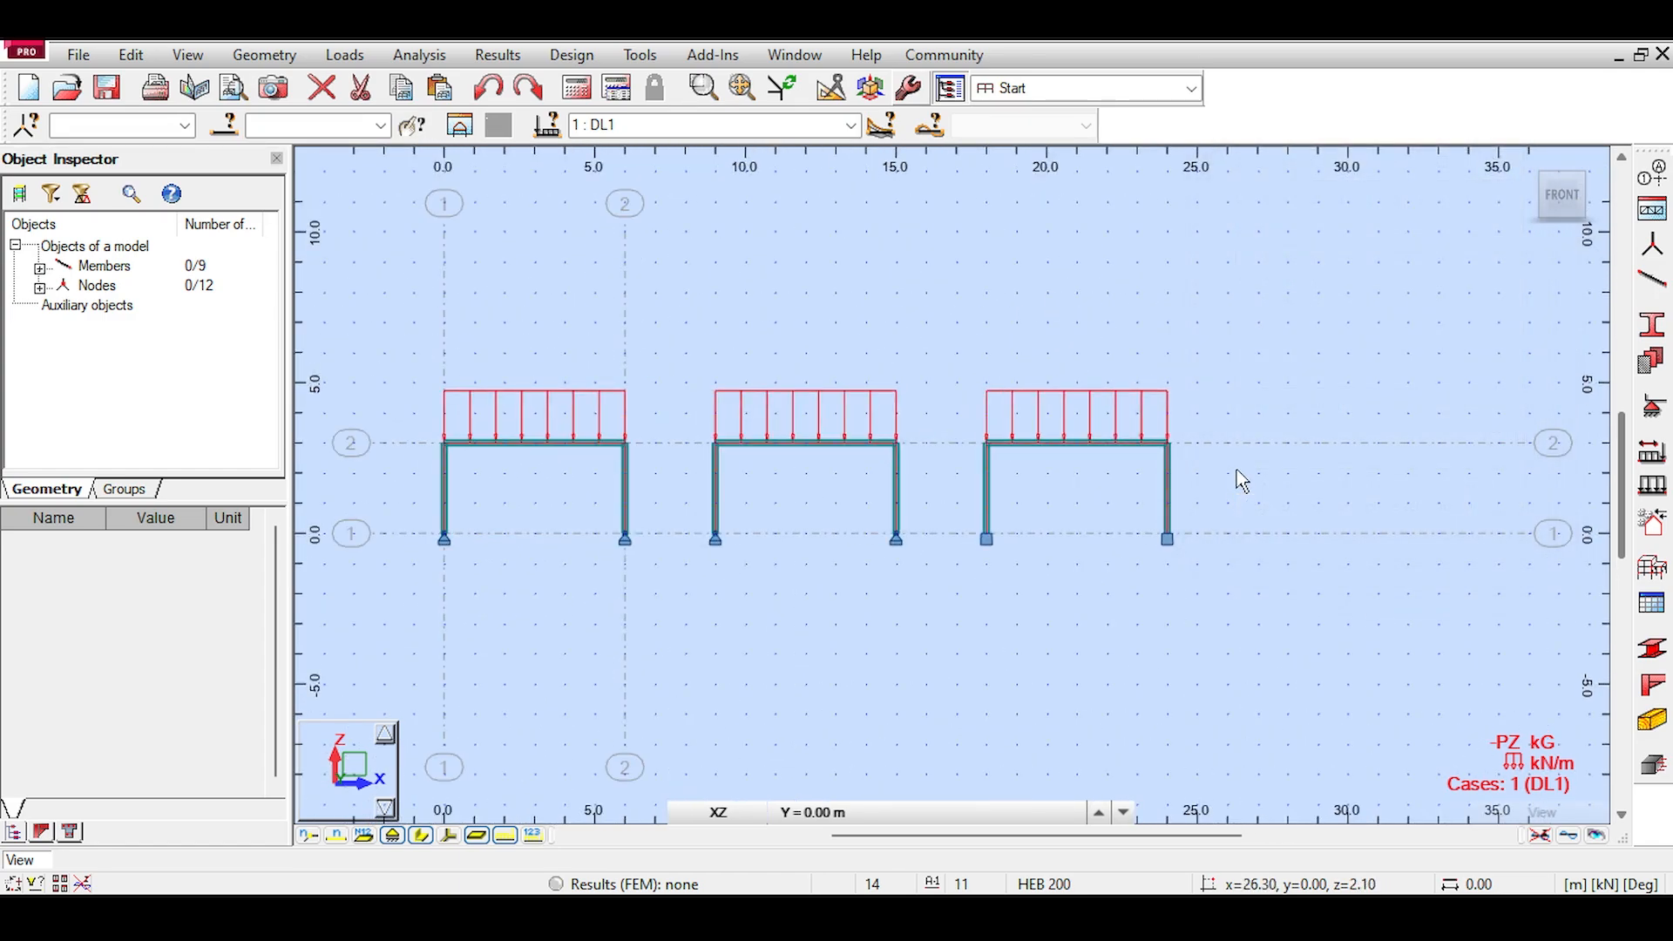
Step: Switch to the Excel column base stiffness sheet and review the section and base plate inputs and the initial stiffness Sj_ini
click(718, 812)
click(718, 786)
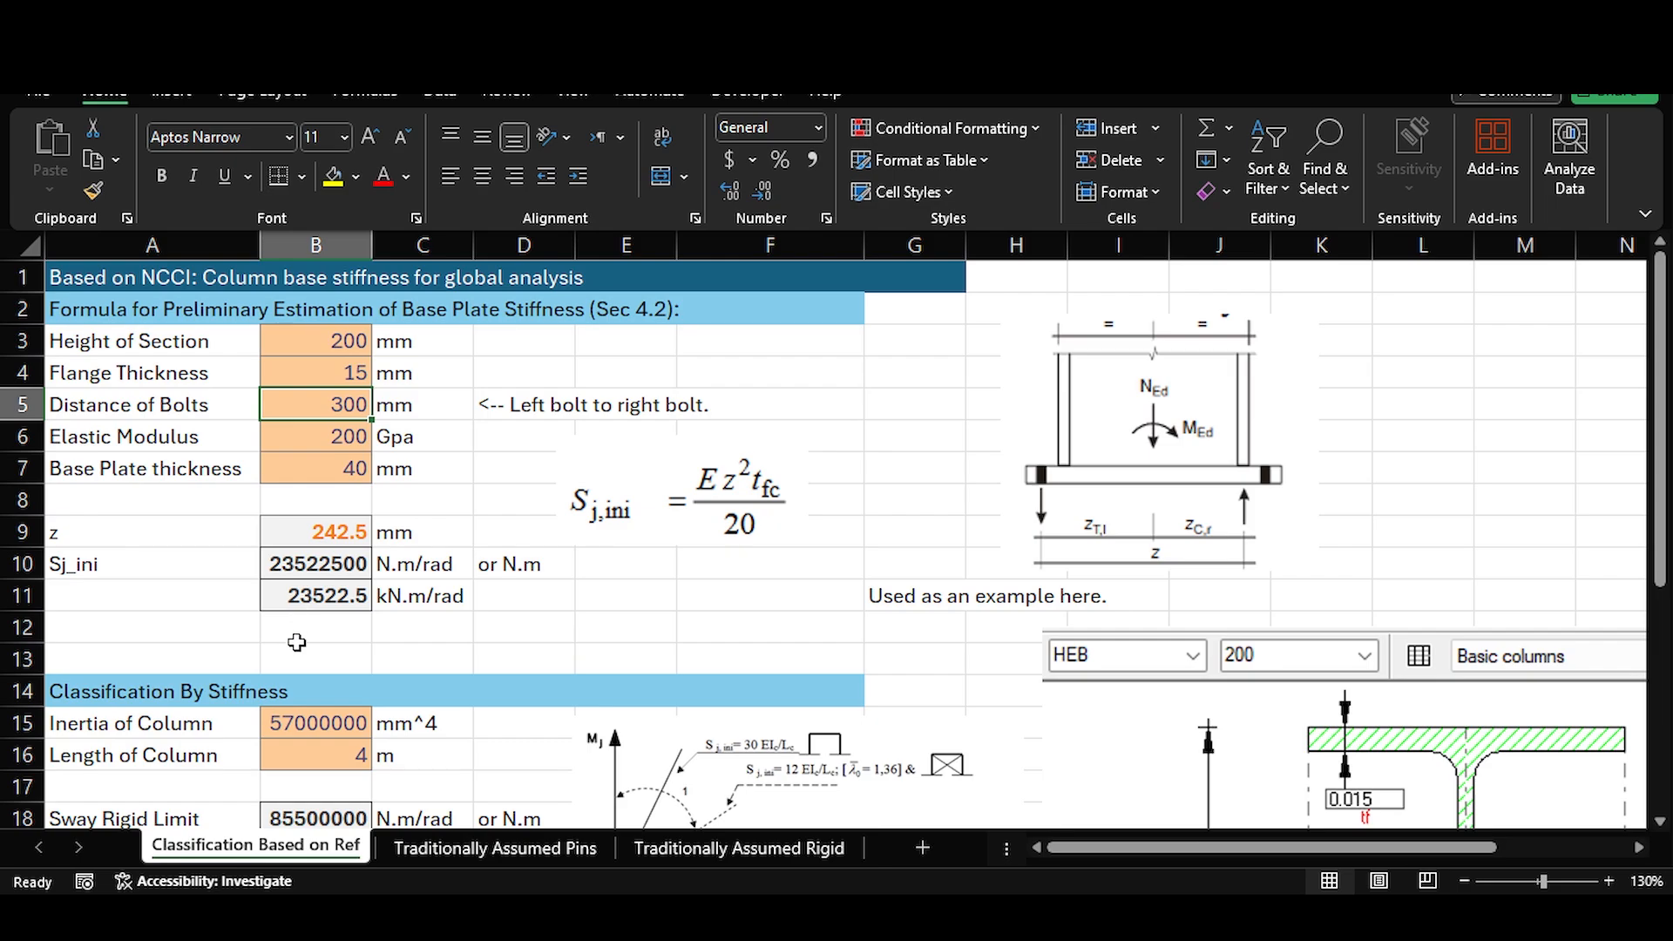
click(300, 605)
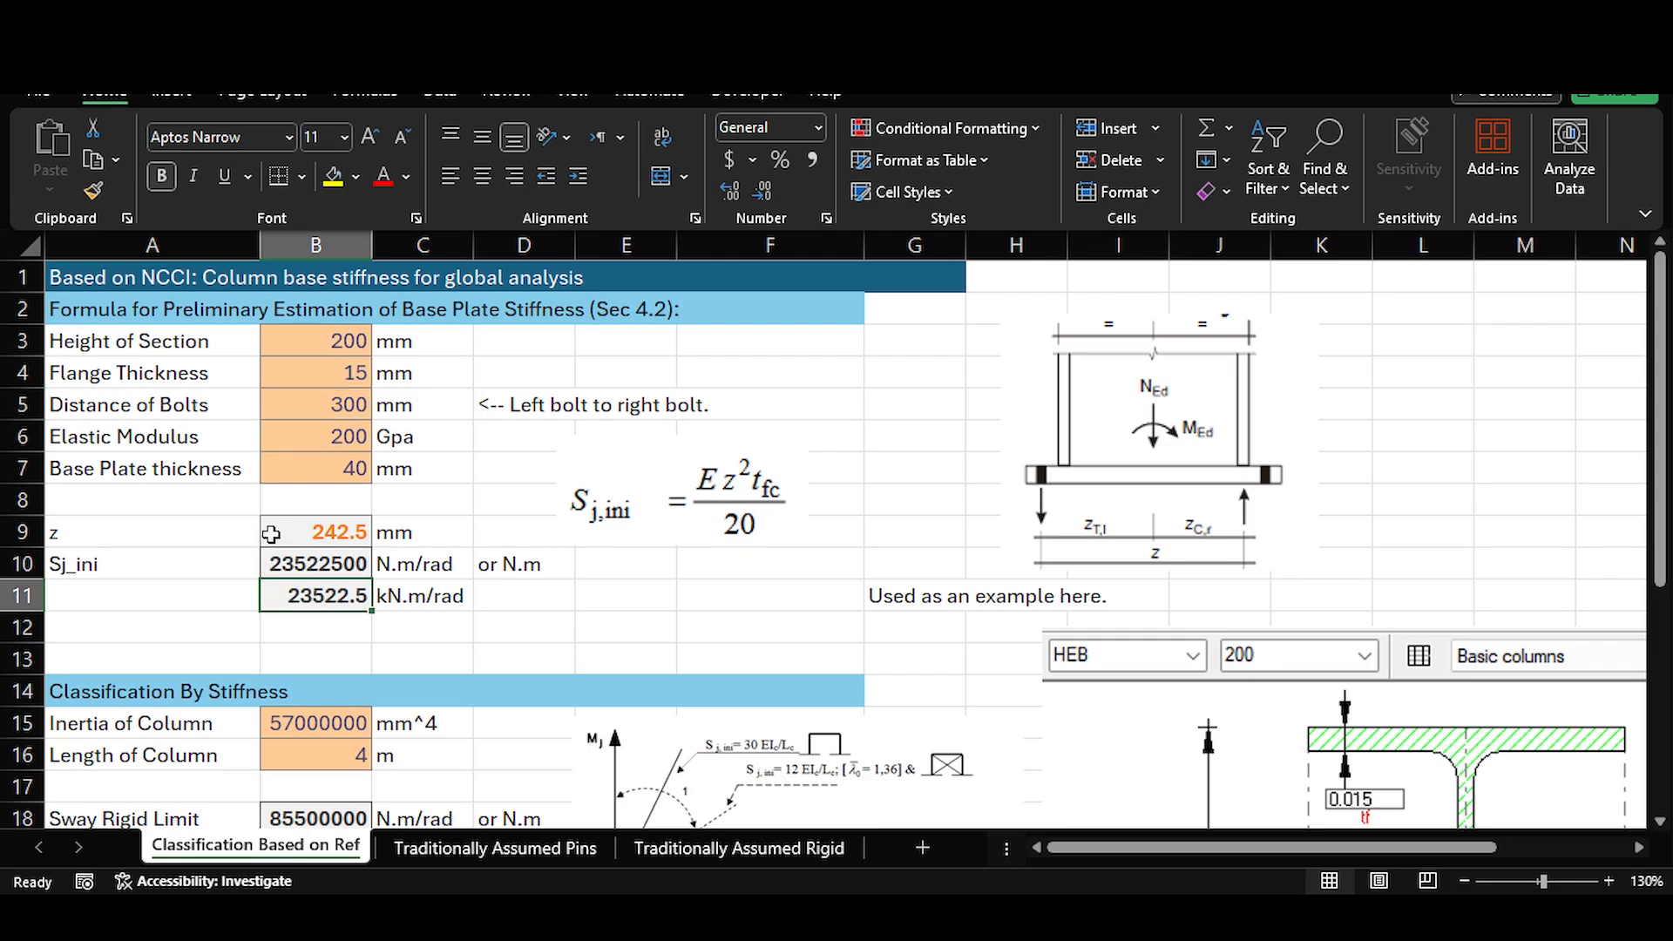
drag(314, 328, 295, 586)
click(310, 328)
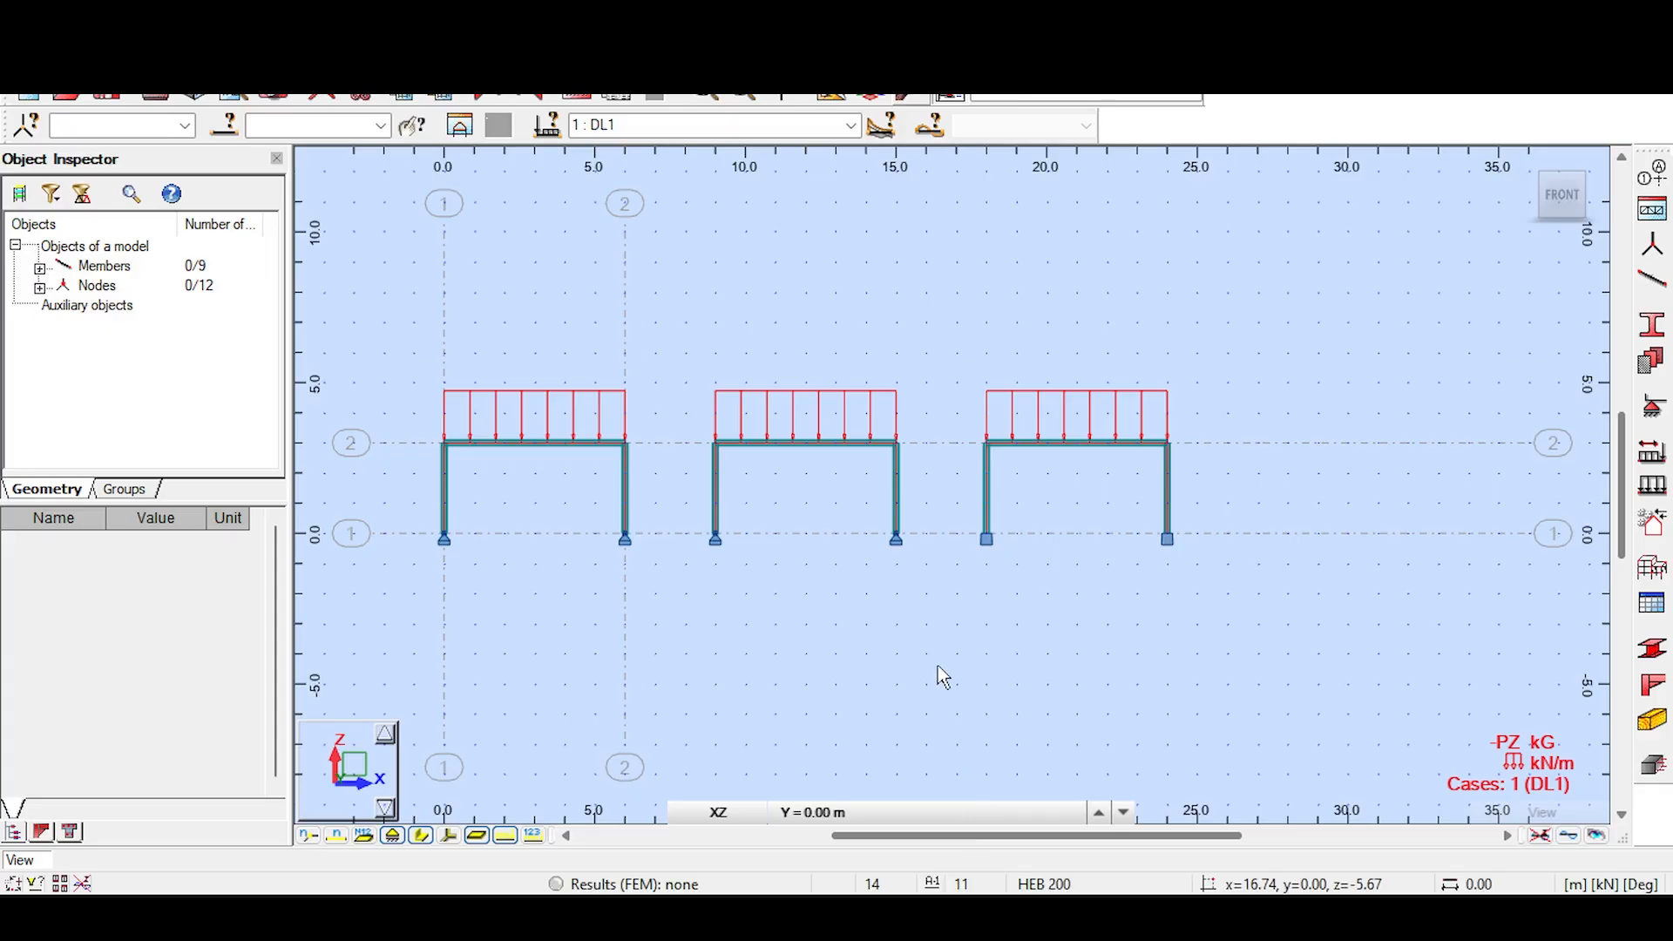
scroll(906, 488, up, 3)
scroll(893, 544, up, 3)
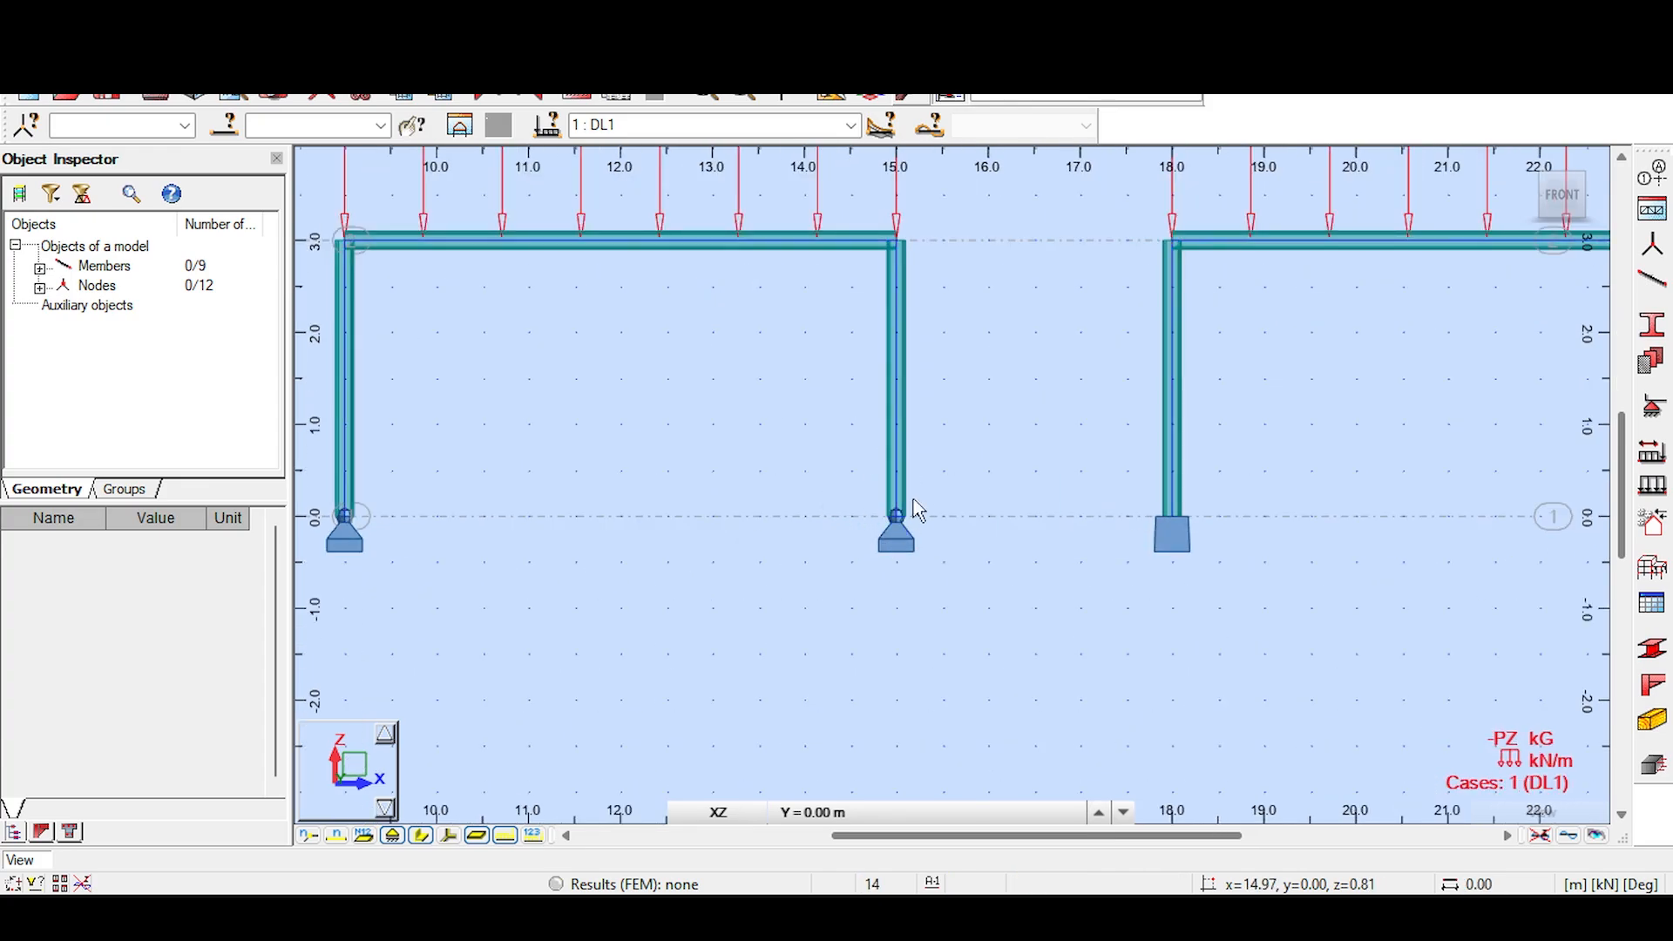
scroll(905, 509, down, 2)
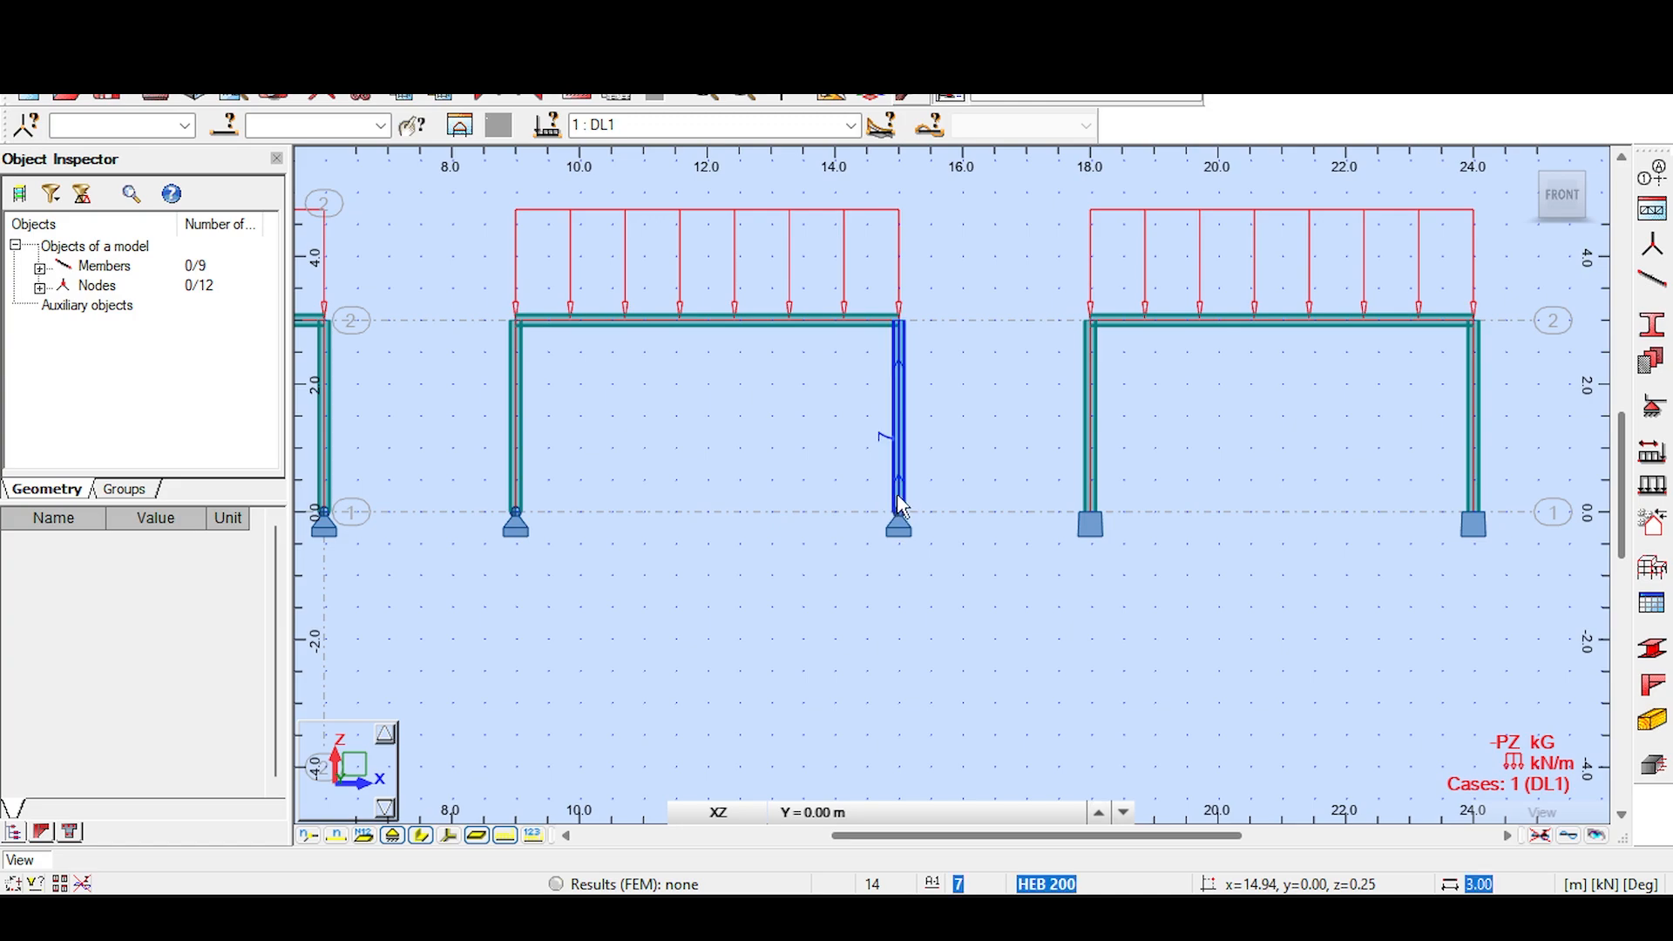
scroll(903, 505, up, 2)
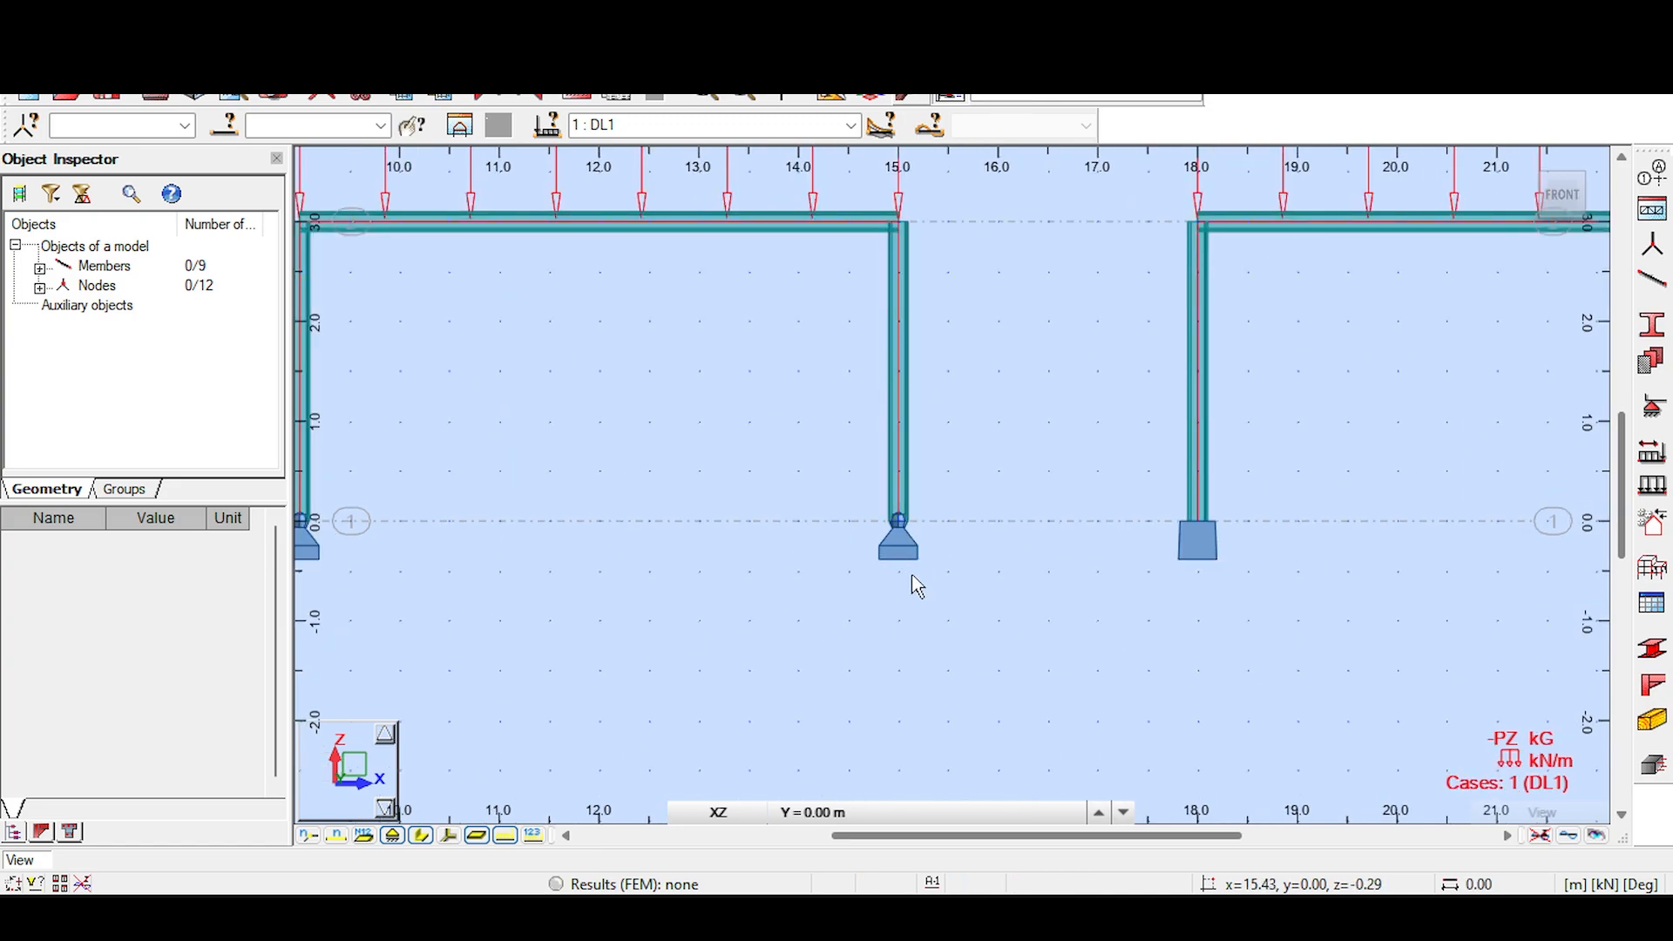
Step: Start a new elastic nodal support labelled SemiRigid, with UX and UZ fixed and the RY direction released
scroll(939, 513, down, 3)
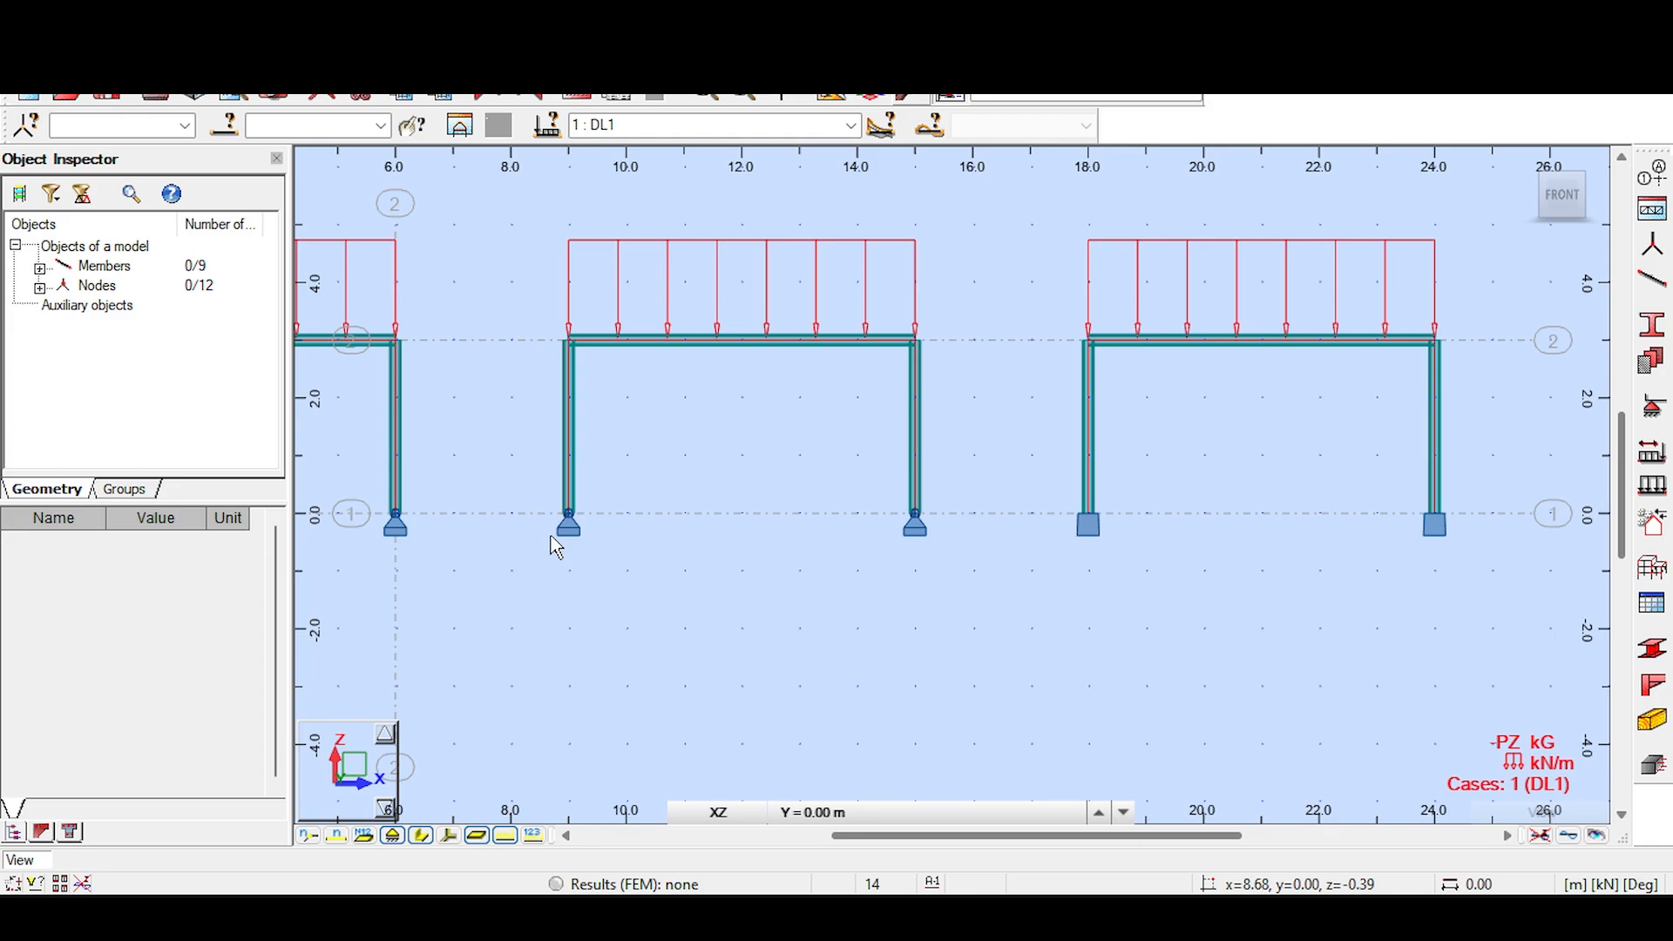
scroll(734, 470, down, 1)
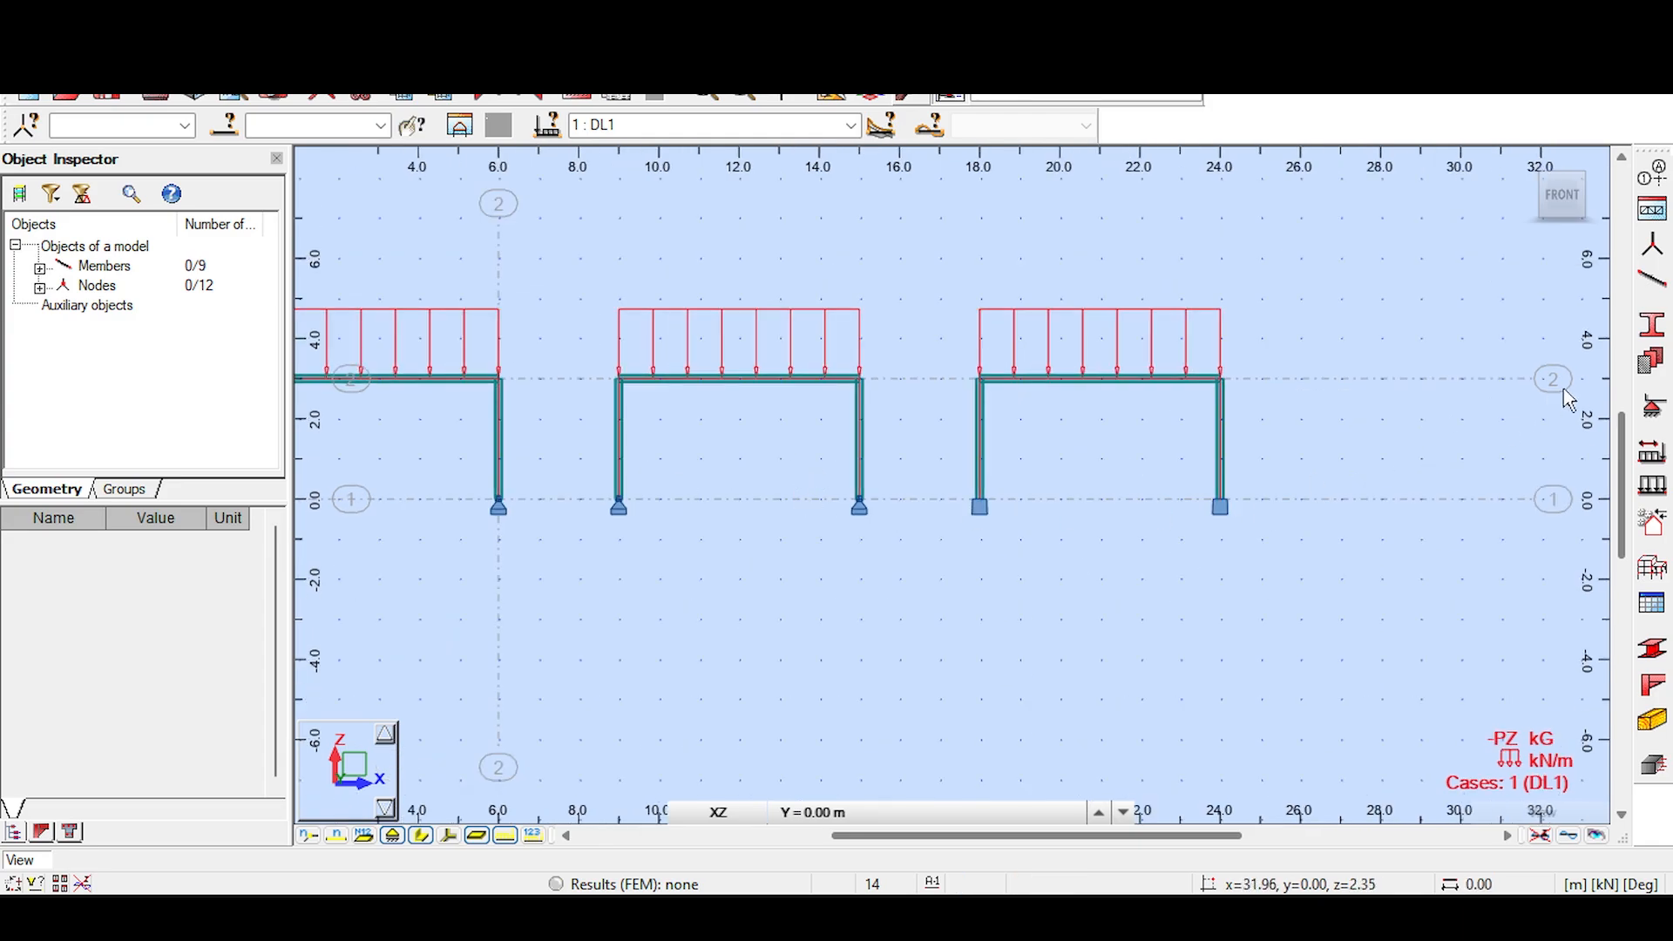
click(1652, 408)
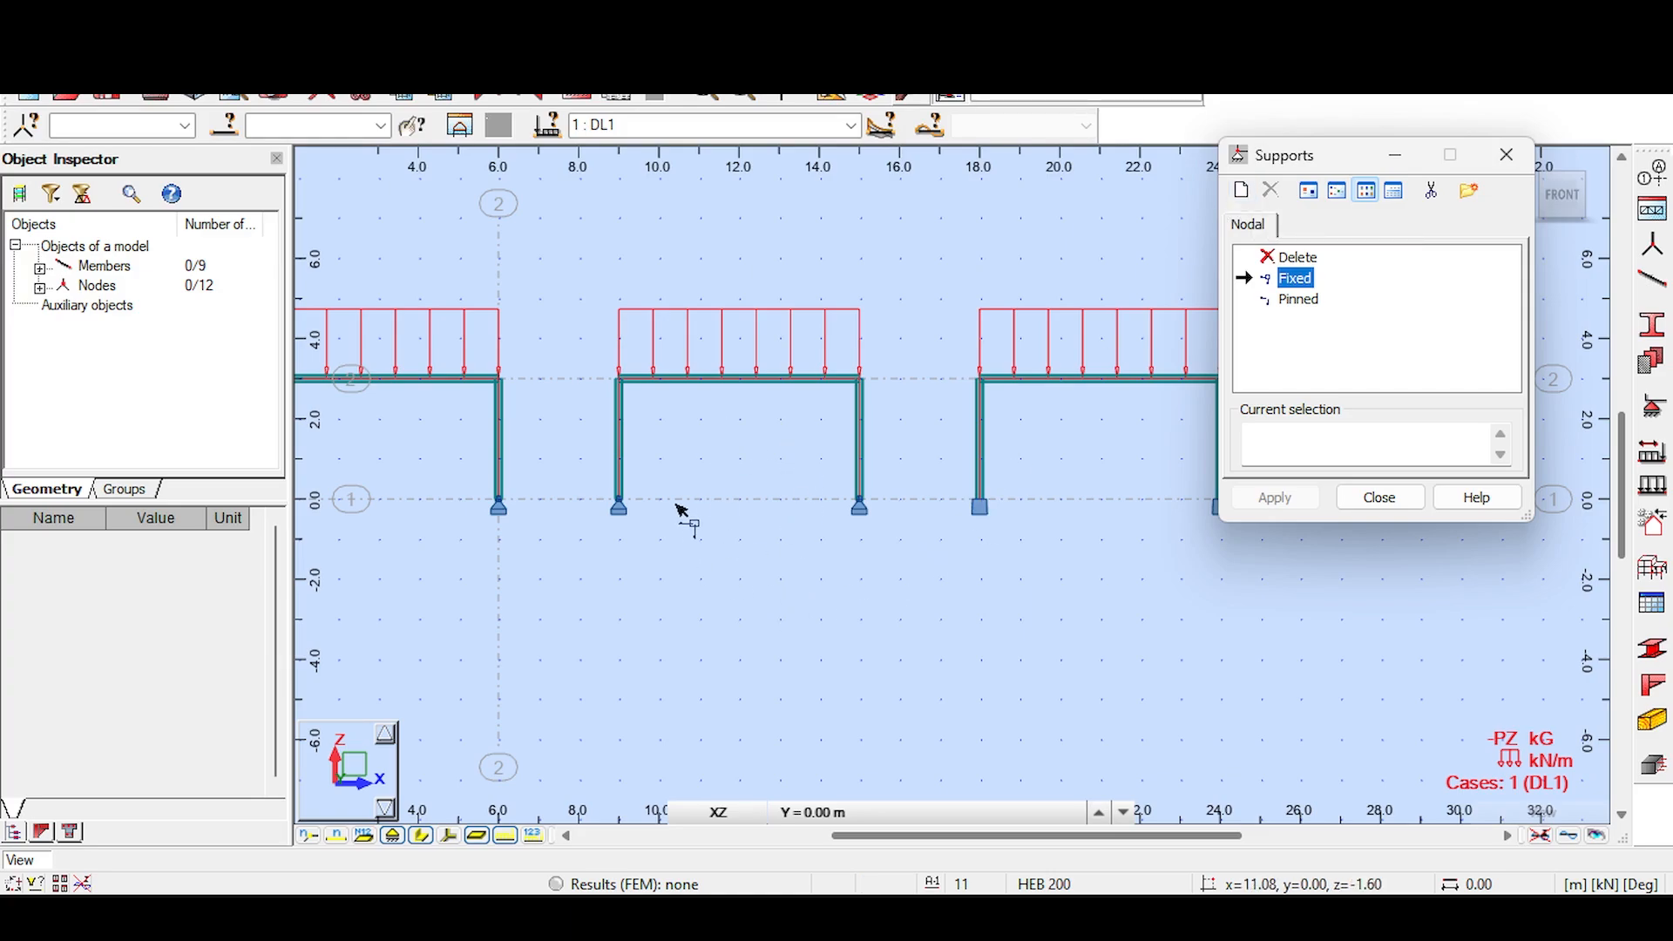
click(1241, 190)
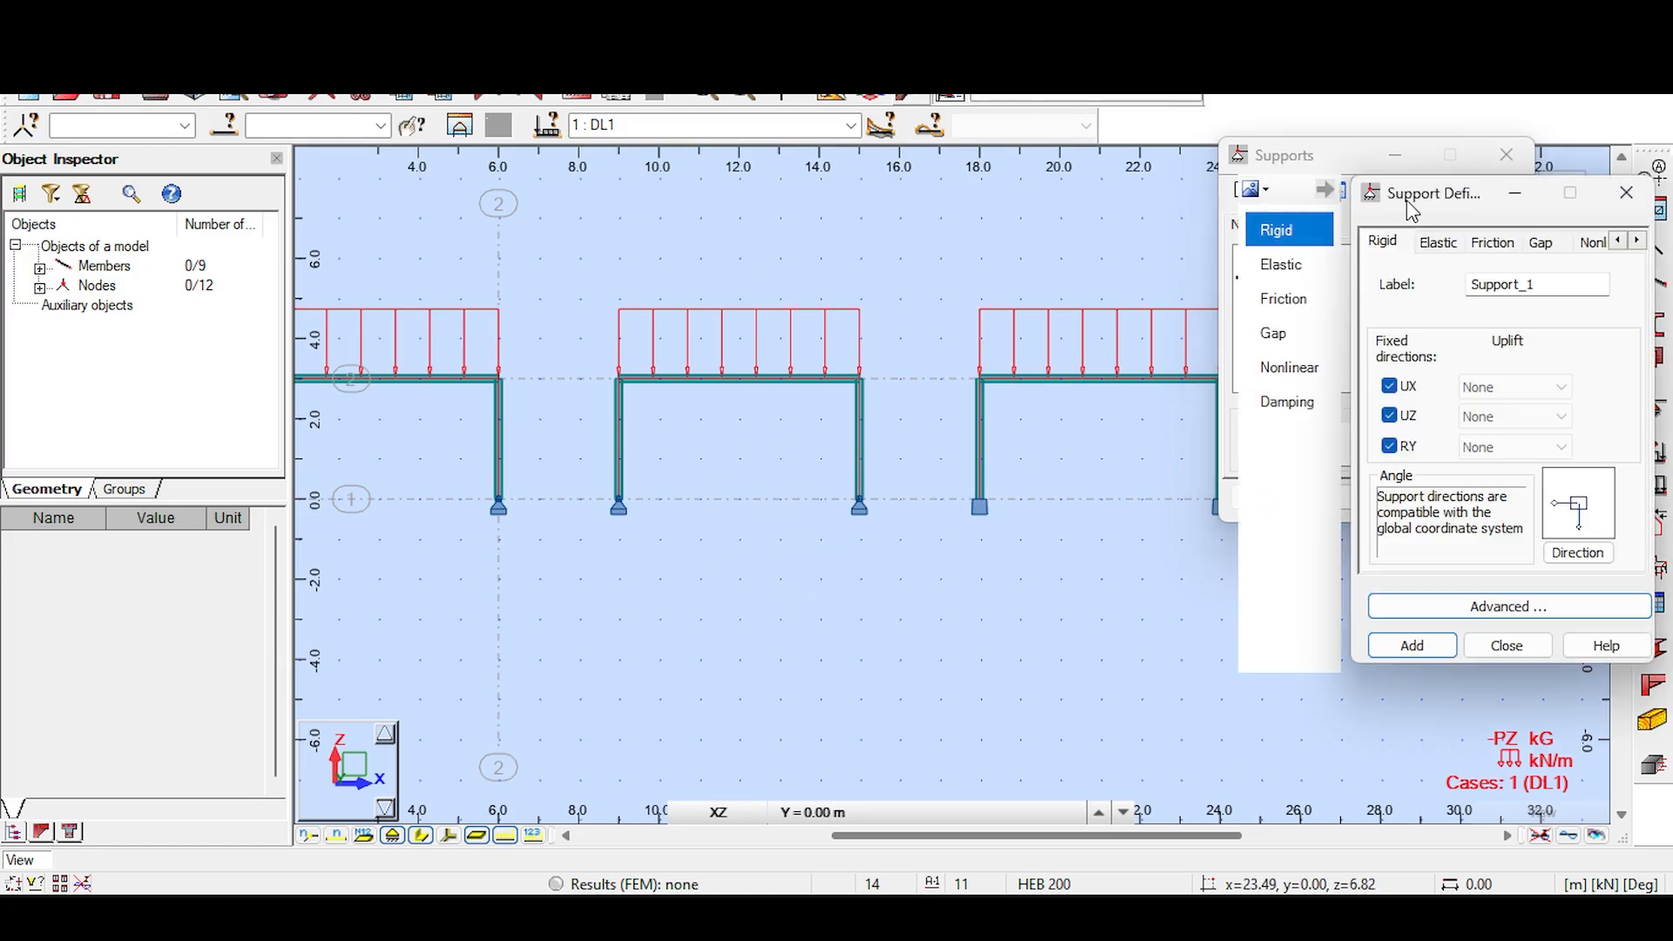
drag(1412, 199, 866, 162)
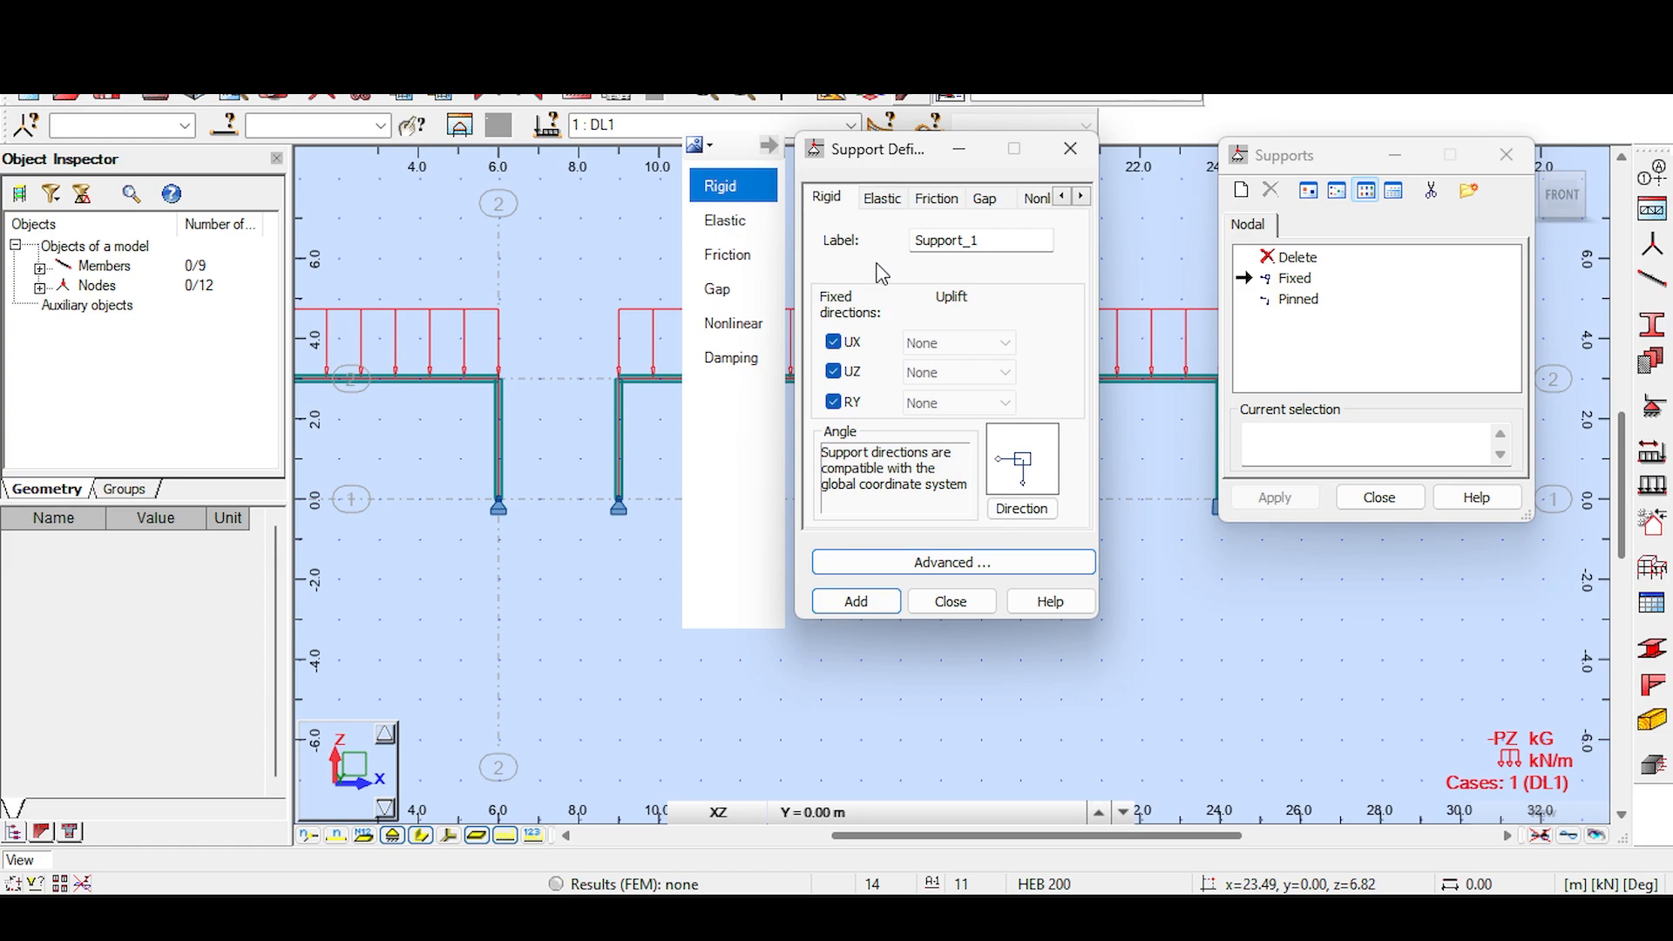
click(884, 199)
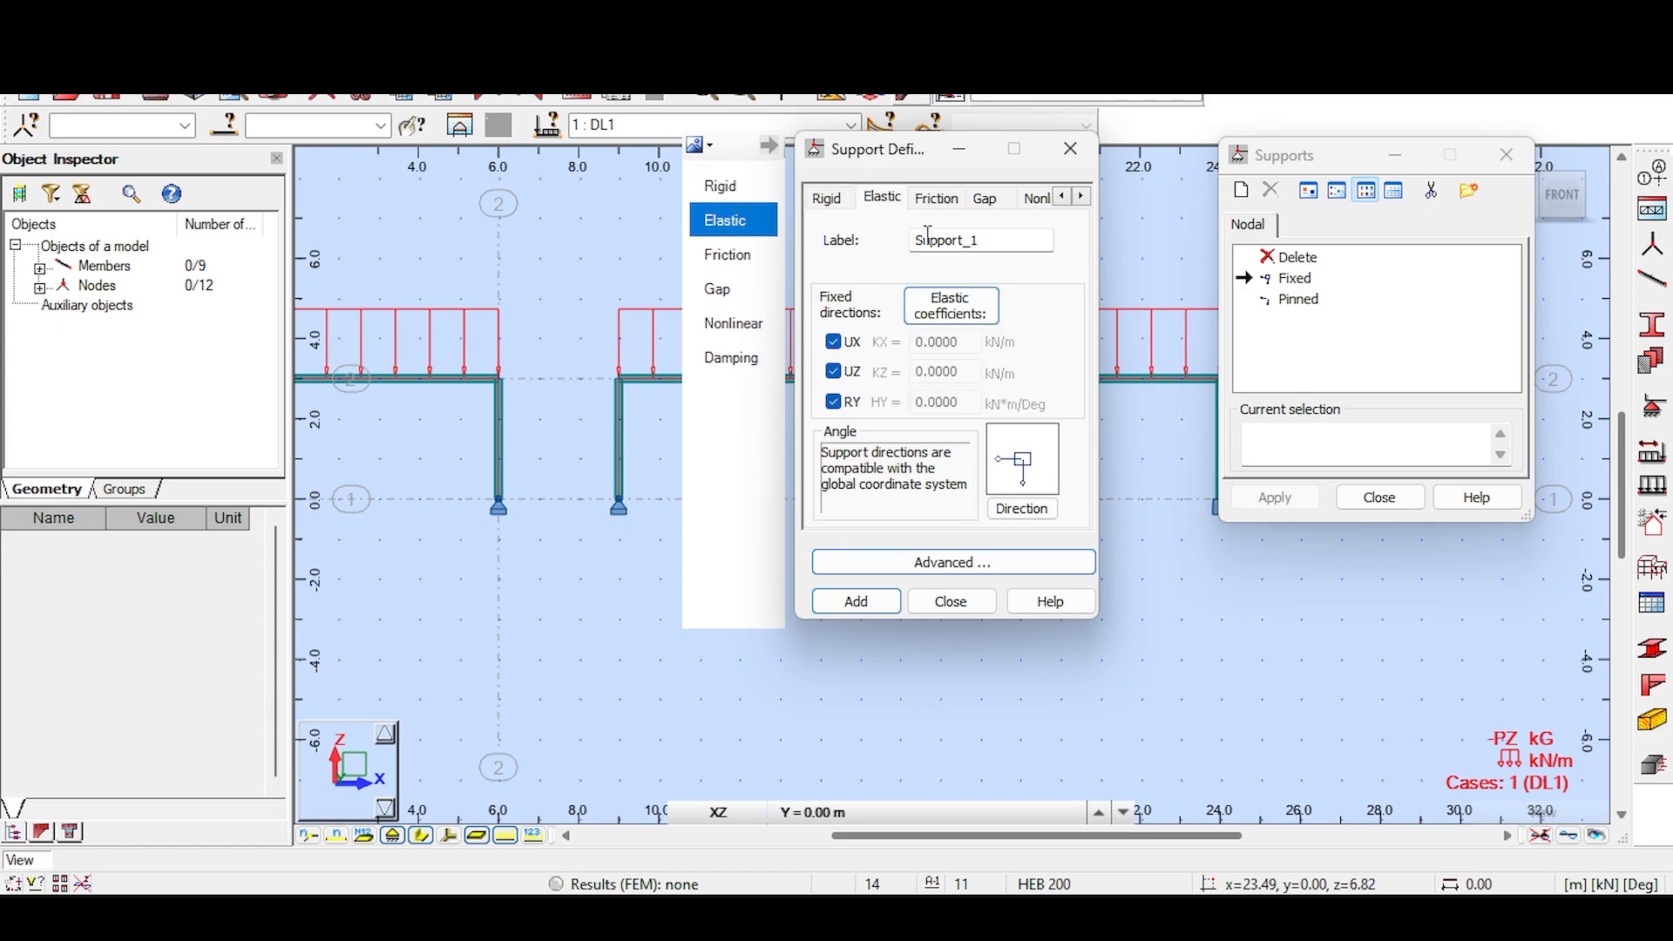
double_click(928, 240)
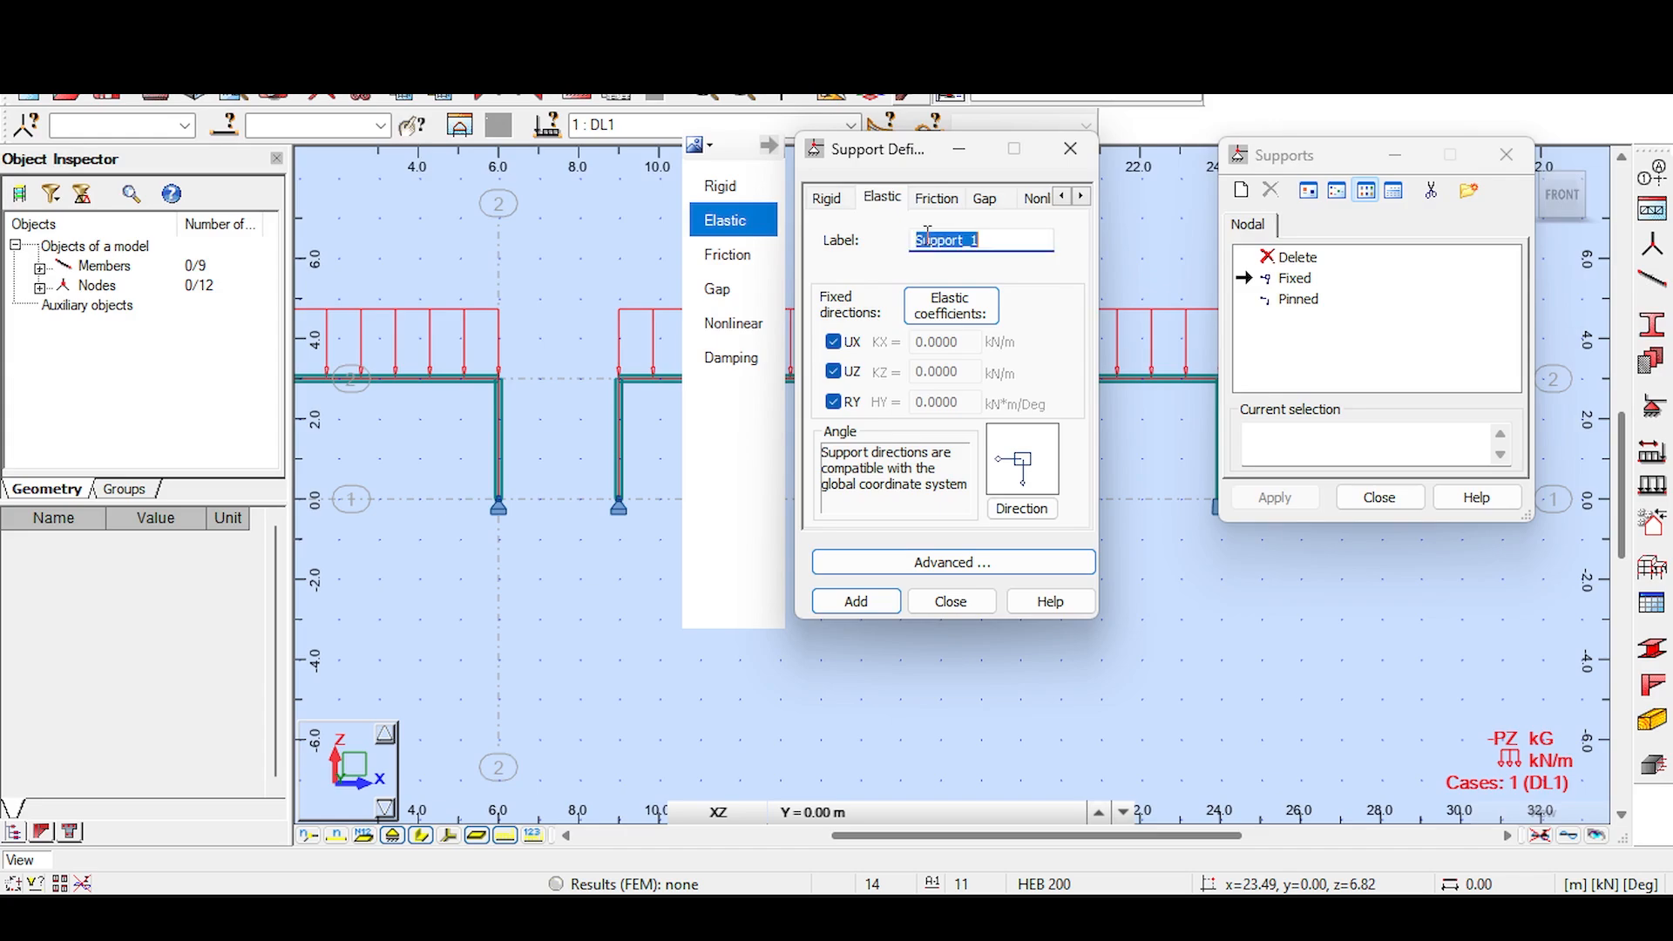
text(SemiRigid)
click(834, 402)
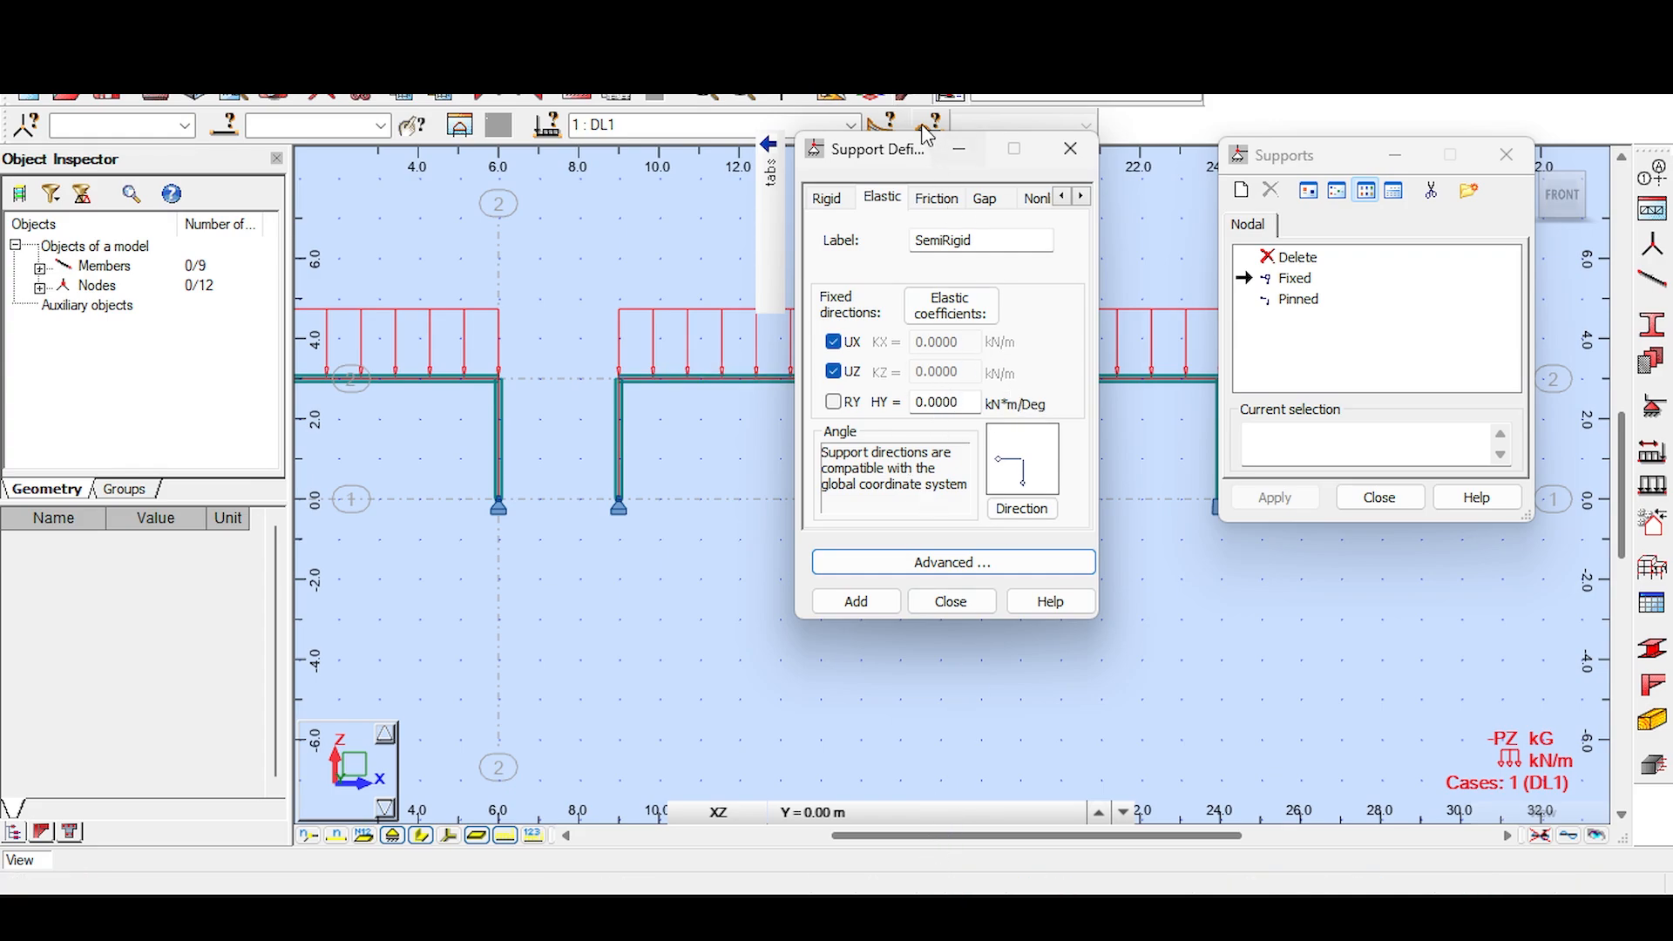
Step: Change the job preferences so the Angle/Rotation (data) unit is Rad
click(911, 99)
click(1021, 137)
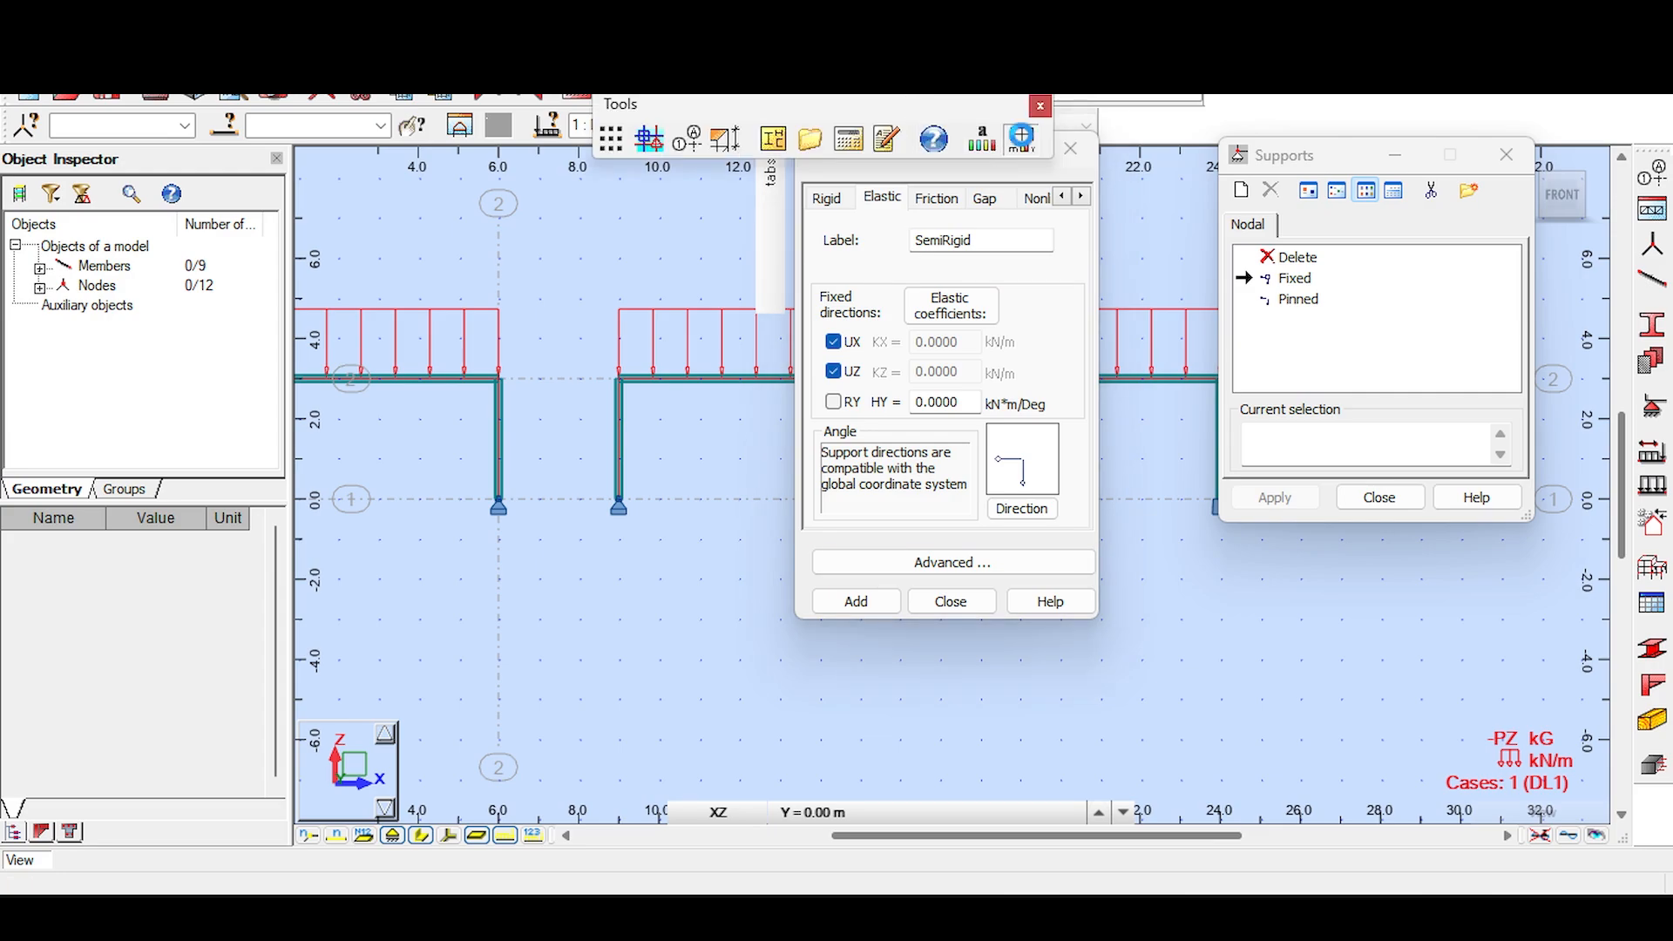
click(499, 335)
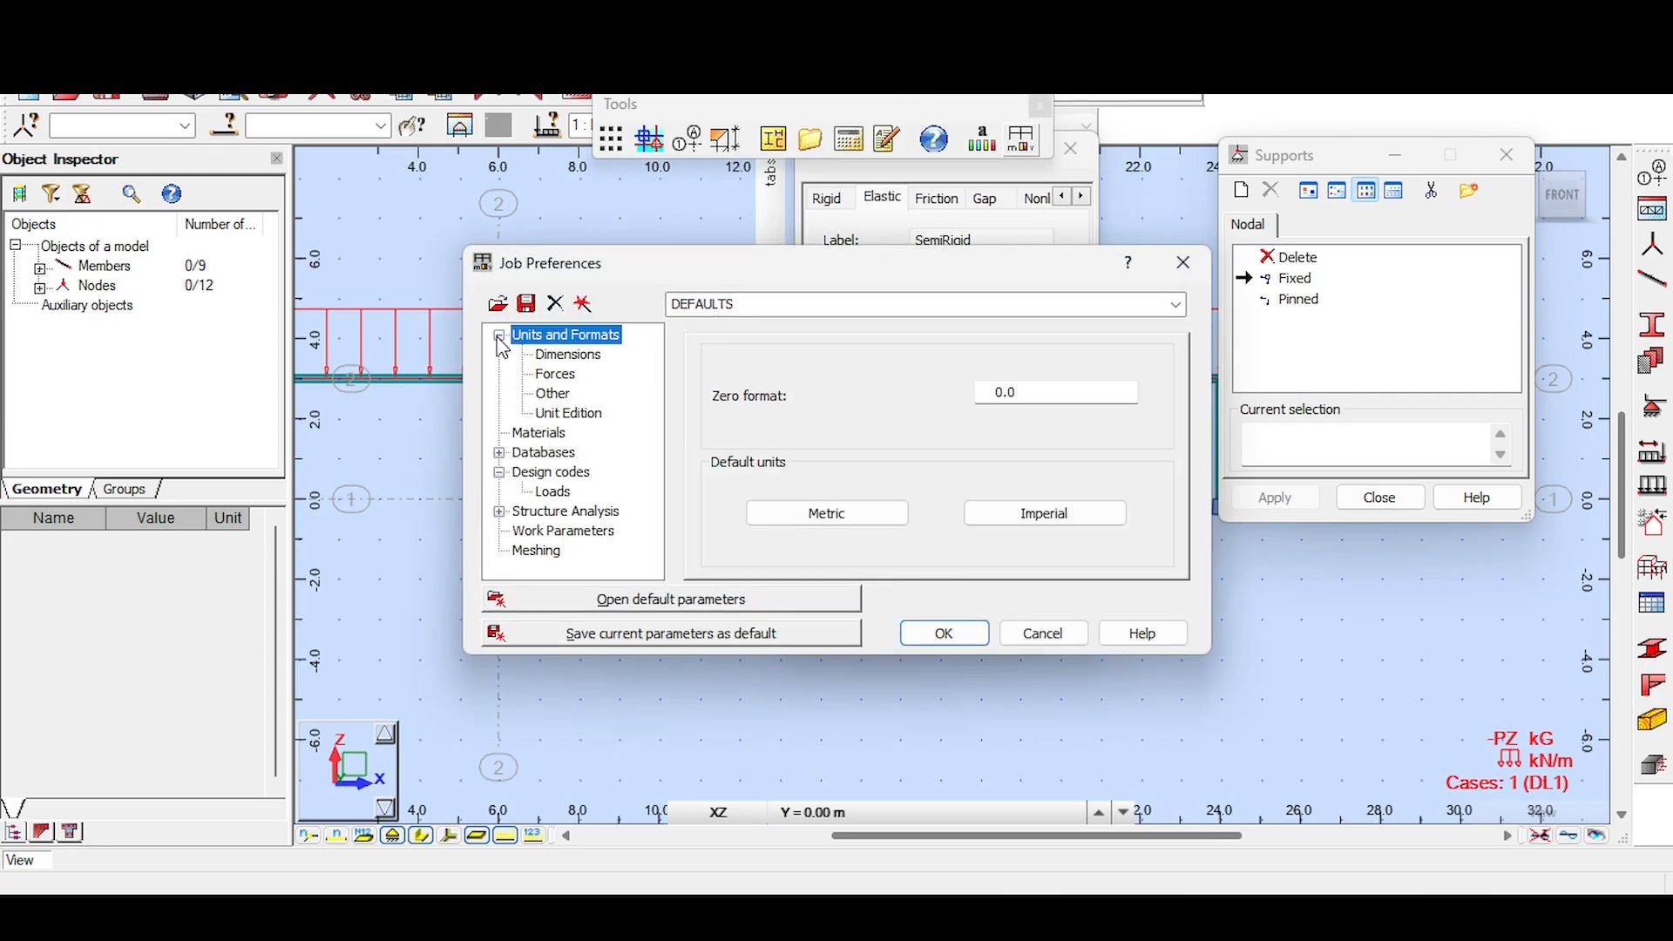
click(554, 394)
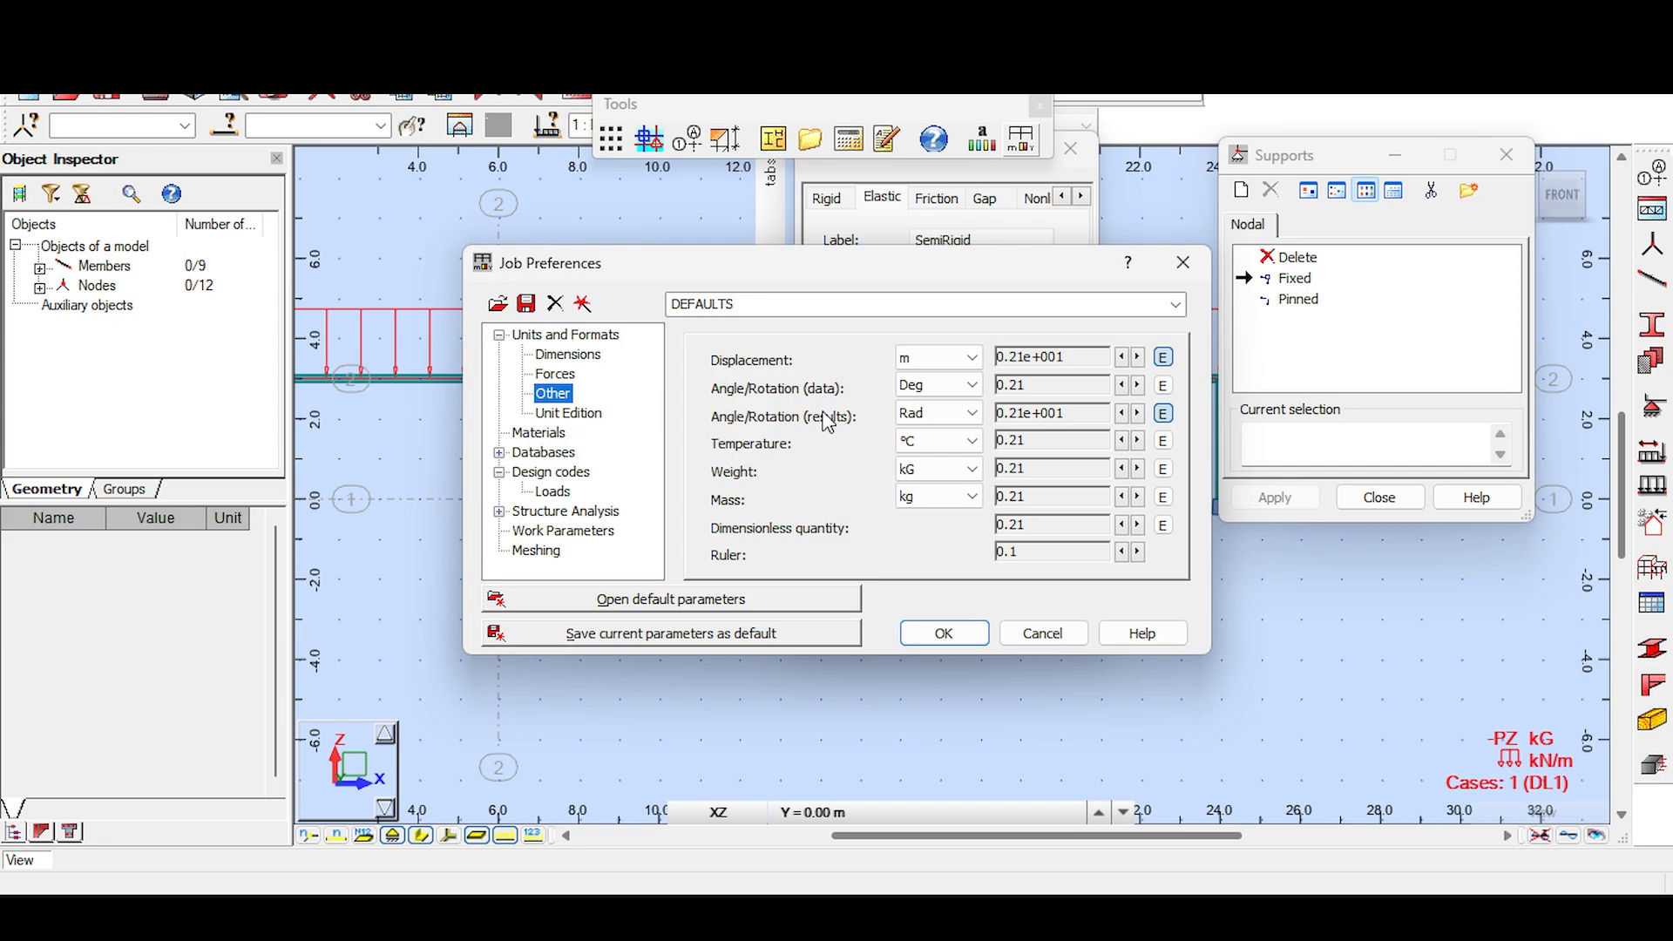
click(922, 391)
click(926, 448)
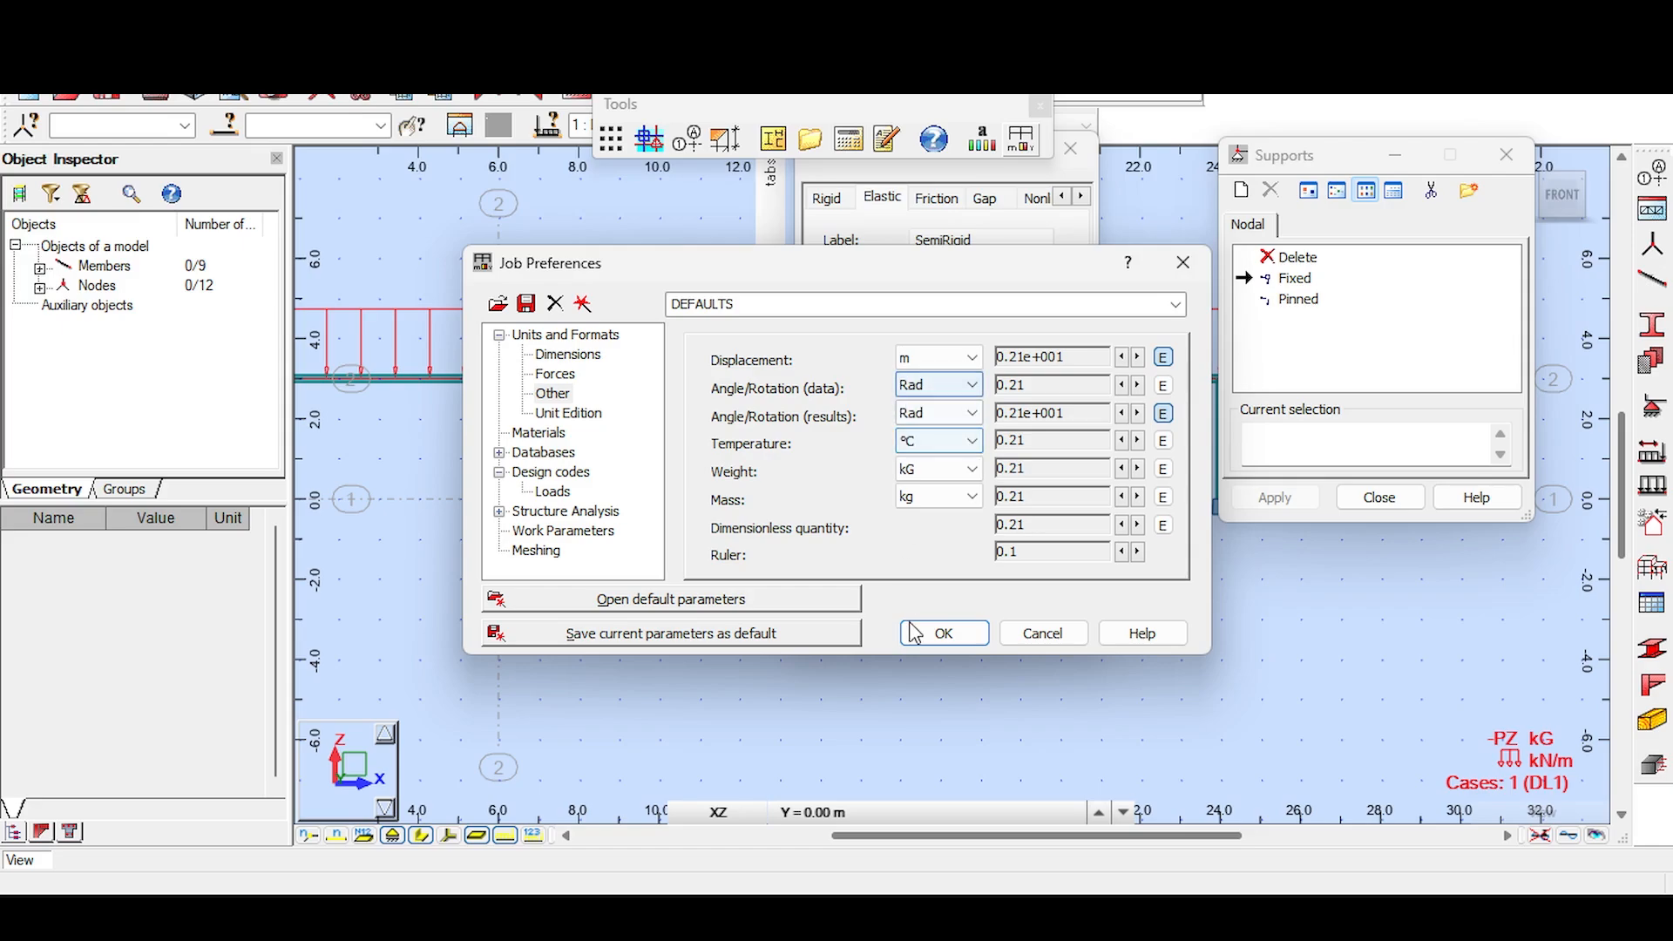
click(944, 634)
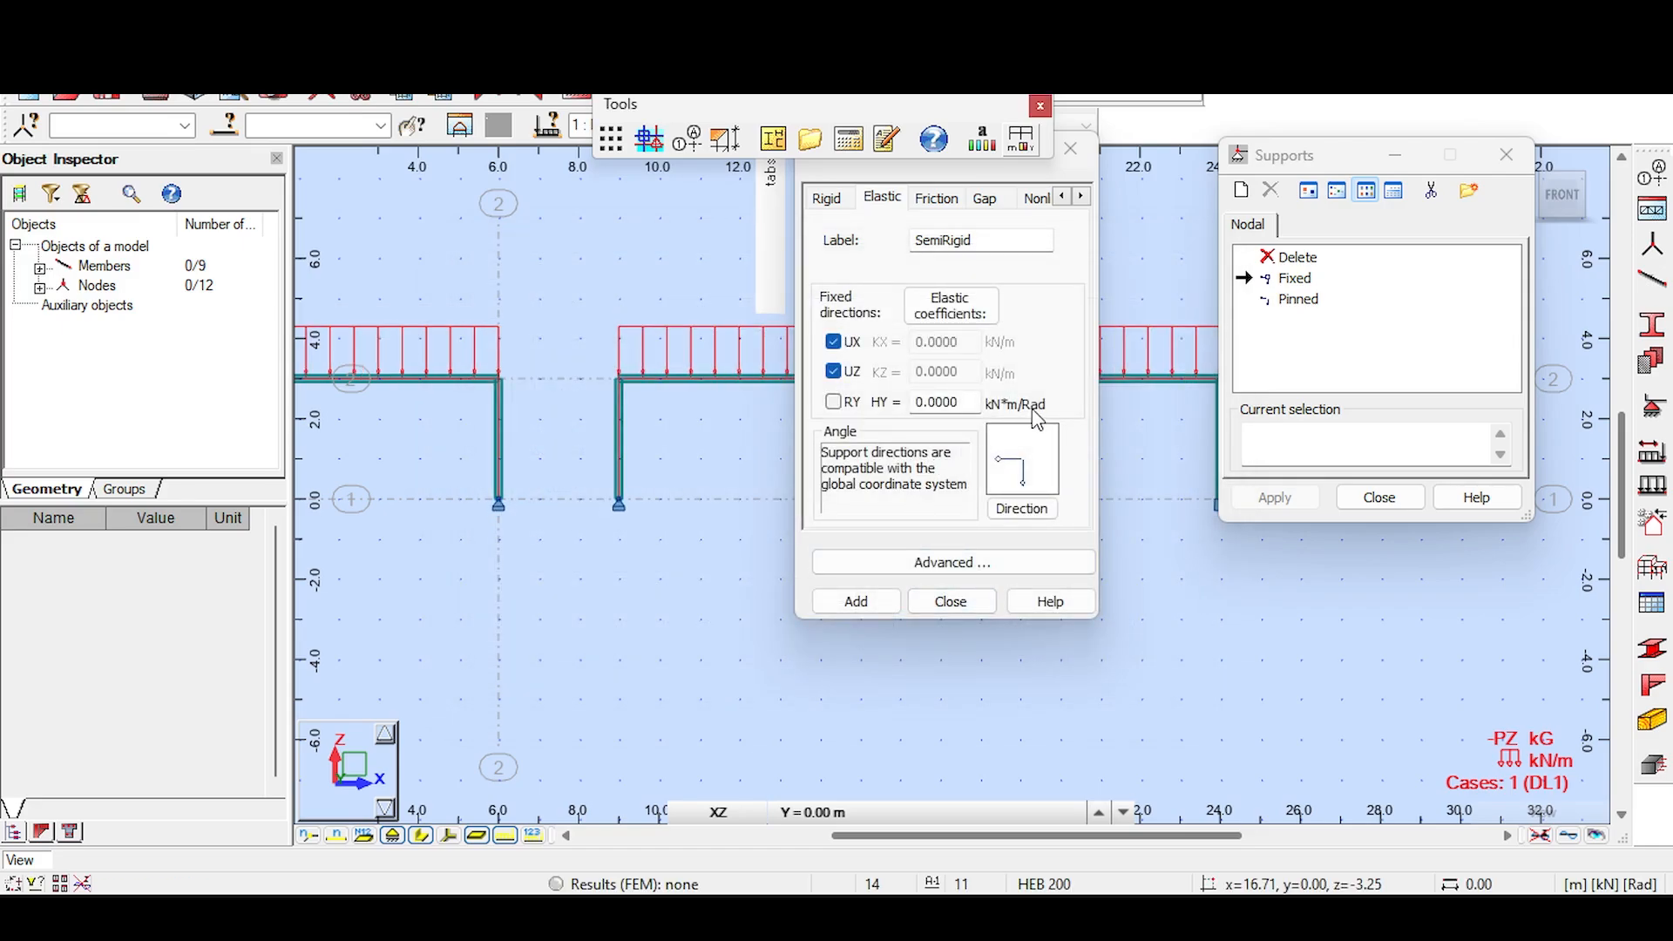
Step: Set the SemiRigid support's rotational stiffness HY to 25000 kN*m/Rad and add it to the support list
double_click(940, 404)
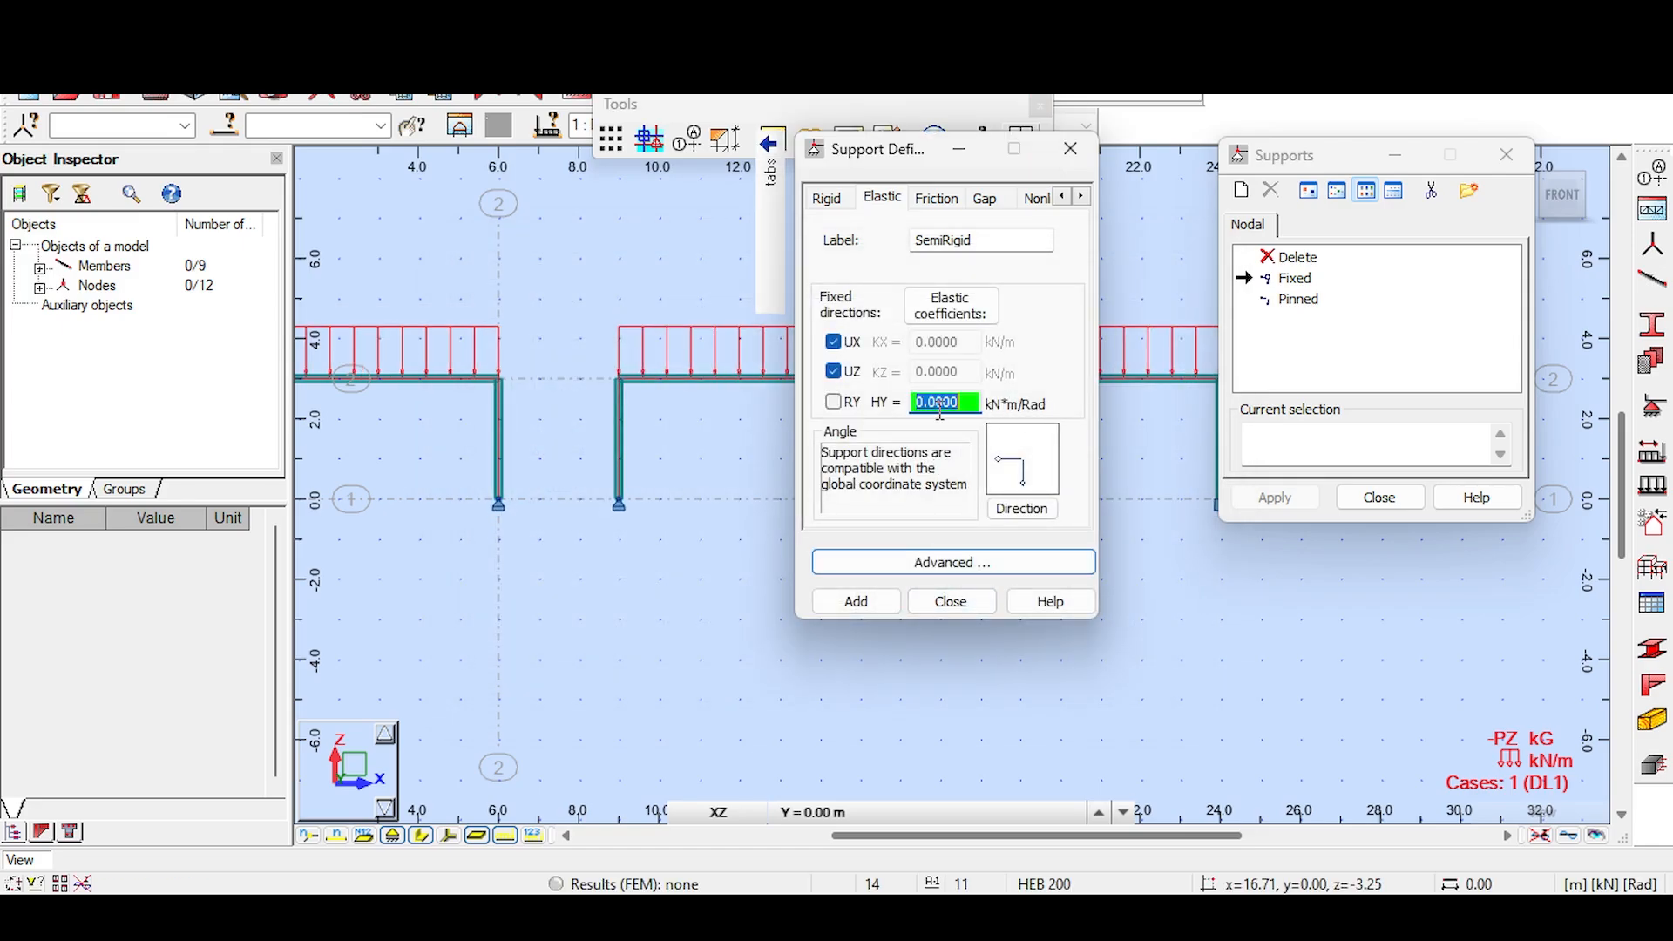
text(25)
click(856, 601)
click(959, 603)
Step: Assign the SemiRigid support to the second frame's base nodes 8 and 9, and close the floating Tools toolbar
click(1318, 433)
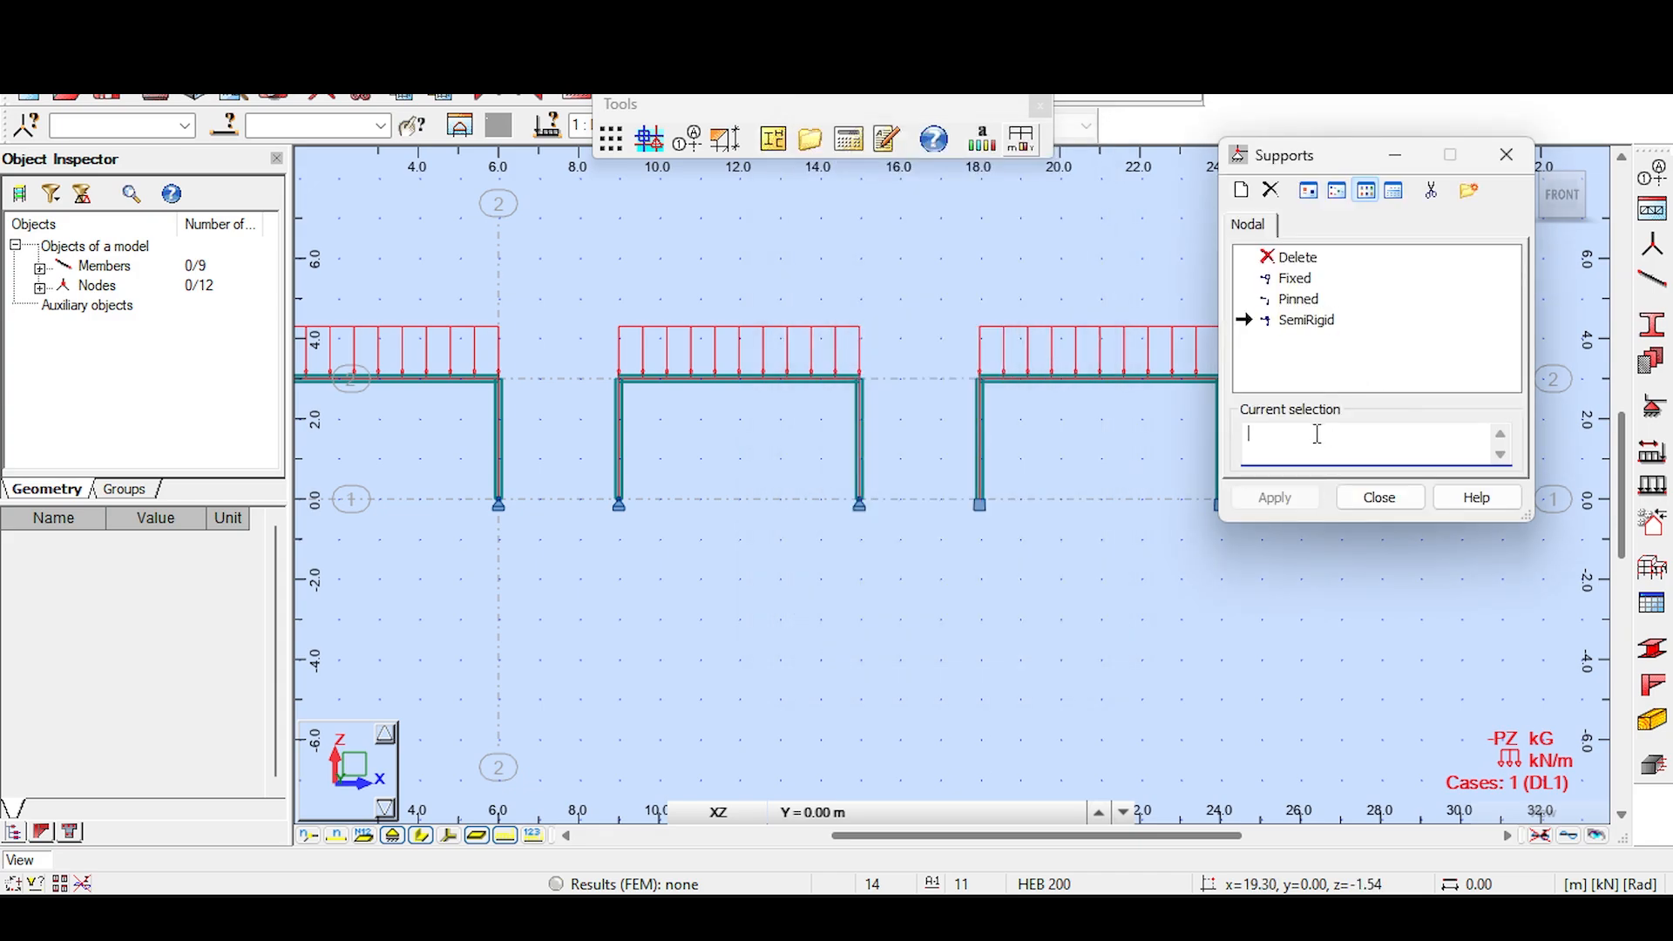
drag(549, 455, 898, 601)
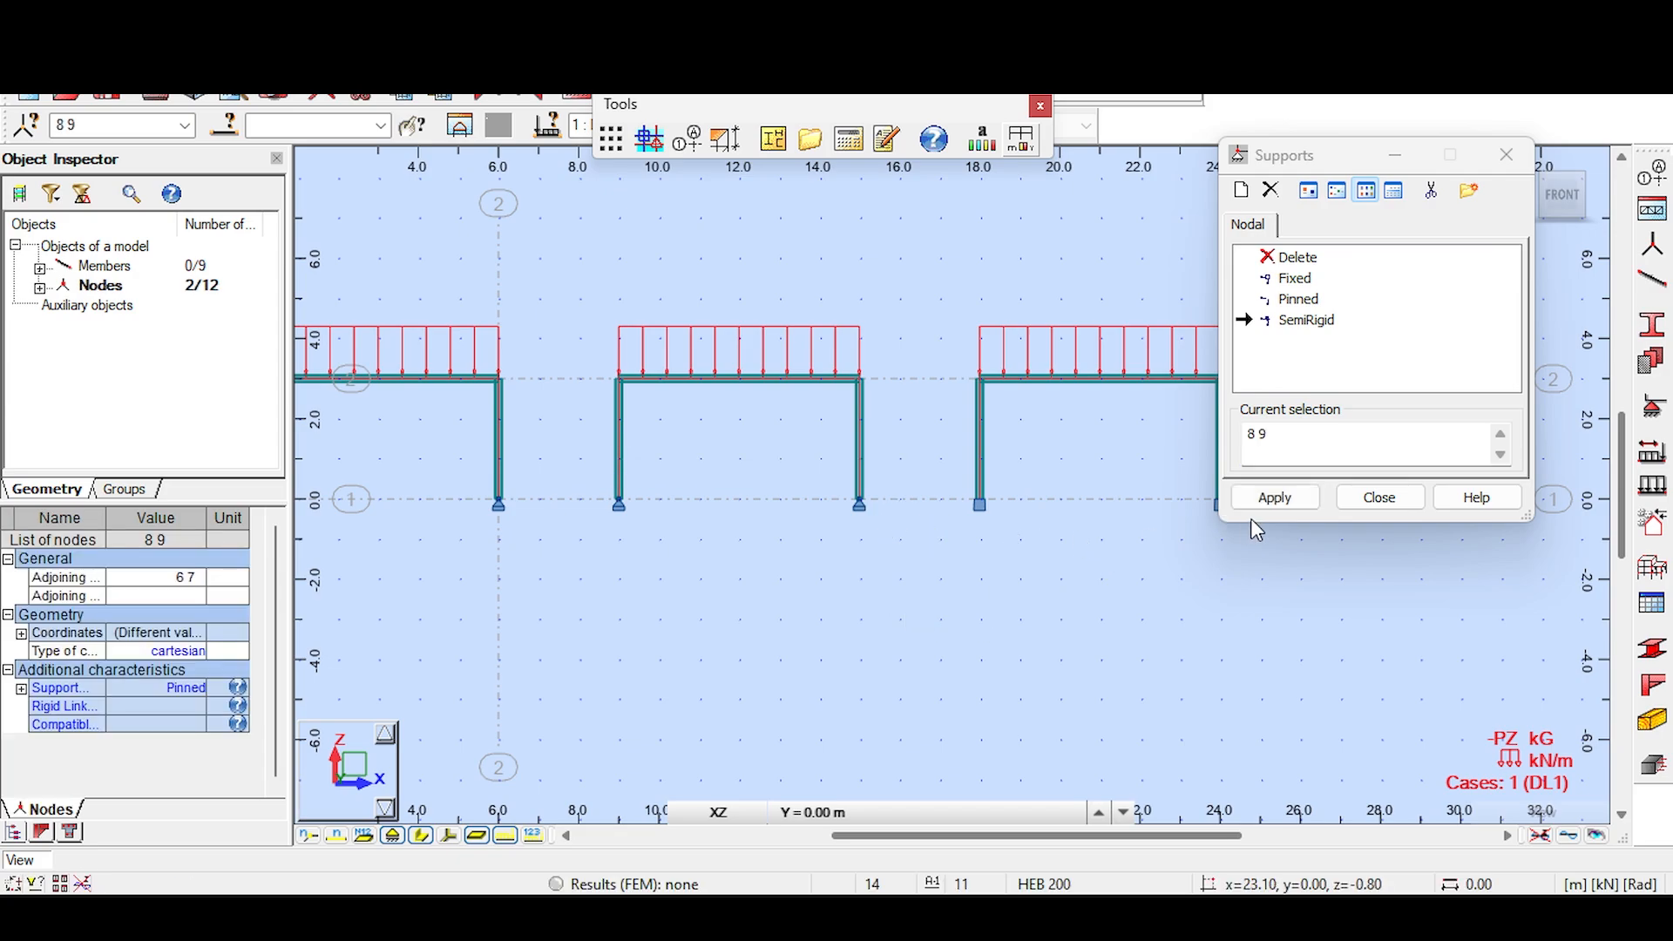
click(1274, 498)
scroll(862, 510, up, 5)
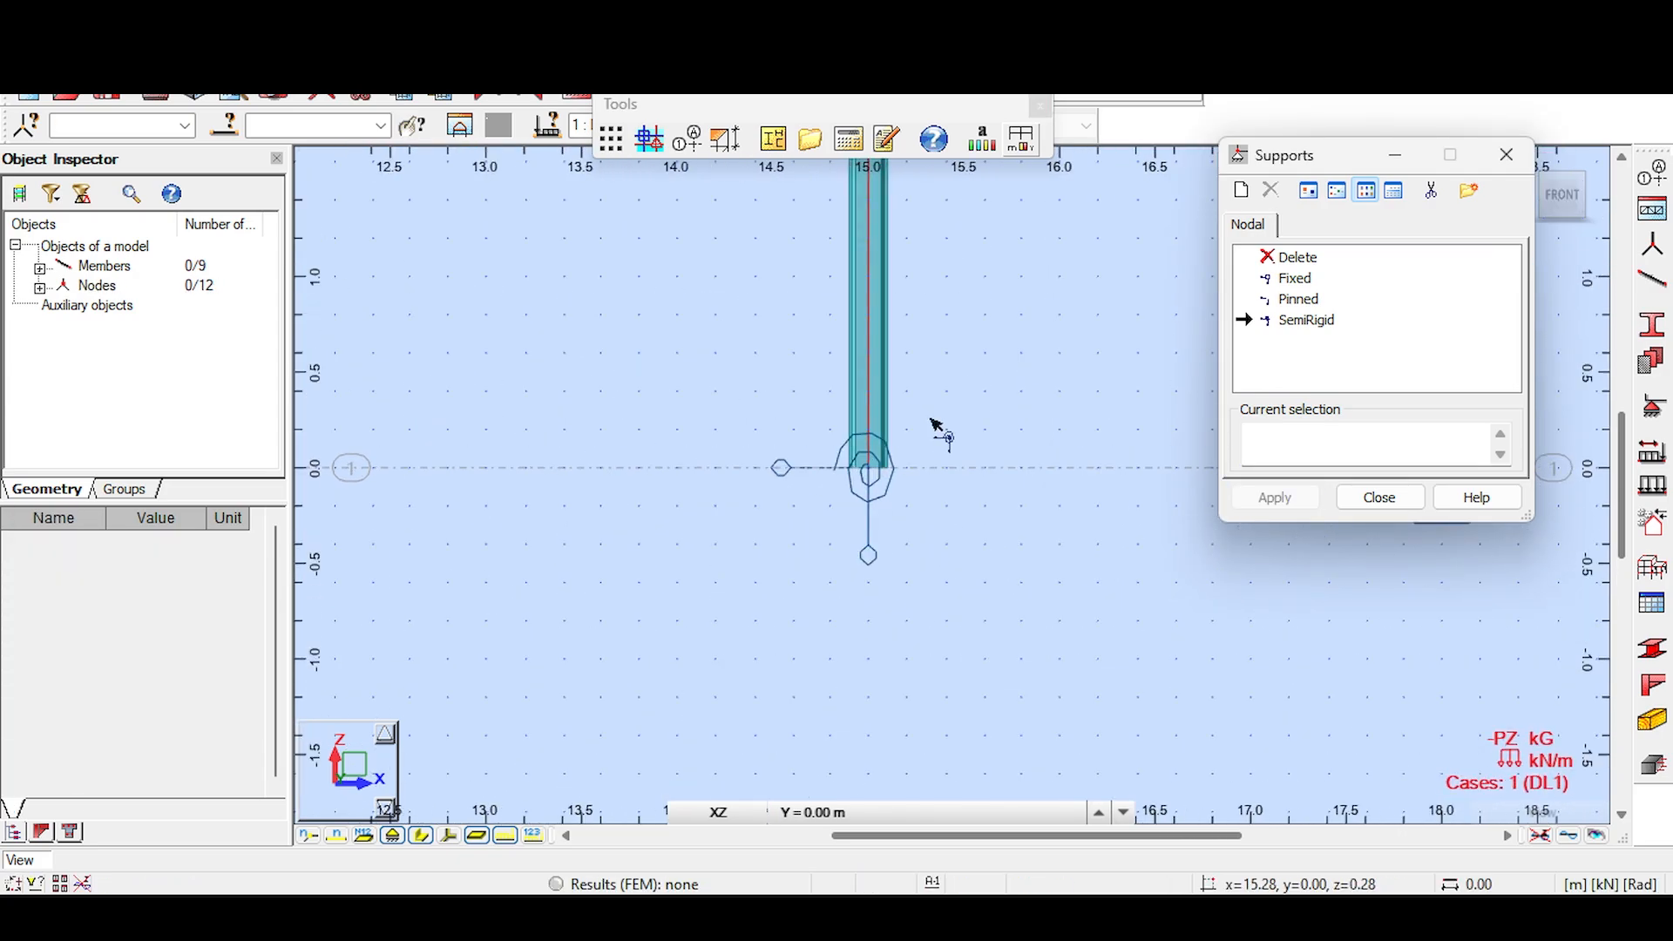
scroll(933, 470, down, 5)
middle_drag(944, 363, 1017, 425)
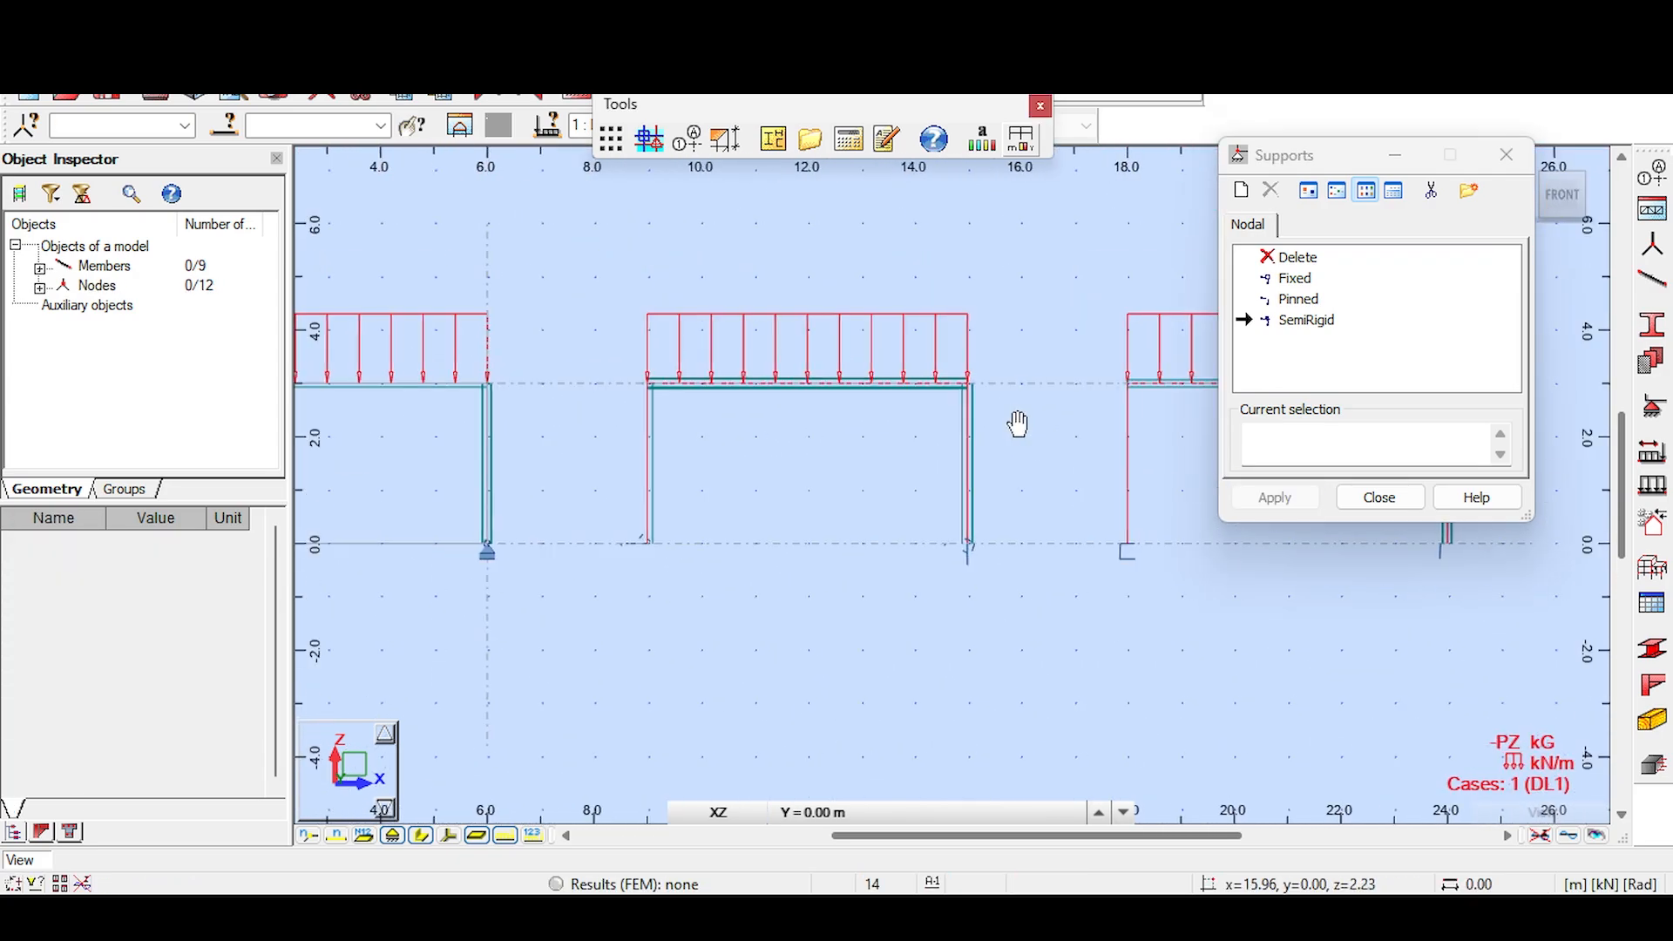
scroll(876, 260, down, 1)
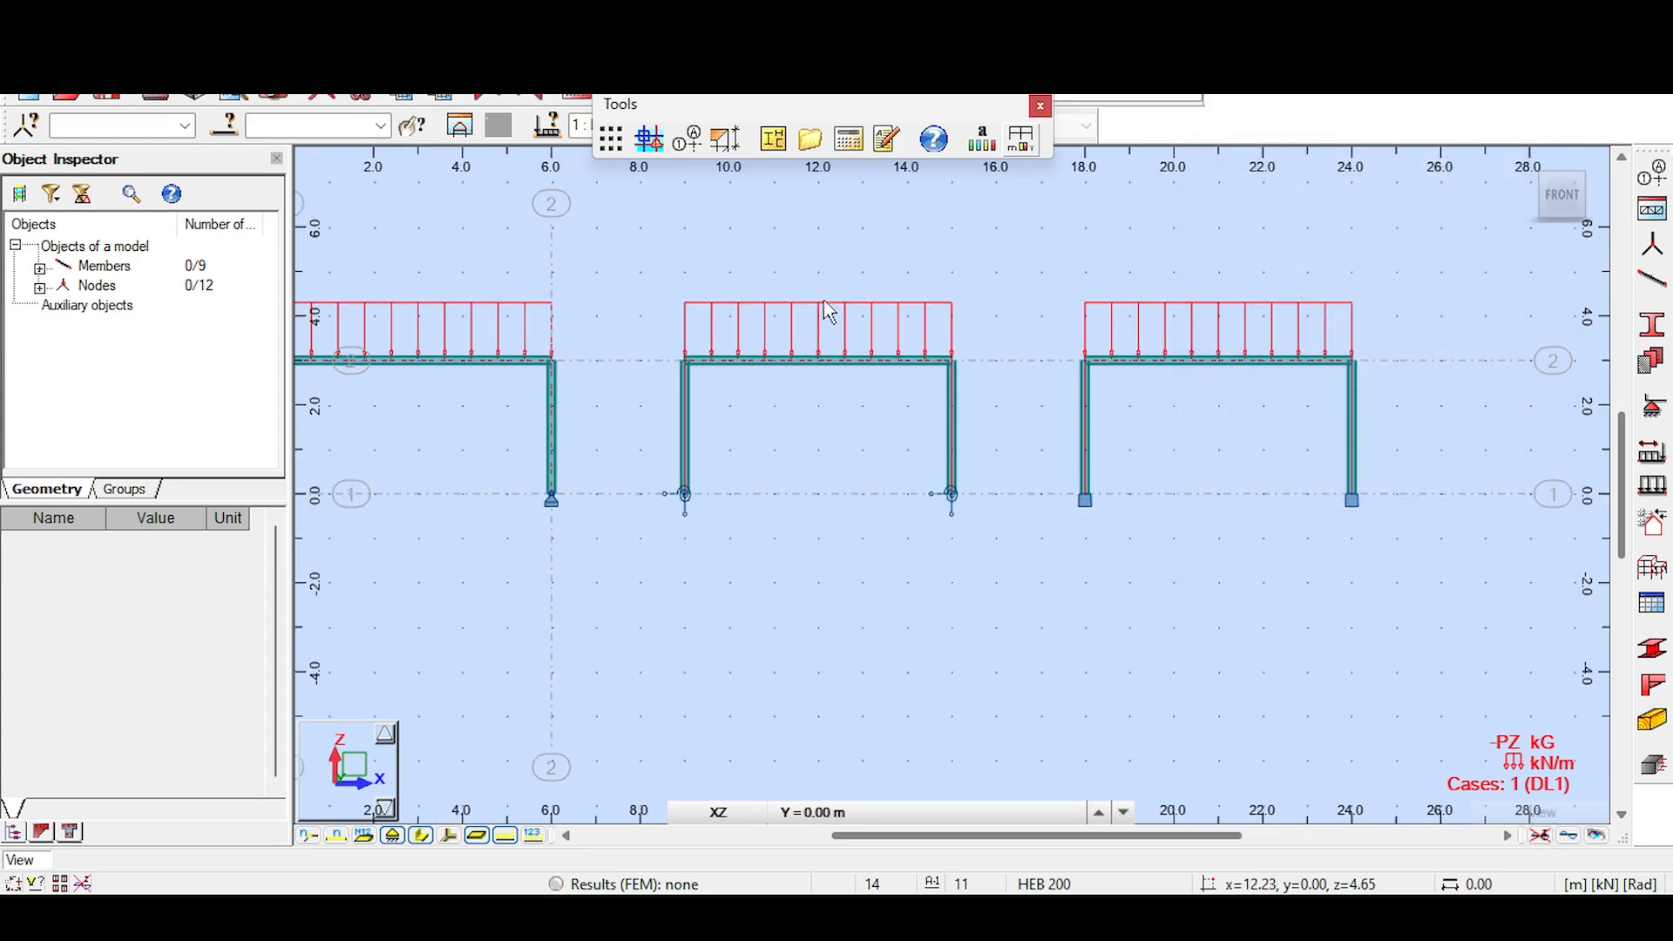
scroll(866, 456, up, 2)
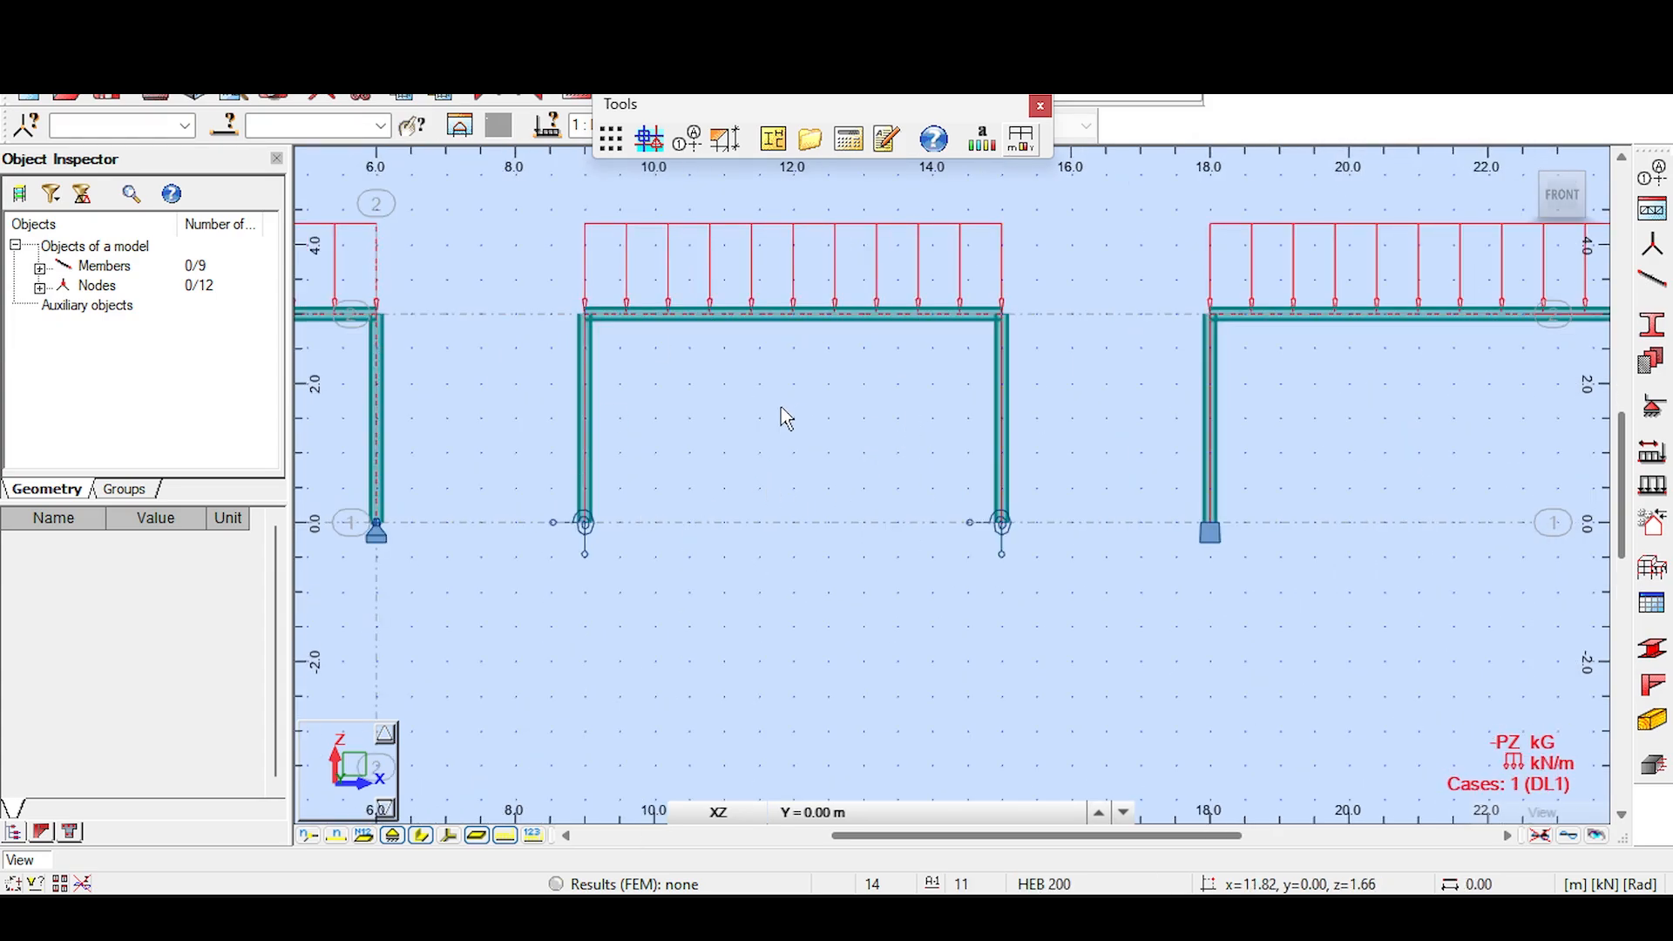
middle_drag(786, 418, 785, 456)
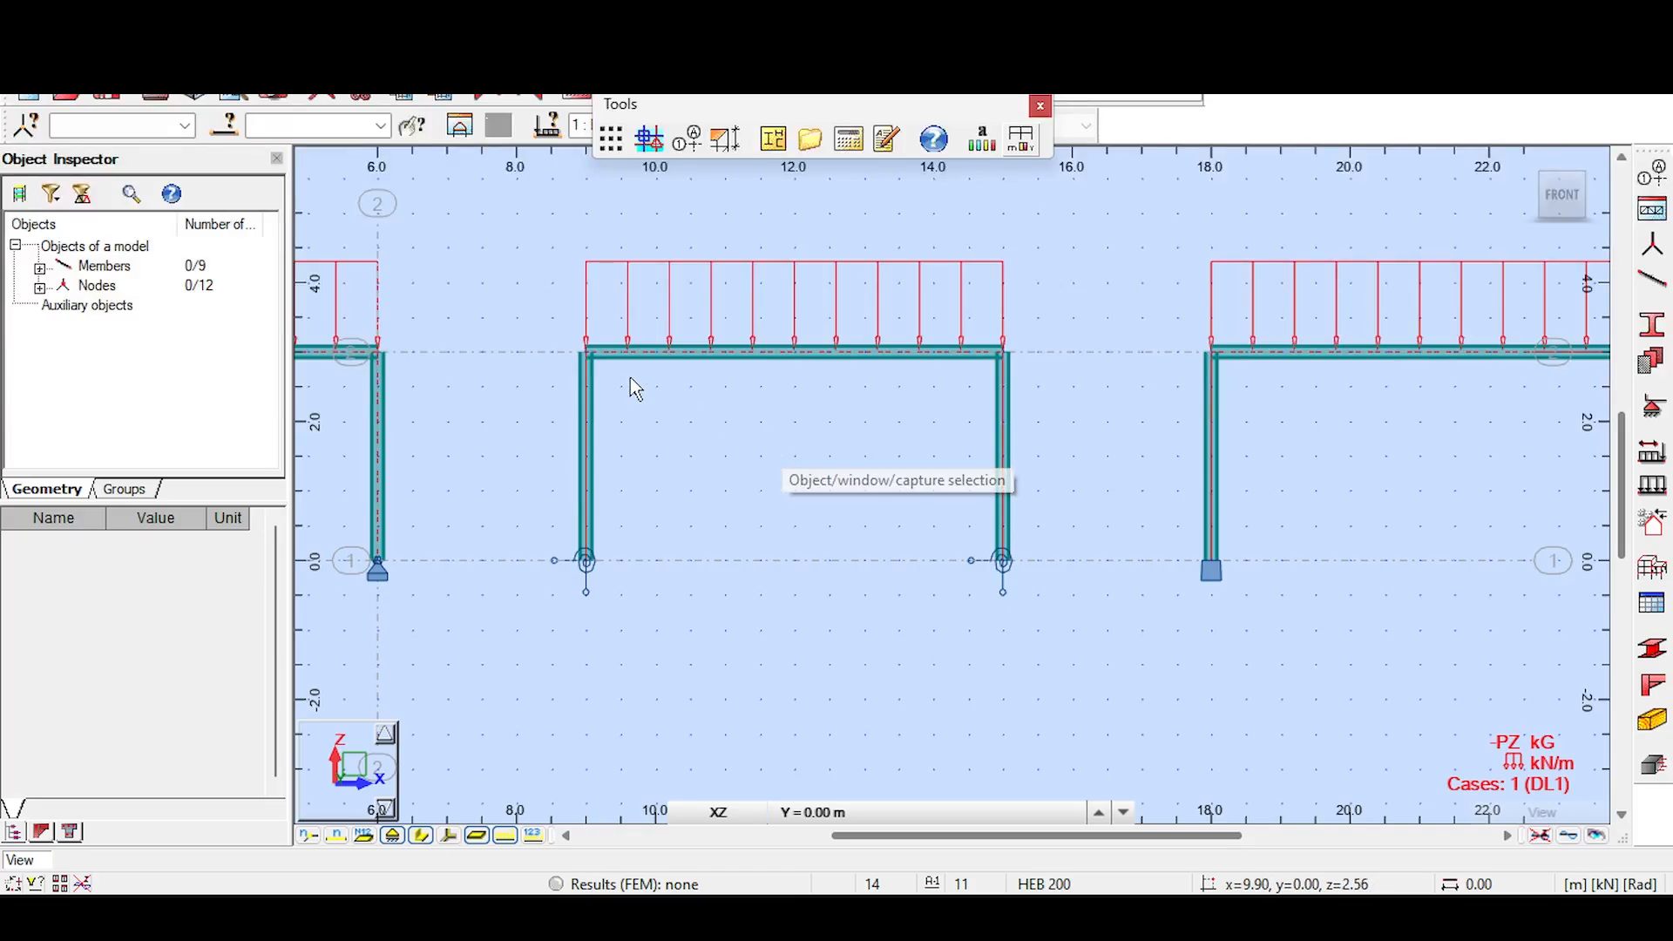
click(1040, 105)
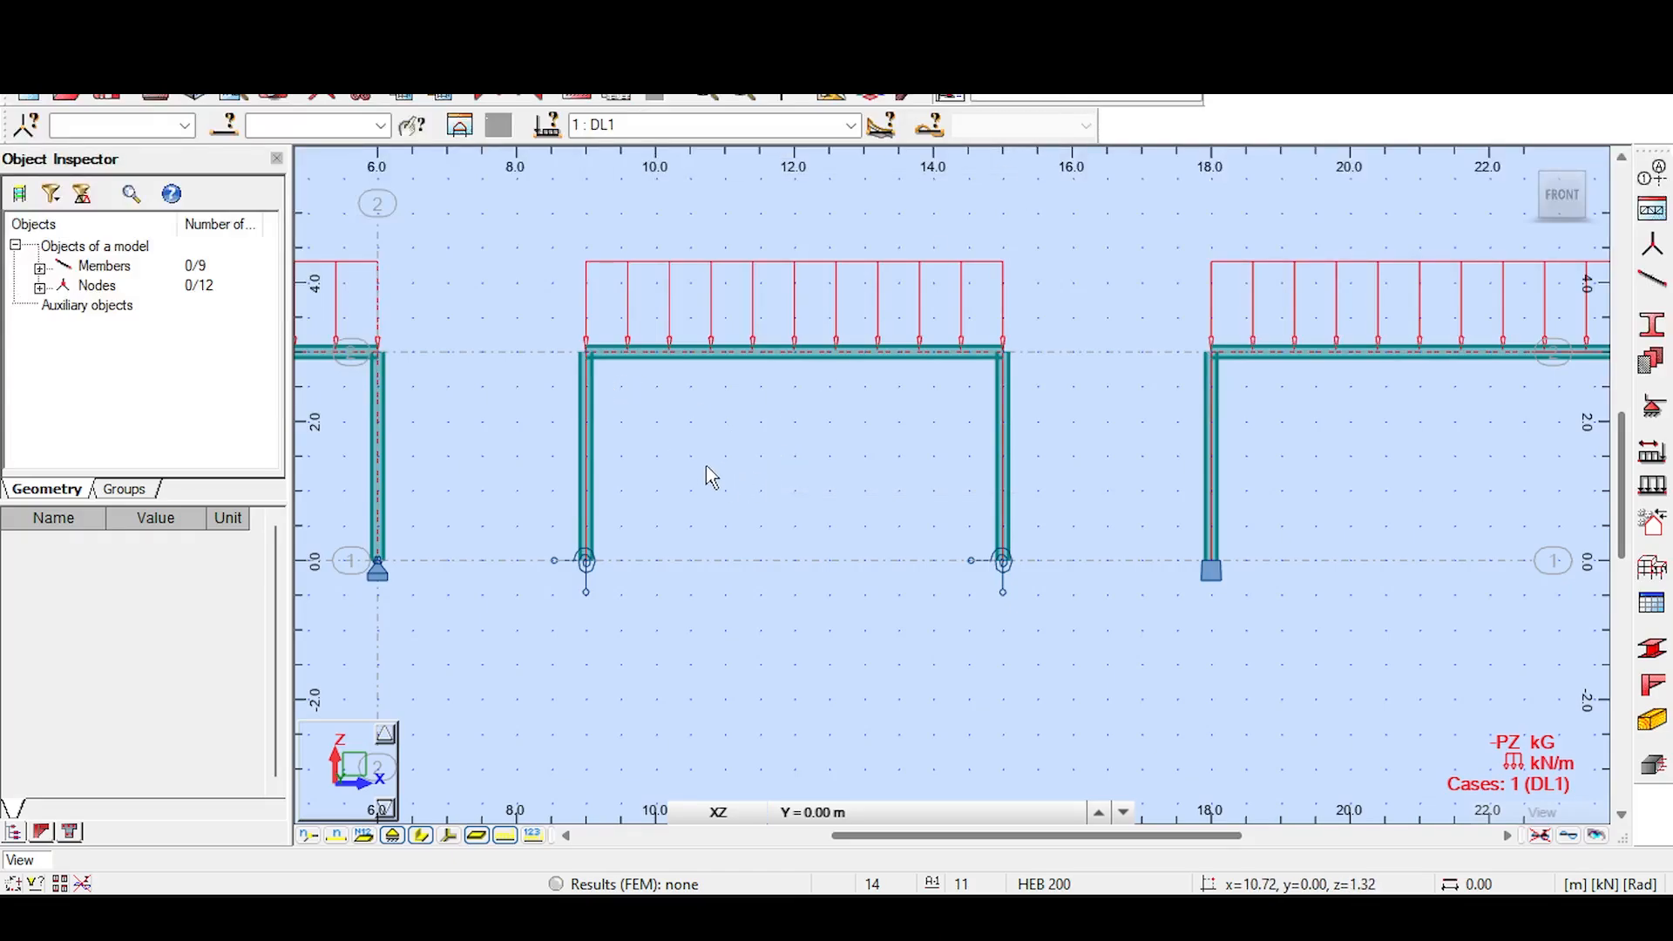
Step: Select the second frame's columns and base nodes, and compare them with the inputs and Sj_ini in kN.m/rad on the Excel stiffness sheet
drag(1105, 353, 593, 426)
drag(1083, 528, 538, 604)
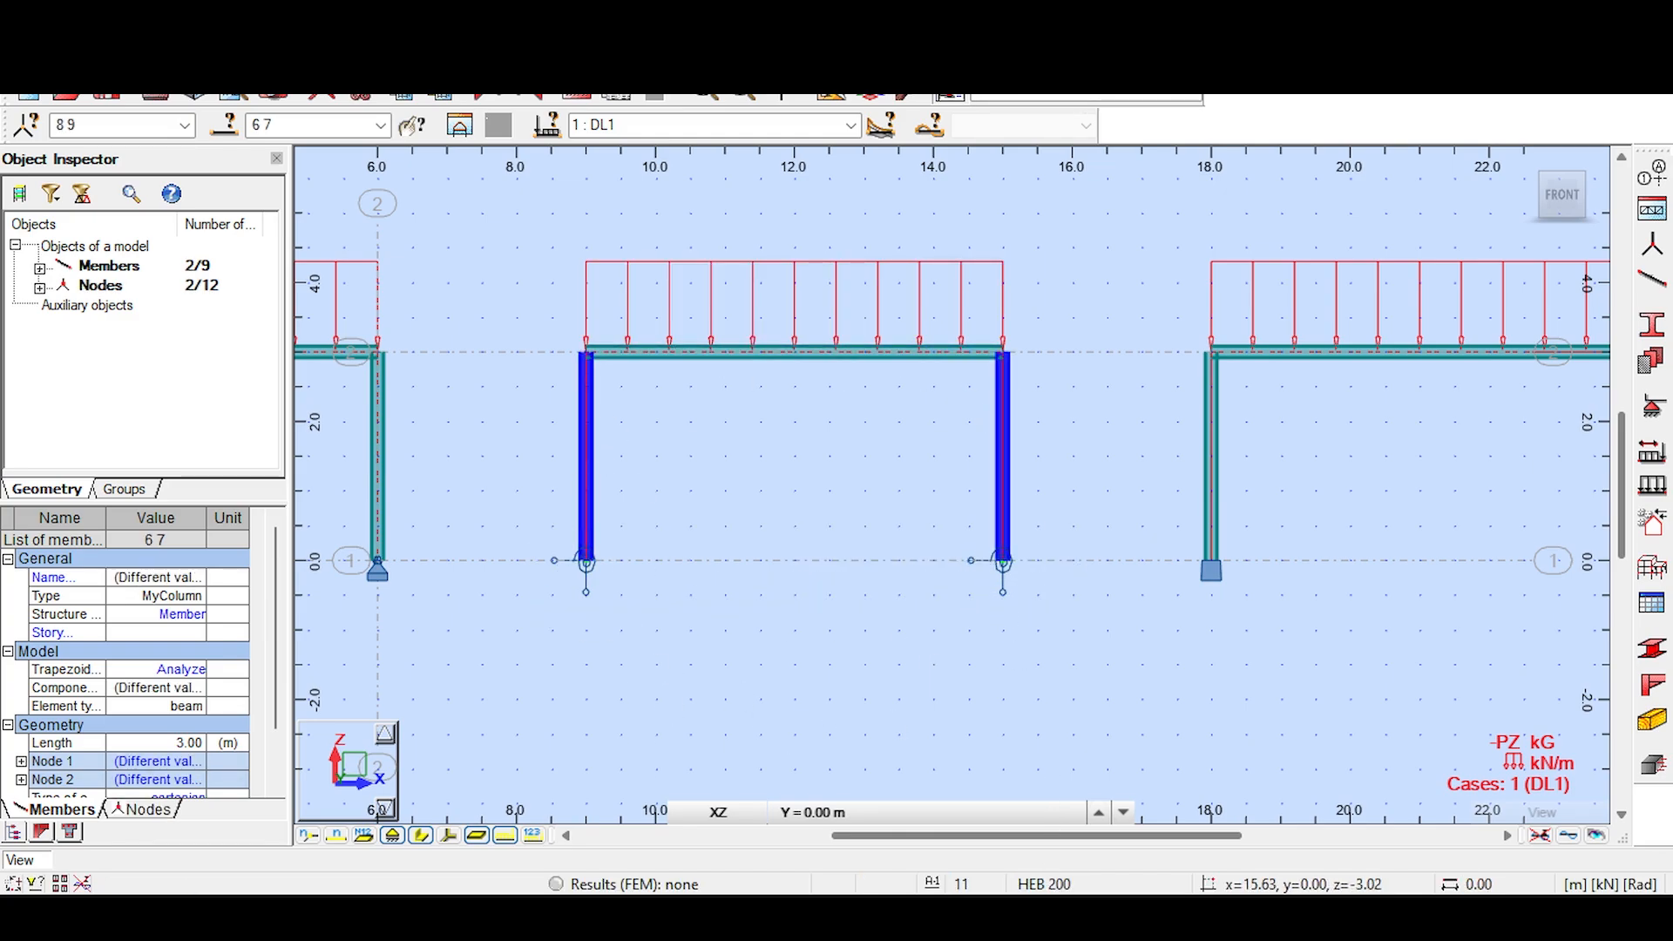
key(alt+Tab)
drag(324, 348, 326, 470)
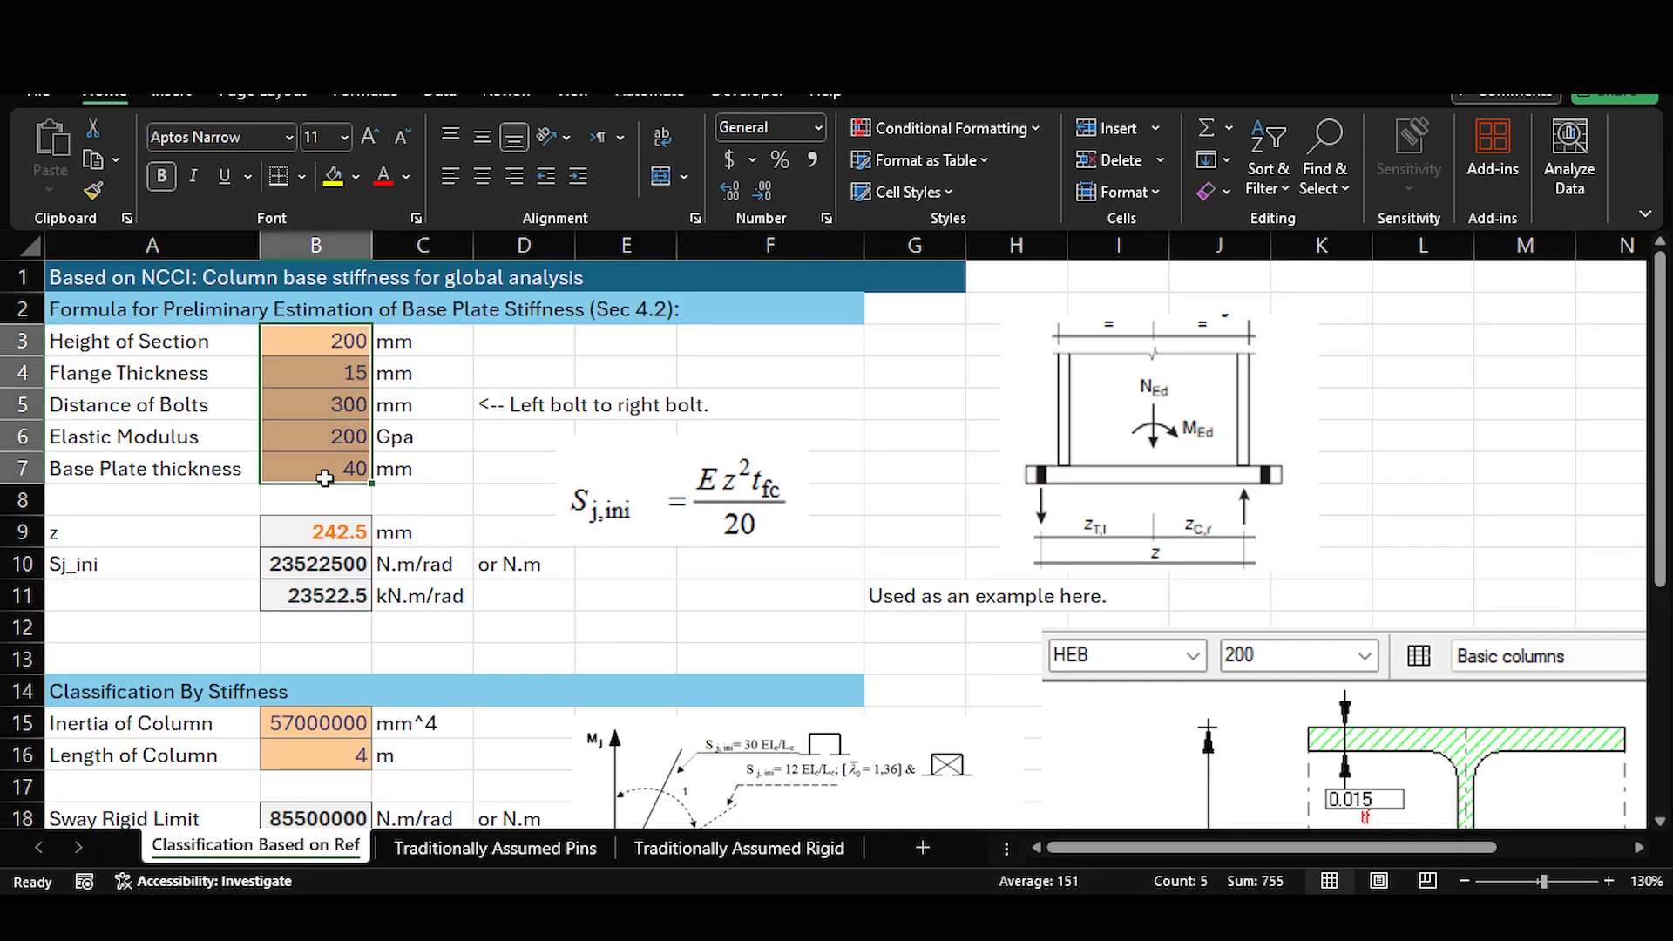
key(alt+Tab)
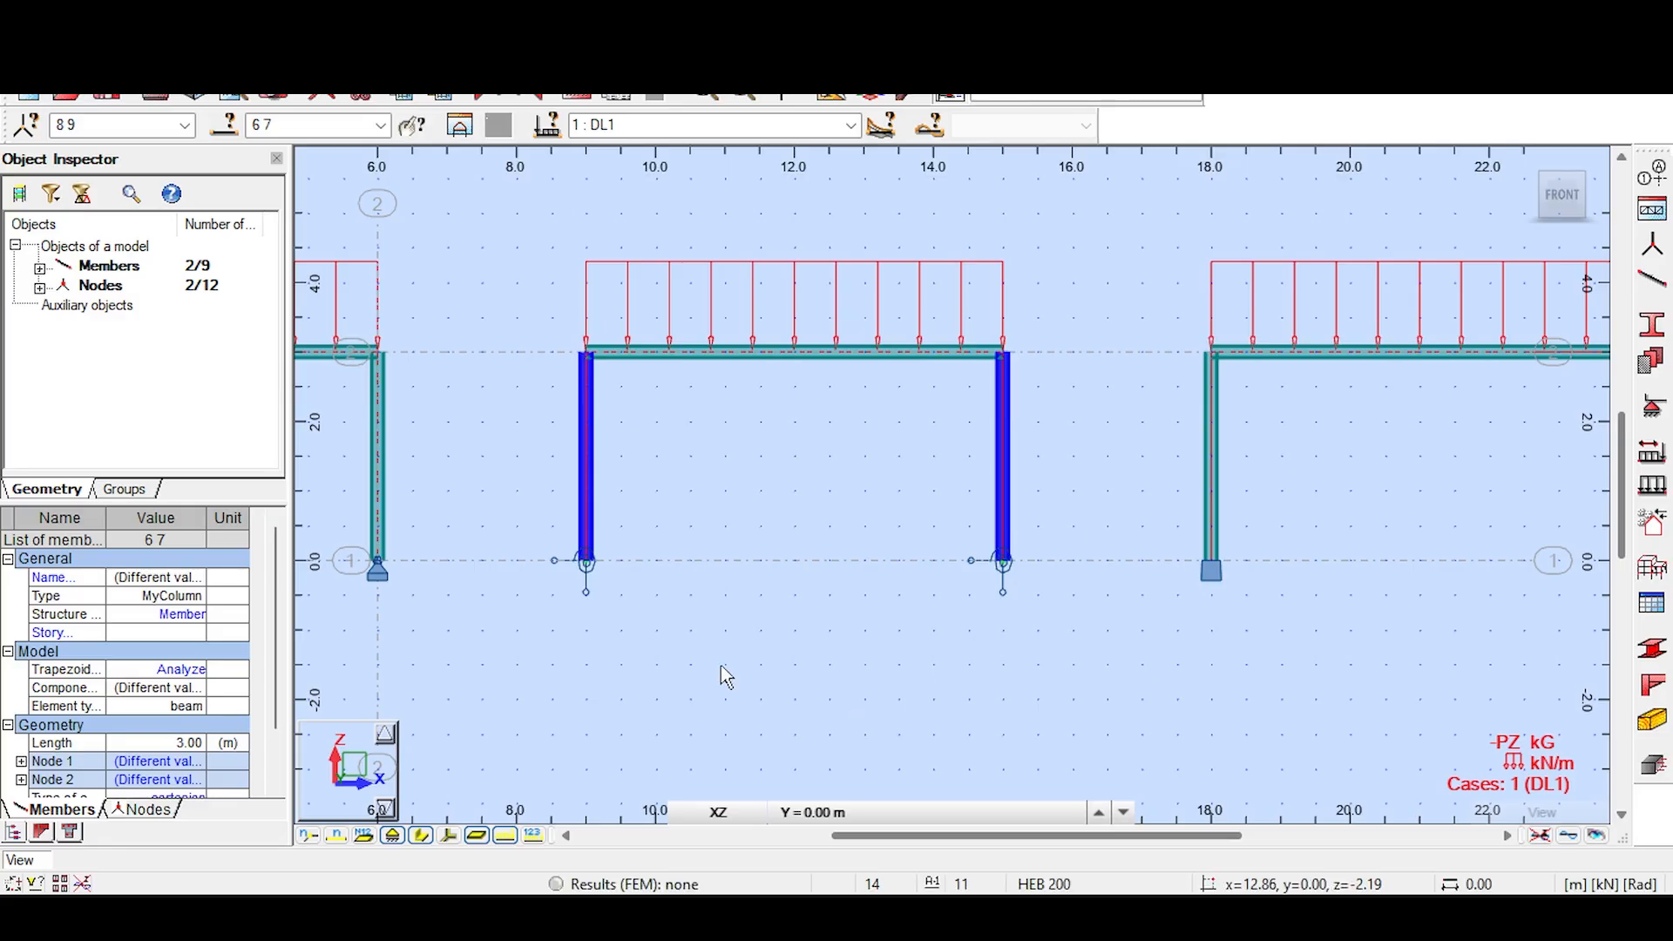
key(alt+Tab)
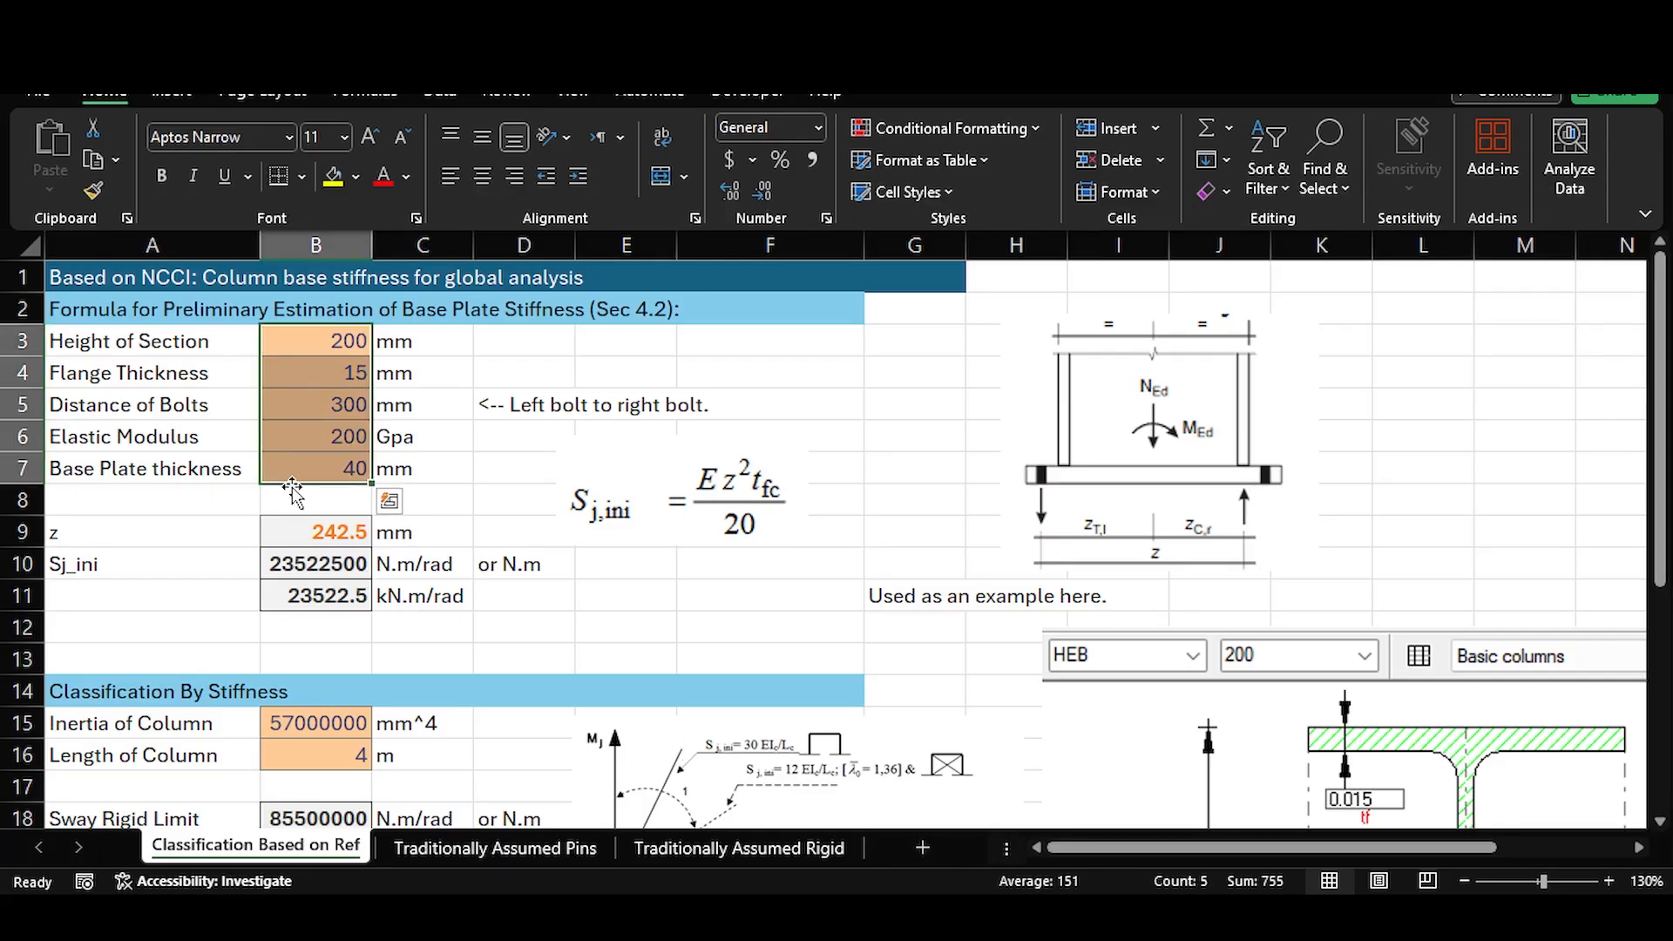
click(330, 606)
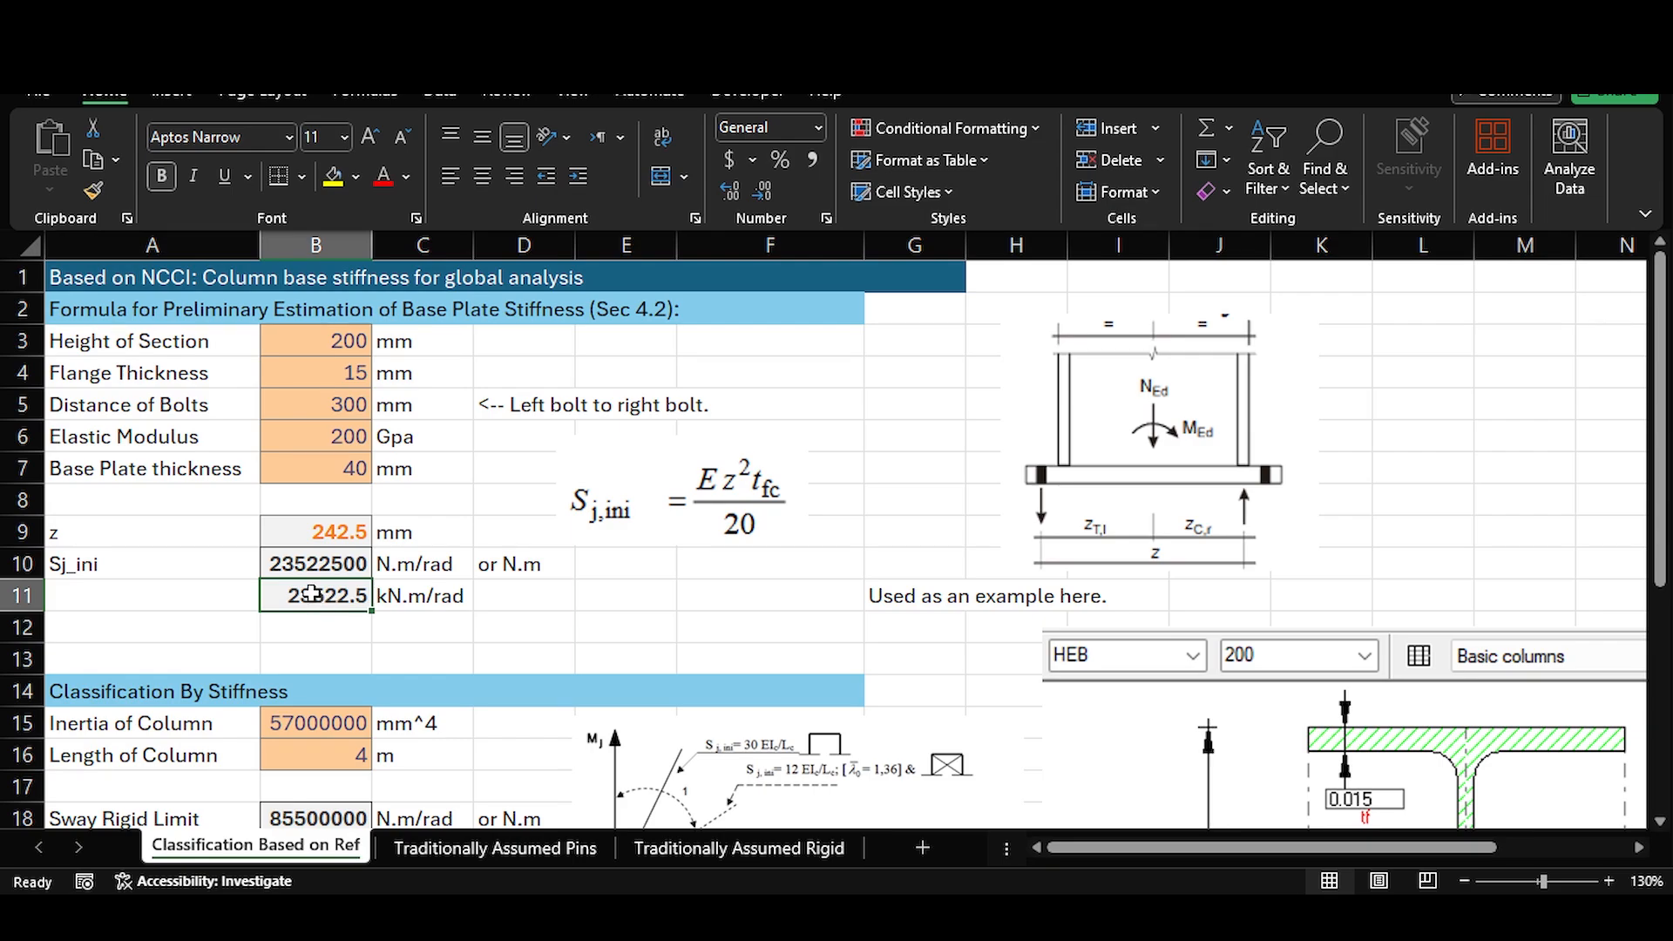
key(alt+Tab)
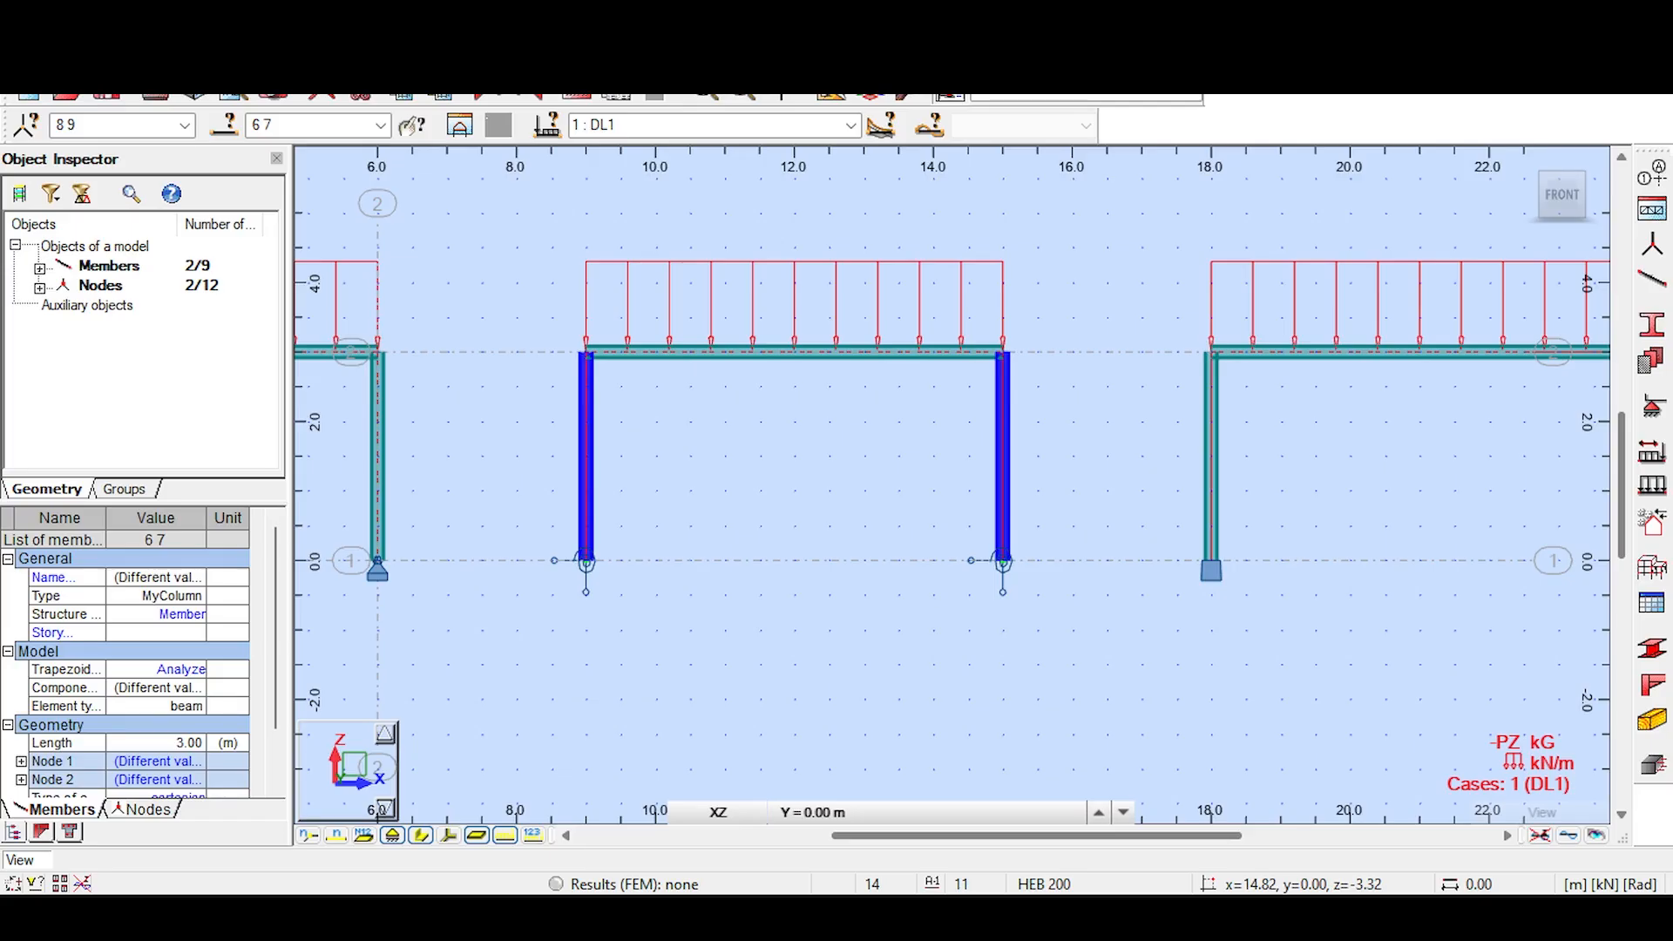
Step: Check the HY rotational stiffness in the SemiRigid support definition, then close the support dialogs and clear the selection
click(1655, 409)
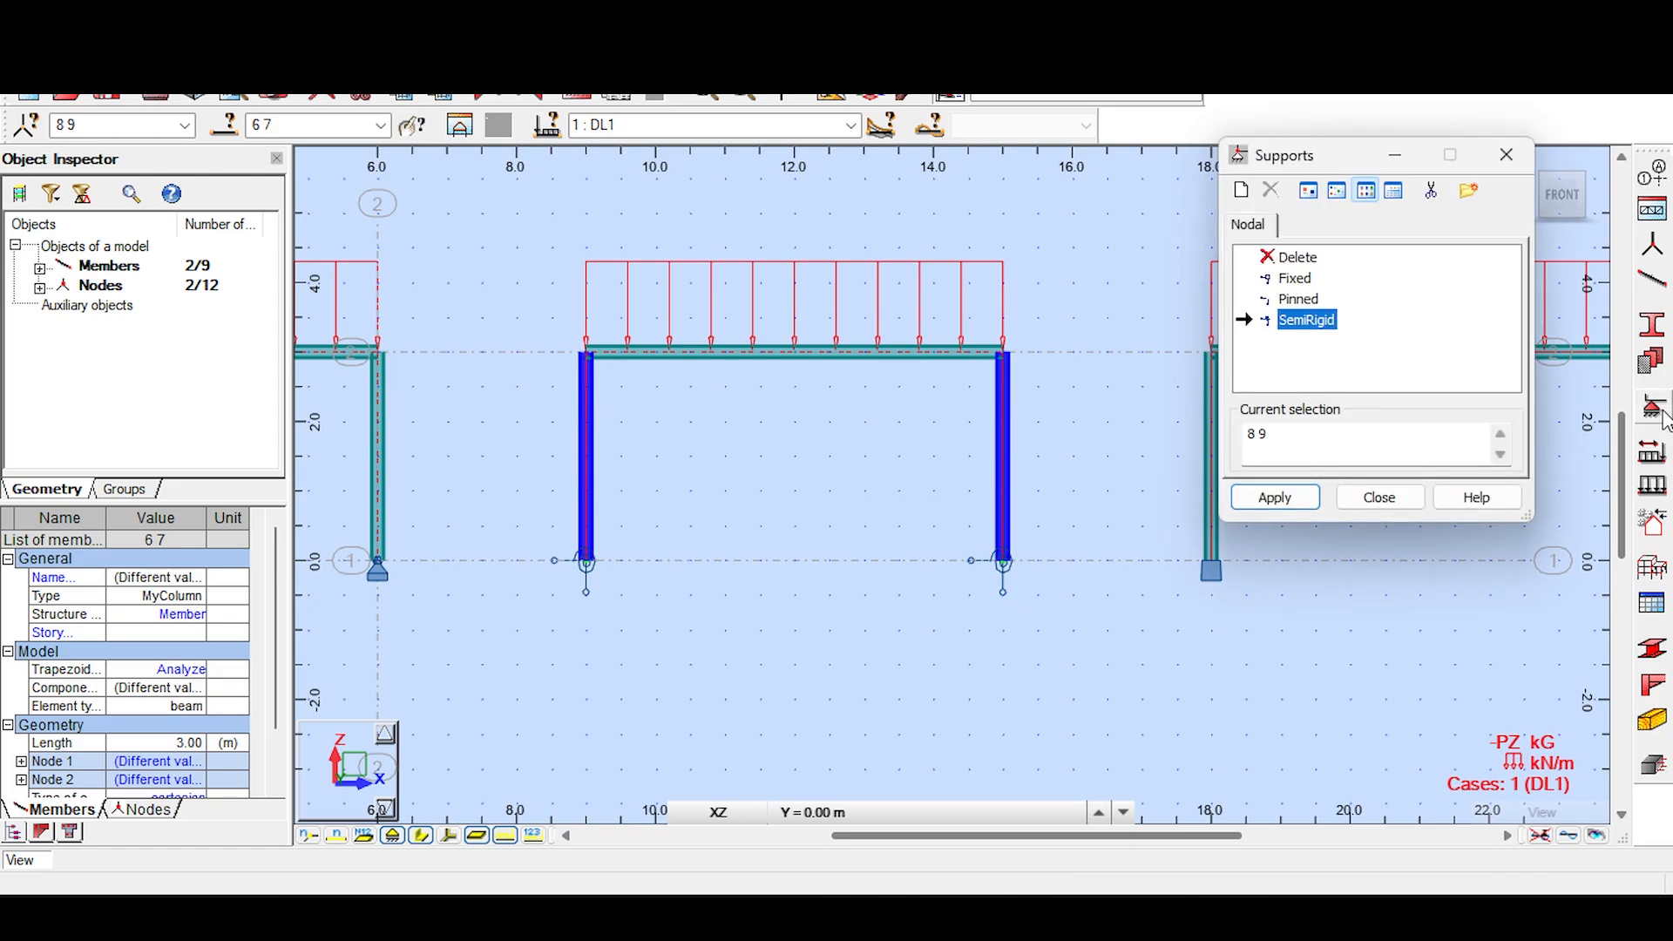
double_click(1297, 318)
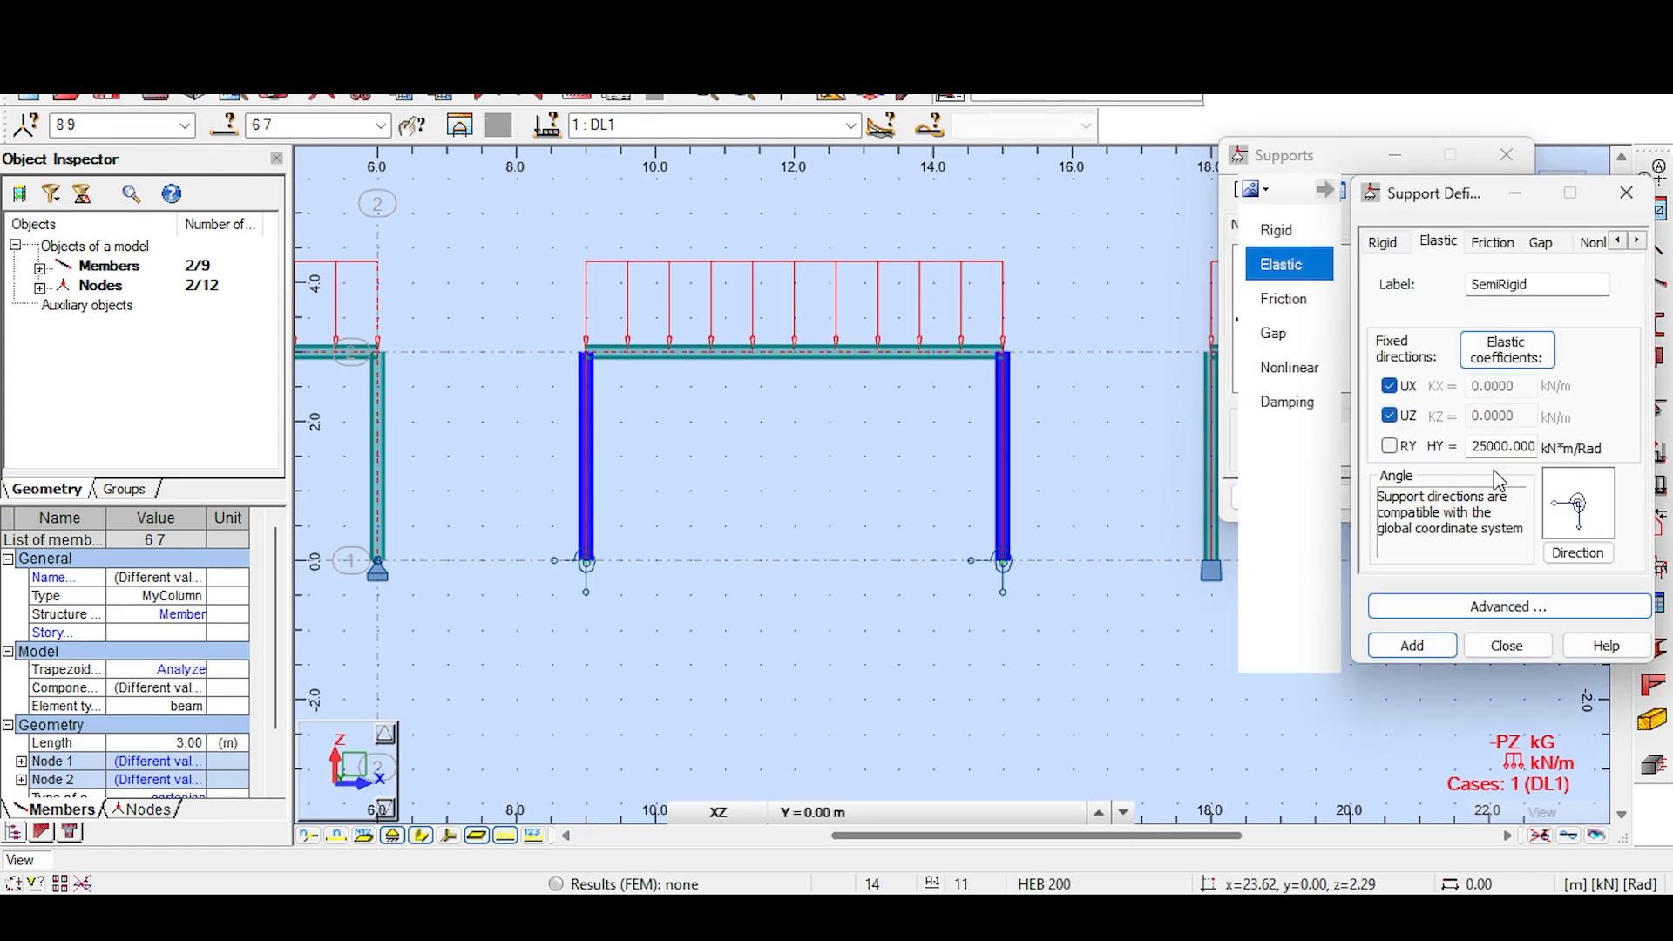
double_click(1501, 445)
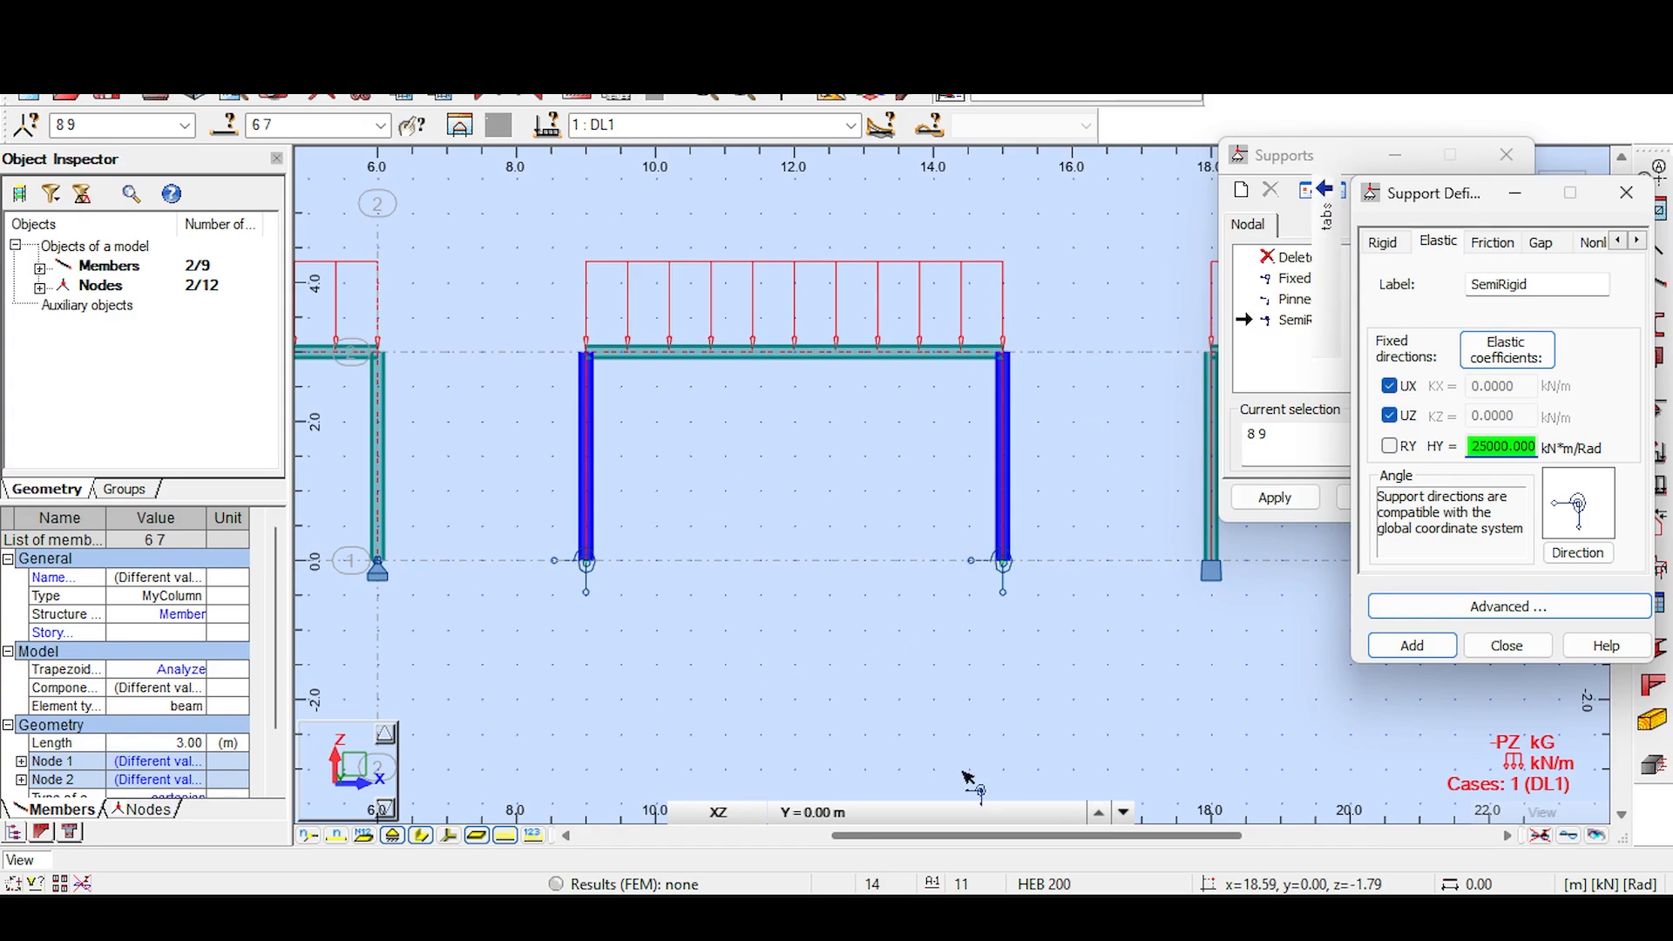
click(1512, 646)
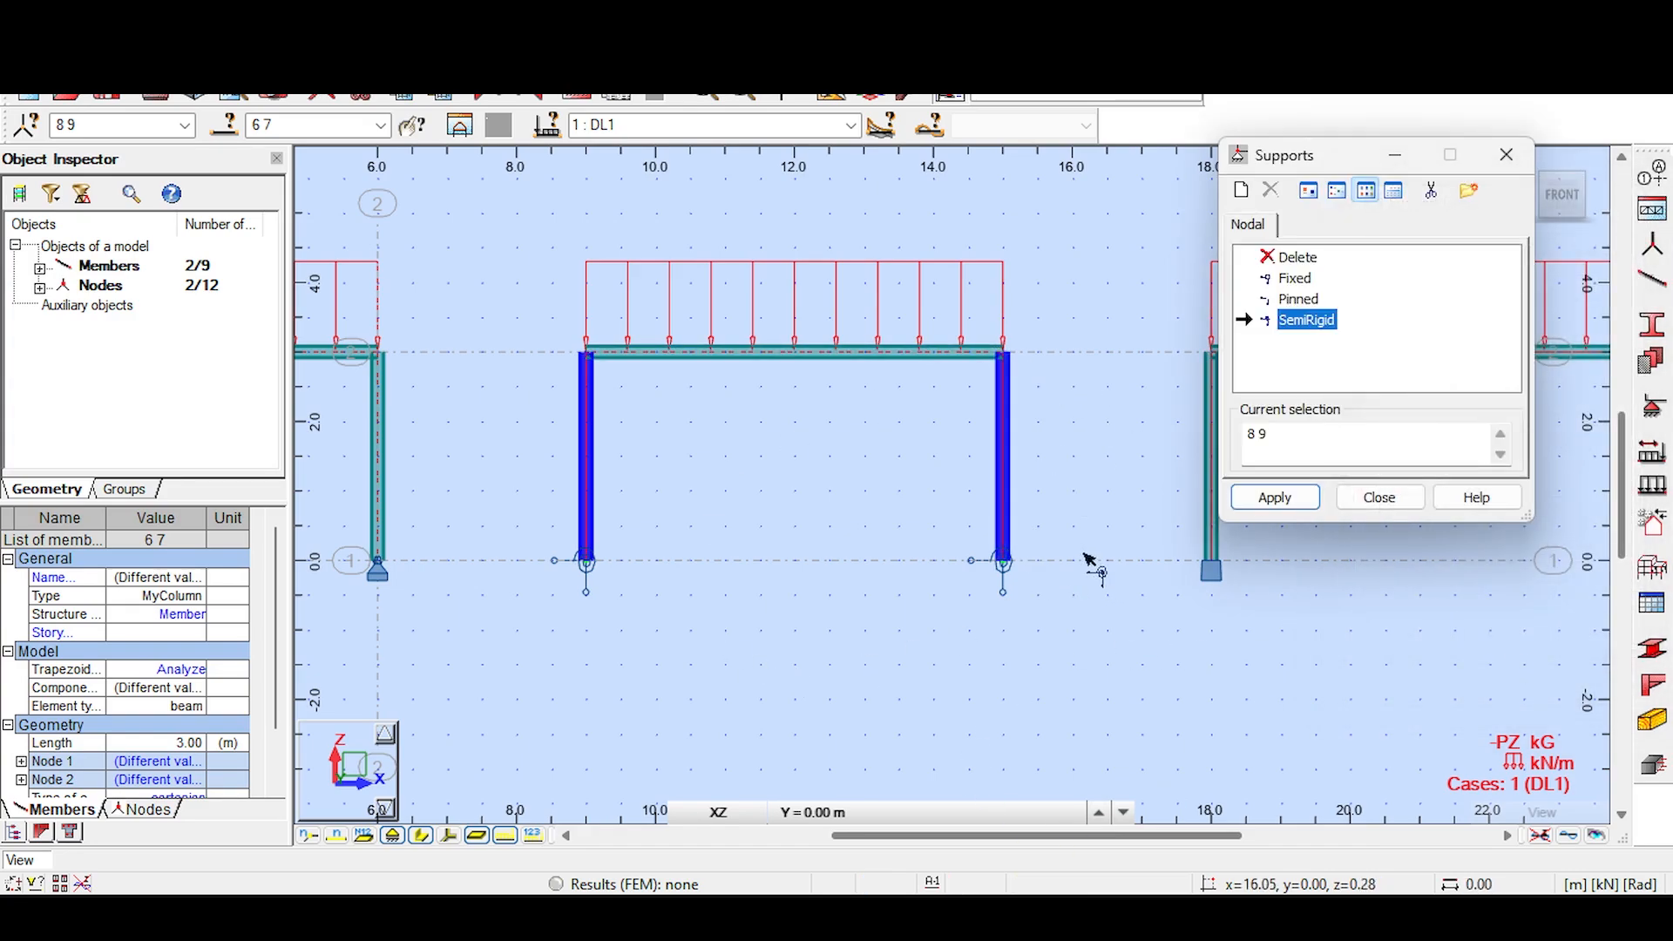
click(1069, 499)
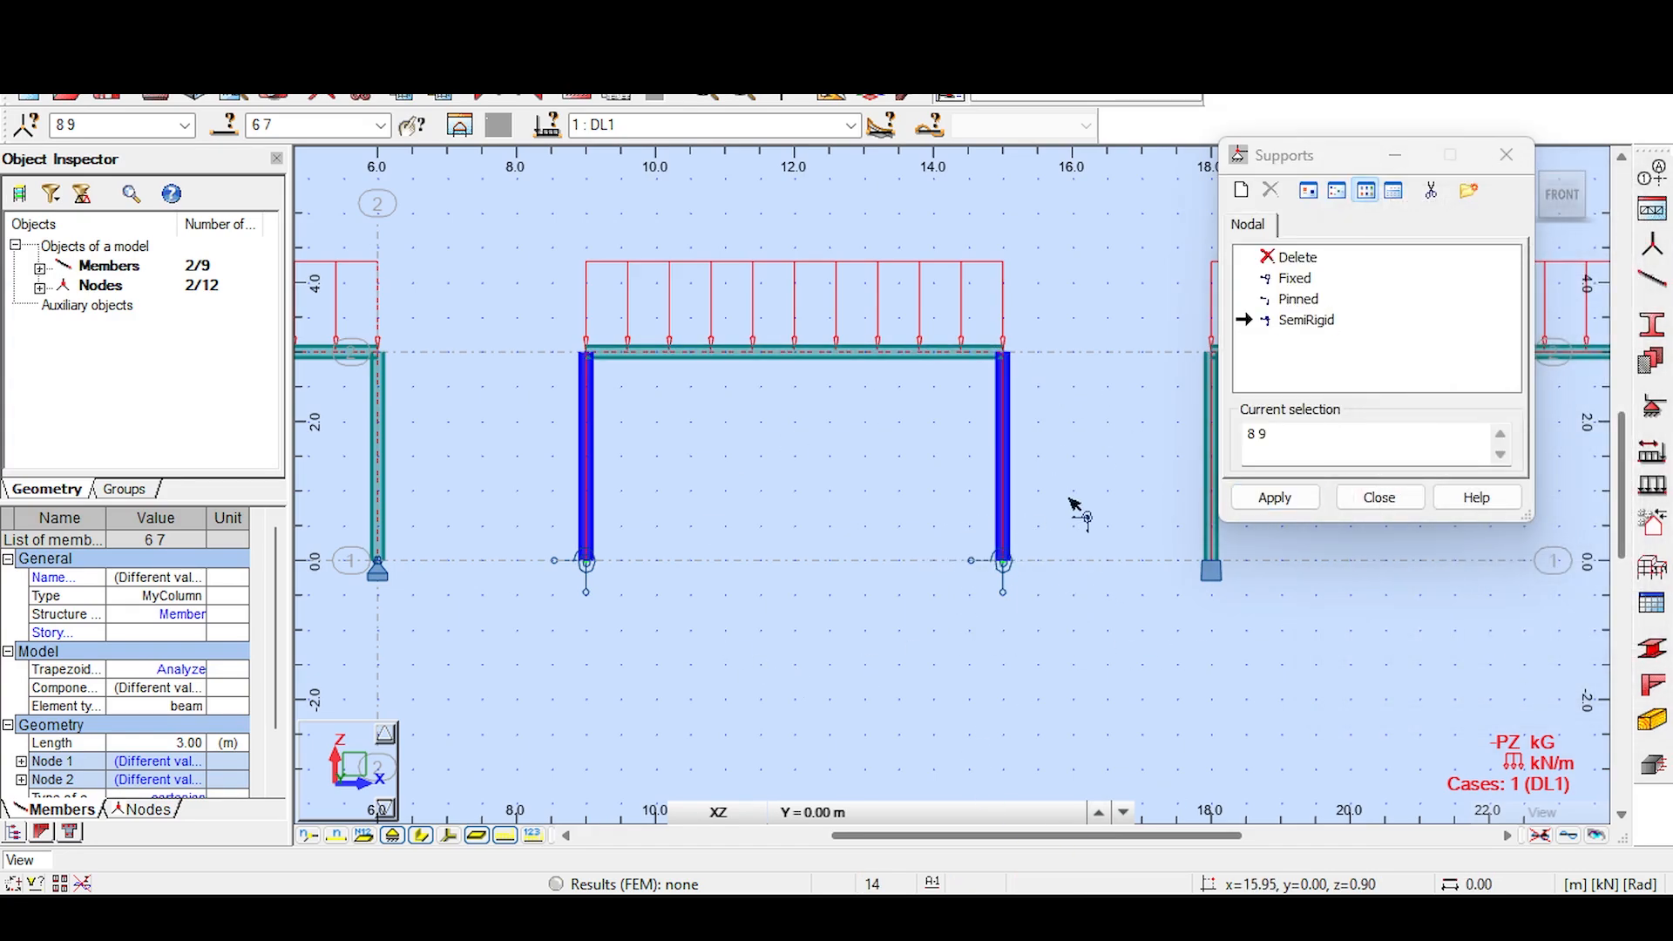
click(1377, 496)
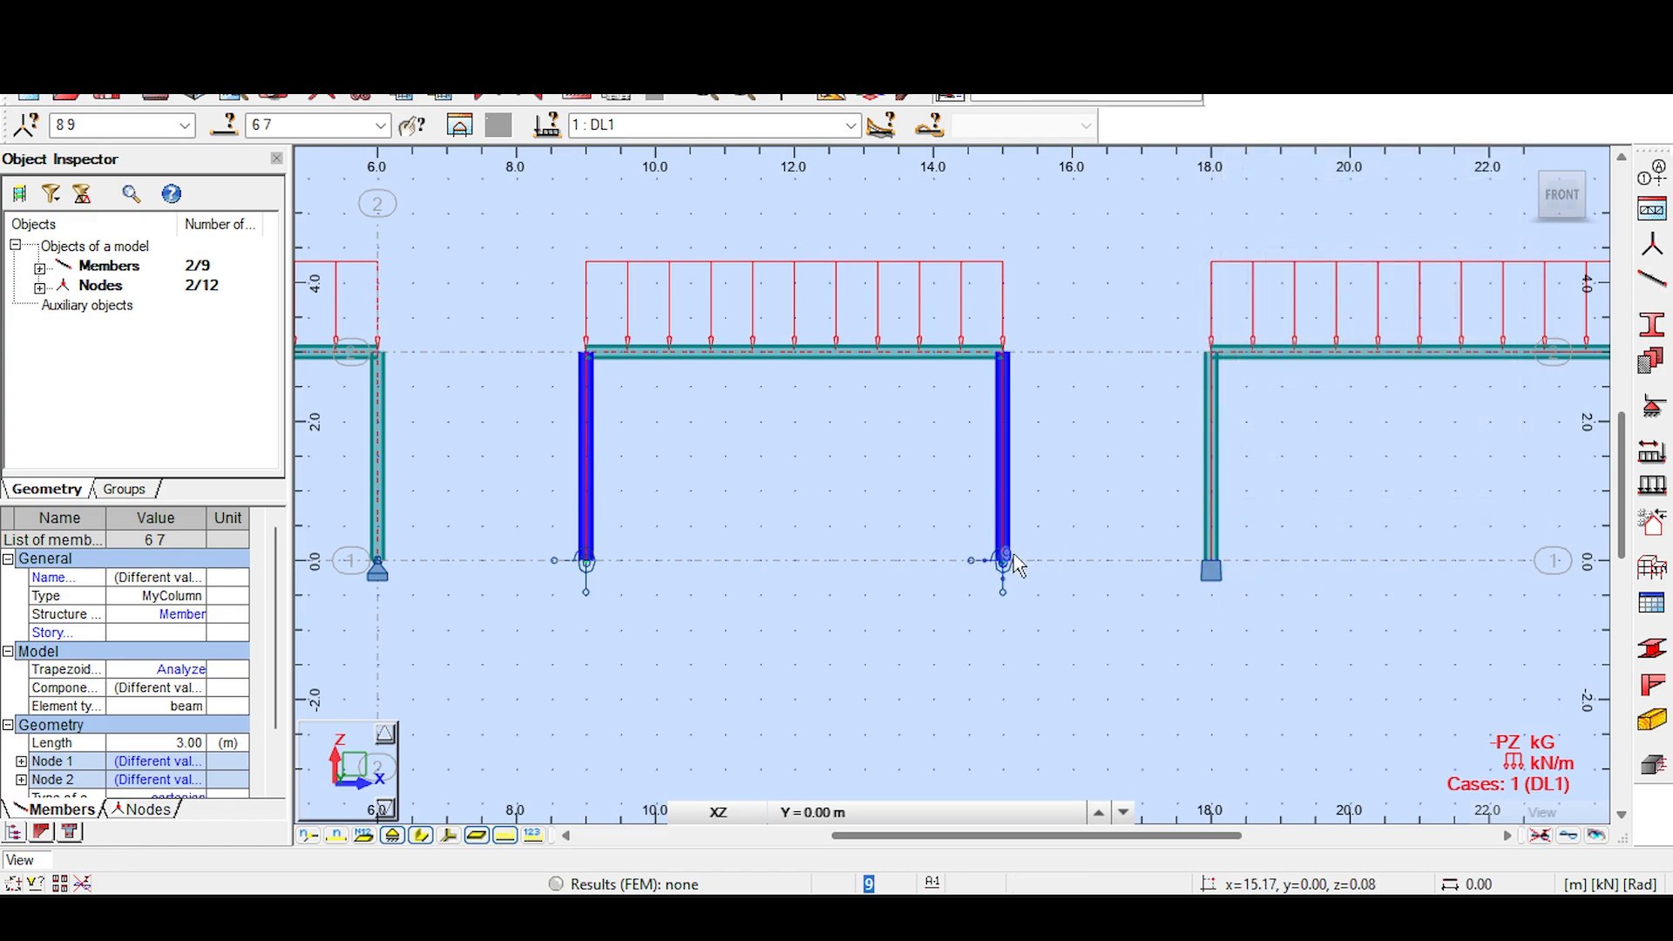
click(691, 598)
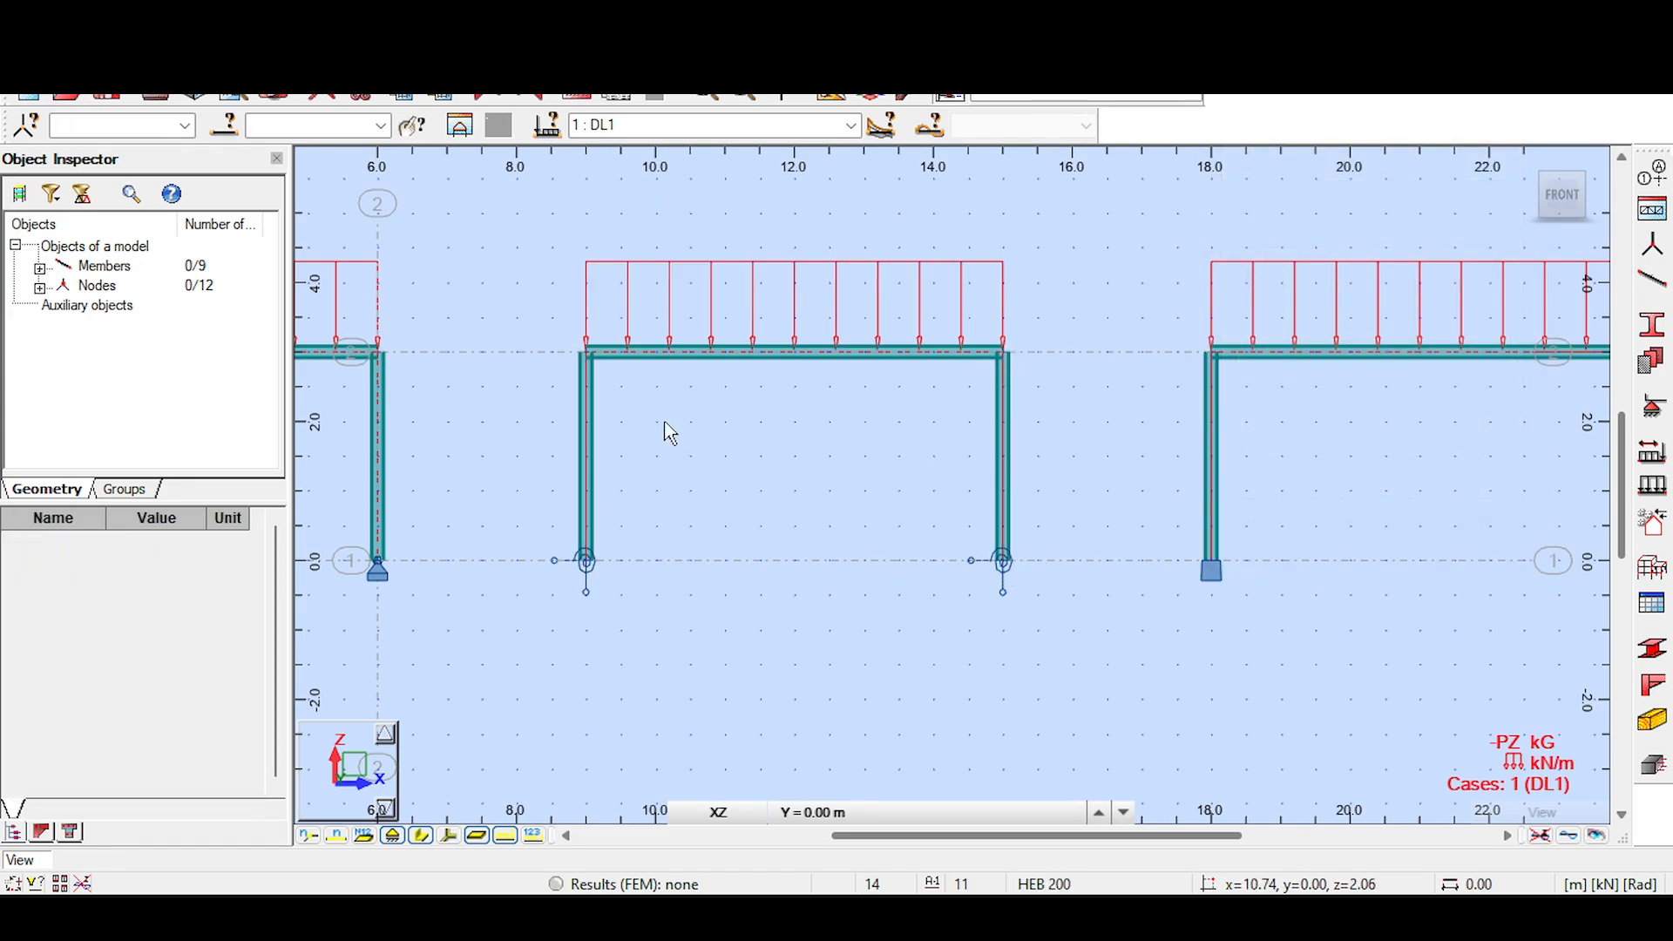
Step: Select the second frame's semi-rigid base nodes and review the section, bolt and Sj_ini stiffness cells B3 to B12 on the Excel sheet
drag(534, 431, 1075, 630)
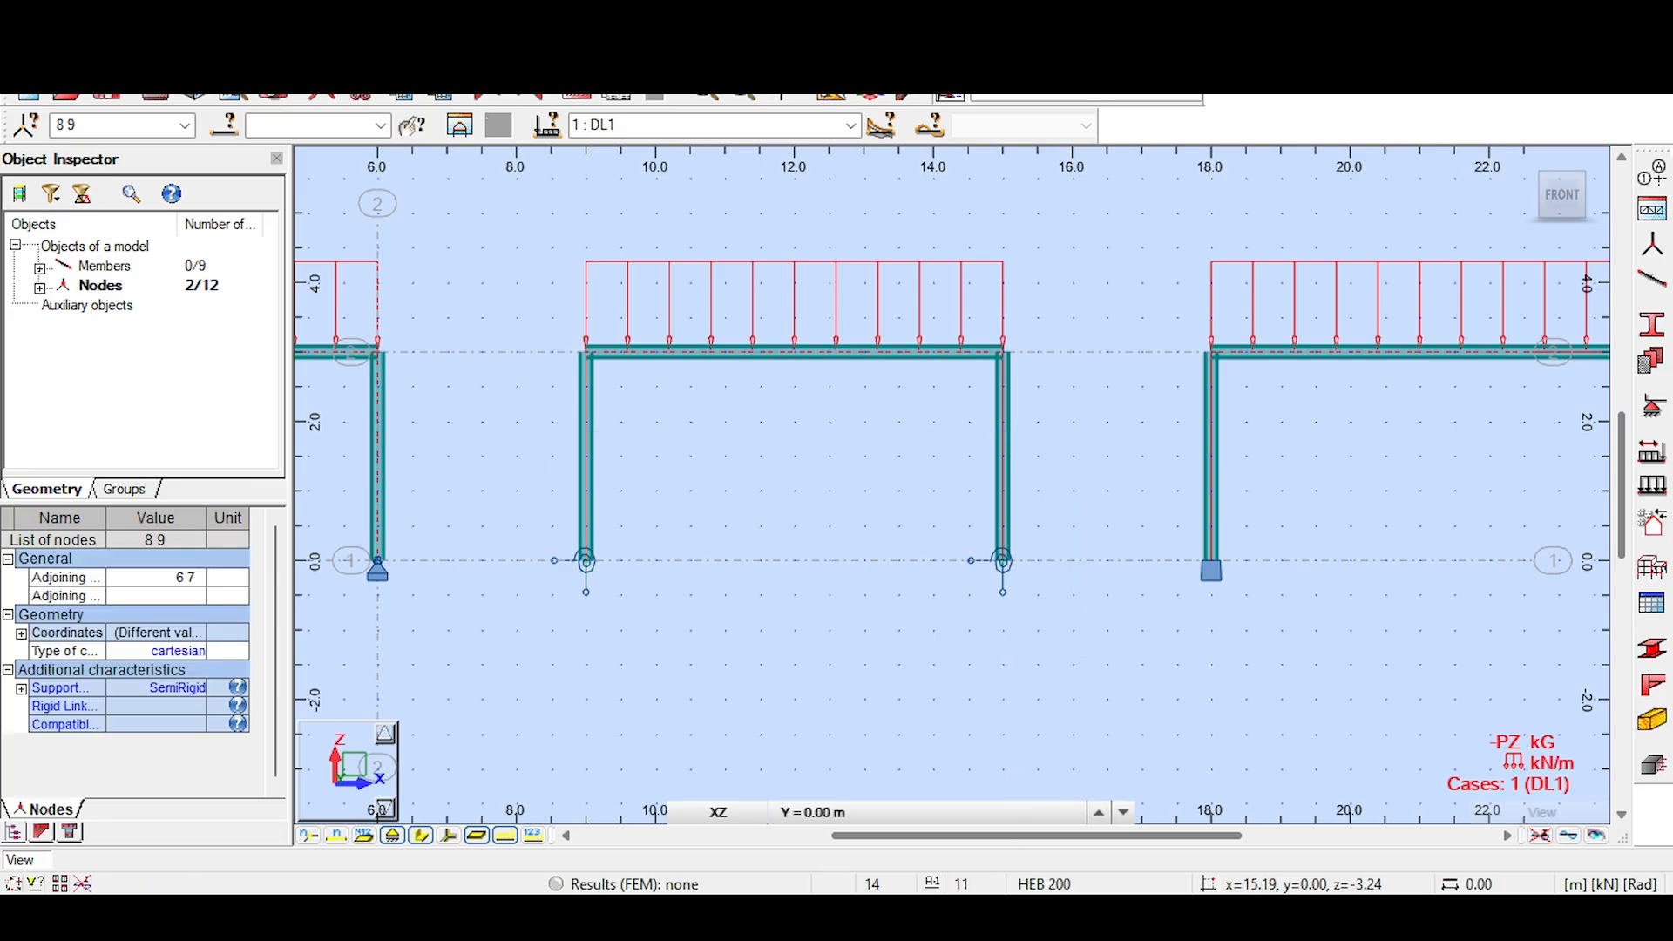
click(1035, 915)
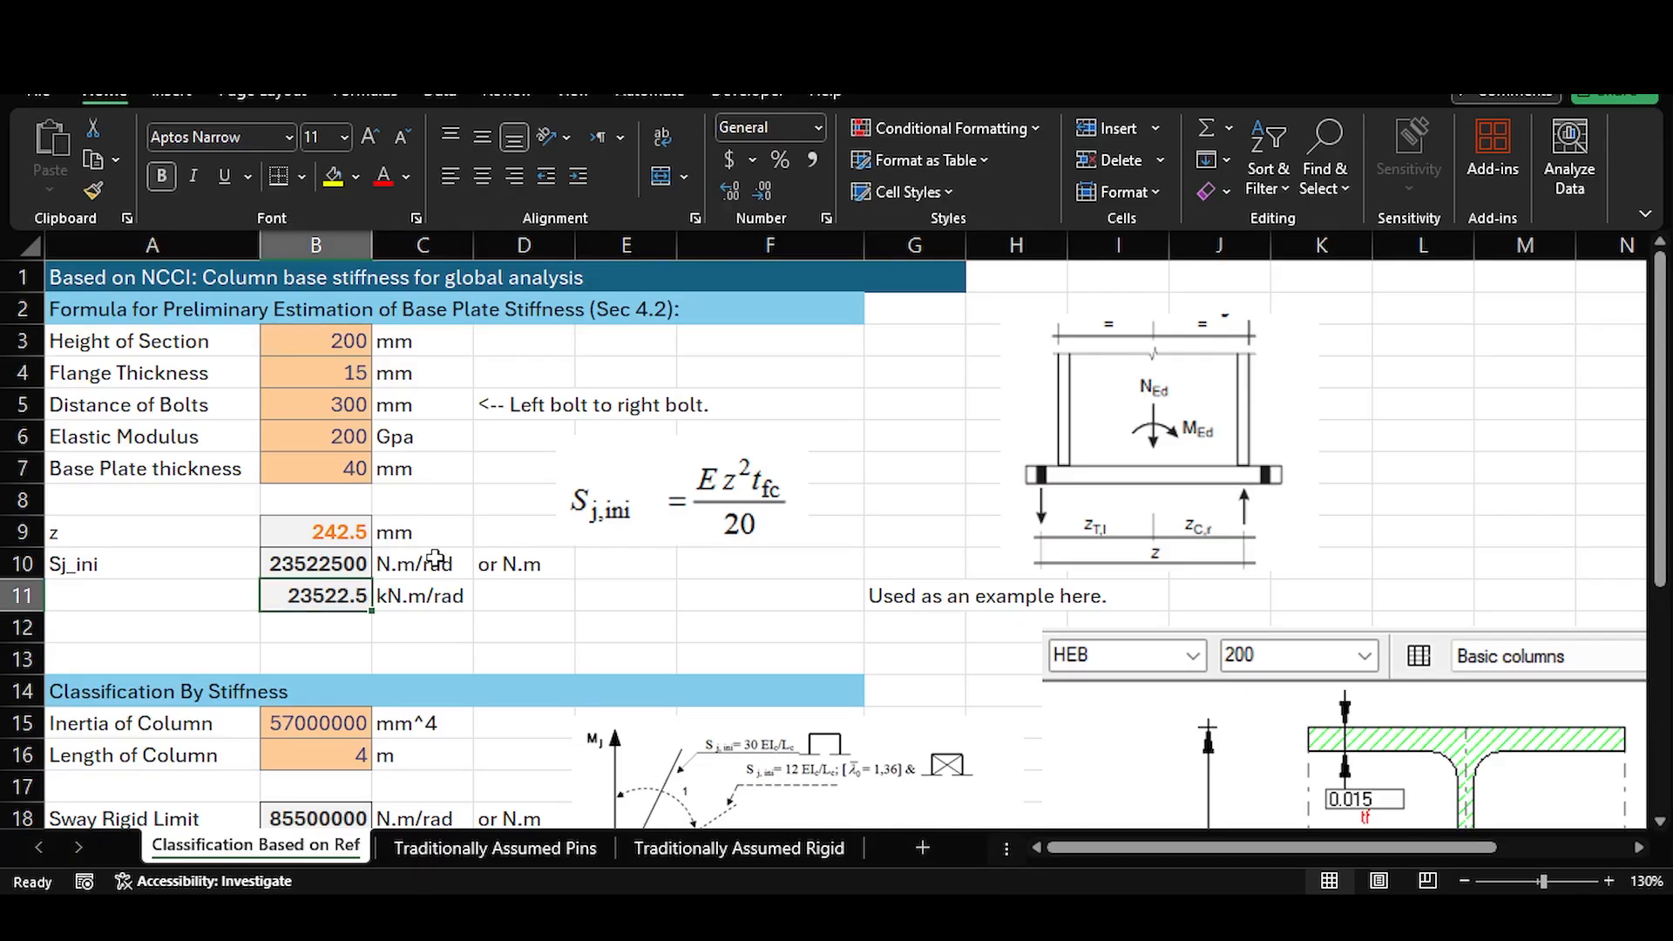
drag(314, 345, 338, 630)
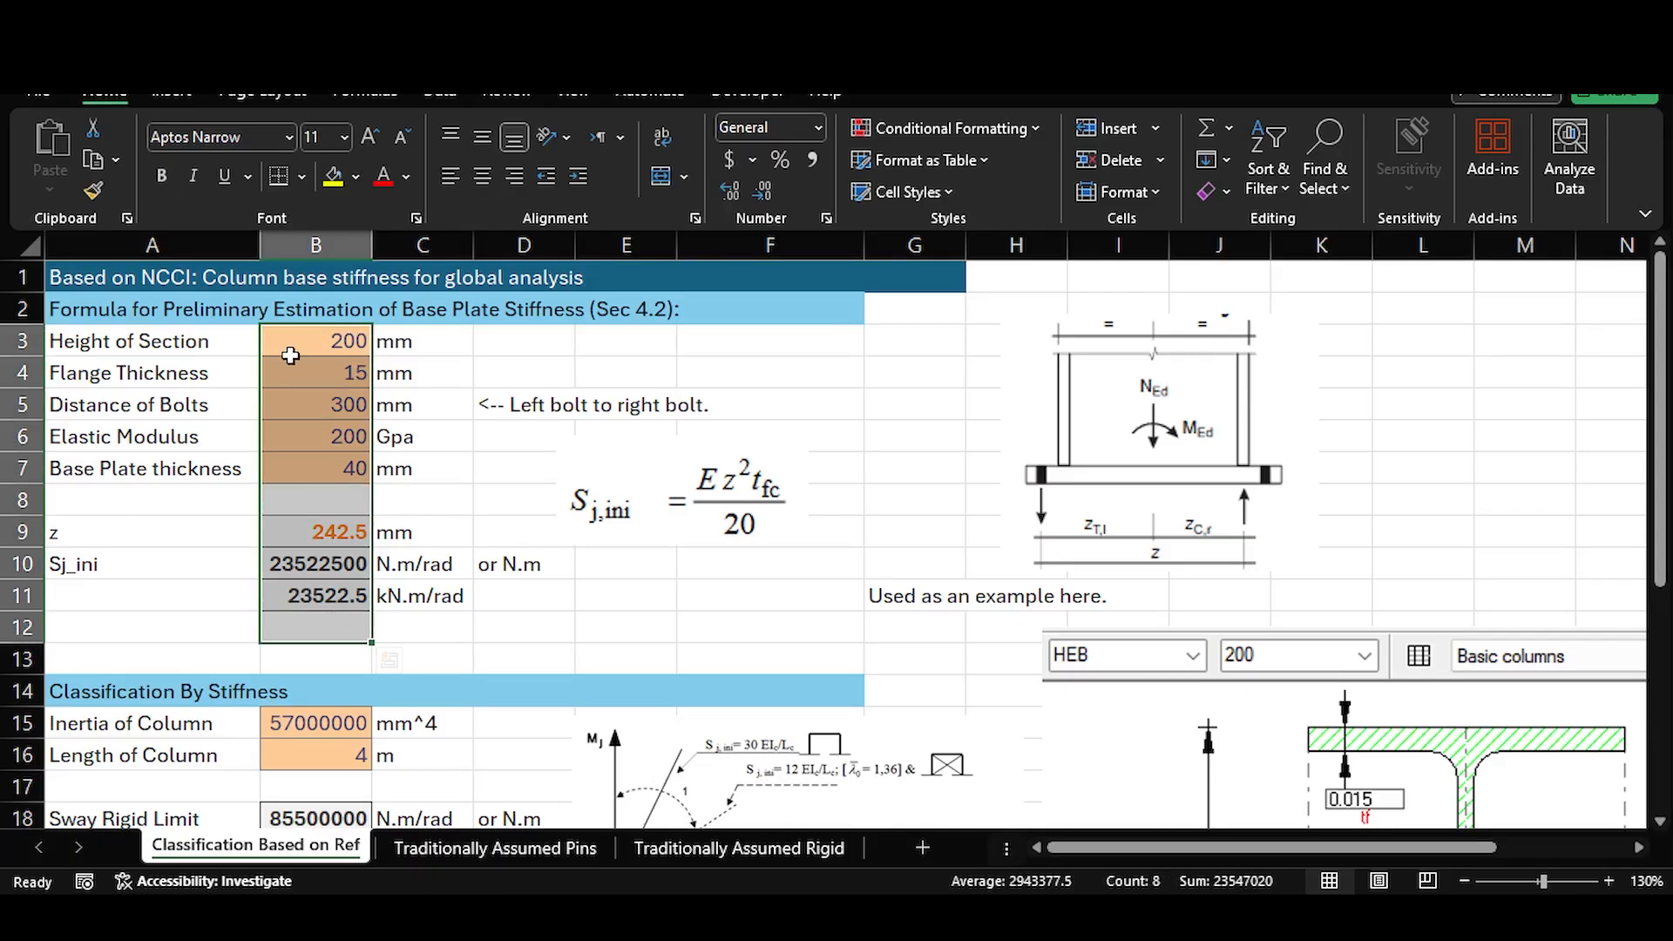
click(988, 915)
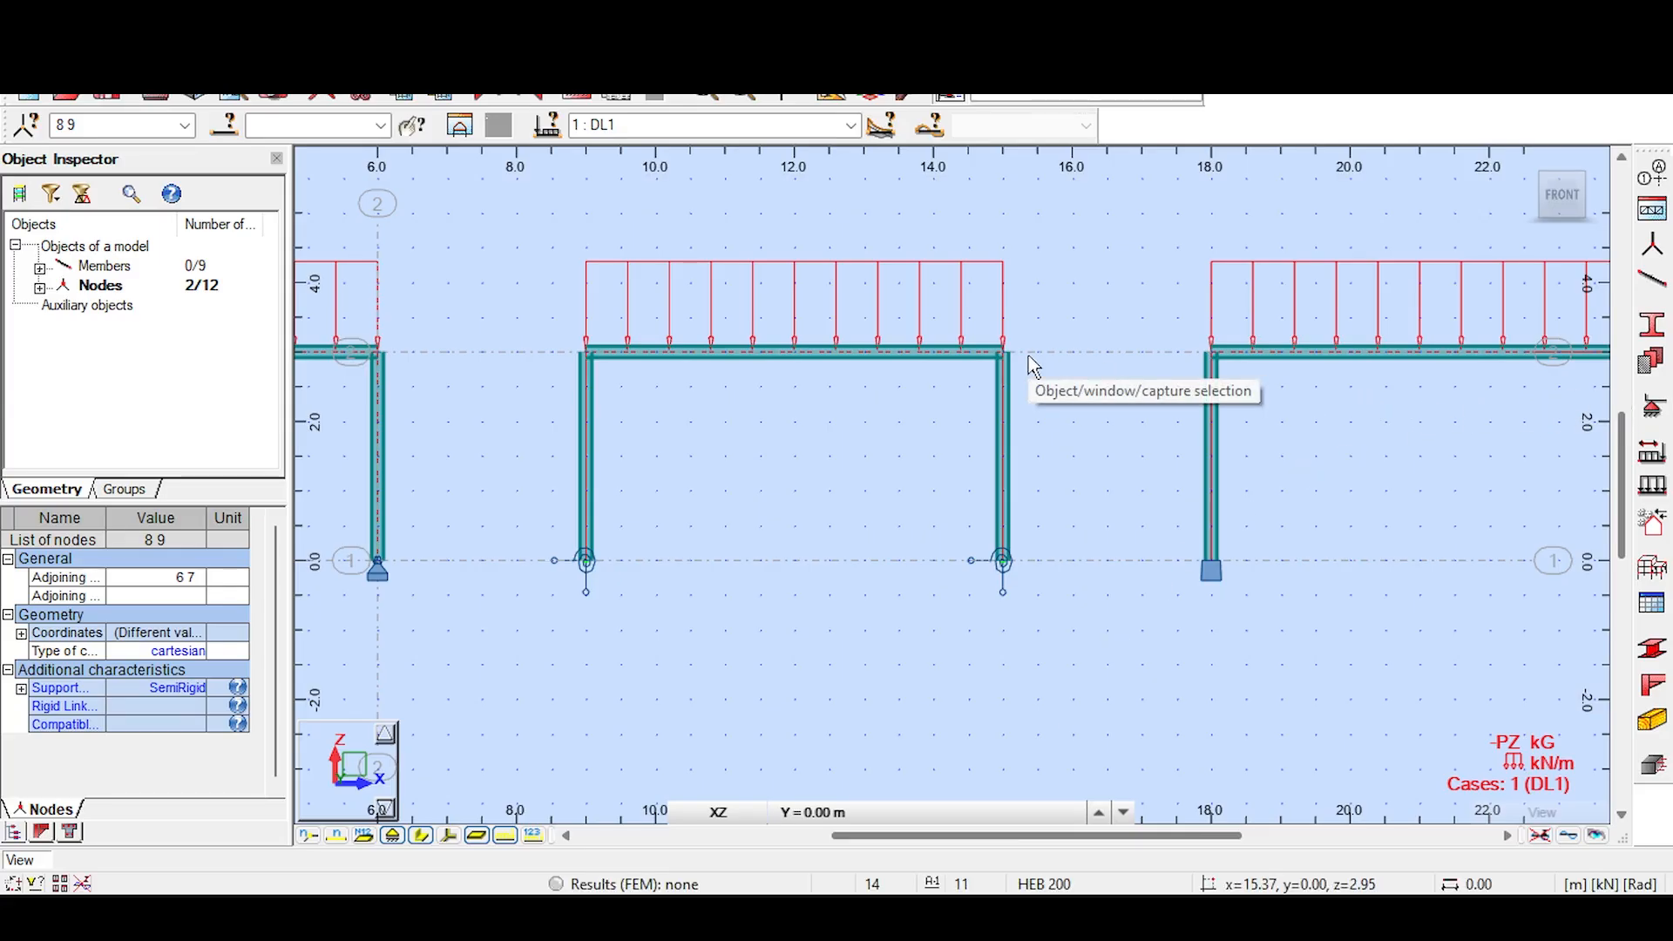
Step: Run the structural analysis of the three frames, continue past the separate structure query, and close the calculation messages
scroll(1032, 361, down, 3)
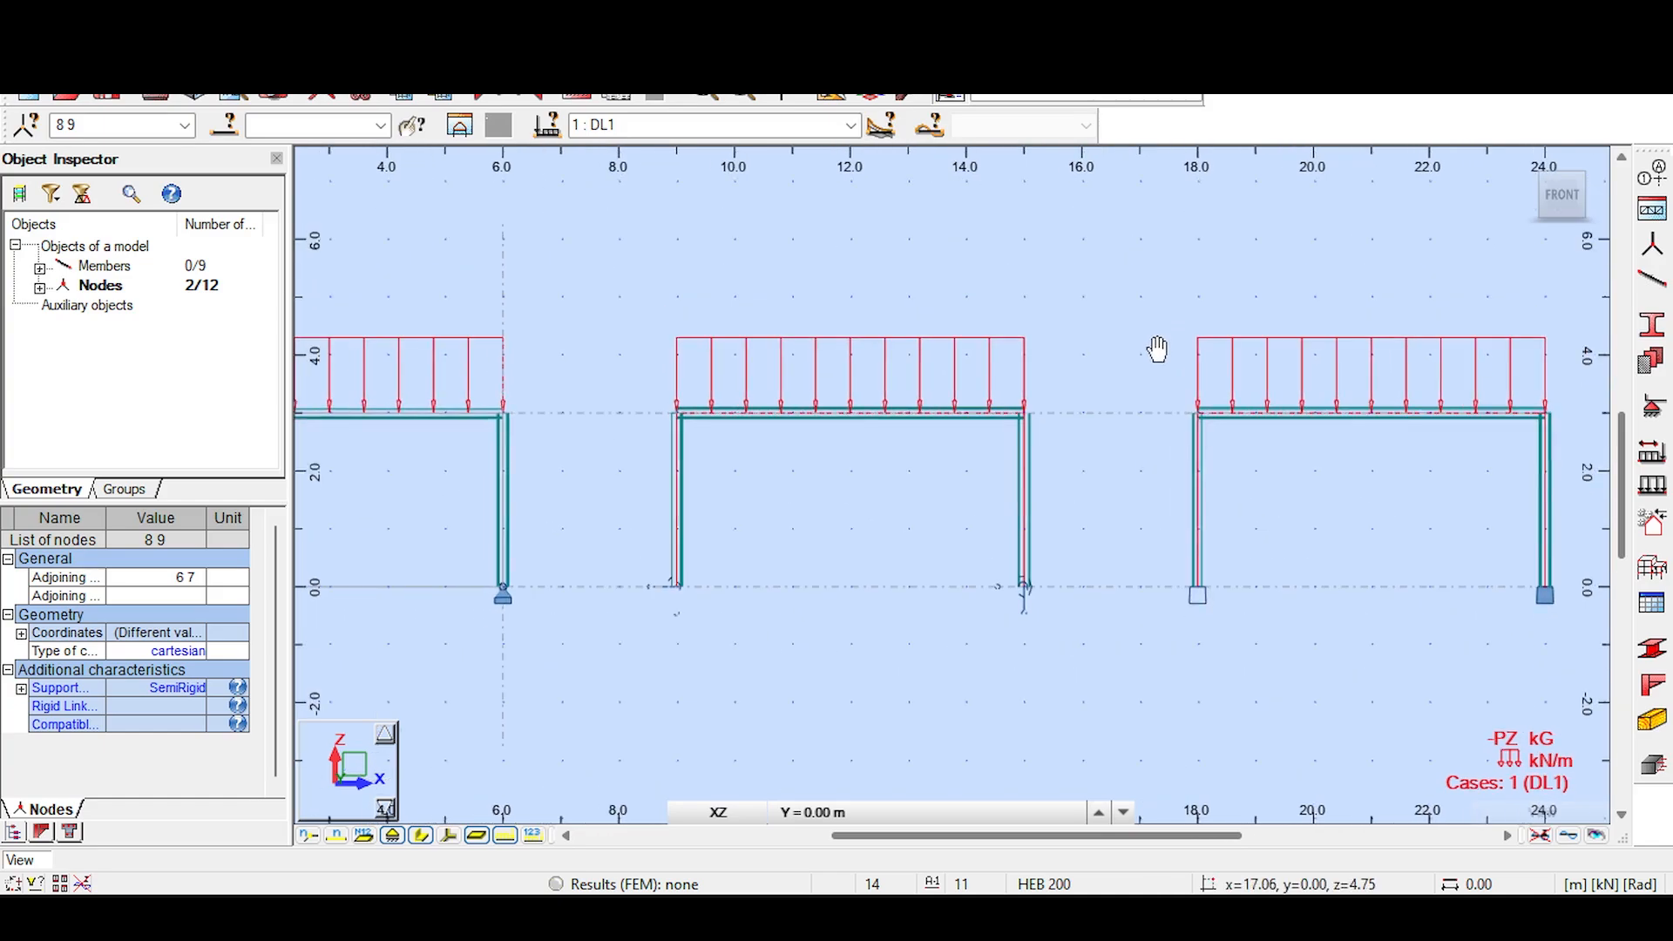
middle_drag(1123, 488, 1094, 362)
scroll(1095, 362, down, 2)
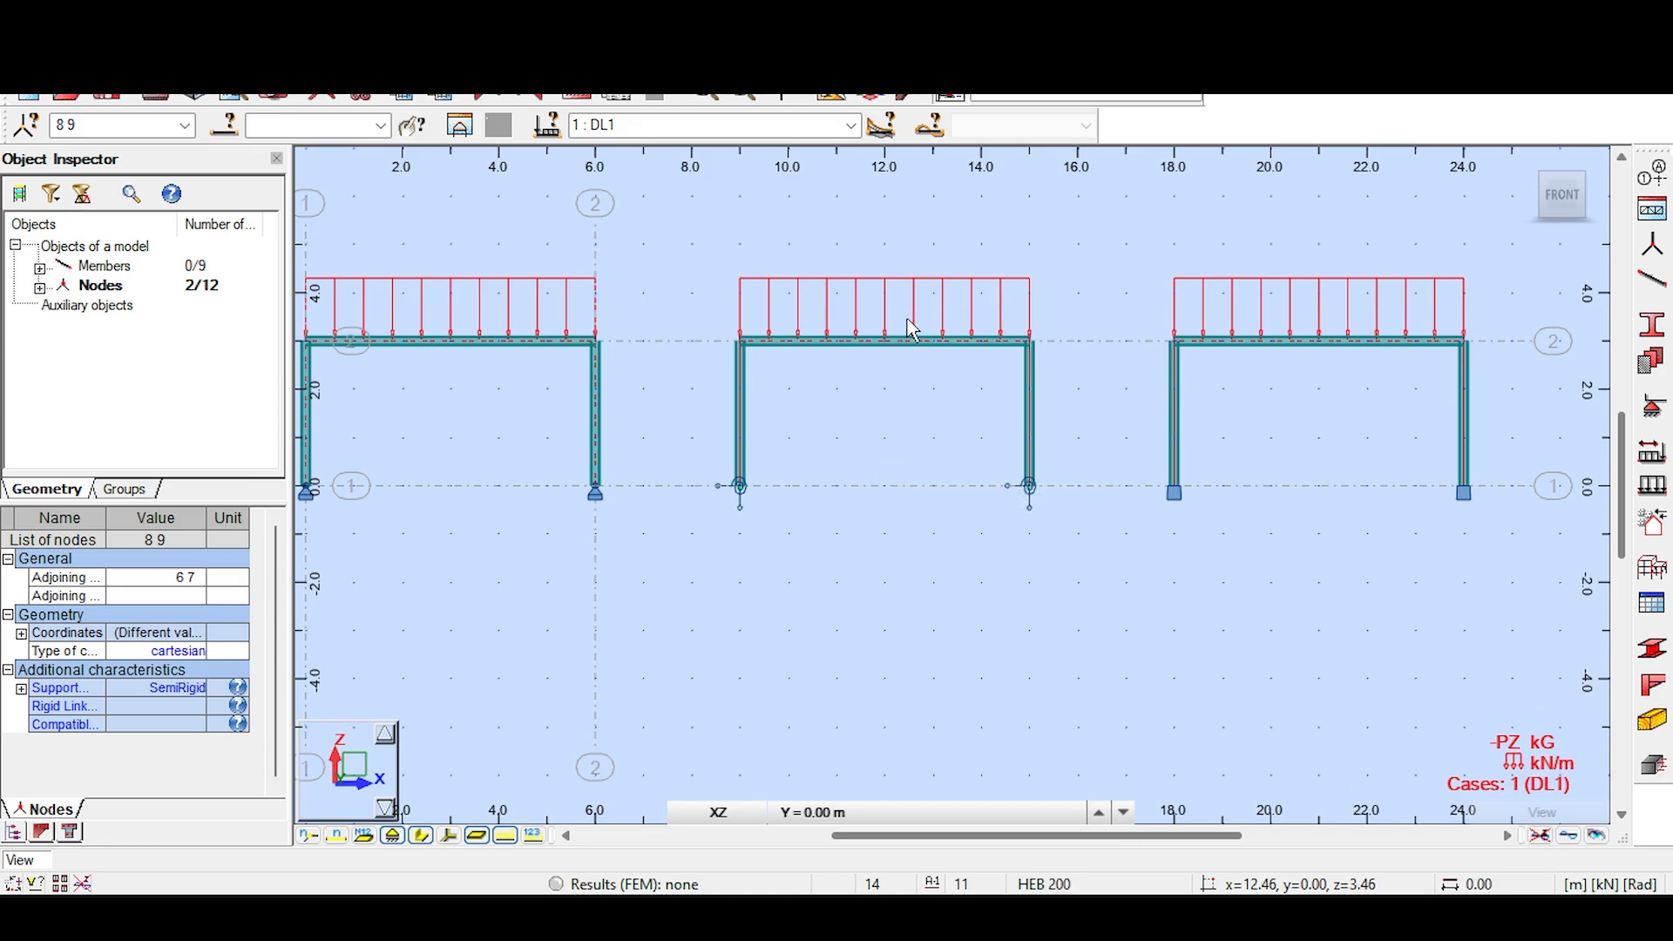
scroll(796, 519, up, 1)
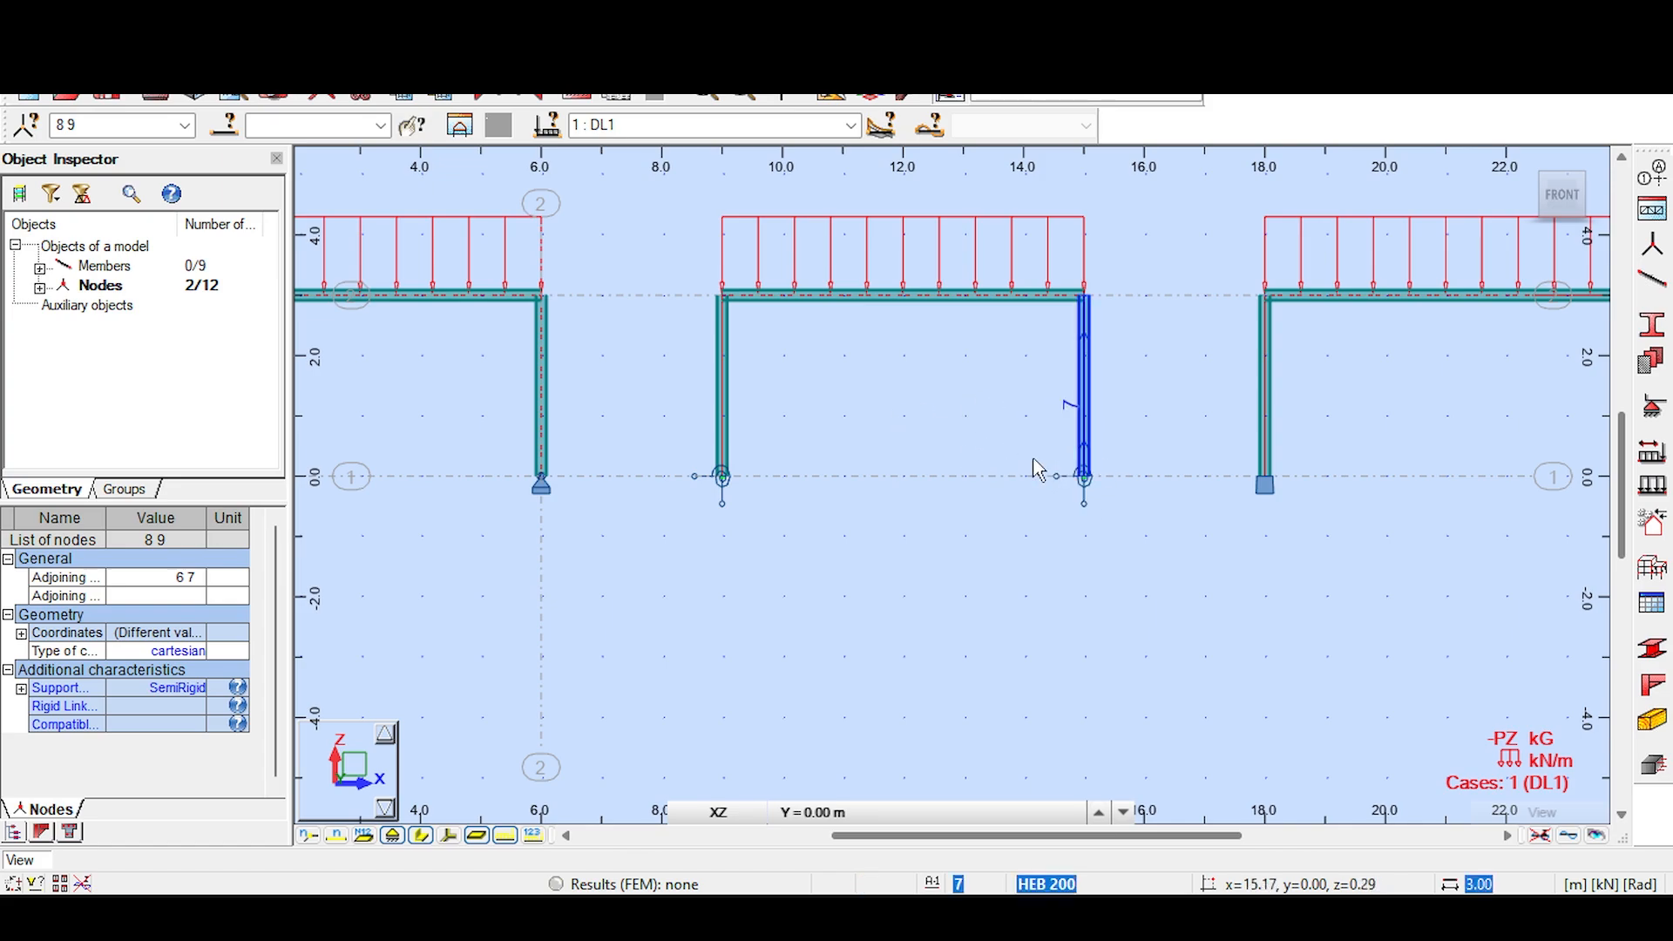
scroll(940, 488, down, 2)
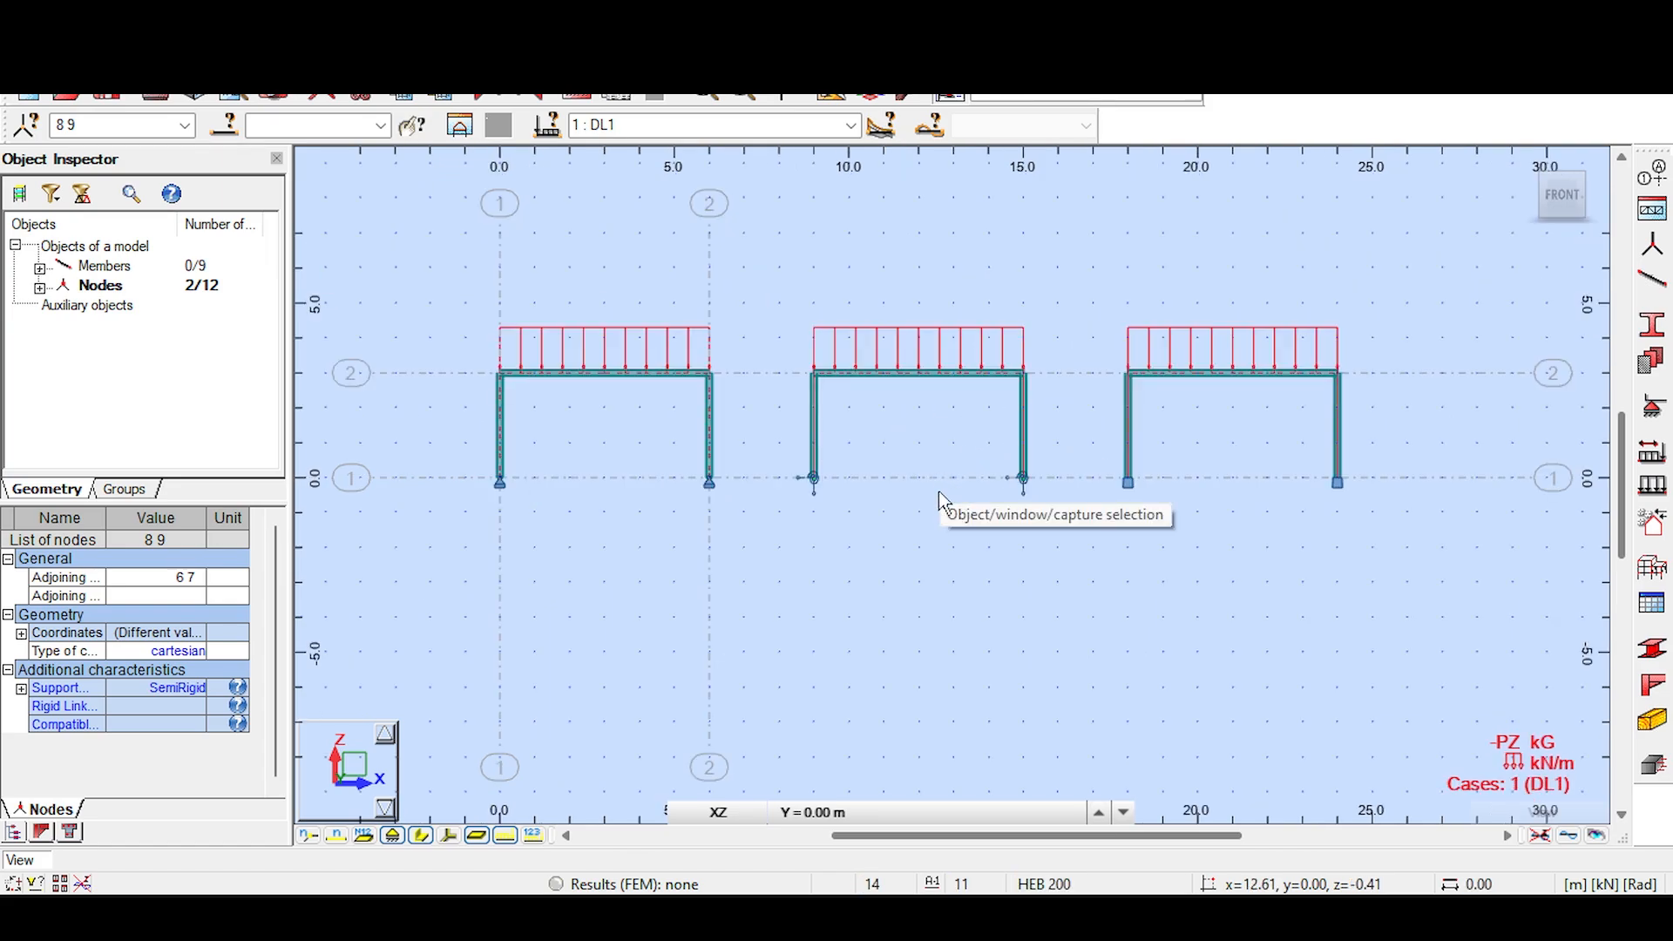
scroll(1046, 458, up, 1)
scroll(1051, 461, up, 1)
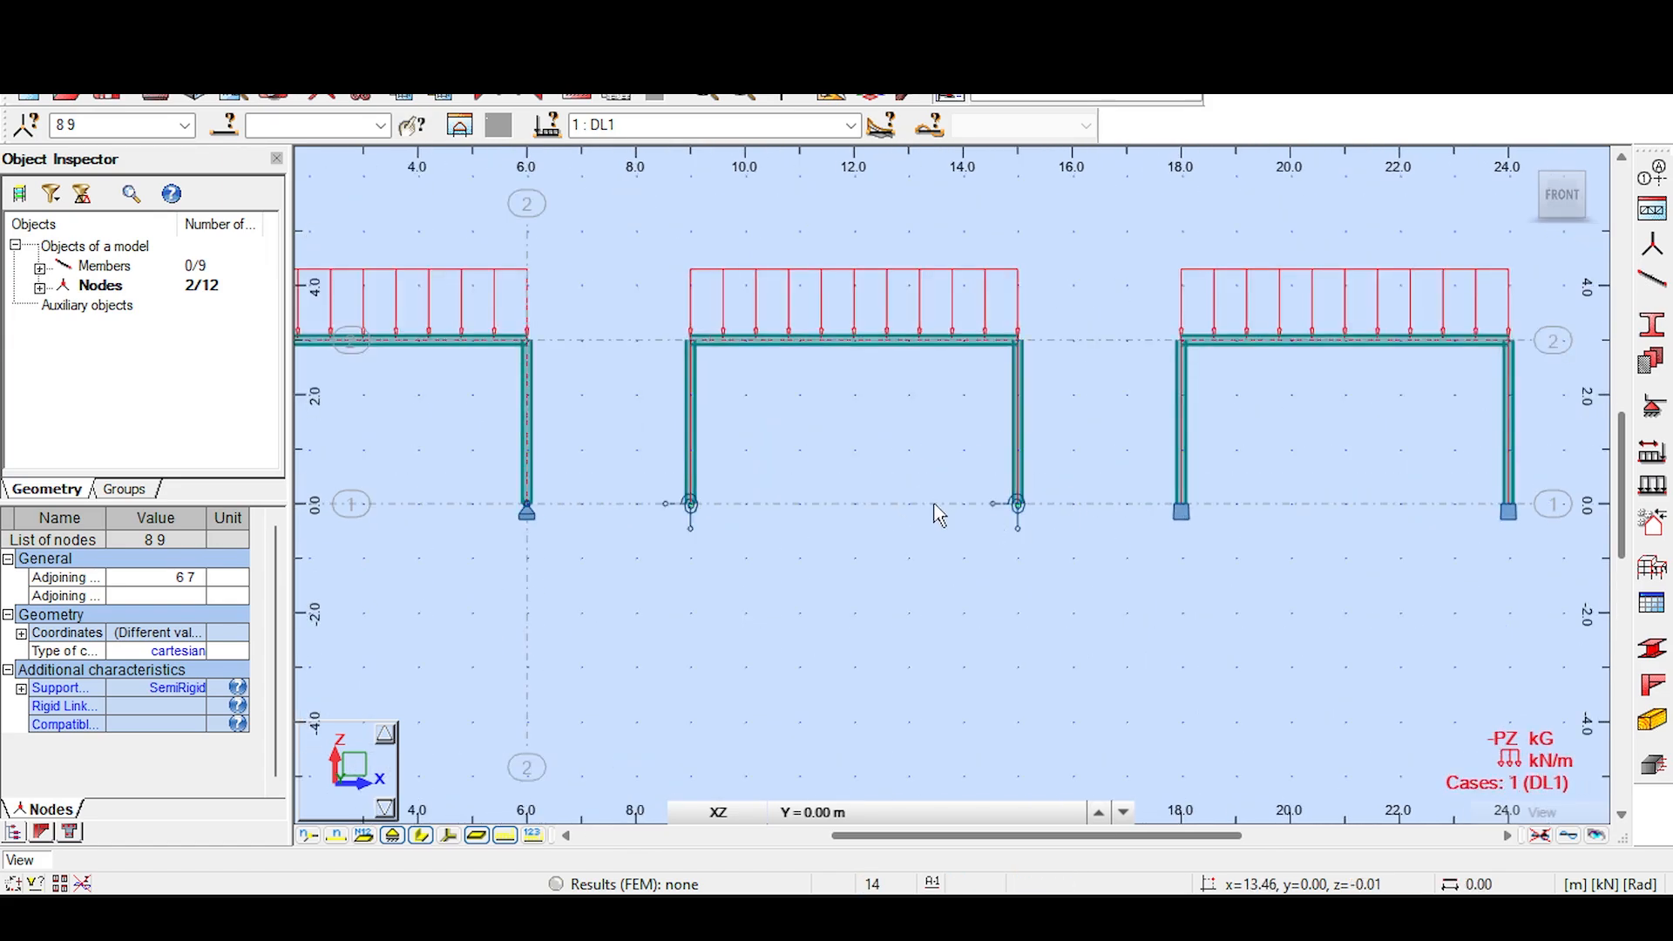
scroll(935, 503, down, 3)
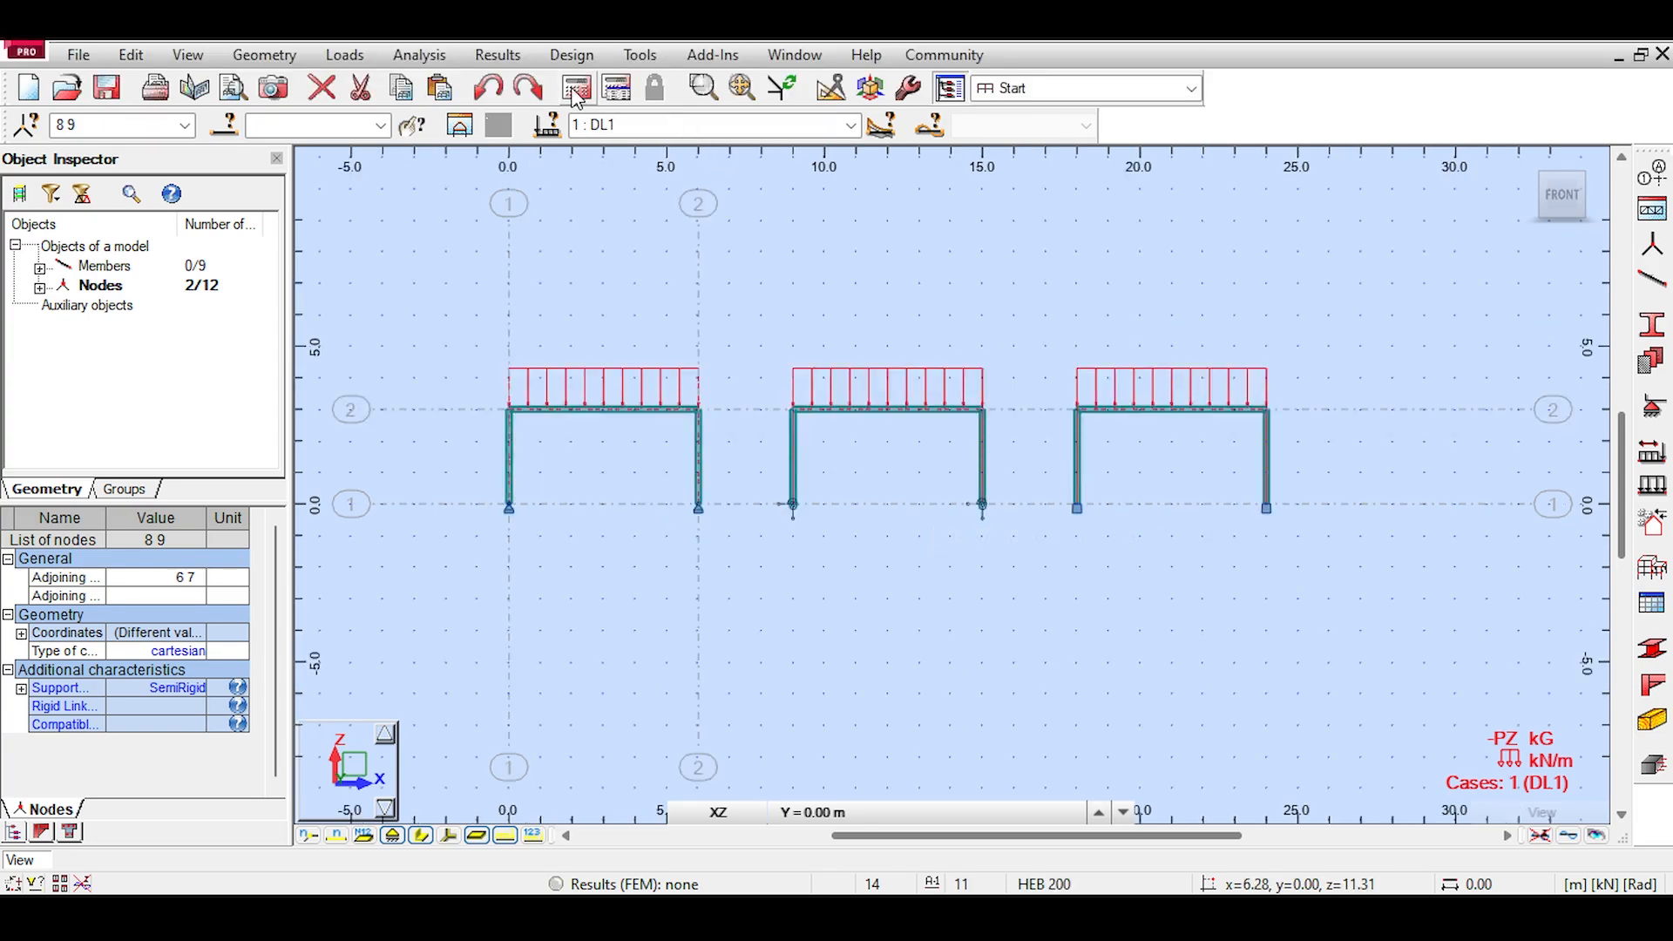
click(577, 85)
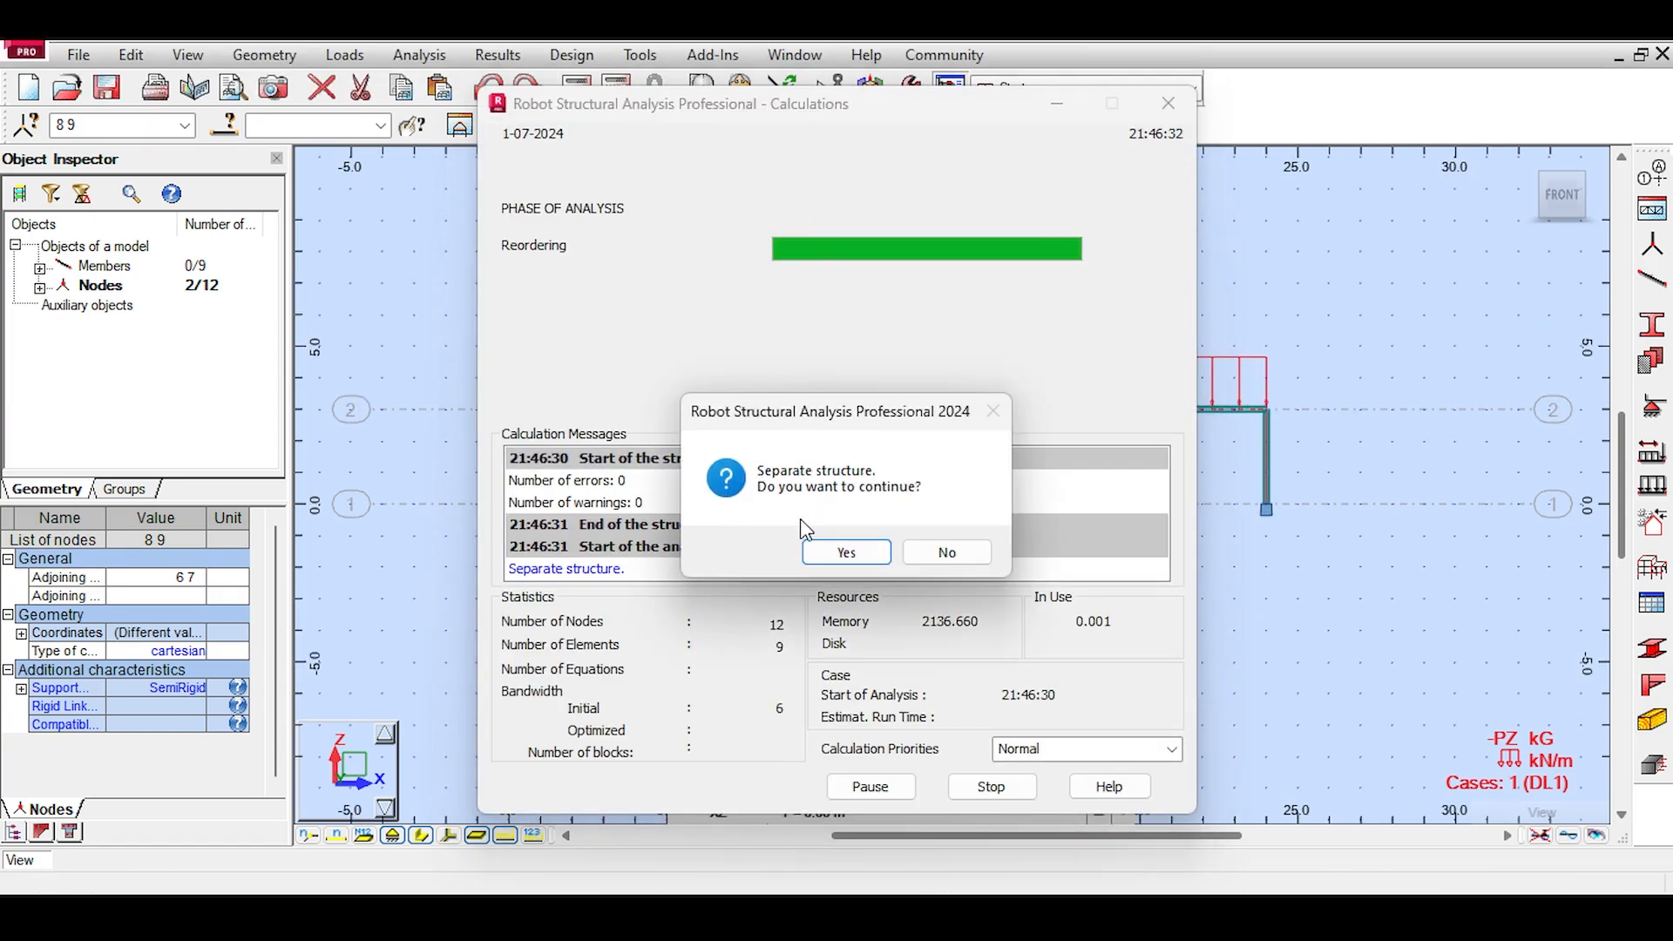
click(865, 554)
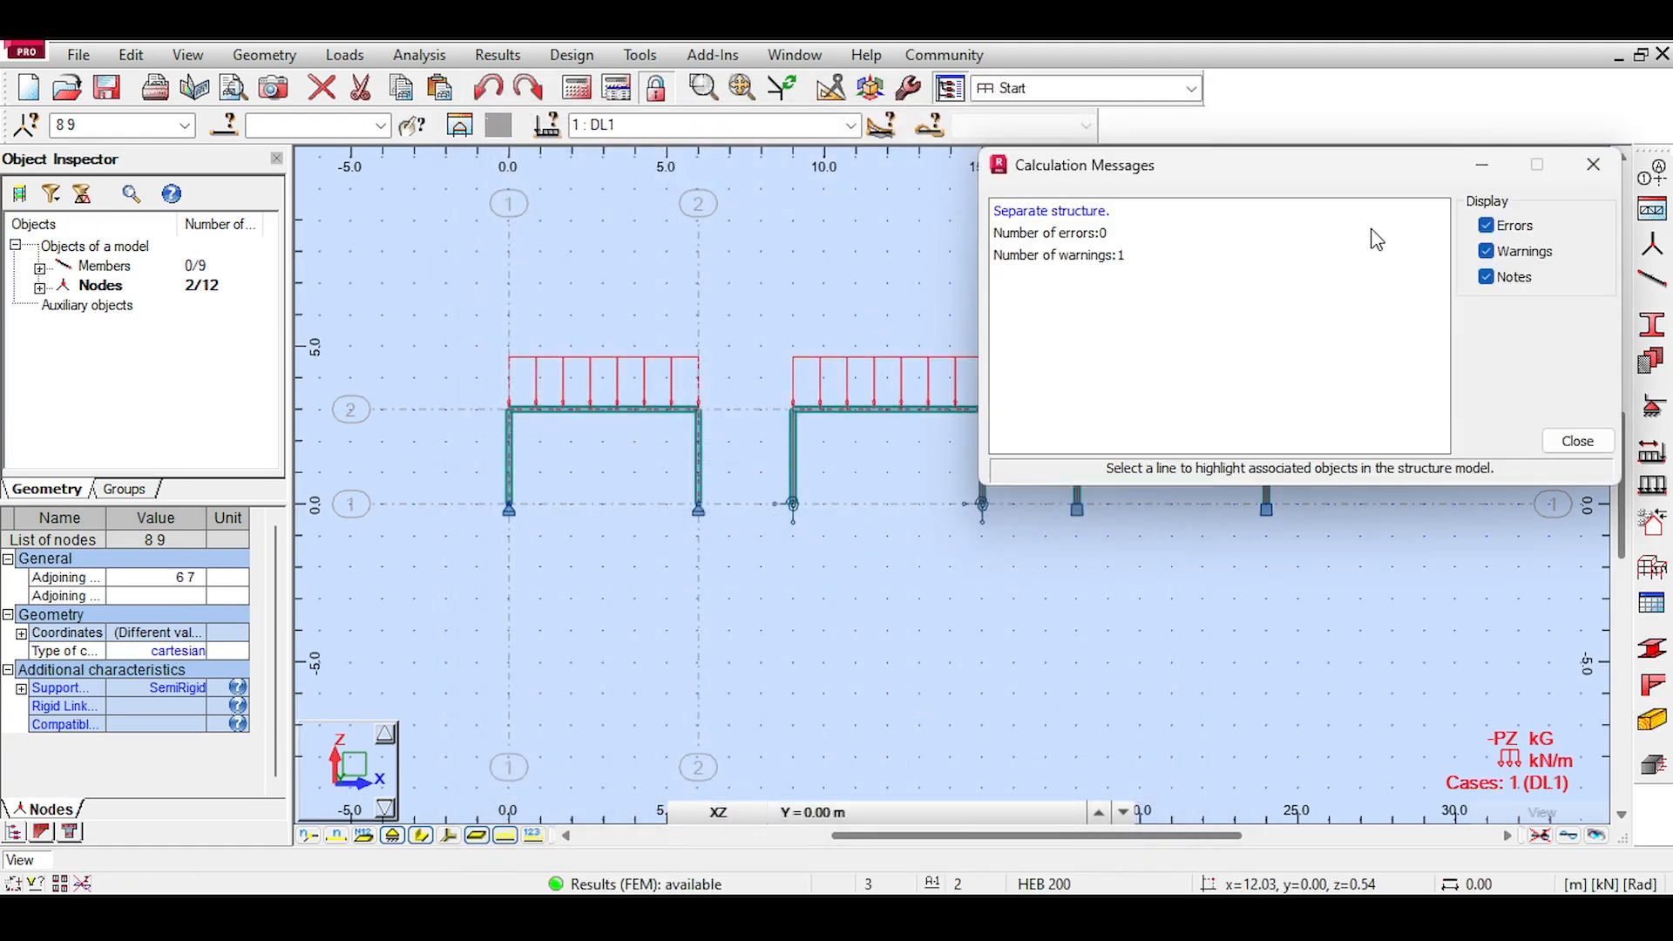
click(1593, 165)
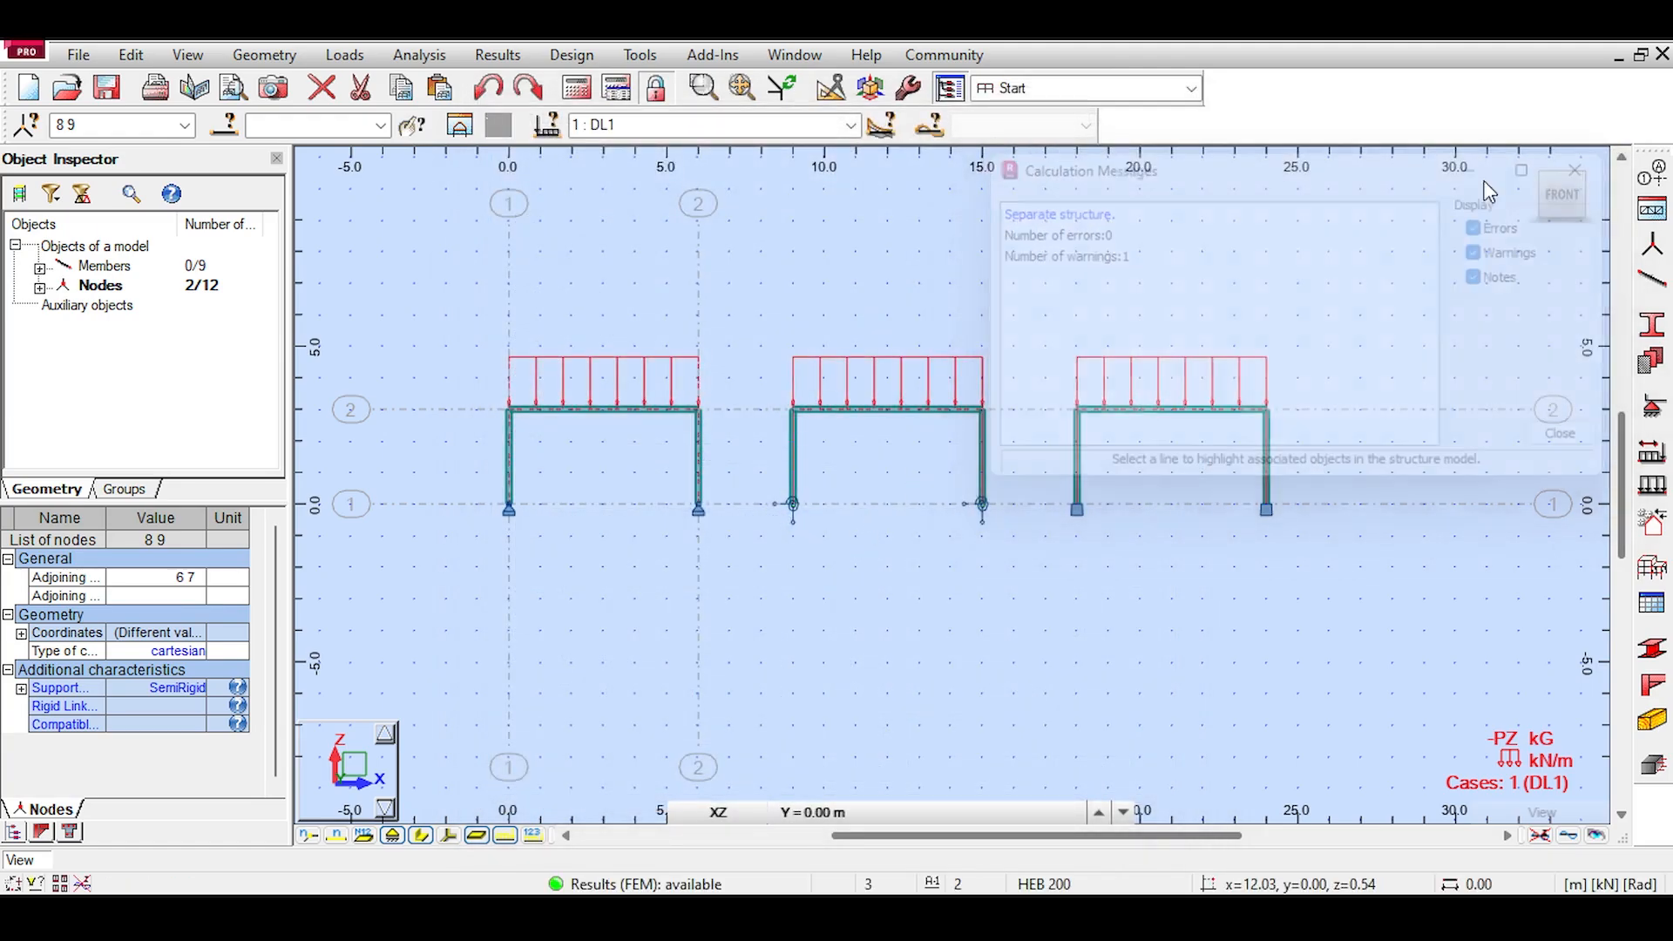
Step: Display the deformed shape of the three frames under DL1 and hide the member section shapes
click(1561, 835)
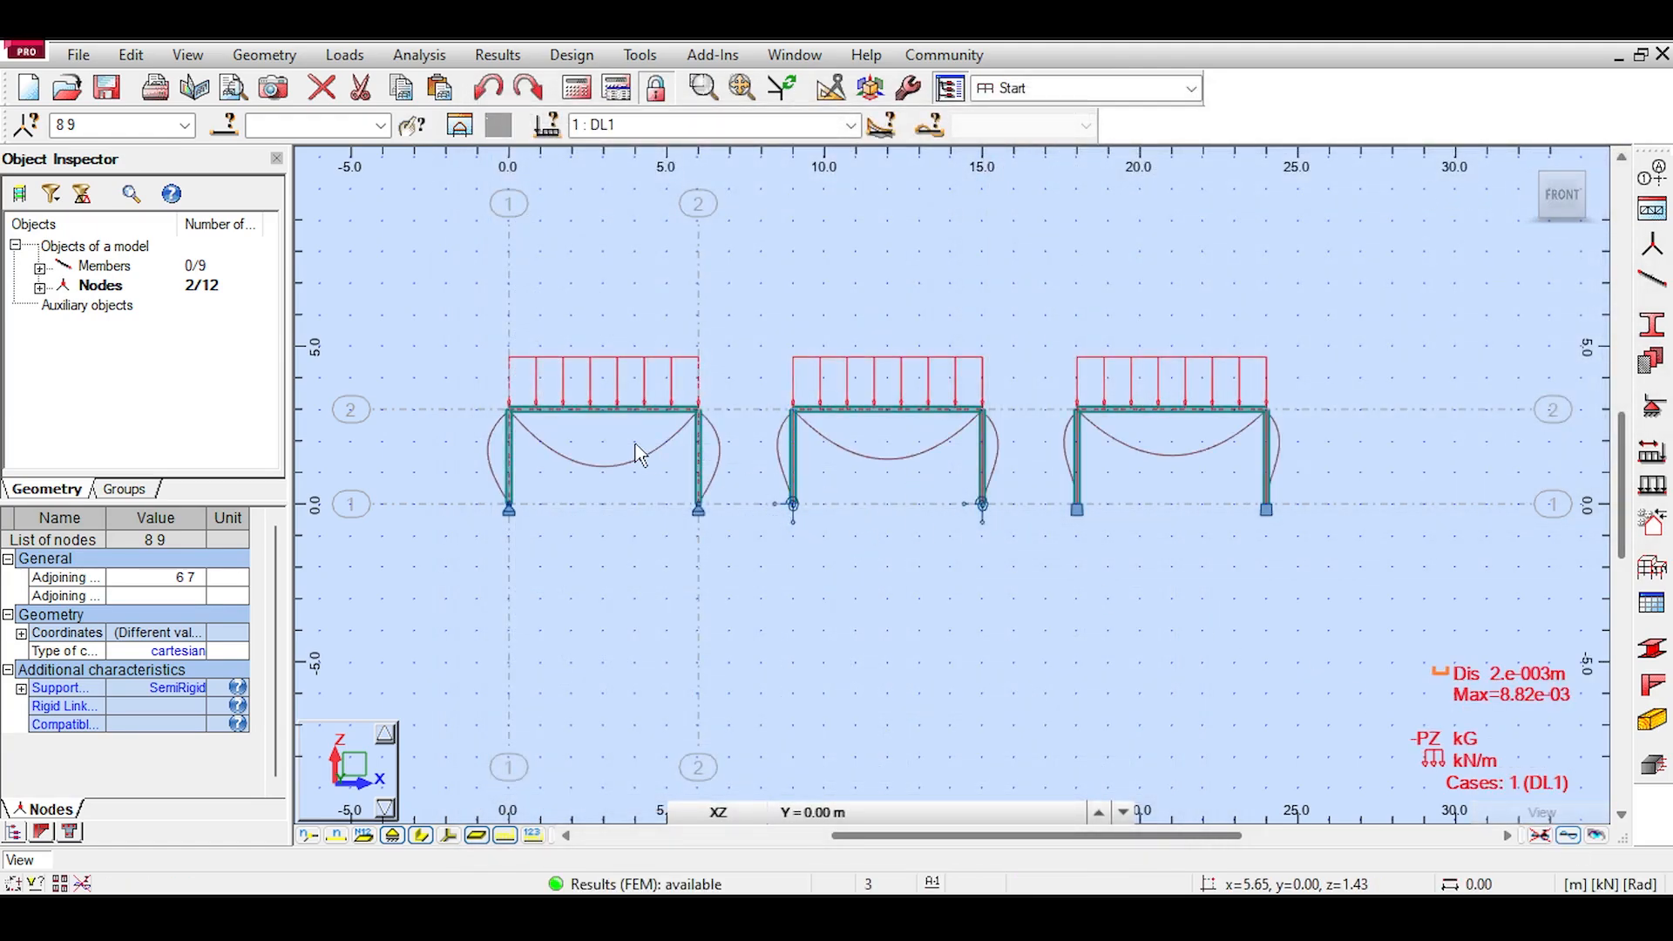
scroll(643, 448, up, 3)
scroll(589, 444, down, 2)
scroll(833, 526, up, 3)
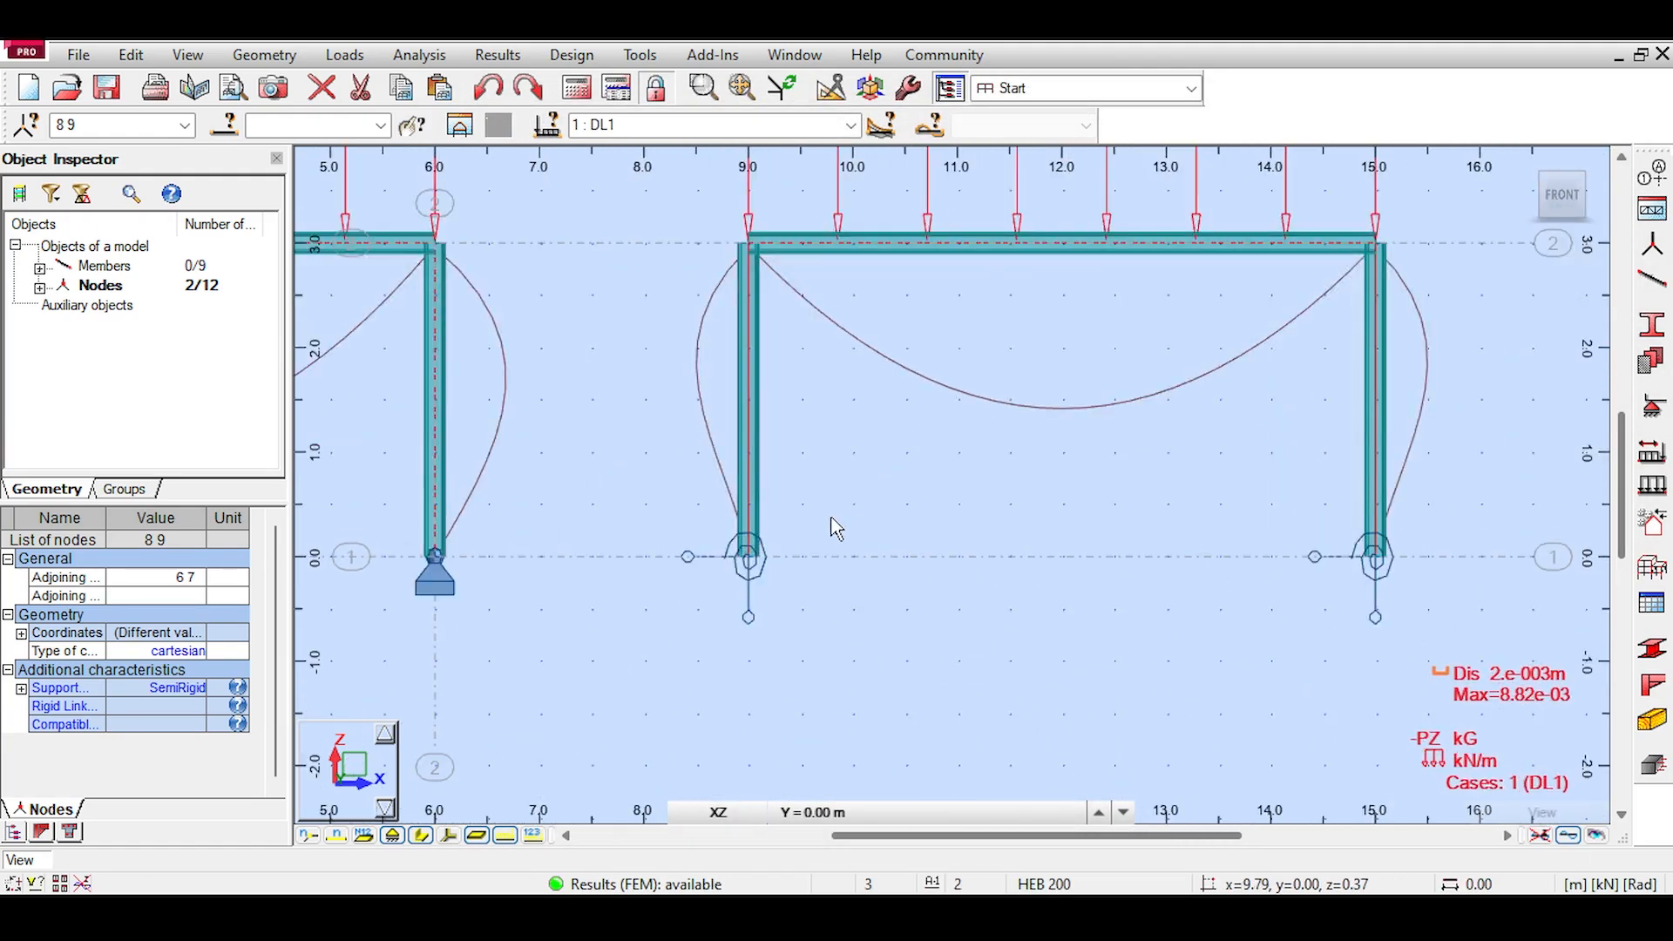
scroll(833, 526, down, 2)
click(449, 836)
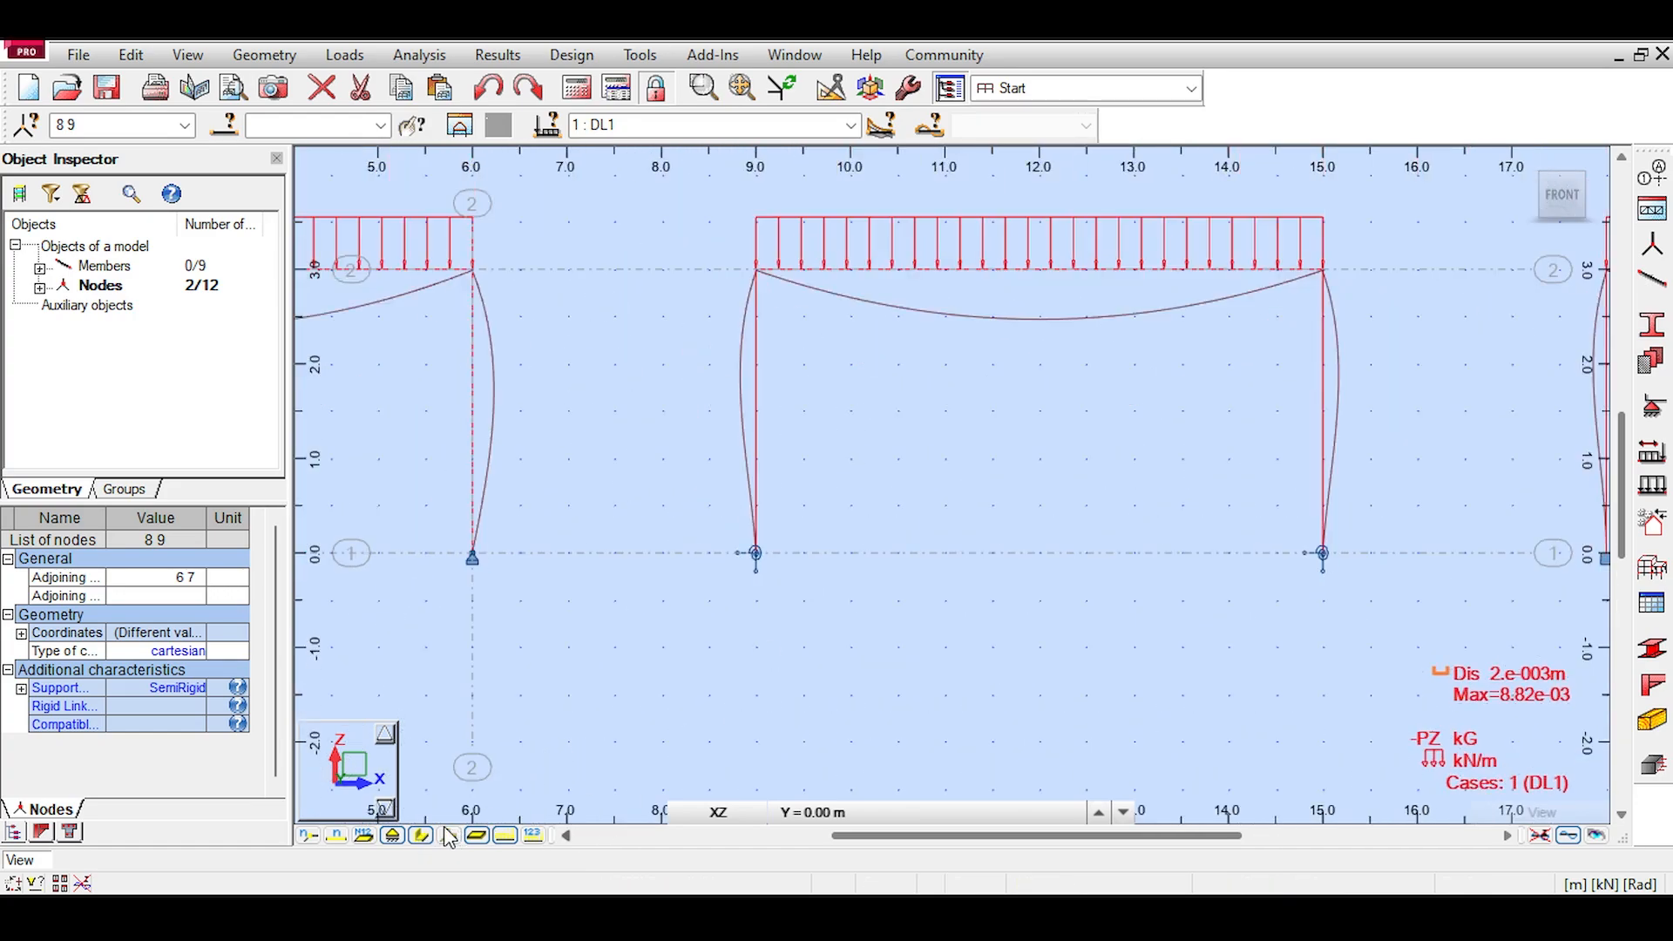
Step: Examine the deformed shape near the column bases at the pinned, fixed and semi-rigid supports
scroll(541, 627, down, 2)
scroll(732, 516, up, 3)
scroll(739, 523, up, 3)
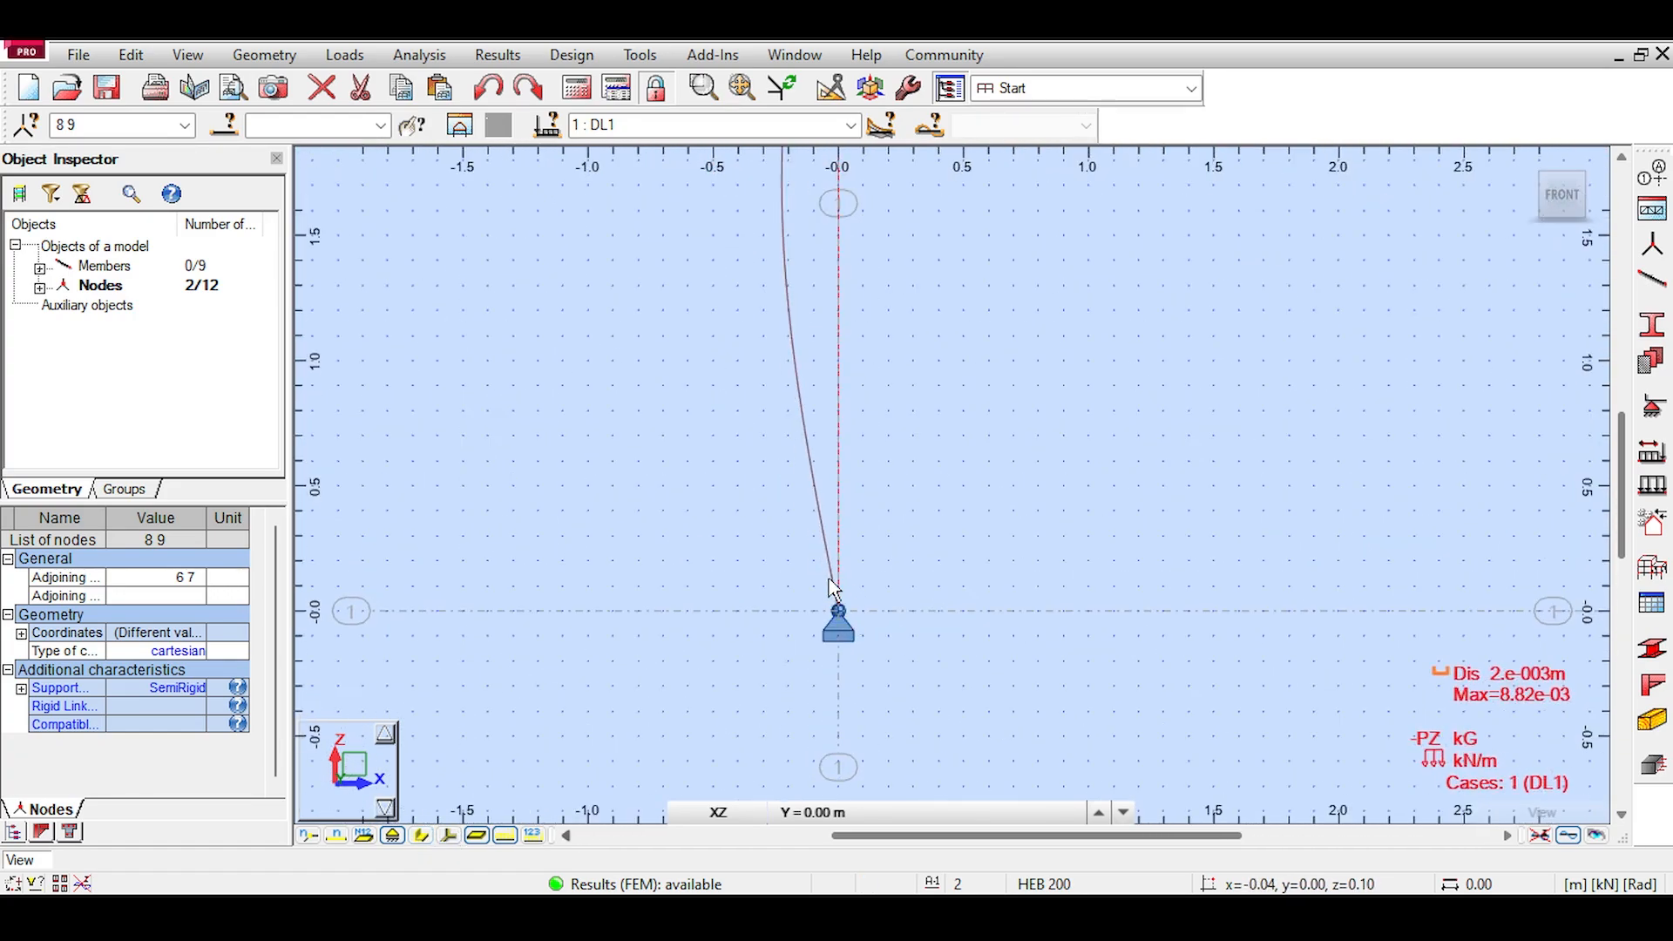
scroll(821, 549, down, 6)
middle_drag(1037, 475, 296, 486)
middle_drag(926, 485, 484, 485)
scroll(947, 580, up, 1)
scroll(902, 577, up, 6)
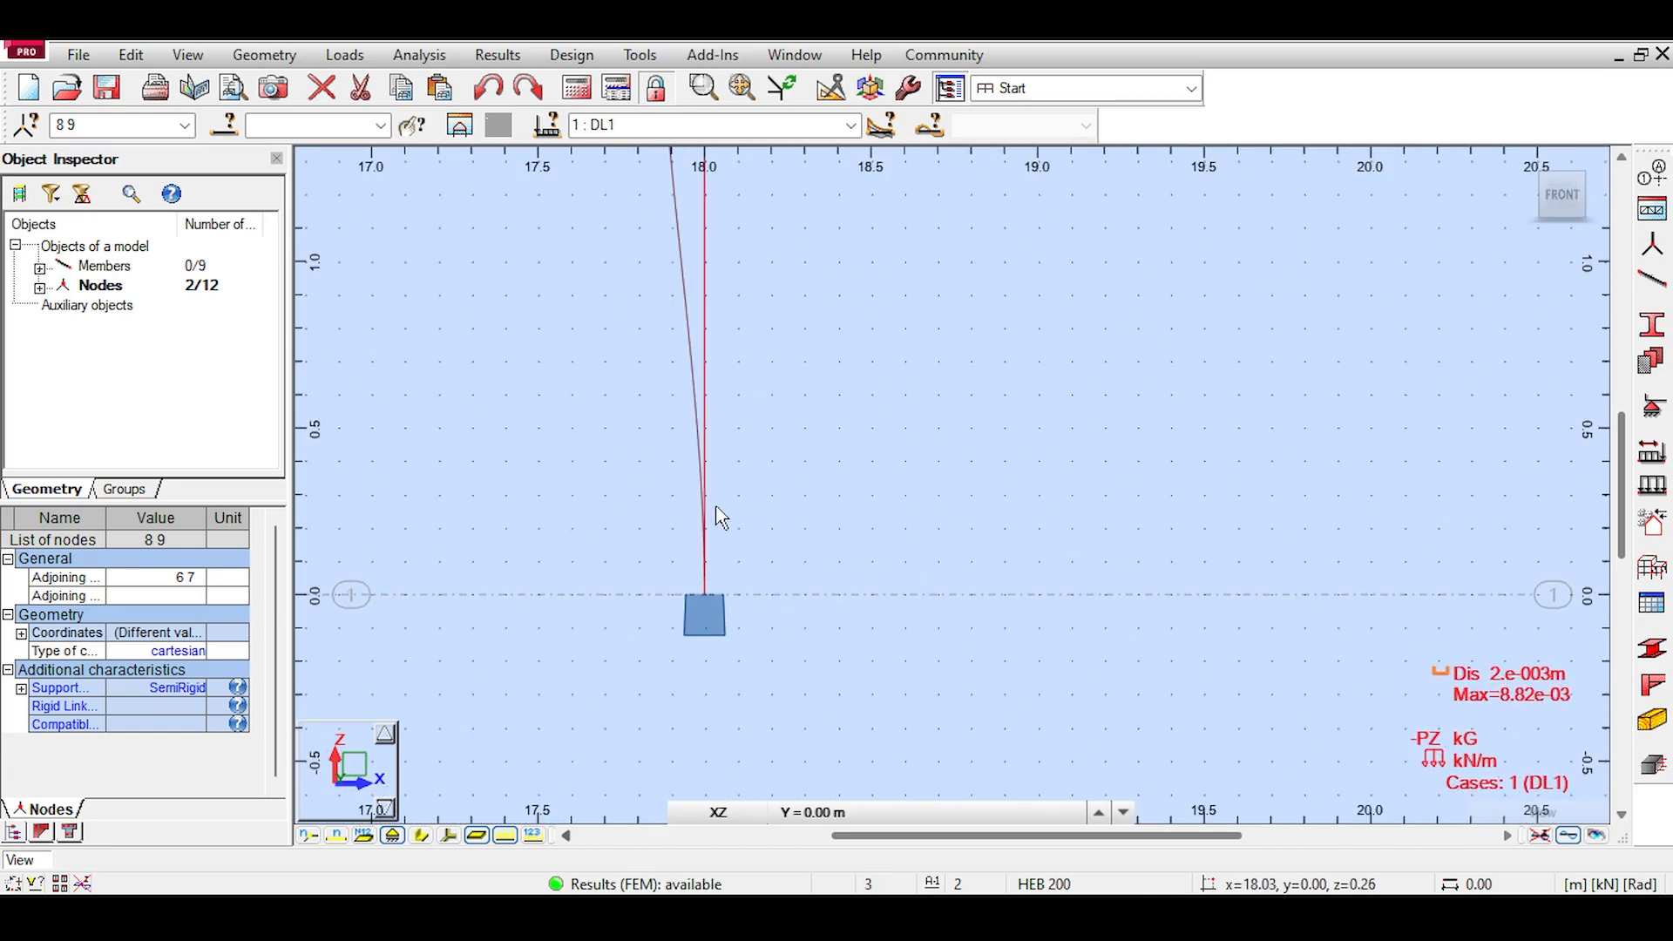
scroll(717, 508, down, 6)
middle_drag(614, 496, 1121, 501)
middle_drag(479, 505, 938, 508)
scroll(663, 523, up, 6)
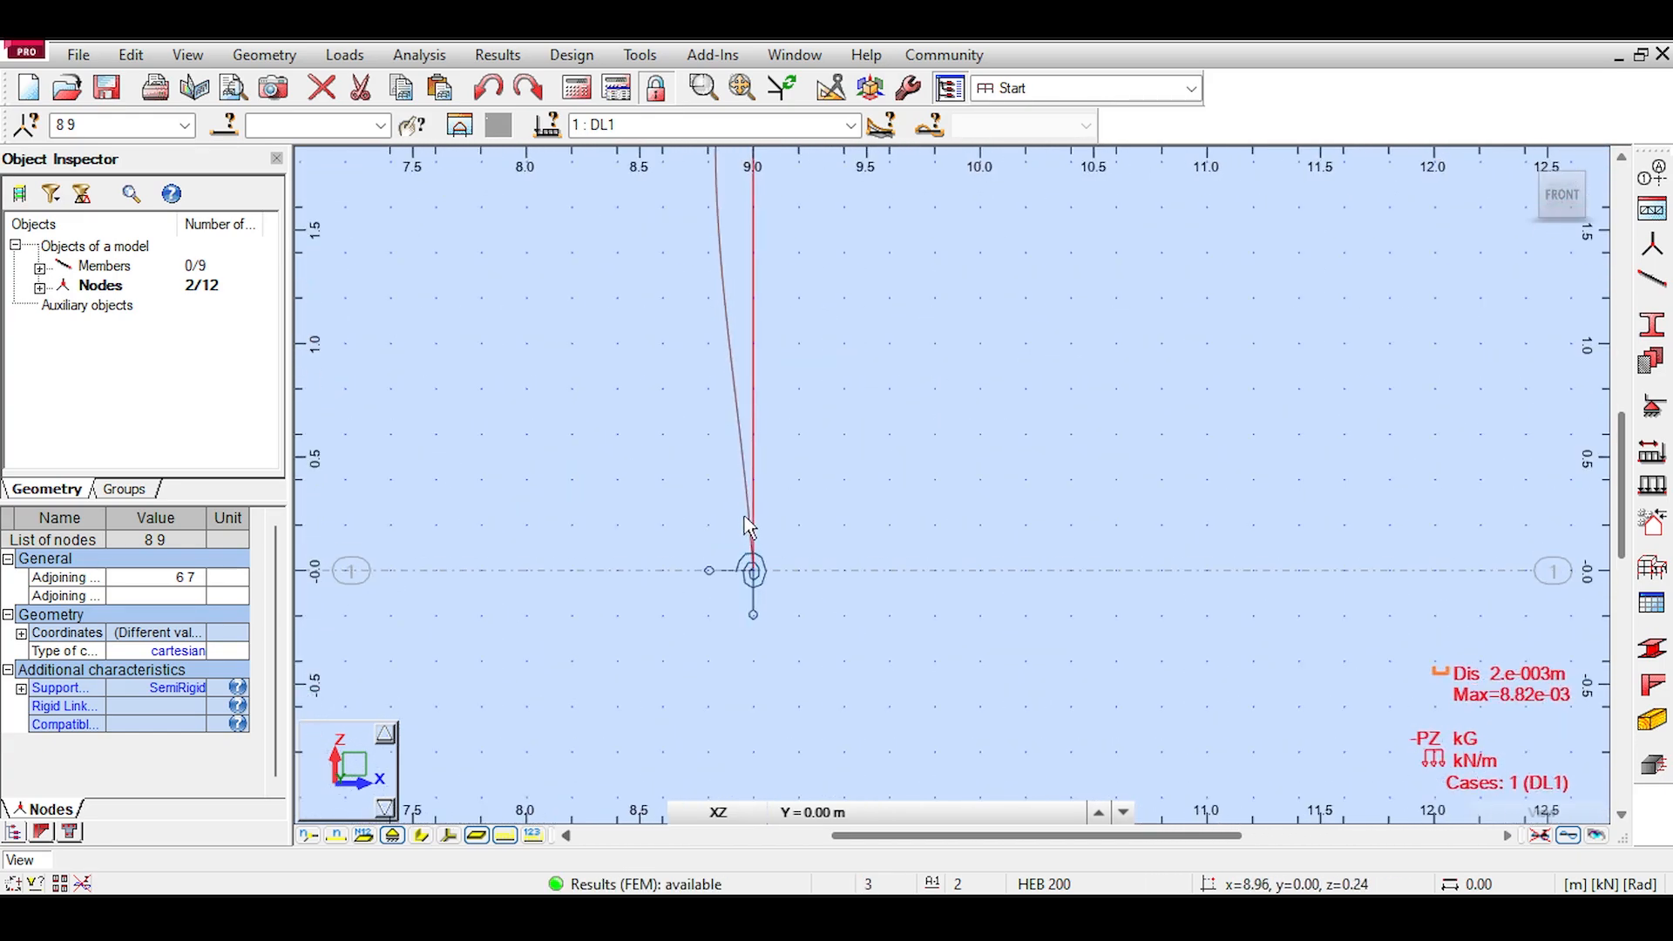
scroll(723, 453, up, 3)
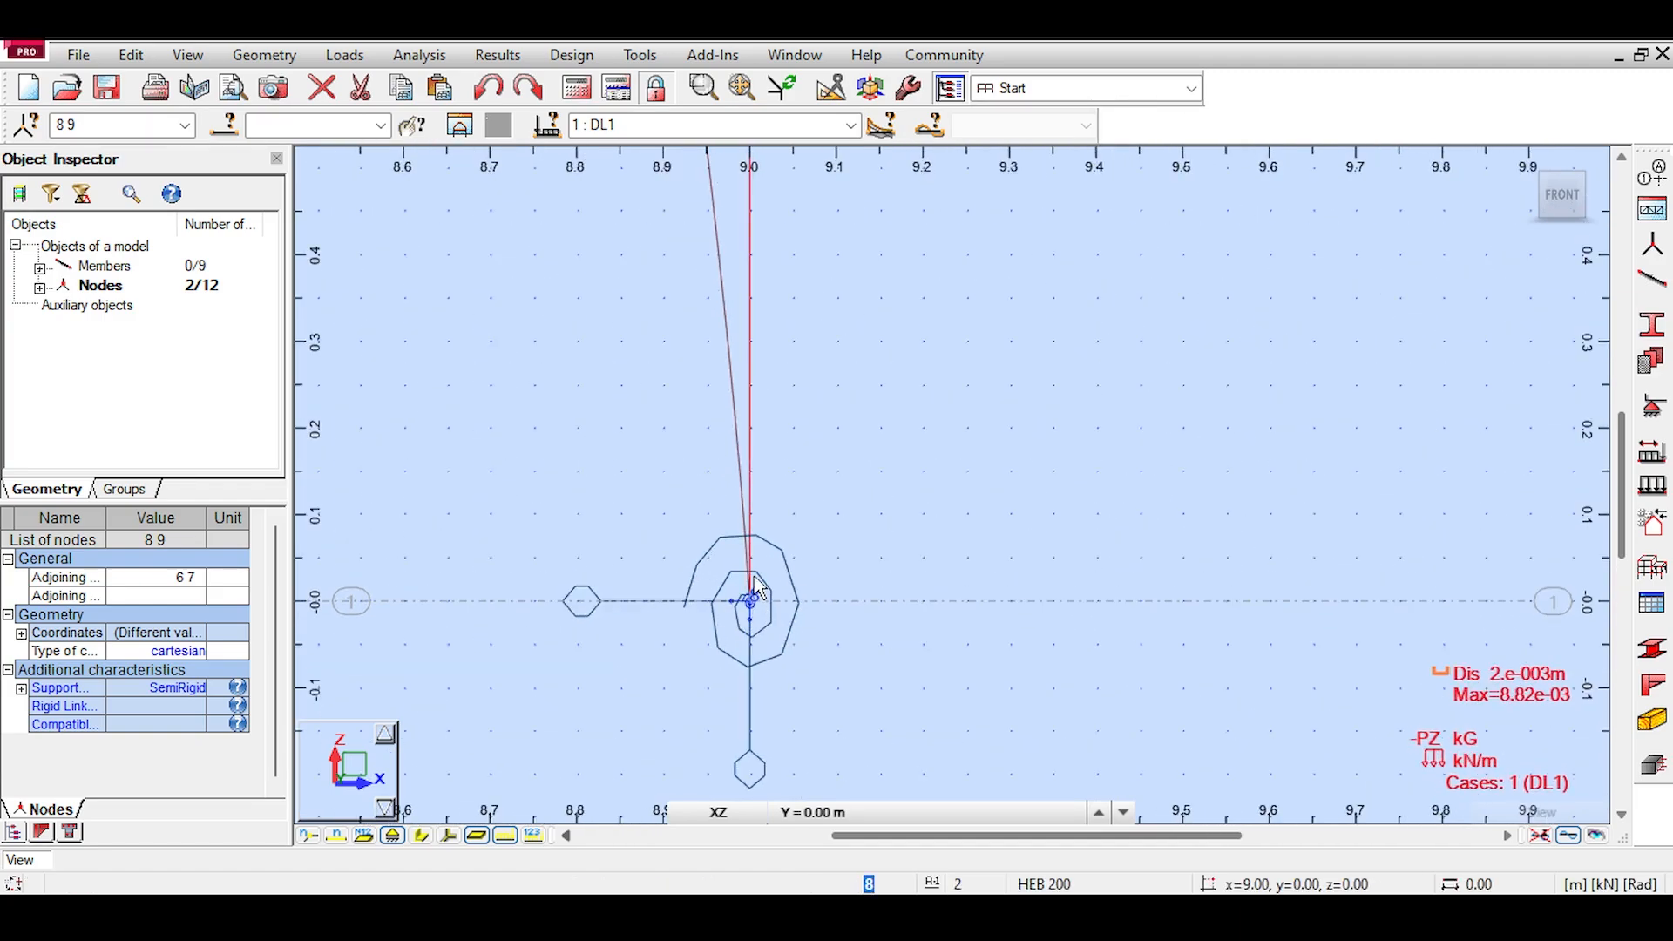
scroll(747, 498, up, 2)
scroll(746, 499, down, 10)
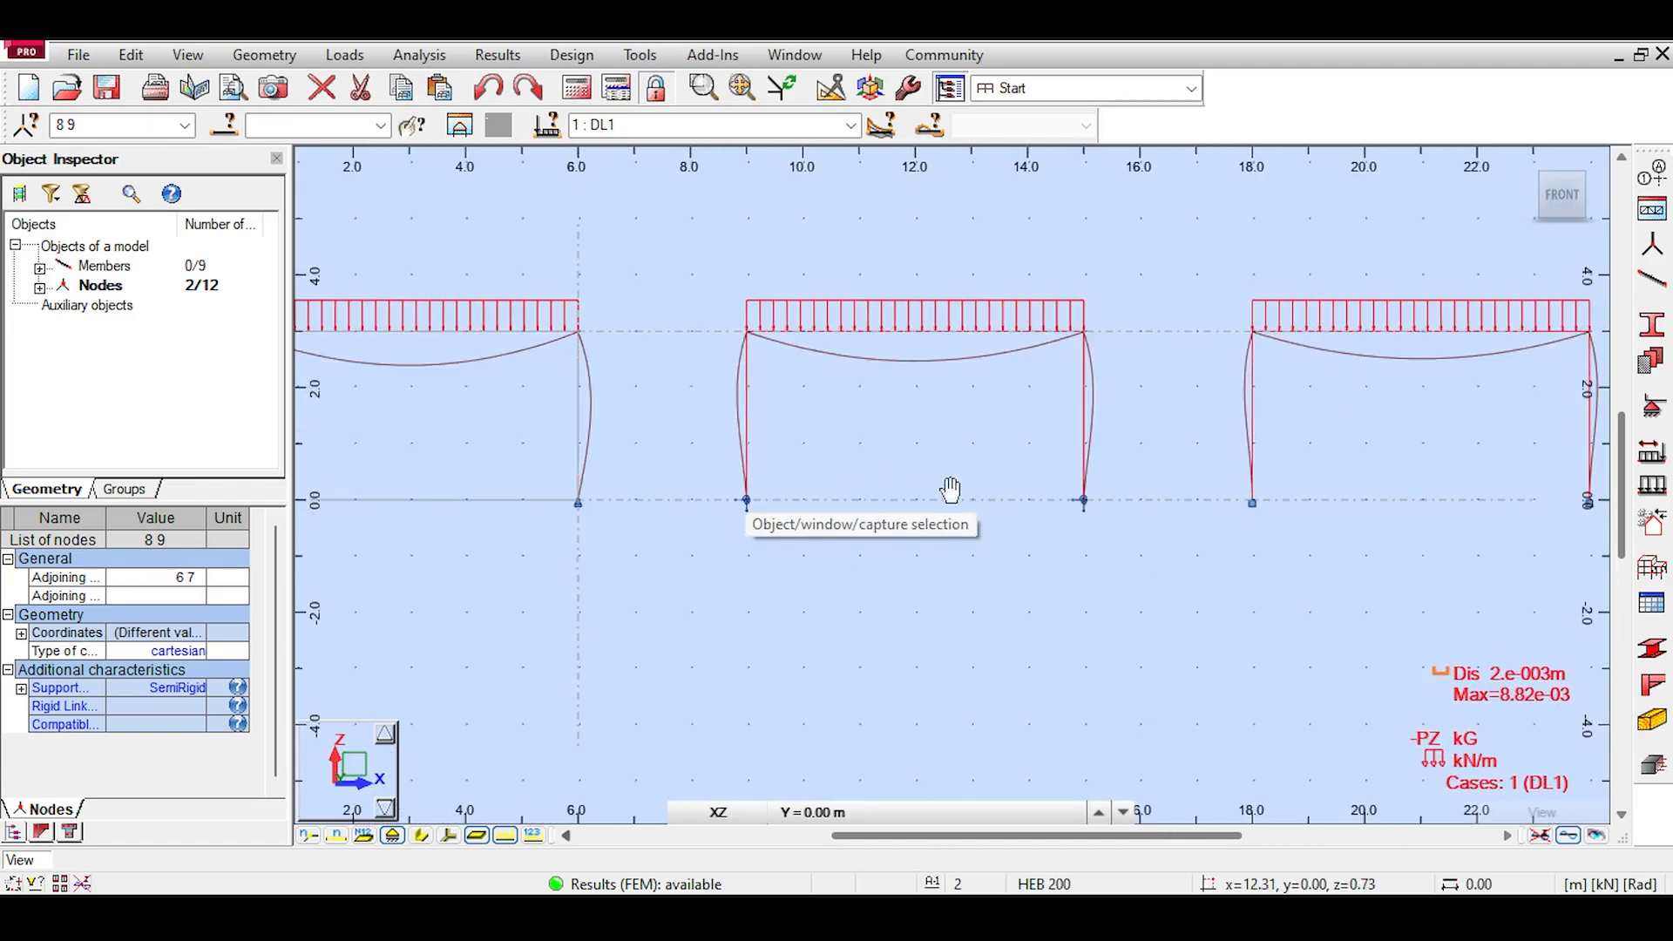
Step: Clear the deformation and load display, and plot the My Moment diagram on the members
click(1539, 835)
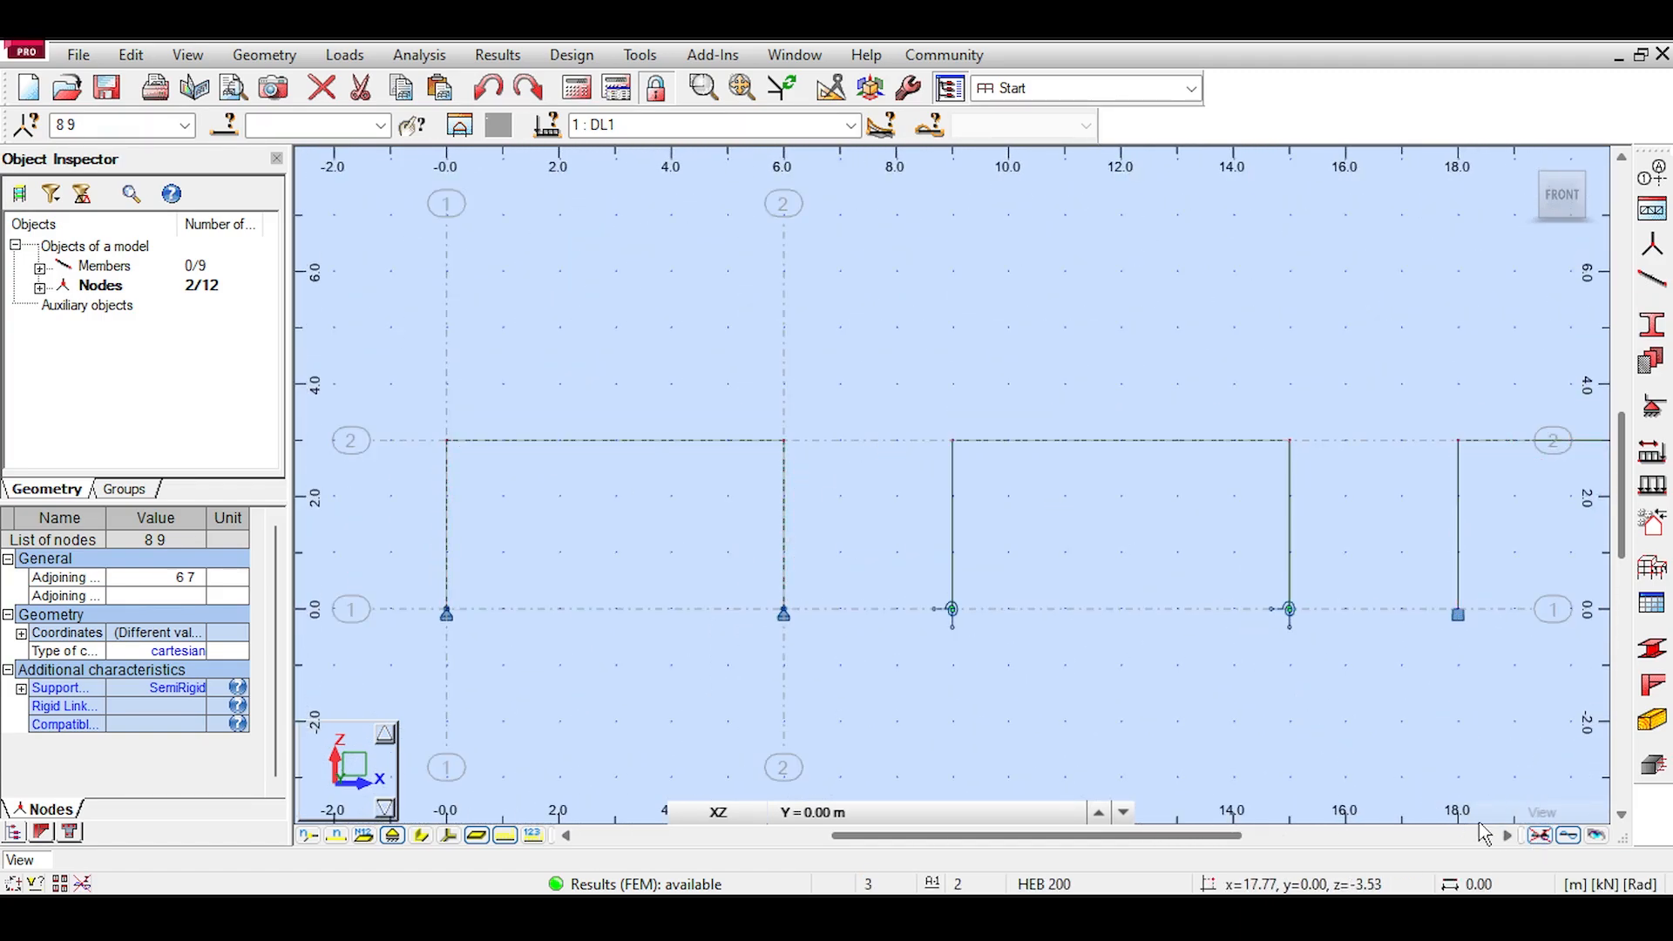
middle_drag(1011, 309, 878, 288)
click(496, 54)
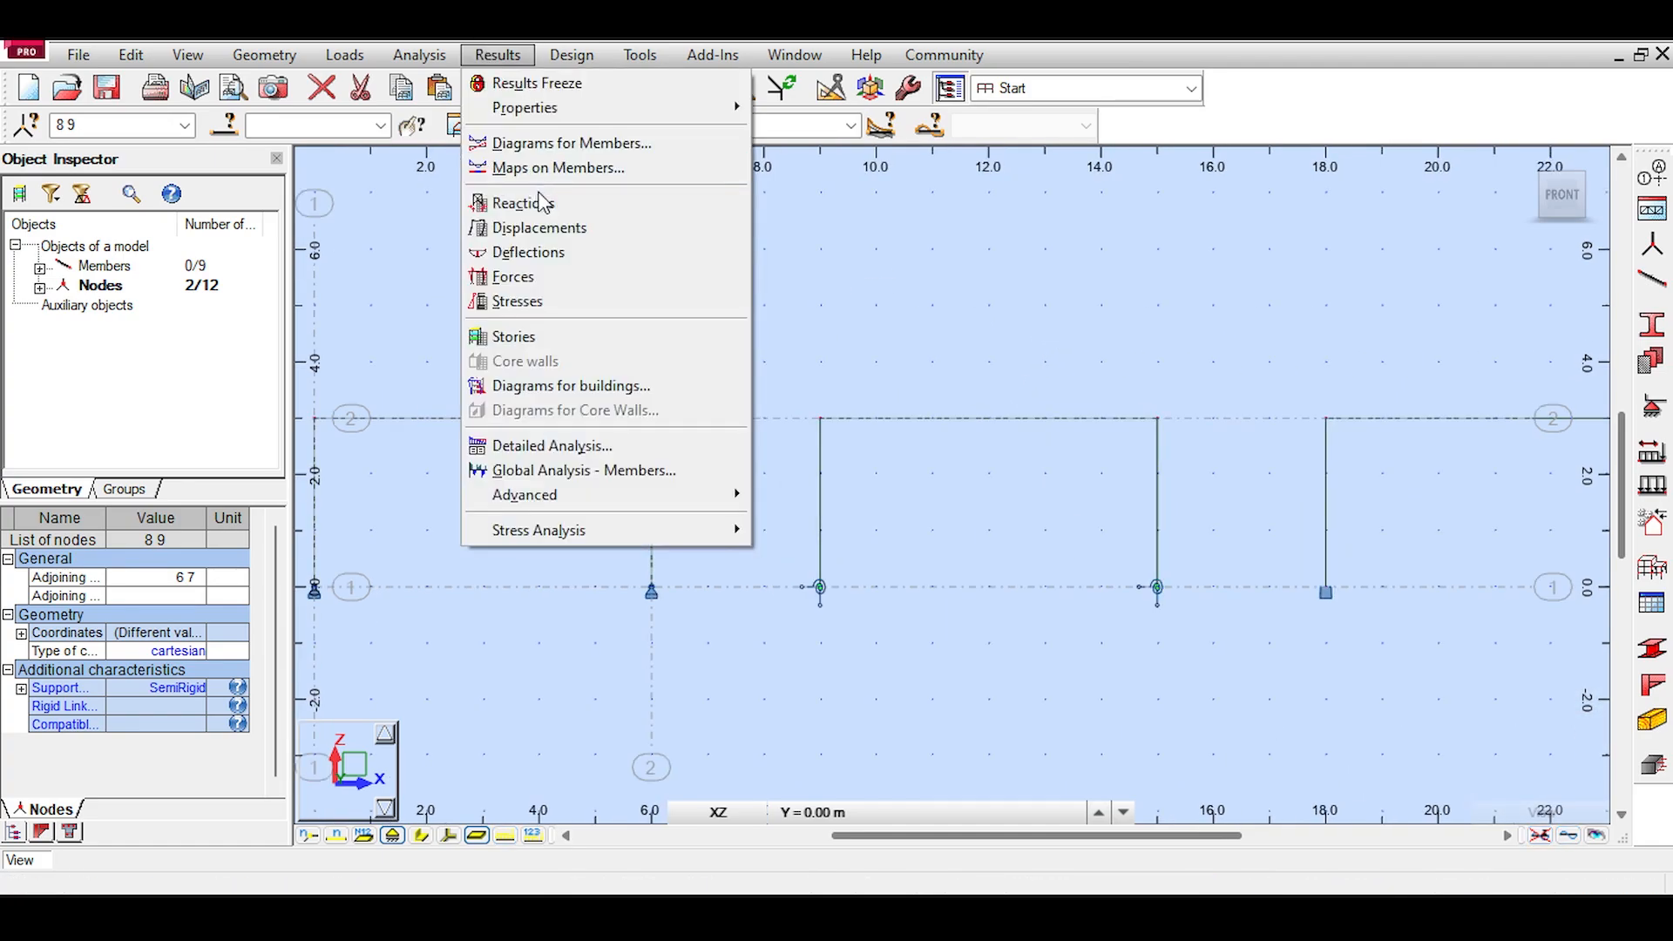
click(570, 142)
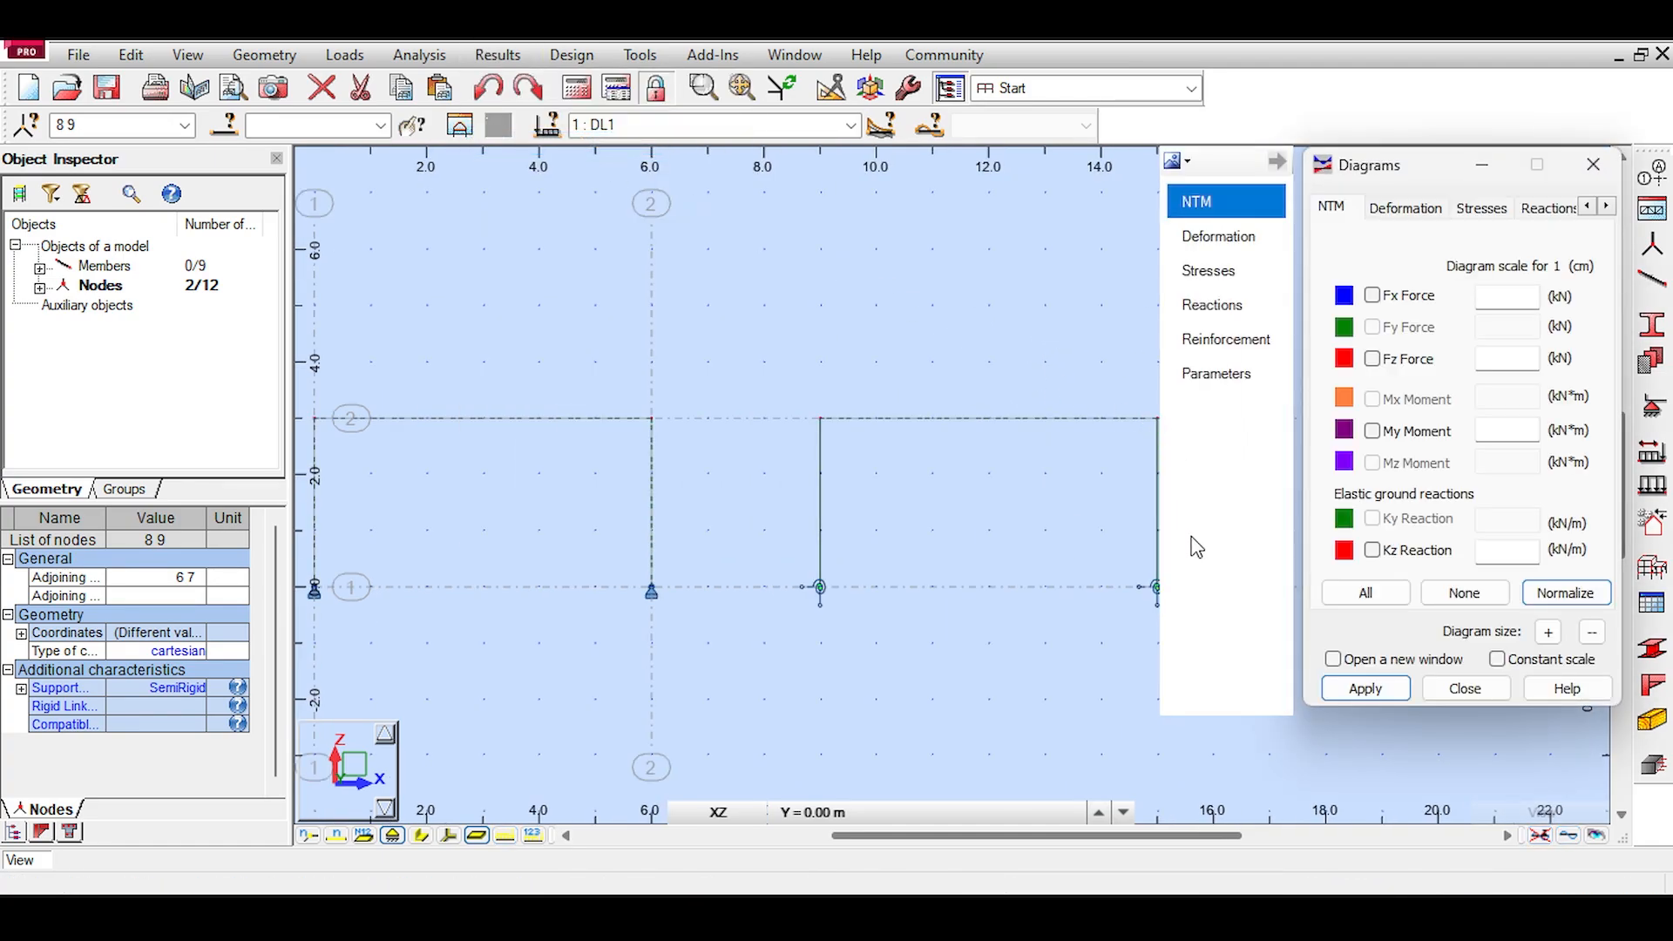
click(1375, 691)
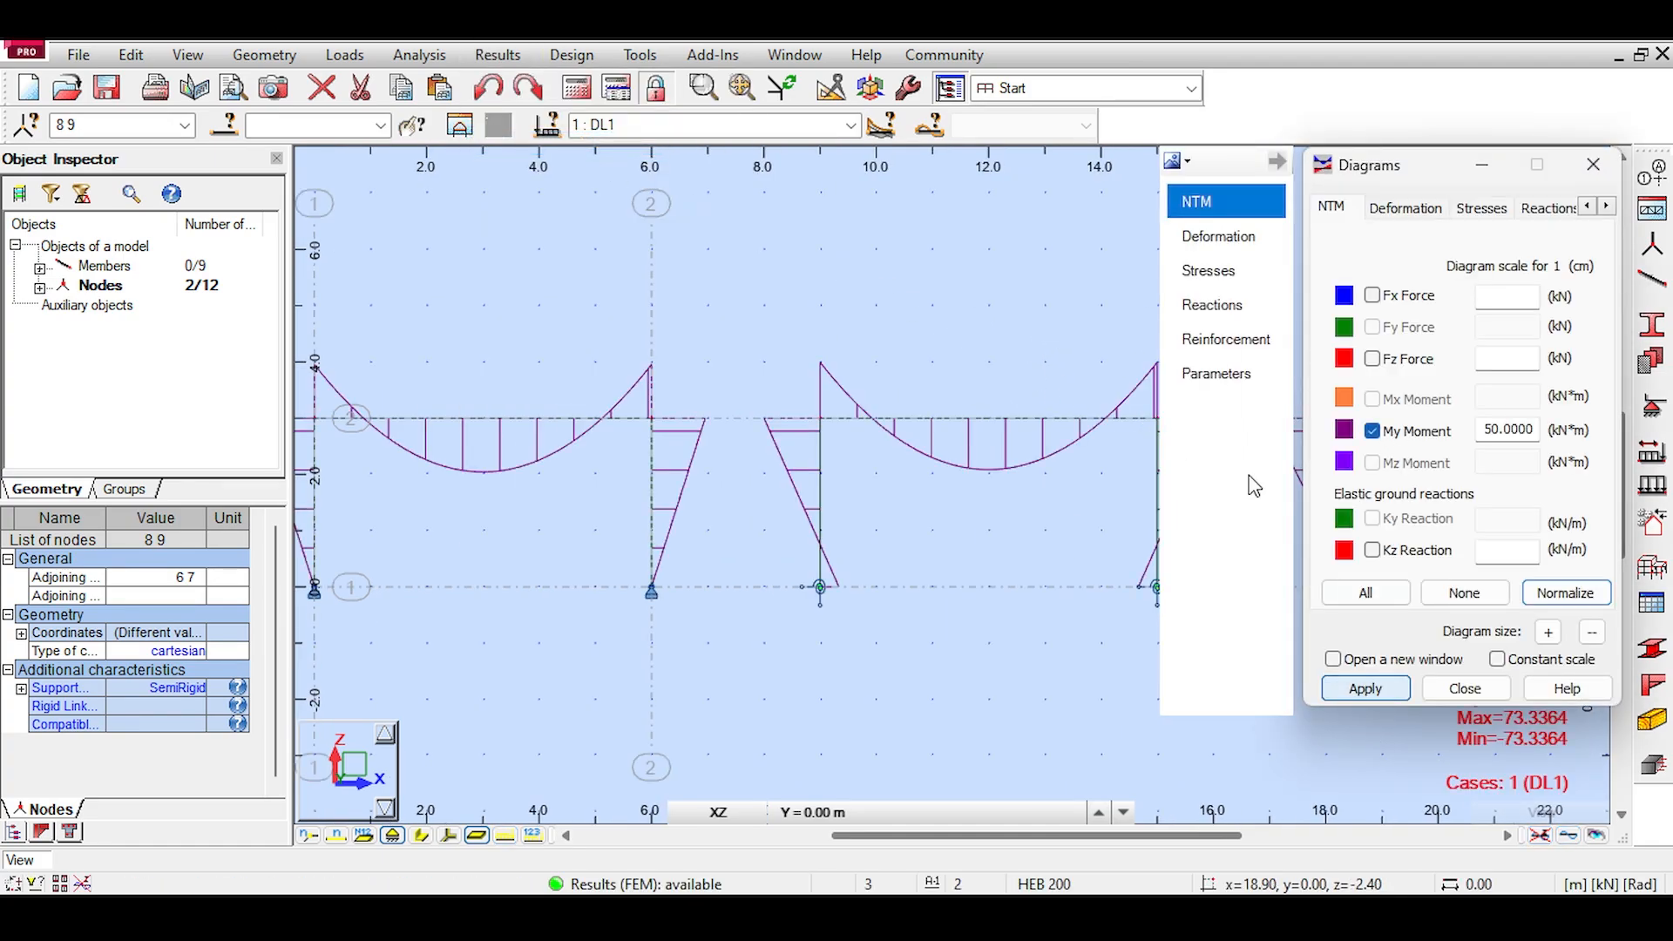
Step: Show the moment diagrams with value labels, differentiated positive and negative values, and filled areas, and close the Diagrams dialog
click(1217, 377)
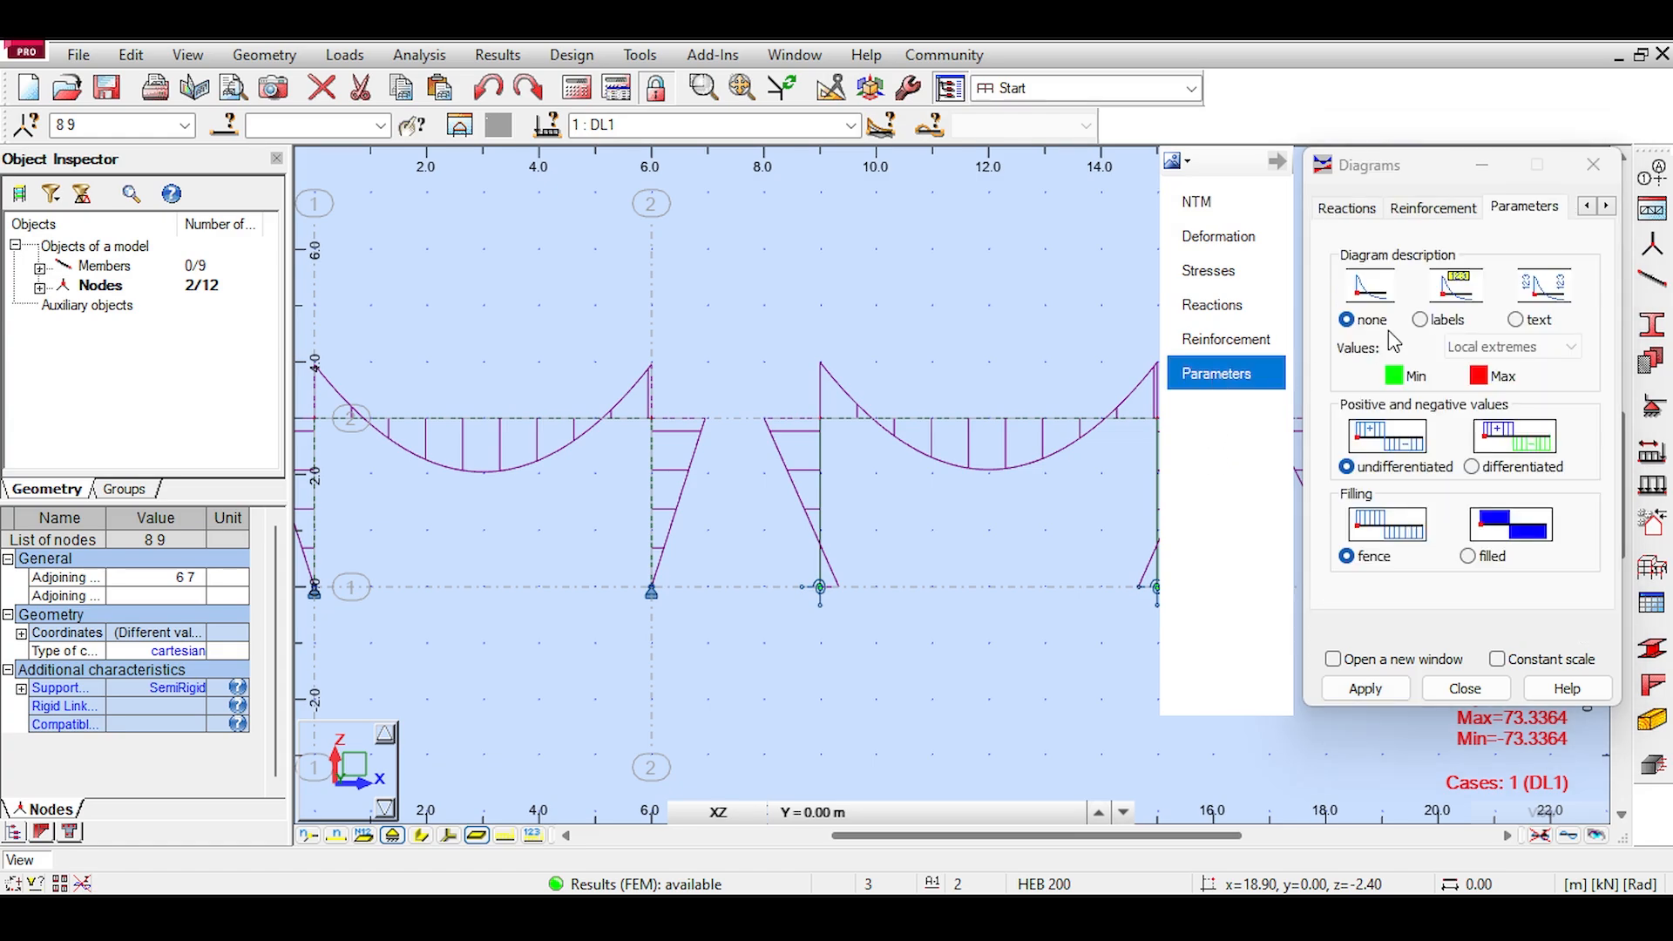
click(1429, 320)
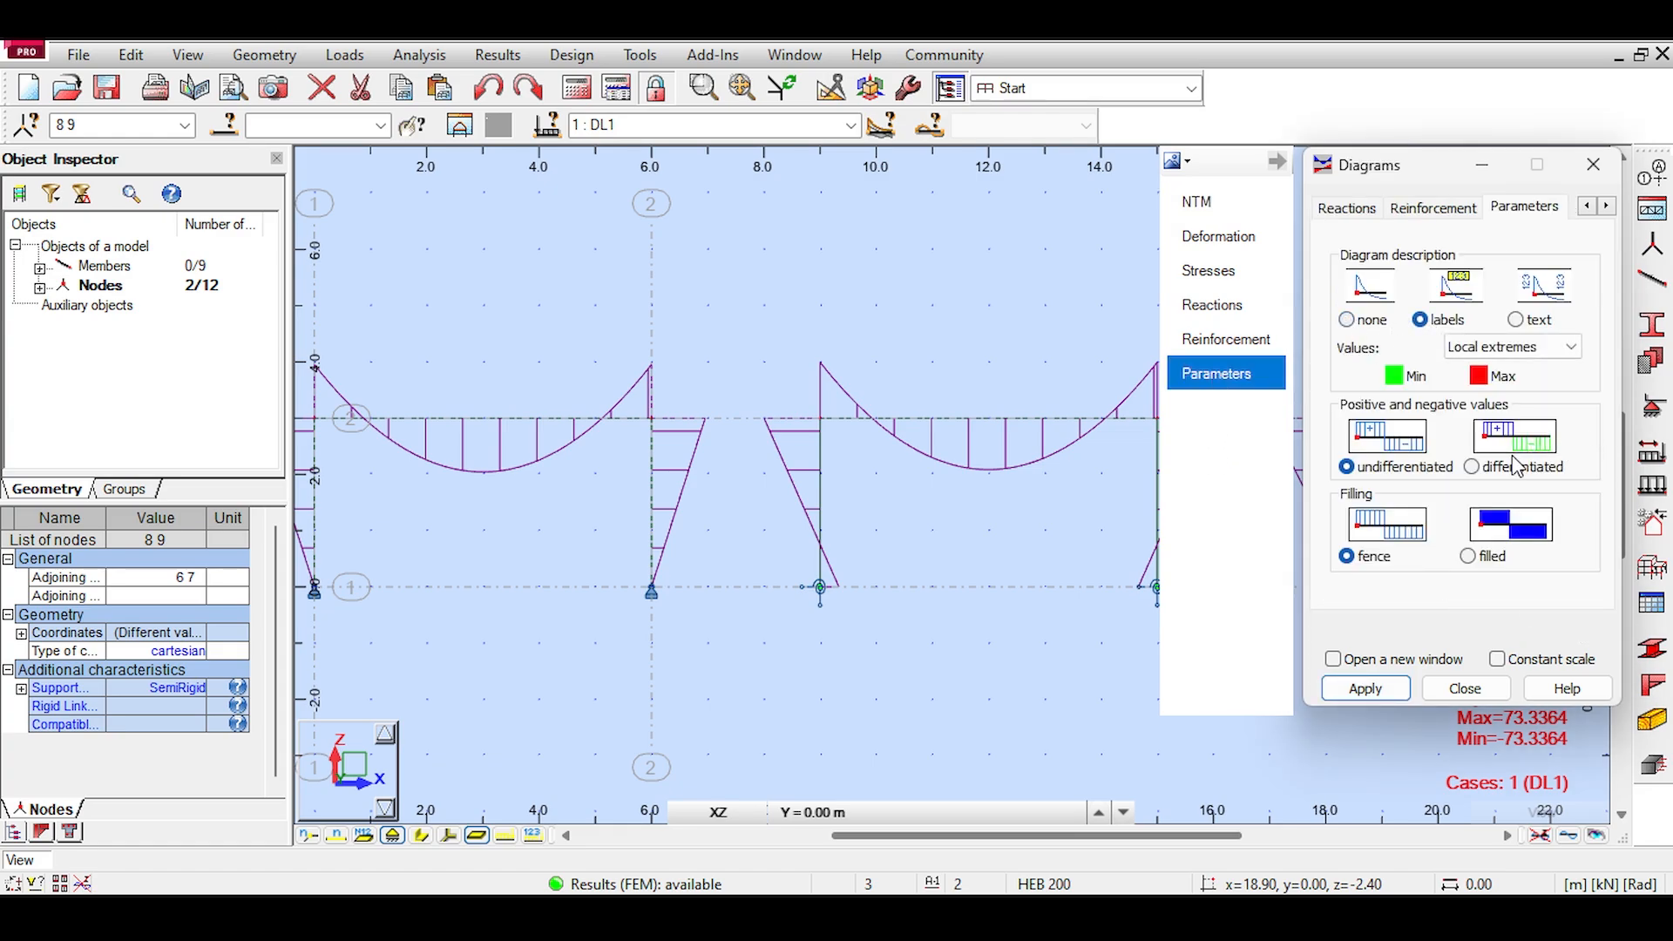
click(1468, 556)
click(1365, 688)
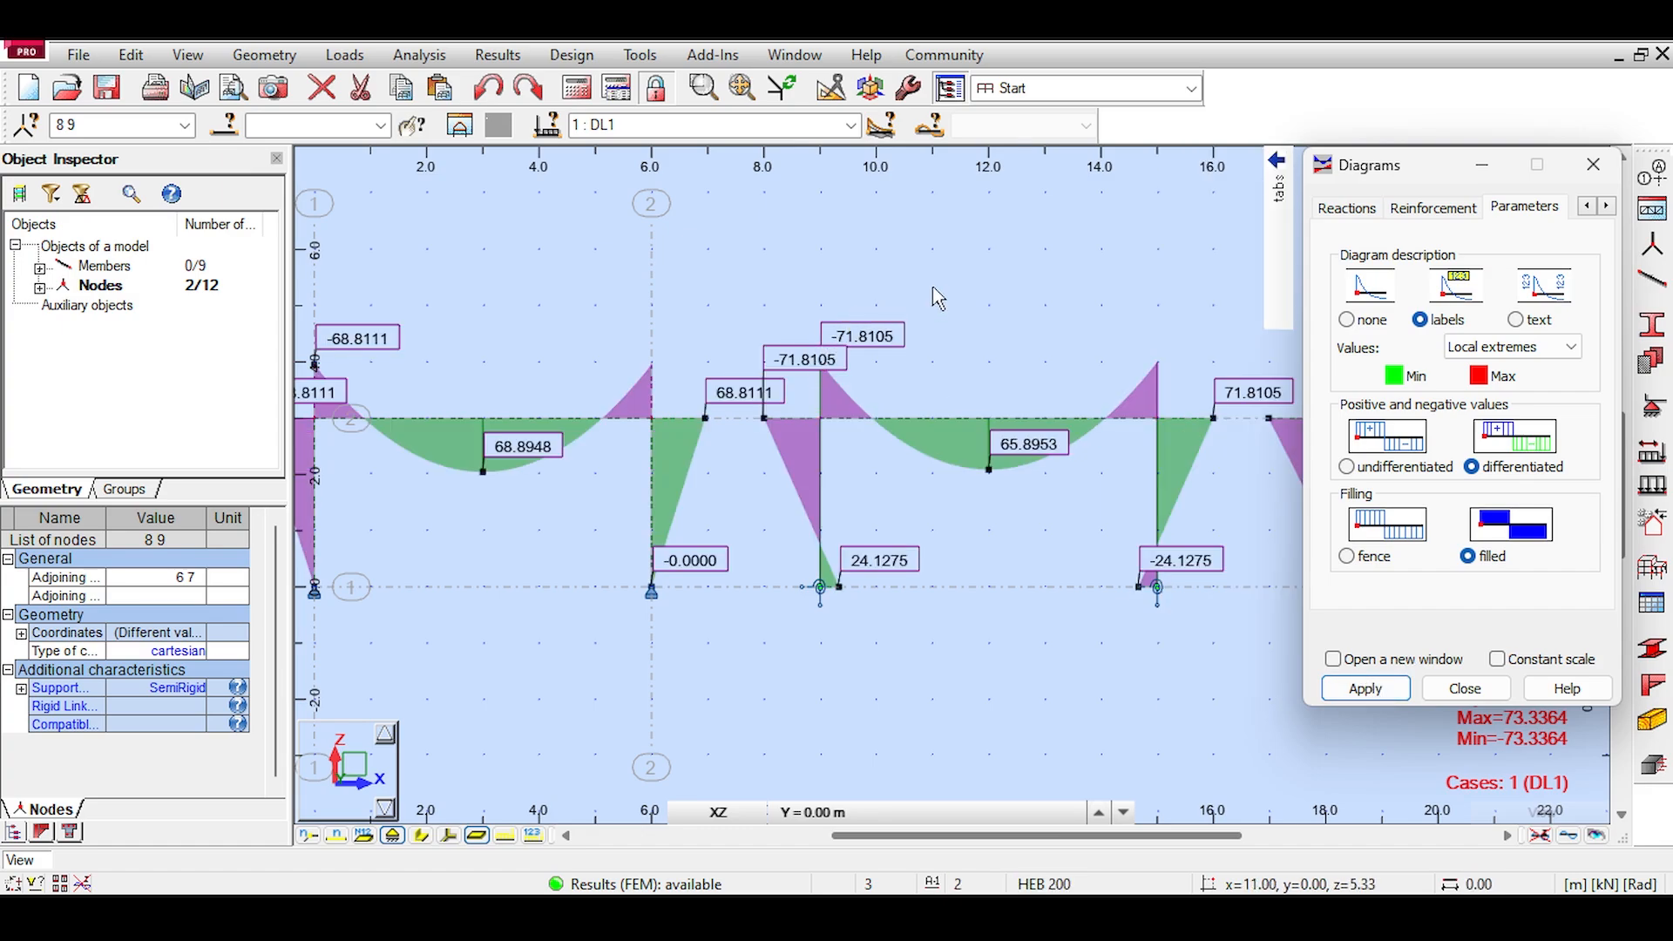
click(1593, 164)
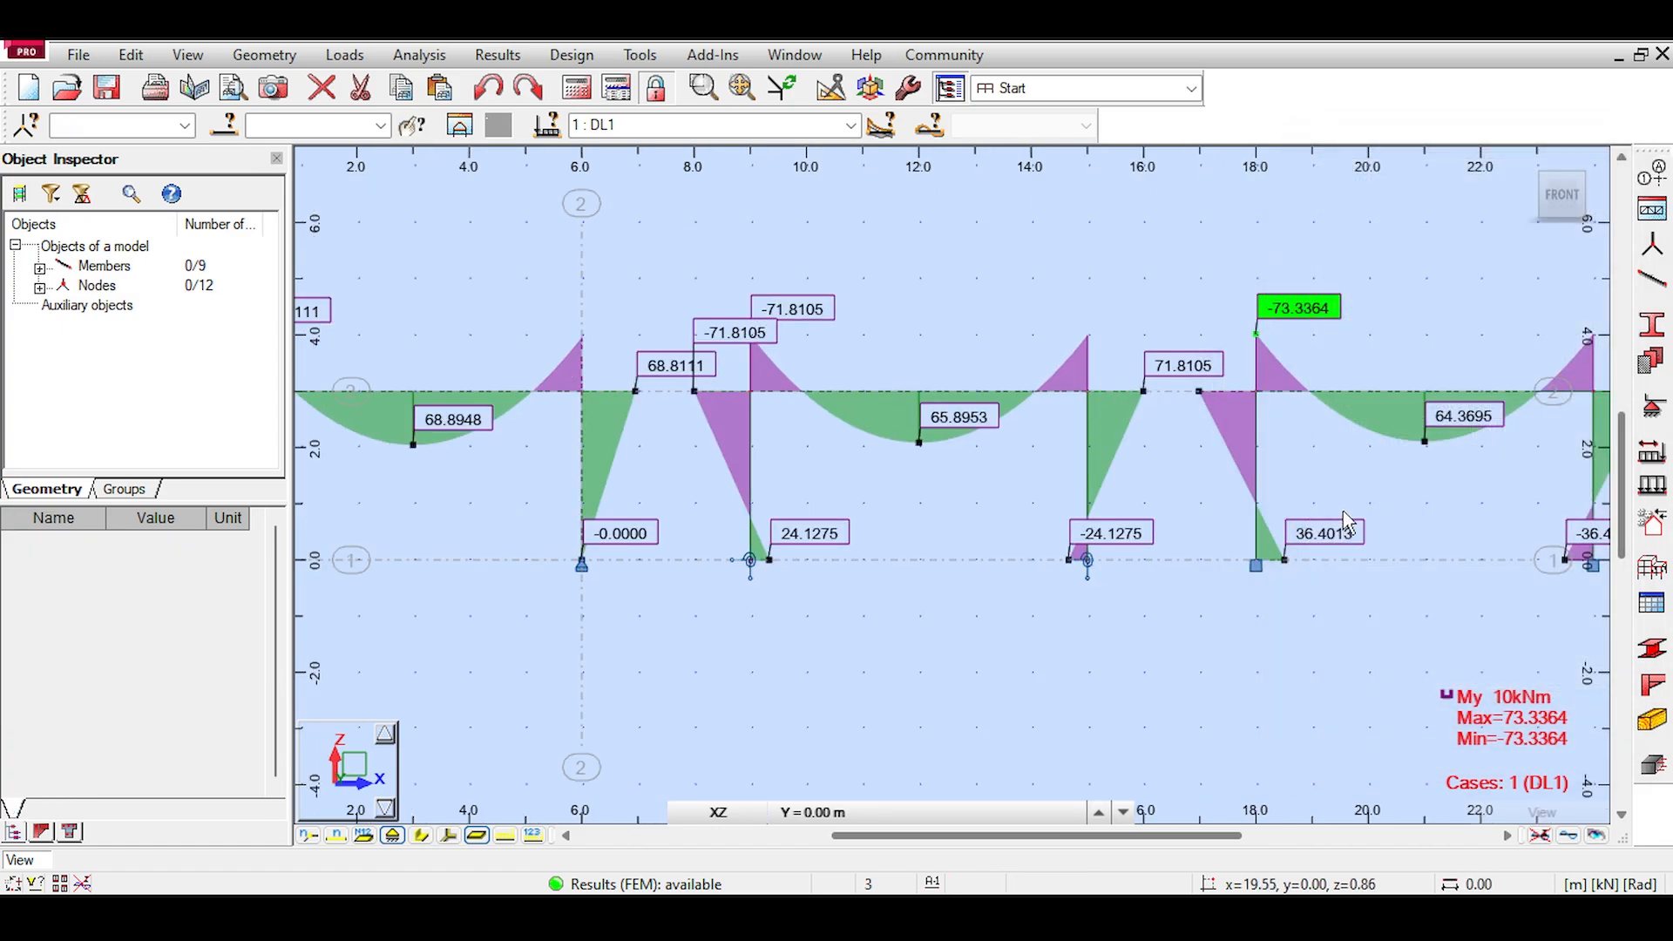
Step: Compare the labelled beam and column base My moments across the pinned, semi-rigid and fixed frames
middle_drag(1345, 522, 1264, 458)
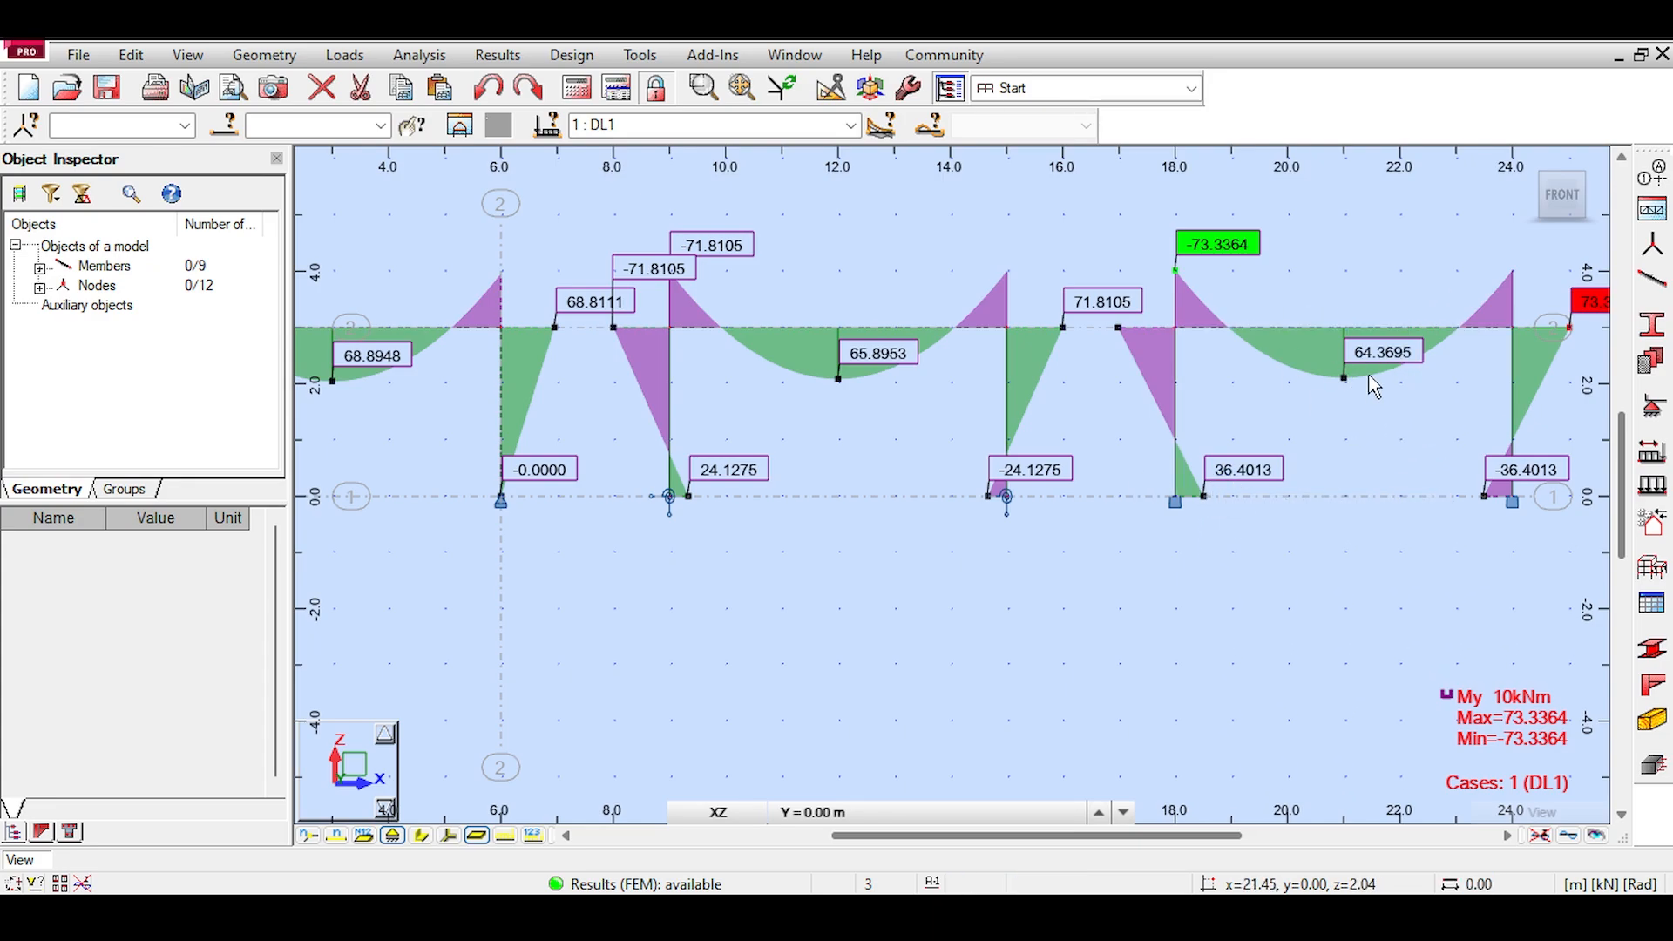
middle_drag(720, 400, 1012, 426)
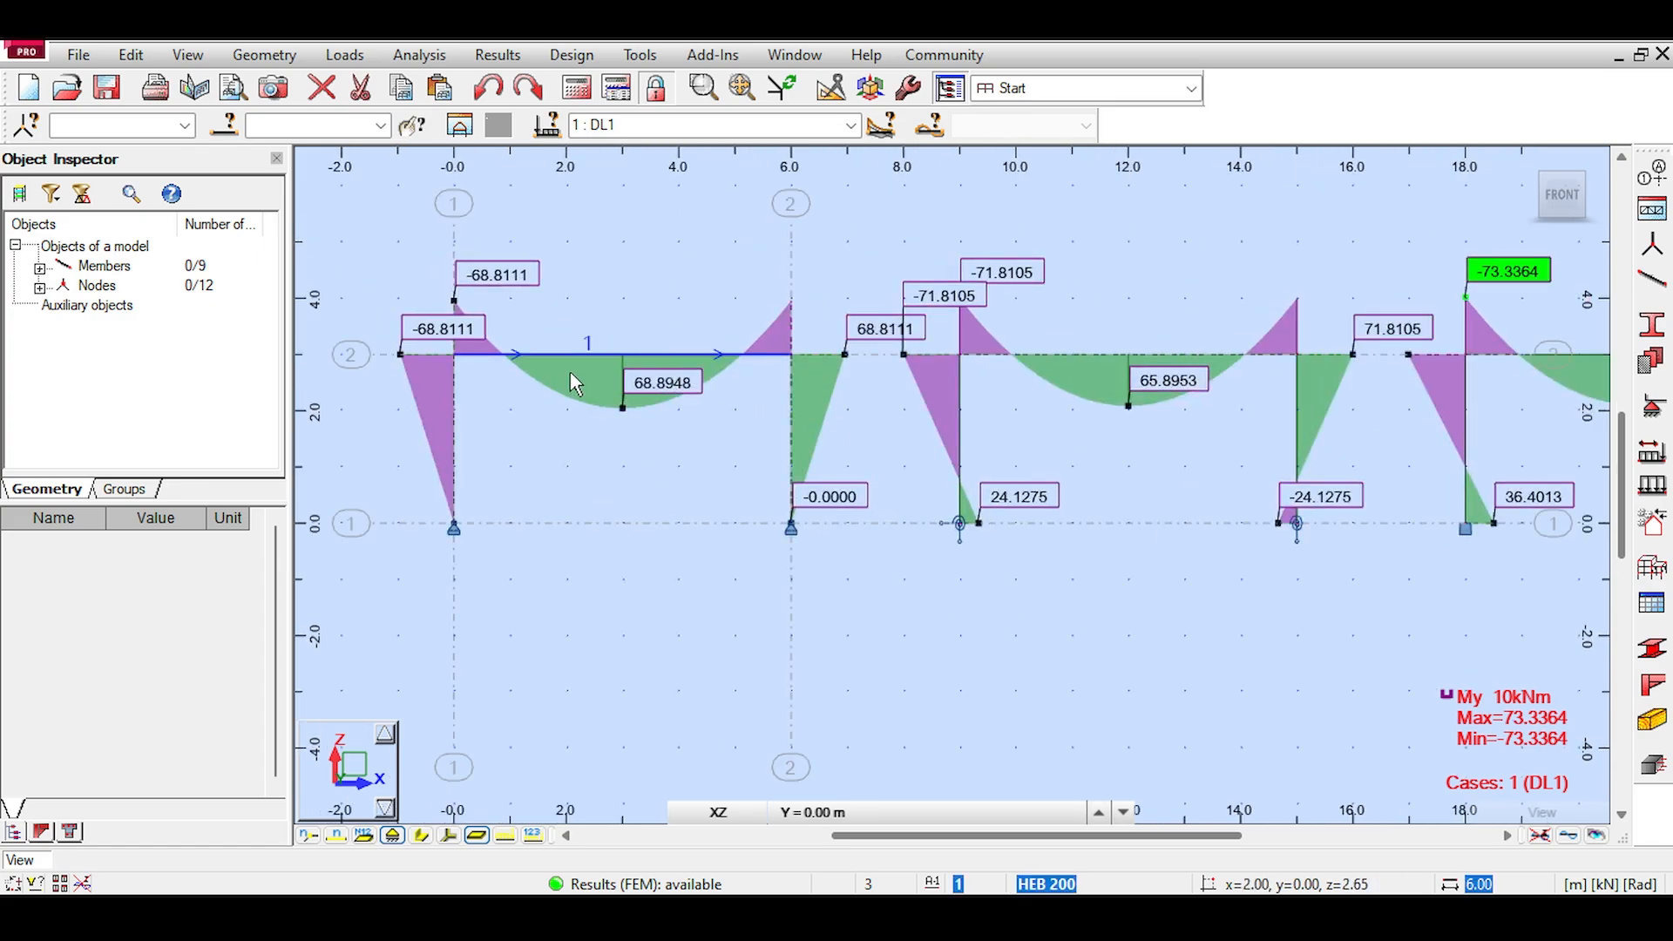
middle_drag(1433, 484, 1345, 469)
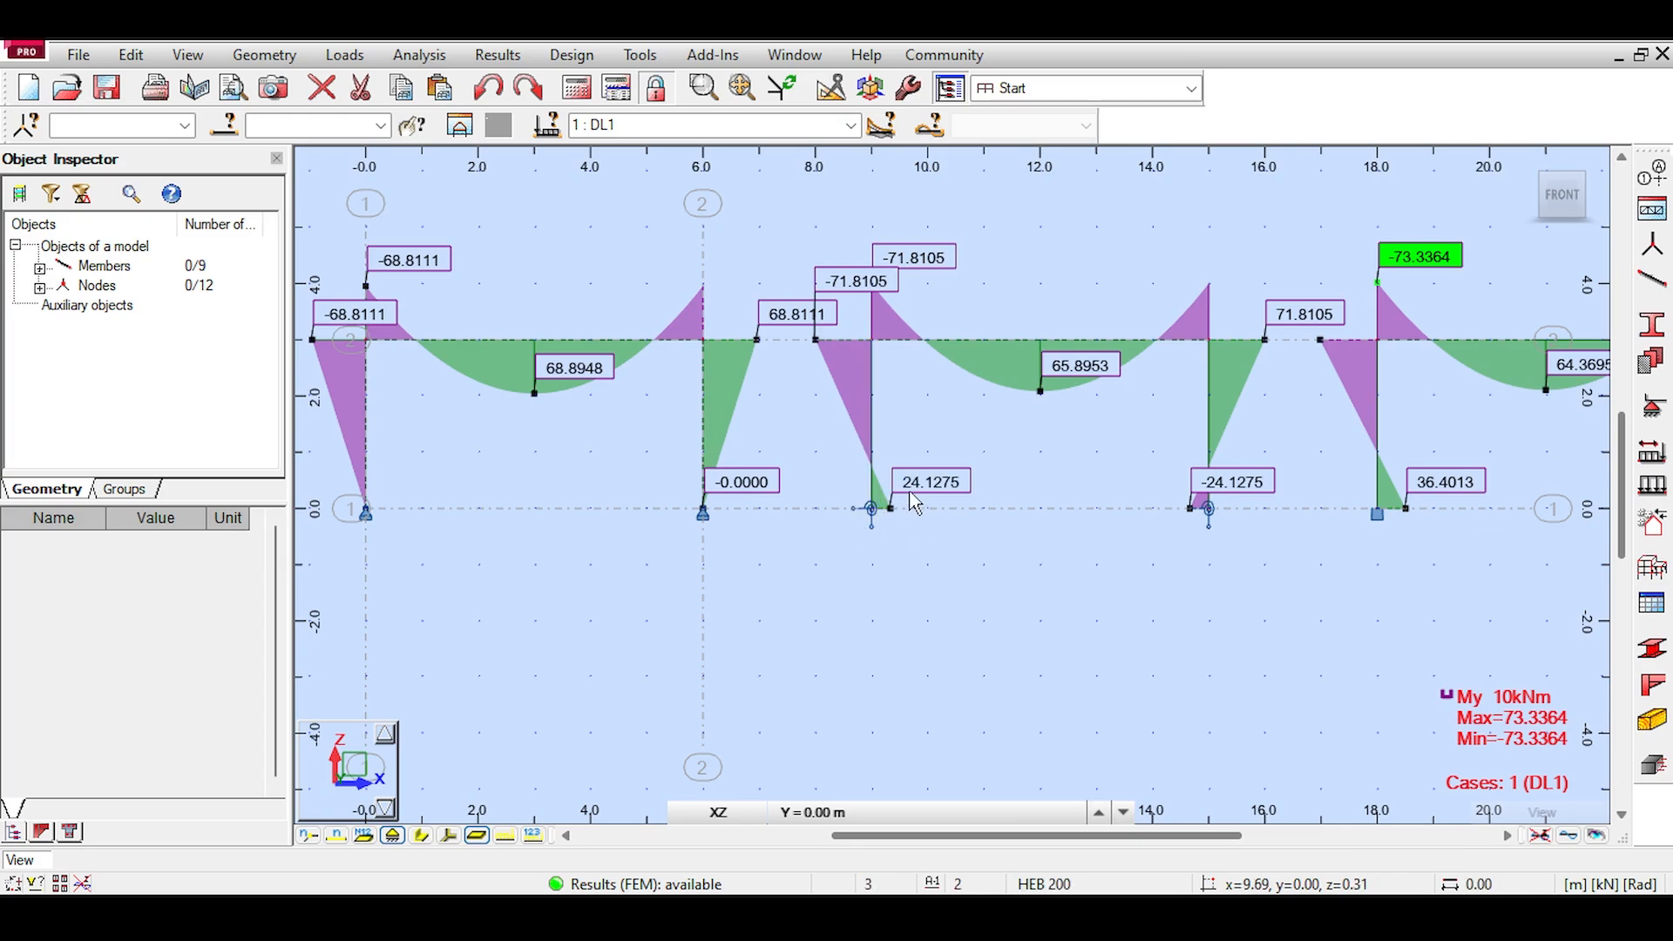
middle_drag(823, 503, 1215, 516)
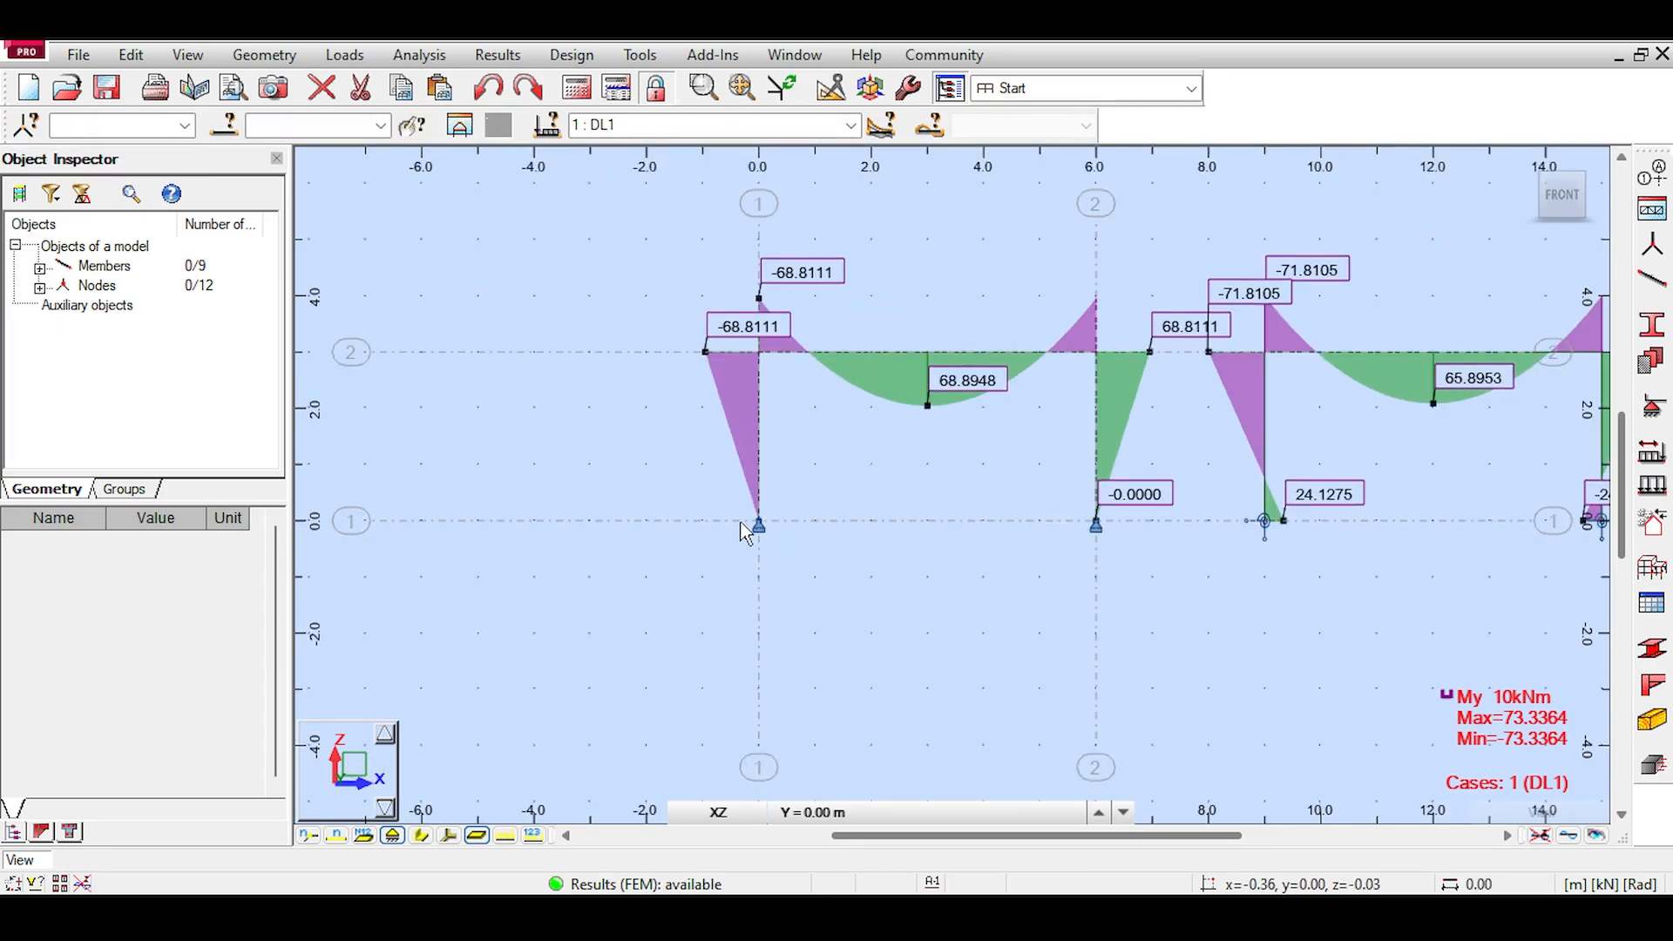
scroll(746, 532, up, 2)
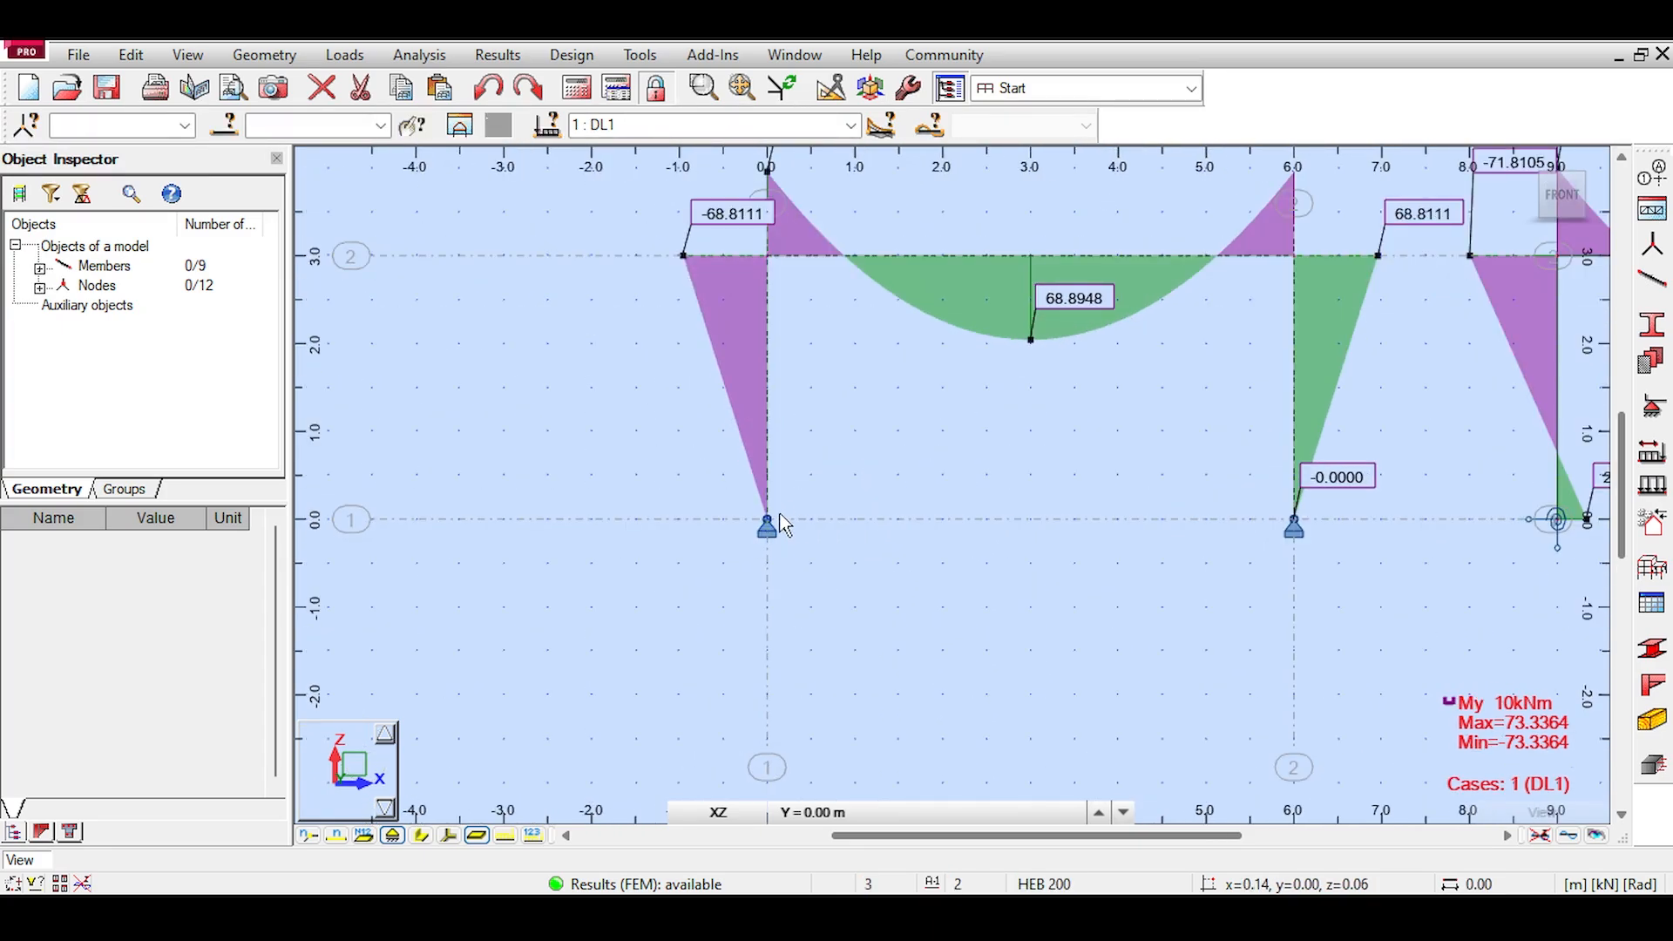
scroll(784, 523, down, 4)
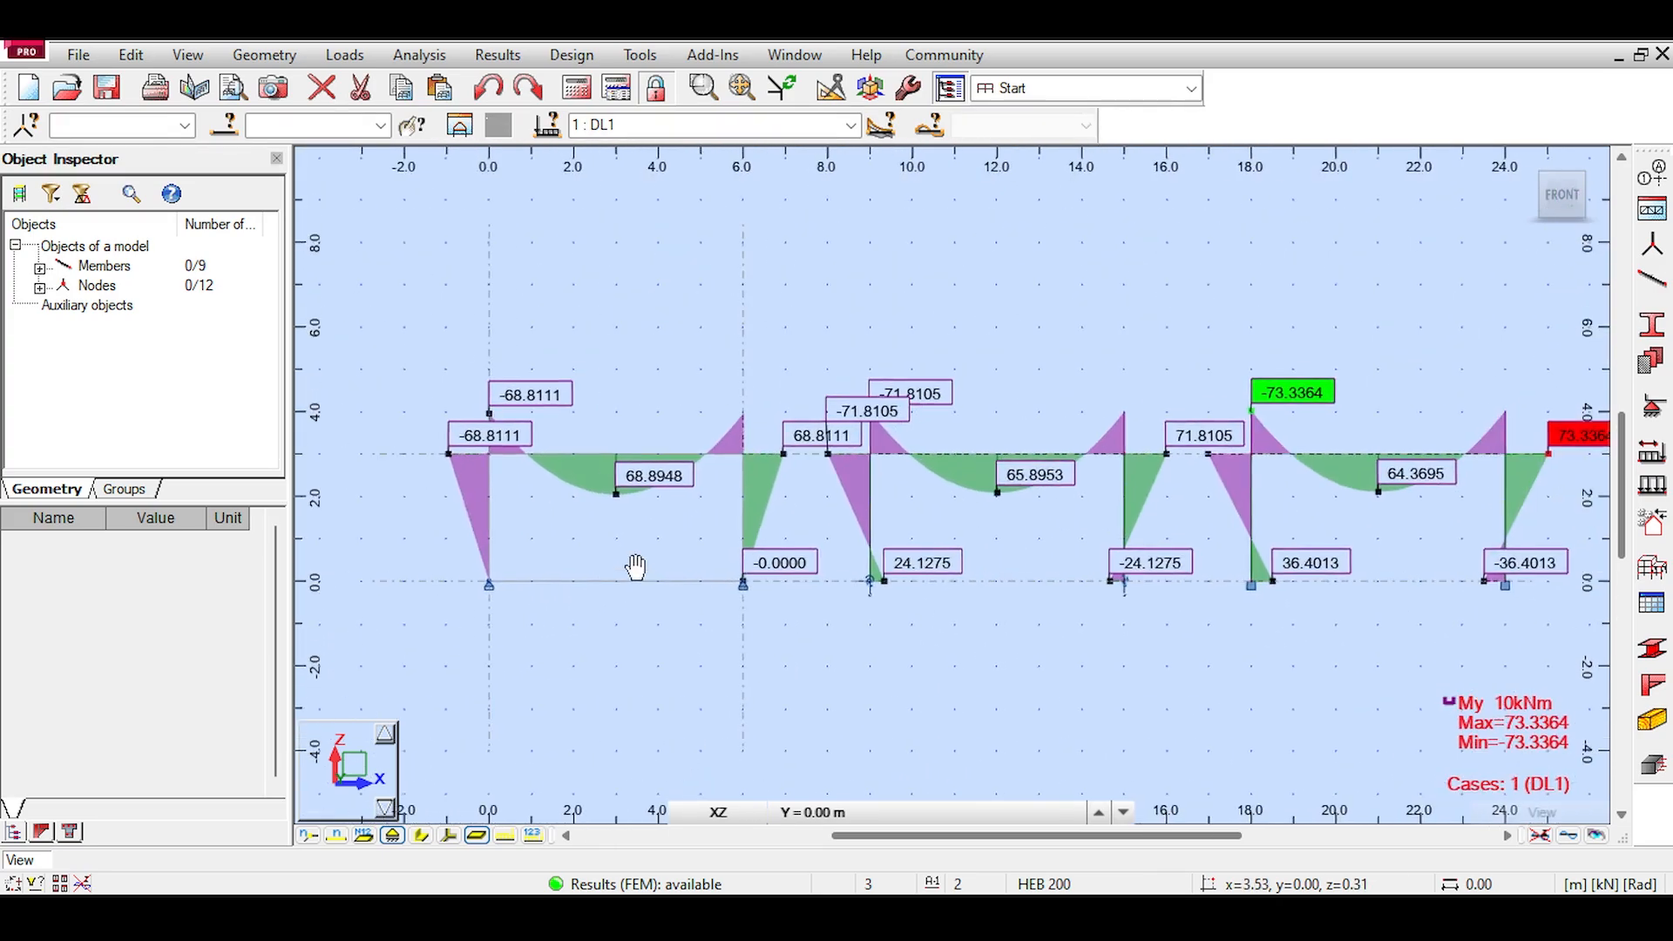
Step: Examine the My moments at the fixed, semi-rigid and pinned column bases up close, then the diagrams of all three frames together
scroll(863, 575, down, 1)
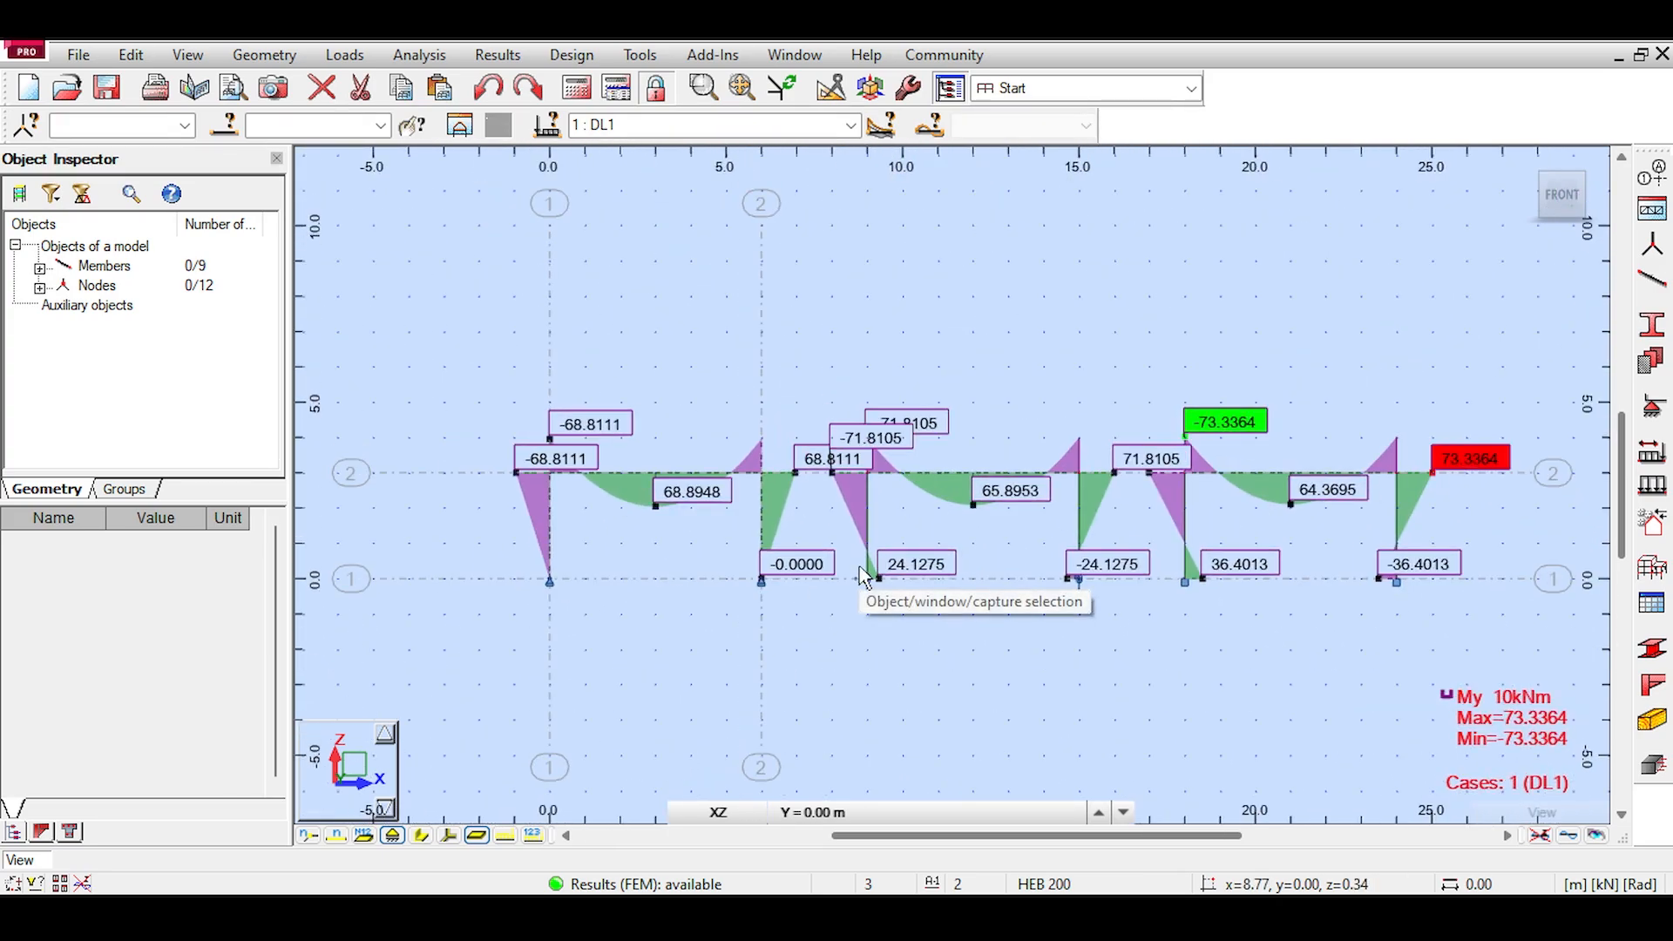
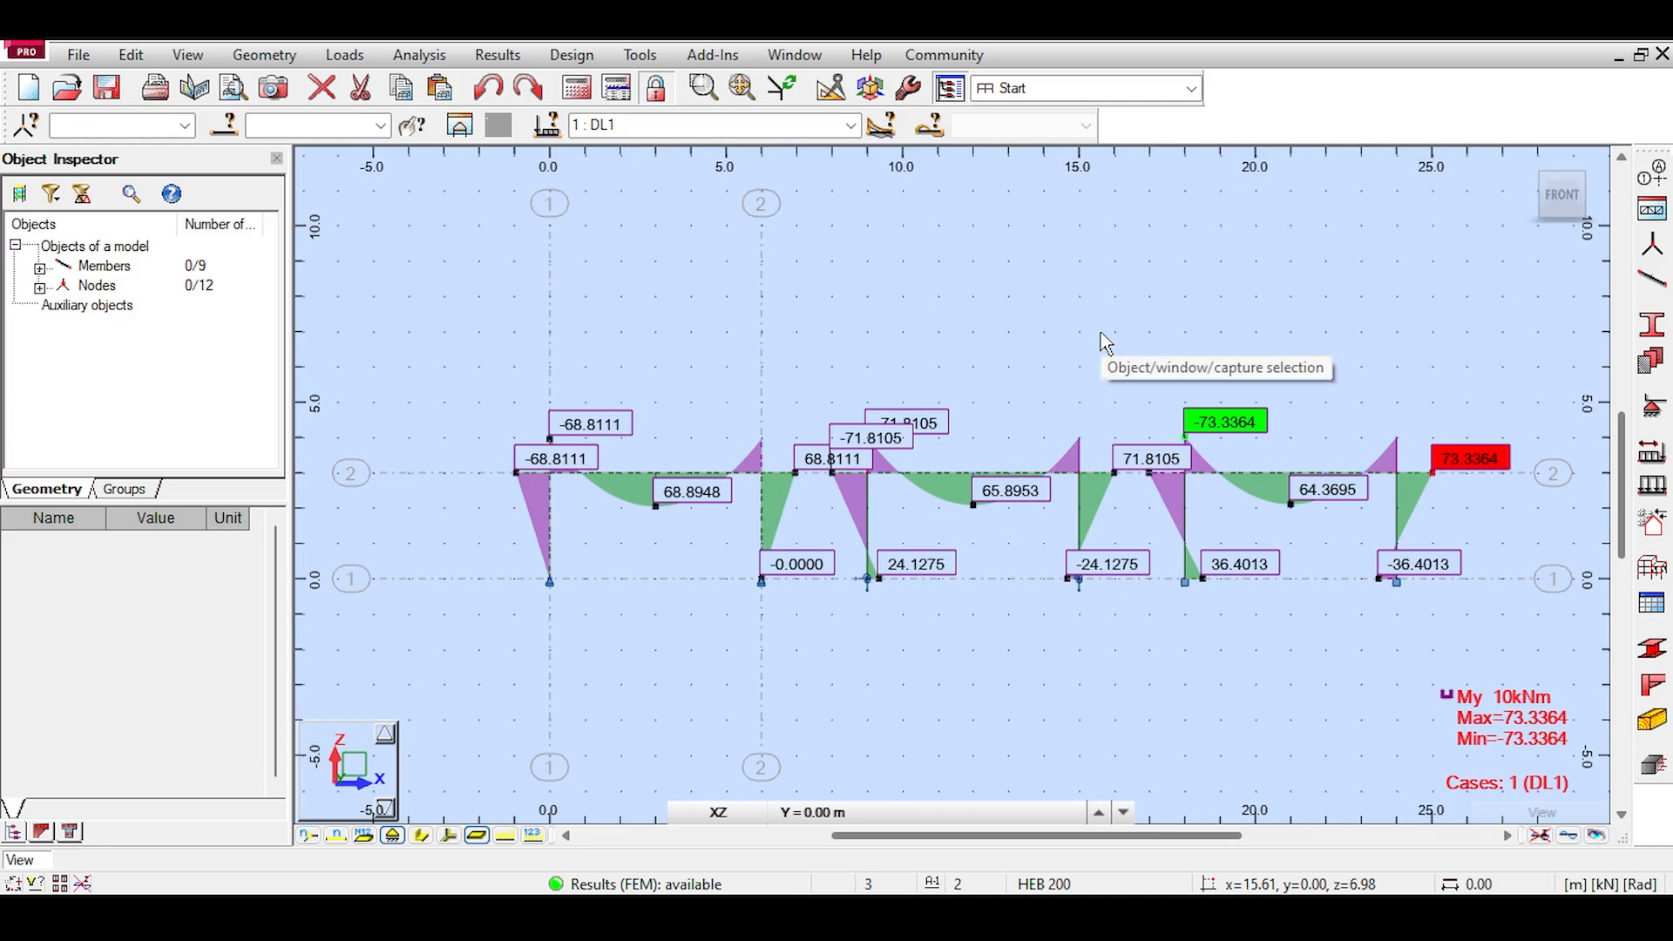
scroll(1167, 576, up, 4)
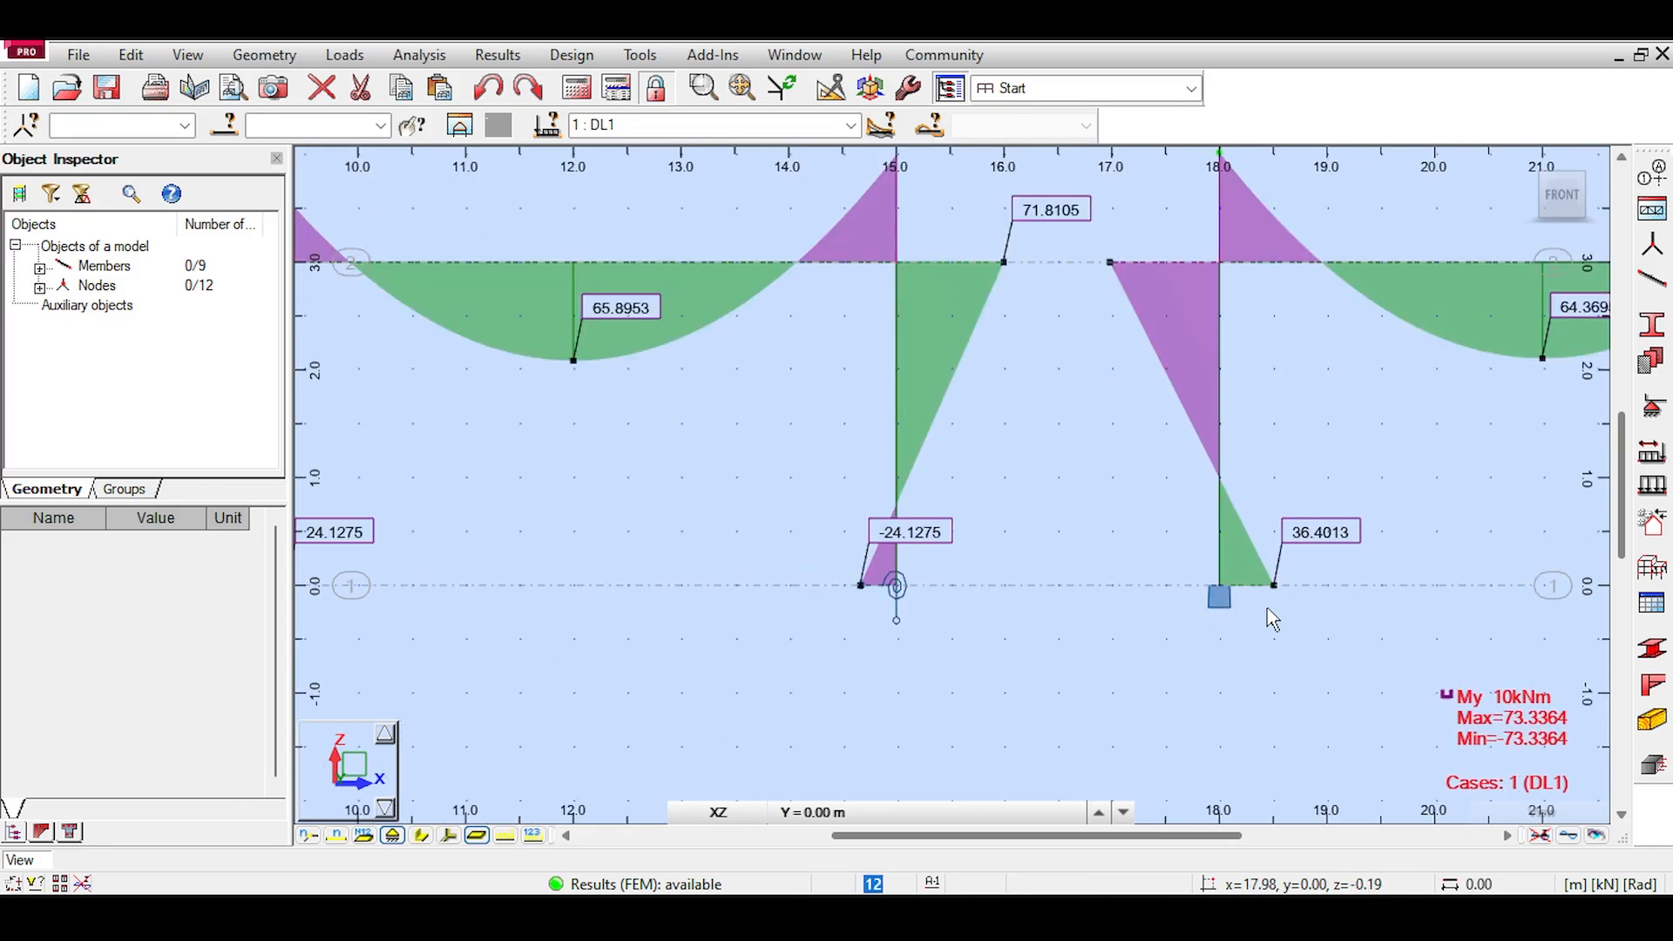
scroll(1310, 537, down, 2)
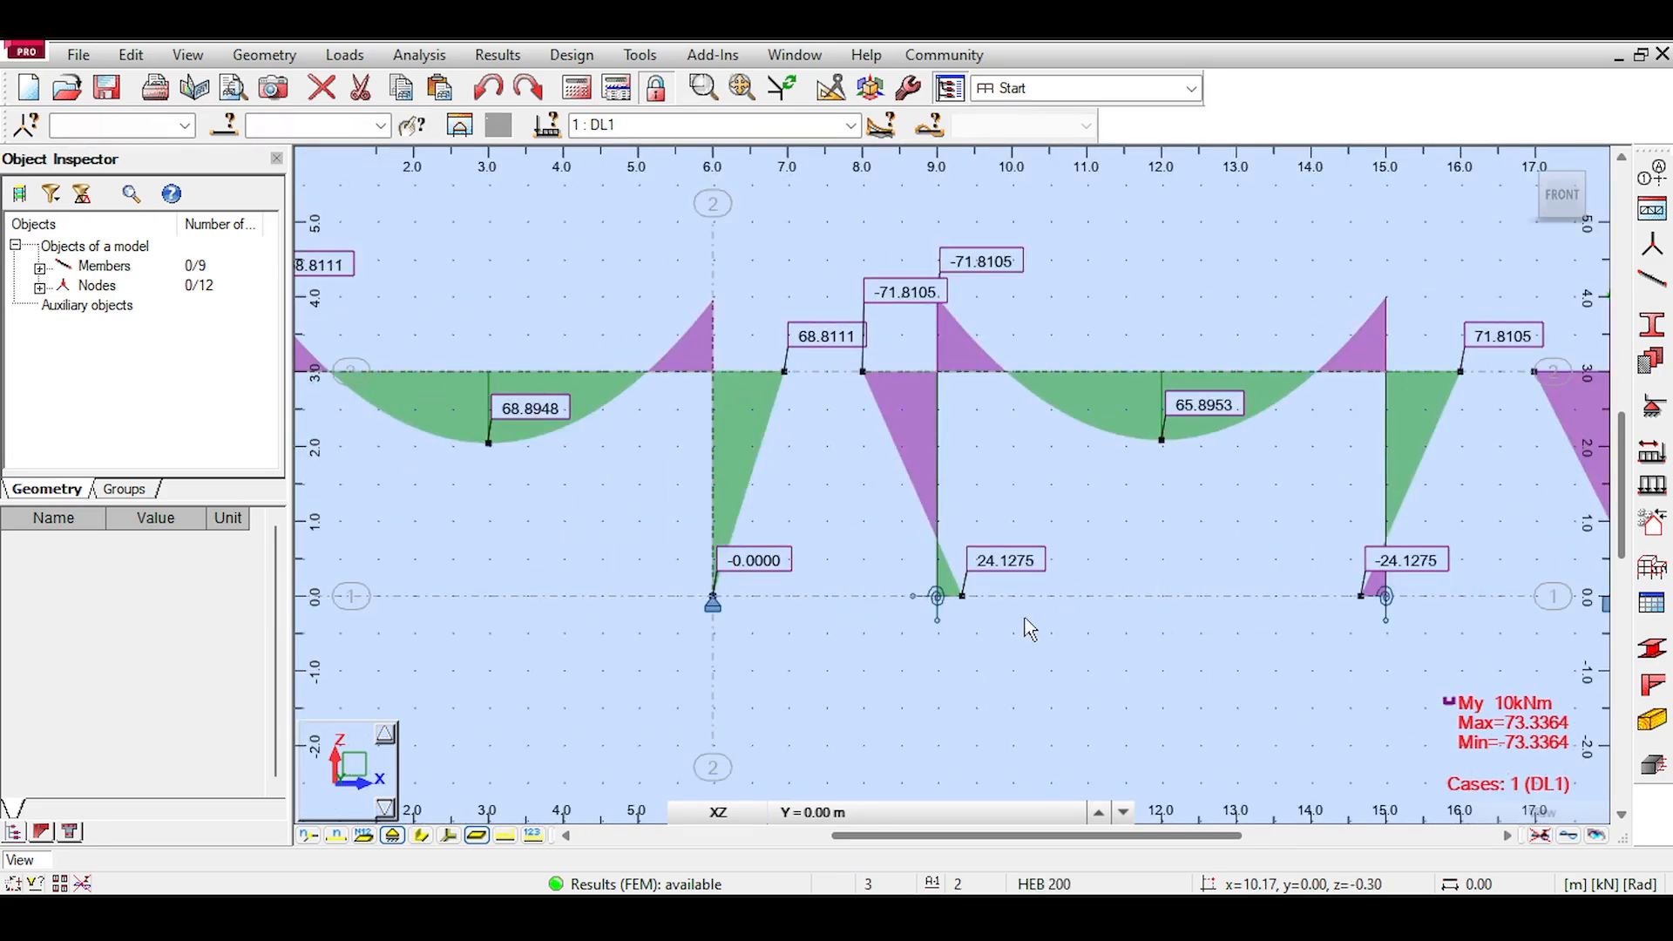
scroll(863, 566, up, 3)
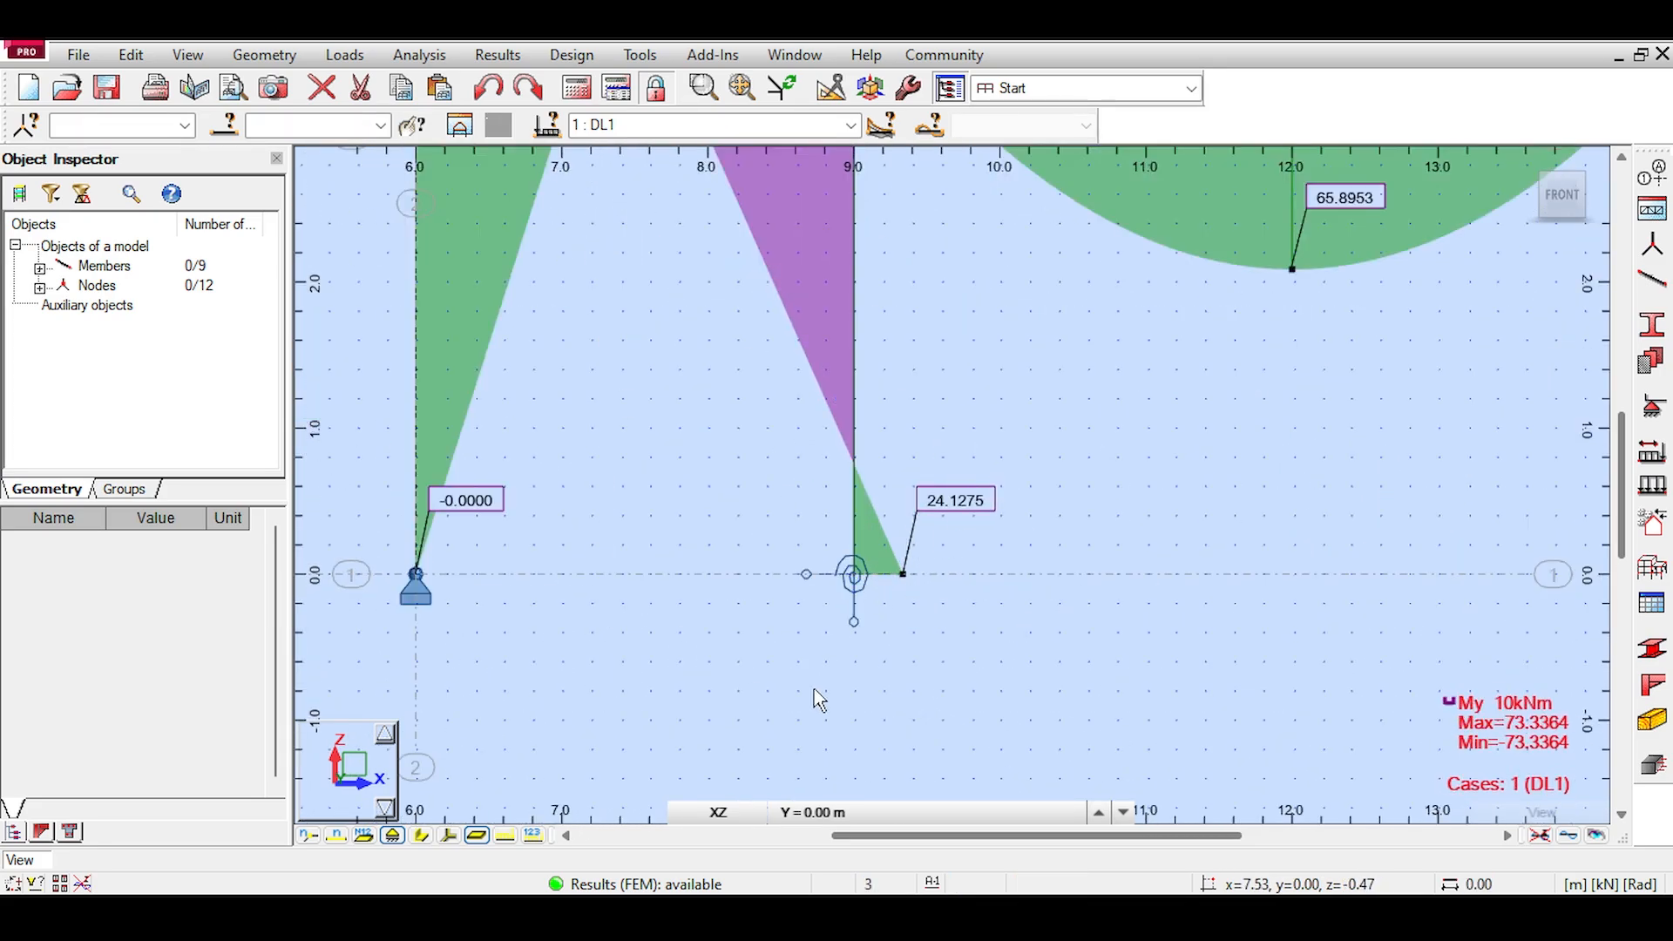
scroll(930, 591, down, 4)
middle_drag(778, 458, 1413, 449)
scroll(908, 605, up, 5)
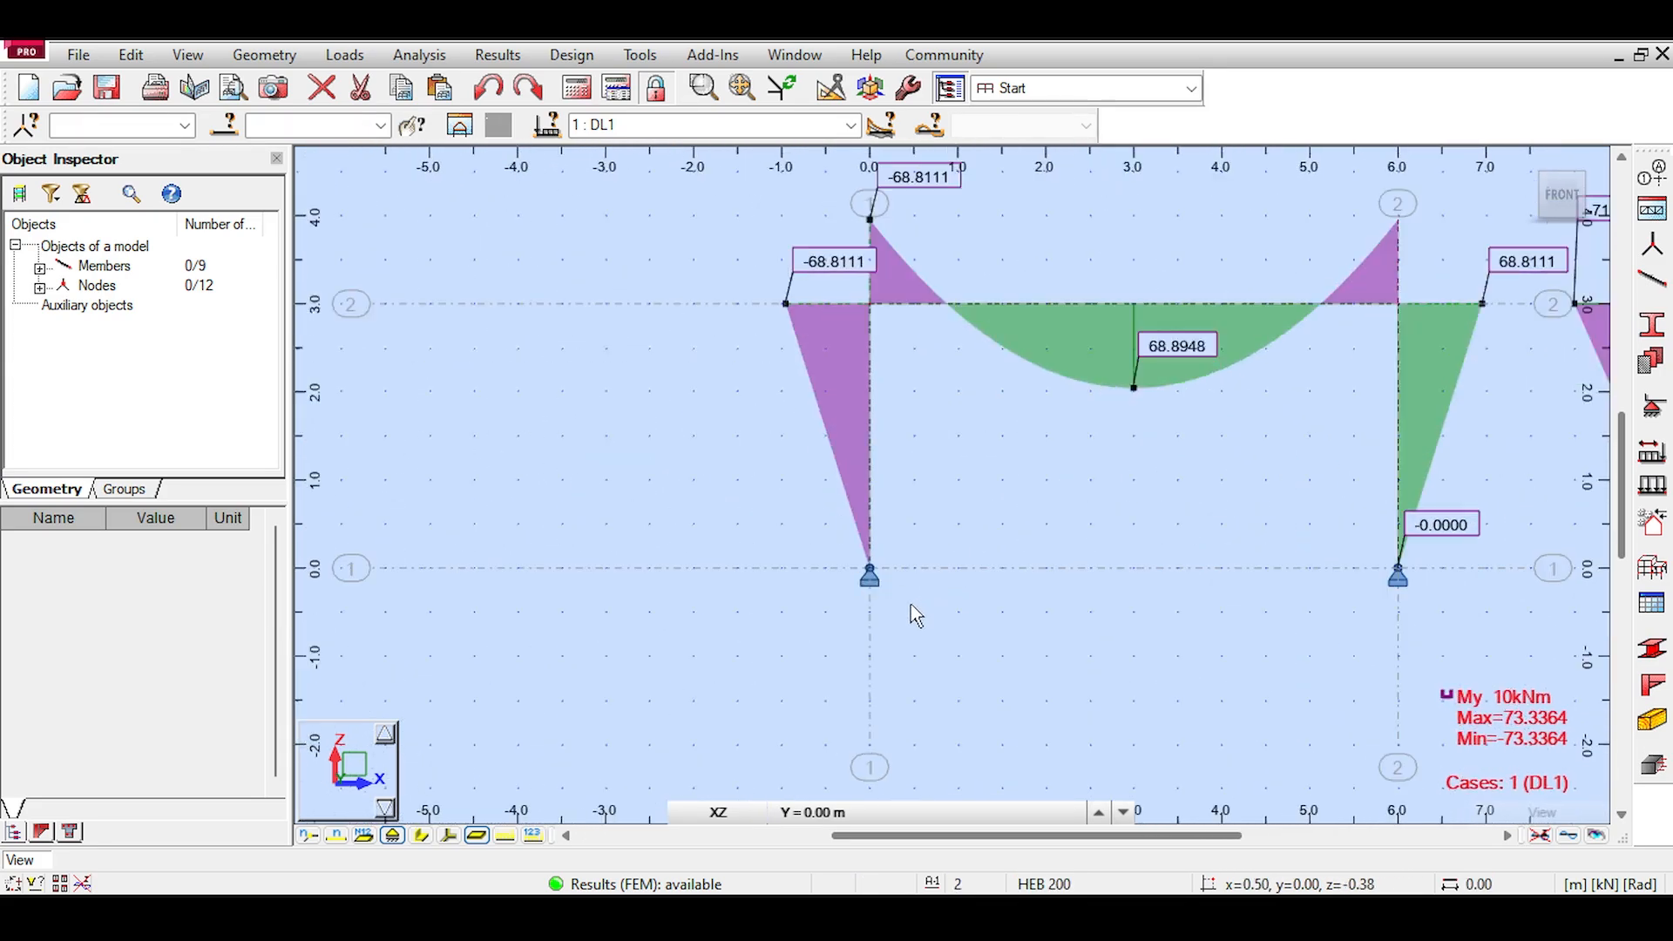
scroll(895, 512, down, 3)
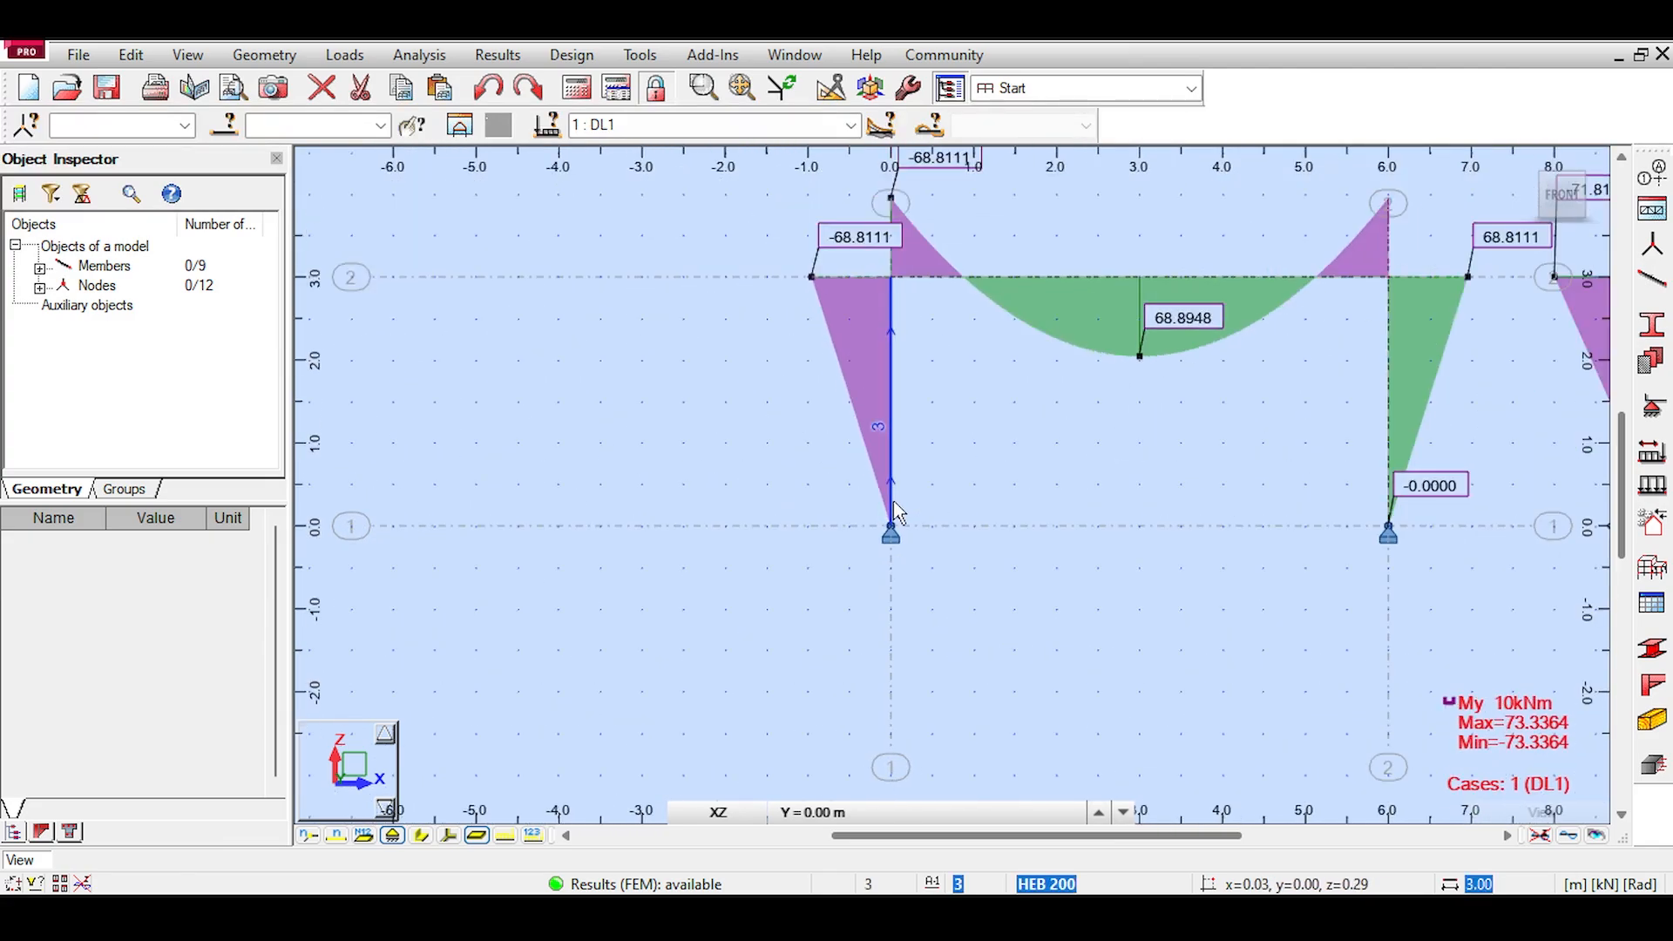
scroll(956, 524, down, 3)
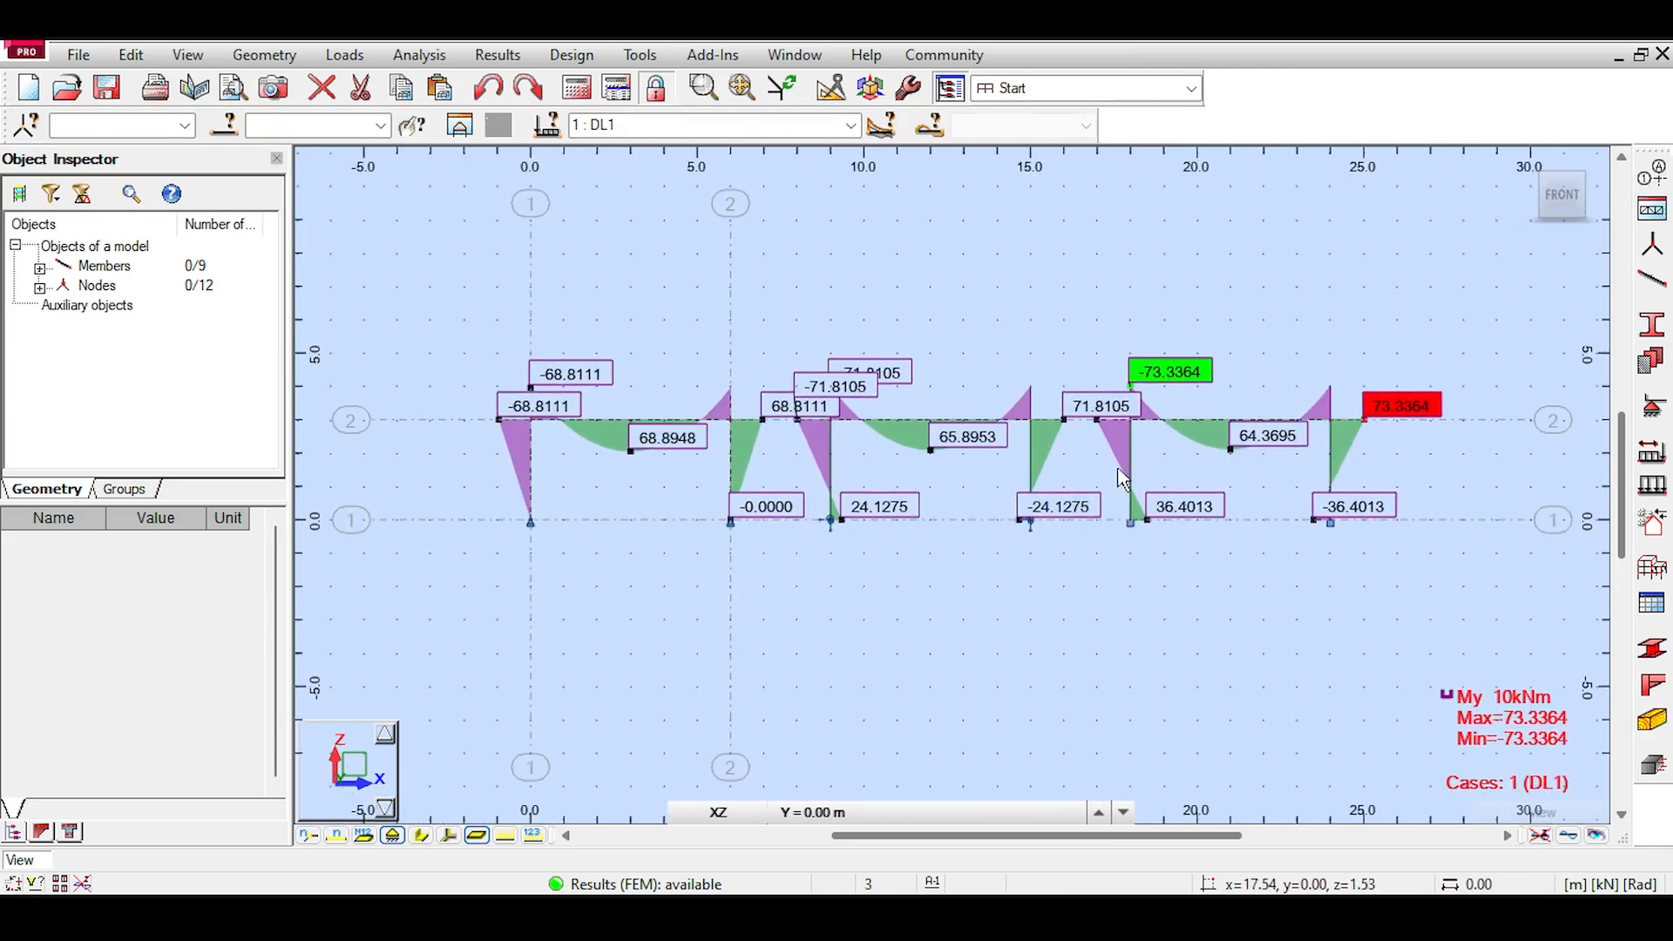
click(598, 55)
click(597, 55)
middle_drag(997, 228, 950, 217)
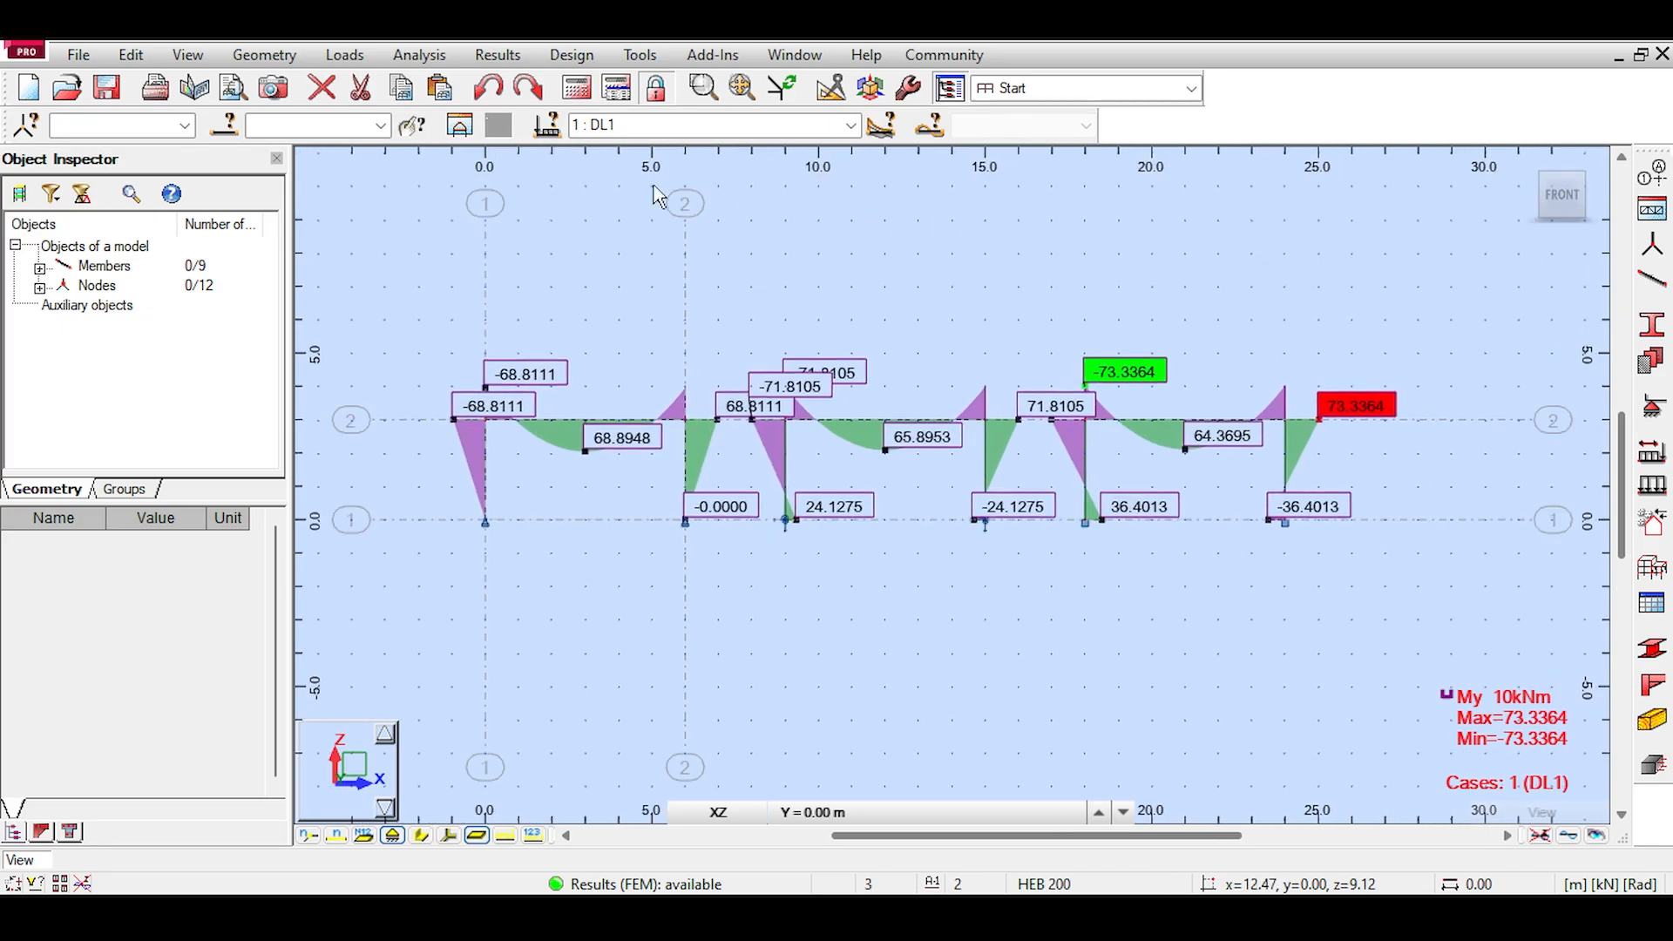
Step: Check the code selected for automatic load combinations, and close the Load Case Code Combinations dialog without generating any
click(345, 56)
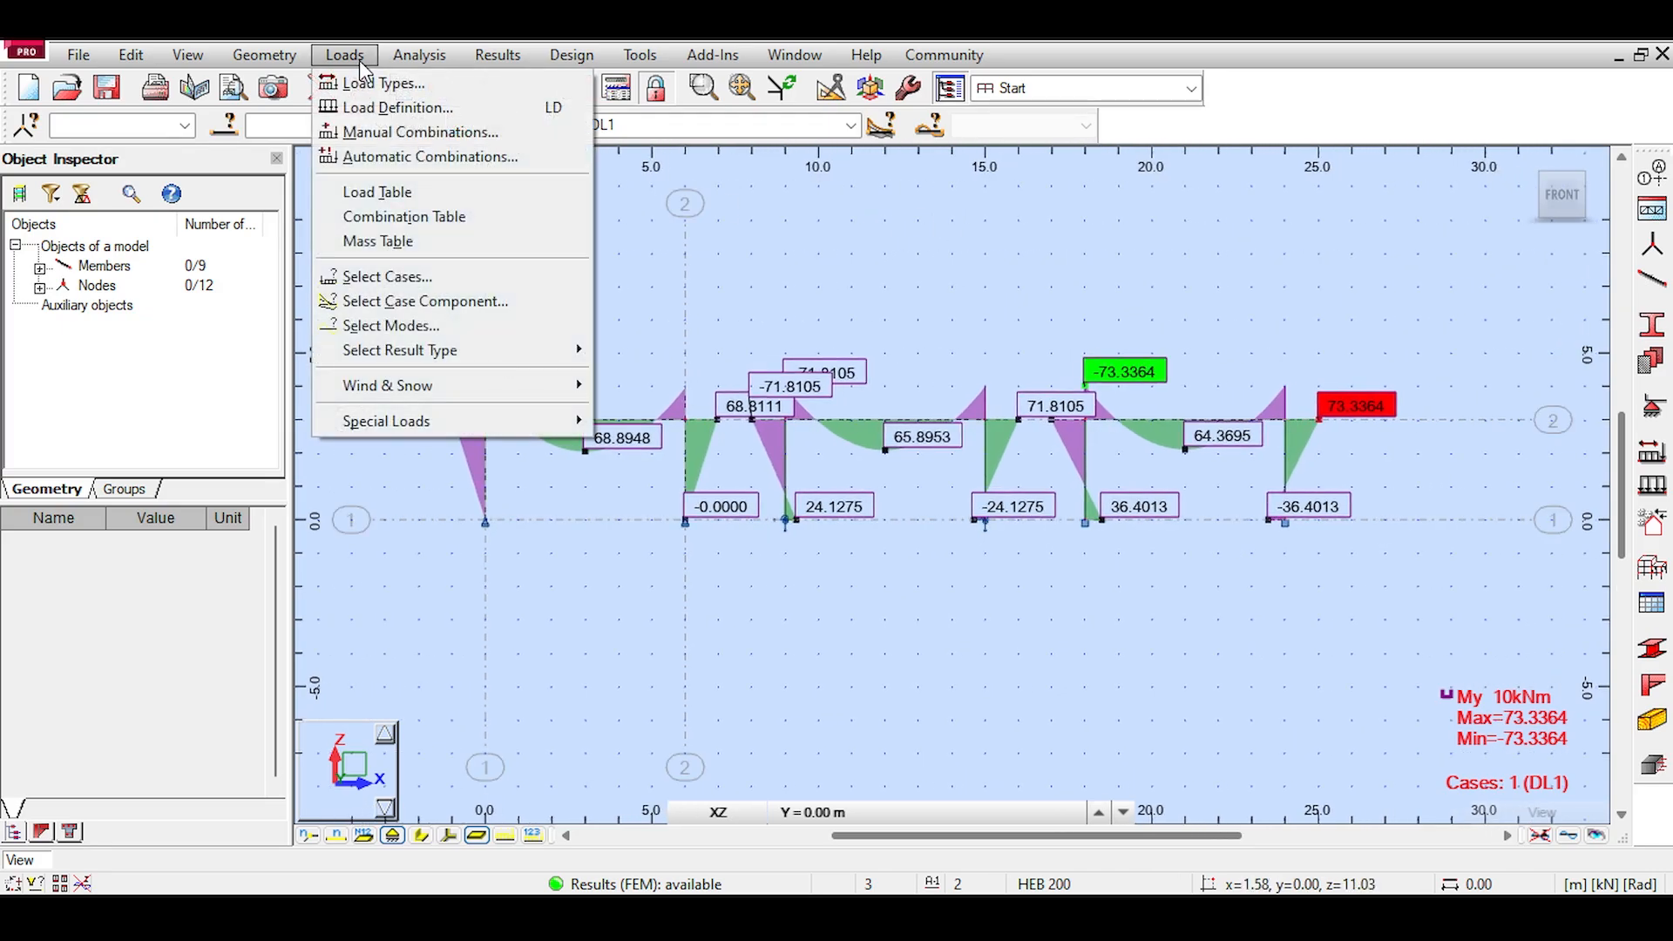
click(383, 157)
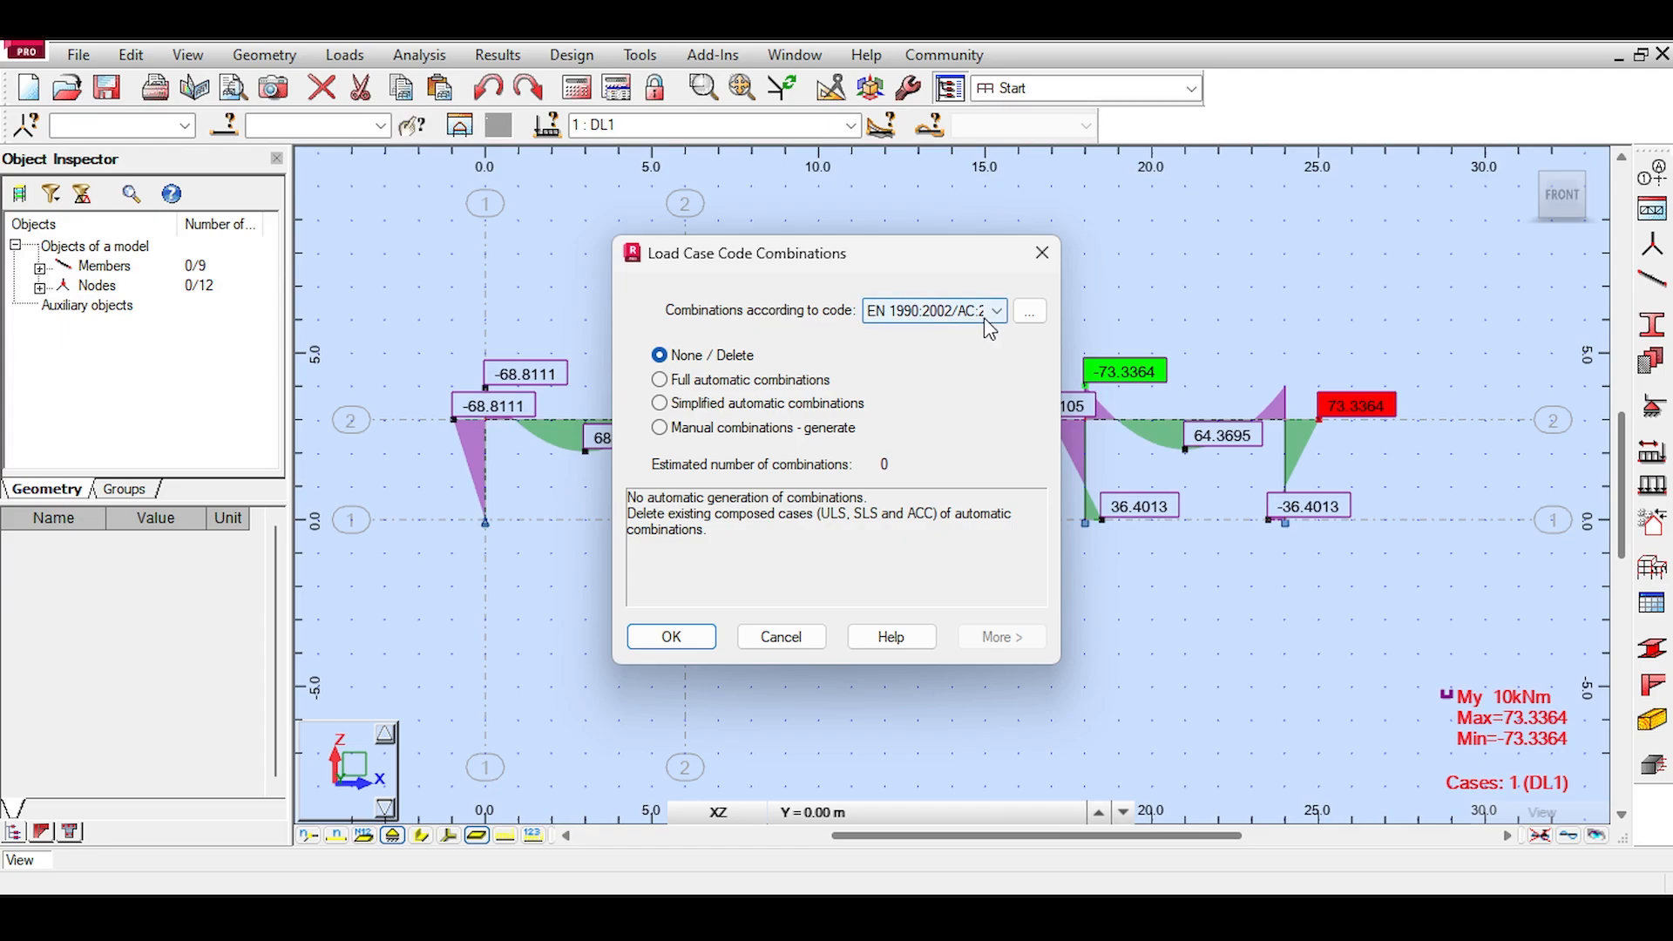
click(1042, 253)
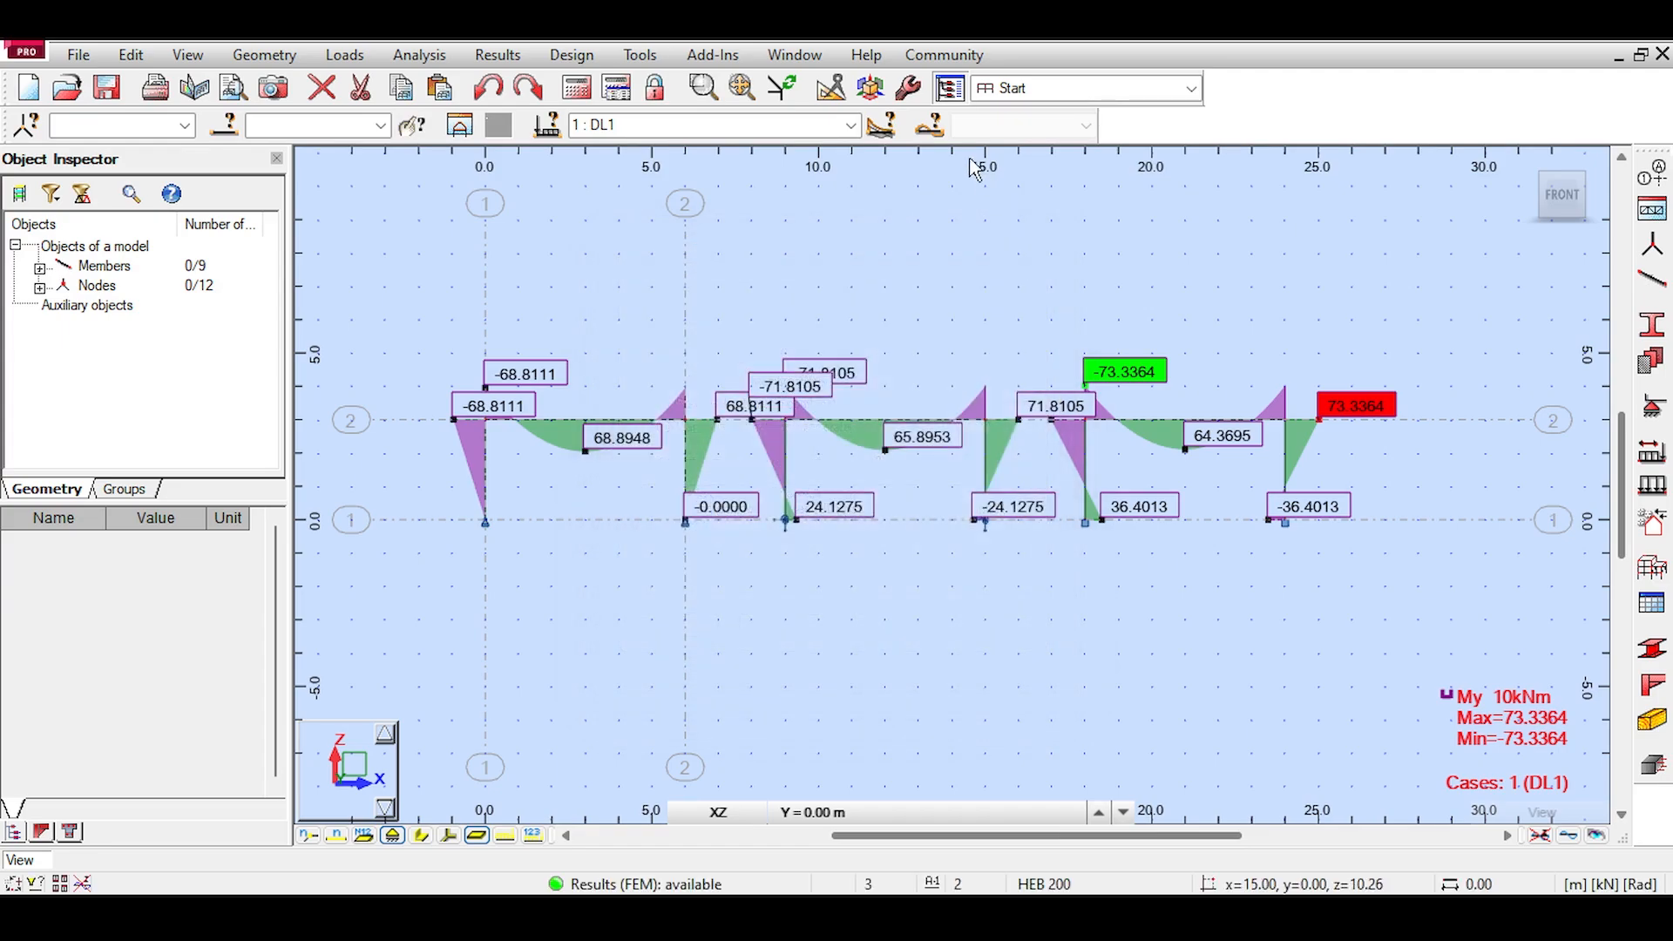
Step: Open the Job Preferences
click(911, 88)
click(1023, 138)
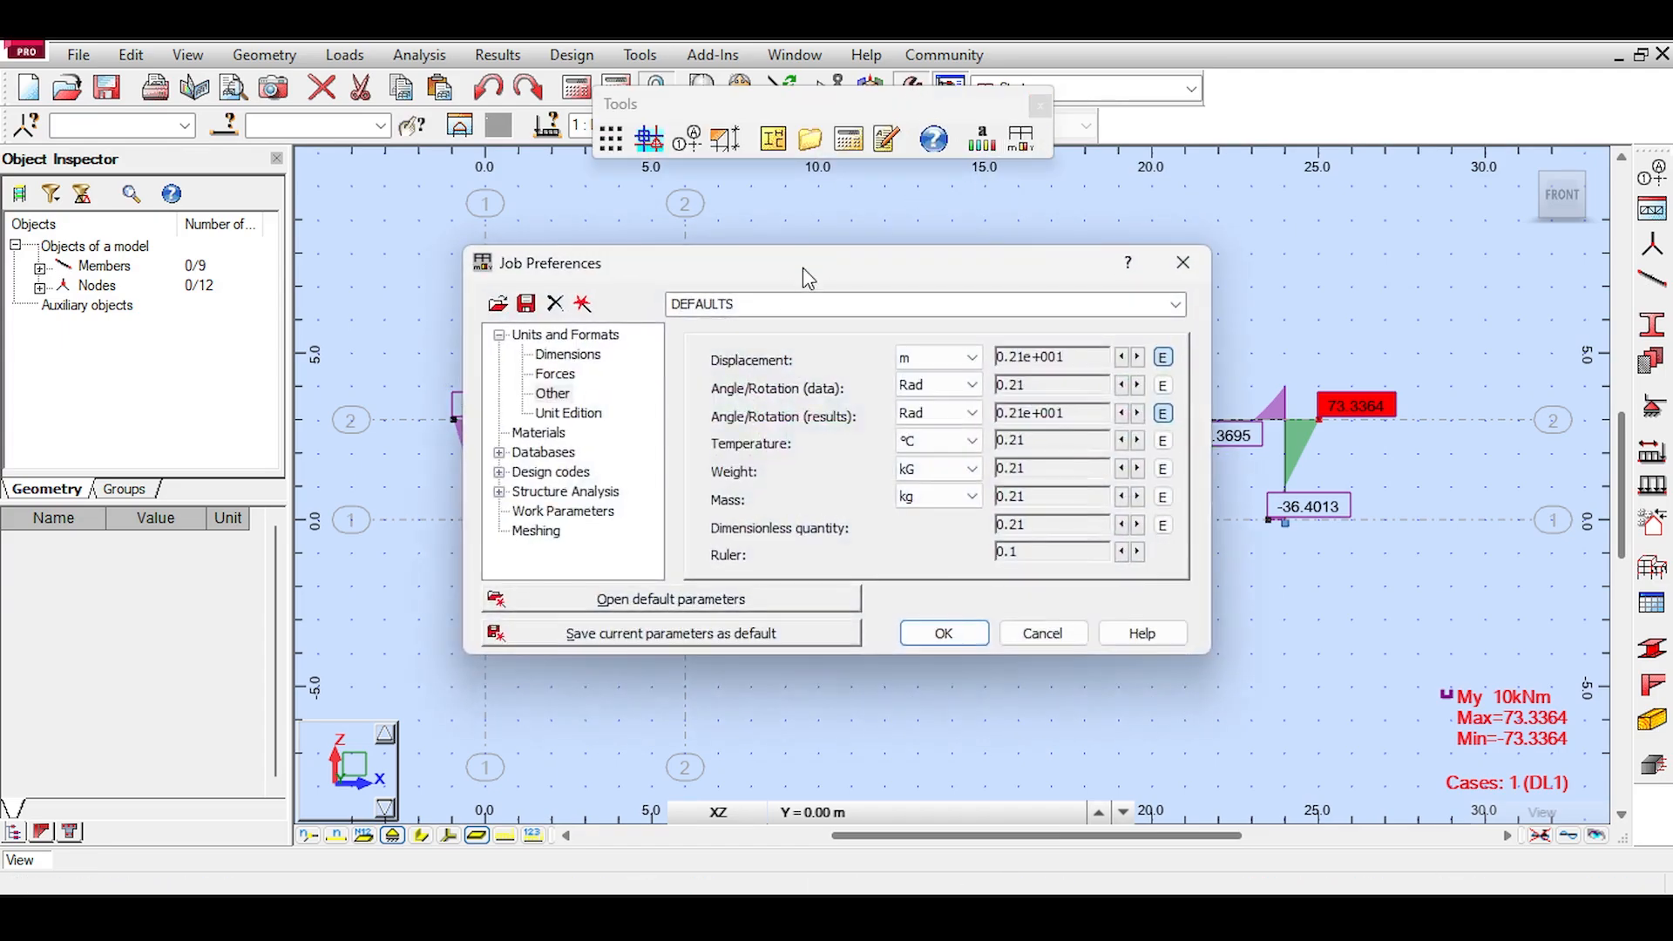
Step: Check the other unit formats and the load design codes in the job preferences, and close the preferences and the Tools toolbar
click(549, 393)
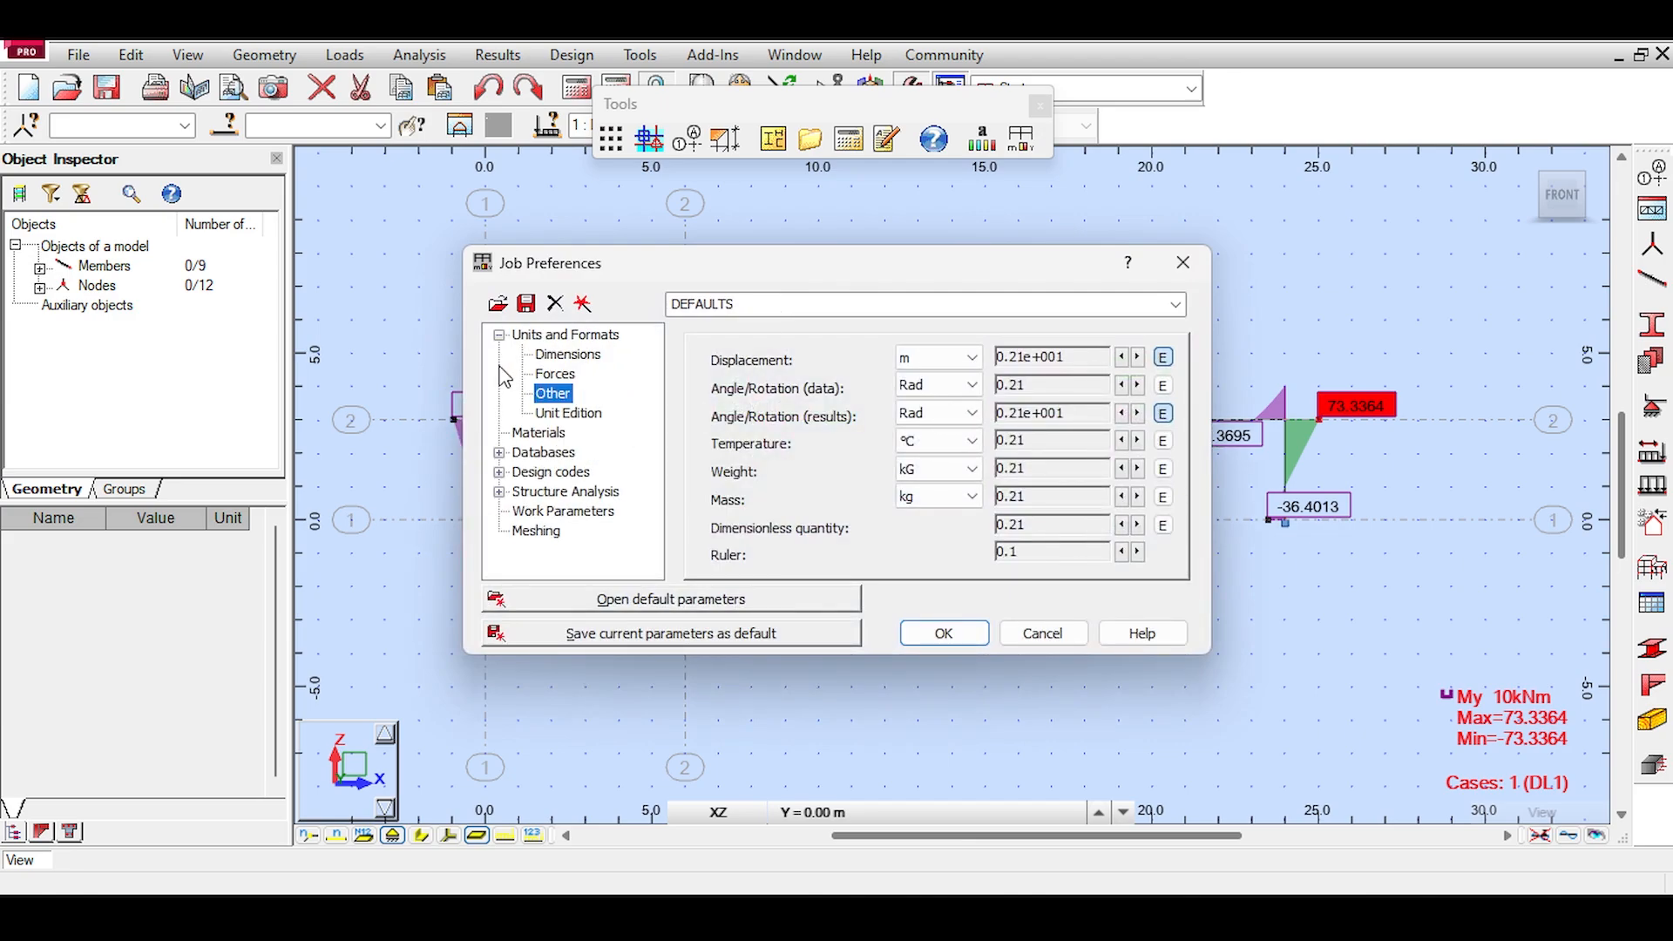
click(500, 474)
click(551, 493)
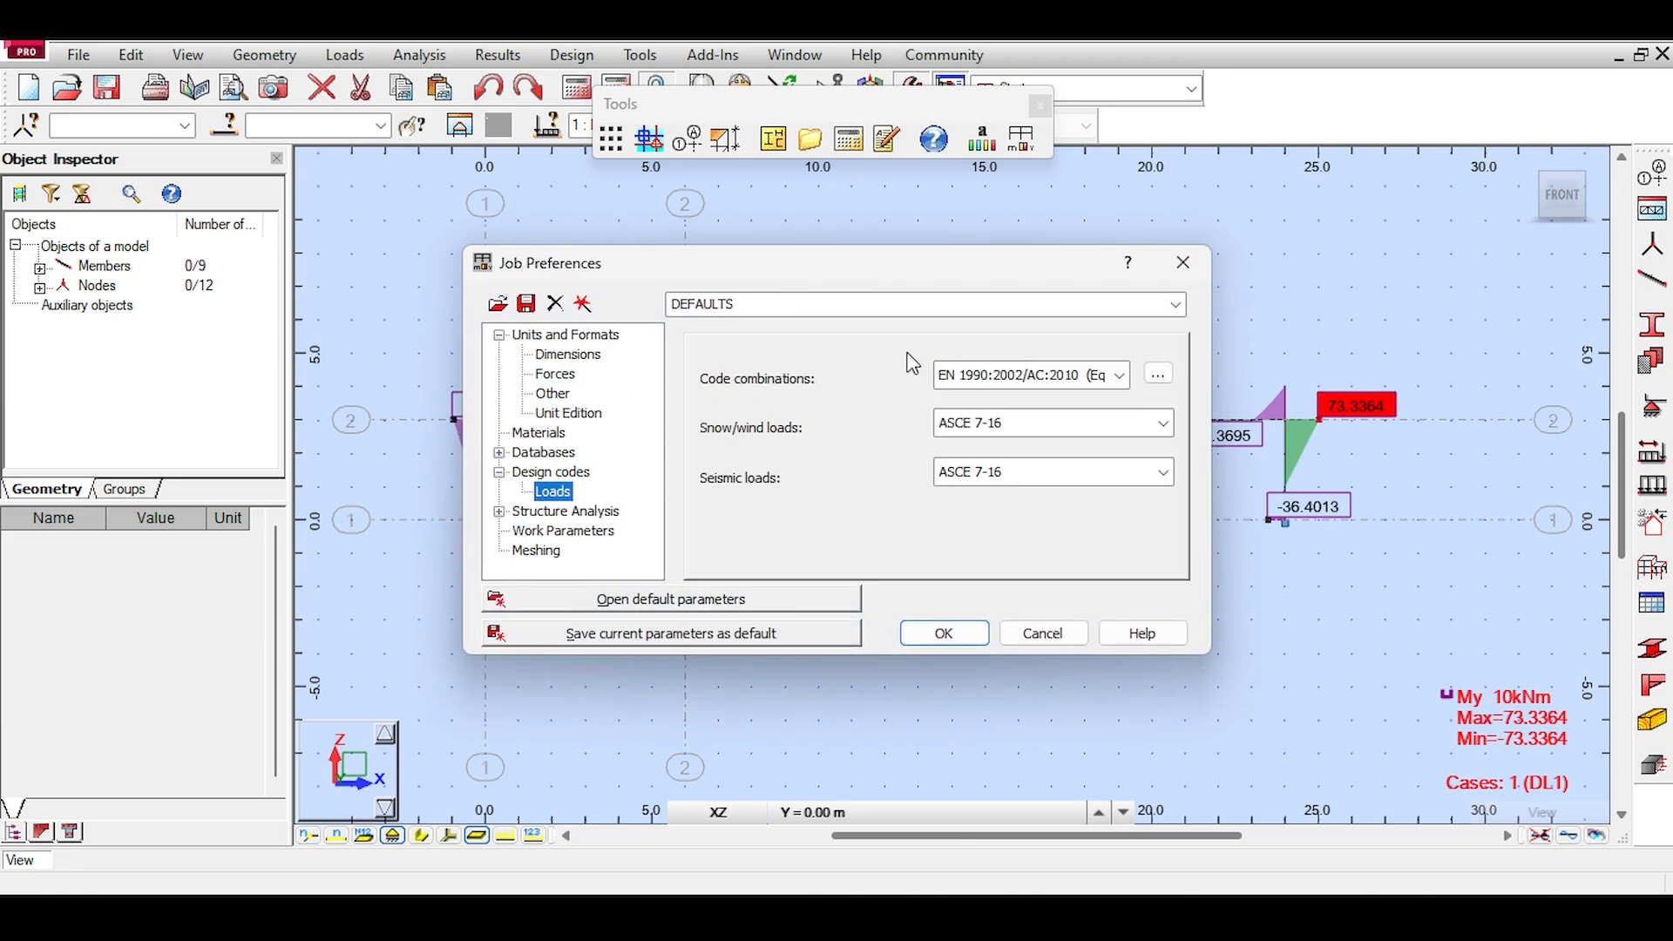
click(1182, 262)
click(1039, 105)
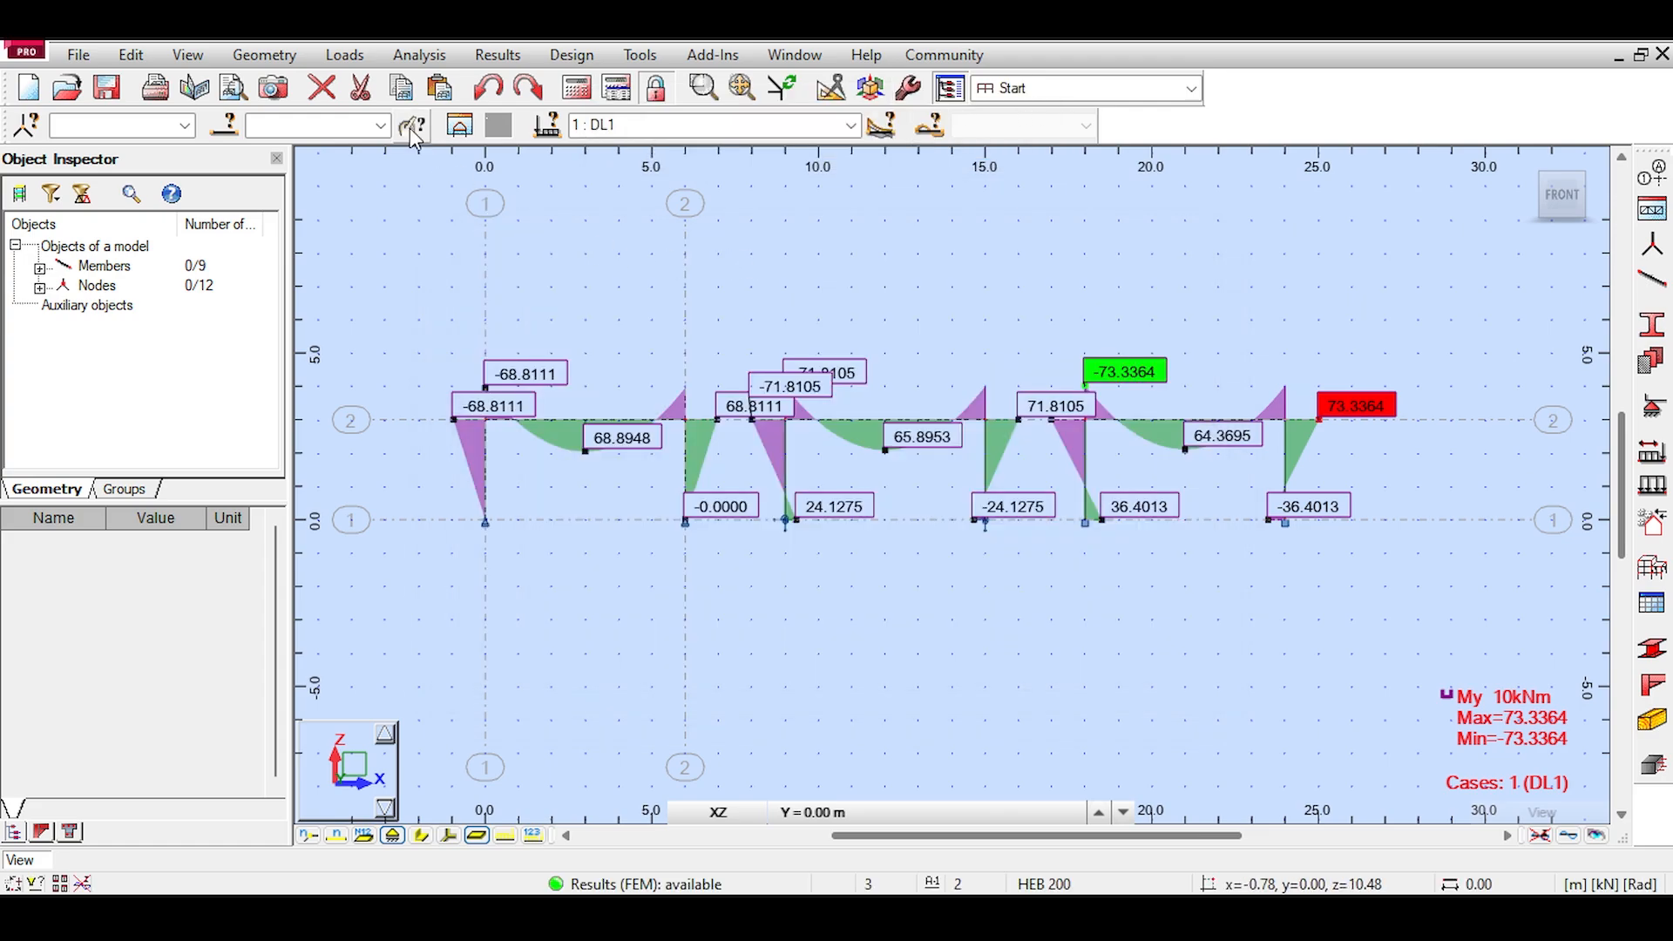
Step: Generate full automatic load case code combinations according to EN 1990:2002/AC:2010
click(344, 55)
click(410, 157)
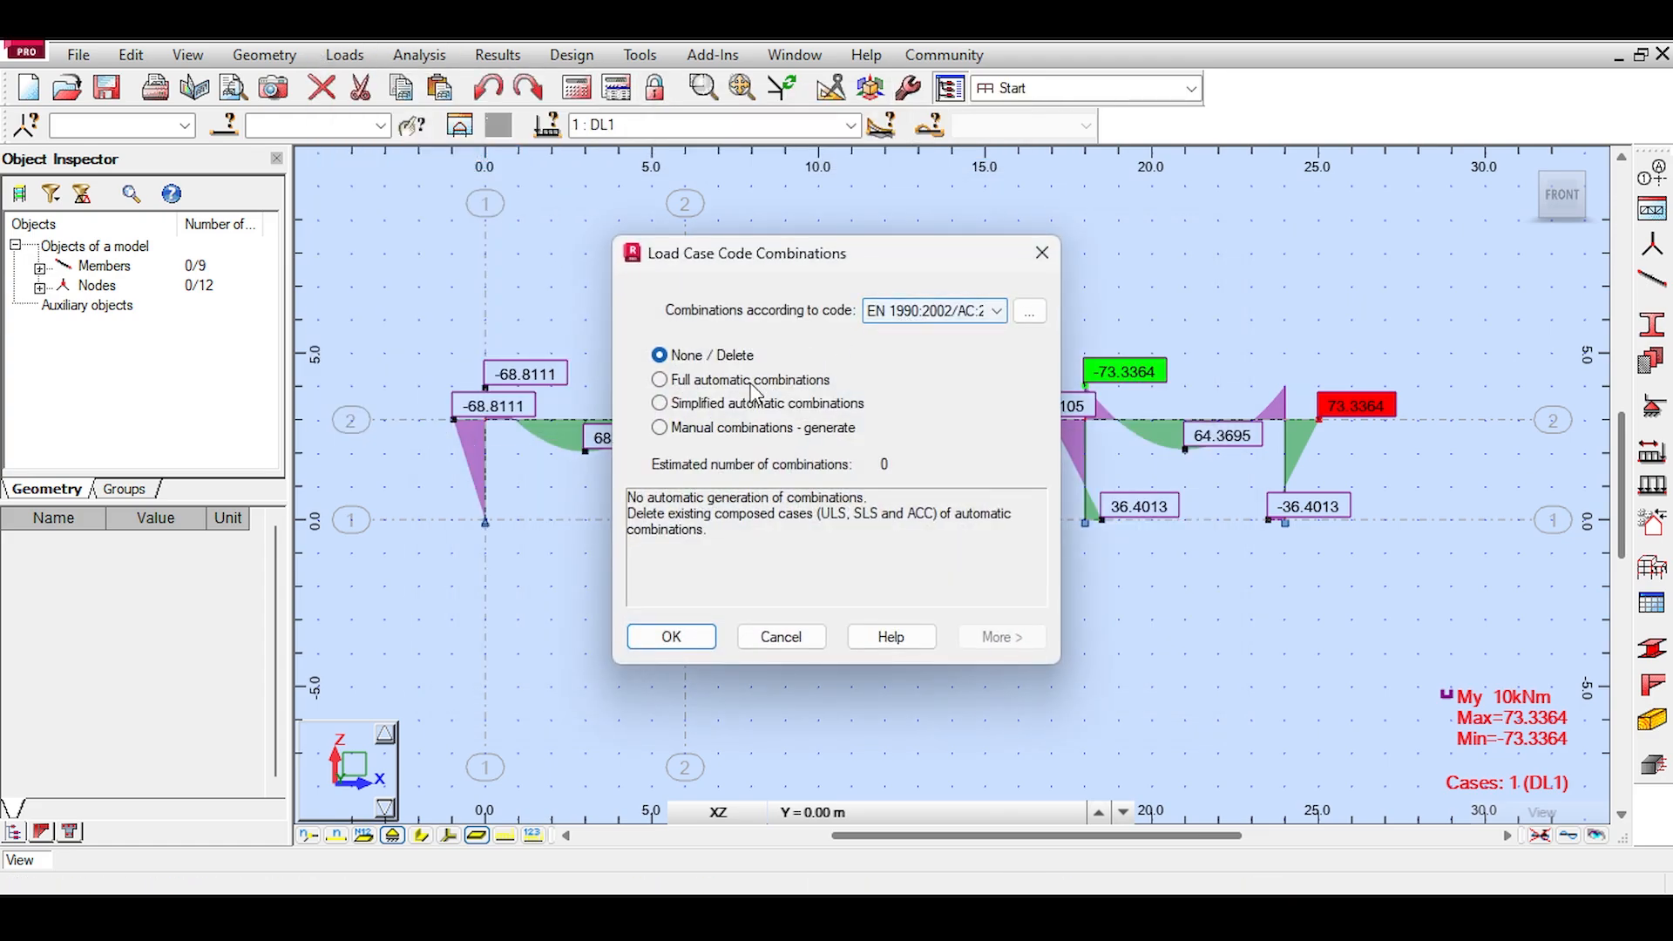
click(660, 403)
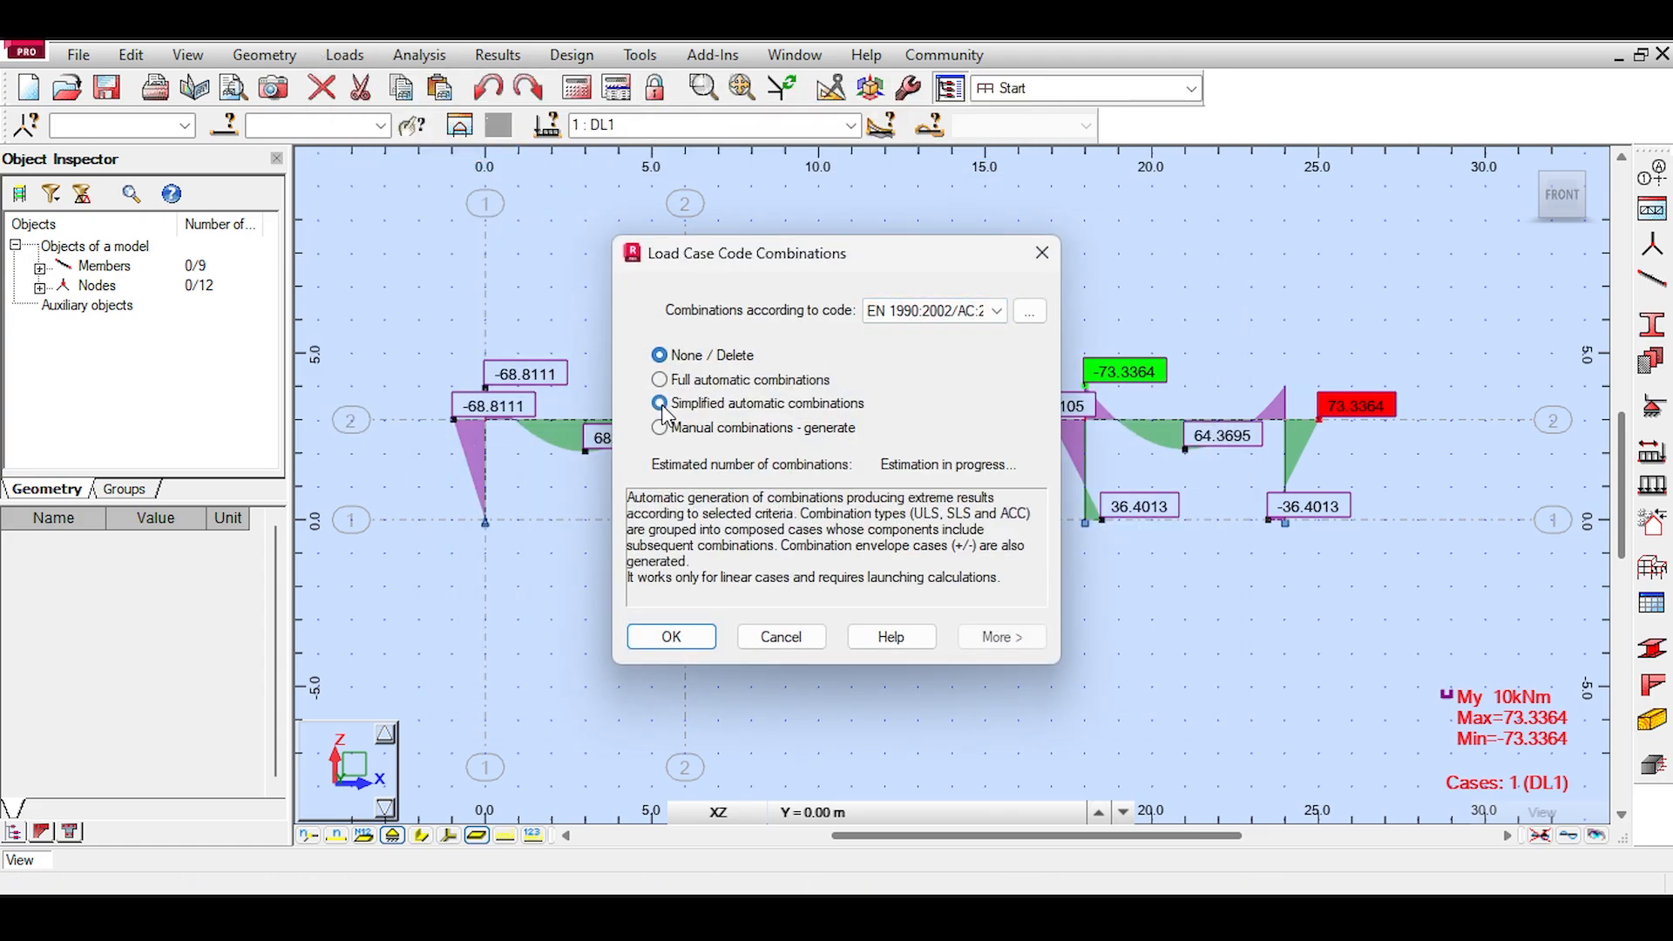
click(660, 380)
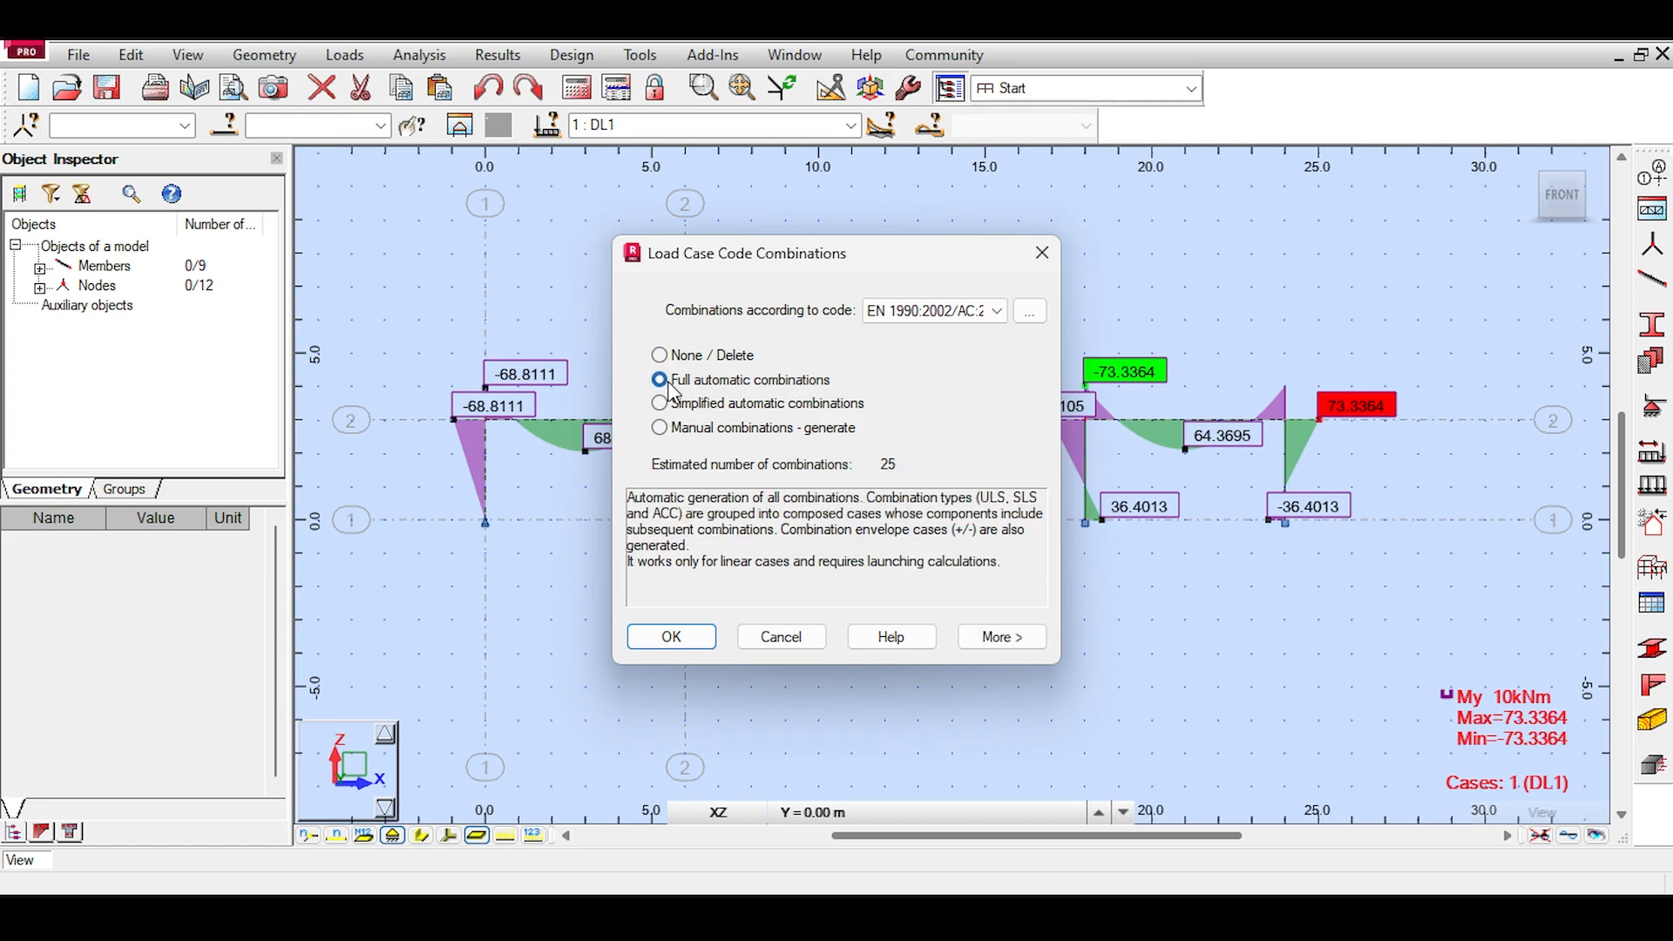
click(701, 643)
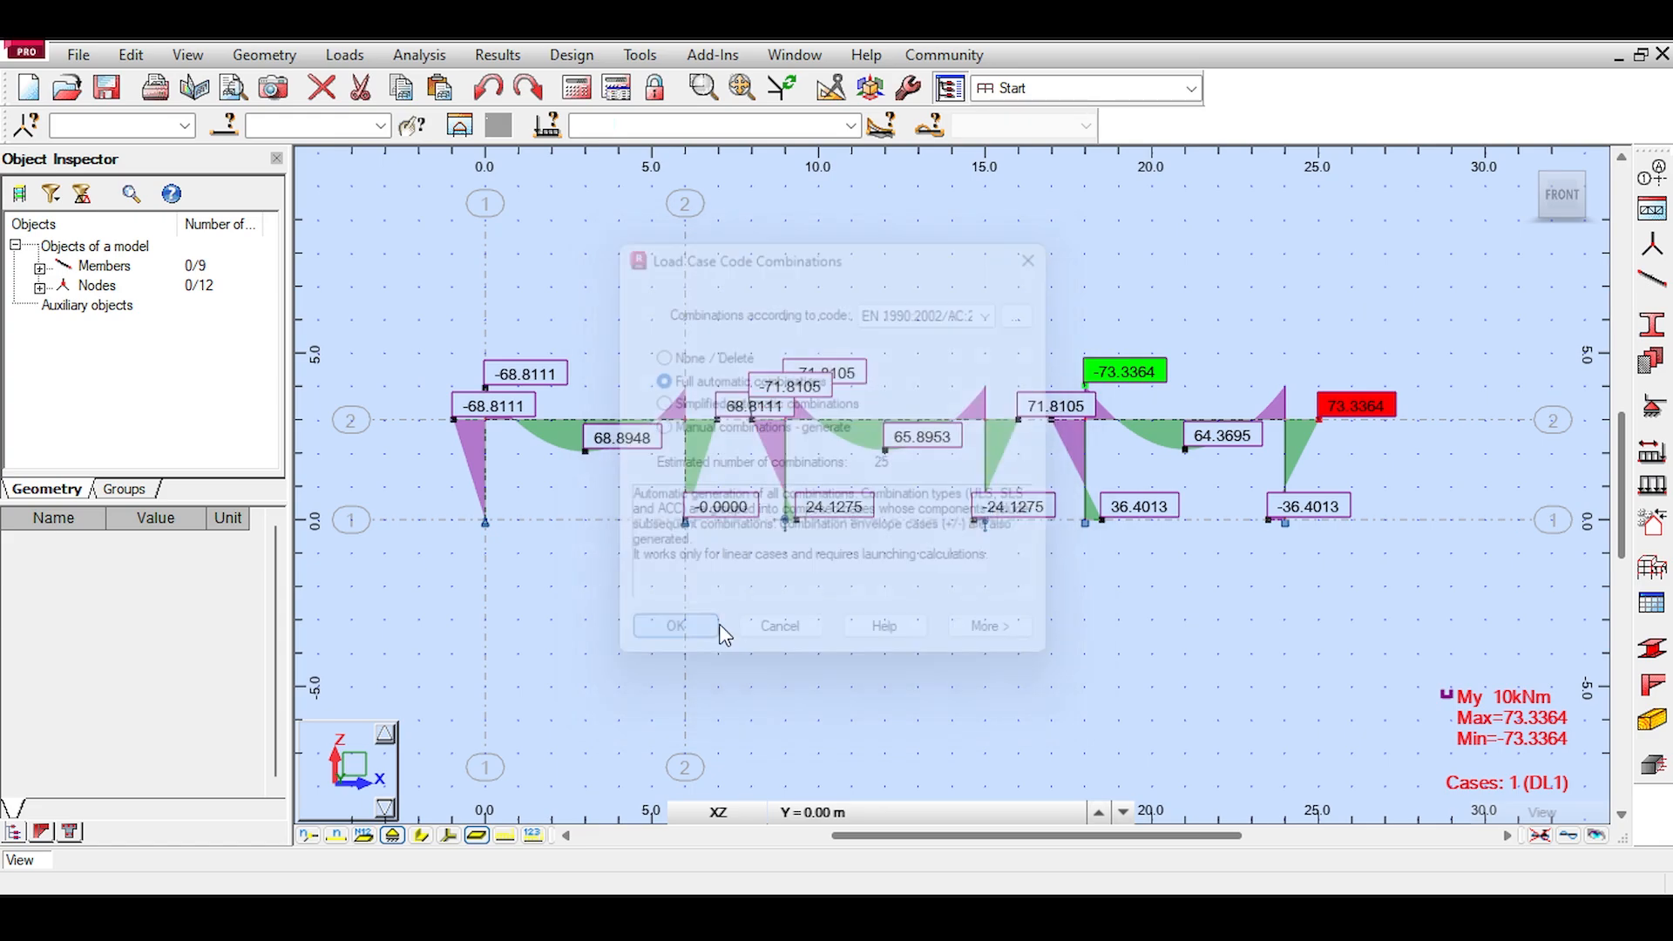
click(852, 127)
click(852, 129)
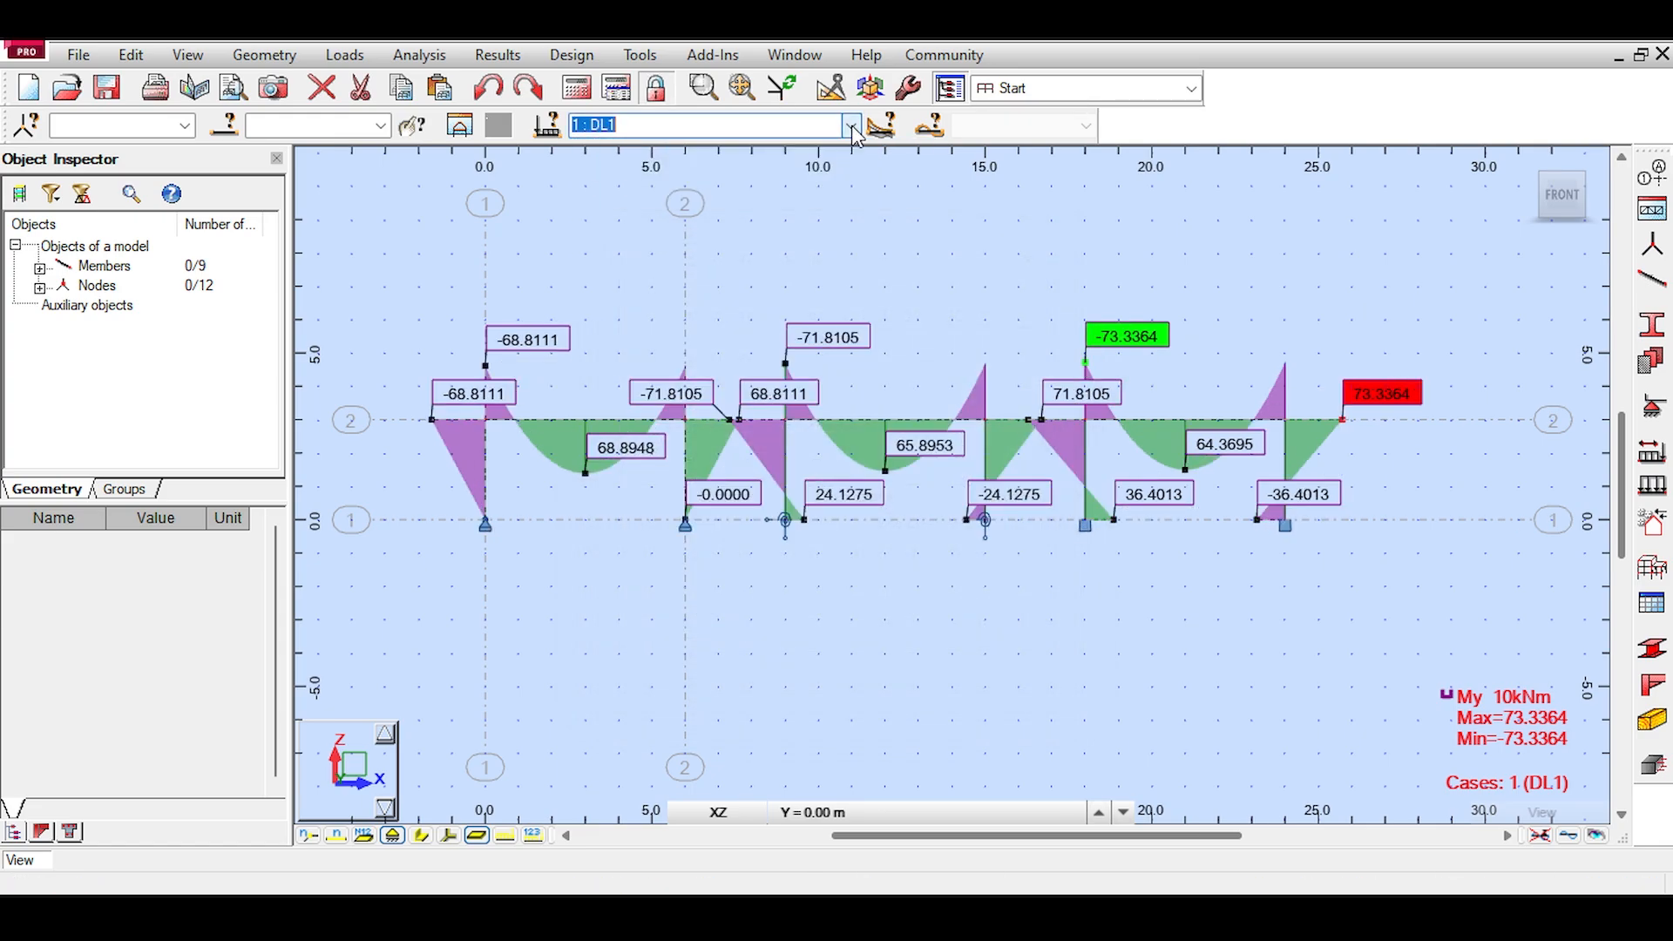
Step: Reconfirm the full automatic code combinations and run the structural calculations
click(344, 55)
click(364, 155)
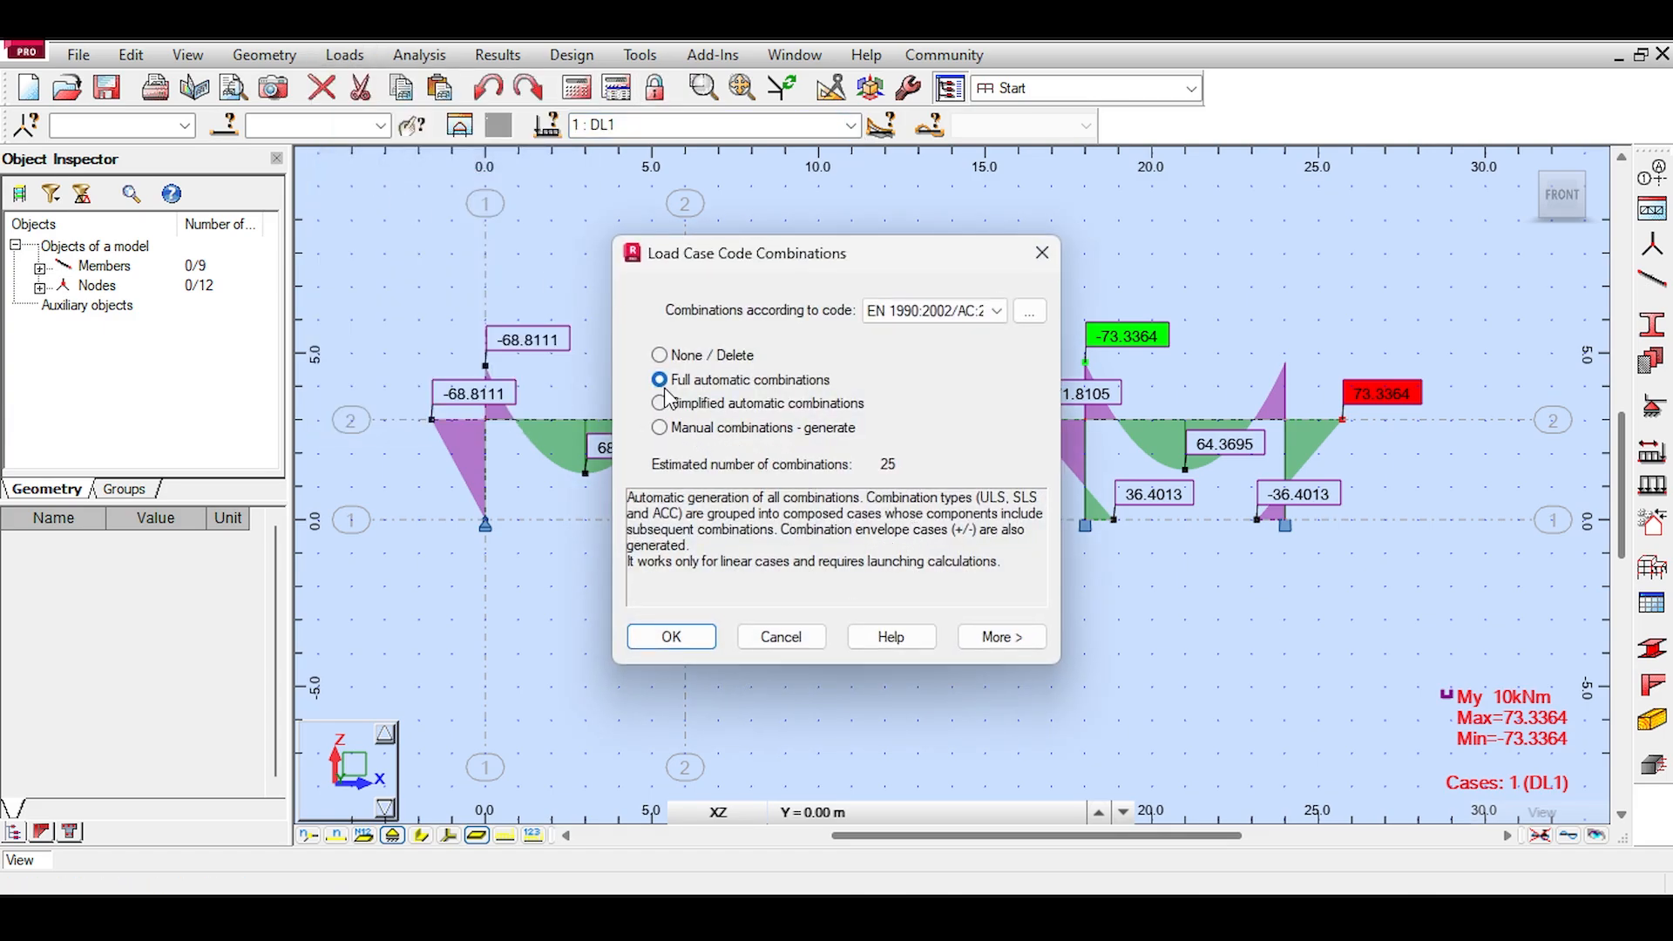
click(688, 639)
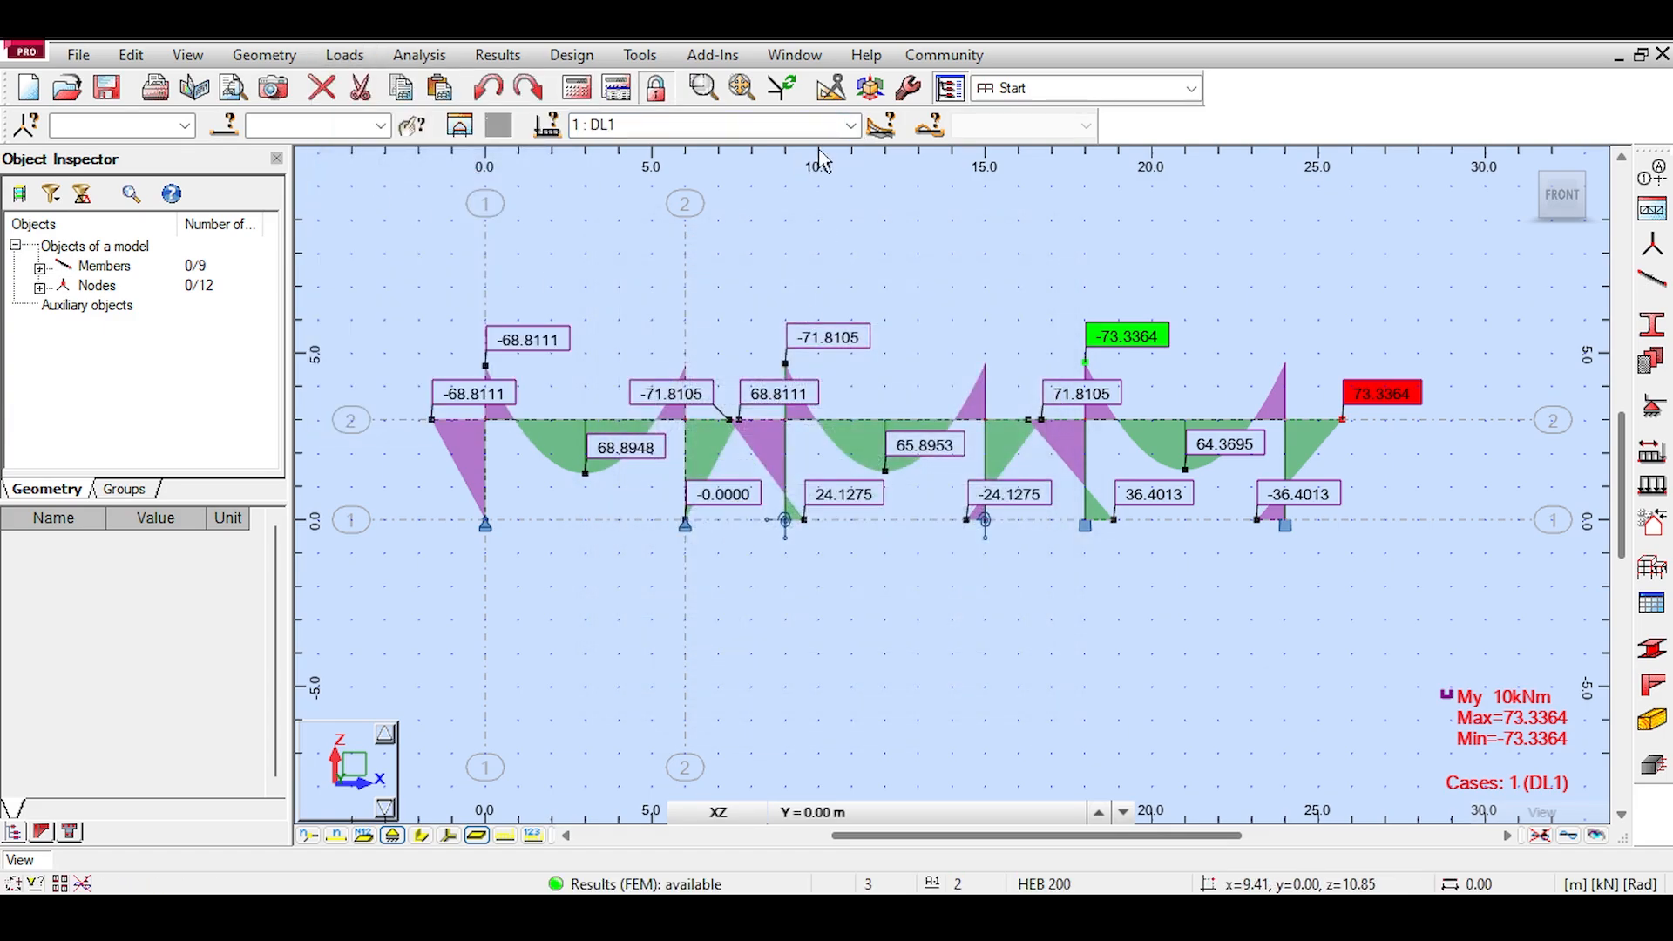
click(645, 124)
click(645, 124)
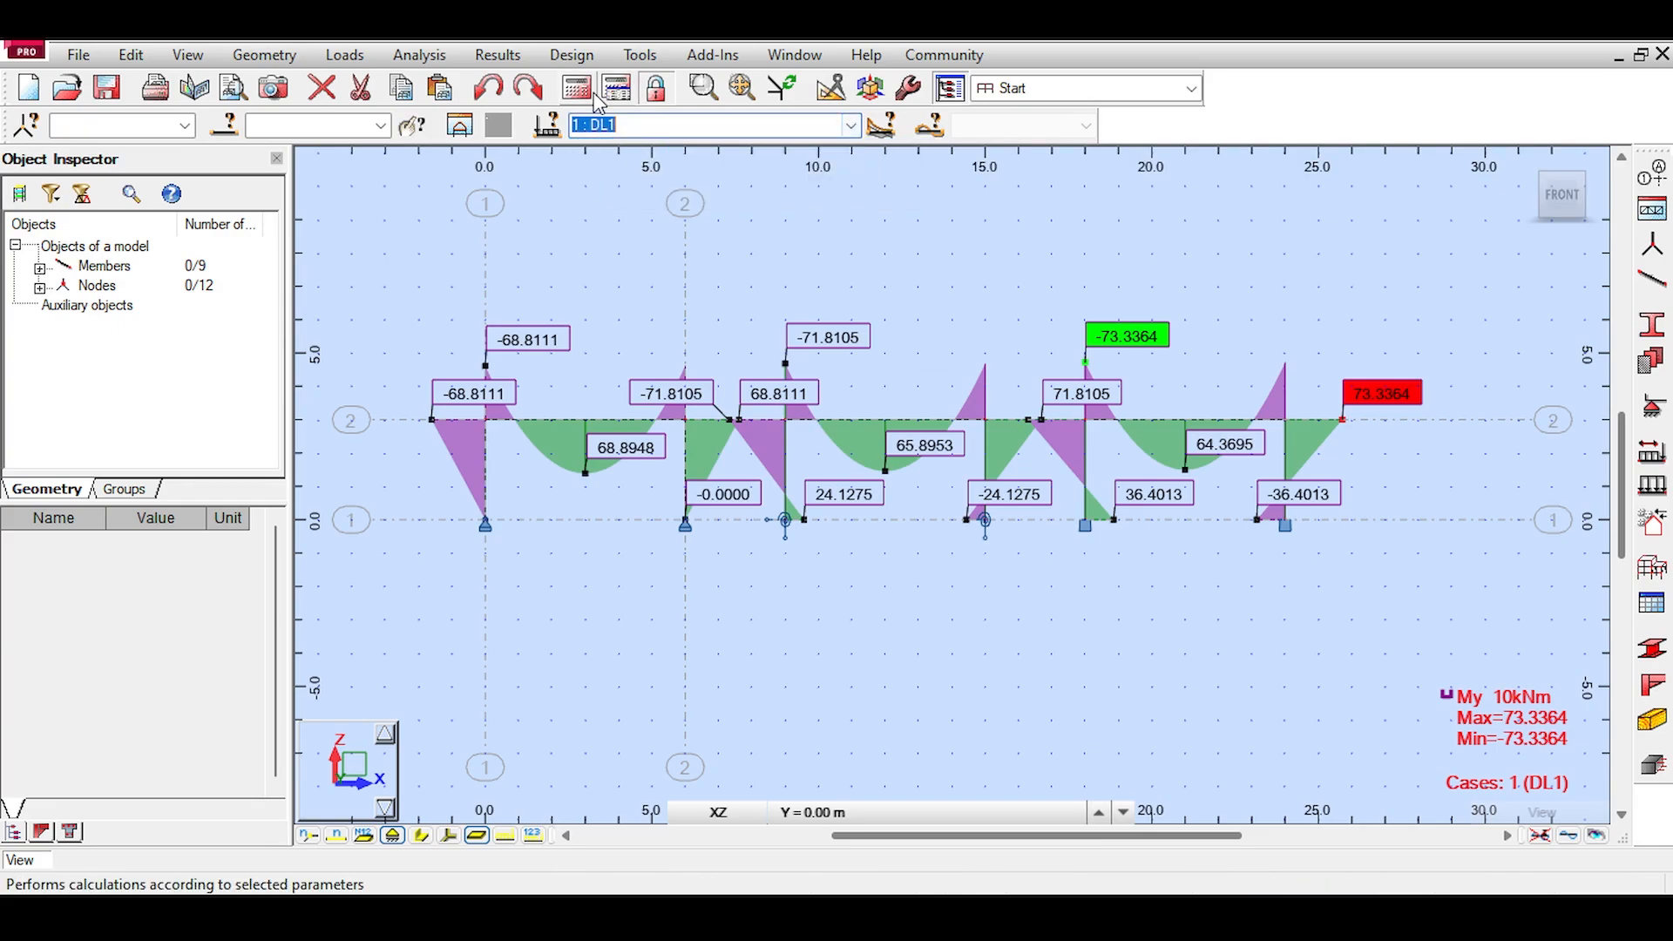
click(617, 87)
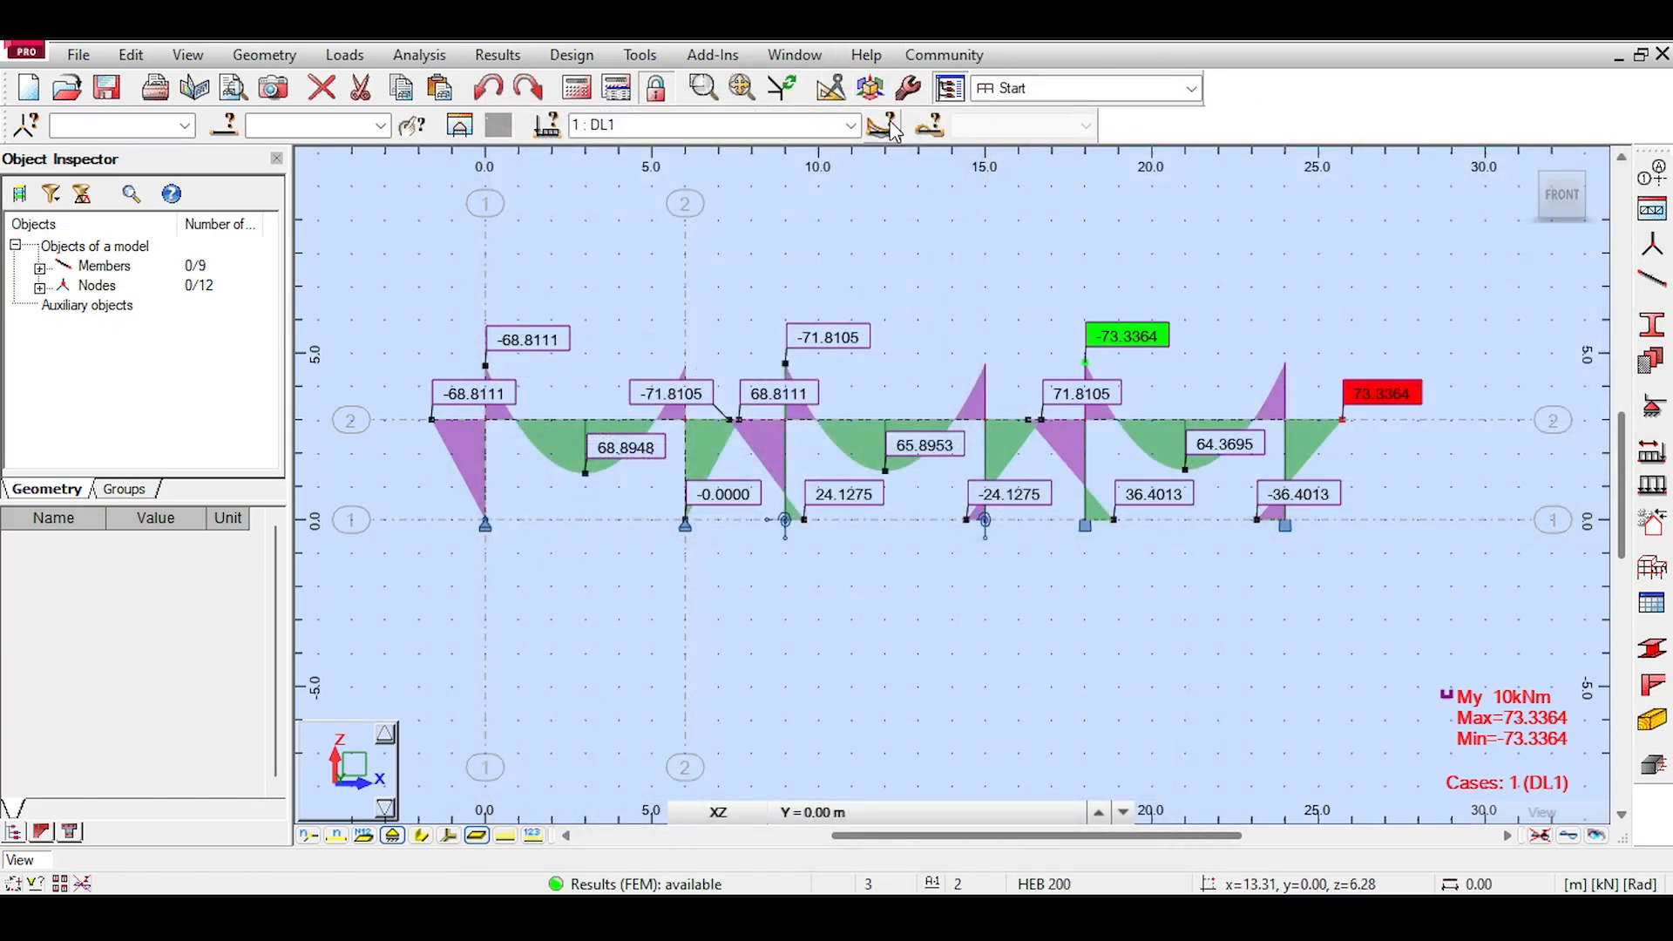
Step: Display the bending moments for load case 4 : ULS and set its current component to 1
click(851, 125)
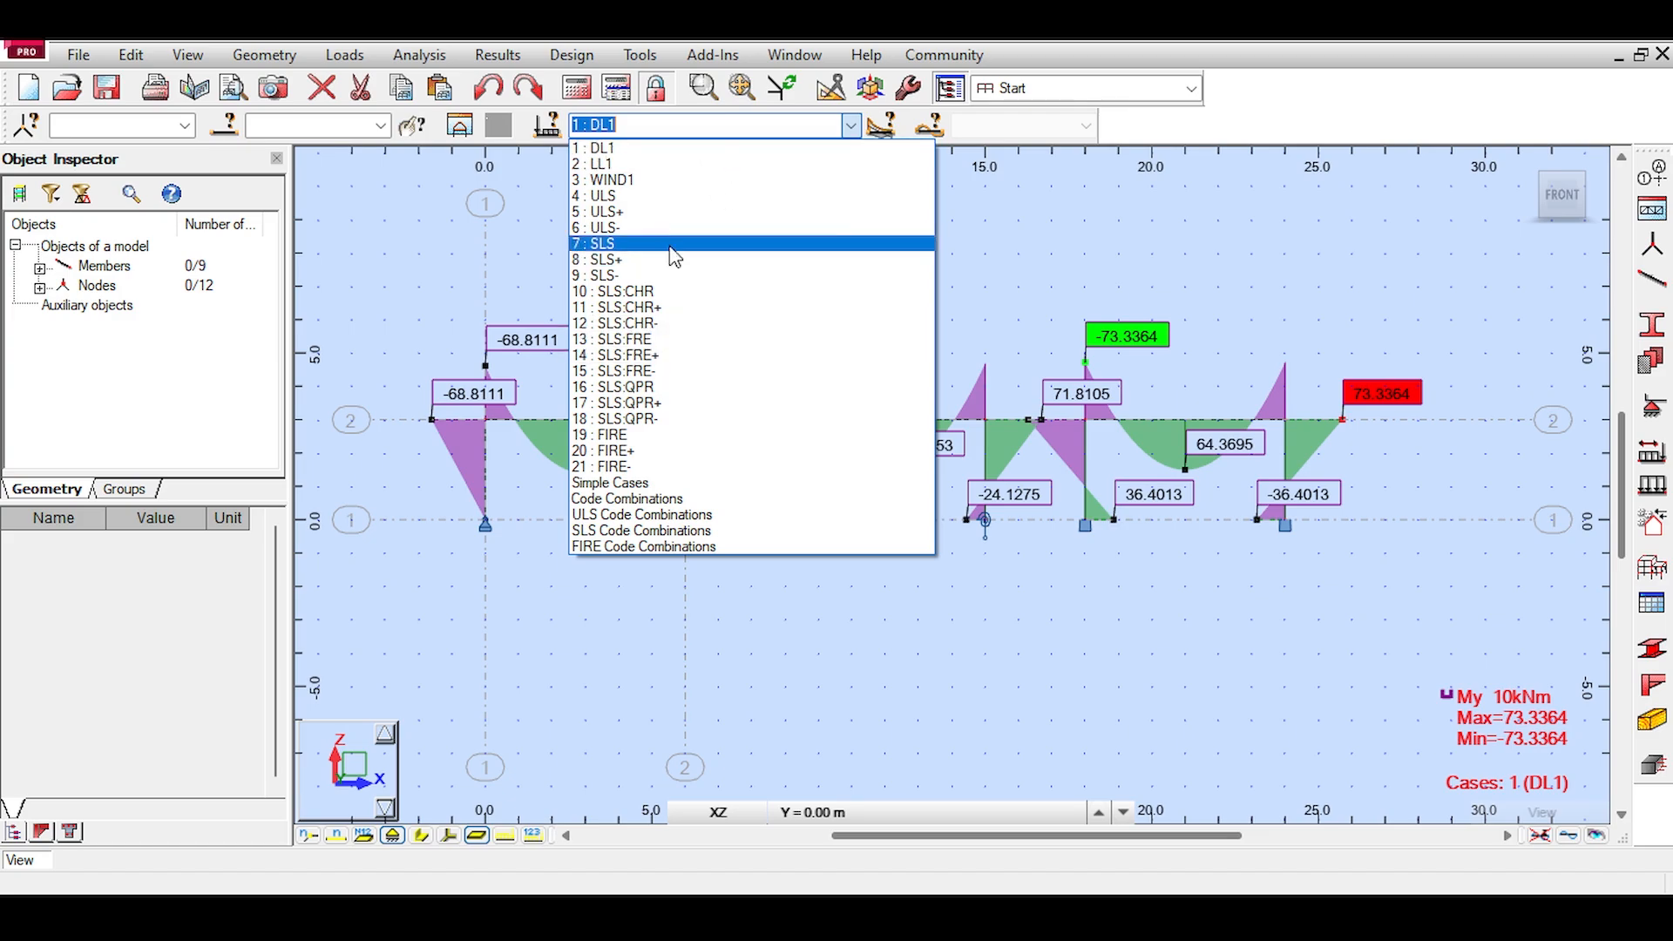
click(650, 195)
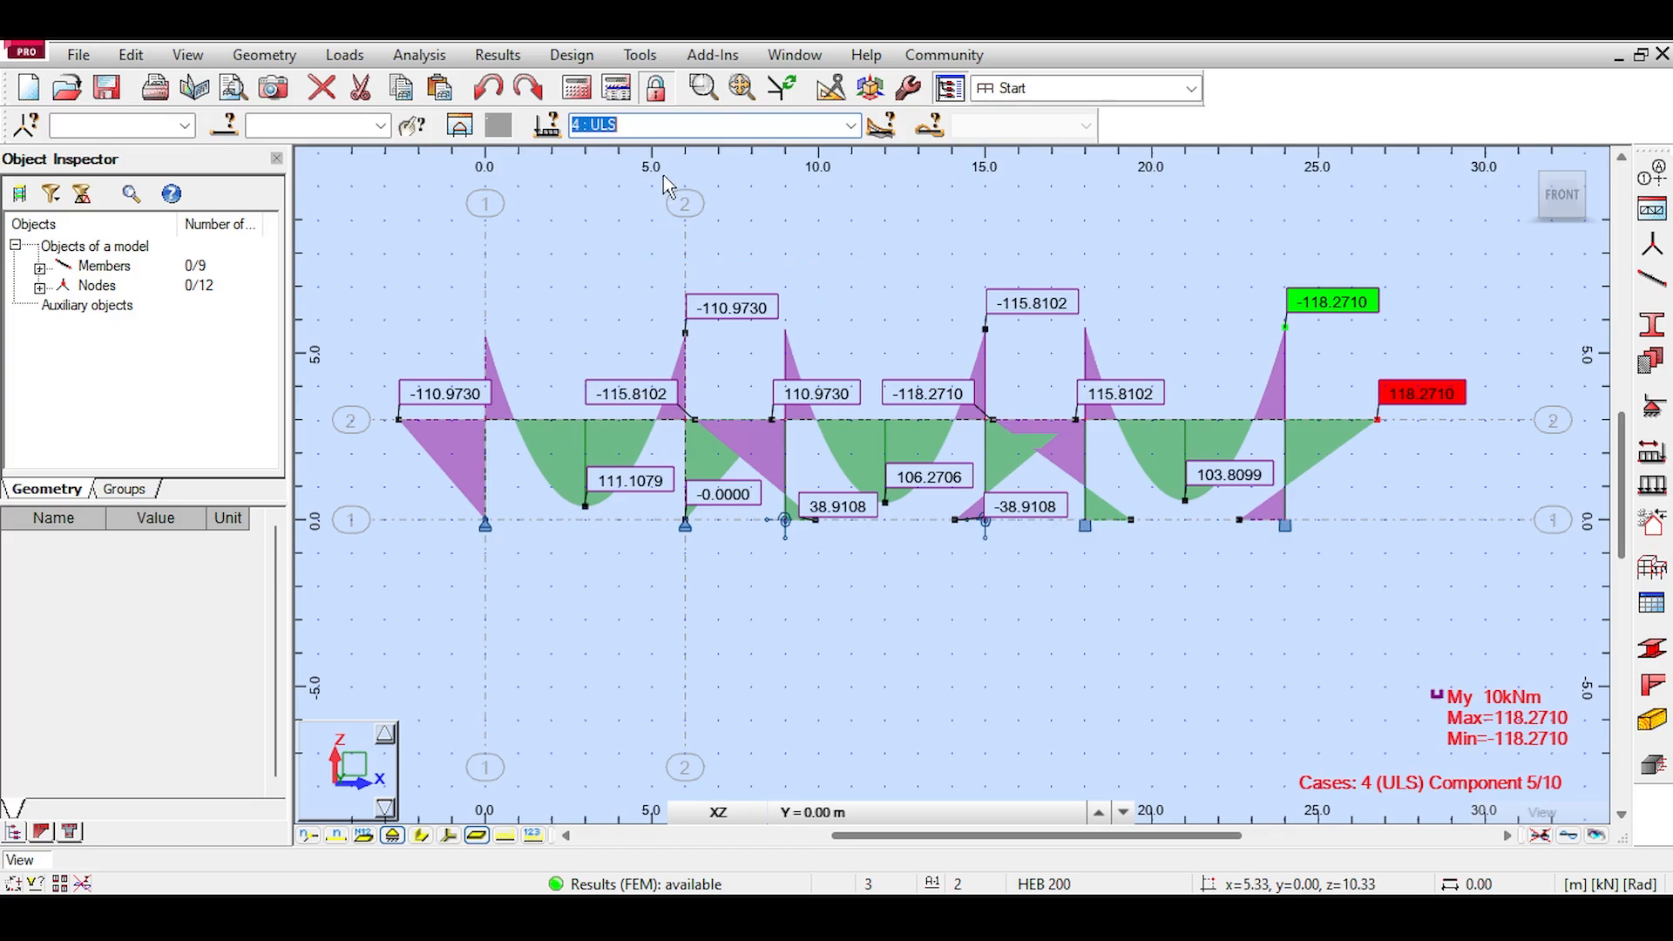
click(880, 127)
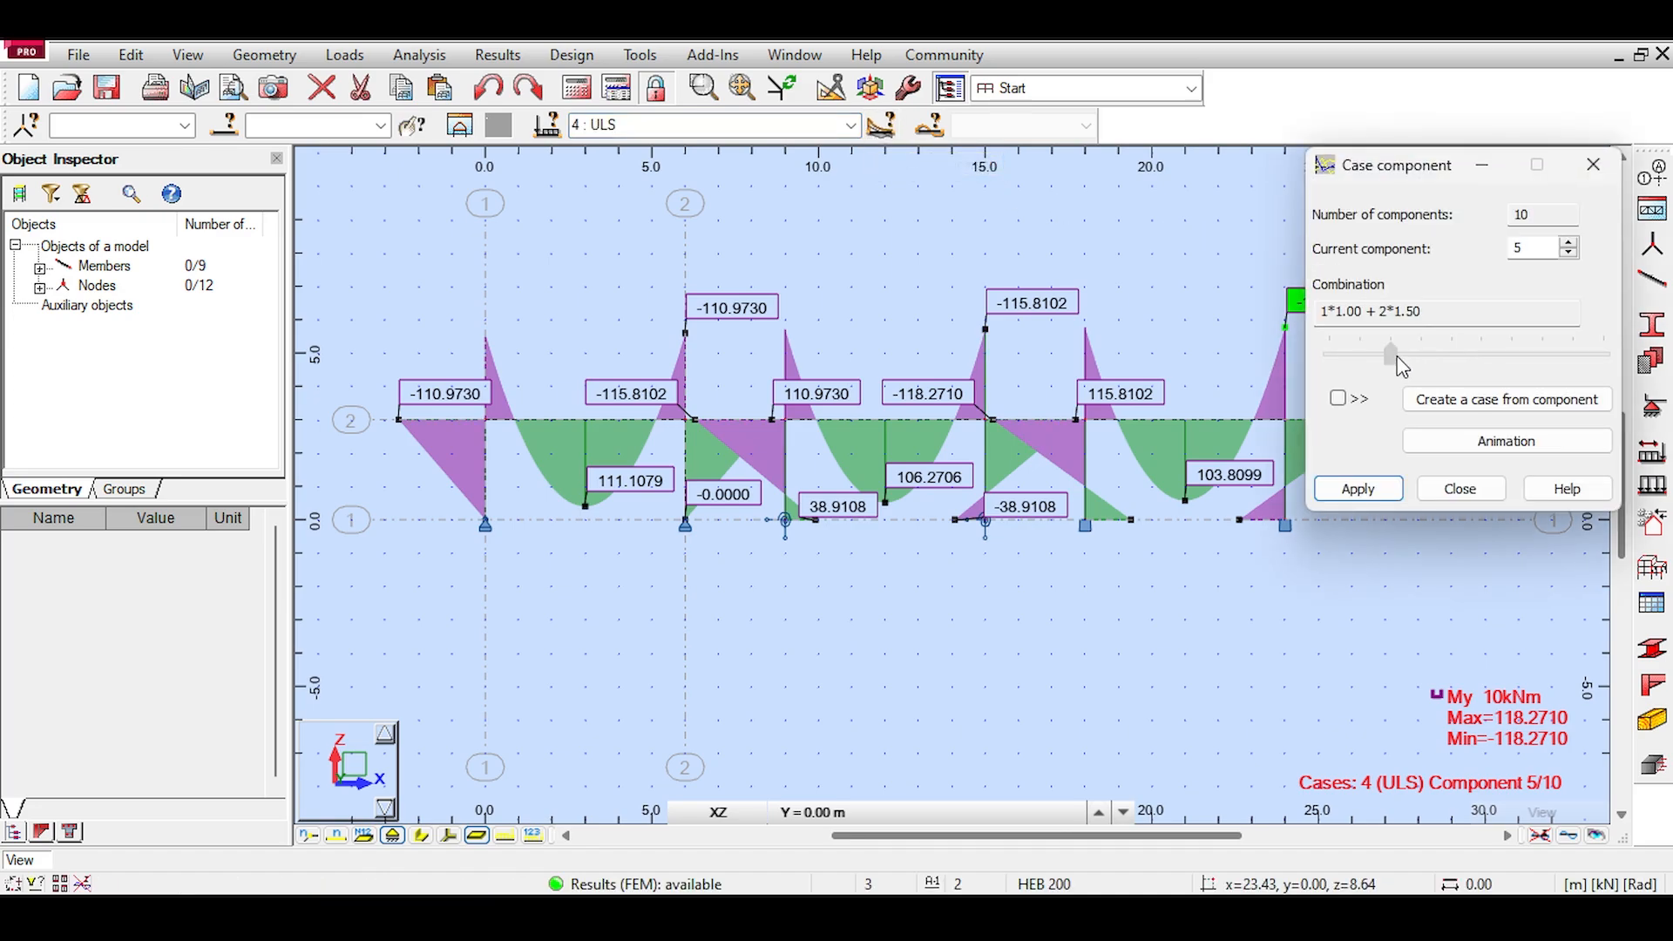
drag(1402, 366, 1309, 347)
drag(1521, 353, 1350, 366)
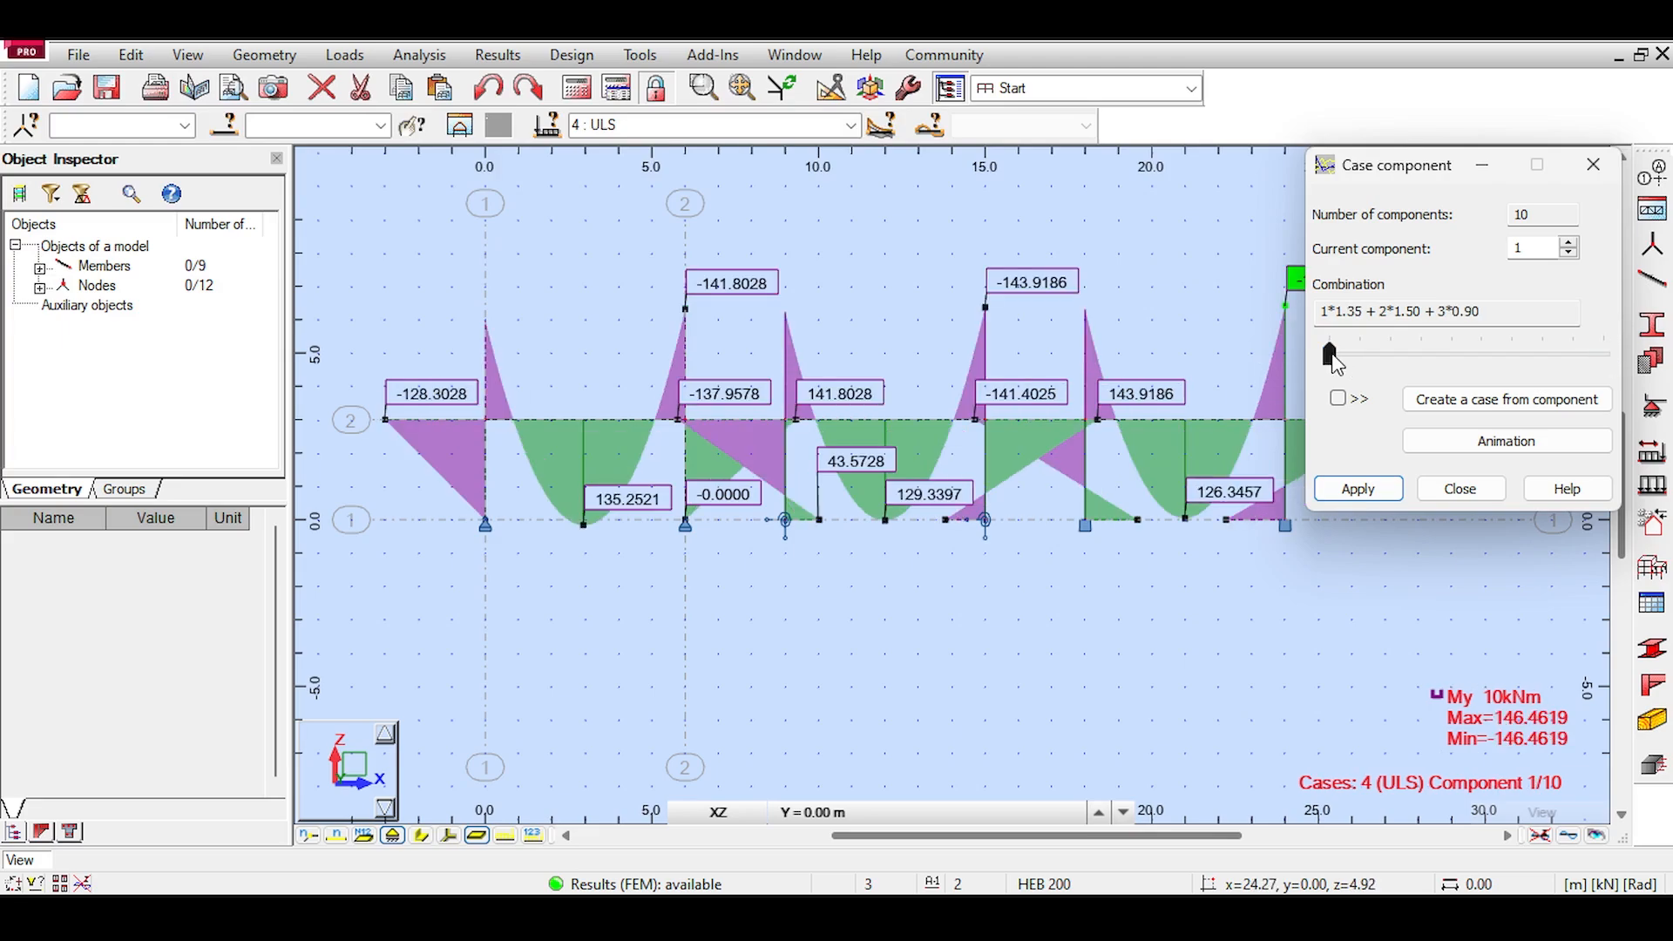
Step: Examine the load factors applied to the dead, live and wind cases in ULS component 1
drag(1335, 314, 1489, 311)
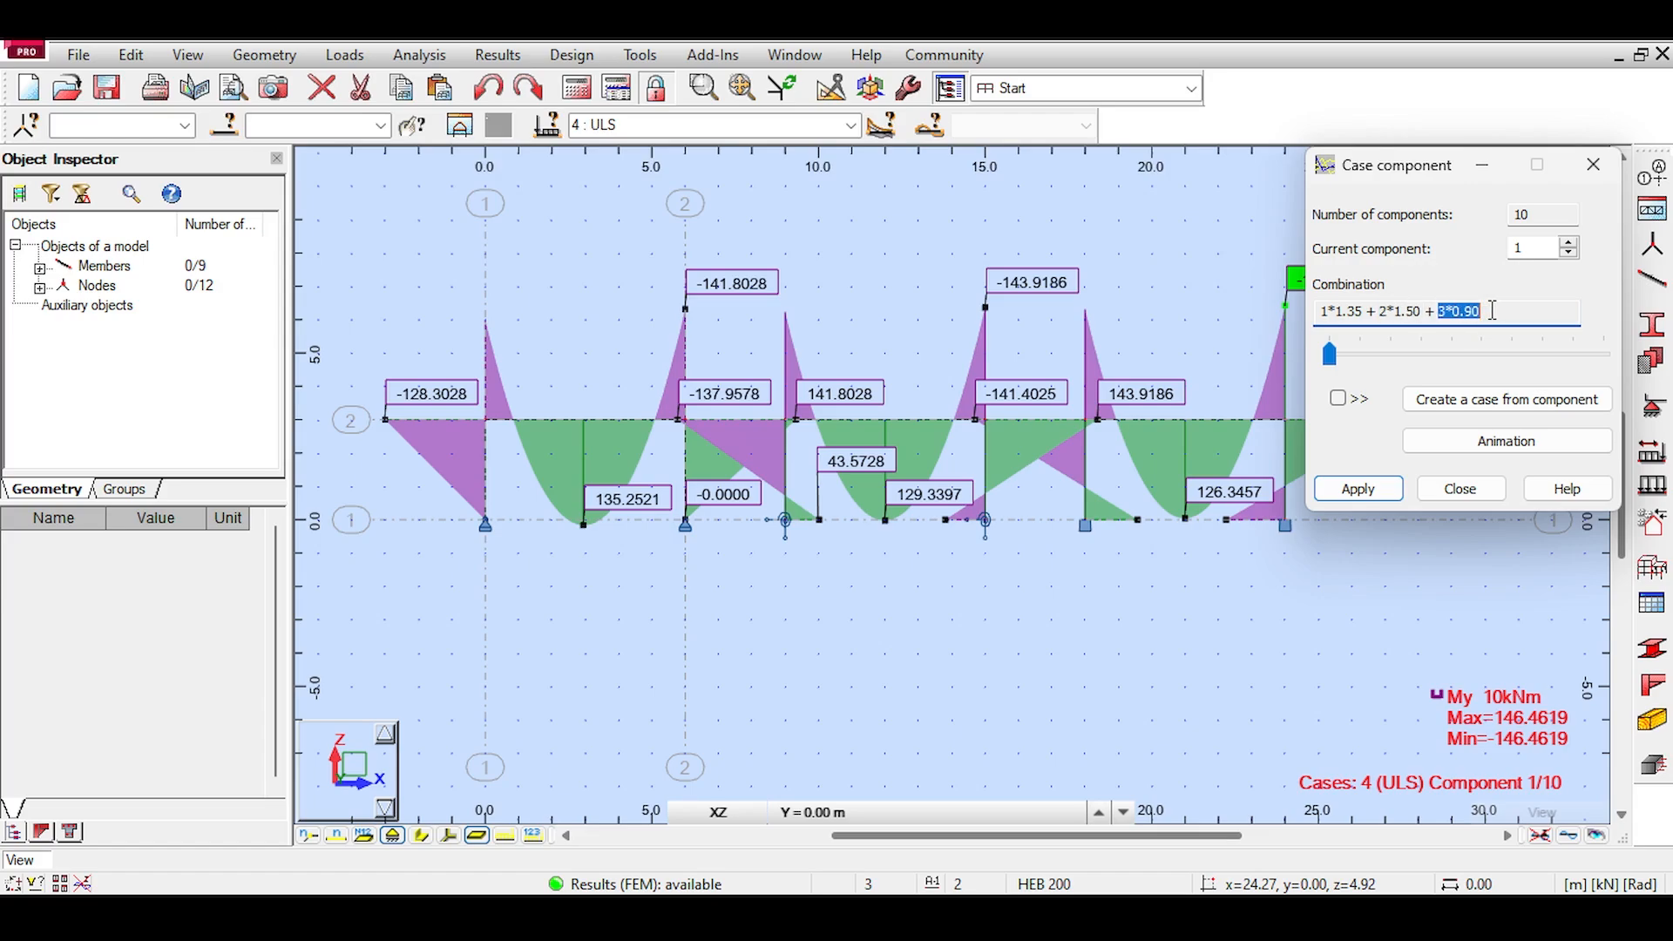
drag(1335, 312, 1364, 312)
click(851, 127)
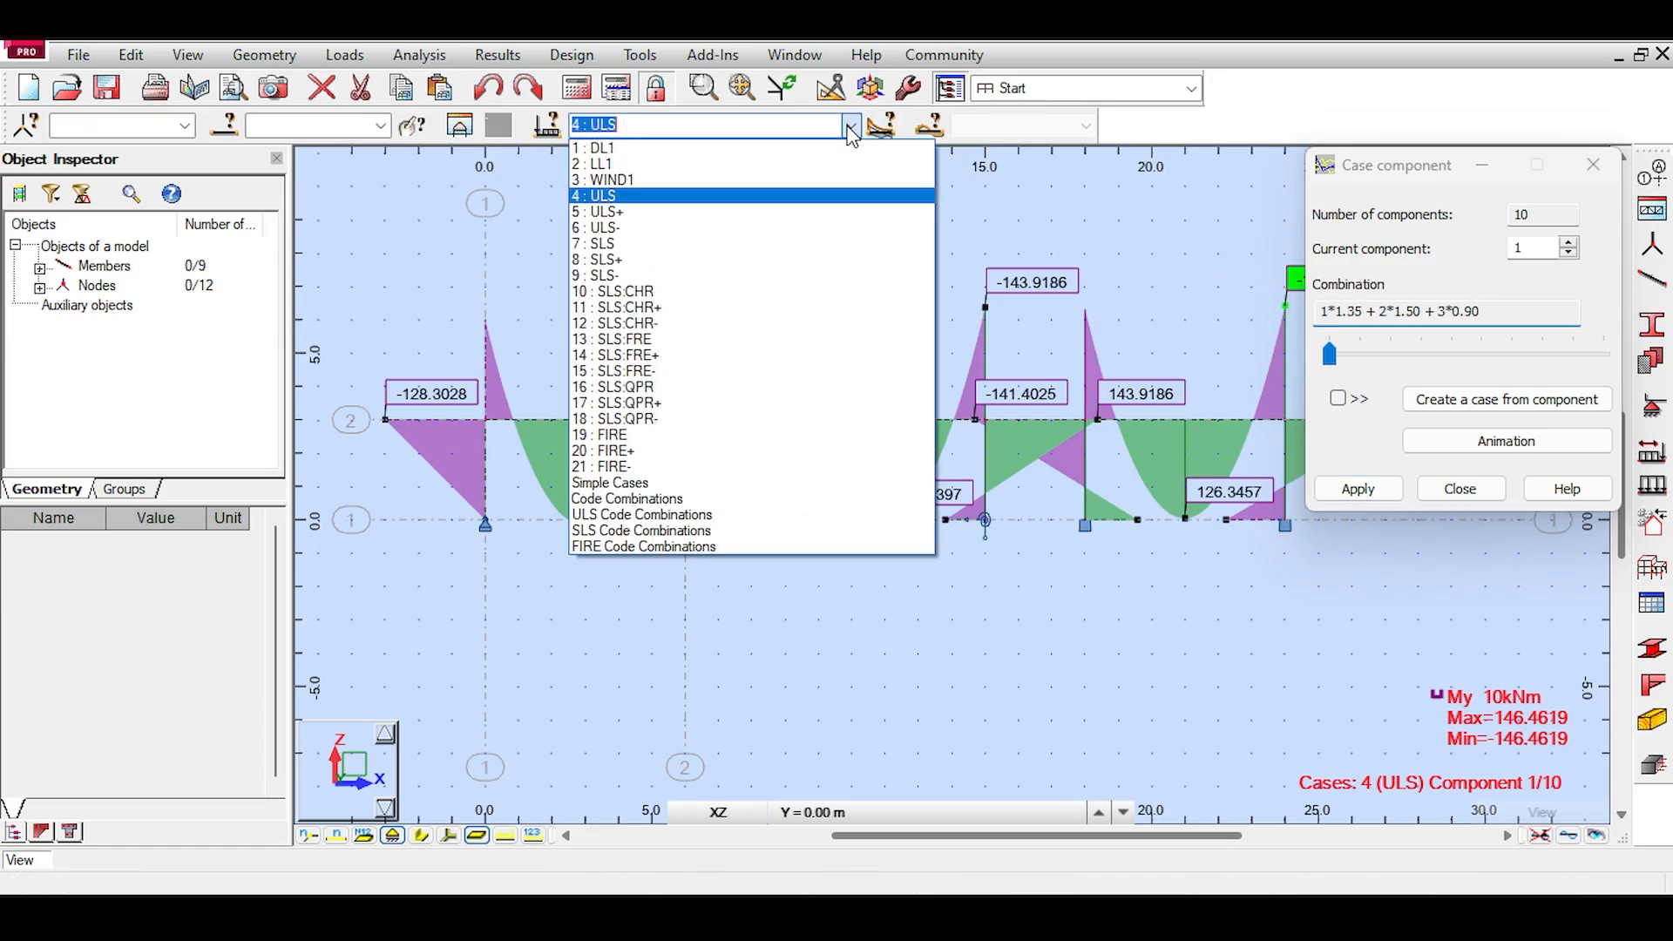
click(851, 127)
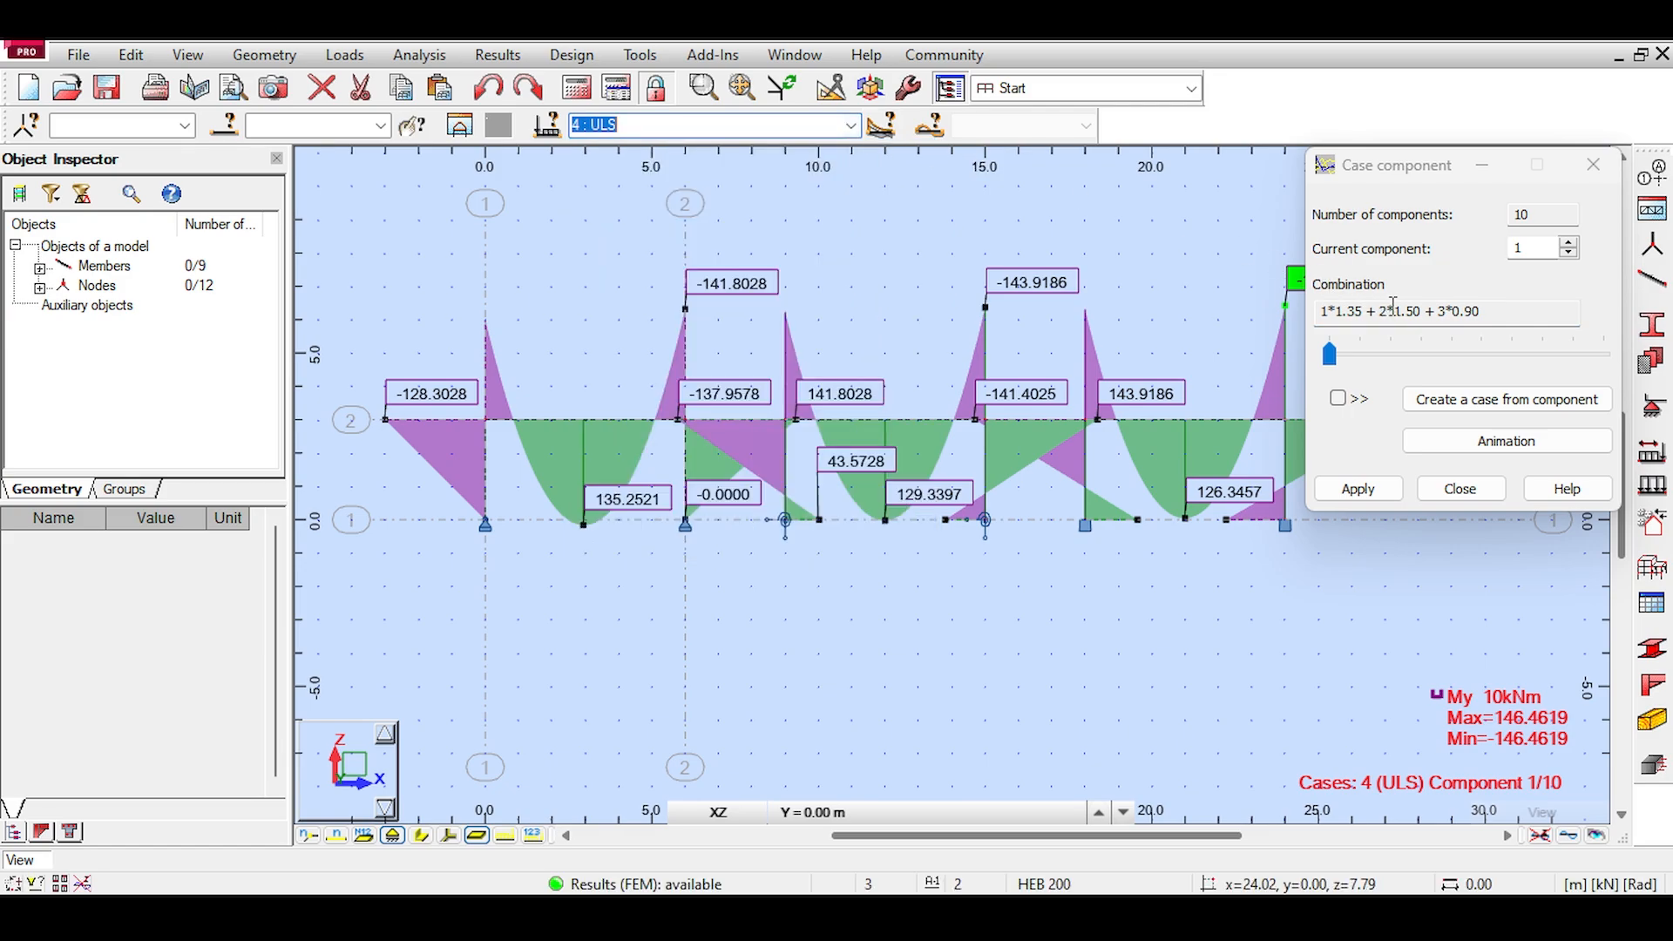
drag(1379, 312, 1400, 311)
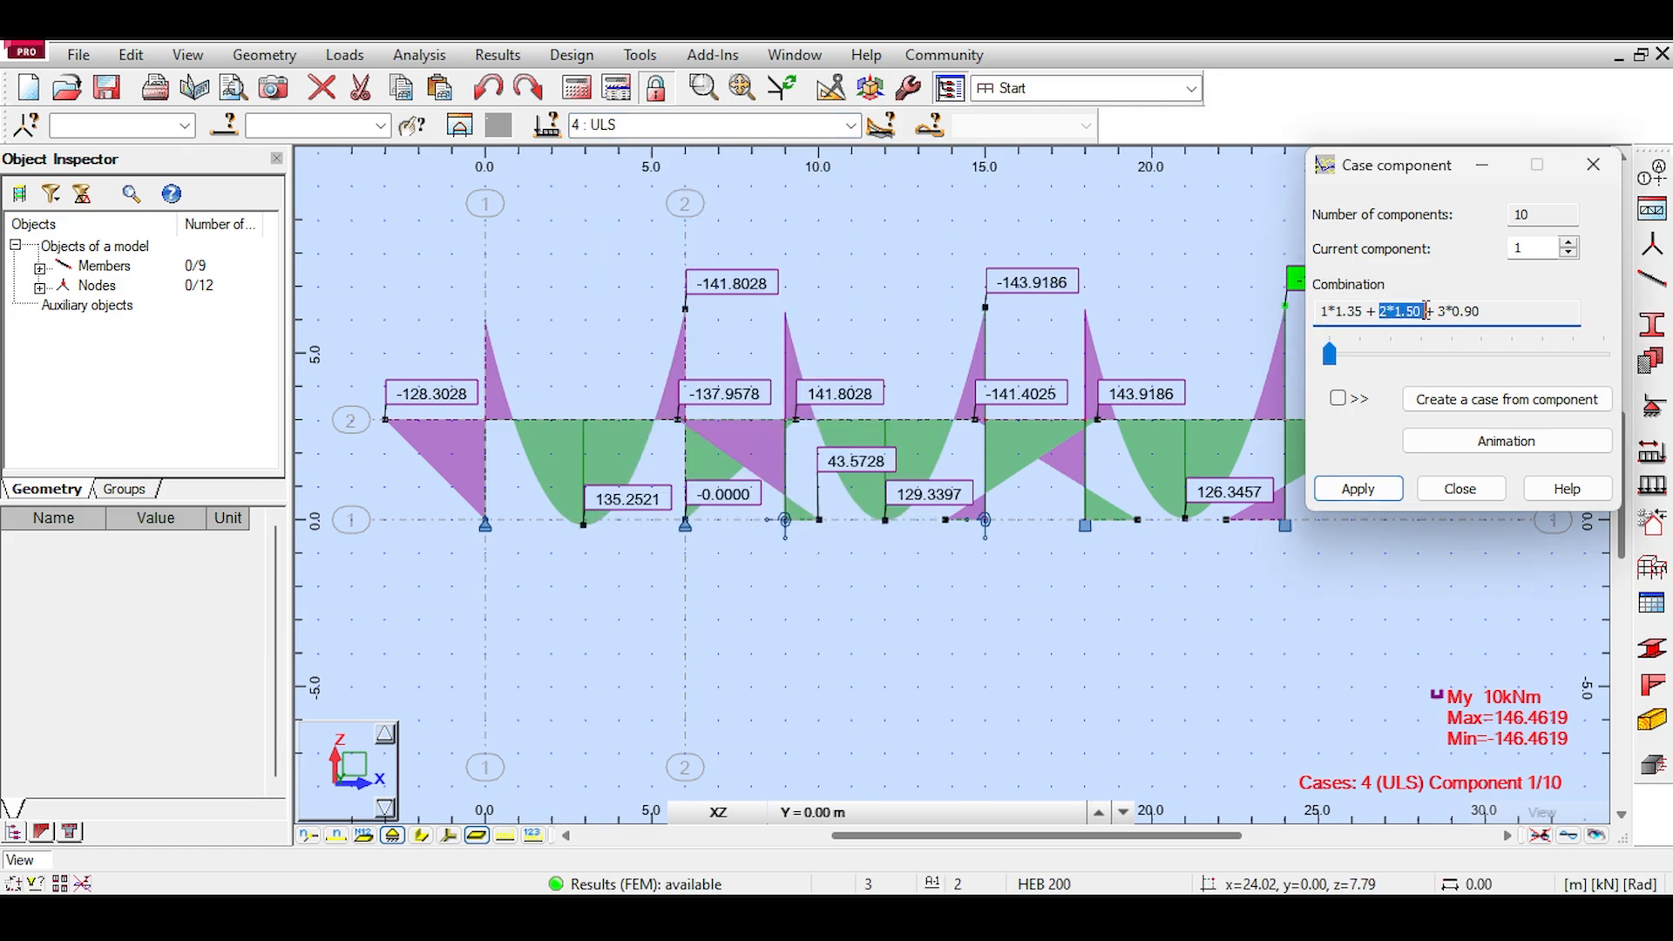
drag(1439, 312, 1463, 311)
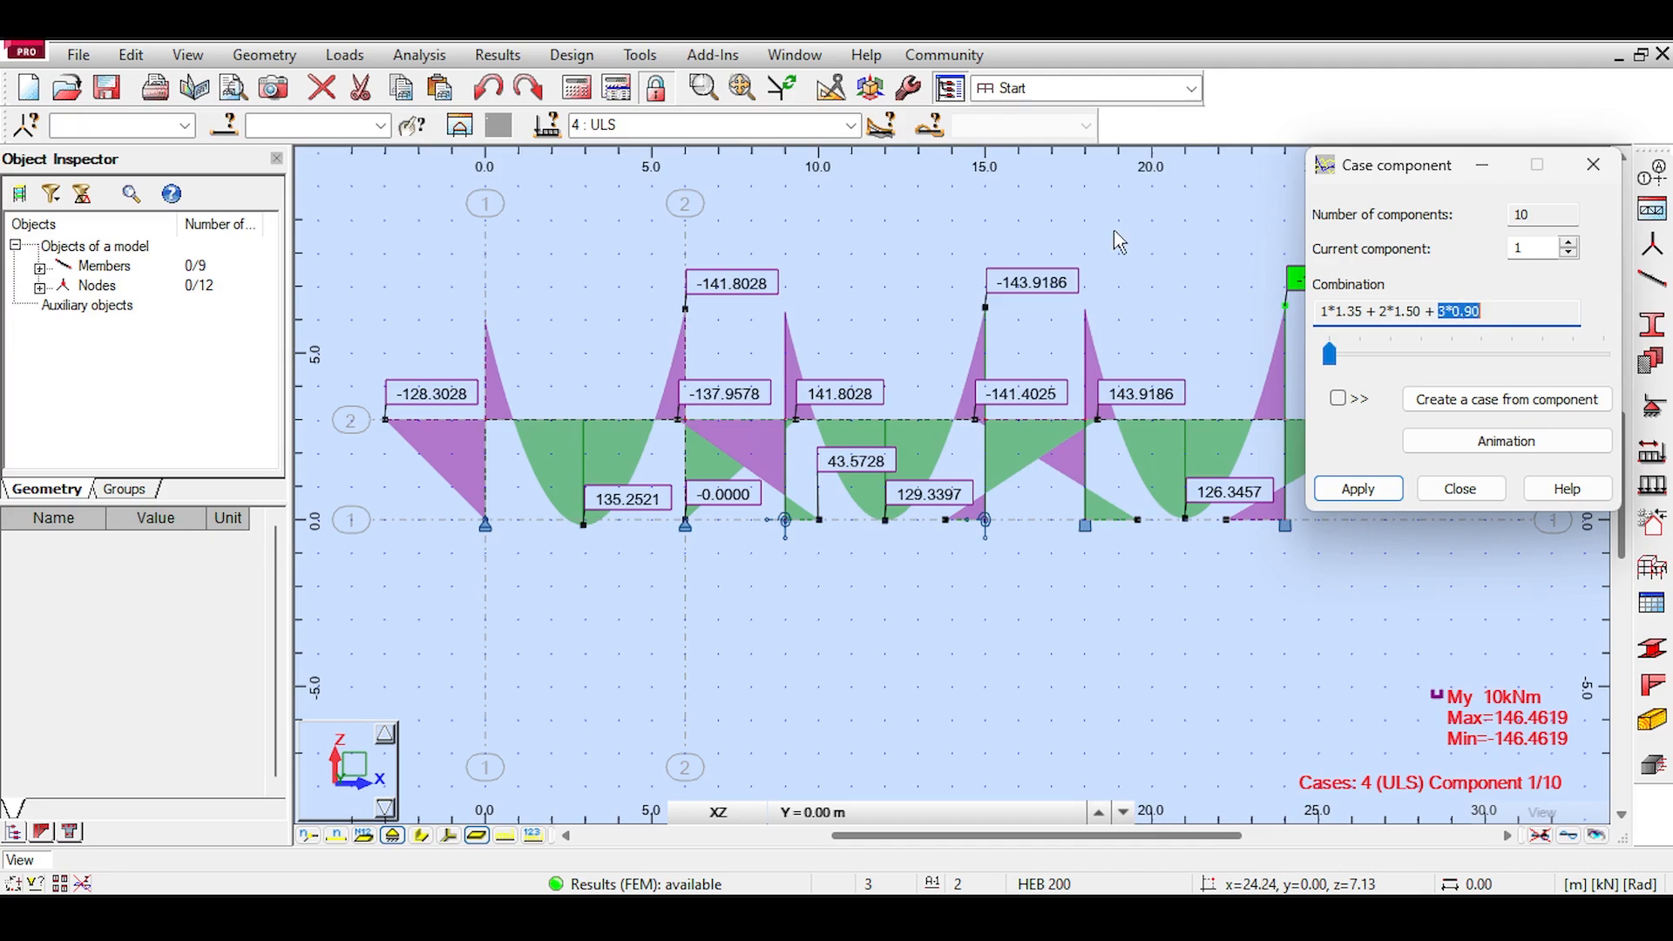
Step: Step through the ULS components up to component 8 and close the case component settings
click(1569, 244)
click(1569, 244)
click(1569, 244)
click(1569, 244)
click(1568, 244)
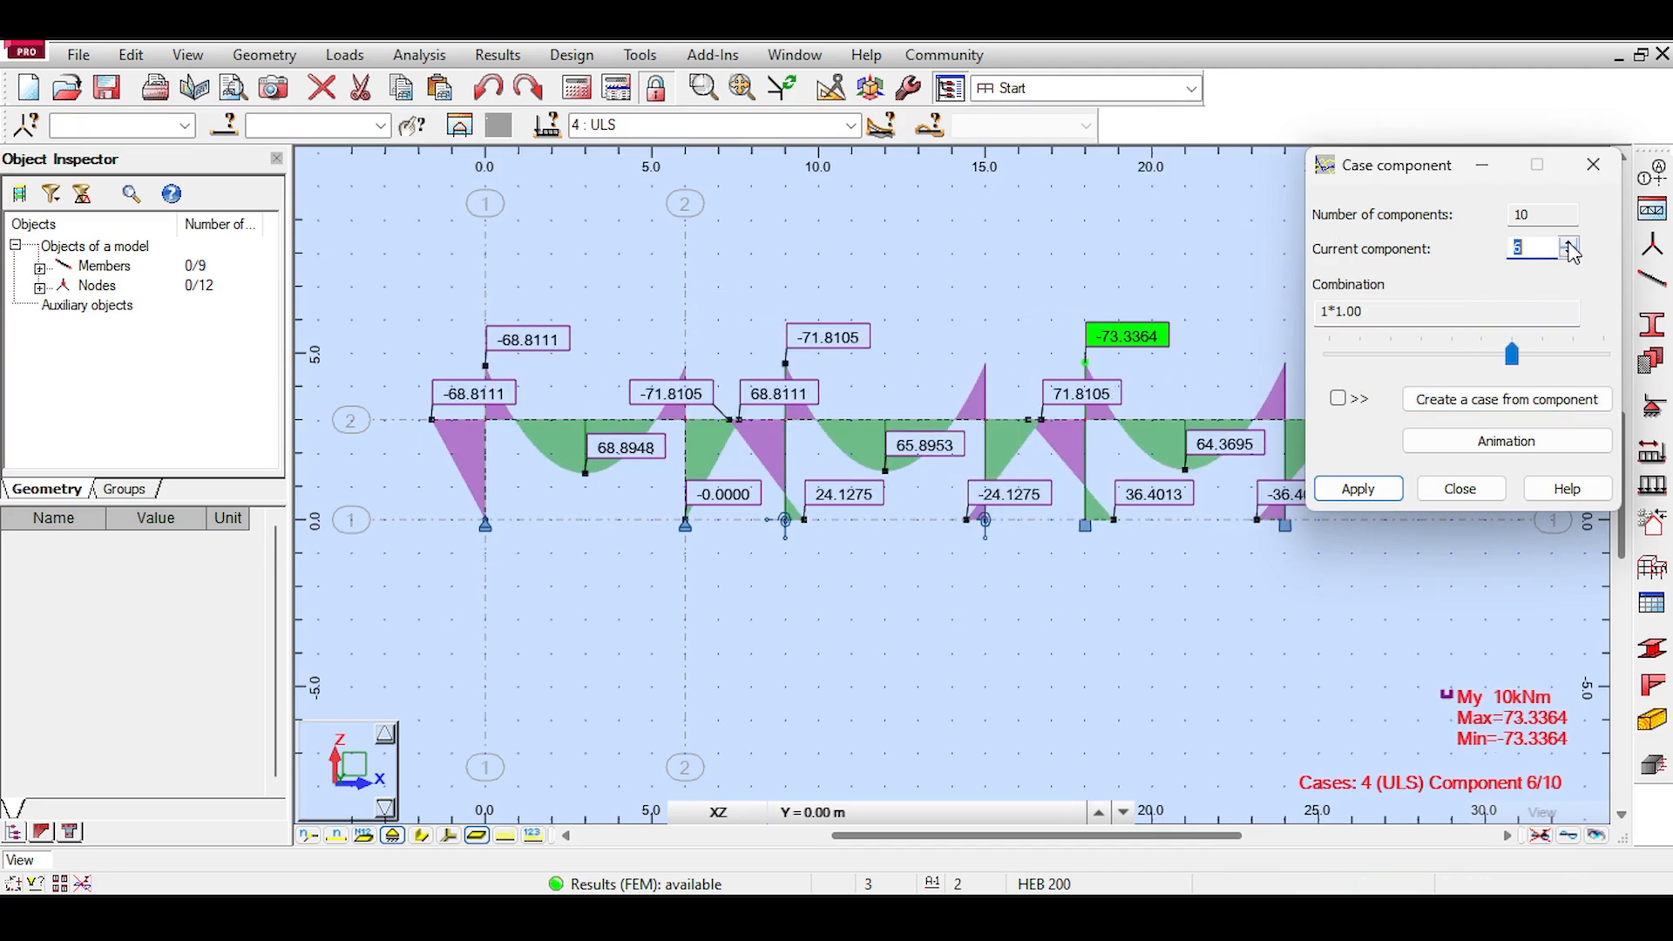
click(1569, 244)
click(1569, 244)
click(1594, 164)
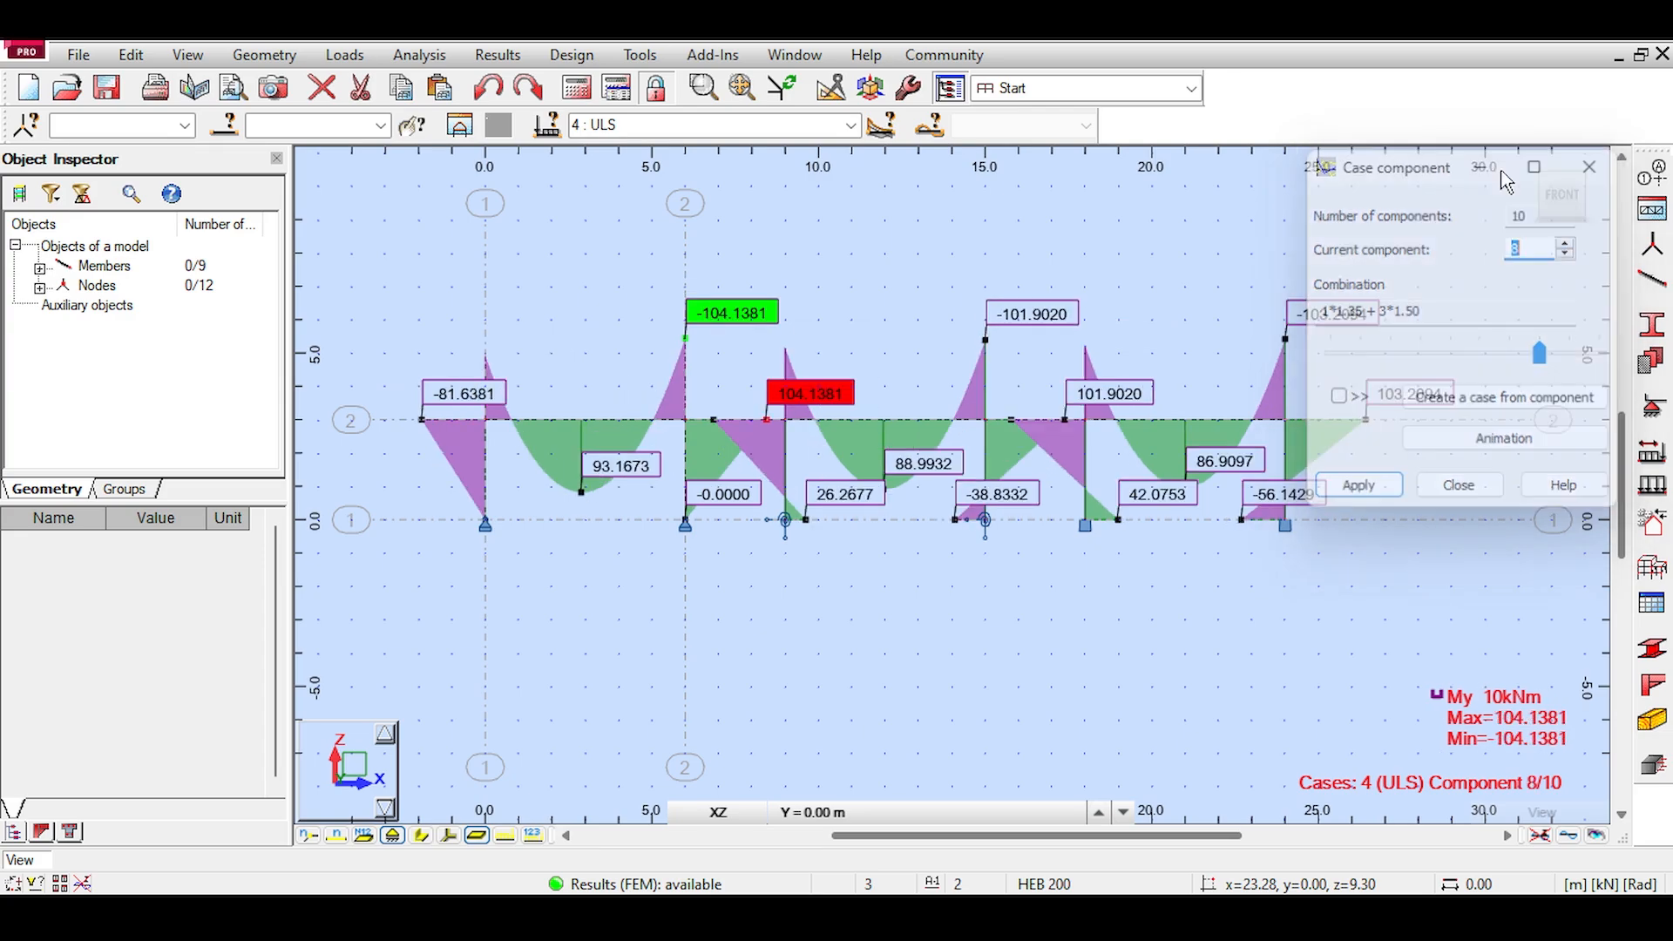
Step: Display the moments for load case 7 : SLS and review its combination with the current component at 1
click(851, 126)
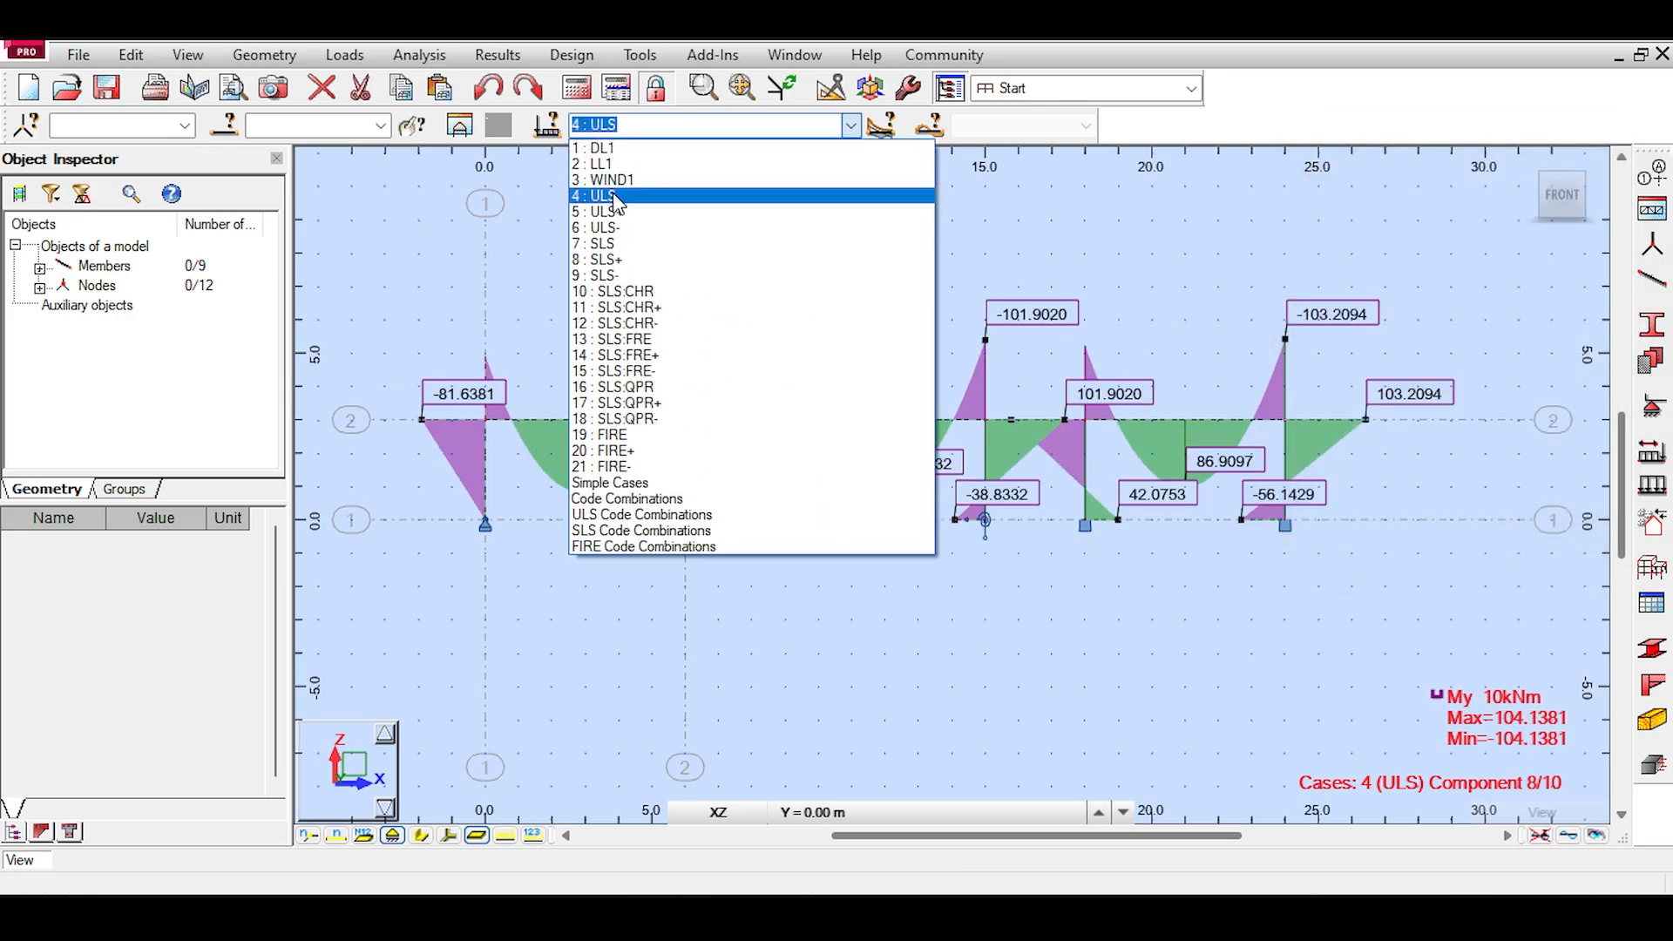
click(602, 243)
click(881, 126)
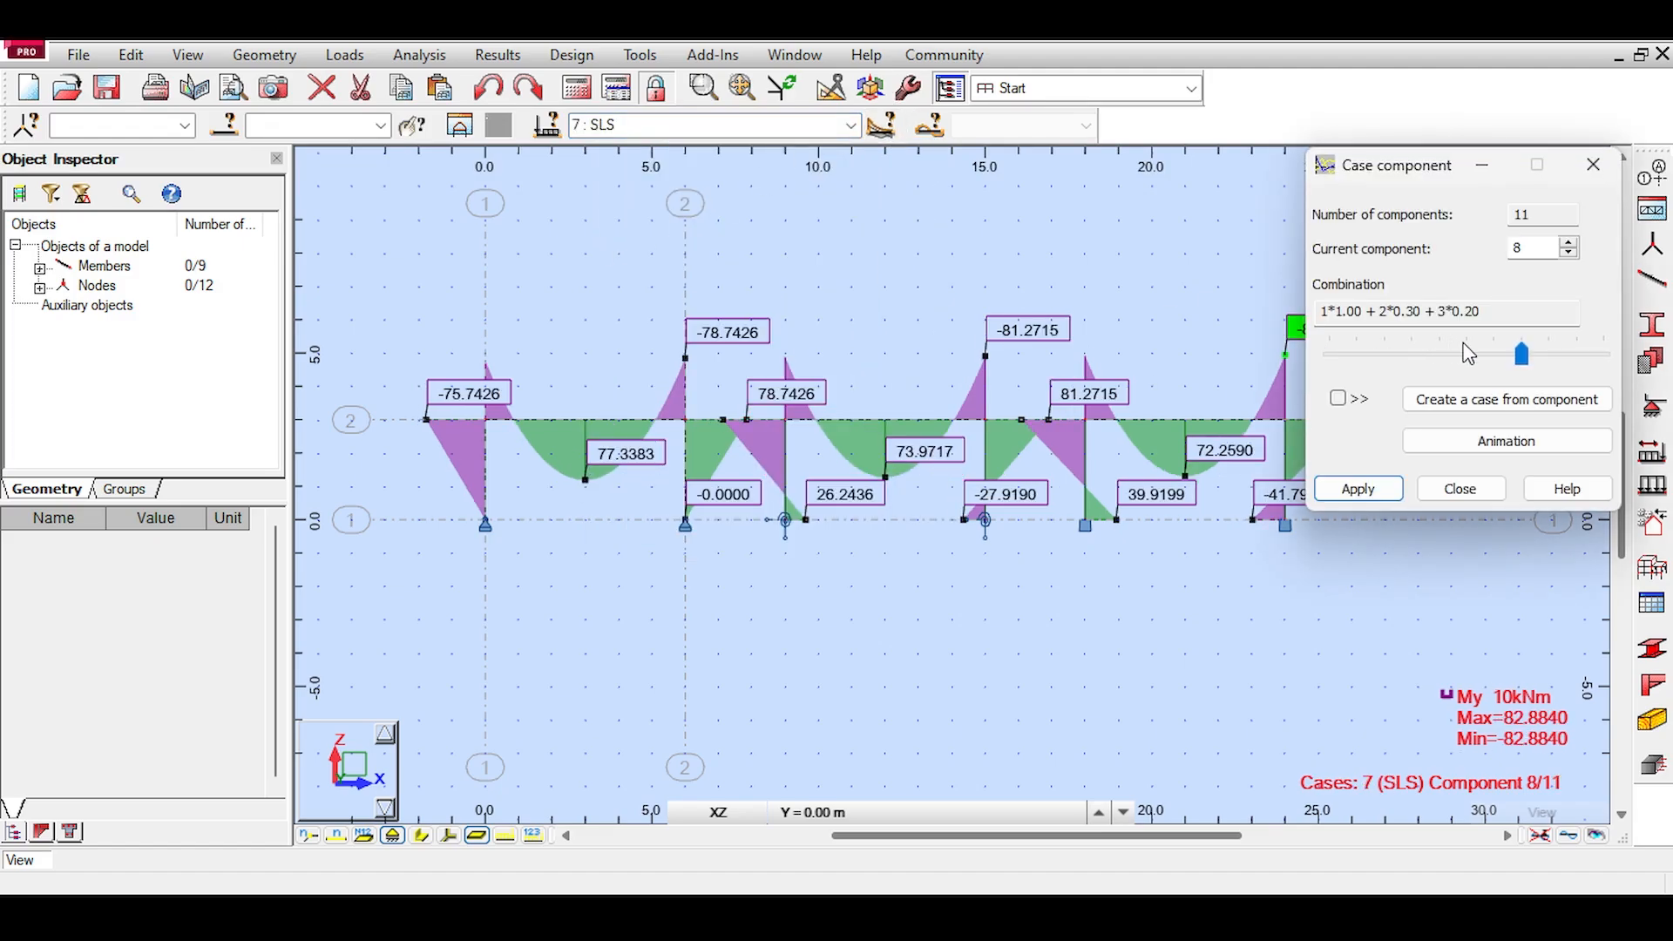
drag(1523, 354, 1329, 353)
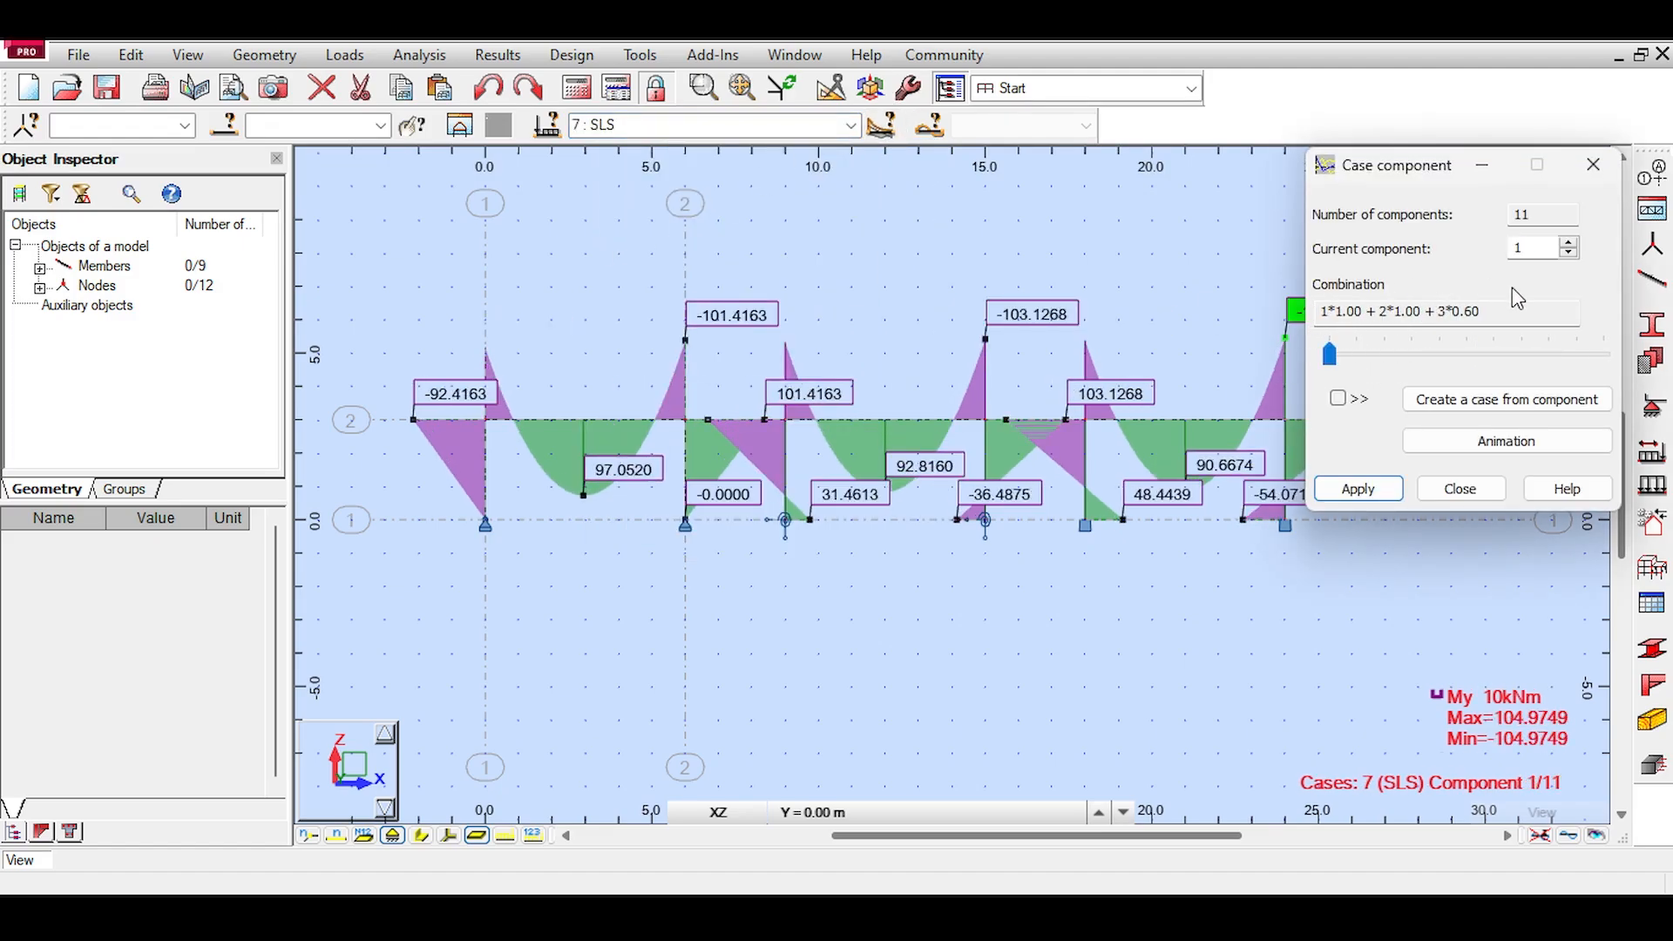
click(1451, 489)
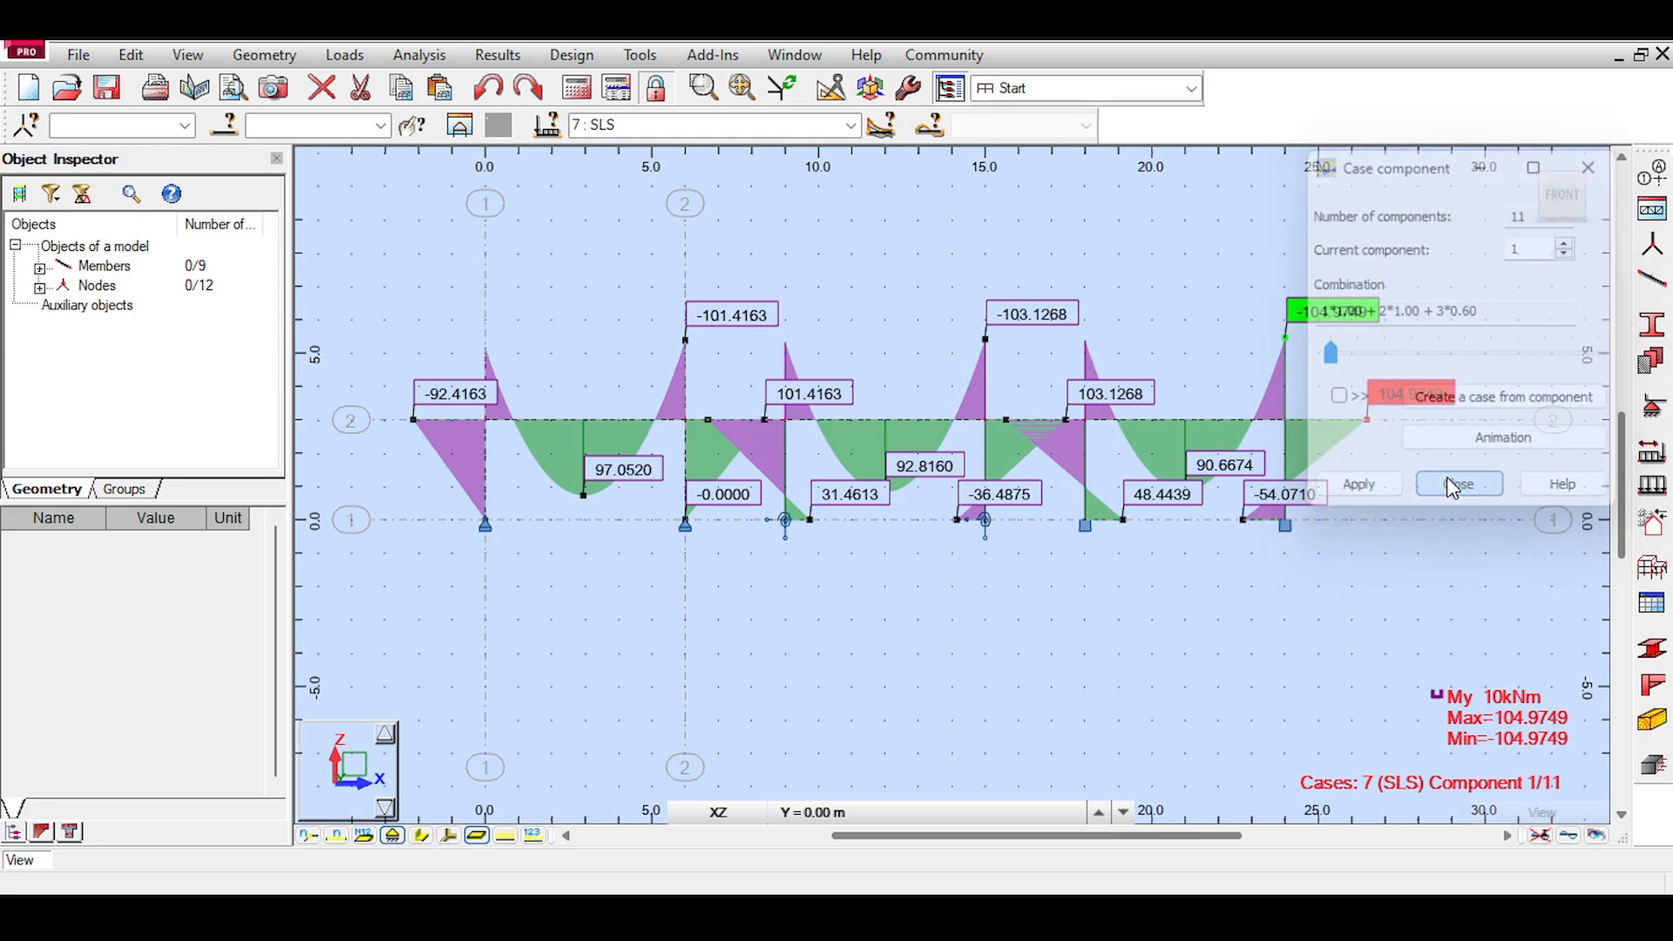
Step: Switch the moment diagram back to load case 4 : ULS and inspect it across the three frames
click(850, 125)
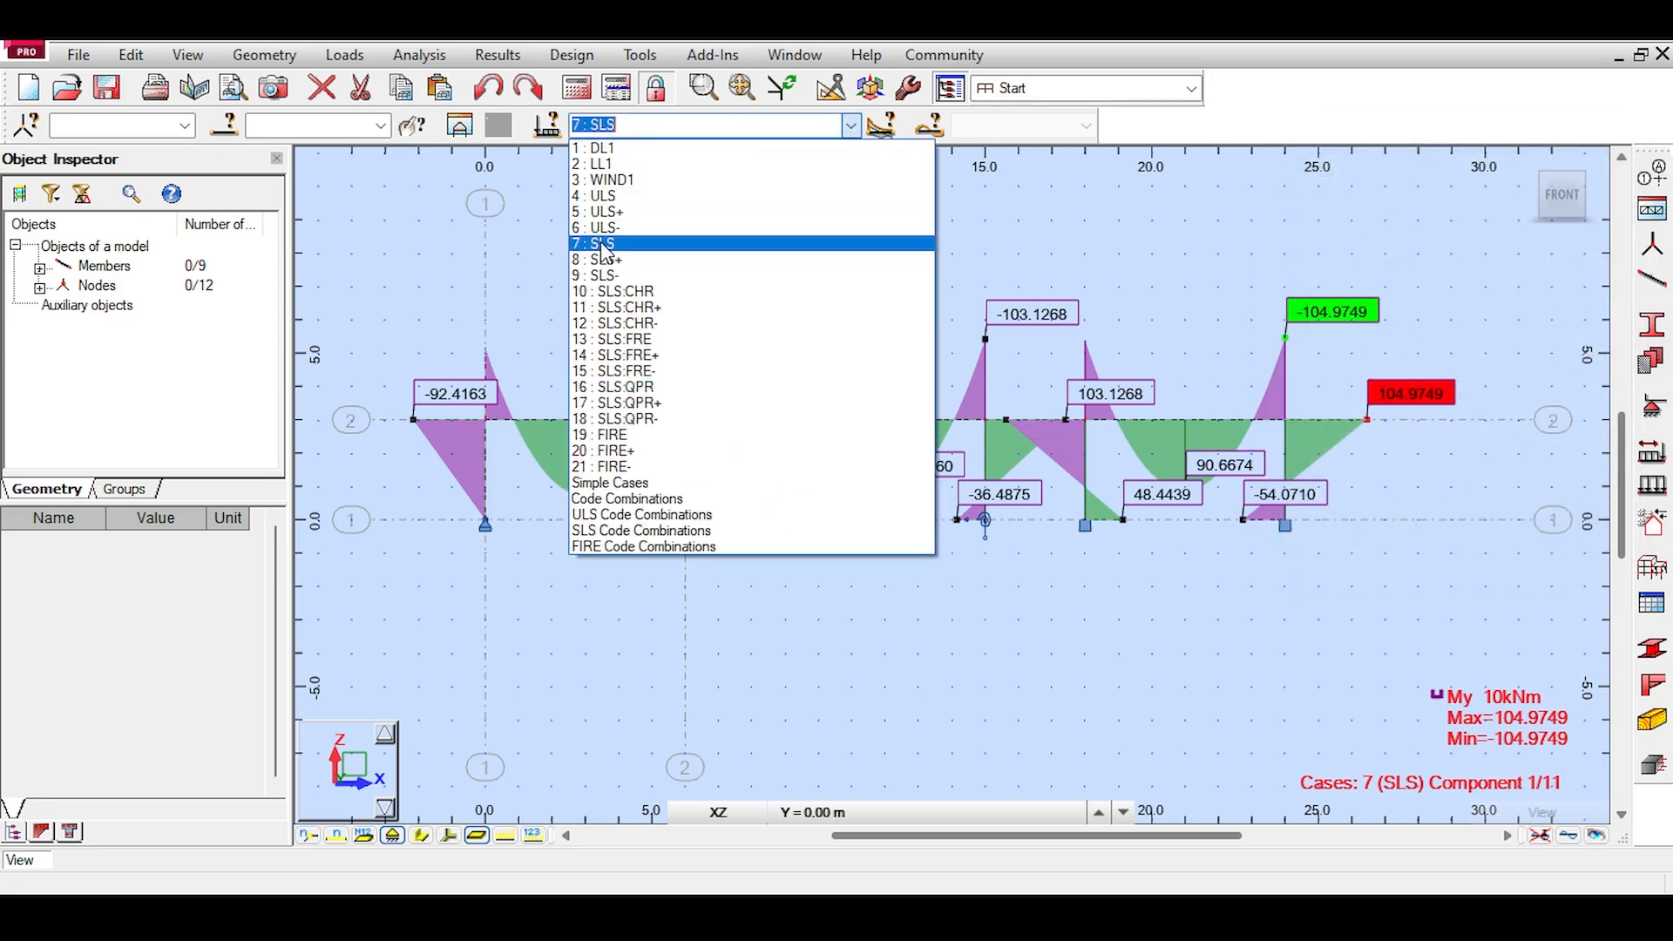
click(615, 196)
scroll(649, 212, down, 1)
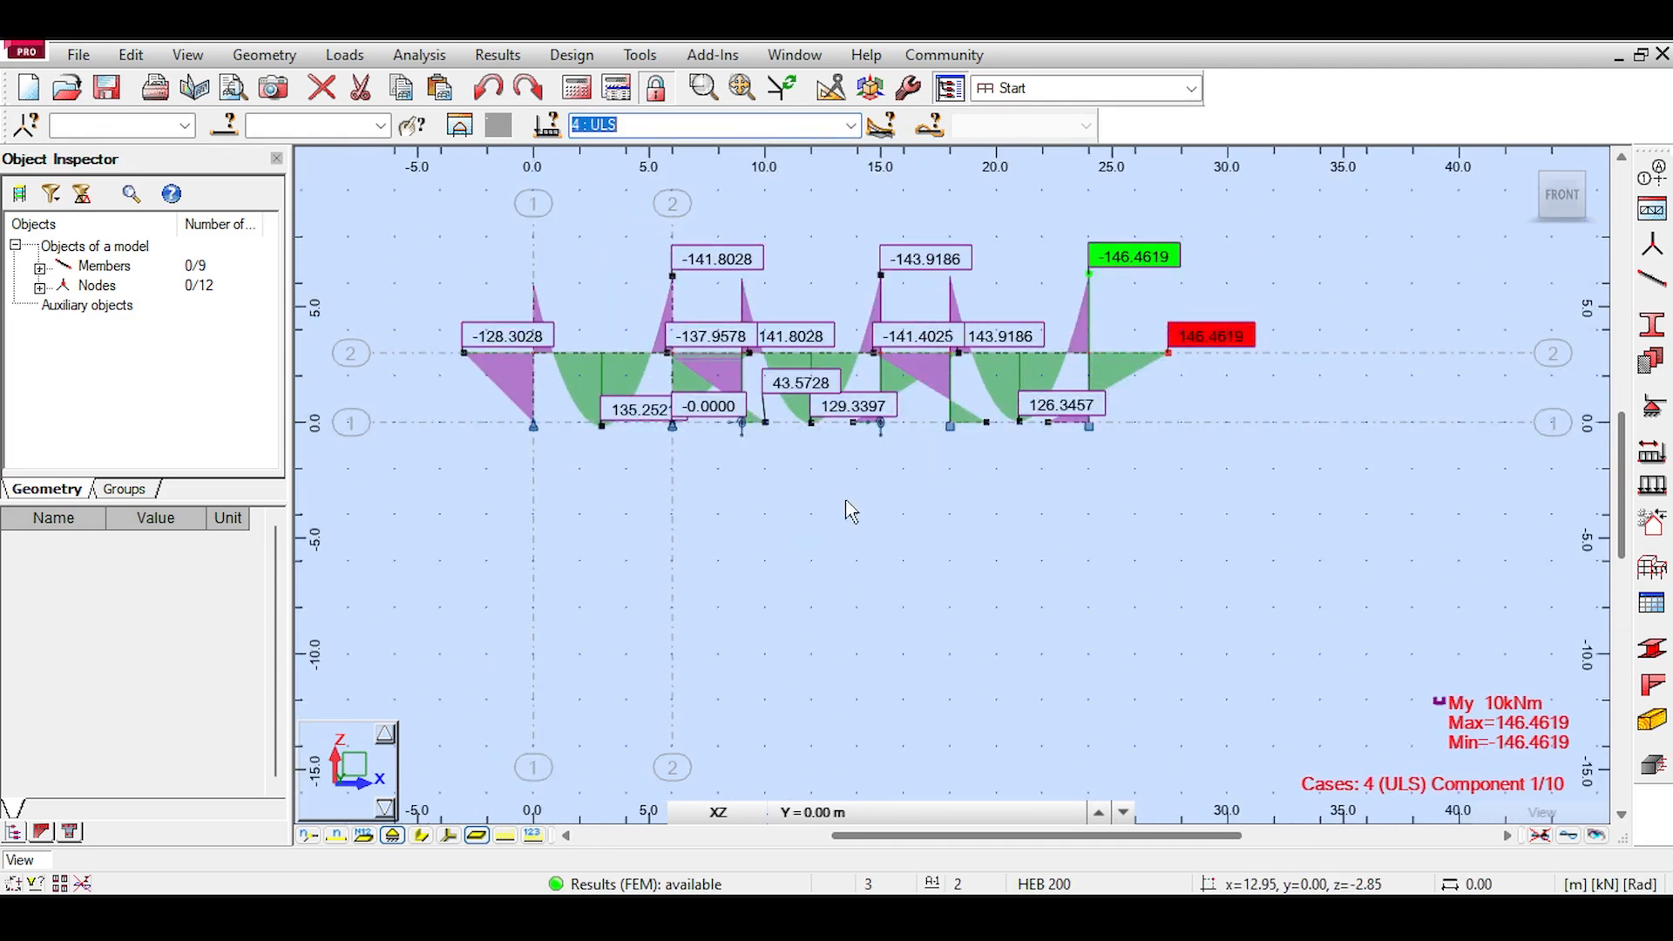
scroll(706, 220, up, 1)
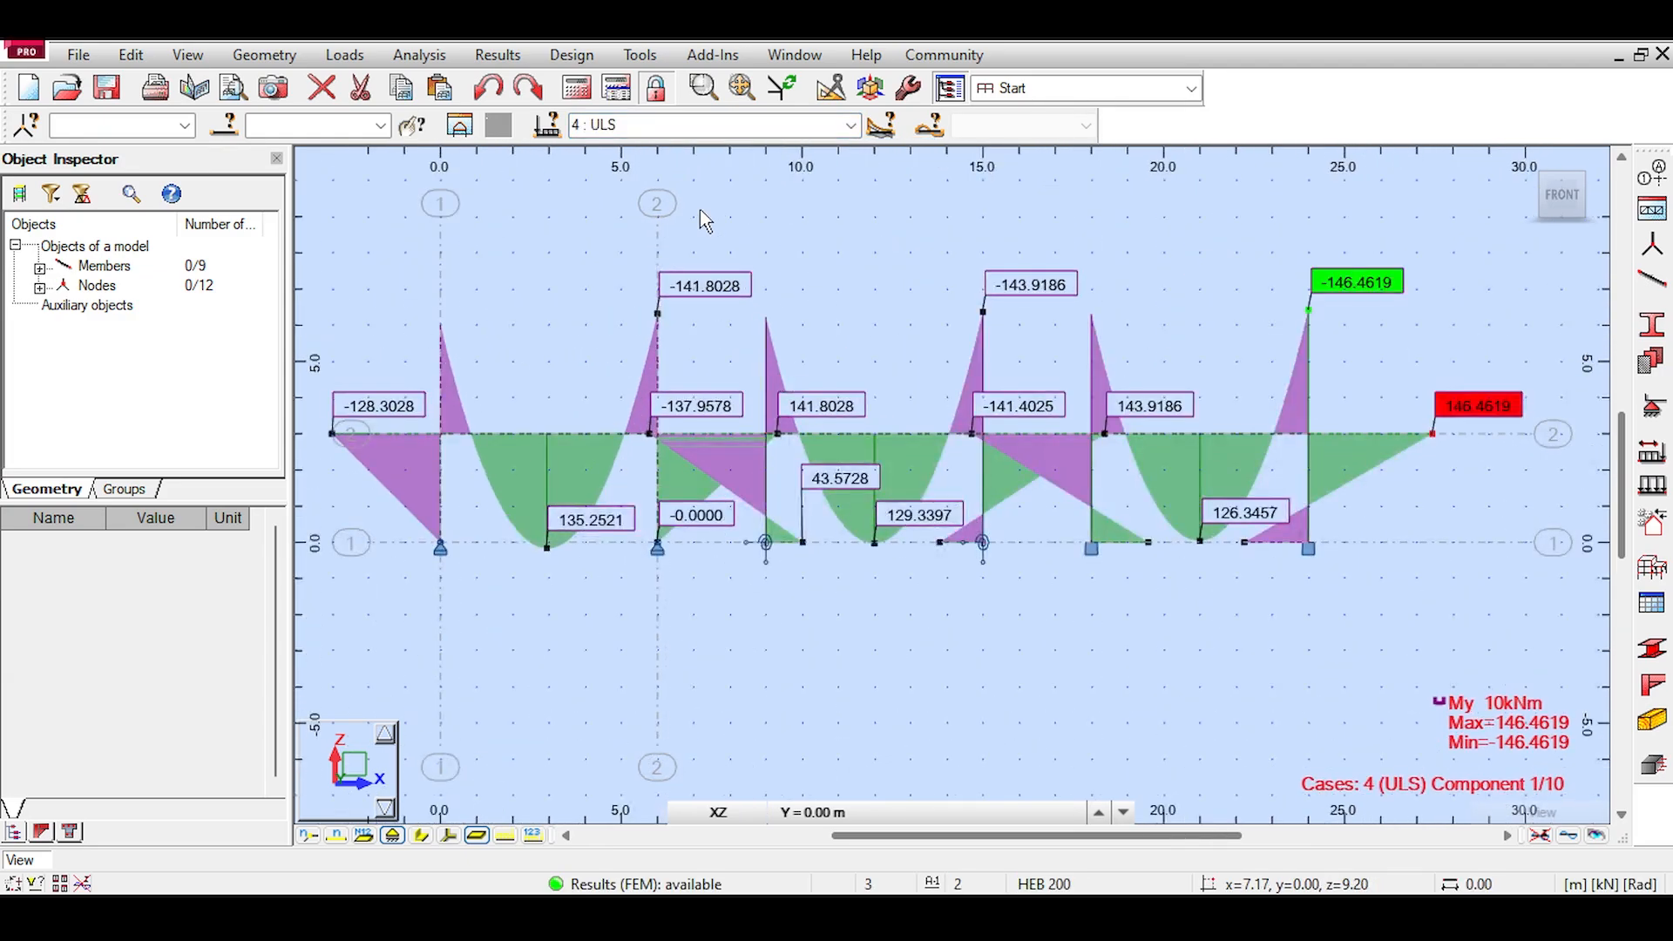
Step: Open Steel Members Design and hide the moment diagrams on the frames
click(556, 55)
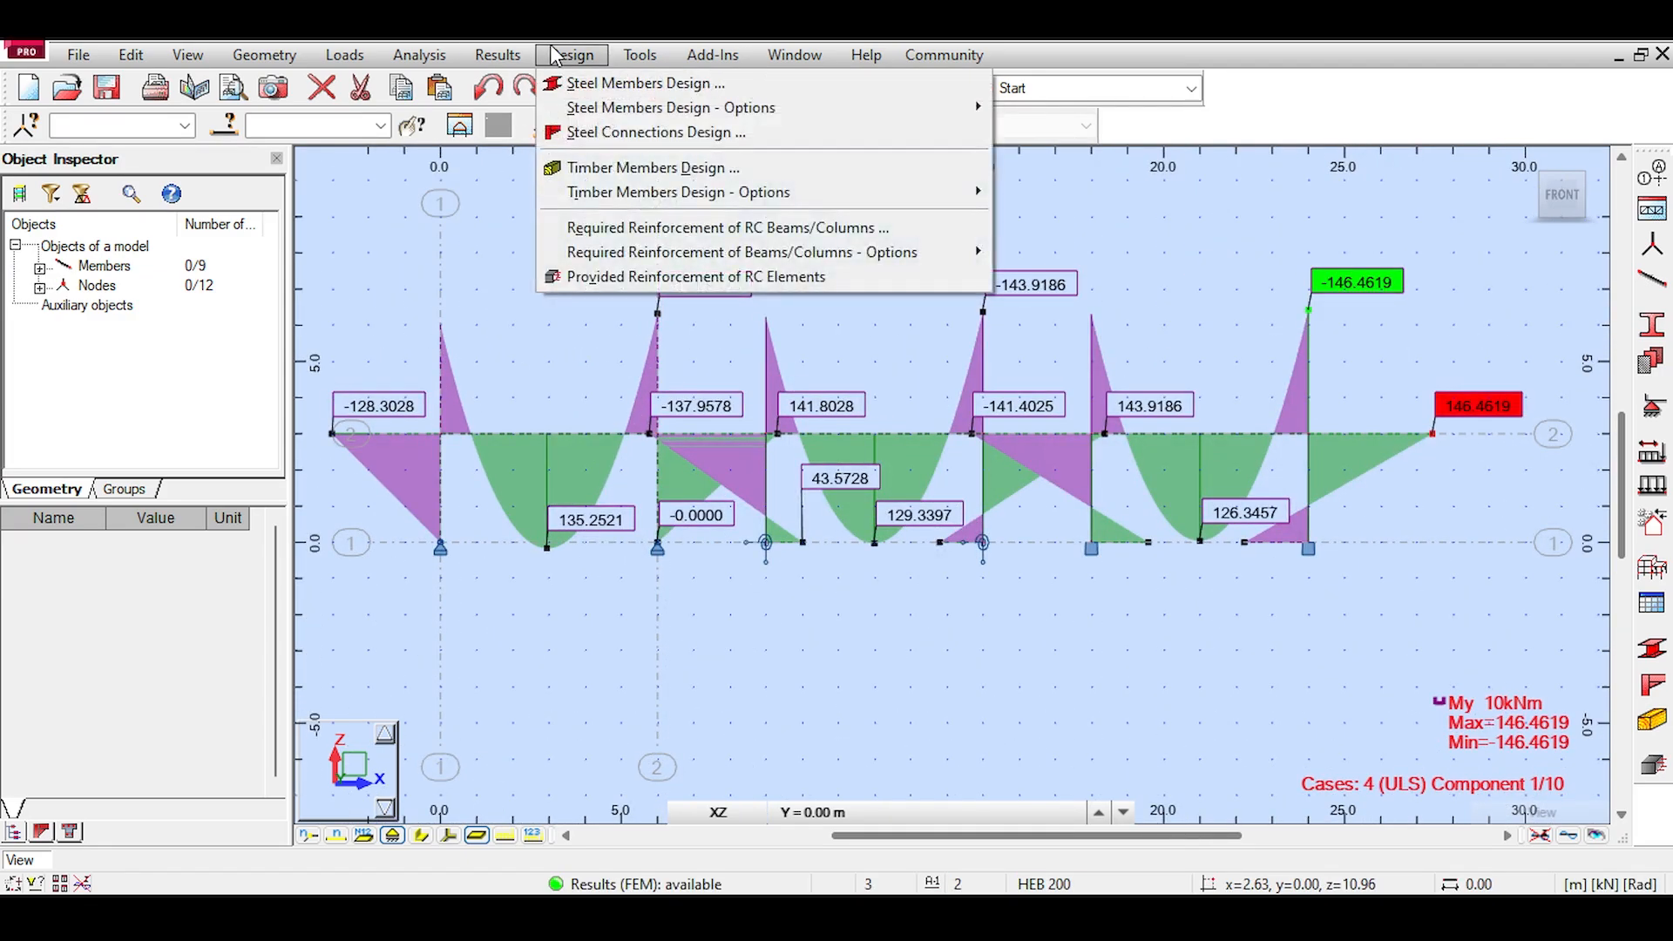
click(598, 85)
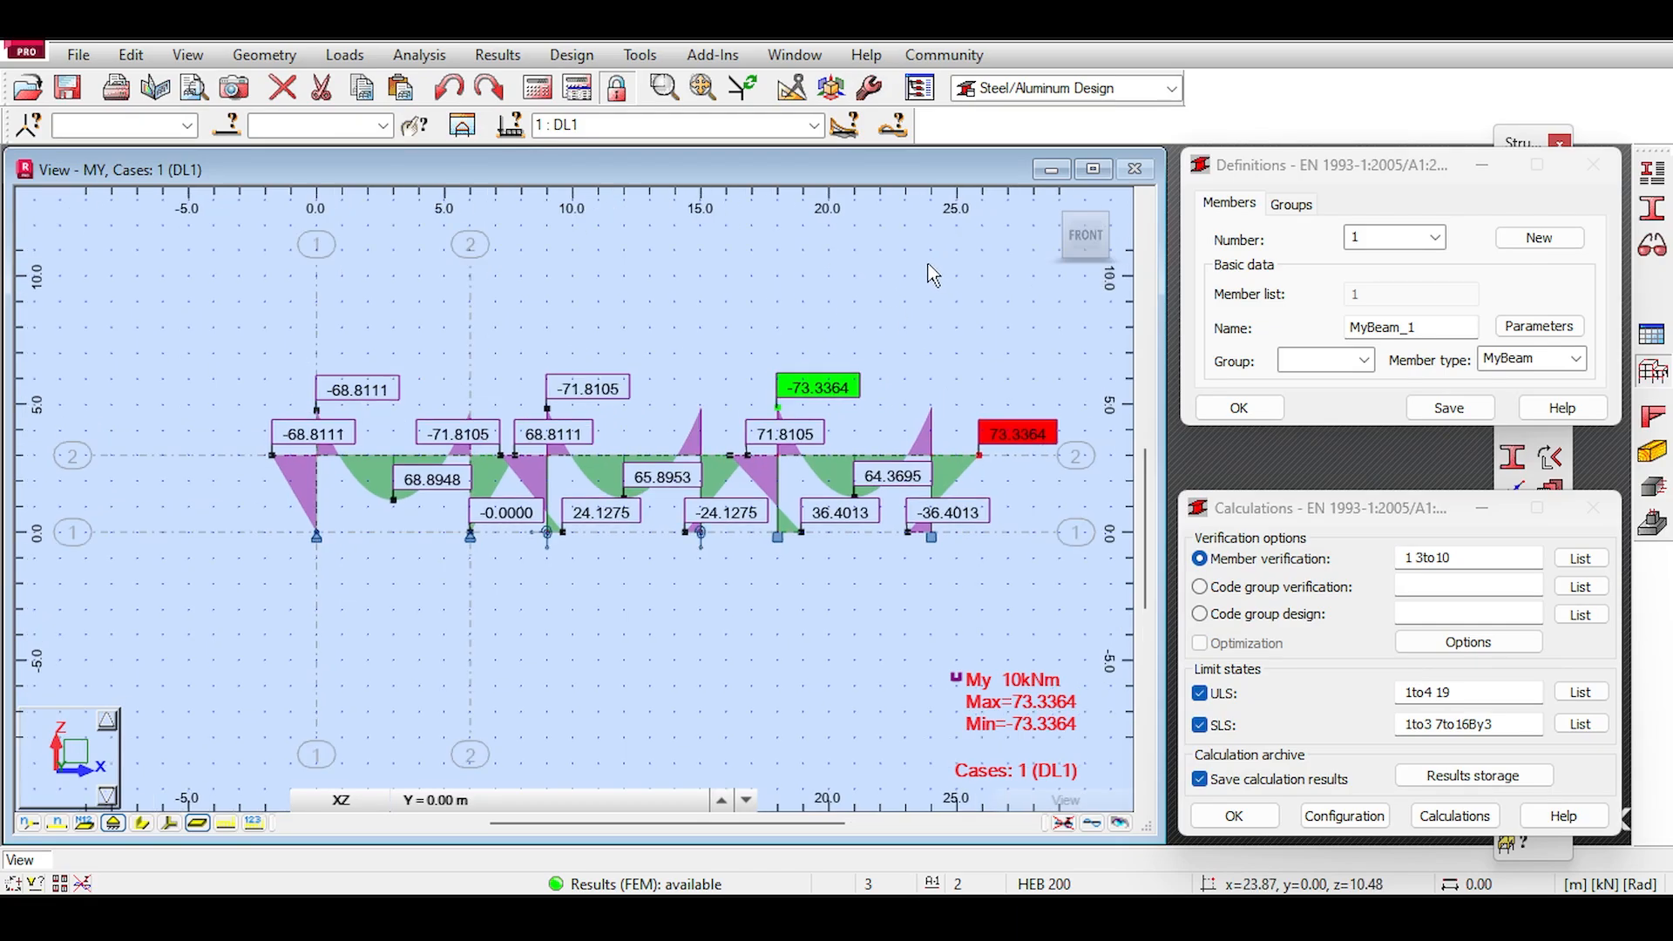
scroll(576, 475, up, 2)
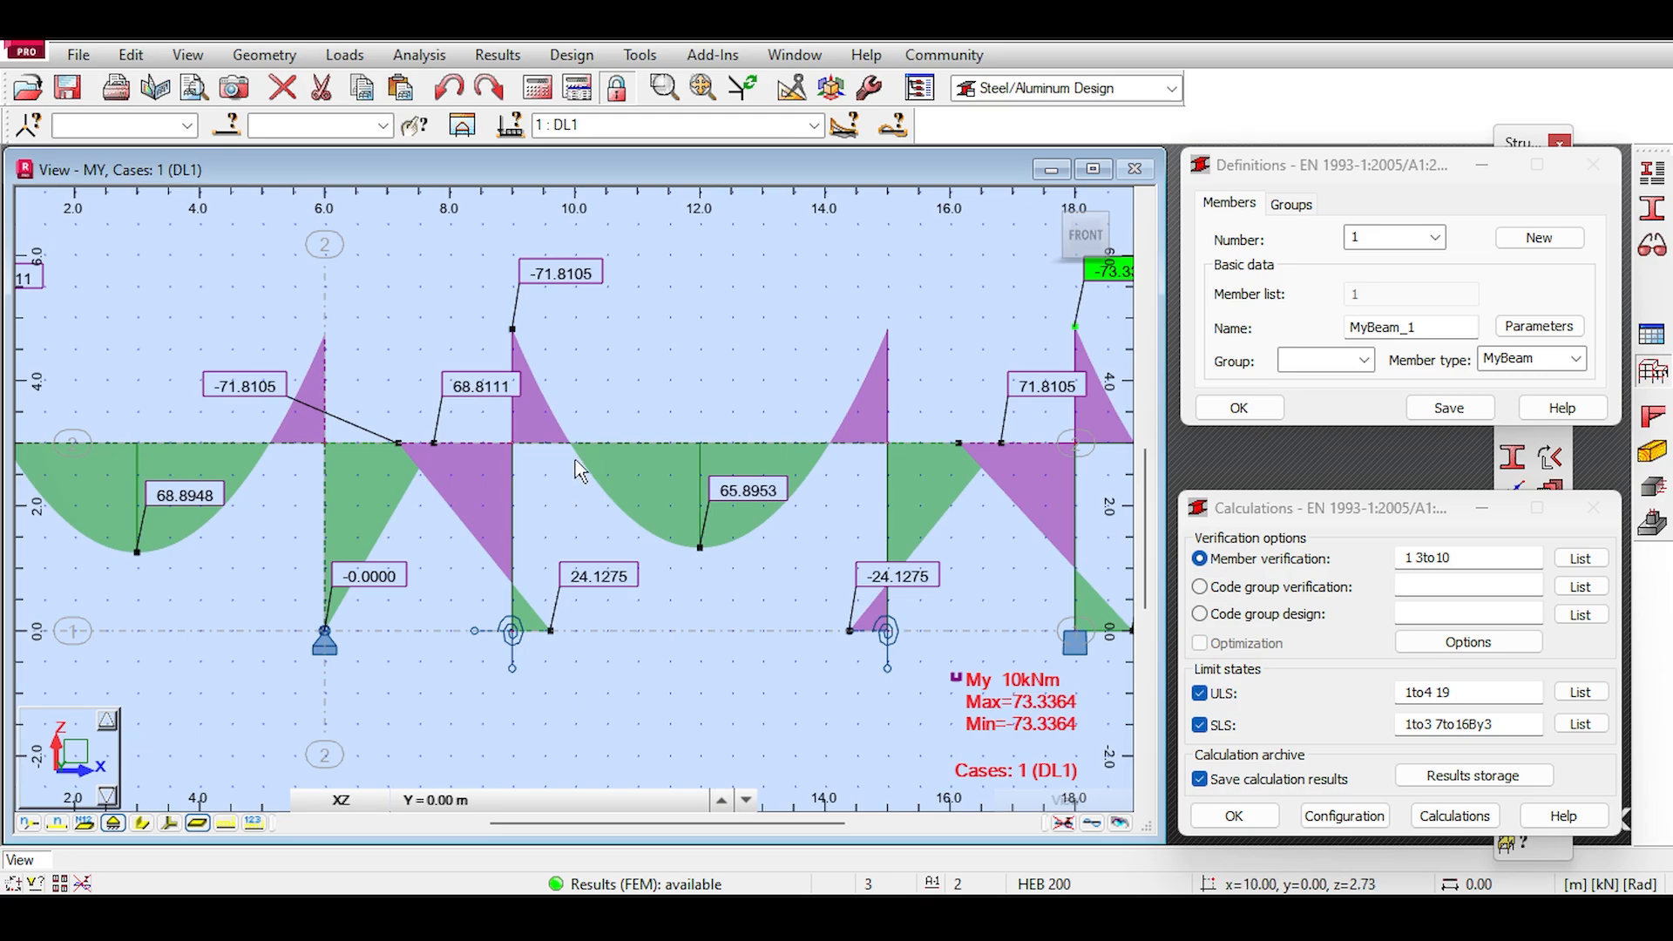
scroll(575, 470, down, 2)
scroll(582, 460, down, 2)
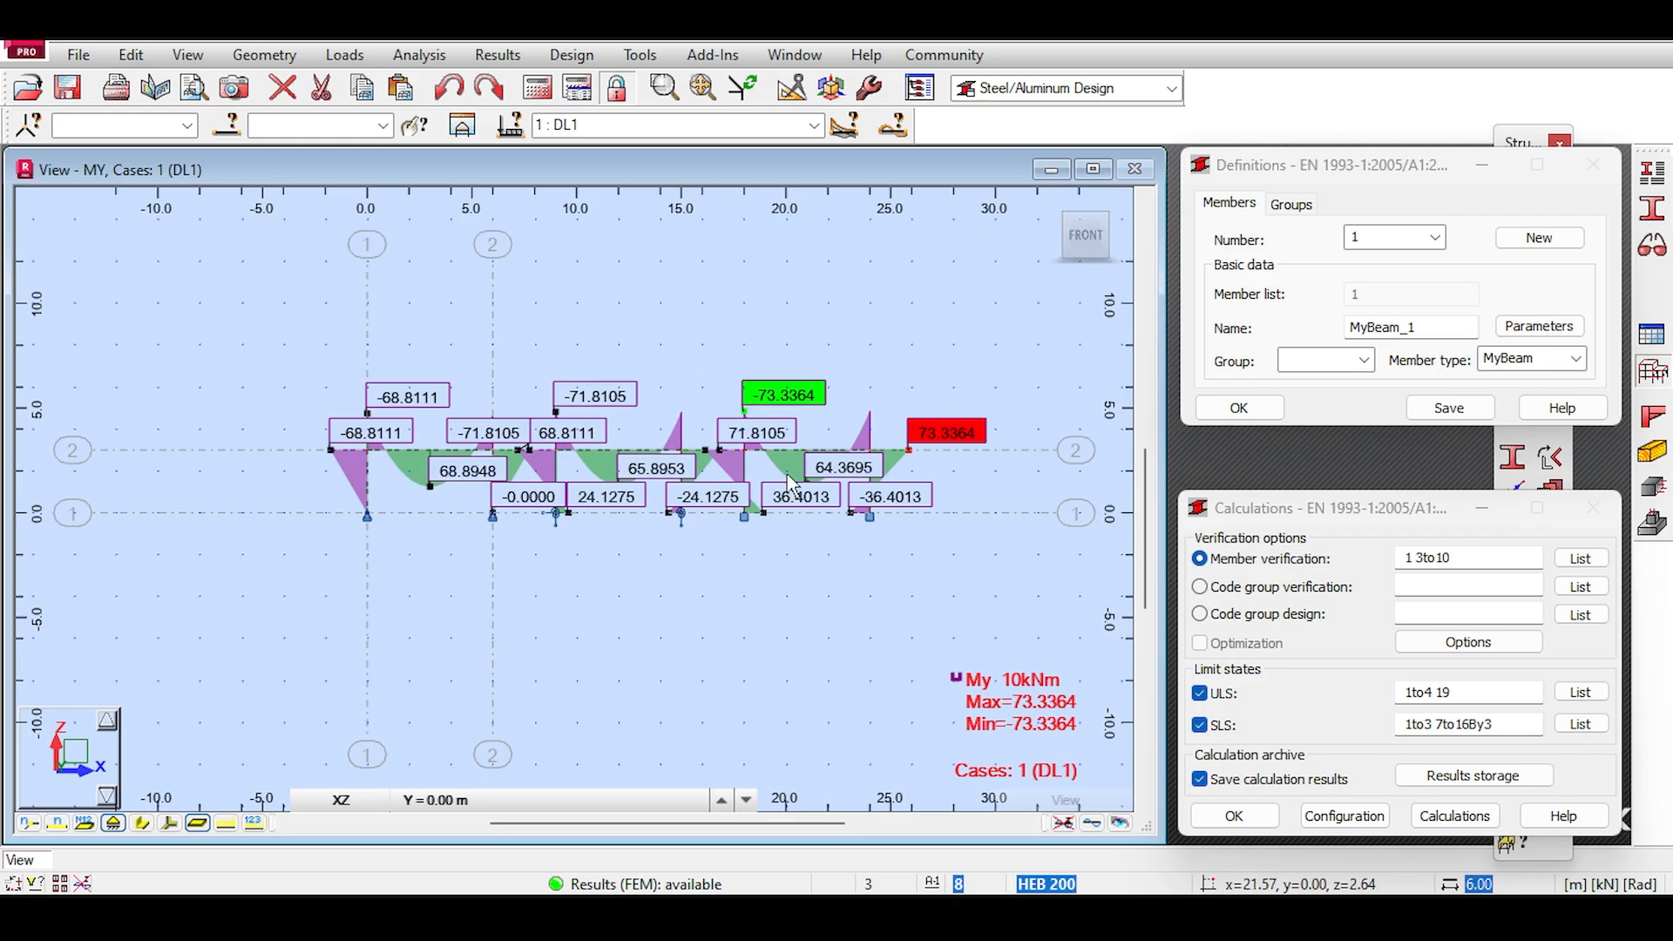
scroll(687, 545, up, 3)
click(1063, 824)
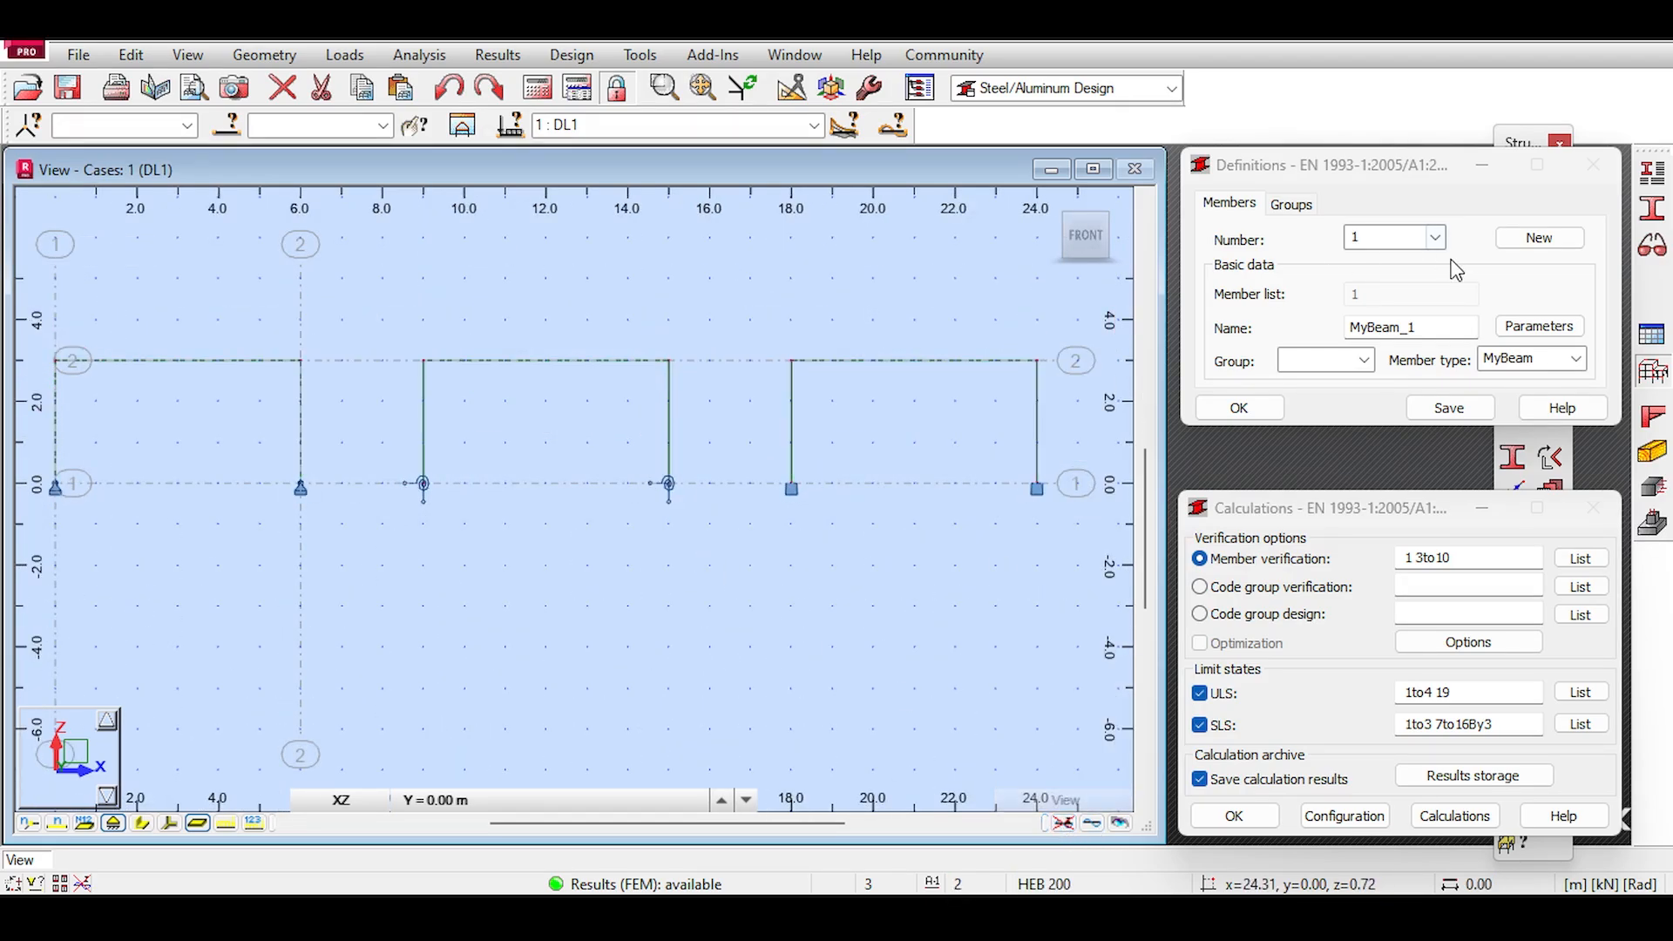
Step: Show the group definitions and pick out the columns and beam of the first frame in the model
click(1293, 206)
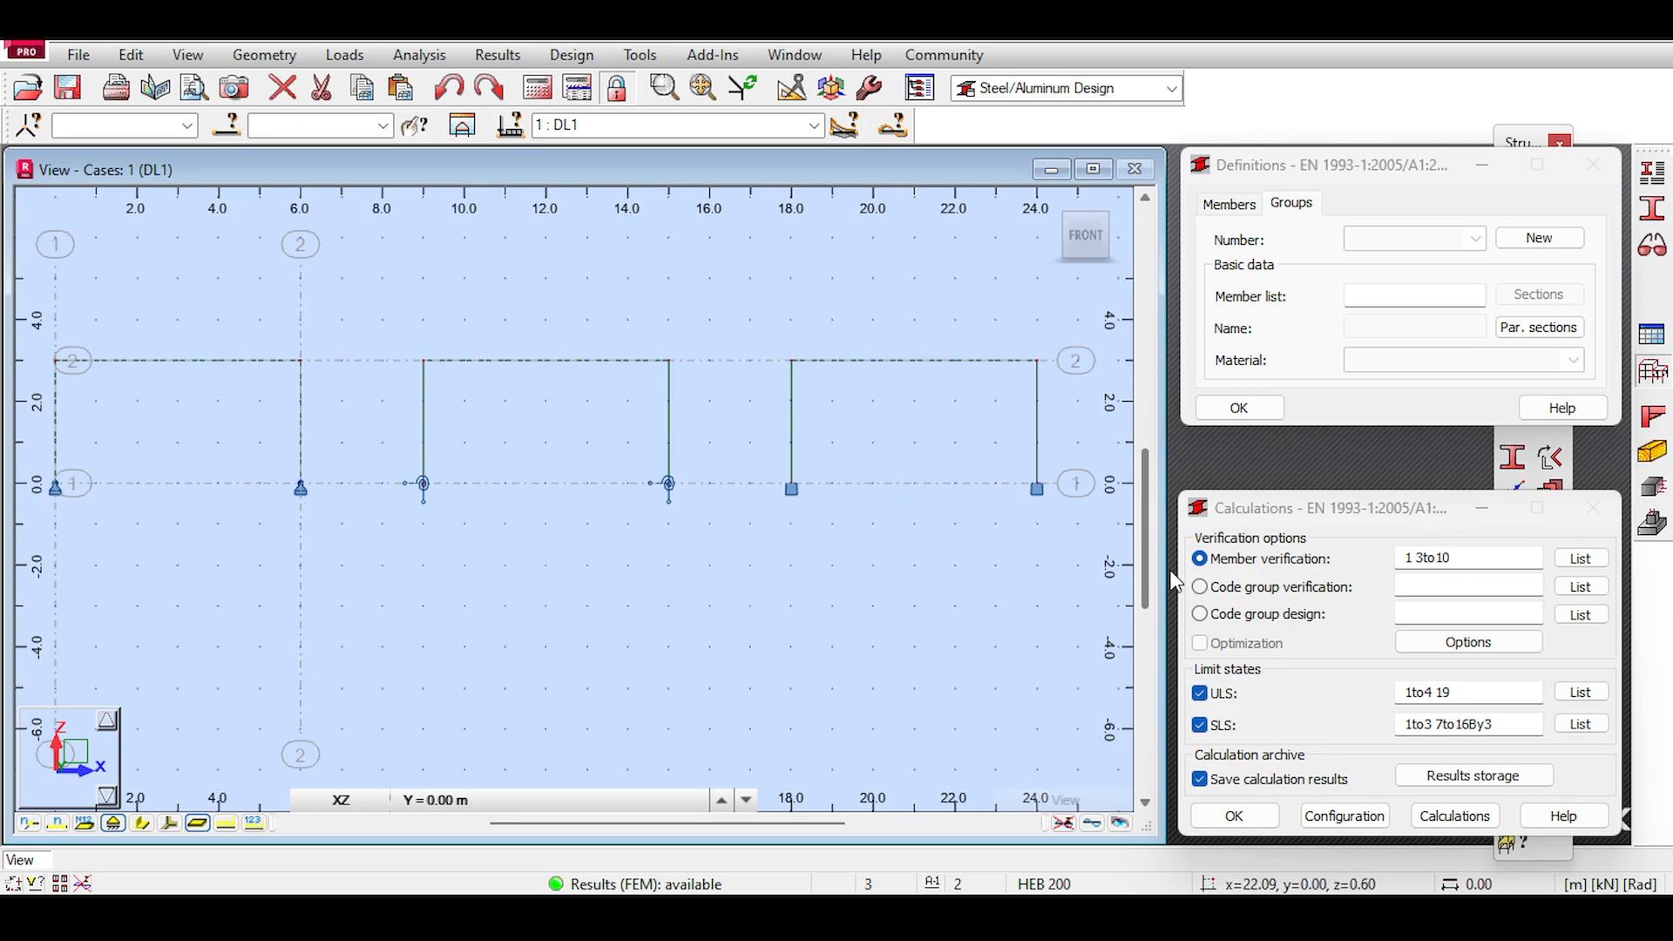
scroll(848, 590, down, 1)
scroll(799, 590, down, 1)
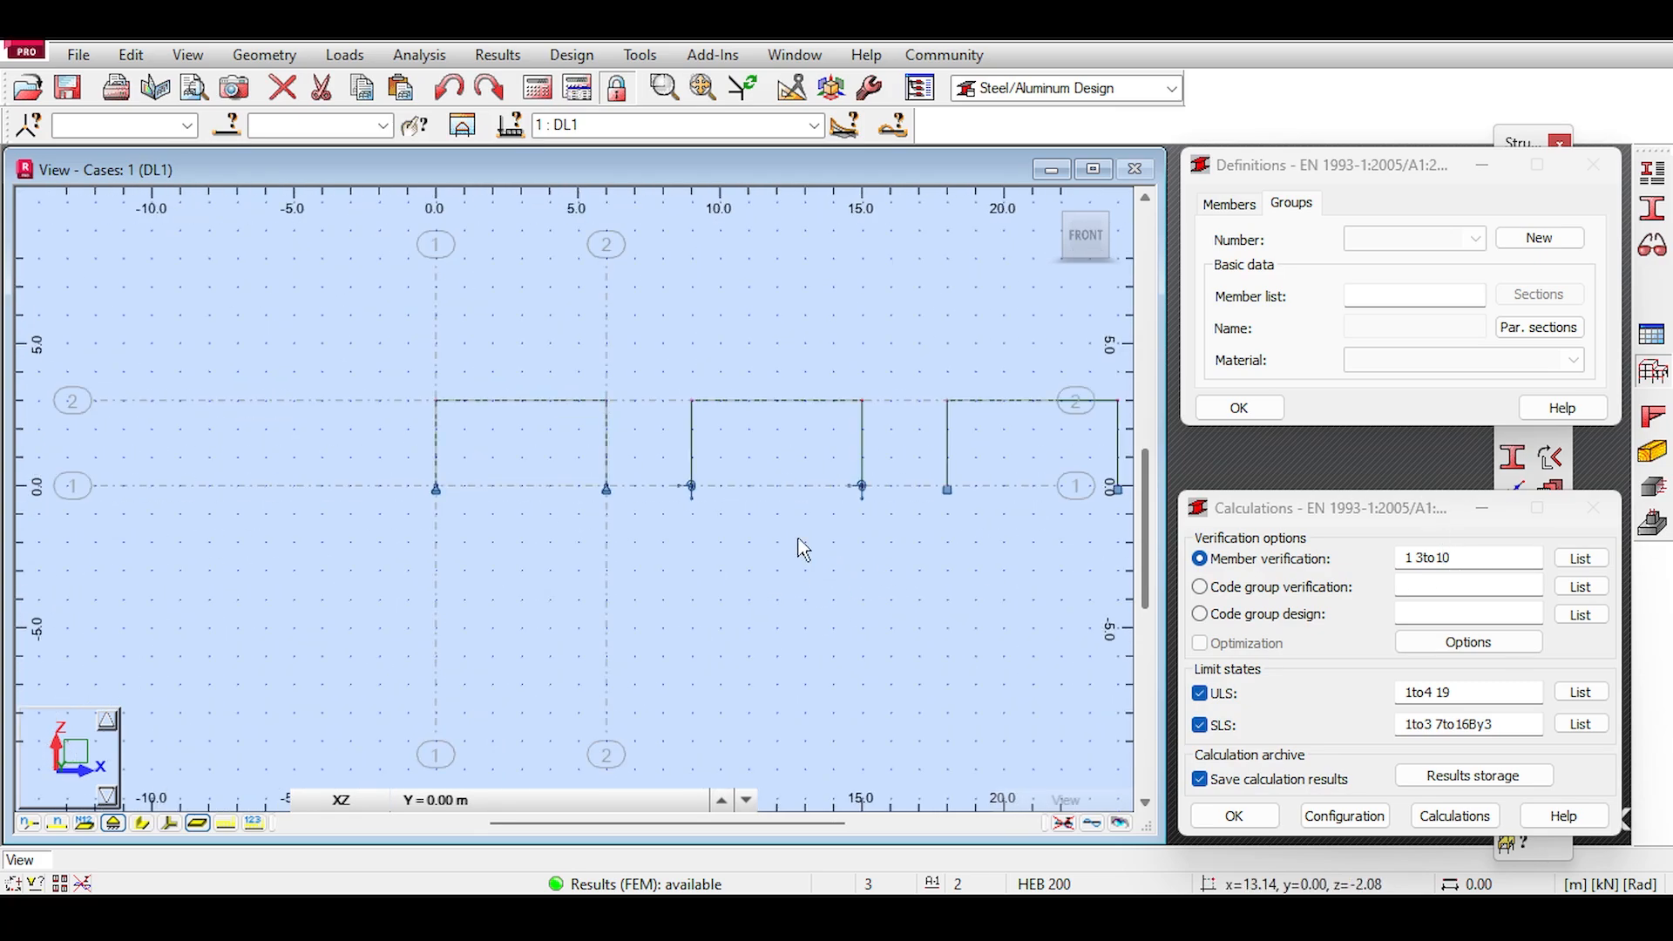
scroll(602, 452, up, 2)
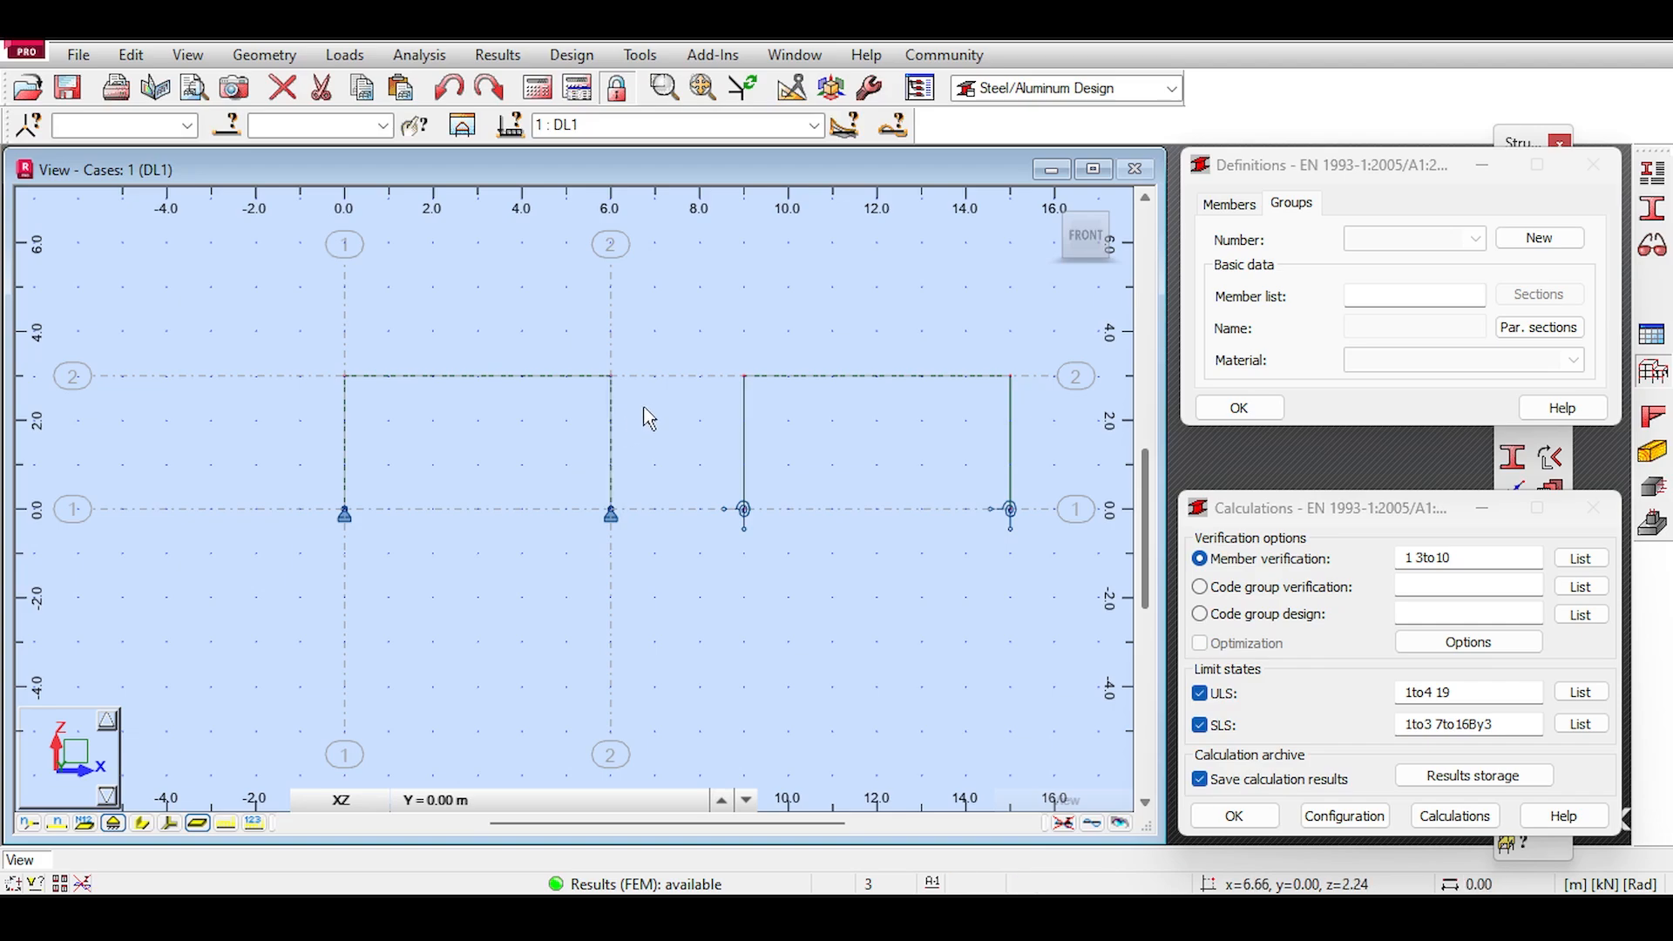
drag(649, 419, 237, 471)
drag(497, 330, 434, 432)
scroll(450, 399, down, 1)
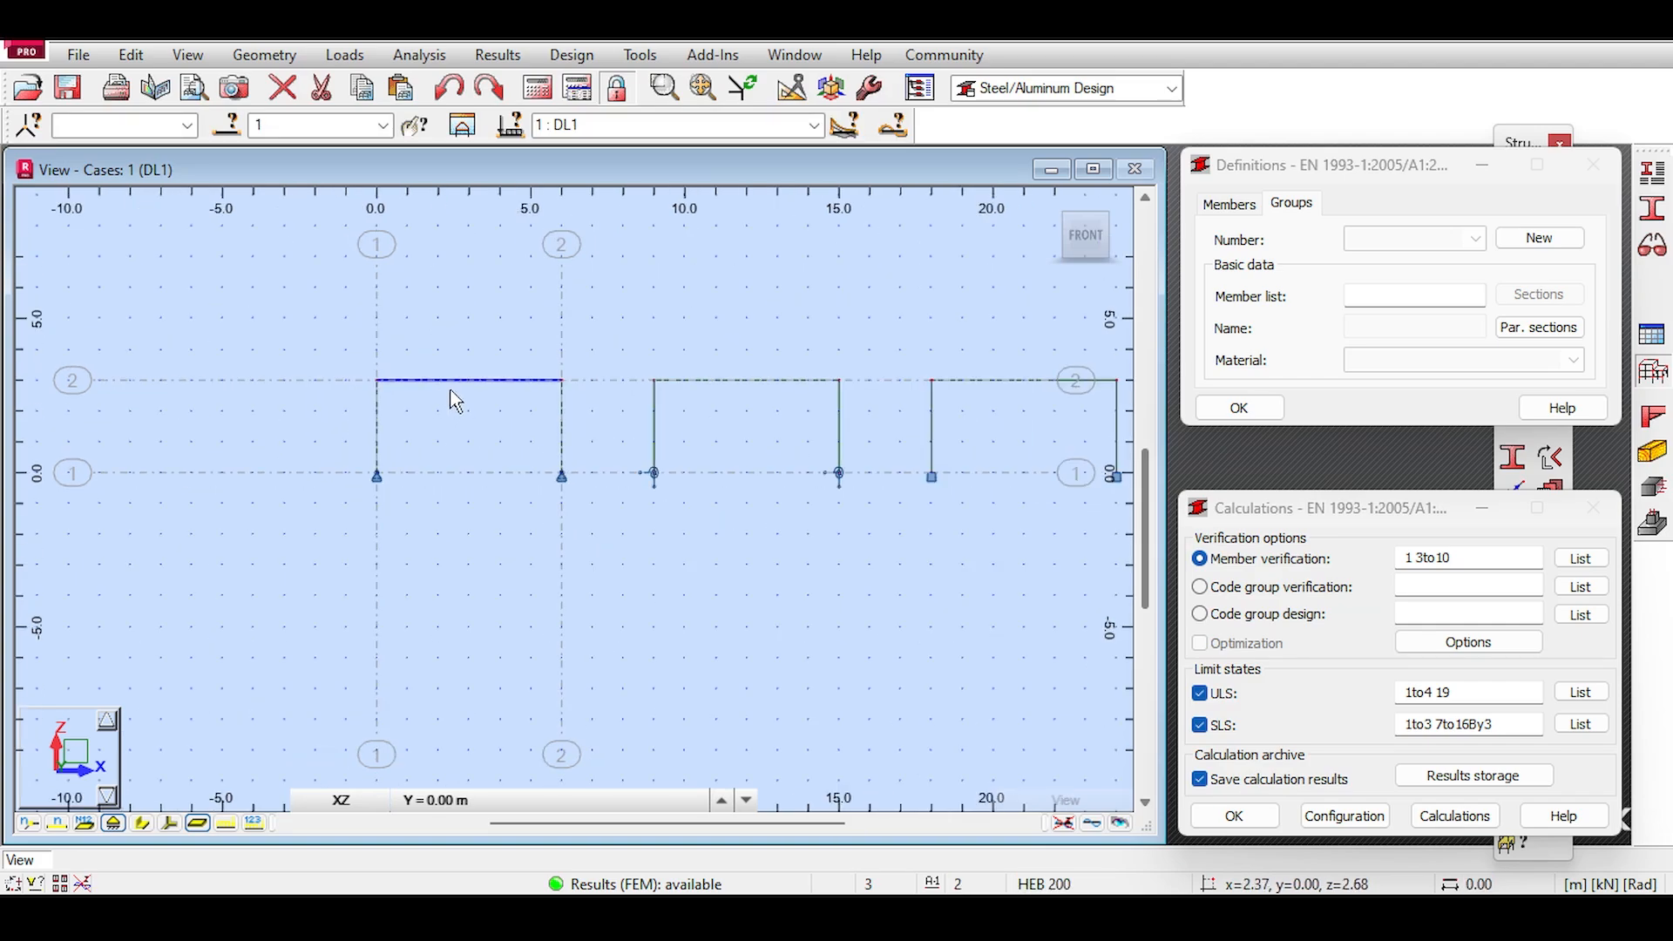
scroll(449, 399, down, 1)
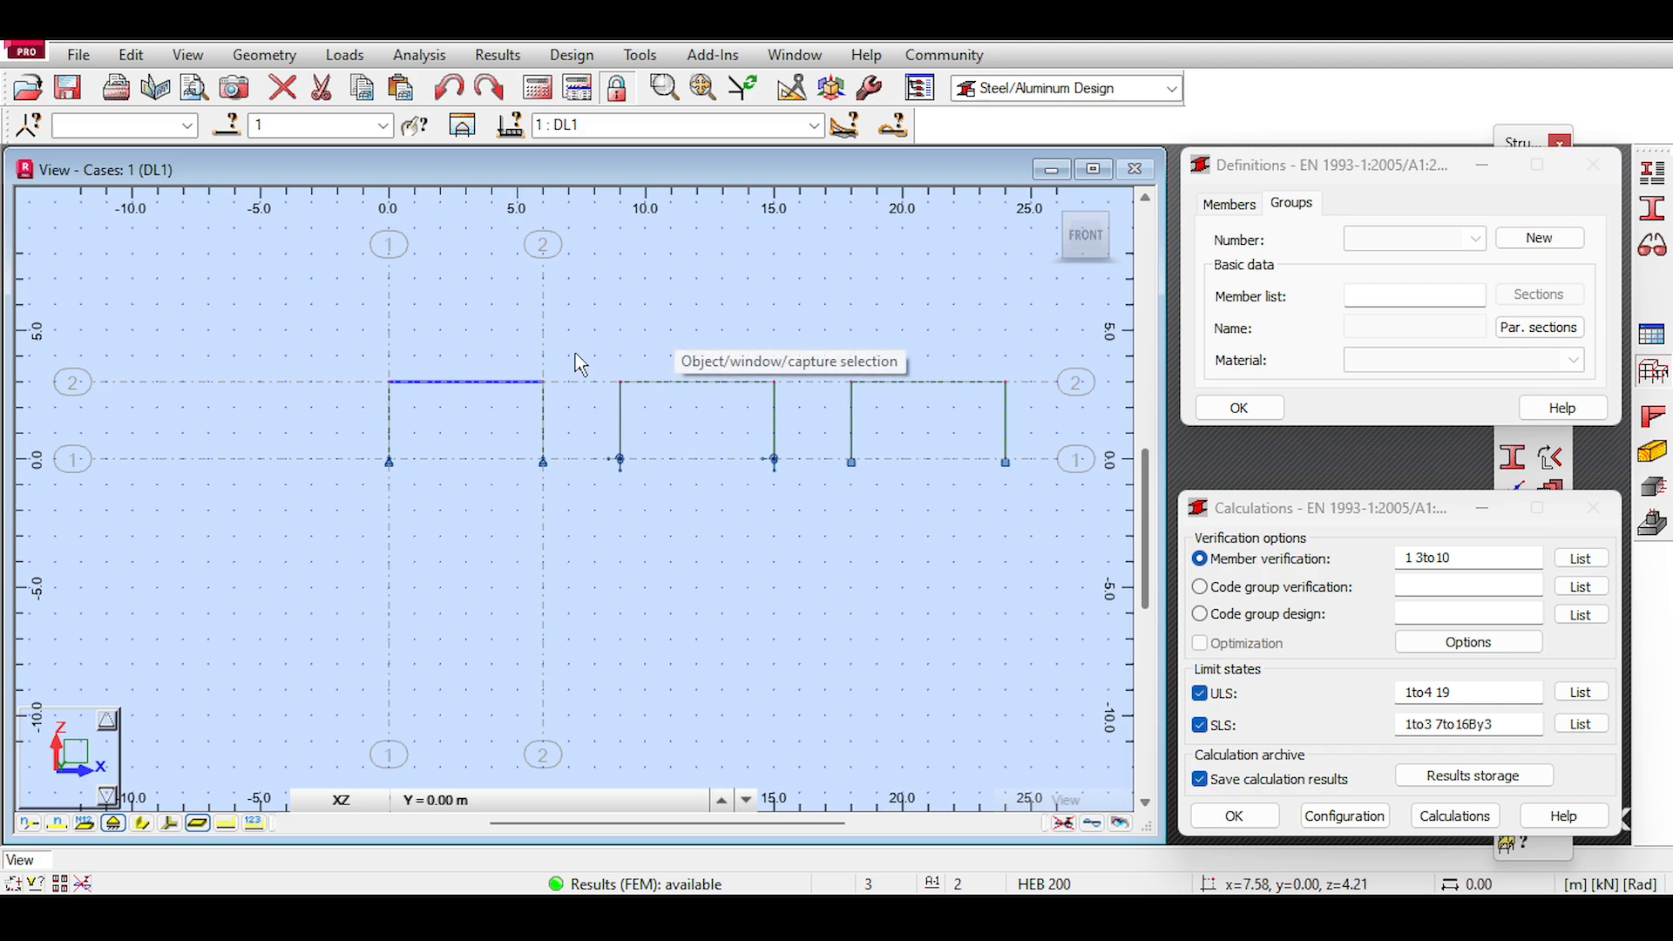
scroll(536, 408, up, 1)
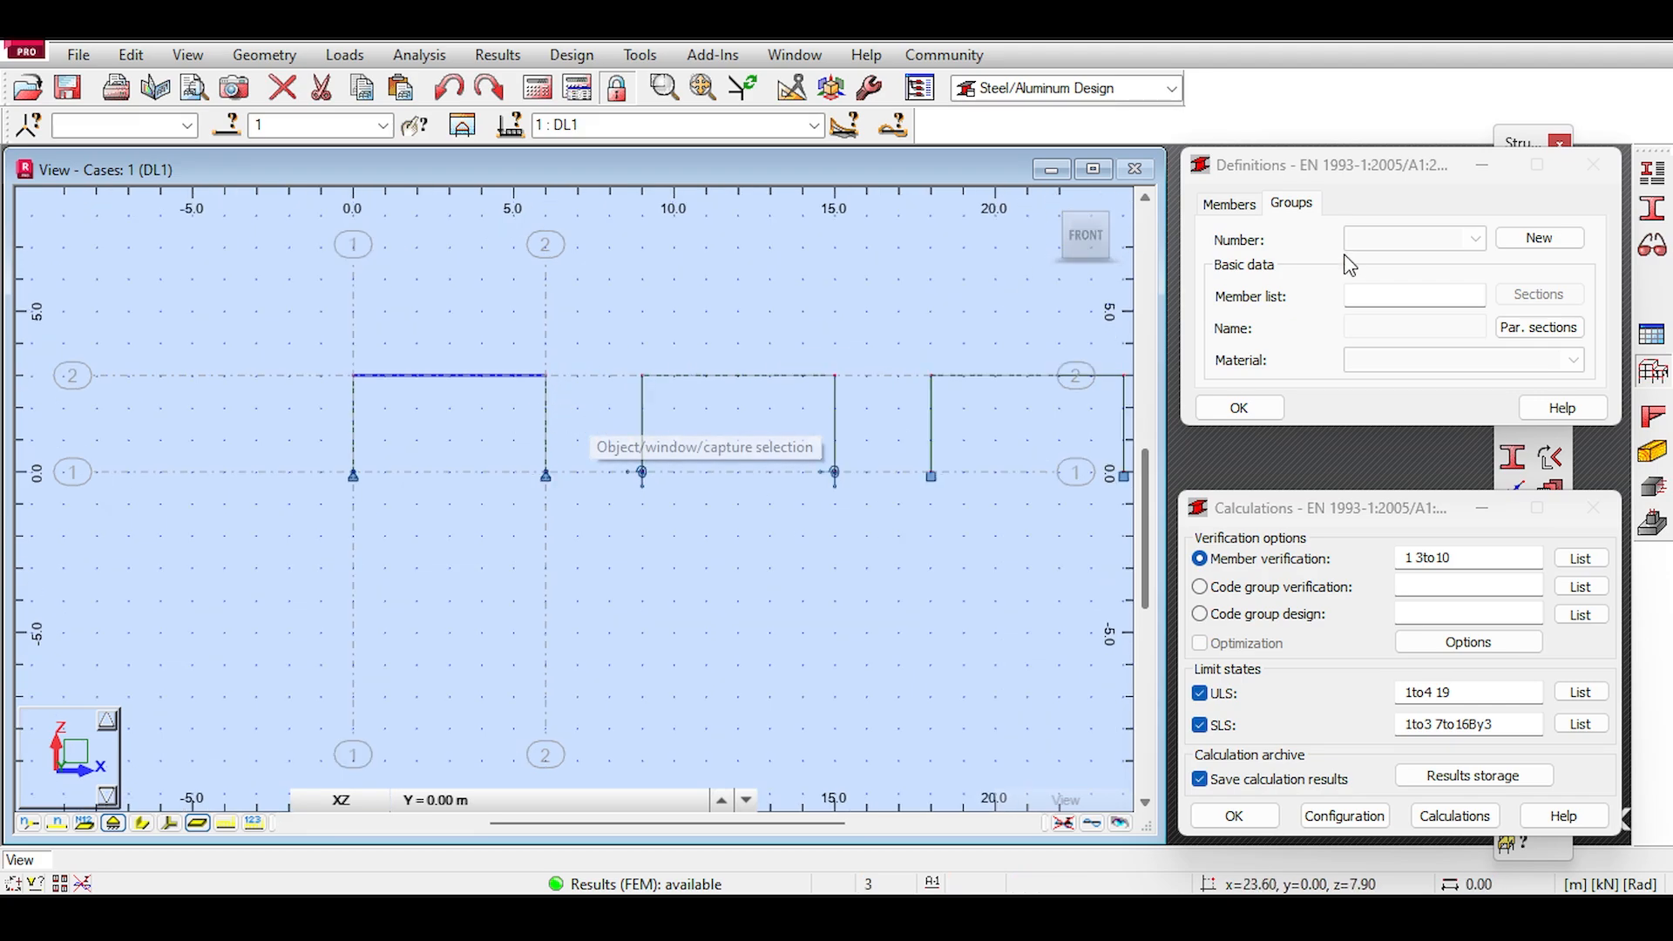
Step: Create design group 1 from members 3 and 4, the first frame's columns, and name it FrPinnedColumns
click(1289, 233)
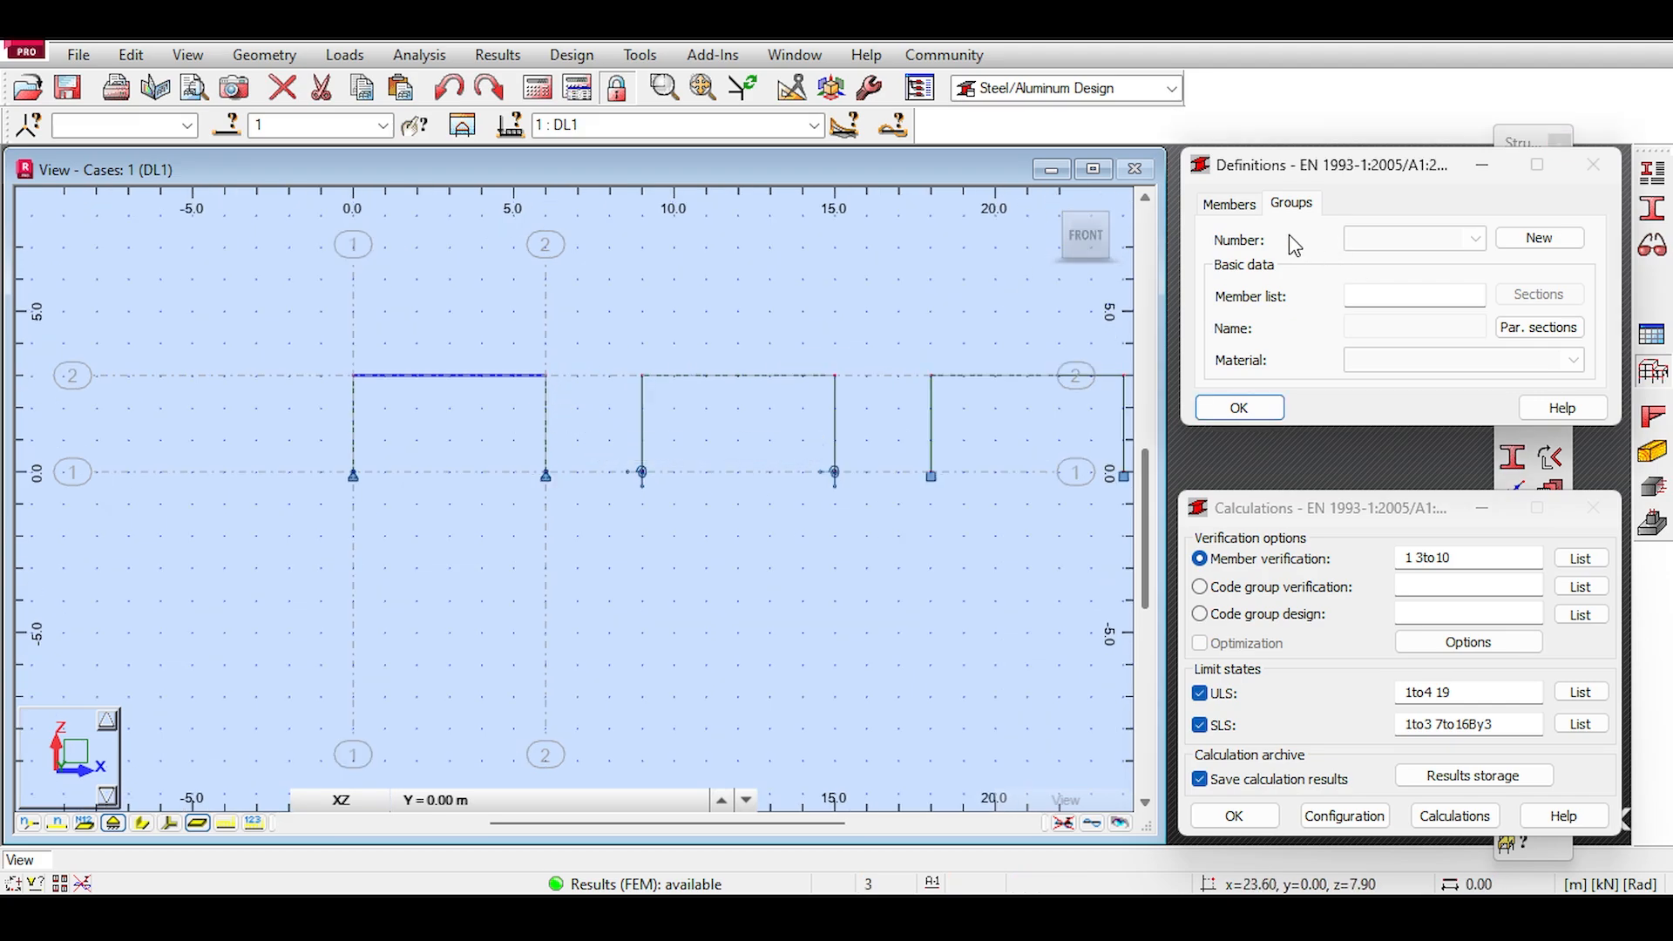
click(1568, 244)
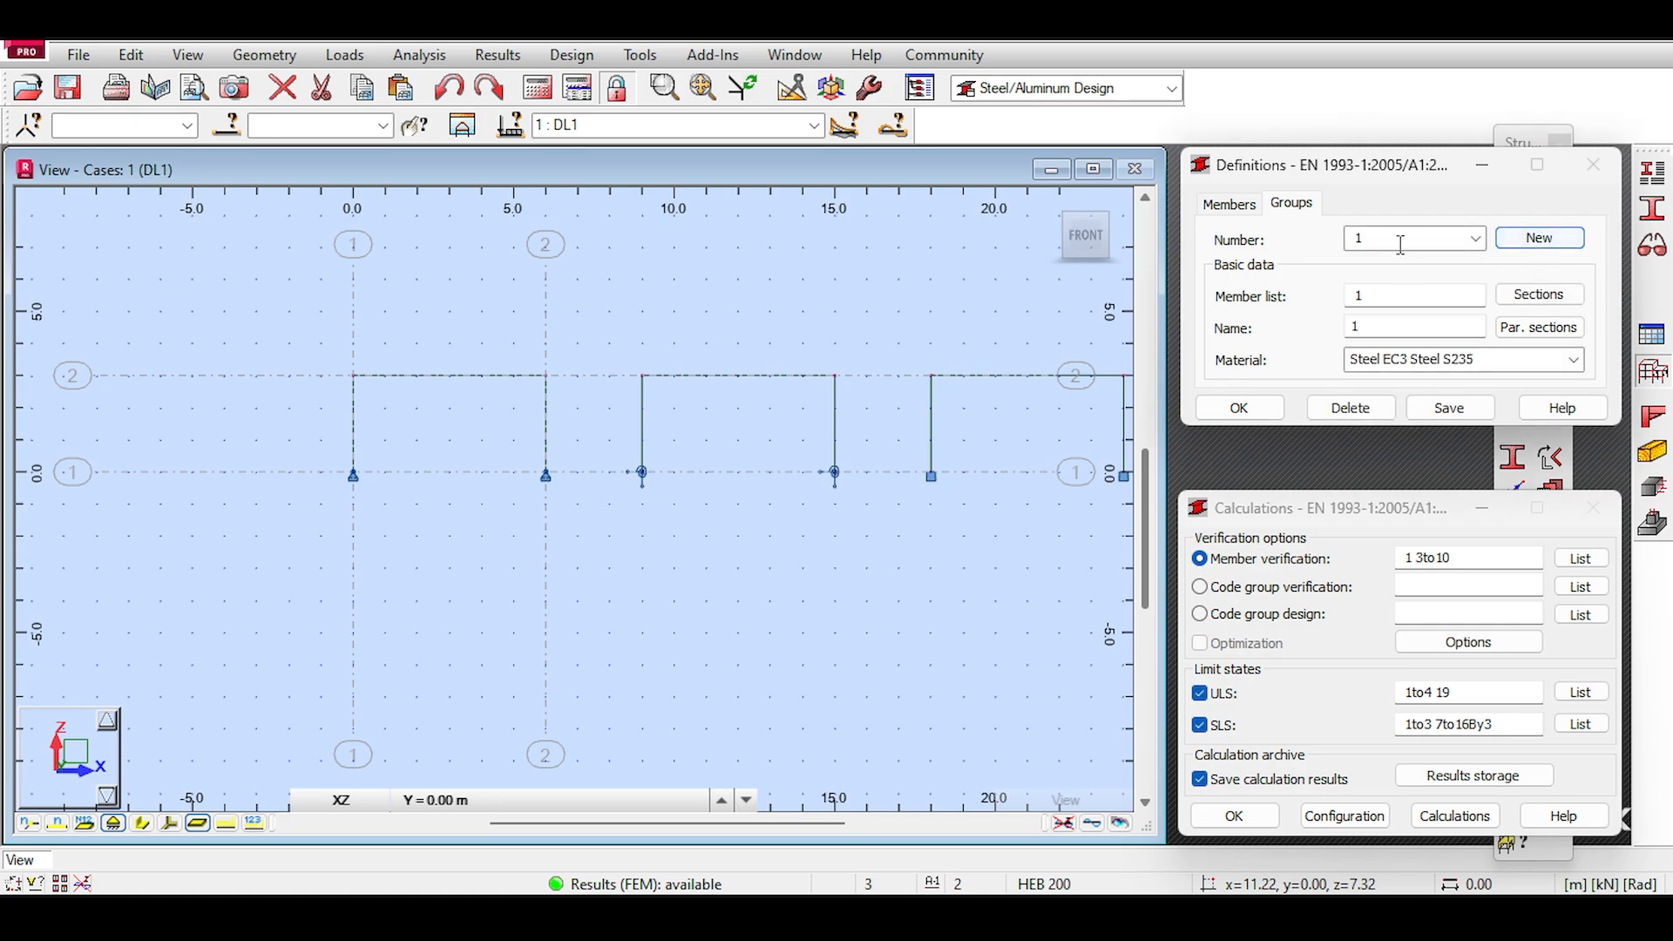
double_click(1368, 294)
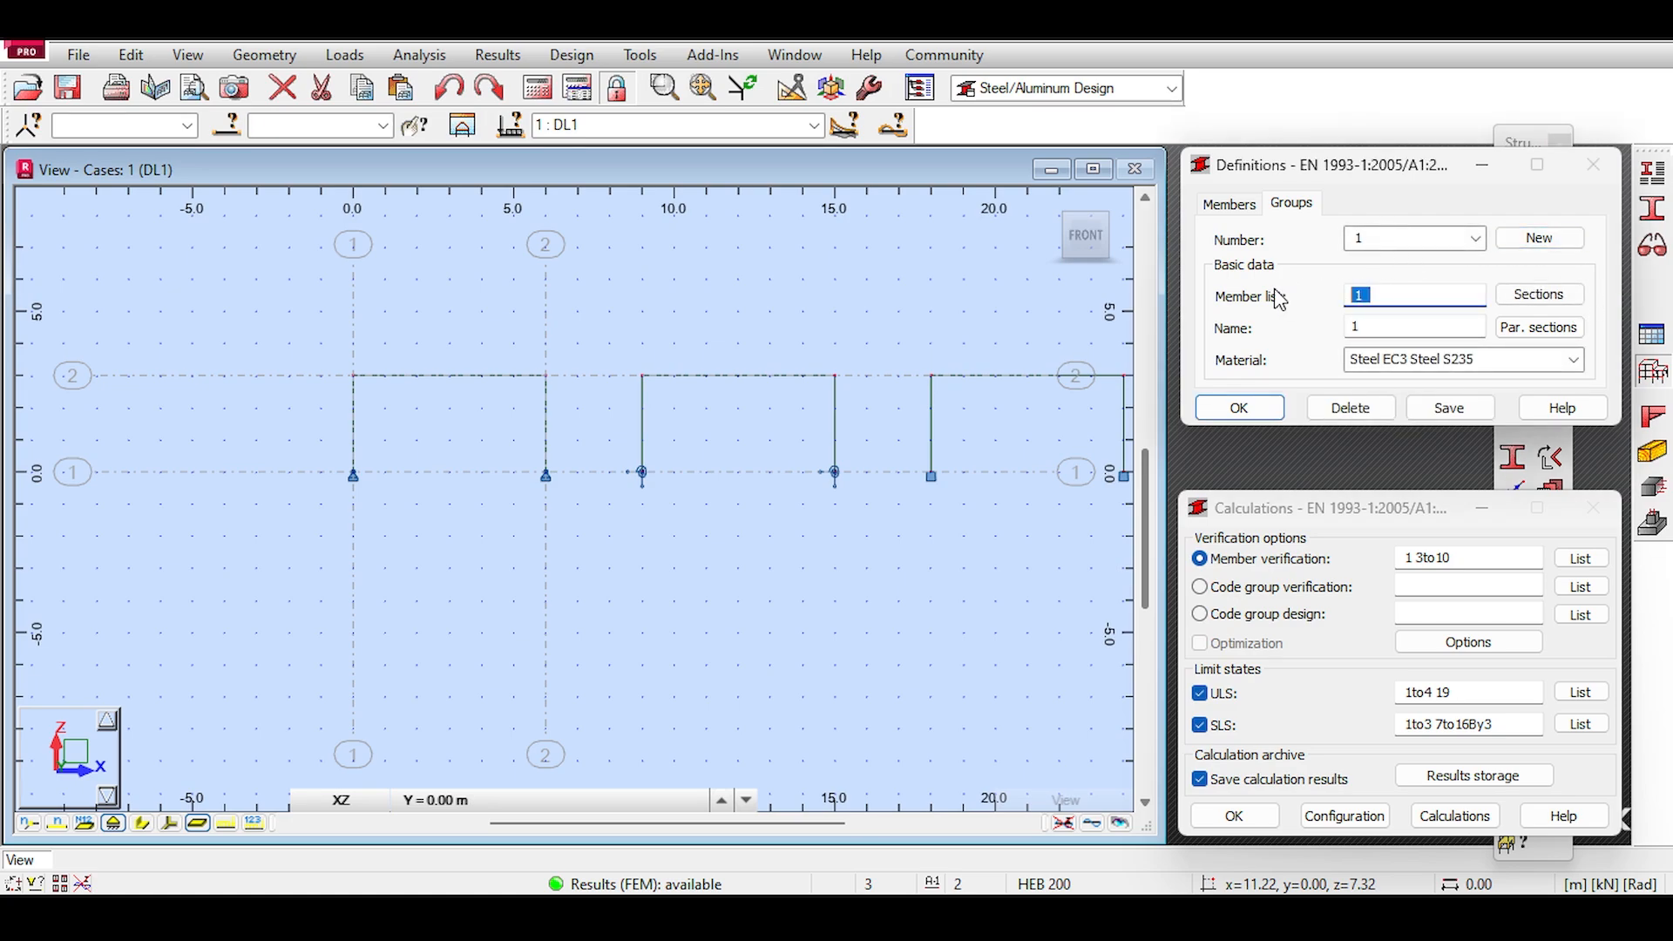
drag(589, 404, 320, 440)
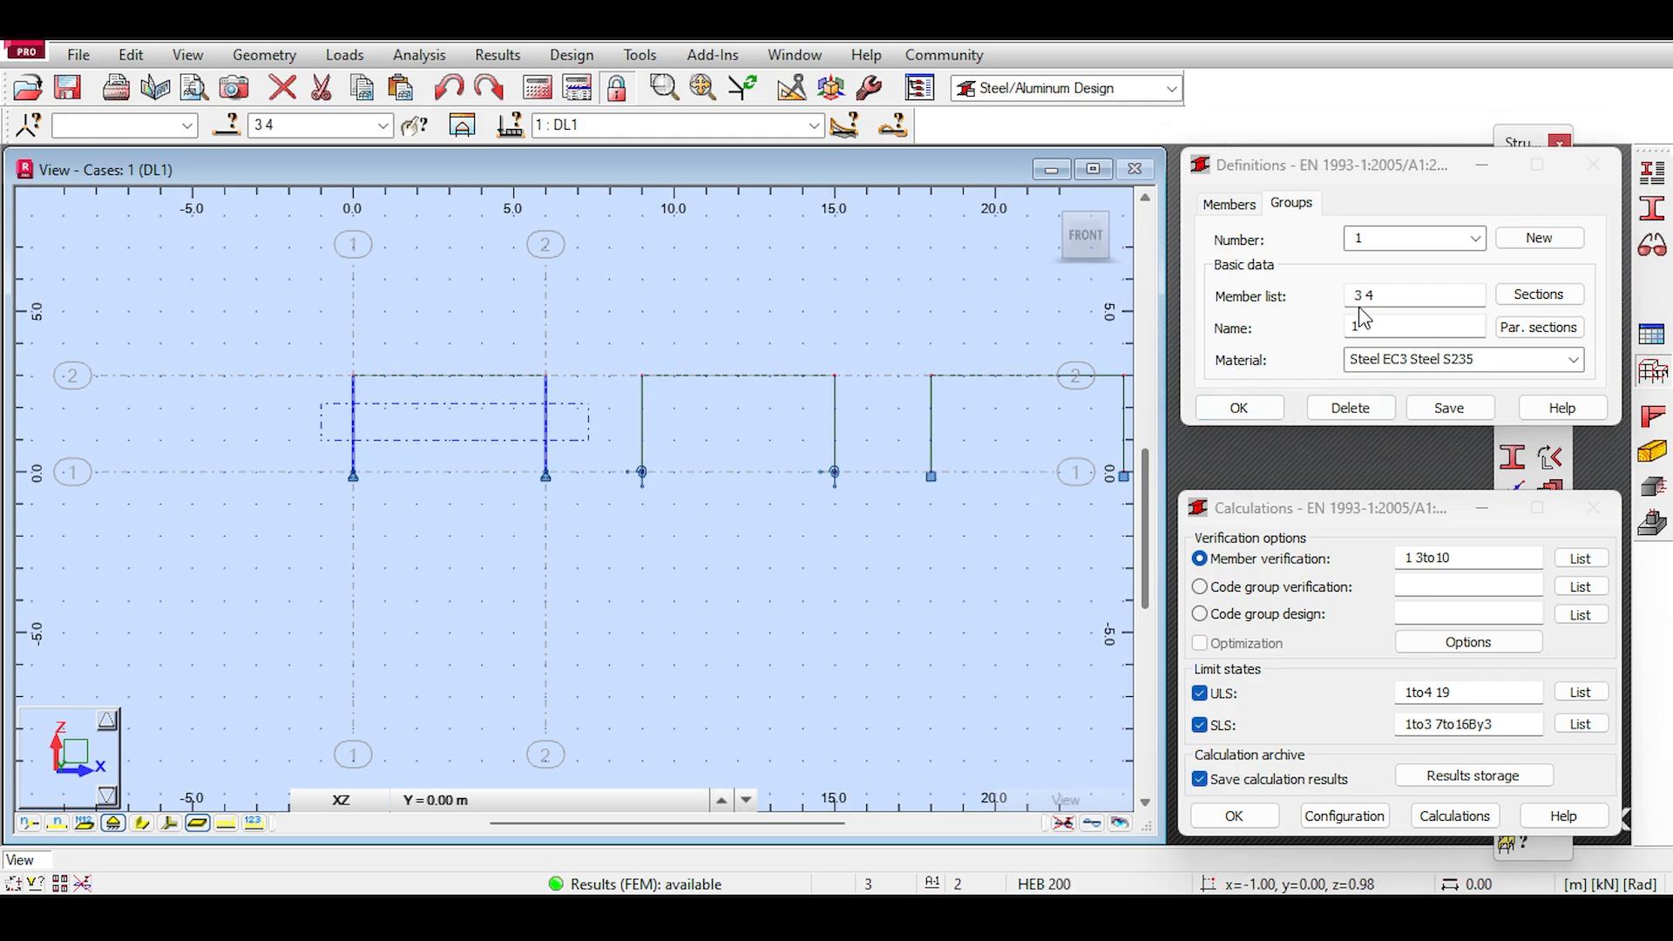
double_click(1413, 327)
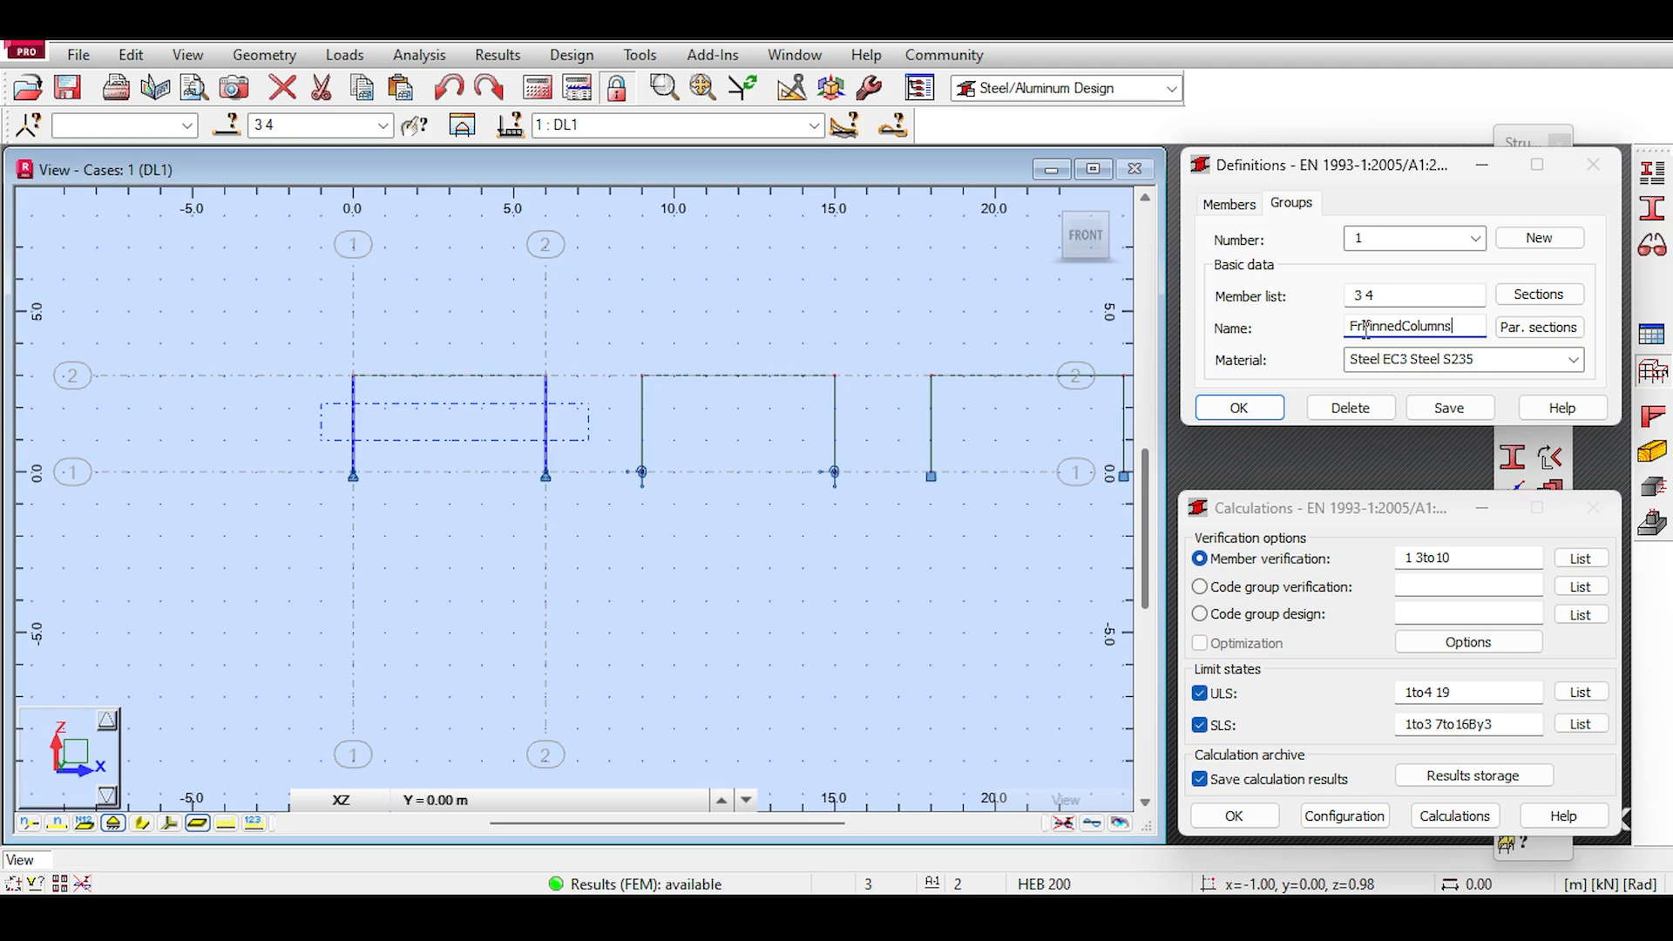
Step: Assign the HEB I-section family from the Europe database to the FrPinnedColumns group and save the group
click(1545, 296)
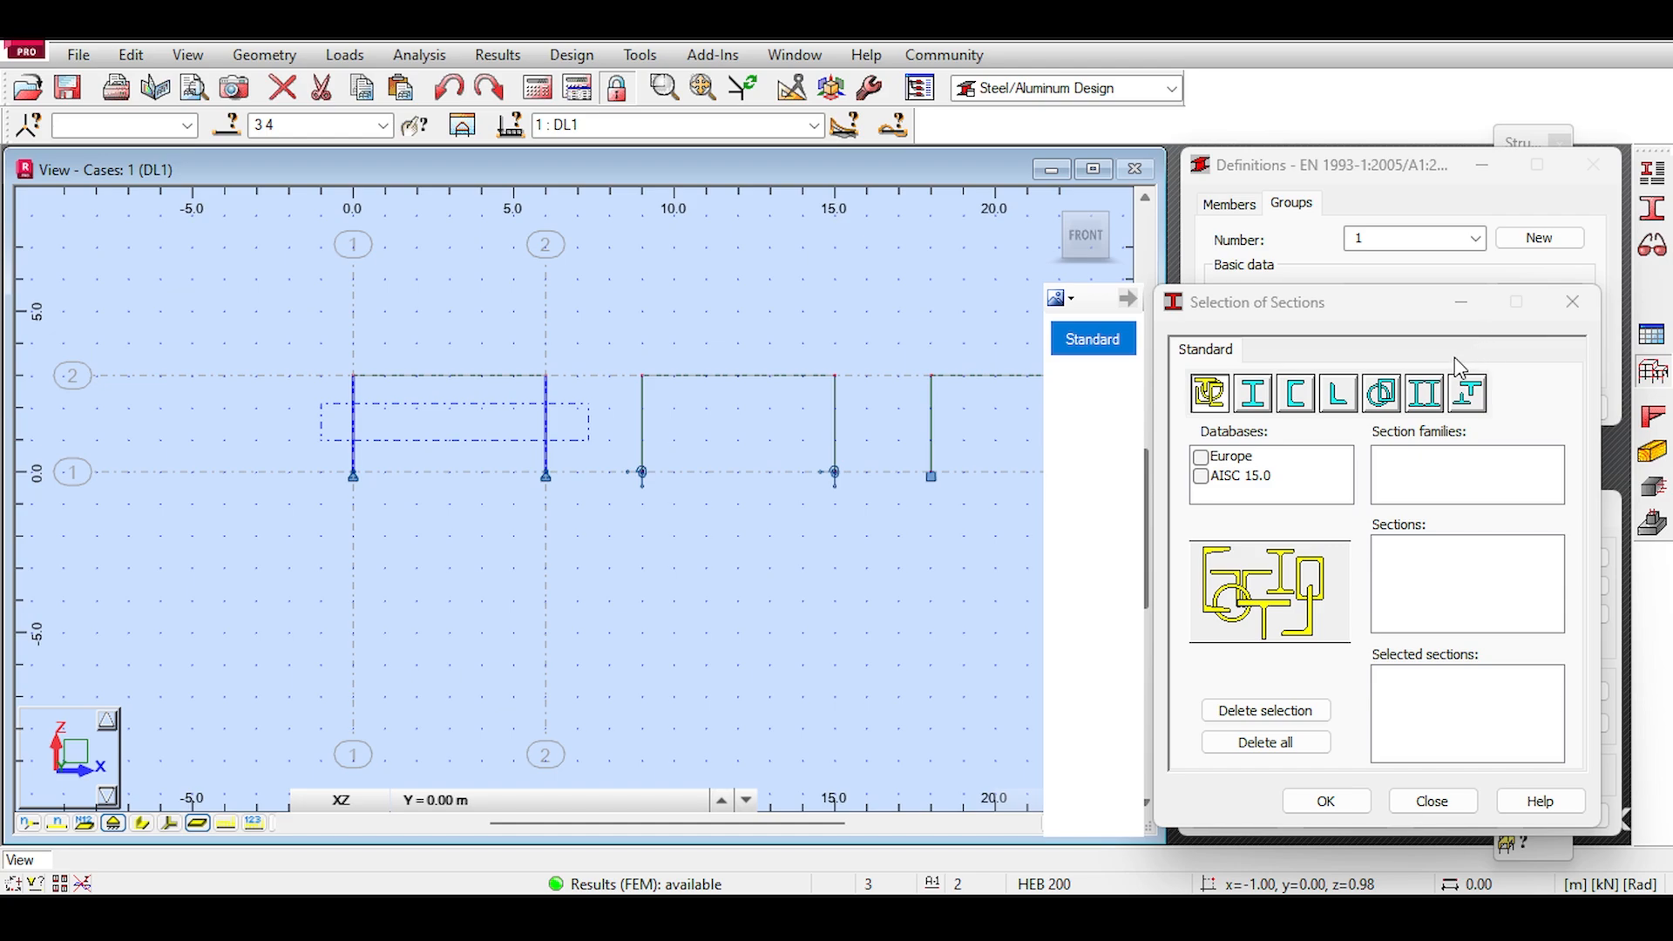
click(1201, 457)
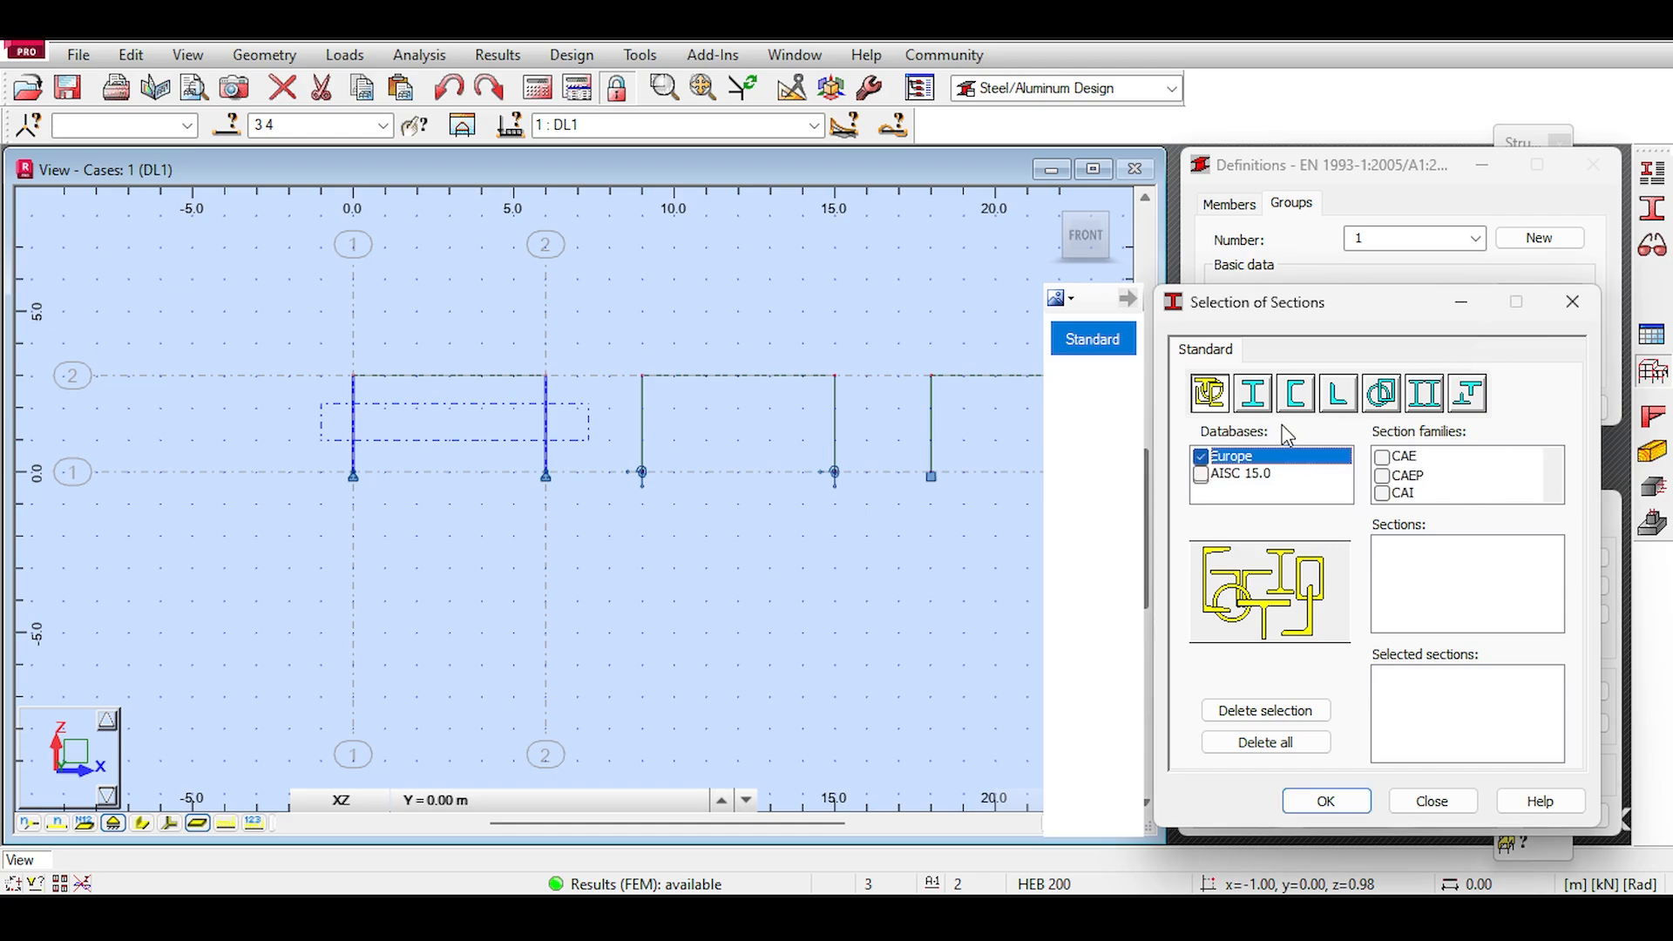
click(1259, 398)
click(1386, 492)
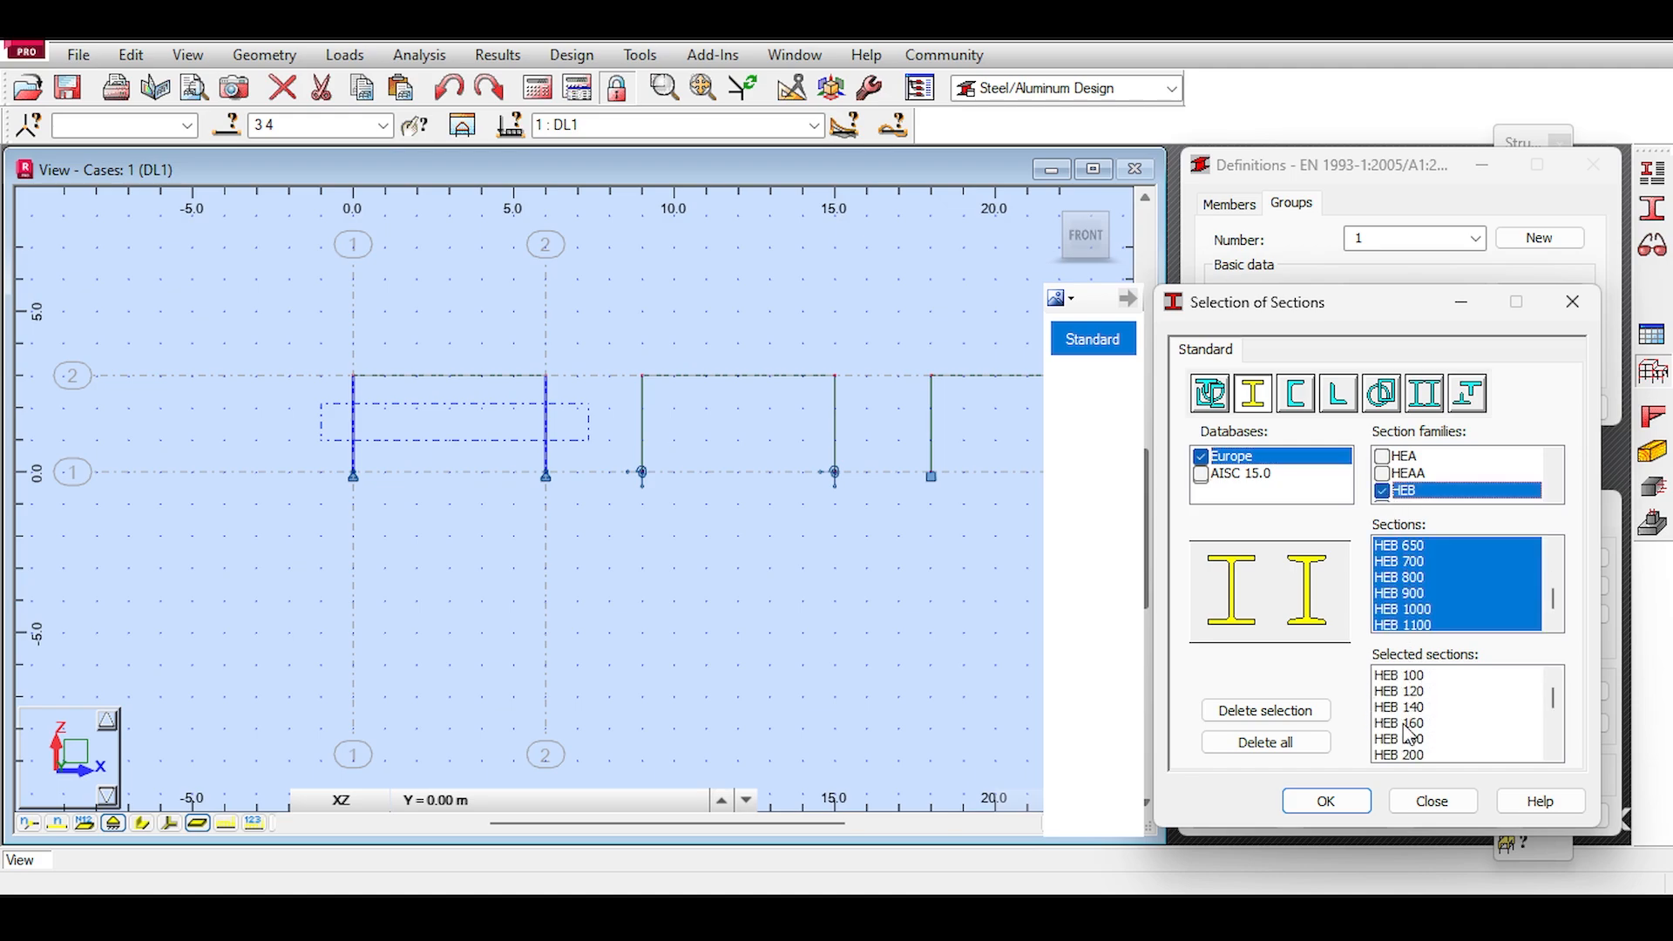
click(1325, 800)
click(1446, 416)
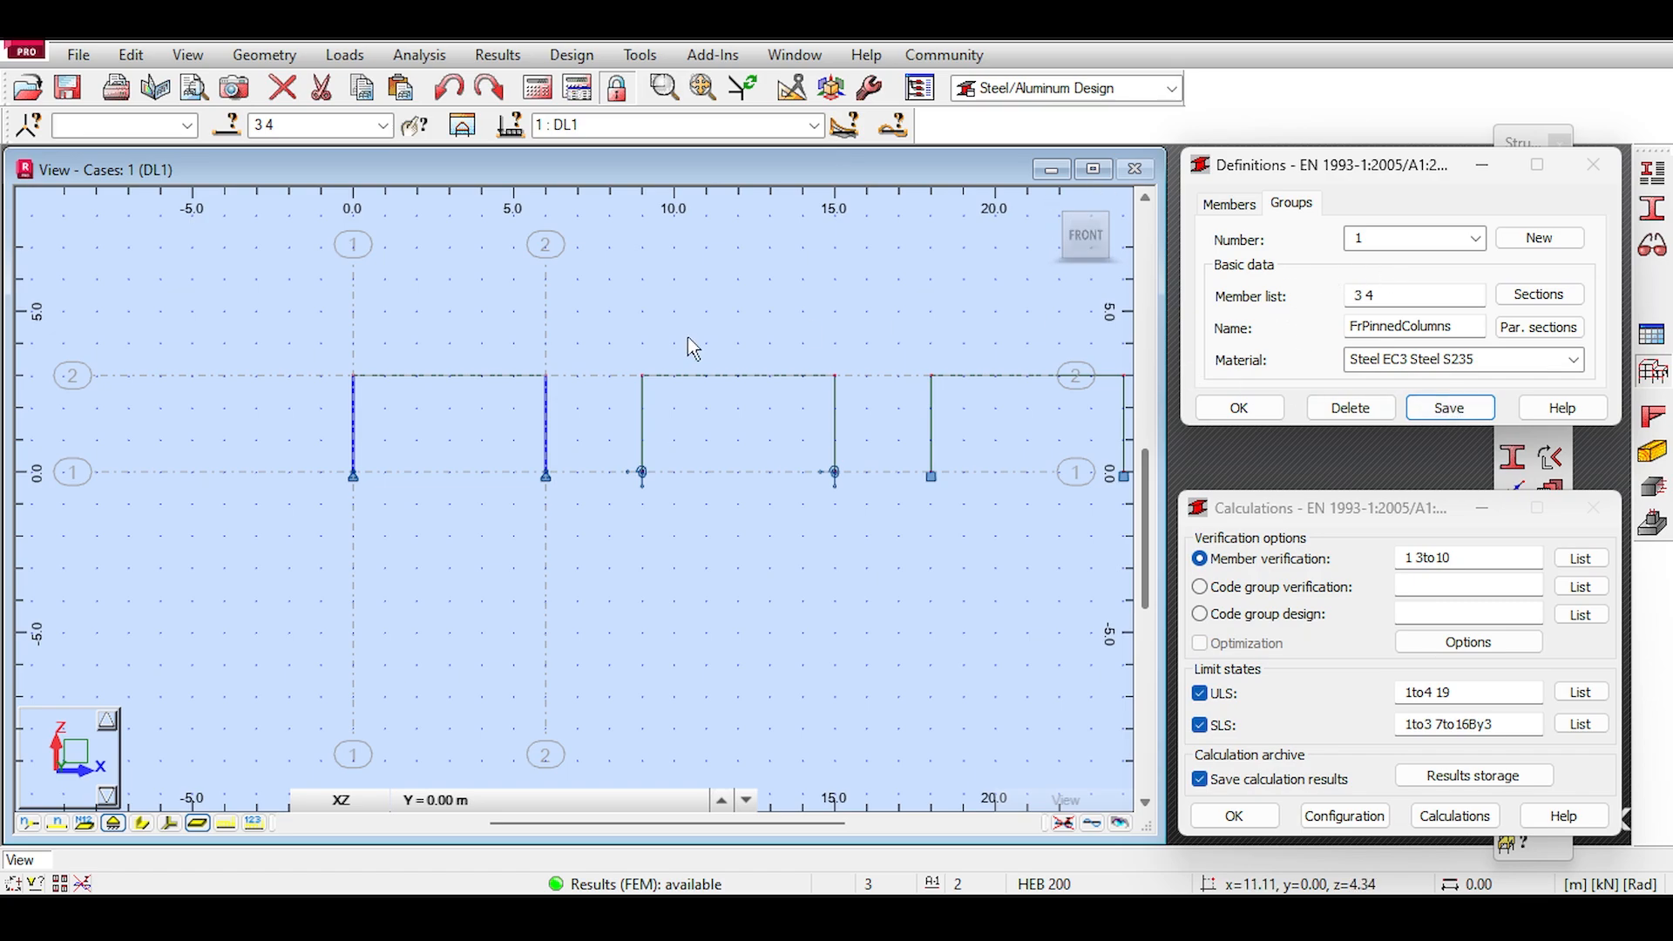
Step: Create design group 2 from member 1, the first frame's beam, and name it FrPinnedBeam
click(662, 349)
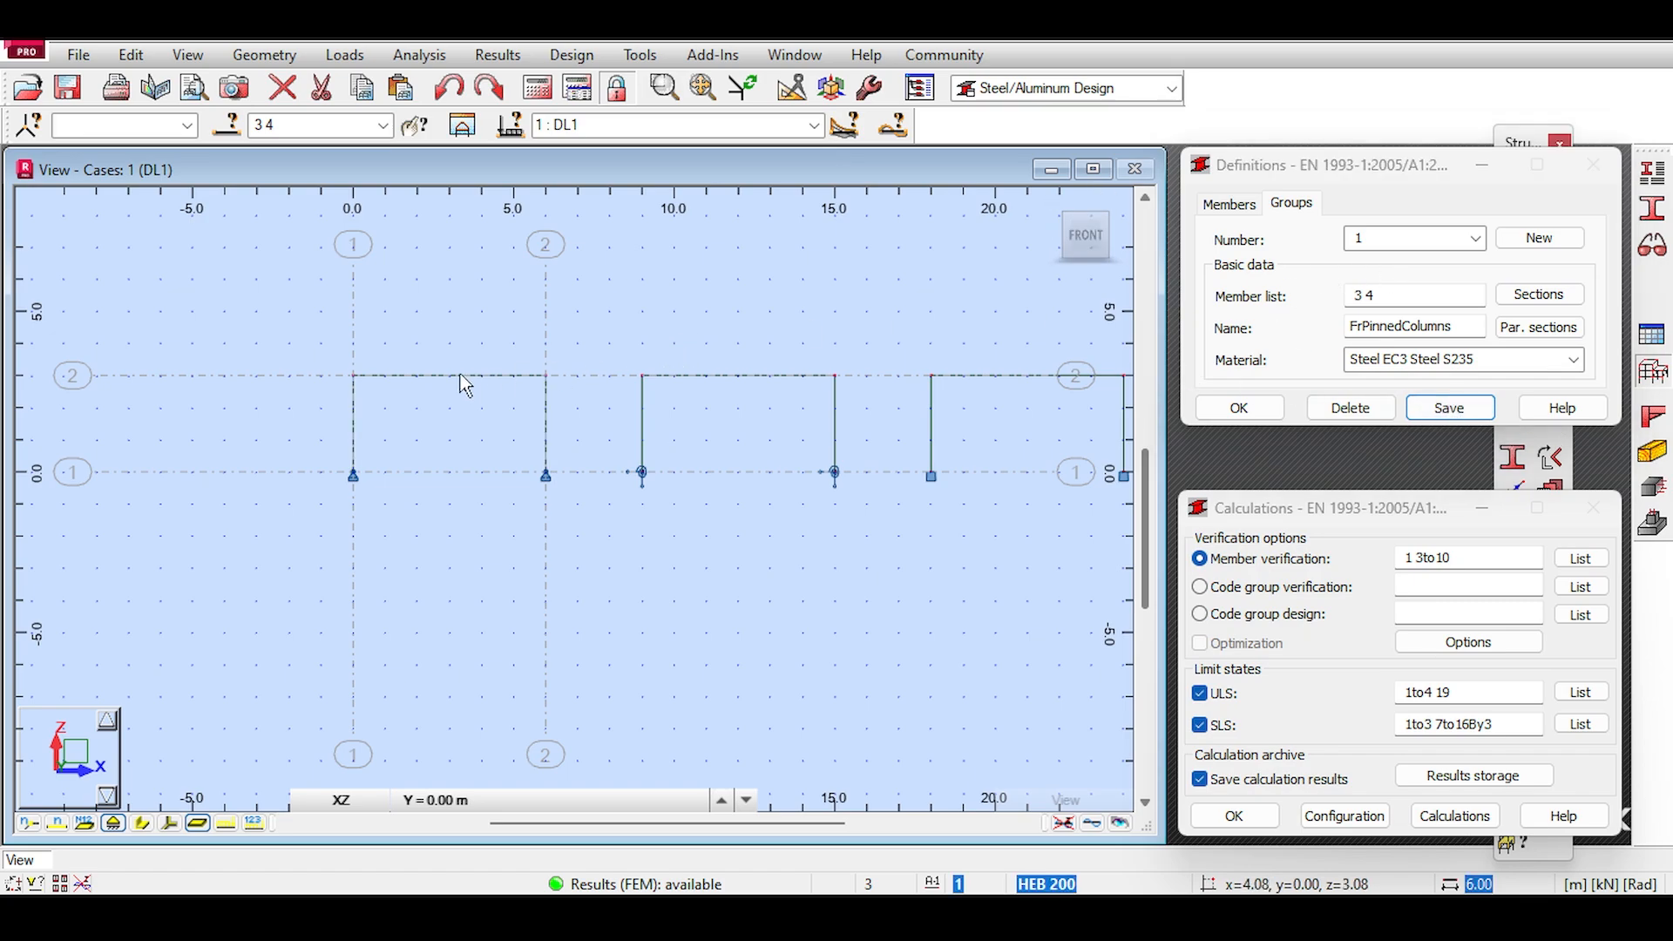
click(1539, 238)
drag(1423, 293, 1263, 303)
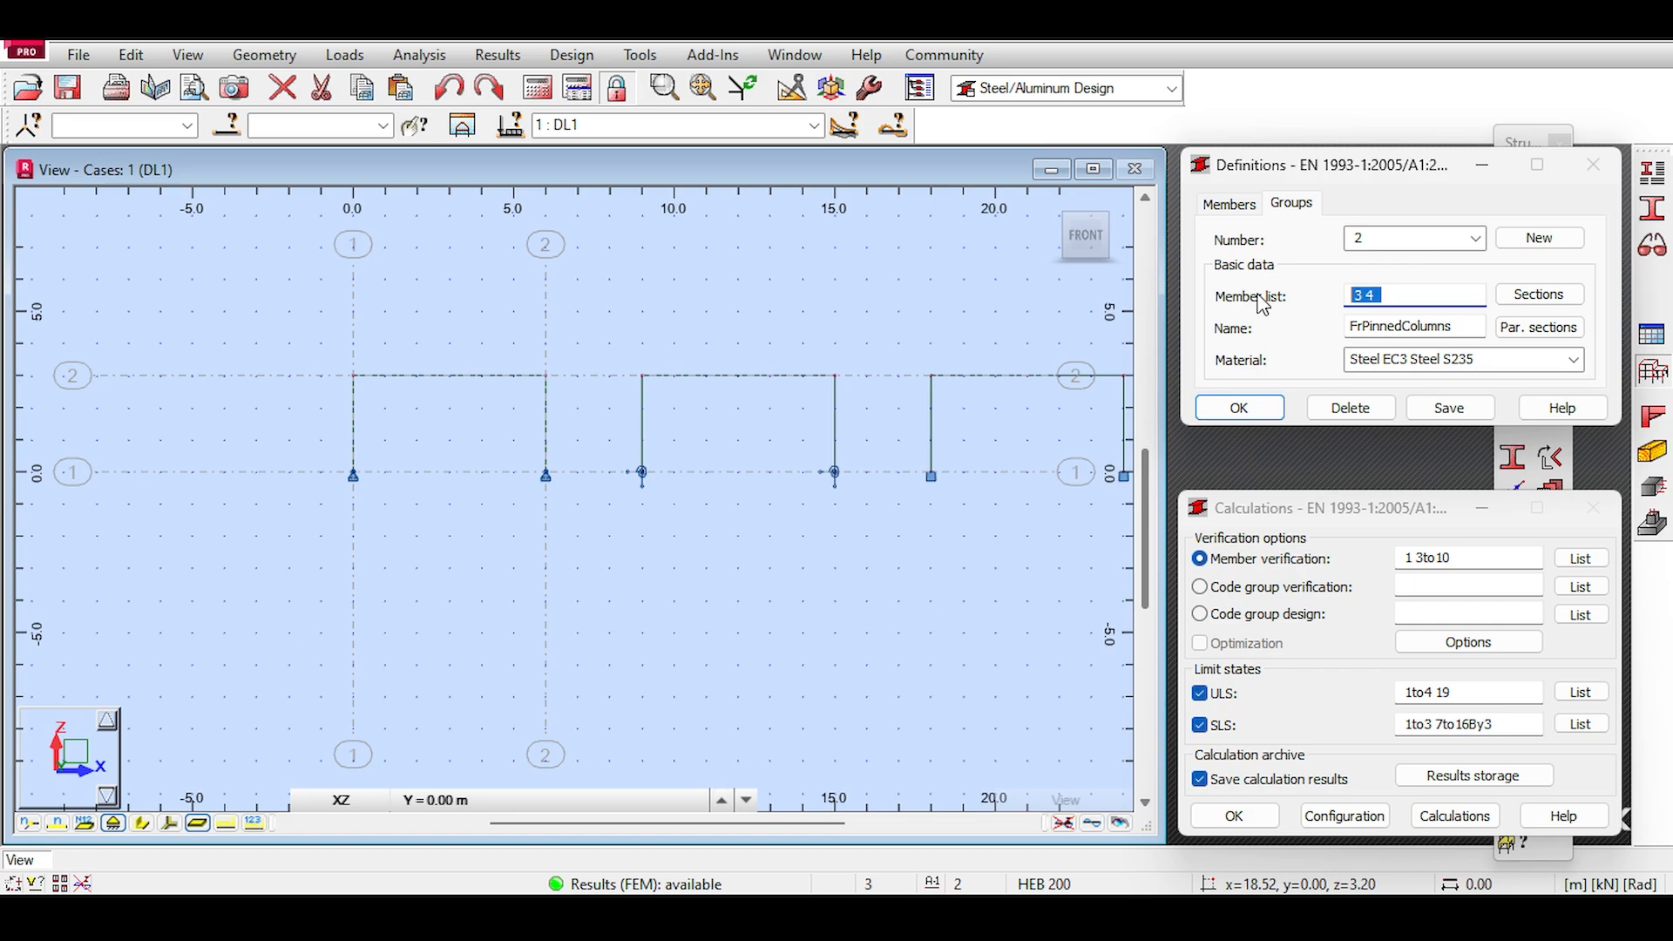
key(Delete)
drag(484, 343, 448, 392)
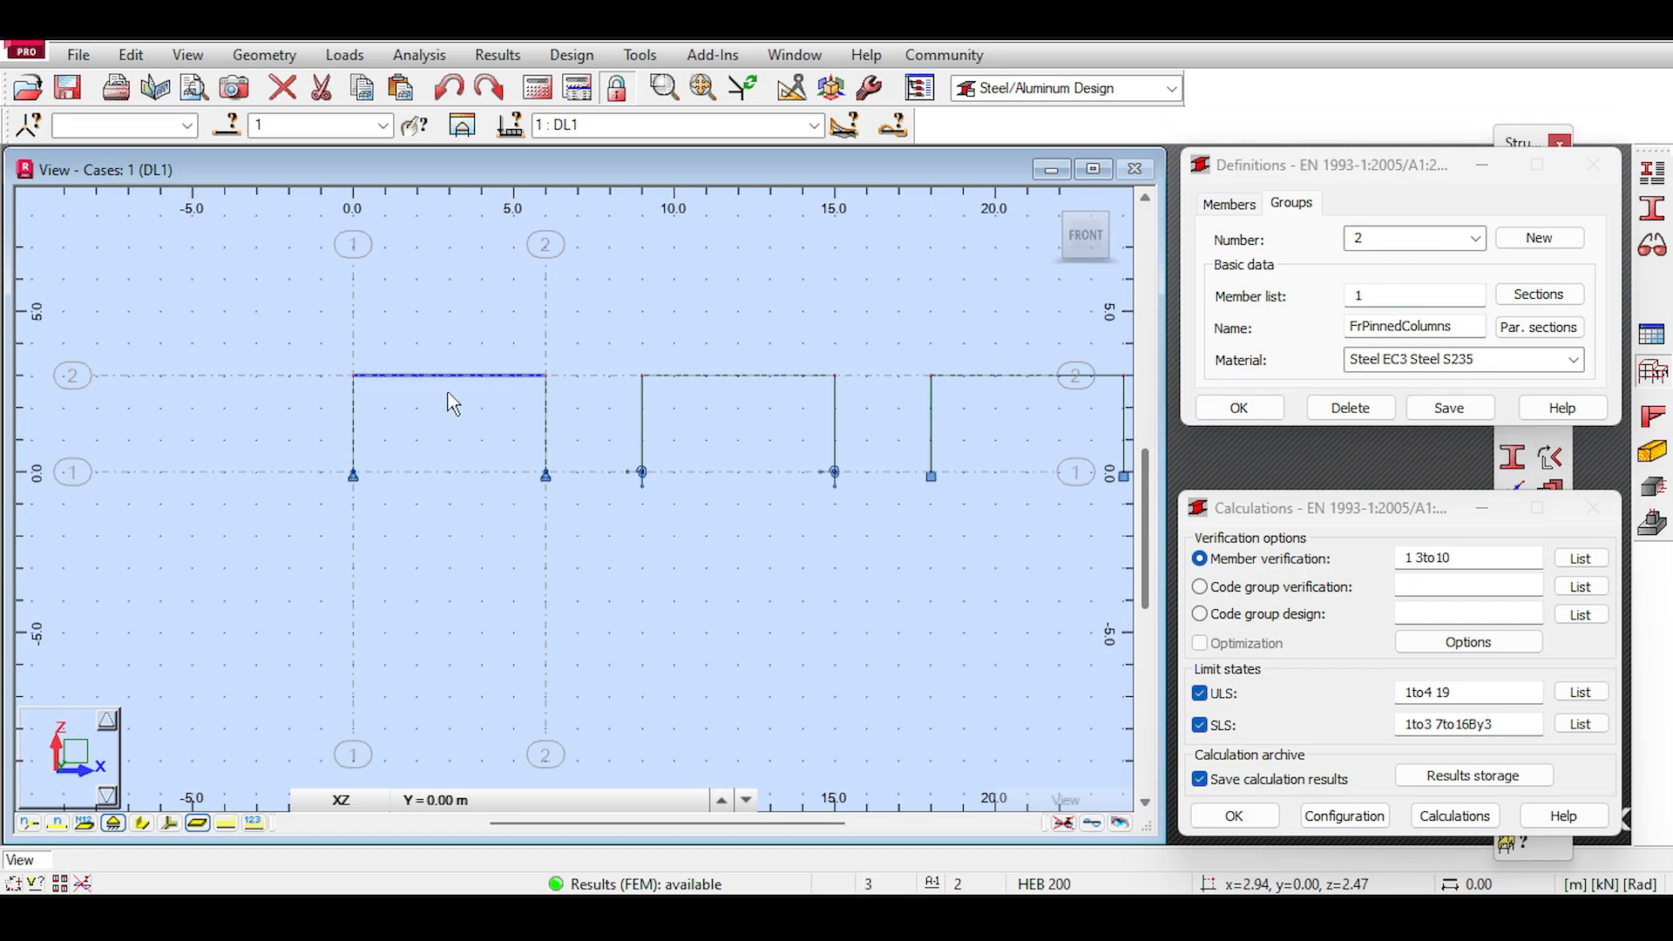
drag(1406, 327, 1479, 327)
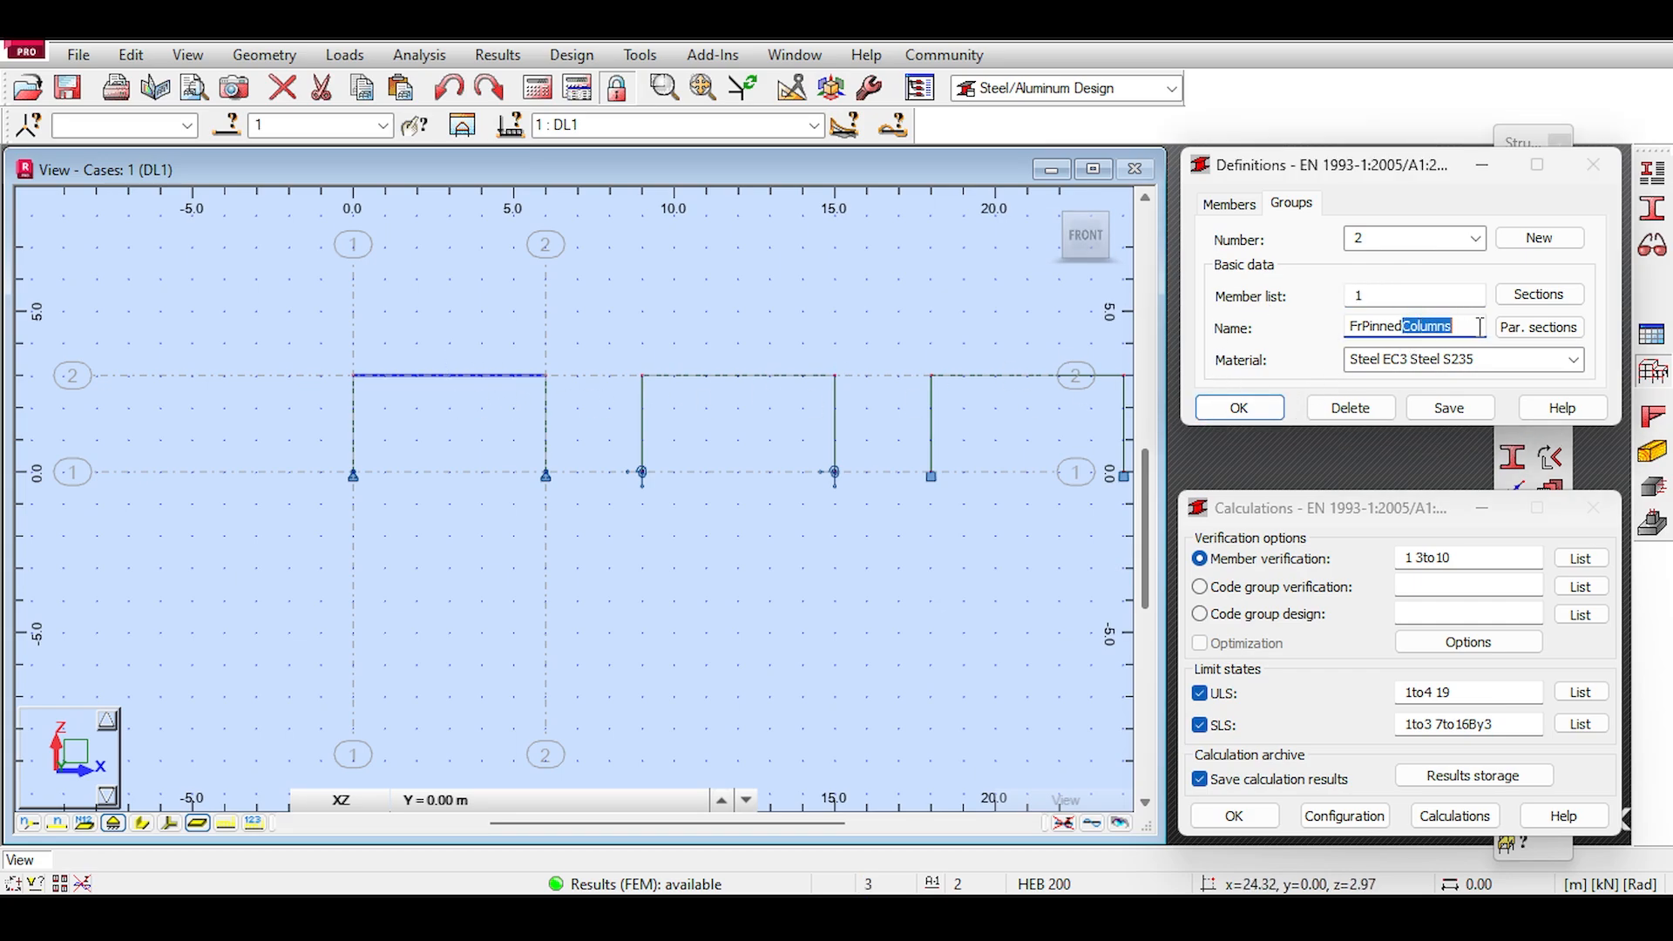
text(Bea)
Step: Accept the HEB sections for the FrPinnedBeam group, keep material Steel EC3 Steel S235, and save the group
click(1531, 298)
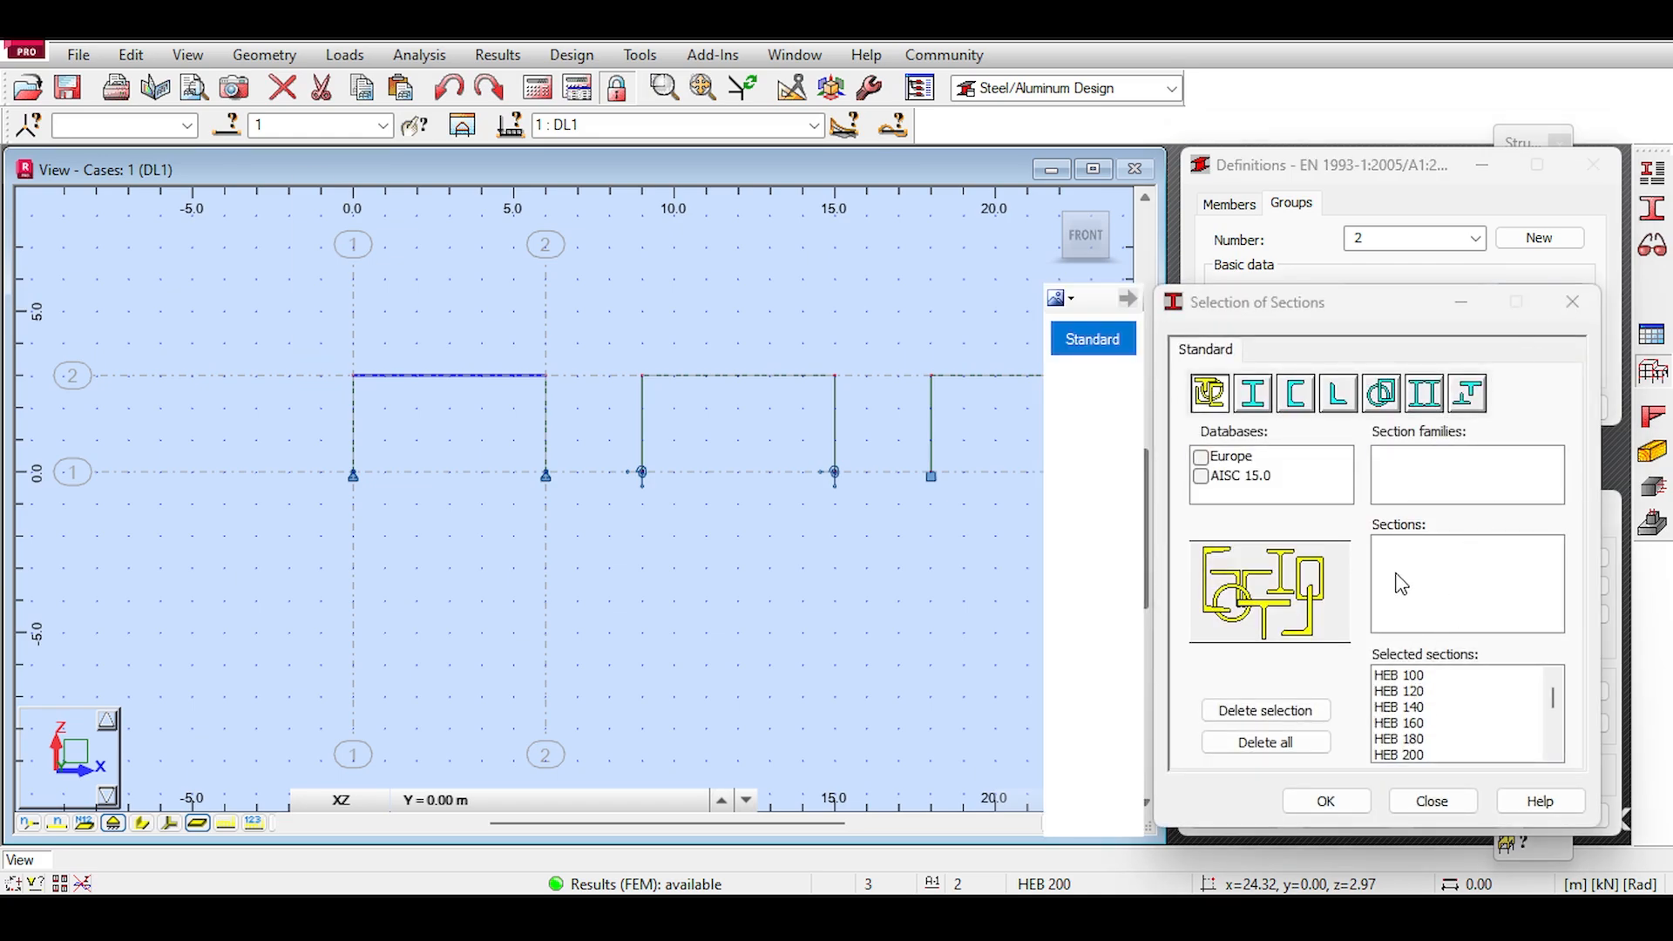
click(1320, 800)
click(1572, 361)
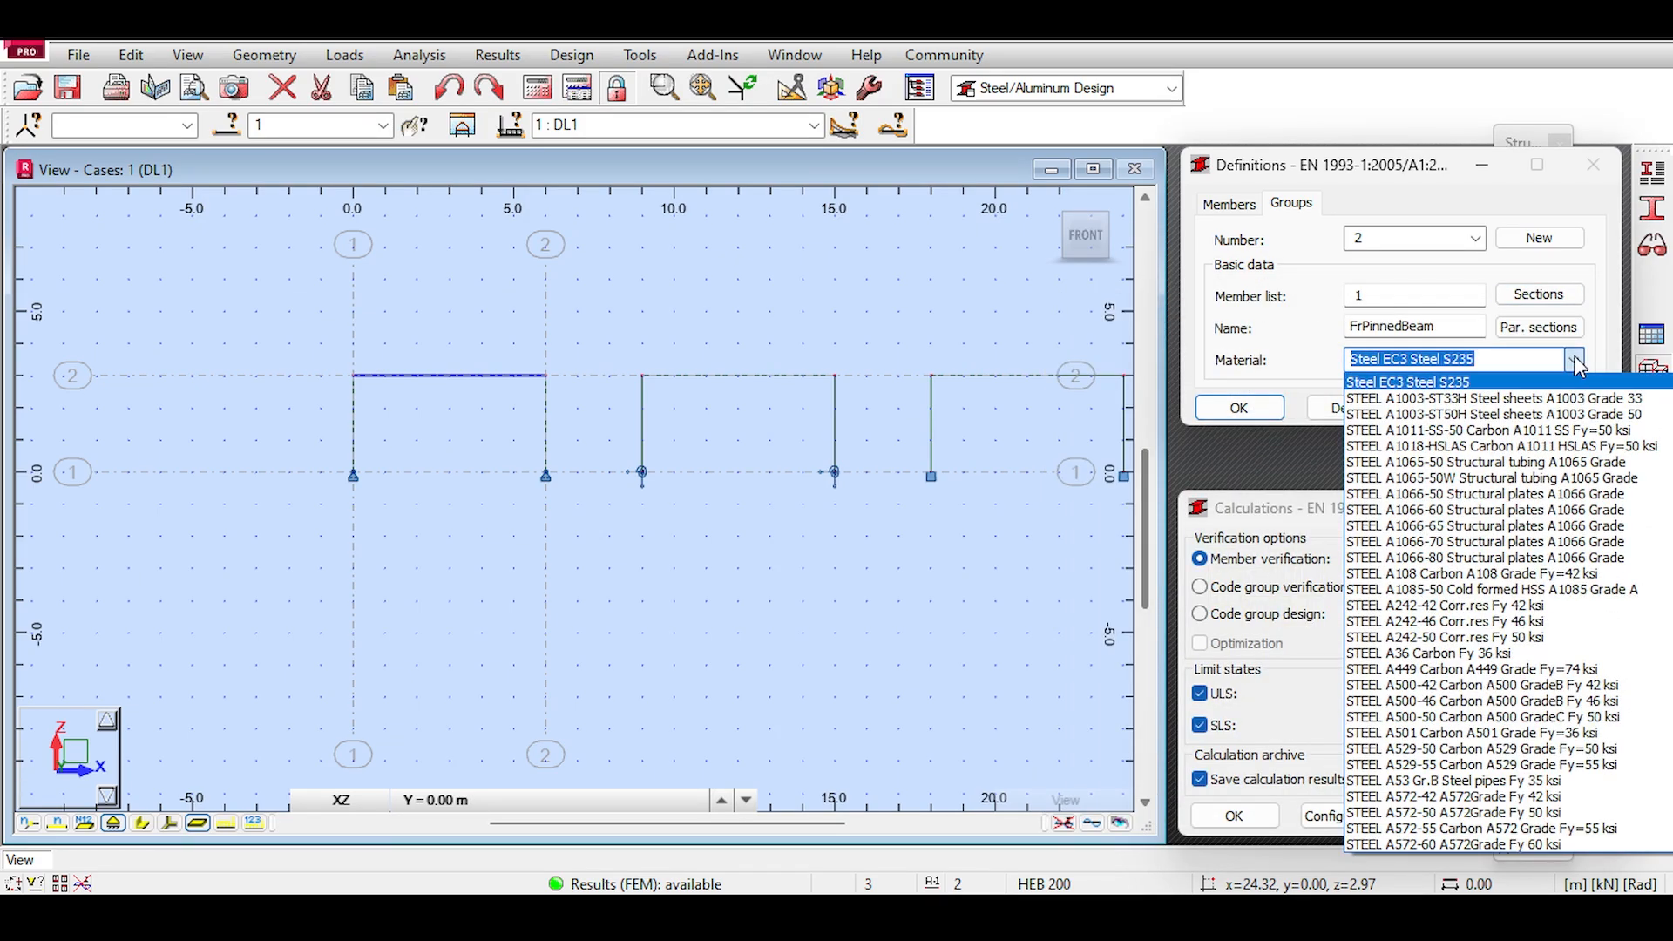
click(1576, 363)
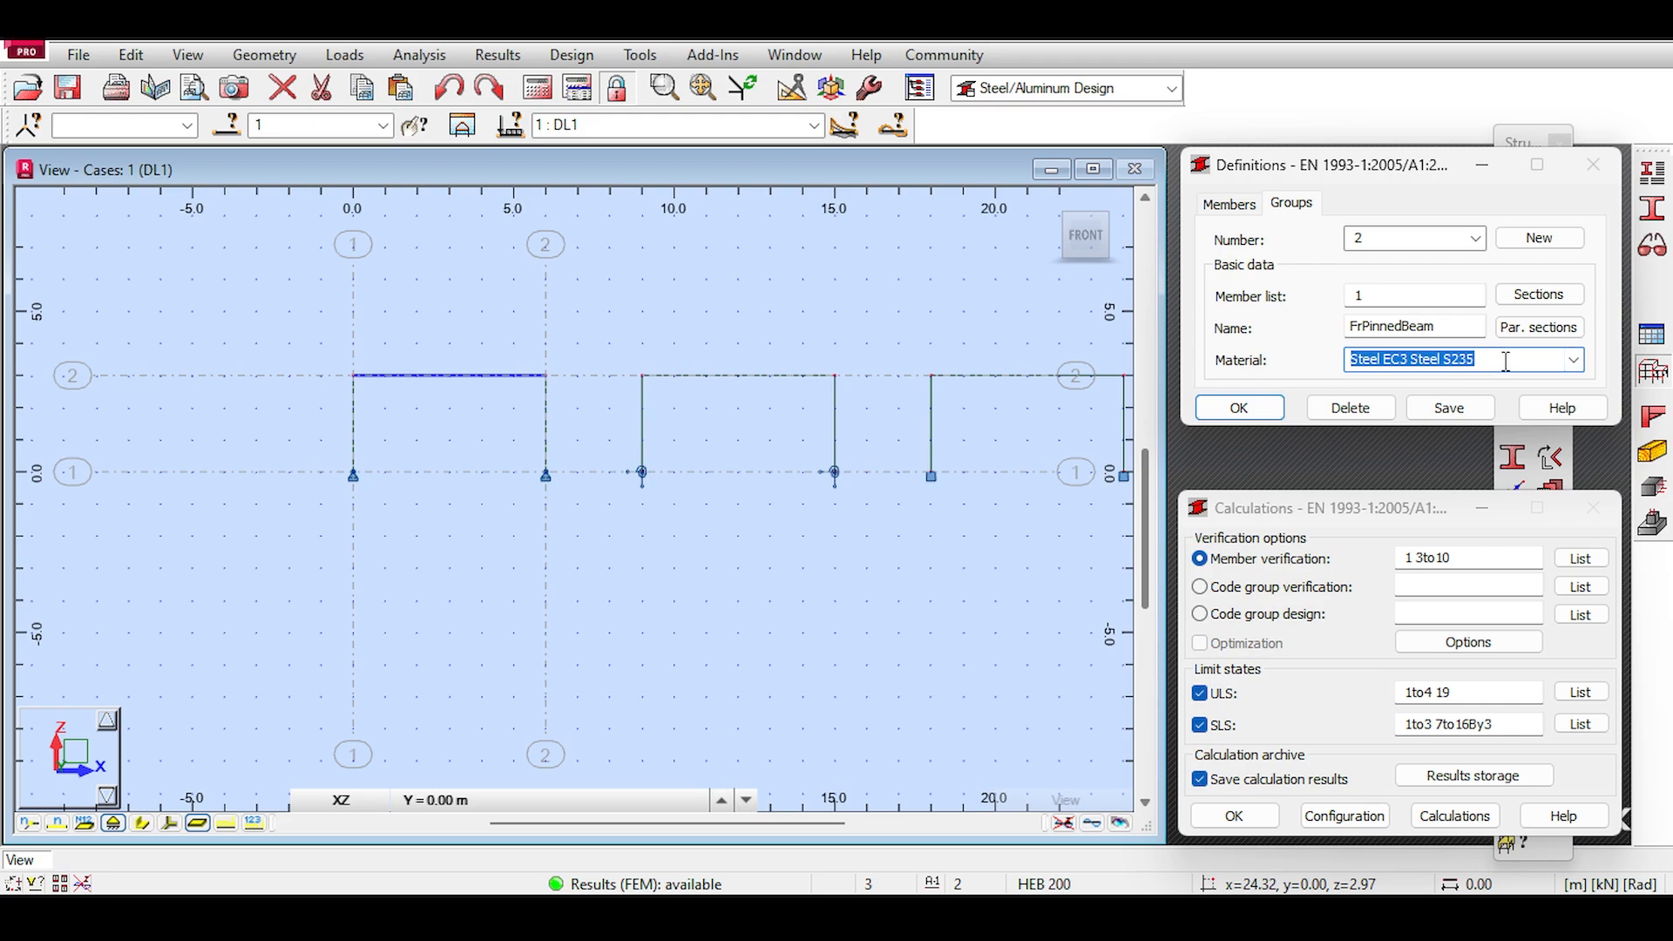
click(1438, 402)
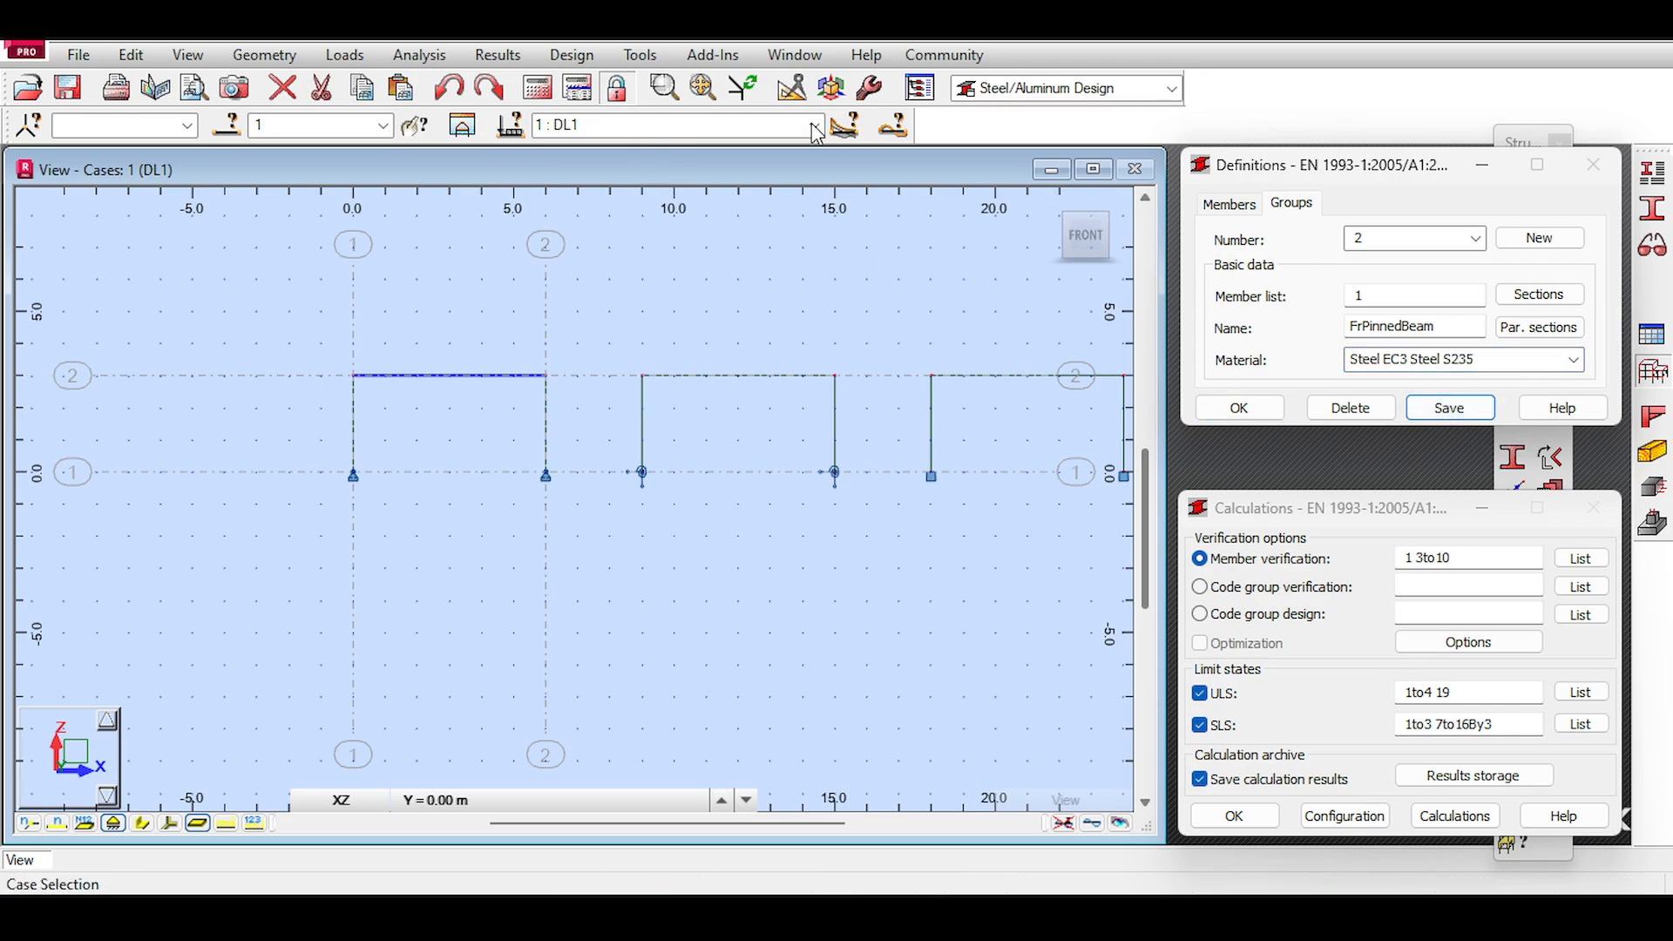
Step: Return to the Start layout and check the material assigned to the first frame's beam and to all members
click(1165, 91)
click(1002, 133)
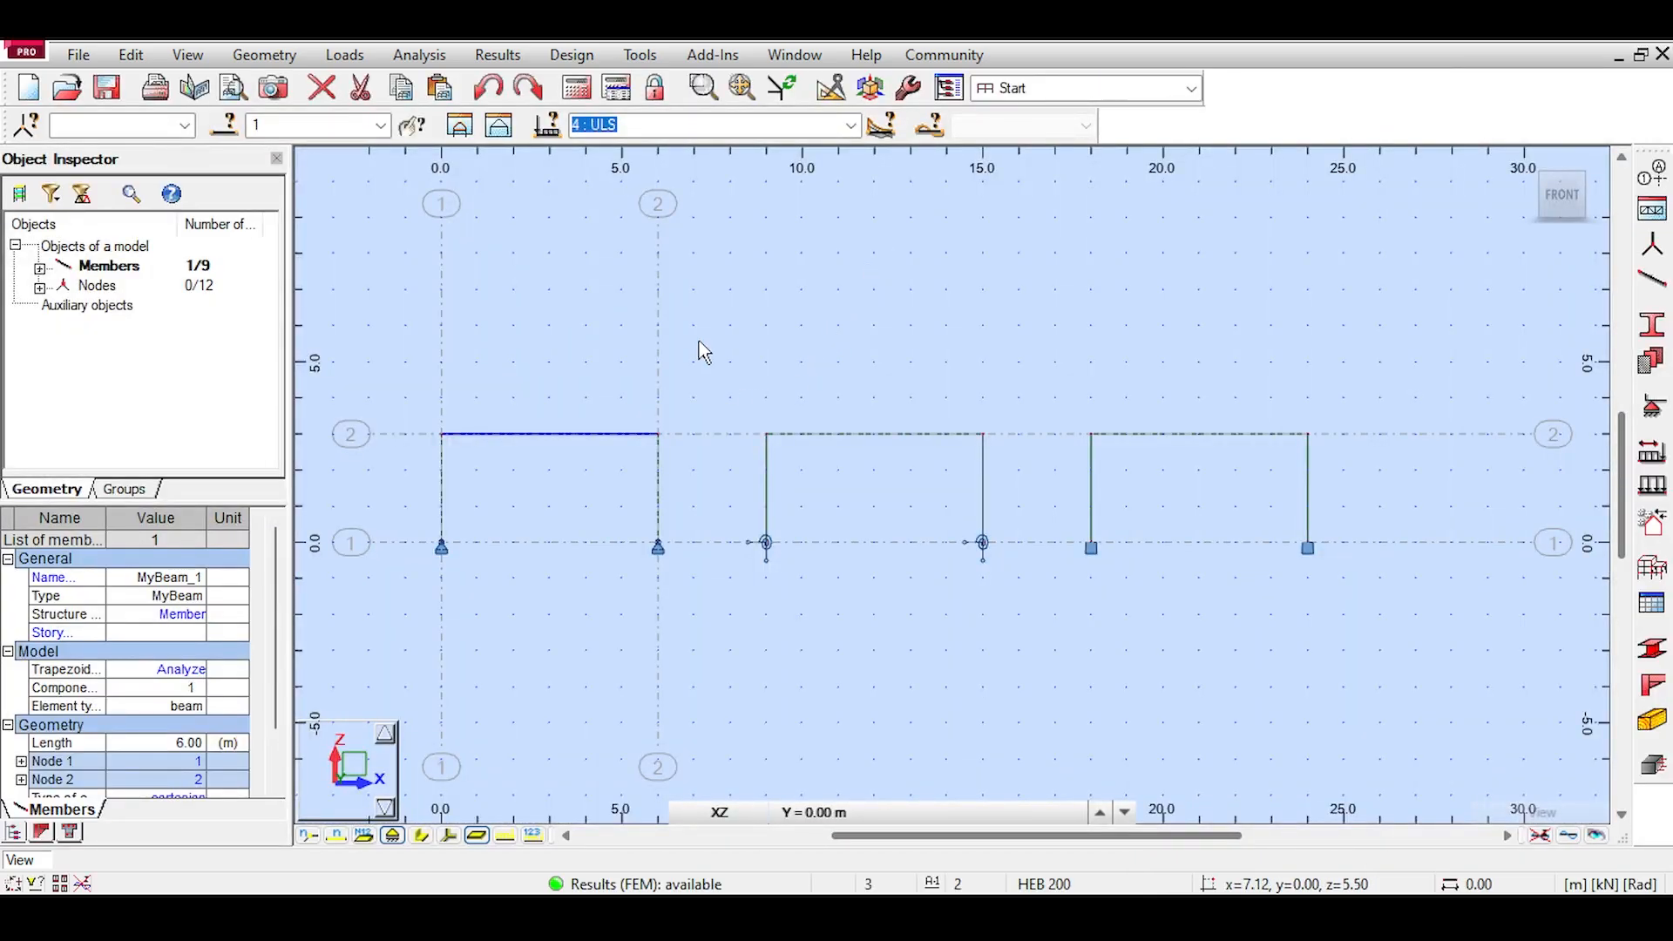
click(698, 338)
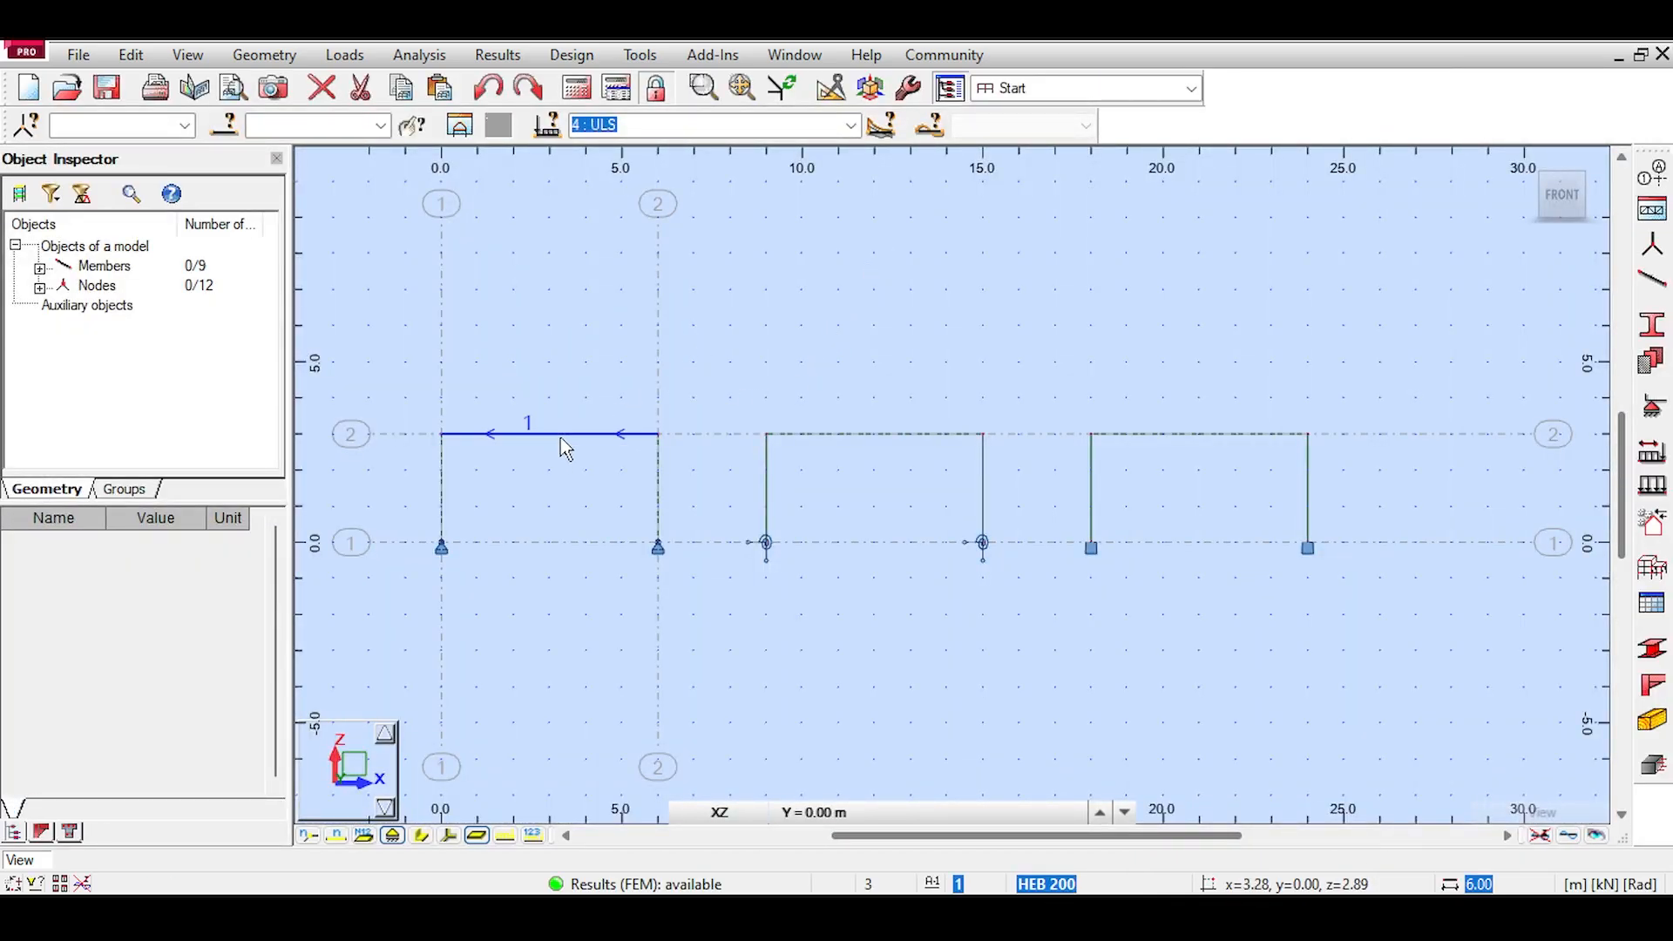
drag(622, 378, 567, 481)
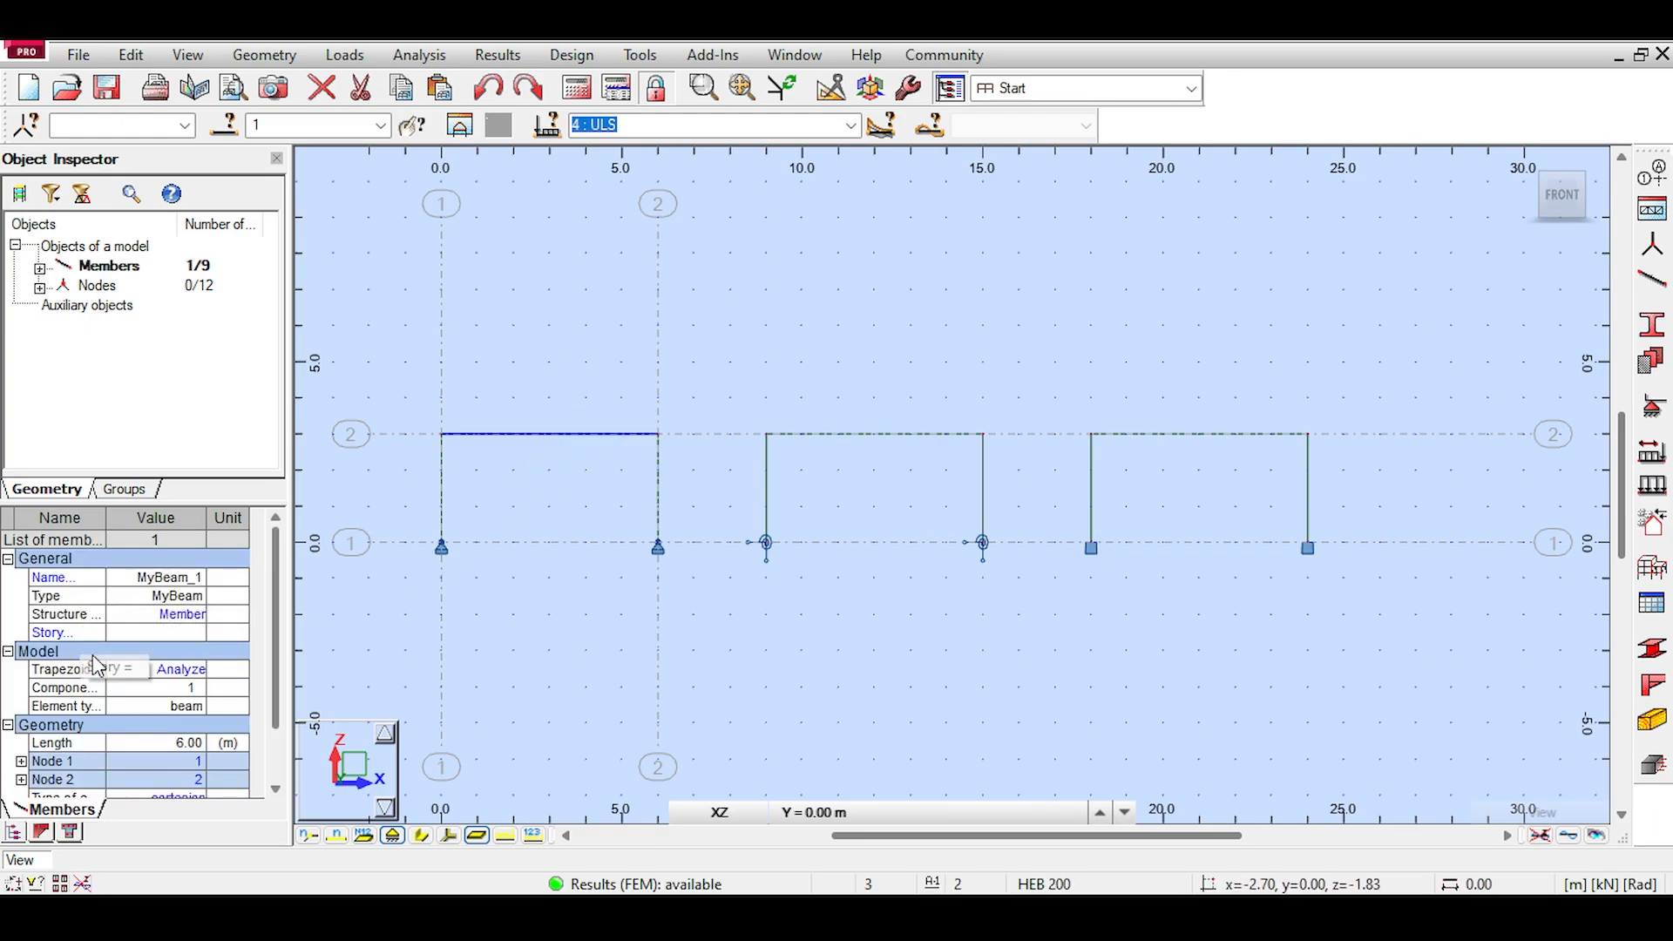
scroll(279, 687, down, 3)
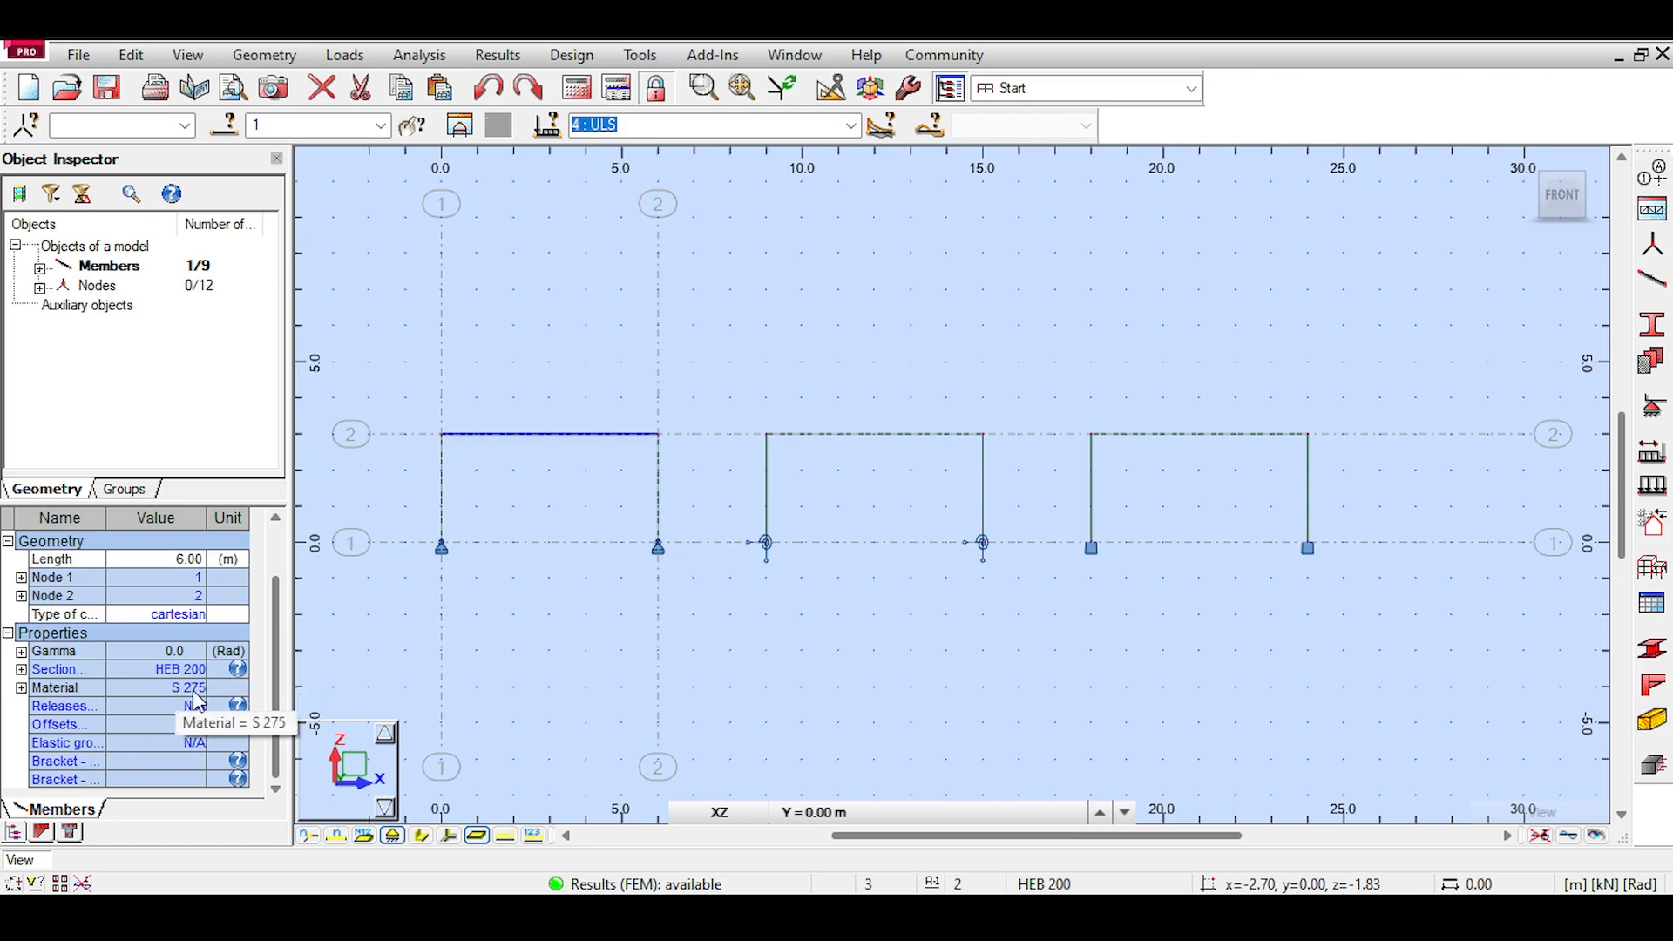
drag(1399, 334, 381, 669)
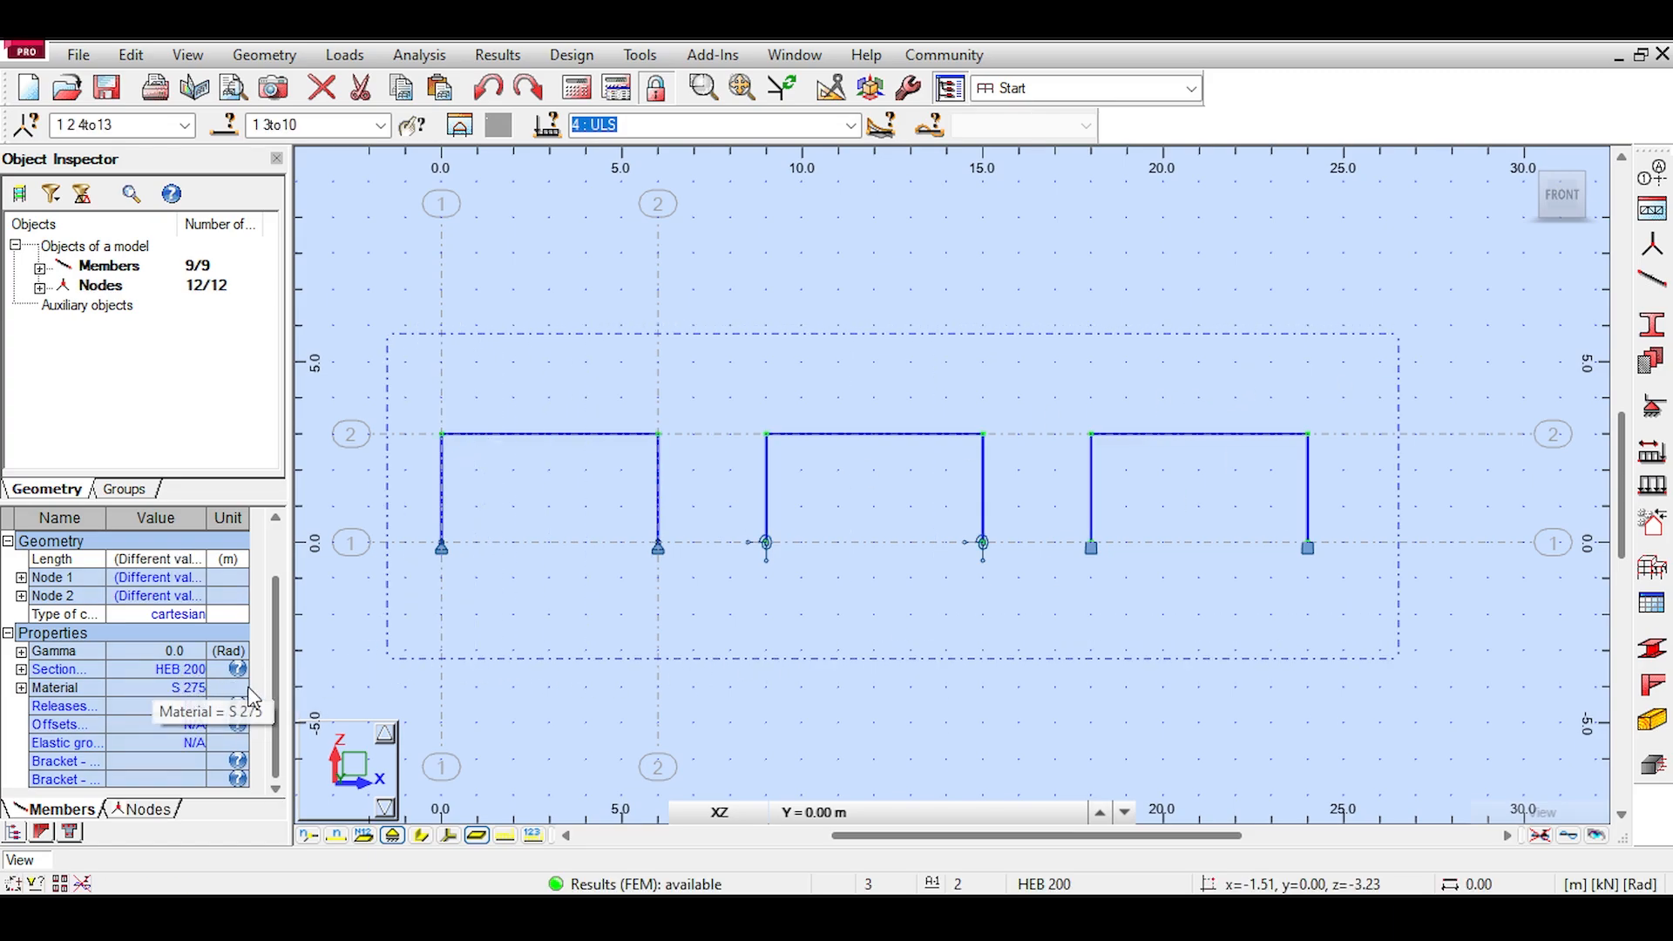
click(770, 287)
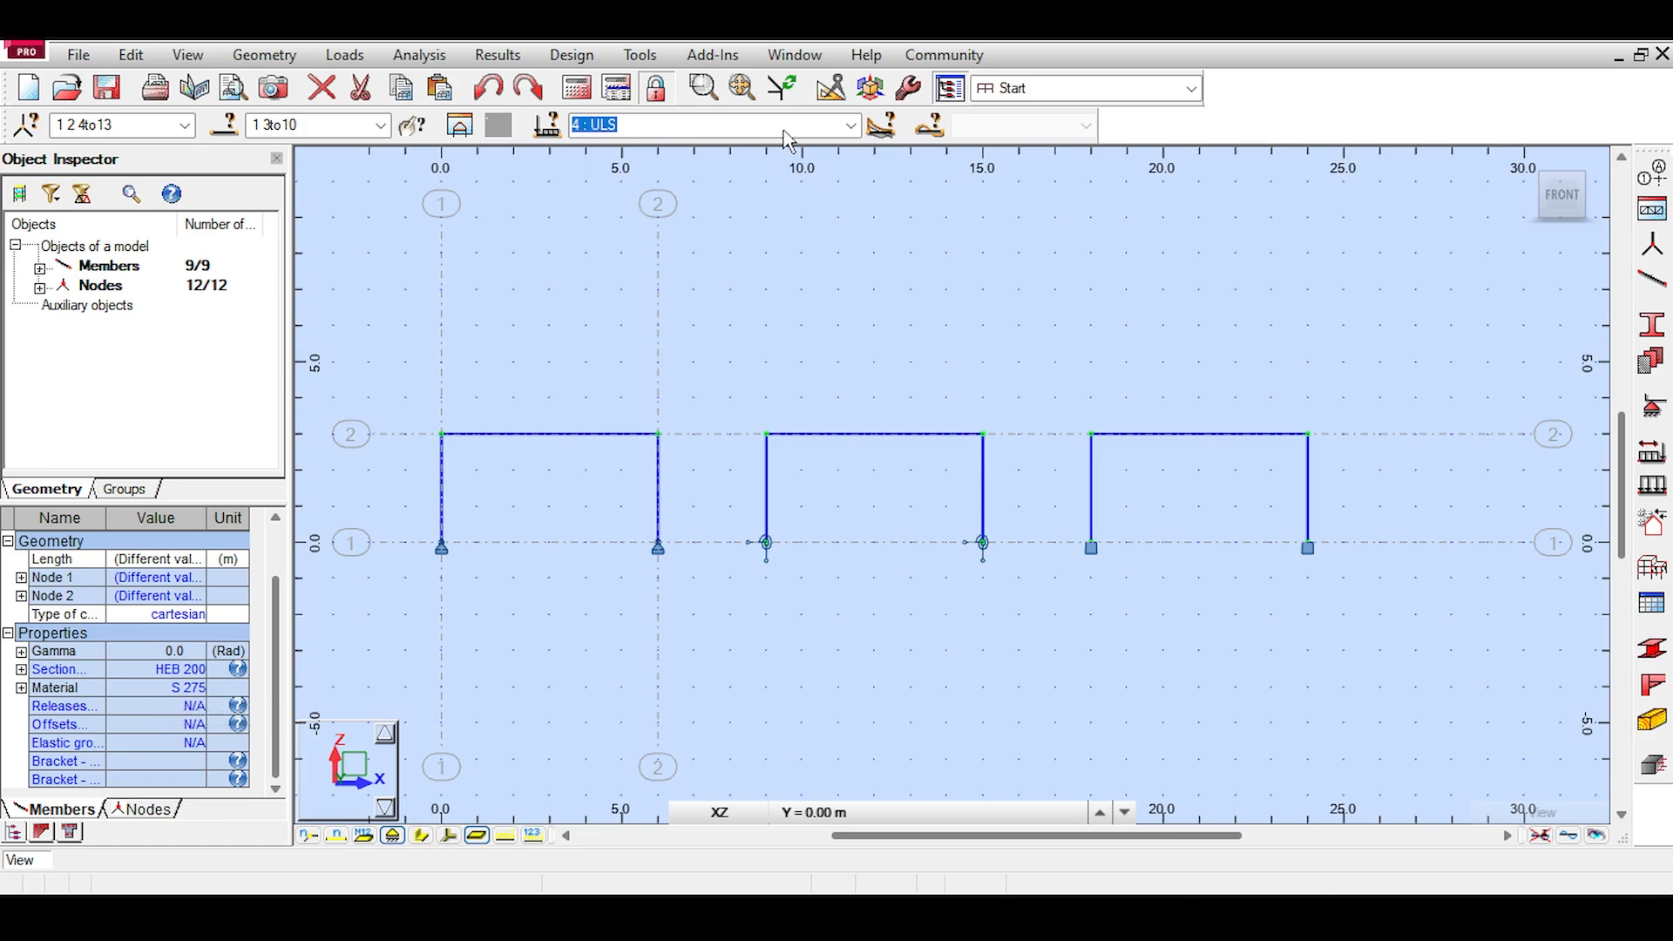
Step: Return to the steel design layout, set the FrPinnedColumns group's material to S 275 (EN 10025-2), and save the group
click(572, 54)
click(601, 80)
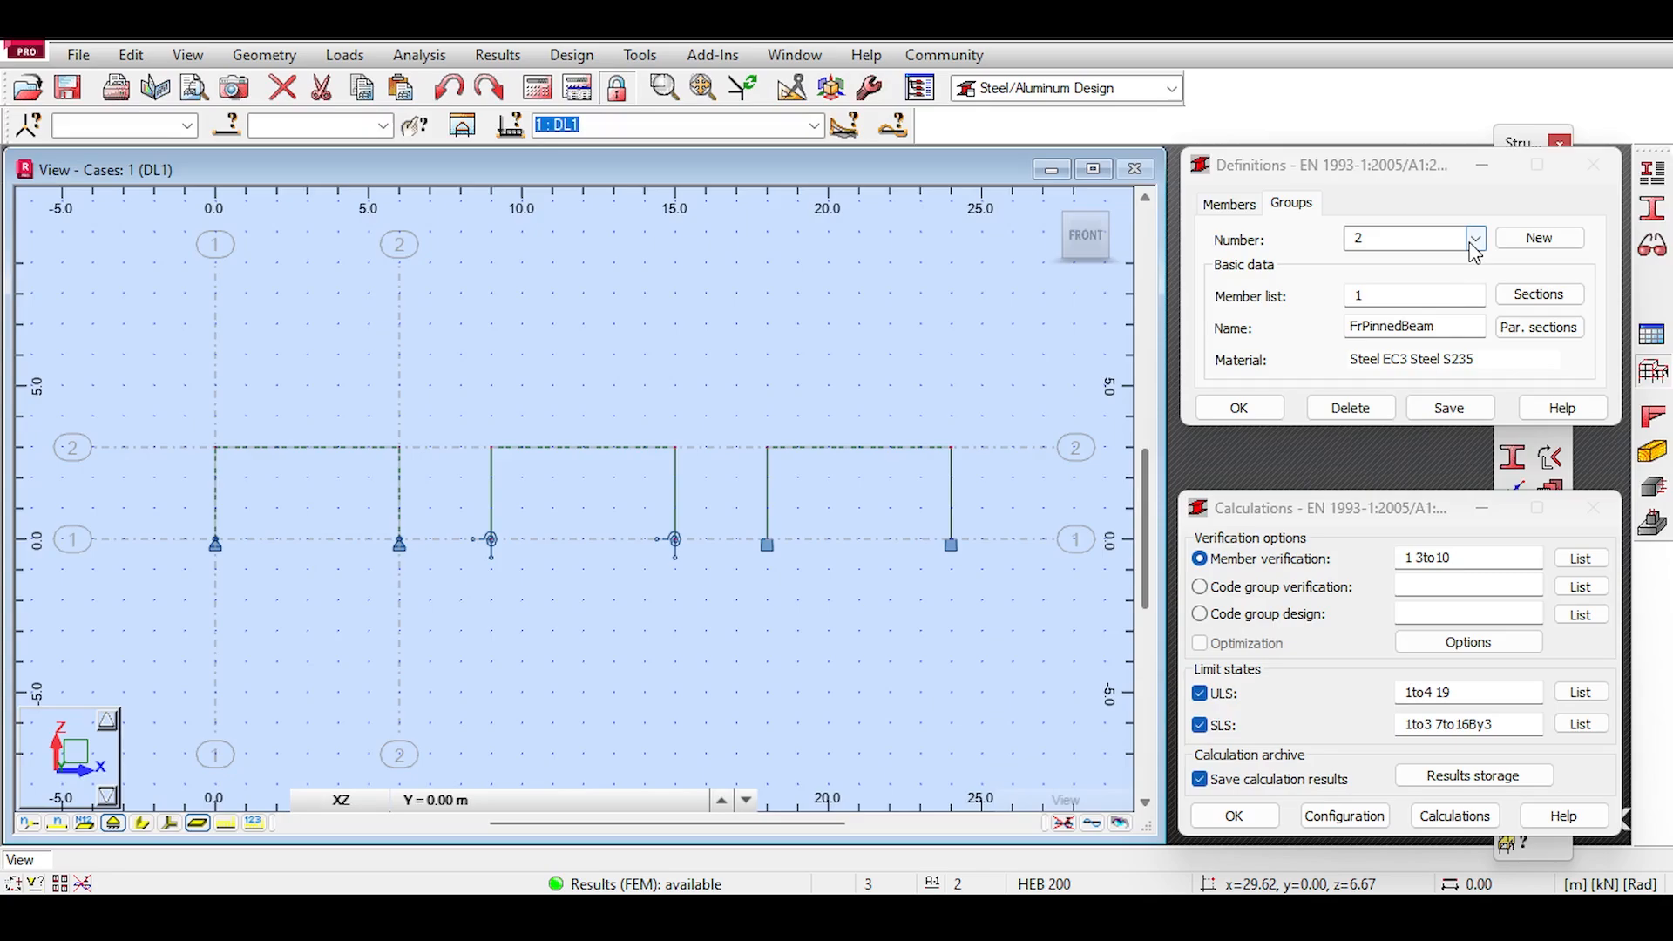
click(1475, 240)
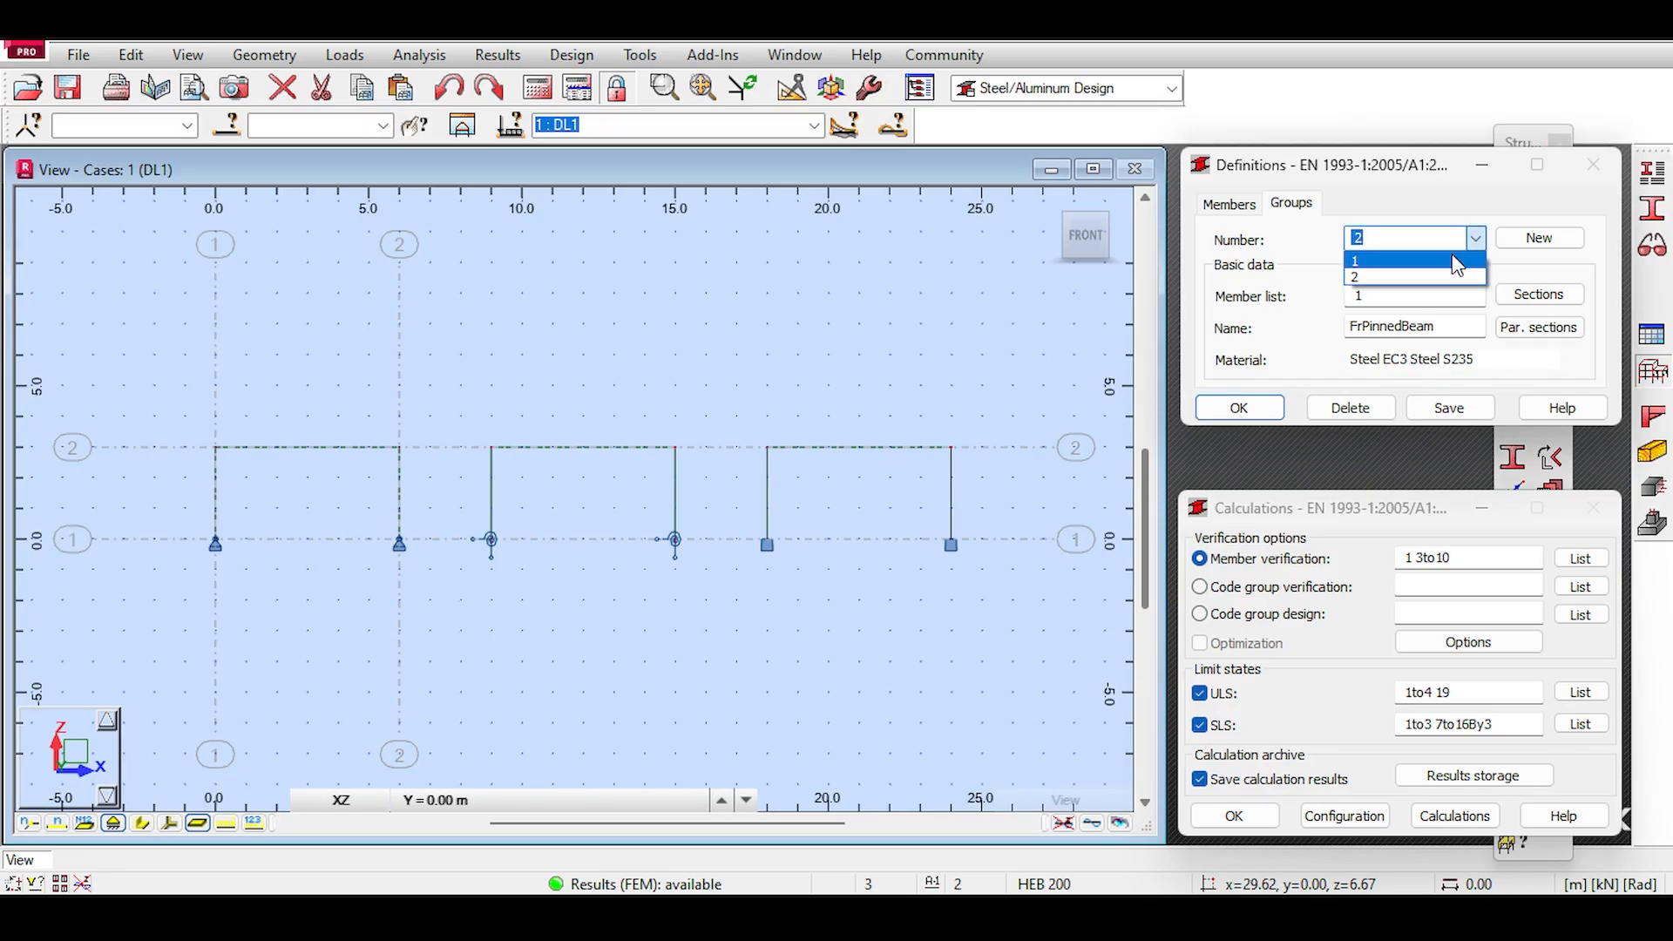
click(1452, 259)
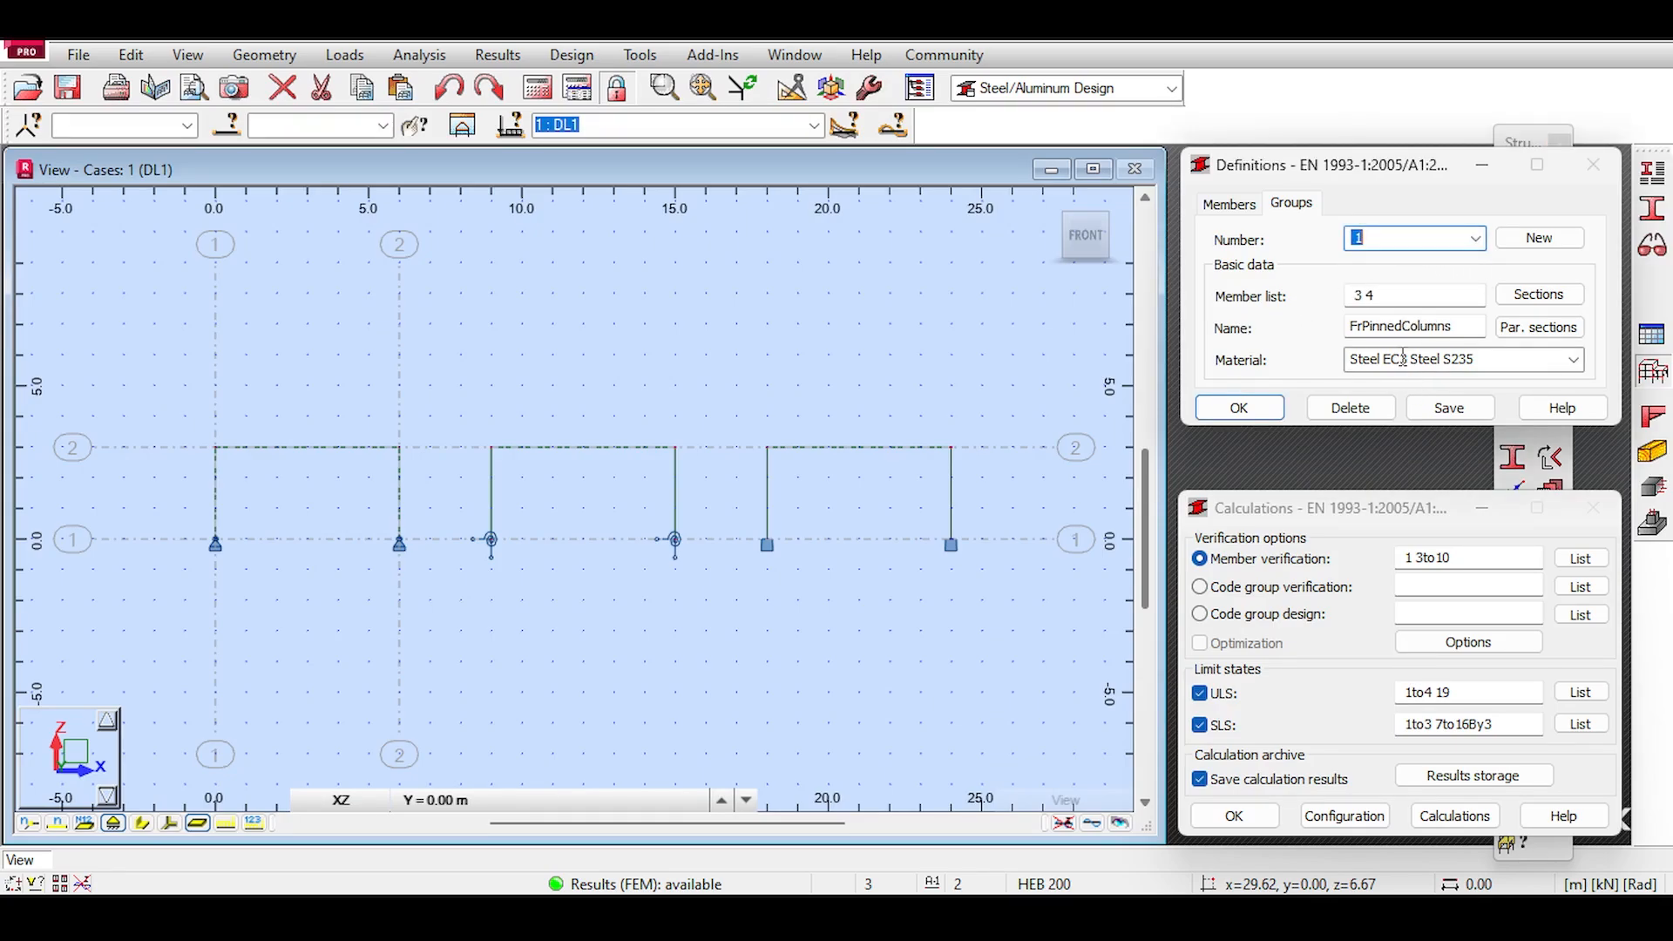
click(1574, 361)
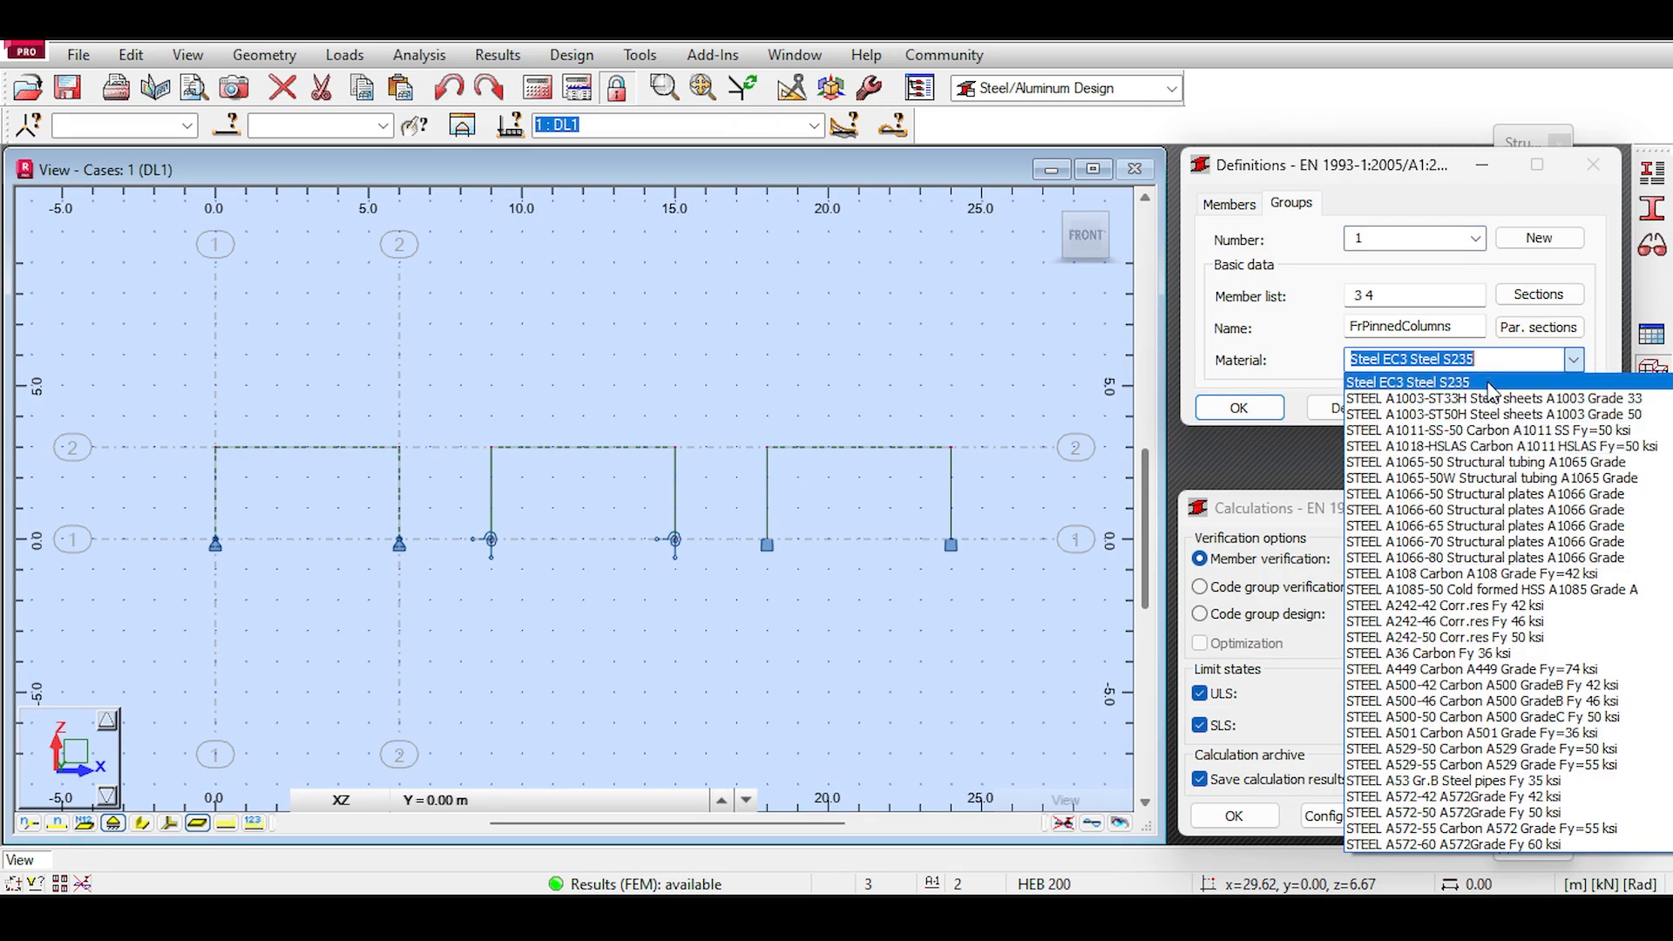
scroll(1523, 500, down, 12)
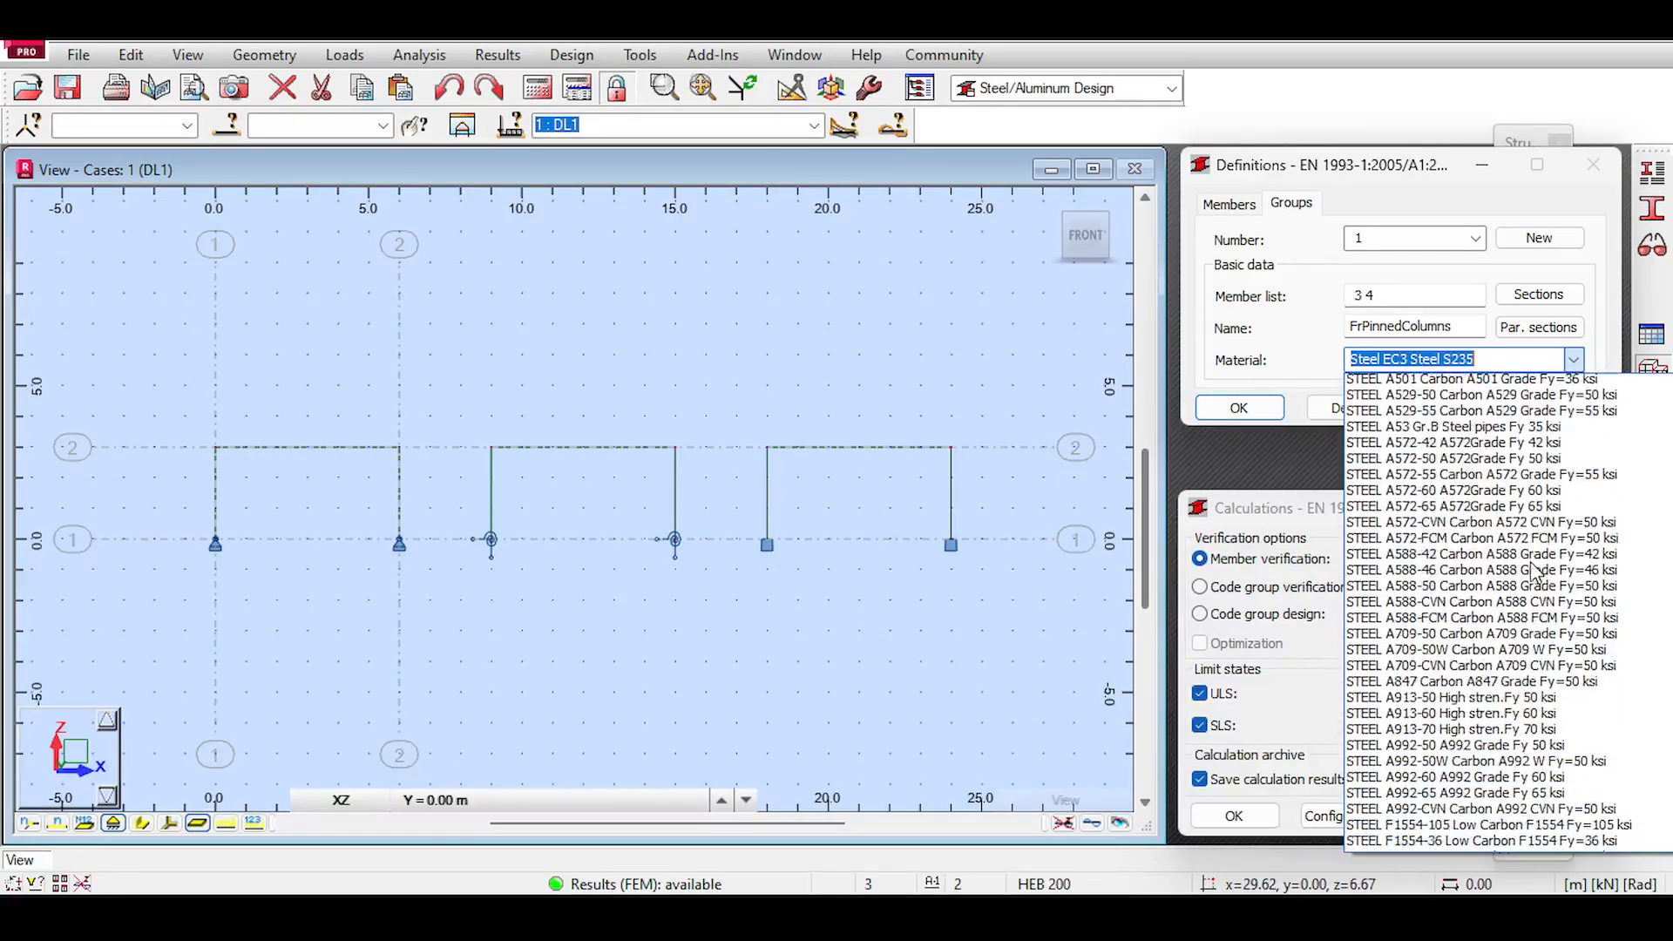
scroll(1534, 570, down, 2)
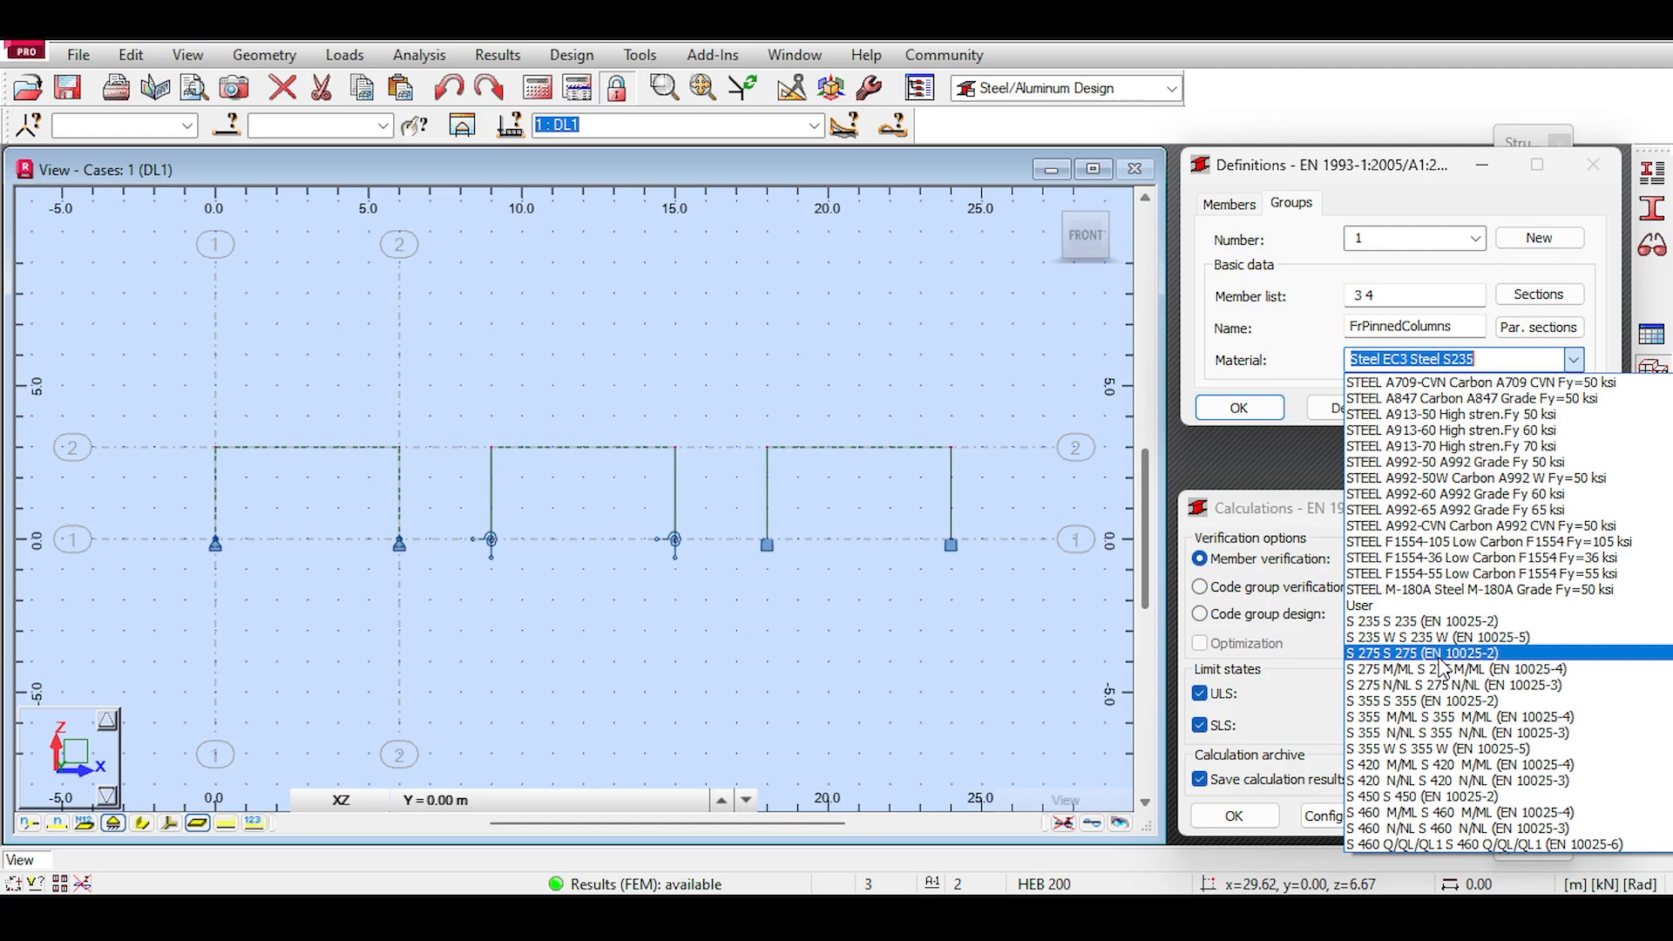
click(1442, 659)
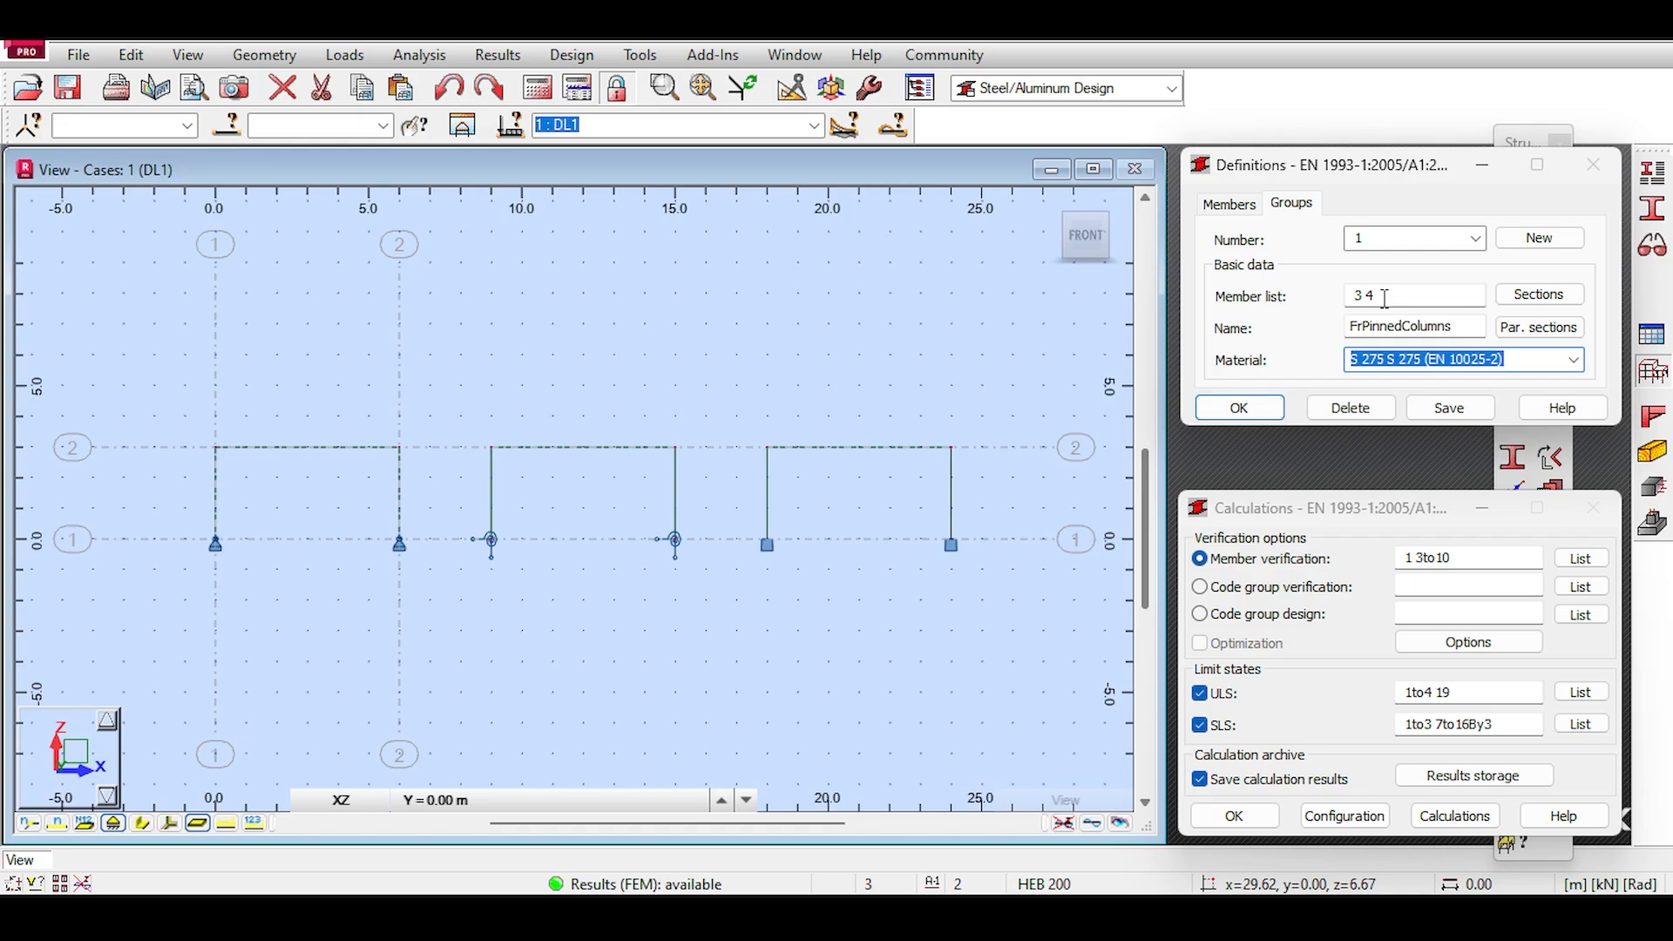
click(1449, 408)
Step: Set the material of group 2, FrPinnedBeam, to S 275 (EN 10025-2) and save the group
click(1474, 238)
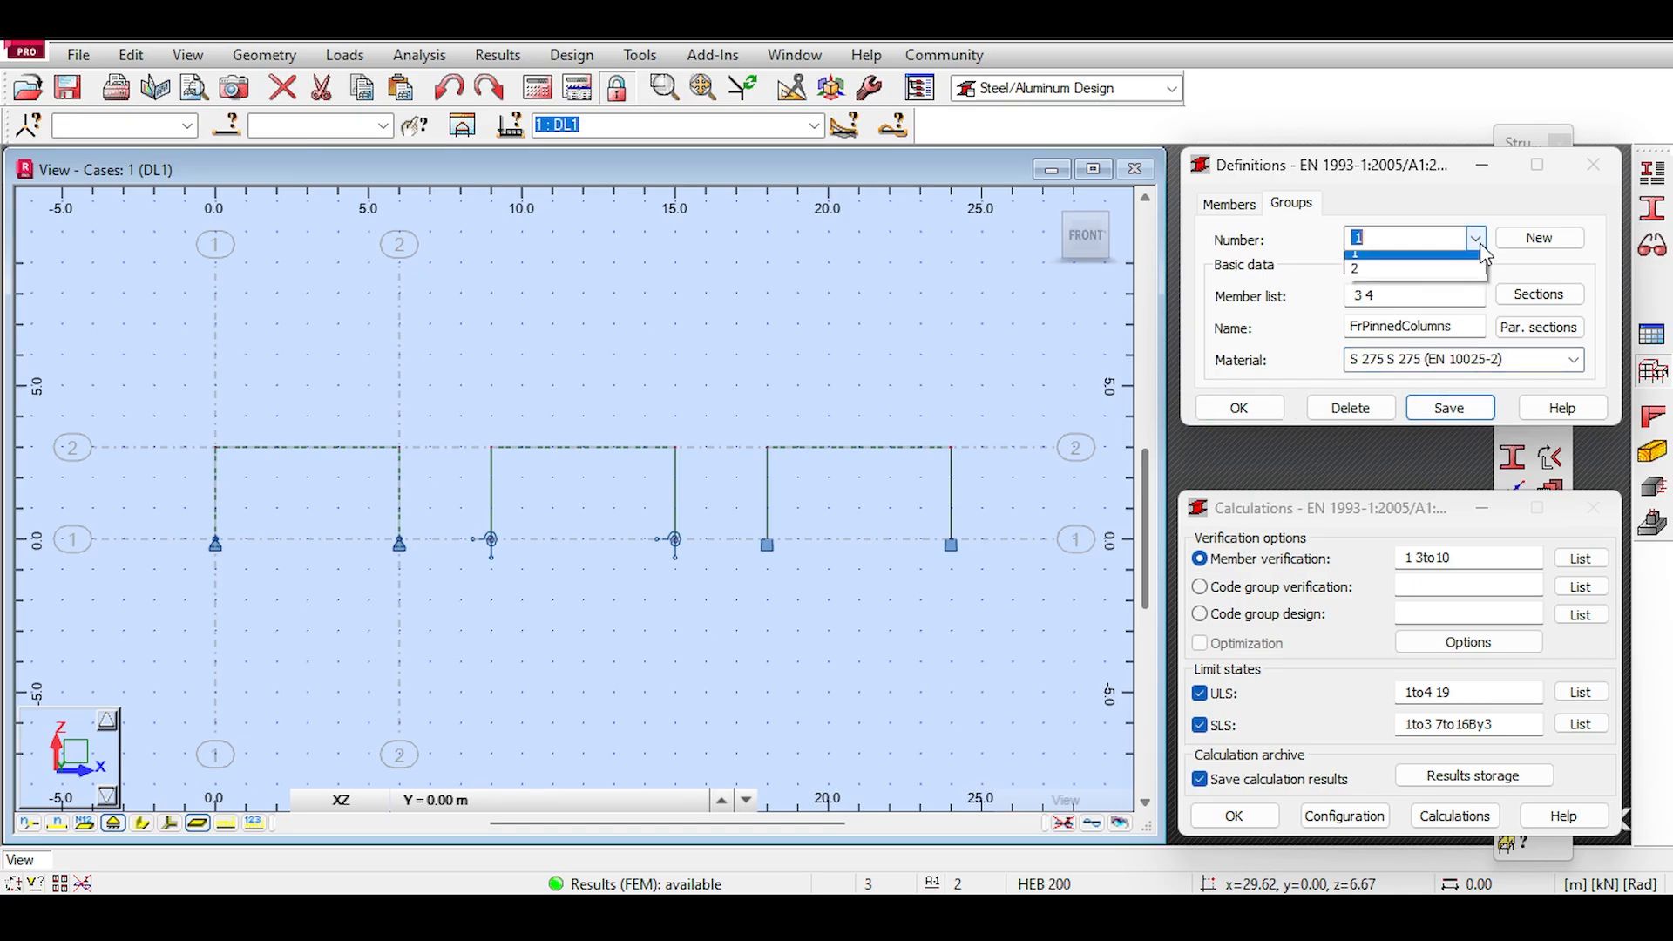
click(1426, 277)
click(1572, 359)
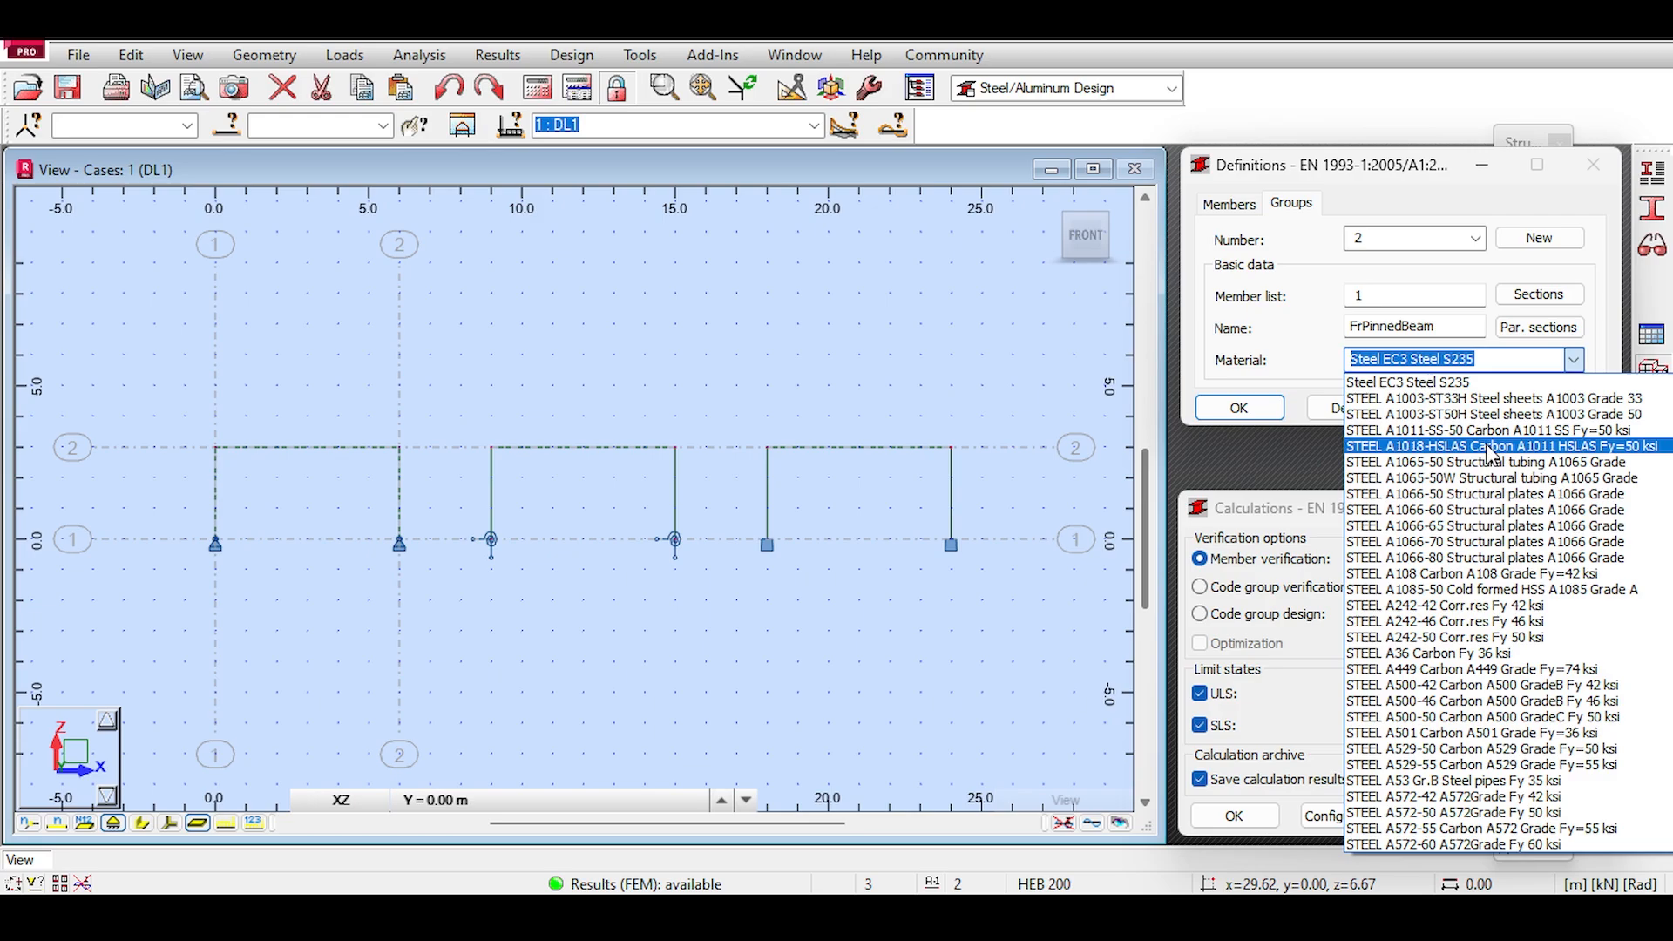
scroll(1491, 451, down, 10)
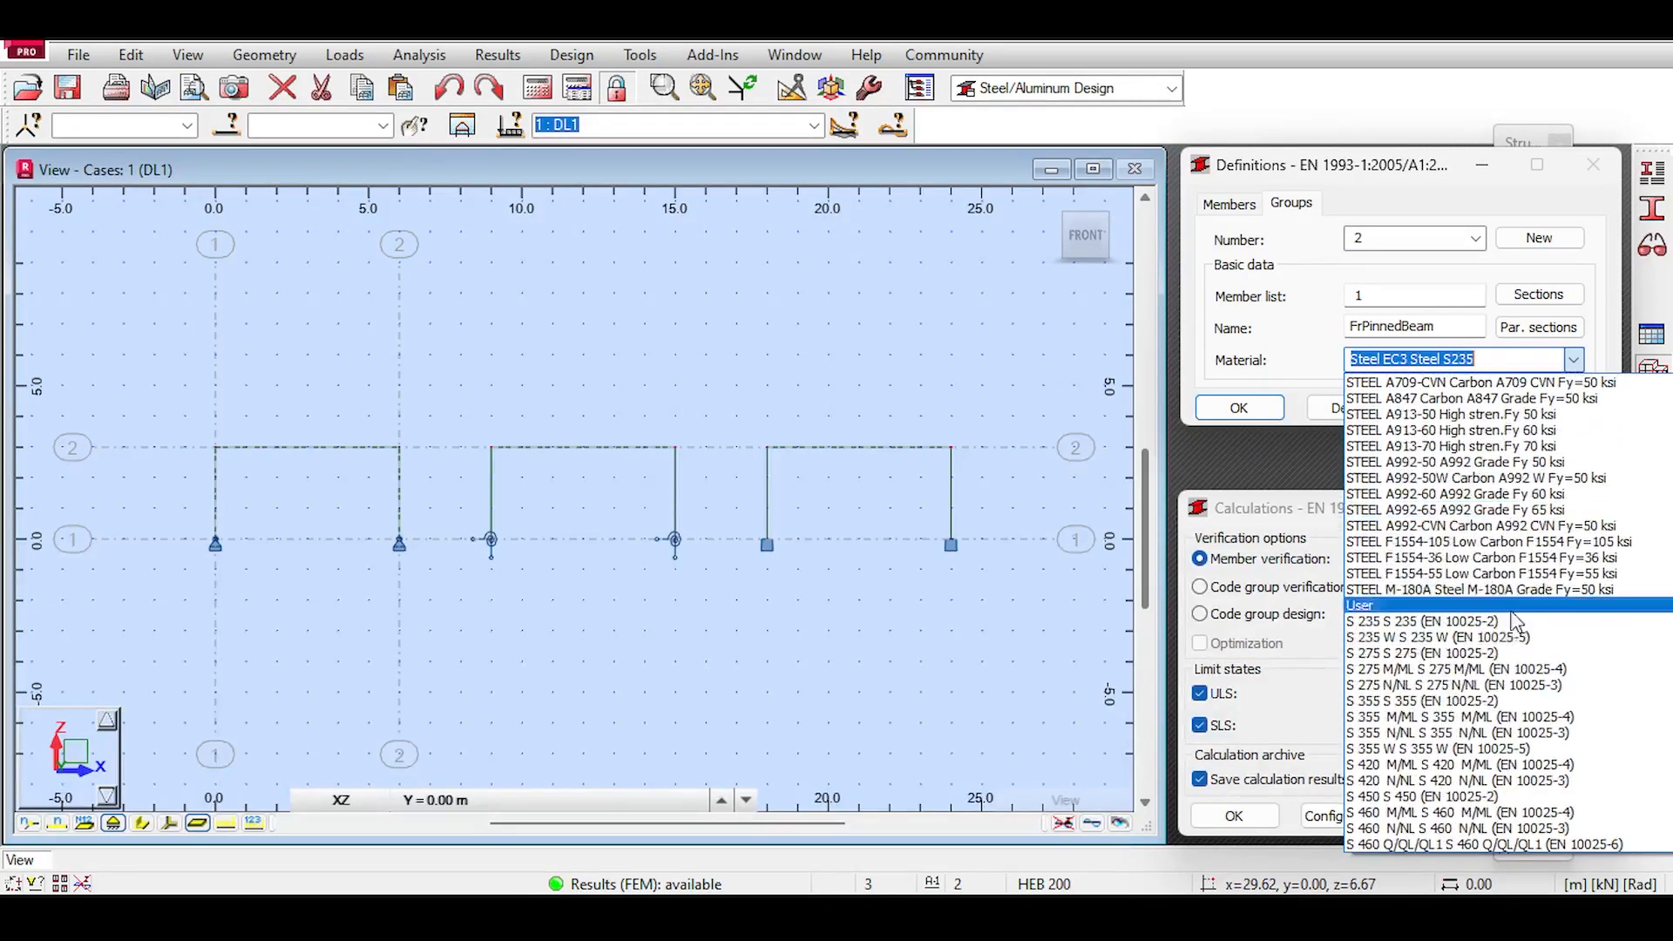
click(1483, 656)
click(1449, 407)
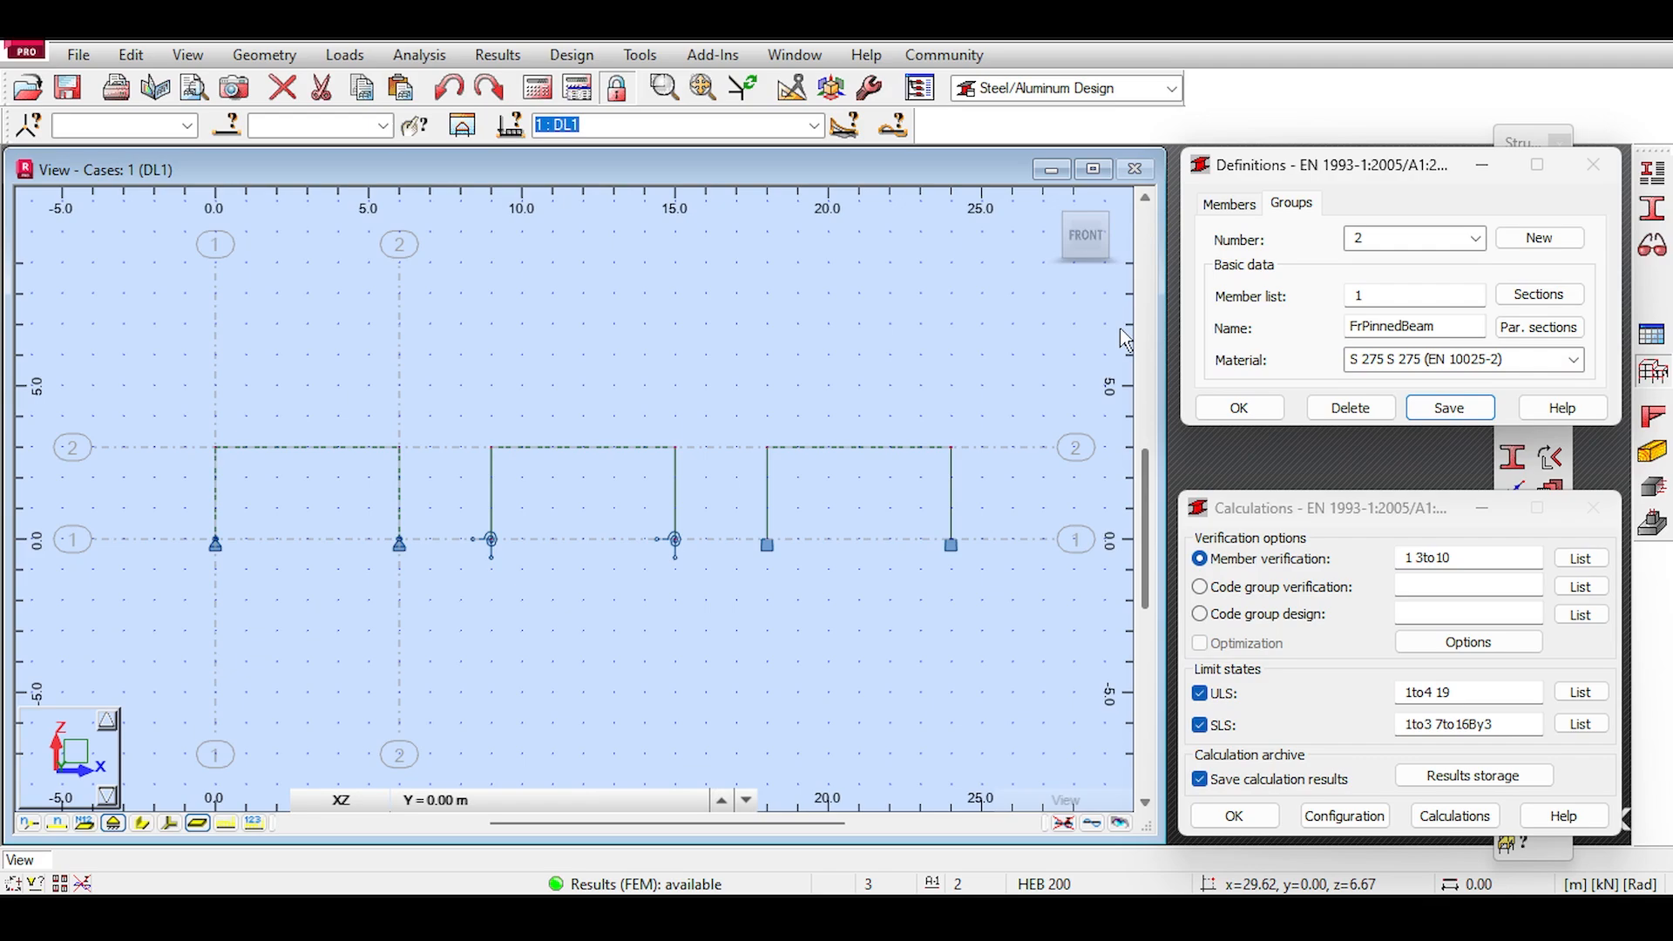
Step: Create design group 3 from members 9 and 10, the third frame's columns, and name it FrRigidColumns
middle_drag(593, 345, 686, 335)
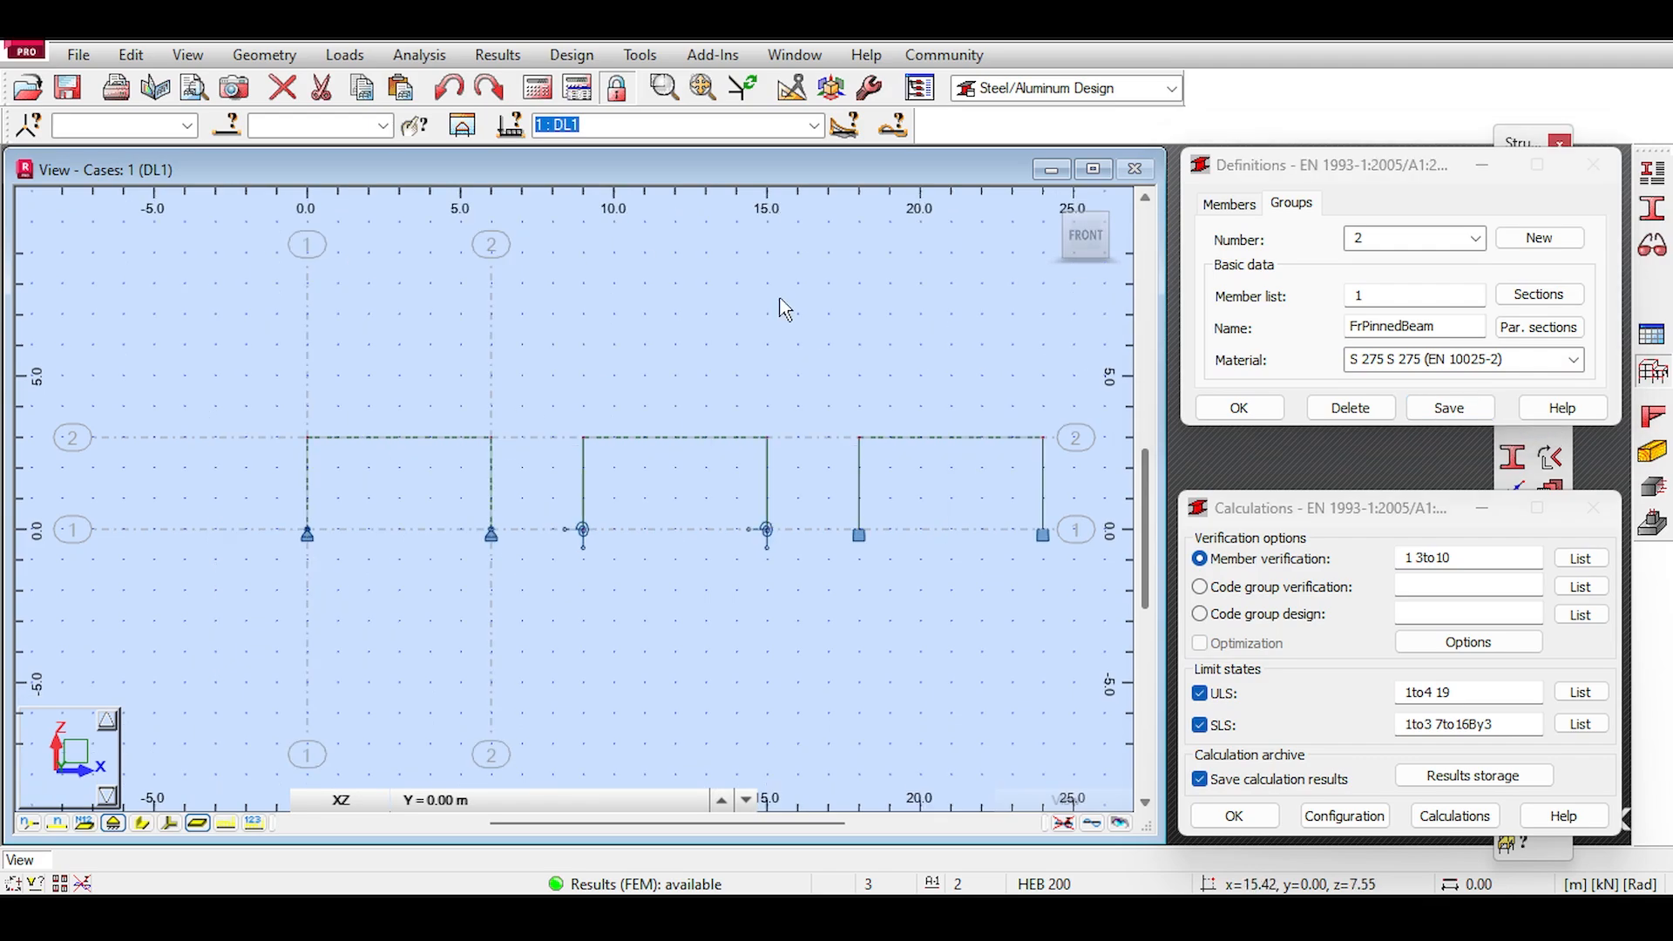
click(1573, 246)
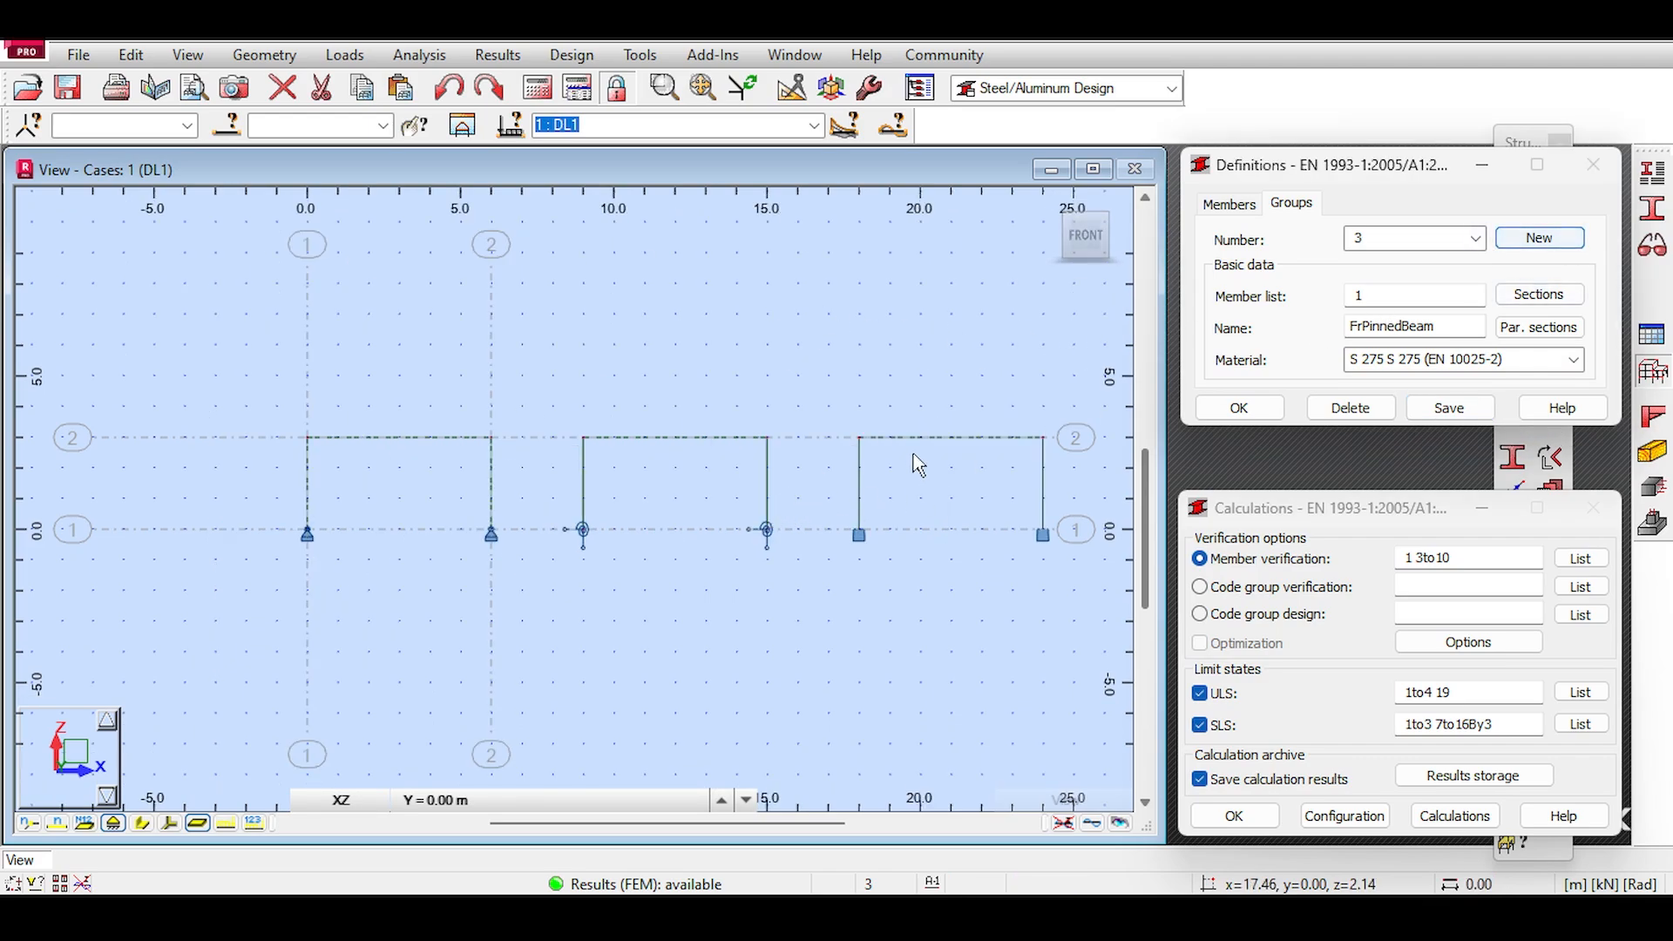
click(1350, 294)
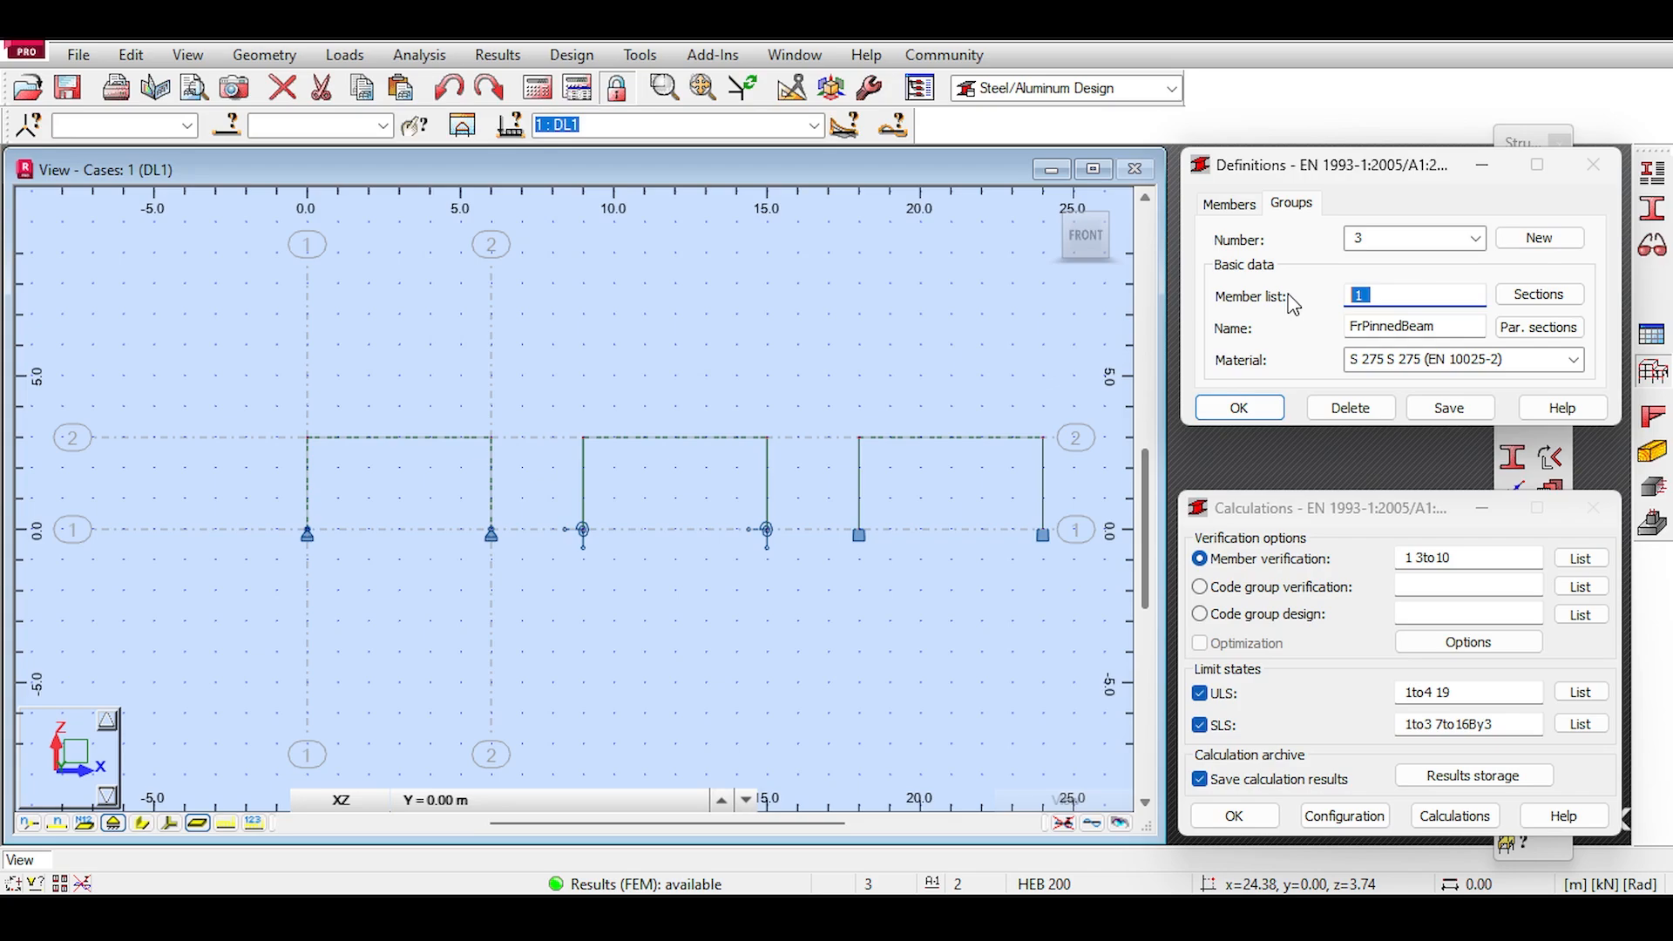
middle_drag(797, 190, 673, 182)
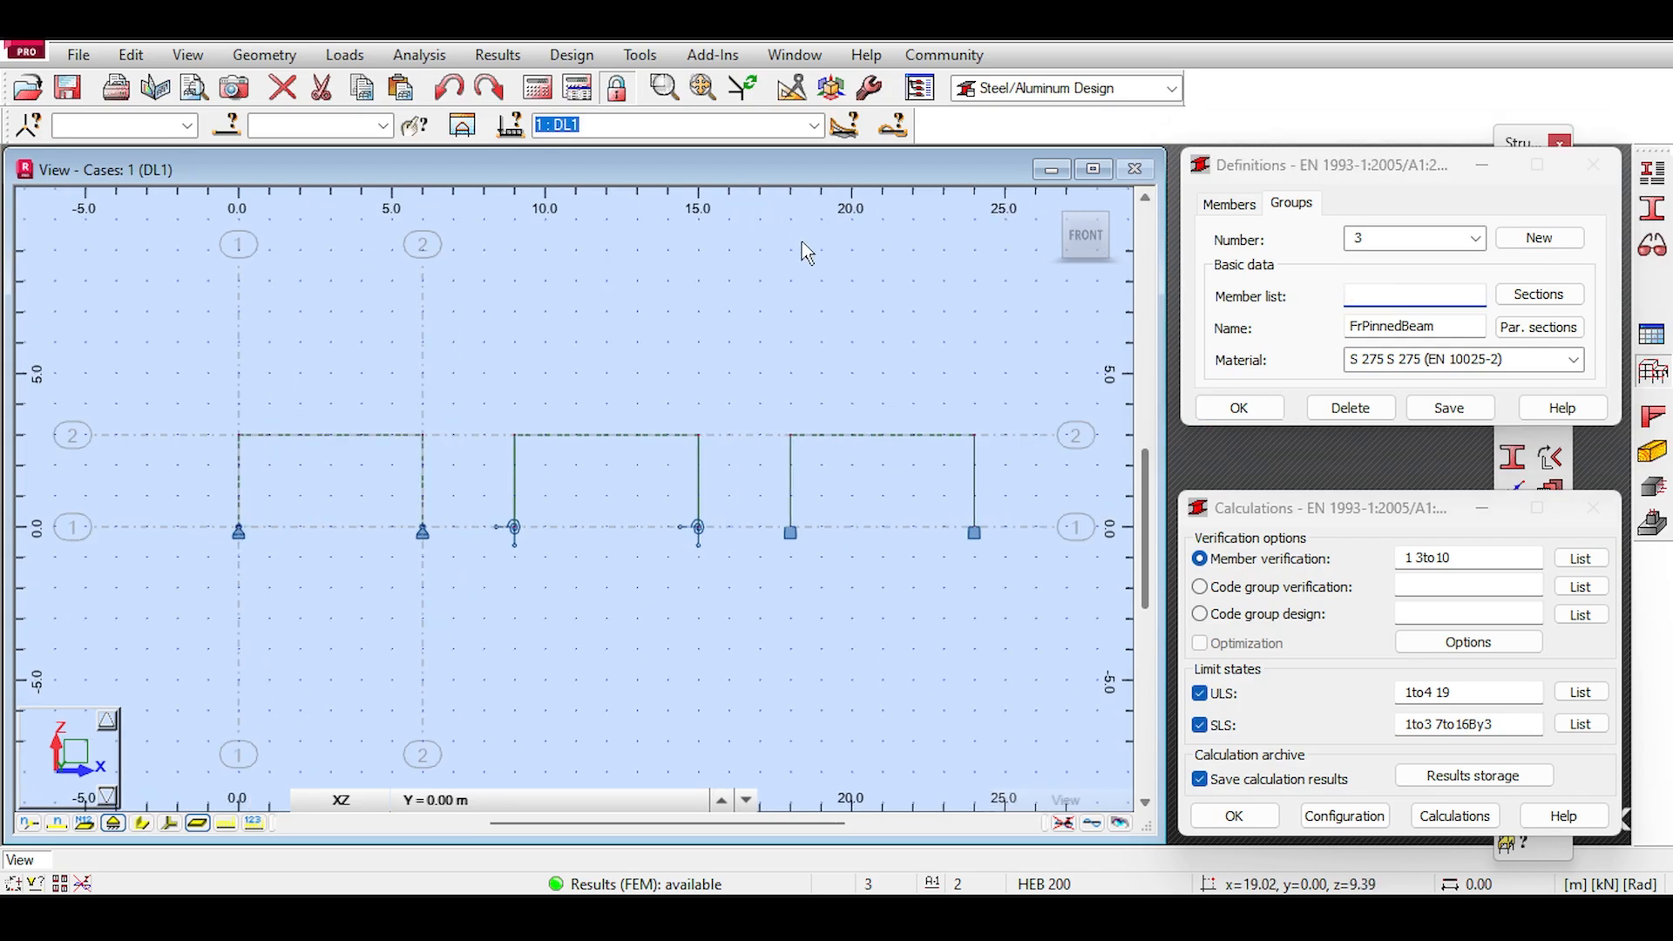
drag(1000, 463, 722, 494)
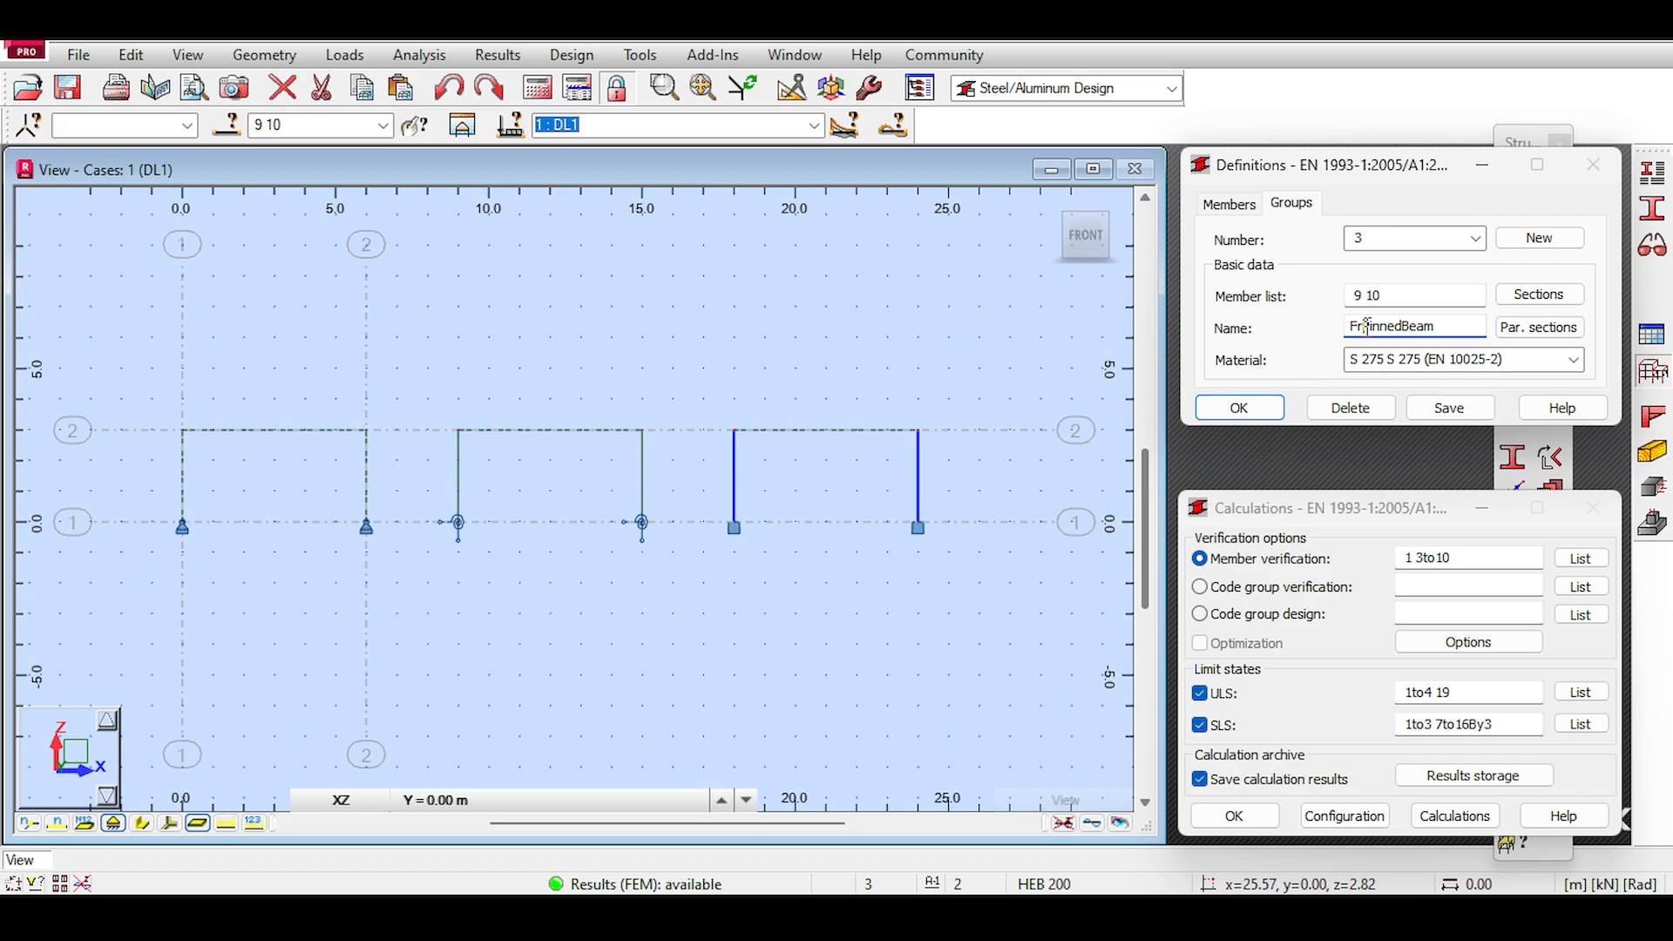
drag(1363, 328, 1405, 325)
text(RigidColumns)
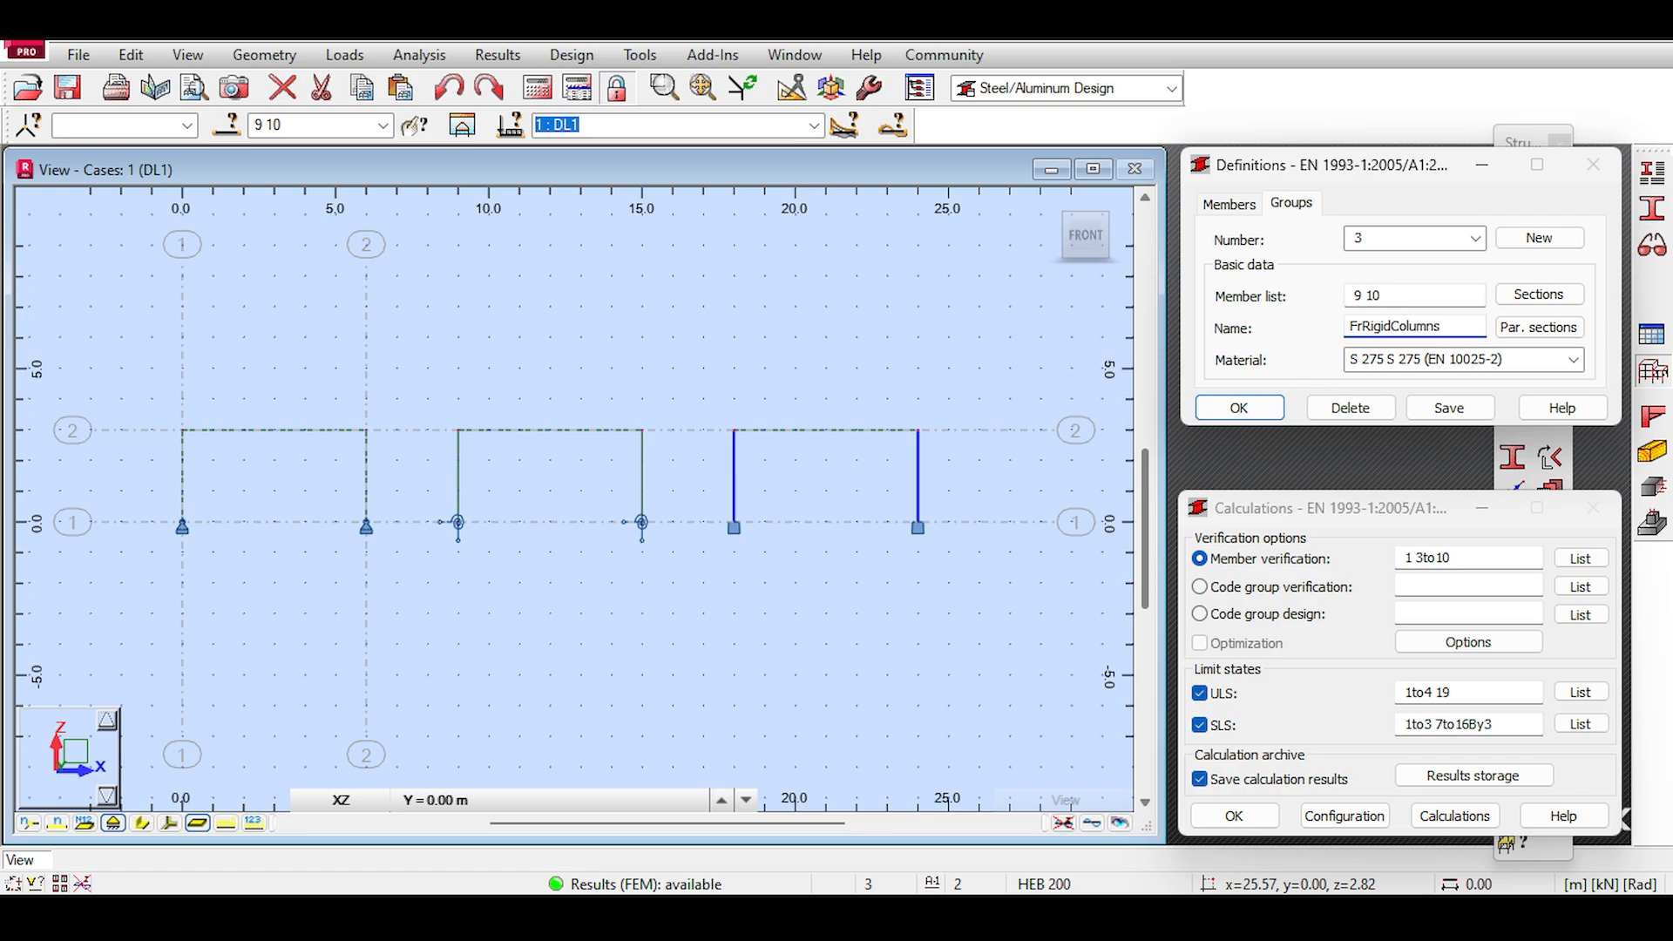
Step: Accept the HEB sections for the FrRigidColumns group and save the group
click(1538, 294)
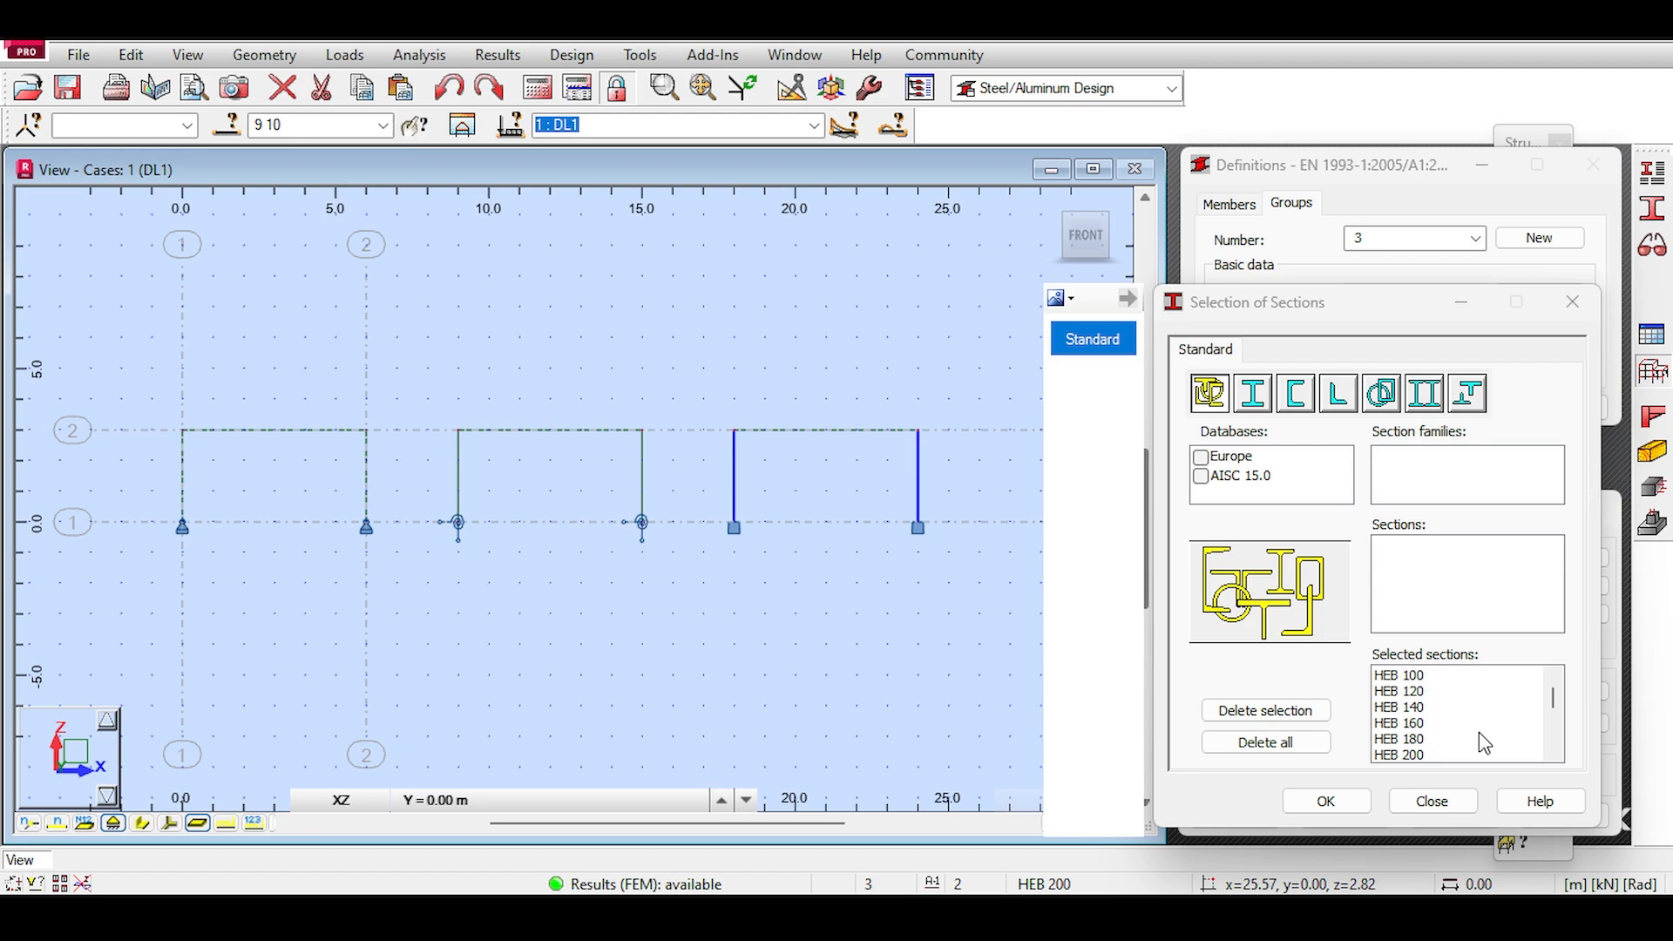
click(1325, 801)
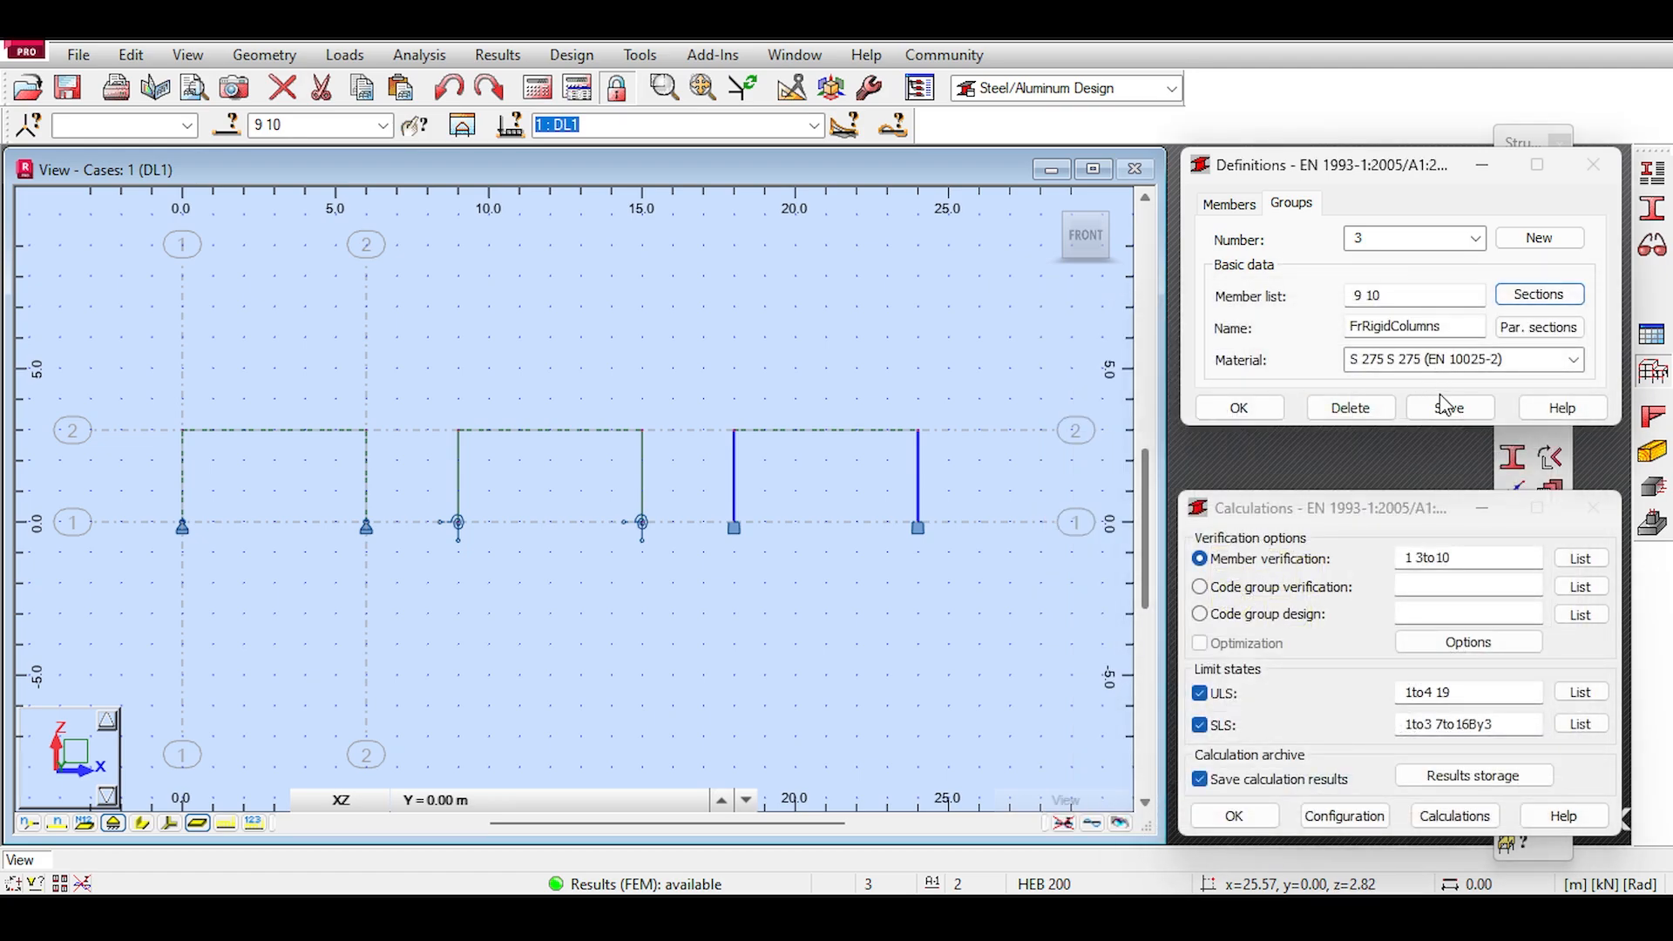
click(1450, 408)
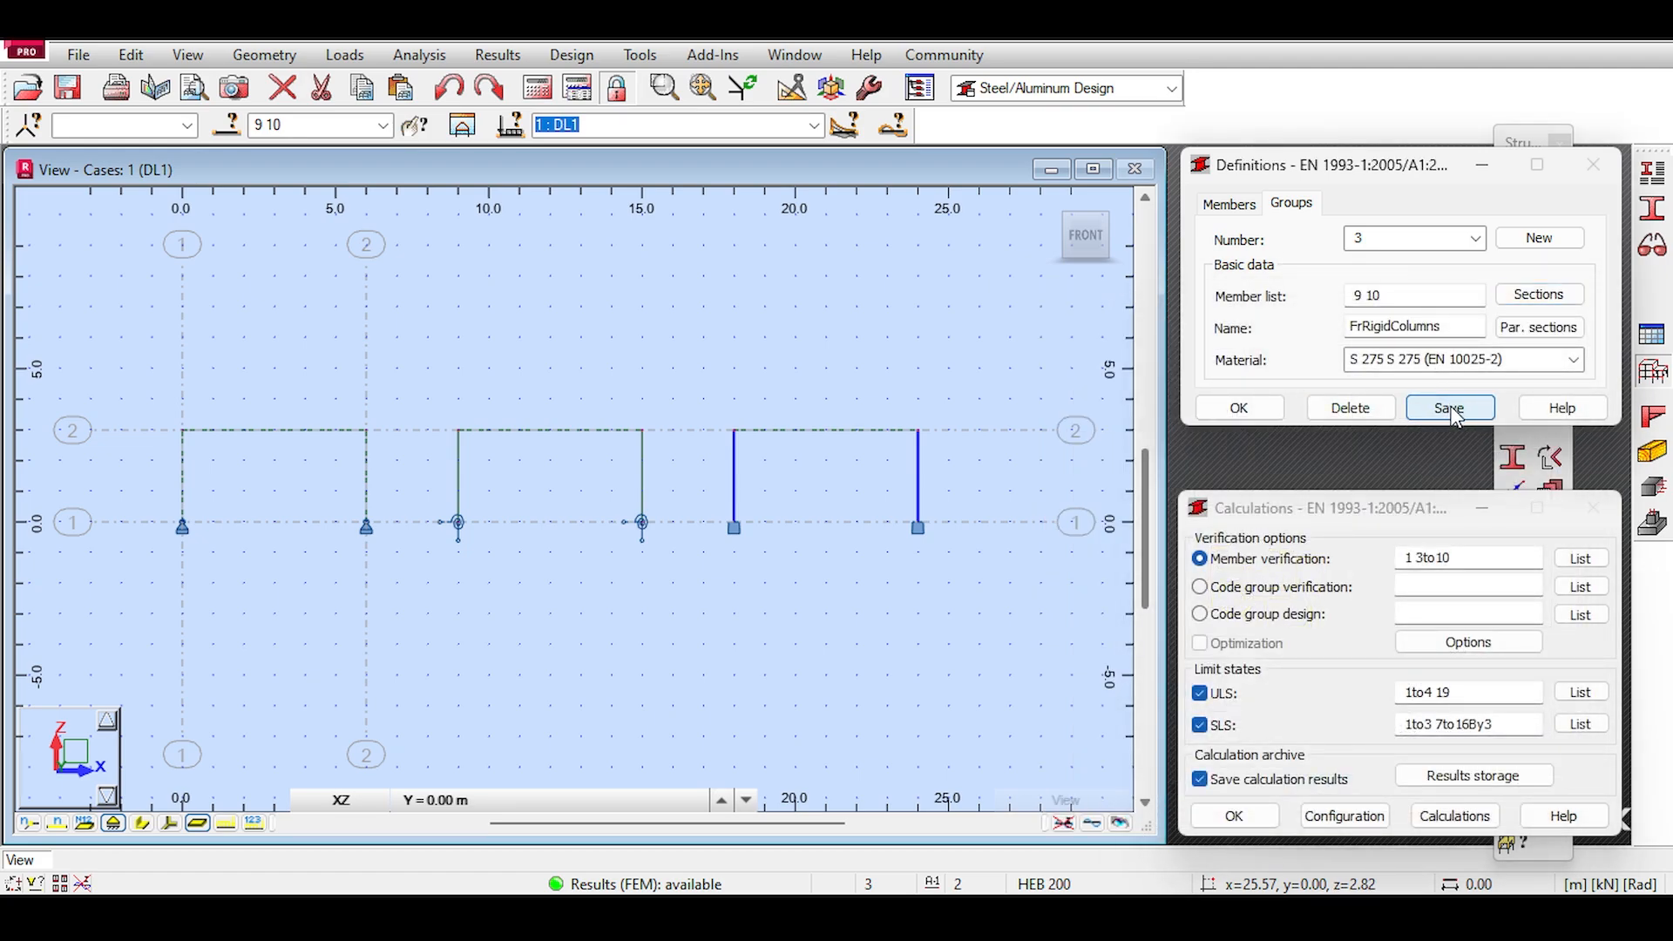
Step: Create design group 4 from member 8, the third frame's beam, name it FrRigidBeam, and save it with the existing HEB section selection
click(1539, 237)
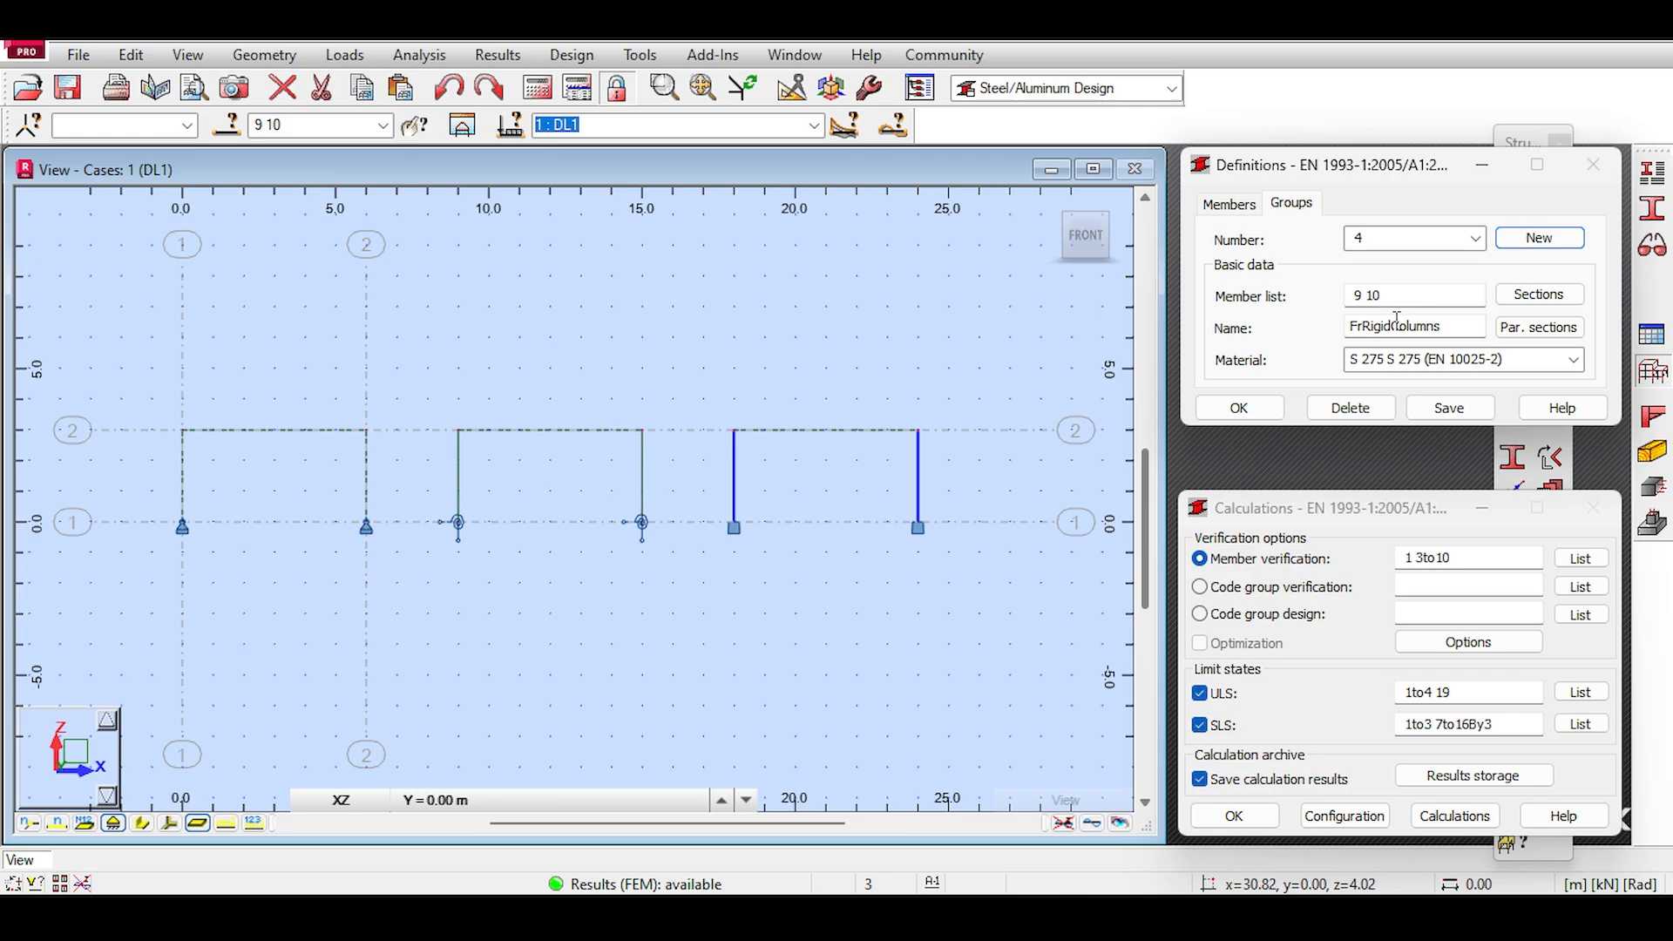
click(1394, 296)
key(BackSpace)
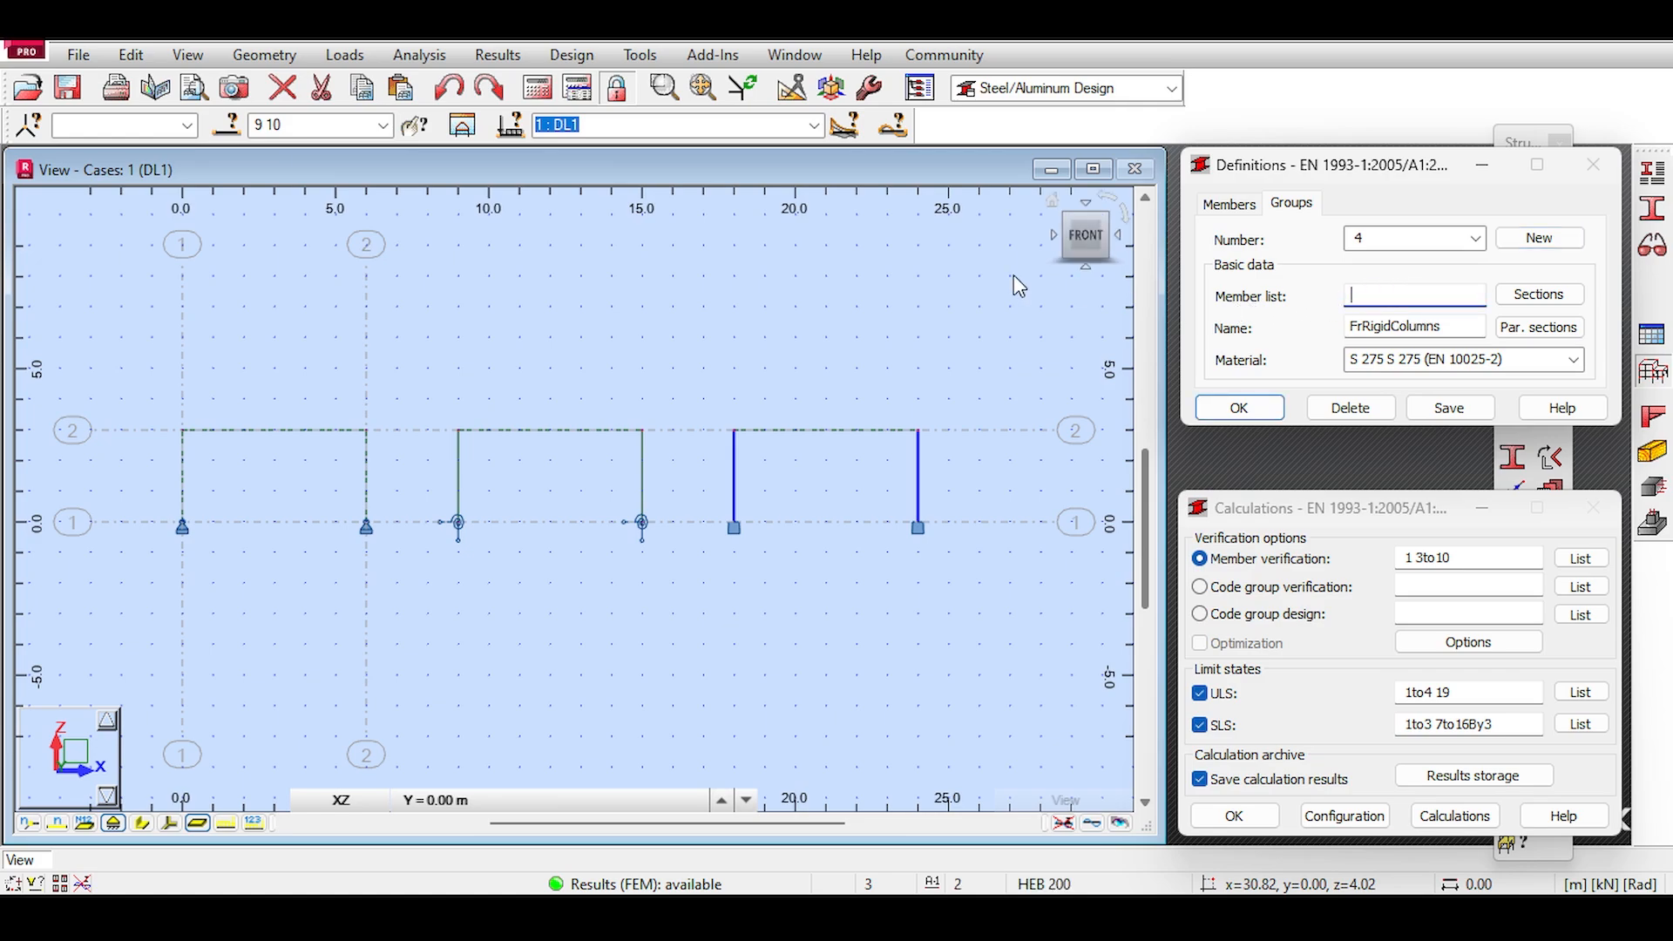
drag(866, 384, 797, 455)
drag(1443, 327, 1400, 327)
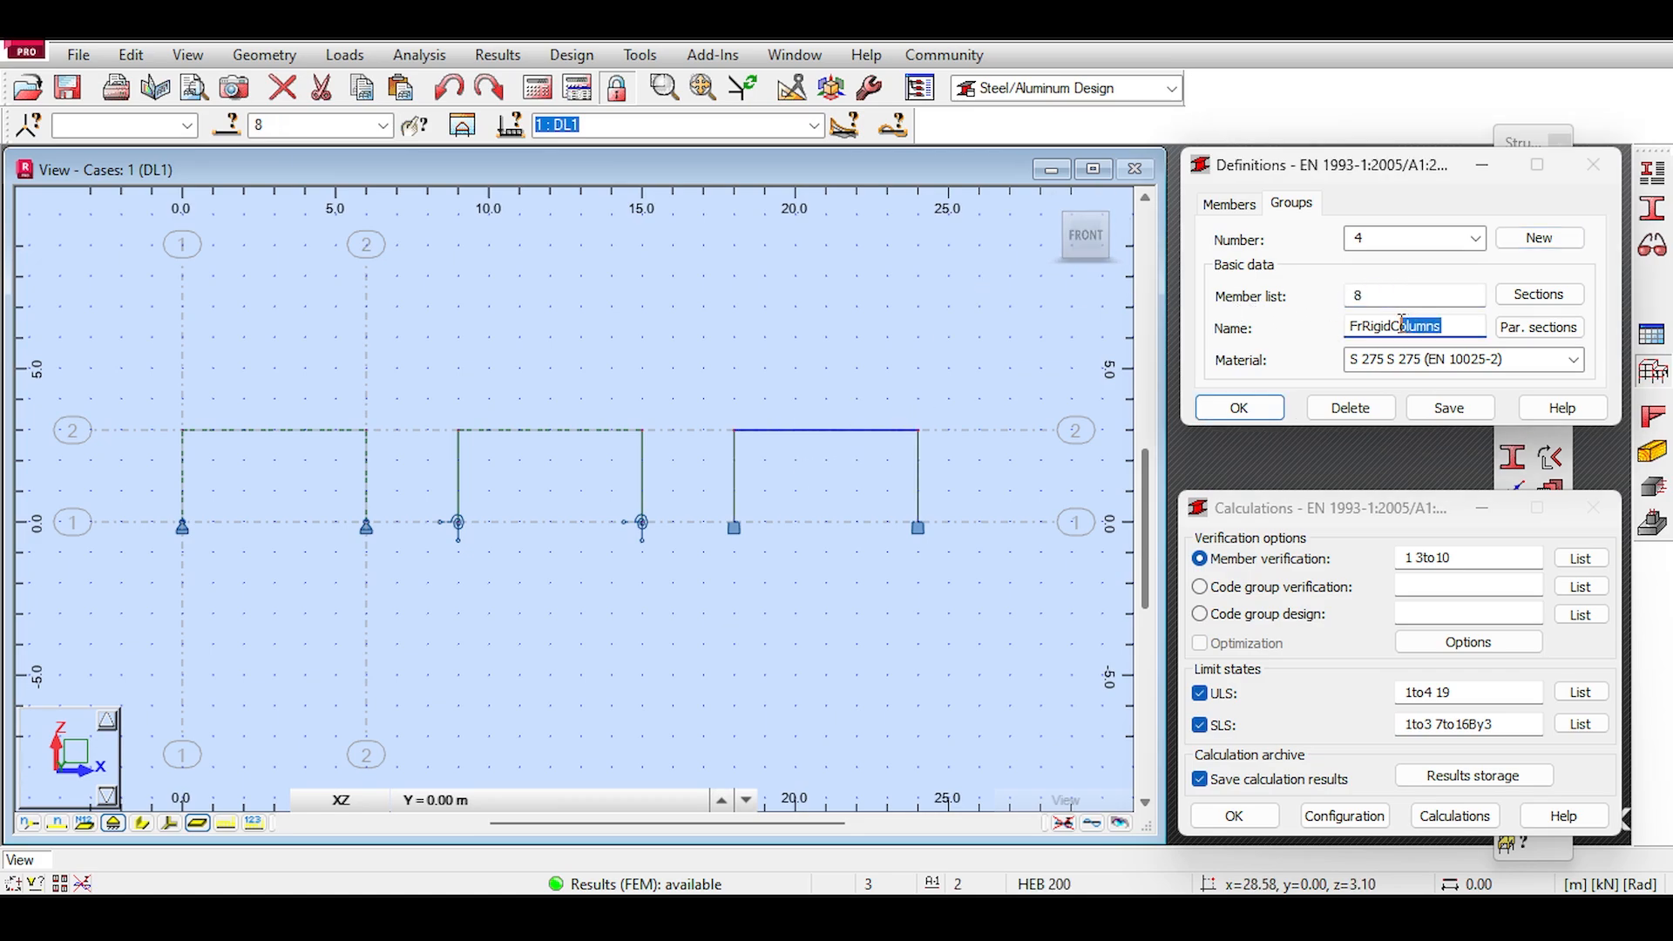
text(Beam)
click(1549, 302)
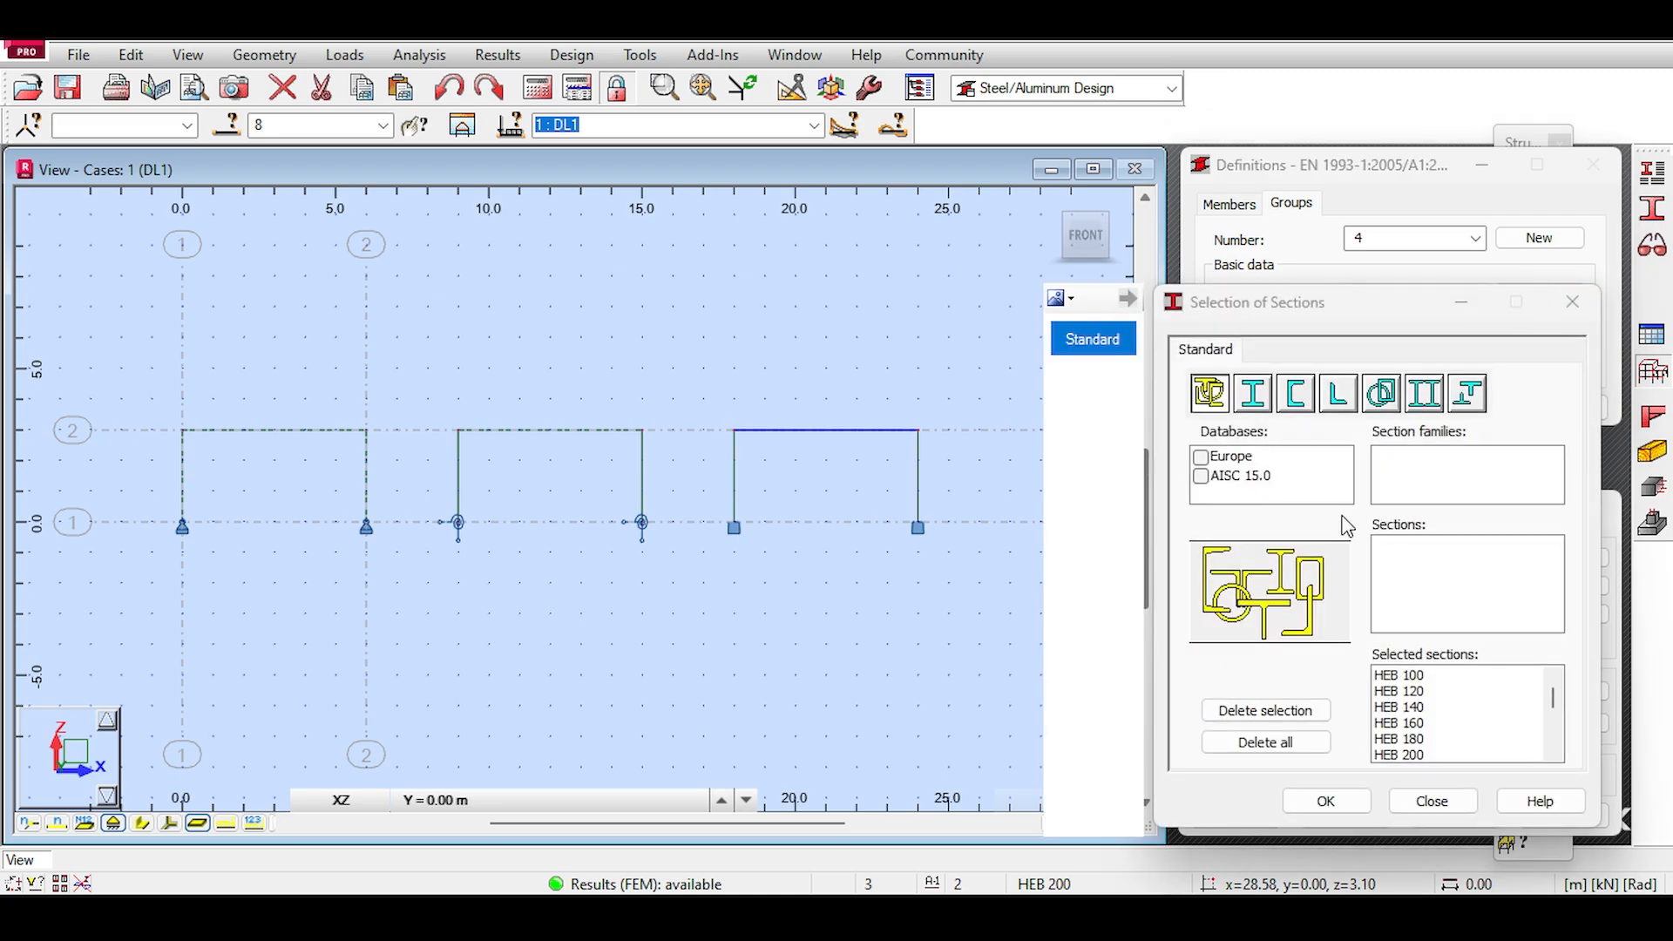
click(1587, 303)
click(1450, 408)
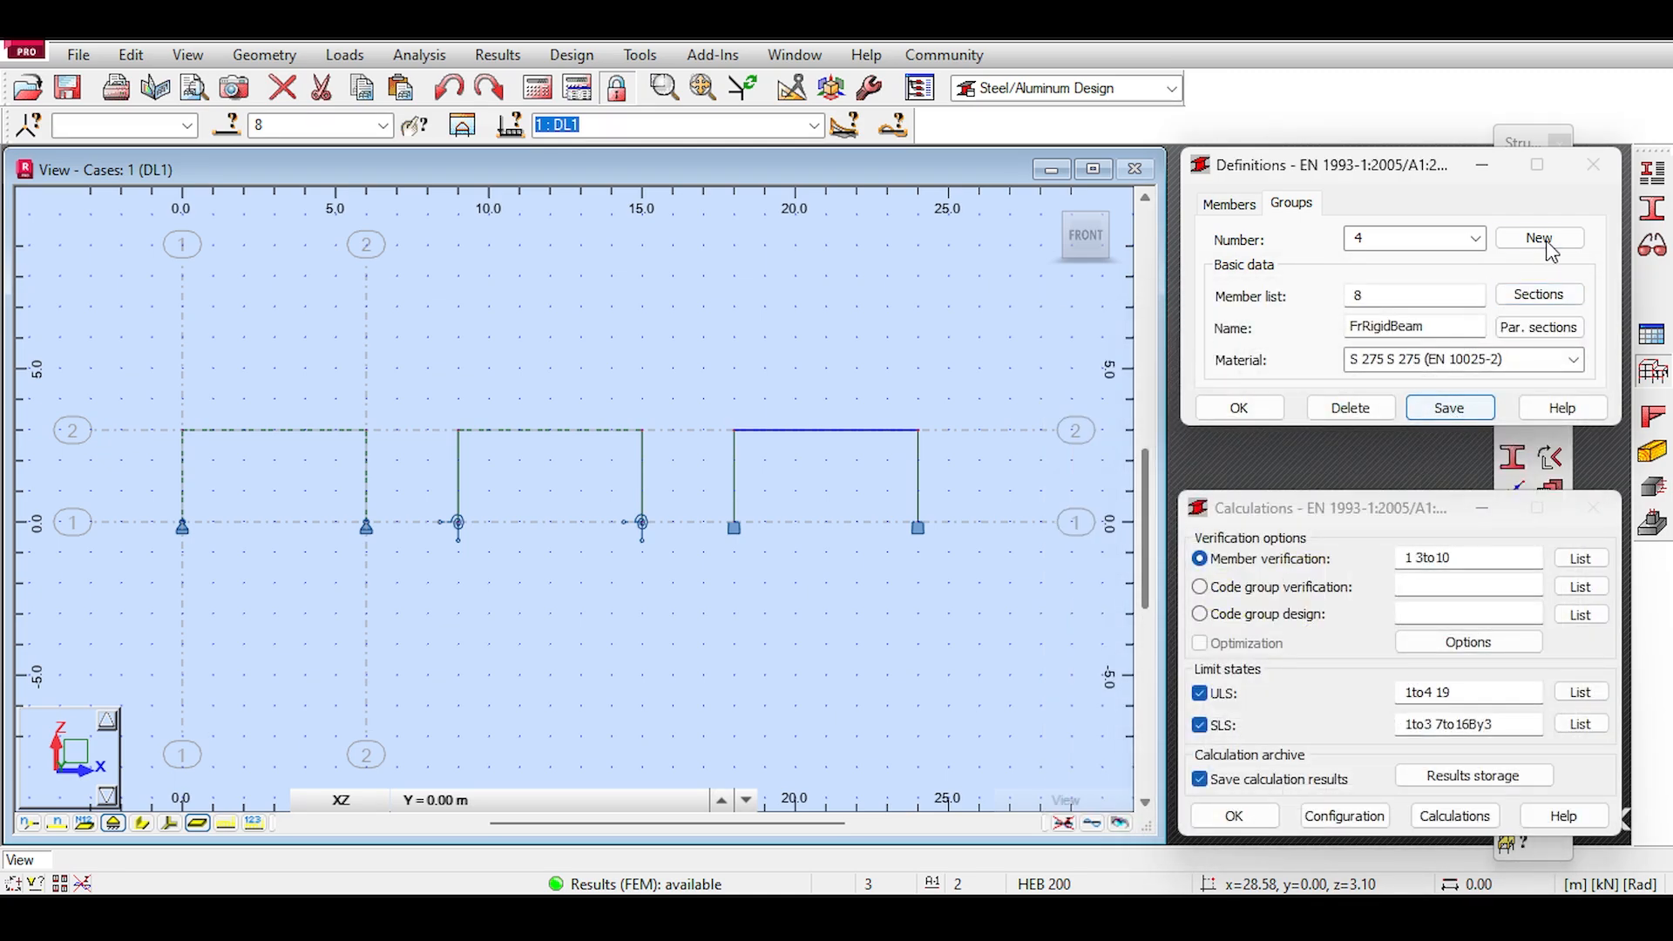
Step: Create design group 5 from members 6 and 7, the second frame's columns, name it FrSemiRigidBeam, and save it with the HEB sections
click(1539, 238)
drag(1365, 290, 1312, 290)
drag(836, 456, 596, 476)
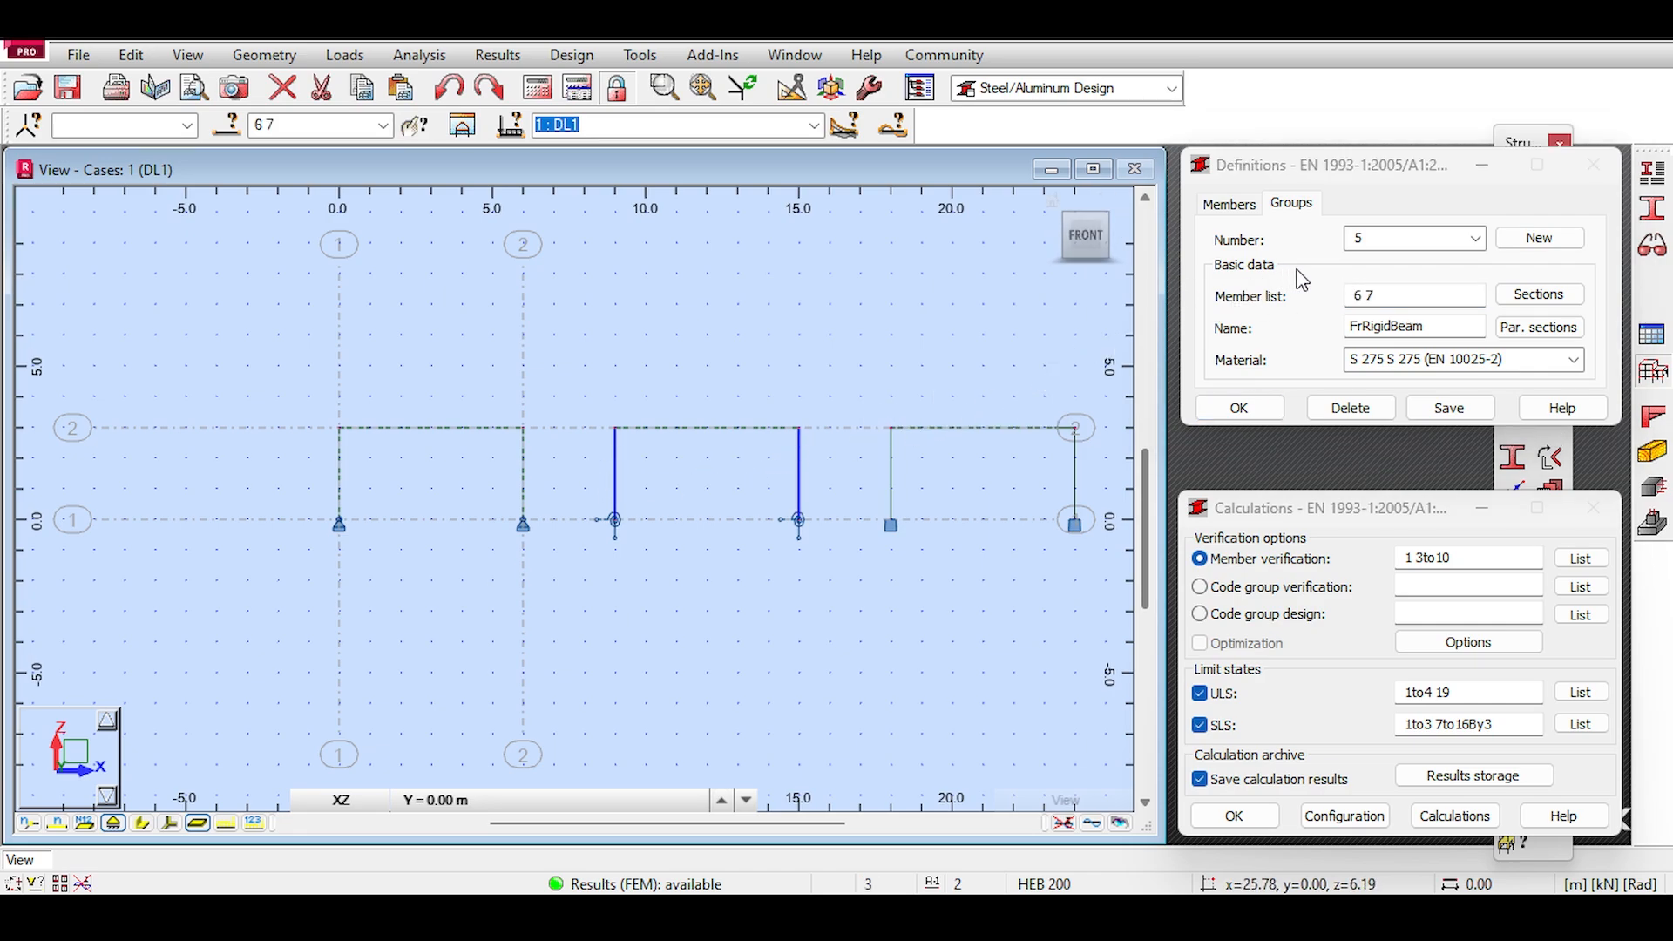
click(1363, 327)
text(Semi)
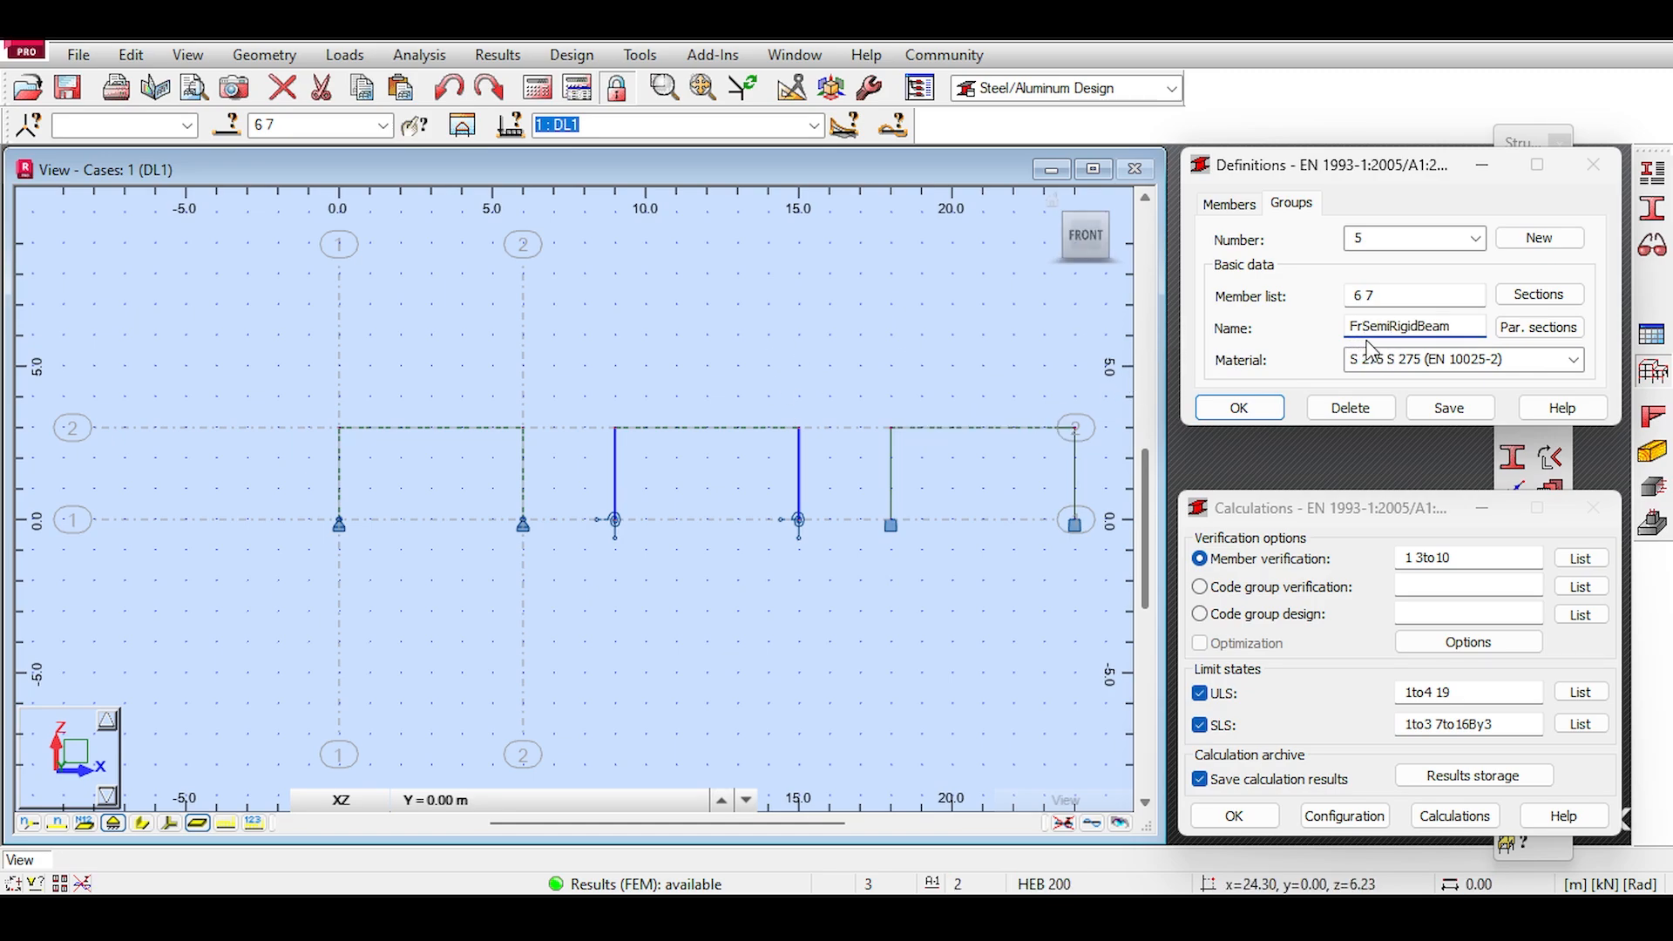
click(1512, 298)
click(1313, 799)
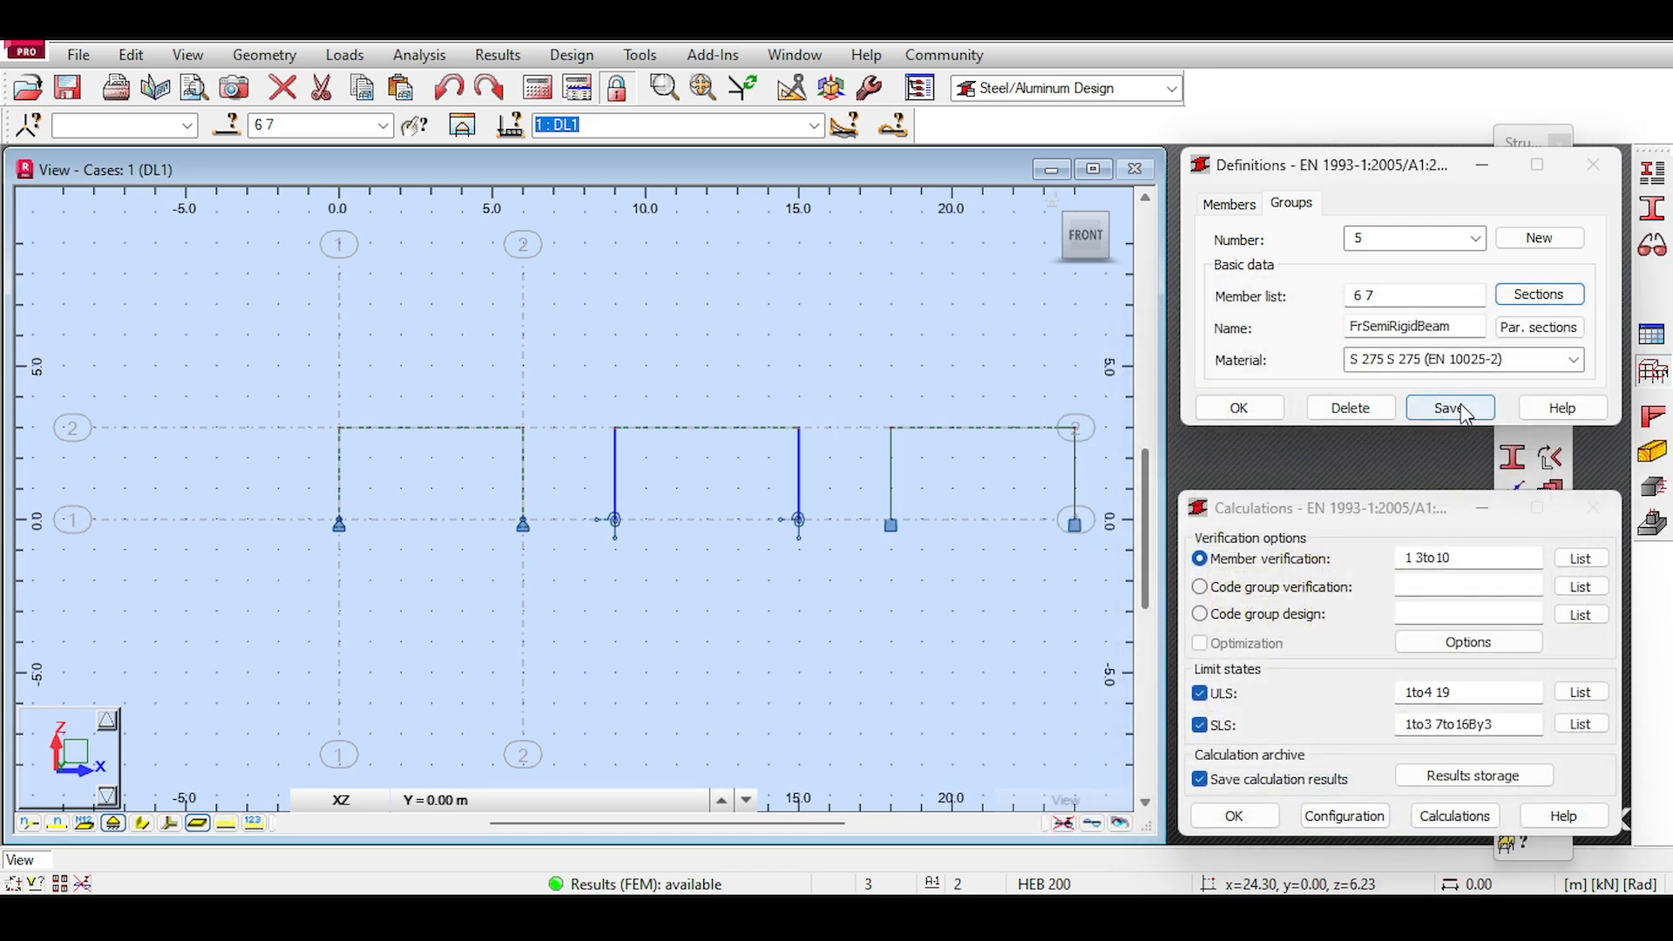
click(1449, 408)
Step: Add design group 6, return to group 5 to rename it FrSemiRigidColumns, and save group 5
click(1539, 238)
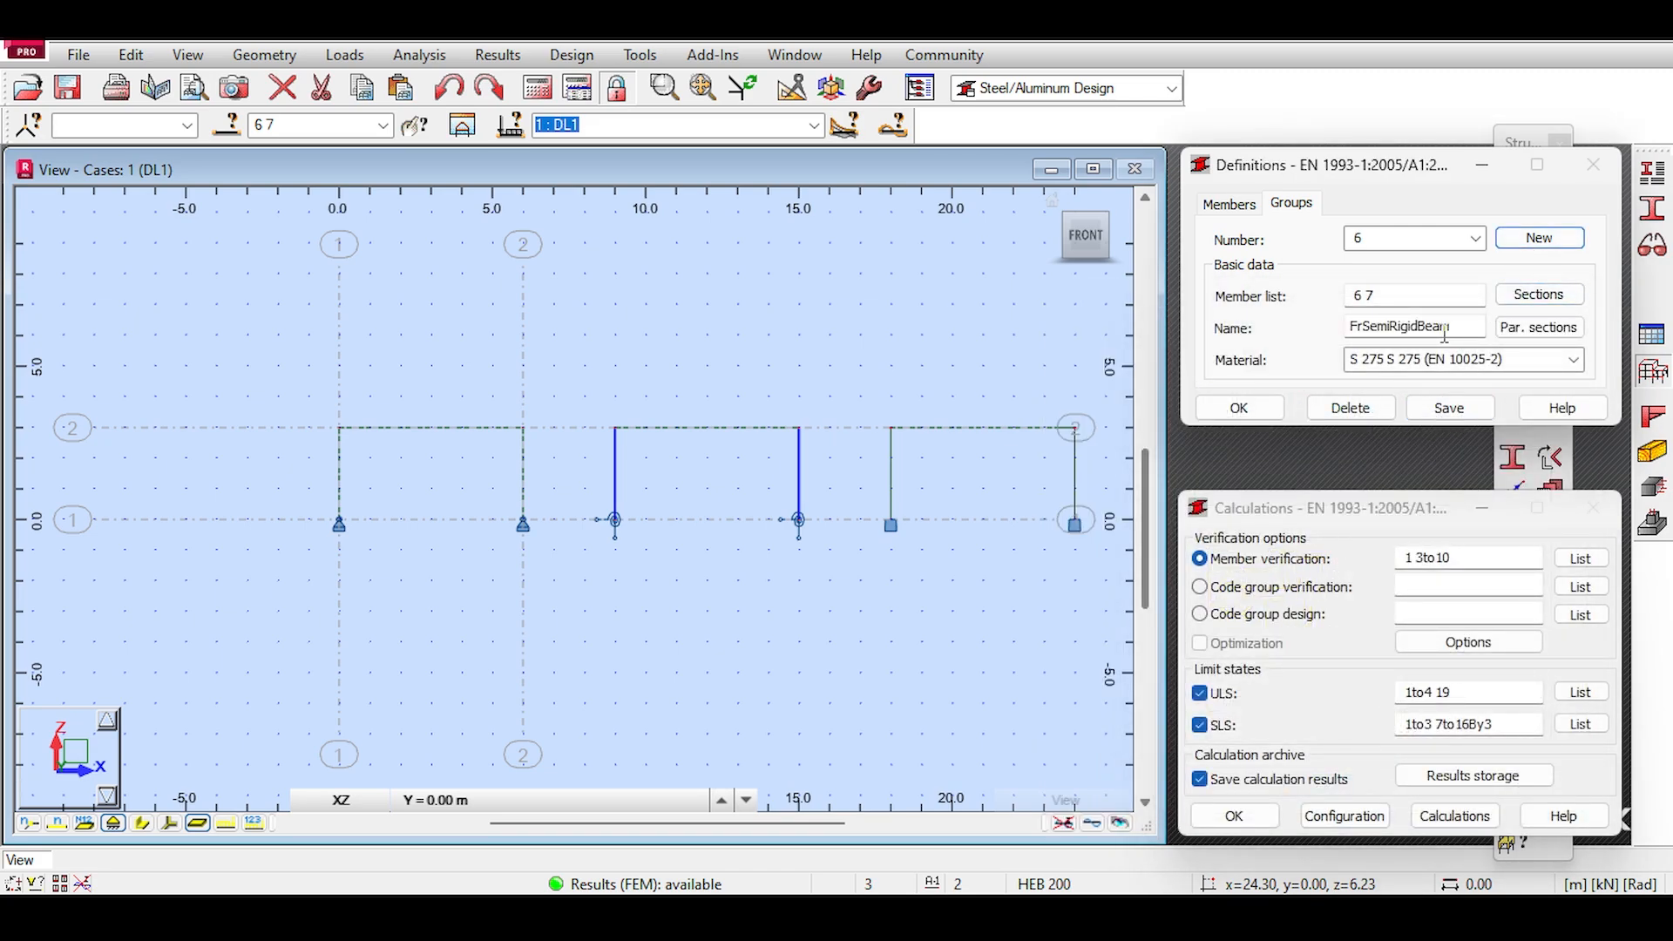
click(1474, 239)
click(1415, 315)
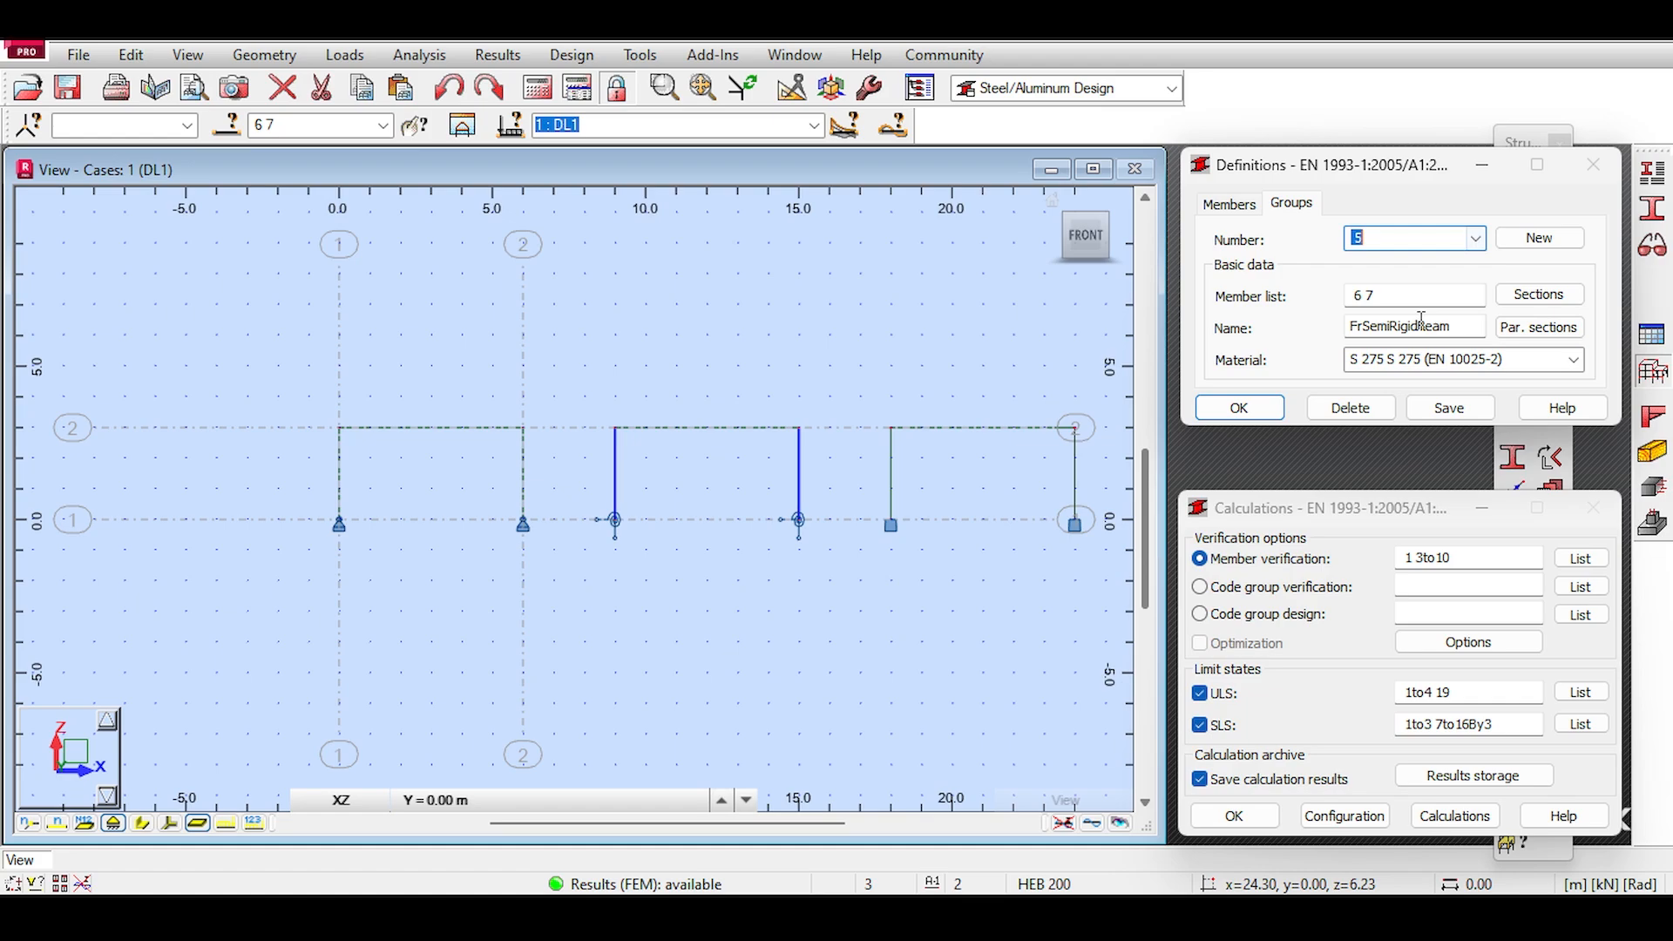
drag(1419, 326, 1482, 327)
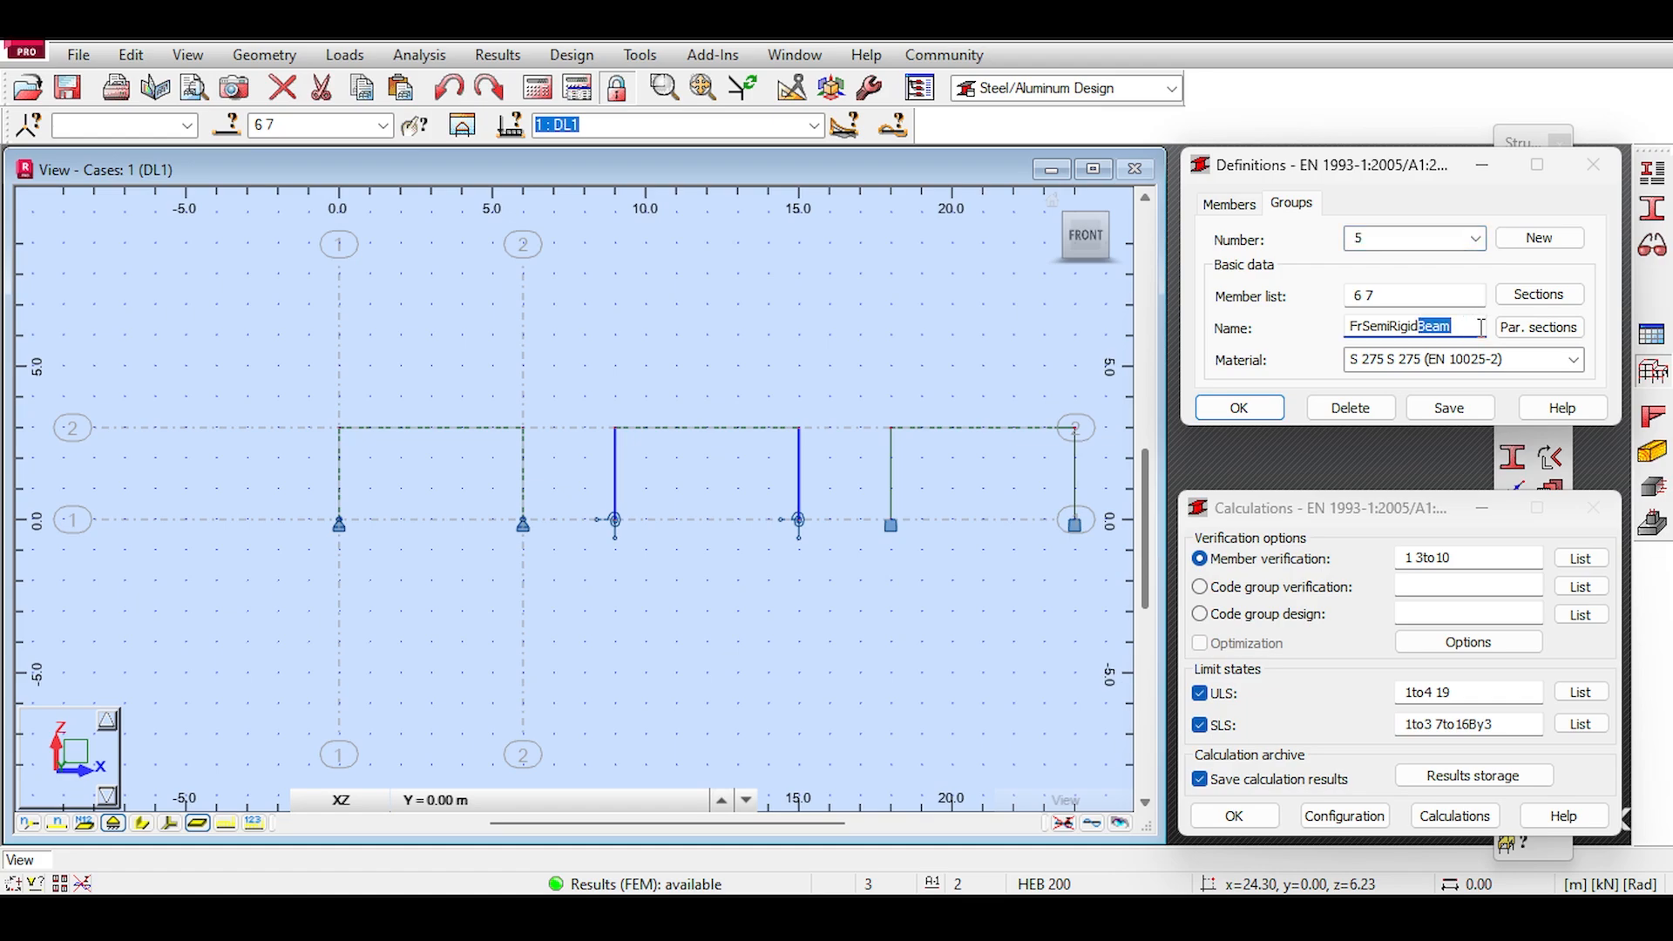
text(Columns)
click(1465, 413)
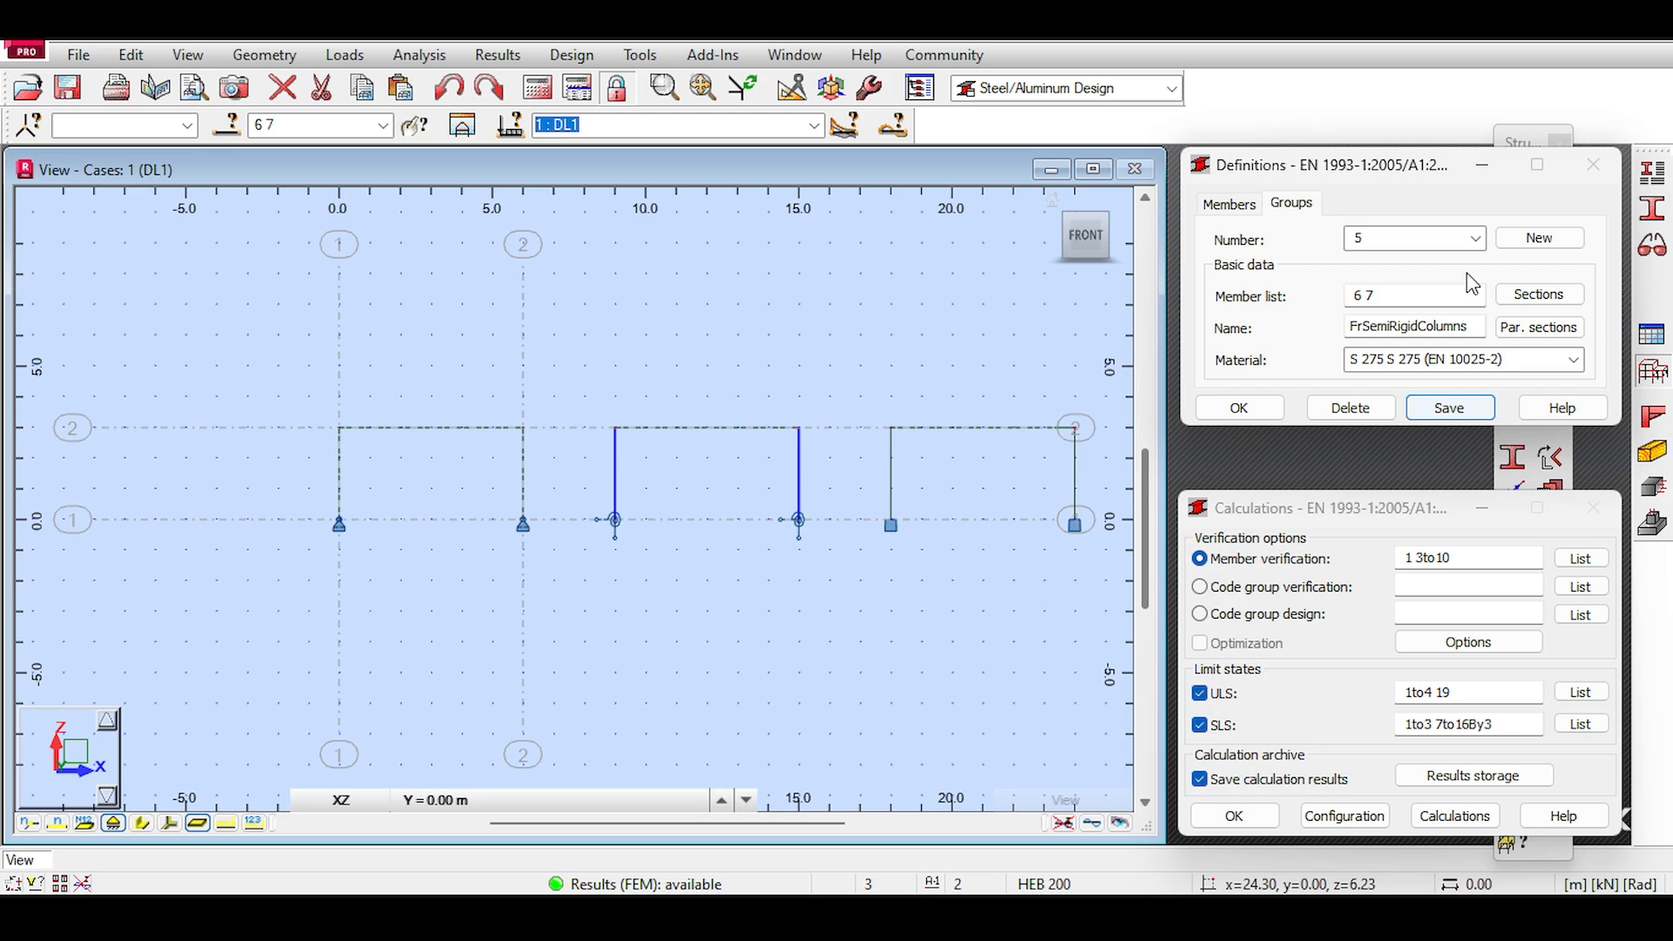
Step: Replace the member list of group 6, FrSemiRigidBeam, with member 5, the second frame's beam
click(1475, 238)
click(1427, 349)
key(Down)
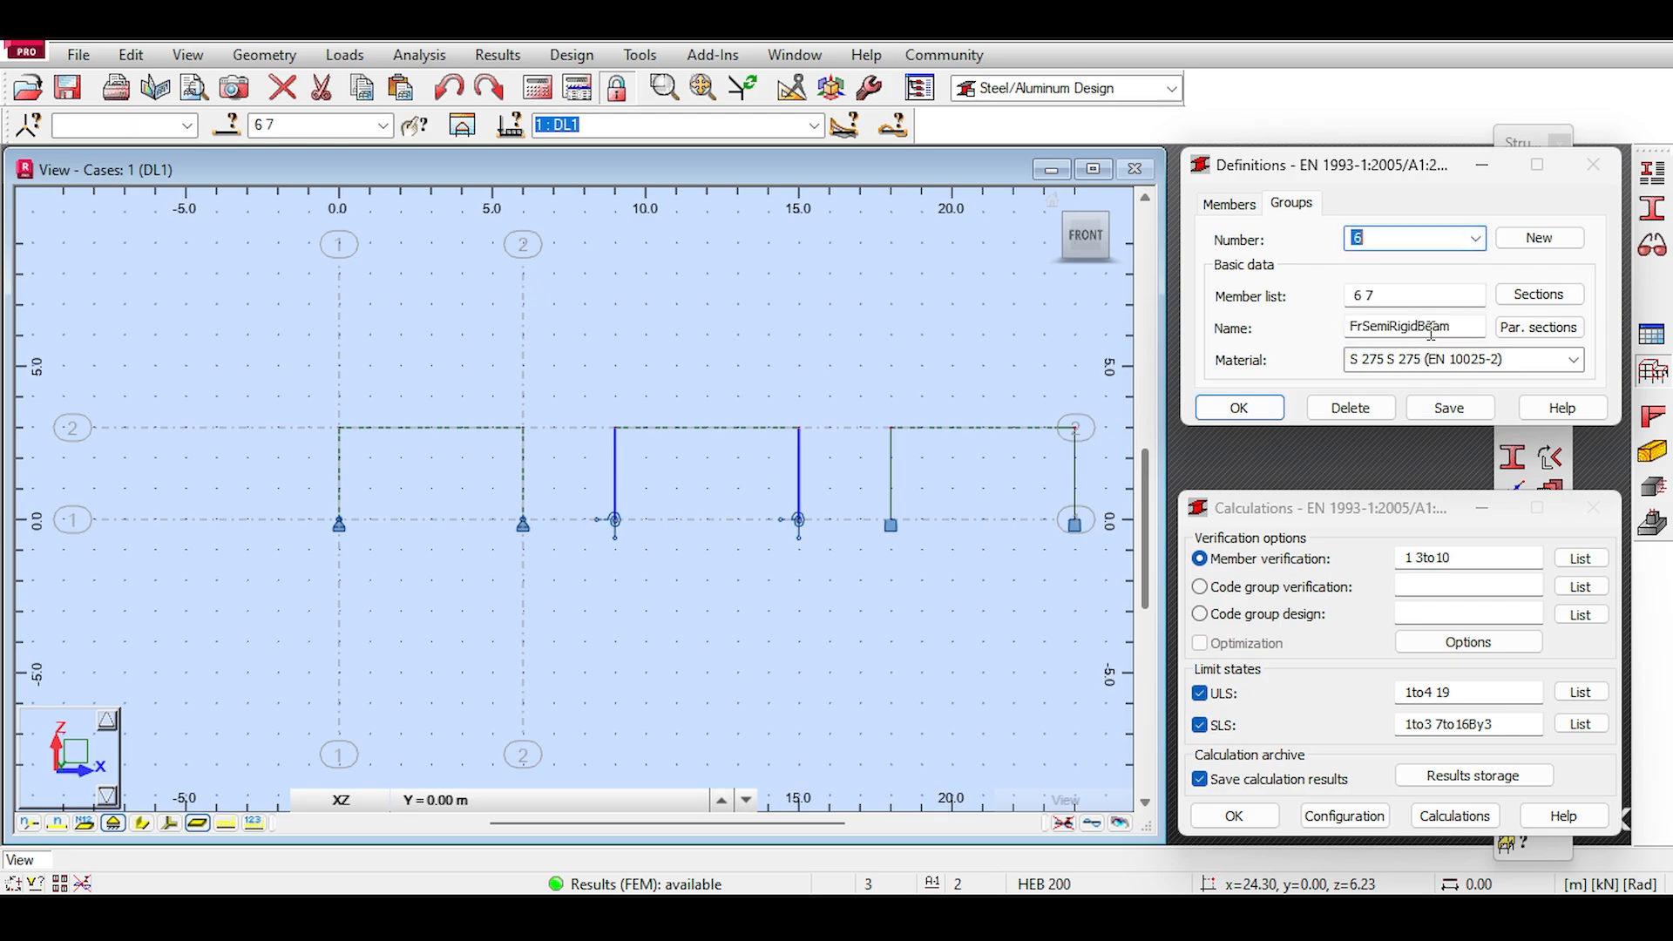
key(Tab)
key(Delete)
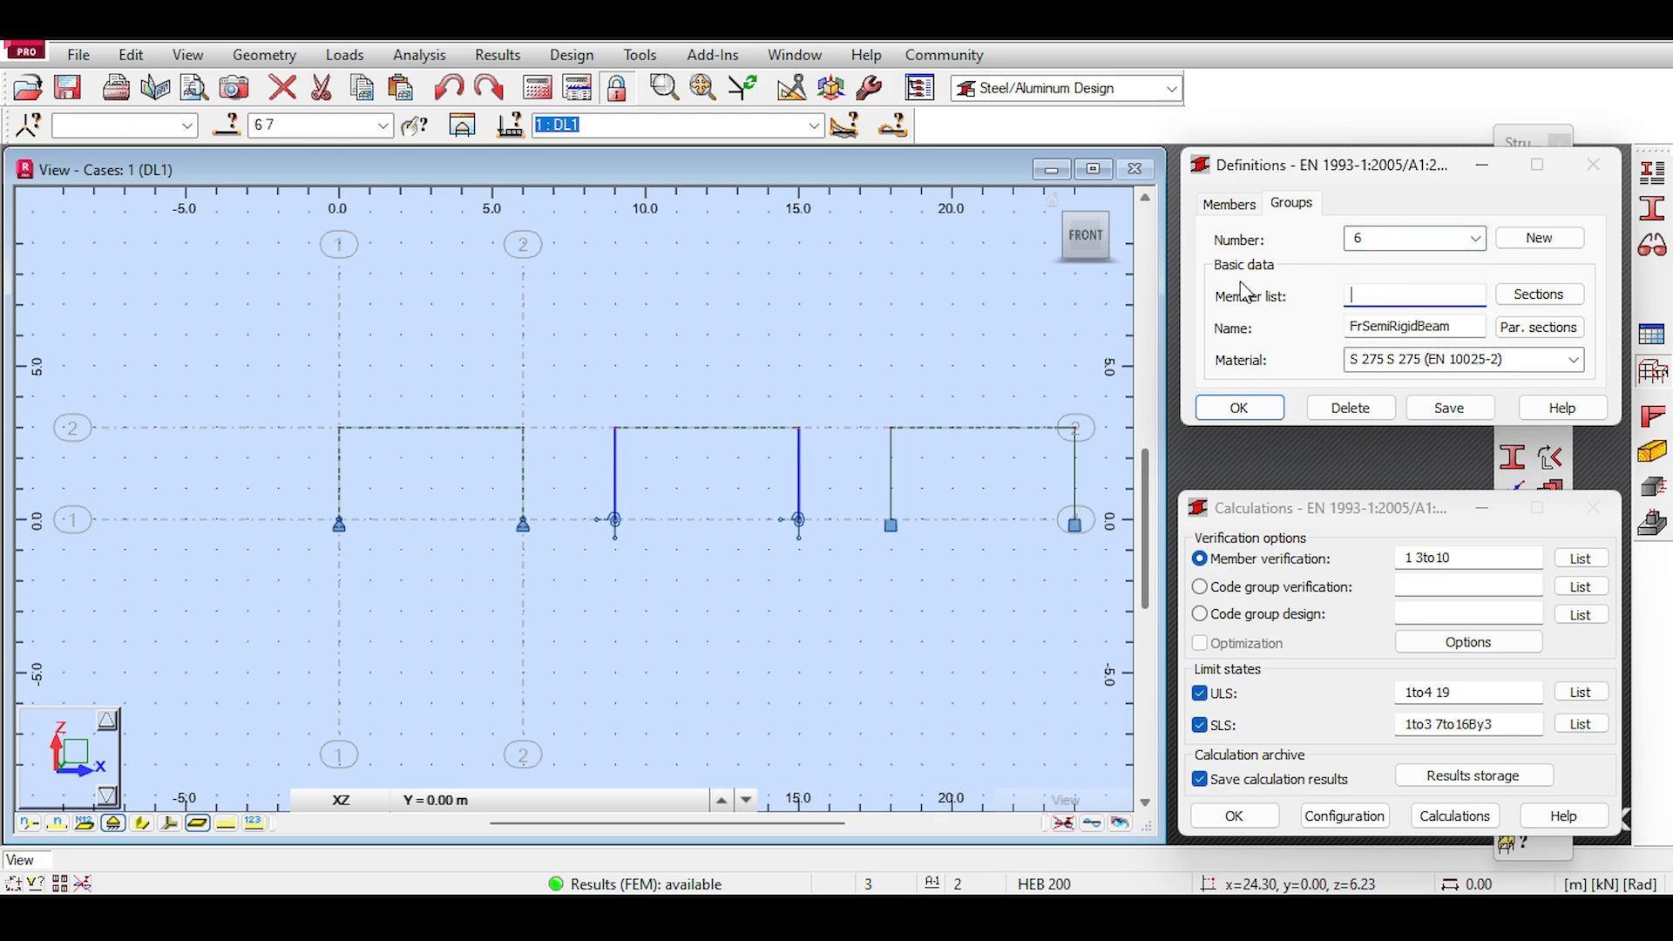
click(701, 430)
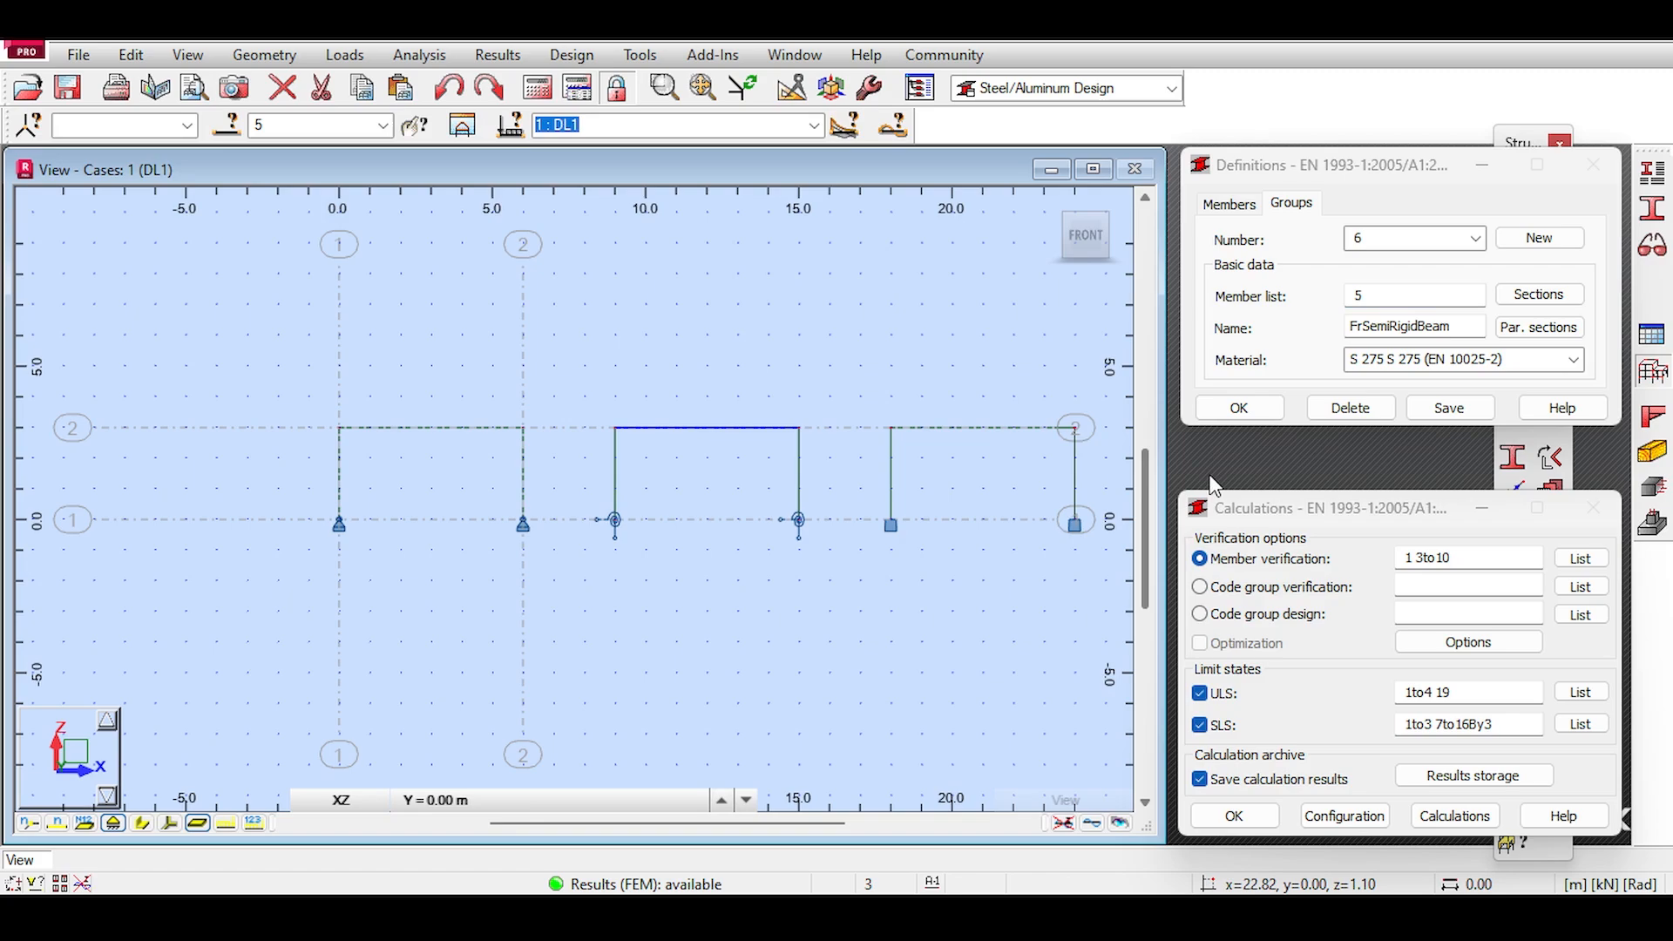
Step: Accept the existing HEB section selection for group 6, FrSemiRigidBeam, and save the group
click(1518, 295)
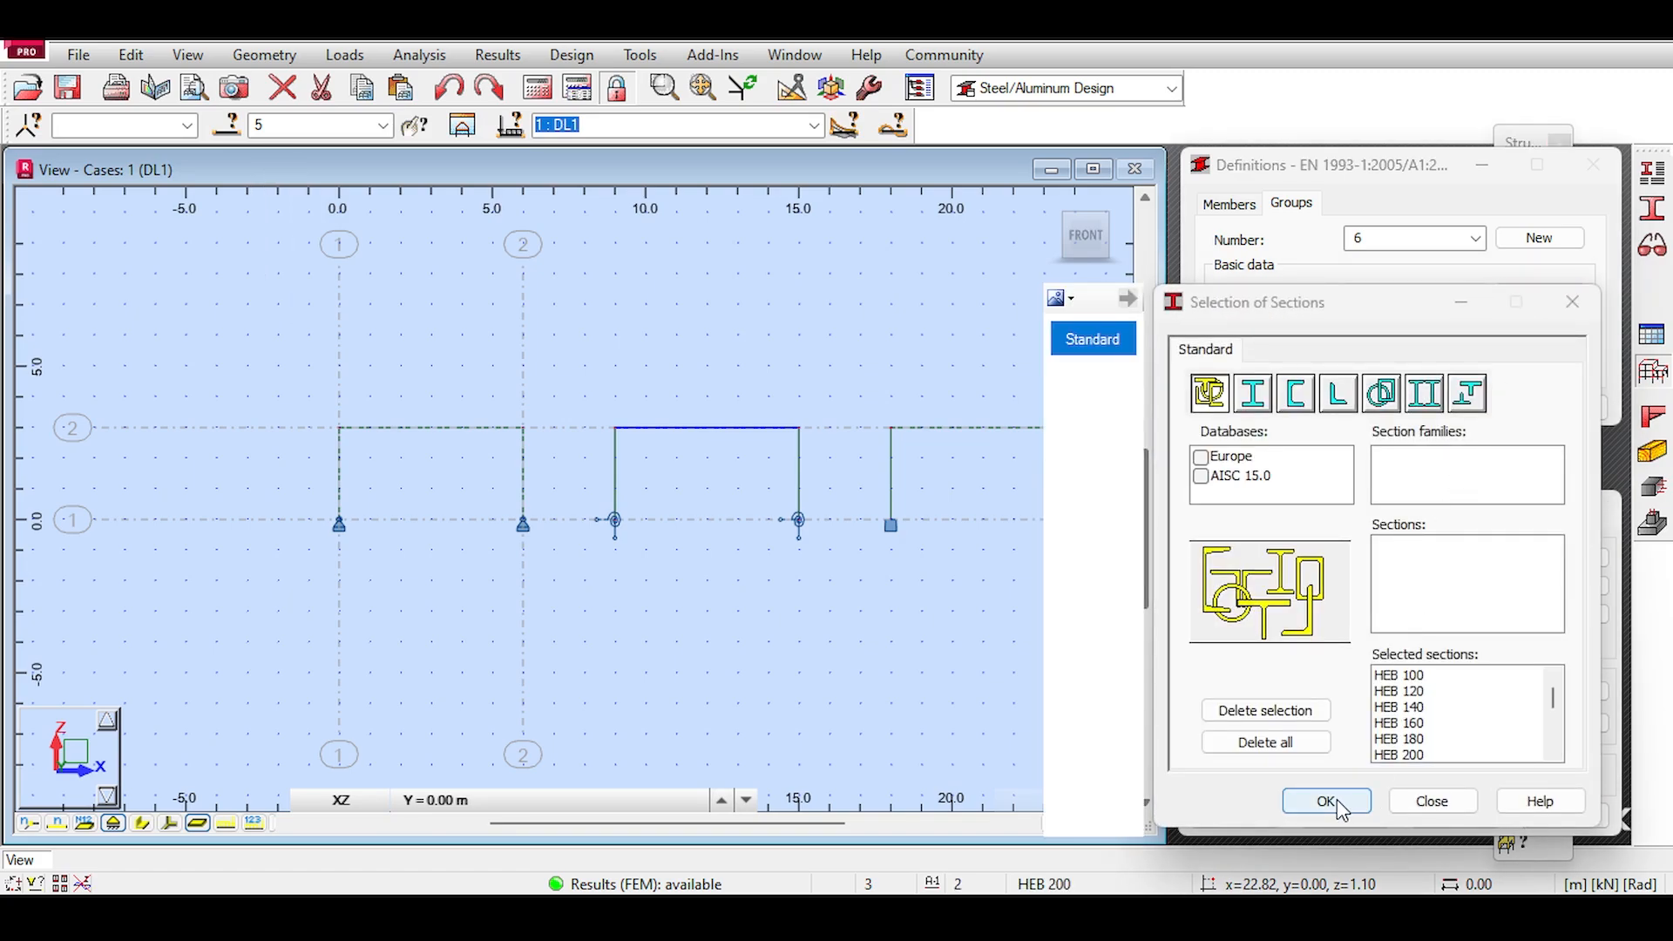
click(1326, 799)
click(1447, 406)
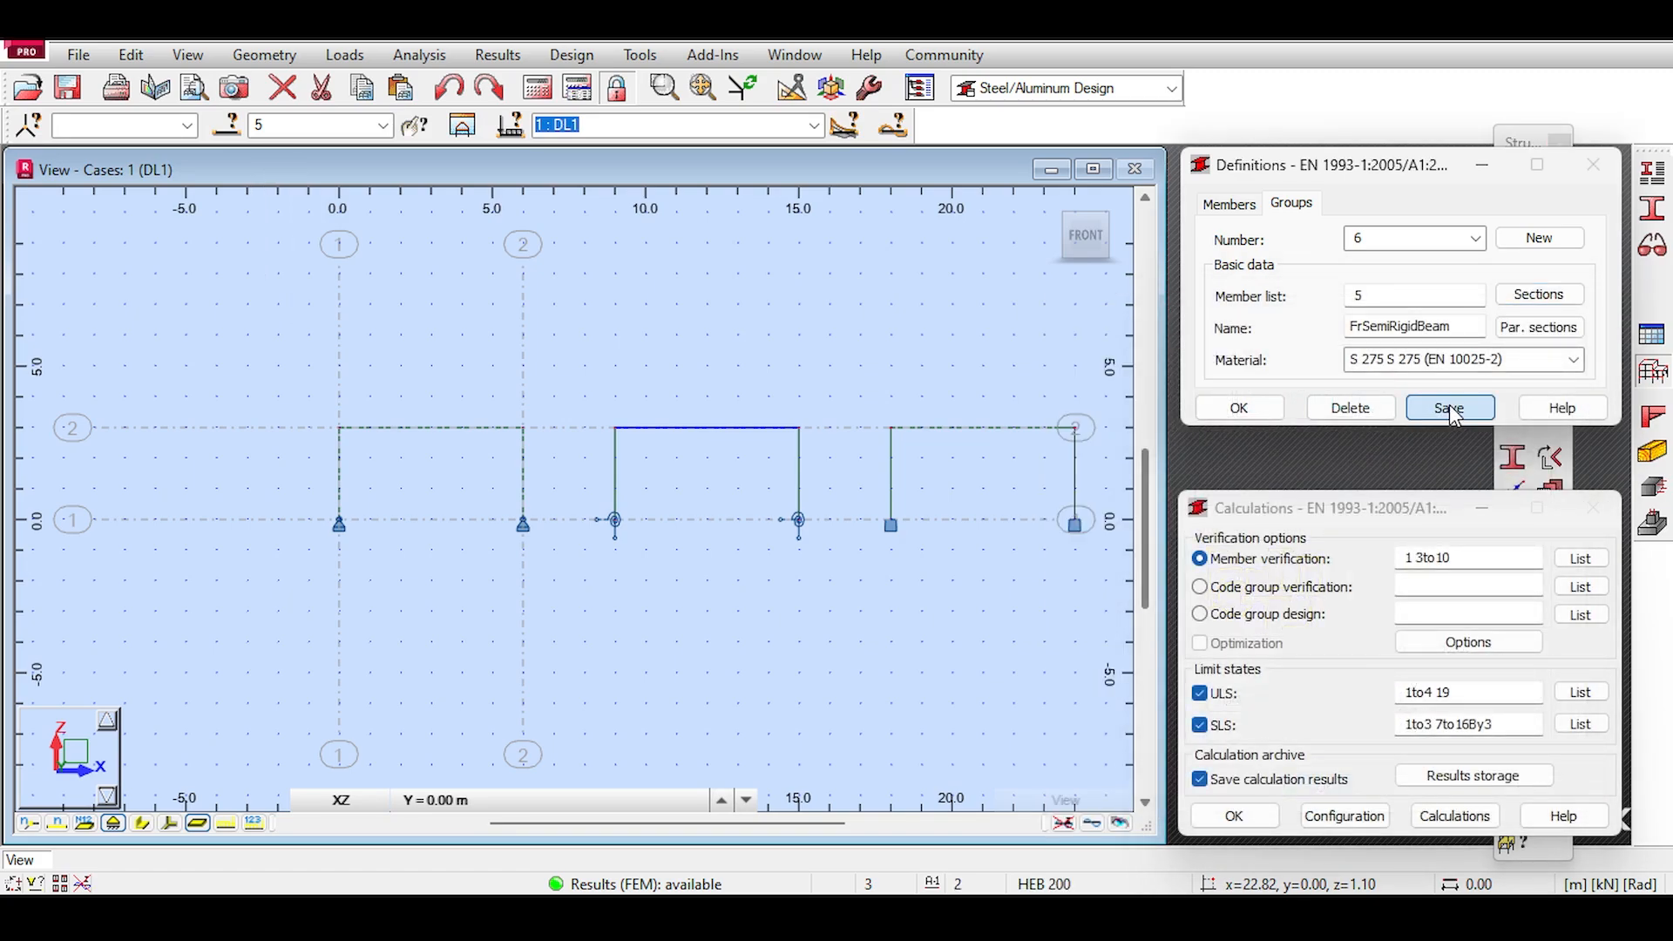
Step: Display the member numbers on the frames and review the member lists of design groups 1 to 6 against them
click(896, 338)
click(1476, 239)
click(1442, 263)
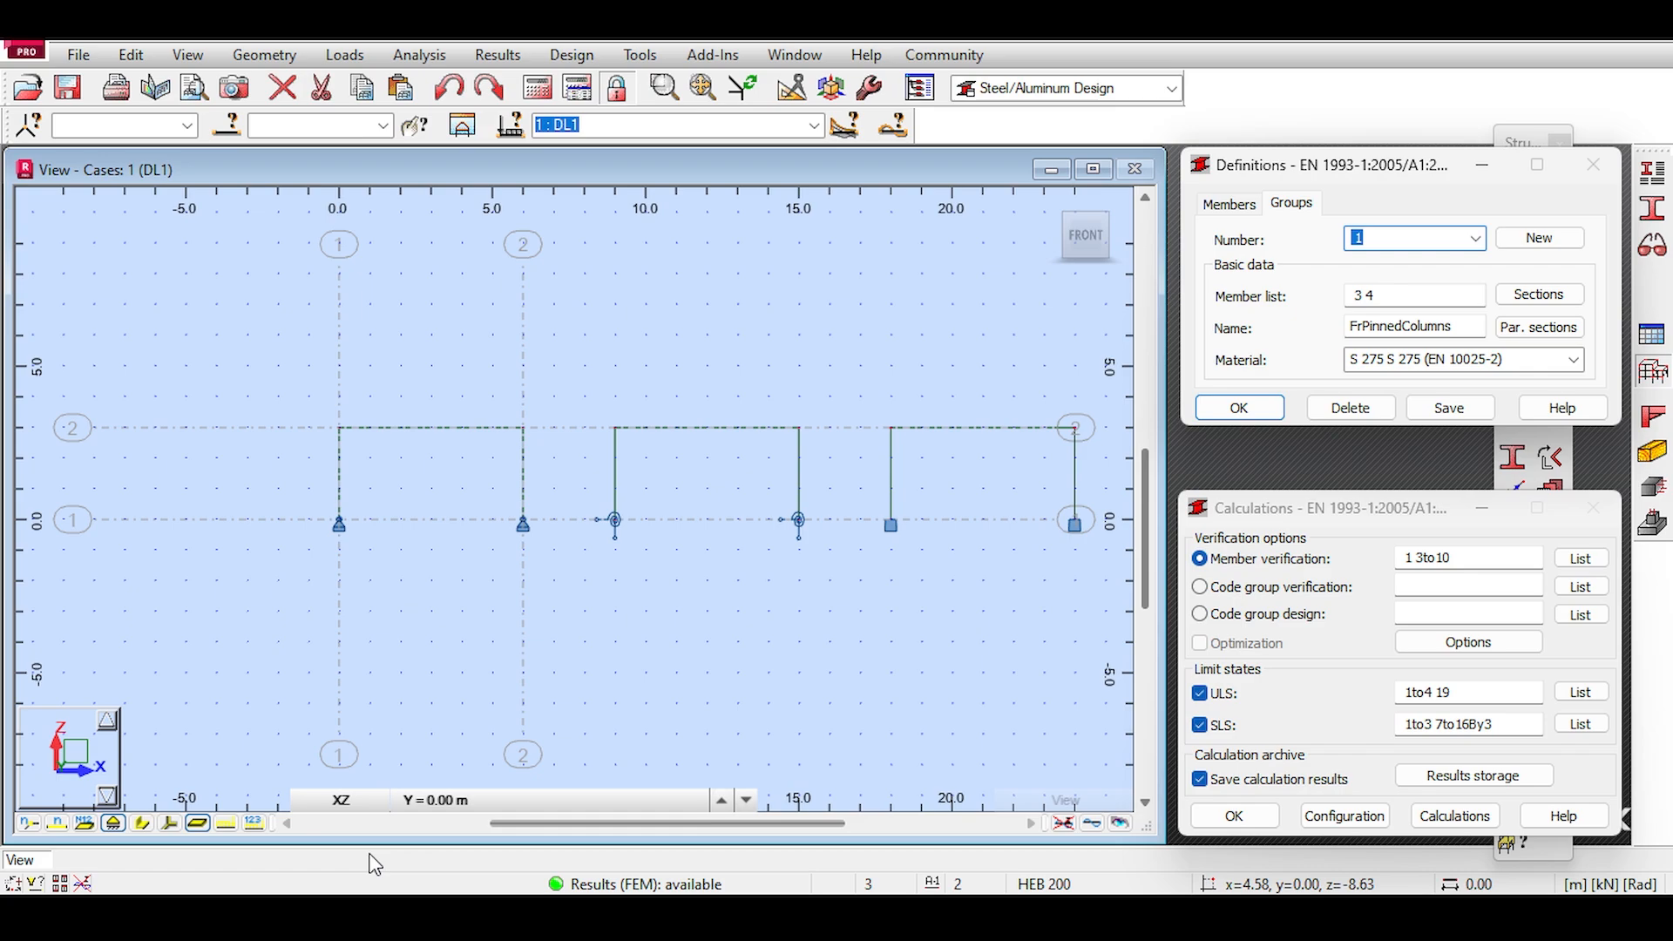
click(57, 823)
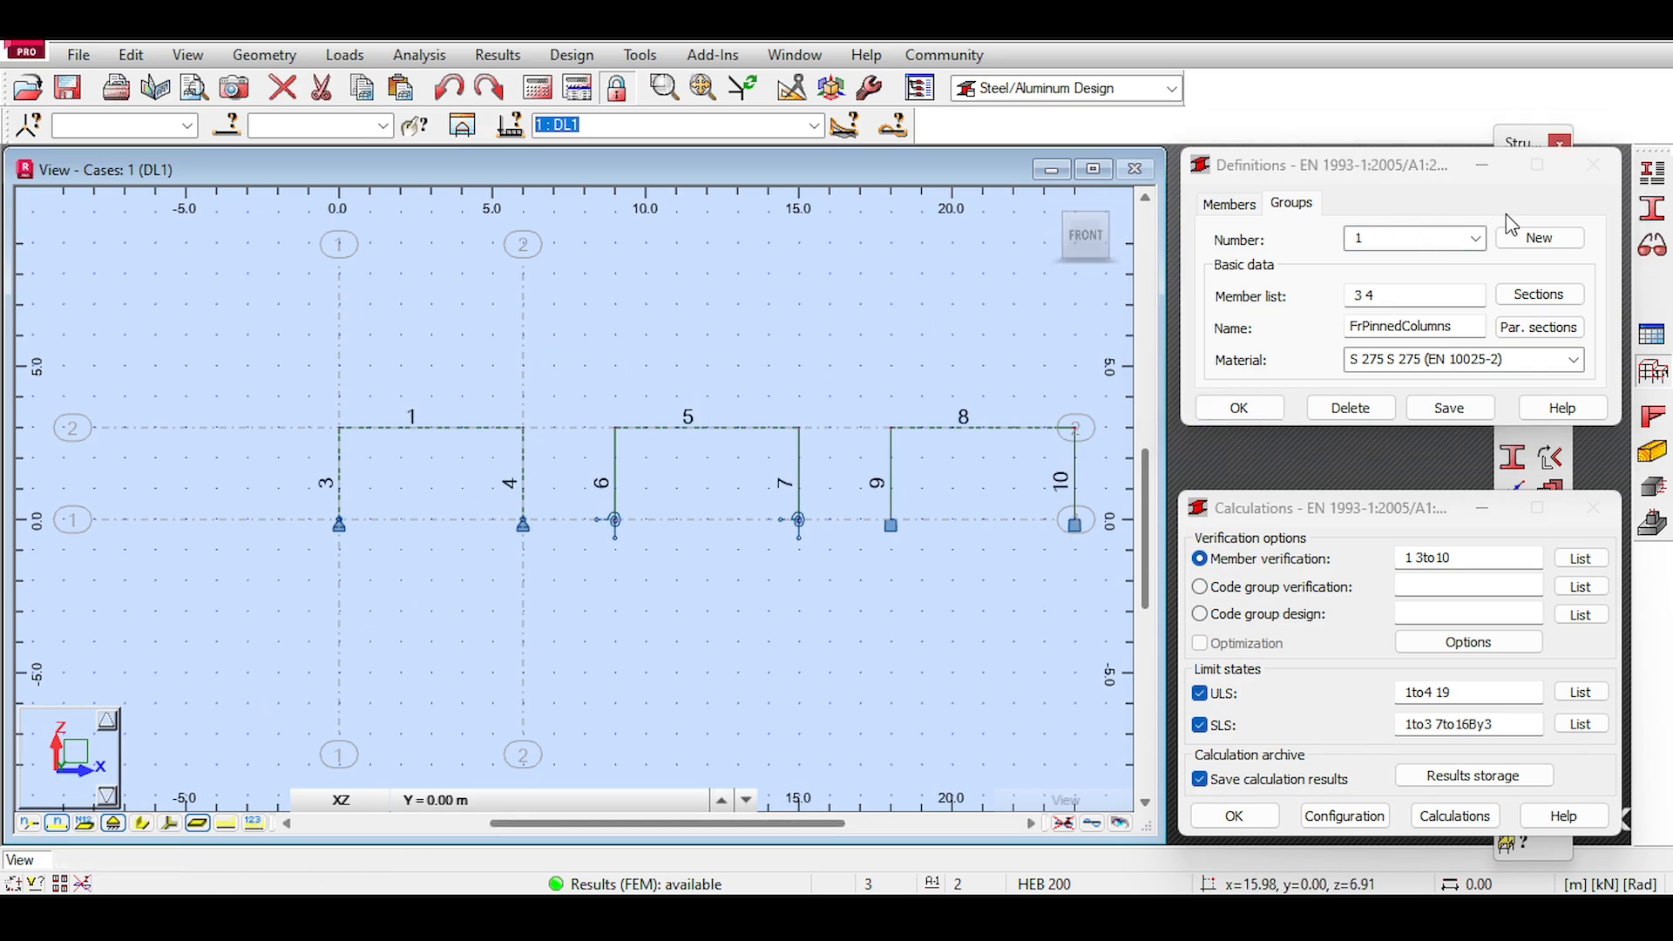
click(1460, 232)
scroll(1459, 230, down, 1)
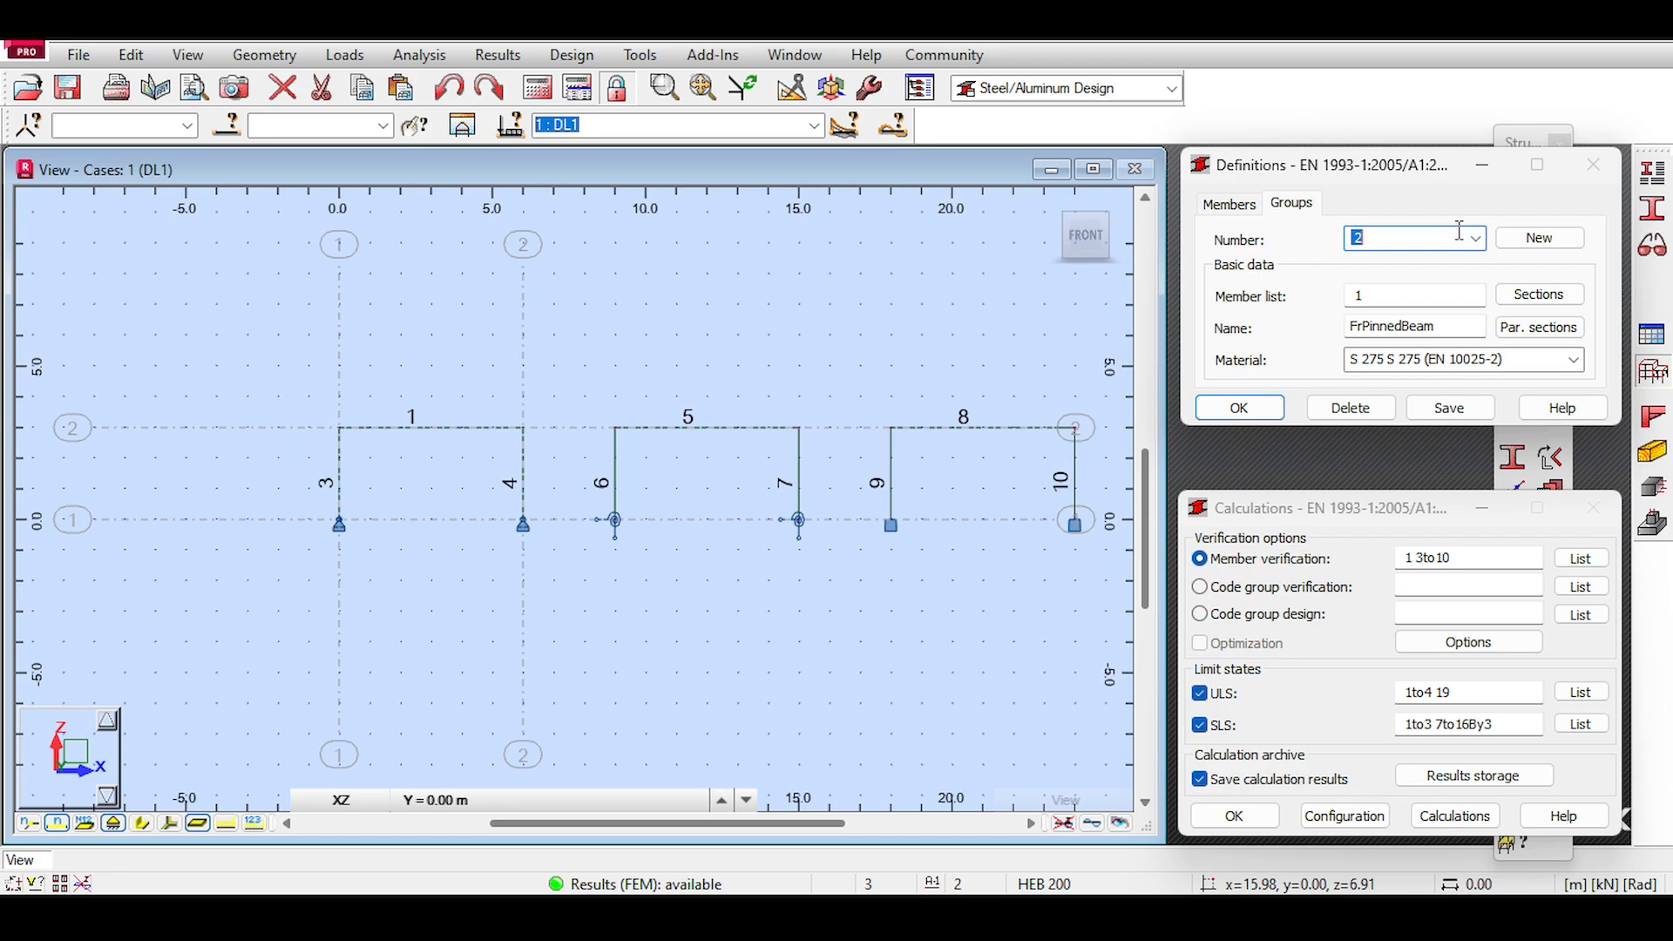
scroll(1459, 231, down, 1)
scroll(1459, 230, down, 1)
scroll(1460, 230, down, 1)
middle_drag(944, 346, 902, 325)
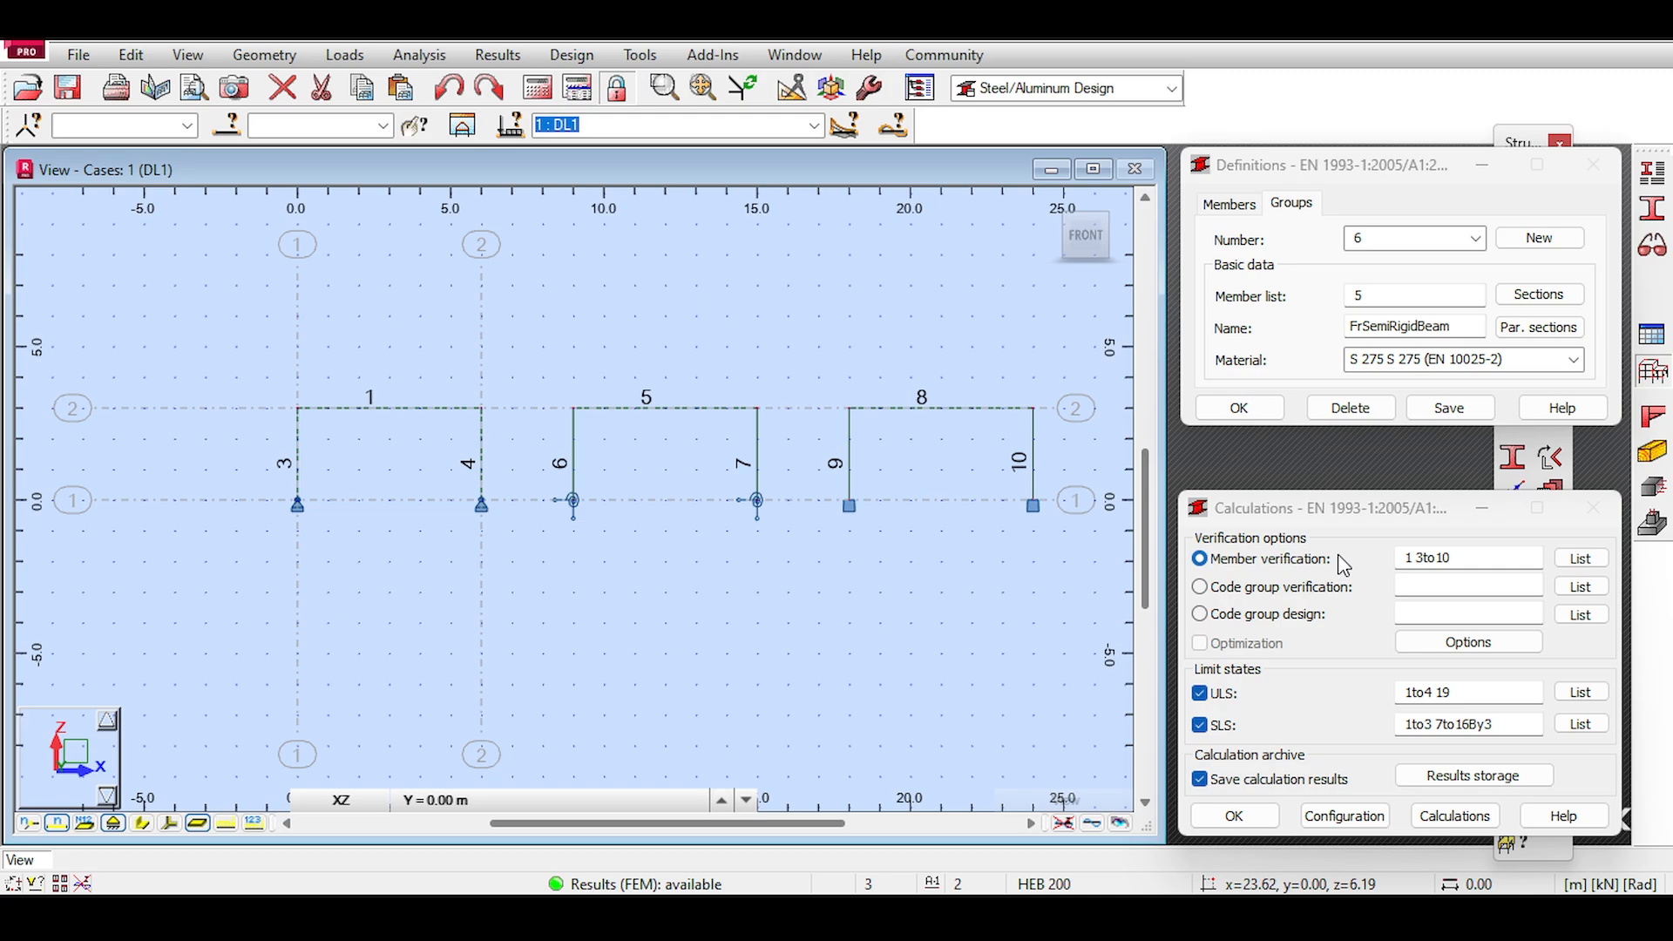
Step: Set the calculation to code group design and include all code groups, 1to6
click(1206, 615)
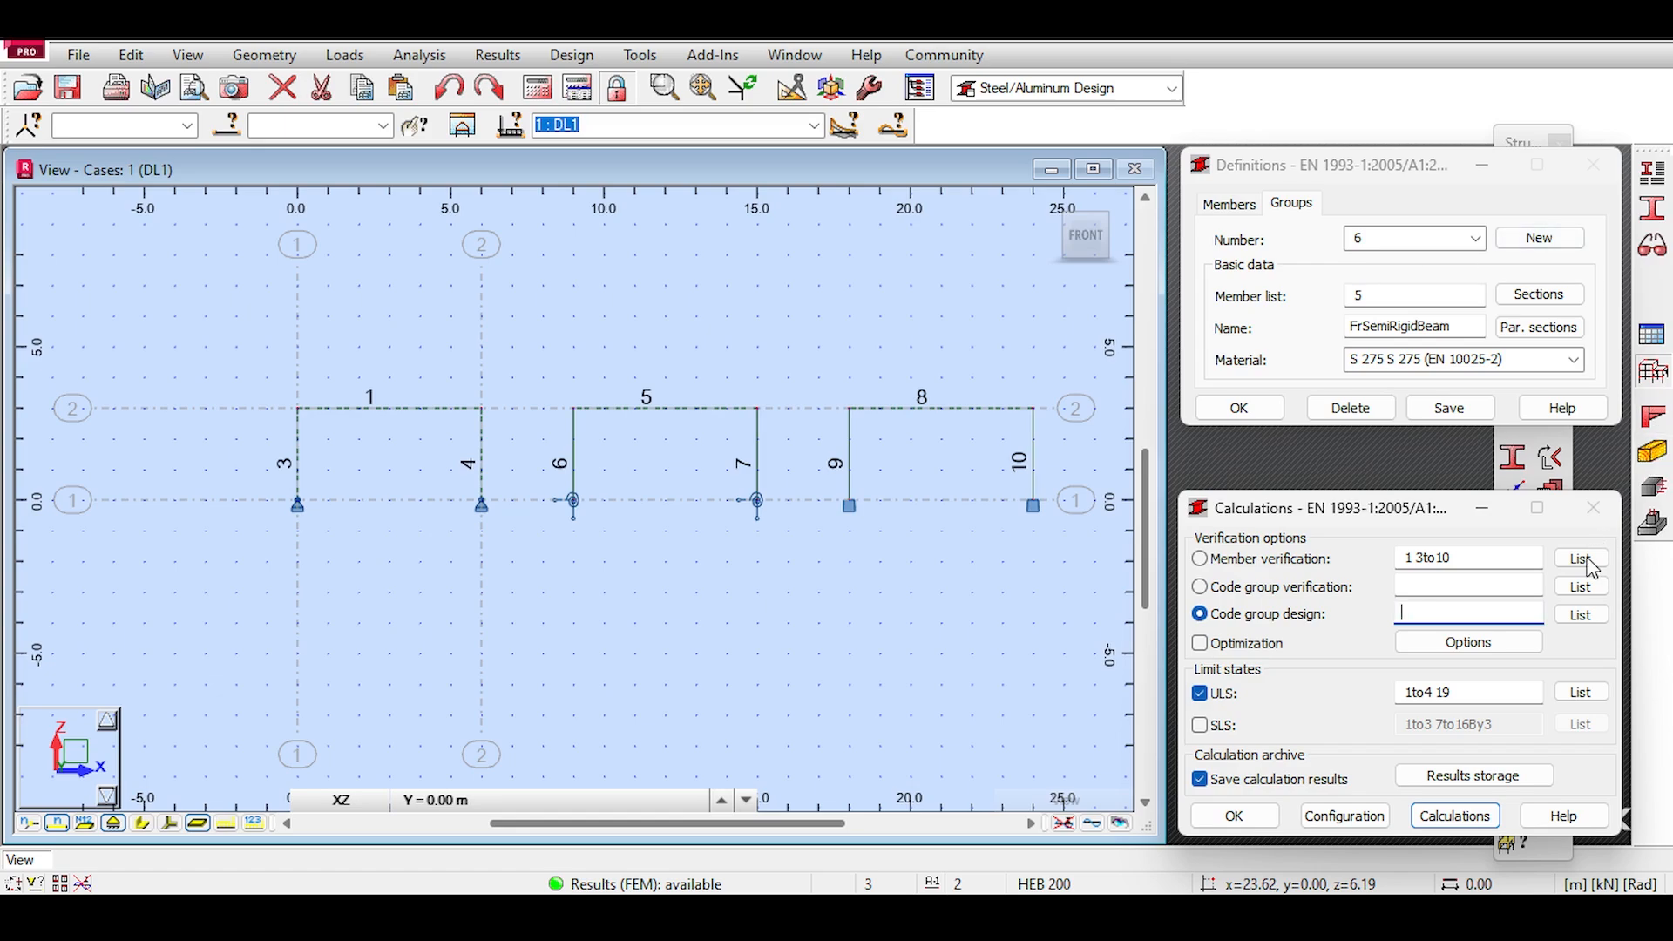
click(1580, 615)
click(1290, 507)
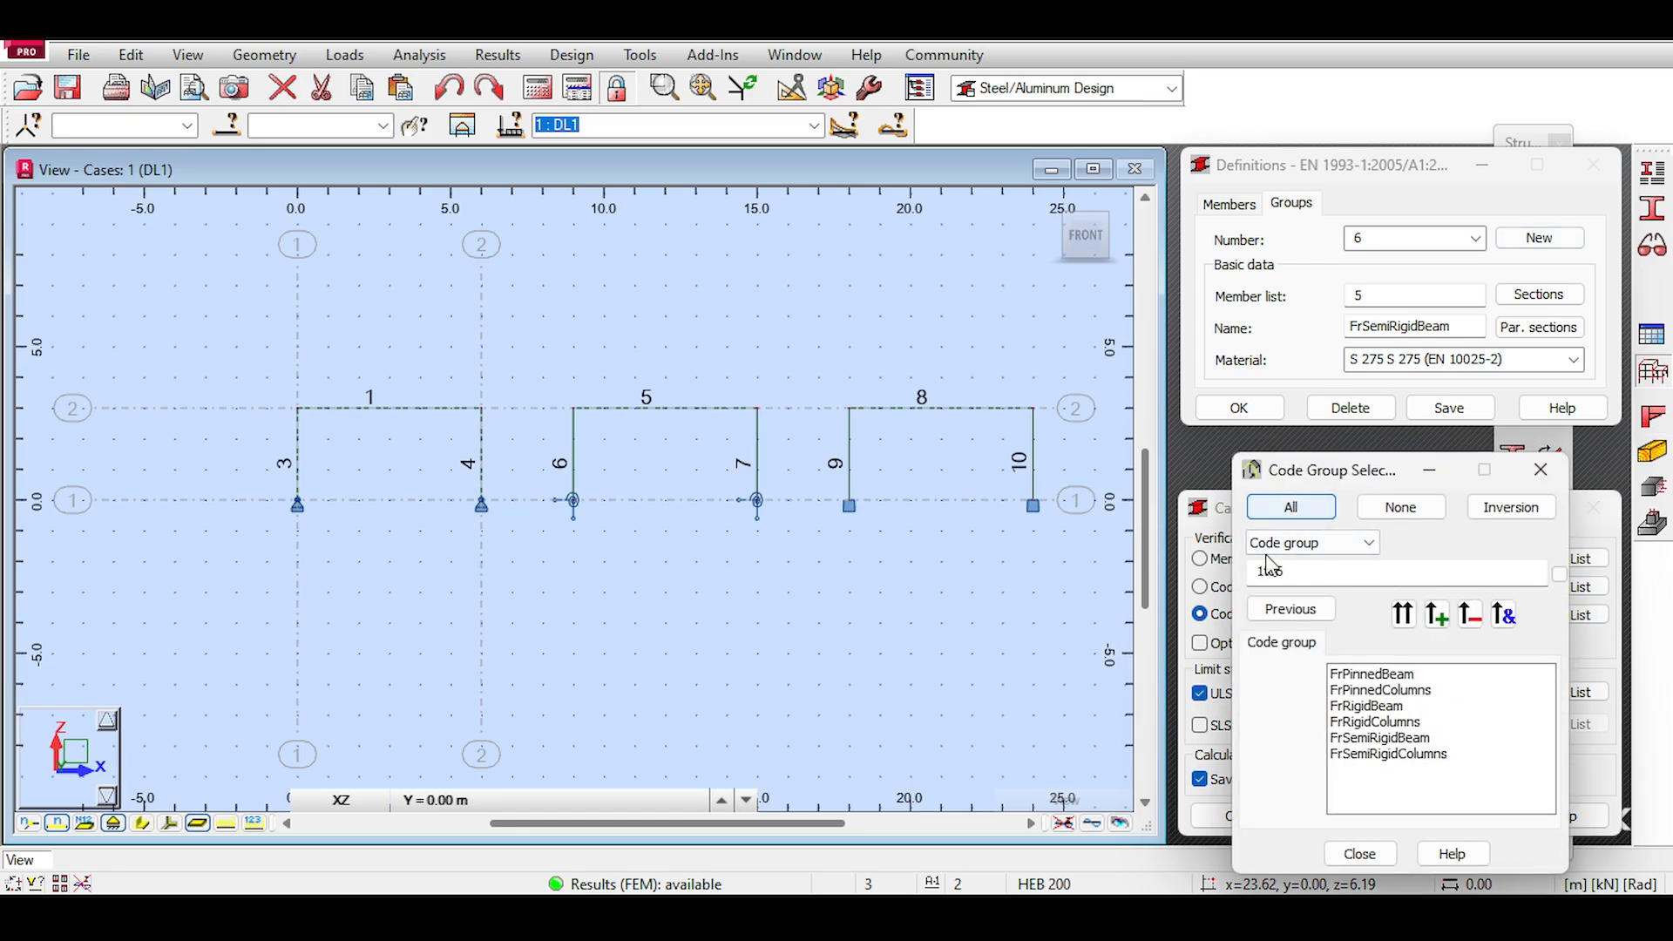
click(1538, 470)
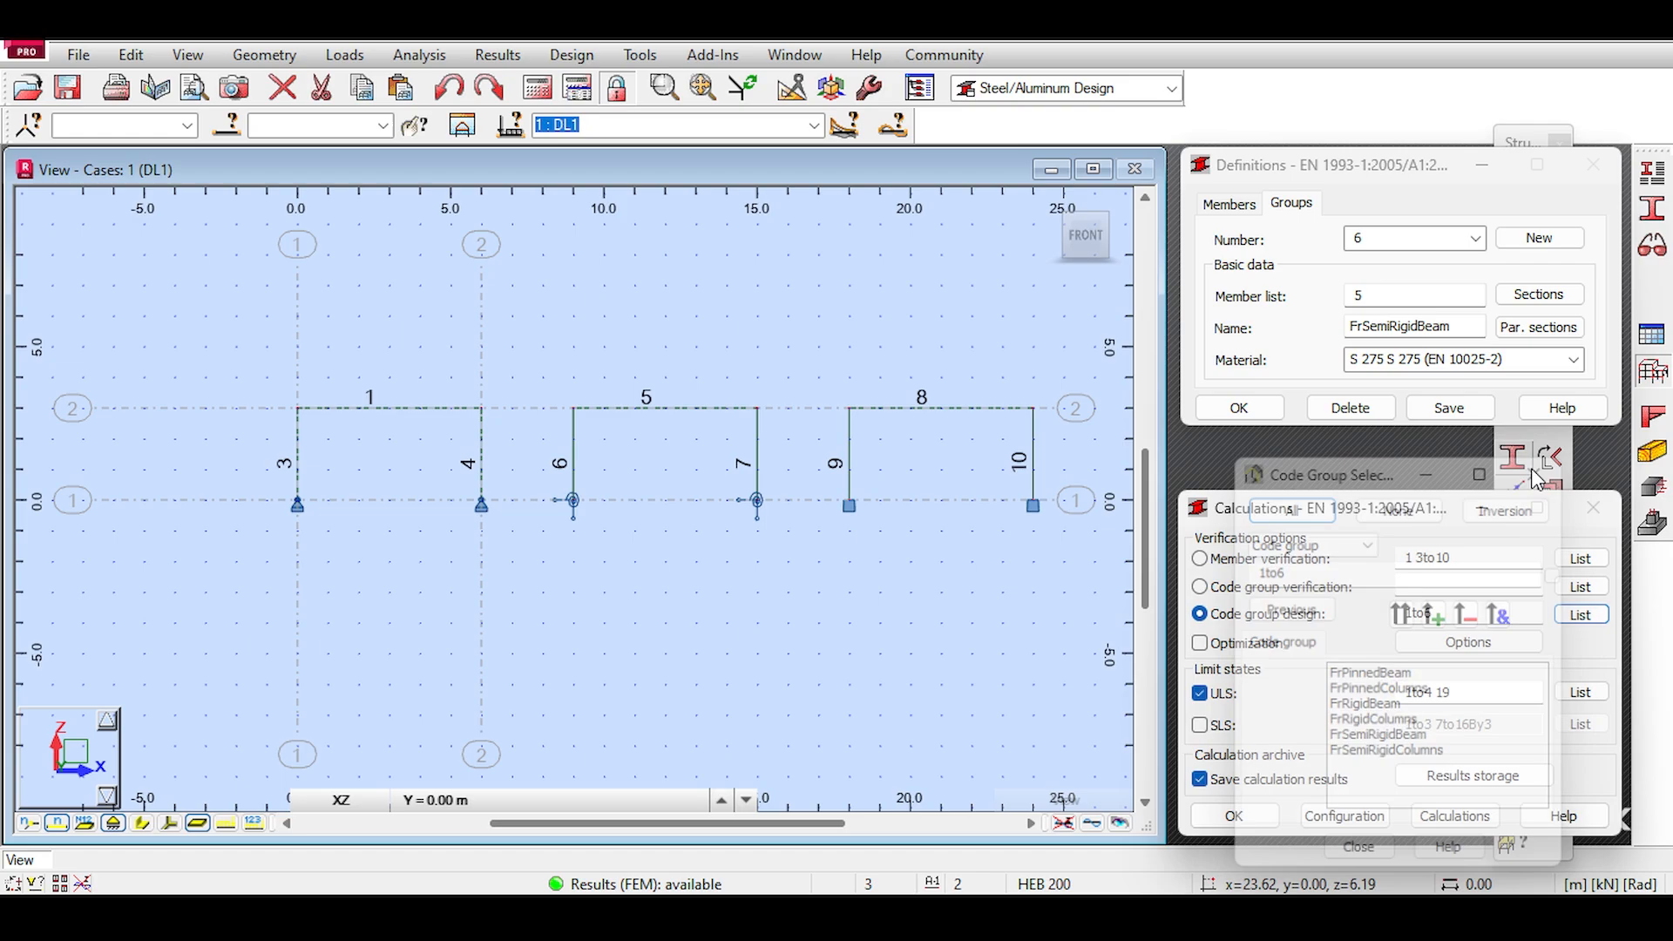
Step: Check the optimization options and the calculation configuration without changing any setting
click(1464, 642)
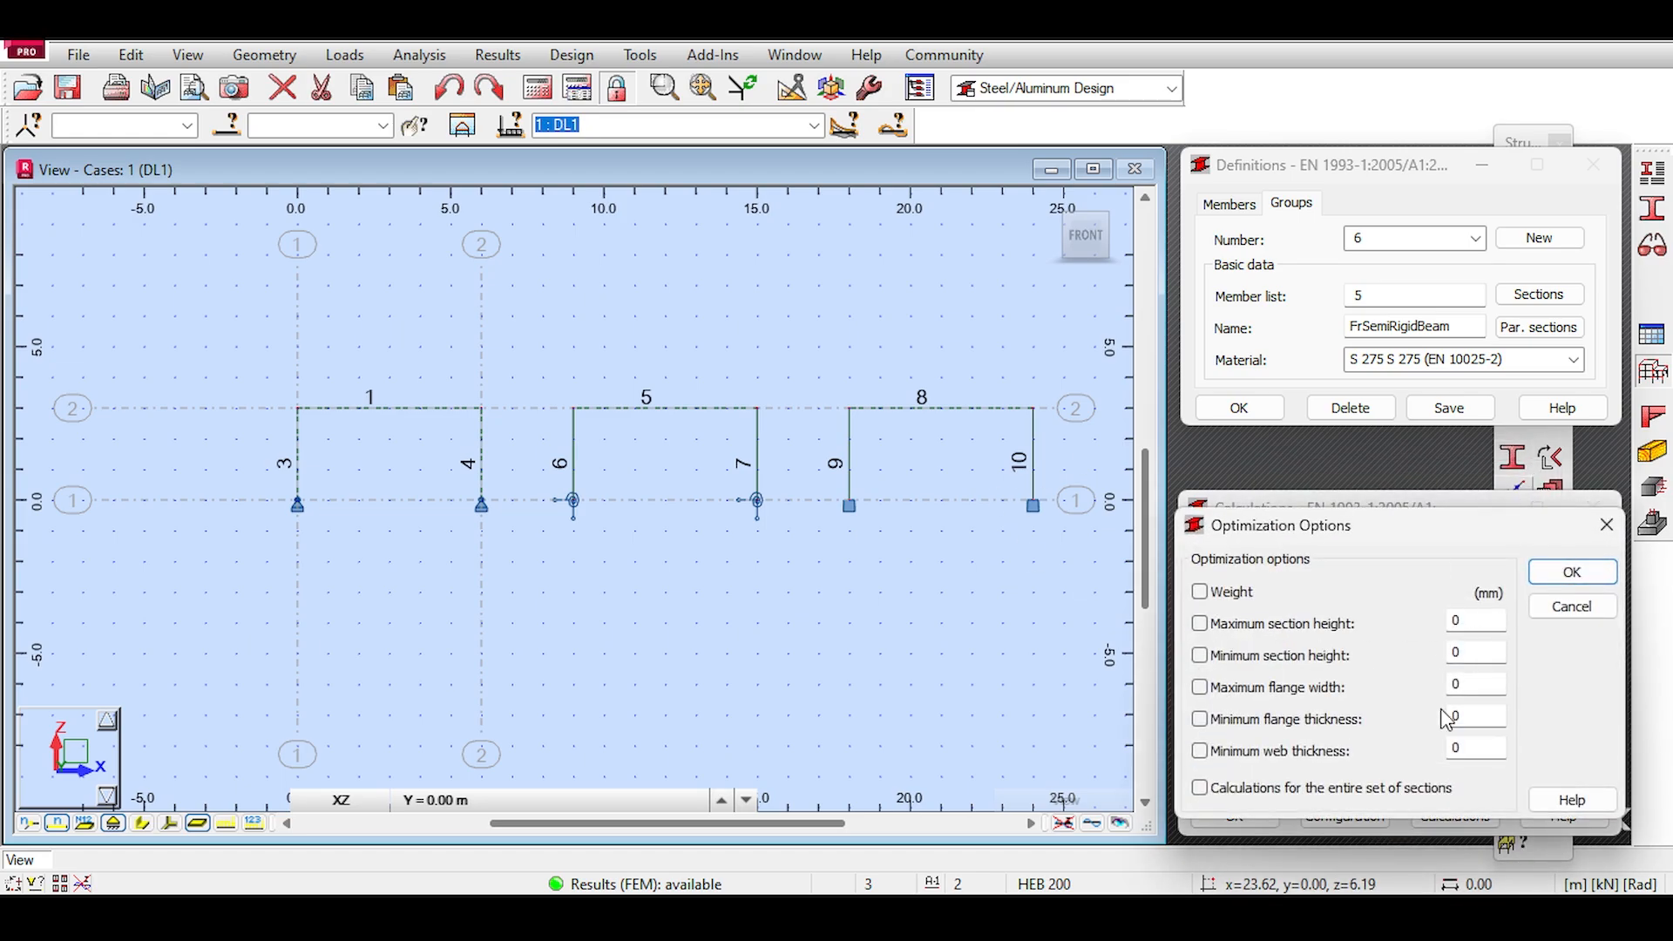
click(1606, 526)
click(1382, 813)
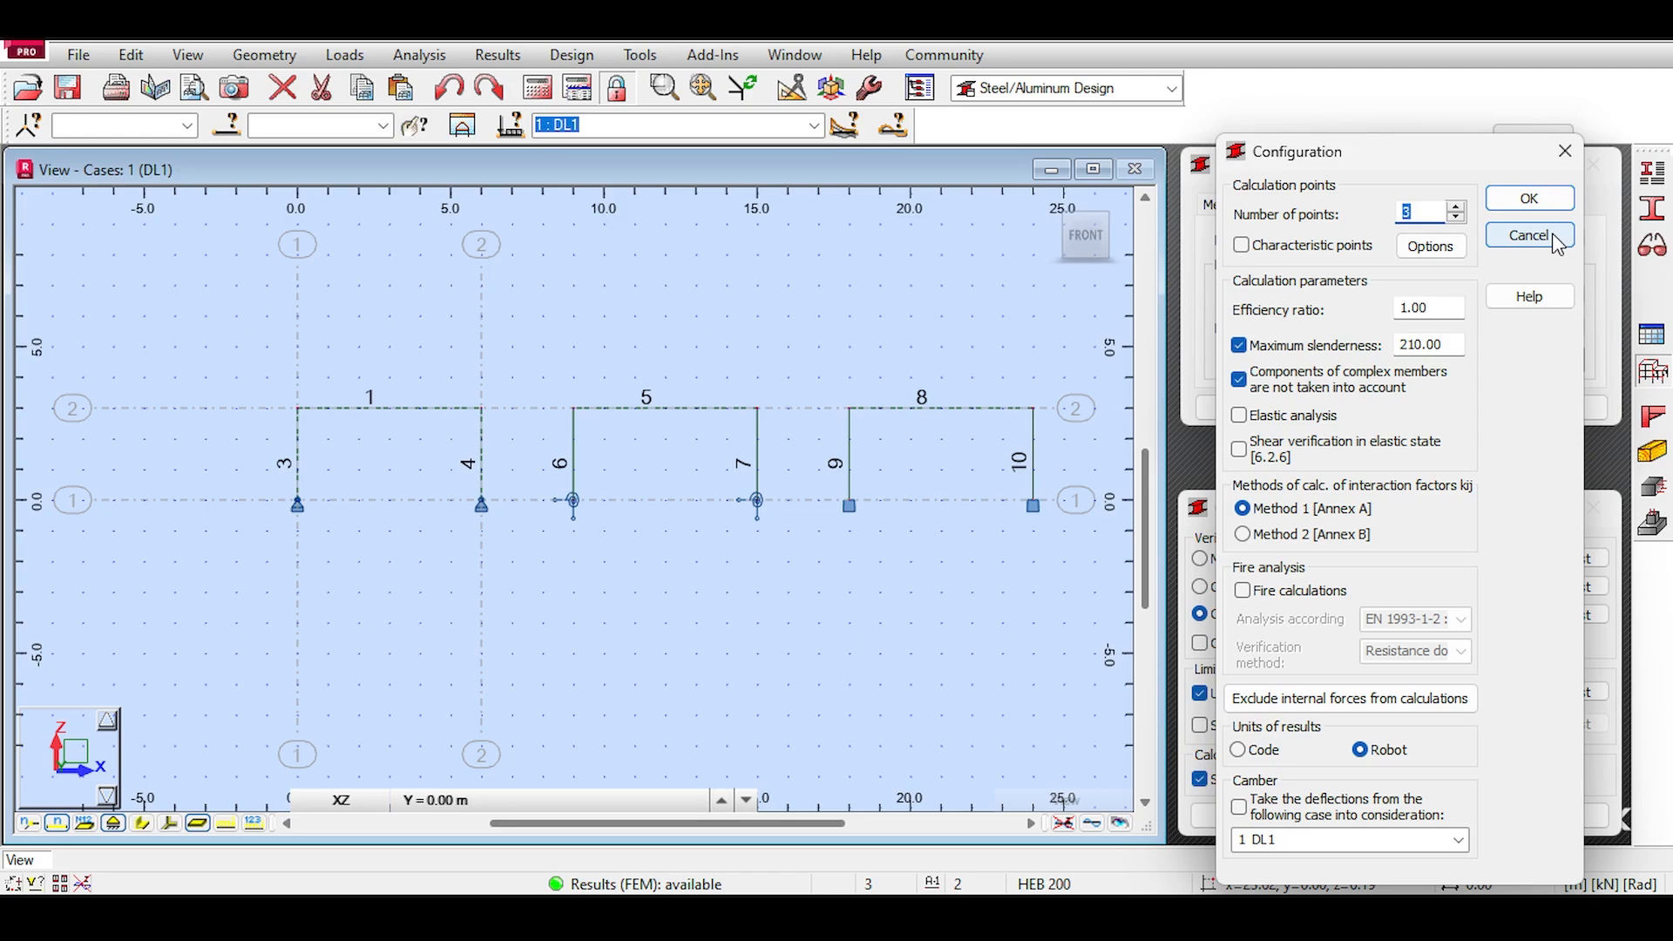
click(1554, 240)
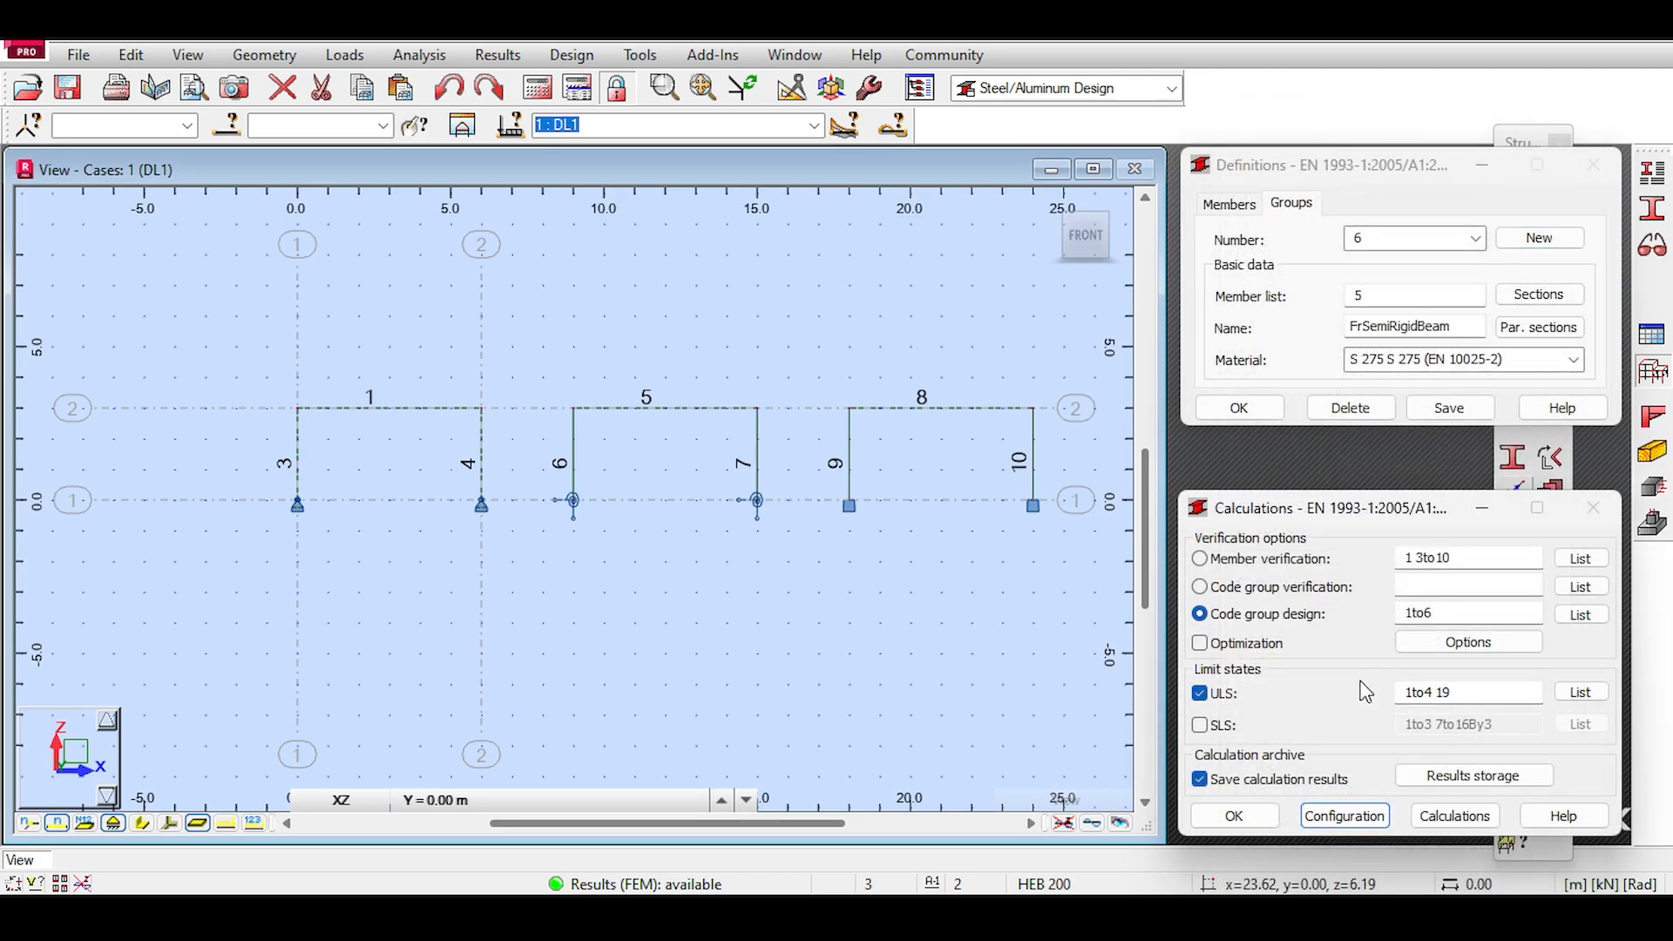
Step: Replace the ULS case list with case 4 (ULS) and run the code group design calculation
drag(1478, 684, 1318, 701)
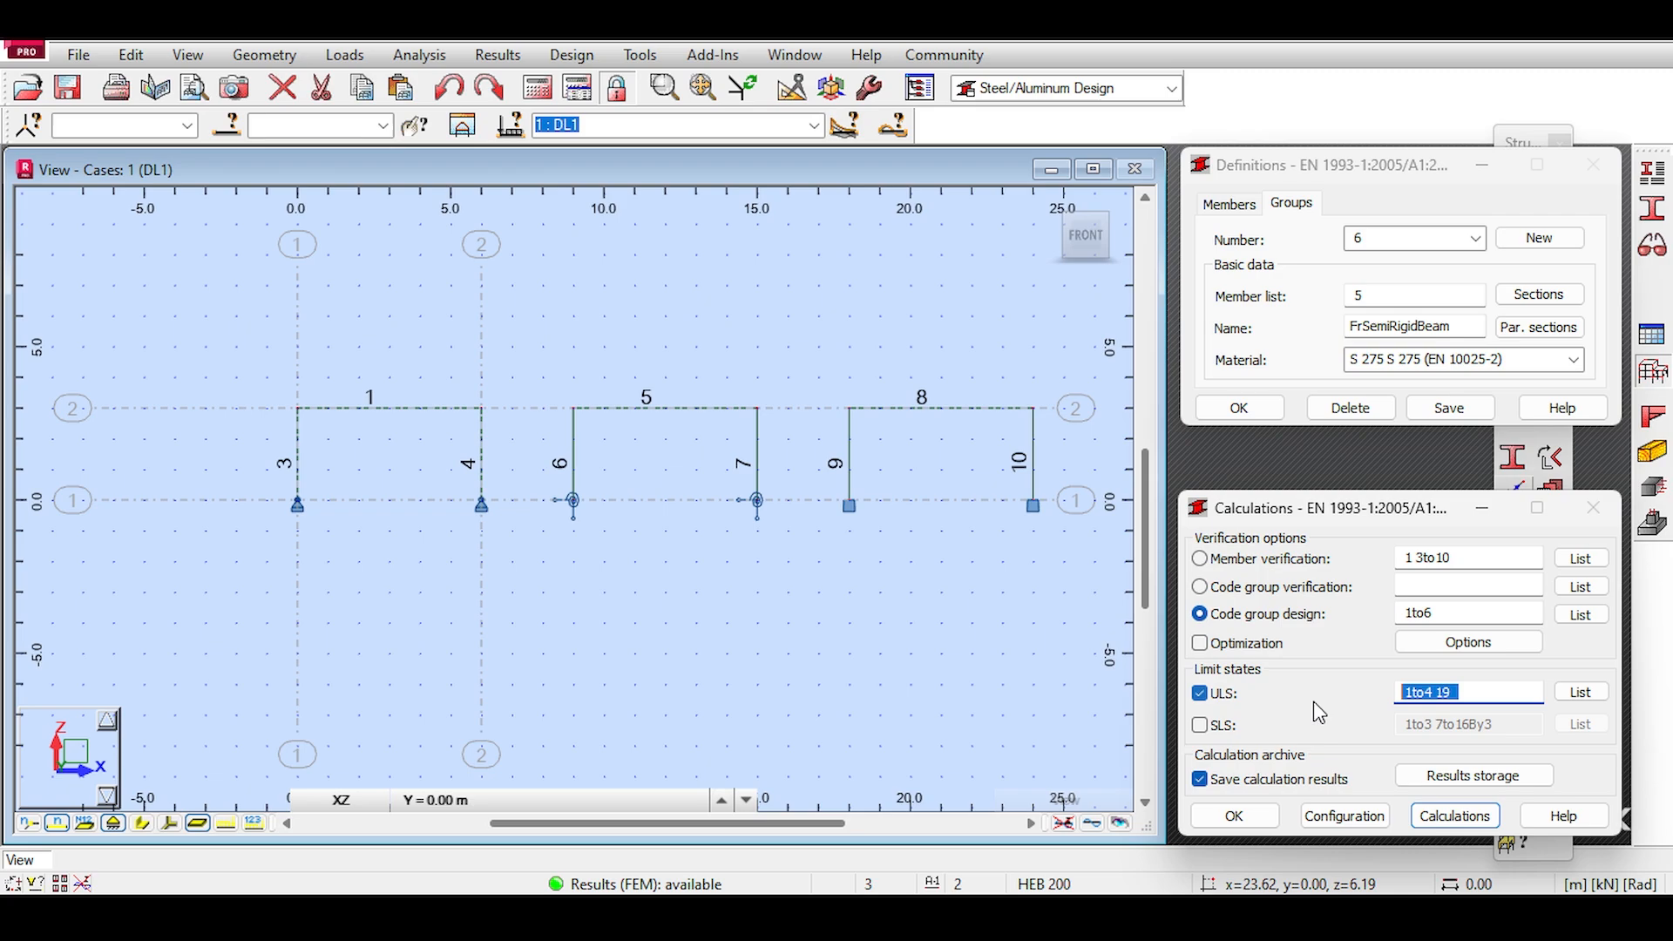
key(Delete)
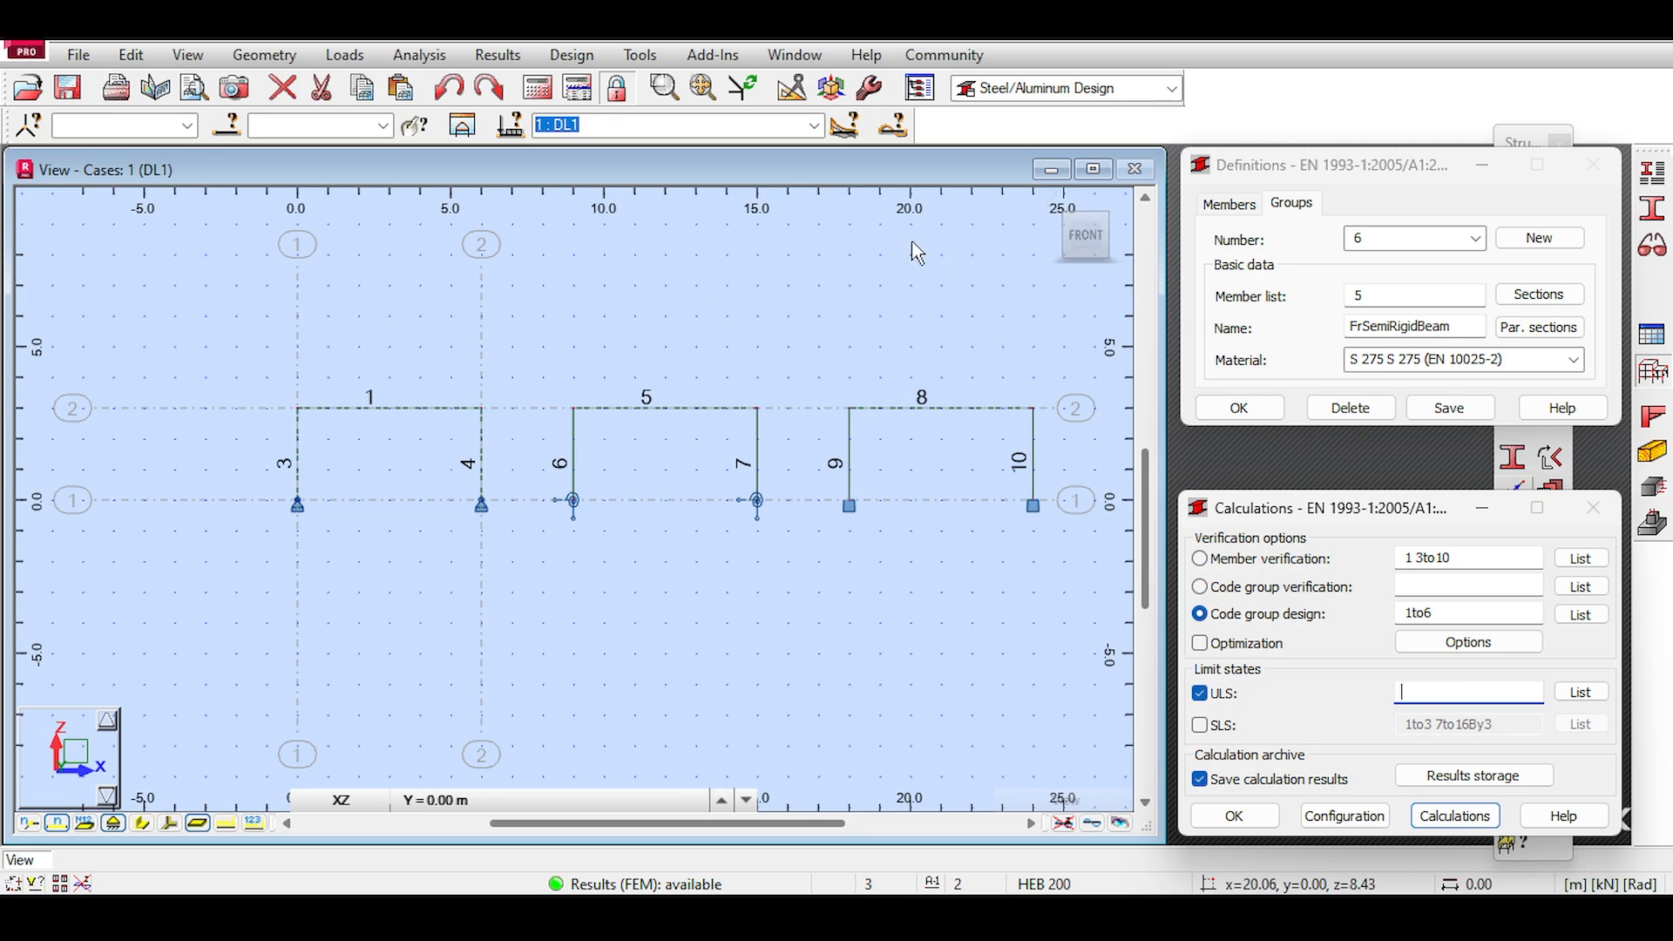
click(813, 127)
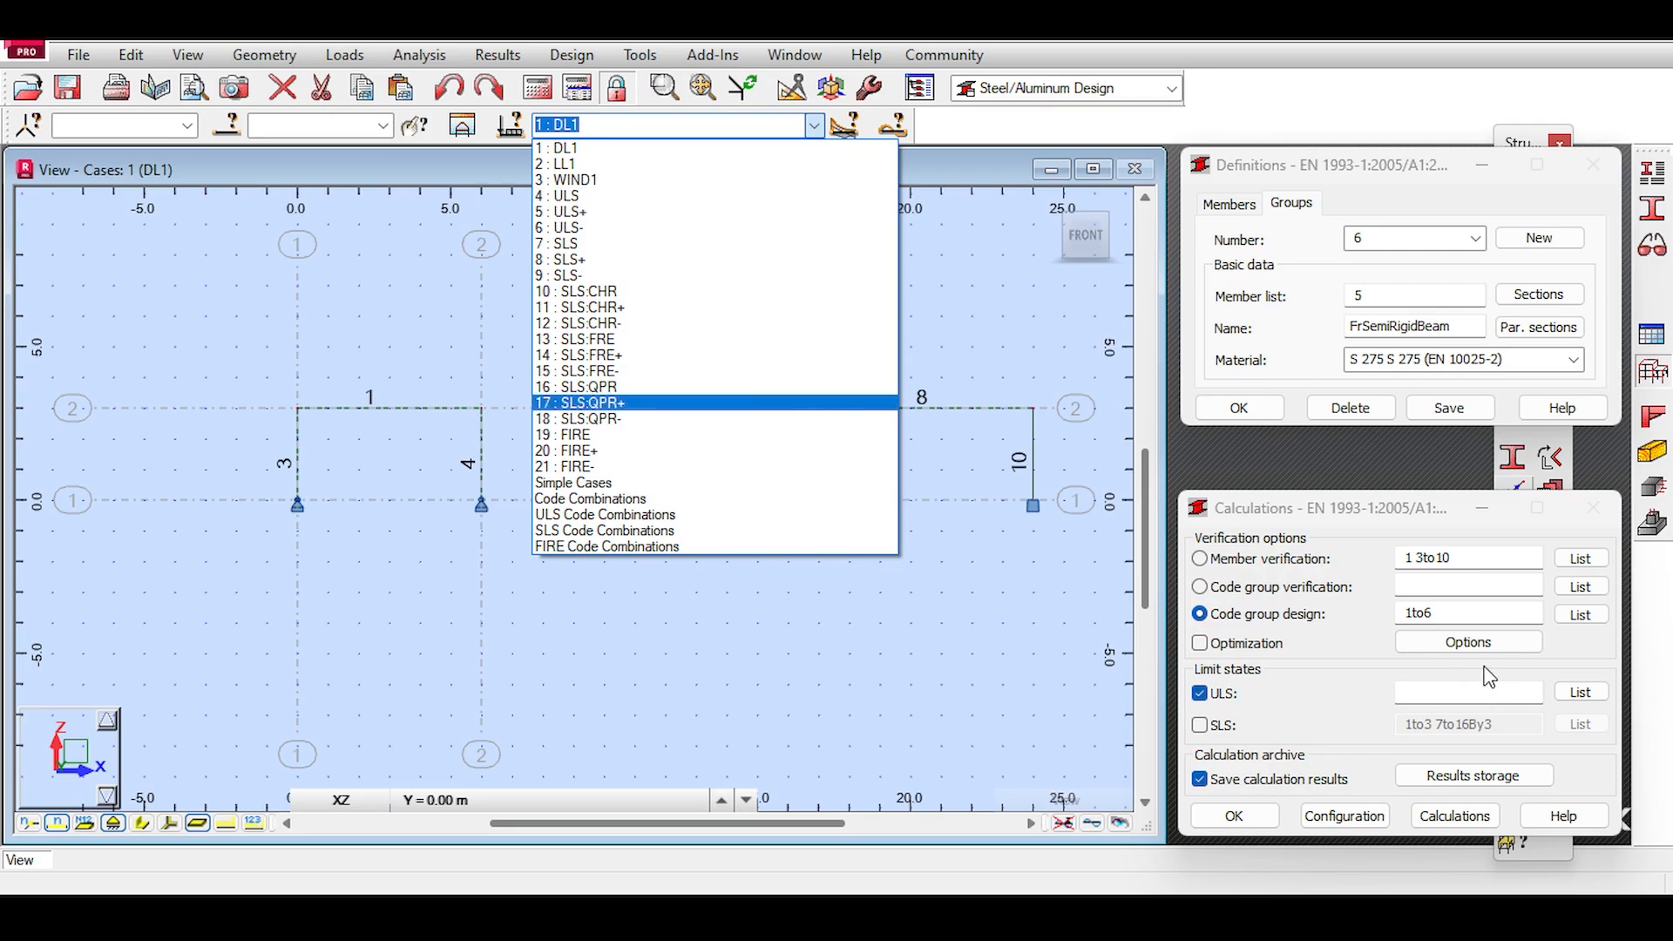
click(1448, 690)
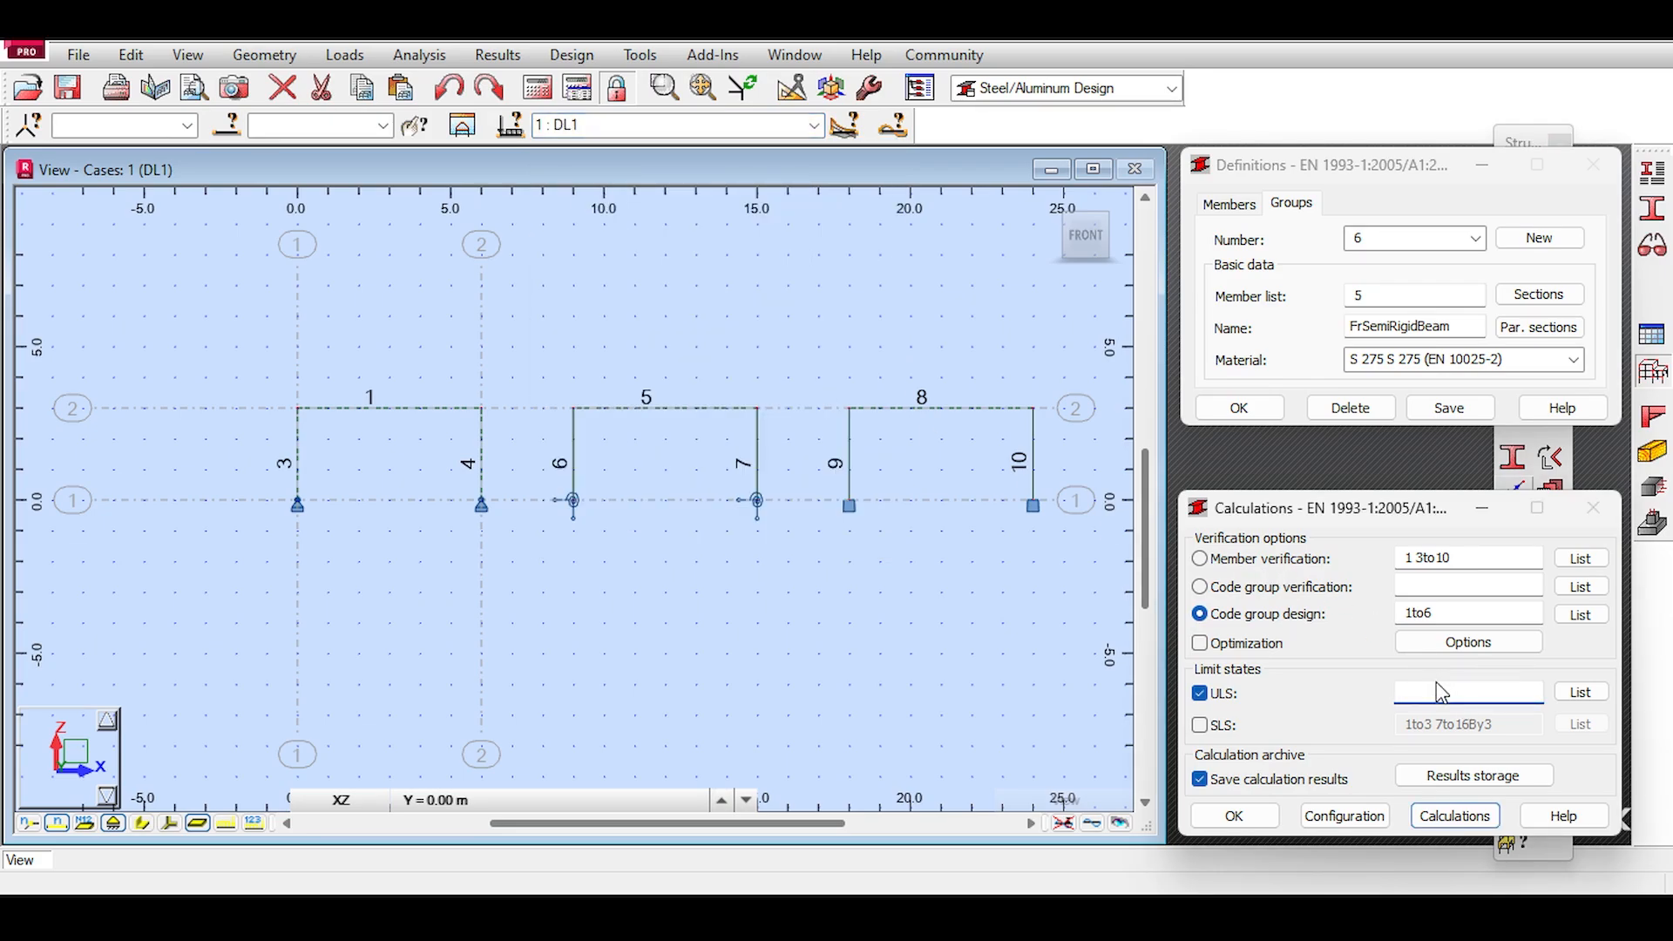
click(1456, 817)
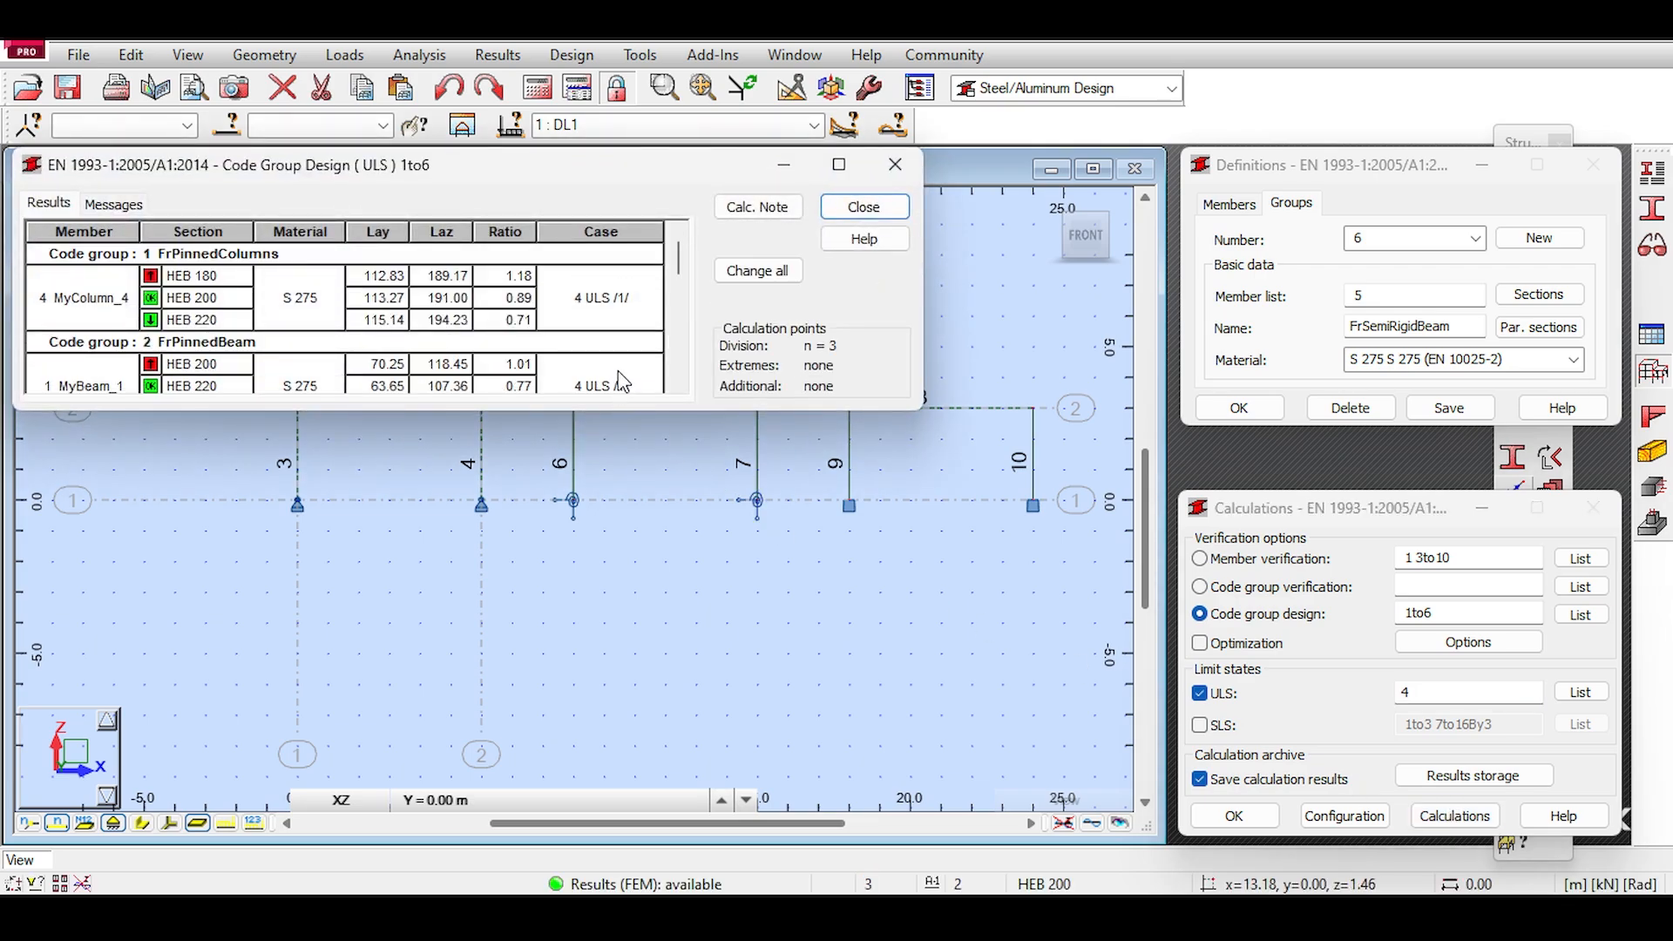
Step: Look through the ULS code group design results and move the results window beside the definitions dialog
scroll(582, 257, down, 5)
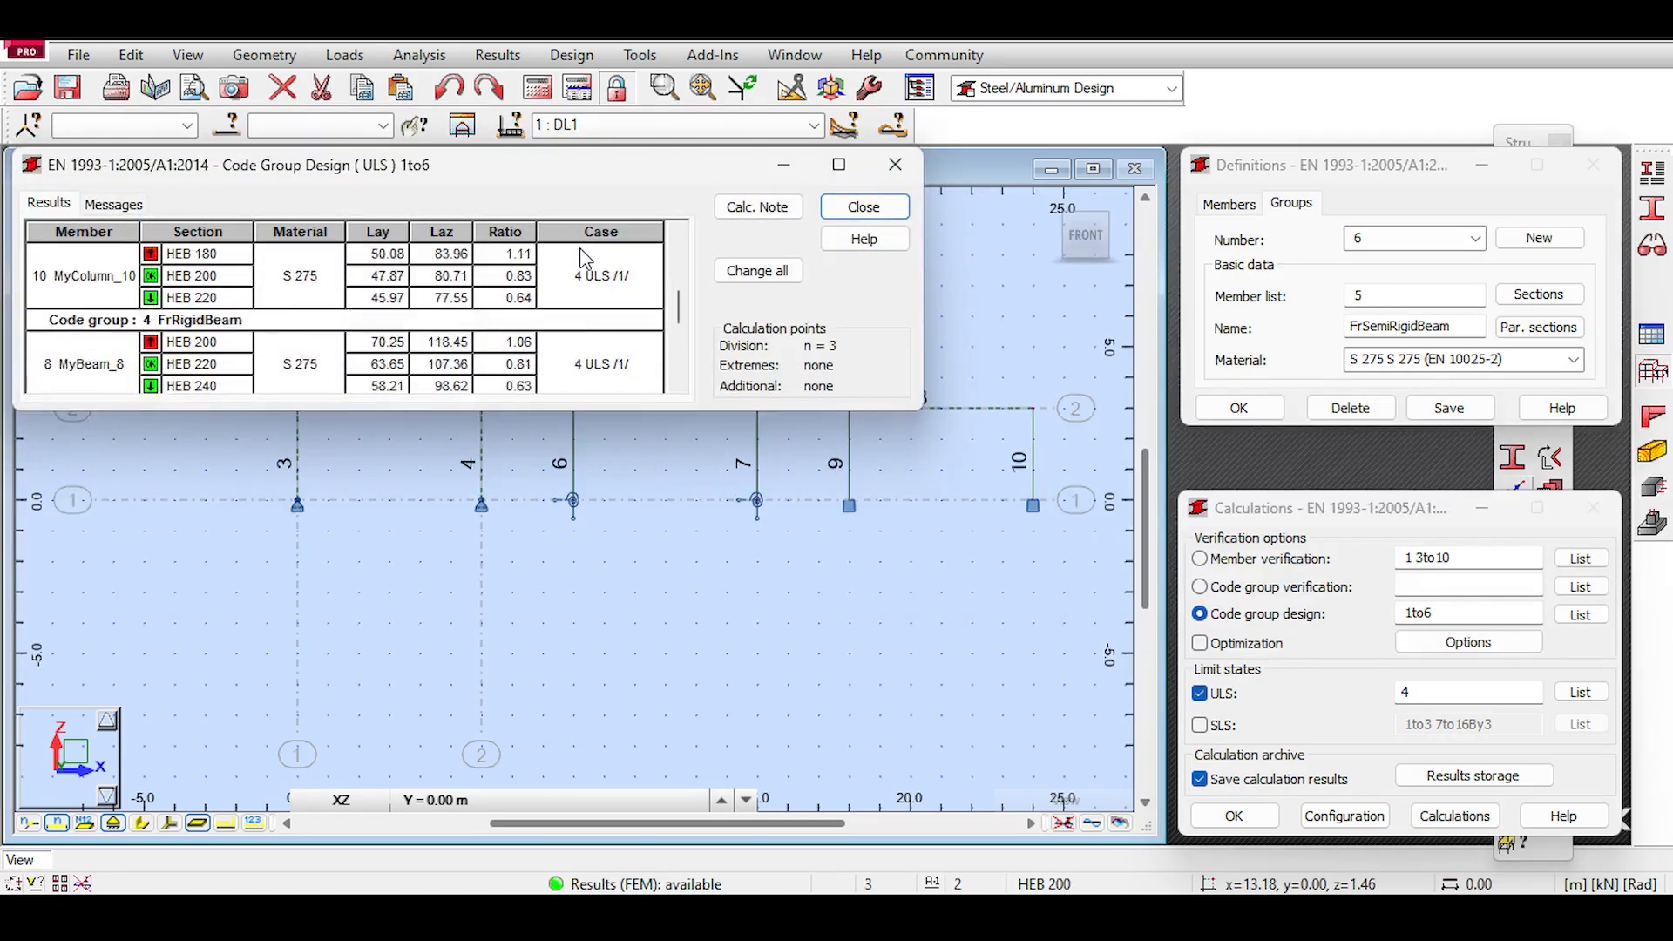
scroll(532, 327, up, 5)
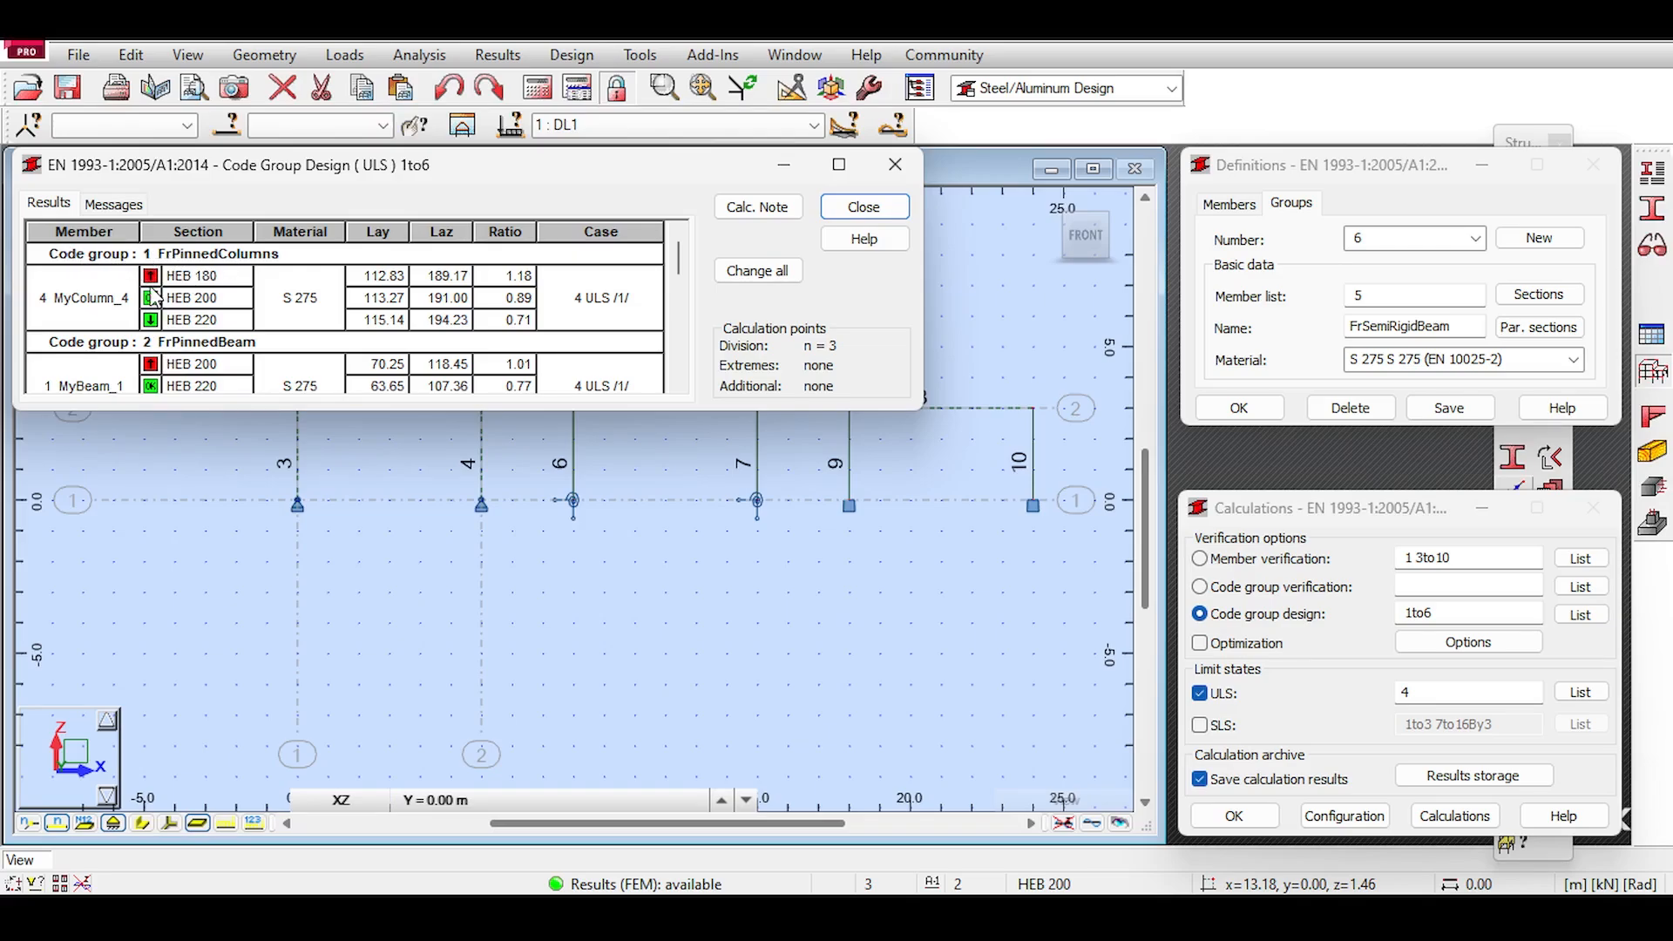
drag(183, 165, 458, 165)
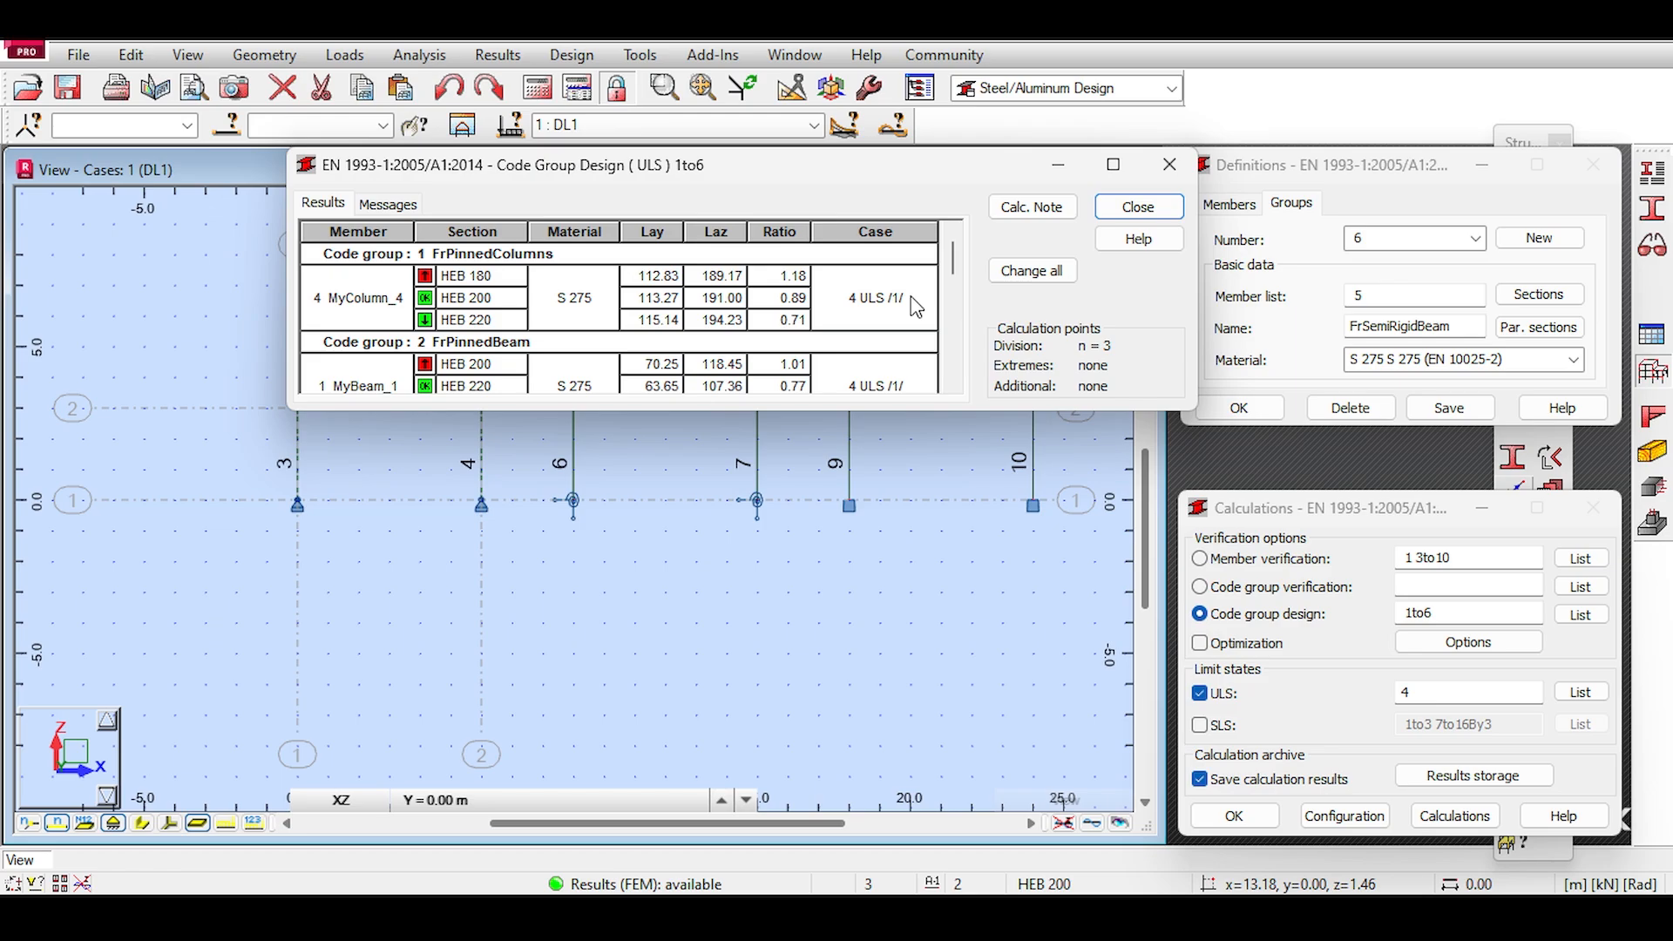
Step: Make case 4, ULS, the active load case and inspect the combination factors of its component 1
click(845, 126)
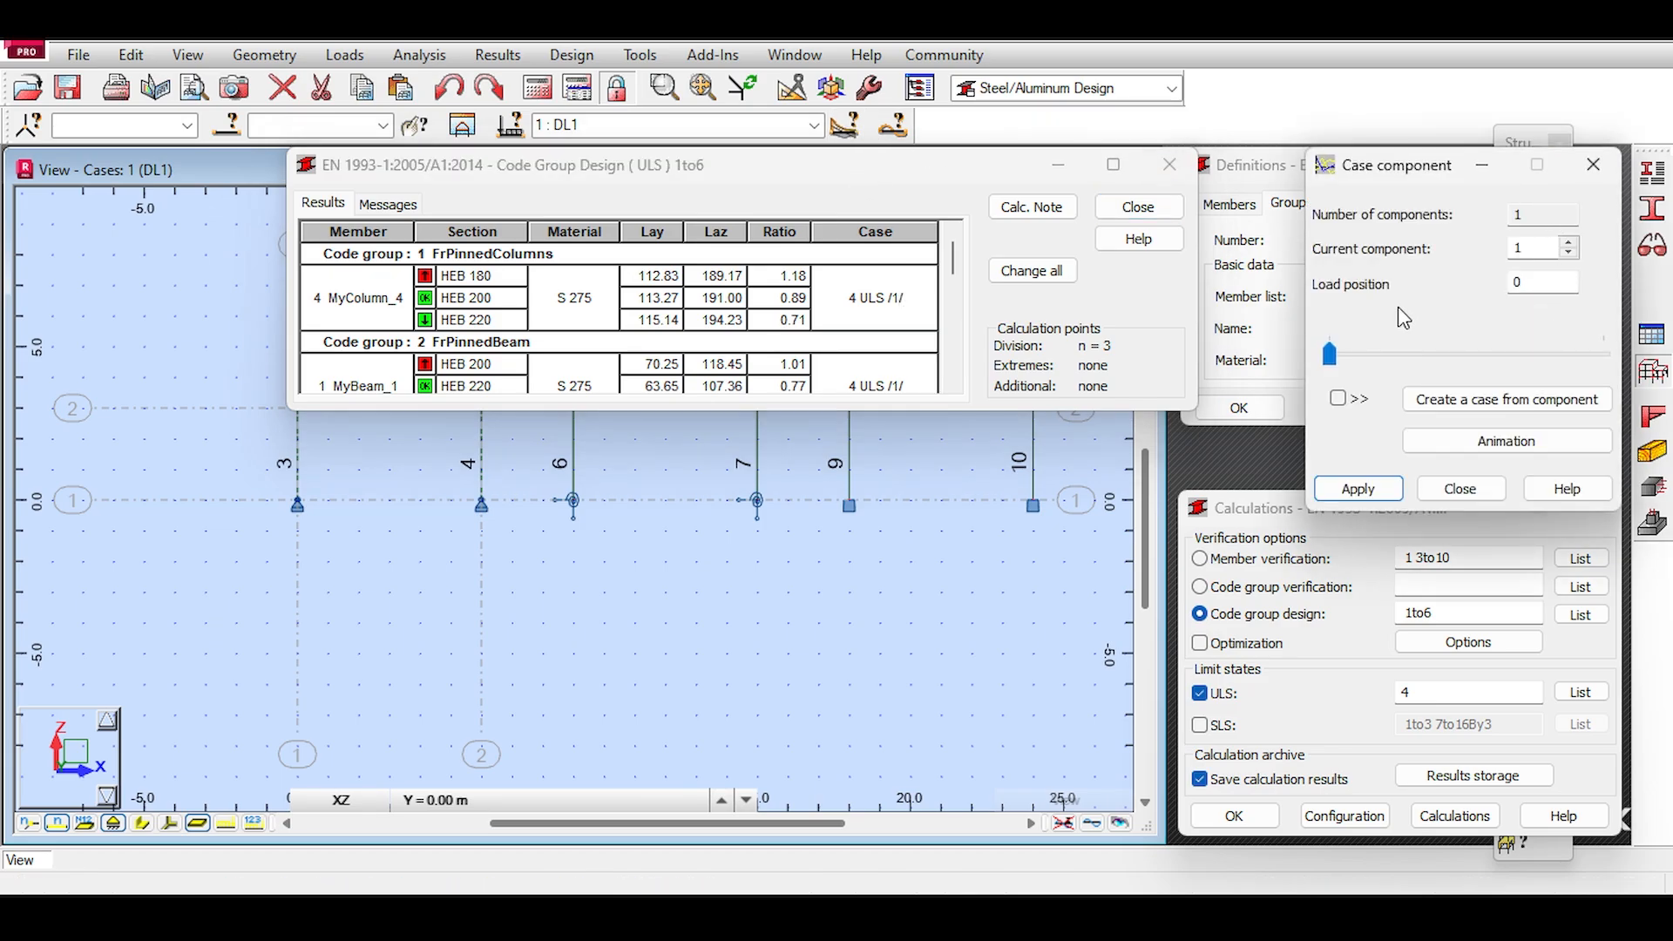
click(1459, 489)
click(814, 126)
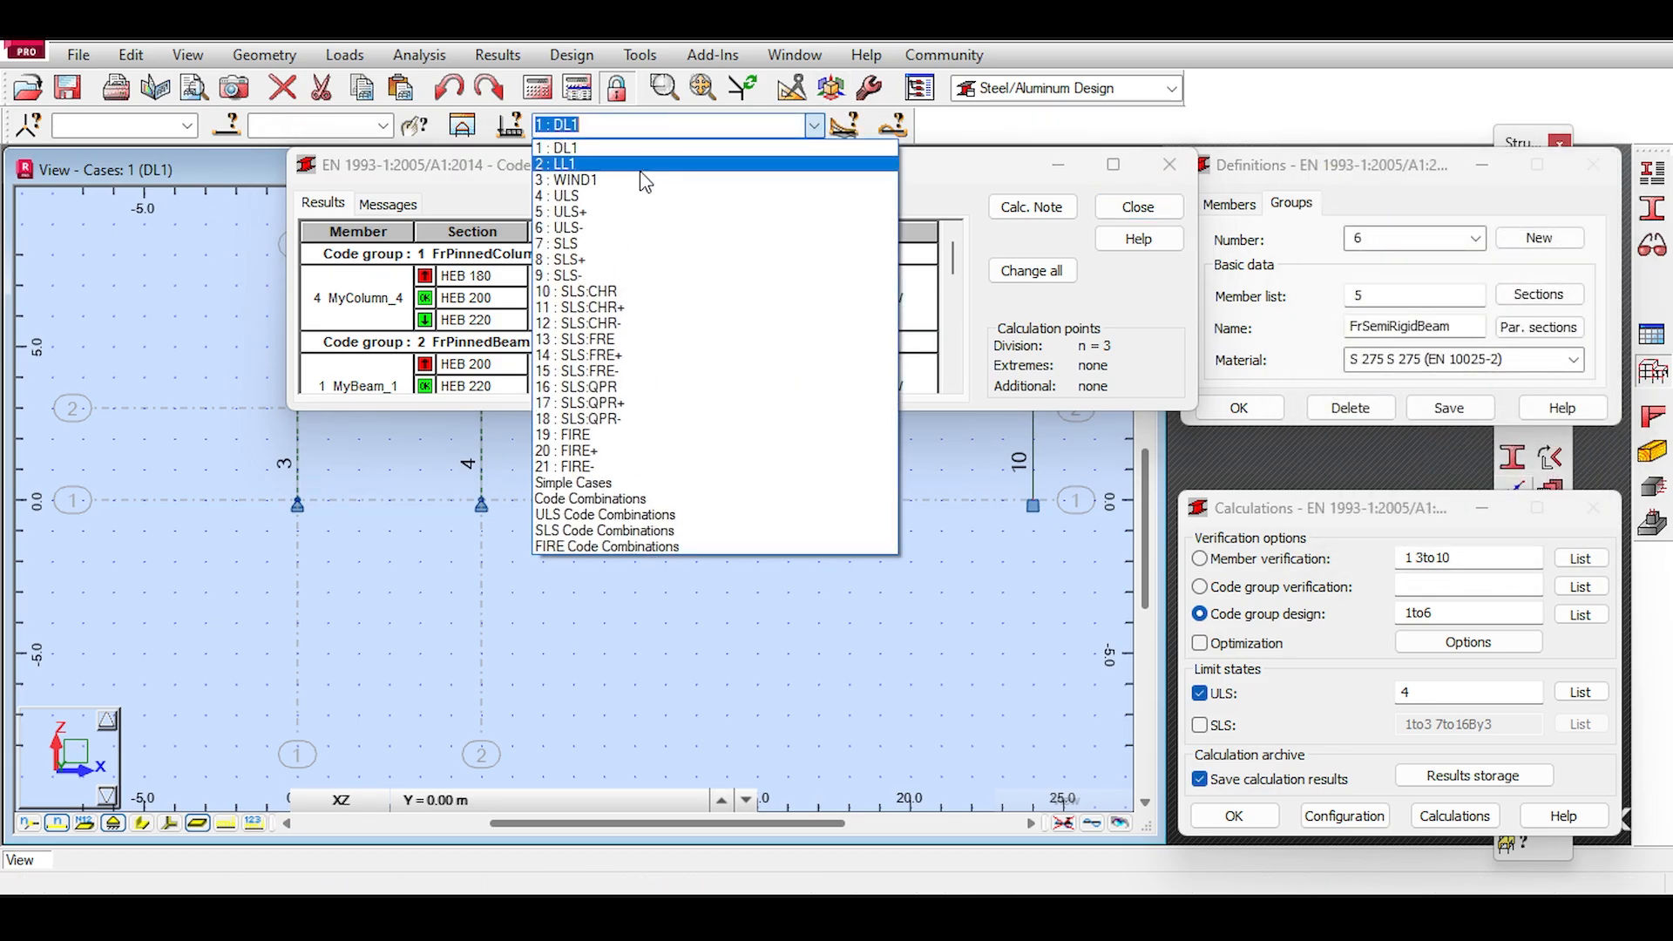
click(566, 196)
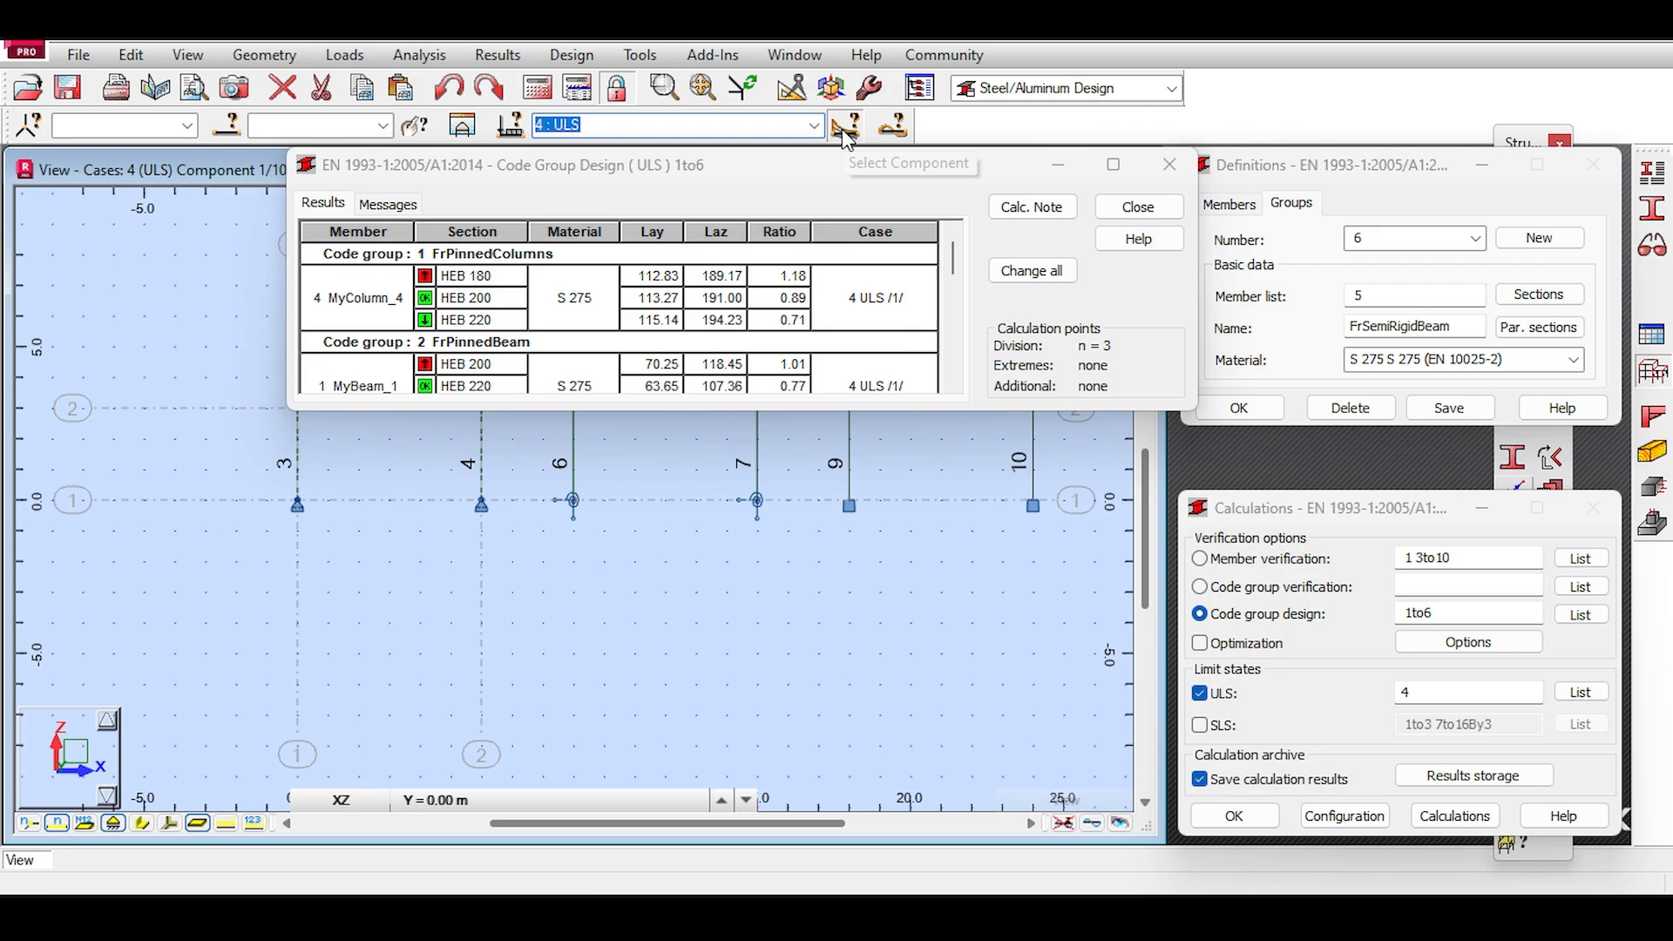
click(844, 126)
drag(1453, 357, 1329, 353)
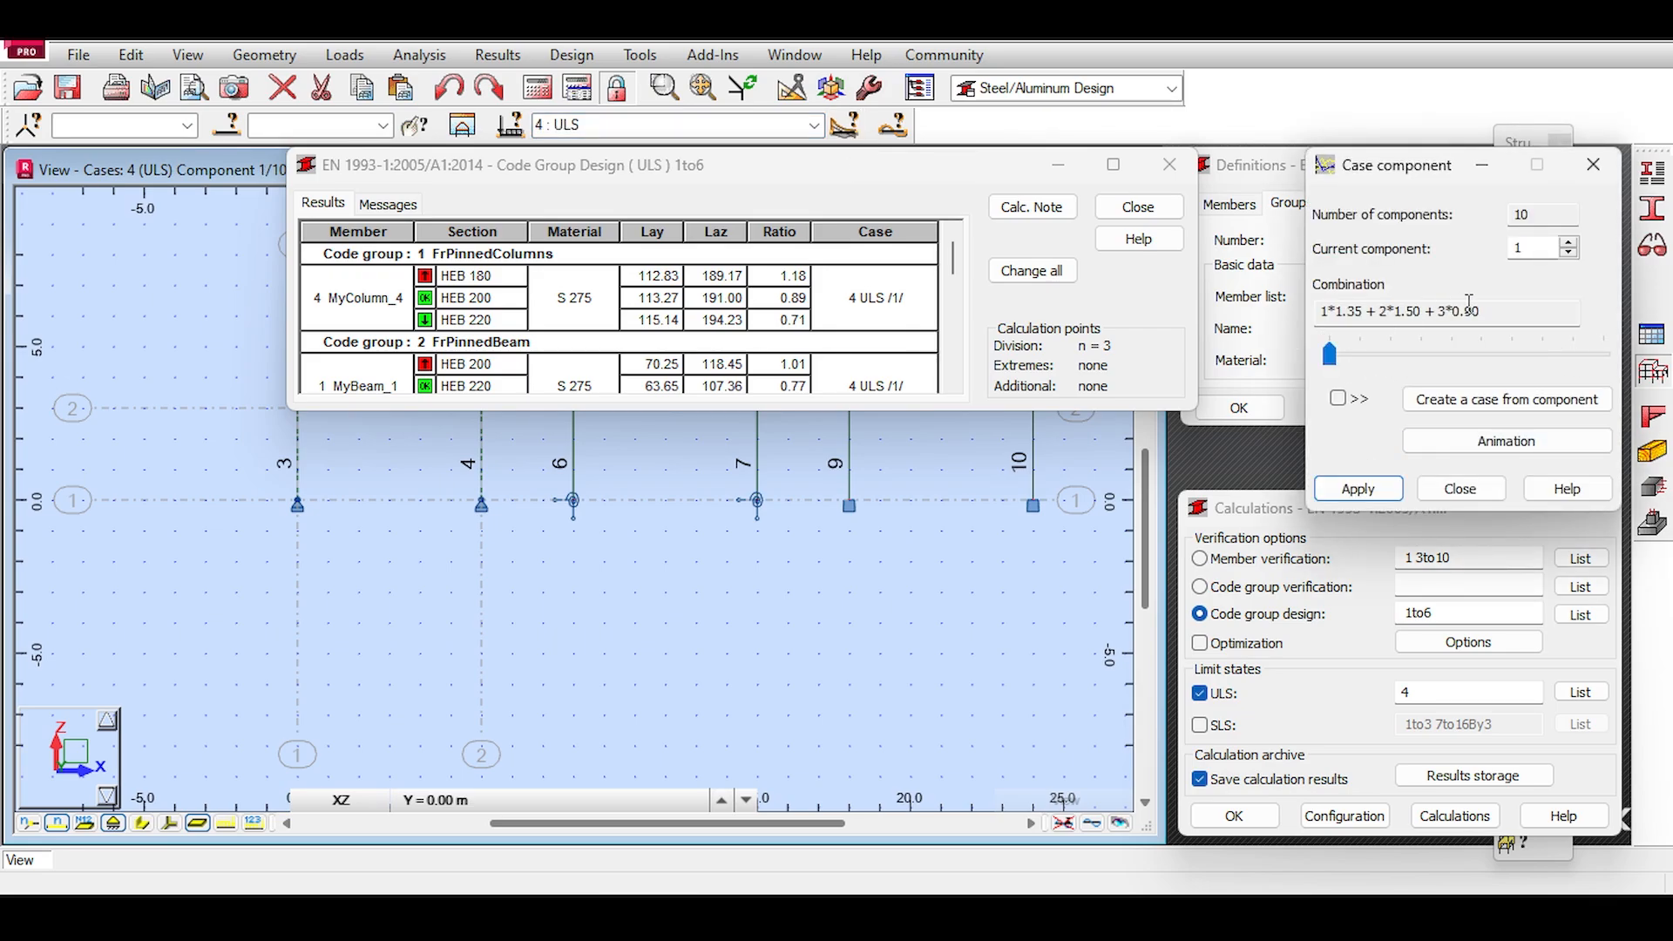
double_click(1517, 246)
click(1593, 165)
Step: Examine the proposed sections and ratios of the code groups, comparing FrPinnedColumns and FrPinnedBeam with the first frame in the view
scroll(791, 358, down, 5)
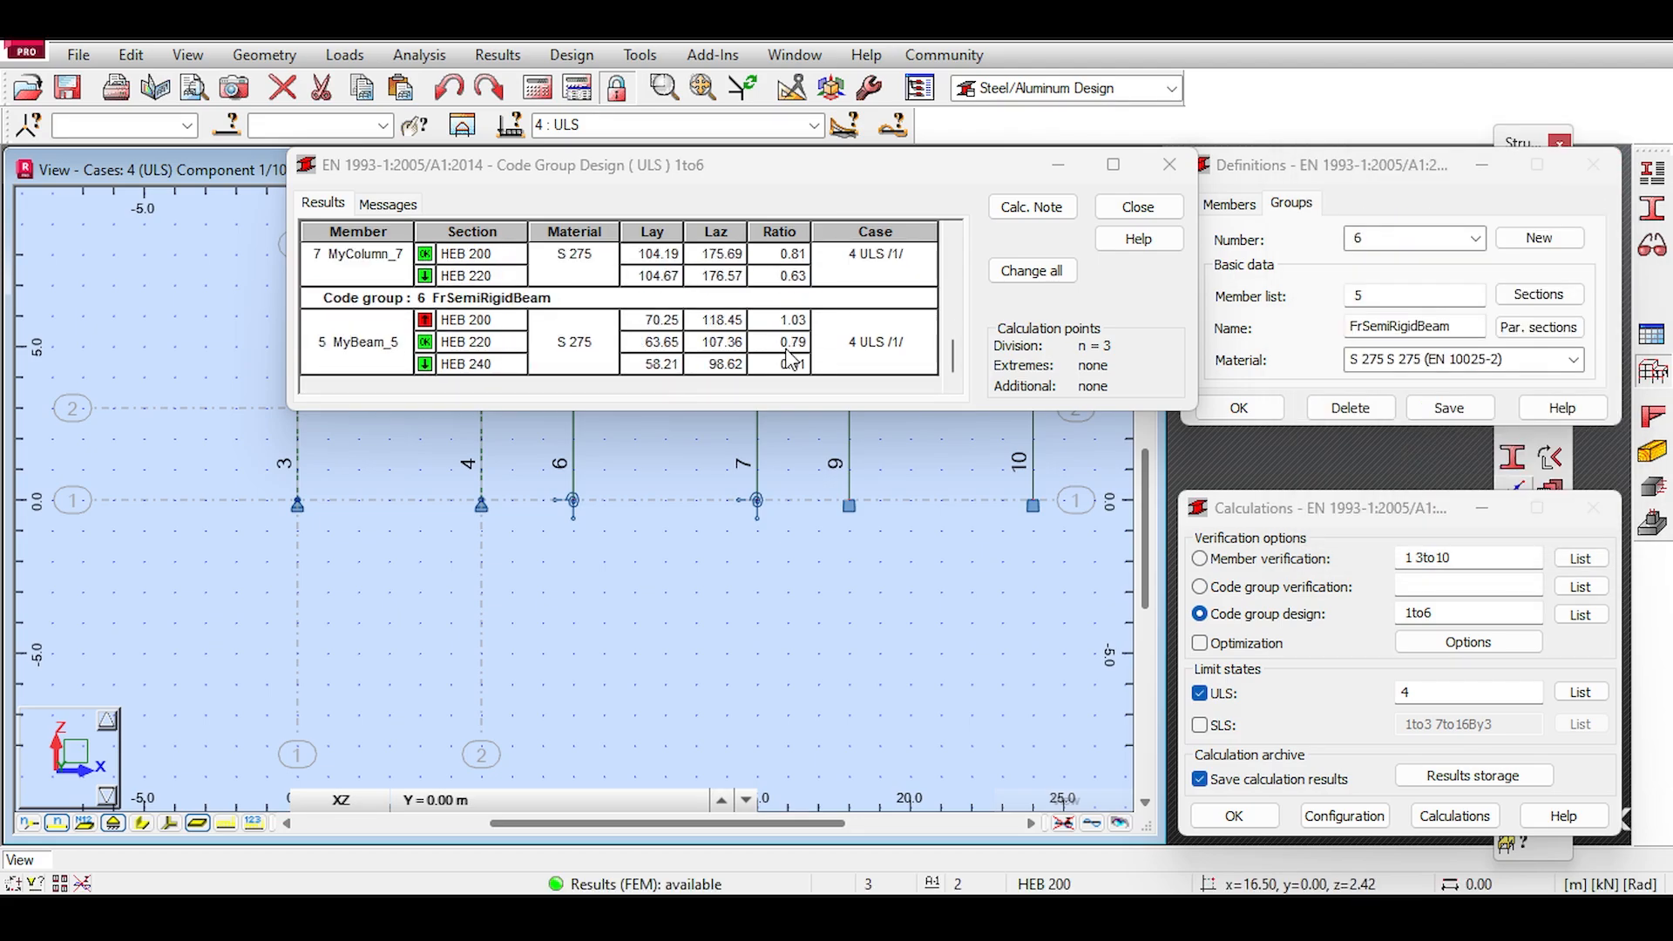
scroll(697, 381, up, 4)
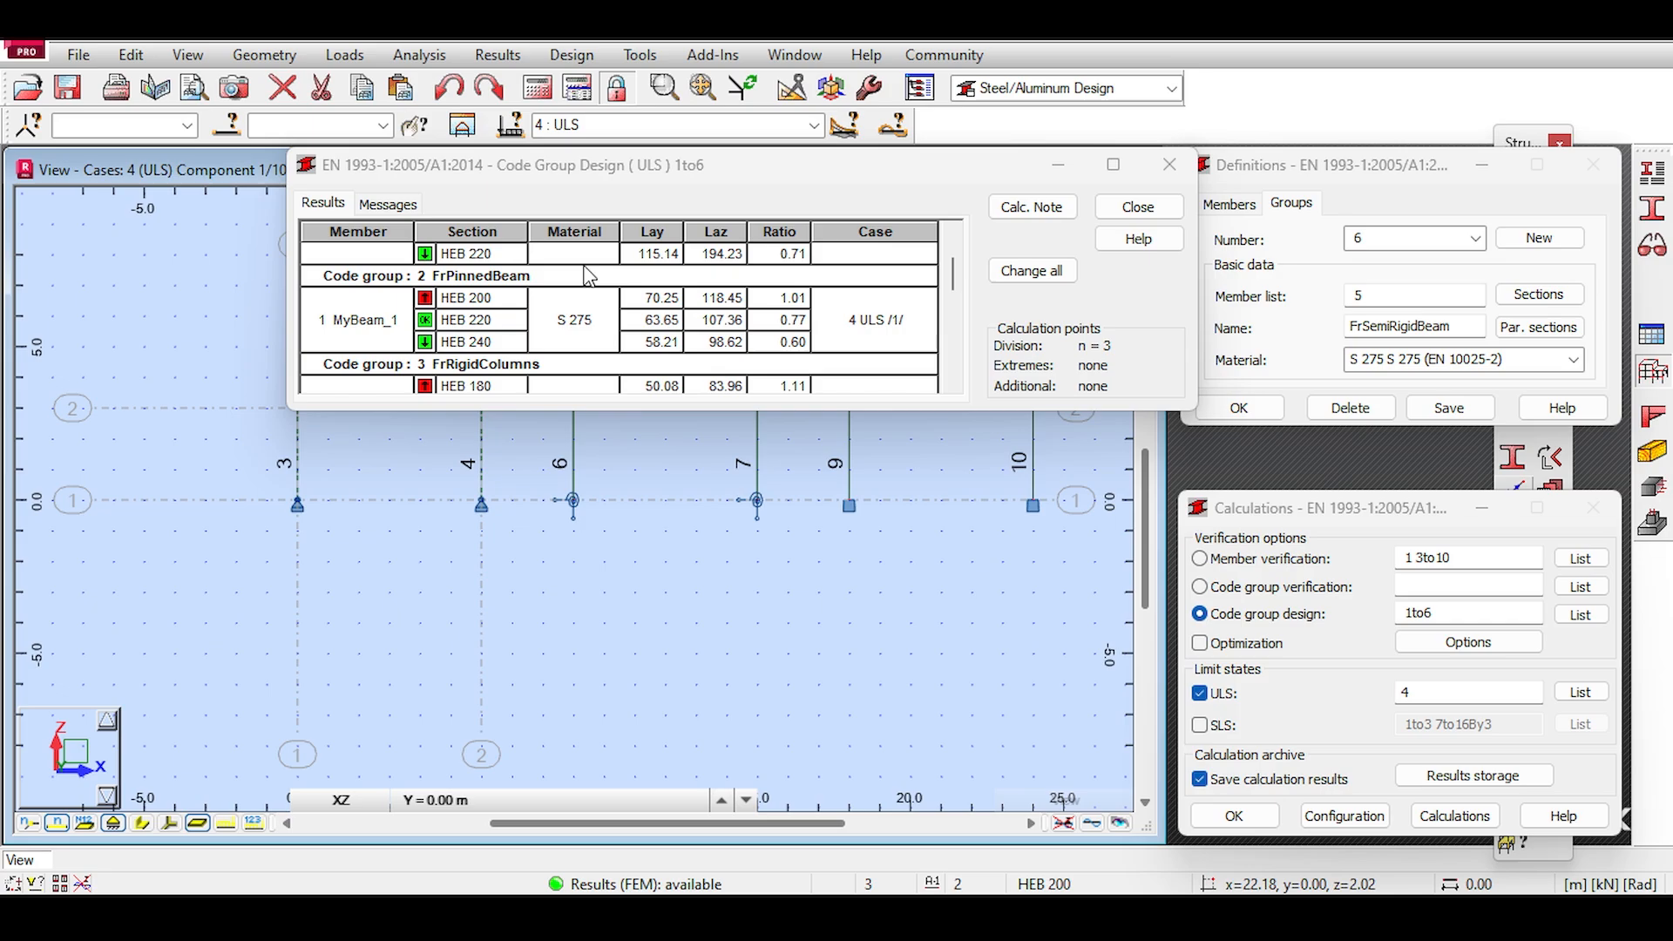
drag(716, 178, 1024, 181)
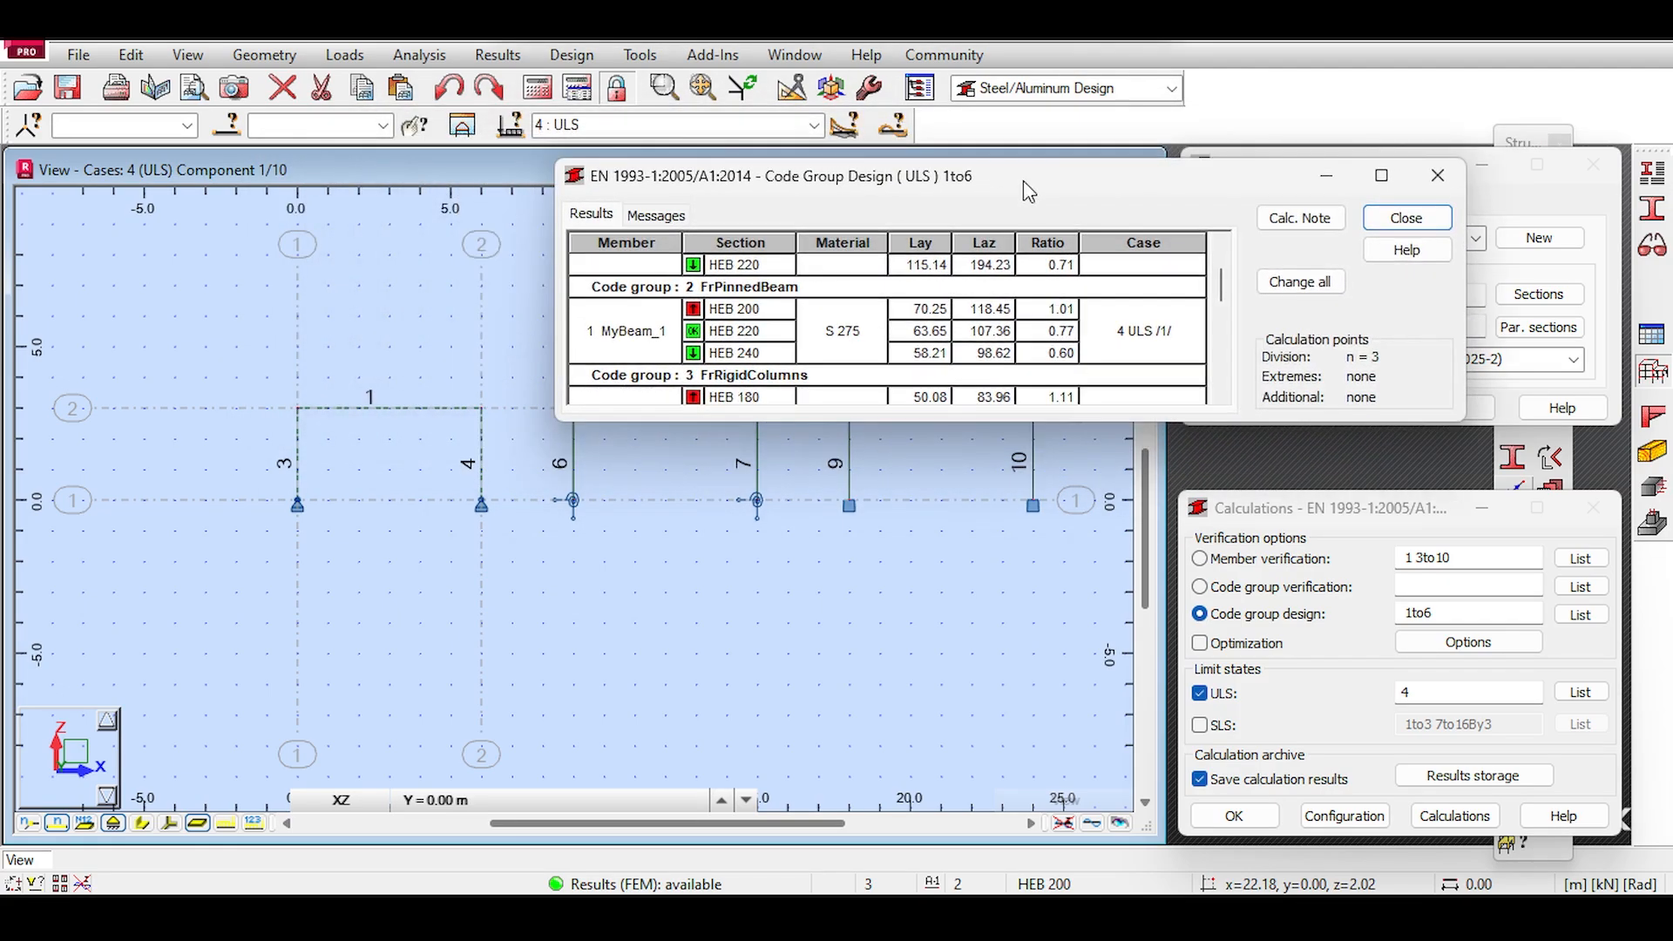
scroll(708, 342, up, 2)
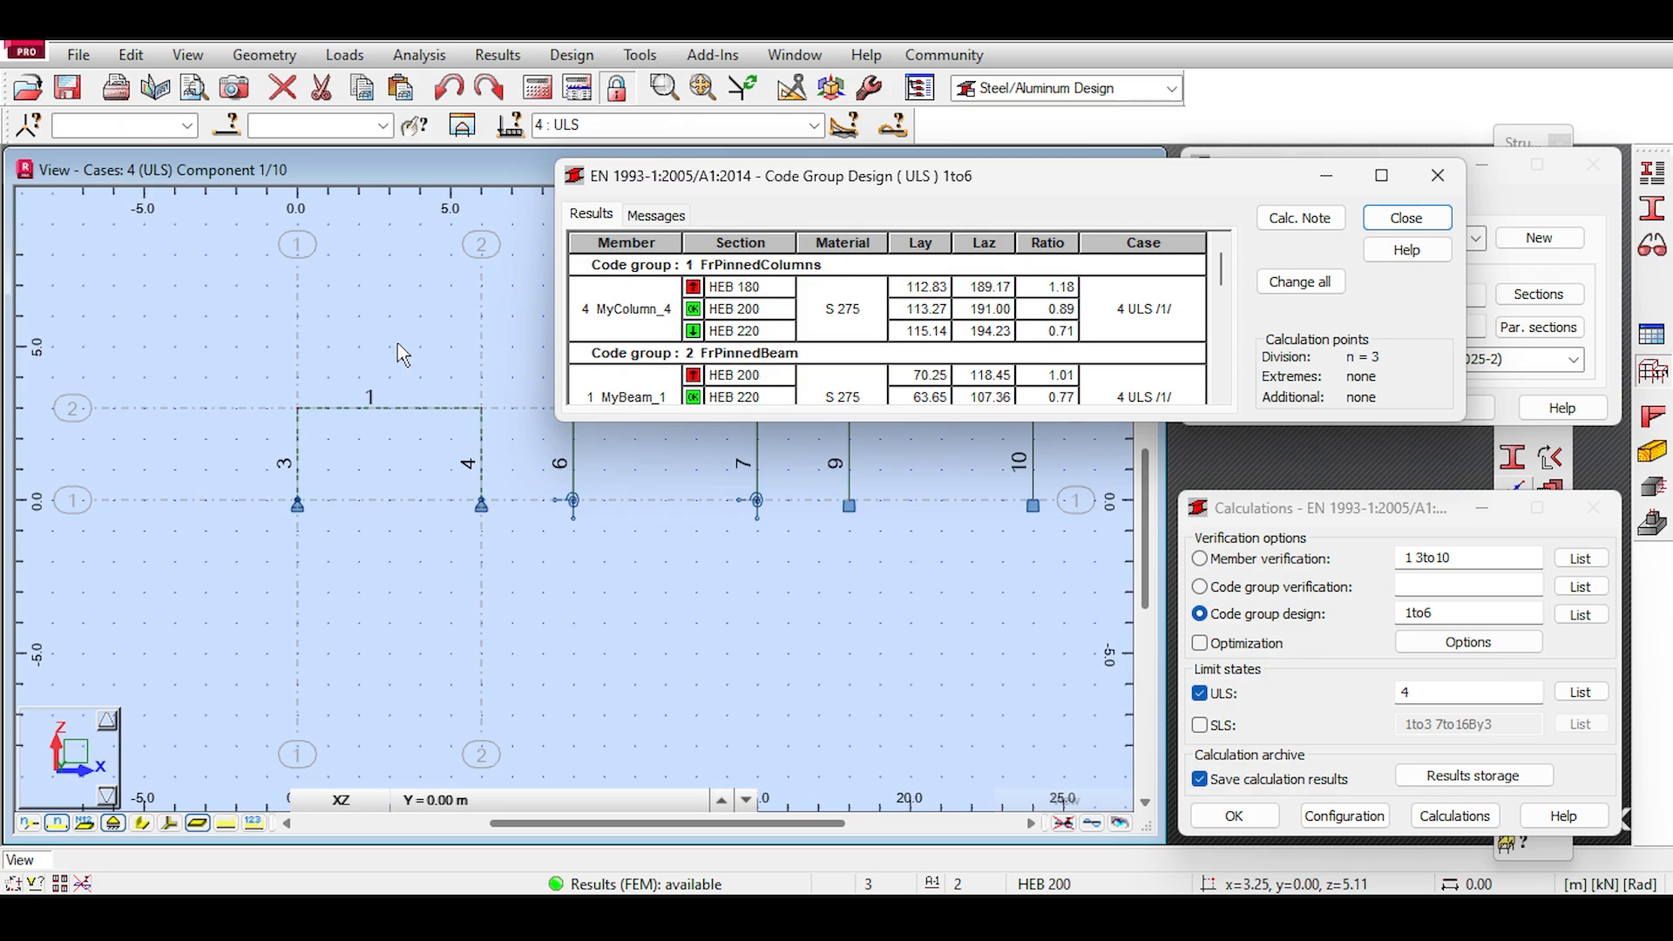
middle_drag(362, 399, 364, 343)
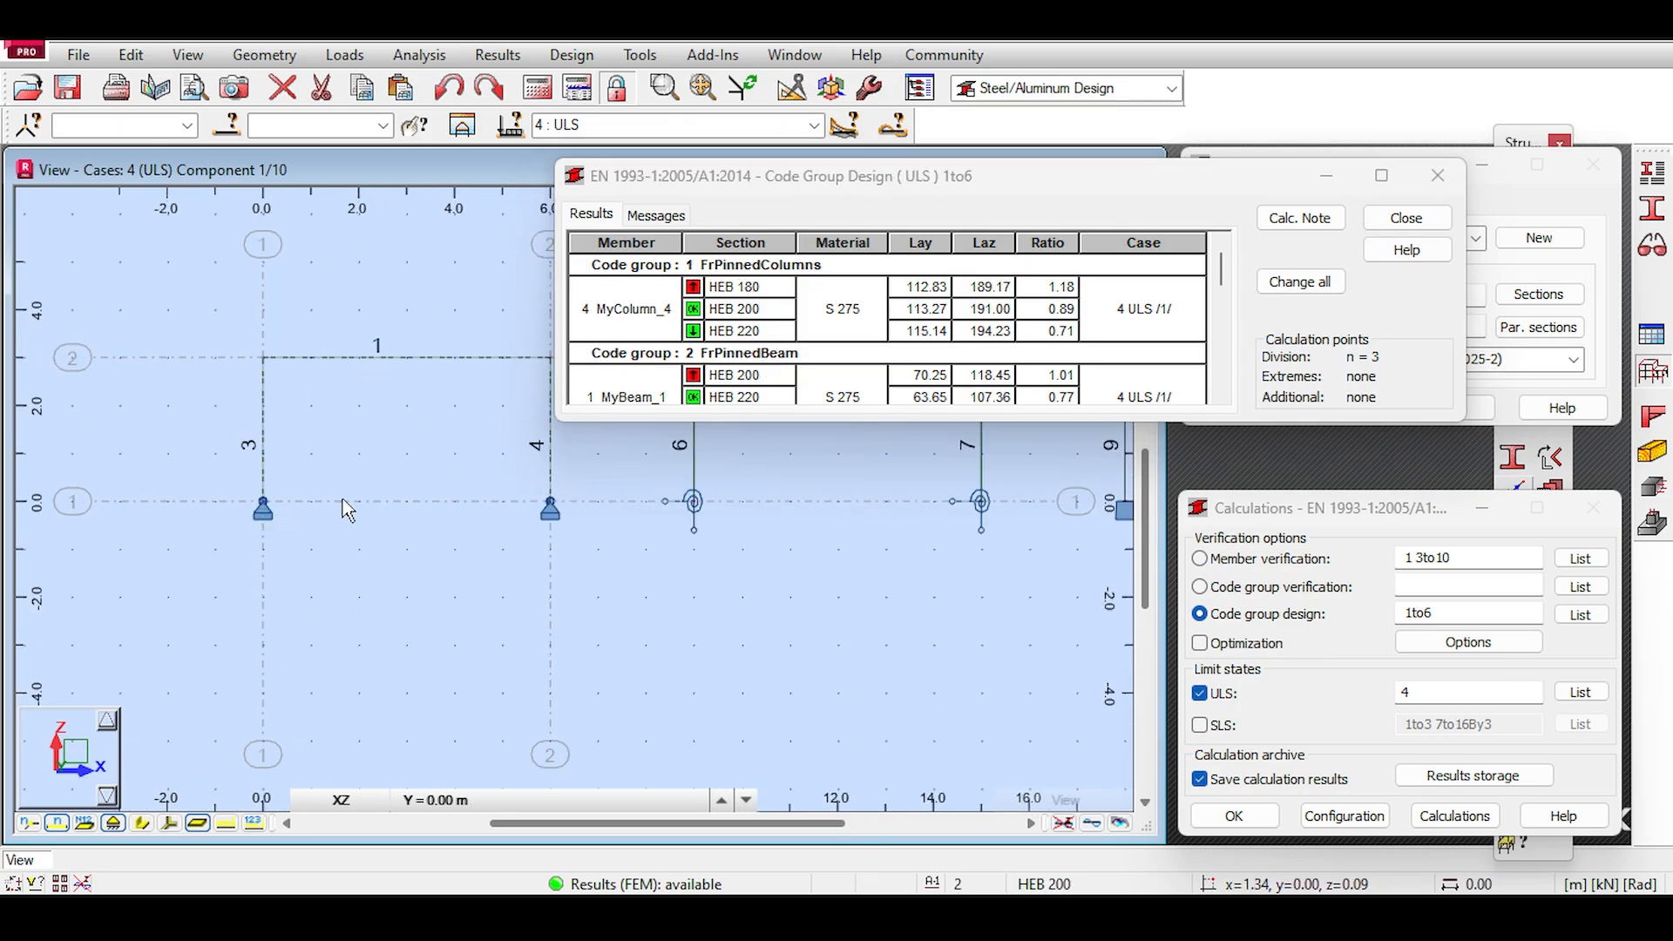
scroll(462, 384, up, 2)
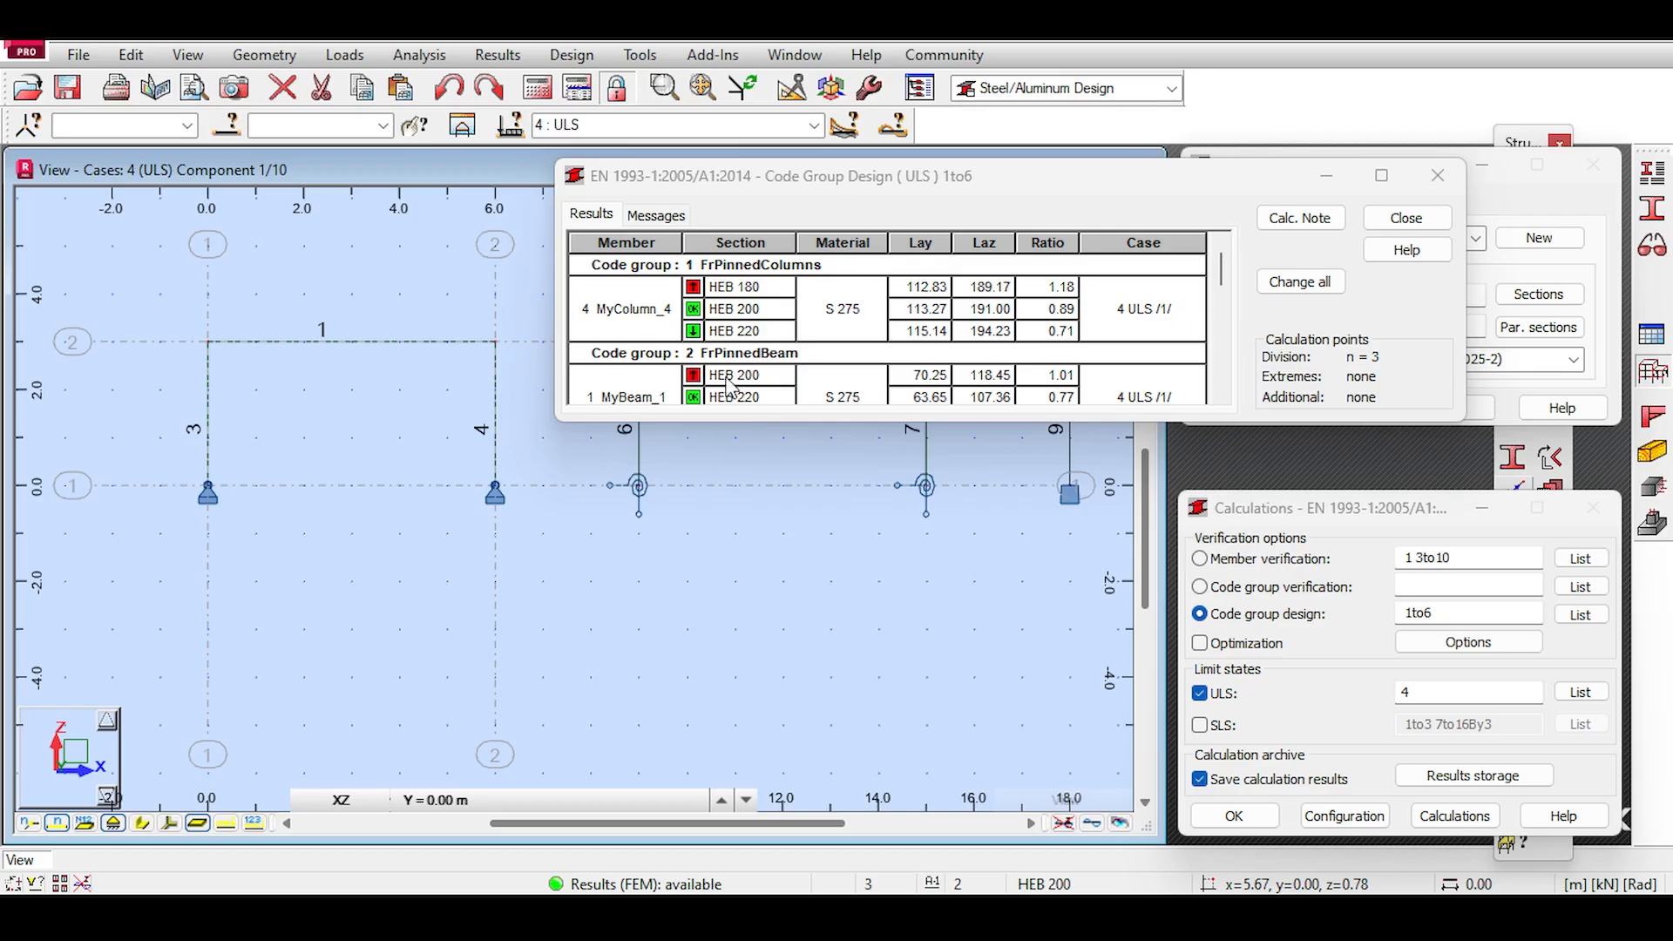
drag(1223, 268, 1223, 290)
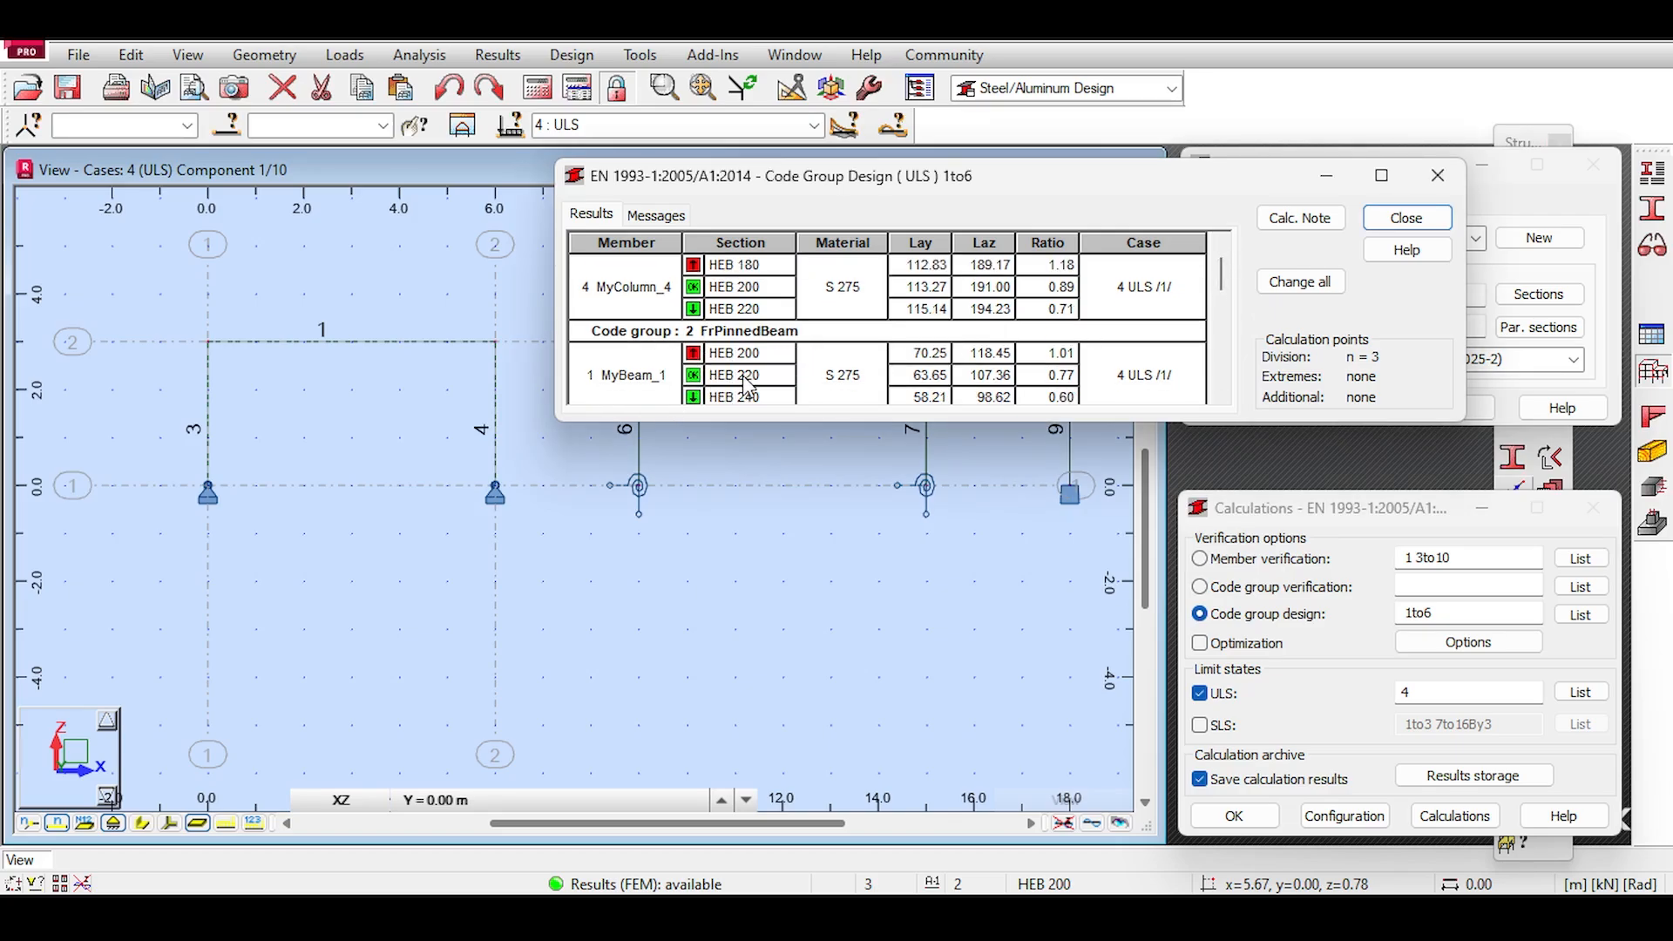
middle_drag(308, 323, 351, 288)
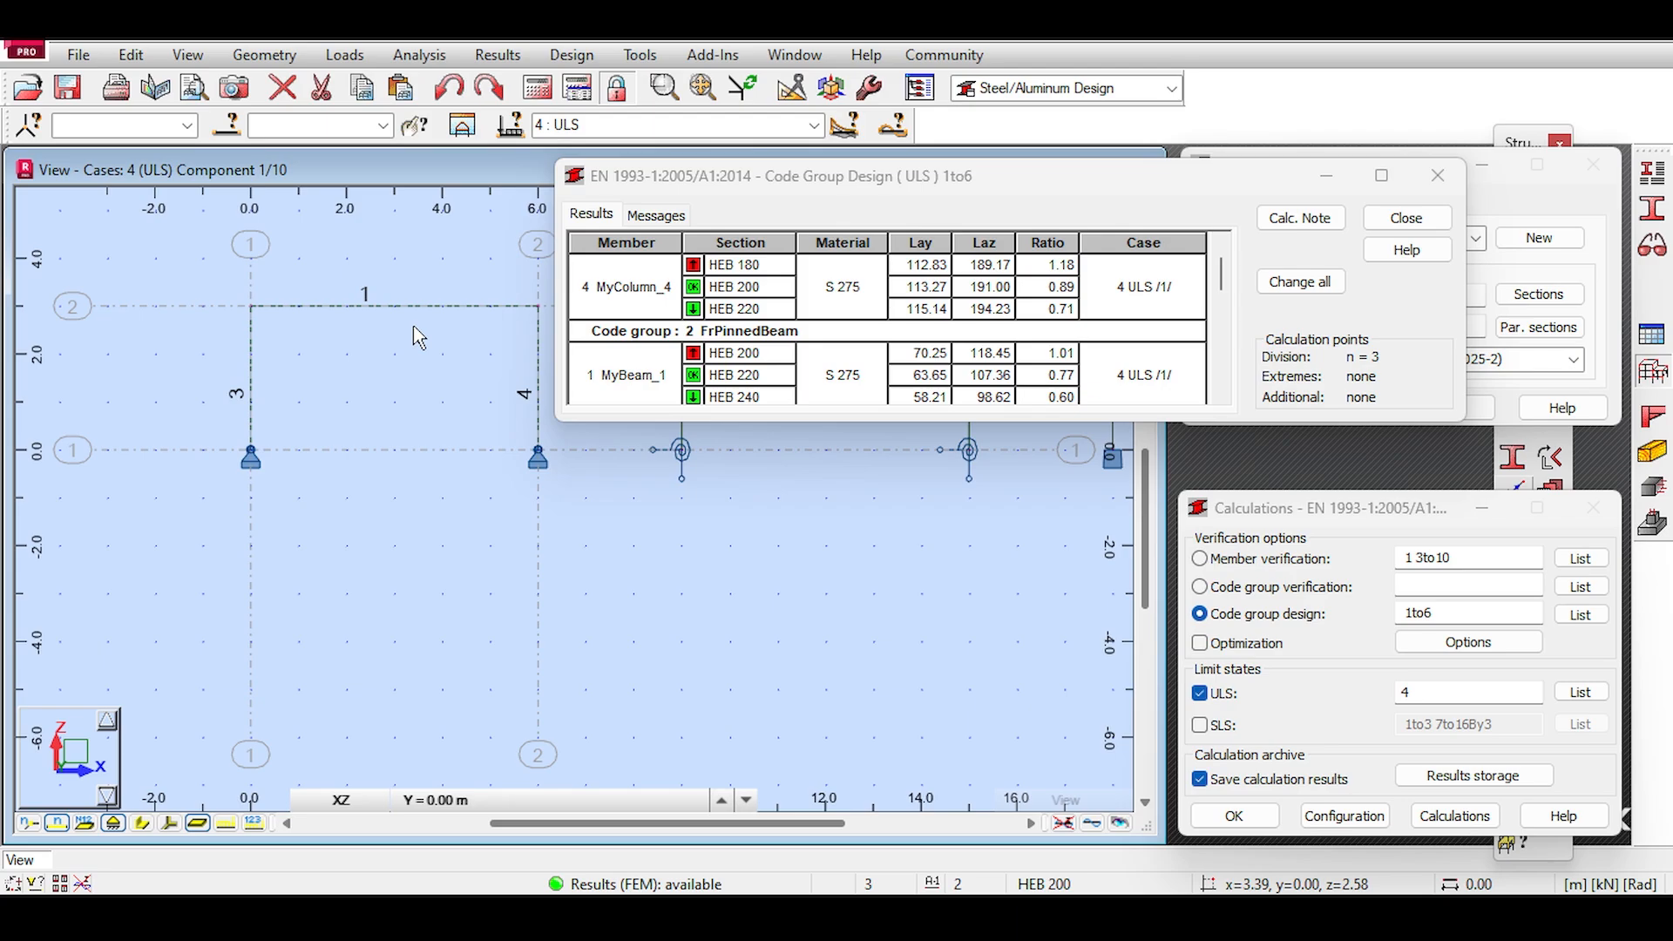
middle_drag(486, 302, 443, 305)
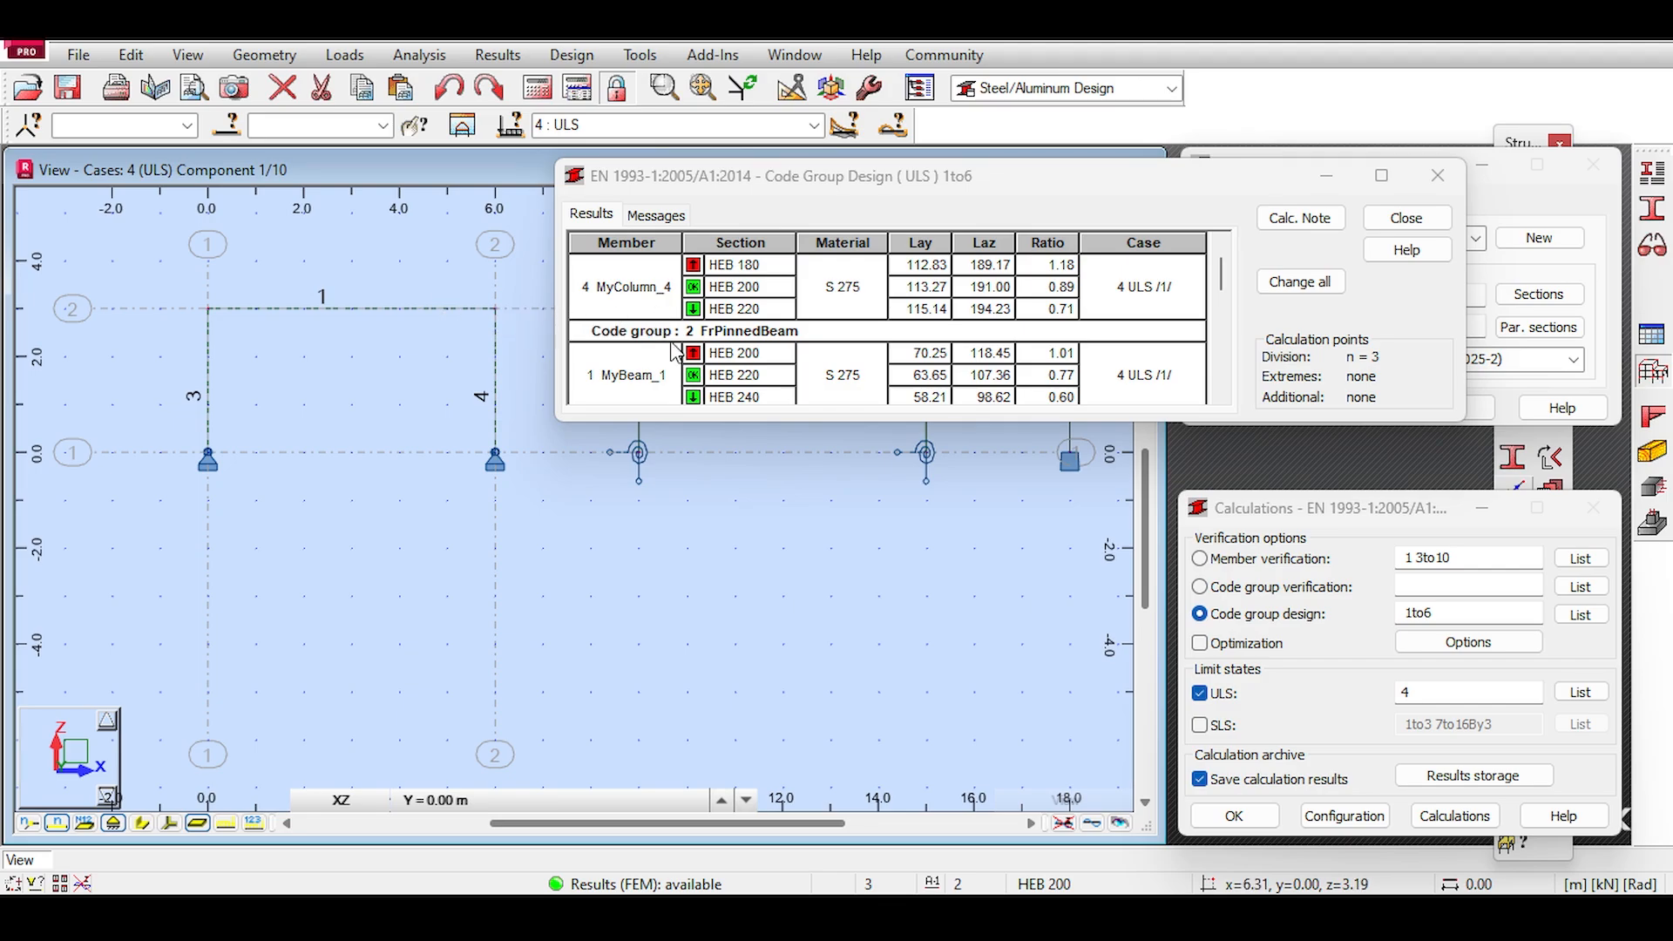
Step: Display the section shapes of the members in the frame view
scroll(375, 358, down, 1)
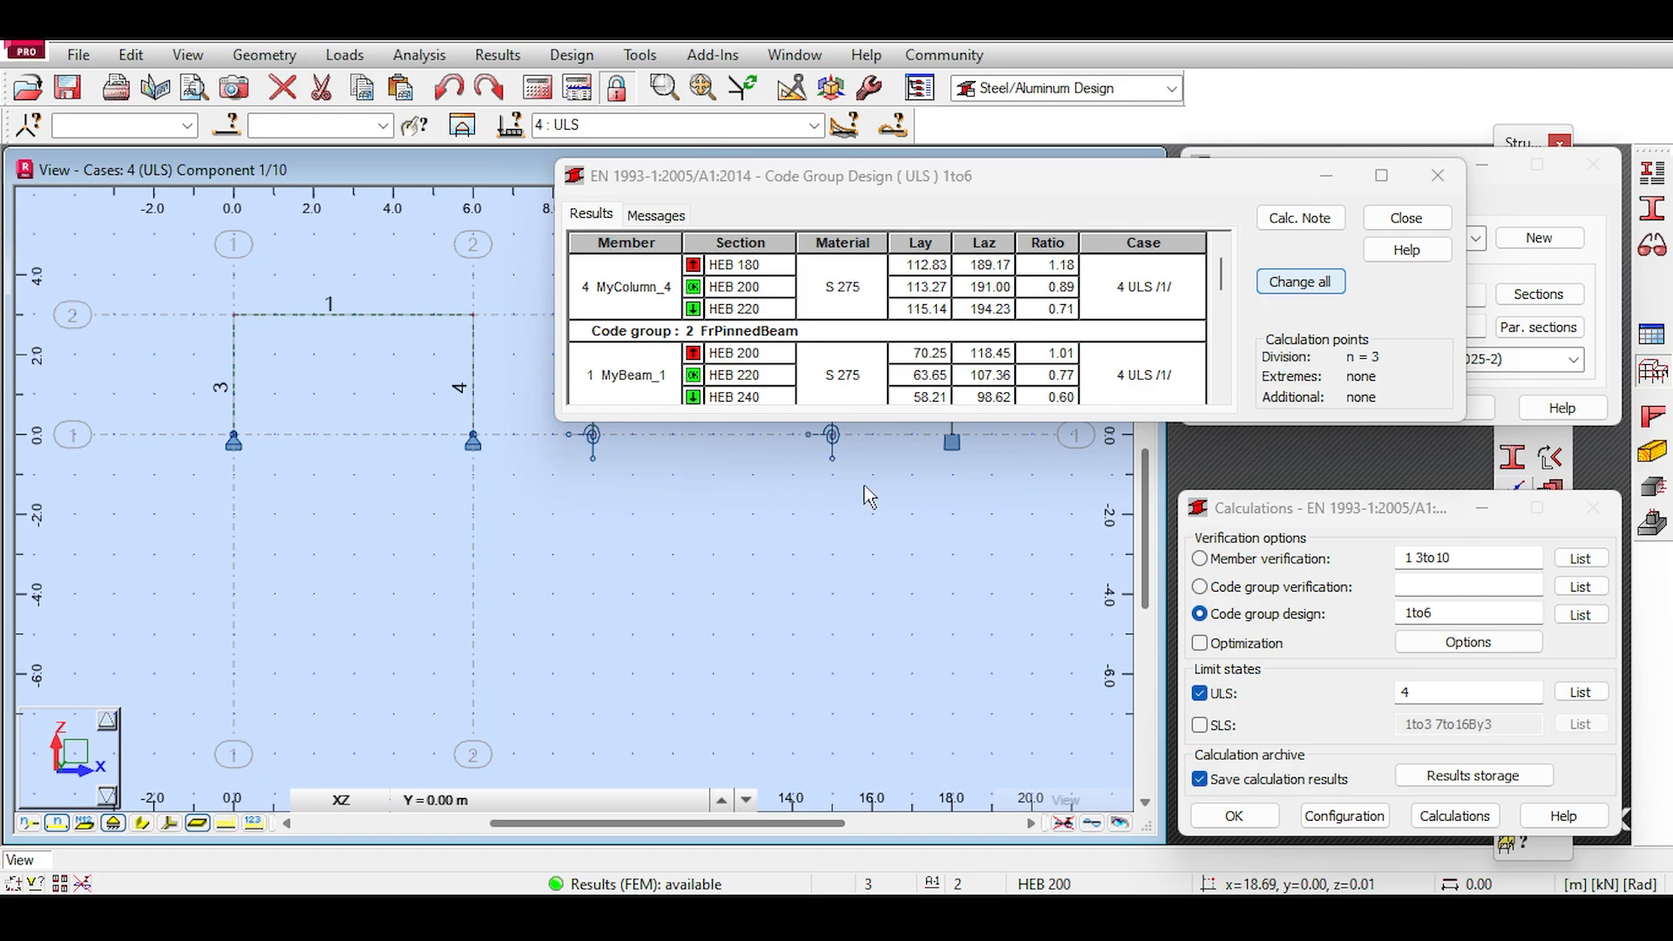
click(140, 824)
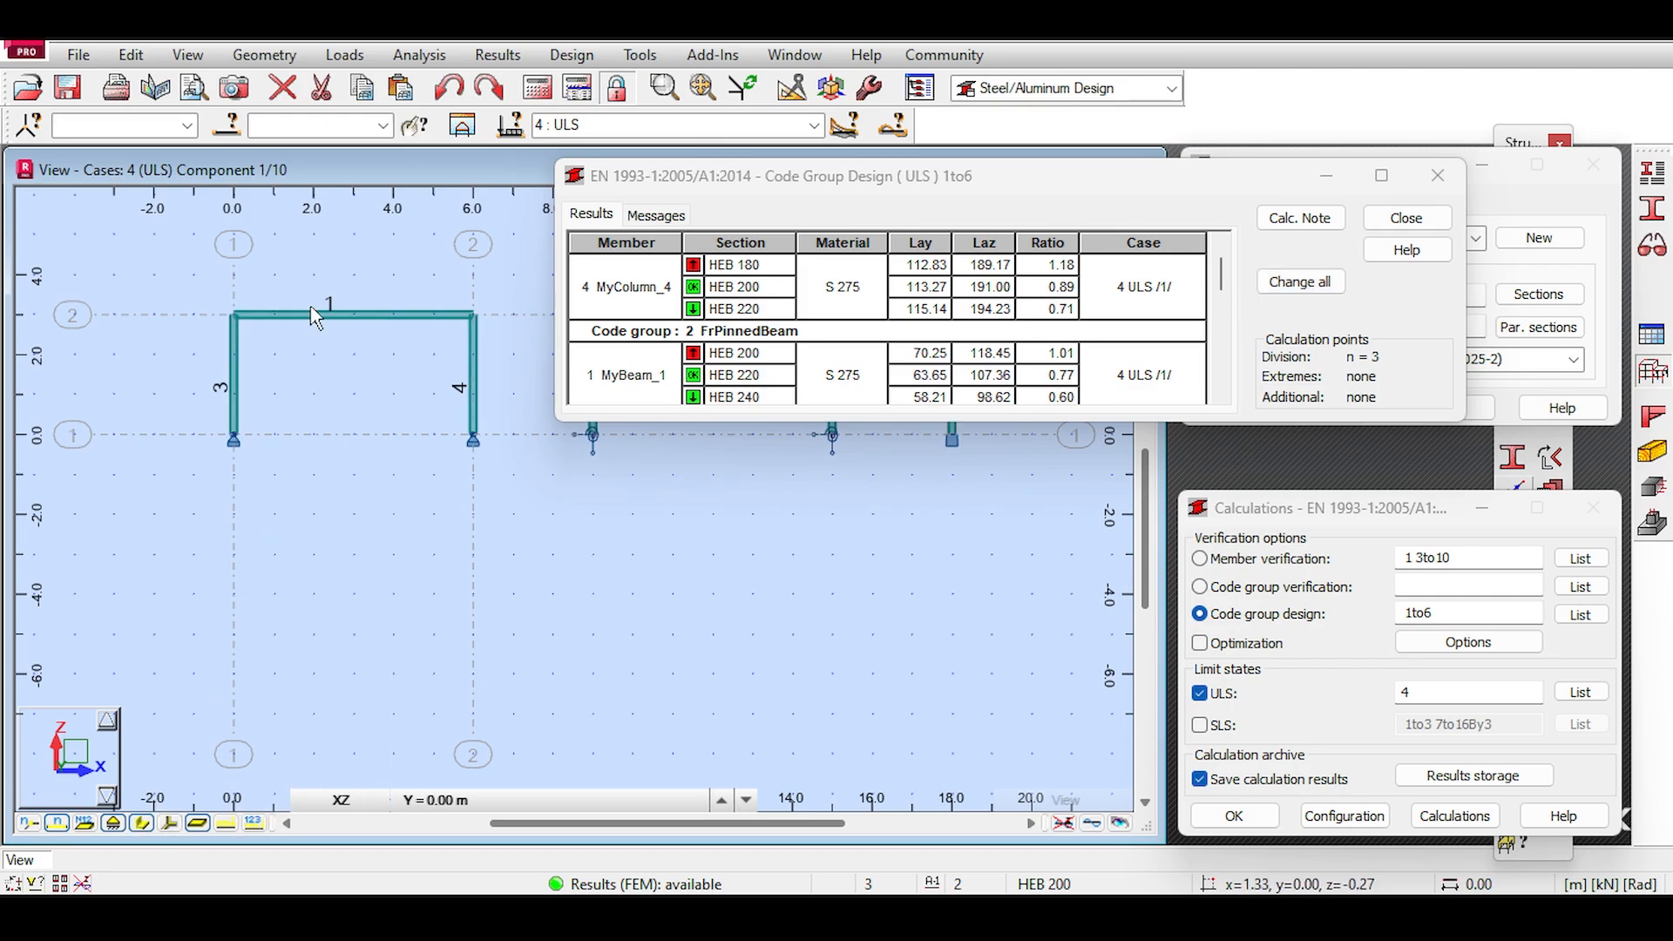
Step: Display the section names of all members in the frame view
scroll(261, 306, up, 3)
scroll(262, 307, down, 2)
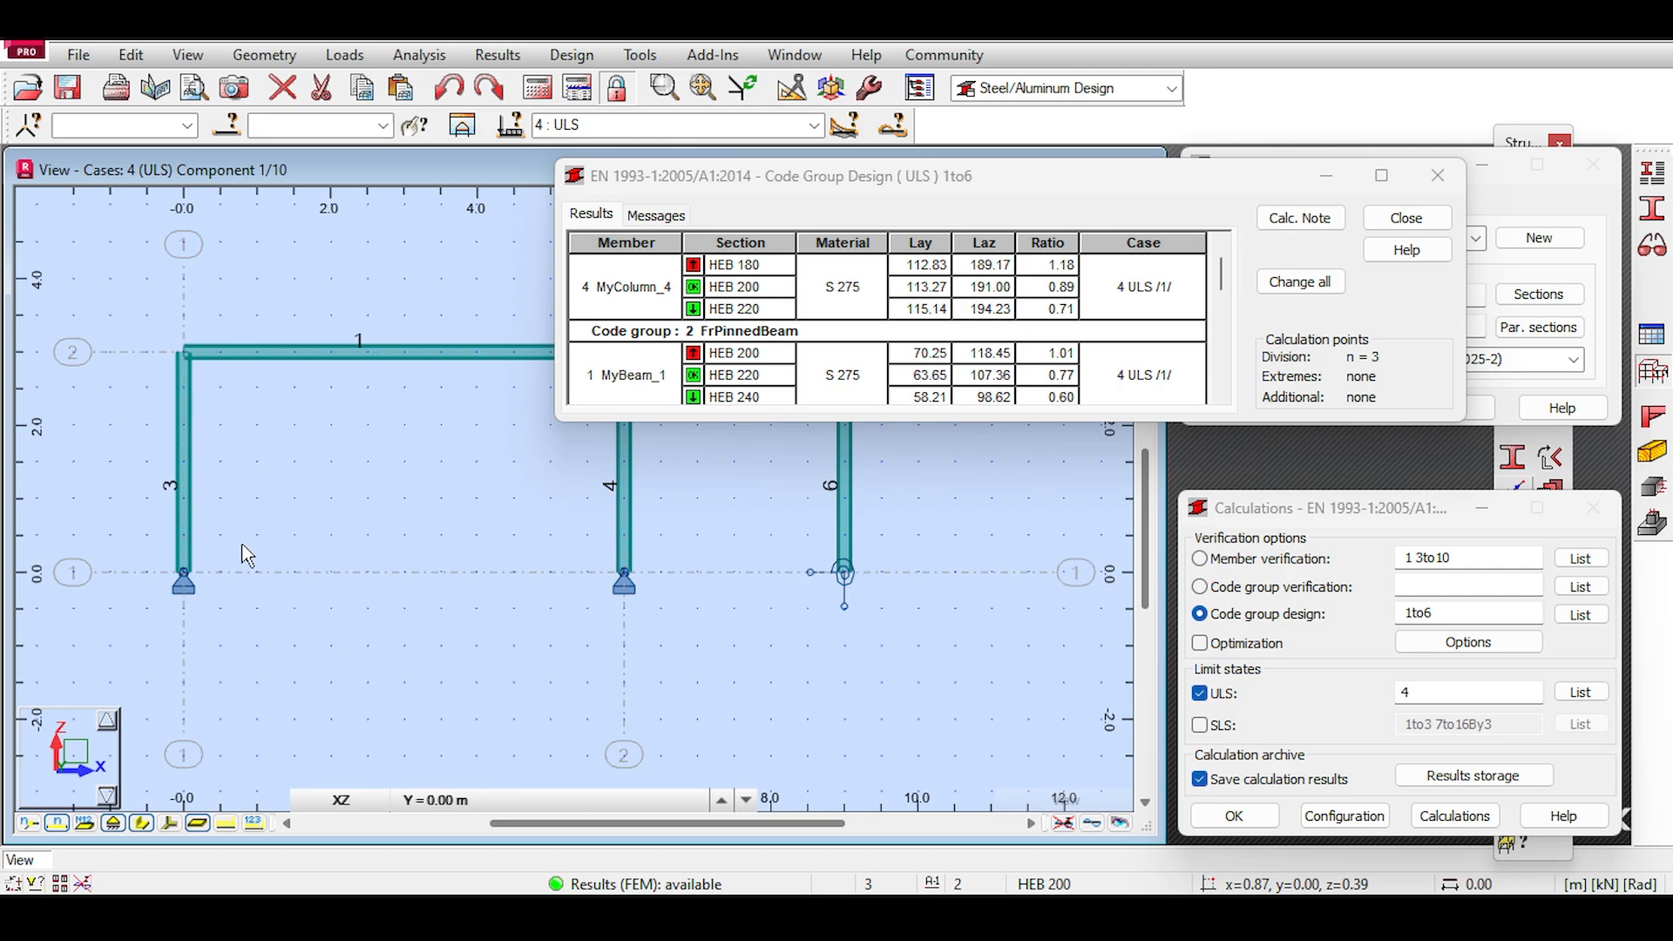
scroll(98, 368, down, 1)
right_click(98, 368)
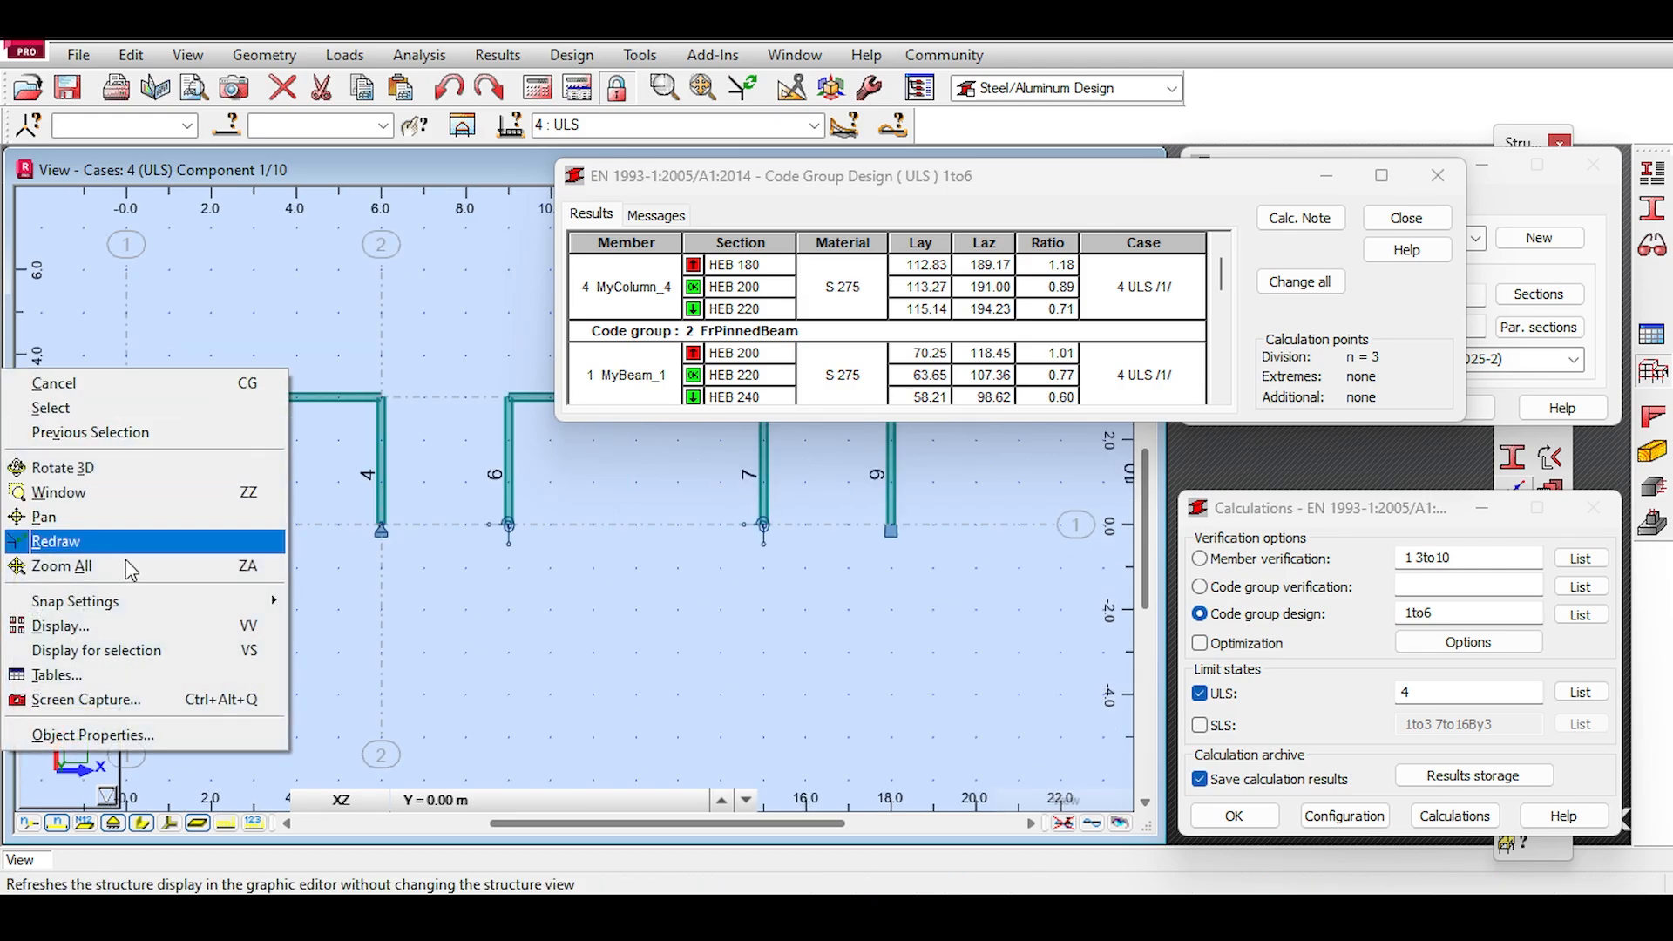
click(122, 624)
drag(1284, 157, 583, 156)
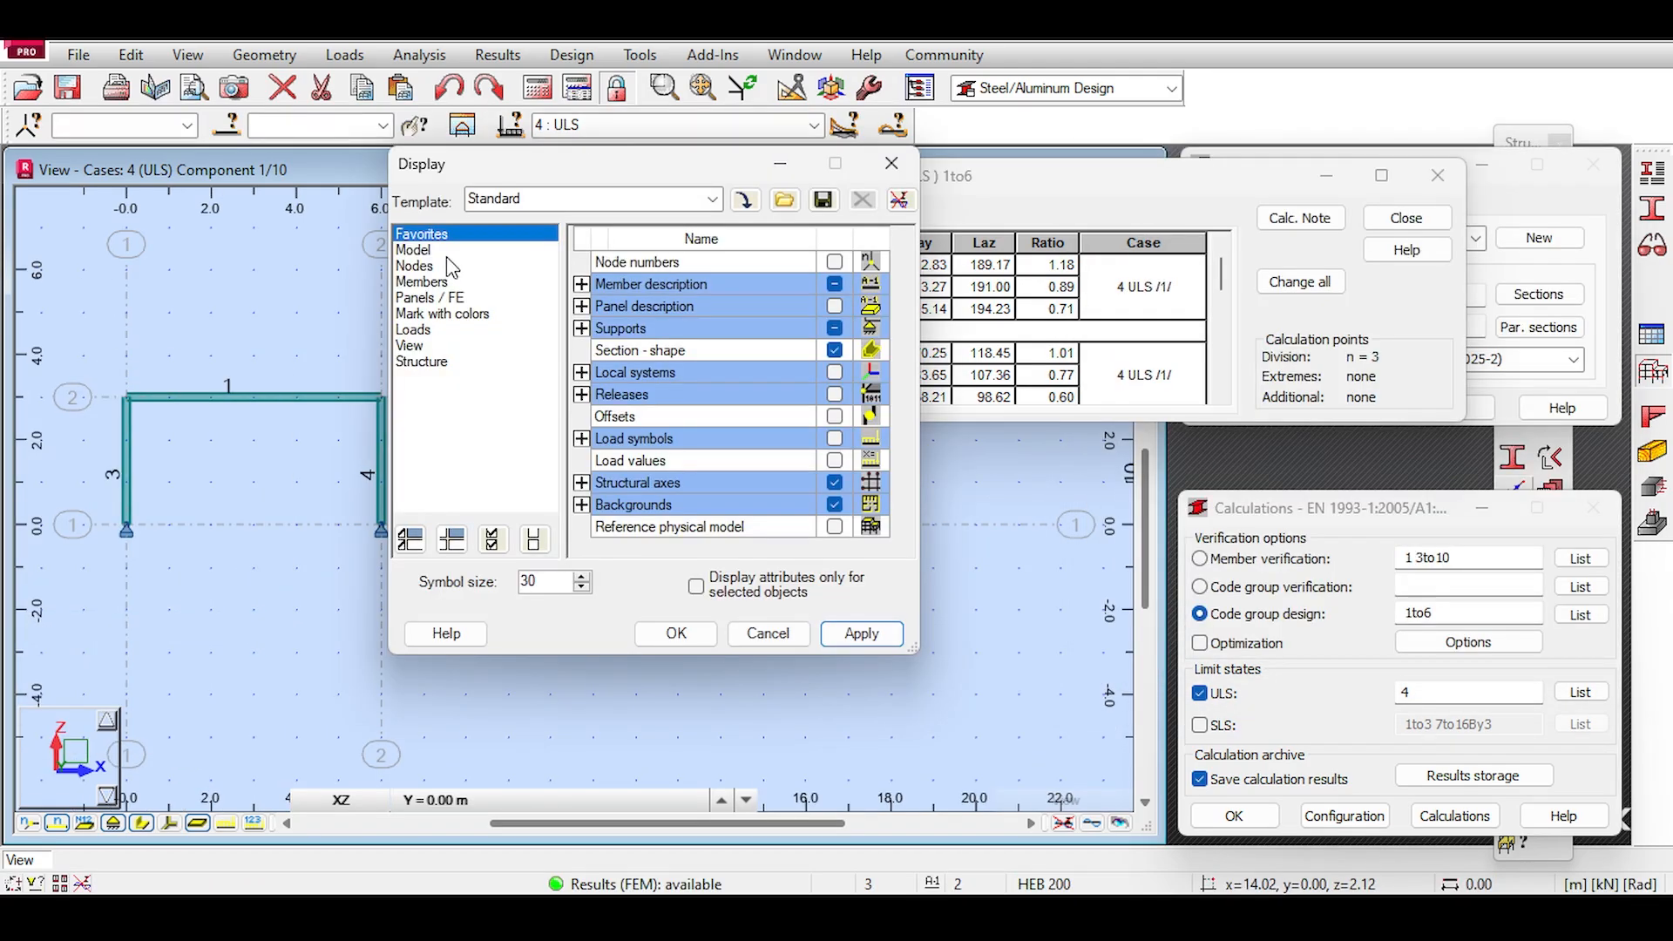
click(422, 281)
click(583, 262)
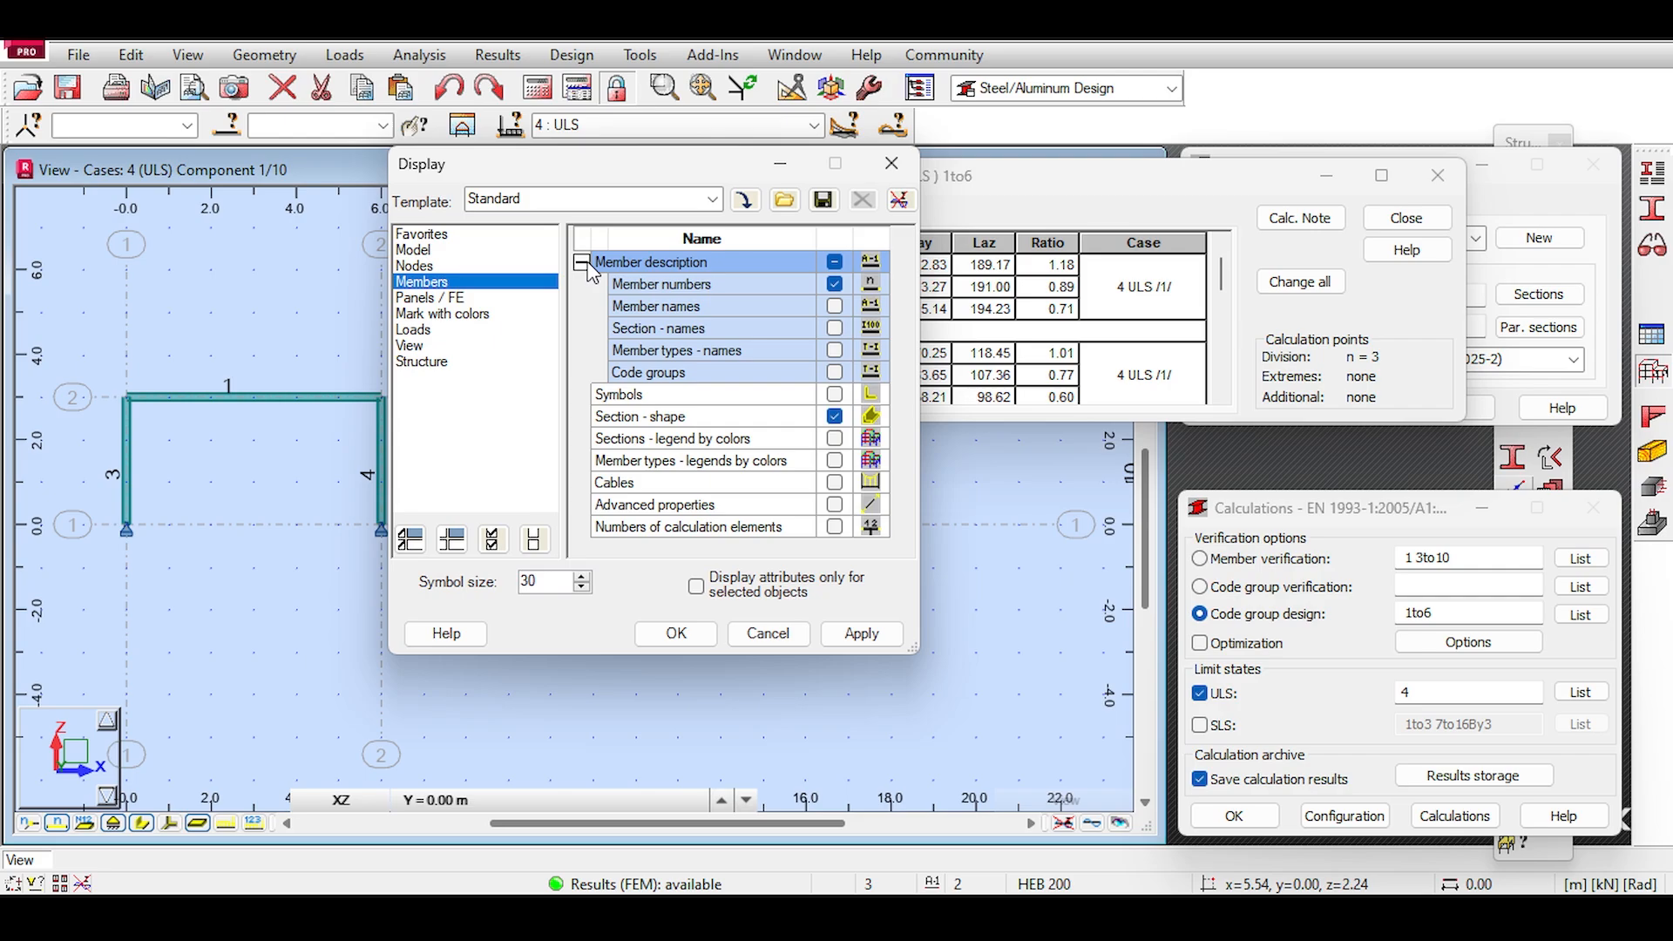
click(838, 328)
click(861, 634)
middle_drag(320, 393, 306, 381)
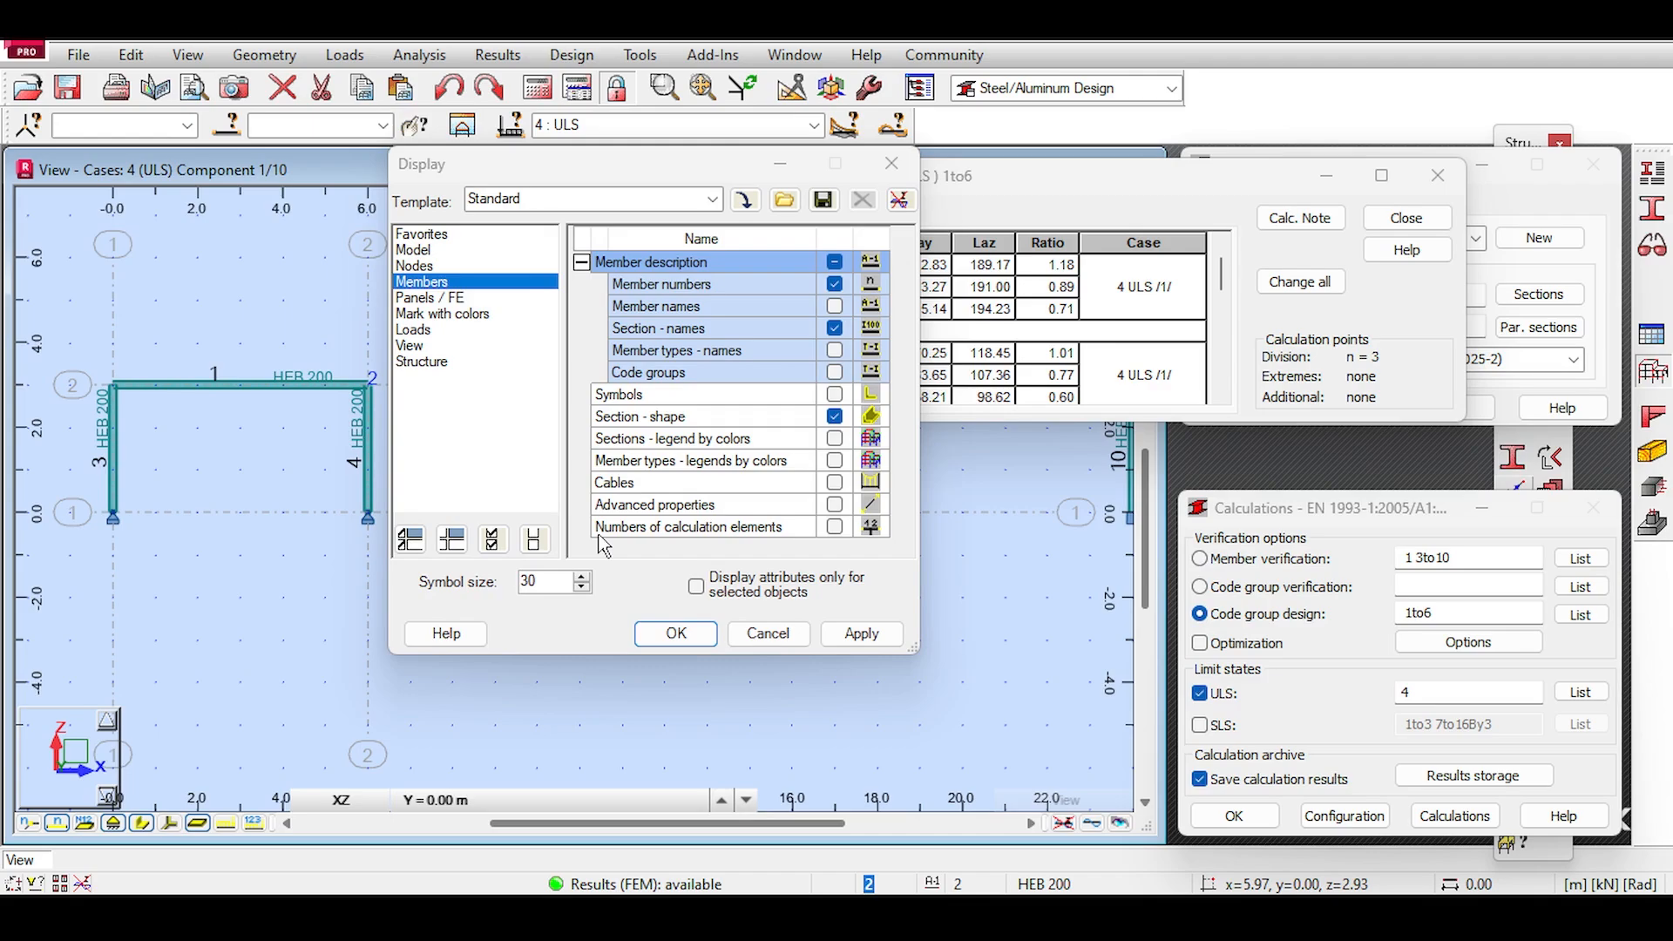
click(705, 637)
click(676, 633)
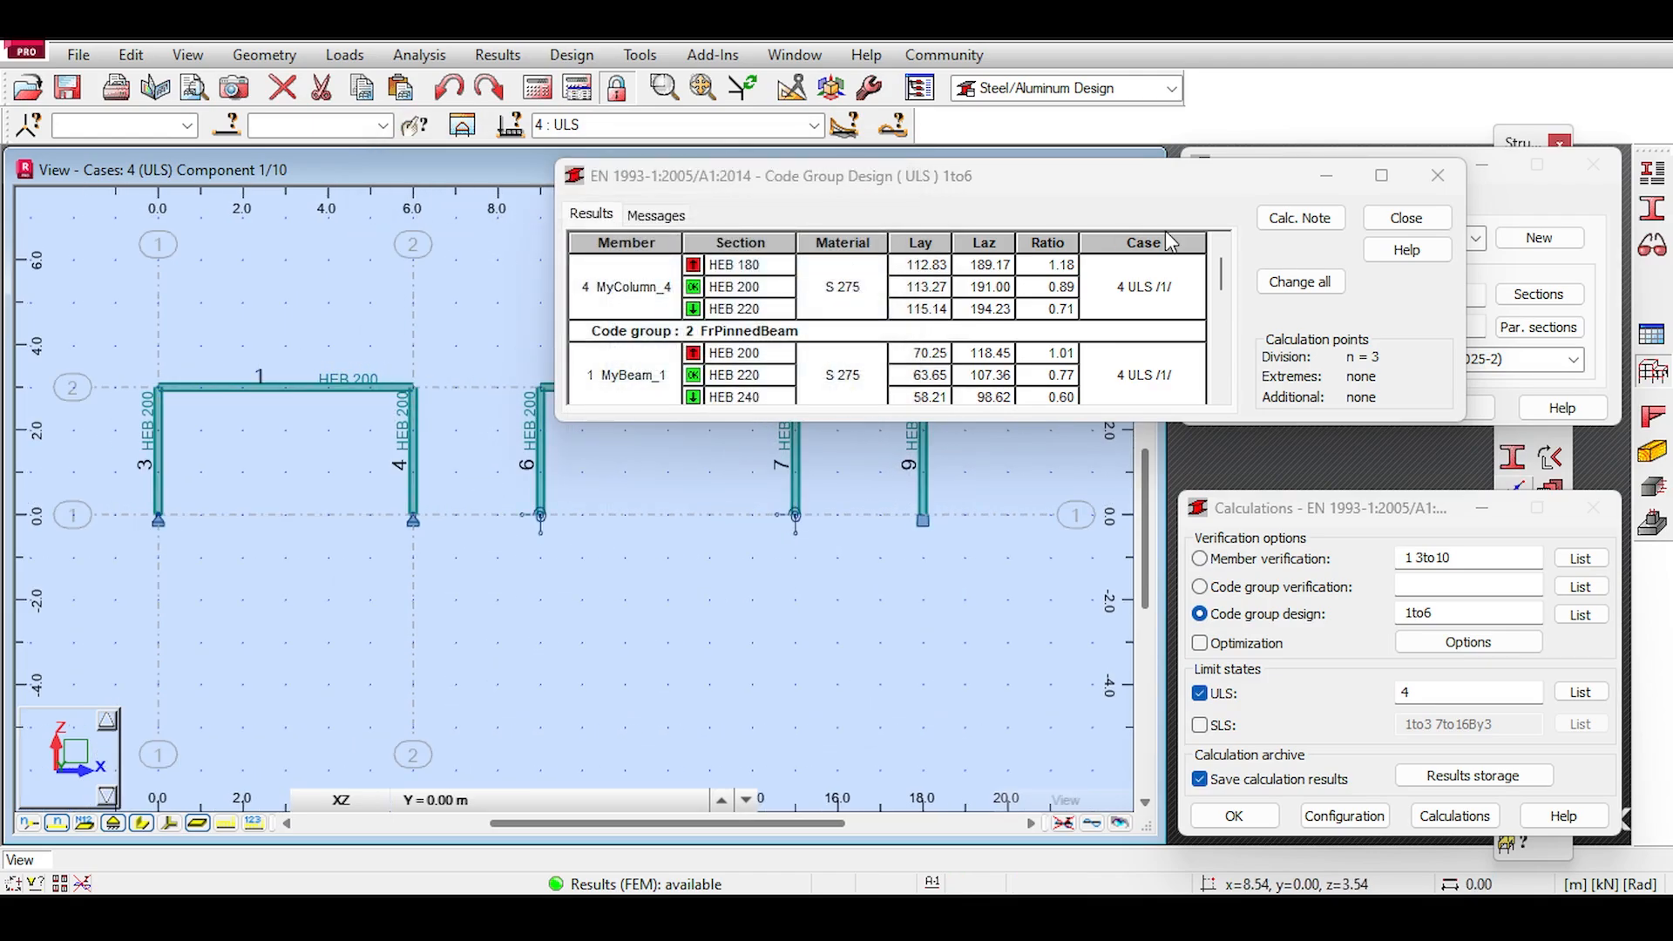
Step: Apply the designed sections to all code groups, accept the structure data change, and check the section labels on the frames
click(1307, 288)
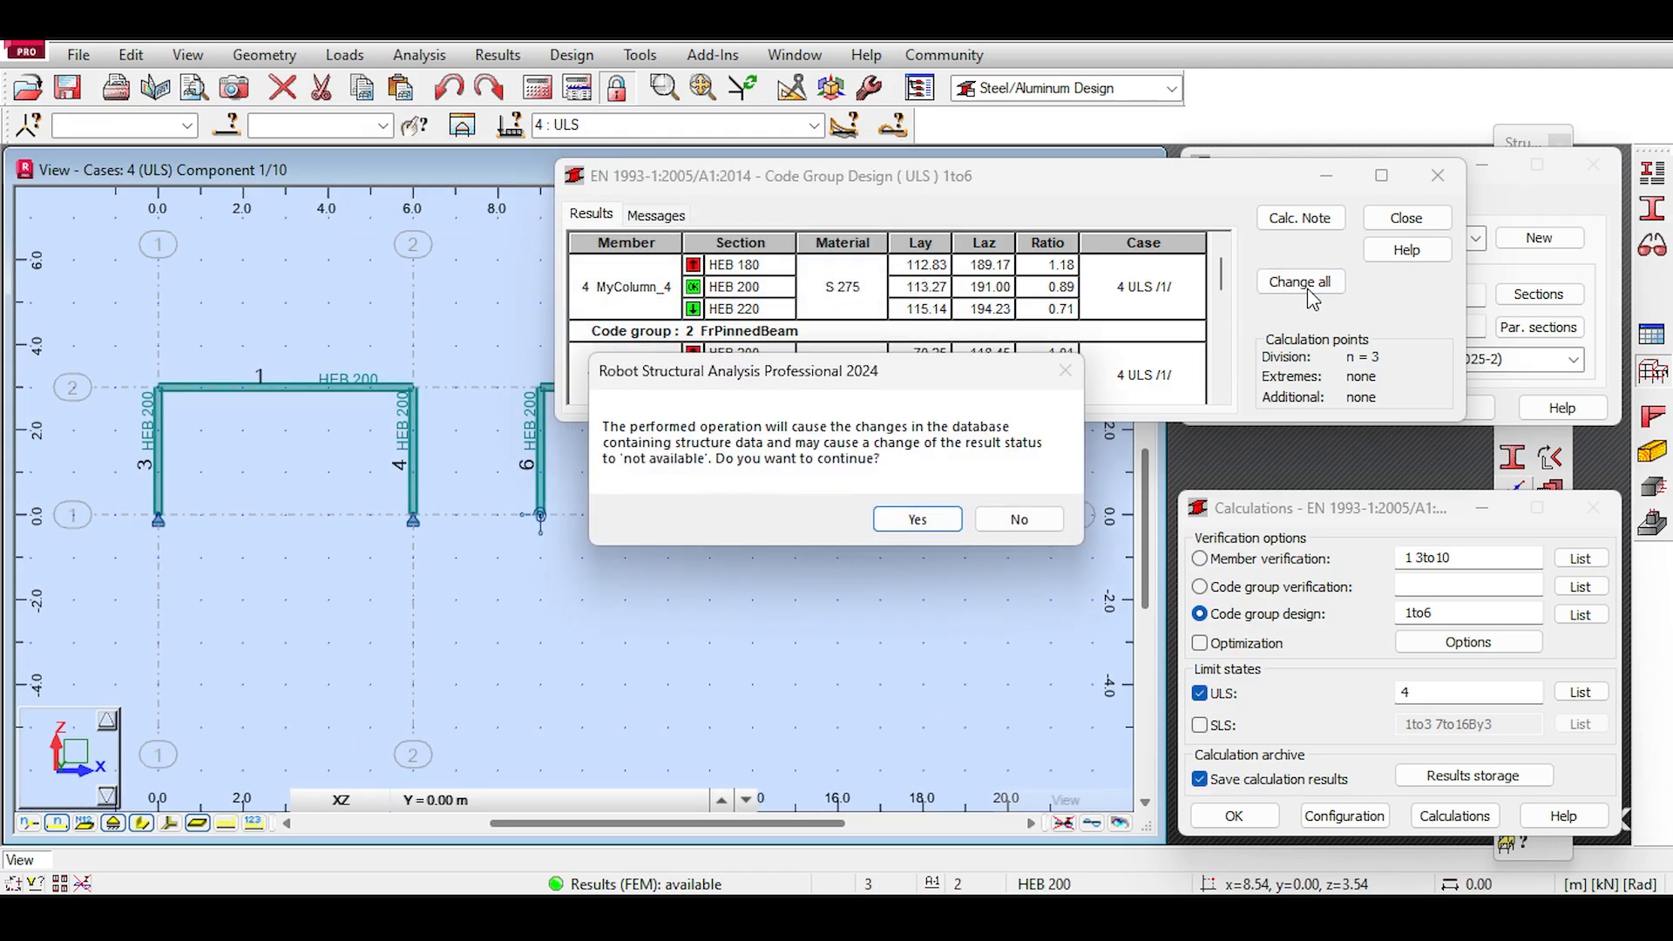
click(884, 522)
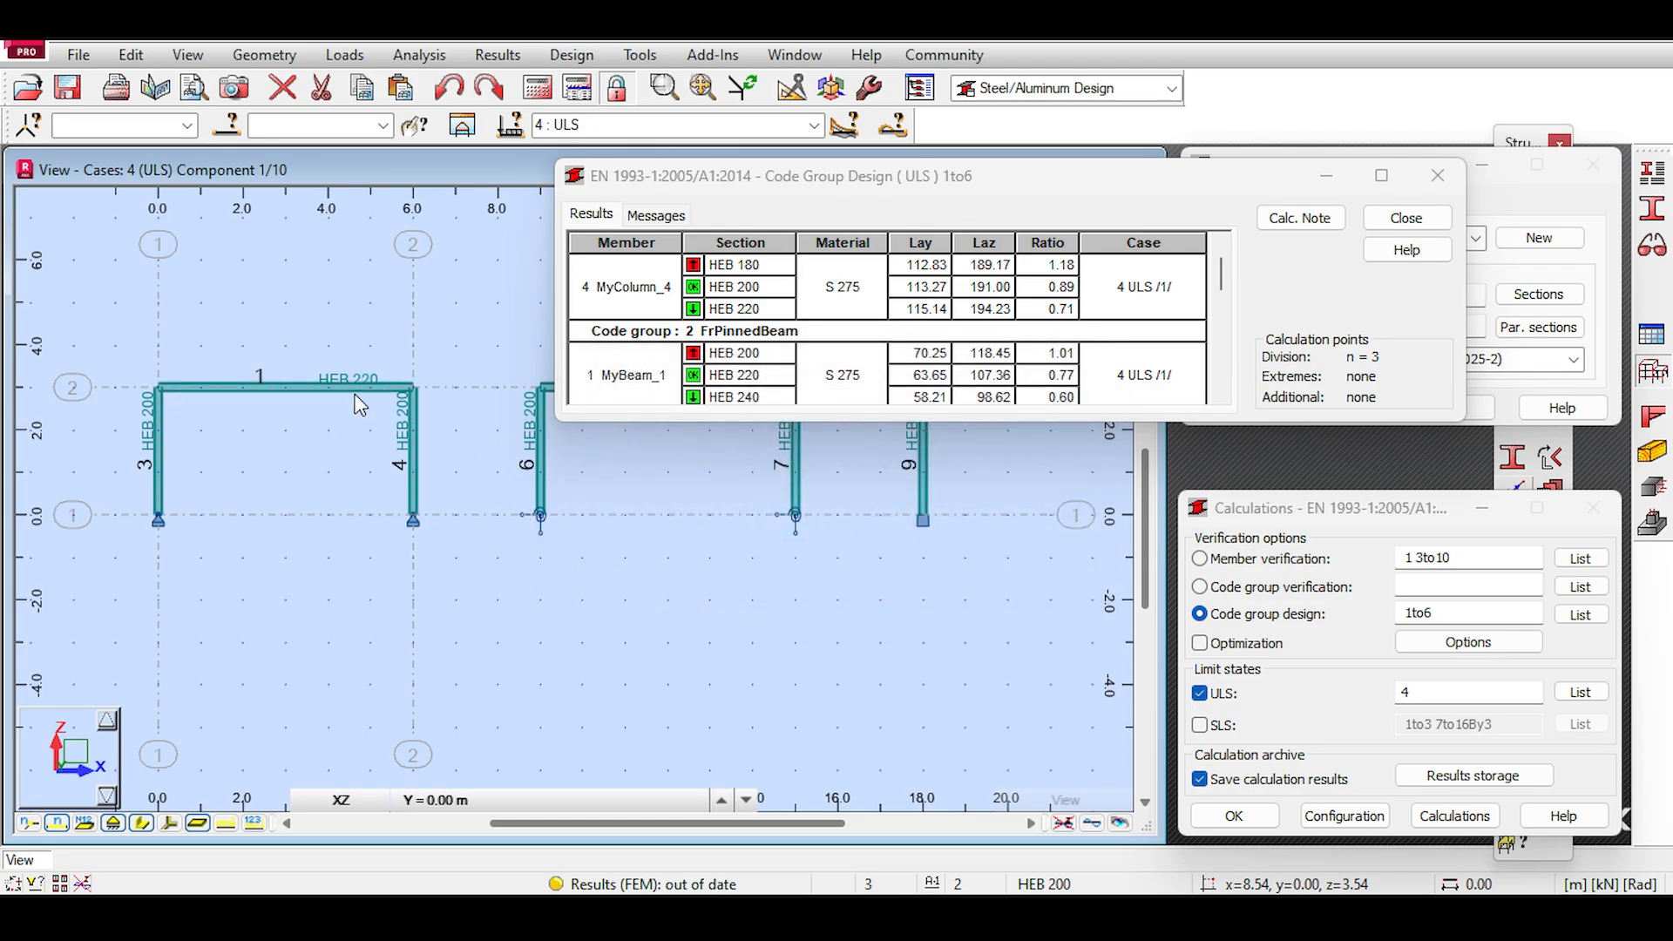
scroll(246, 381, up, 2)
scroll(214, 418, up, 1)
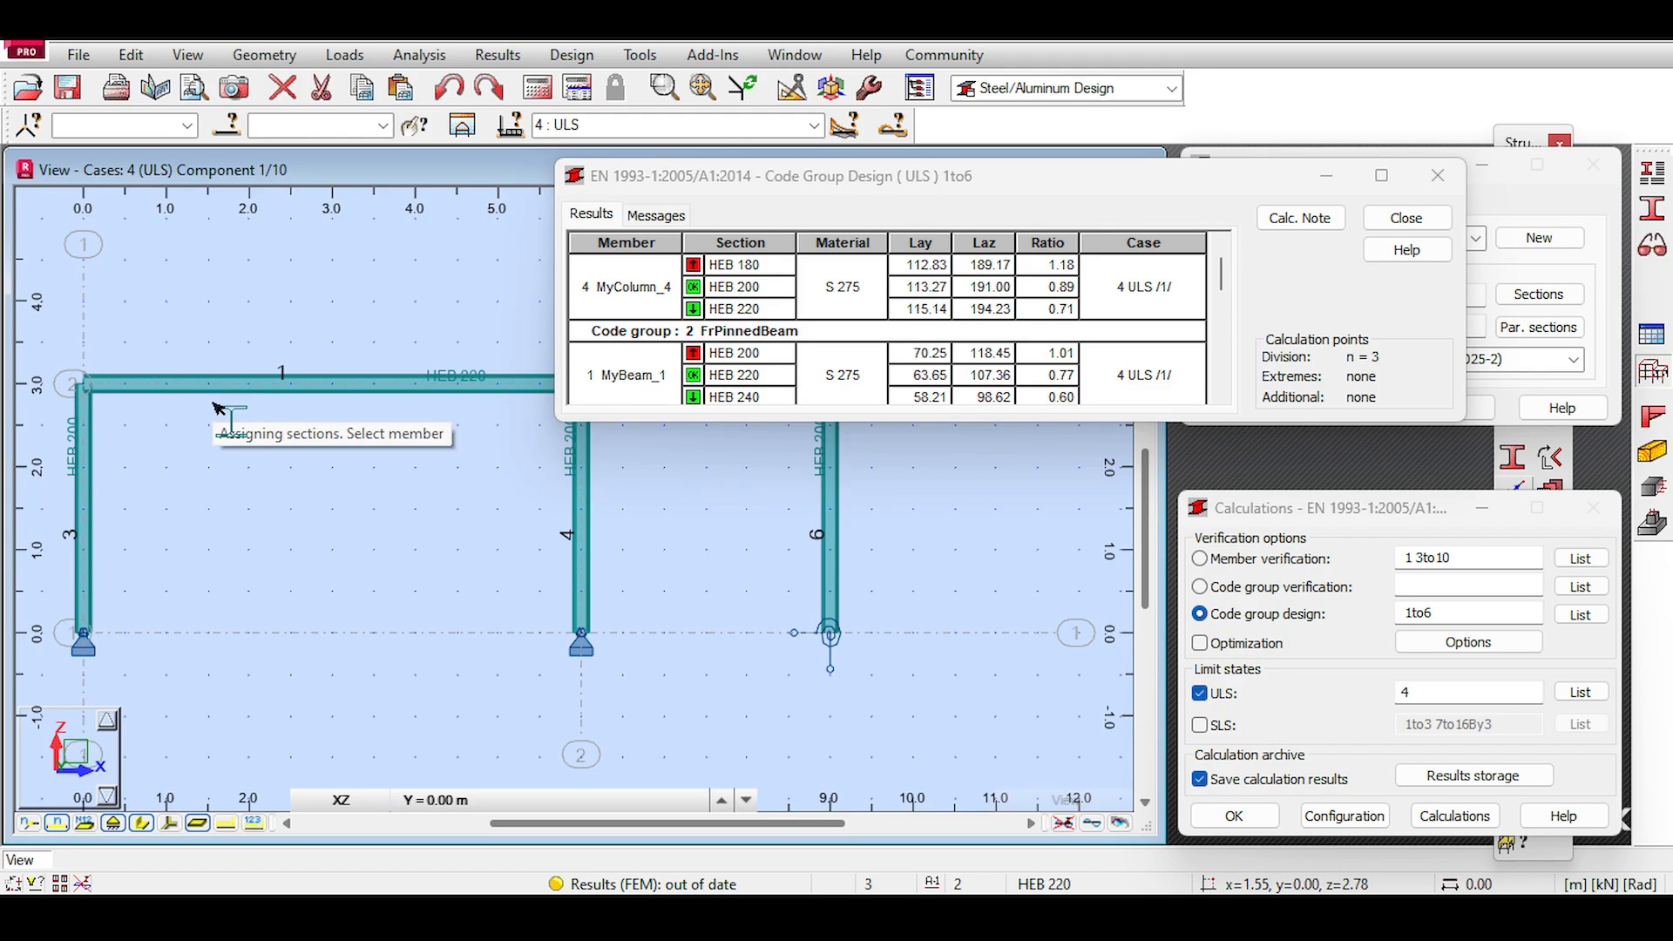
scroll(217, 407, down, 1)
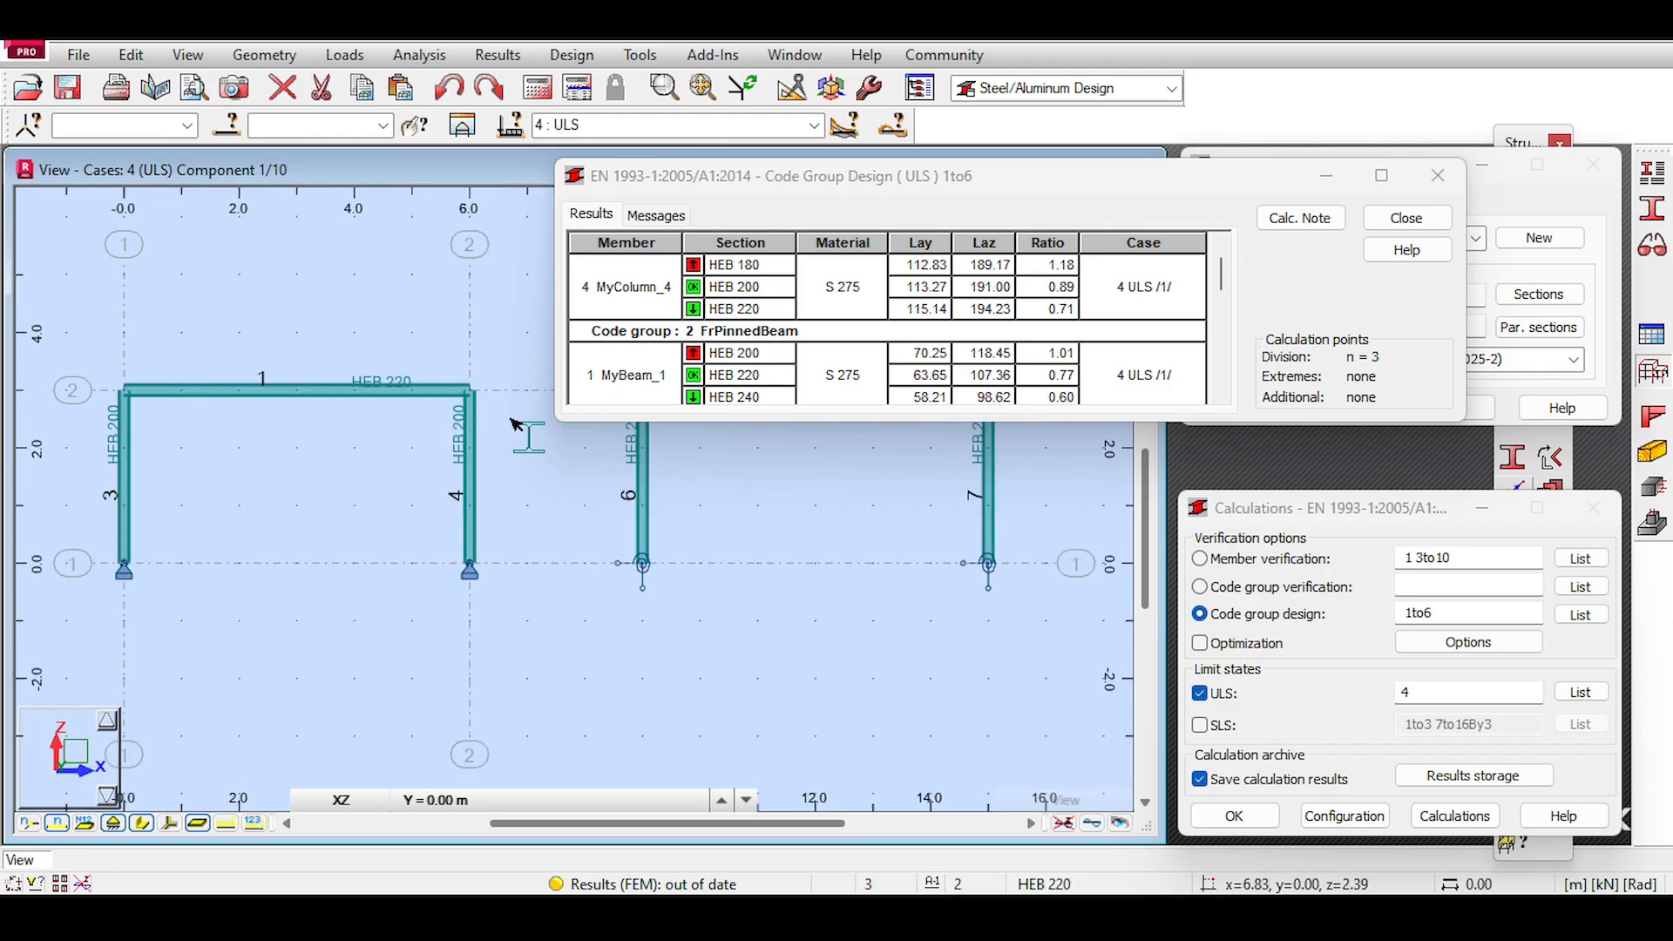
middle_drag(481, 359, 448, 343)
scroll(364, 378, up, 3)
scroll(394, 381, down, 3)
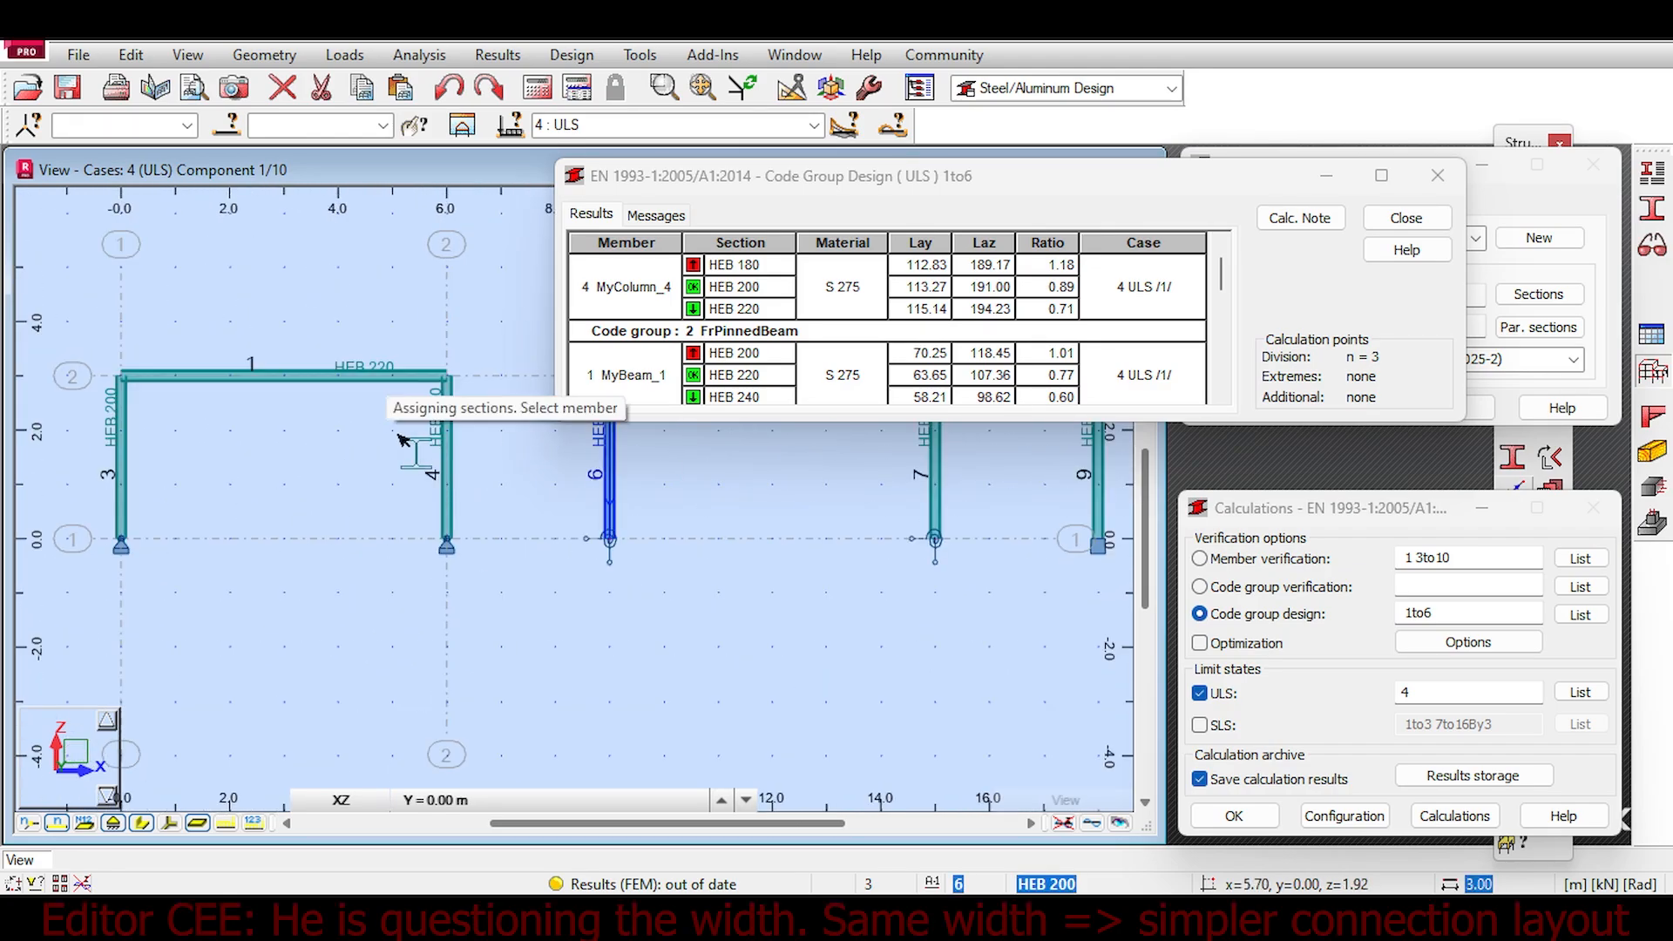
Step: Look up the HEB 200 section and its dimensions in the European section database
click(818, 56)
mouse_move(746, 58)
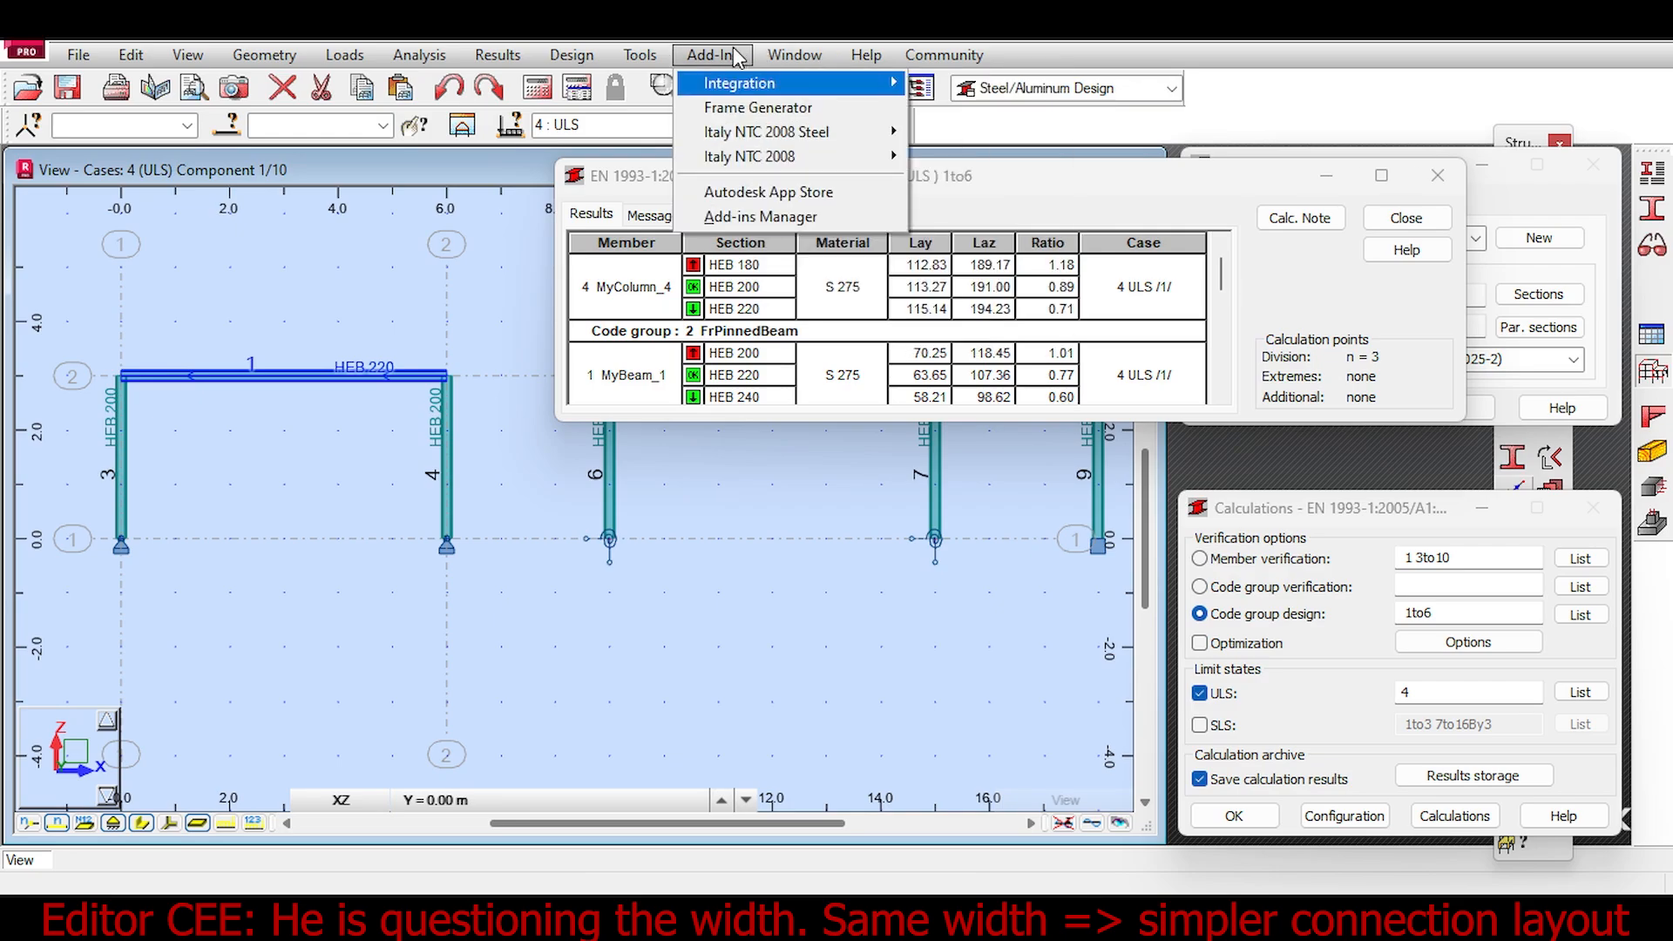
mouse_move(640, 55)
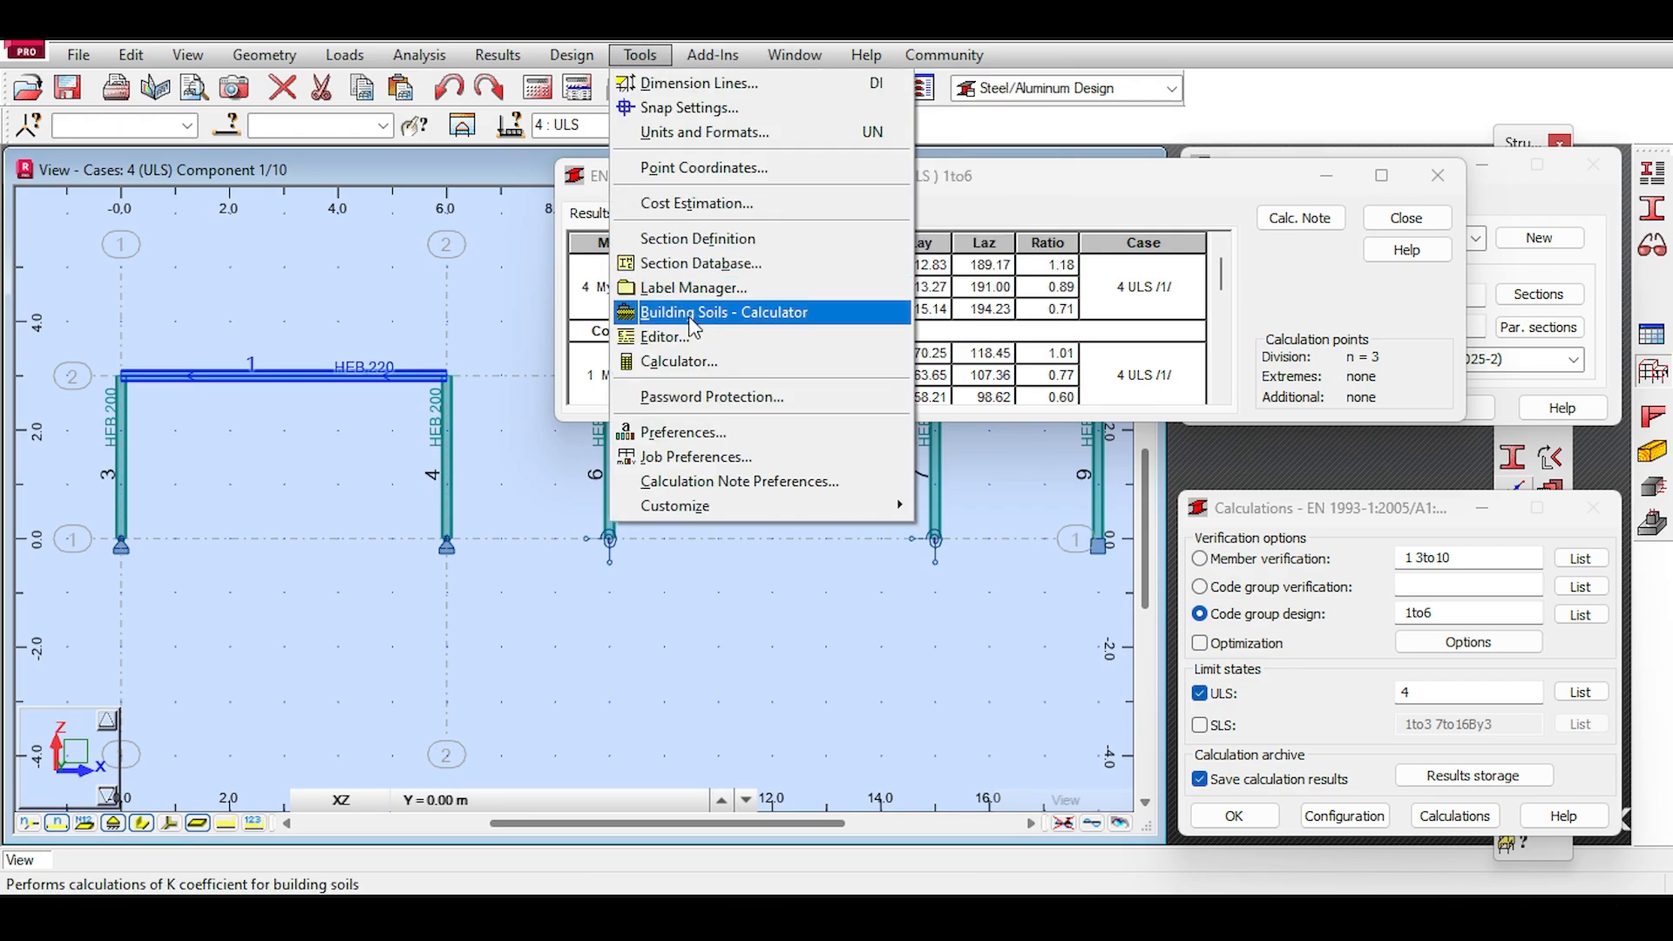
click(700, 263)
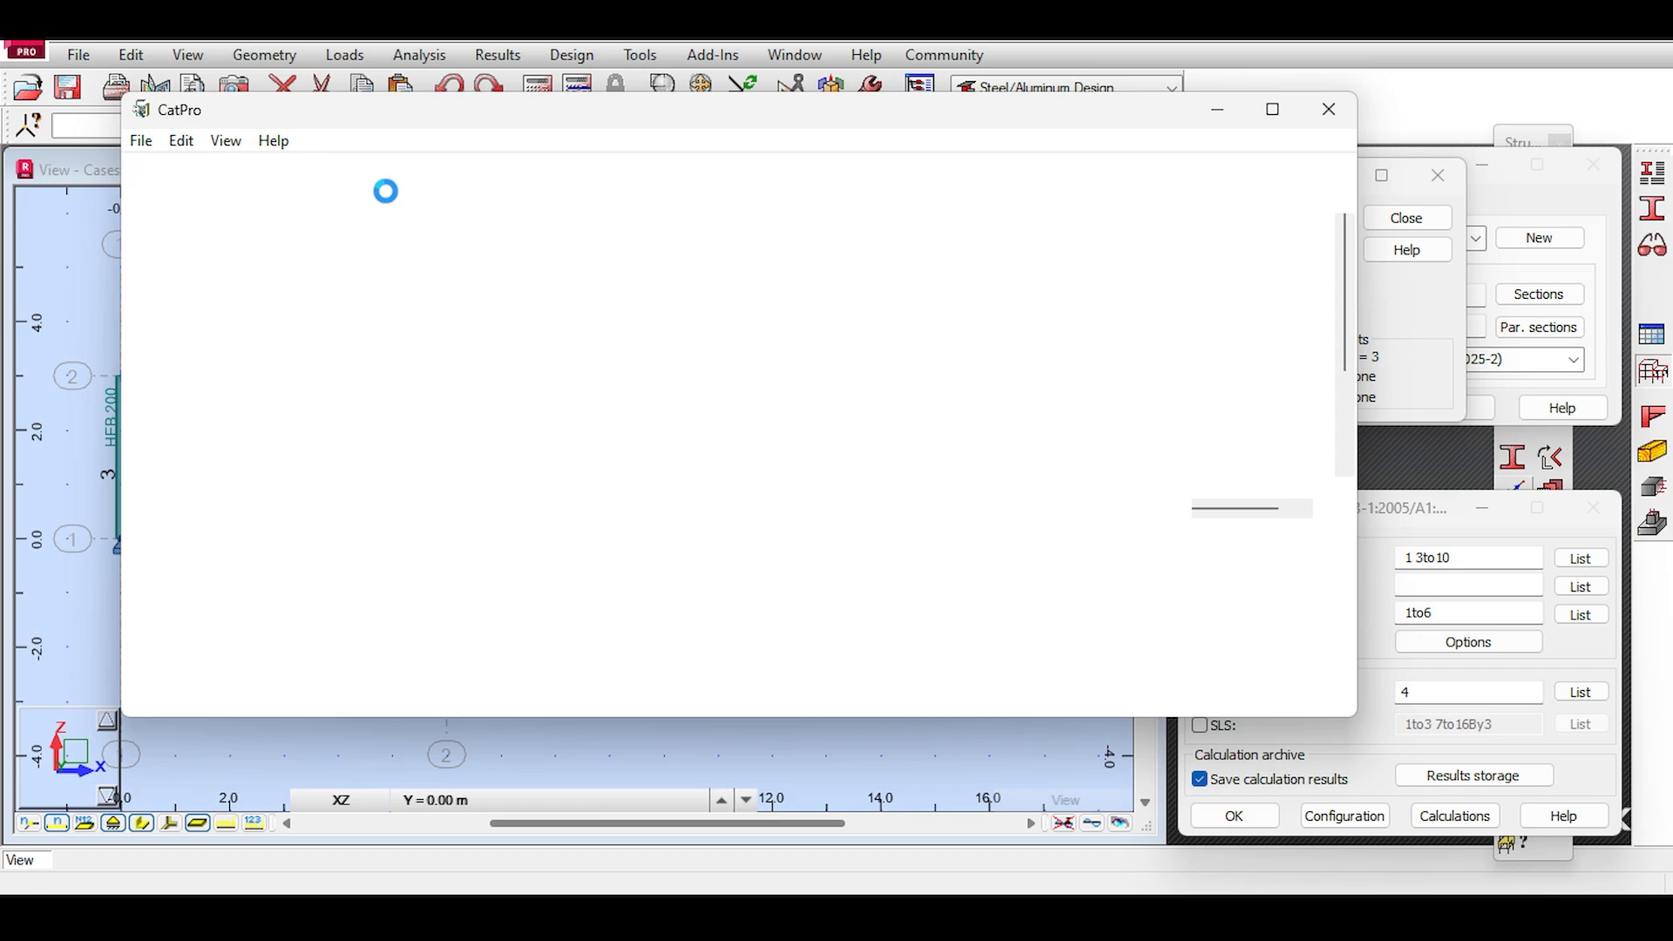
click(447, 172)
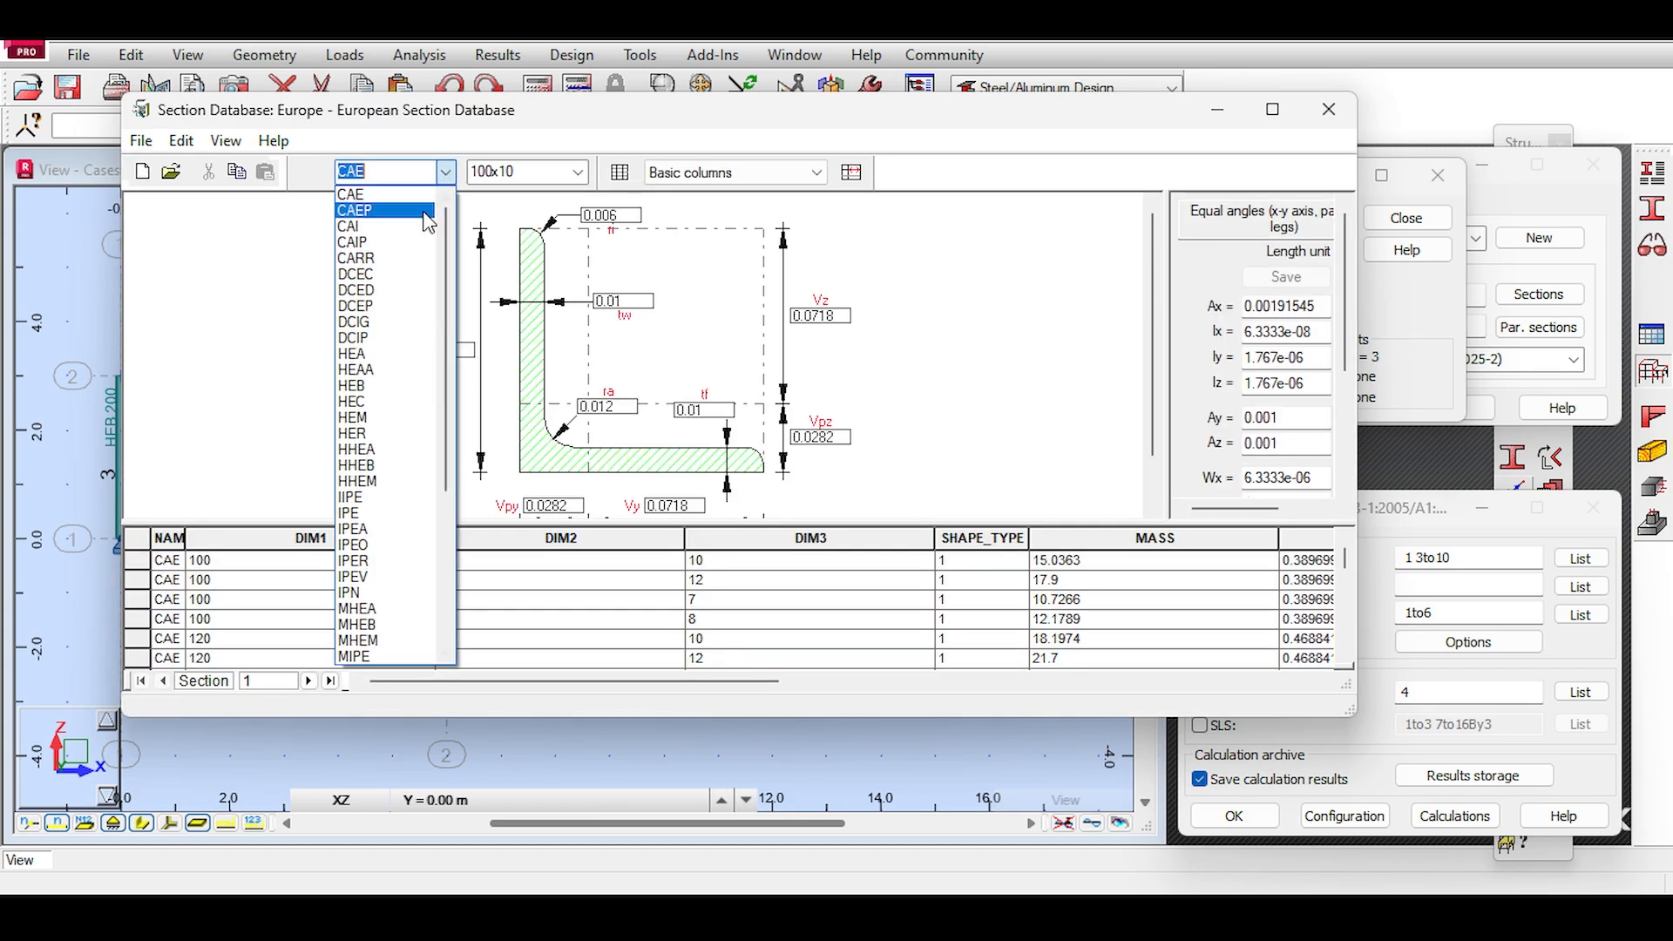
text(he)
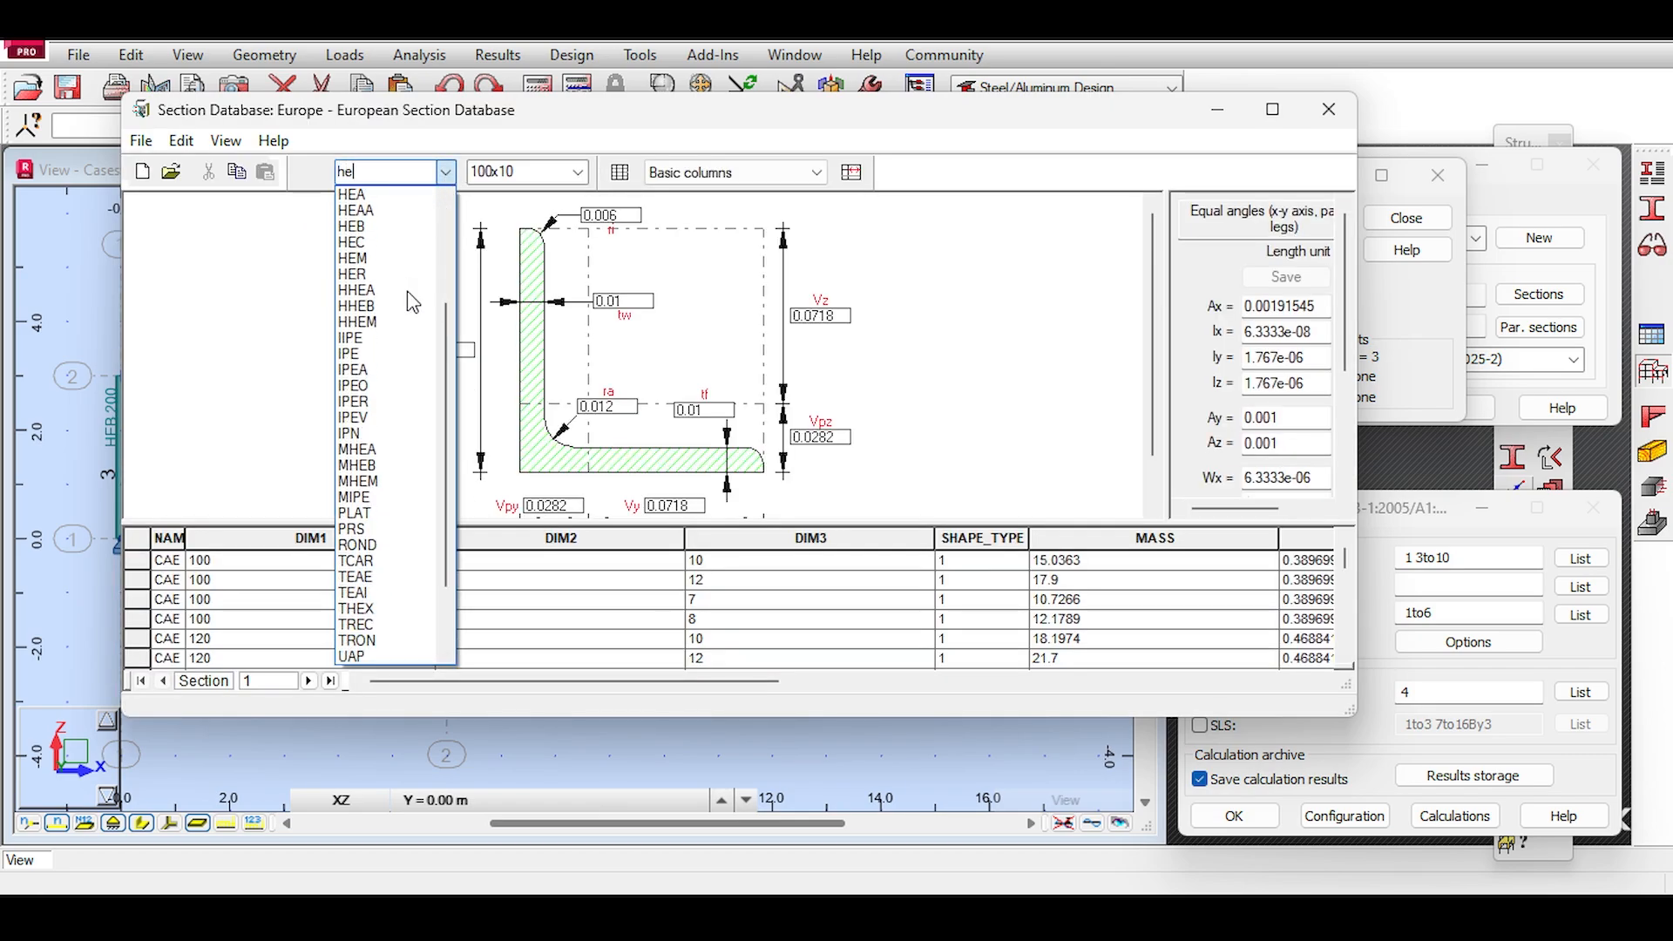
click(351, 226)
click(576, 173)
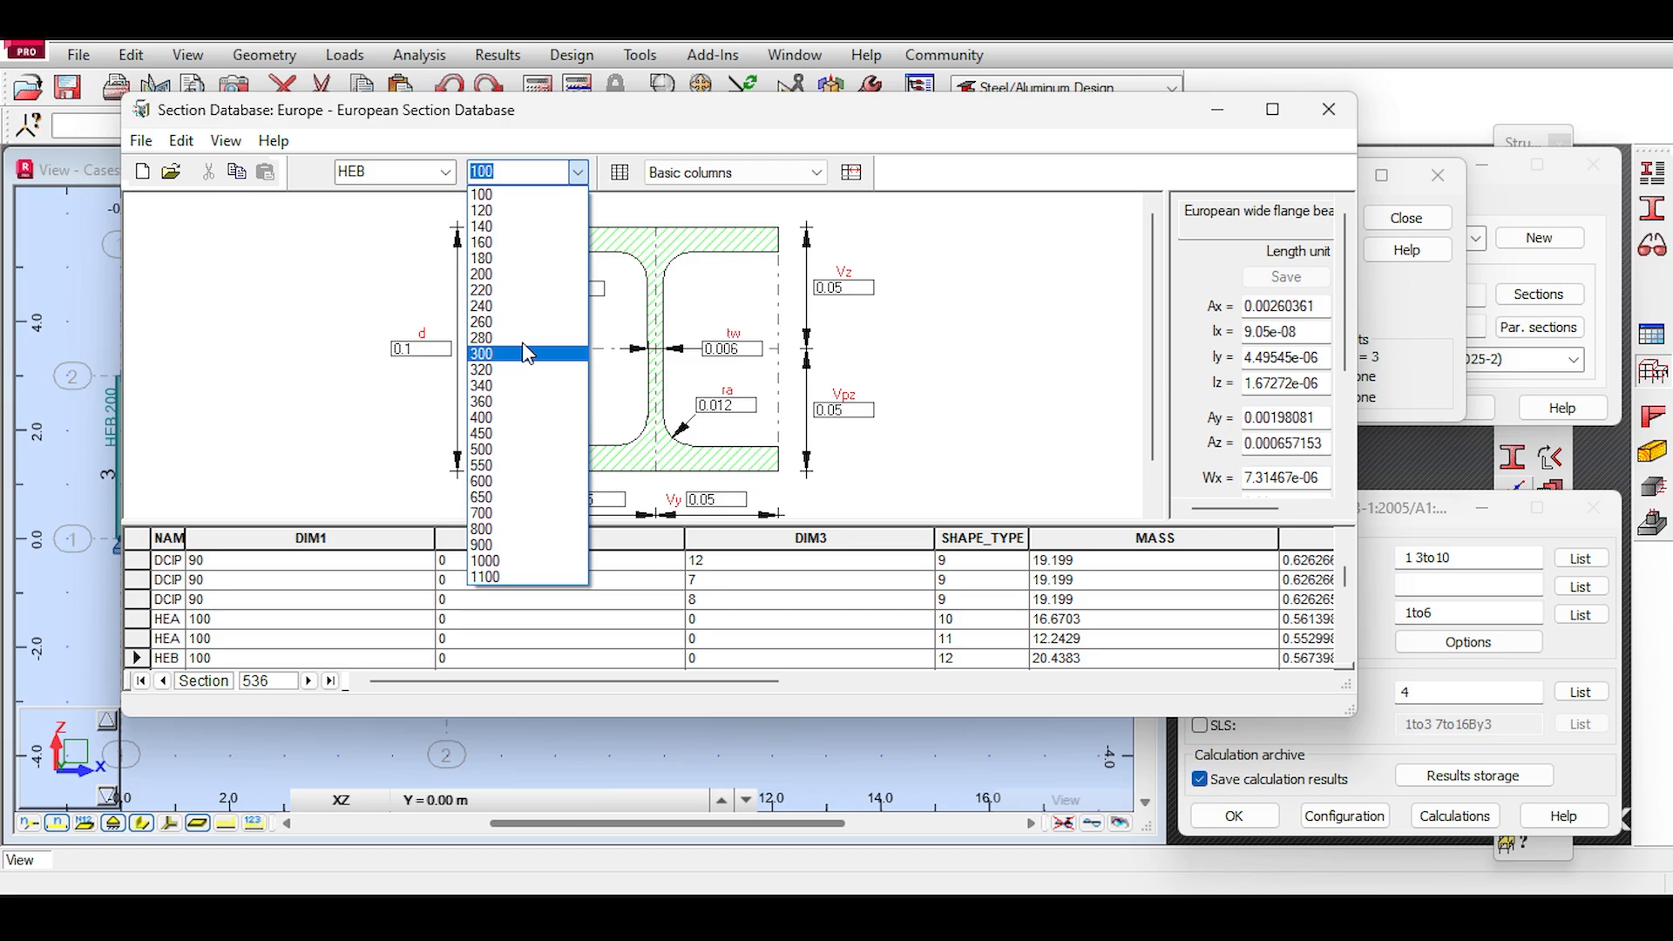
click(523, 274)
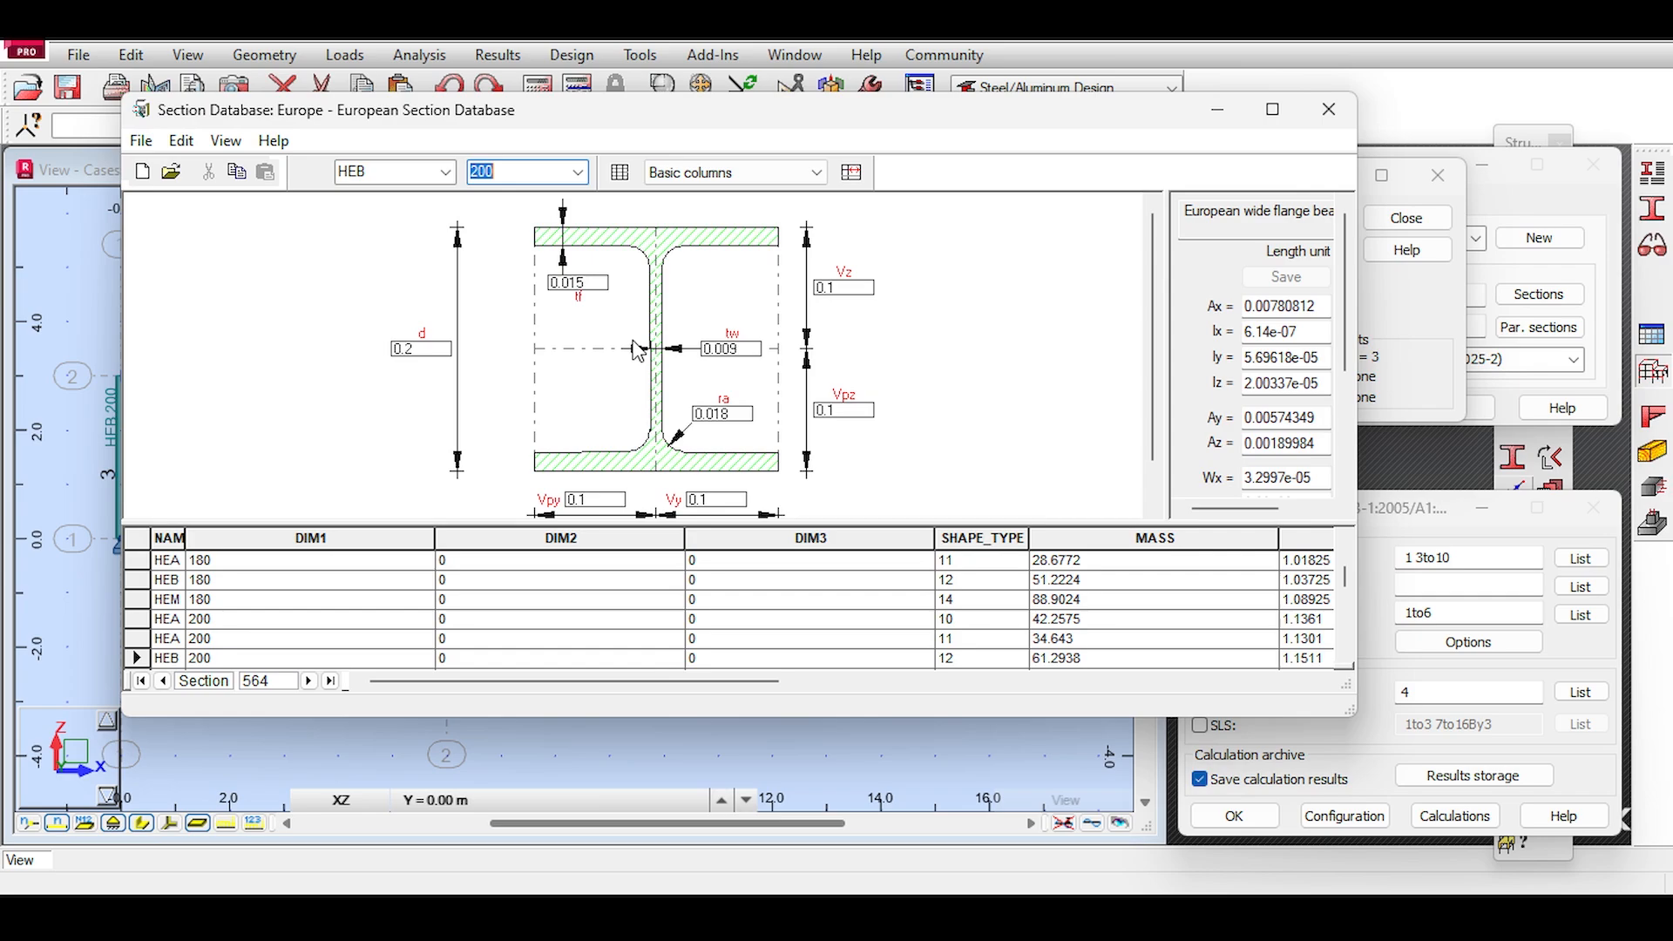
Step: Look up the HEB 220 dimensions for comparison, and close the section database
click(576, 172)
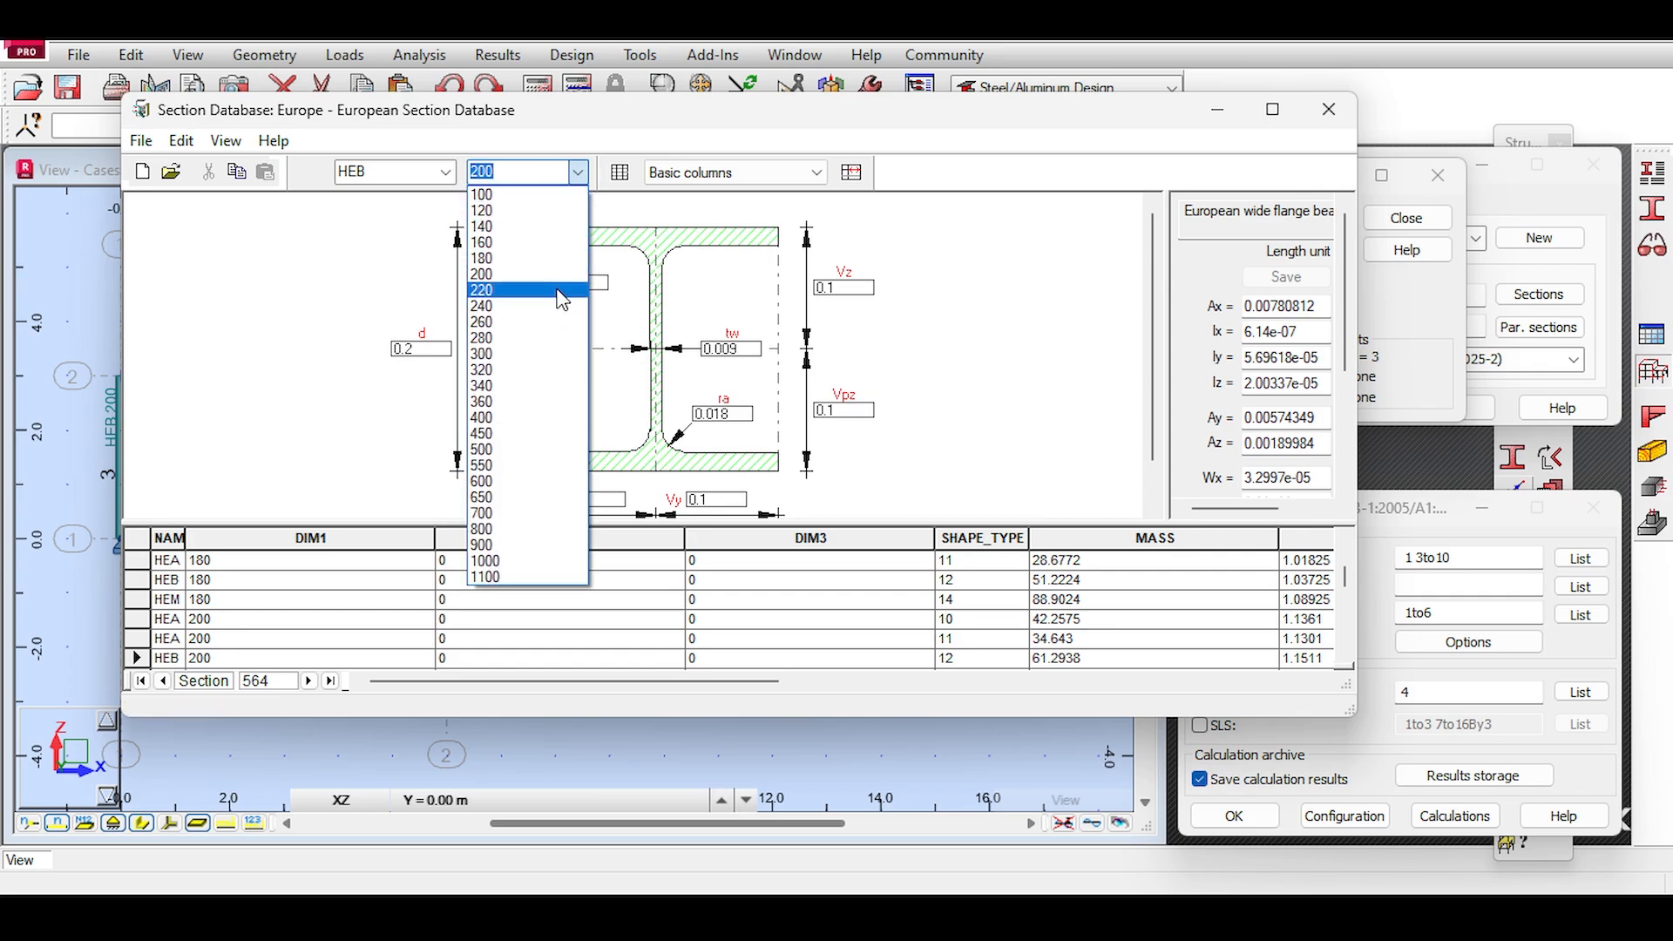
click(559, 290)
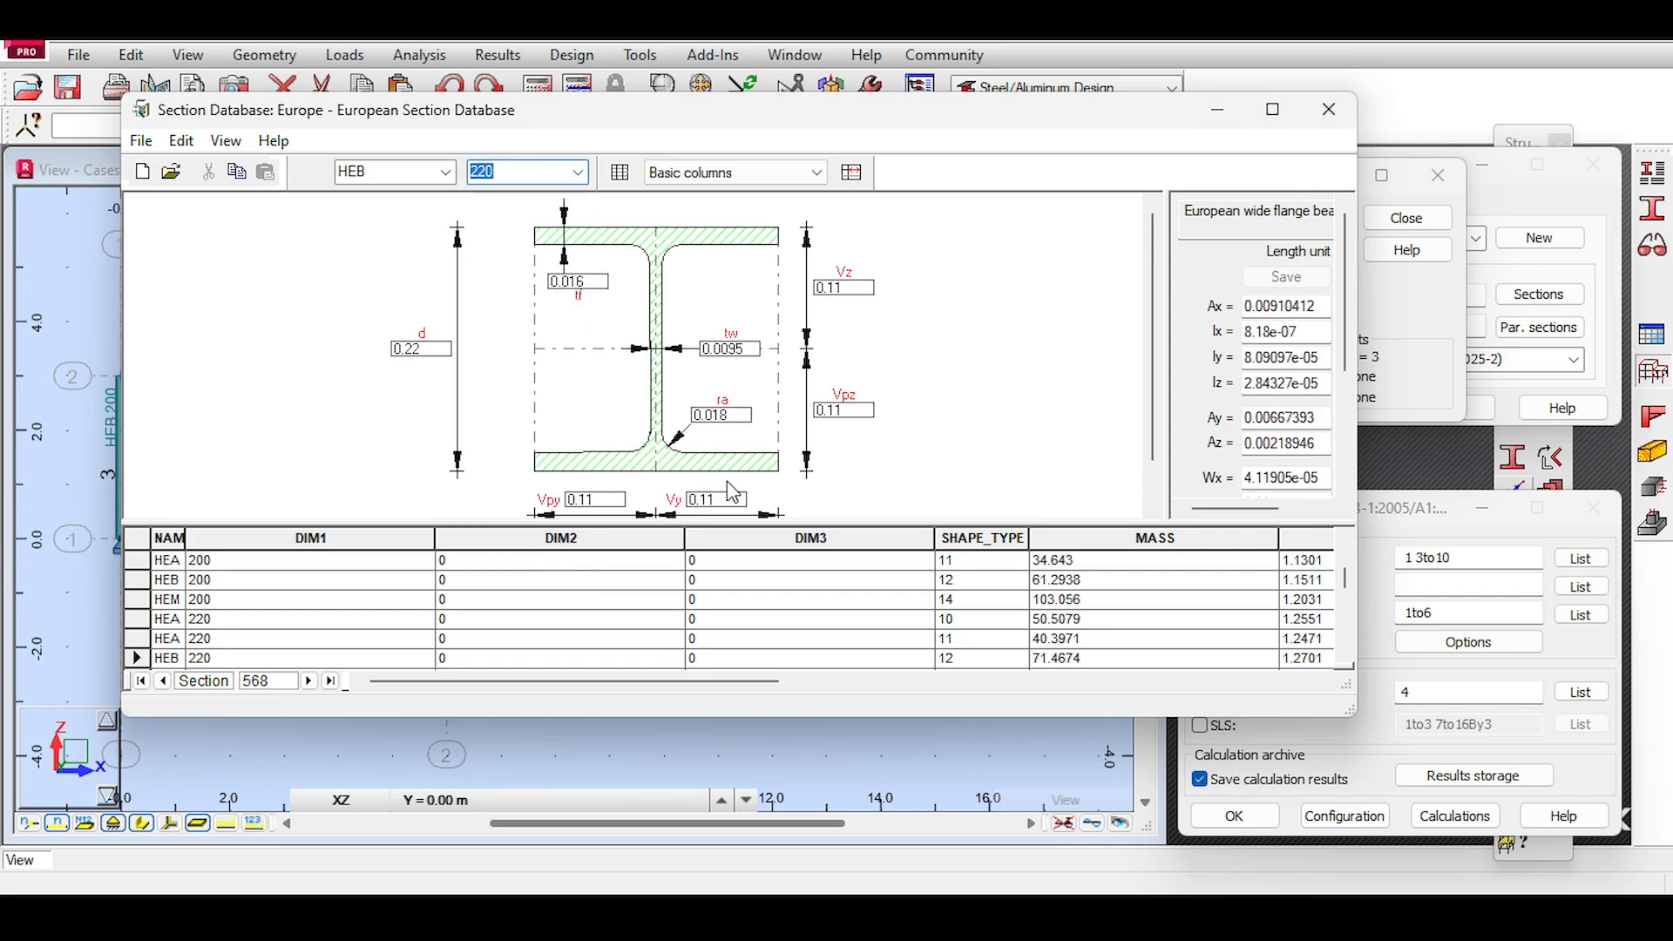
click(1328, 109)
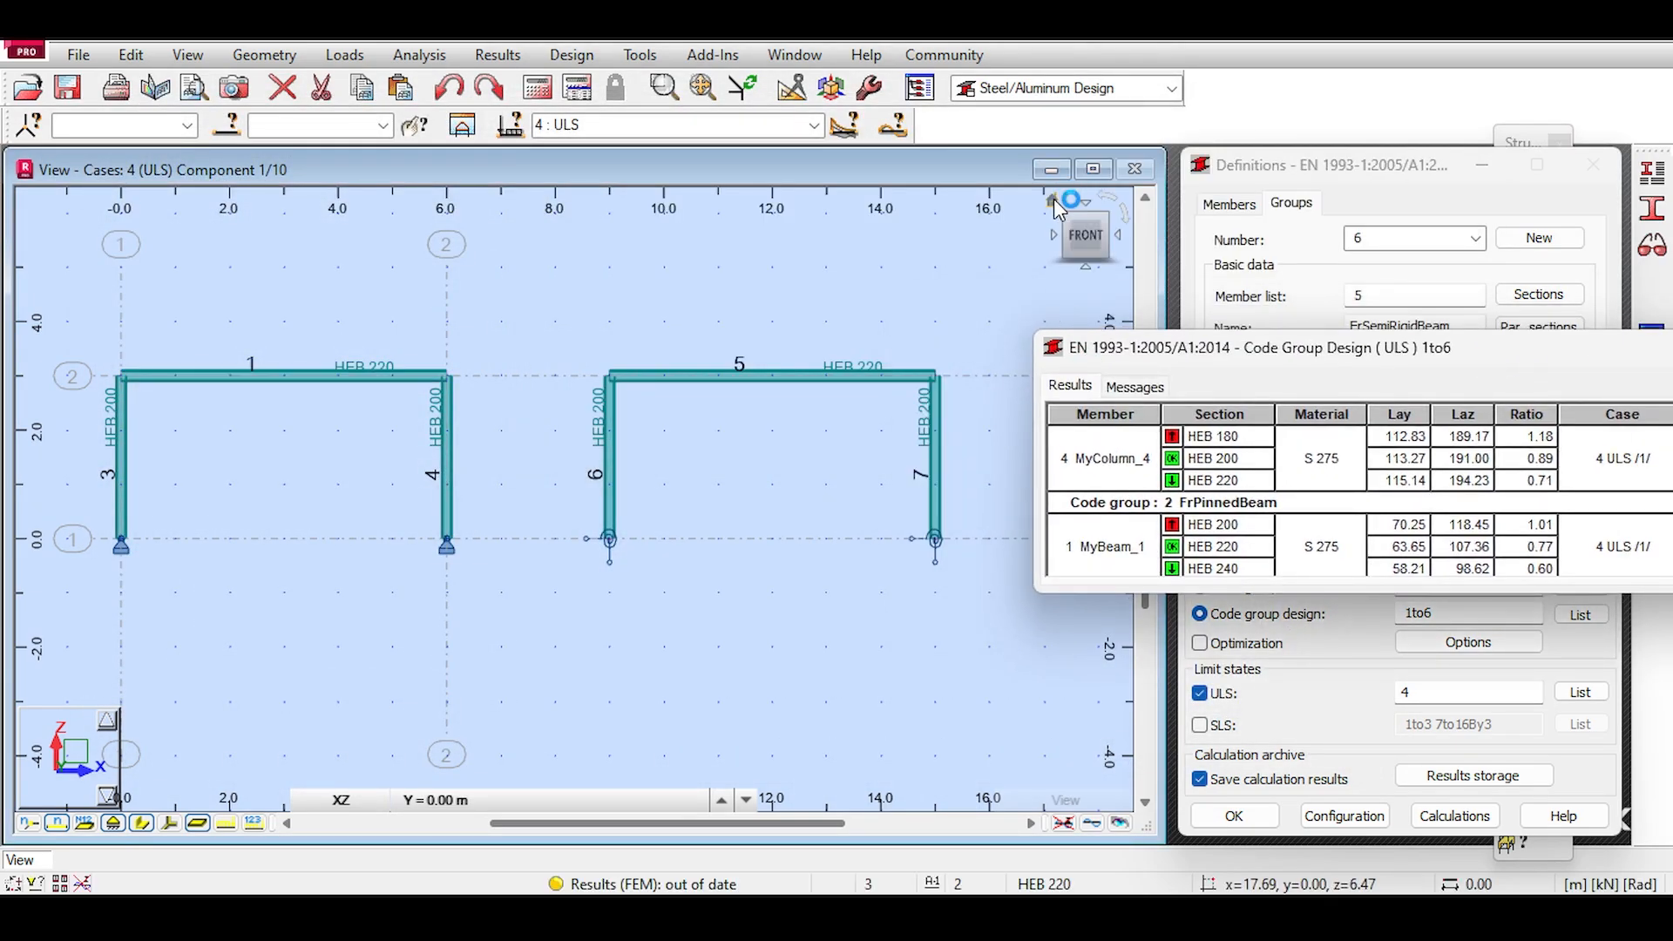
Step: Examine the beam and column widths at the frame joint in 3D from the right side, and return to the front view
shift+middle_drag(954, 260, 737, 403)
scroll(386, 419, up, 6)
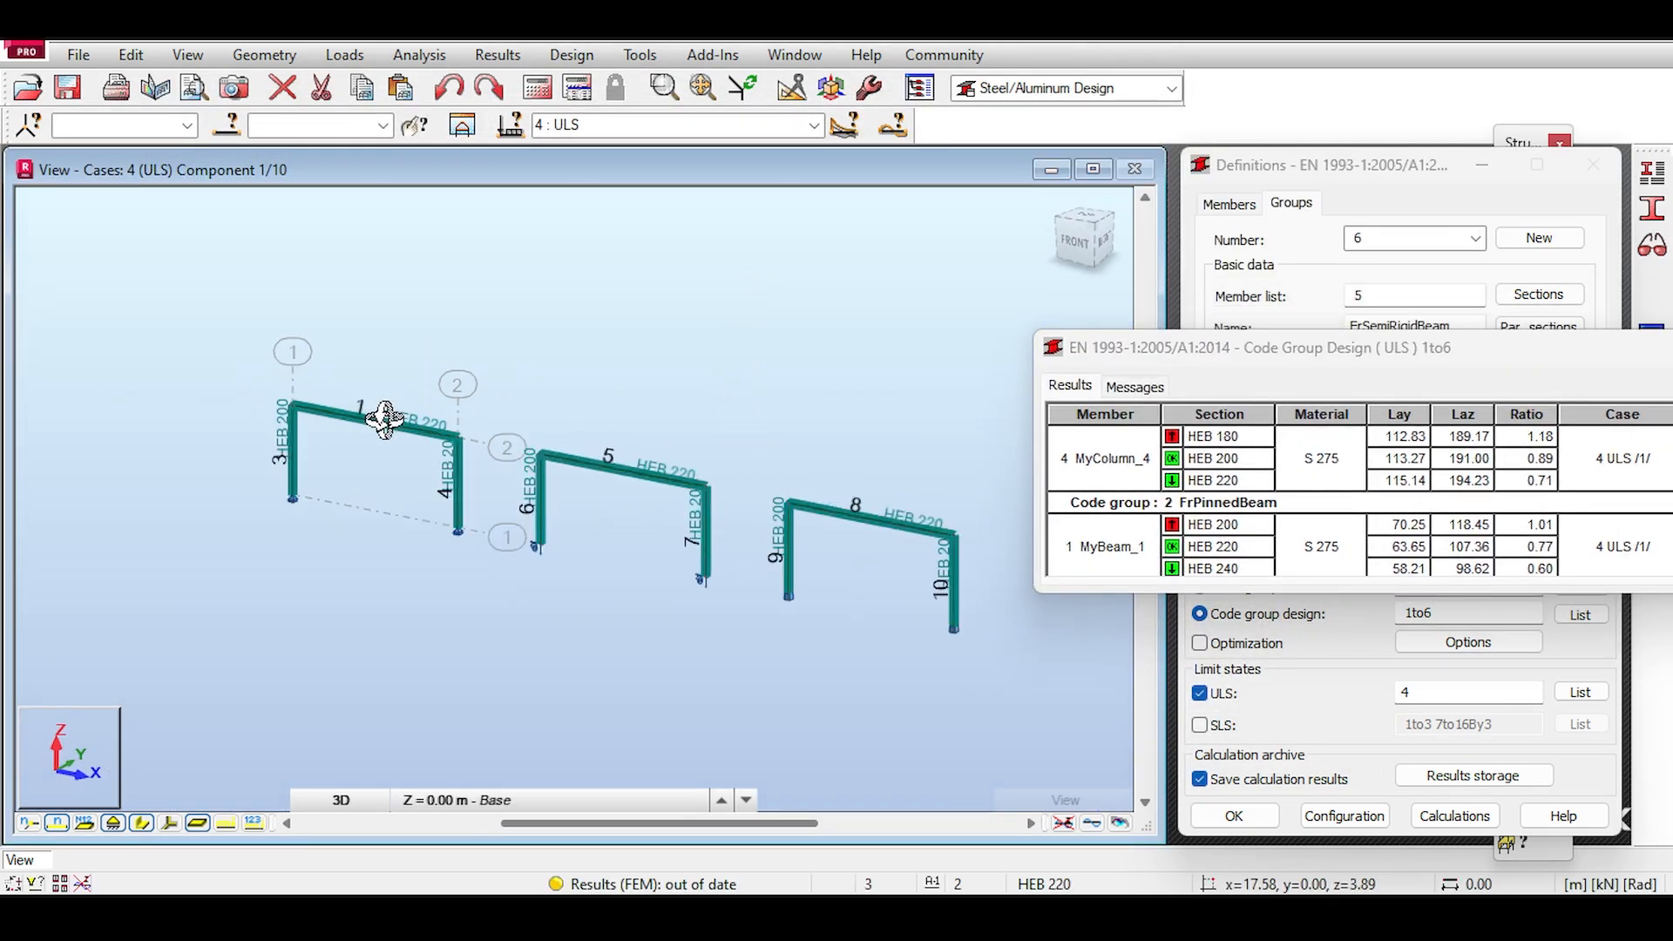
click(1105, 236)
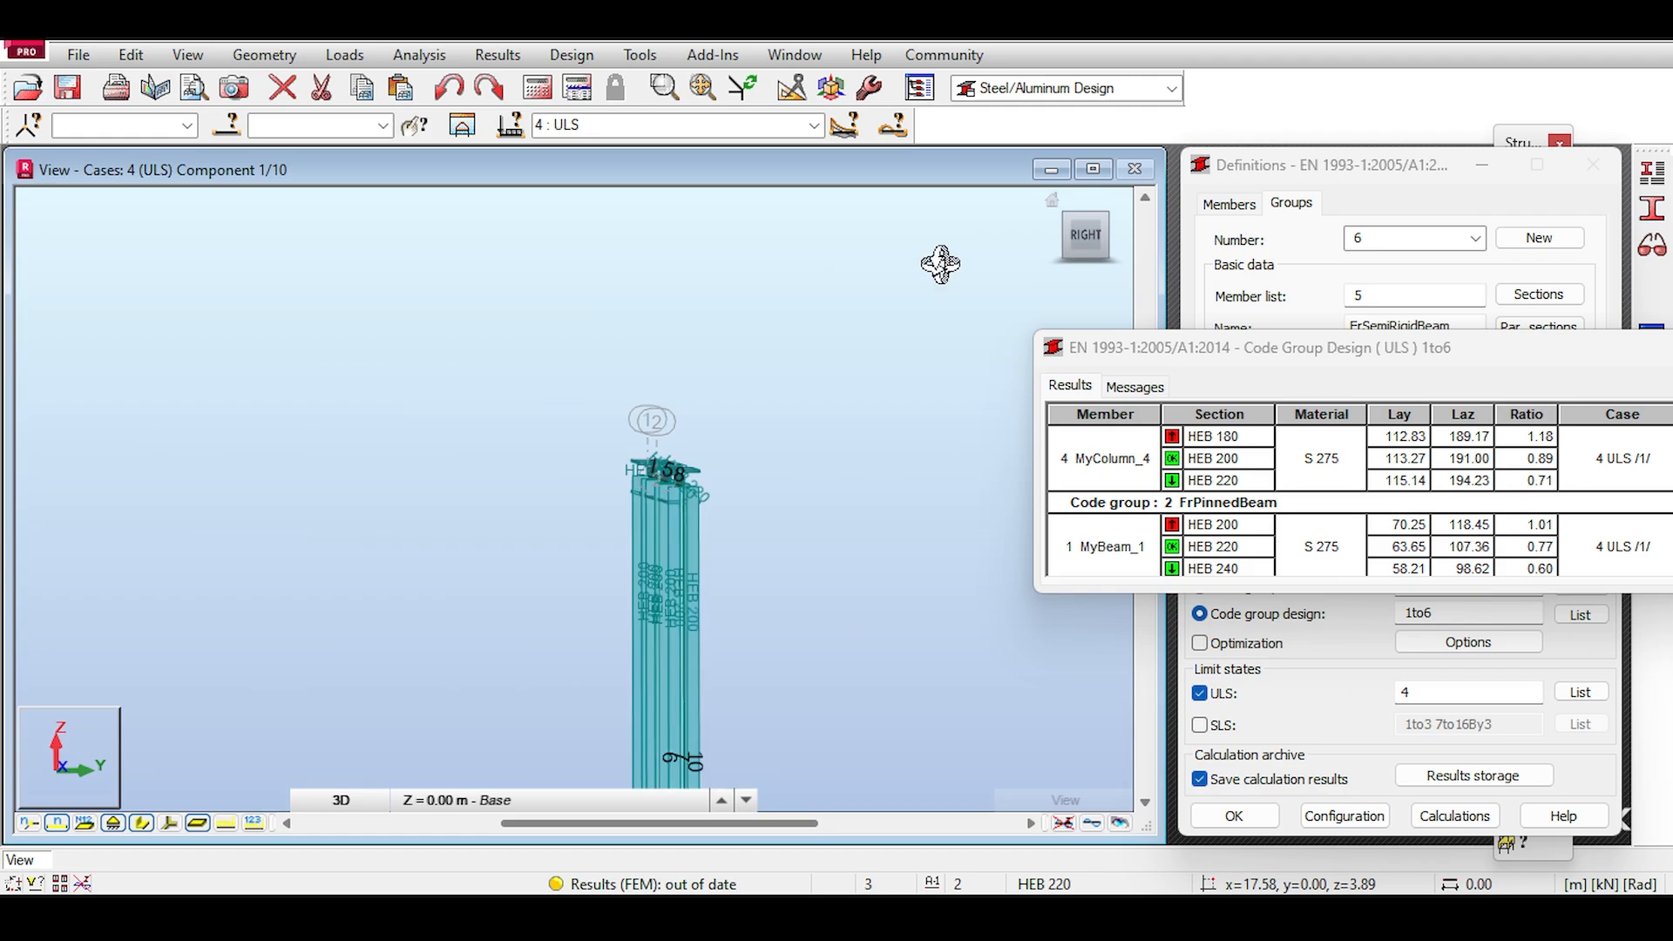
scroll(568, 401, up, 6)
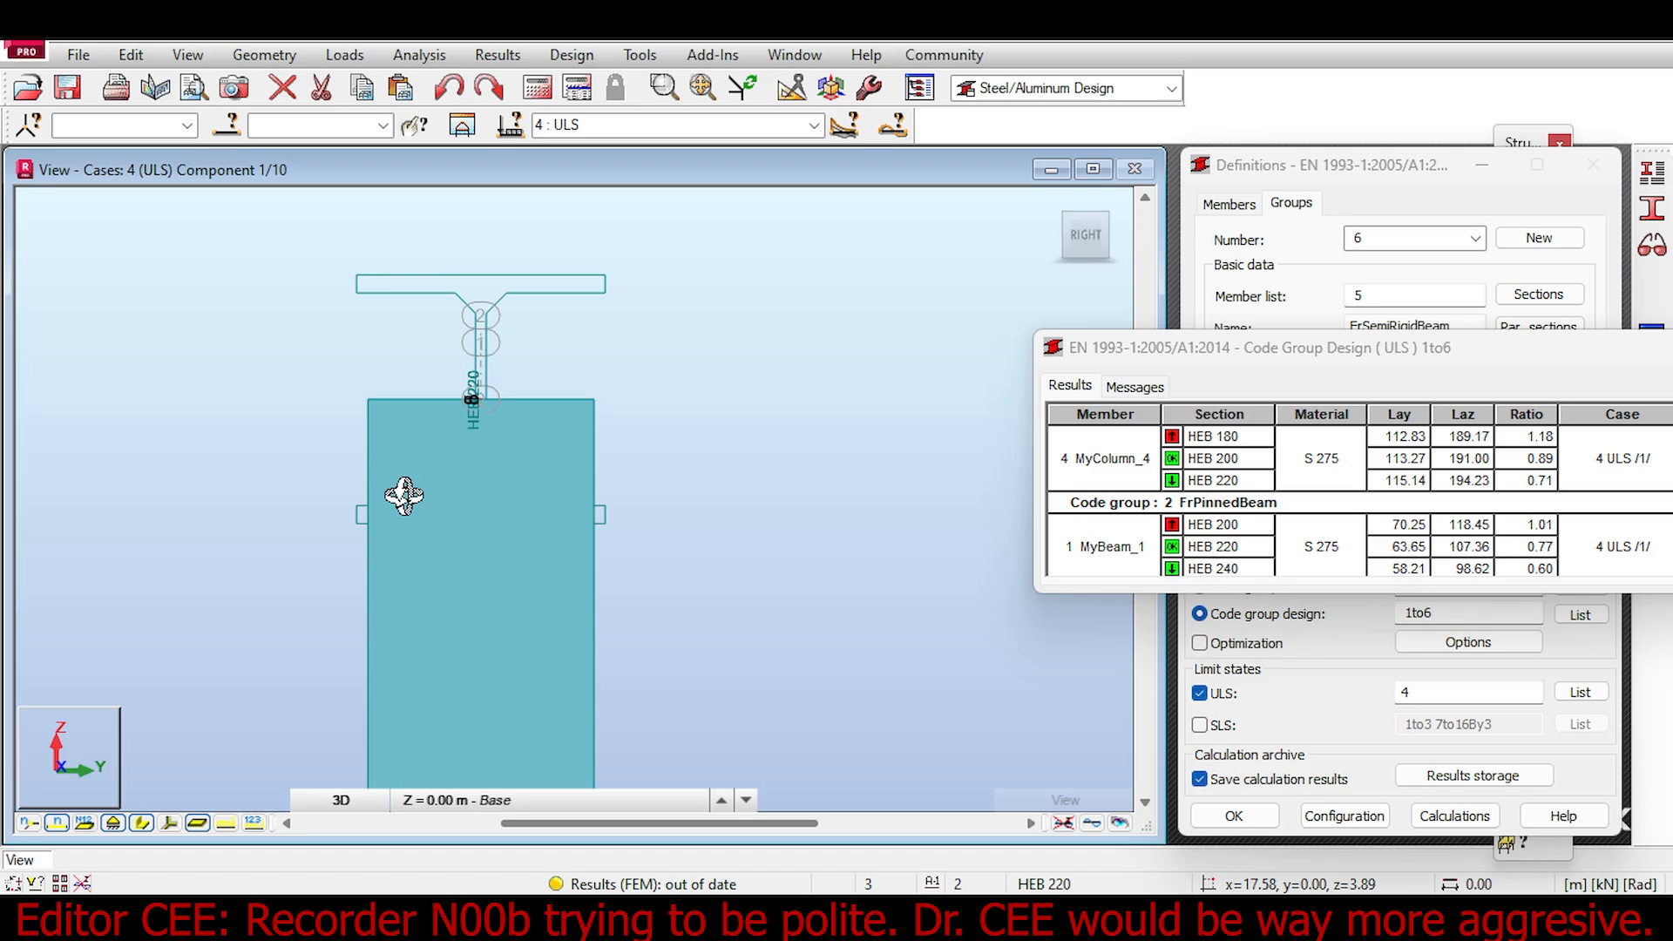
mouse_move(304, 363)
shift+middle_down()
mouse_move(322, 358)
mouse_move(294, 355)
shift+middle_up()
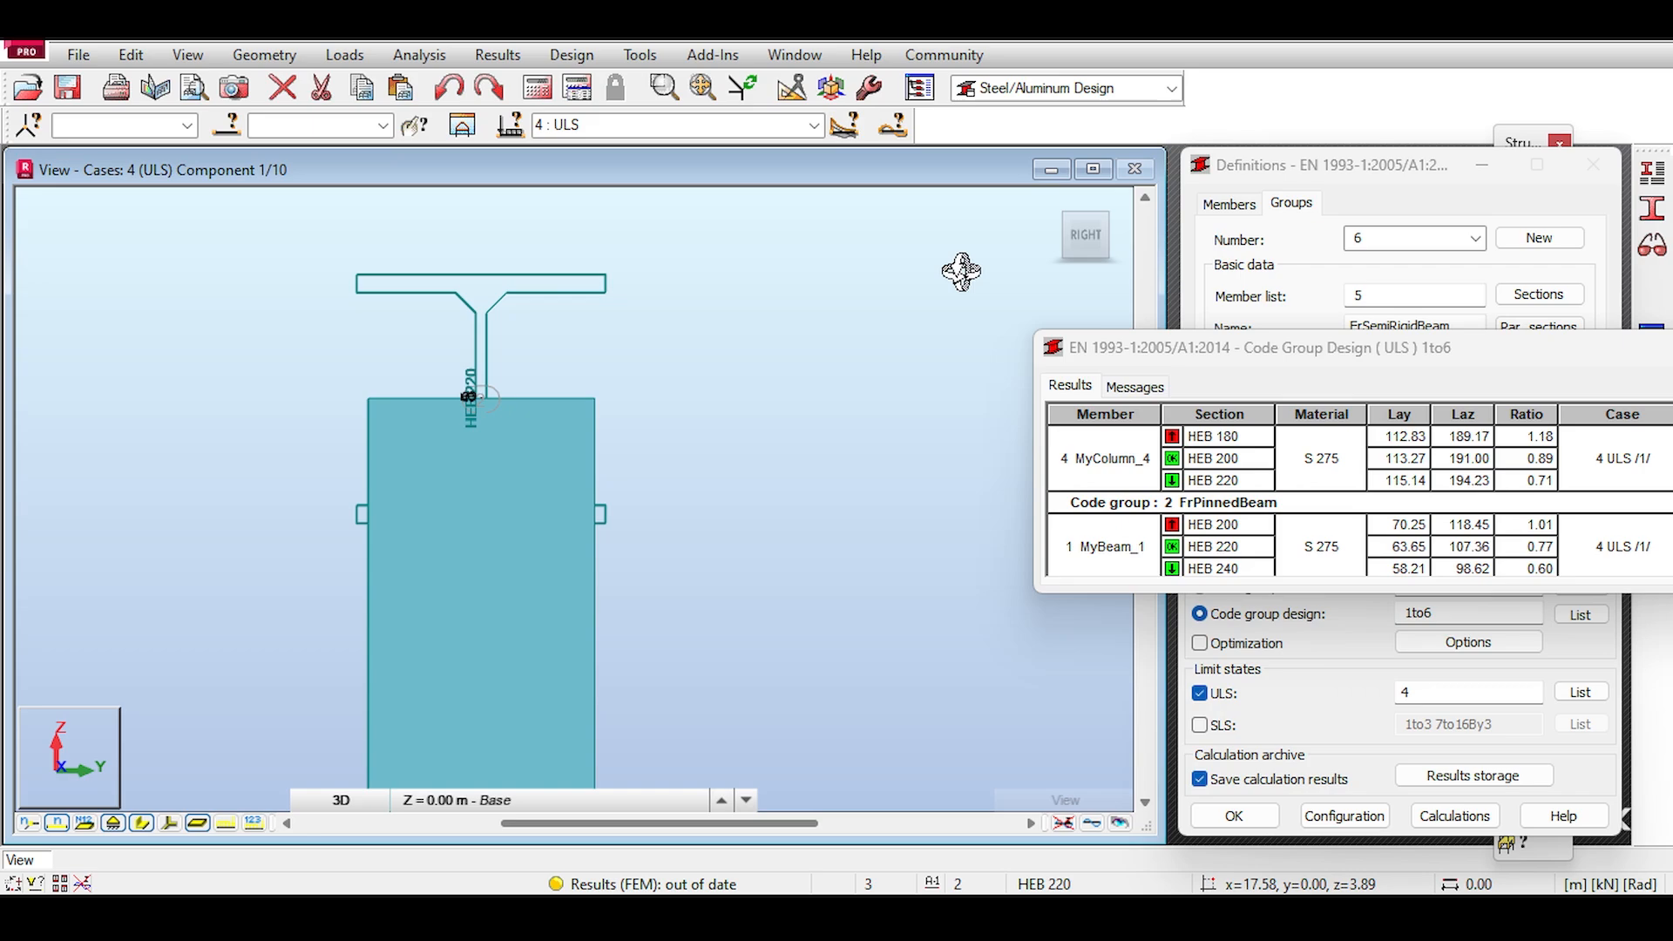
click(1059, 207)
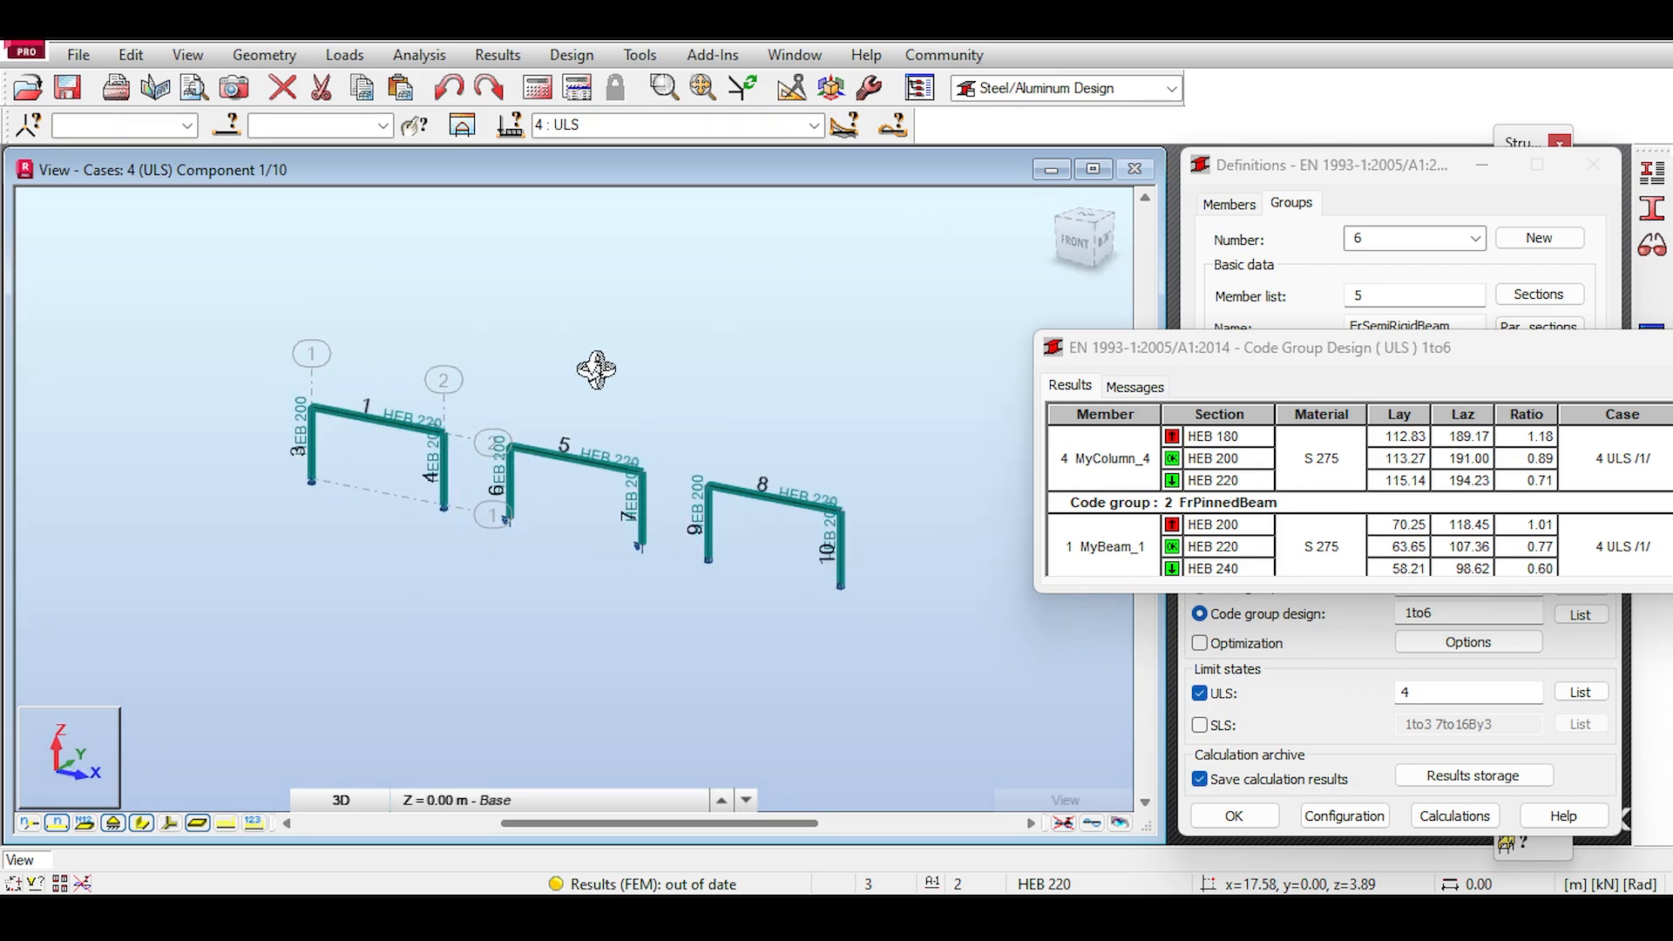
click(1067, 243)
scroll(210, 450, up, 3)
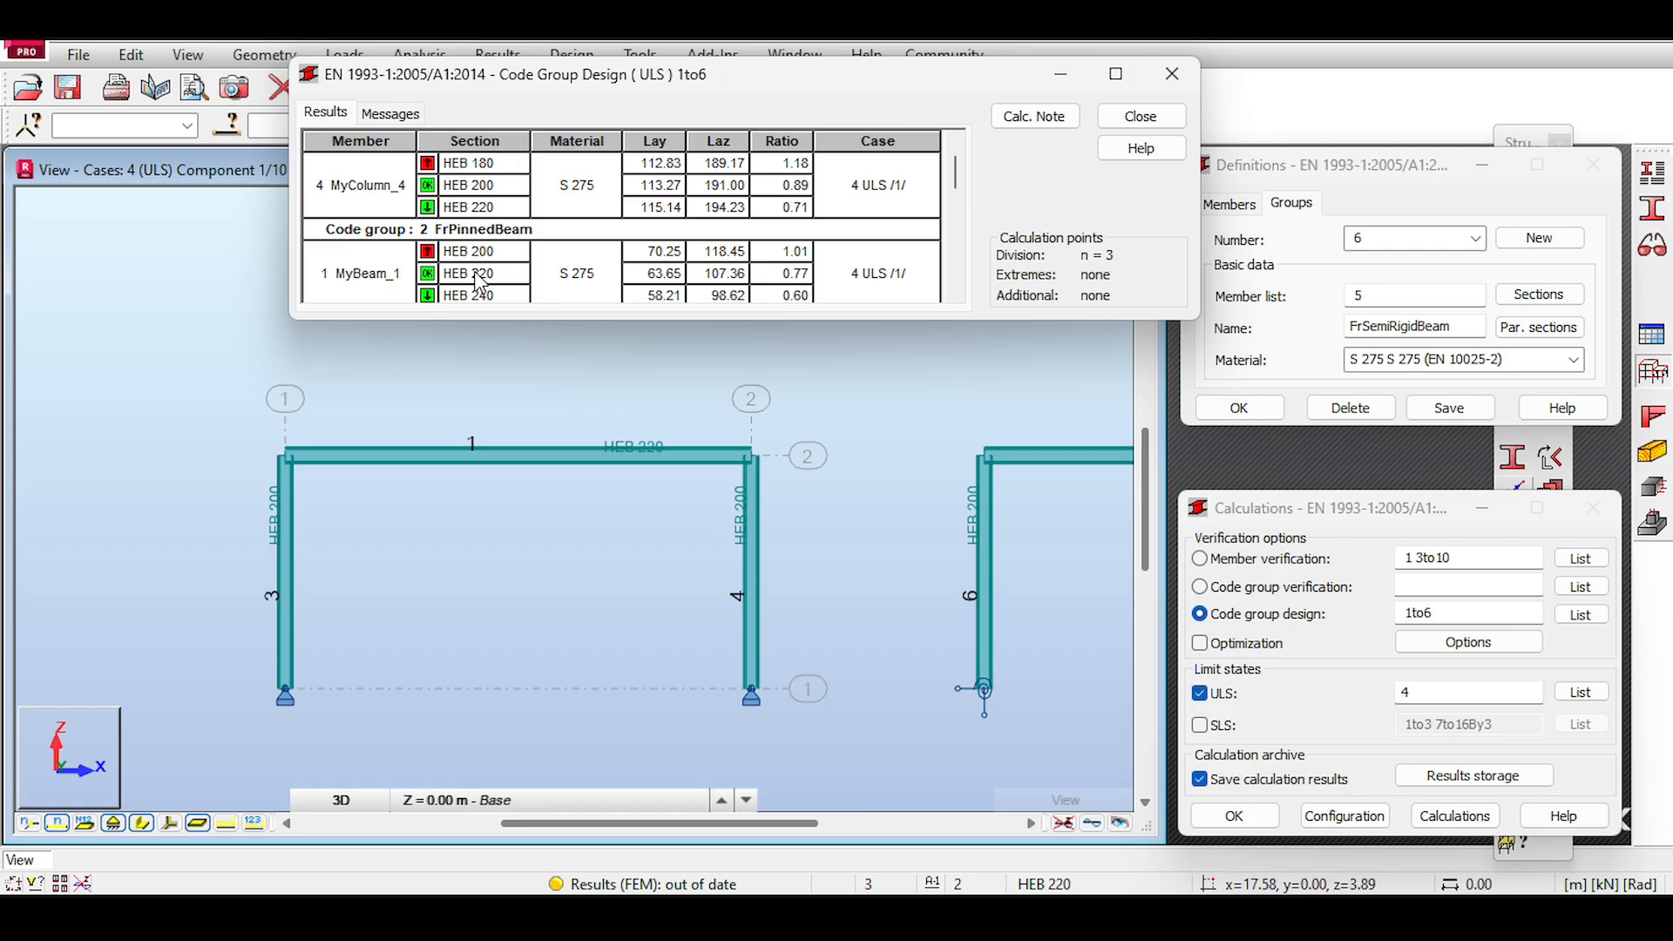
Step: Change the section of the FrPinnedColumns code group to HEB 220 and check the first frame's columns
double_click(482, 209)
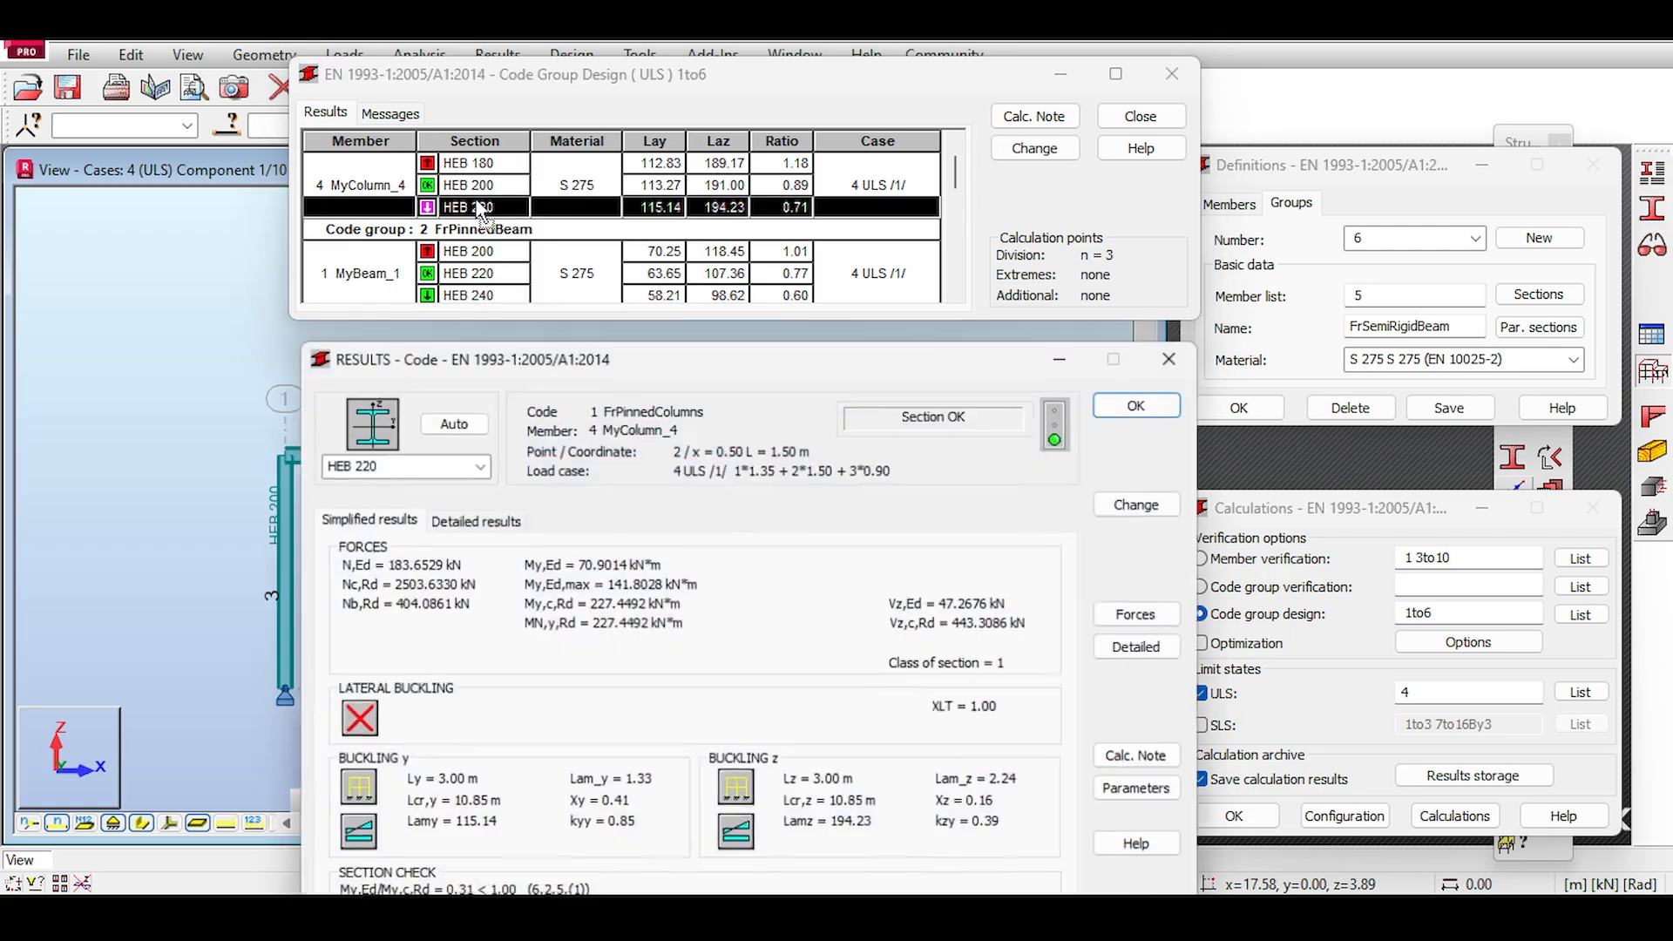
click(1048, 153)
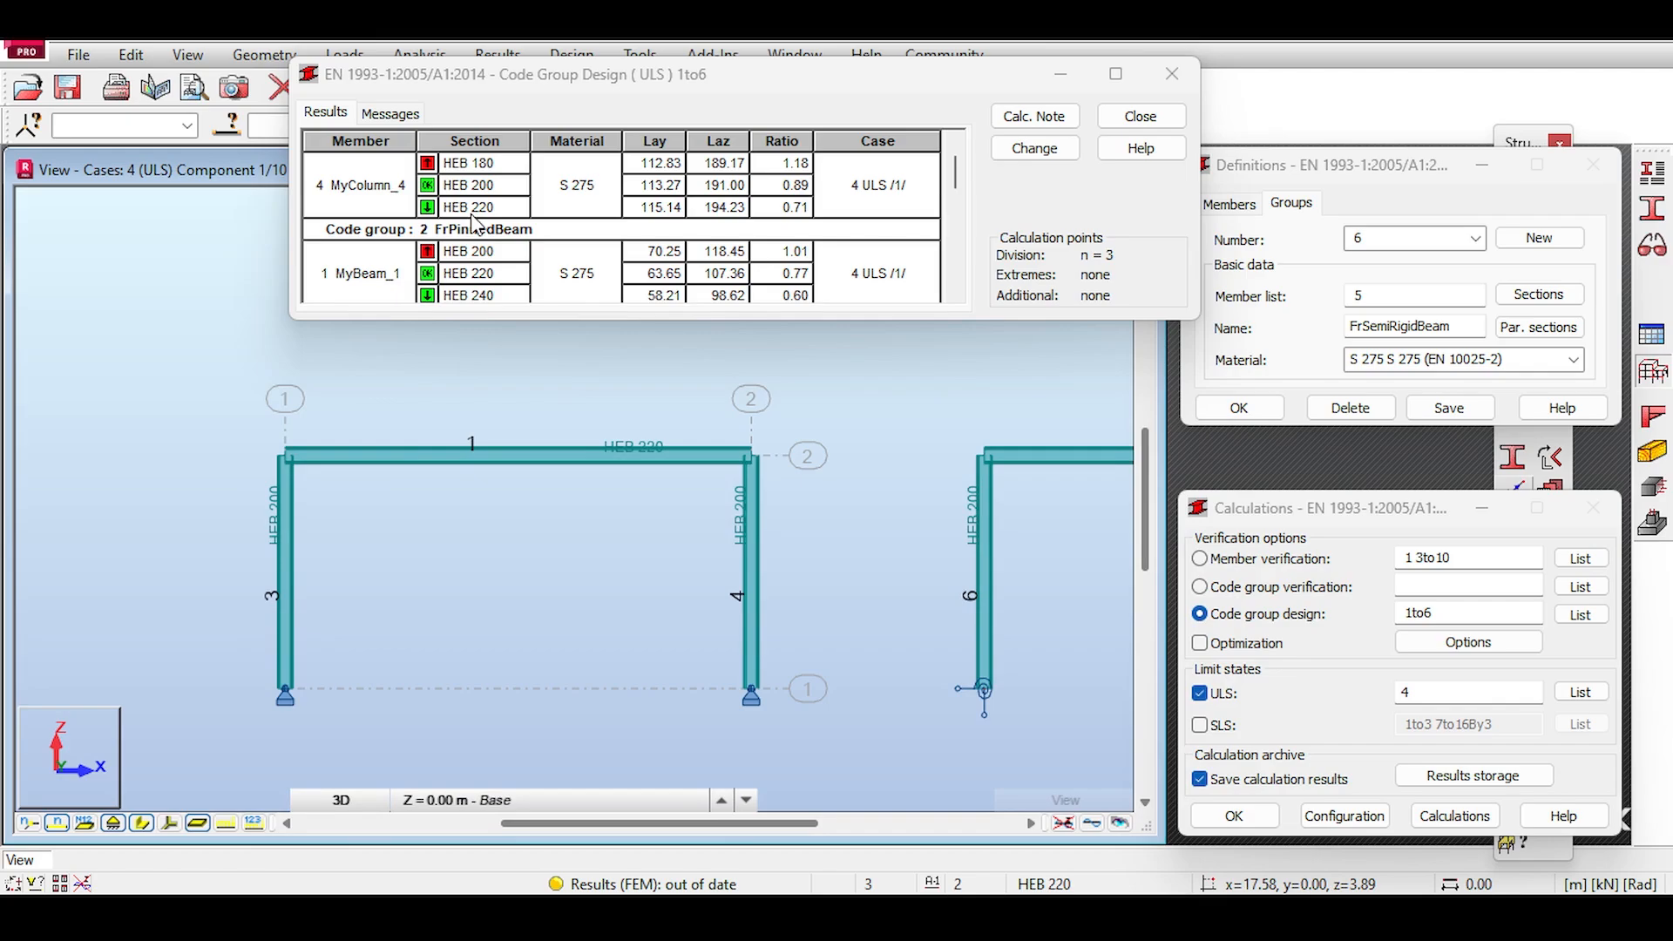
double_click(515, 210)
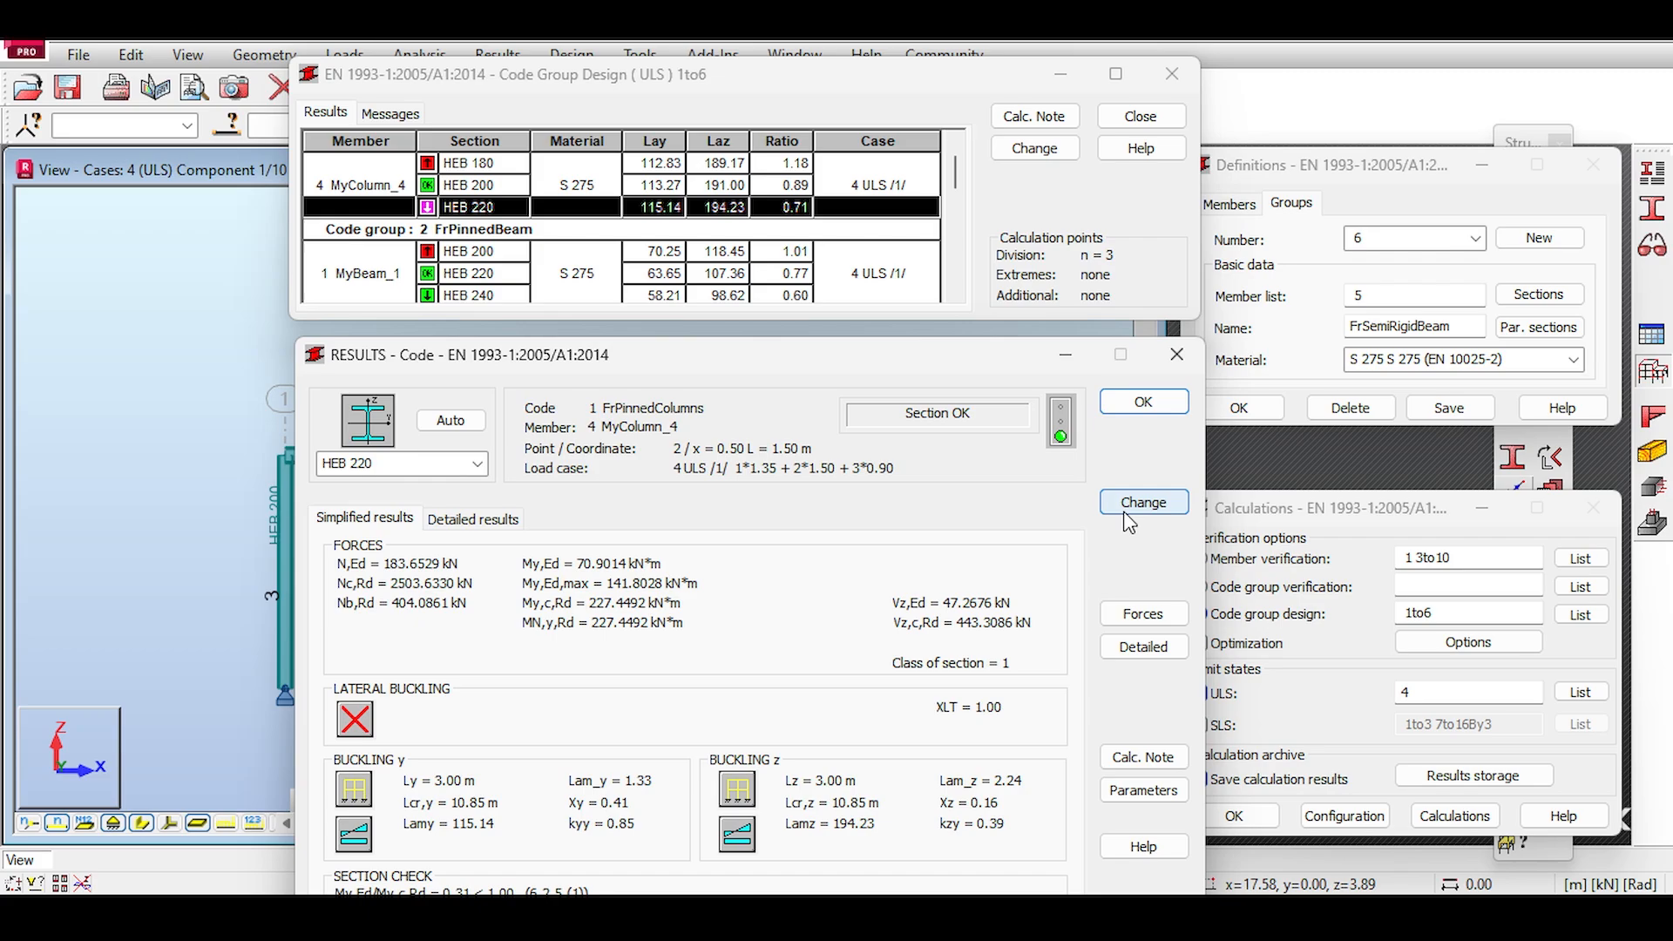
click(1036, 148)
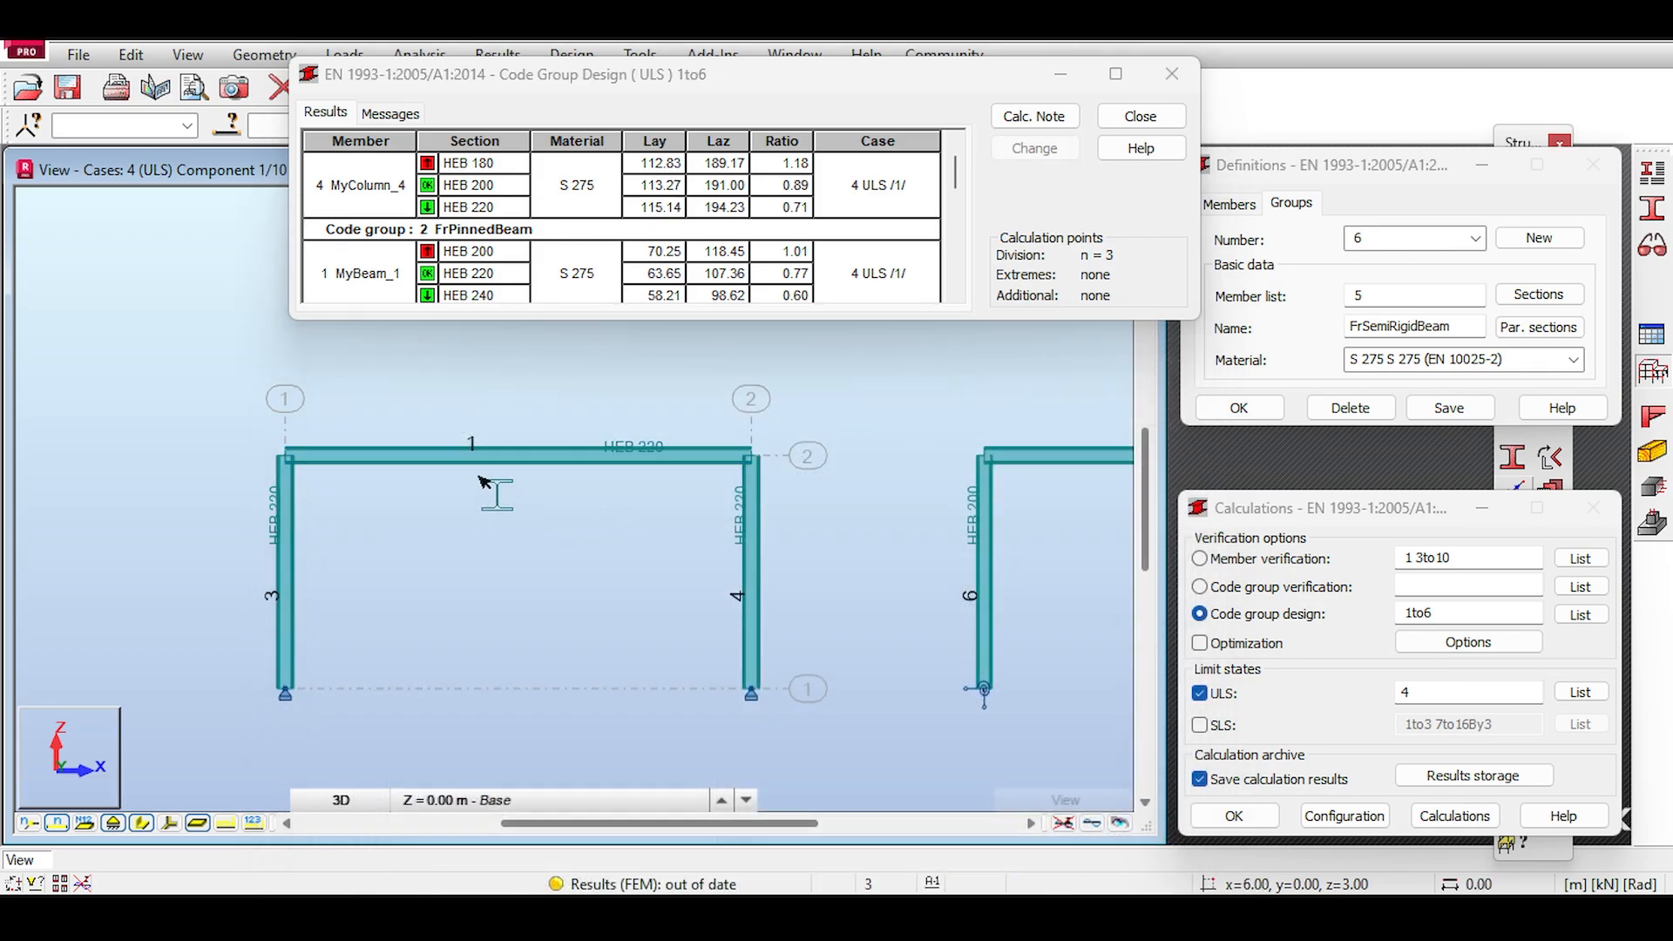
scroll(625, 456, up, 2)
scroll(627, 457, down, 1)
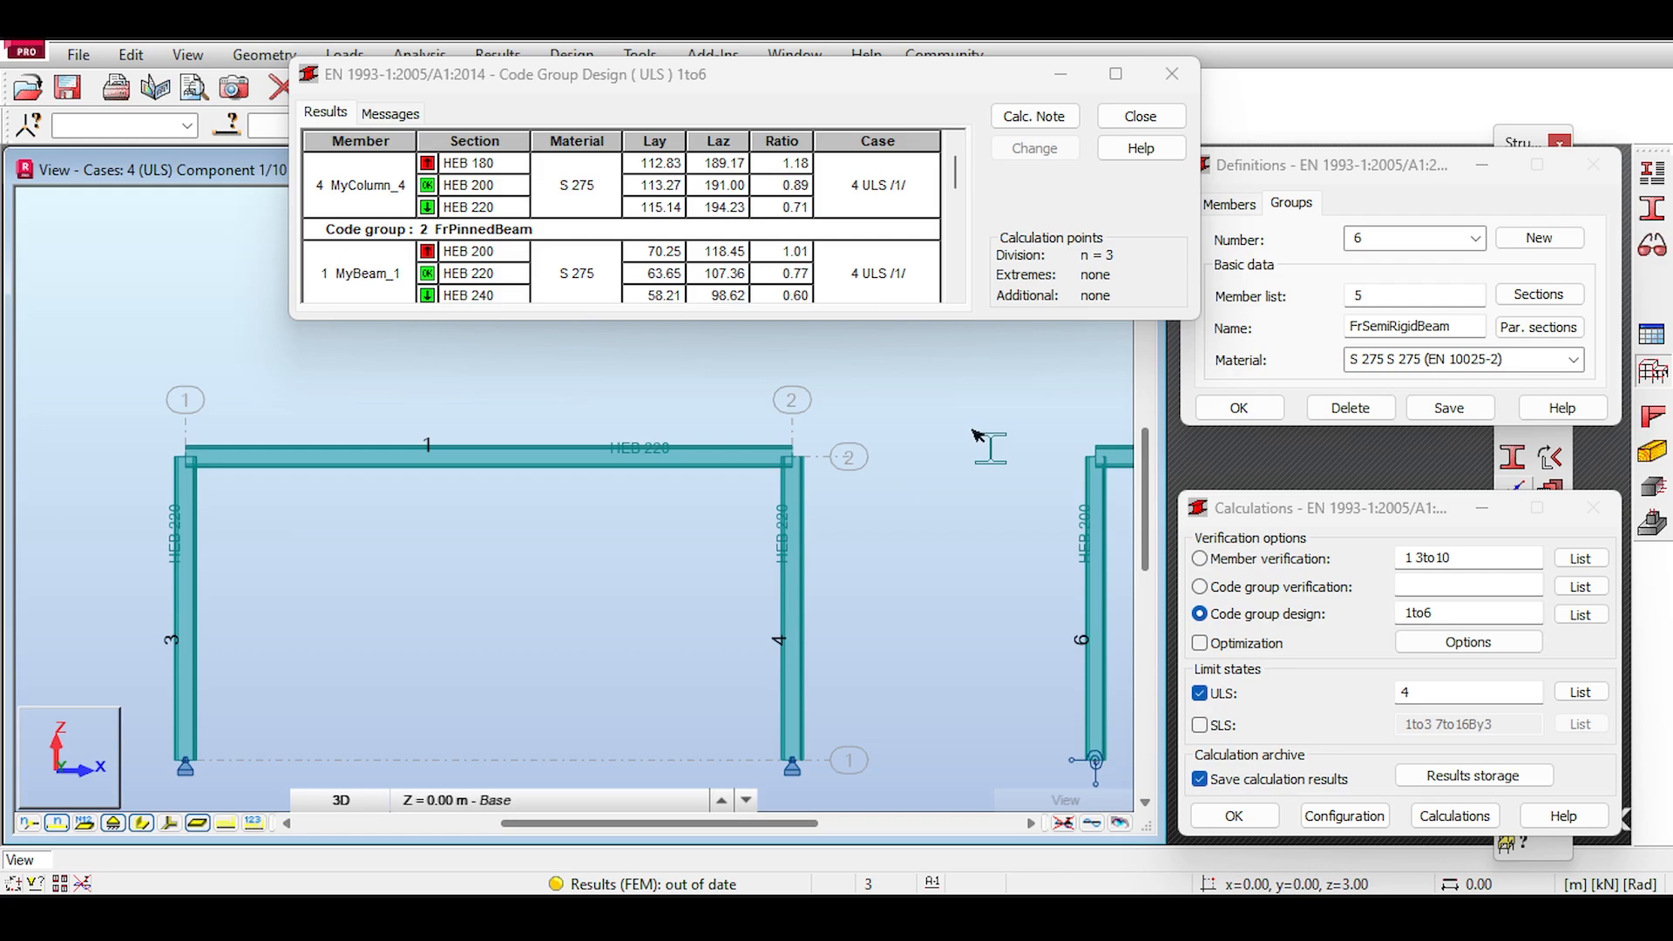
Step: Change the section of the FrRigidColumns code group to HEB 220 in the design results, and close its detailed results
middle_drag(970, 433, 442, 379)
middle_drag(867, 461, 776, 443)
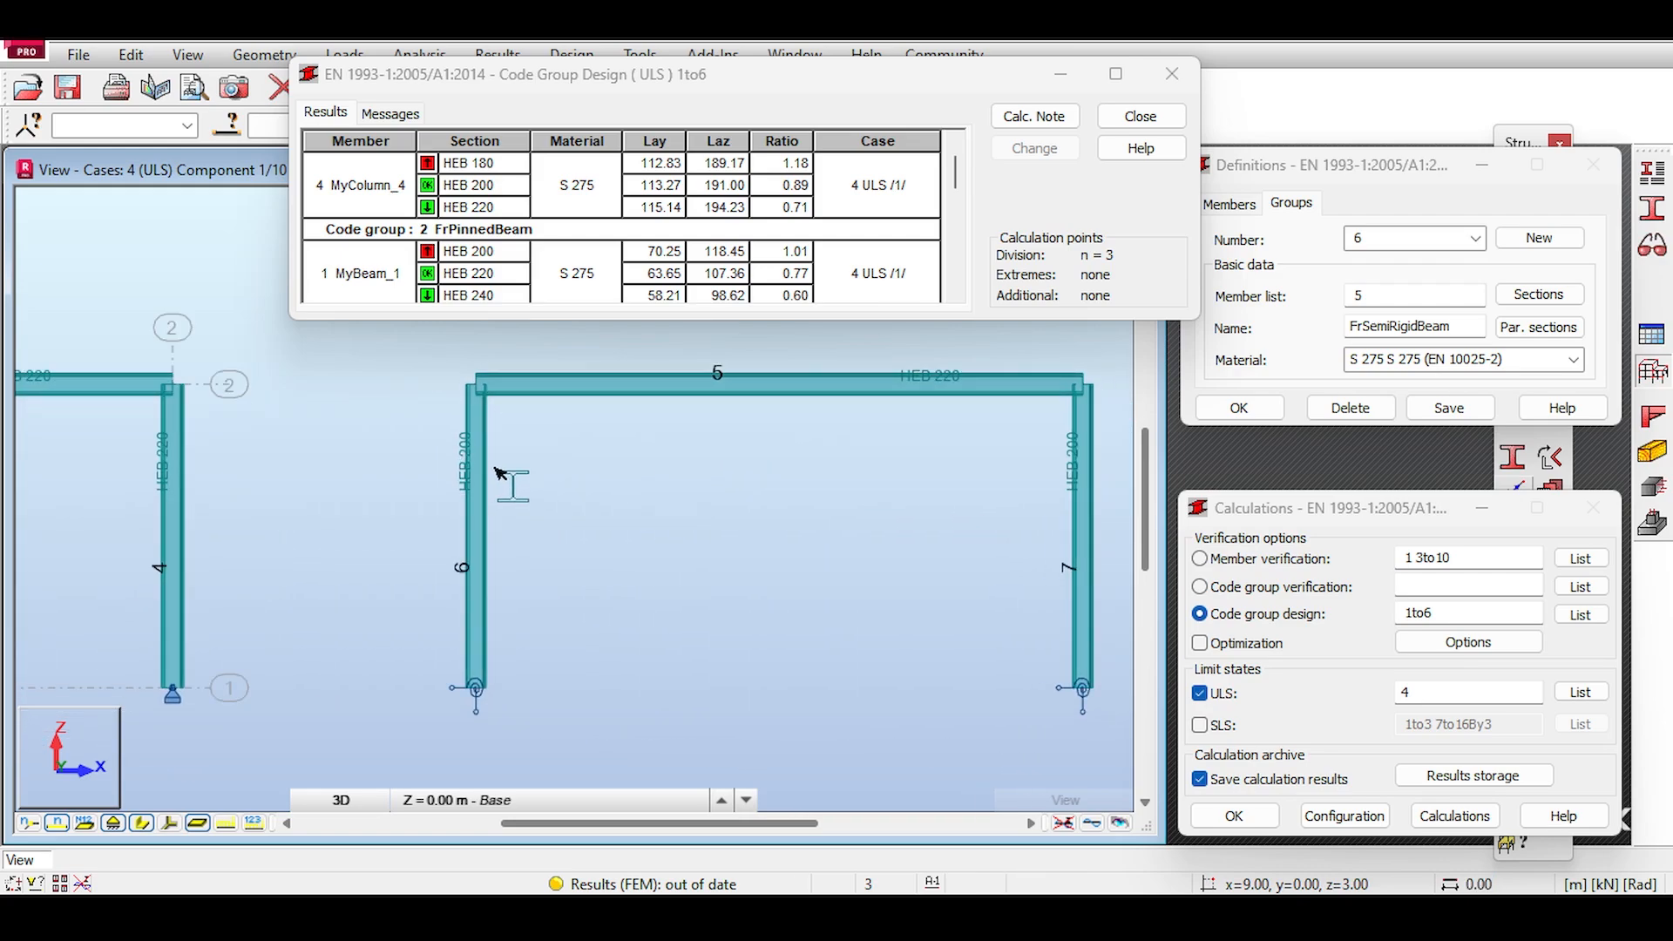
scroll(562, 264, down, 2)
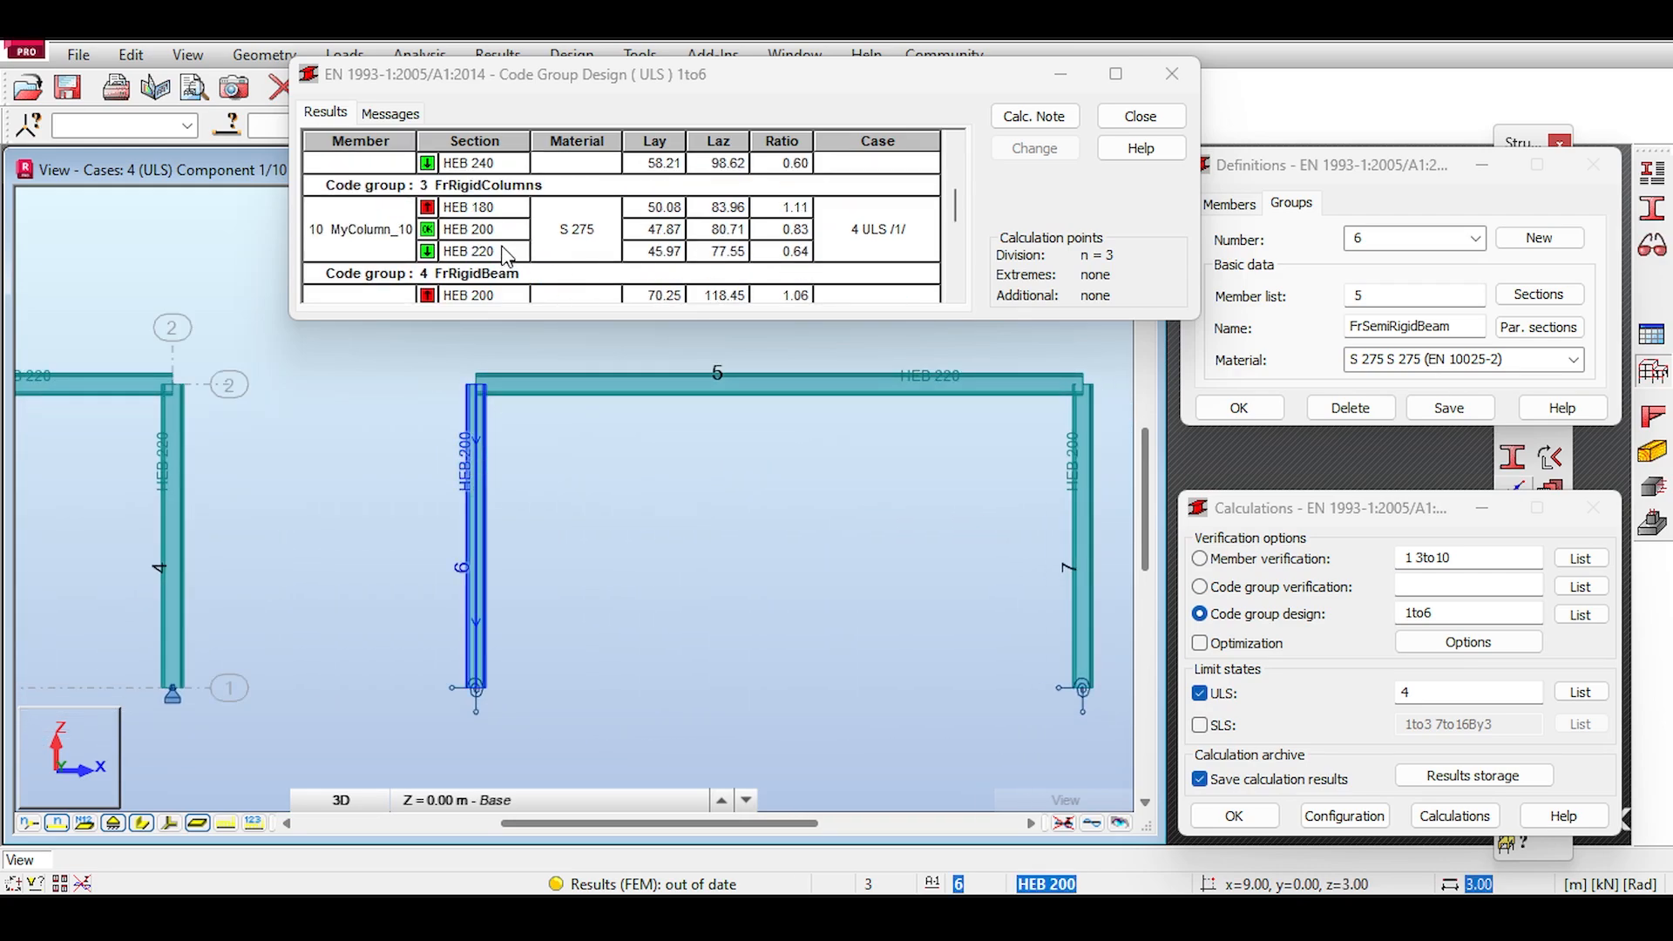
double_click(499, 248)
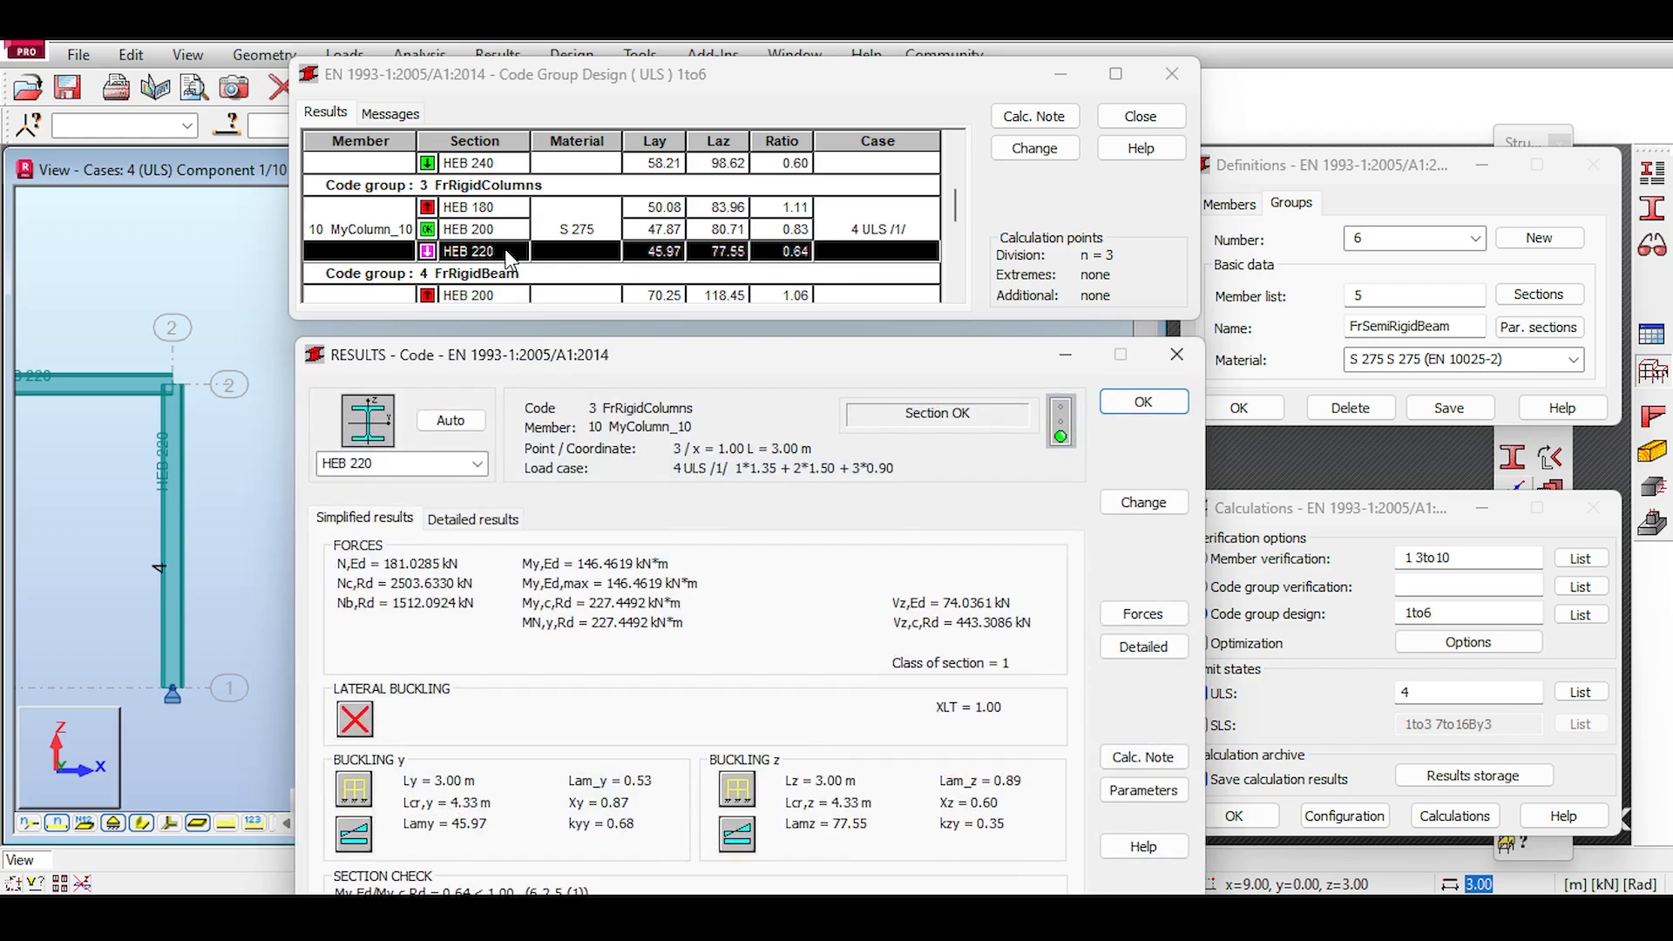
click(1035, 154)
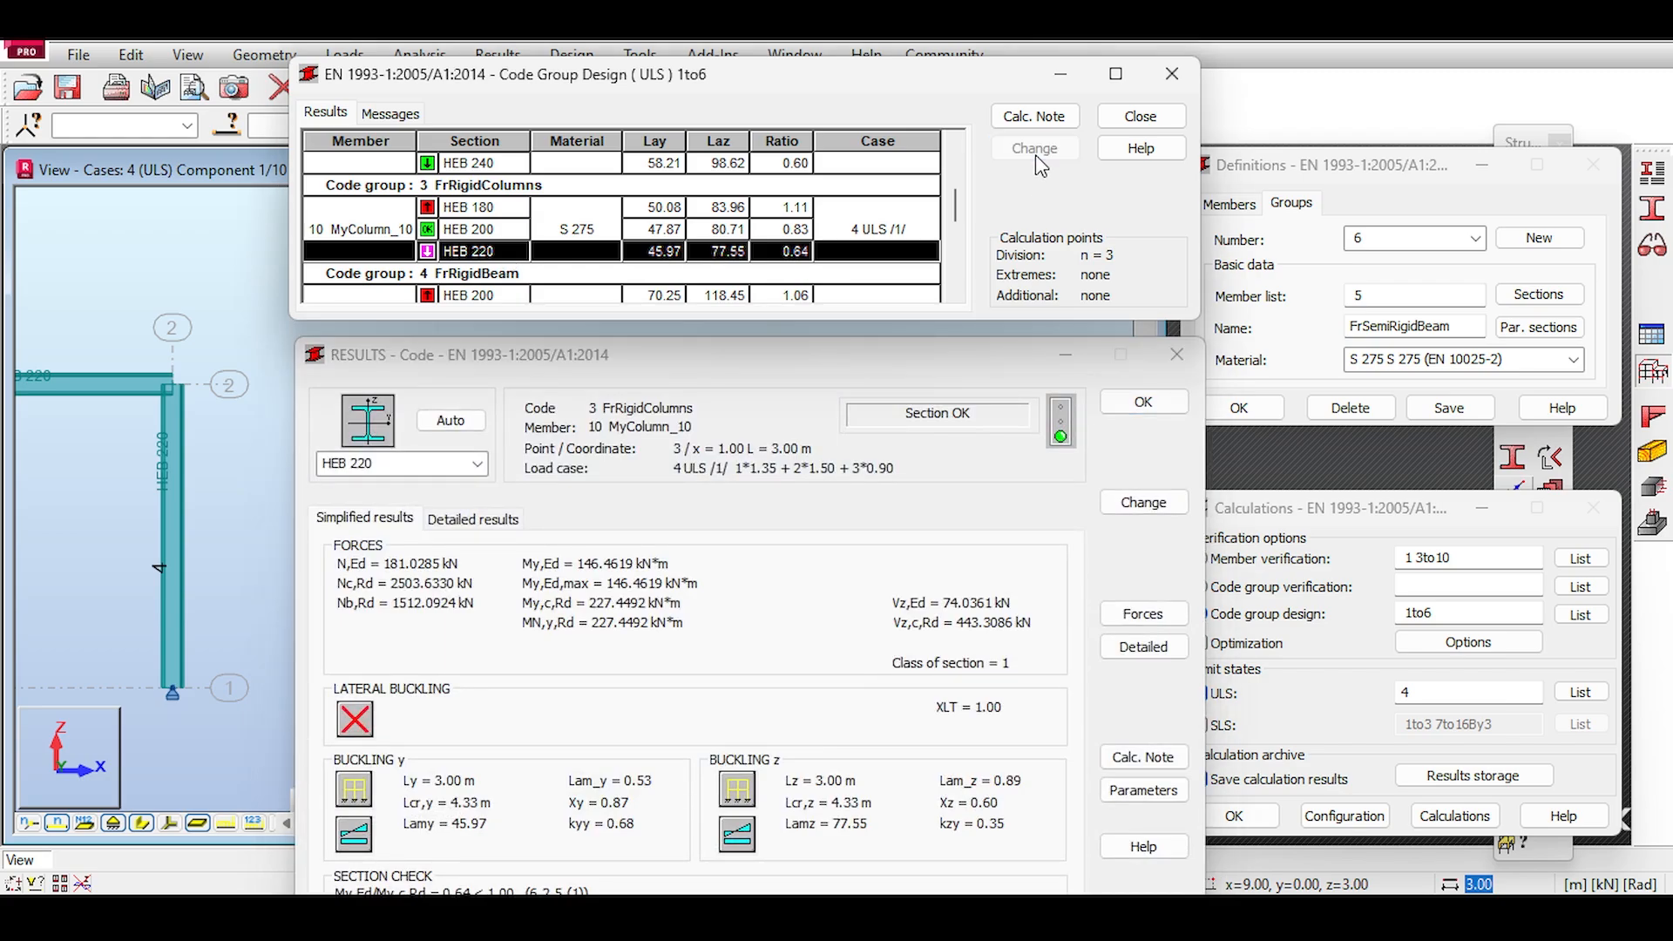
click(1143, 402)
Step: Check the column sections of the second and third frames, and close the code group design results
scroll(713, 587, down, 2)
middle_drag(826, 537, 480, 510)
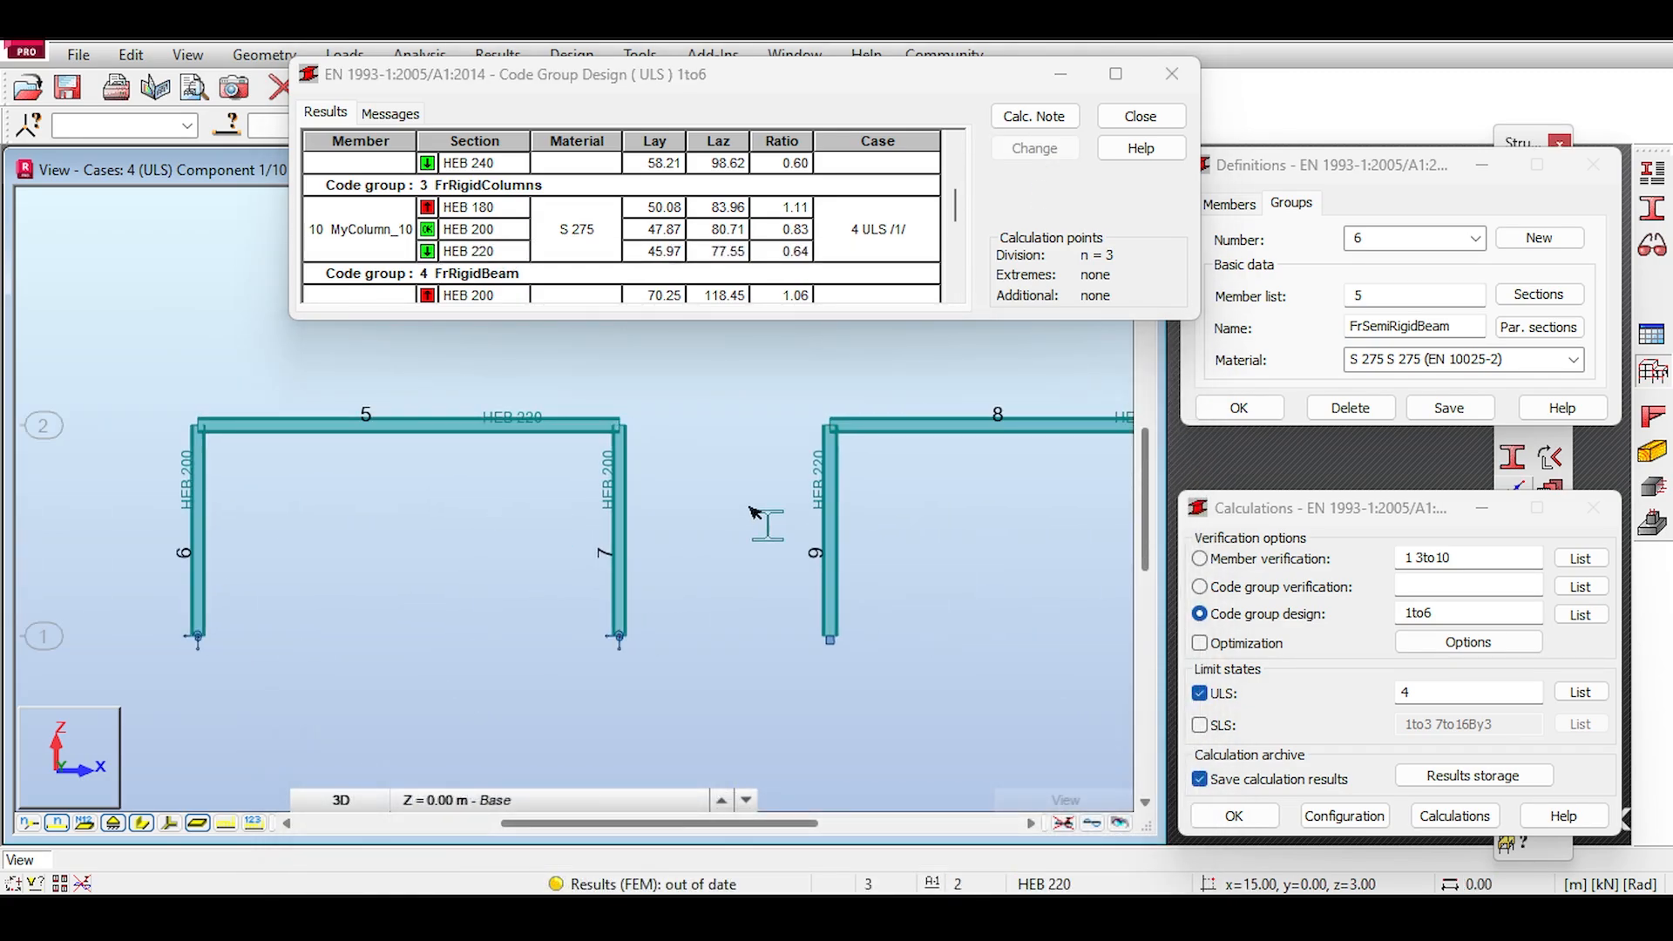
middle_drag(974, 495, 645, 474)
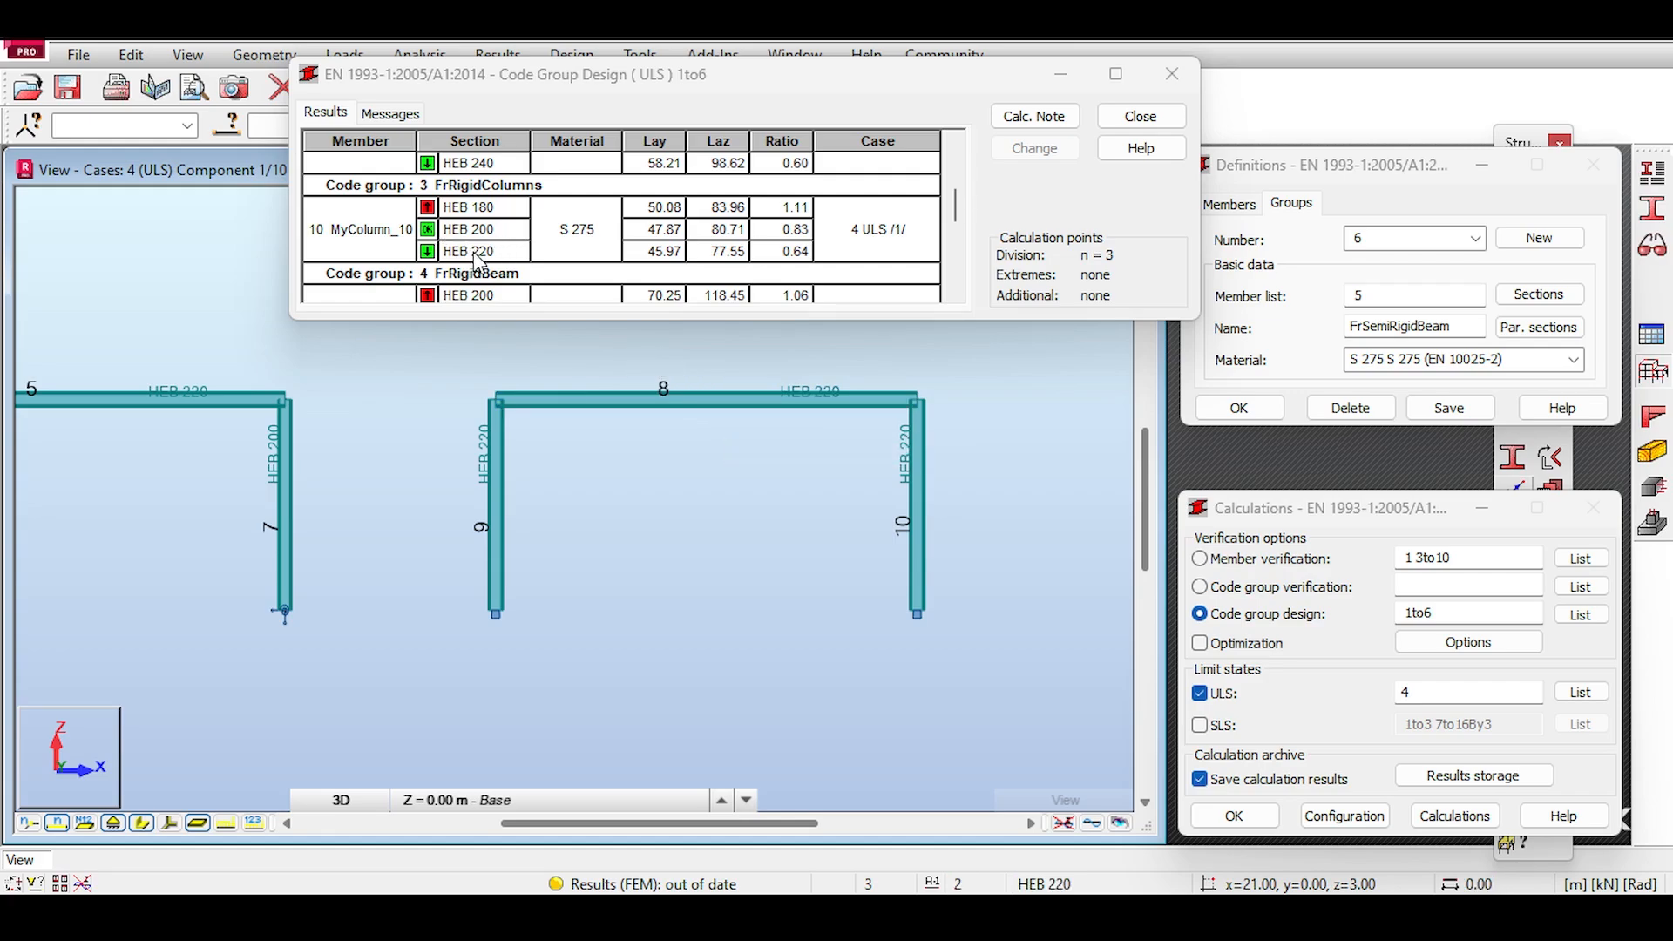
middle_drag(392, 373, 814, 311)
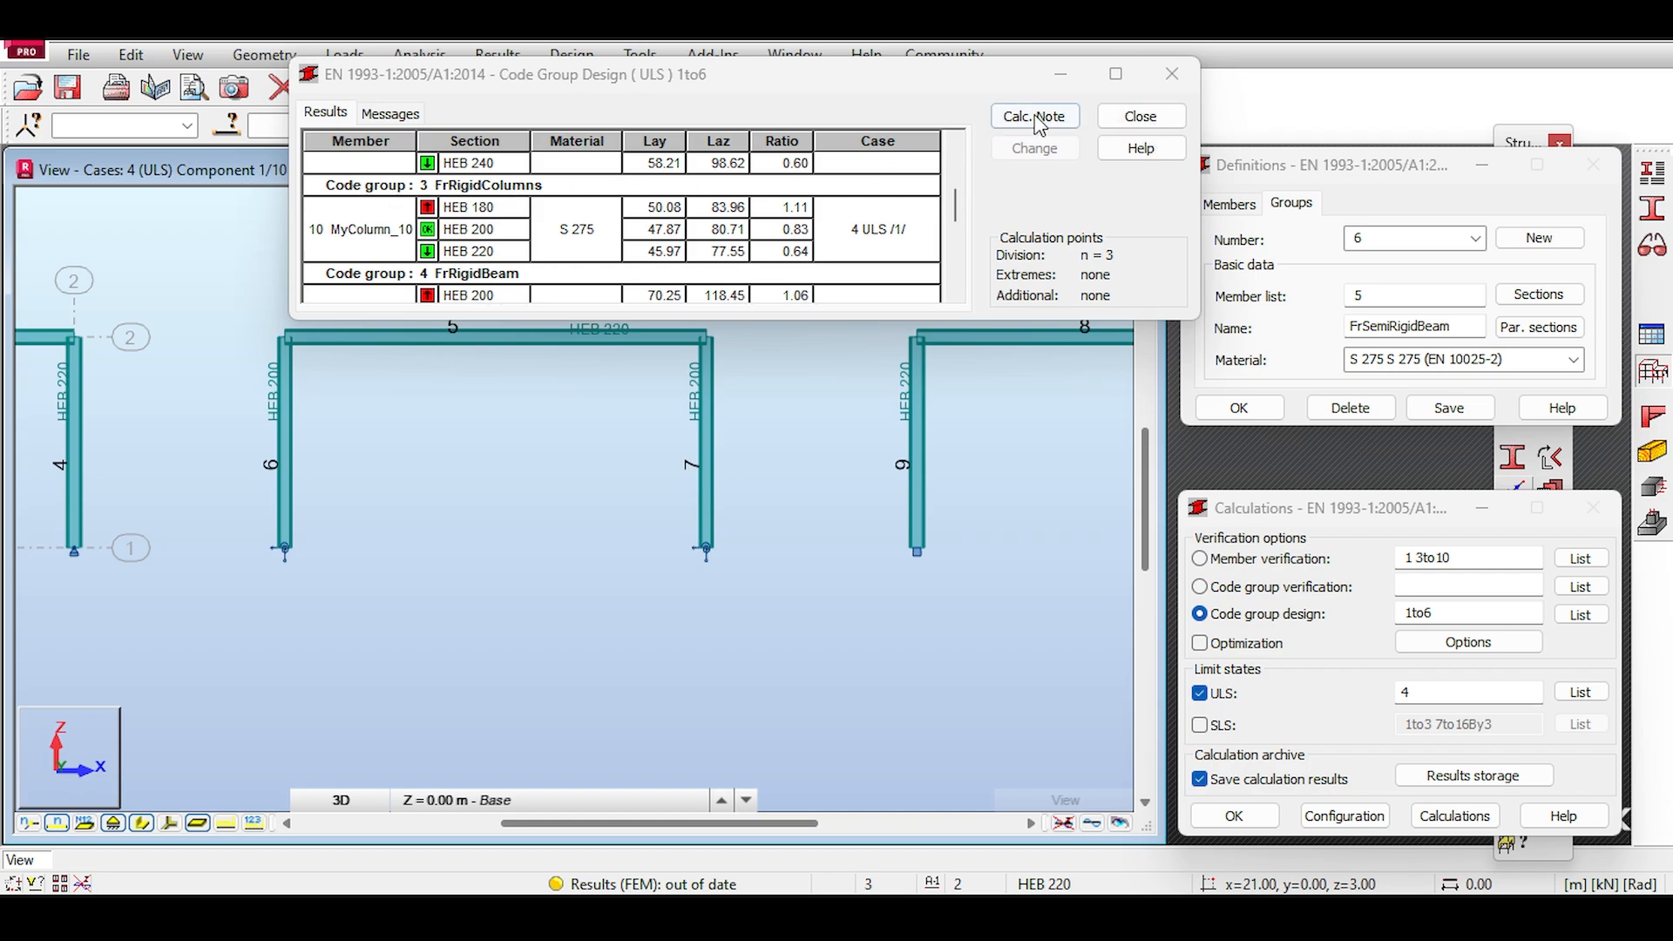
click(1133, 117)
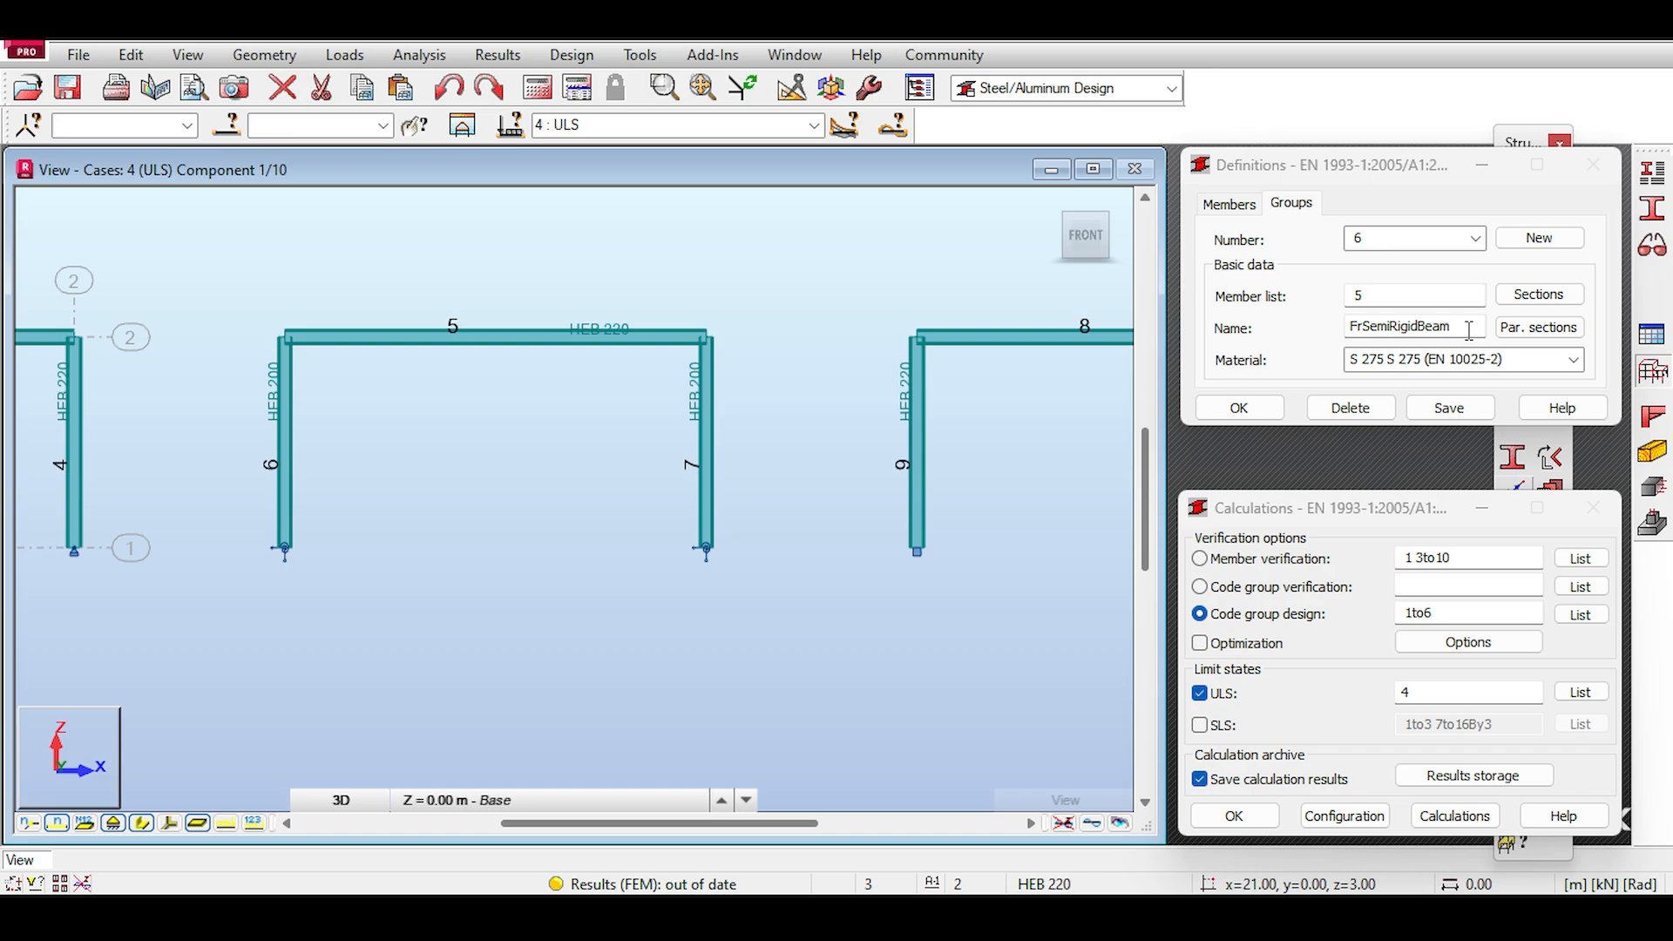
Step: Try to rebuild the section list of code group 3, FrRigidColumns, from the HEB family of the Europe database
click(1446, 238)
click(1444, 275)
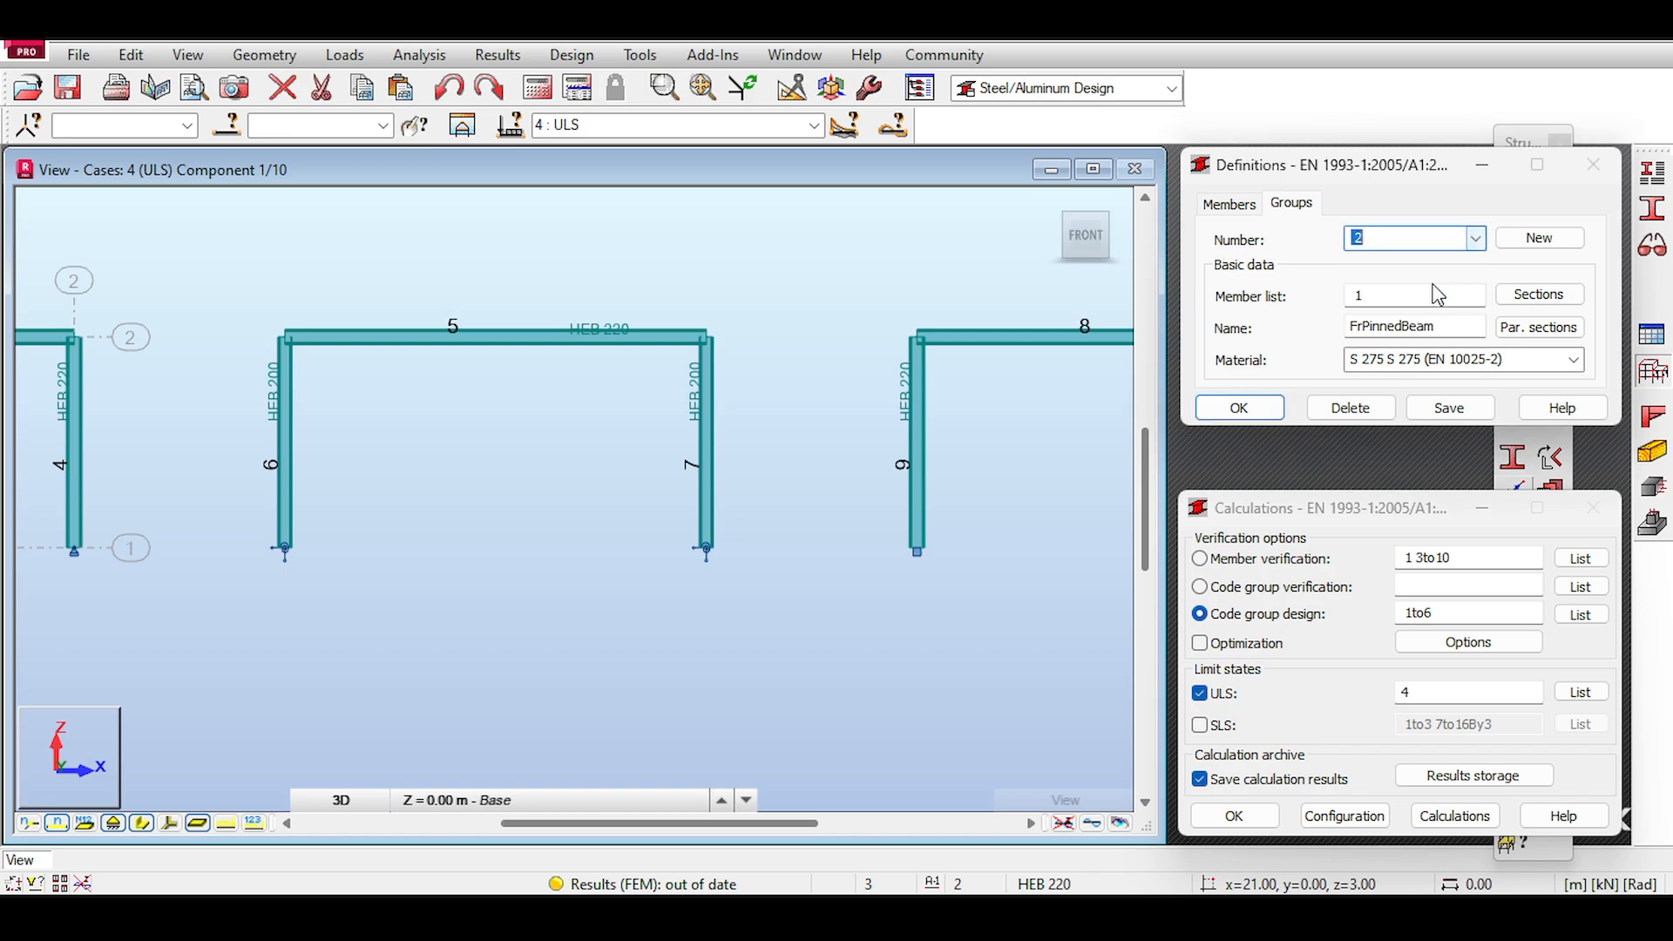
scroll(1447, 238, down, 1)
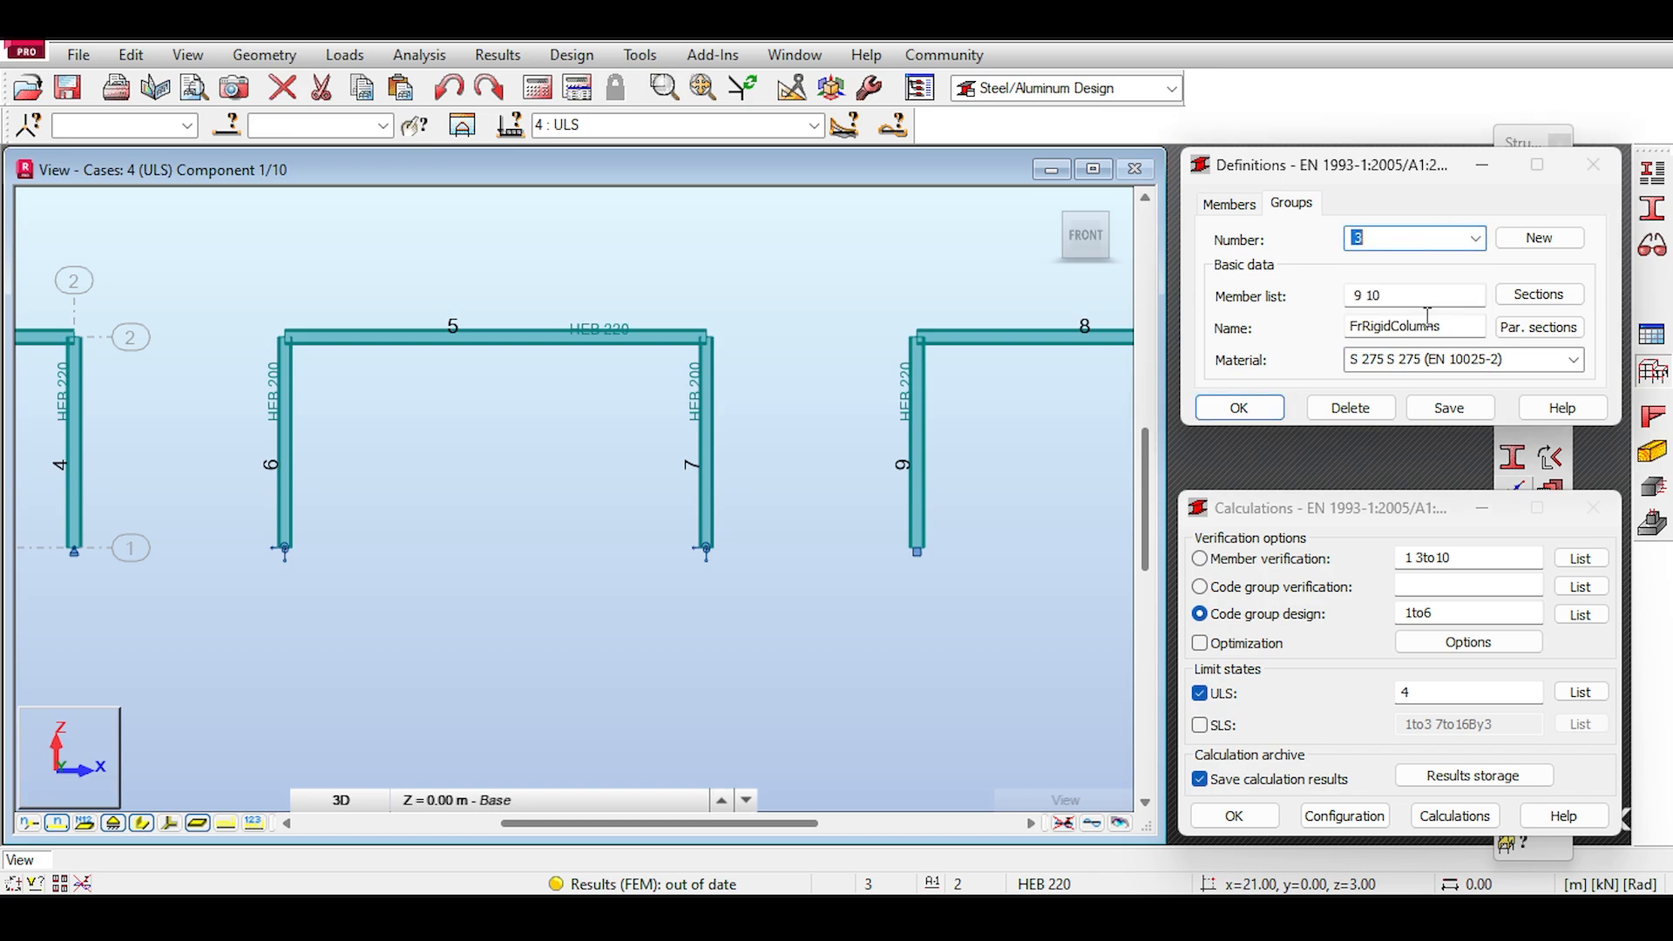
click(1532, 303)
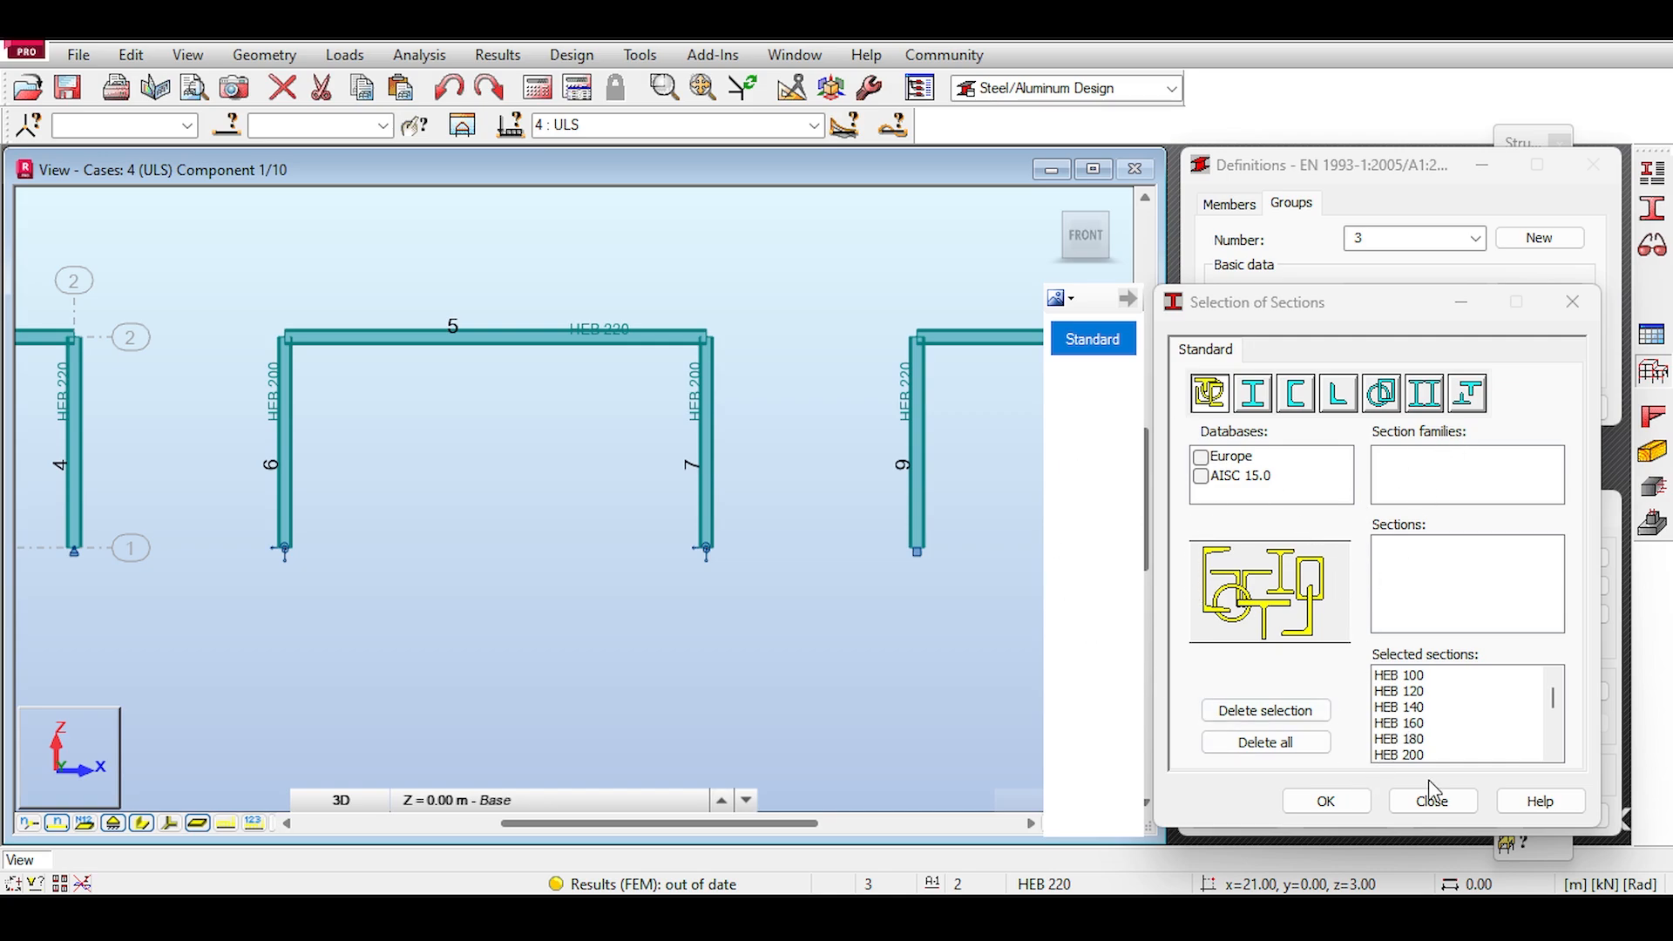
scroll(1406, 721, down, 1)
click(1268, 742)
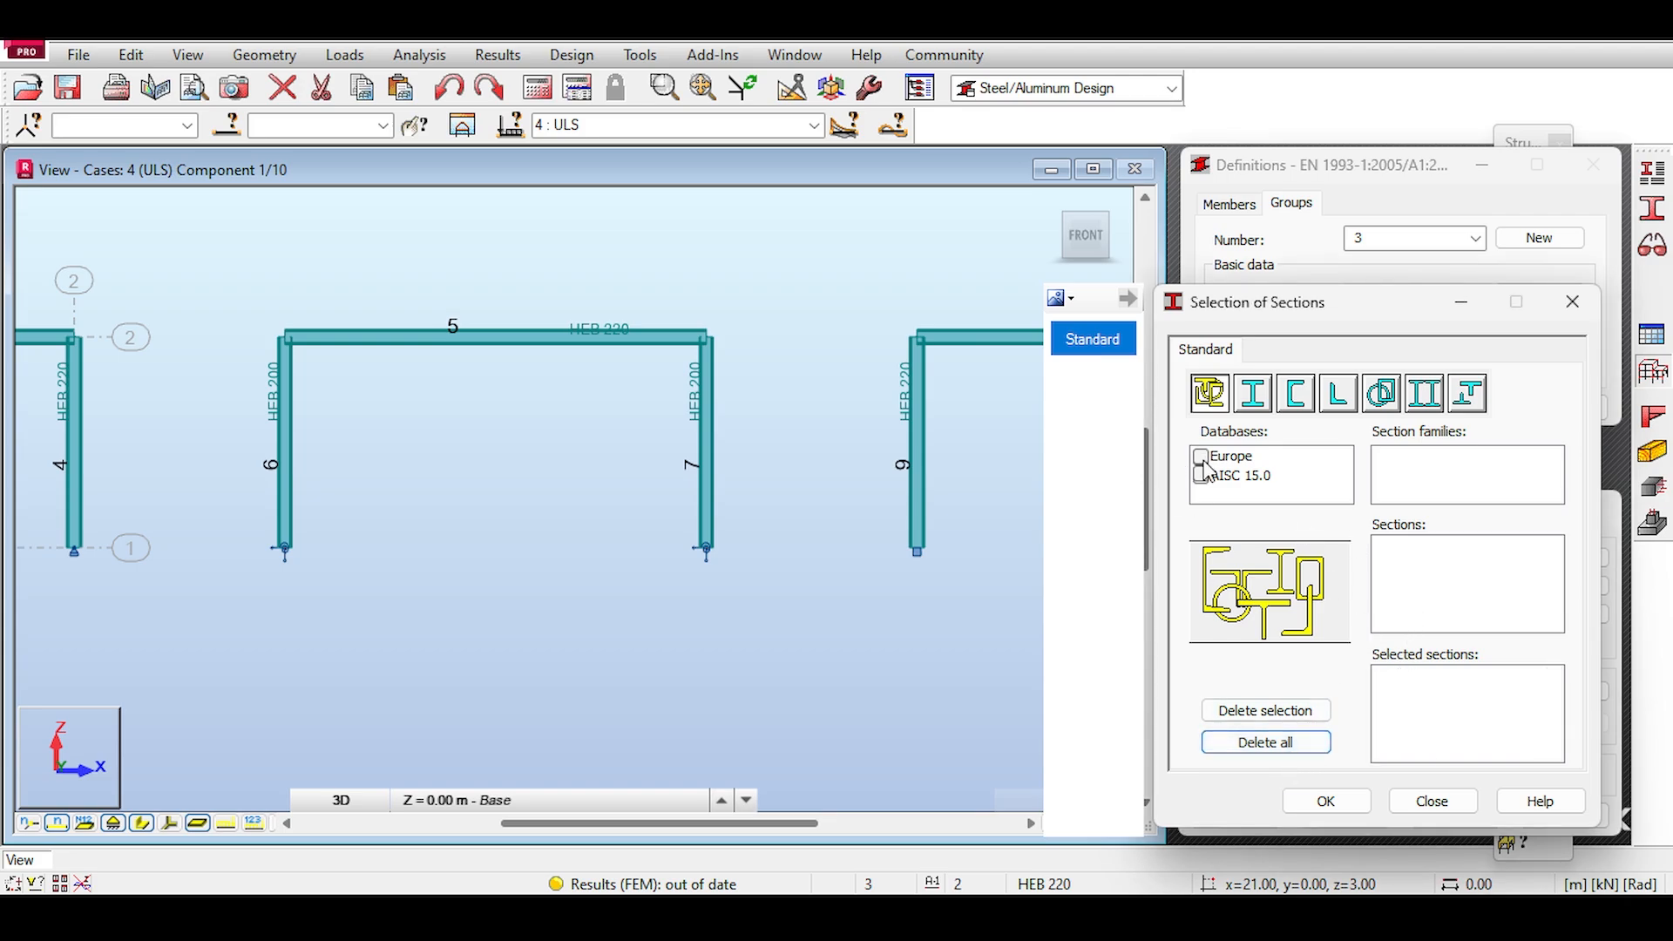
click(1201, 457)
click(1262, 406)
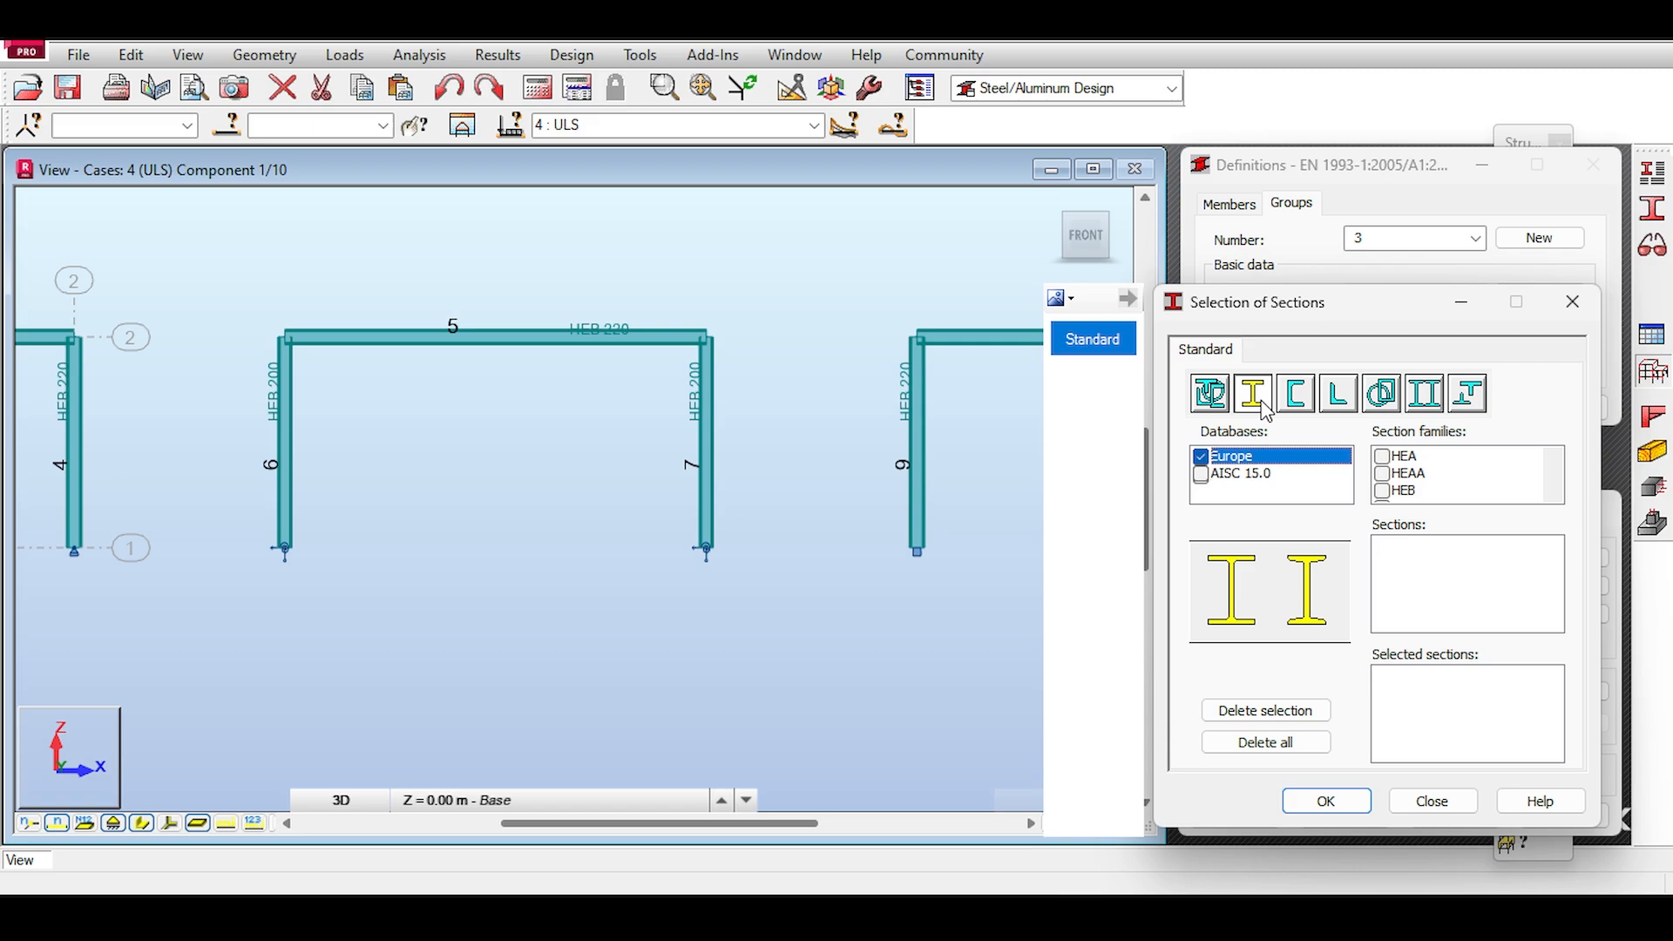
click(1382, 492)
click(1268, 741)
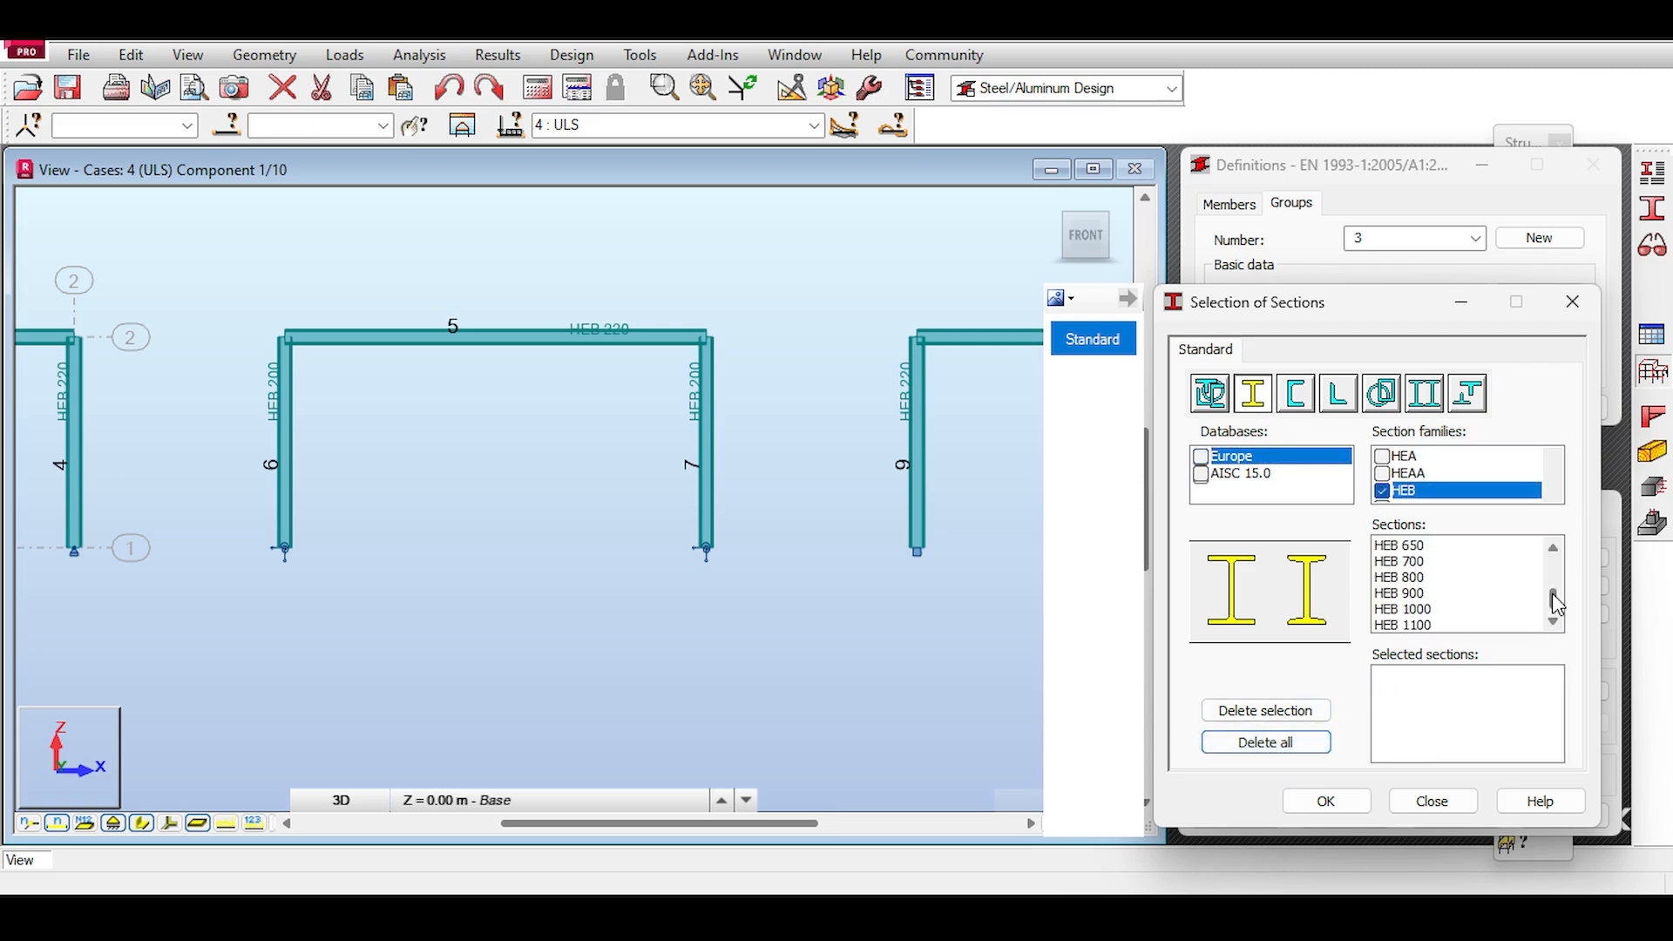
drag(1555, 599, 1557, 579)
click(1427, 579)
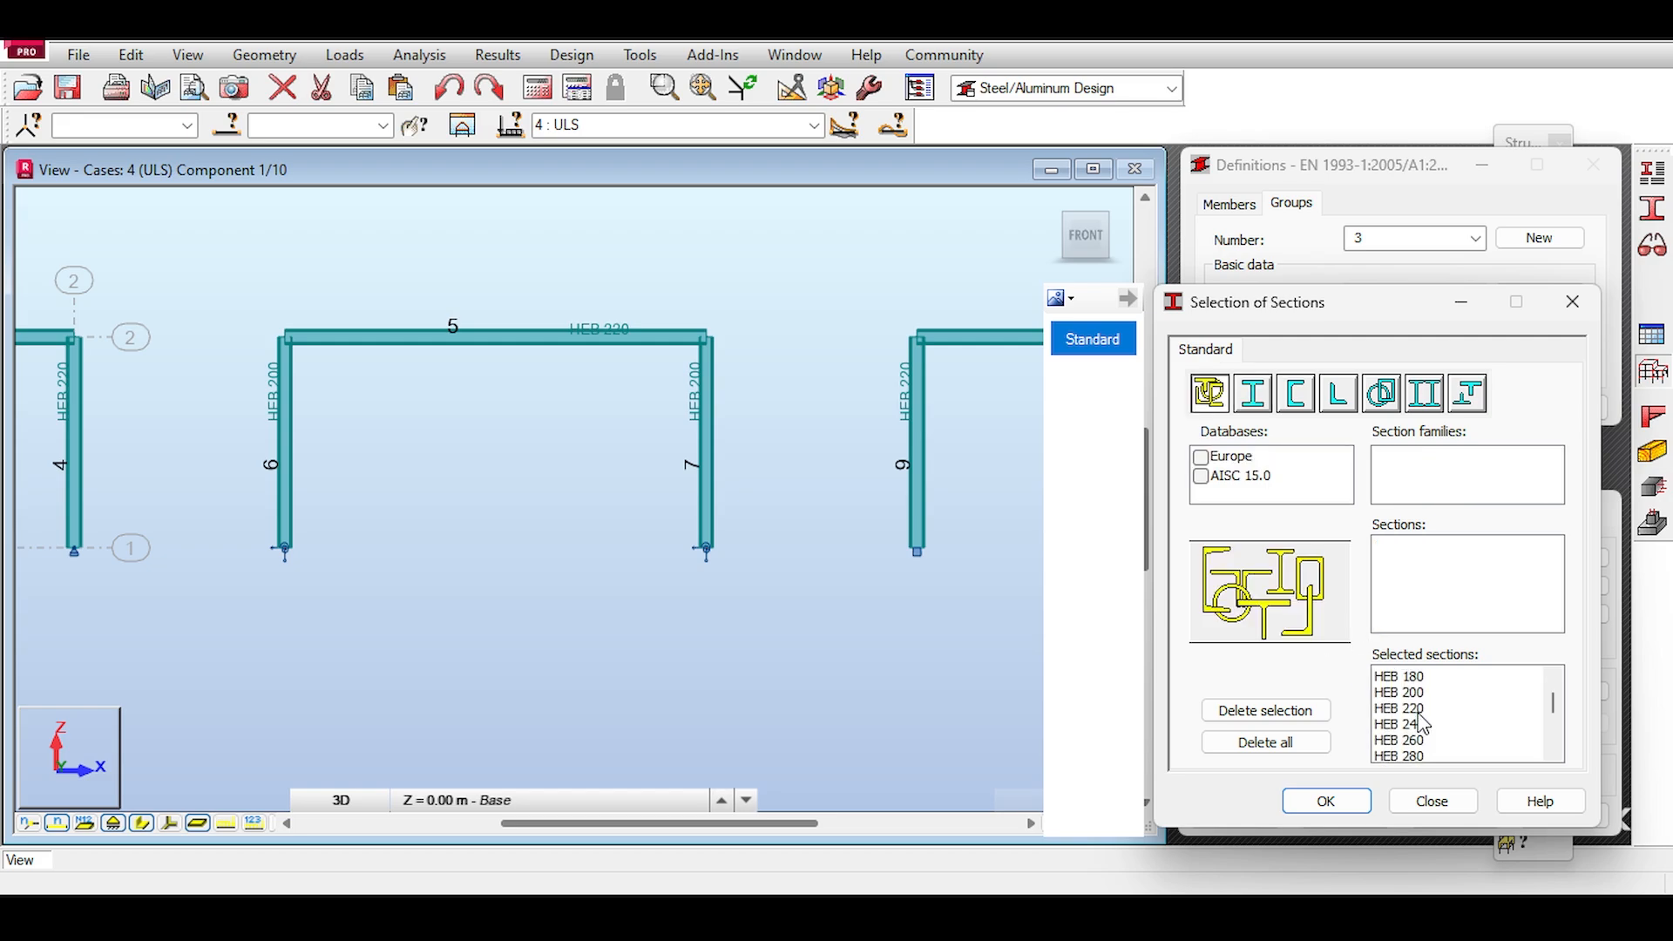
Step: Try to limit the FrRigidColumns group's selected sections to HEB 220 by deleting all the others, and close the selection without applying it
scroll(1420, 723, up, 2)
click(1441, 672)
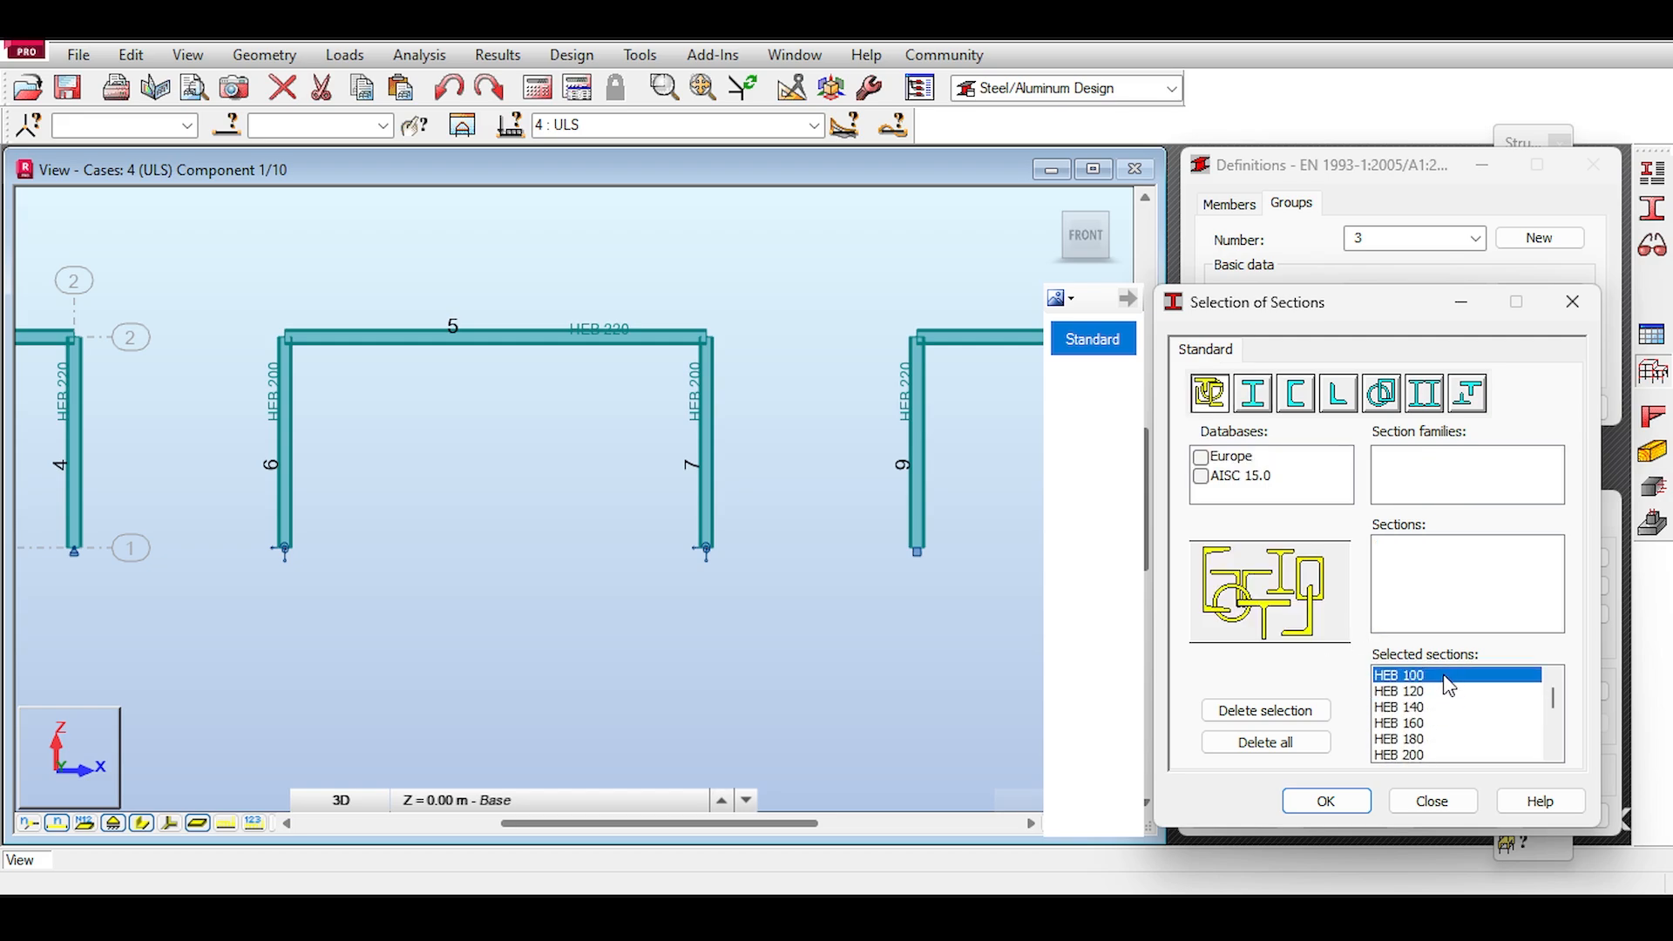
scroll(1457, 704, down, 1)
drag(1453, 676, 1454, 706)
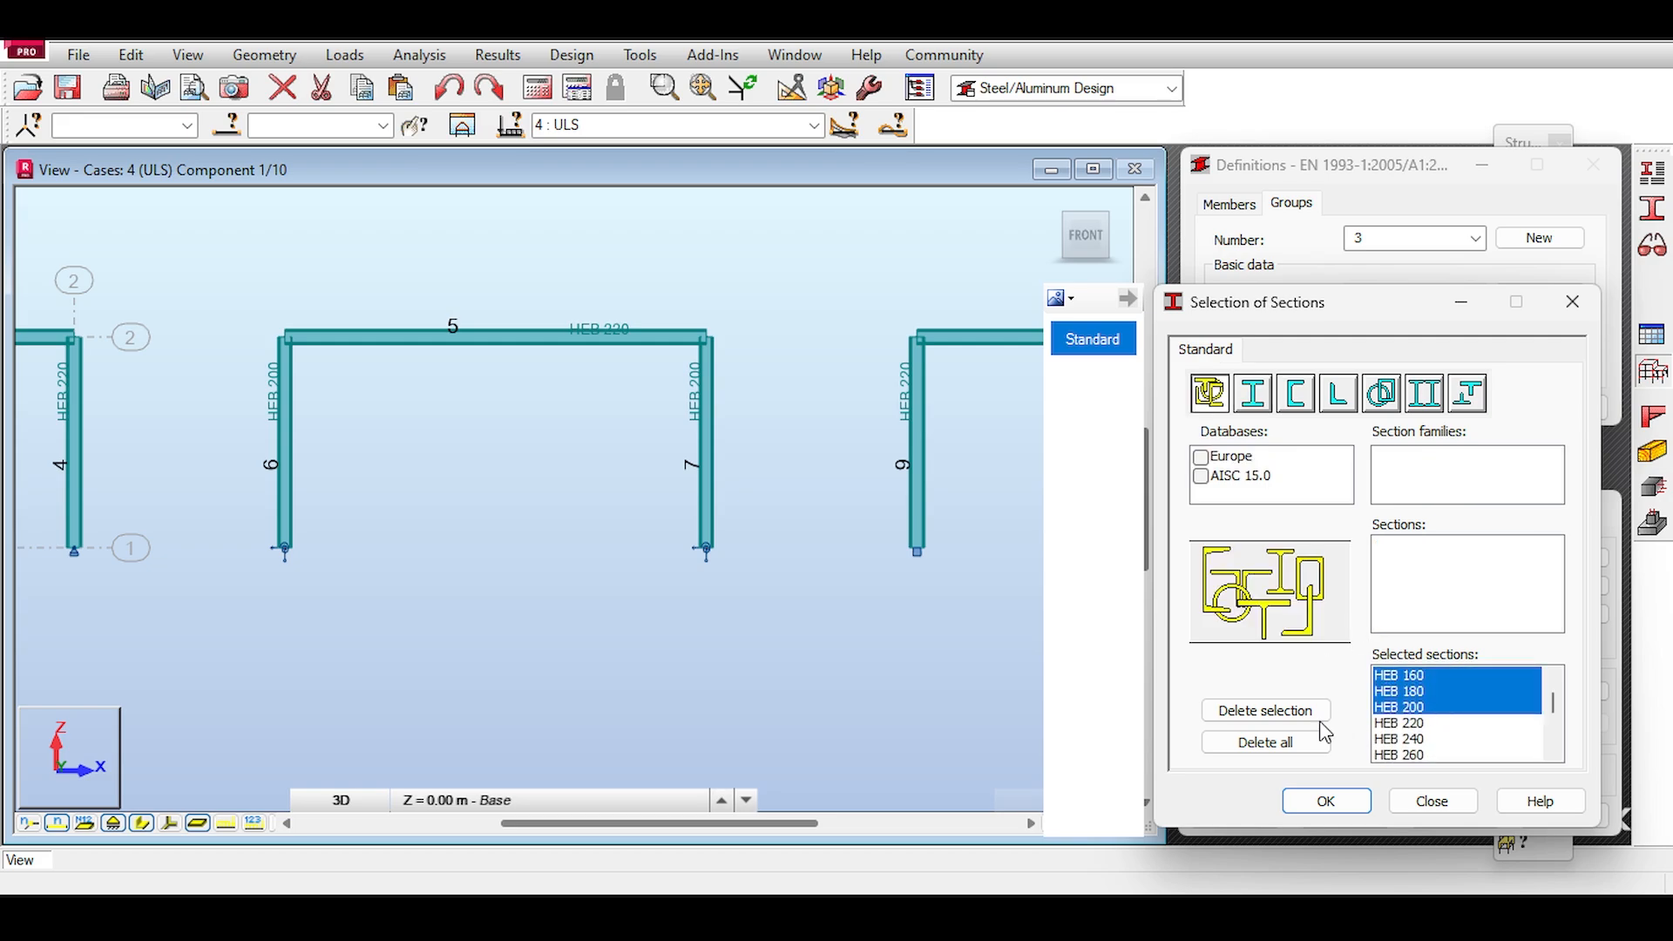
click(1283, 713)
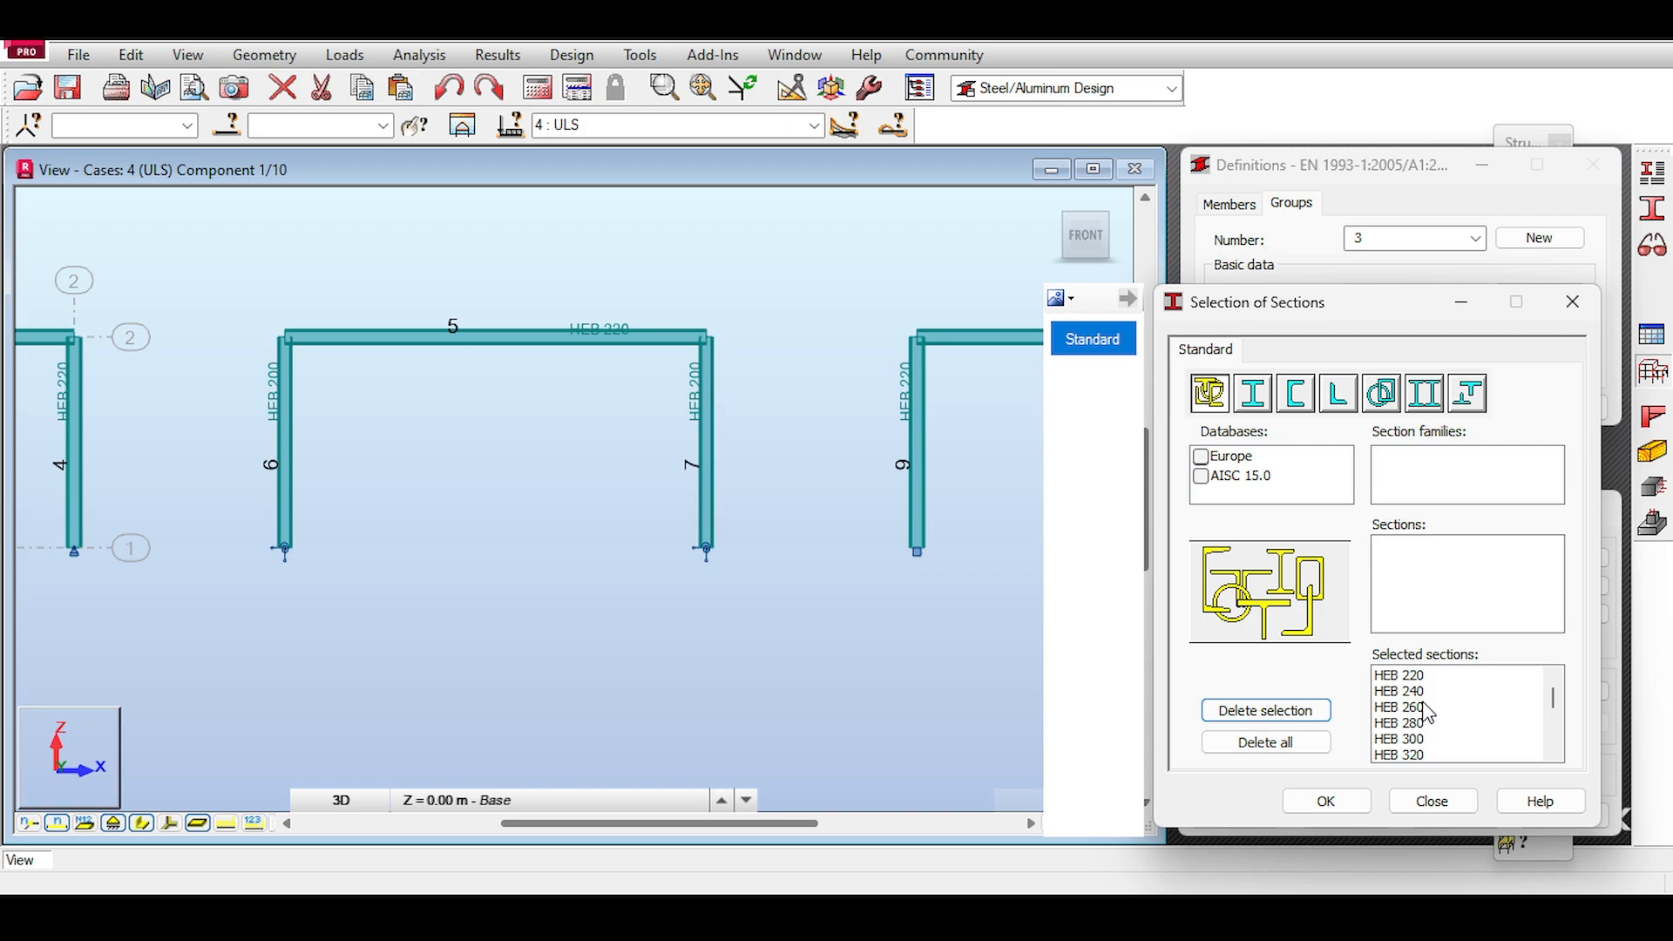
click(1422, 692)
scroll(1426, 695, down, 5)
shift+click(1429, 739)
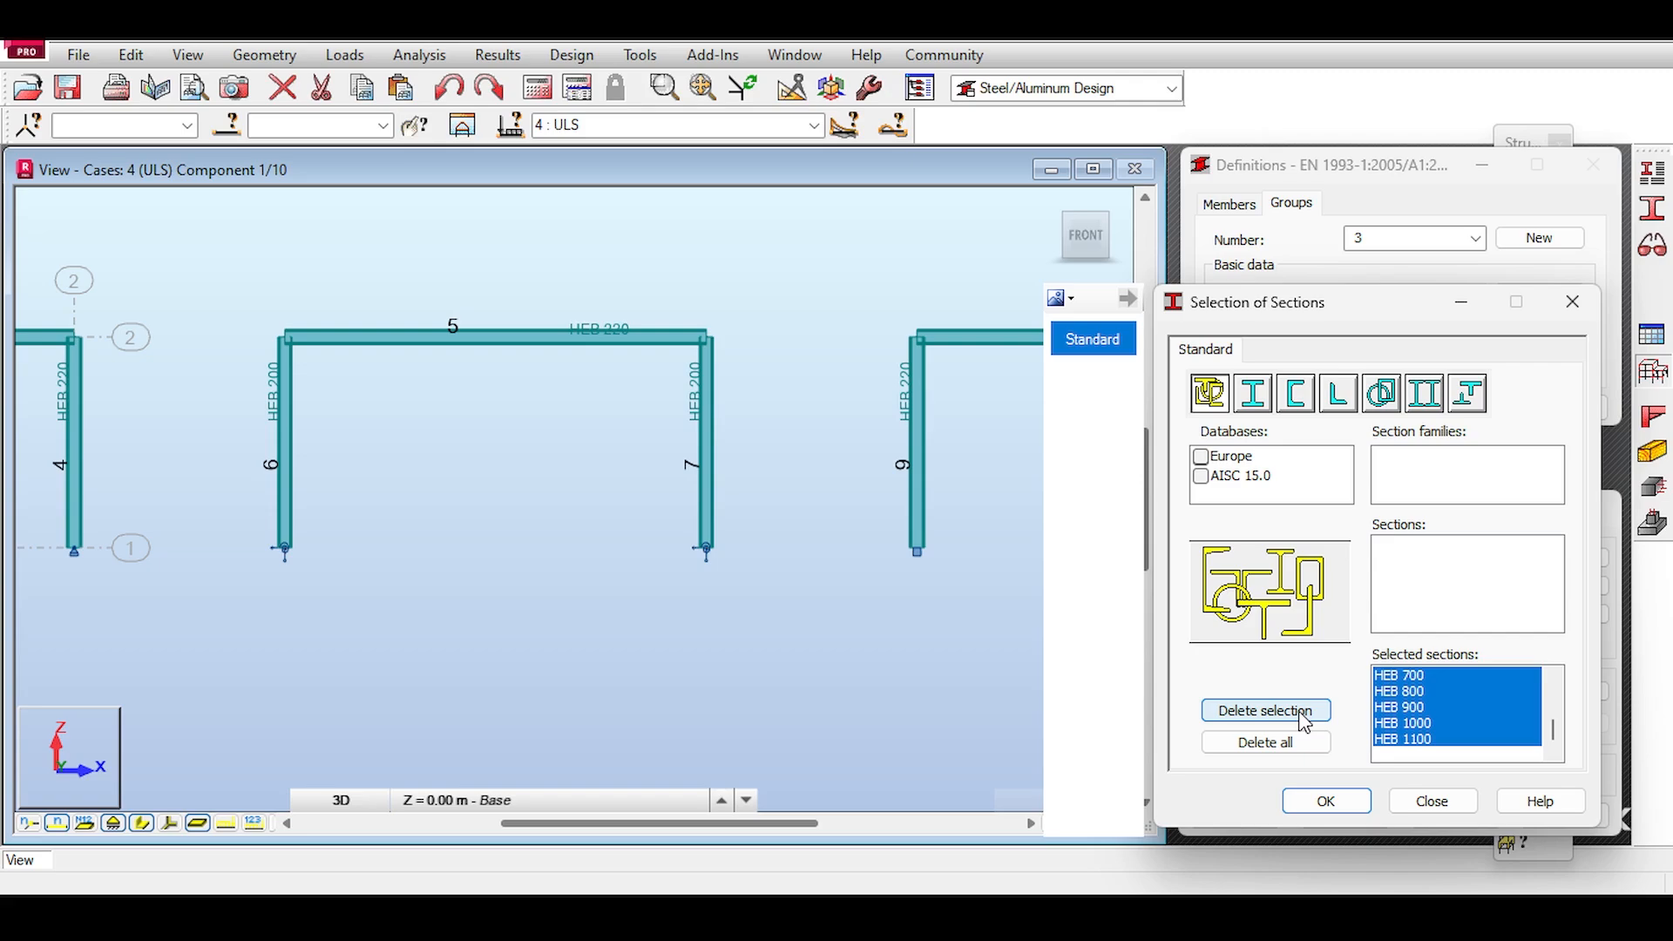
click(1304, 717)
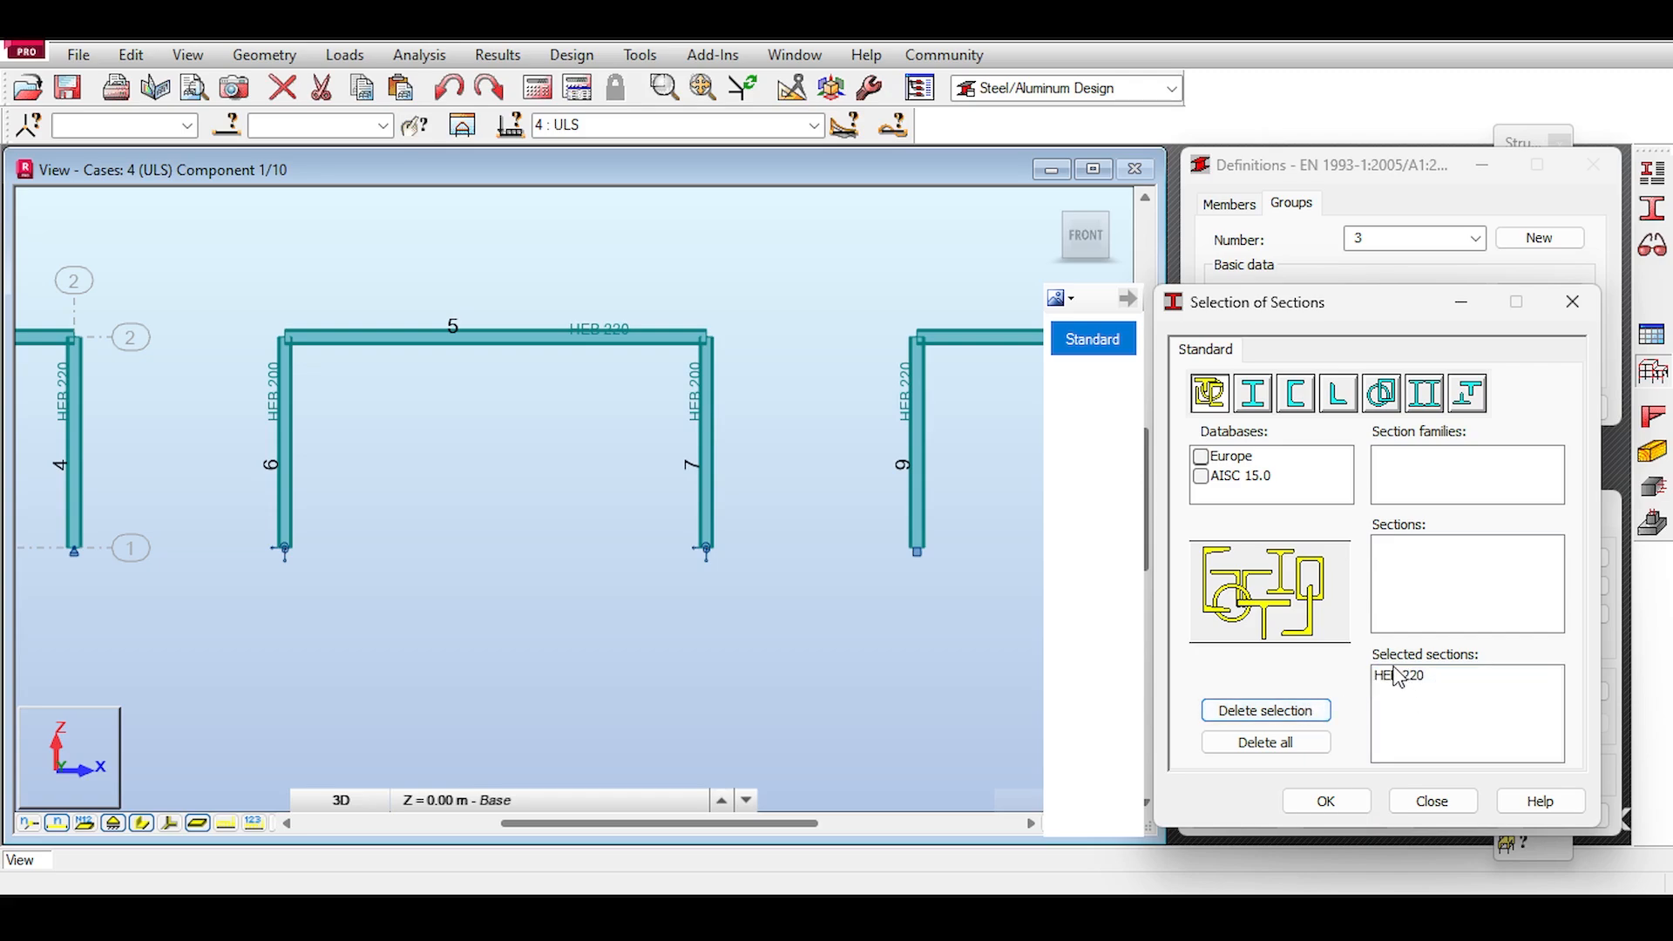
click(1430, 799)
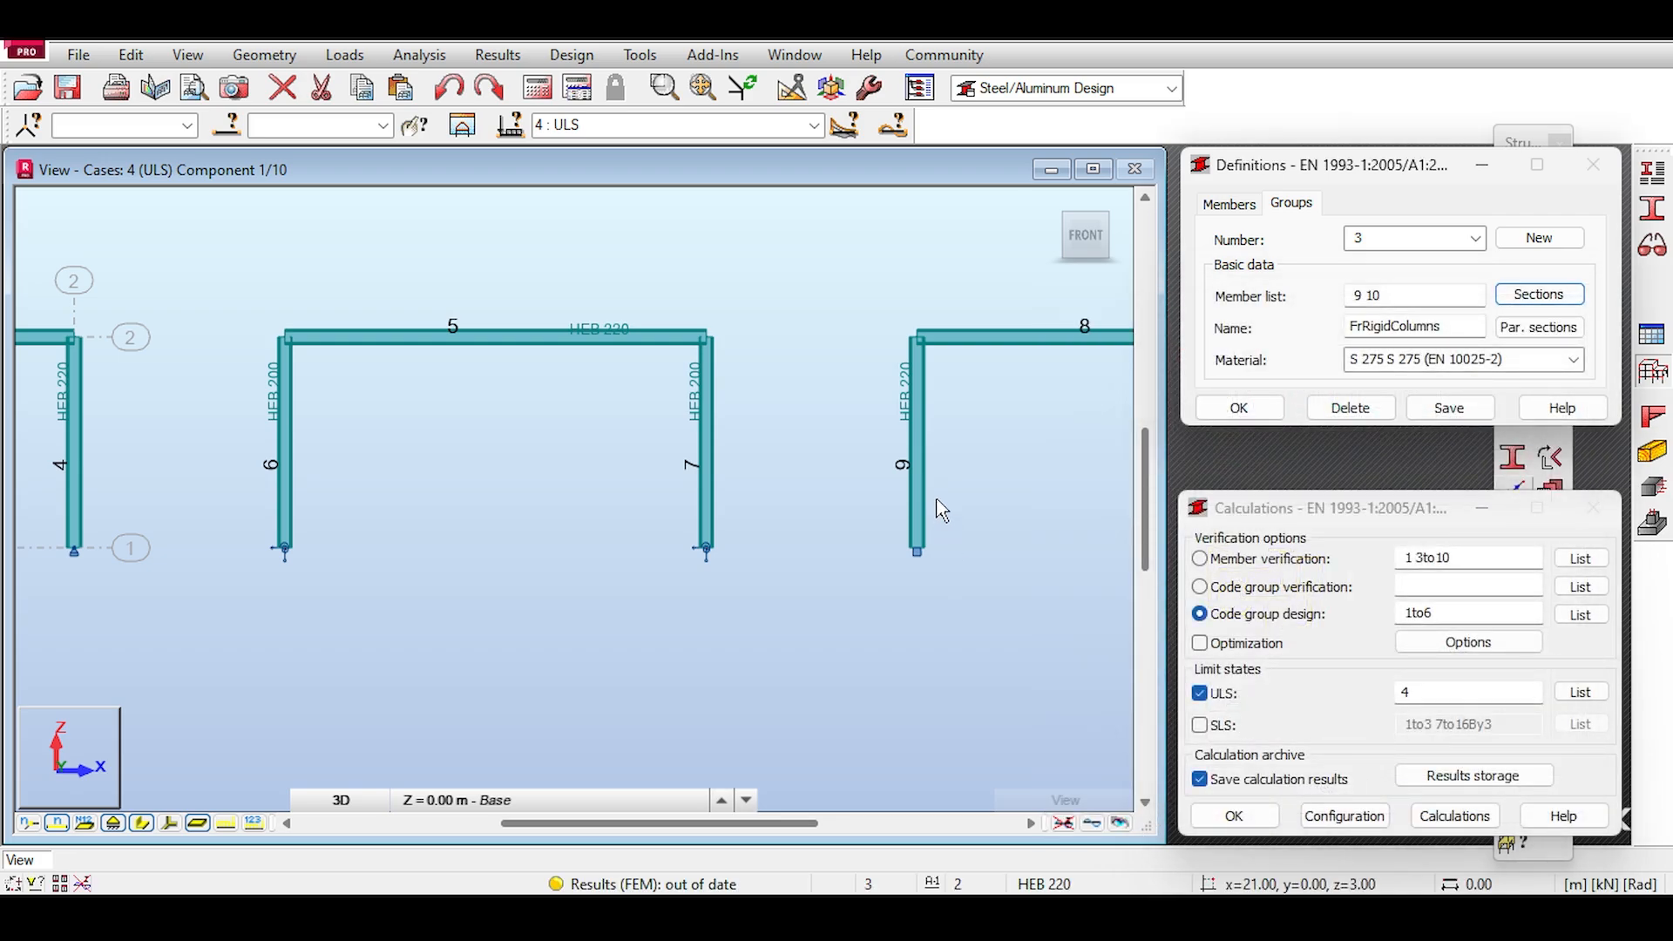
Step: Compare the member sections across the three frames and rerun the ULS code group design for groups 1to6, accepting the outdated analysis results
scroll(941, 509, down, 5)
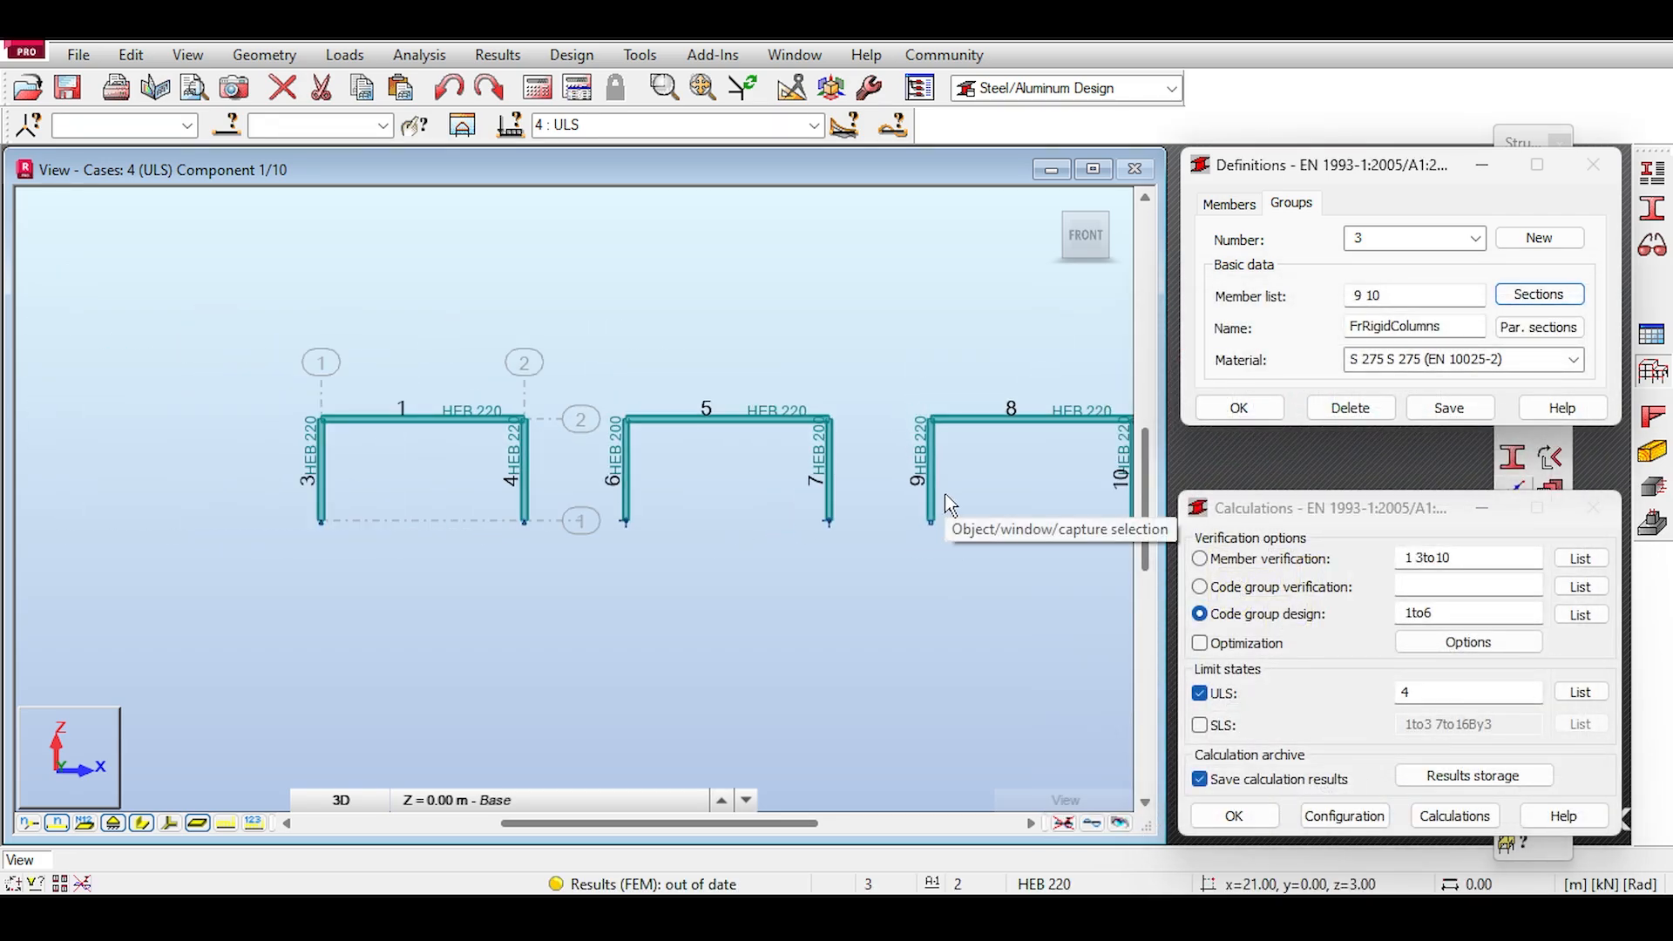
scroll(946, 488, down, 2)
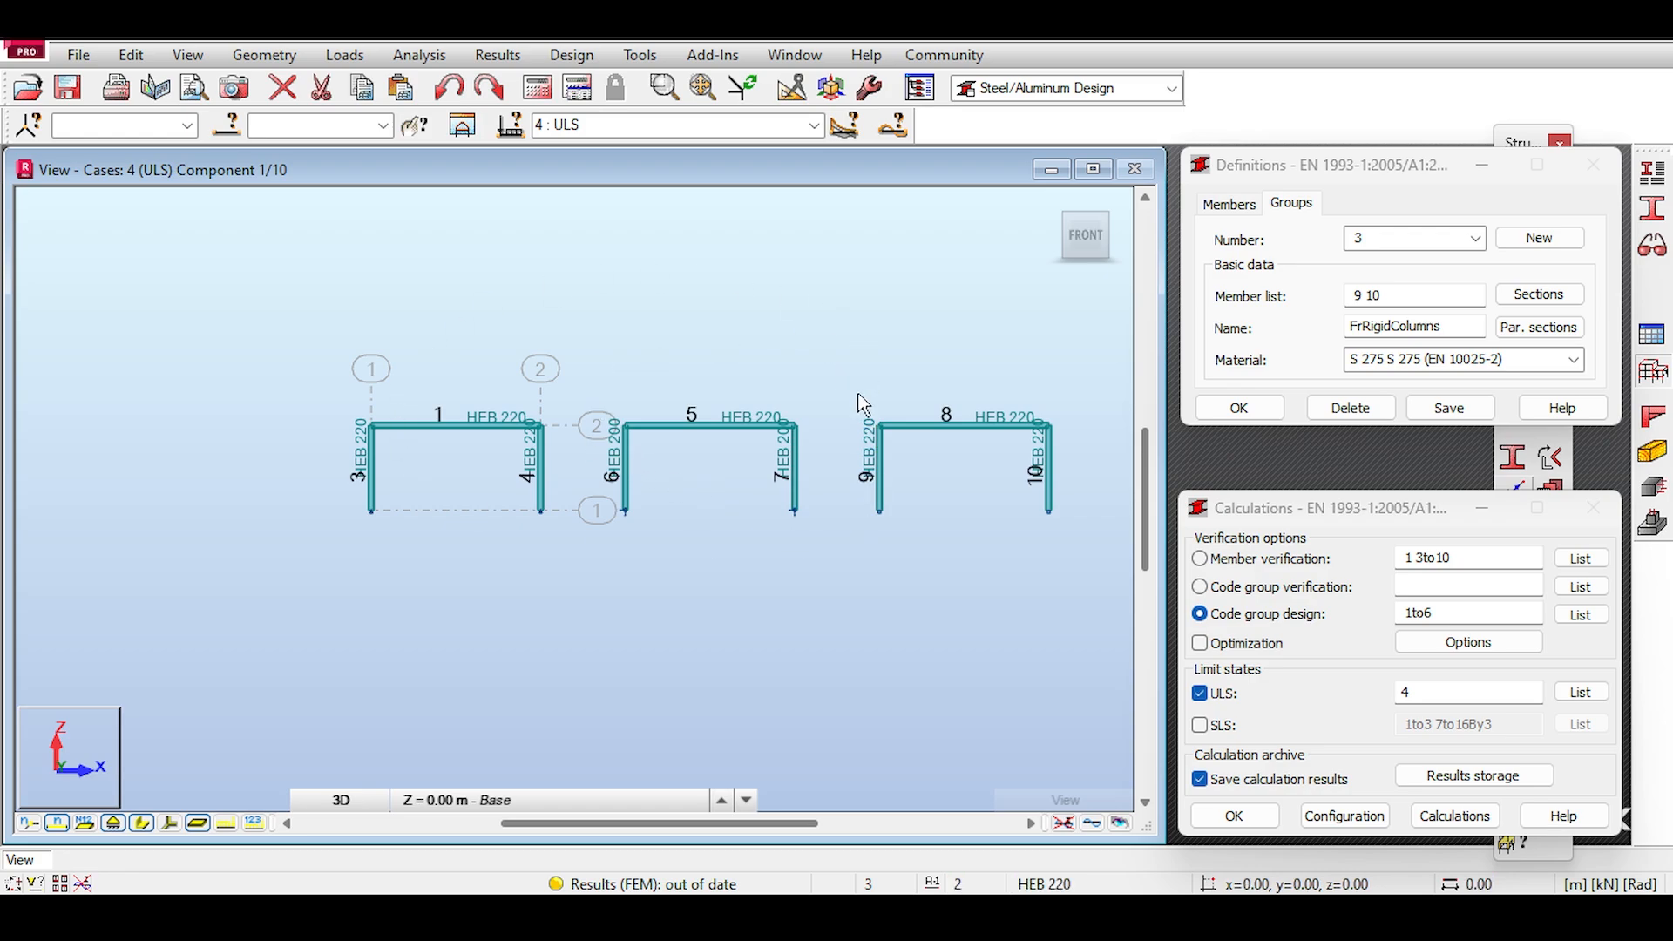
scroll(665, 474, up, 3)
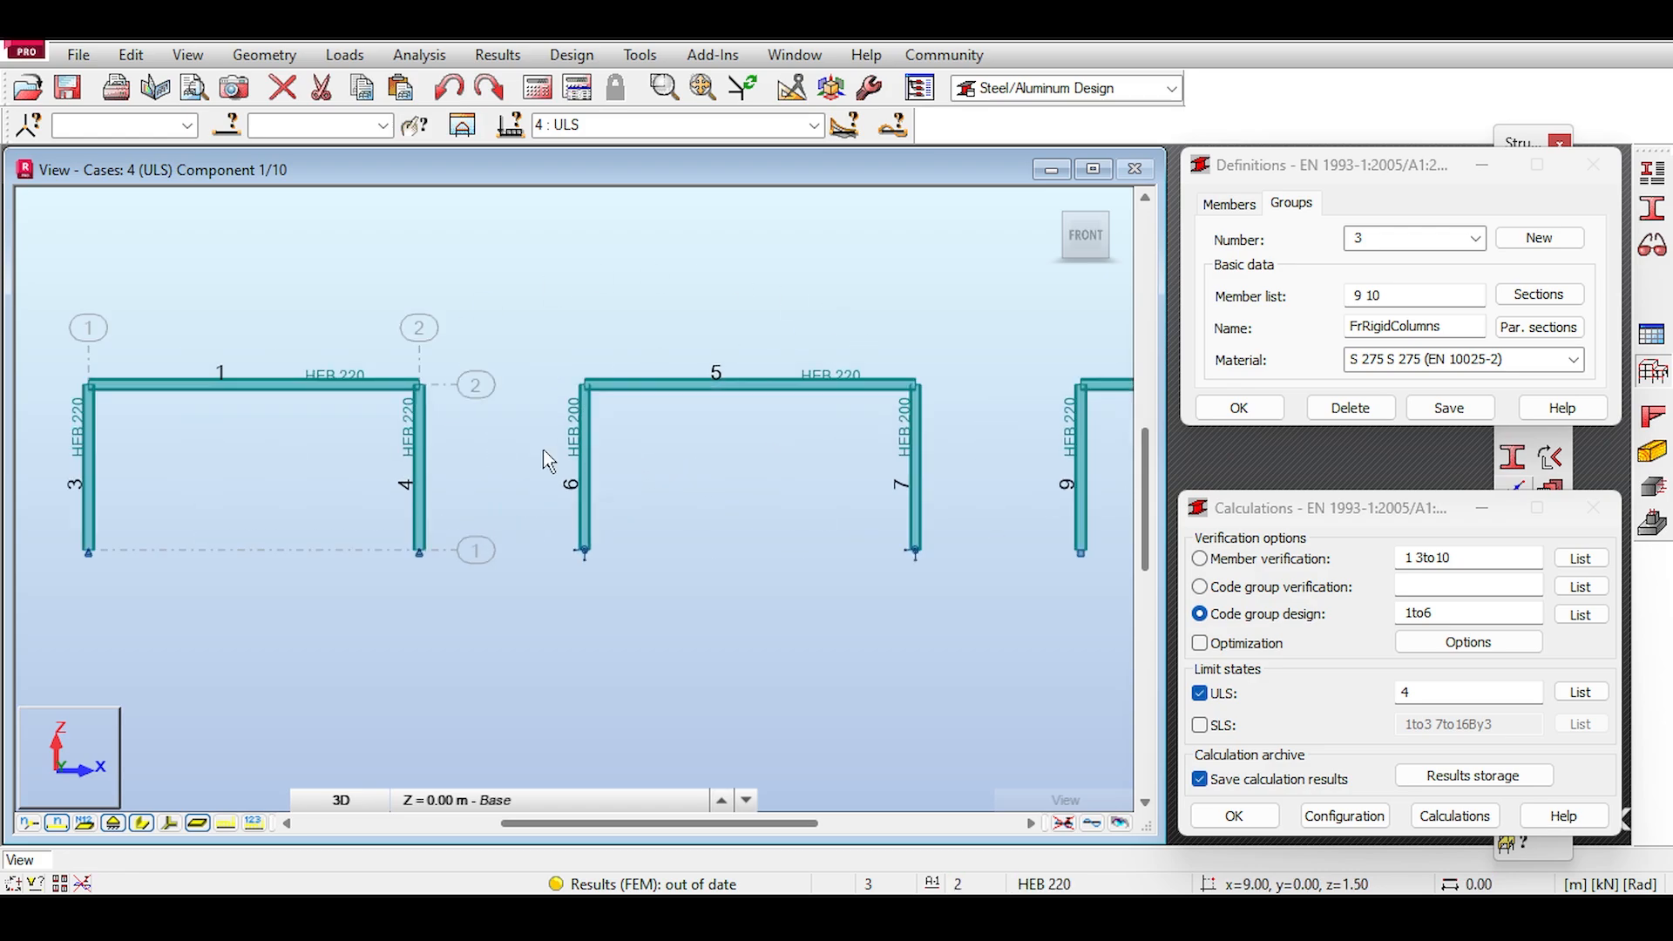
mouse_move(787, 448)
middle_down()
mouse_move(511, 445)
mouse_move(949, 441)
mouse_move(773, 441)
middle_up()
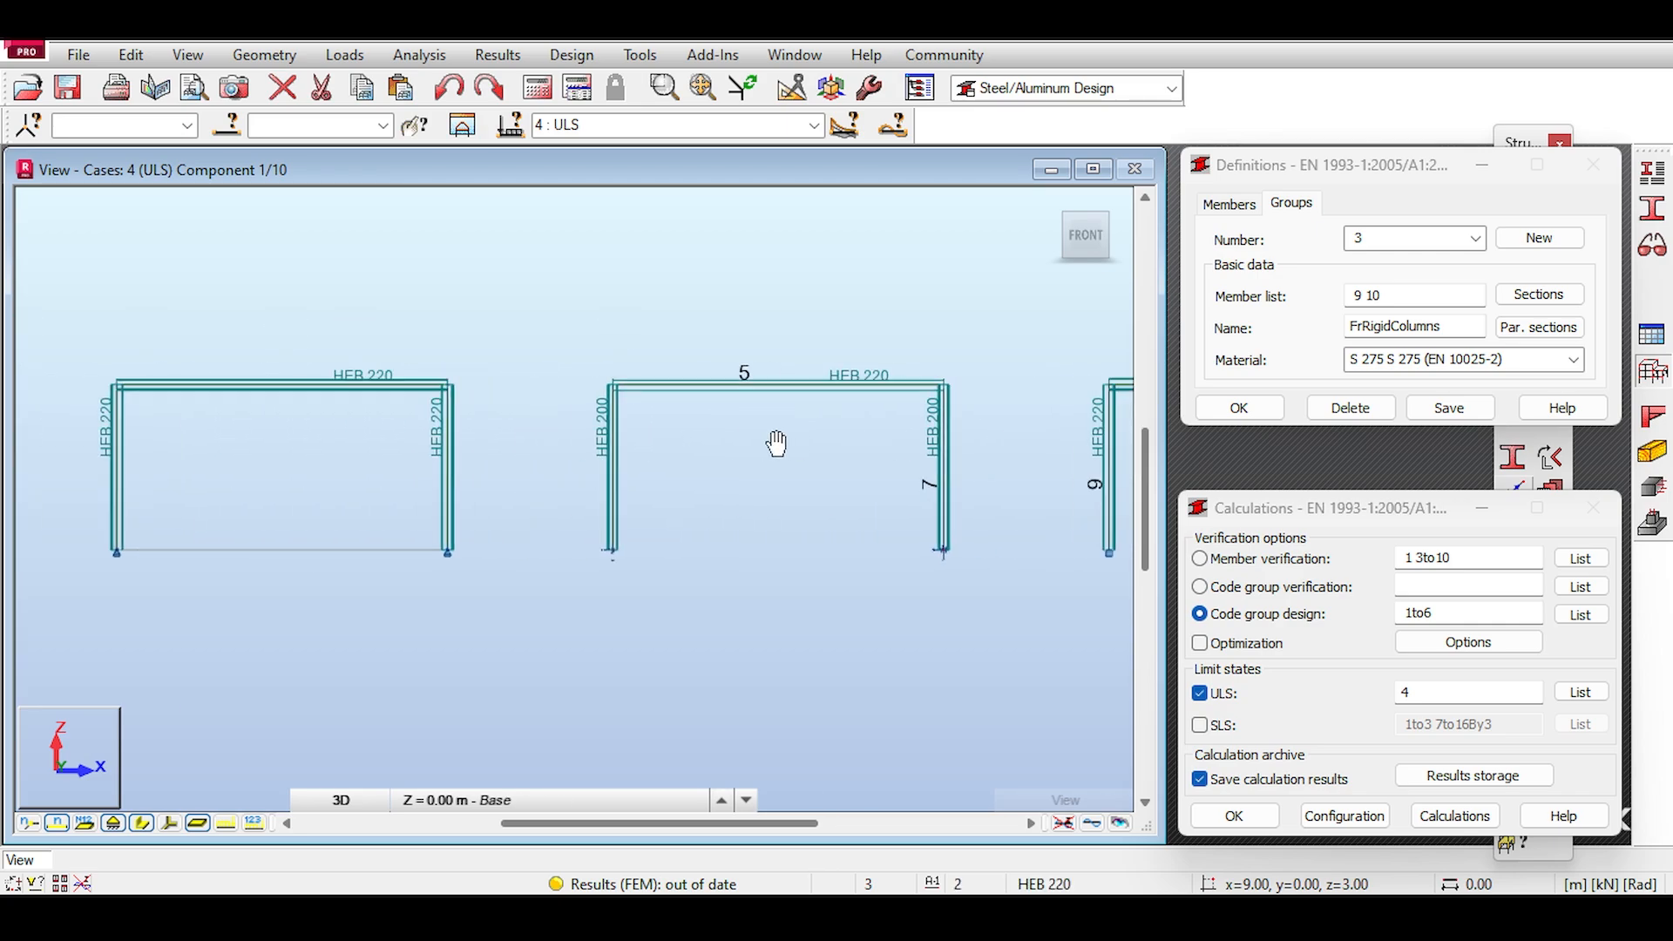
click(1454, 816)
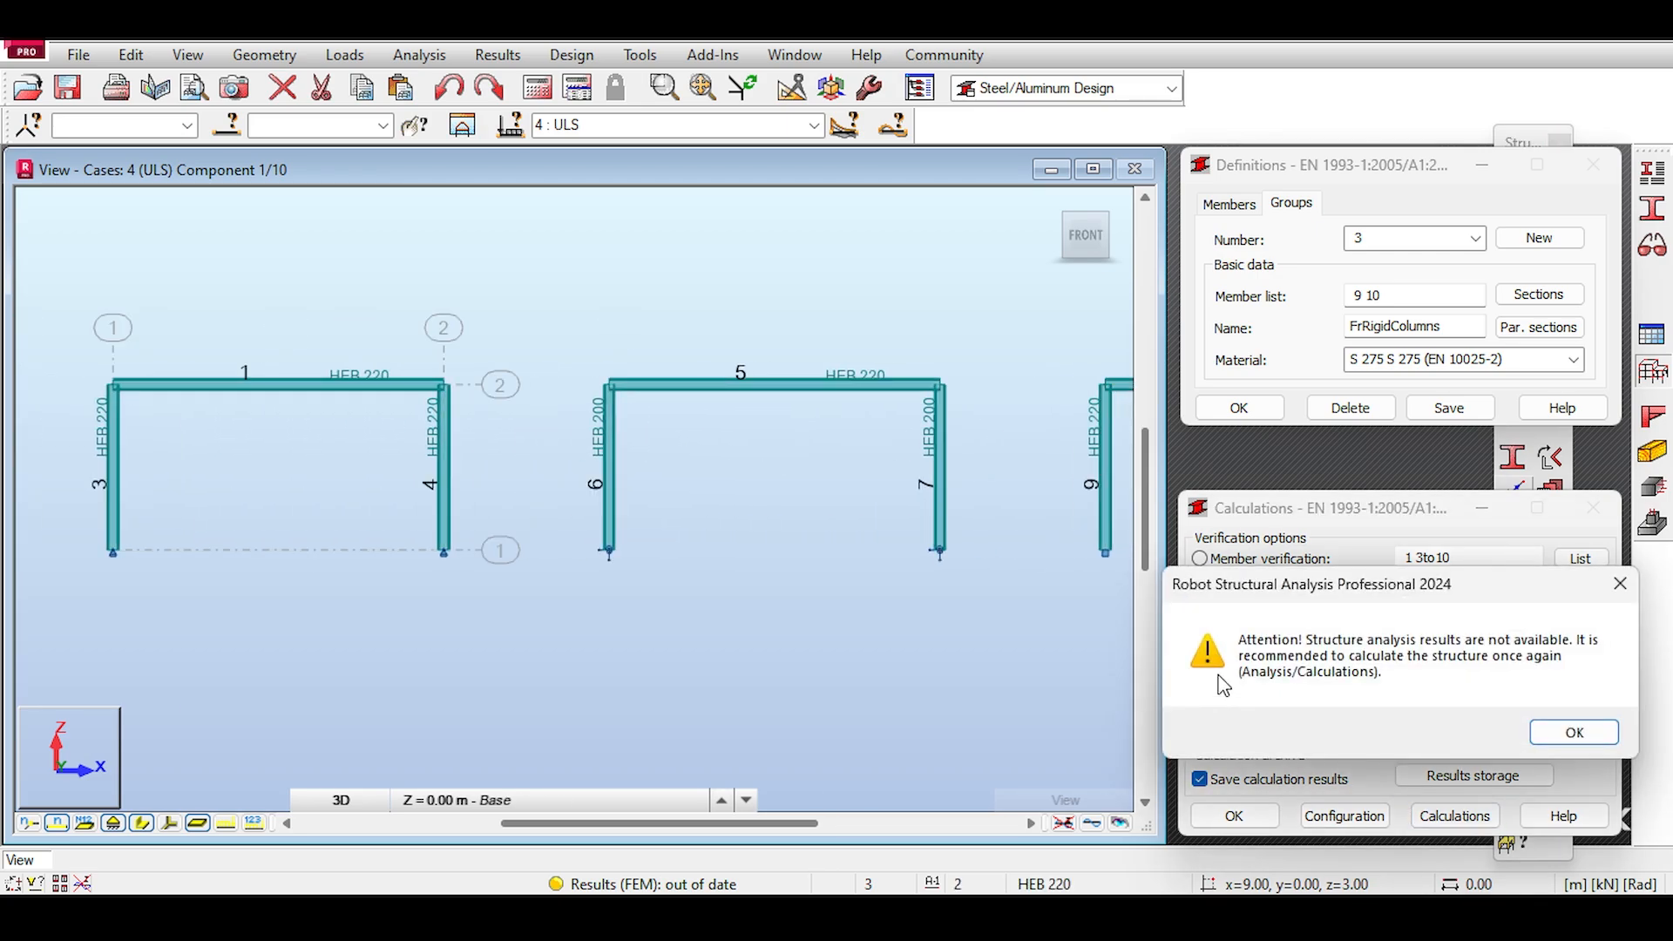
click(1546, 722)
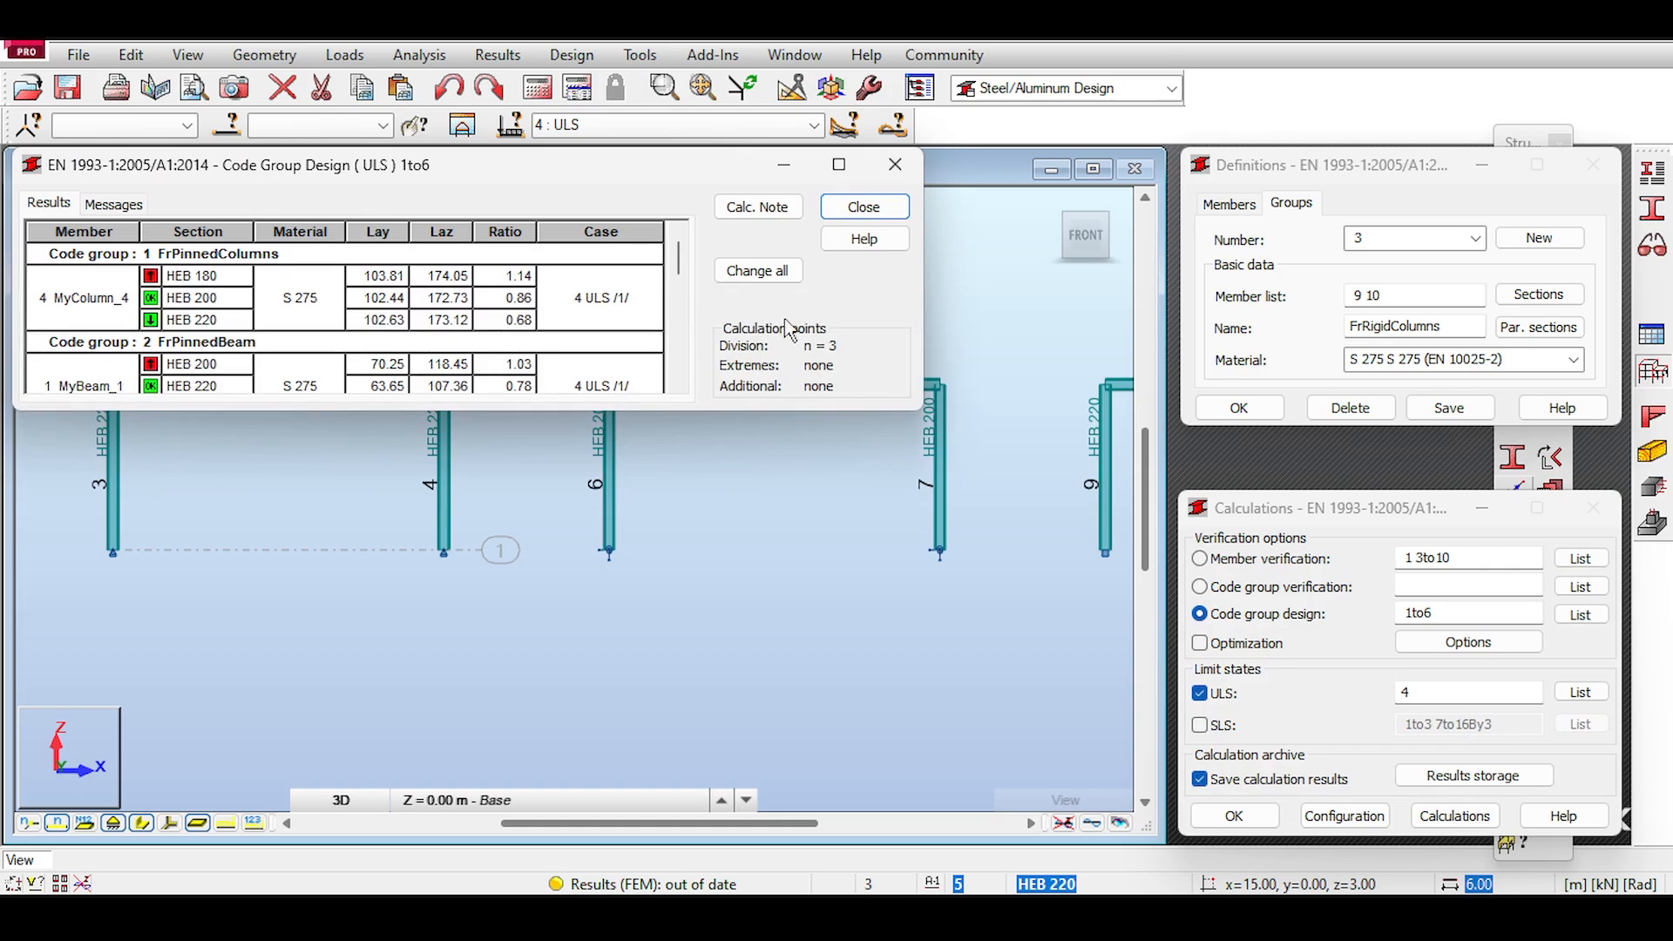
Step: Change the section of the FrSemiRigidColumns code group to HEB 220, and close the design results
scroll(685, 276, down, 1)
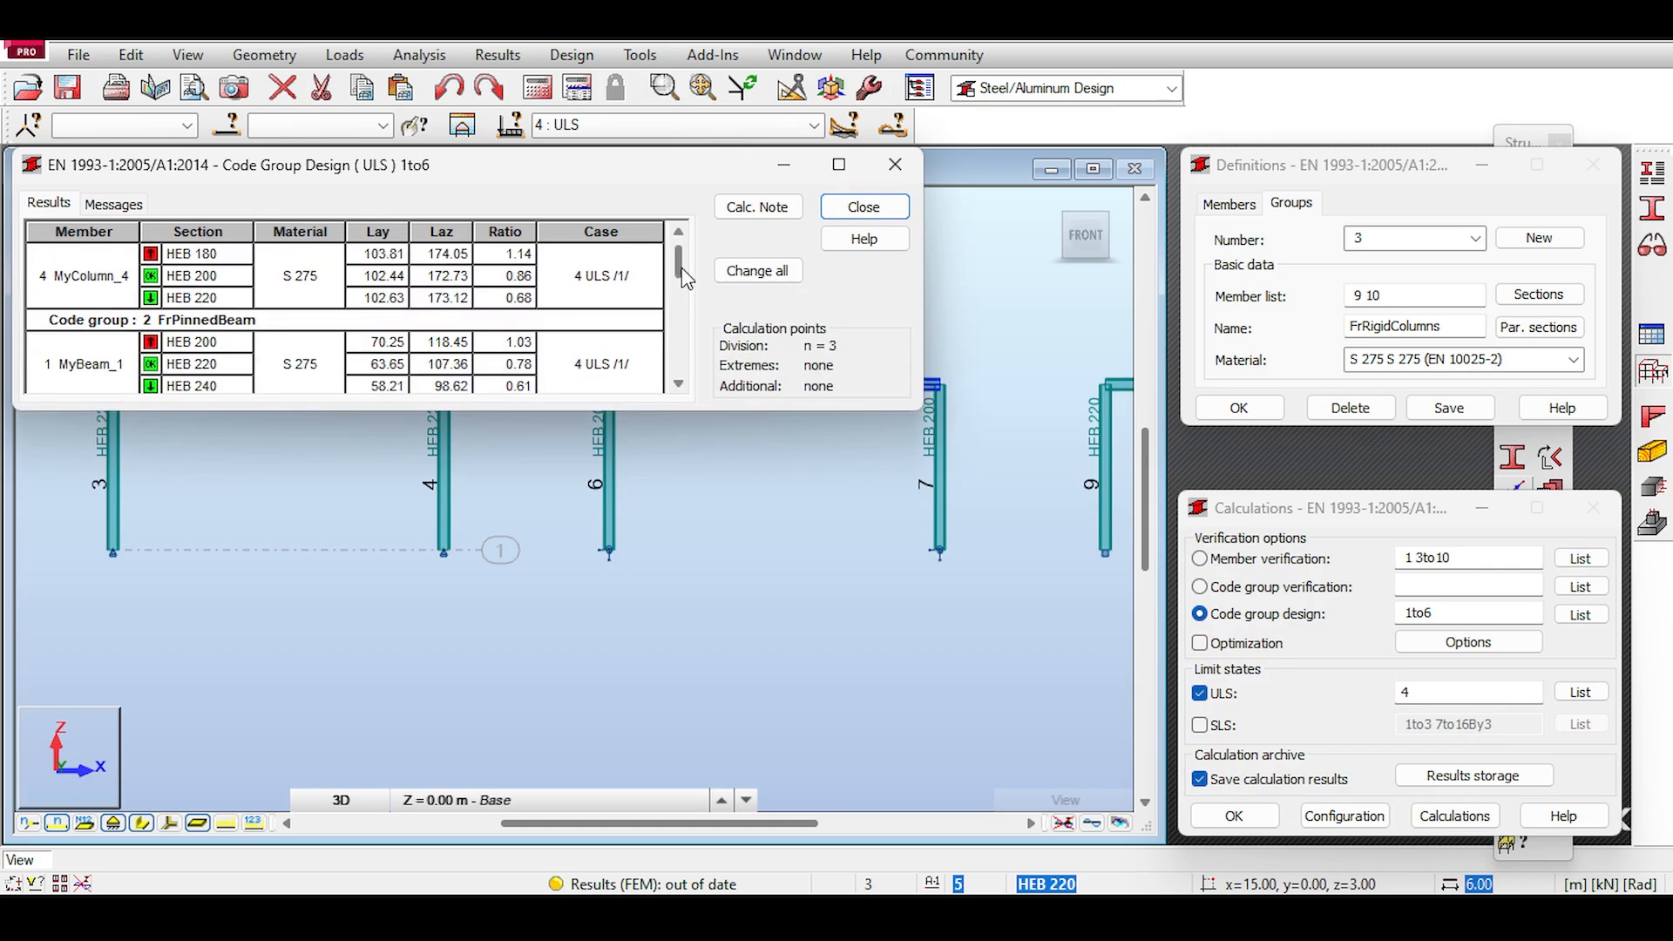
drag(684, 277, 693, 356)
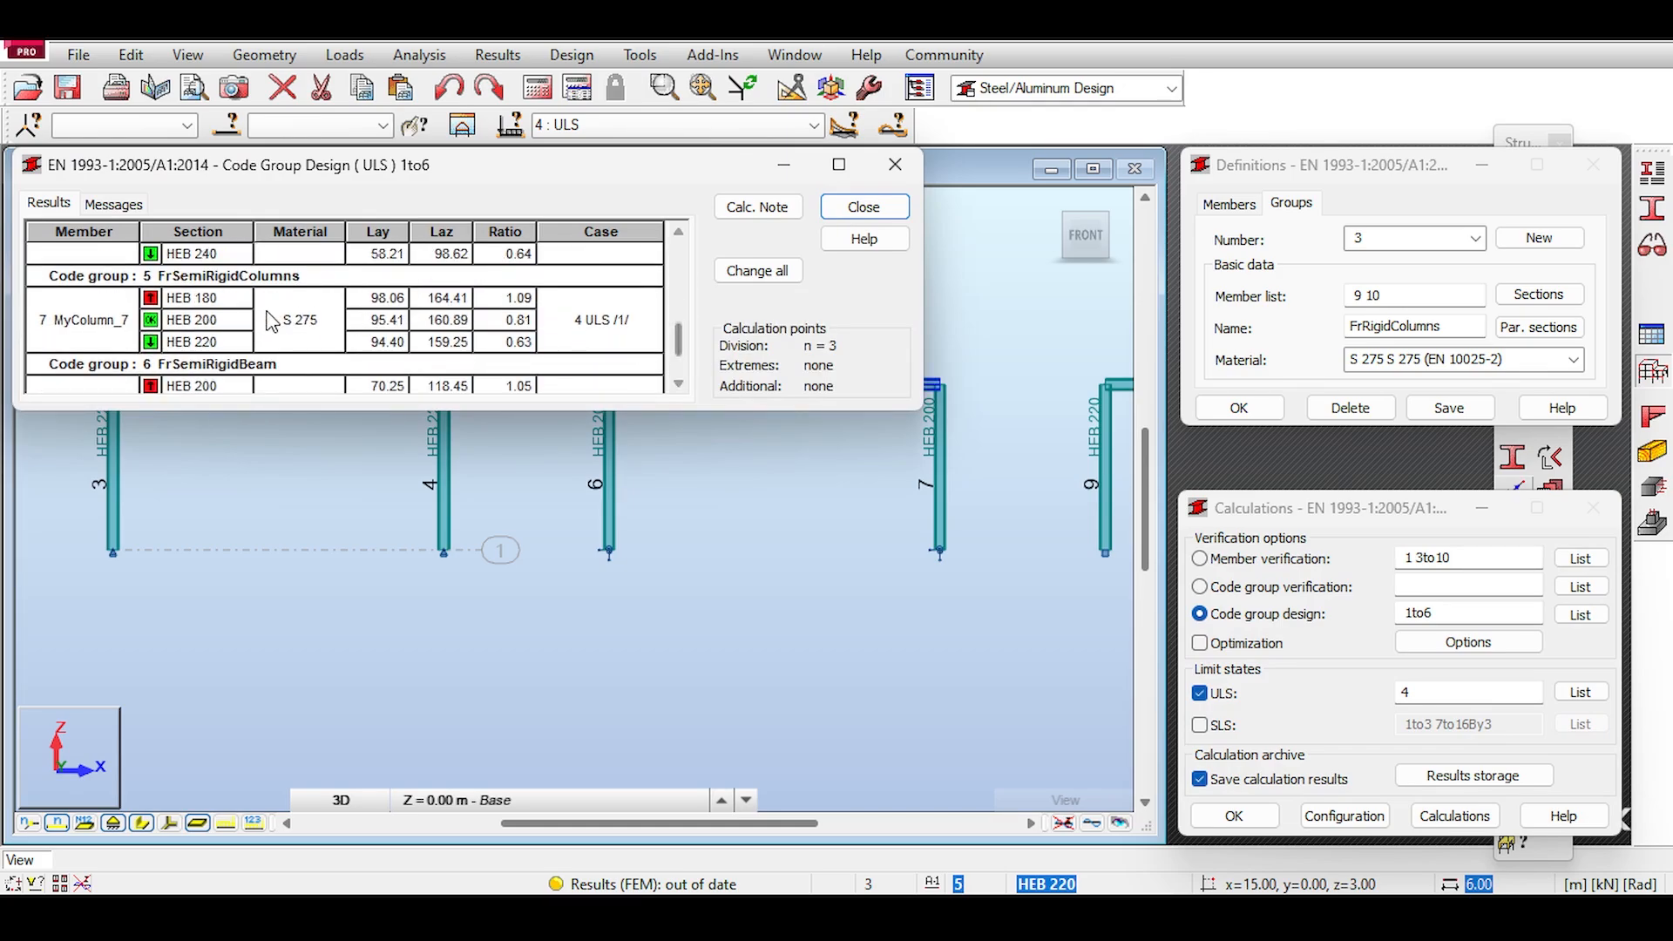
double_click(223, 341)
click(863, 592)
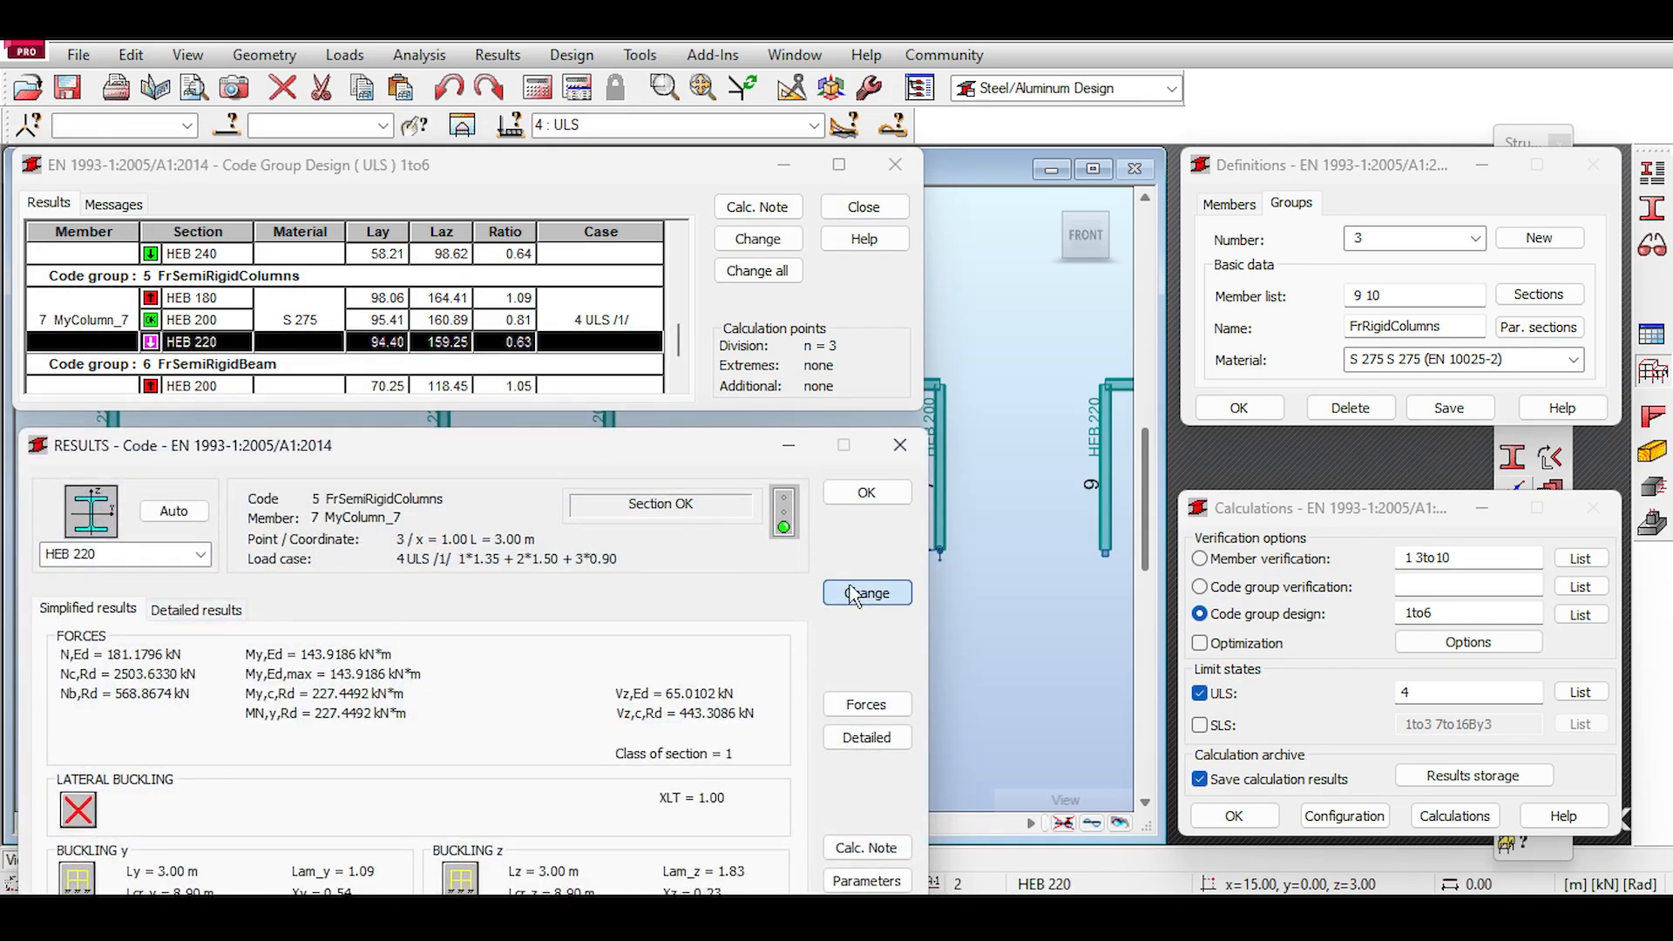
click(900, 445)
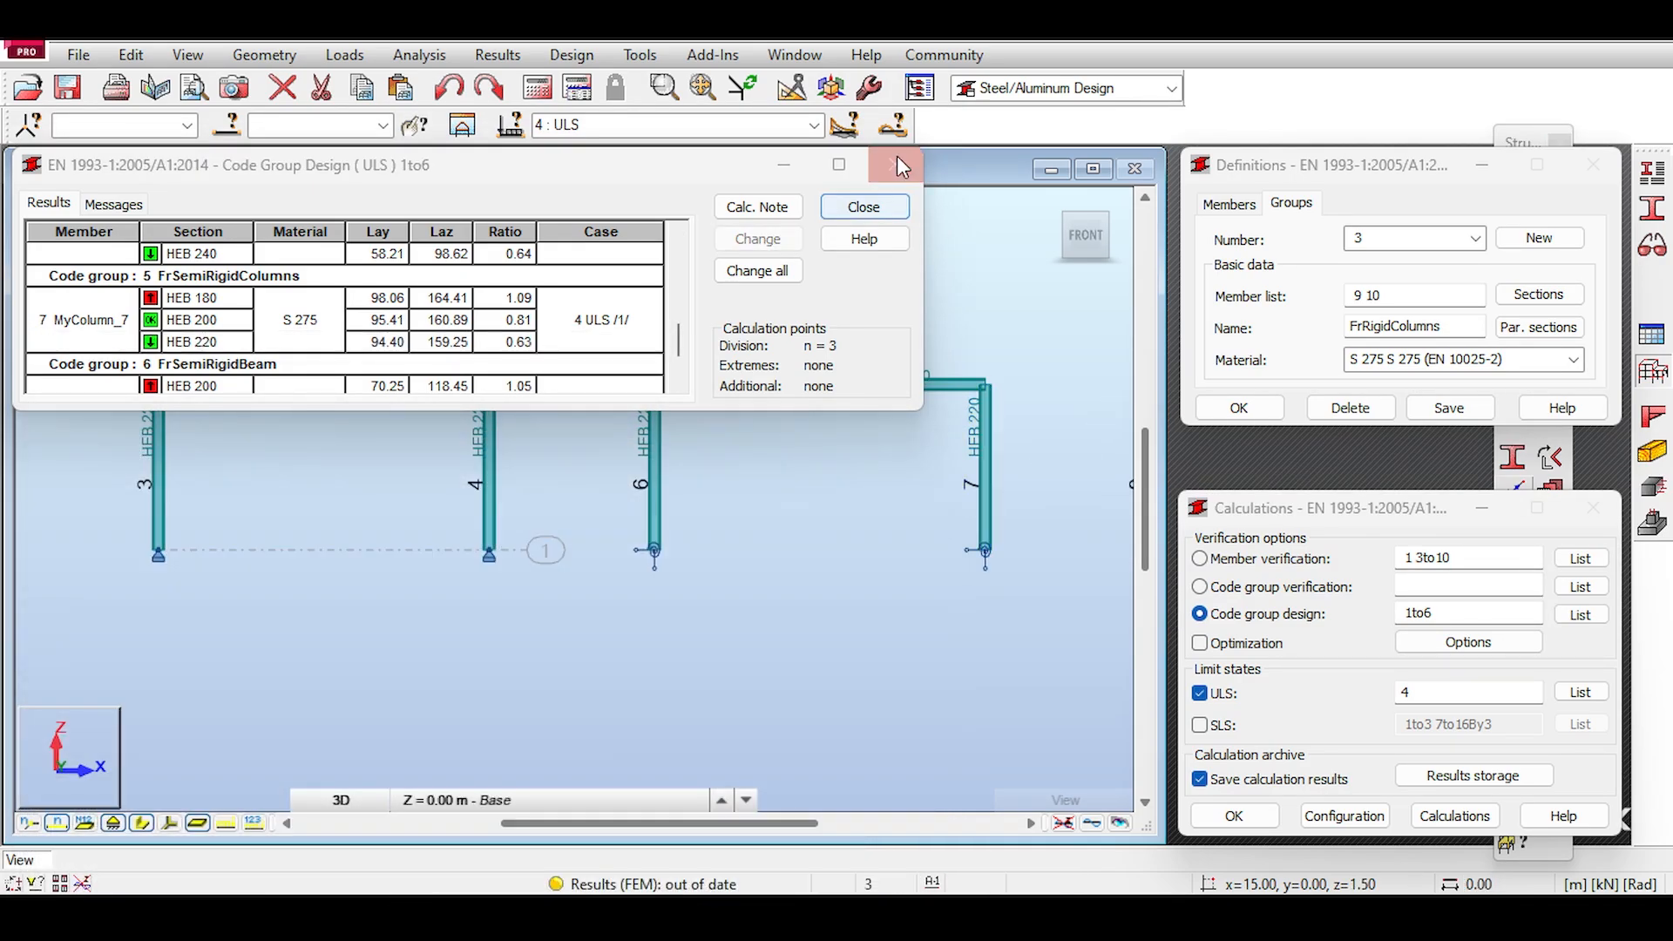
click(895, 164)
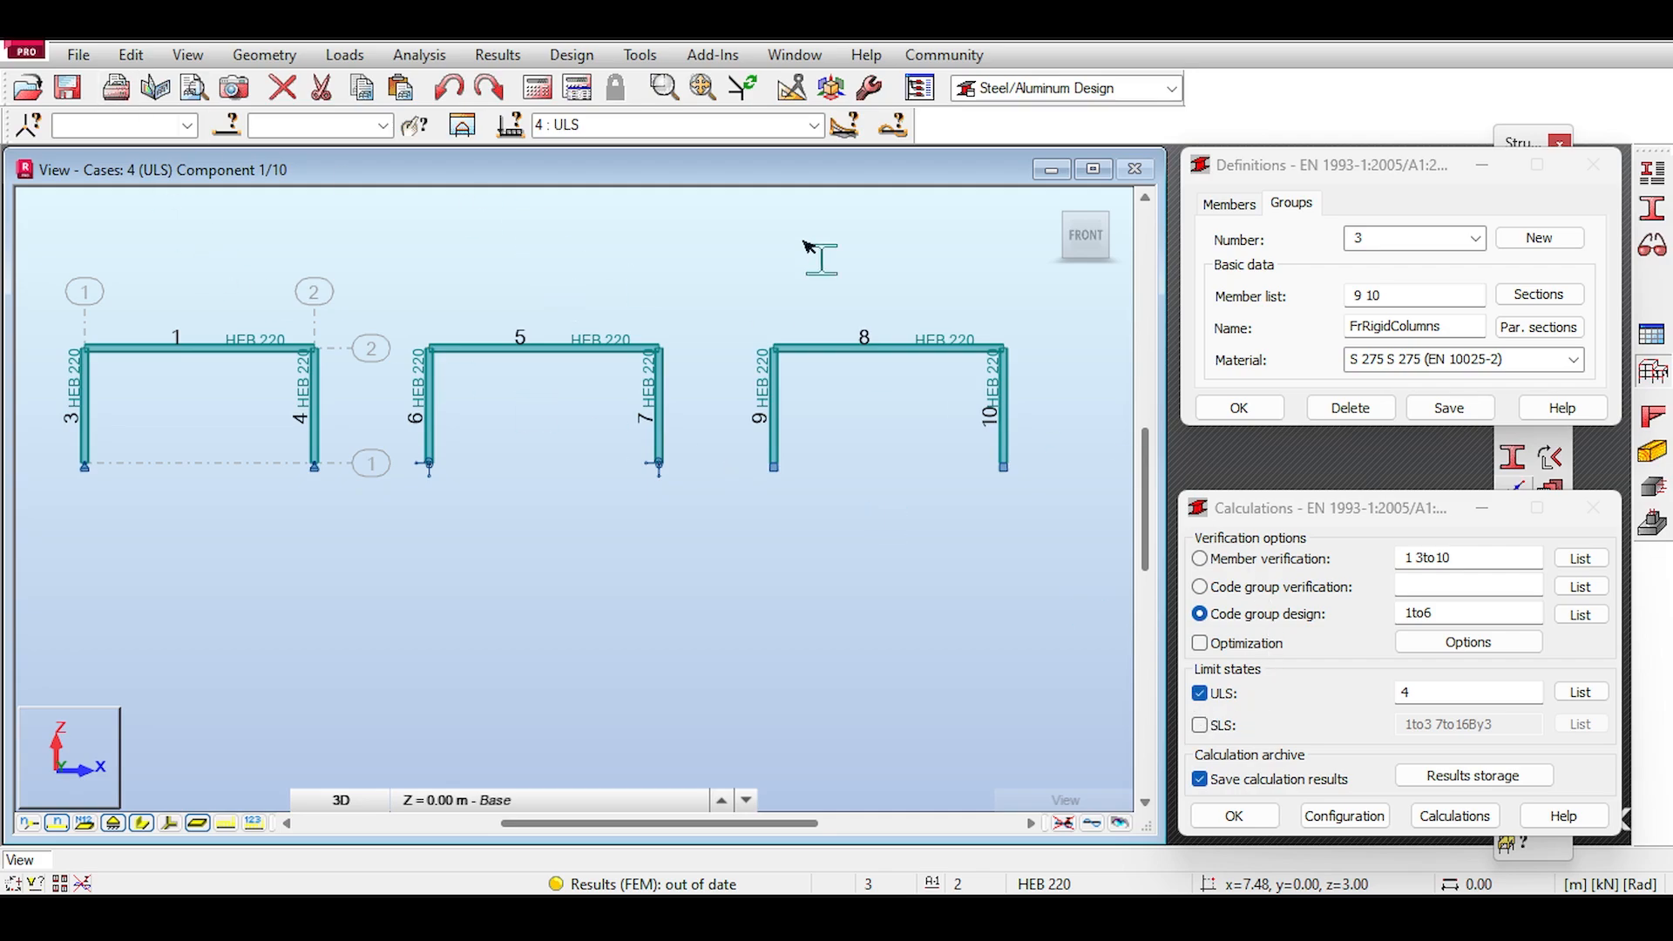
Step: Recalculate the structure with the updated sections, choosing to continue despite the separate structure
right_click(922, 254)
click(828, 251)
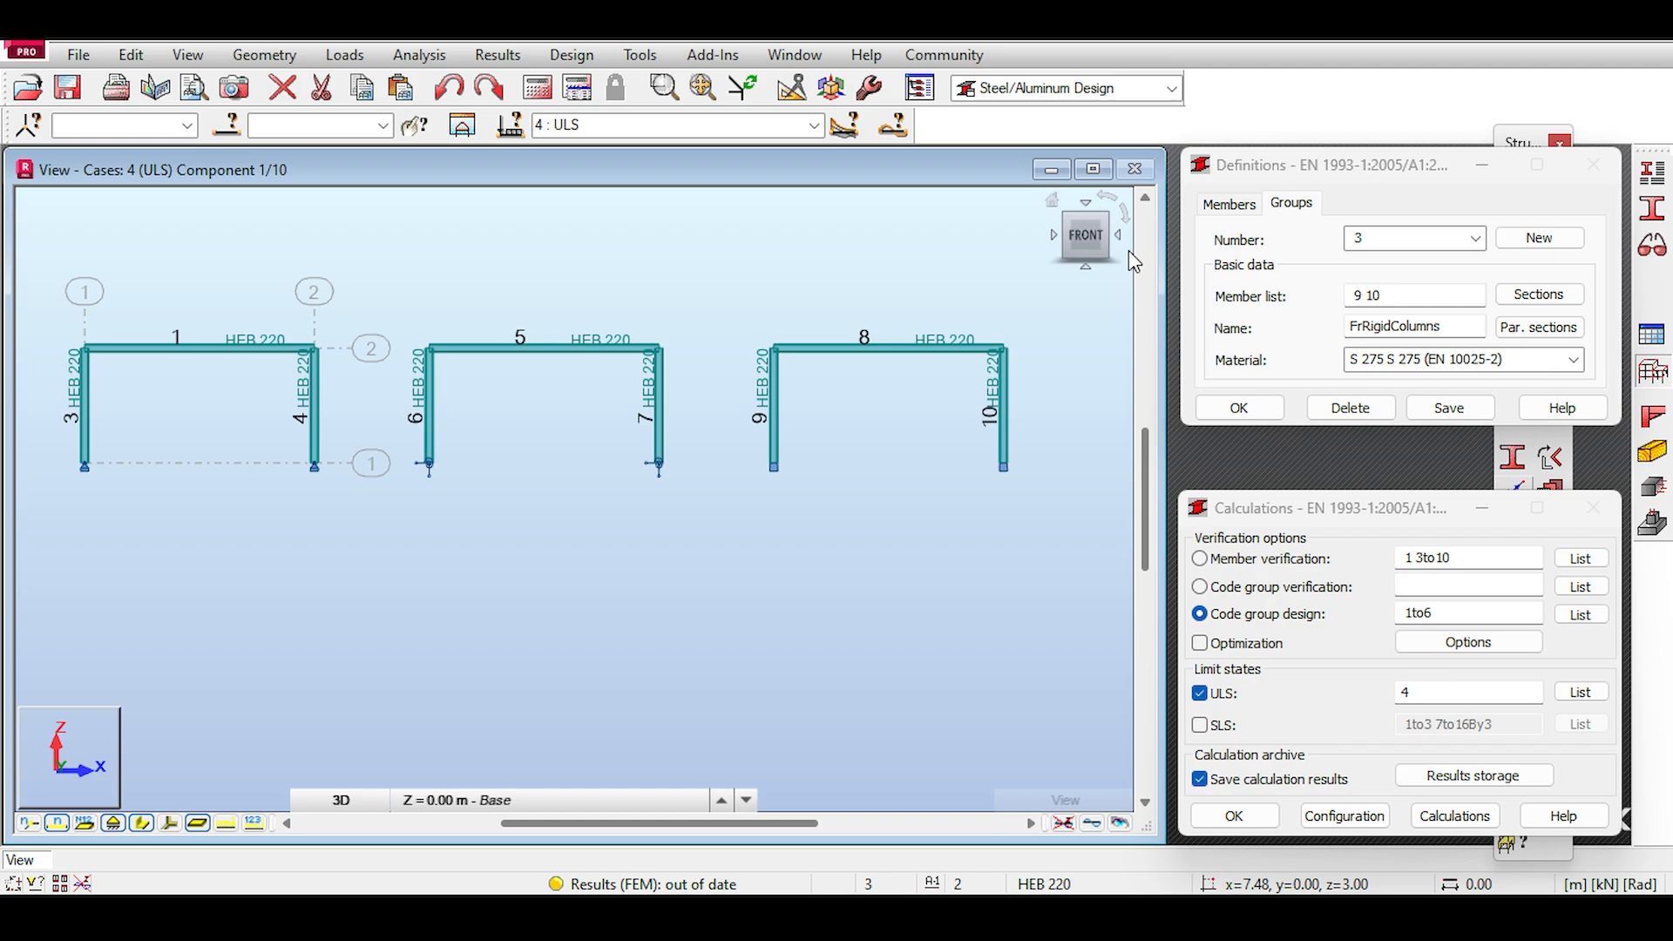
click(548, 97)
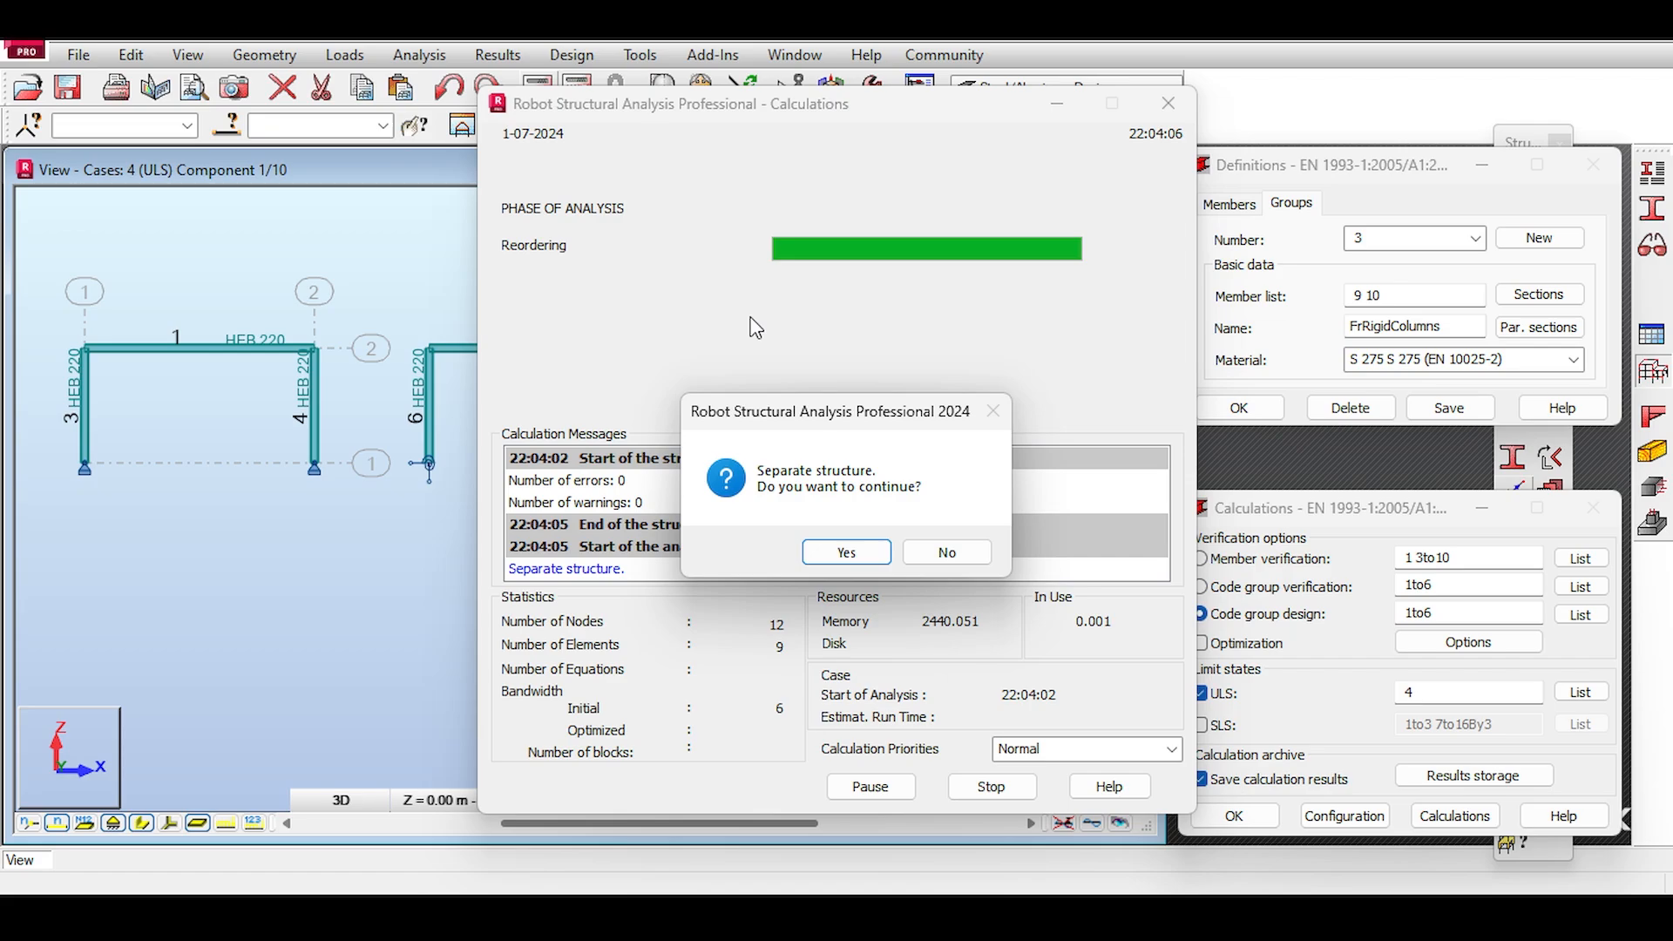
click(842, 554)
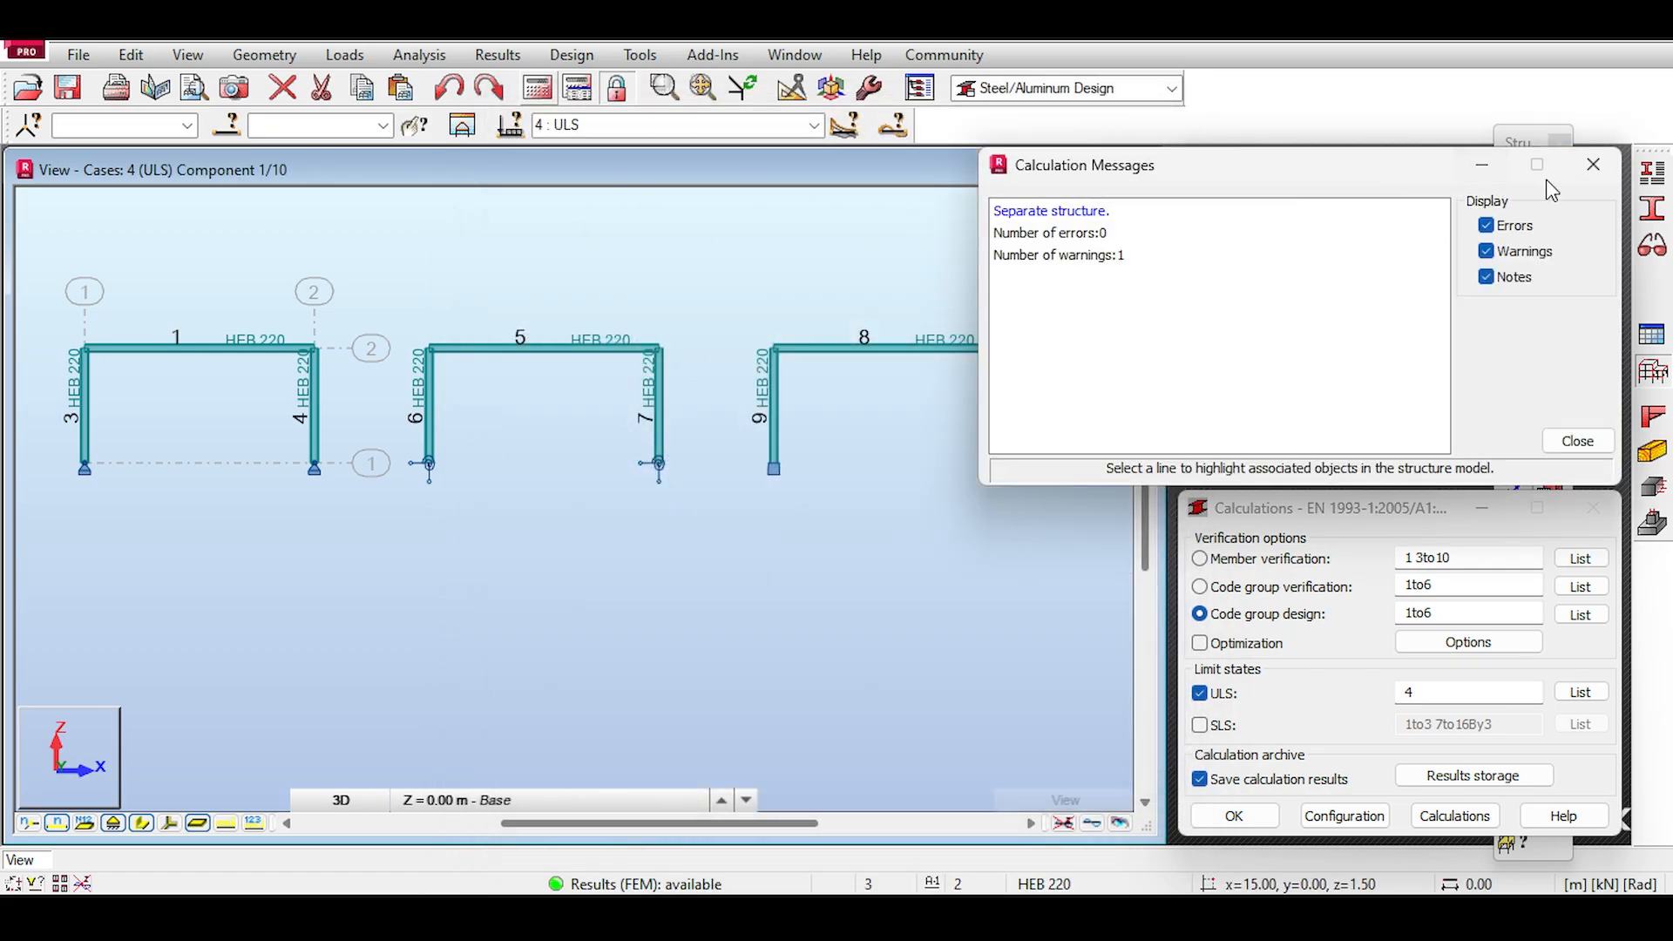
Step: Switch from group design to code group verification, run it for groups 1to6 at ULS, and review the member ratios
click(1593, 164)
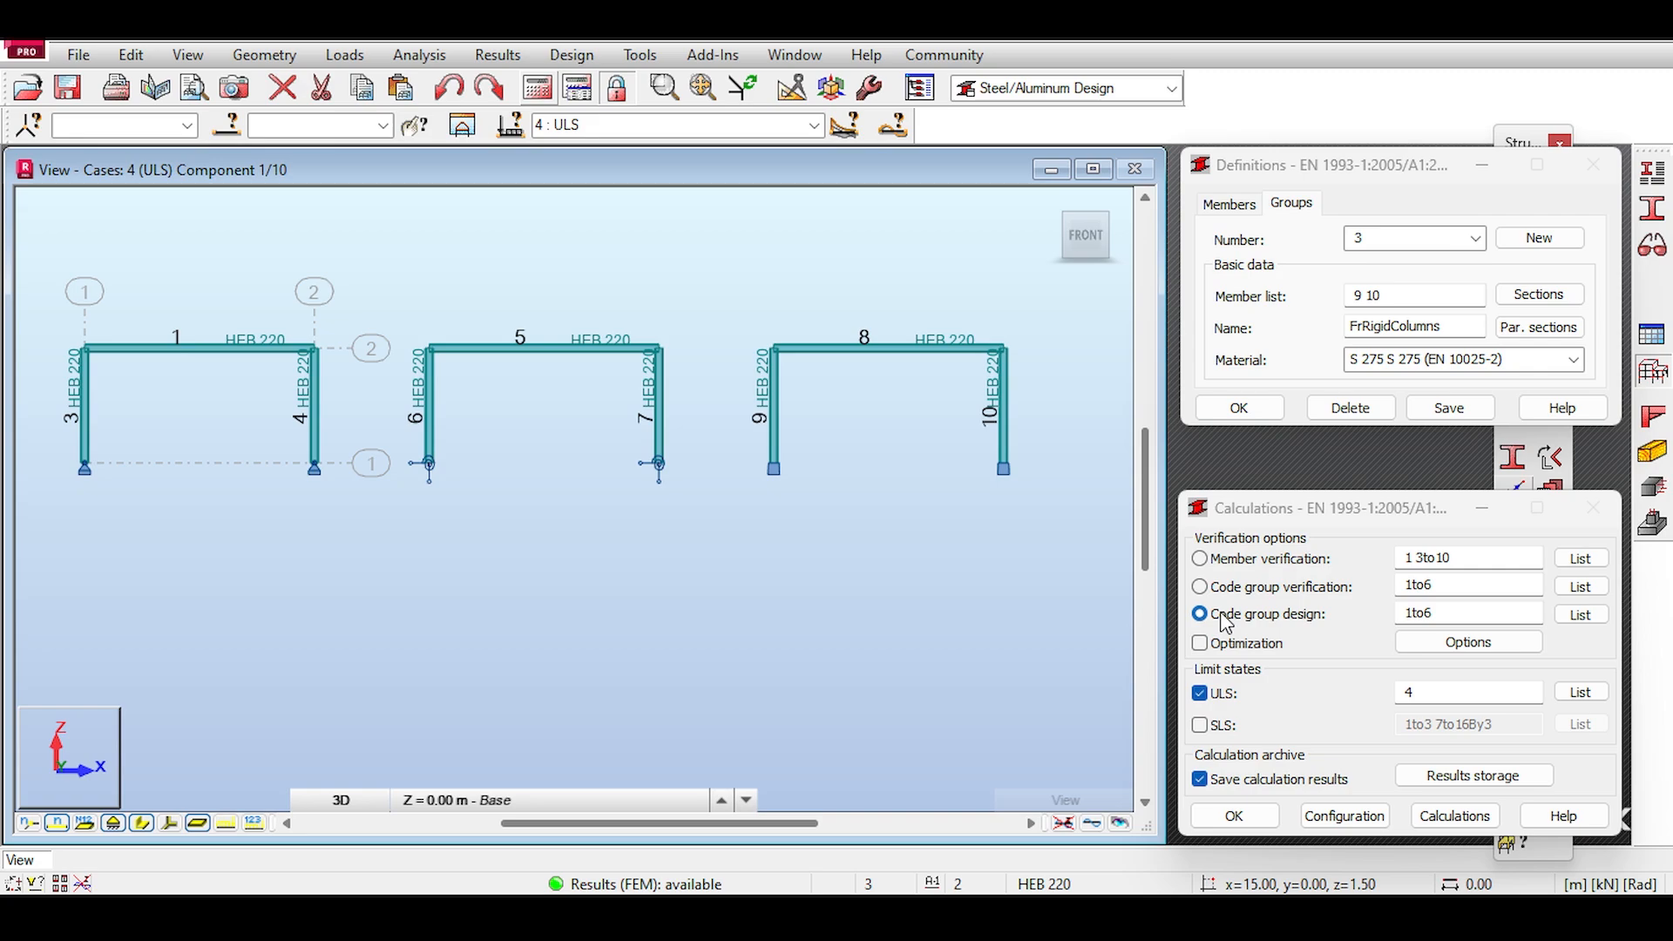
click(1202, 587)
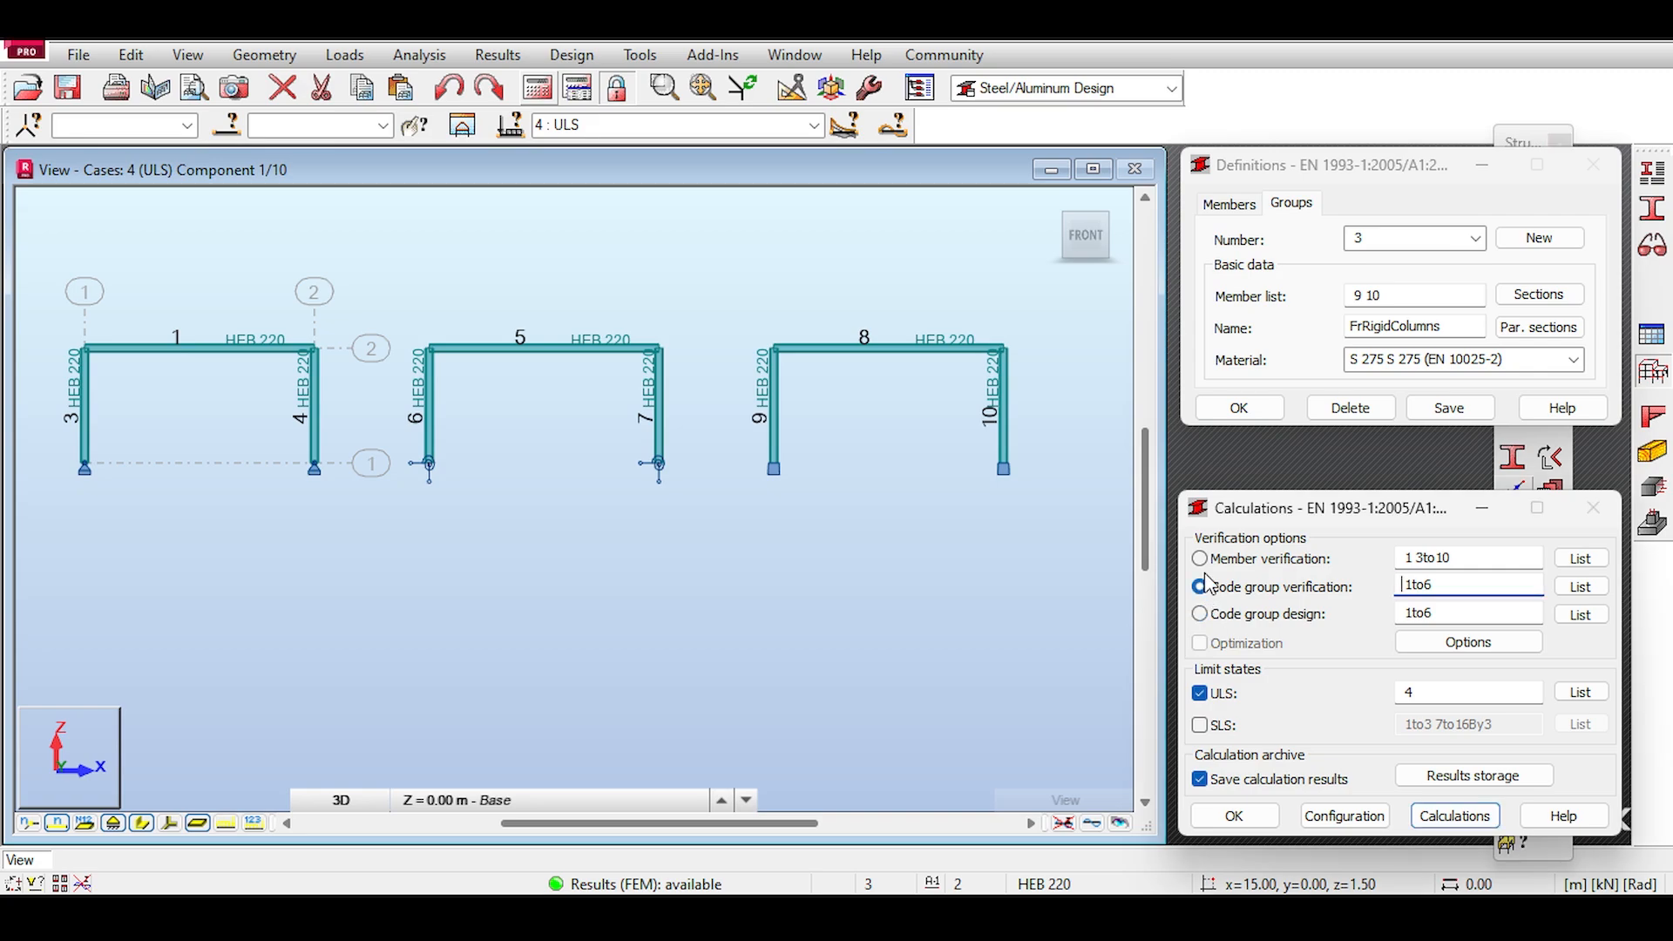
middle_drag(694, 294, 740, 296)
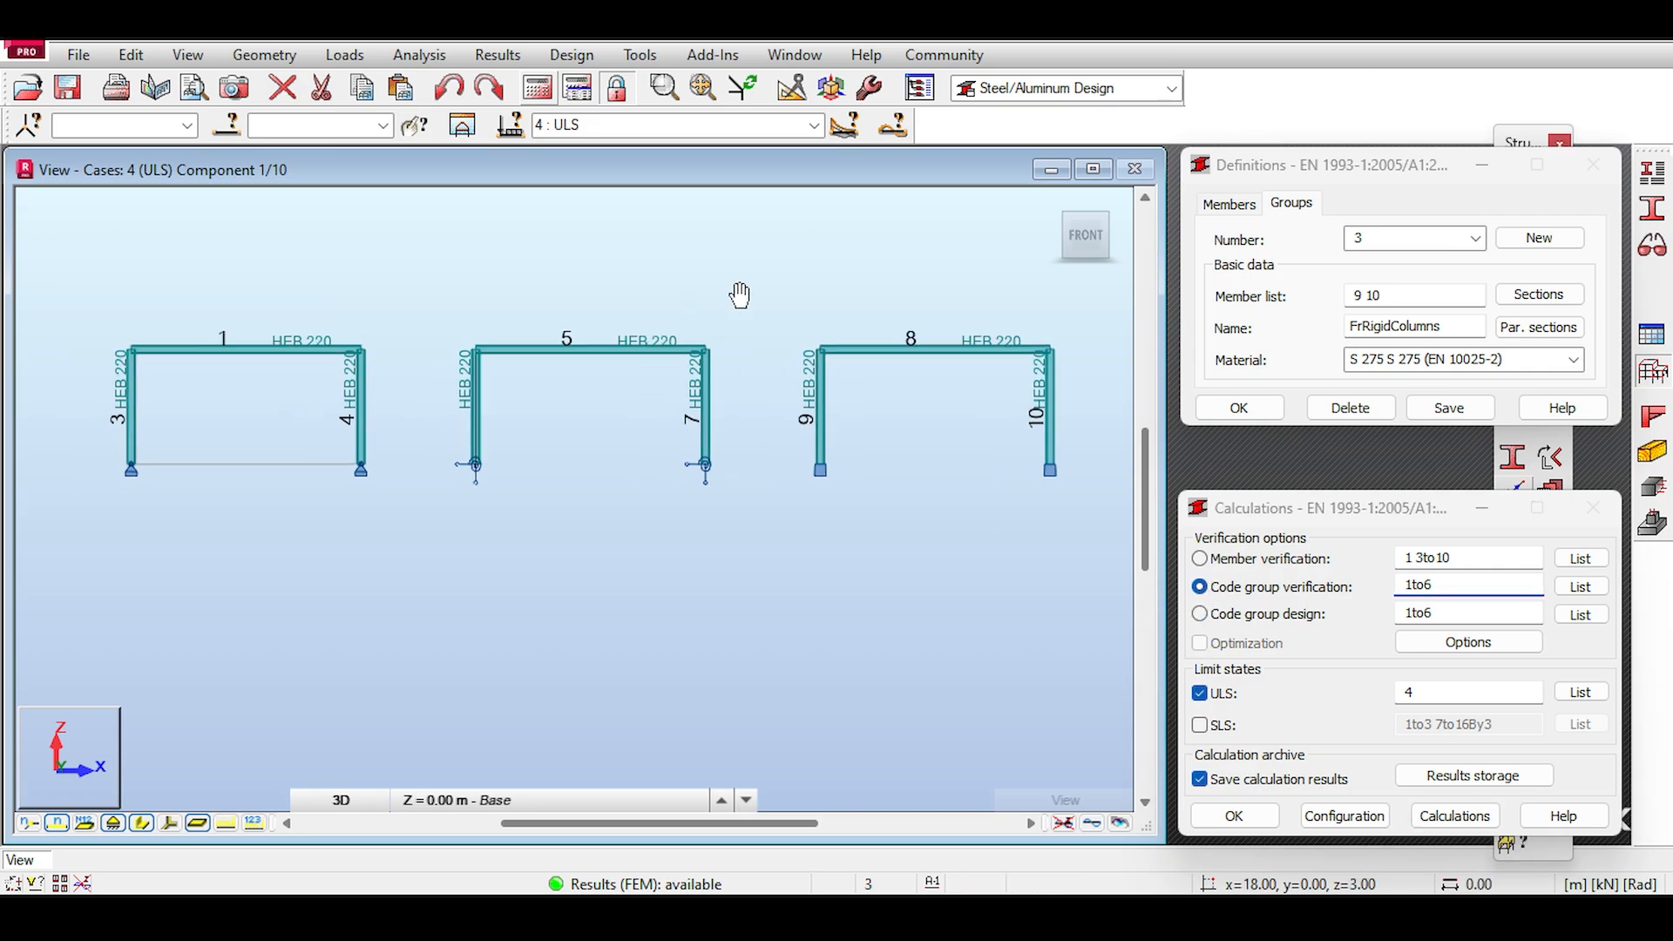
click(1453, 815)
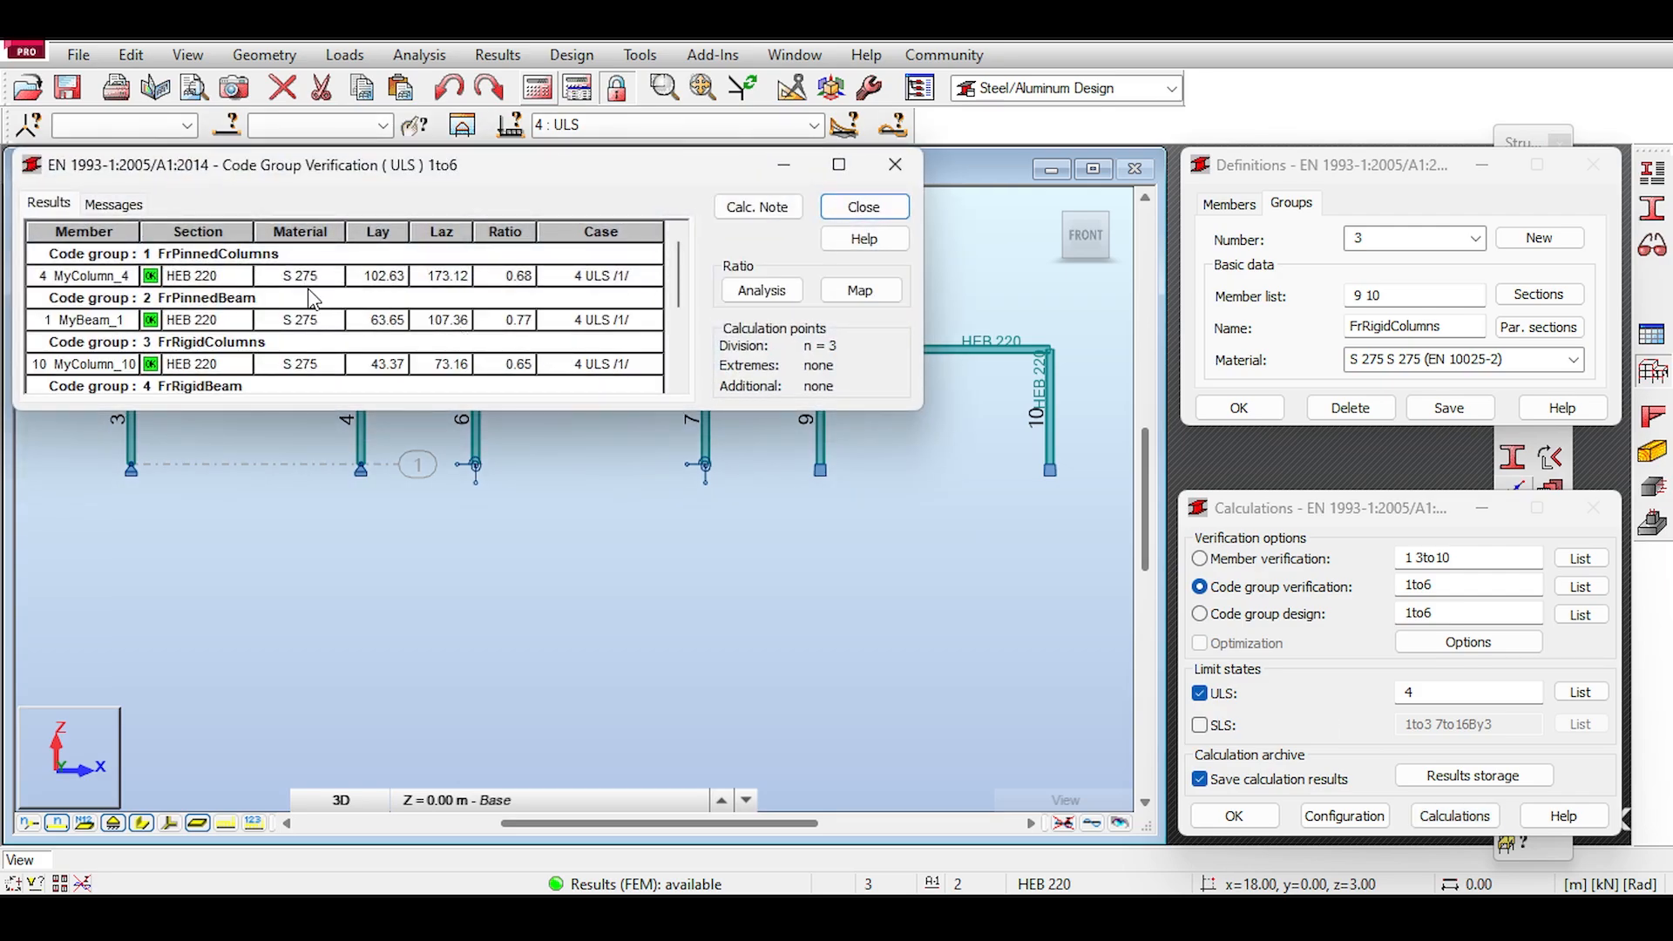
scroll(291, 291, down, 2)
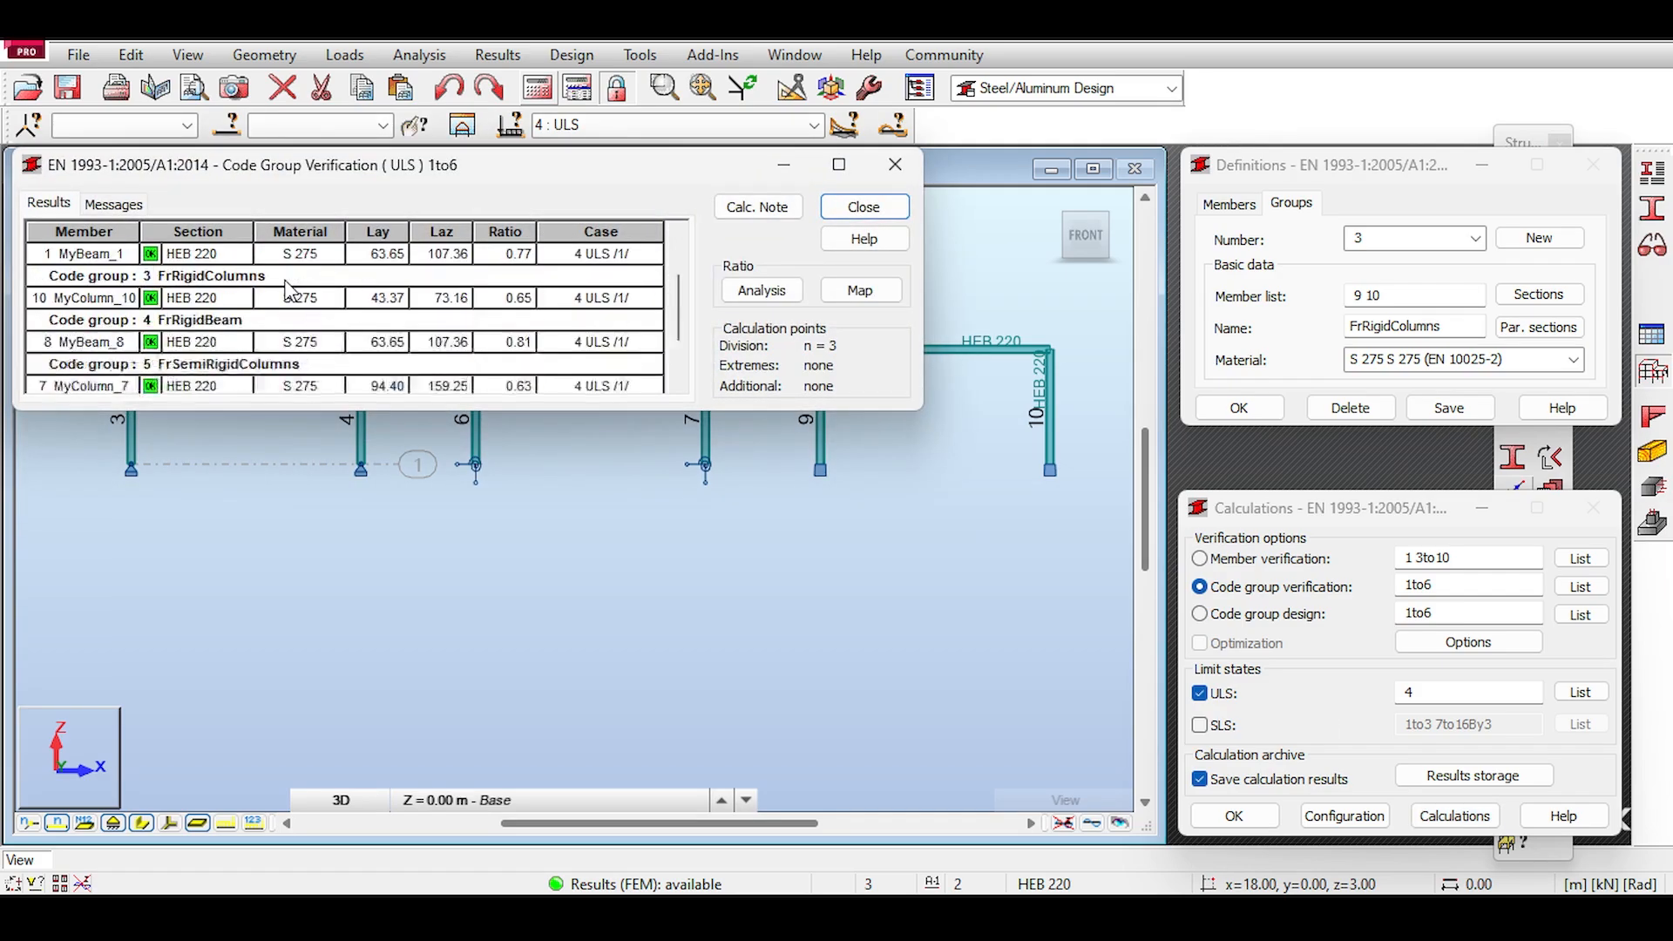
scroll(261, 335, up, 2)
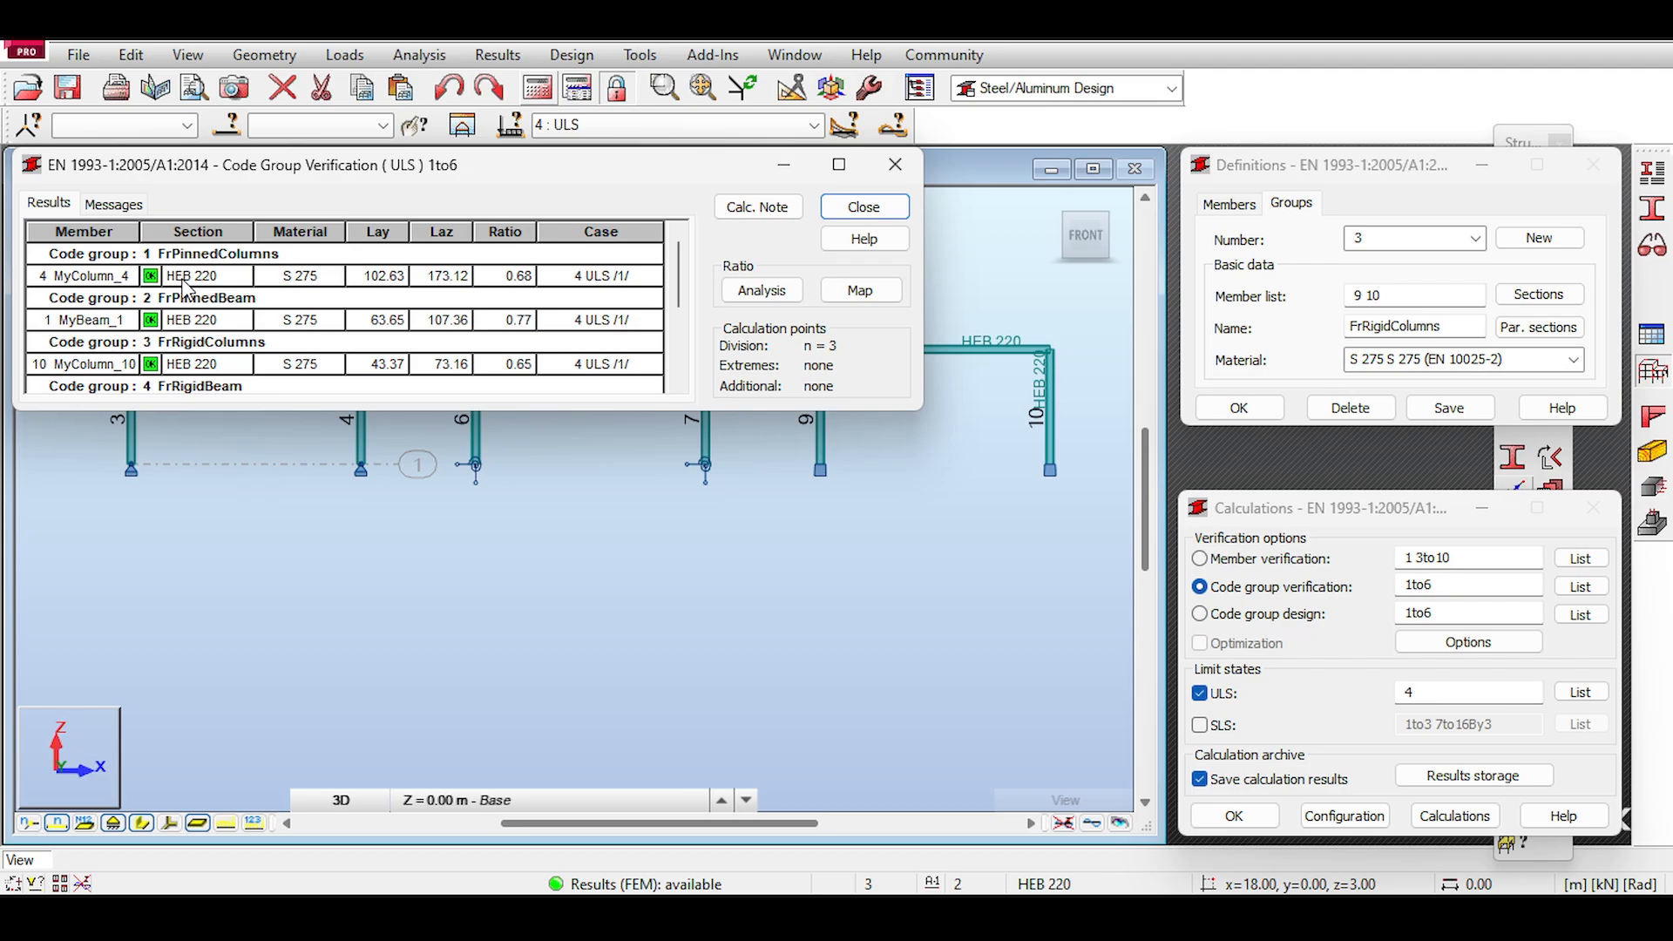
Step: Inspect the simplified code results of the FrPinnedColumns, FrPinnedBeam and FrRigidColumns members in turn
double_click(185, 280)
double_click(197, 322)
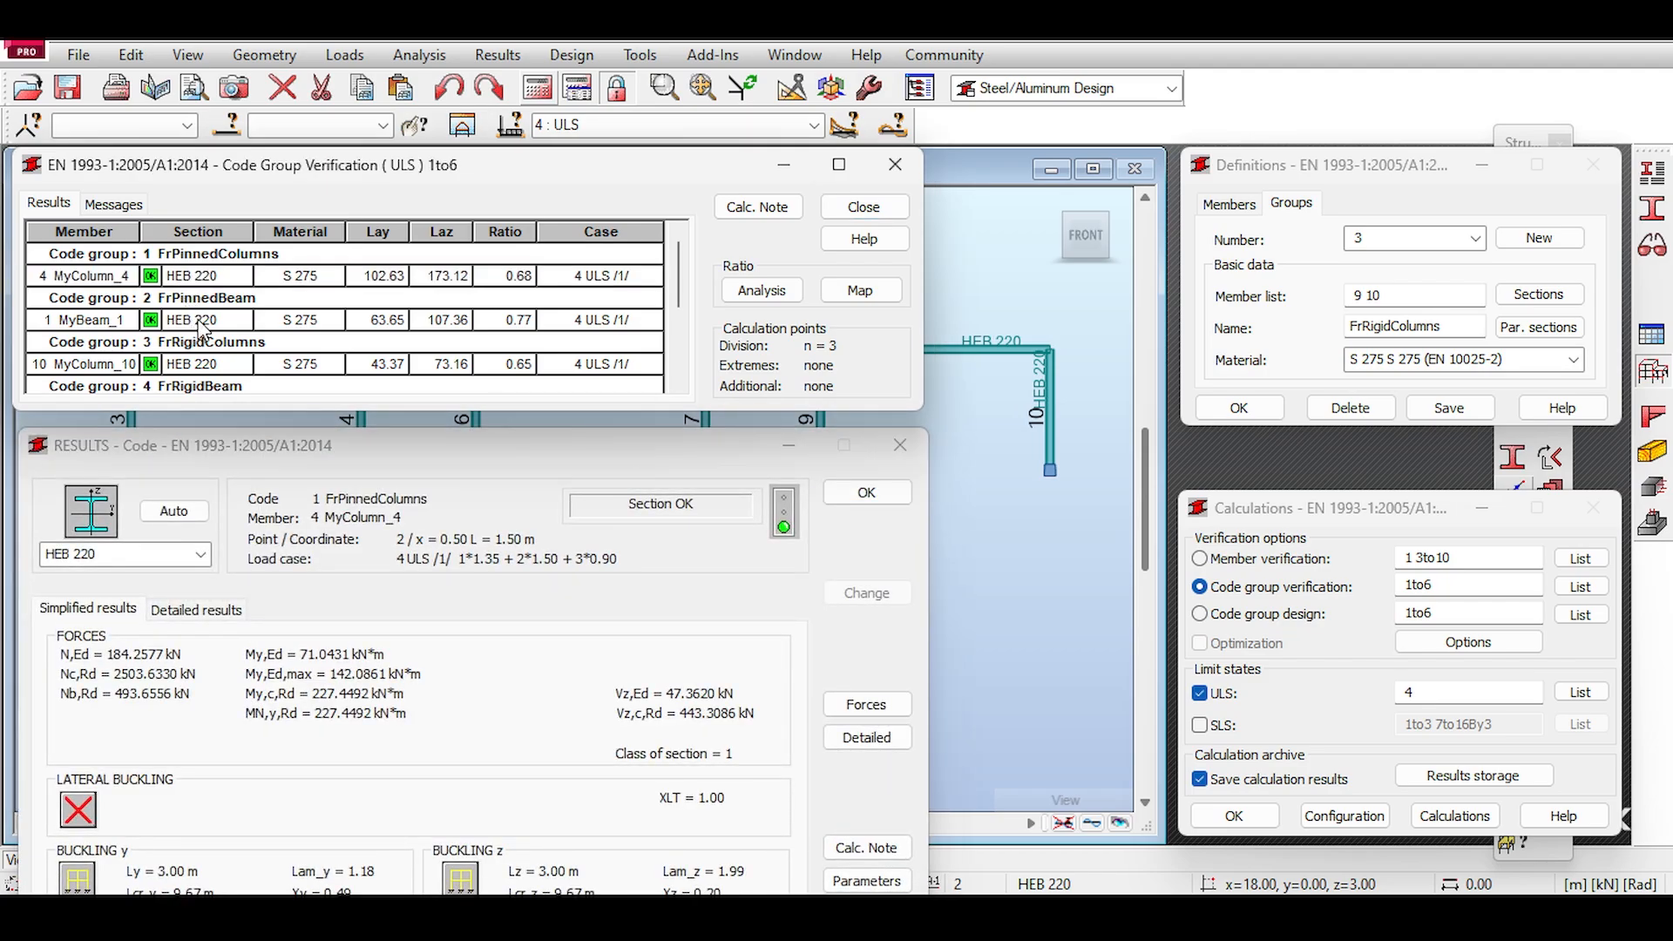
double_click(207, 364)
scroll(212, 377, down, 1)
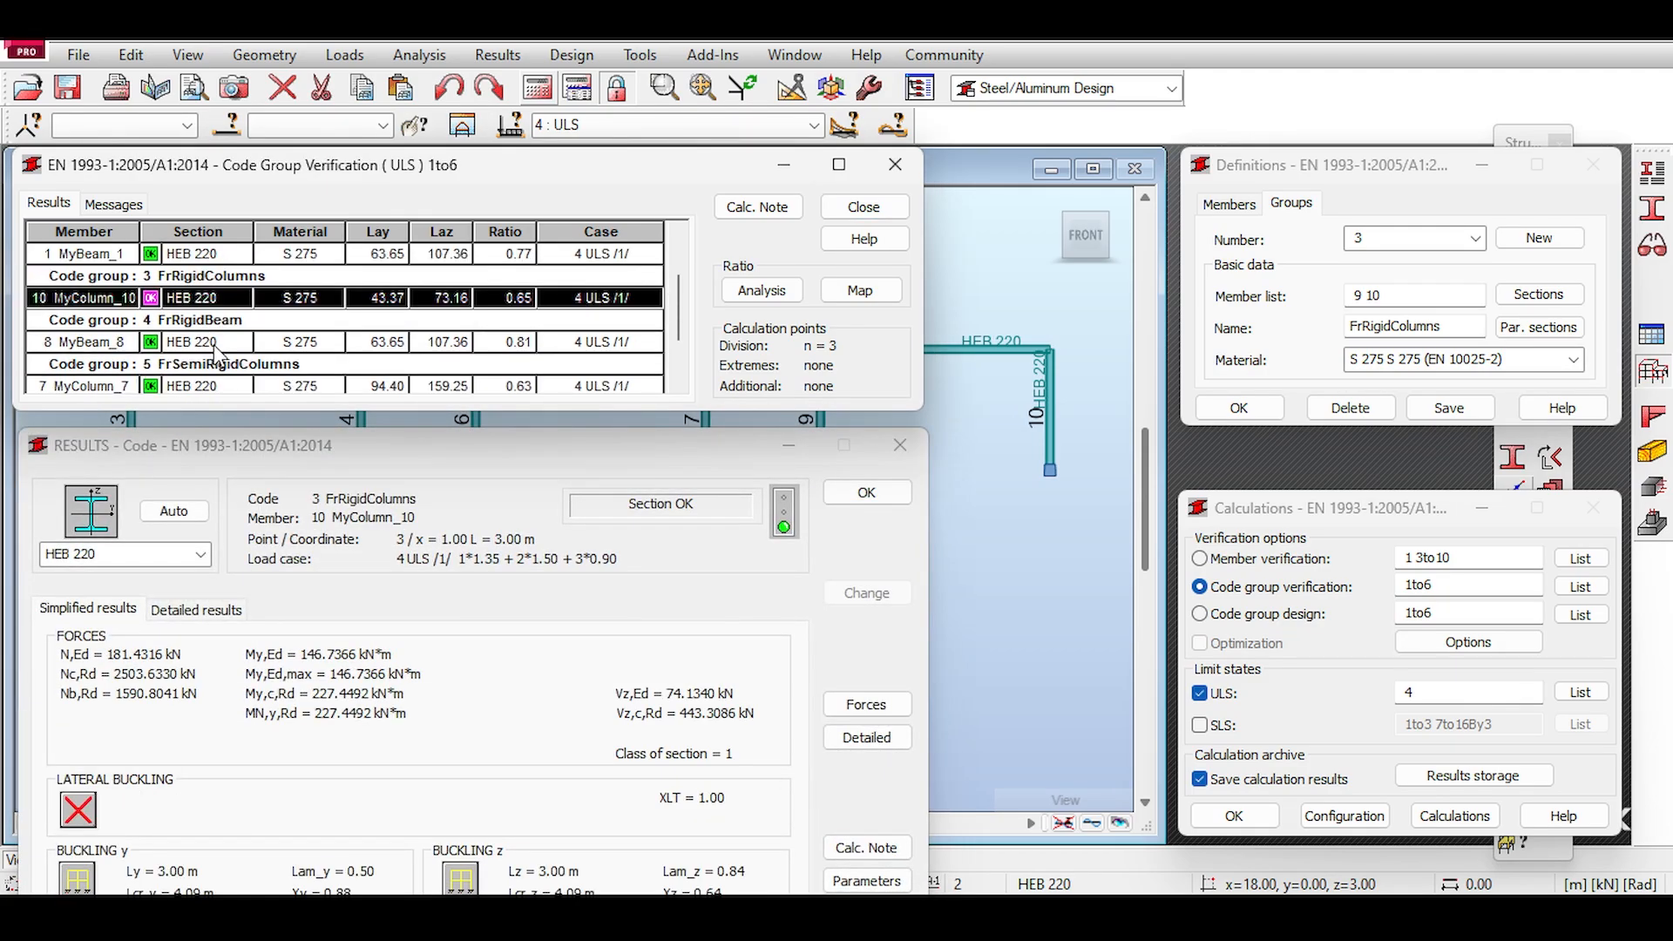
drag(404, 452, 392, 117)
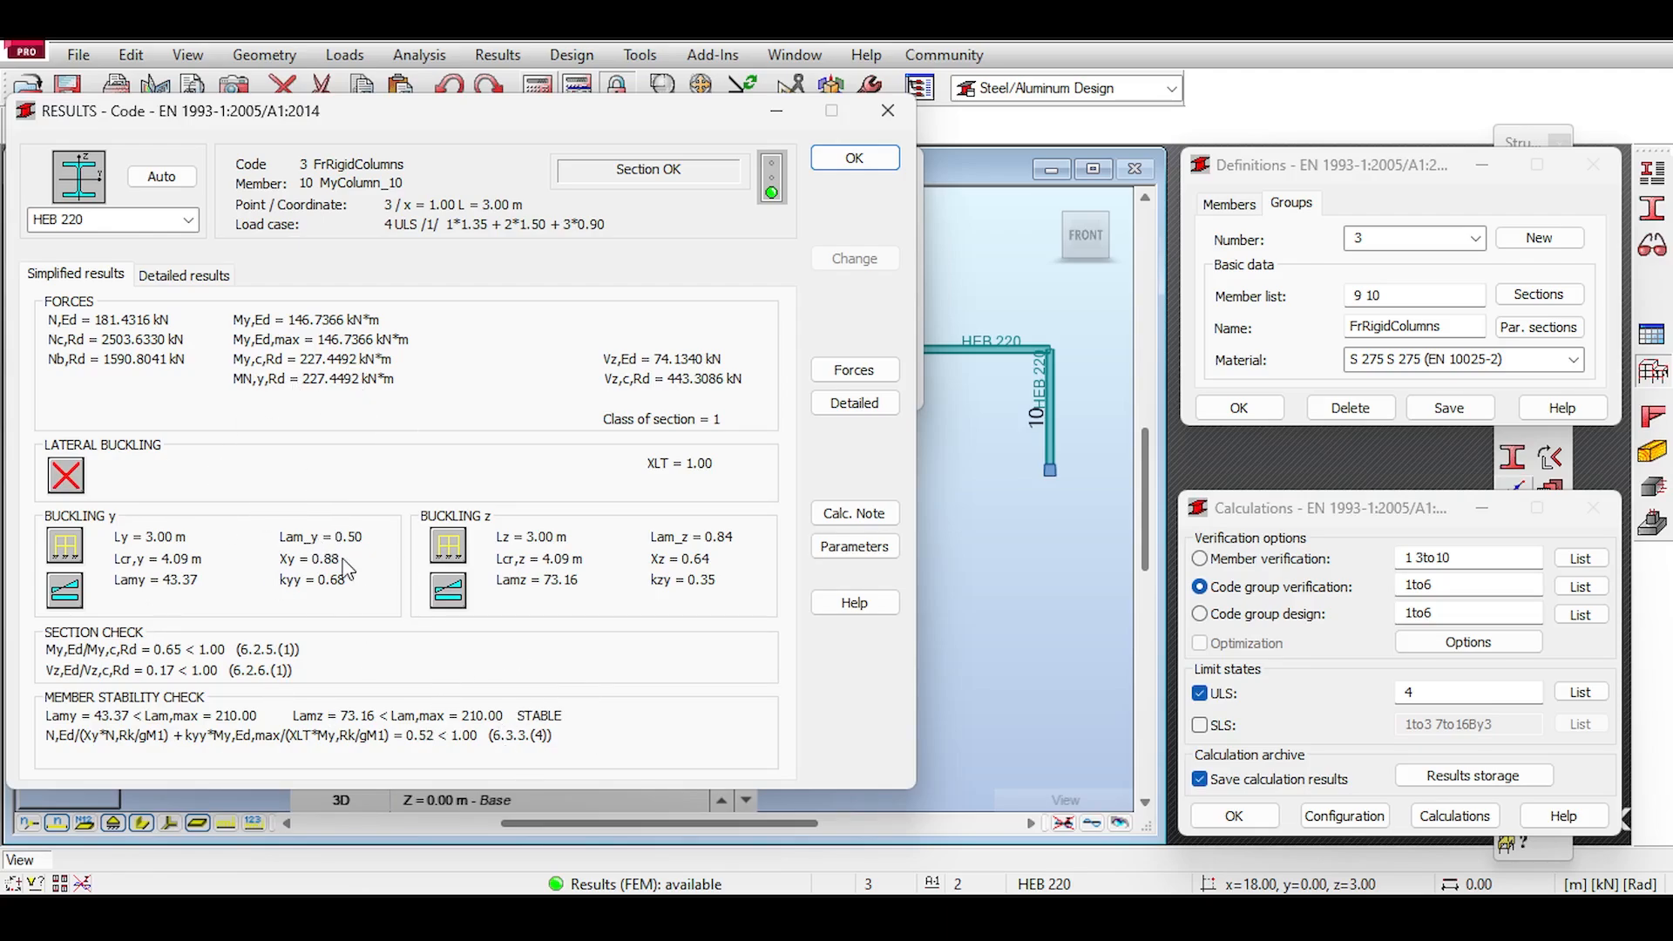
Step: Examine the buckling parameters about the y axis in the detailed results of the FrRigidColumns member, and close its results
click(181, 277)
scroll(243, 516, down, 10)
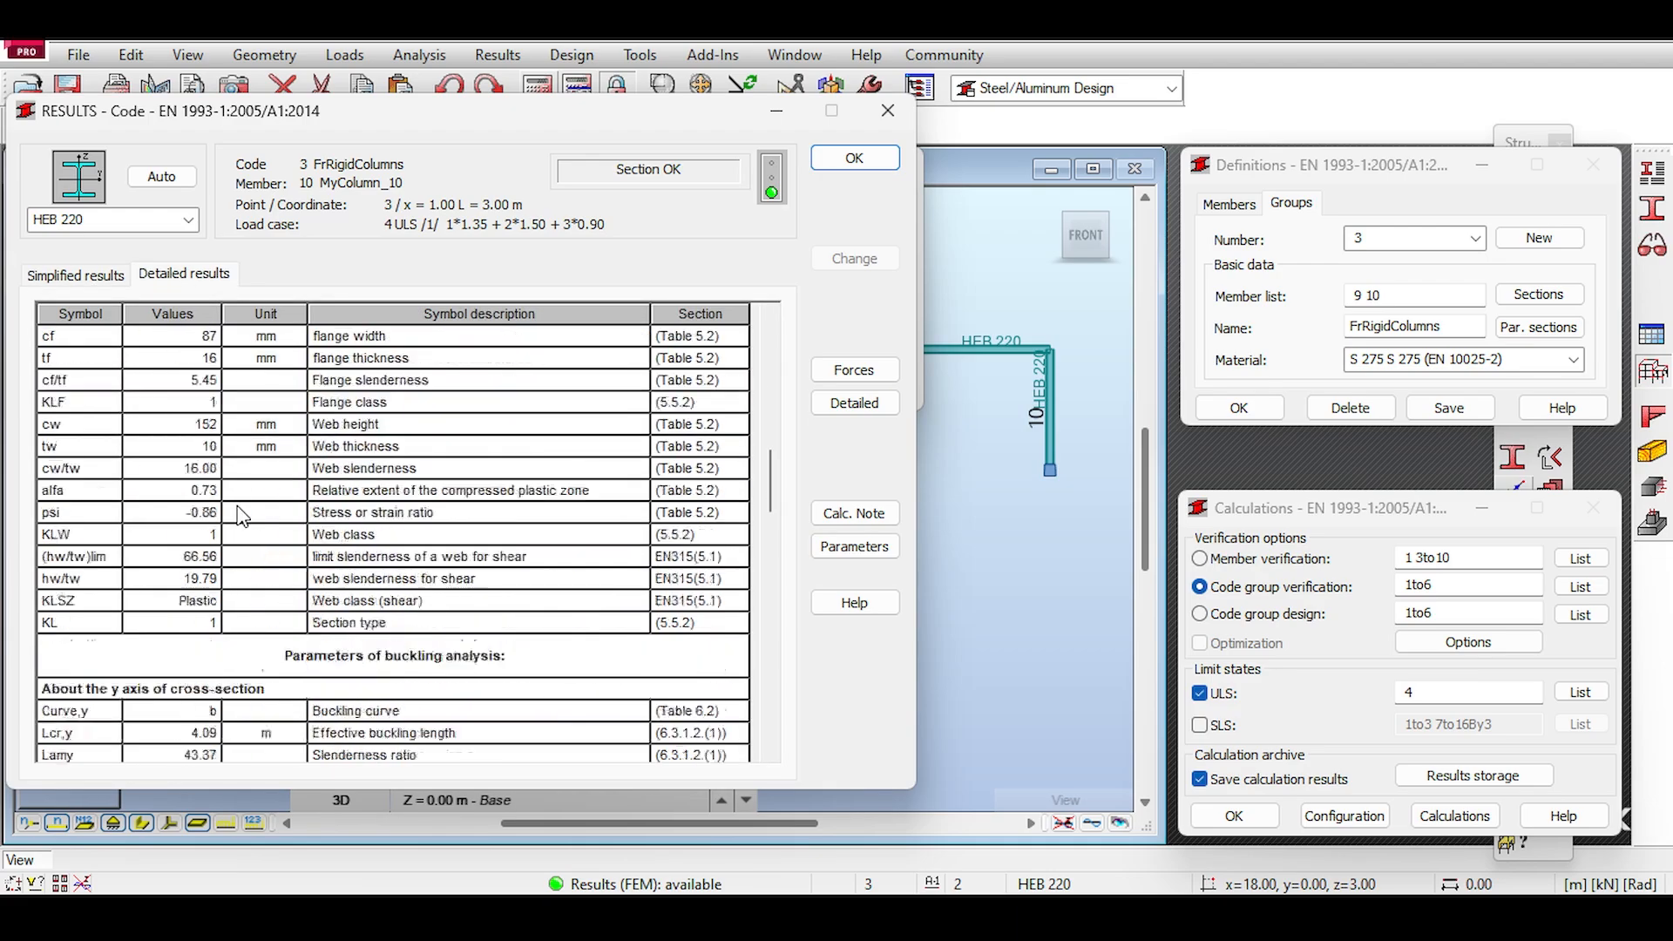
scroll(242, 516, down, 2)
drag(84, 584, 687, 758)
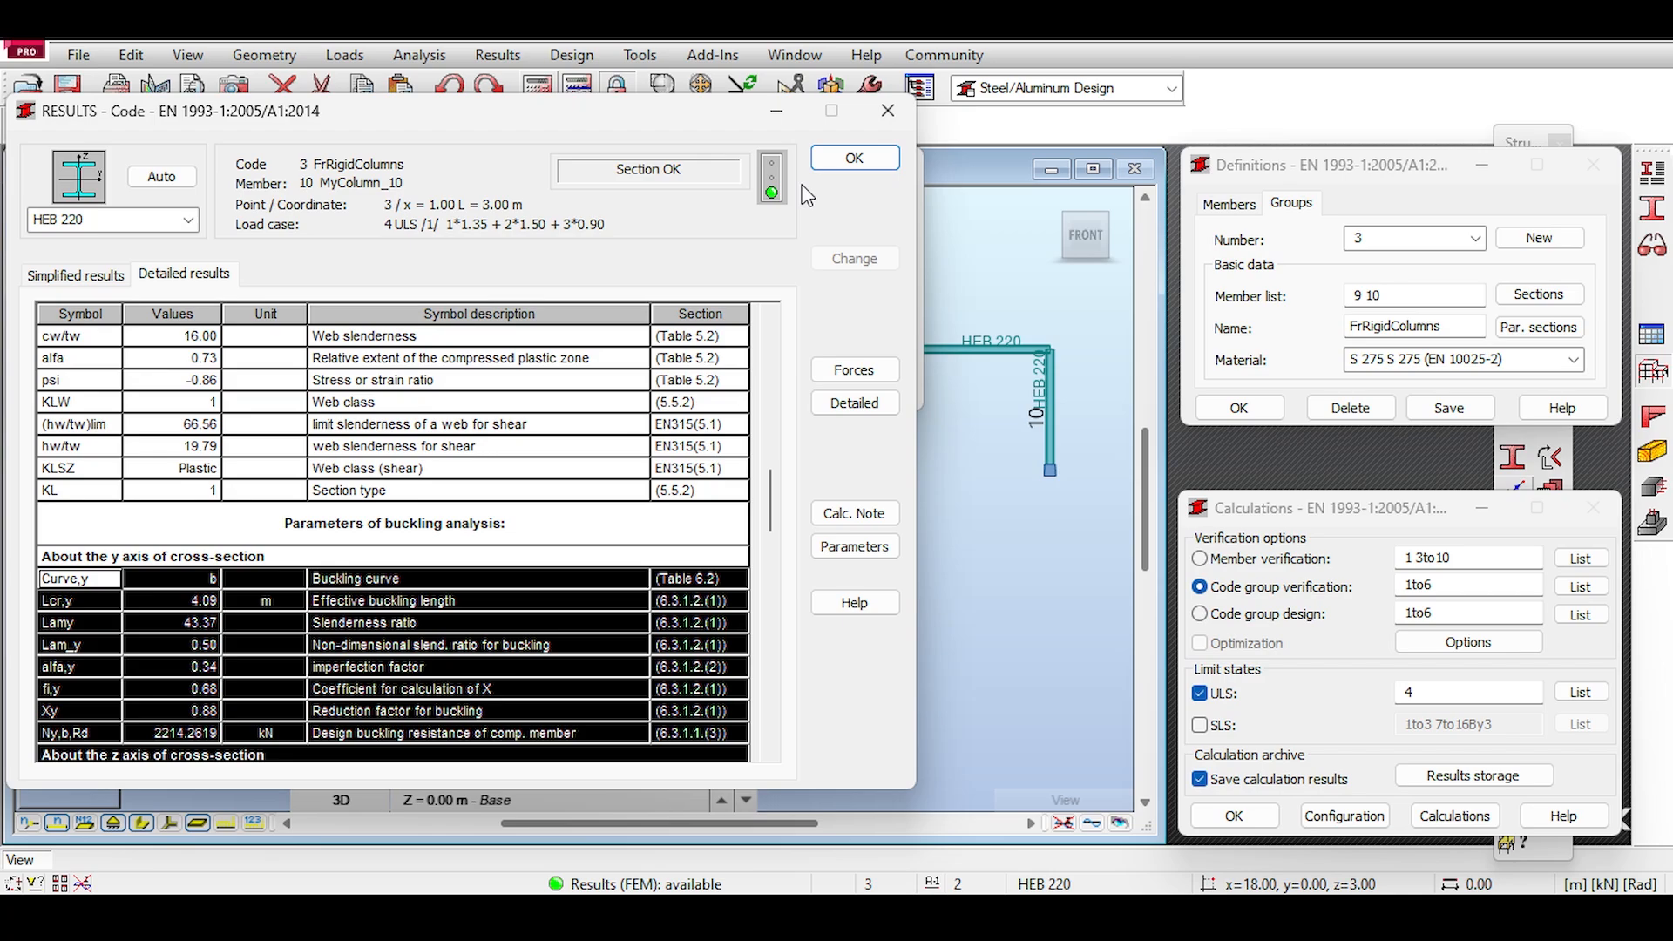
click(525, 408)
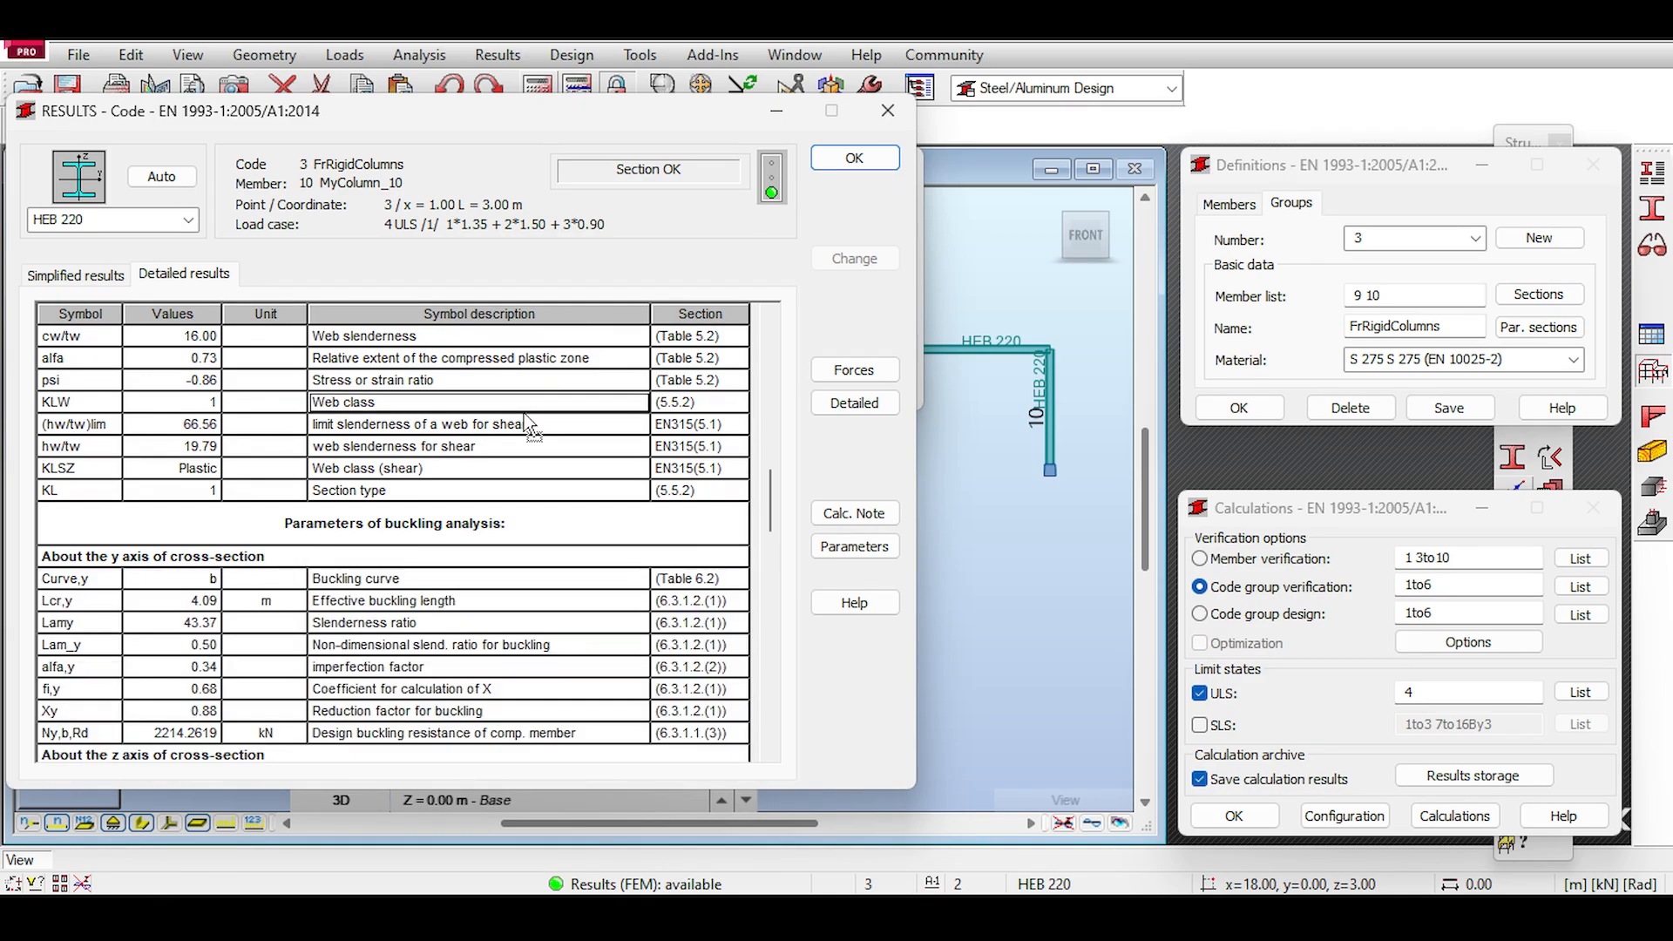
click(855, 157)
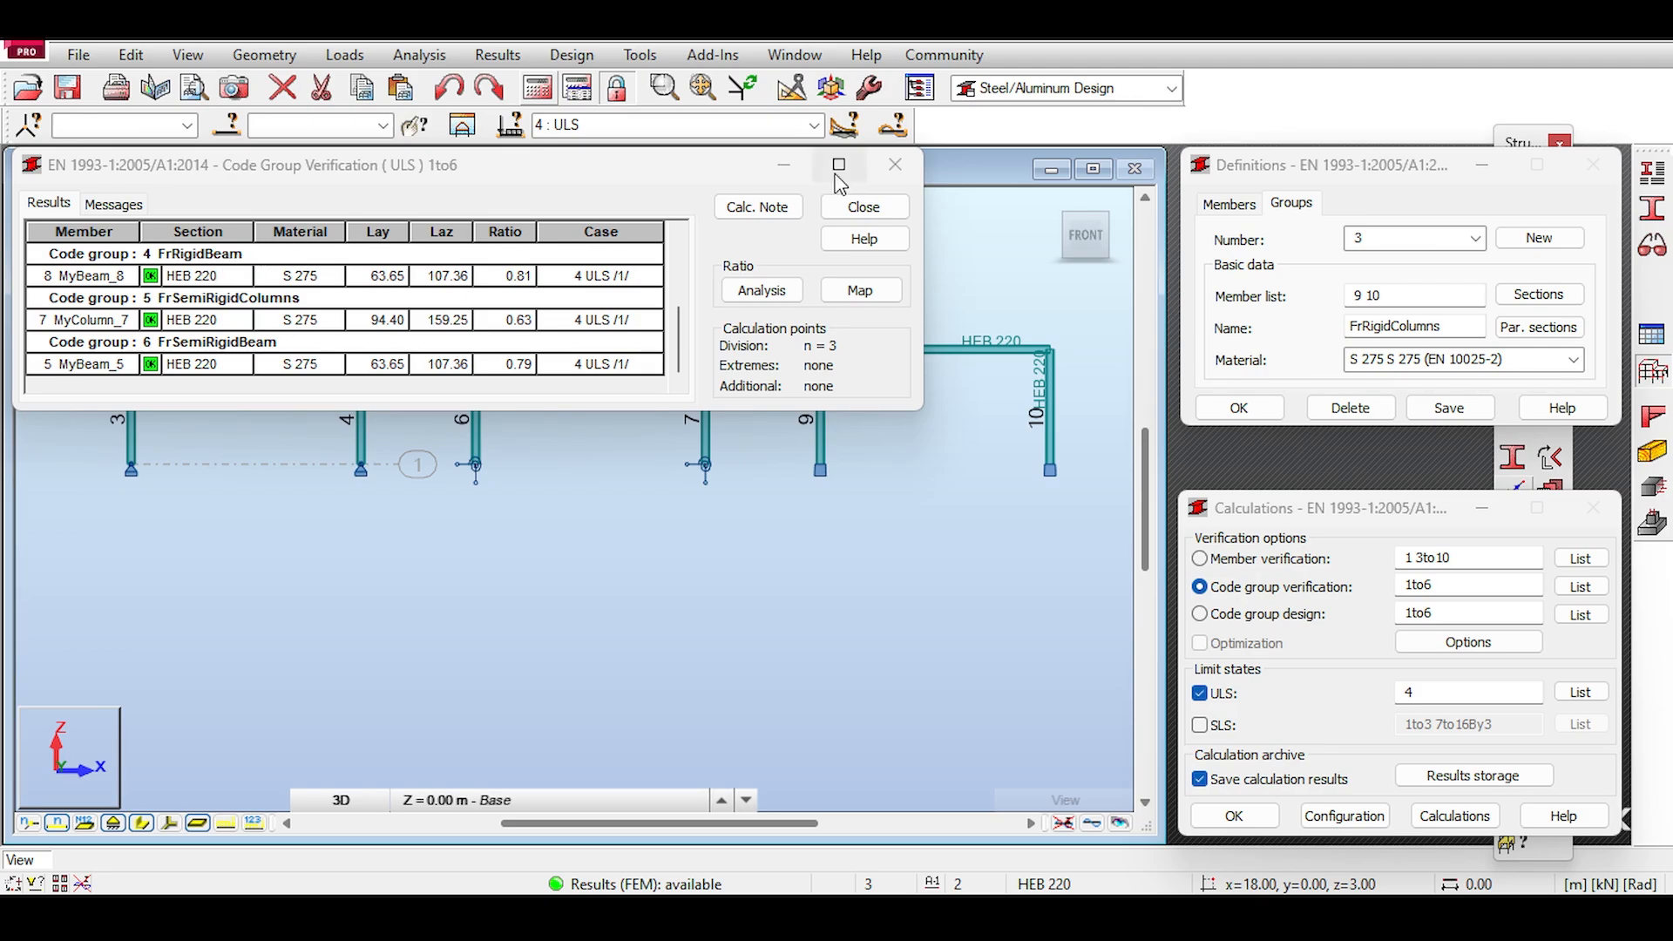
Step: Close the verification results without archiving them and rerun the ULS code group verification for groups 1to6
click(893, 164)
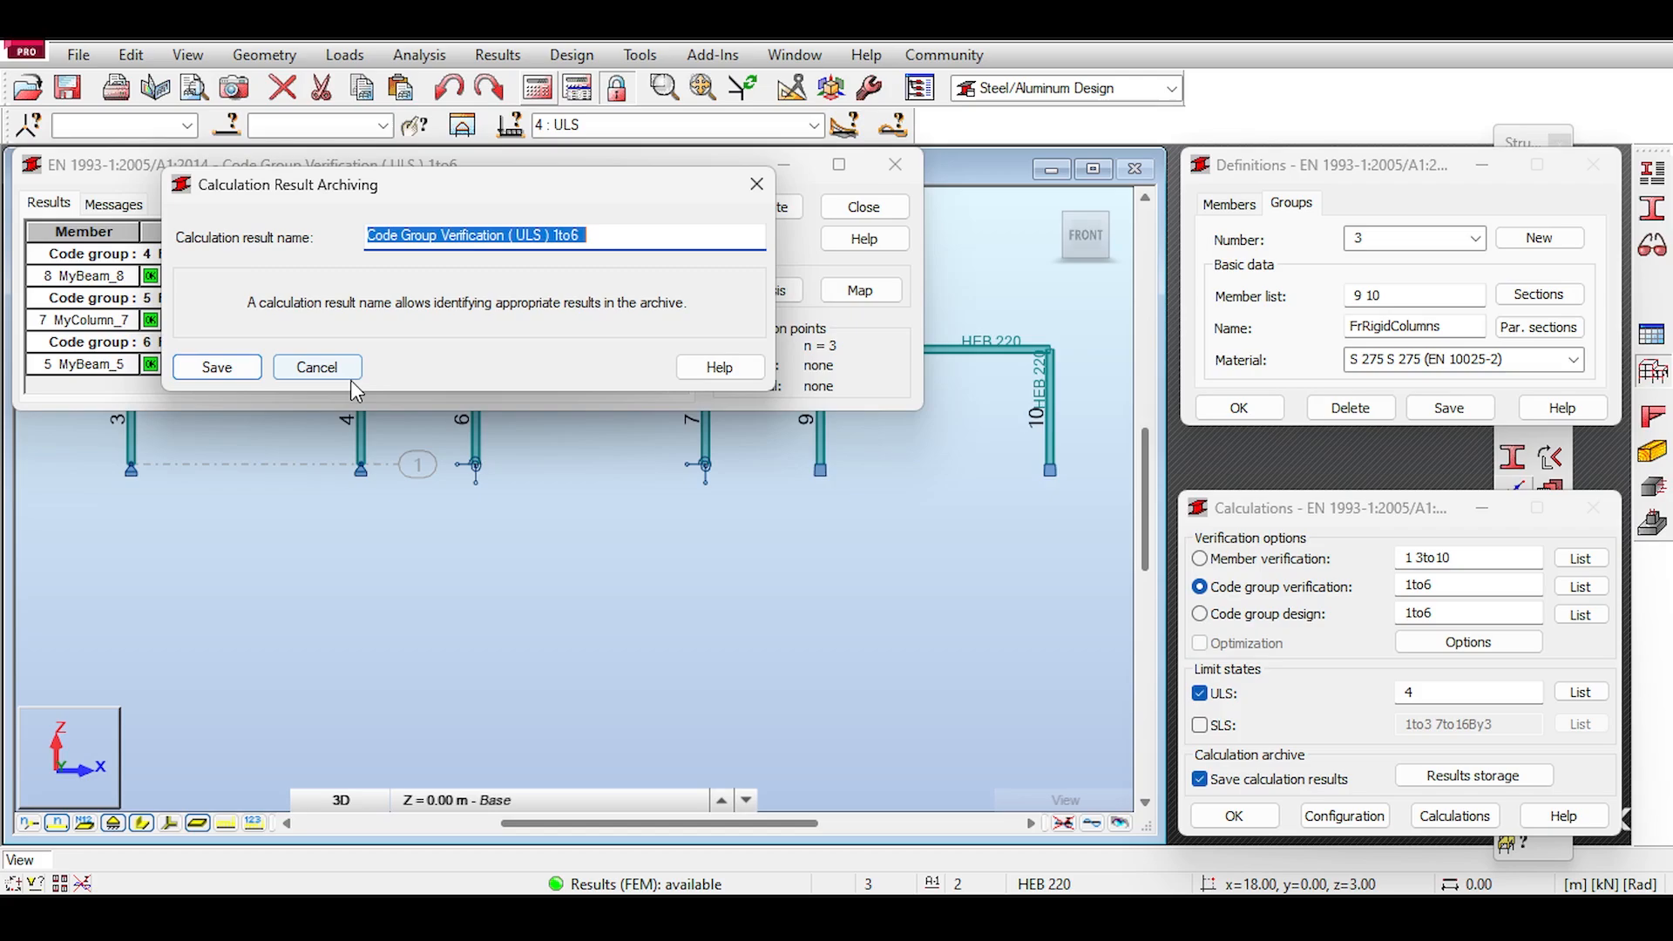
click(757, 184)
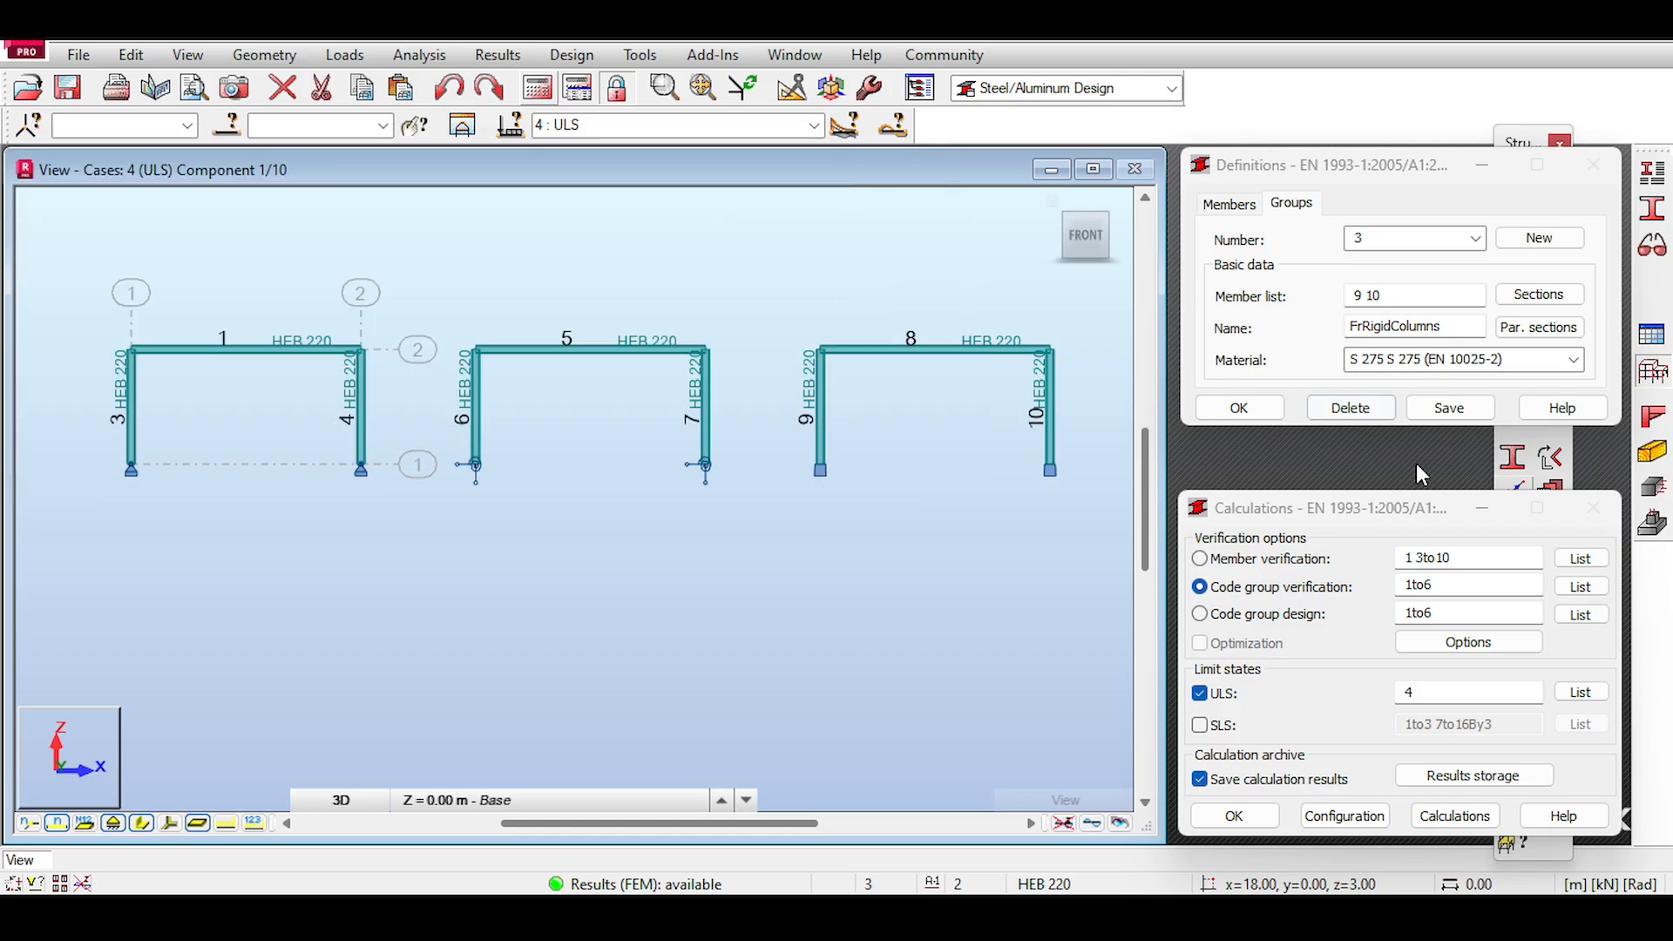
click(1464, 815)
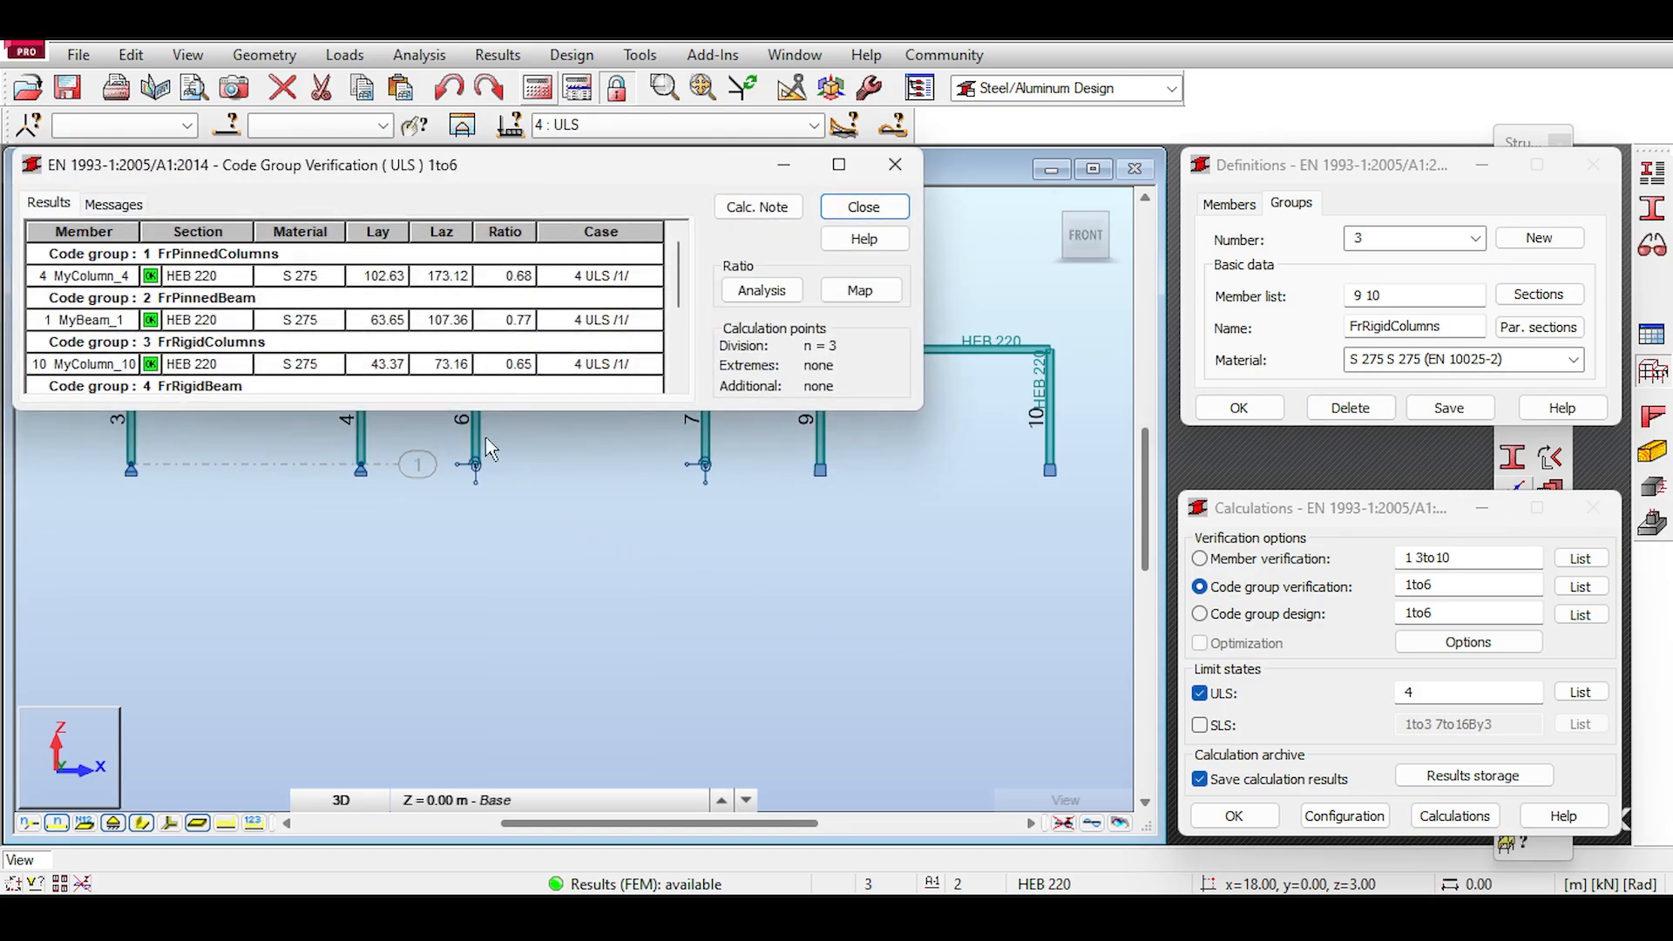
Step: Generate the calculation note for the FrPinnedColumns group, read through its verification formulas, and close the note and member results
double_click(209, 277)
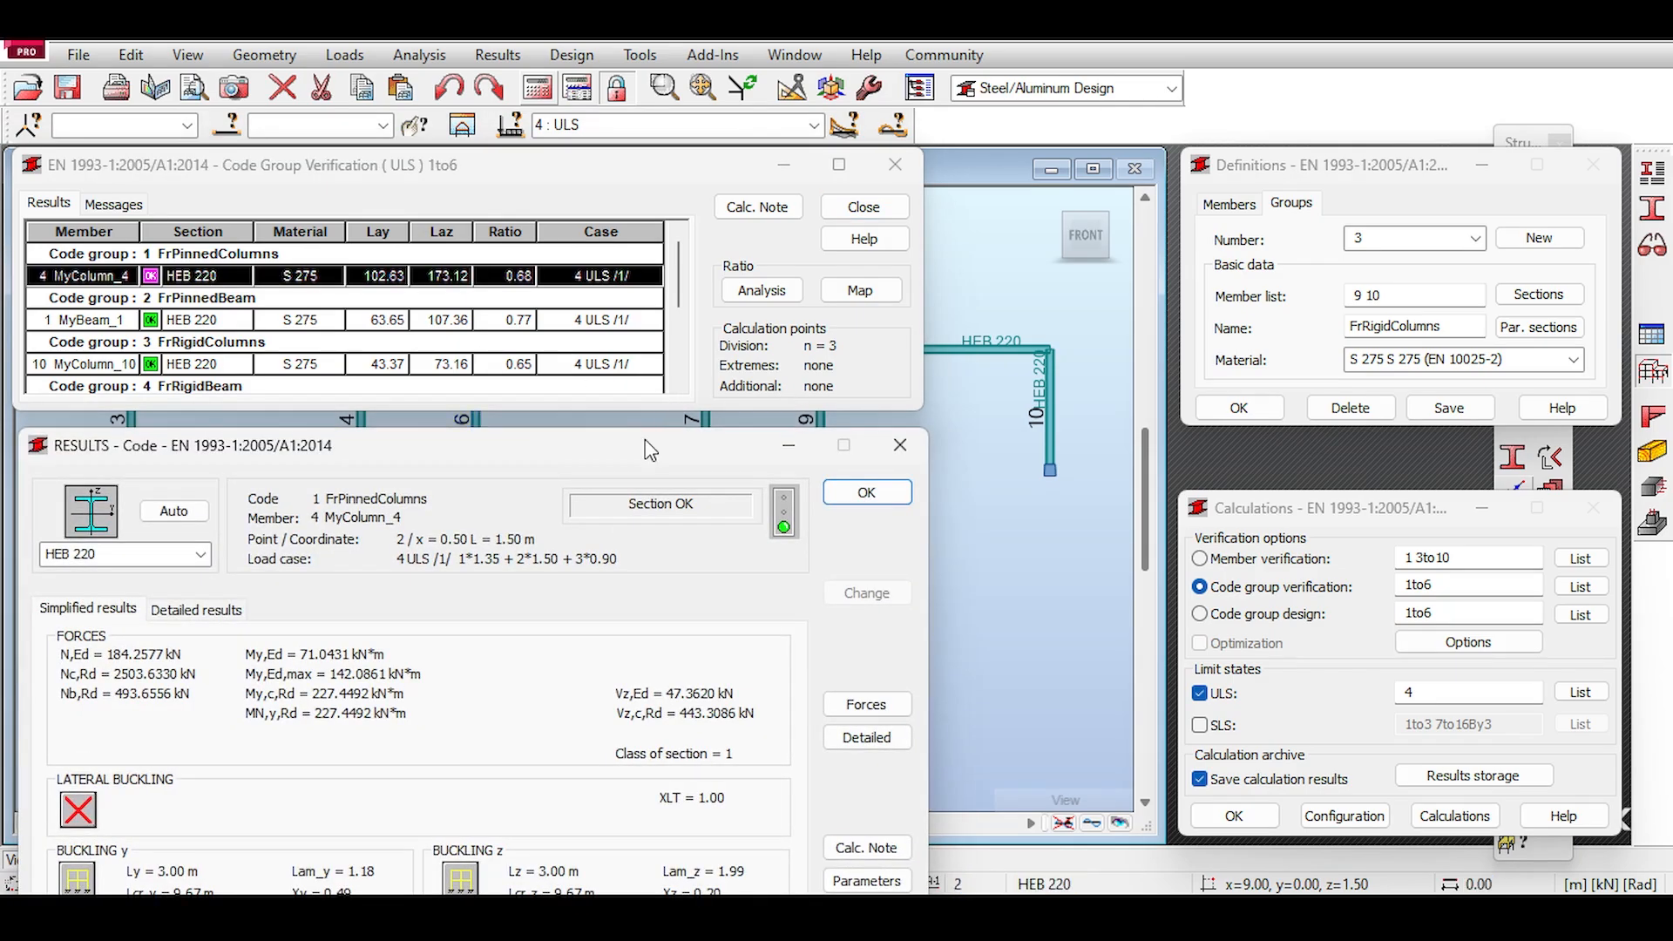
click(891, 593)
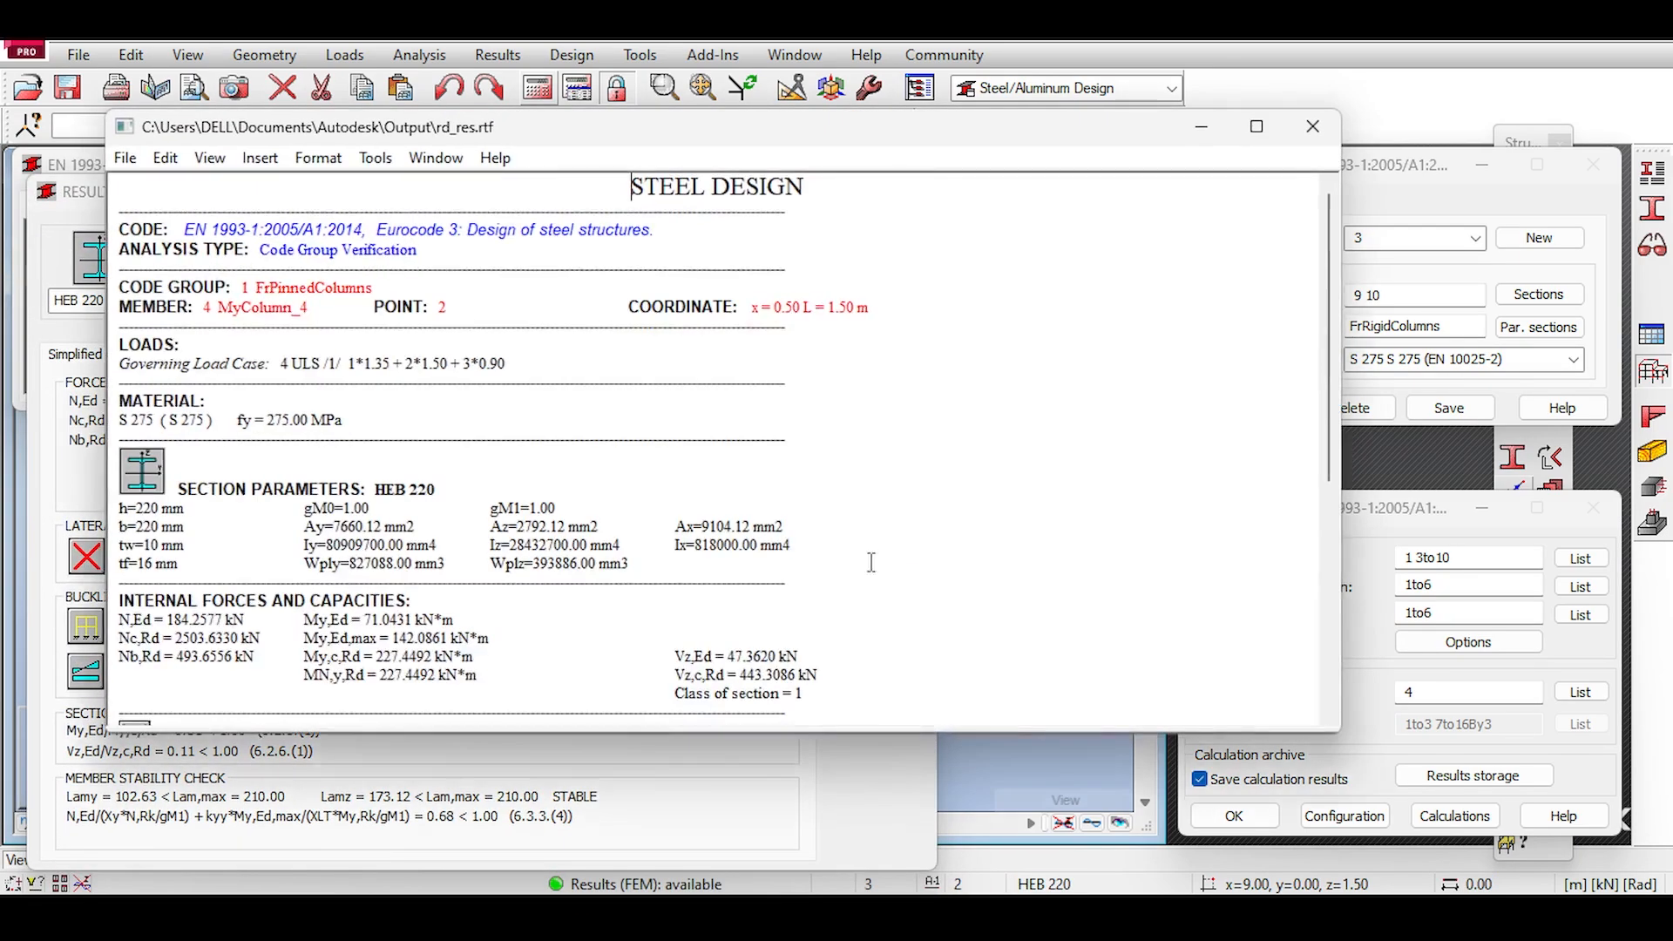
scroll(523, 318, down, 10)
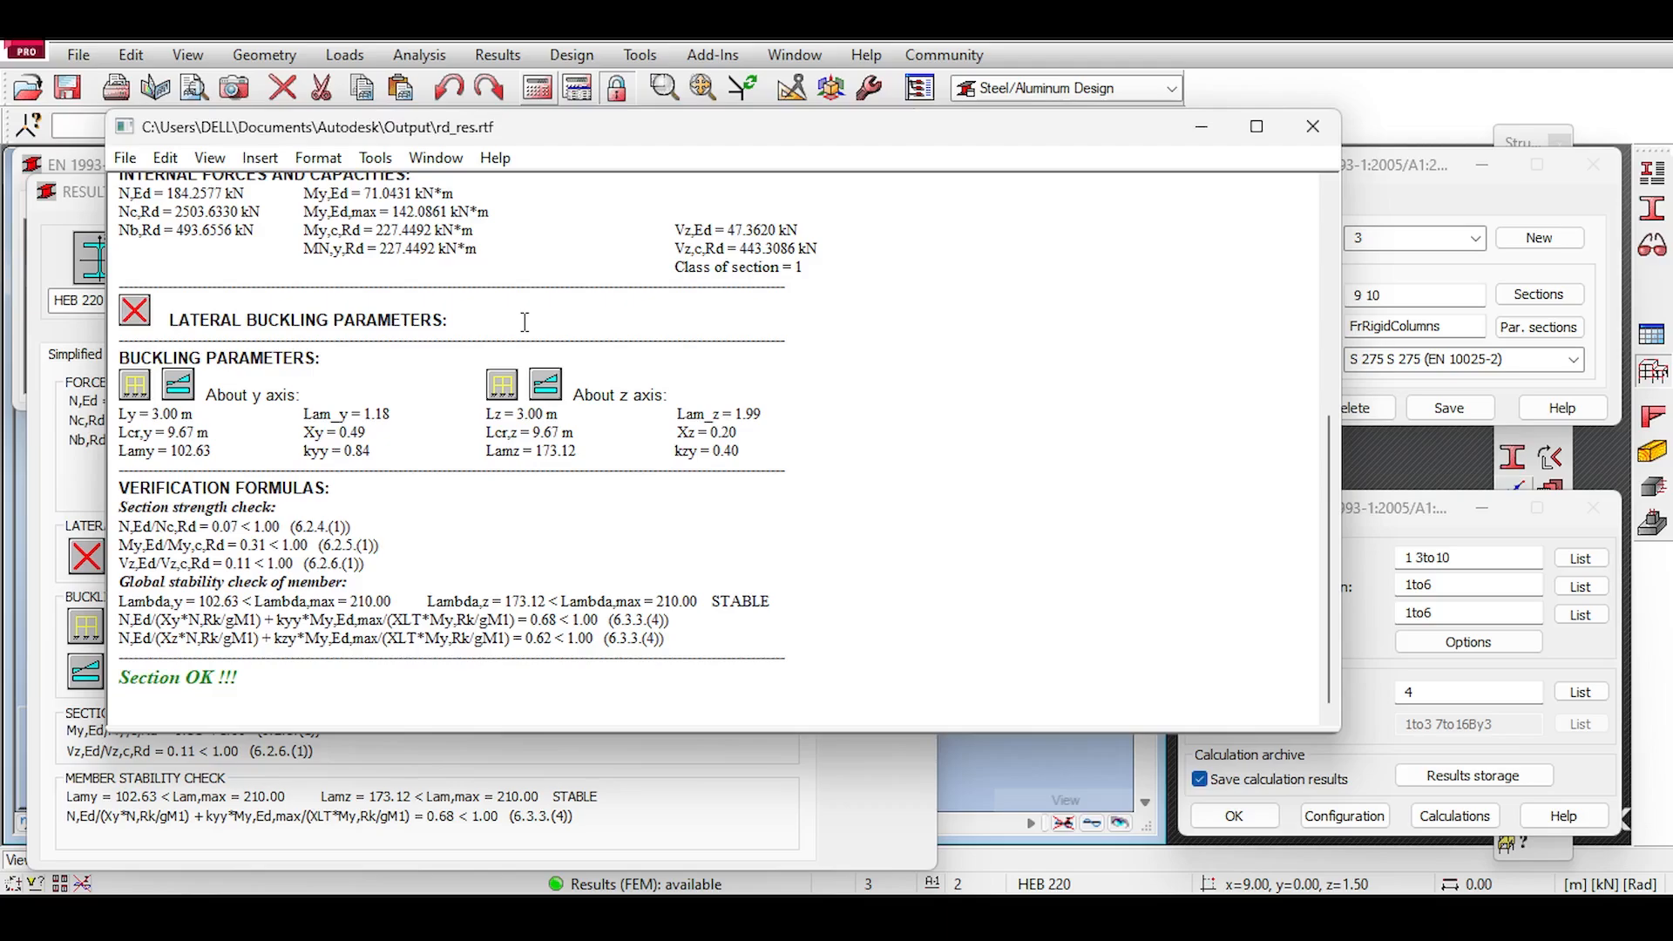
click(123, 158)
key(Escape)
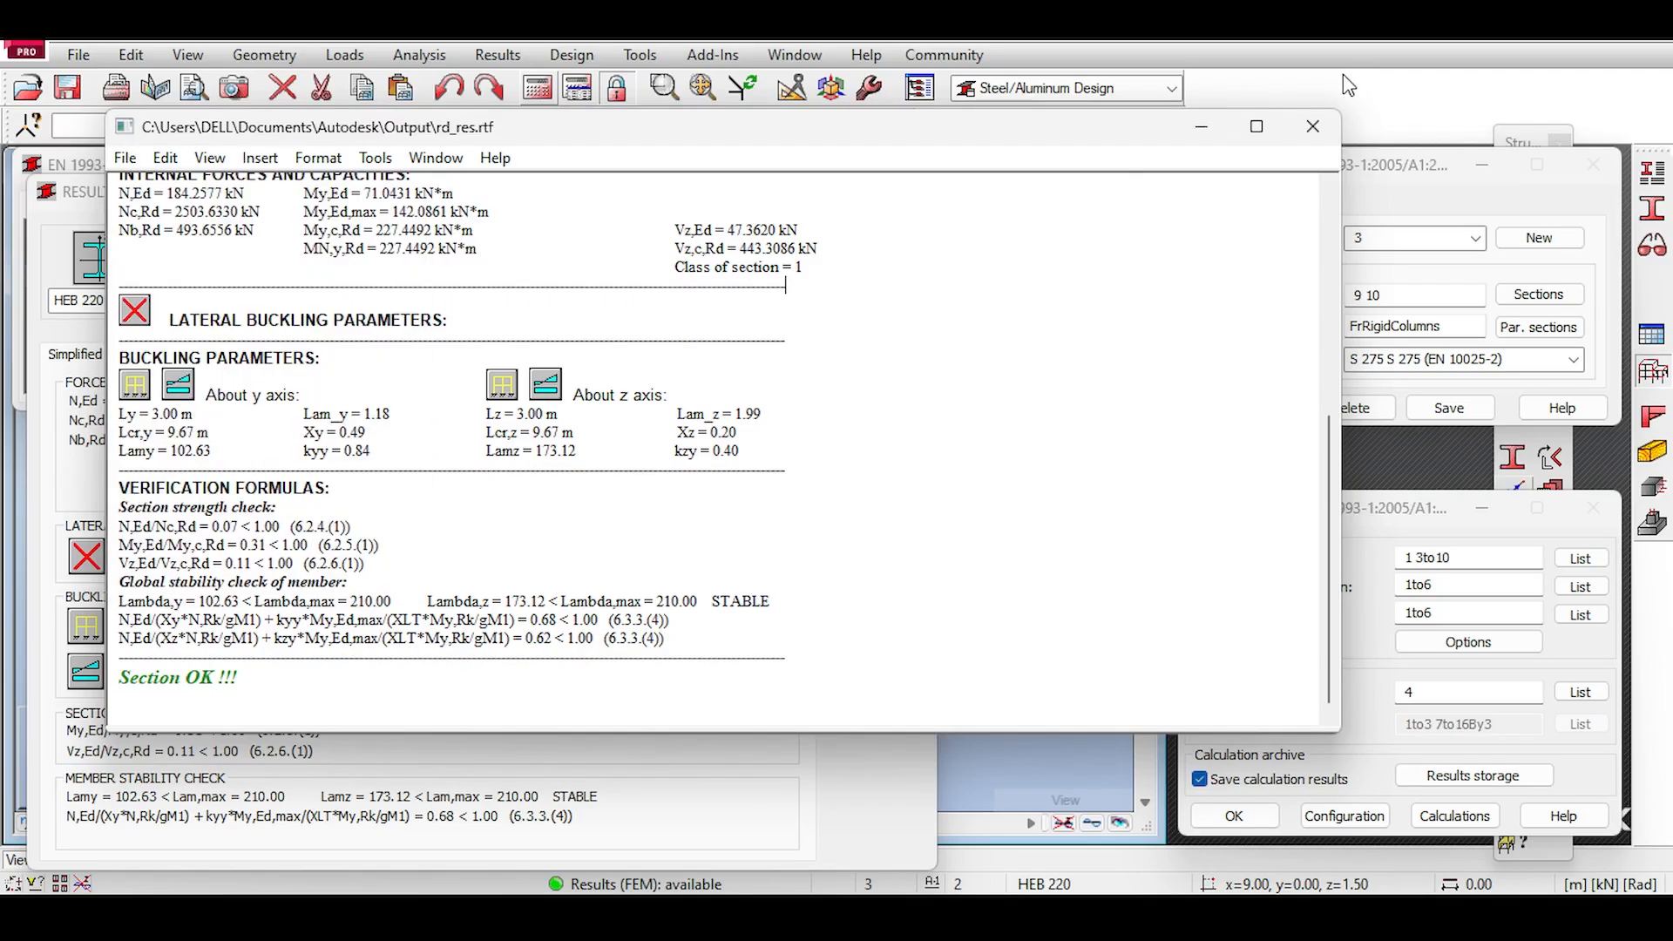
click(1313, 128)
click(908, 191)
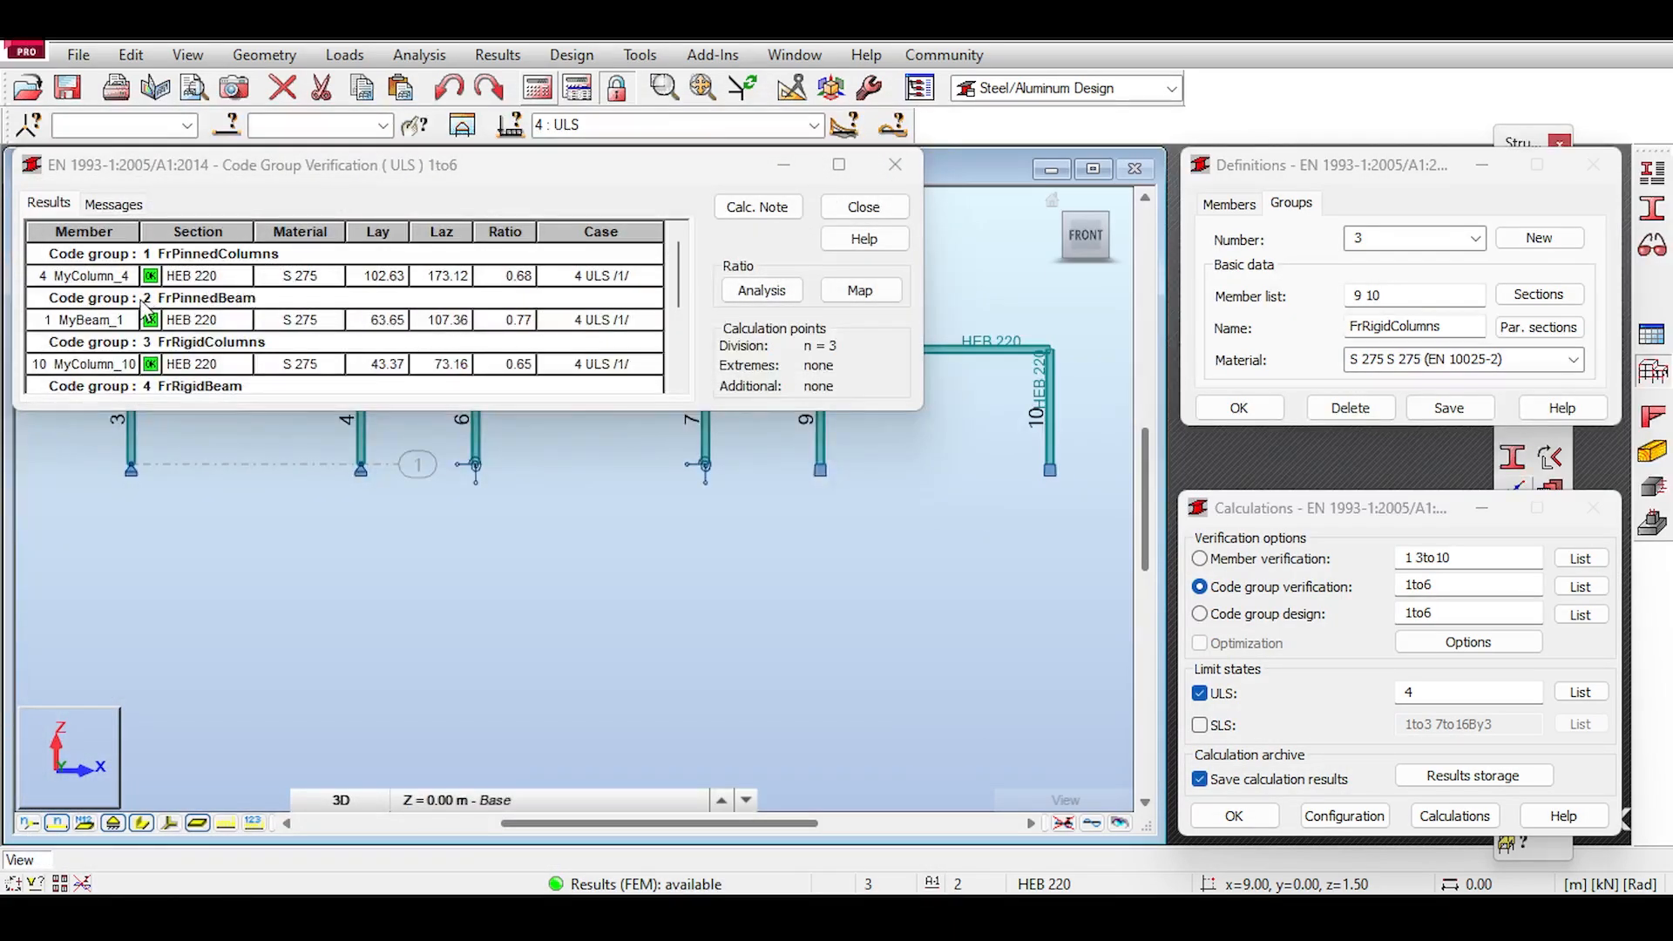
Step: Open the FrPinnedBeam member results, switch to the FrPinnedColumns member, and generate its calculation note
double_click(180, 320)
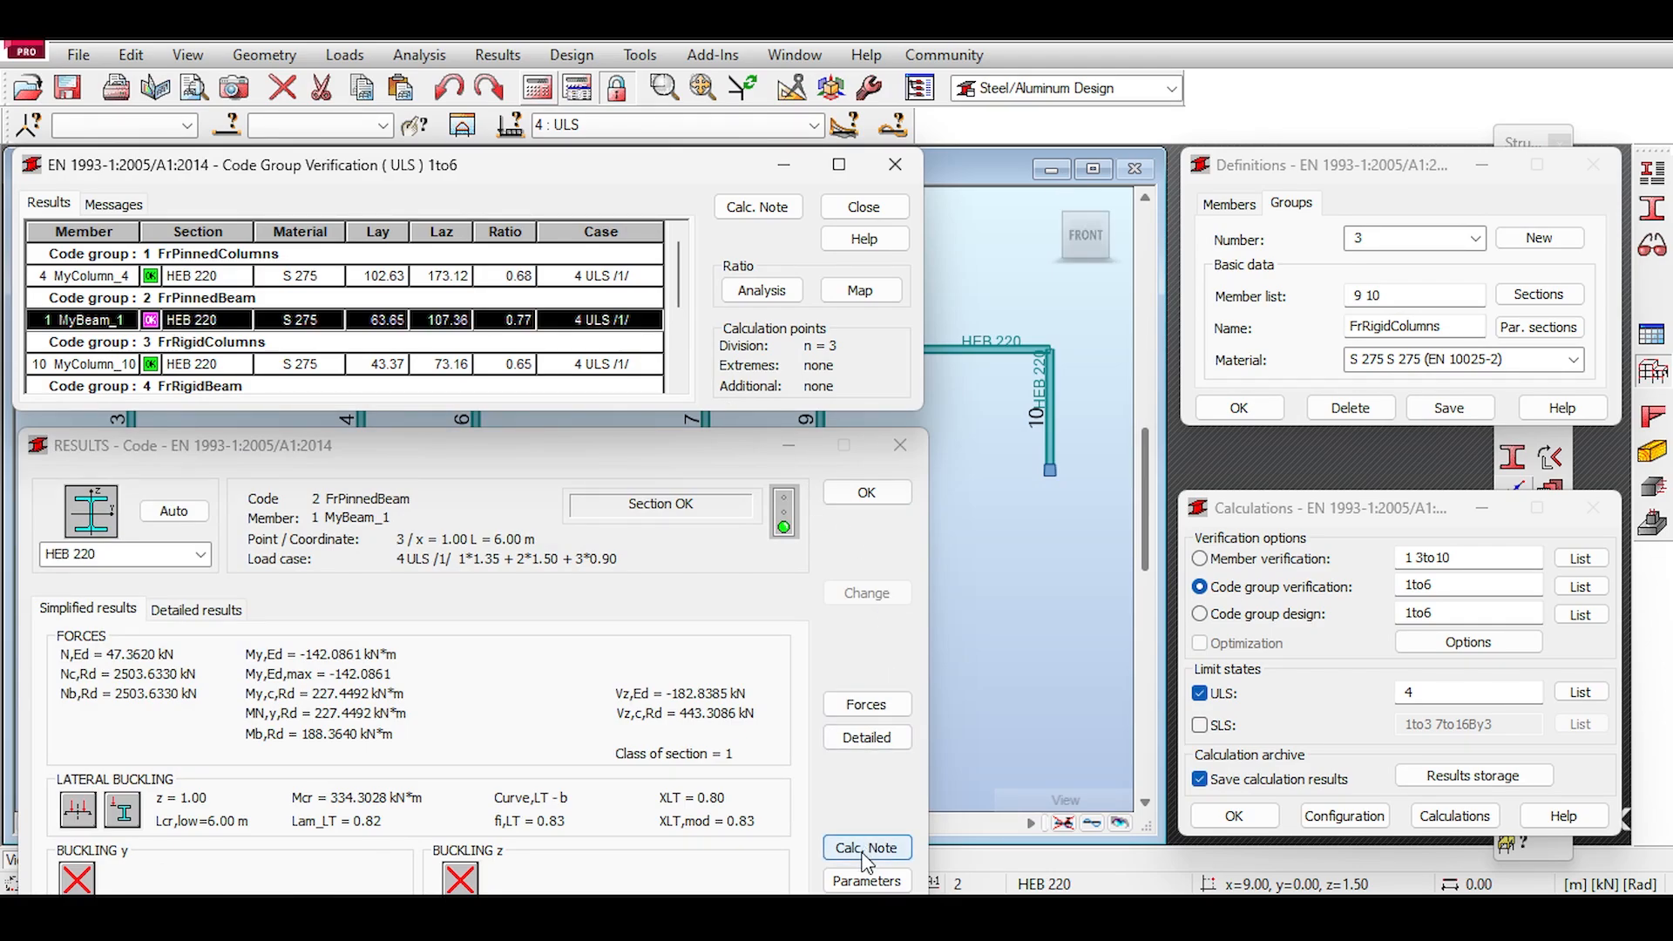
click(203, 277)
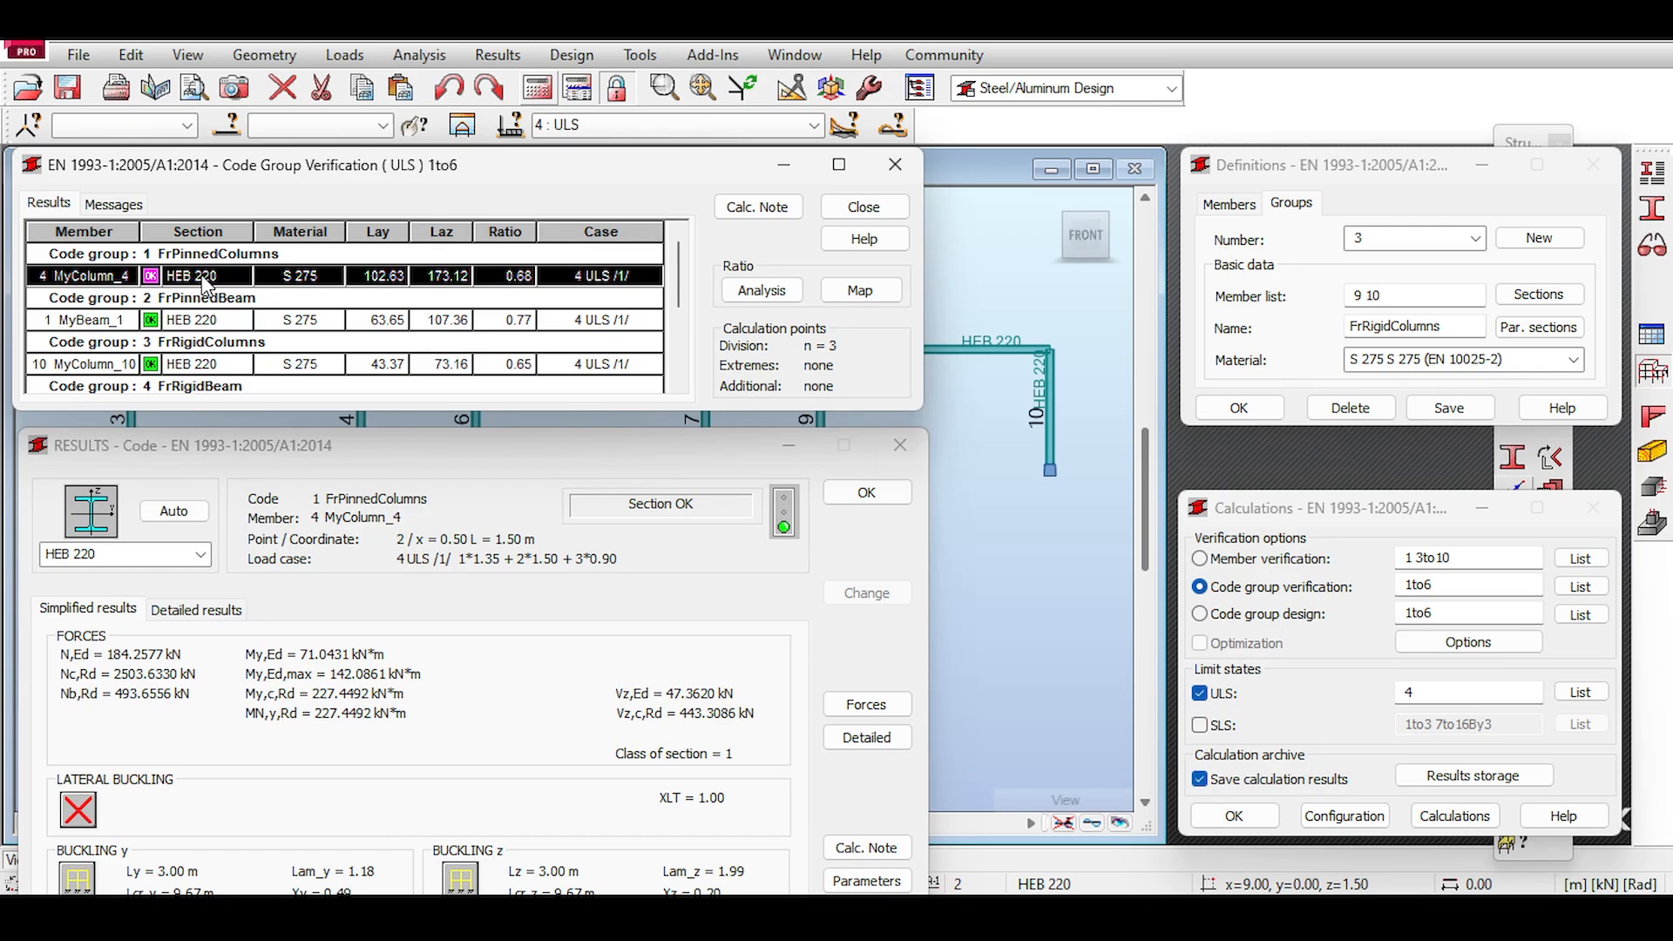
click(852, 849)
Step: Save the pinned columns' calculation note in Rich Text Format as FrPinnedColumns, check its contents, and close it
click(158, 189)
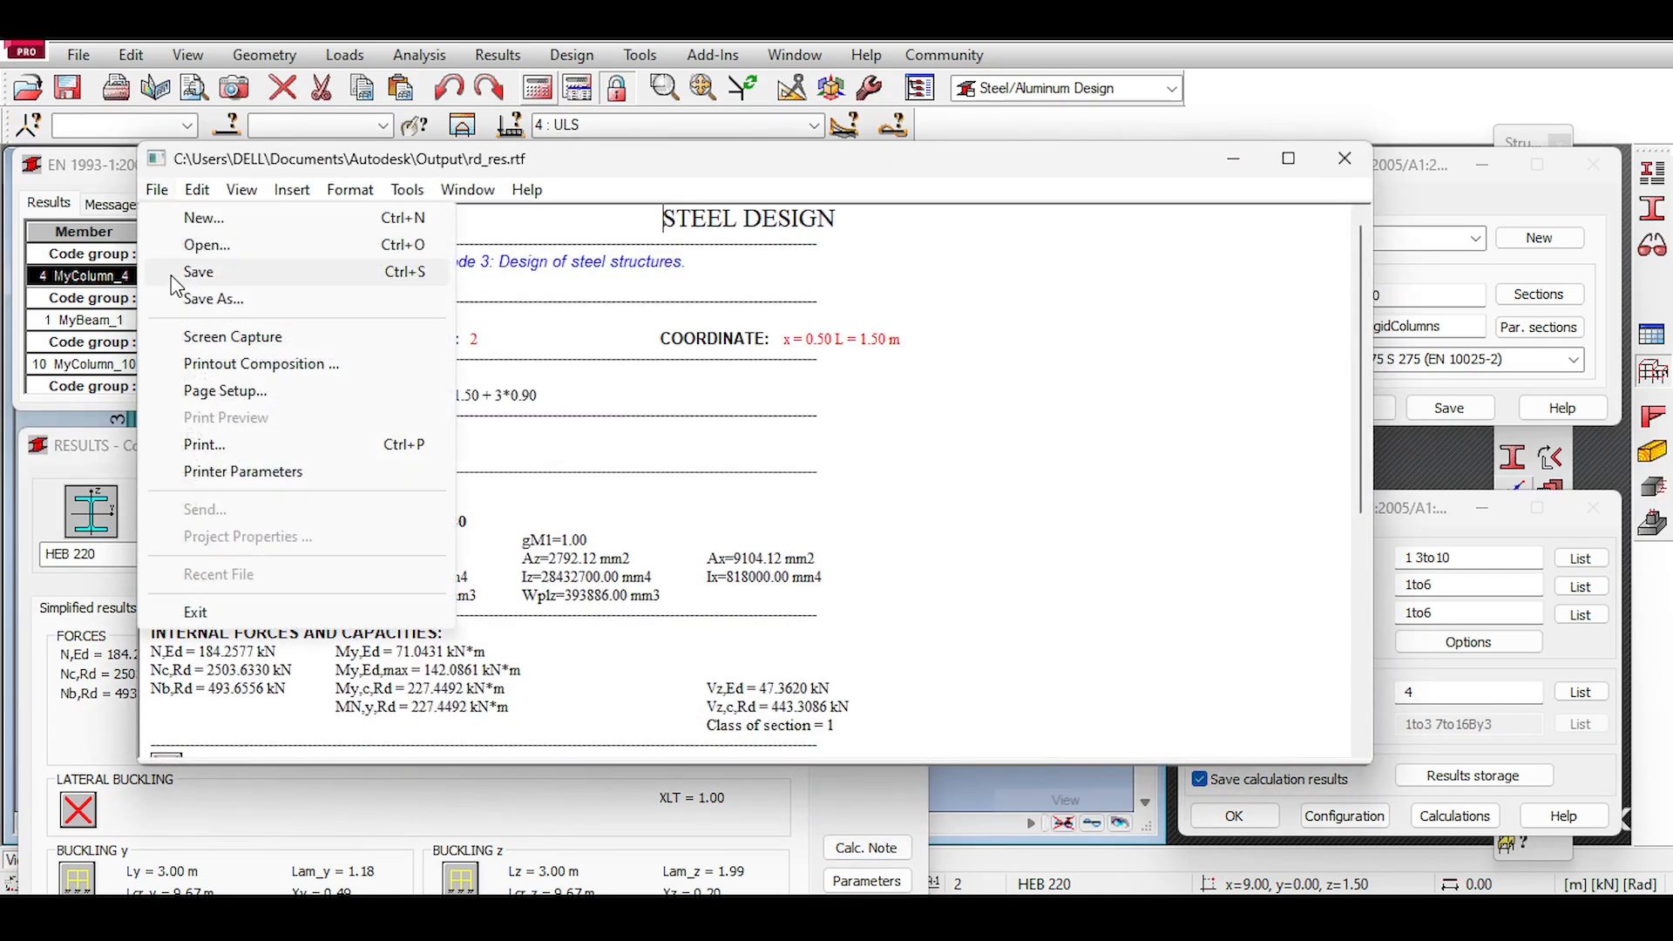
click(211, 298)
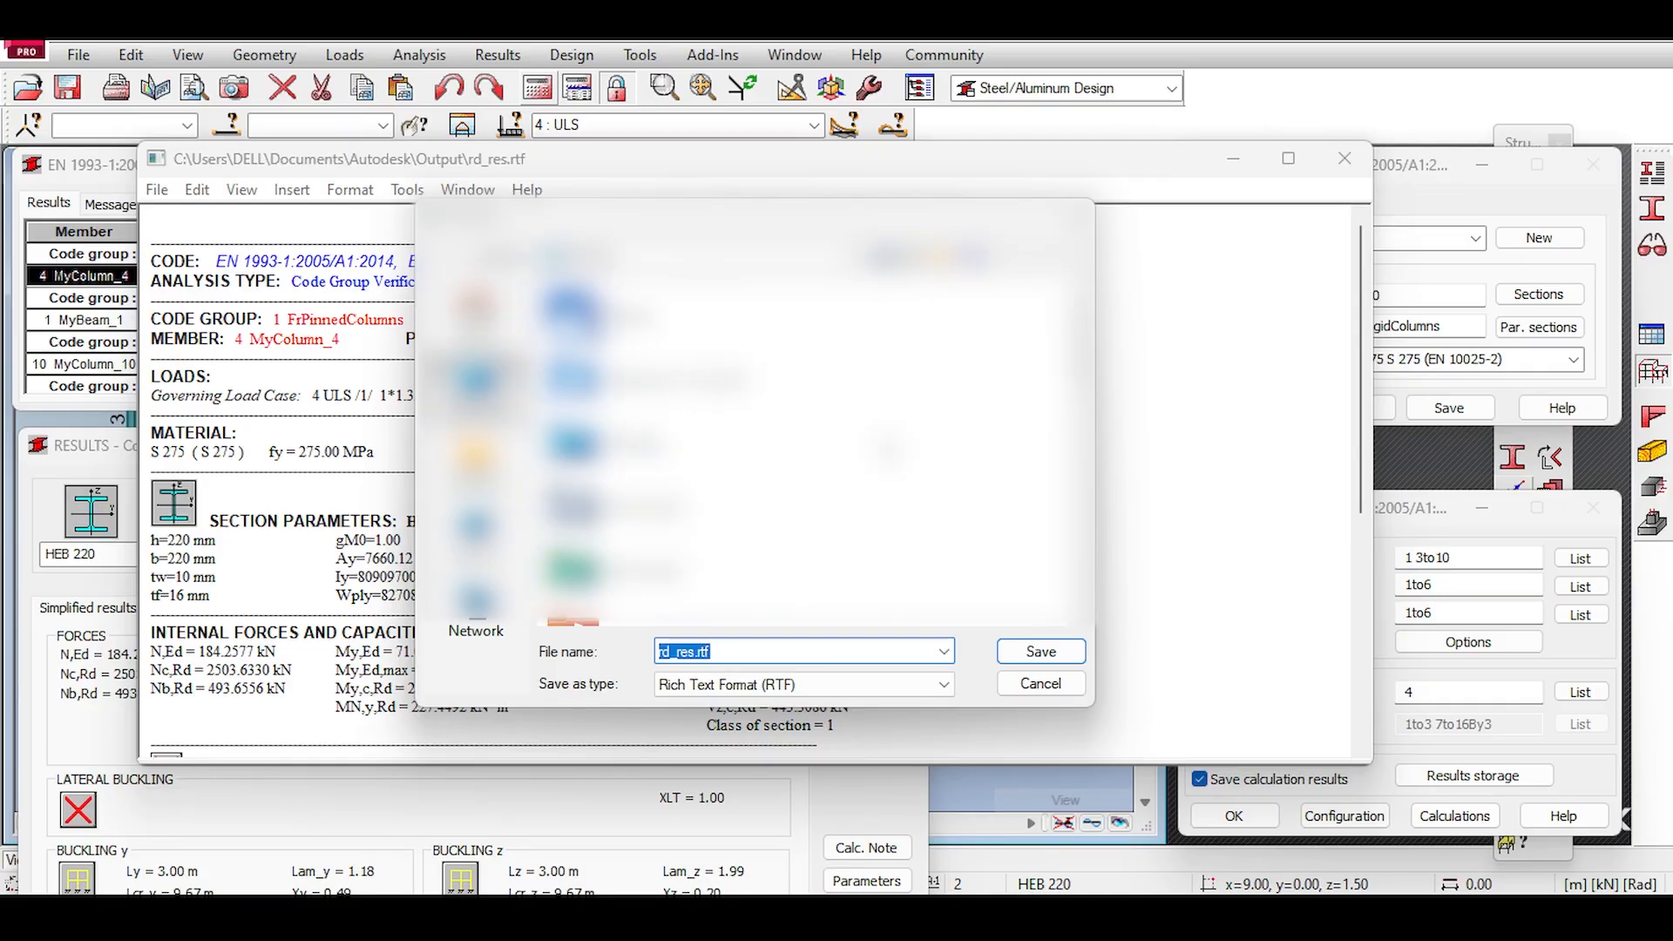
click(710, 652)
right_click(890, 429)
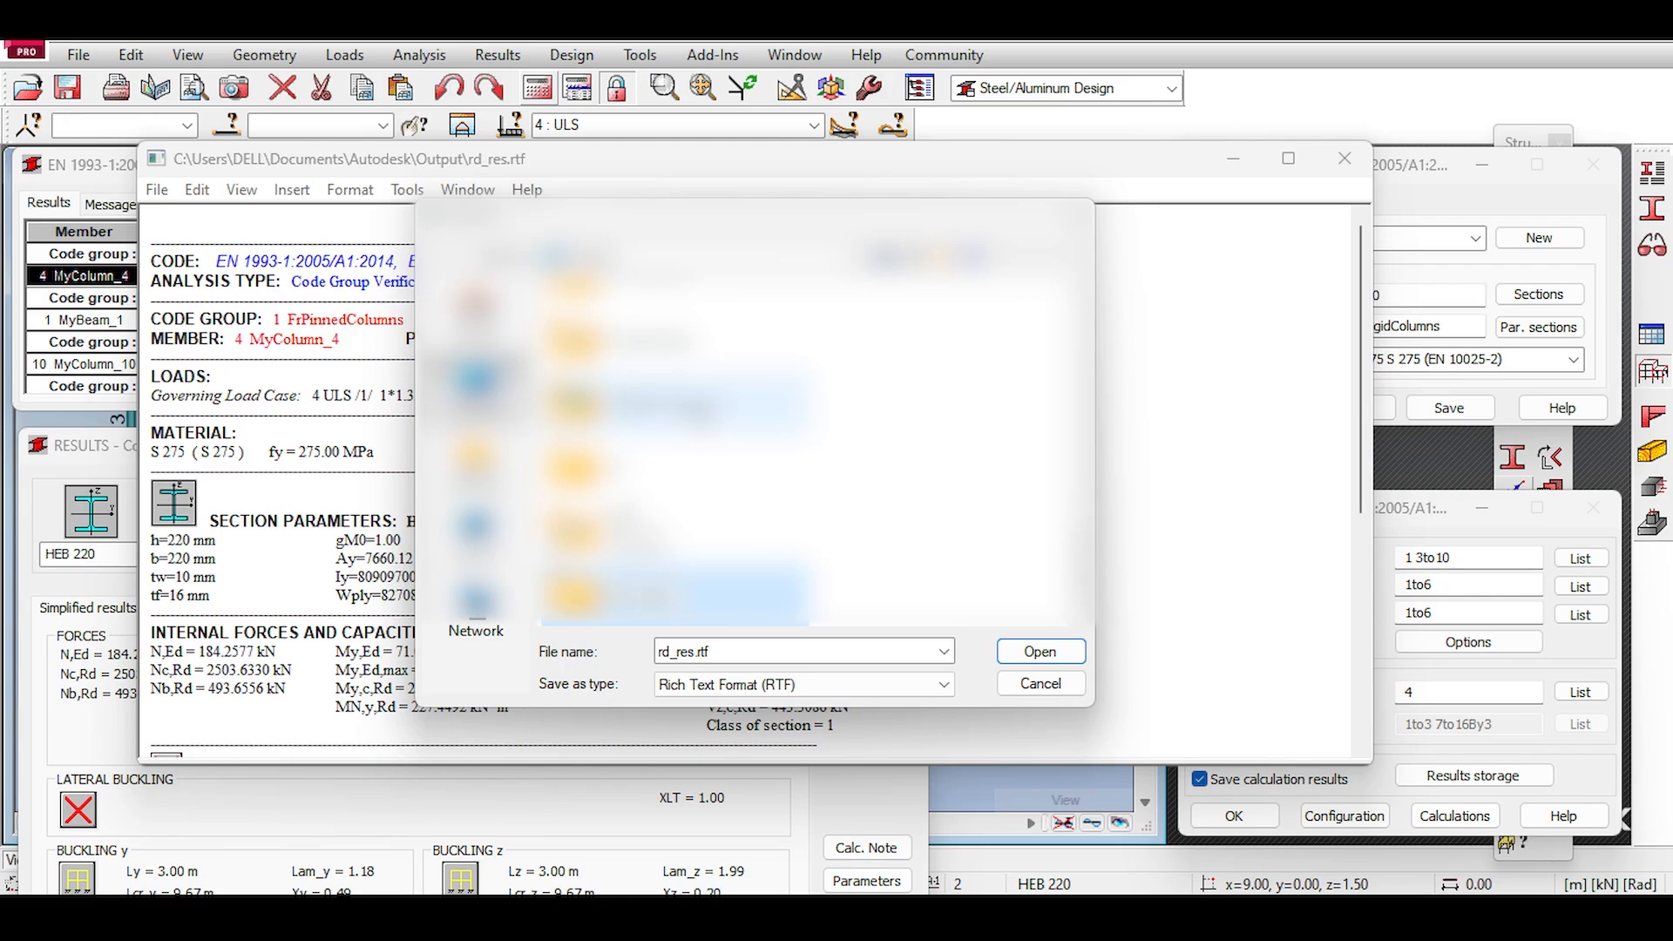
double_click(735, 646)
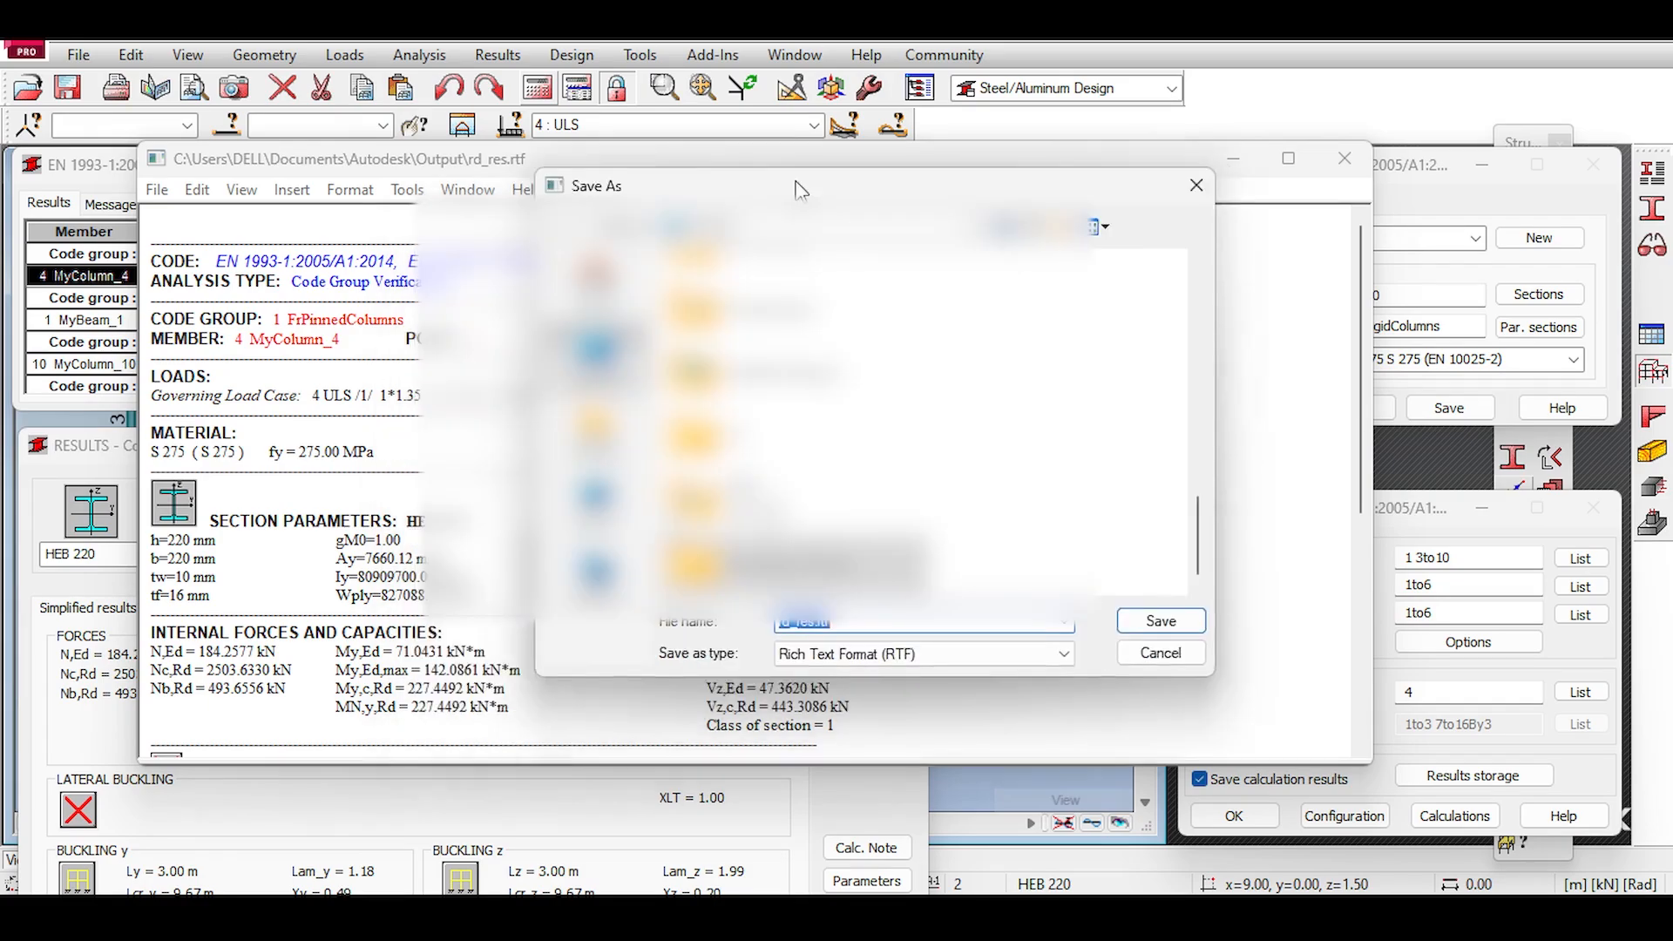
drag(878, 190, 926, 161)
text(FrPinnedColumns)
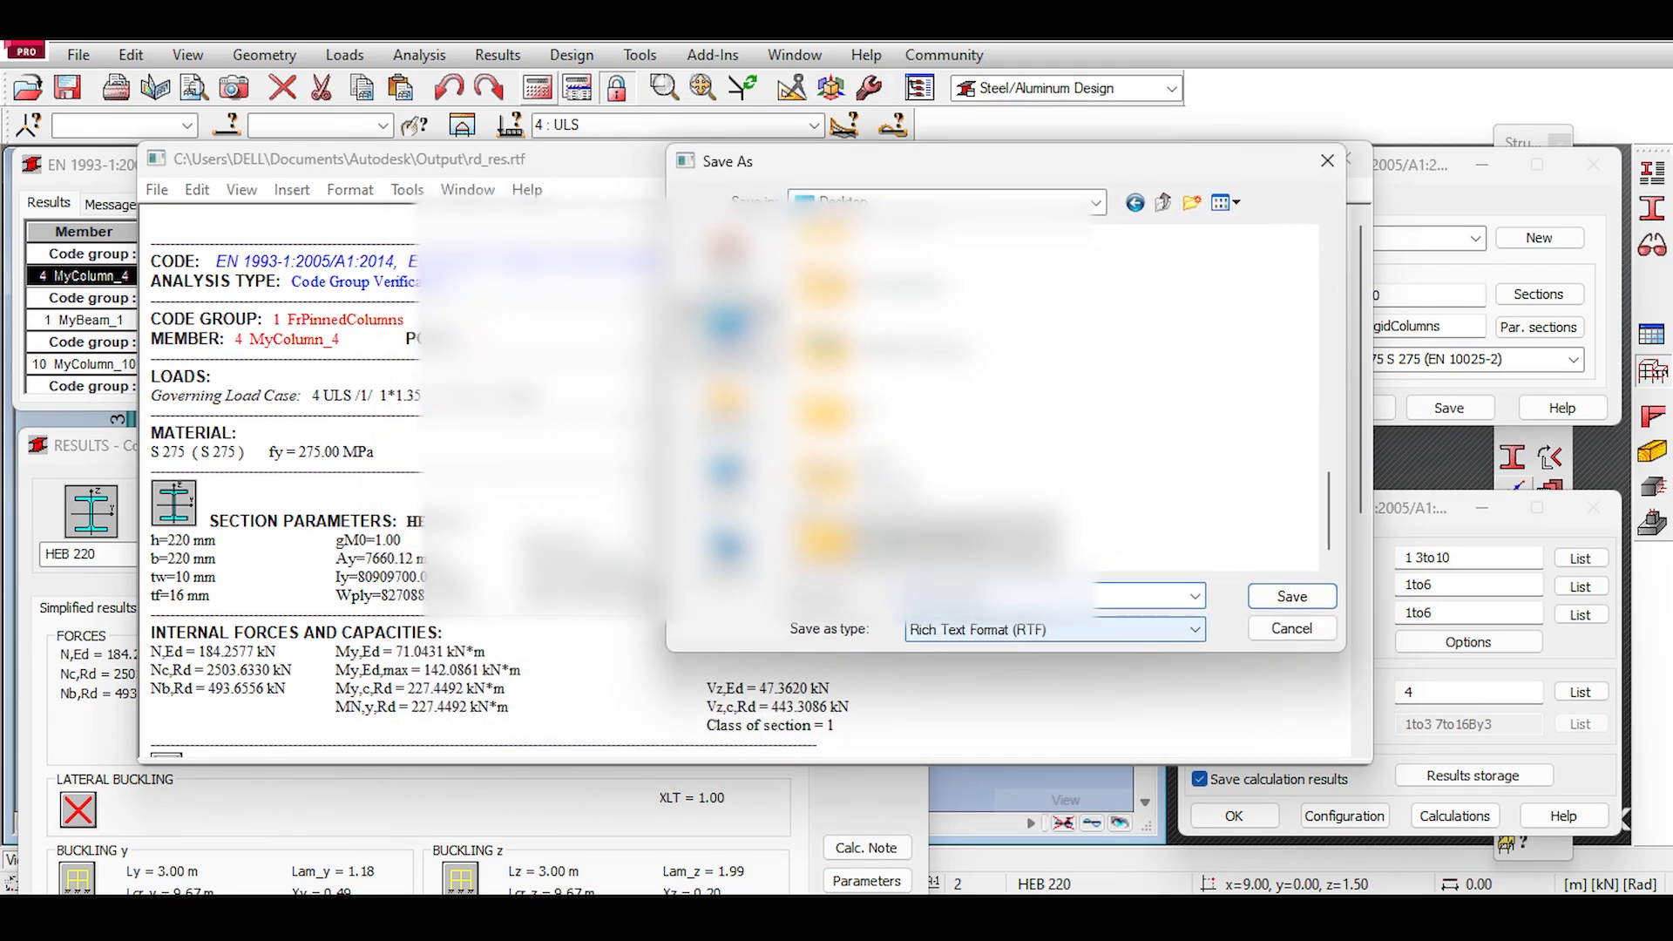
key(Return)
scroll(750, 479, down, 10)
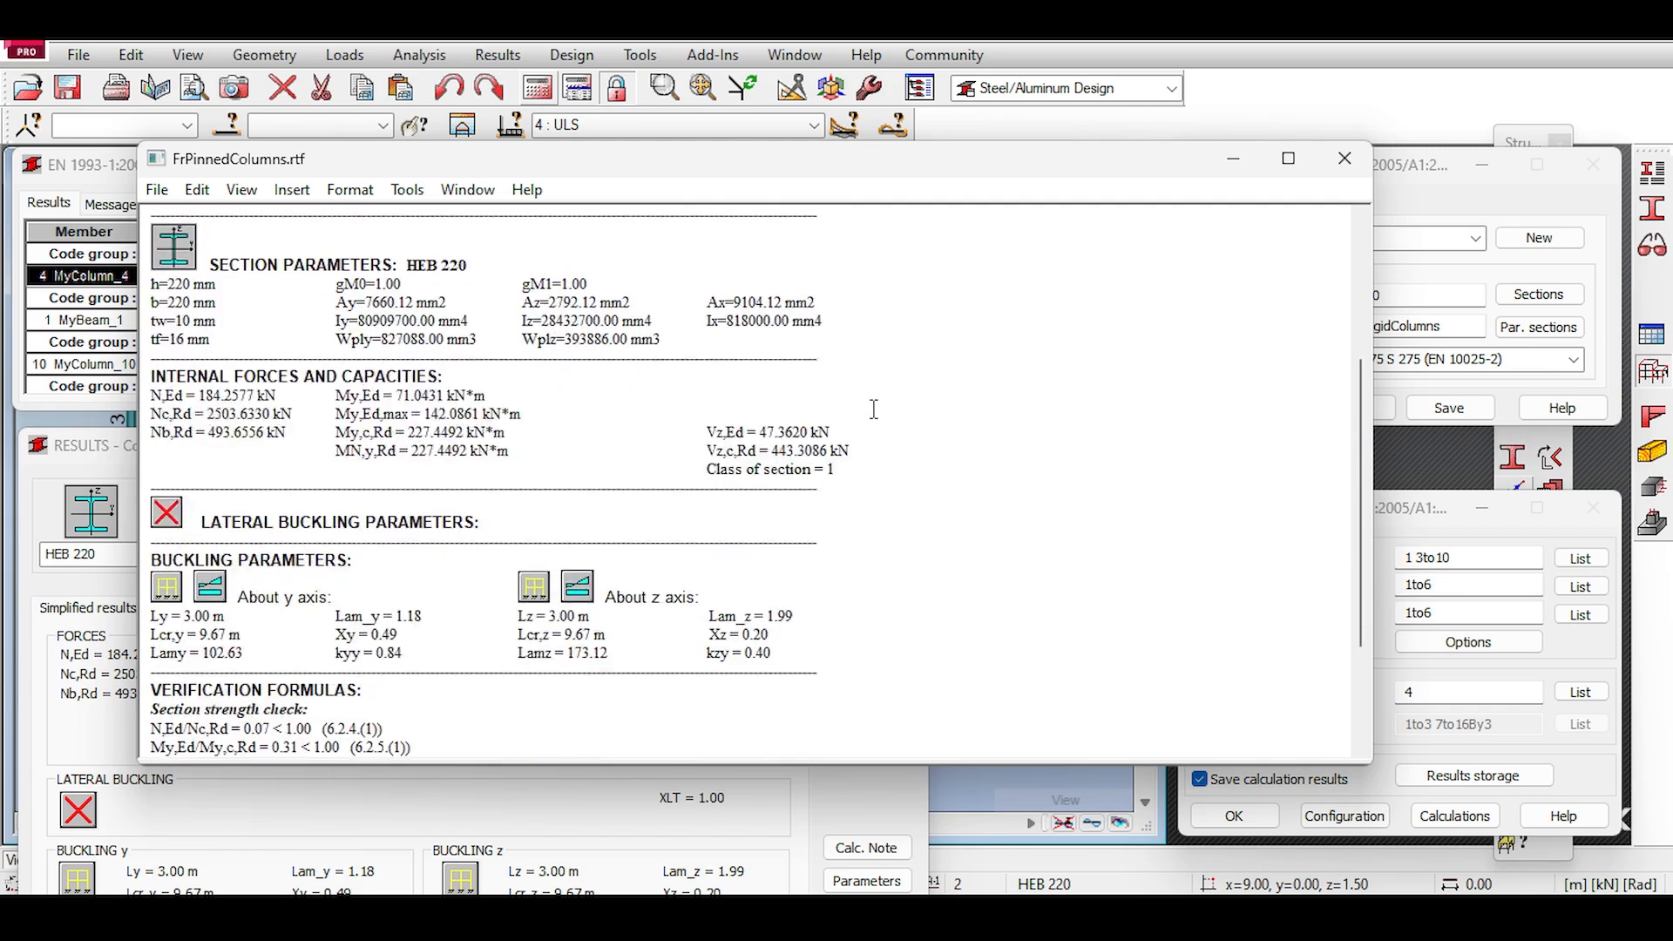
click(1344, 157)
Step: Generate the calculation note for the FrPinnedBeam member, save it under the name Beam, and close it
click(233, 321)
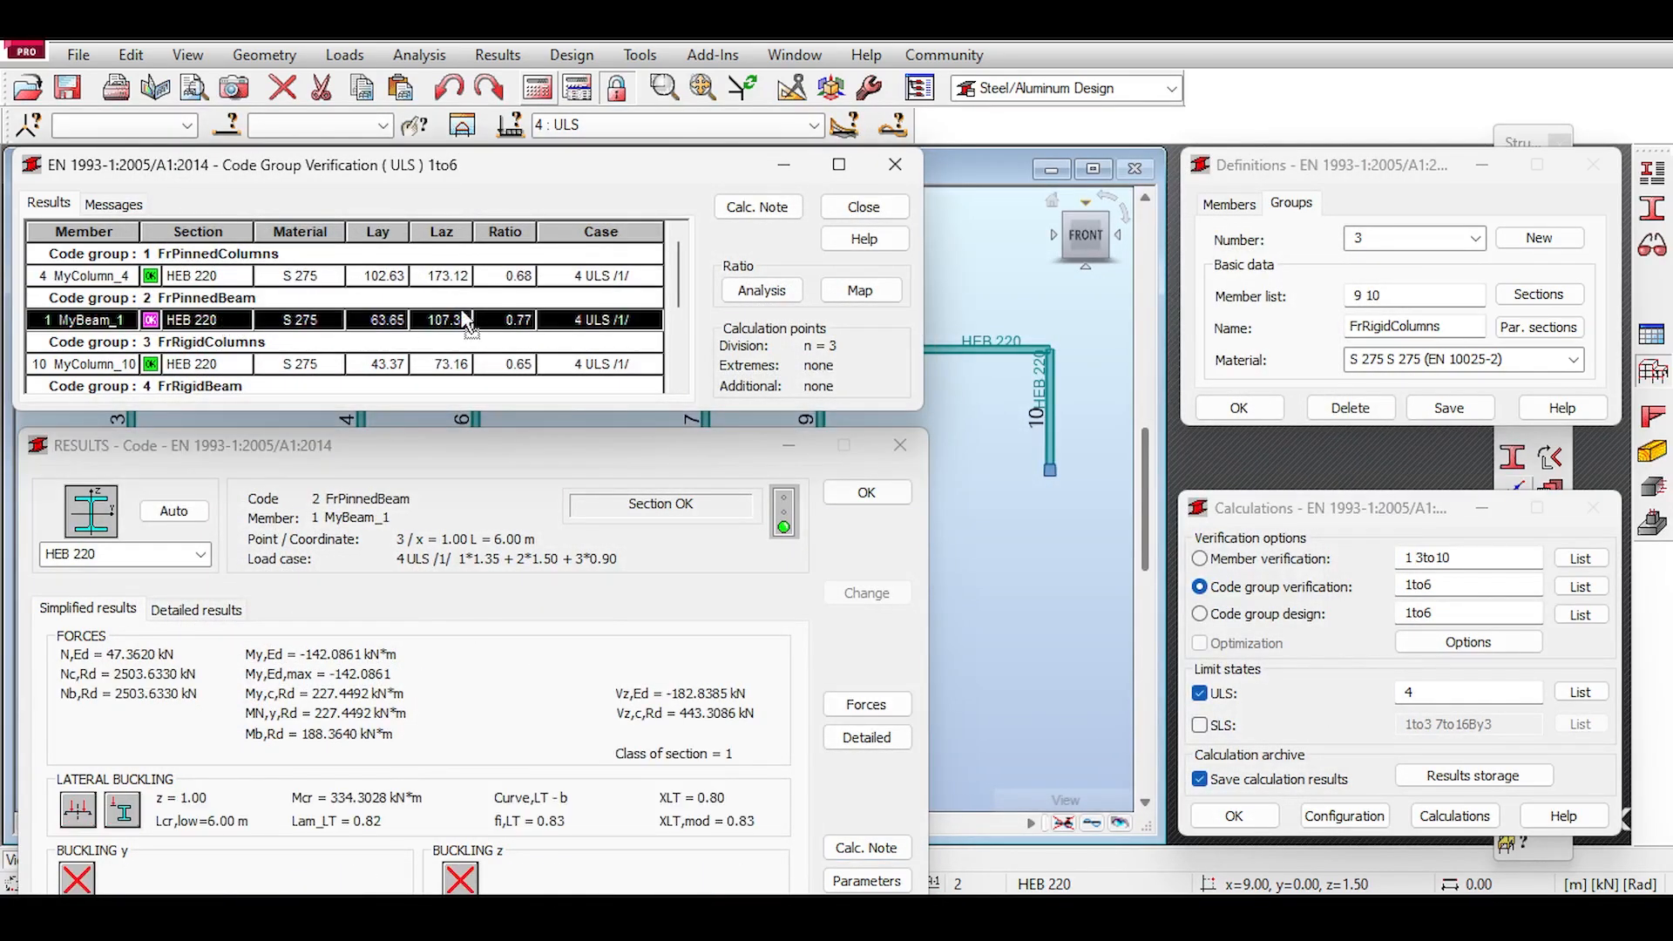
click(865, 846)
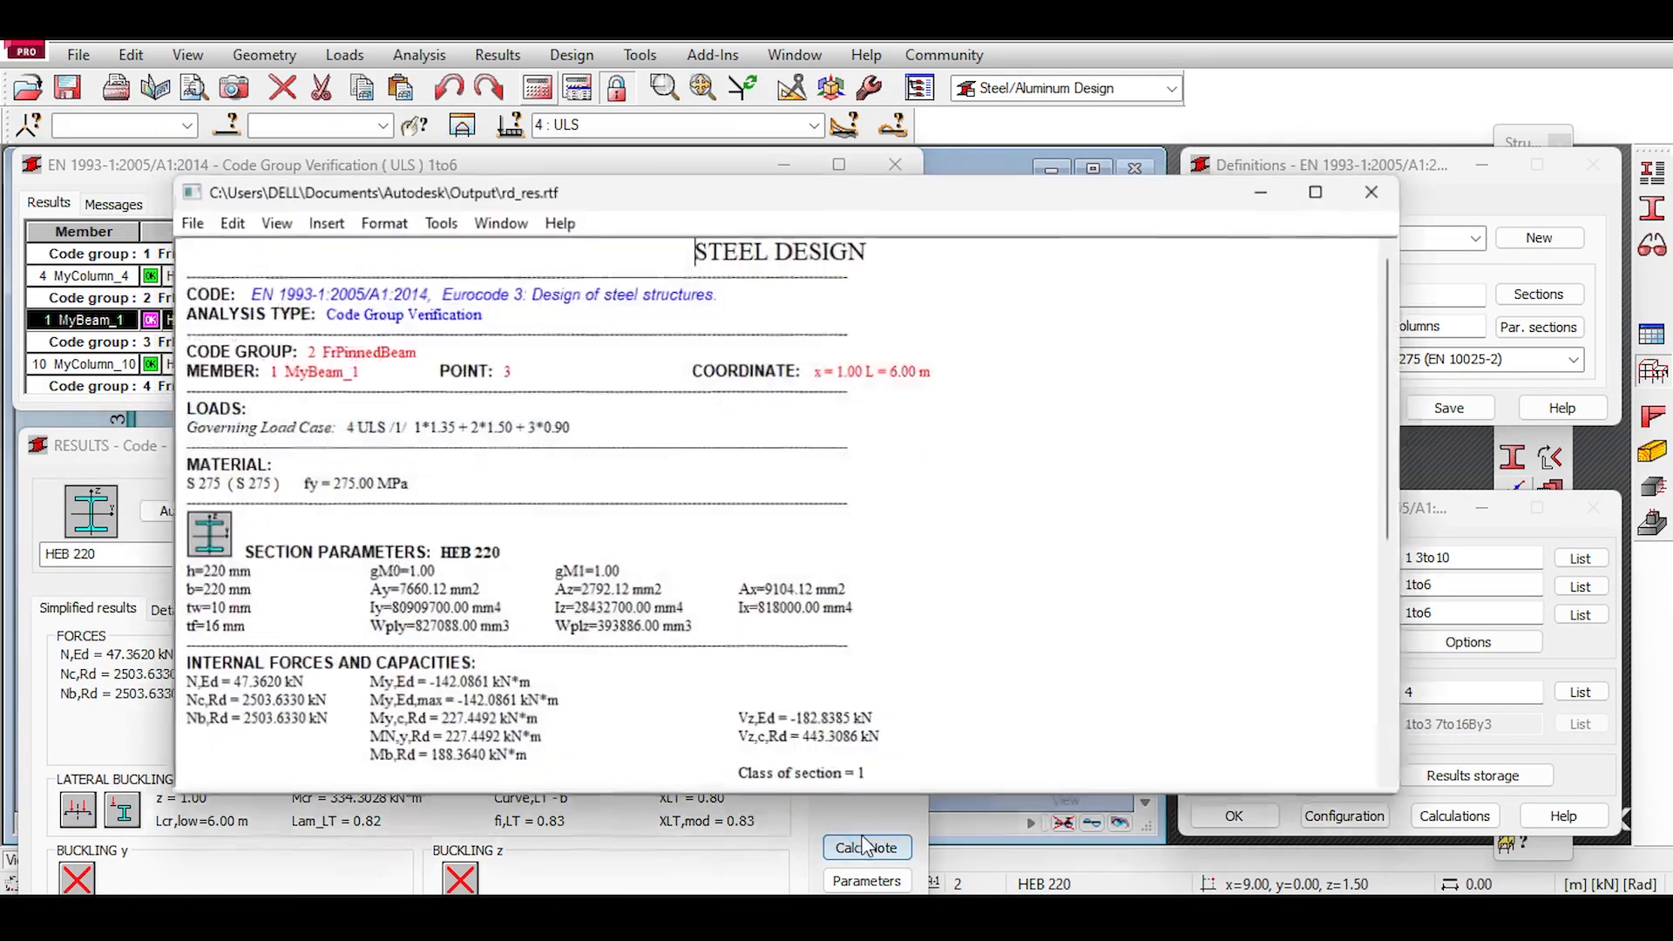
click(188, 221)
click(239, 328)
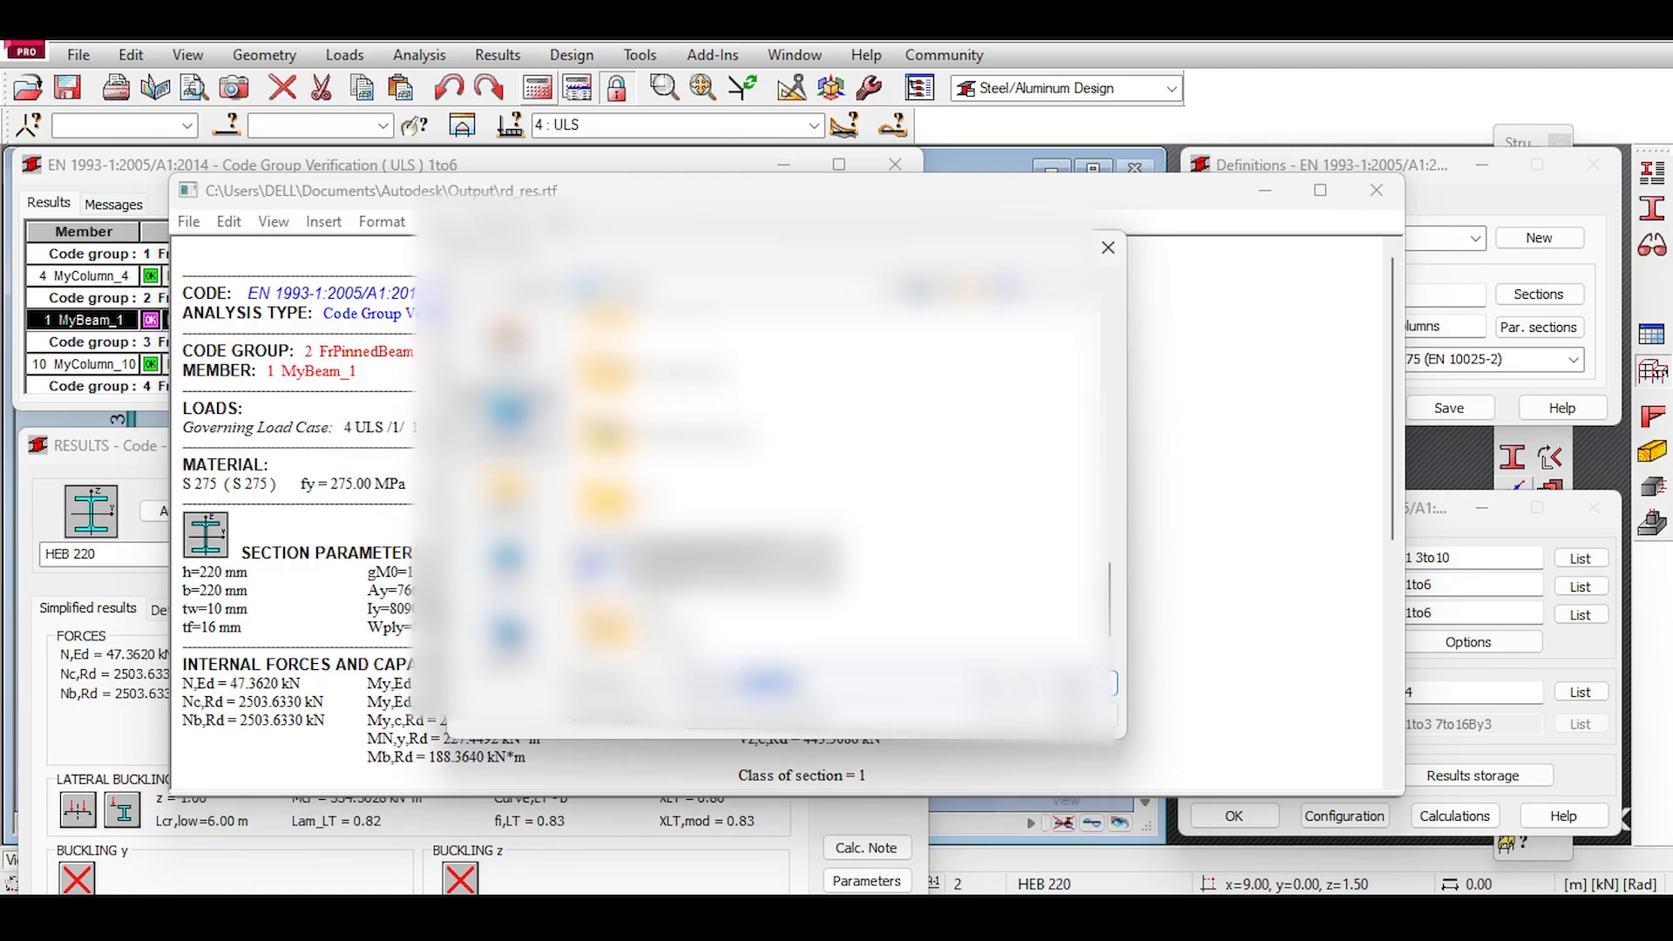
text(Beam)
key(Return)
click(1376, 190)
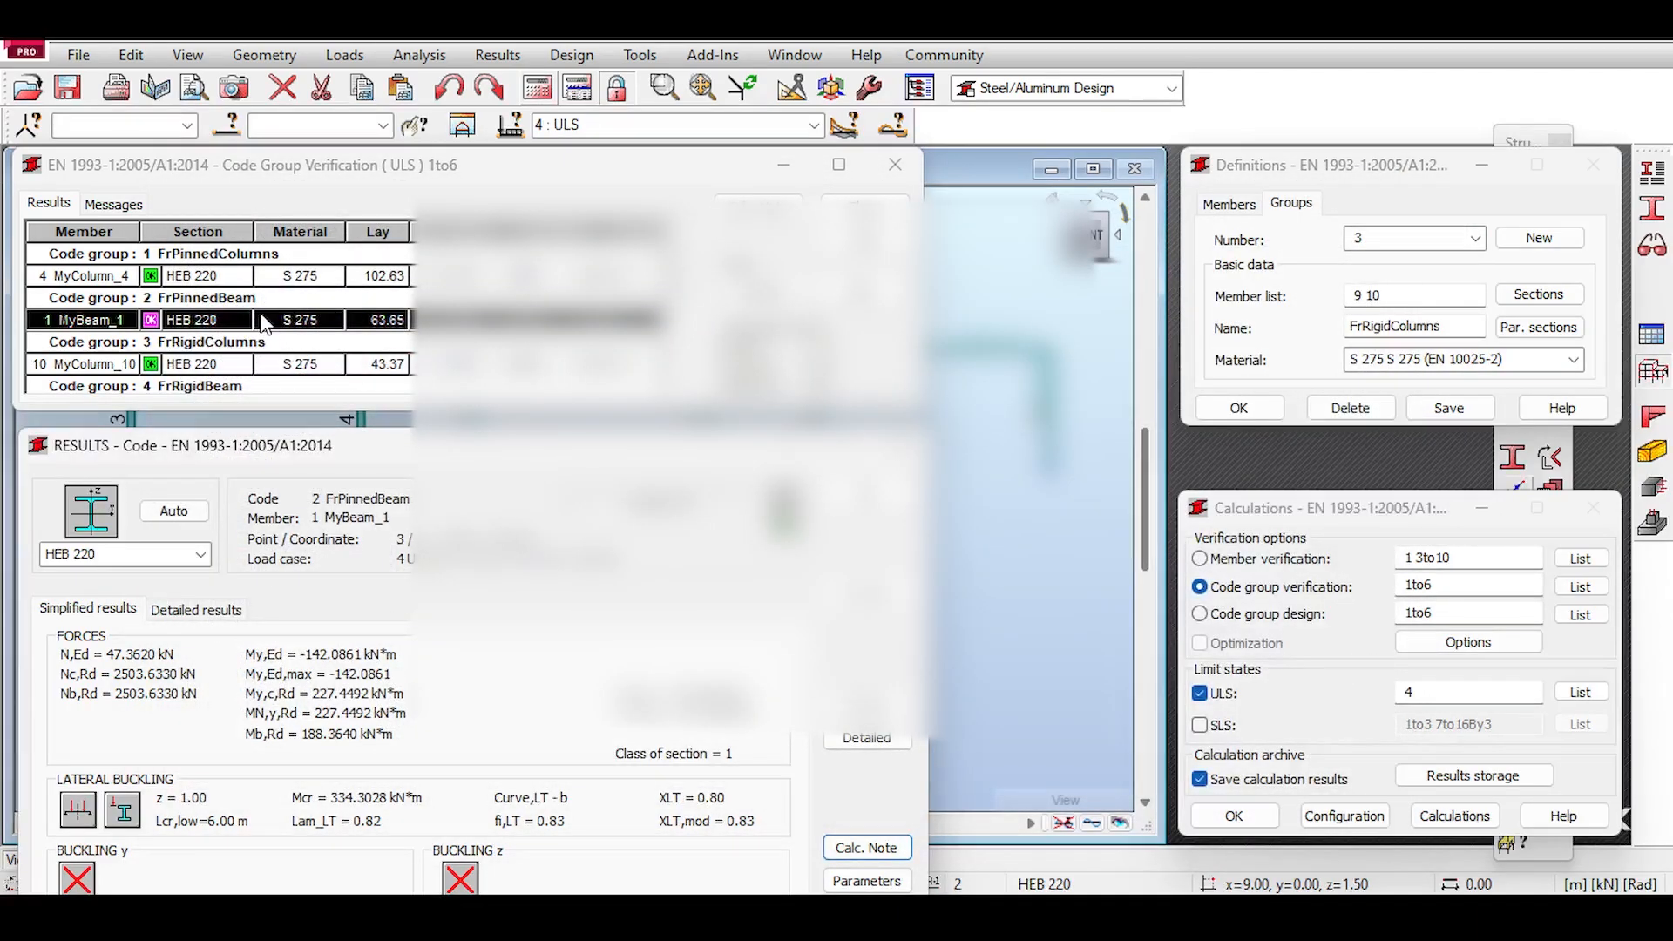
Step: Compare the code verification results of the pinned frame's column and beam members
click(310, 363)
click(601, 279)
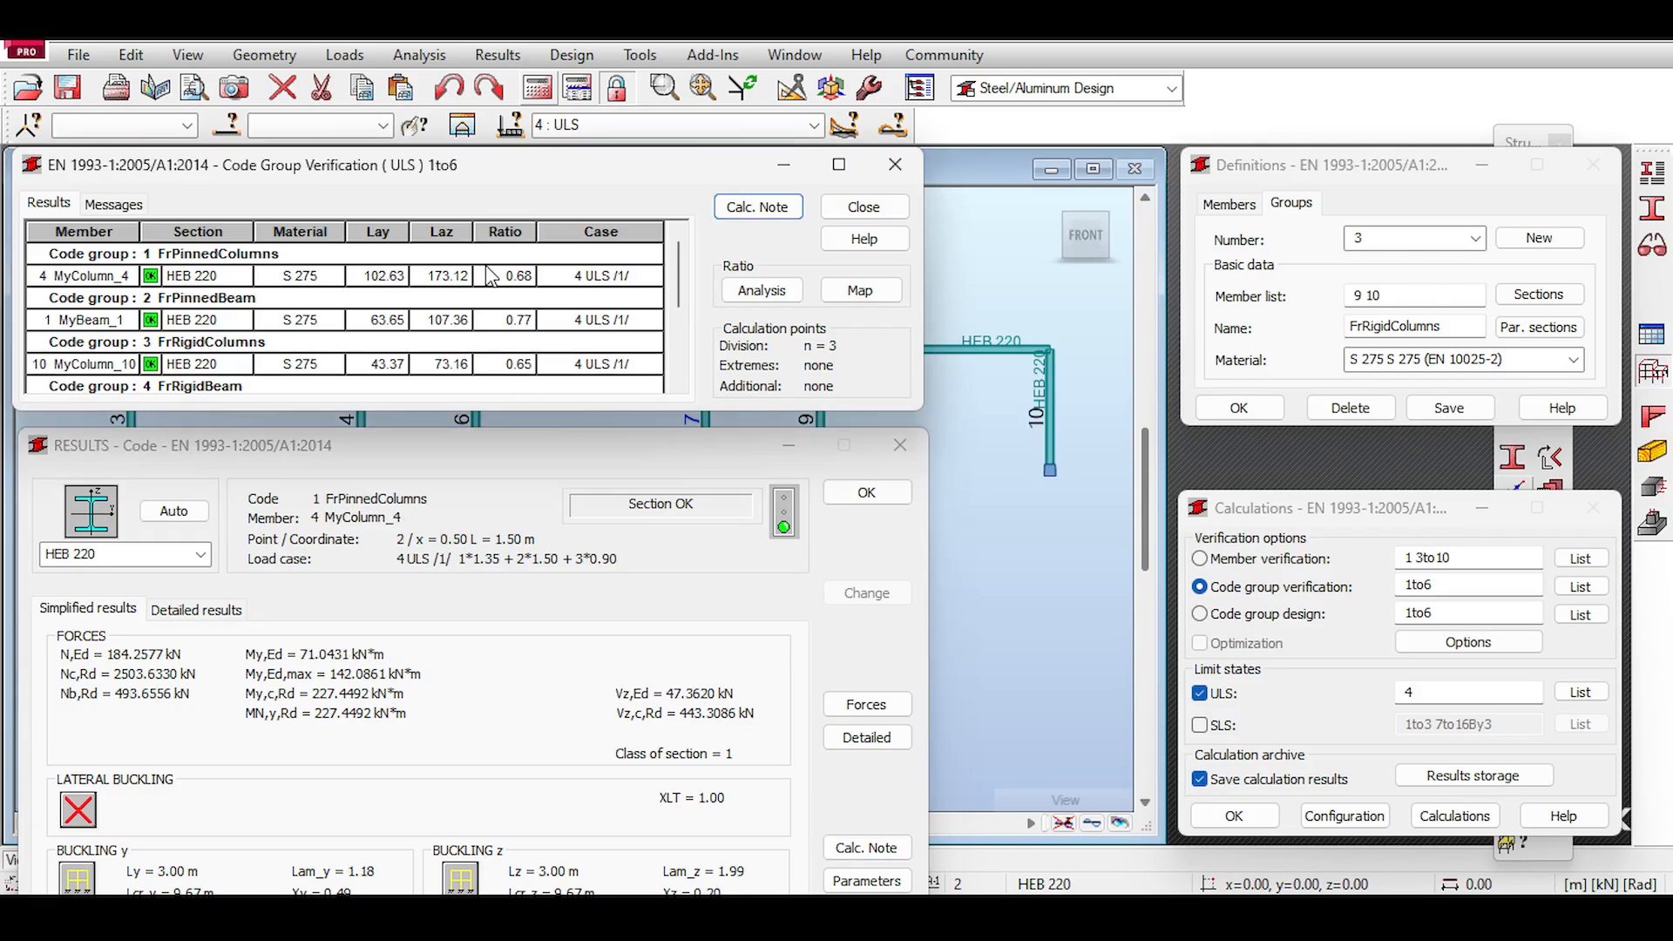
click(359, 321)
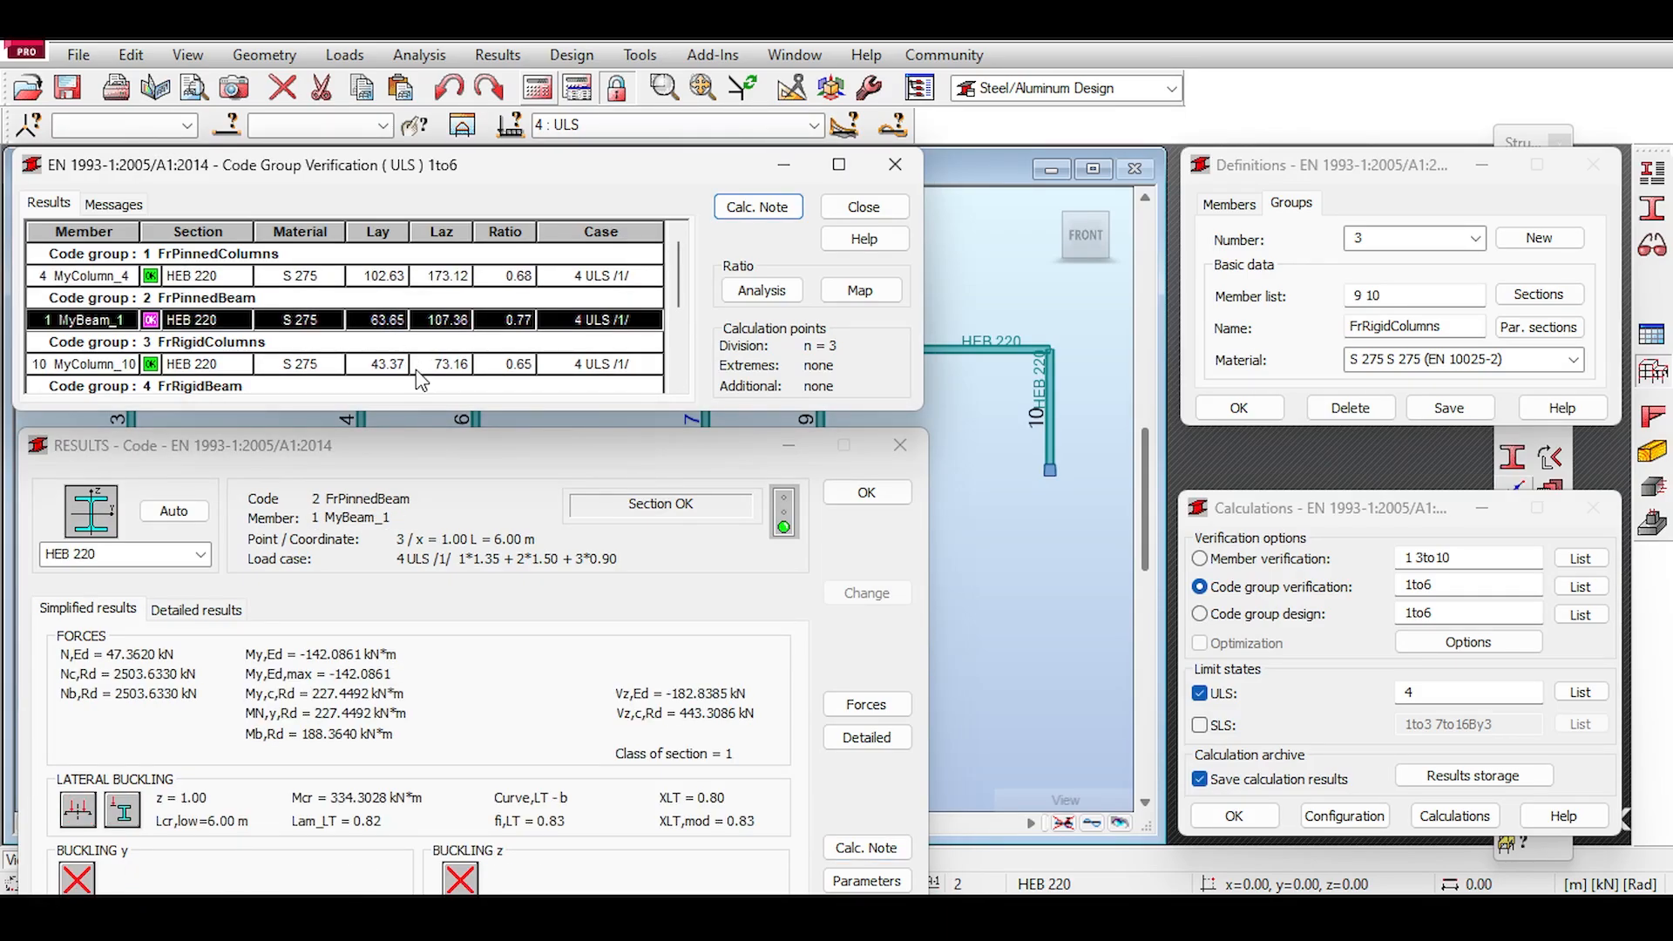
Step: Finish reviewing the pinned column and beam results, put the member results away, and close the code group verification
click(369, 276)
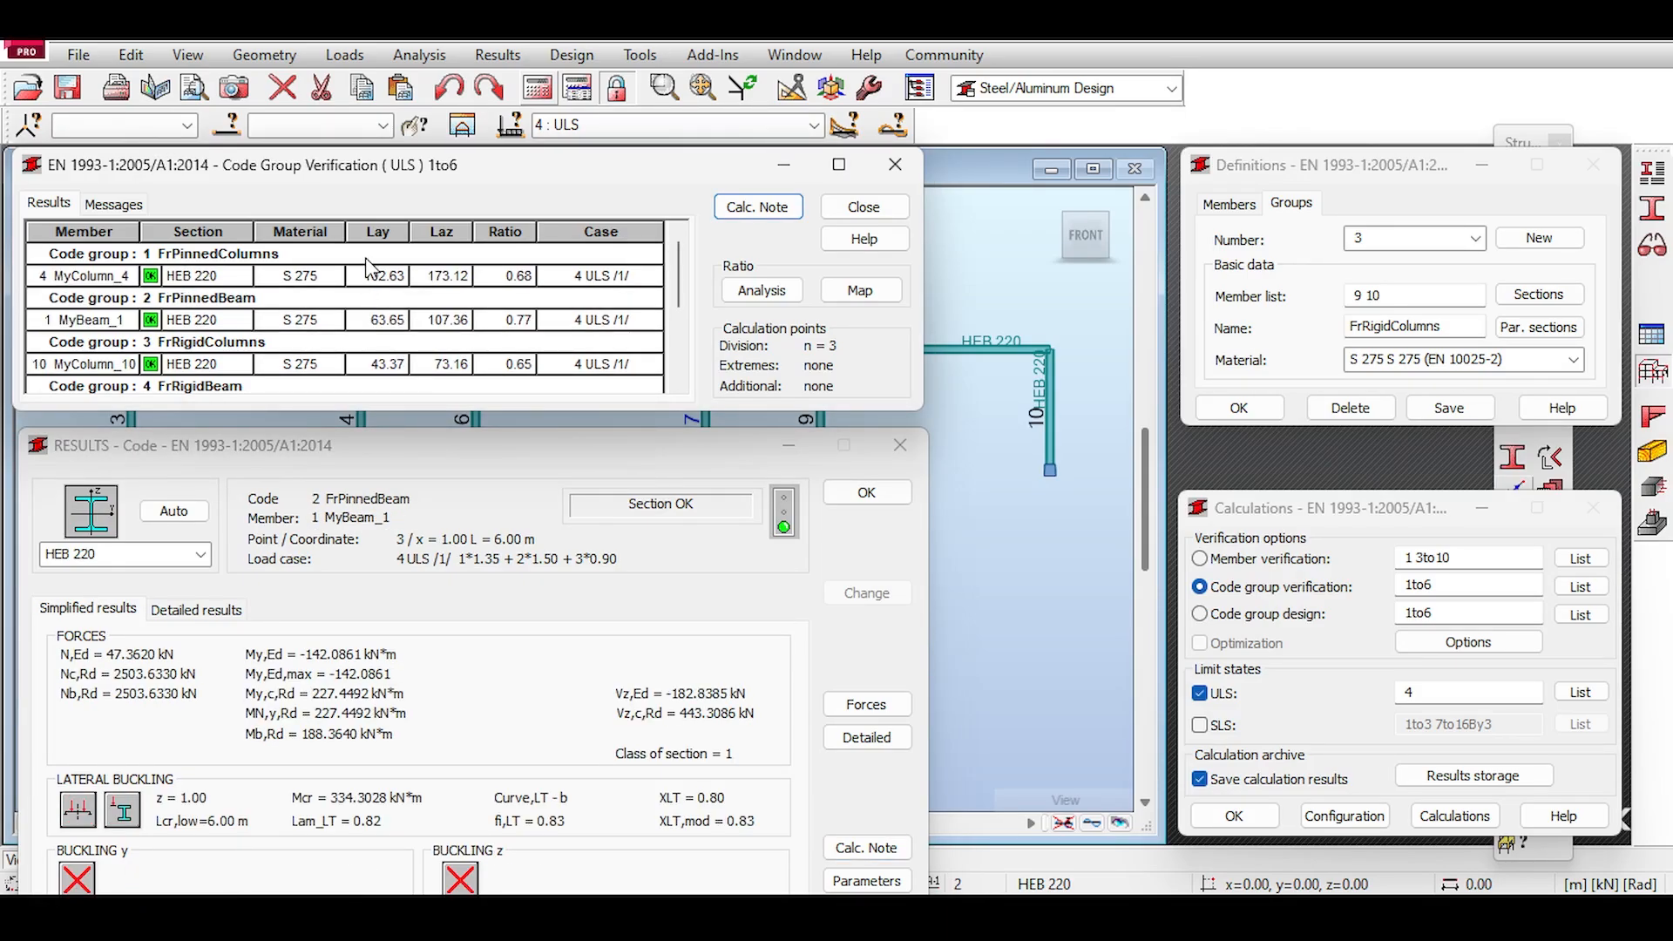
click(364, 320)
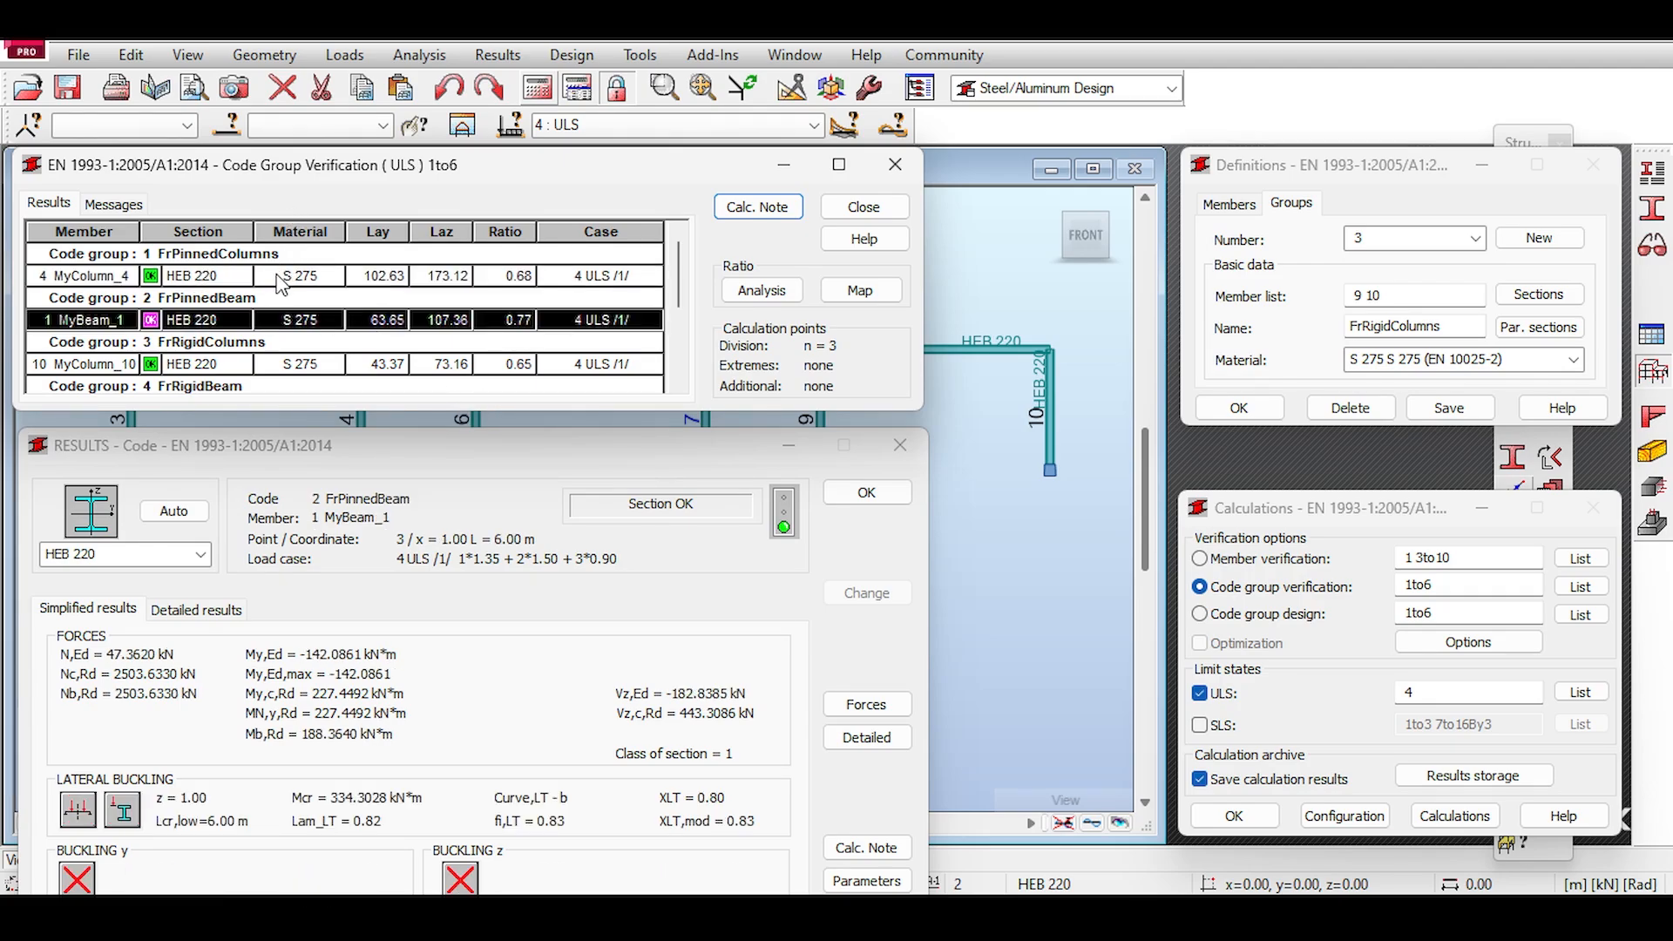
click(788, 446)
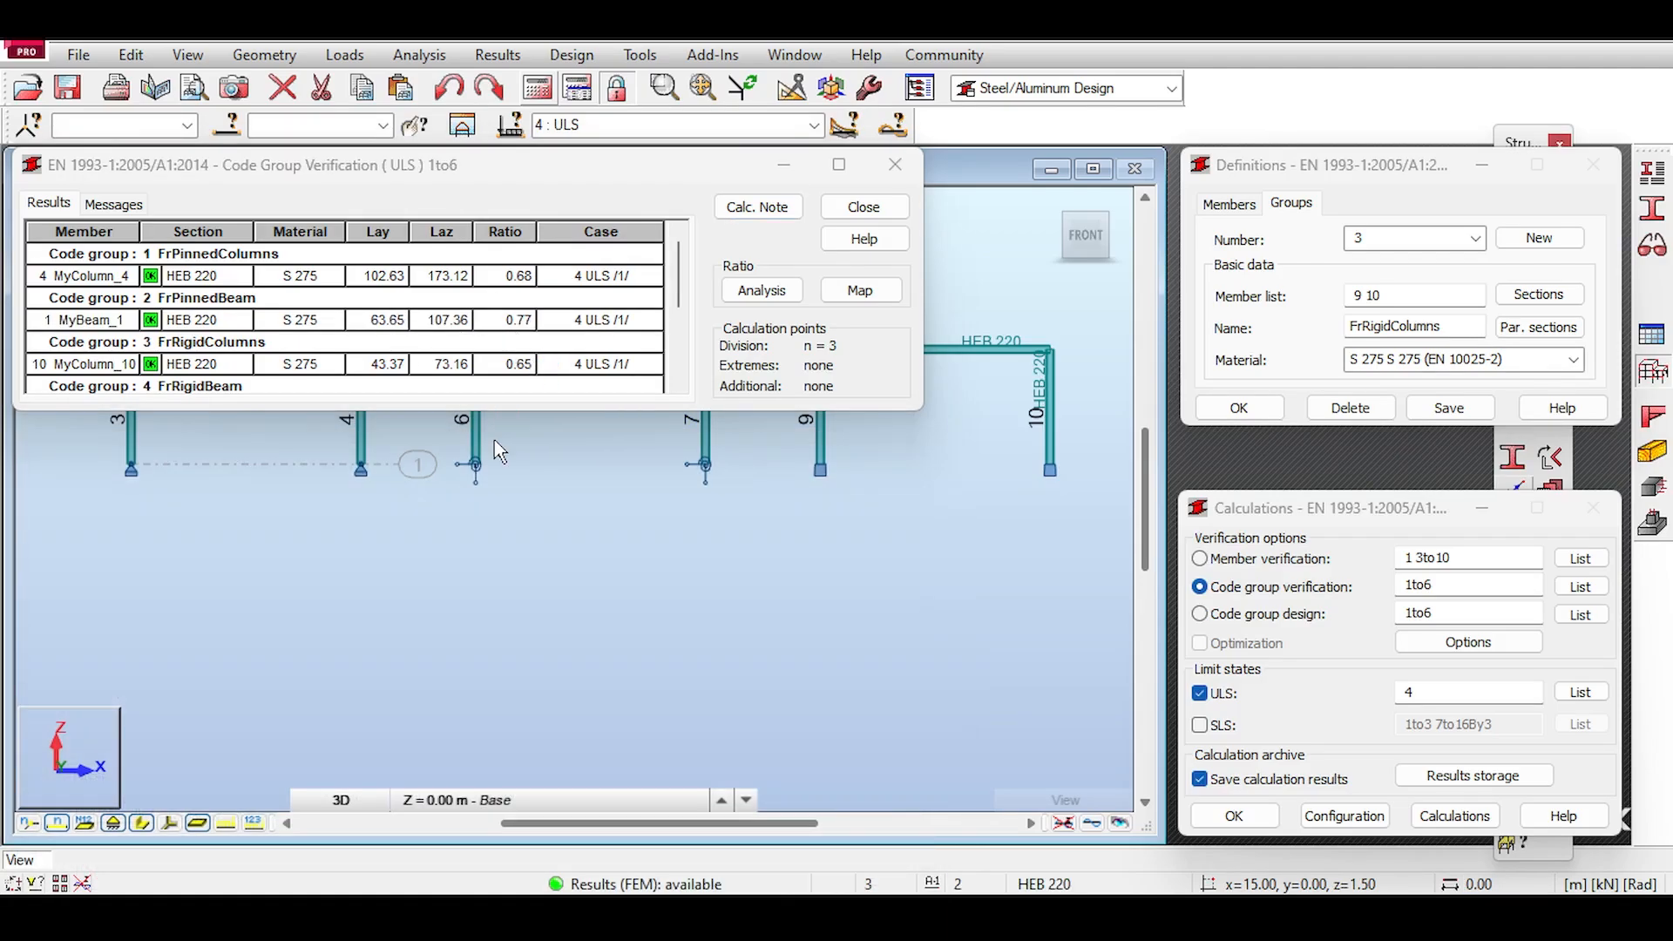
middle_drag(494, 441, 594, 488)
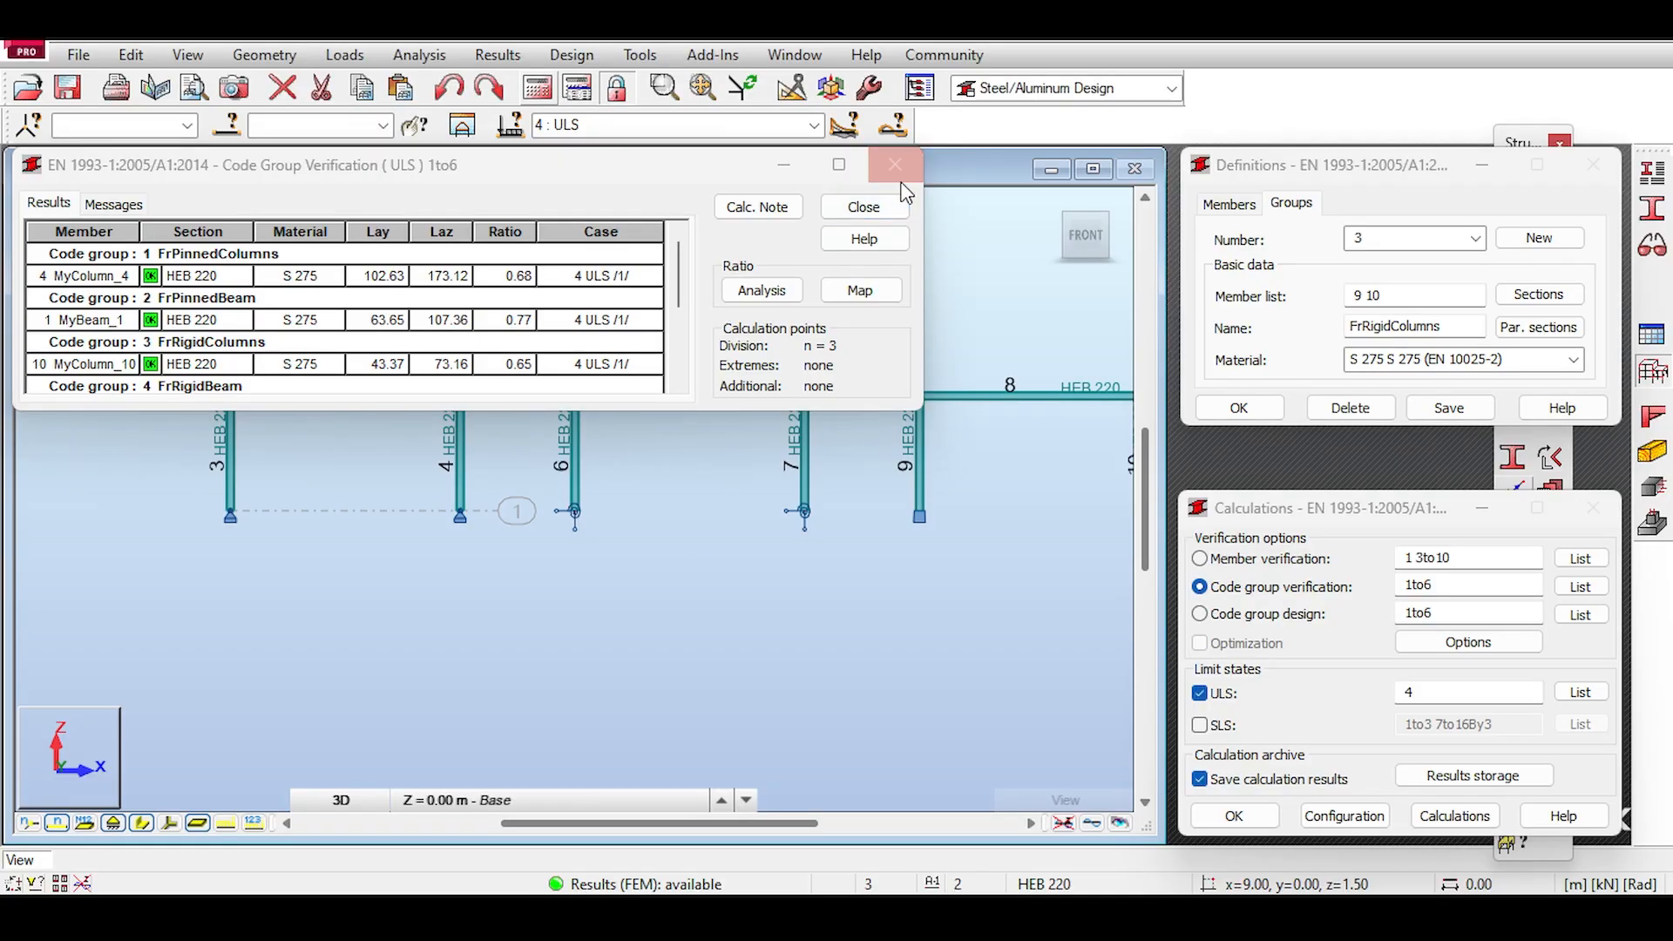
click(895, 164)
click(316, 366)
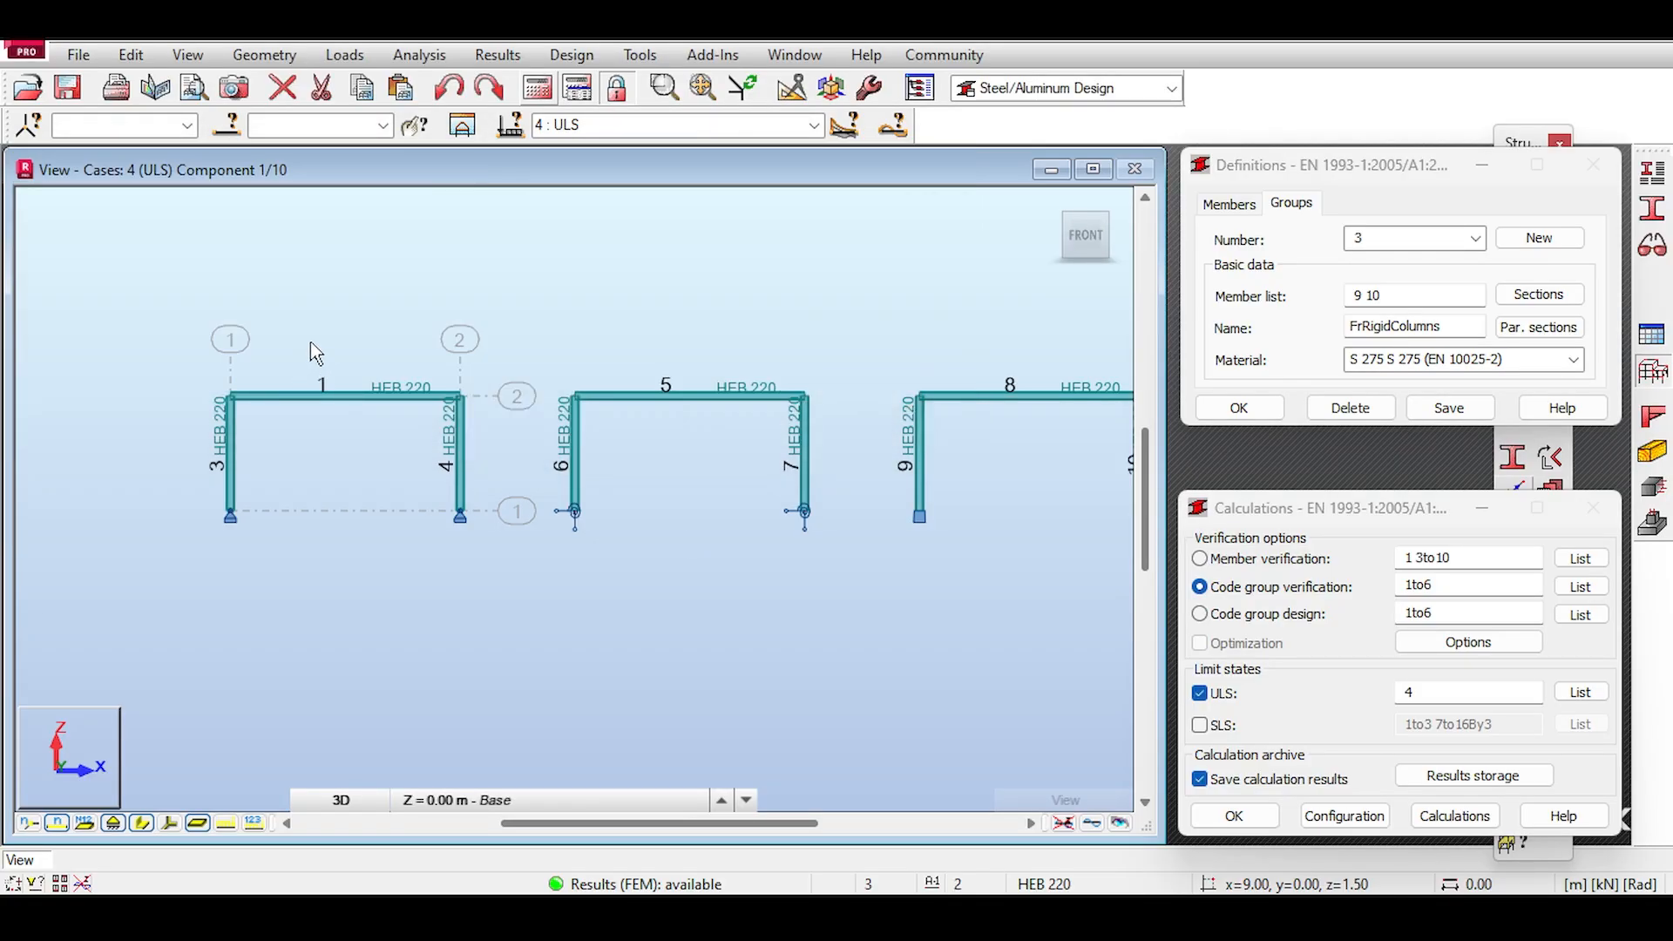
Step: Open the printout composition and load the Data template into the documentation, replacing existing components
click(80, 57)
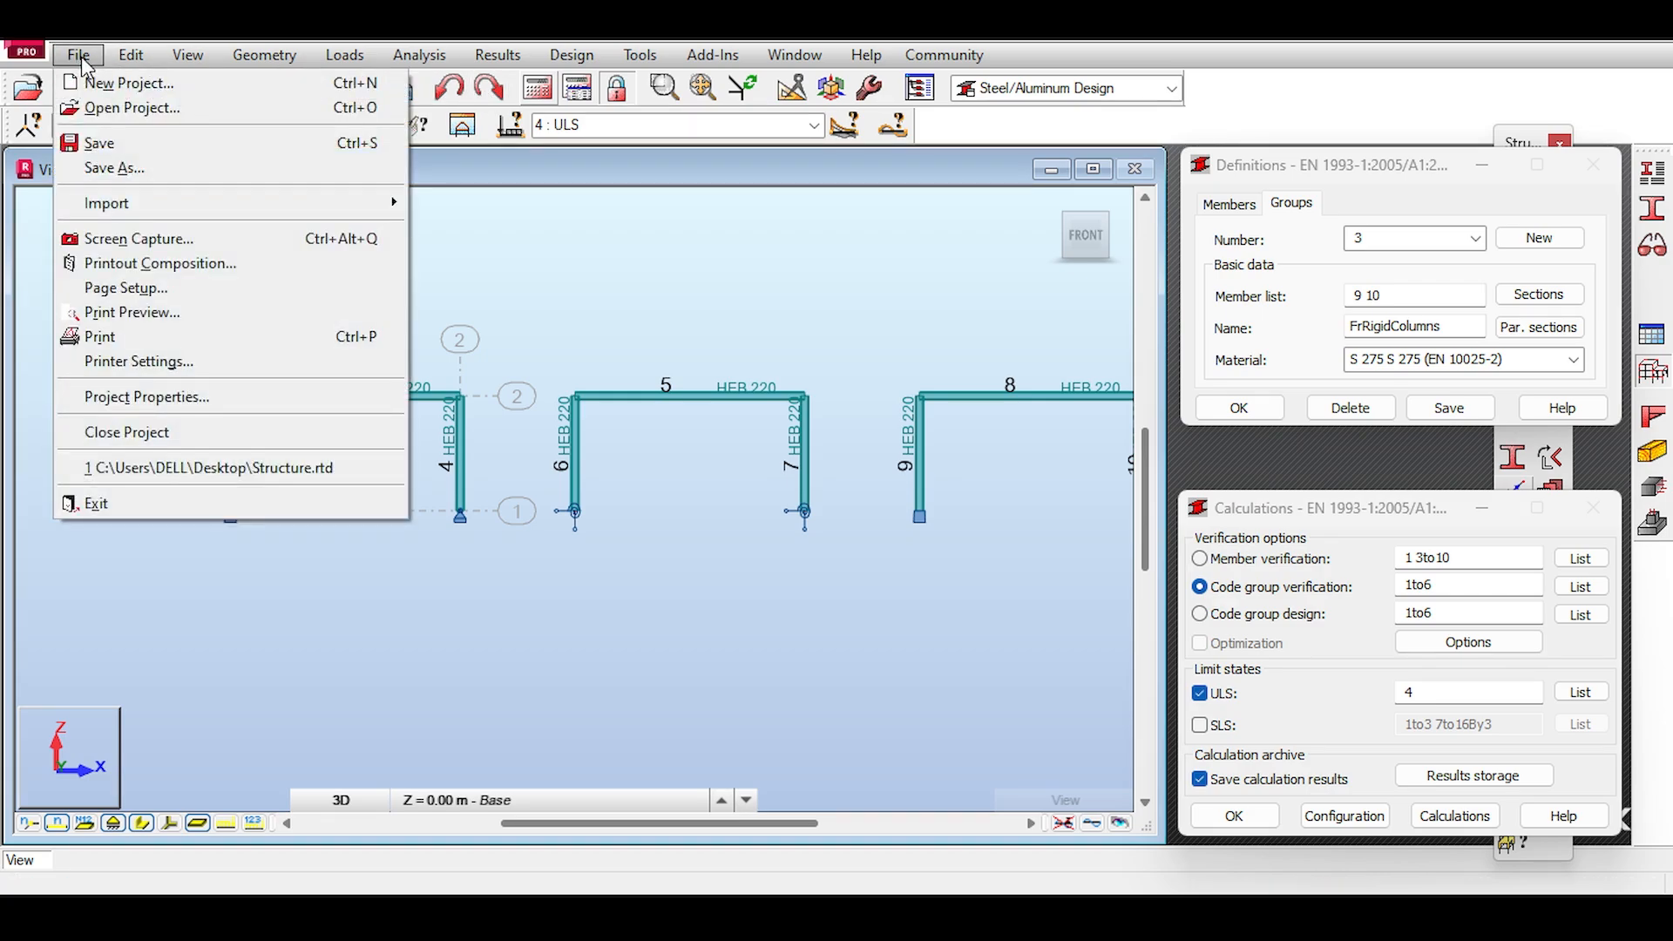
click(165, 275)
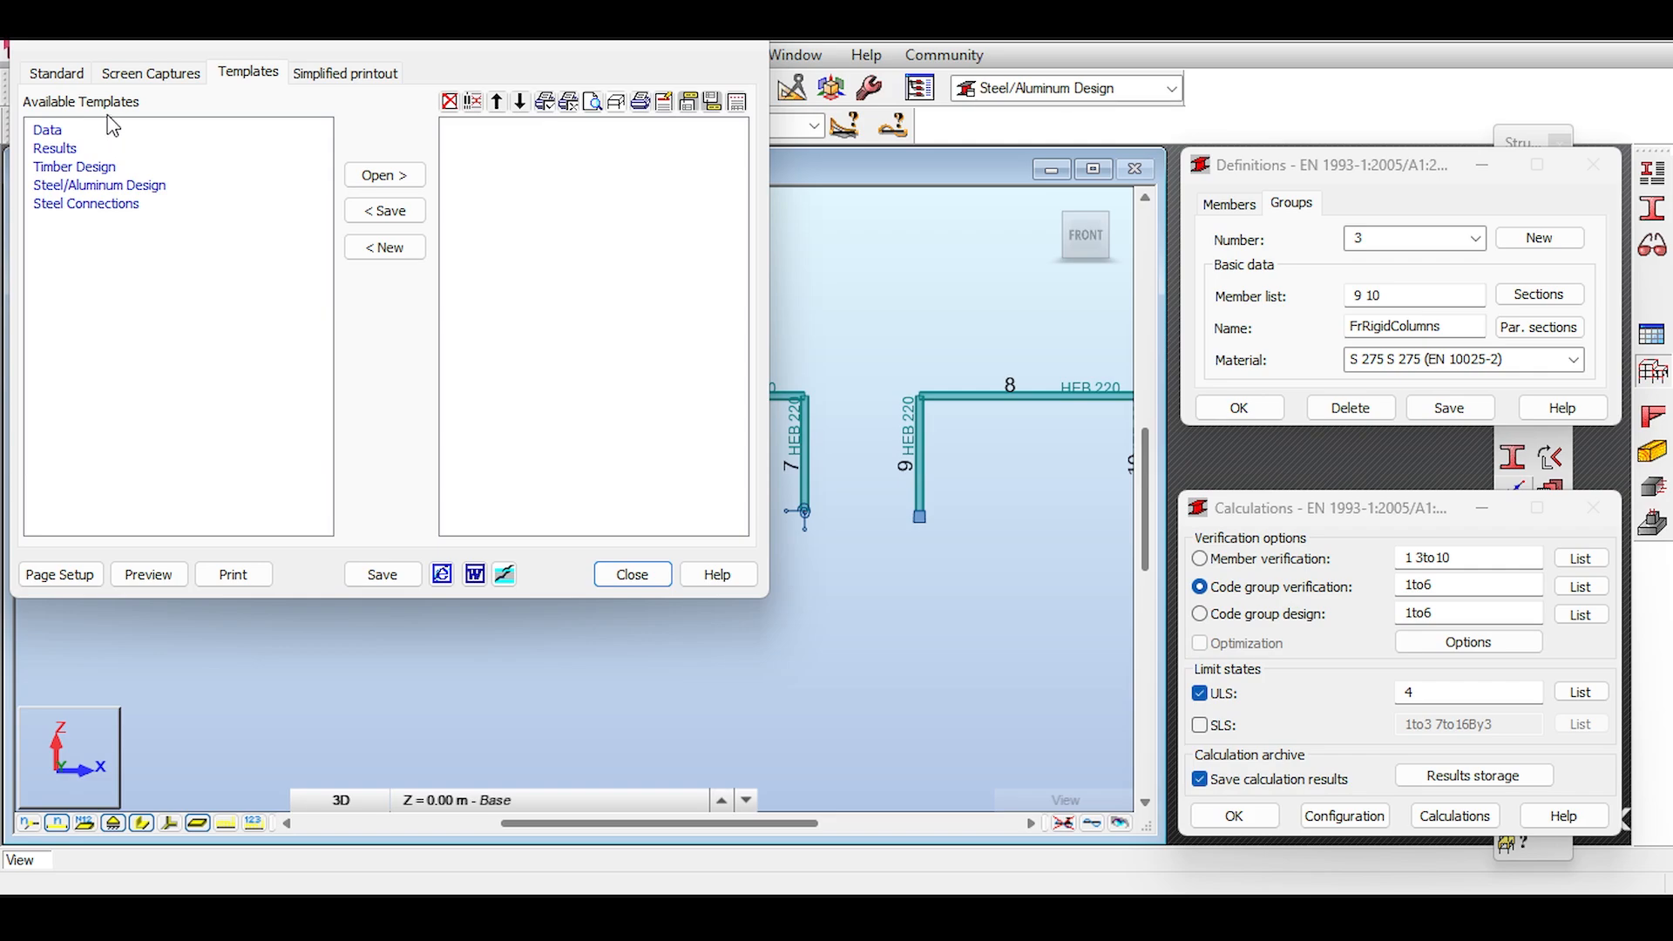
click(61, 132)
click(397, 178)
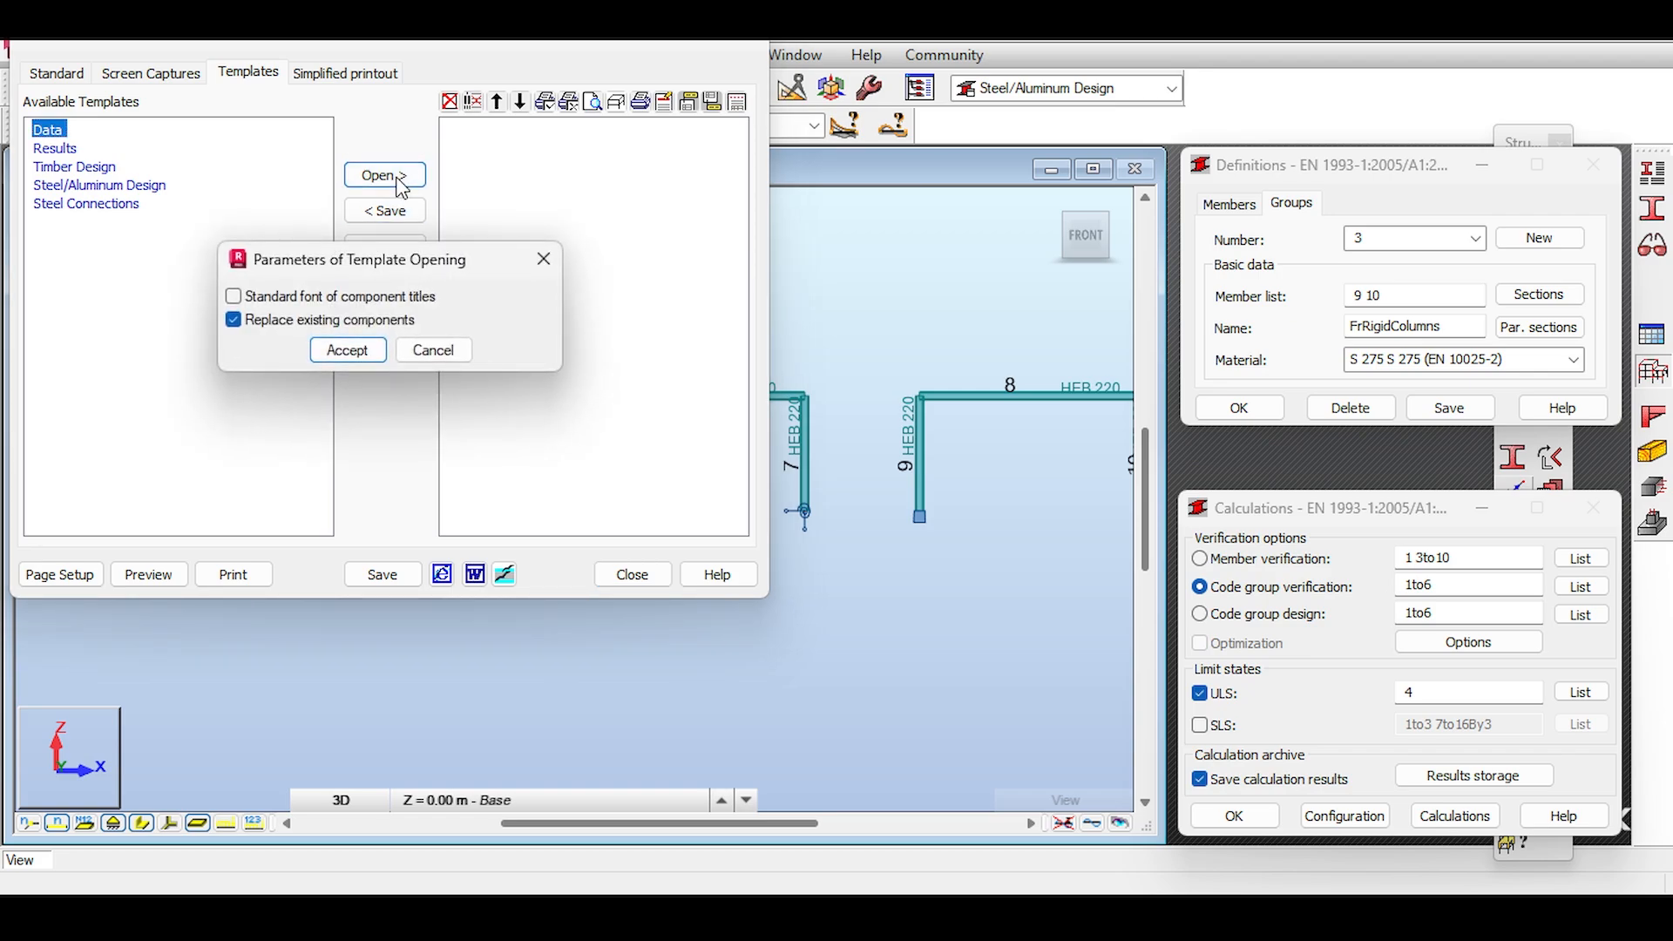
click(348, 351)
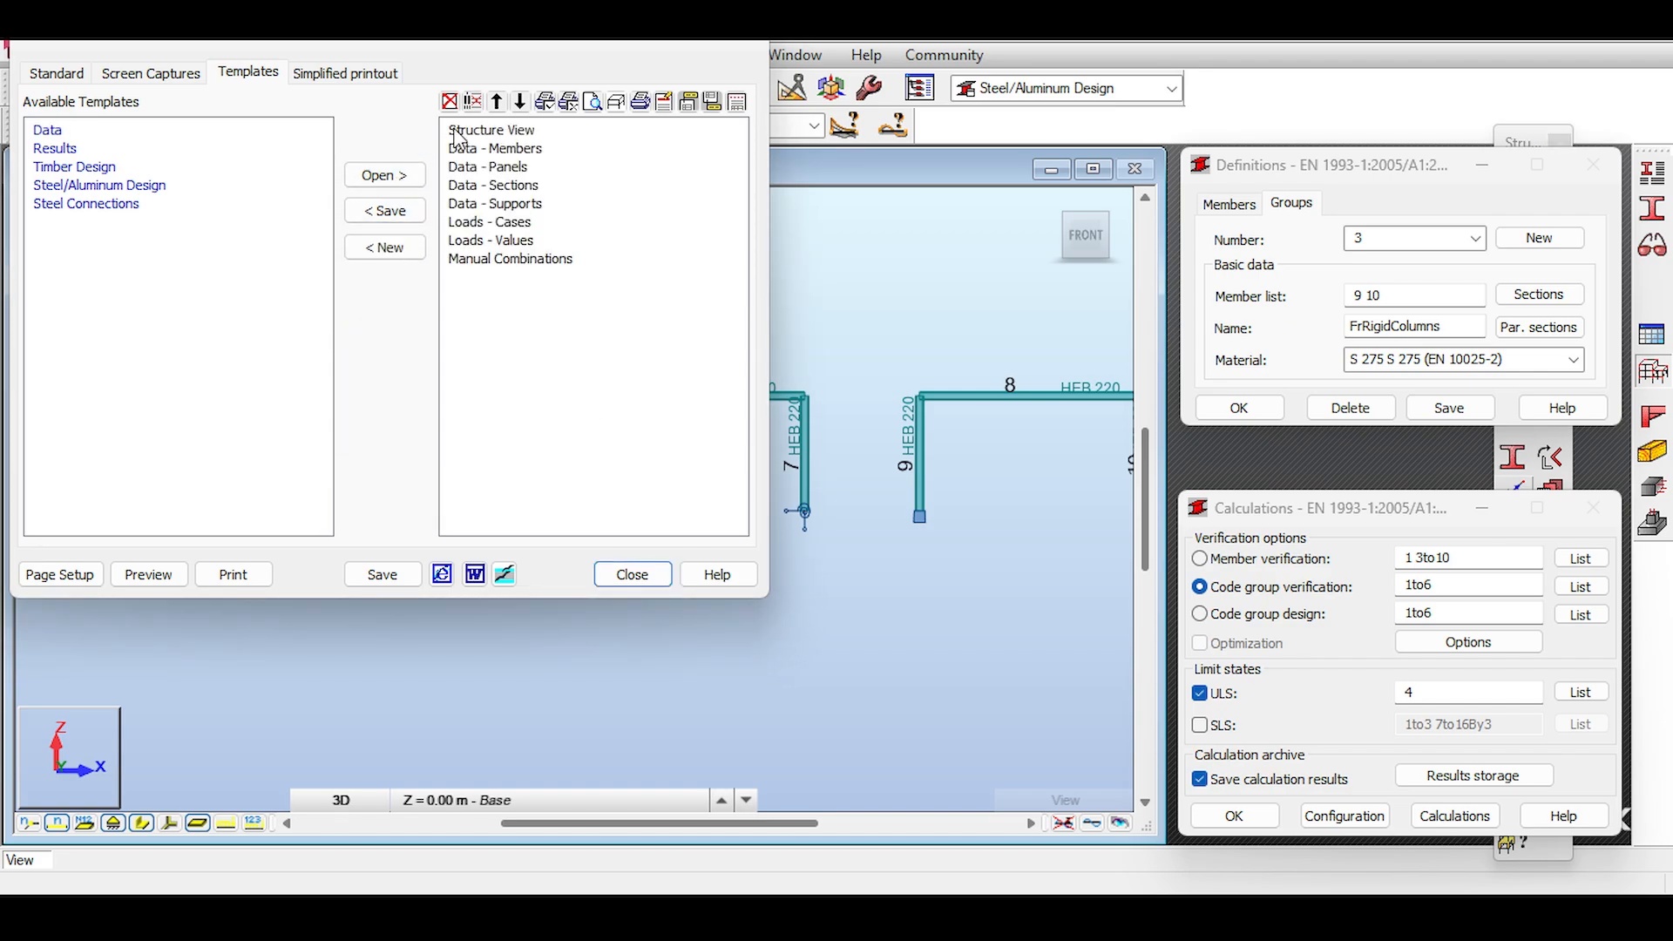
Step: Add the Results template to the printout composition without replacing the existing components
click(65, 149)
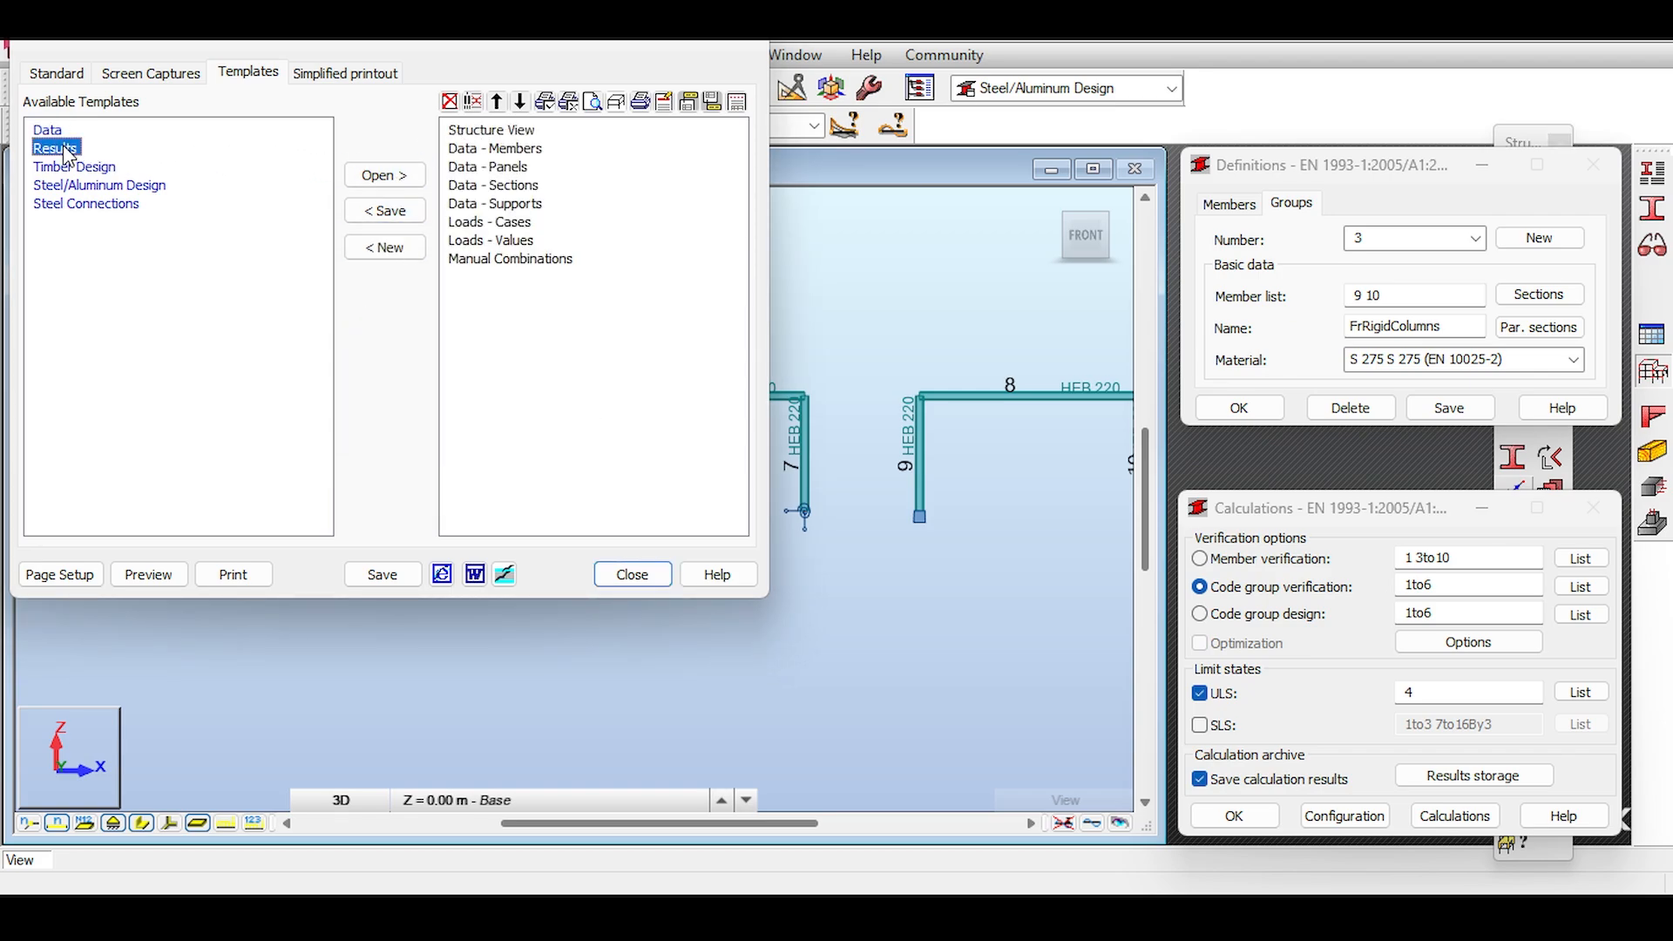
click(389, 177)
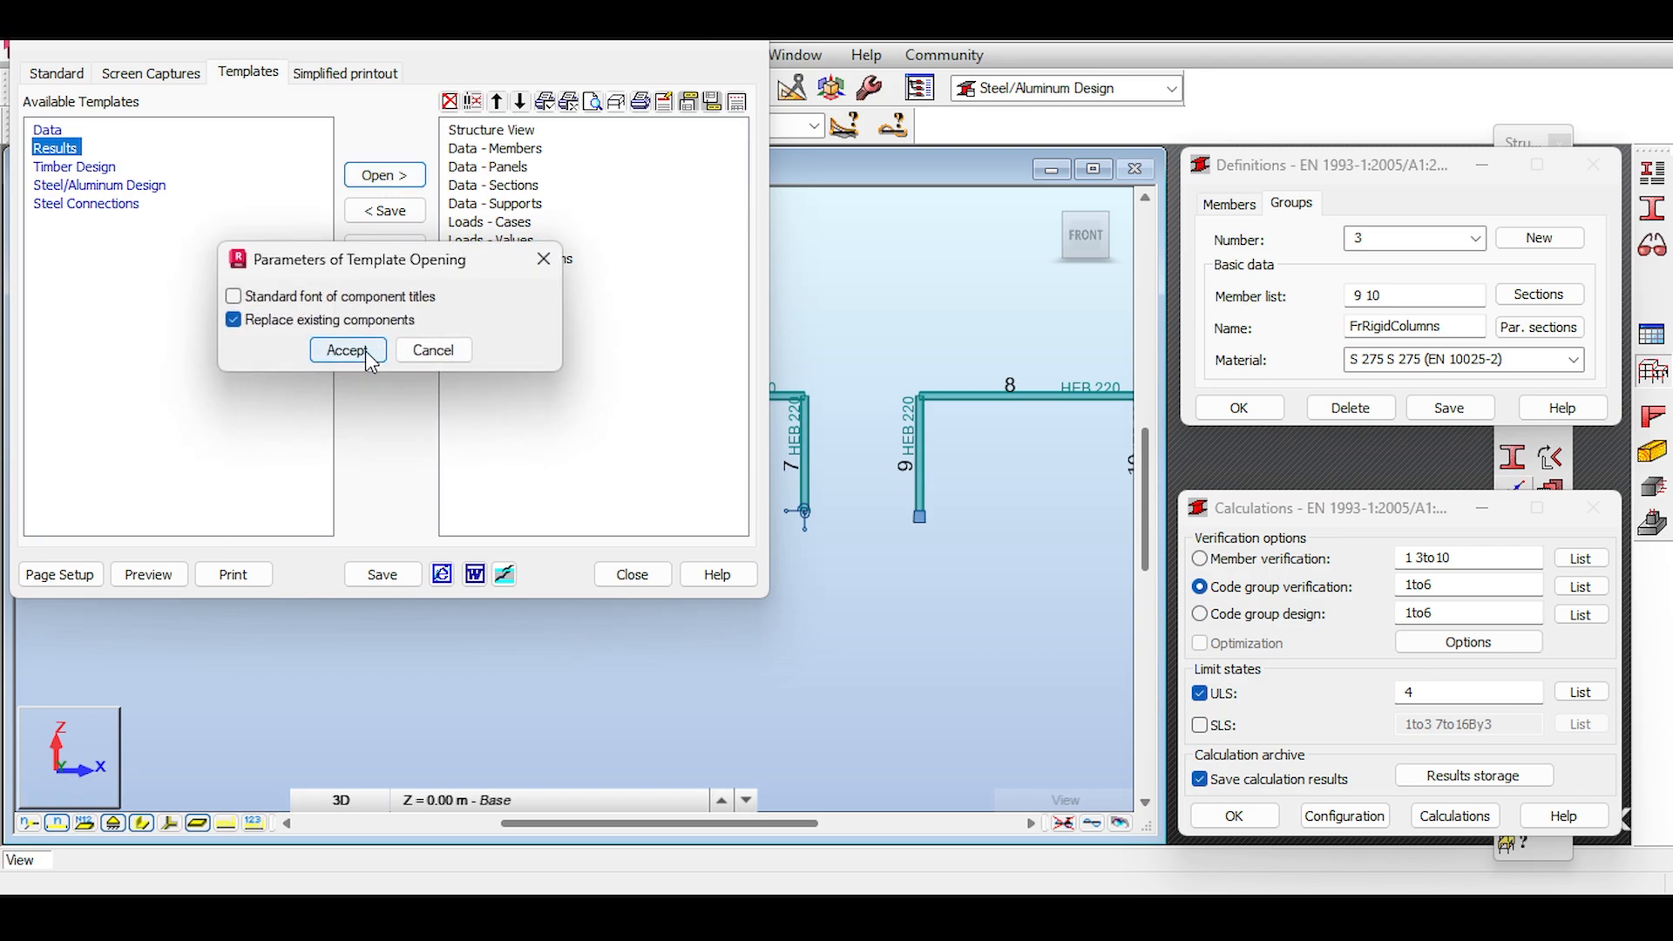
click(233, 320)
click(346, 352)
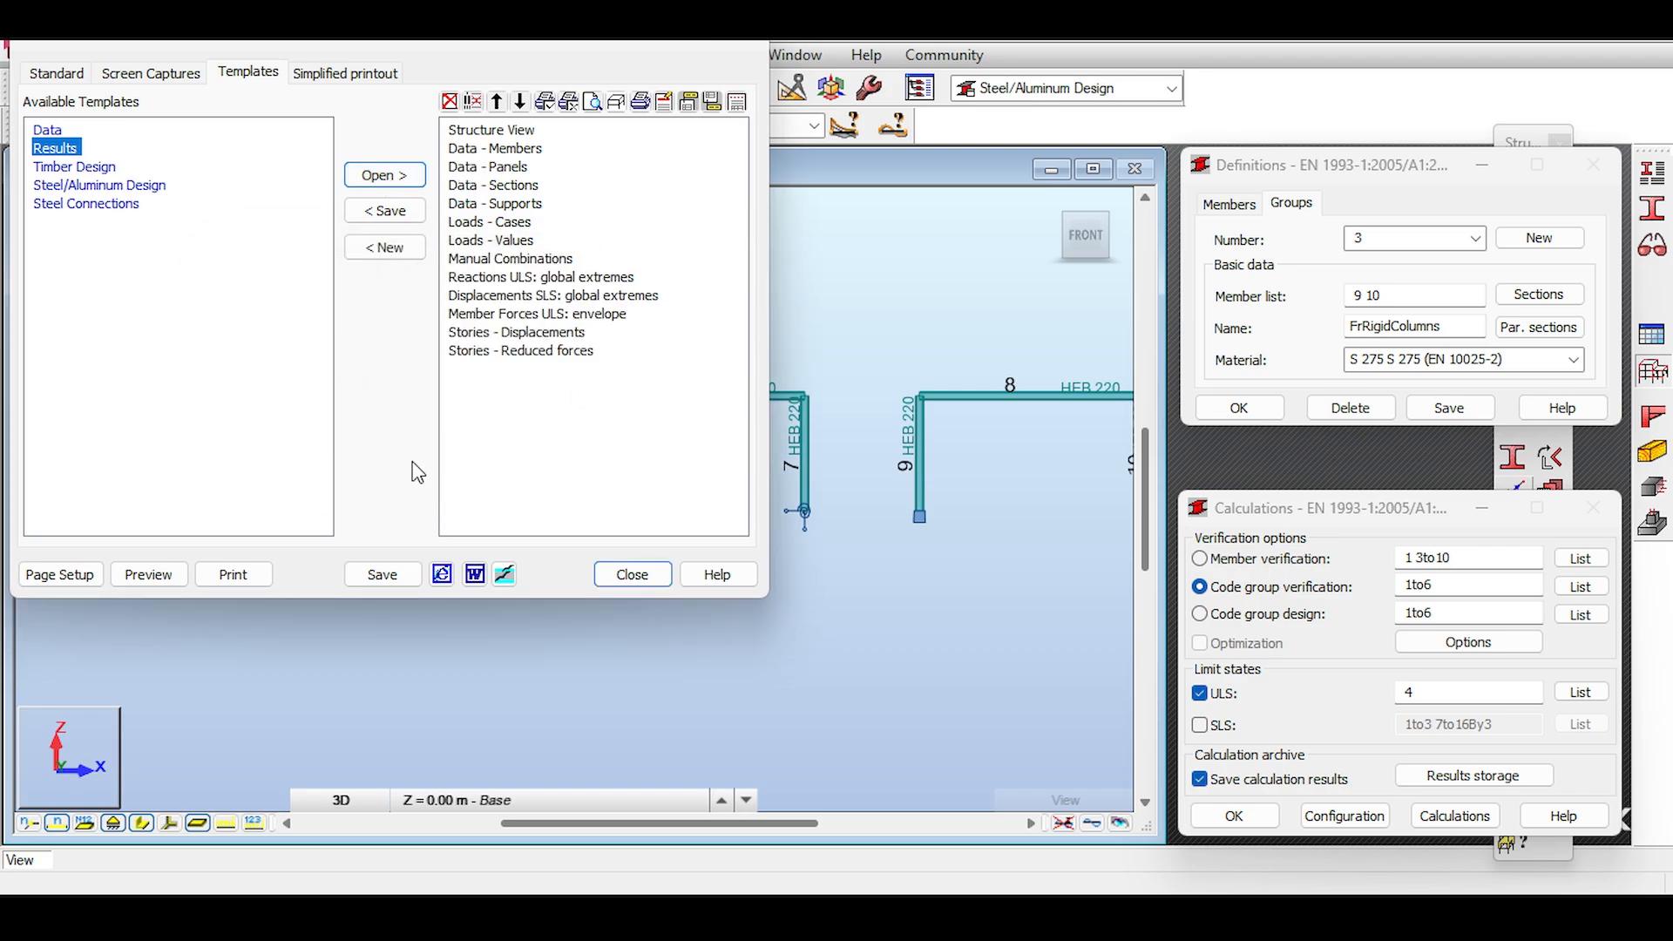
Step: Send the composed documentation to print and close the printout composition
click(233, 575)
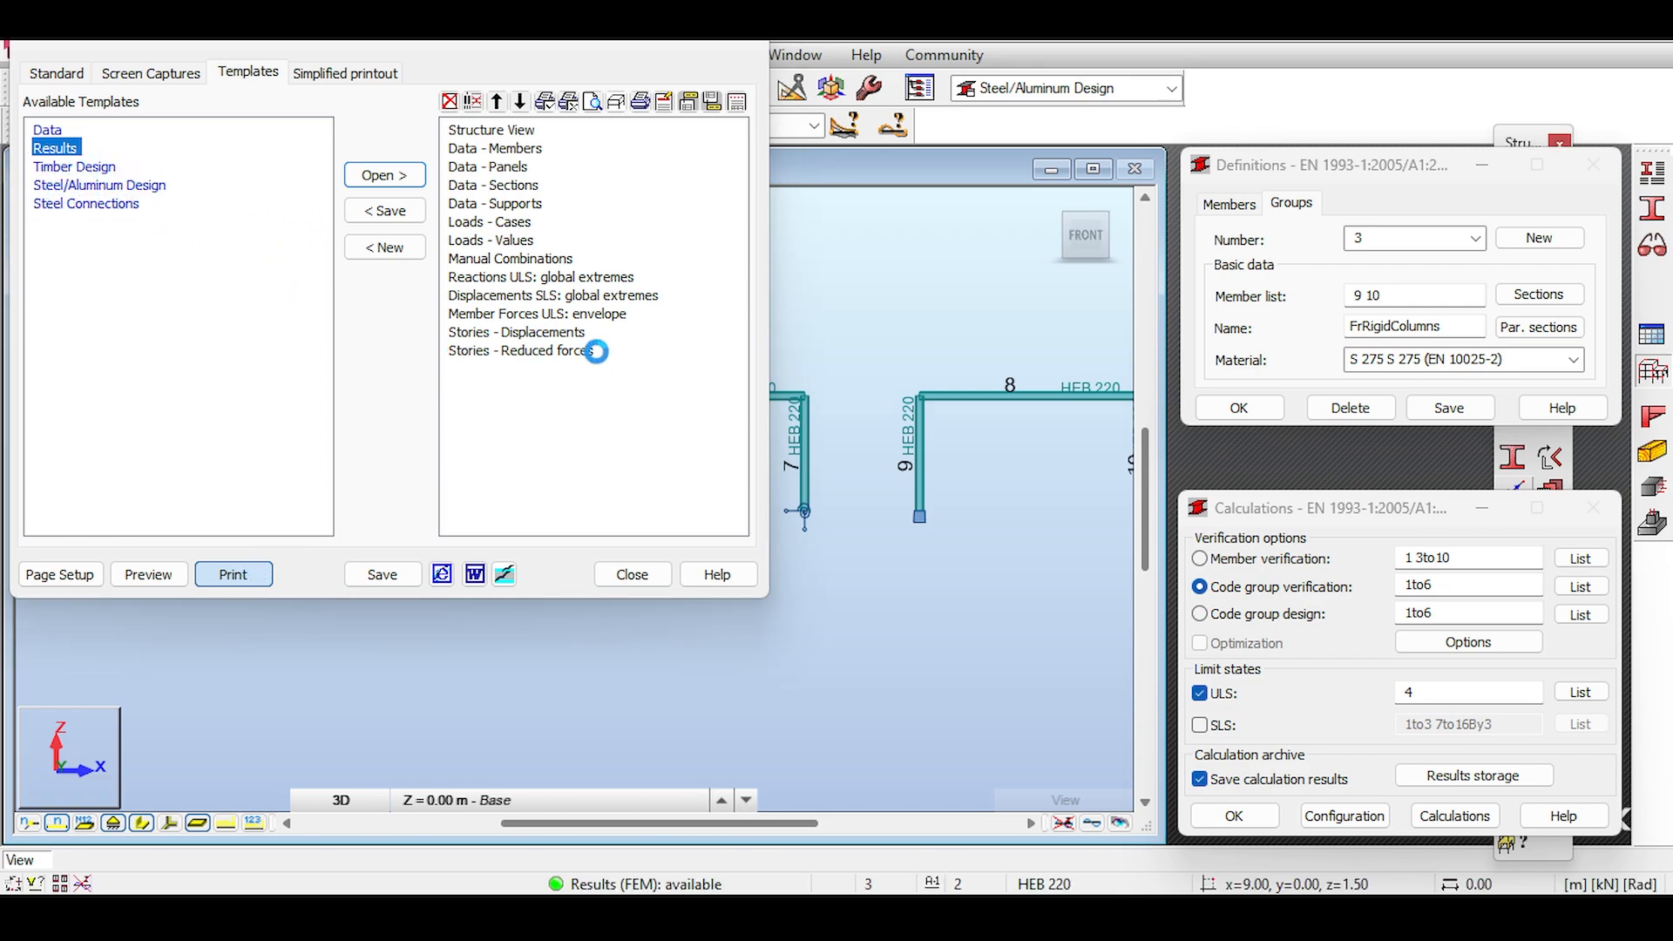
click(945, 625)
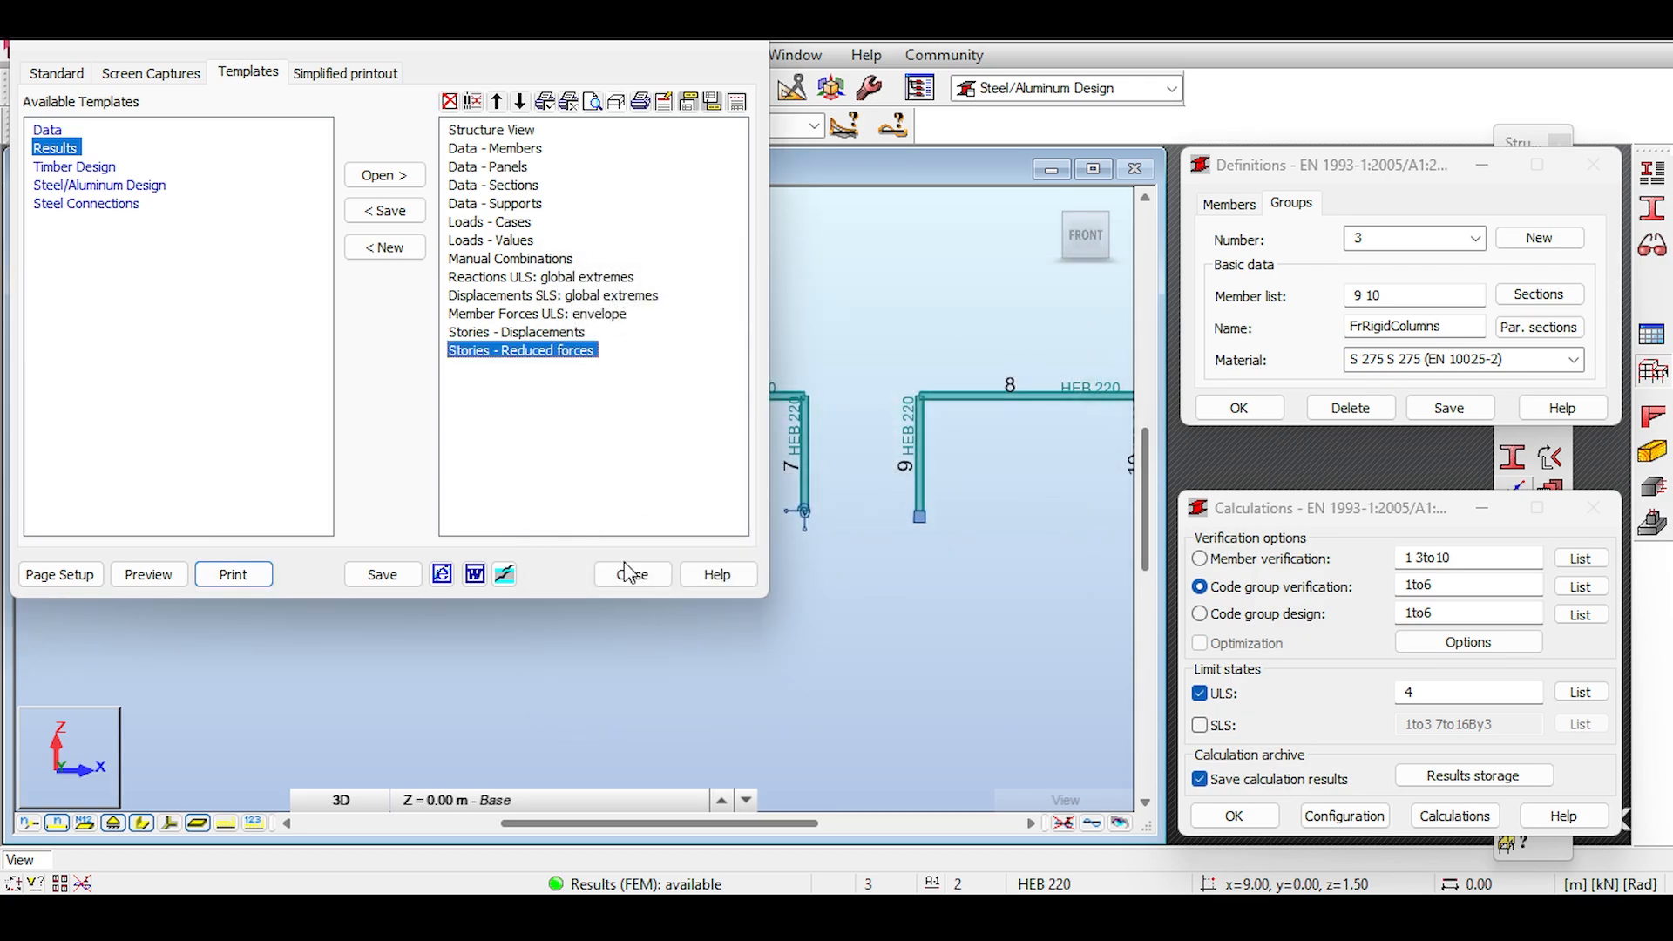
click(639, 575)
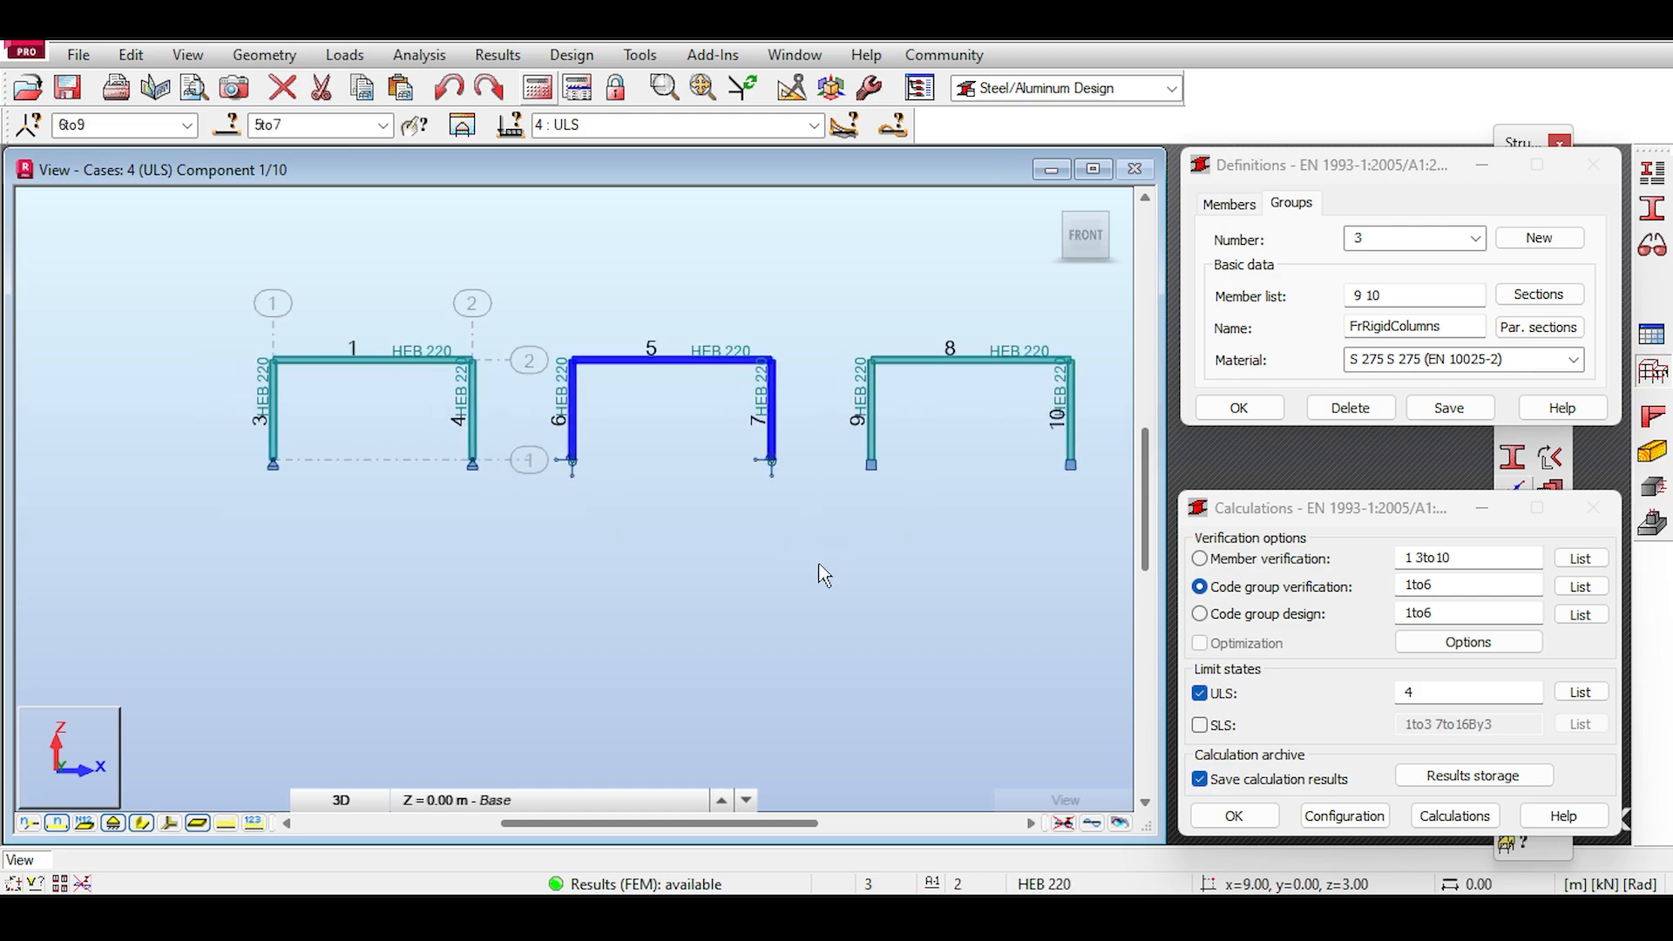
drag(519, 266, 765, 534)
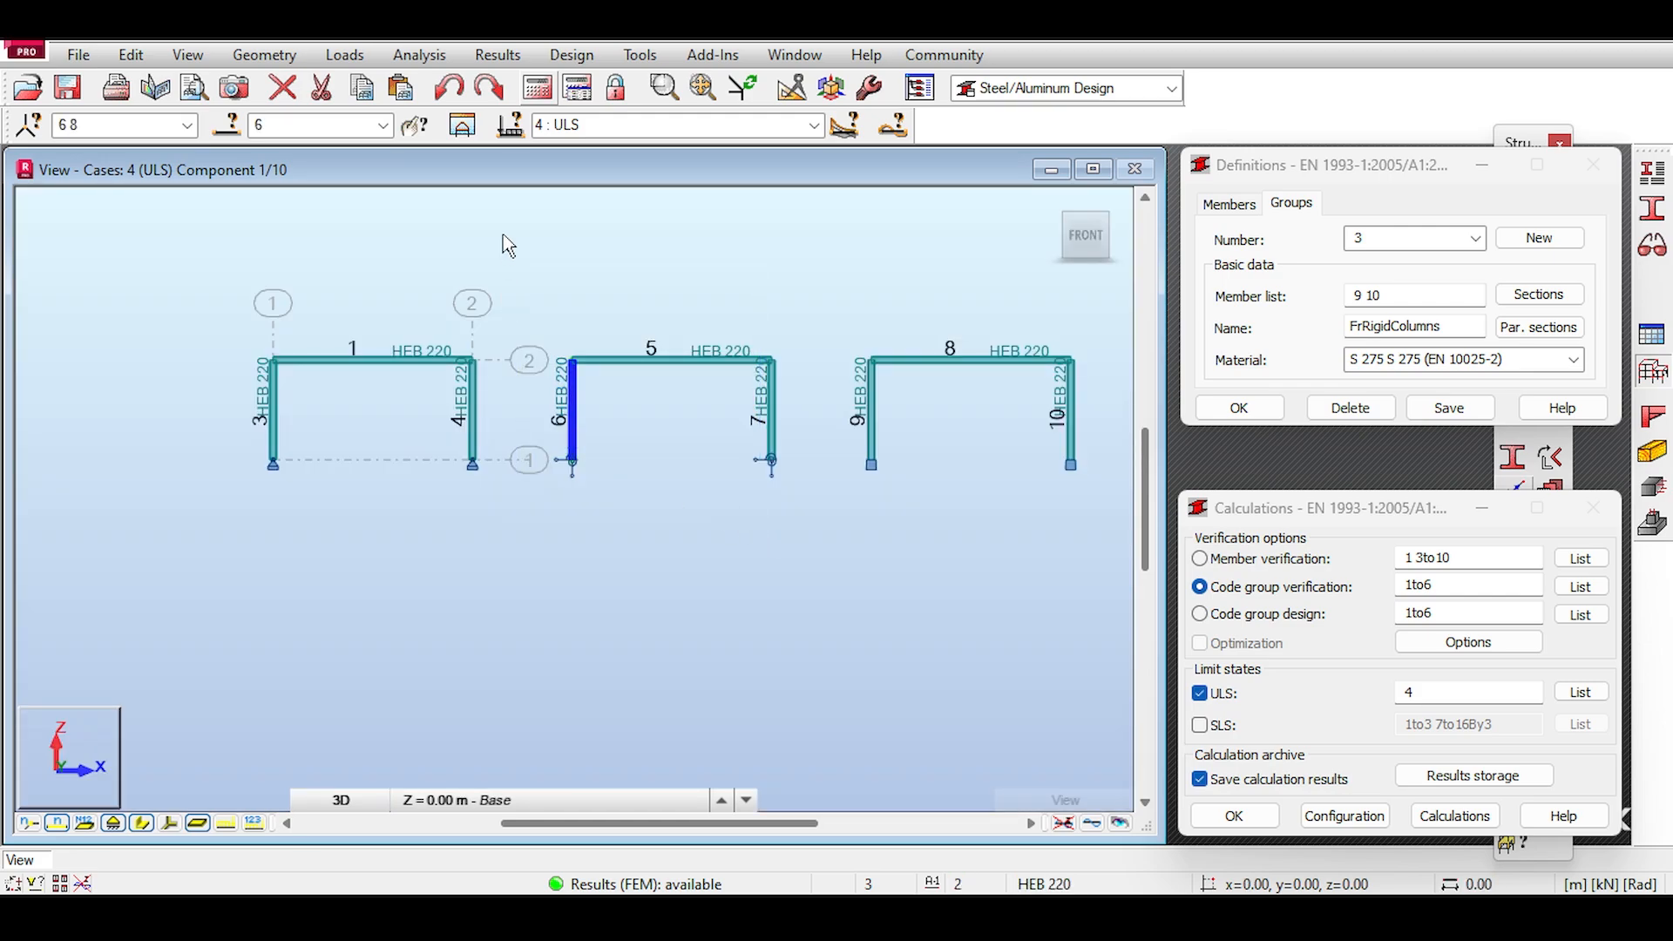
drag(502, 234, 528, 447)
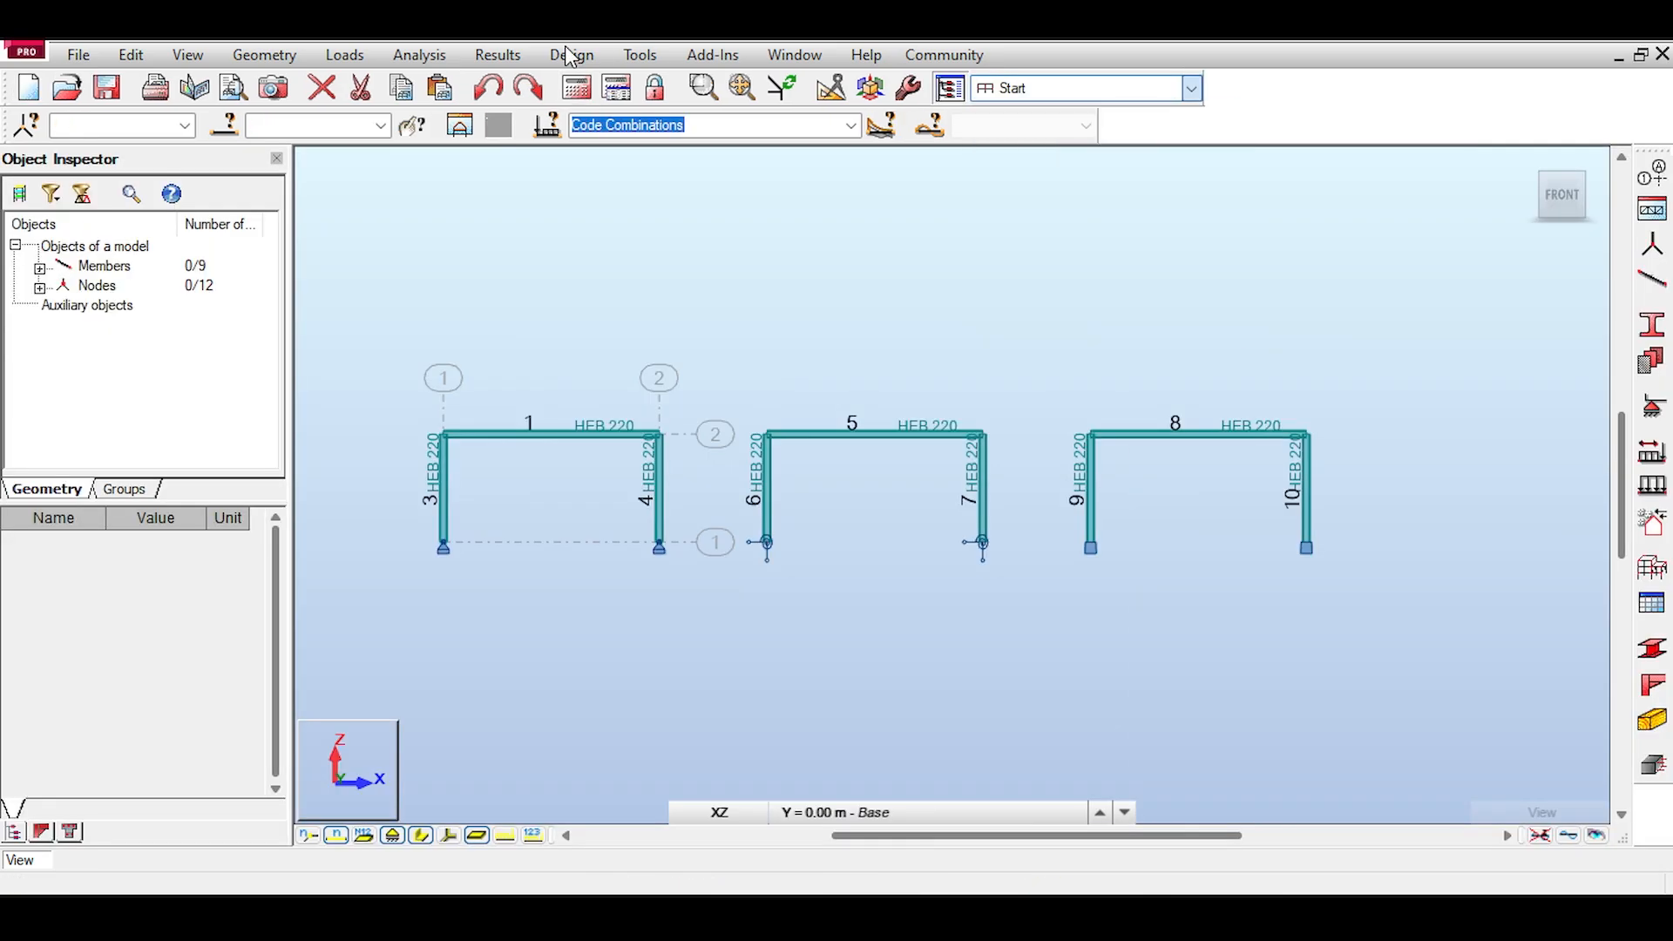
Step: Open the steel members design layout from the start layout
click(571, 54)
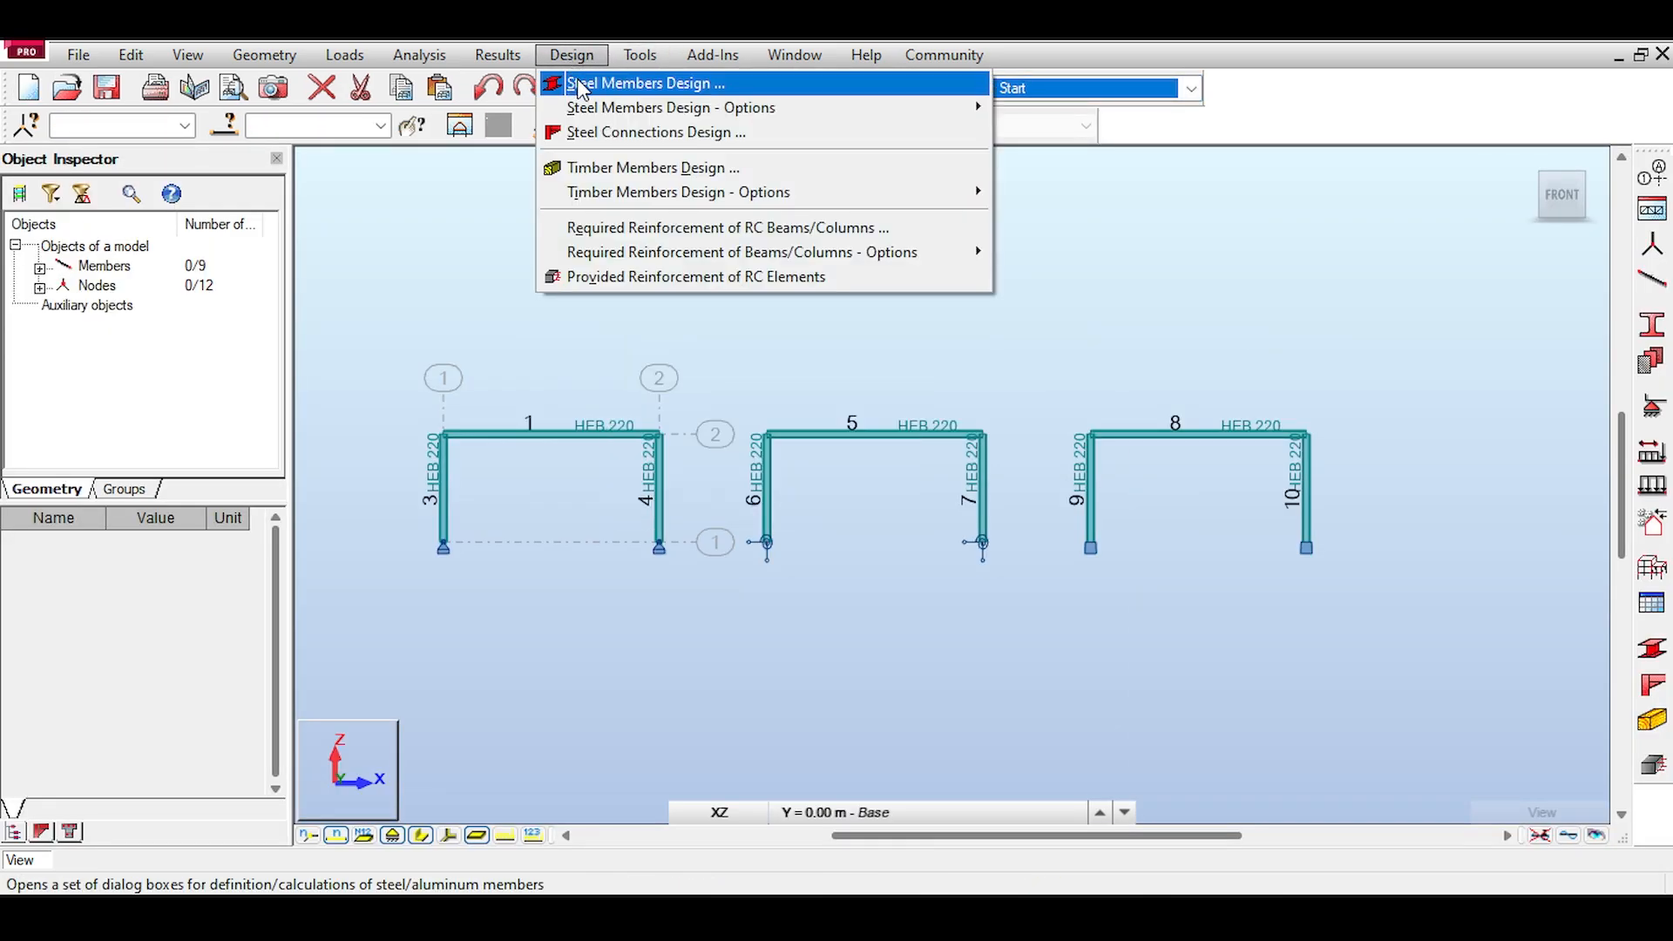
click(581, 84)
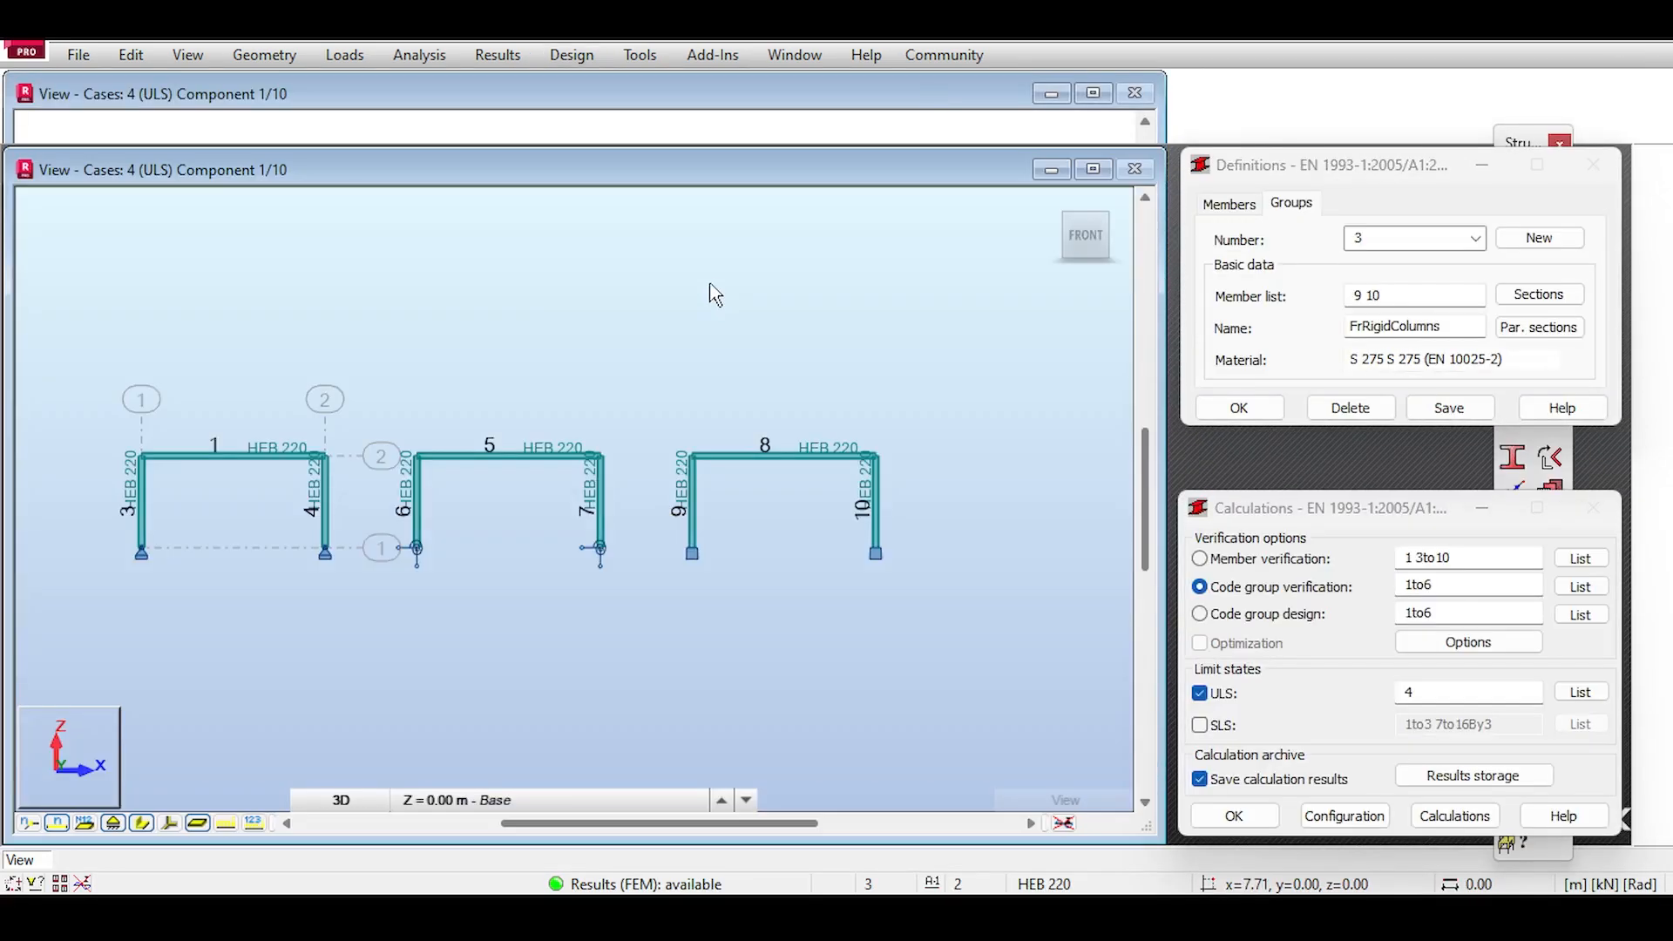
middle_drag(624, 304, 807, 299)
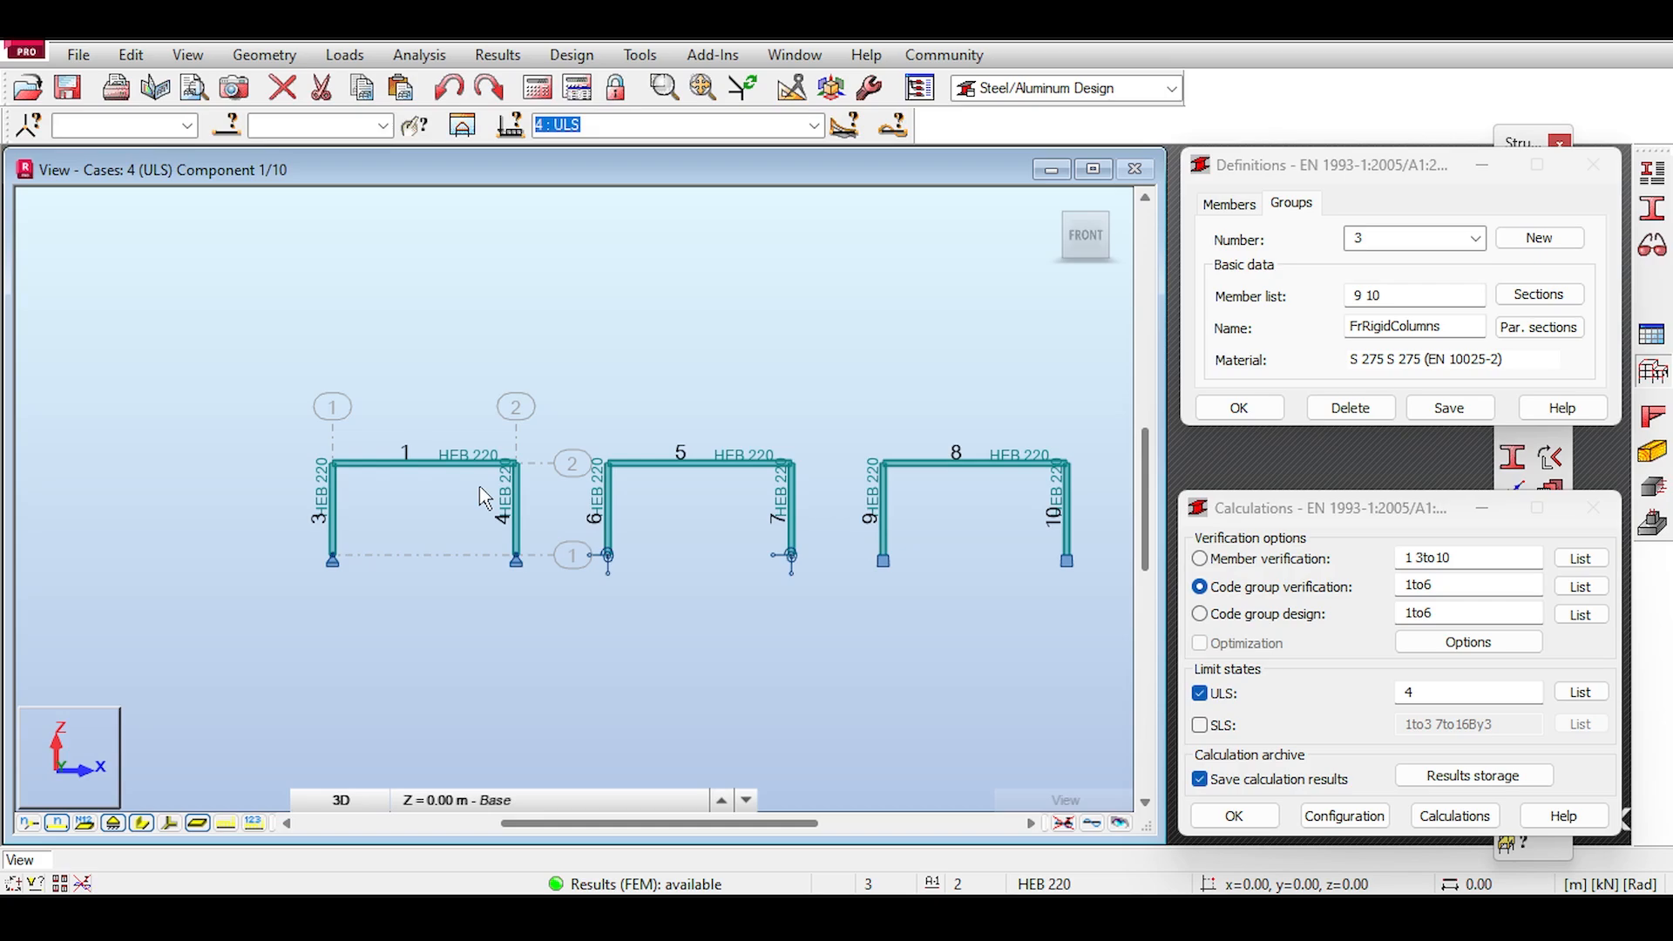
Step: Switch to steel connections design and turn off the display of section shapes on the frames
scroll(457, 414, up, 8)
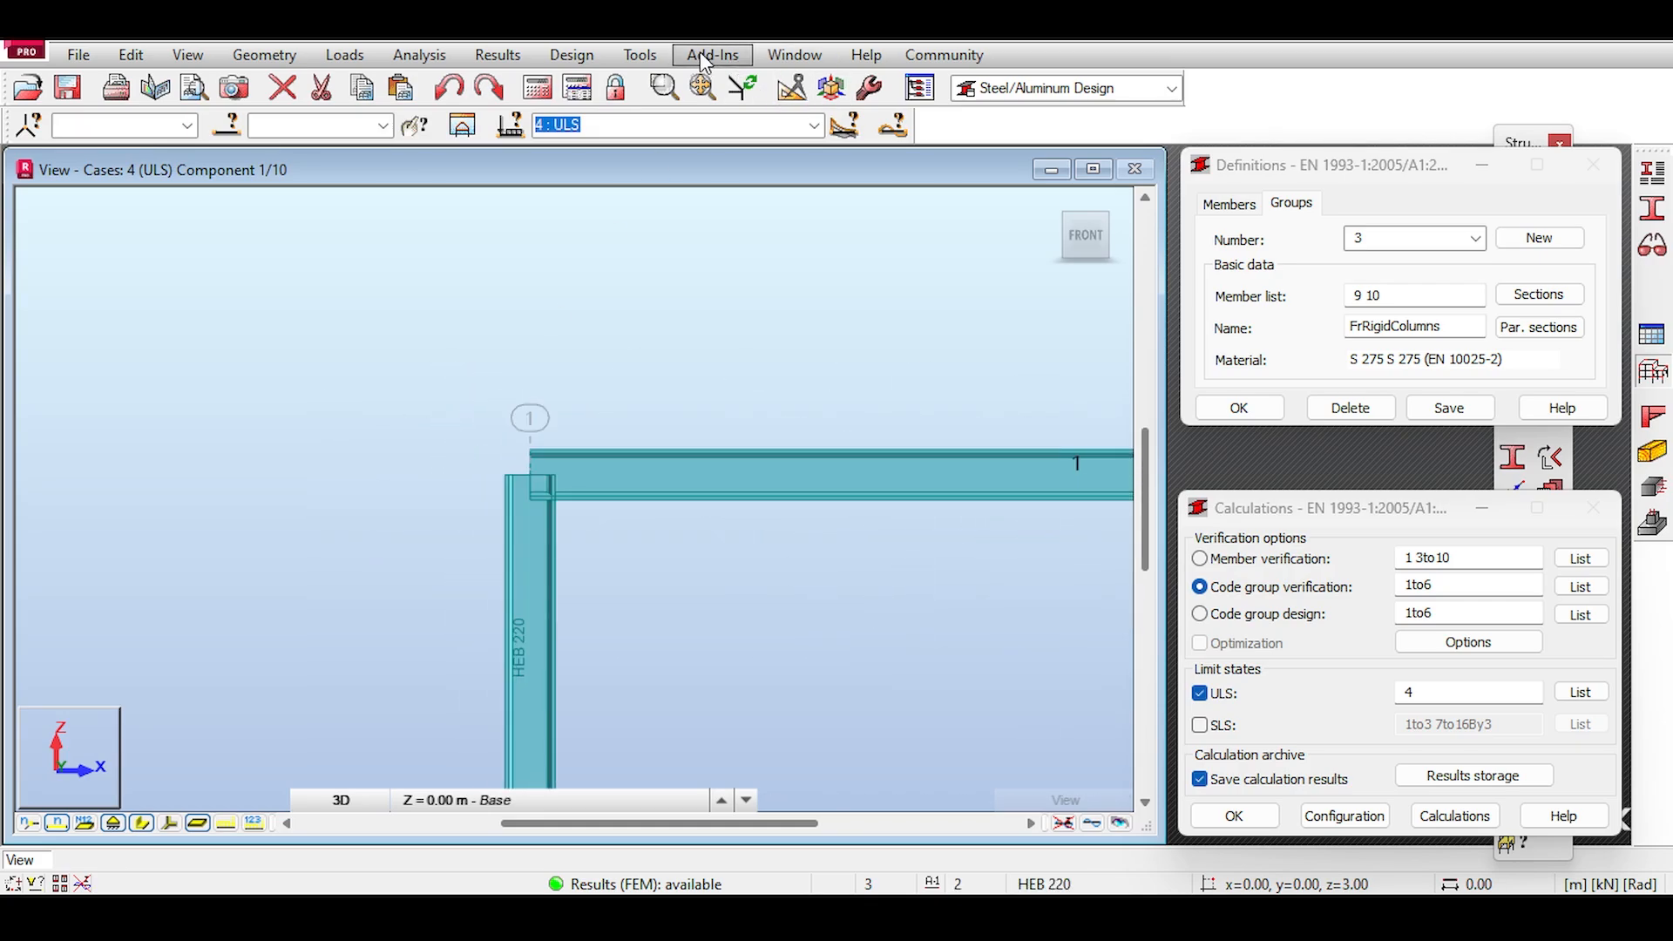
click(556, 58)
click(578, 167)
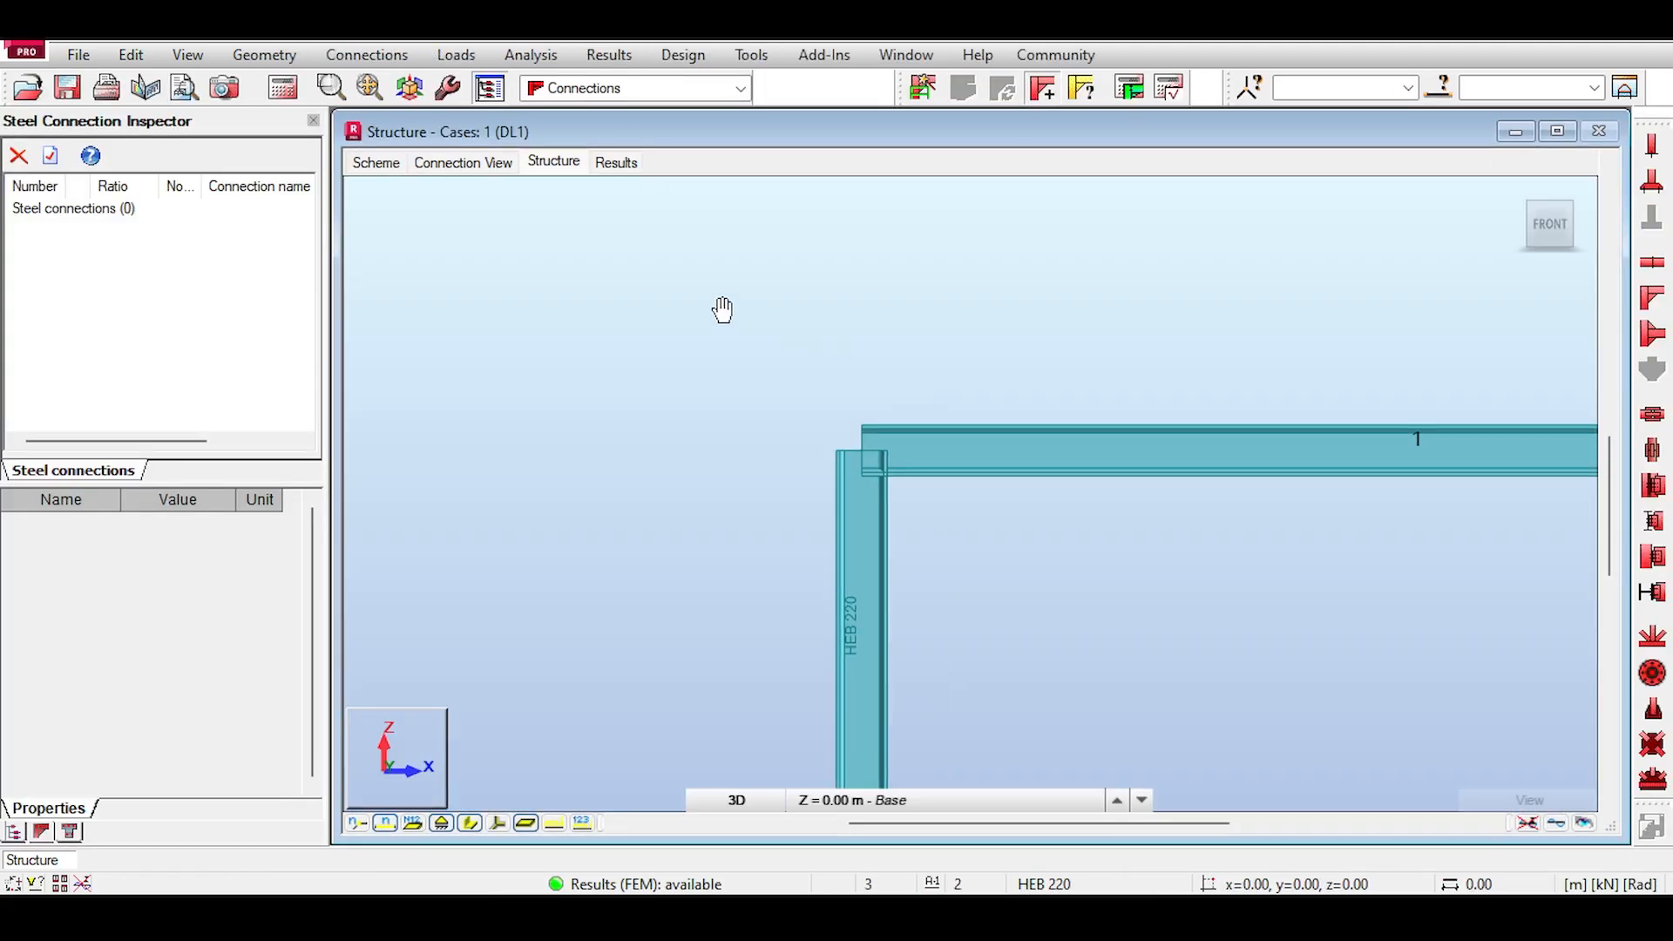
scroll(674, 370, down, 2)
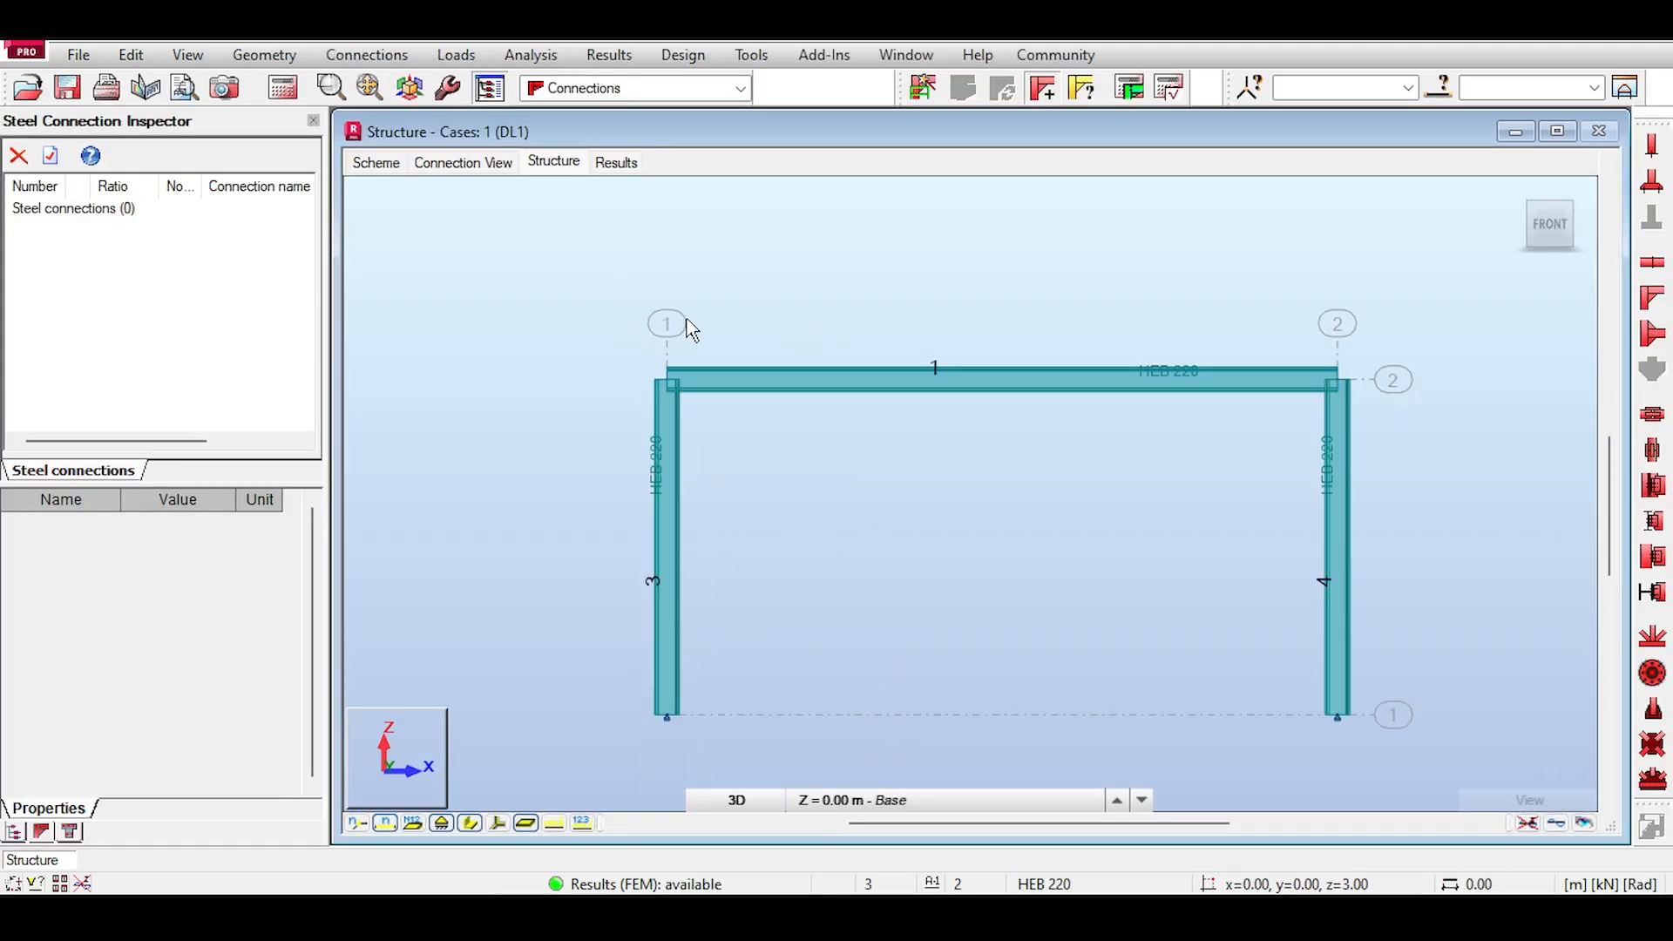
click(470, 822)
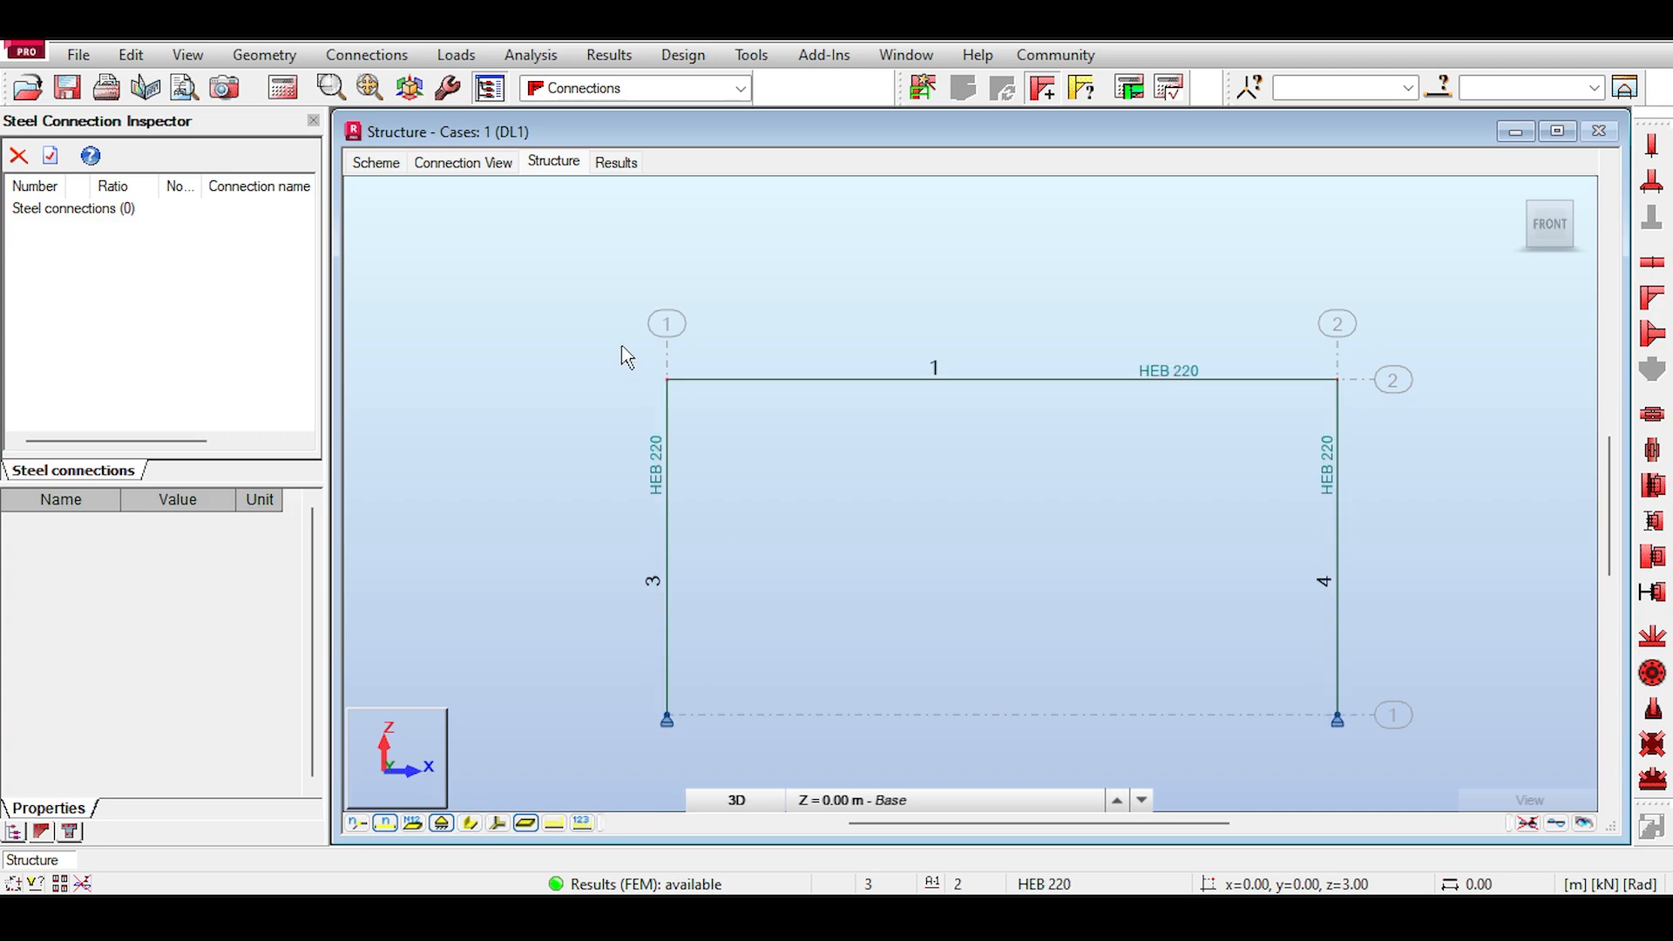
Step: Try to create a steel connection at the upper node of column 3 without both connected members selected
drag(585, 316, 727, 419)
scroll(844, 363, down, 4)
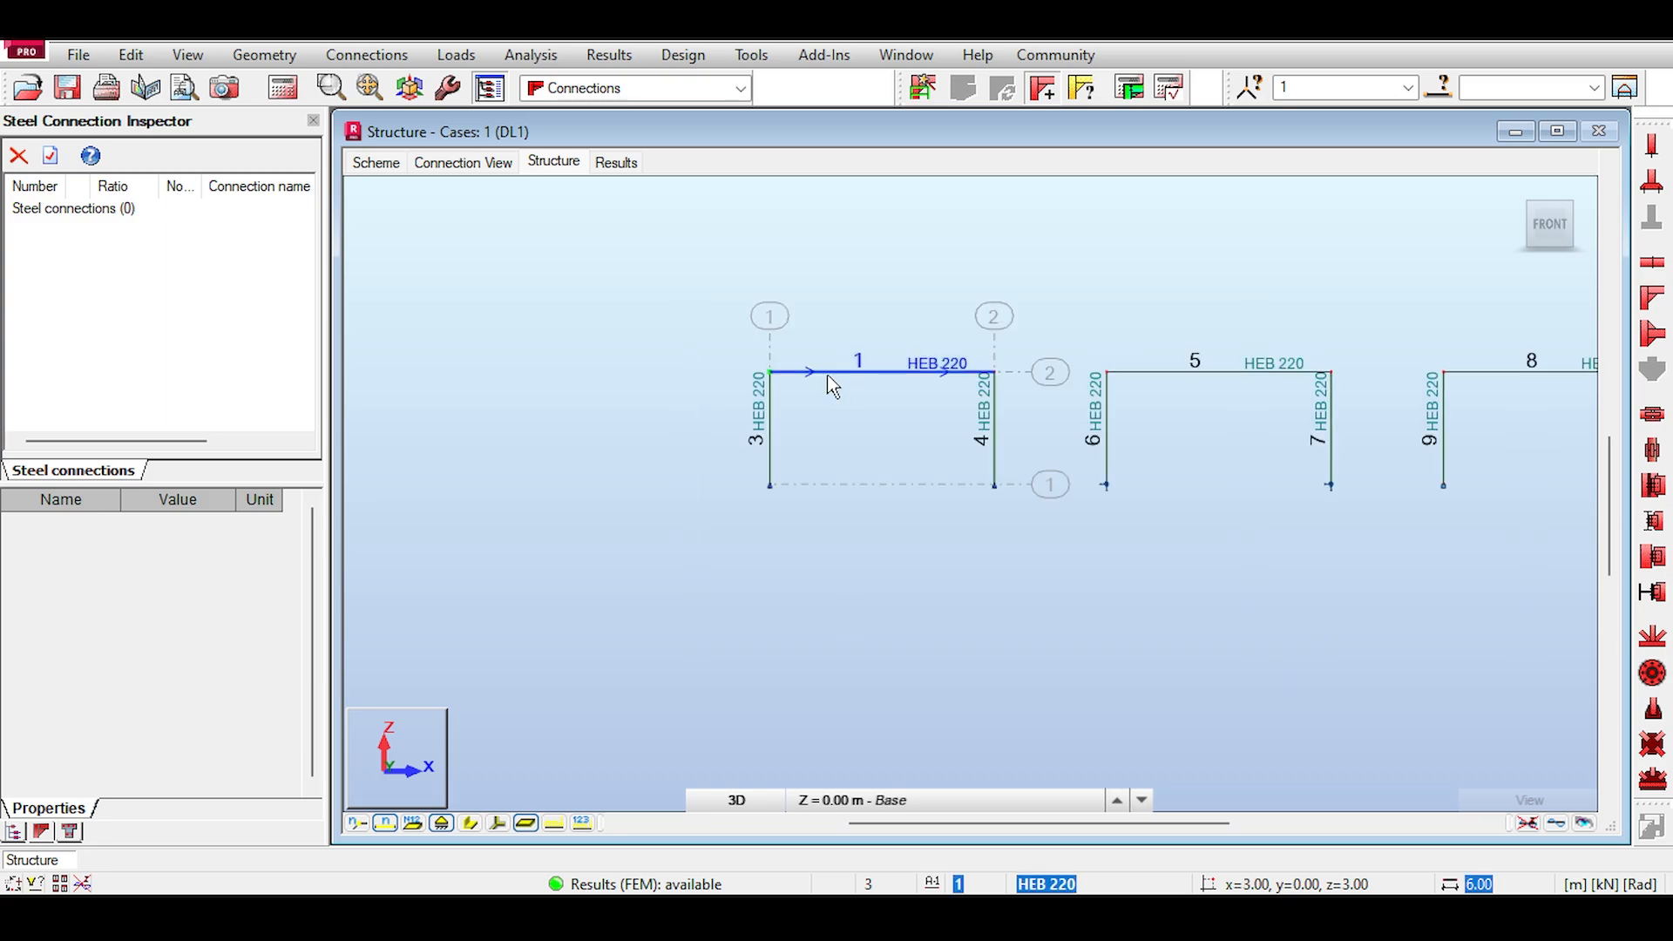
scroll(837, 370, up, 3)
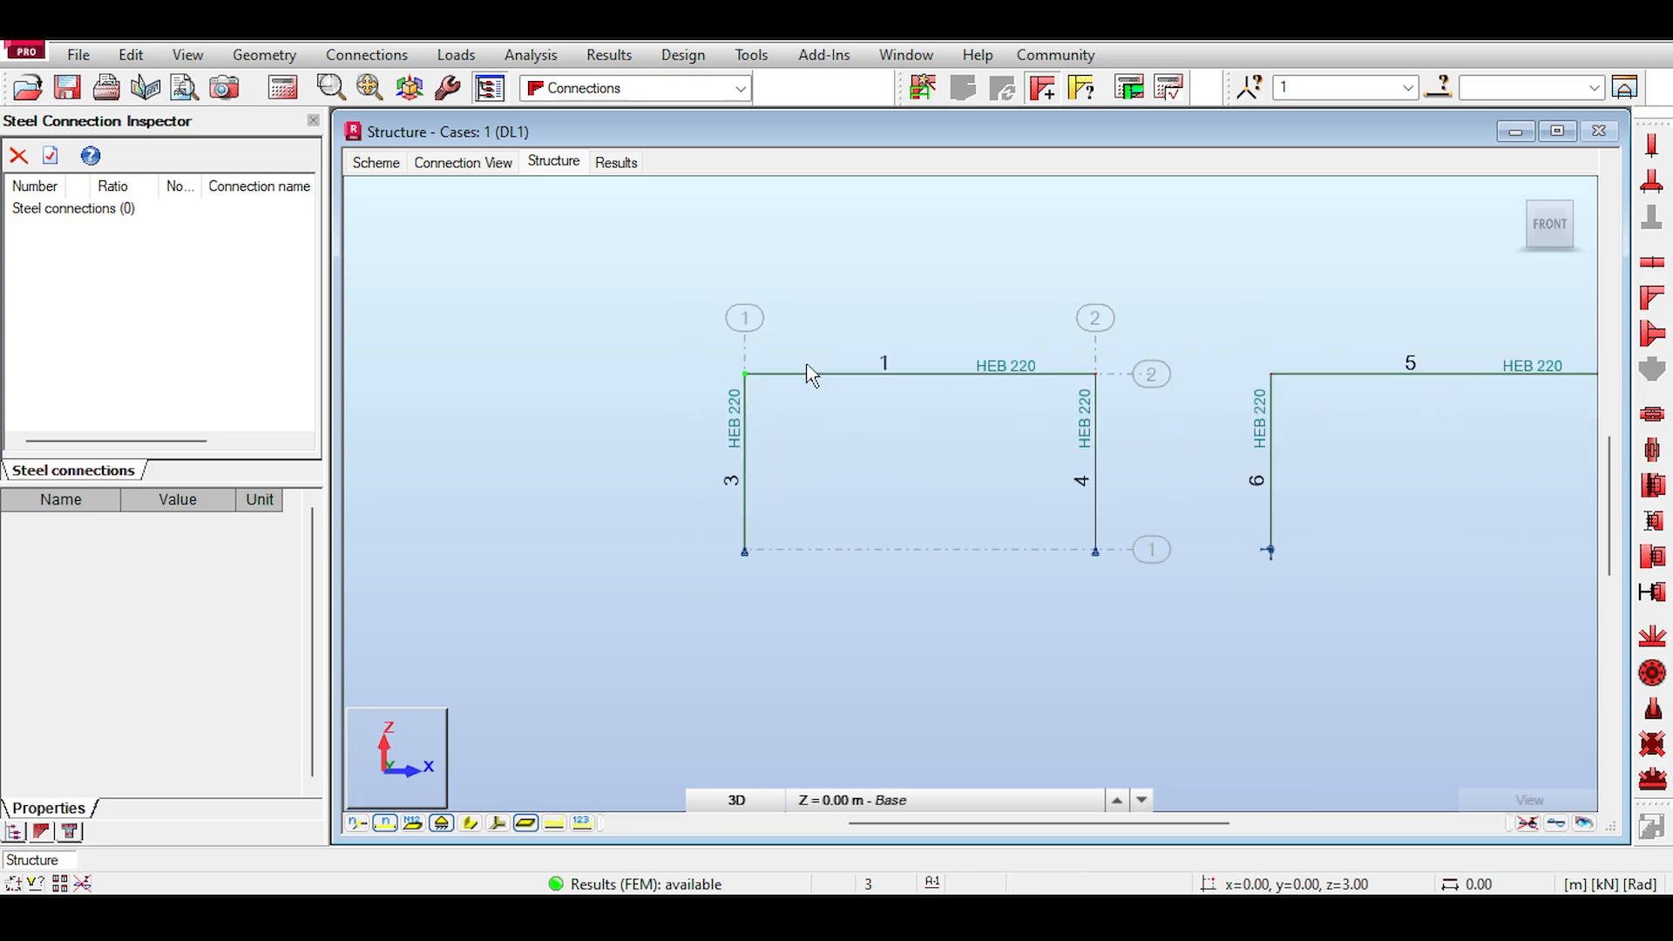
click(920, 98)
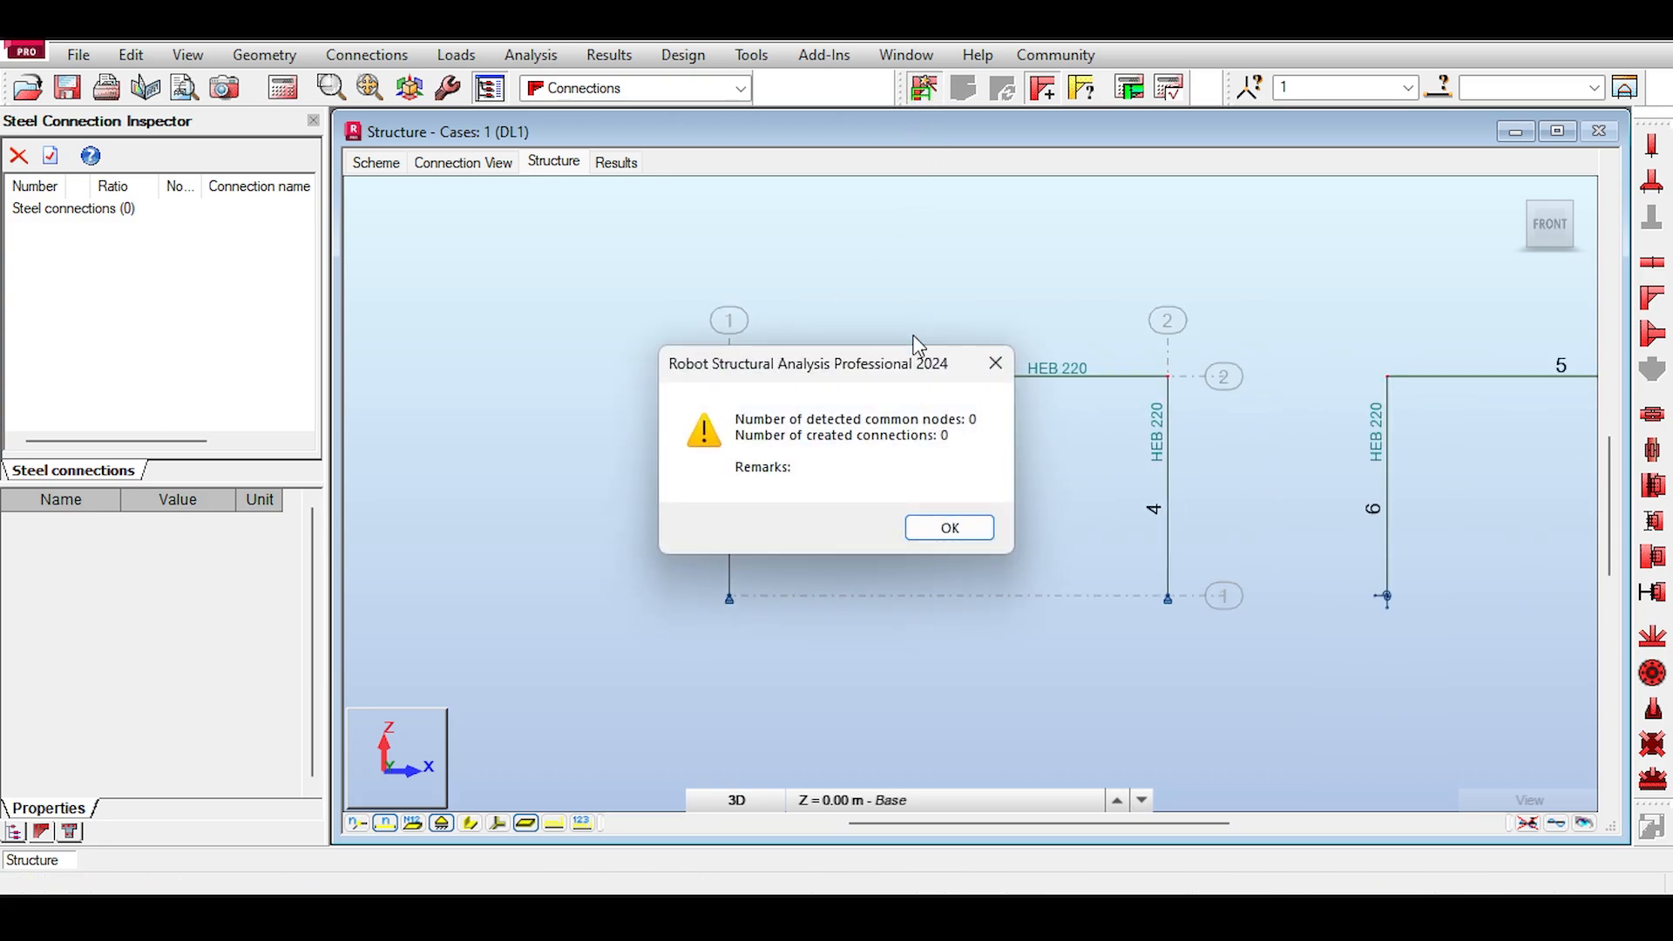
click(996, 364)
Step: Select beam 1 and column 3 at their shared corner node and create a frame knee connection between them
scroll(688, 384, up, 4)
drag(874, 278, 751, 436)
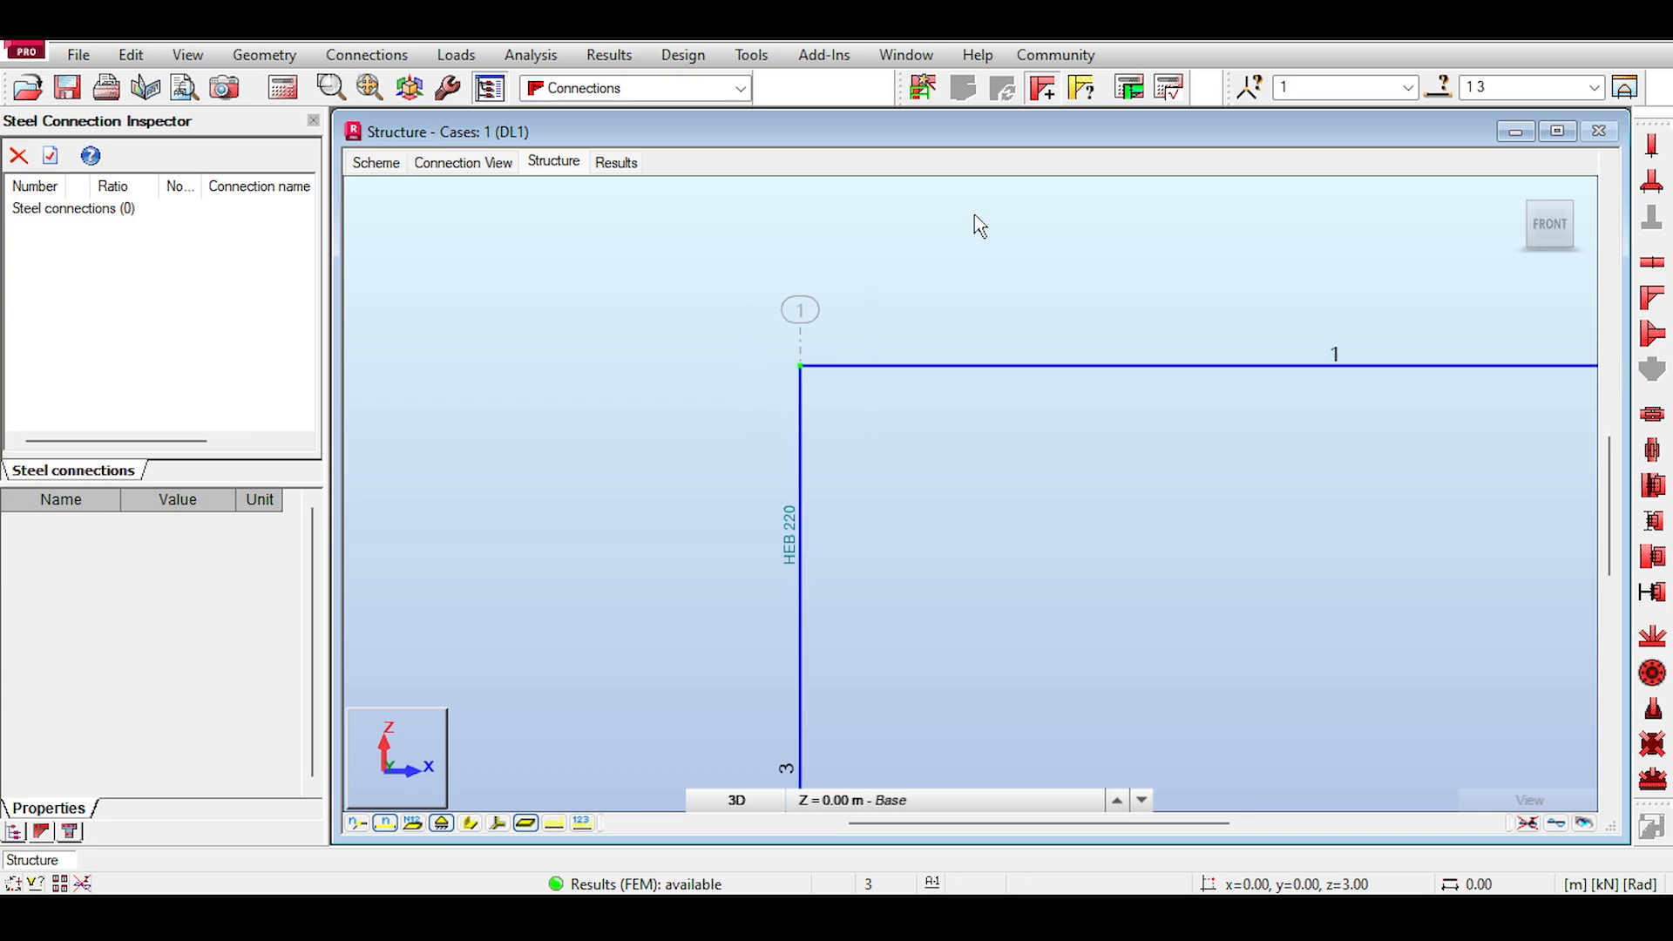
scroll(973, 218, down, 2)
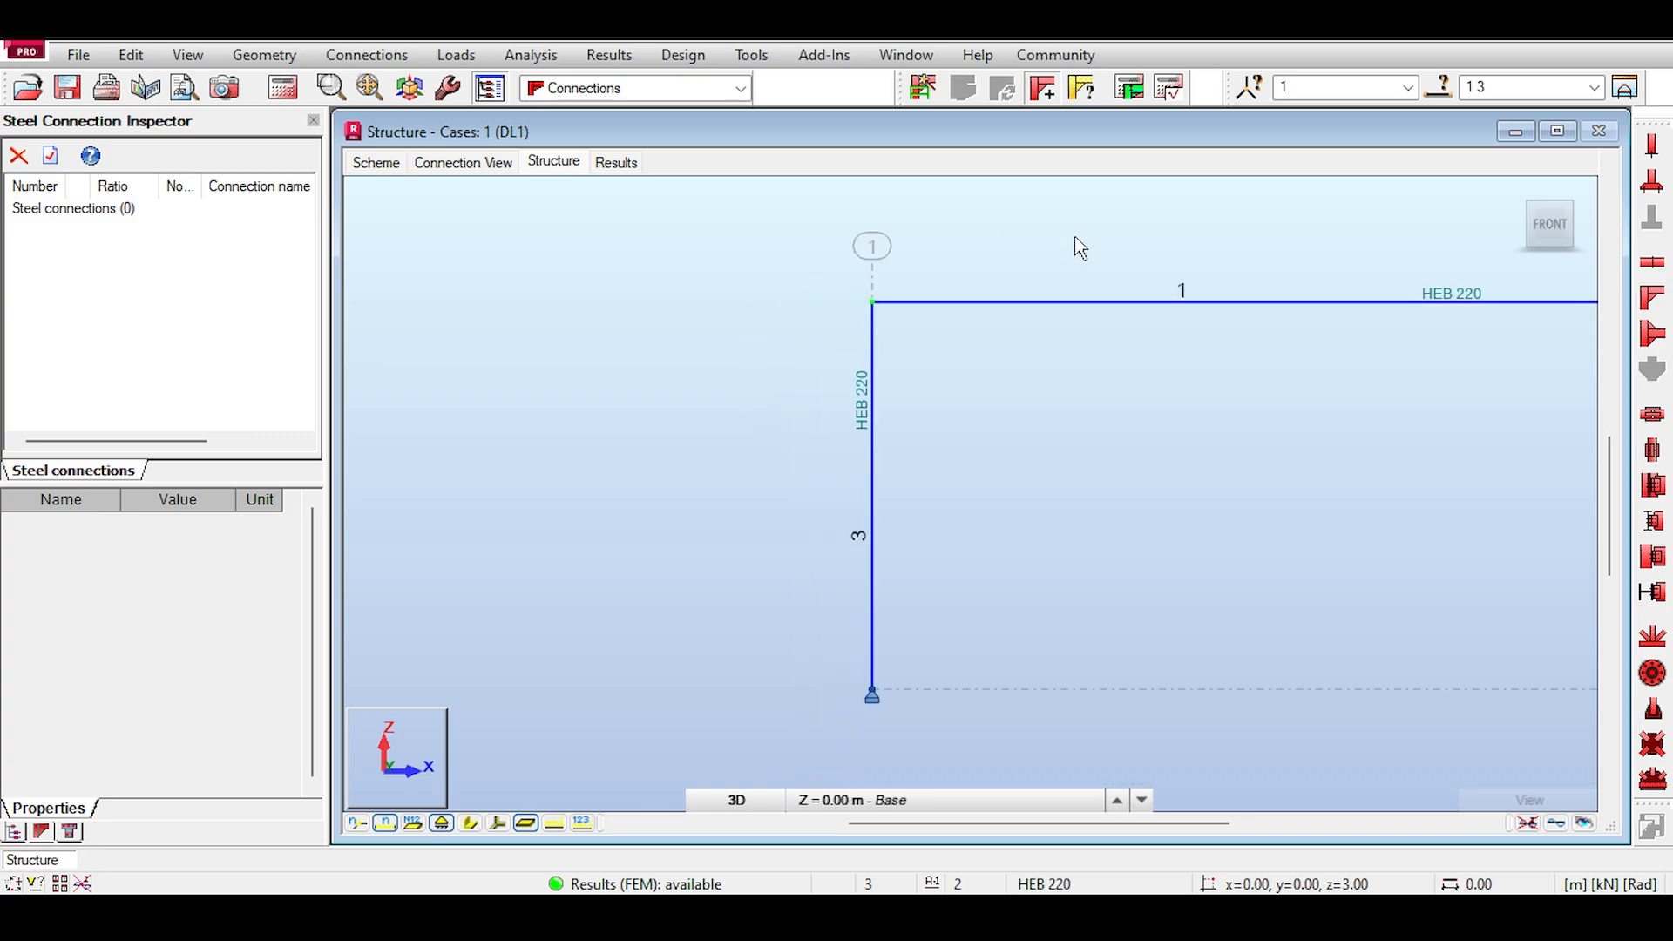
click(915, 90)
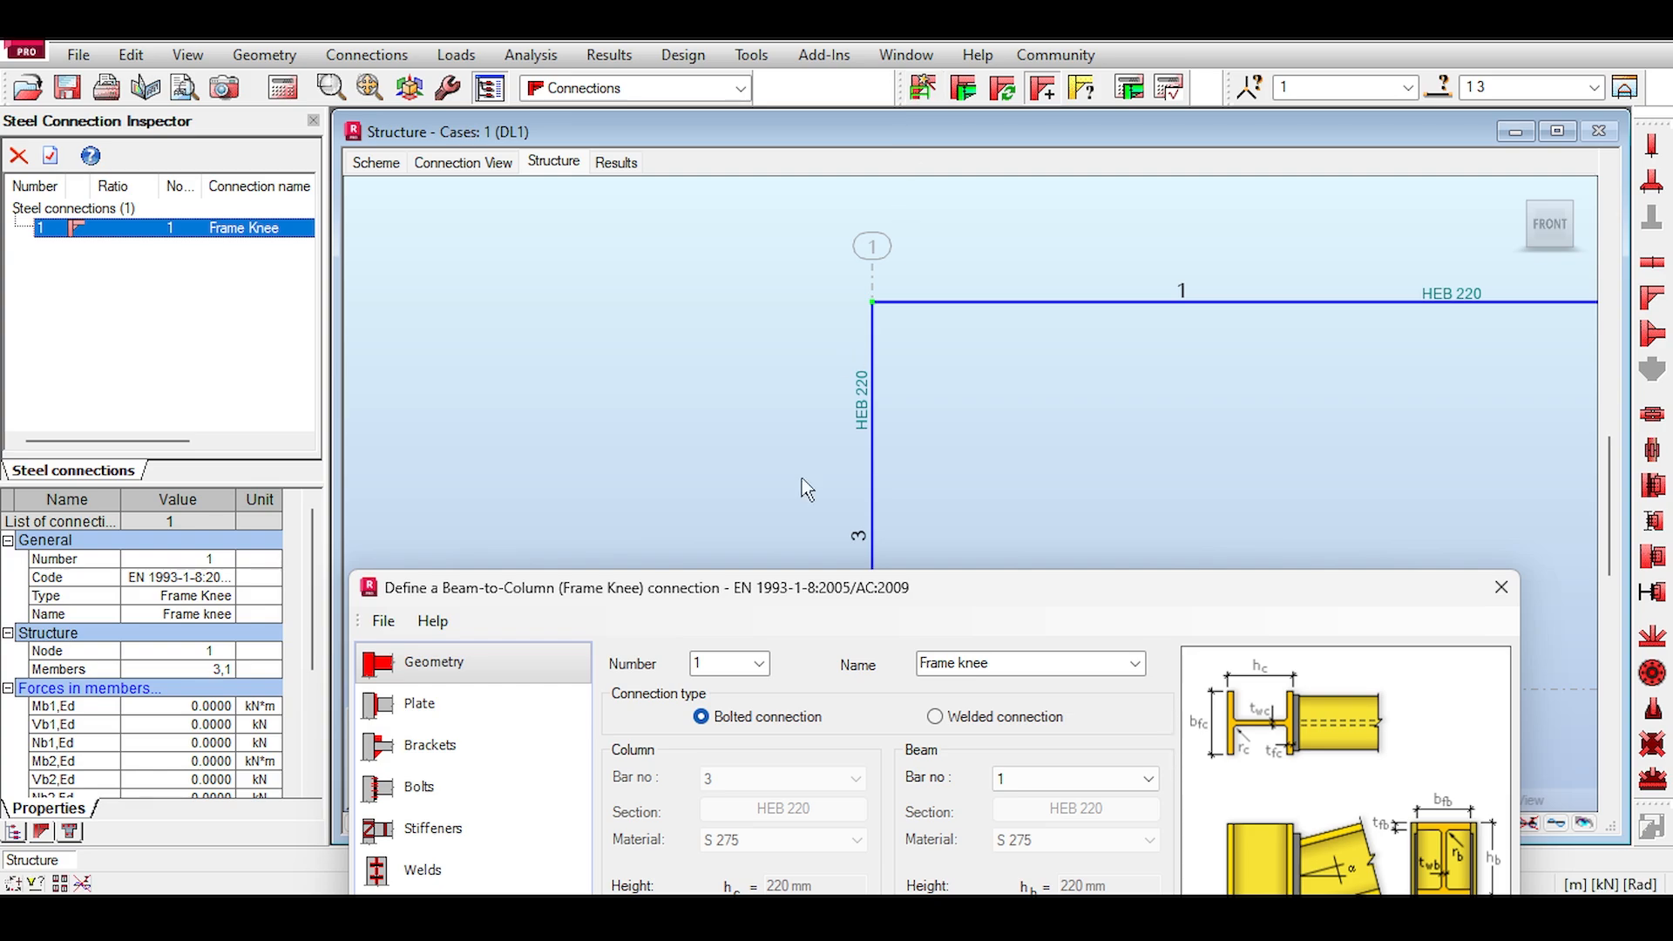
Step: Arrange the view and definition windows, apply the frame knee as a bolted connection without a common material for all components, and accept it
drag(766, 602, 726, 168)
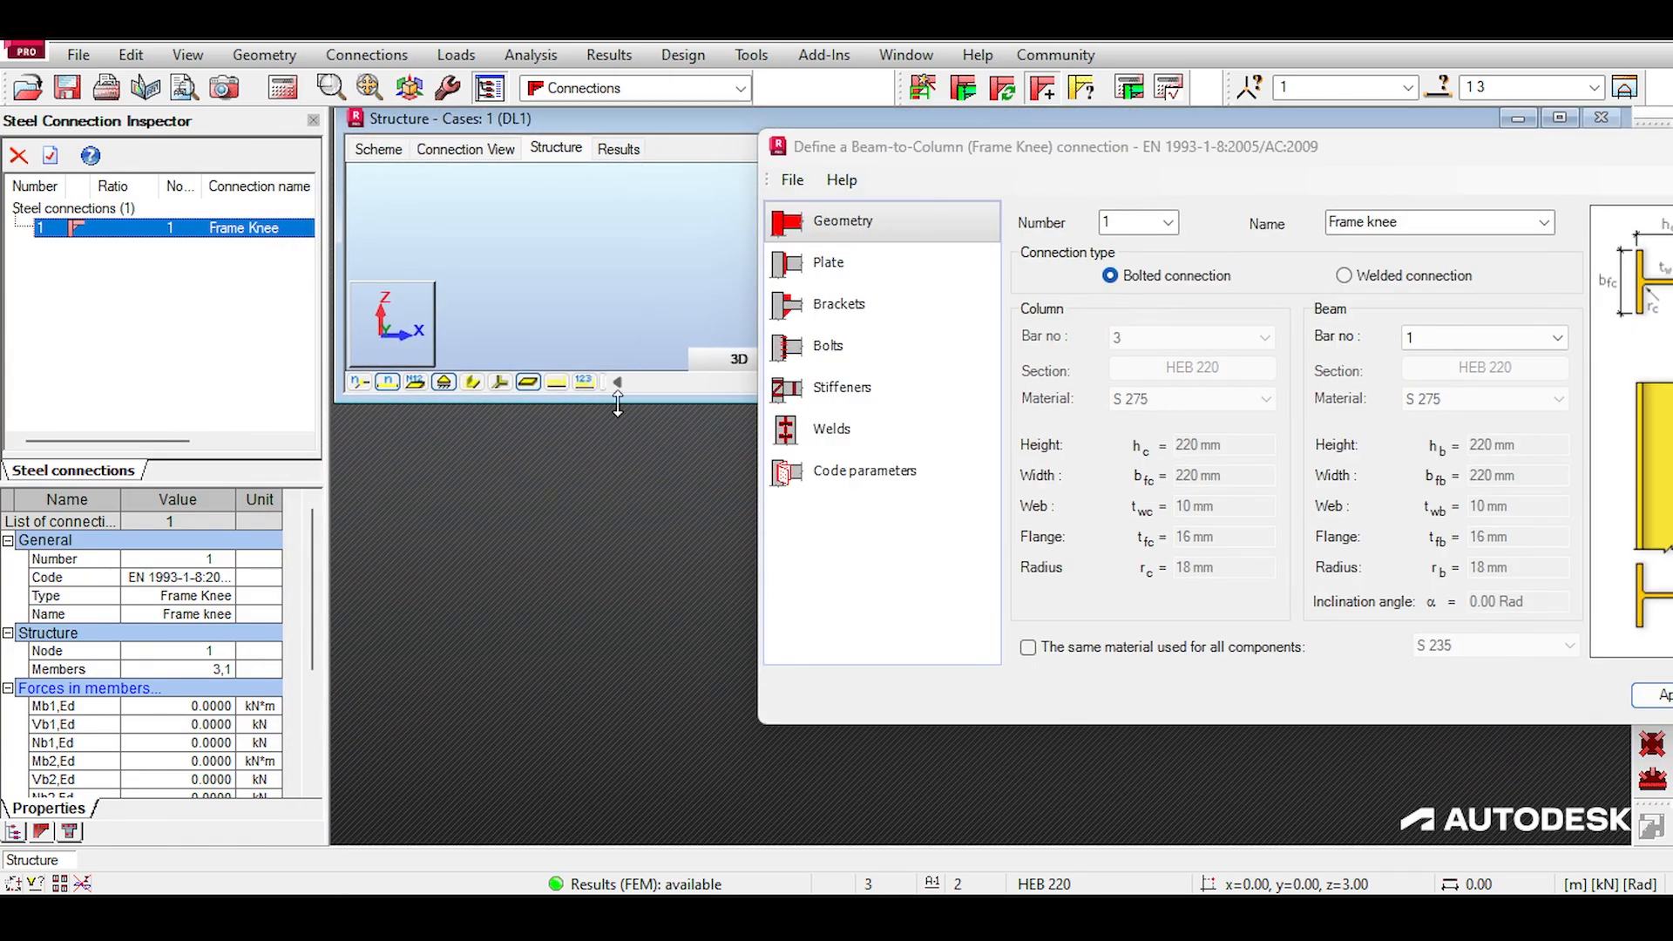
drag(624, 411, 609, 721)
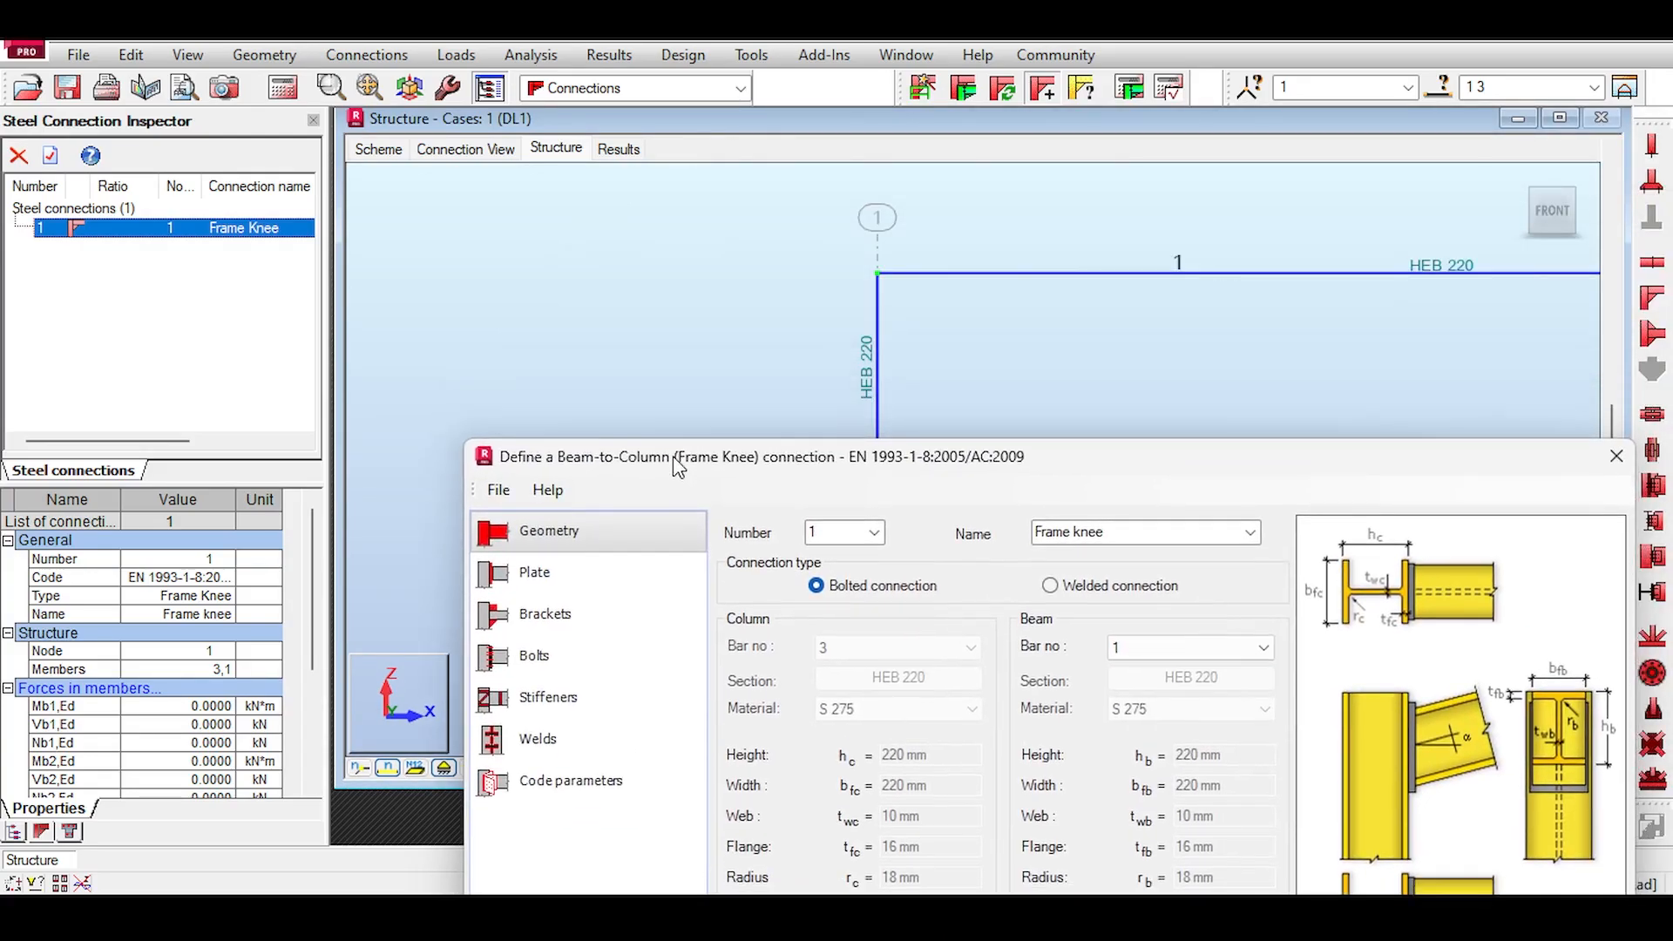
drag(677, 470, 495, 183)
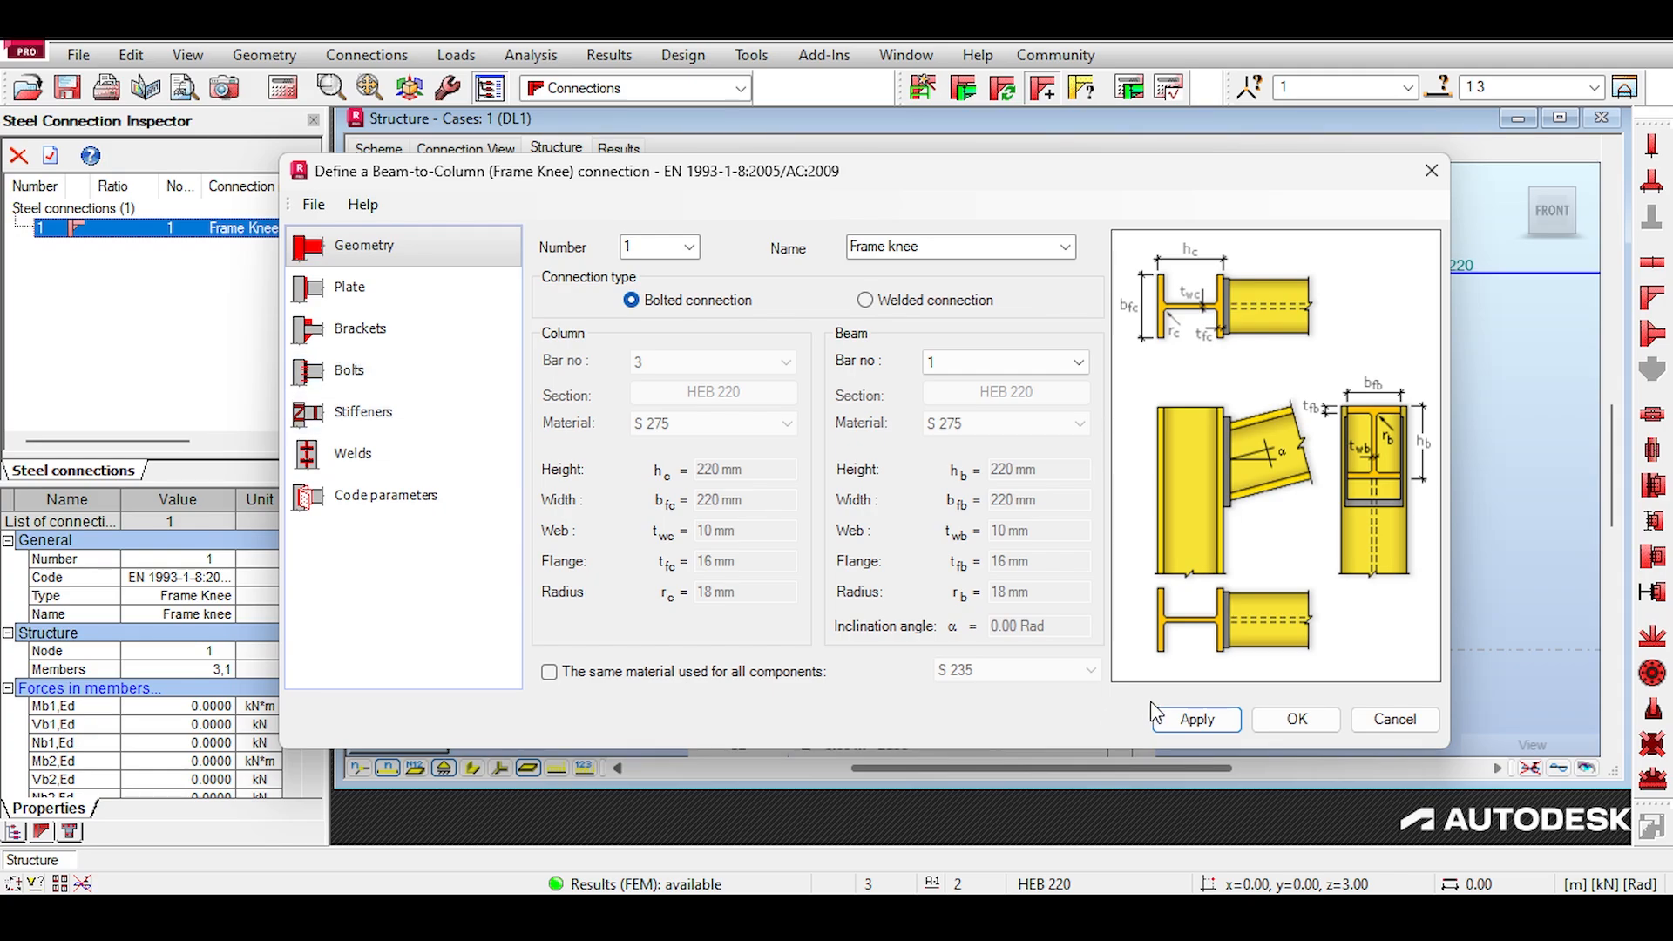
click(1180, 722)
click(1192, 721)
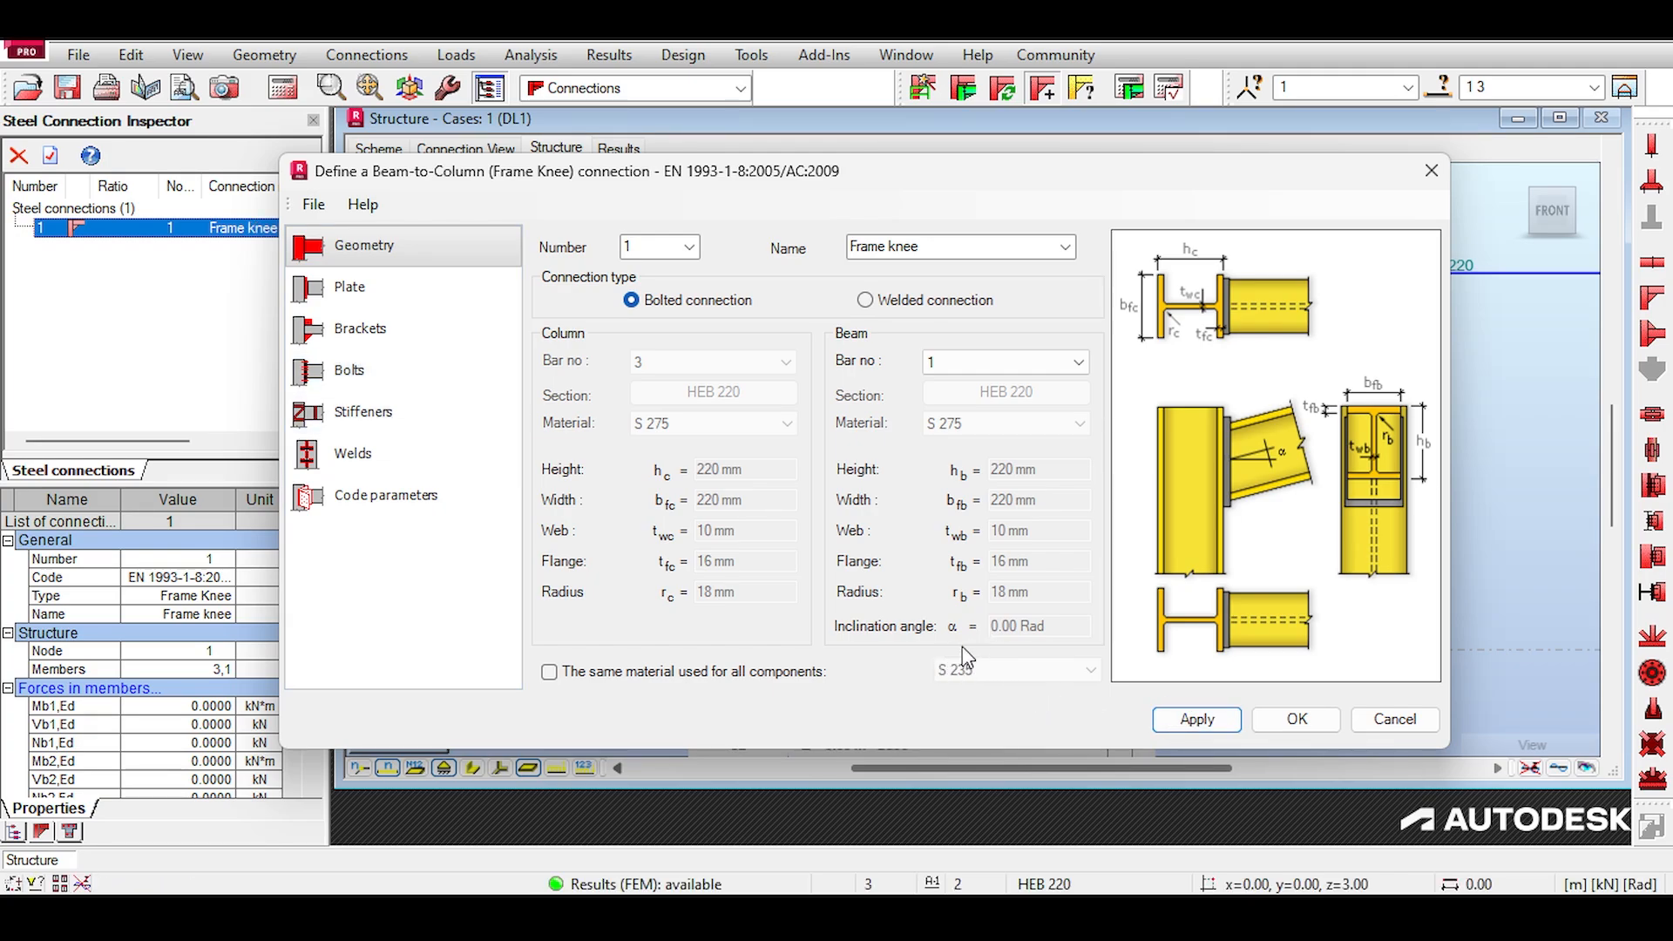
click(549, 673)
click(550, 673)
click(1298, 719)
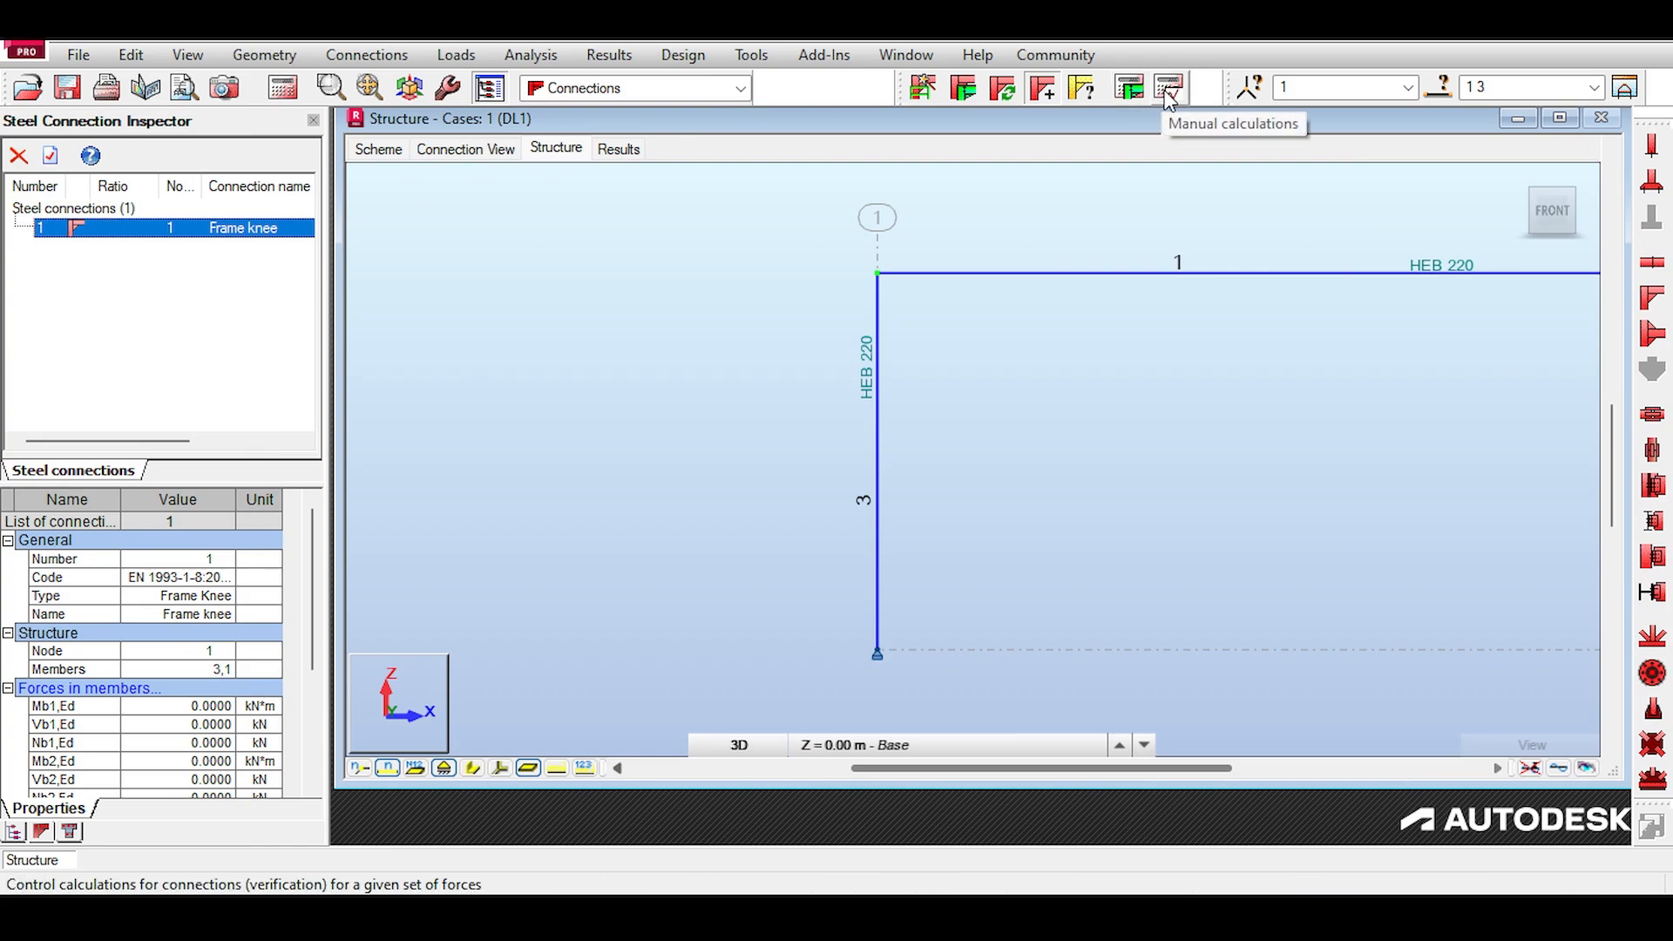
Step: Run the connection verification for connection 1 at node 1 using the code combinations as load cases, without a simplified note
click(1129, 89)
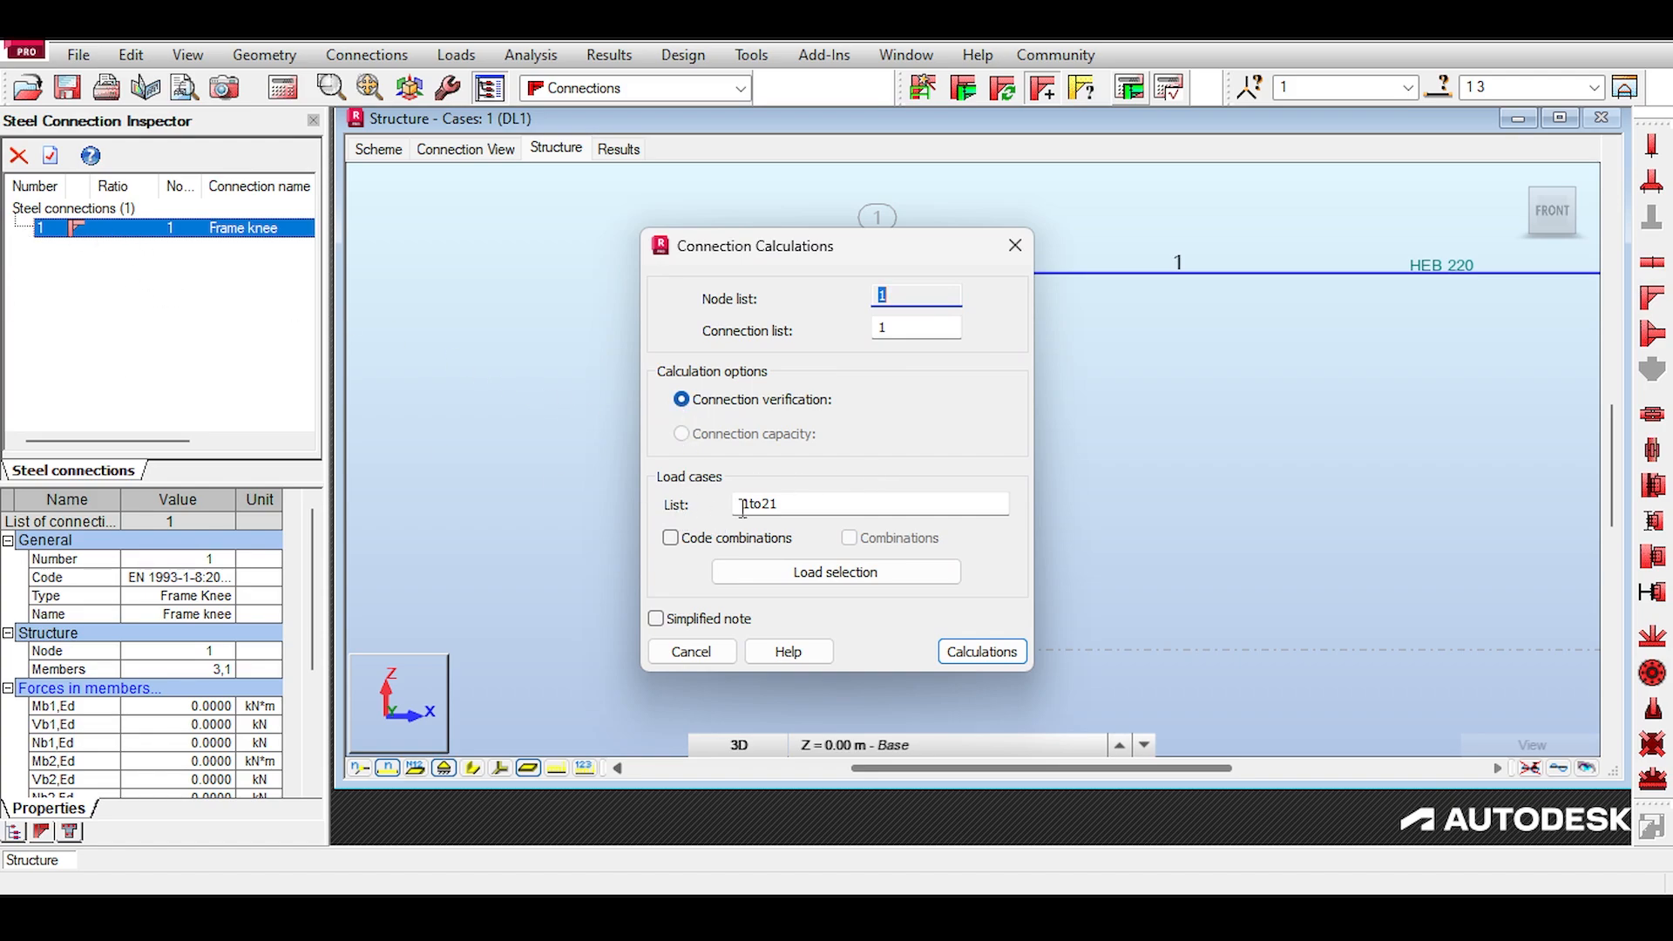
double_click(803, 504)
text(4)
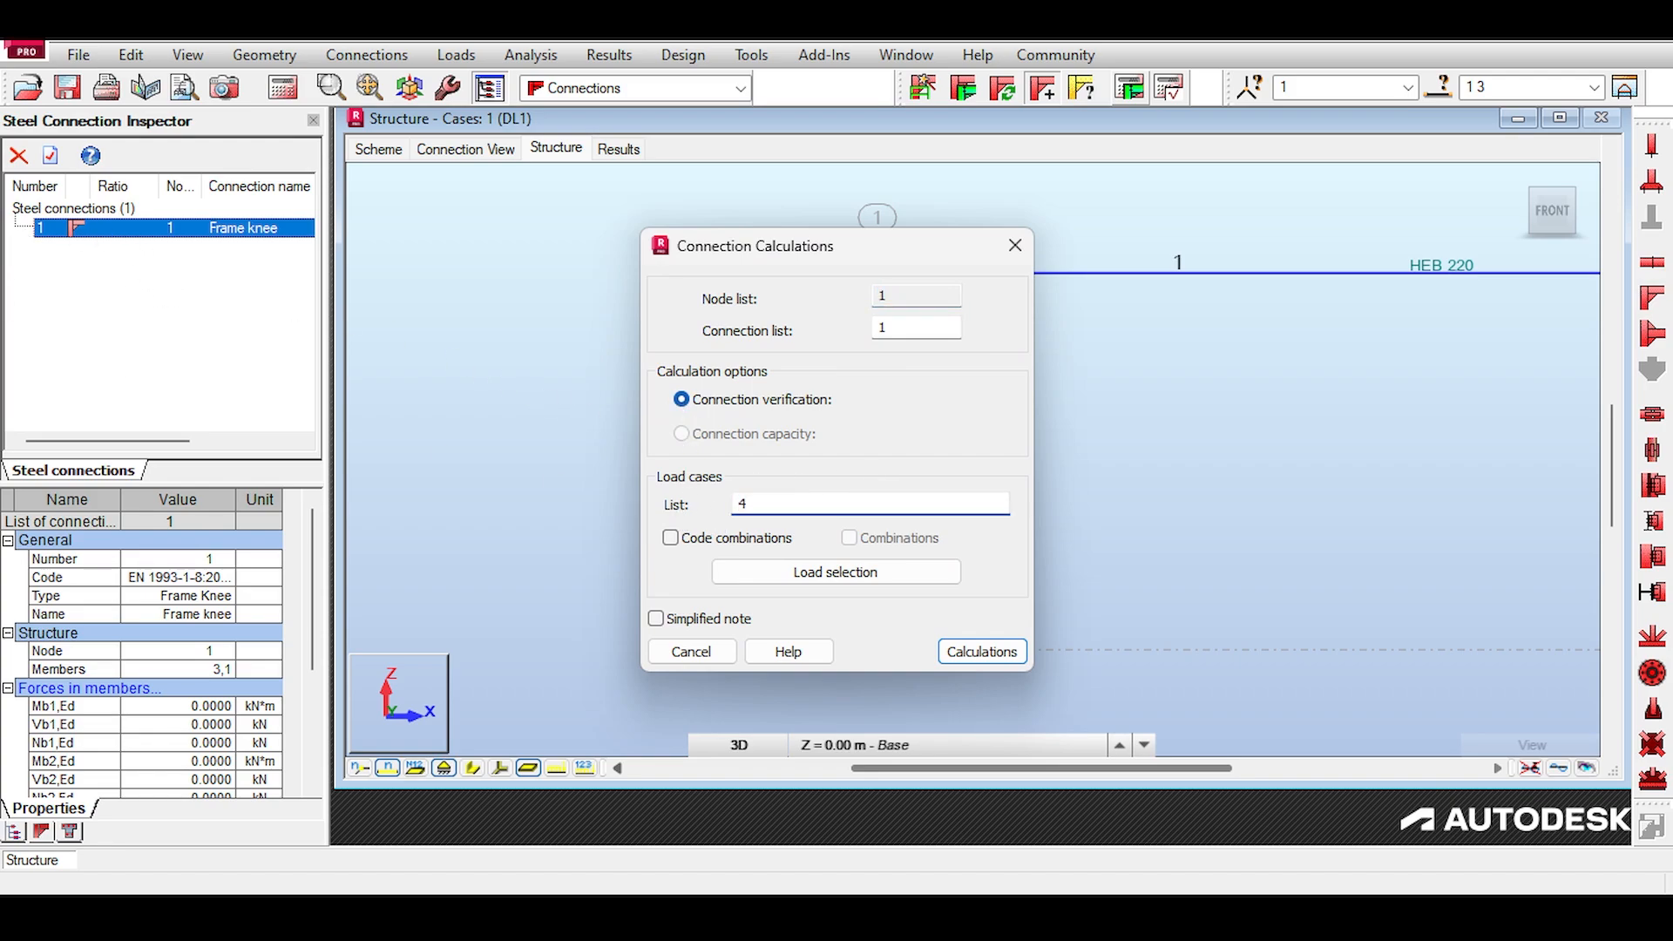
click(671, 538)
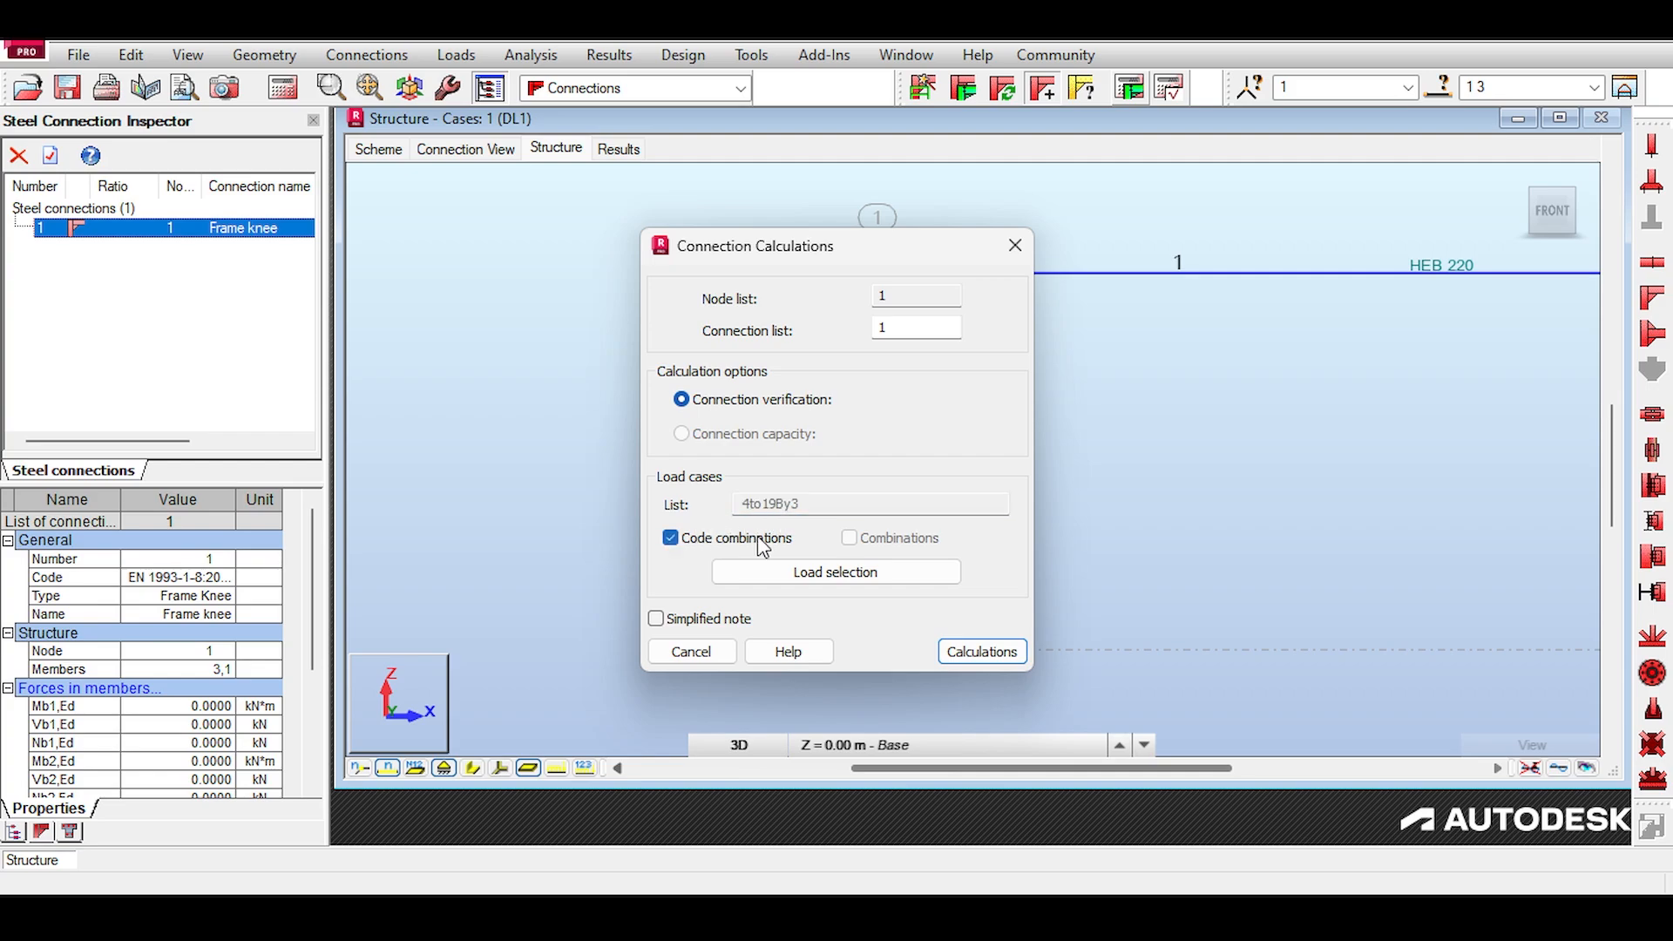
click(671, 537)
click(671, 537)
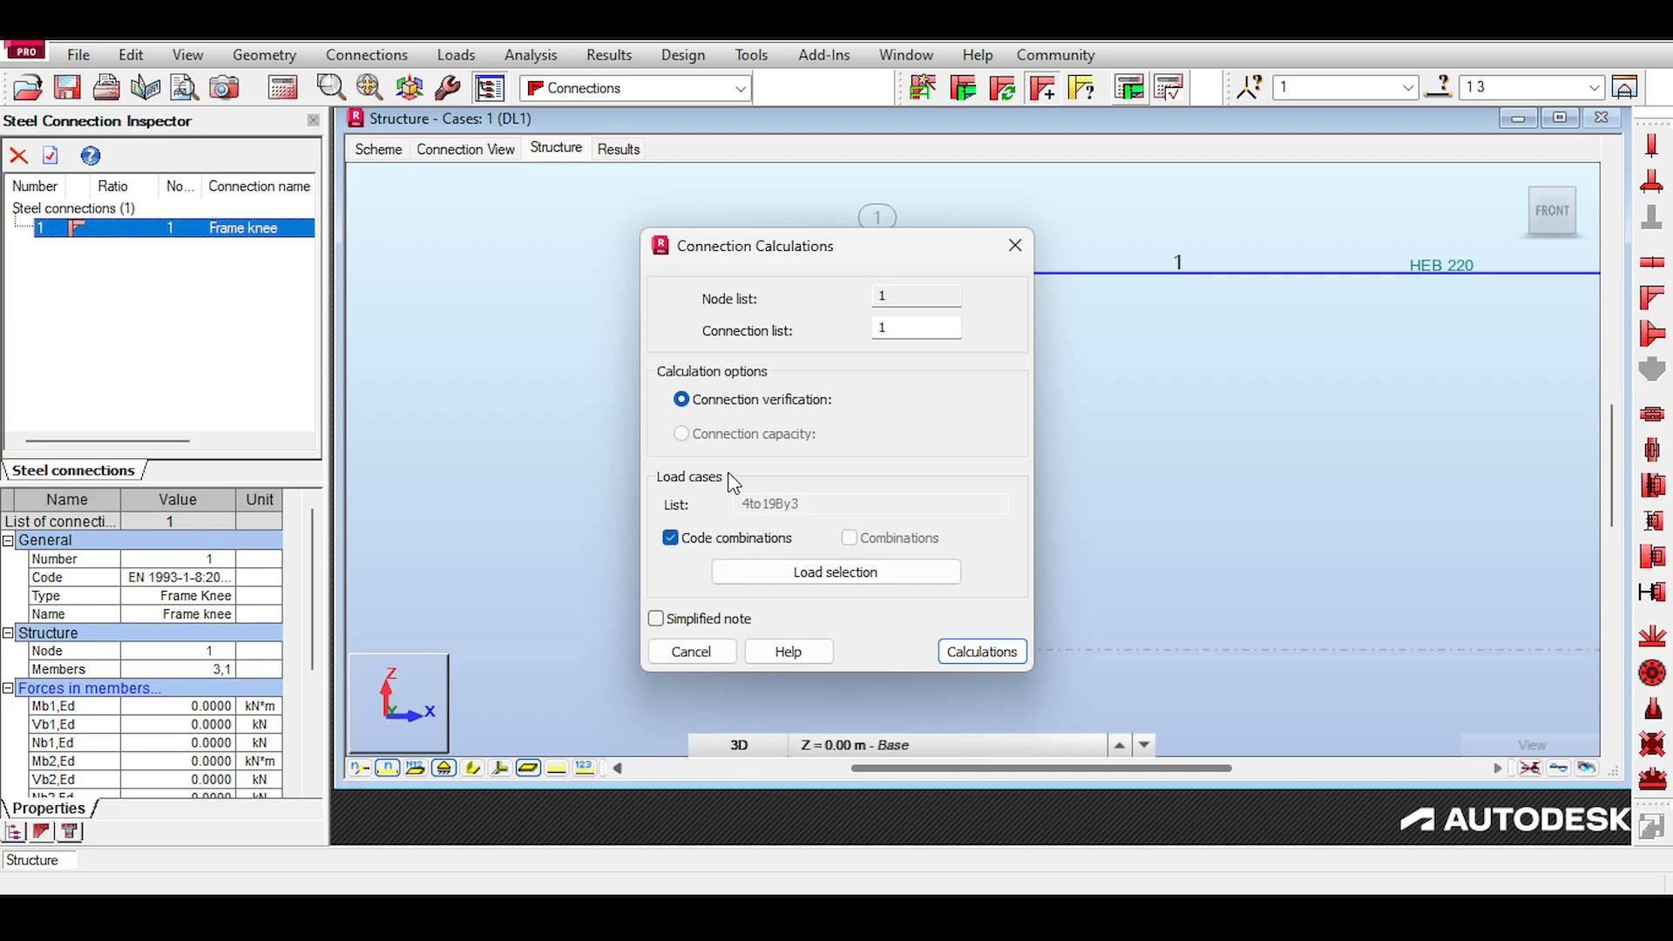
click(981, 652)
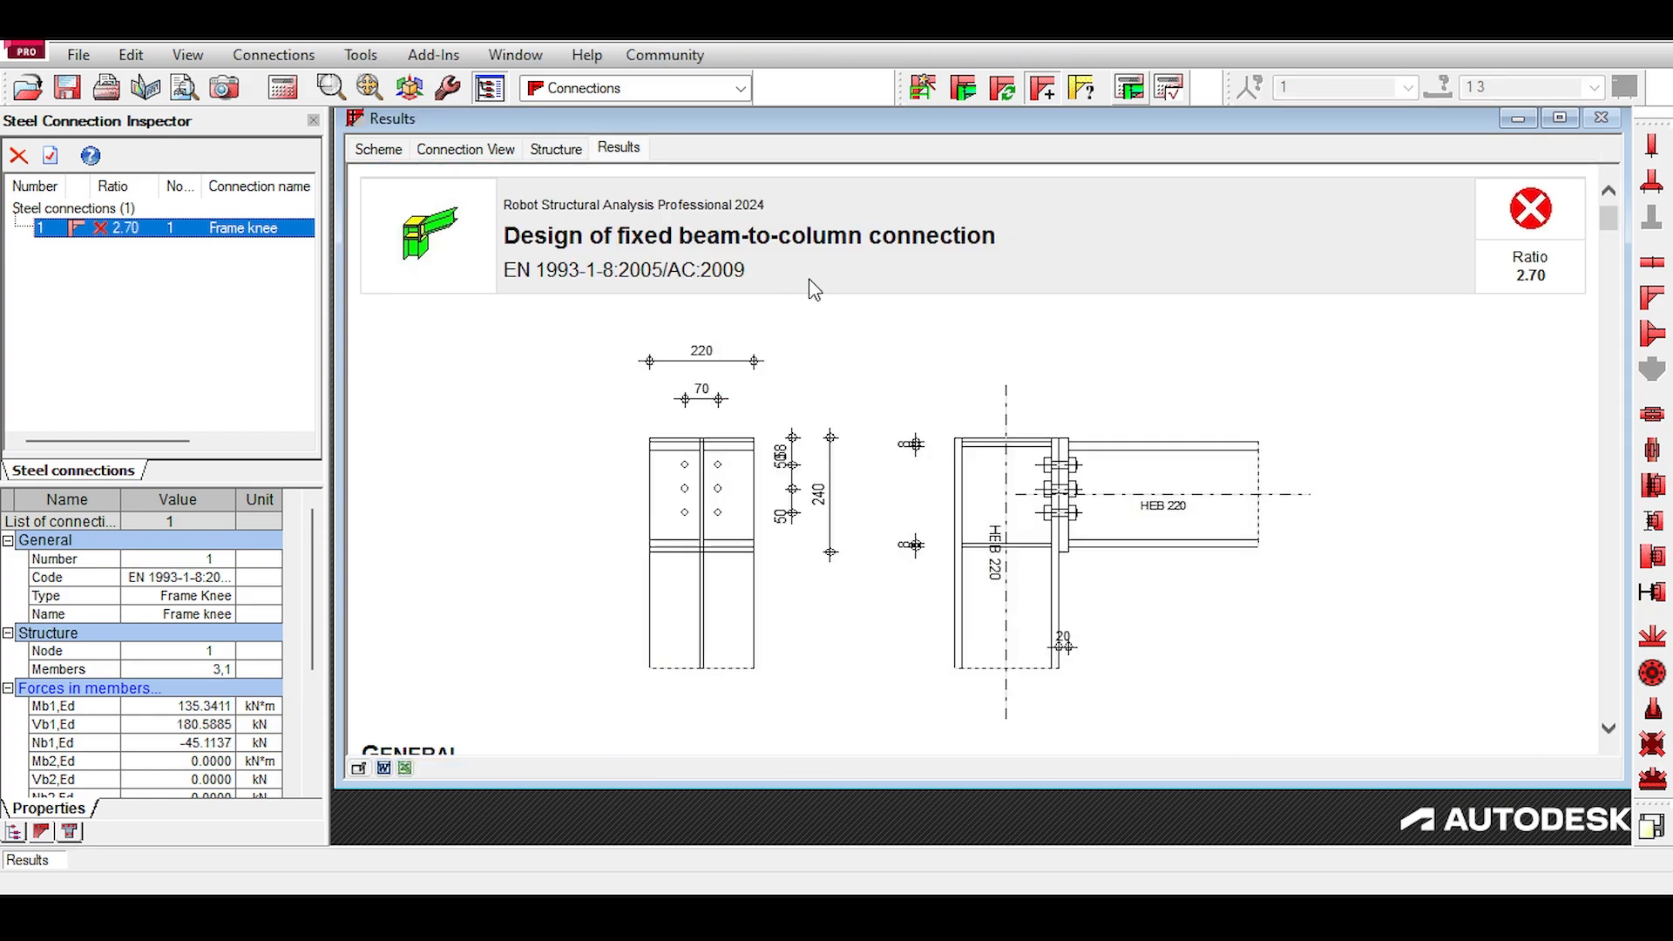
Step: Examine the frame knee calculation note, from the connection drawing through the column, beam, bolt and plate data
scroll(817, 294, down, 1)
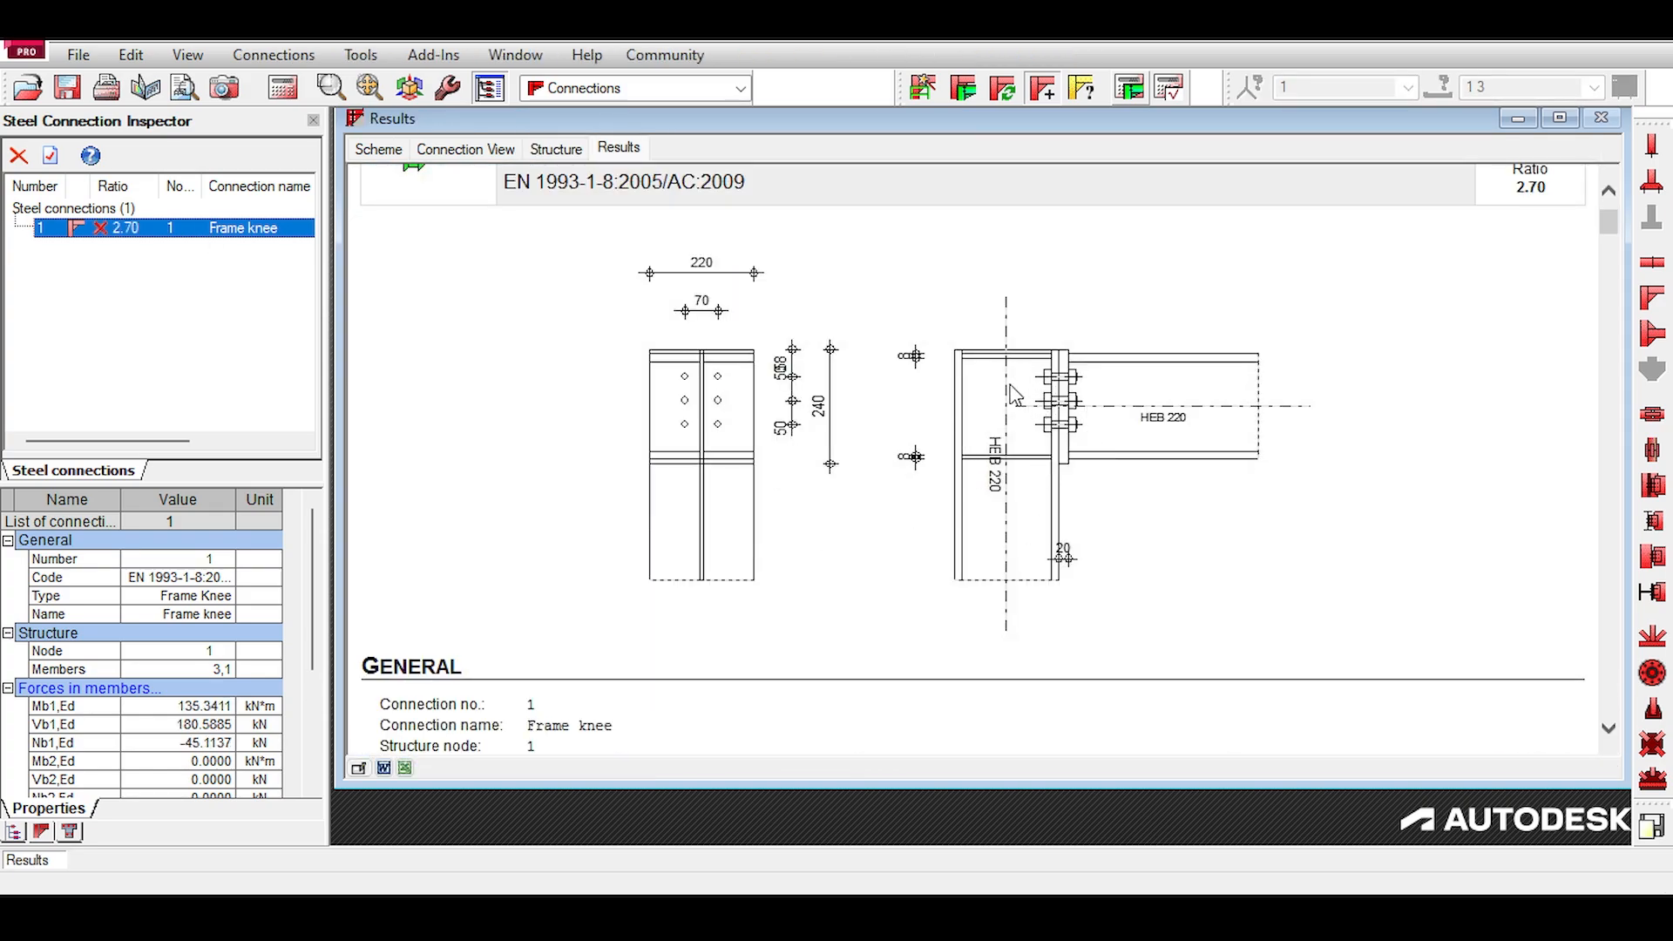
scroll(980, 435, up, 1)
scroll(980, 436, down, 15)
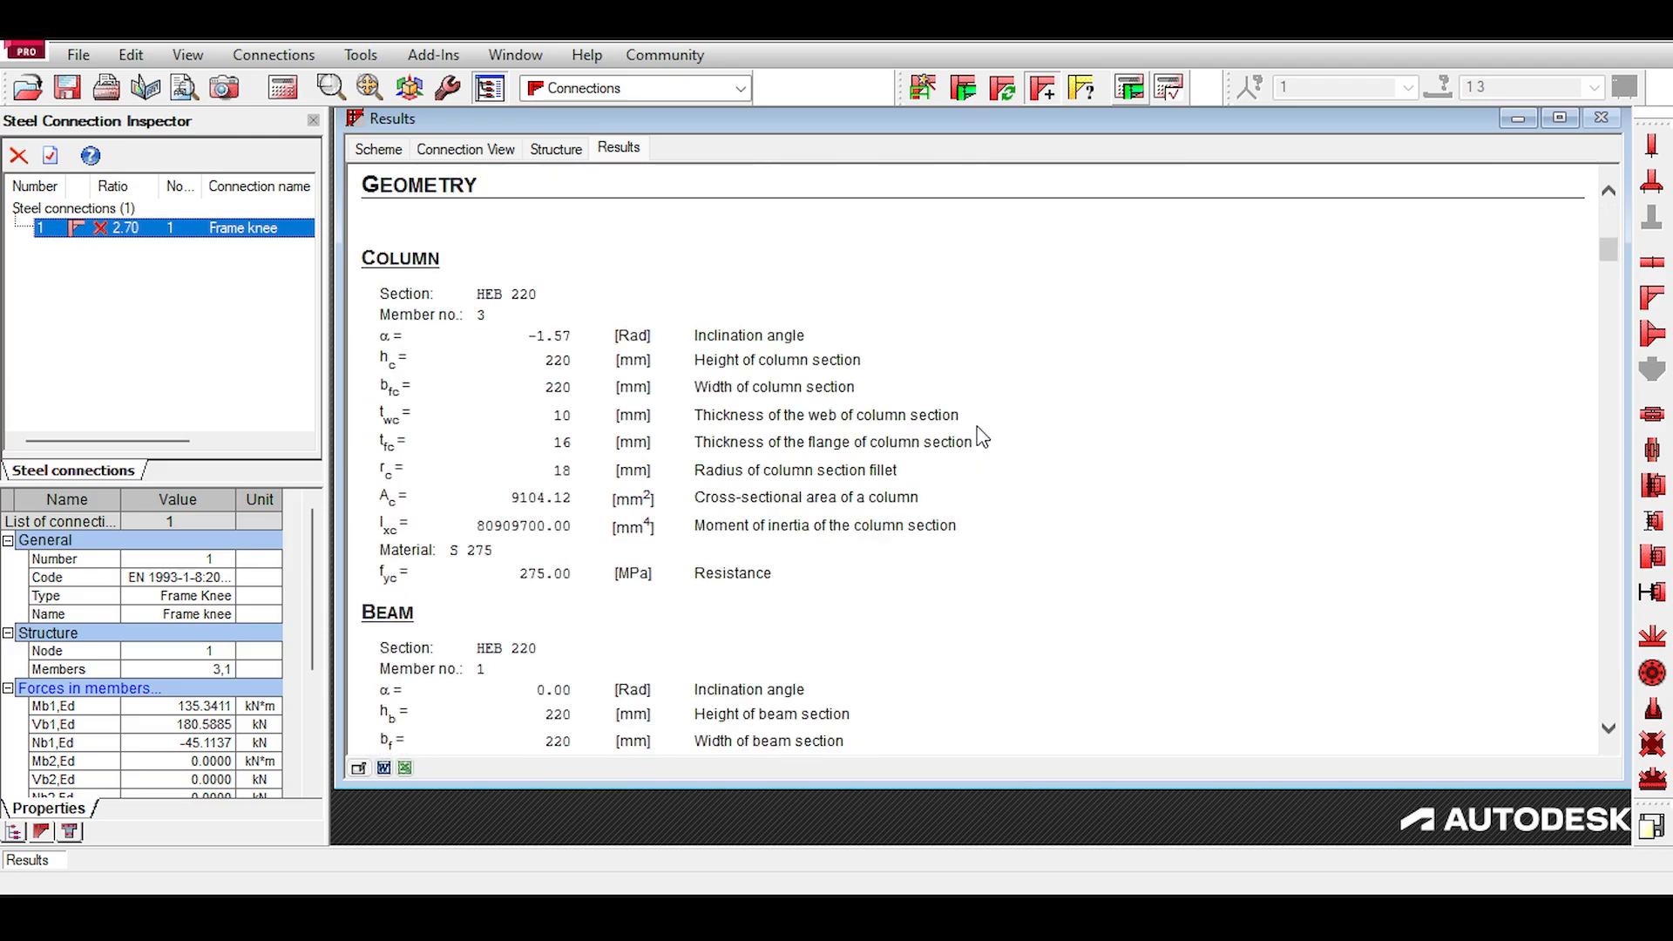
scroll(982, 437, down, 8)
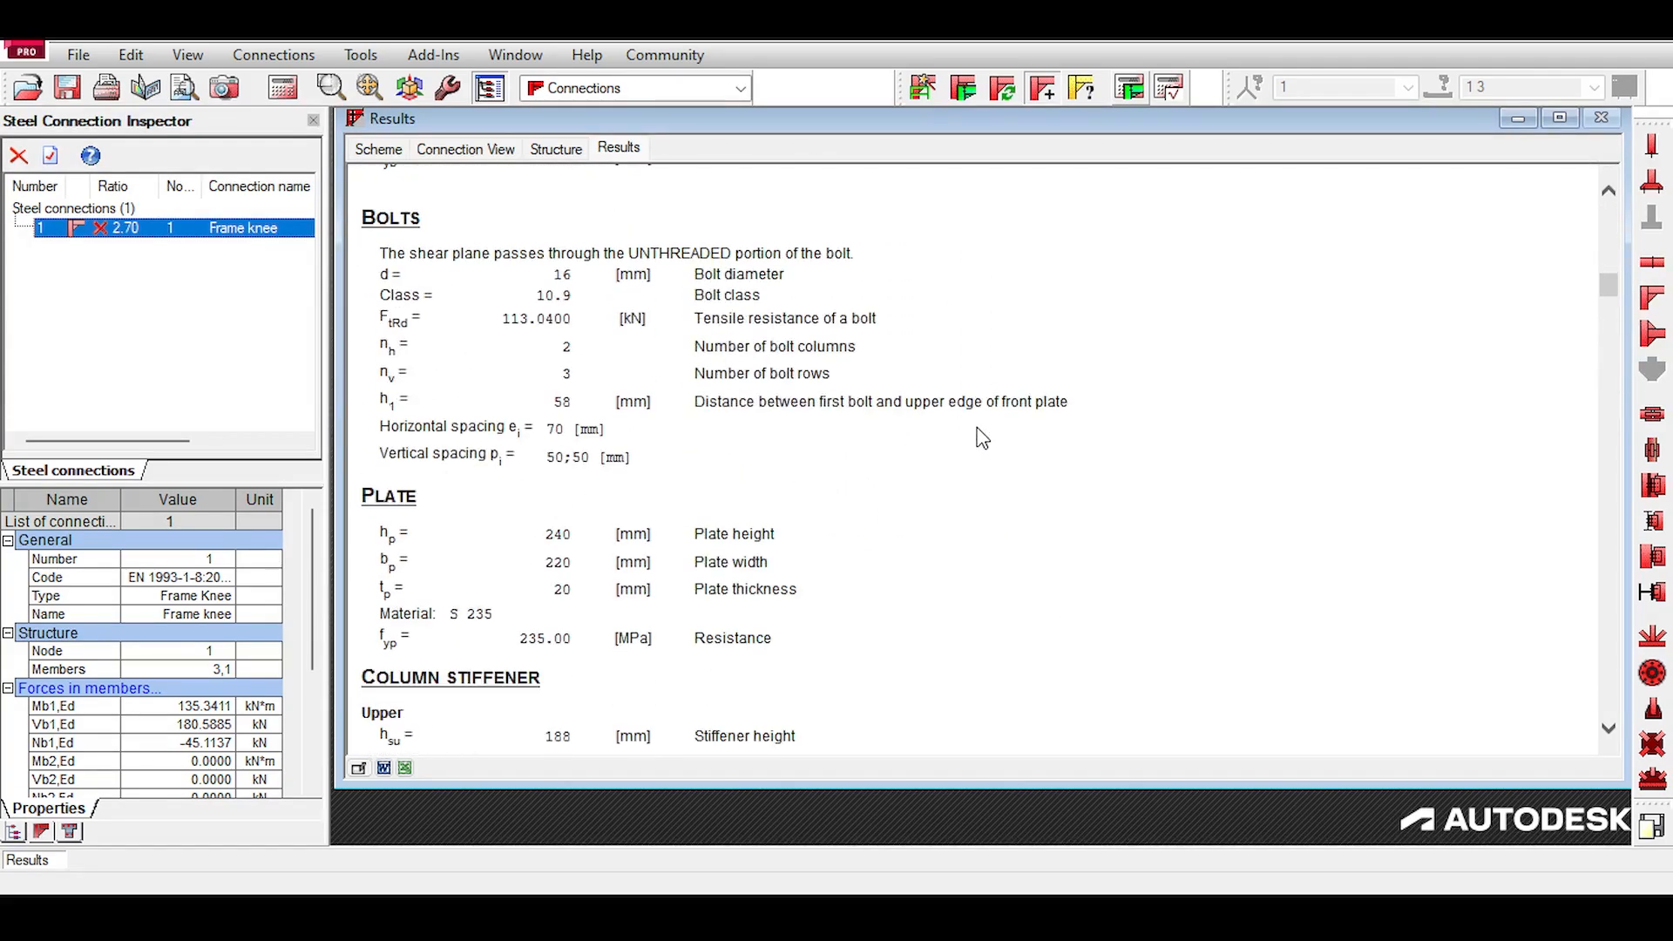
Step: Add a full triangular lower vertical bracket under the beam in the frame knee connection, 140 mm high and 300 mm long
scroll(982, 439, up, 8)
scroll(982, 440, up, 15)
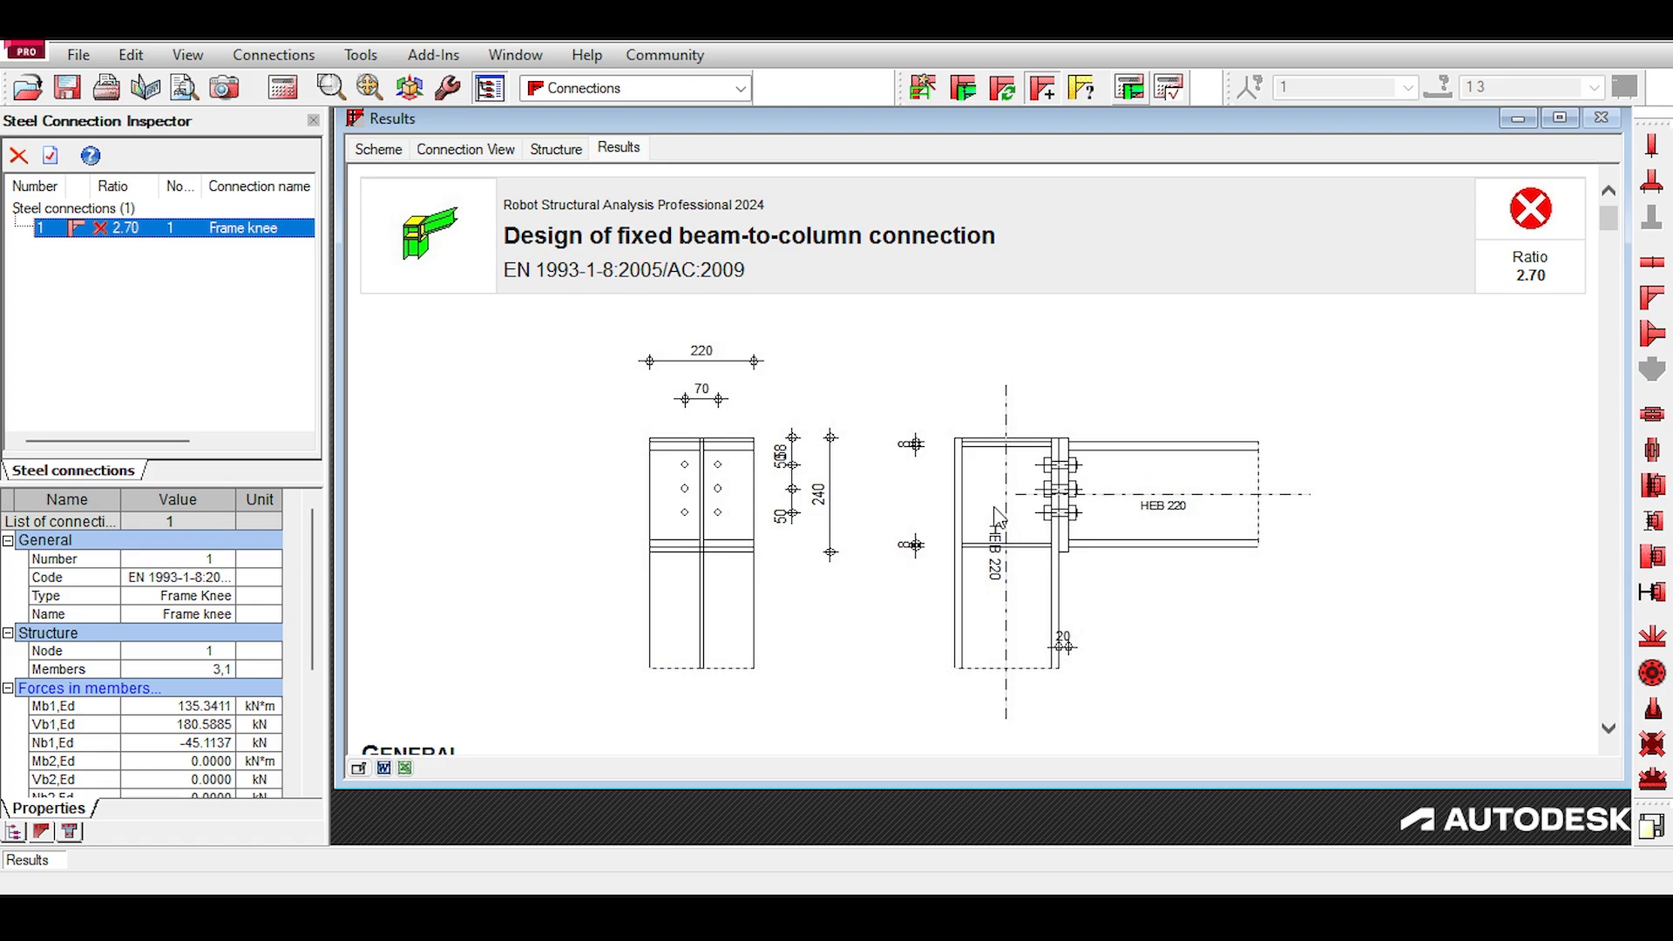
double_click(216, 226)
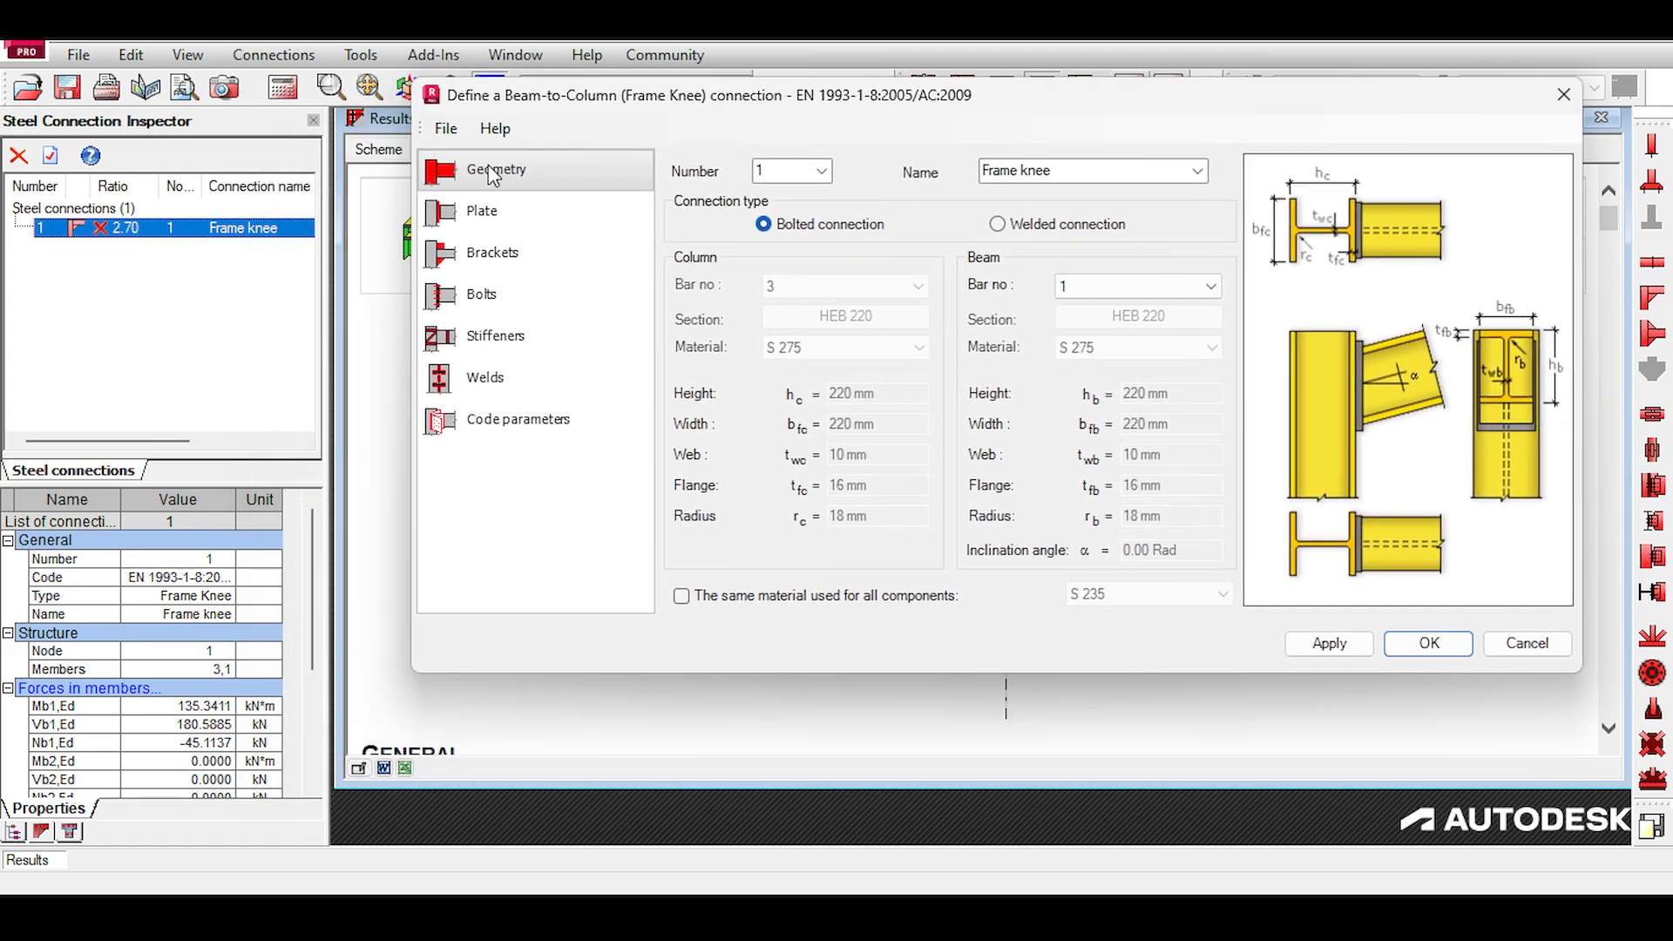
click(489, 254)
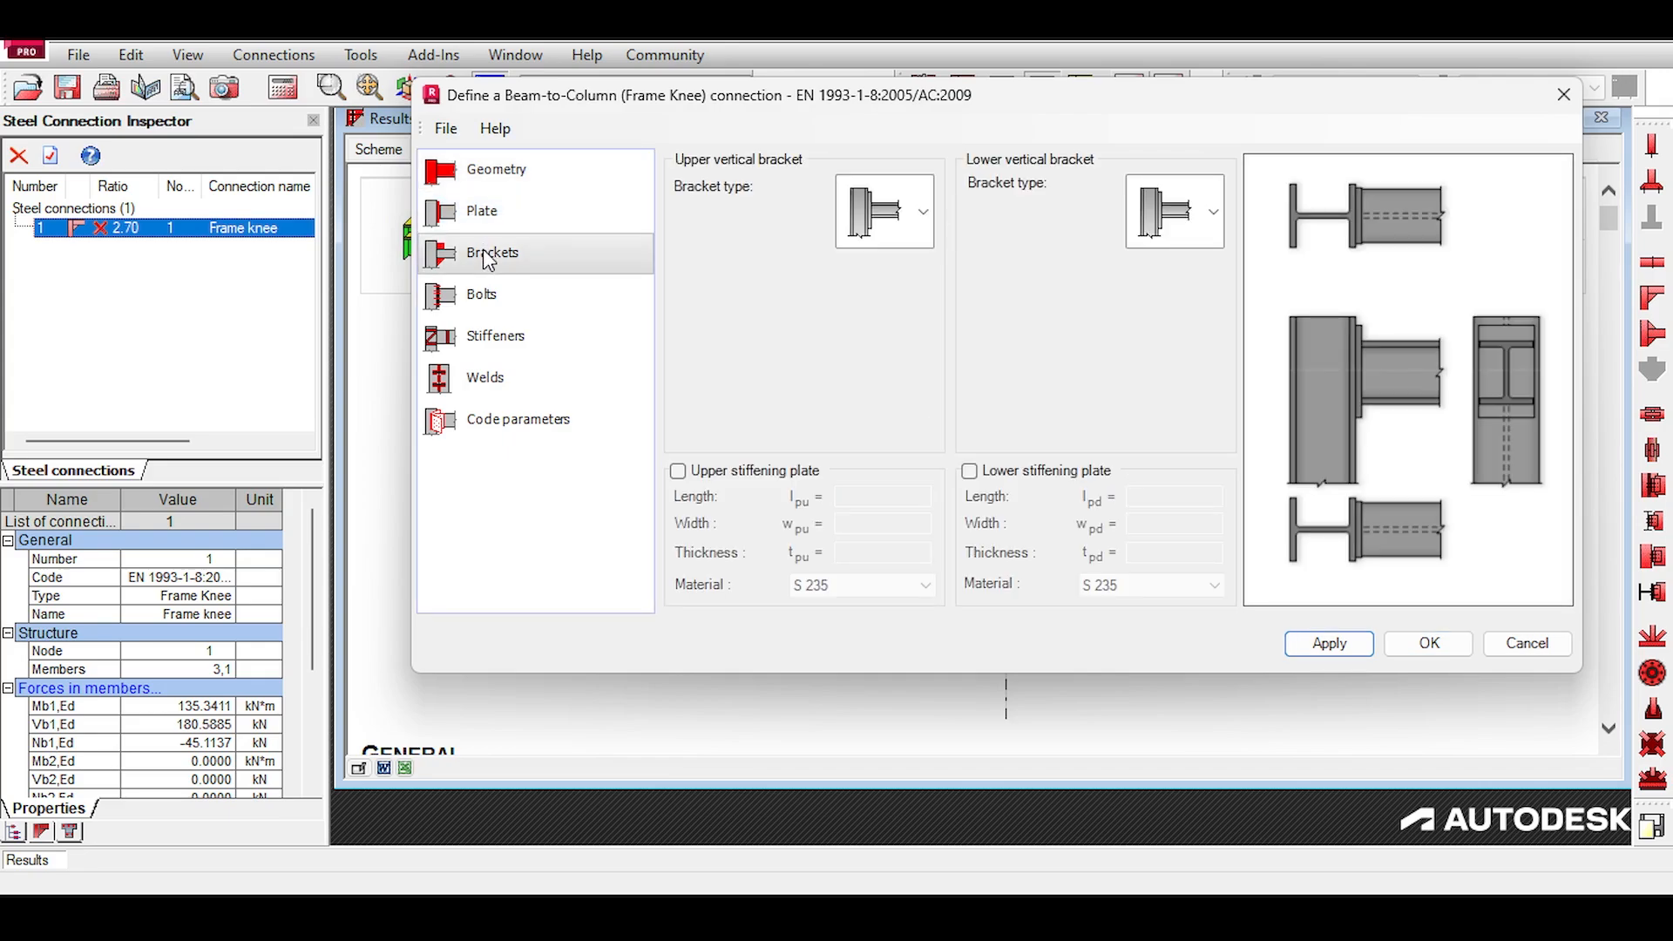
click(1189, 216)
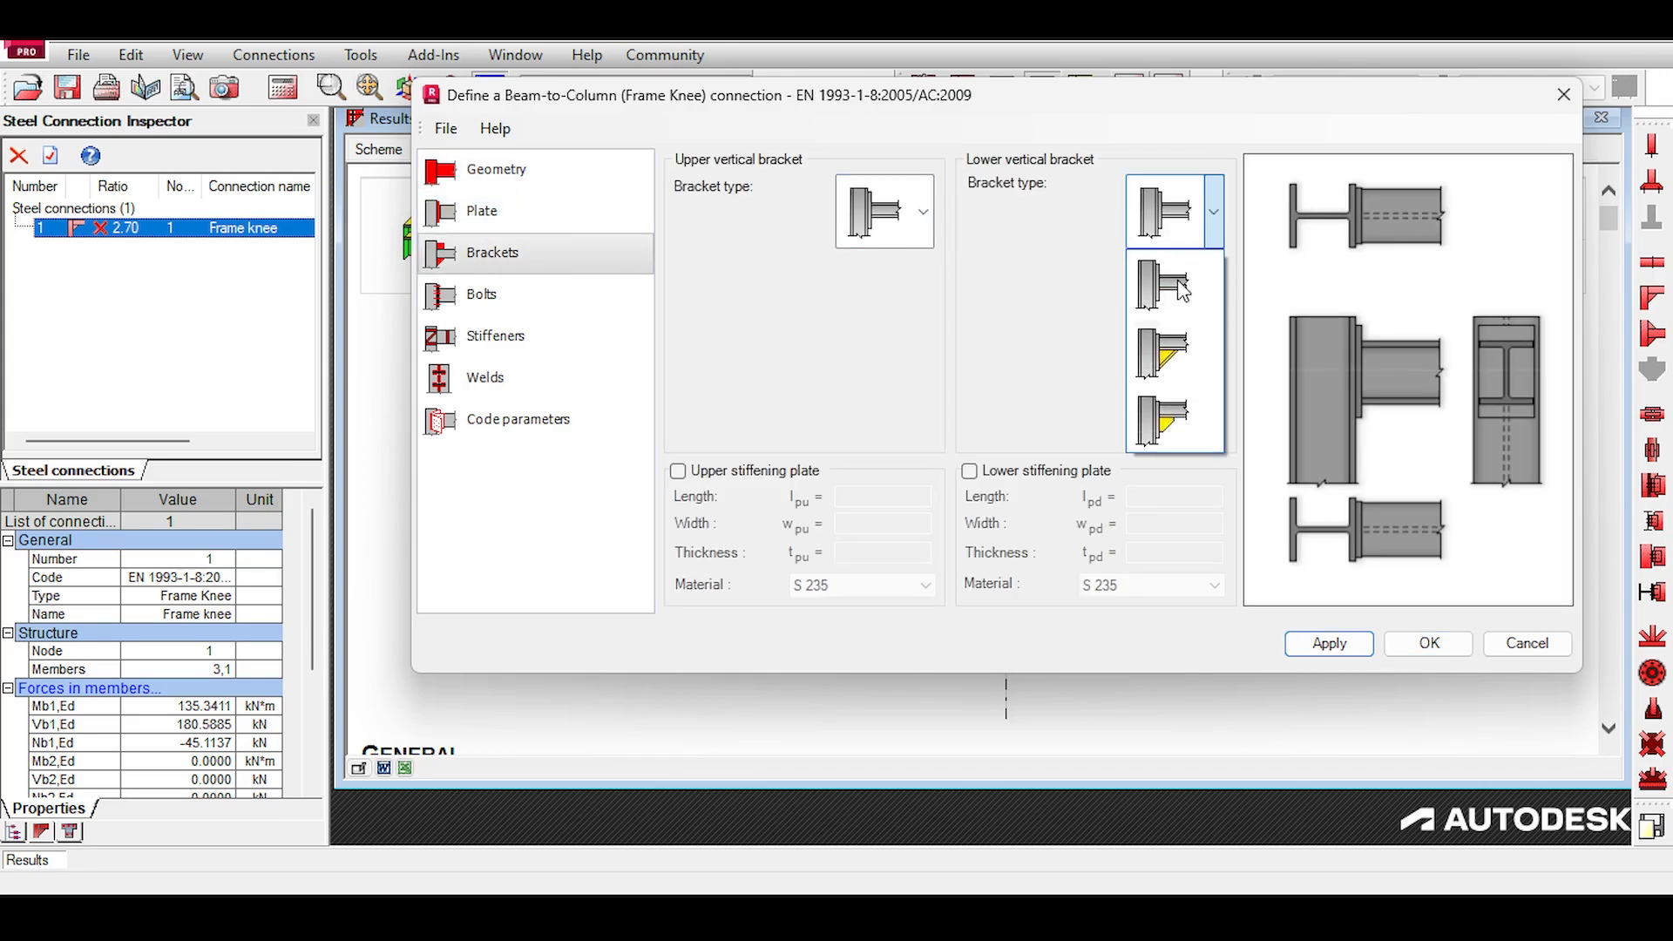
click(1155, 350)
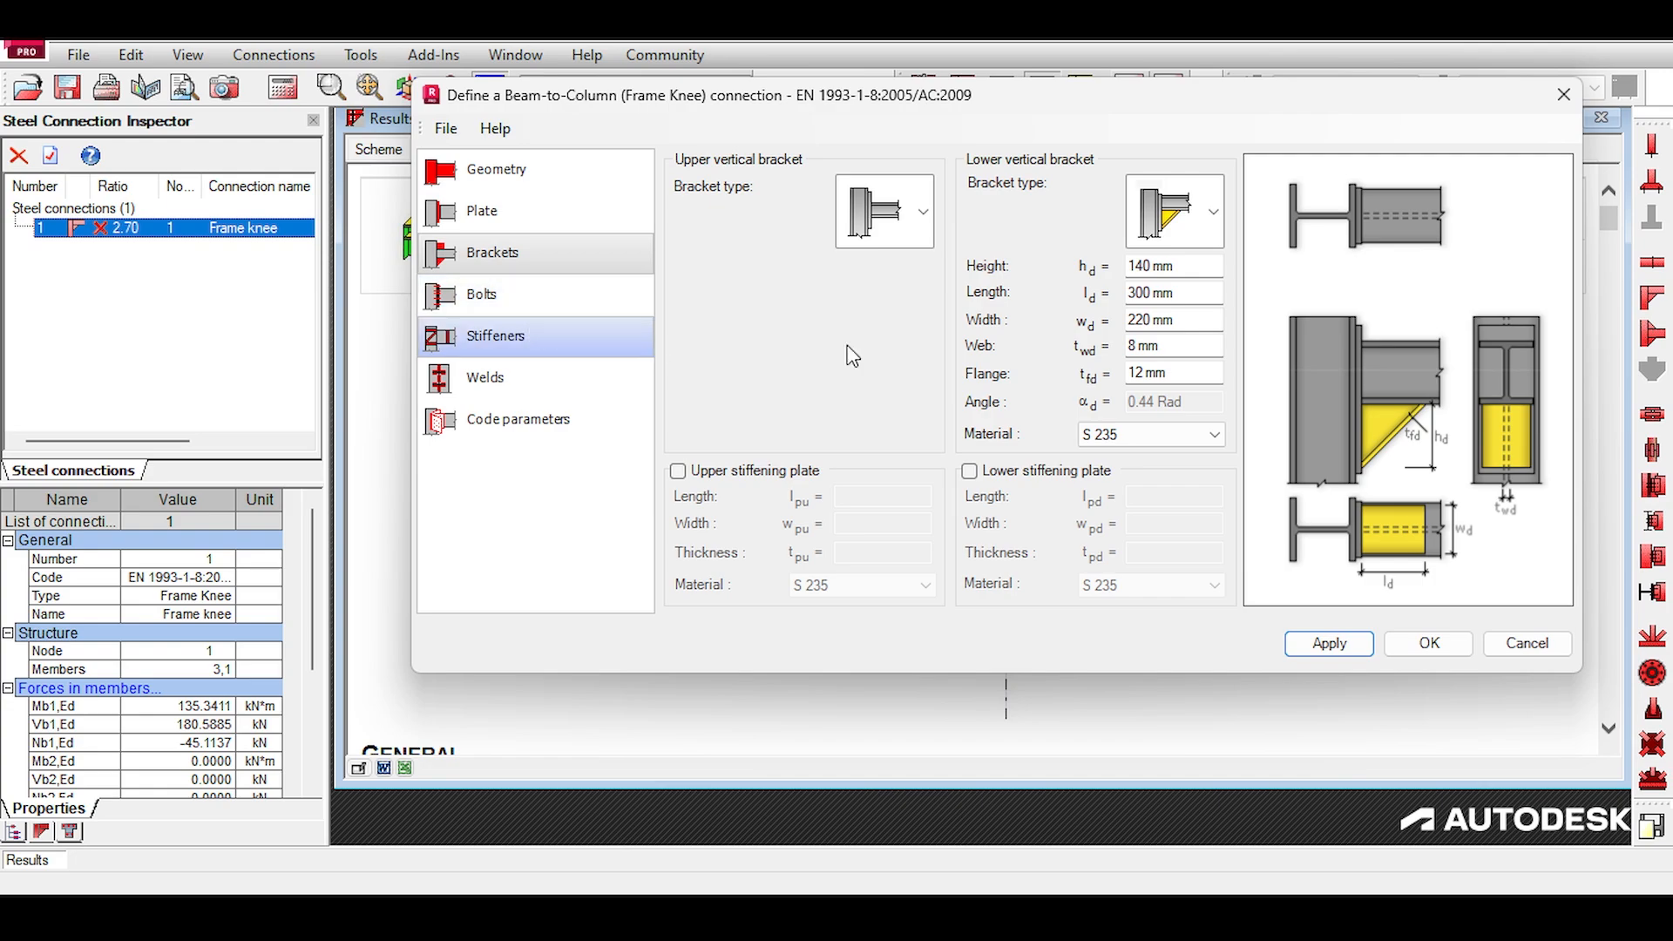
Step: Add 8 mm K-shaped diagonal stiffeners to the column web and an 8 mm vertical stiffener to the beam, and accept the connection definition
click(919, 394)
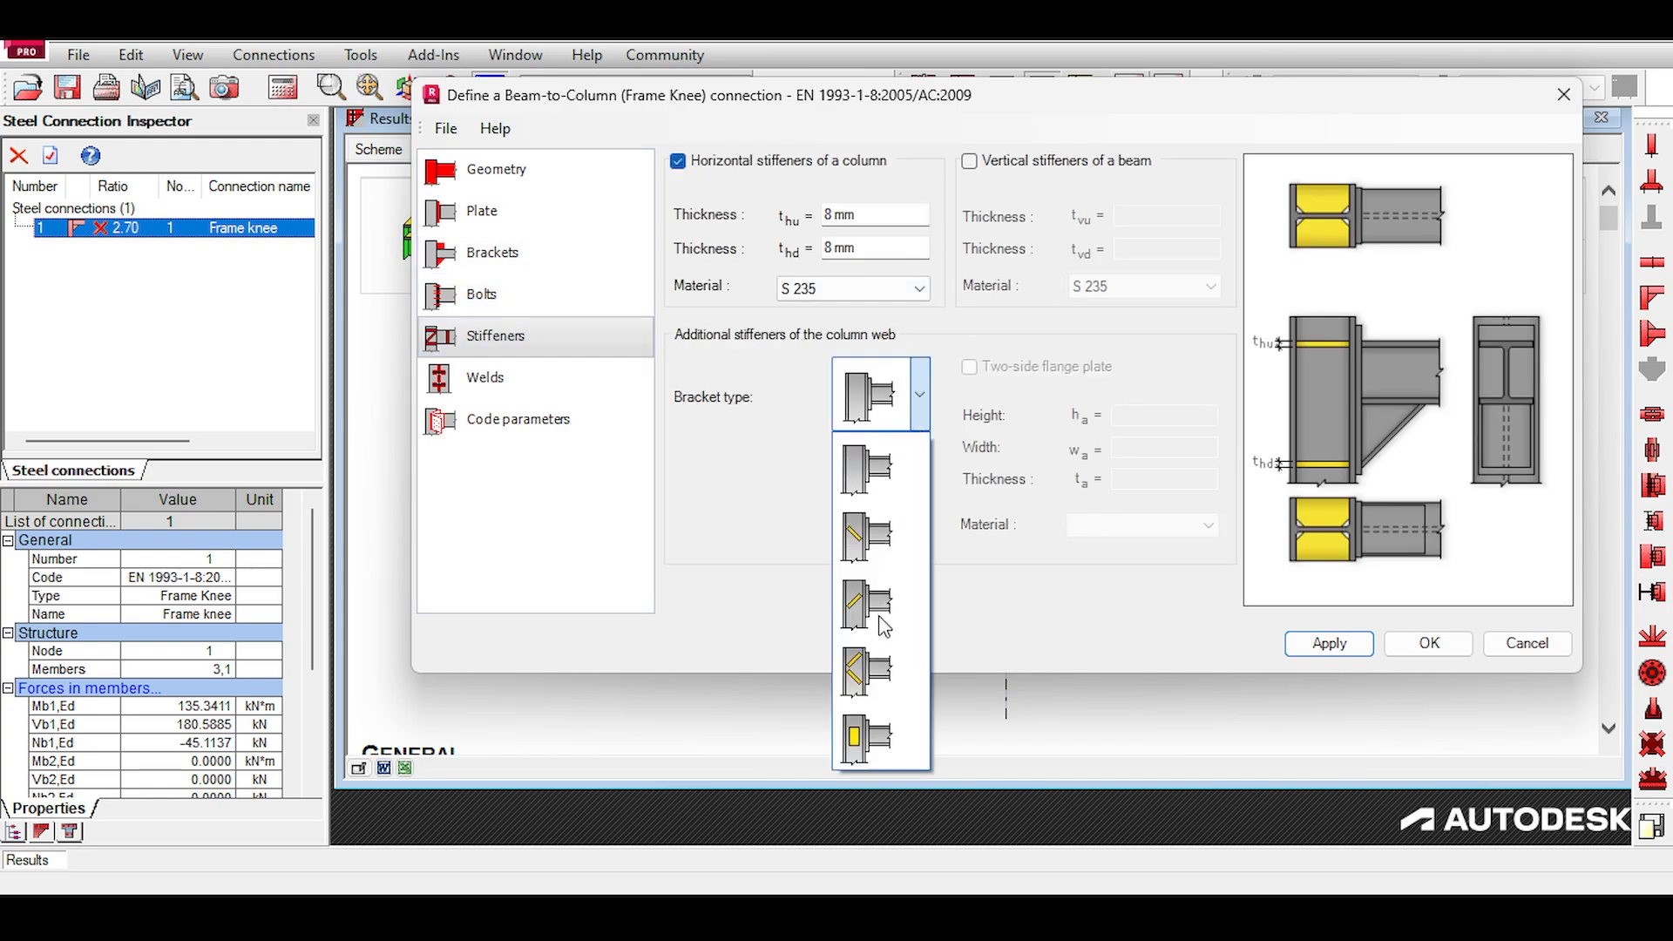
click(867, 669)
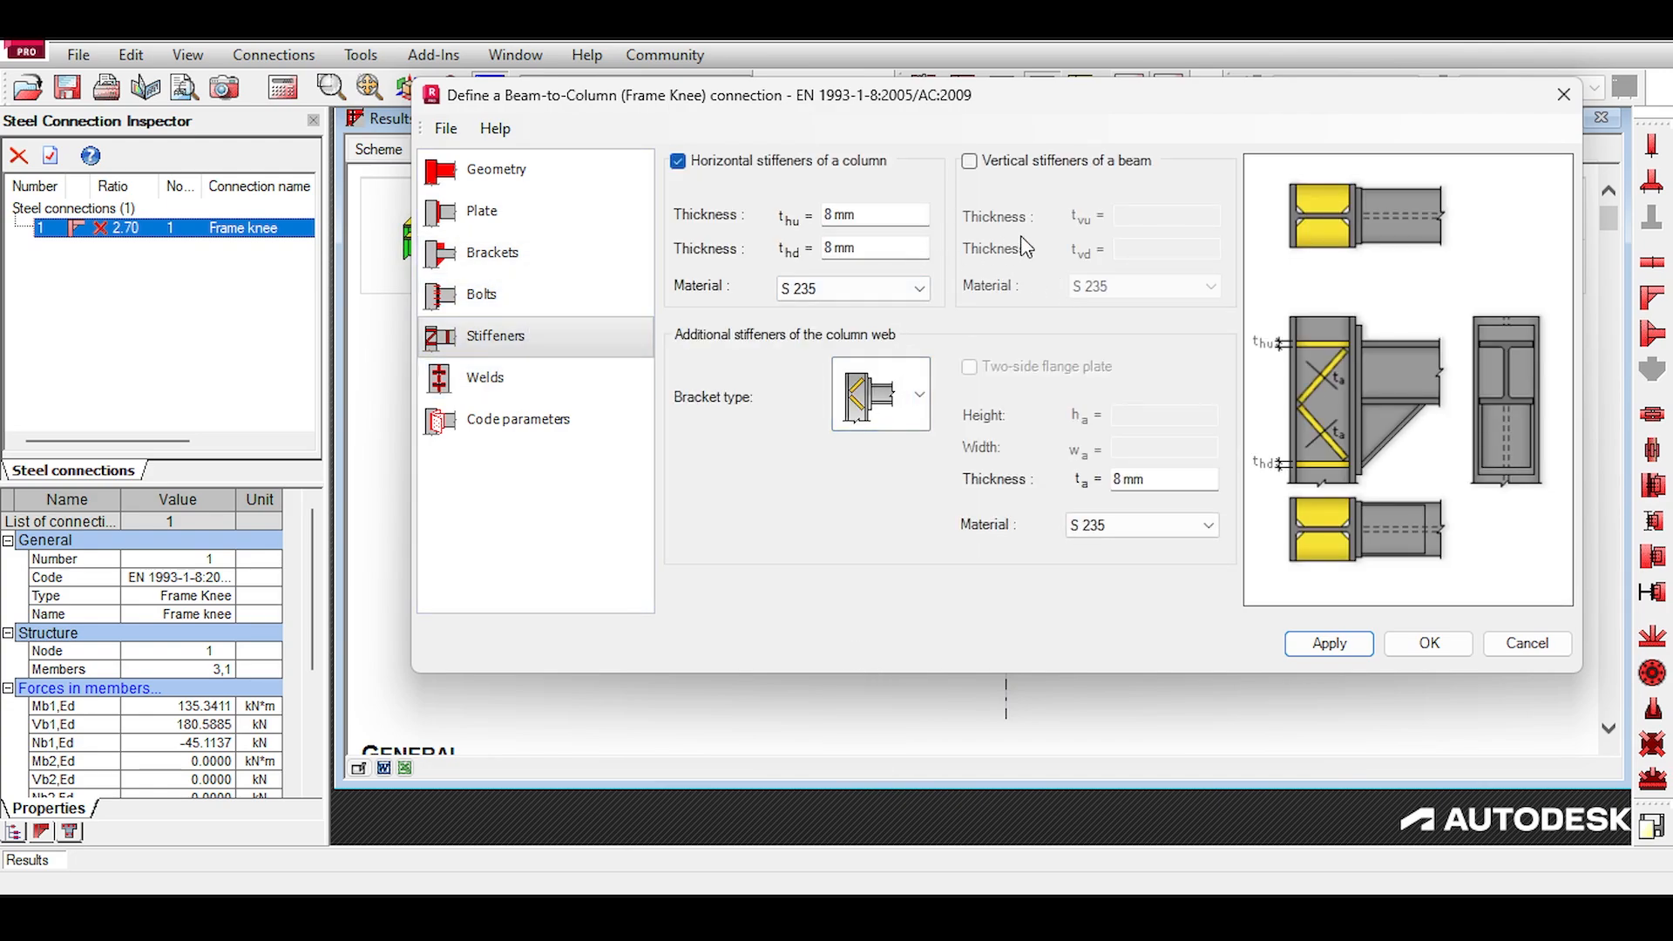
click(970, 161)
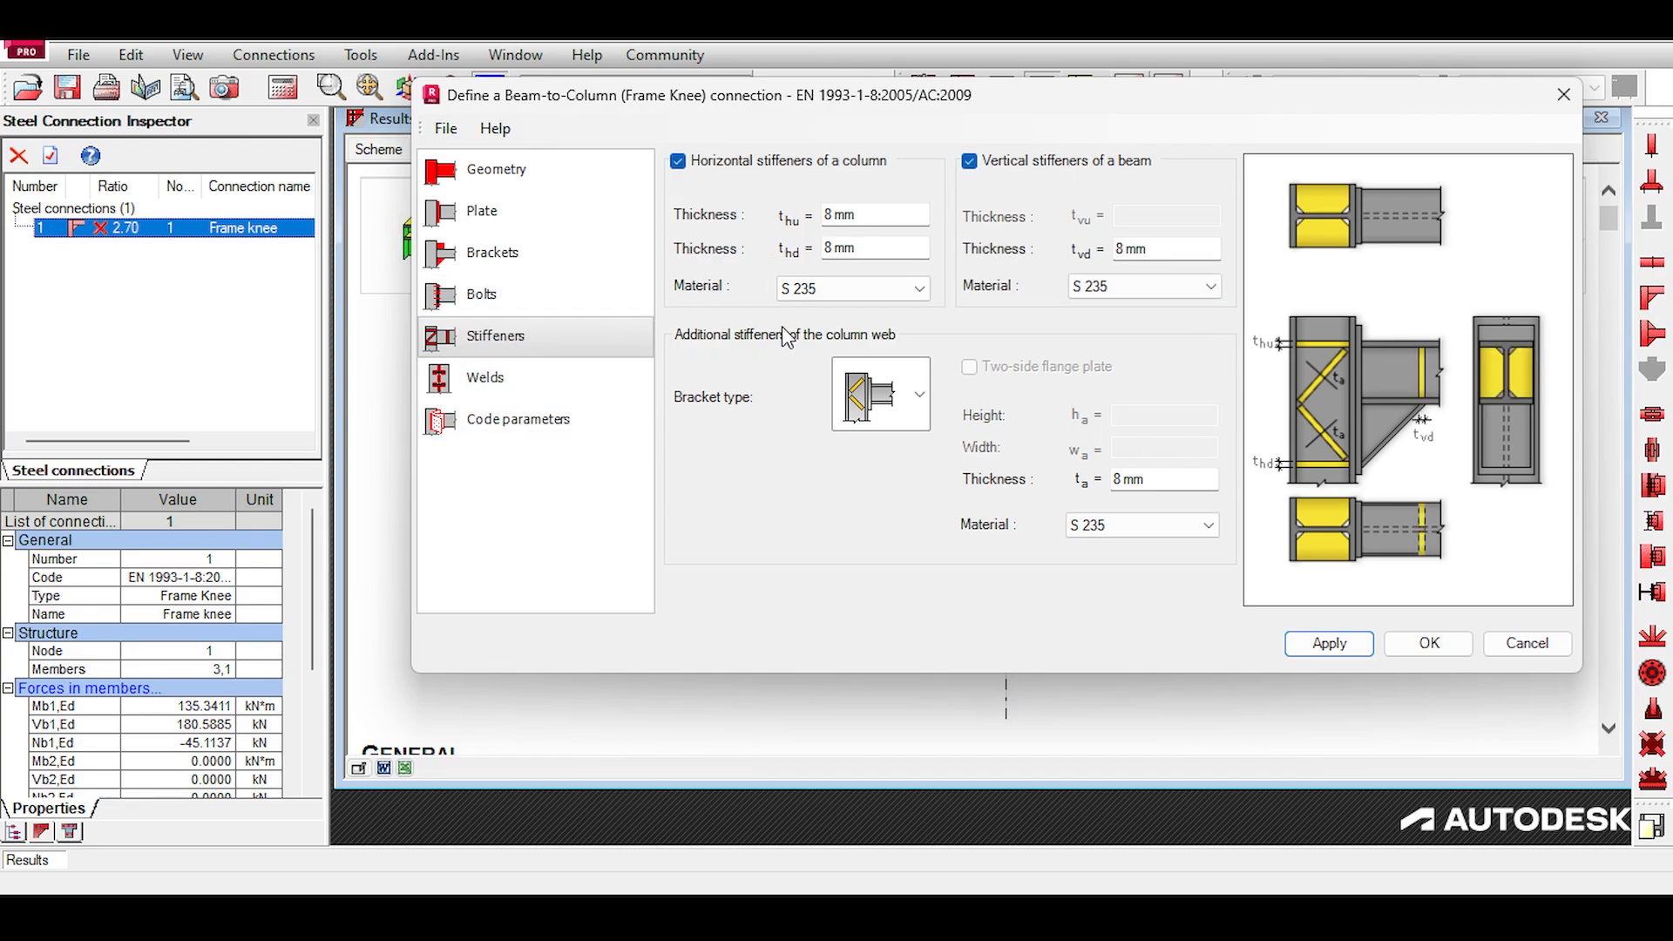
click(1434, 643)
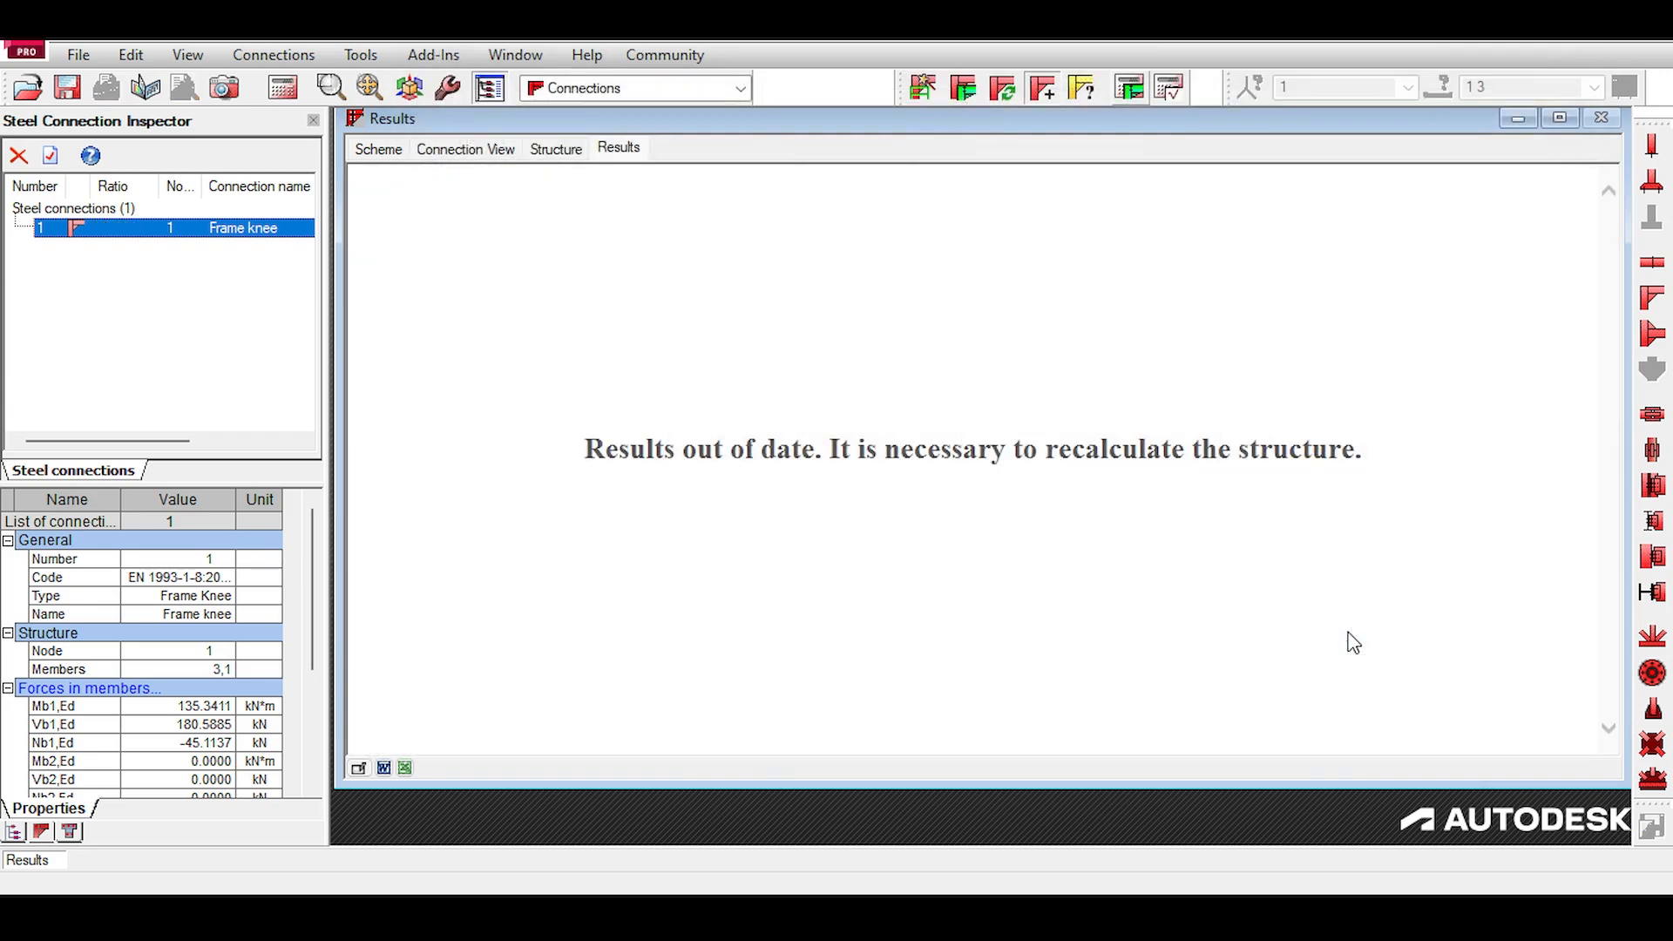
Step: Run the verification of connection 1 with code combinations and check the overall ratio in the report header
click(1119, 84)
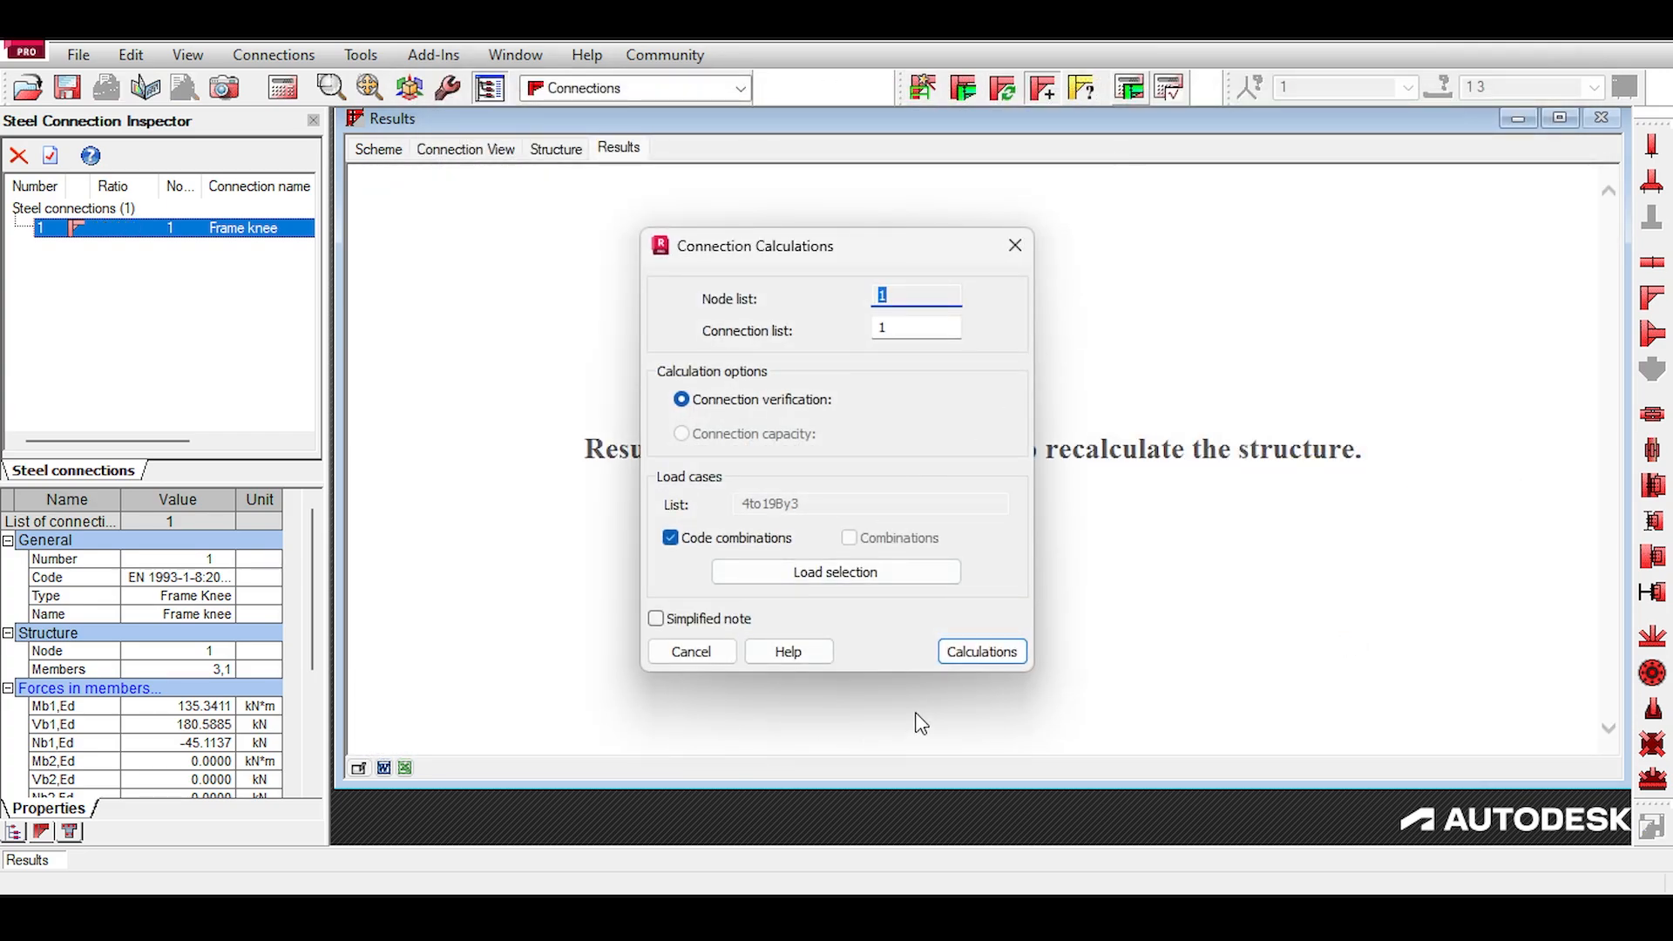
click(987, 652)
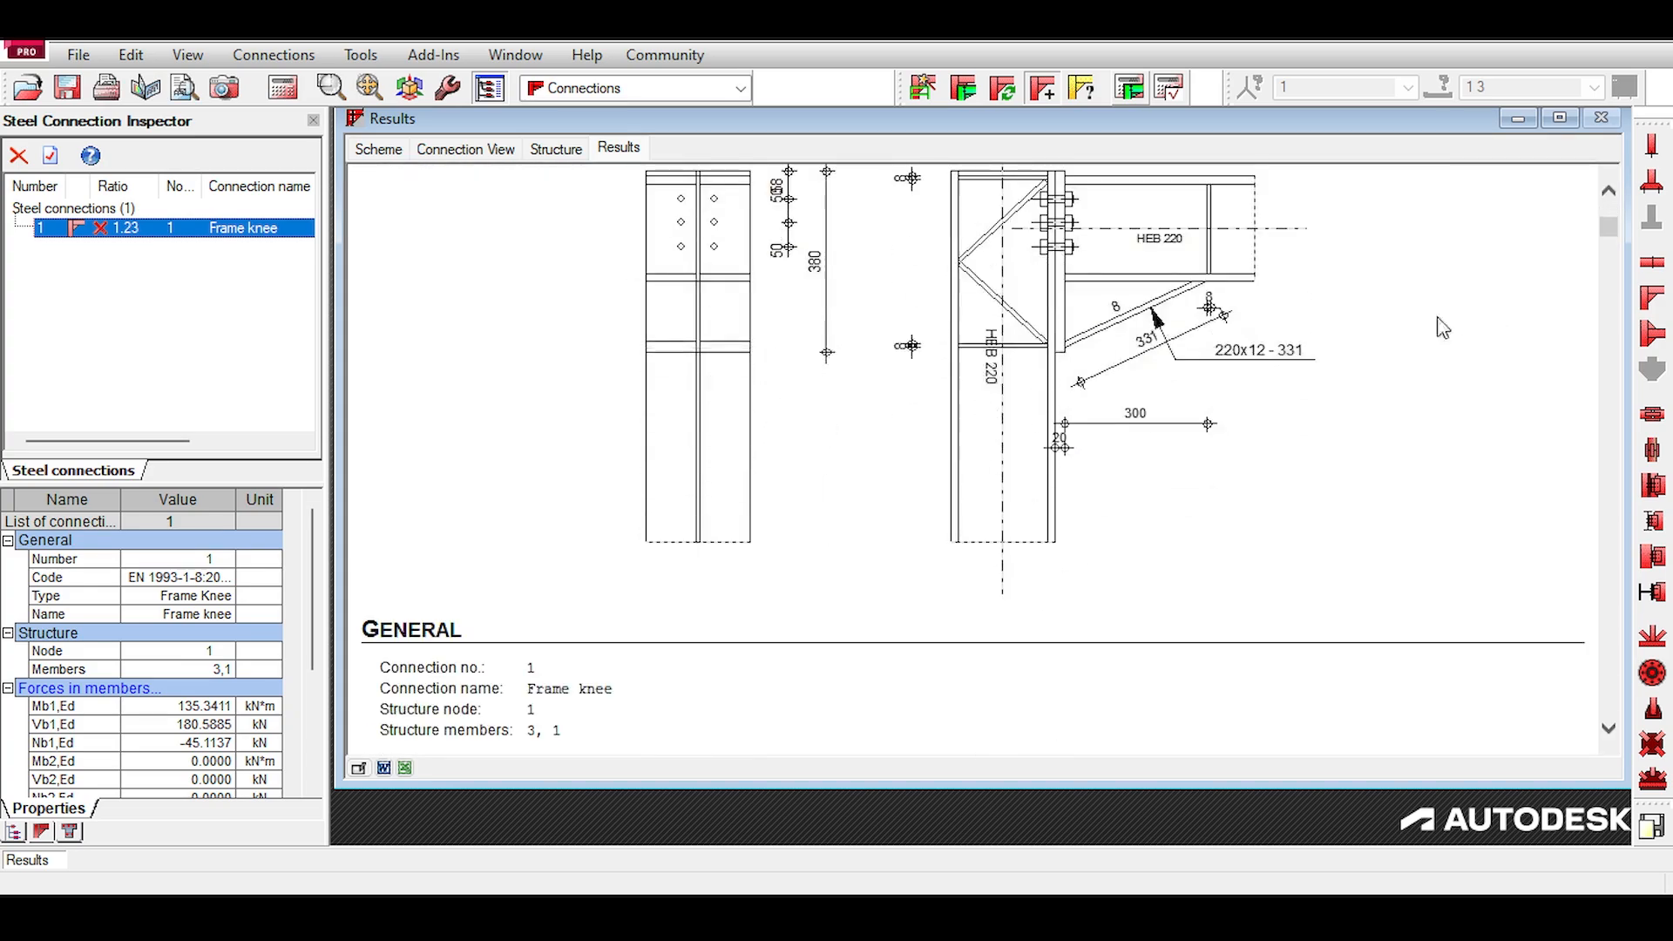
scroll(1451, 325, down, 3)
scroll(1147, 381, down, 3)
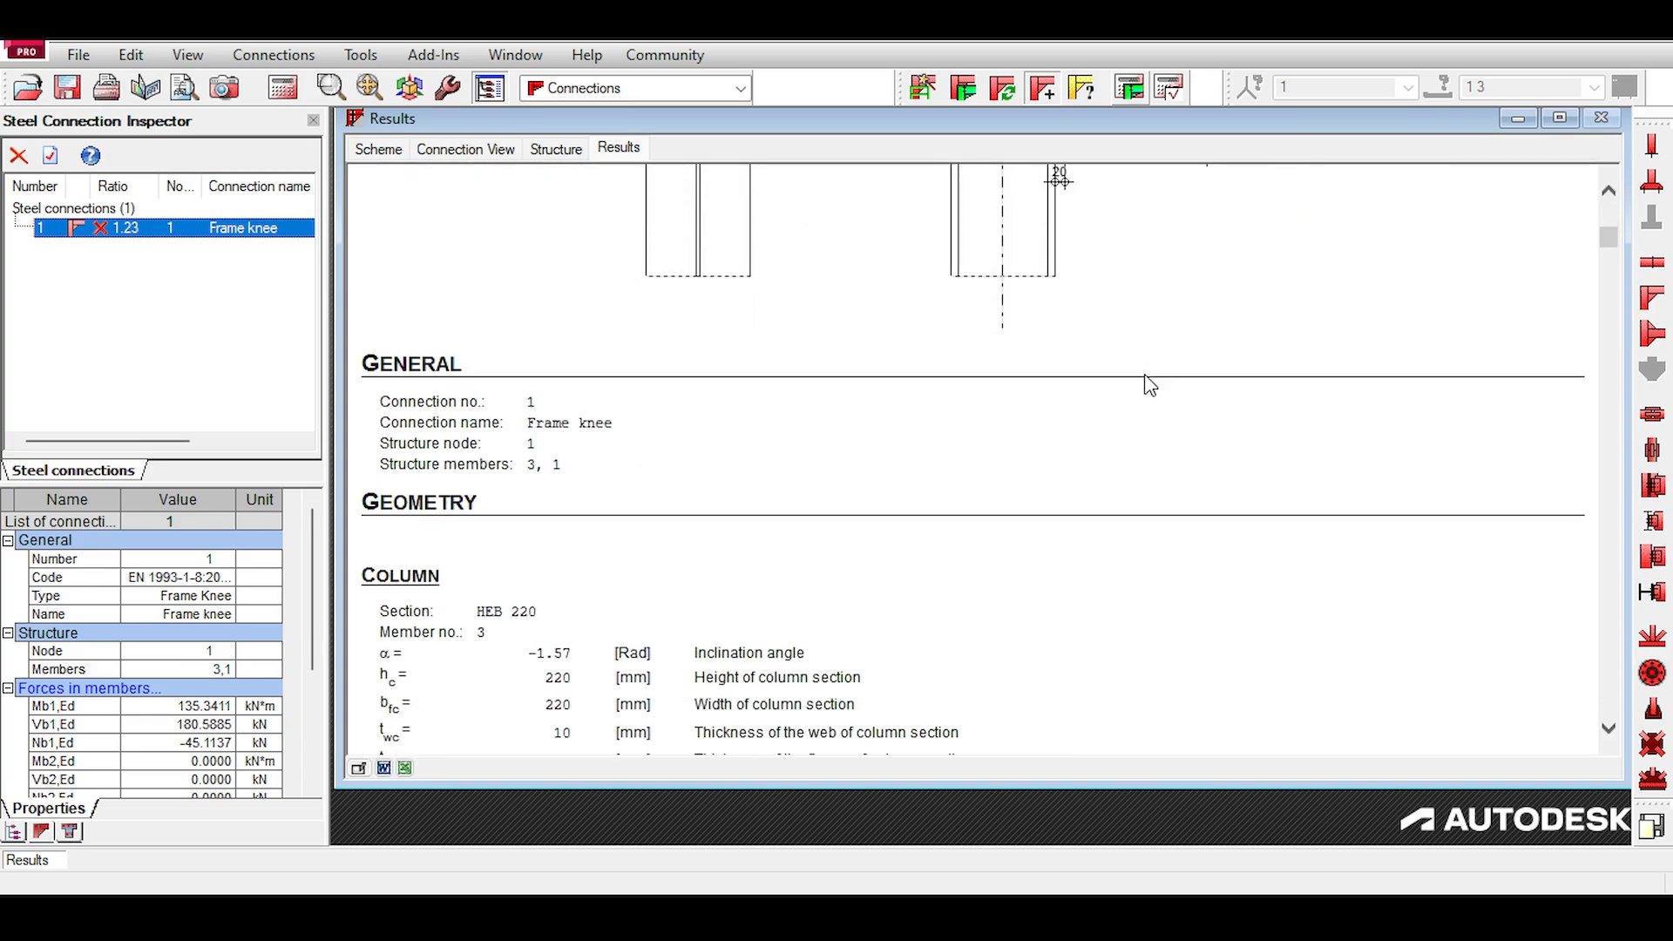
scroll(1438, 292, up, 6)
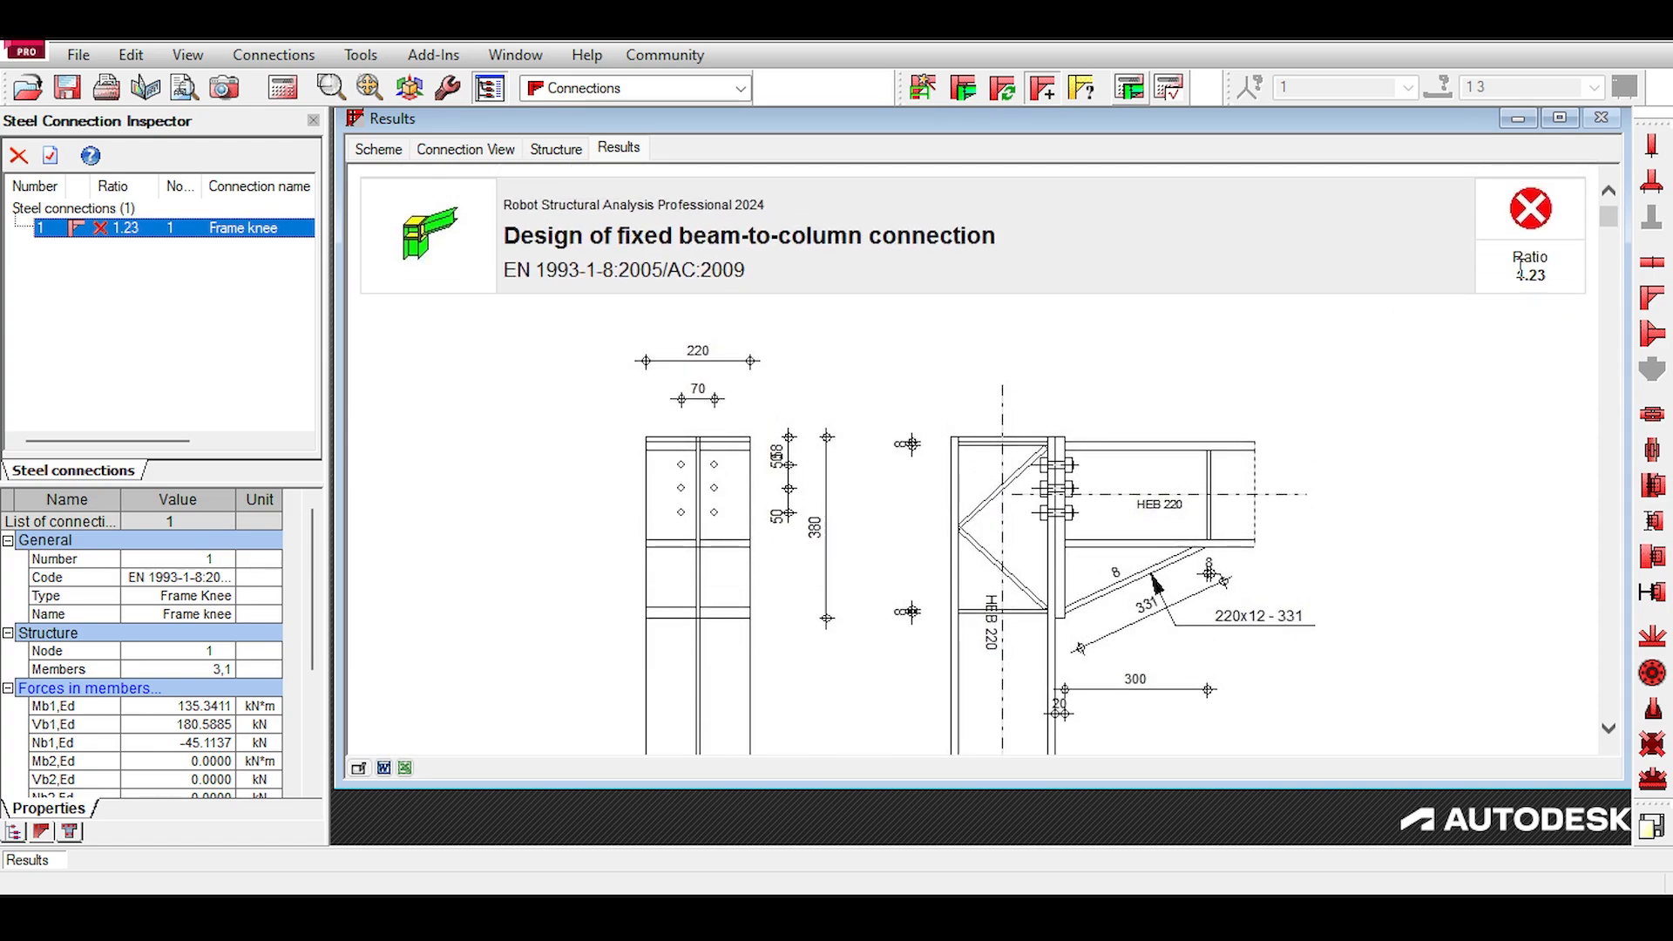
Step: Examine the calculation report for the failing check, covering bolt row resistances, bending, shear, welds and connection stiffness
scroll(1127, 503, down, 6)
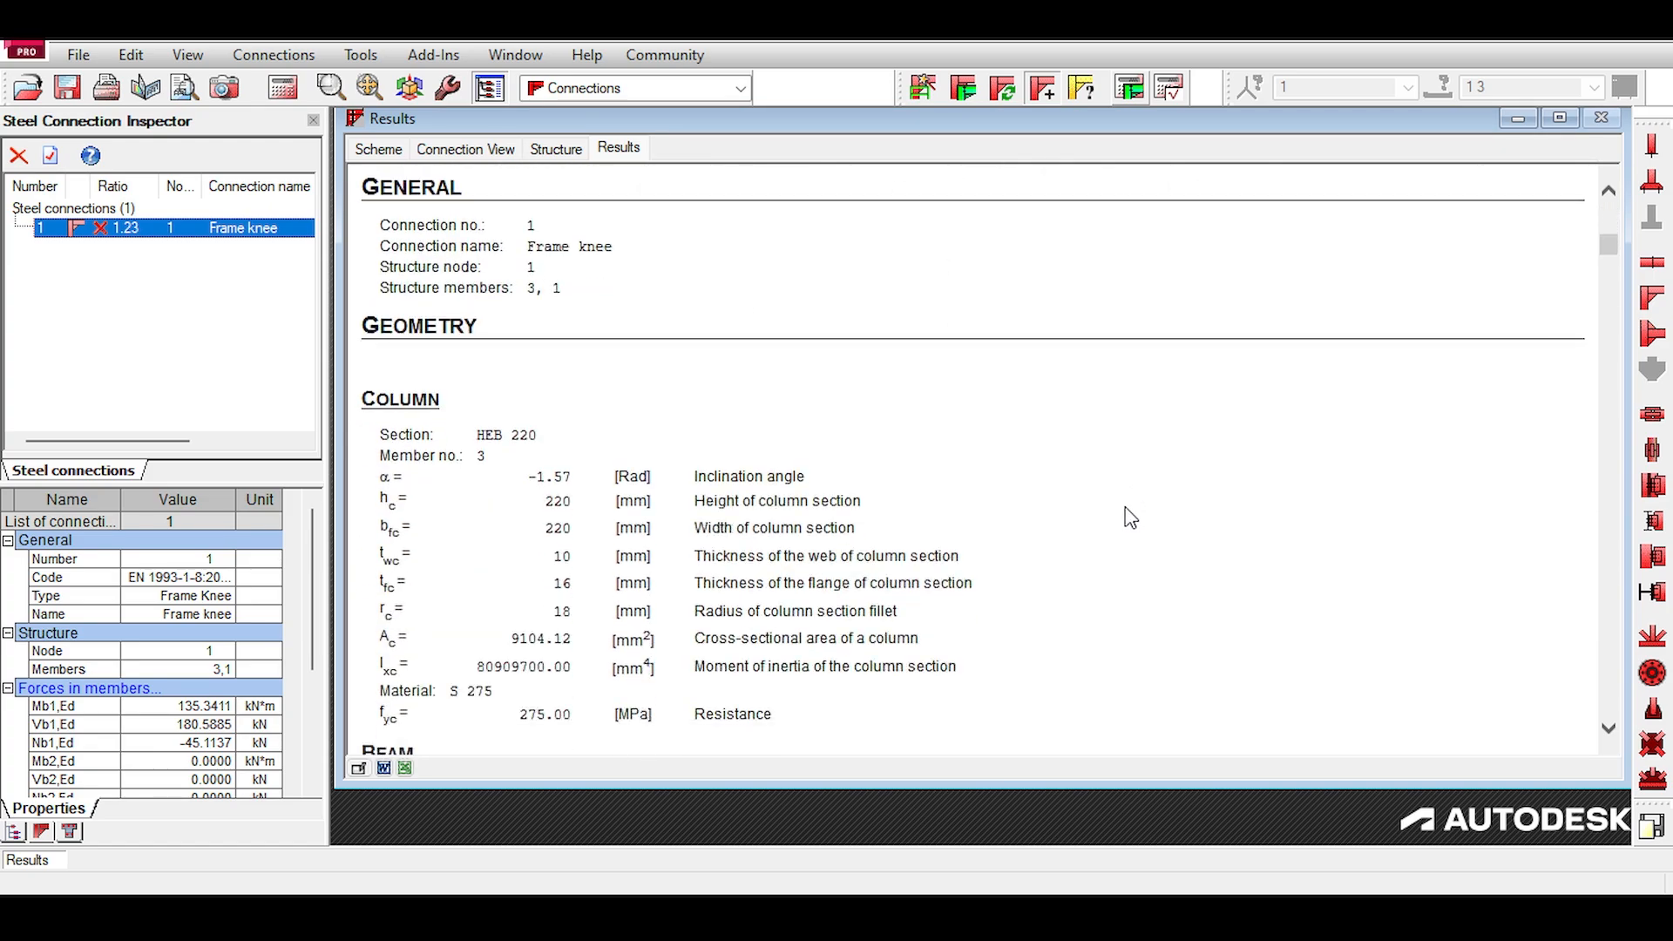
scroll(485, 495, down, 9)
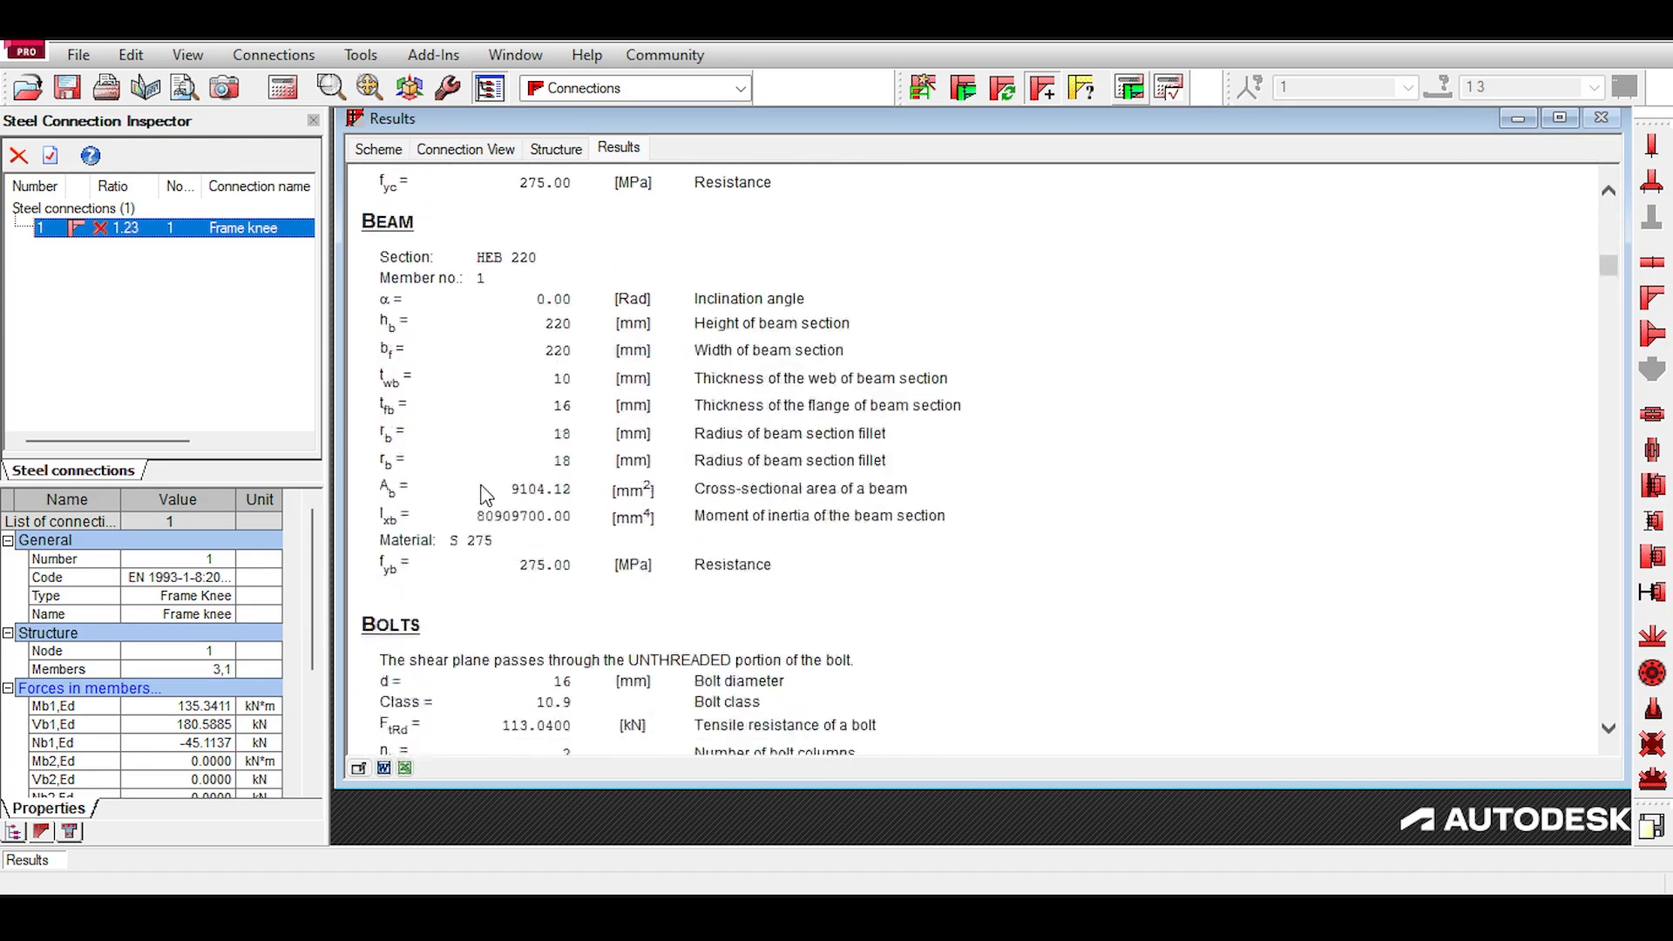
scroll(485, 495, down, 15)
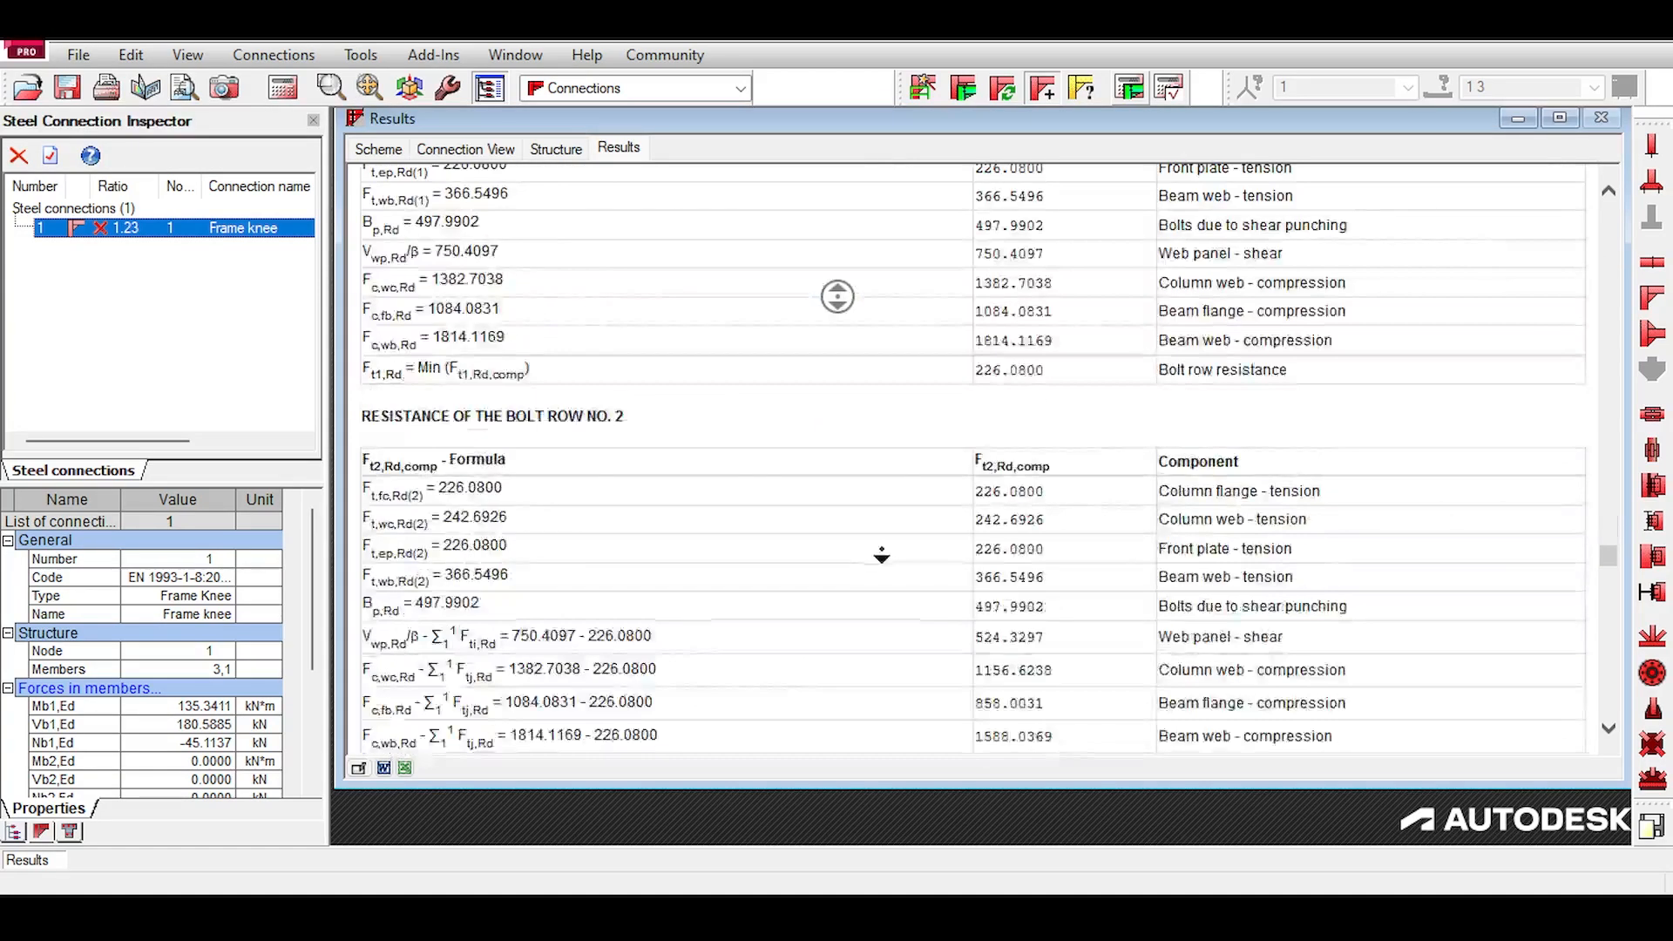
scroll(874, 529, down, 4)
scroll(915, 514, up, 3)
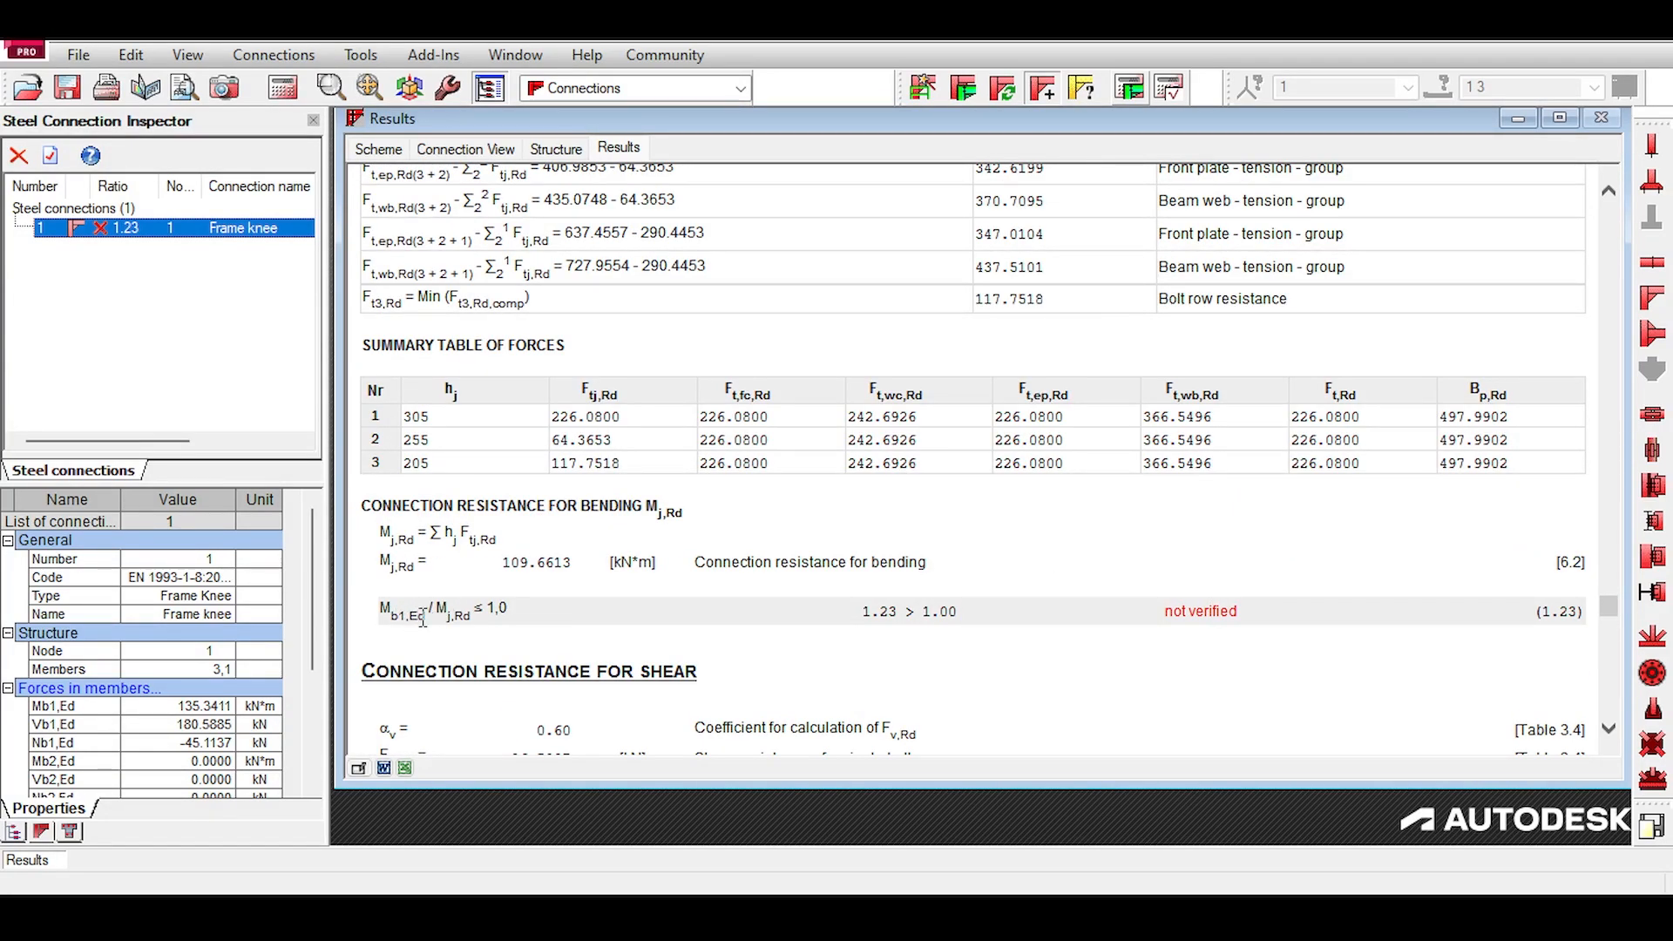
scroll(953, 325, down, 10)
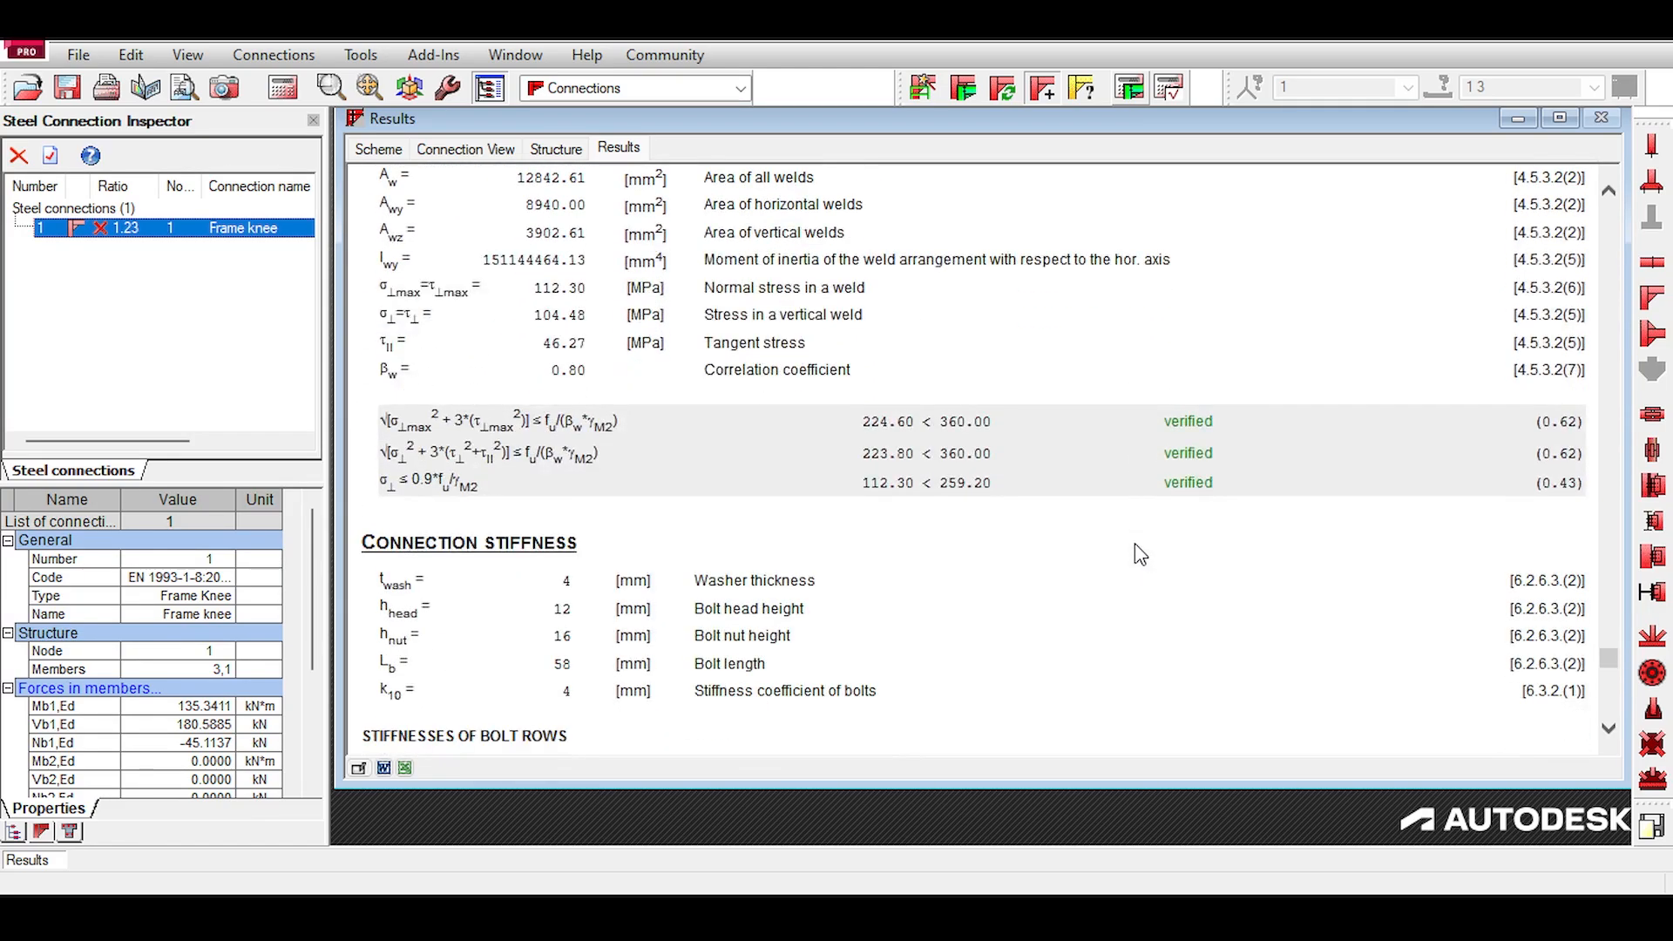
drag(812, 421, 1085, 523)
scroll(1087, 527, down, 12)
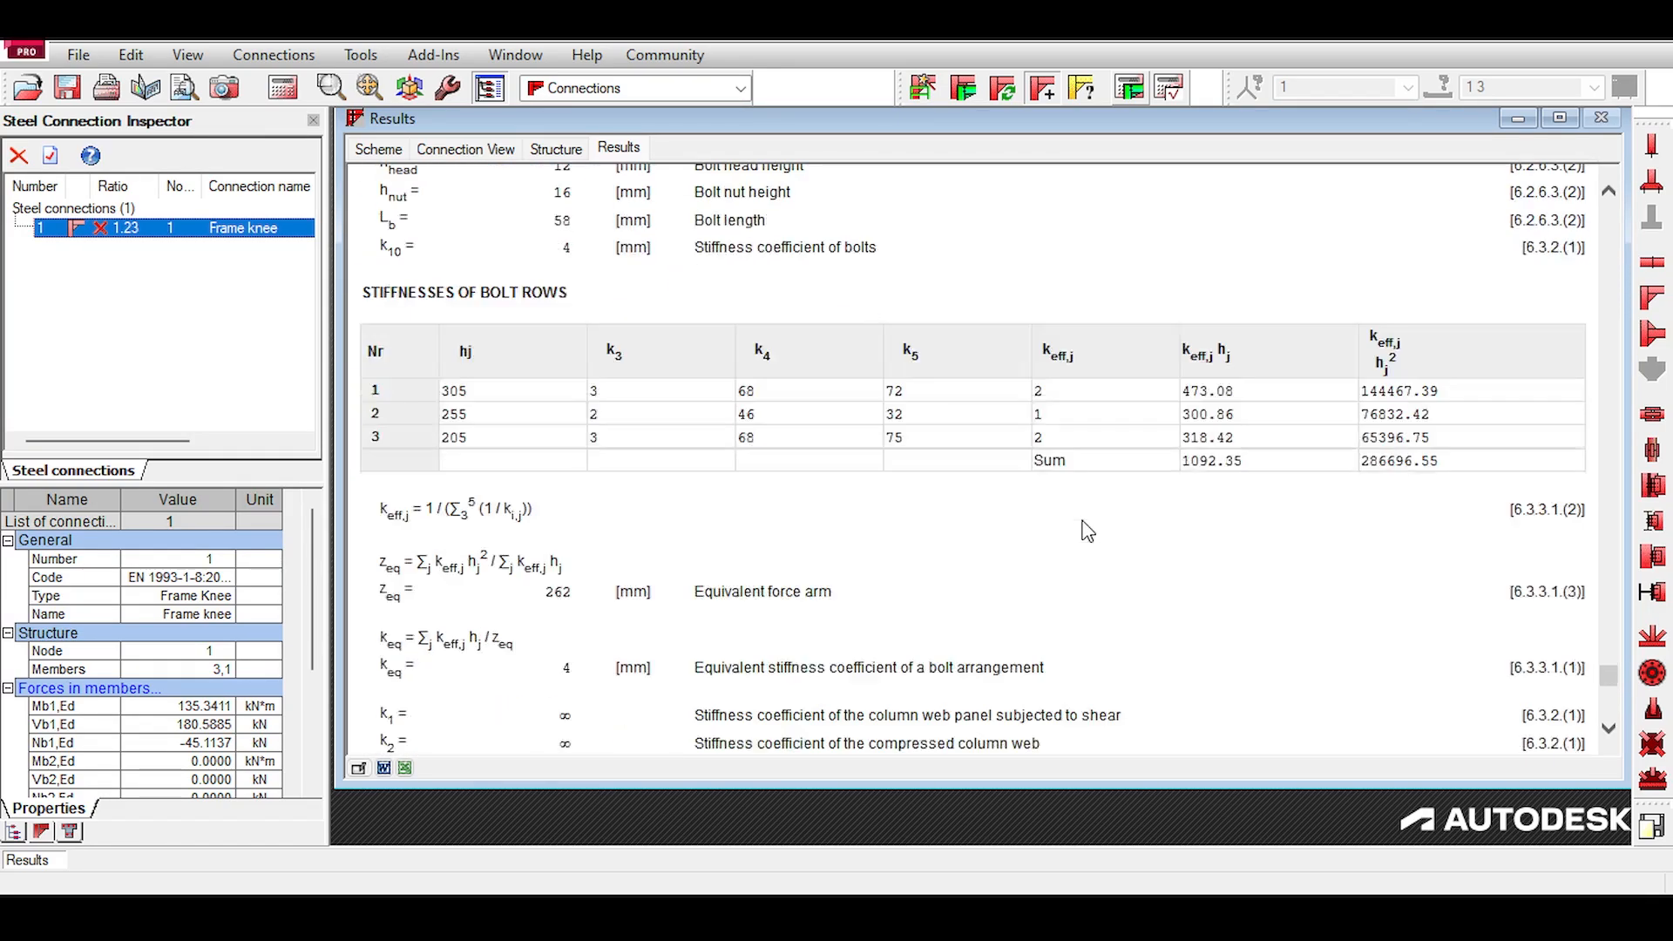
scroll(1087, 530, up, 3)
scroll(1088, 528, up, 10)
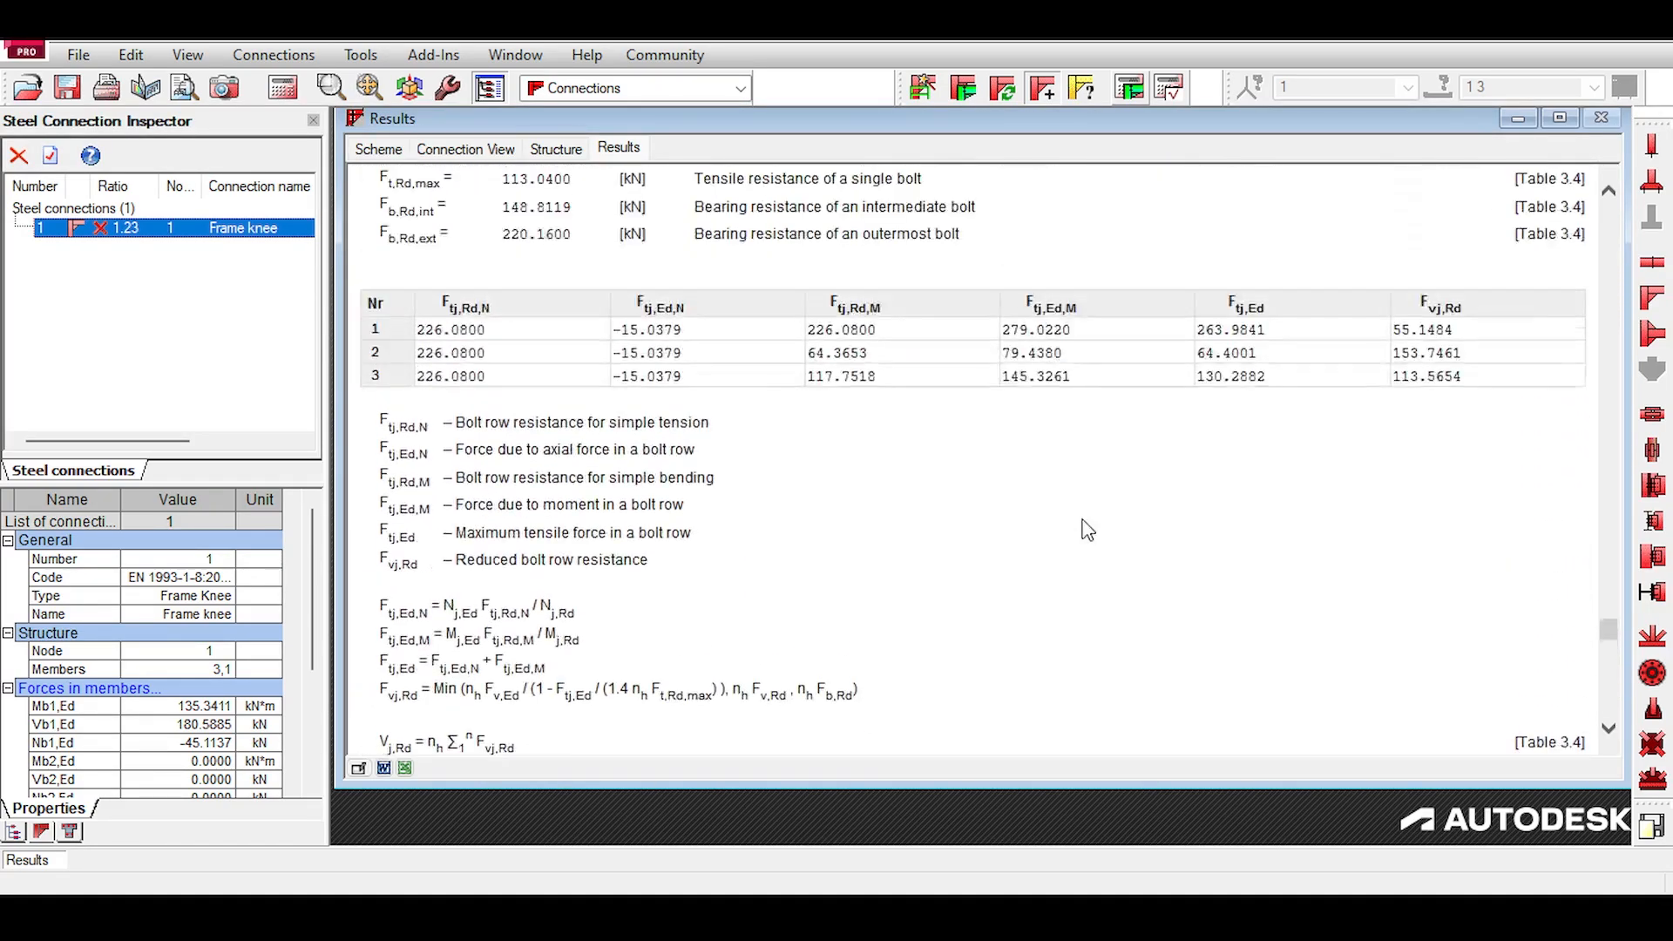
scroll(990, 243, up, 8)
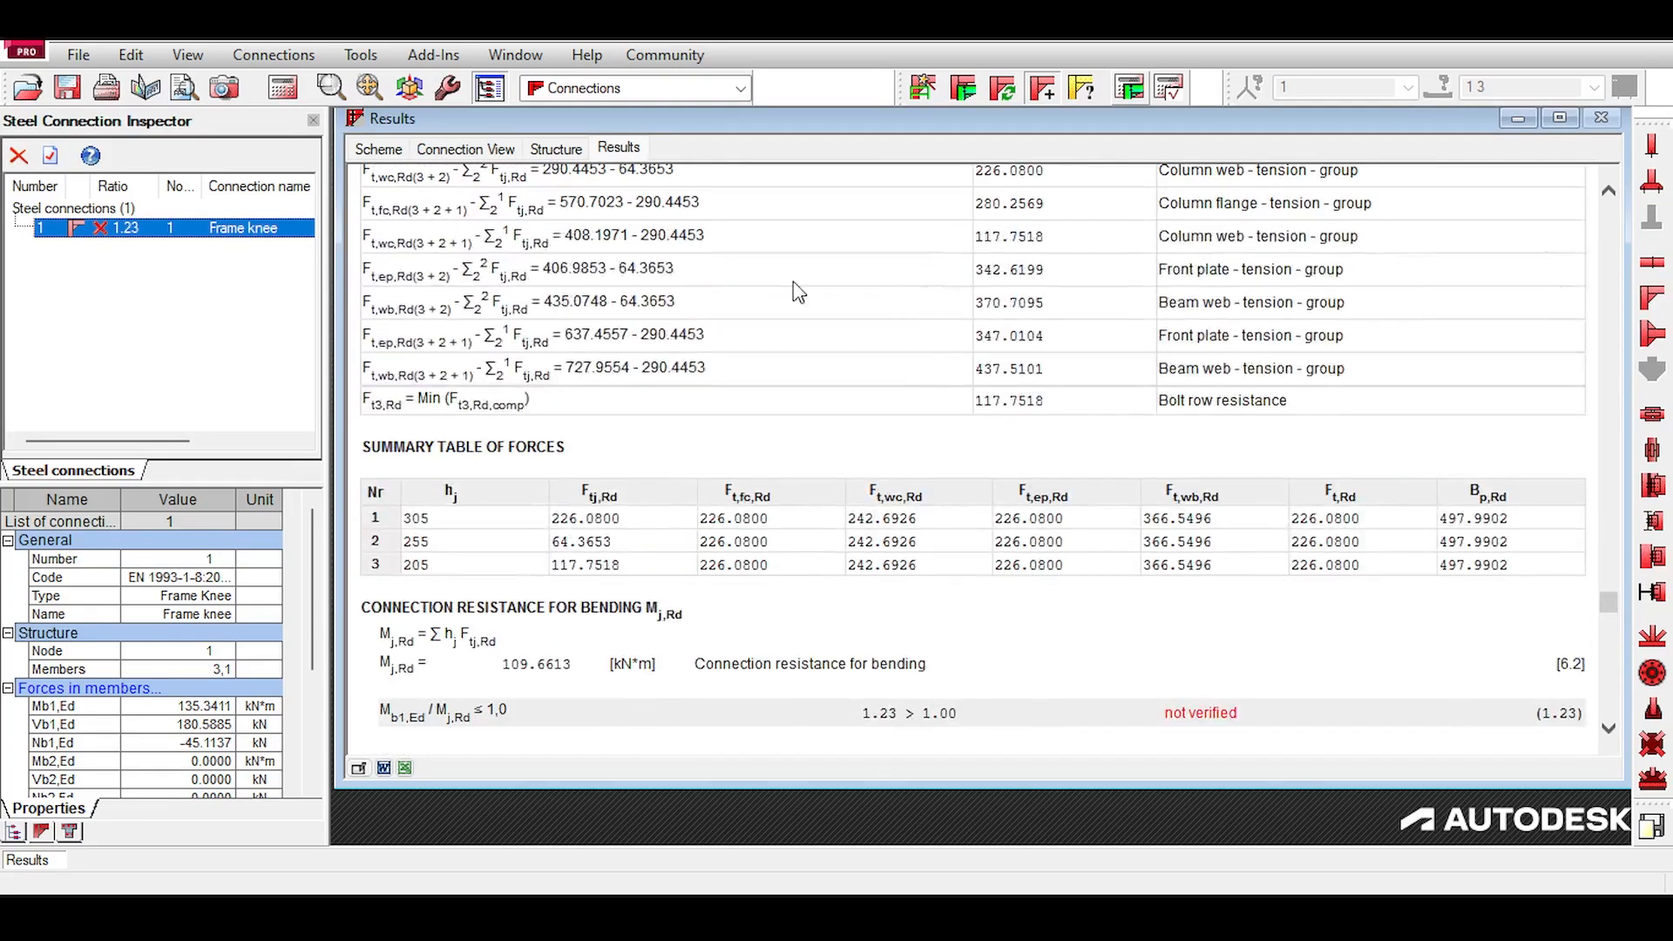
Step: Inspect the frame knee with its bracket and stiffeners in the rotated 3D connection view, and return to the structure view
click(488, 149)
drag(832, 334, 1080, 343)
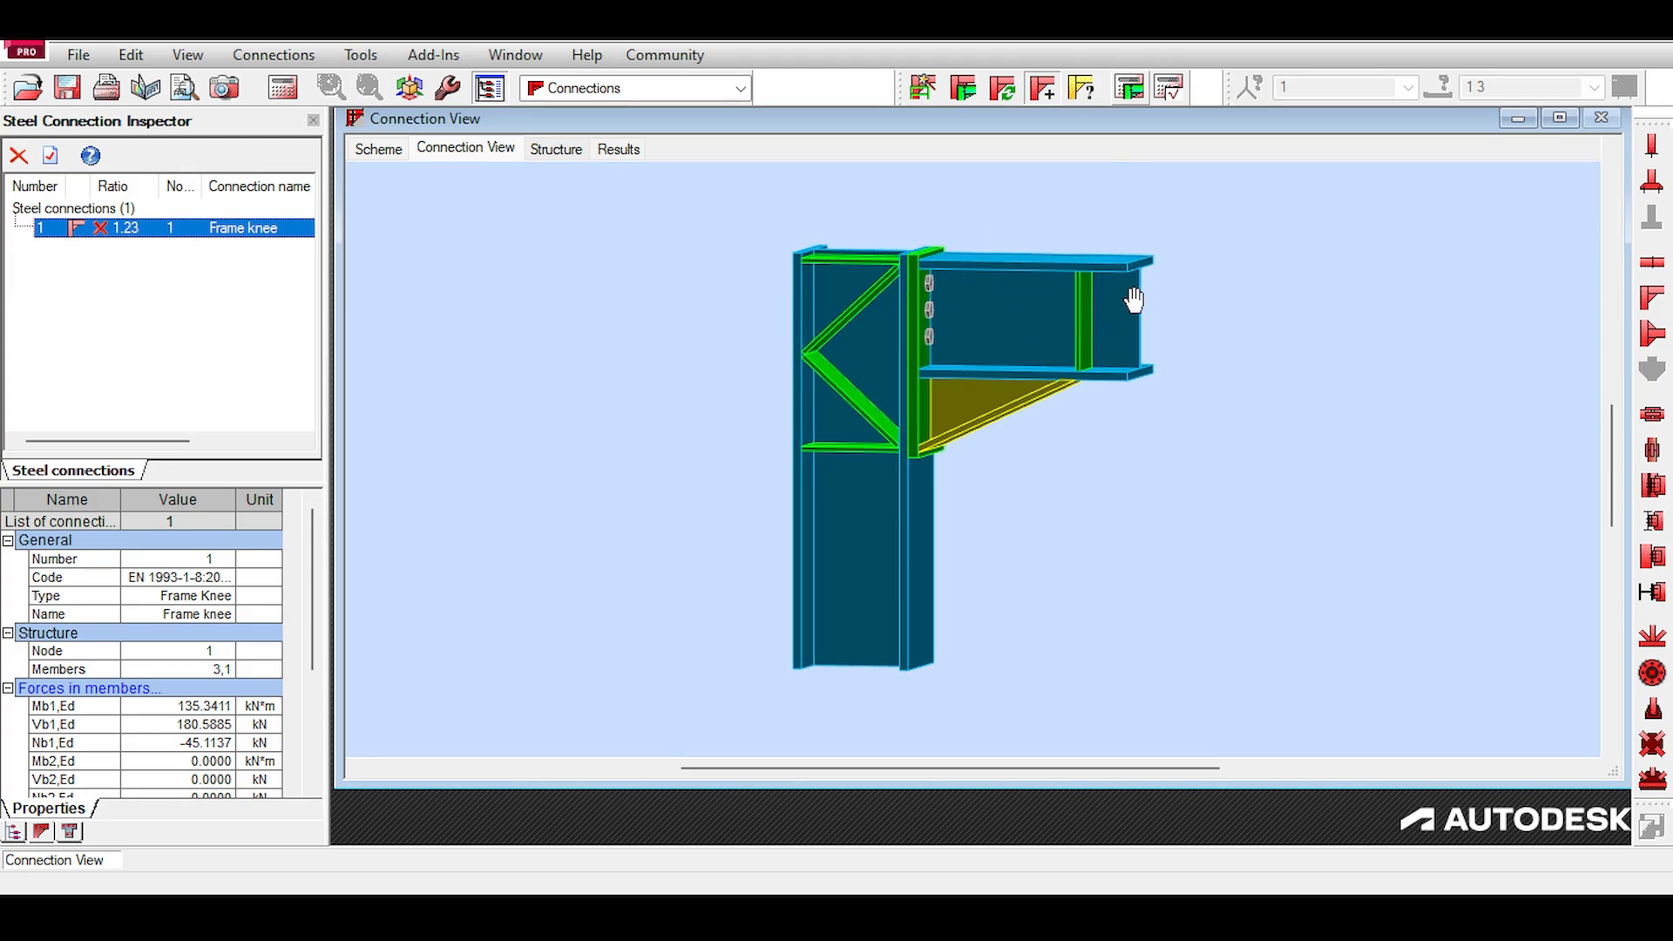
click(558, 149)
Step: Set the number of bolt rows in the frame knee connection to 5 and recalculate the connection
double_click(201, 228)
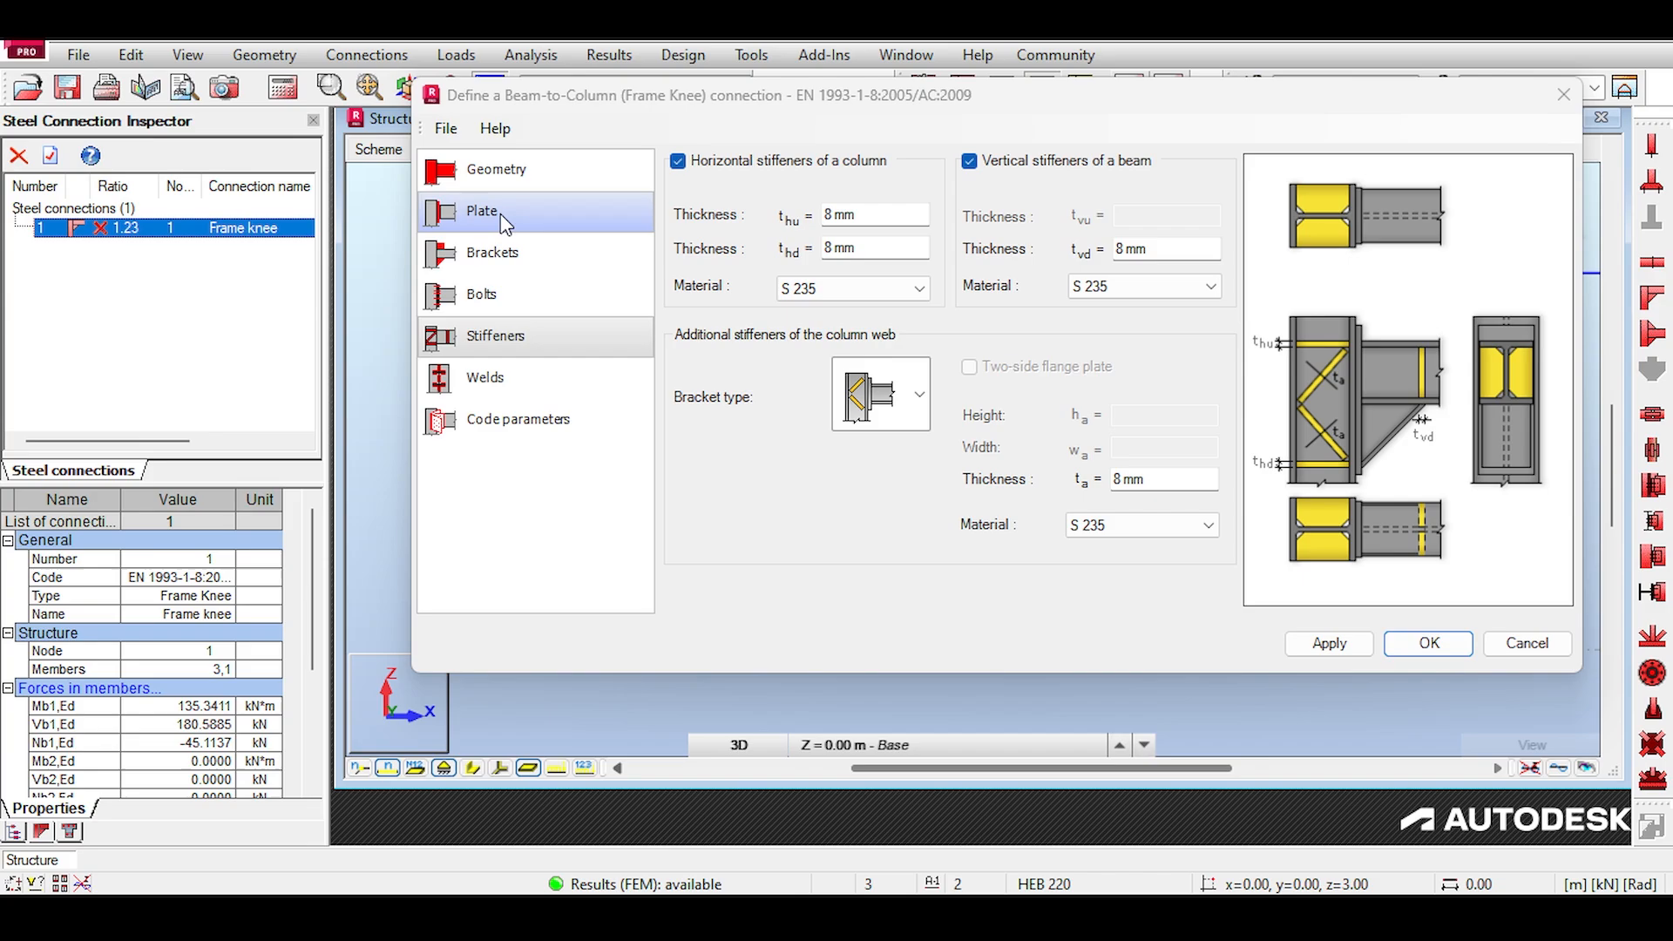
click(508, 221)
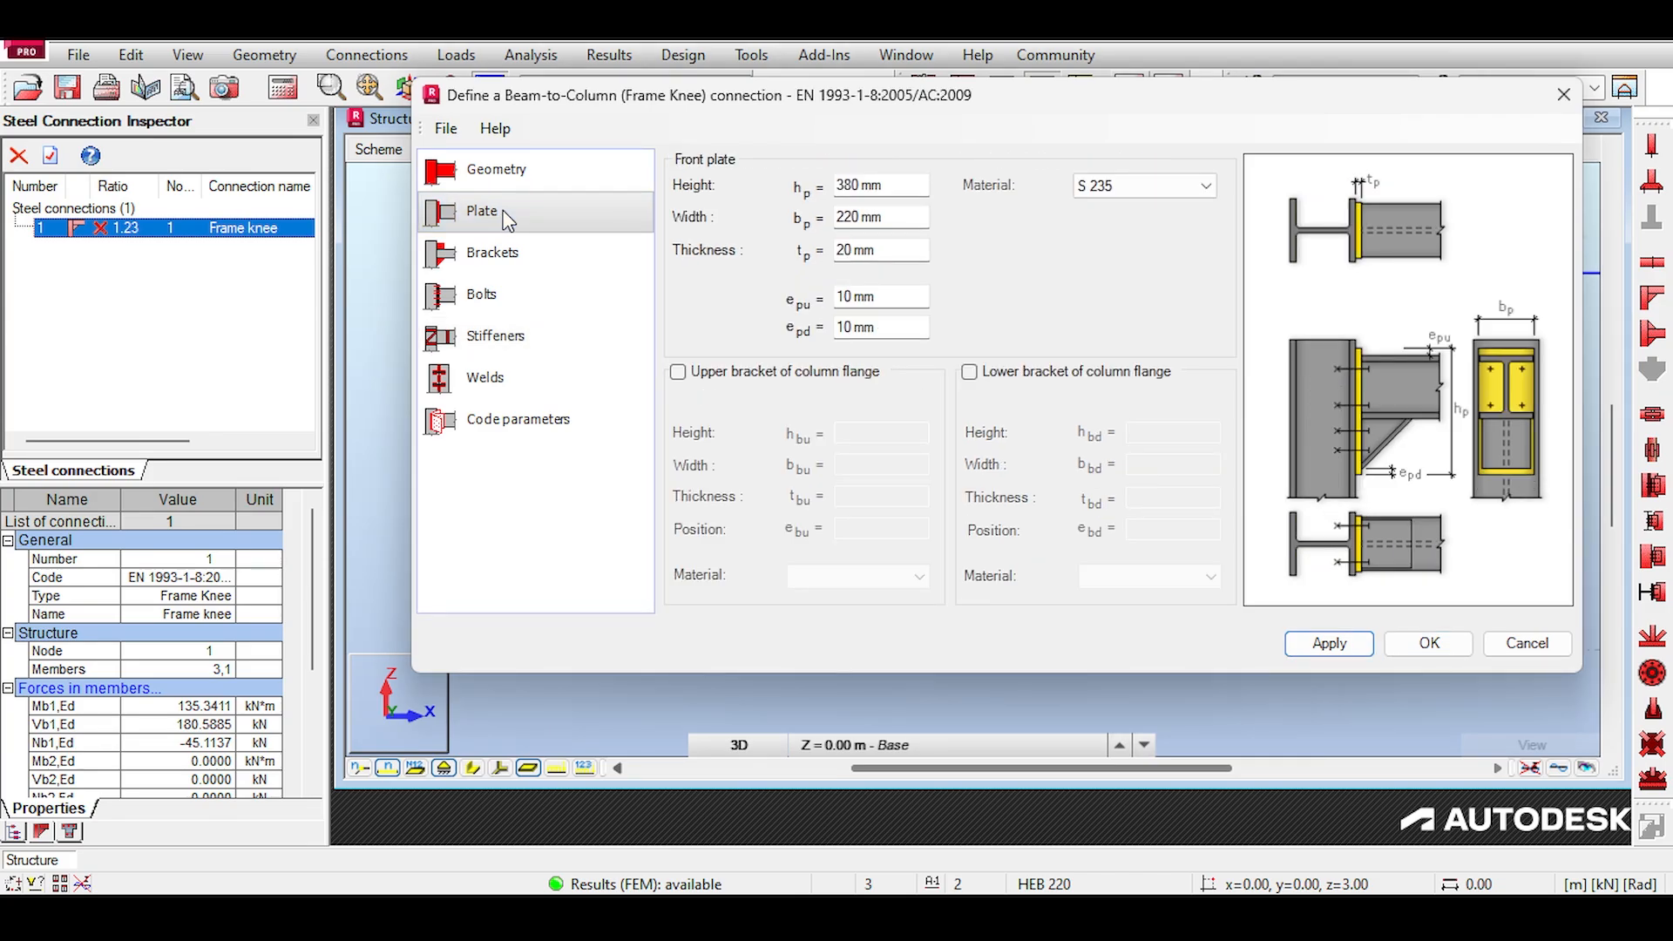
click(508, 305)
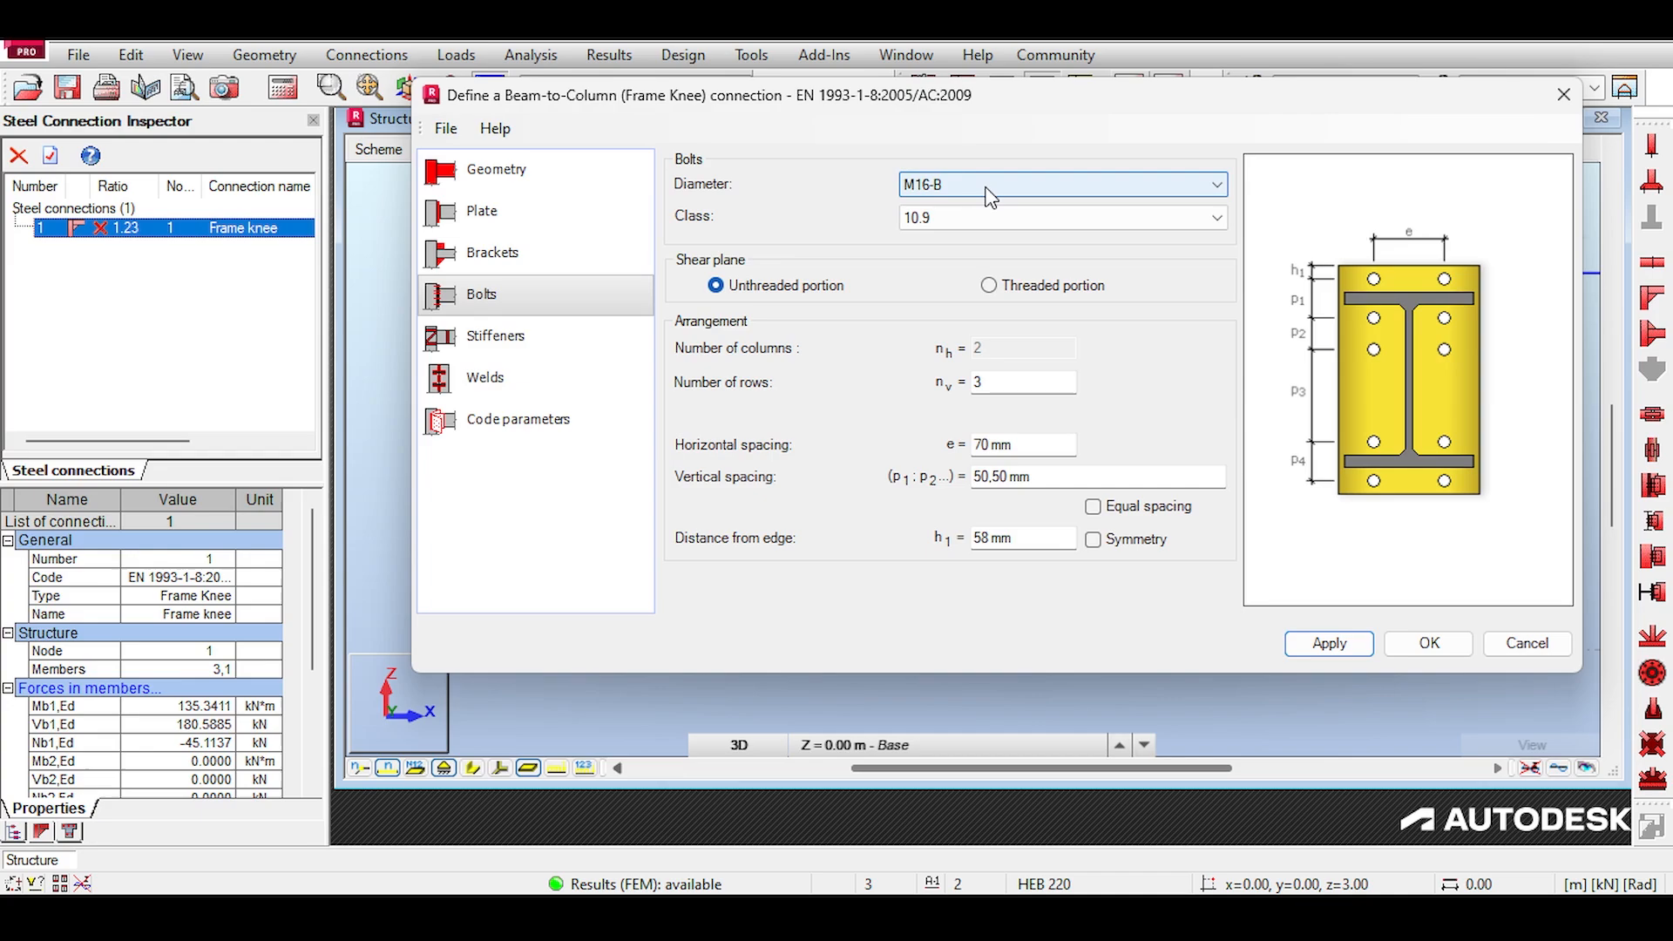
double_click(1004, 381)
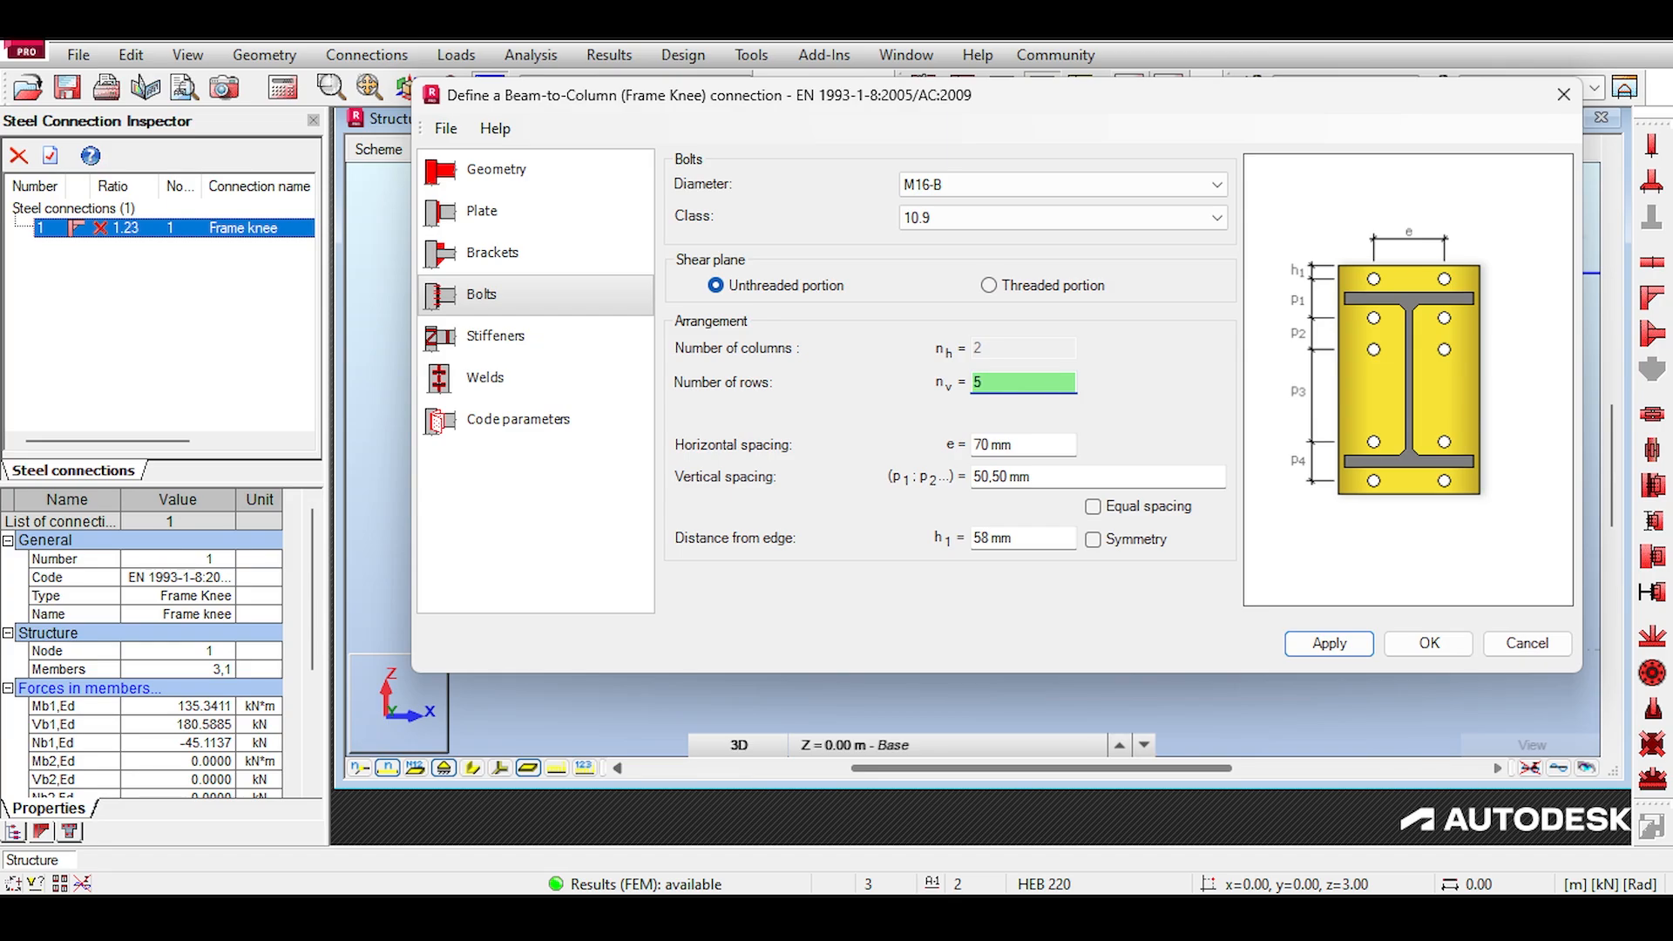
click(1399, 645)
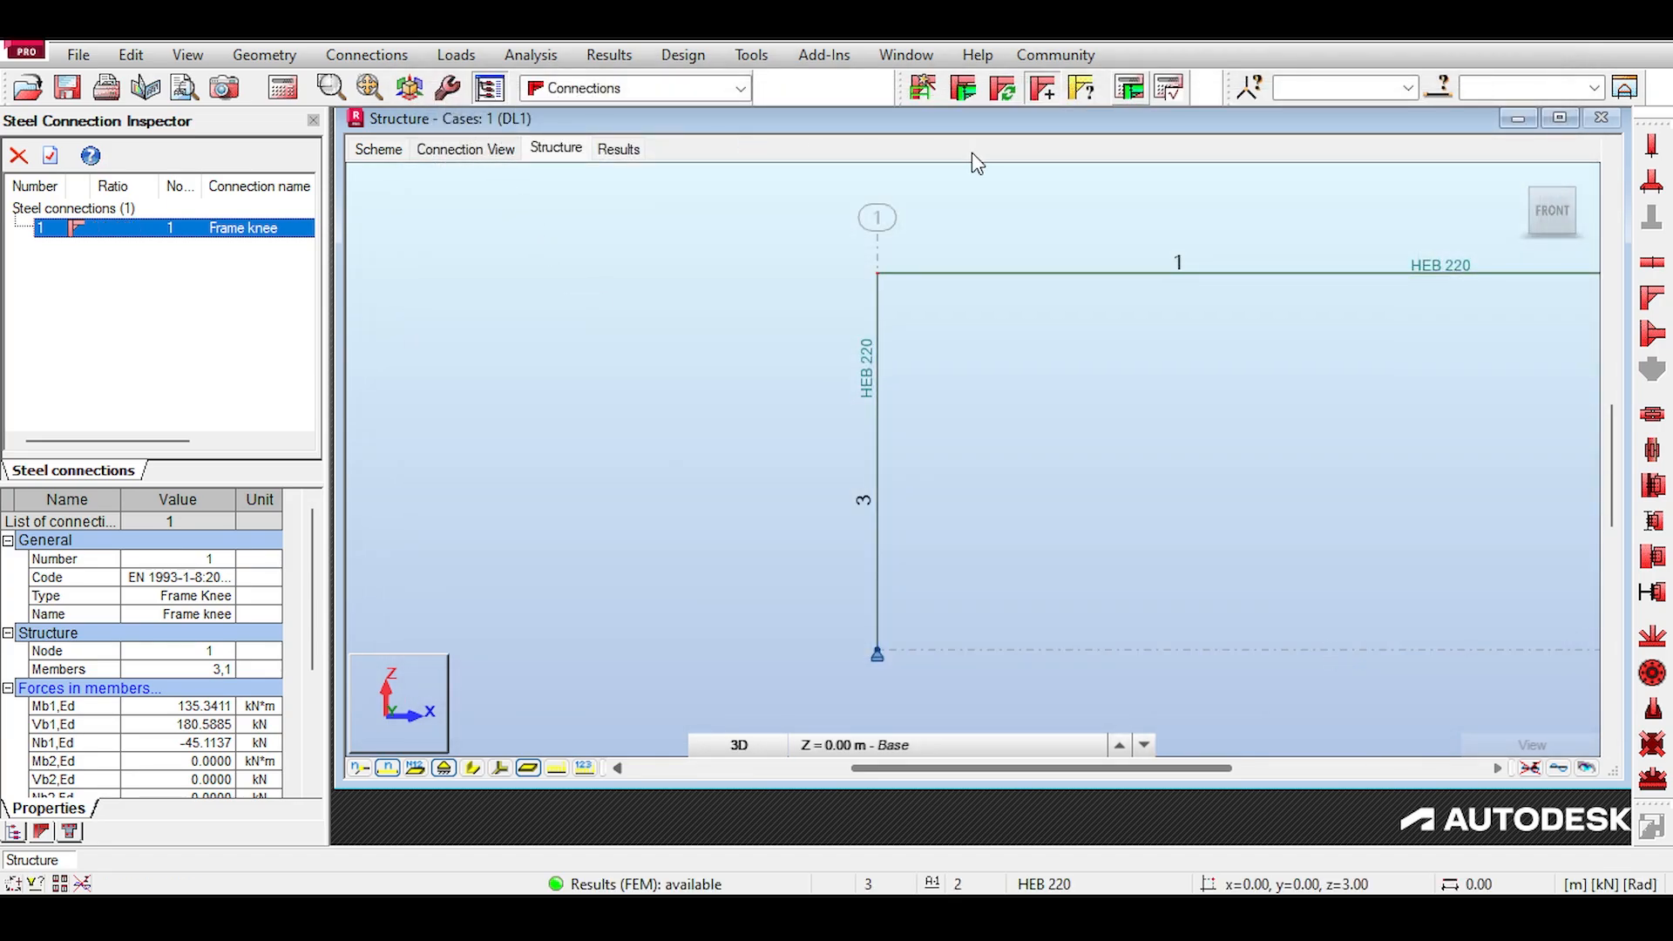
click(1130, 87)
click(980, 653)
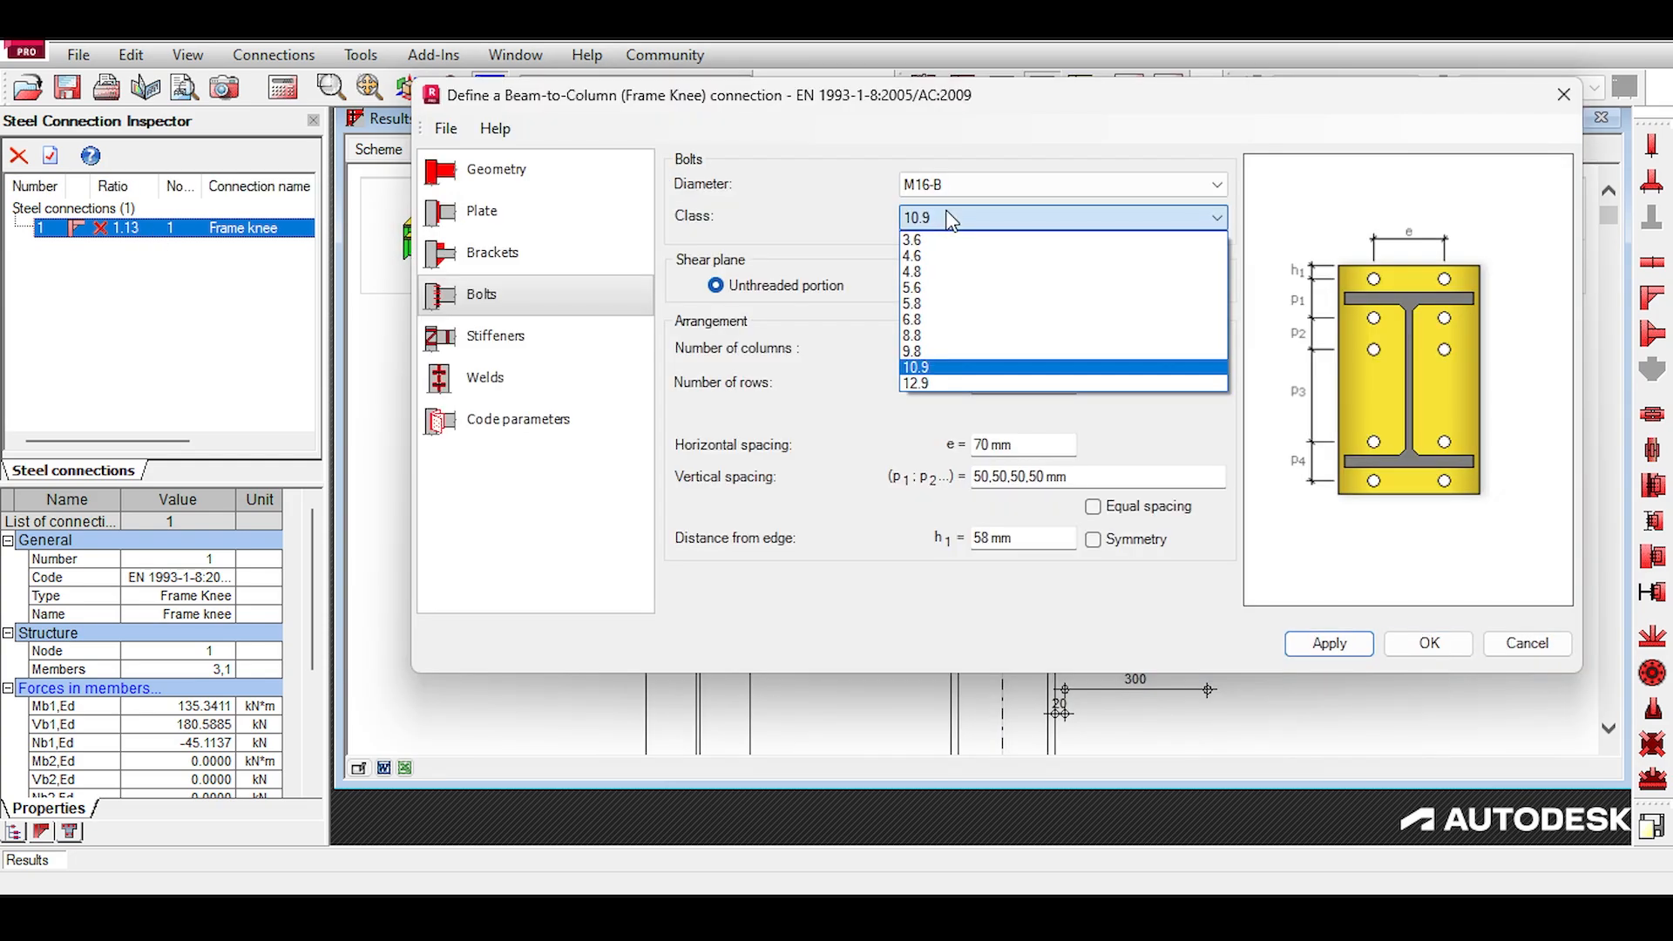
Step: Change the bolt diameter of the frame knee connection to M22-B and apply the change
click(981, 186)
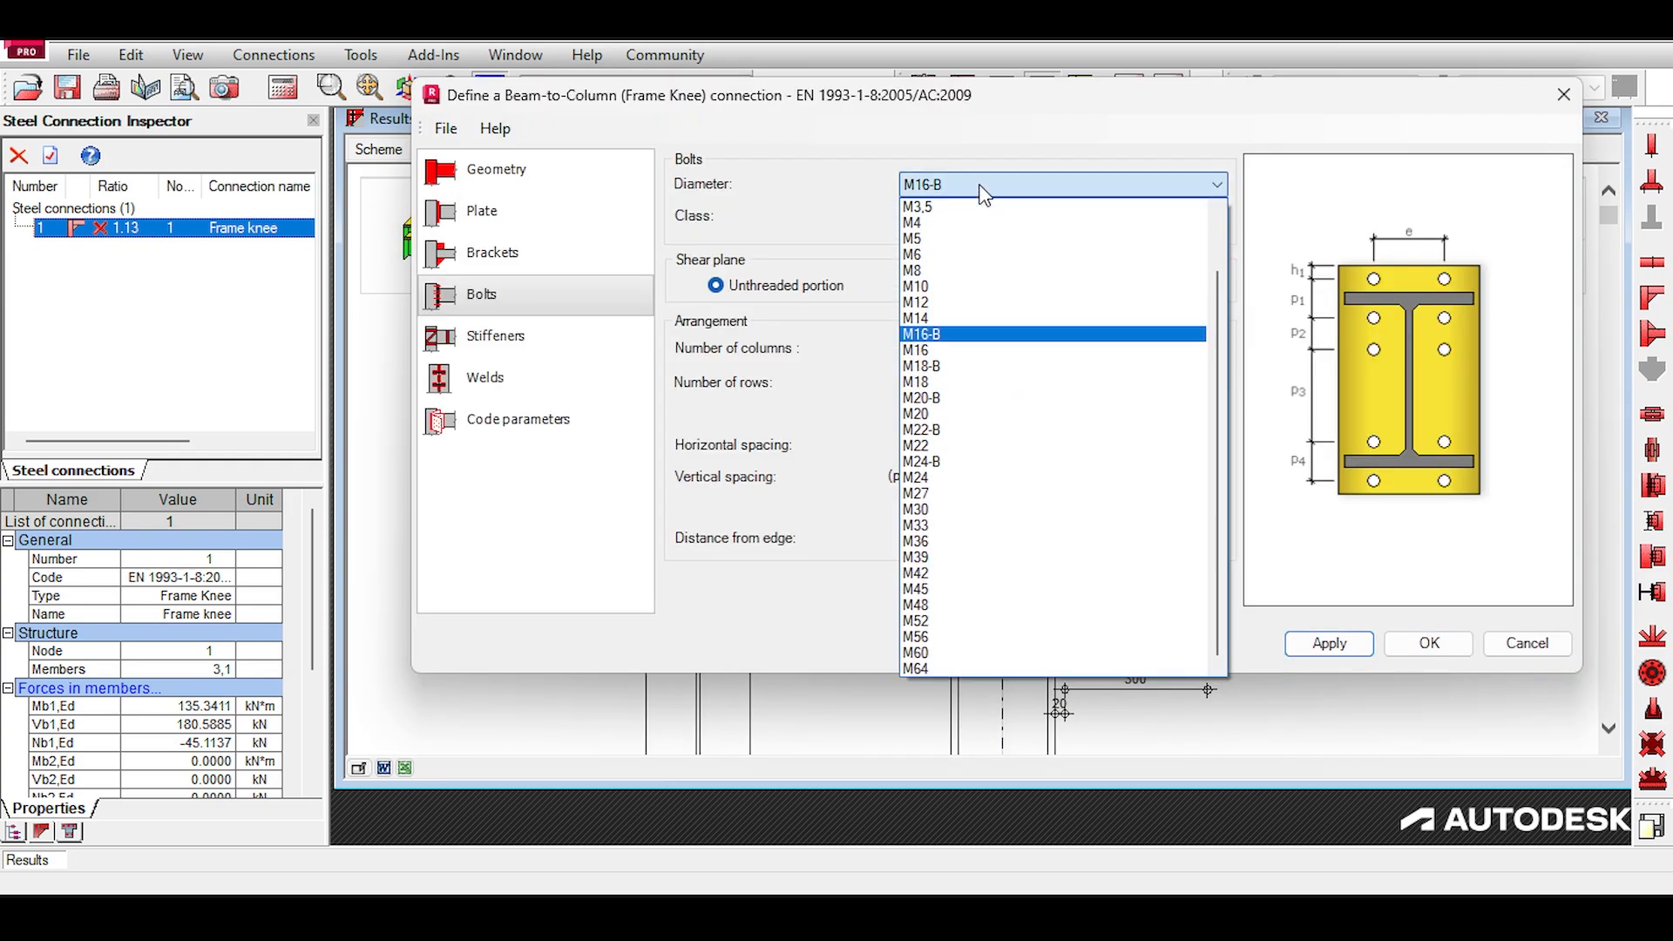
click(981, 186)
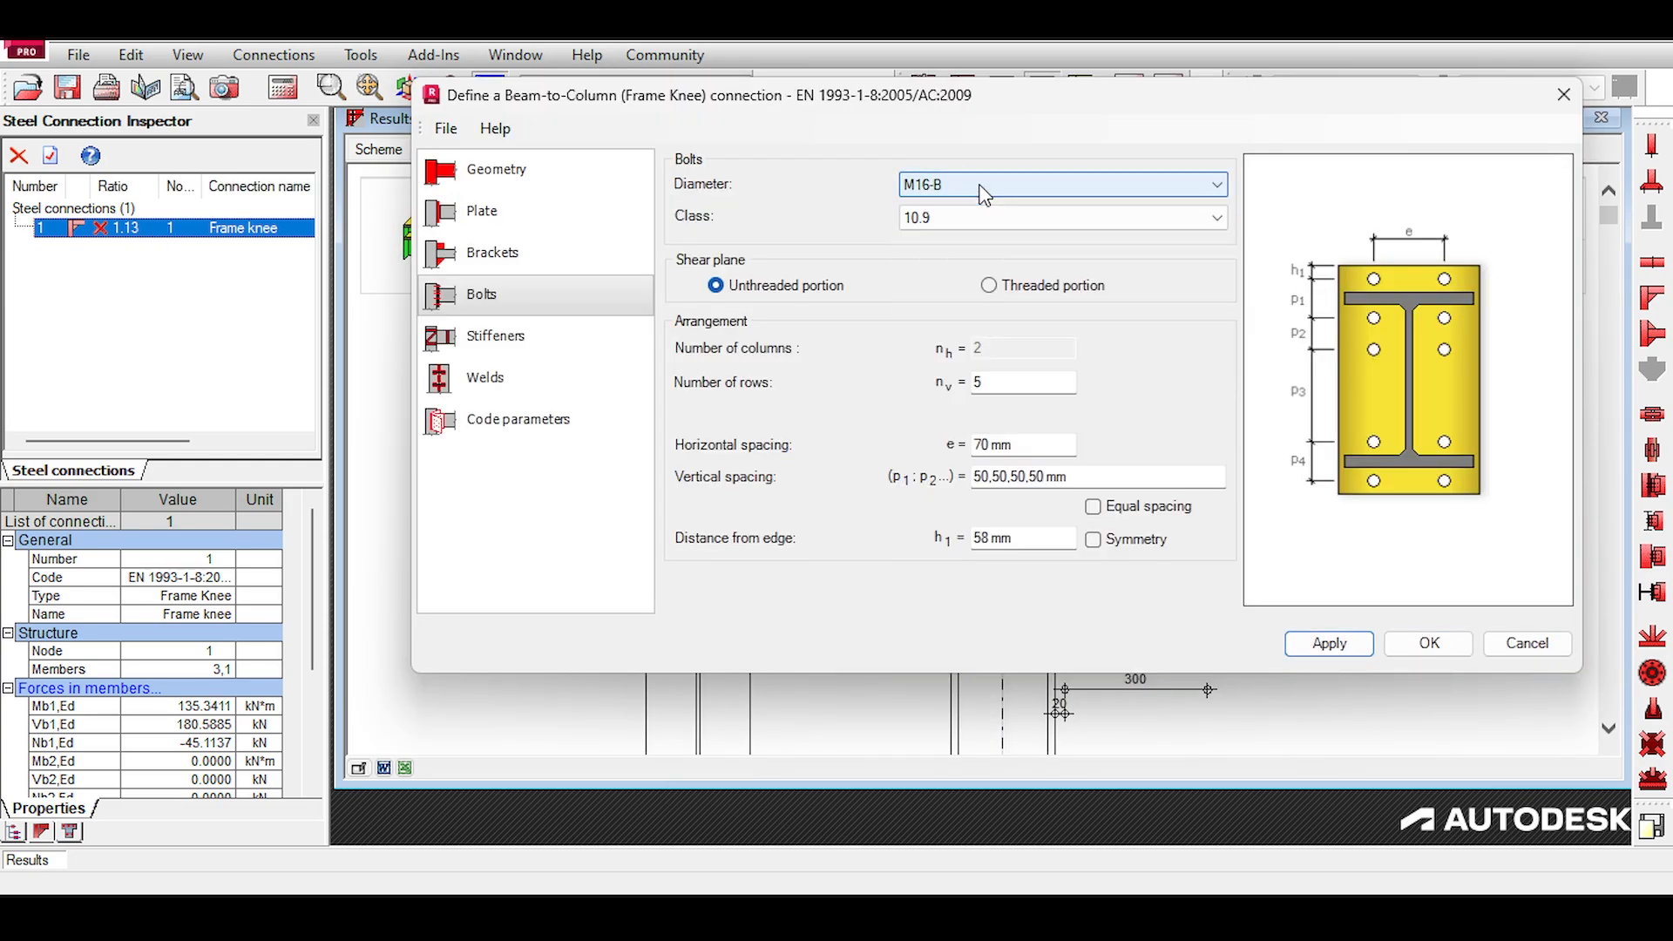
click(981, 186)
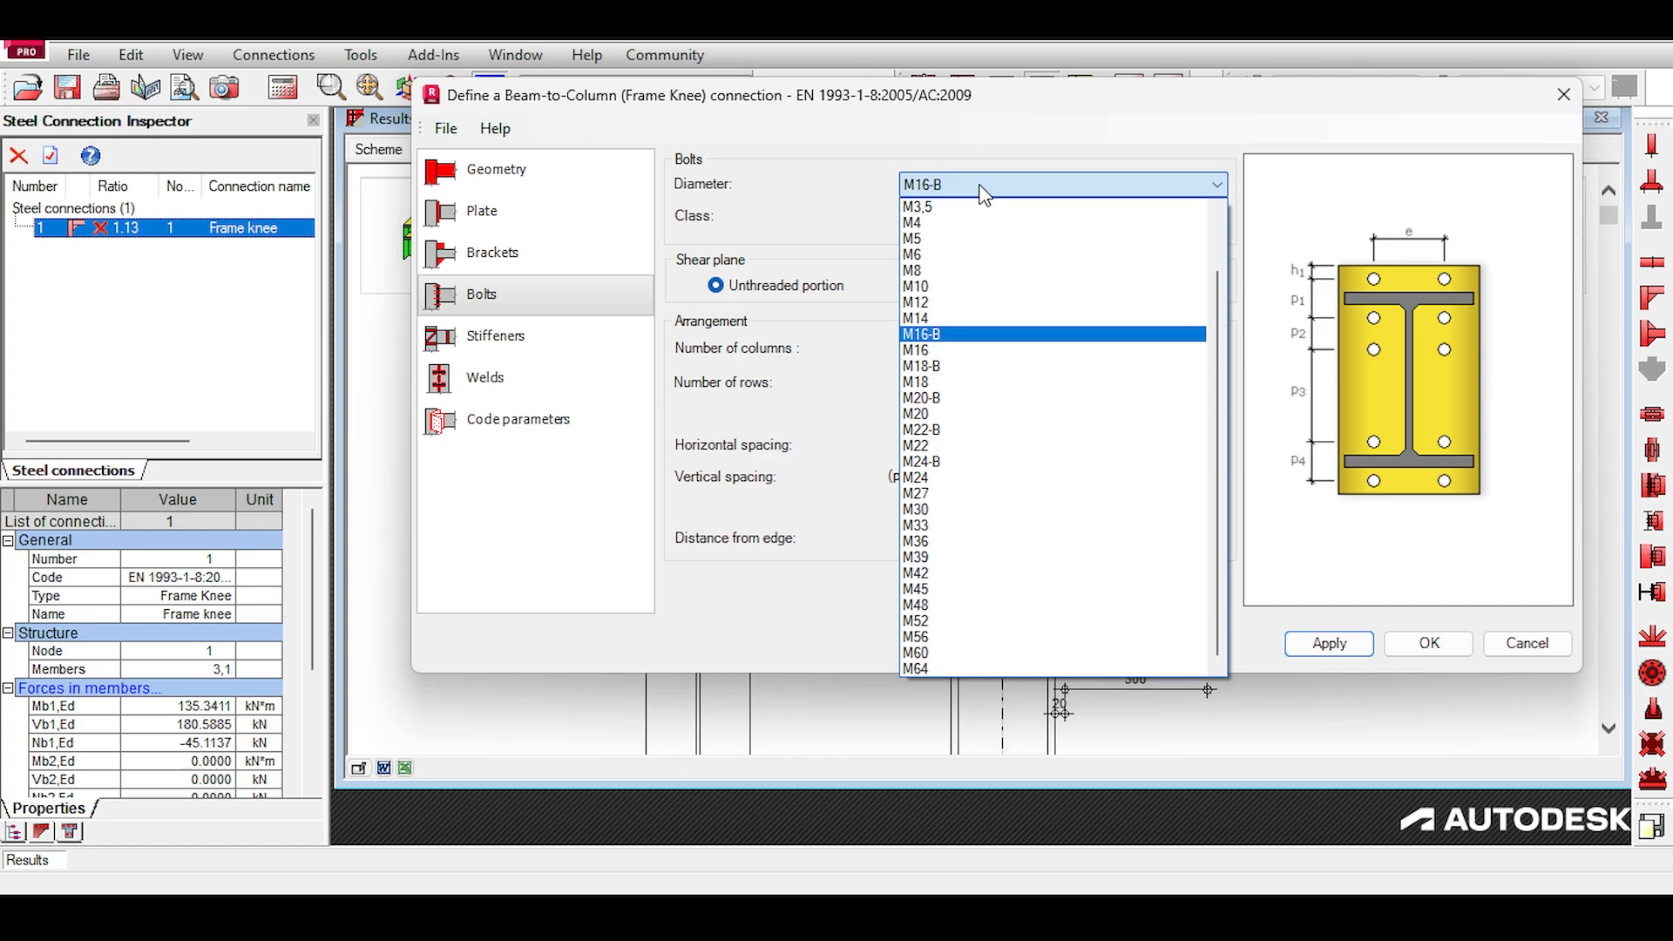
click(973, 430)
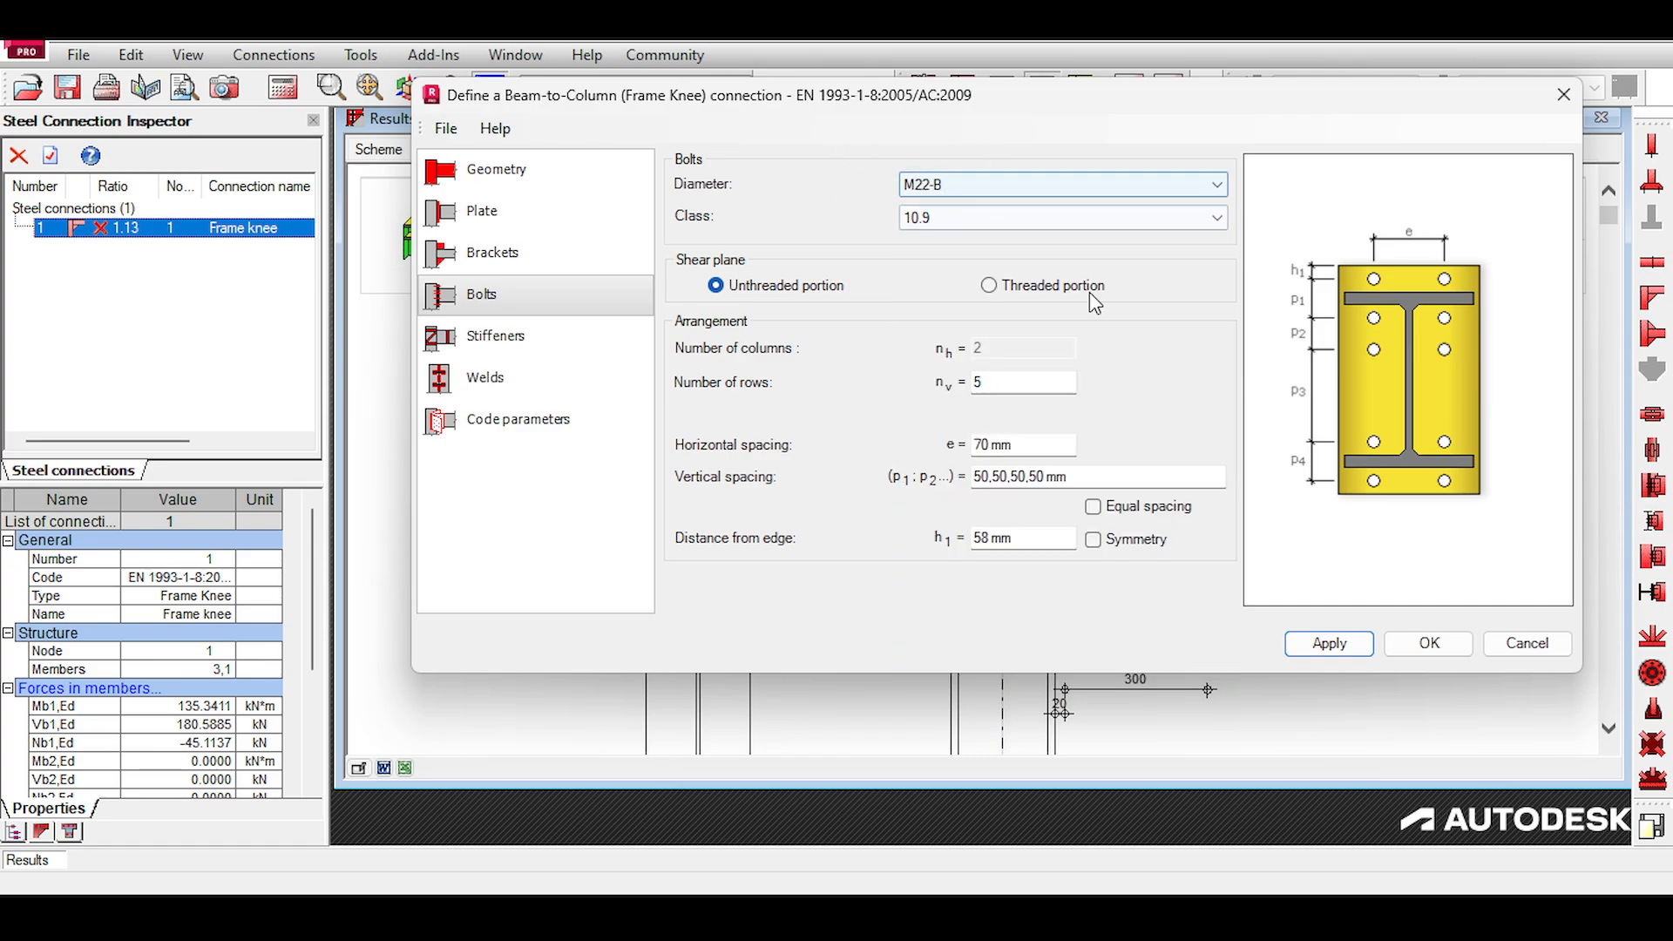
click(1333, 645)
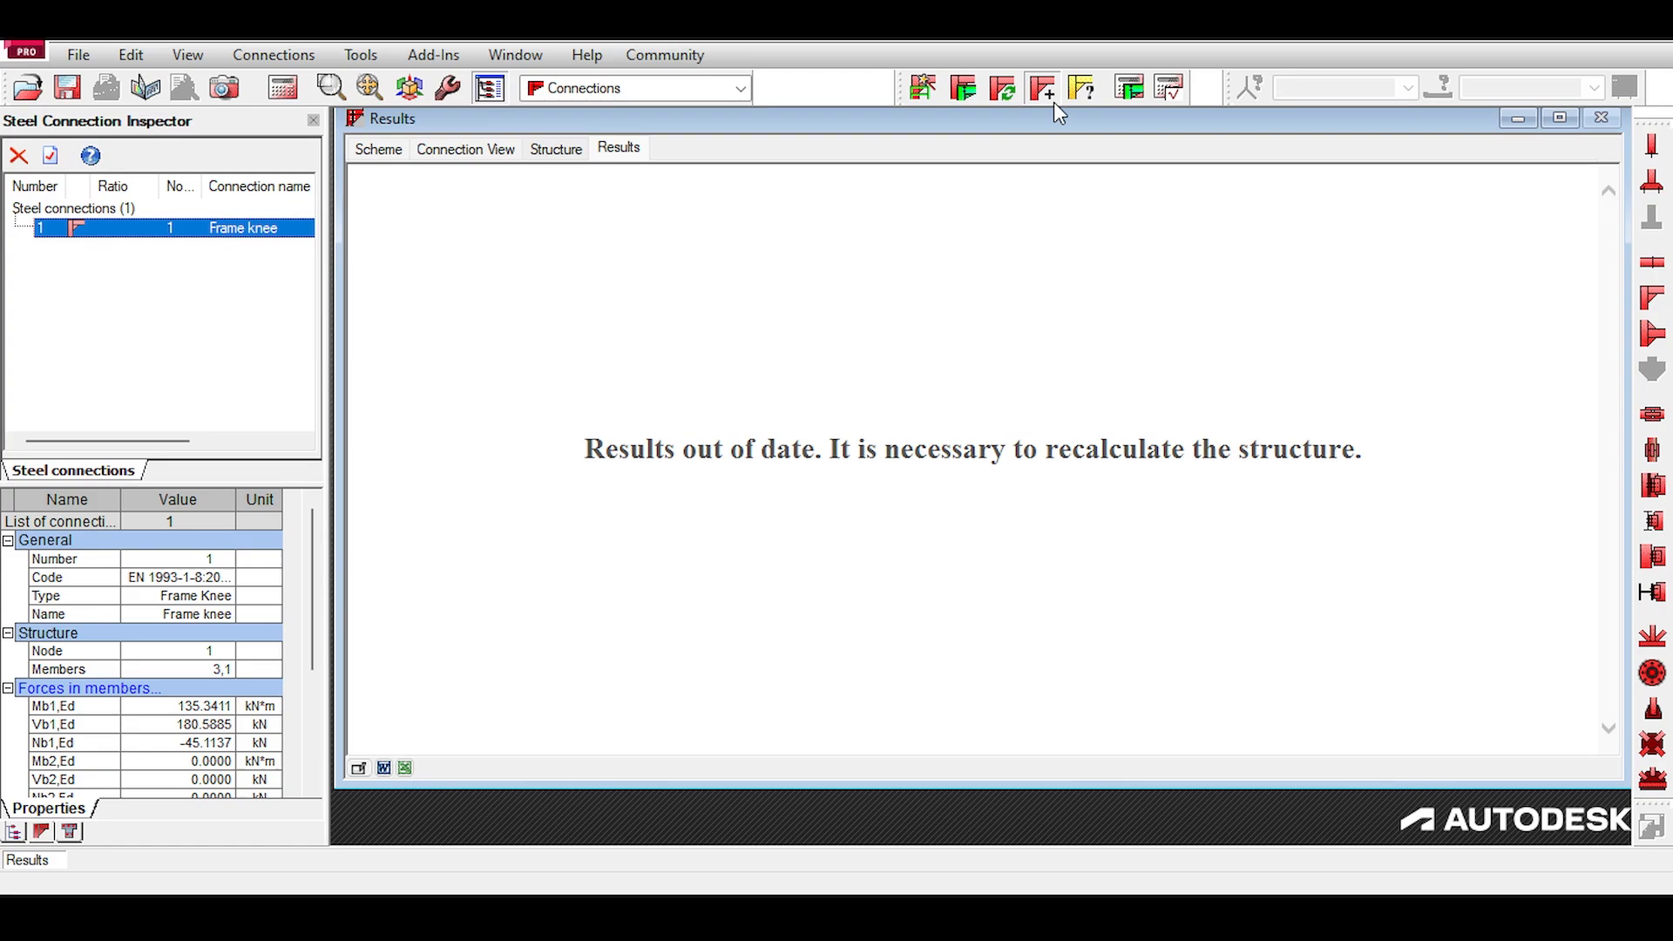
Step: Recalculate the frame knee connection and review the overall ratio and the connection drawing in the report
click(1128, 87)
scroll(1342, 417, down, 1)
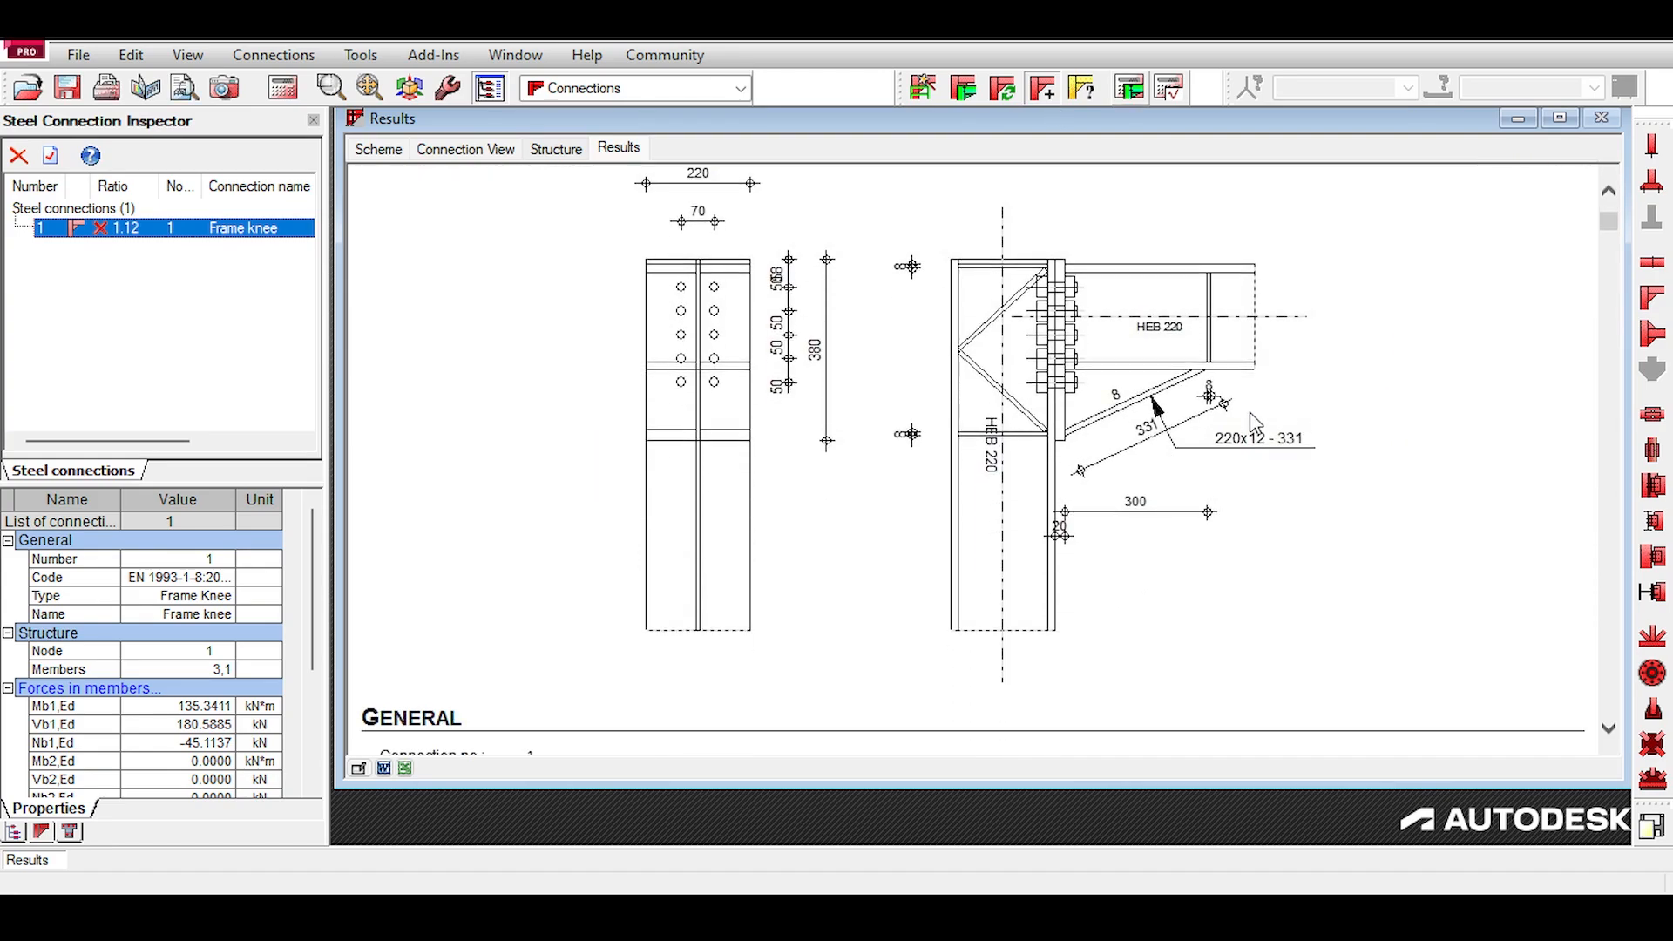
scroll(1046, 318, up, 2)
scroll(1065, 334, down, 2)
click(1127, 87)
click(1013, 260)
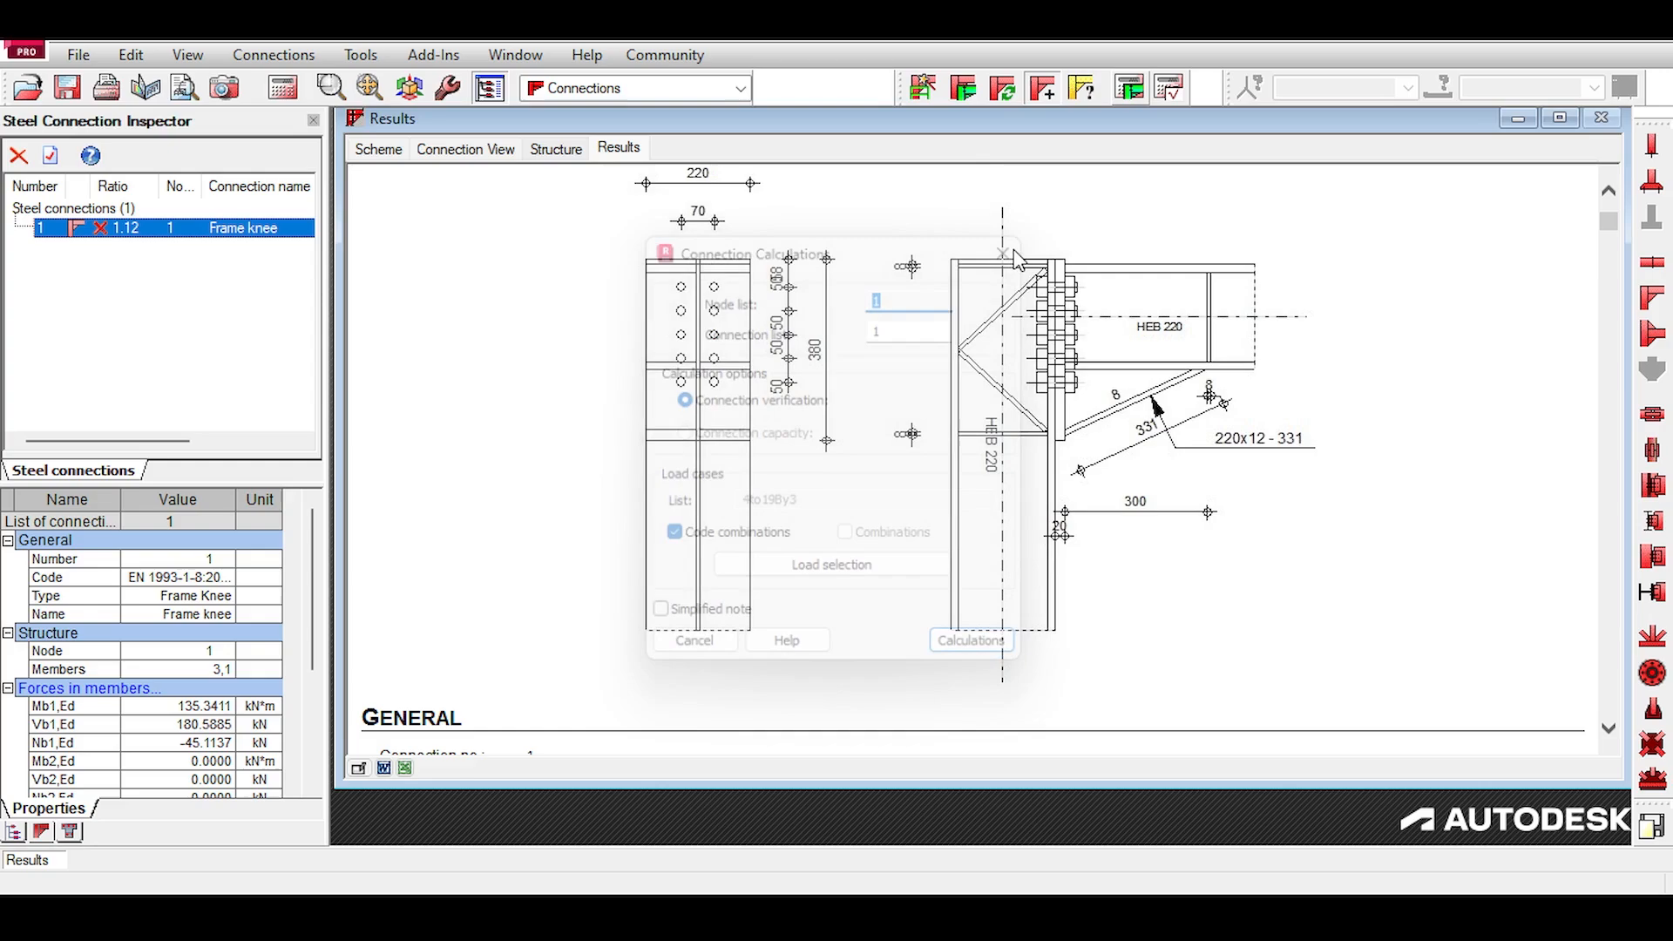
Step: Change the frame knee bolts to diameter M16-B with 7 rows and recalculate the connection
double_click(164, 229)
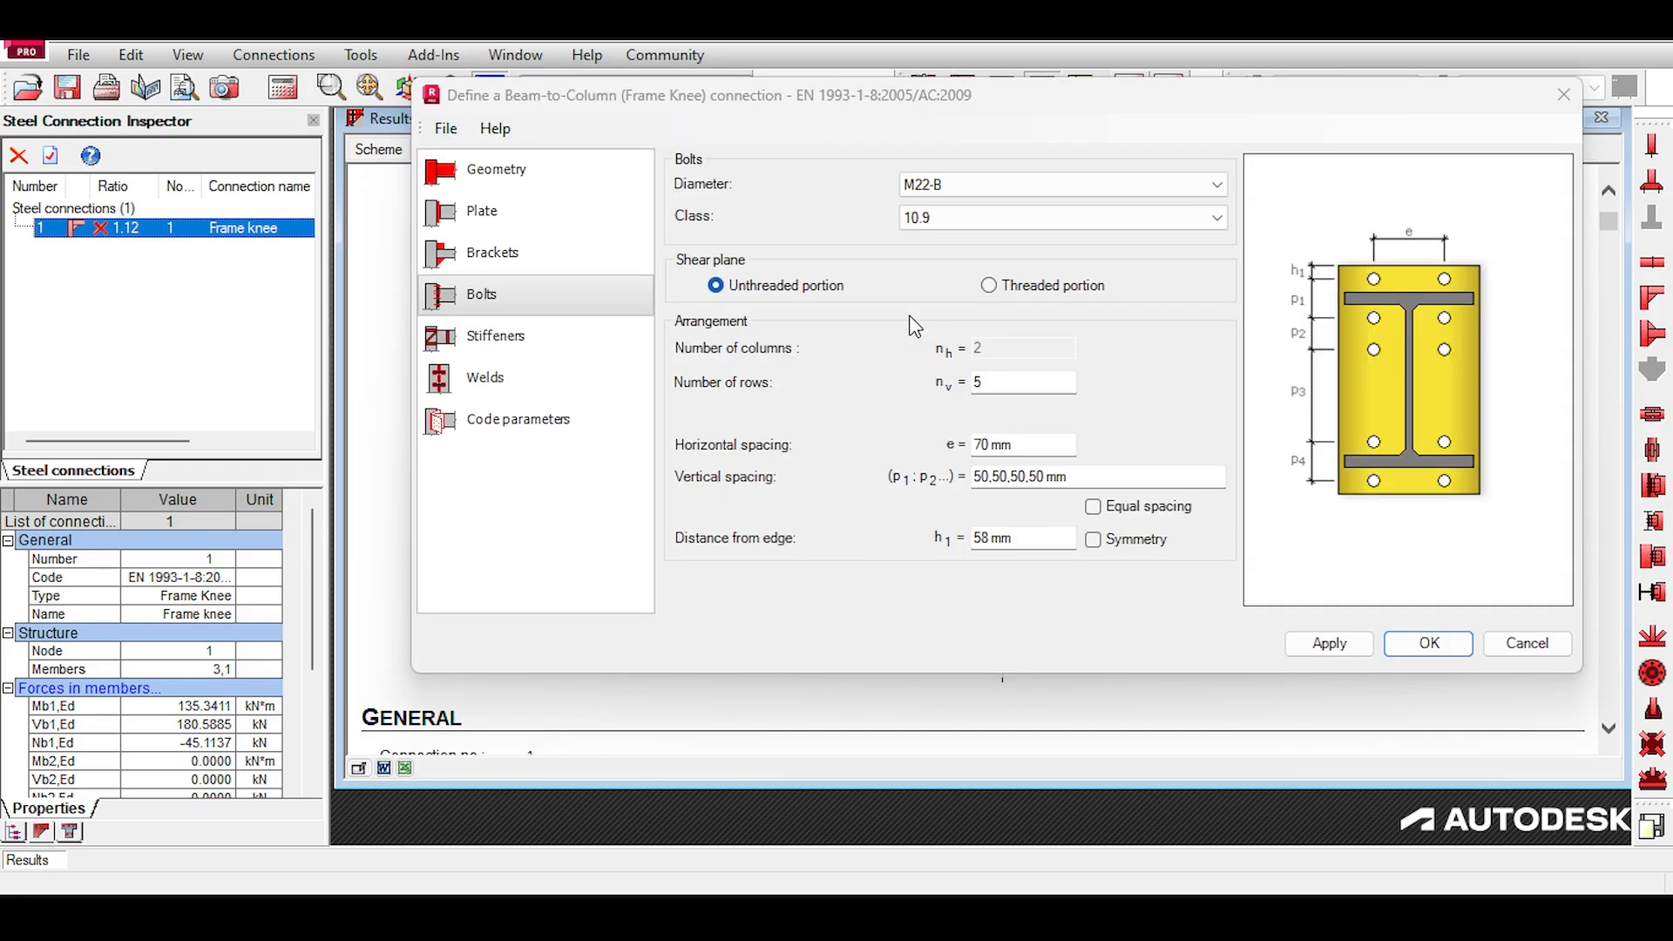
click(1038, 181)
click(950, 335)
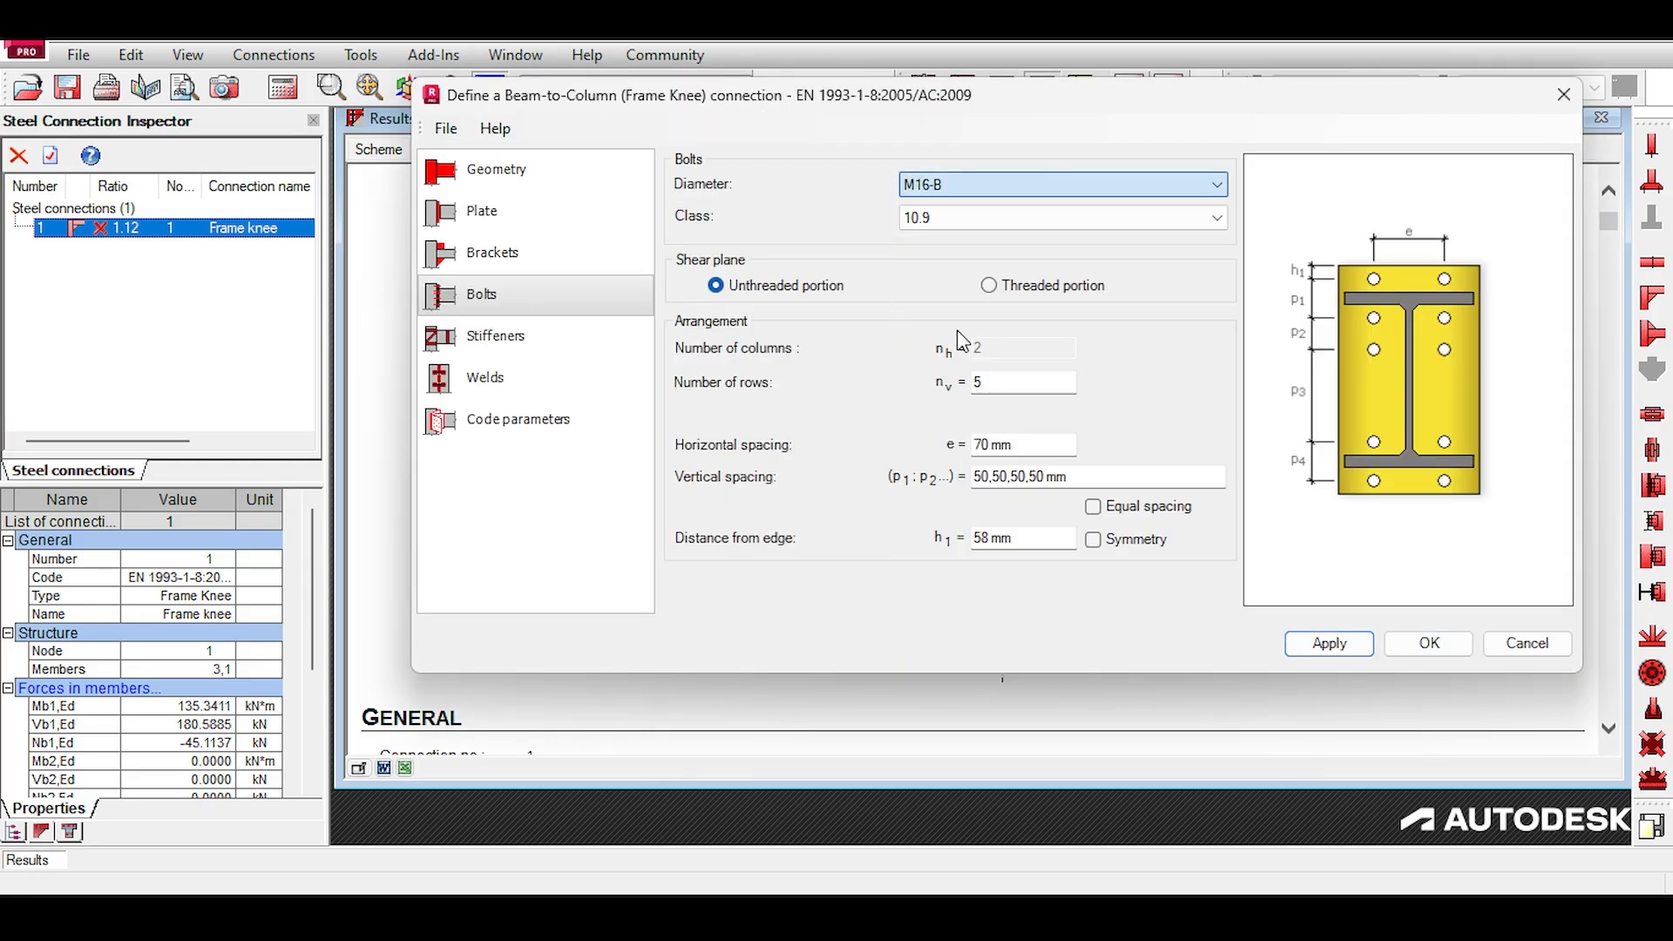
double_click(994, 385)
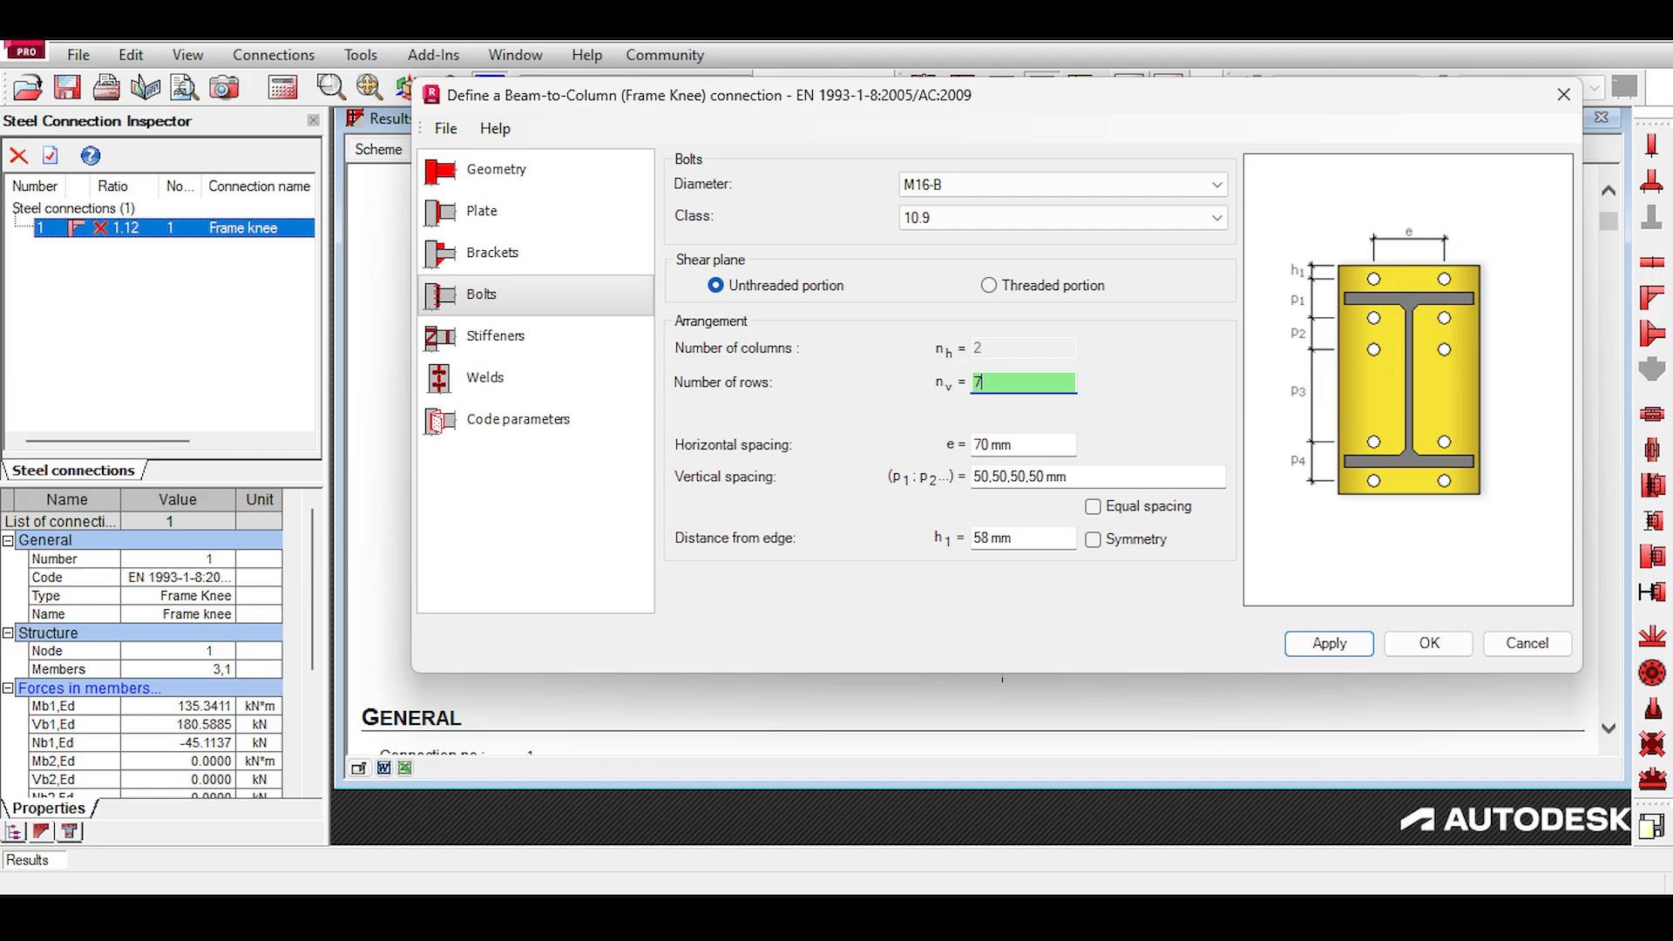
click(1426, 642)
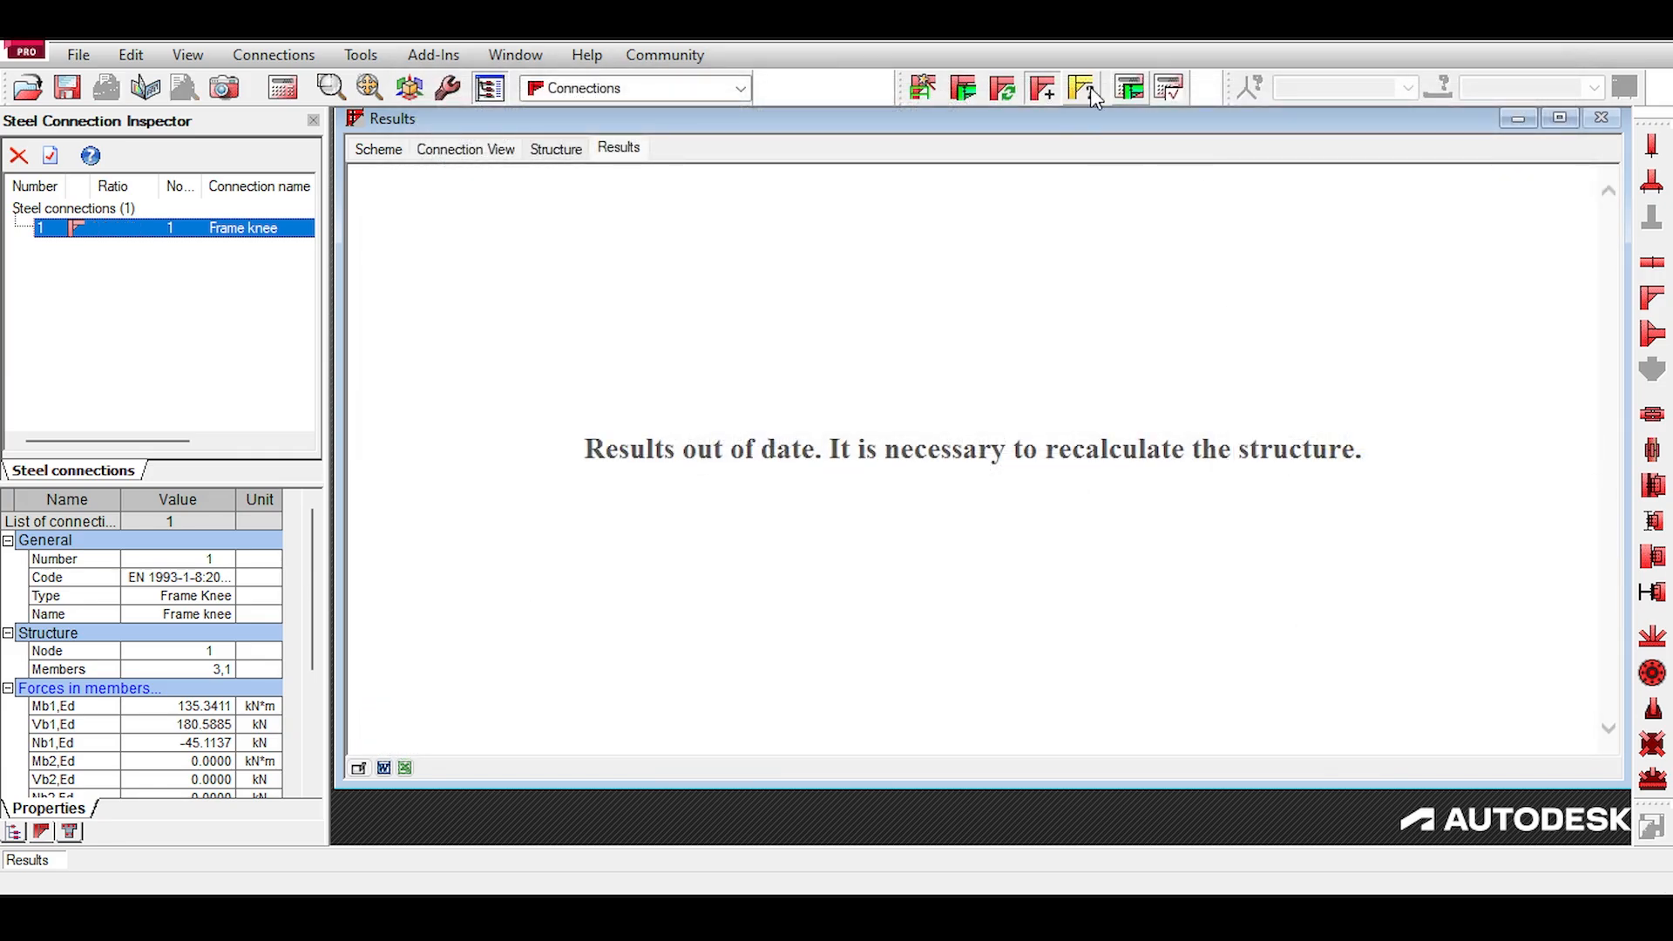
click(1129, 87)
click(948, 641)
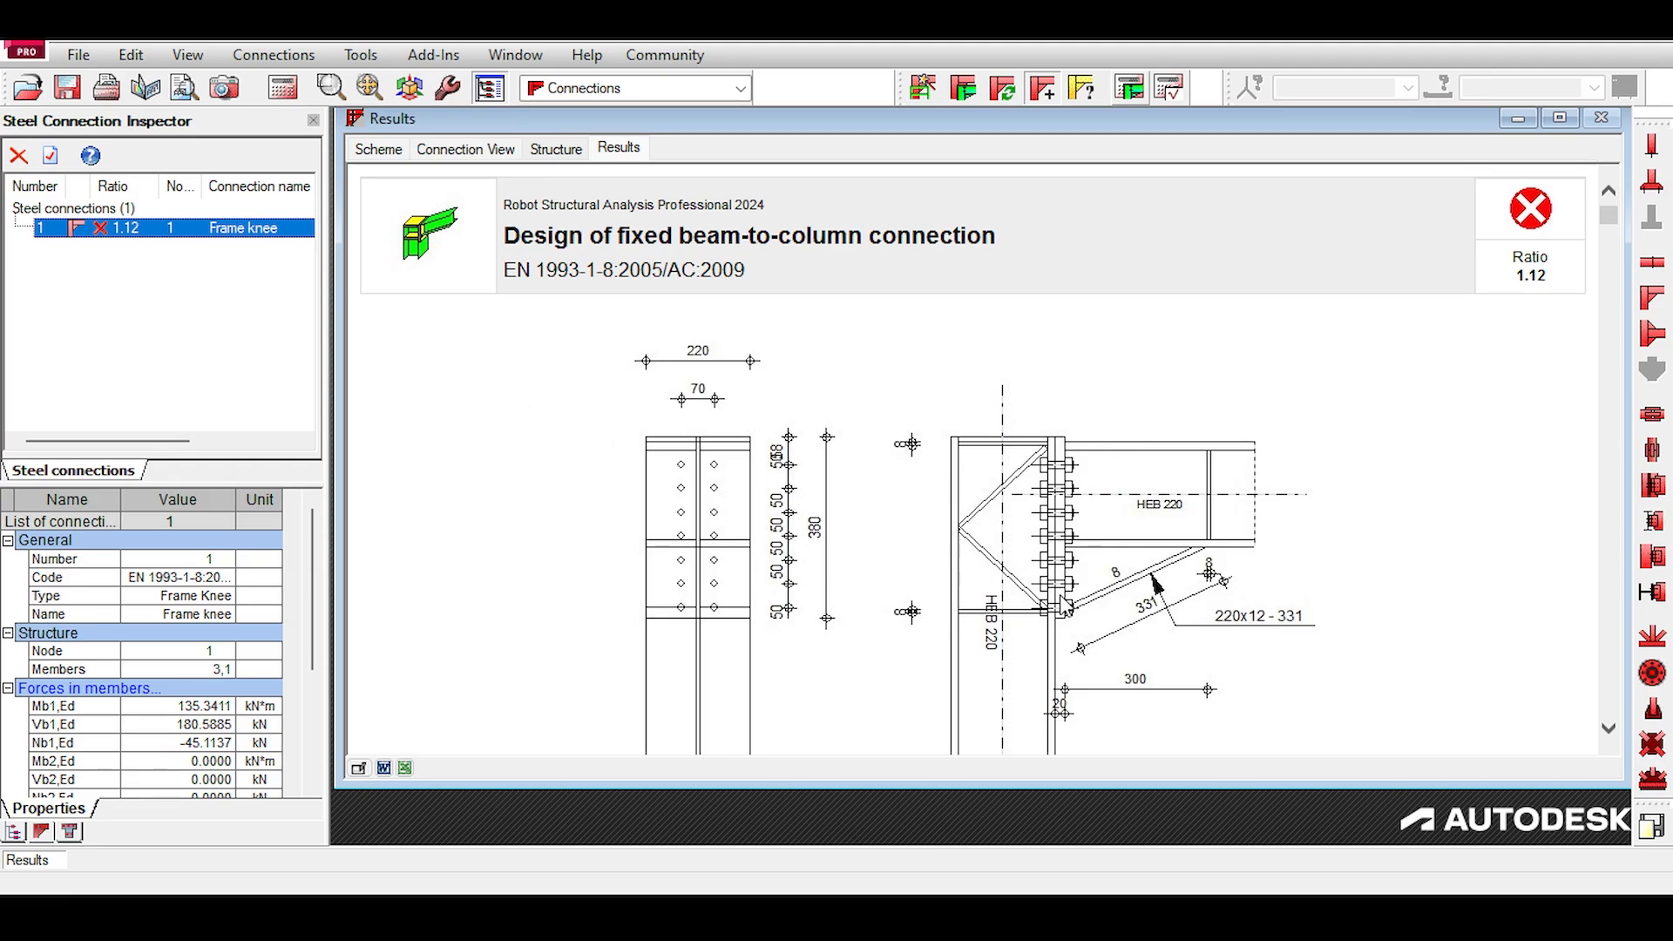
Step: Review the connection resistance checks in the report and set the number of bolt rows to 5
scroll(1285, 422, down, 10)
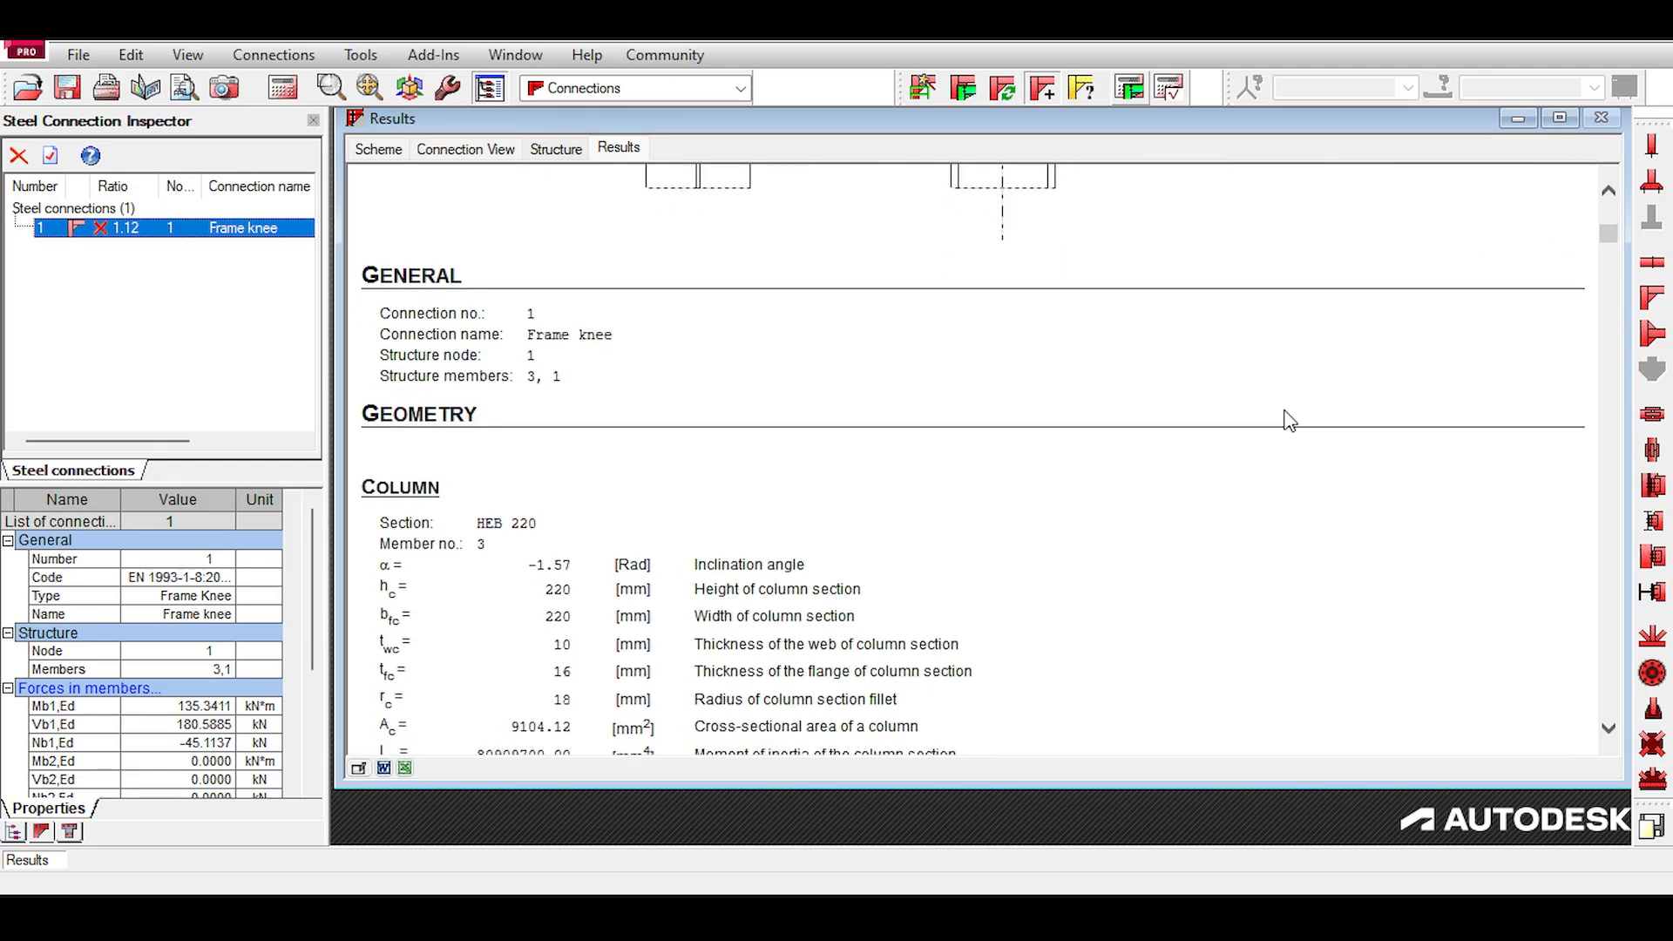
scroll(1280, 427, down, 15)
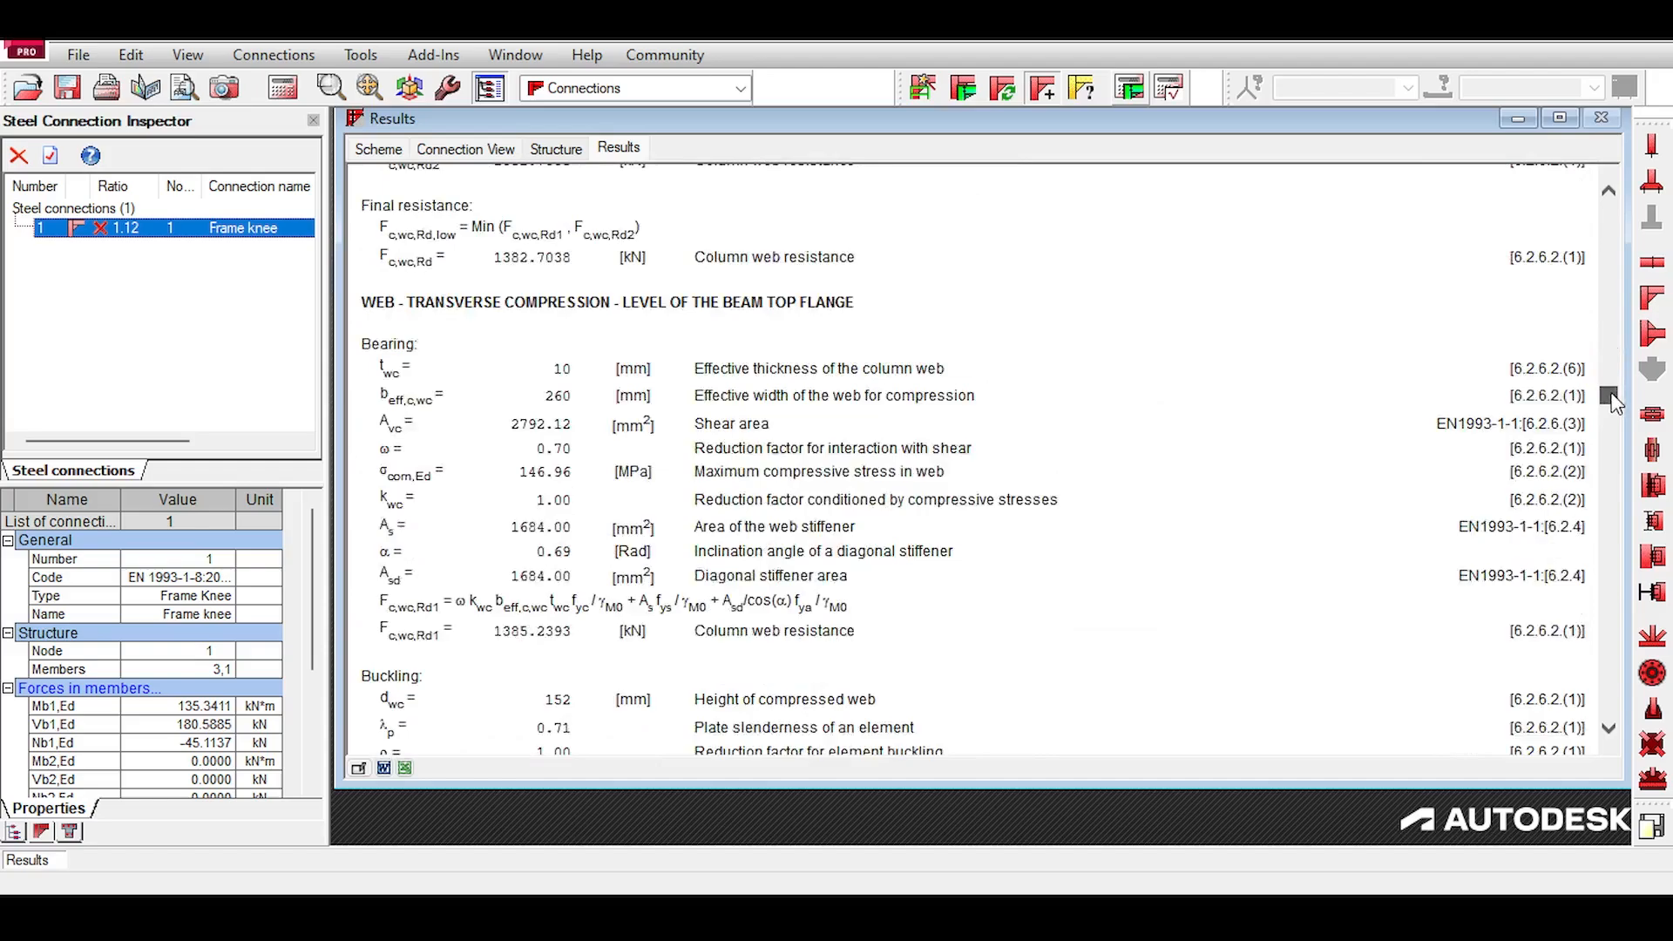
drag(1613, 438, 1606, 636)
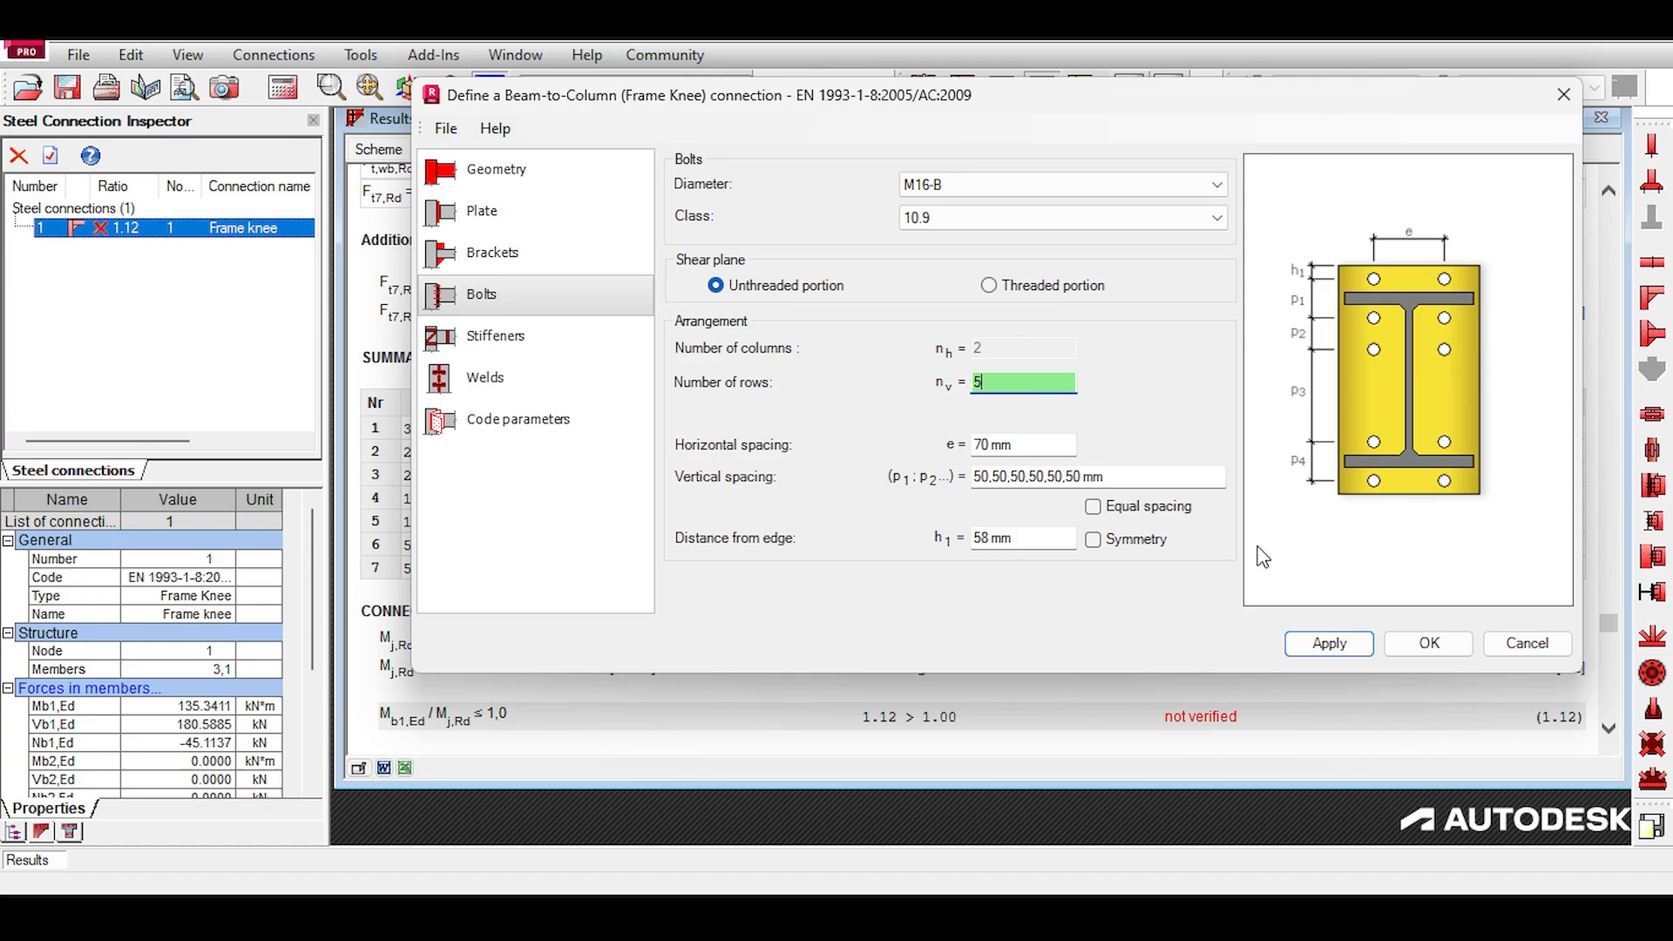
click(1429, 644)
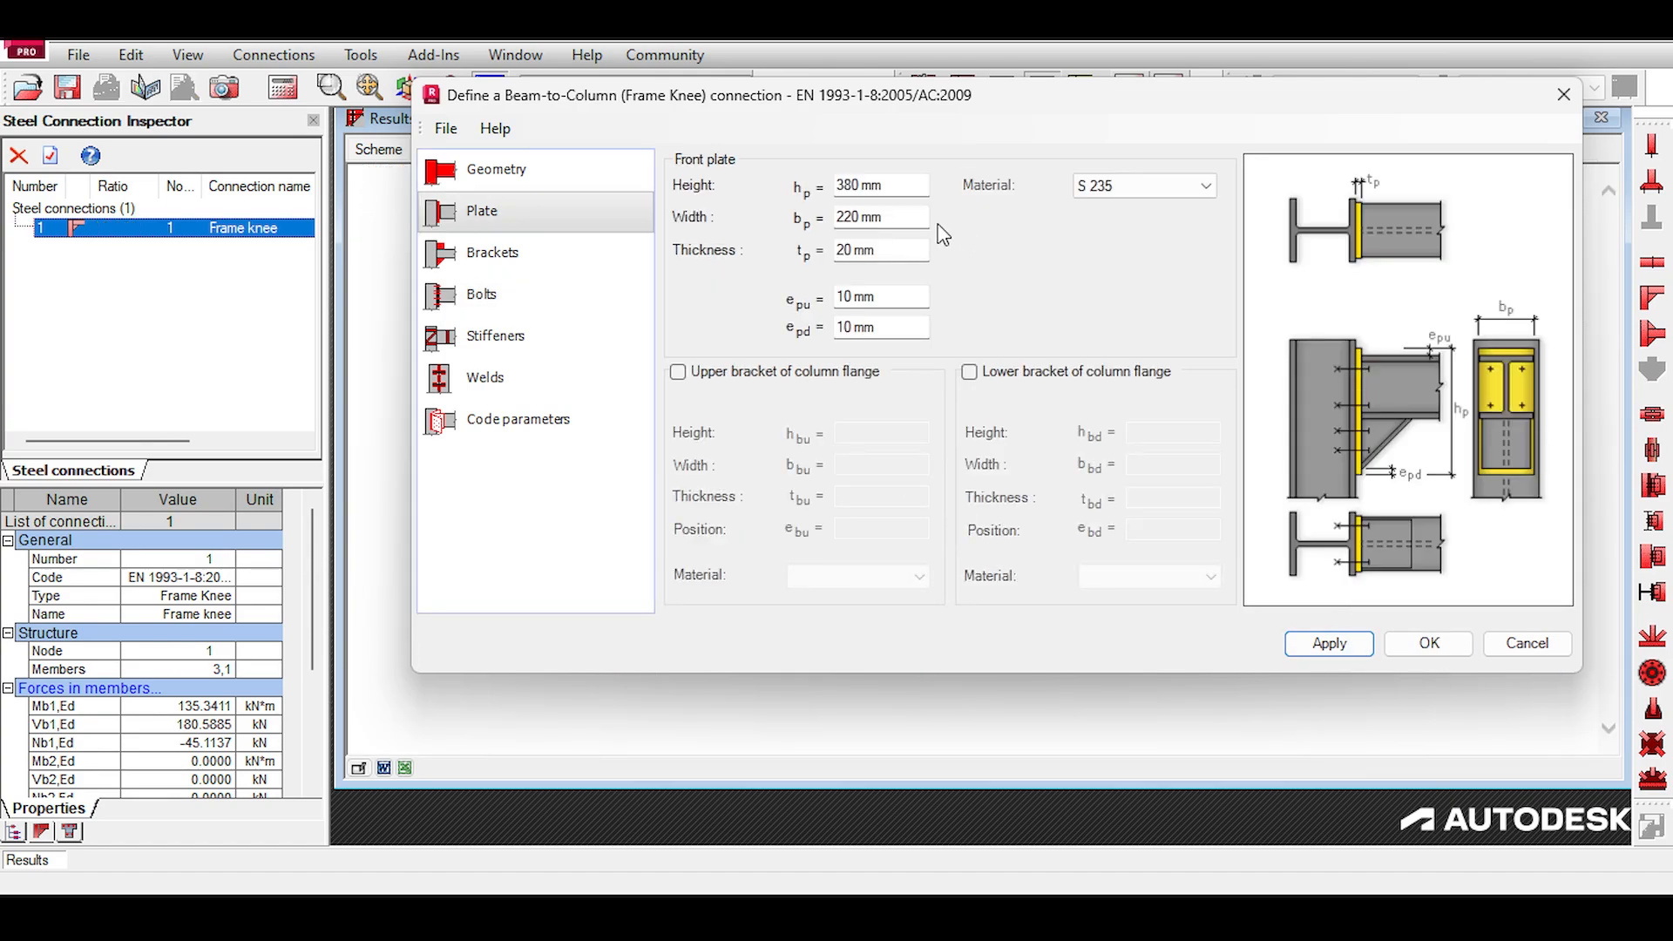
Step: Switch the frame knee's connection type to Welded connection and recalculate it
click(527, 172)
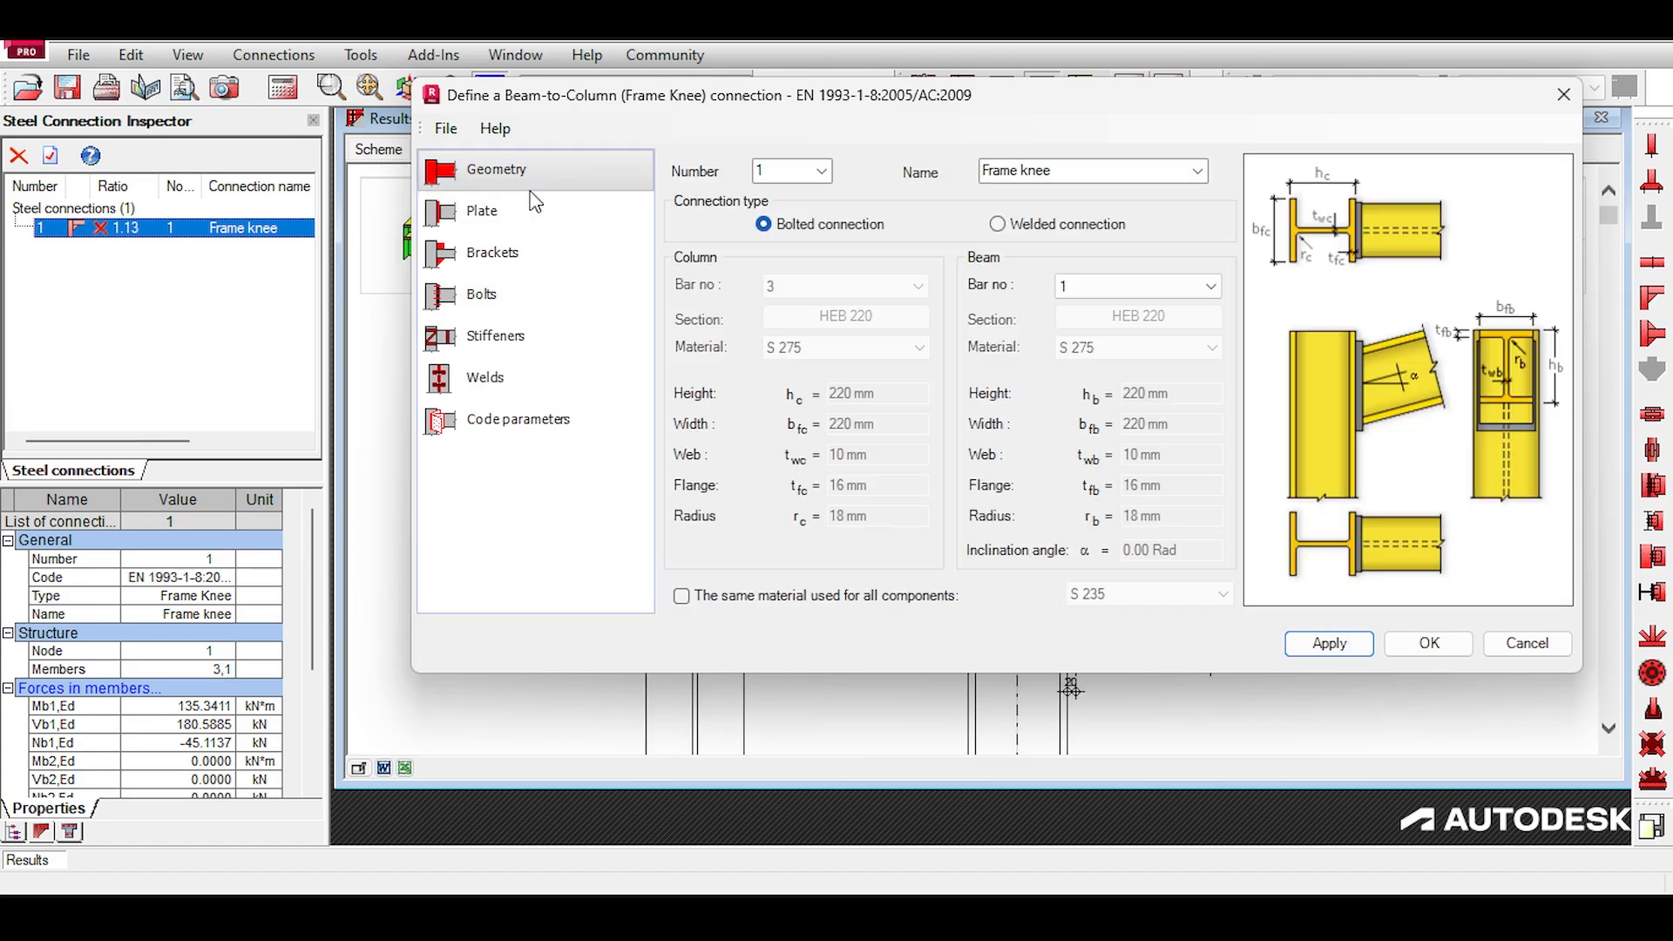
click(998, 224)
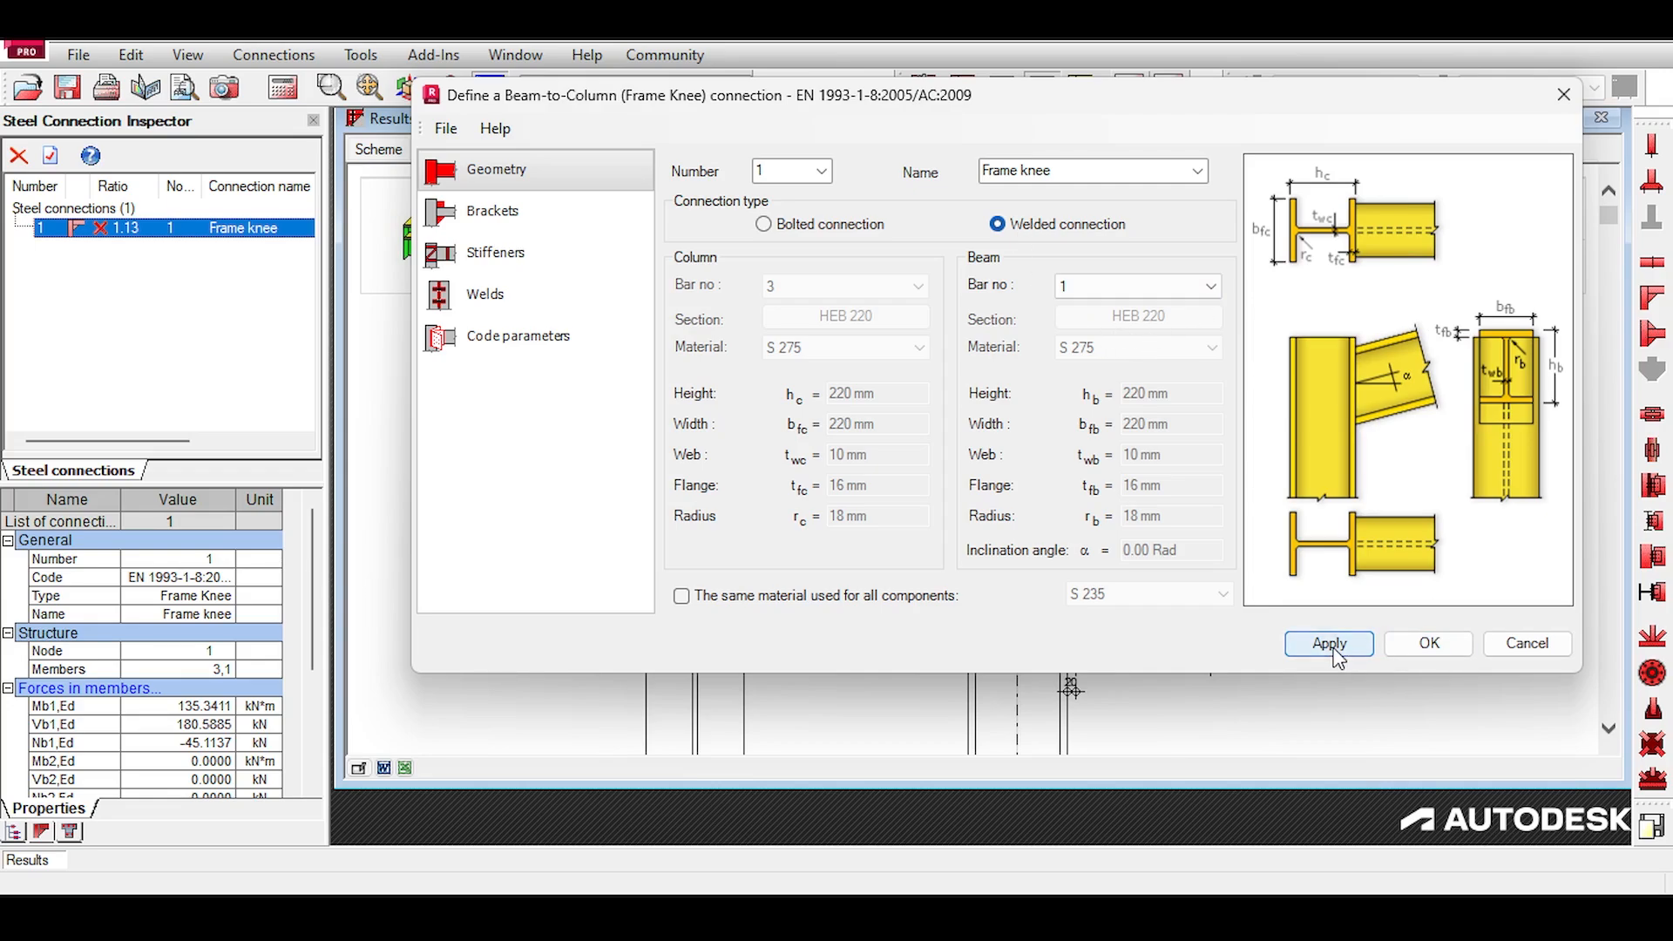
click(1444, 650)
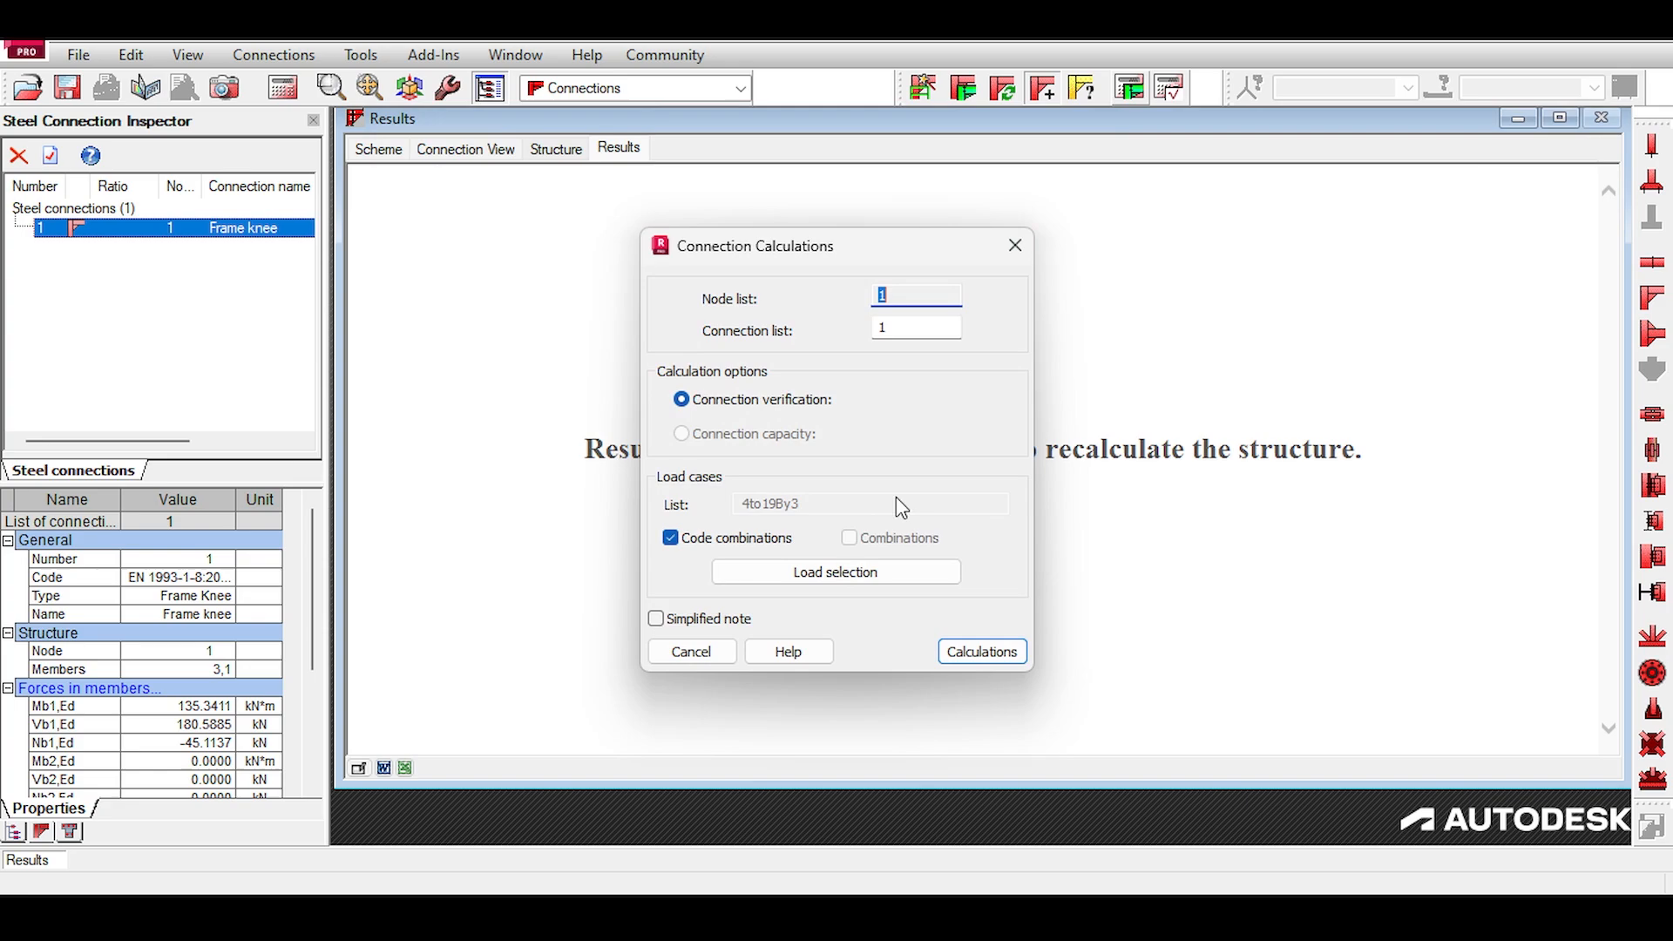
click(959, 651)
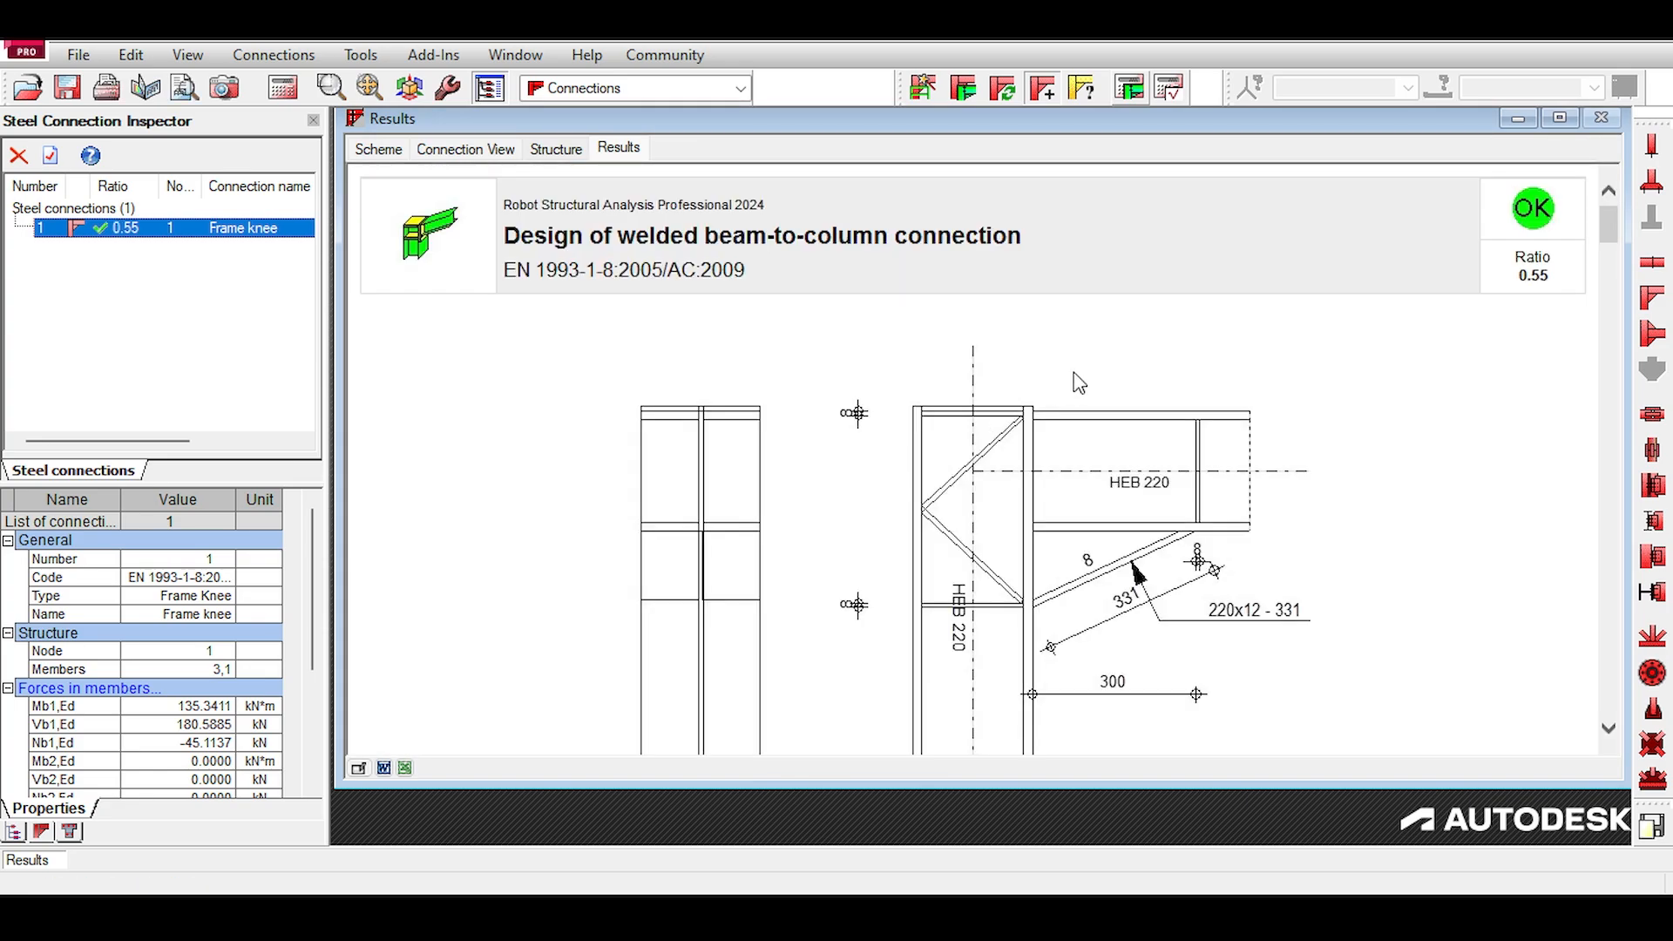
Step: Review the drawing, geometry, stiffener data and beam resistance checks in the welded connection's report
scroll(1079, 383, down, 5)
scroll(1078, 384, up, 1)
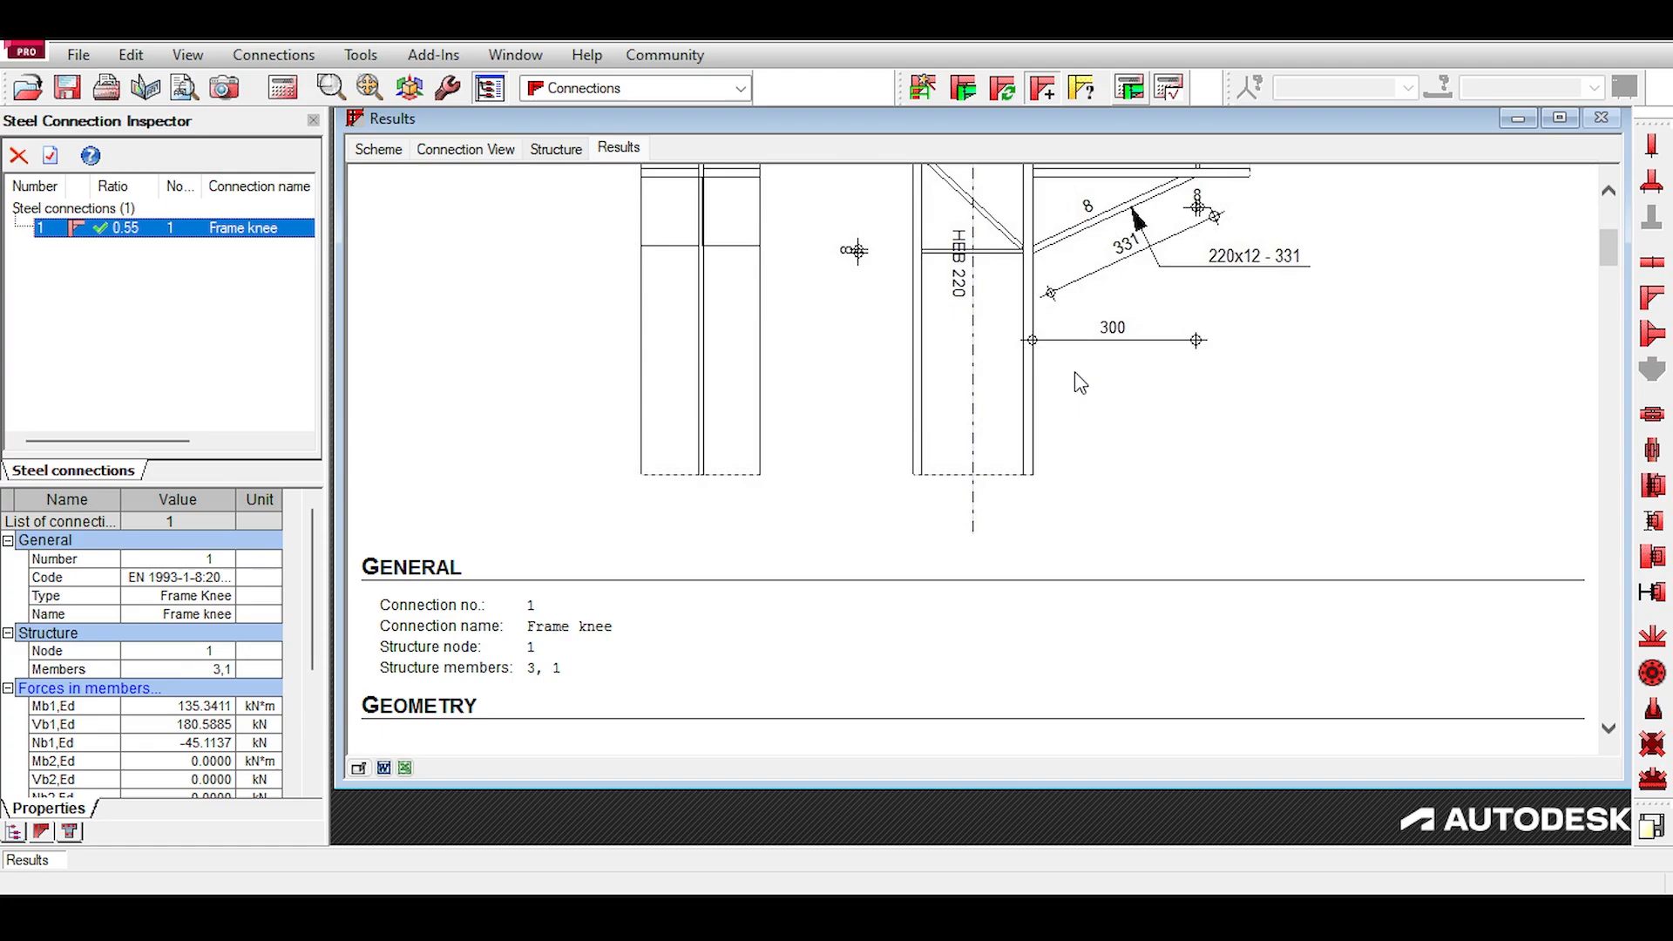
scroll(1078, 383, down, 5)
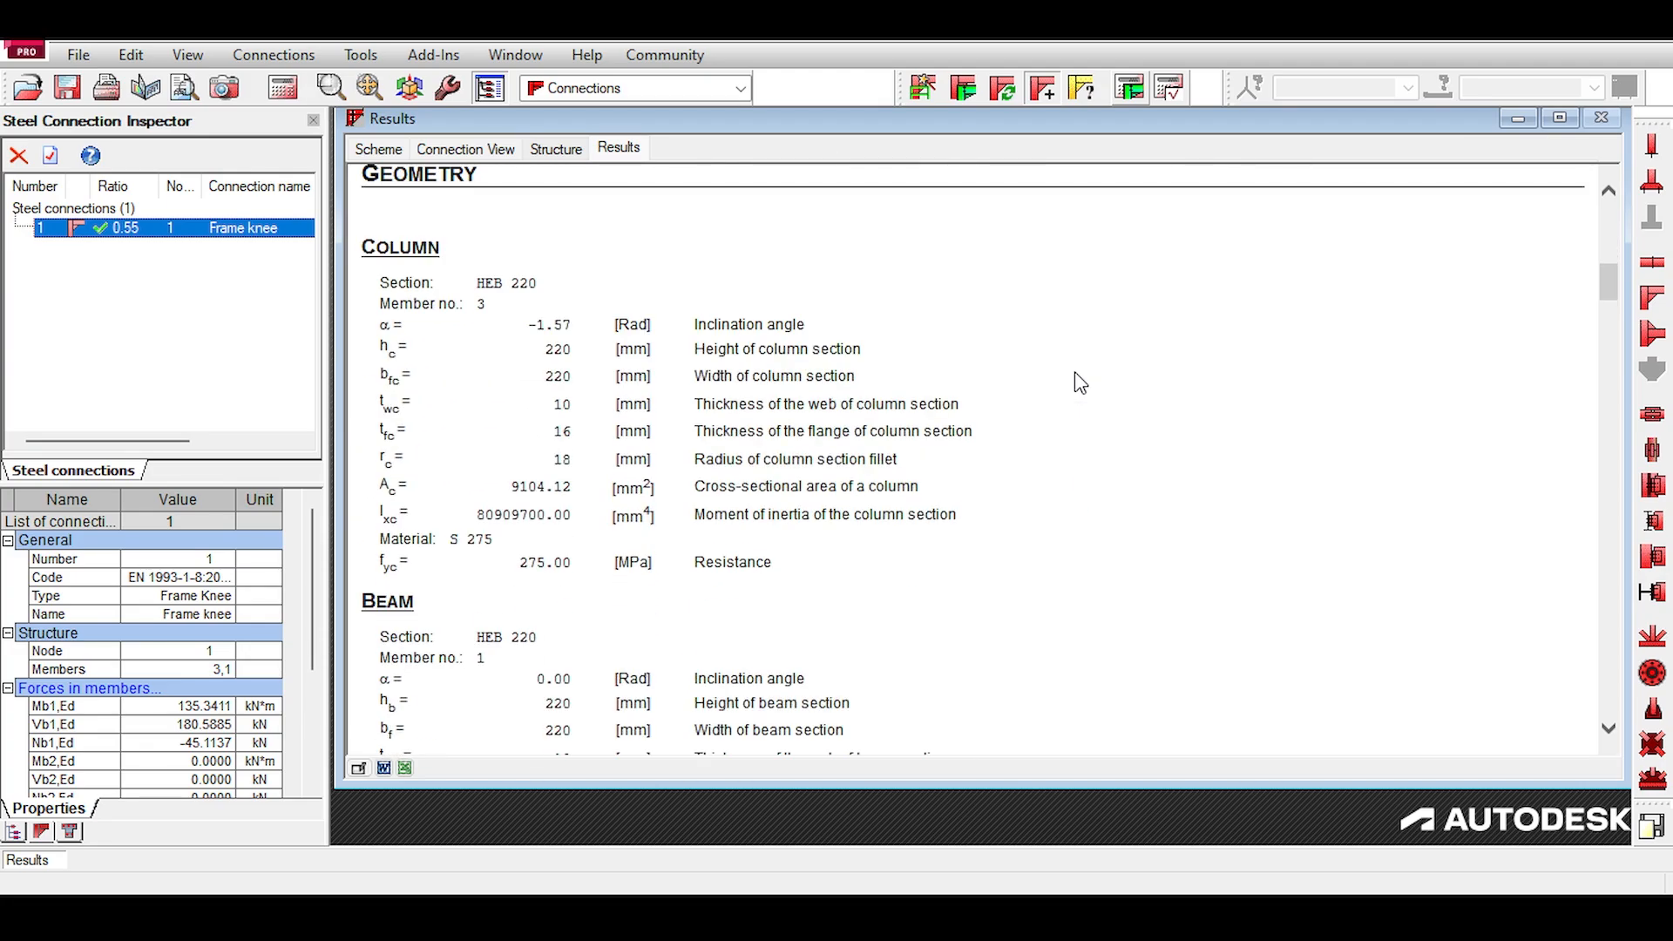
scroll(1079, 384, down, 2)
scroll(1076, 379, down, 6)
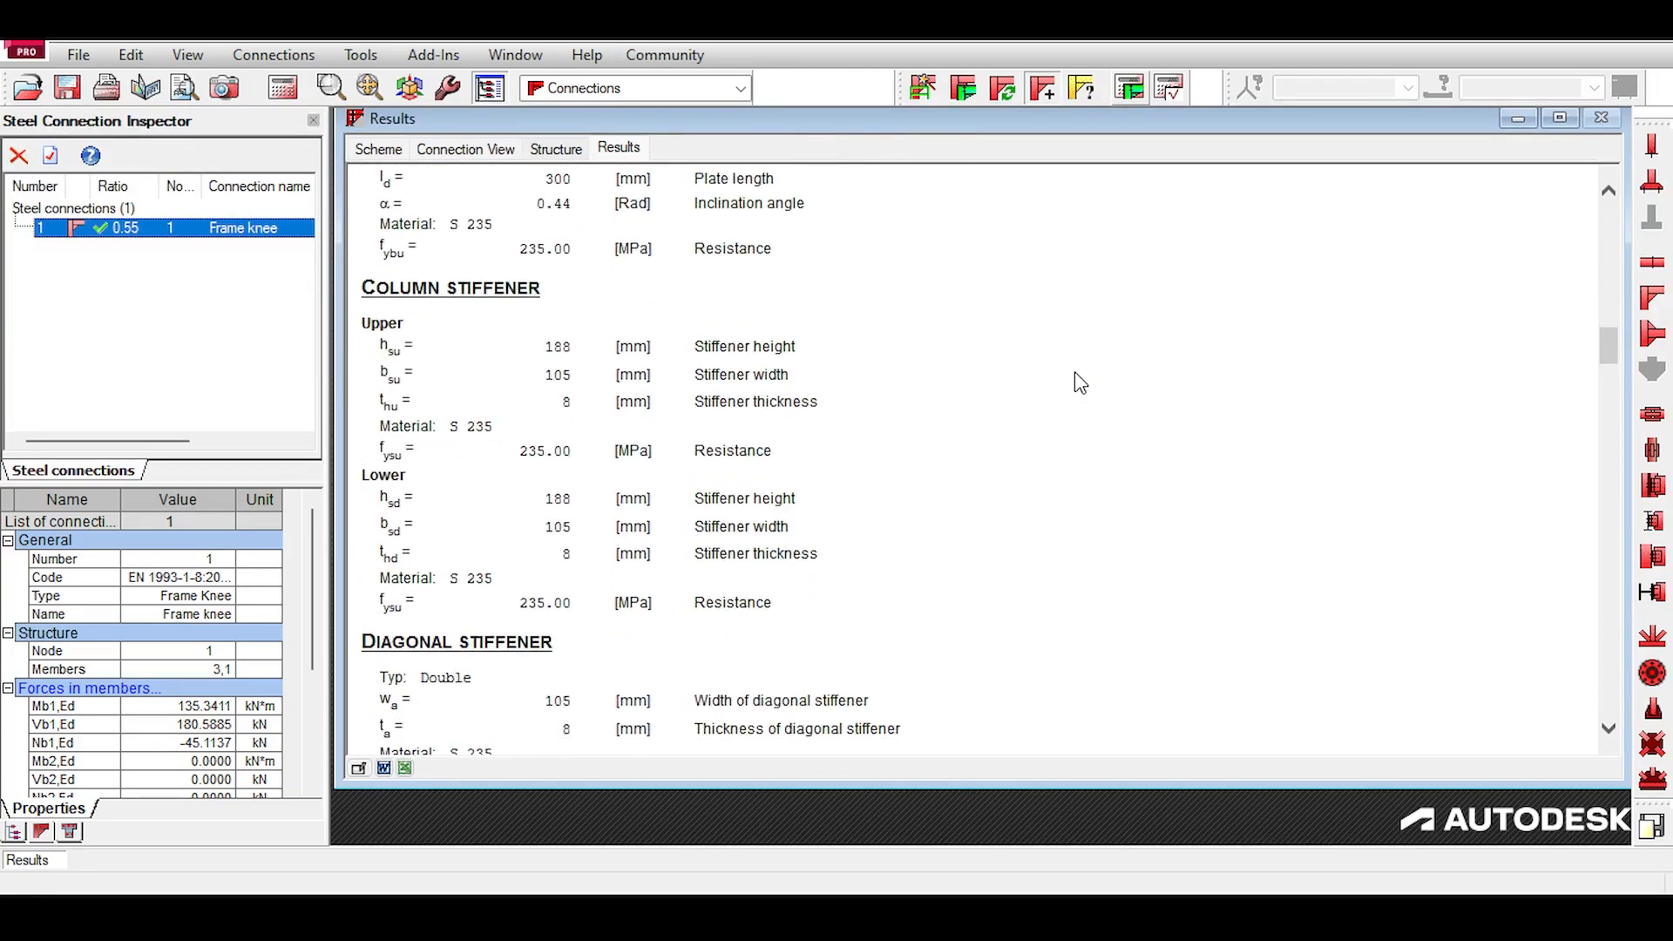
scroll(1076, 384, down, 5)
scroll(1077, 387, down, 7)
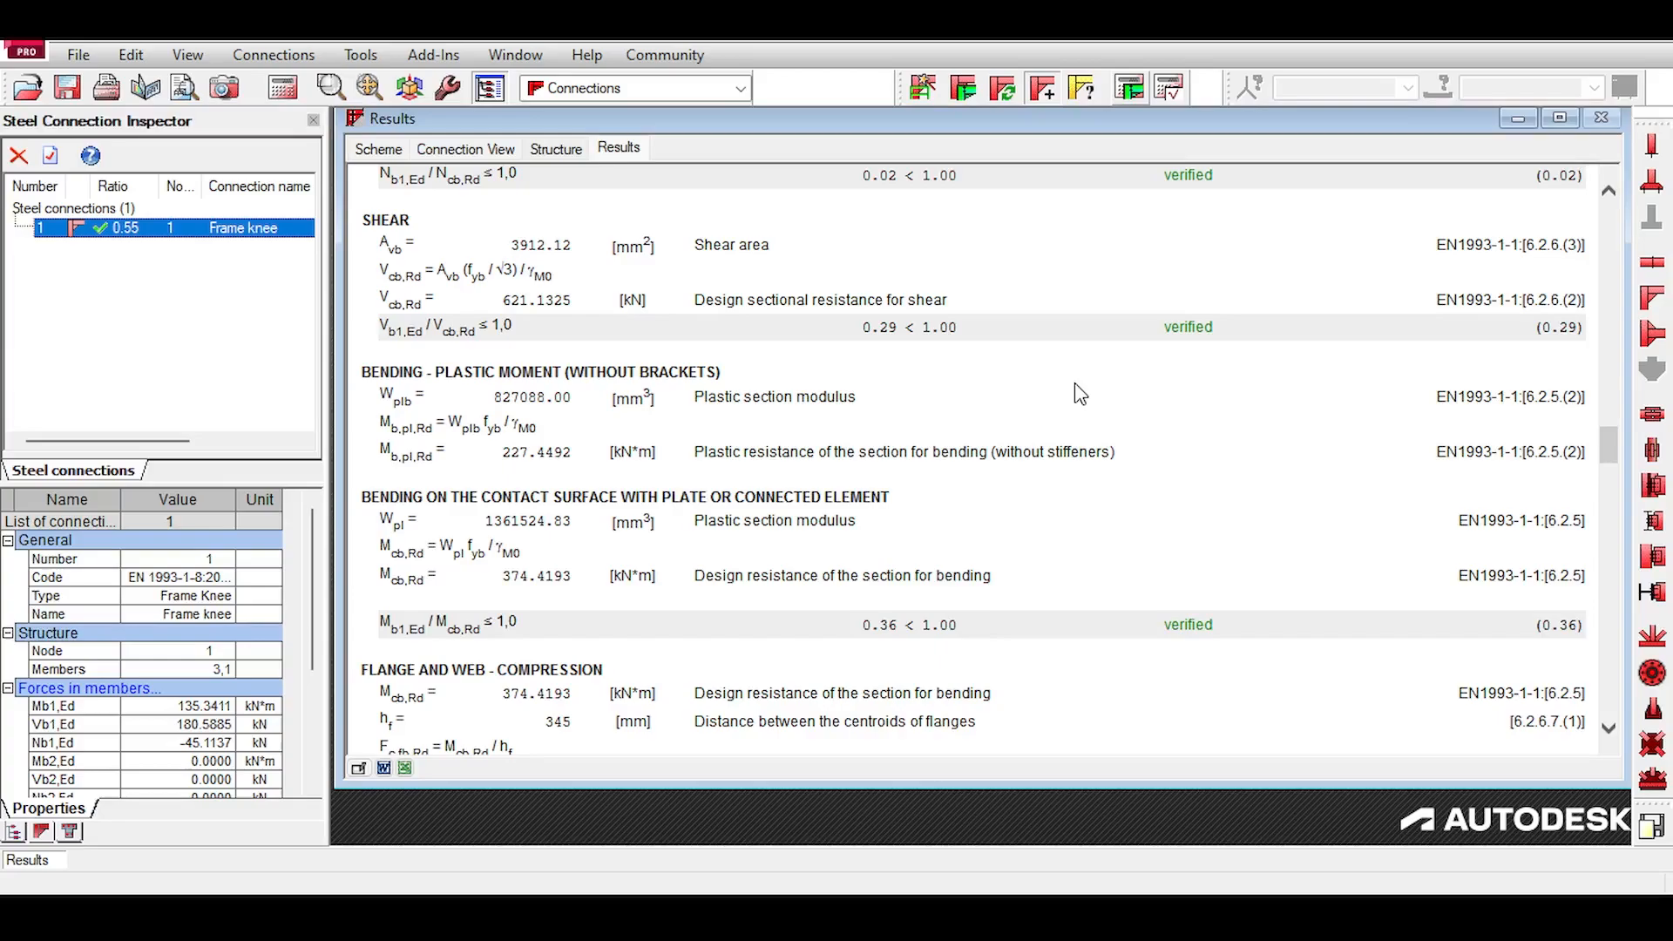
scroll(1077, 388, down, 1)
scroll(446, 432, down, 4)
scroll(446, 419, up, 8)
Step: Inspect the welded frame knee in the 3D connection view and examine the weld resistance checks in the report
click(447, 149)
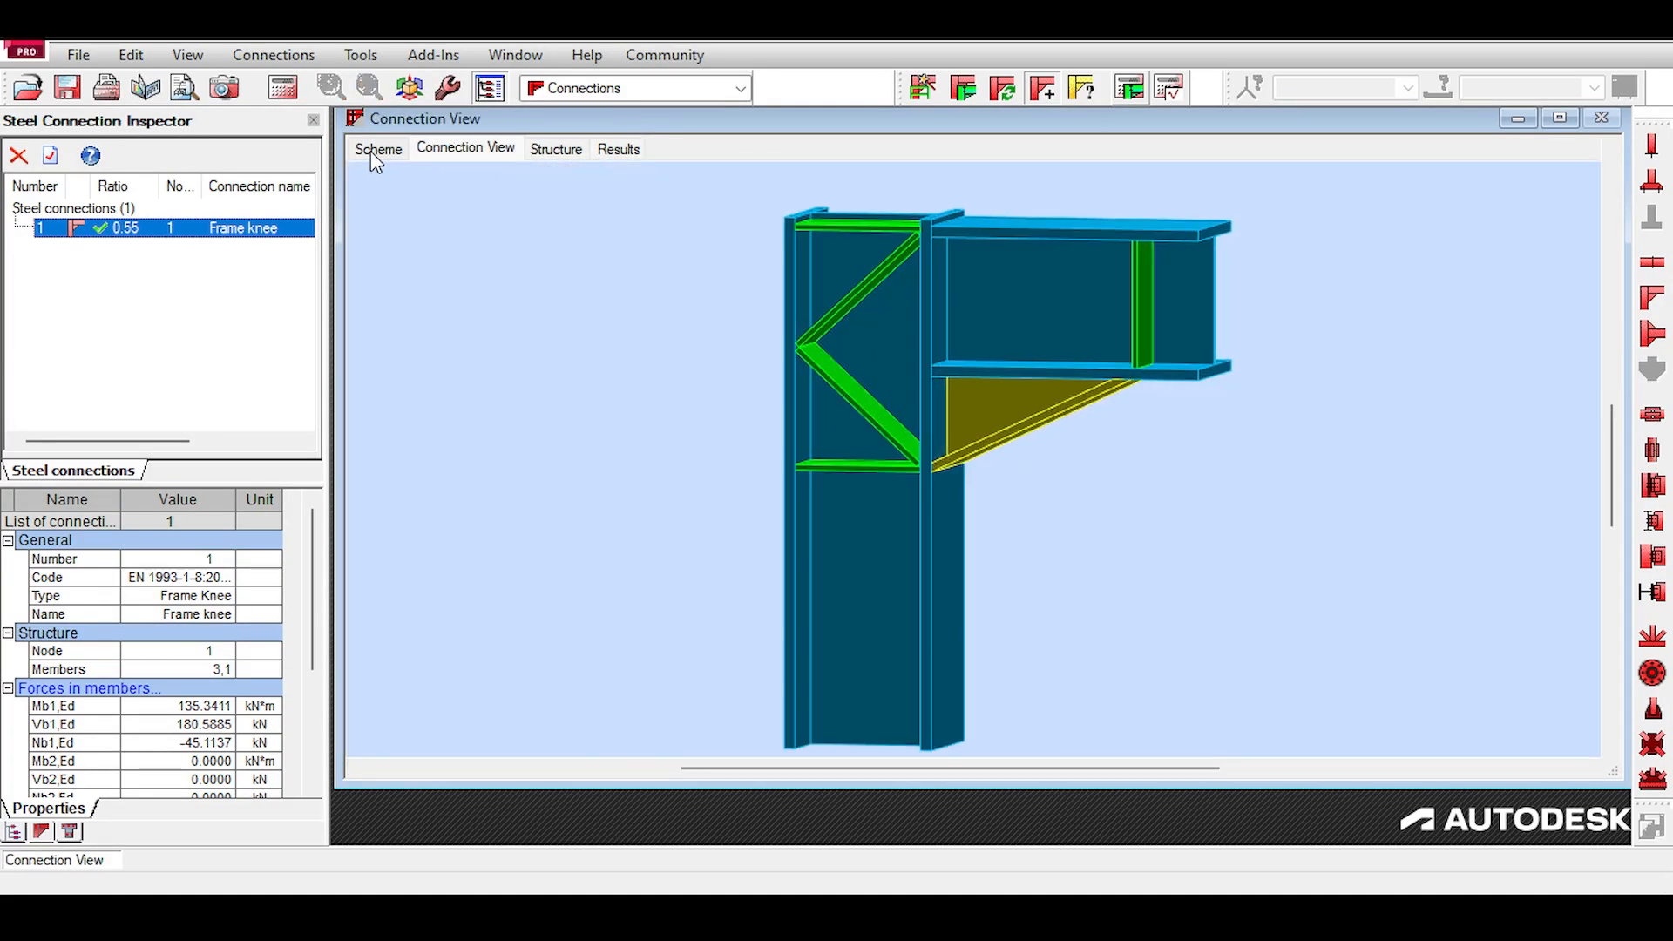
click(615, 150)
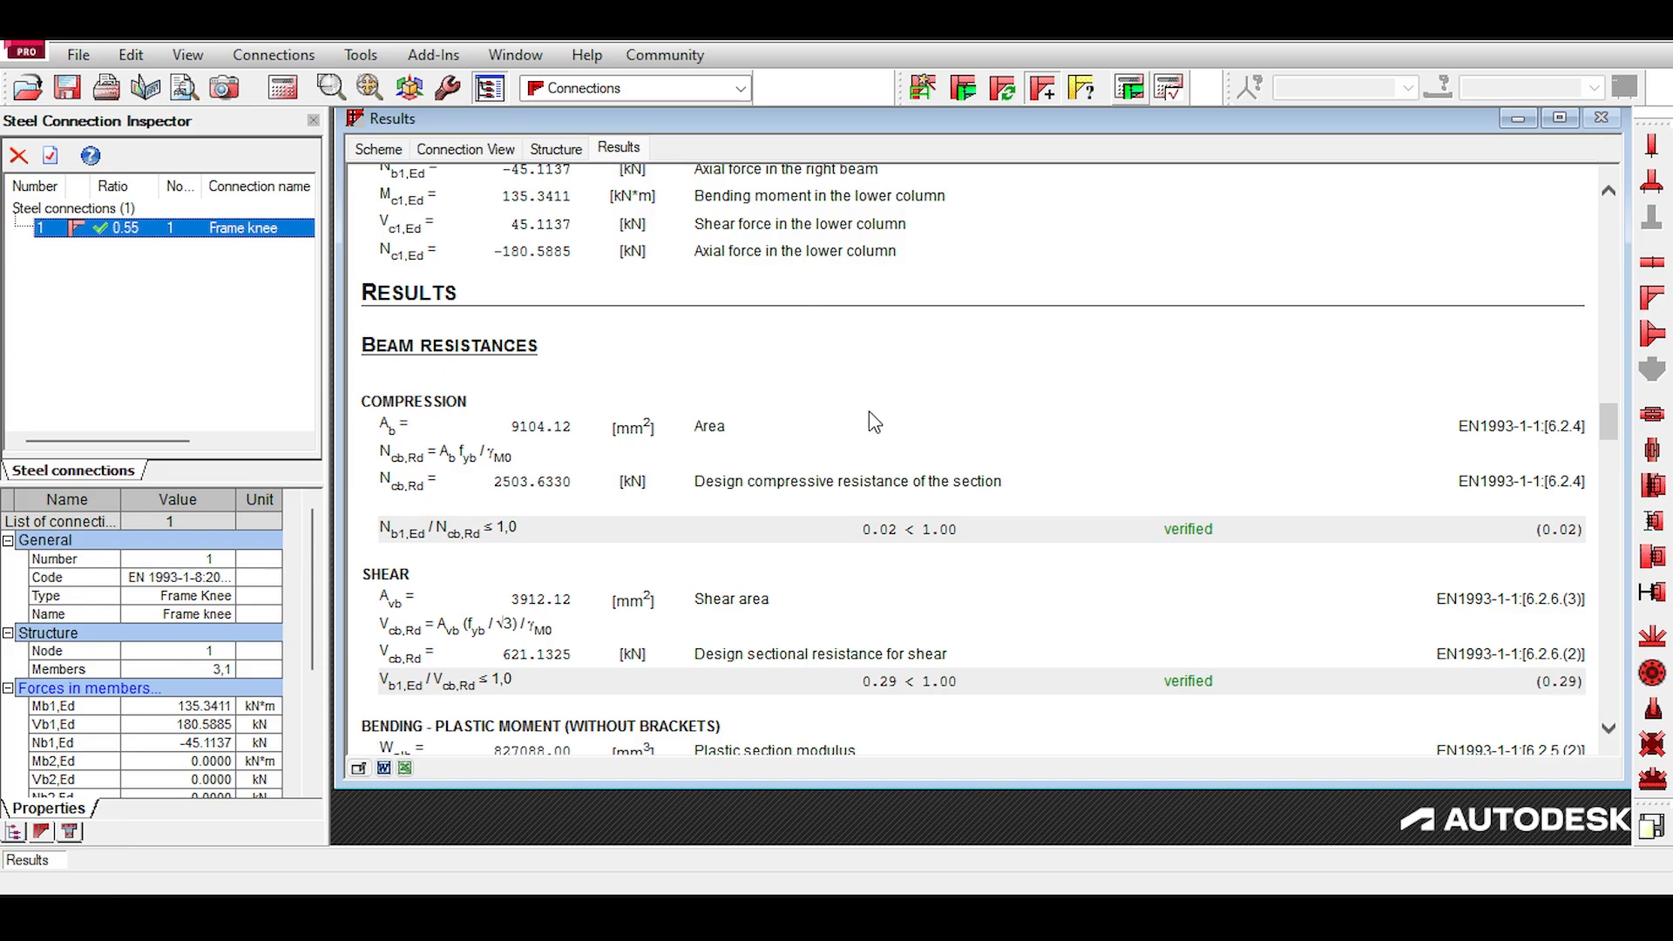
scroll(869, 413, down, 15)
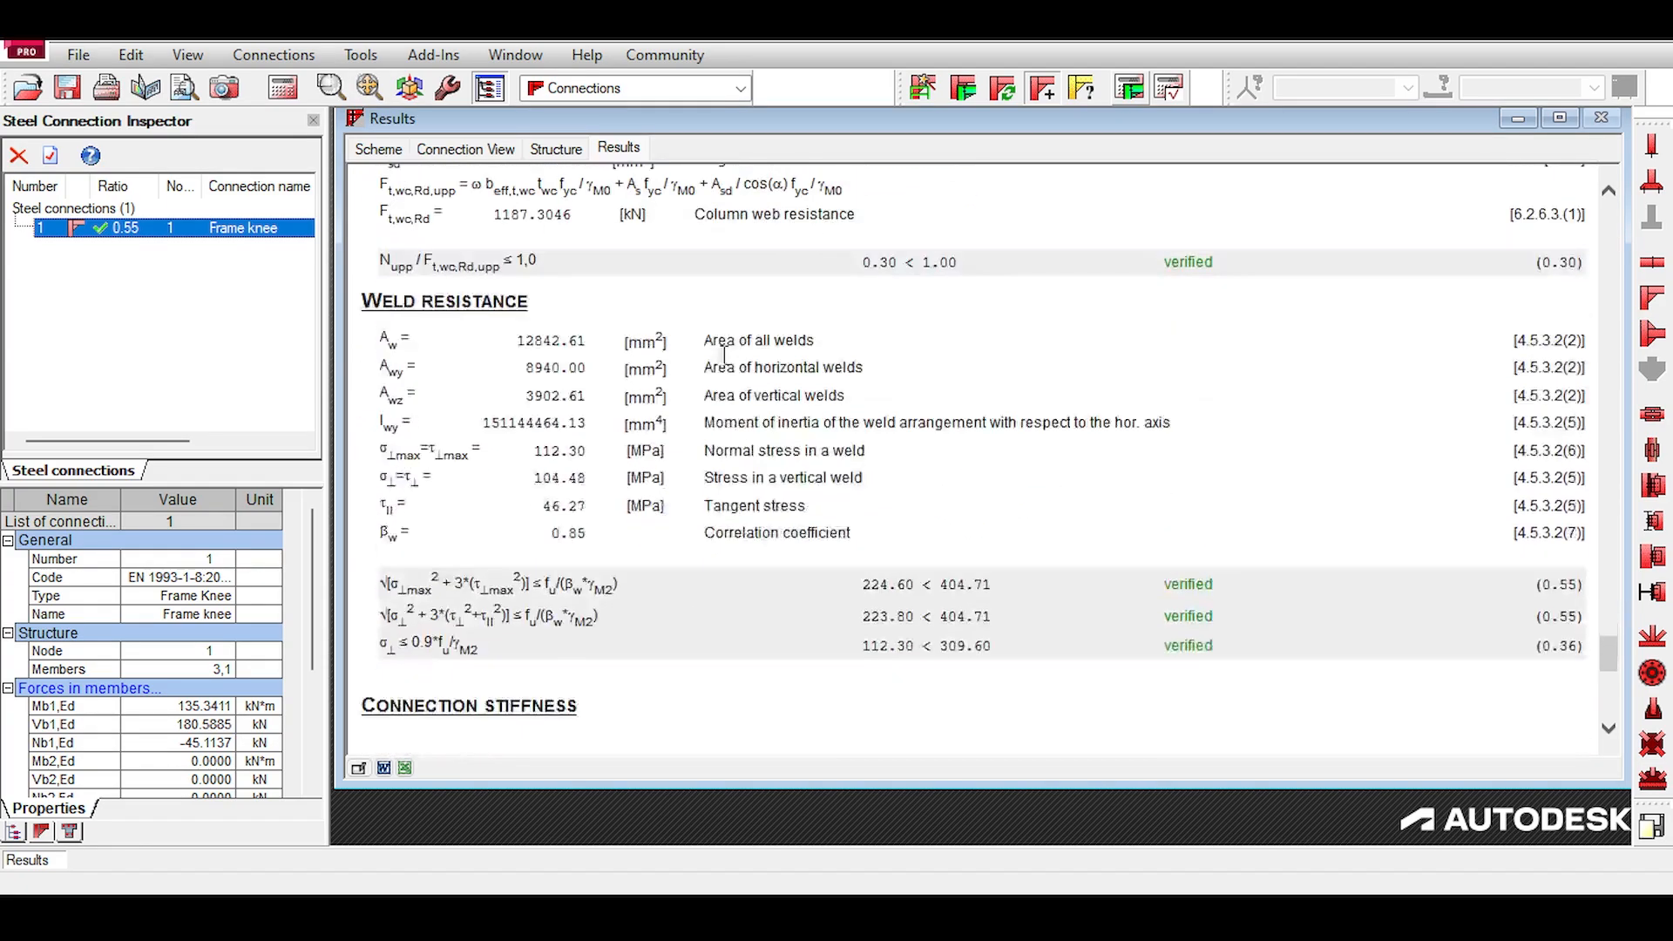
scroll(649, 375, down, 4)
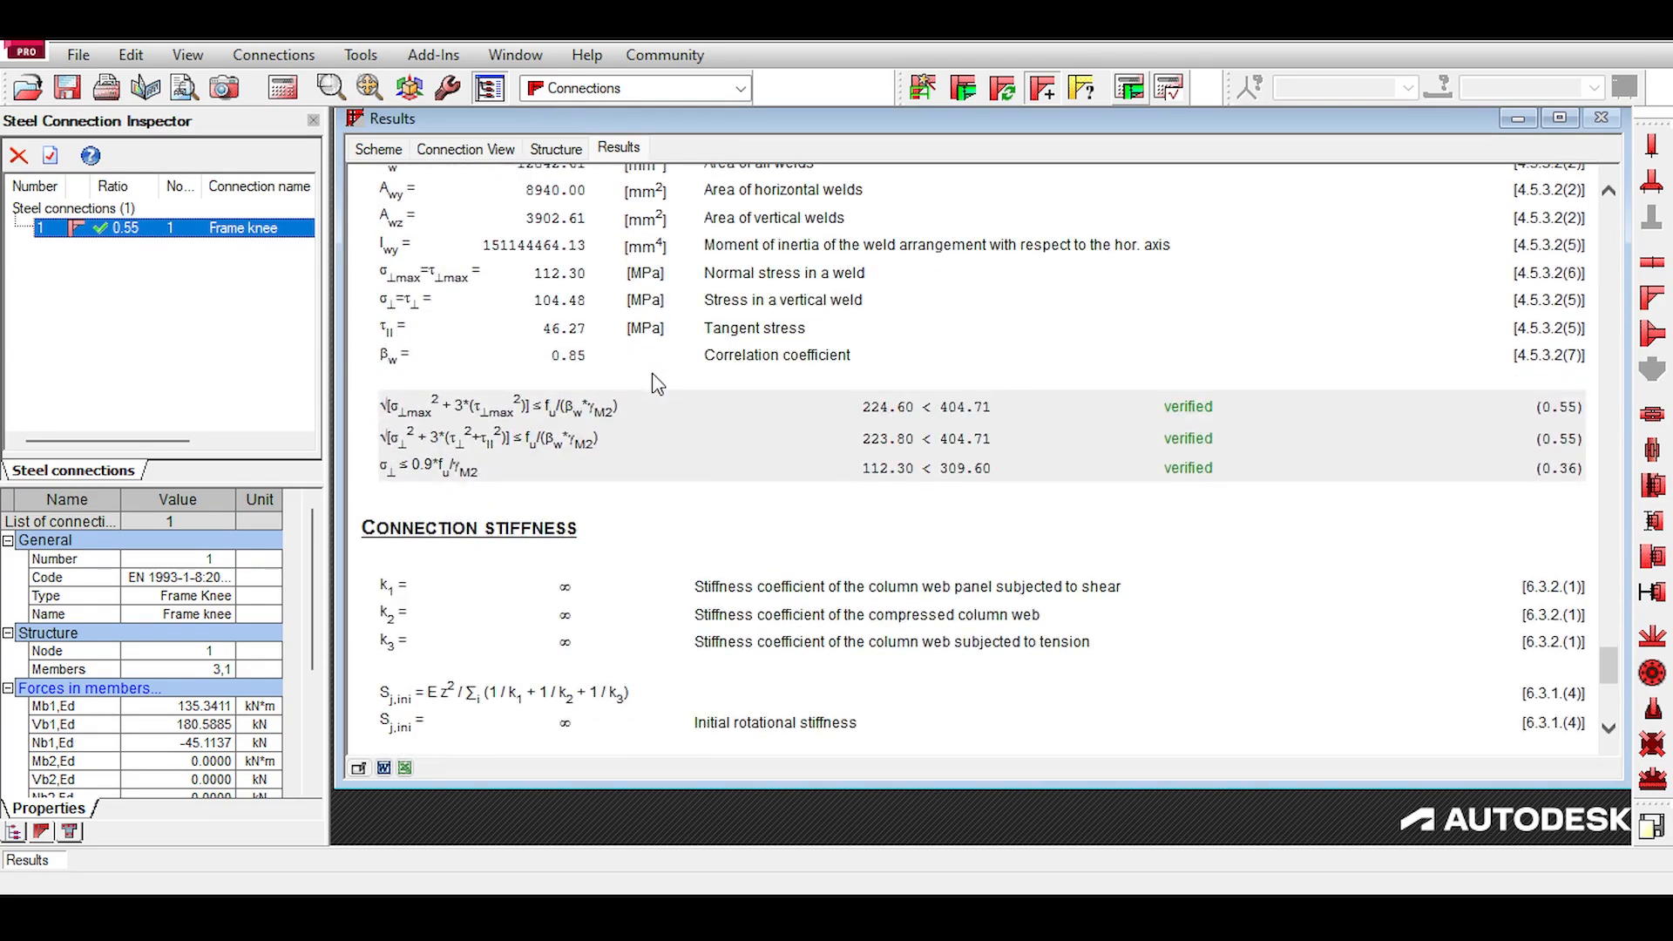
Step: Examine the initial rotational stiffness, the rigid and pinned stiffness limits and the stiffness classification in the welded connection's report
scroll(658, 384, down, 4)
scroll(658, 385, down, 4)
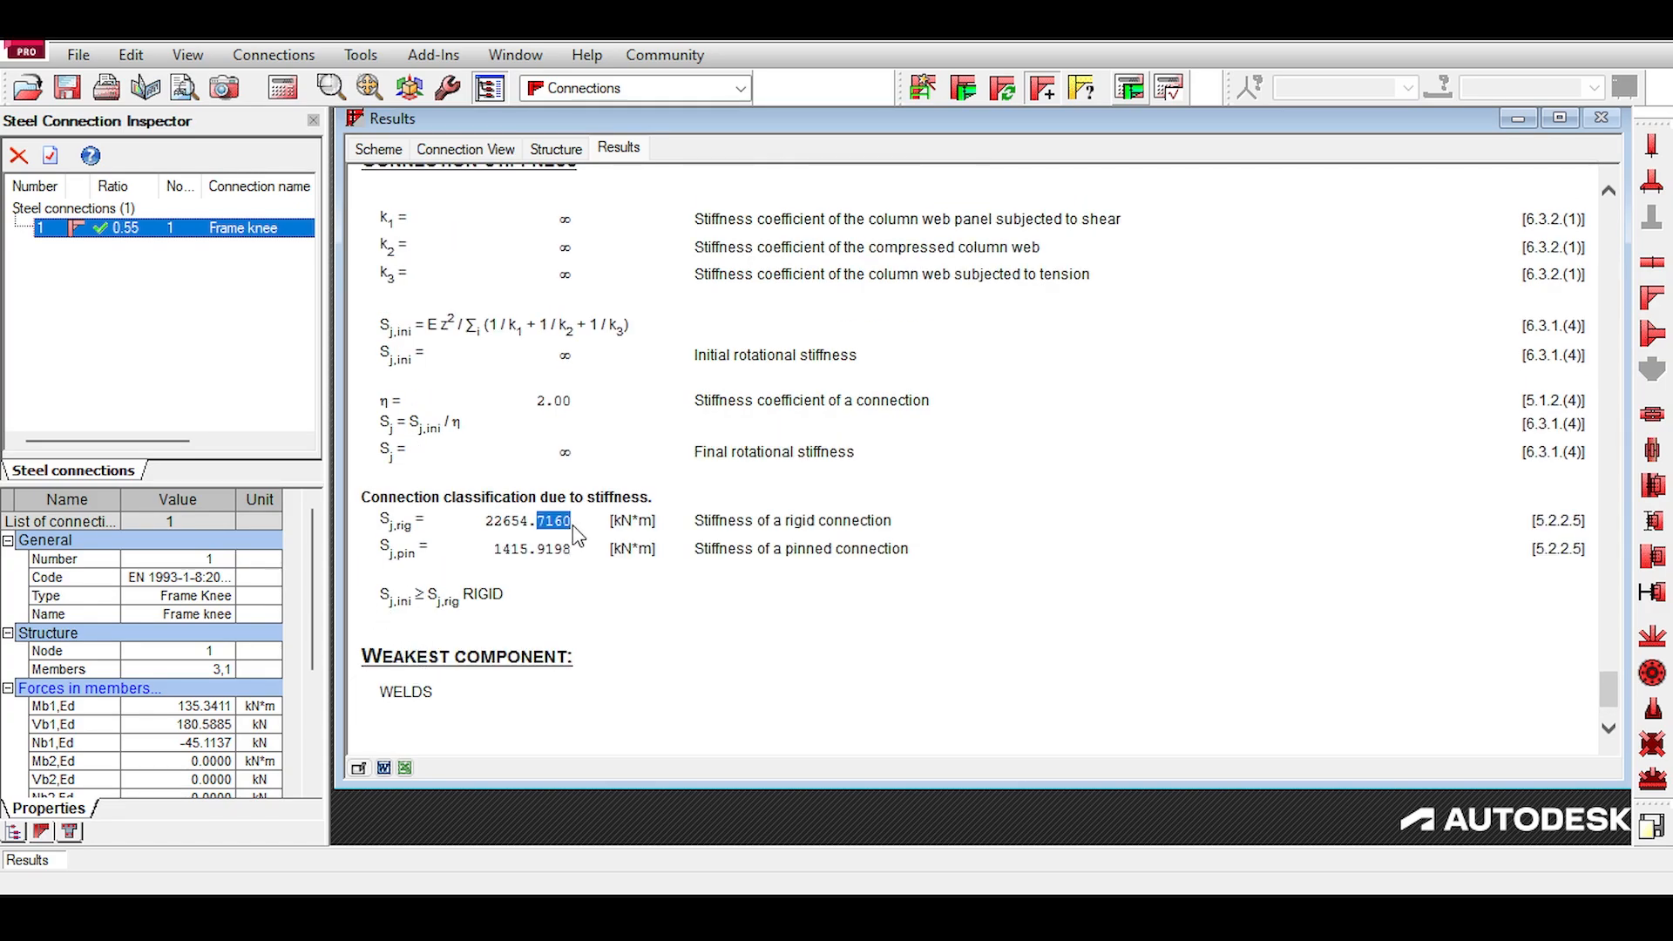
drag(573, 526, 500, 515)
drag(381, 596, 416, 607)
drag(381, 327, 414, 332)
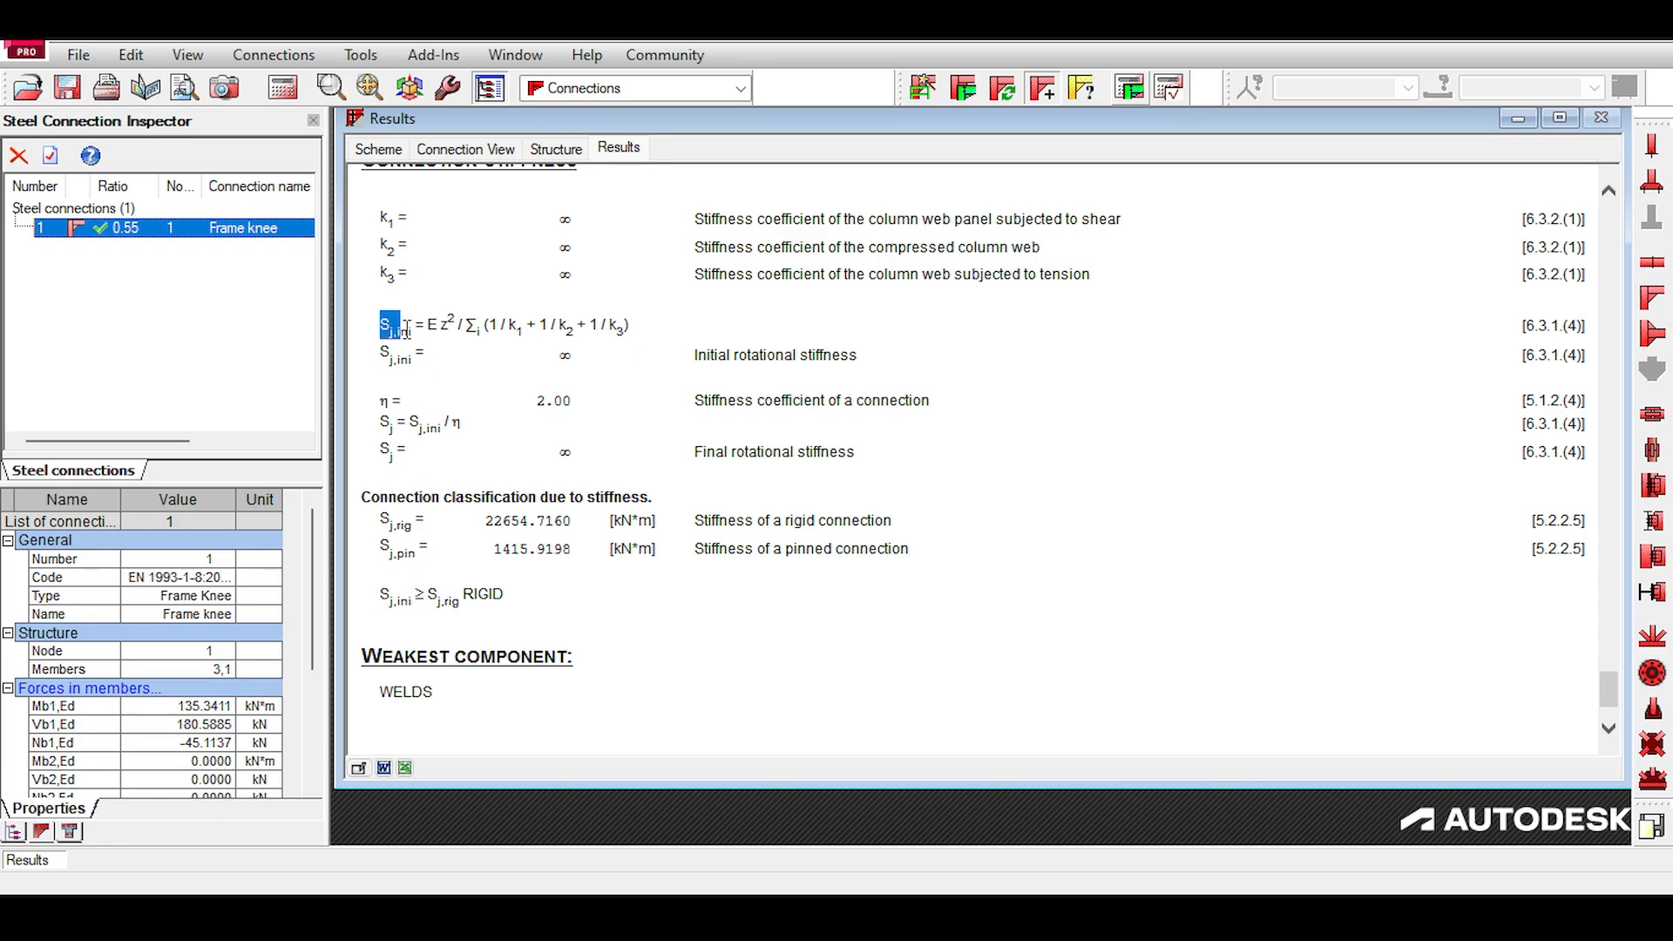
double_click(565, 354)
scroll(551, 401, up, 3)
scroll(552, 400, down, 6)
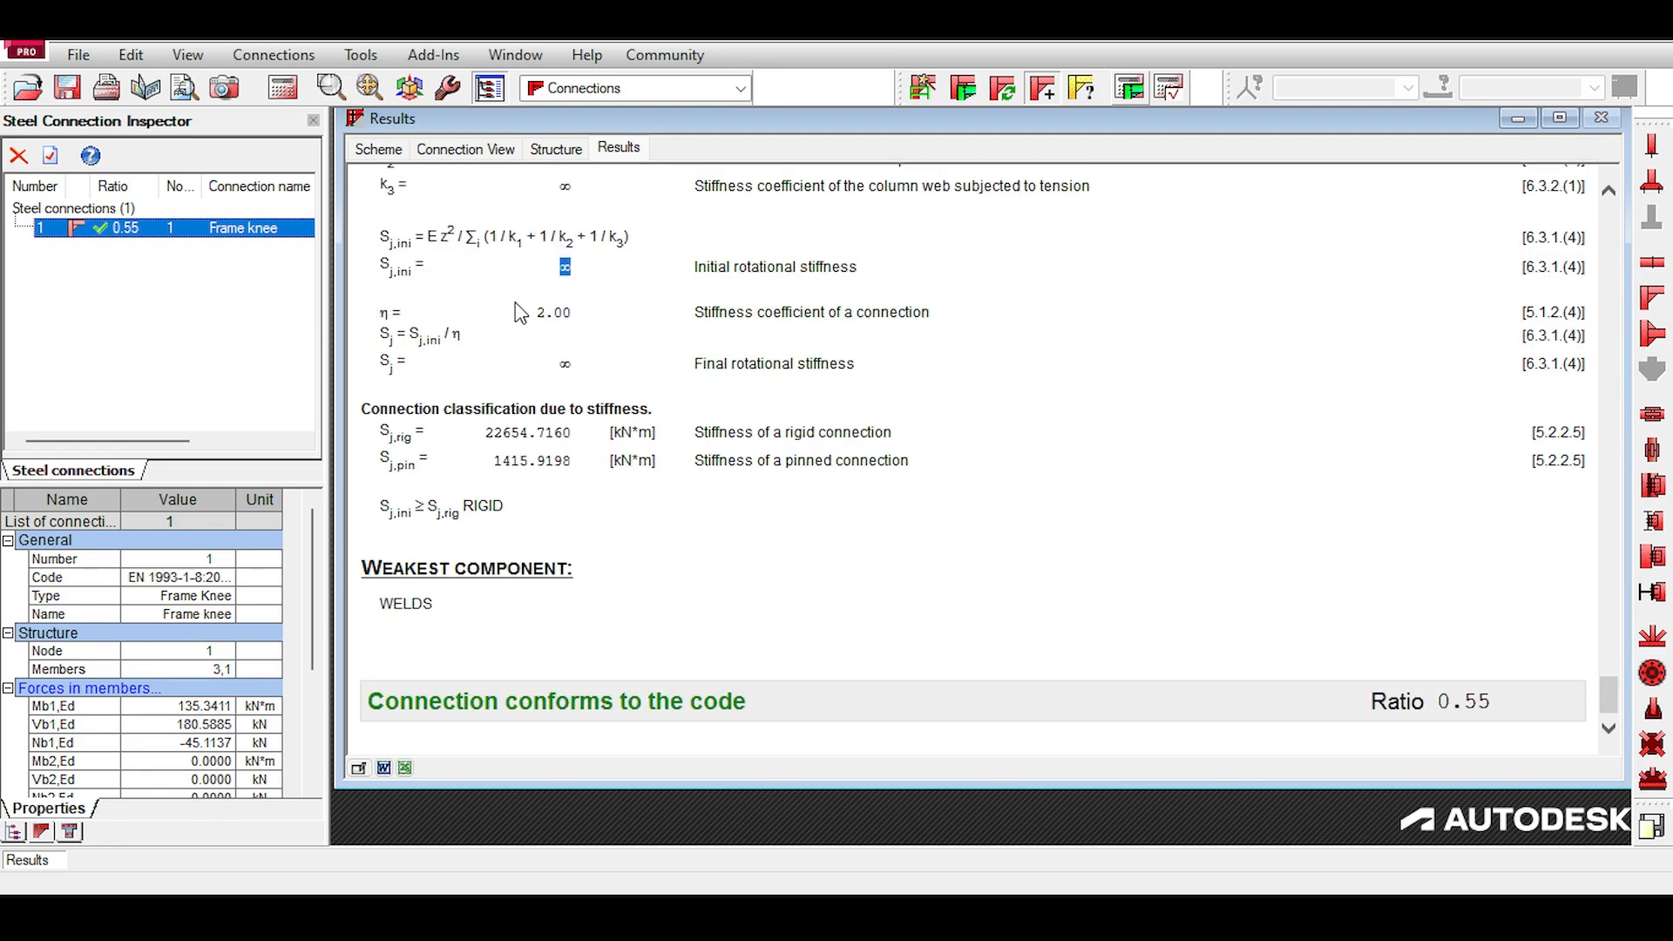
double_click(1584, 265)
scroll(821, 346, up, 3)
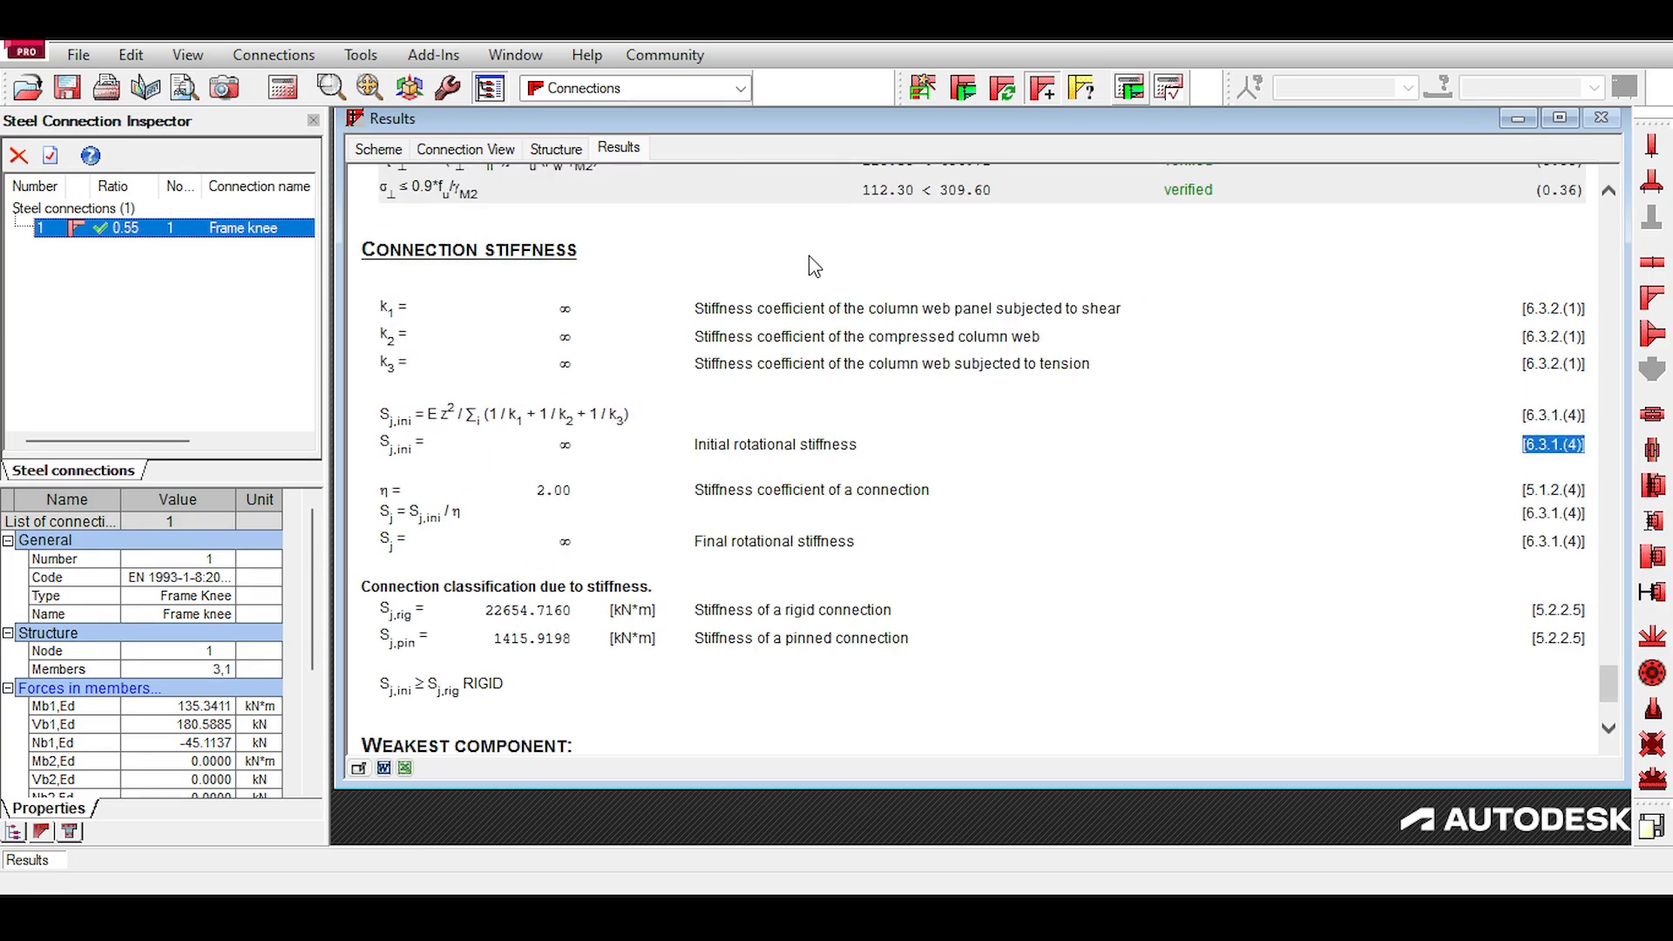
scroll(871, 262, up, 15)
scroll(893, 277, up, 10)
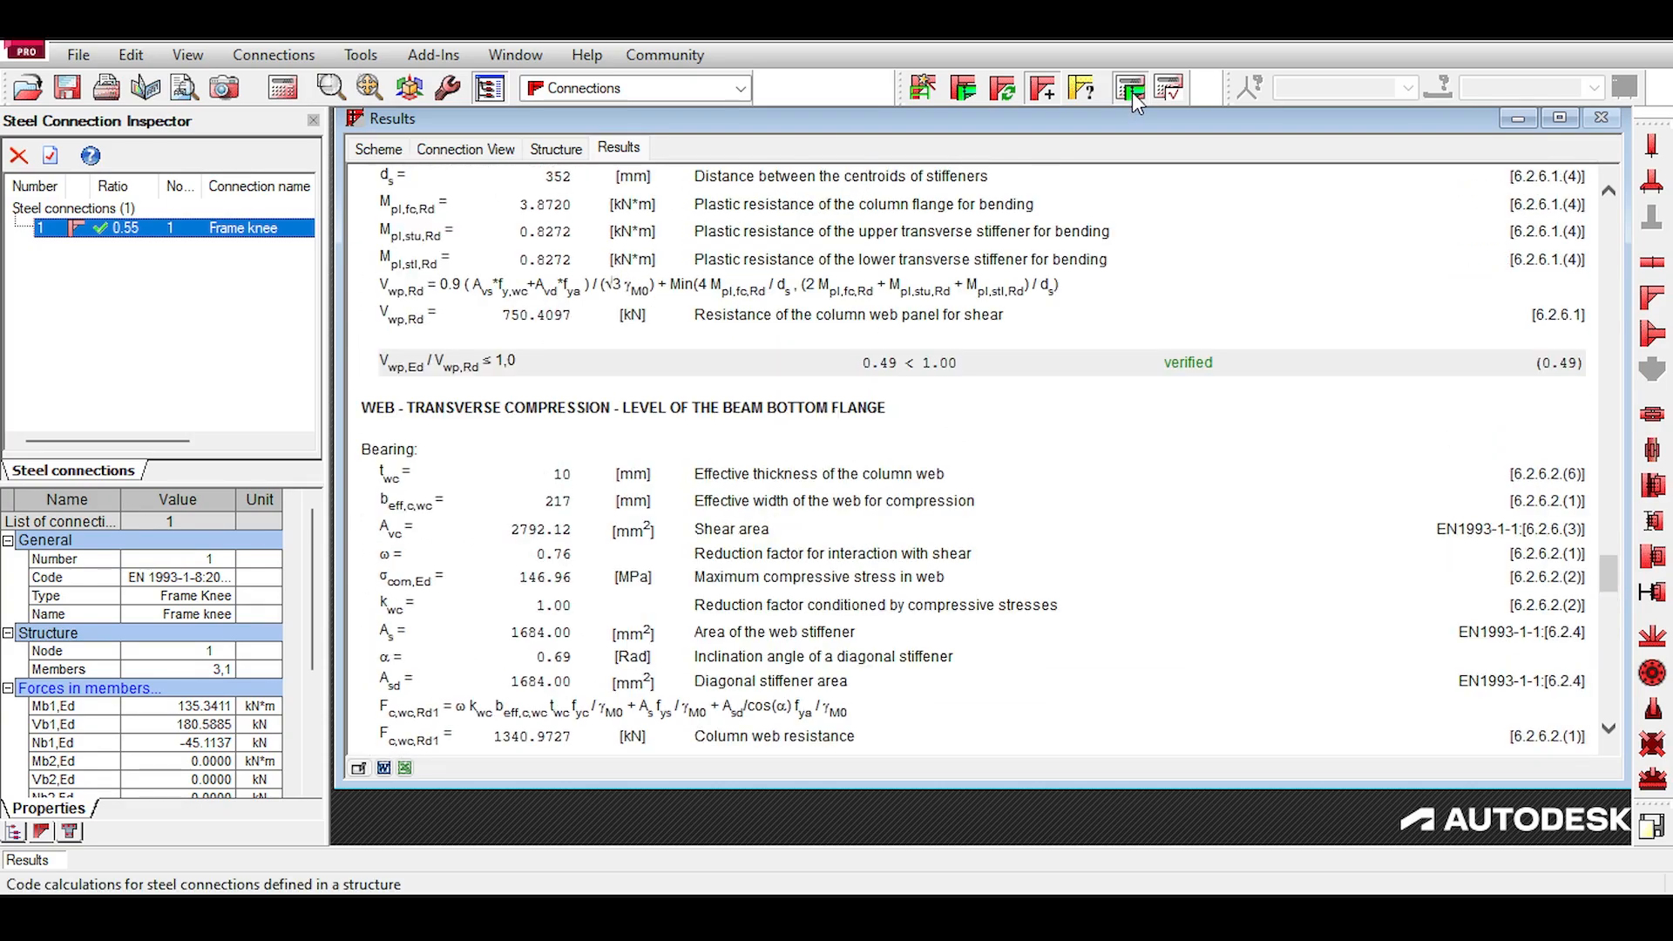
click(1130, 88)
click(1014, 244)
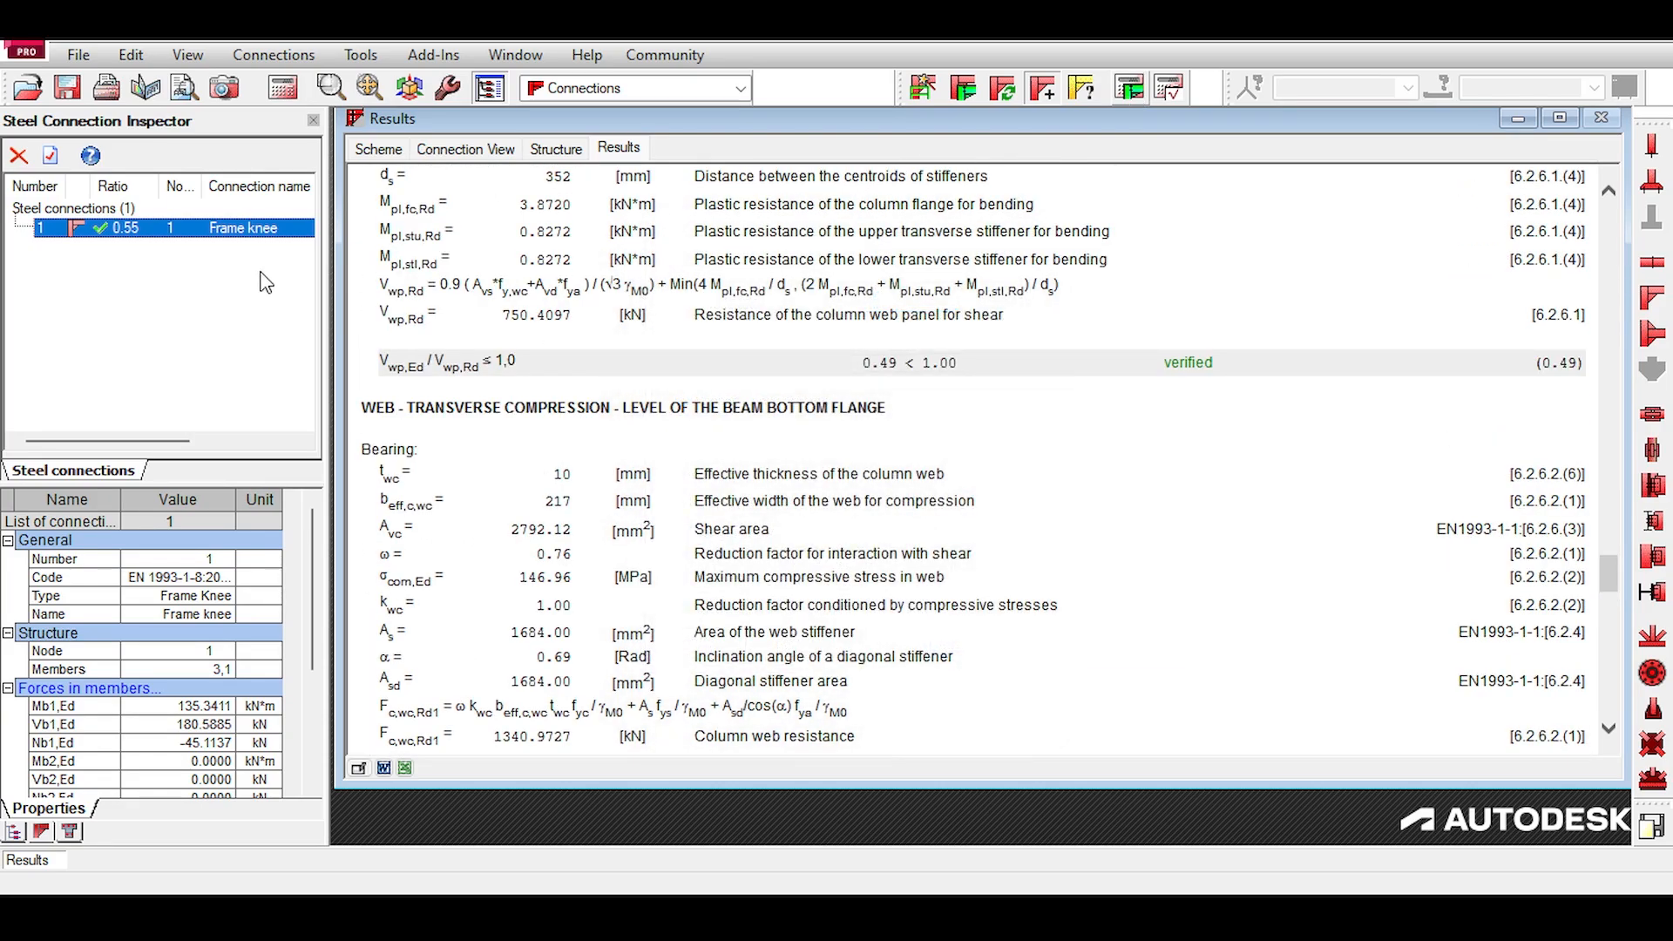
Step: Remove the horizontal column stiffeners, the vertical beam stiffeners and the diagonal column web stiffeners from the frame knee connection
double_click(246, 233)
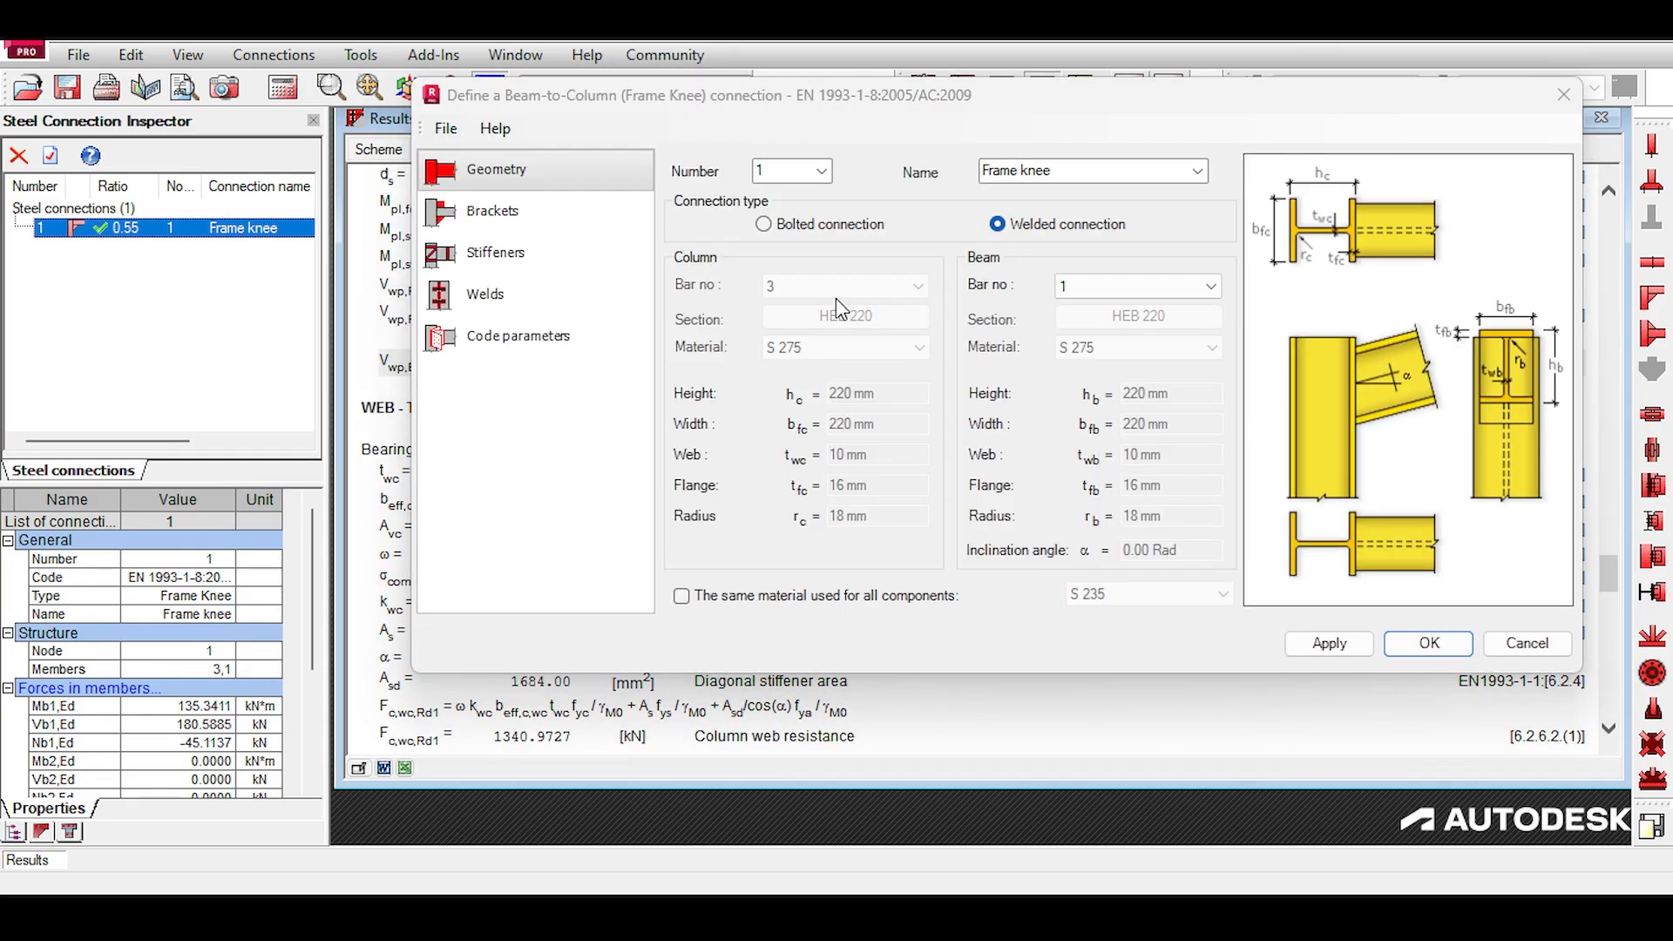
click(492, 211)
click(540, 252)
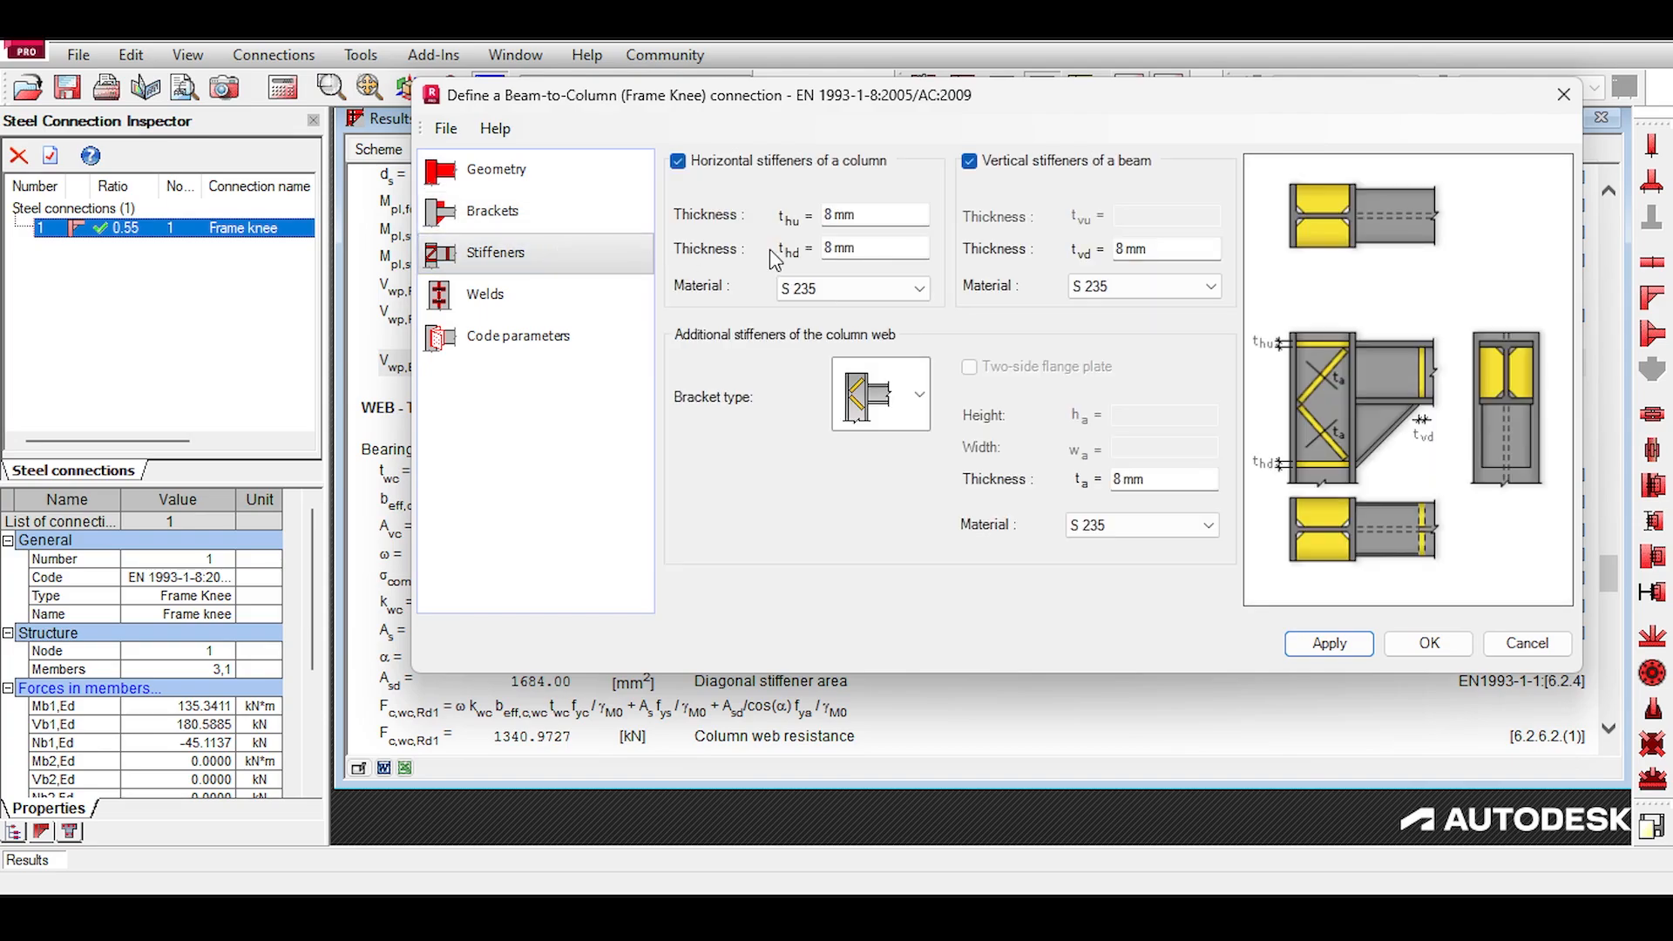
click(689, 163)
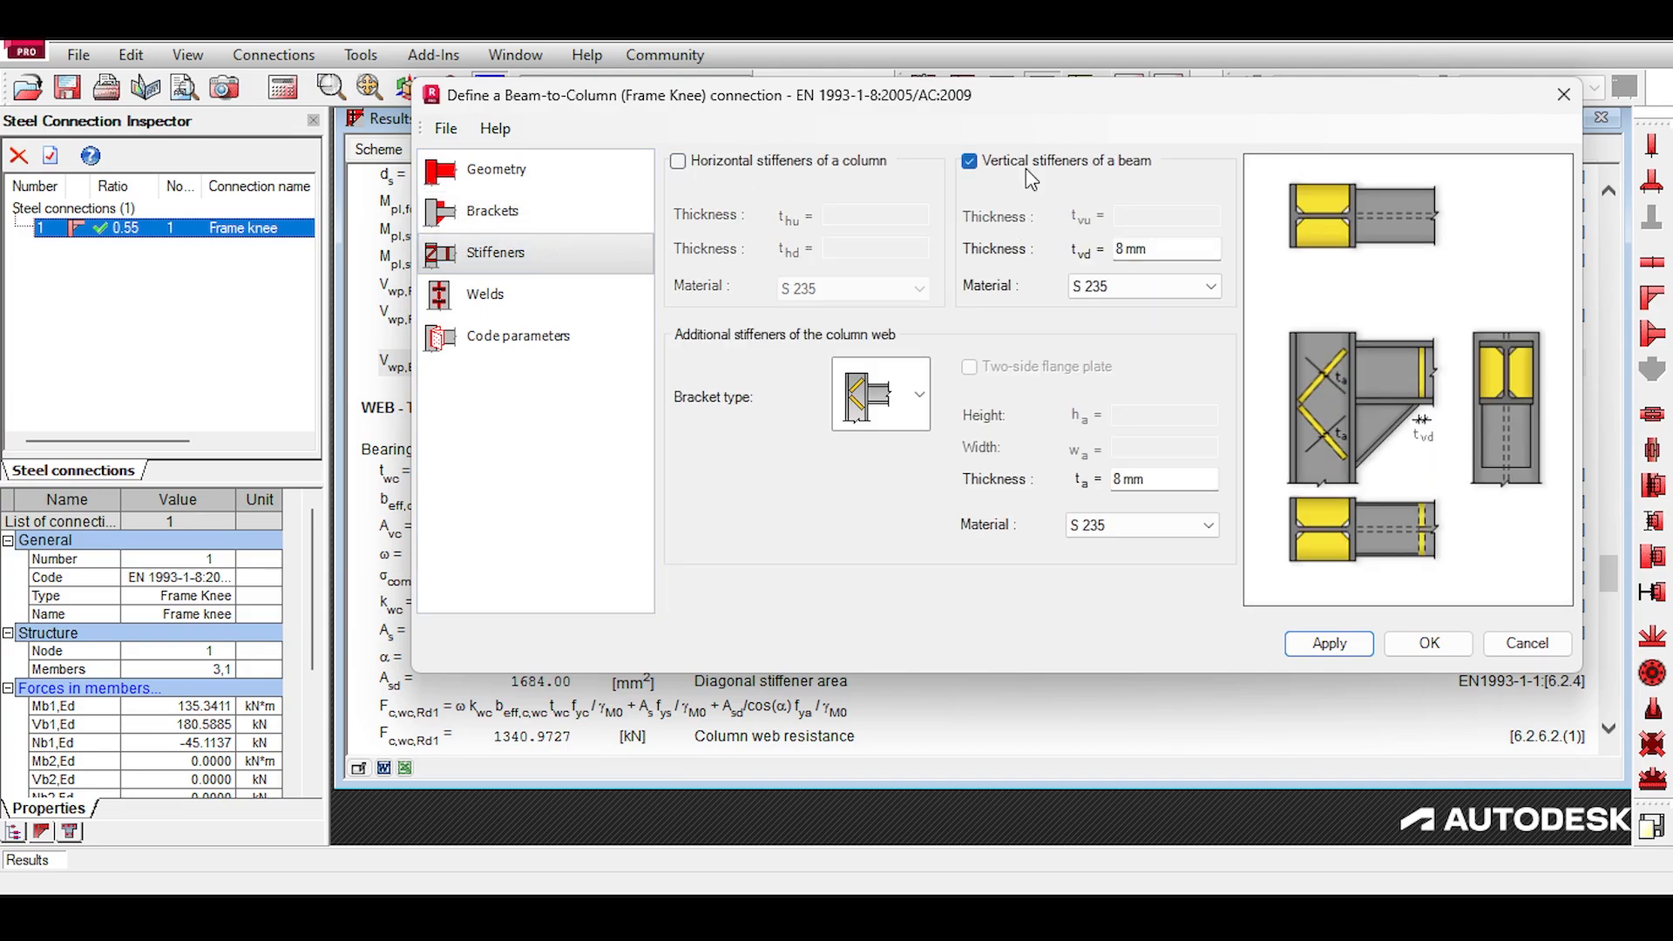
click(1027, 170)
click(911, 425)
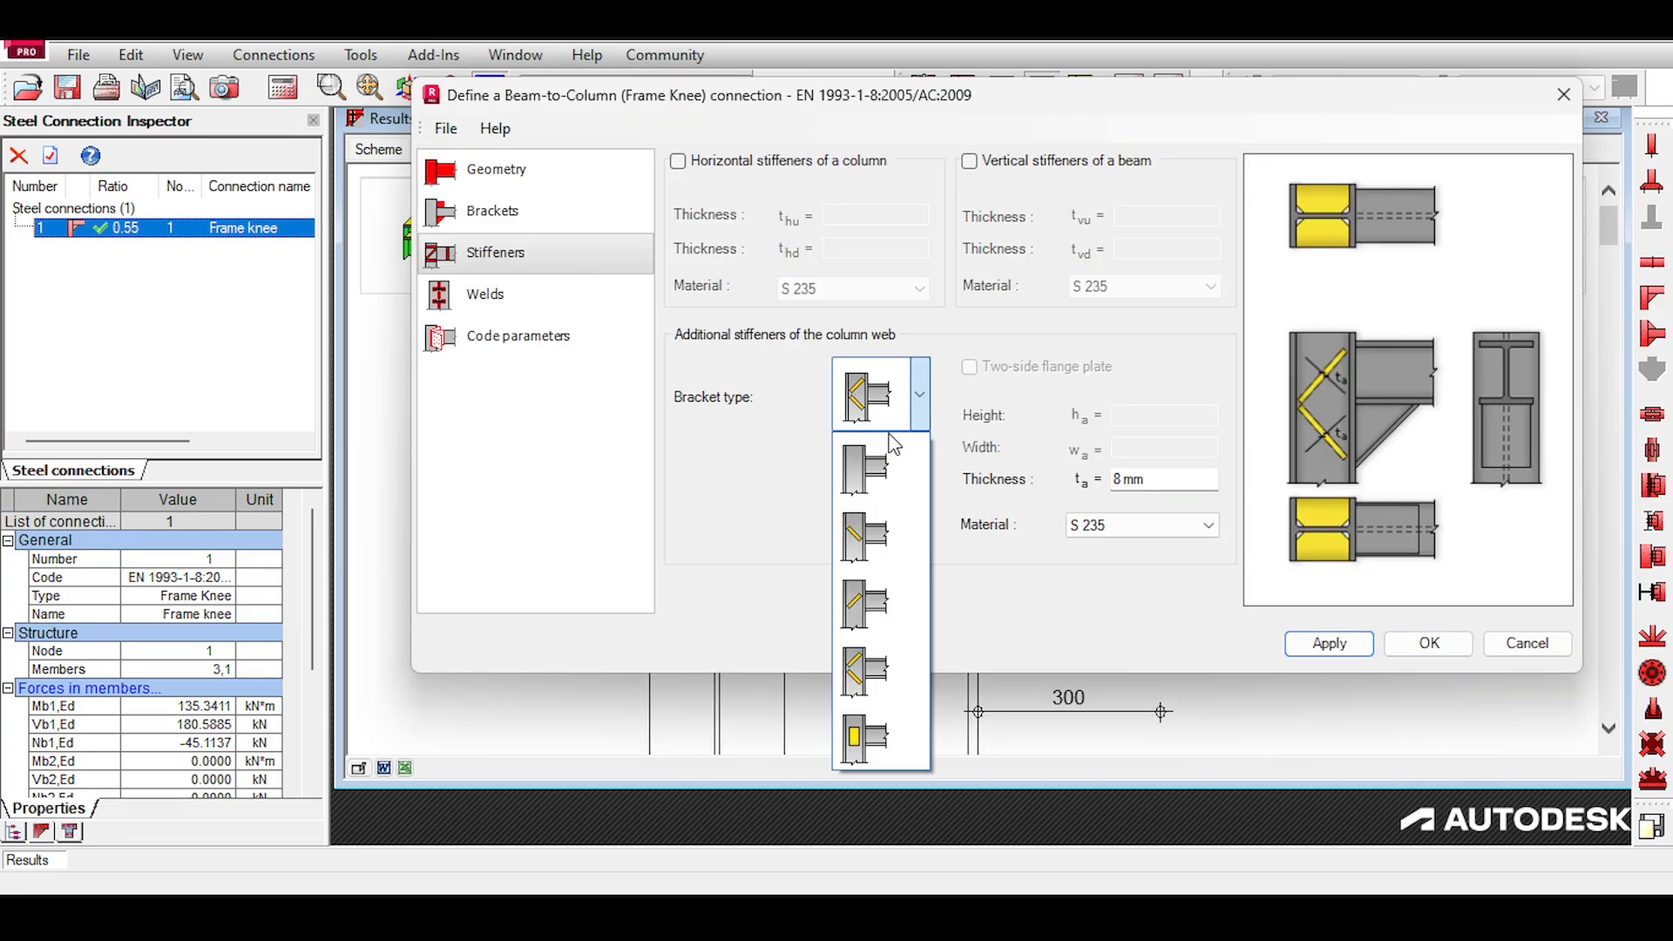
click(875, 463)
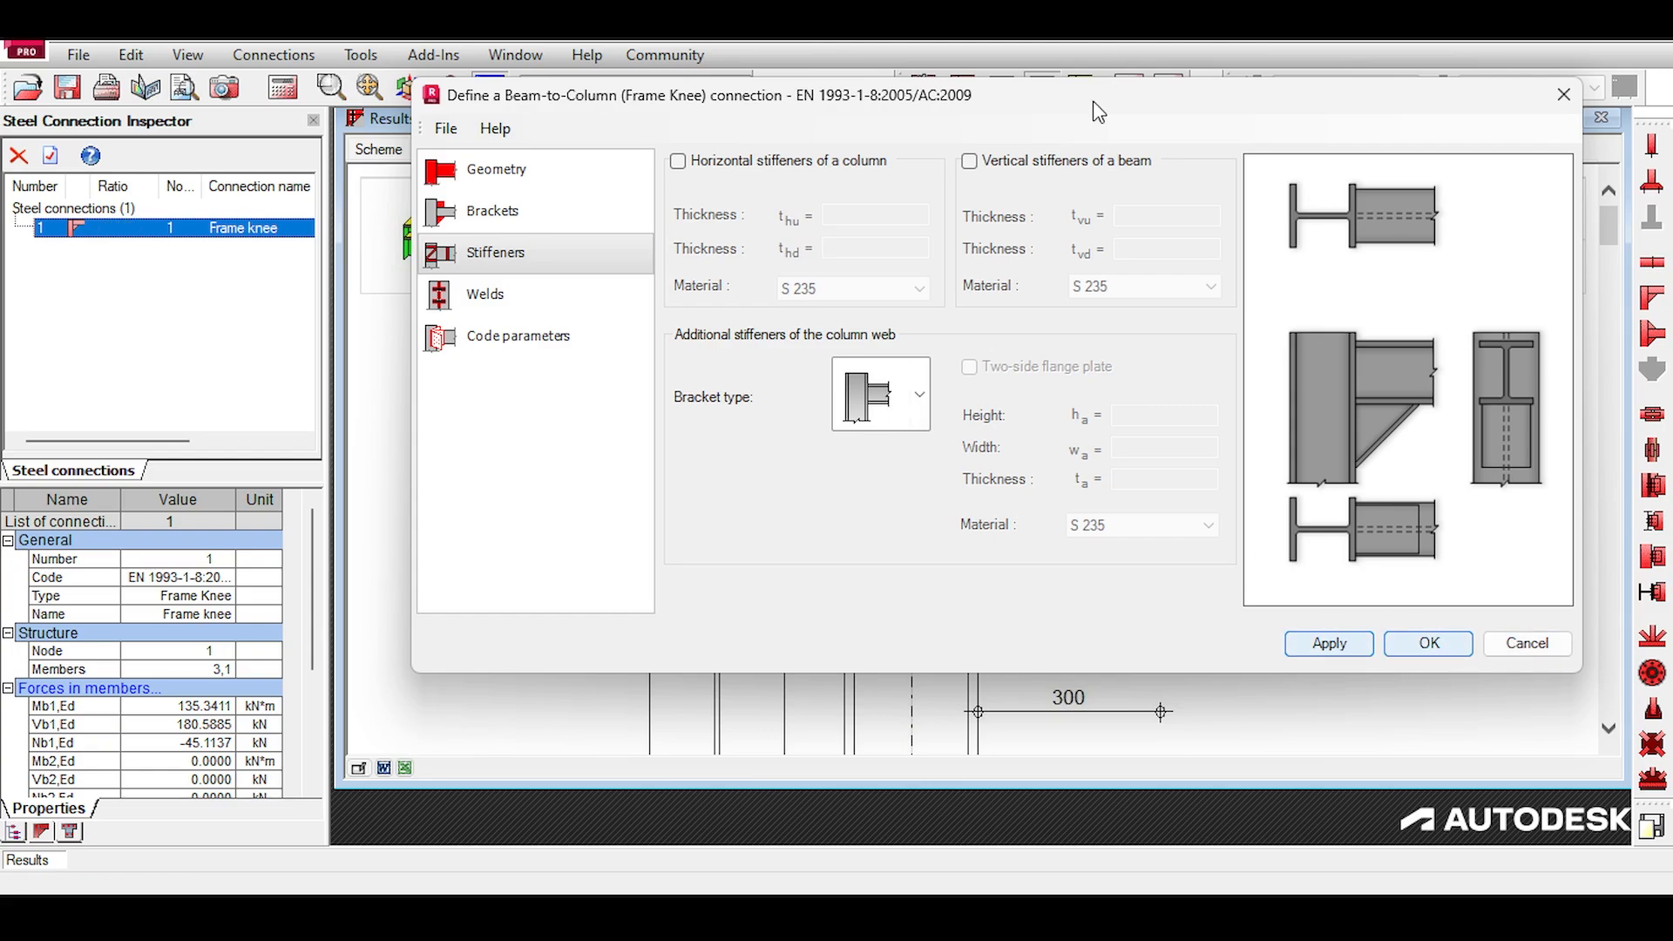
click(1407, 646)
Step: Recalculate the welded frame knee without stiffeners and check the overall ratio in the report
click(1130, 88)
click(982, 652)
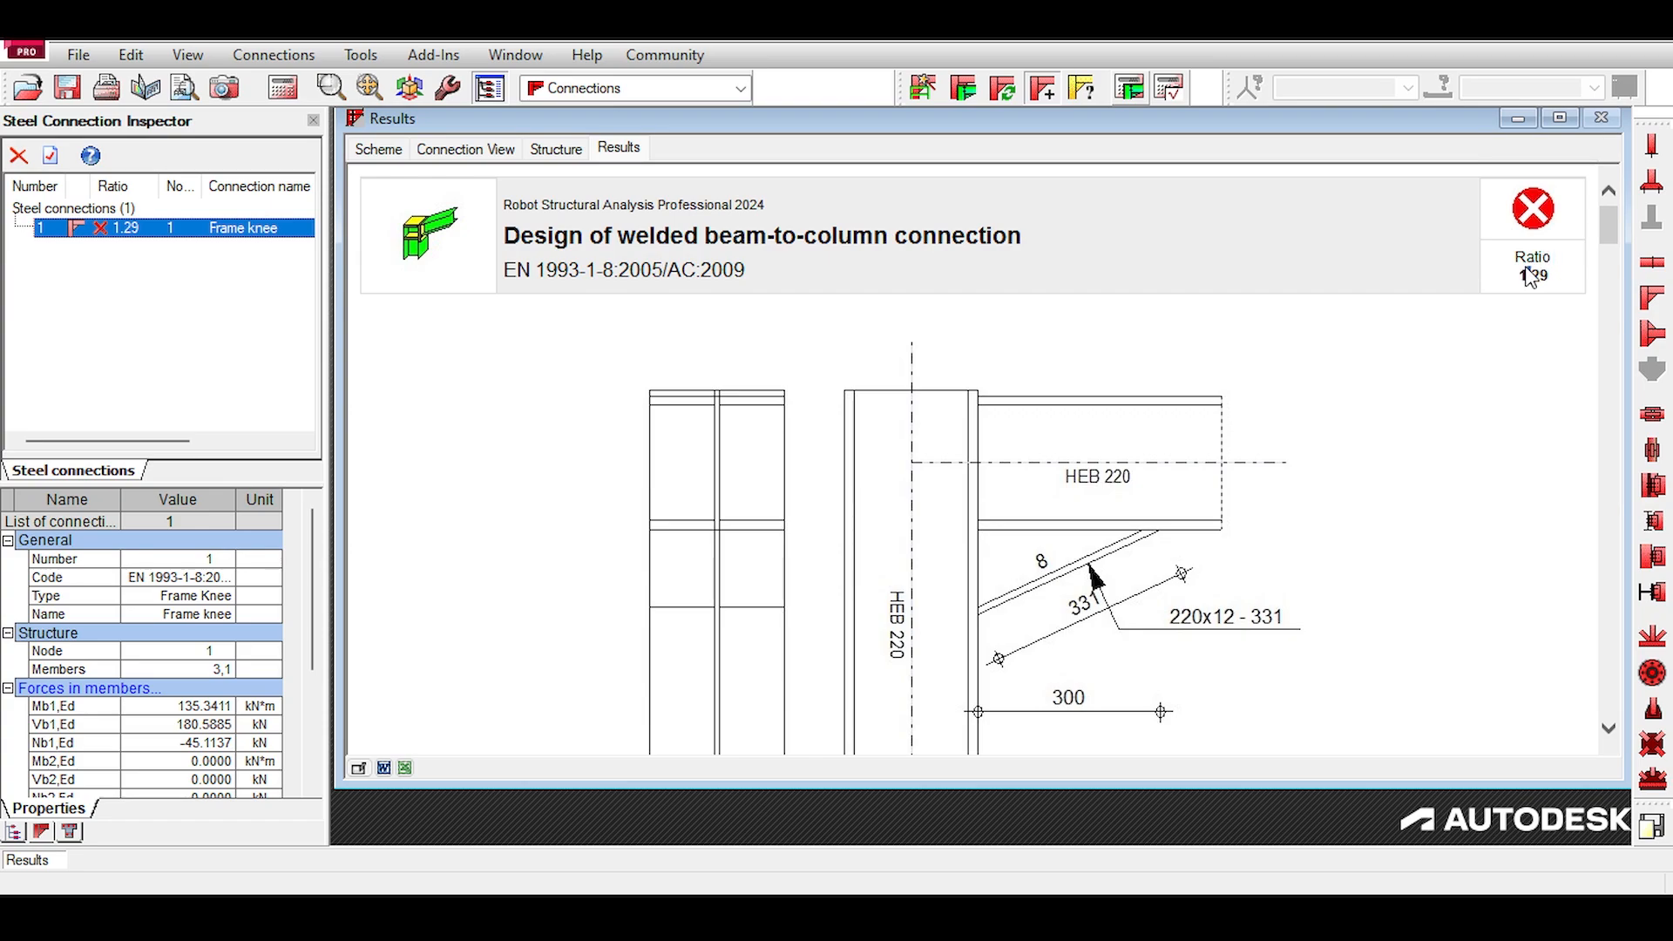
drag(1535, 277, 1549, 277)
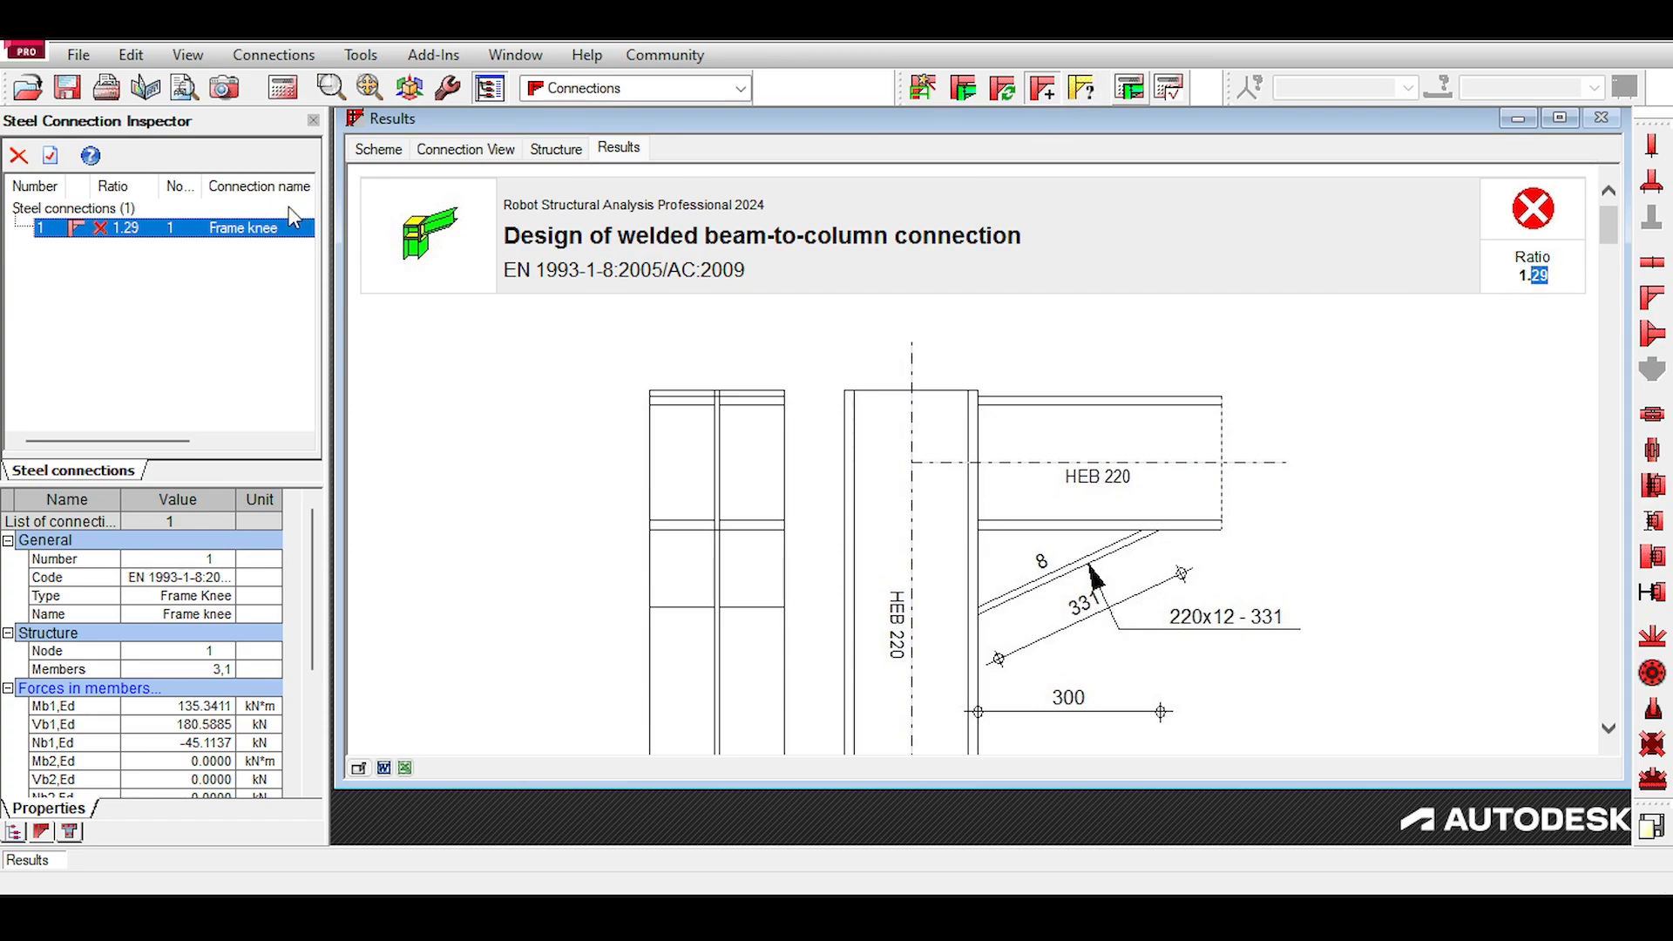
click(1133, 90)
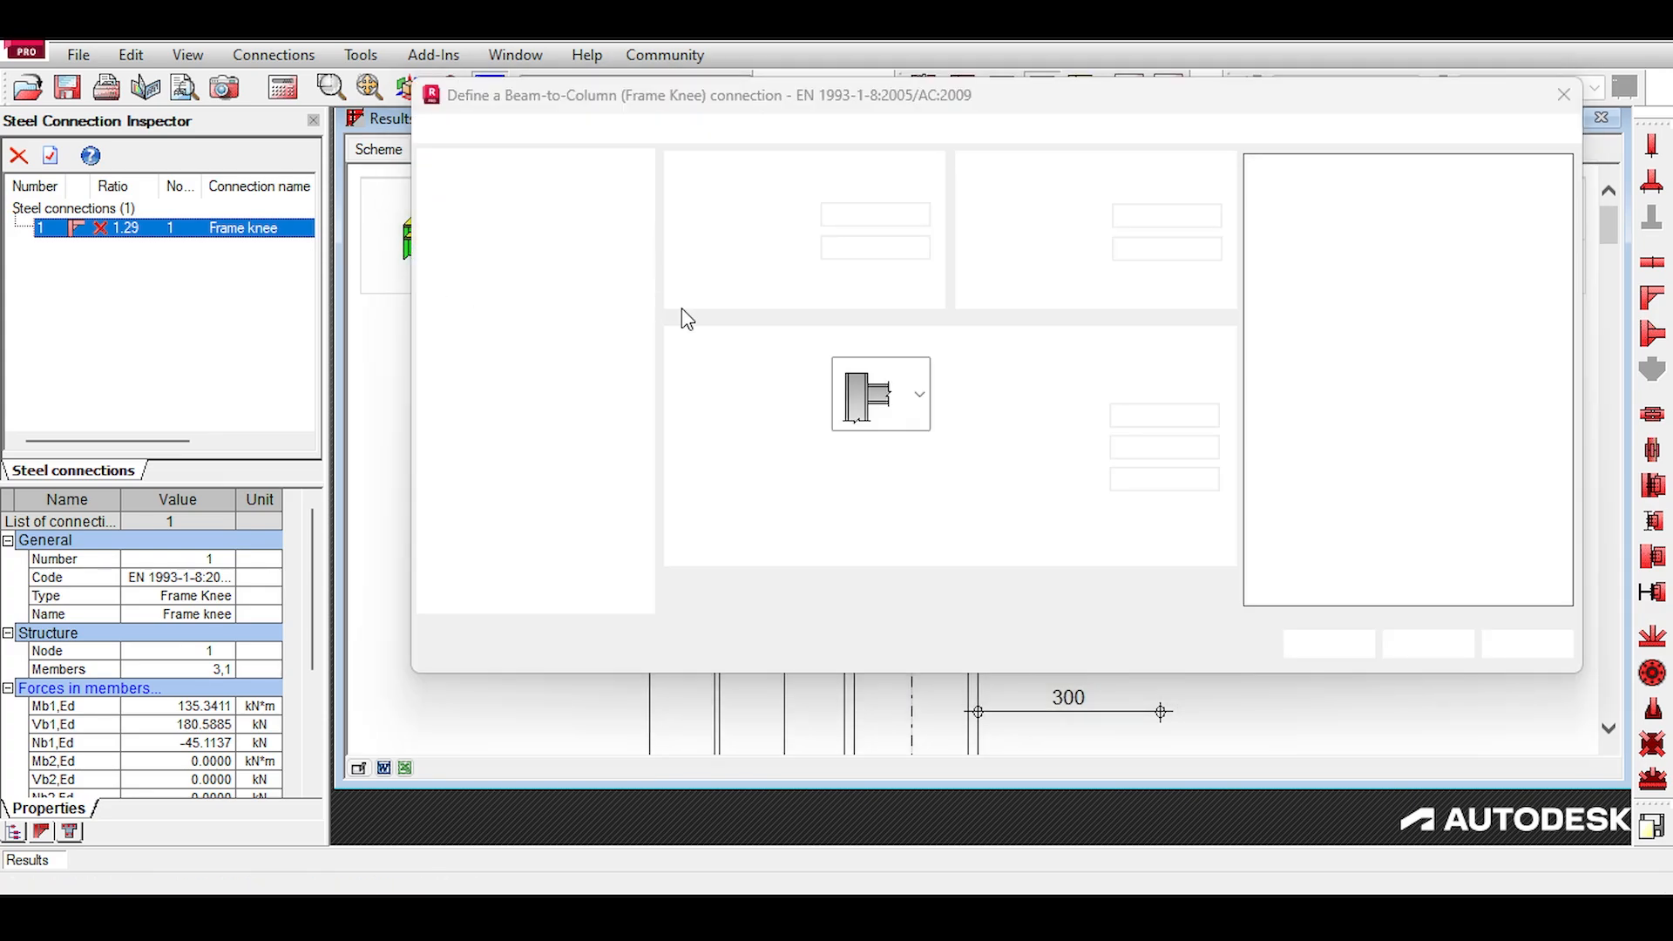
Step: Add horizontal column stiffeners, vertical beam stiffeners and double diagonal K-shaped column web stiffeners to the frame knee, and apply them
click(902, 401)
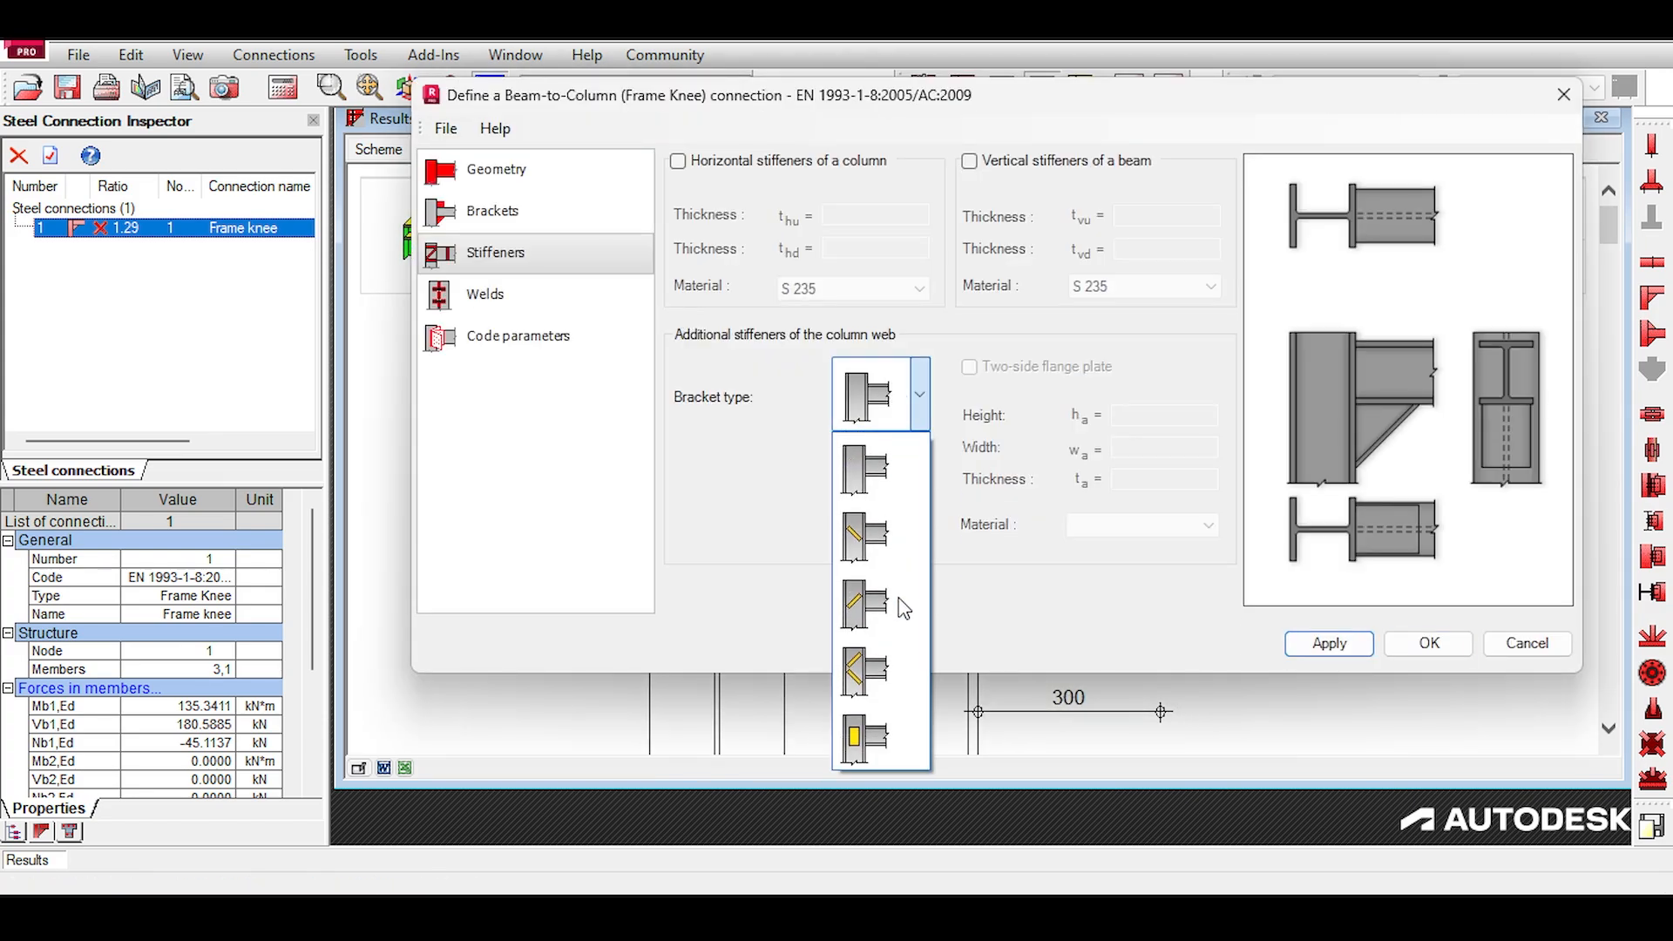
click(896, 684)
click(723, 167)
click(969, 161)
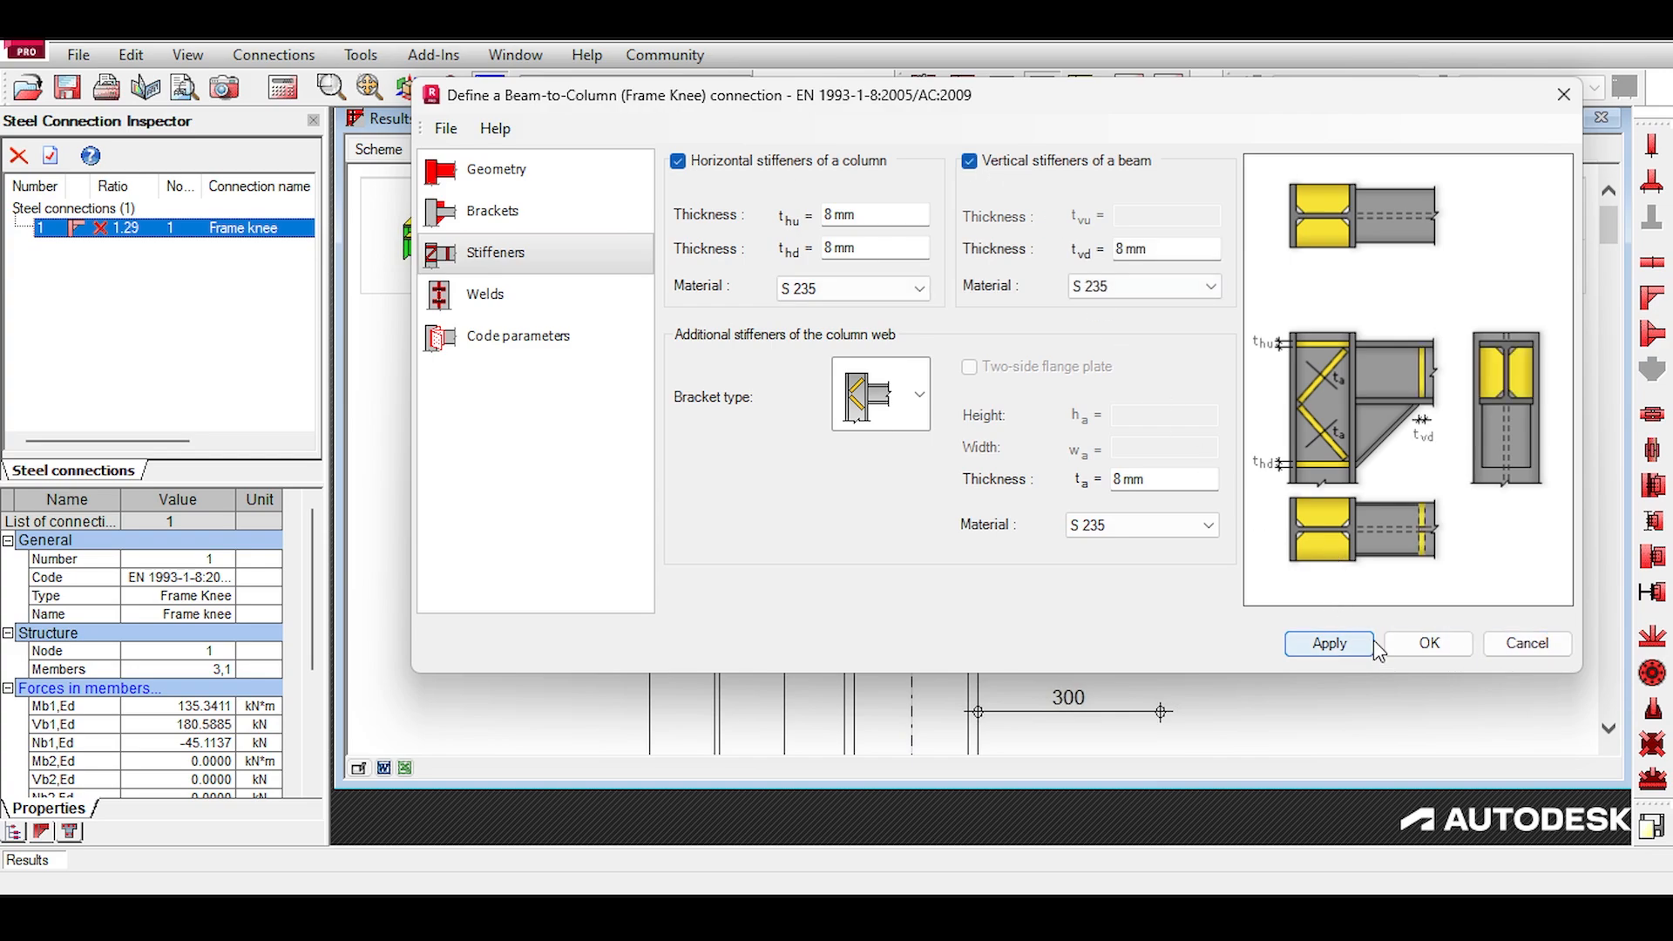
click(1324, 643)
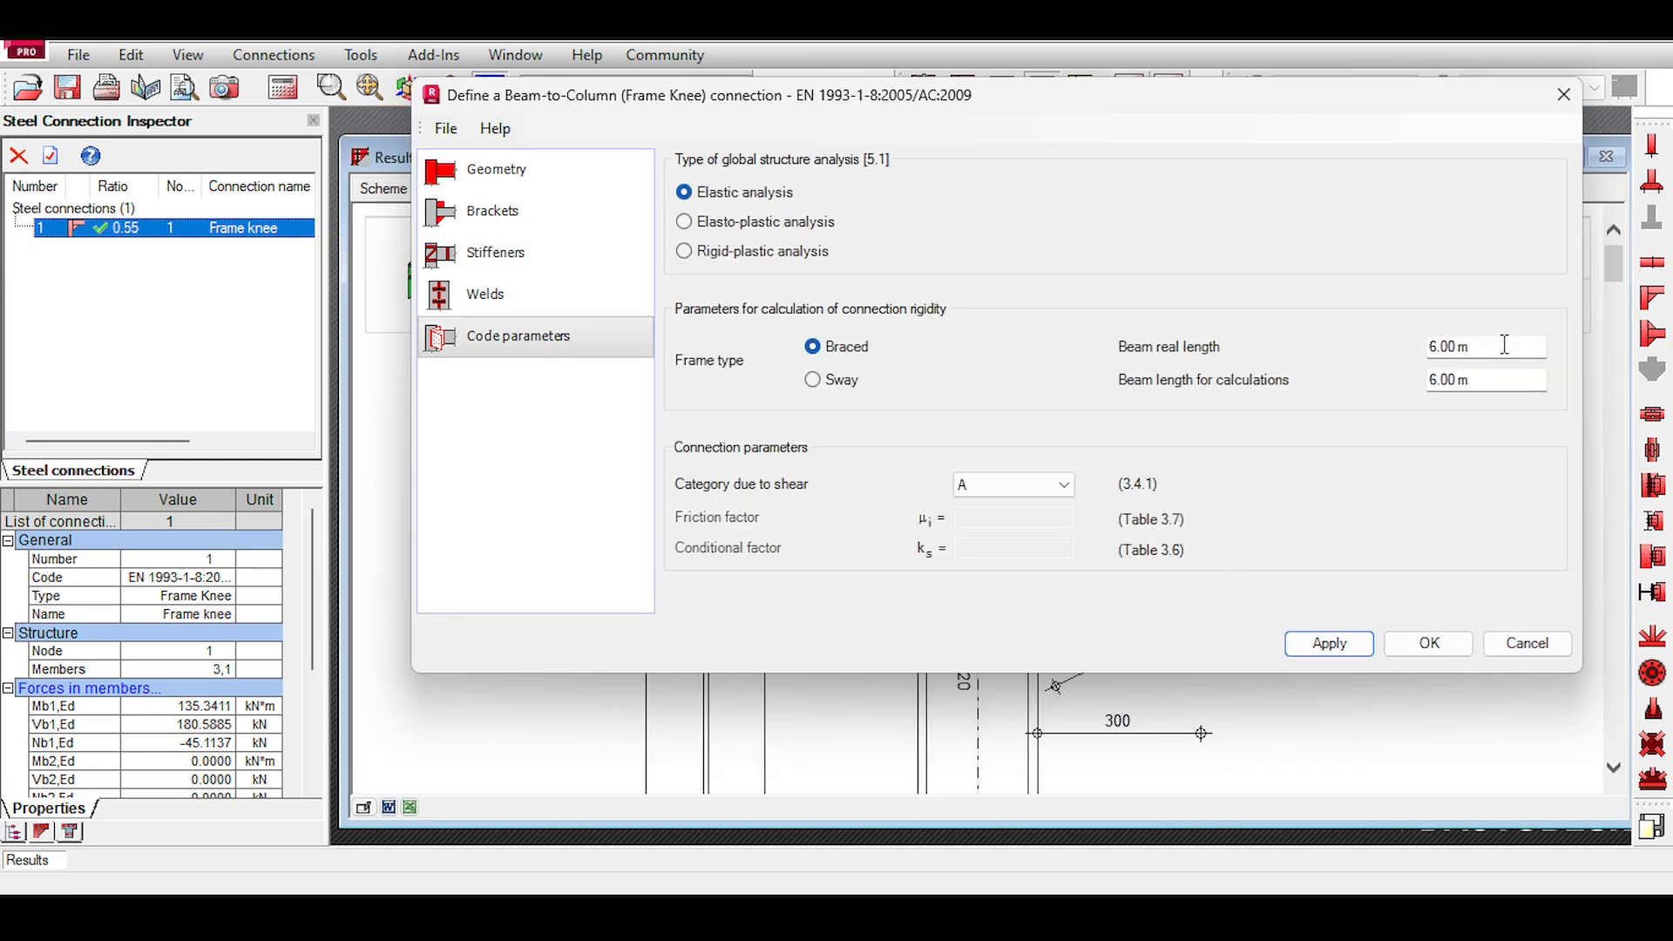
Step: Set the frame type for the connection rigidity calculation to Sway and accept the frame knee definition
click(1475, 347)
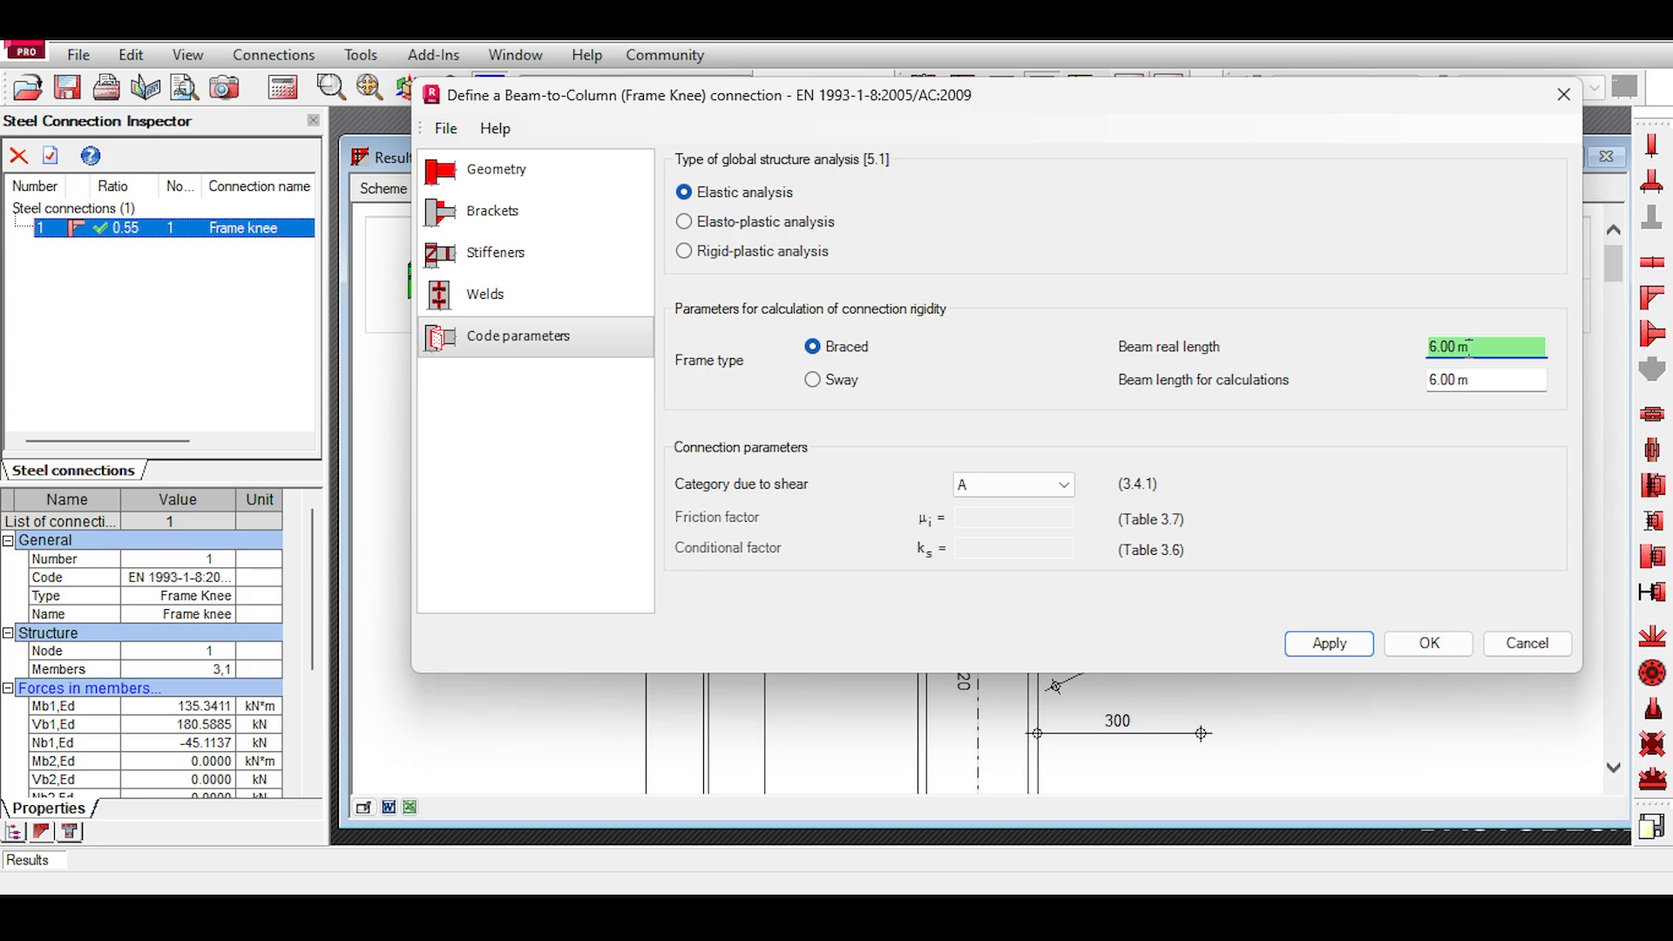
drag(1482, 346, 1420, 353)
click(813, 381)
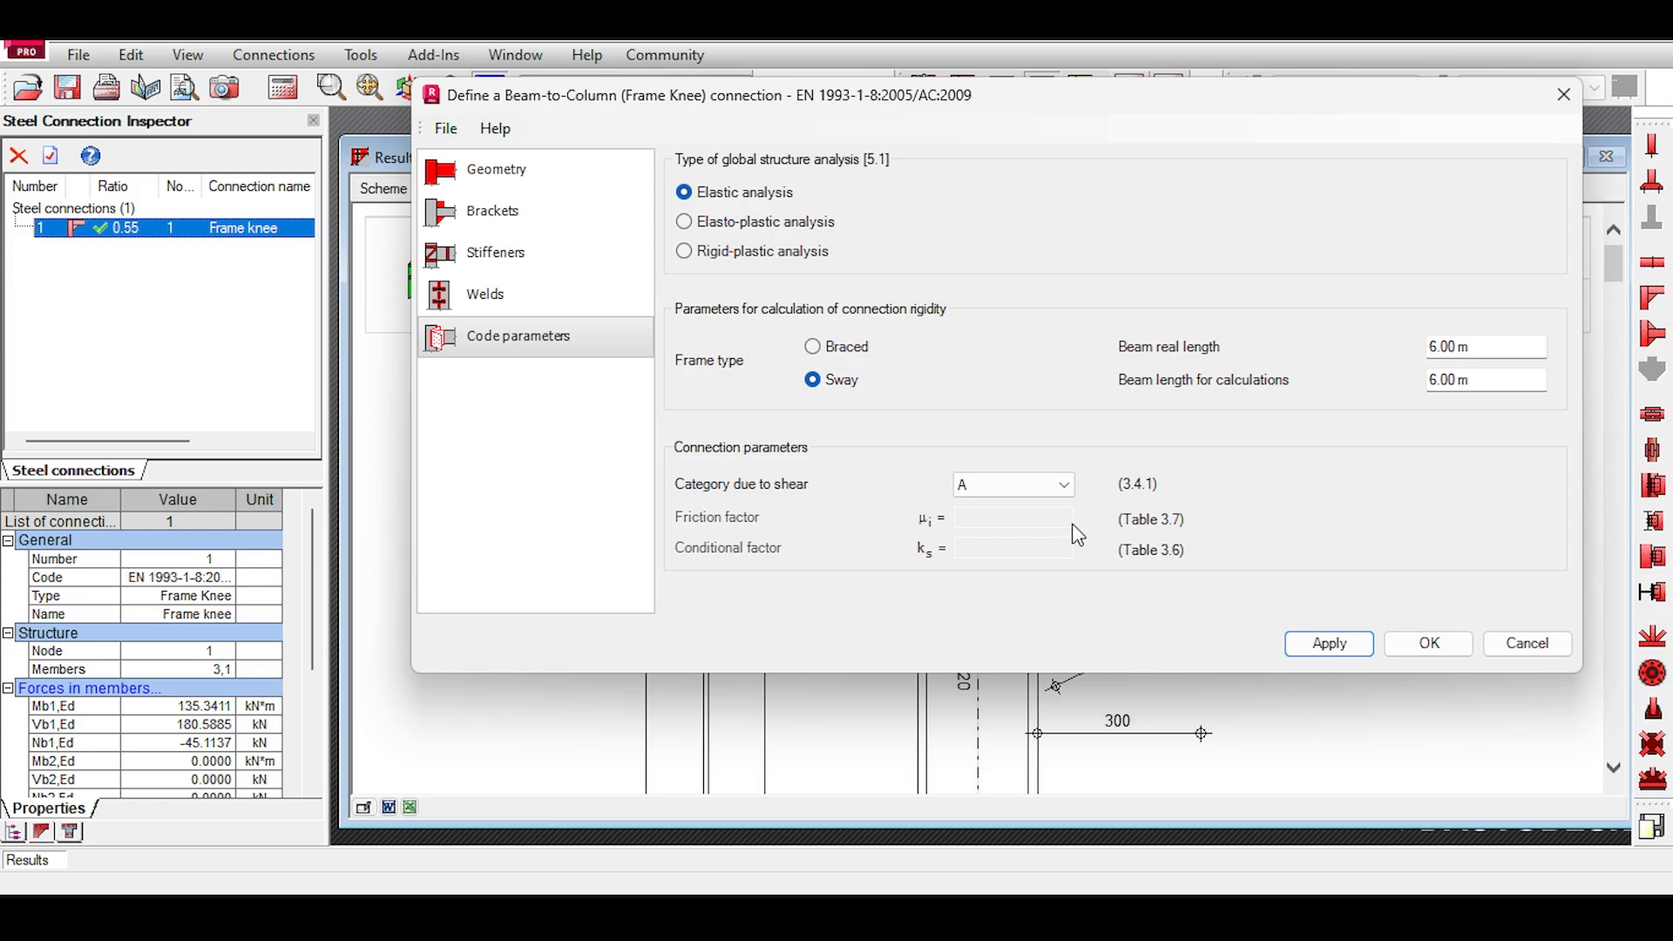
click(1427, 643)
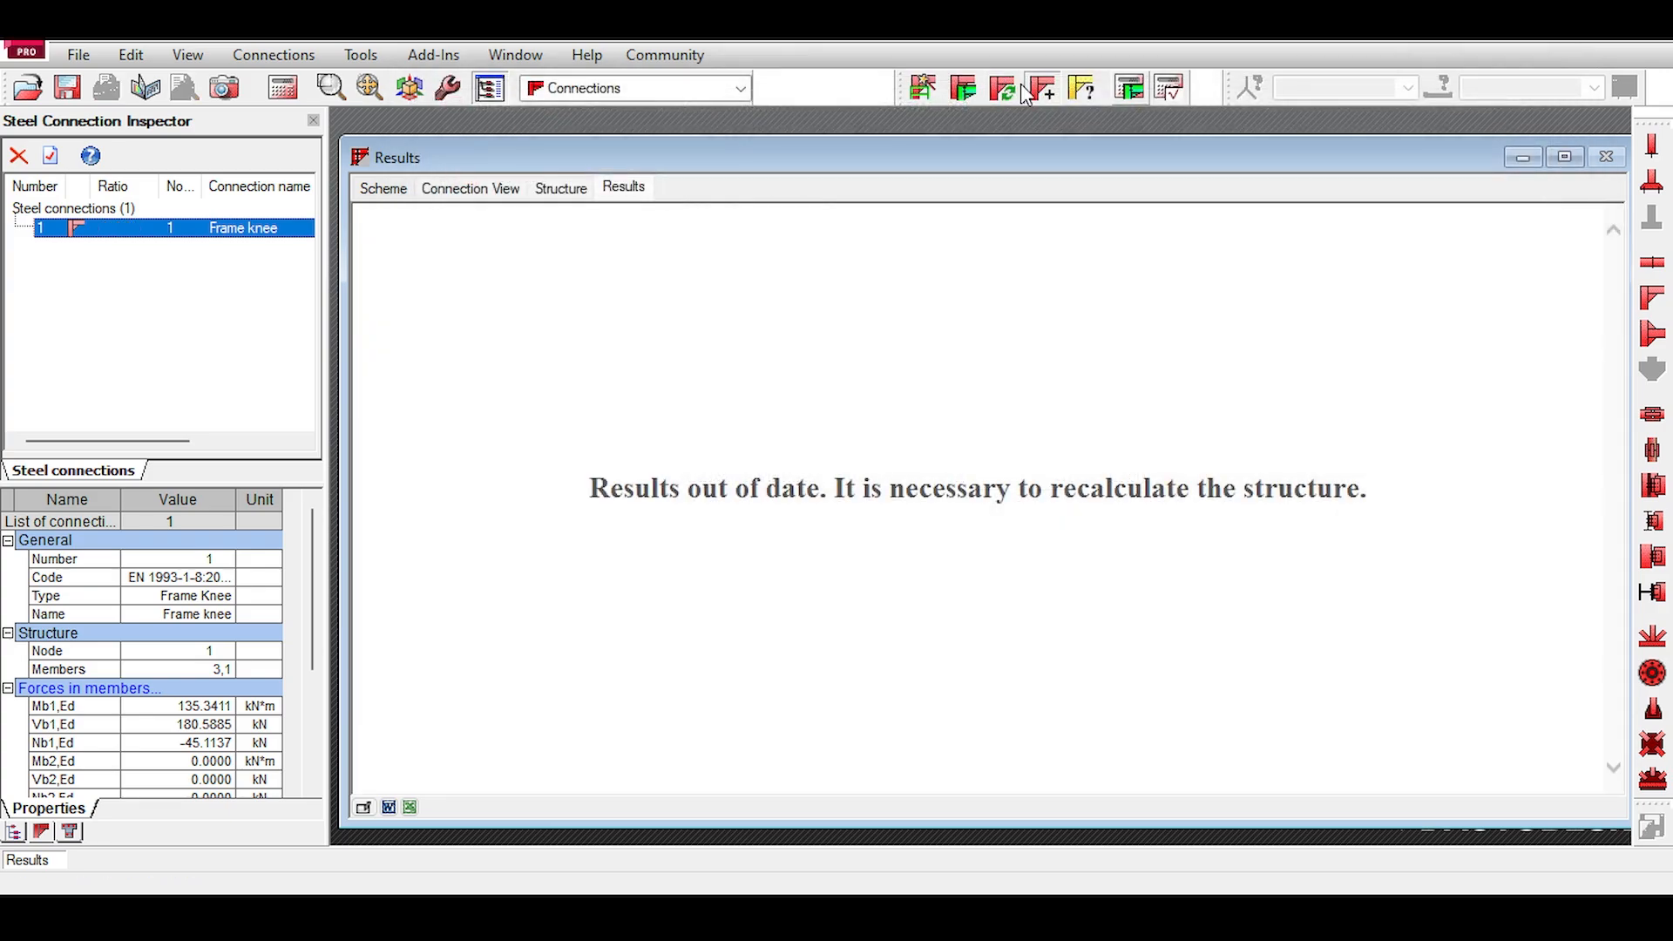
Step: Recalculate the frame knee verification and check the stiffness classification and final ratio in the report
click(1130, 84)
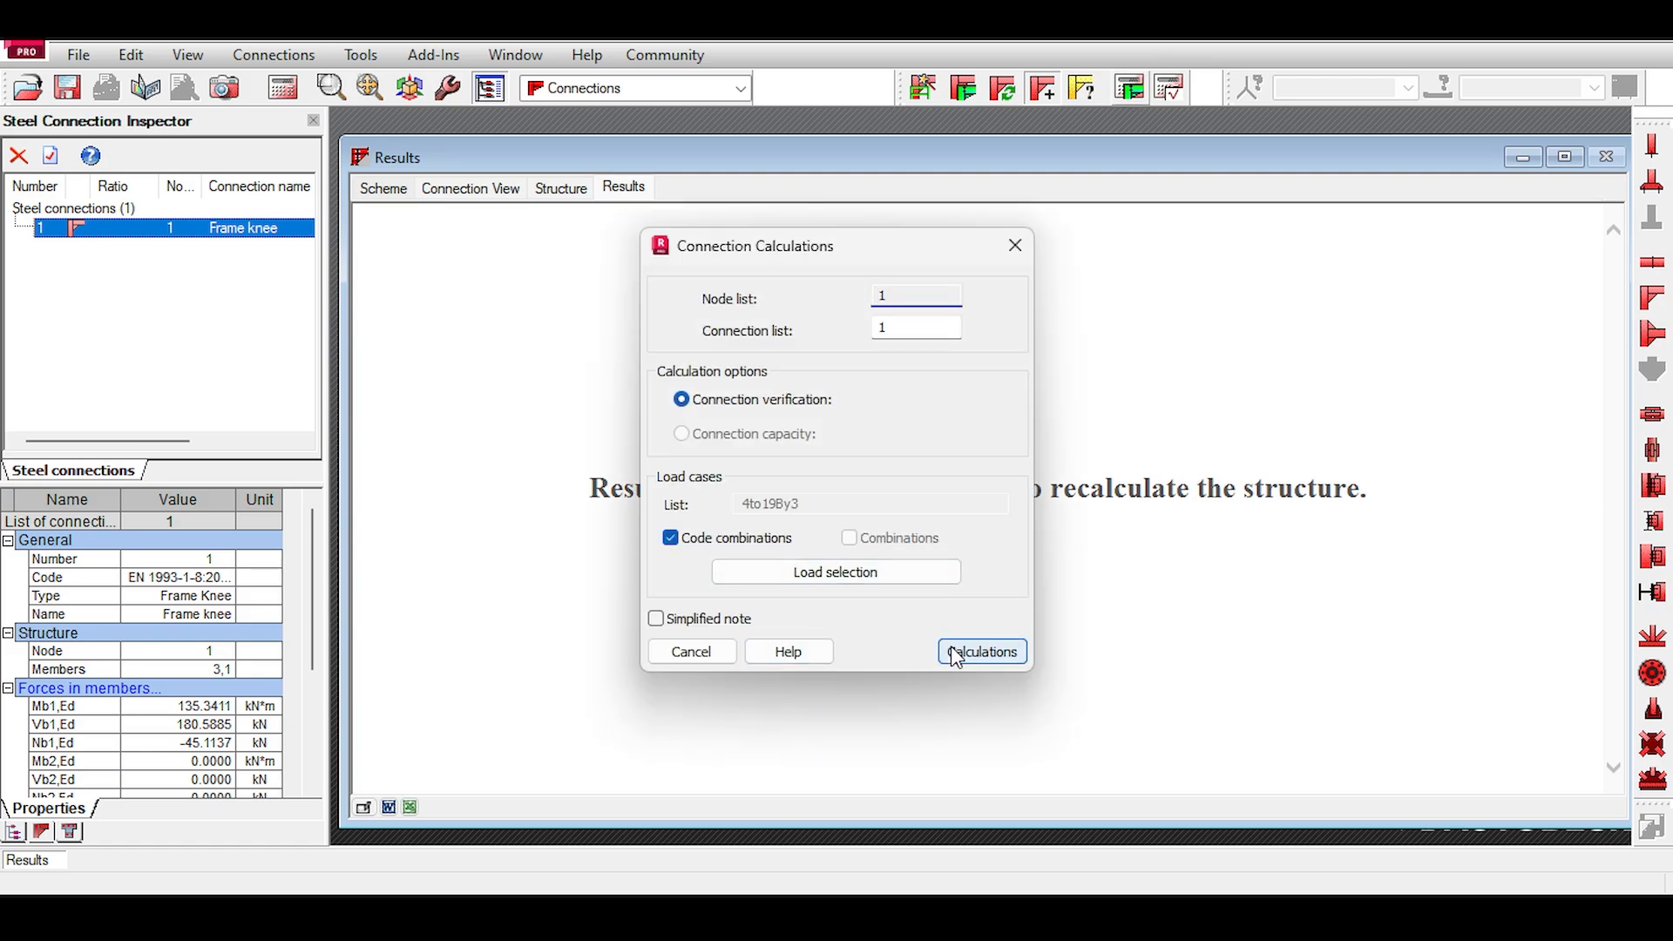
click(981, 653)
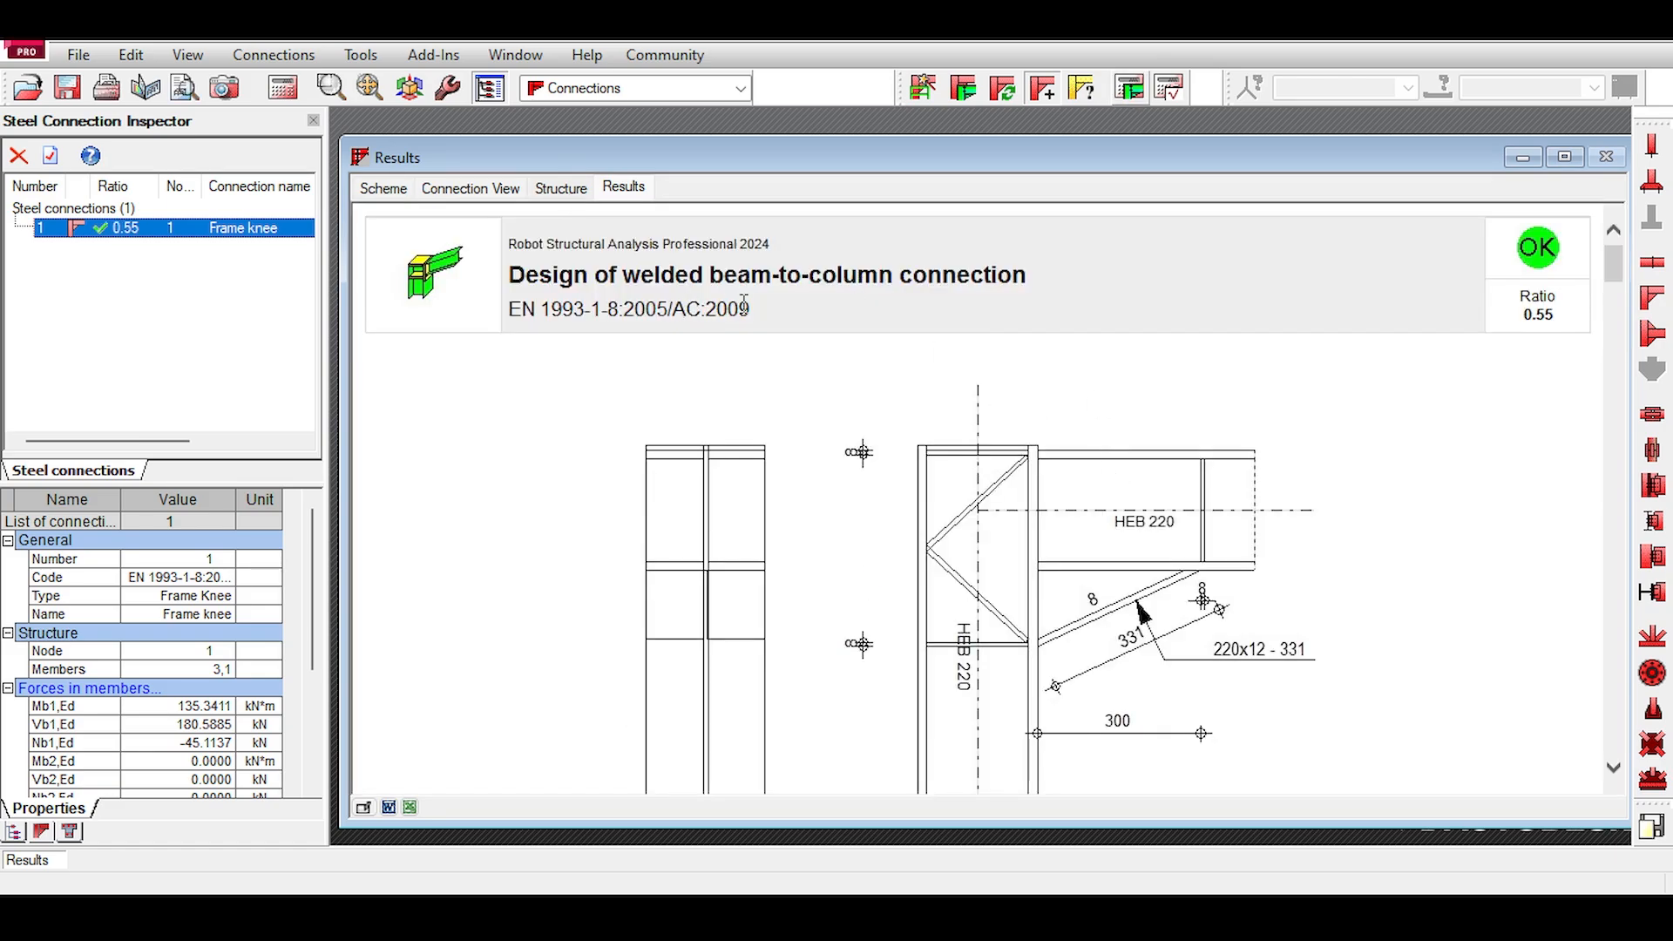
scroll(745, 306, down, 10)
scroll(750, 312, up, 3)
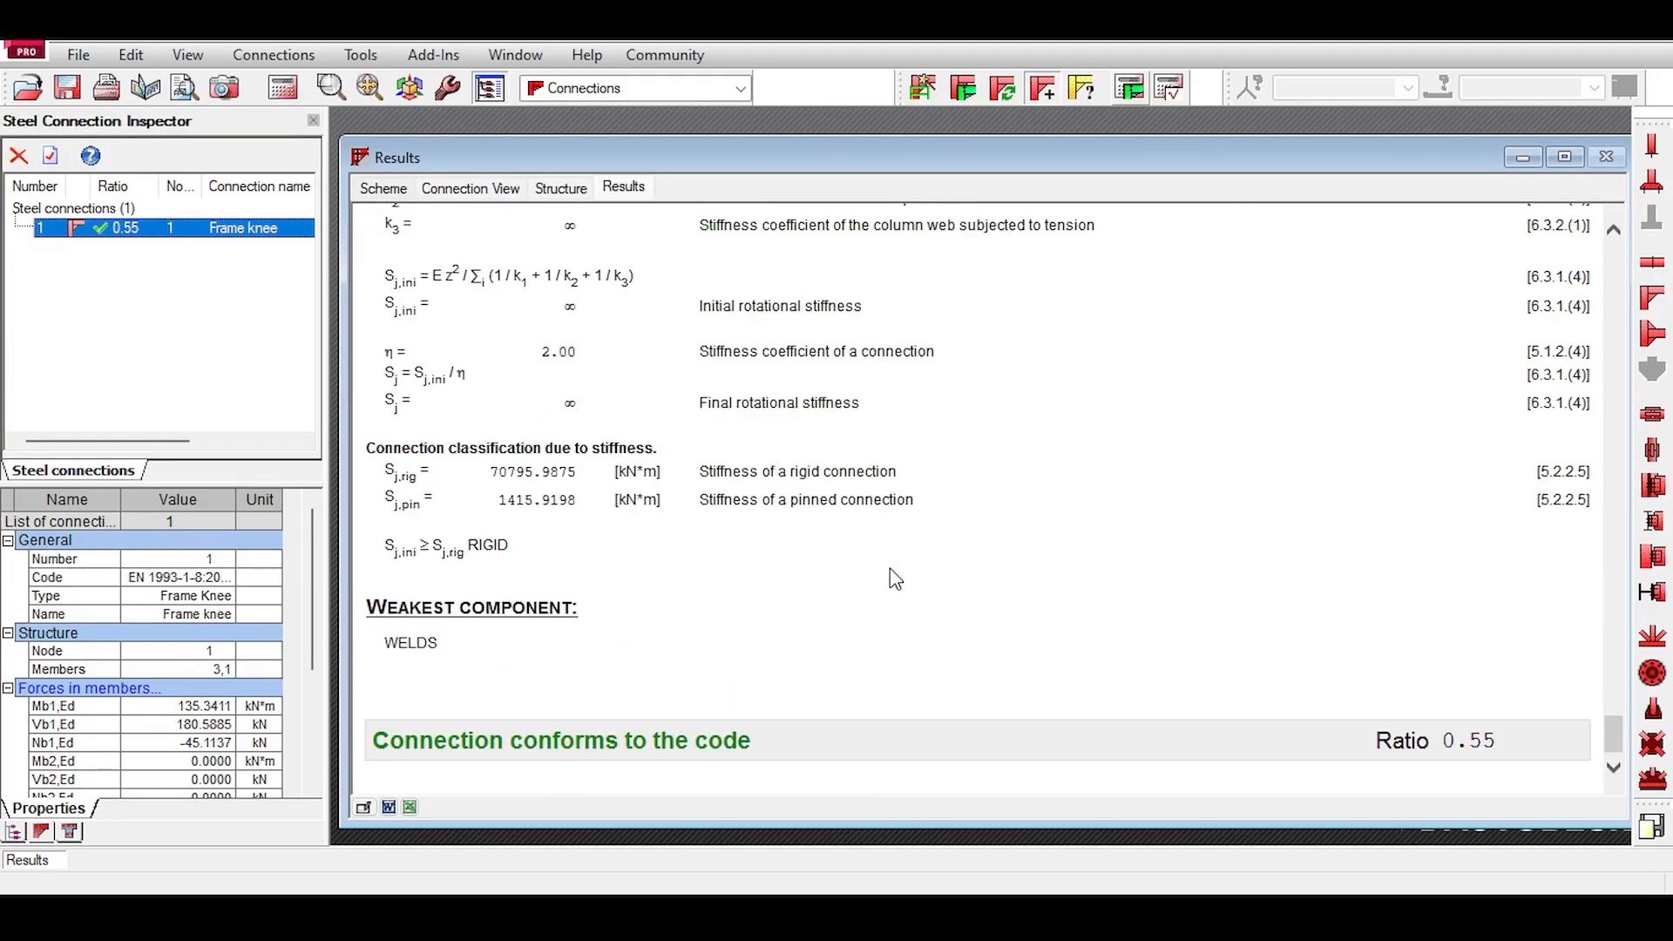
Step: Print the full connection report with Microsoft Print to PDF as Connection.pdf and look through the resulting document
key(ctrl+p)
key(Escape)
drag(819, 223, 732, 225)
click(736, 231)
key(ctrl+p)
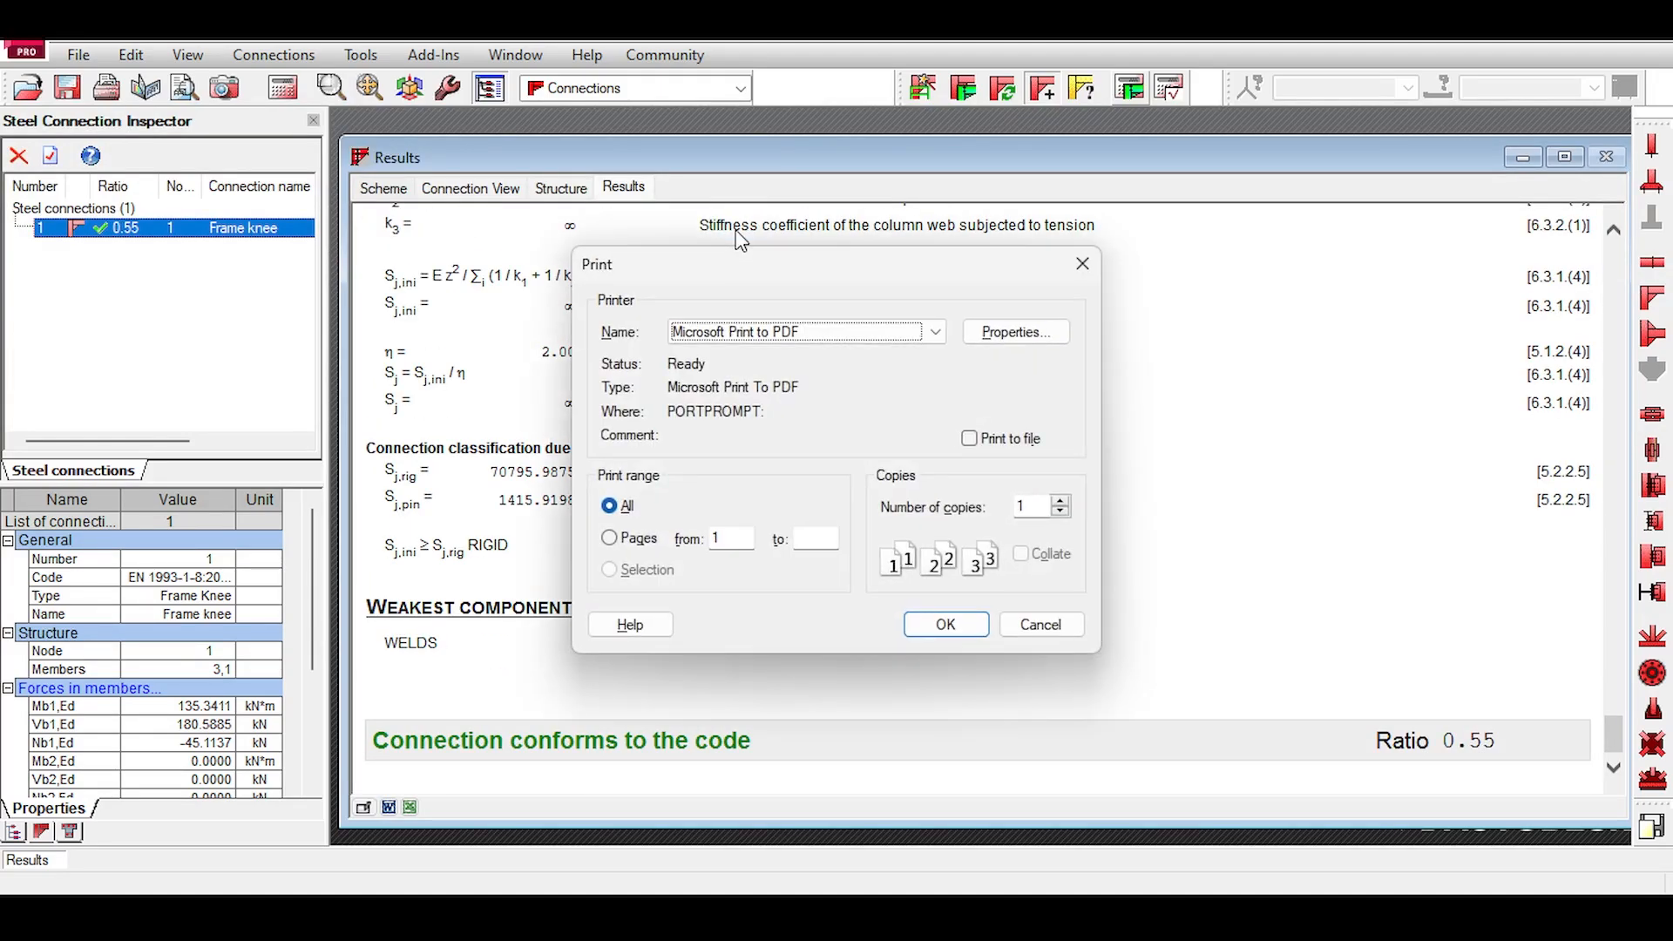
click(946, 624)
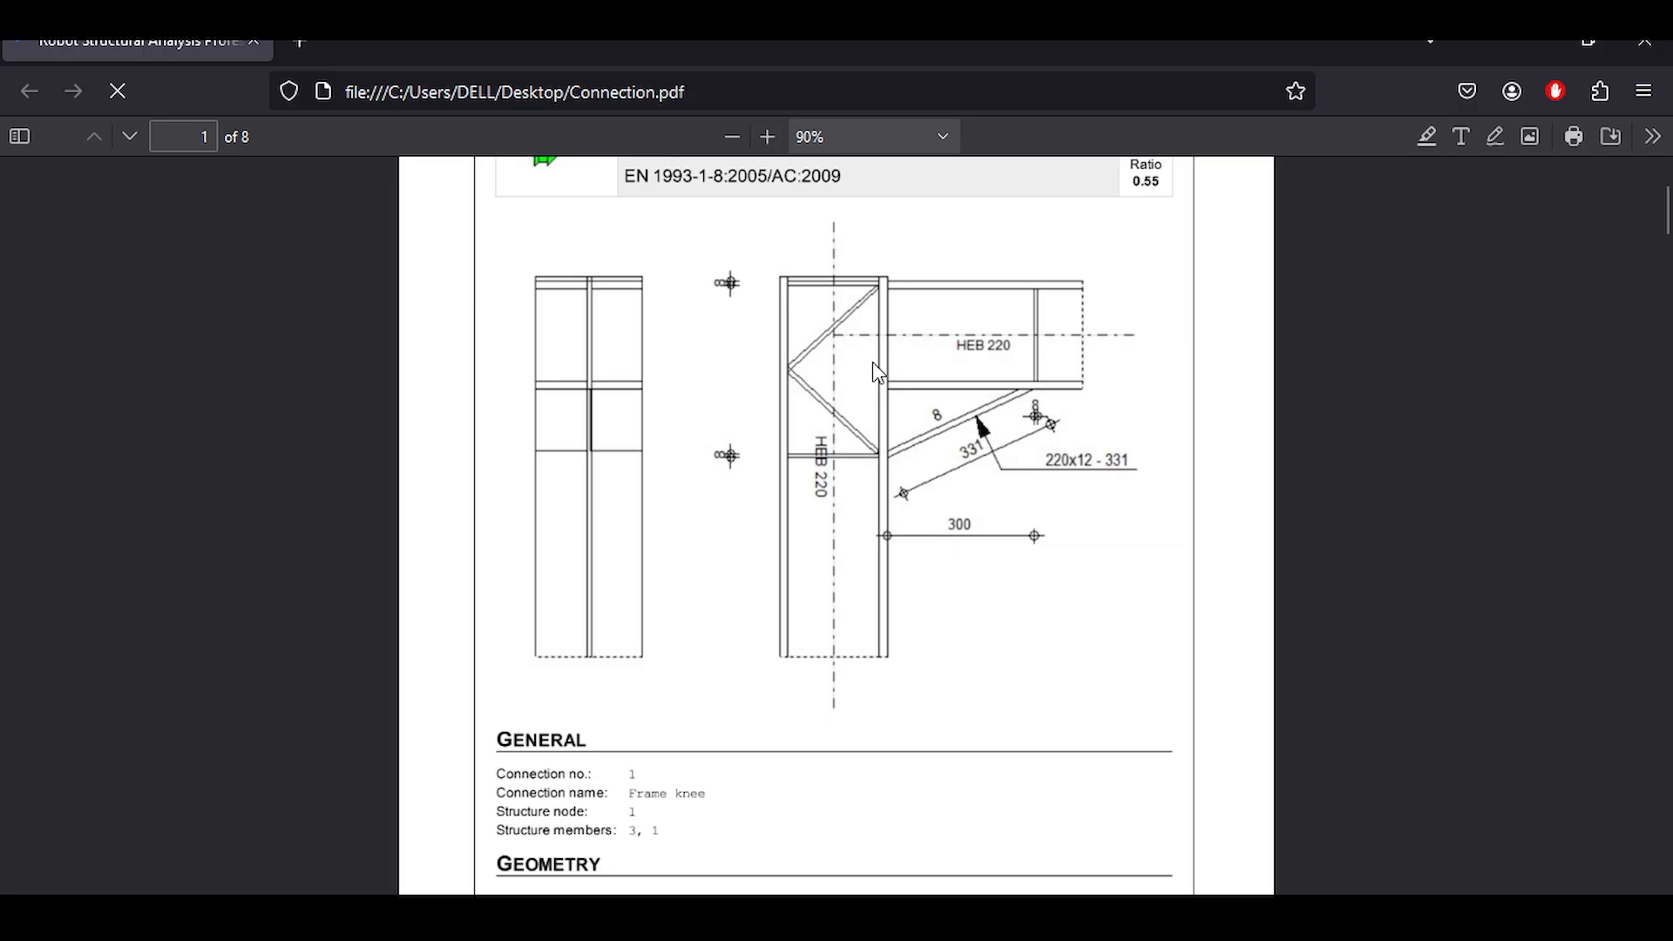
scroll(871, 362, down, 10)
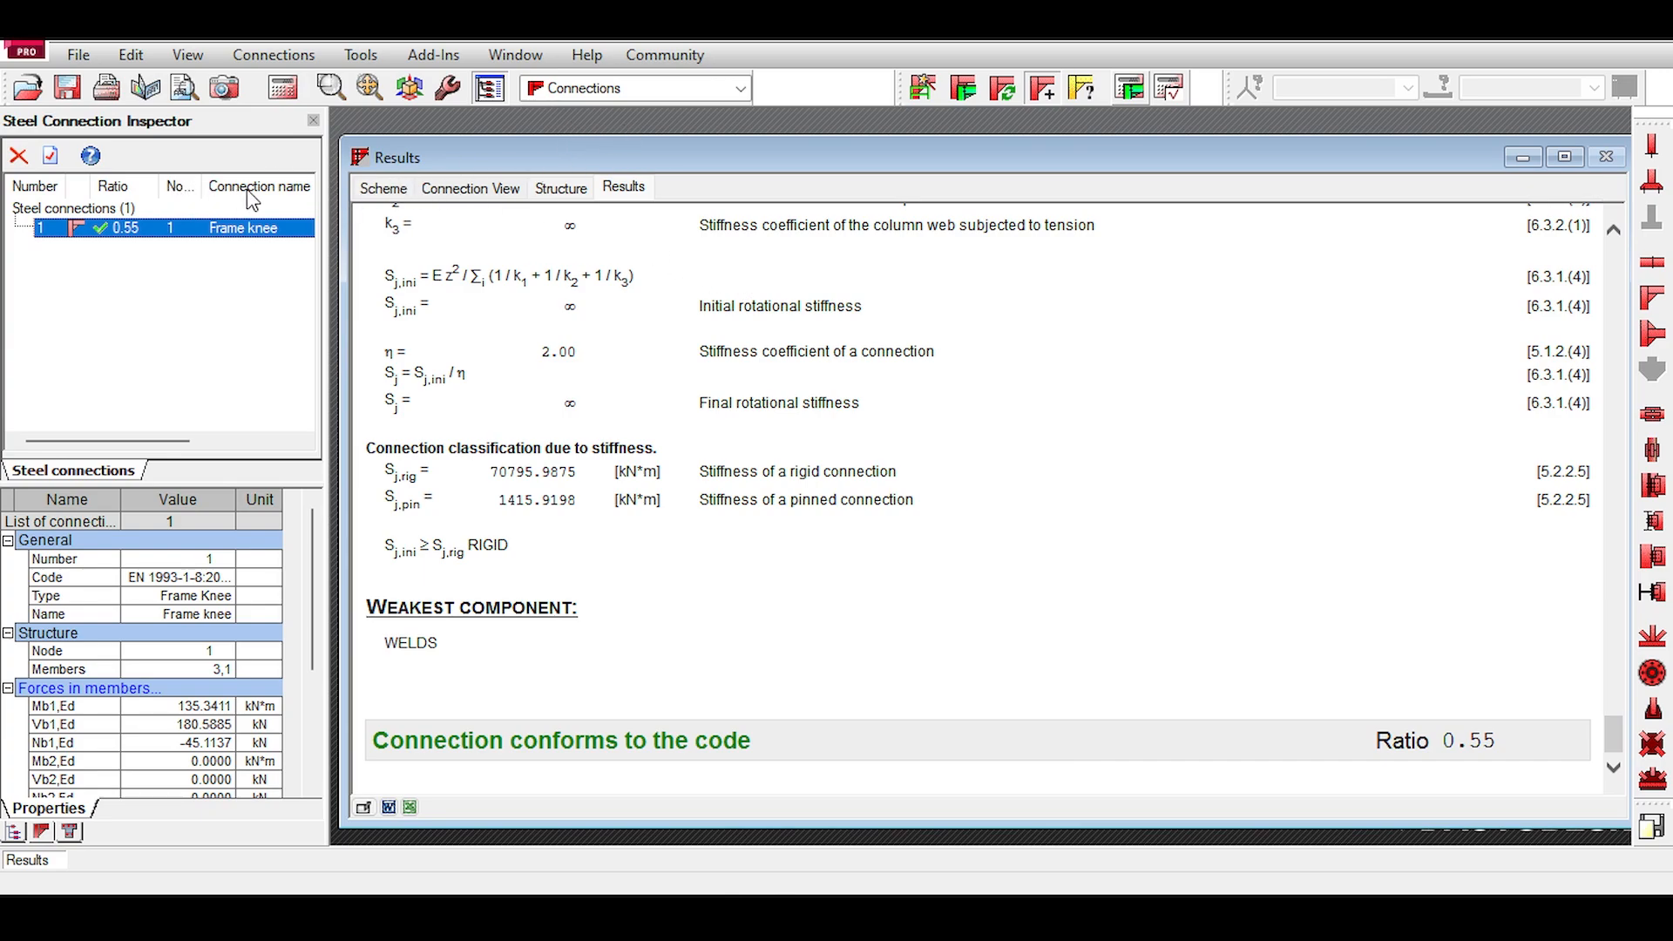
Step: Look at the frame in the structure view of the connection design window
click(588, 88)
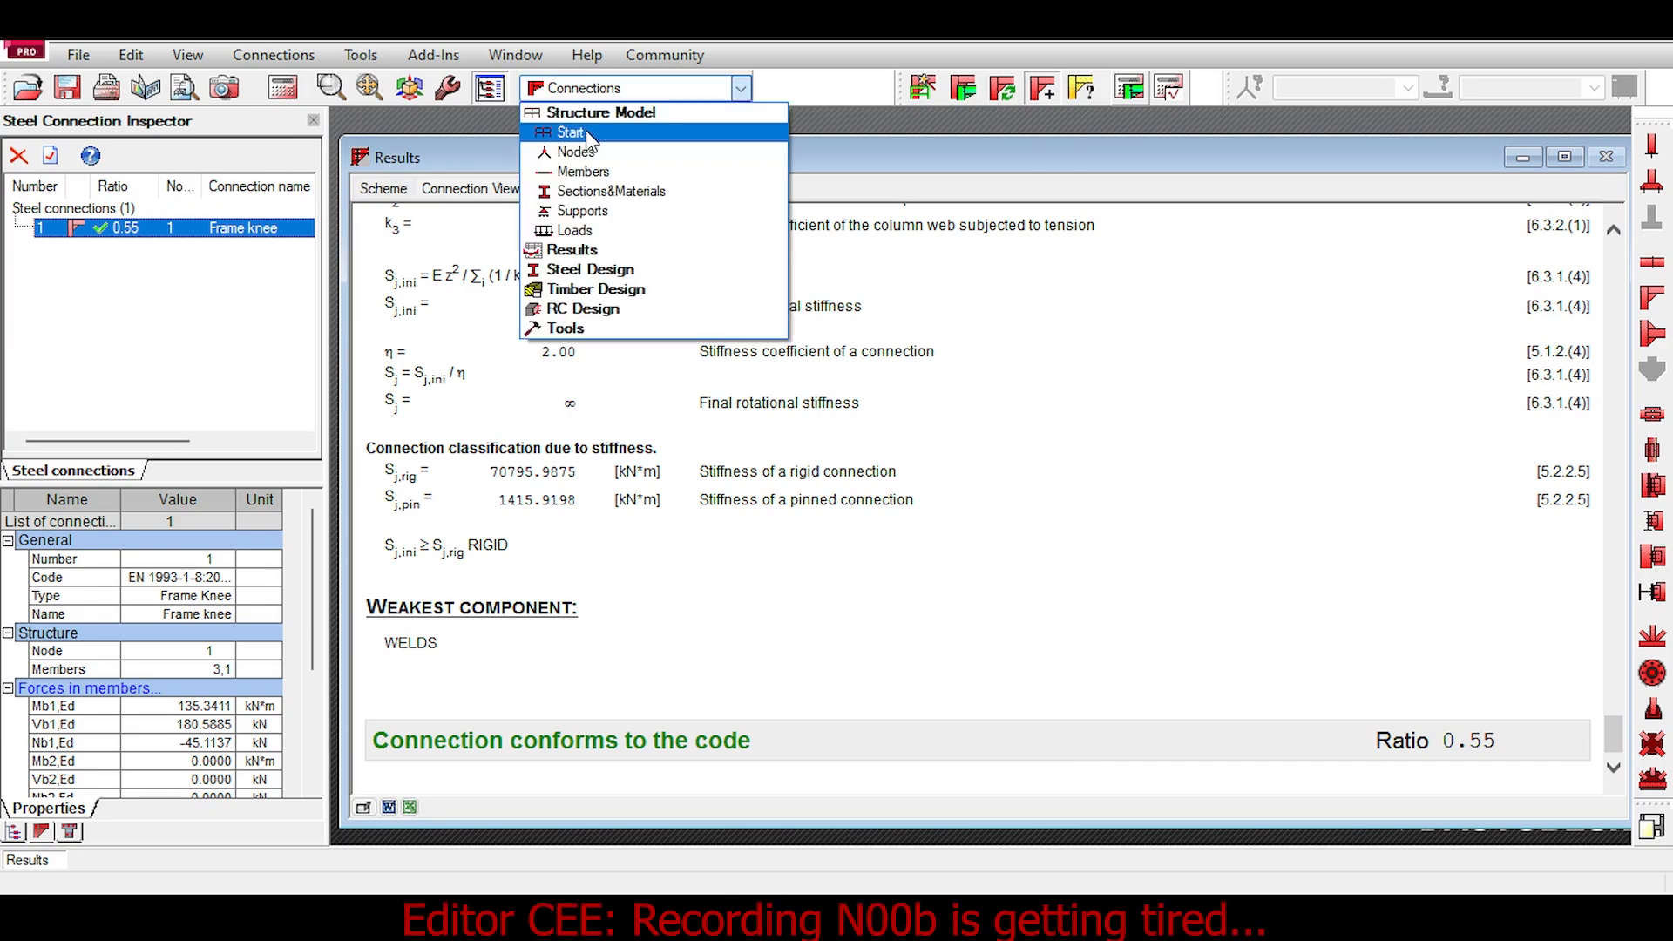
click(1004, 162)
drag(1462, 162, 1443, 142)
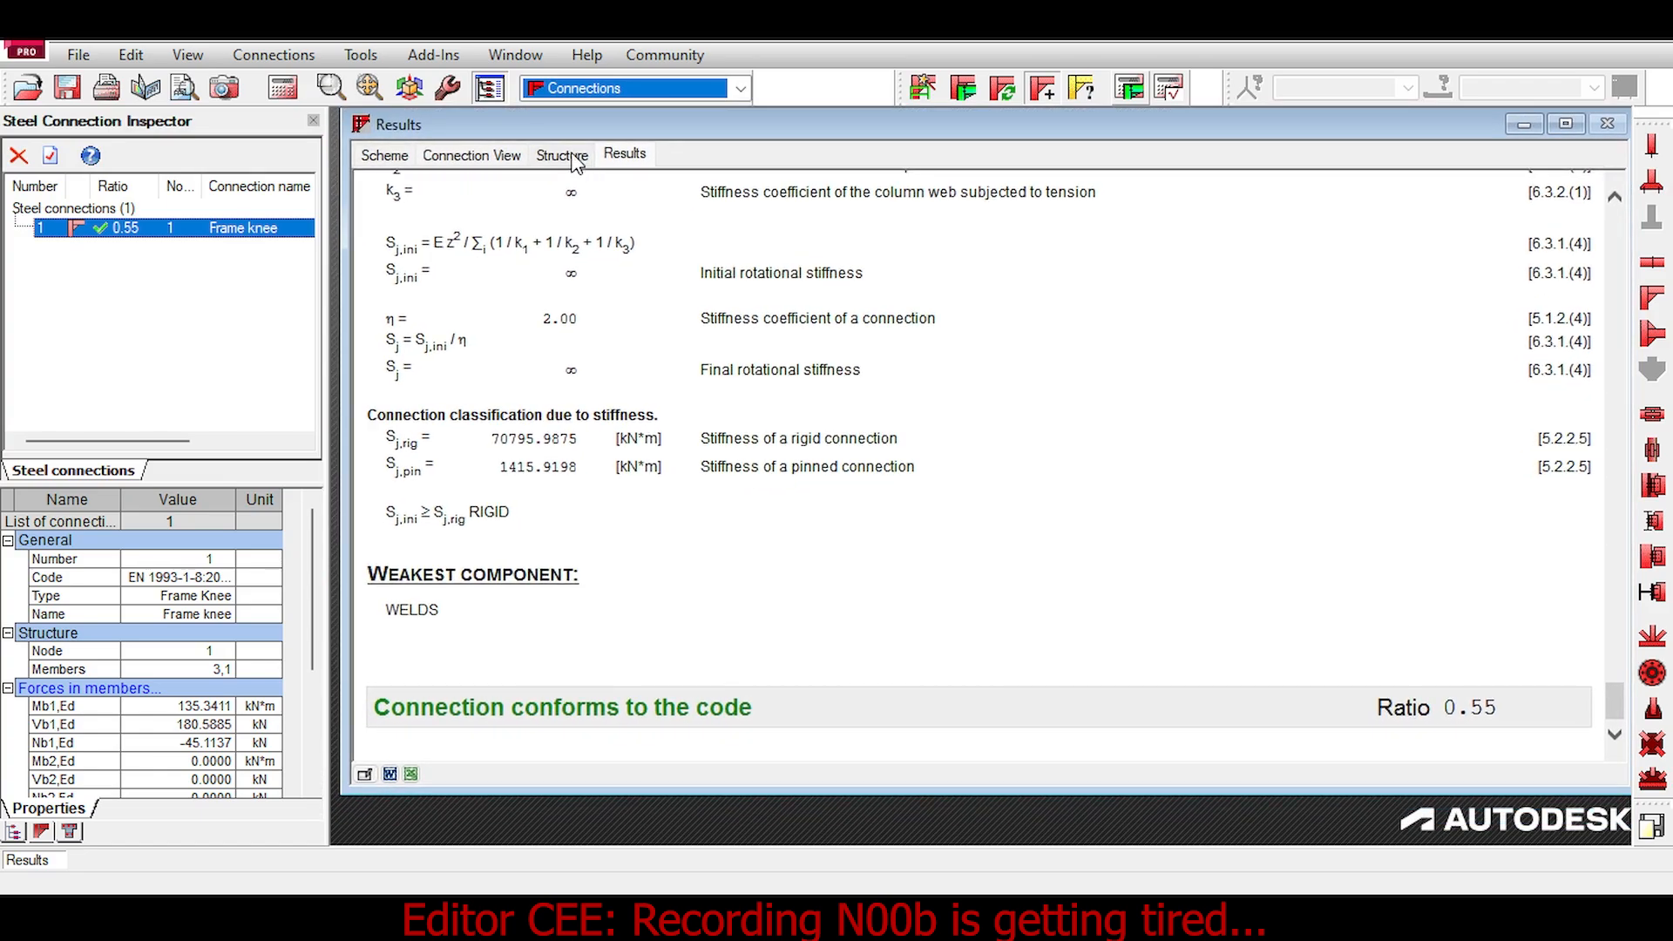
click(565, 155)
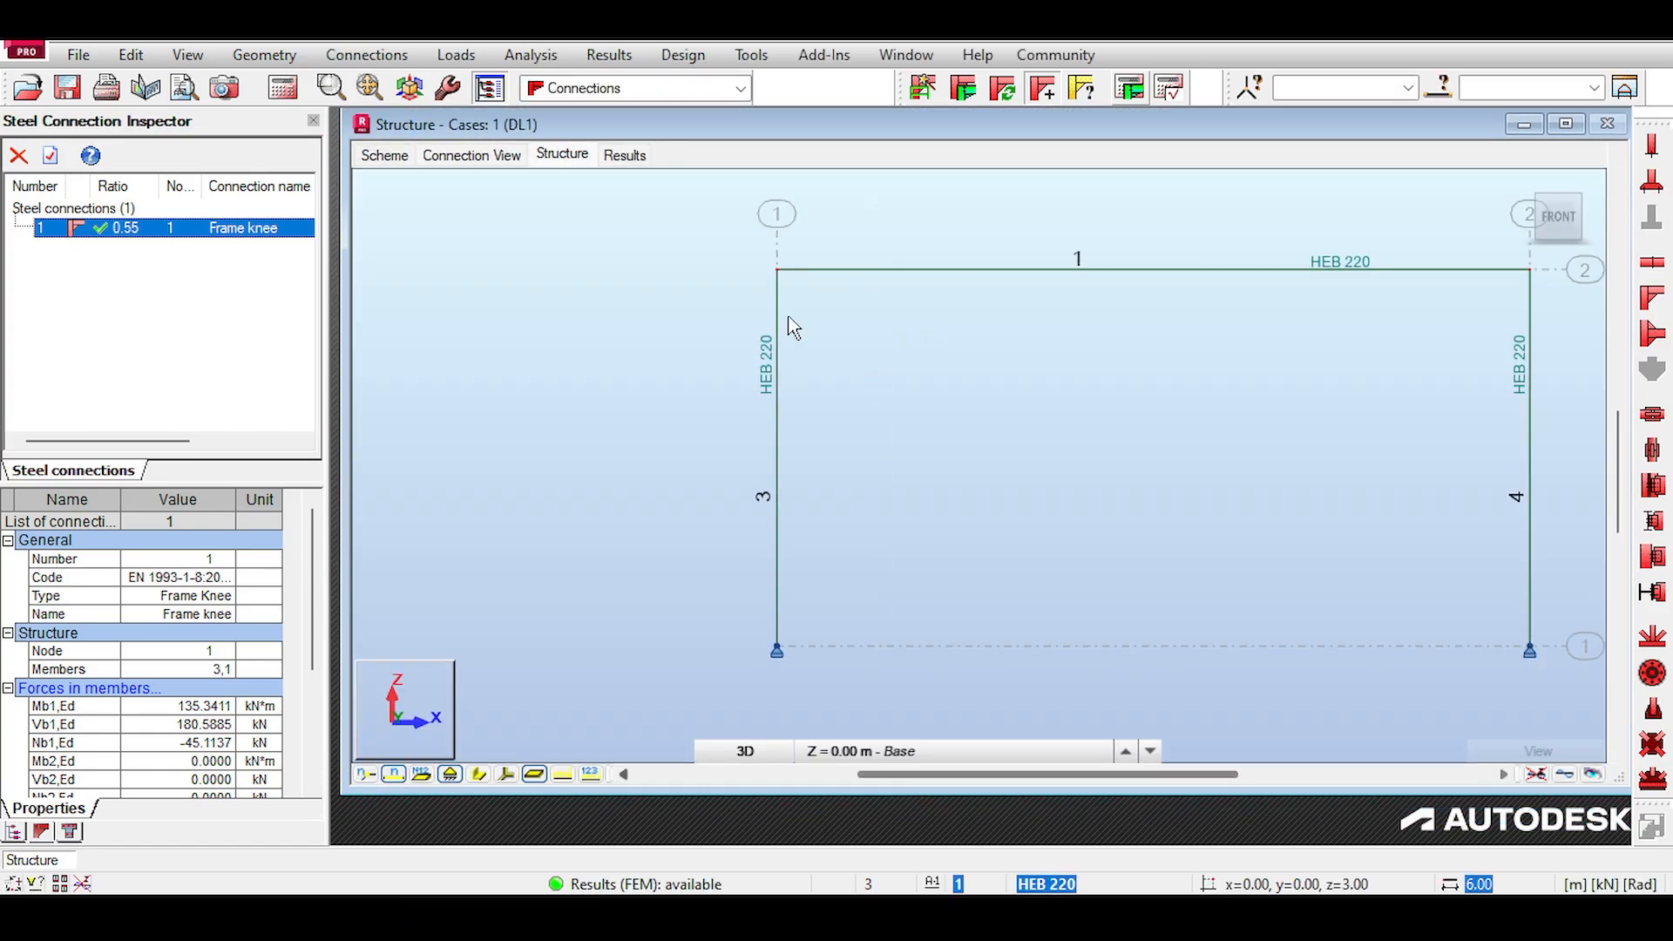
scroll(996, 417, down, 2)
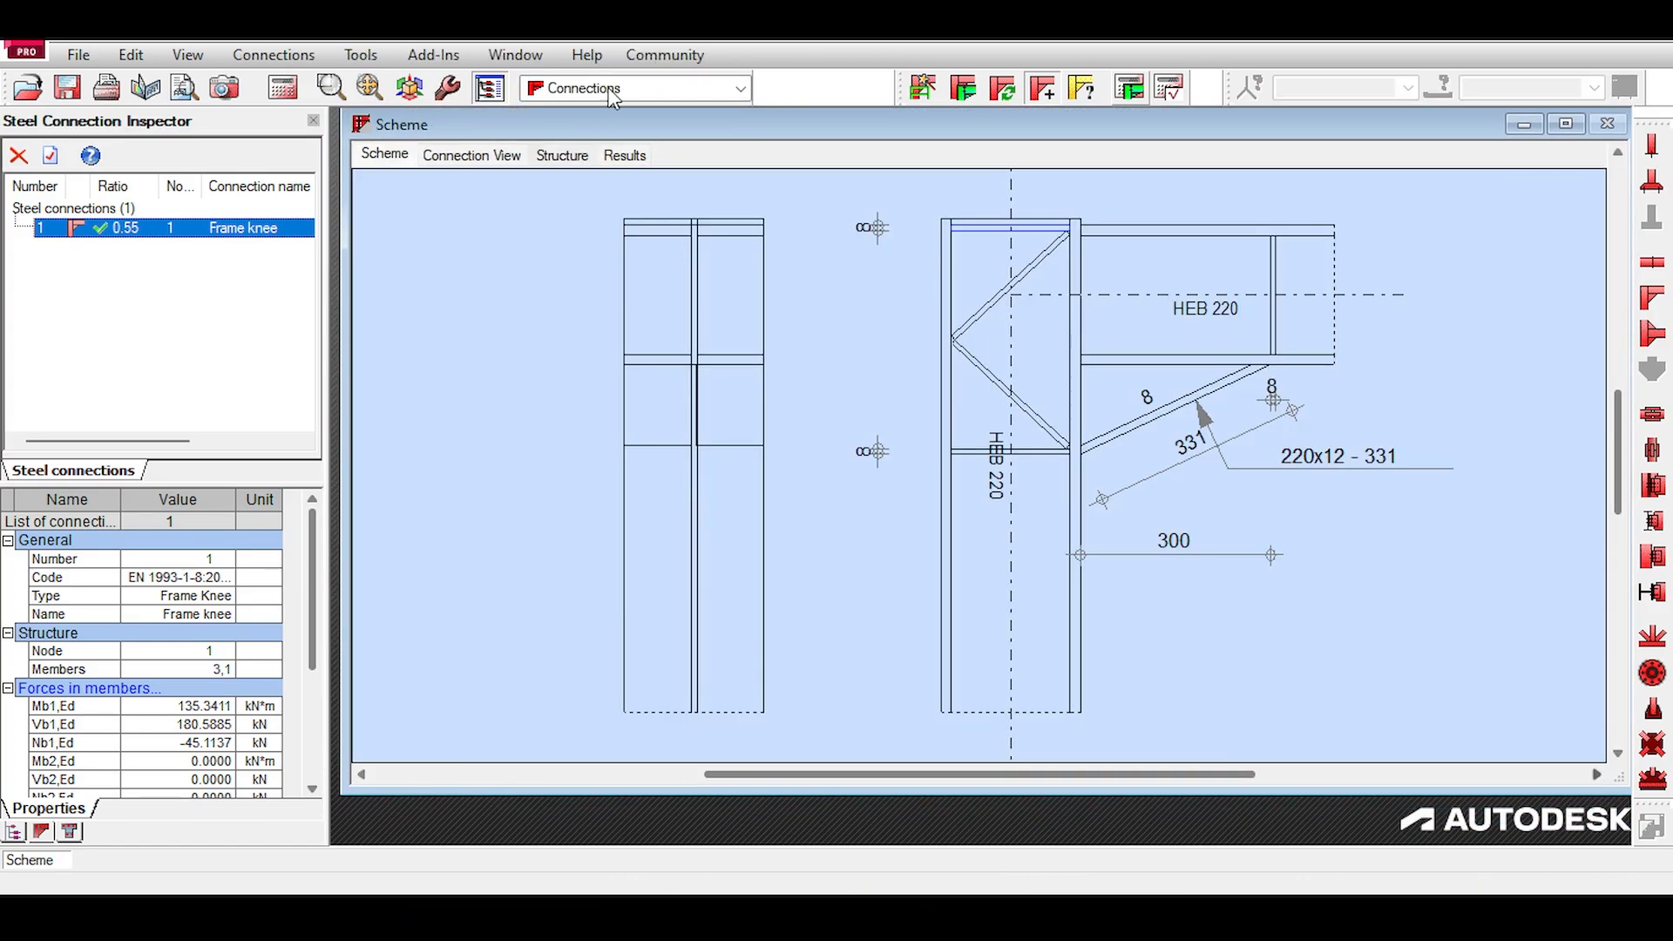
Step: Switch to the Start layout of the structure model and reopen the steel connections design
click(622, 86)
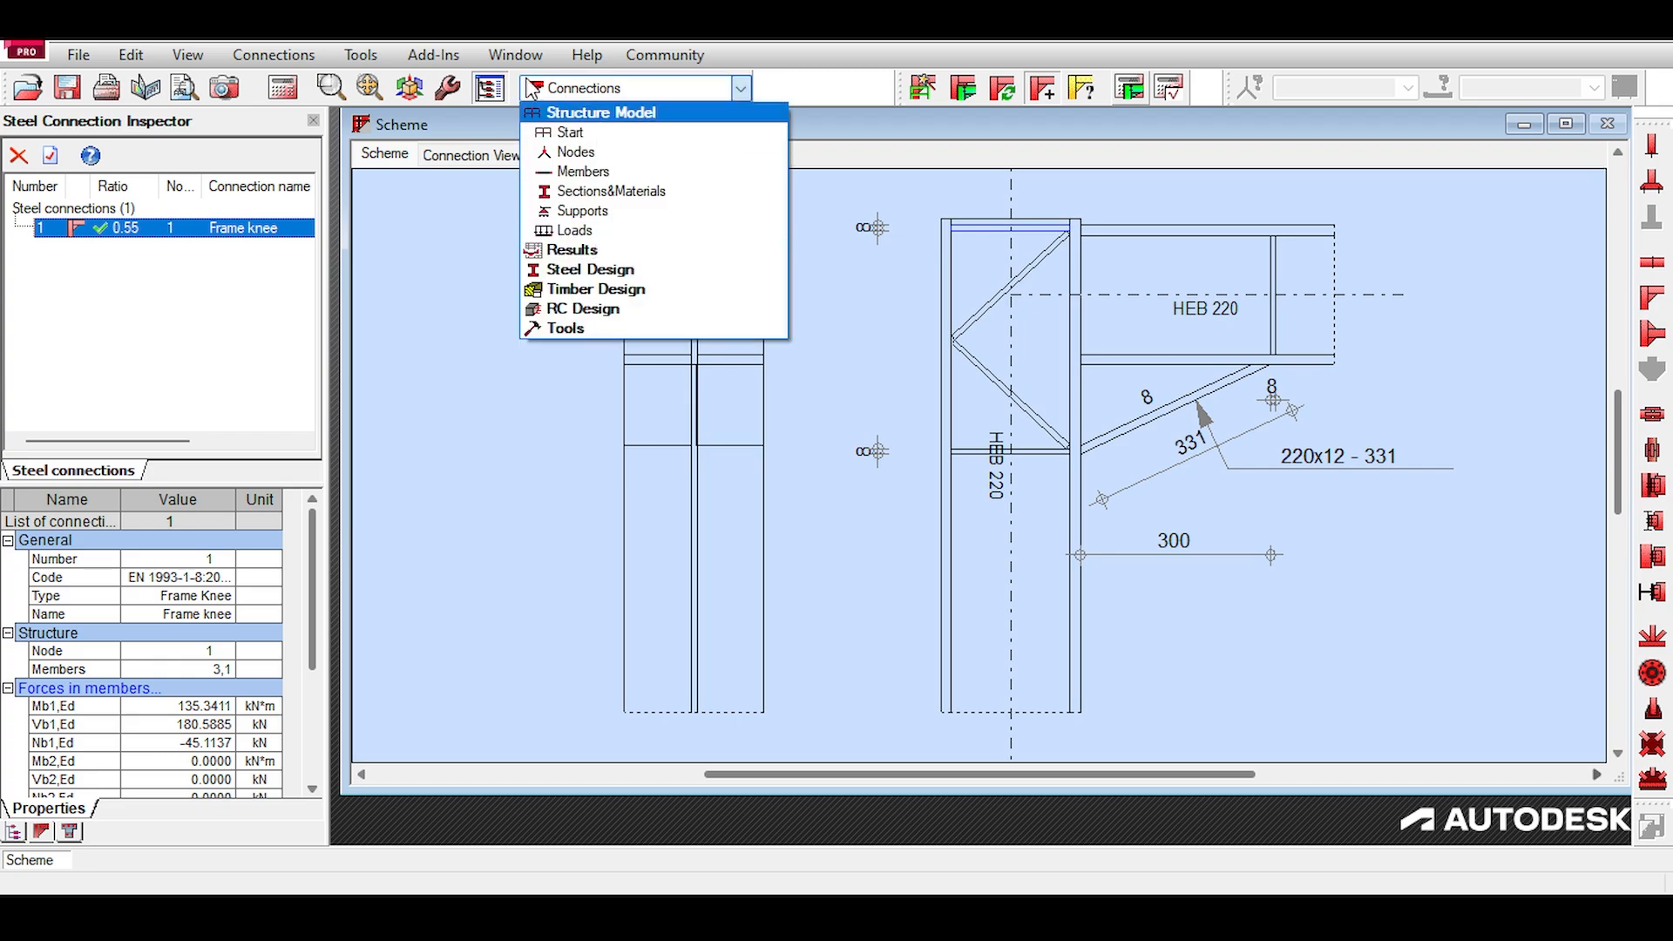
click(616, 138)
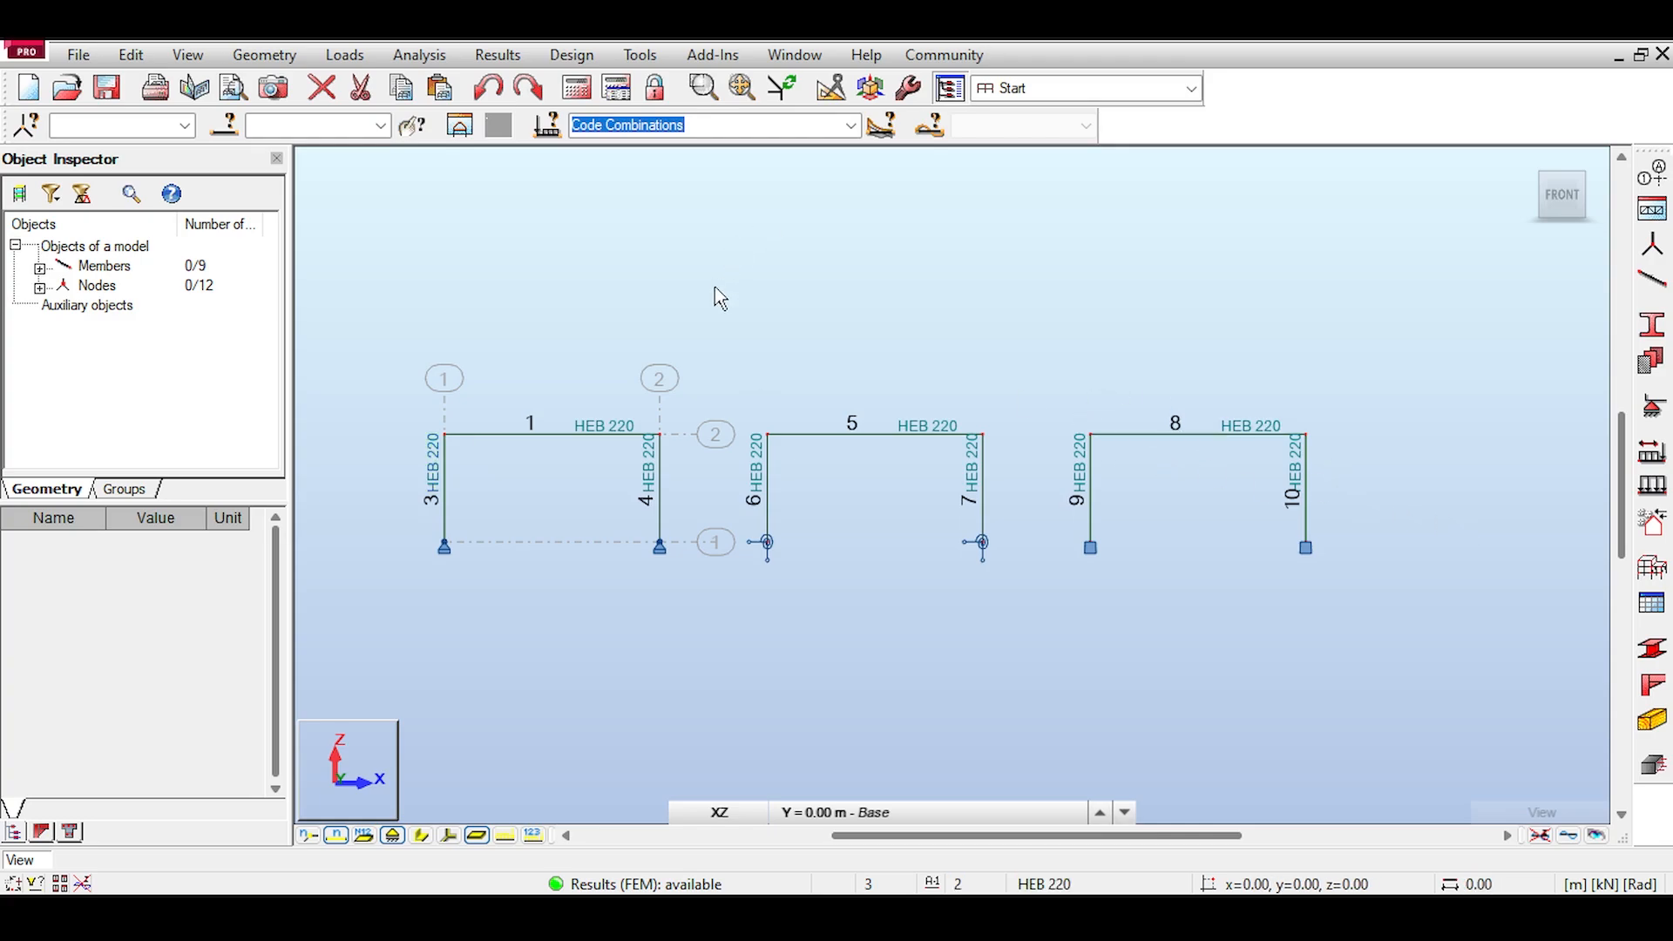
click(530, 60)
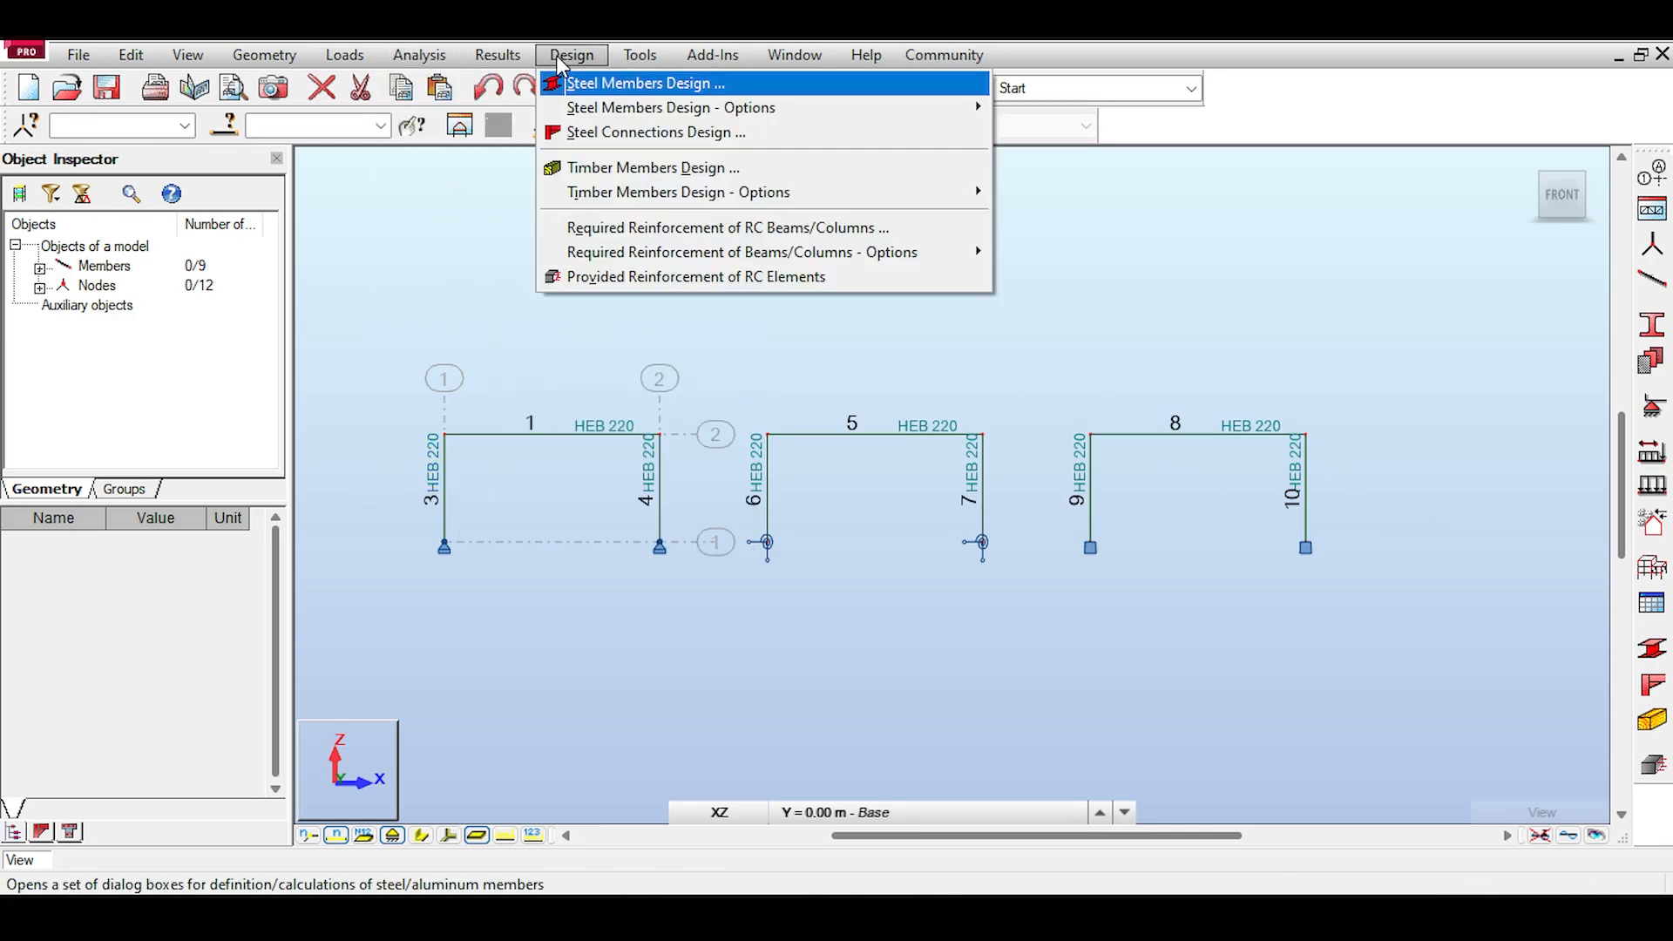
click(580, 129)
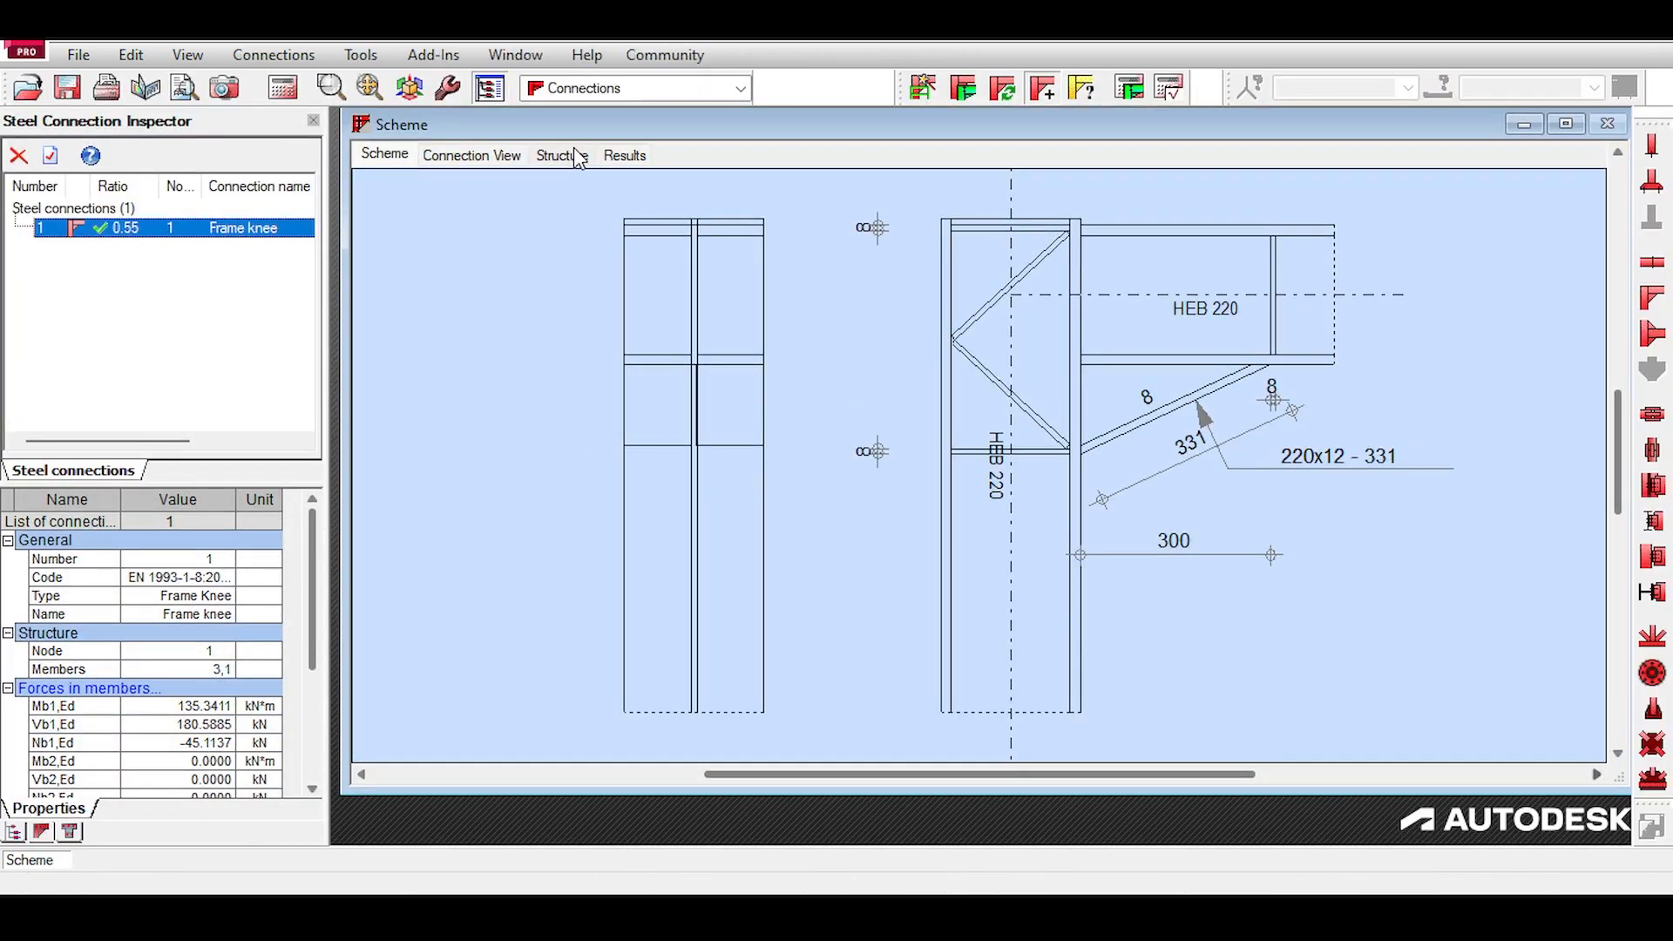
Step: Display all three frames in the structure view of the steel connections design
click(573, 153)
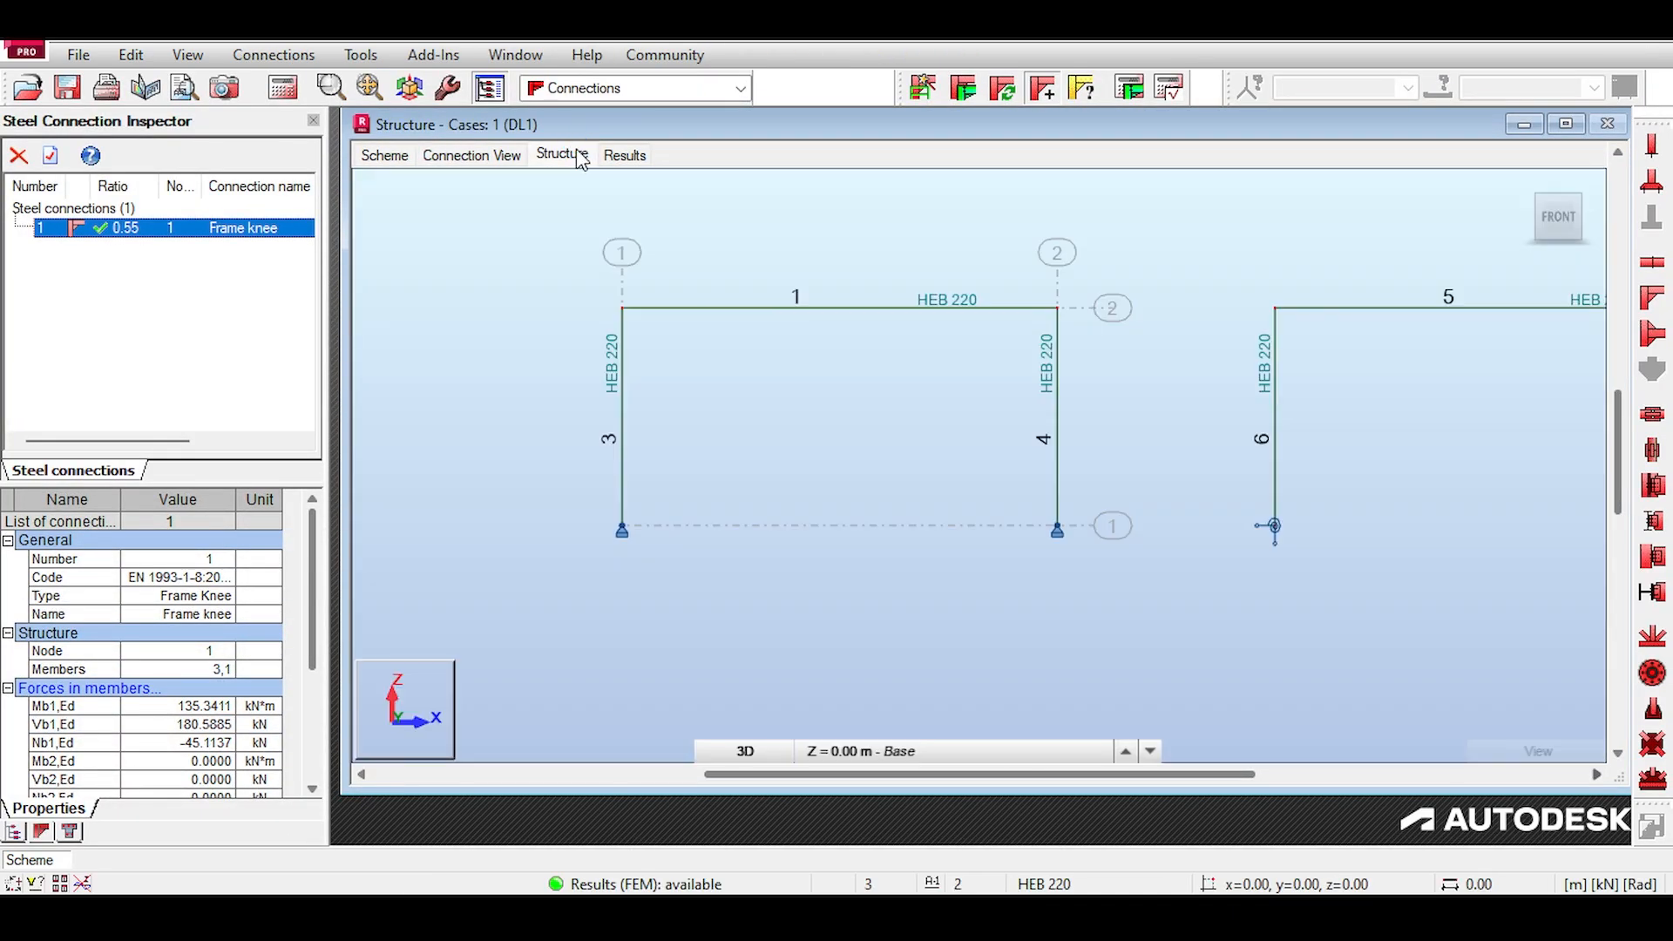
scroll(776, 511, up, 3)
scroll(502, 446, down, 2)
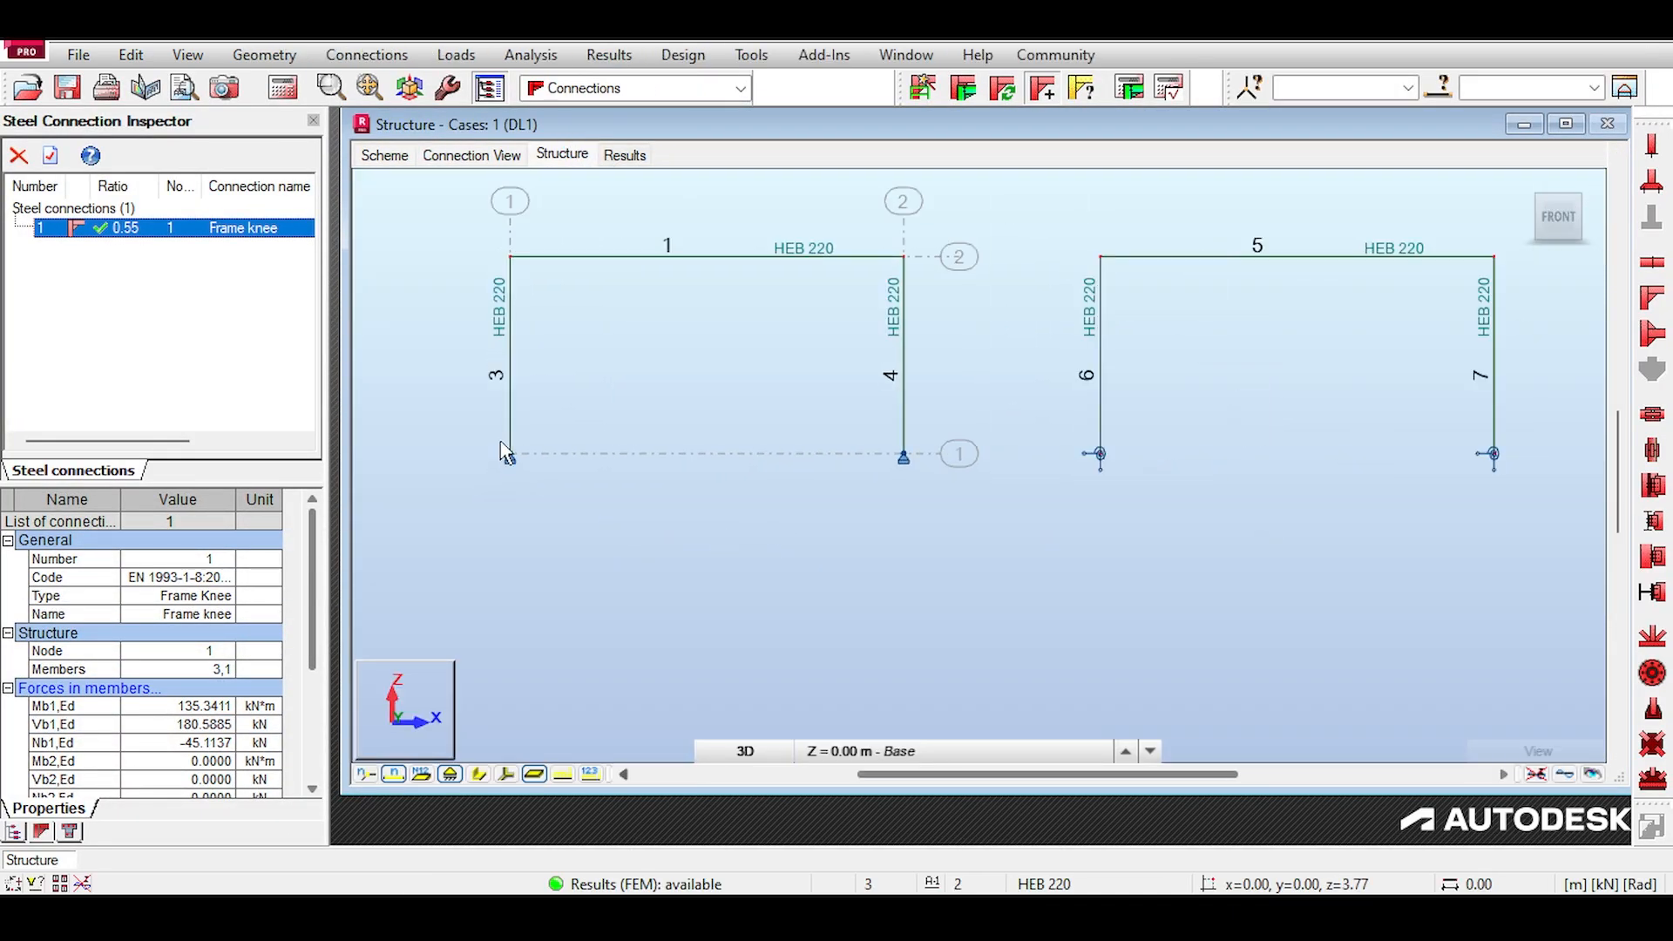
scroll(503, 452, down, 2)
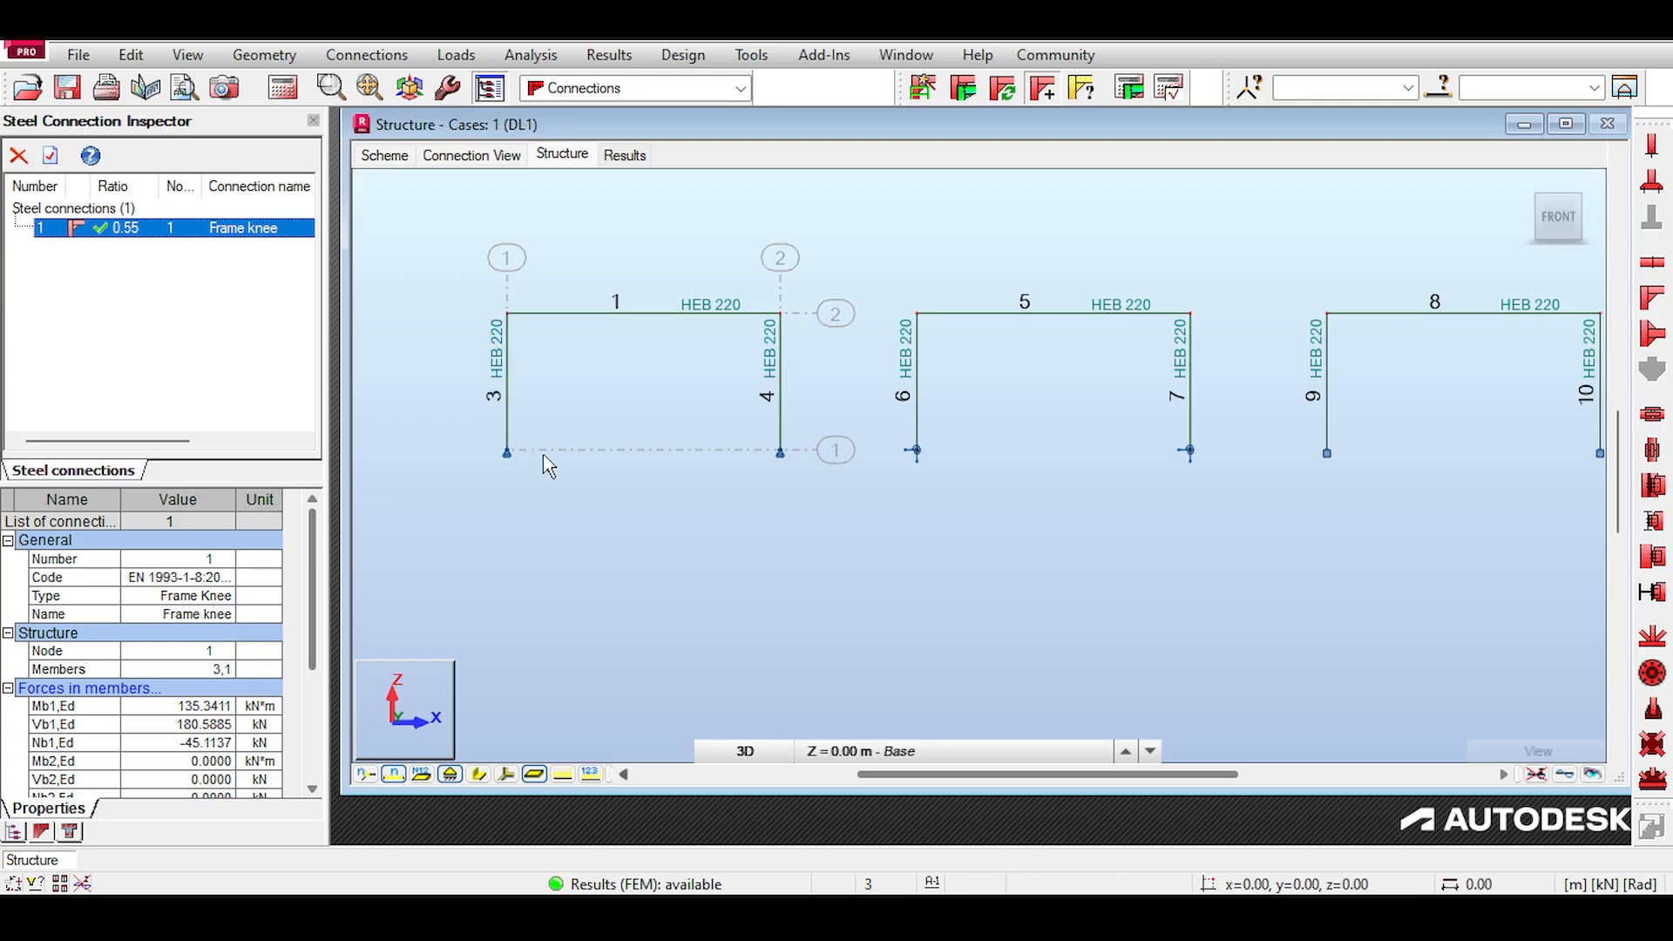
Step: Hide the support symbols and try to create a connection with only the base node of column 3 selected
drag(482, 428, 610, 522)
drag(1282, 415, 1377, 519)
drag(460, 412, 588, 521)
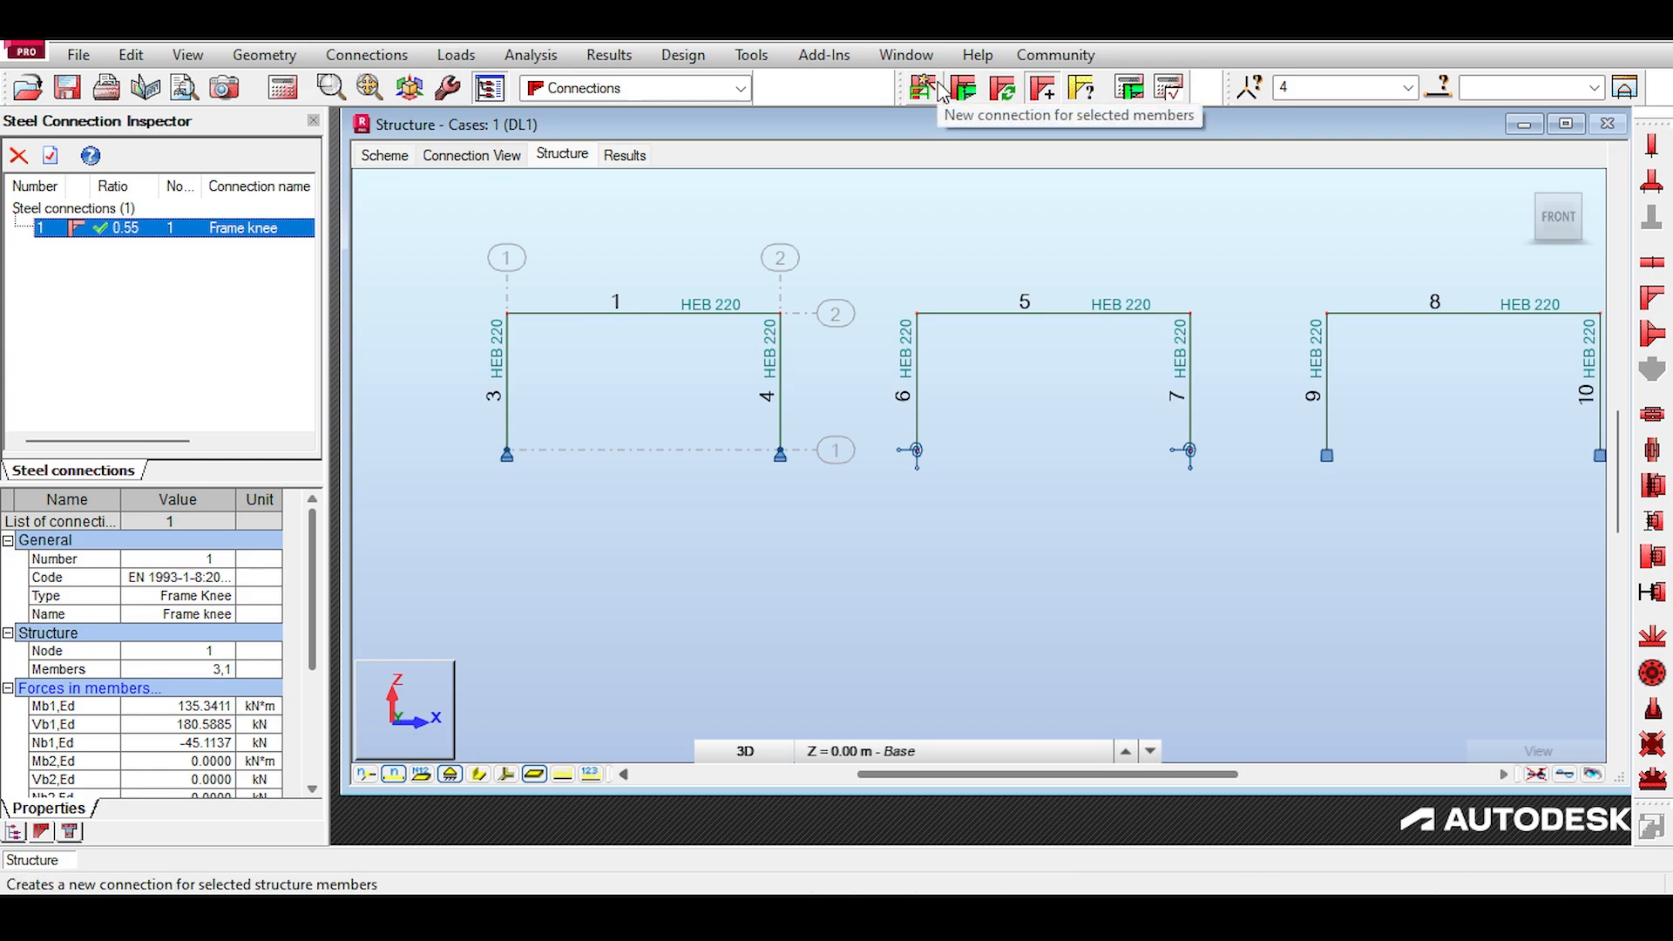
scroll(501, 501, up, 4)
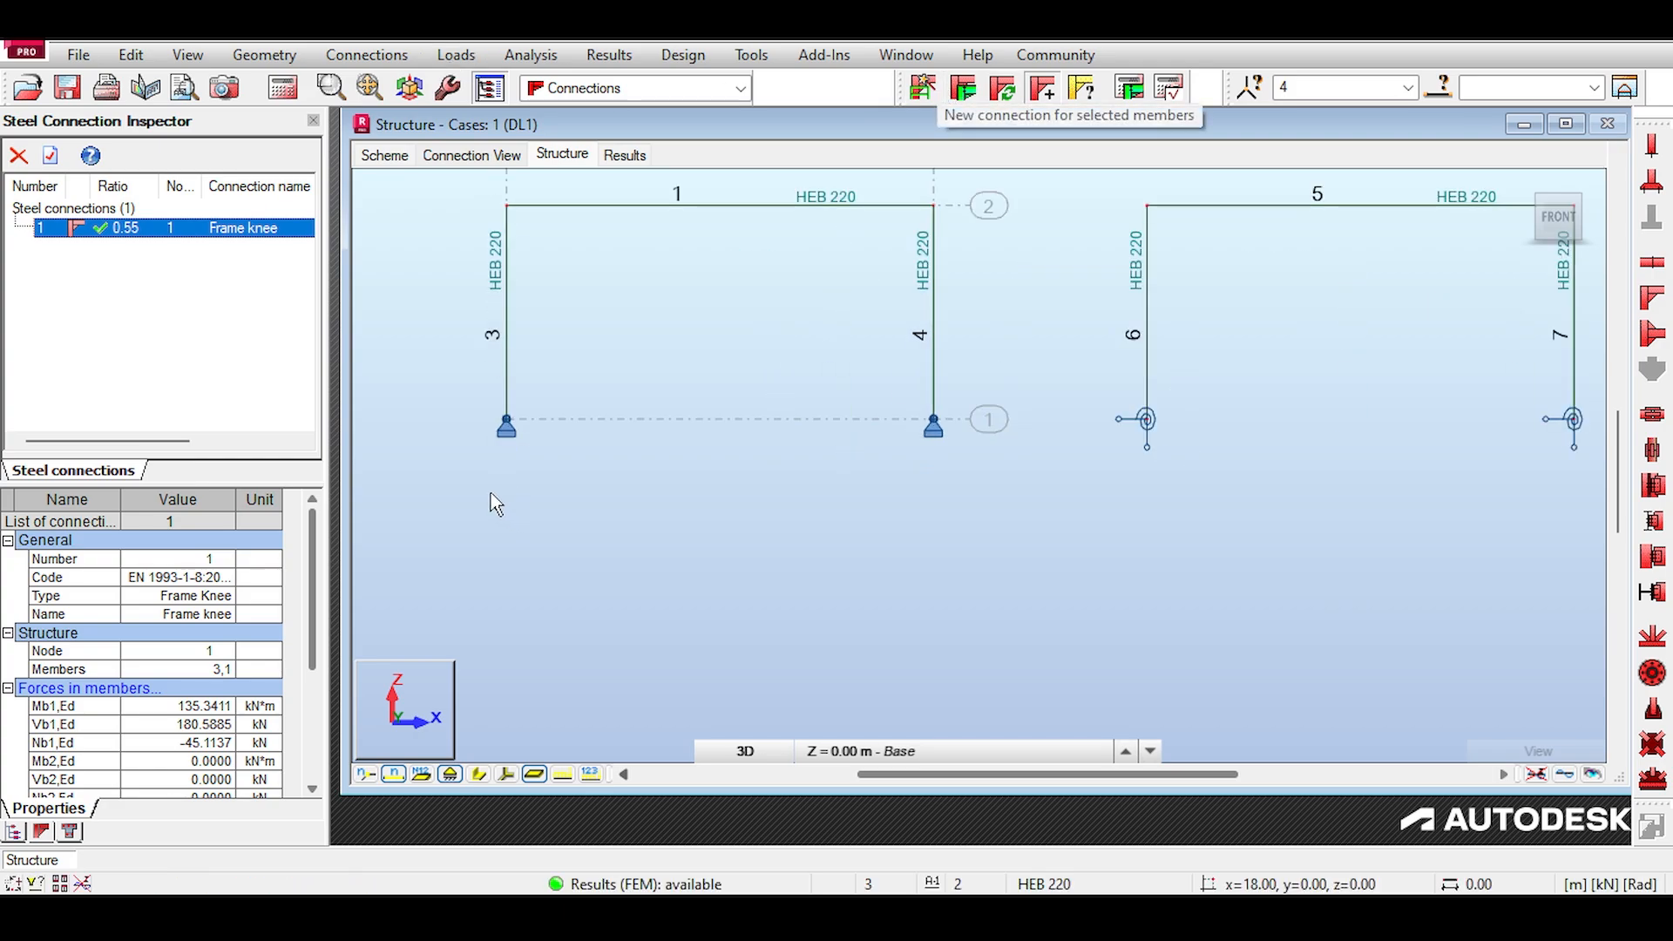
click(458, 781)
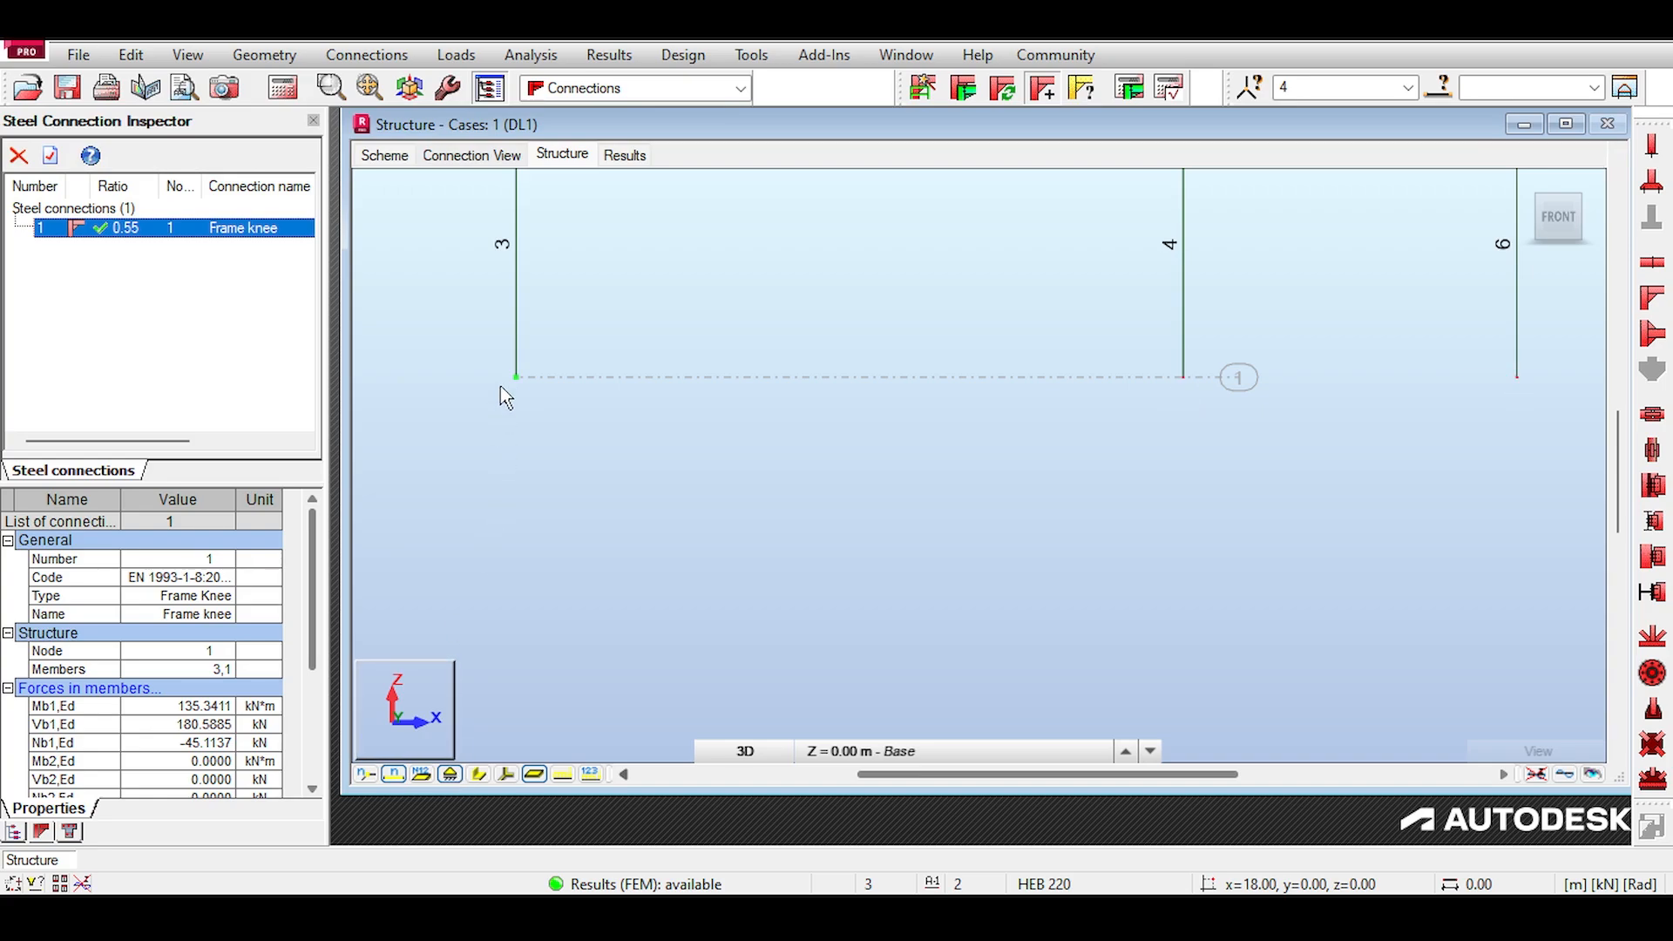
middle_drag(500, 384, 542, 473)
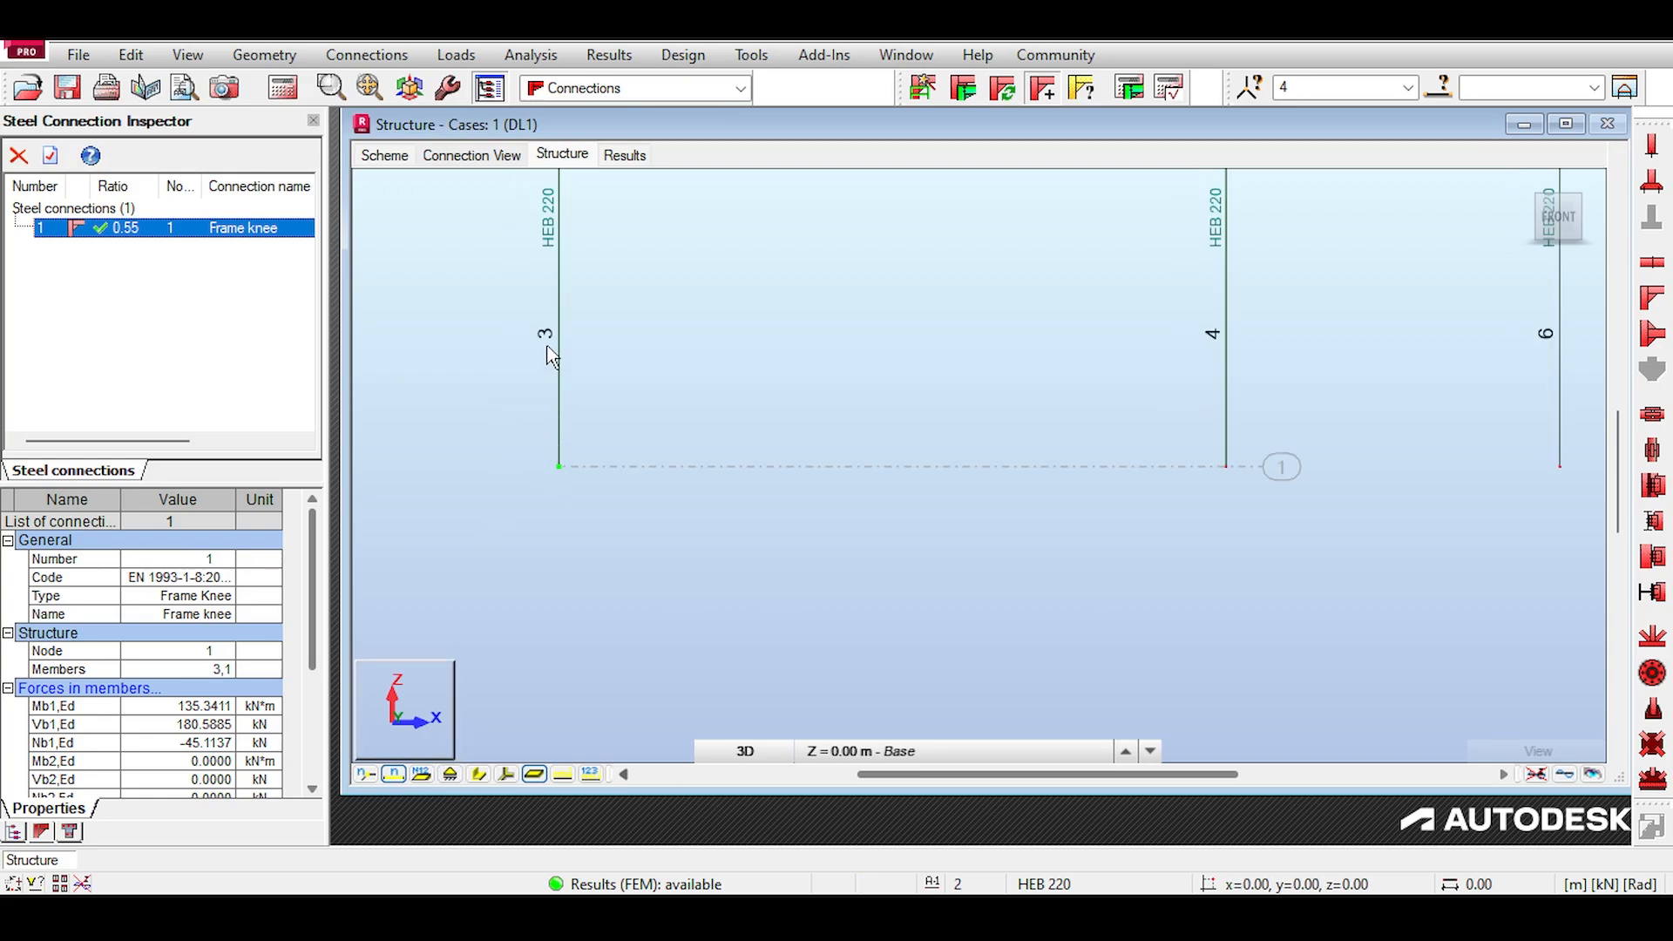
click(922, 91)
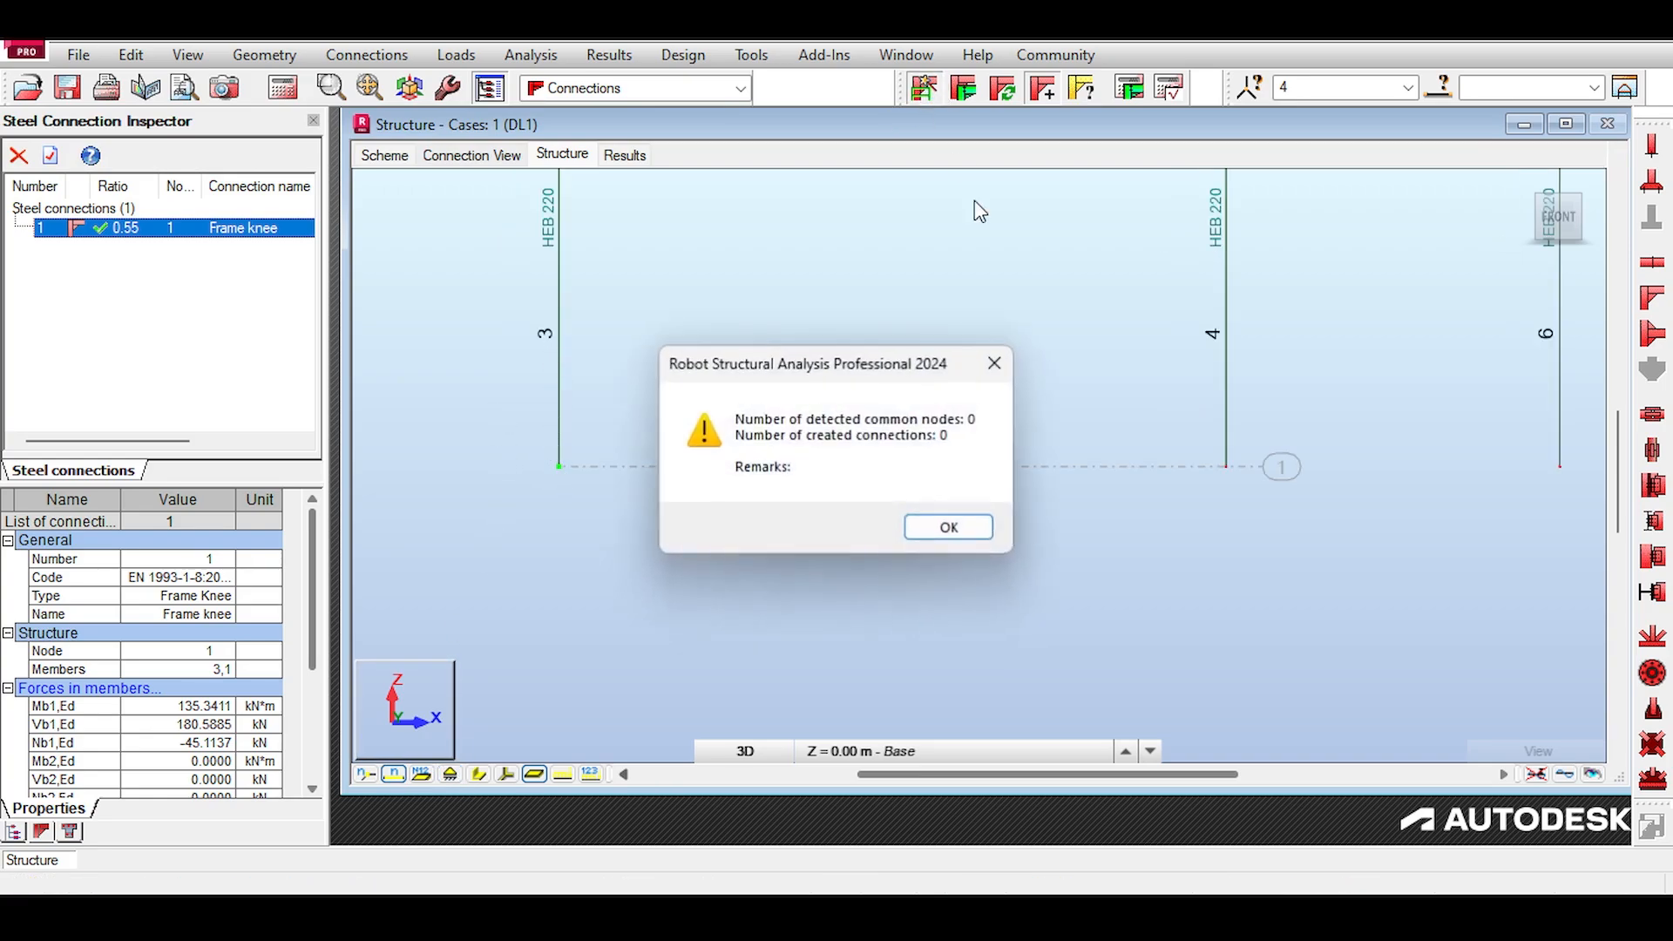
click(948, 529)
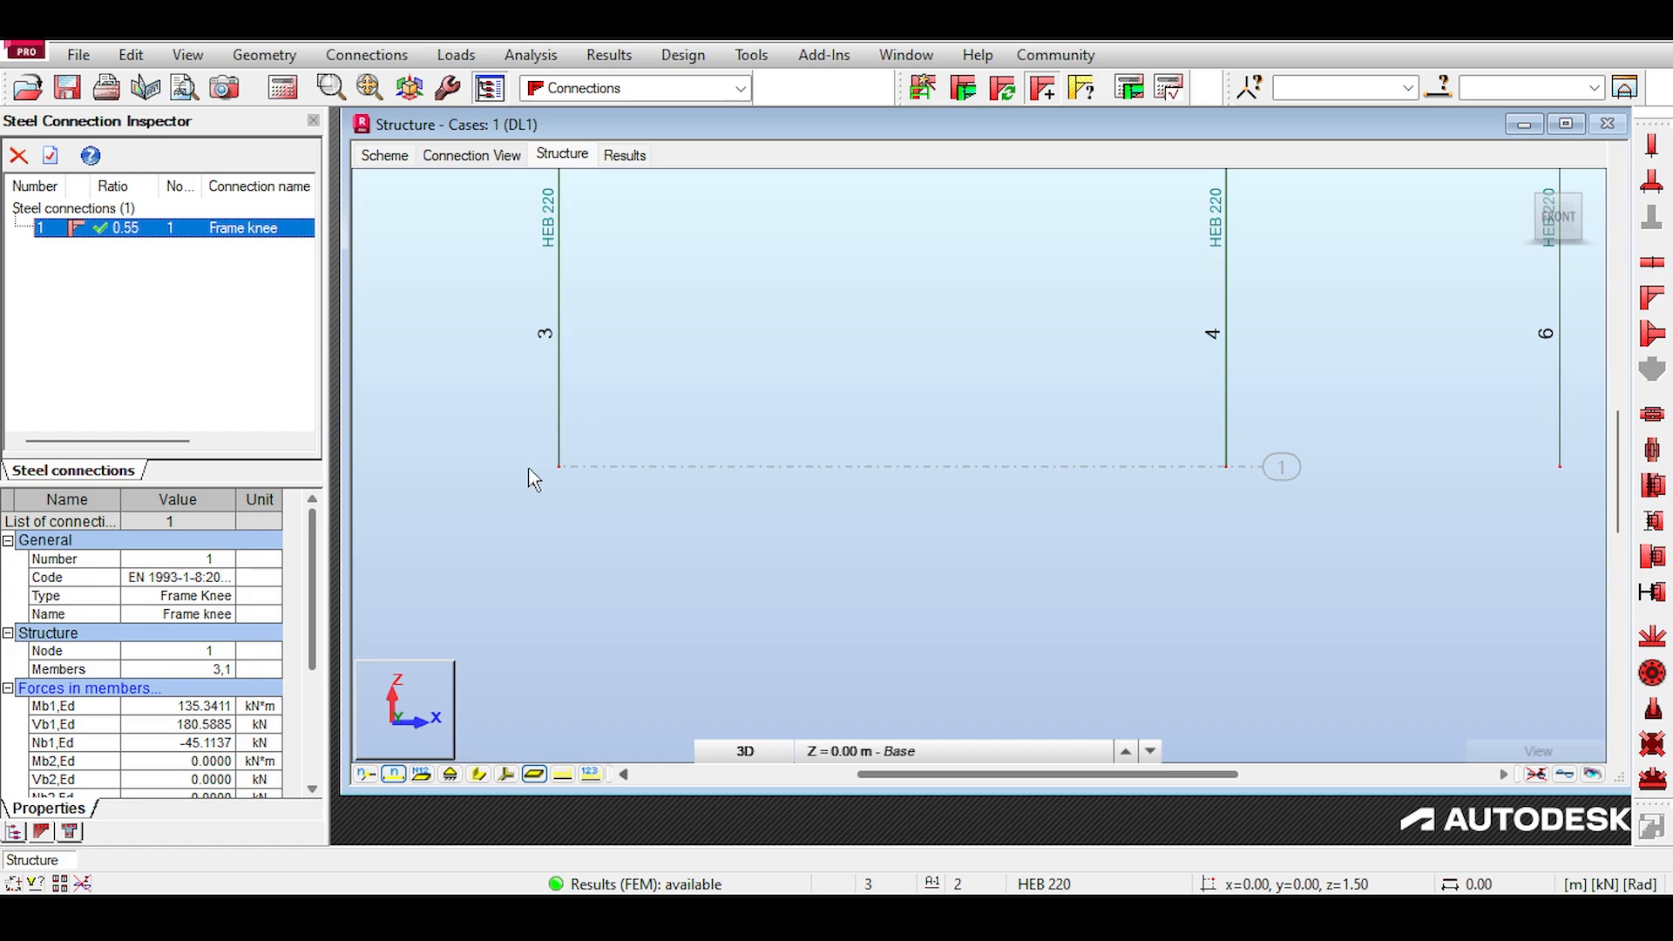
Step: Create a pinned column base connection from column 3 and its base node, and review its column and code parameters
drag(484, 531, 540, 447)
click(922, 91)
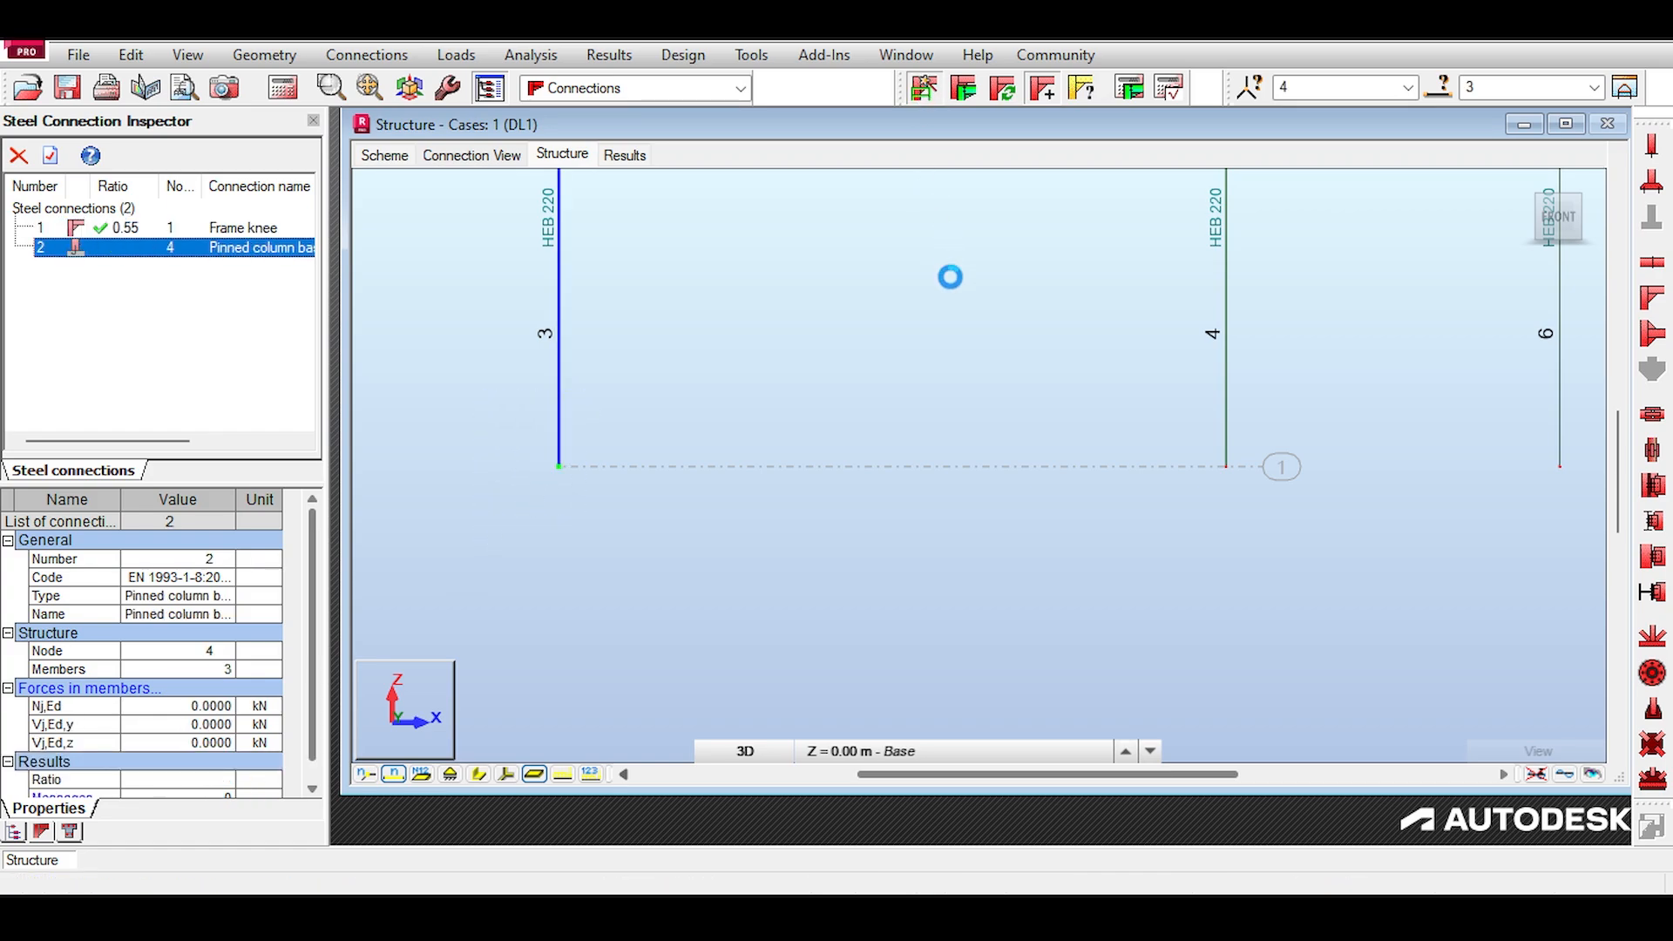
double_click(211, 248)
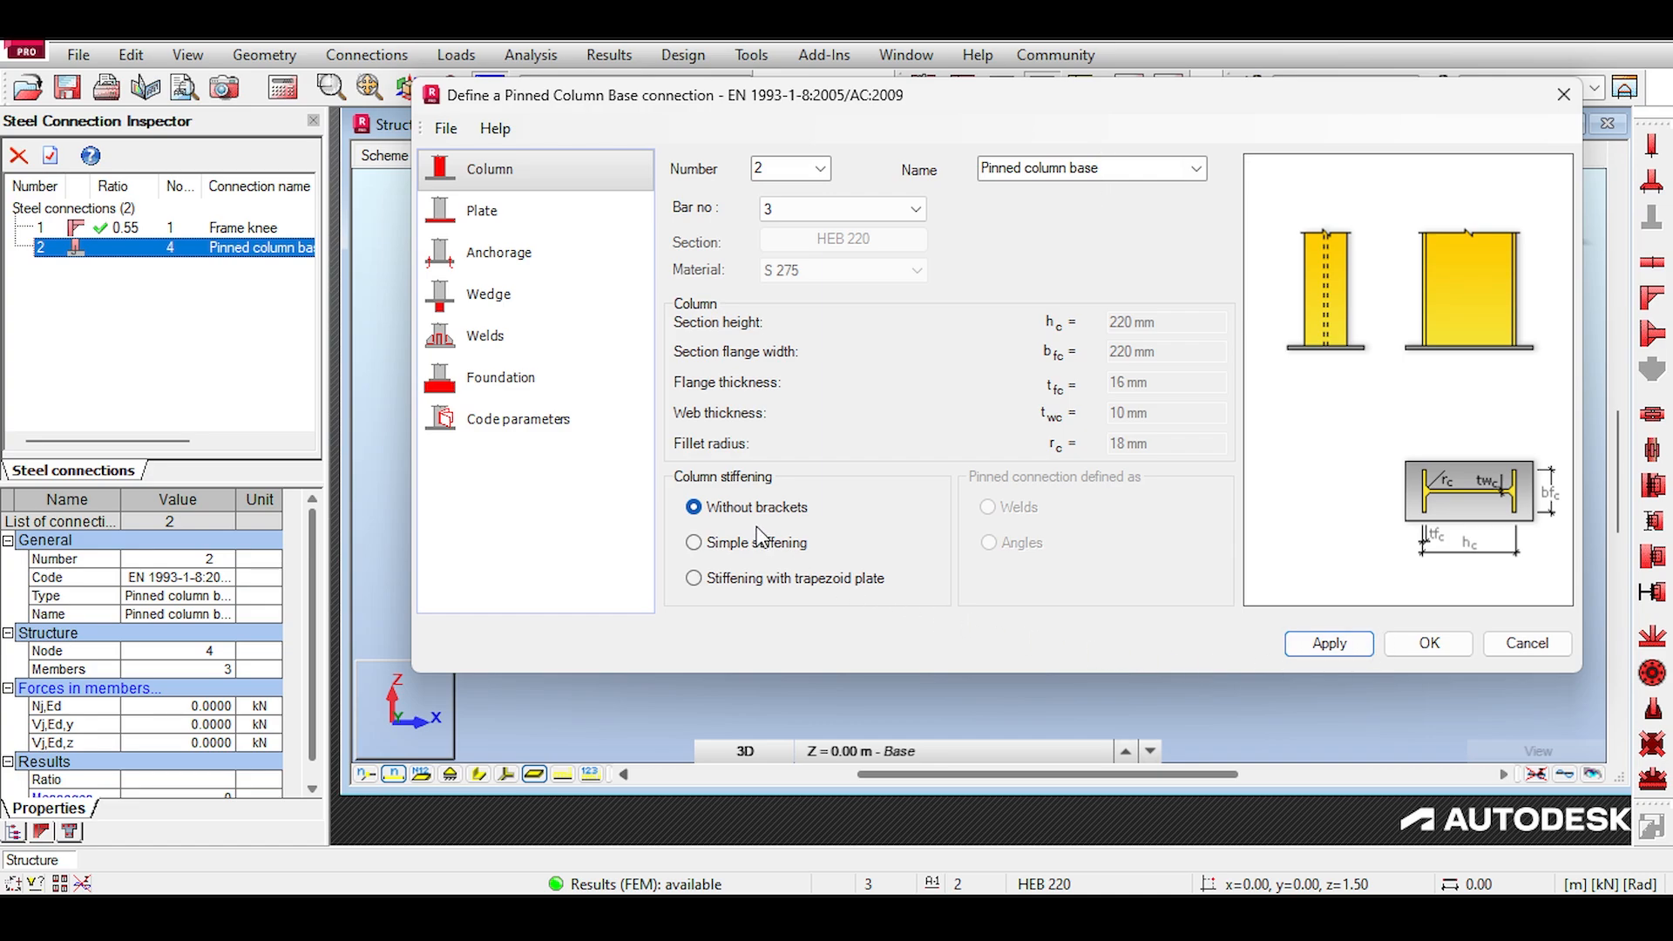
click(519, 417)
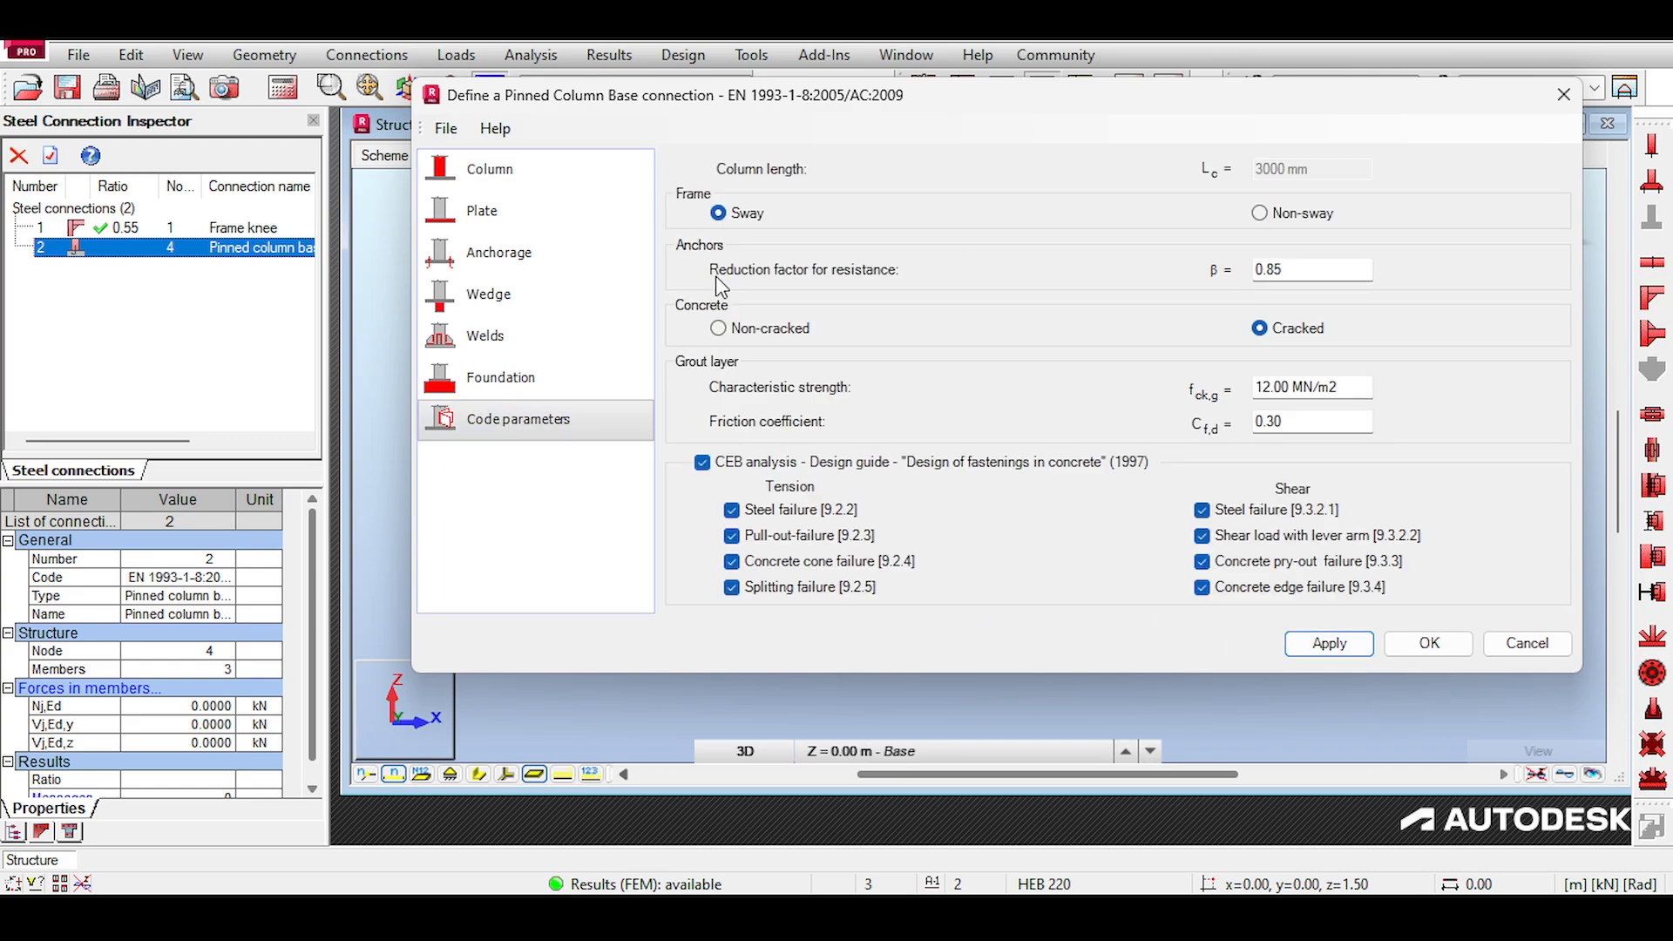
click(498, 174)
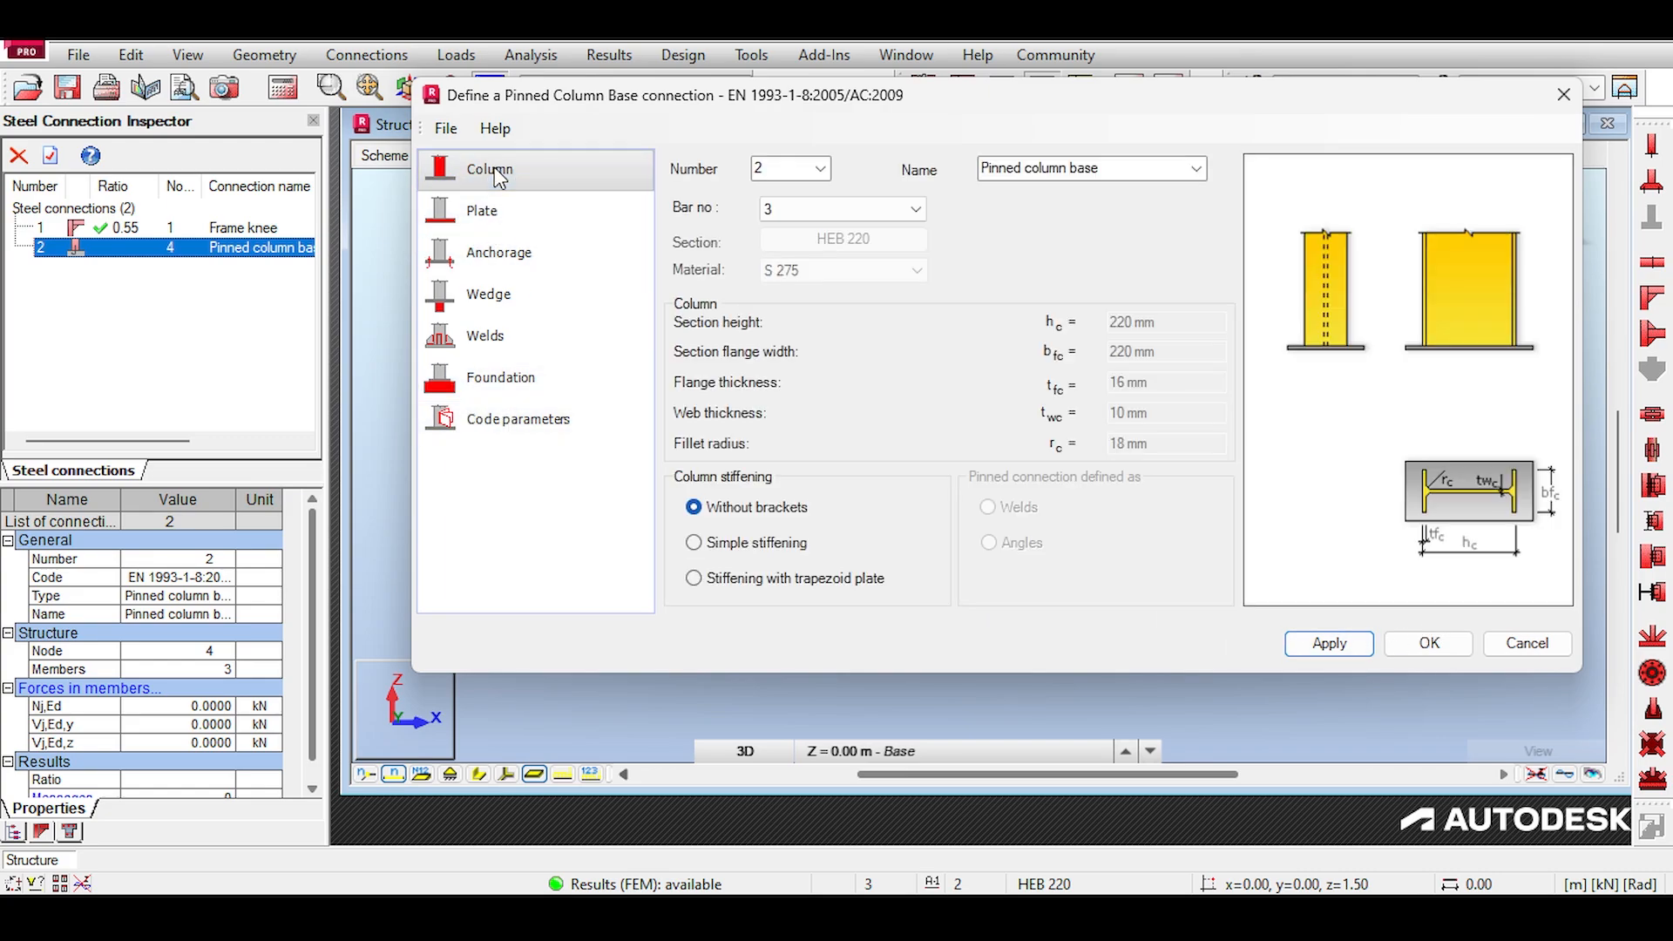
click(1413, 651)
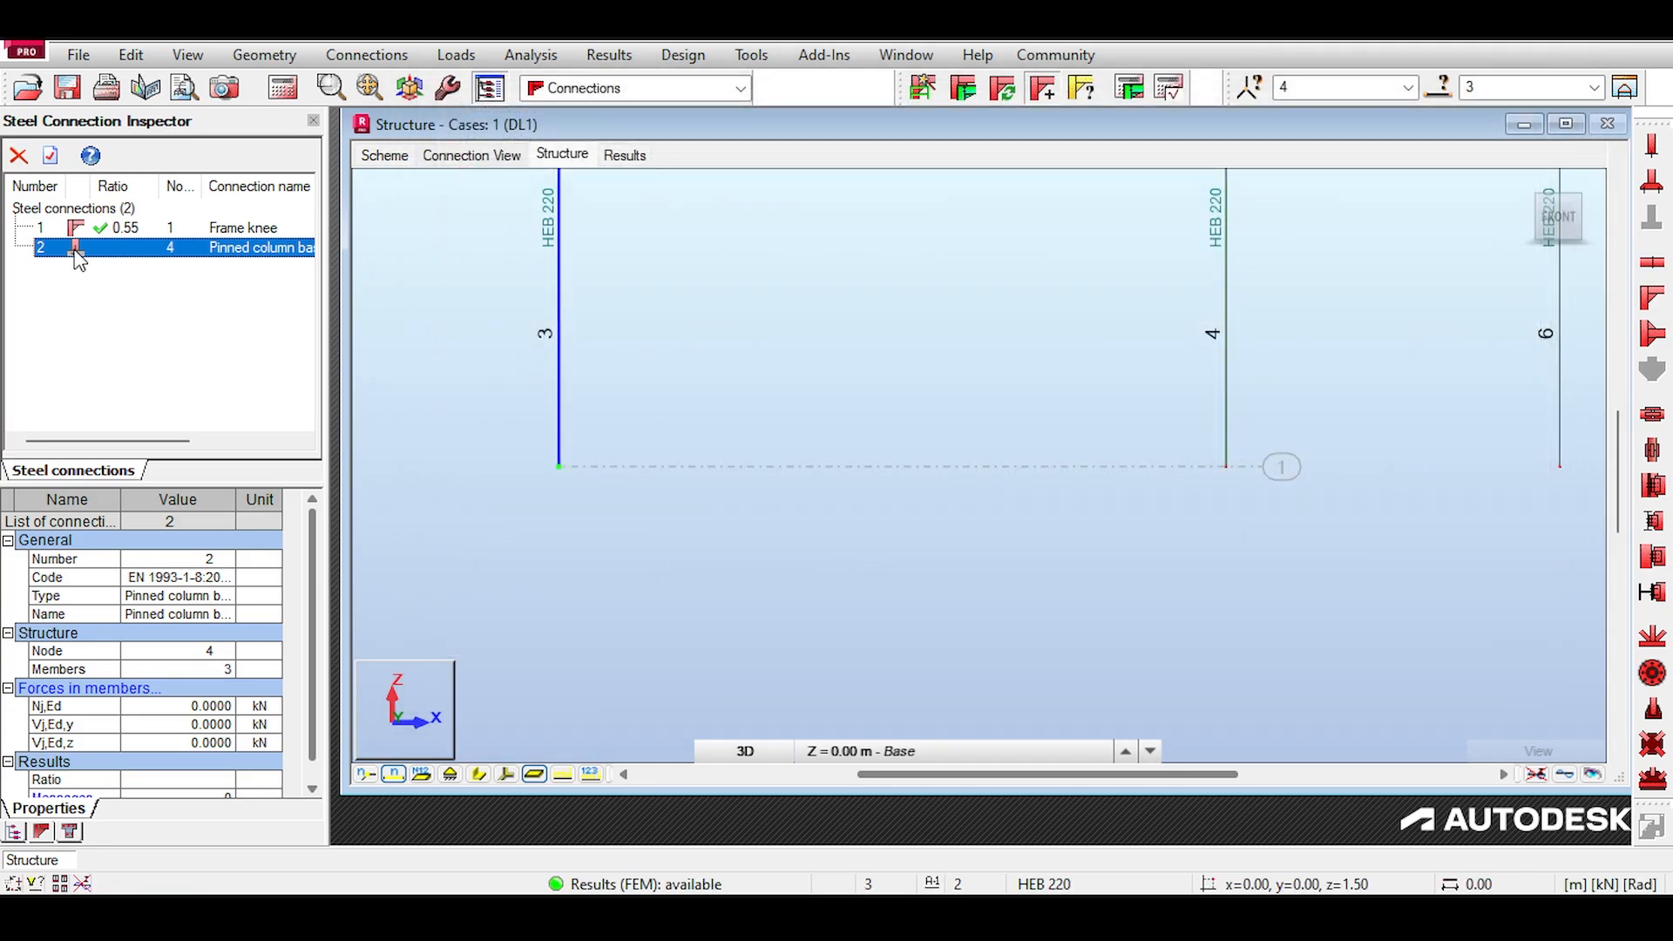
Step: Create a fixed column base connection from column 9 of the third frame and its base node
drag(1415, 456, 1266, 511)
click(924, 88)
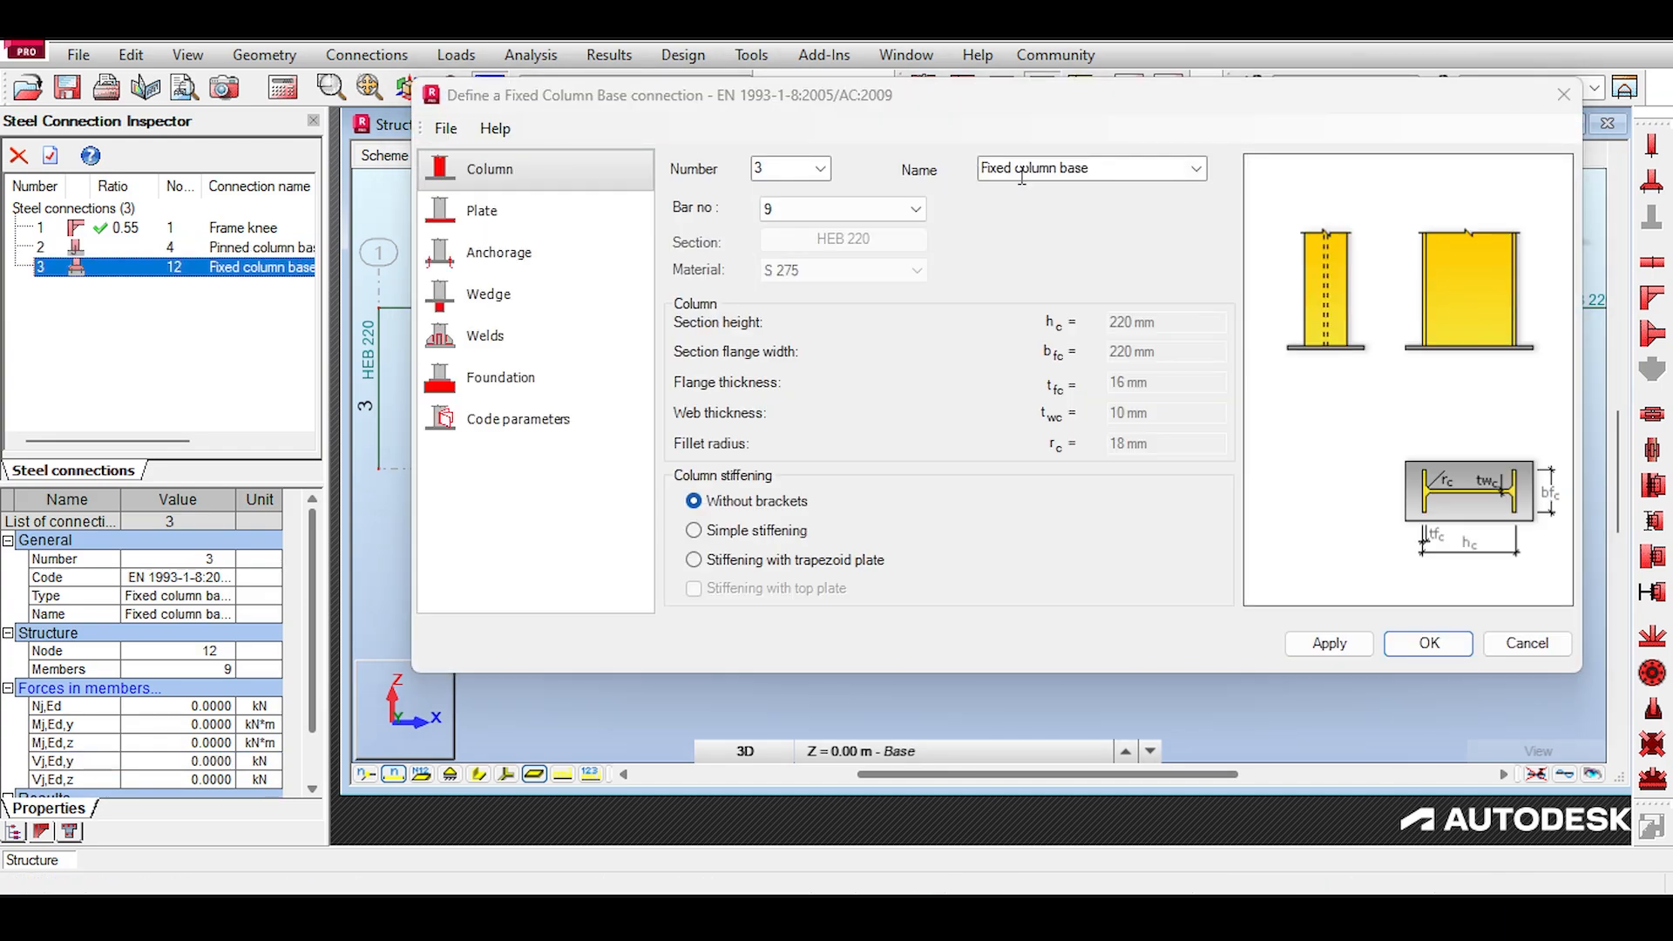
Step: Accept the fixed column base definition and verify the pinned column base connection for the code combinations
click(1429, 643)
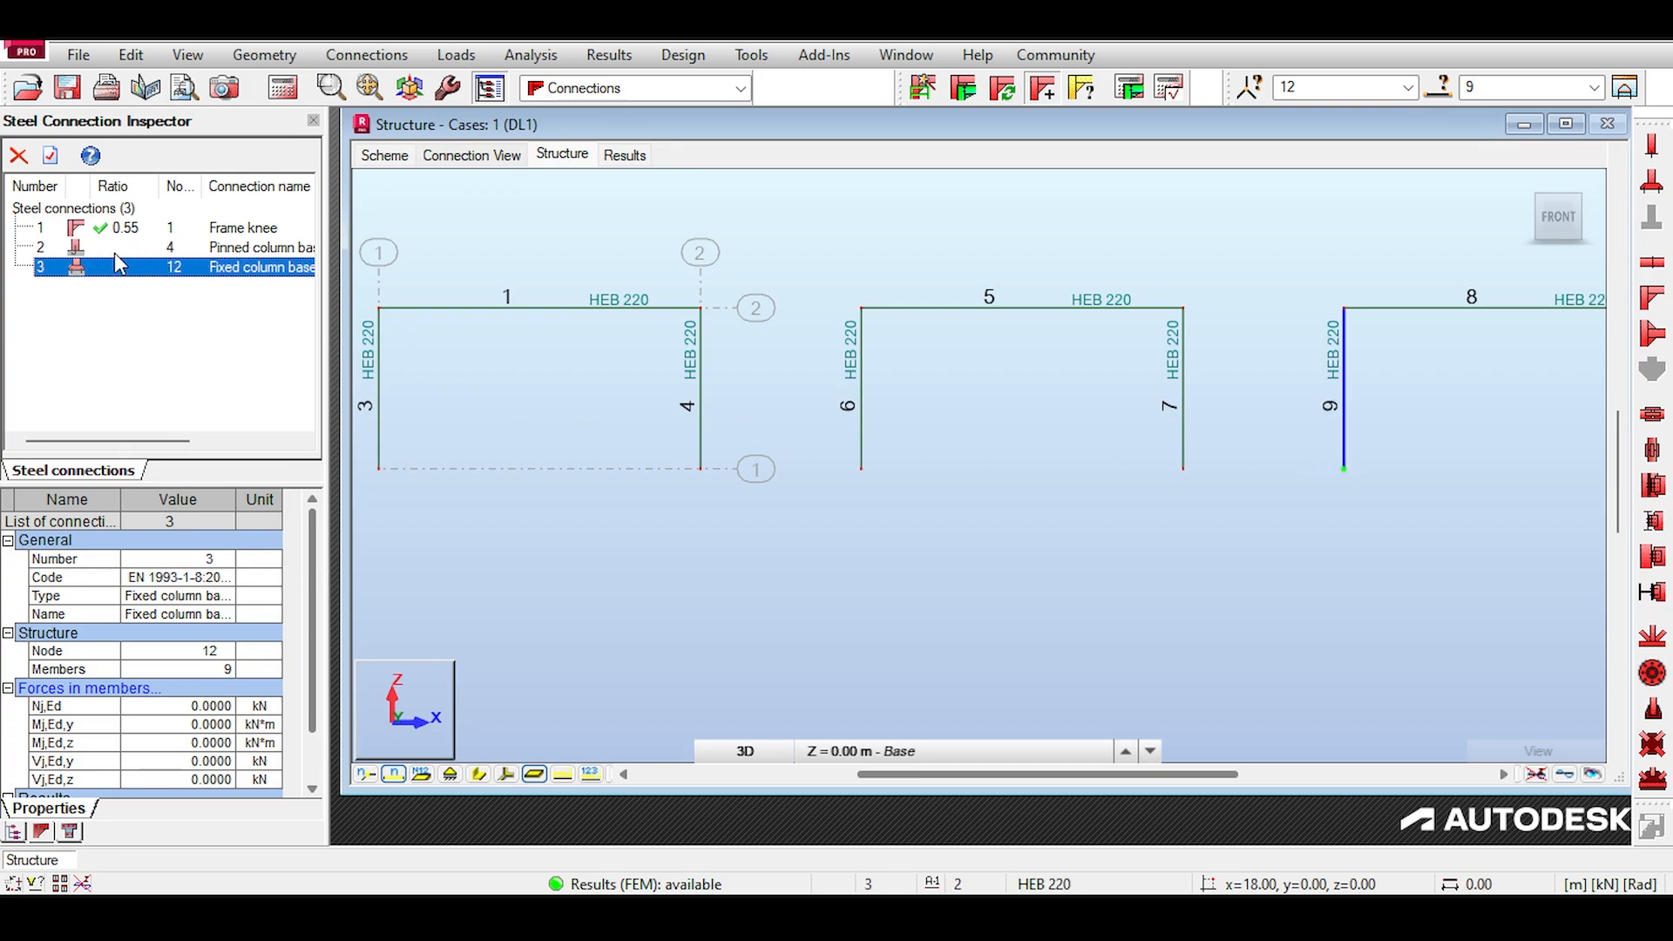
click(77, 250)
click(83, 267)
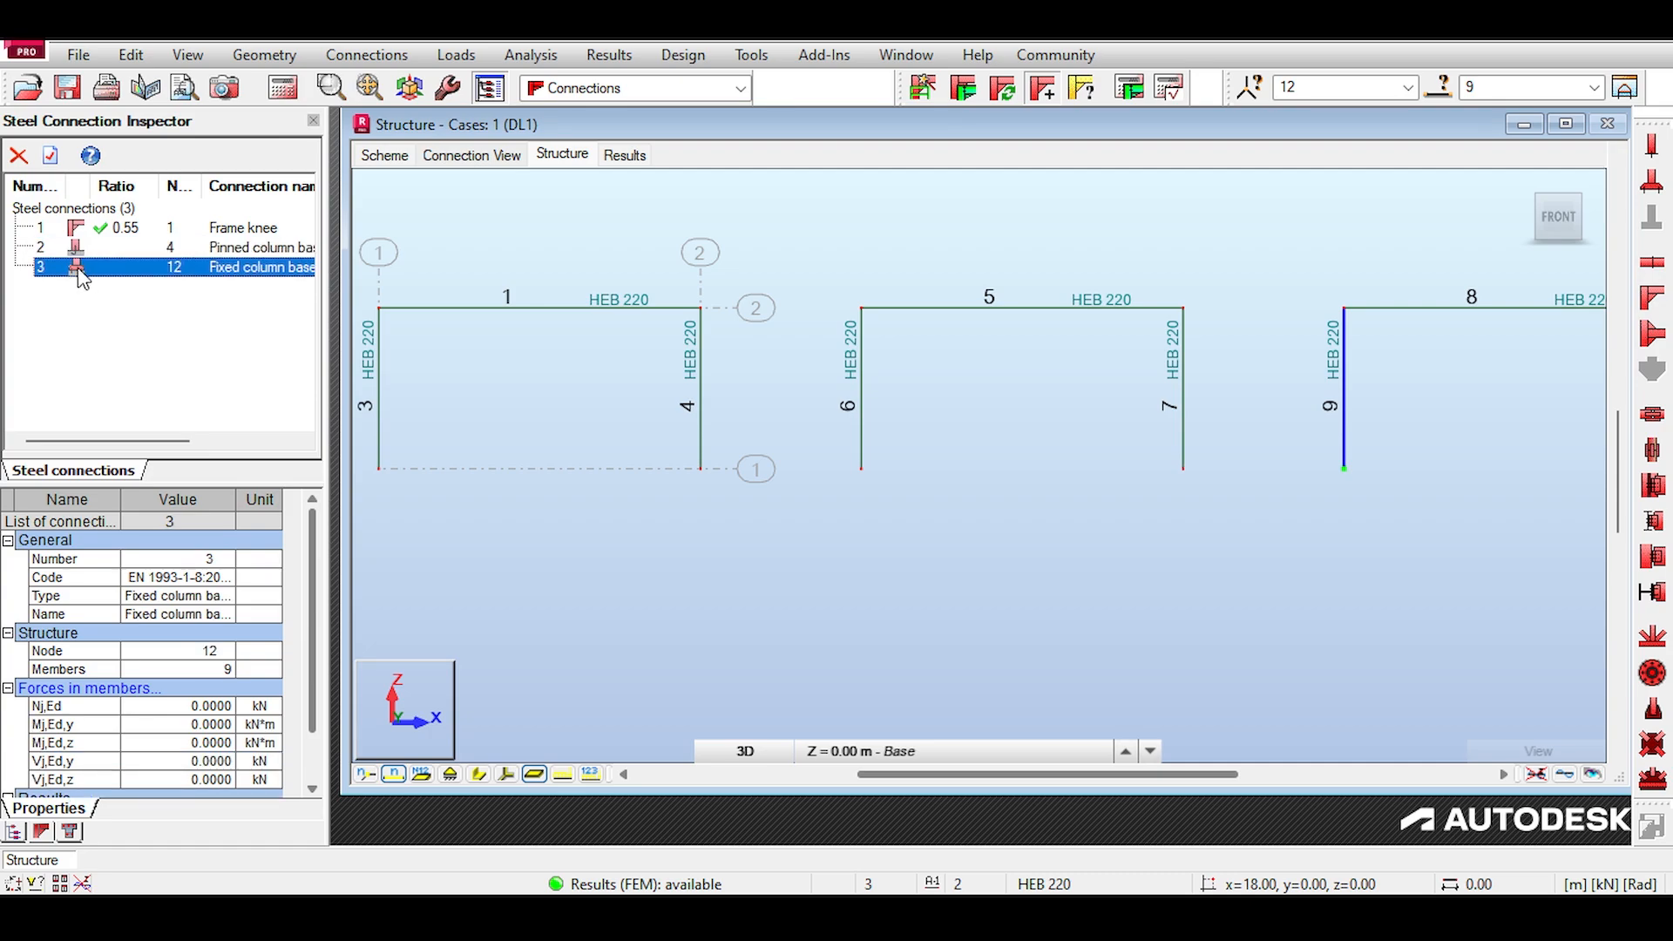
click(76, 250)
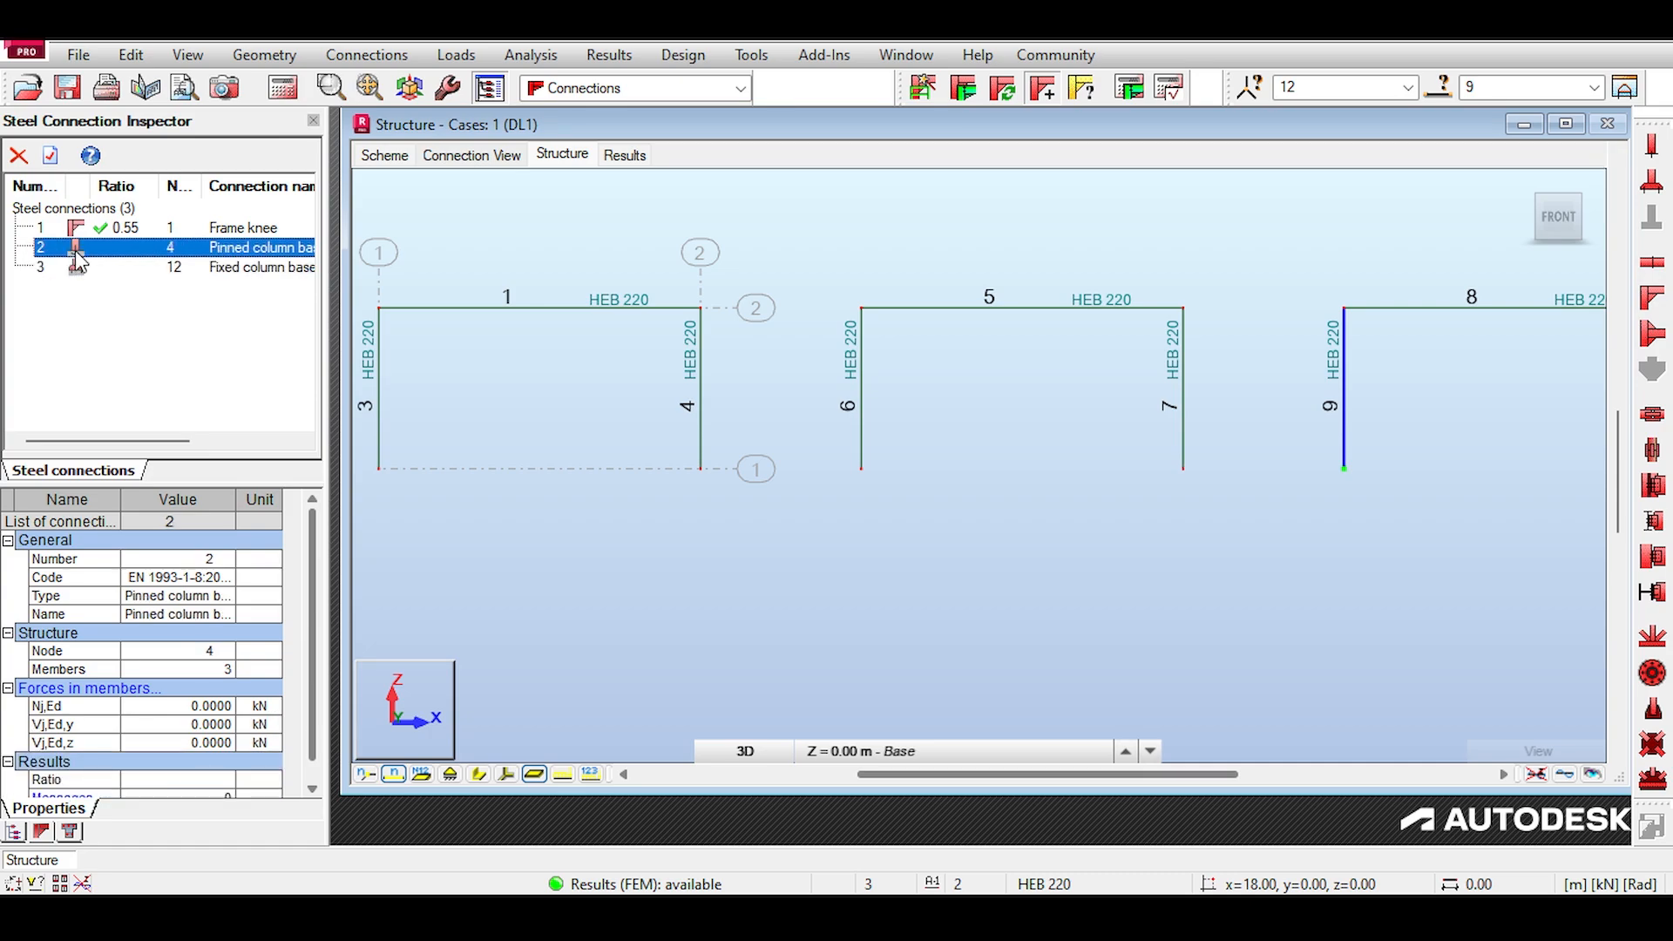
click(1129, 87)
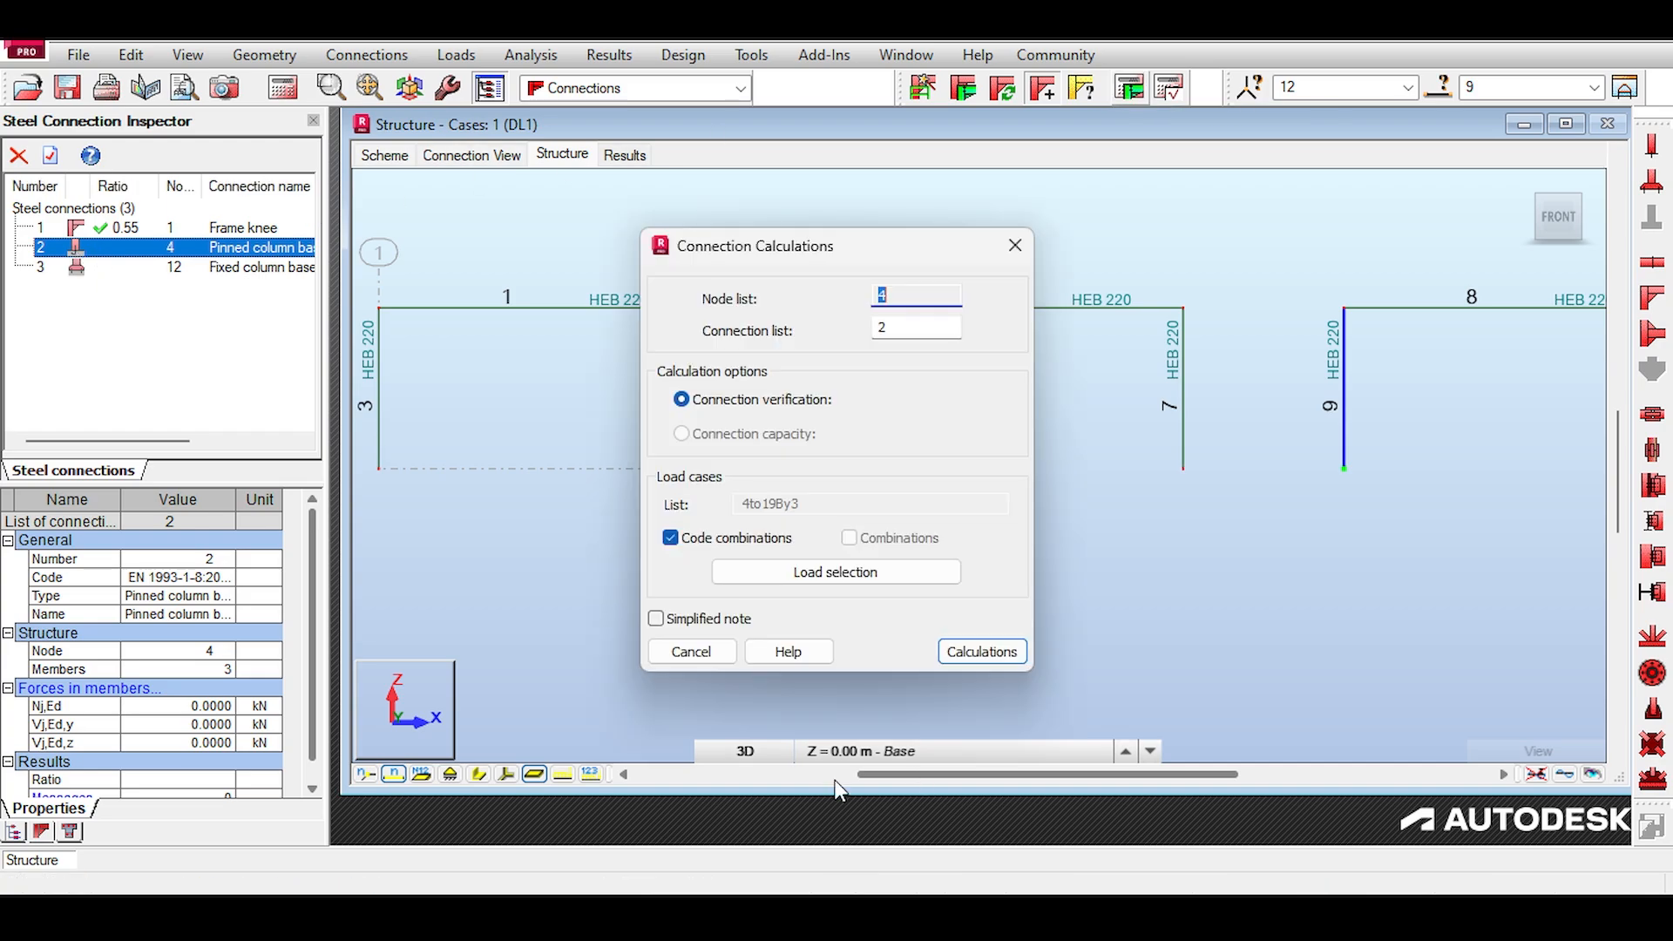
click(982, 652)
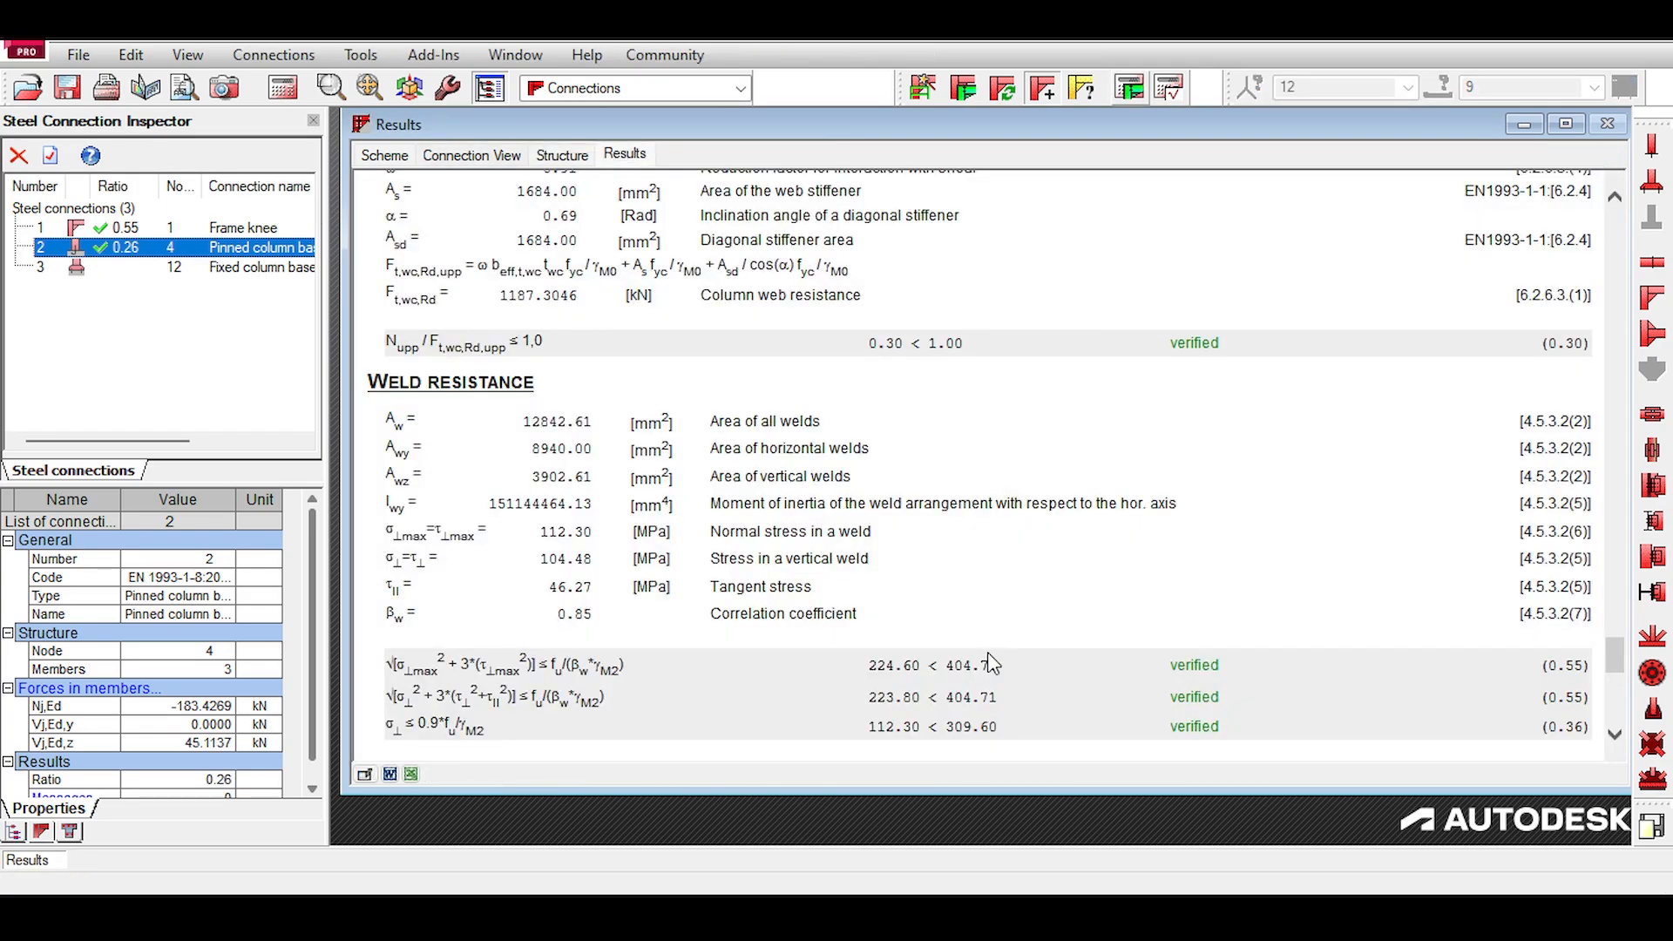
Step: Verify the fixed column base connection at node 12 for the code combinations
click(199, 268)
click(1131, 75)
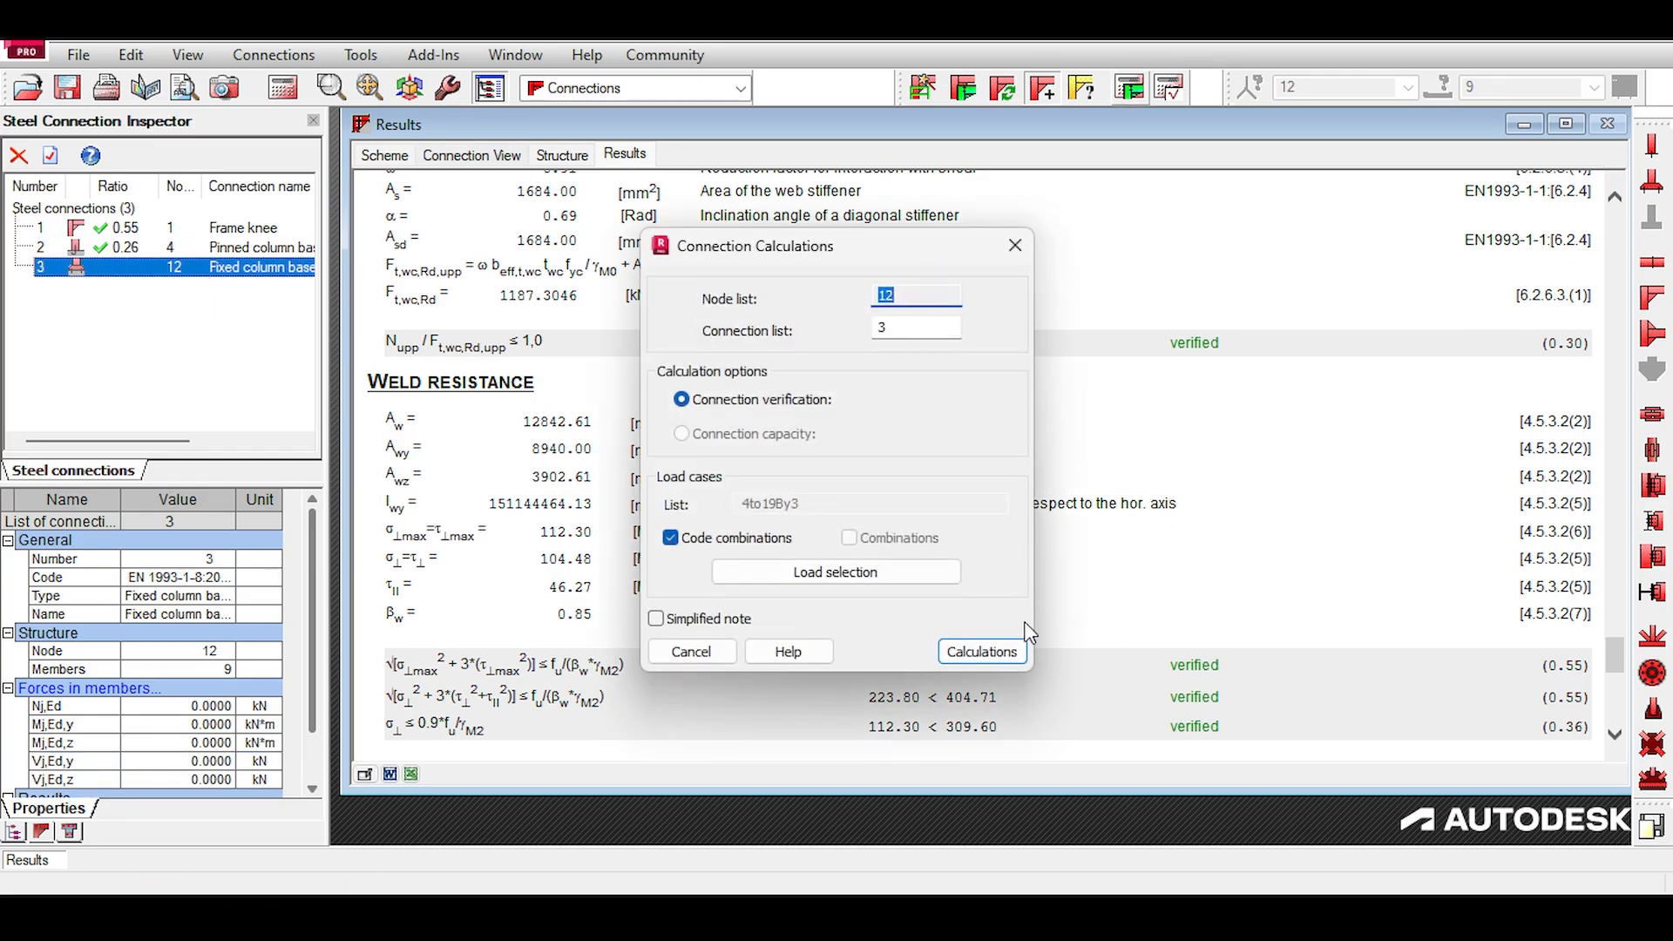
click(978, 650)
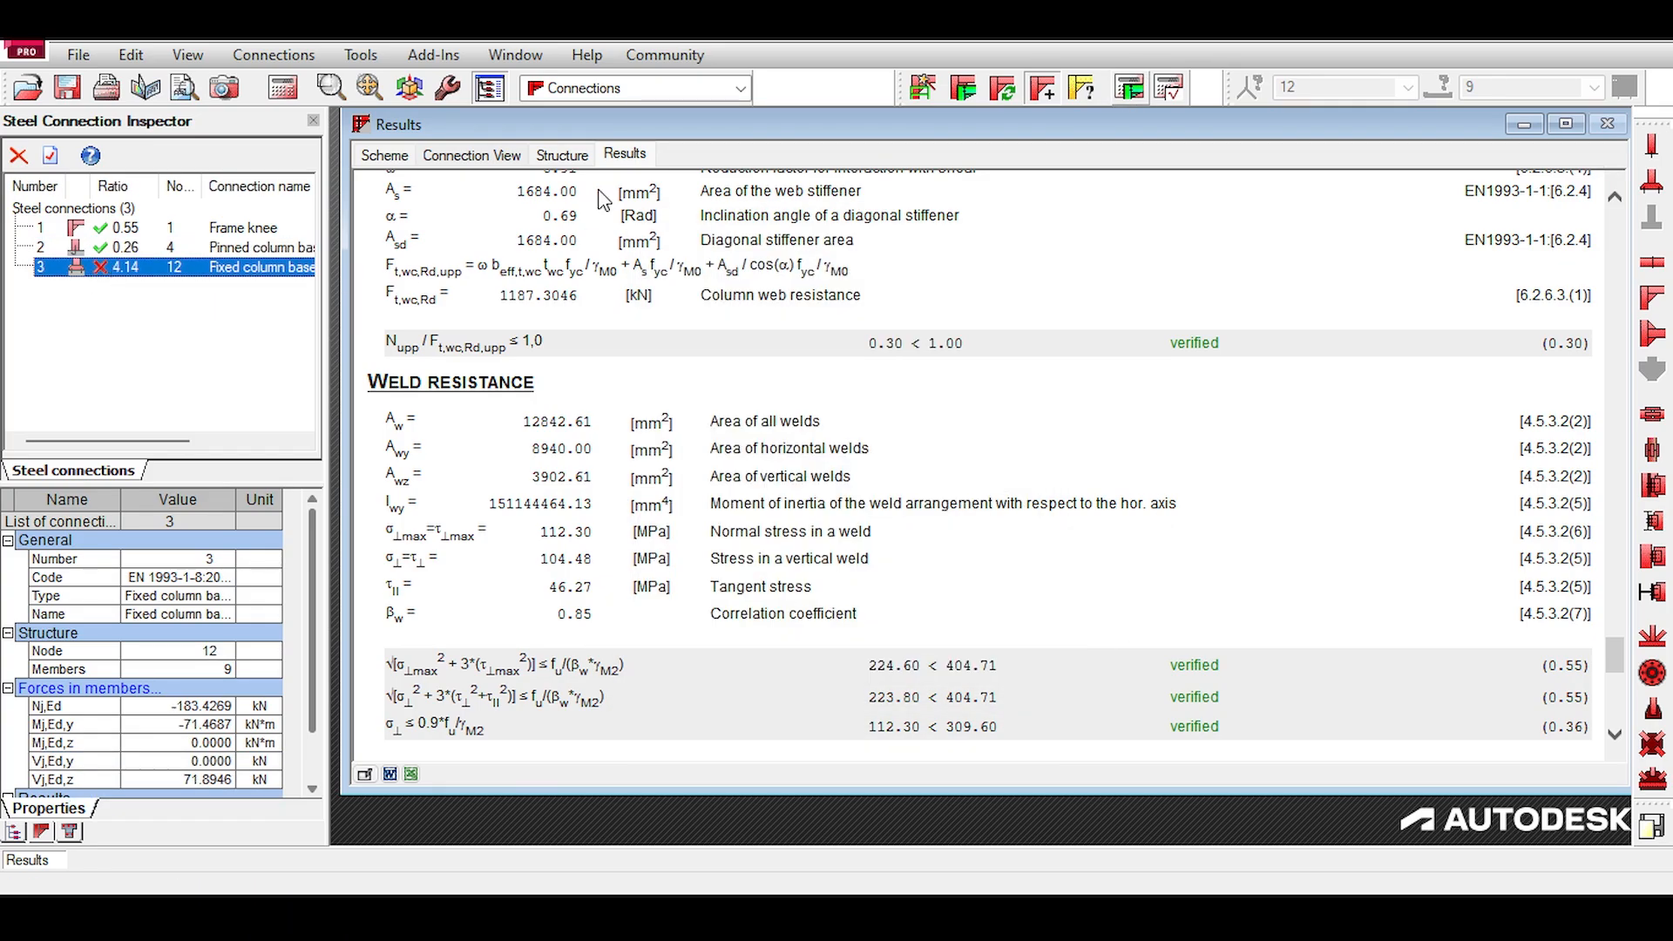
Step: Inspect the pinned and fixed column base connections in the 3D connection view from several angles
click(133, 251)
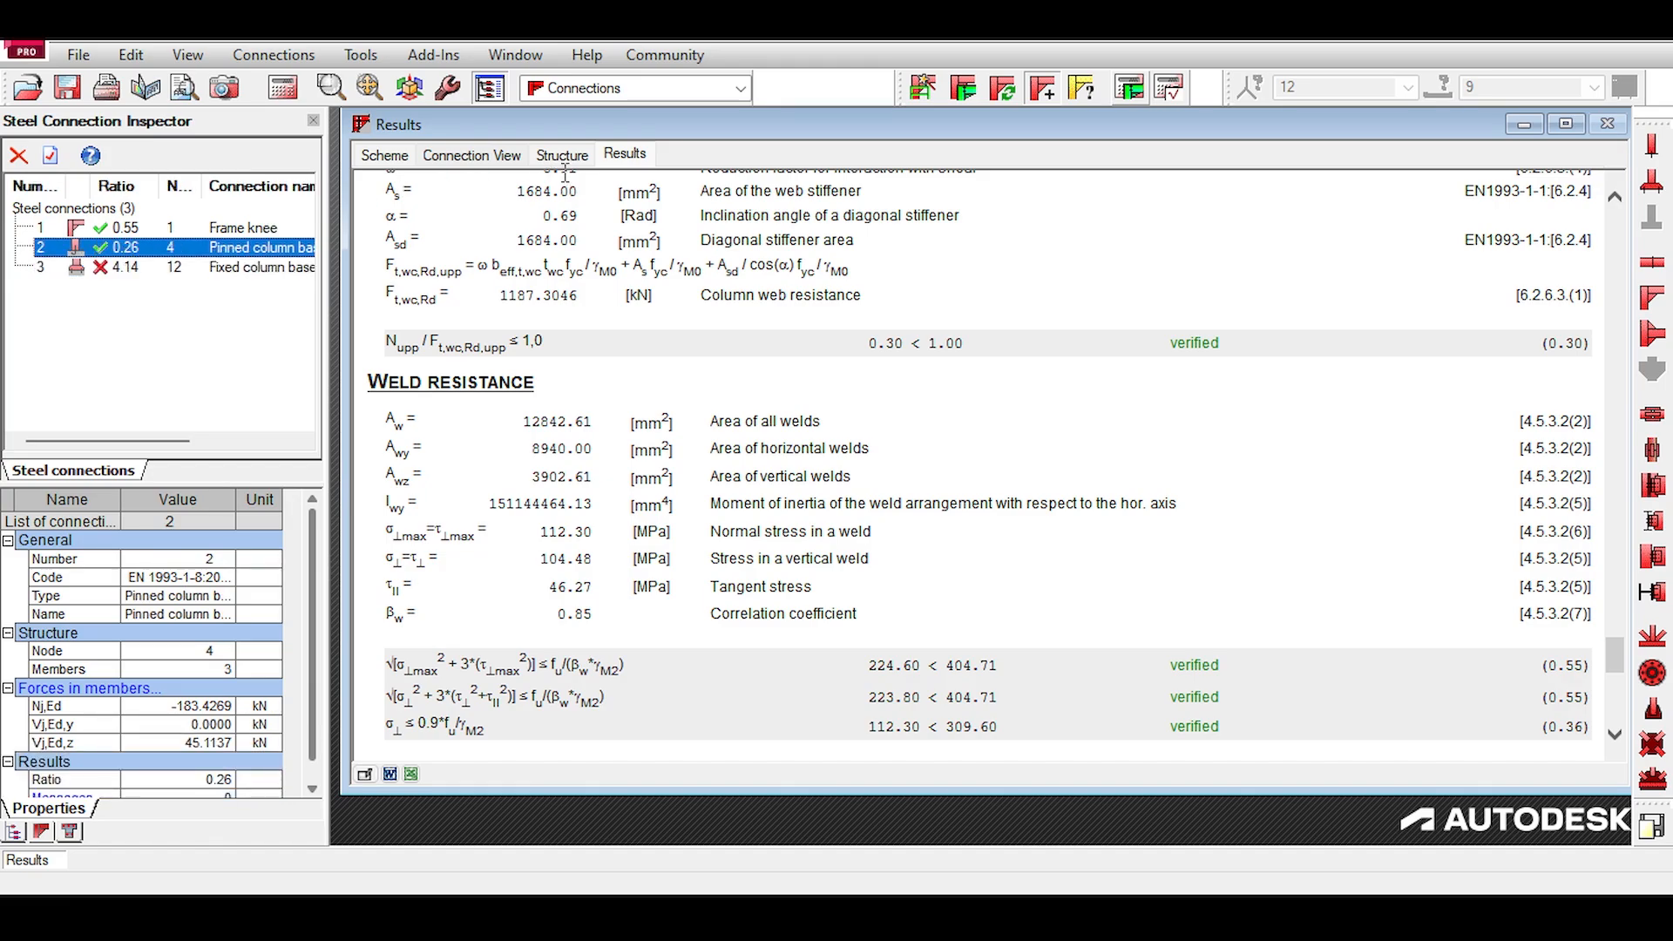
click(475, 154)
scroll(1041, 364, up, 1)
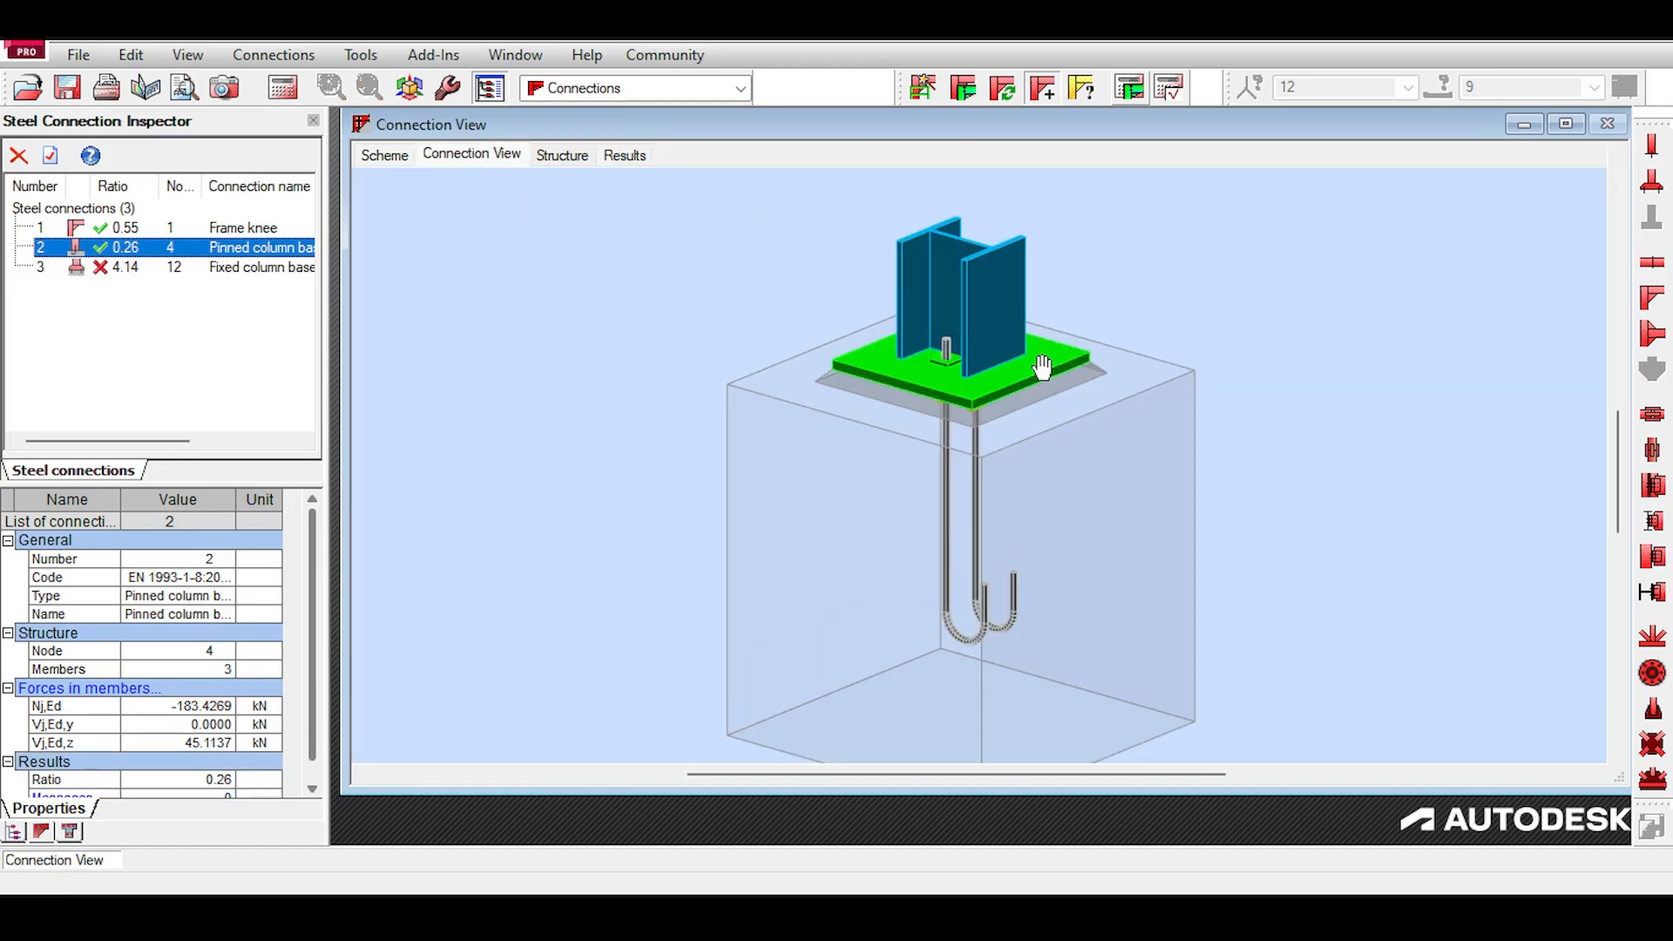
drag(501, 209, 560, 273)
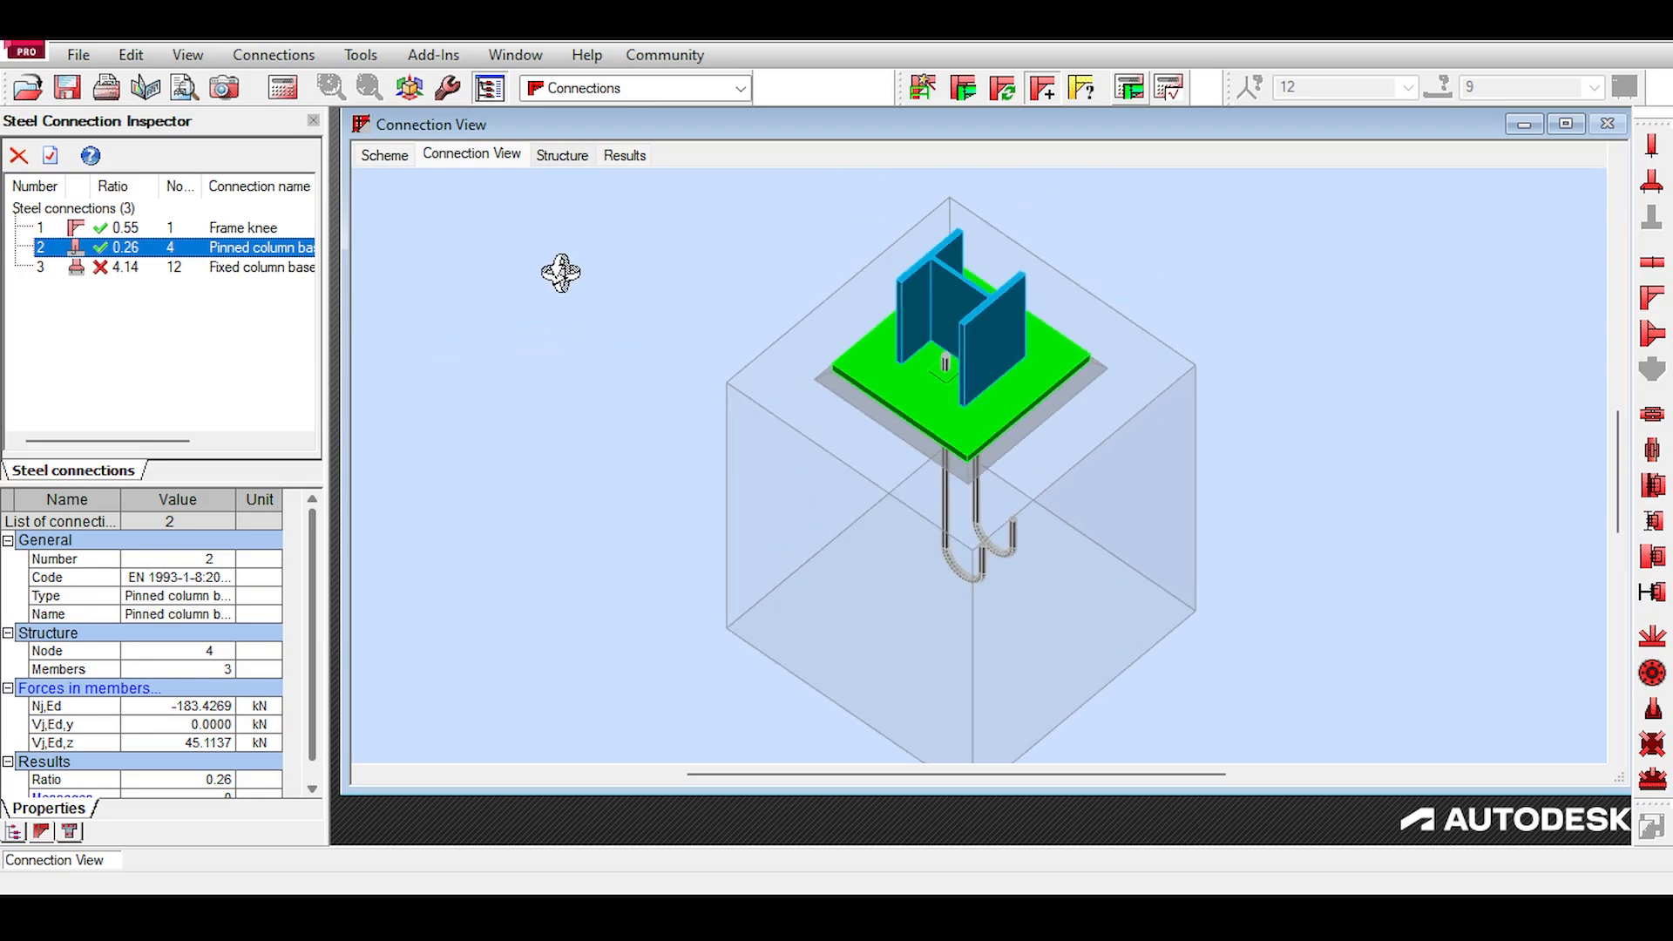
click(115, 268)
drag(720, 183, 761, 187)
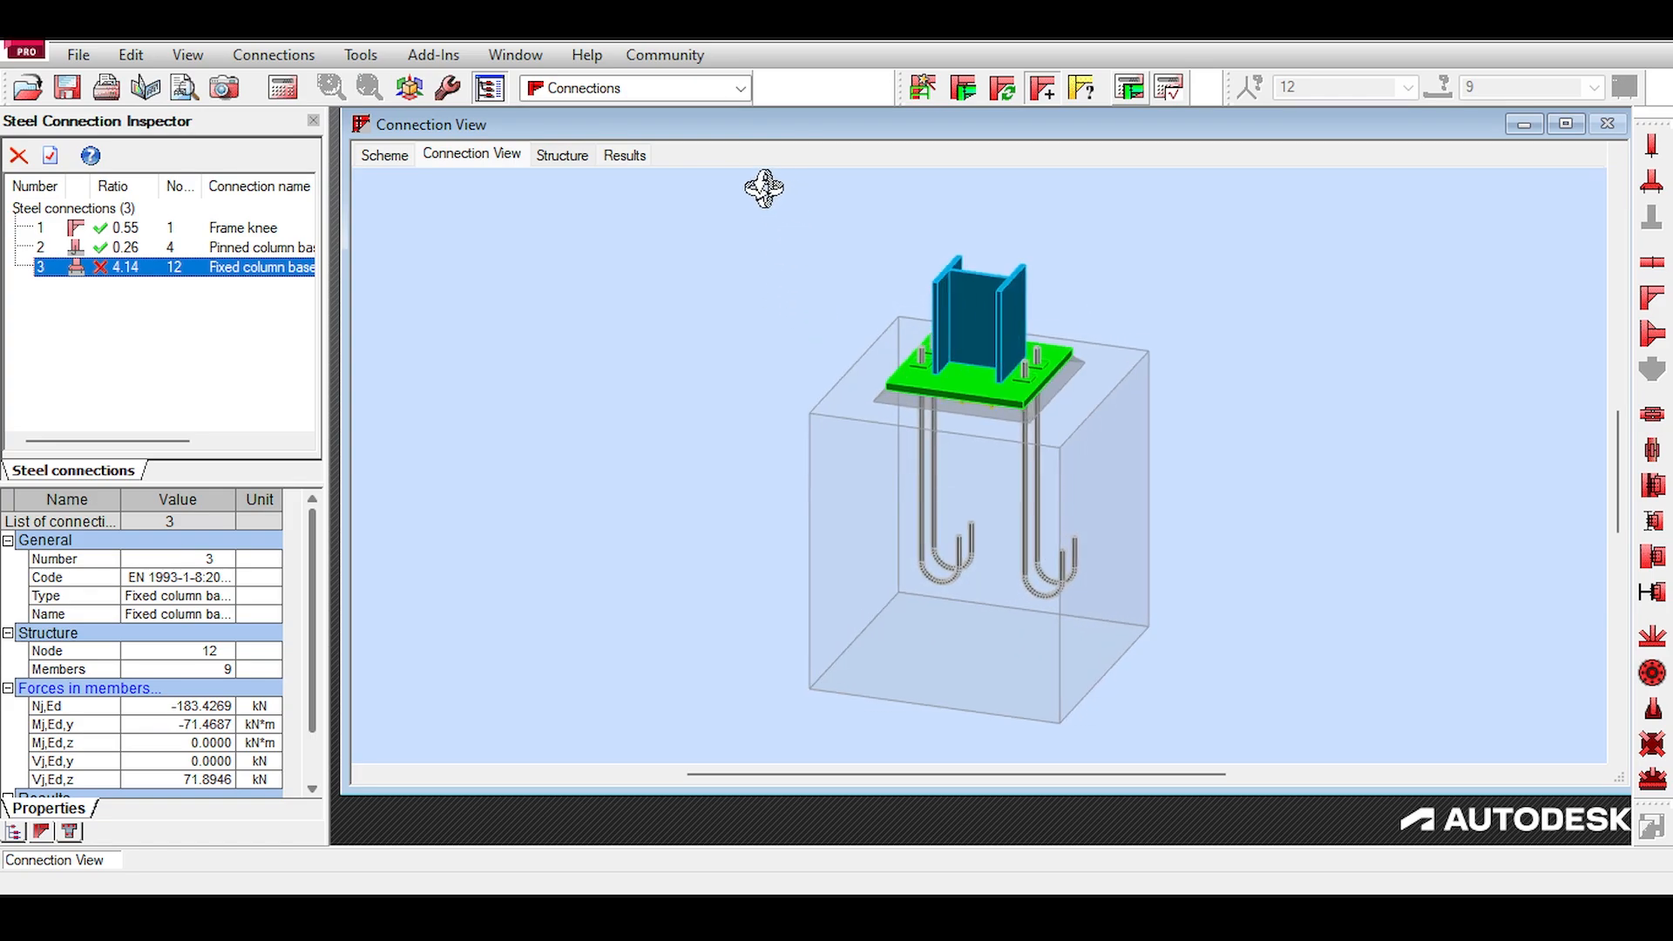
Step: Display the calculation results and delete the frame knee connection from the connection list
click(124, 248)
click(612, 157)
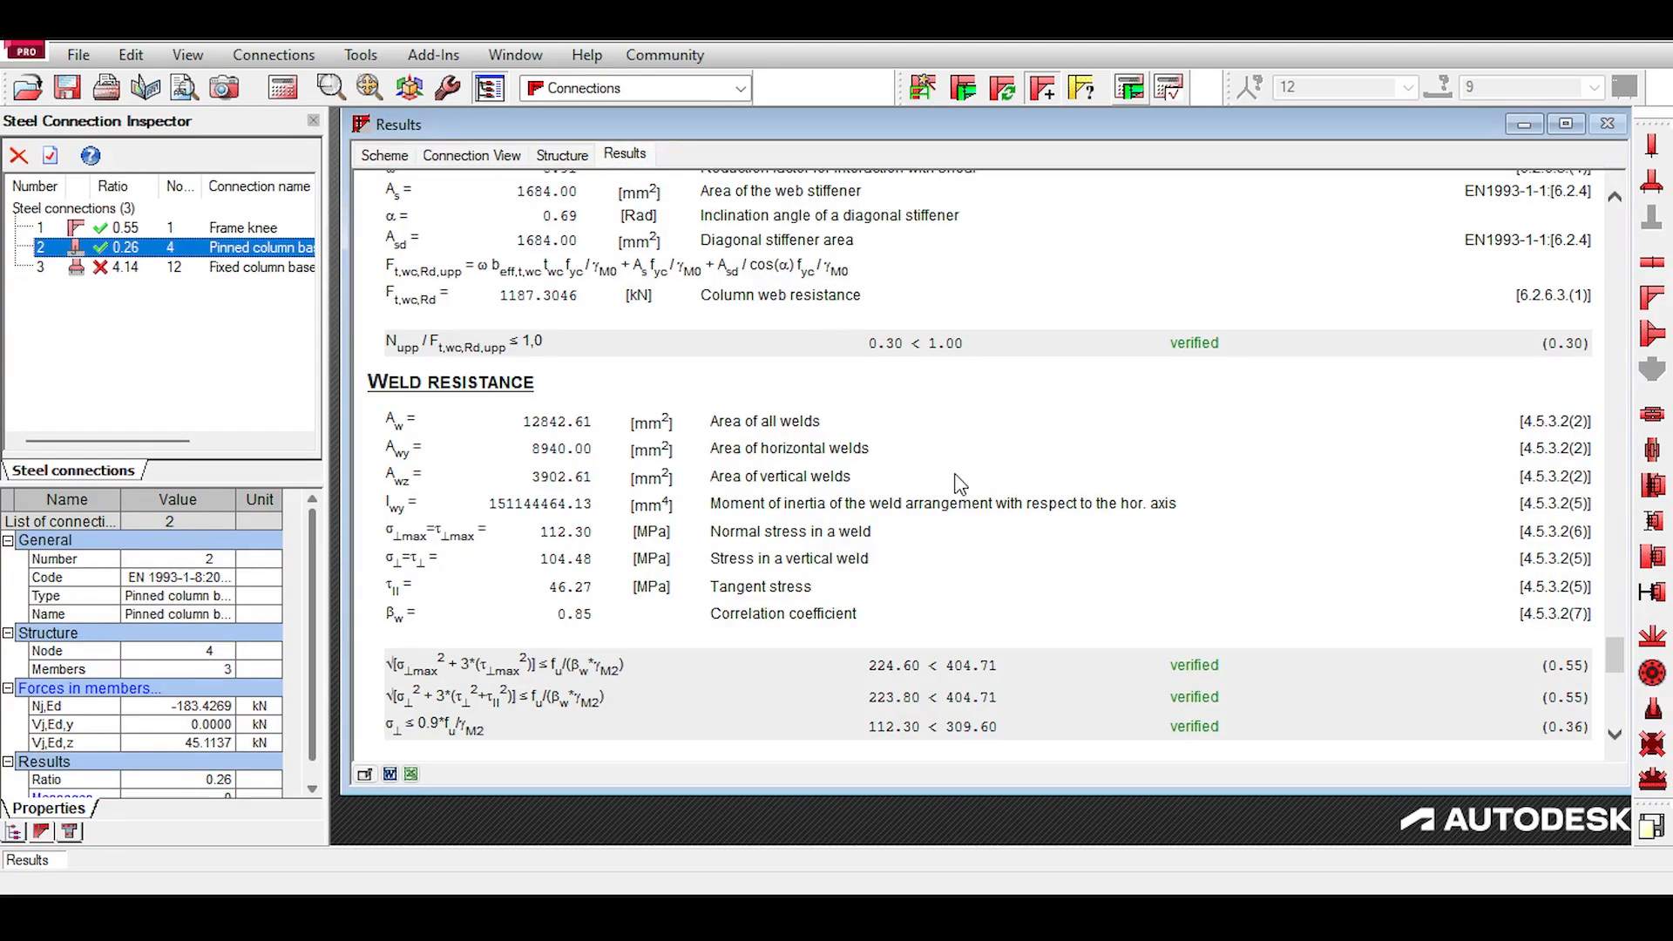
scroll(960, 486, down, 10)
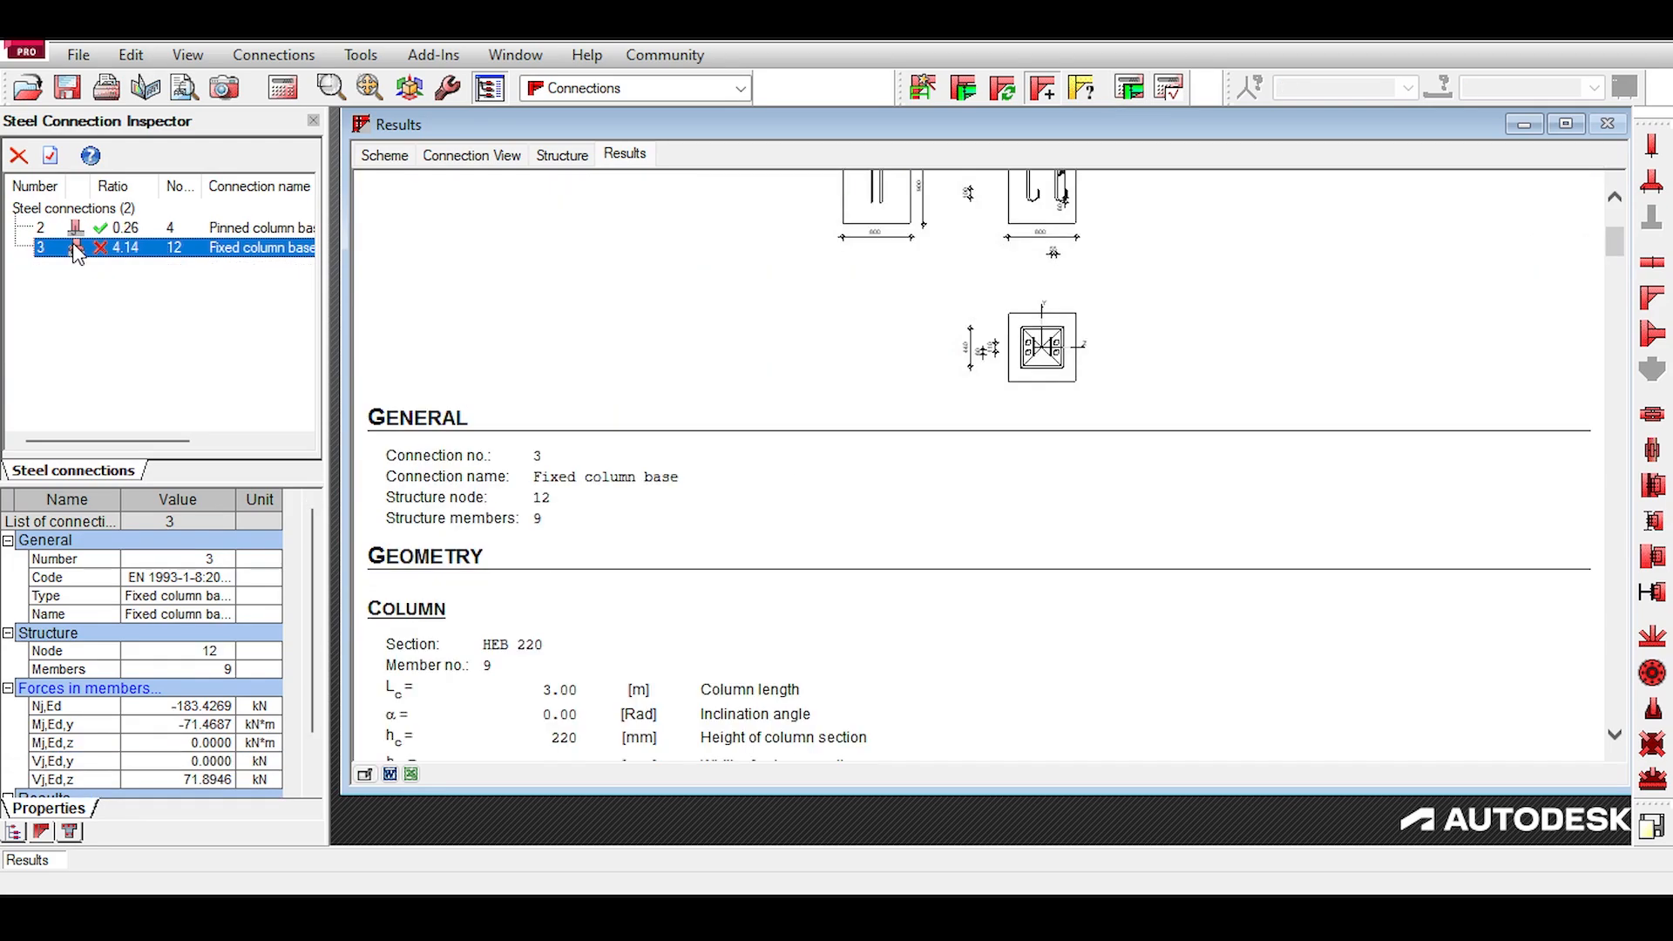
Step: Edit the fixed column base, compare trapezoid plate stiffening with a top plate, and apply simple stiffening without a top plate
double_click(193, 254)
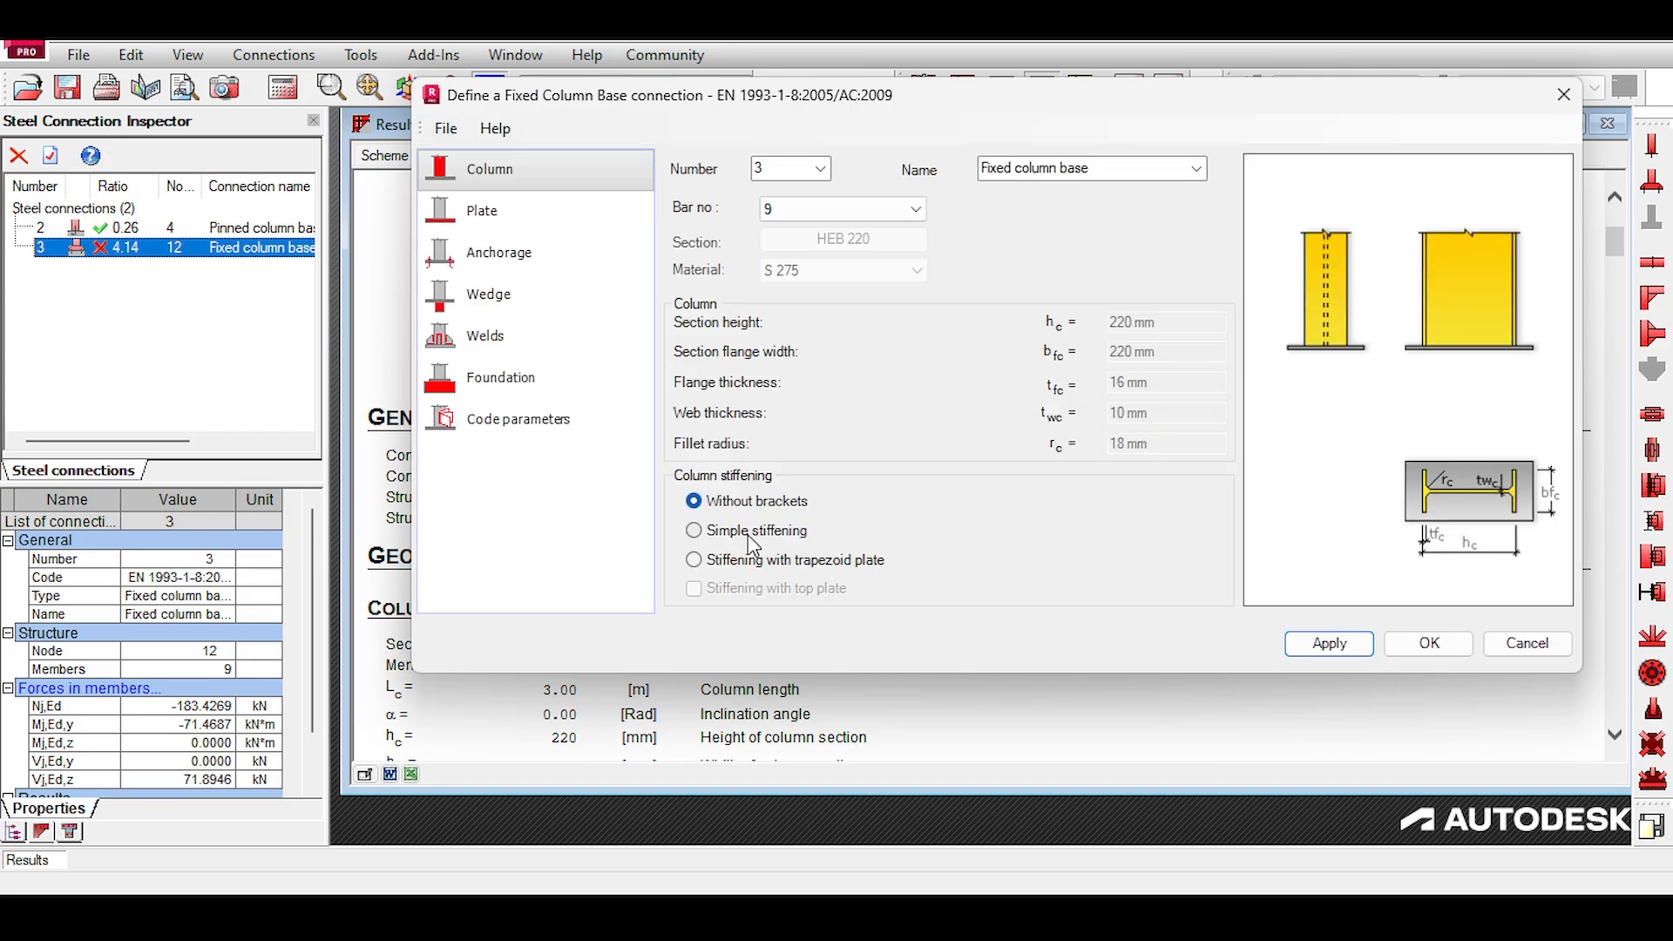
click(751, 561)
click(735, 601)
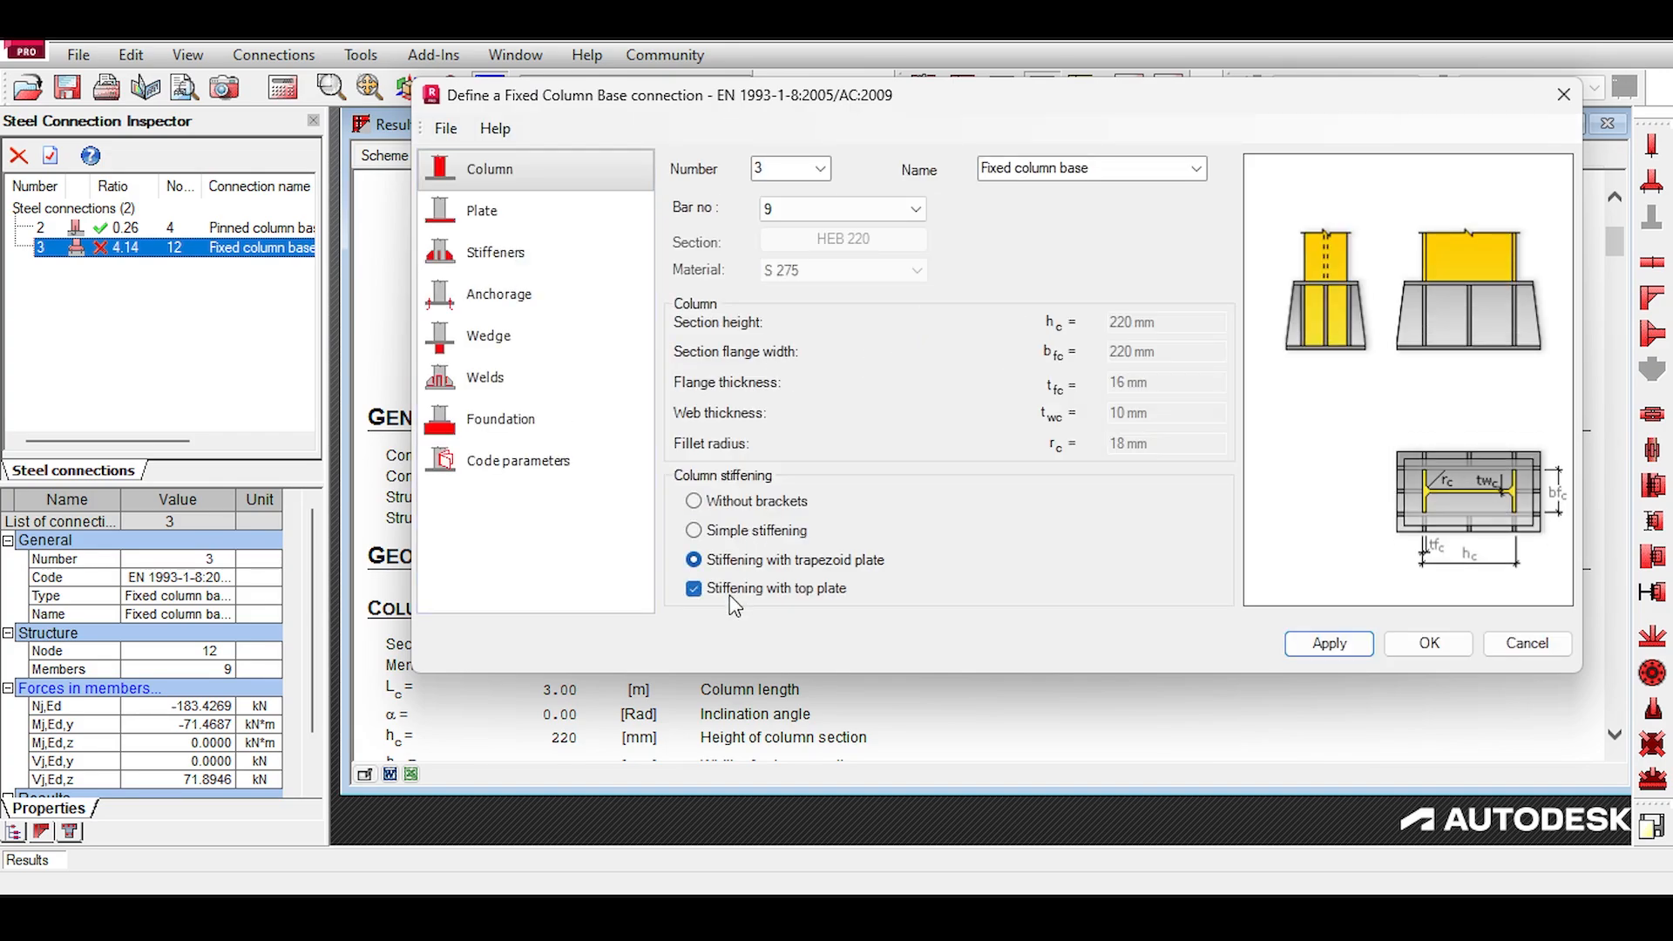
click(748, 533)
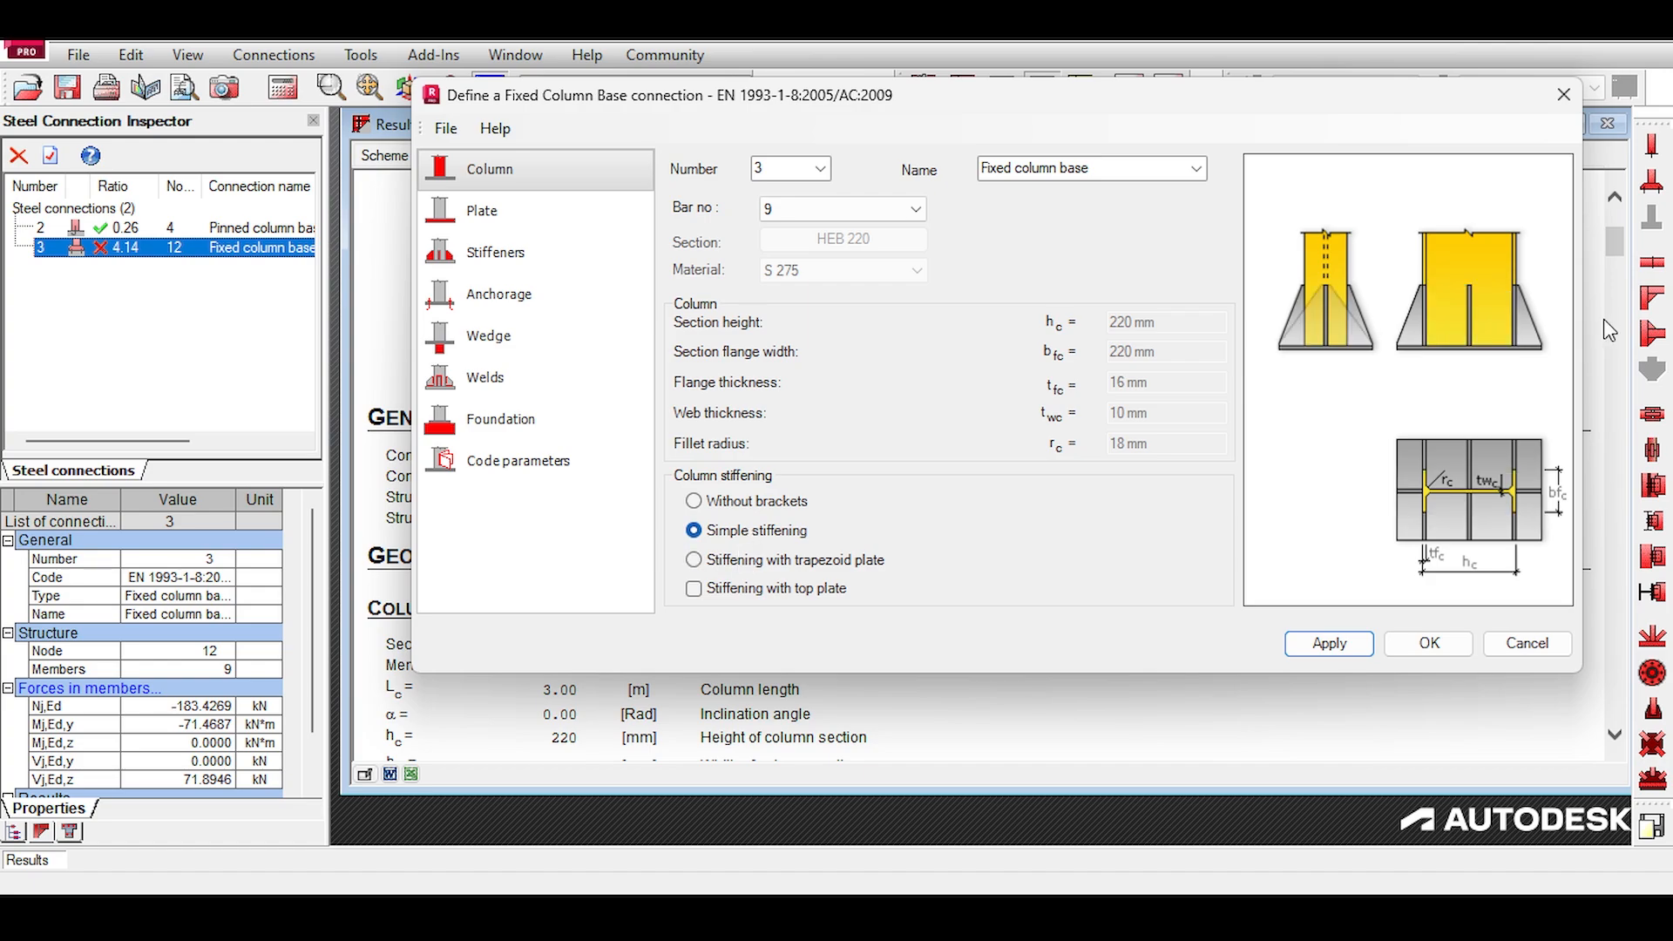
click(1329, 645)
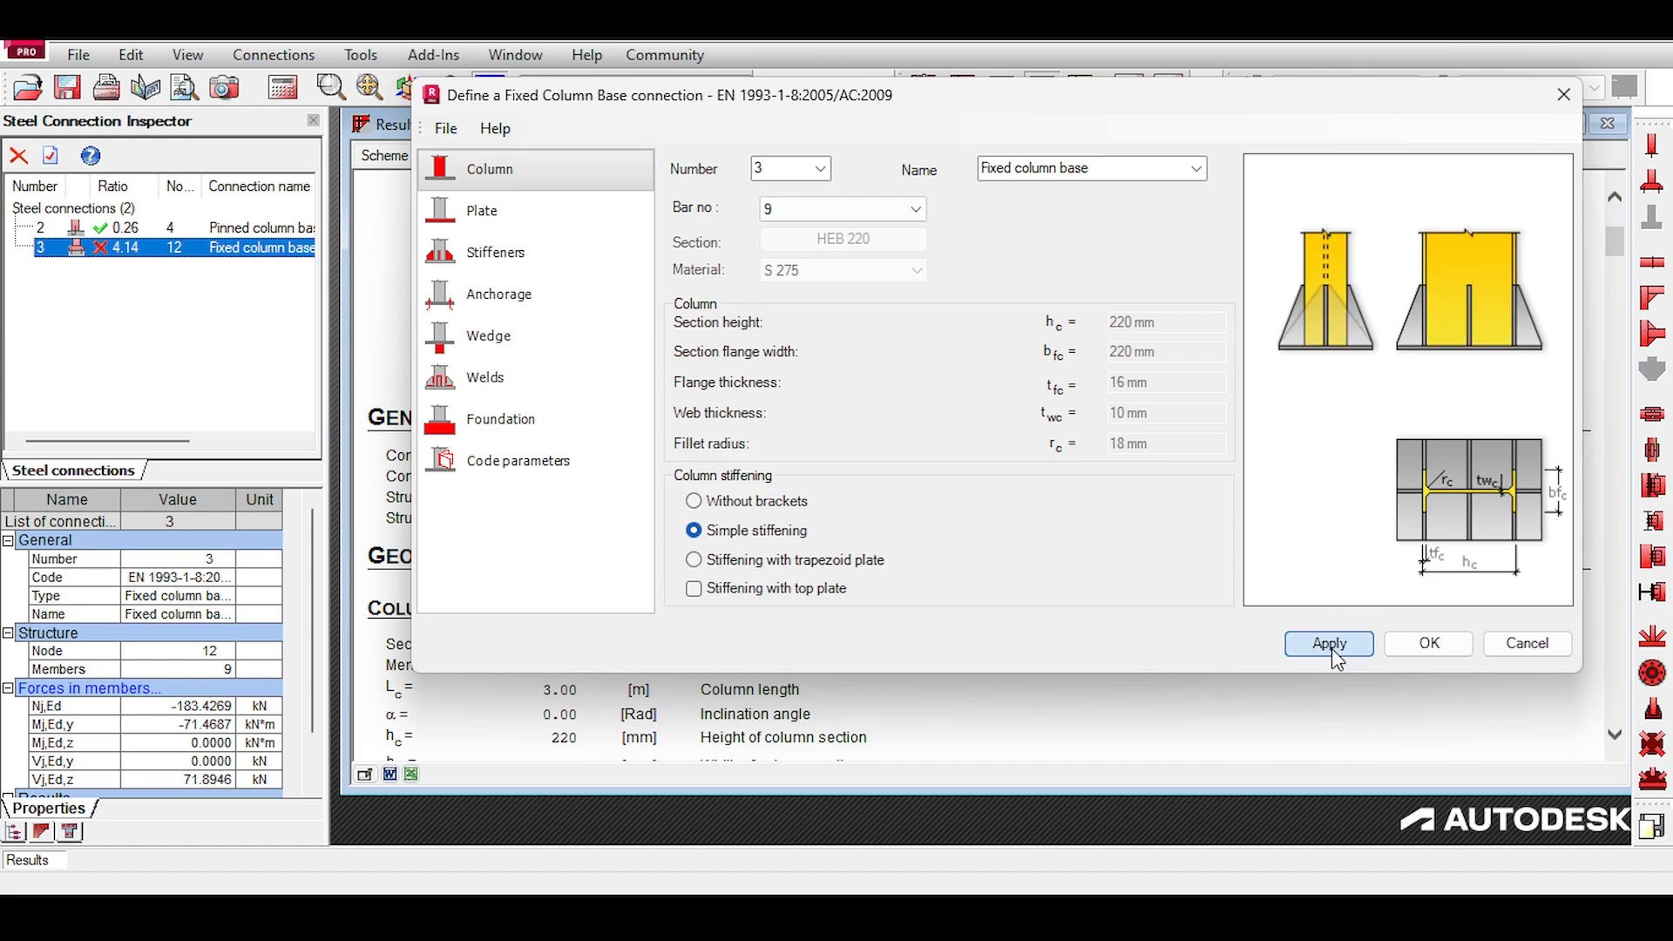
Step: Verify the stiffened fixed column base for load cases 1to21, and again with code combinations enabled
drag(1017, 140, 1044, 227)
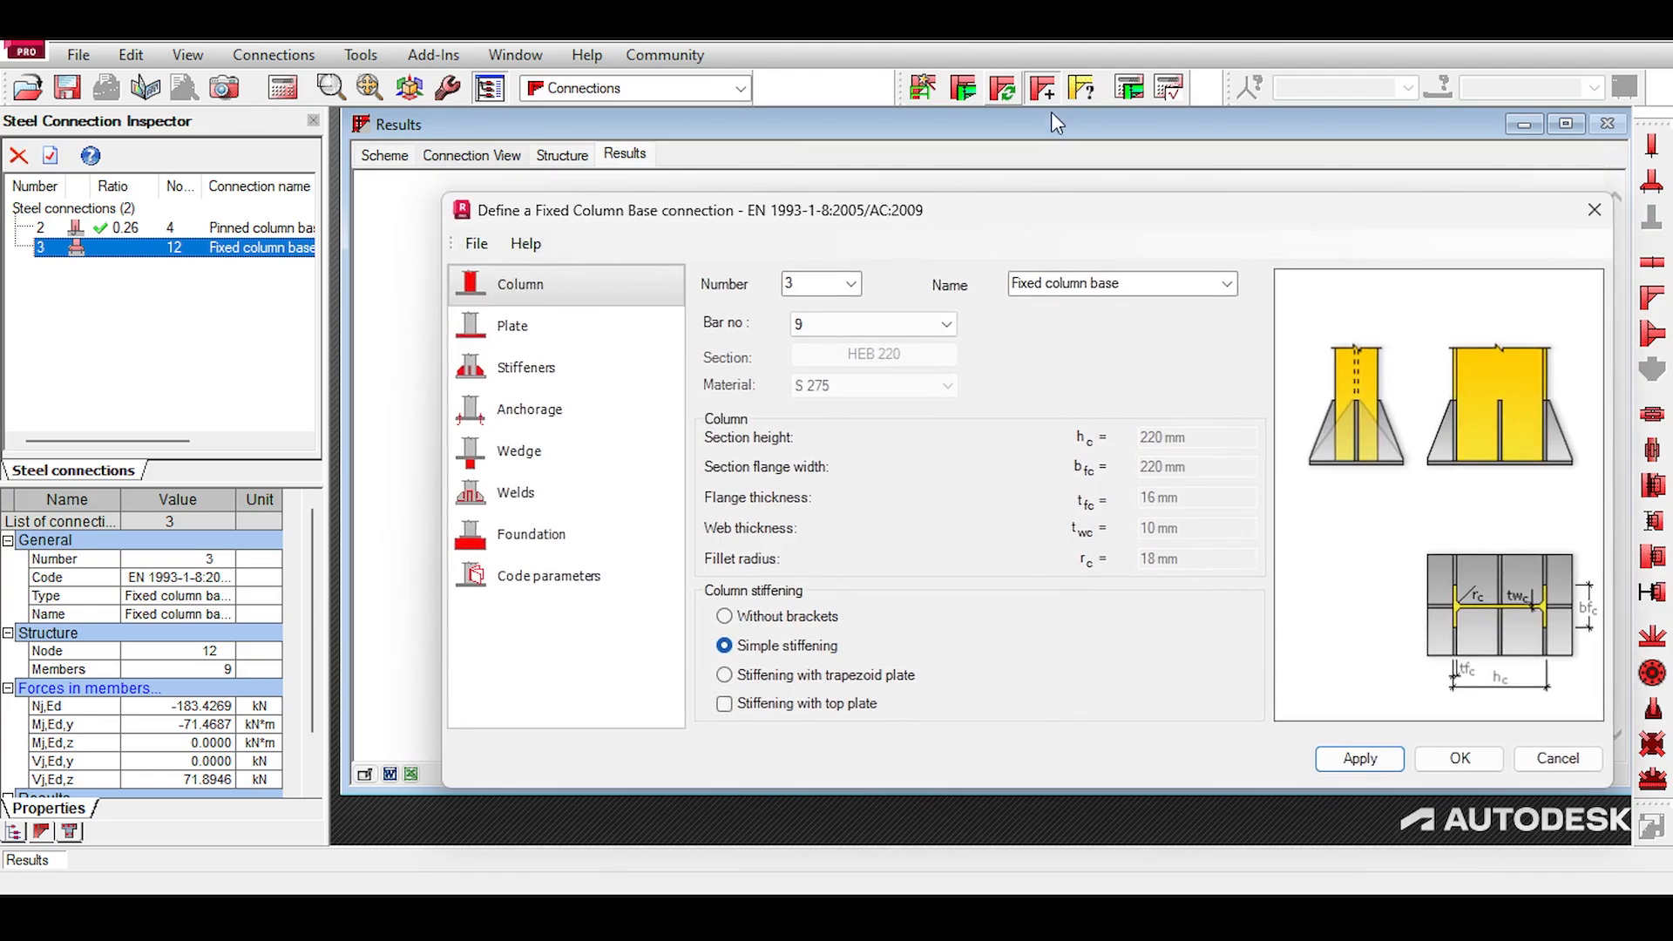
click(1126, 91)
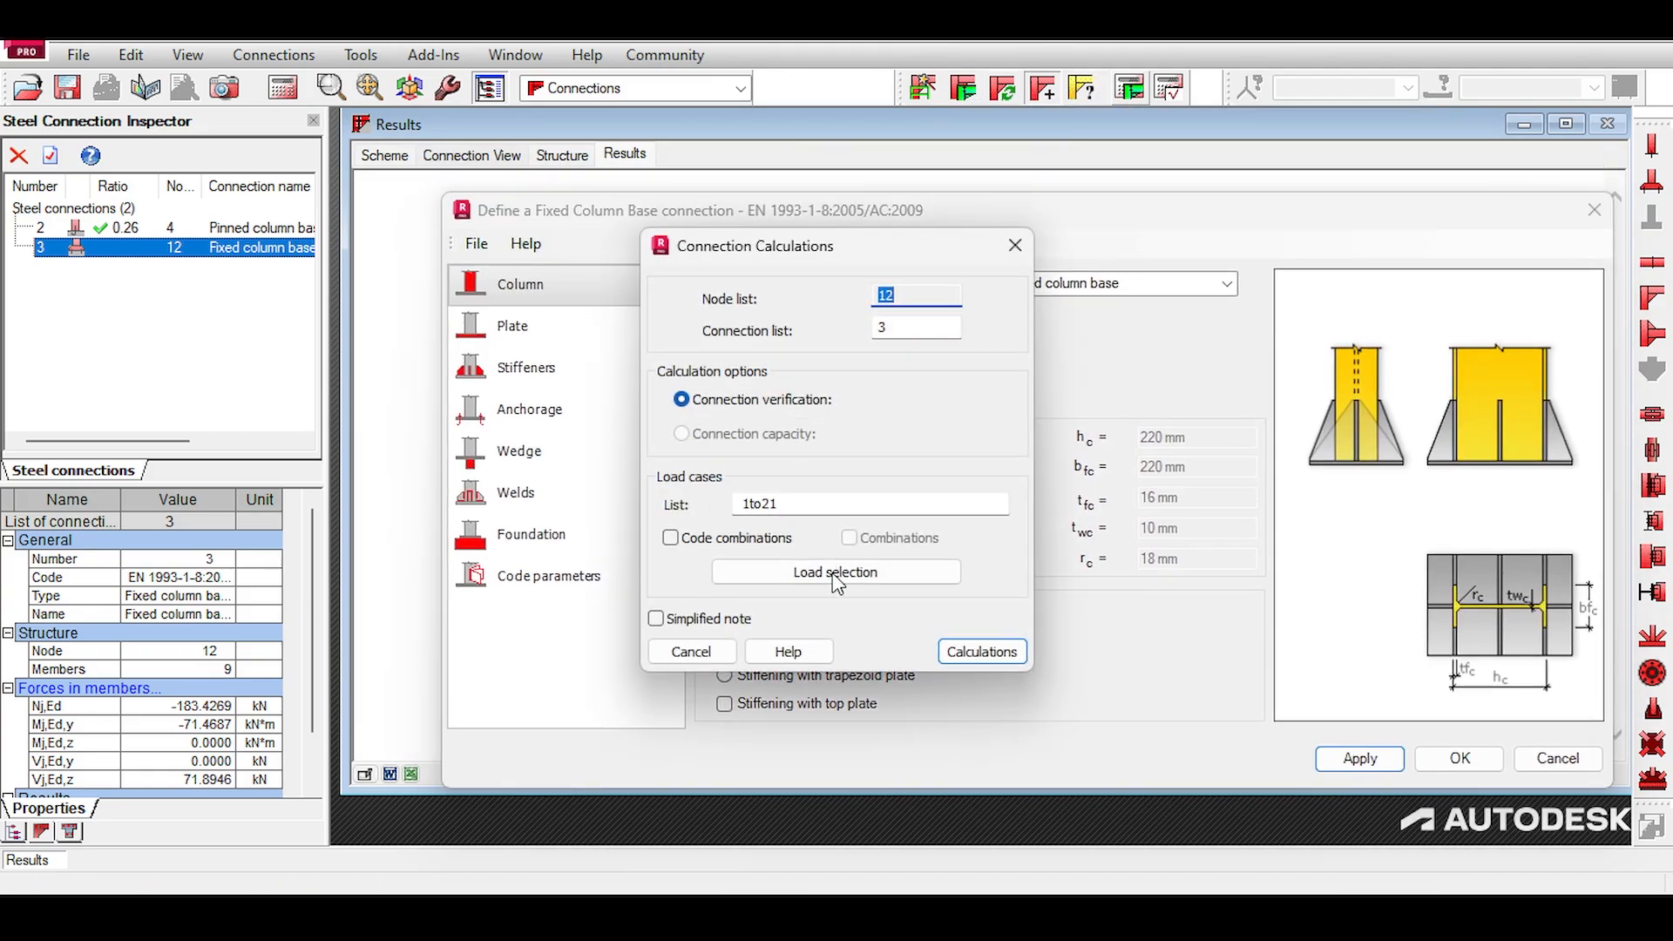
click(964, 647)
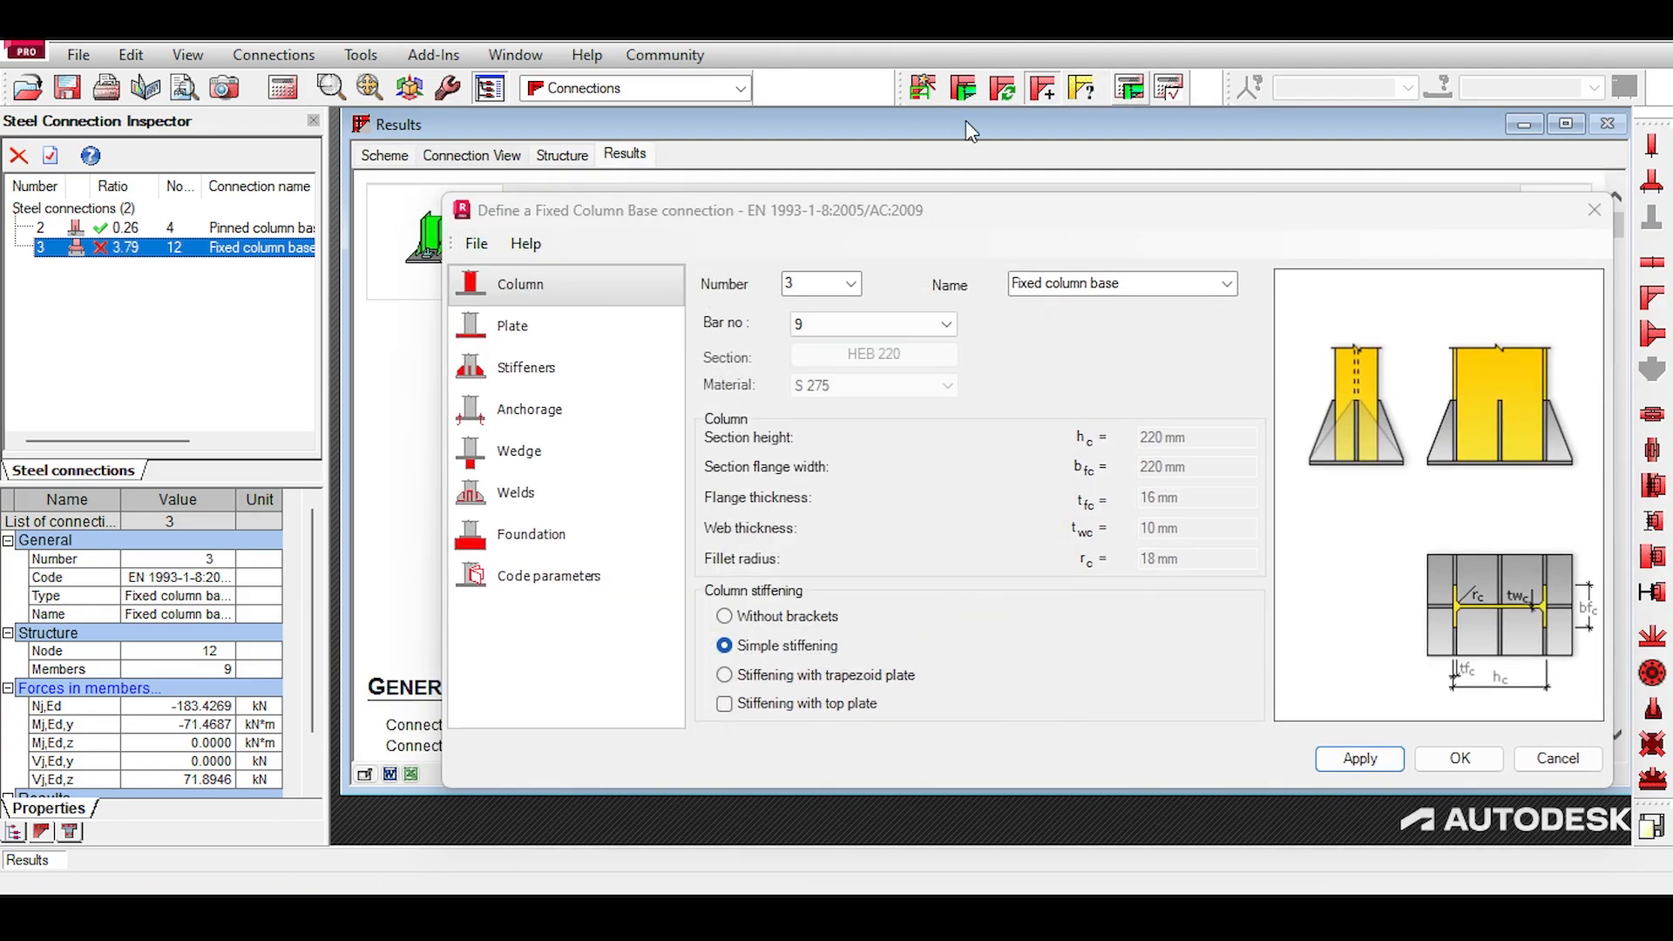
click(1128, 88)
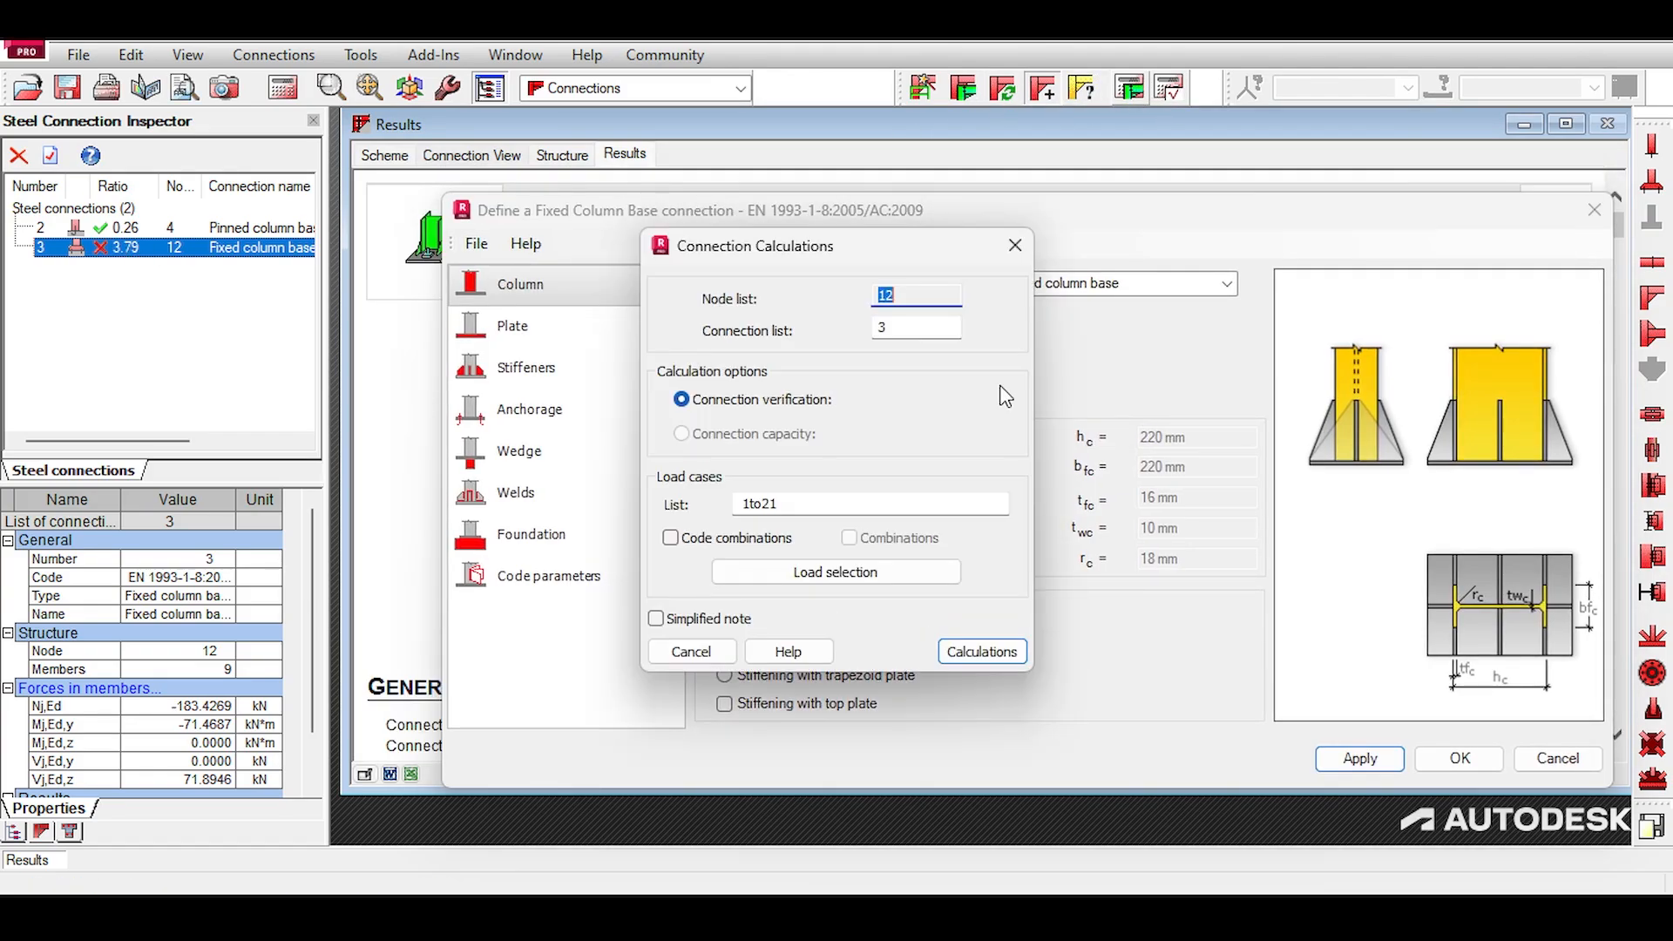
click(745, 538)
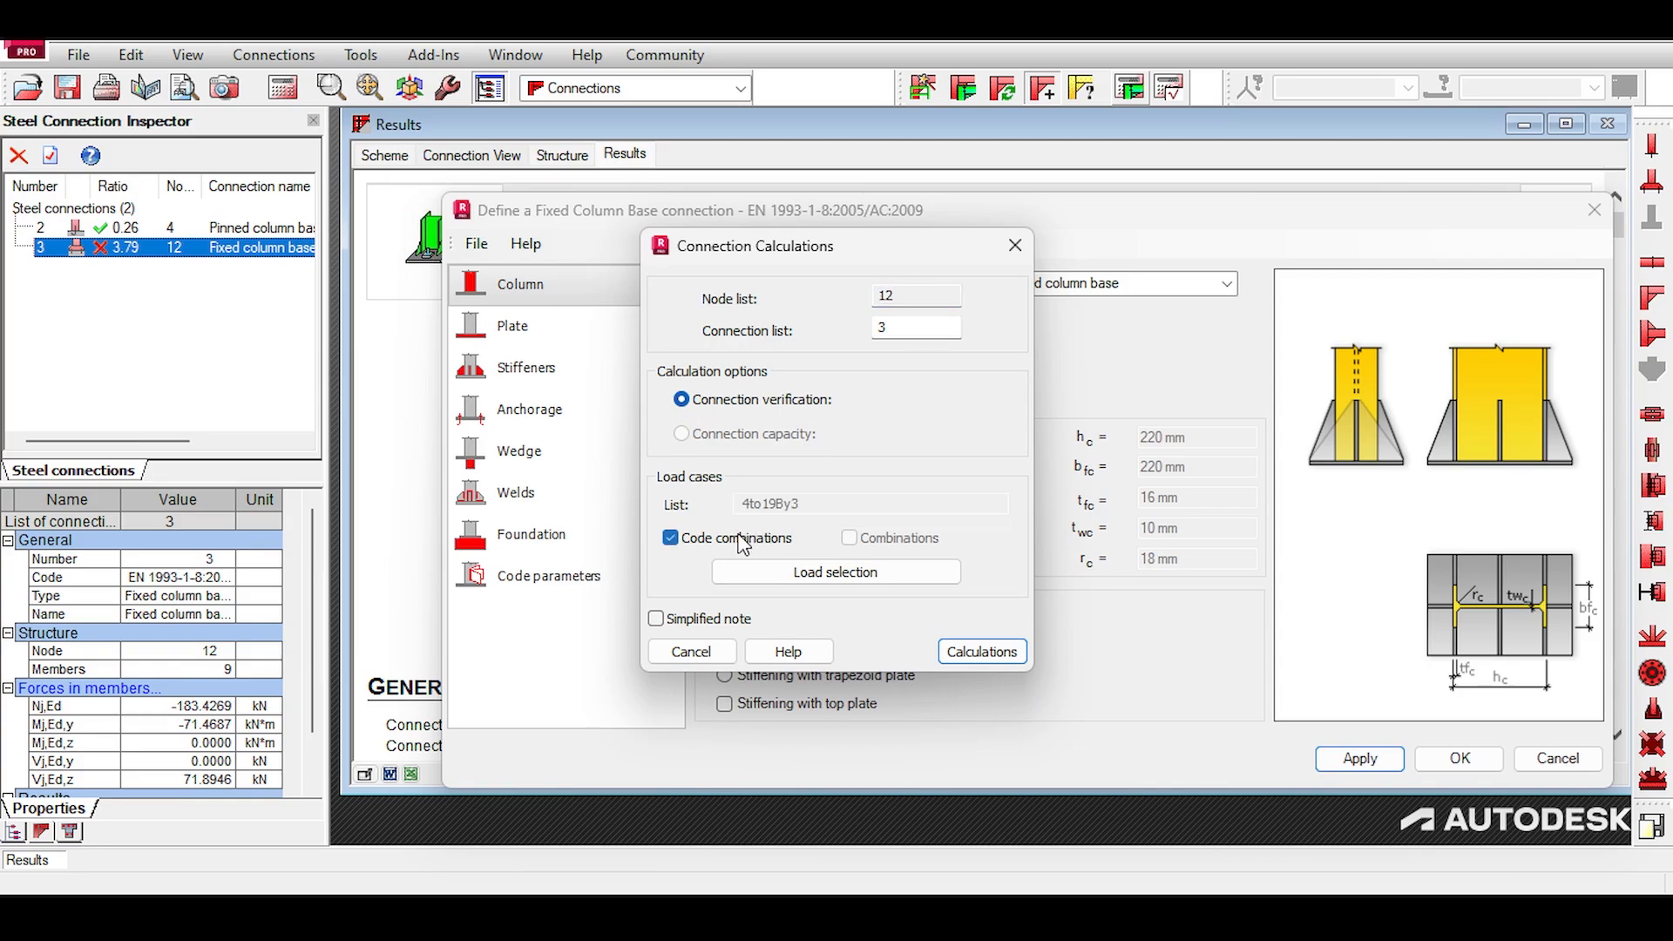
click(980, 652)
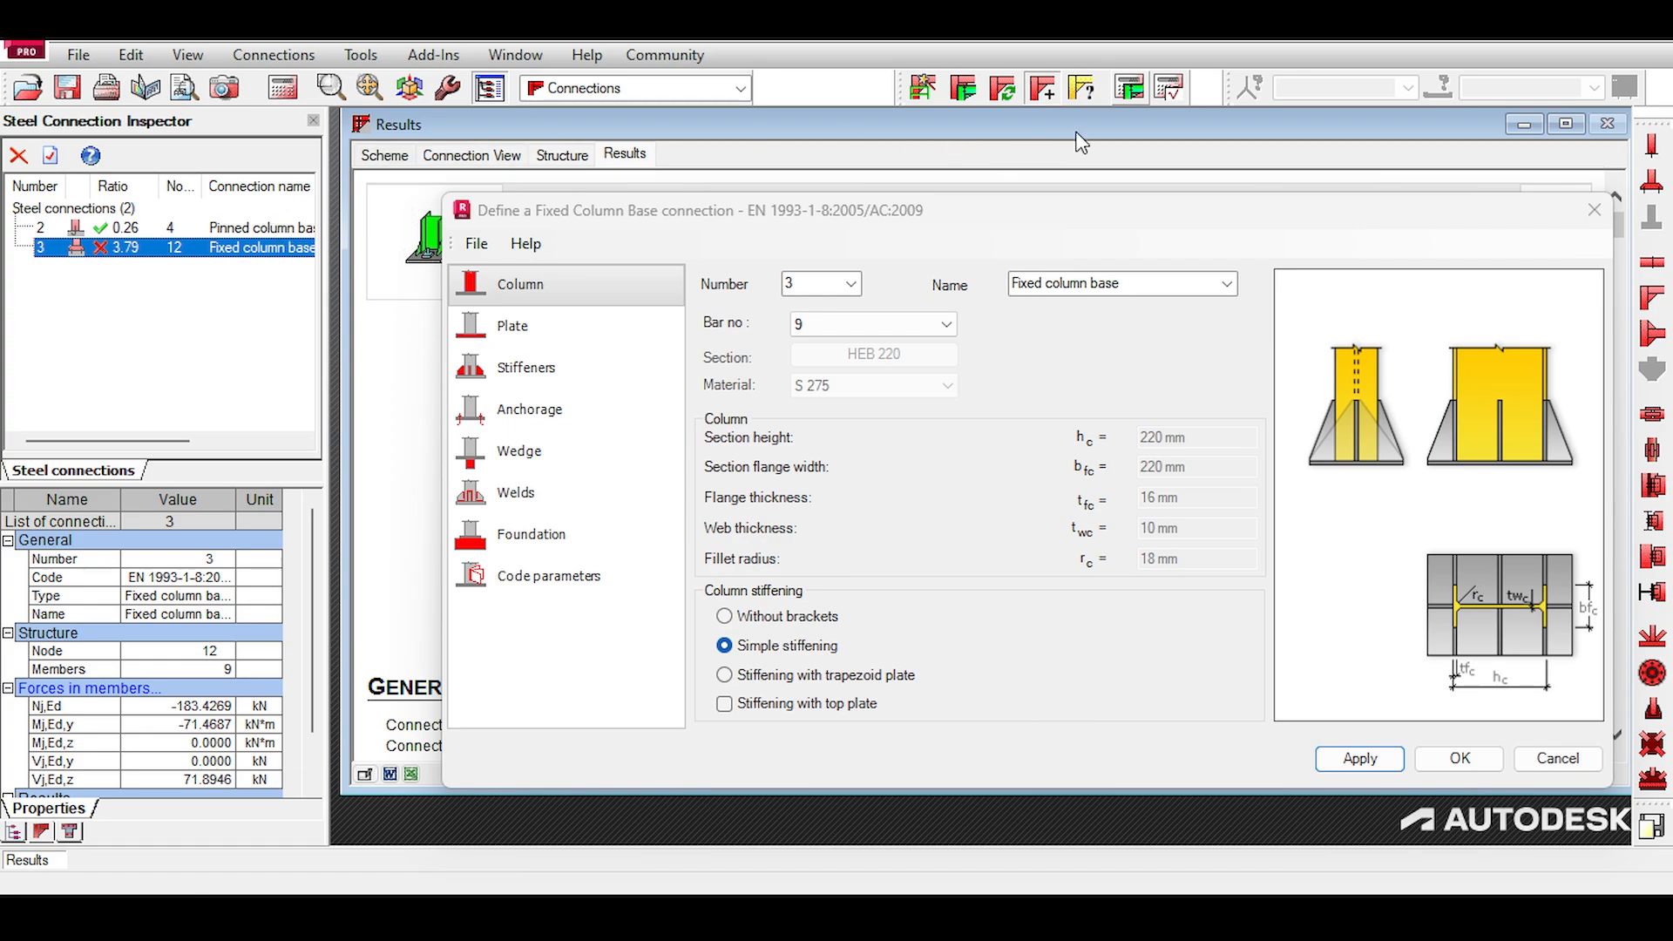
Step: Set the base plate material of the fixed column base to S 275
click(580, 324)
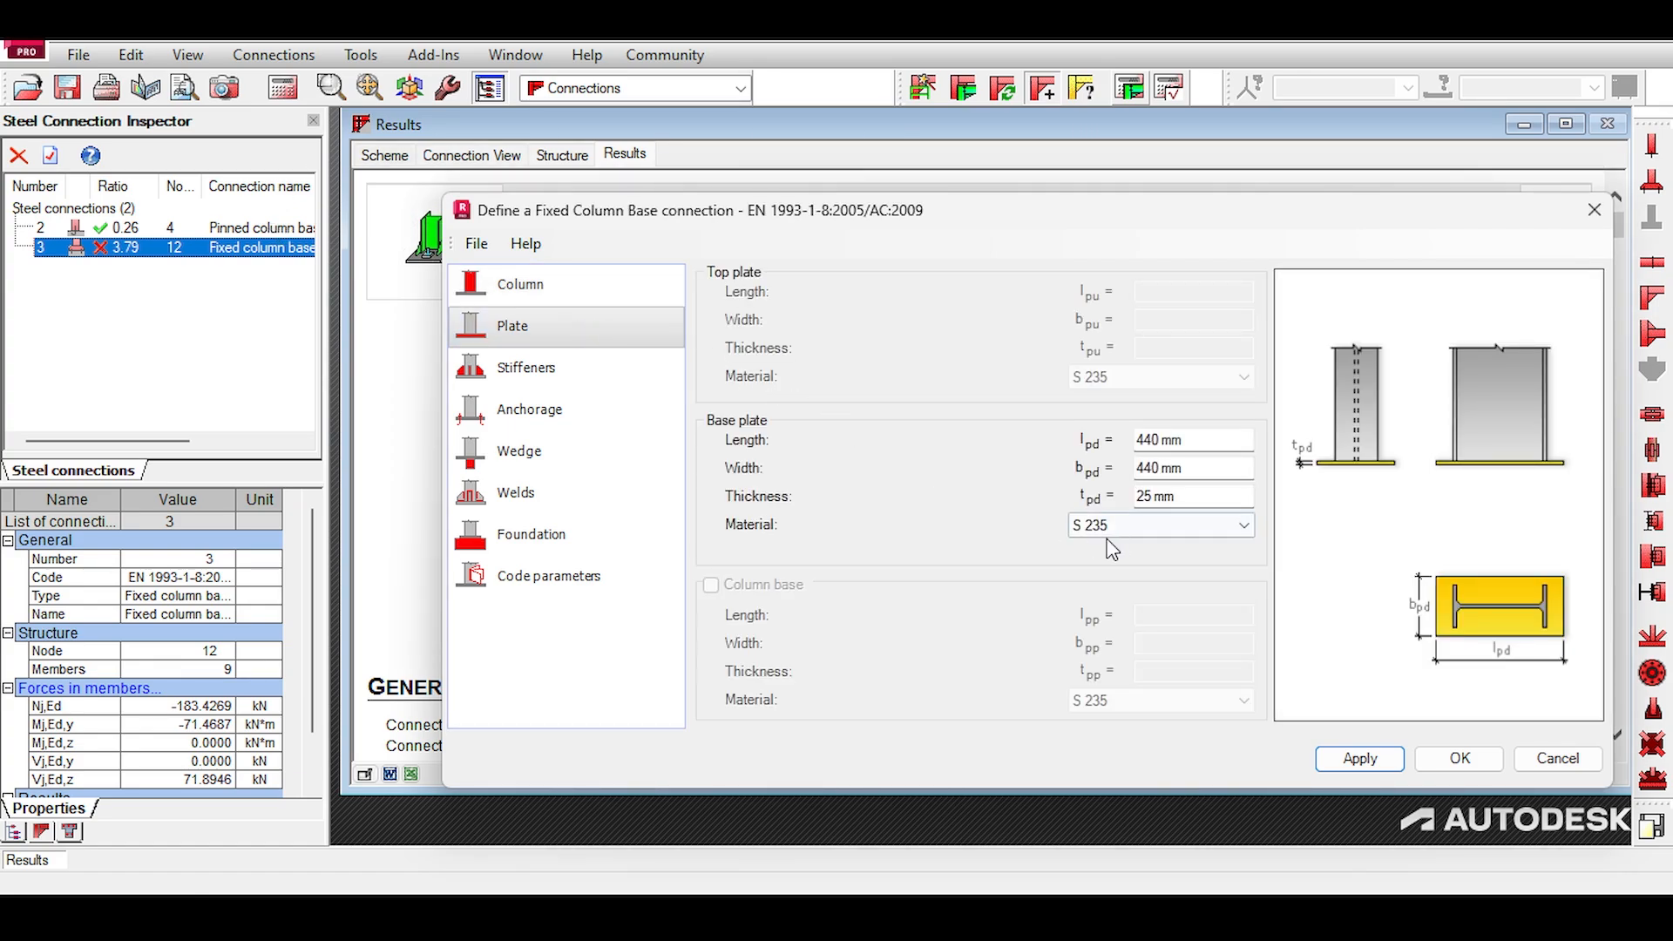
click(1156, 526)
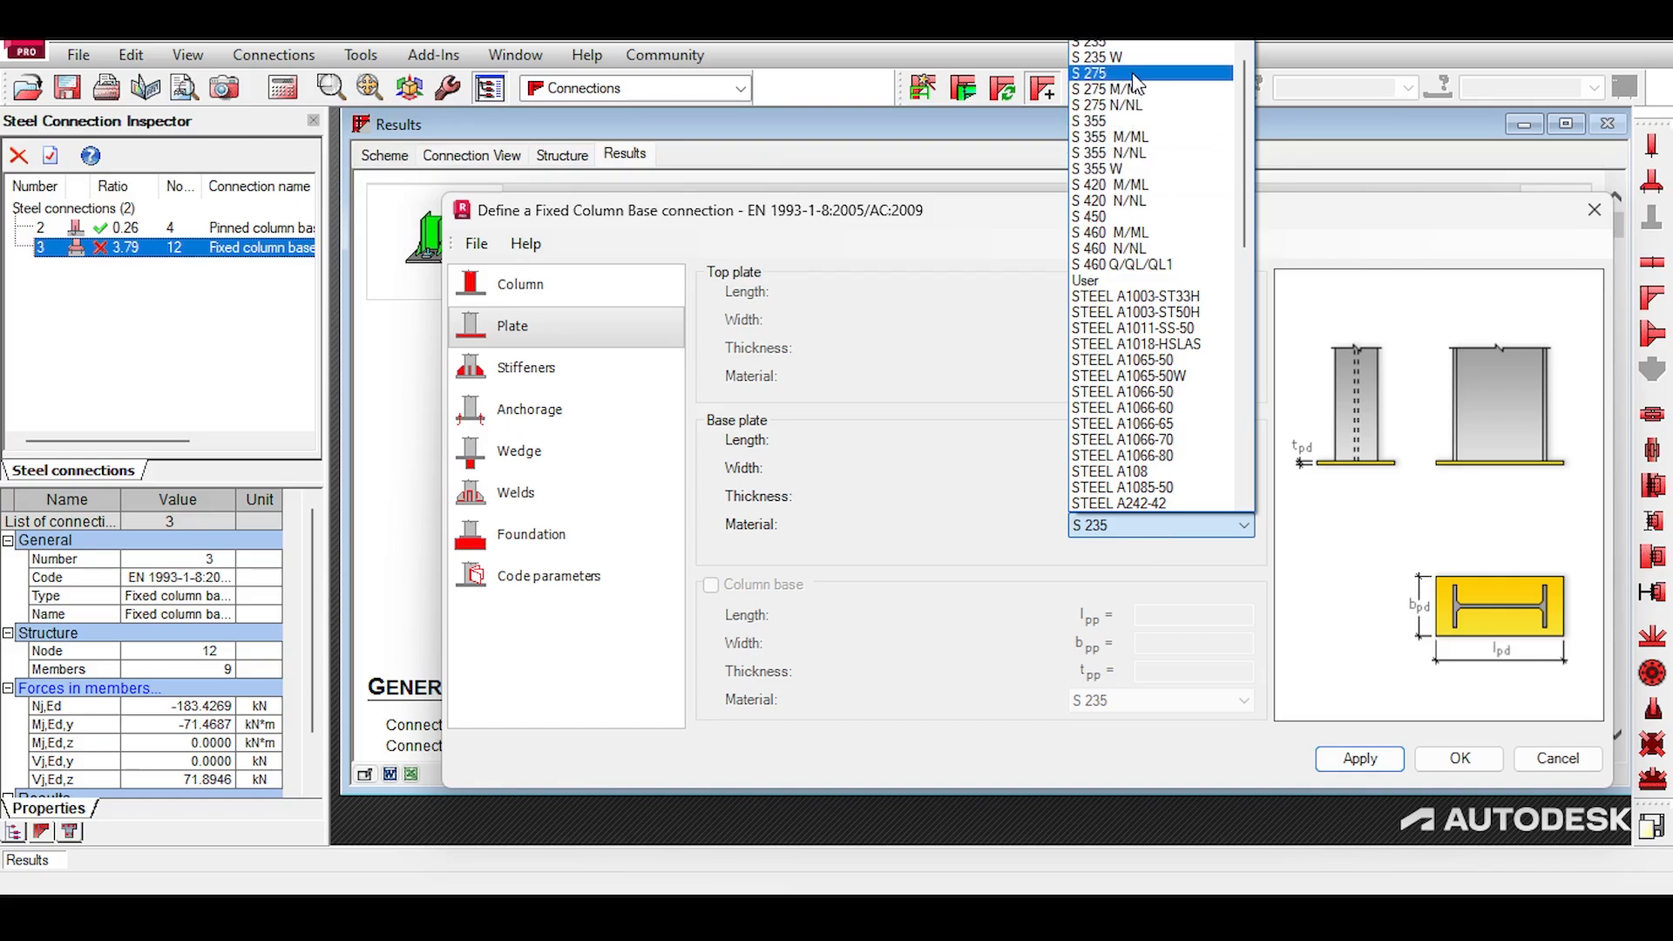
click(1131, 73)
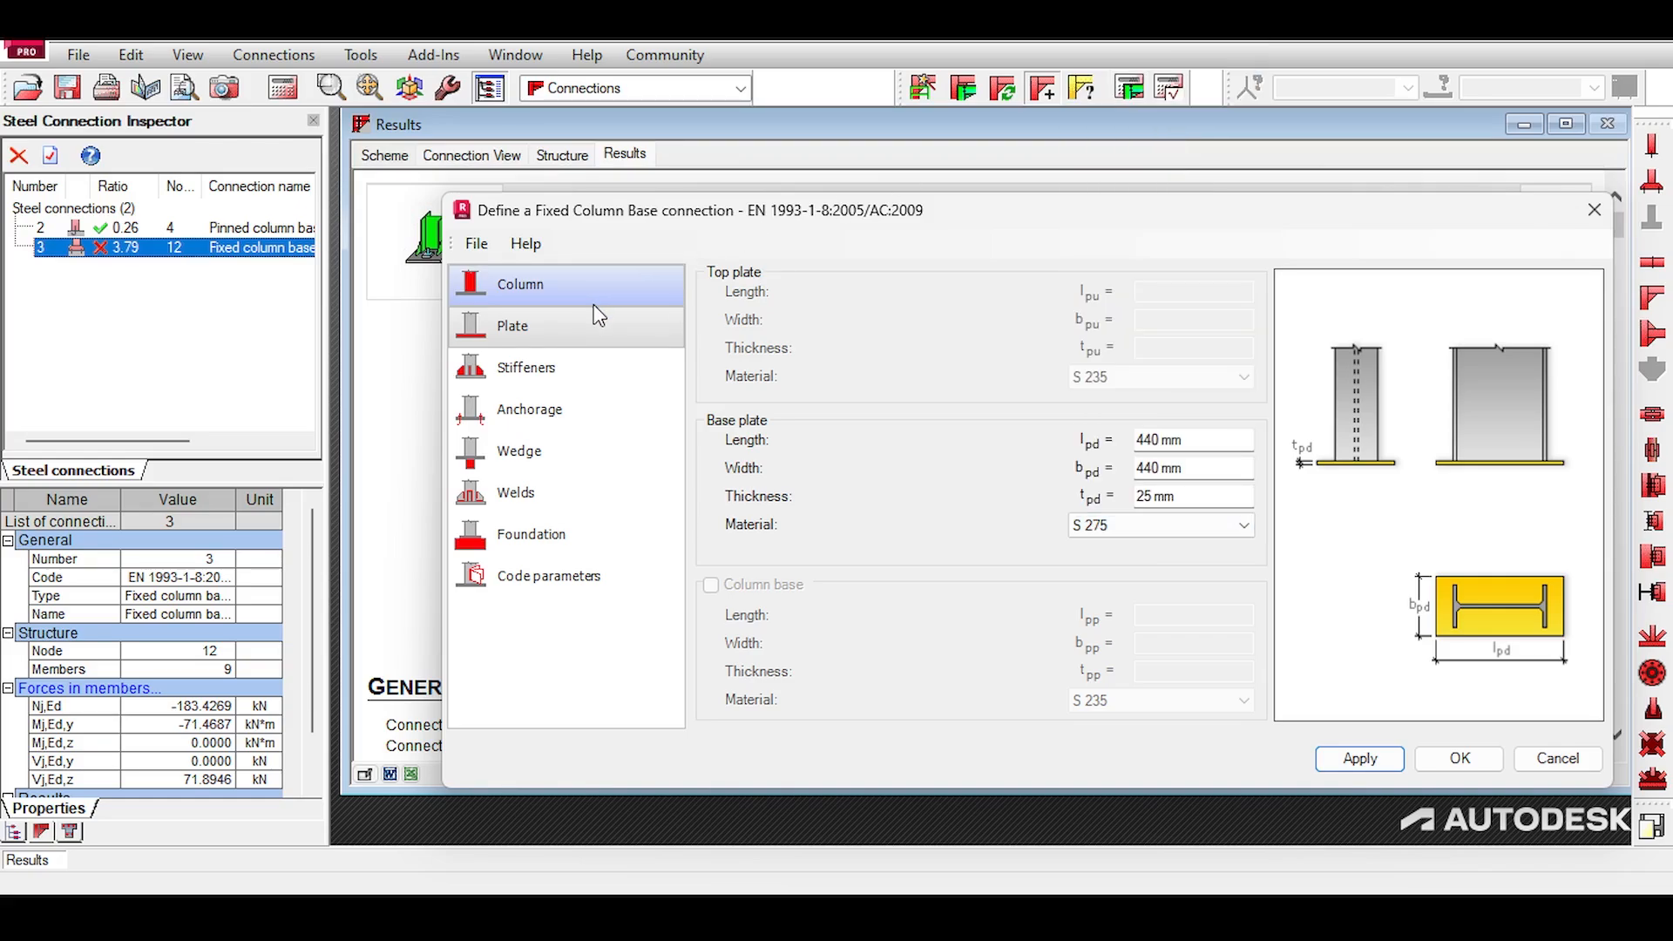
Step: Review the column, plate, stiffener, anchorage, wedge, weld and foundation parameters of the fixed column base
click(636, 285)
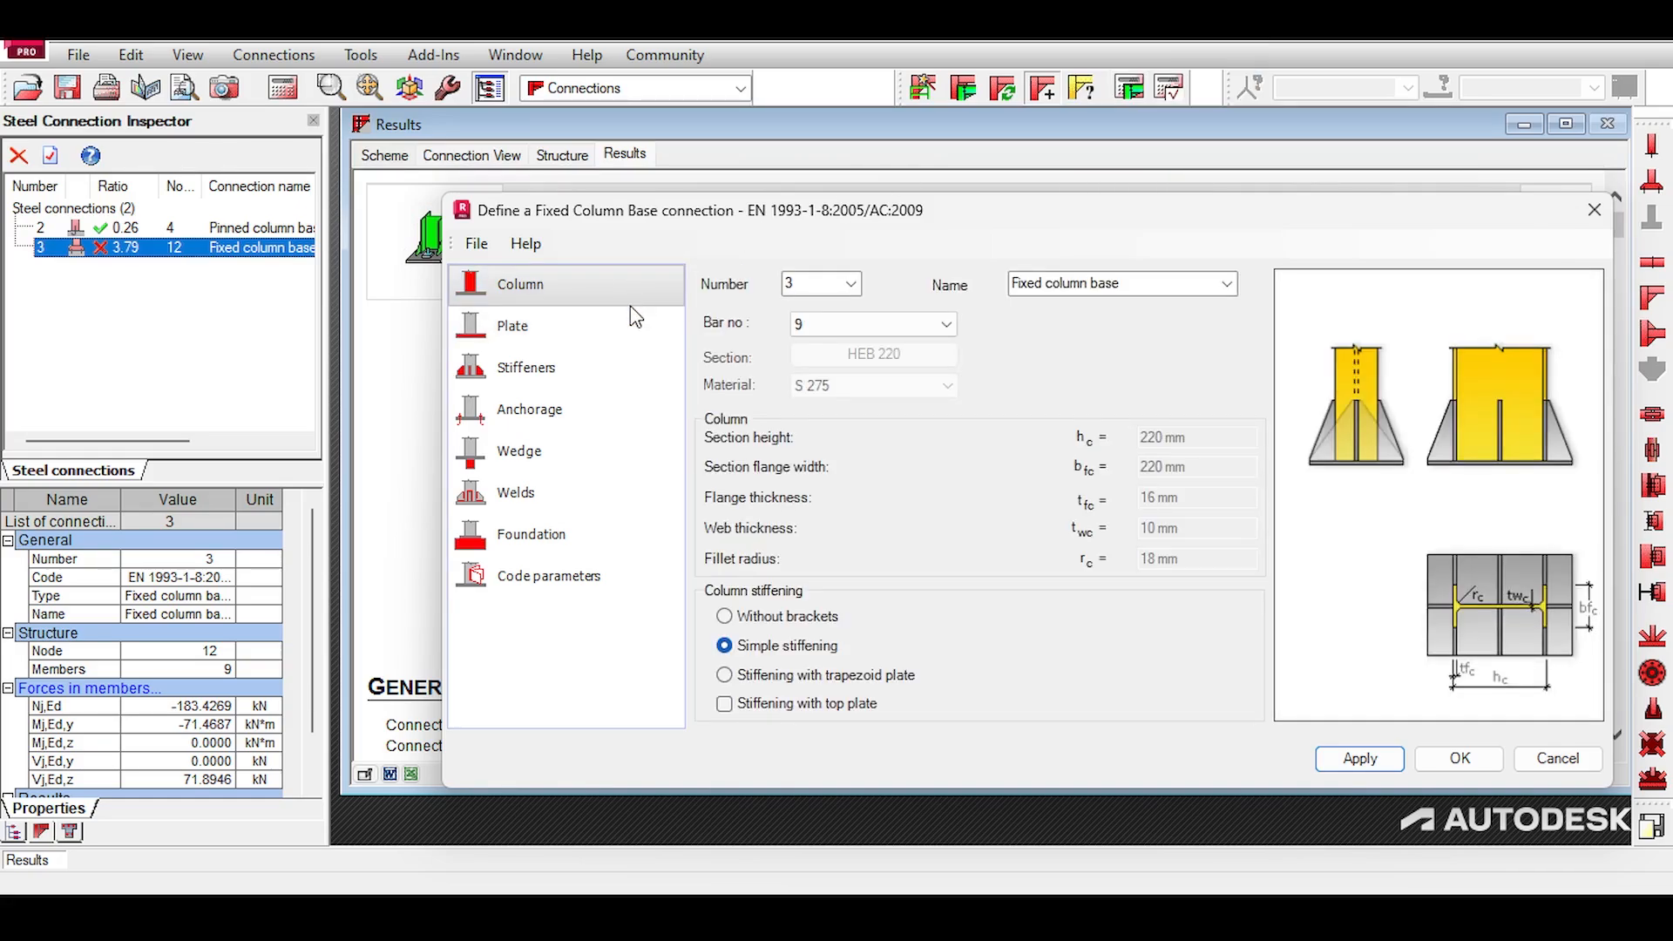
click(625, 349)
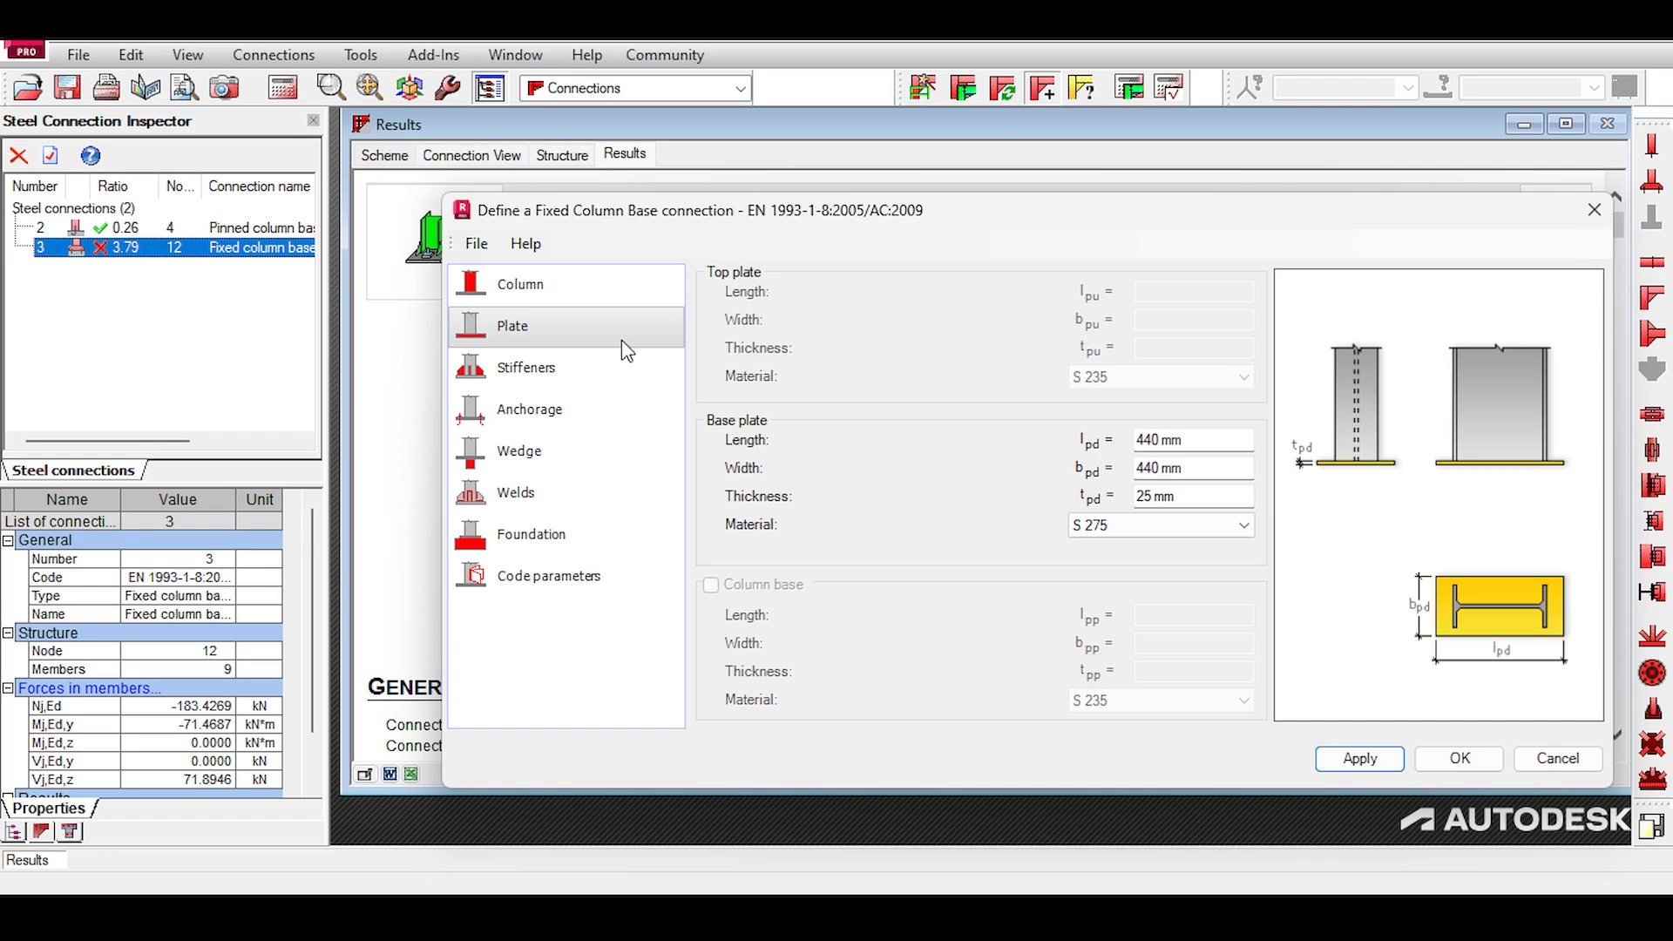
click(617, 376)
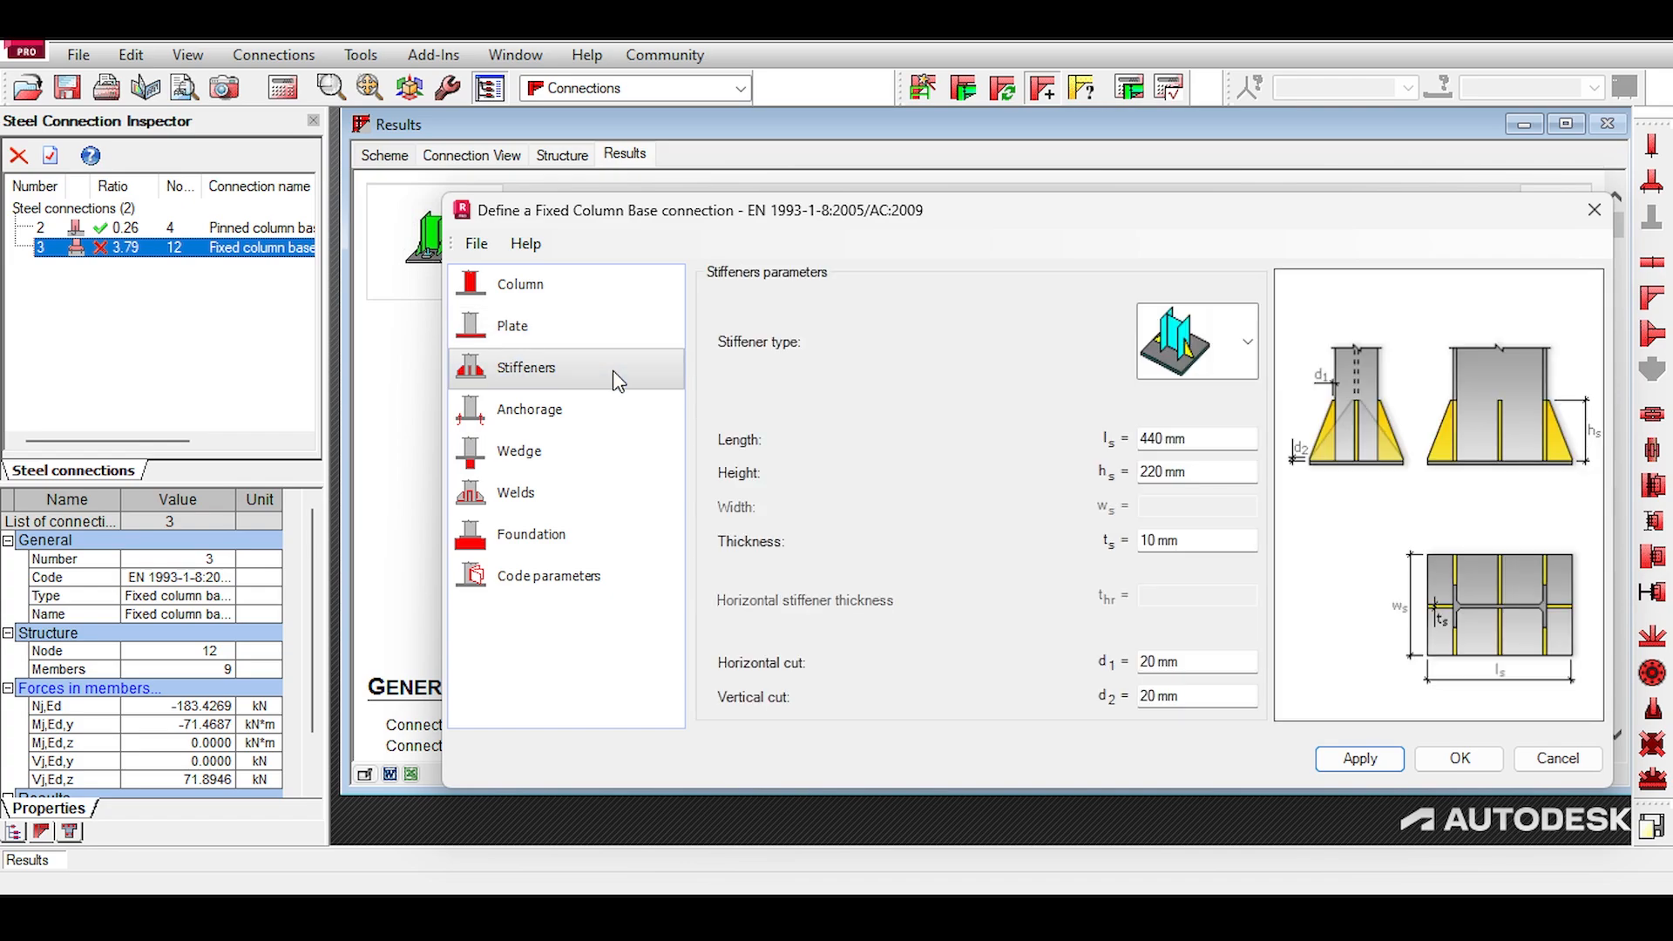
click(1246, 343)
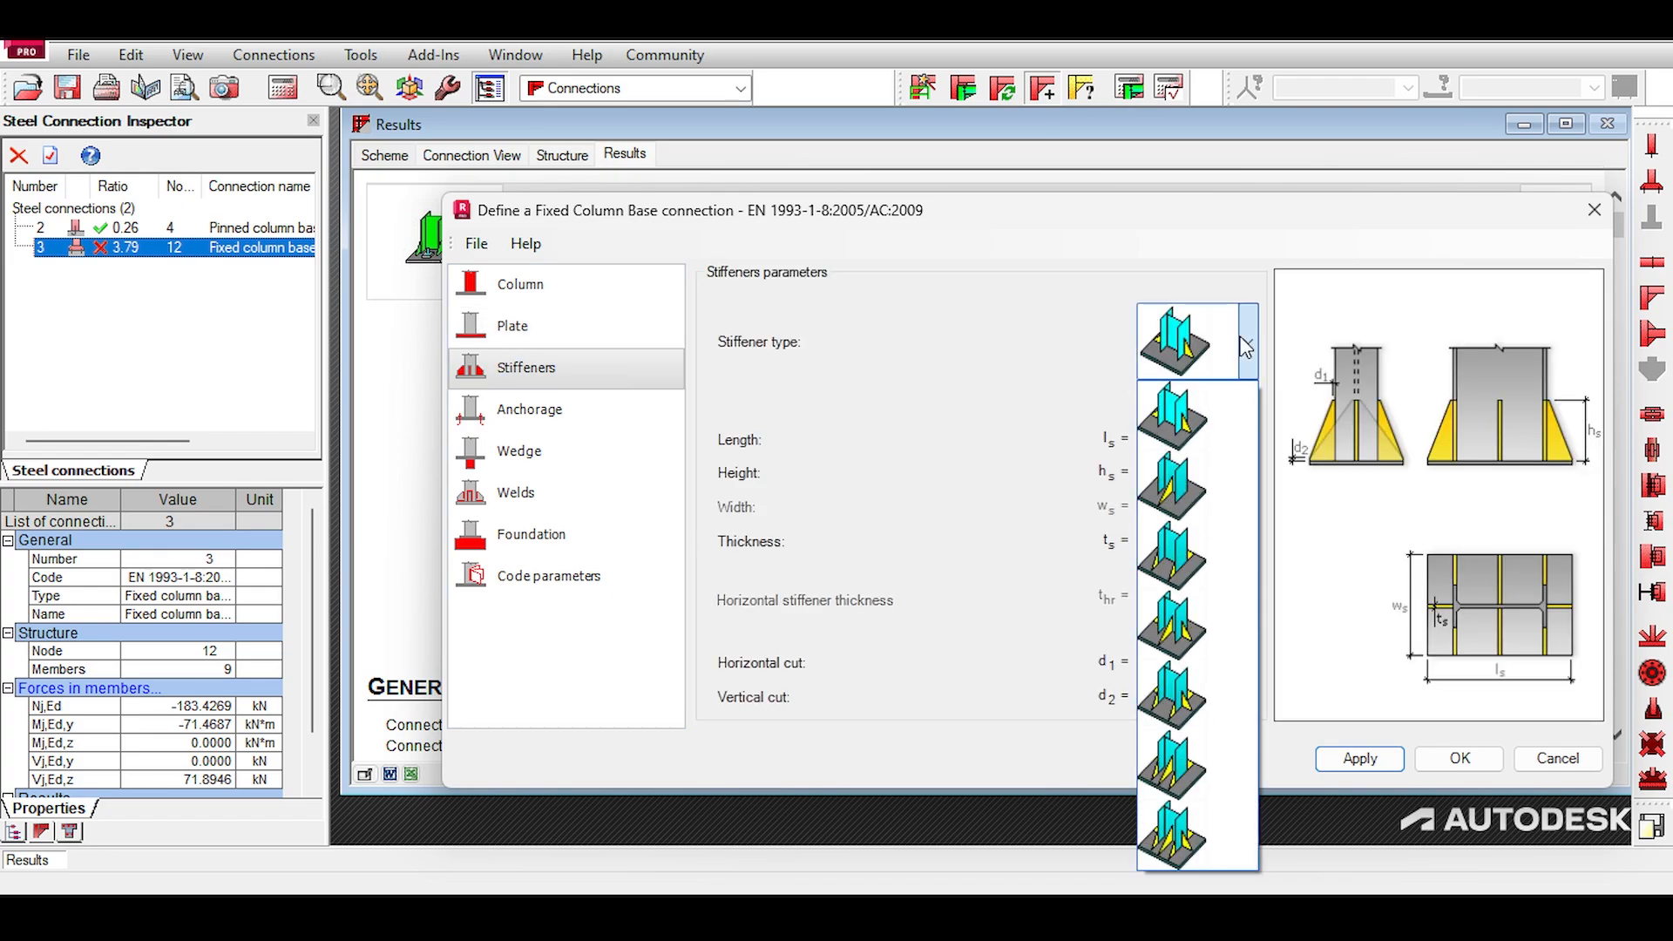
click(1246, 347)
click(536, 418)
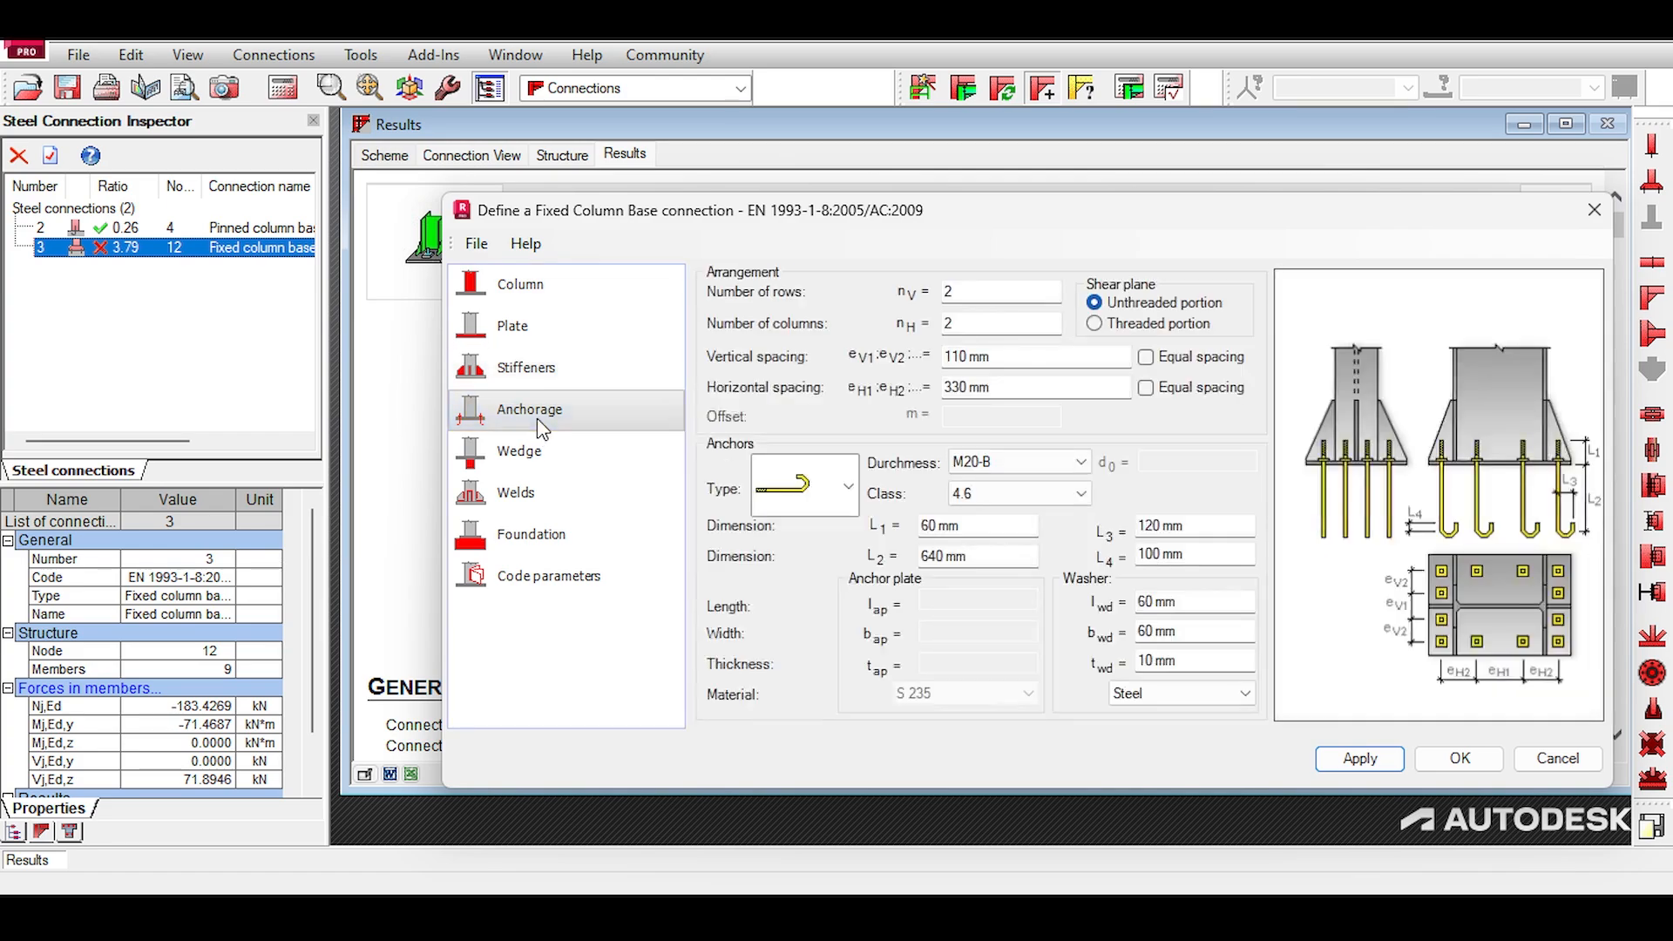
click(567, 455)
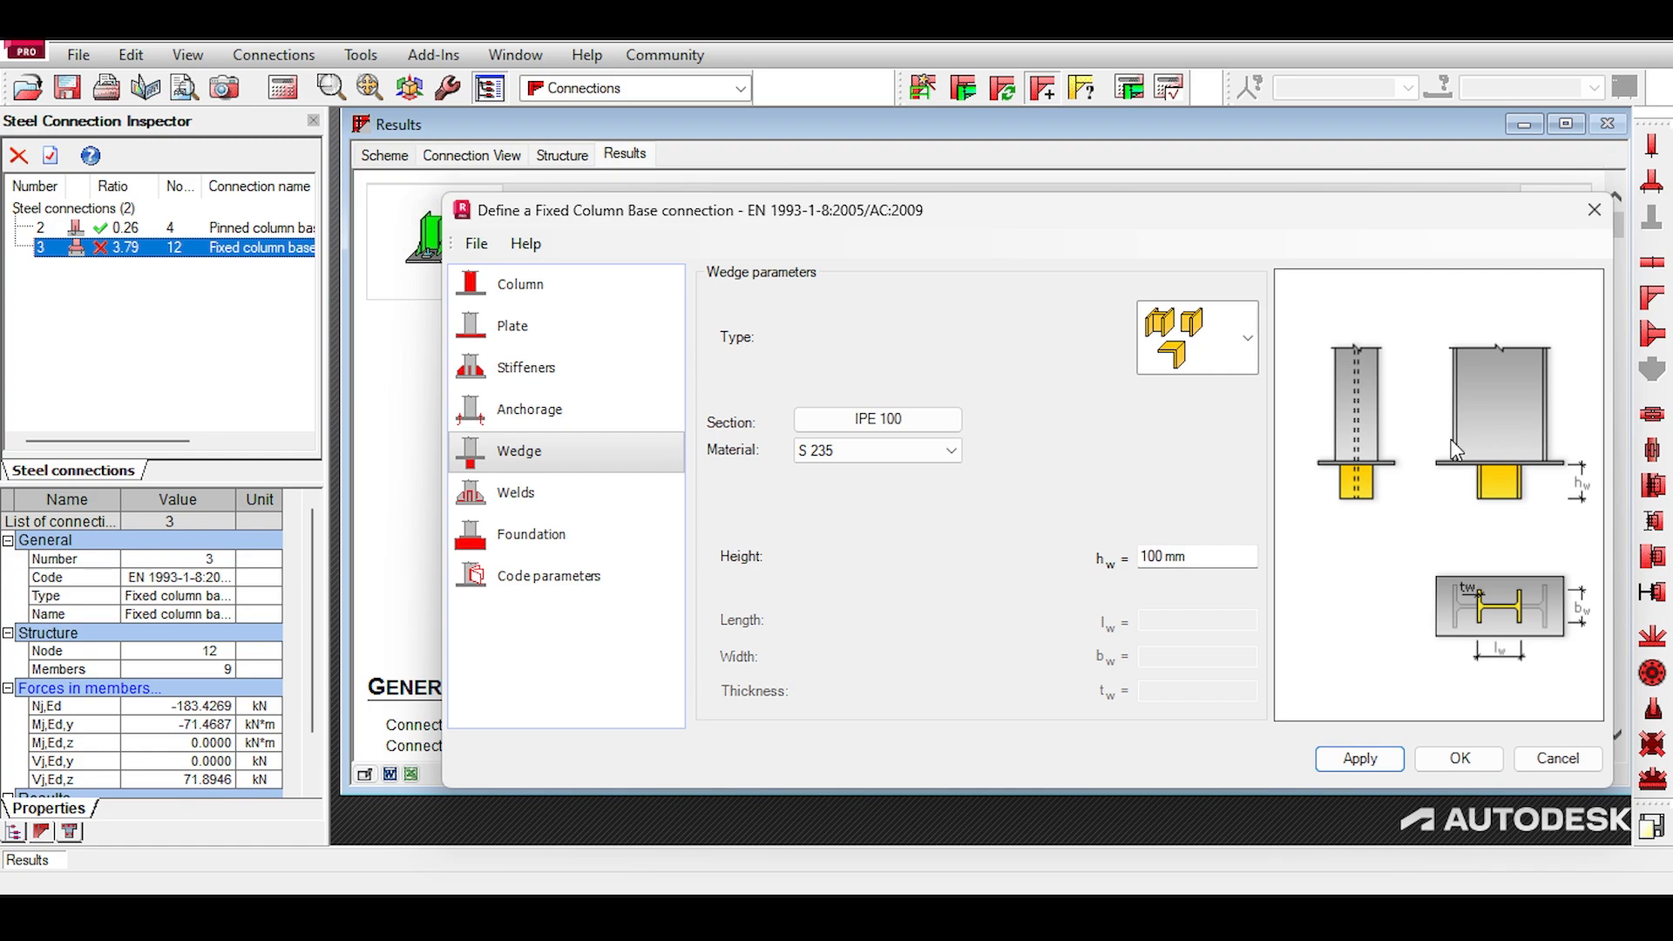
click(622, 495)
click(573, 530)
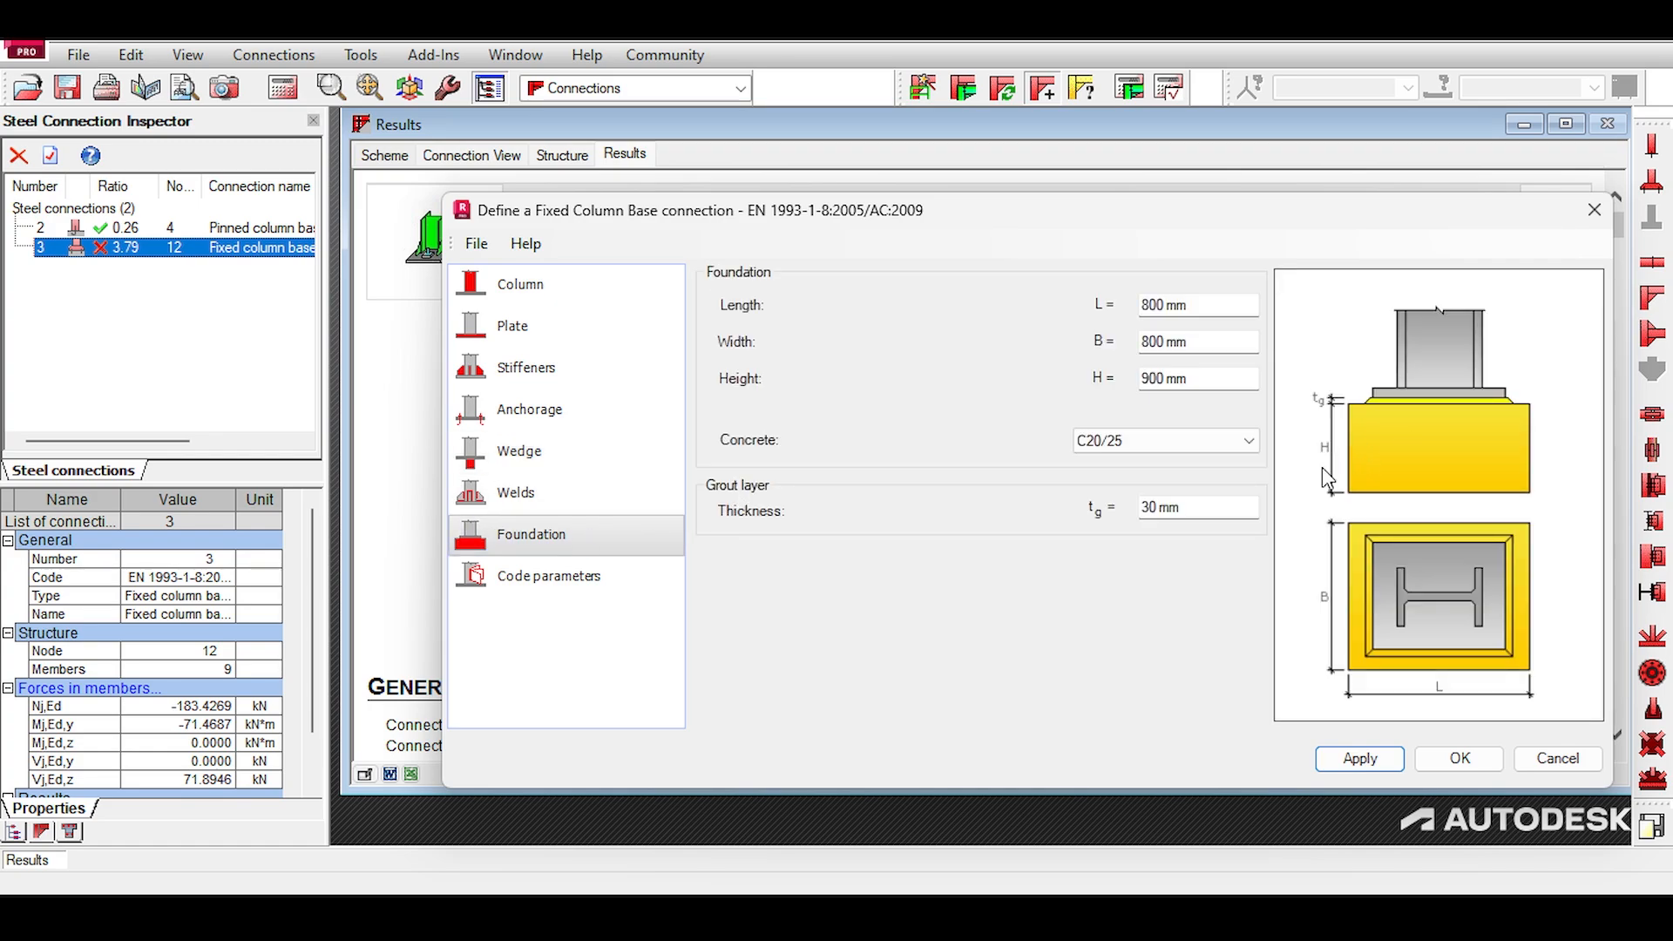
Step: Check the foundation concrete options, keep C20/25, apply the connection changes and rerun the fixed column base verification
click(1239, 442)
click(1237, 445)
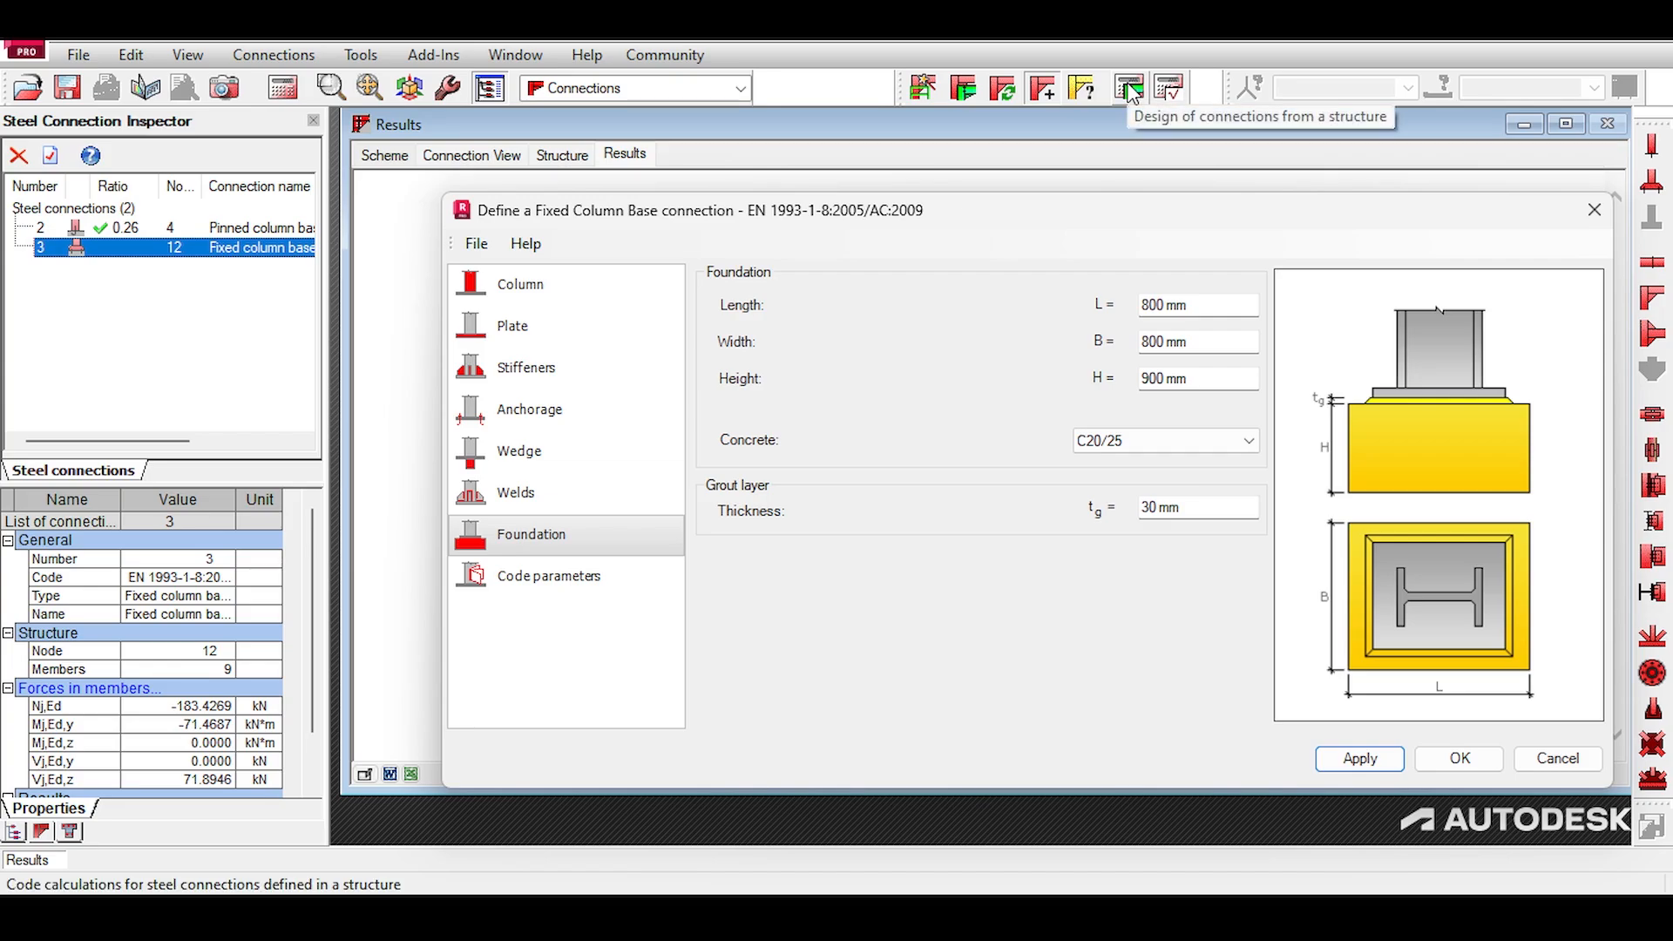
click(1129, 90)
click(979, 650)
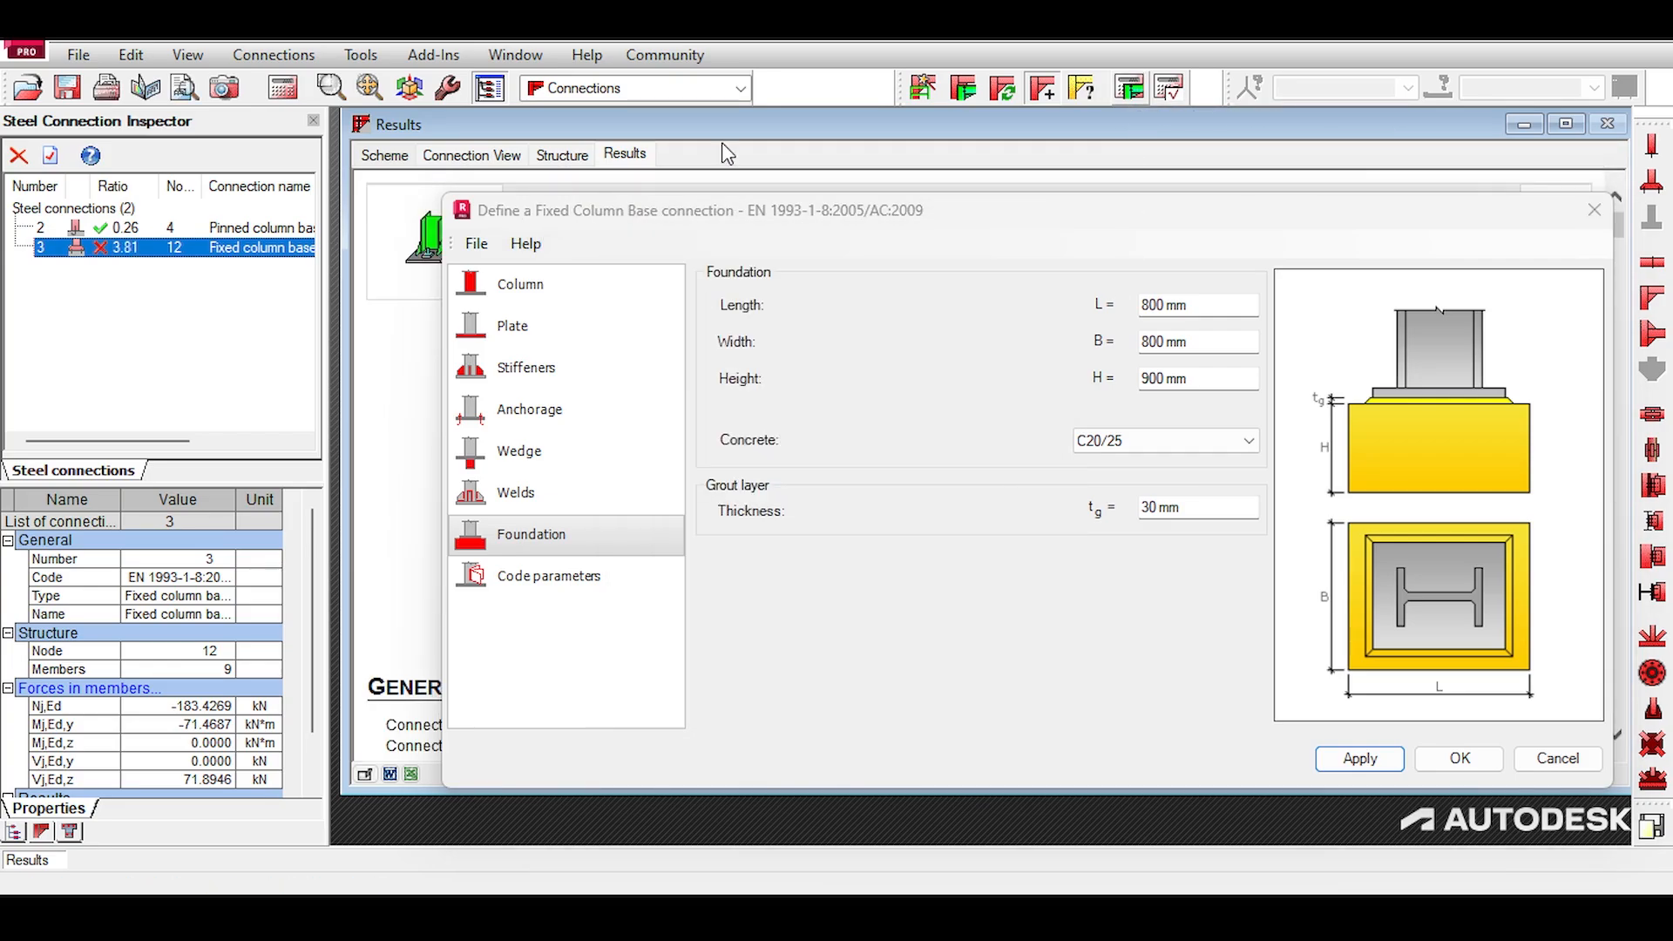
Step: Close the connection definition and examine the capacity check and bending resistance in the fixed column base results
click(1593, 210)
scroll(1173, 311, down, 15)
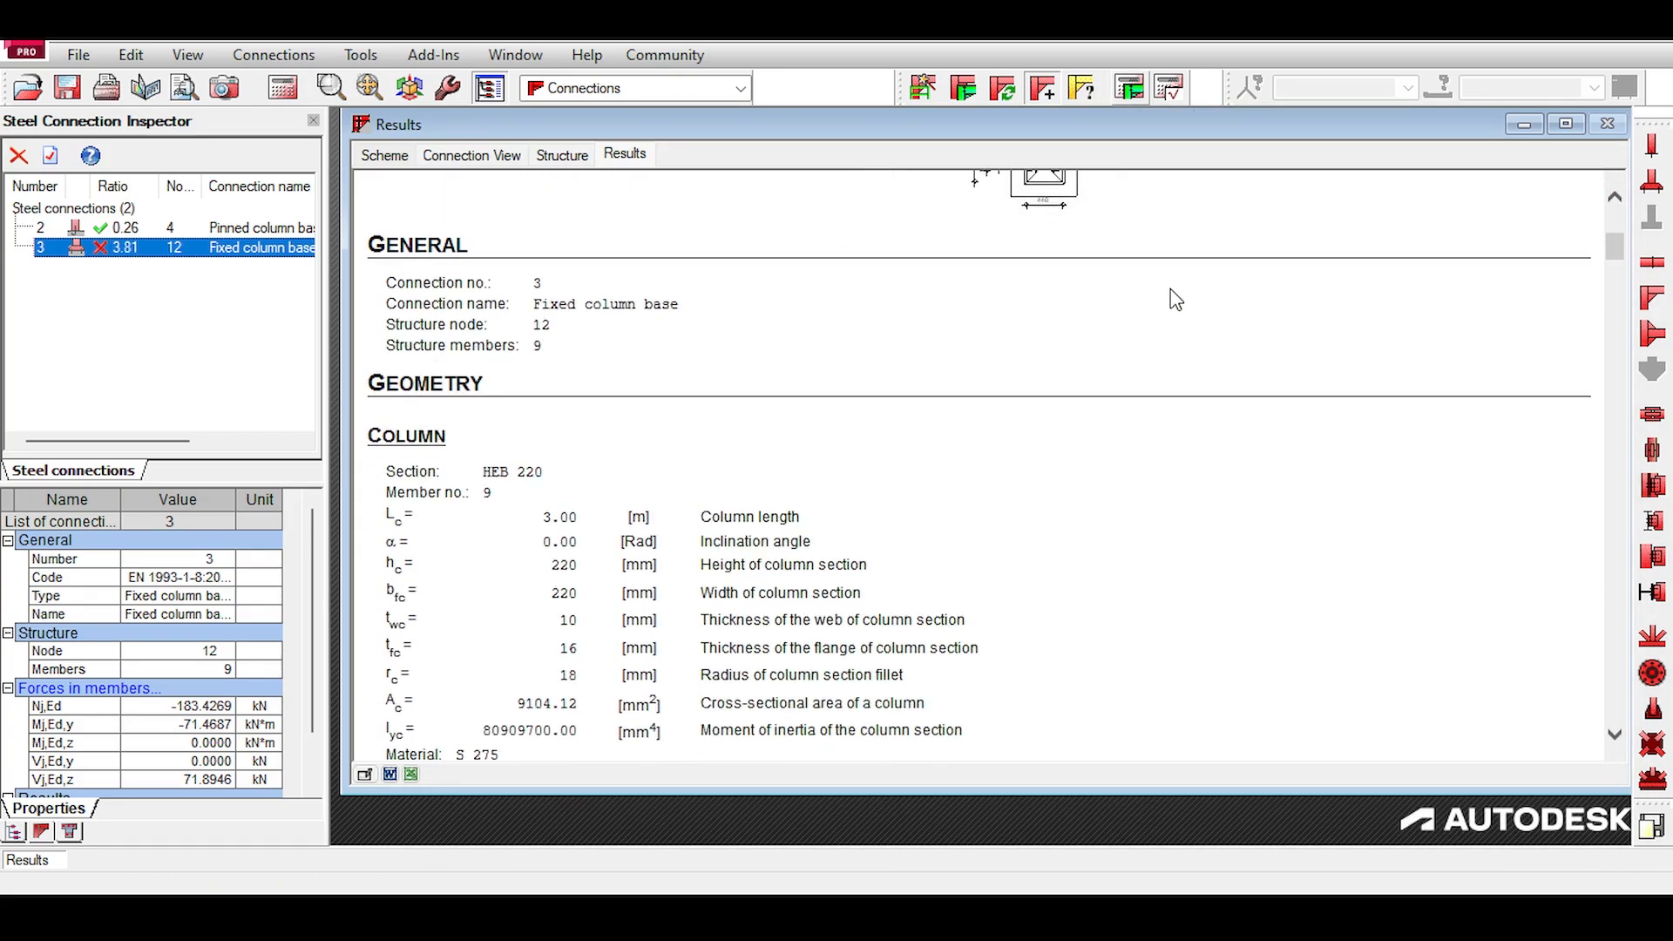
scroll(1173, 311, down, 10)
drag(387, 579, 562, 575)
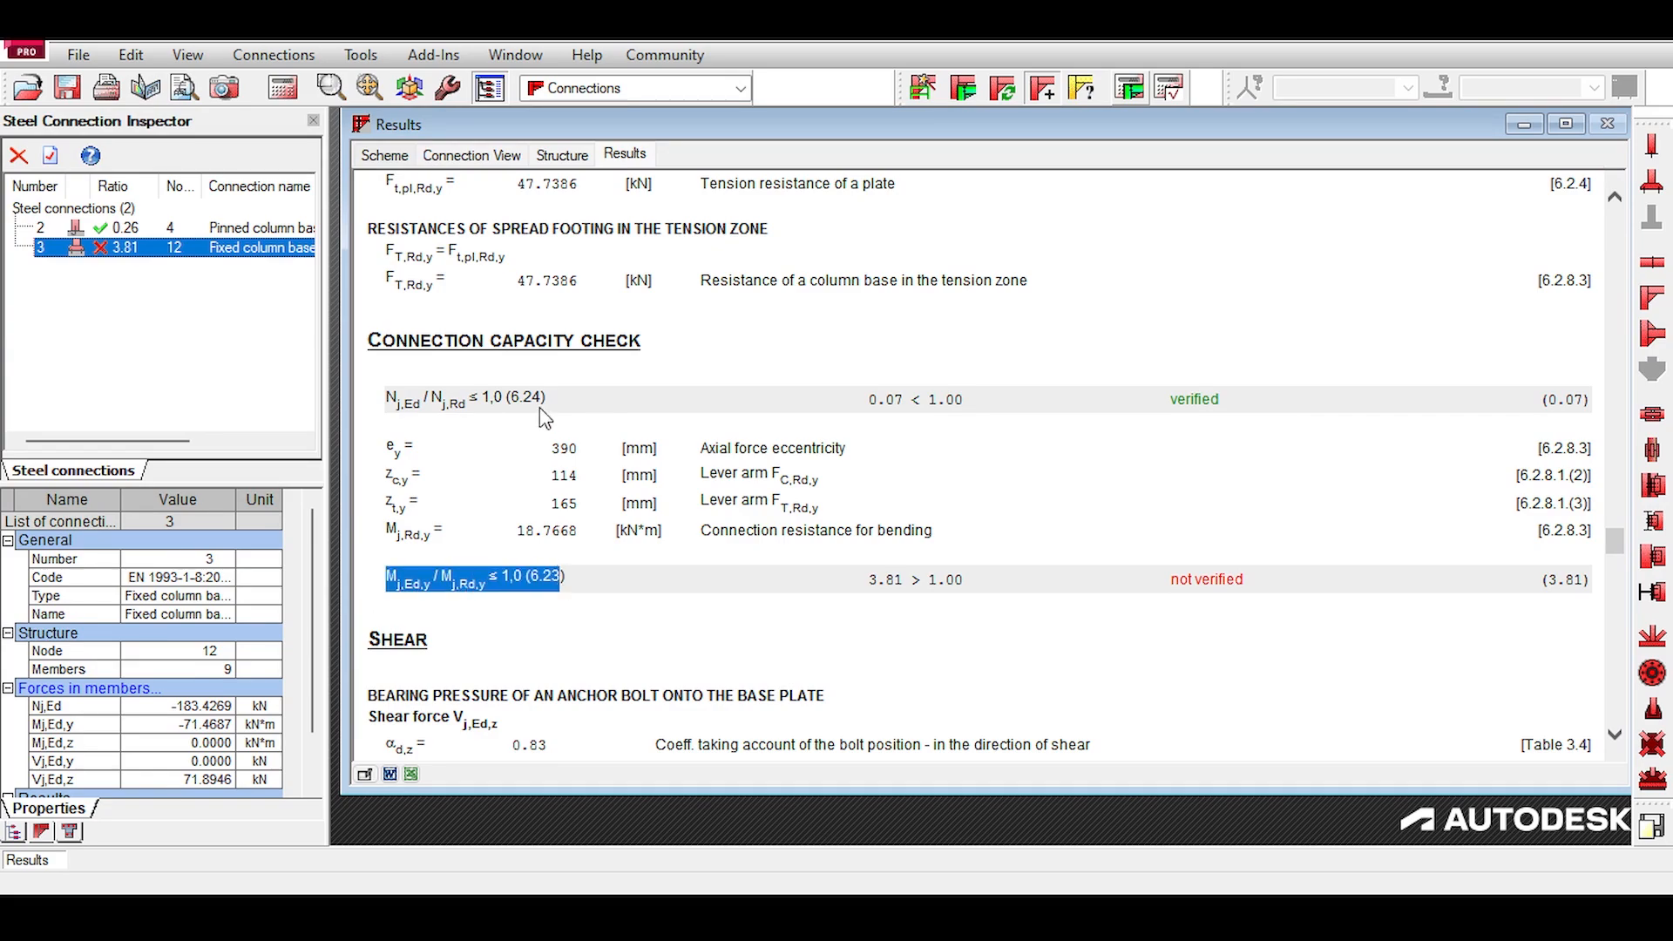
click(546, 339)
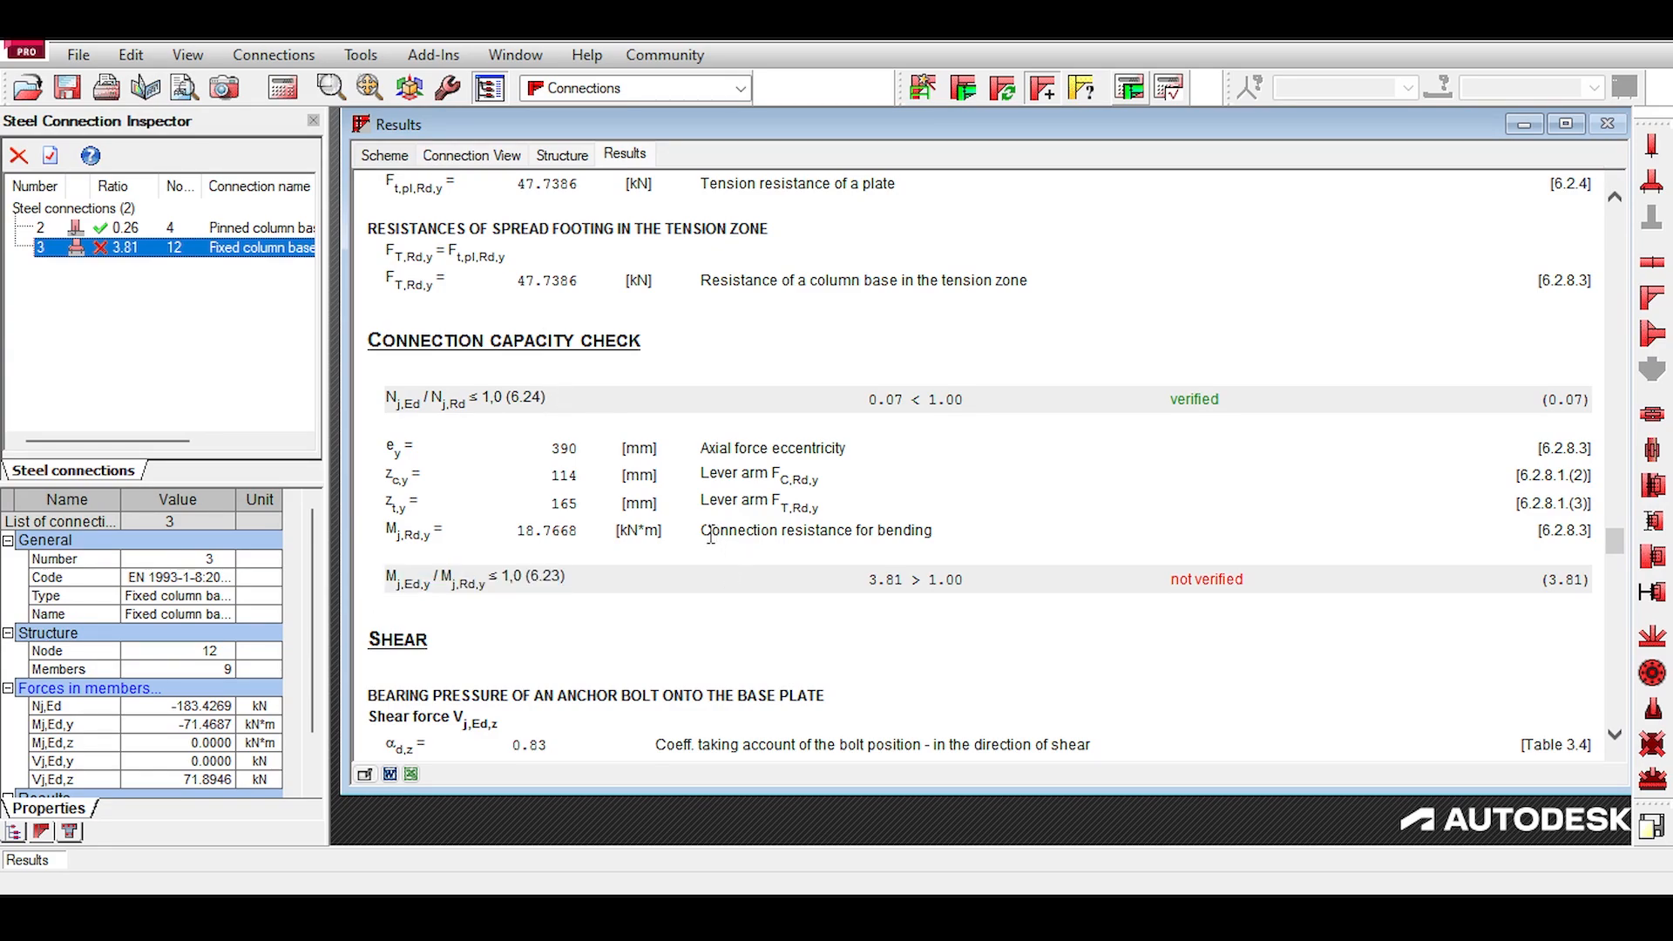
drag(704, 532, 927, 526)
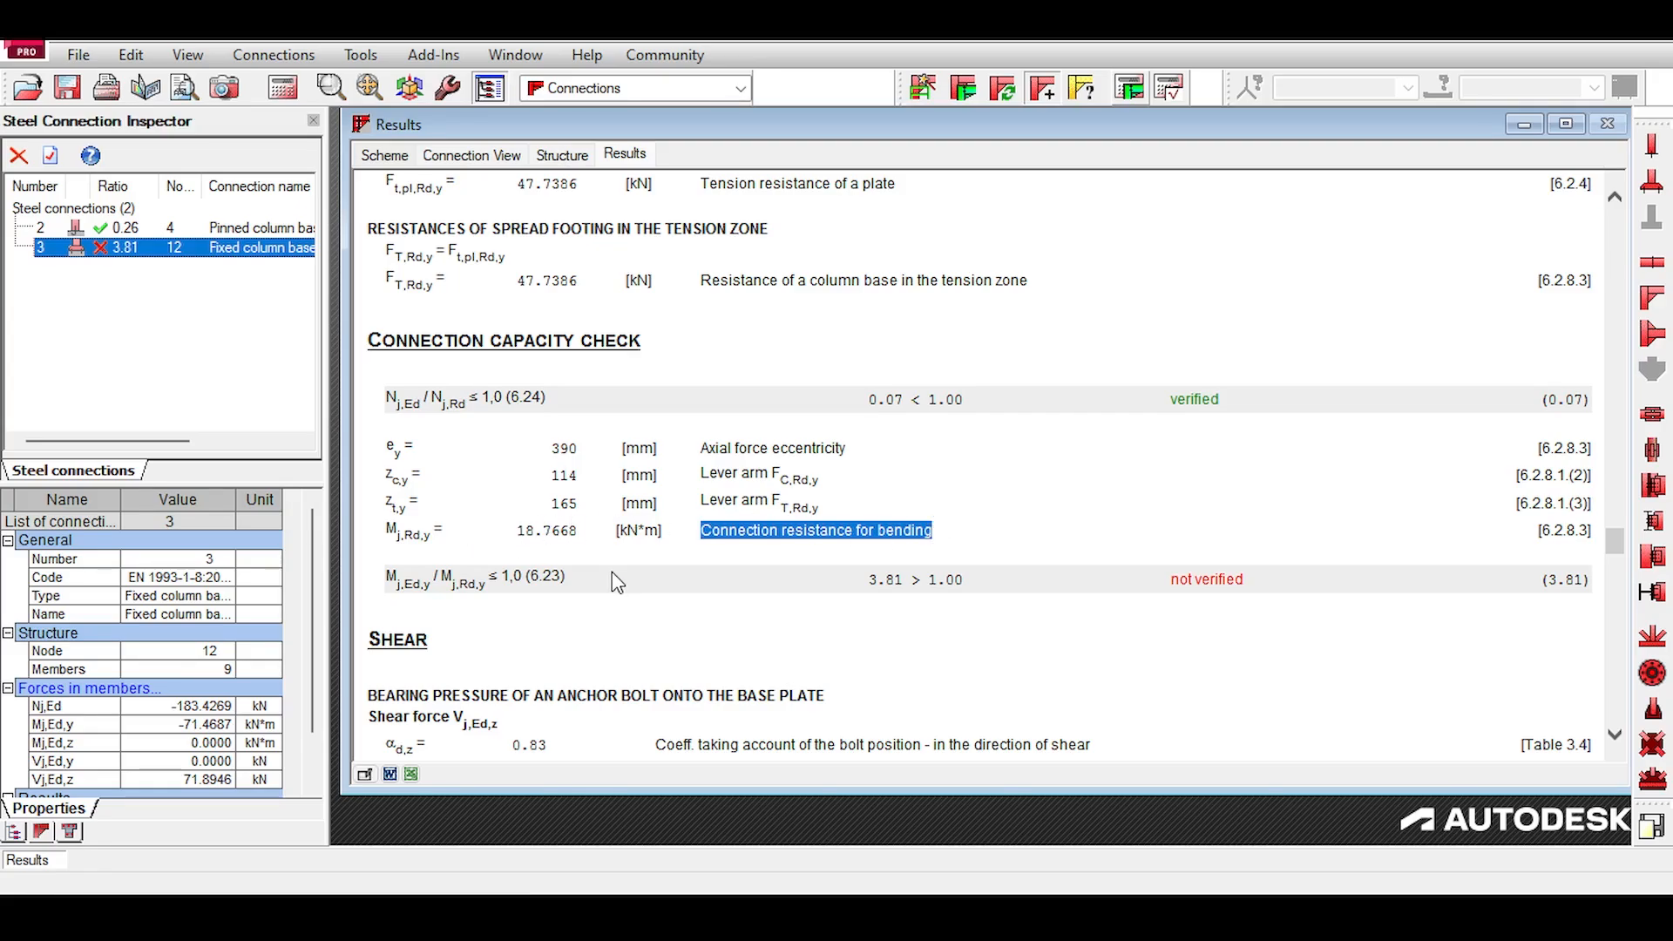
scroll(681, 499, down, 3)
scroll(681, 499, up, 2)
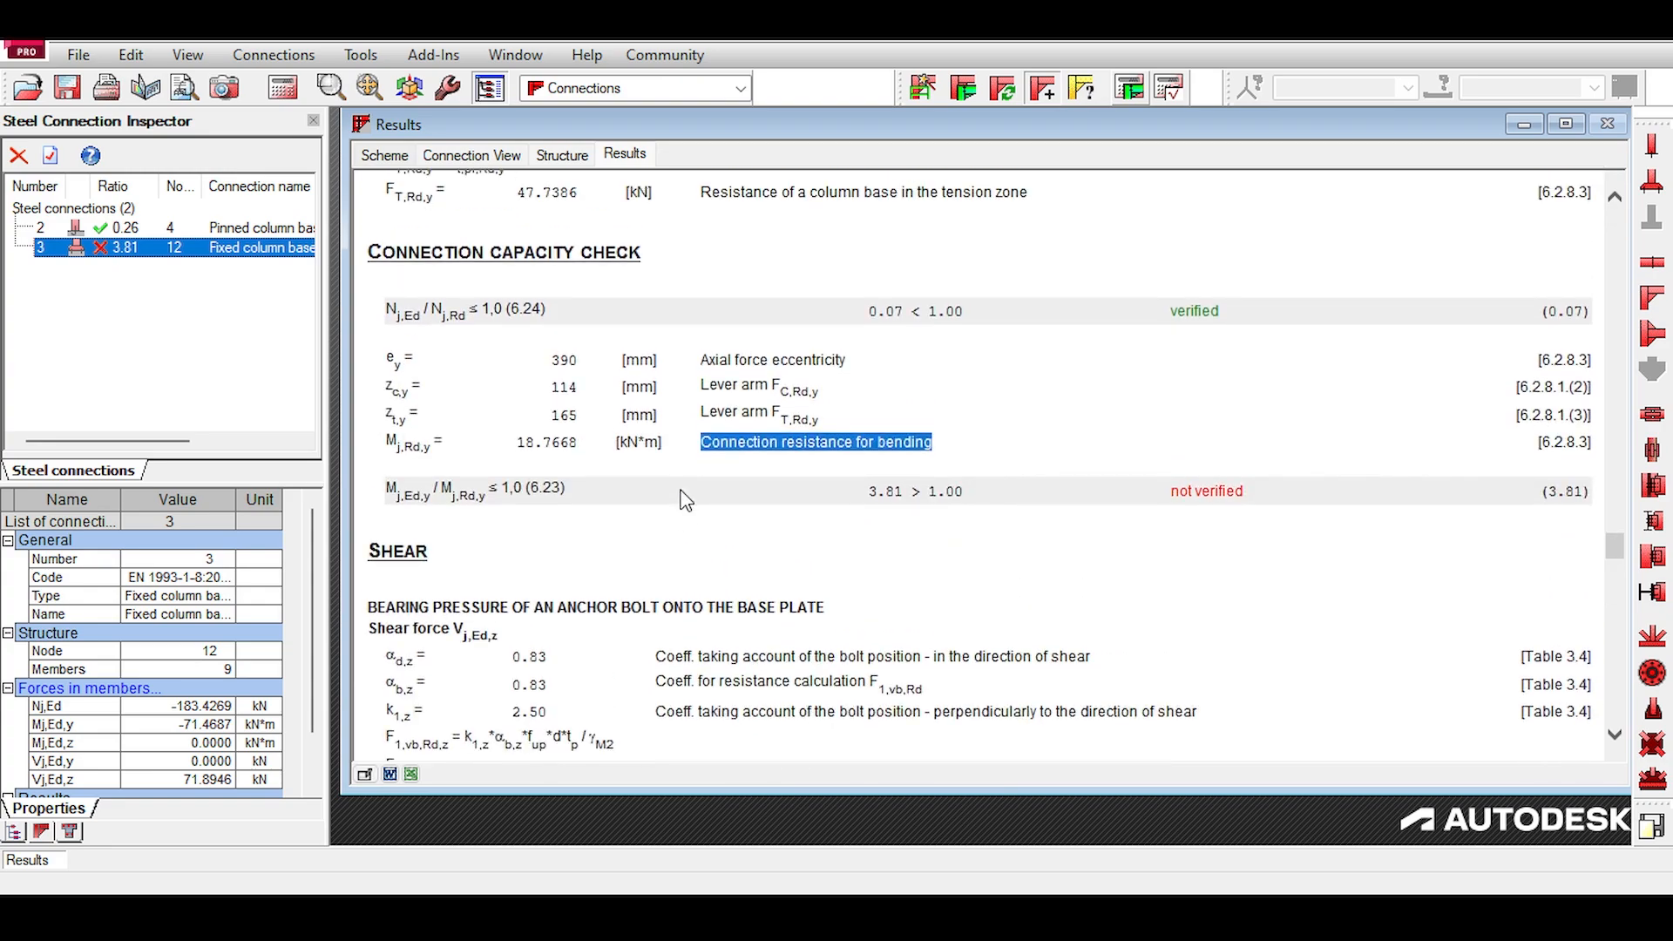
Step: Try 4 rows and 4 columns of anchors in the fixed column base, apply the arrangement and rerun the verification
double_click(263, 247)
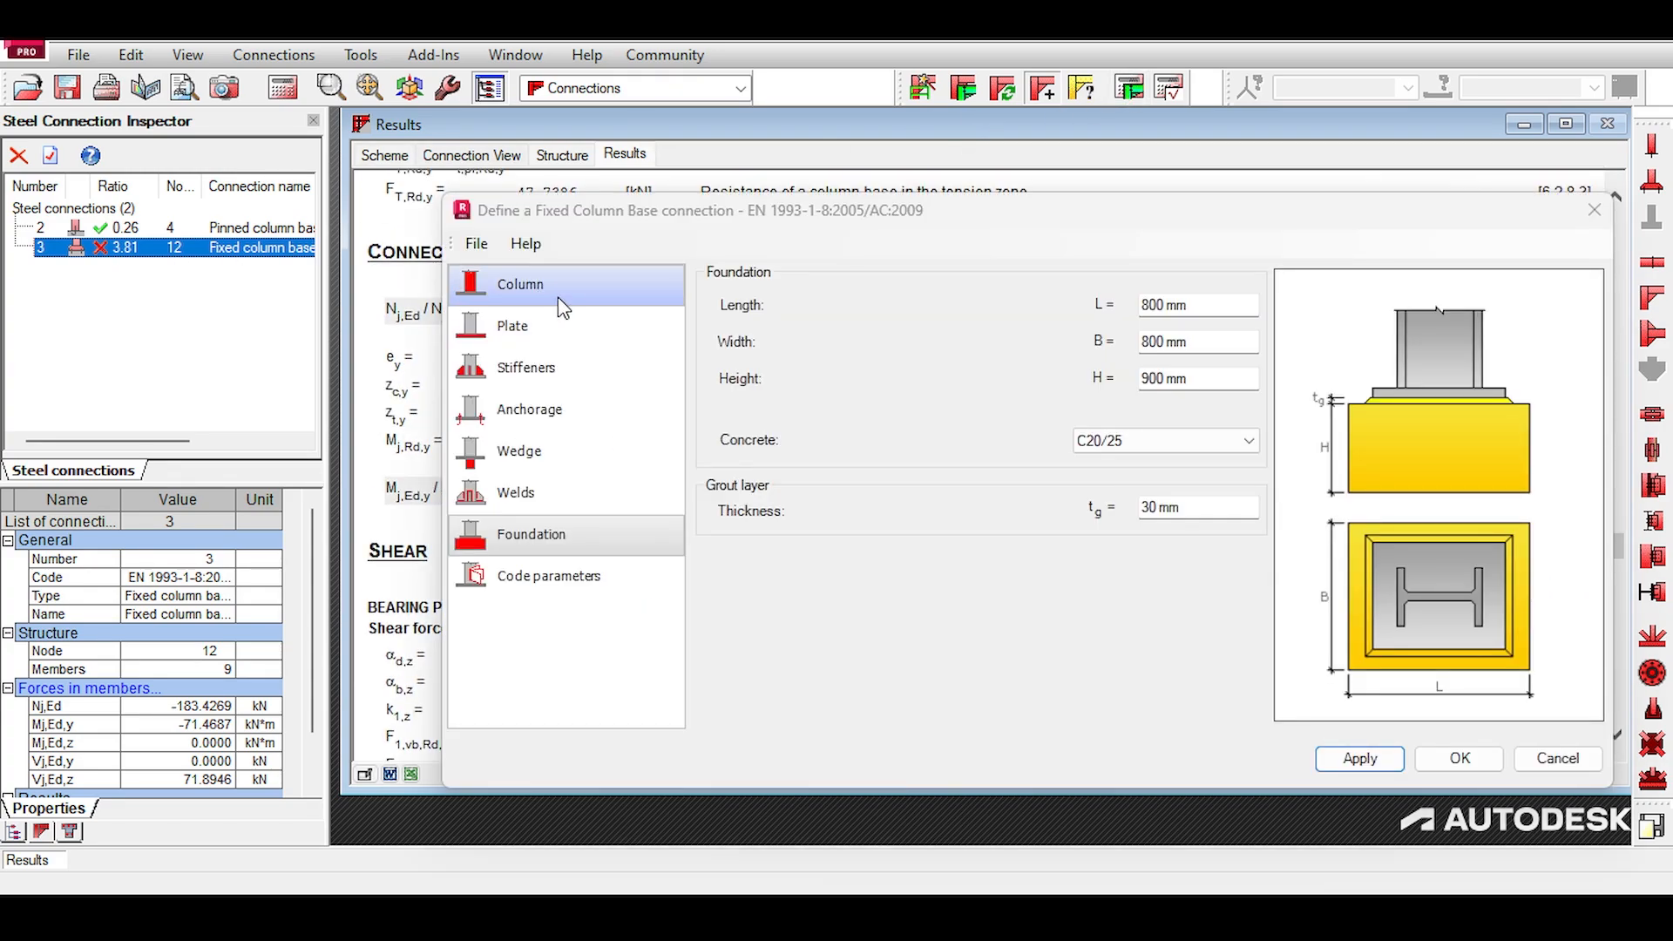
click(549, 409)
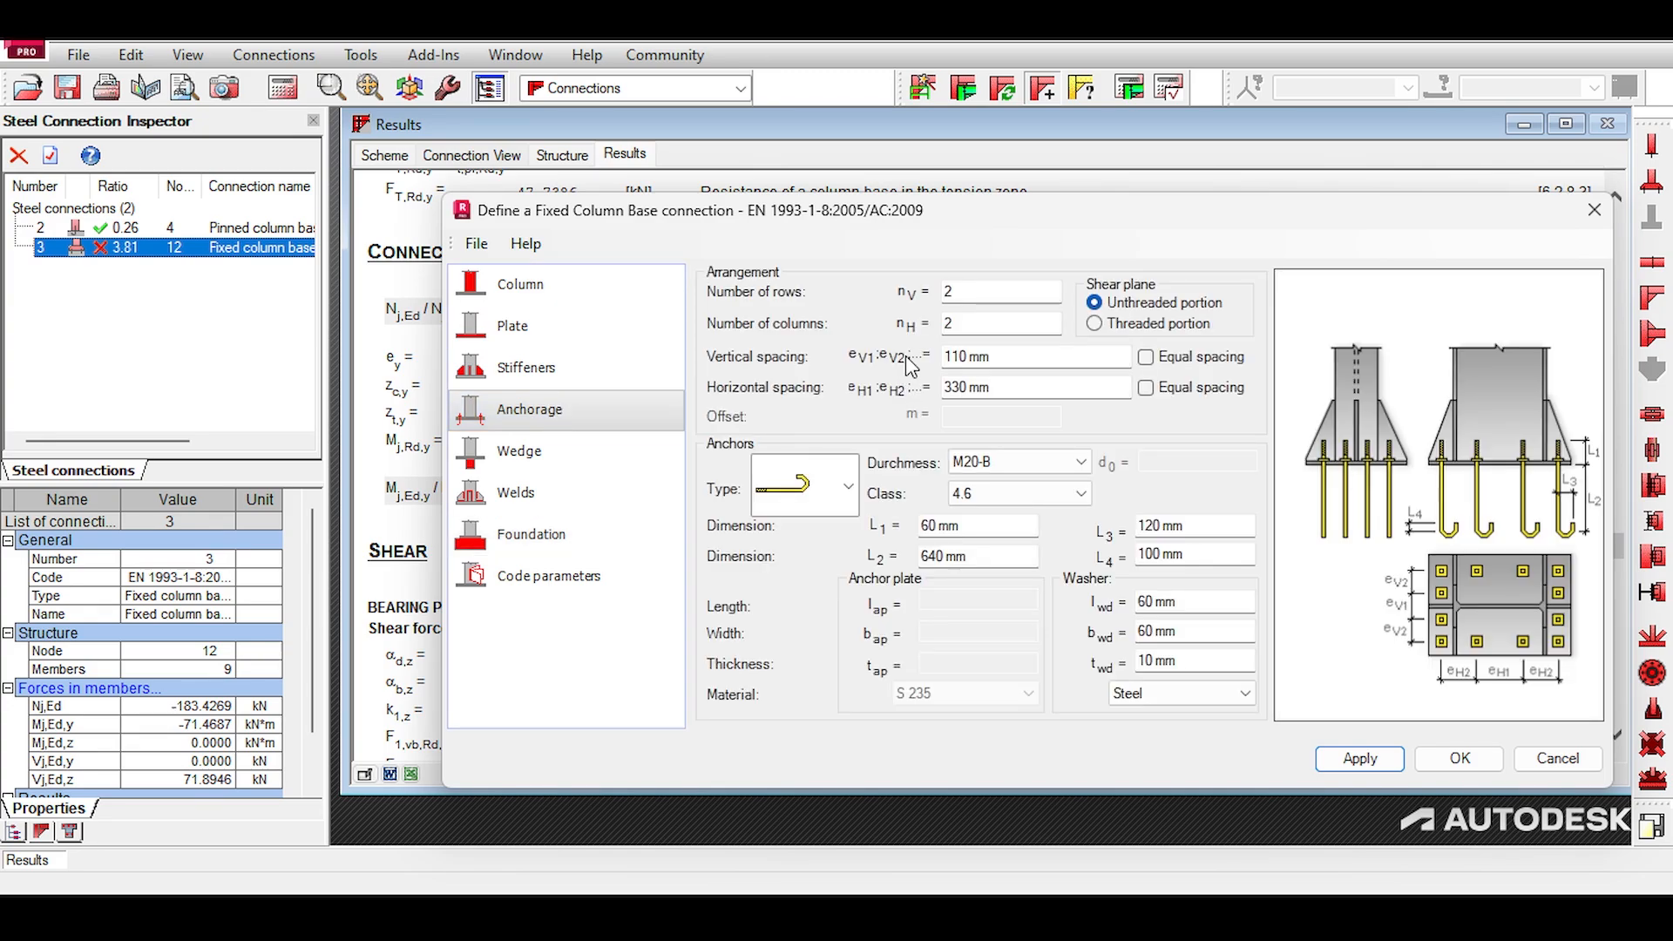
drag(799, 212, 717, 318)
click(570, 155)
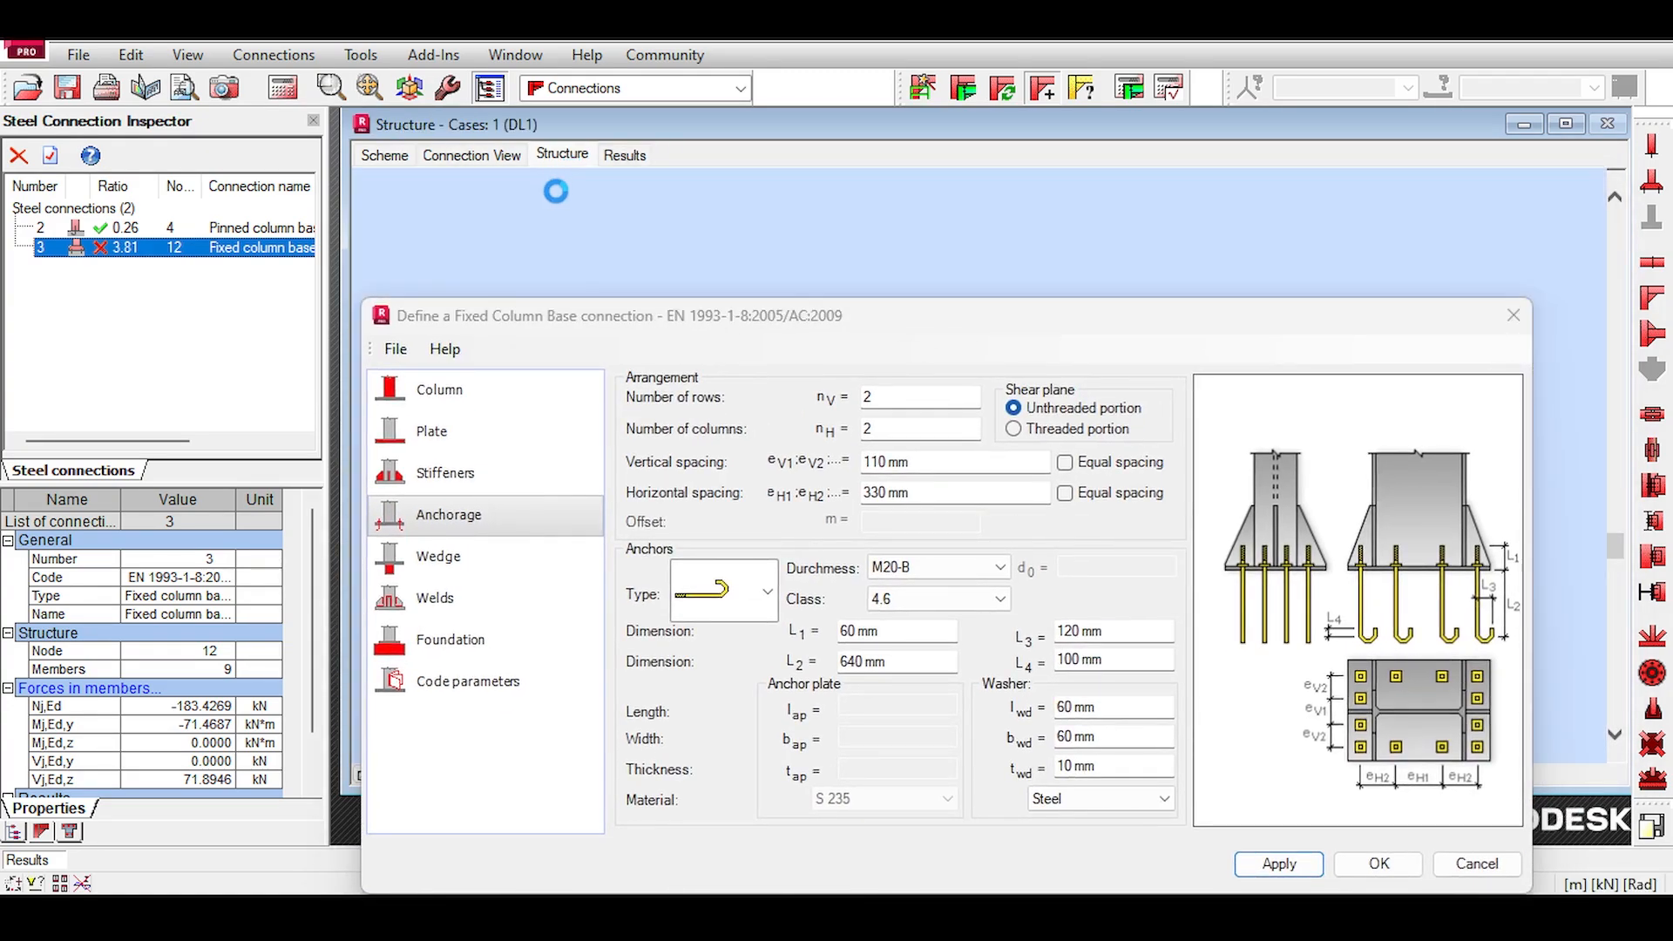
click(471, 154)
drag(654, 316, 764, 152)
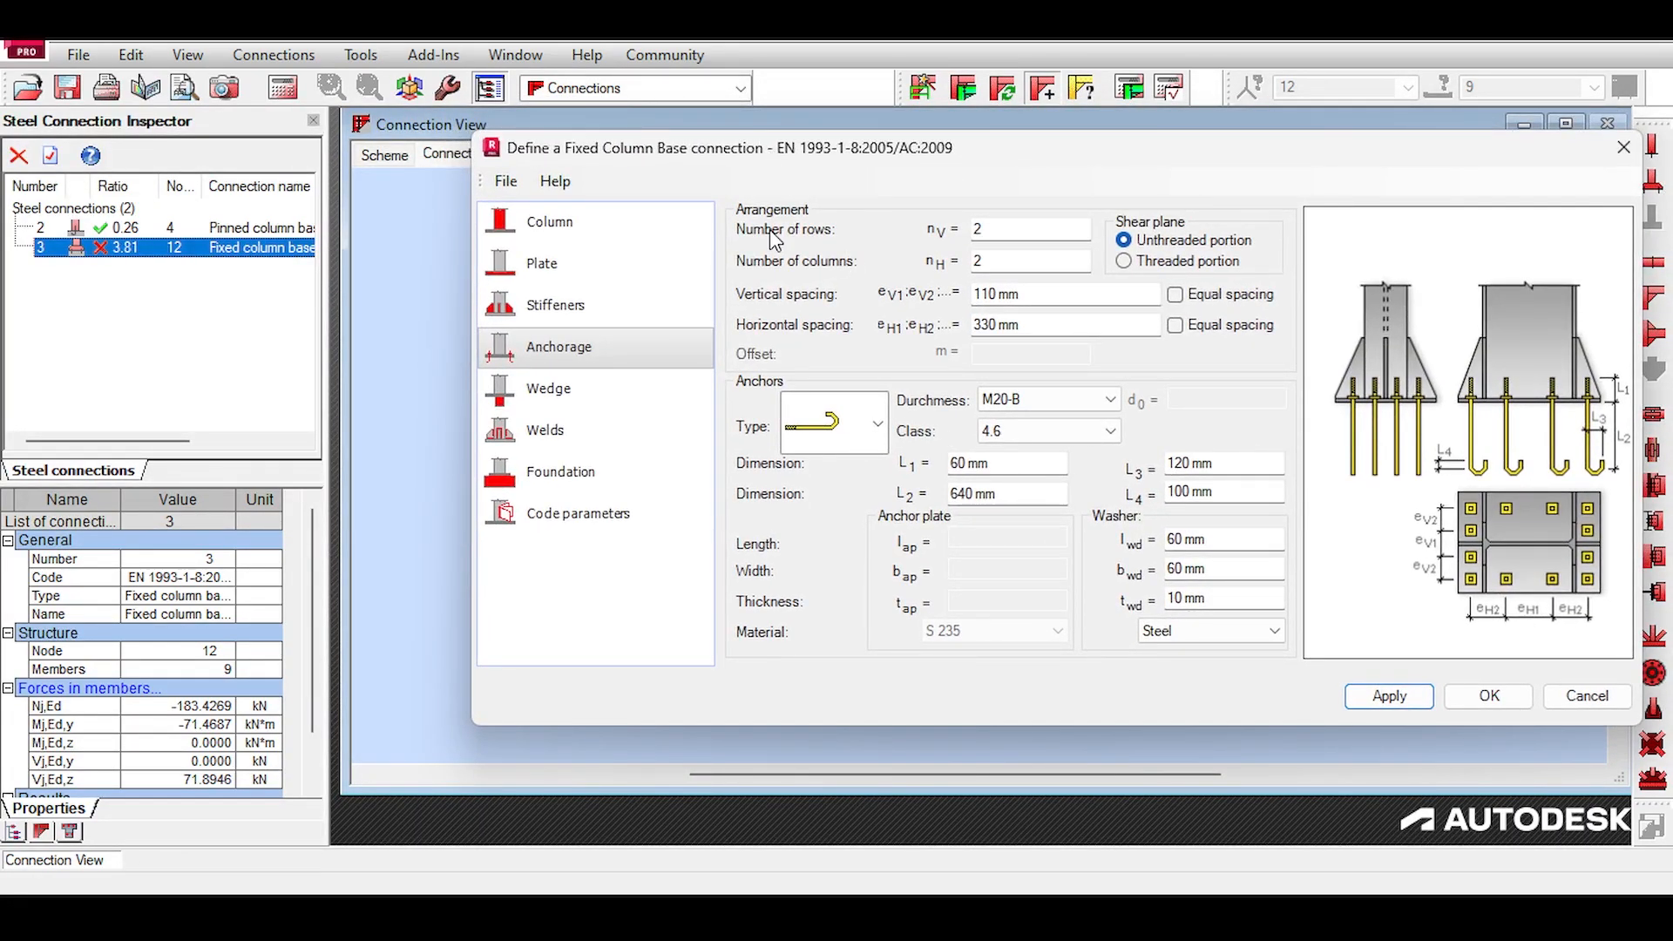
click(999, 231)
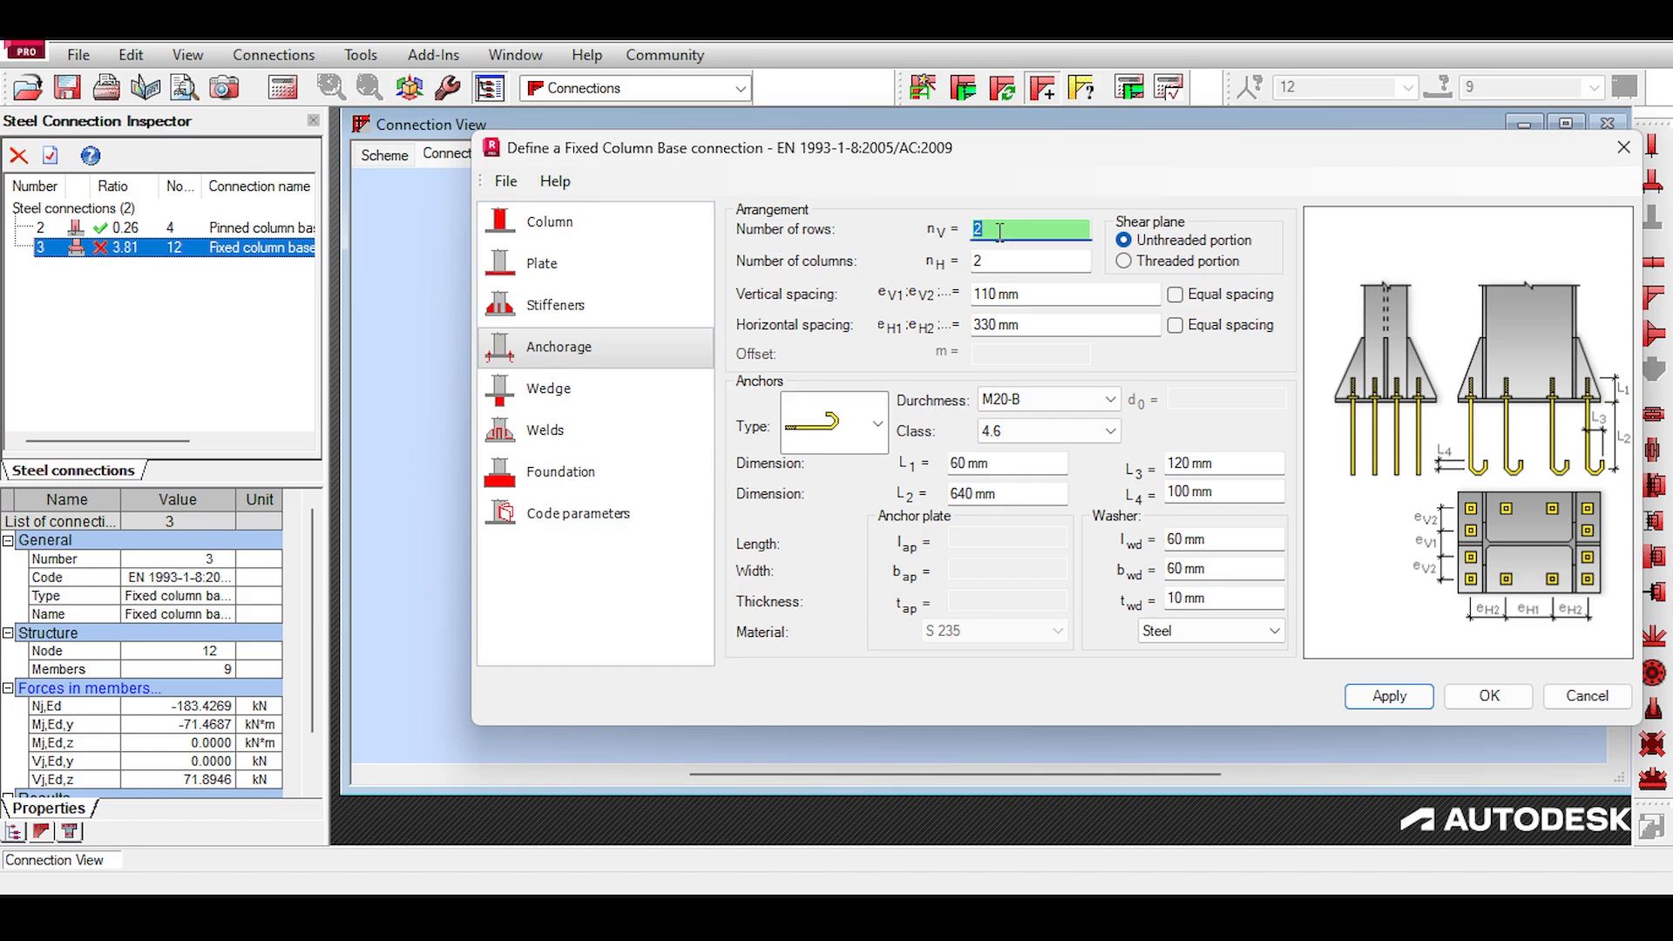
key(Tab)
text(4)
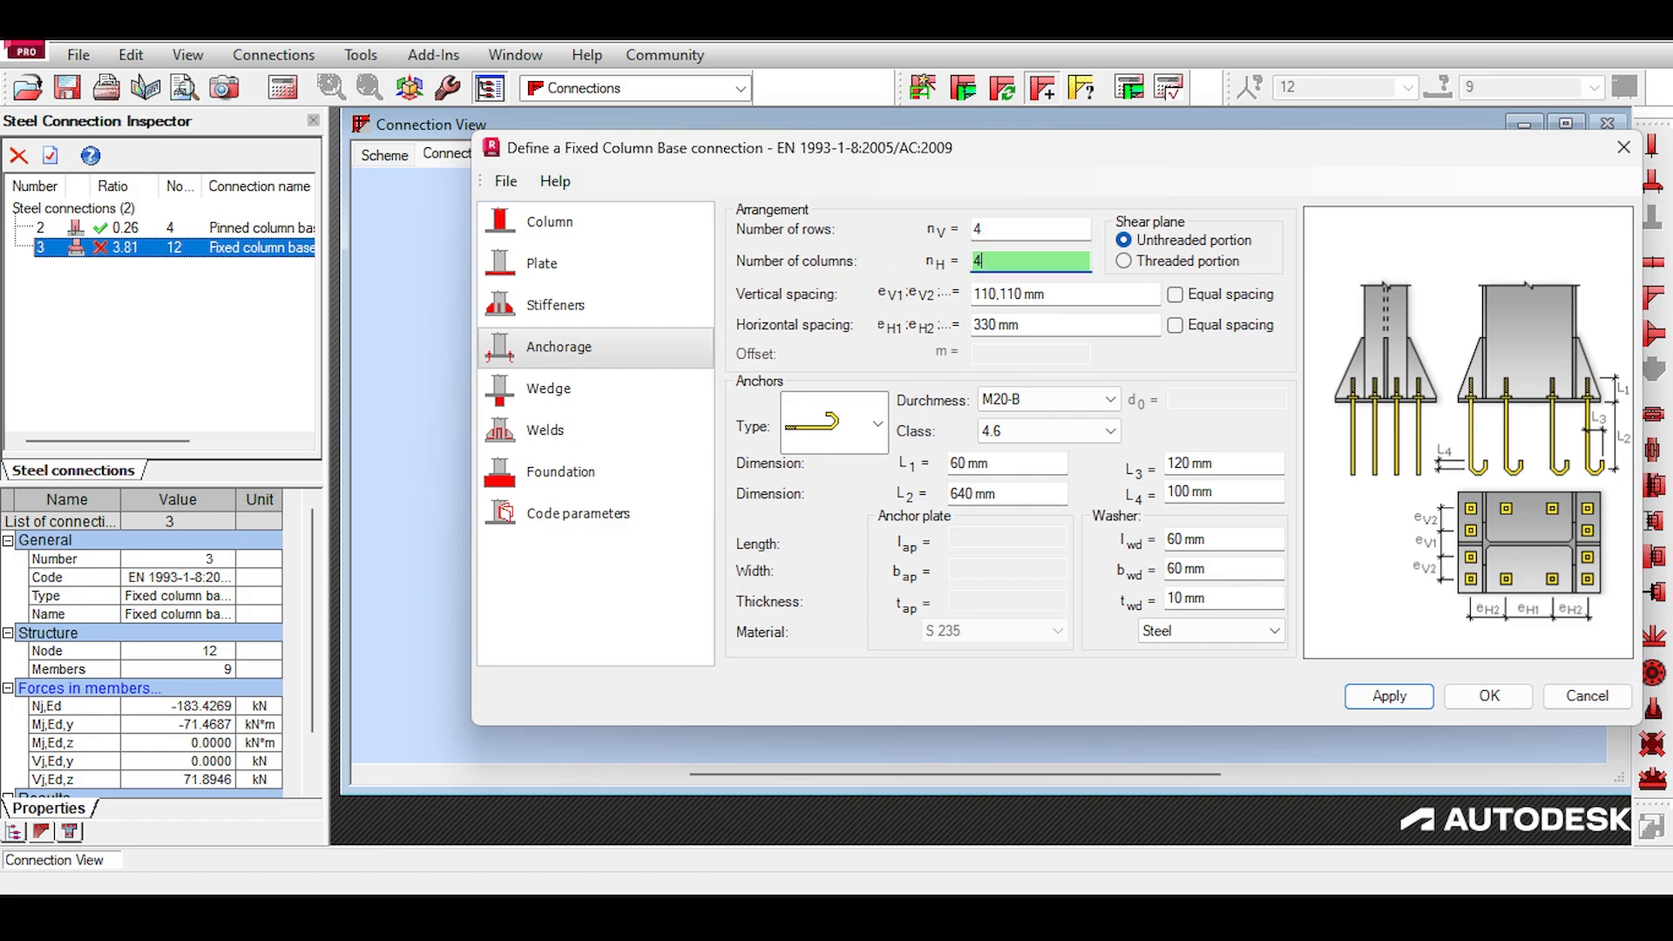
click(1389, 696)
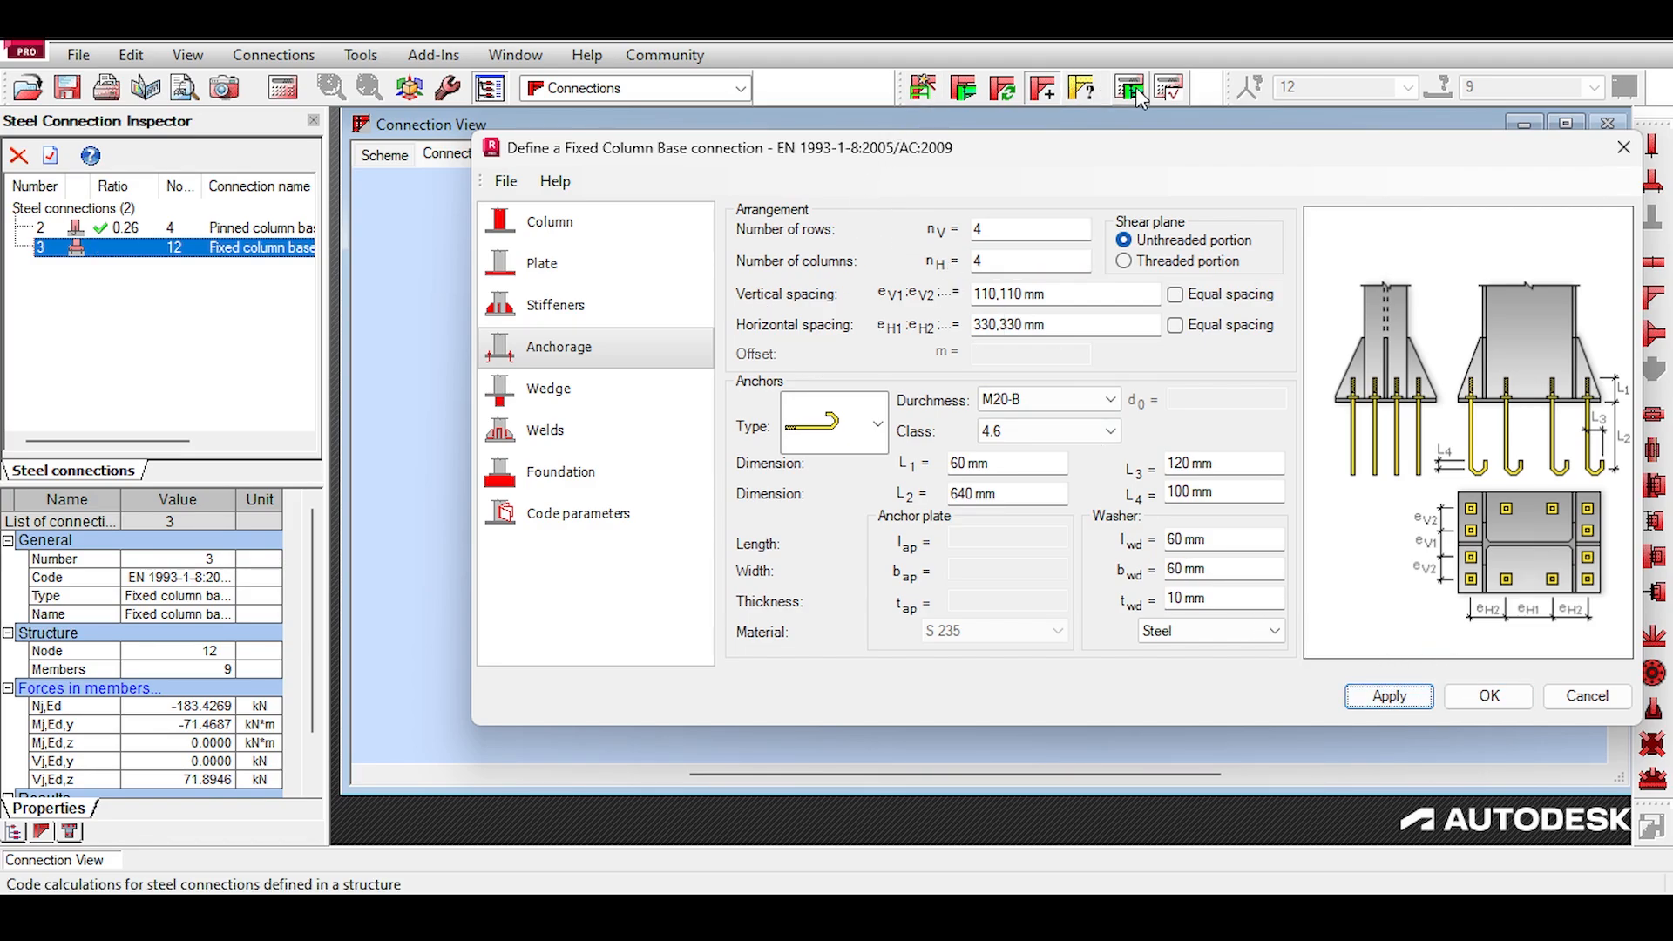
click(924, 88)
click(981, 651)
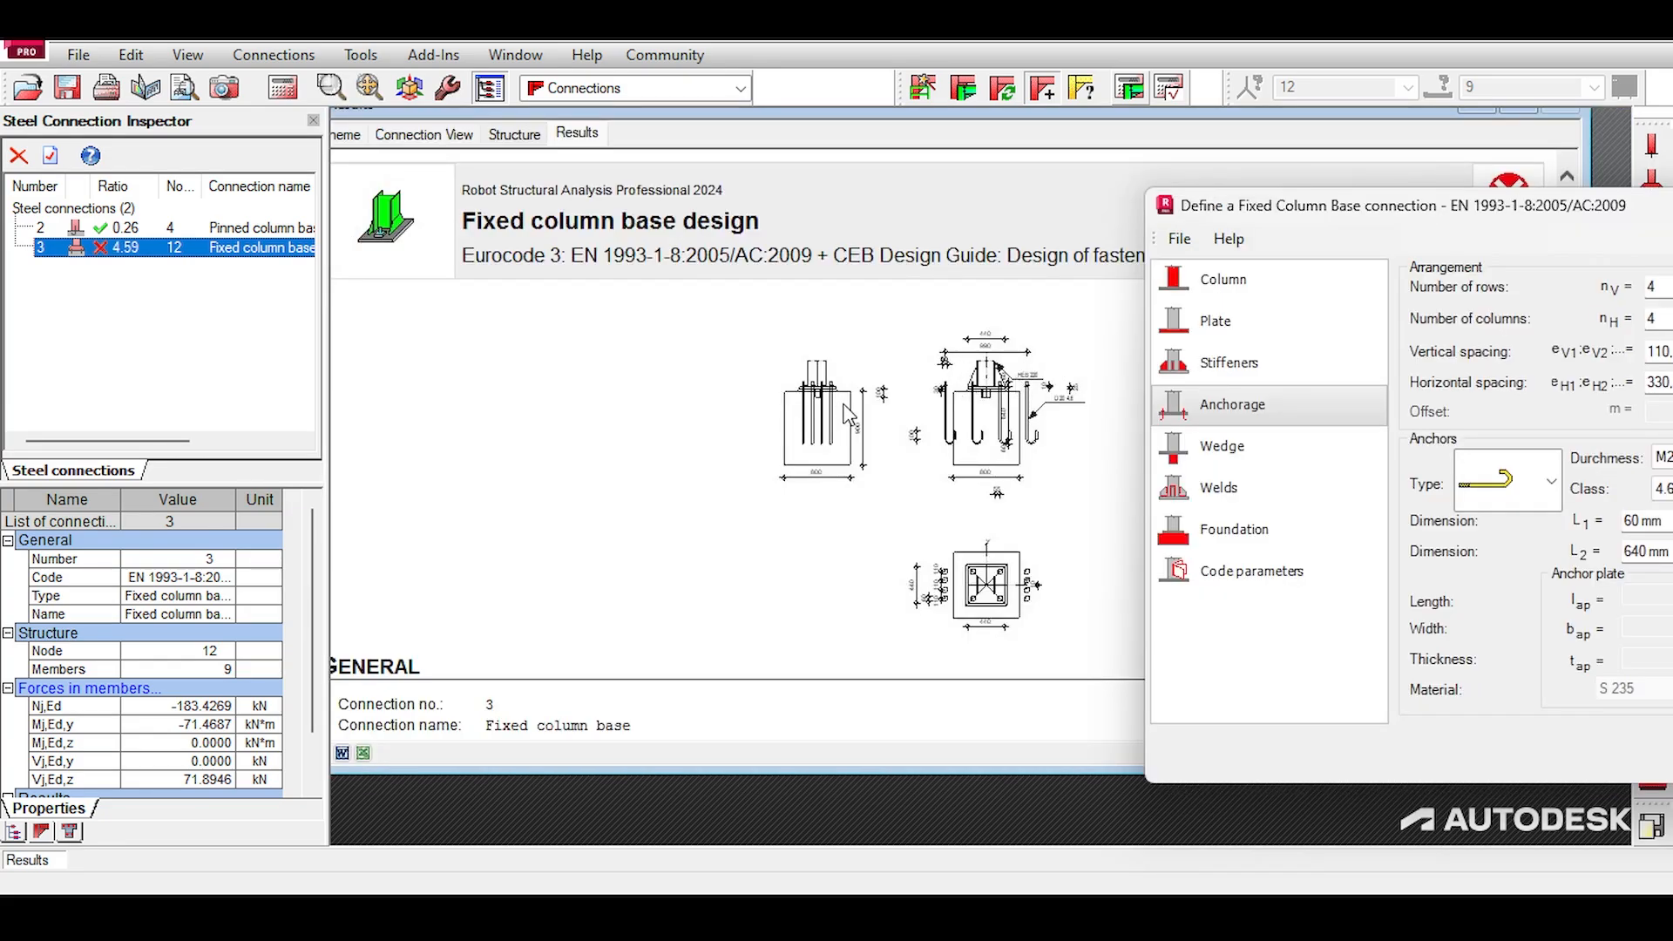
Step: Return the anchor arrangement to 2 rows and 2 columns and rerun the fixed column base verification
drag(452, 246, 442, 239)
drag(442, 240, 431, 236)
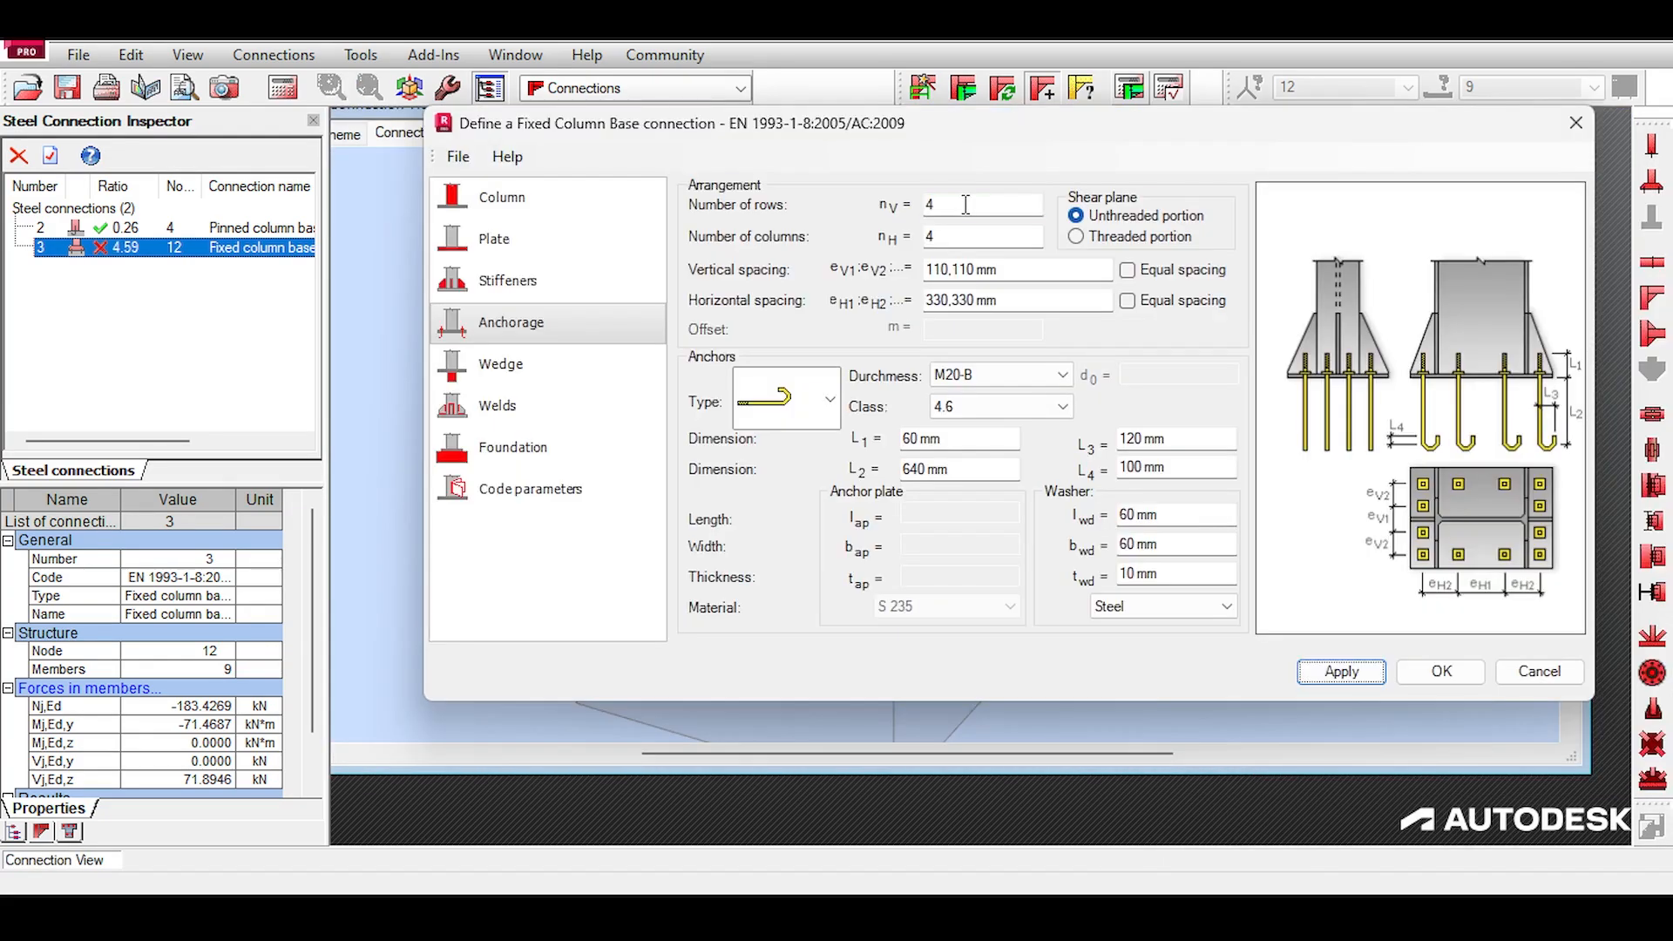
click(967, 205)
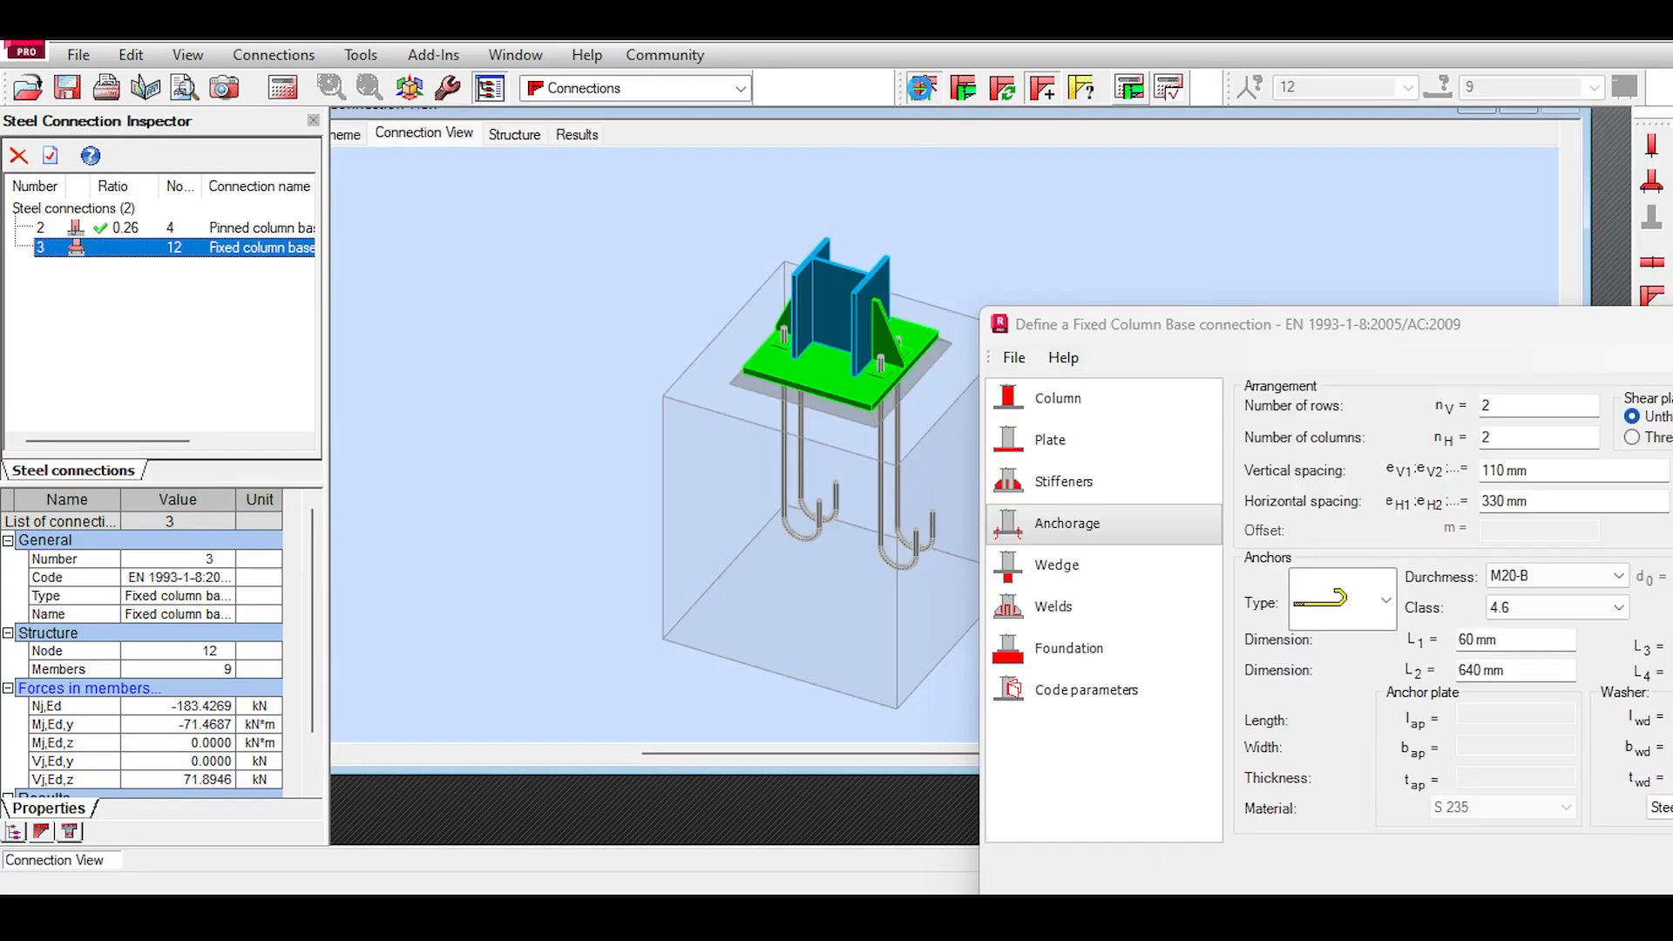
click(924, 88)
click(952, 534)
click(1131, 88)
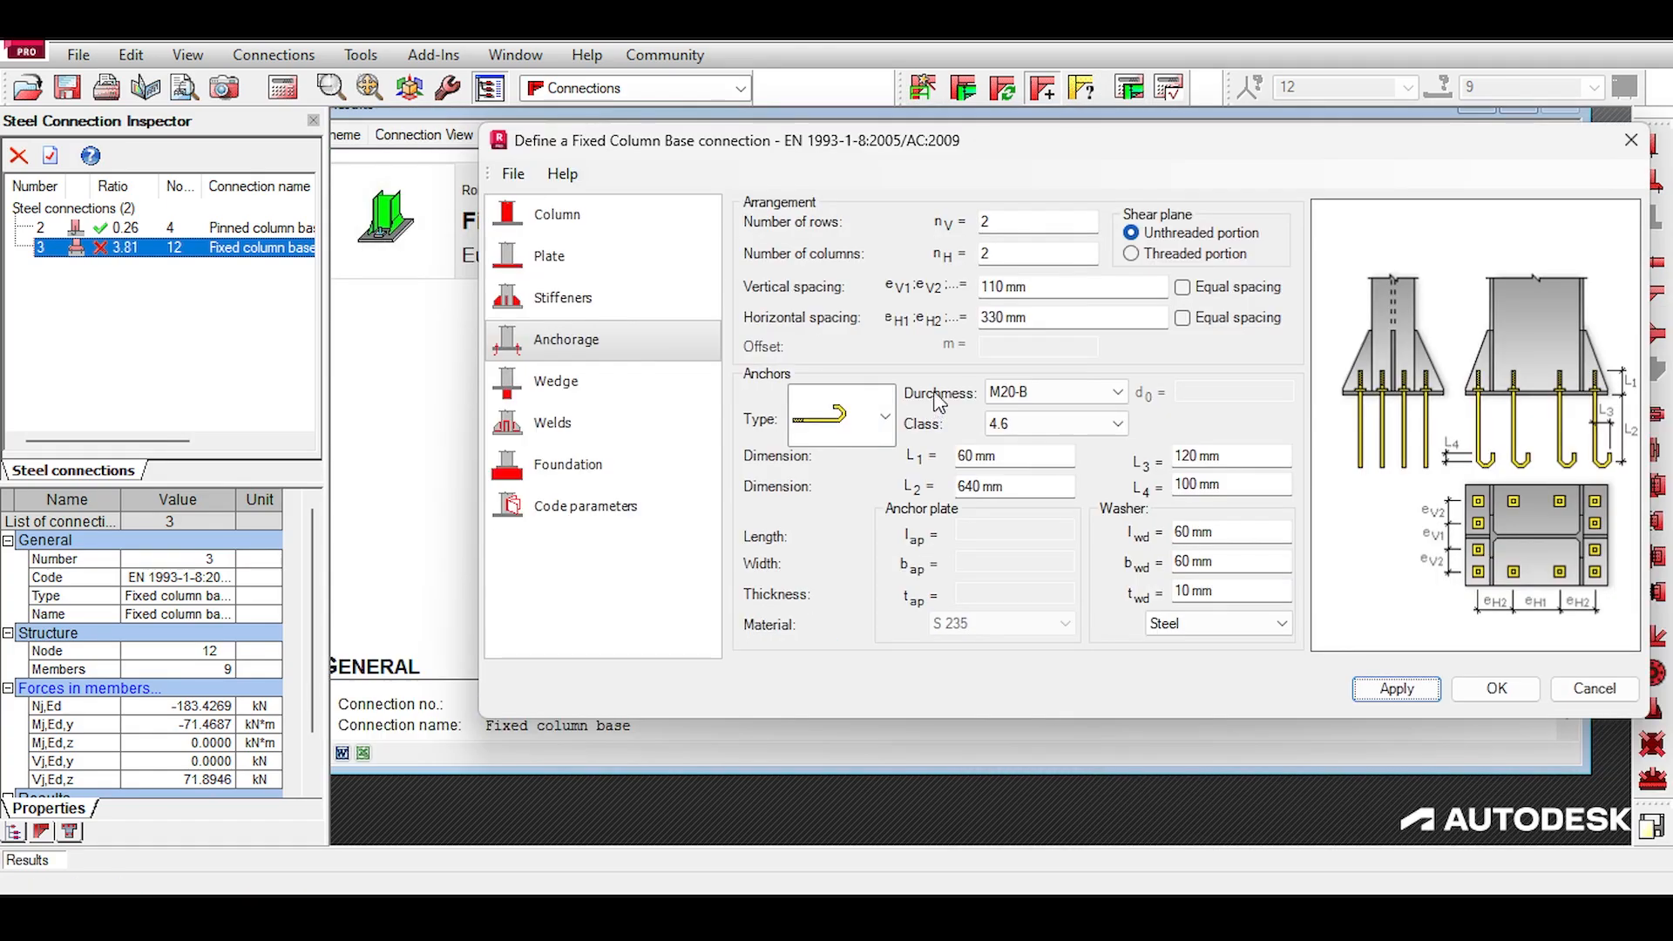
Step: Review the anchor diameter, base plate dimensions and anchor spacing of the fixed column base against its scheme drawing
click(1108, 393)
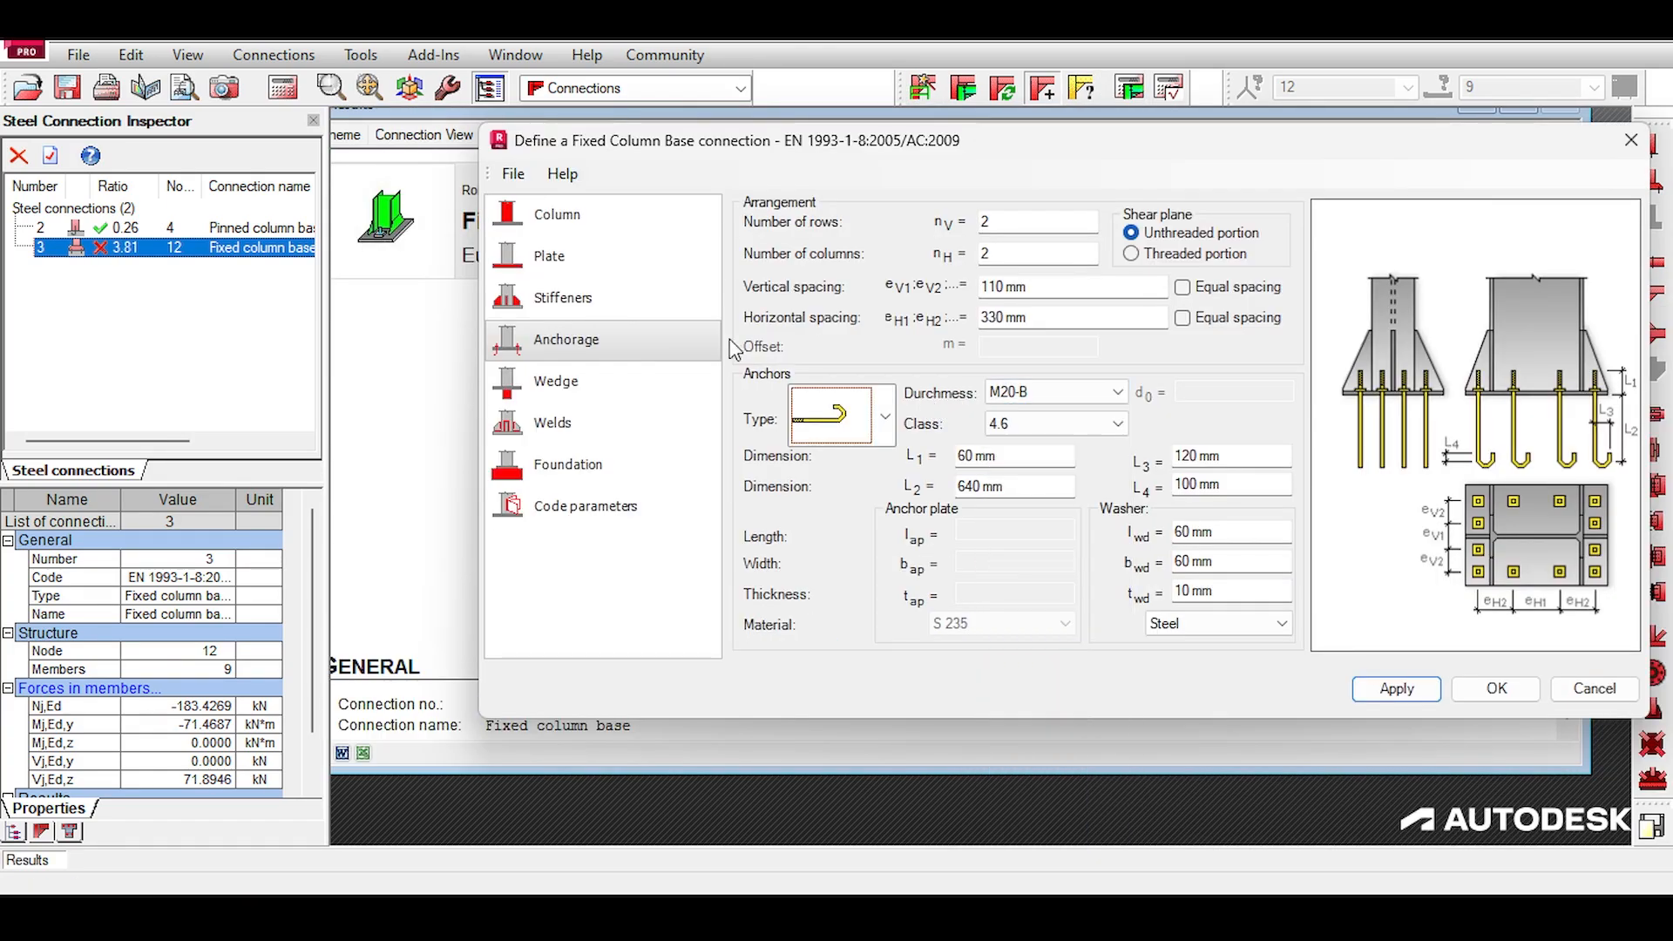
click(618, 261)
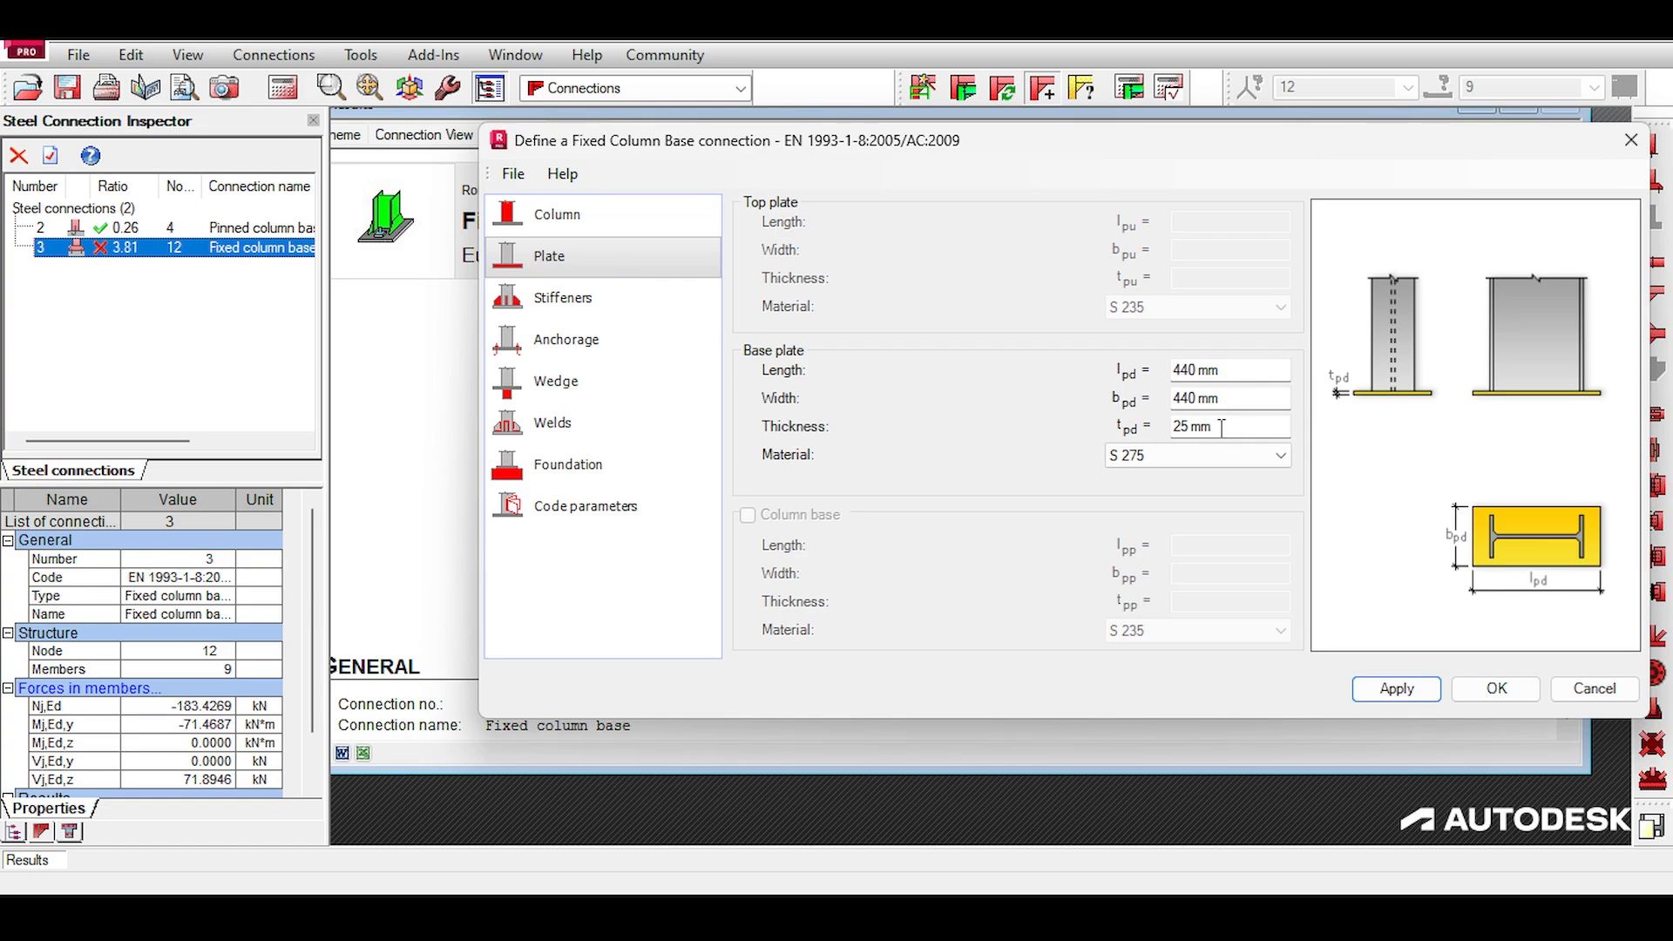
drag(950, 150, 791, 158)
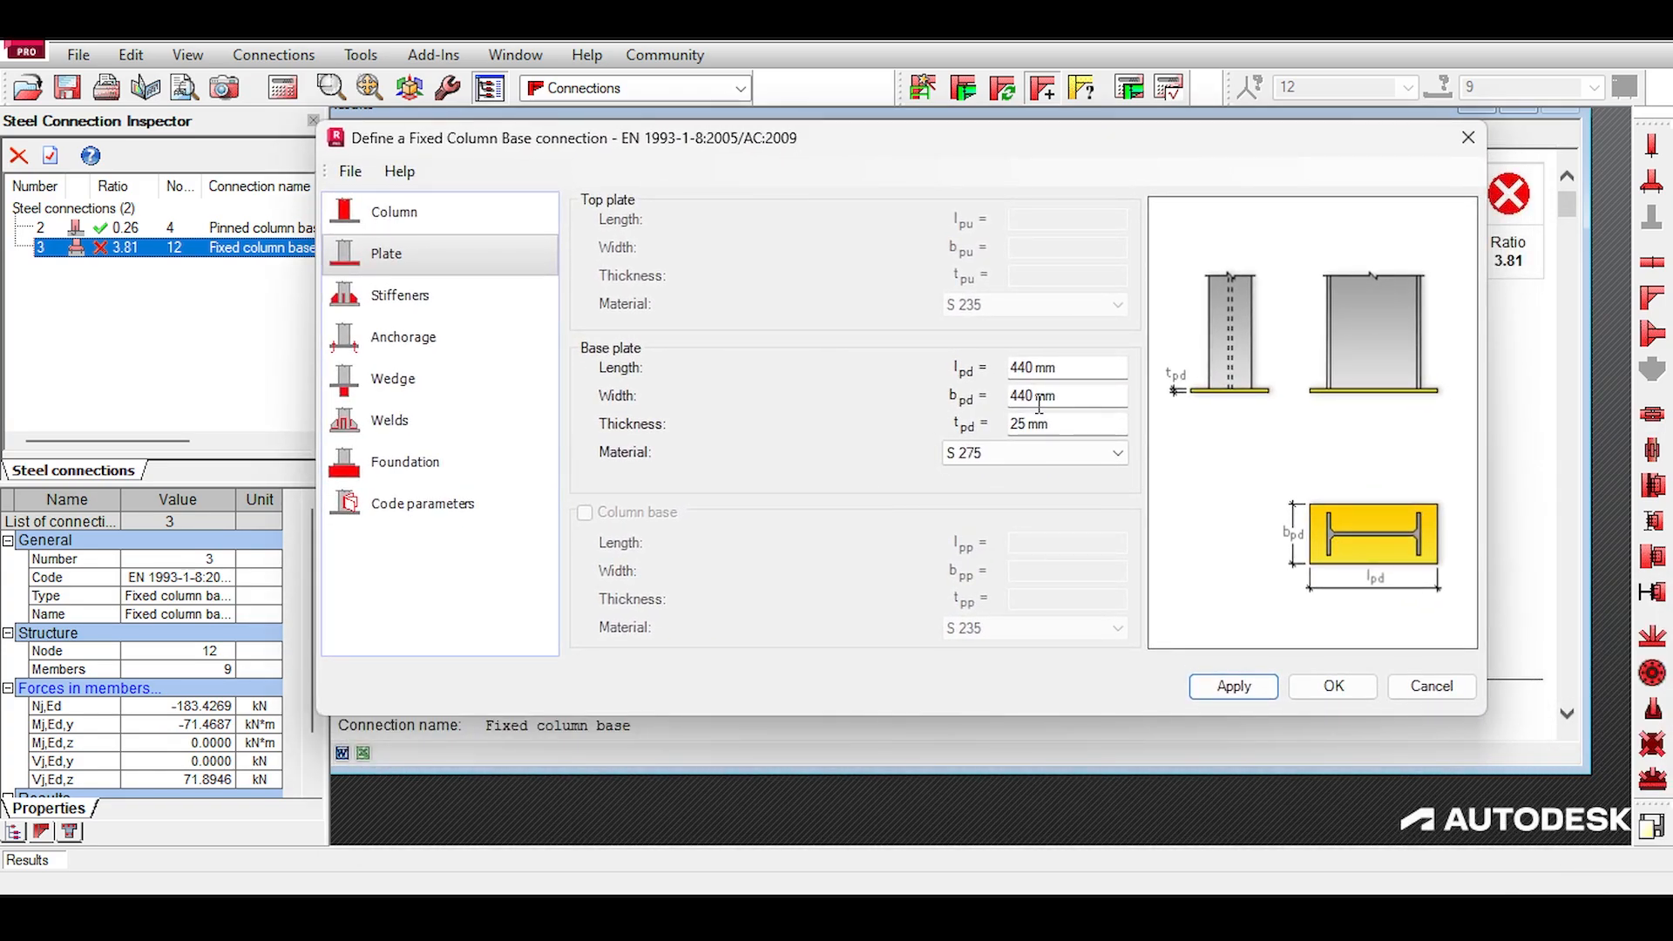
click(473, 341)
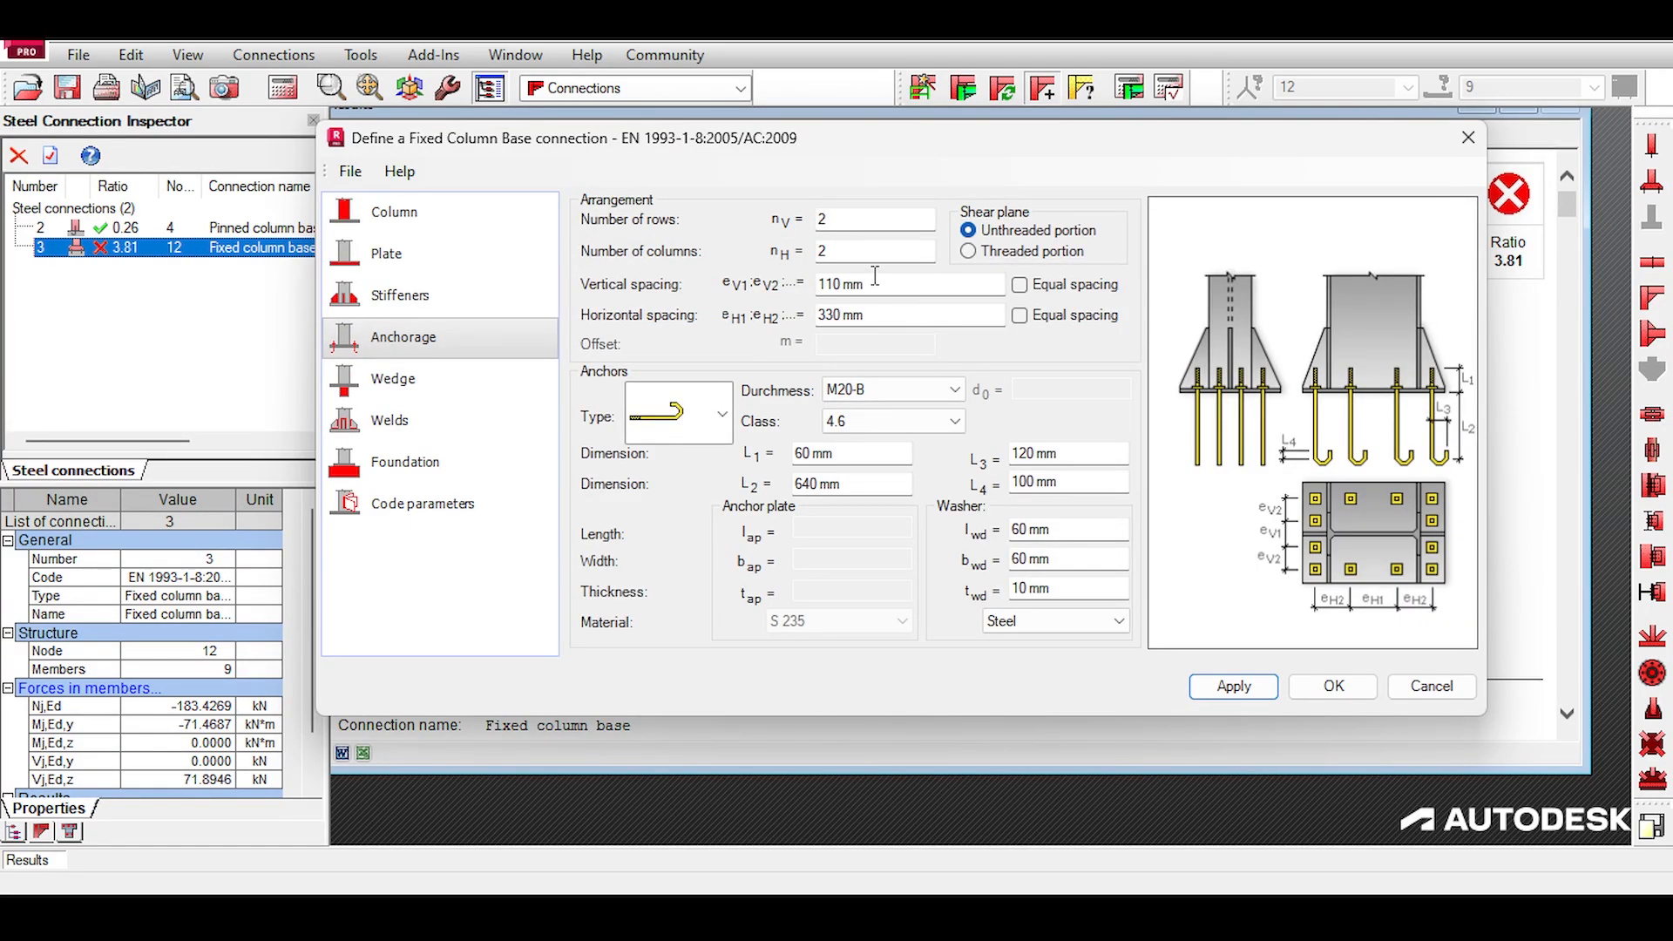
mouse_move(896, 143)
mouse_down()
mouse_move(977, 321)
mouse_move(959, 281)
mouse_move(1063, 413)
mouse_move(1065, 453)
mouse_up()
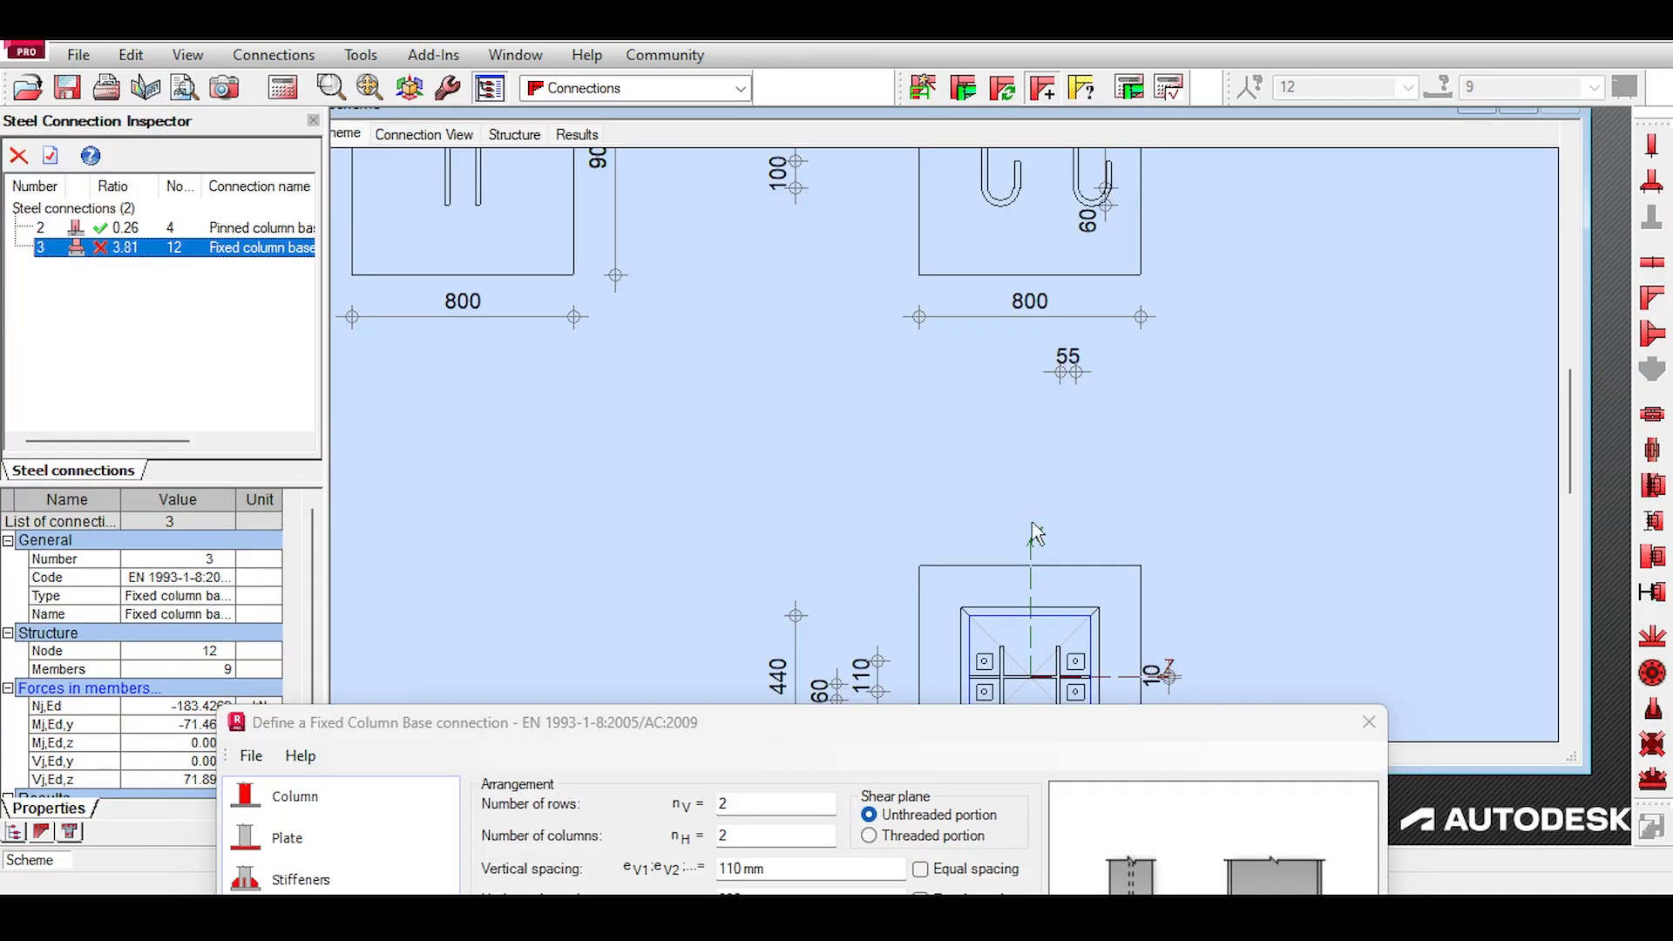
scroll(859, 324, down, 2)
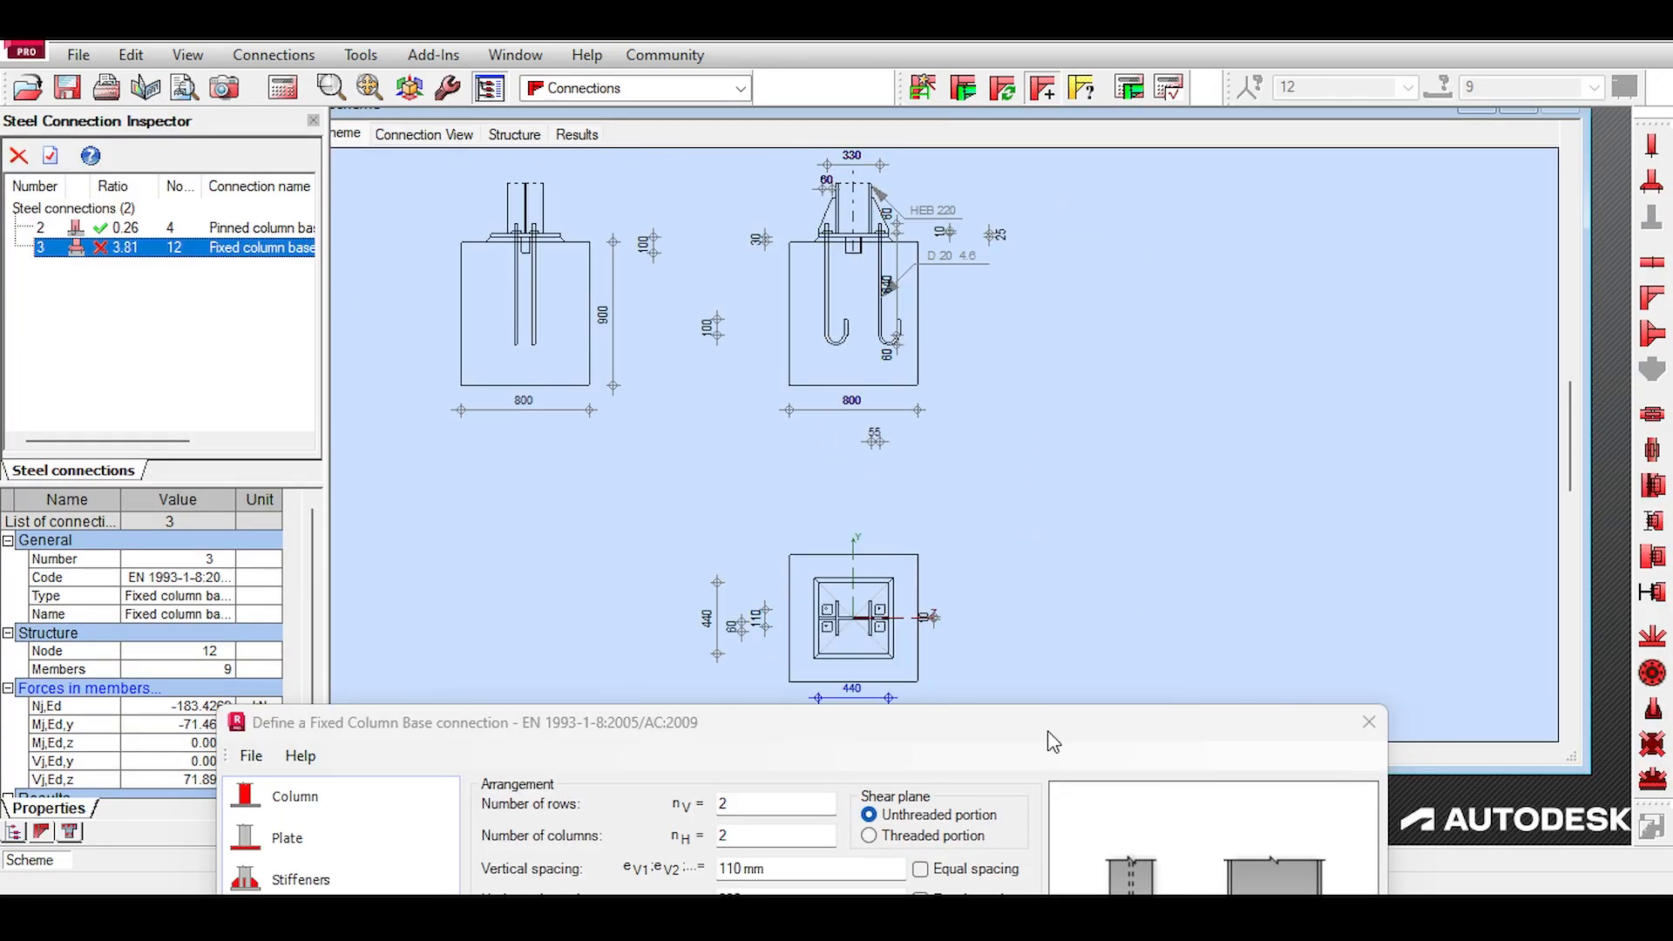
drag(1113, 738, 1158, 185)
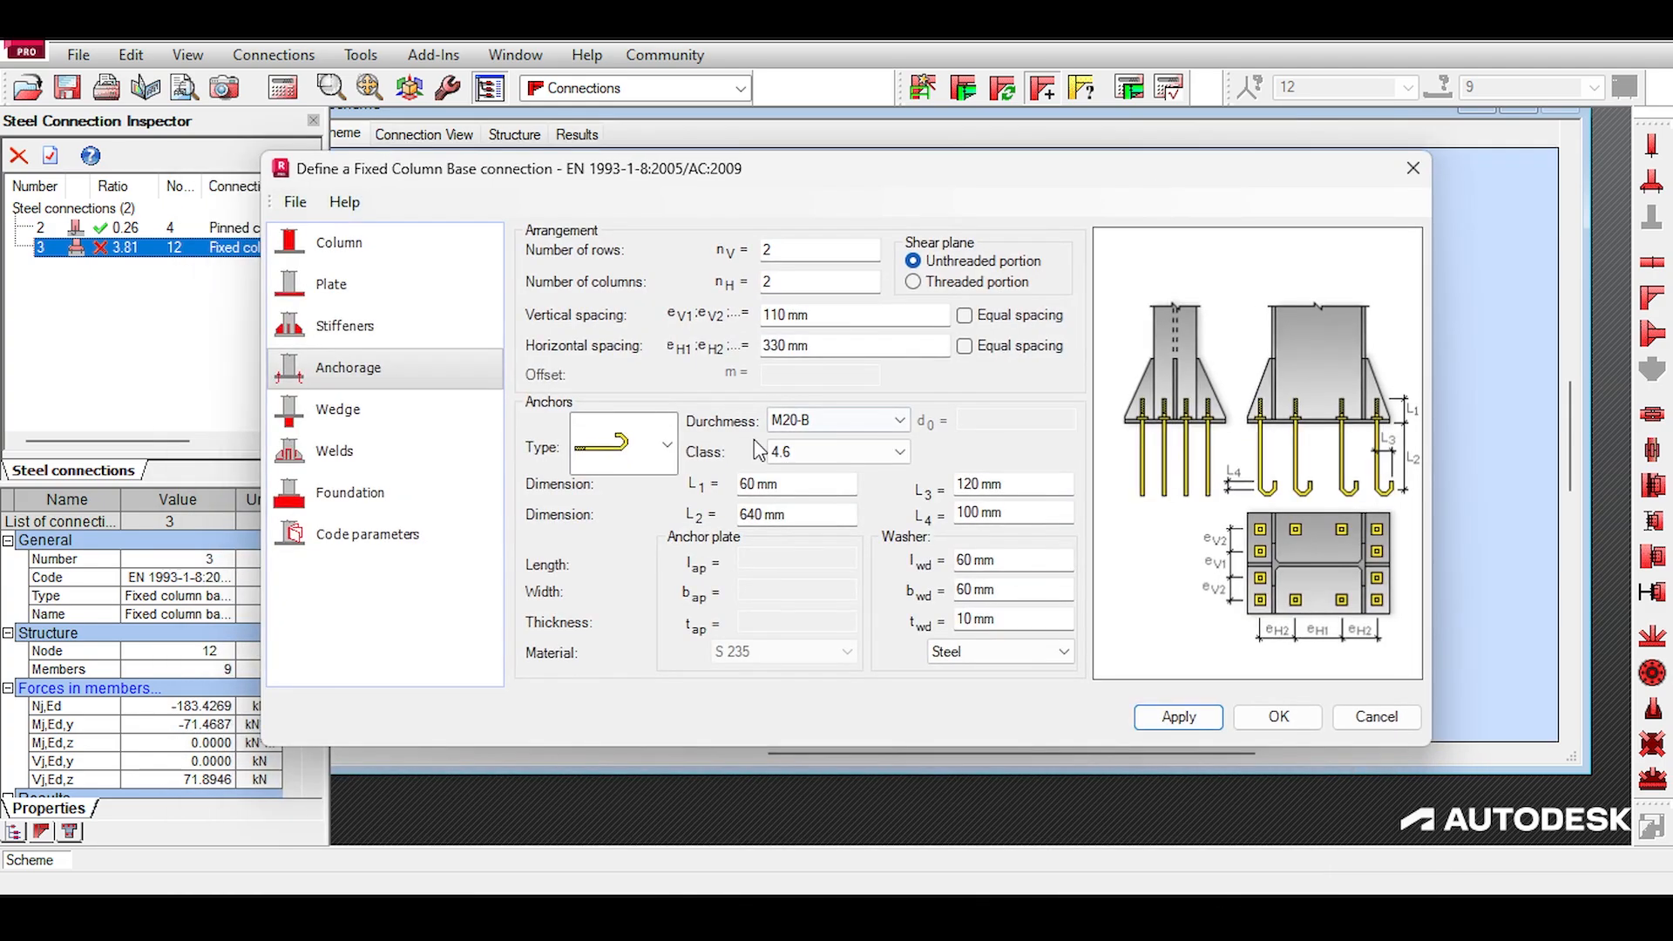
Step: Arrange the anchors in 4 rows and 4 columns with 110 mm horizontal spacing, enable equal spacing both ways and rerun the verification
click(780, 346)
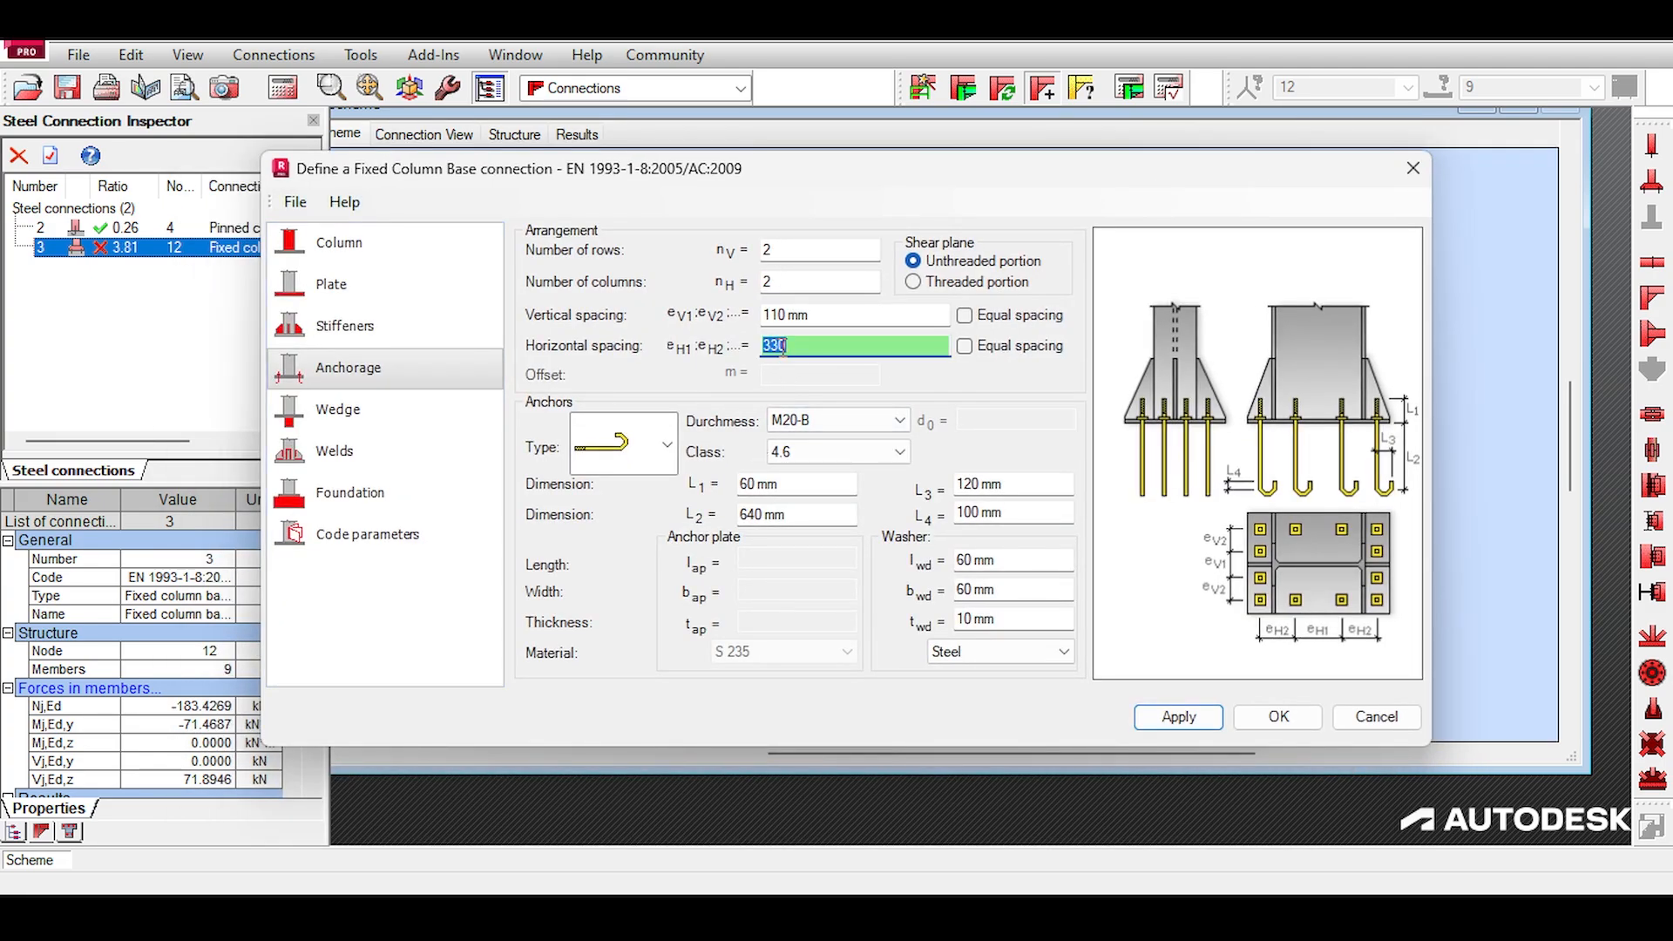
text(110)
click(819, 250)
text(4)
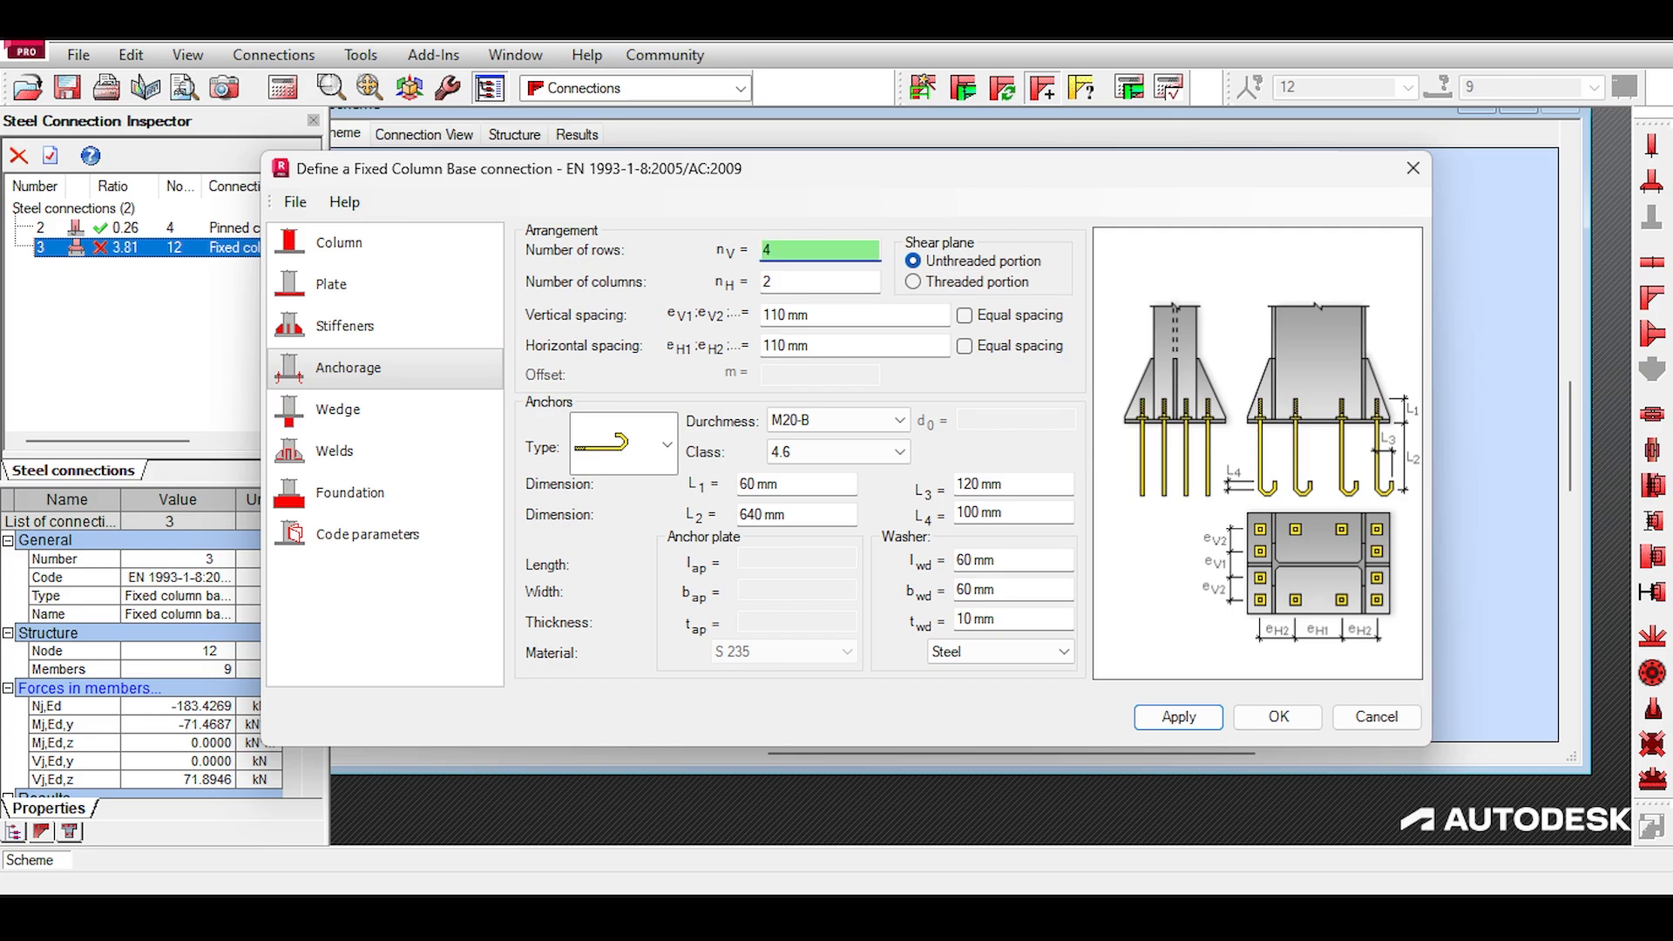
click(819, 282)
text(4)
click(964, 346)
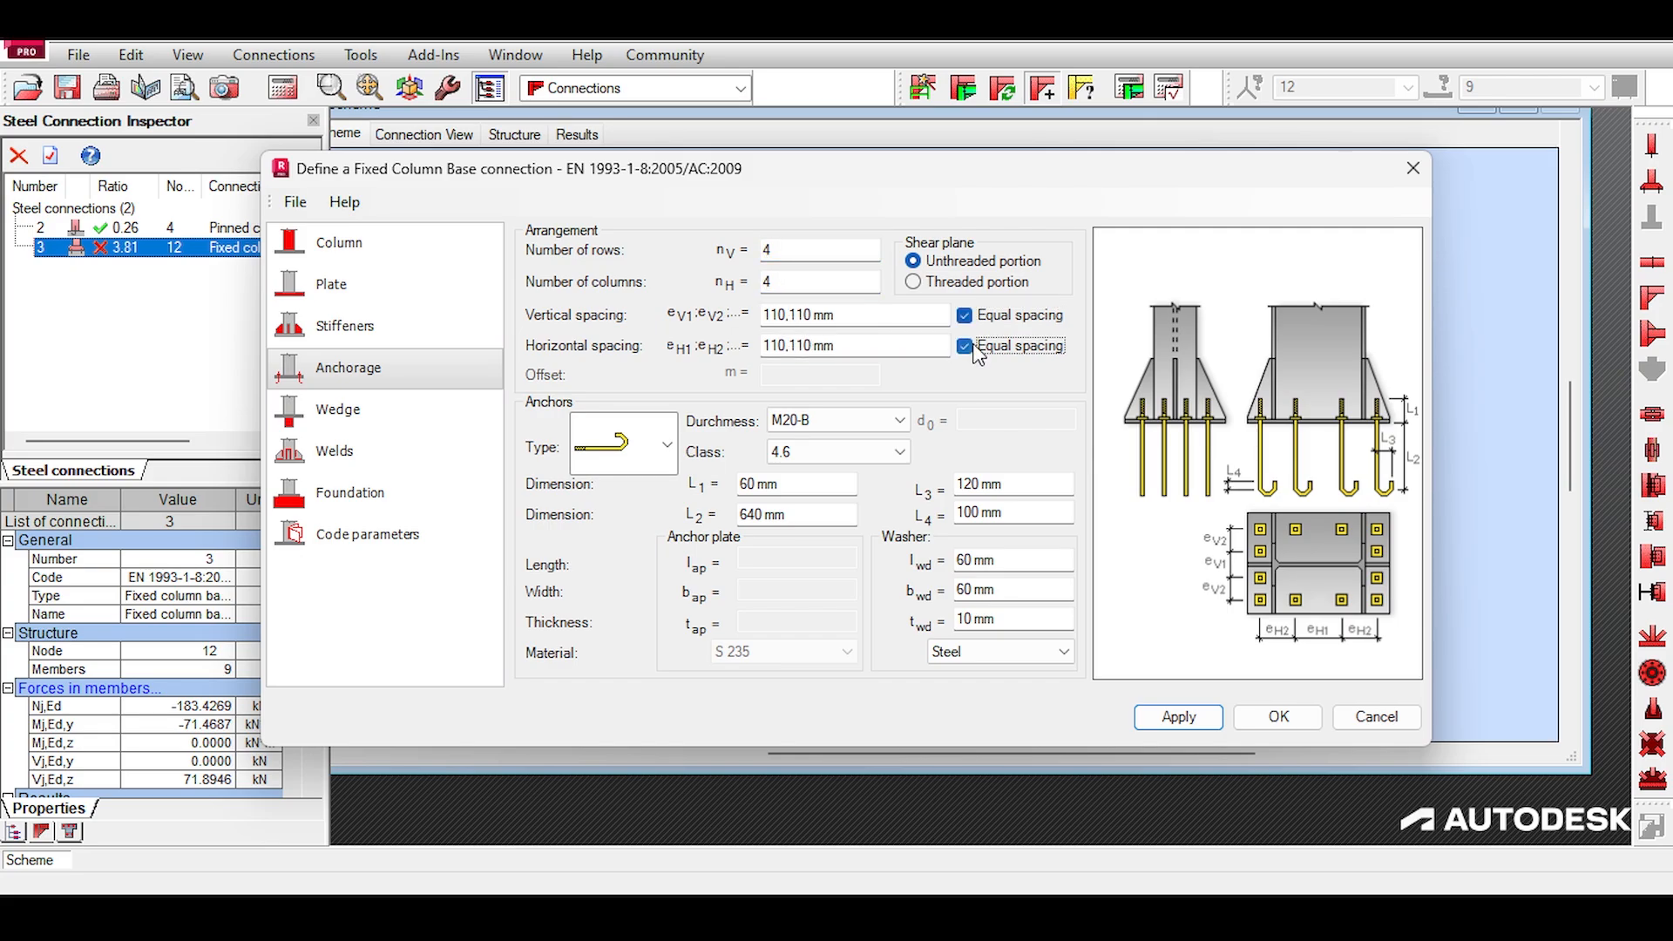
click(806, 279)
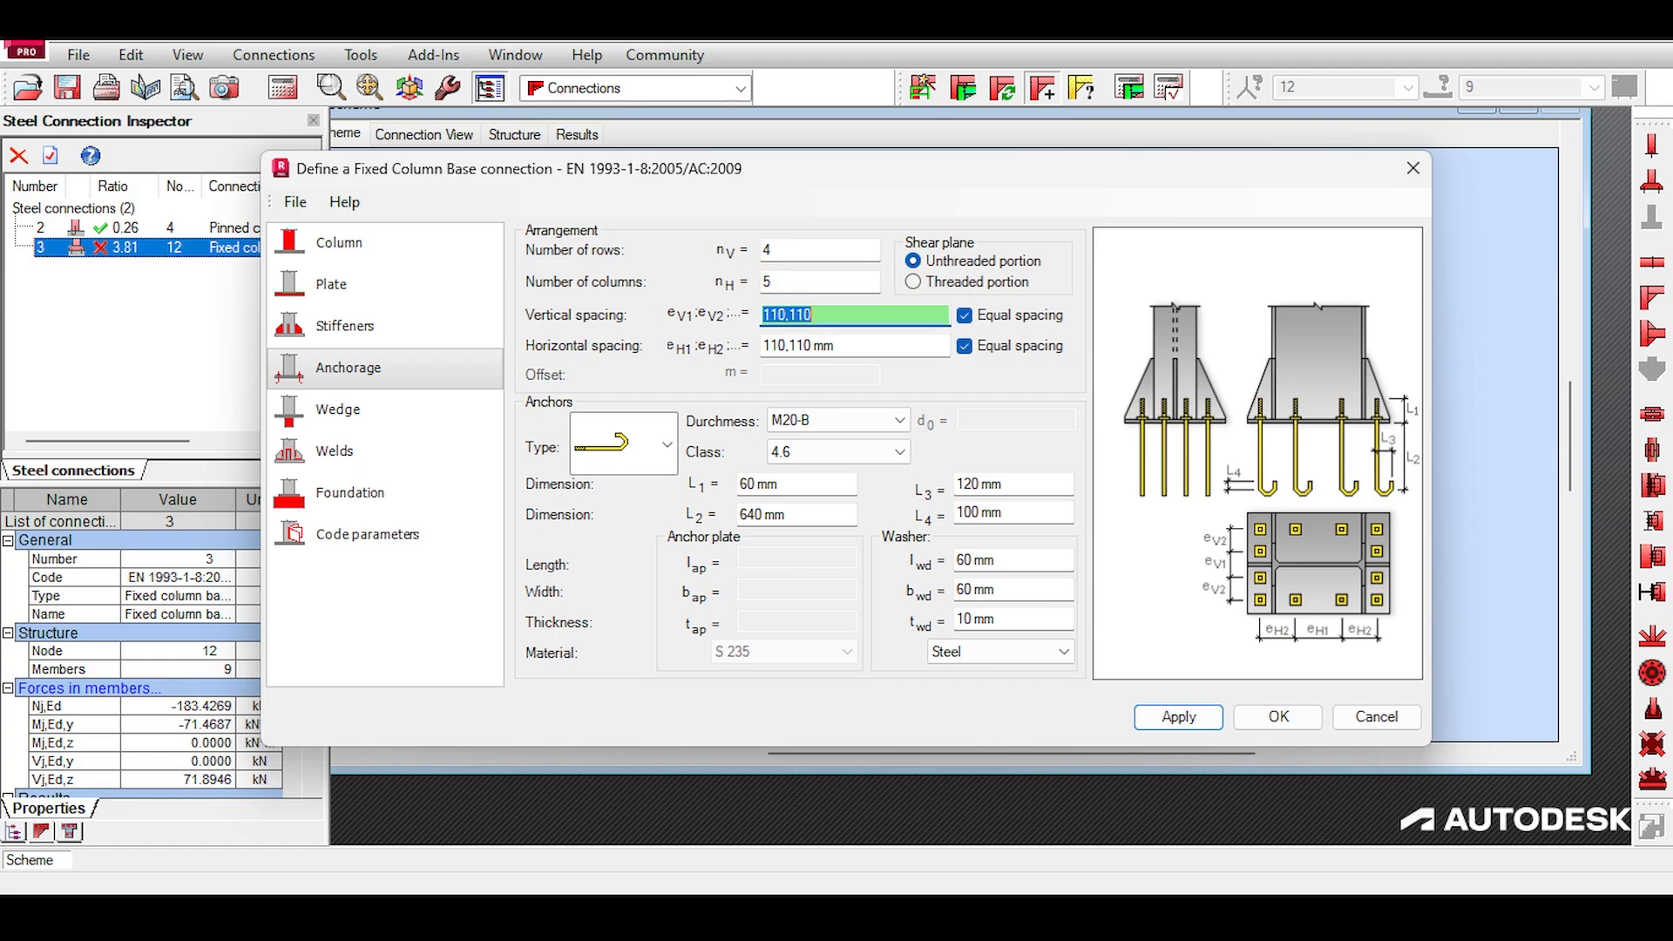
click(1274, 717)
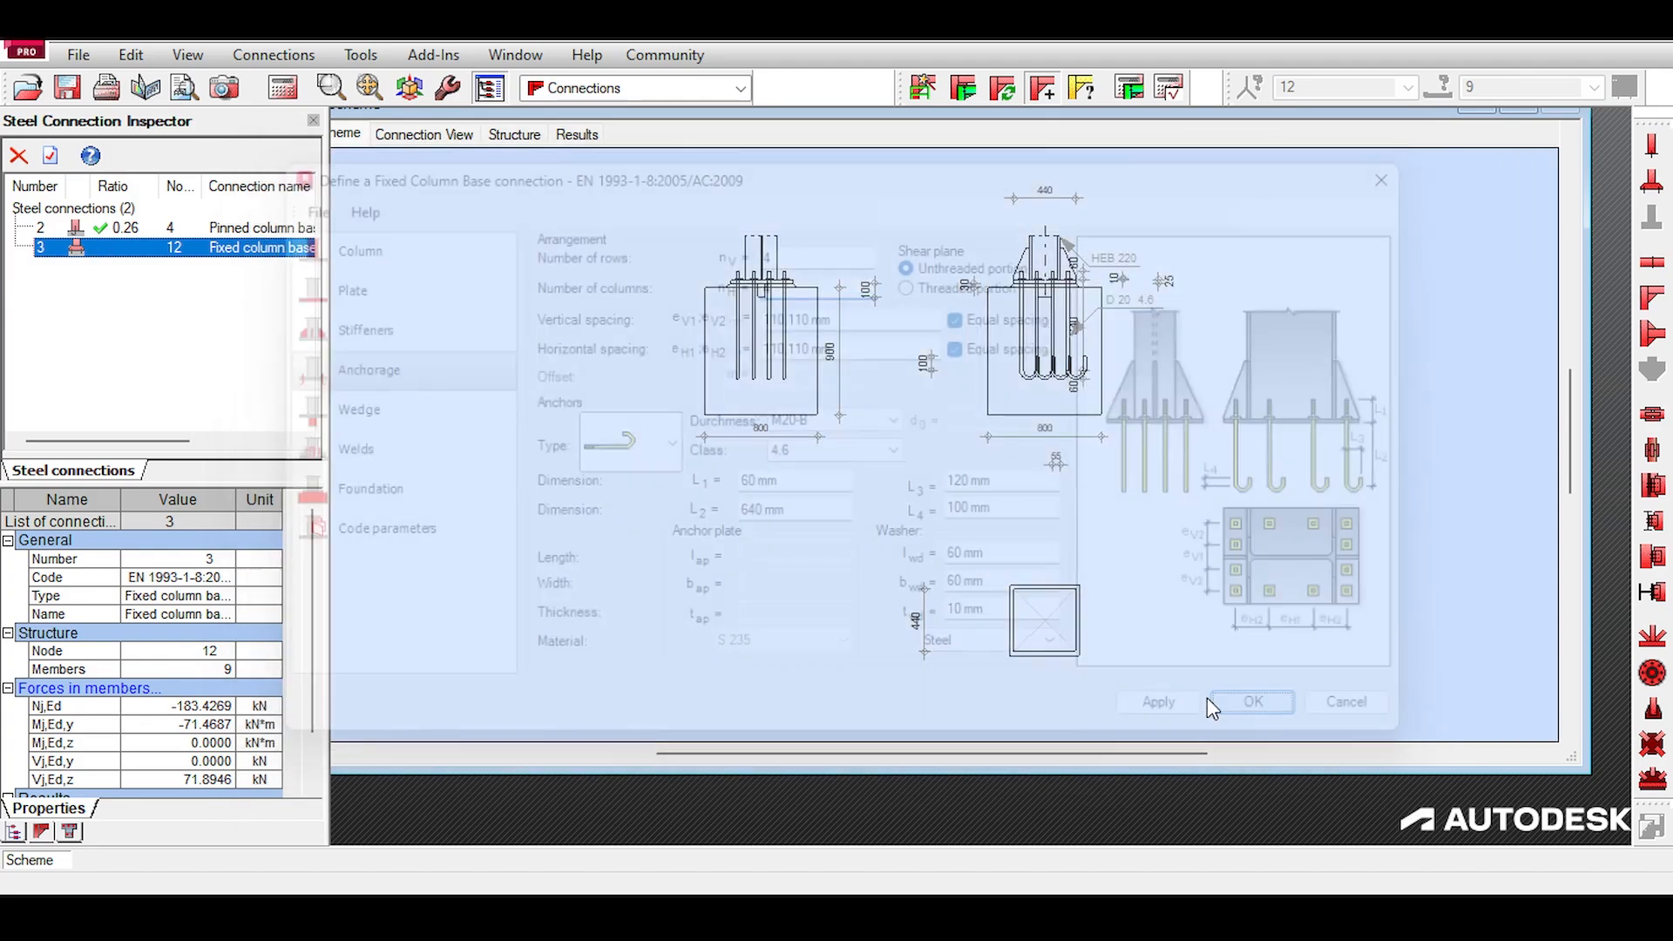
click(1126, 92)
click(976, 652)
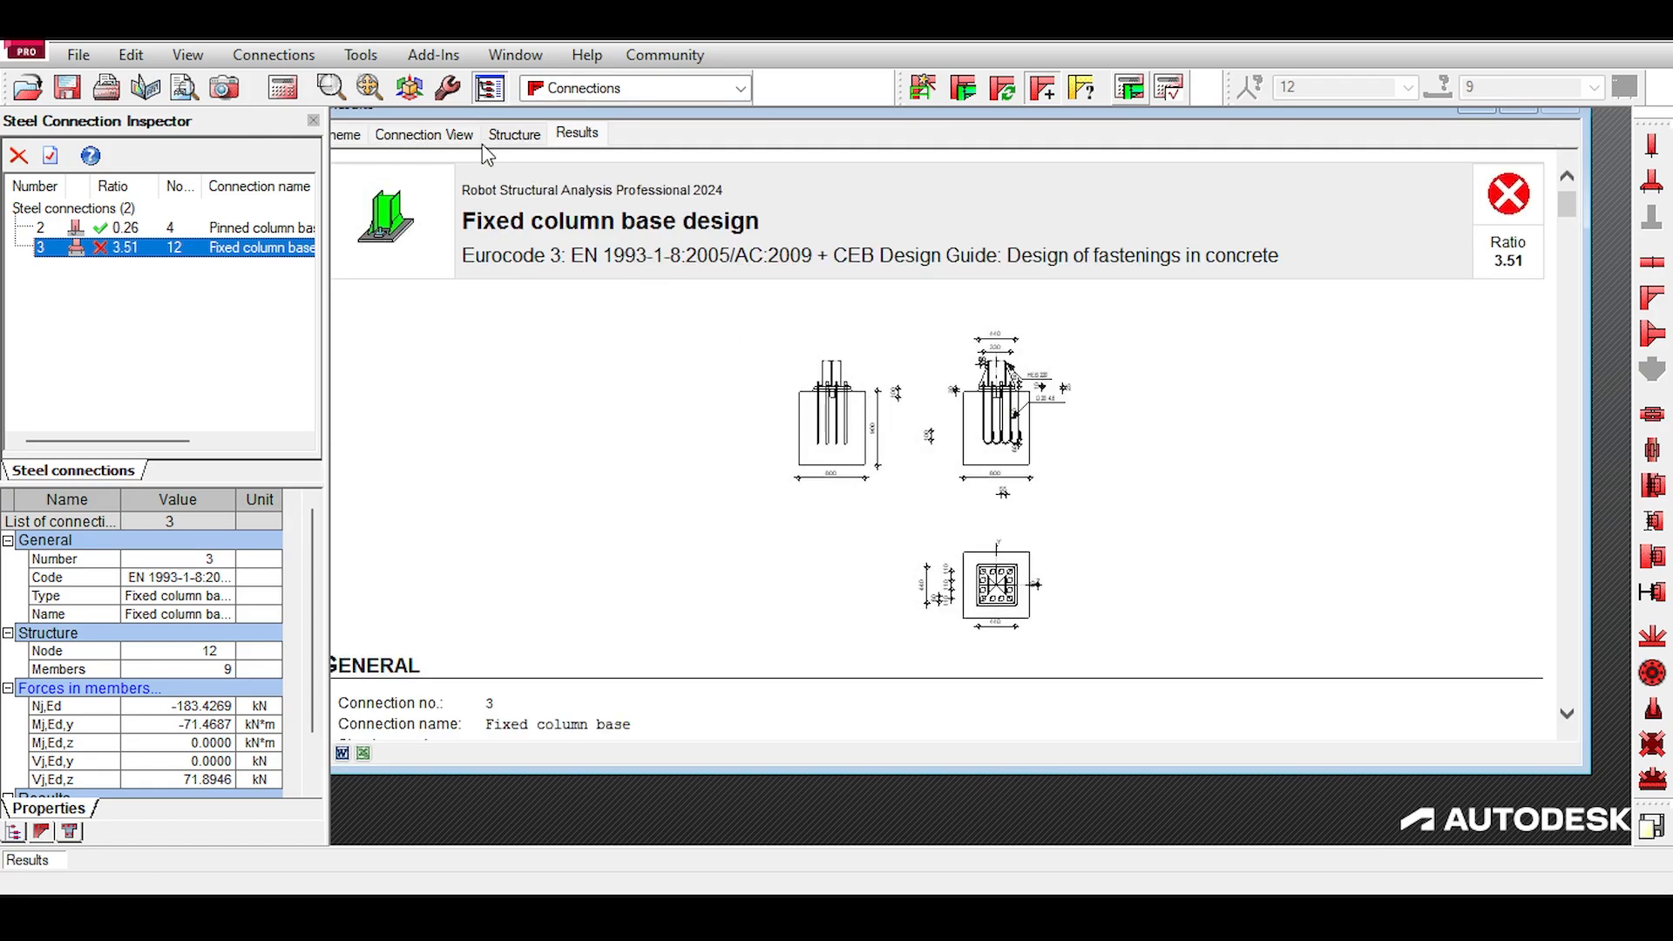
Step: Inspect the new anchor layout in 3D and examine the bending capacity and anchor shear checks in the results
click(361, 136)
click(424, 133)
scroll(766, 287, up, 2)
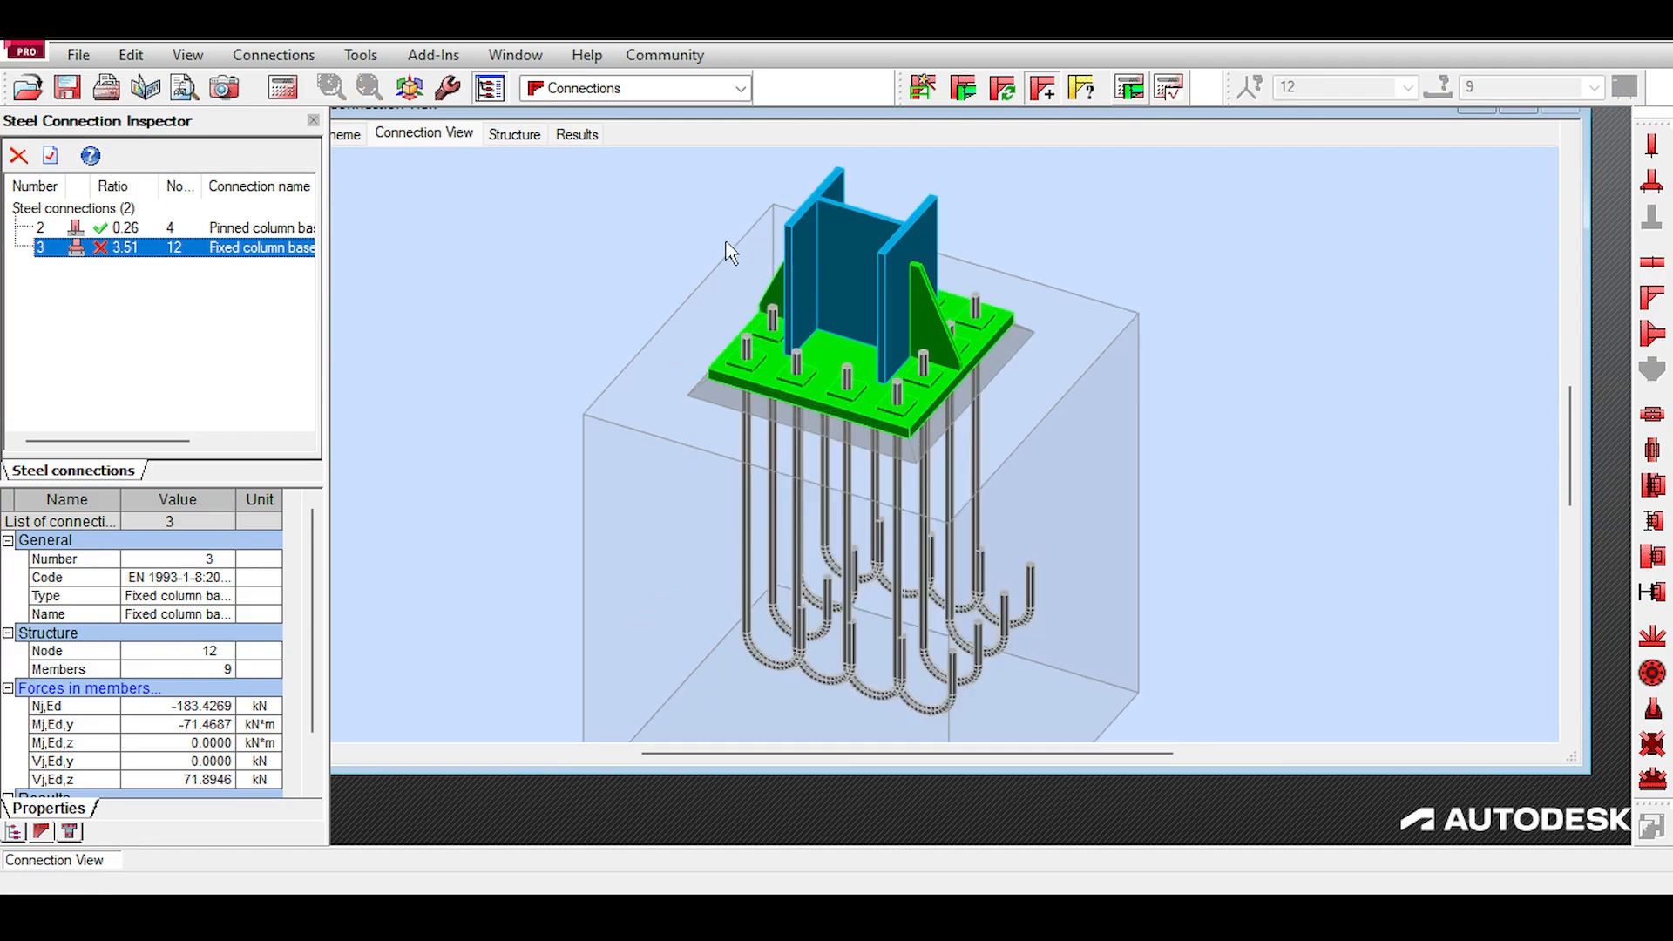
scroll(599, 187, down, 2)
click(576, 135)
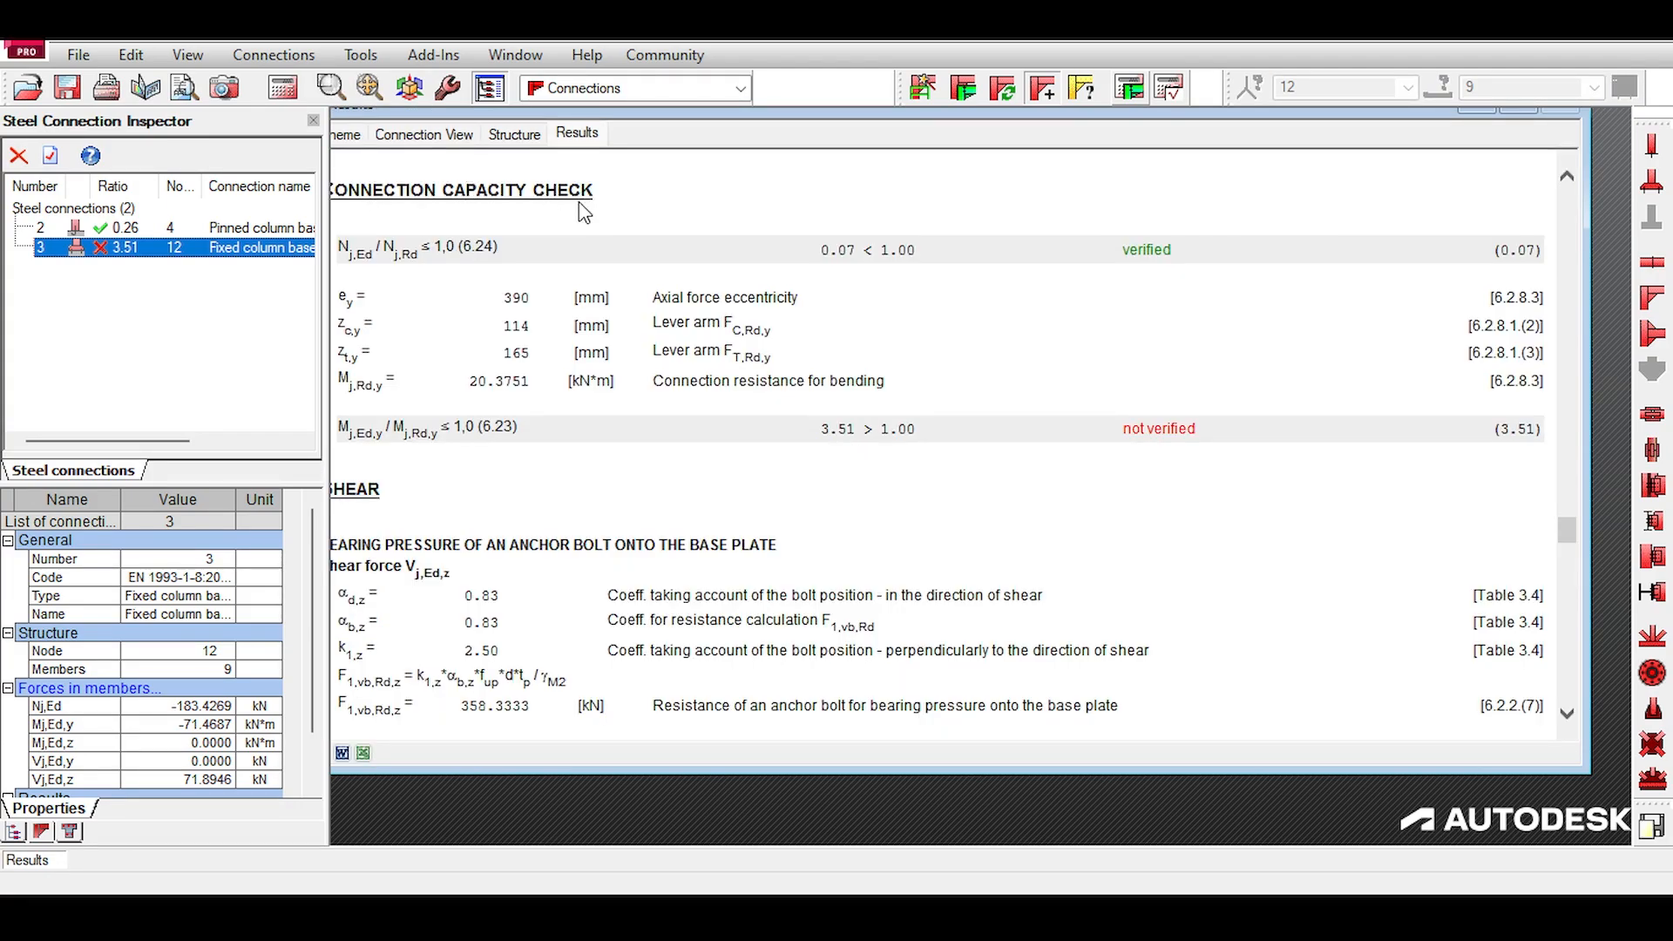
double_click(862, 112)
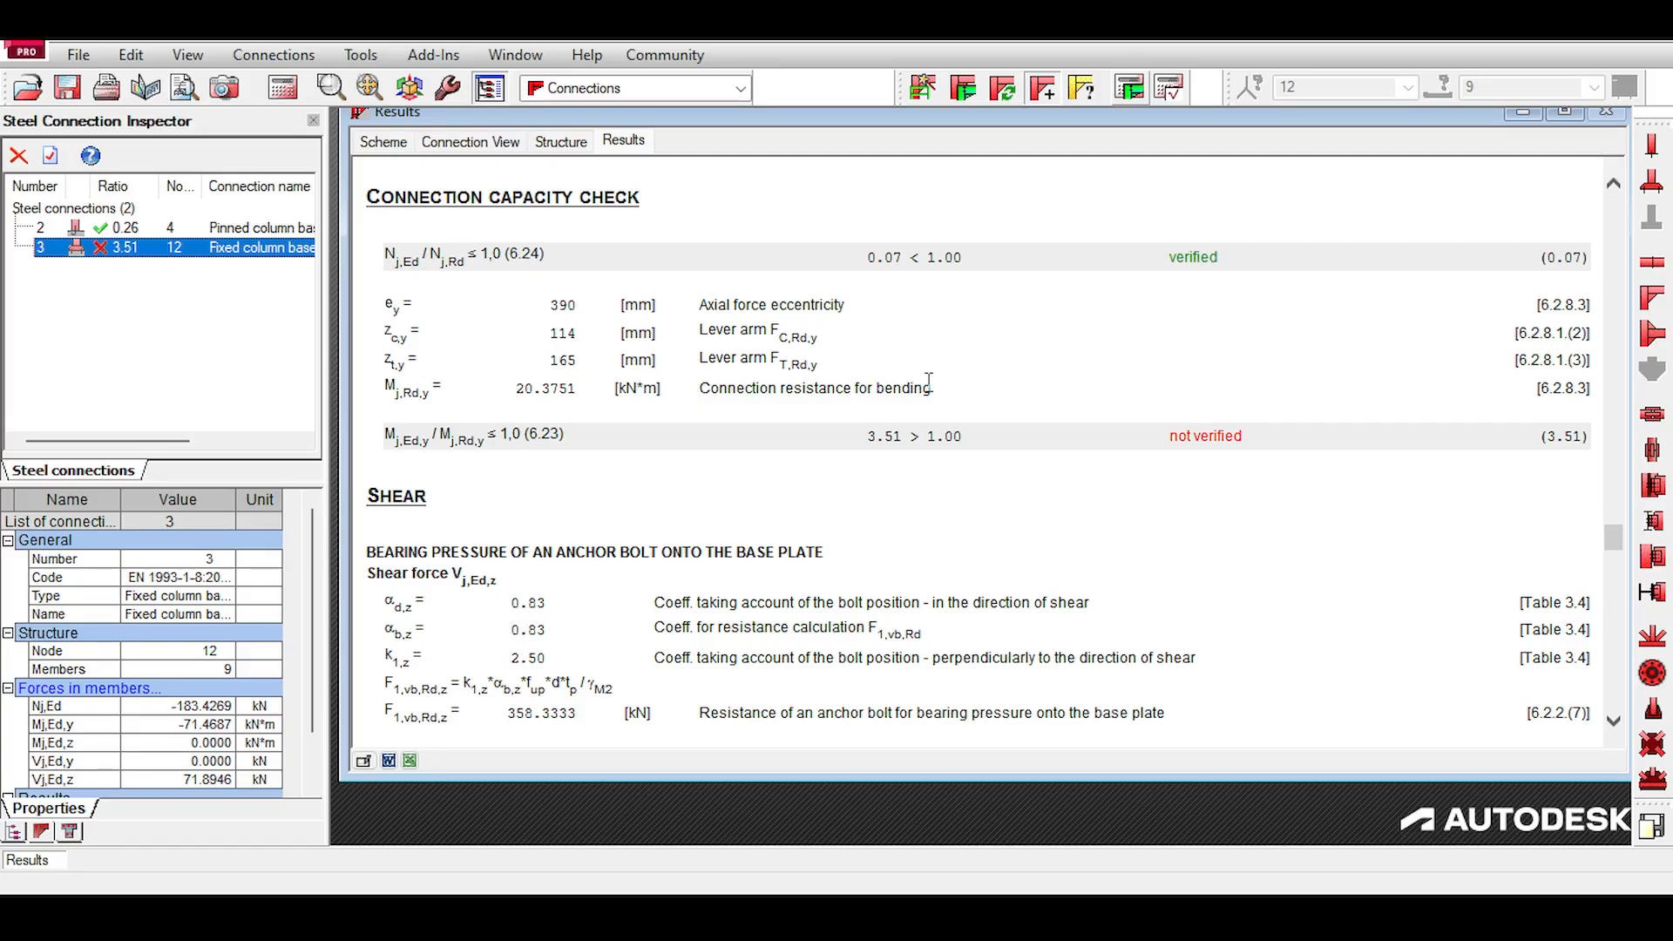
double_click(416, 396)
scroll(417, 397, up, 1)
scroll(745, 436, down, 10)
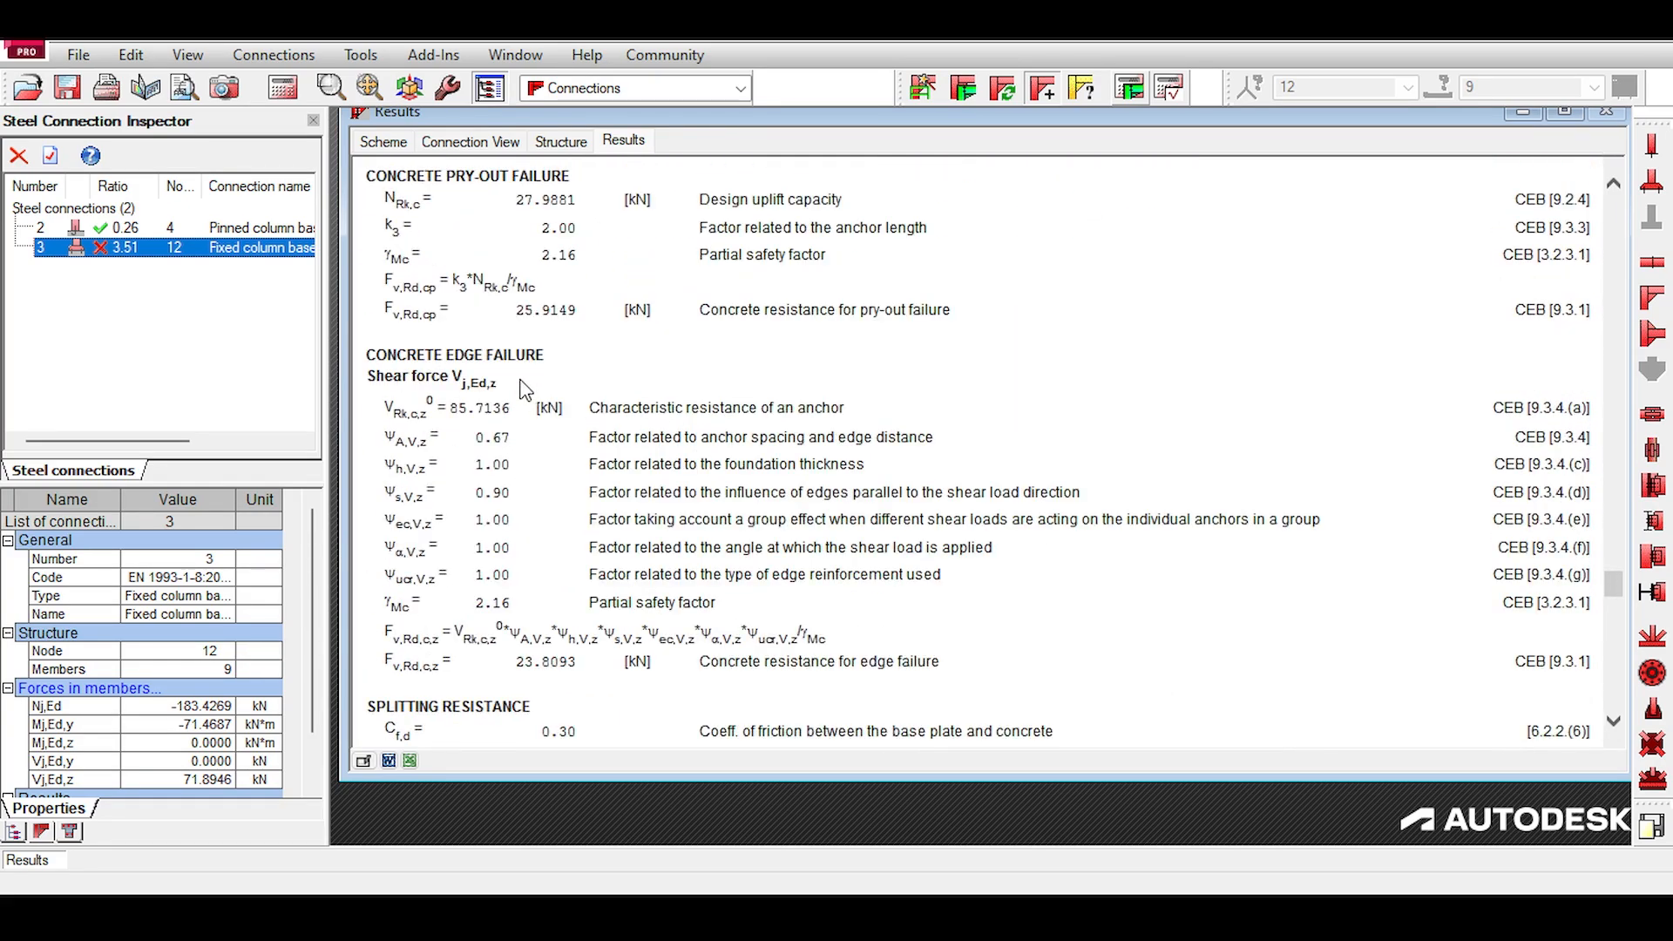
scroll(532, 392, down, 7)
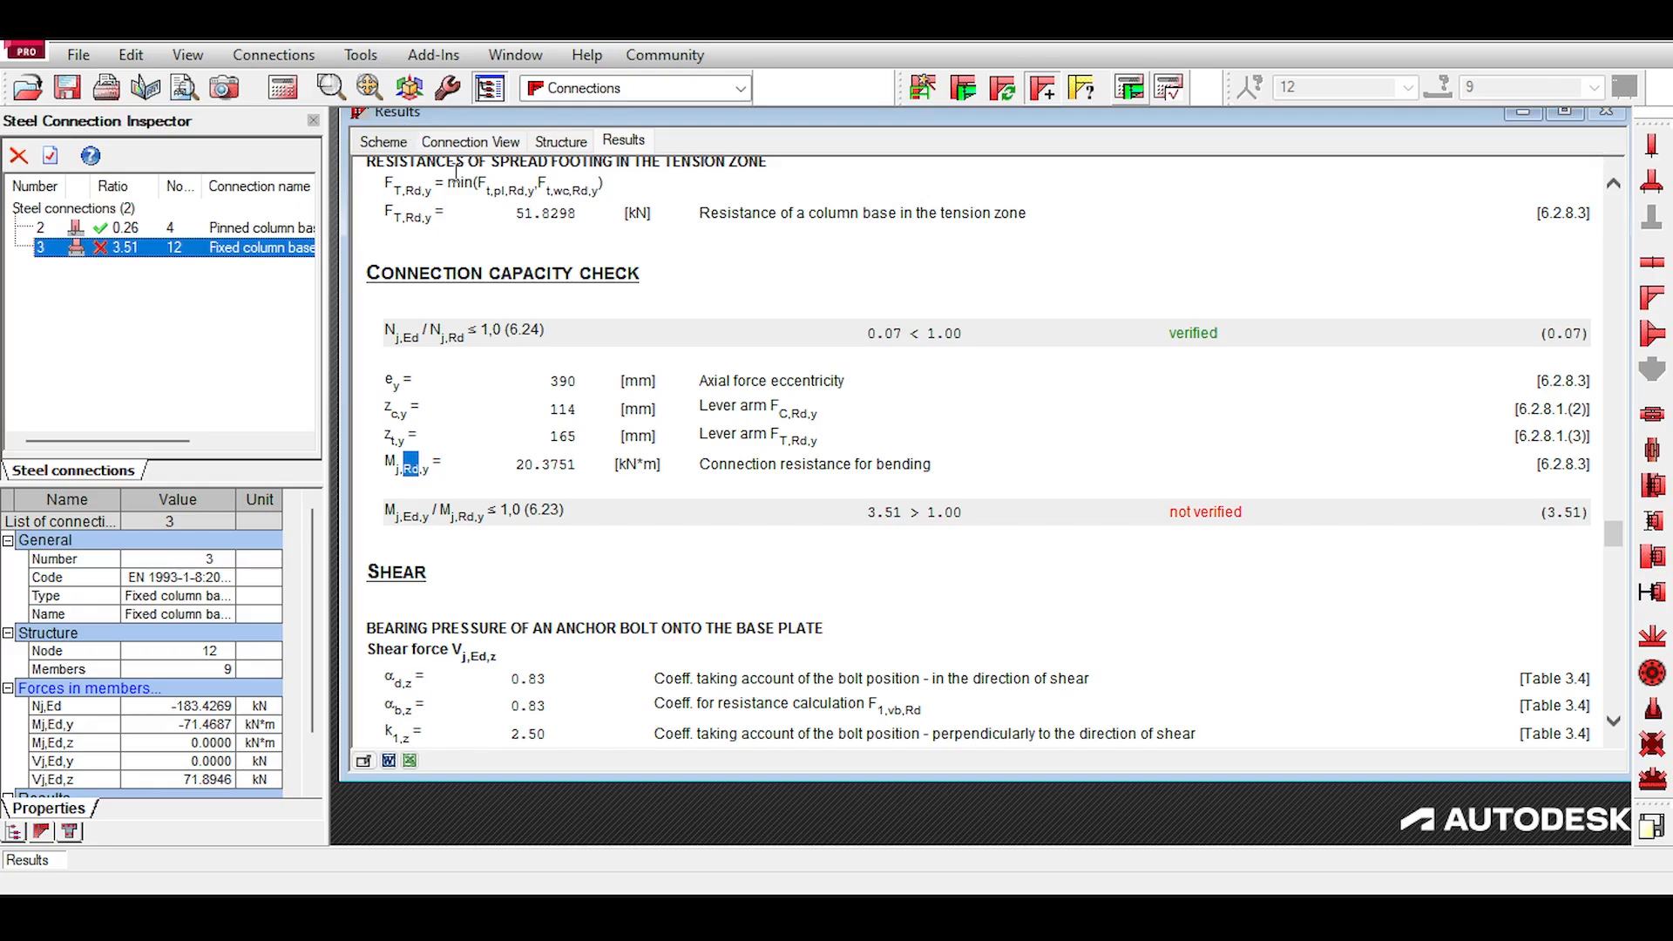
Step: Reduce the fixed column base's anchor arrangement to 2 rows and 2 columns
double_click(170, 251)
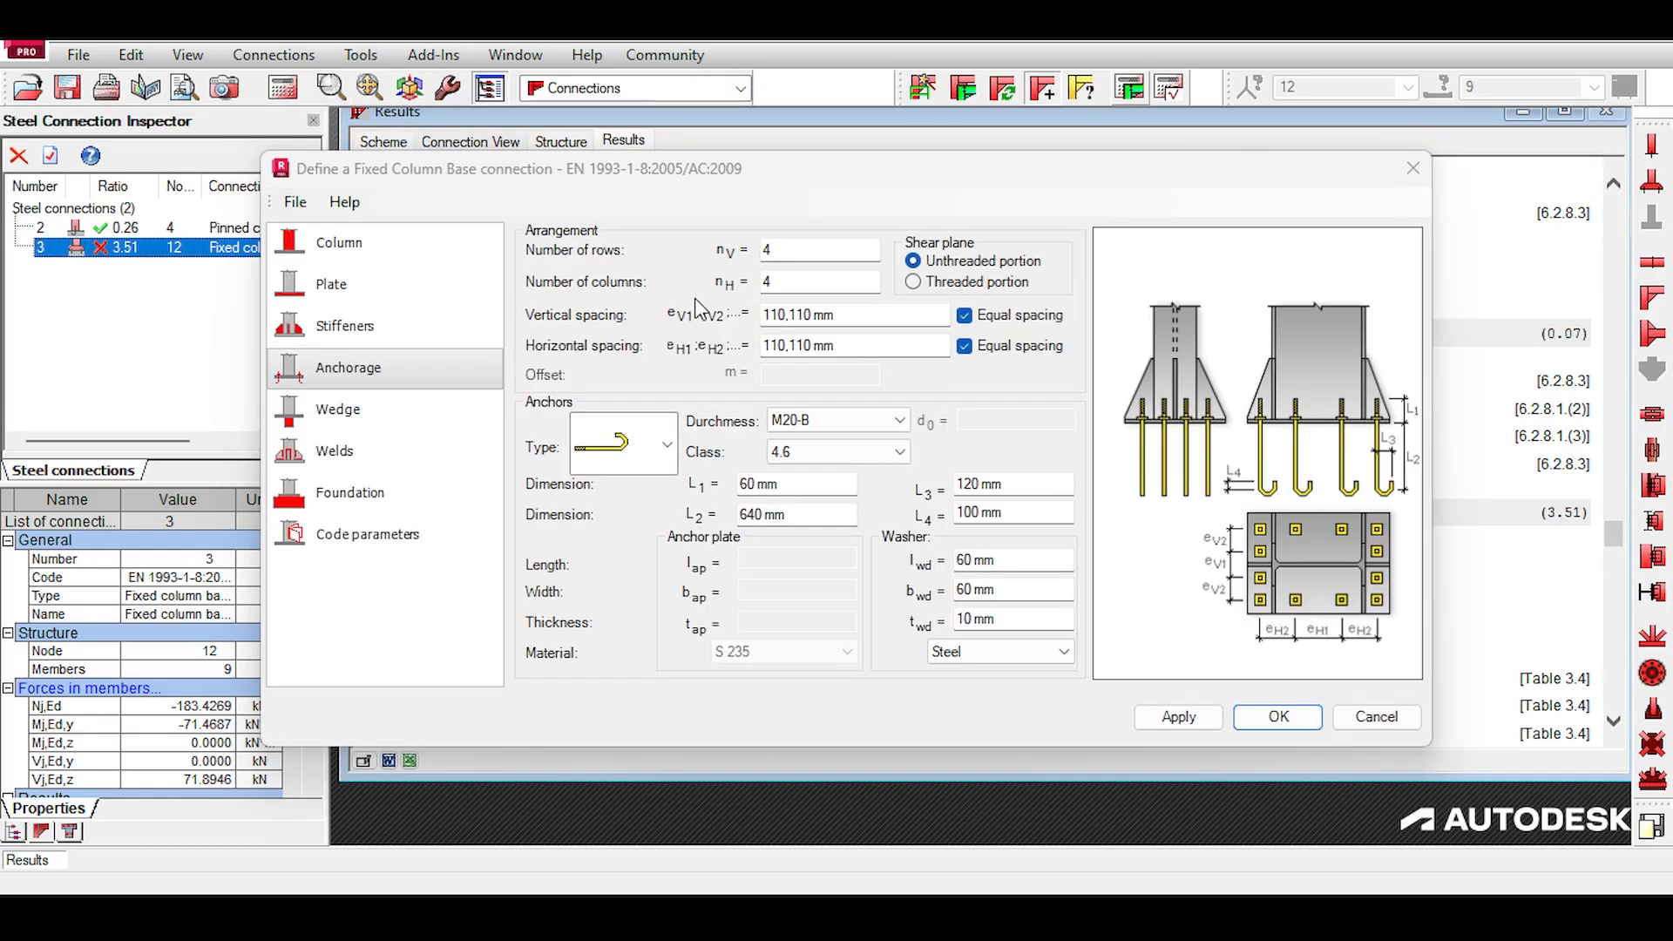
click(803, 250)
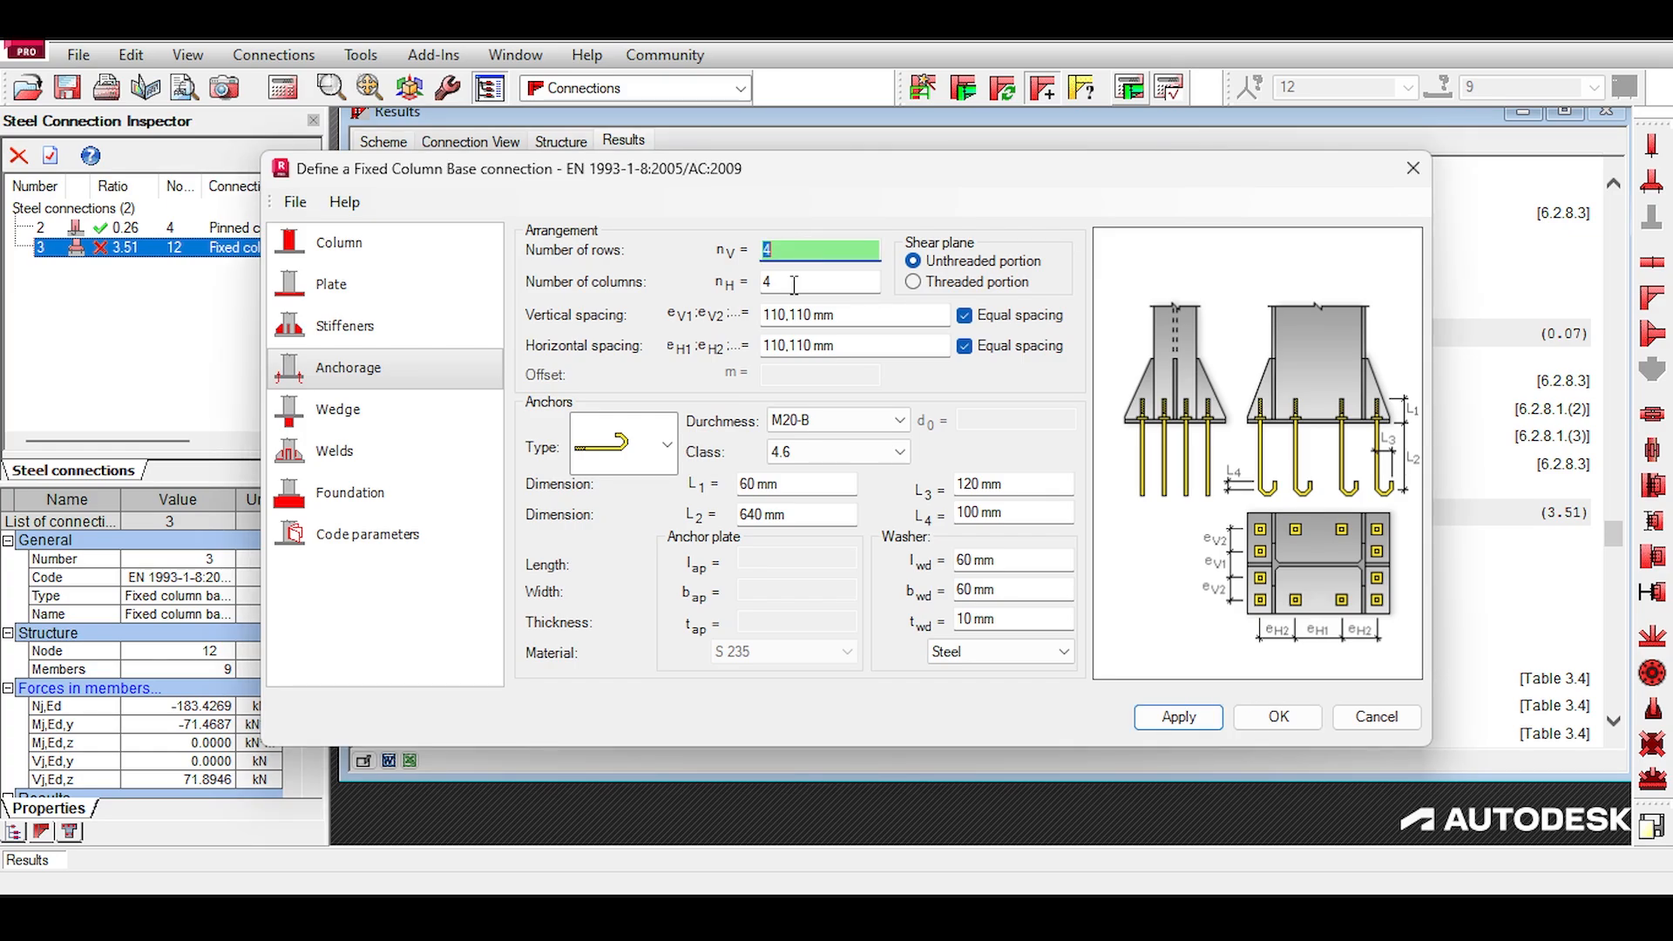
text(2)
key(Tab)
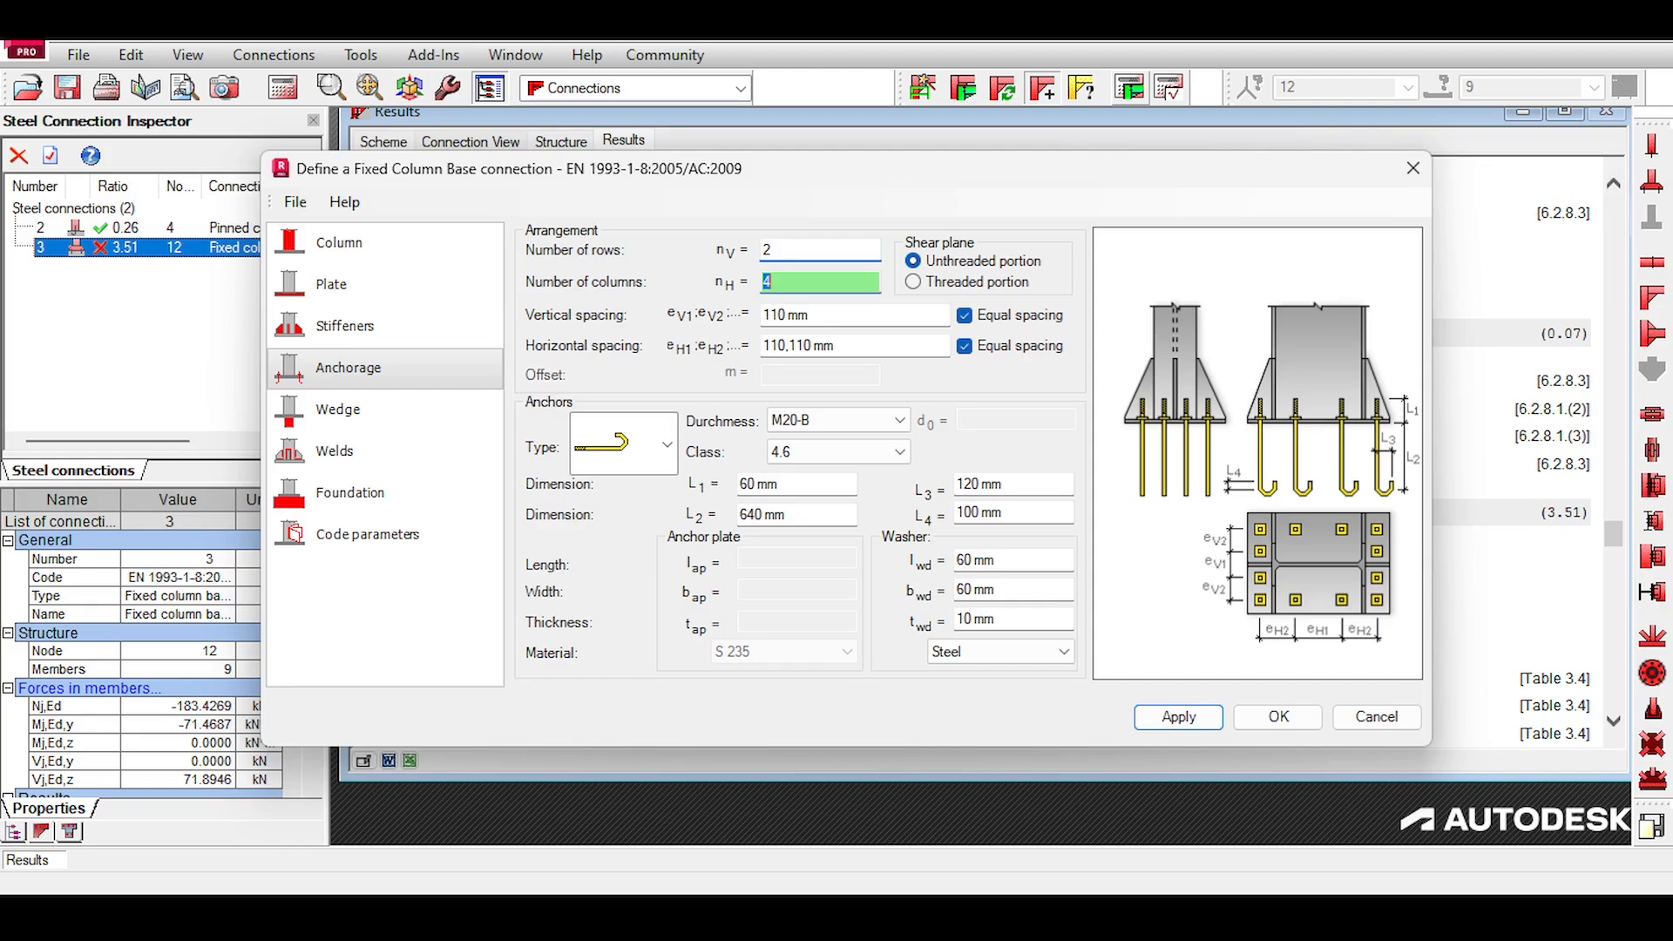
text(2)
key(Tab)
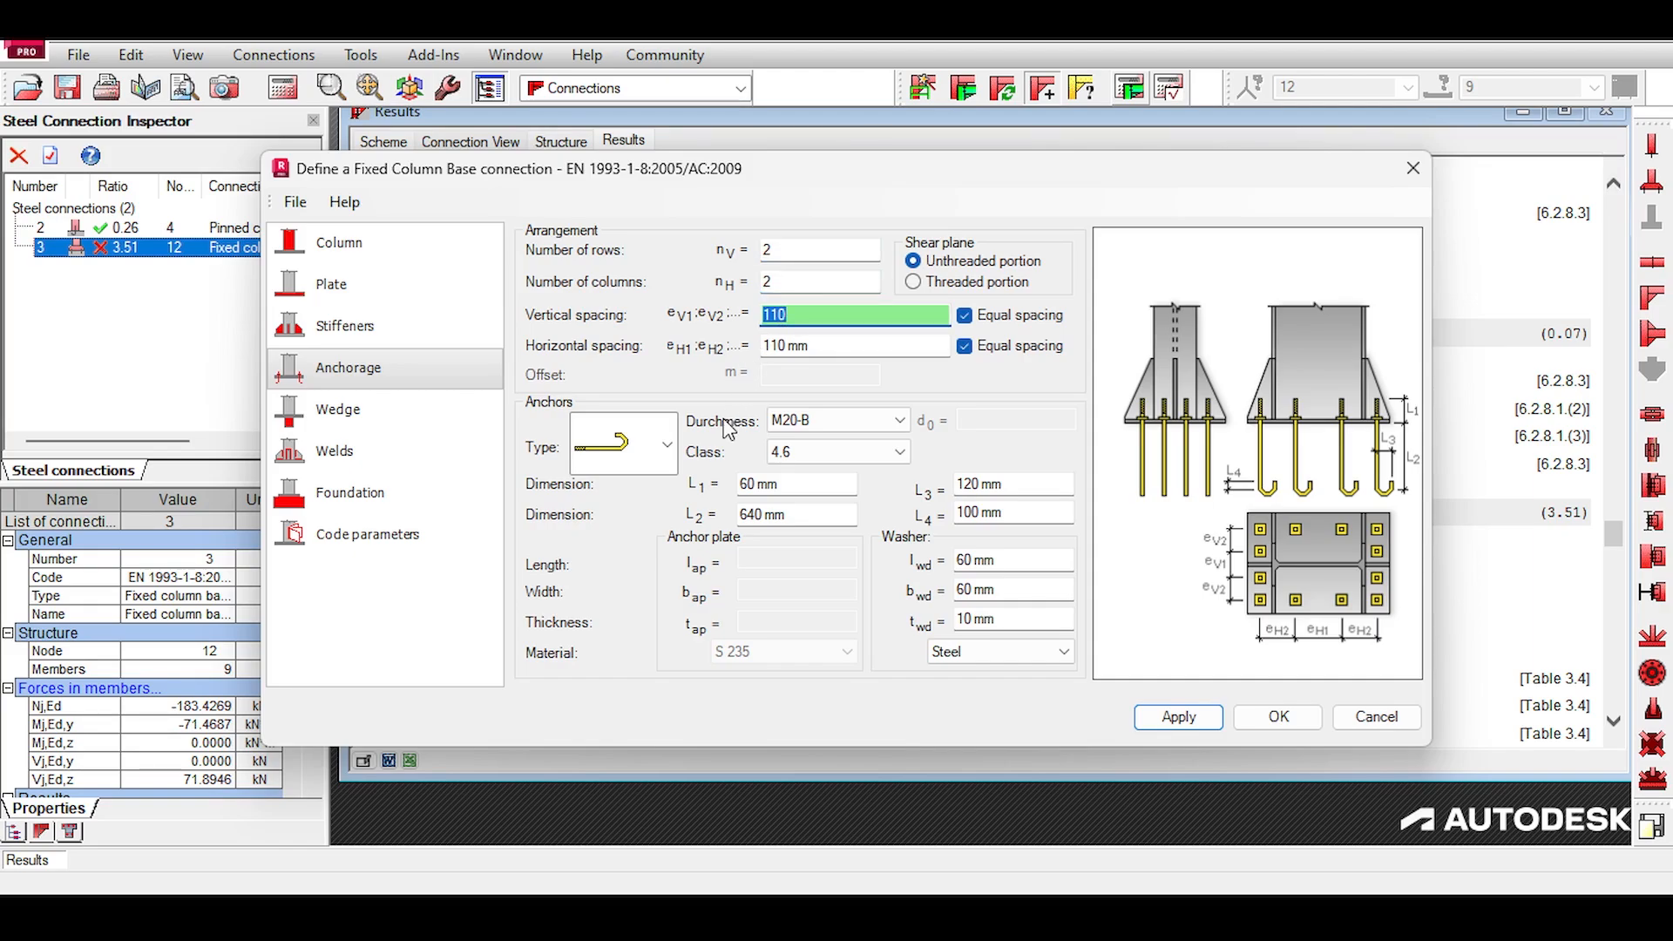
Step: Change the anchor diameter to M27 and rerun the fixed column base verification
click(901, 452)
click(912, 459)
click(901, 420)
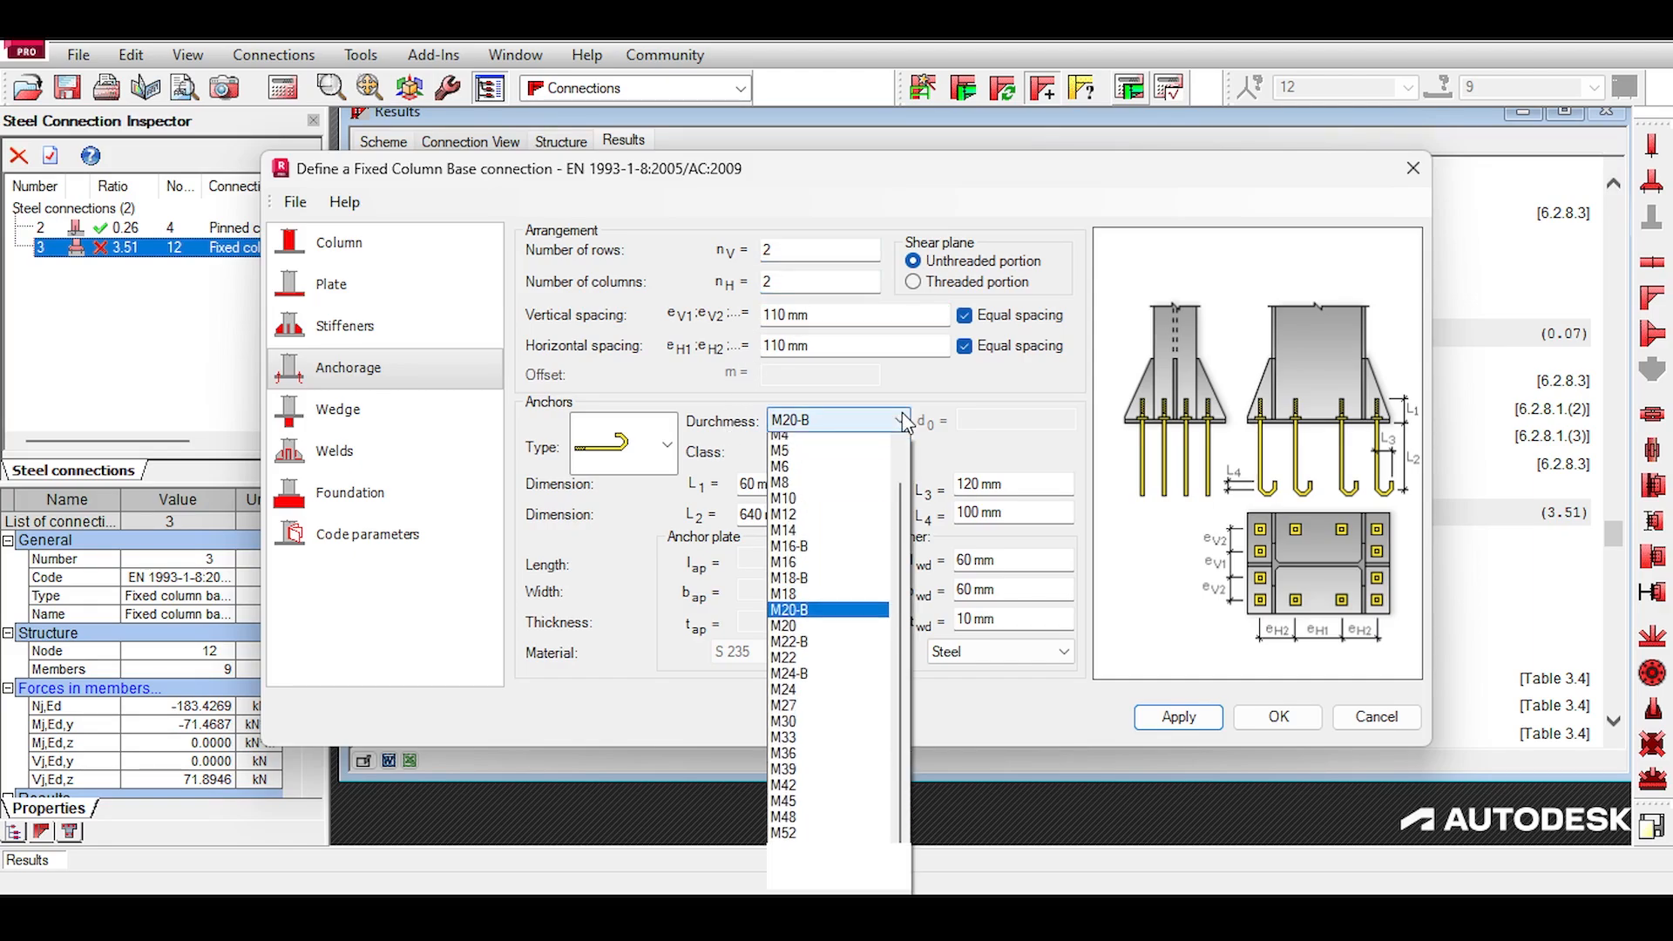
click(858, 729)
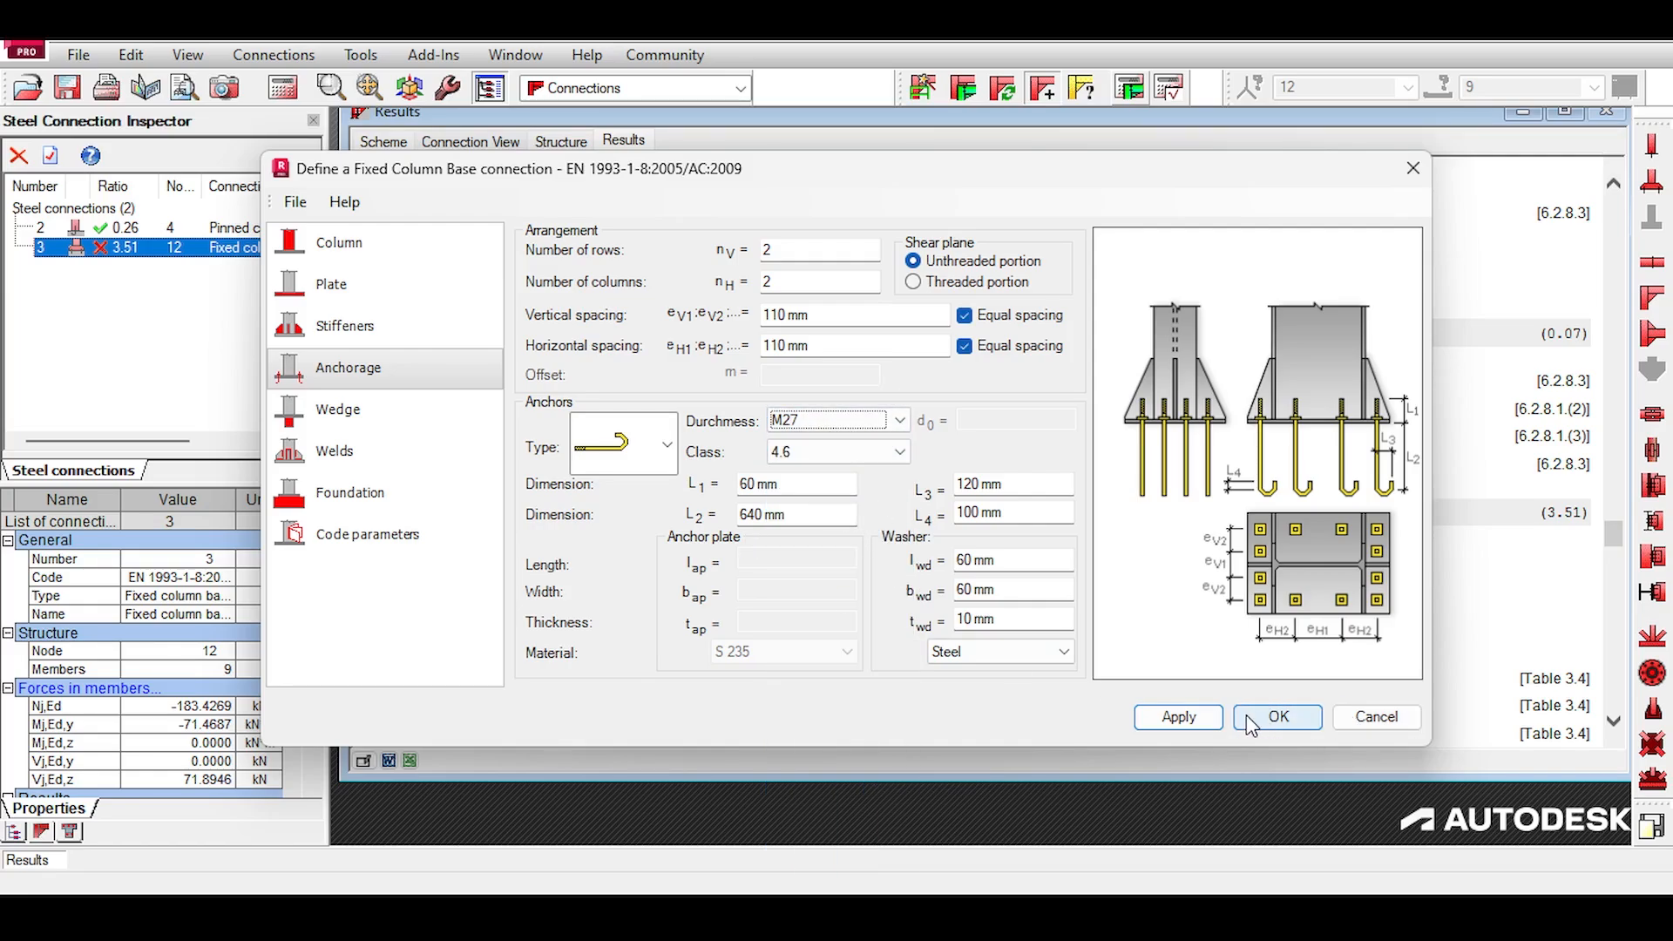
click(1278, 716)
click(963, 87)
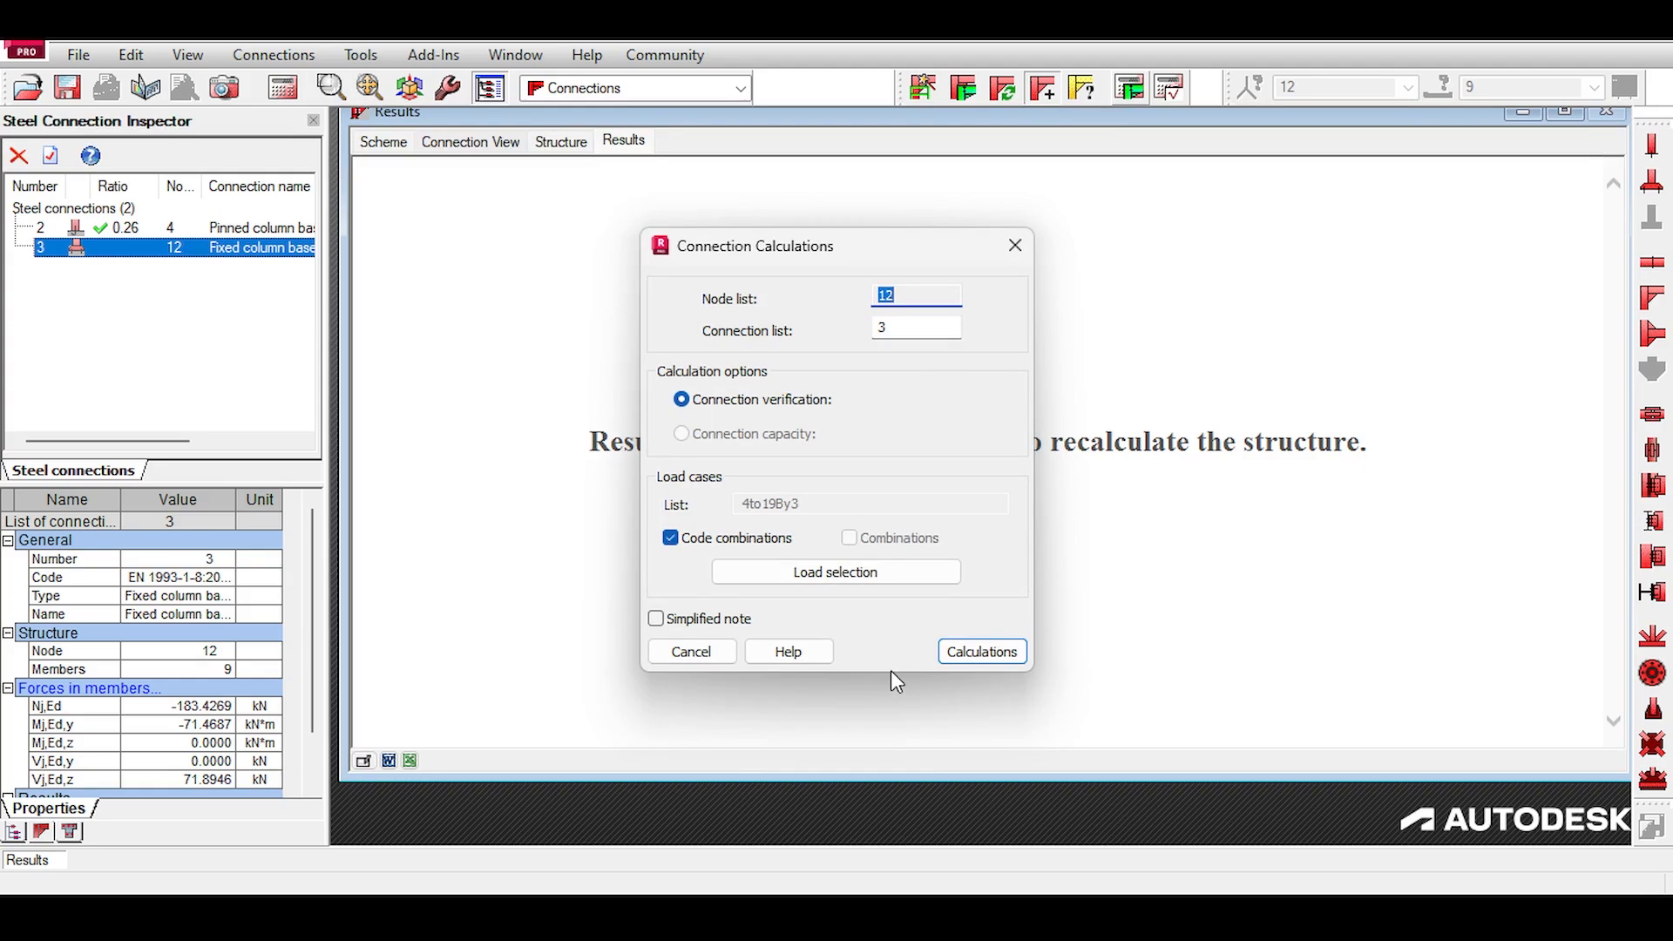
click(970, 640)
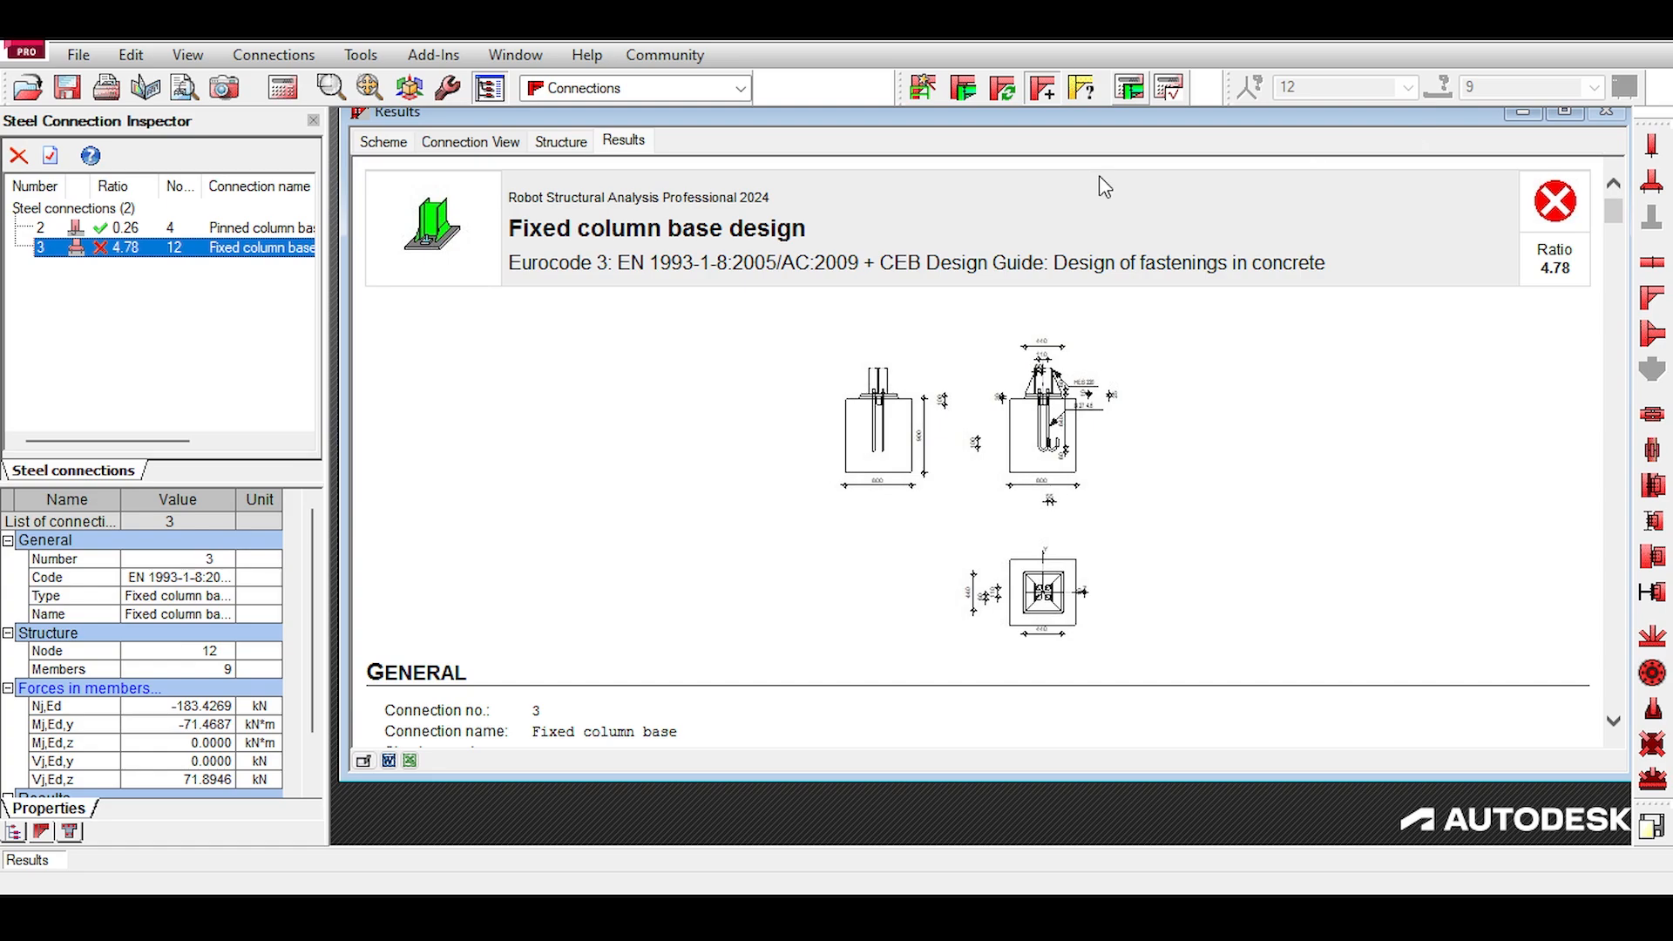
Step: Set the vertical and horizontal anchor spacing to 330 mm and rerun the fixed column base verification
click(963, 87)
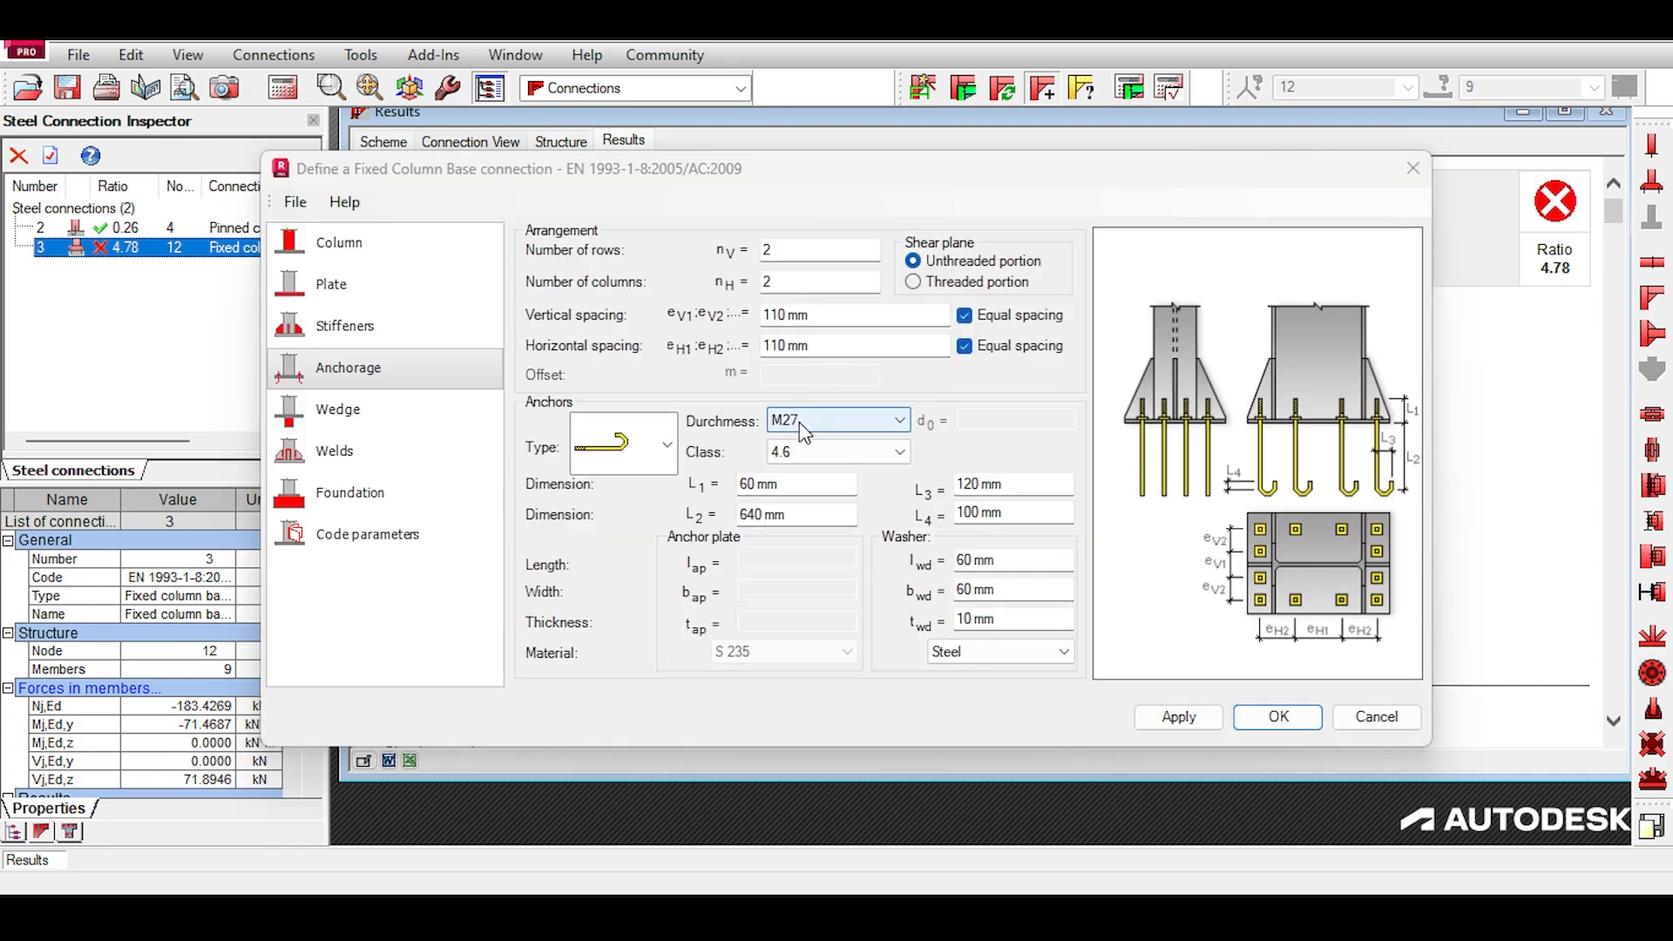
double_click(800, 312)
text(330)
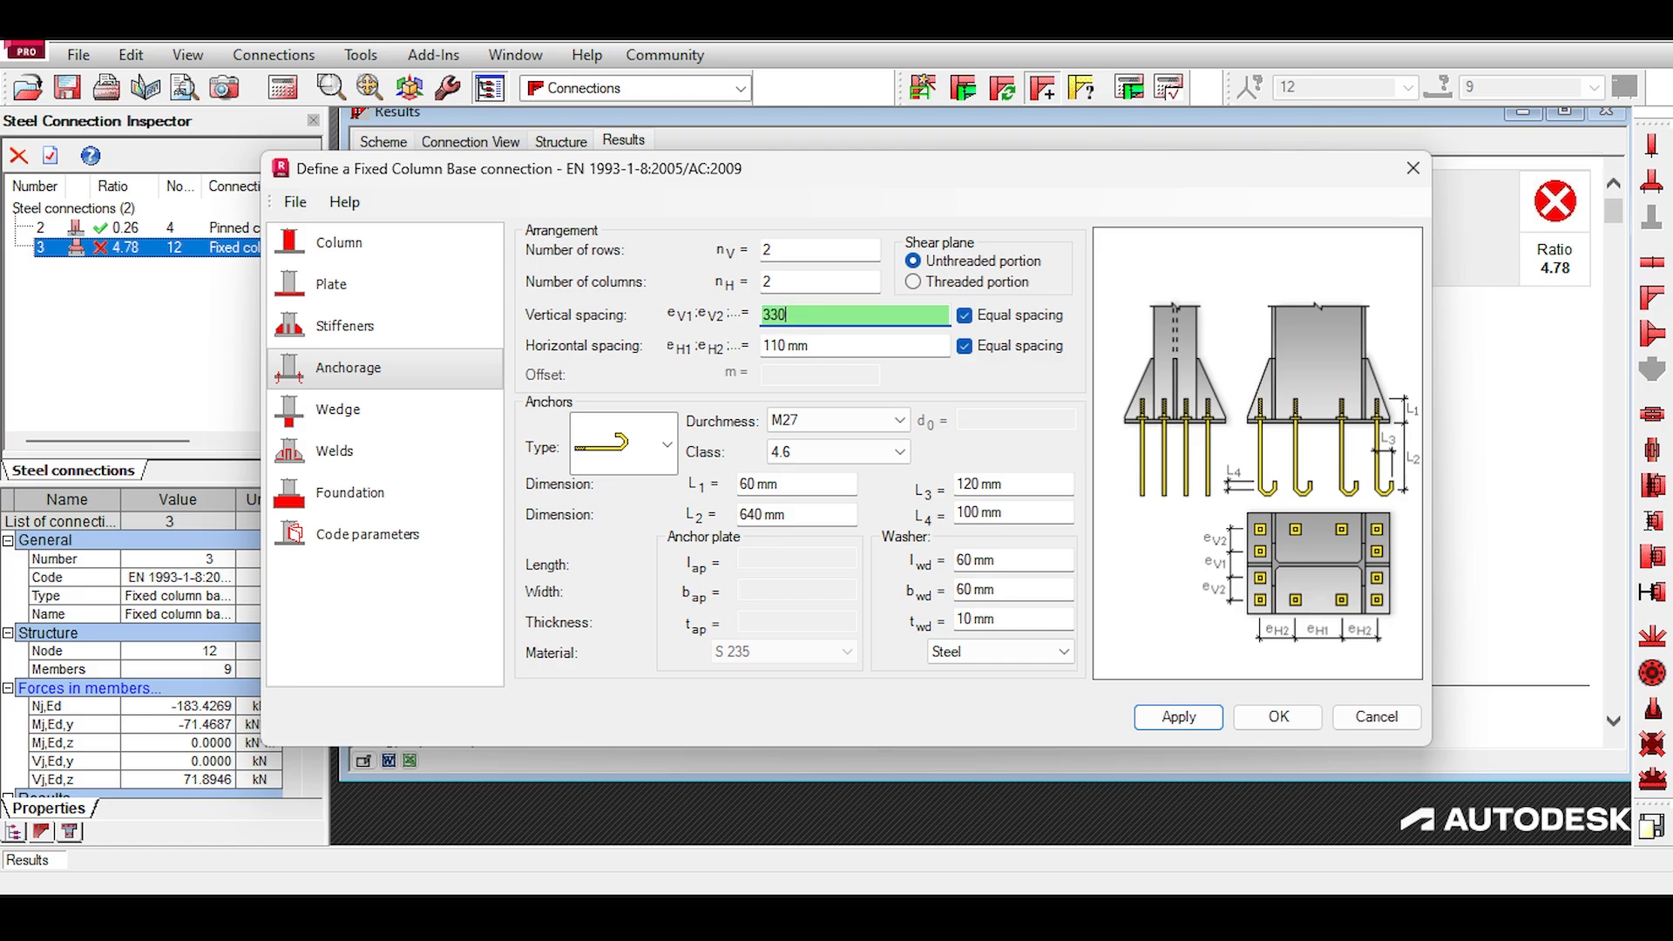
key(Tab)
text(330)
key(Tab)
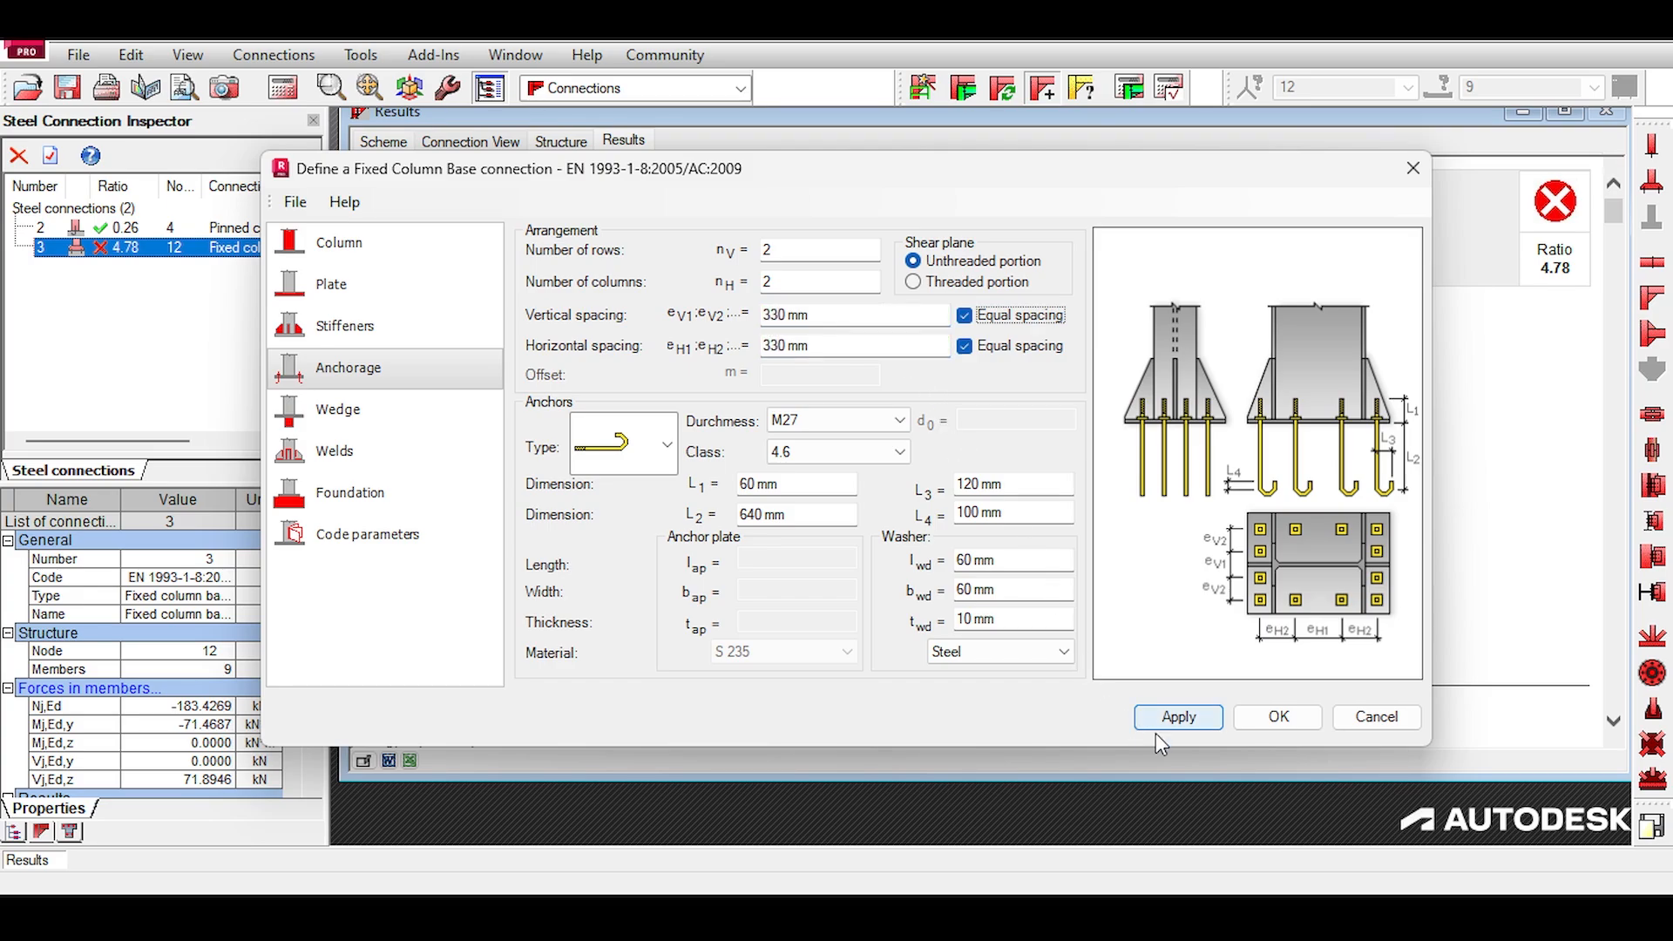
click(1176, 717)
click(1277, 717)
click(1129, 87)
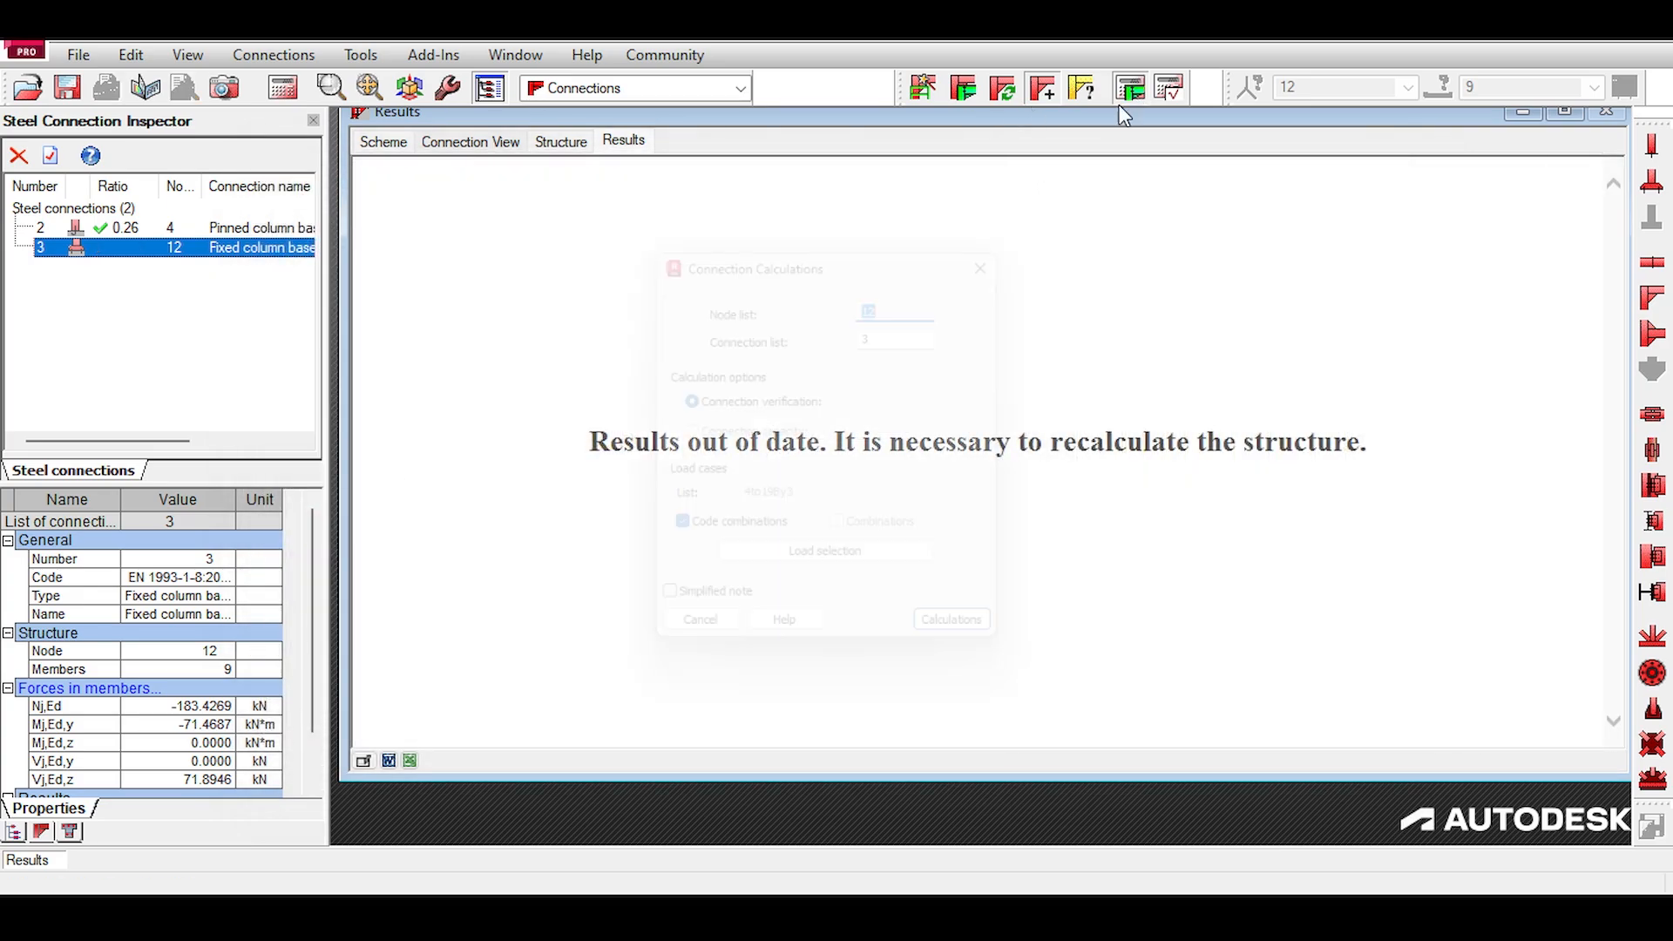
click(994, 656)
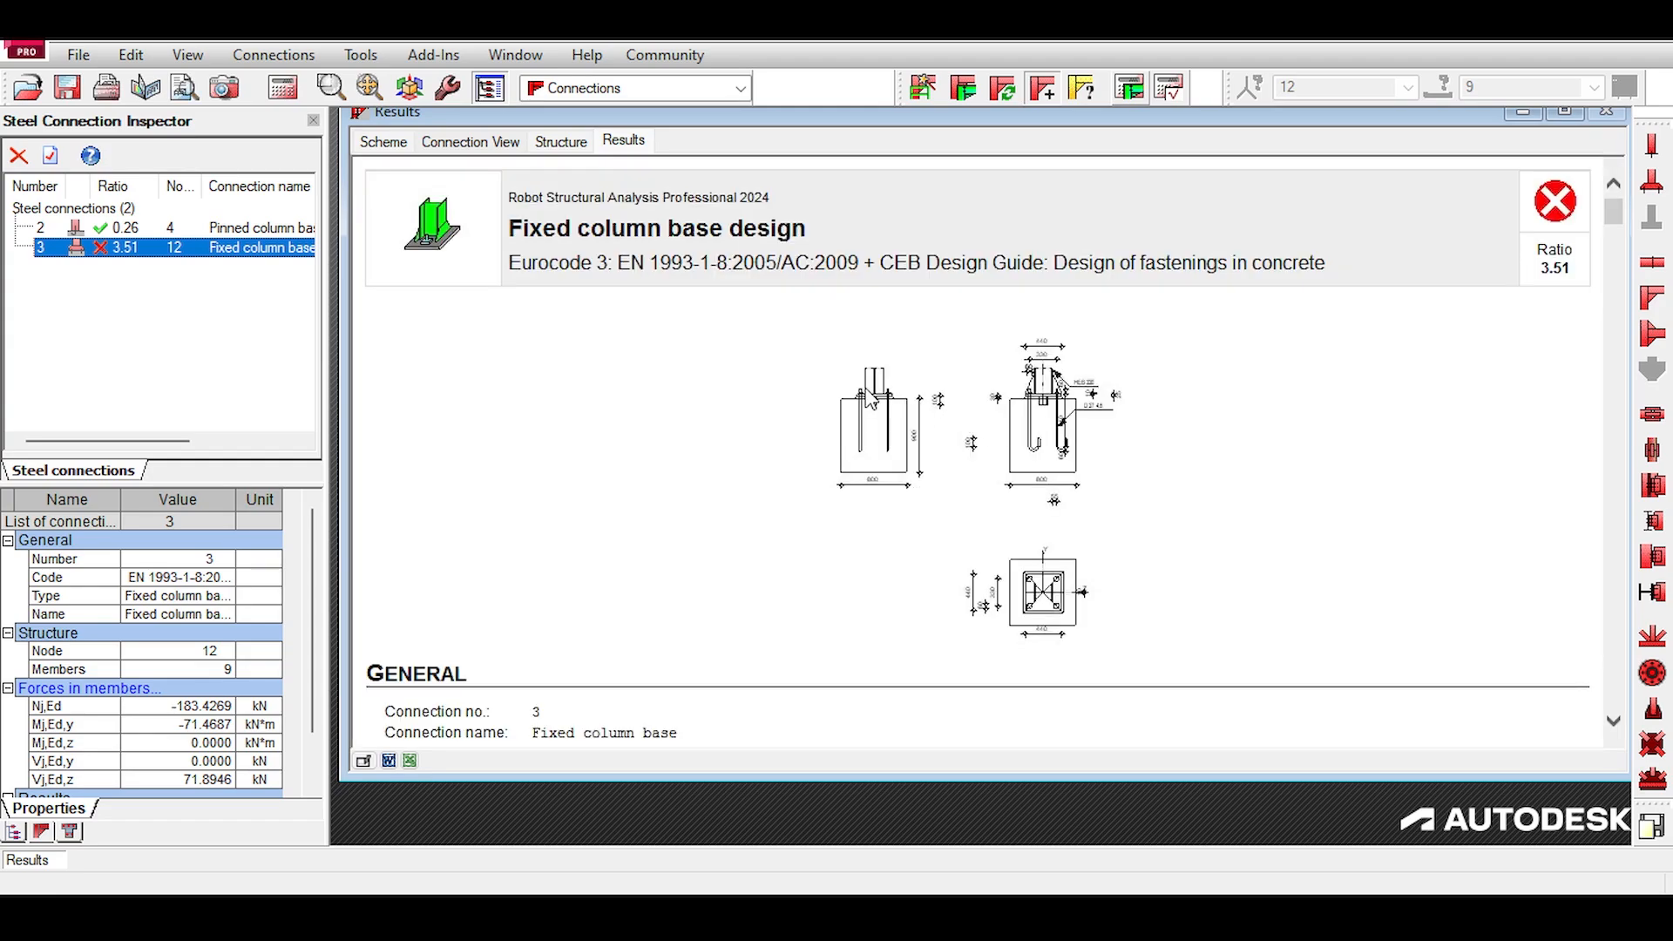
Step: Review the revised anchor spacing and diameter in the calculation note, the 3D connection model and the scheme drawing
scroll(993, 523, down, 20)
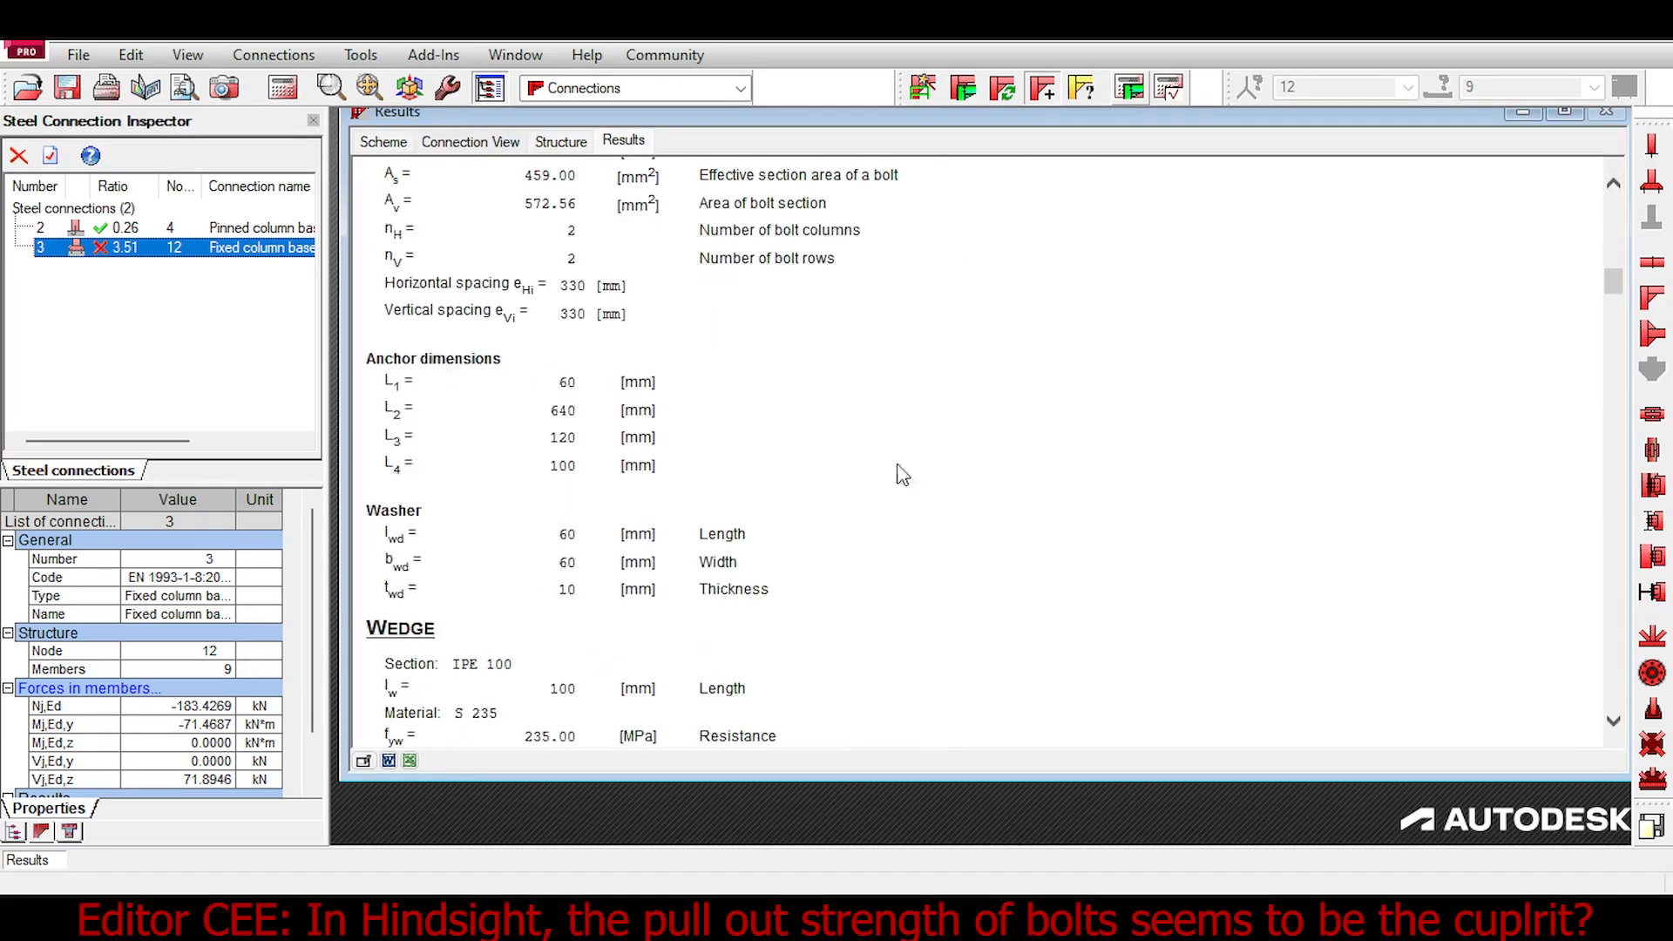
click(383, 141)
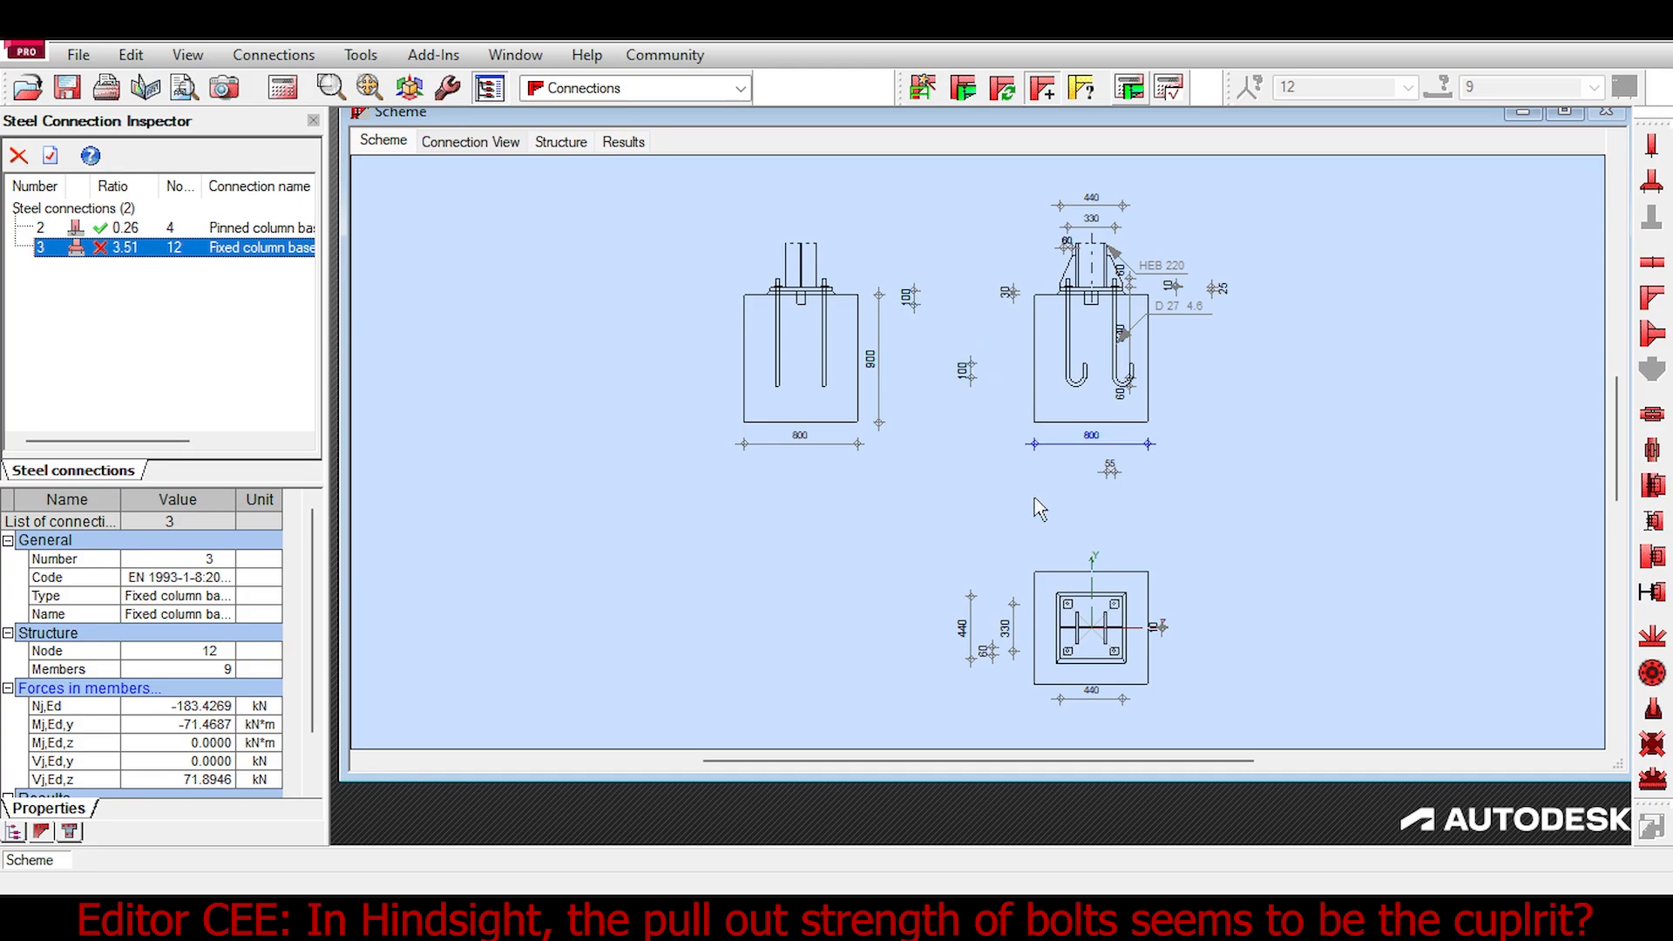
click(572, 144)
click(470, 140)
scroll(782, 400, up, 3)
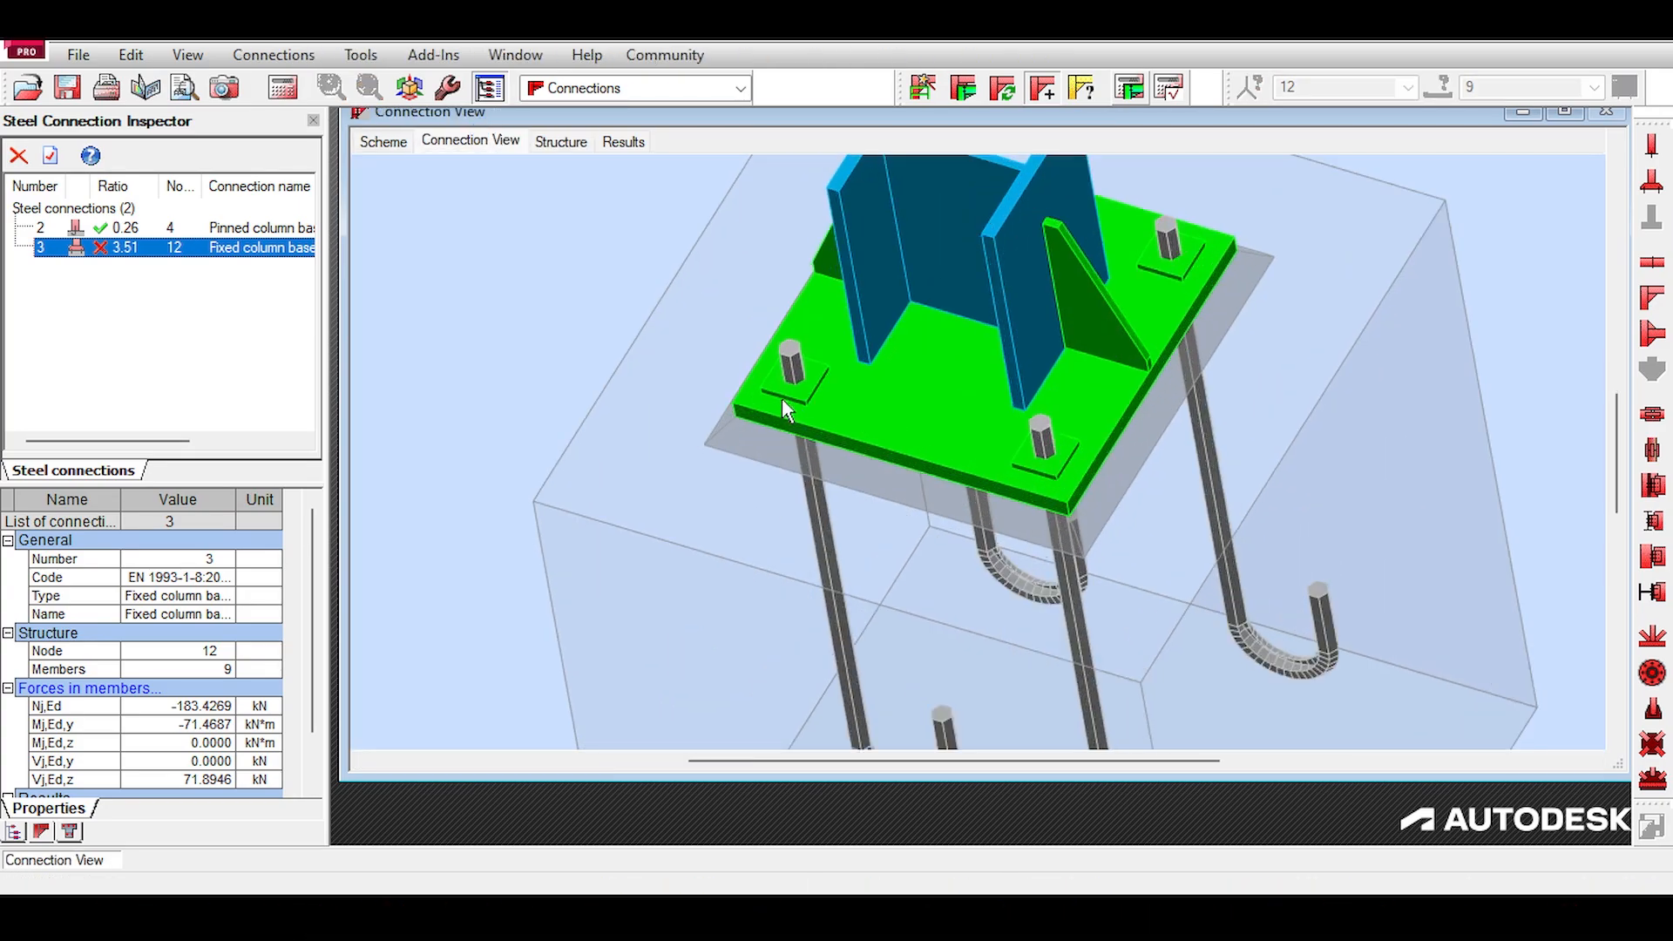
scroll(1101, 474, up, 5)
scroll(1102, 474, down, 5)
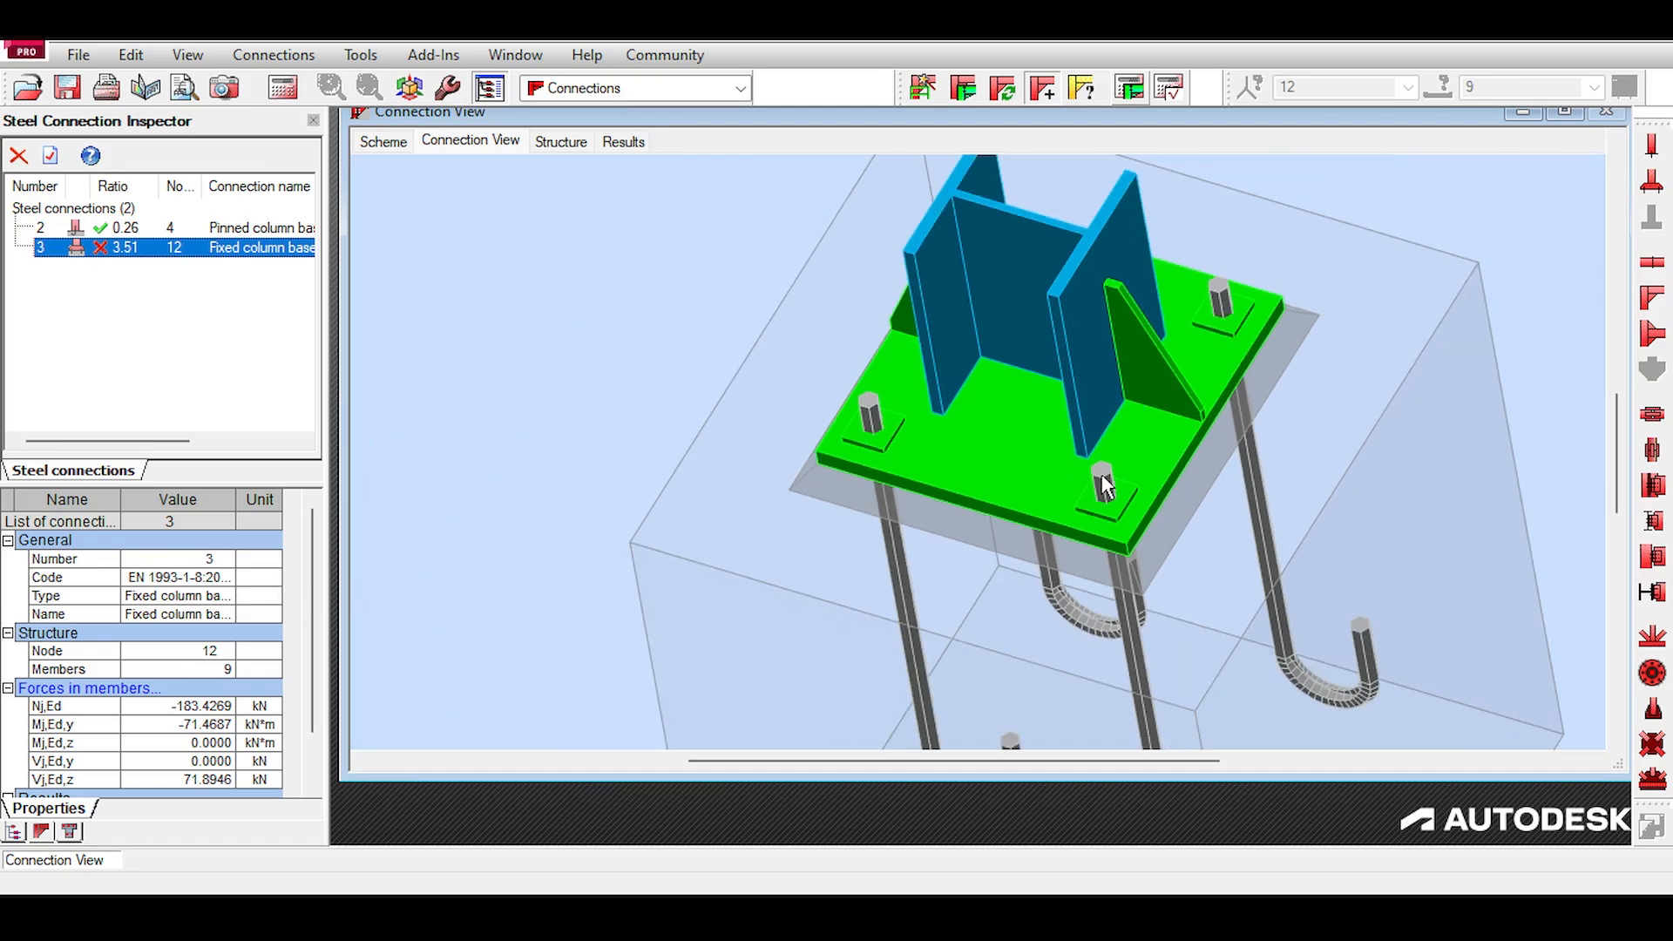
click(407, 145)
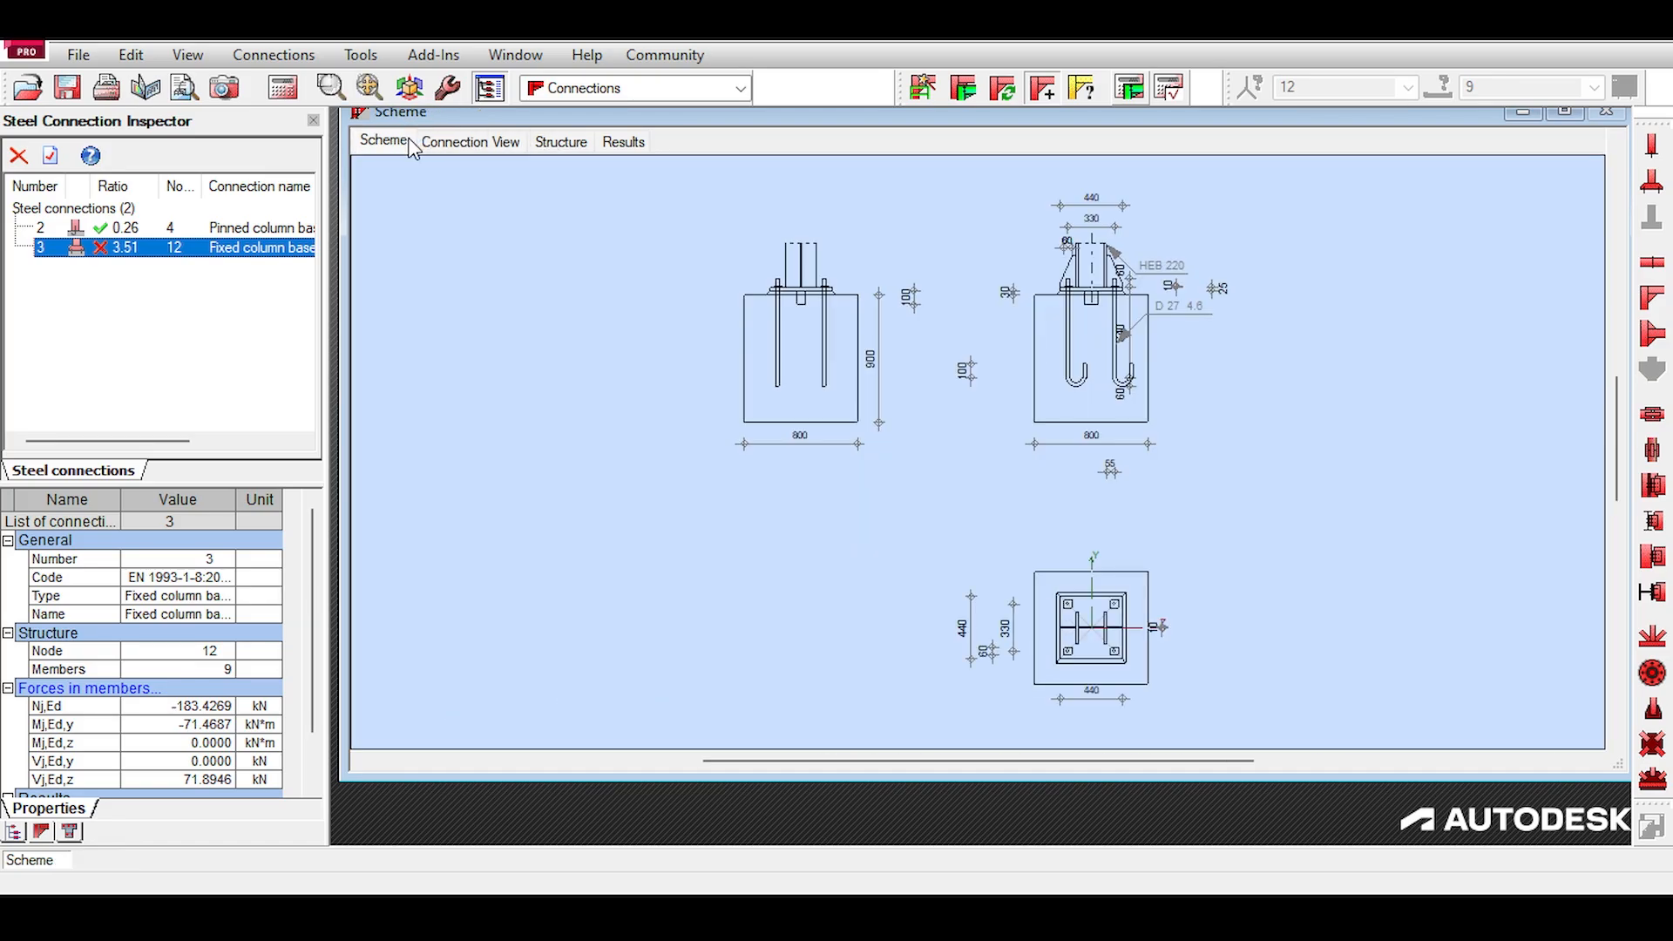
scroll(1159, 319, up, 4)
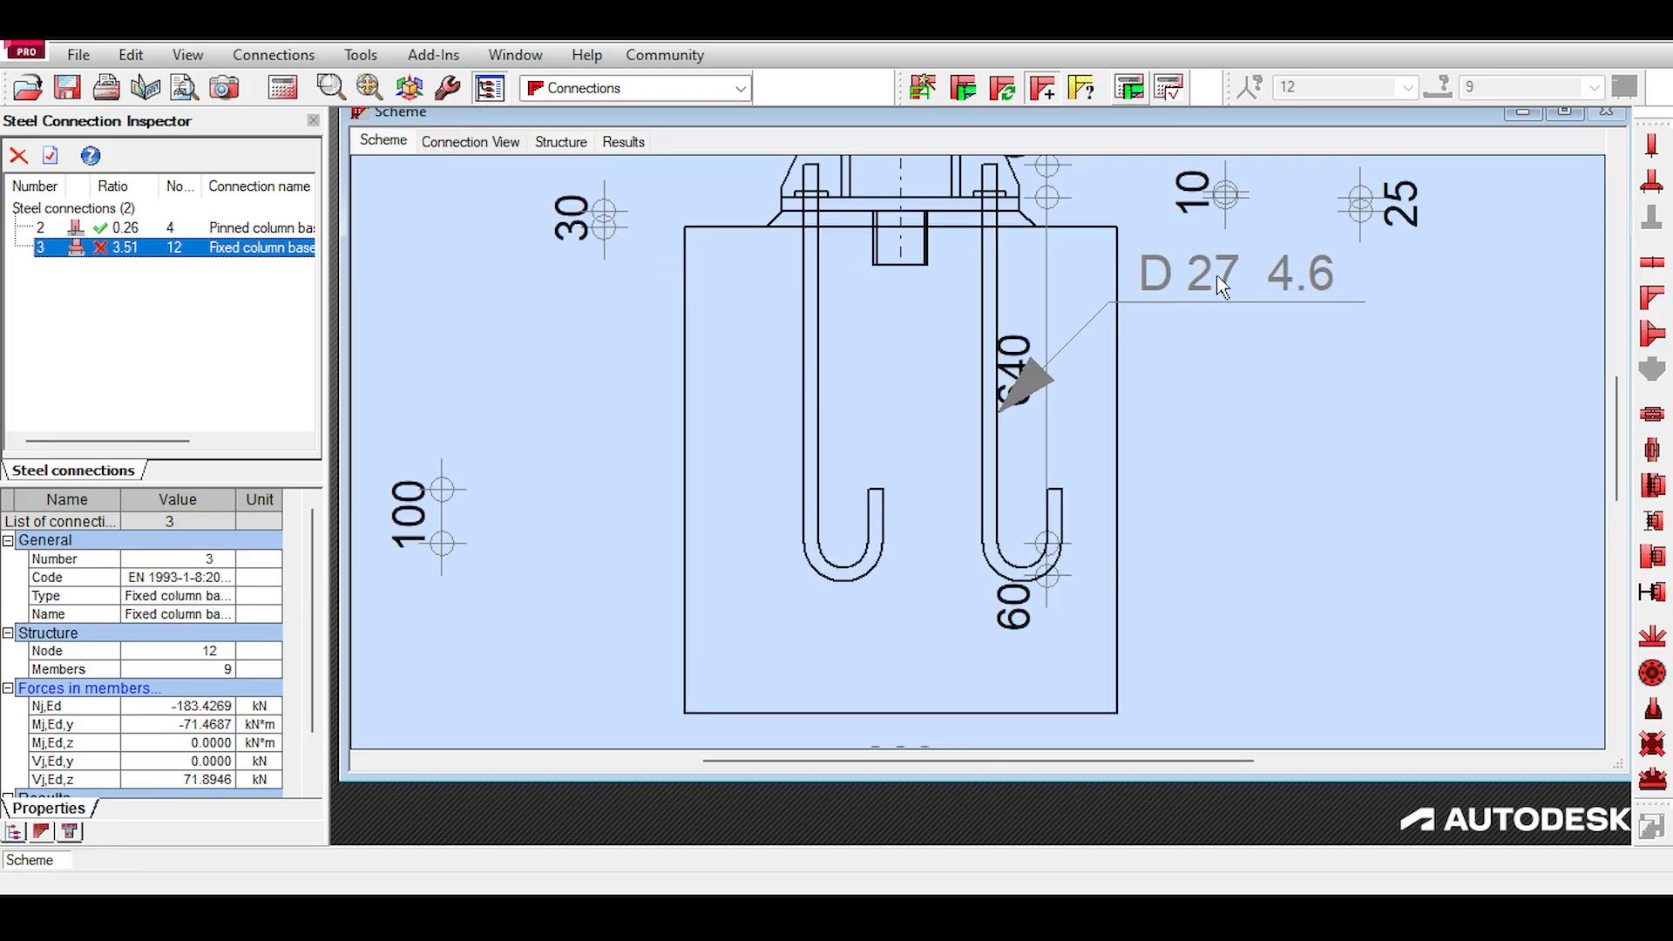
scroll(1221, 286, down, 4)
Step: Examine the bending resistance and lever arms in the capacity check, and review the foundation dimensions of the fixed column base
click(623, 142)
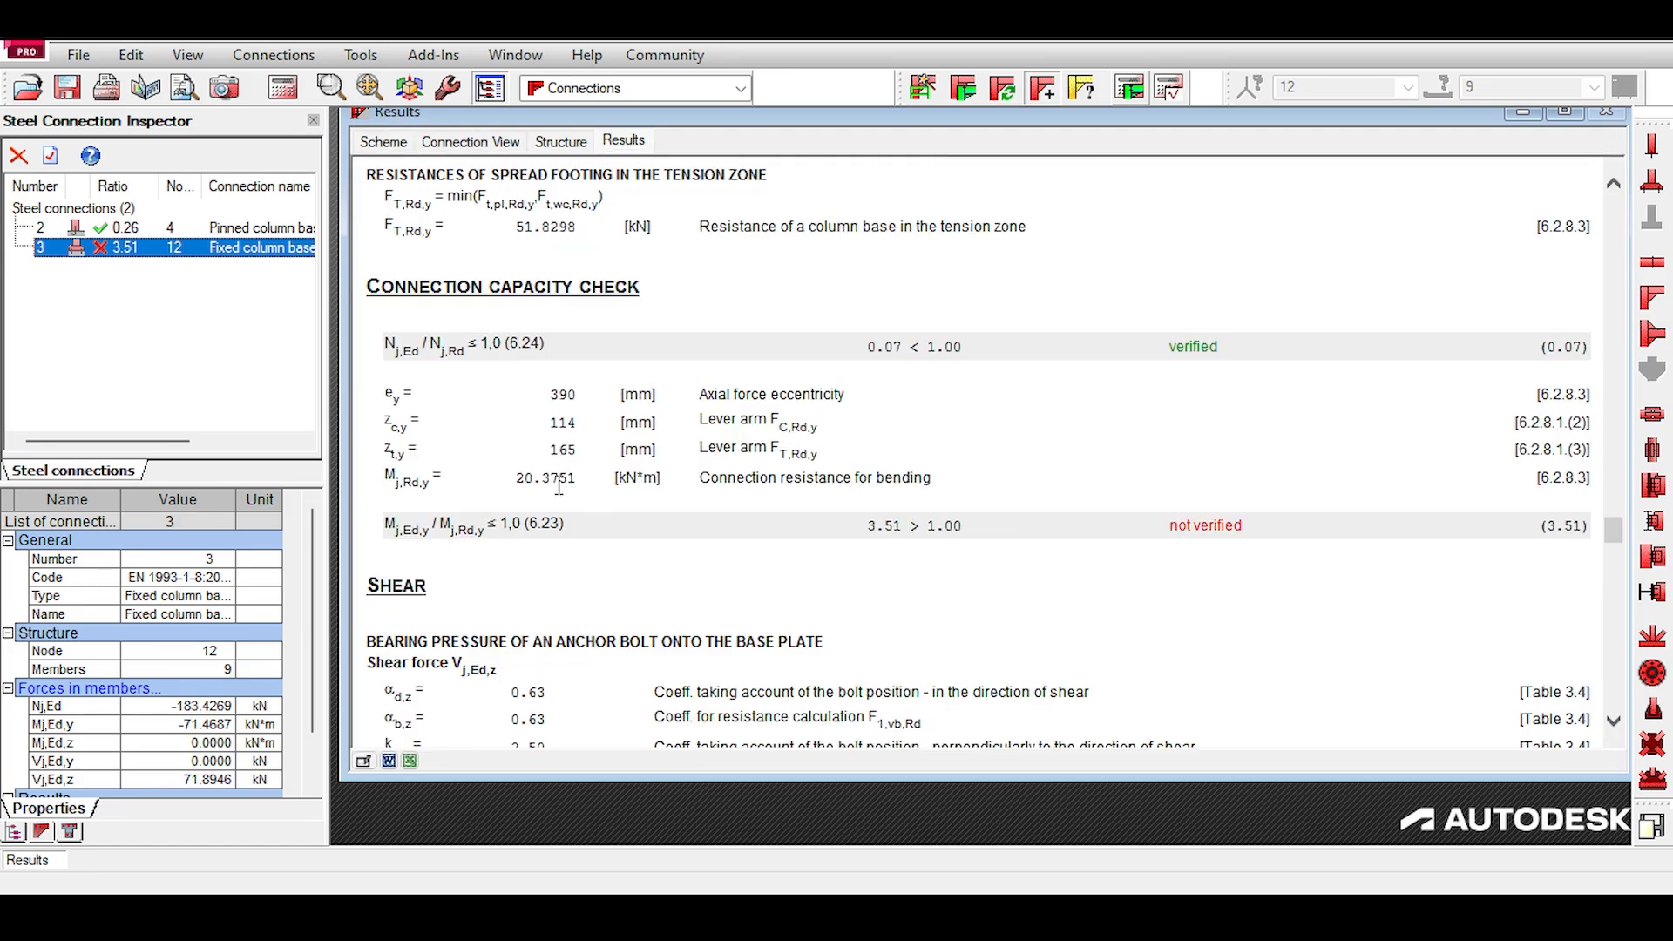
drag(577, 478, 516, 478)
drag(725, 410, 732, 452)
click(736, 458)
click(493, 140)
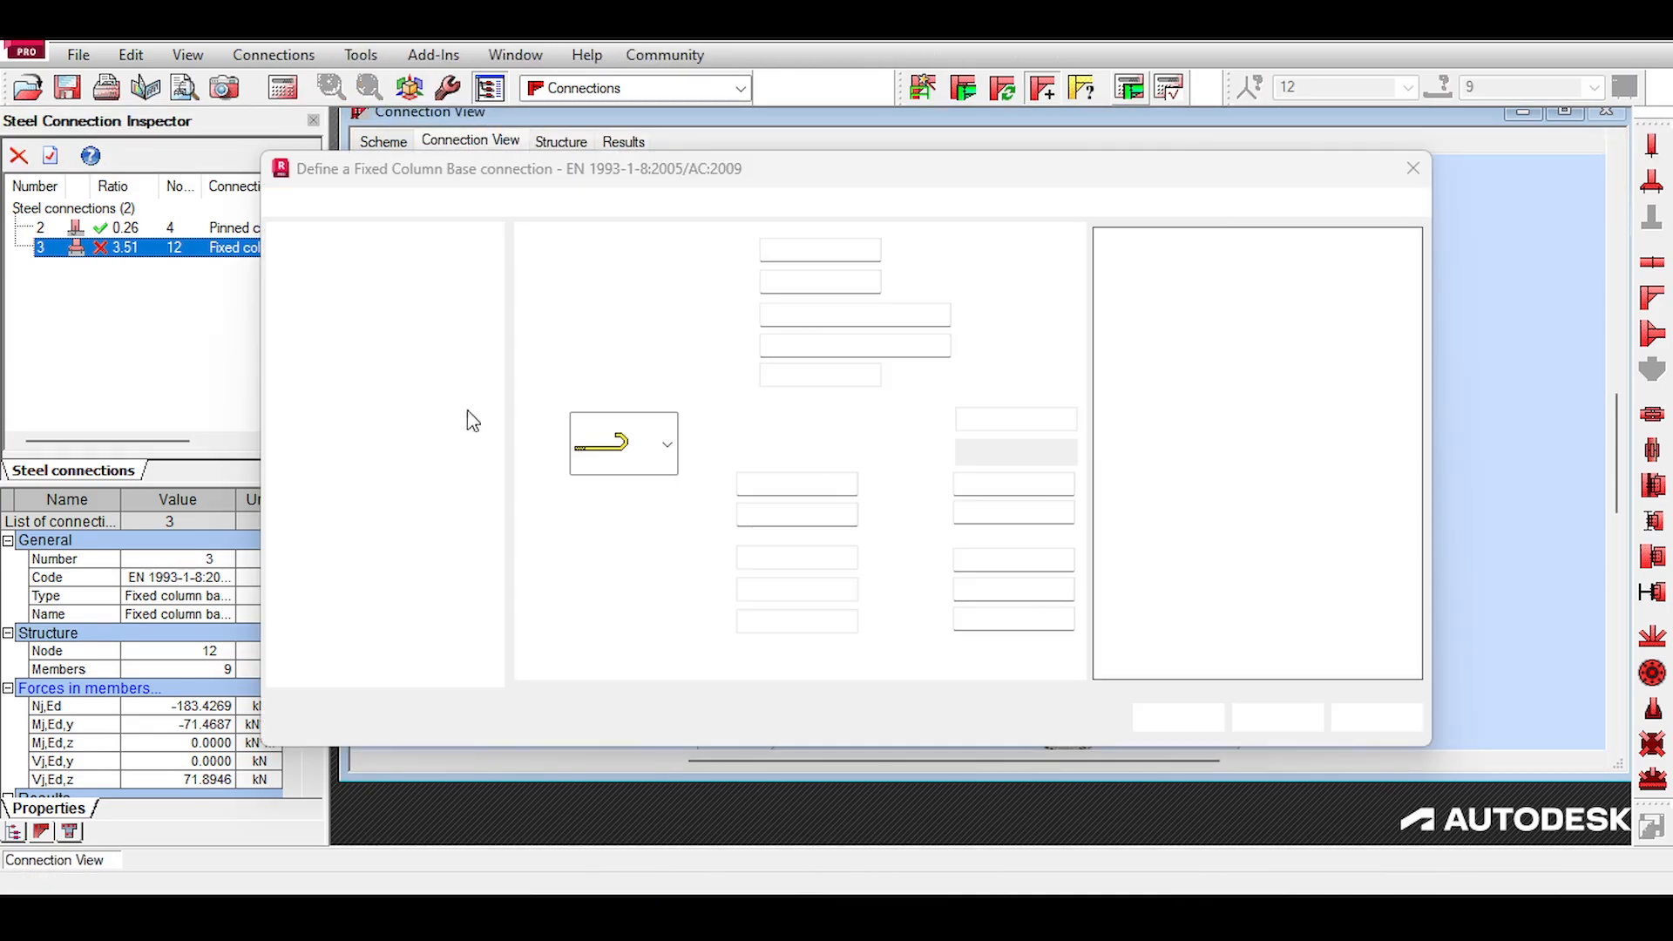
click(385, 492)
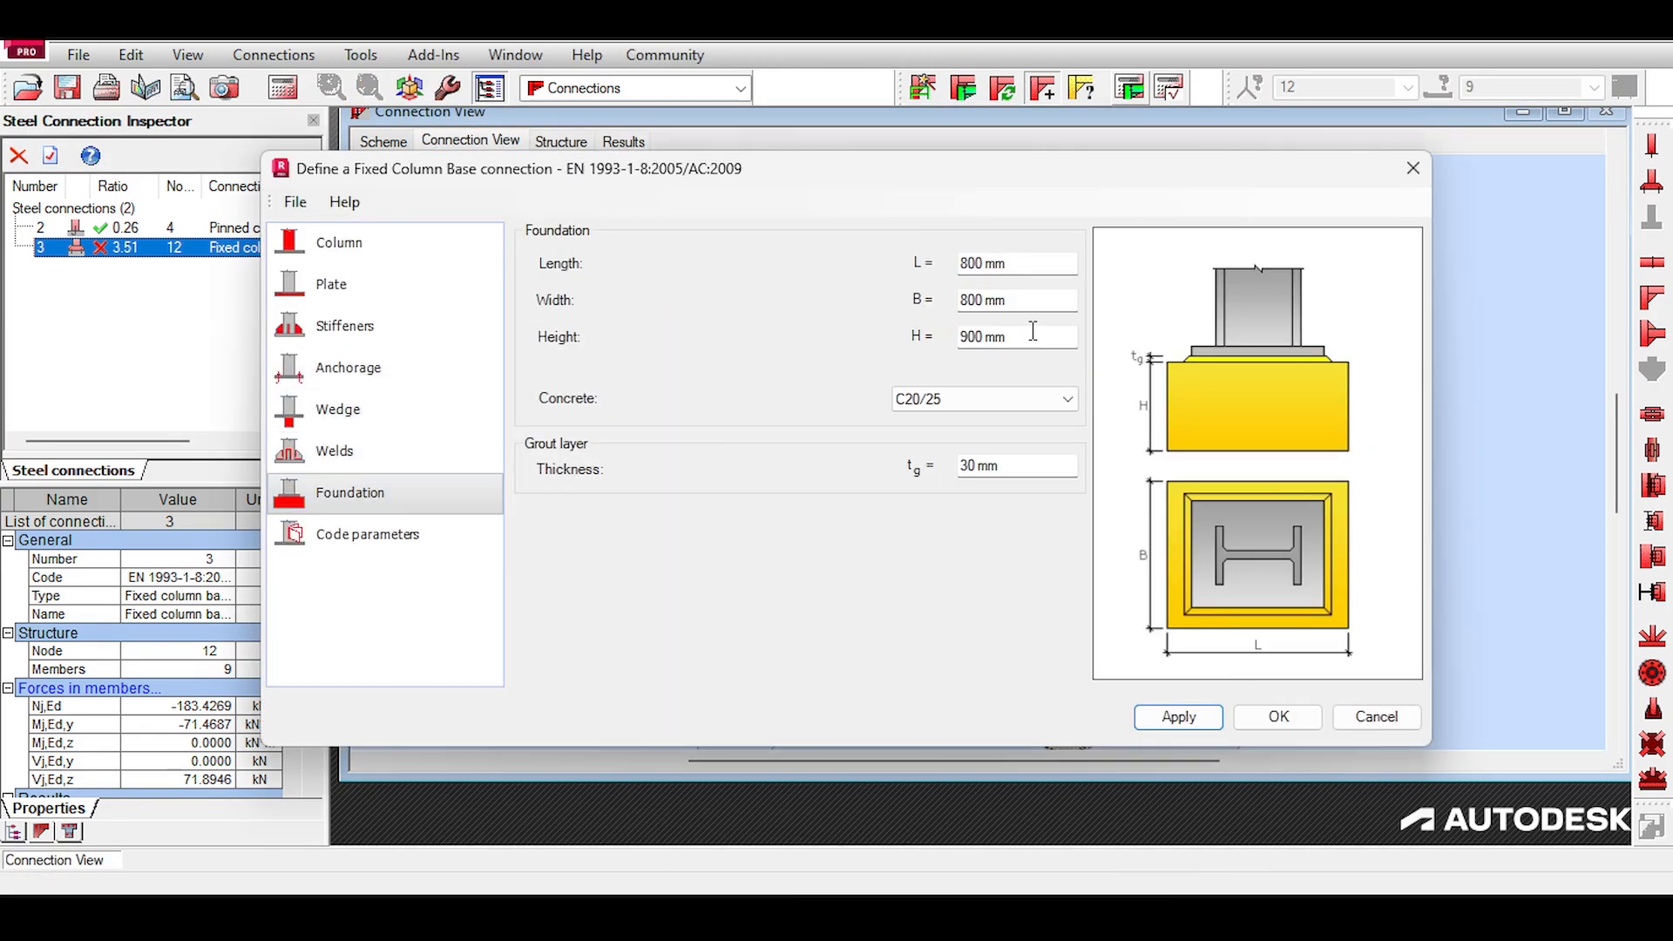
Step: Set the base plate to 600 mm long, 600 mm wide and 40 mm thick, and rerun the fixed column base verification
click(335, 286)
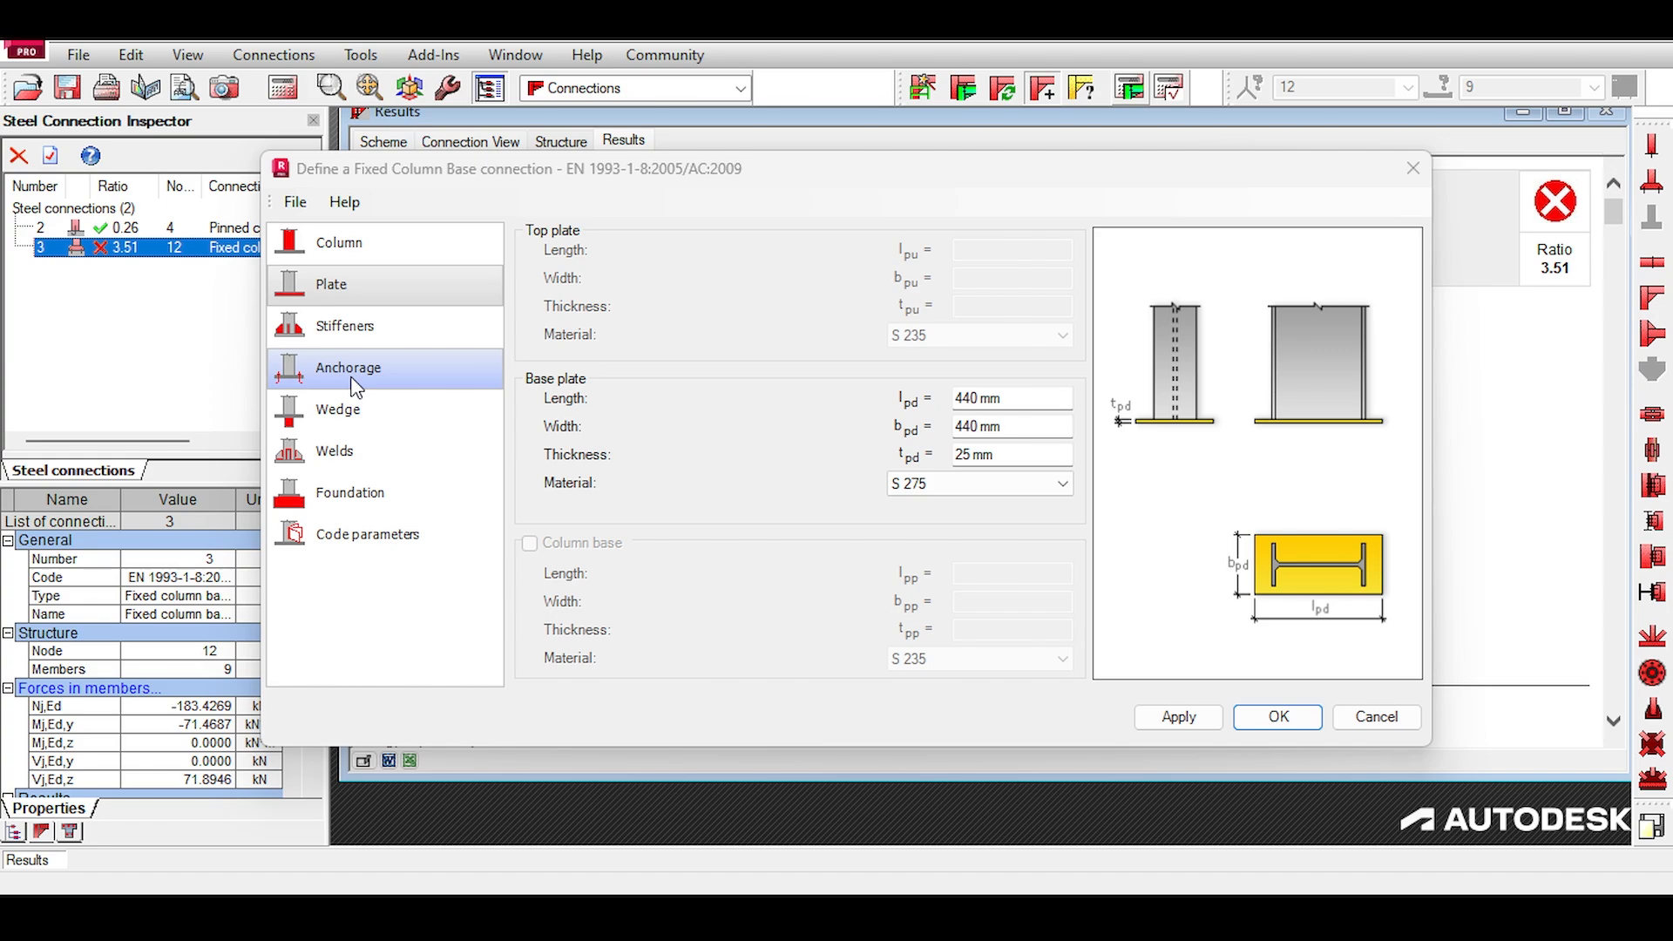
click(993, 398)
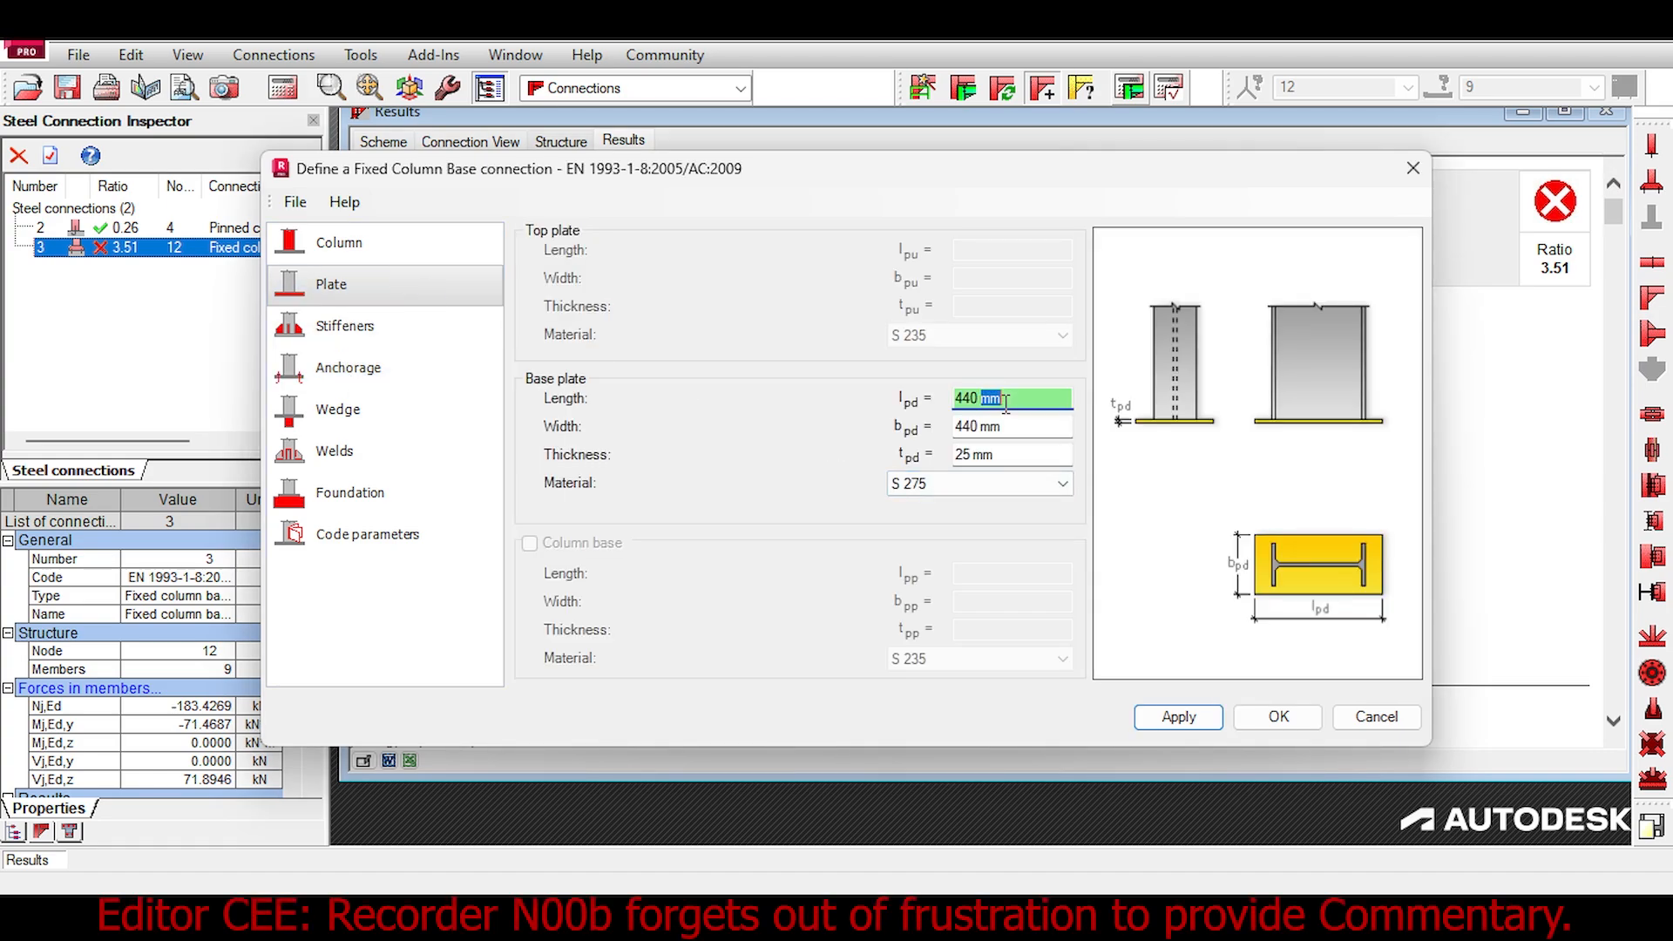
drag(1012, 397, 945, 397)
text(600)
key(Tab)
text(600)
key(Tab)
text(40)
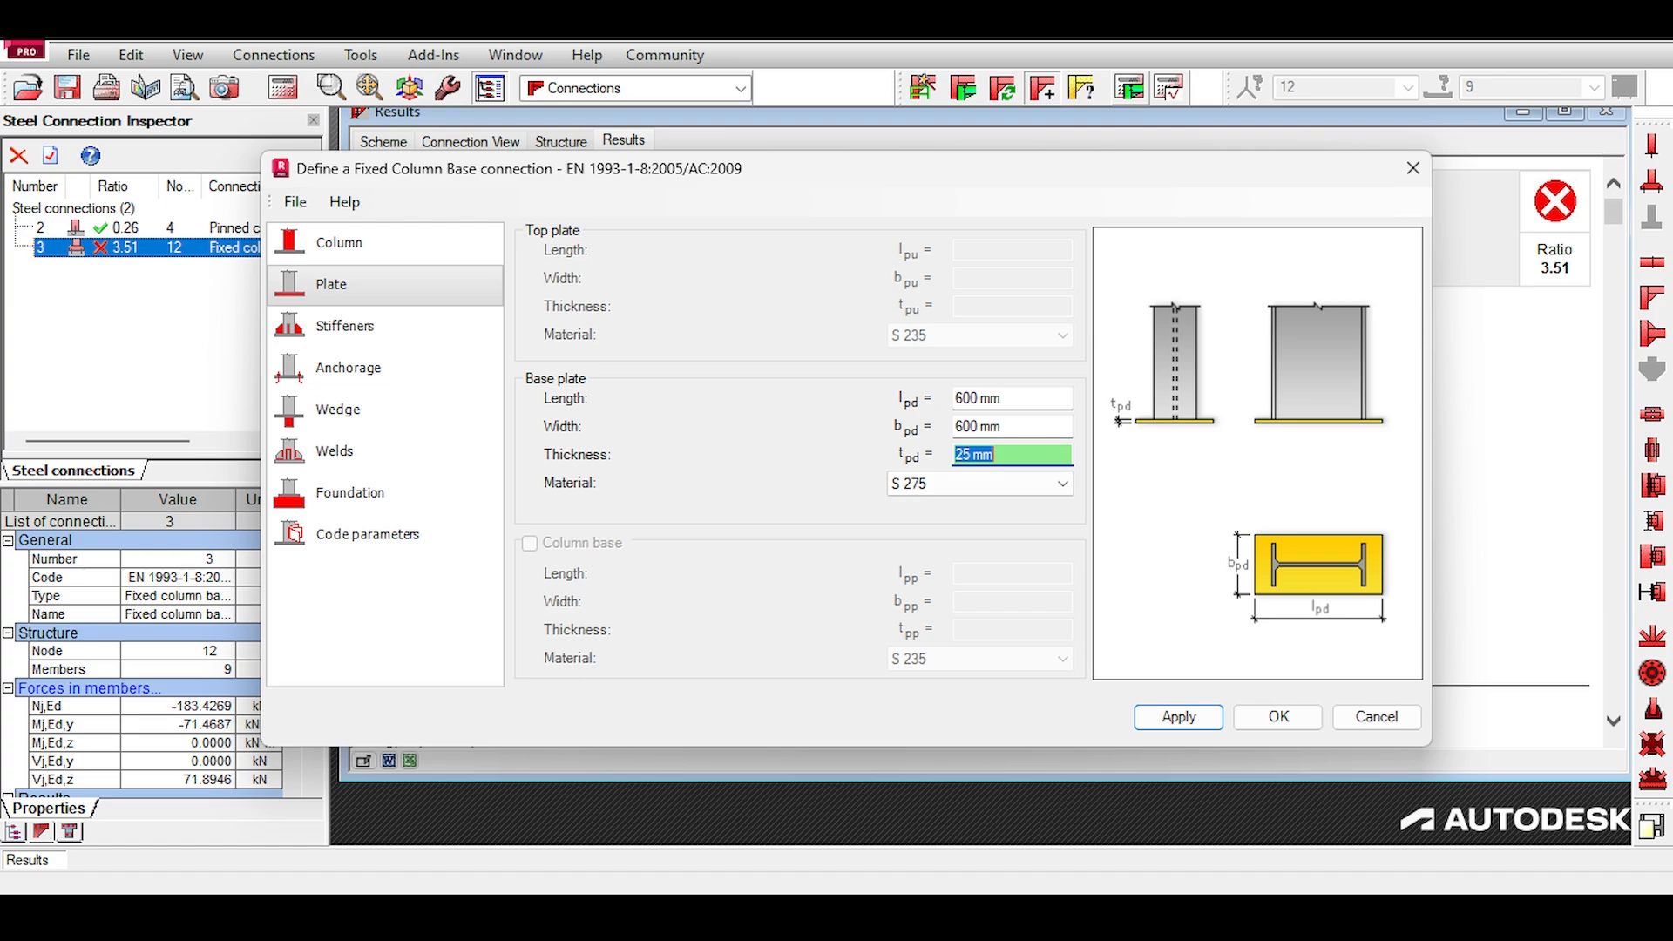
key(Tab)
click(1278, 717)
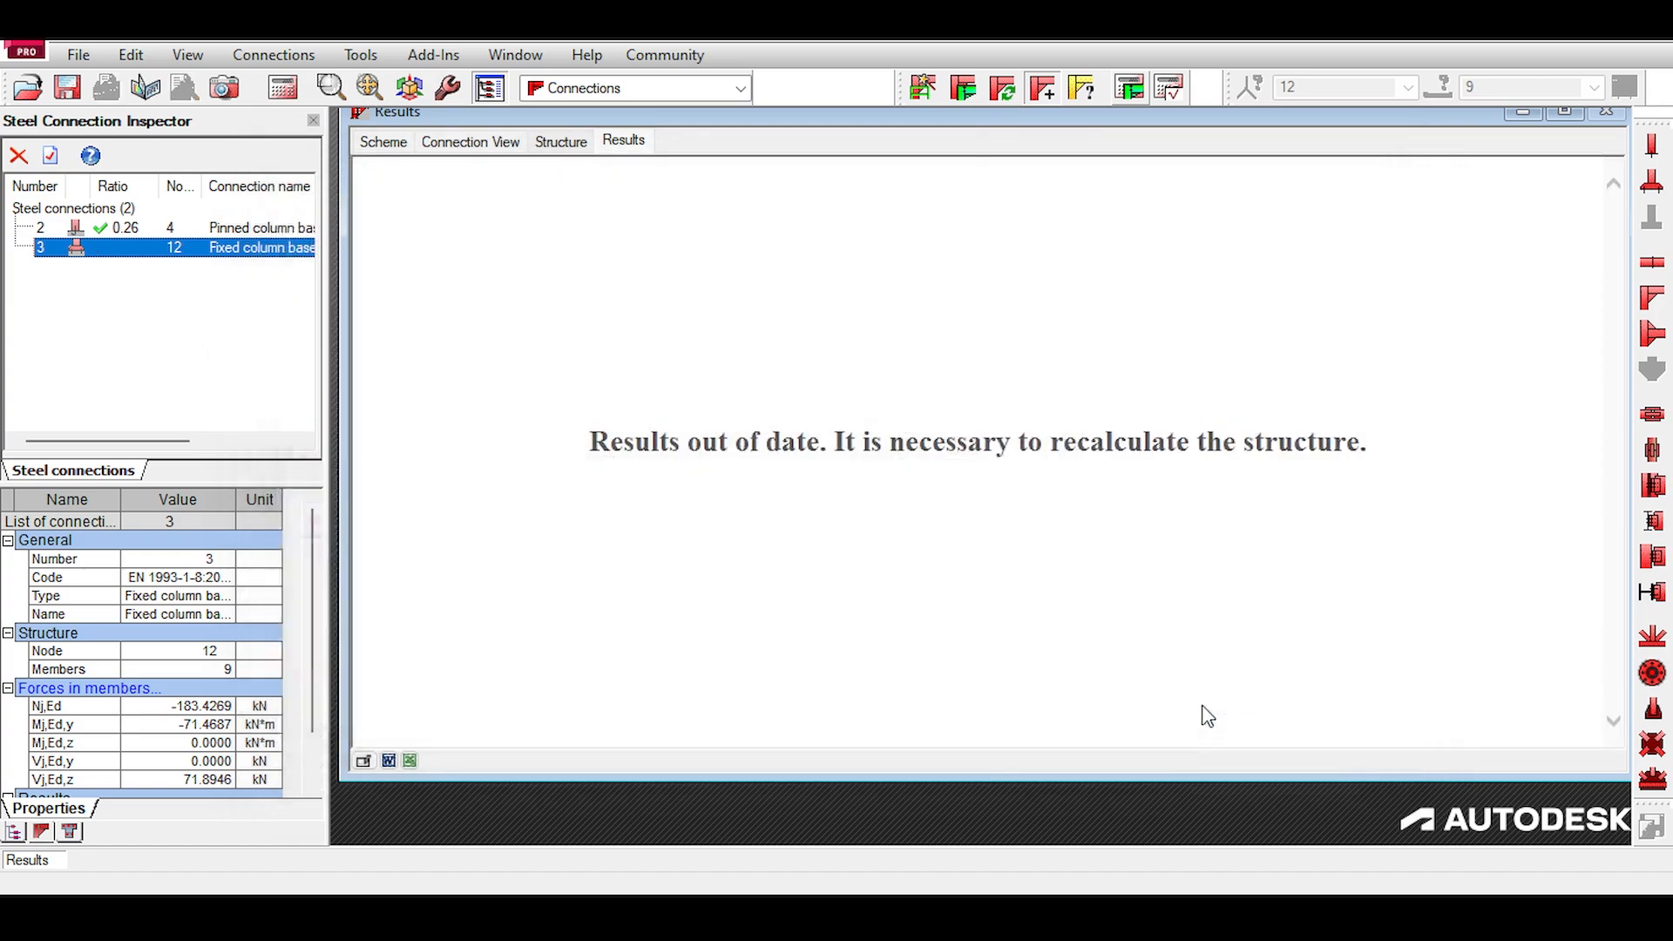
click(1130, 87)
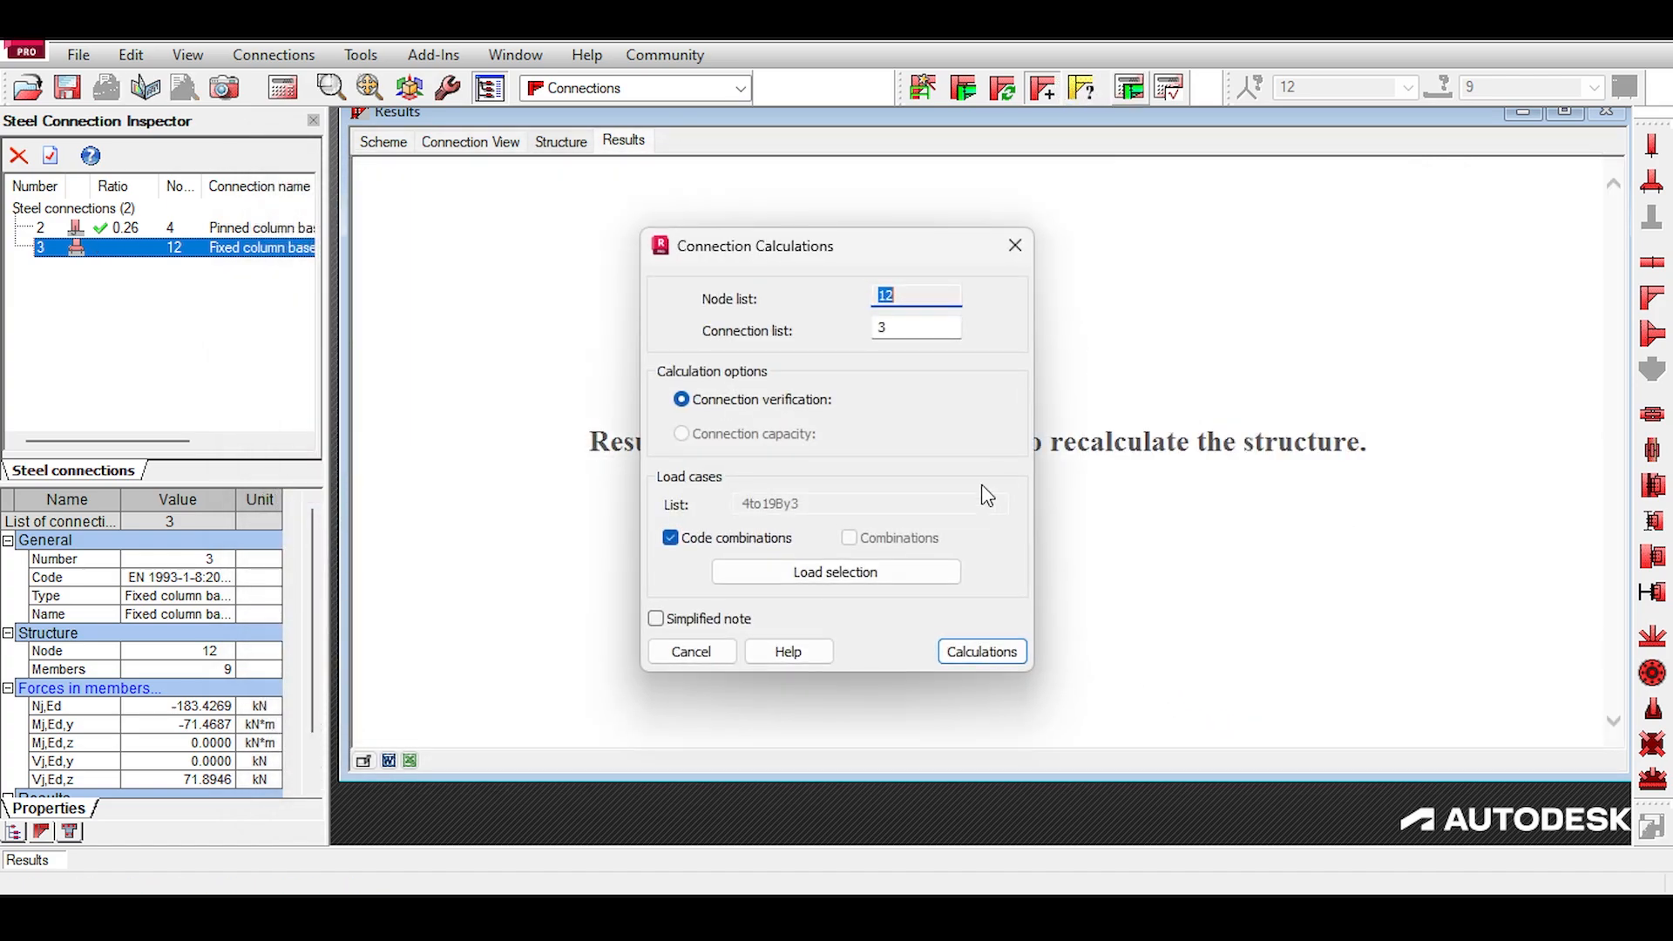
click(965, 654)
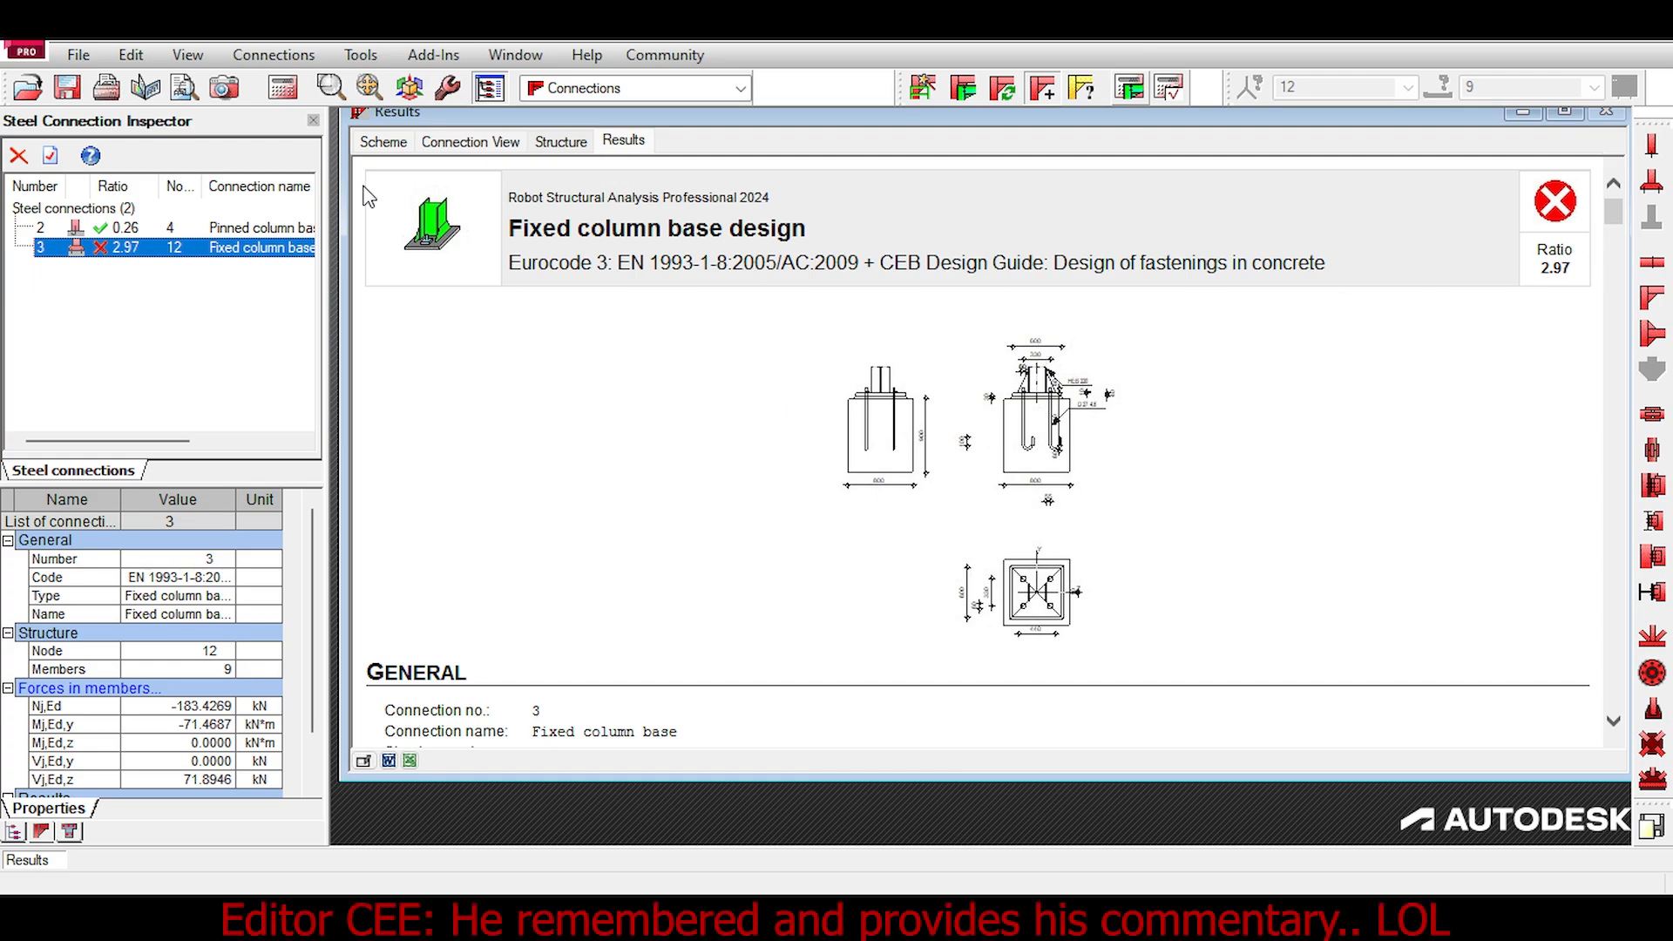
Step: Inspect the enlarged base plate against the foundation block in the 3D model and the scheme drawing
click(561, 142)
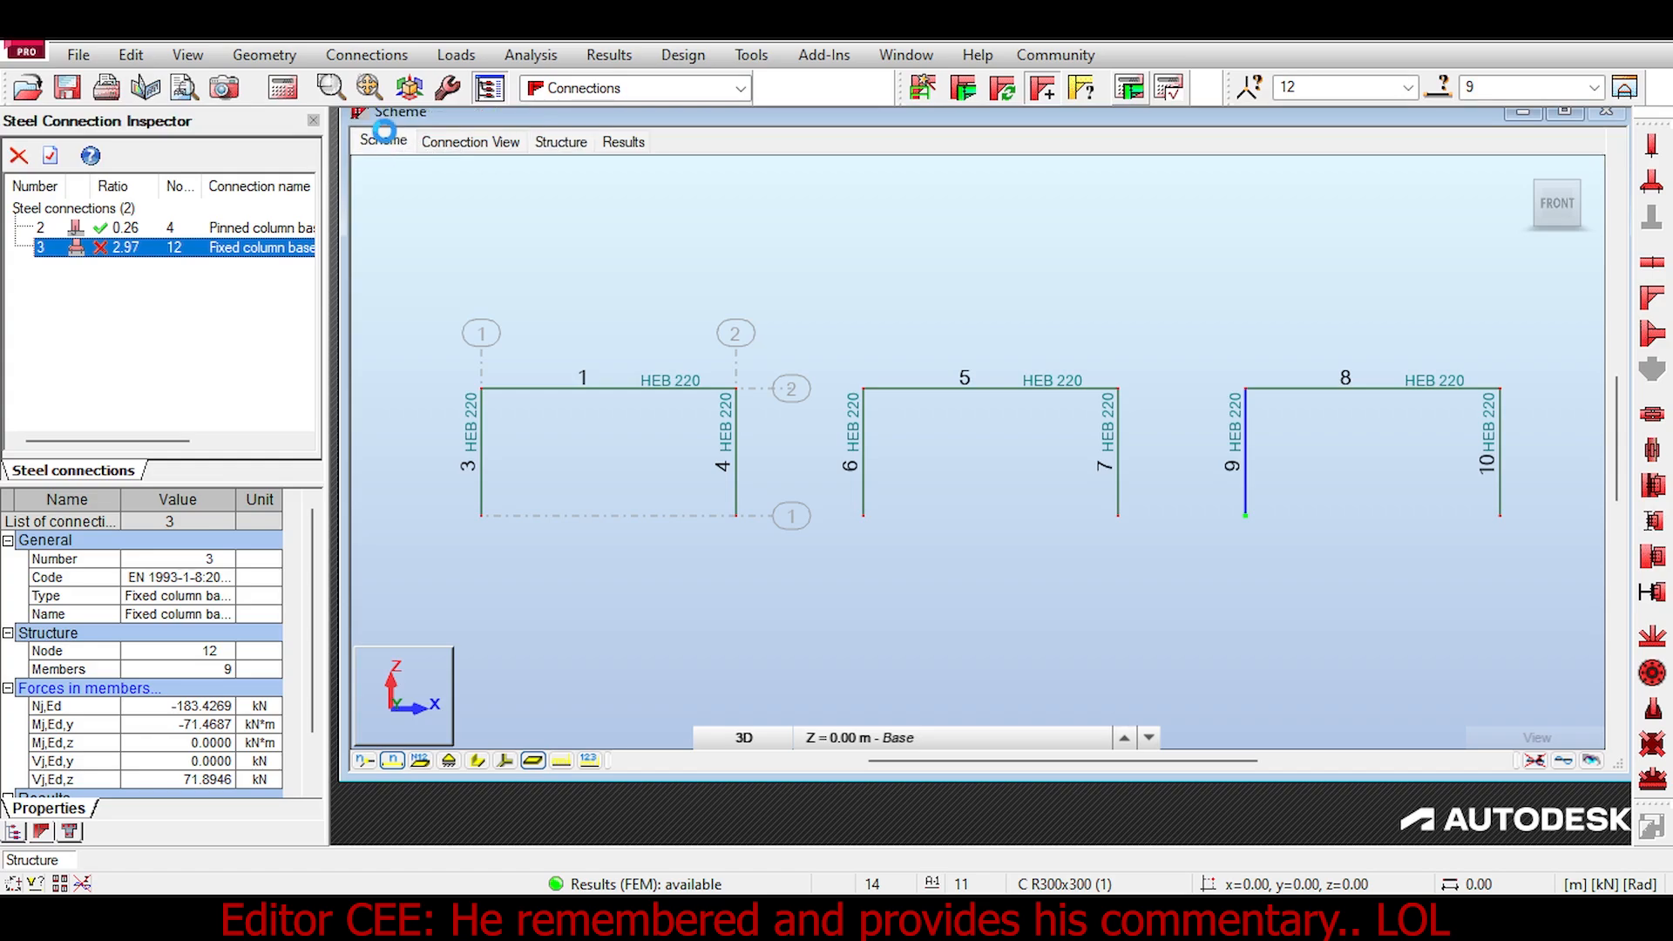
click(471, 141)
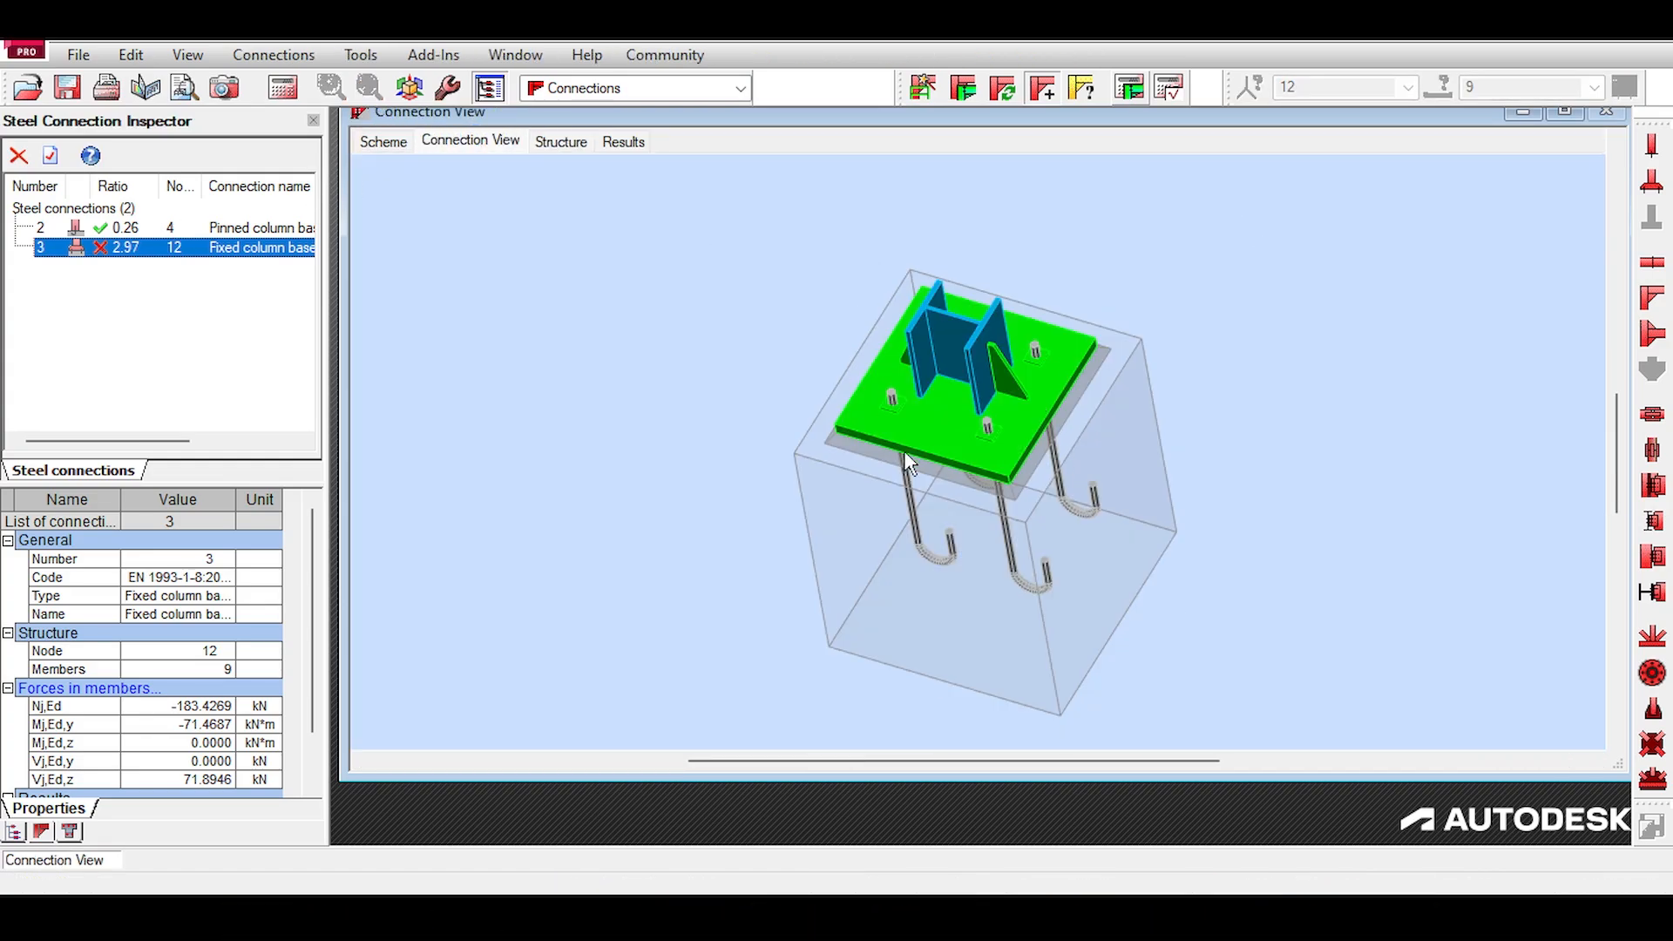
scroll(967, 549, up, 3)
scroll(784, 445, down, 3)
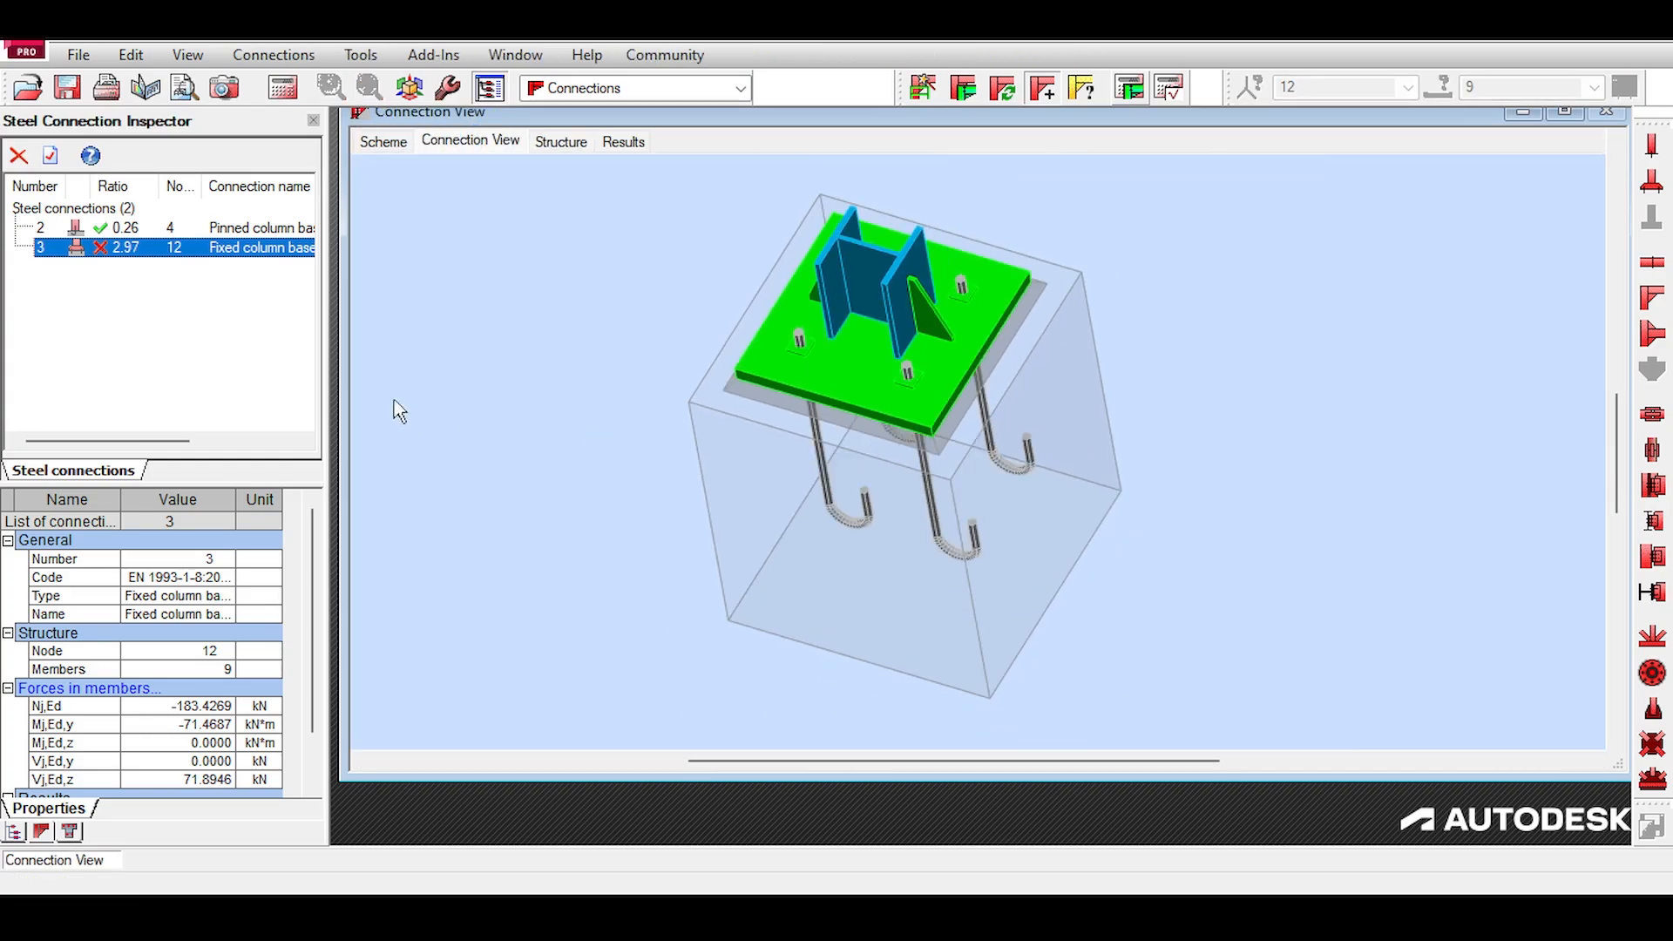
click(384, 142)
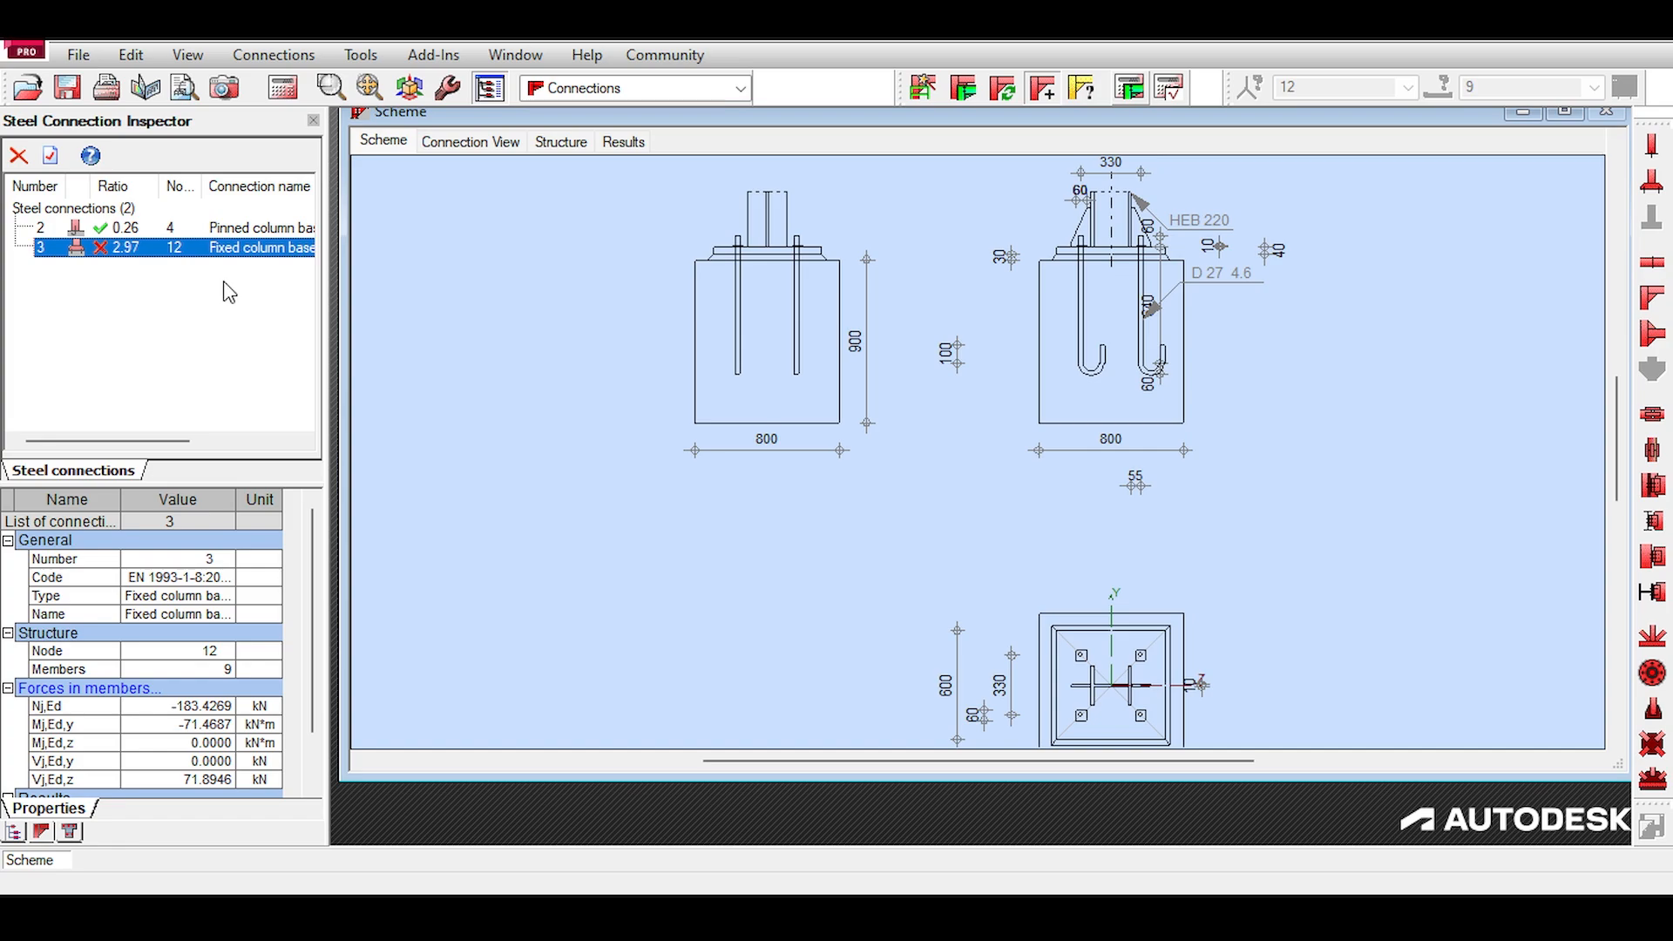
Step: Set the fixed column base's foundation to 1200 mm long and 1200 mm wide, and apply it
double_click(211, 248)
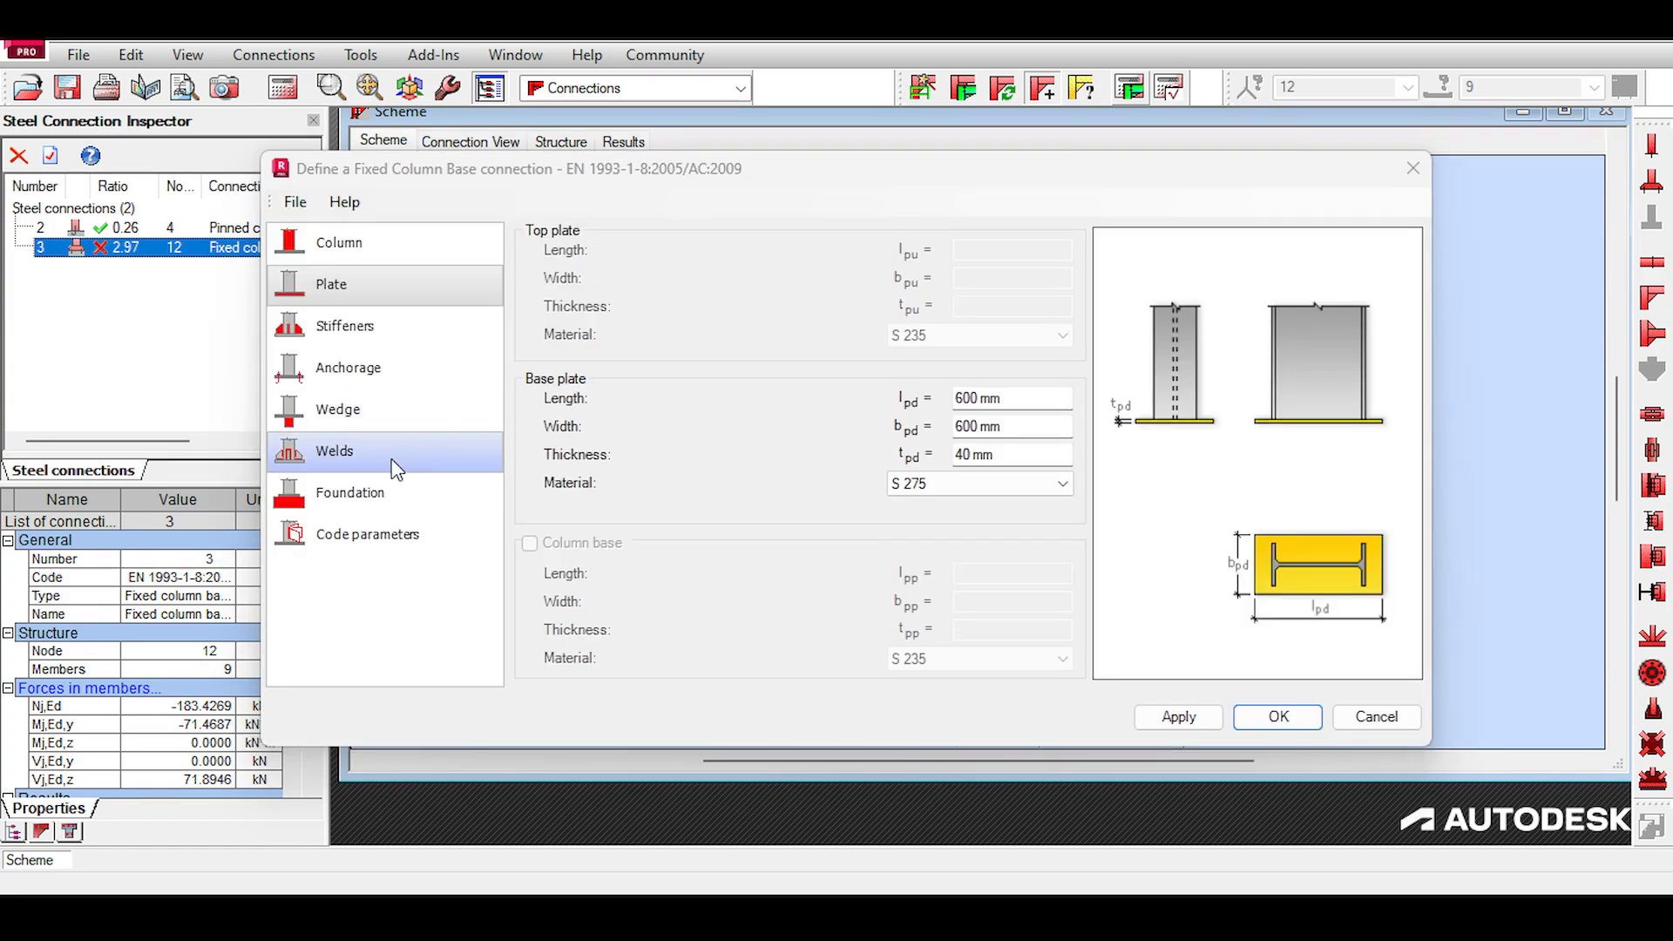
click(380, 493)
click(987, 265)
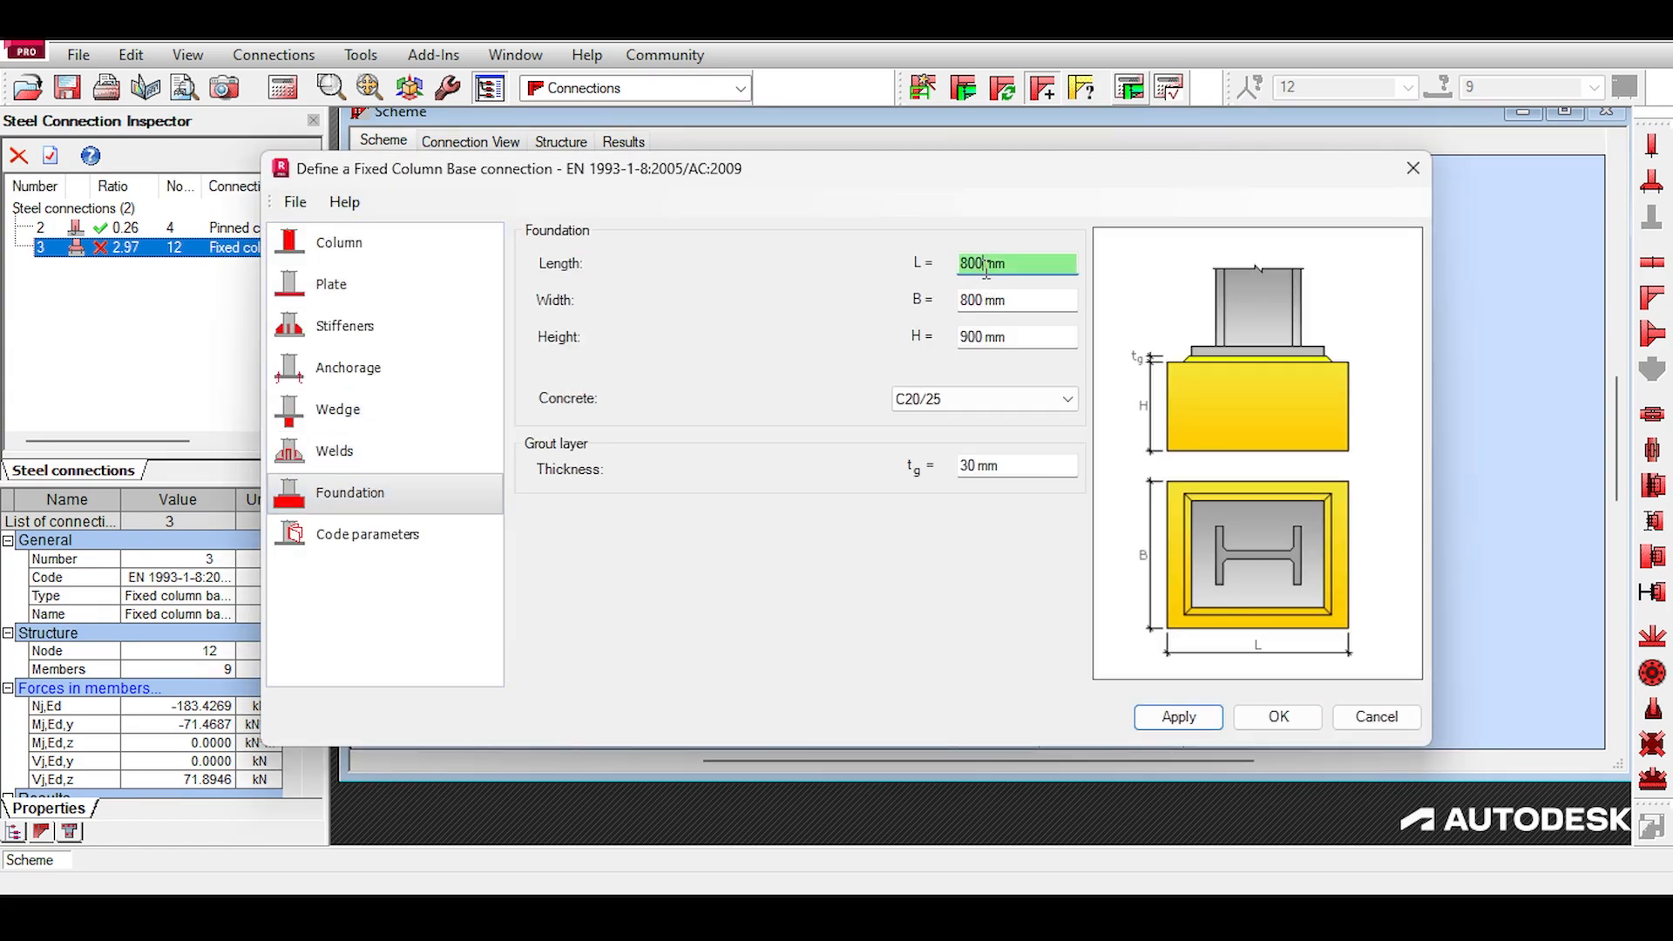
double_click(974, 264)
text(12)
text(00)
key(Tab)
text(1200)
key(Tab)
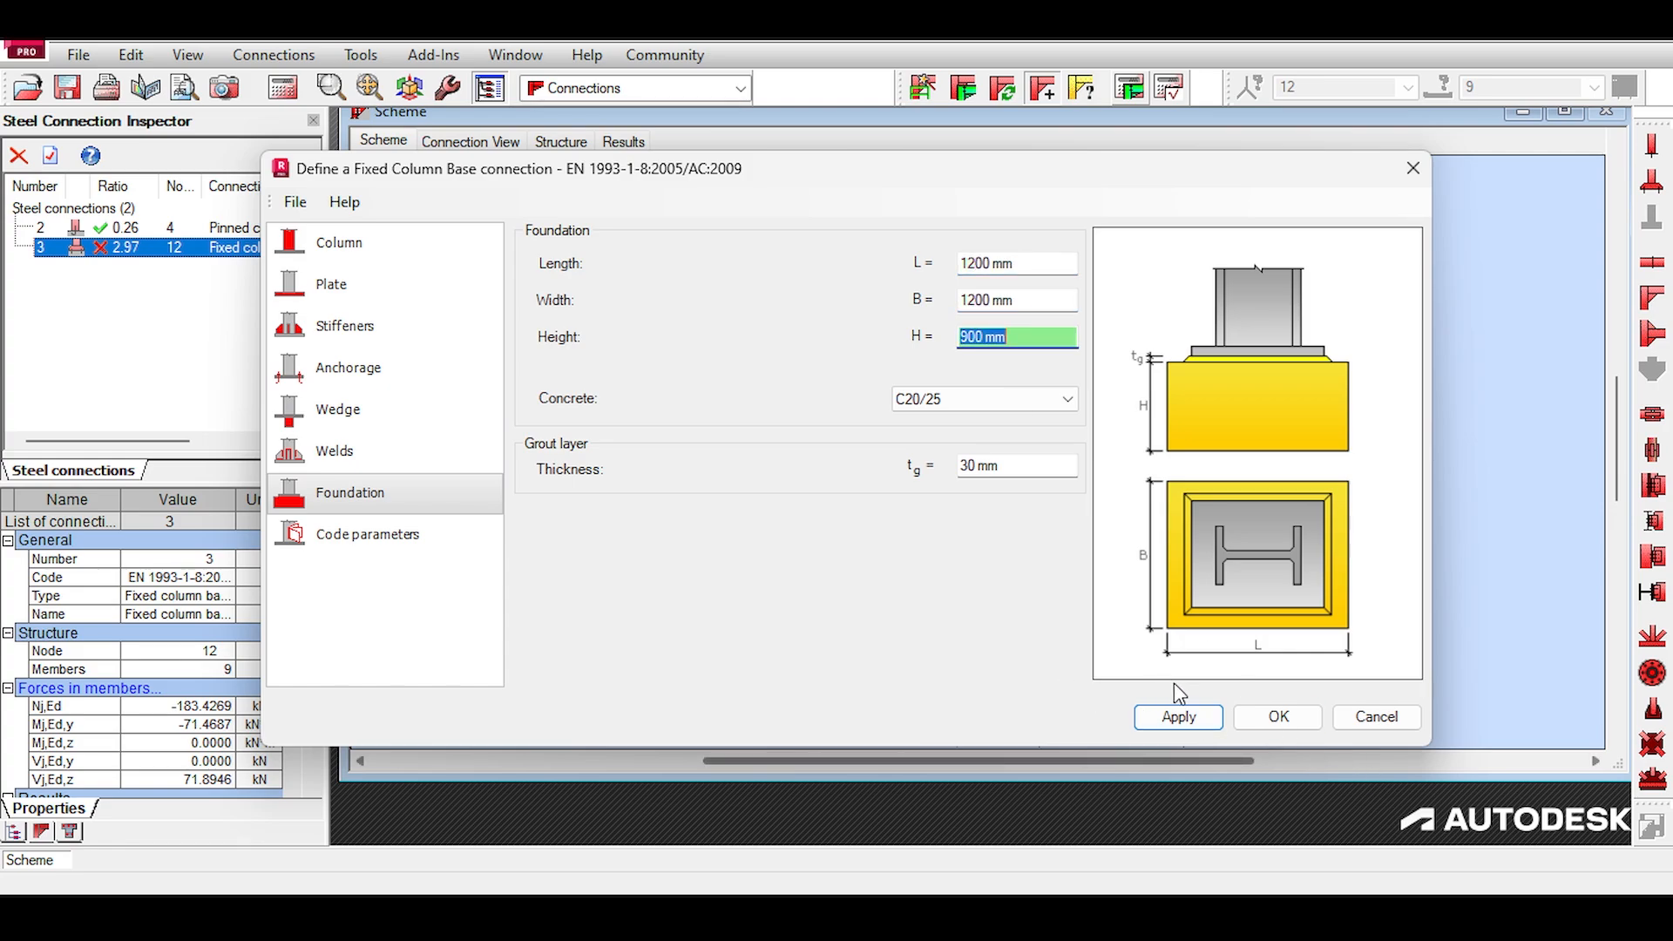
click(1184, 710)
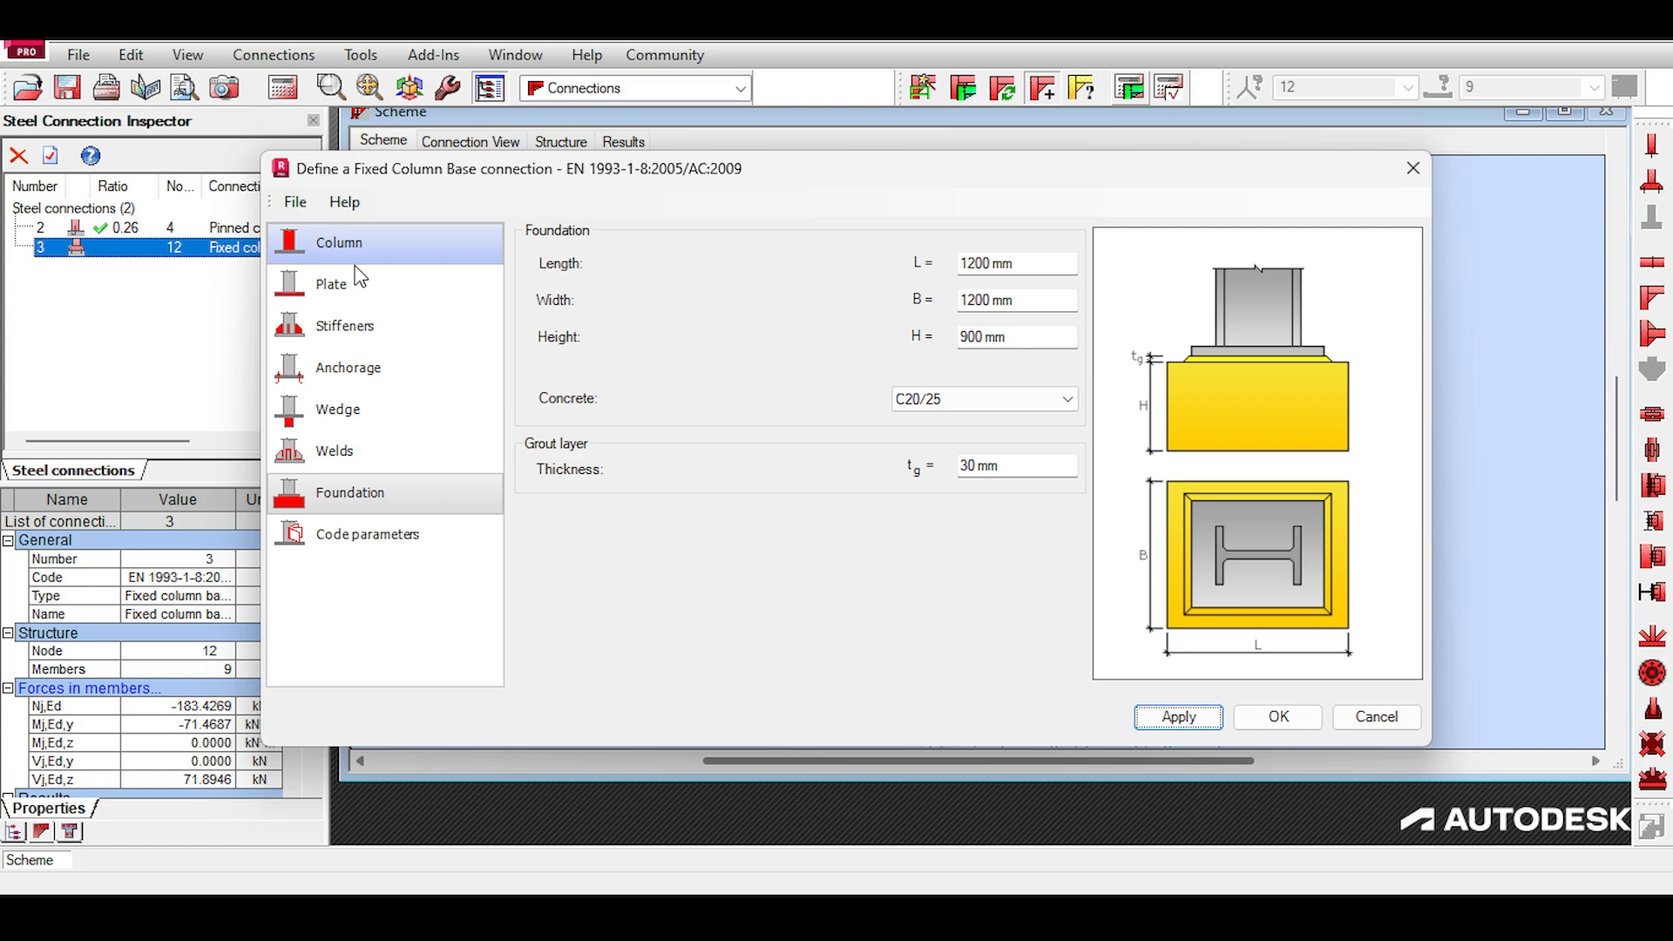
Step: Set the vertical and horizontal anchor spacing of the fixed column base to 450 mm and apply it
click(383, 286)
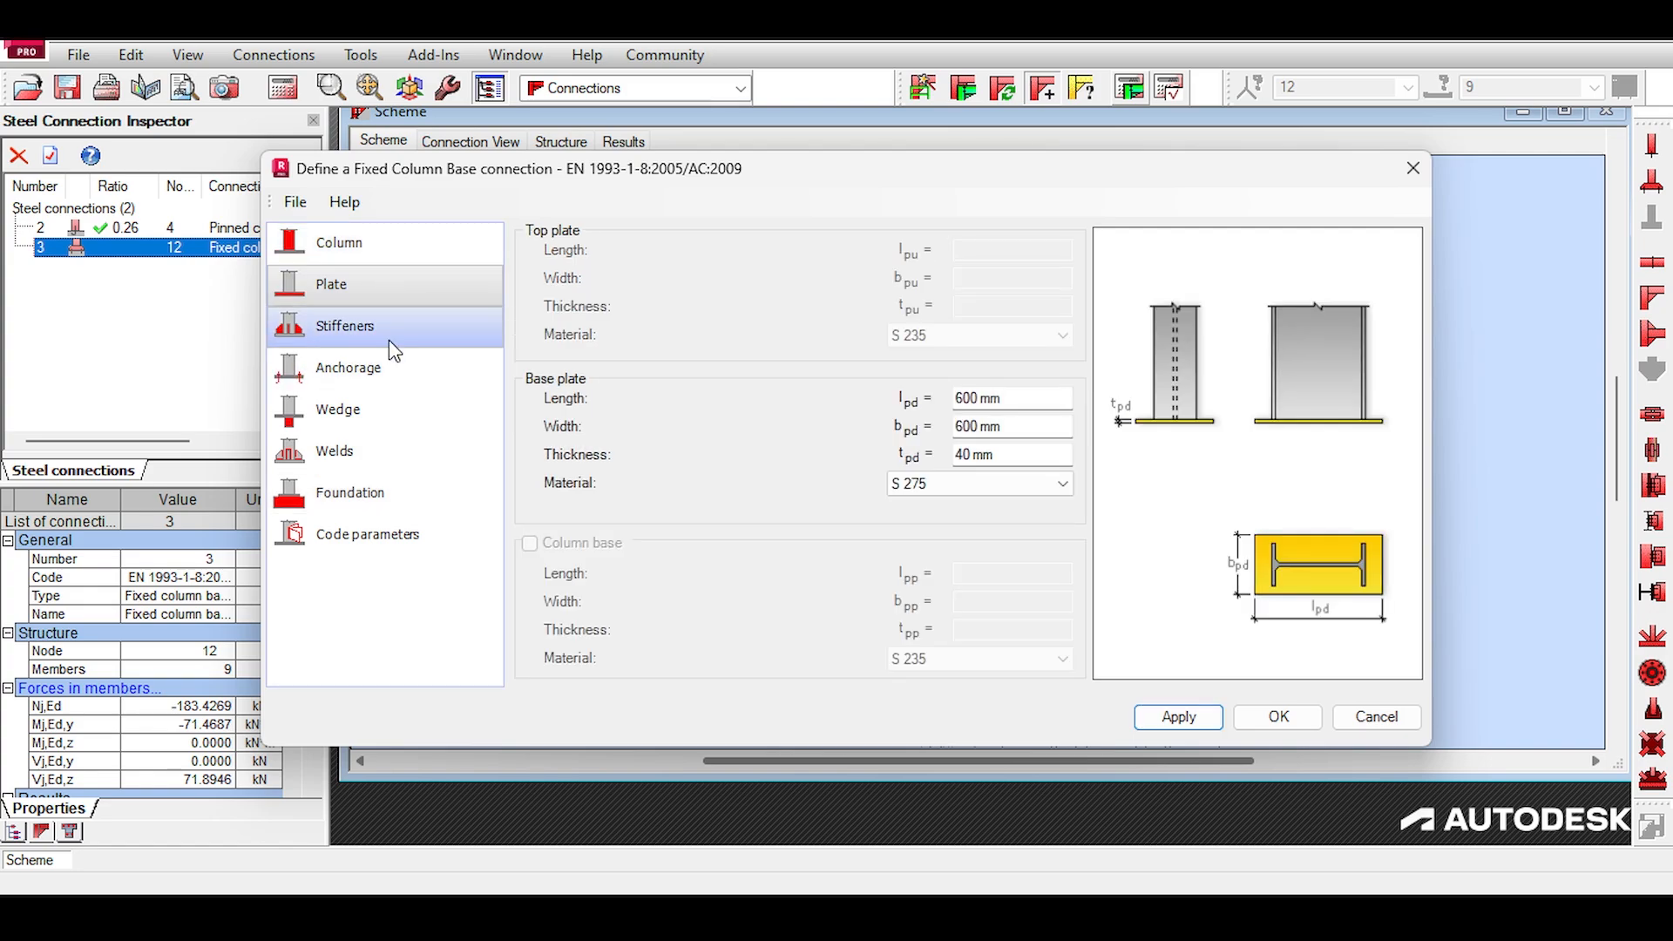
click(366, 373)
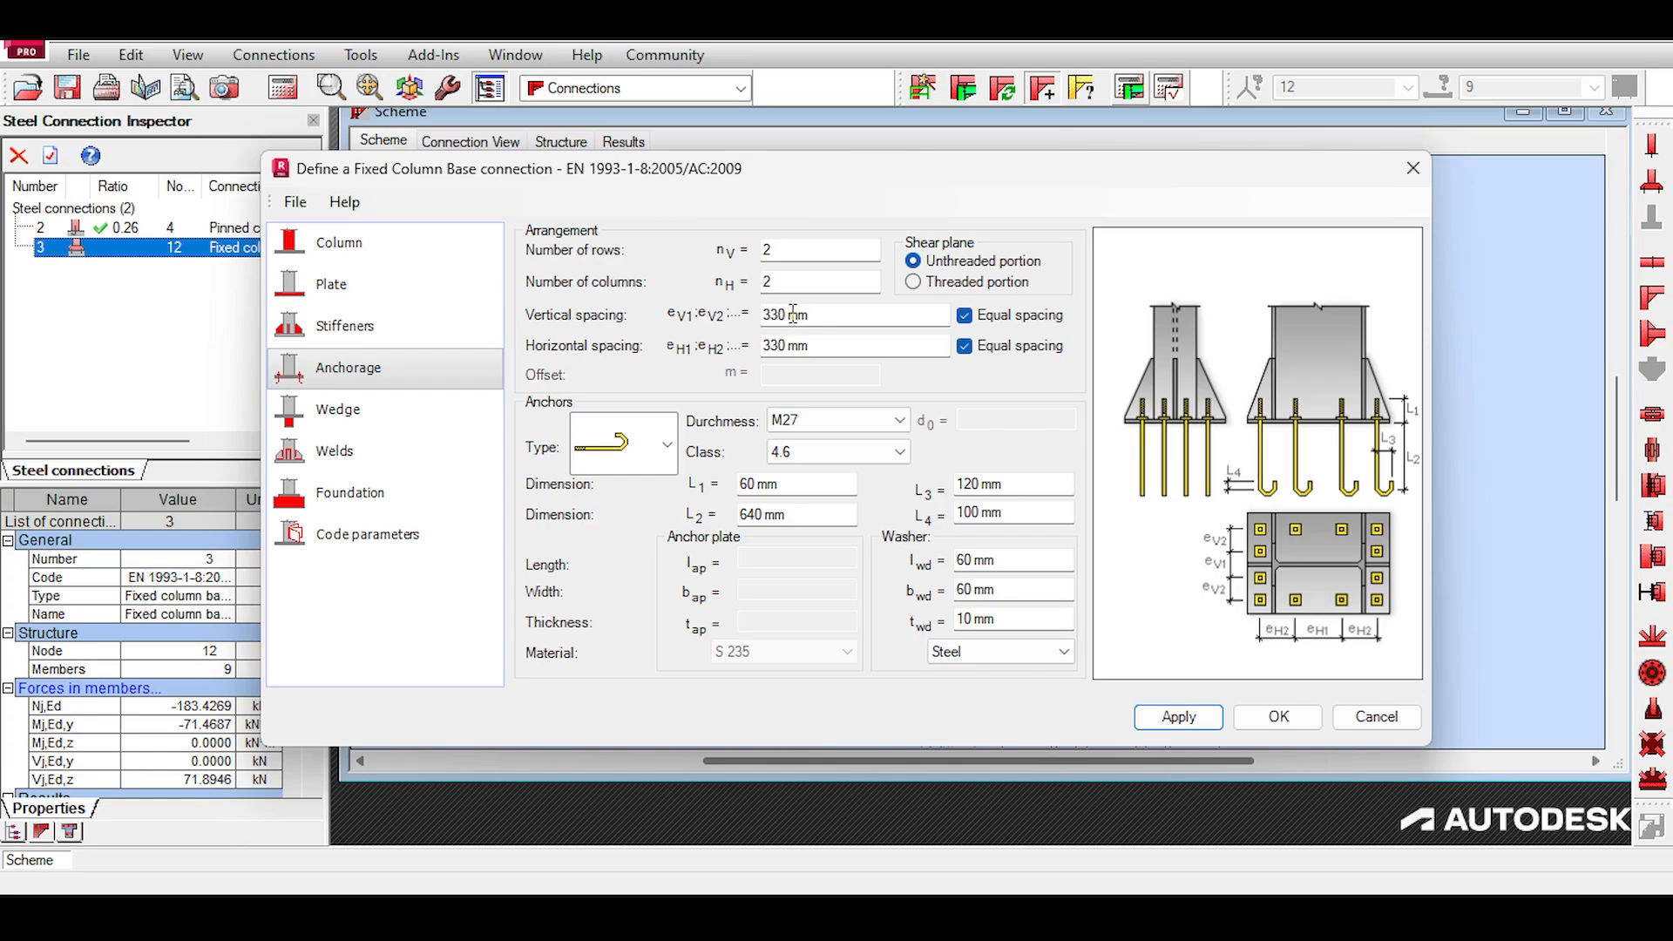
click(767, 314)
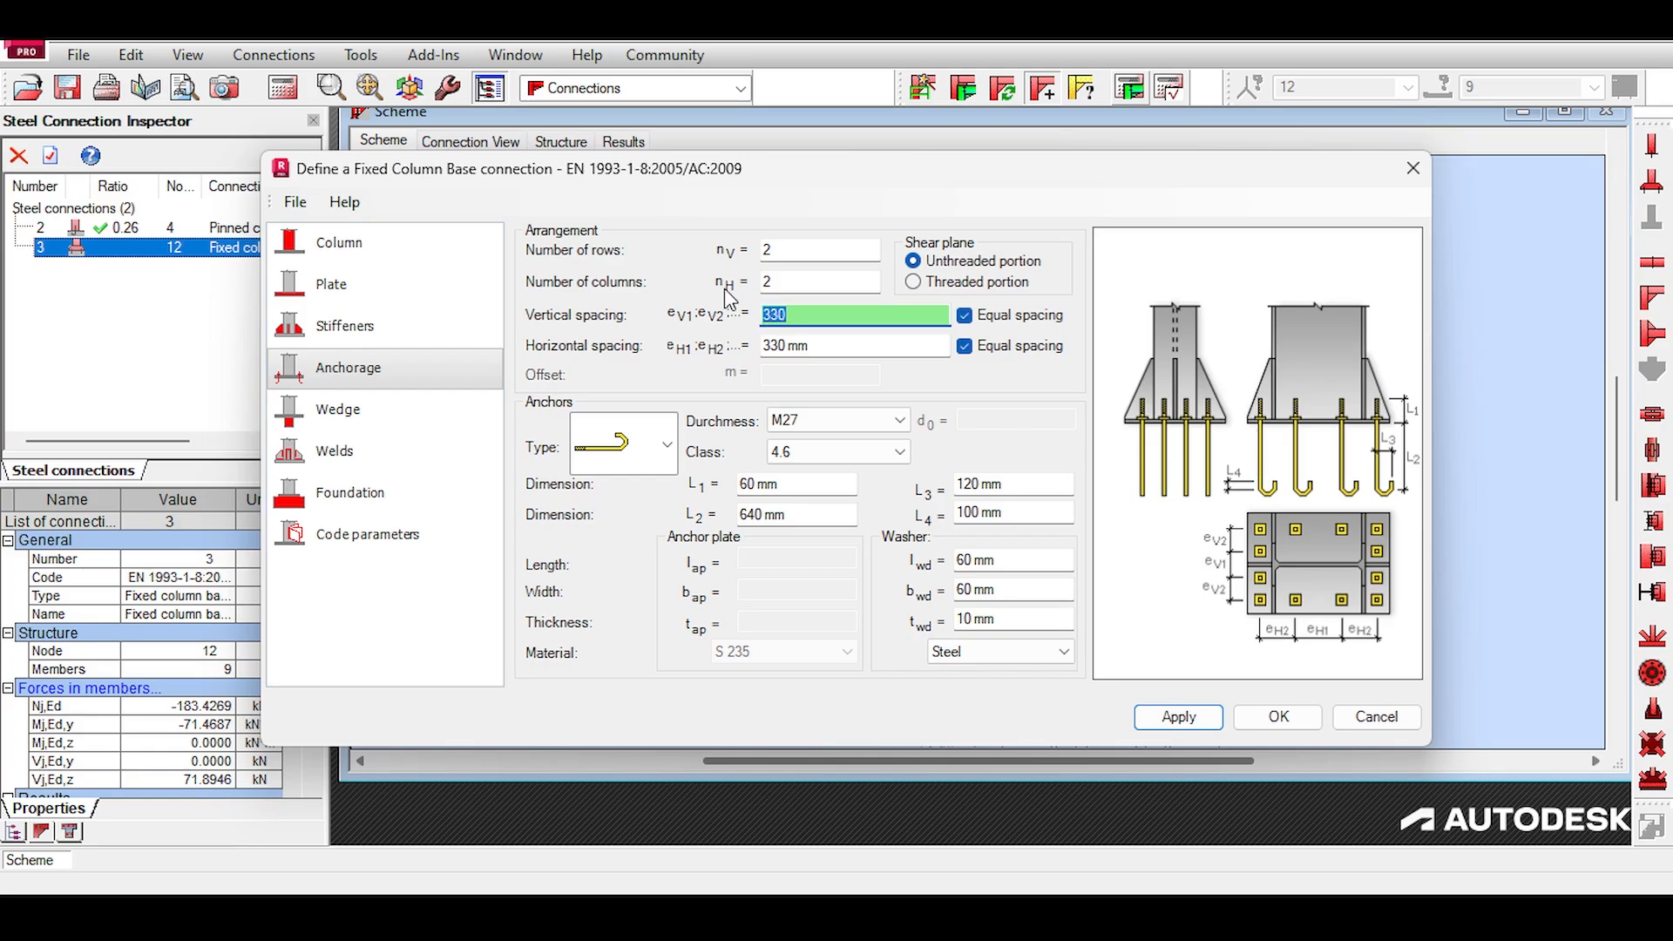
click(366, 277)
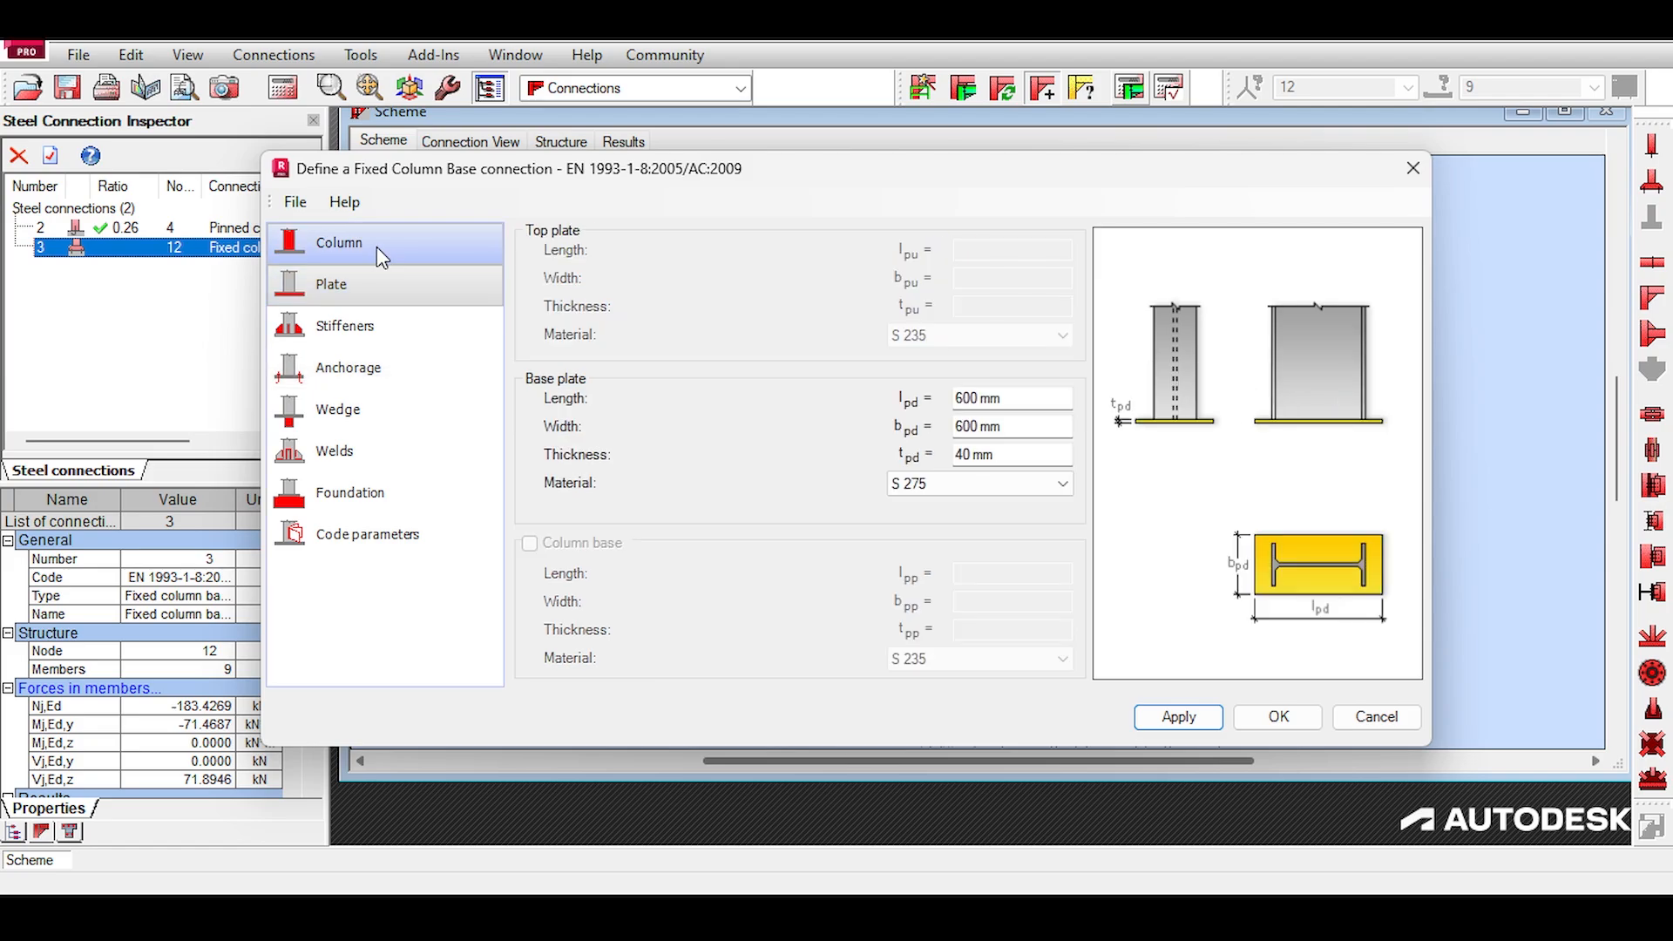
click(380, 252)
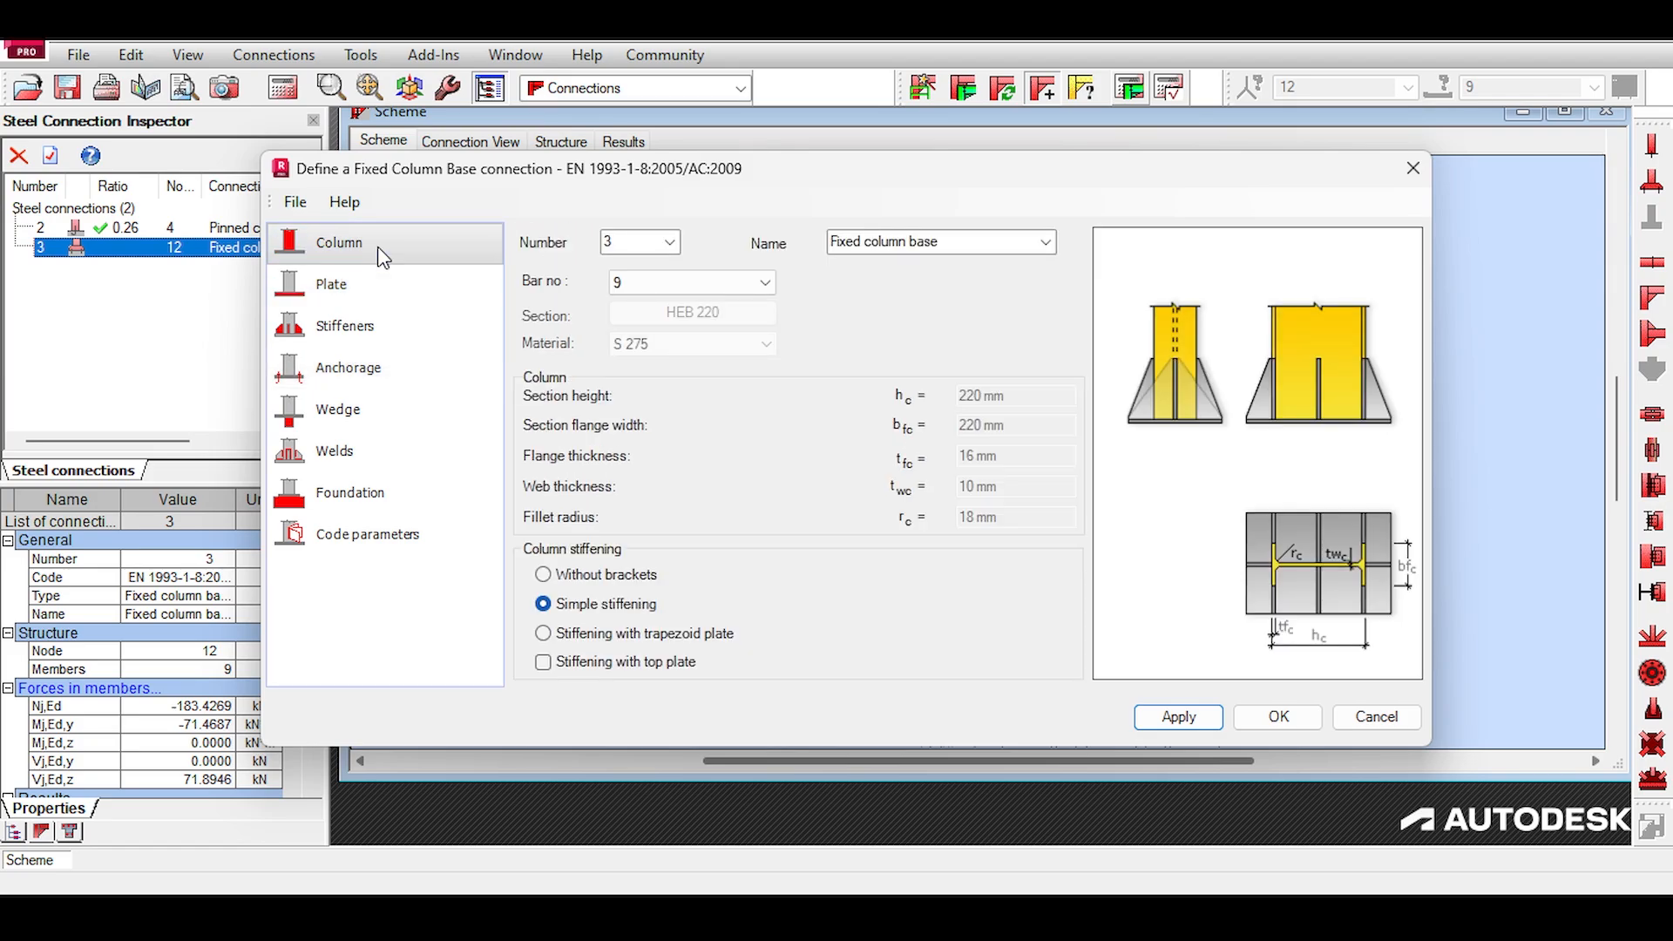
click(383, 366)
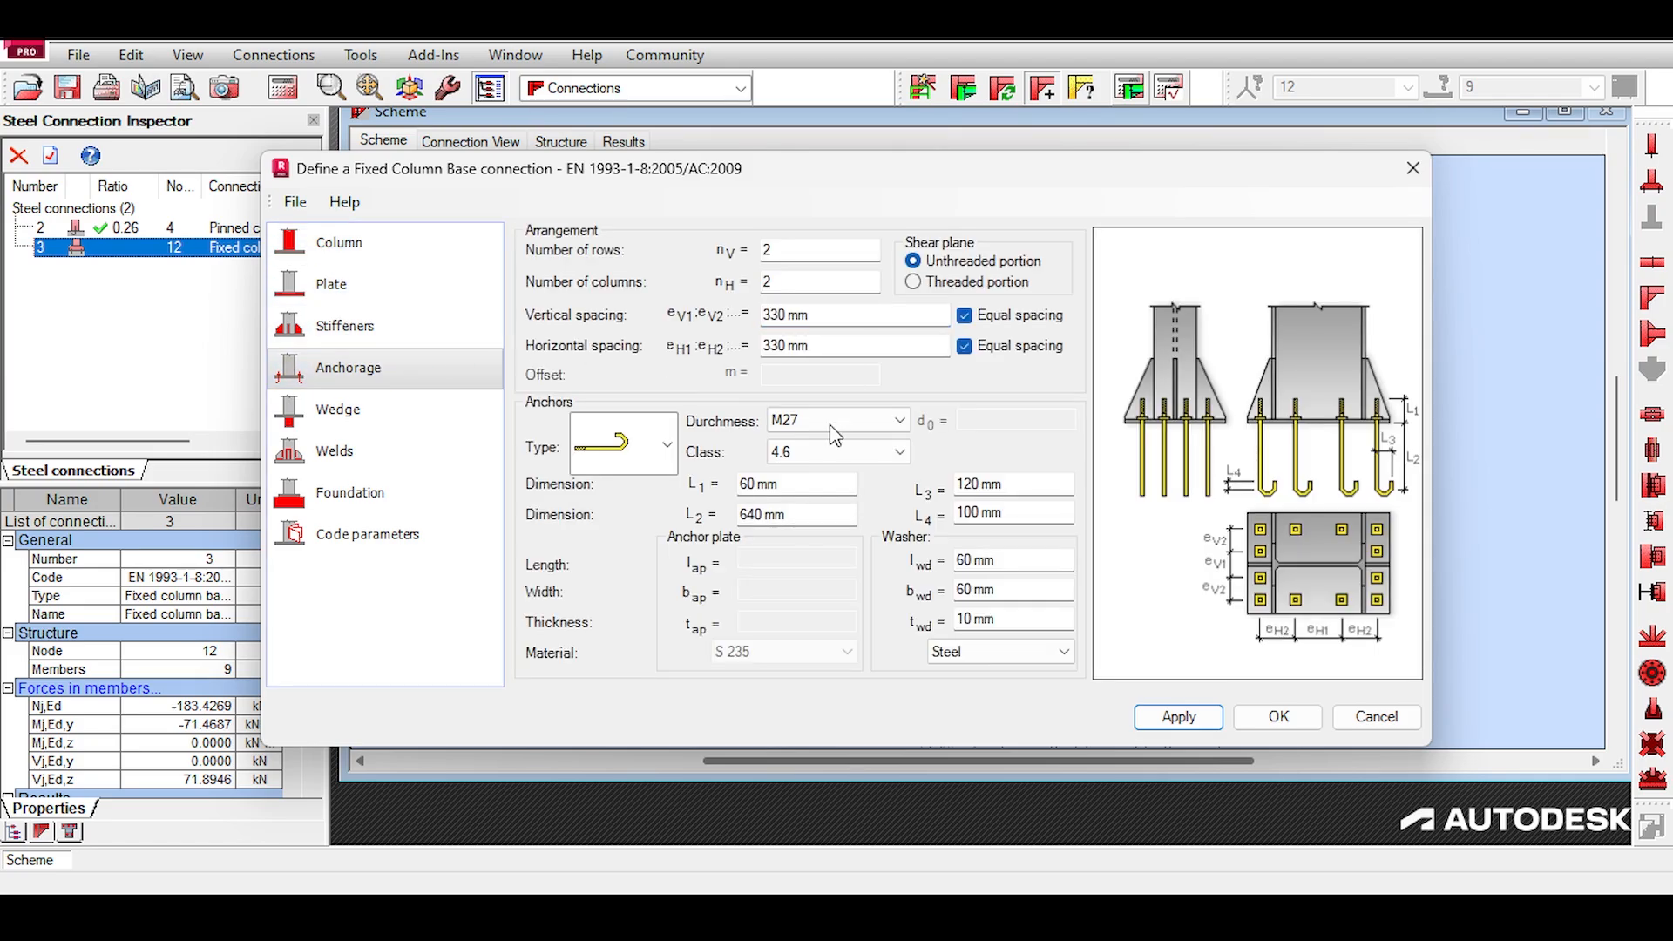
click(836, 314)
text(450)
key(Tab)
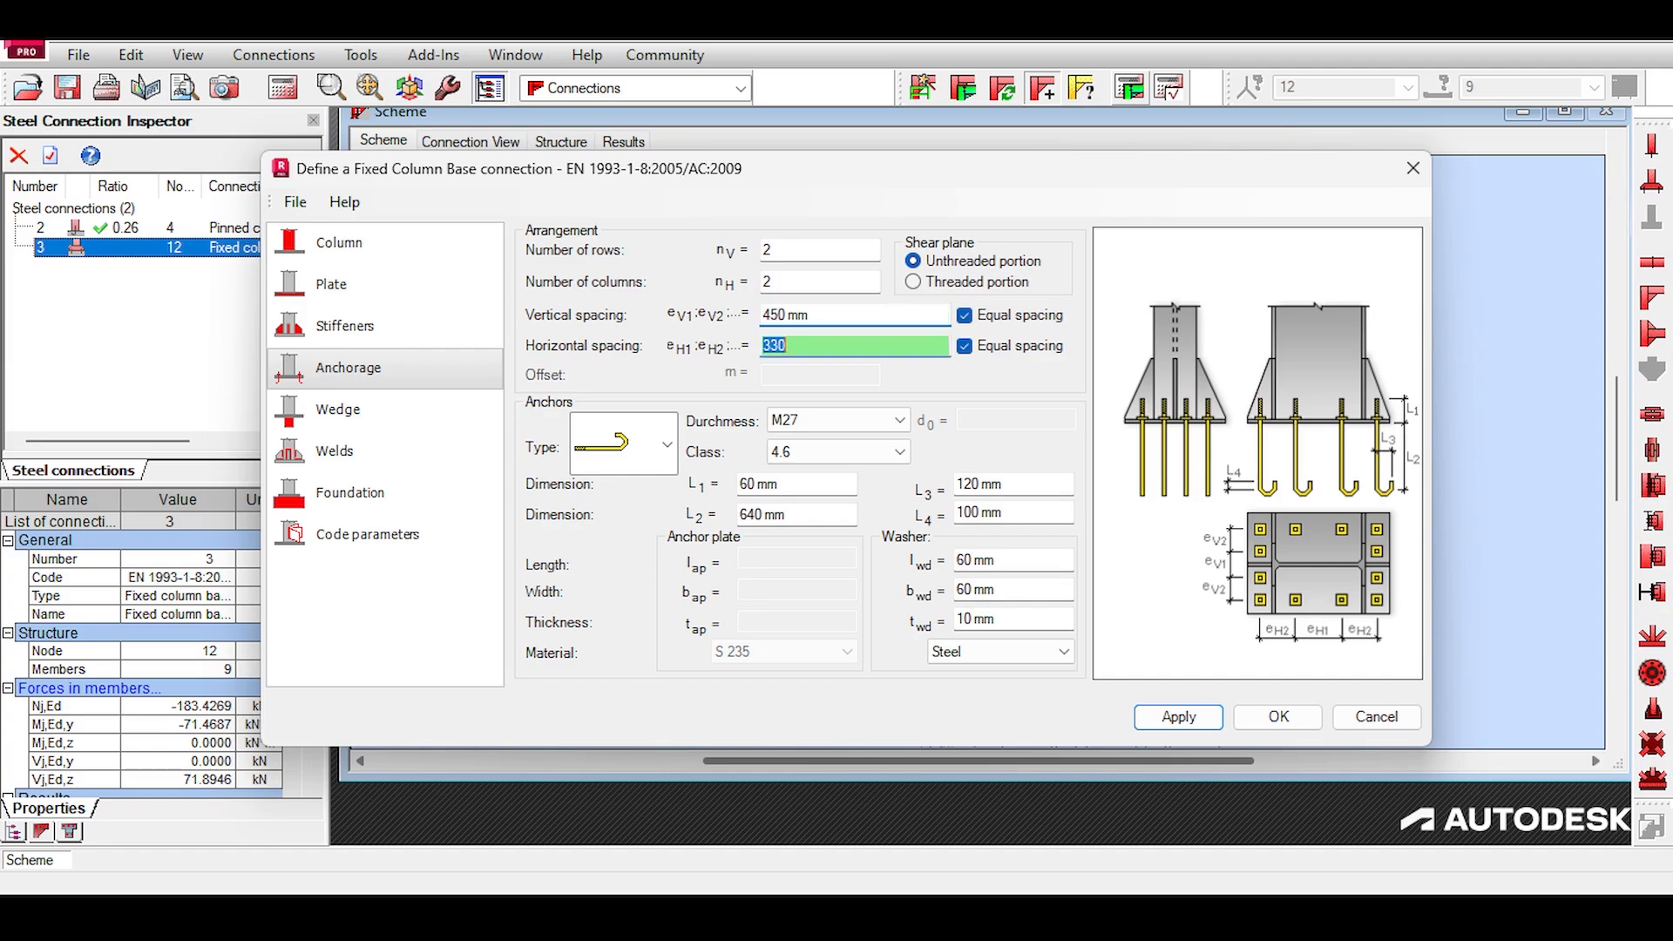
text(450)
key(Tab)
click(1211, 719)
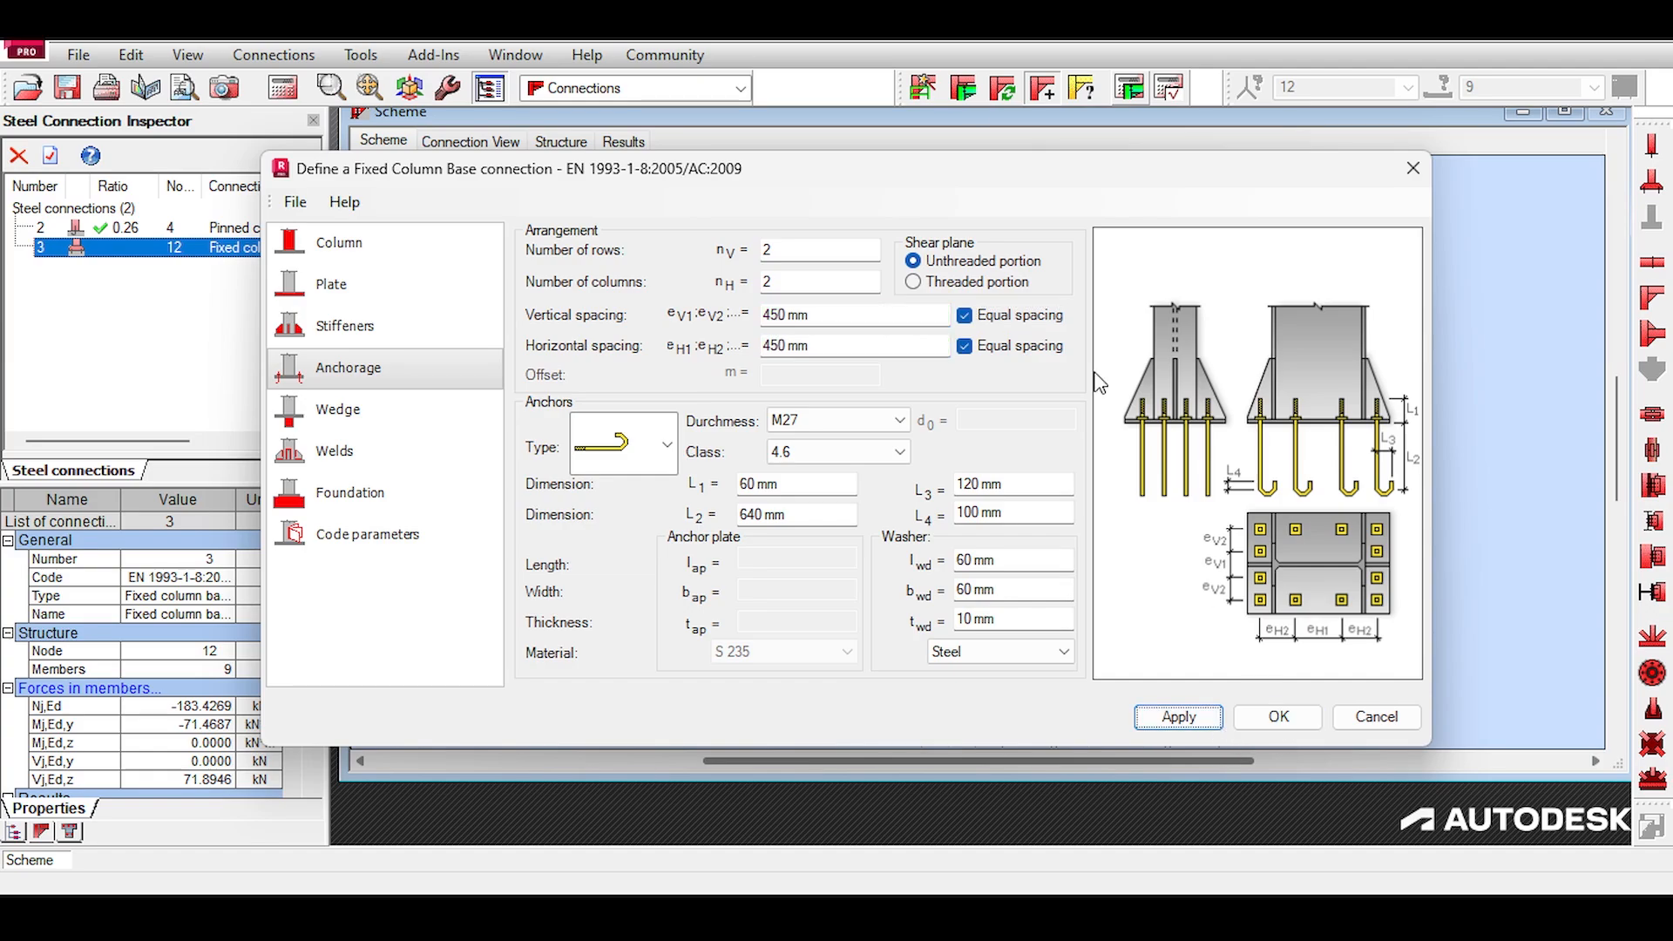
Step: Rerun the fixed column base verification with code combinations and review the calculation note, scheme drawing and 3D model
click(1130, 87)
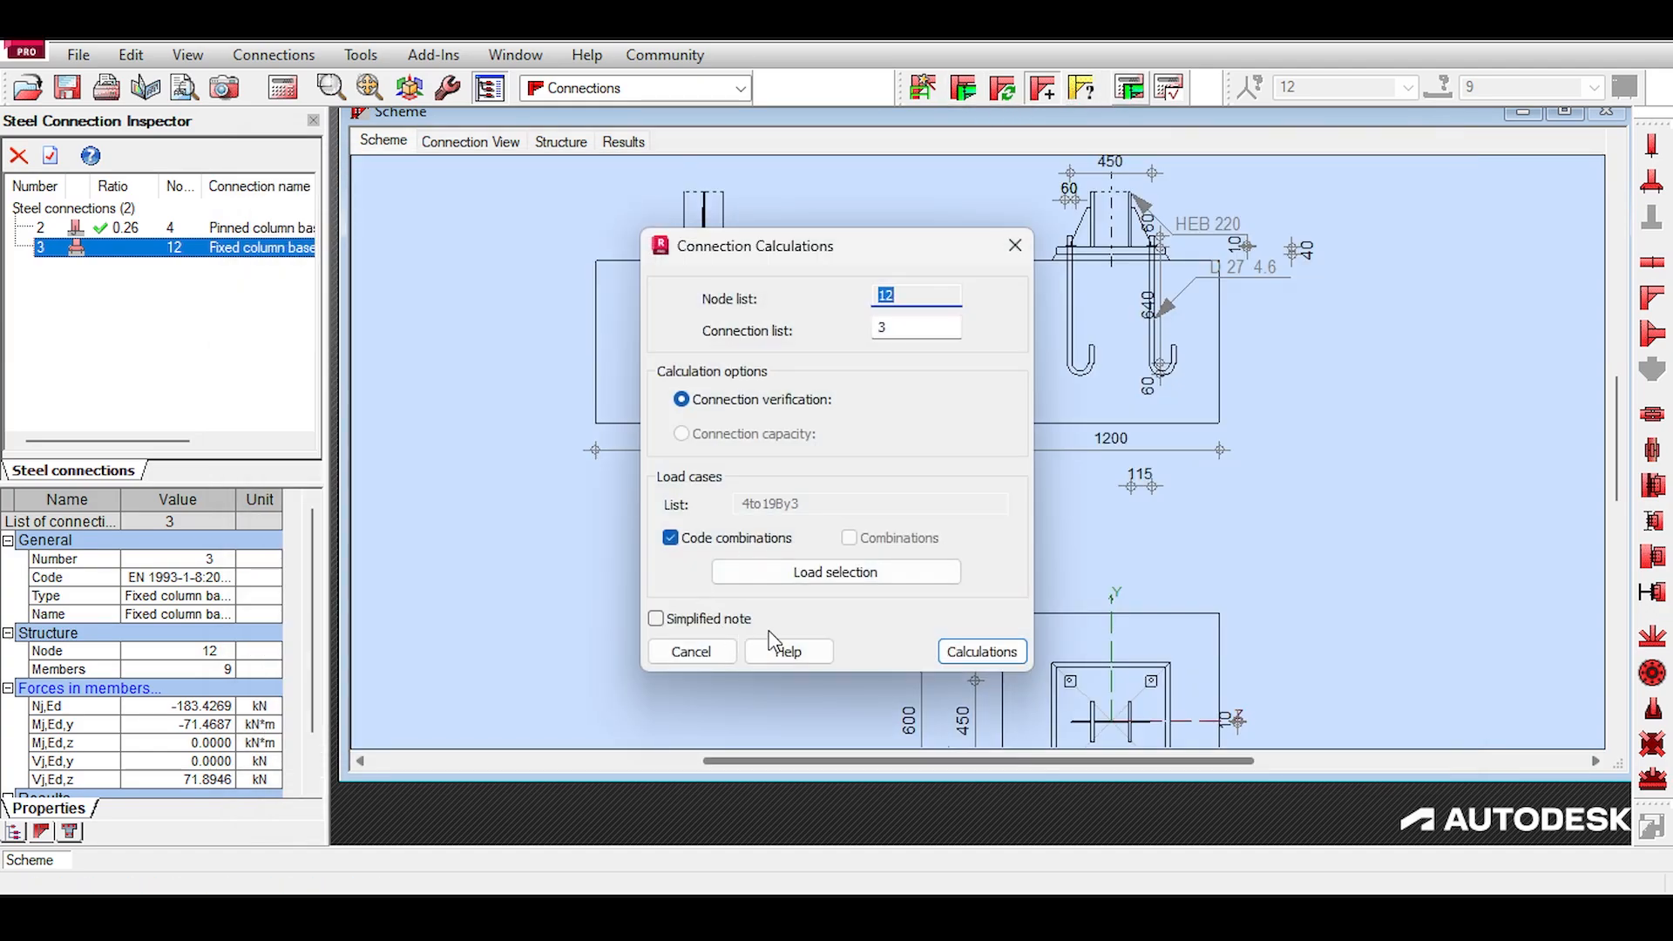
click(955, 654)
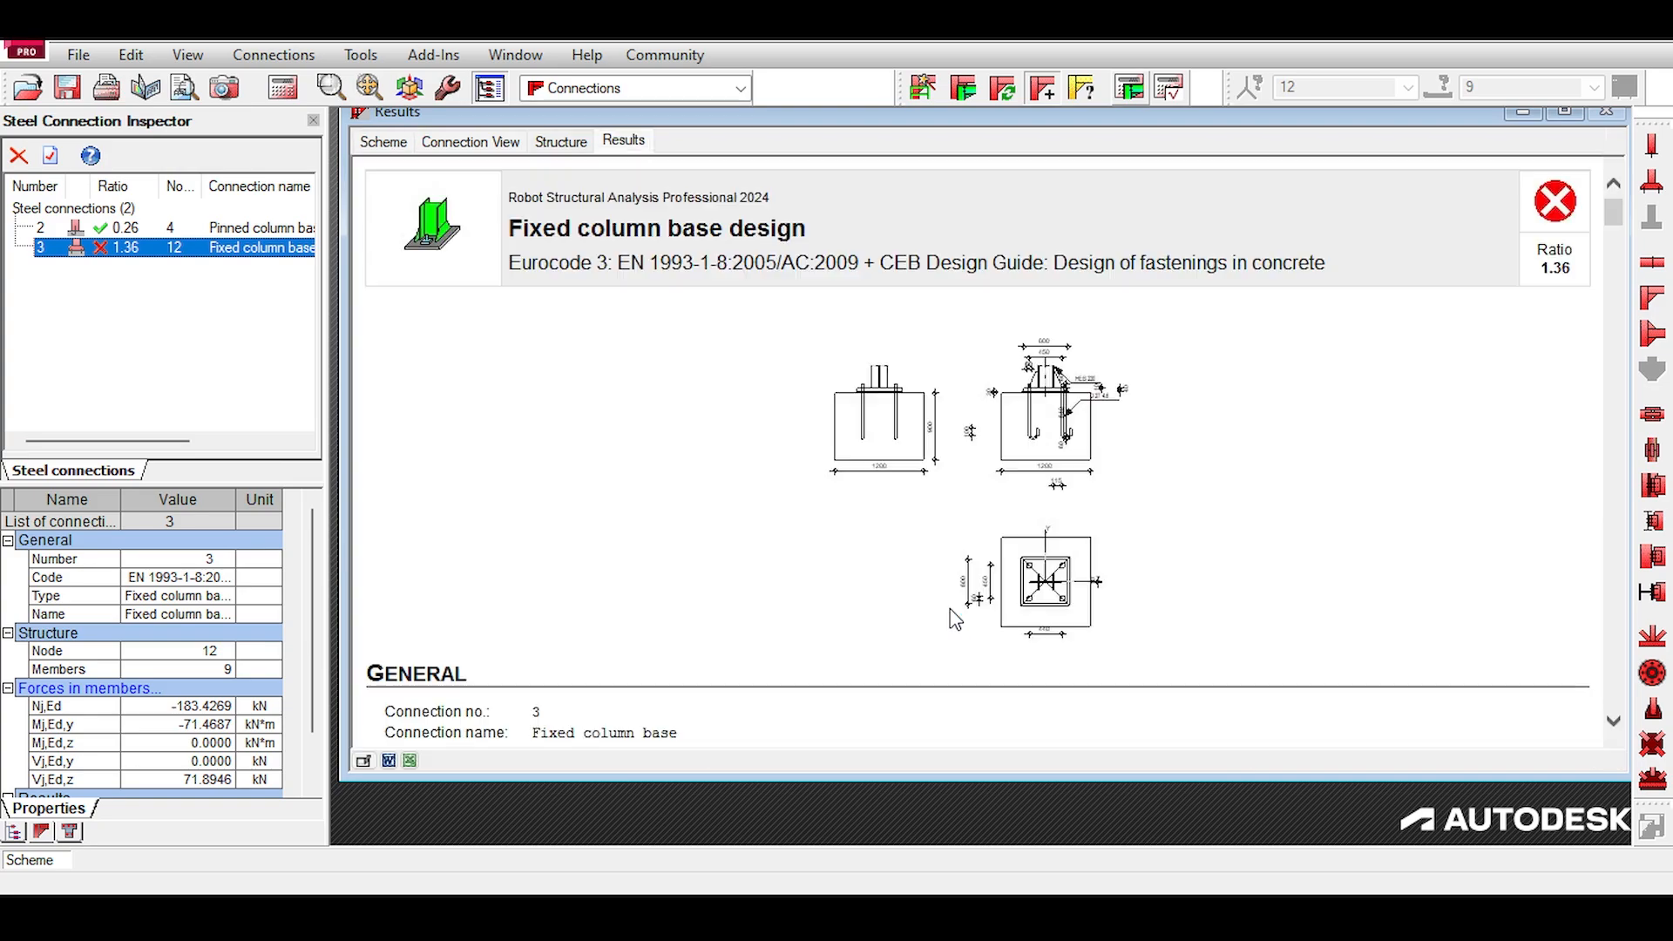
double_click(1554, 250)
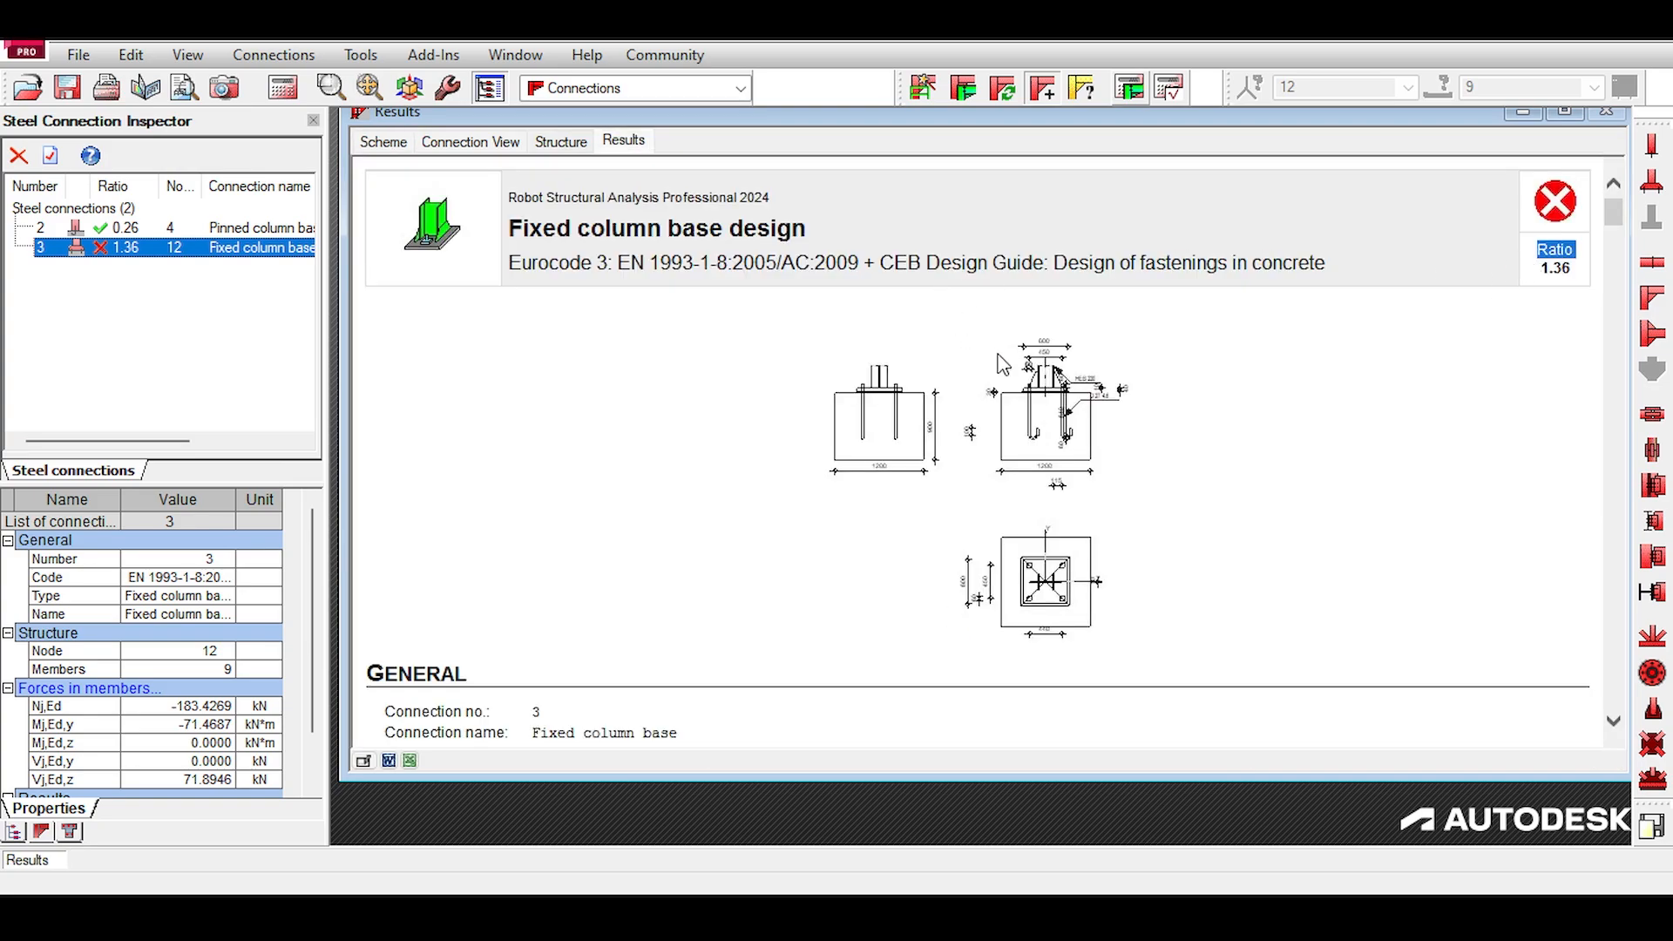
scroll(1124, 442, down, 5)
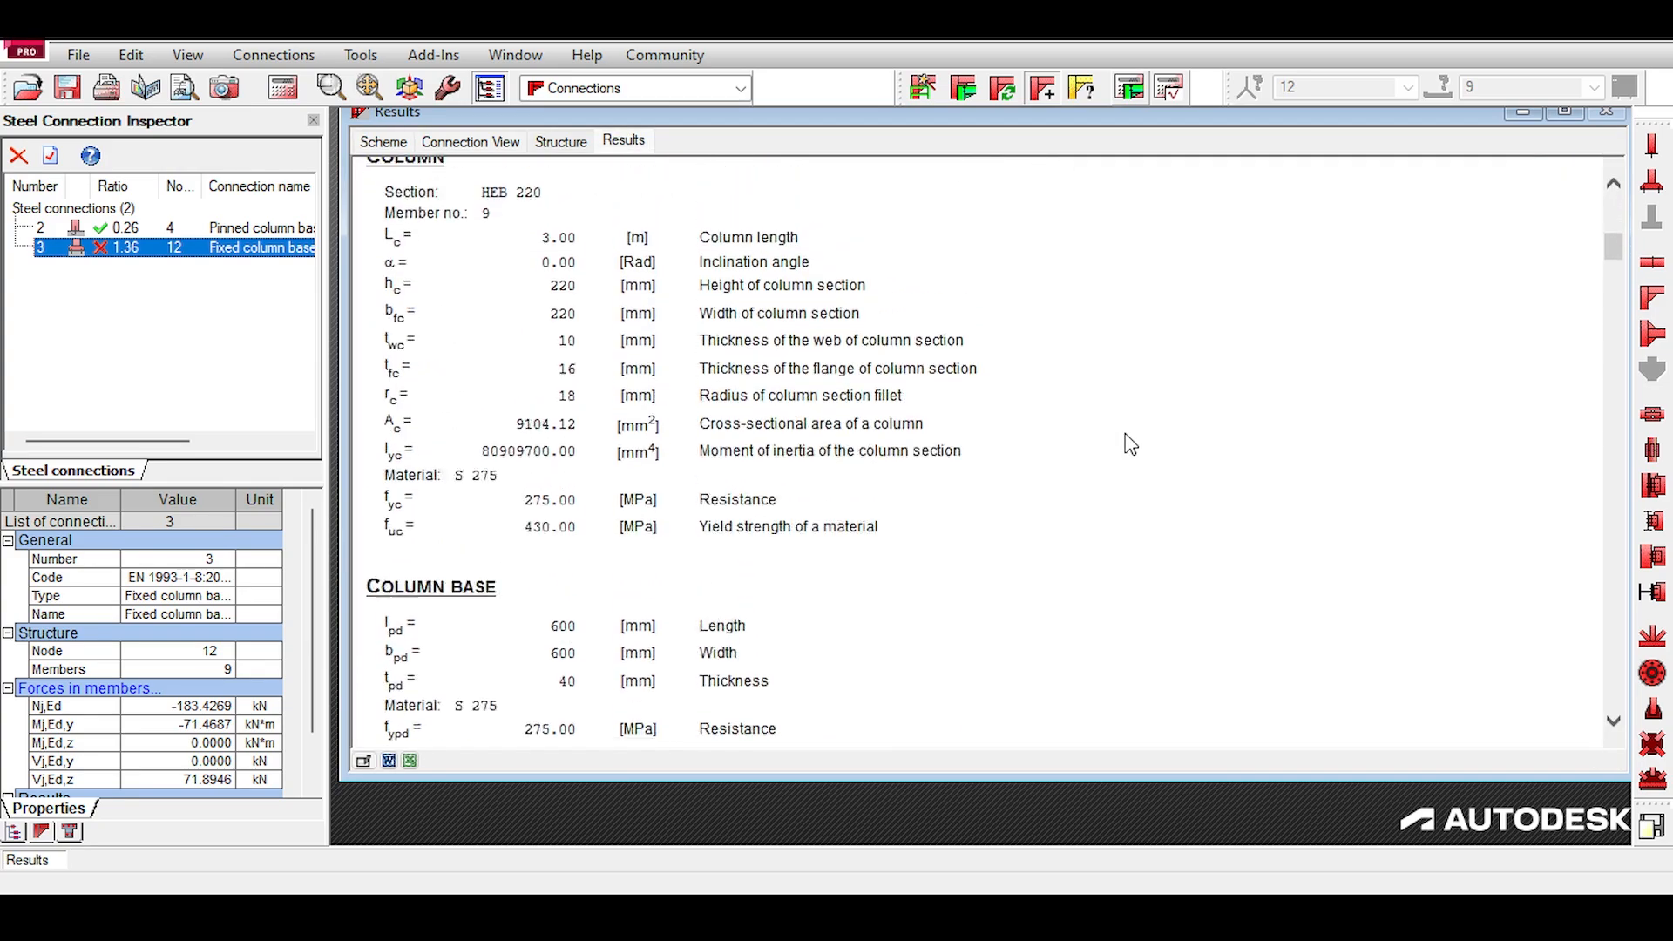
scroll(1124, 442, up, 5)
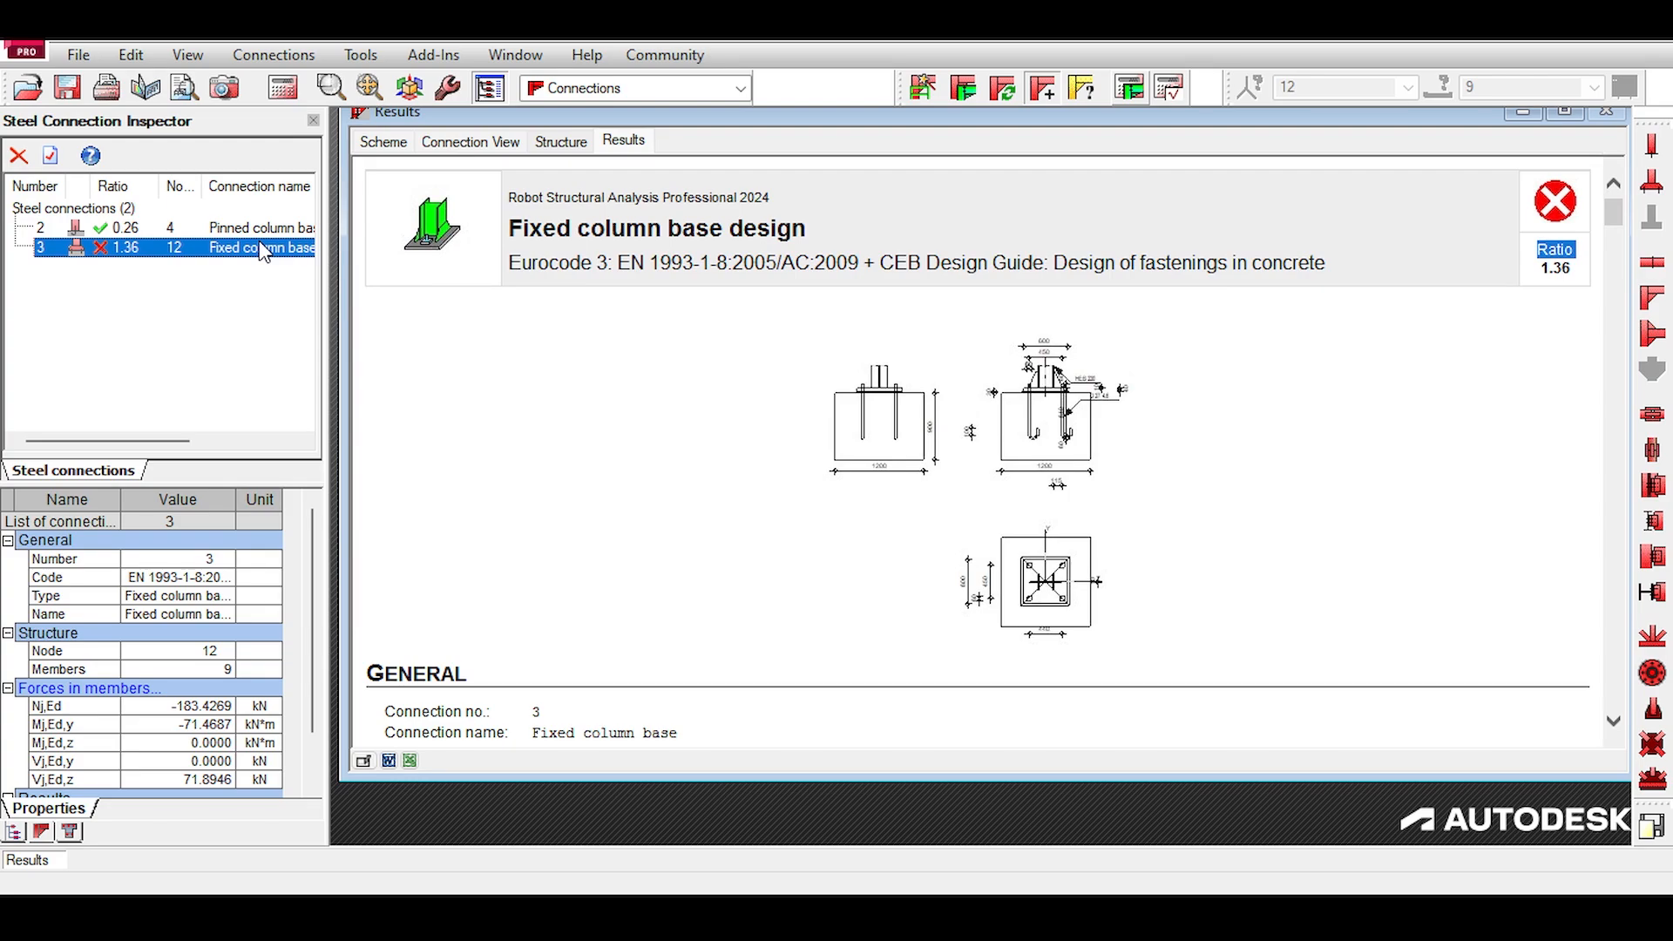
click(383, 142)
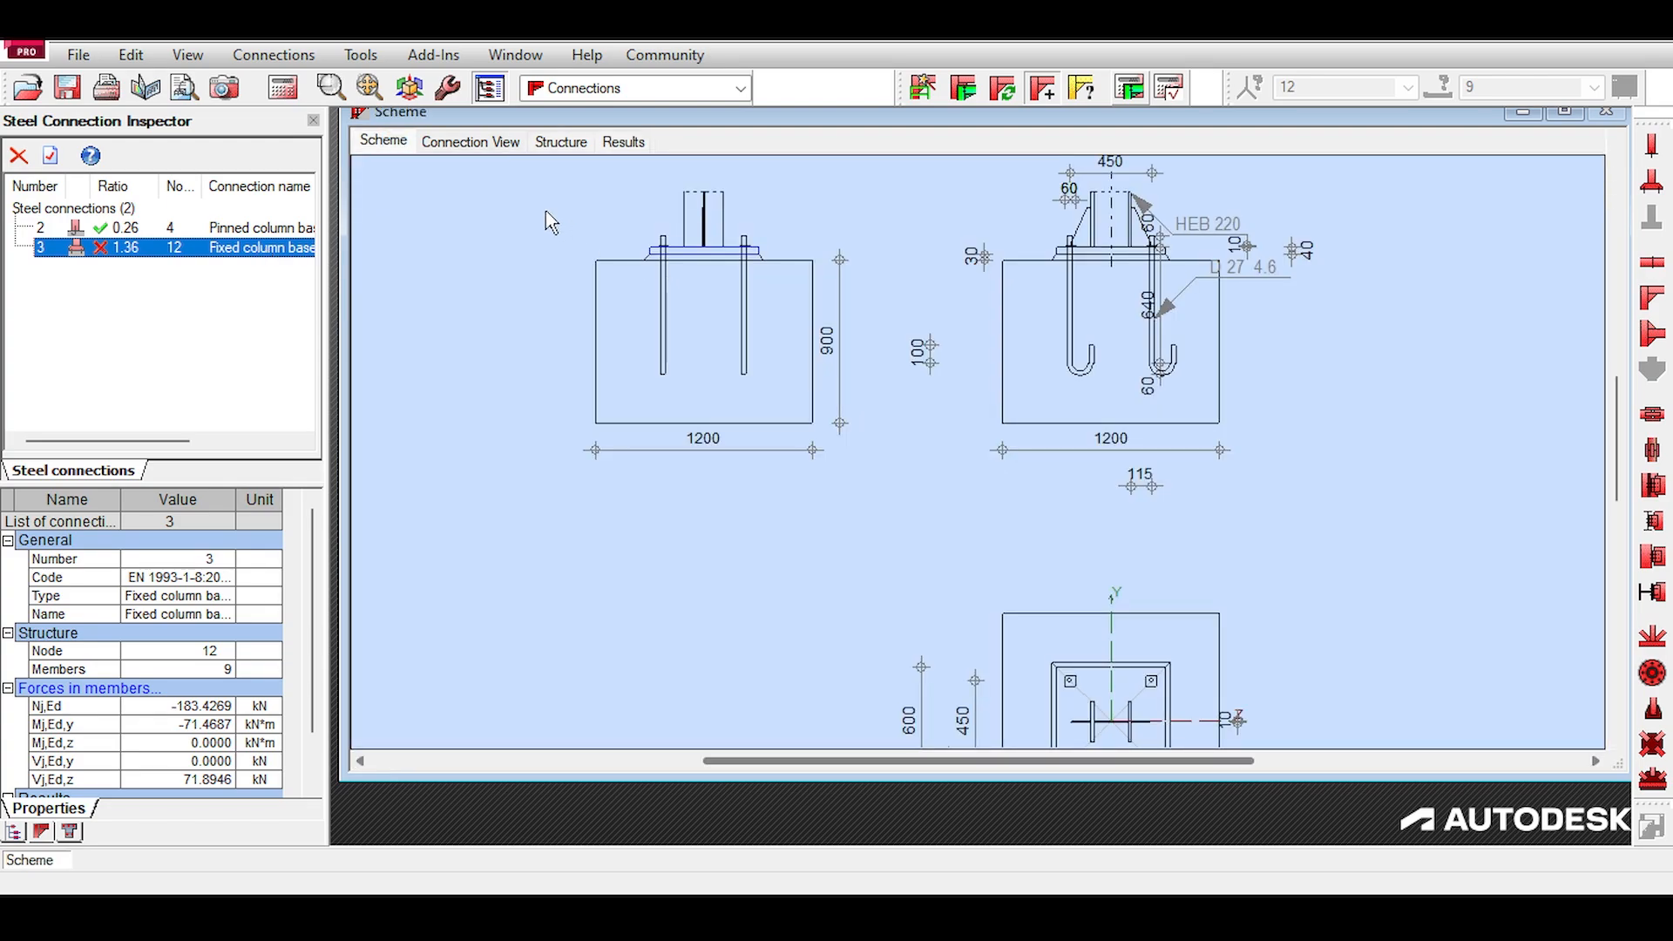
scroll(1017, 384, up, 2)
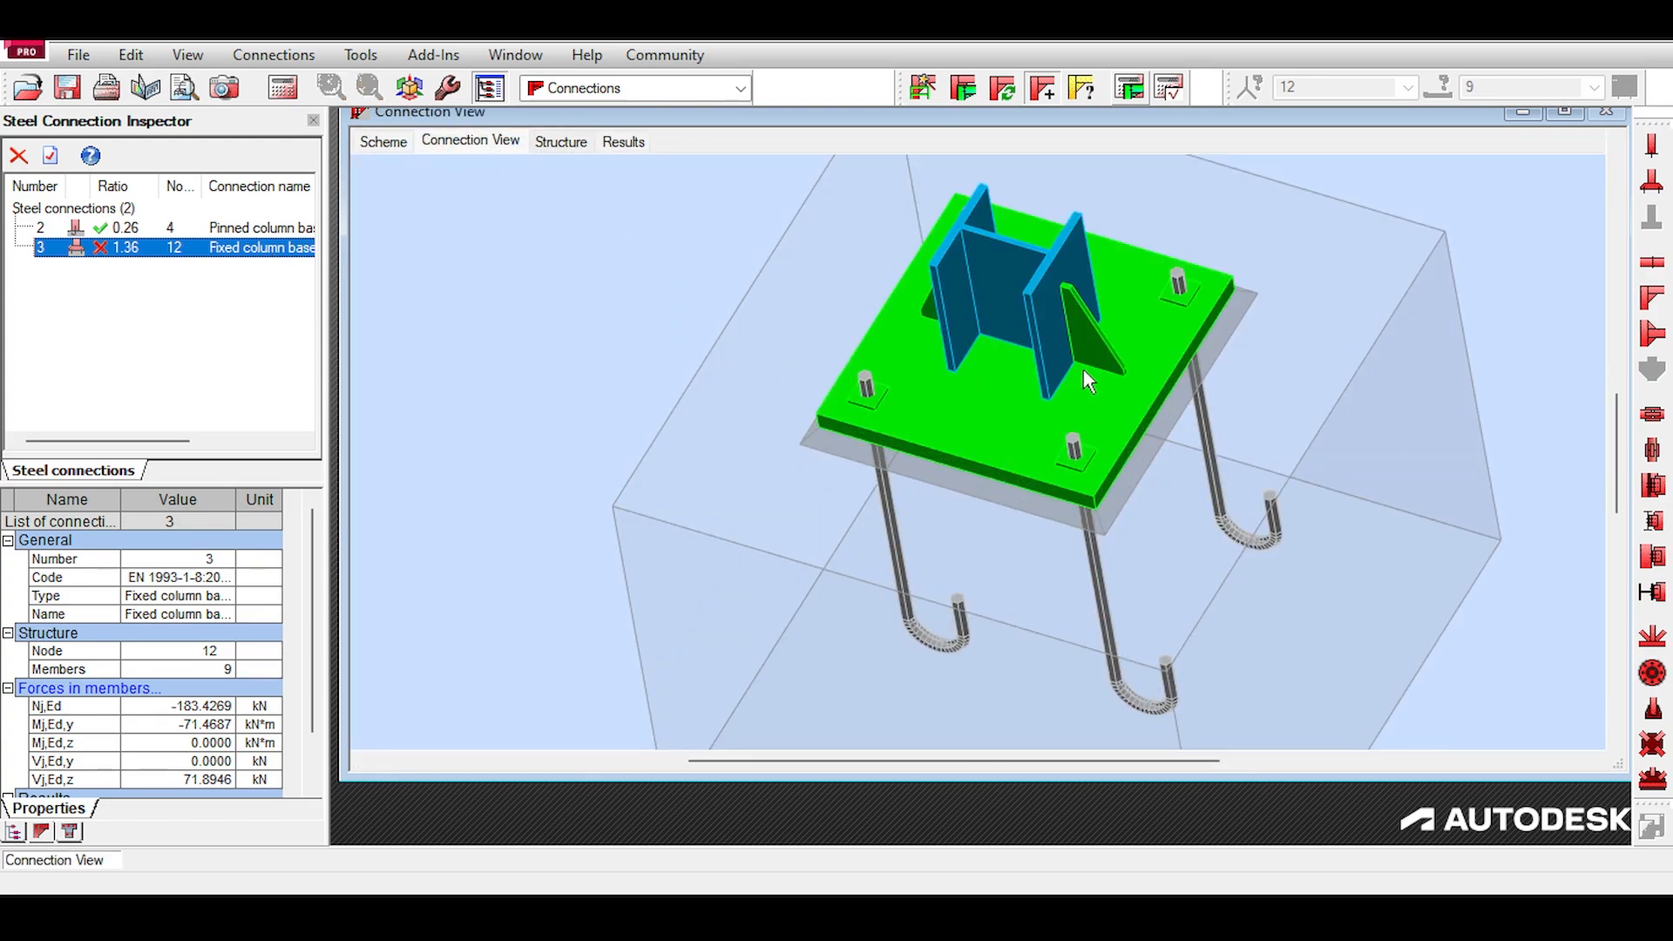
Step: Set the base plate of the fixed column base to 700 mm long, 700 mm wide and 50 mm thick
double_click(952, 272)
click(336, 281)
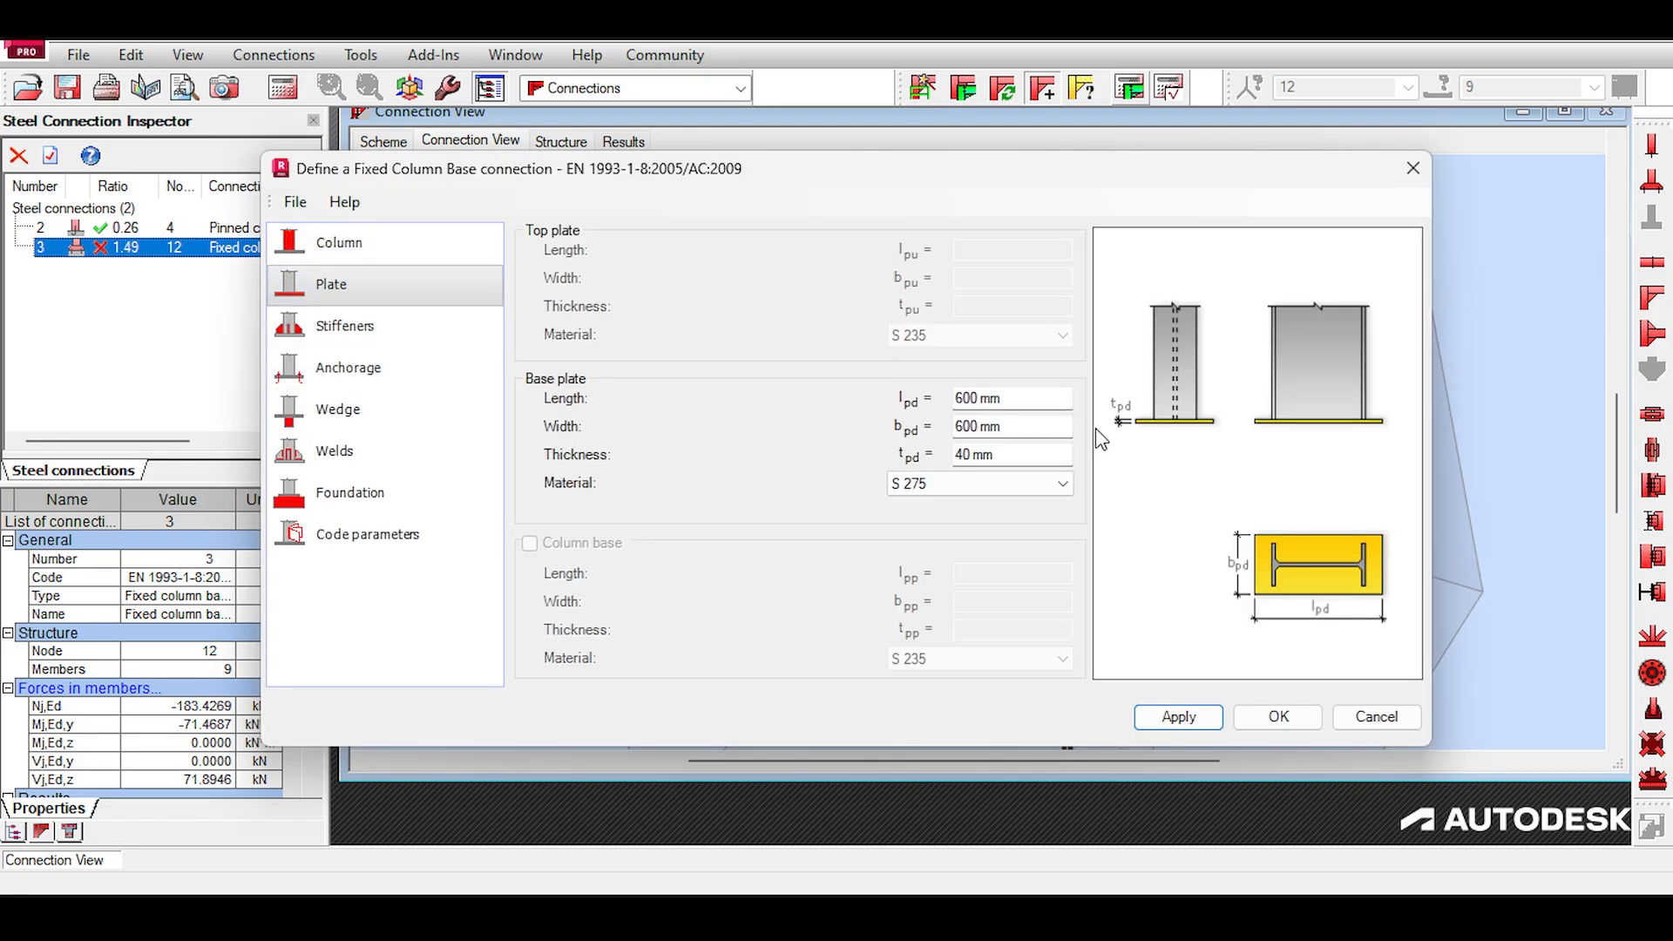
click(964, 400)
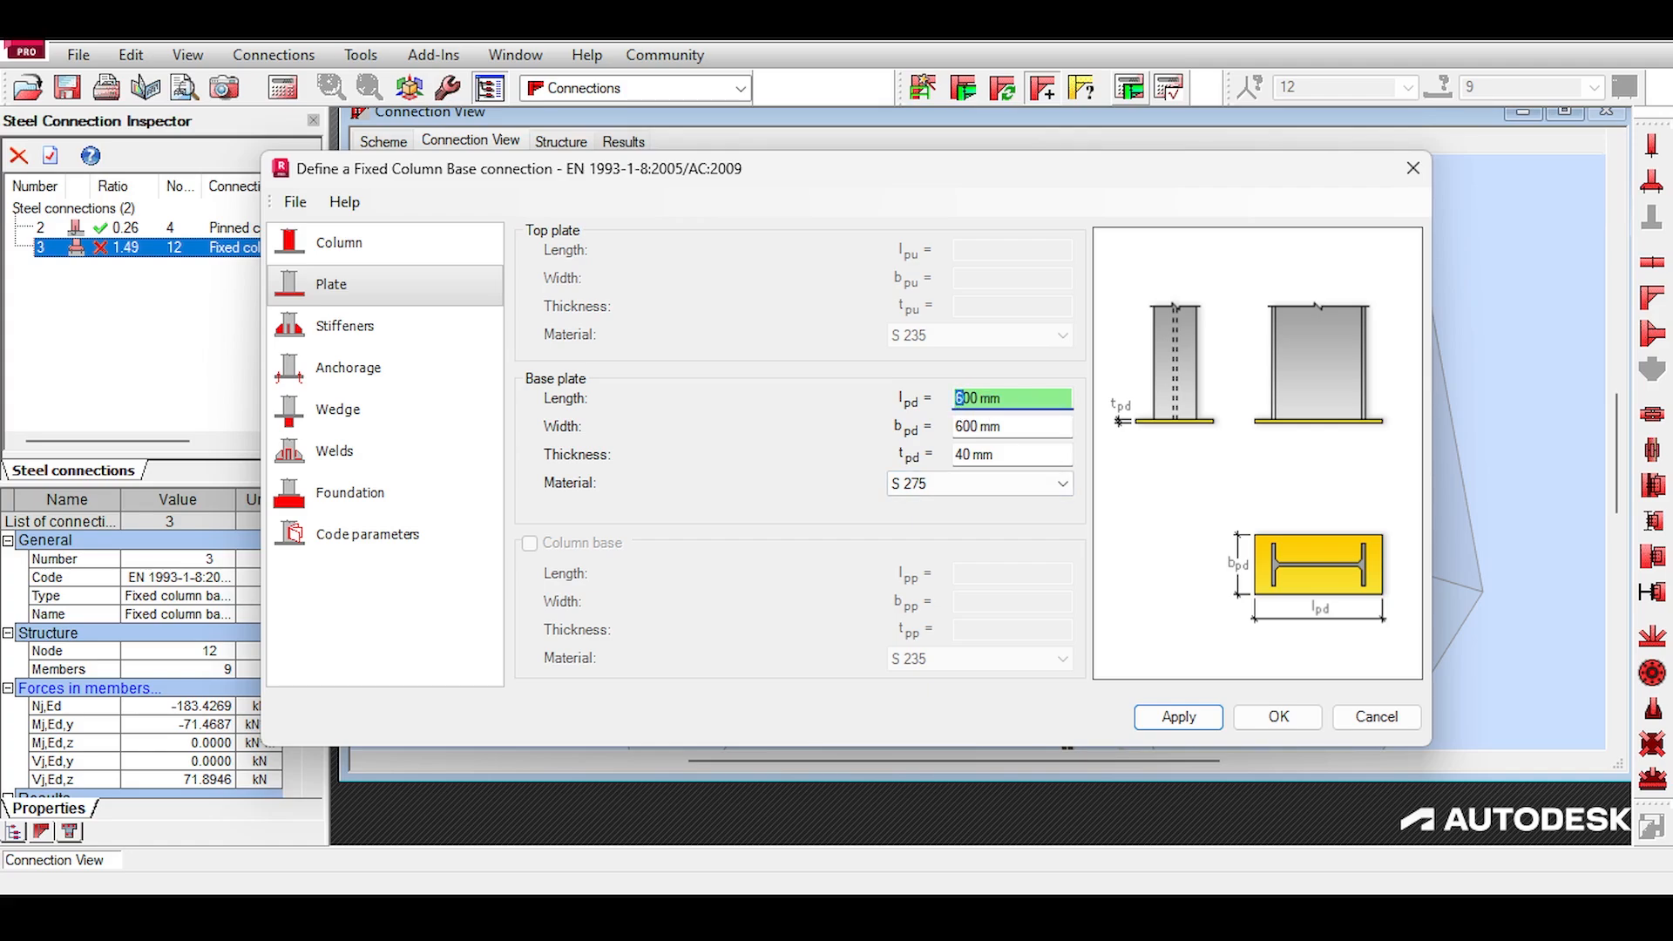
text(7)
click(959, 428)
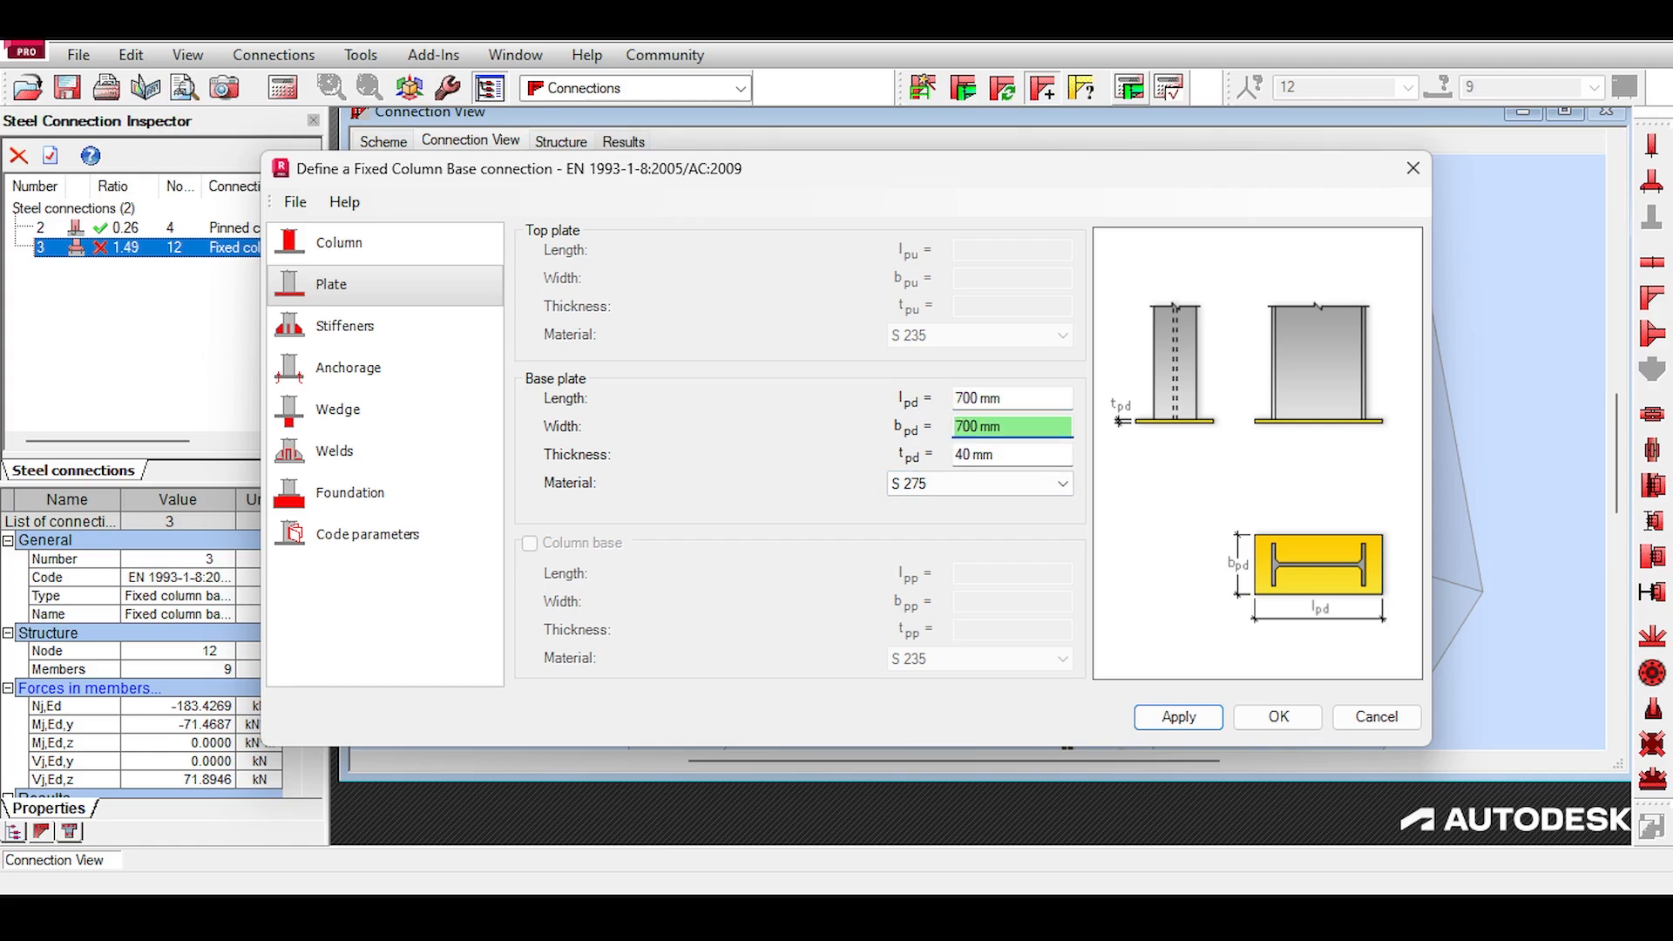
click(959, 456)
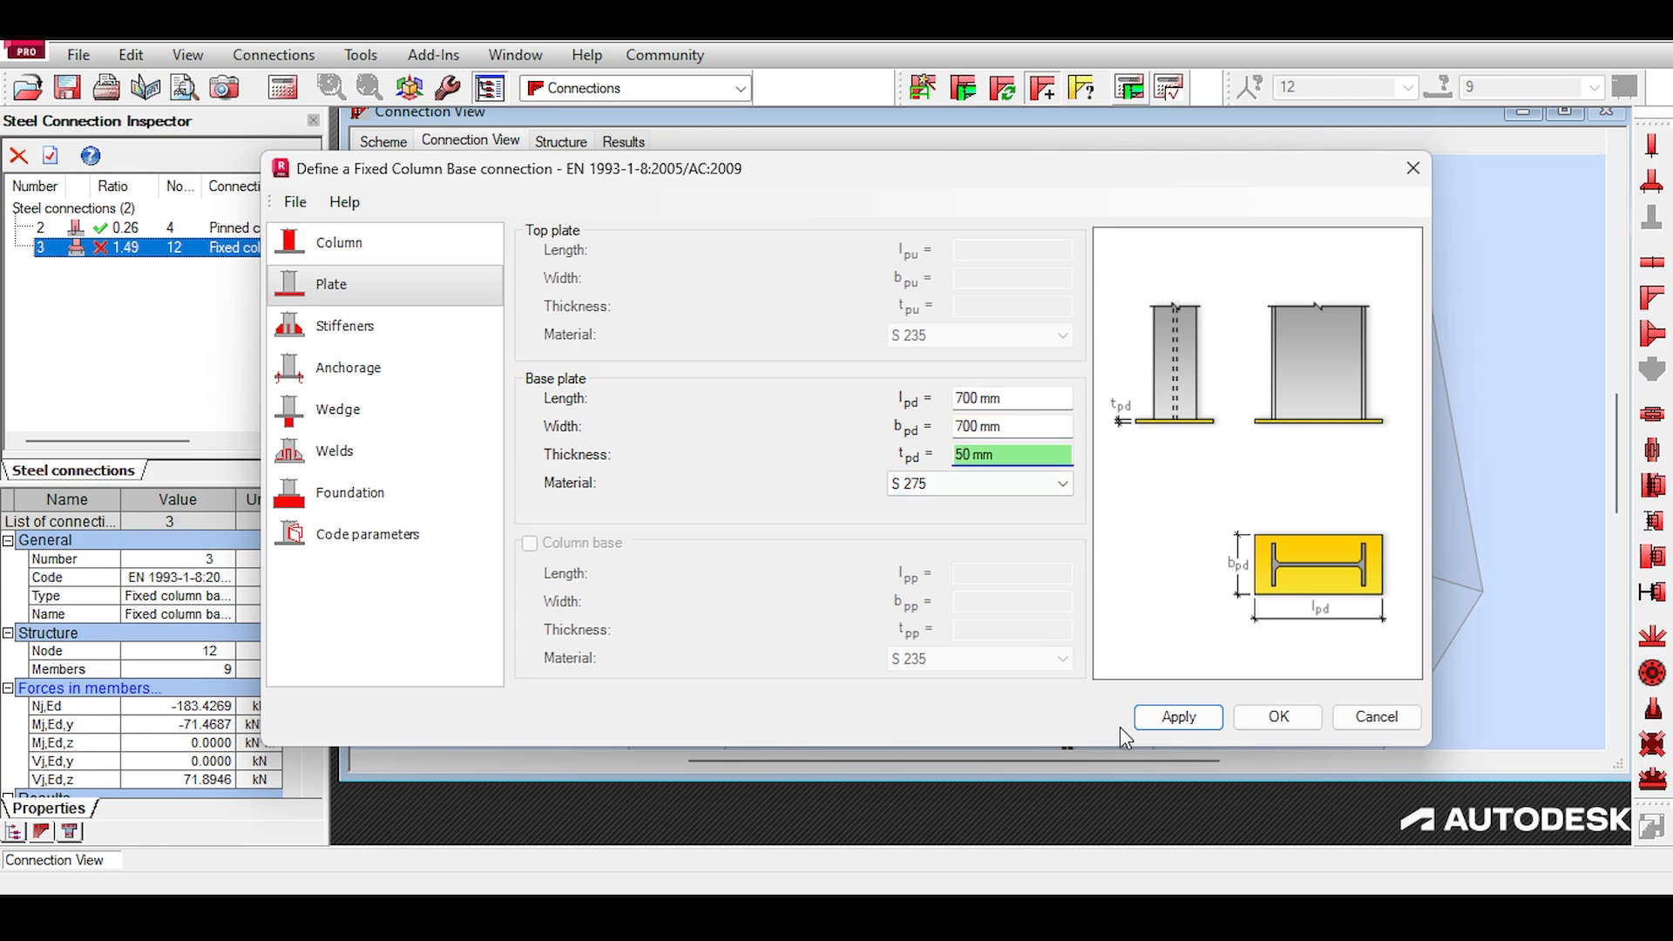
click(1202, 717)
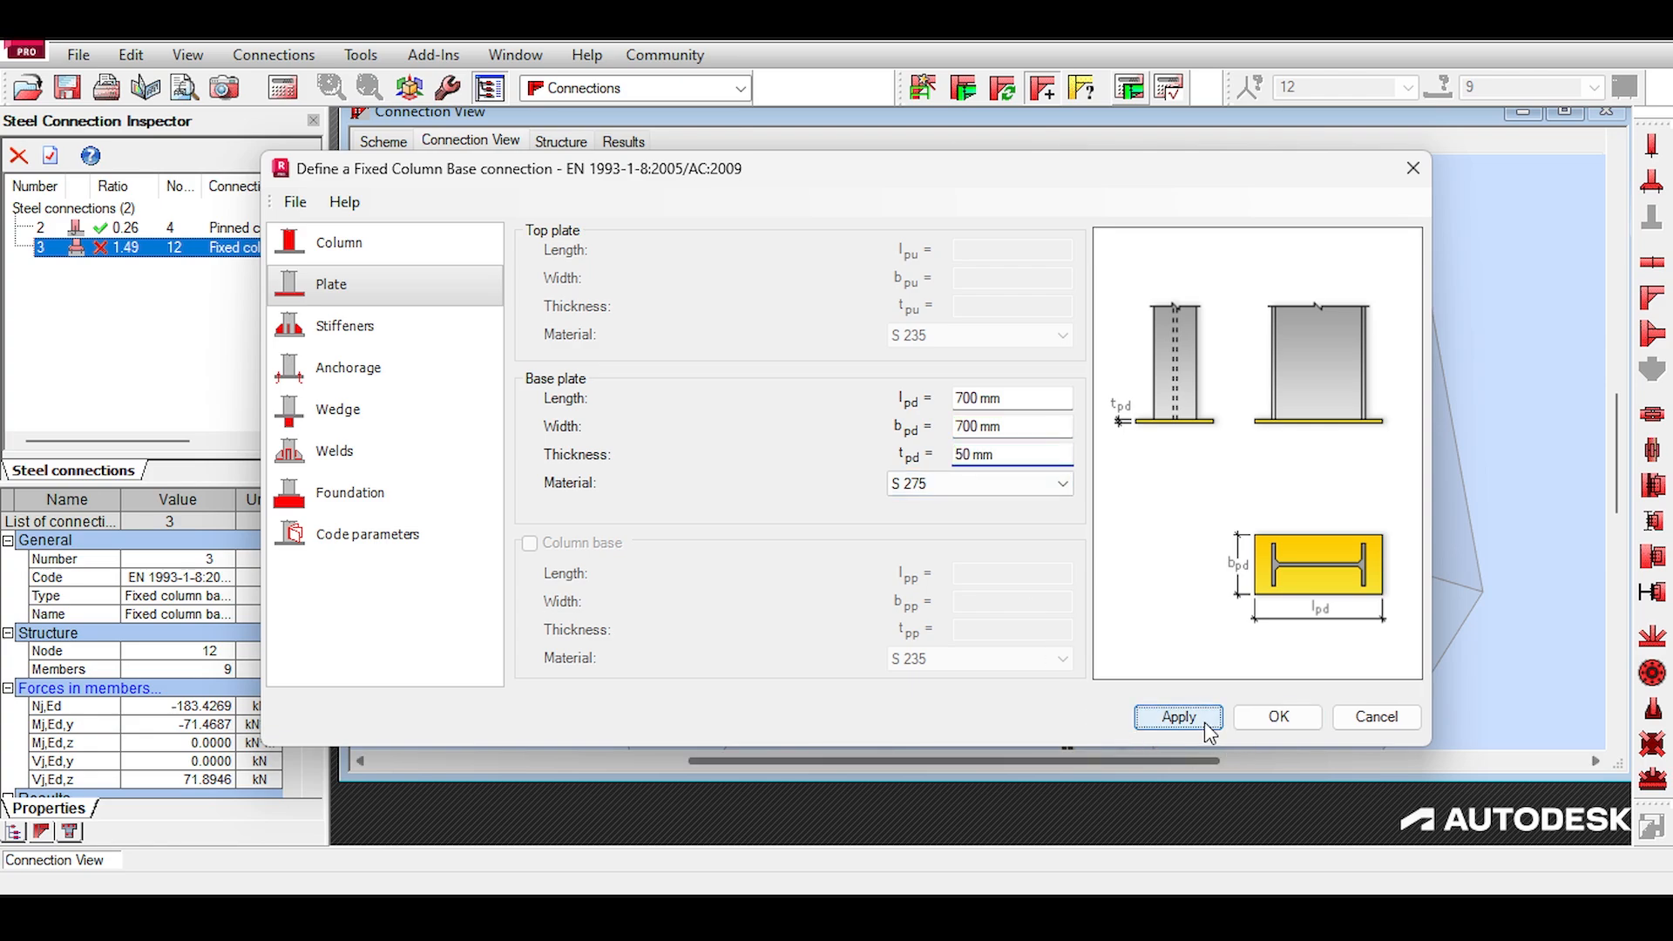
click(1277, 717)
Step: Set the vertical and horizontal anchor spacing on the enlarged base plate to 600 mm
scroll(955, 430, down, 2)
middle_drag(981, 395, 935, 397)
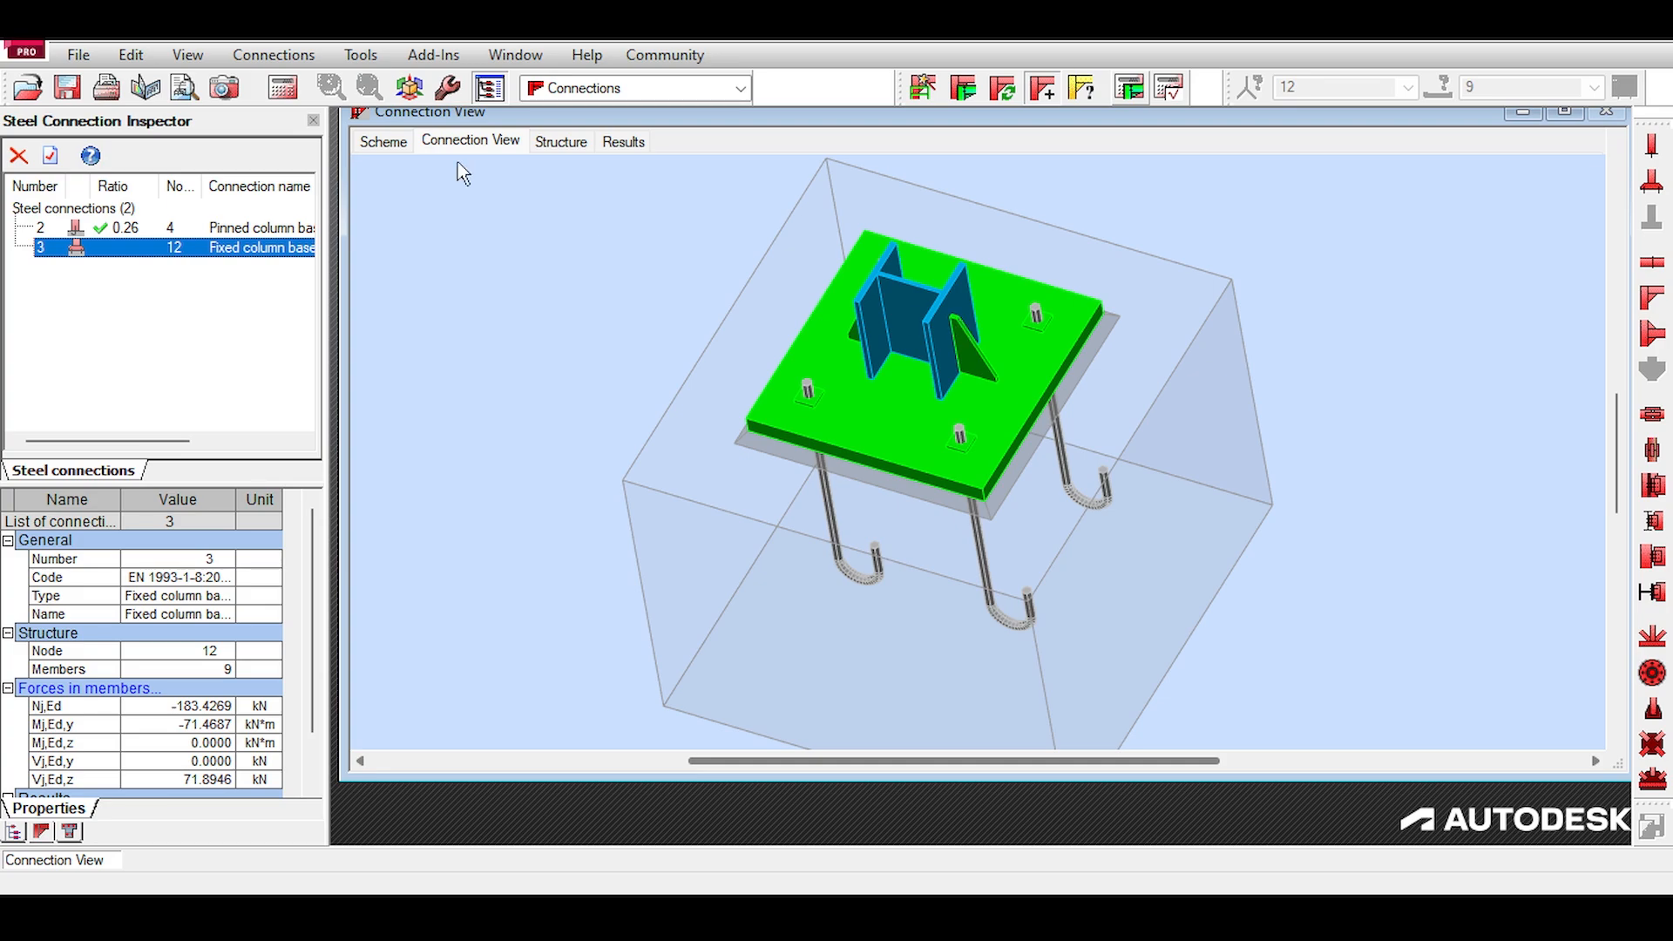
click(479, 140)
double_click(162, 248)
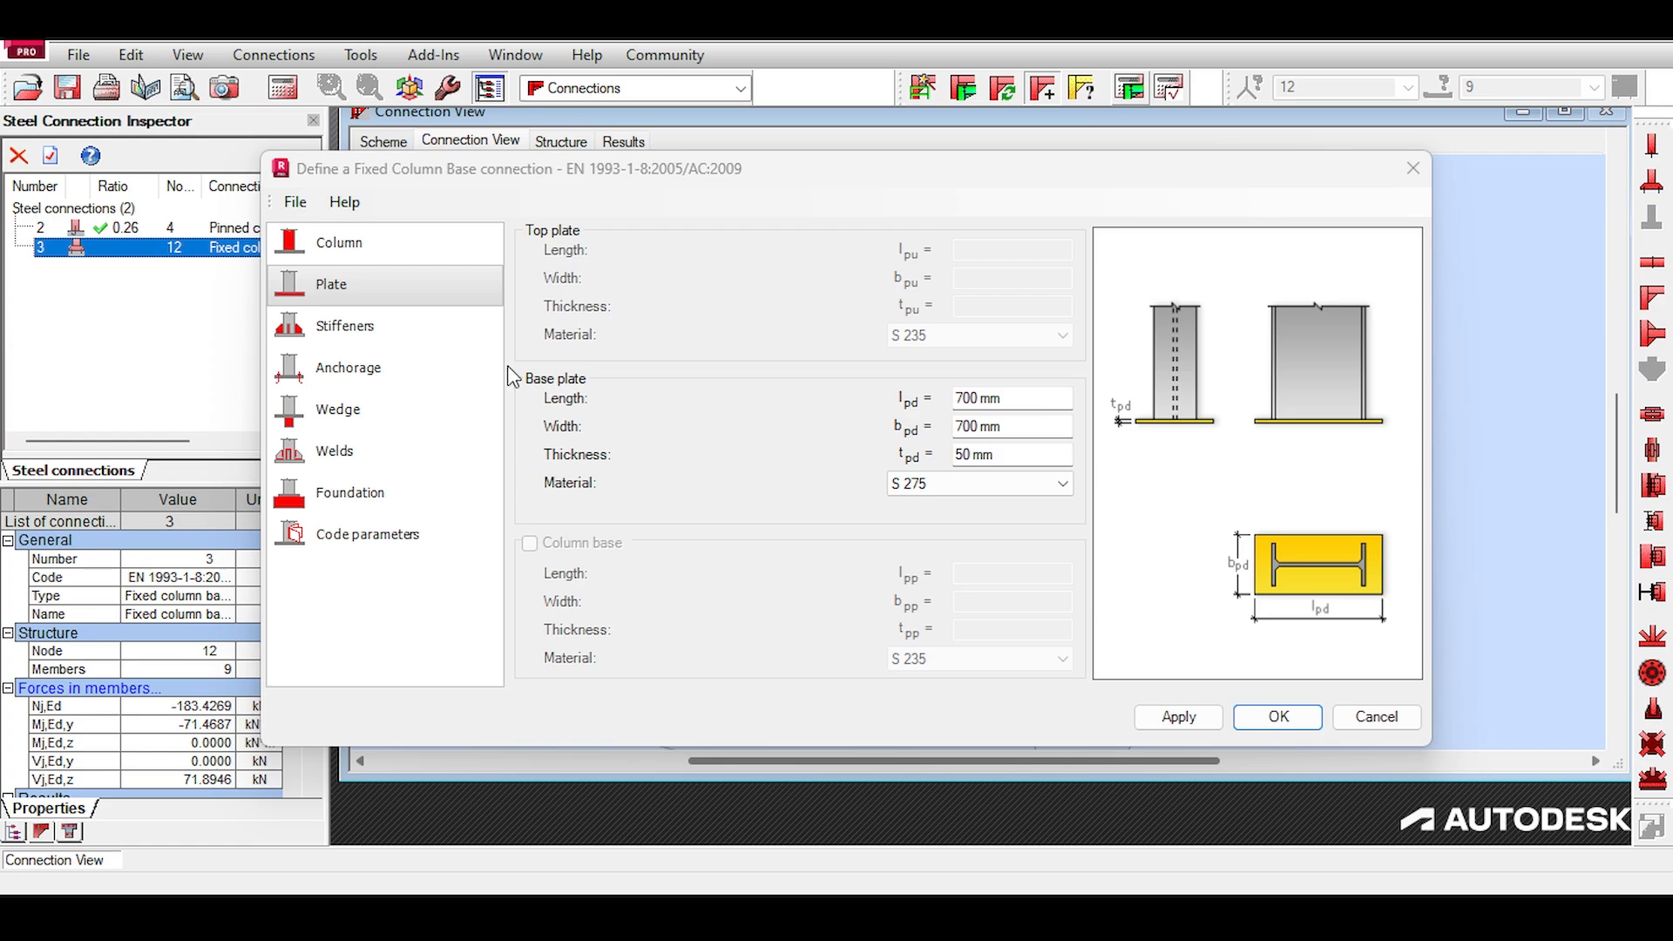
click(379, 244)
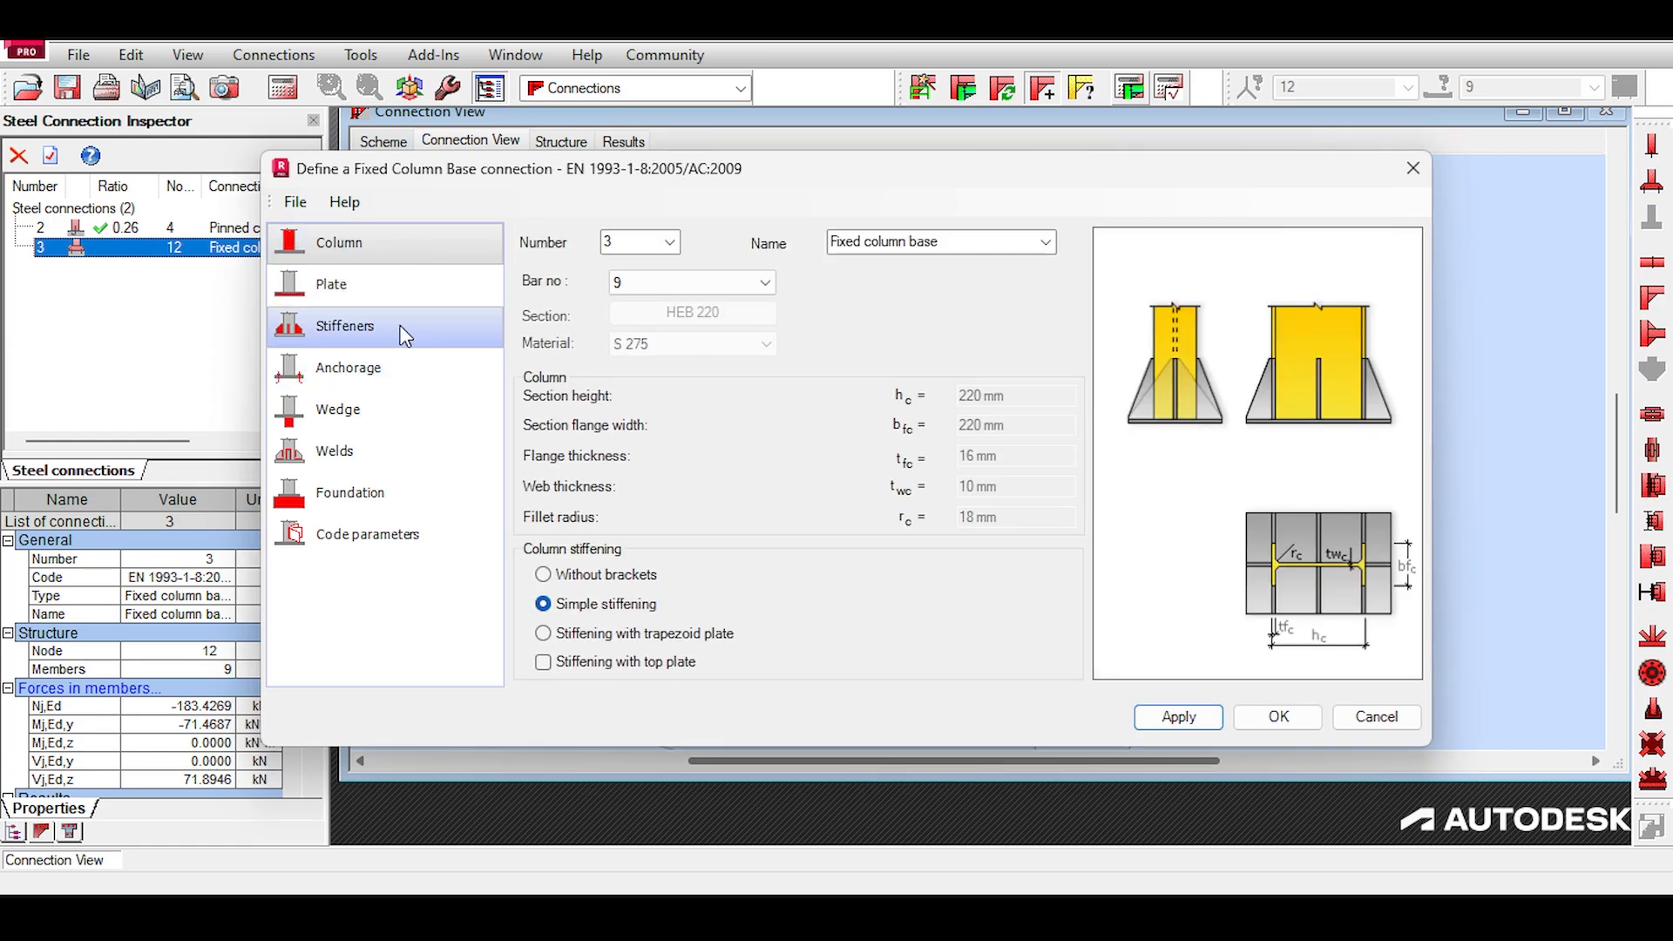
click(388, 368)
drag(764, 313, 779, 311)
text(6)
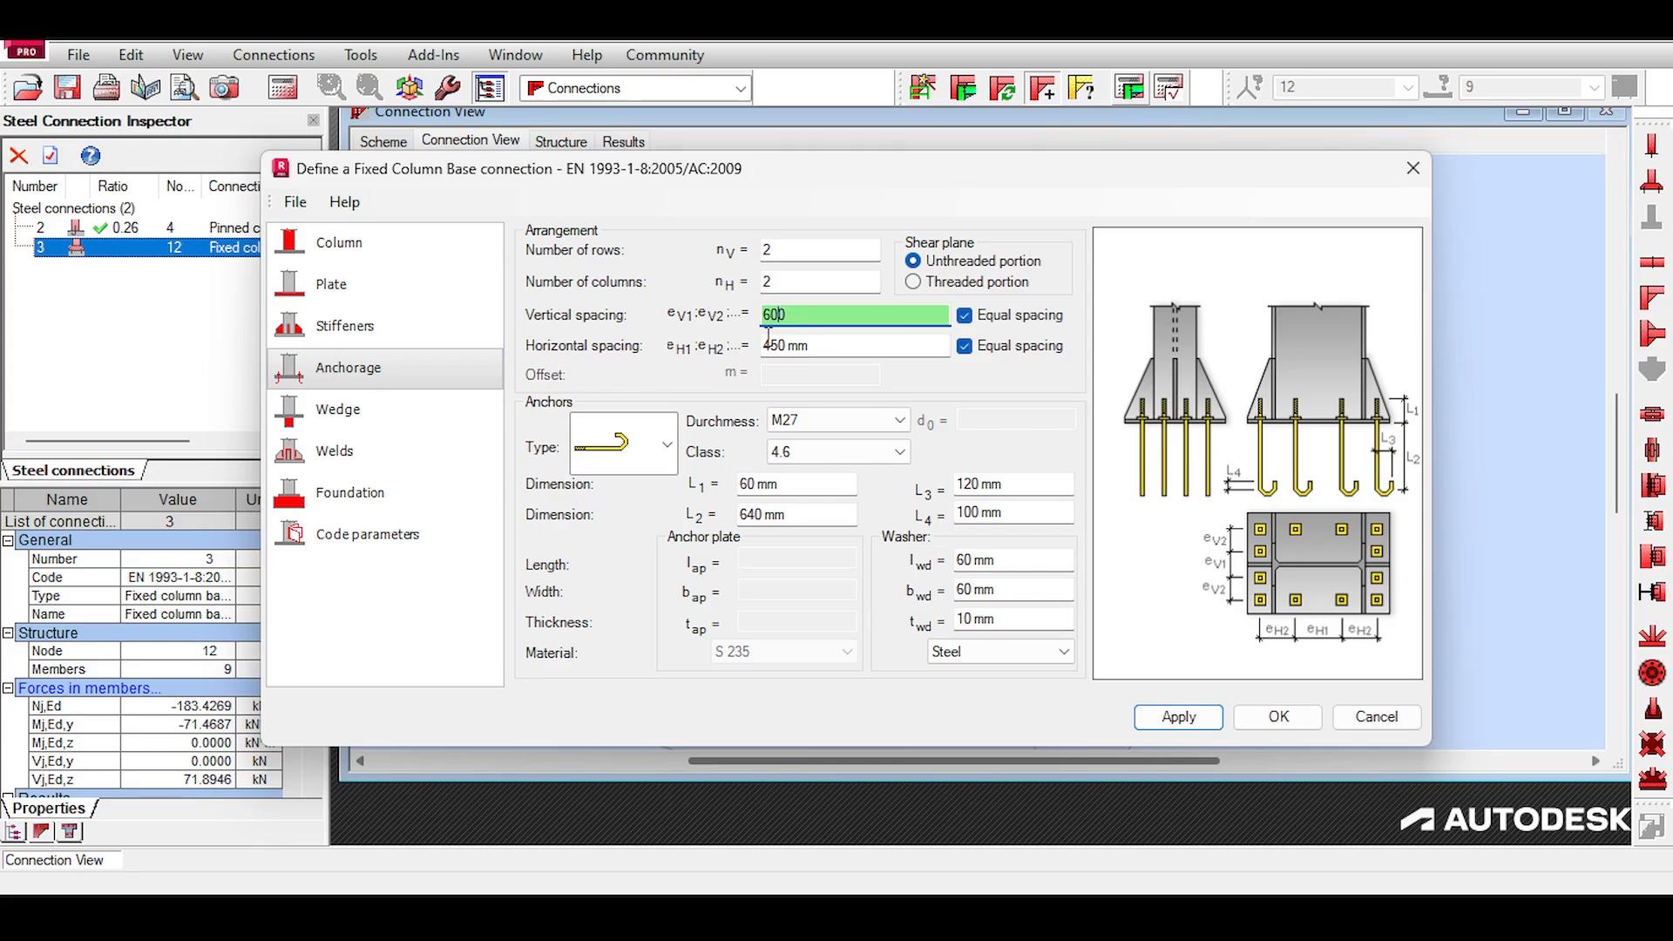
text(0)
drag(778, 345, 755, 348)
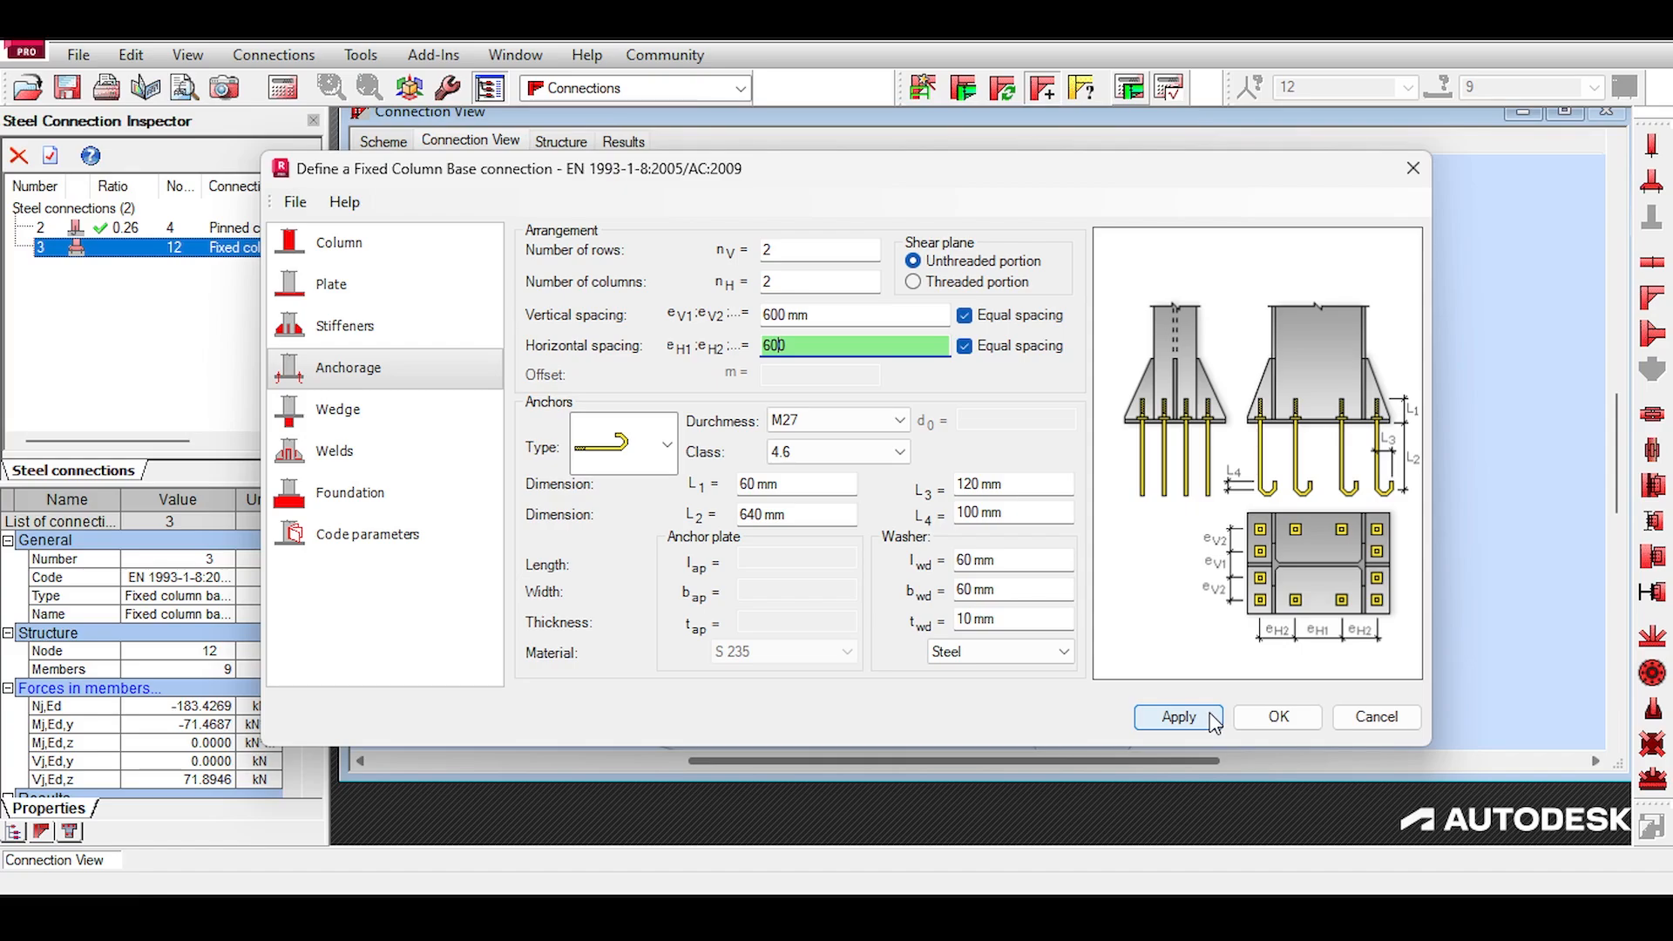
click(1179, 716)
click(1278, 716)
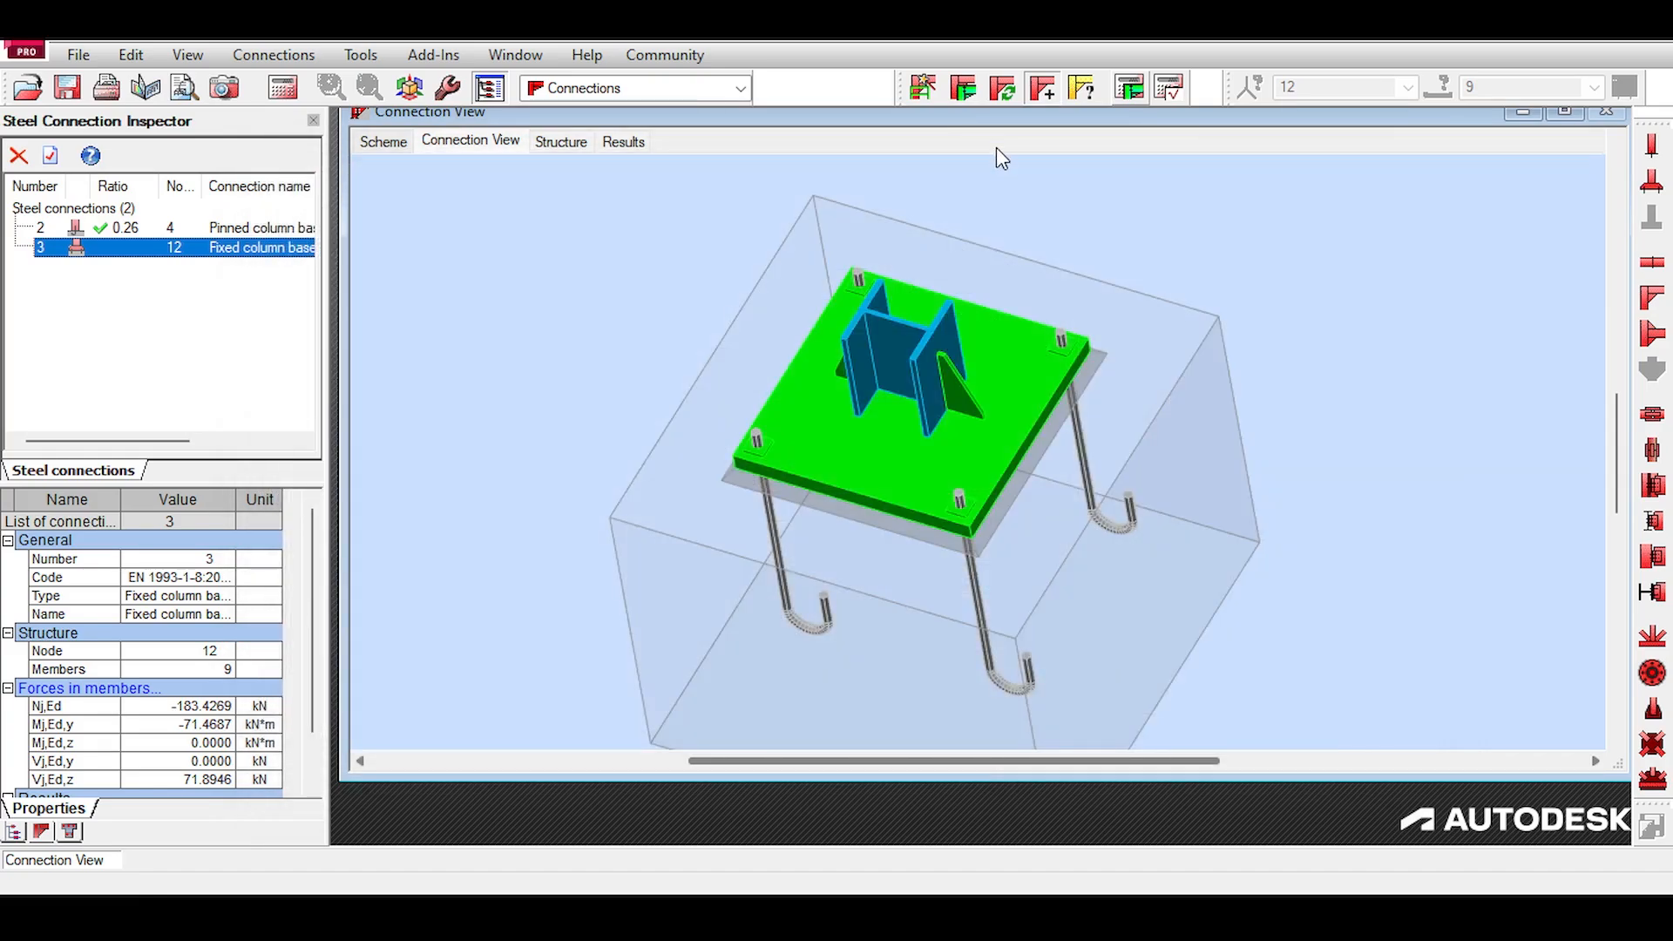
Step: Check the anchors' distance from the plate edge and reduce the vertical and horizontal anchor spacing to 550 mm
scroll(918, 321, up, 5)
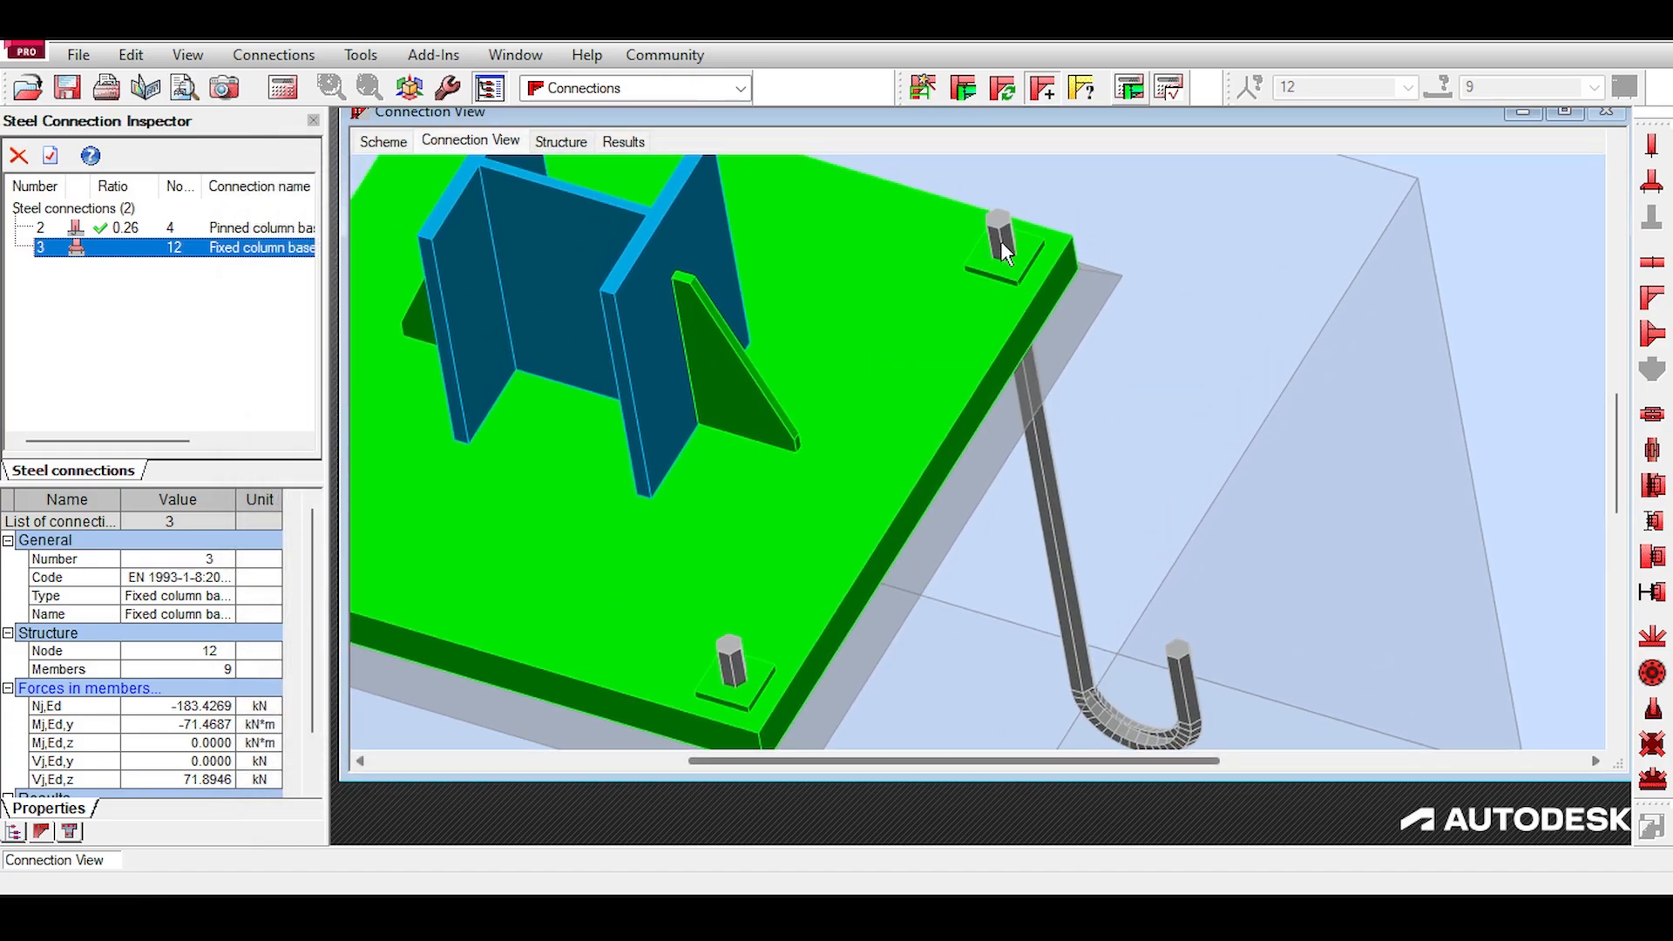
double_click(232, 248)
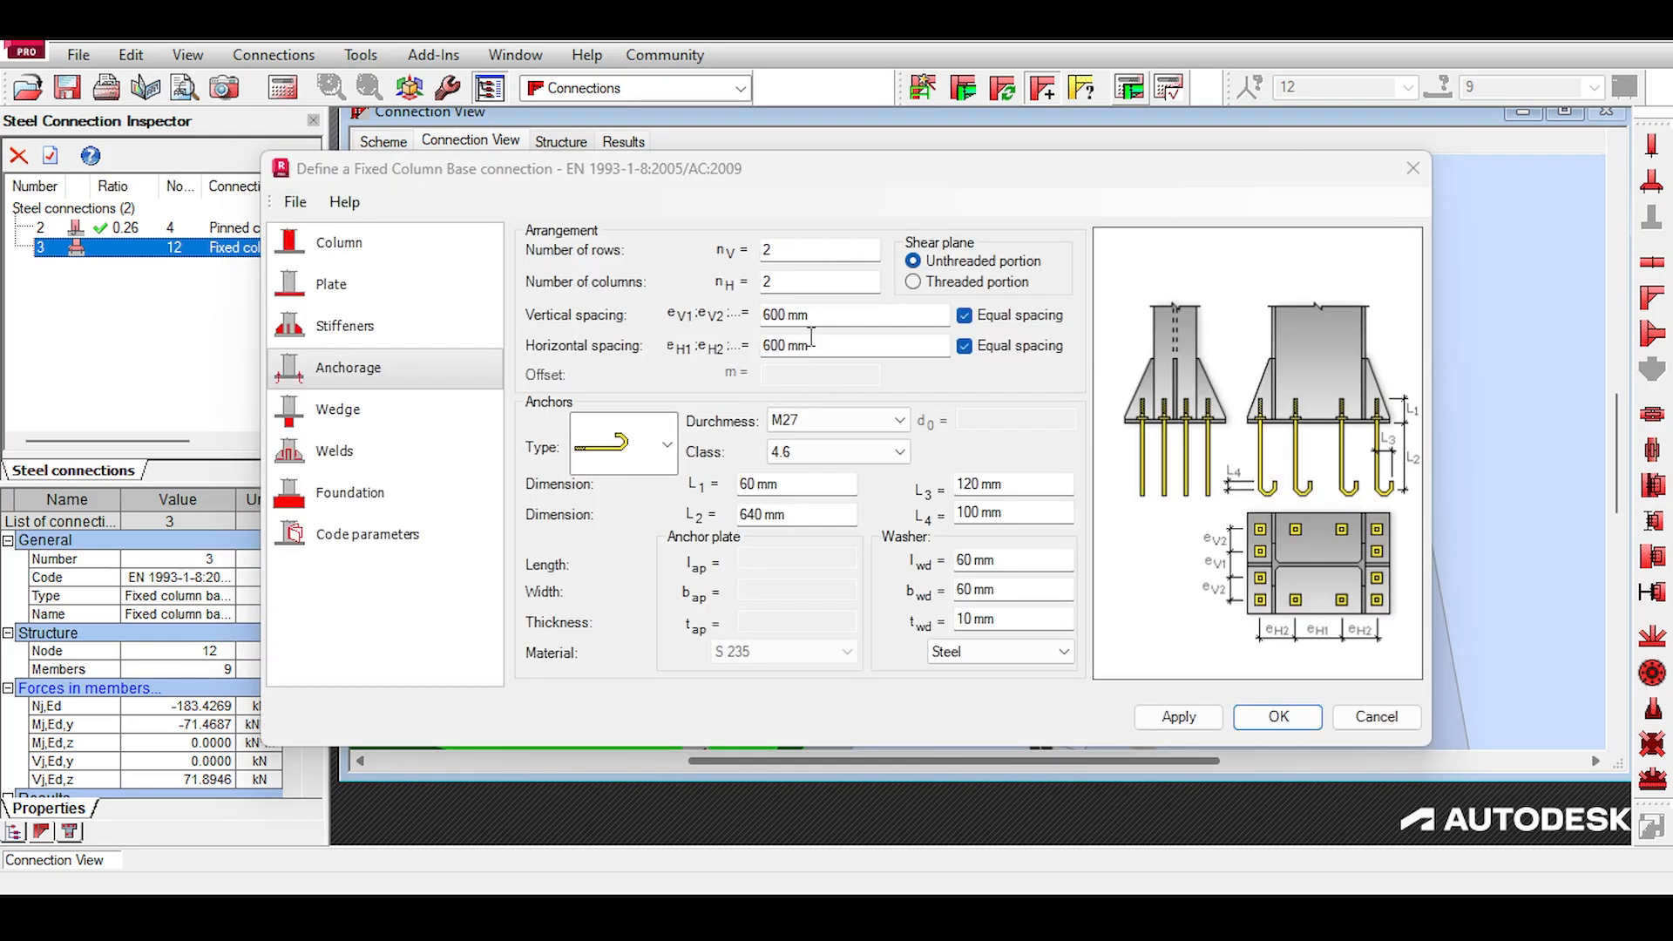
click(805, 316)
key(Tab)
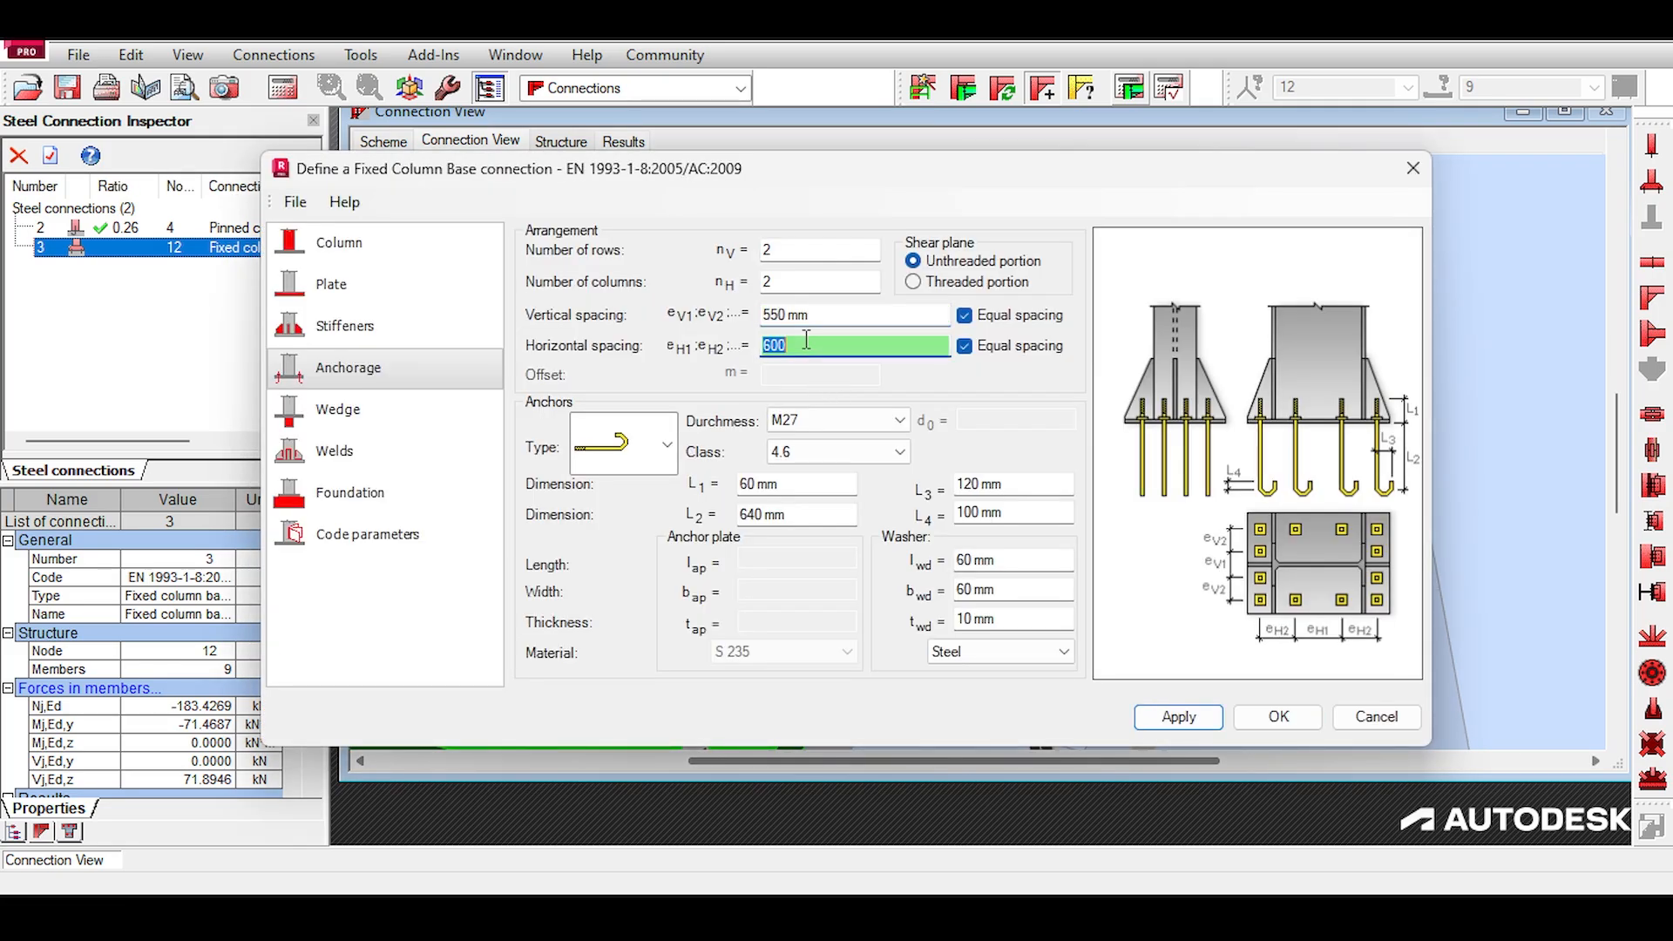
text(550)
click(1183, 724)
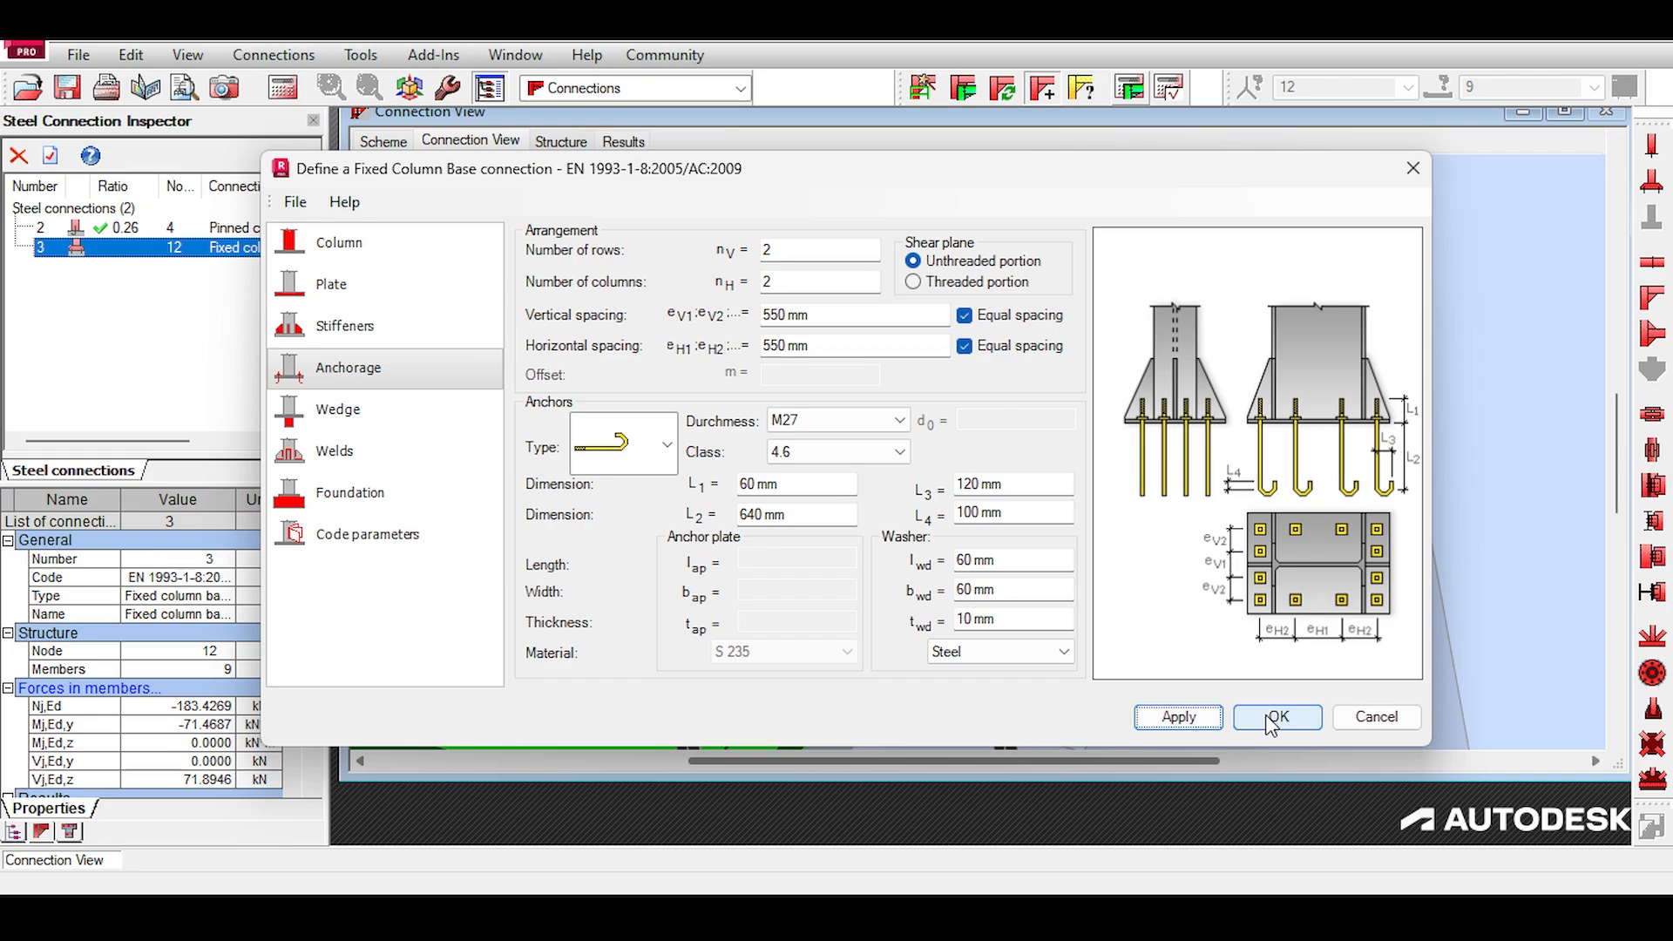
click(1277, 716)
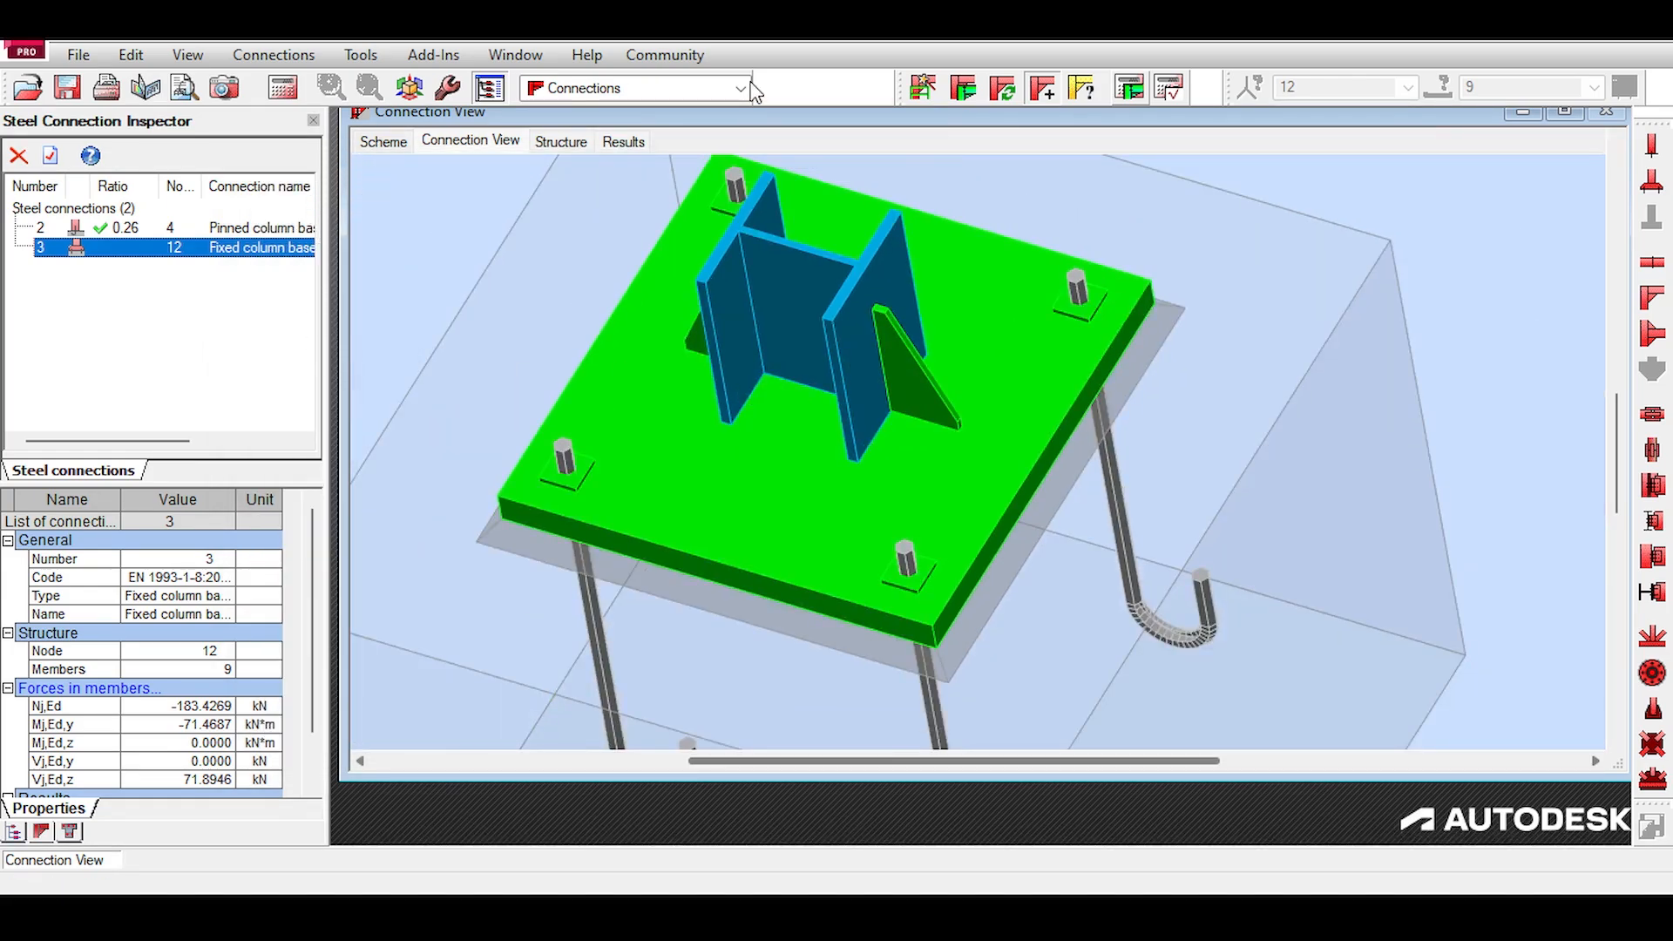
Step: Rerun the verification of the fixed column base and read its calculation note down to the bending capacity check
click(1124, 86)
click(998, 650)
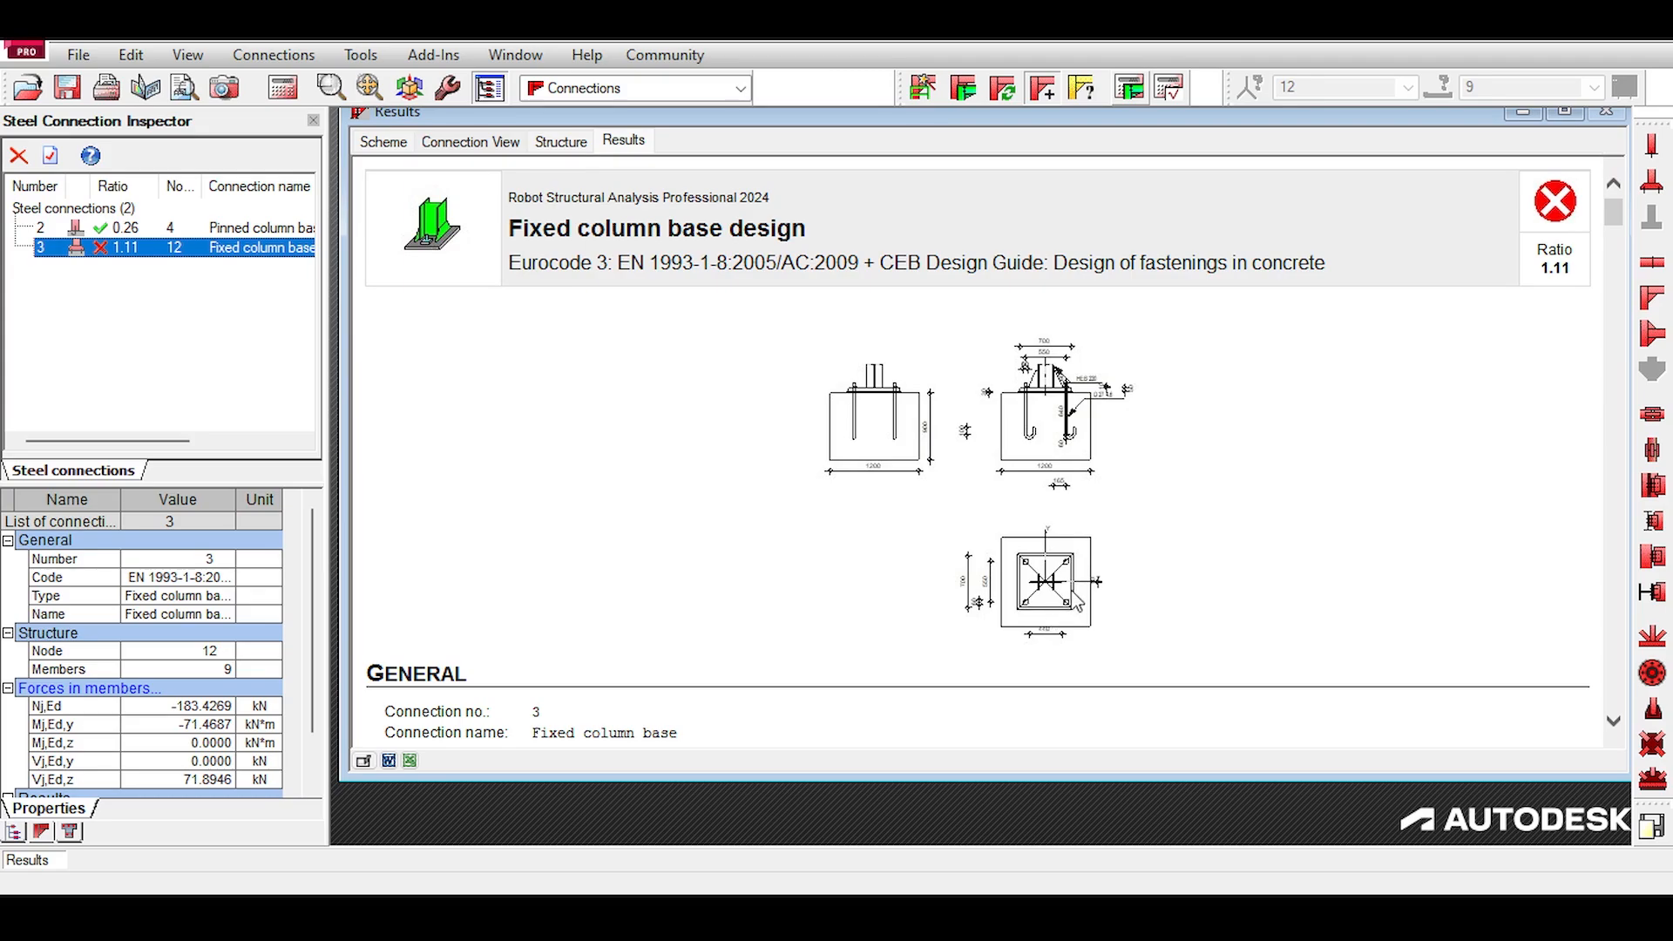
scroll(1133, 579, down, 5)
scroll(1037, 529, down, 20)
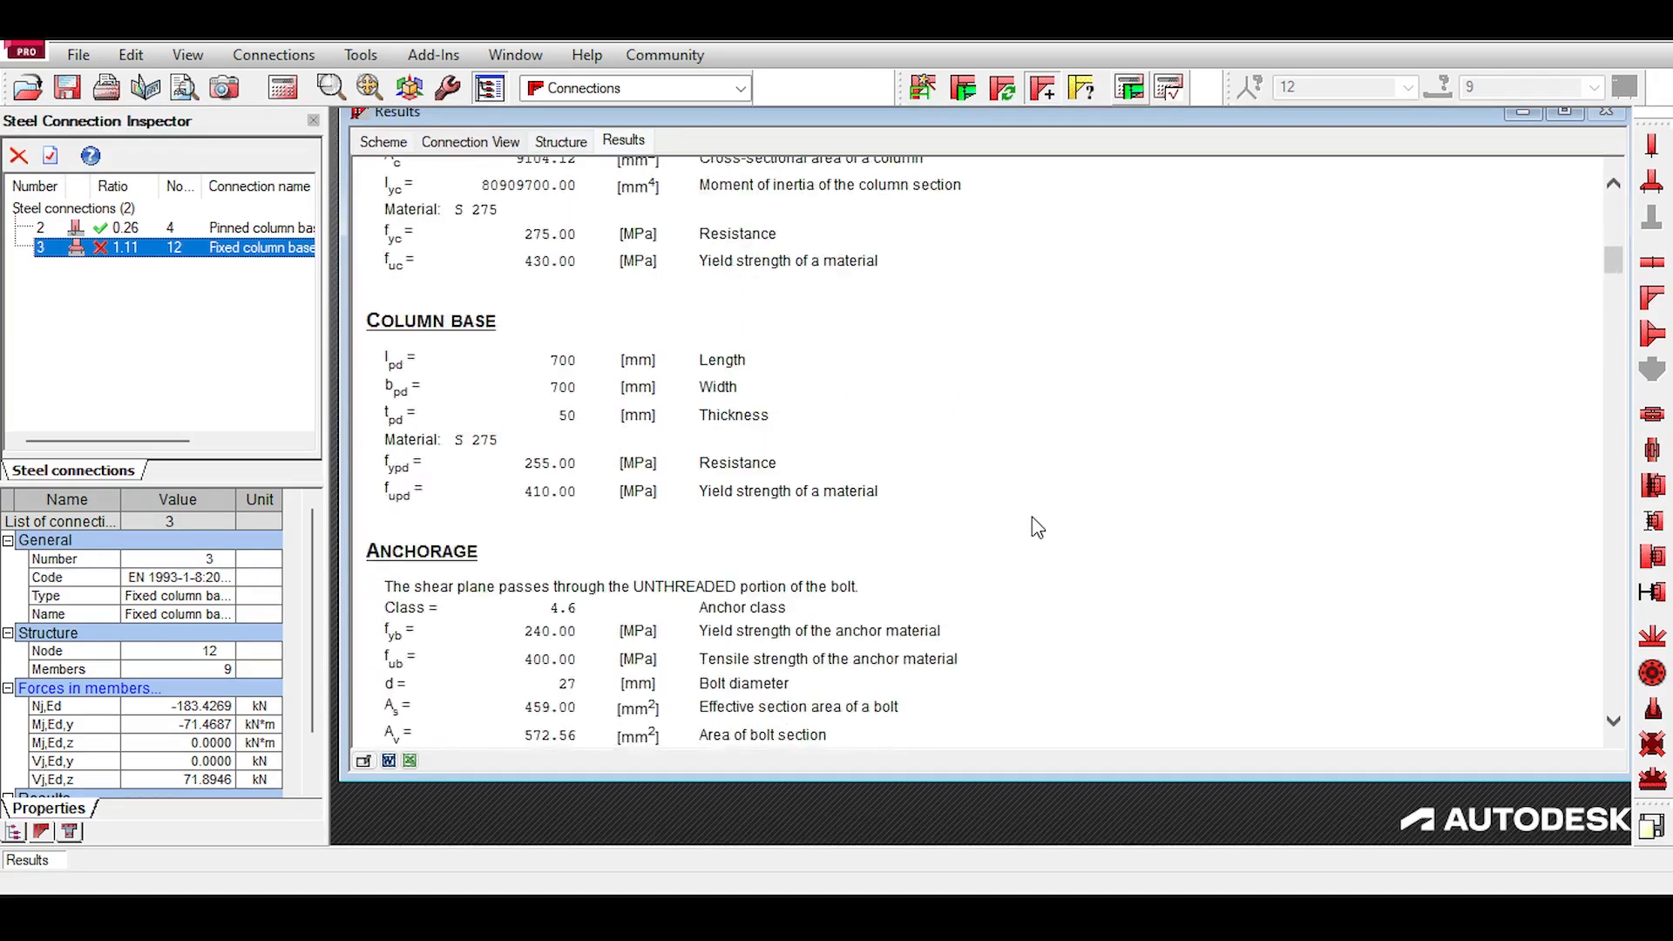
scroll(1026, 527, down, 20)
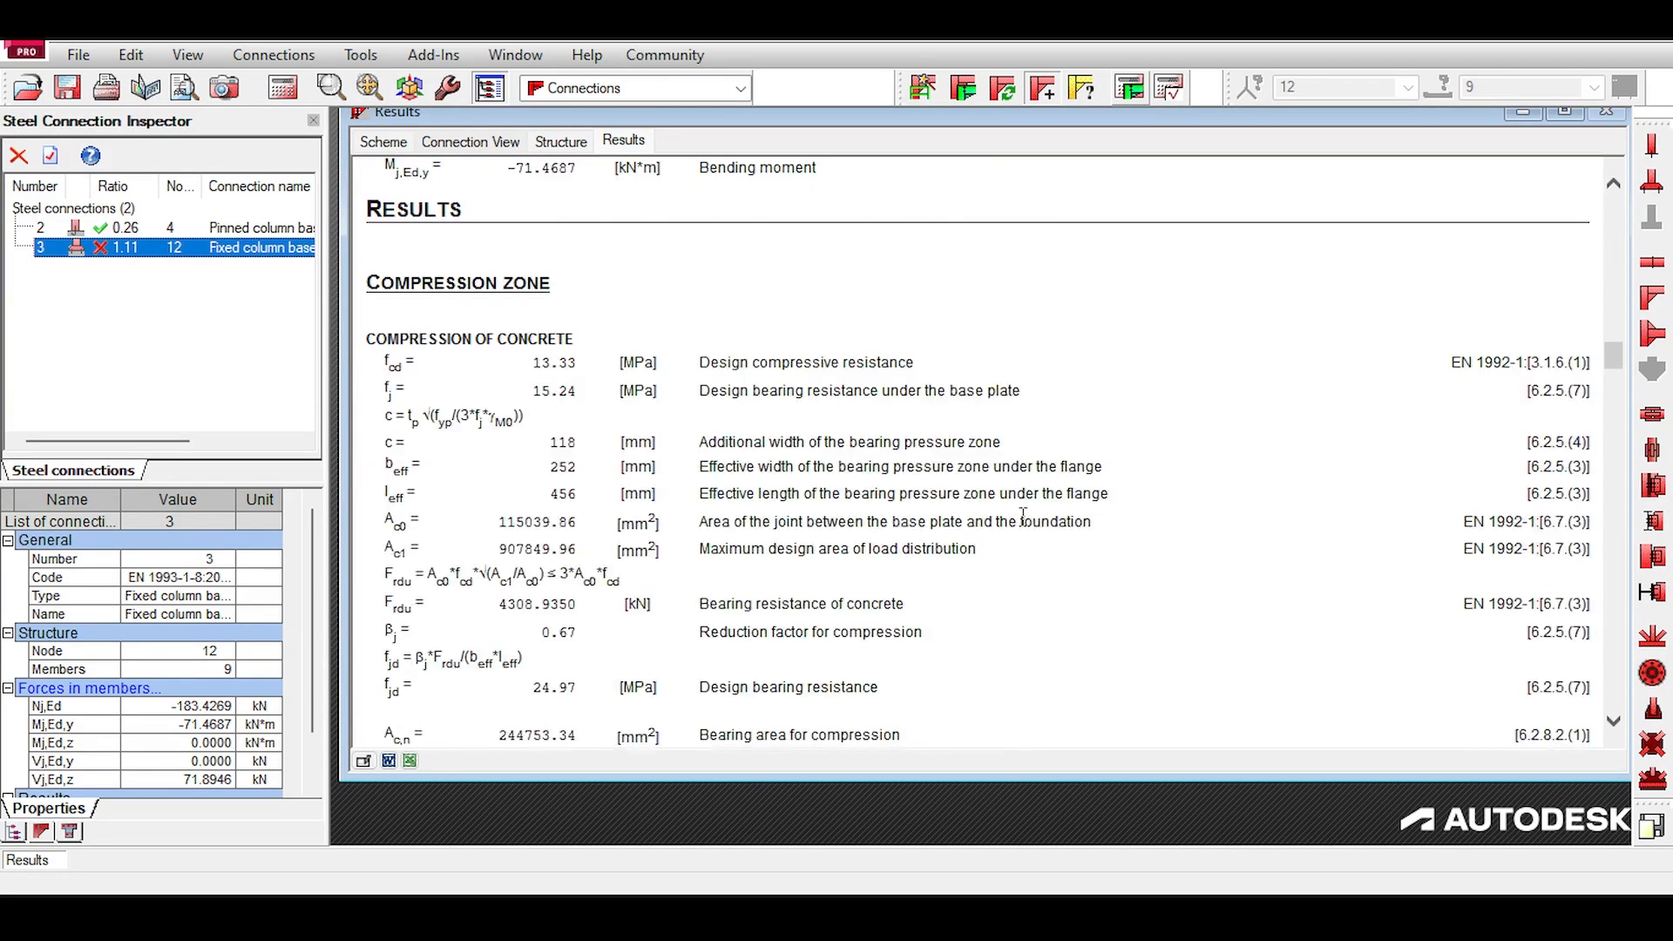
scroll(1024, 523, down, 5)
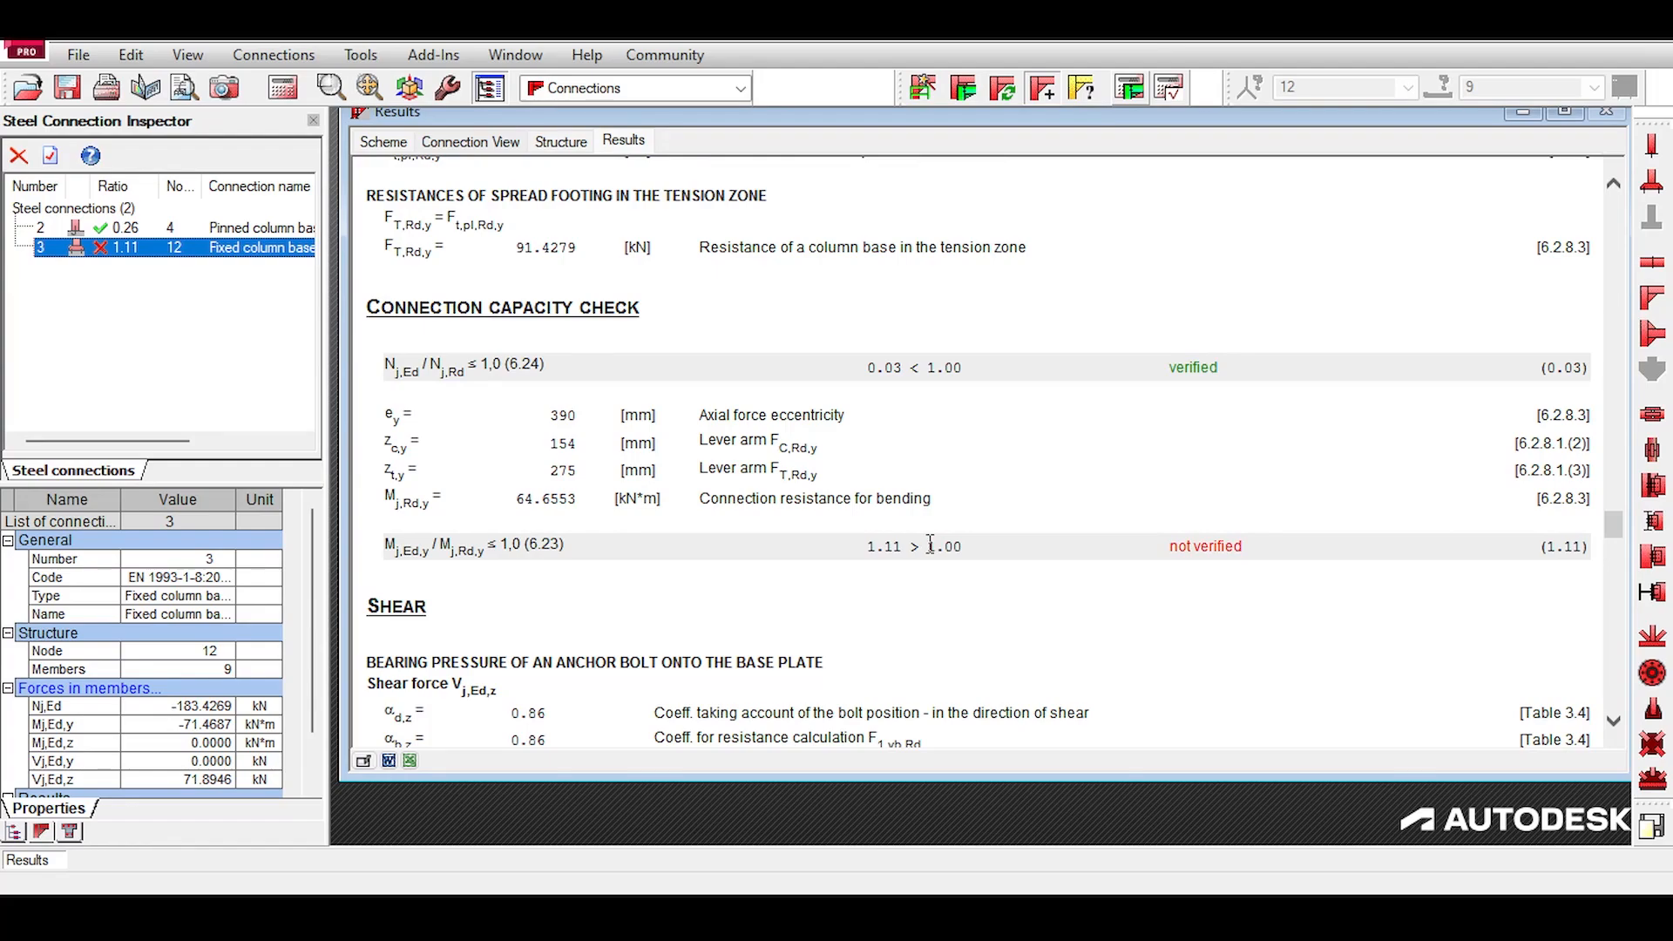
drag(934, 546, 867, 546)
Step: Change the fixed column base's anchor type to straight anchors with an anchor plate
click(656, 347)
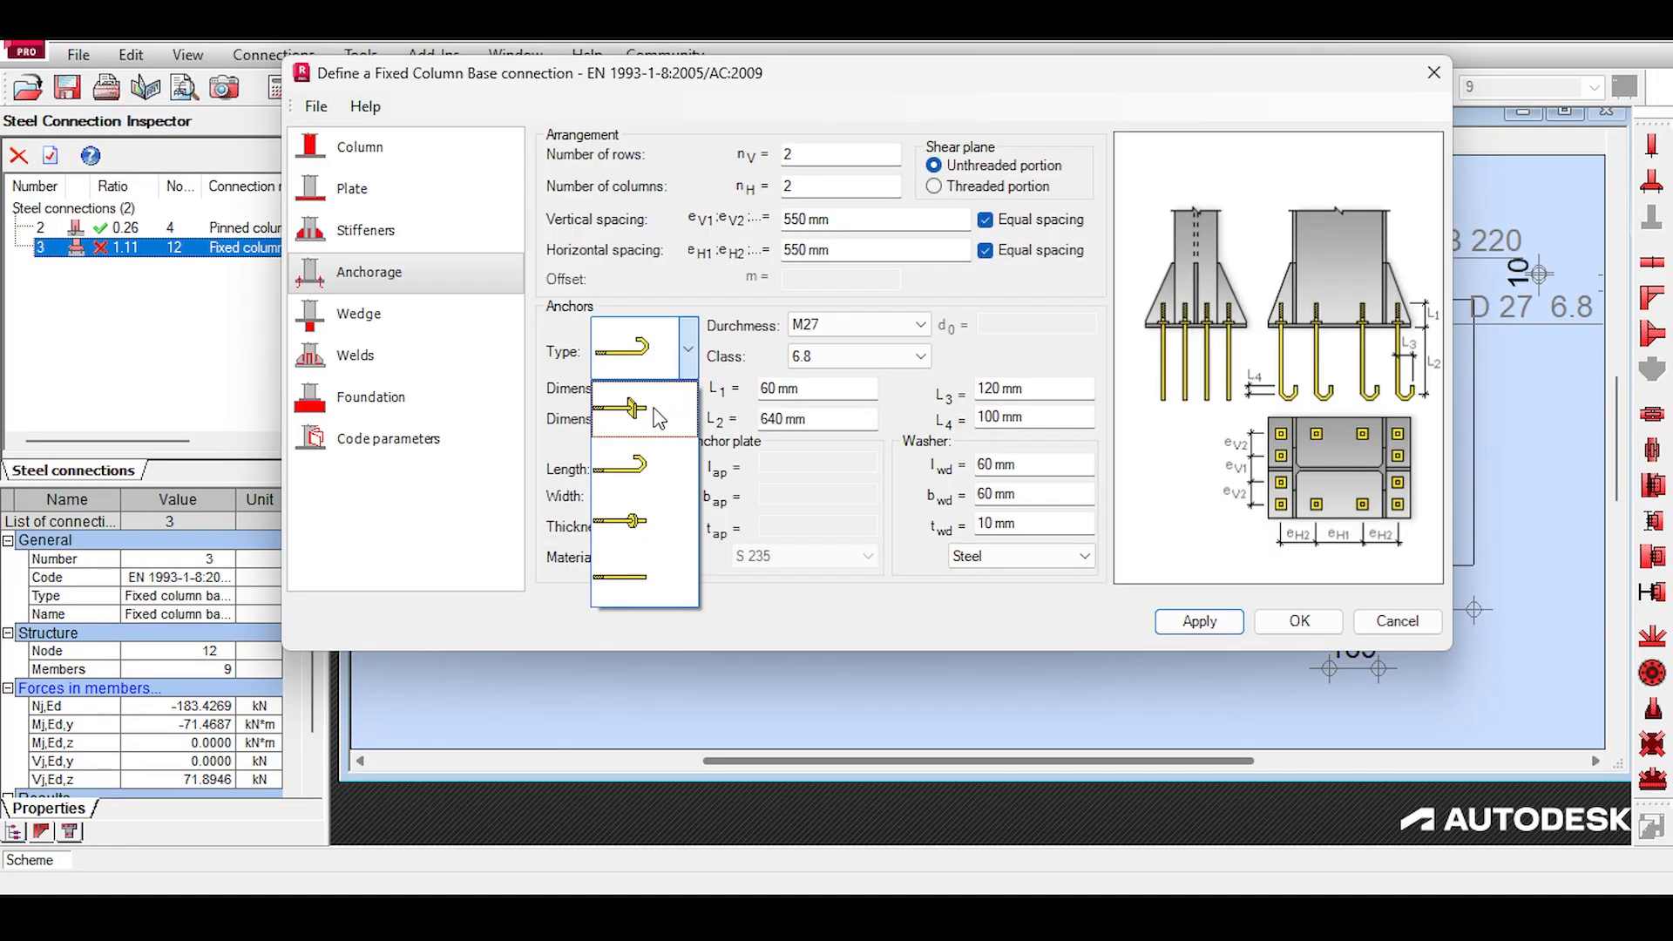
click(655, 414)
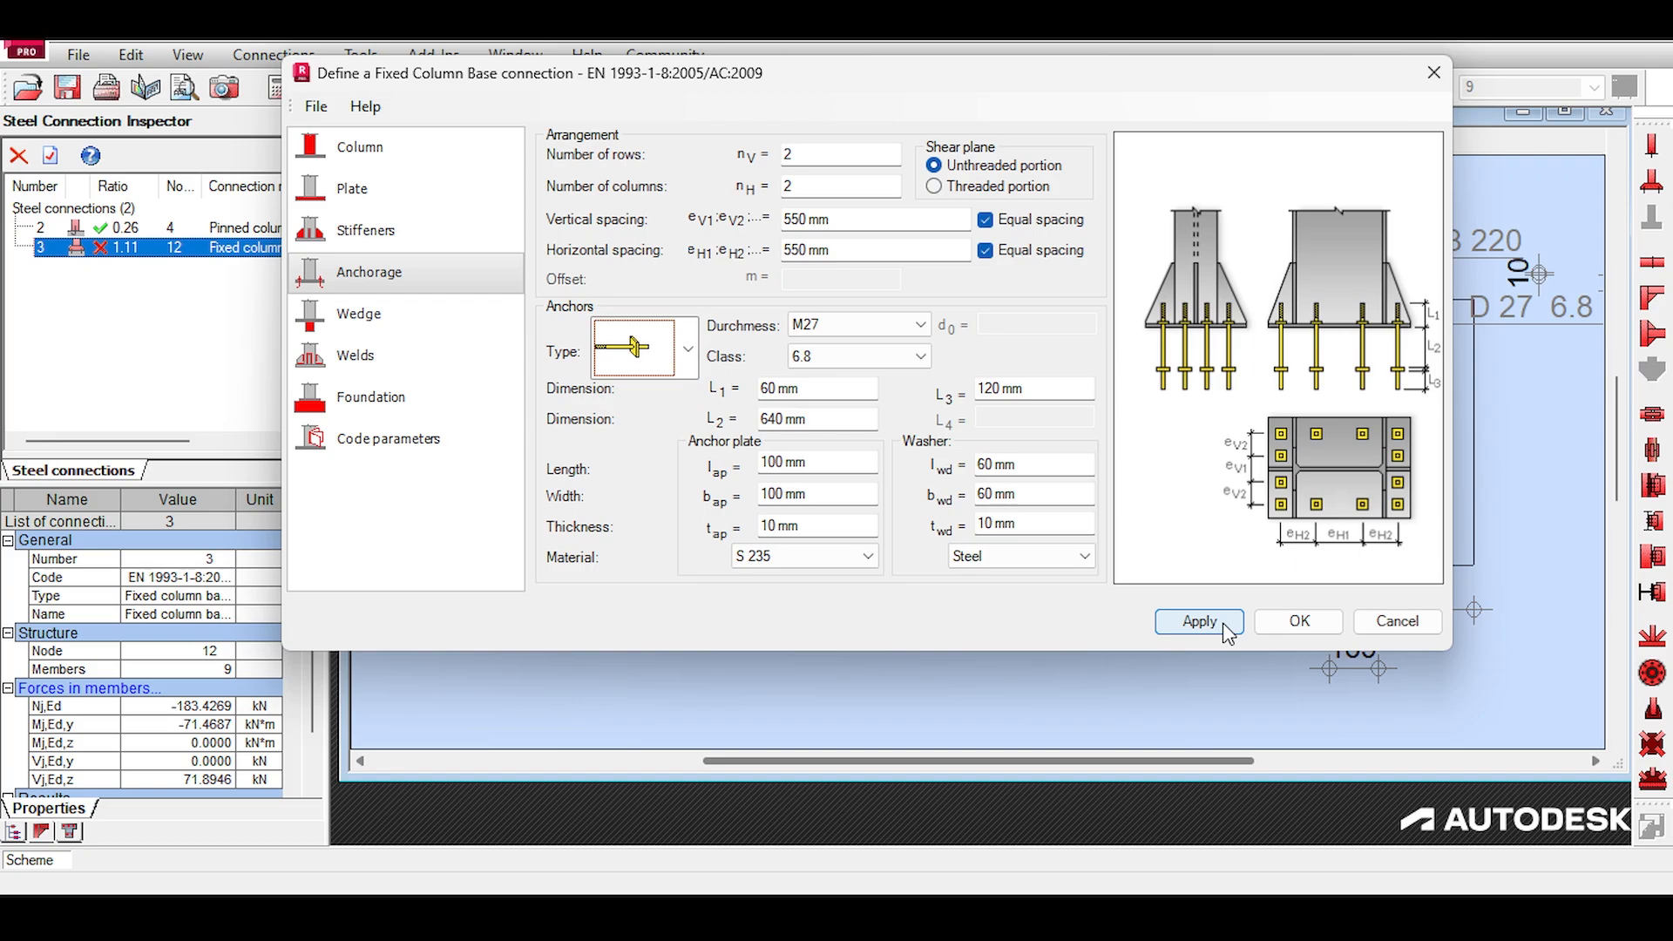
click(1199, 620)
click(1299, 621)
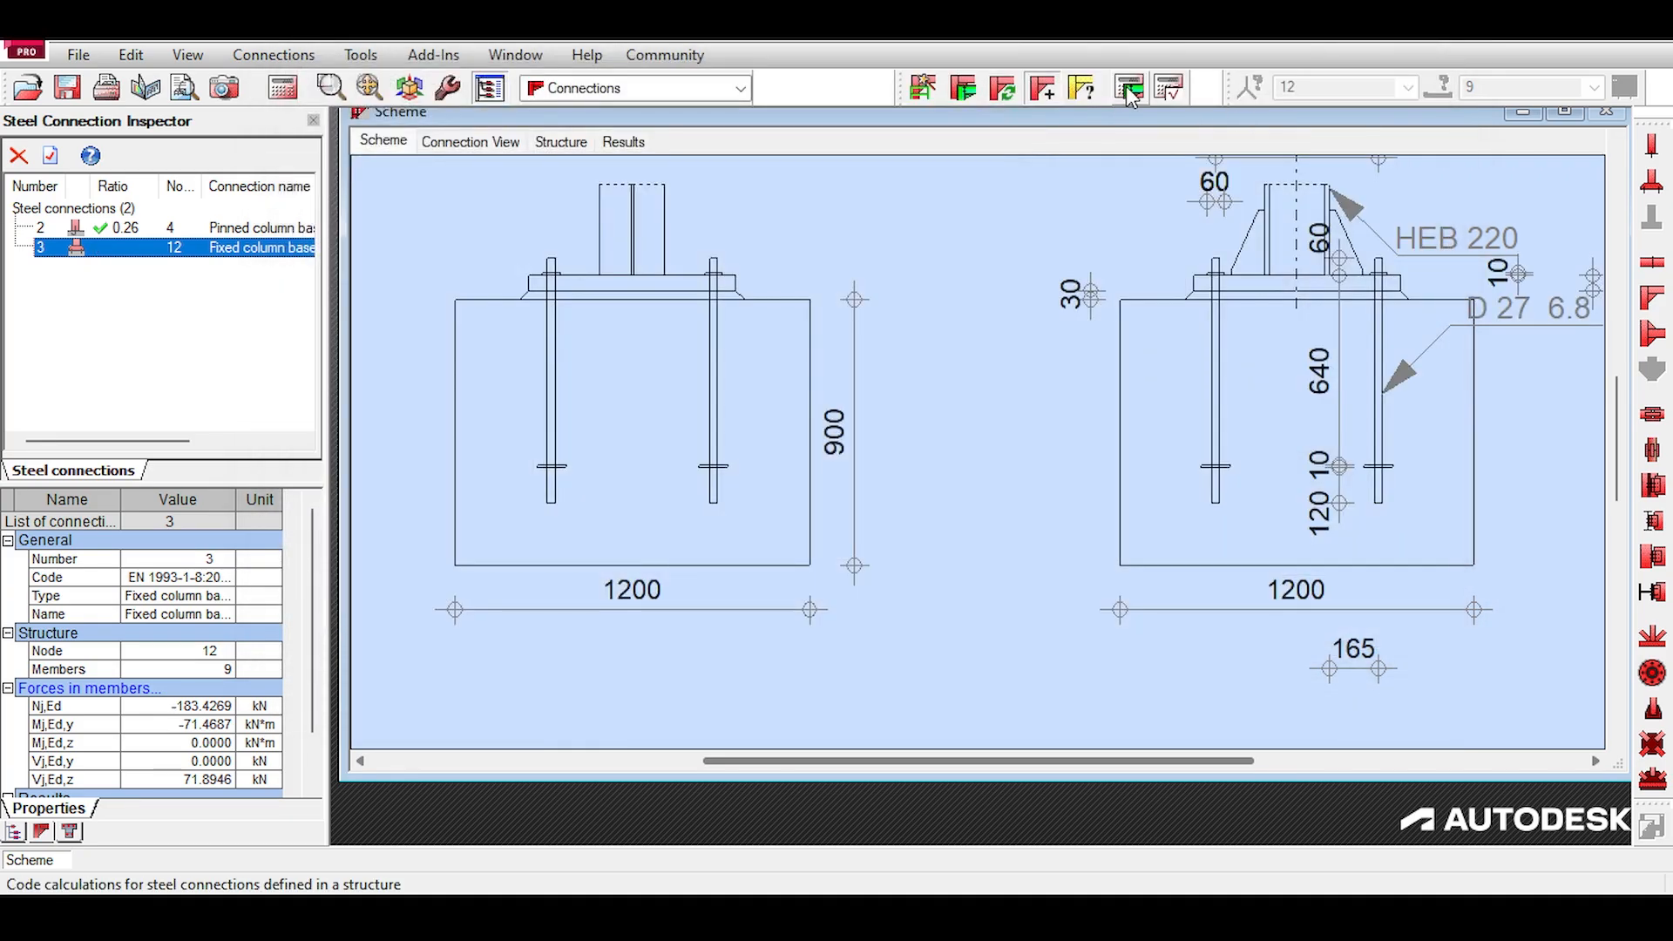
Step: Verify the fixed column base with the plate anchors and review the calculation note through the concrete cone and connection capacity checks
click(1130, 89)
click(969, 654)
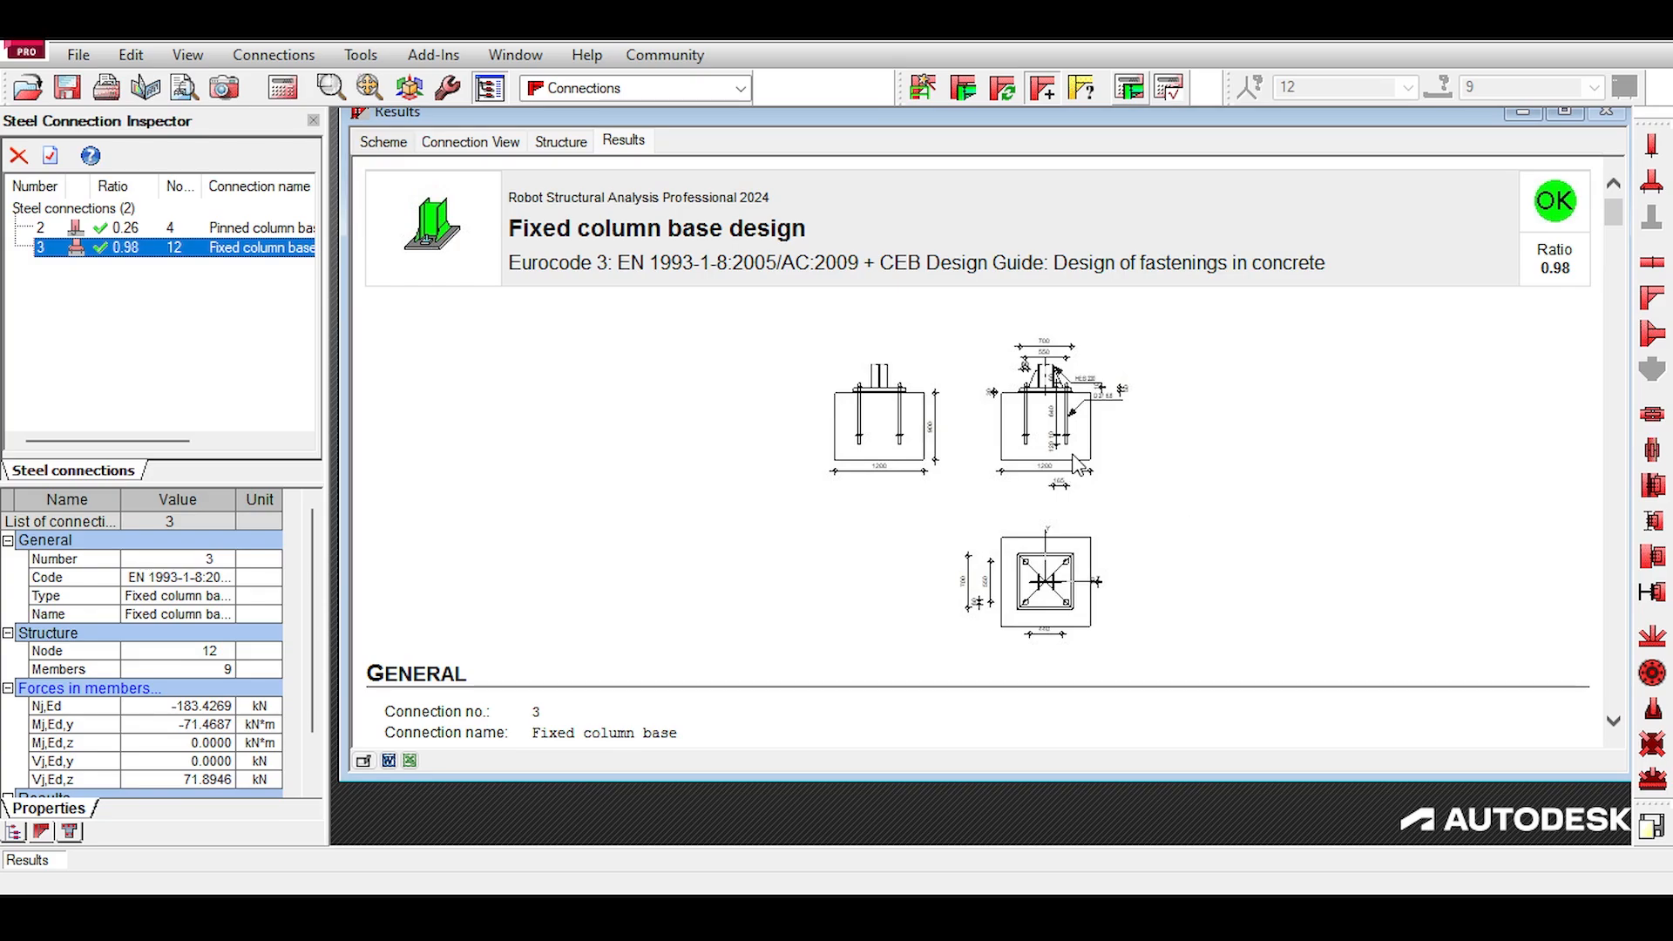
scroll(1071, 463, down, 10)
scroll(1001, 421, down, 15)
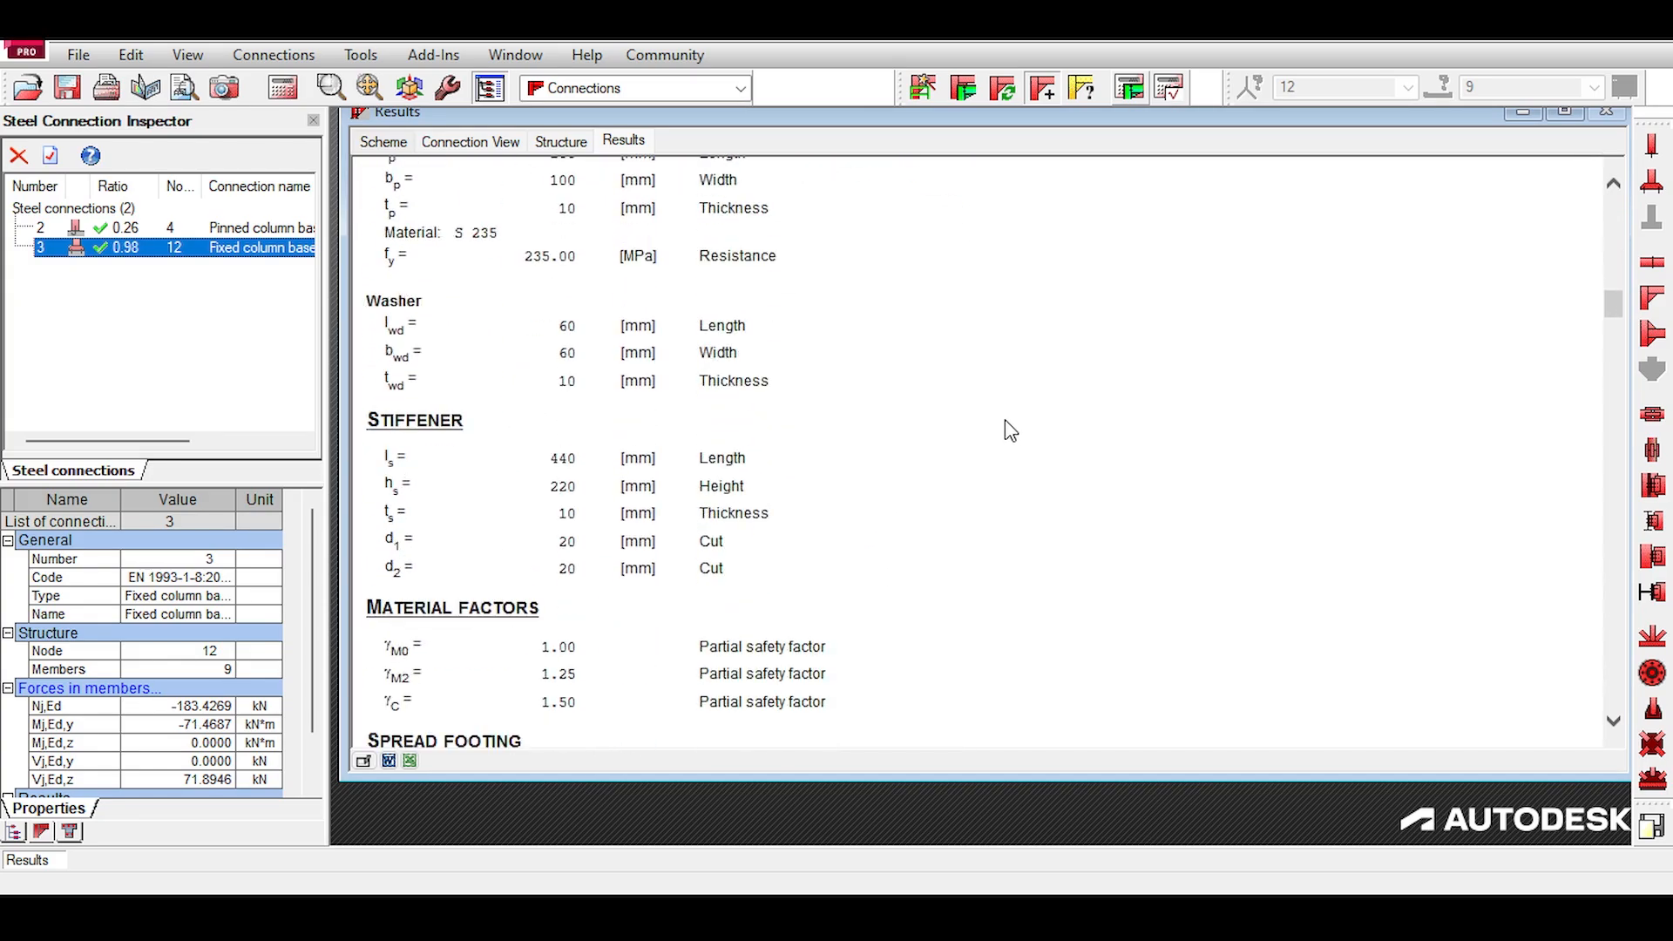
scroll(1006, 421, down, 15)
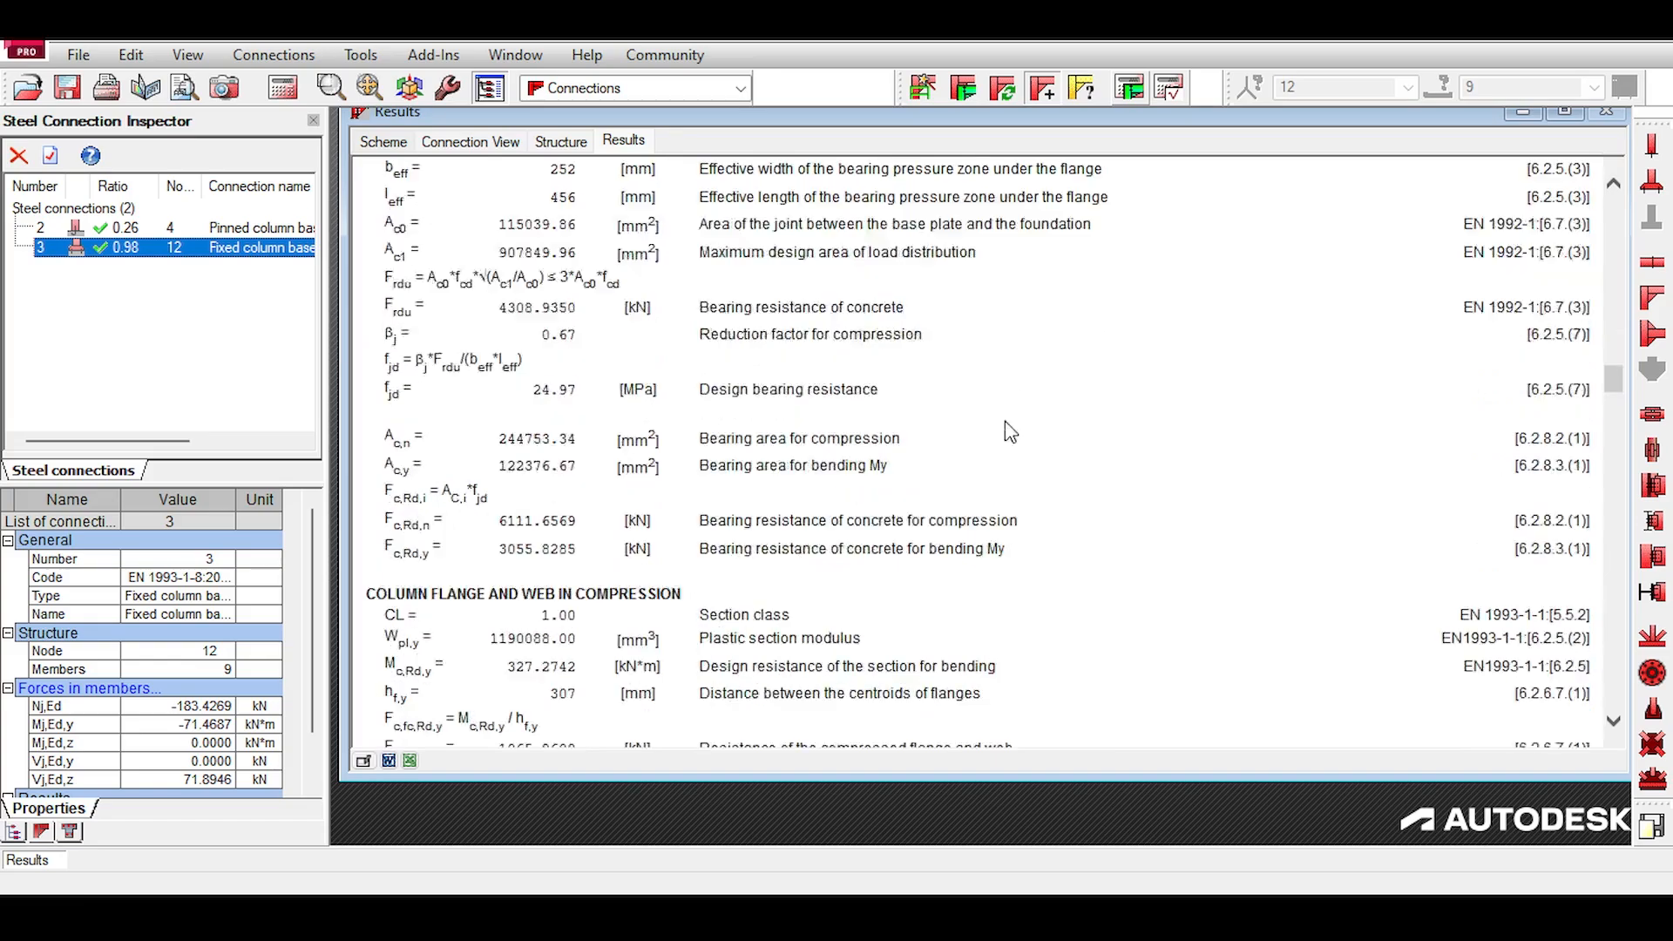
scroll(1010, 430, down, 15)
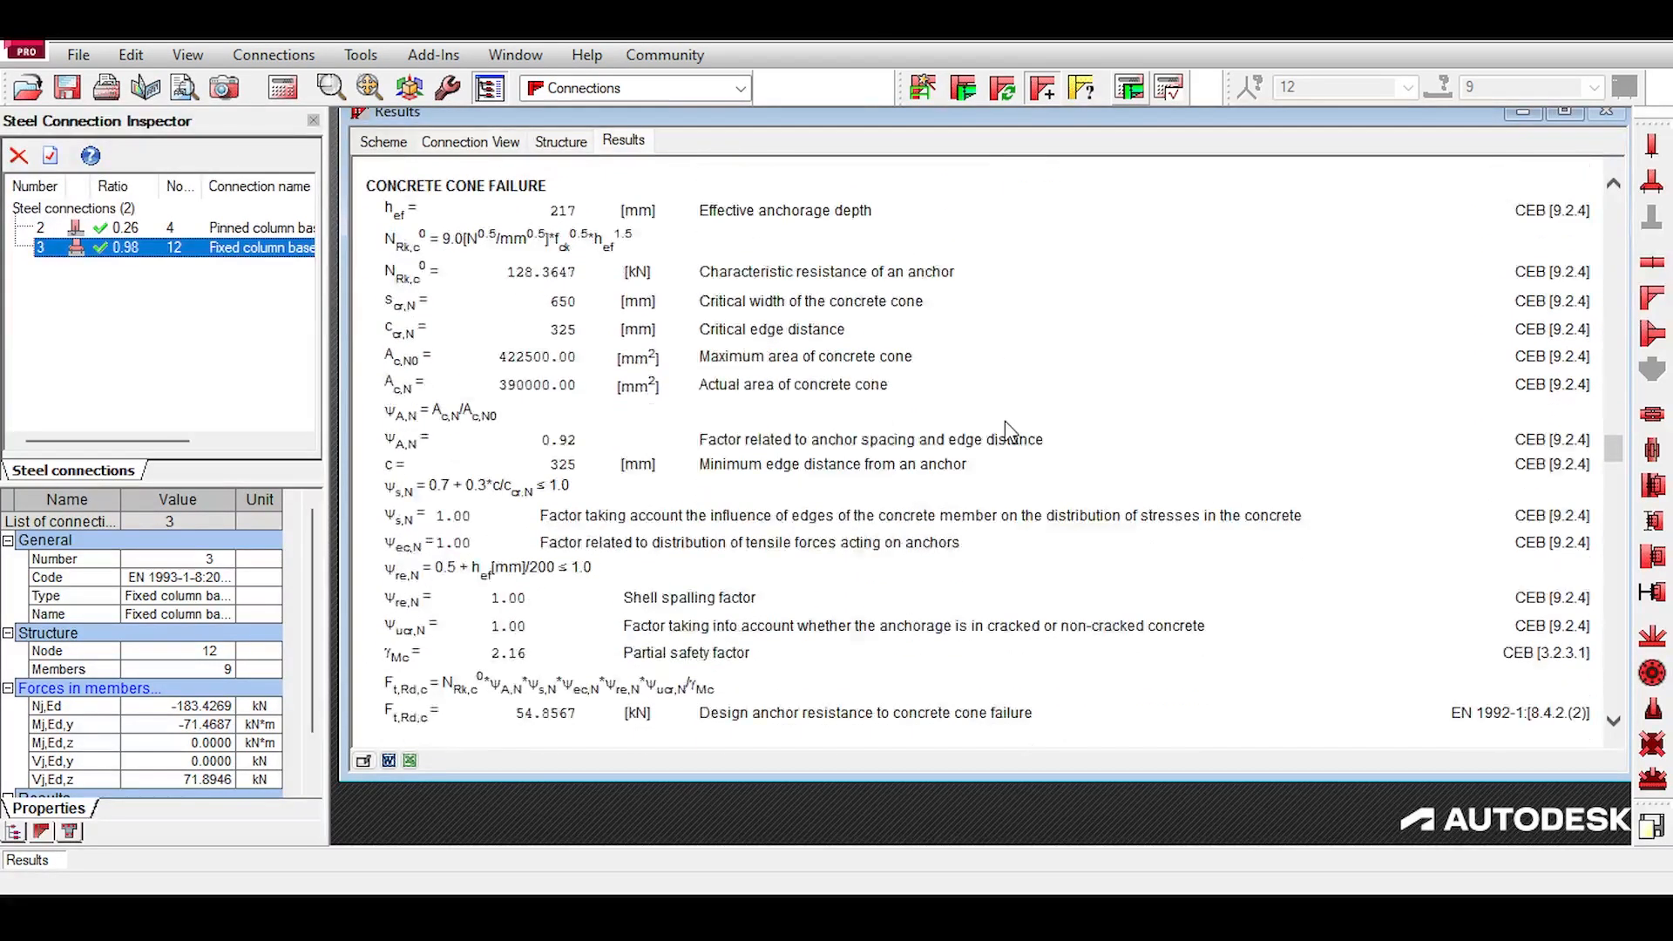
scroll(1009, 430, down, 10)
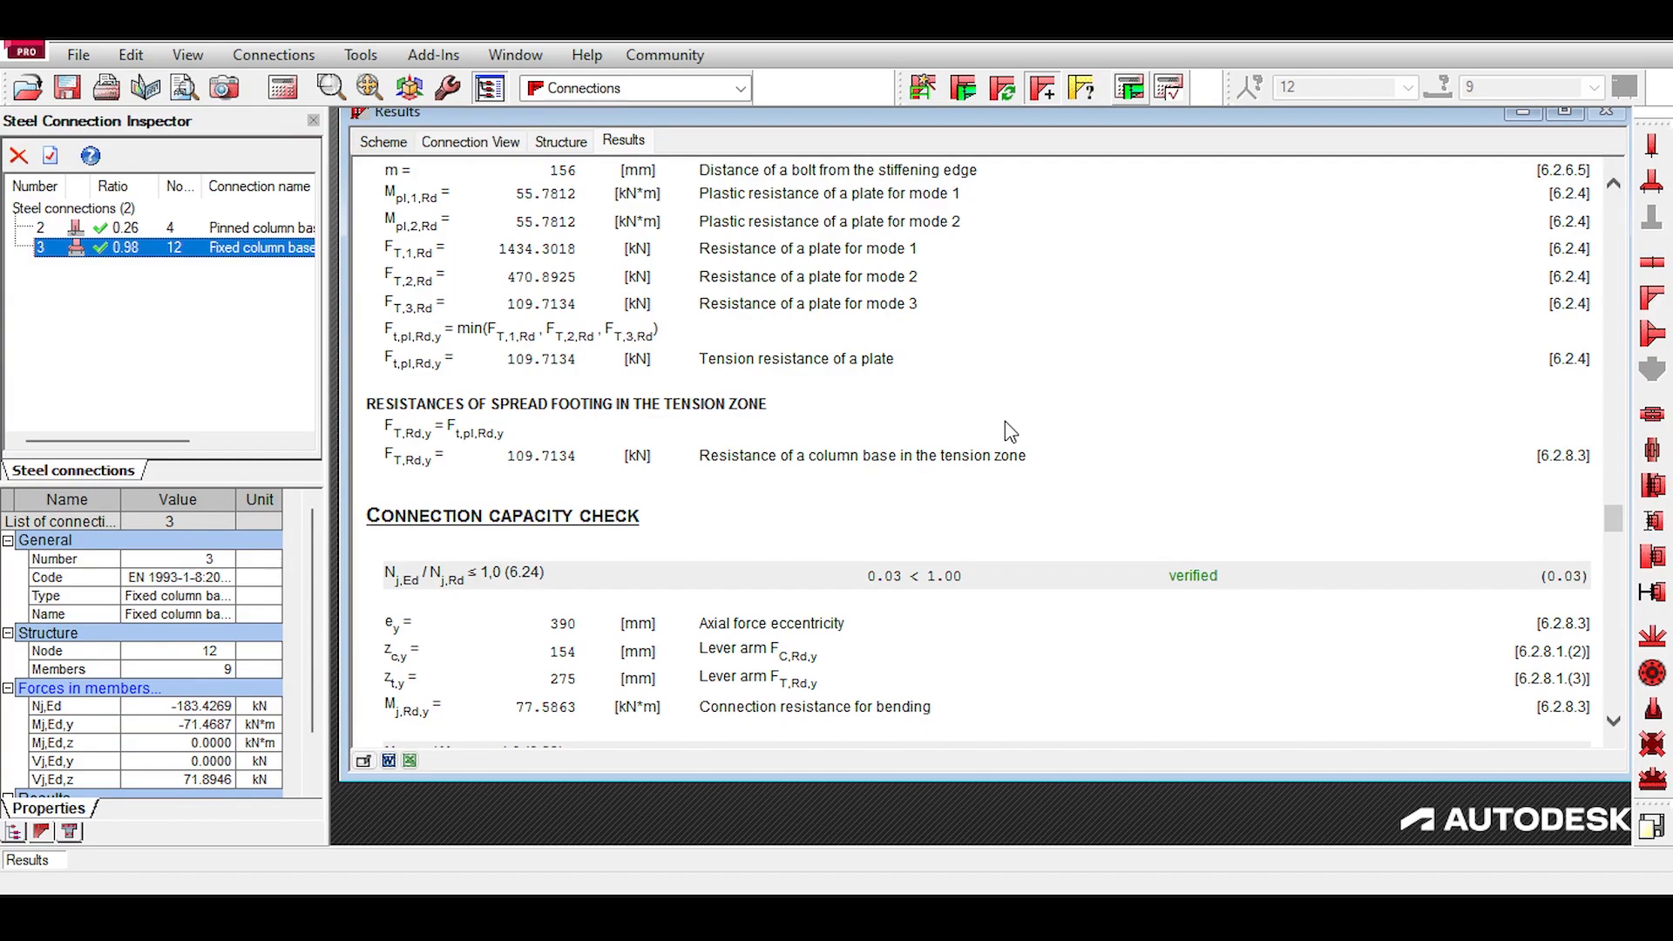
scroll(1006, 421, down, 6)
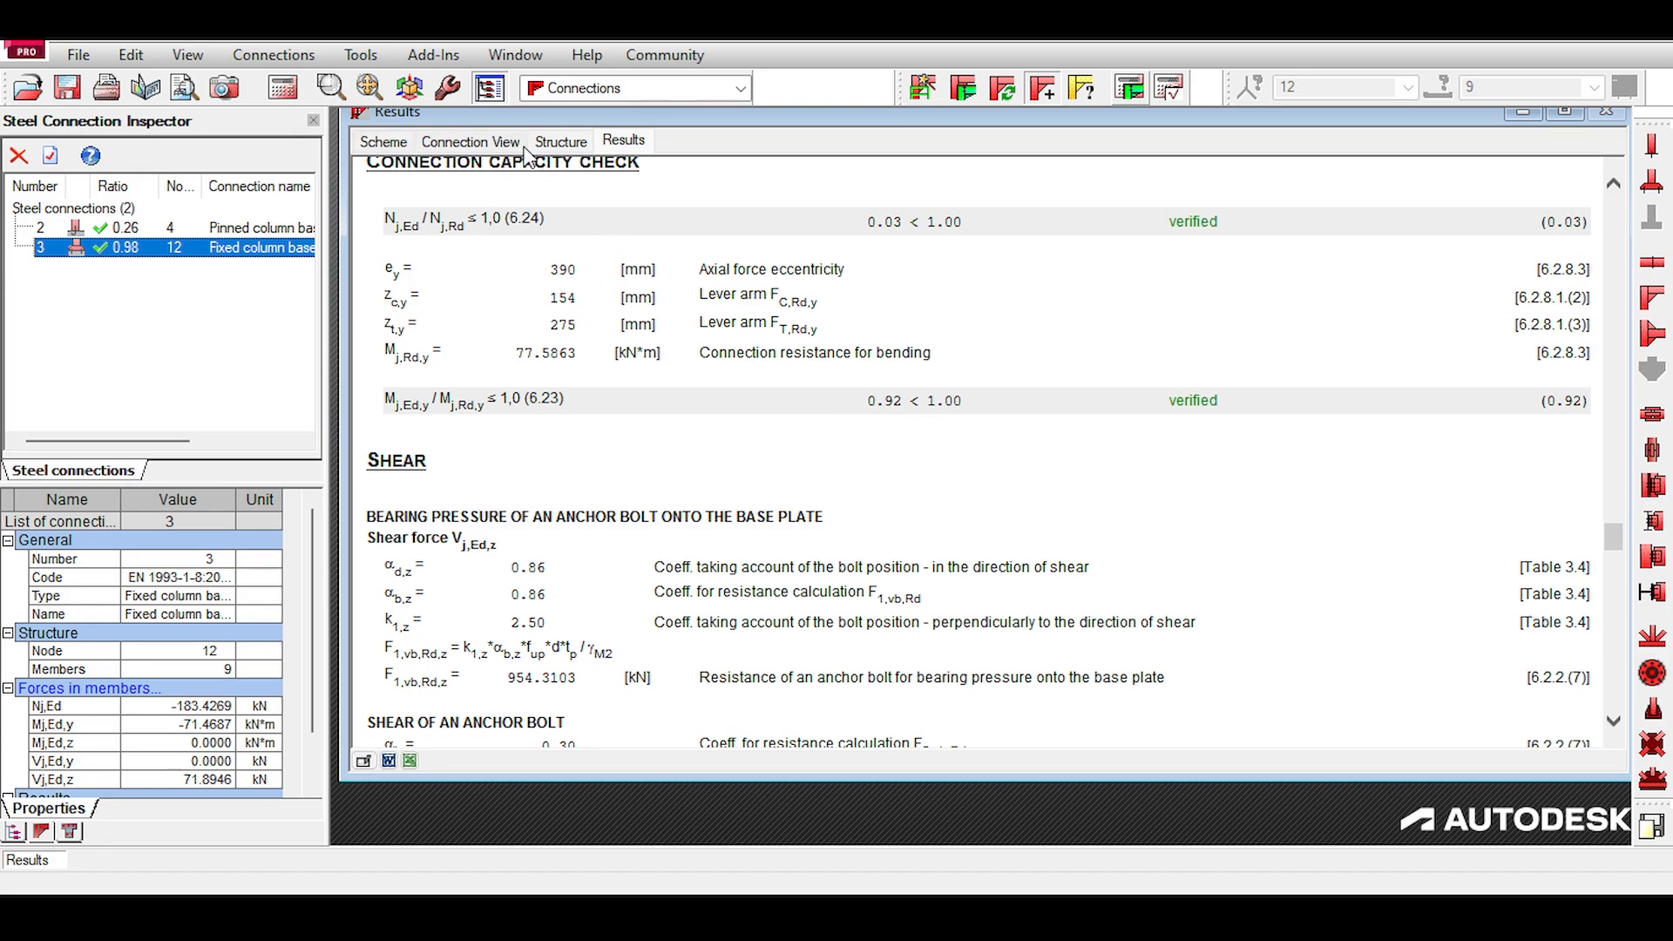
Step: Inspect the updated scheme drawing of the fixed column base, and return to the structure model layout
click(560, 139)
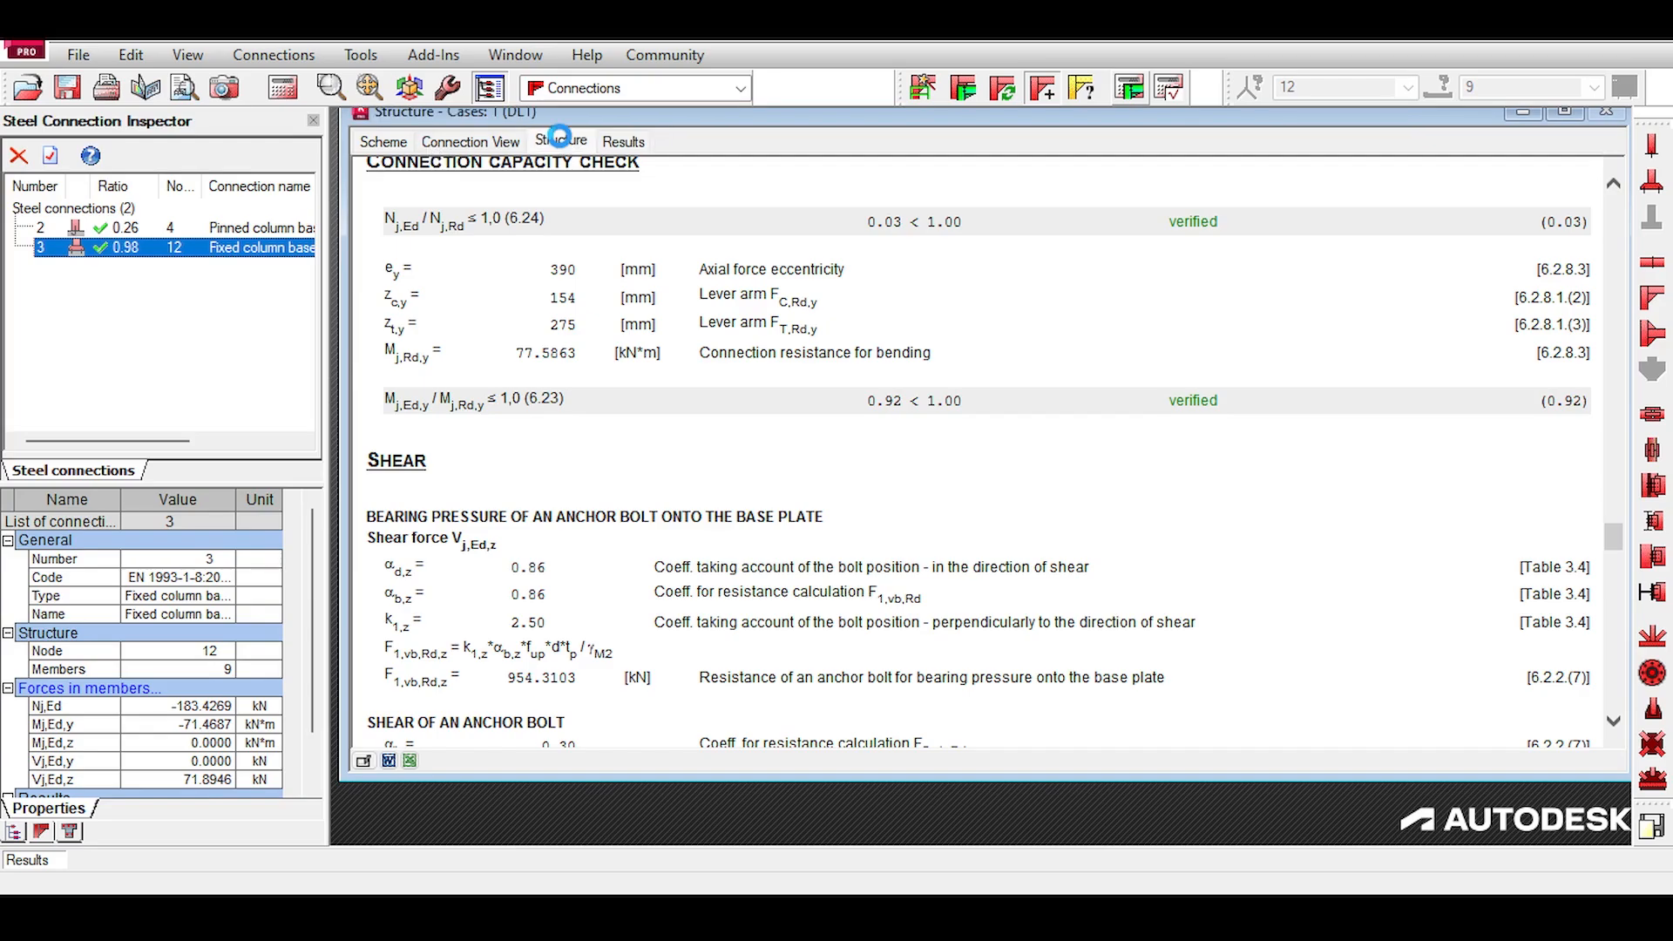
click(409, 139)
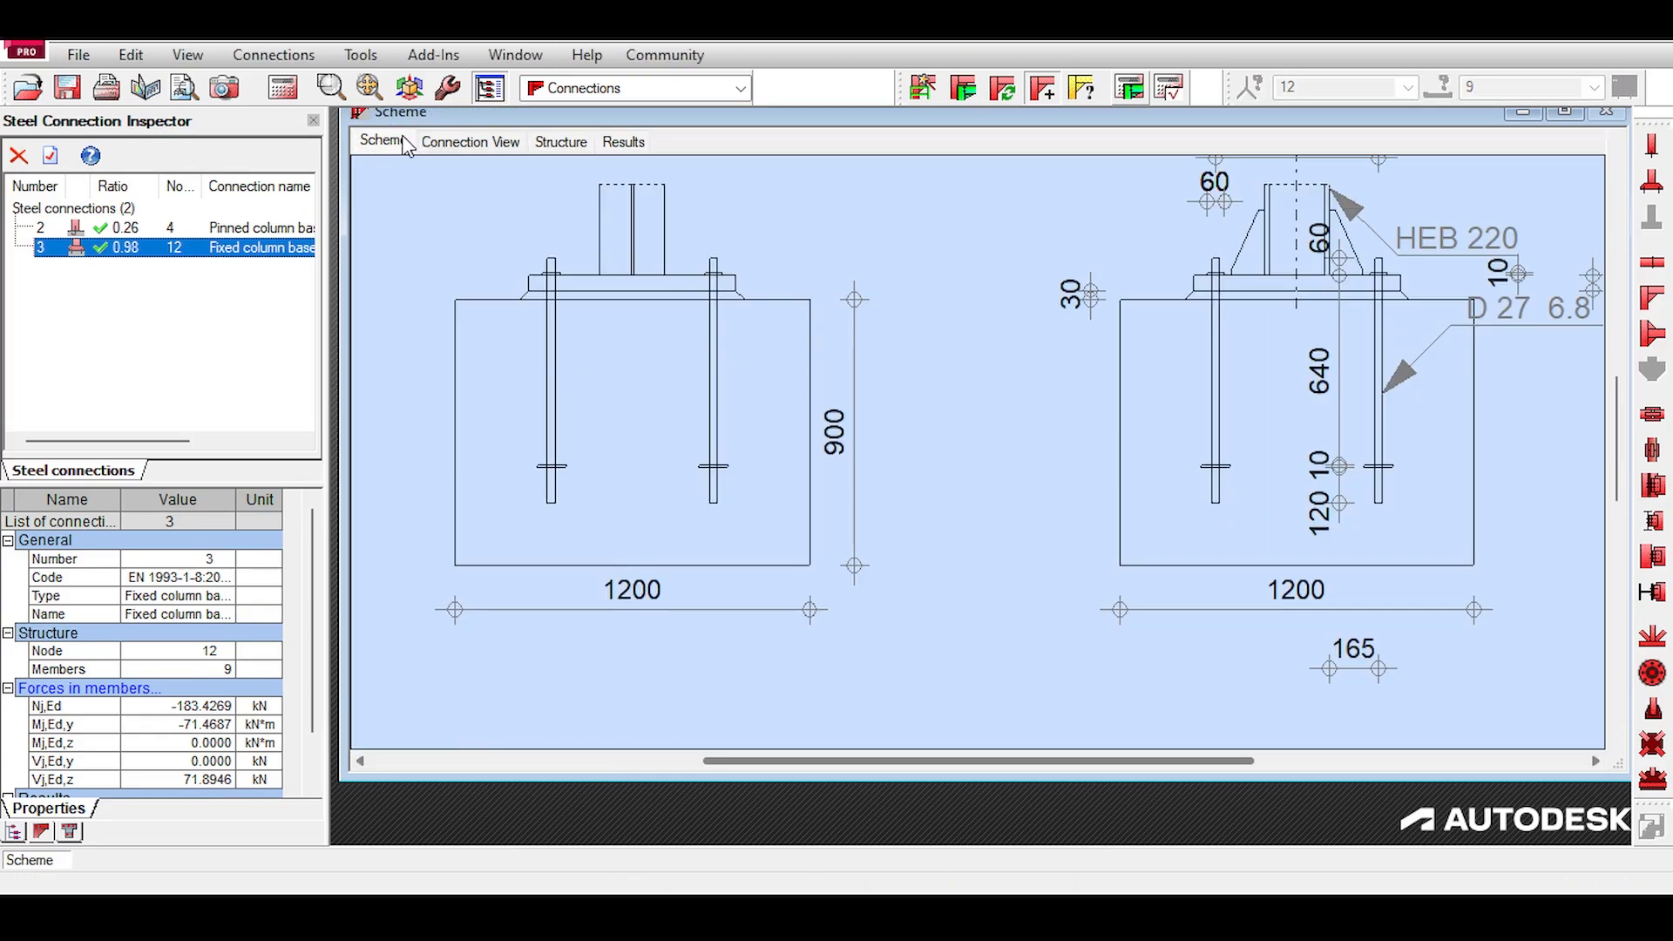
scroll(874, 235, down, 4)
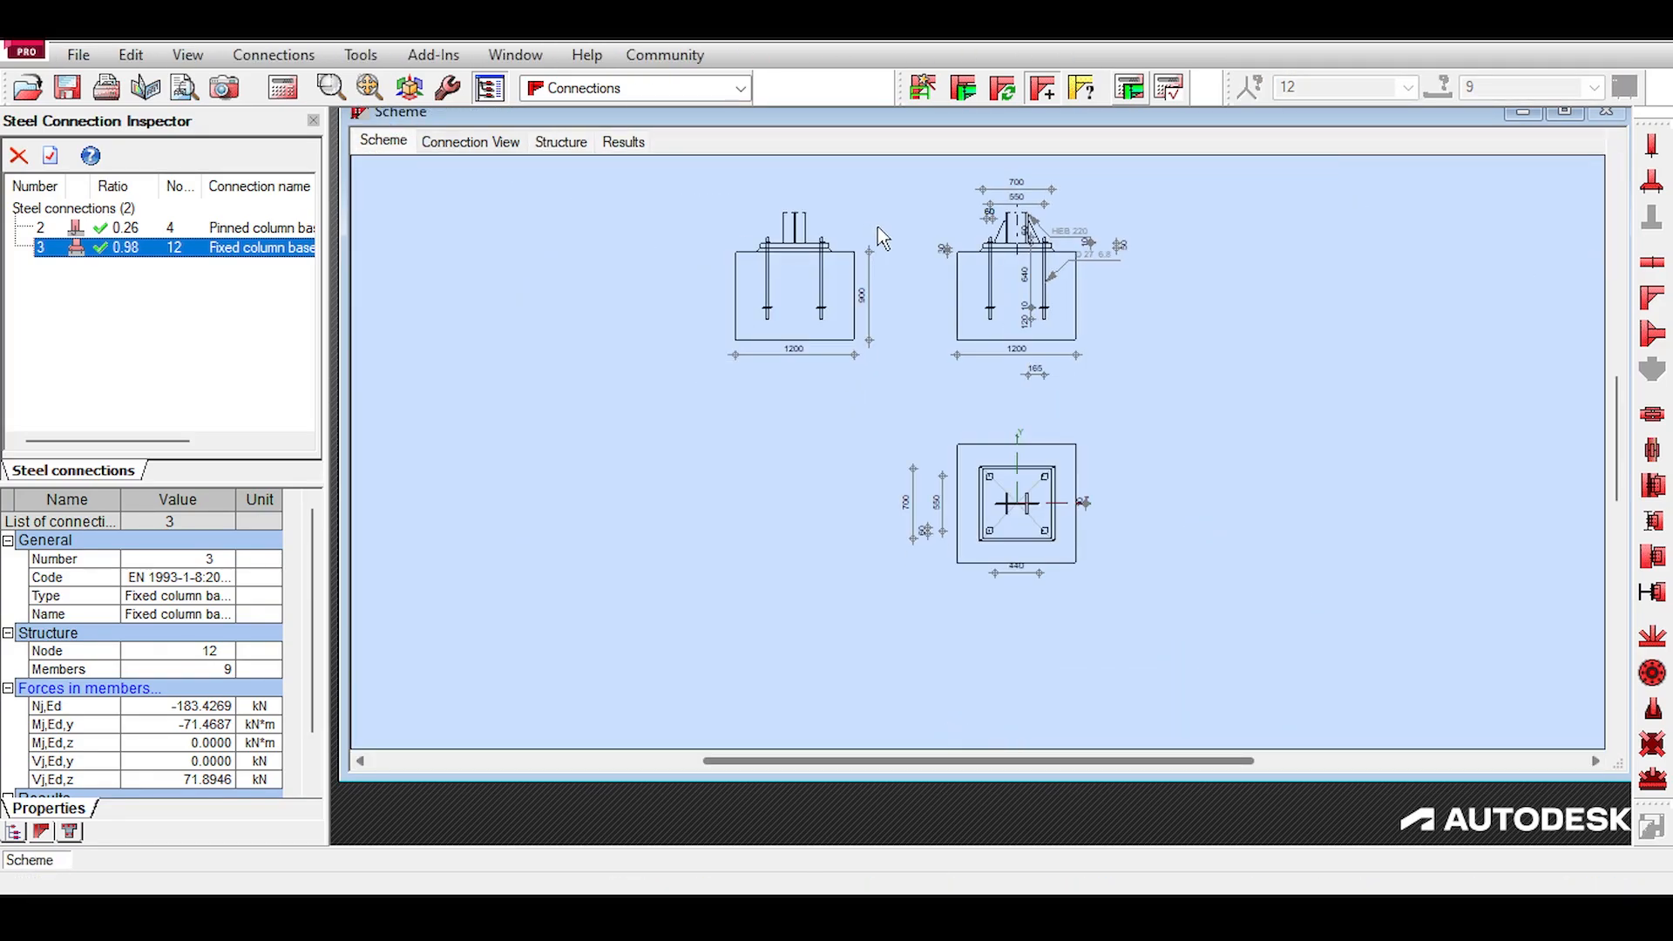
scroll(900, 238, up, 2)
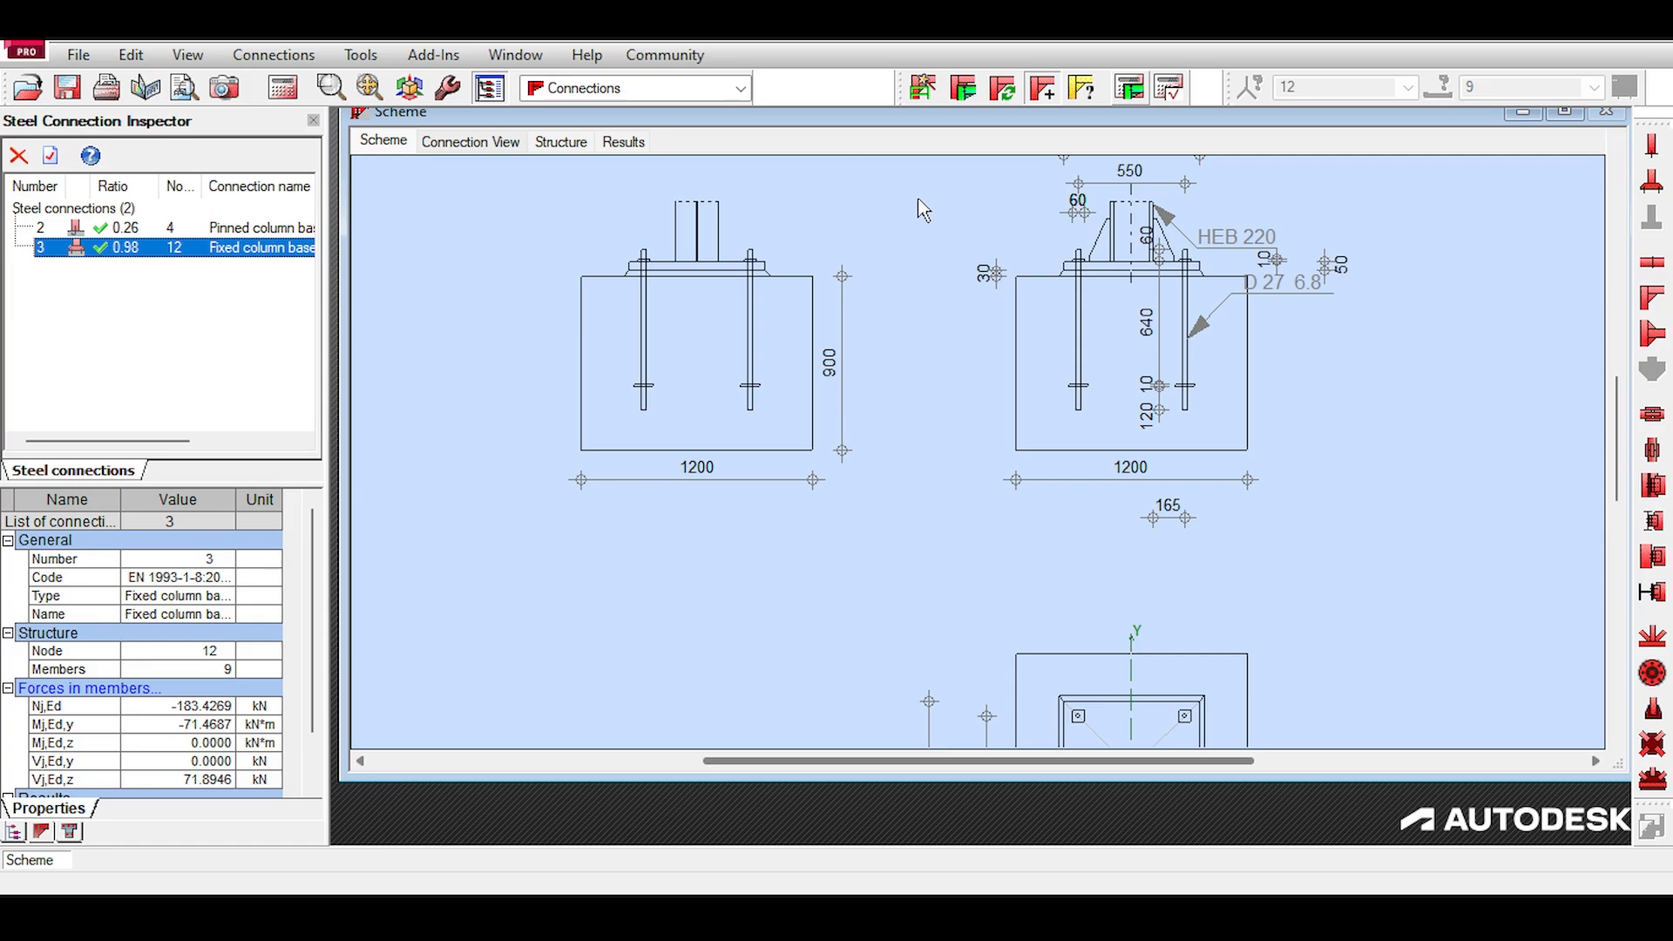
scroll(916, 191, down, 2)
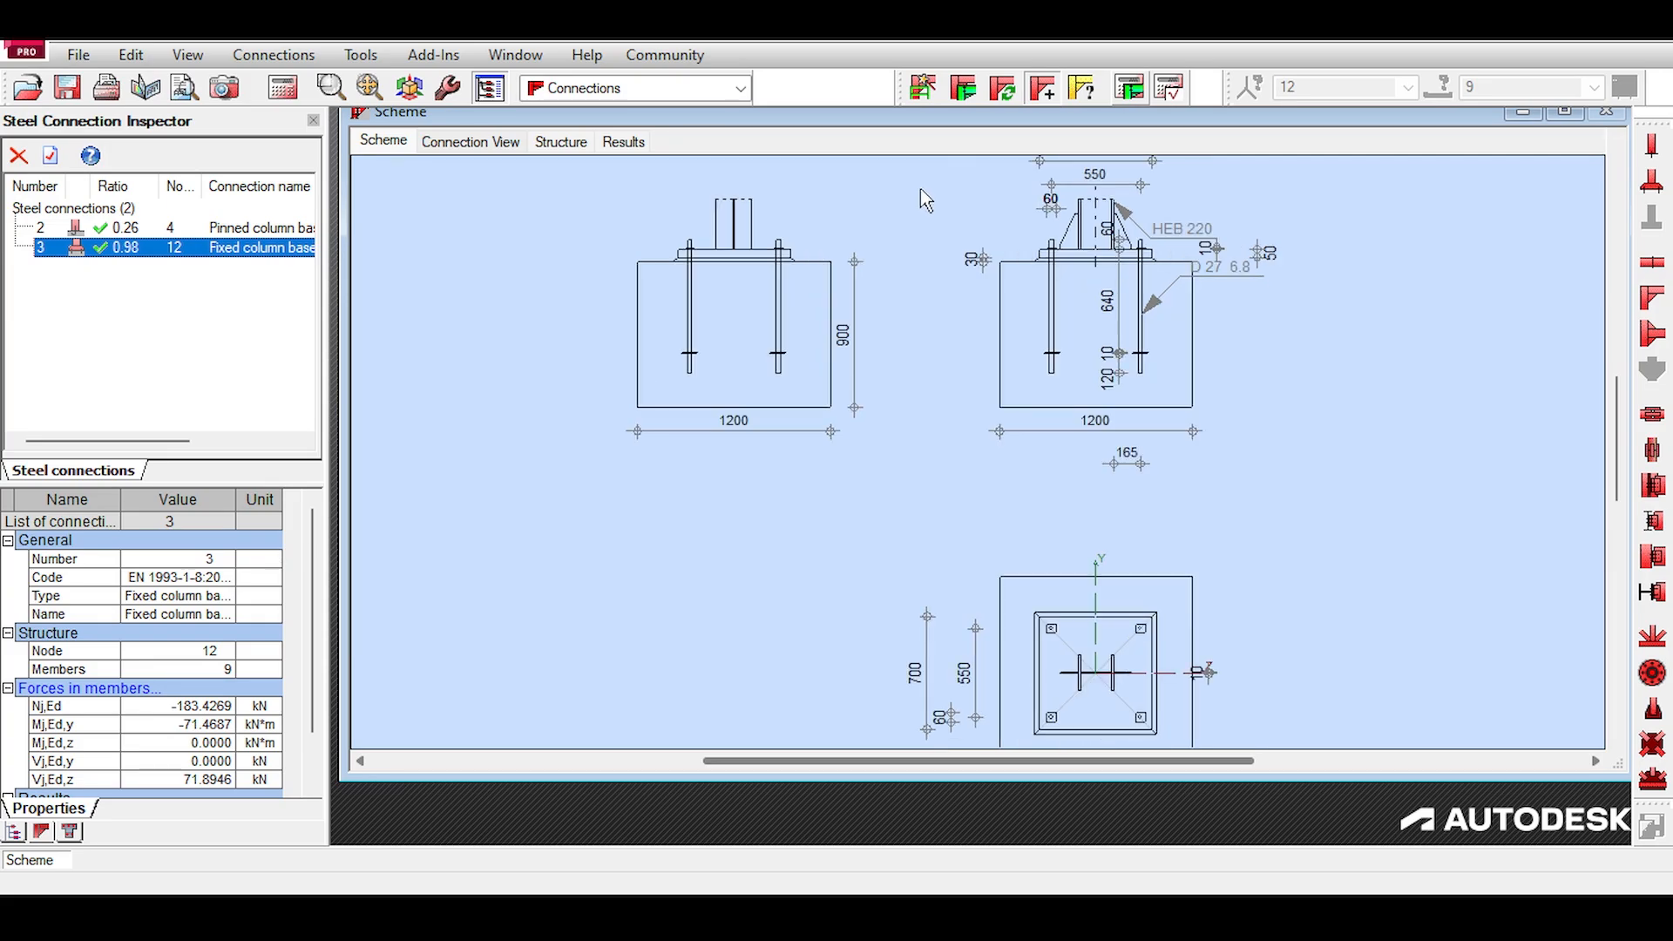
scroll(921, 188, up, 1)
click(624, 145)
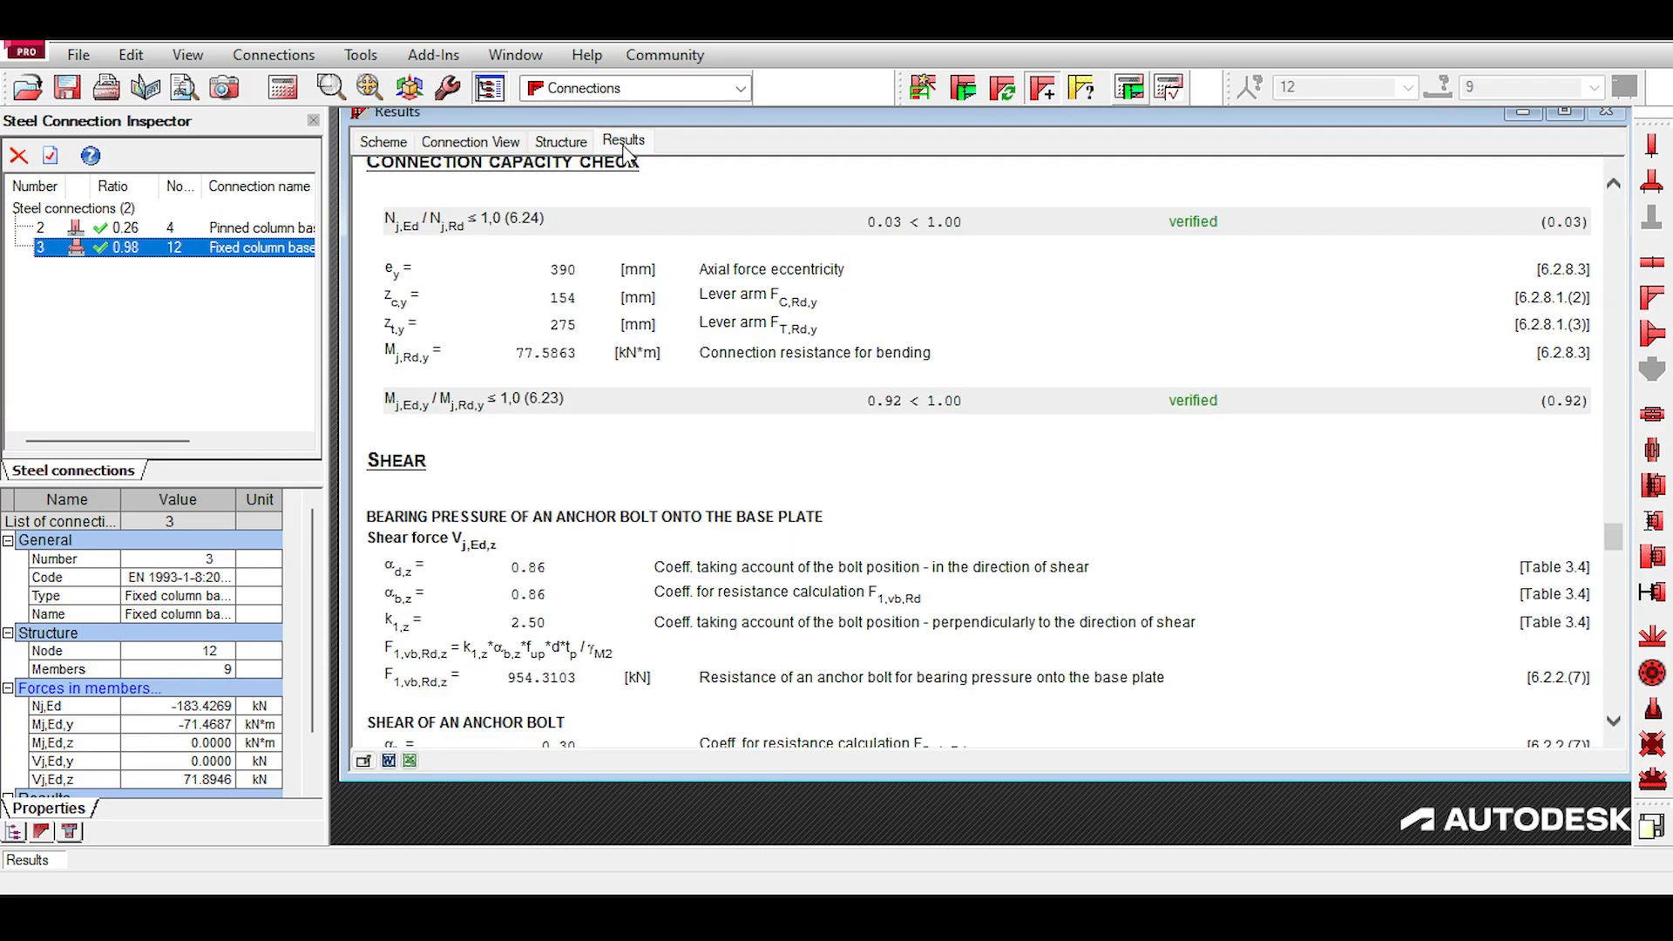
click(631, 89)
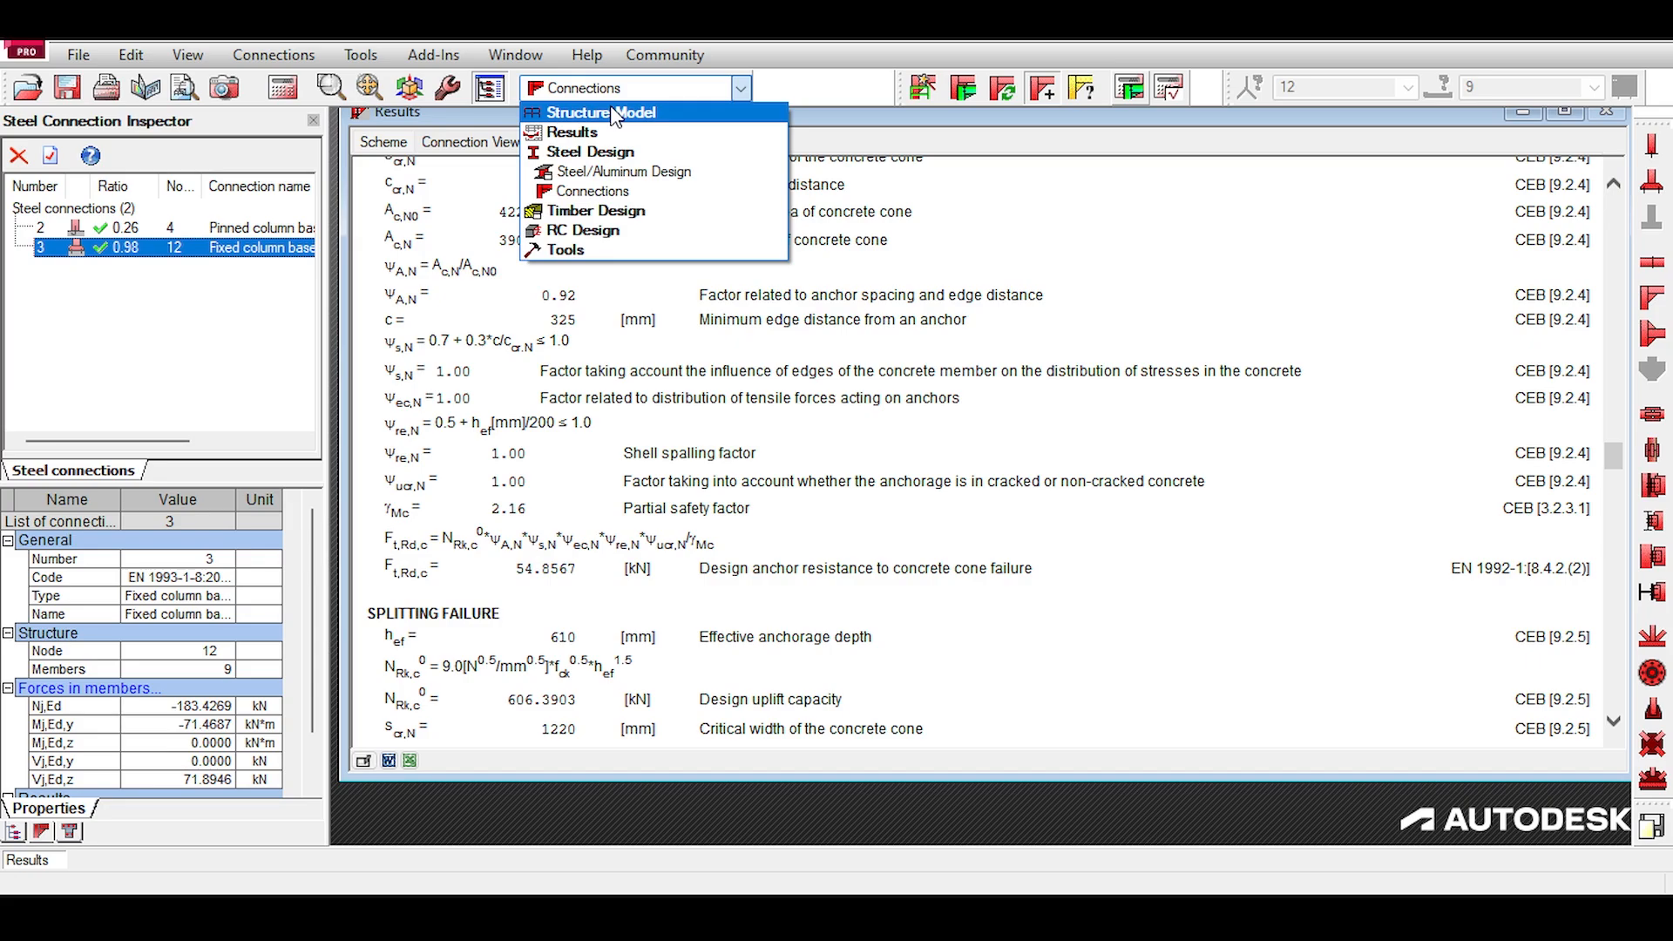
click(616, 114)
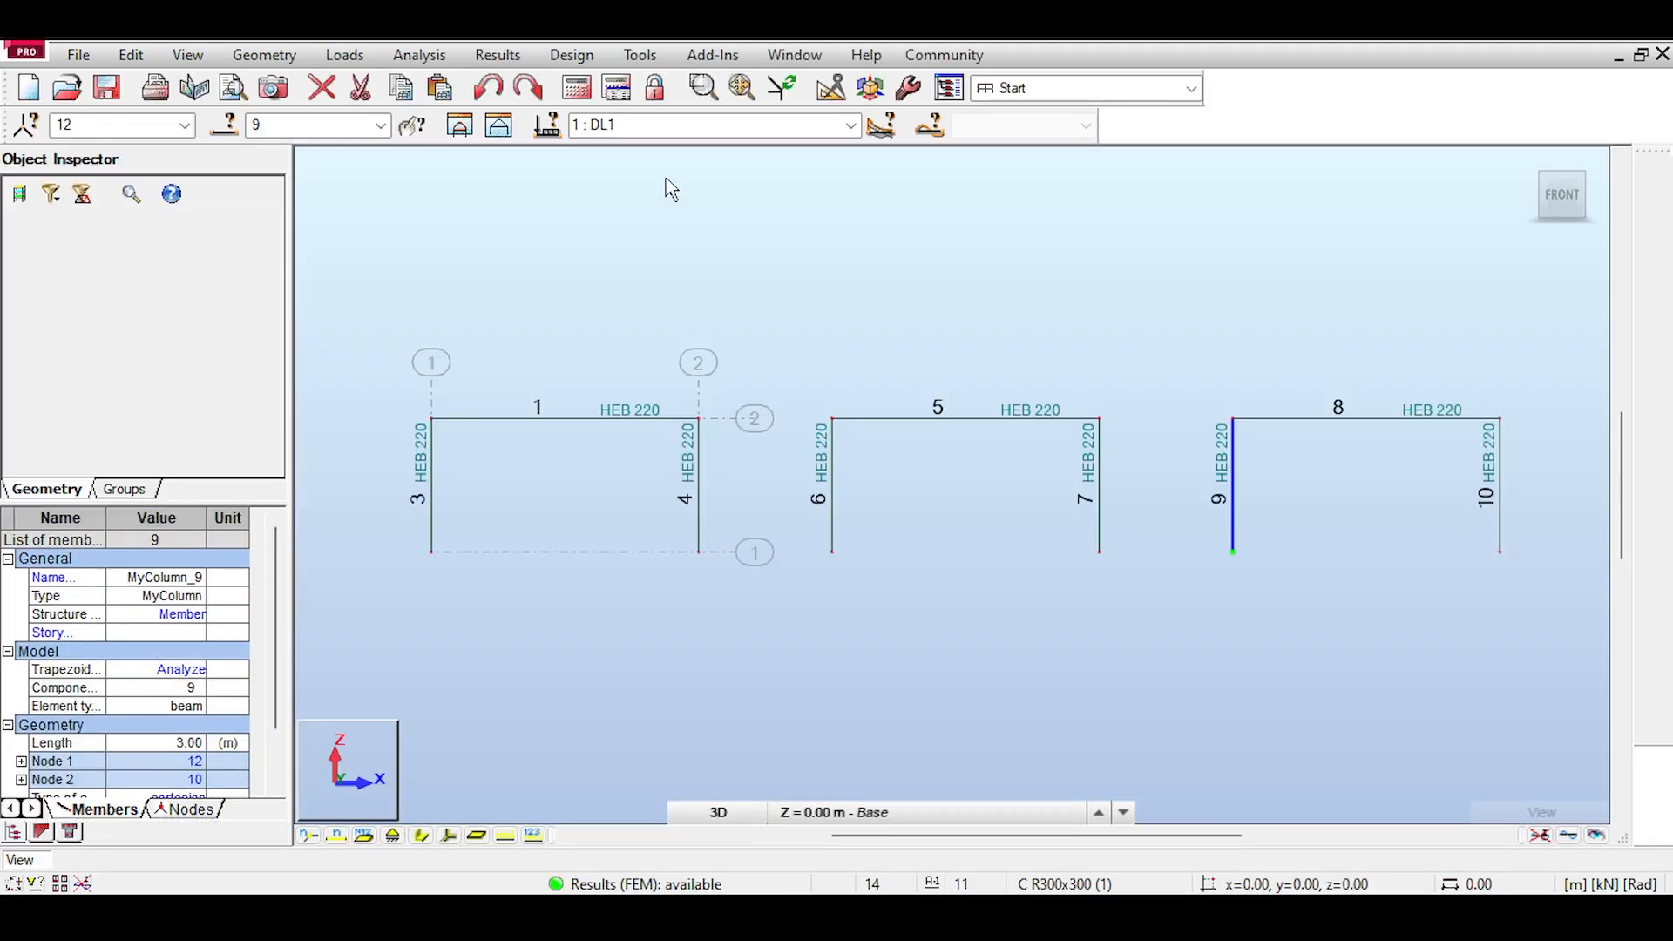
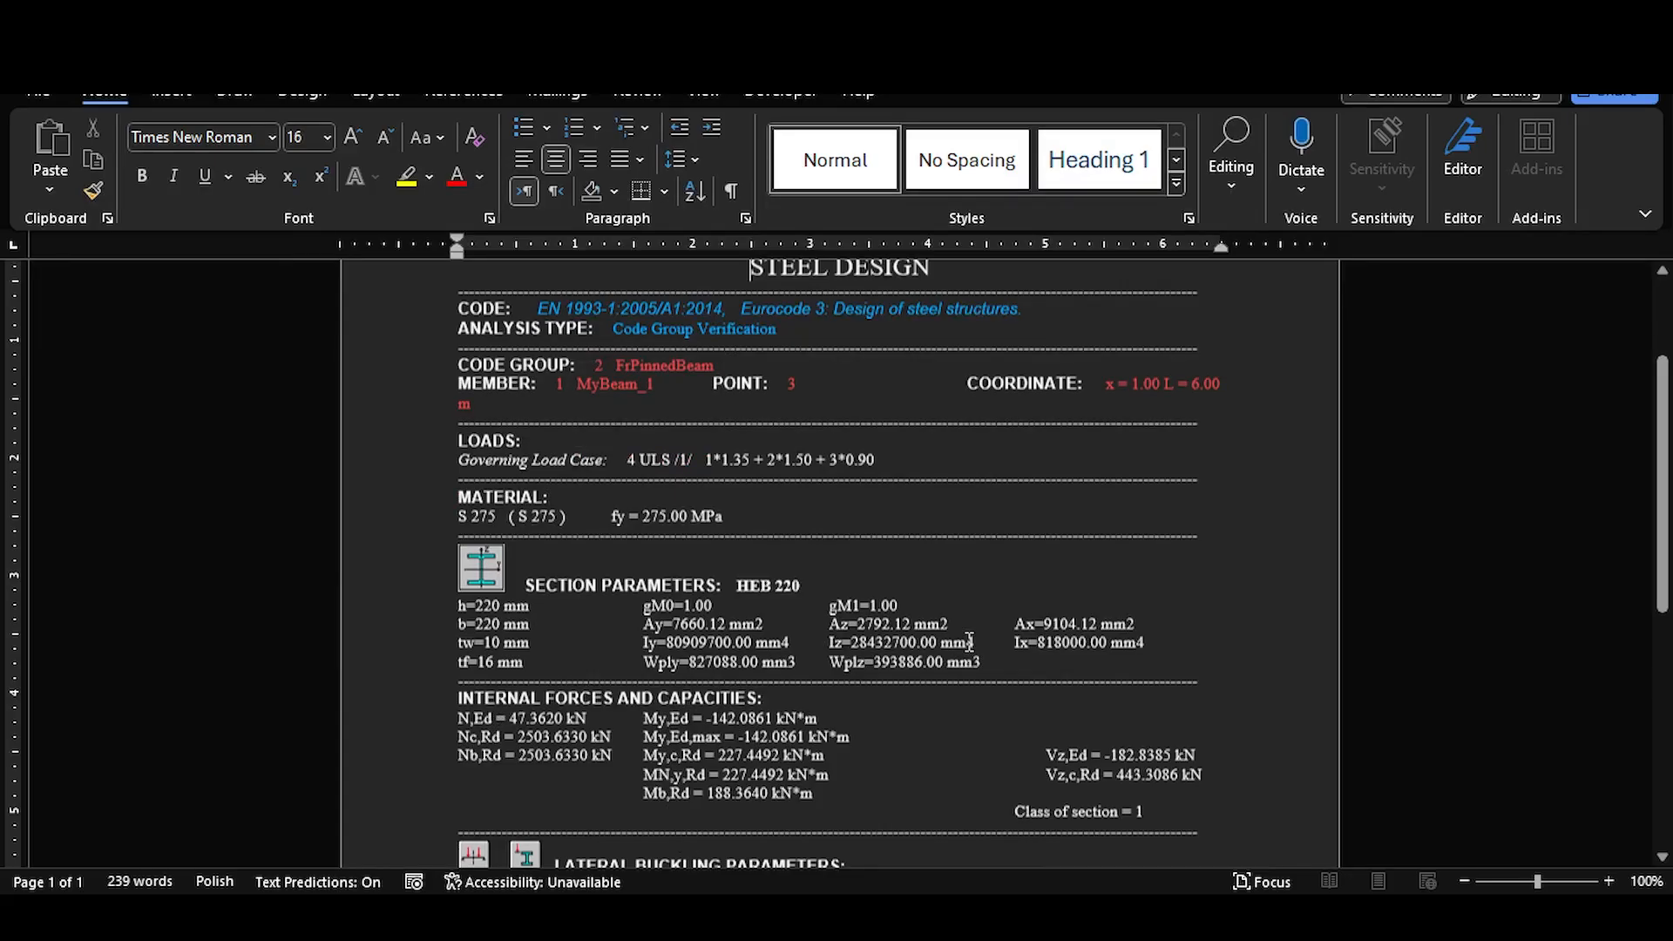
Step: Look through the exported steel design note in Word and the calculation and pinned column base PDF reports in the browser
scroll(969, 643, up, 2)
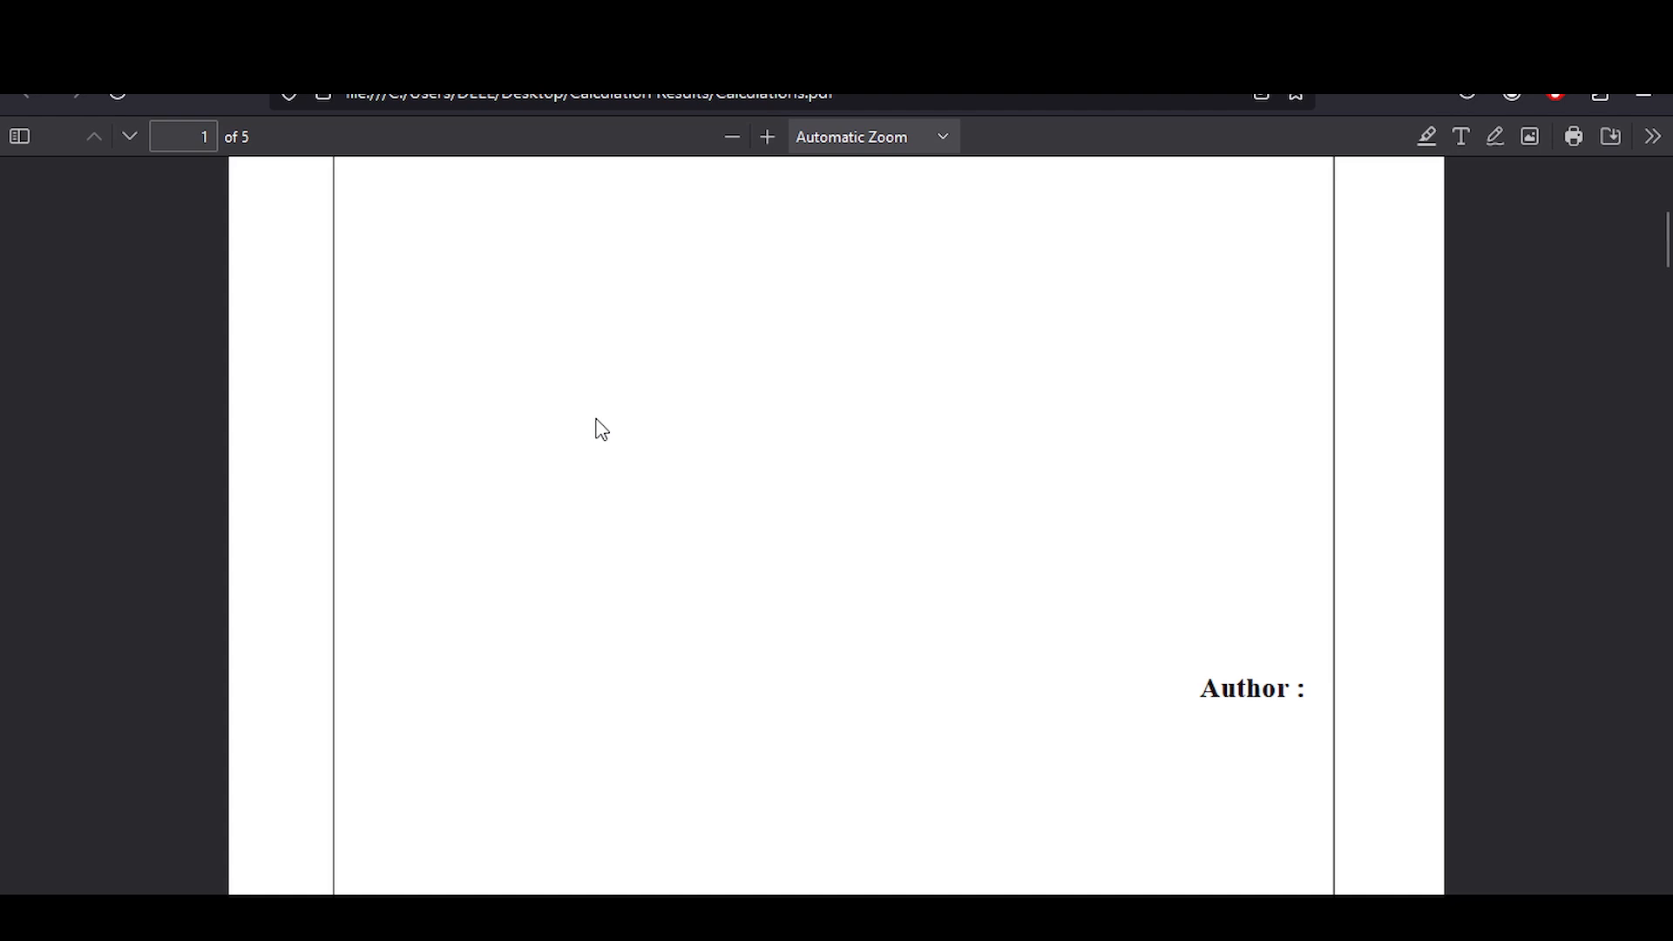
scroll(601, 429, down, 15)
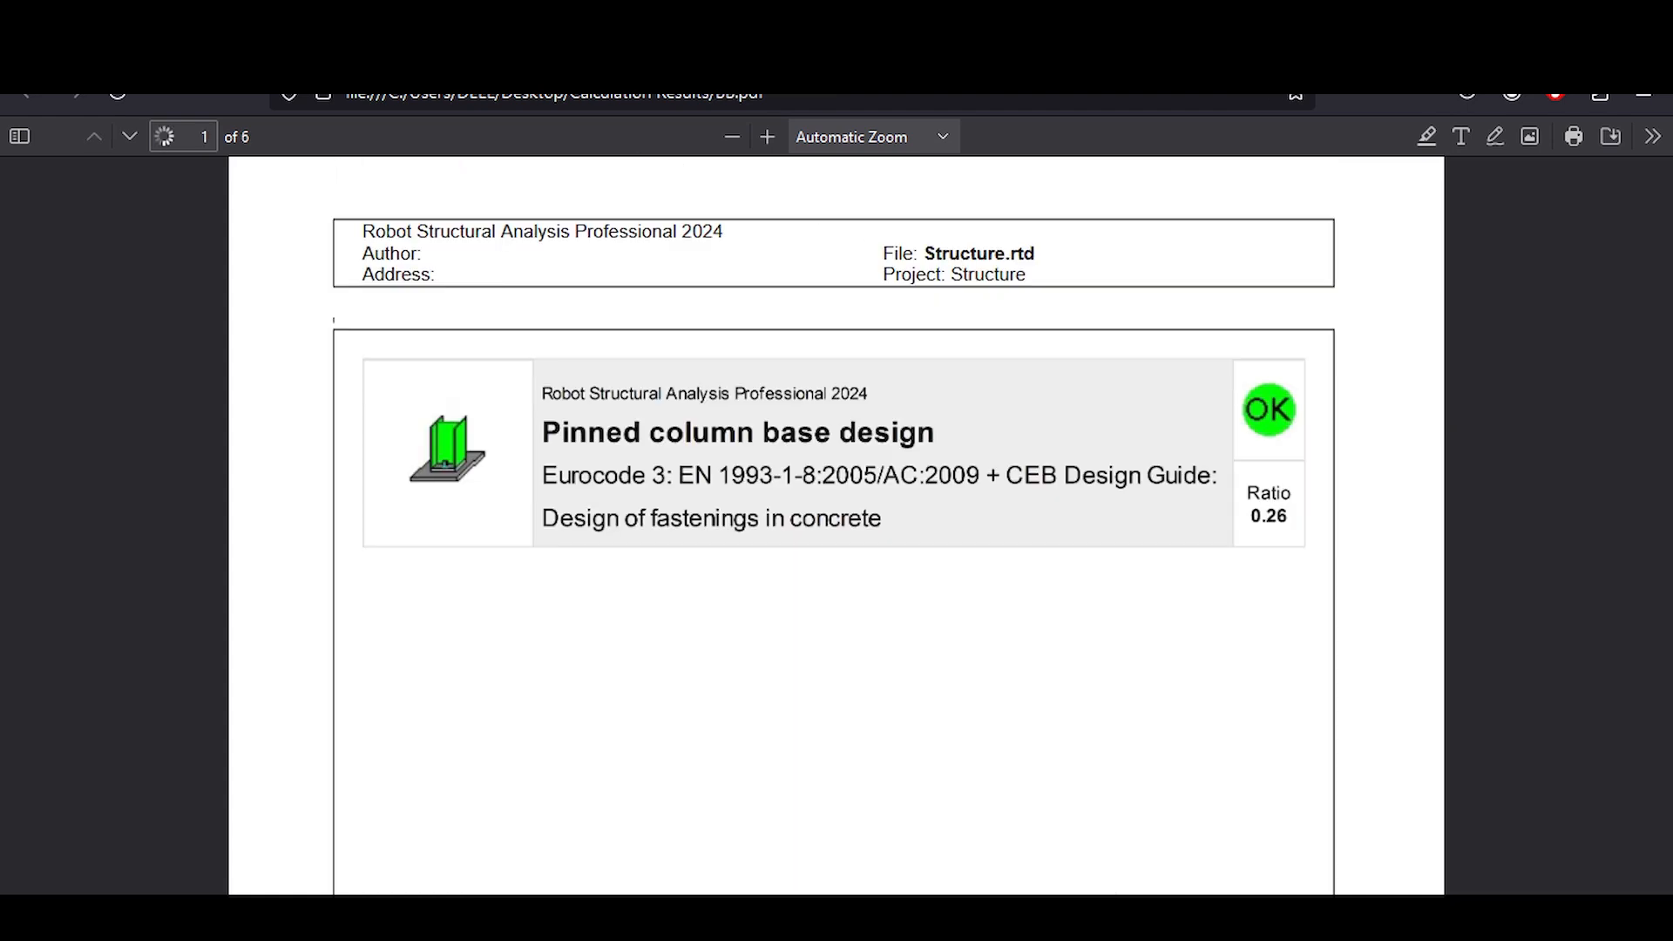
scroll(648, 405, down, 4)
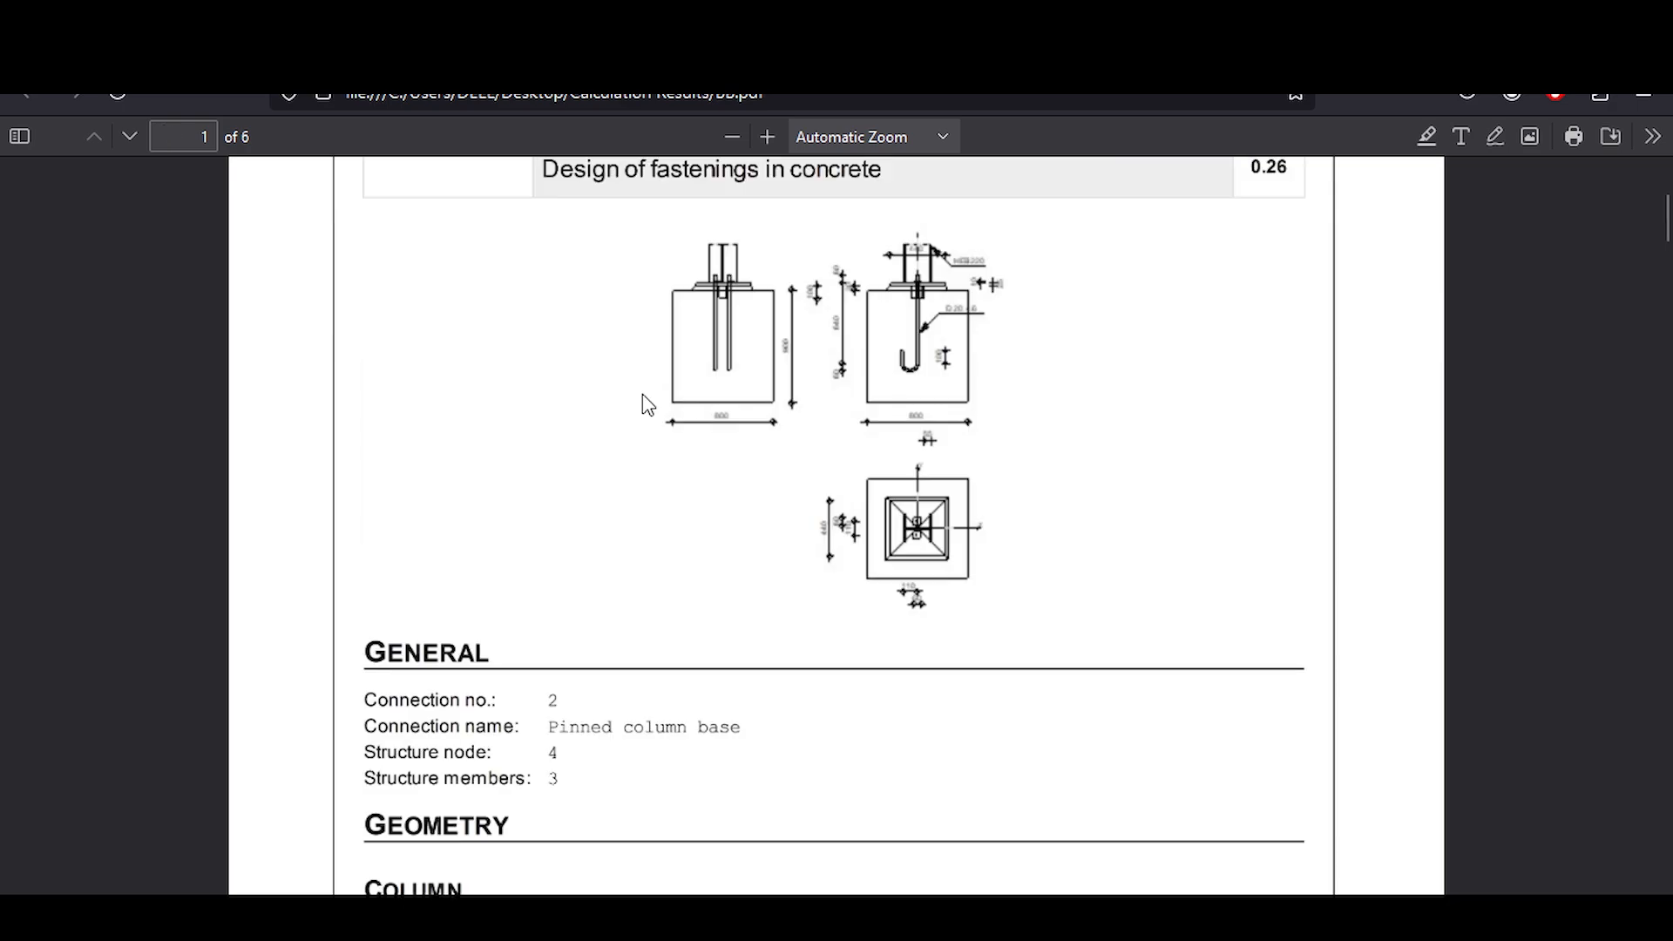
scroll(660, 290, up, 4)
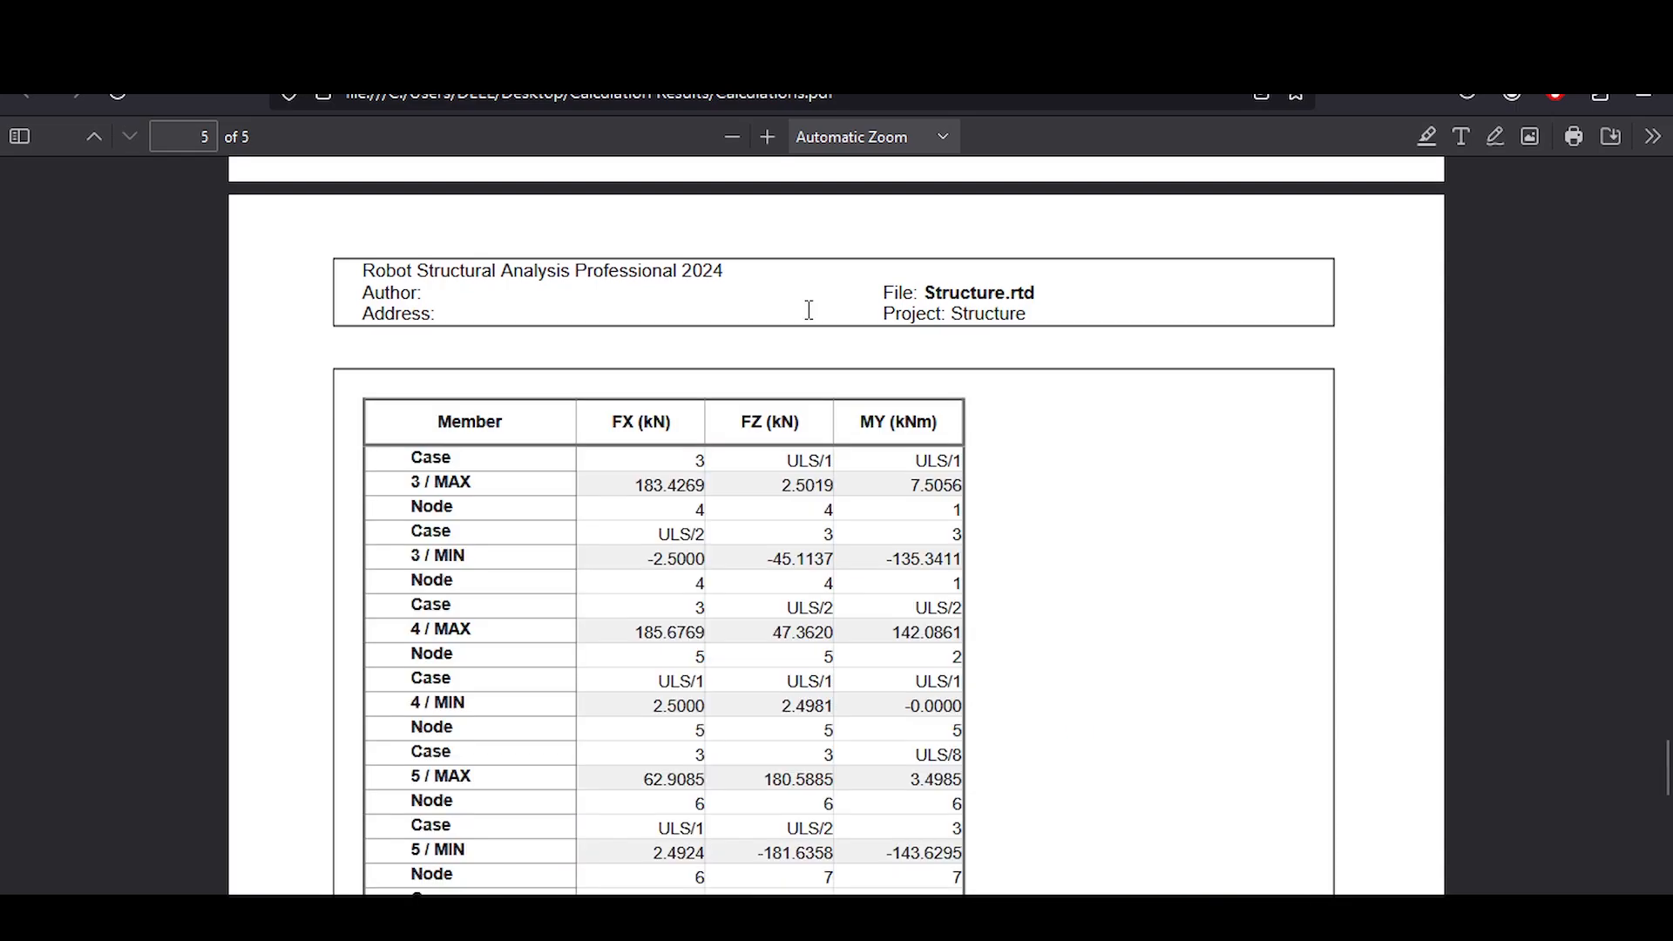
scroll(1269, 560, down, 20)
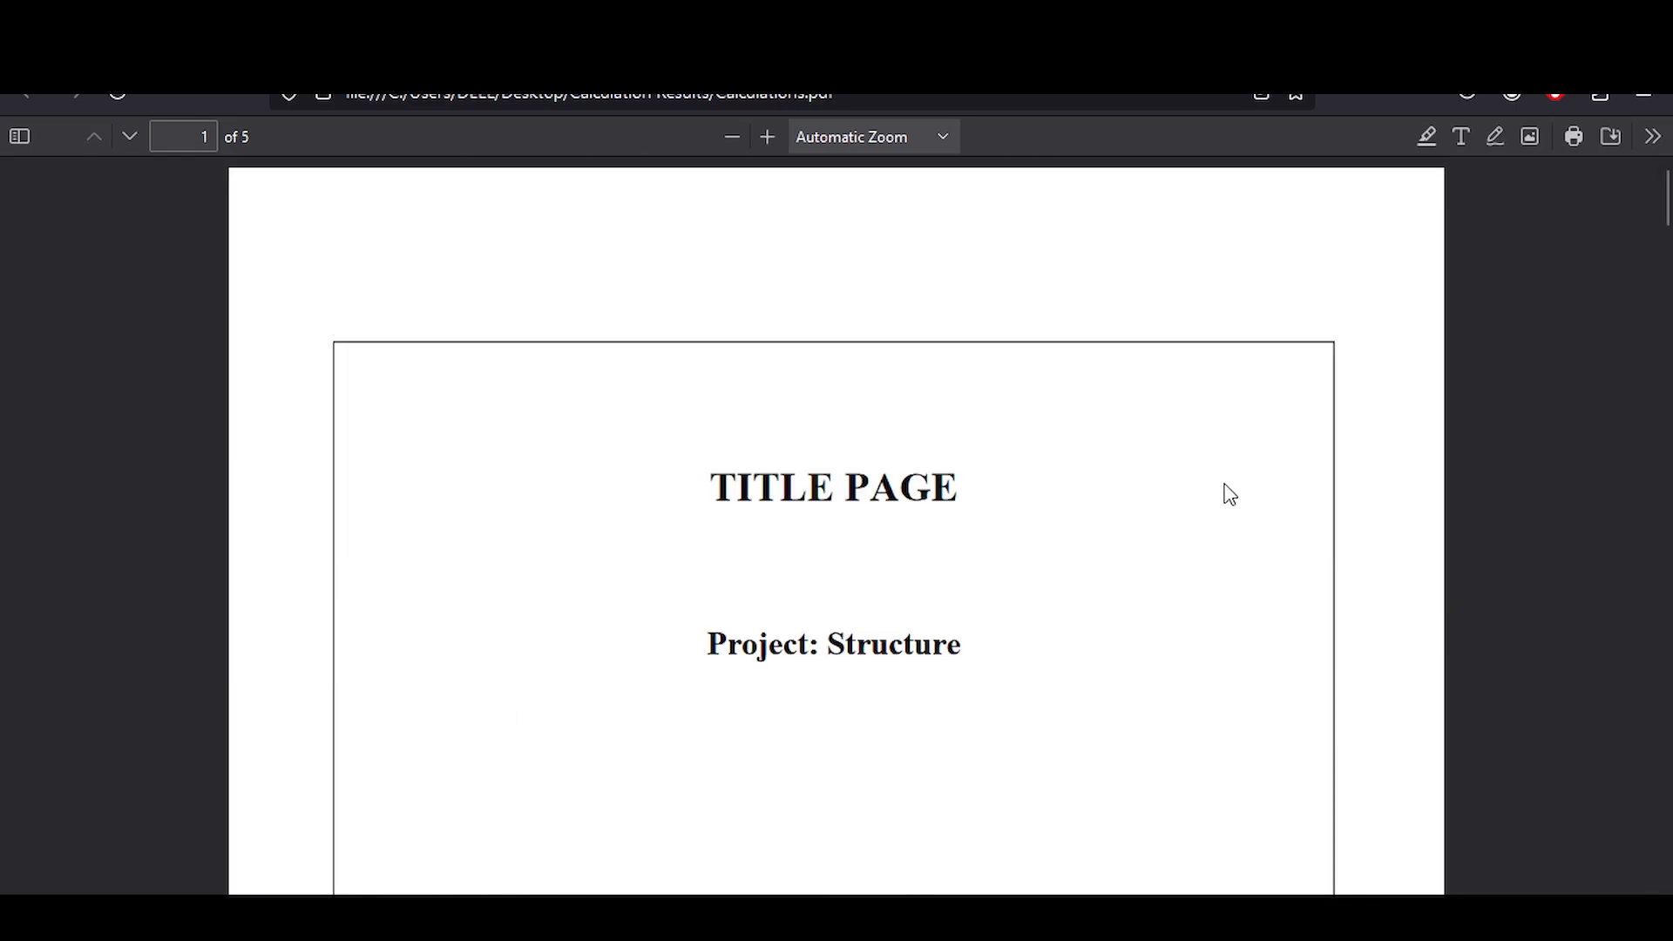
scroll(1225, 489, down, 2)
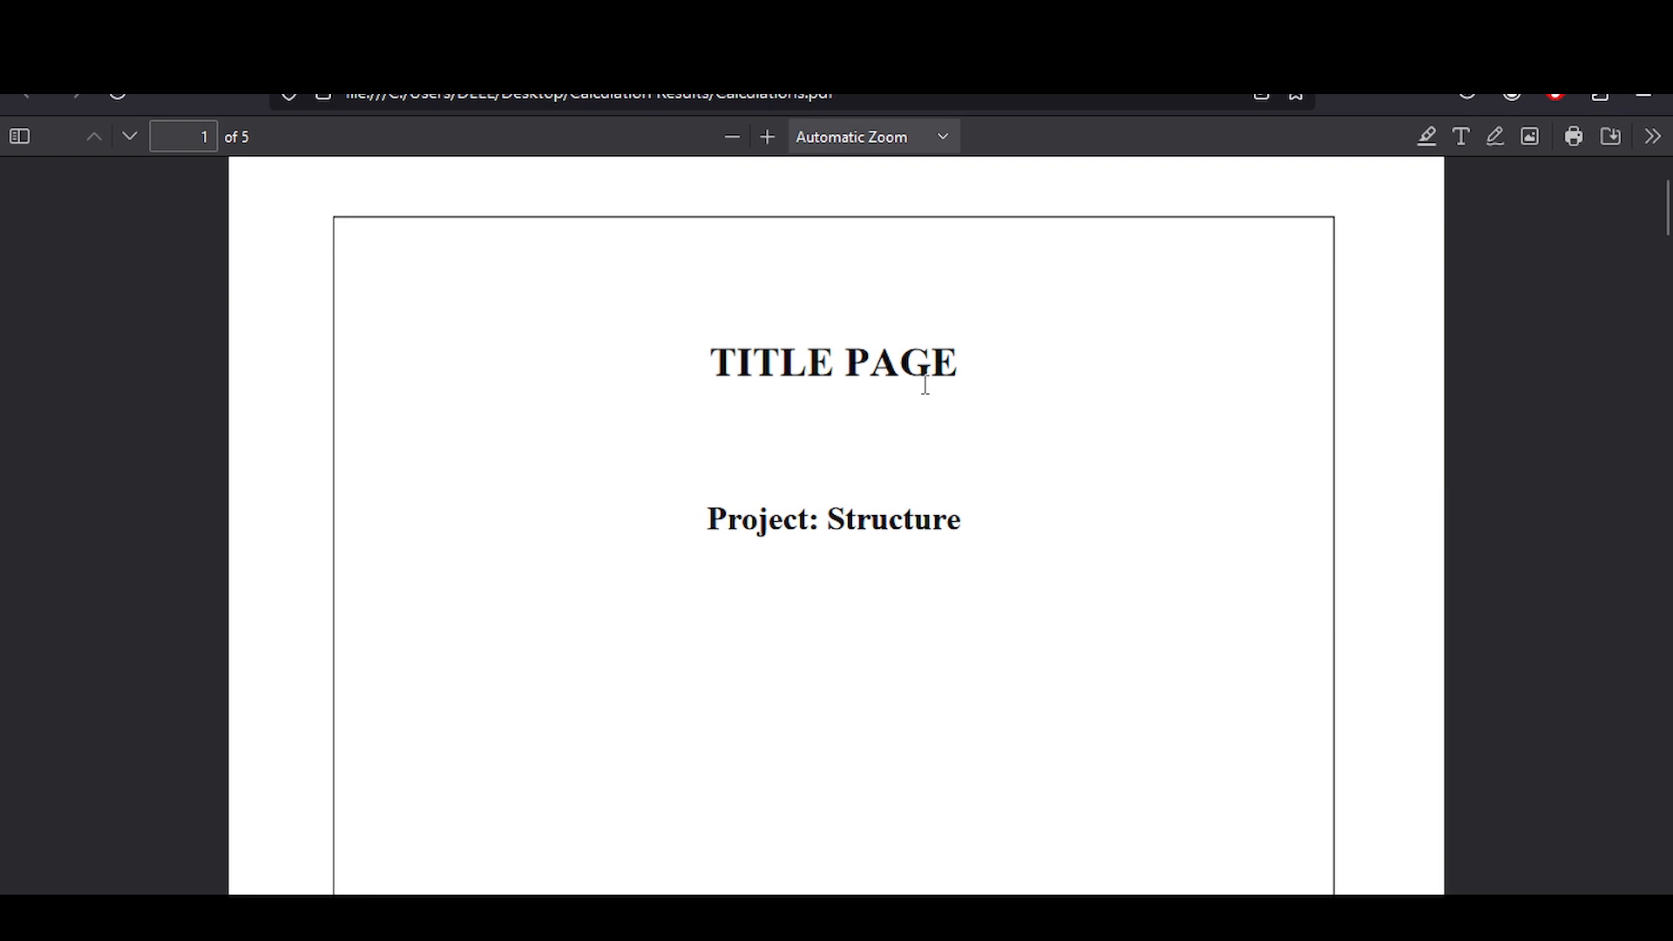
scroll(664, 291, down, 8)
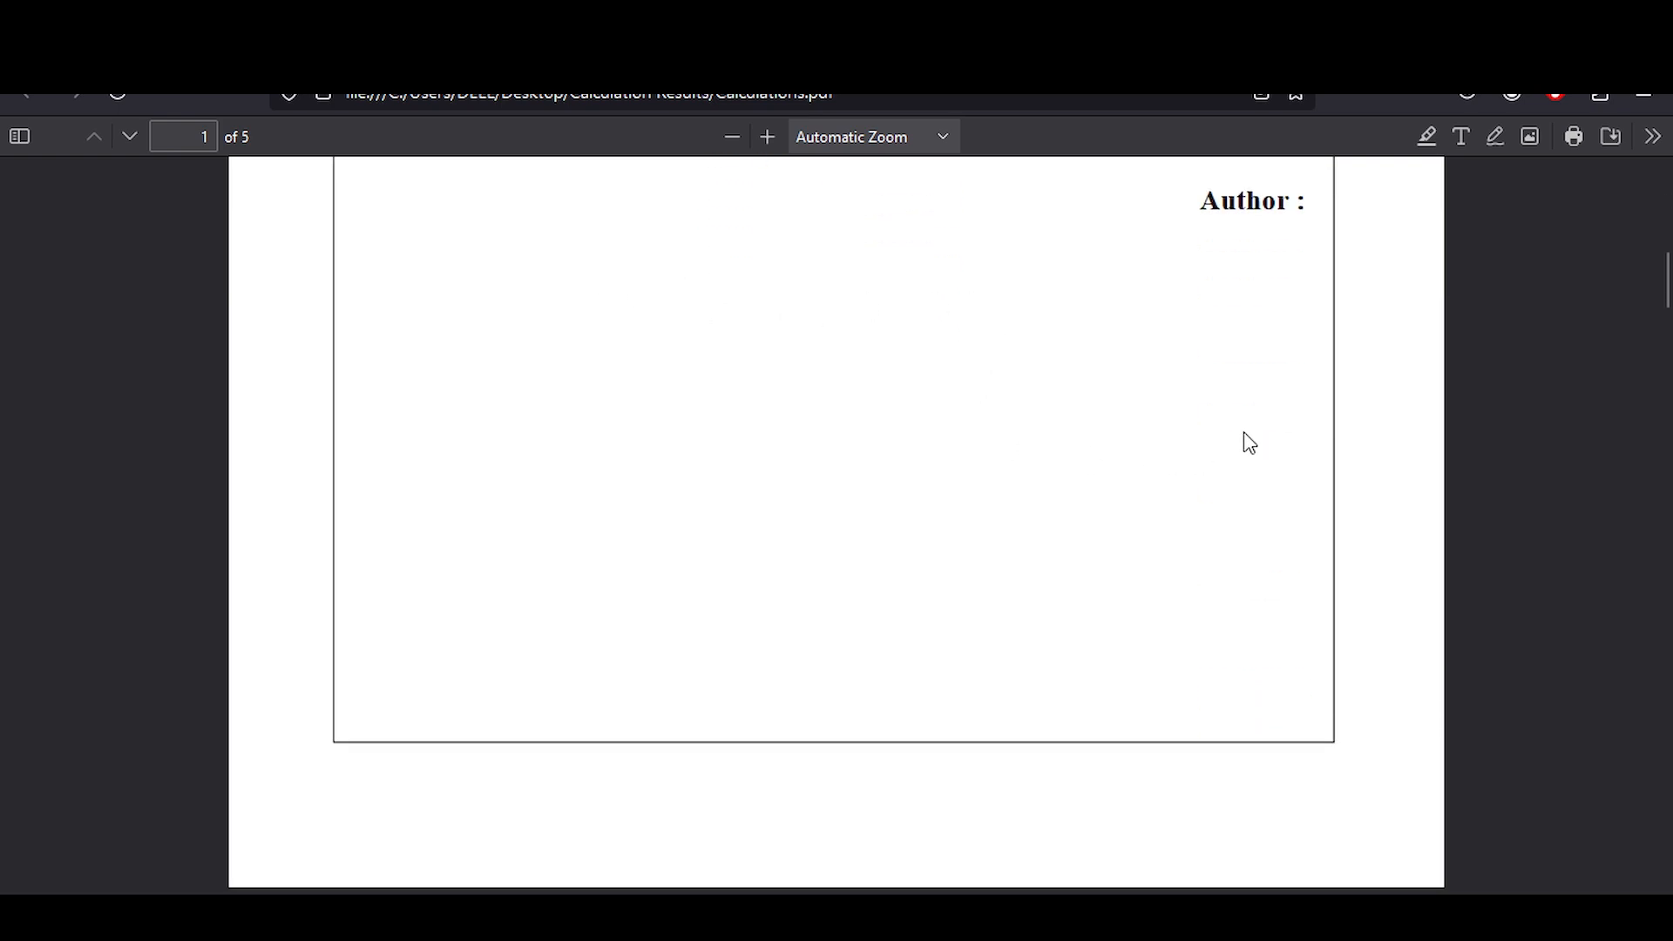
scroll(1247, 436, up, 8)
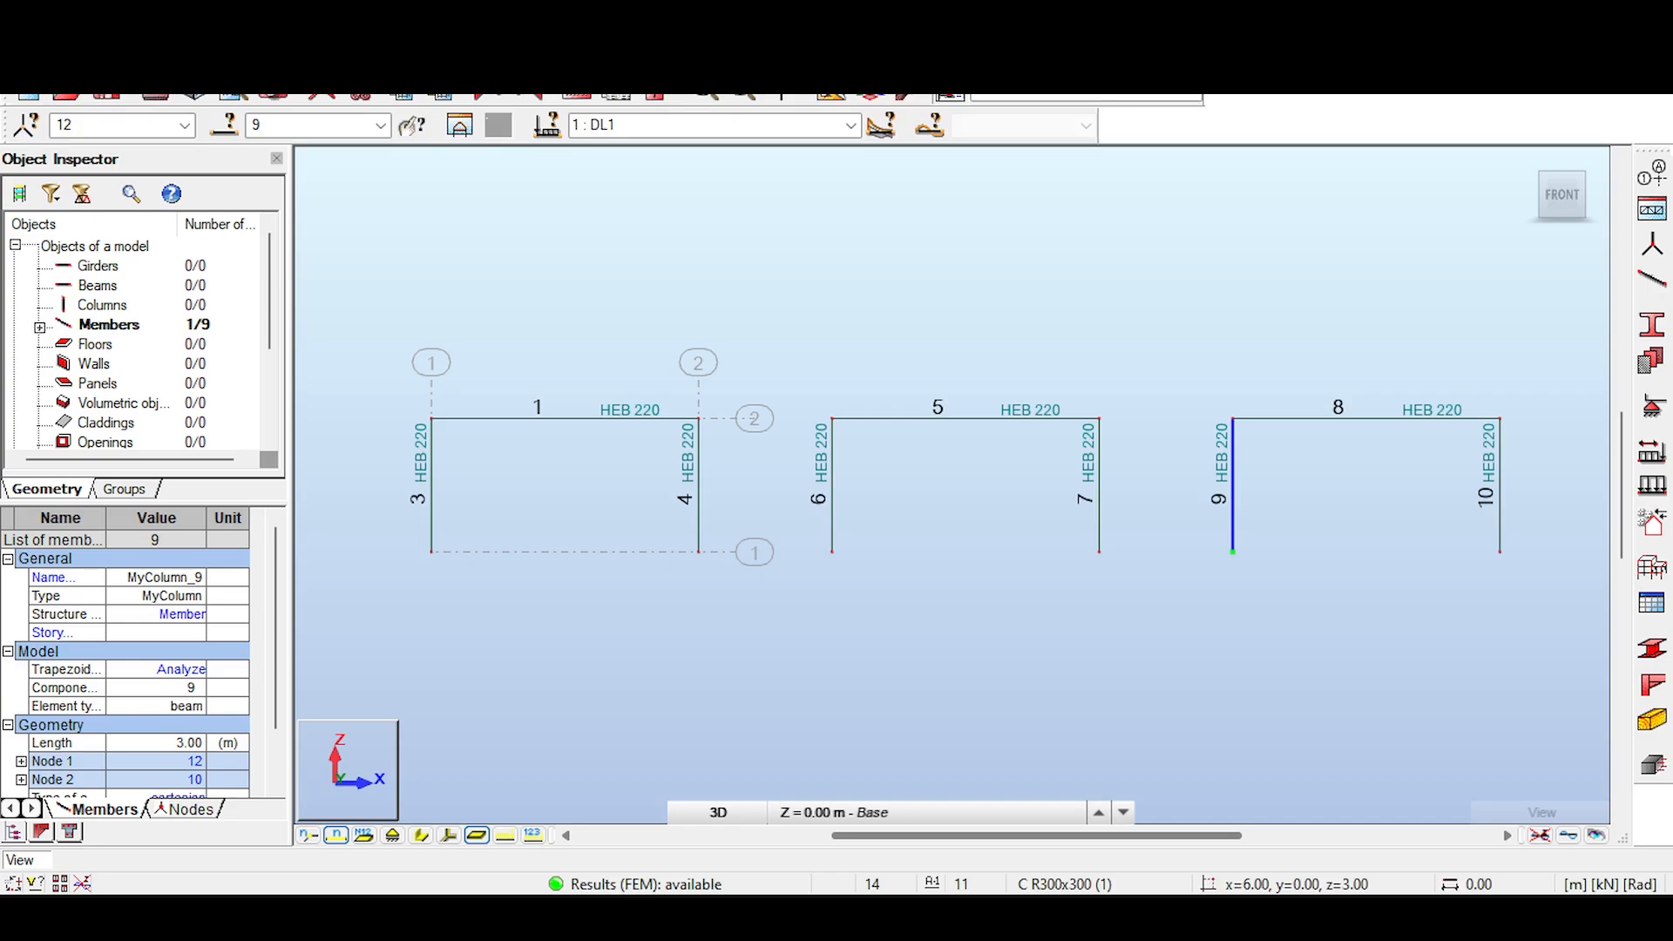
Step: Review the project, contractor and design office data in the project properties, and compare them with the title page of Calculations.pdf
click(90, 55)
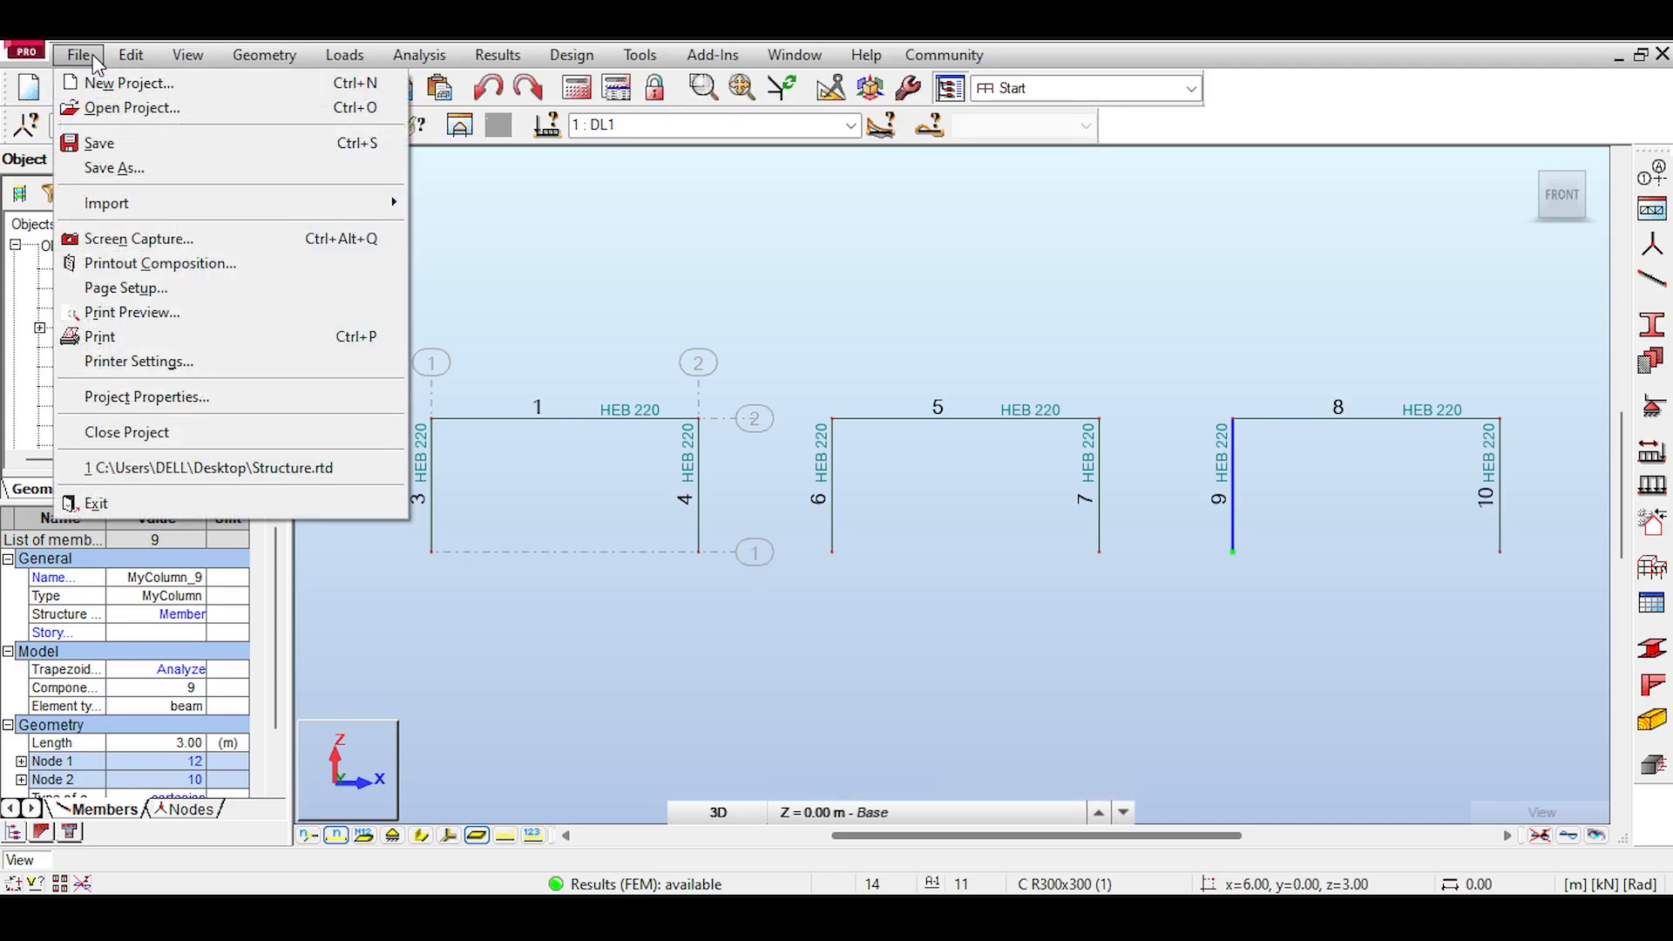
click(177, 394)
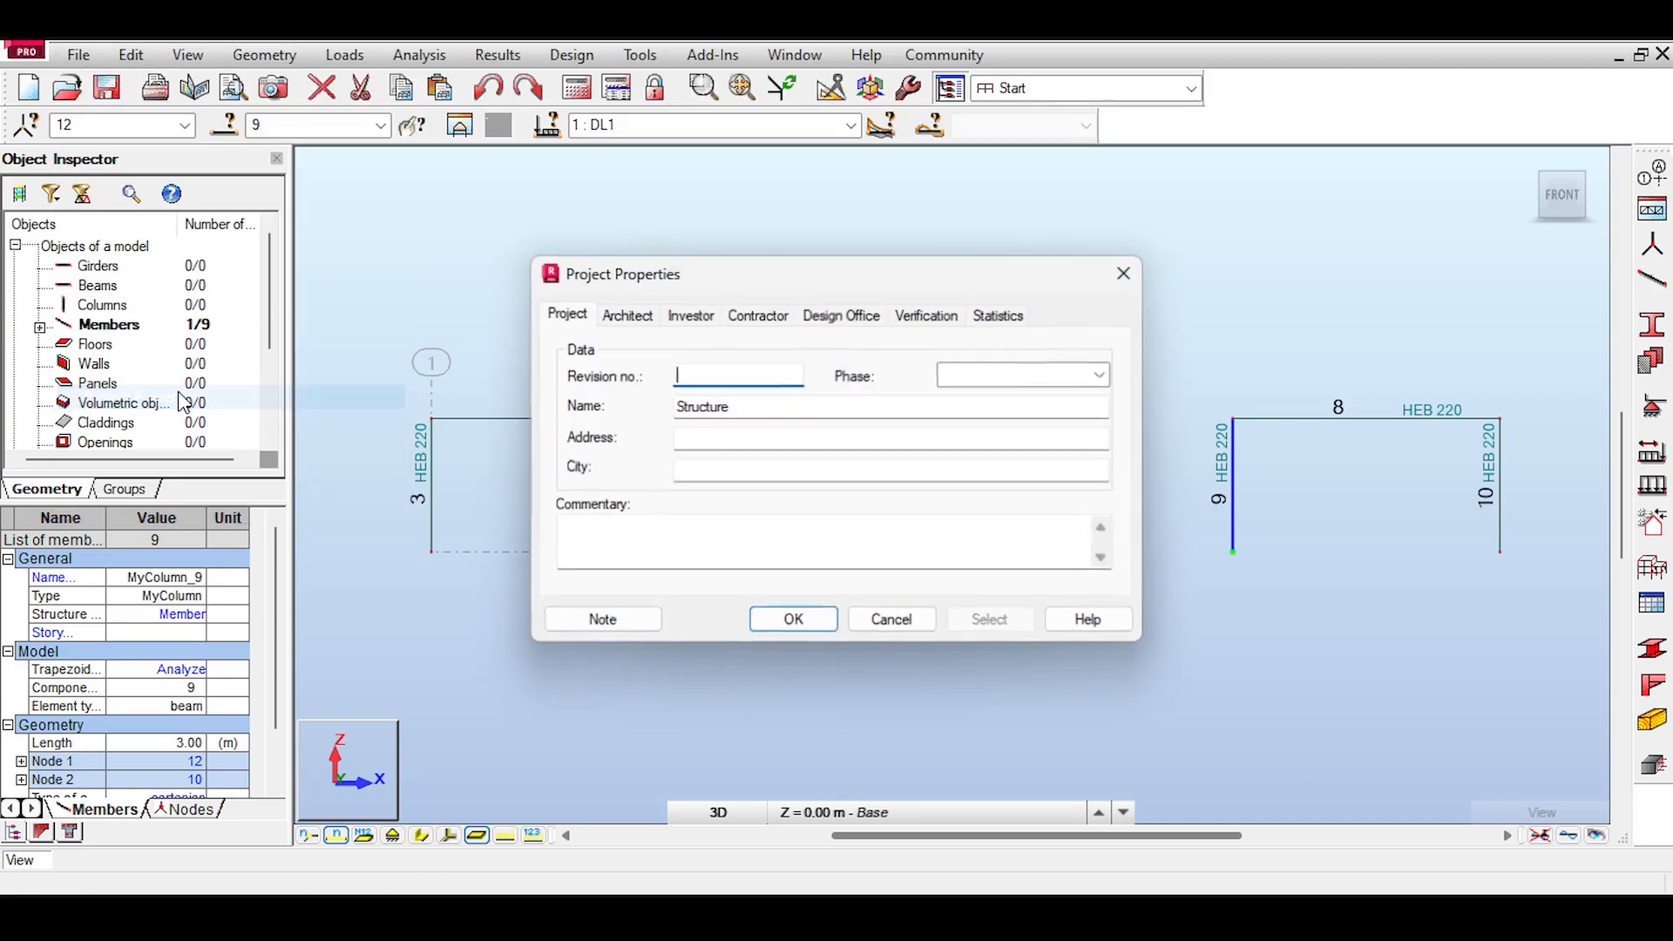
click(720, 407)
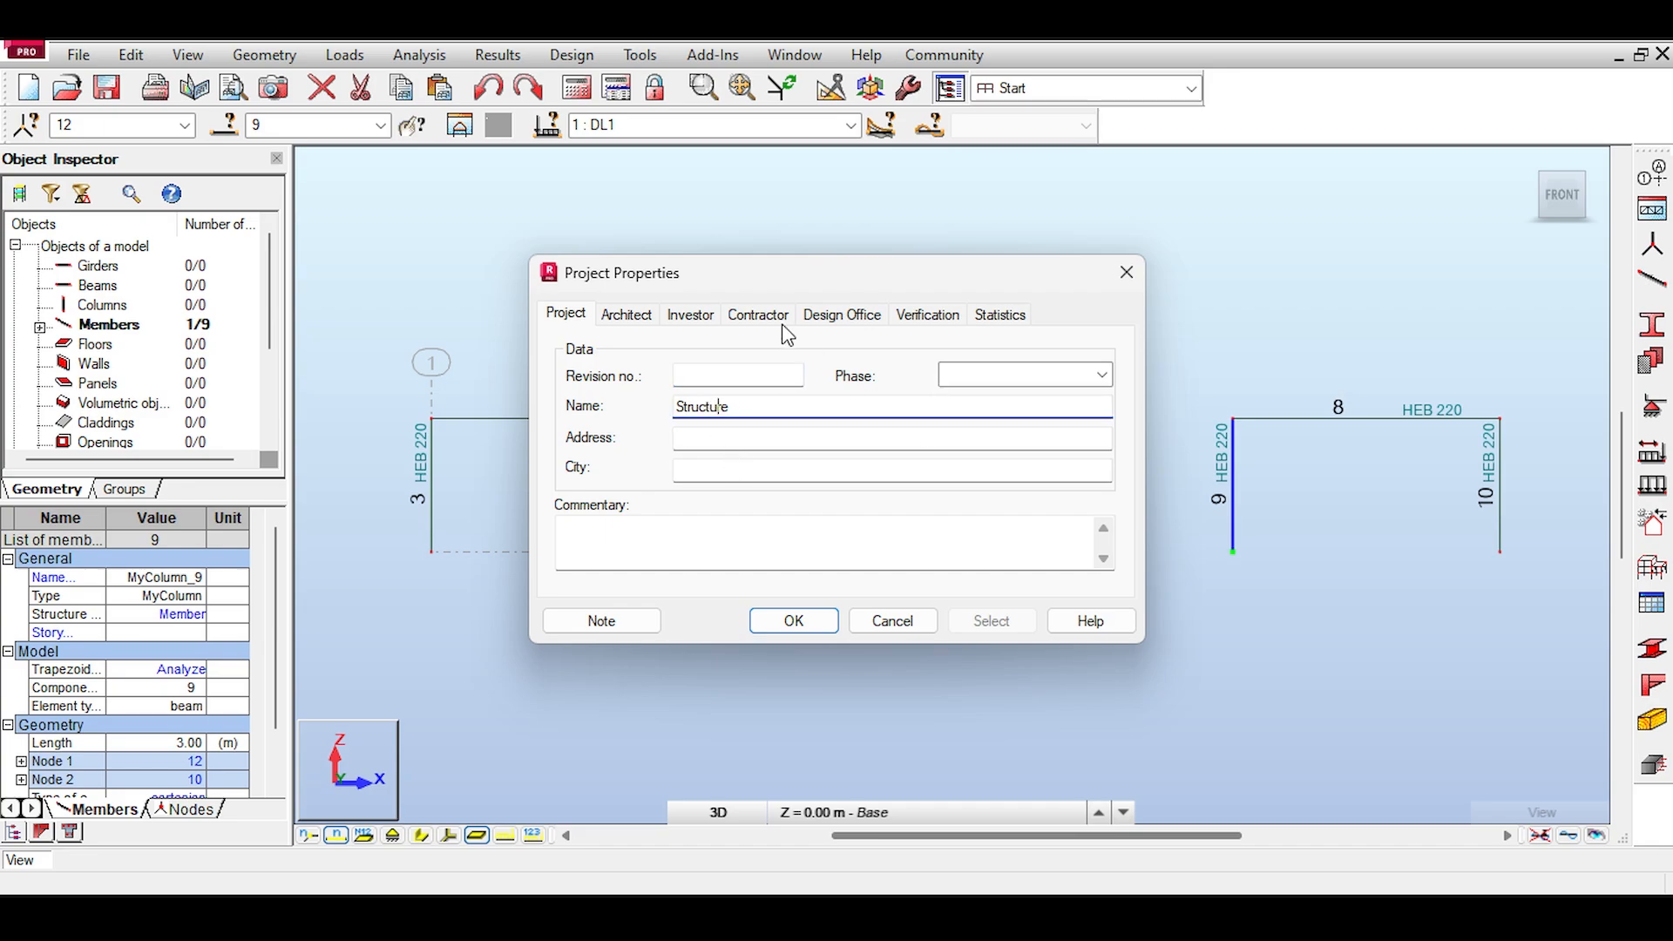
click(657, 314)
click(757, 314)
click(854, 316)
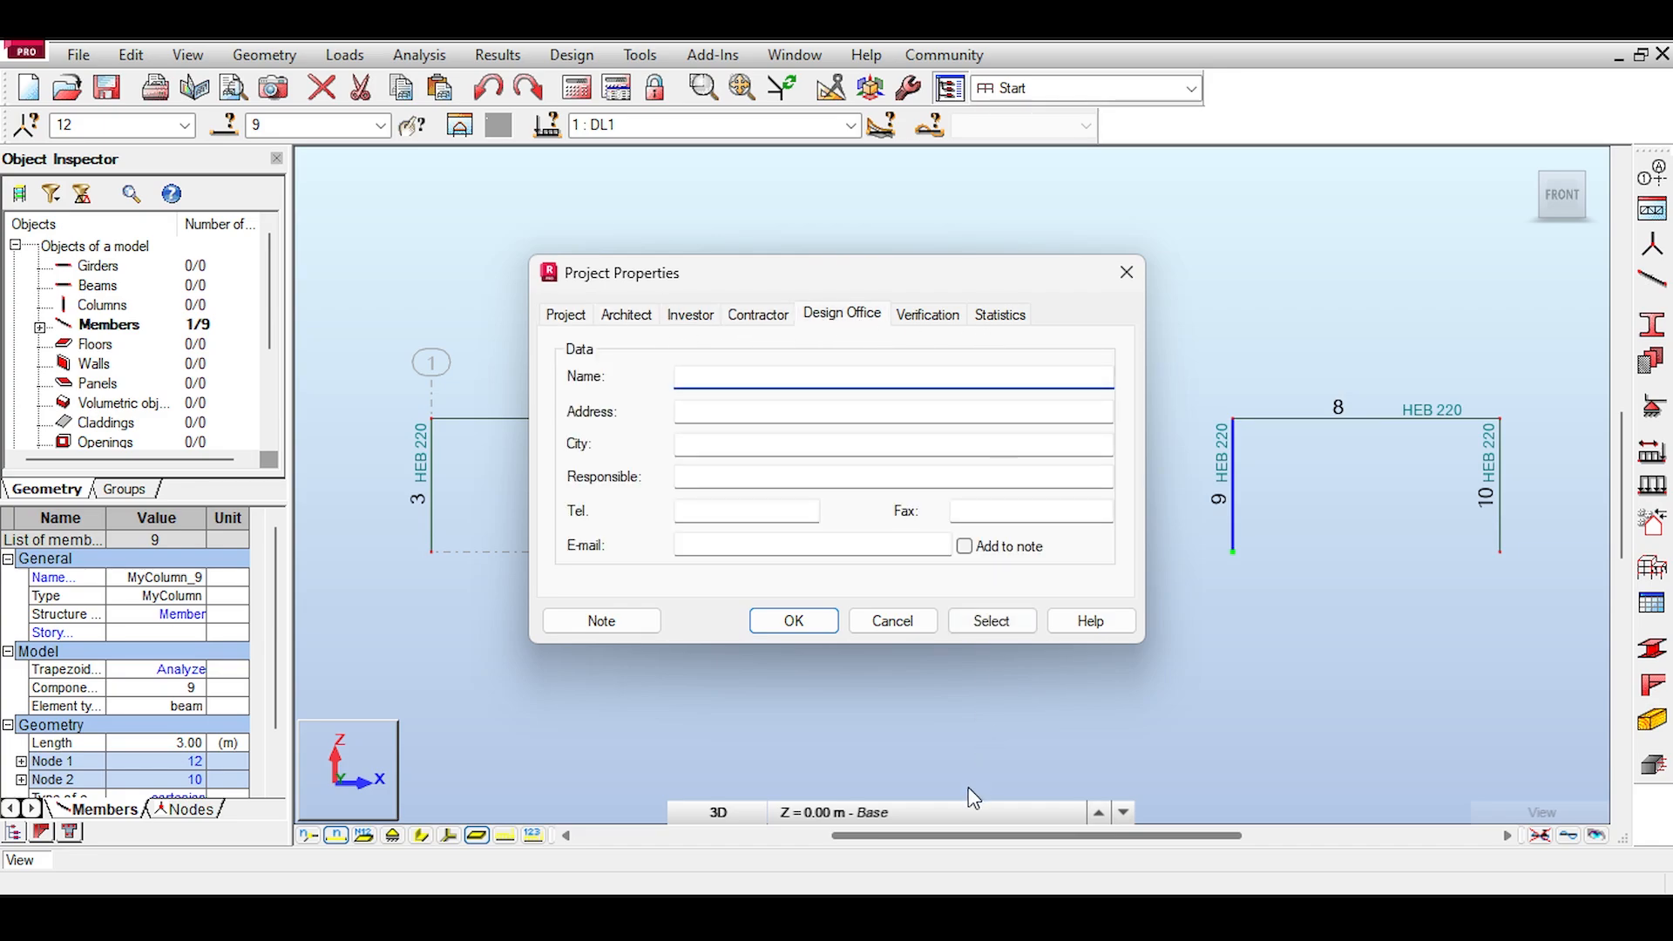
click(1126, 272)
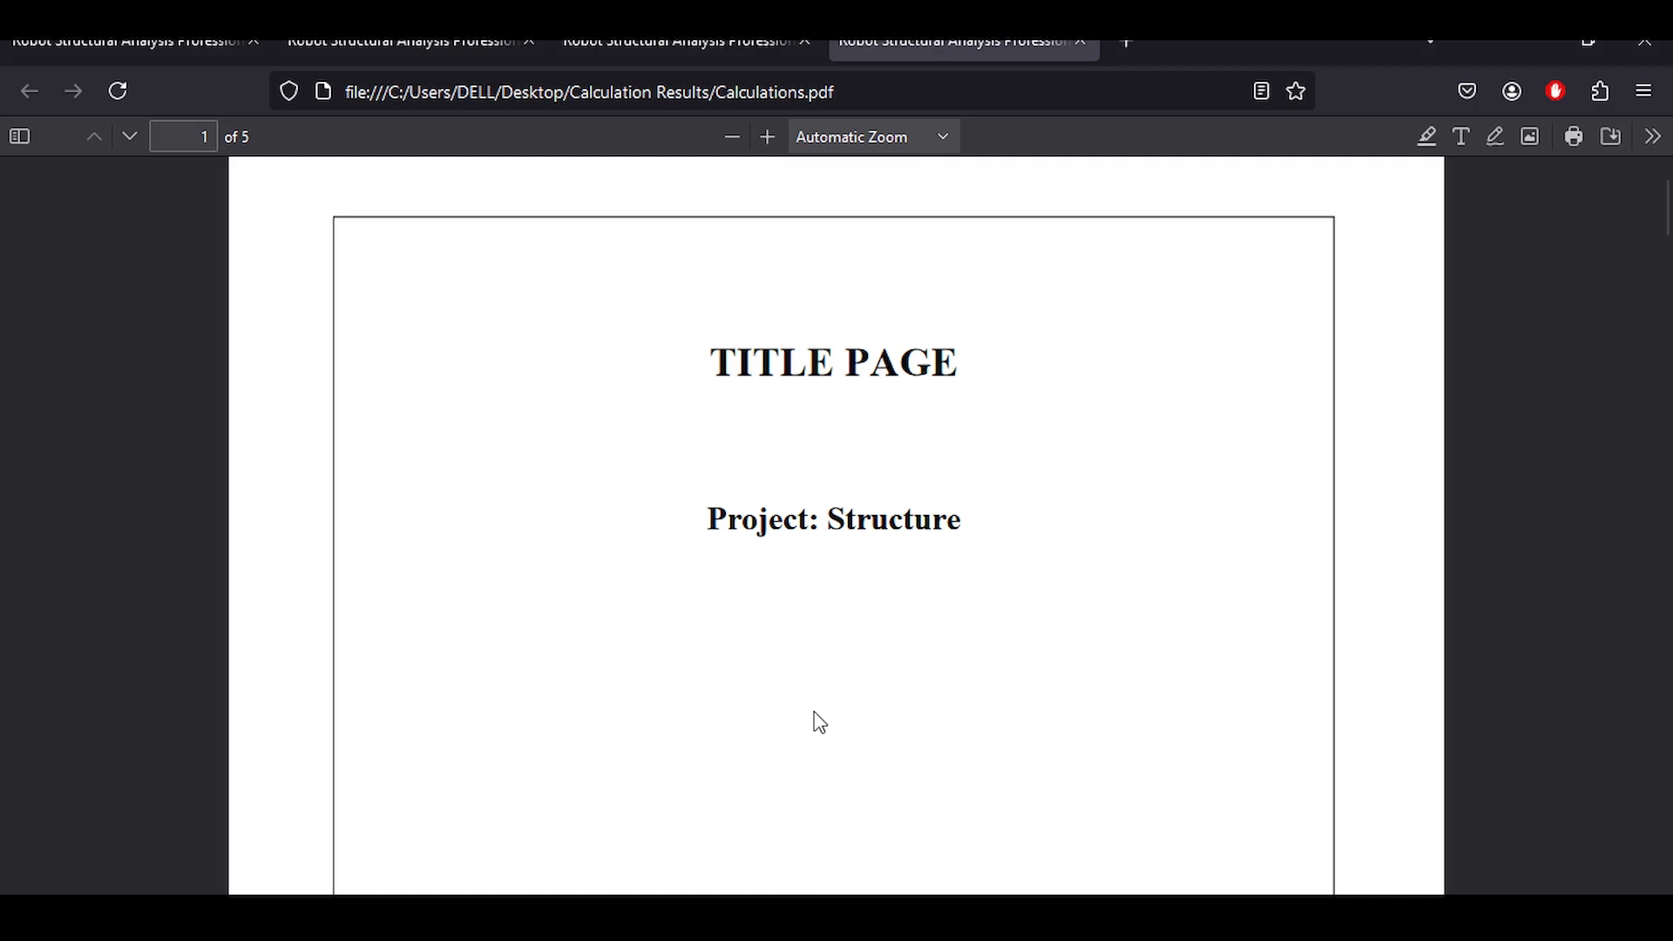
scroll(848, 399, down, 6)
scroll(848, 399, up, 5)
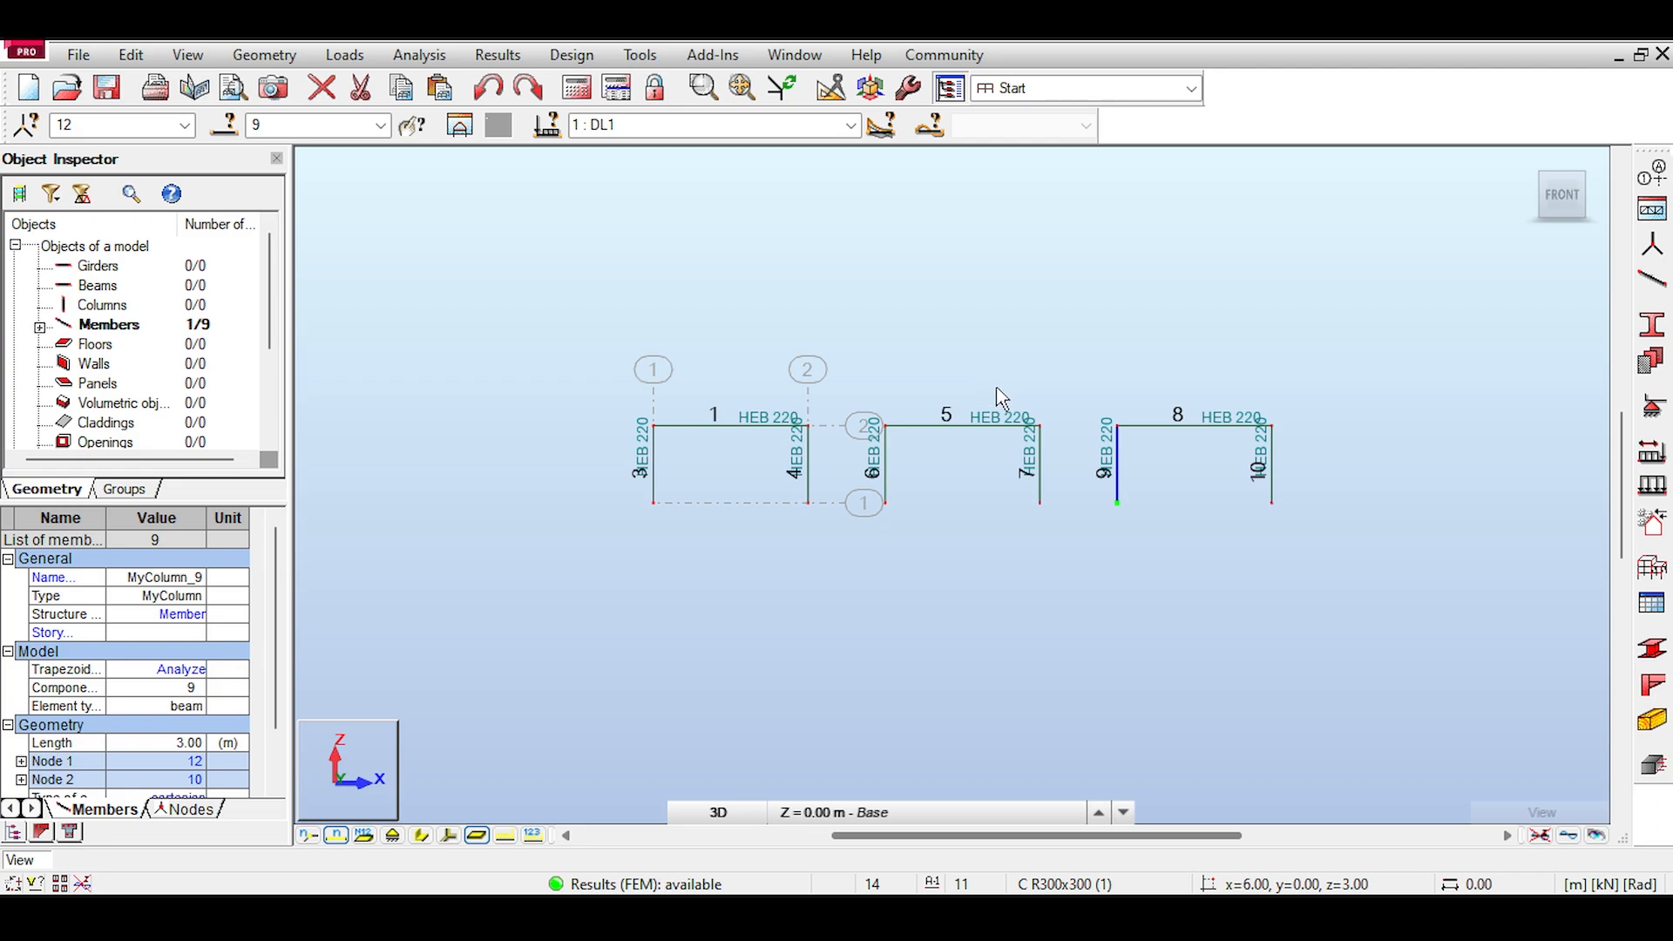
scroll(958, 383, up, 2)
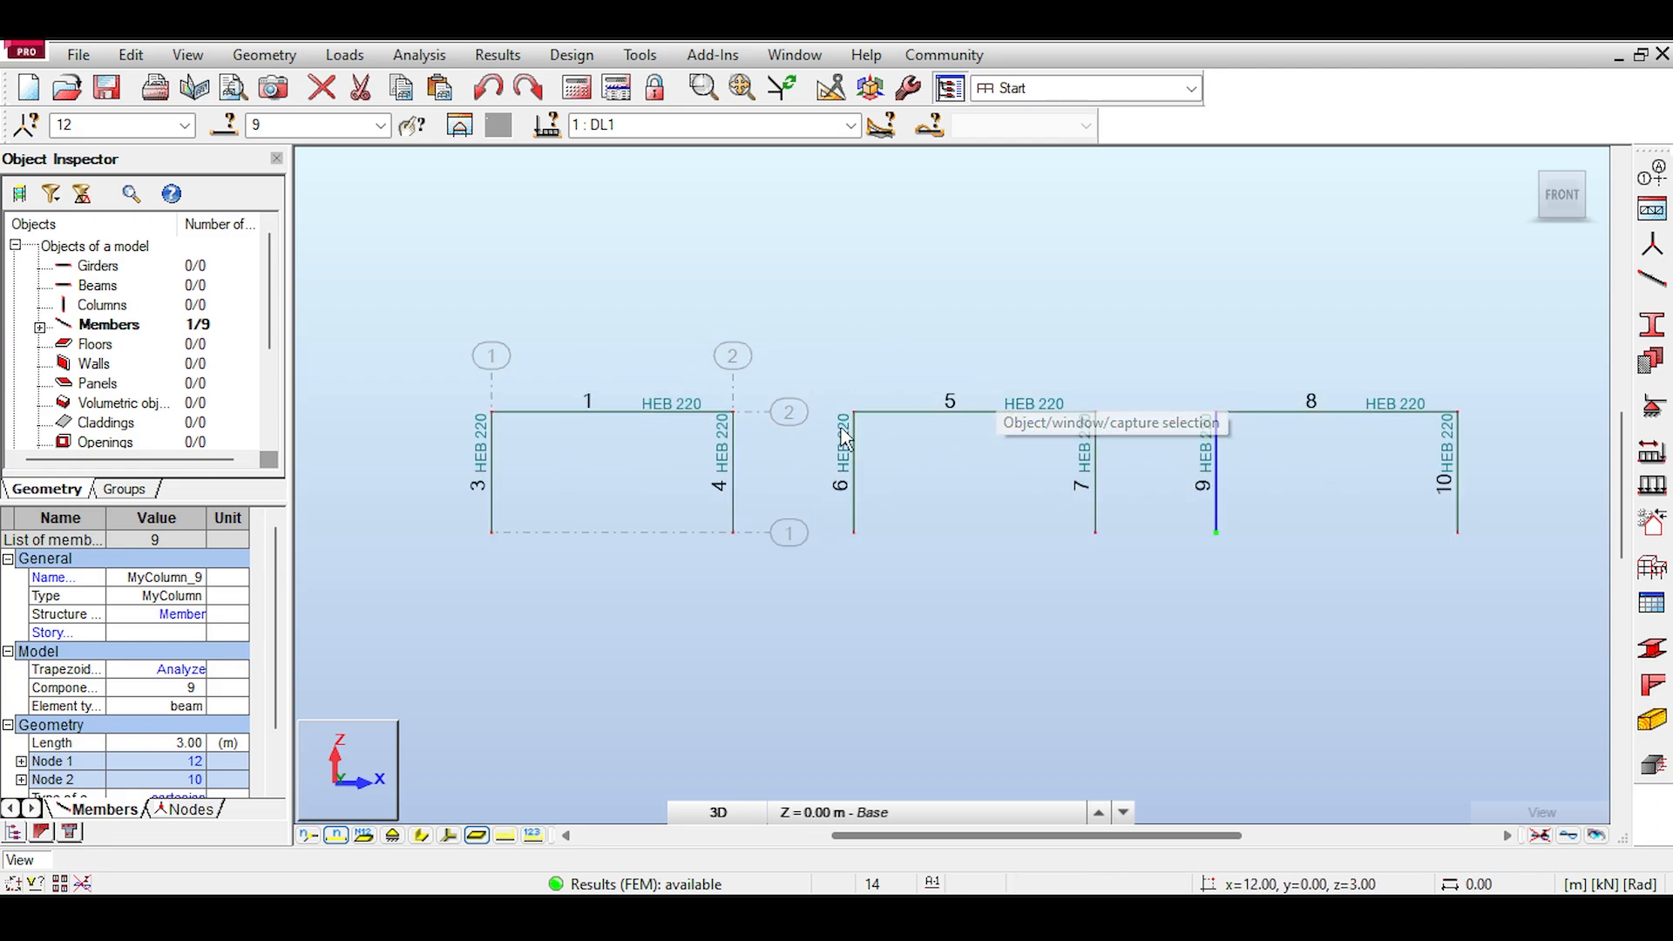
scroll(886, 287, down, 2)
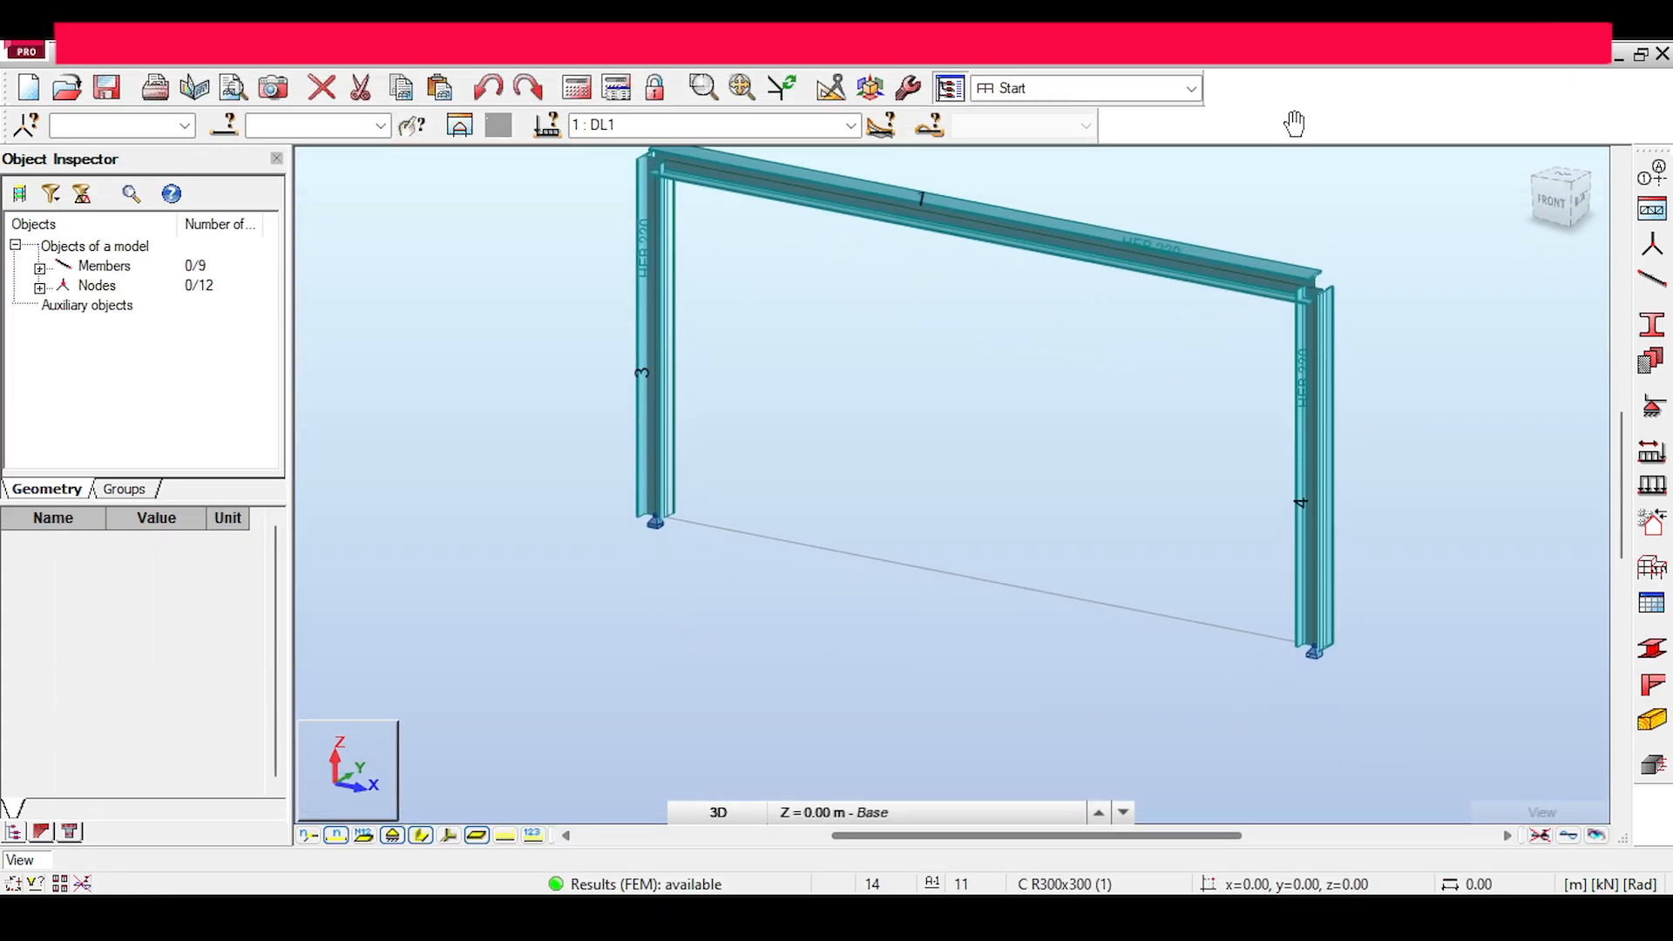
mouse_move(1392, 241)
middle_down()
mouse_move(1352, 266)
mouse_move(1398, 254)
middle_up()
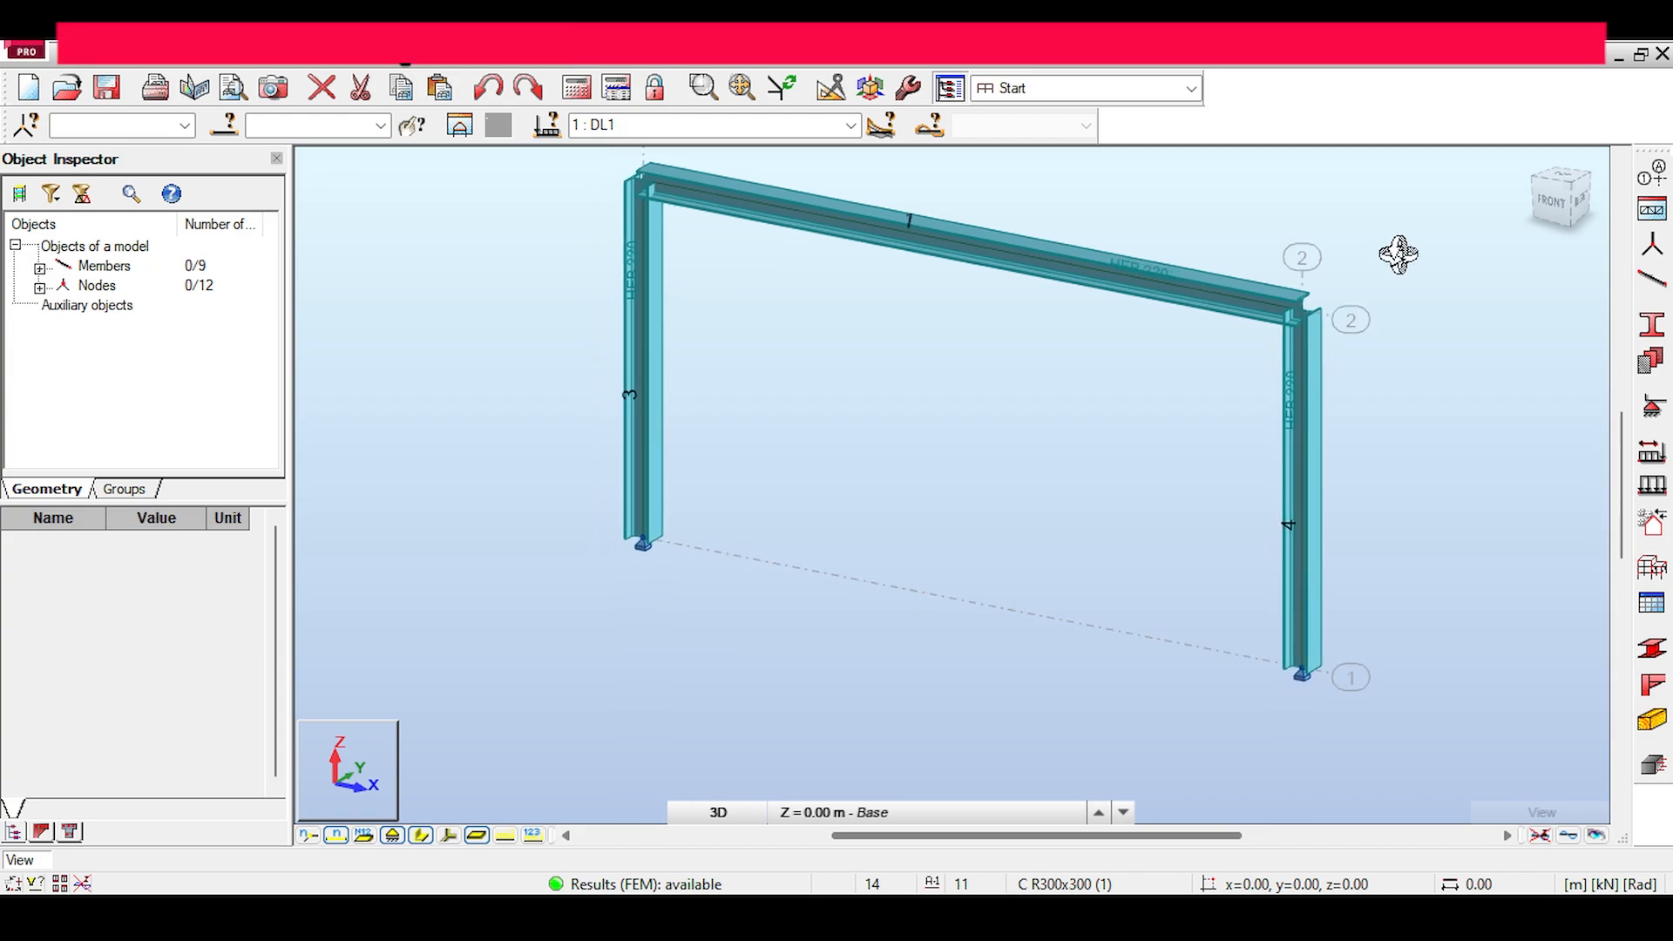